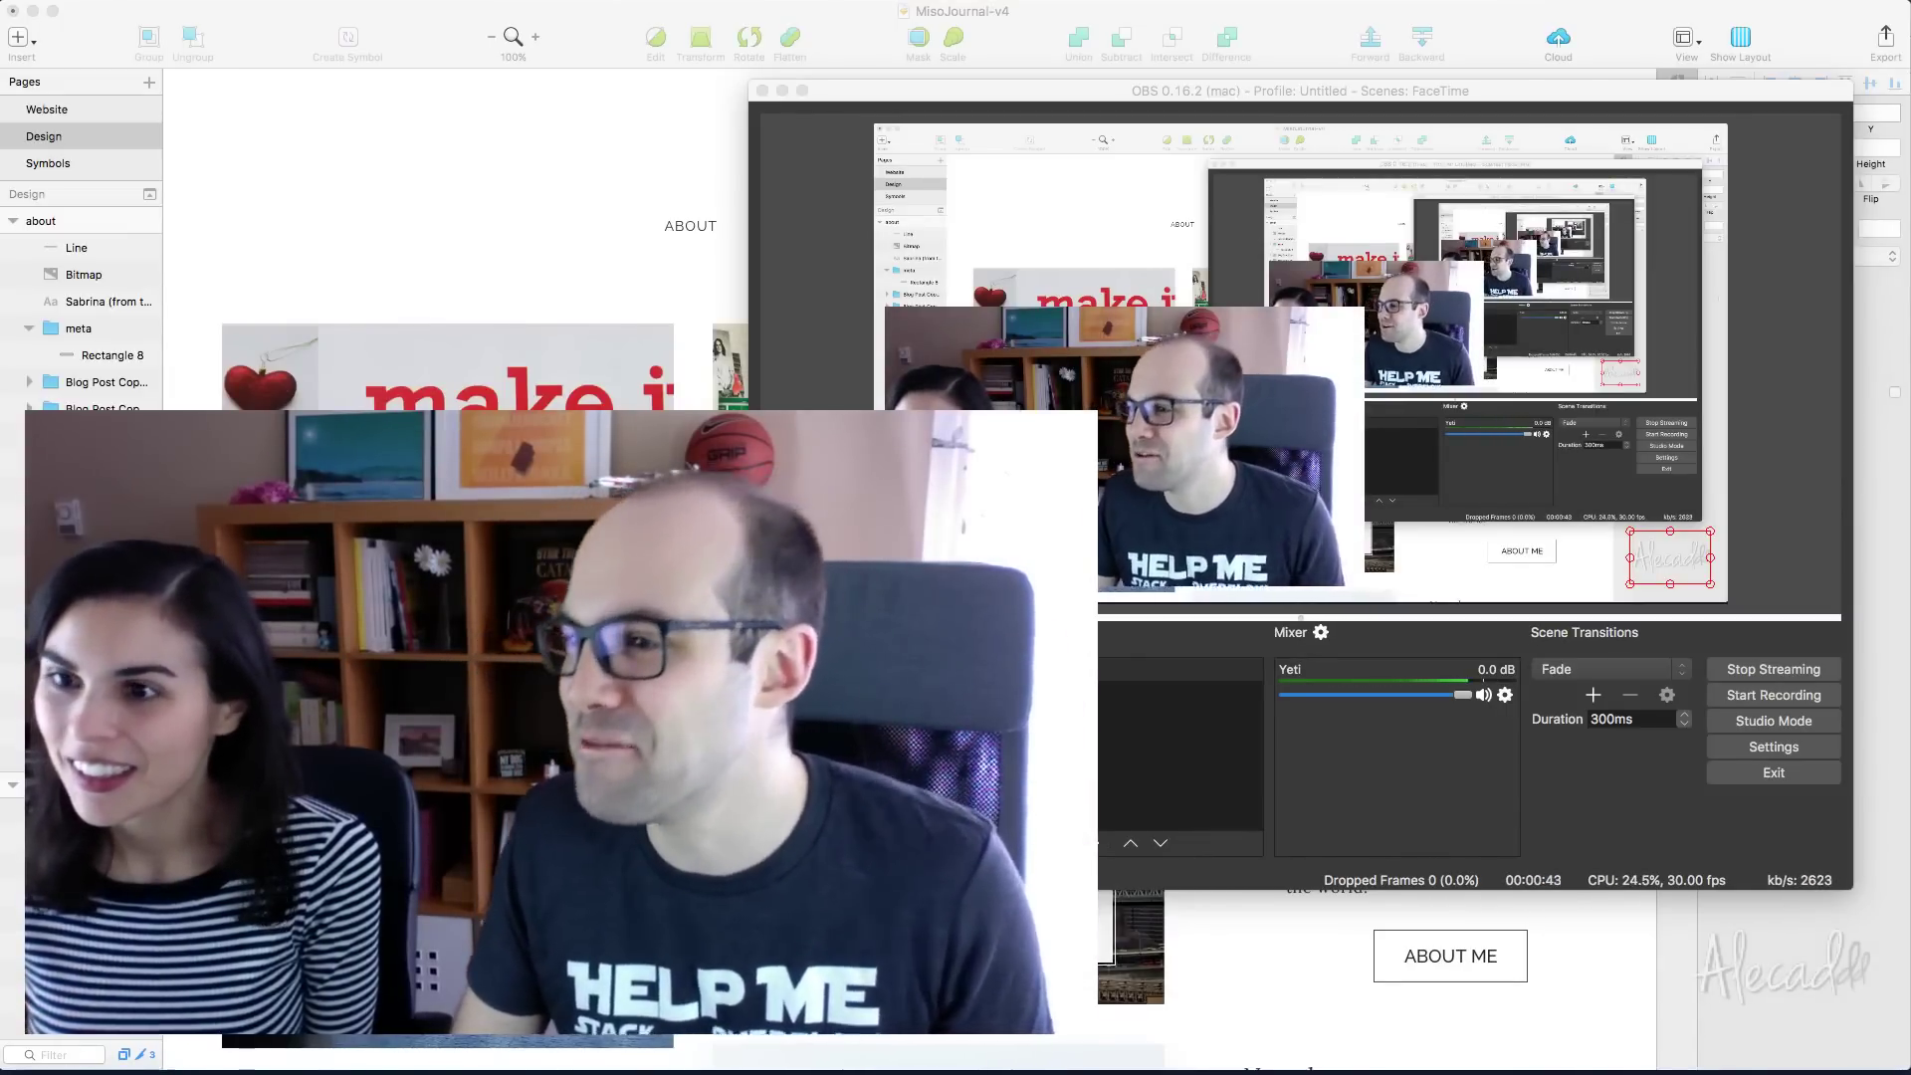
# Clear the OBS window off the screen so the MisoJournal-v4 design is unobstructed
pyautogui.doubleClick(1176, 96)
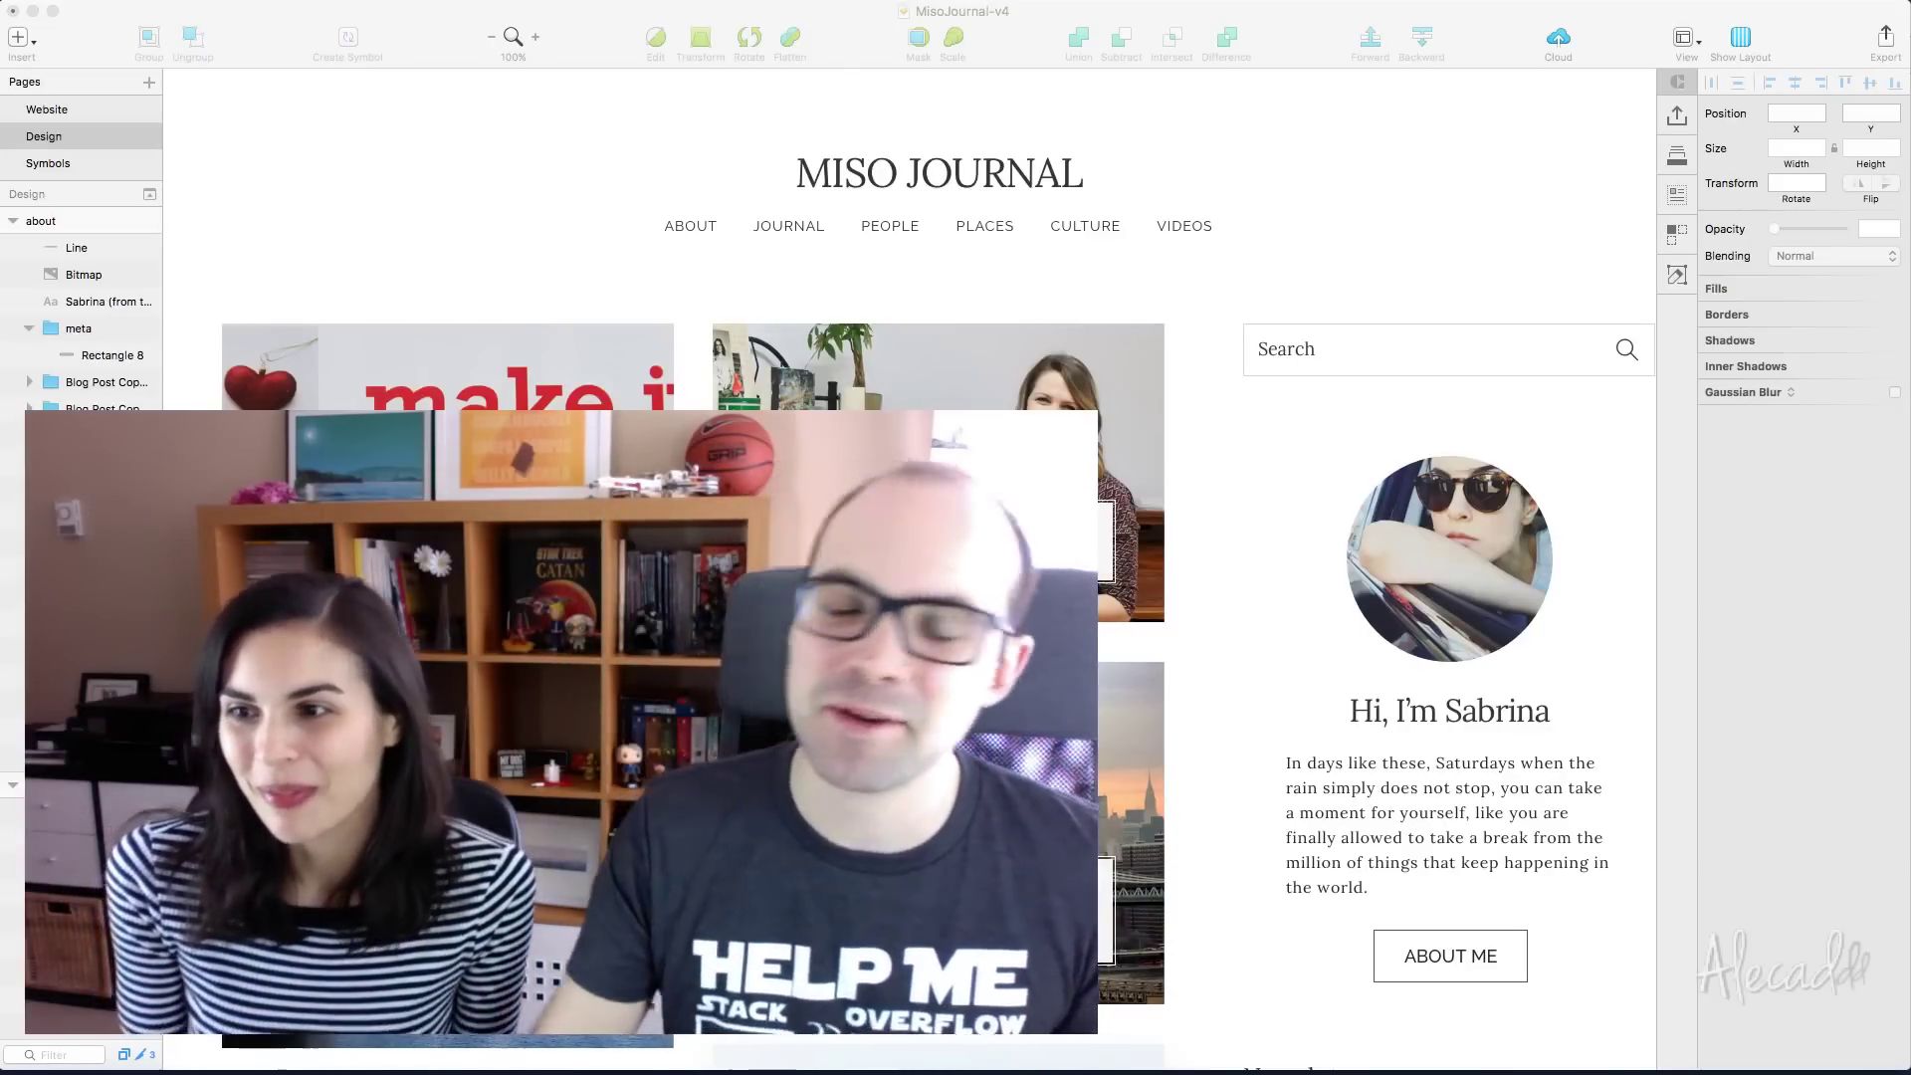
pyautogui.click(1454, 229)
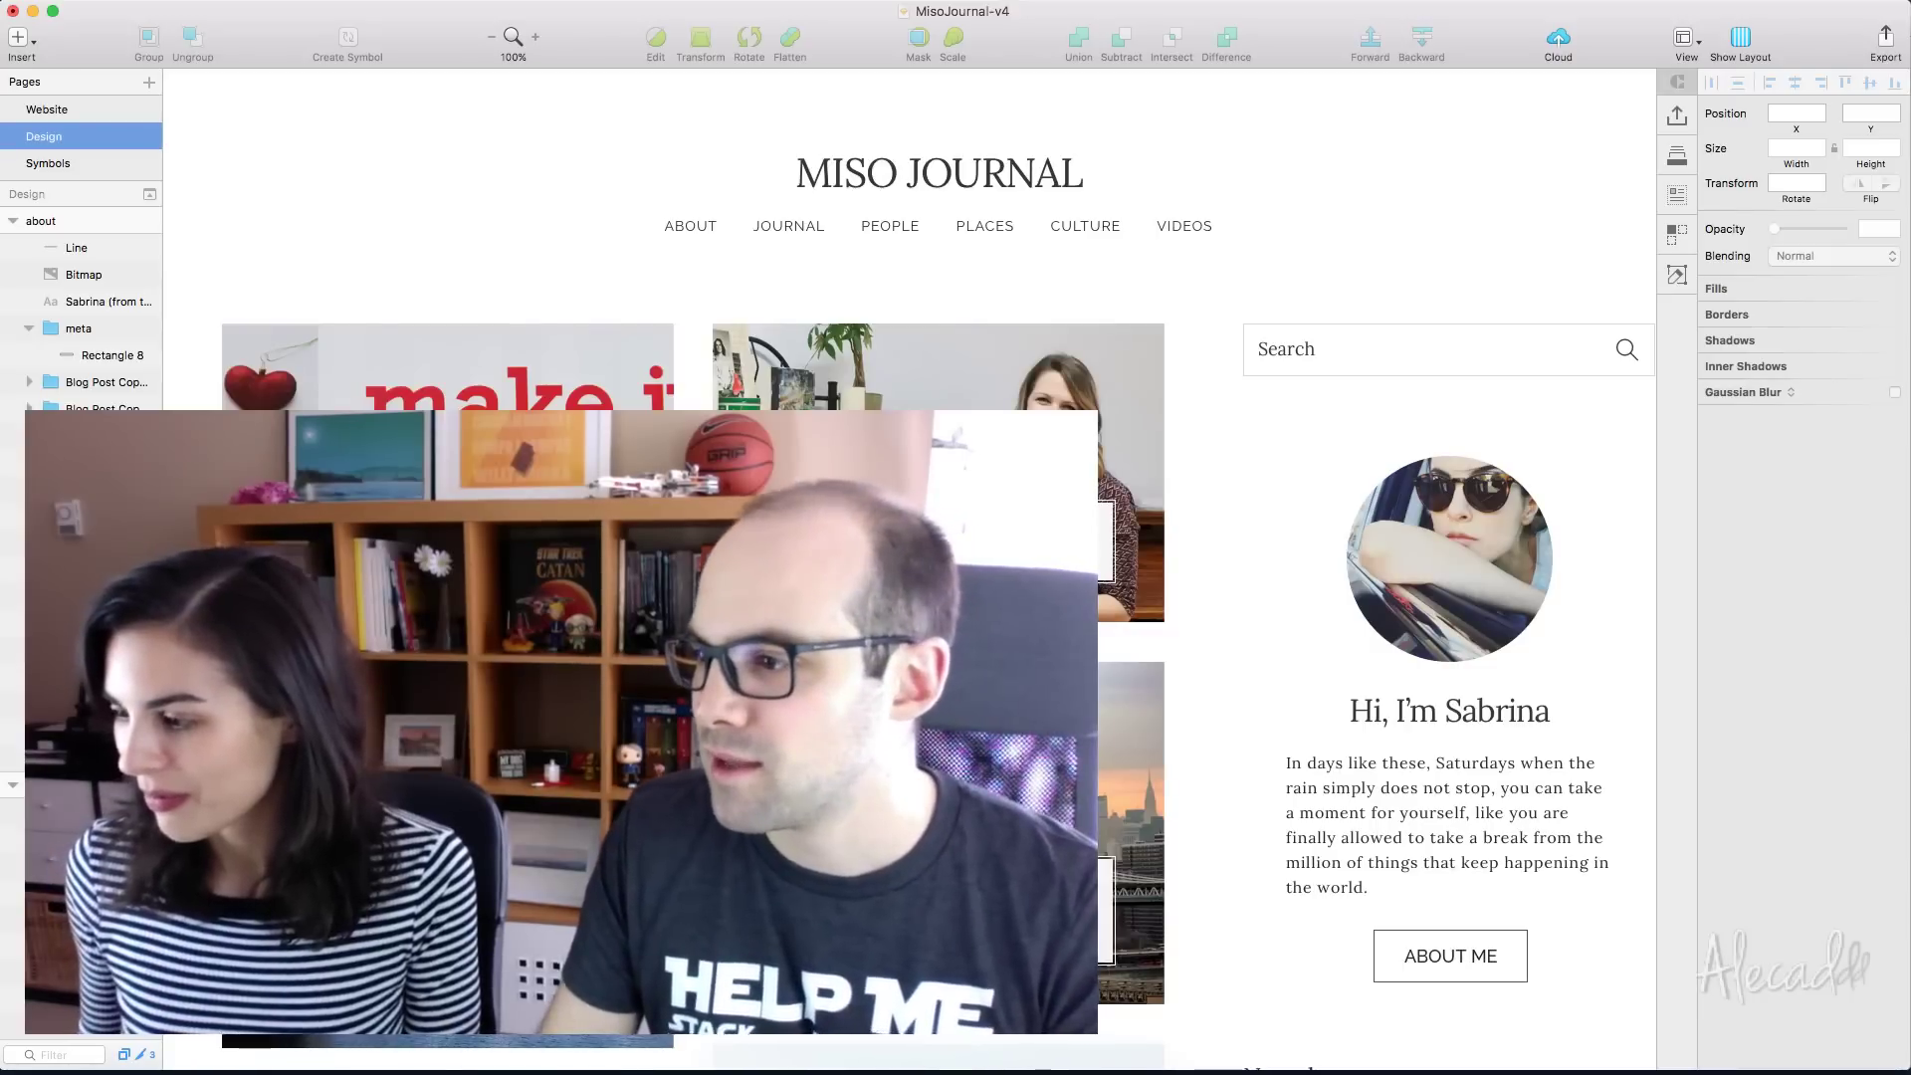
pyautogui.press('super+Tab')
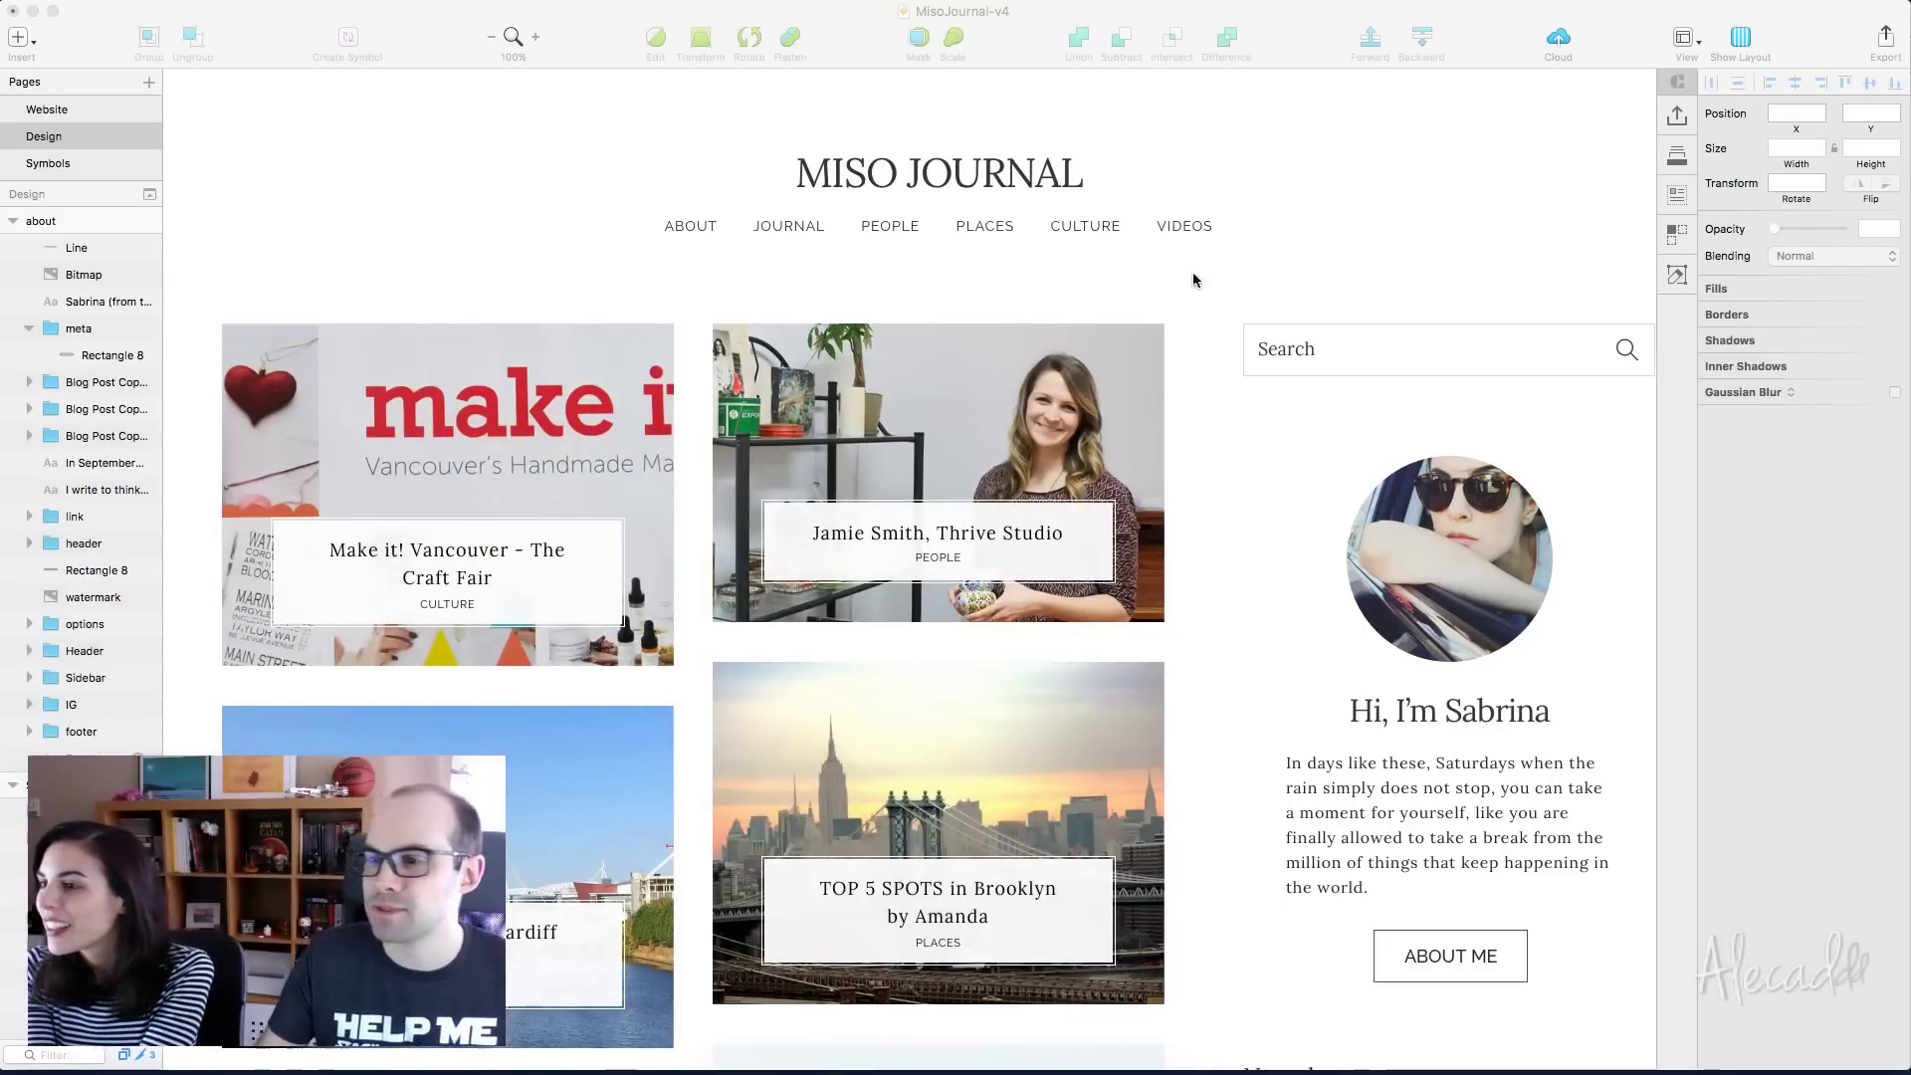
pyautogui.hscroll(-2, 894, 265)
pyautogui.scroll(-3, 894, 265)
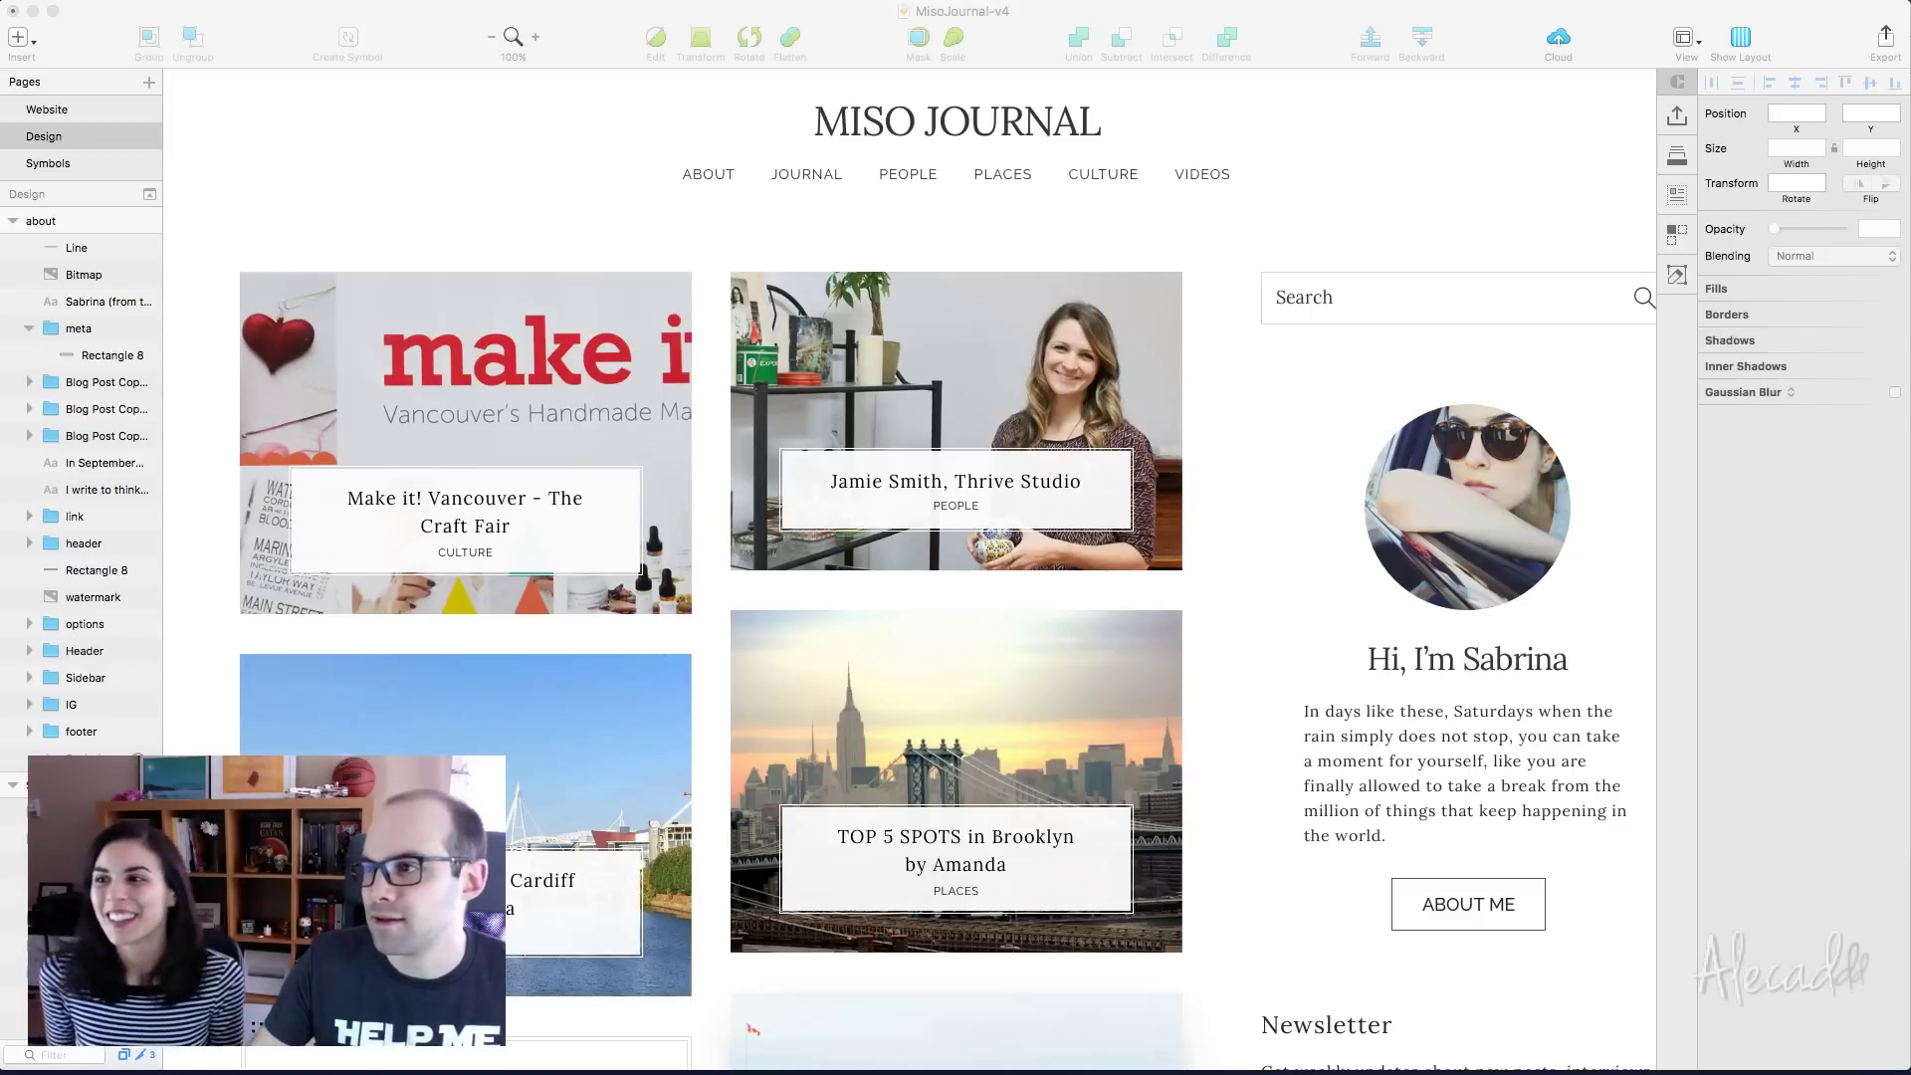
# Show the design canvas in presentation mode with the Sketch interface hidden
pyautogui.click(839, 32)
pyautogui.press('super+comma')
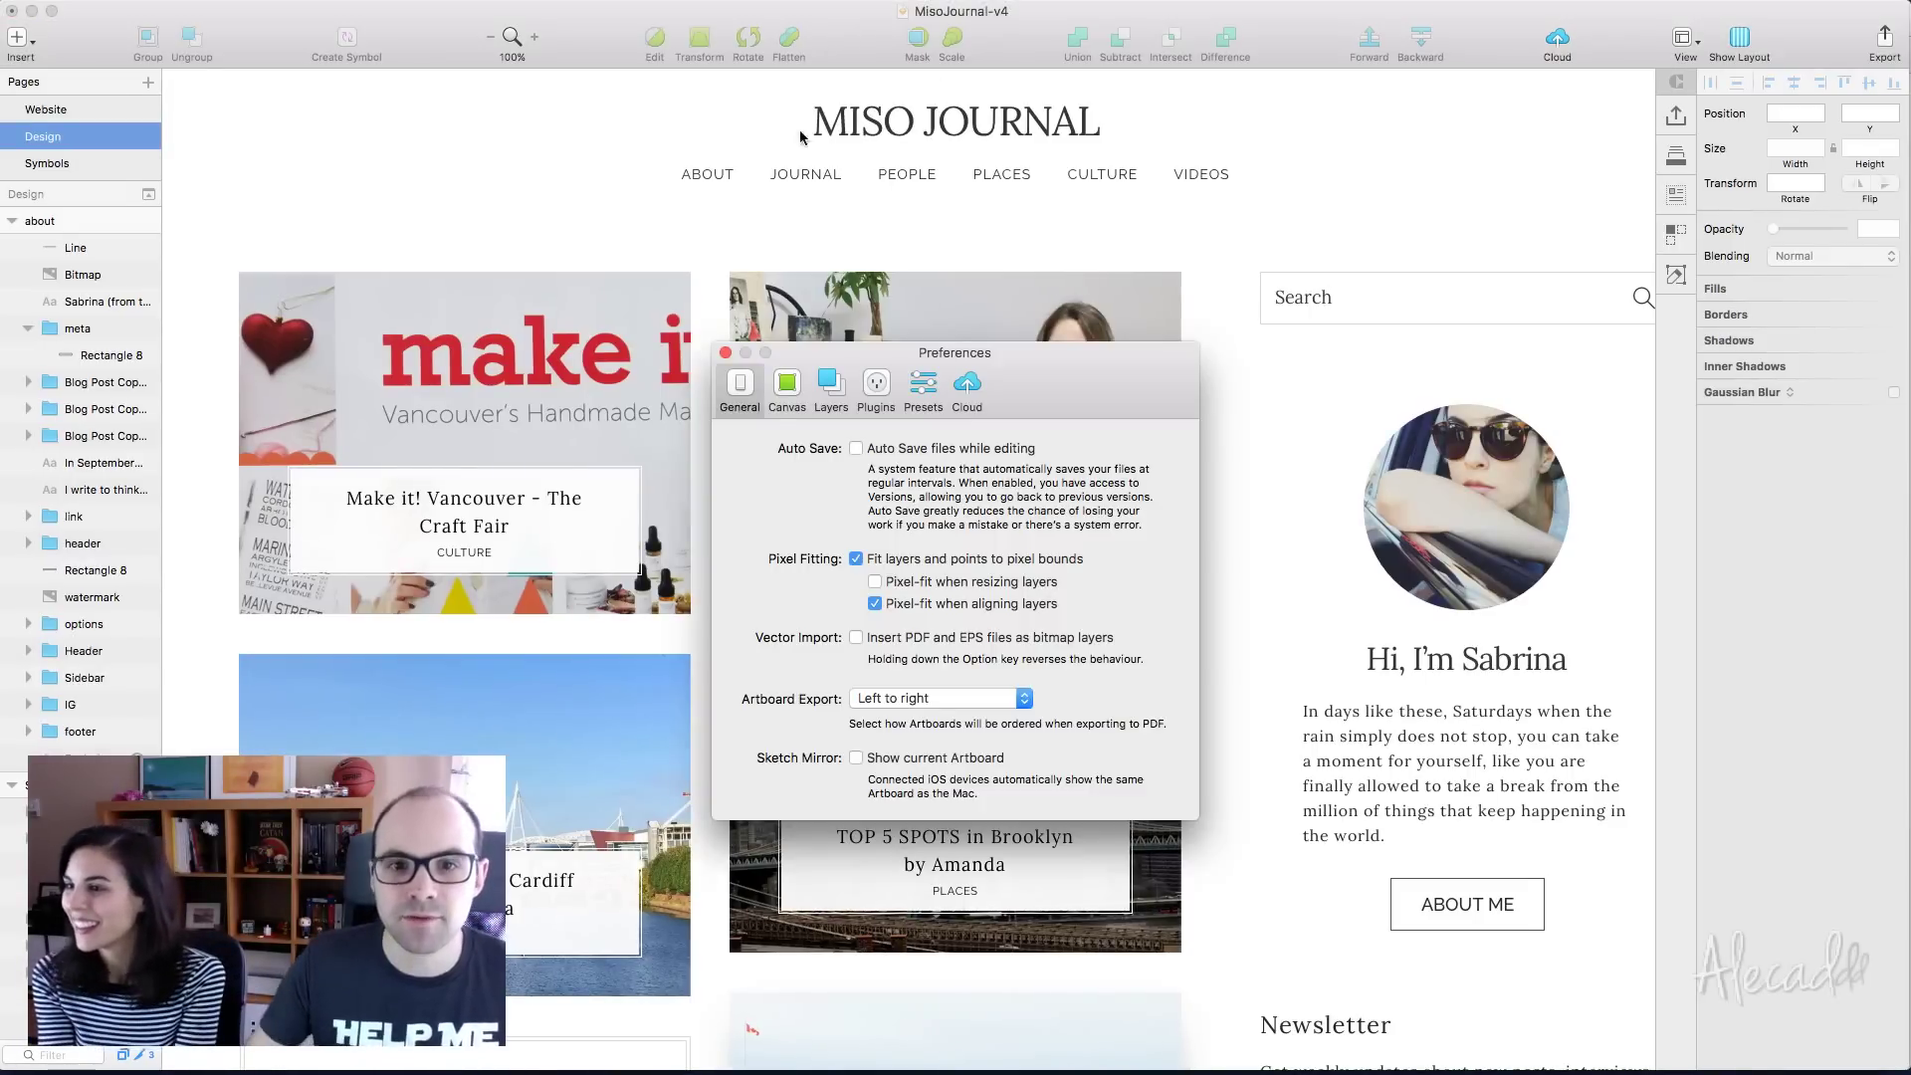
pyautogui.click(726, 353)
pyautogui.press('super+period')
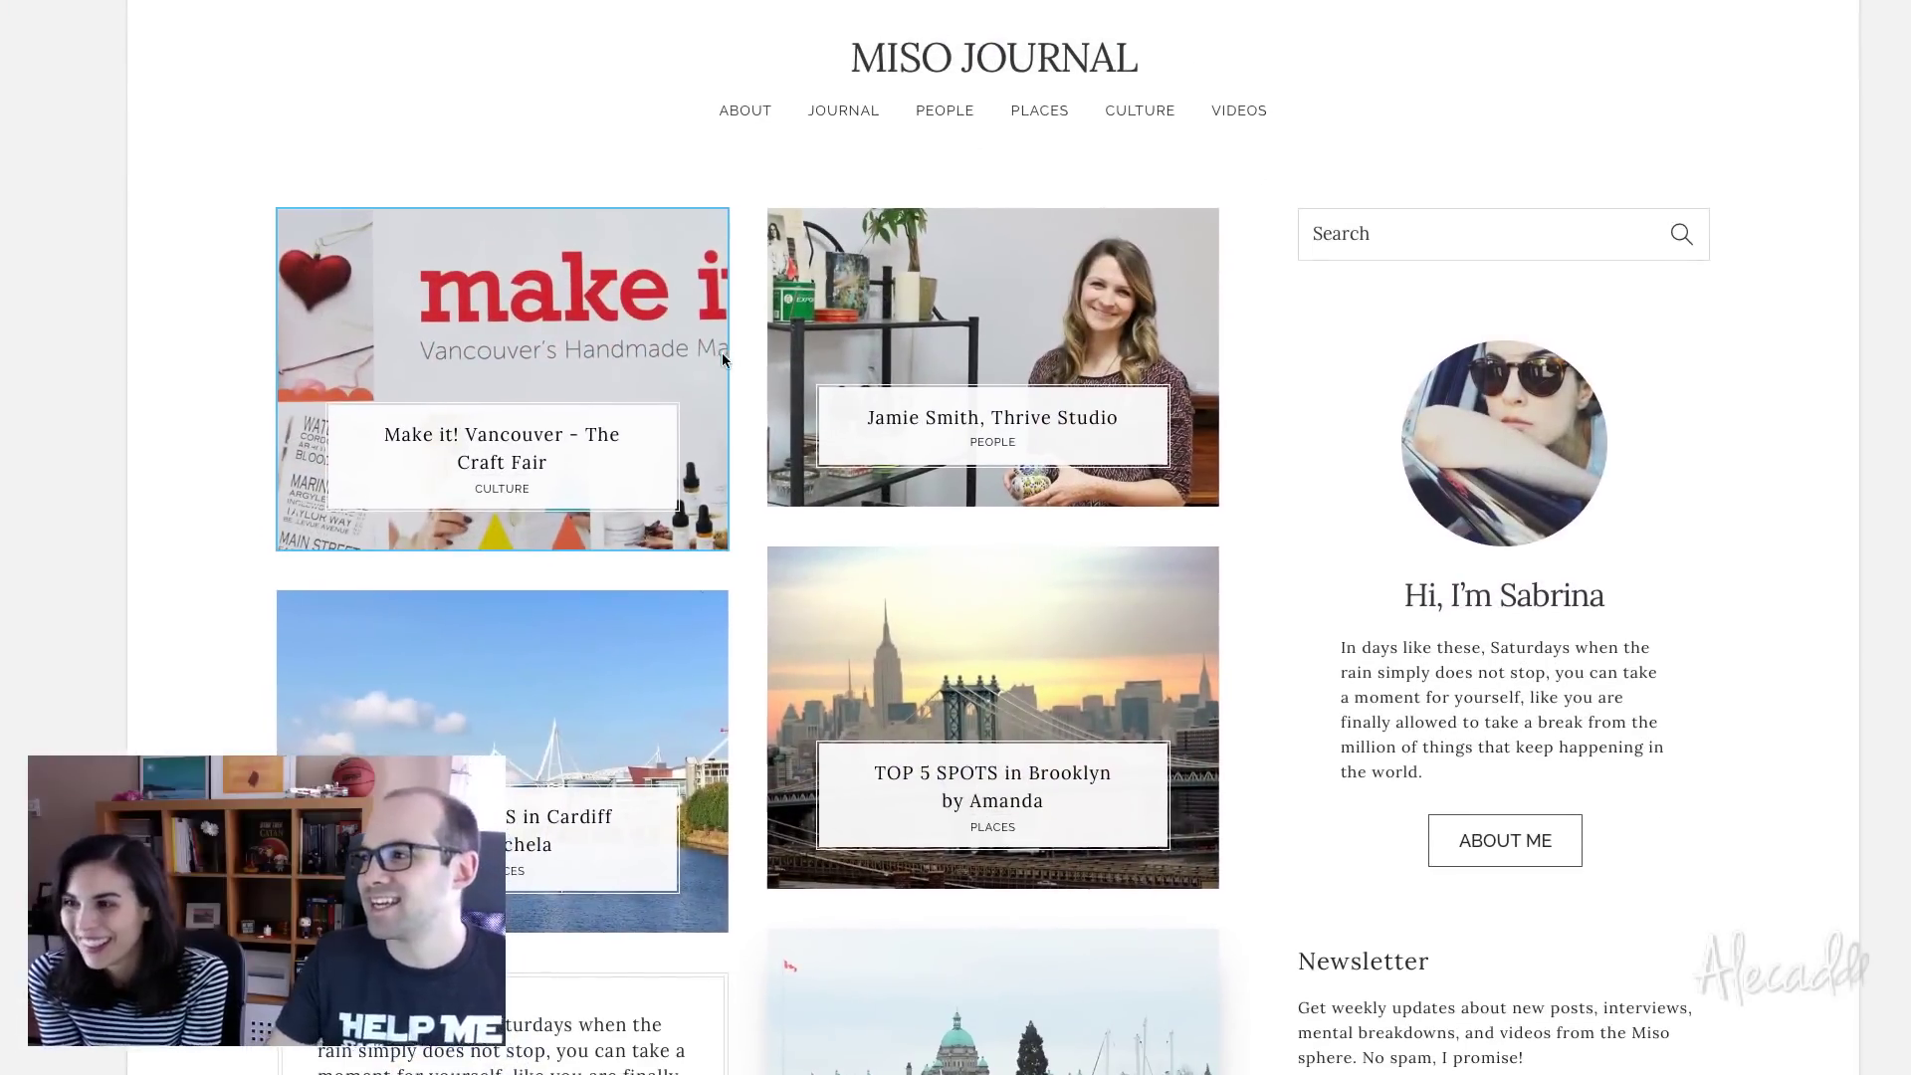
# Examine the Miso Journal home page design: language switch, navigation, blog post cards with category labels, and the sidebar down to the archive
pyautogui.hscroll(-3, 721, 352)
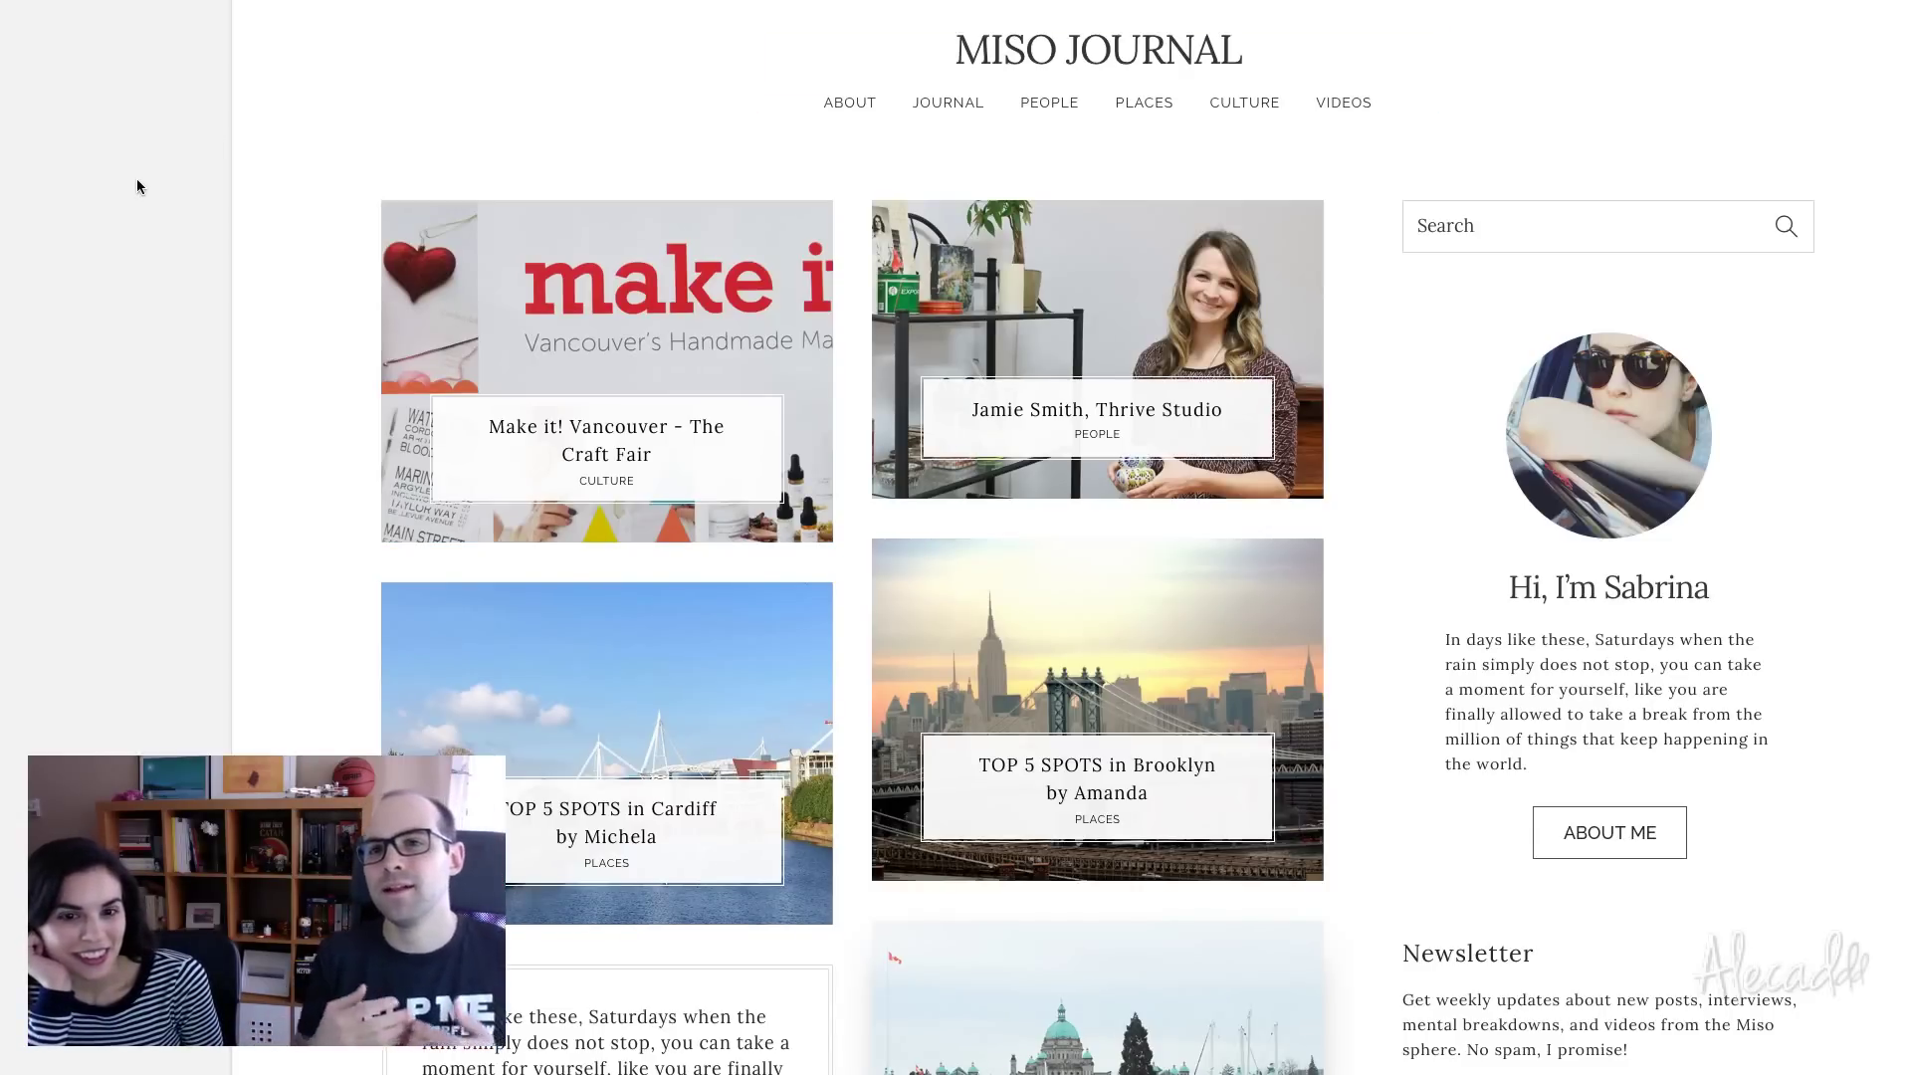
pyautogui.scroll(3, 137, 186)
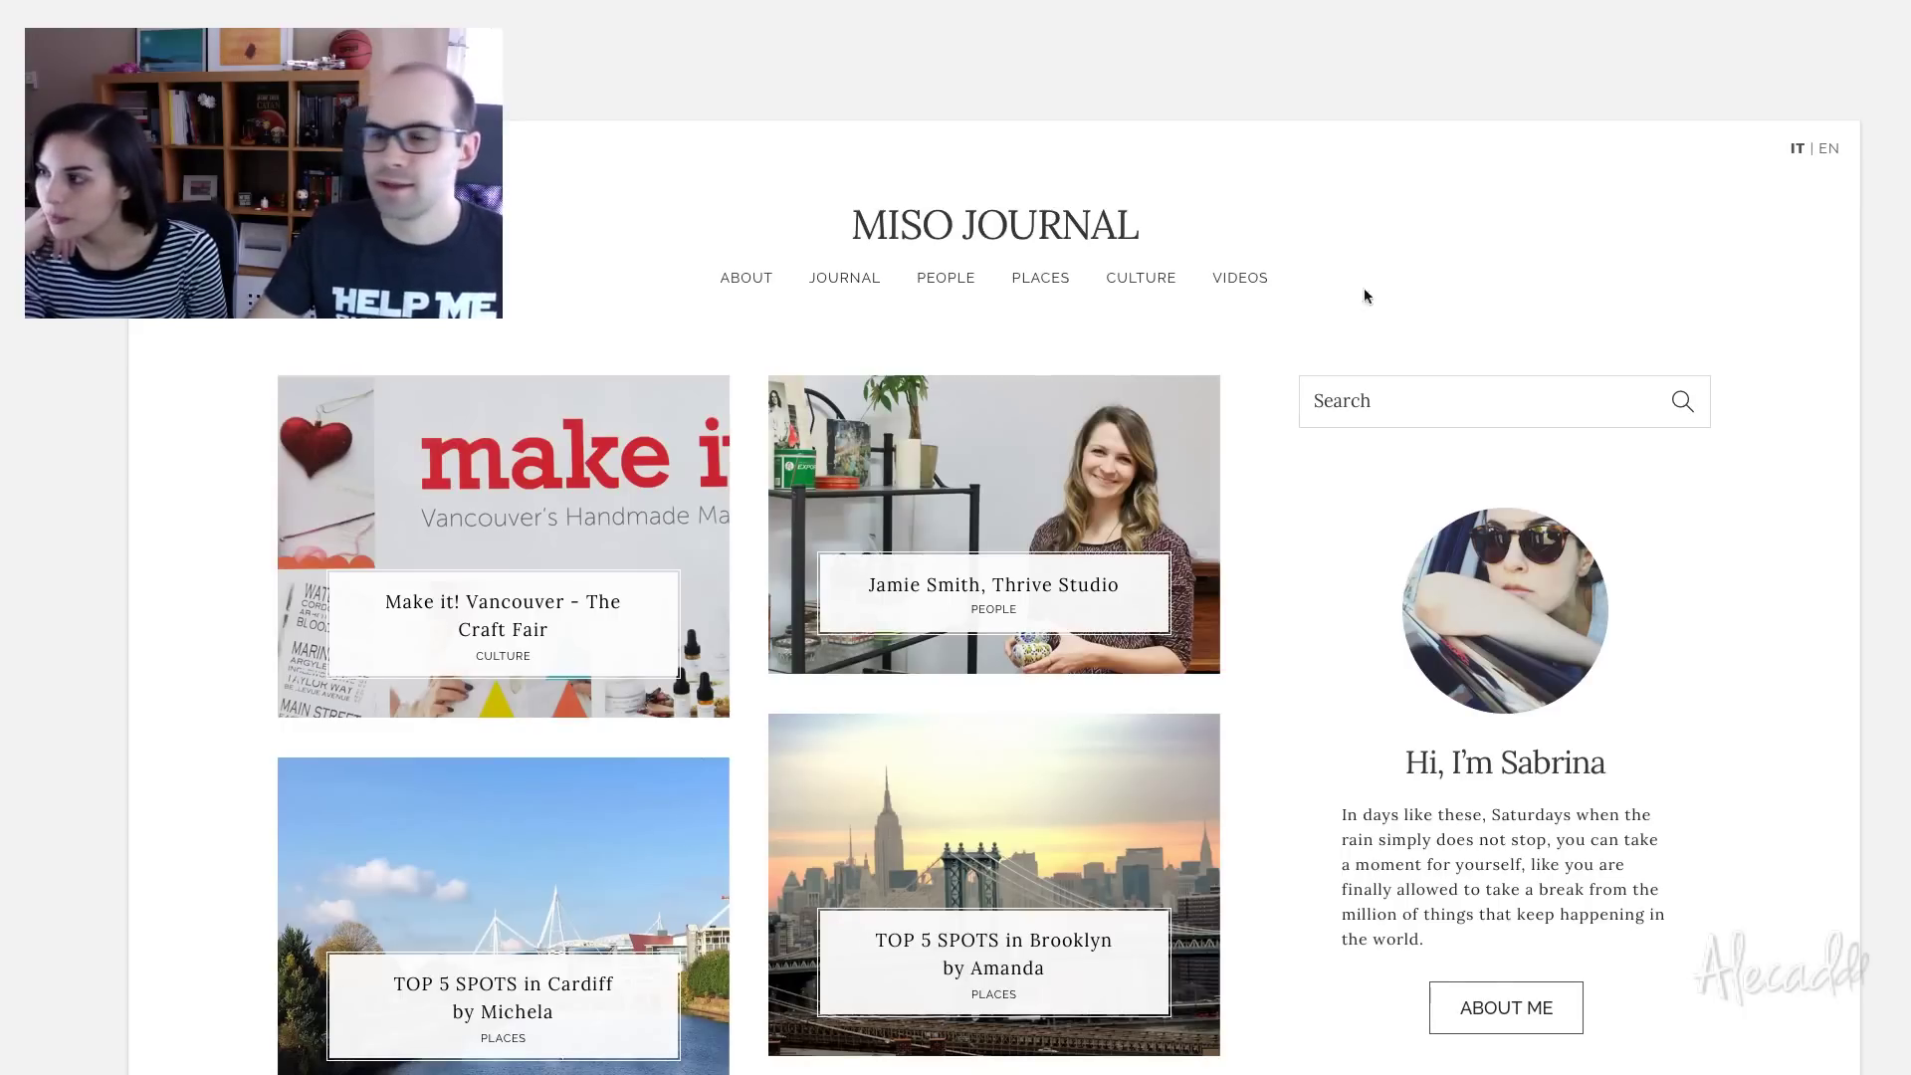
pyautogui.scroll(1, 1532, 206)
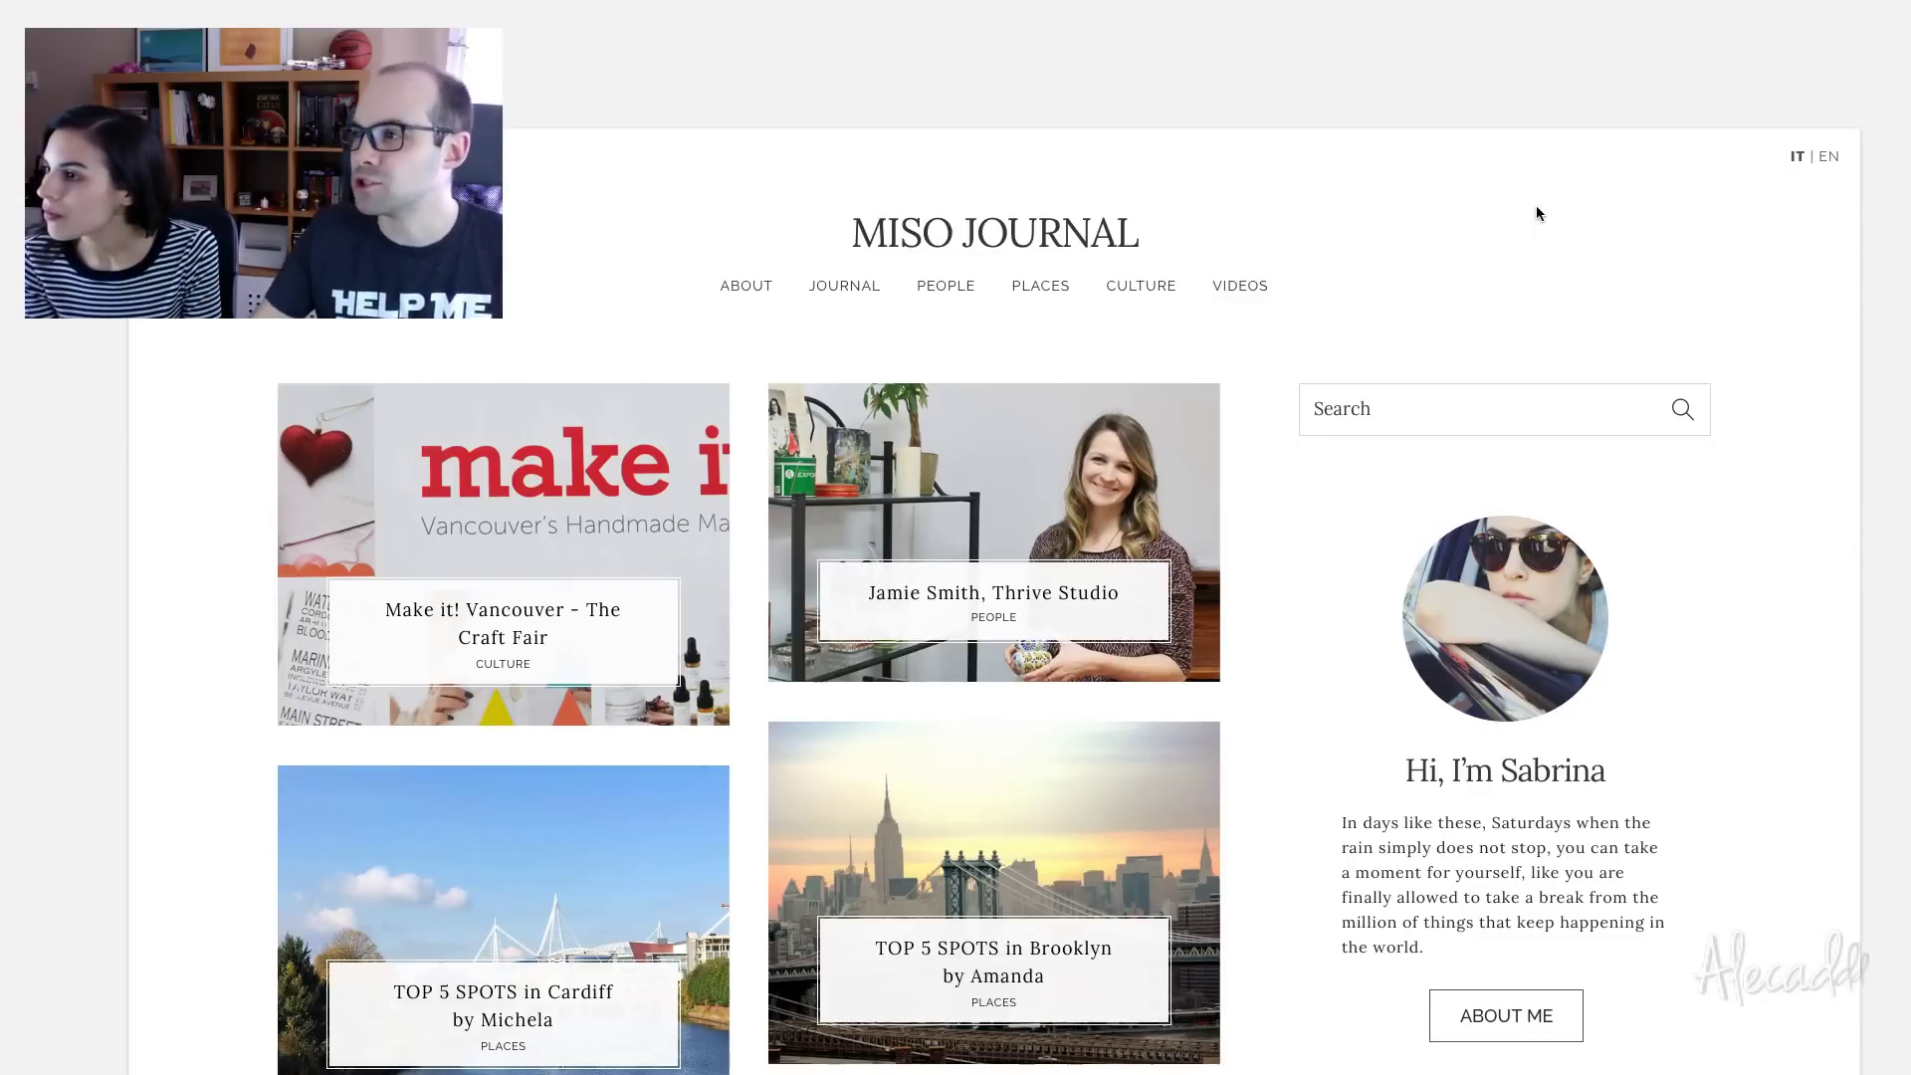
pyautogui.click(1120, 527)
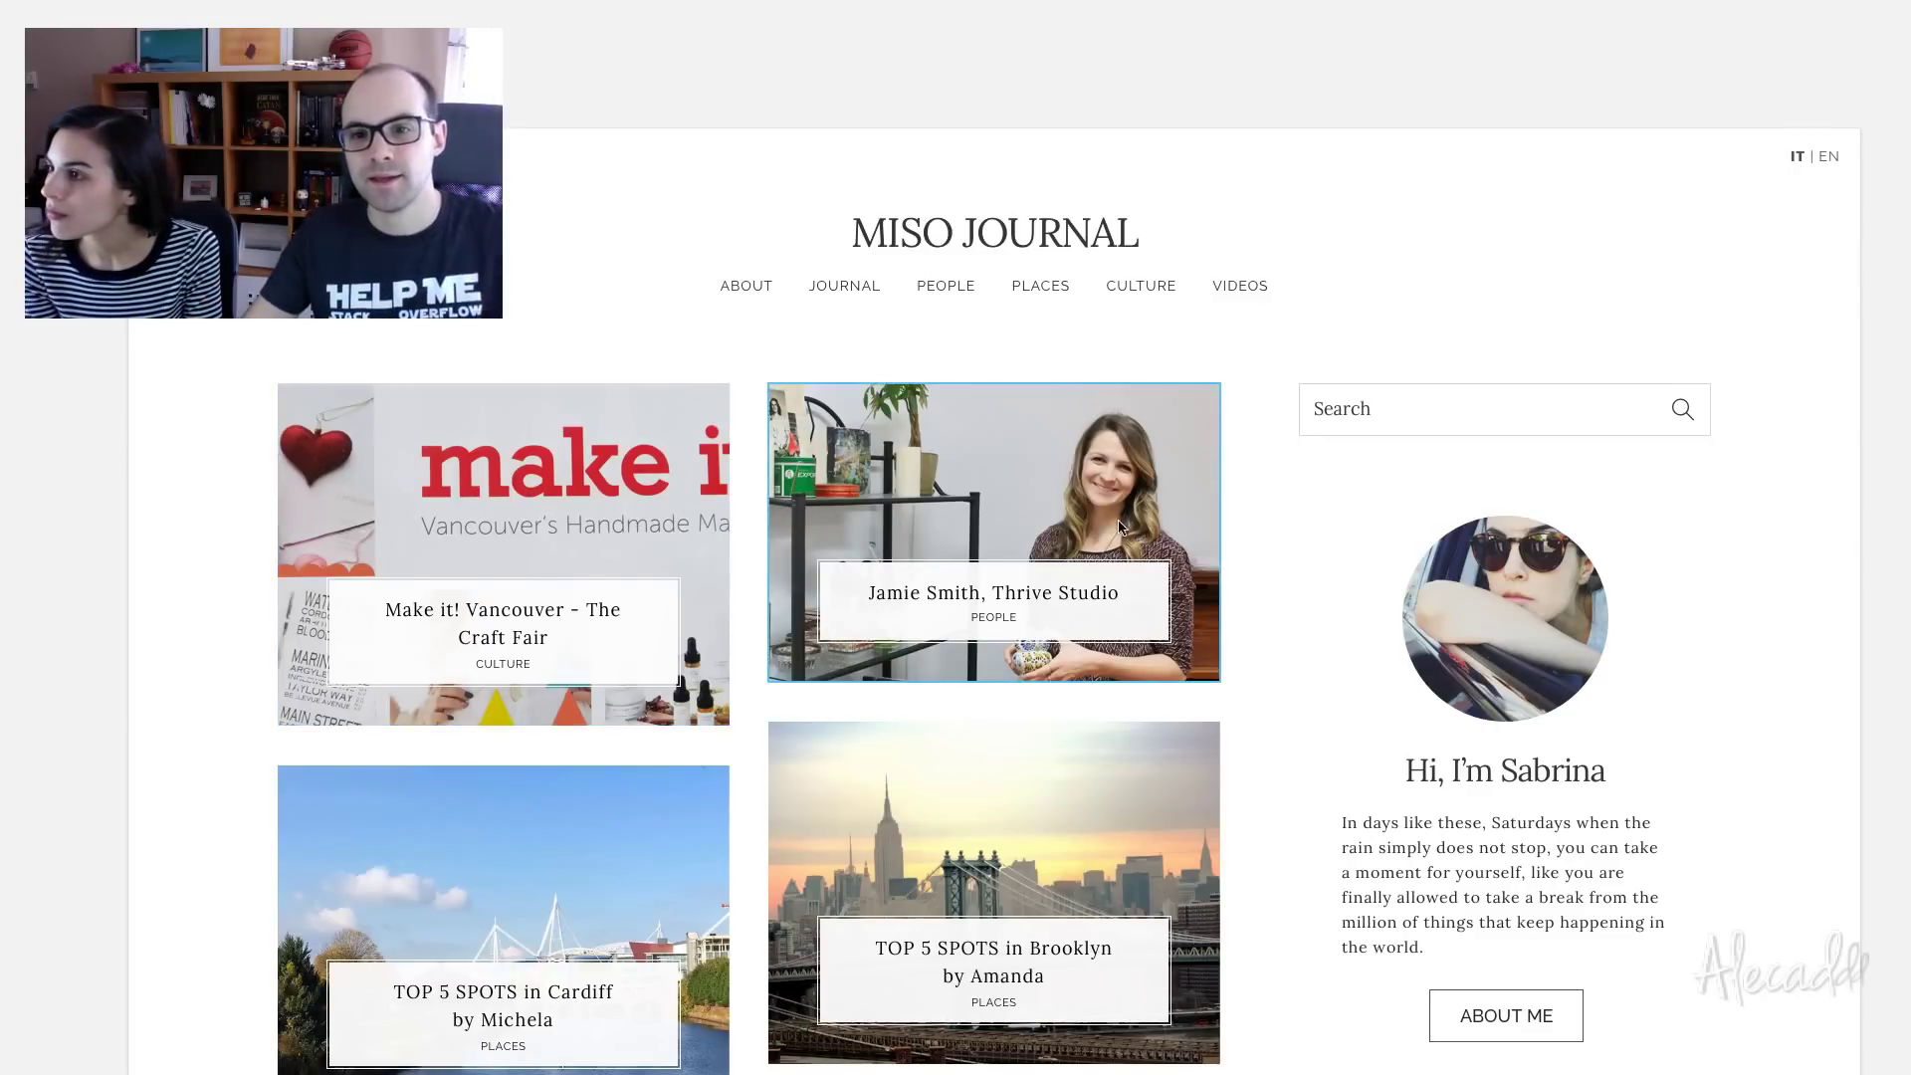
pyautogui.scroll(-1, 1119, 527)
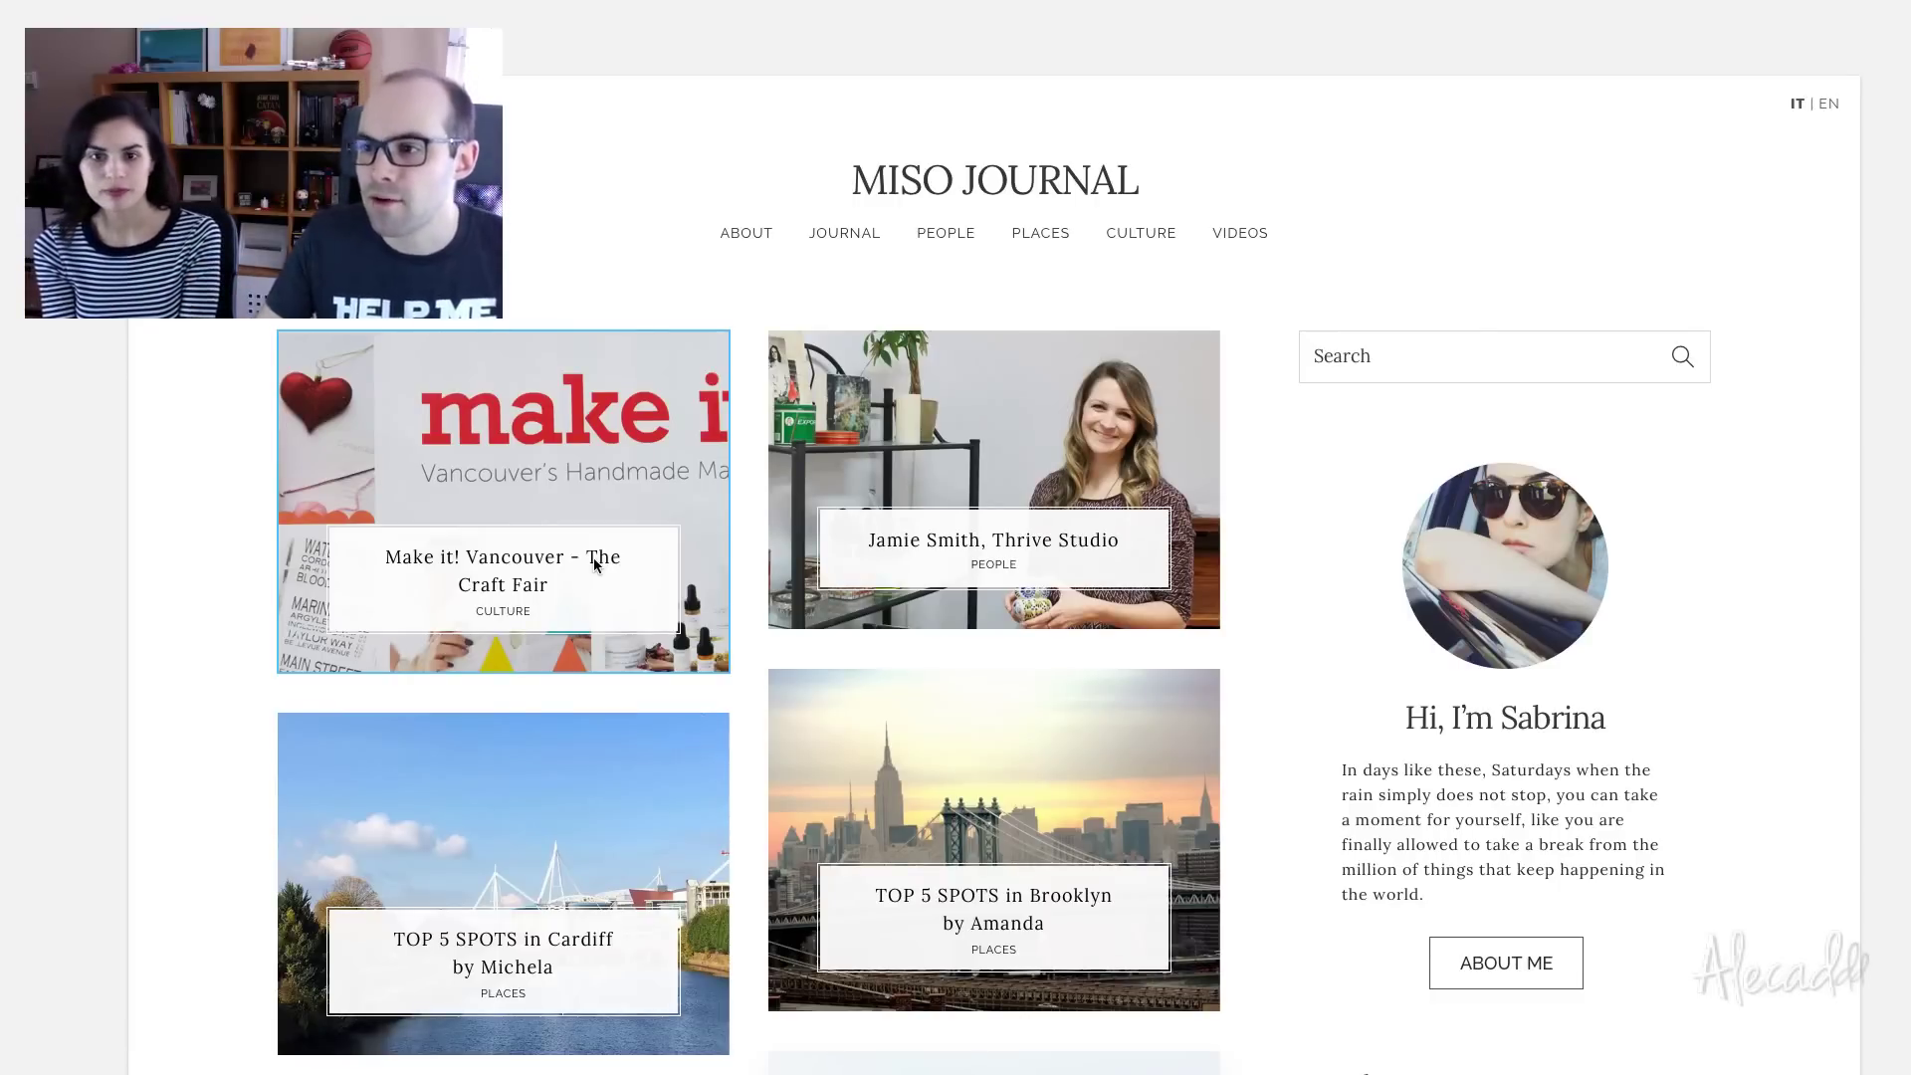
pyautogui.scroll(-1, 594, 560)
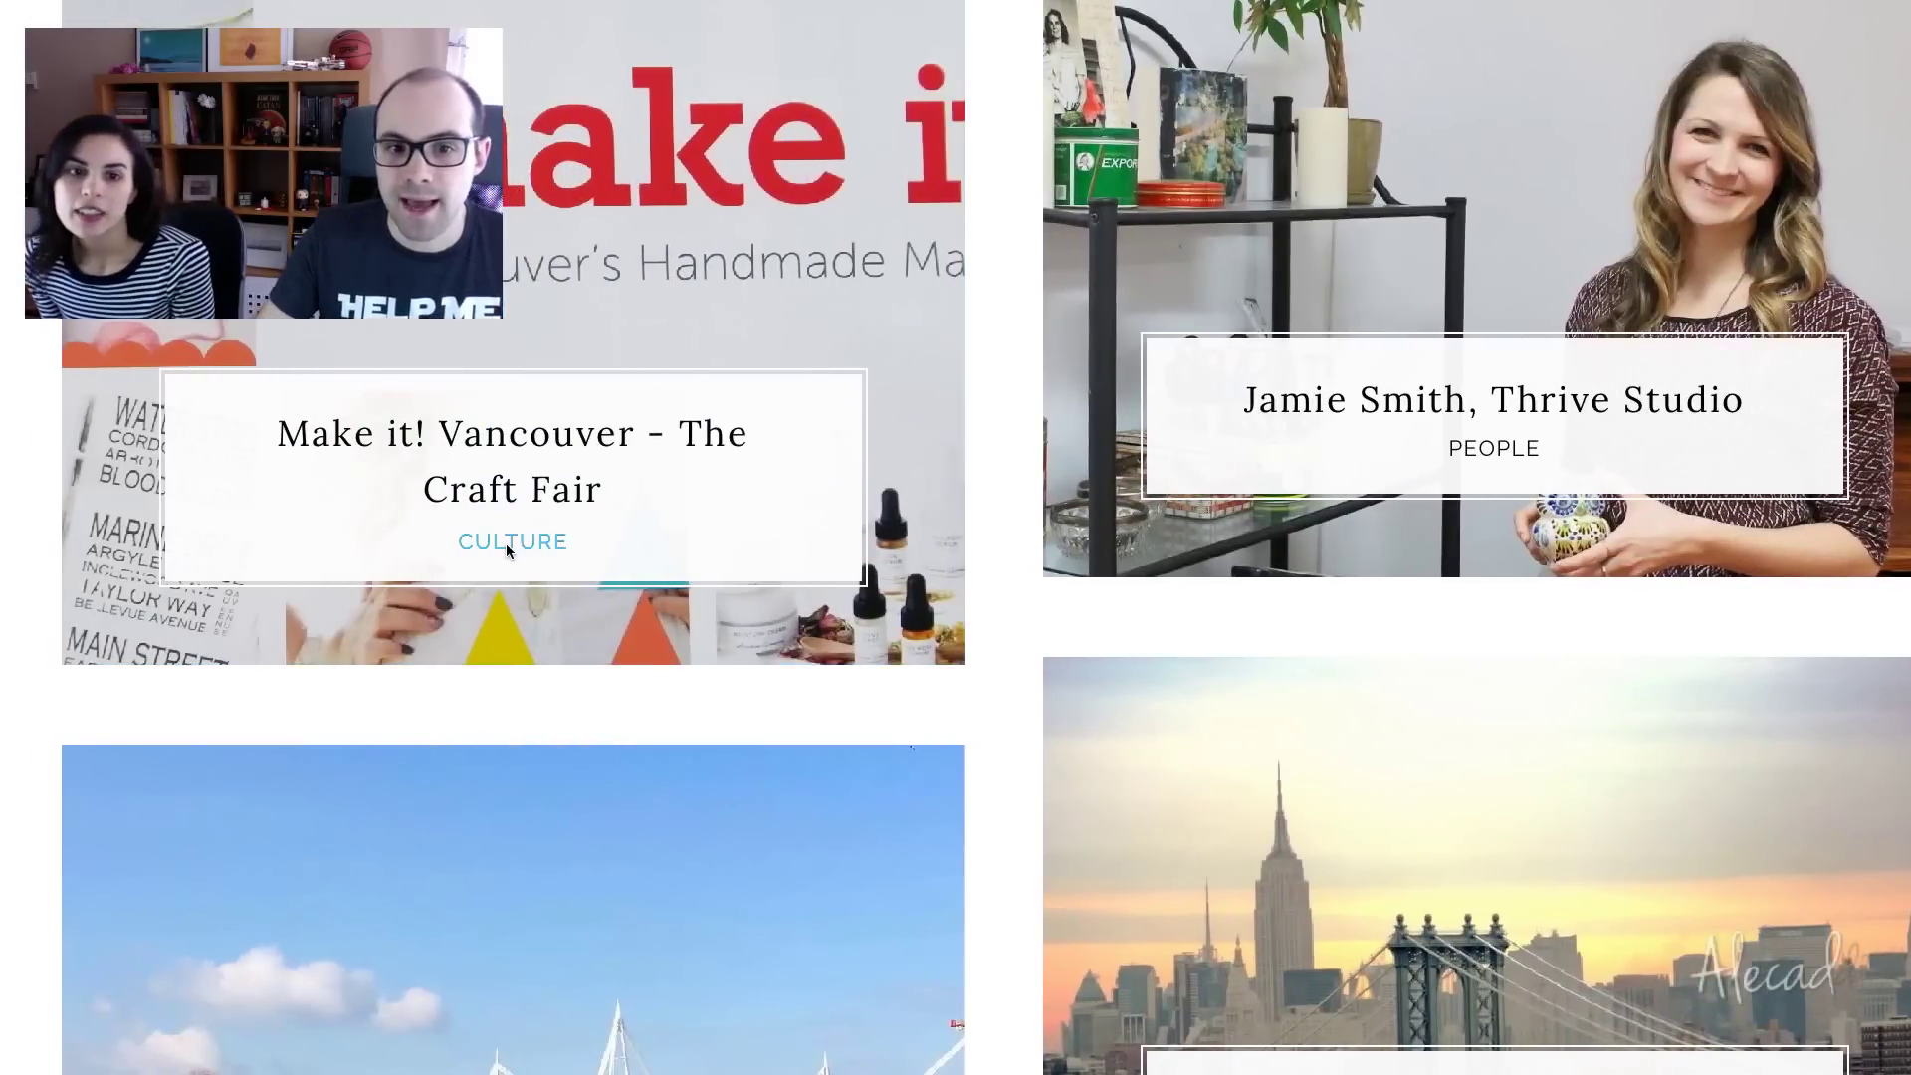
pyautogui.click(507, 550)
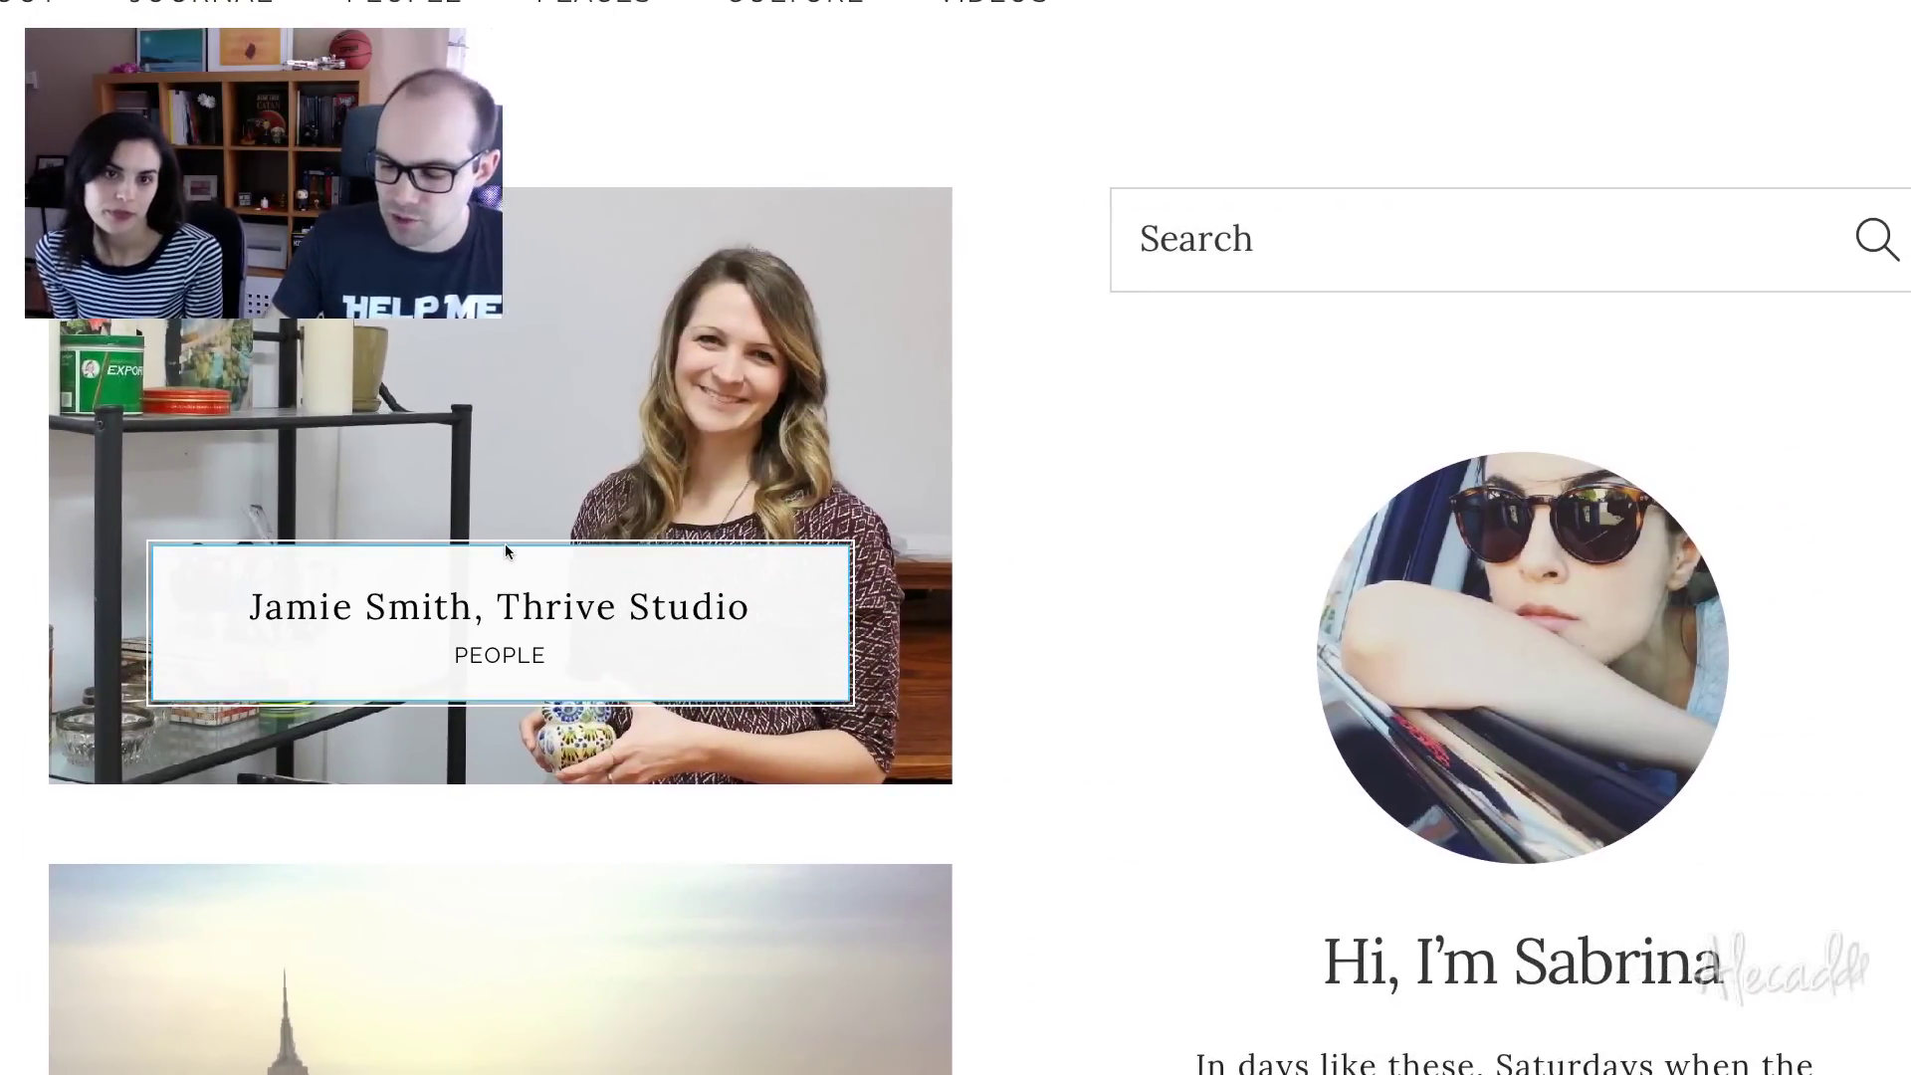
pyautogui.scroll(-3, 1501, 521)
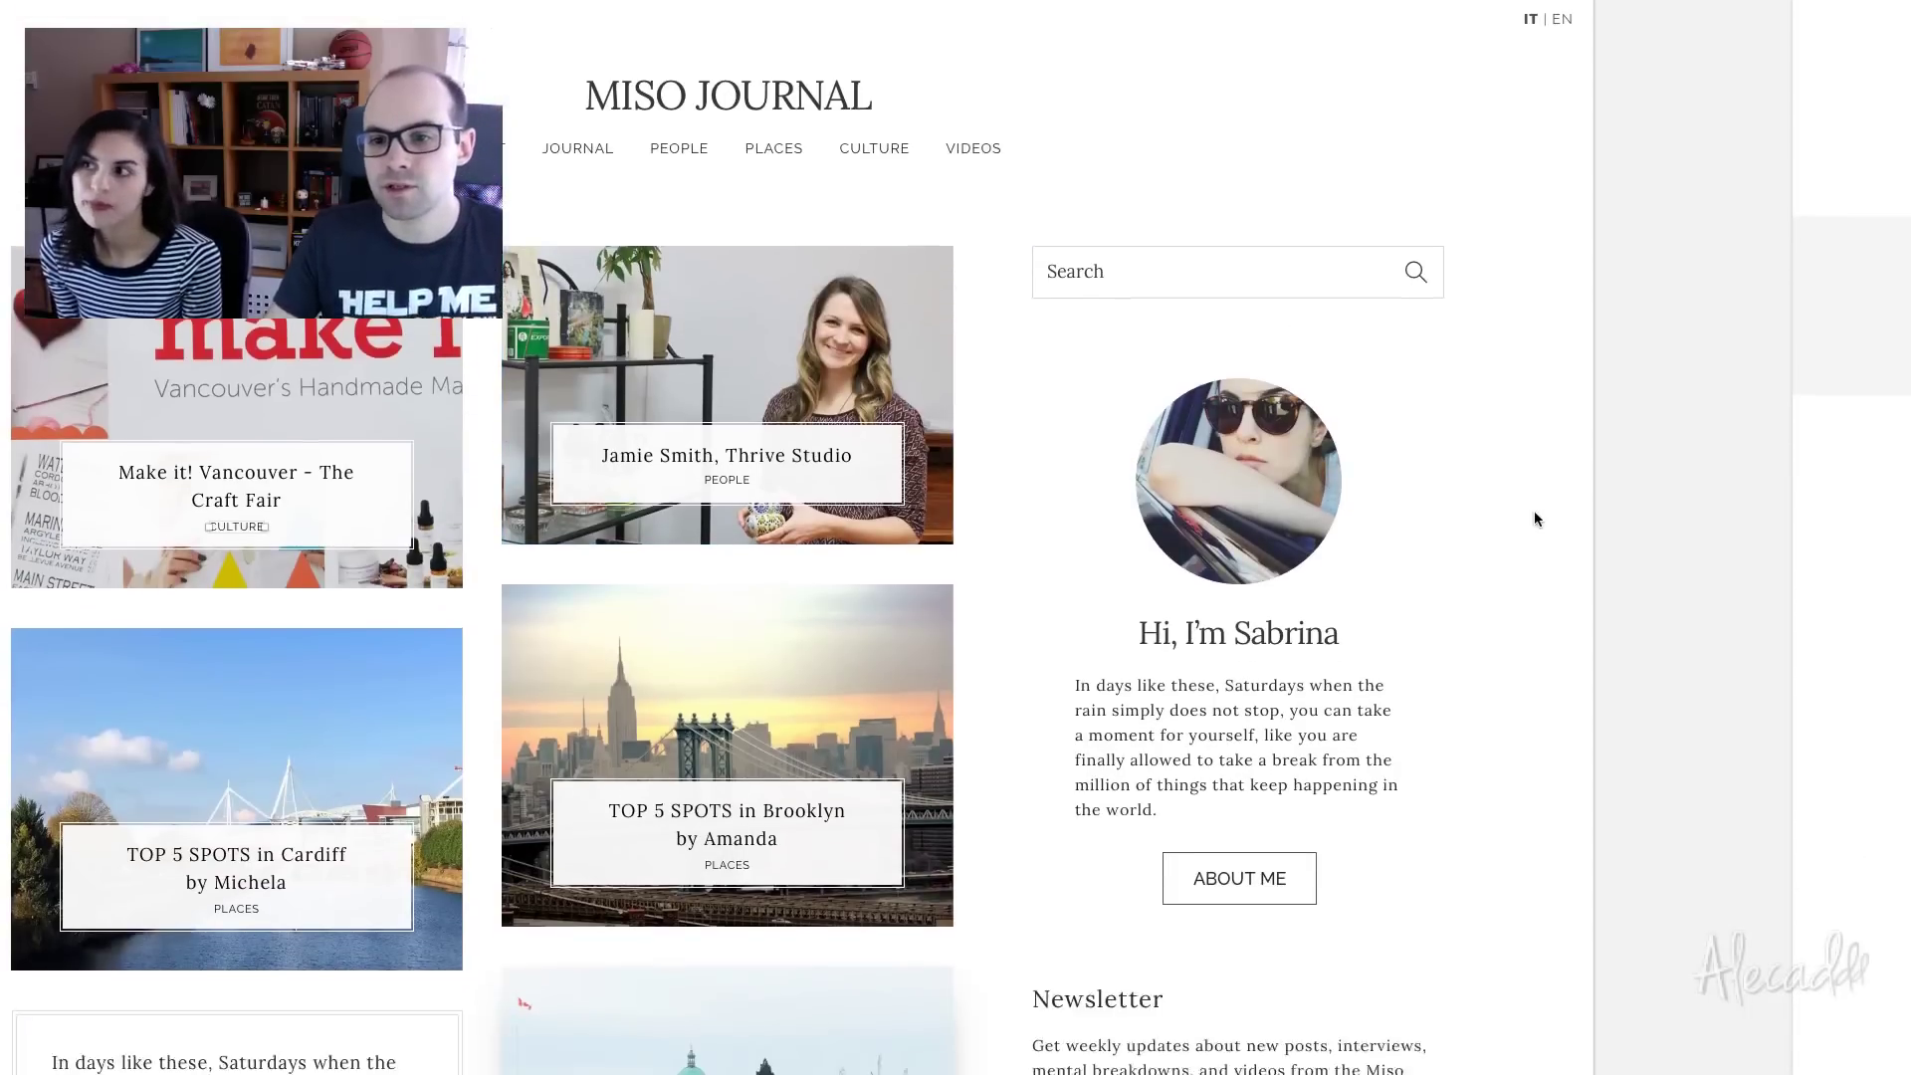
pyautogui.scroll(-5, 1456, 660)
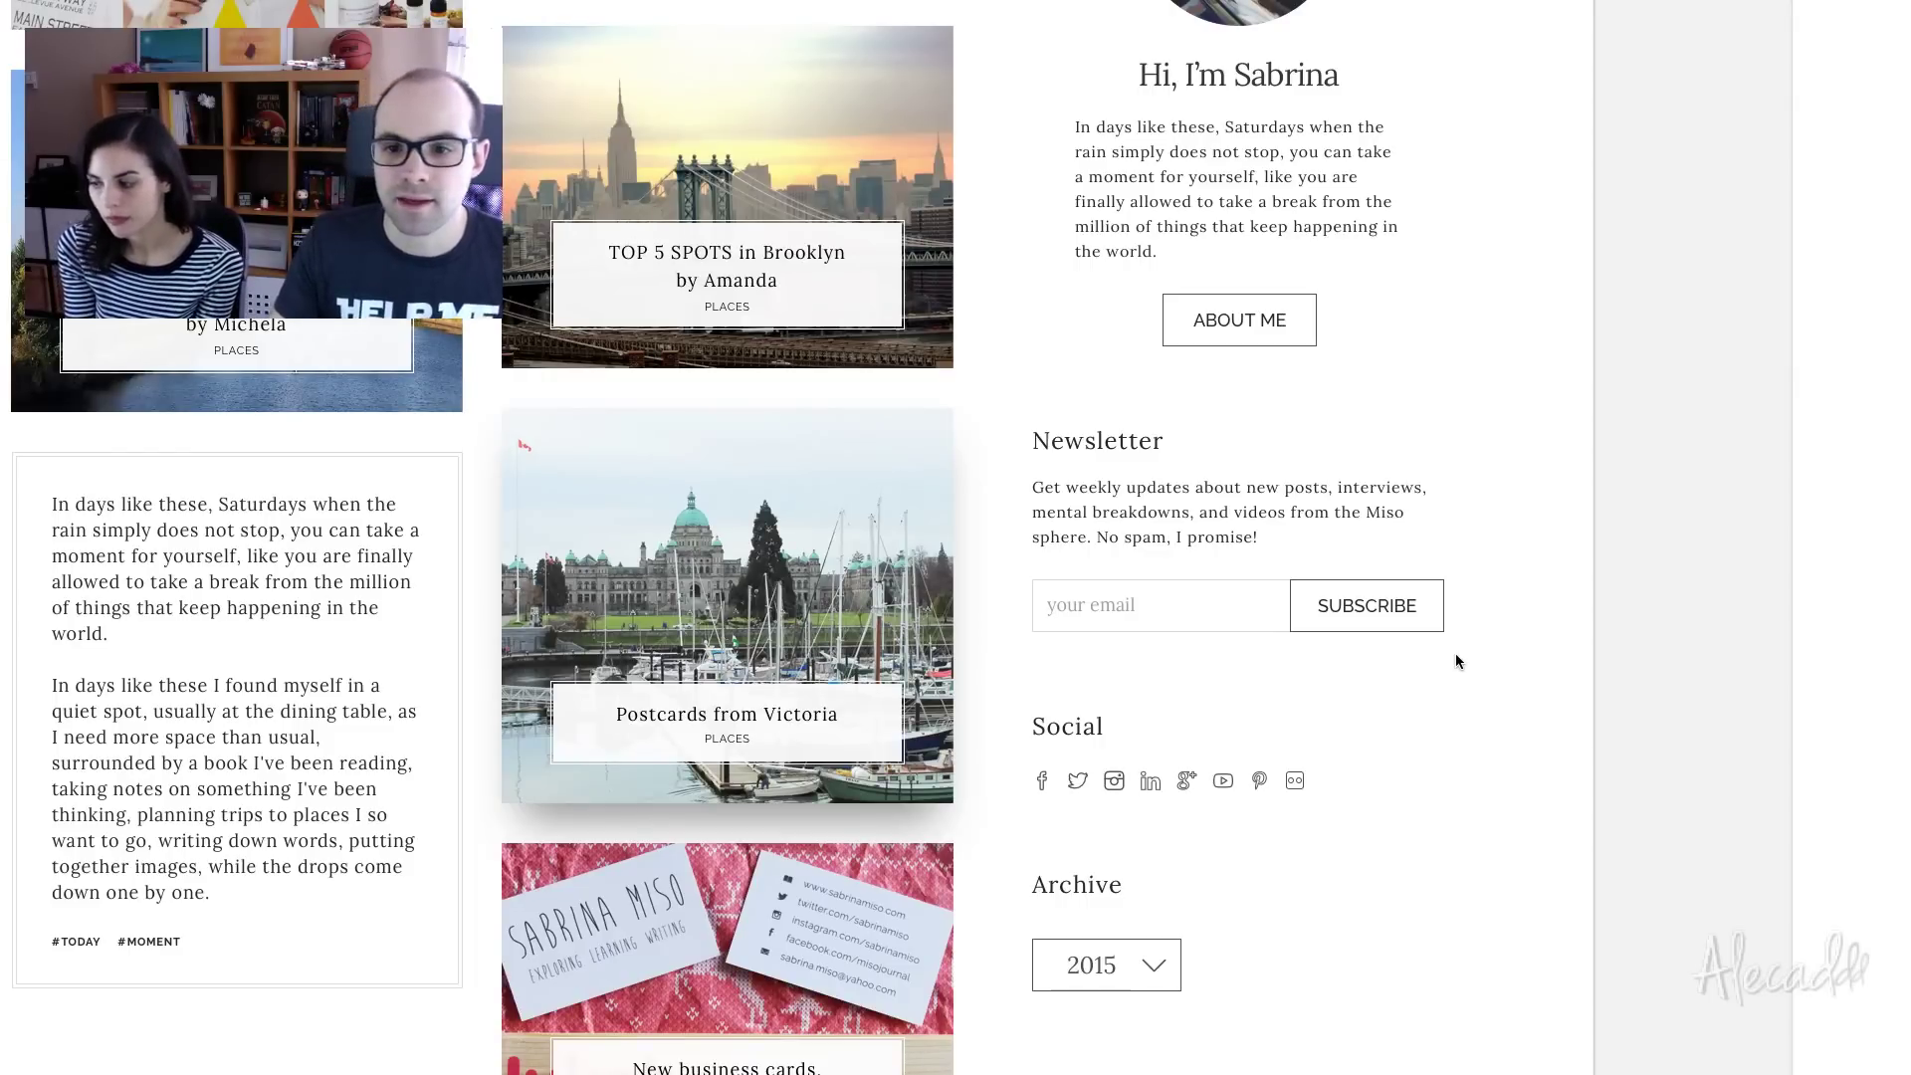
pyautogui.scroll(-1, 1455, 655)
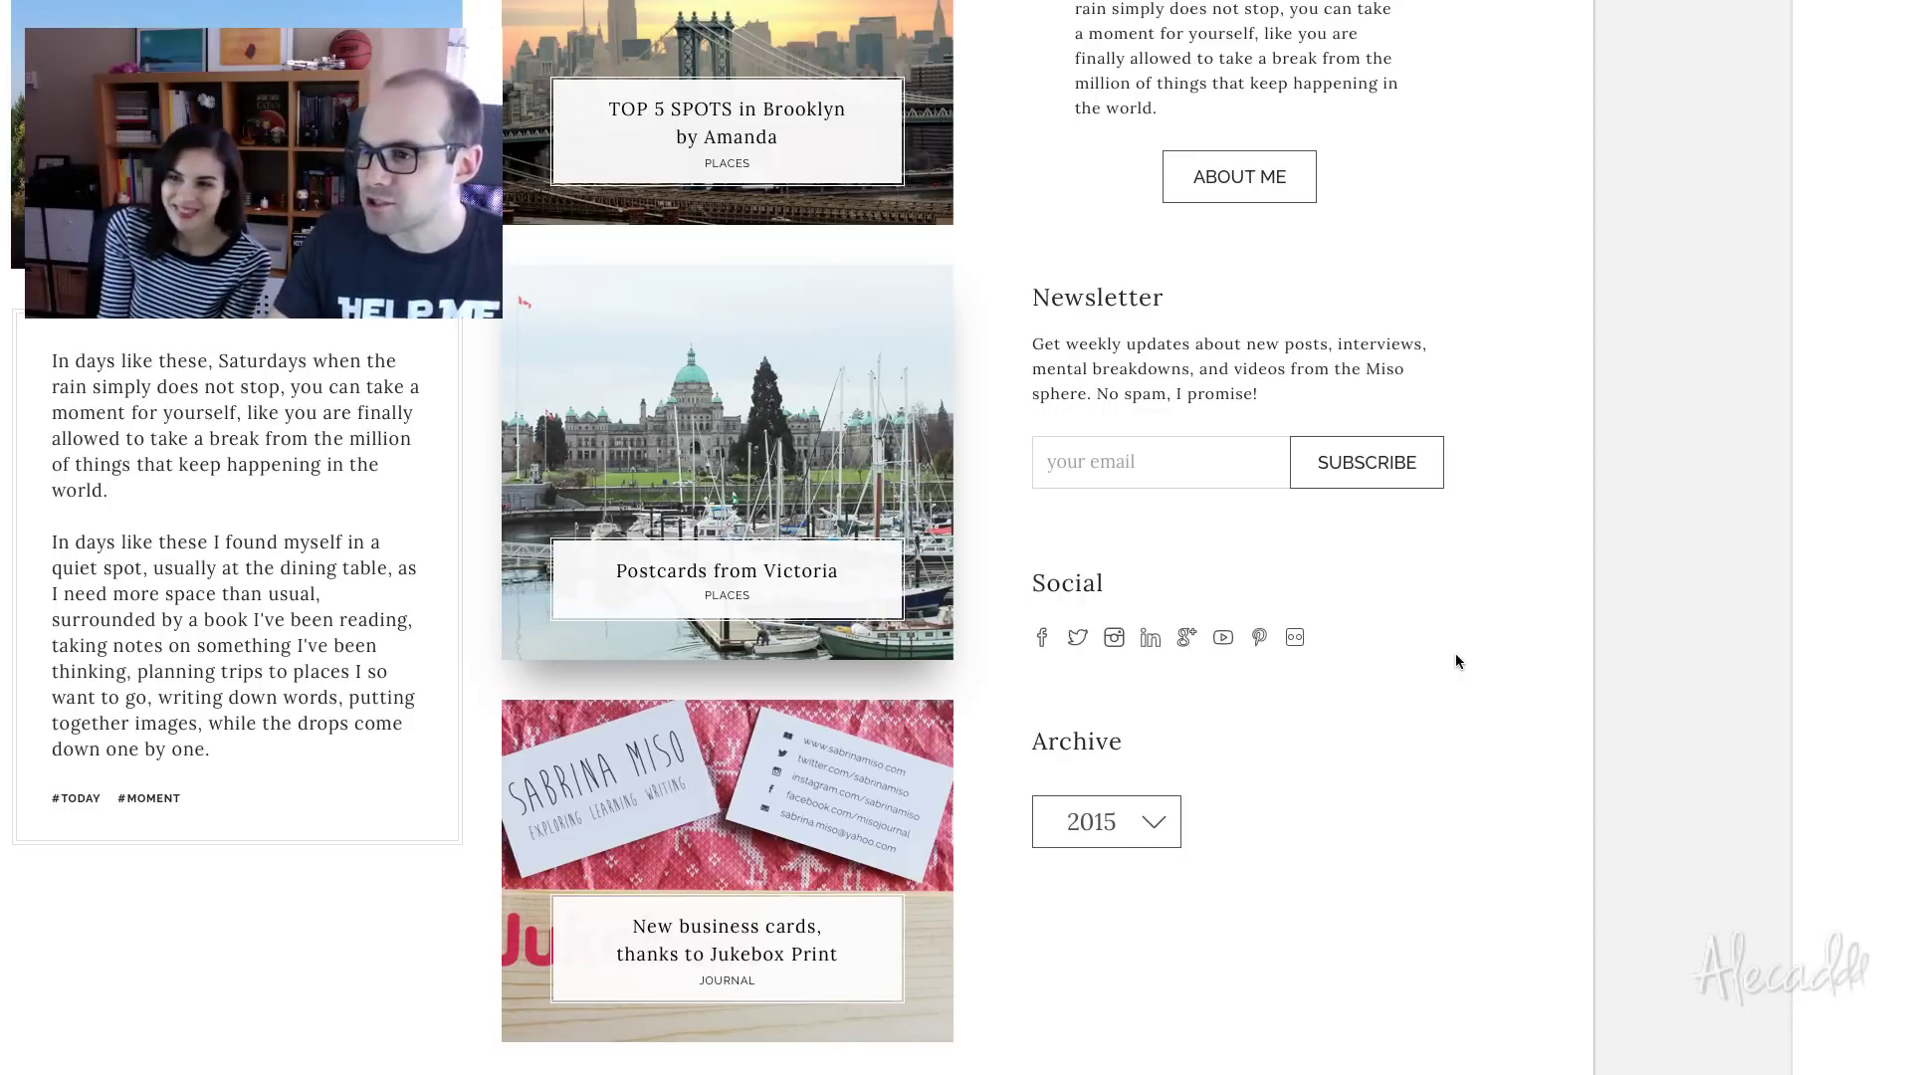
pyautogui.scroll(5, 1455, 662)
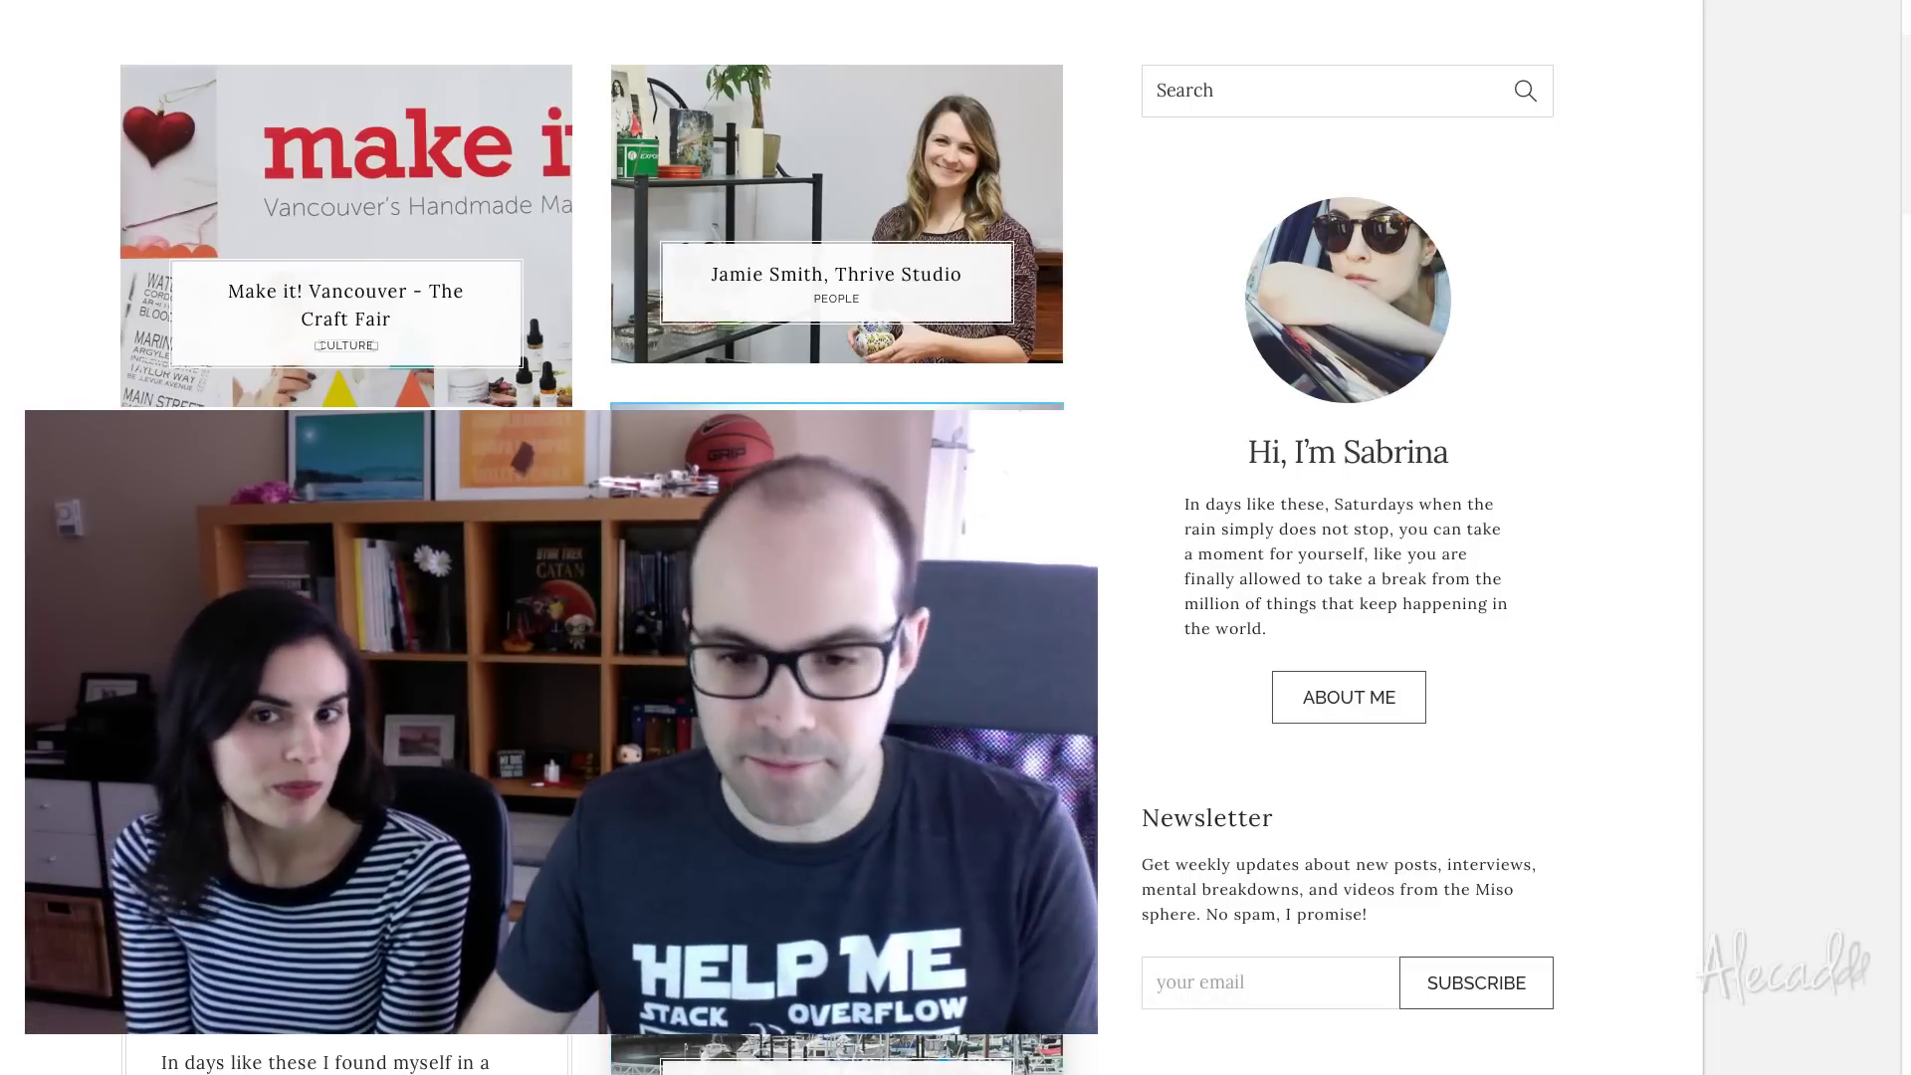
# Switch to Chrome and browse the Shirts collection of the Code Addict store
pyautogui.click(795, 1049)
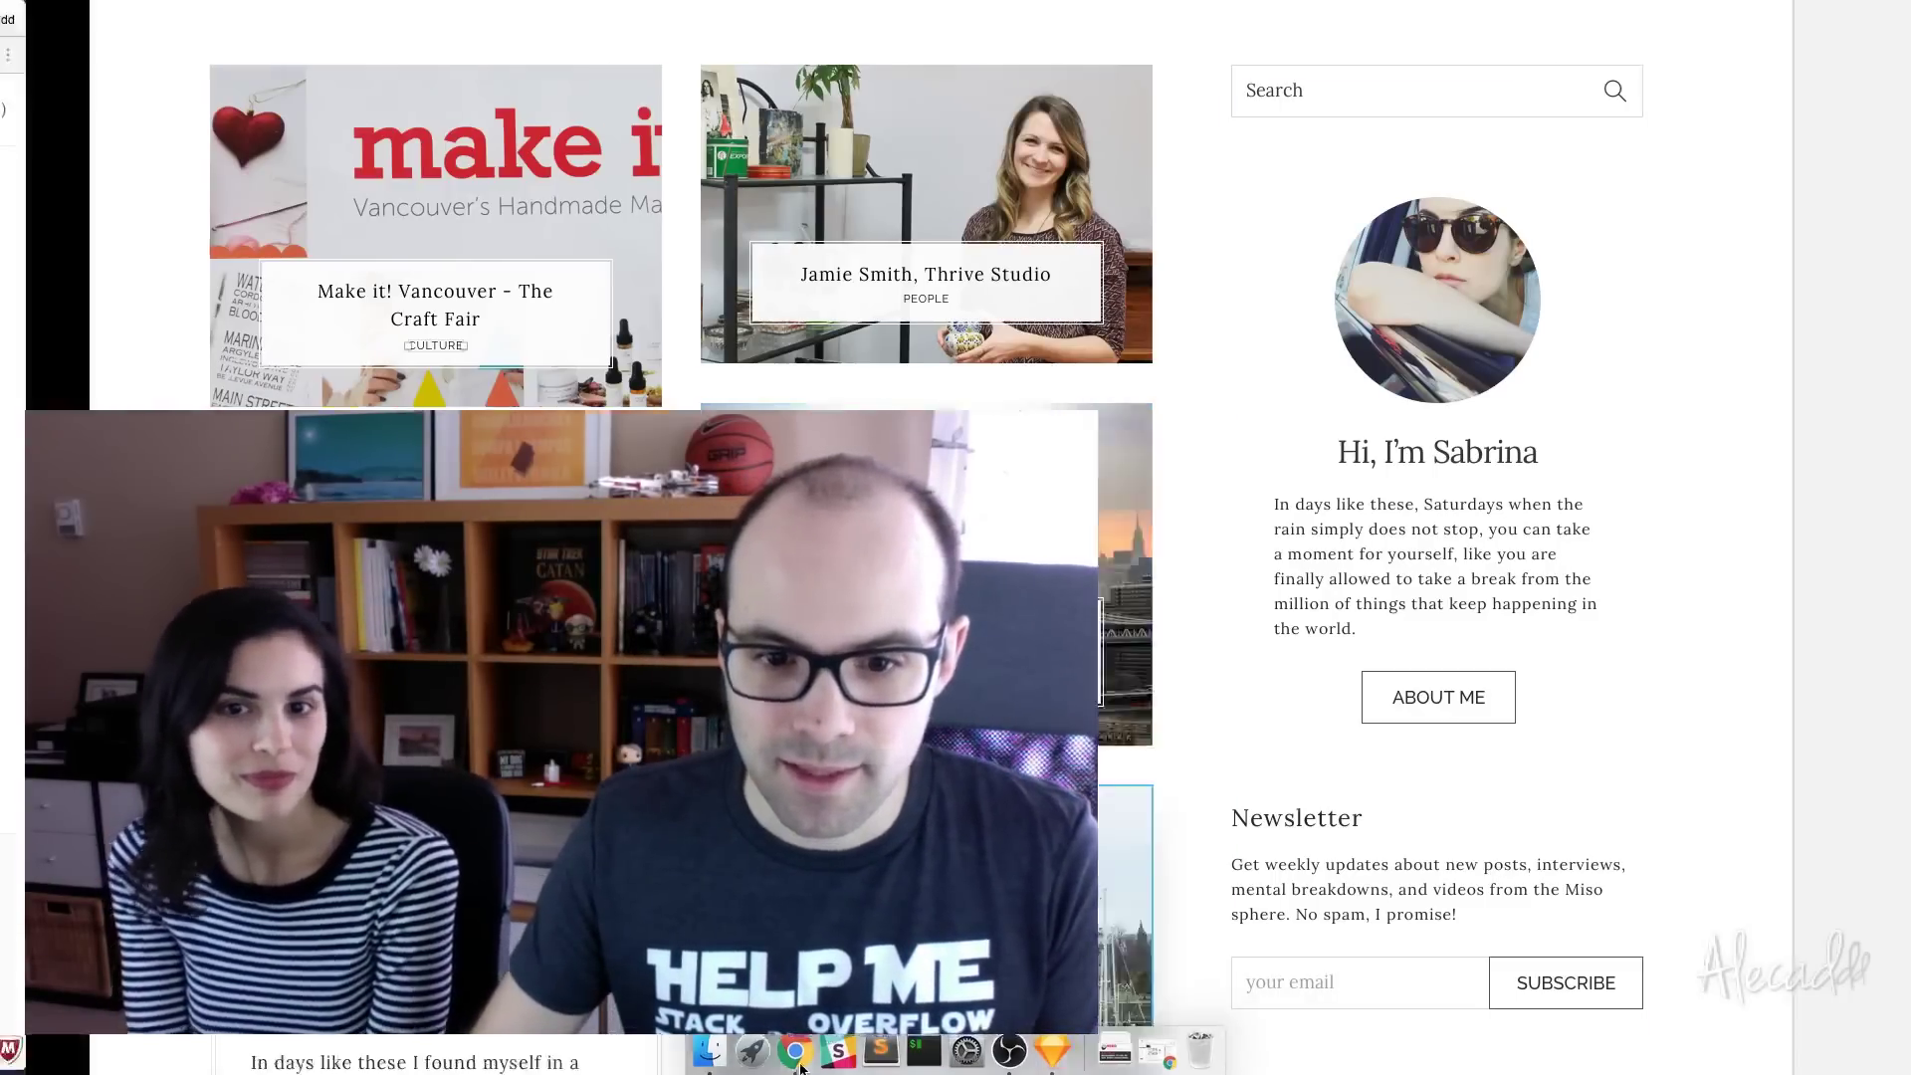
pyautogui.scroll(8, 1479, 700)
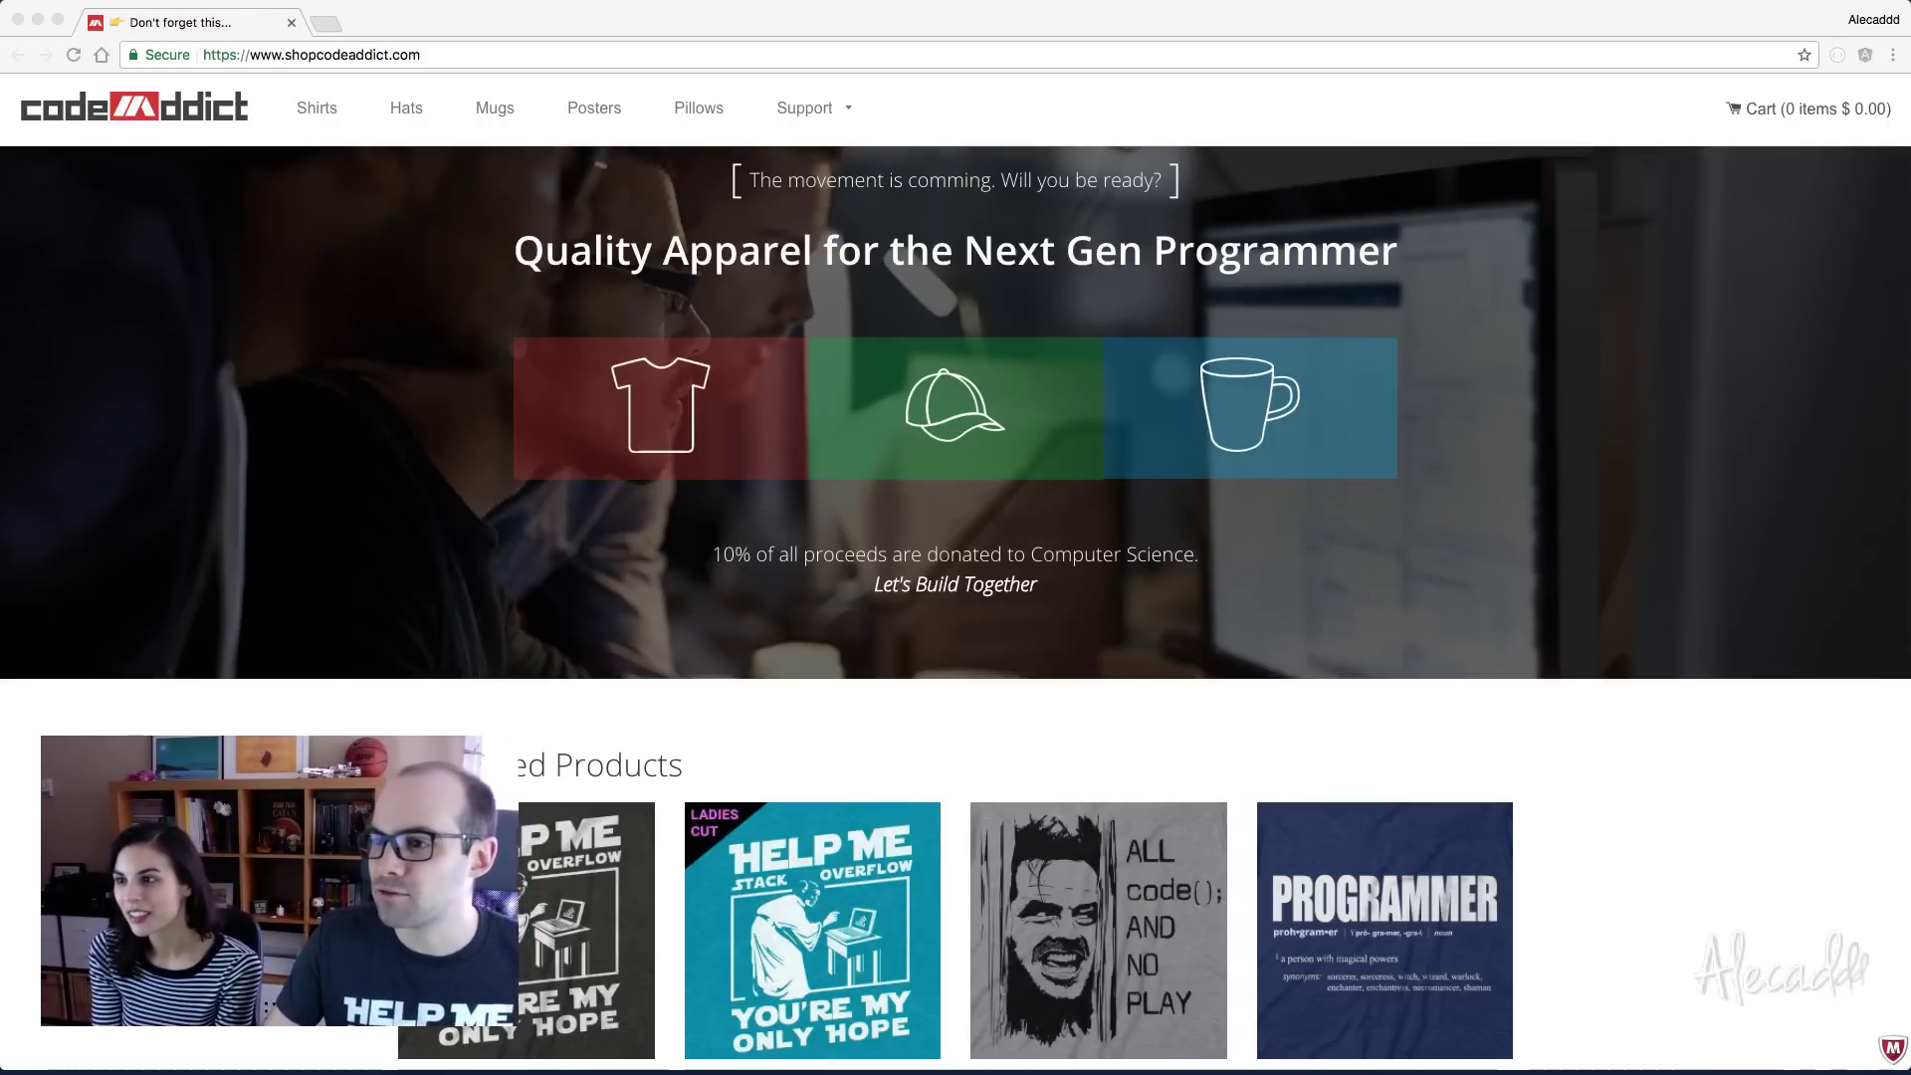
pyautogui.click(323, 114)
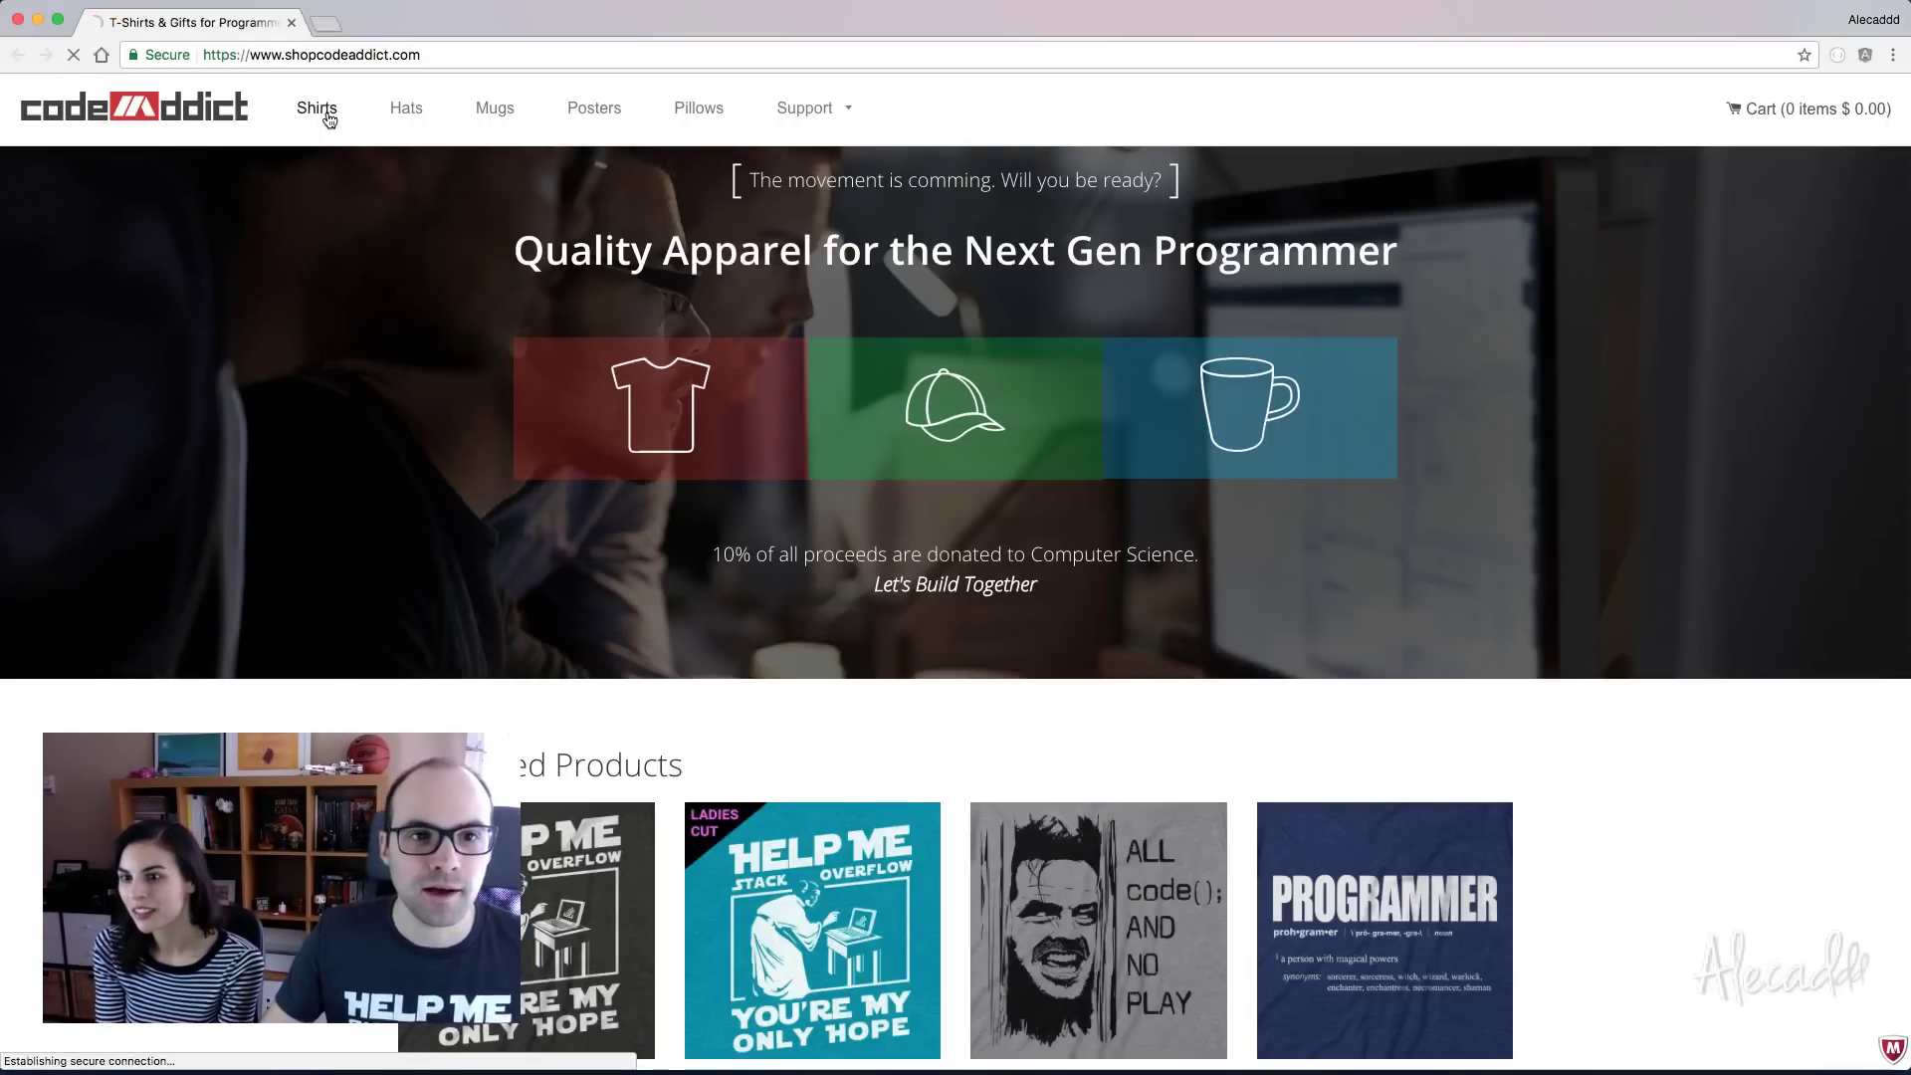
pyautogui.scroll(-3, 1310, 453)
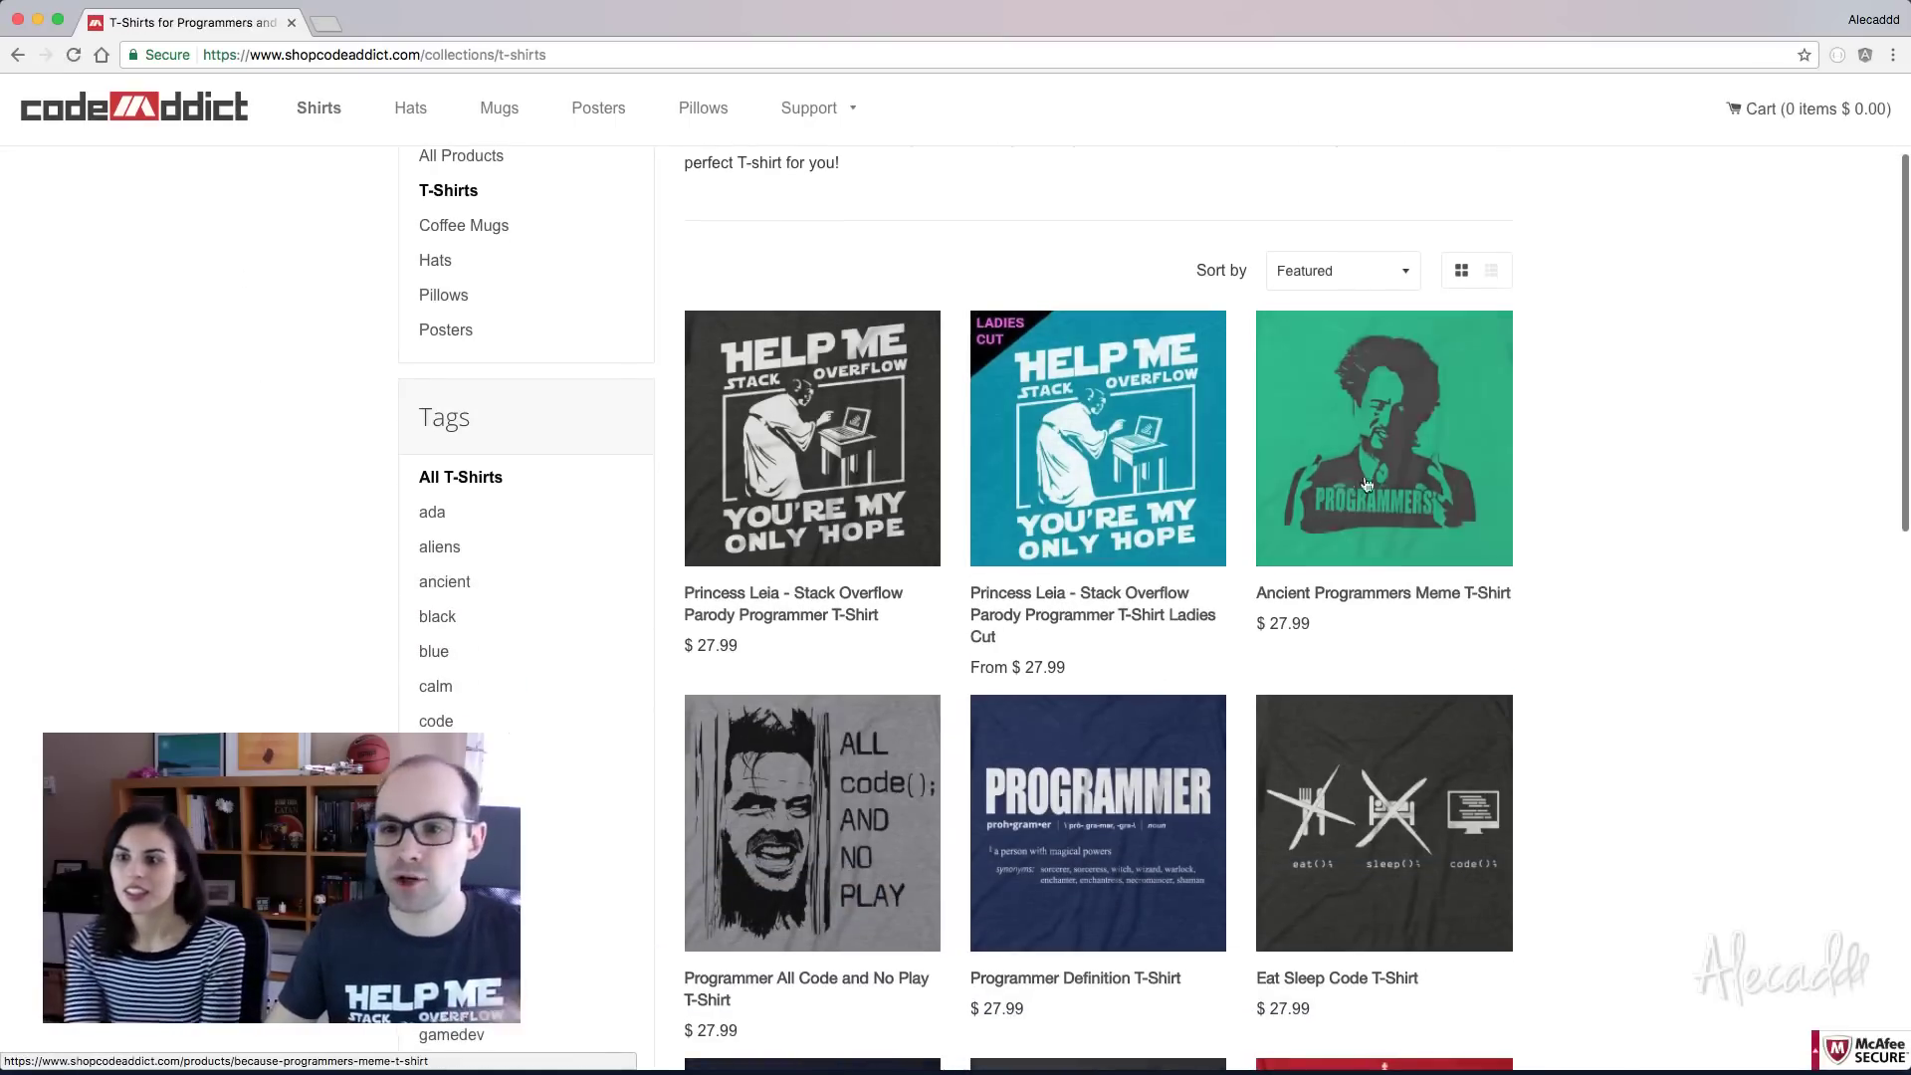
pyautogui.scroll(-3, 1668, 555)
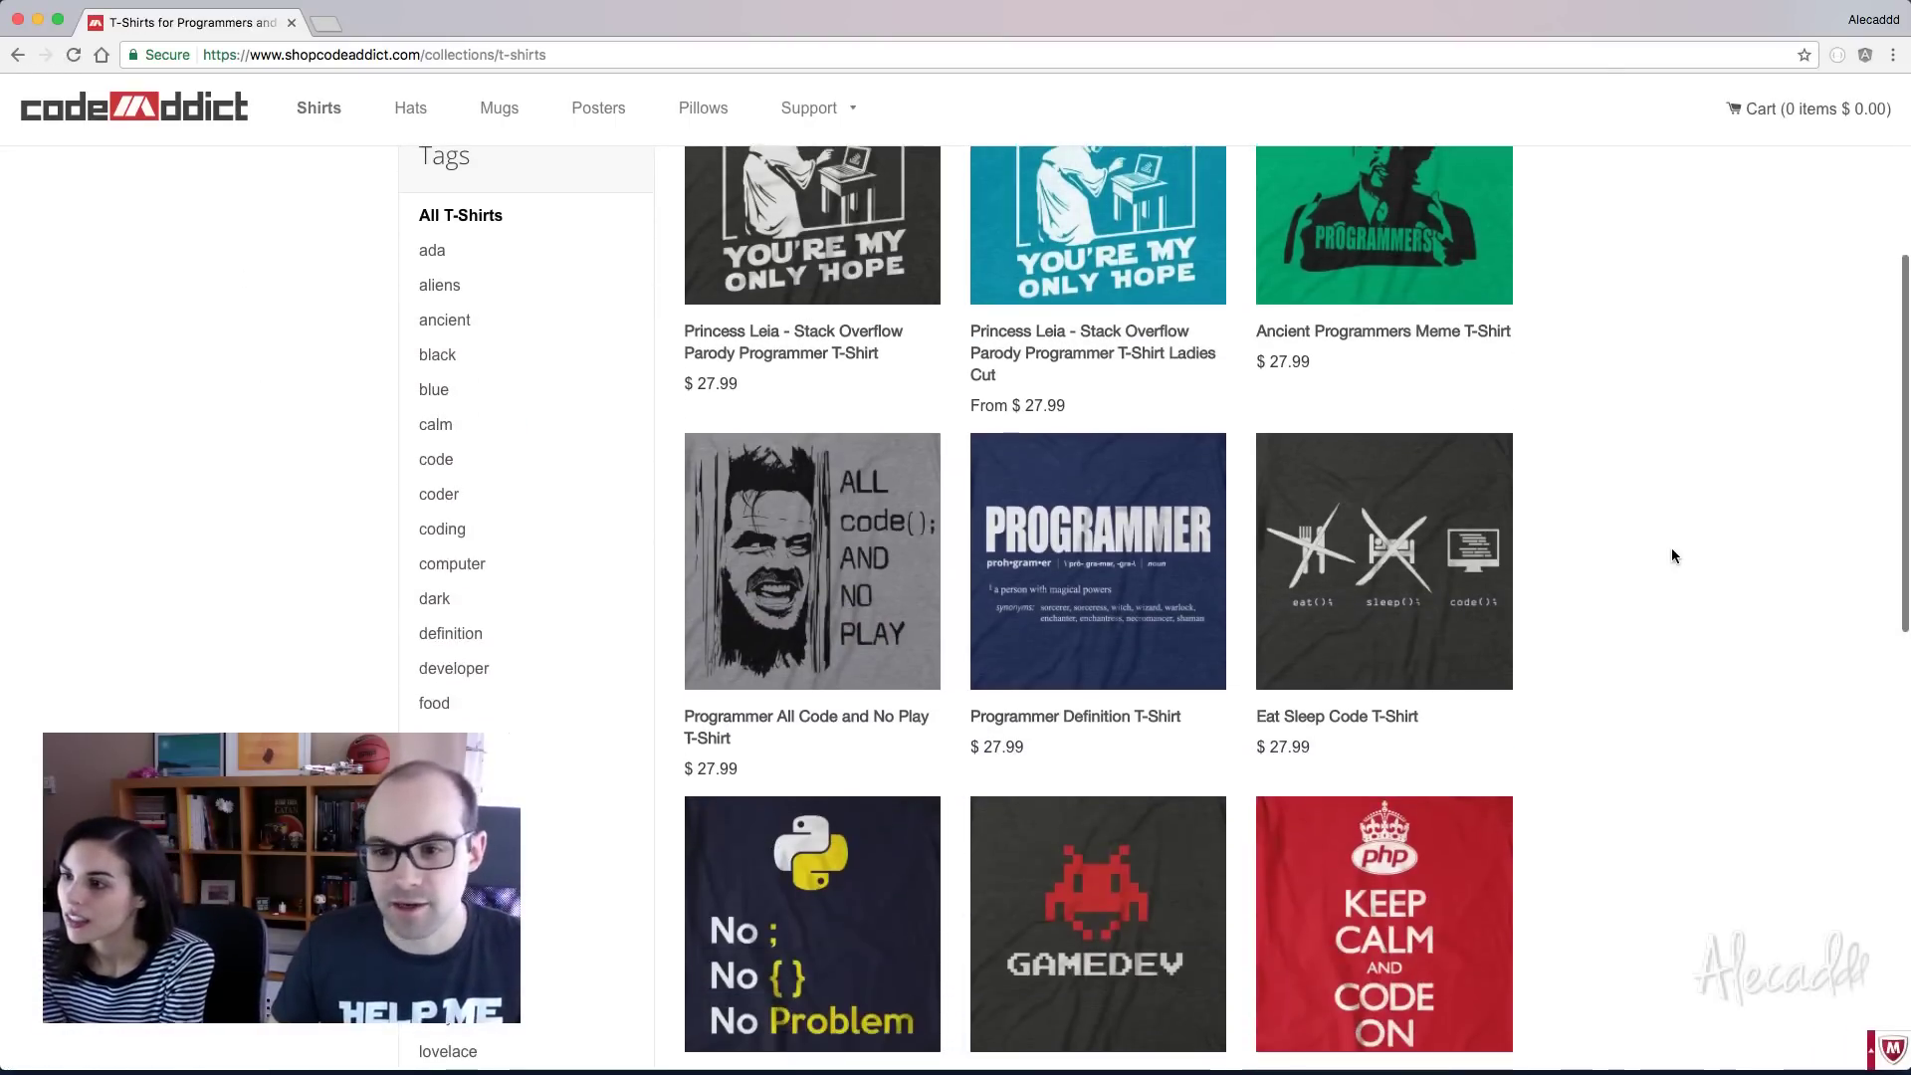
pyautogui.scroll(-5, 1670, 554)
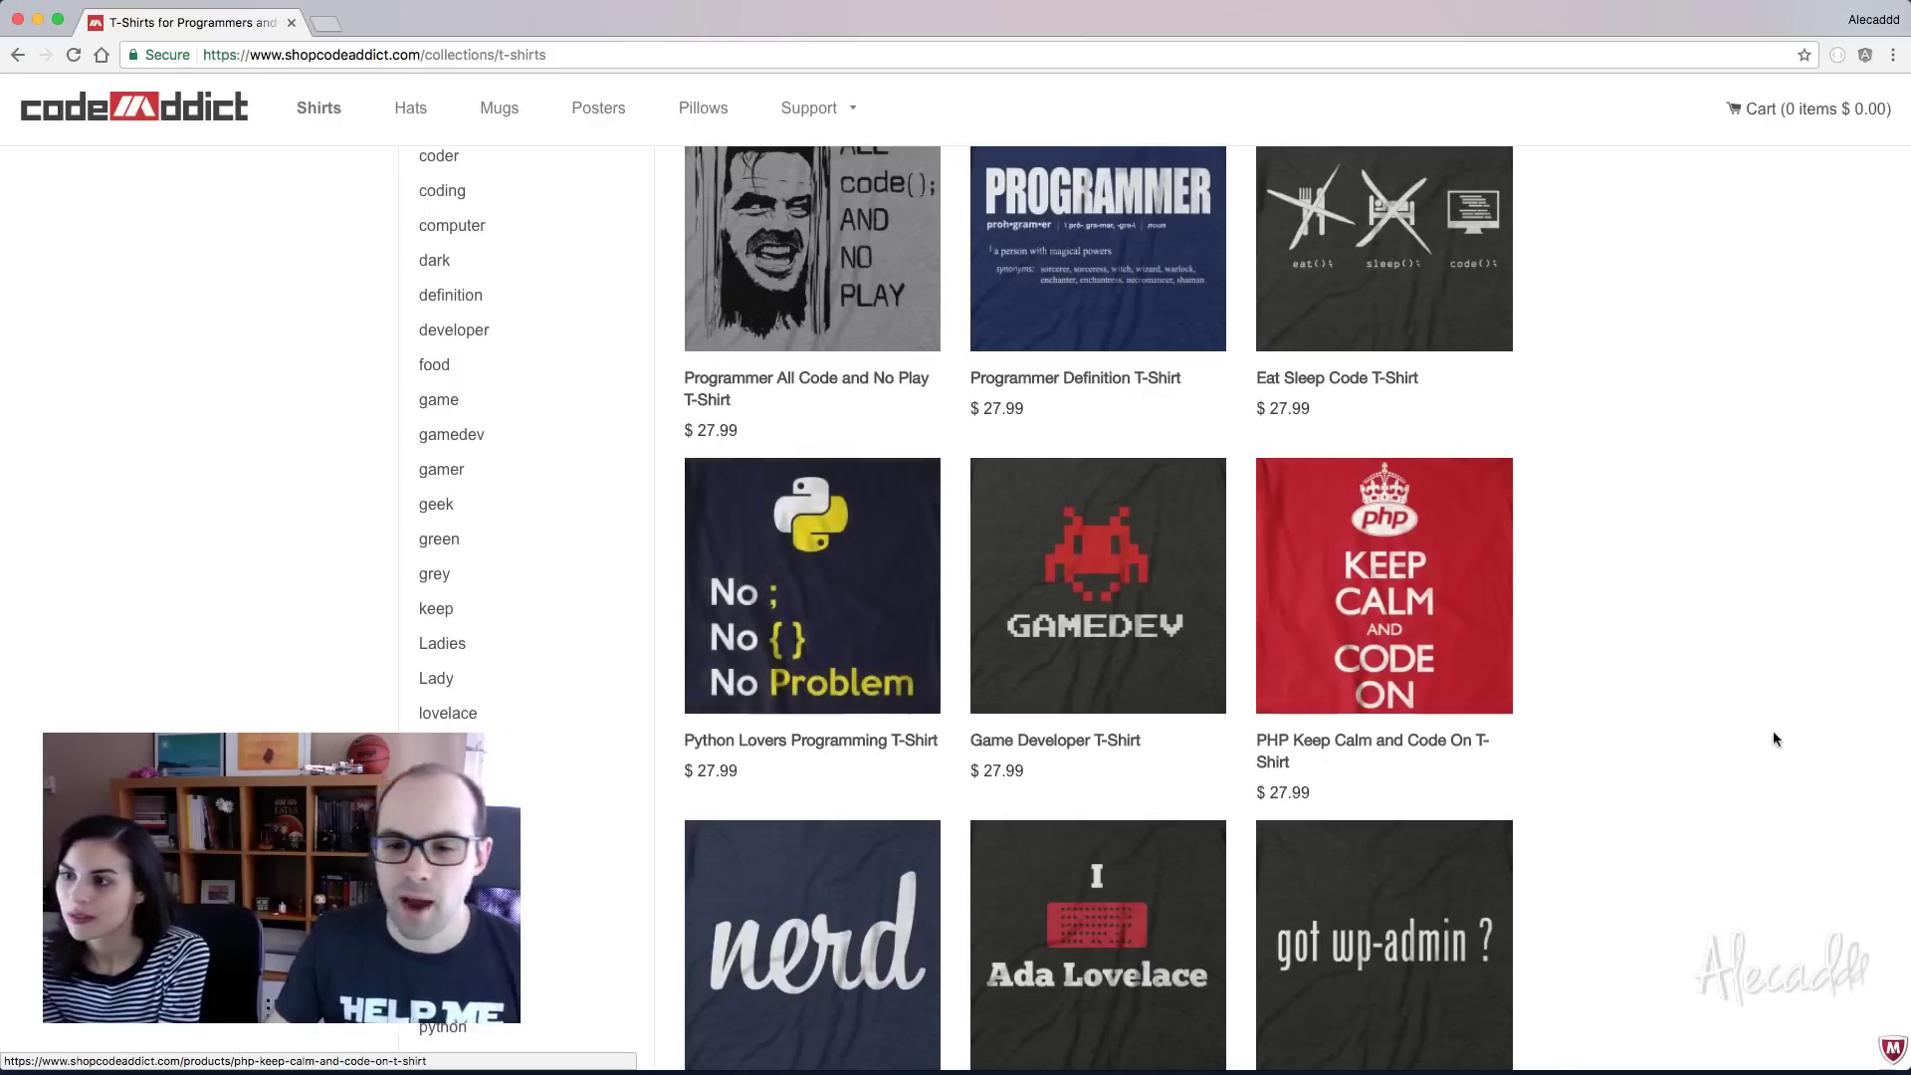
pyautogui.scroll(-9, 1751, 734)
pyautogui.scroll(4, 1405, 577)
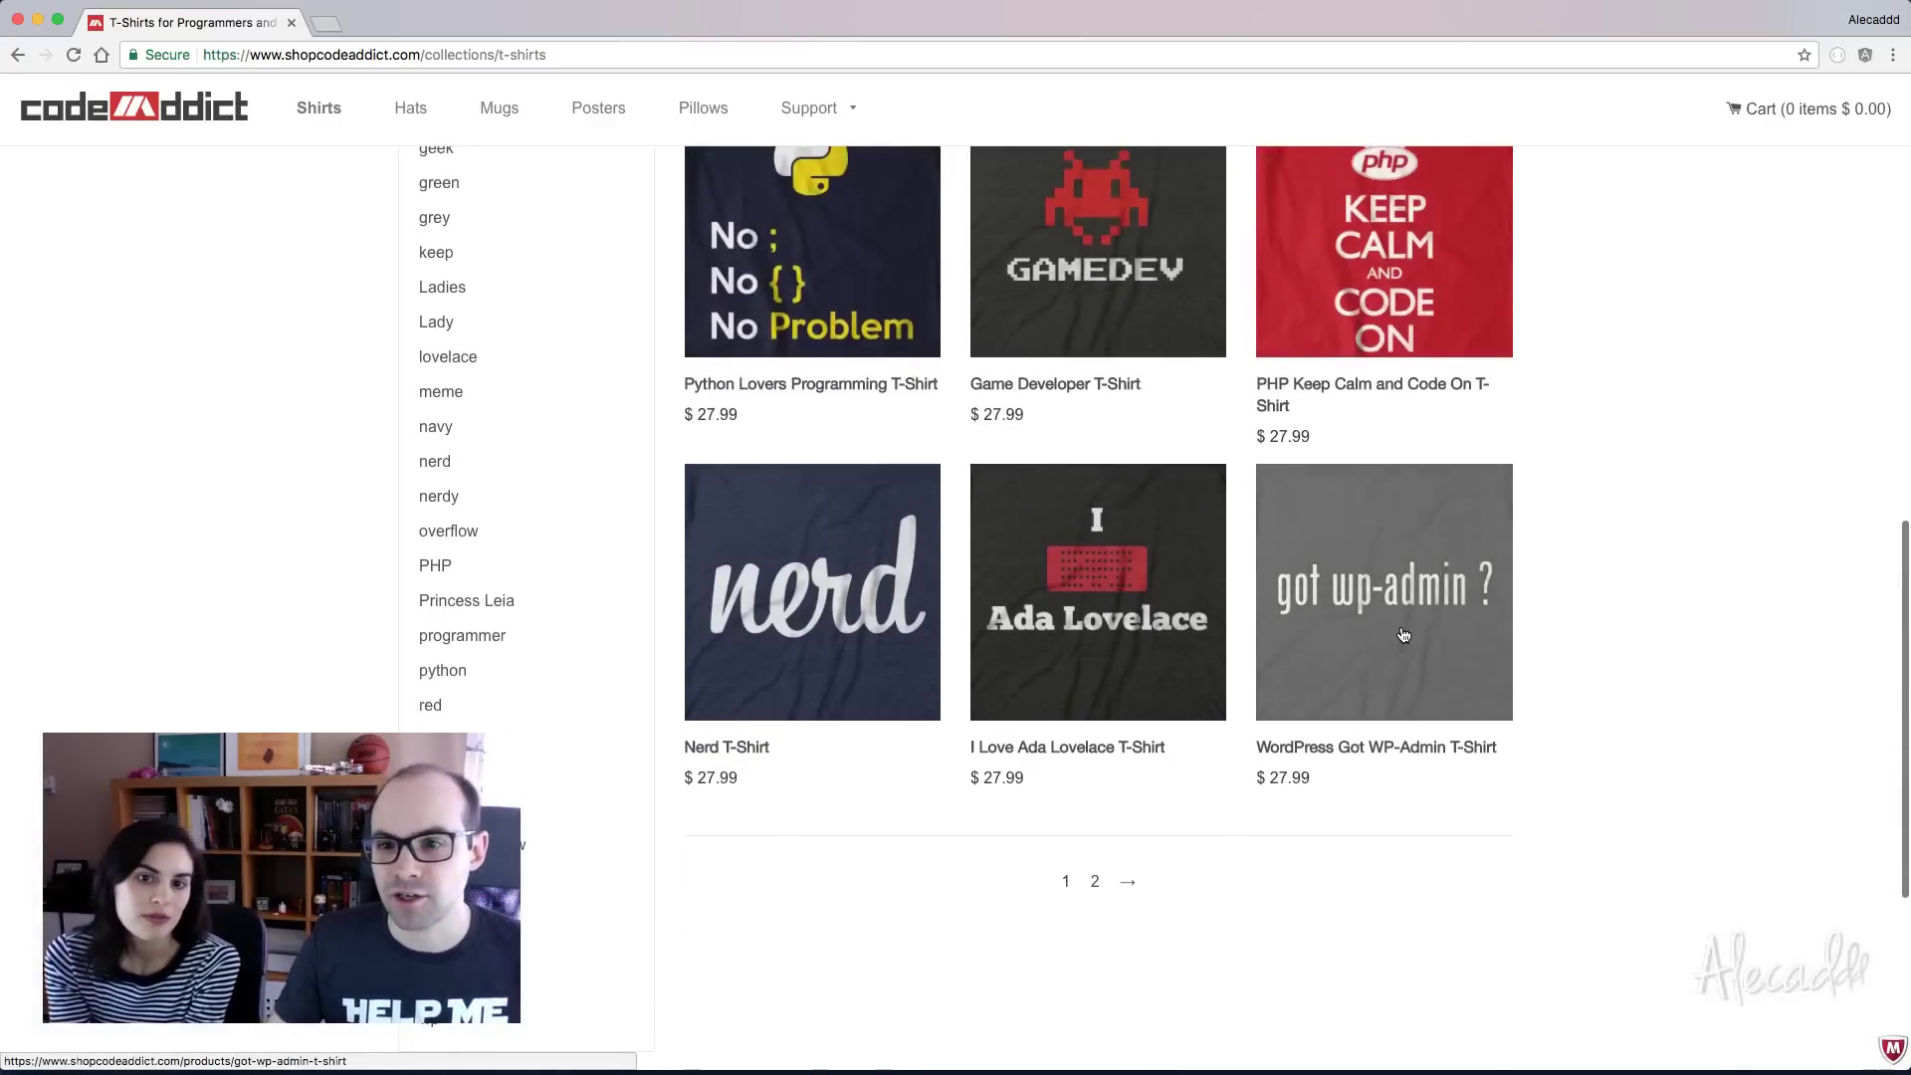
# View the WordPress Got WP-Admin T-Shirt product and its enlarged print, and return to the store's home page
pyautogui.click(1405, 632)
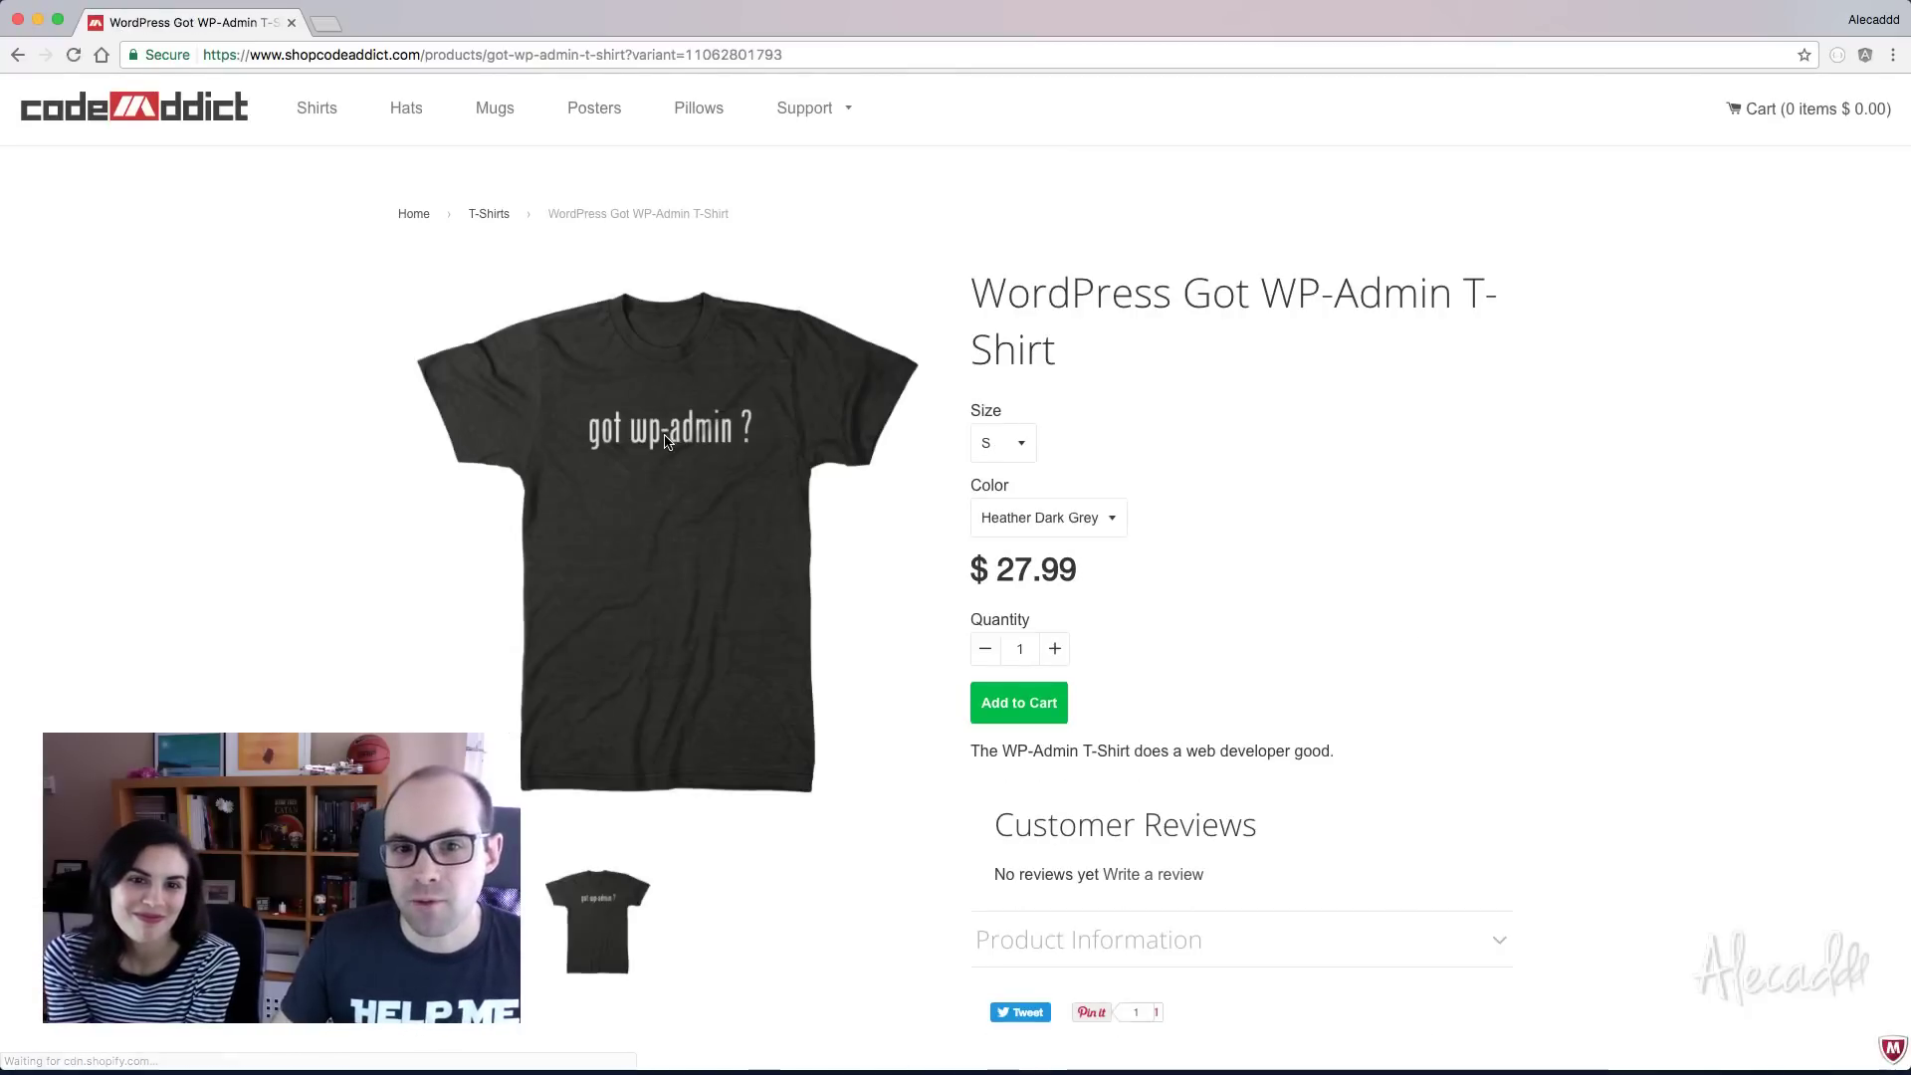
pyautogui.click(758, 476)
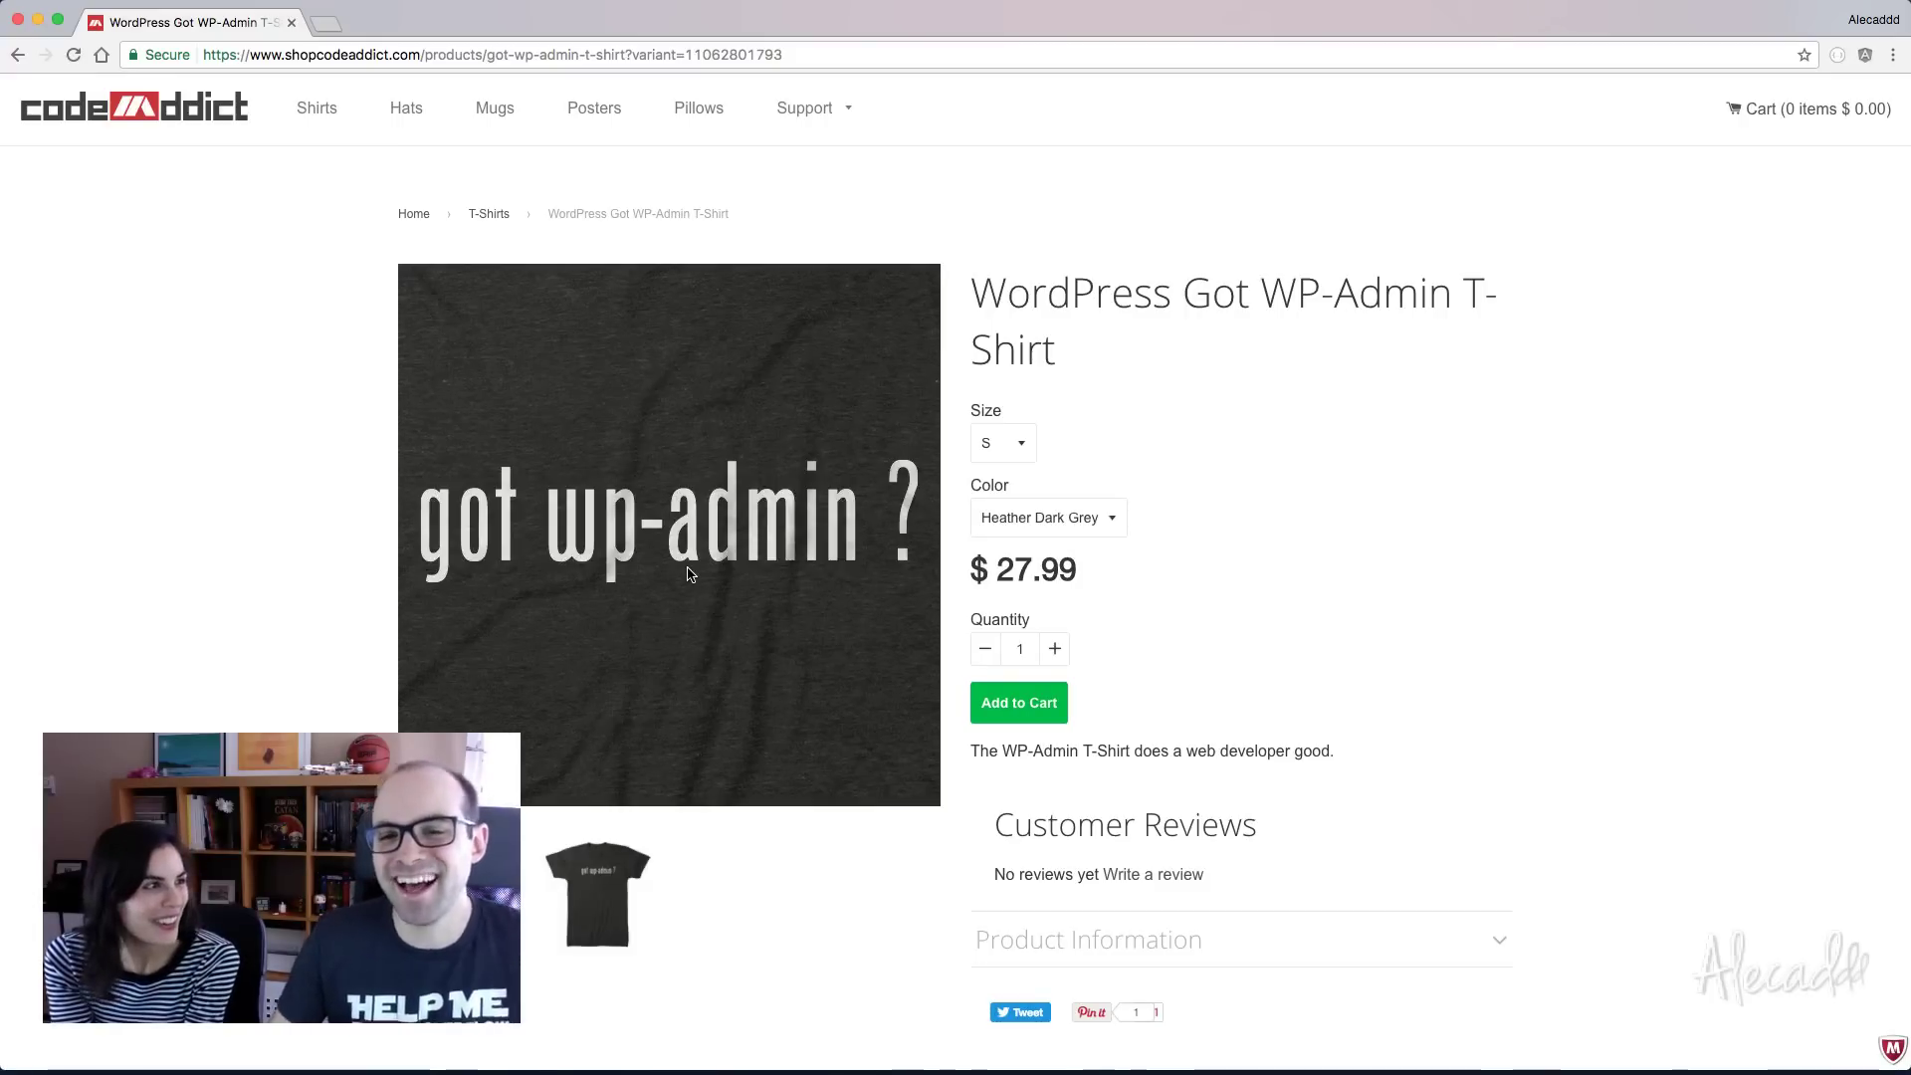
pyautogui.click(151, 110)
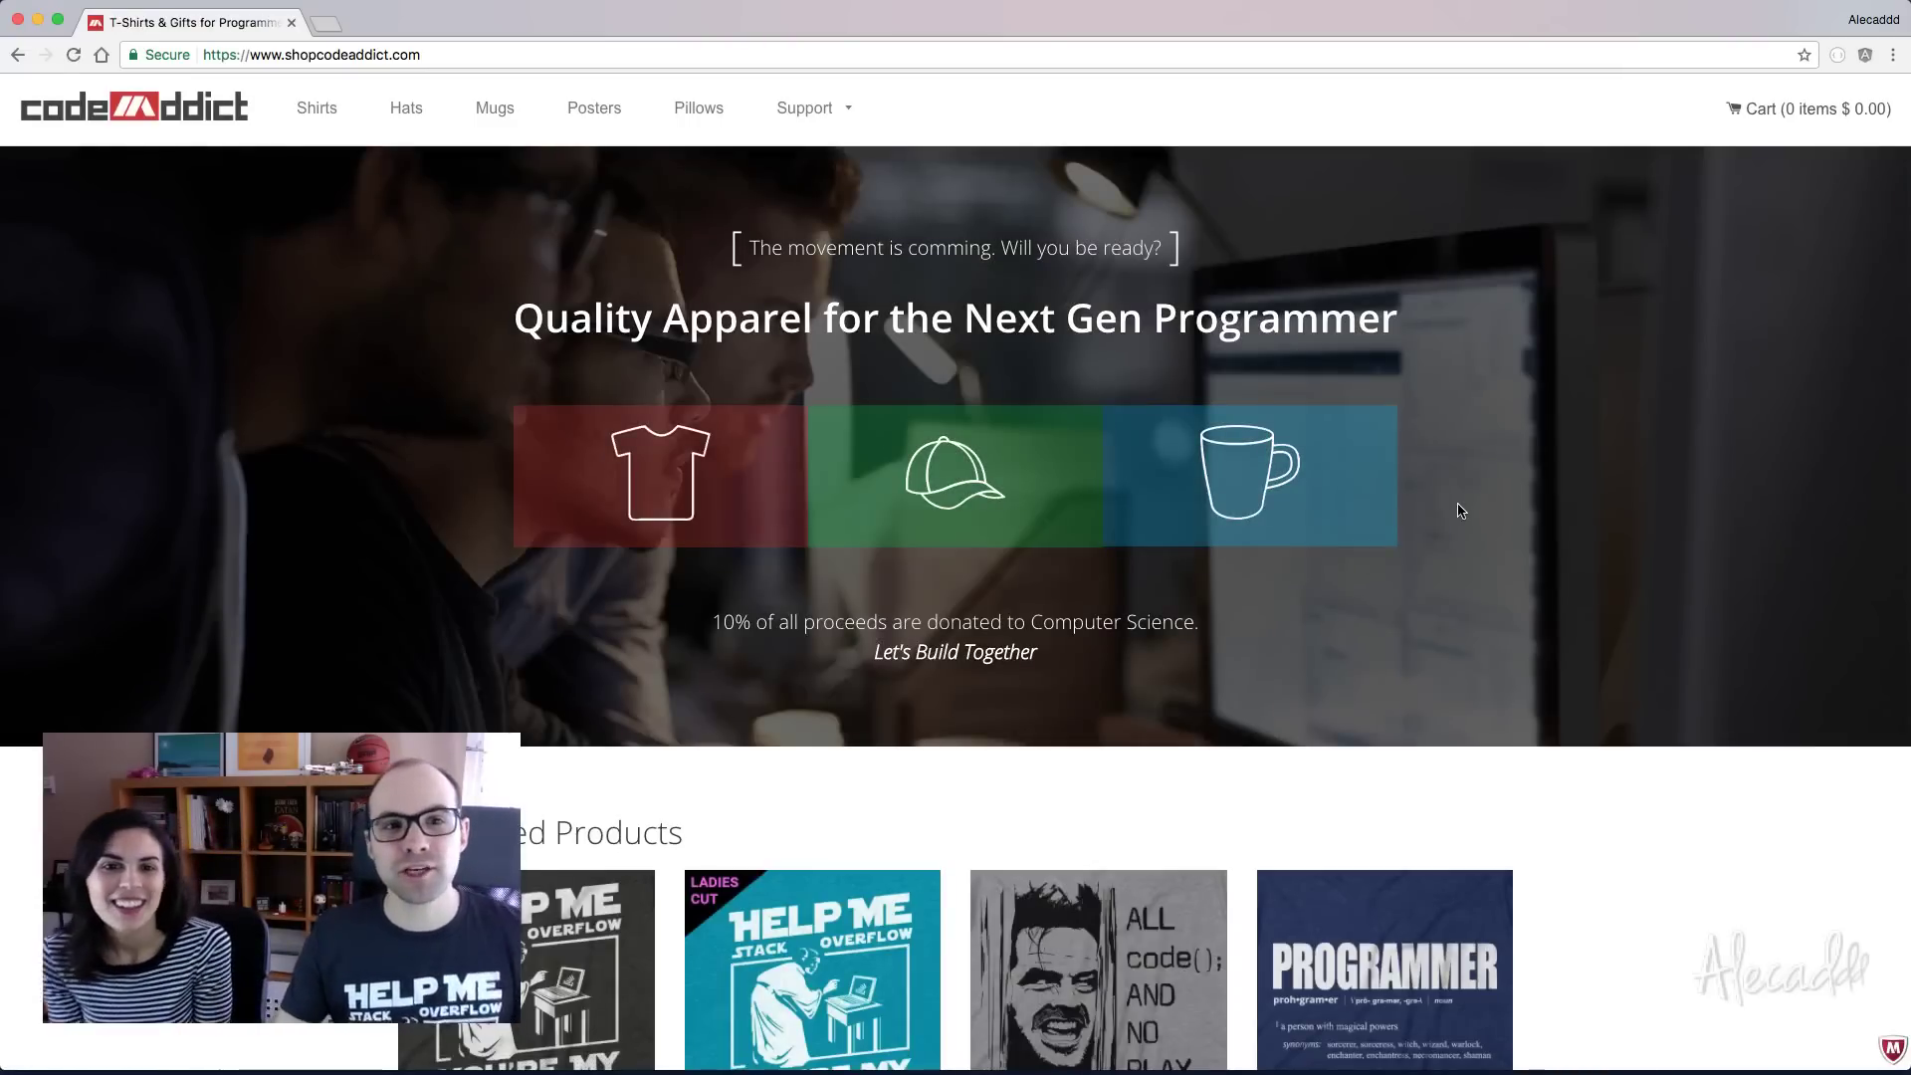
pyautogui.scroll(-4, 1461, 511)
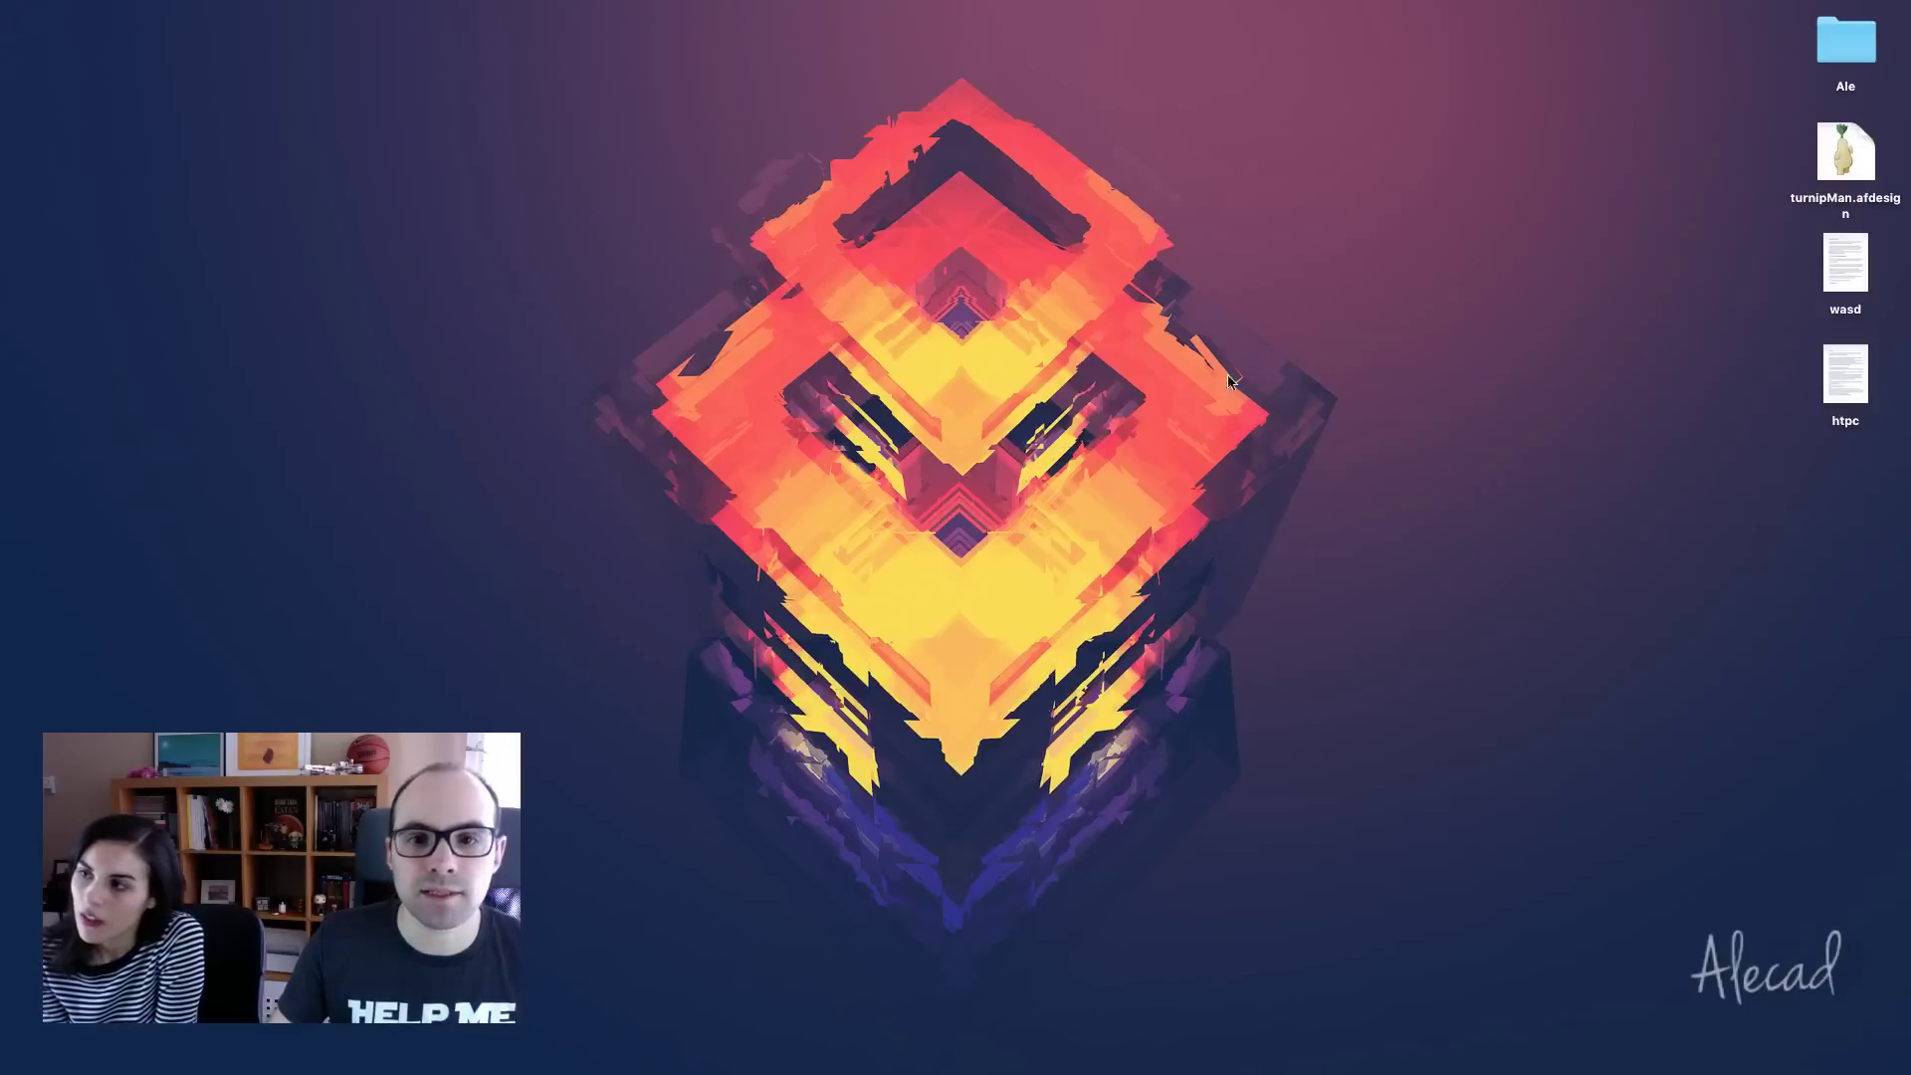
# Switch back to Sketch and examine the Home artboard from its header down to the view-more button, Instagram photos and footer
pyautogui.click(1045, 1043)
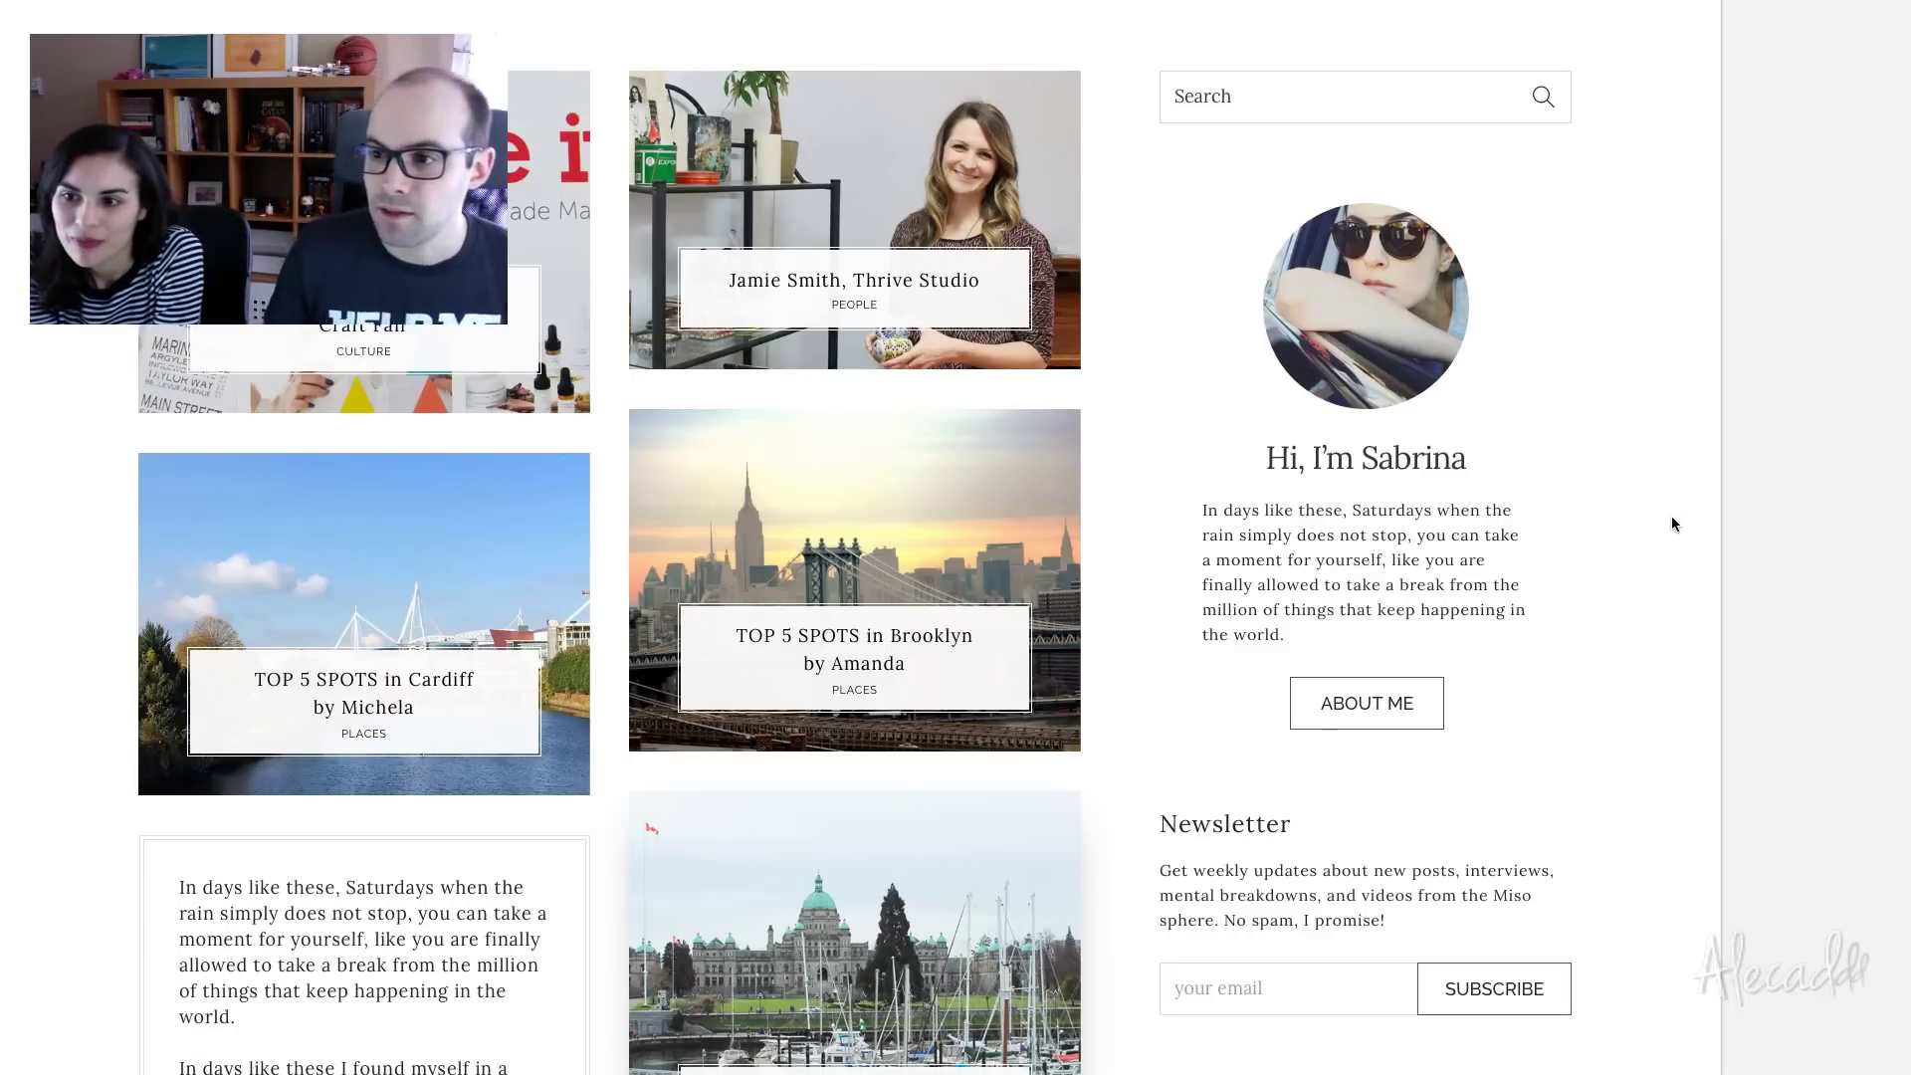
pyautogui.scroll(4, 1672, 516)
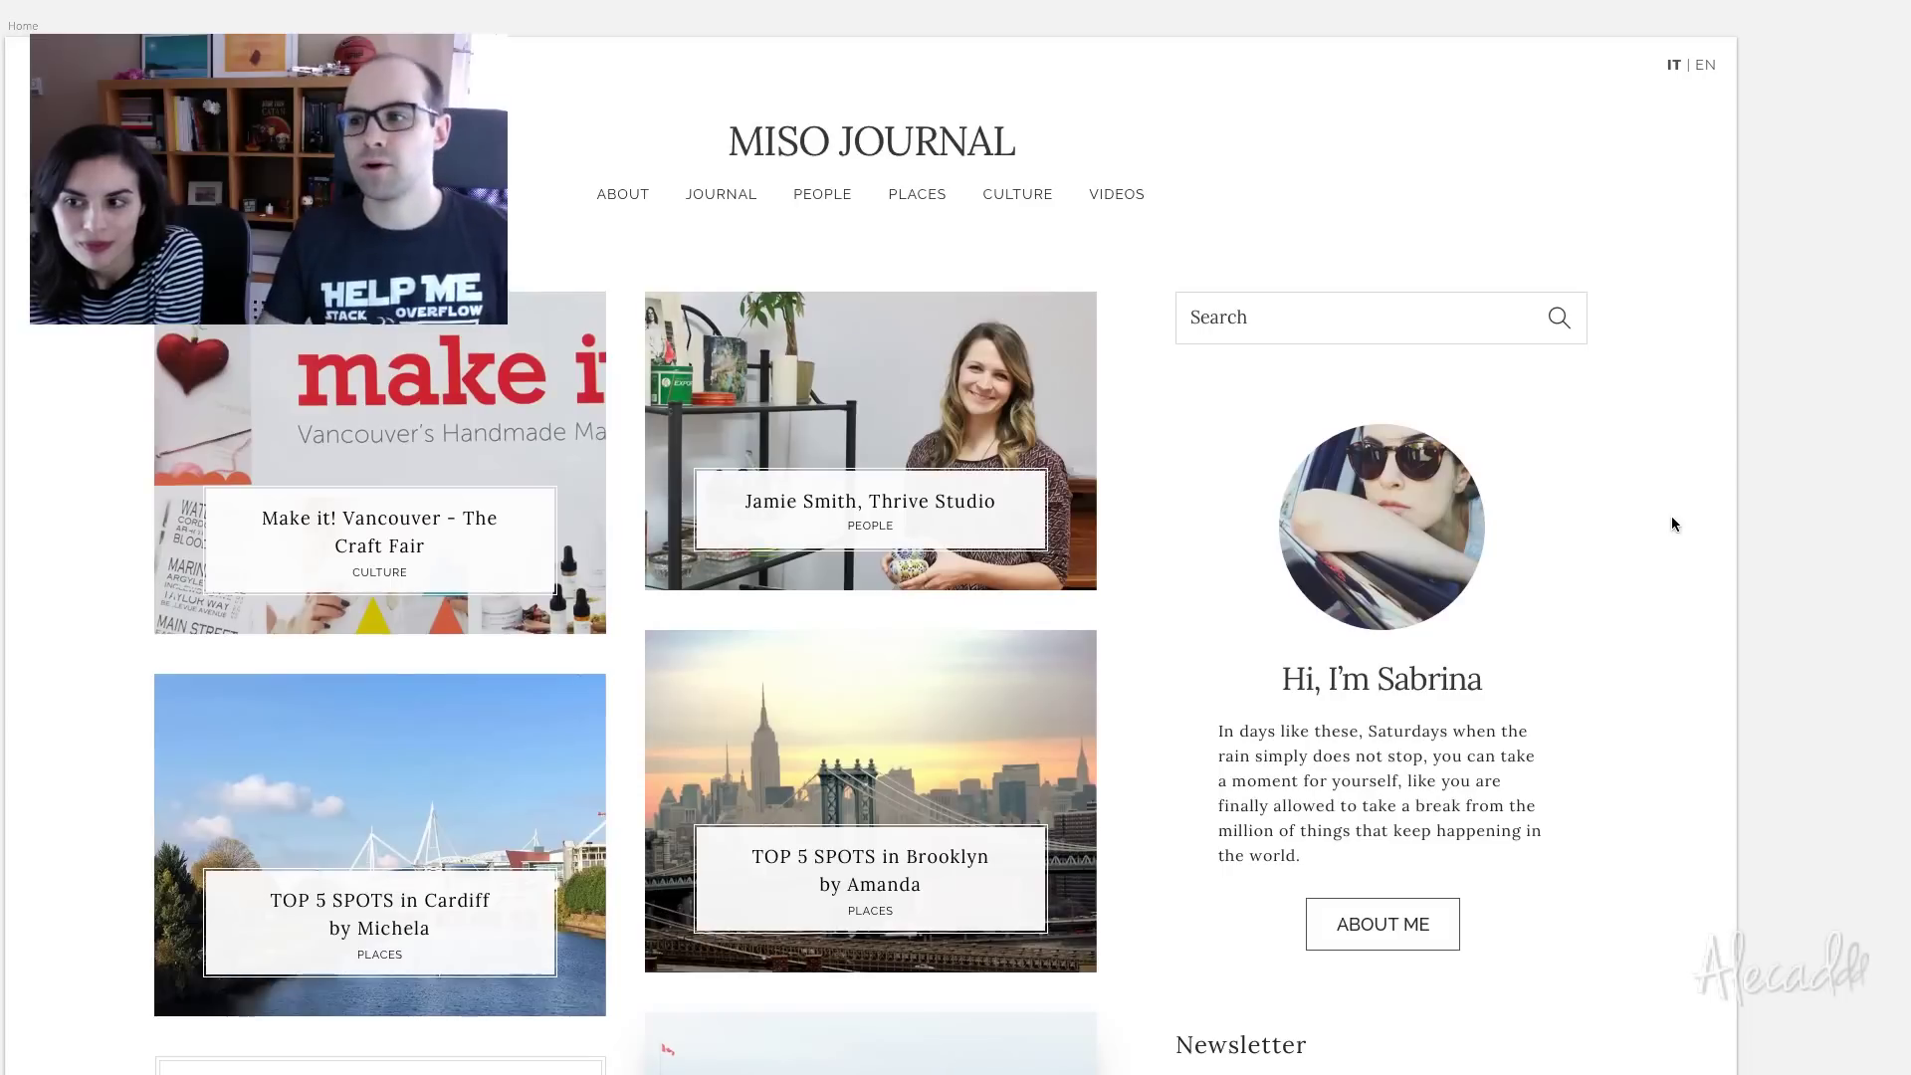
pyautogui.scroll(1, 1670, 516)
pyautogui.hscroll(-2, 1670, 515)
pyautogui.scroll(1, 1670, 516)
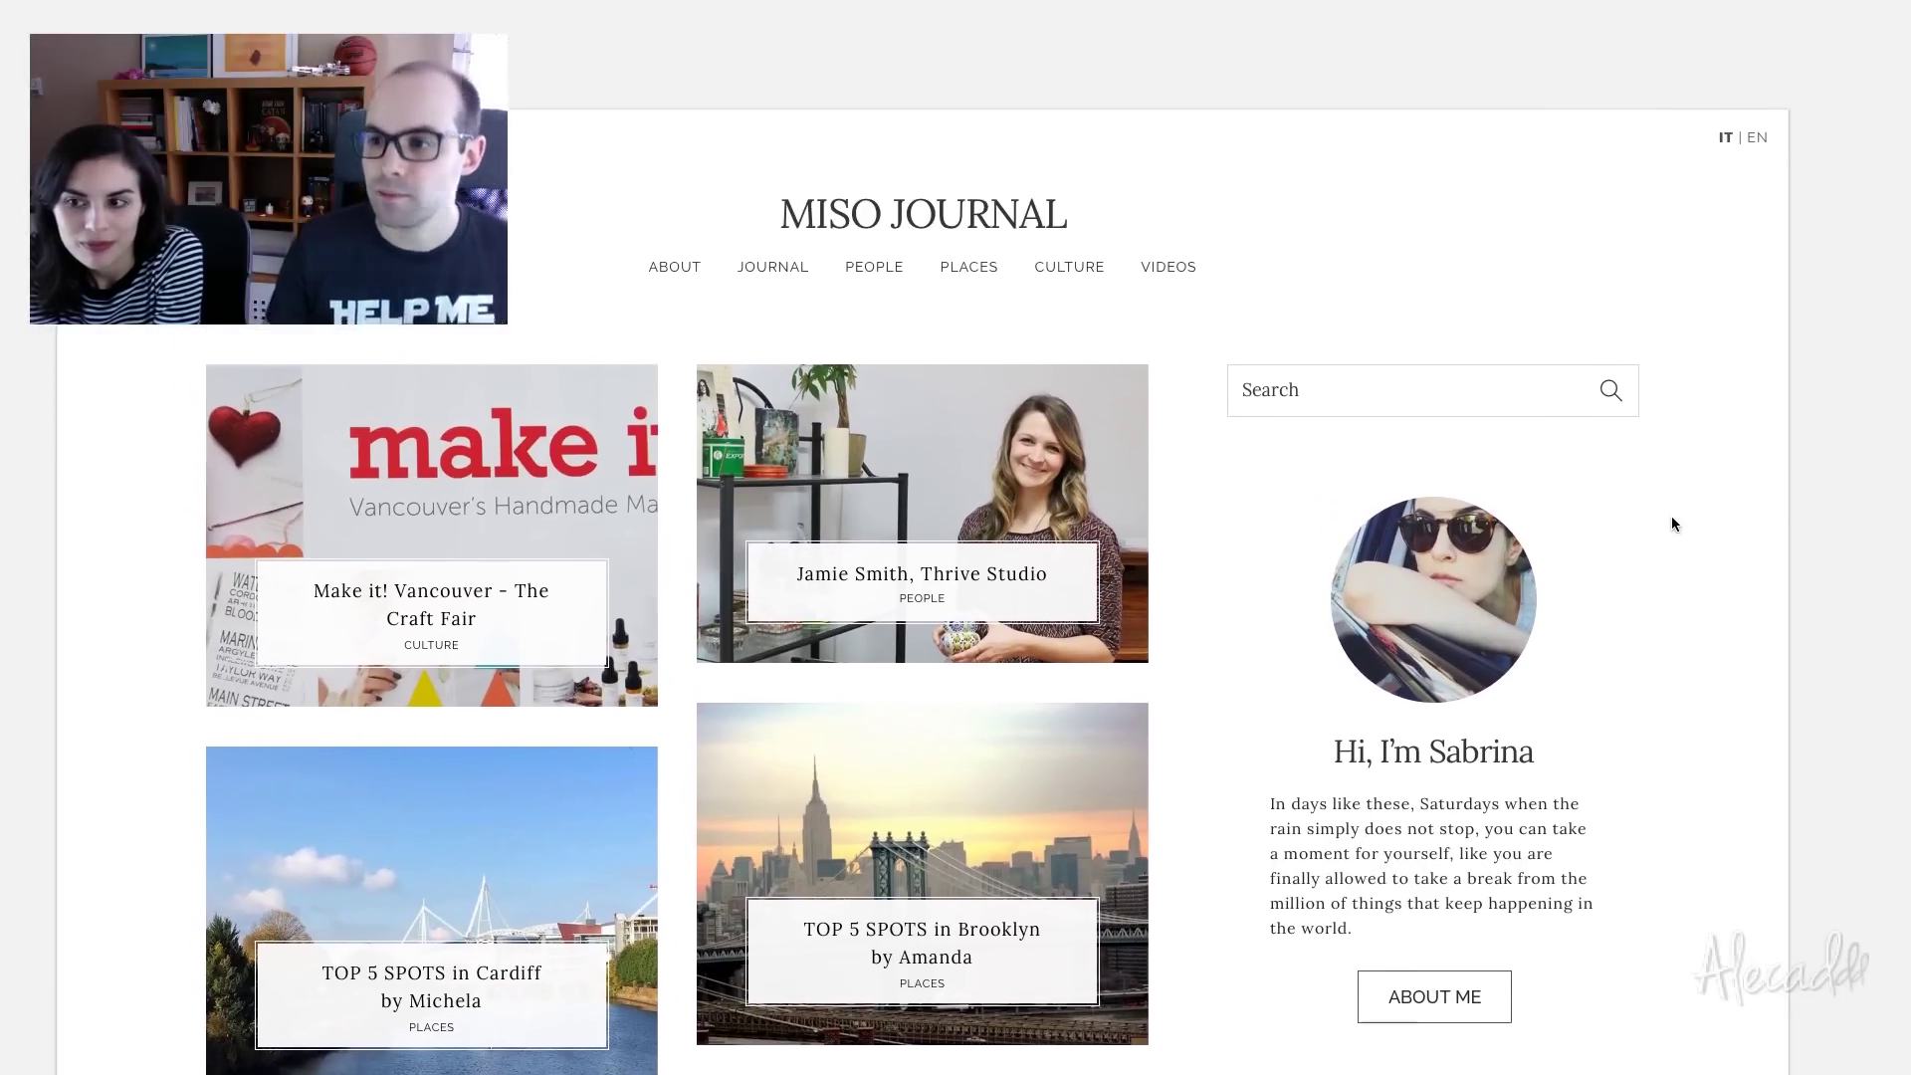
pyautogui.scroll(-1, 1670, 522)
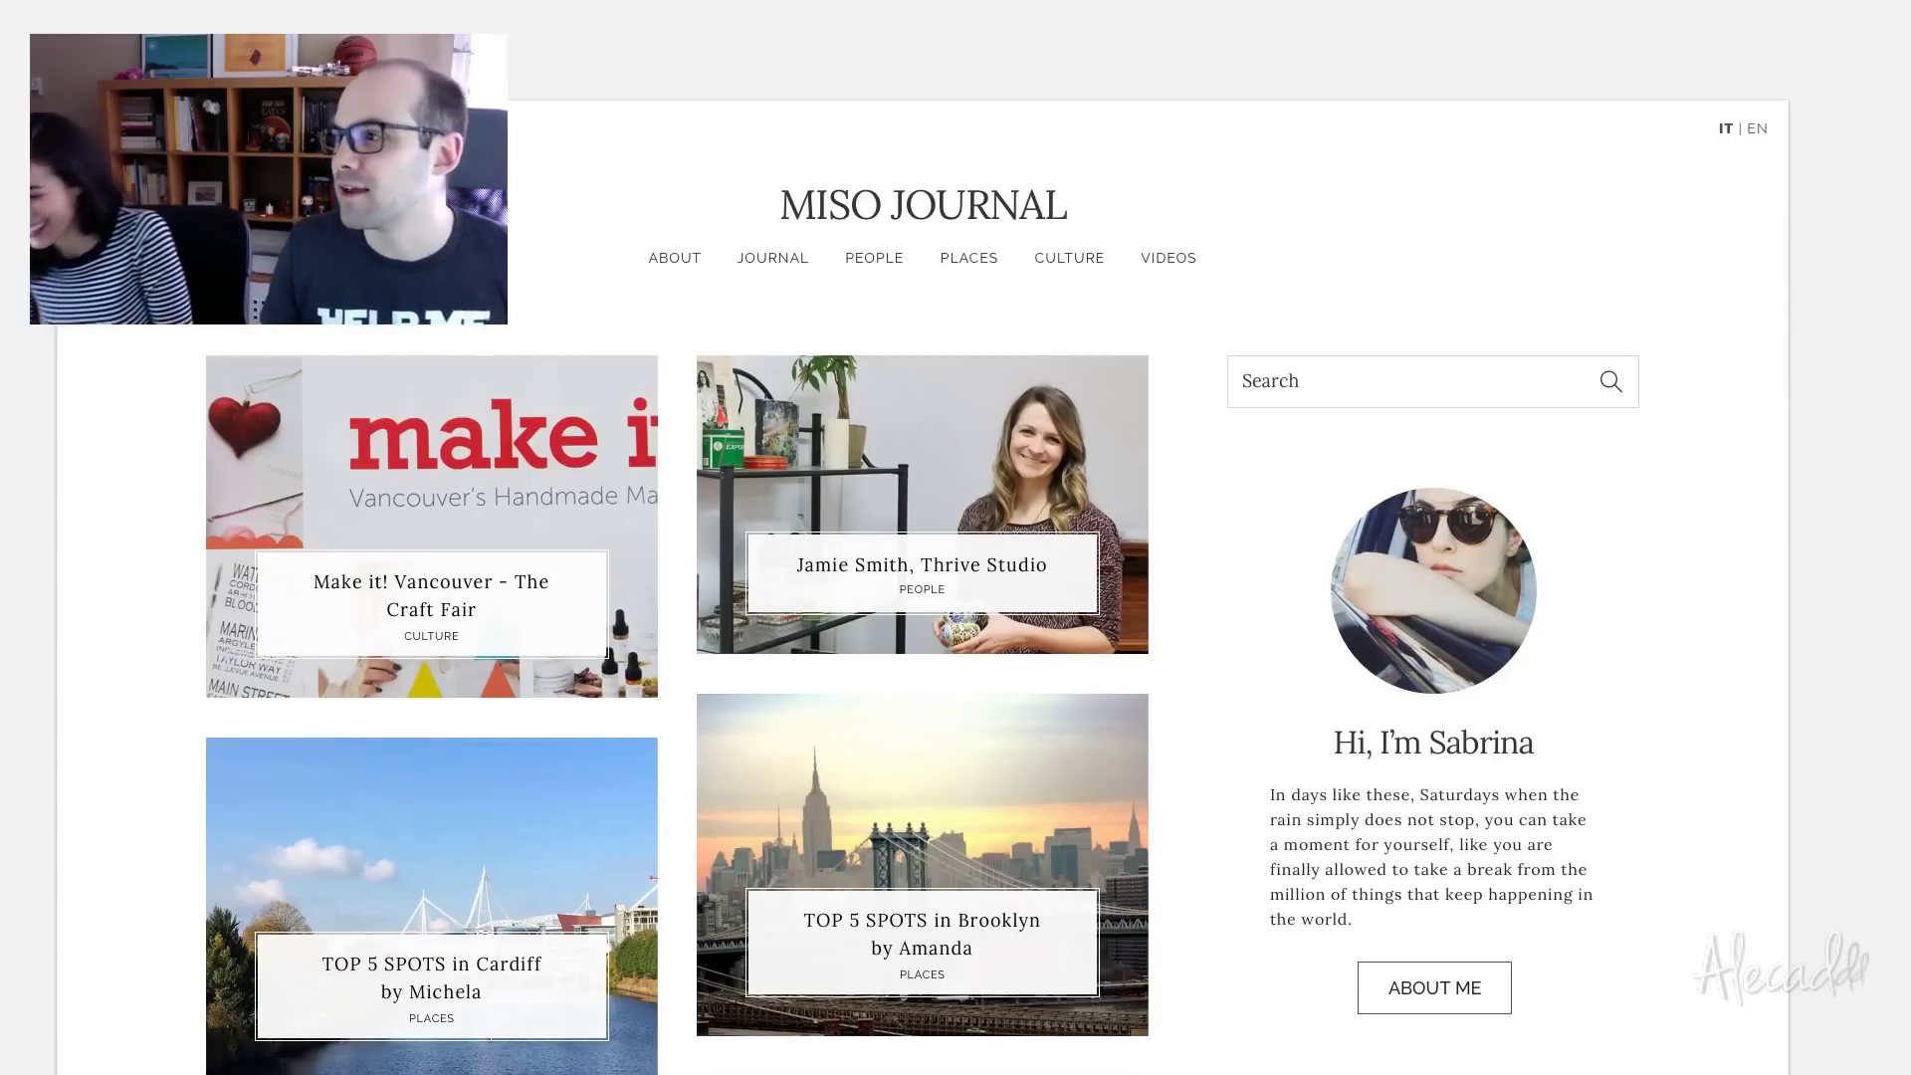
pyautogui.scroll(-5, 1662, 239)
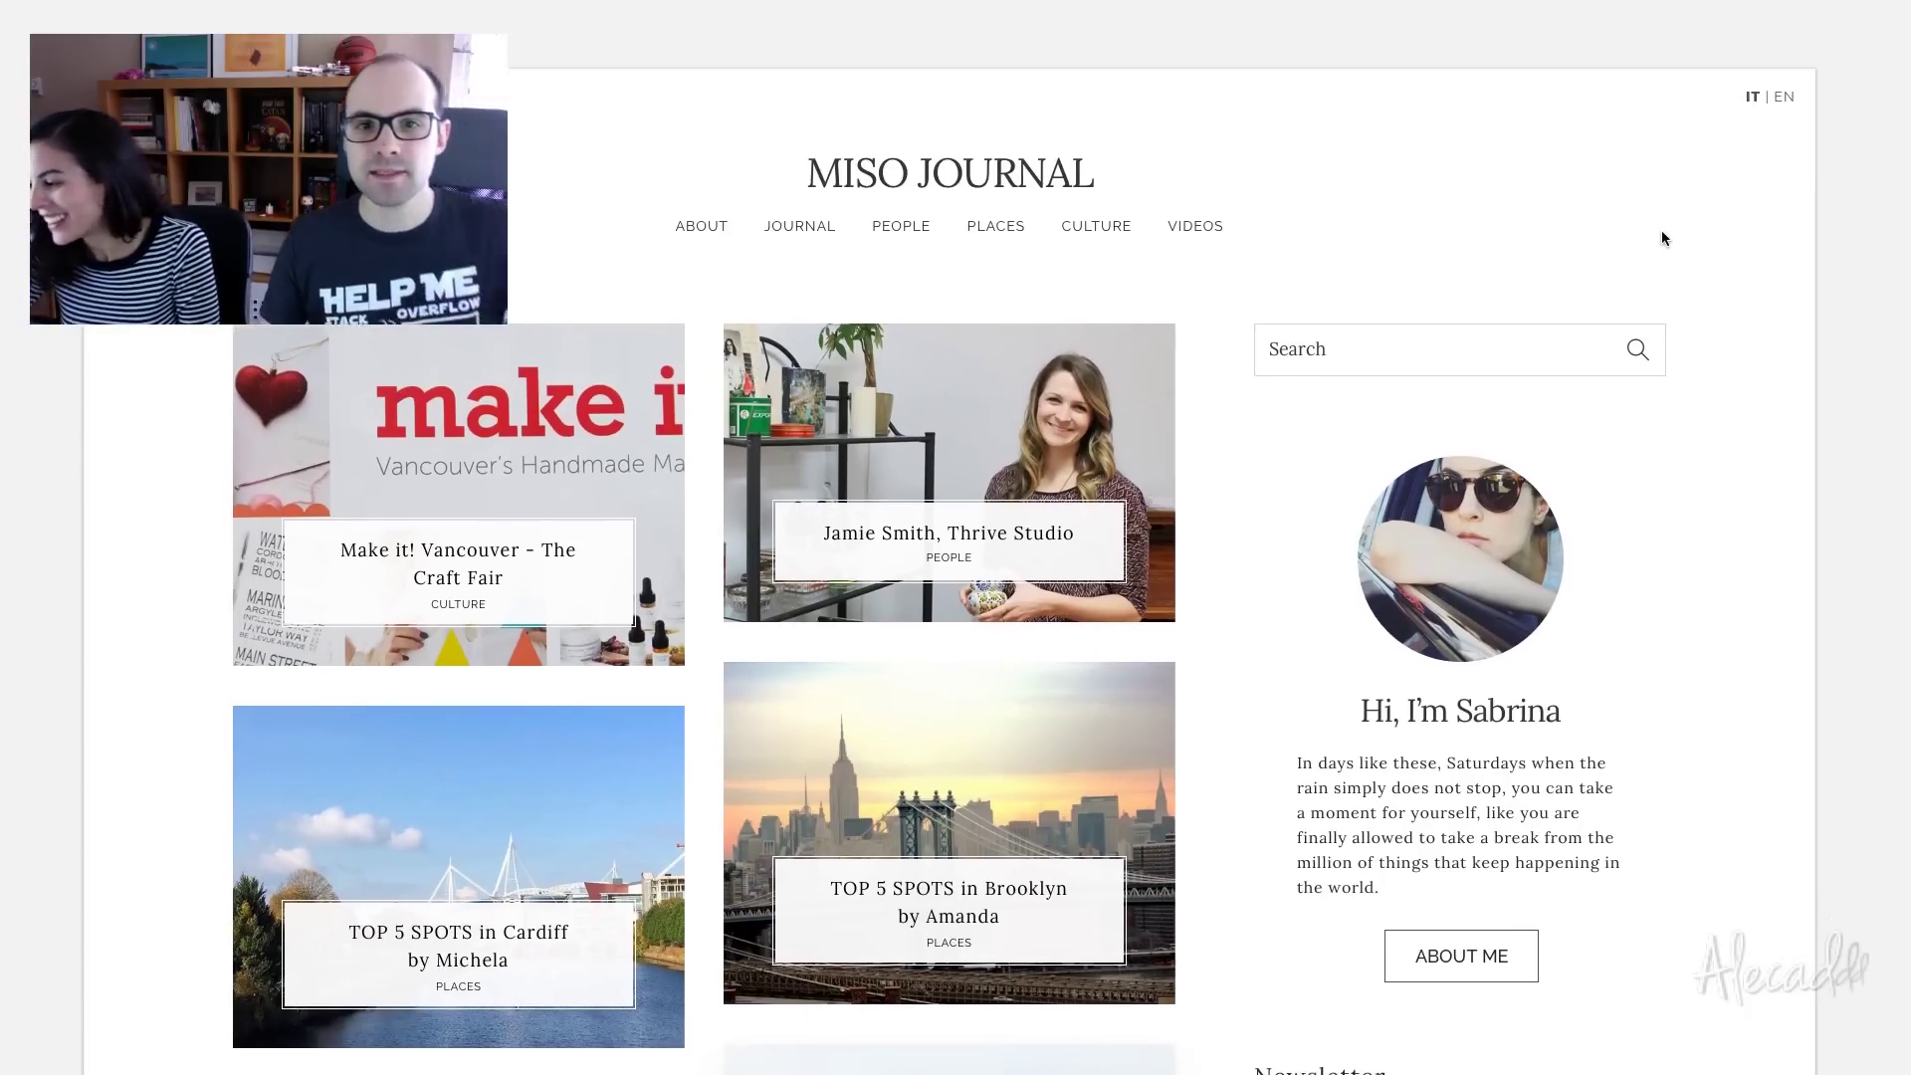
pyautogui.scroll(-12, 1662, 239)
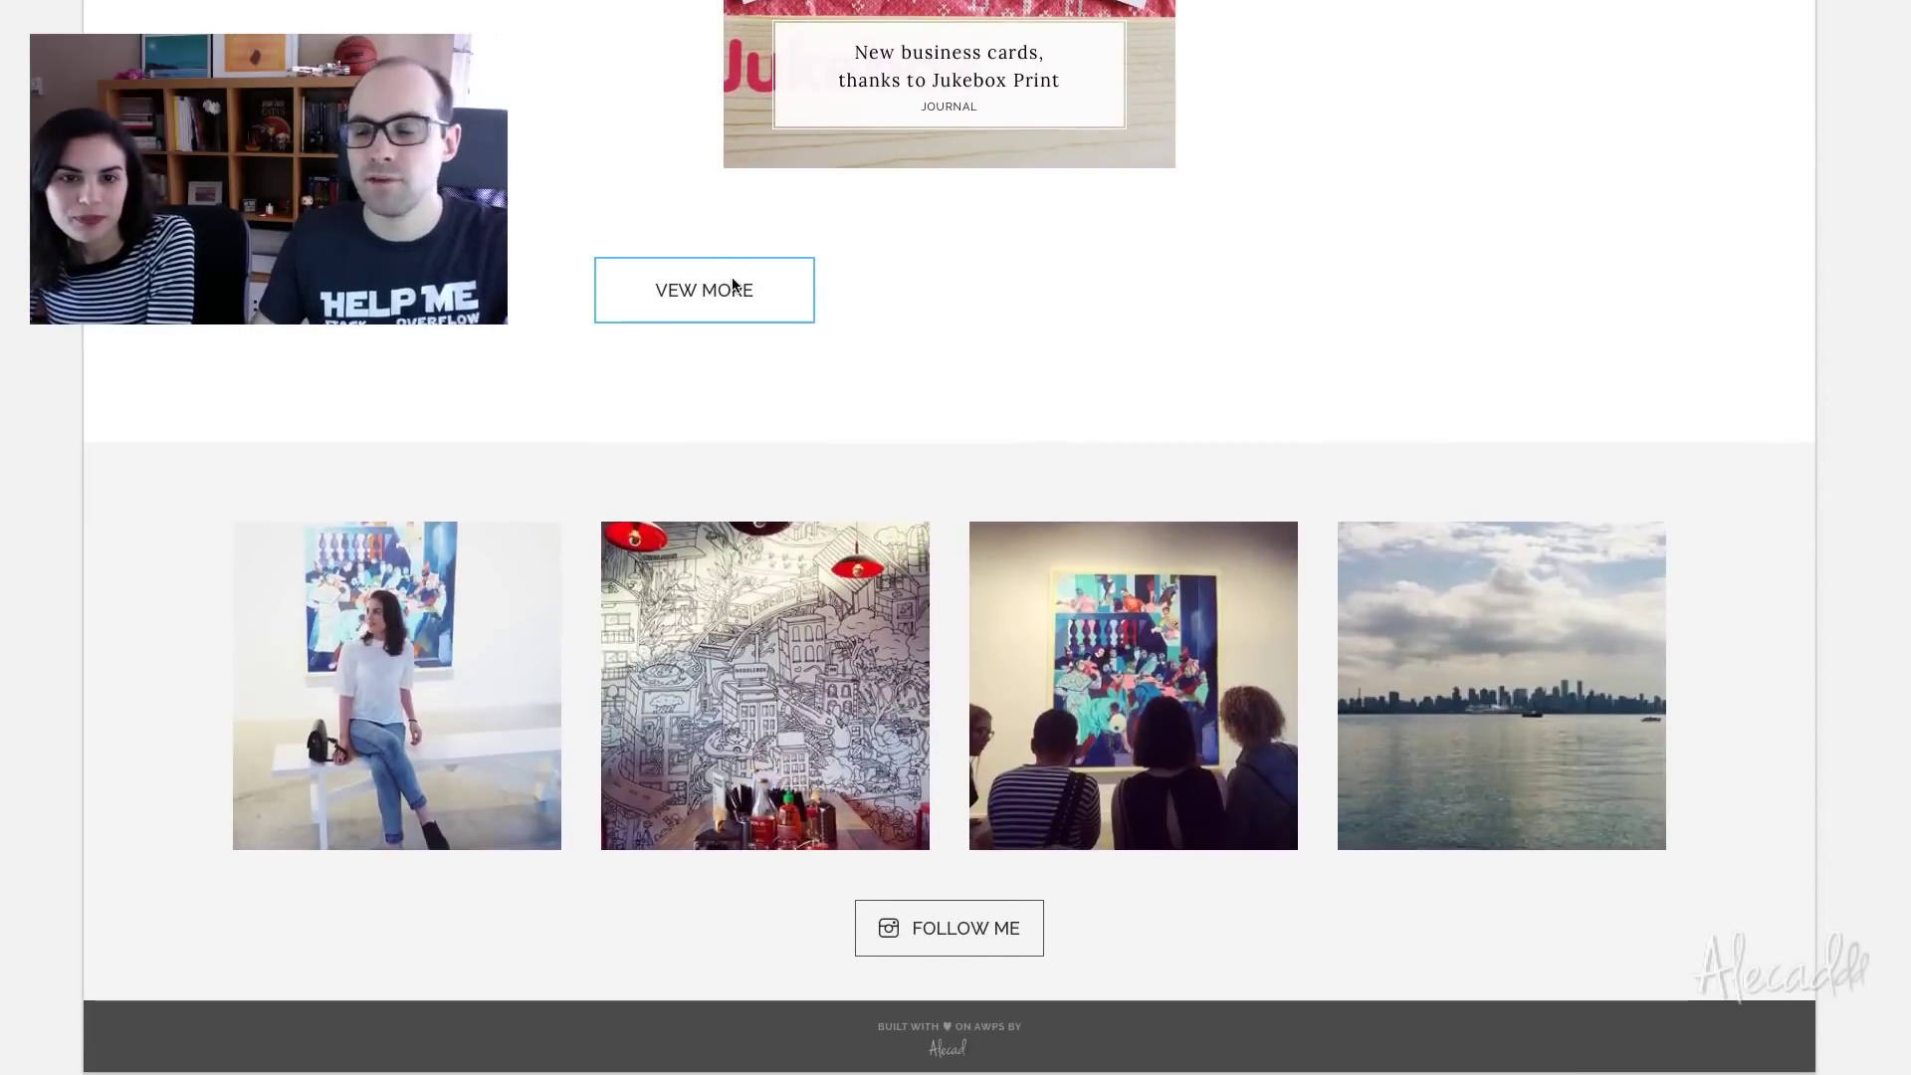
pyautogui.scroll(2, 731, 279)
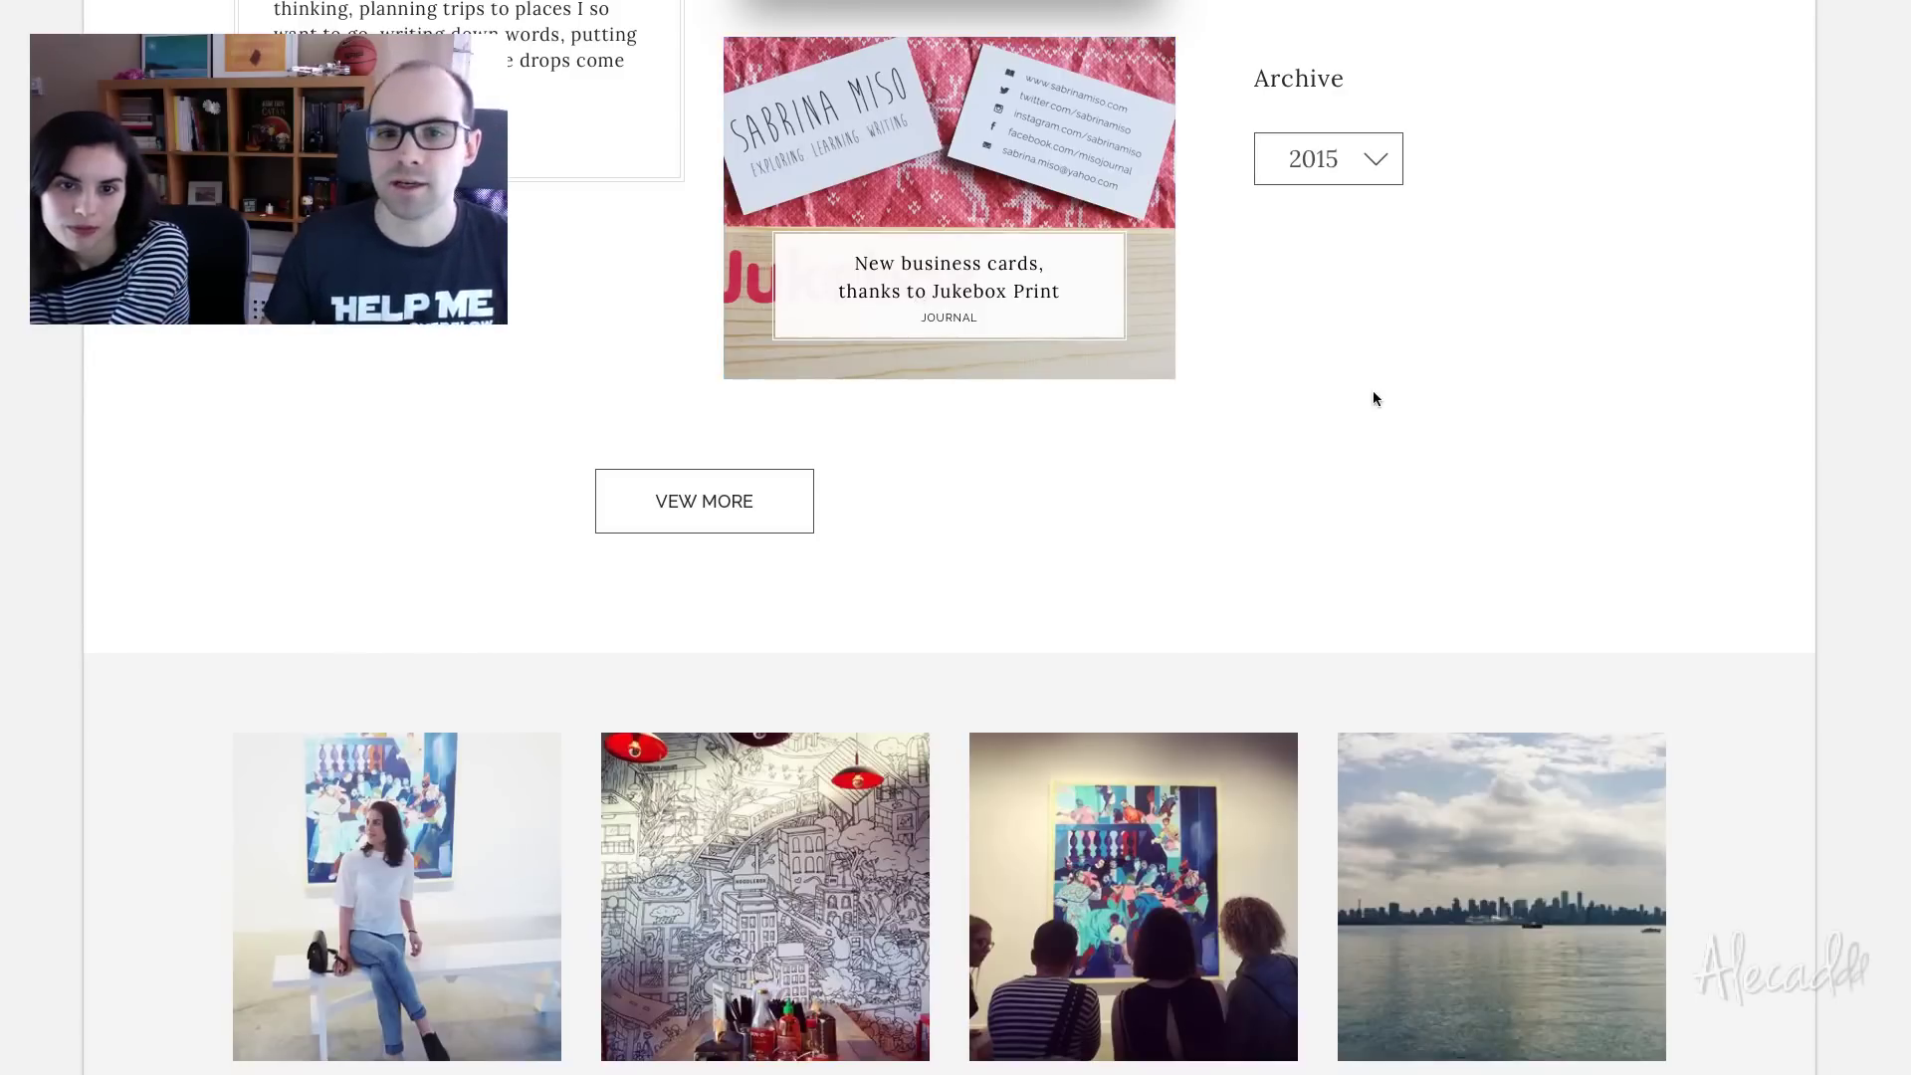
# Examine the end of the Home artboard: the view-more button, Instagram photo row, follow-me button and footer
pyautogui.scroll(-3, 1352, 507)
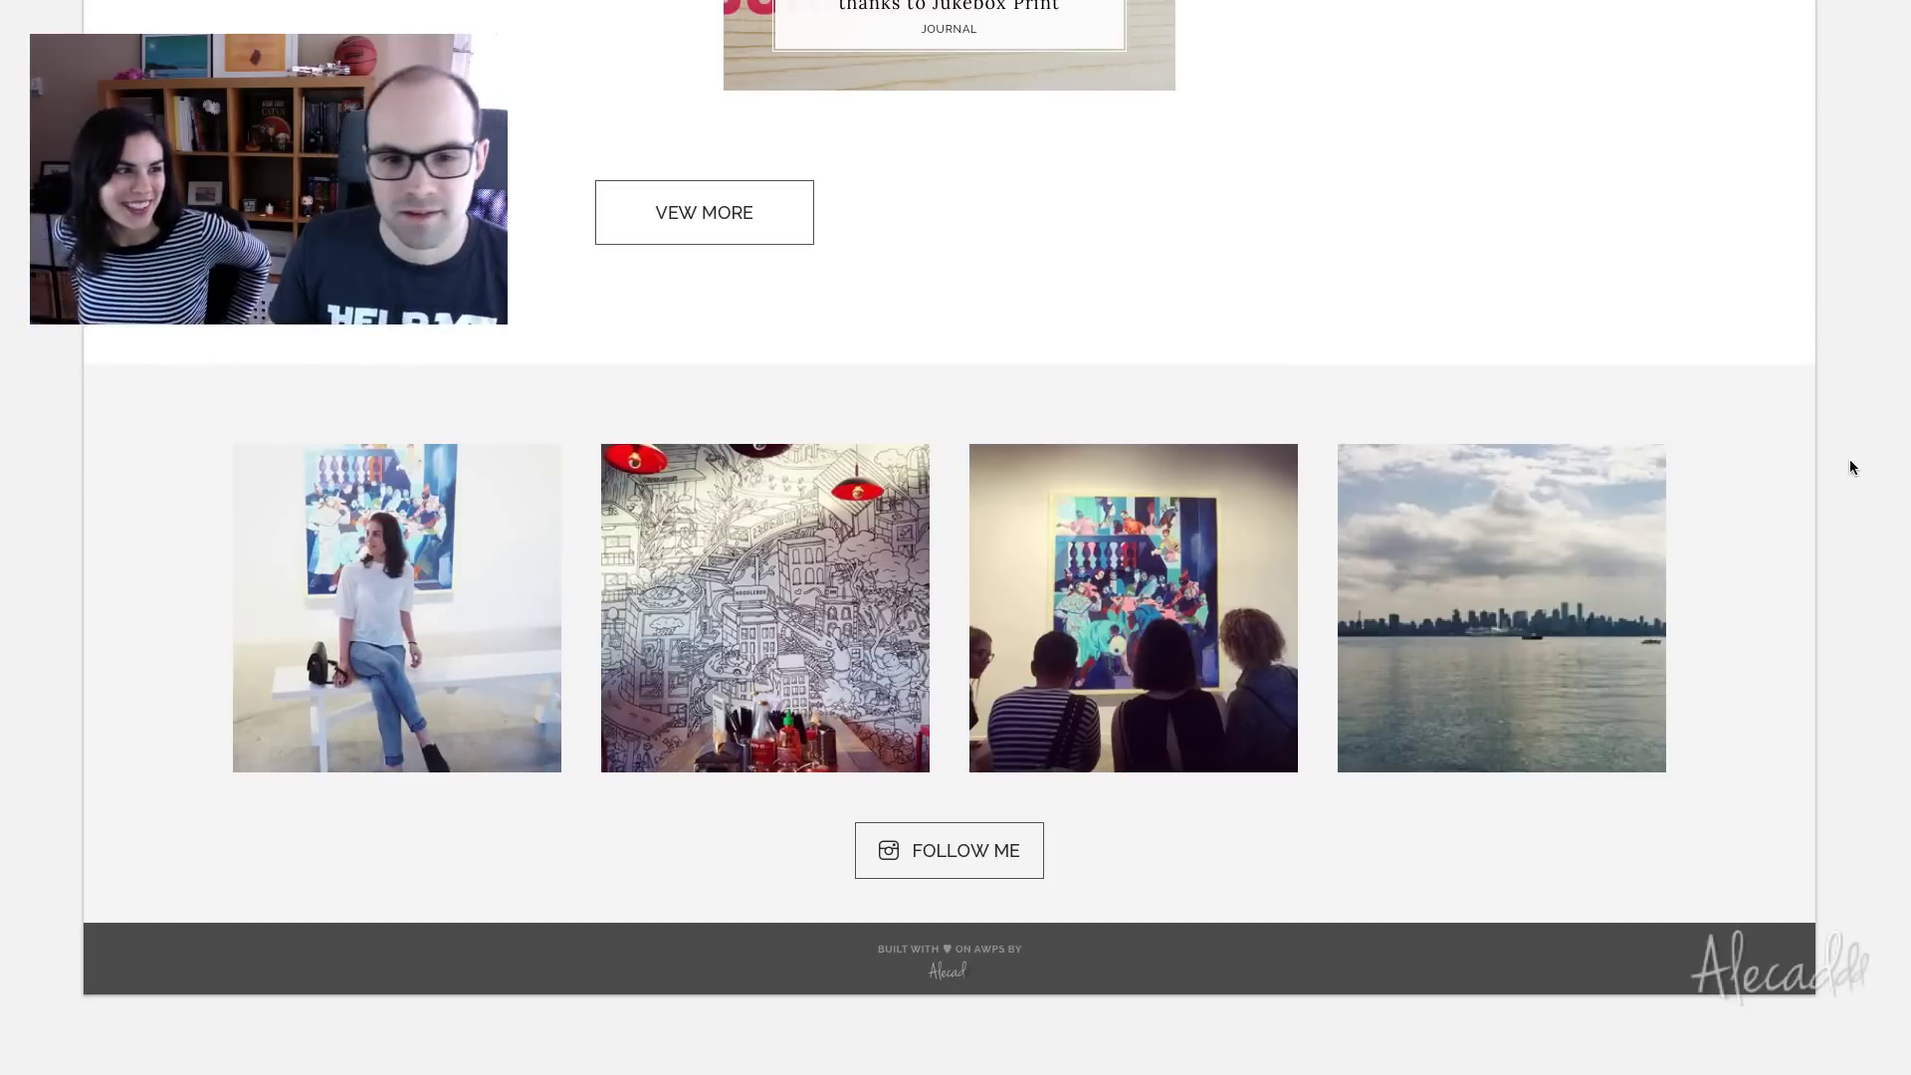
pyautogui.scroll(-1, 1851, 467)
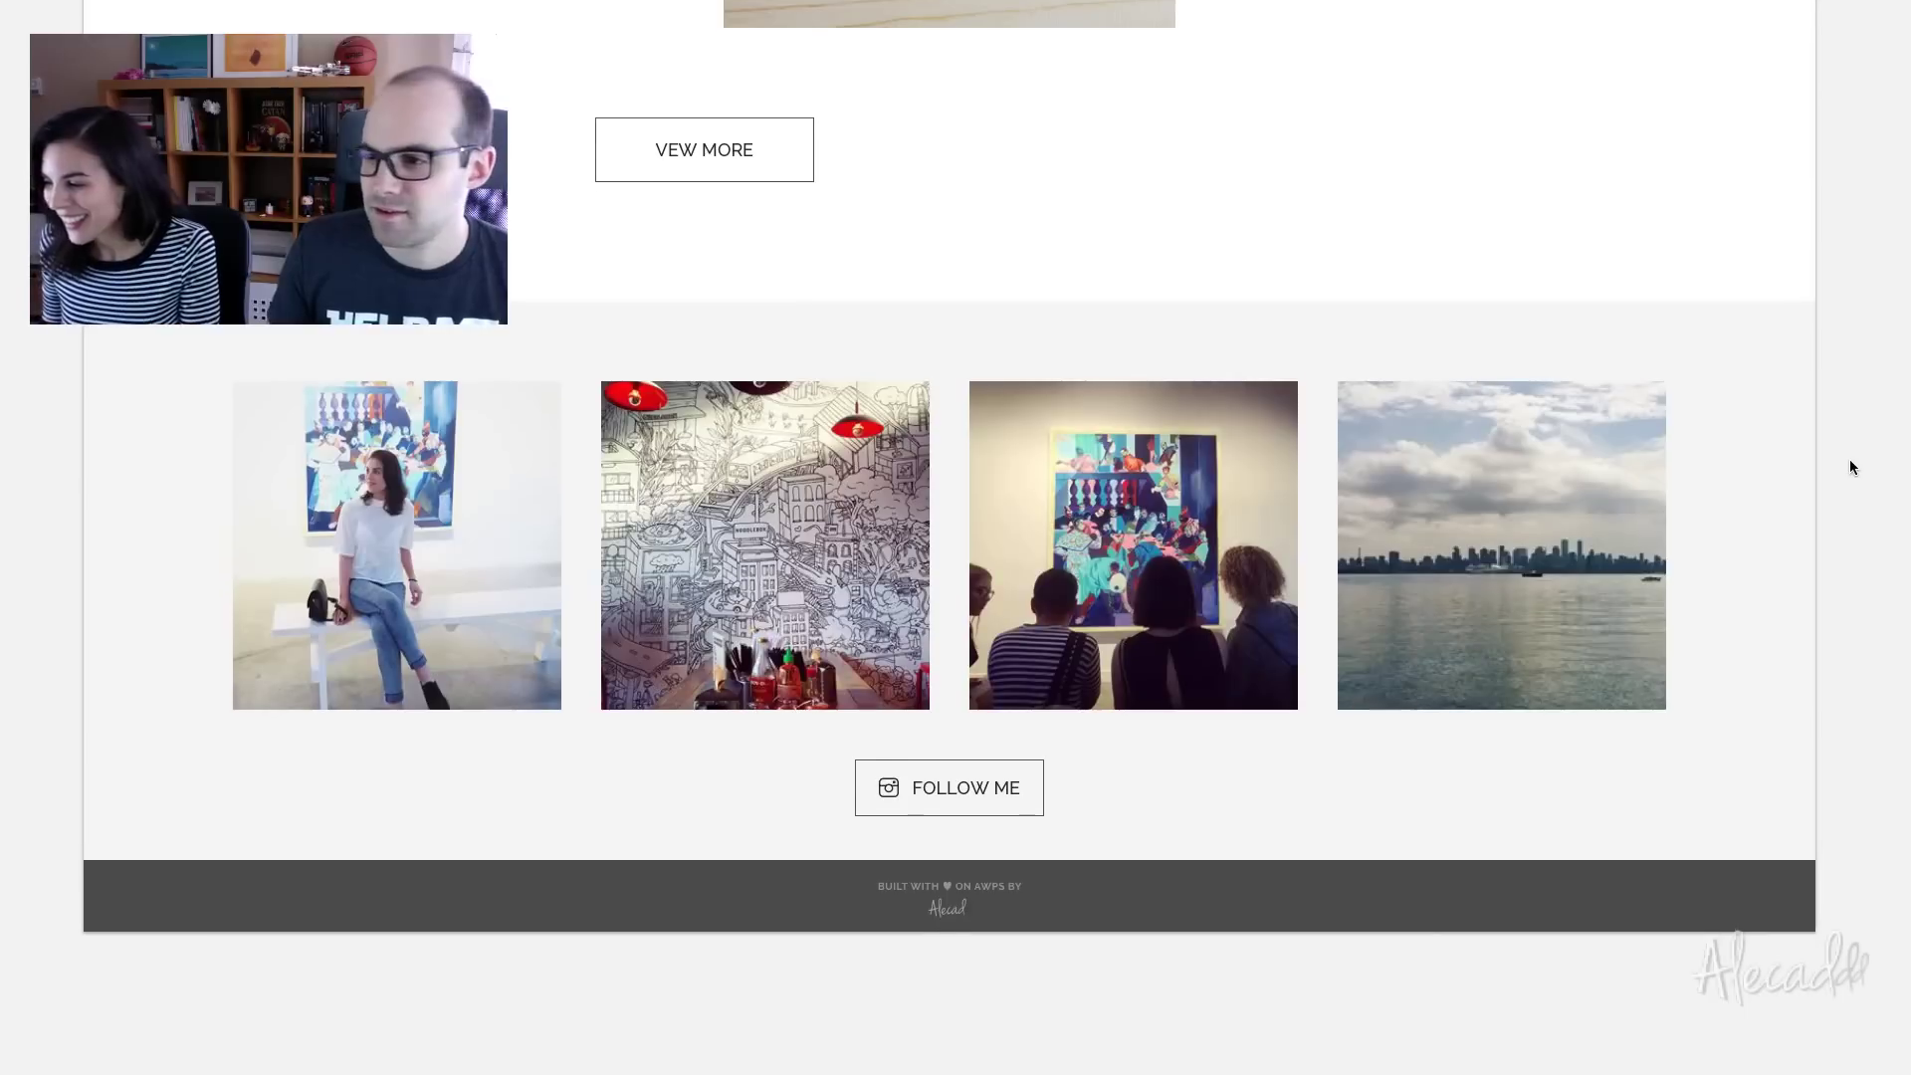
pyautogui.scroll(-1, 1850, 467)
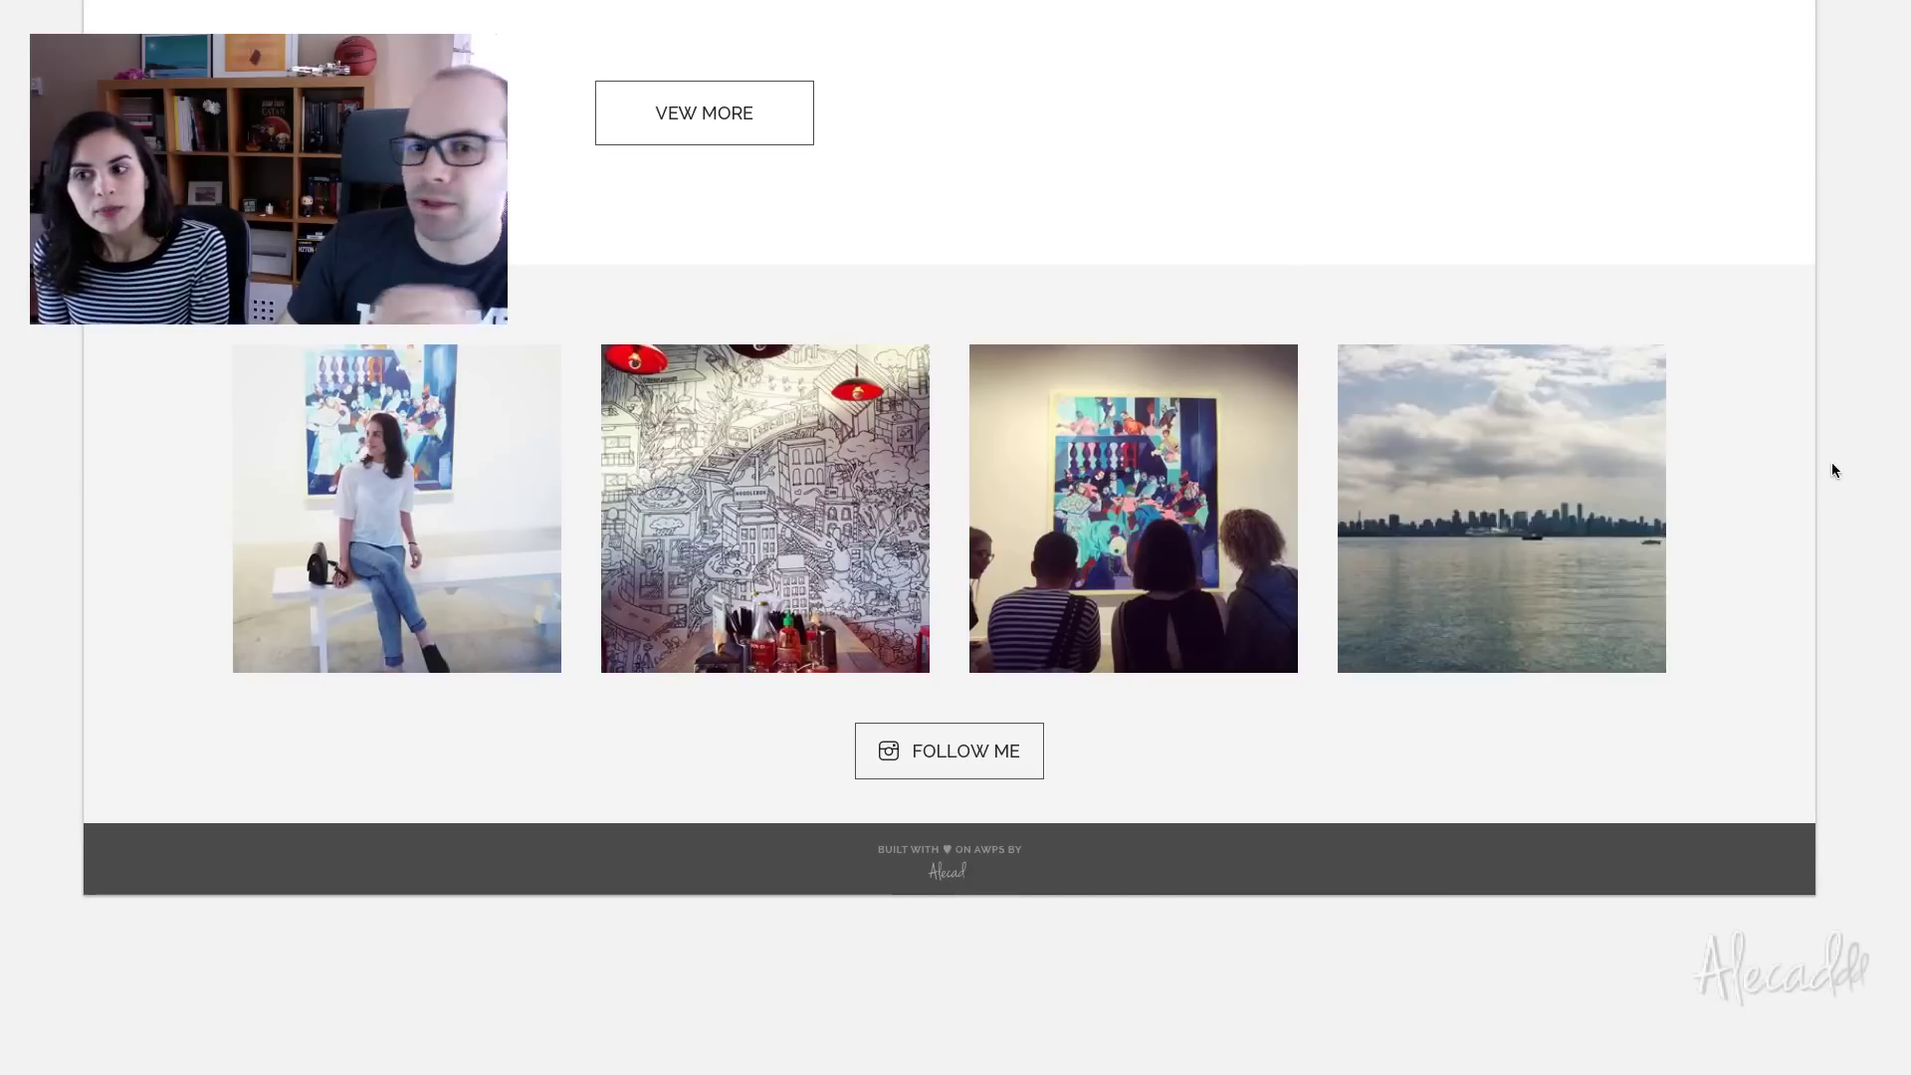
pyautogui.scroll(-1, 1832, 467)
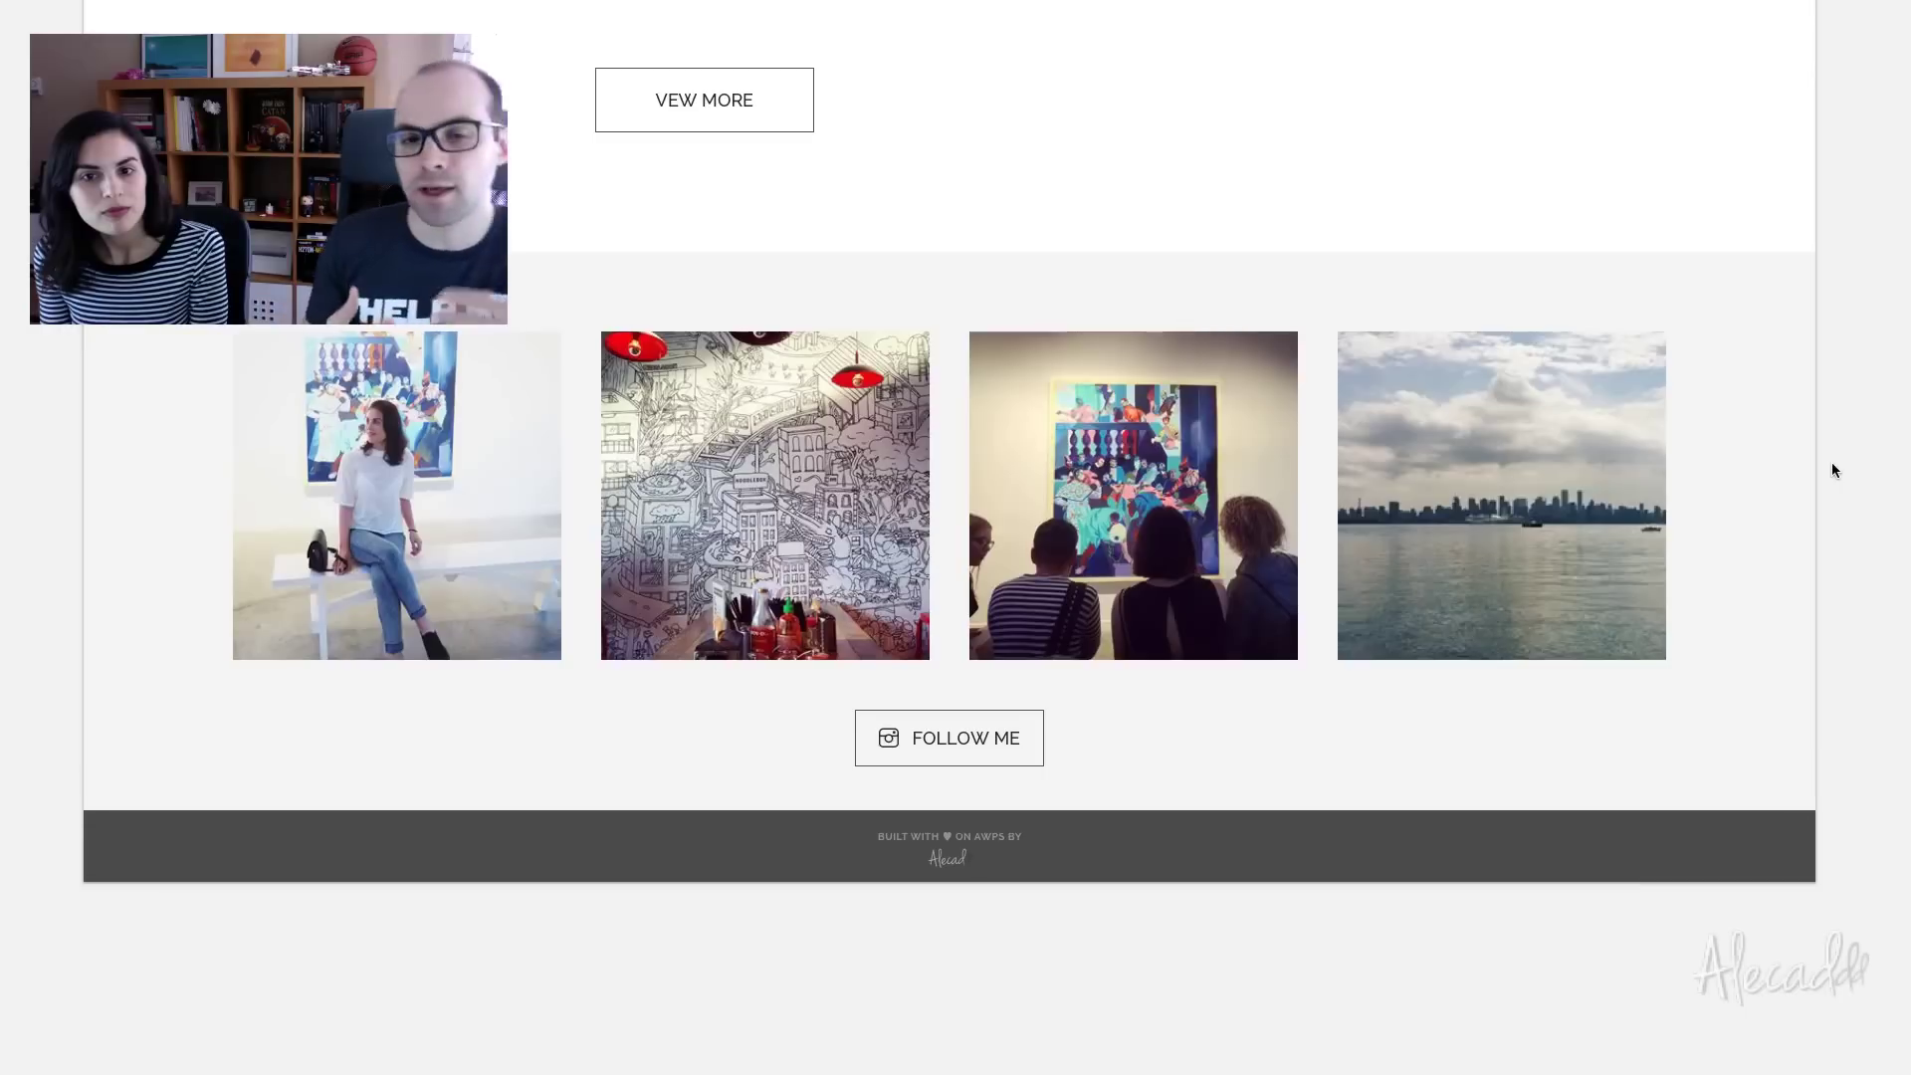
pyautogui.scroll(6, 1832, 470)
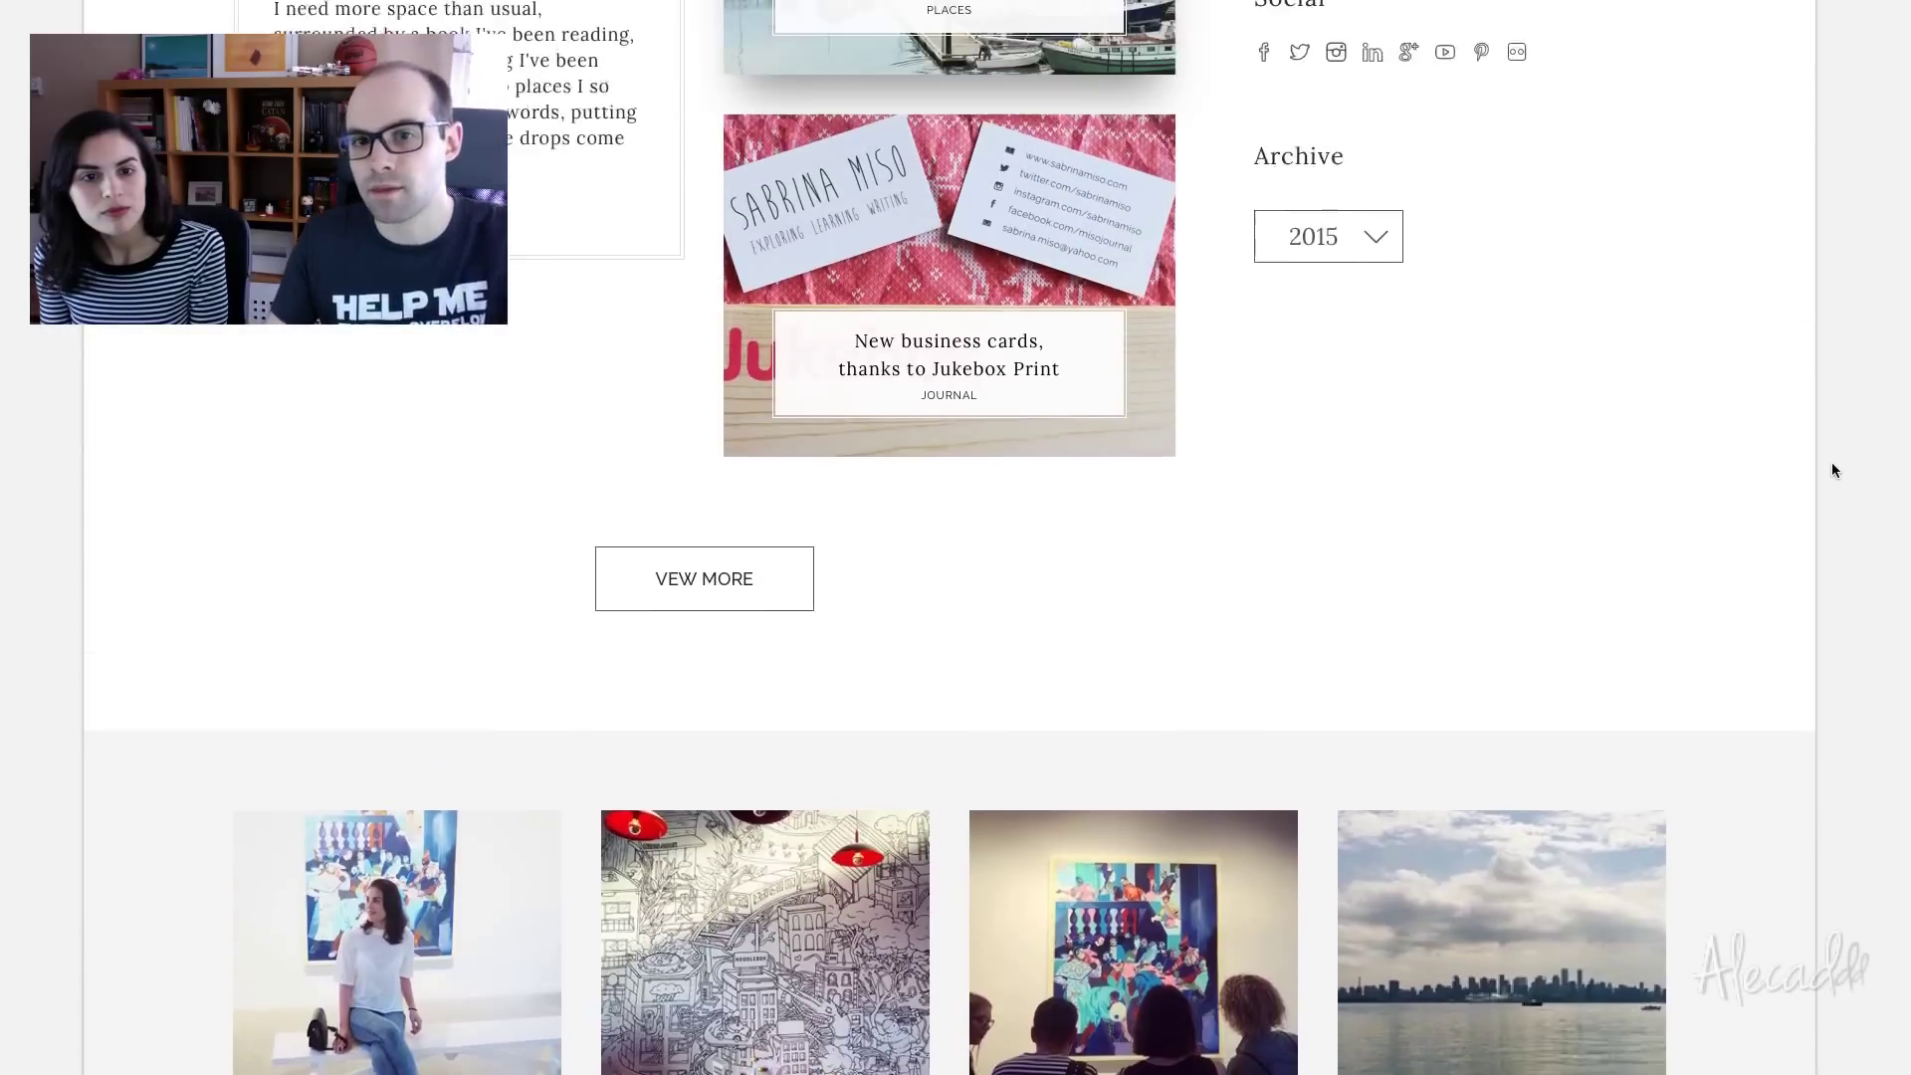
pyautogui.scroll(-4, 1832, 470)
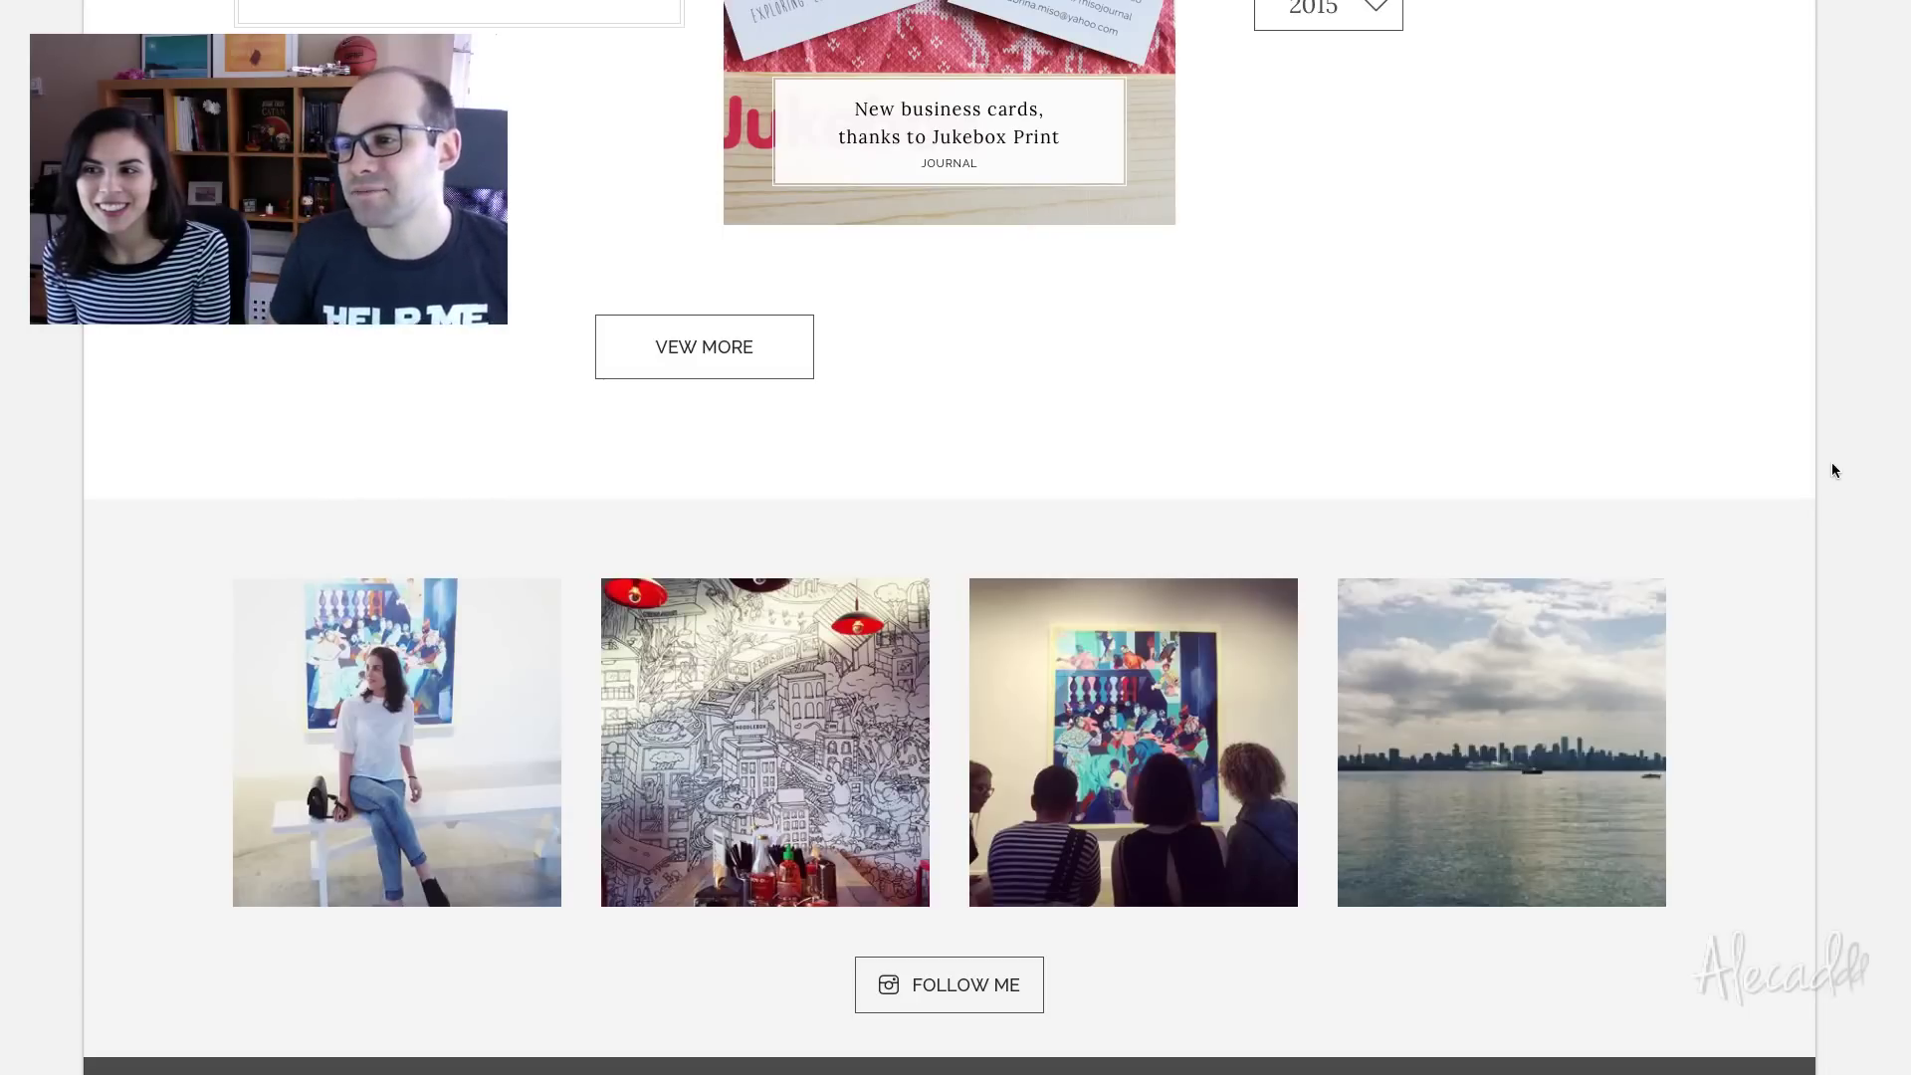
pyautogui.scroll(-1, 1832, 470)
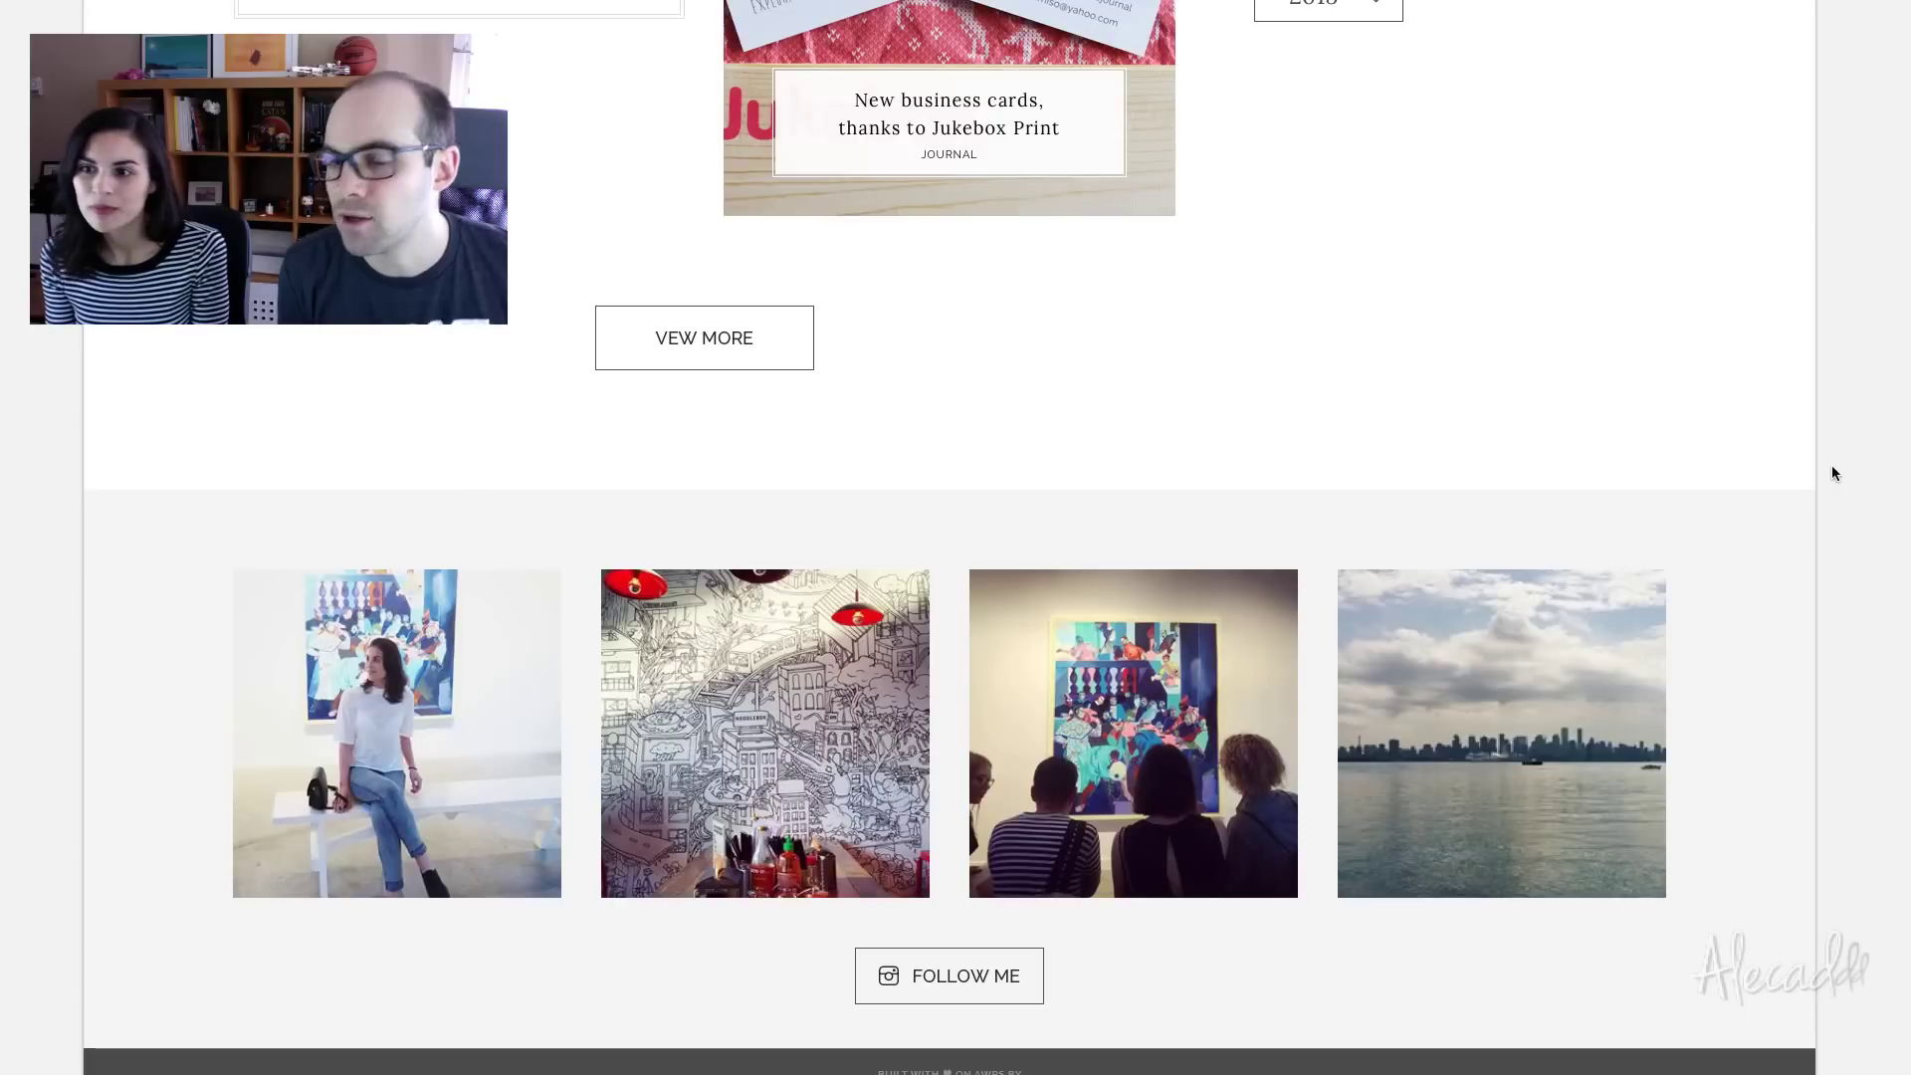
pyautogui.scroll(-1, 1832, 468)
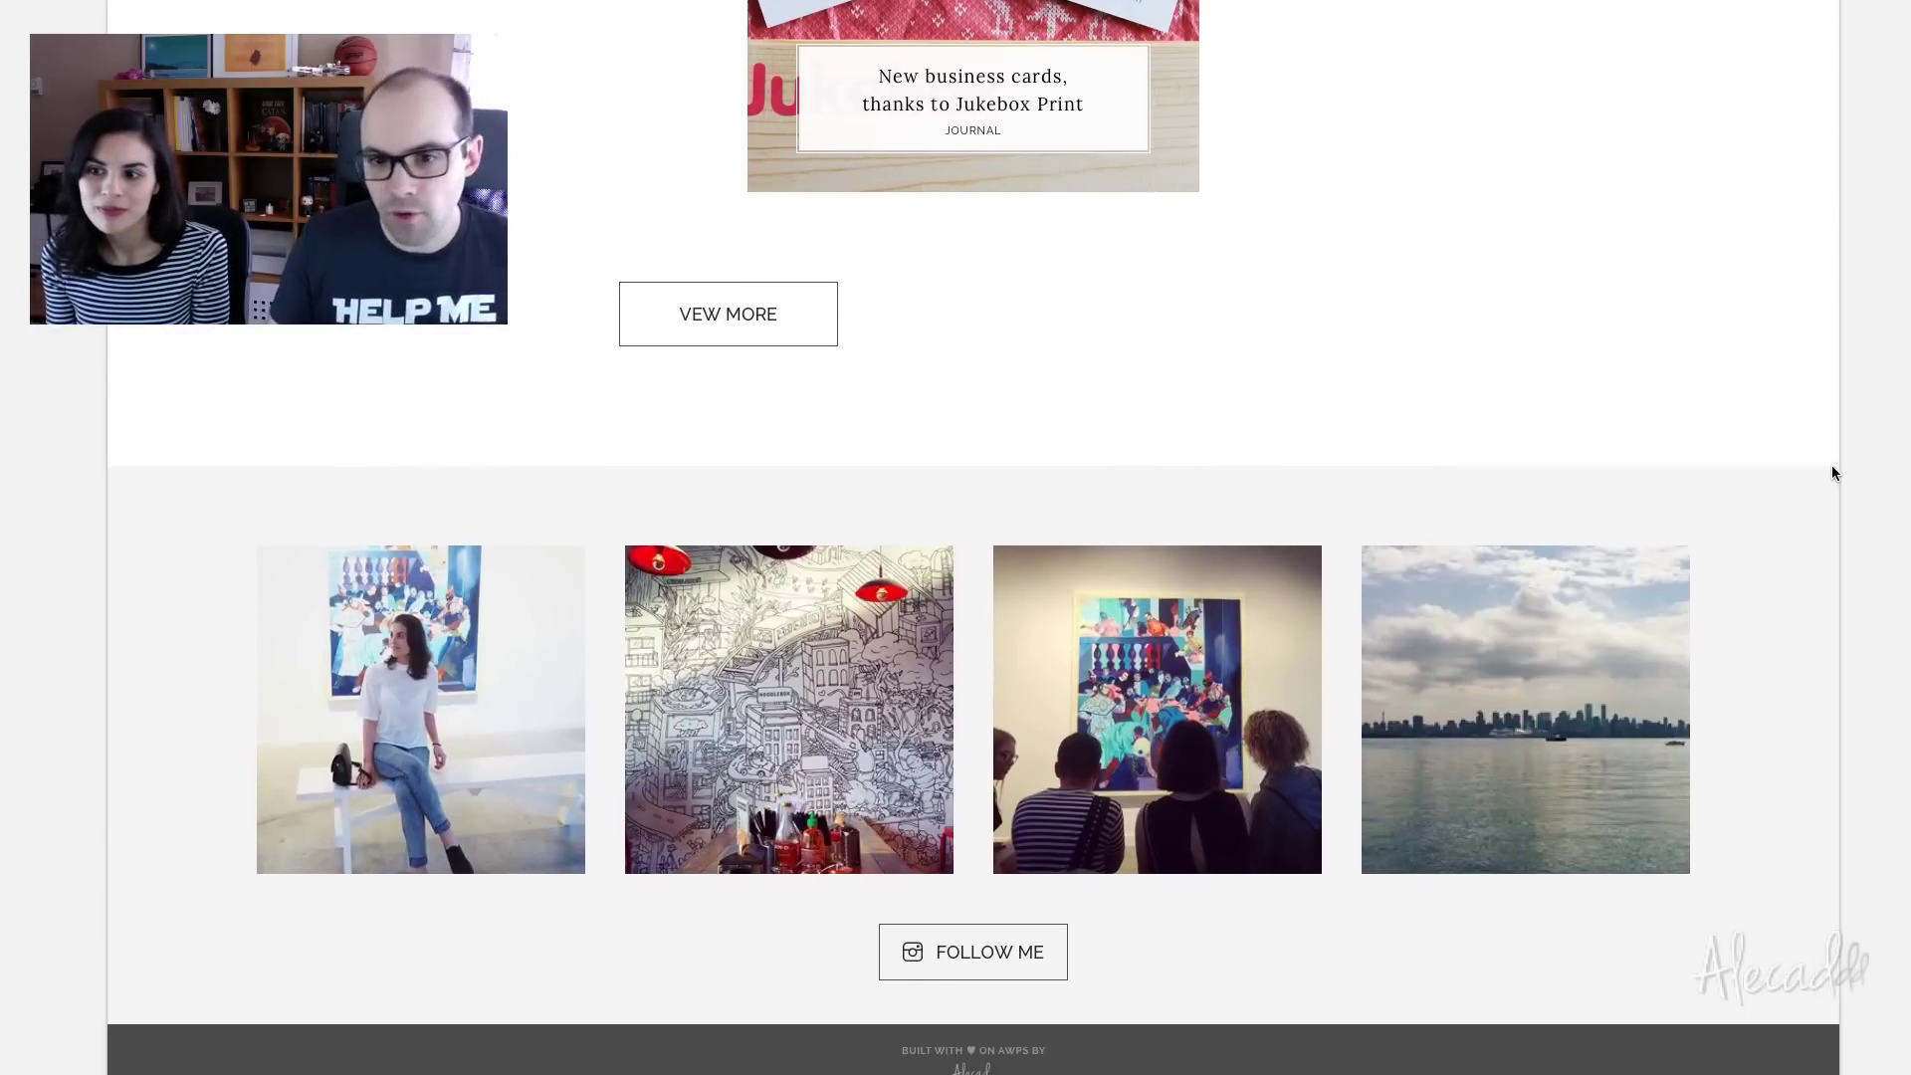
# Review the last post cards and the newsletter, social and archive sidebar blocks against the Instagram and footer section
pyautogui.scroll(6, 1832, 467)
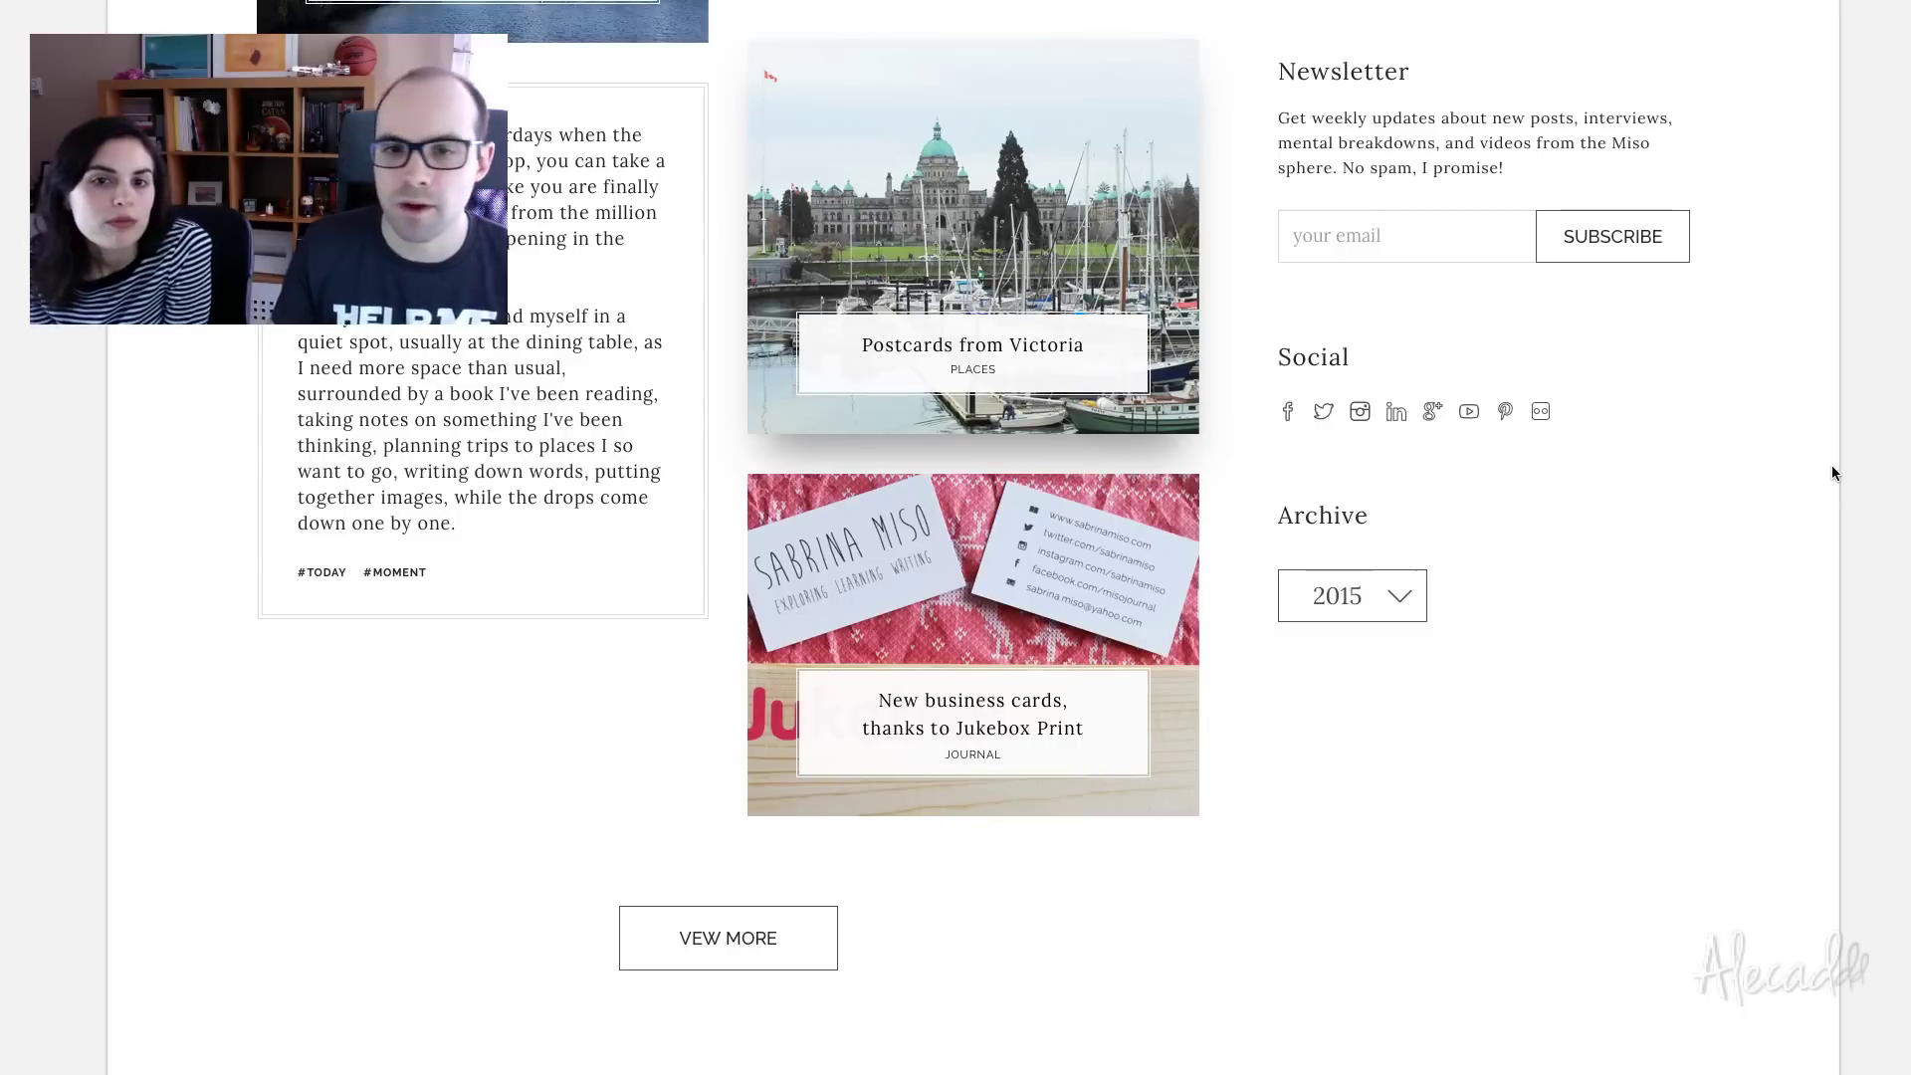
pyautogui.scroll(1, 1831, 464)
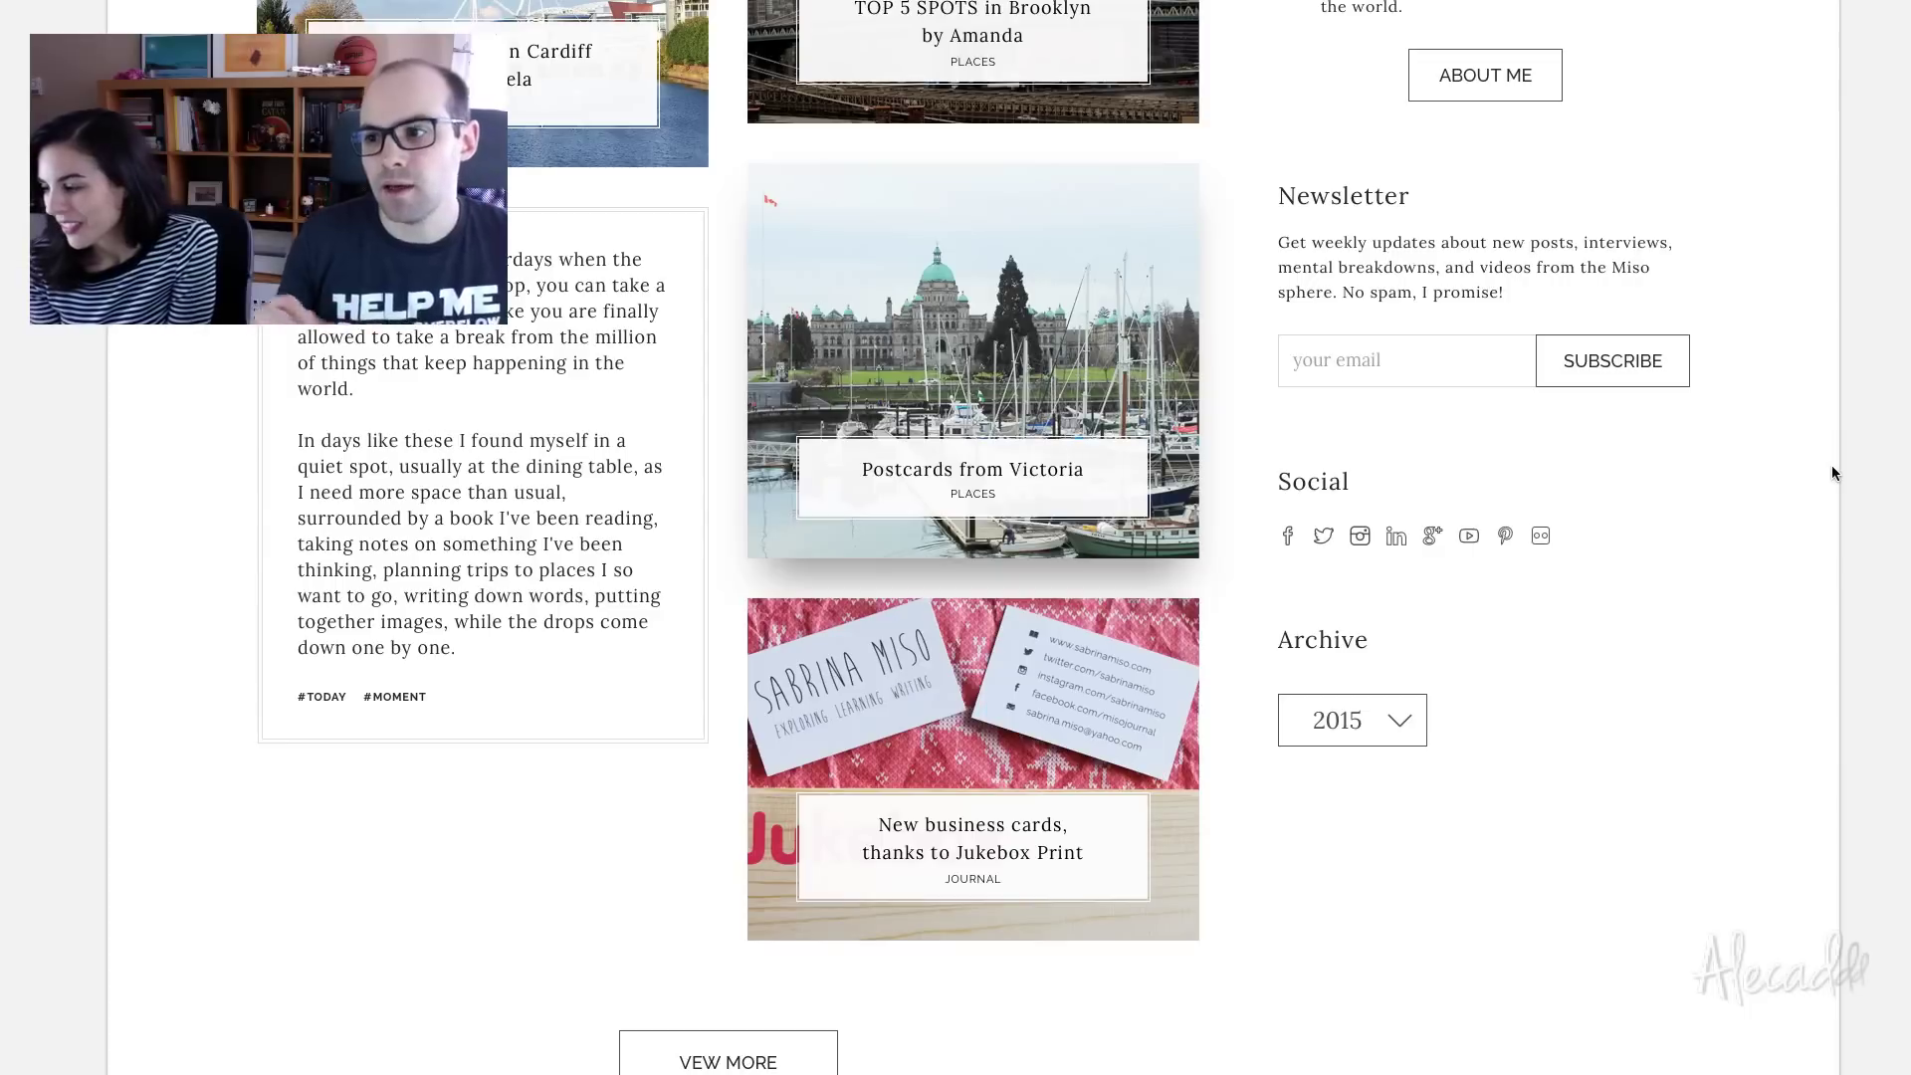
pyautogui.scroll(-4, 1832, 464)
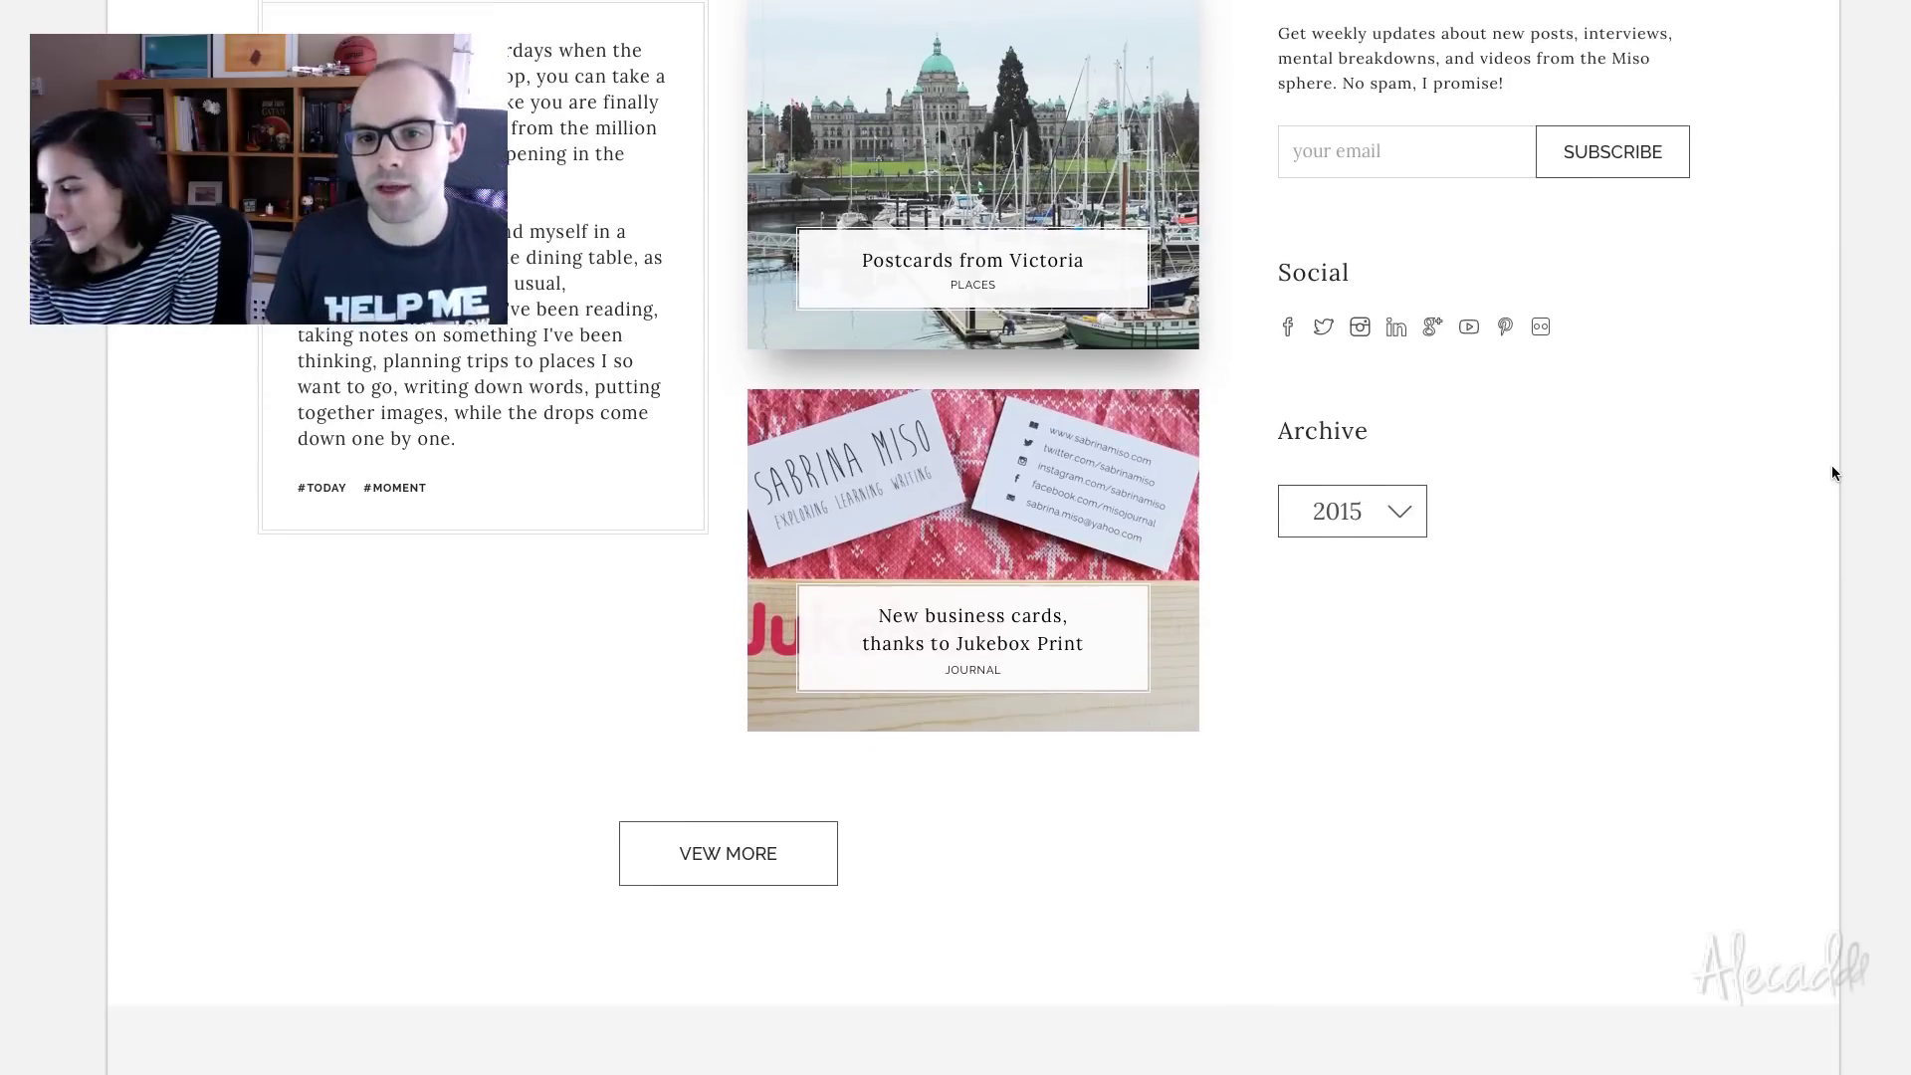
pyautogui.scroll(-4, 1832, 466)
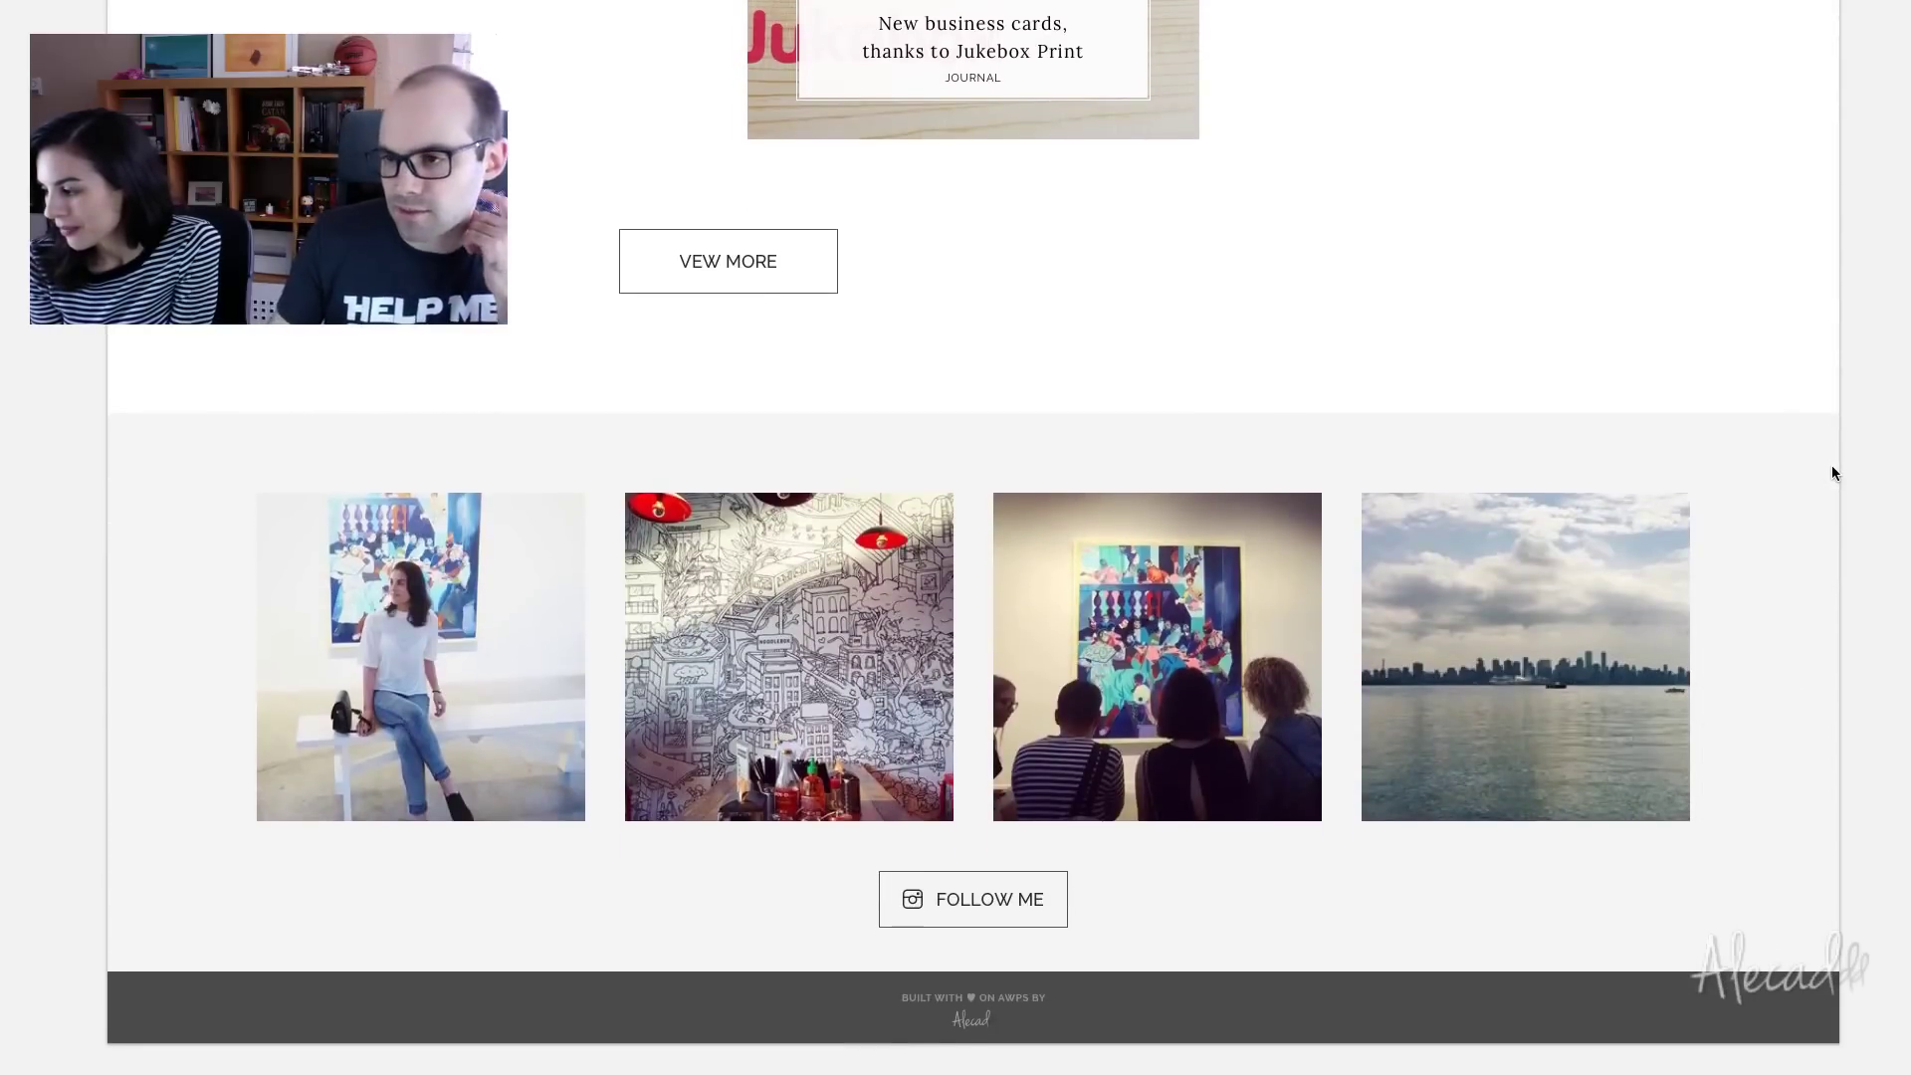
pyautogui.scroll(1, 1832, 473)
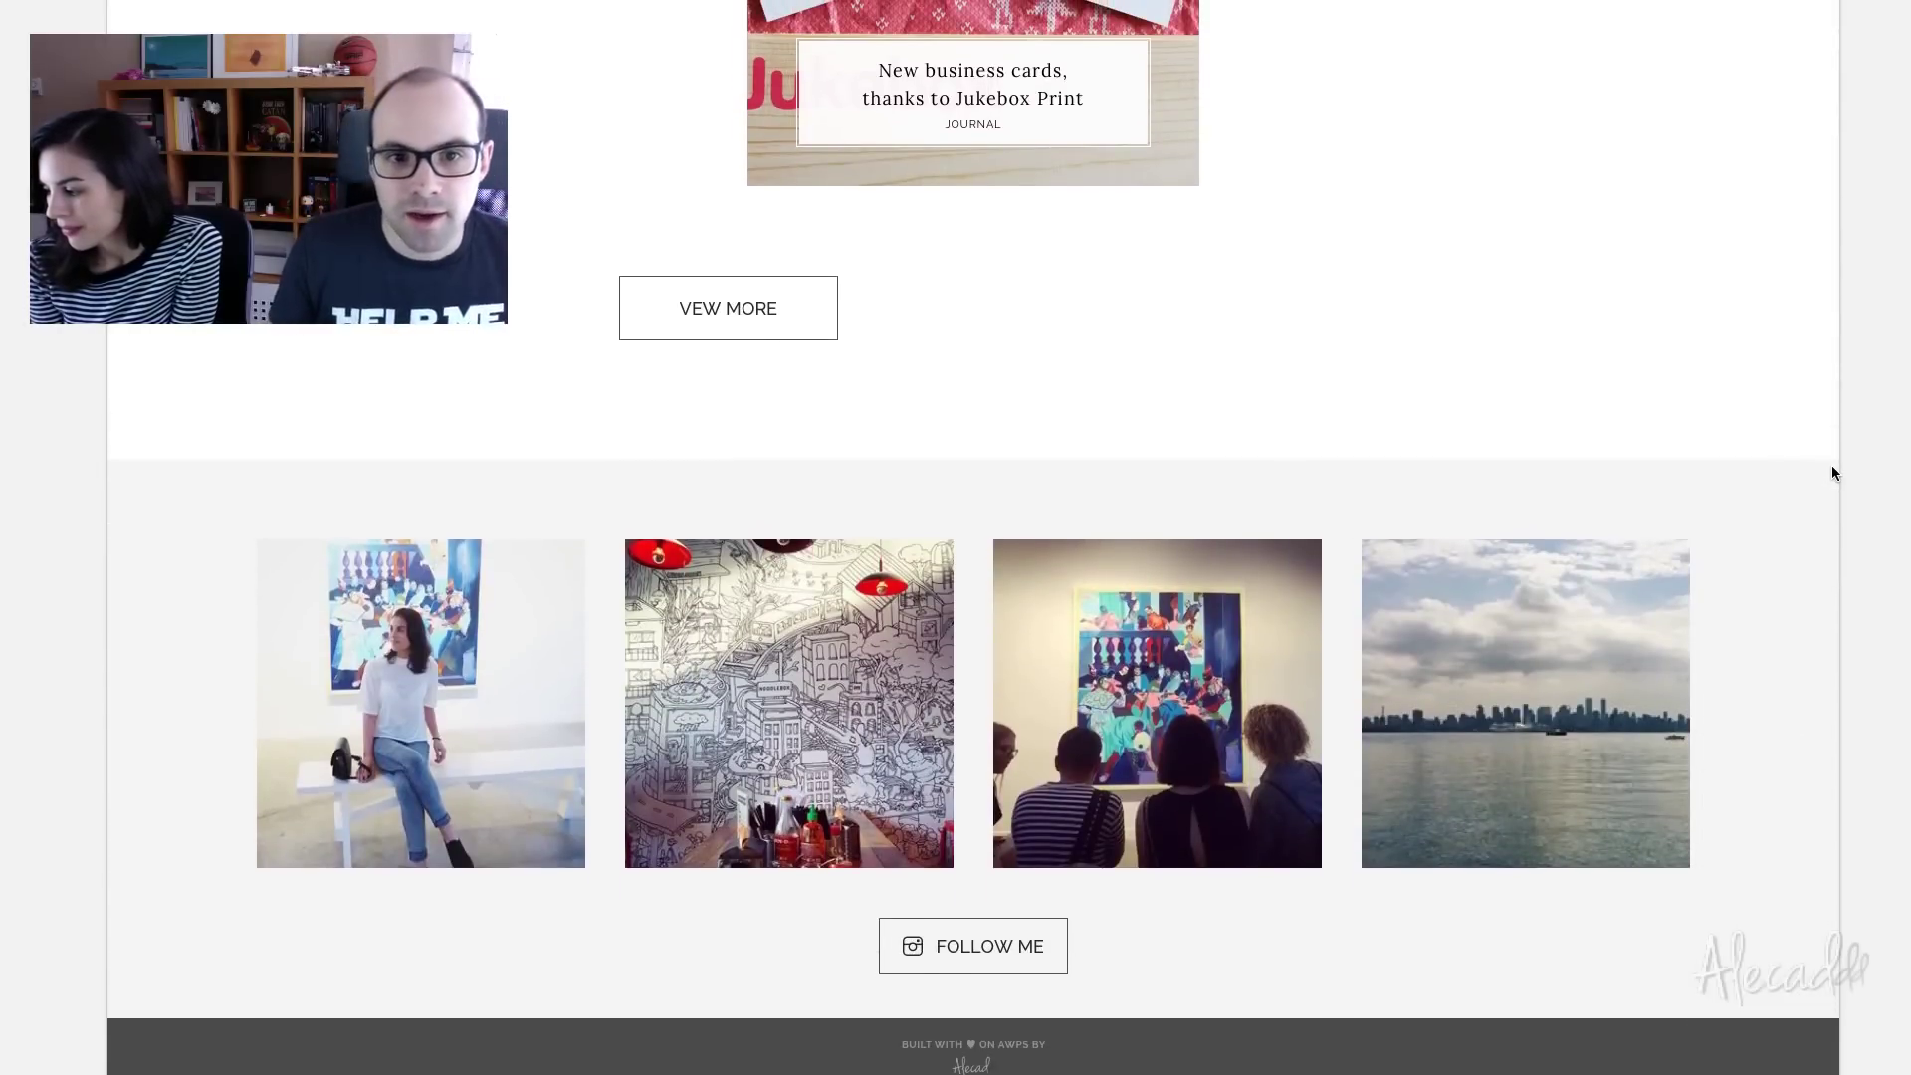
pyautogui.scroll(-3, 1832, 473)
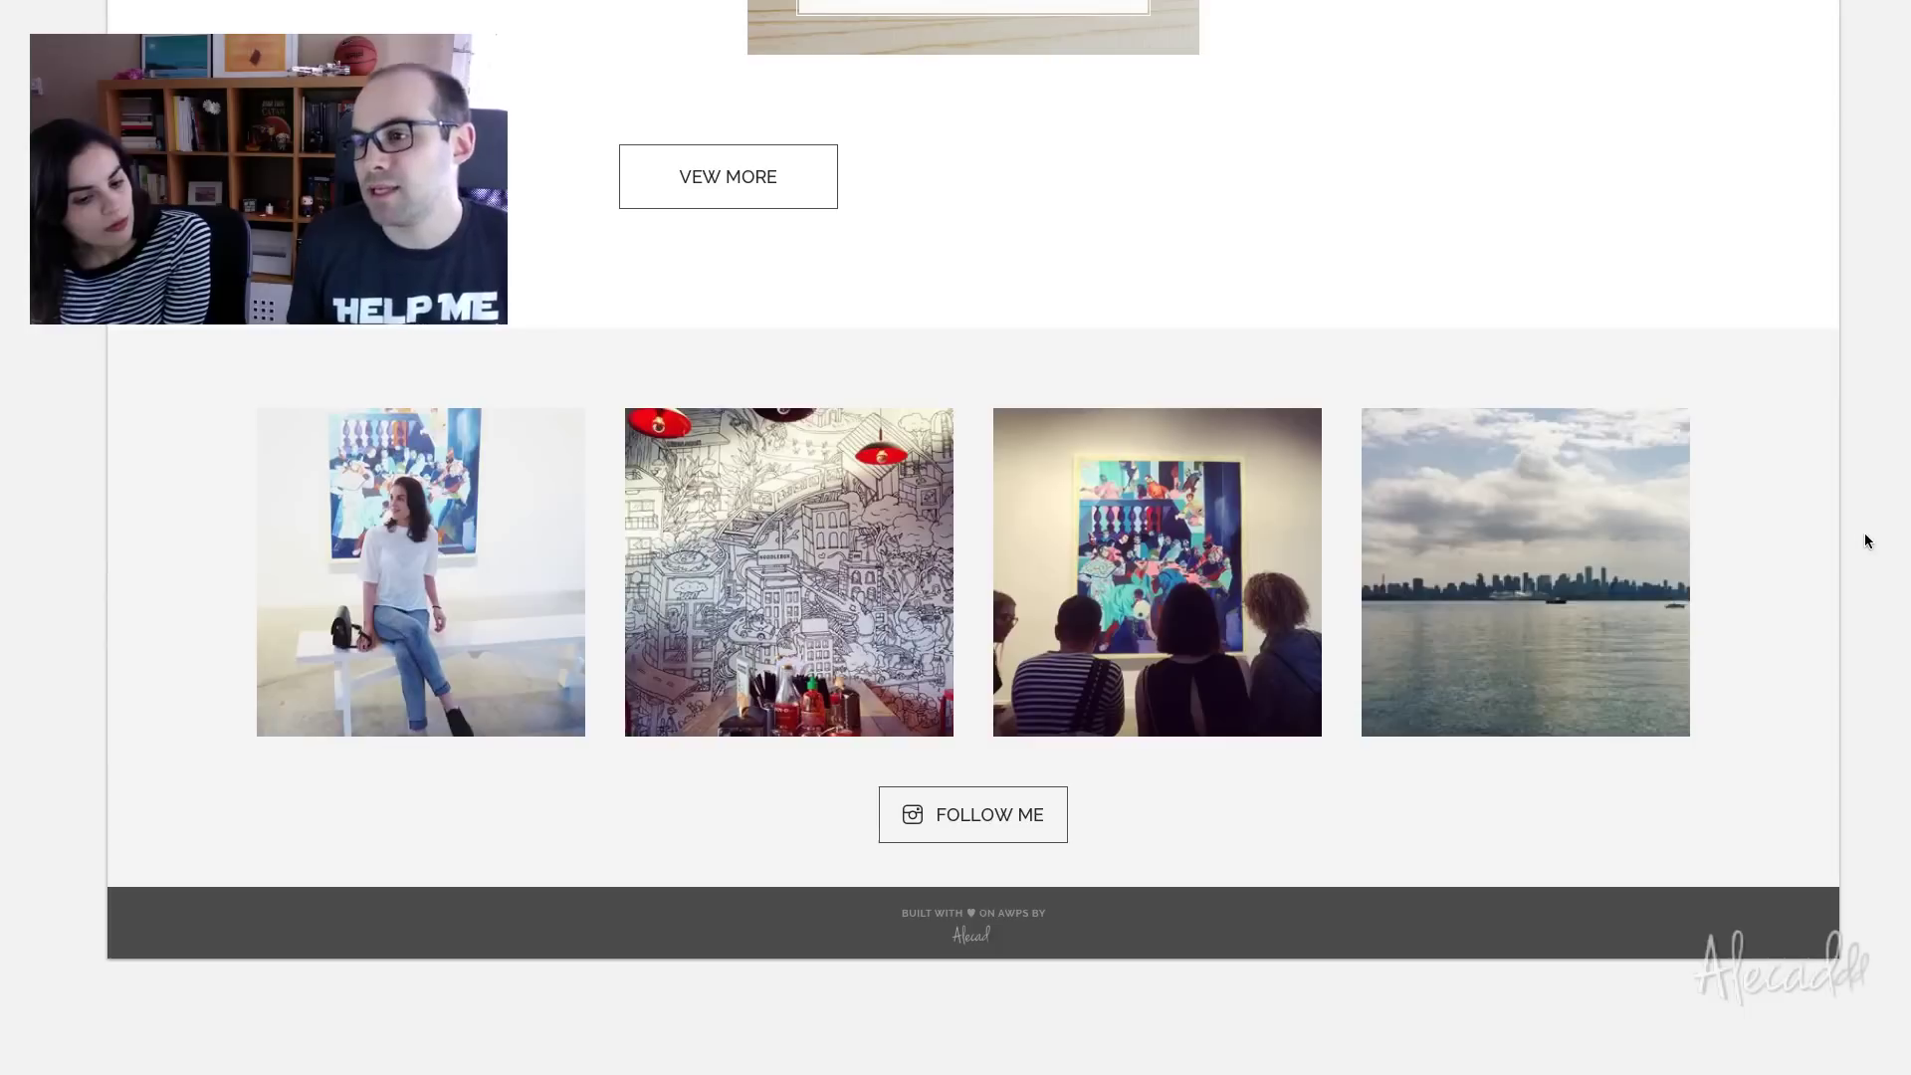
# Look back over the Home artboard's post cards and sidebar up to the header and language switch
pyautogui.scroll(8, 1865, 533)
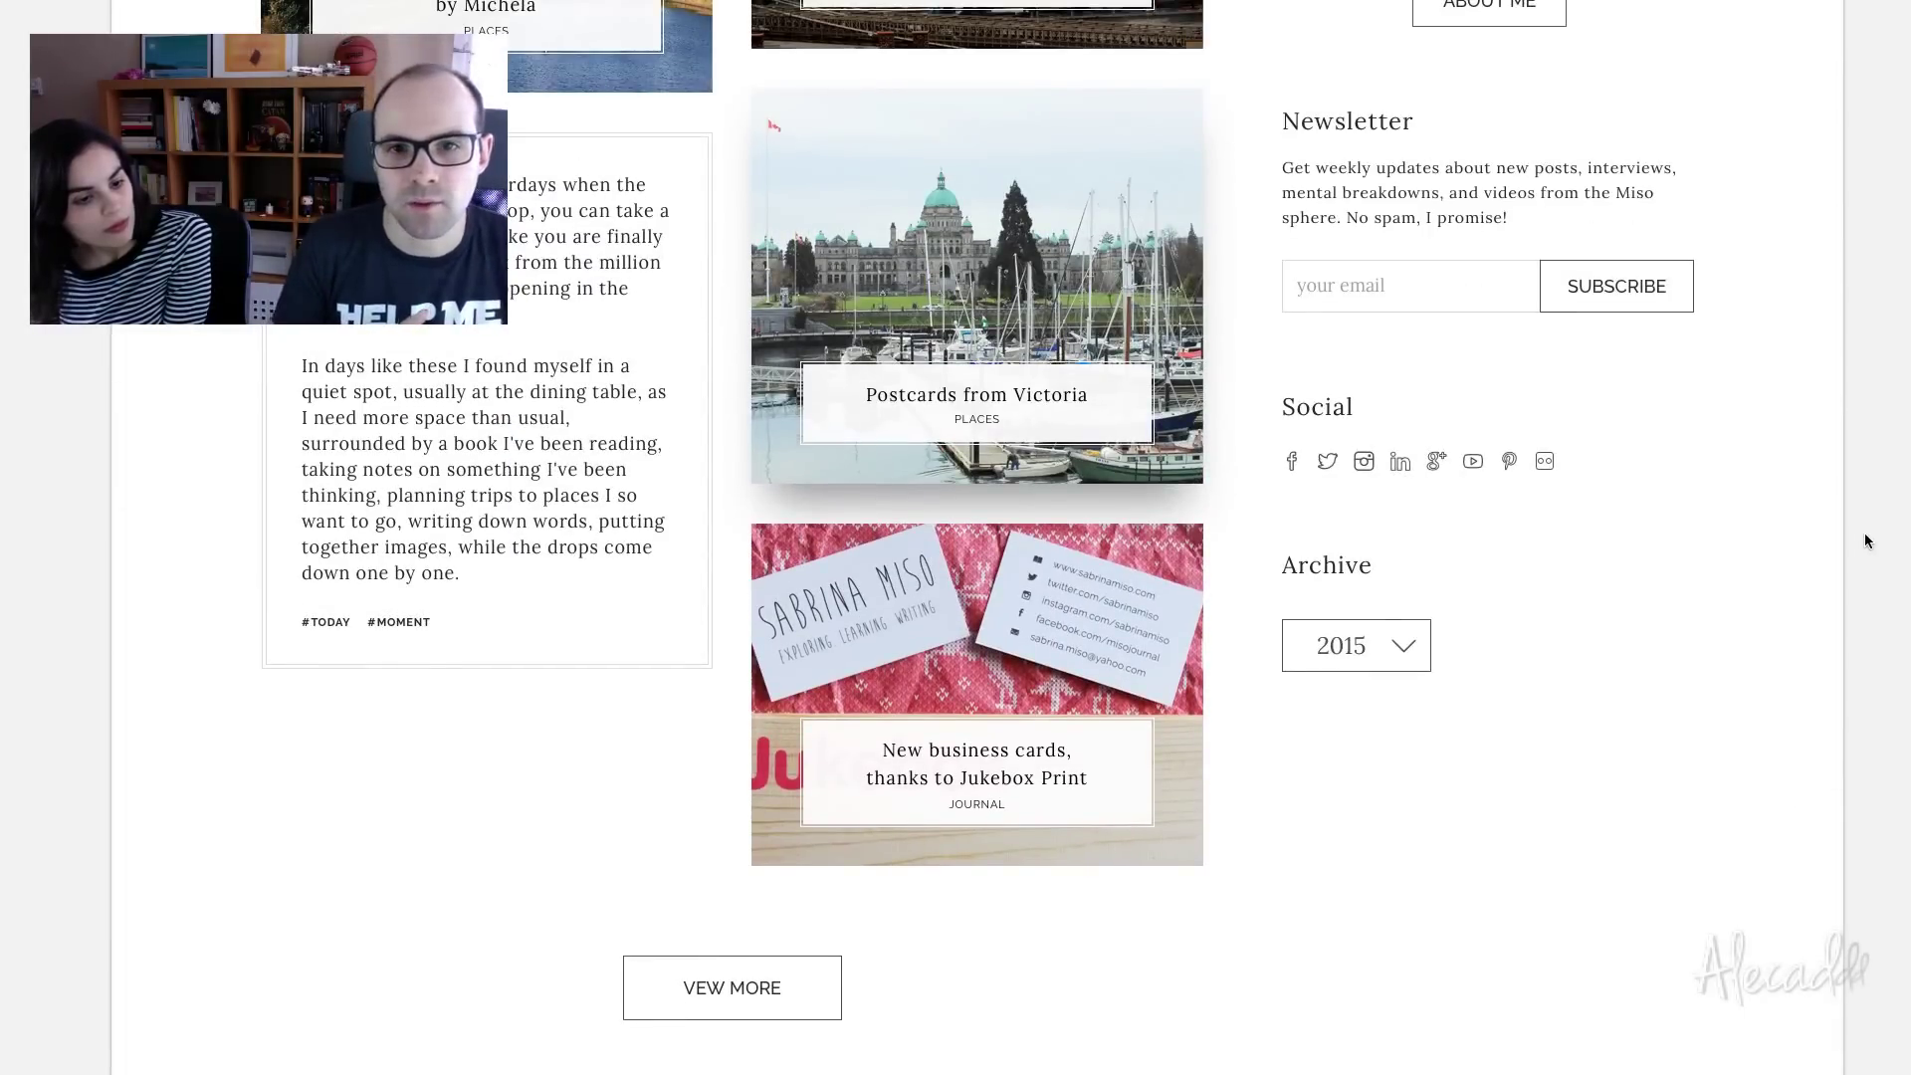
pyautogui.scroll(6, 1866, 538)
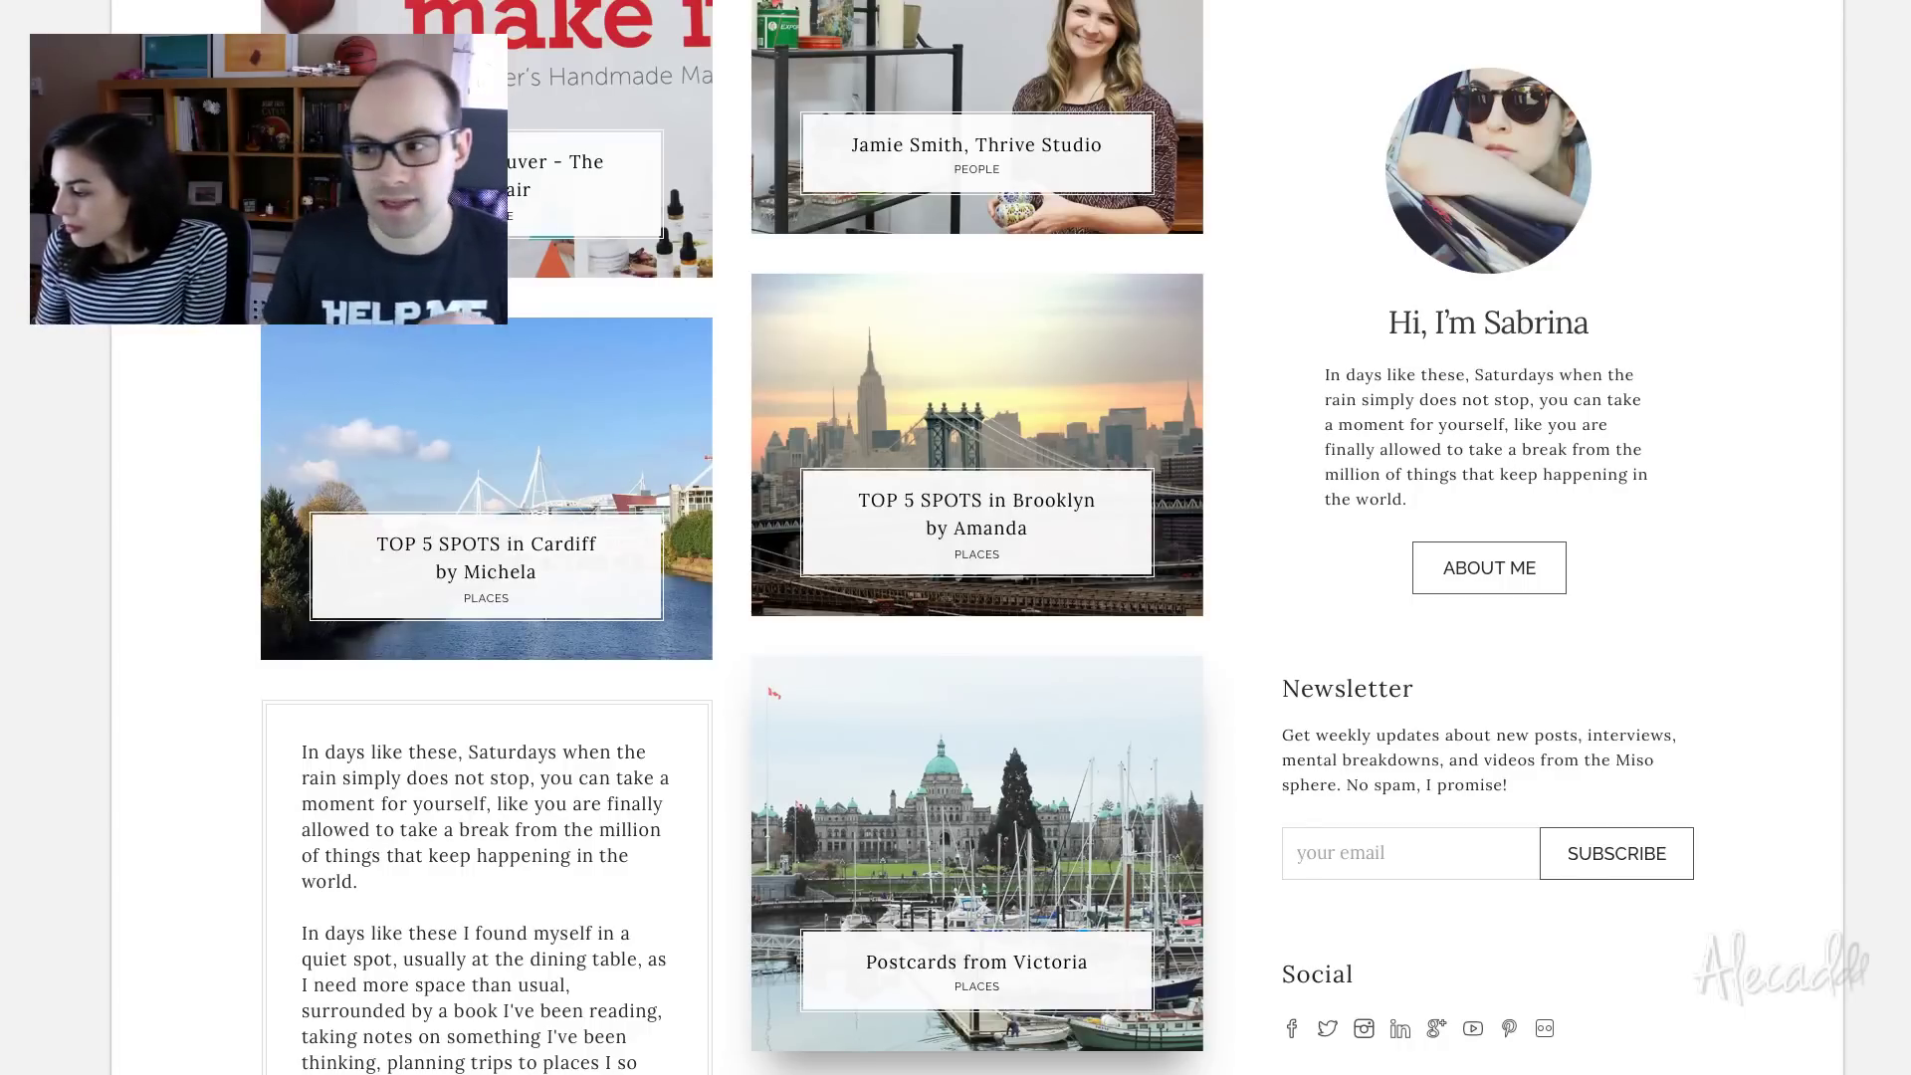
pyautogui.scroll(3, 1788, 407)
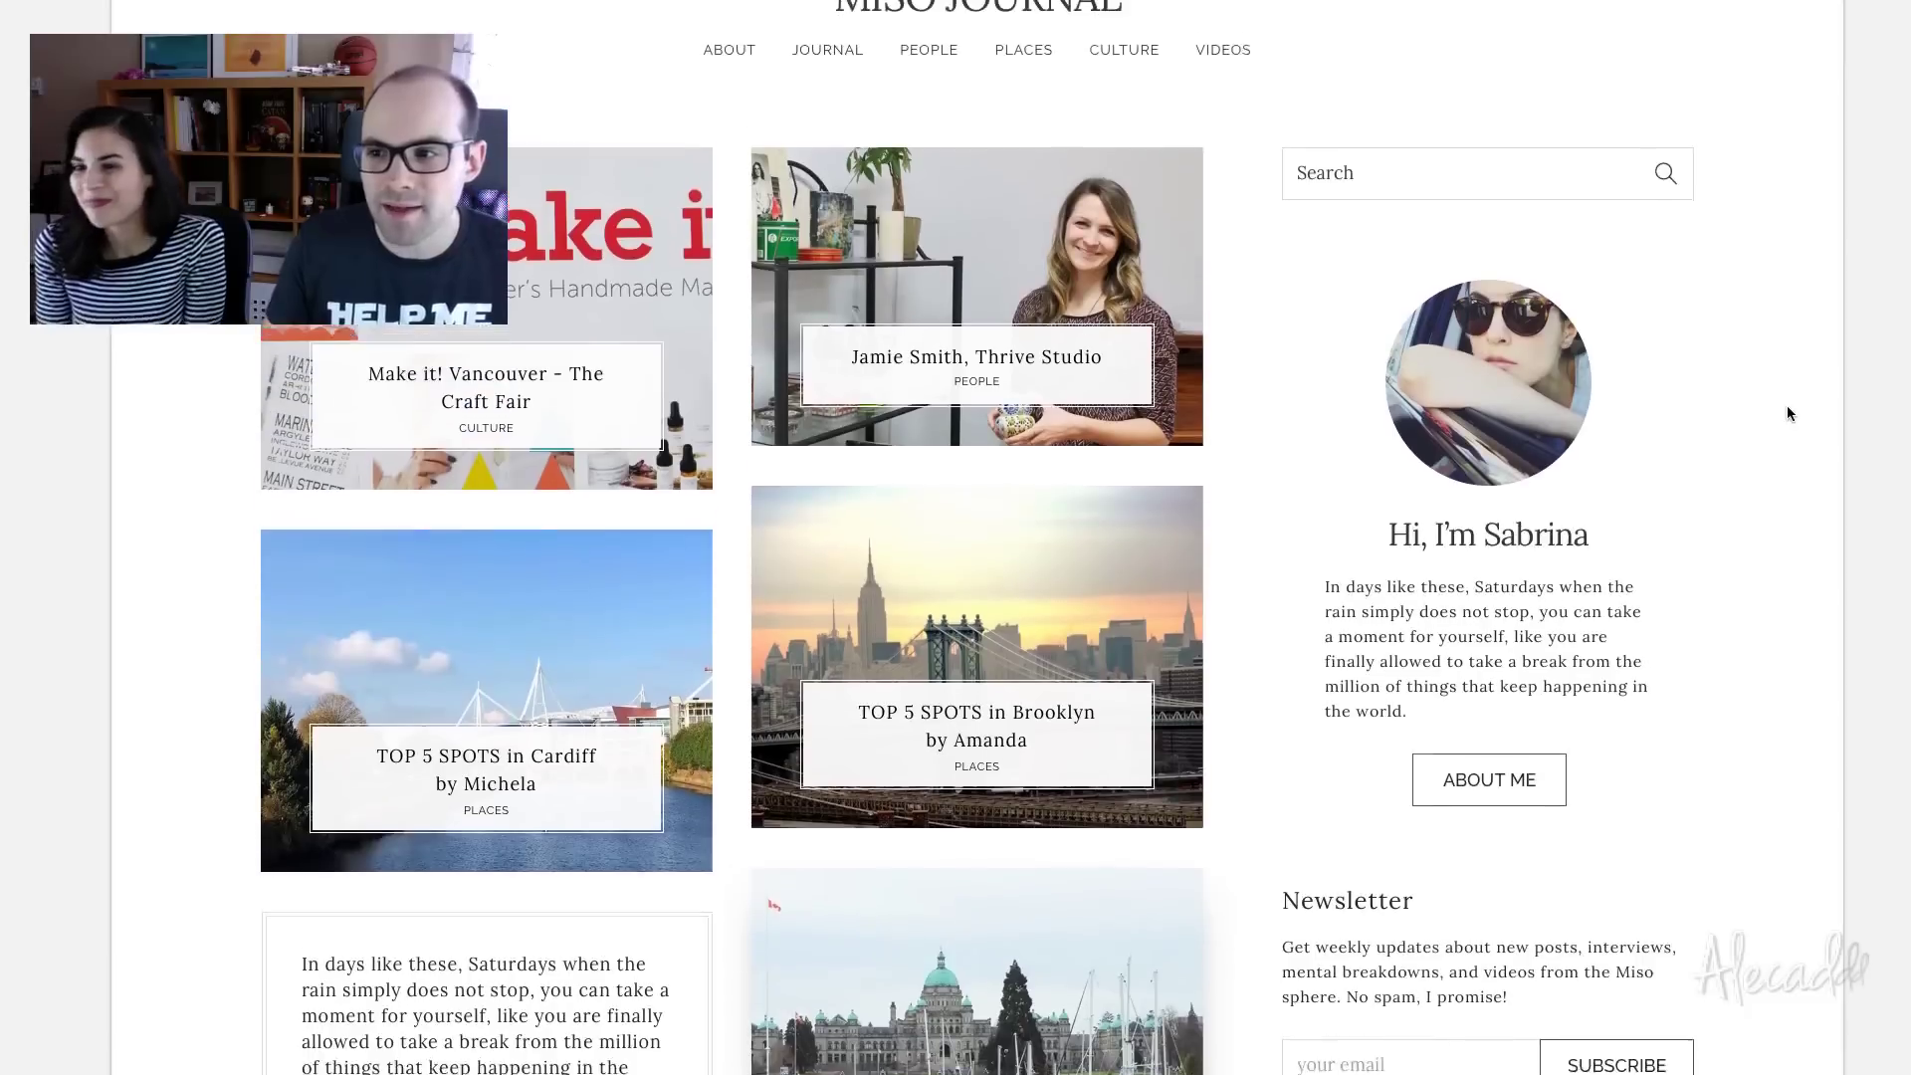
pyautogui.scroll(3, 1788, 414)
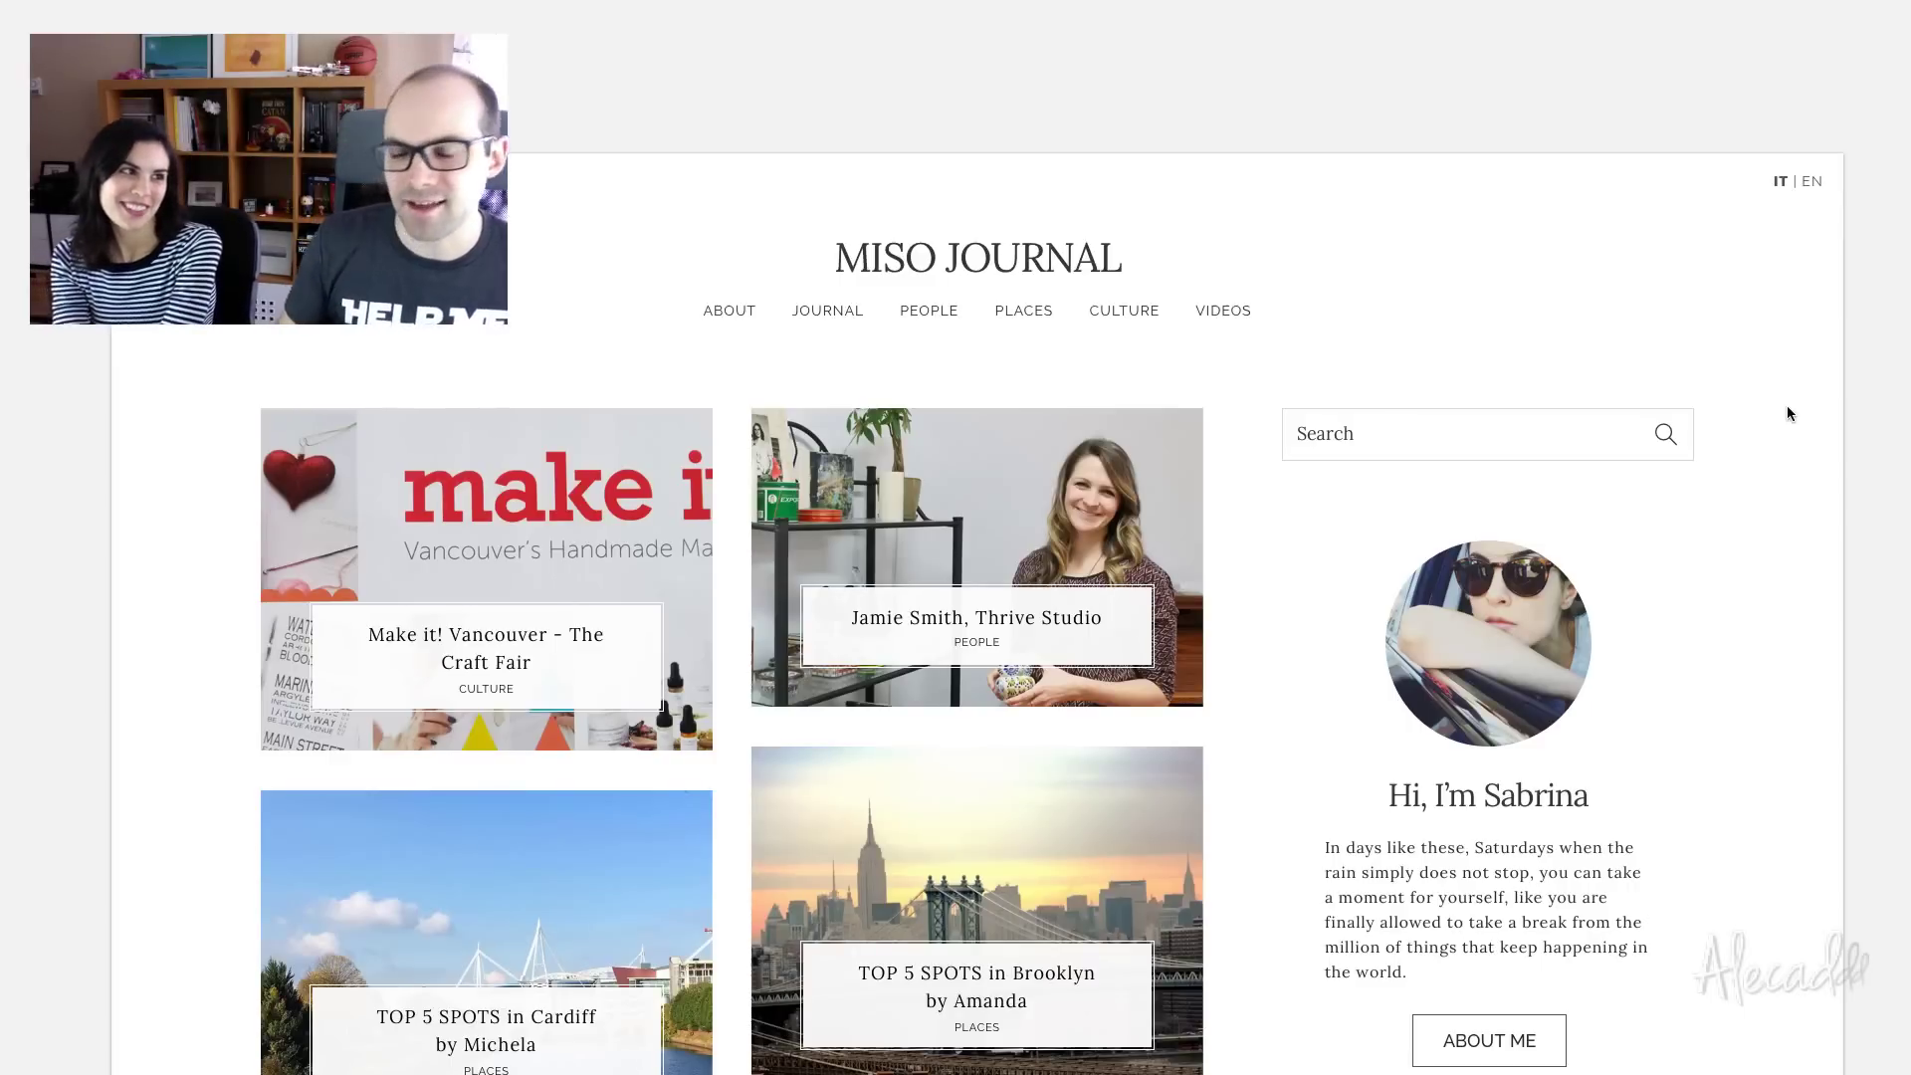
pyautogui.scroll(1, 1788, 418)
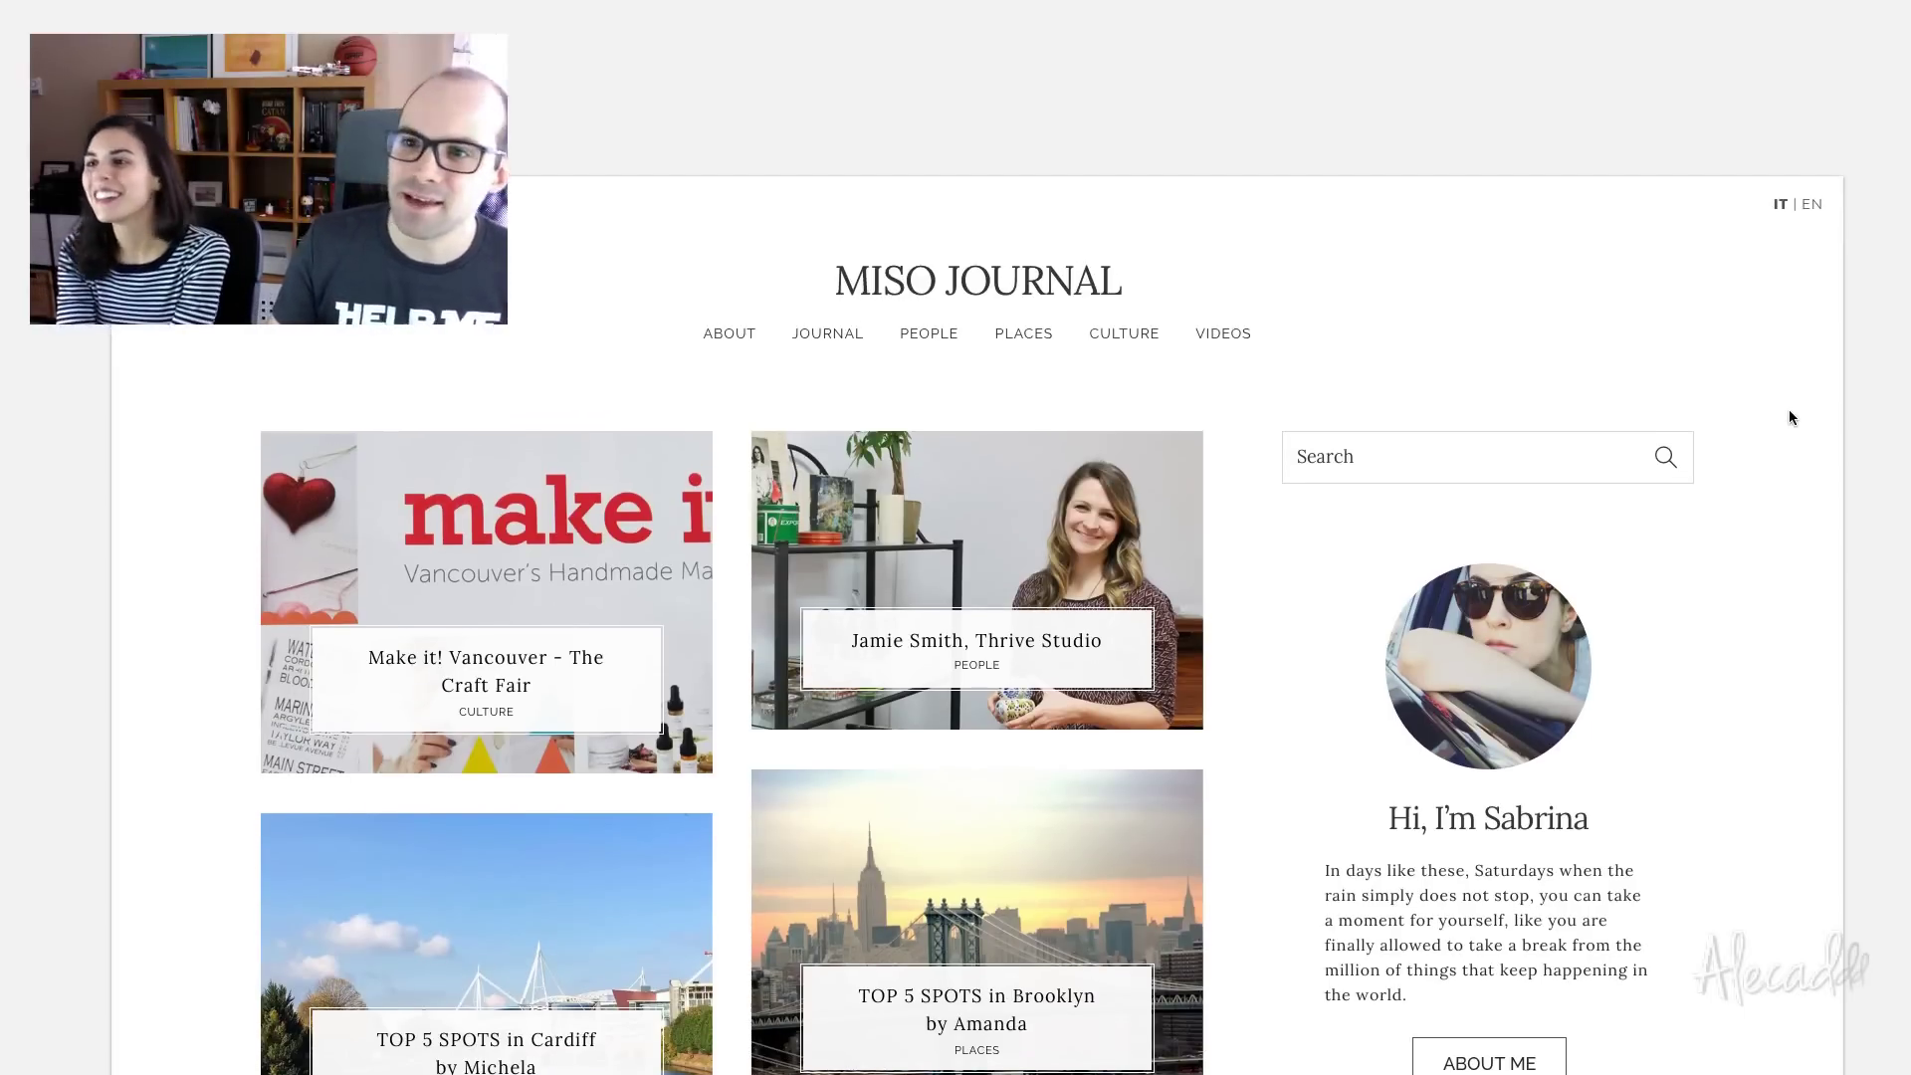
# Go to the Single Post artboard and view its header, category, title and date band
pyautogui.click(1268, 333)
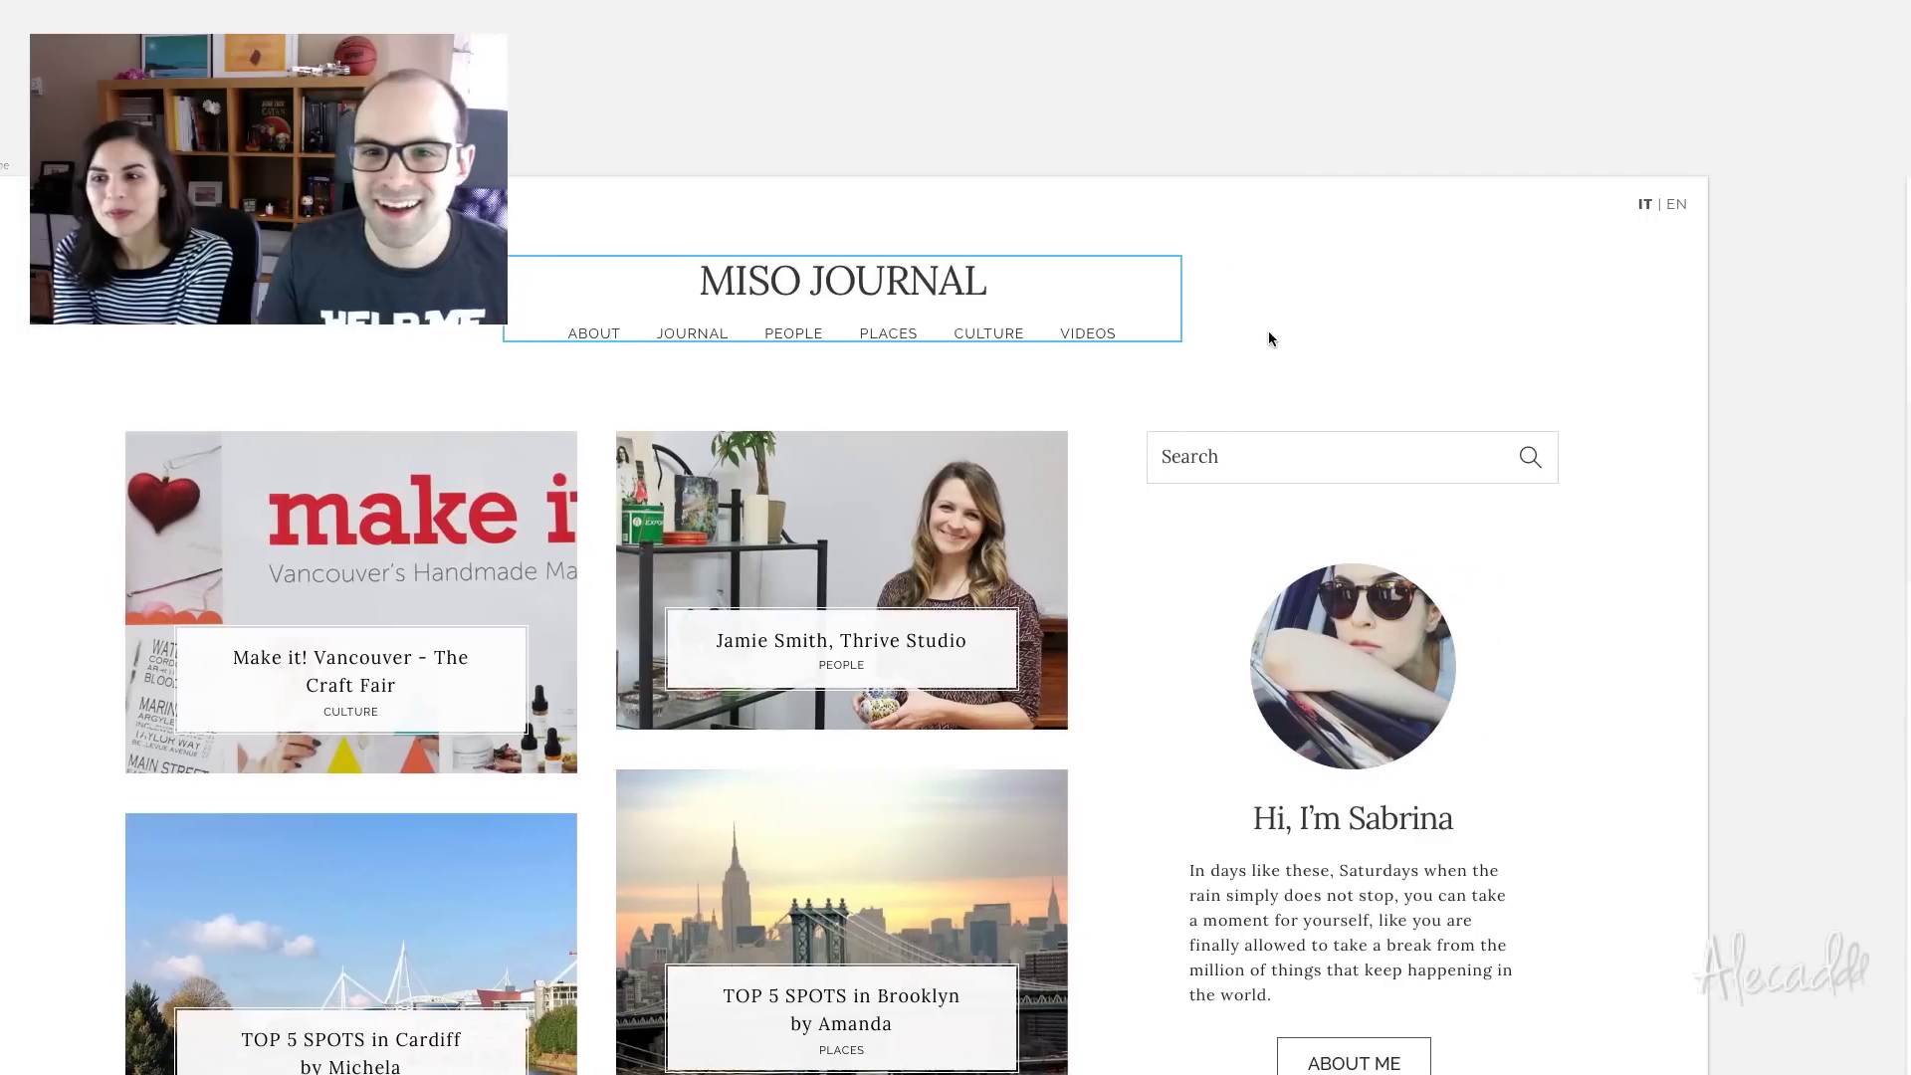
pyautogui.hscroll(10, 1298, 338)
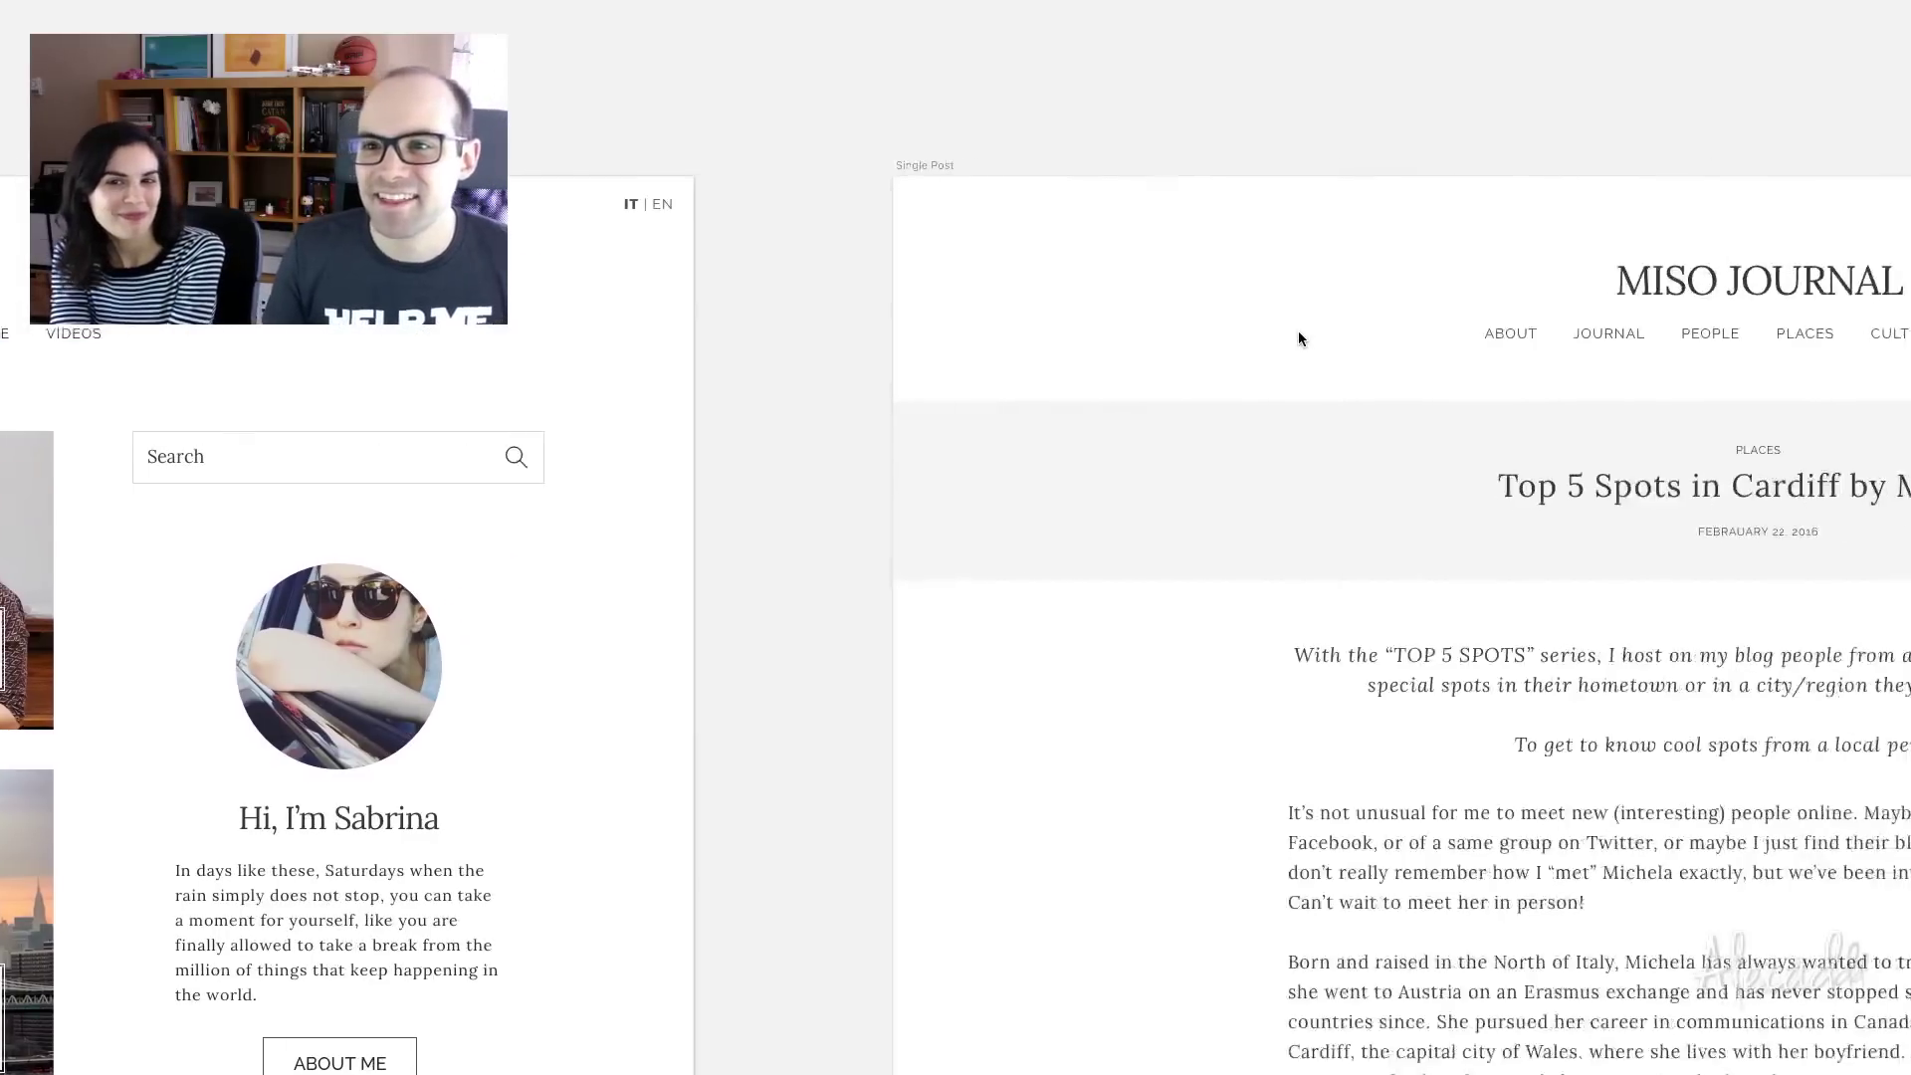
pyautogui.hscroll(3, 1302, 339)
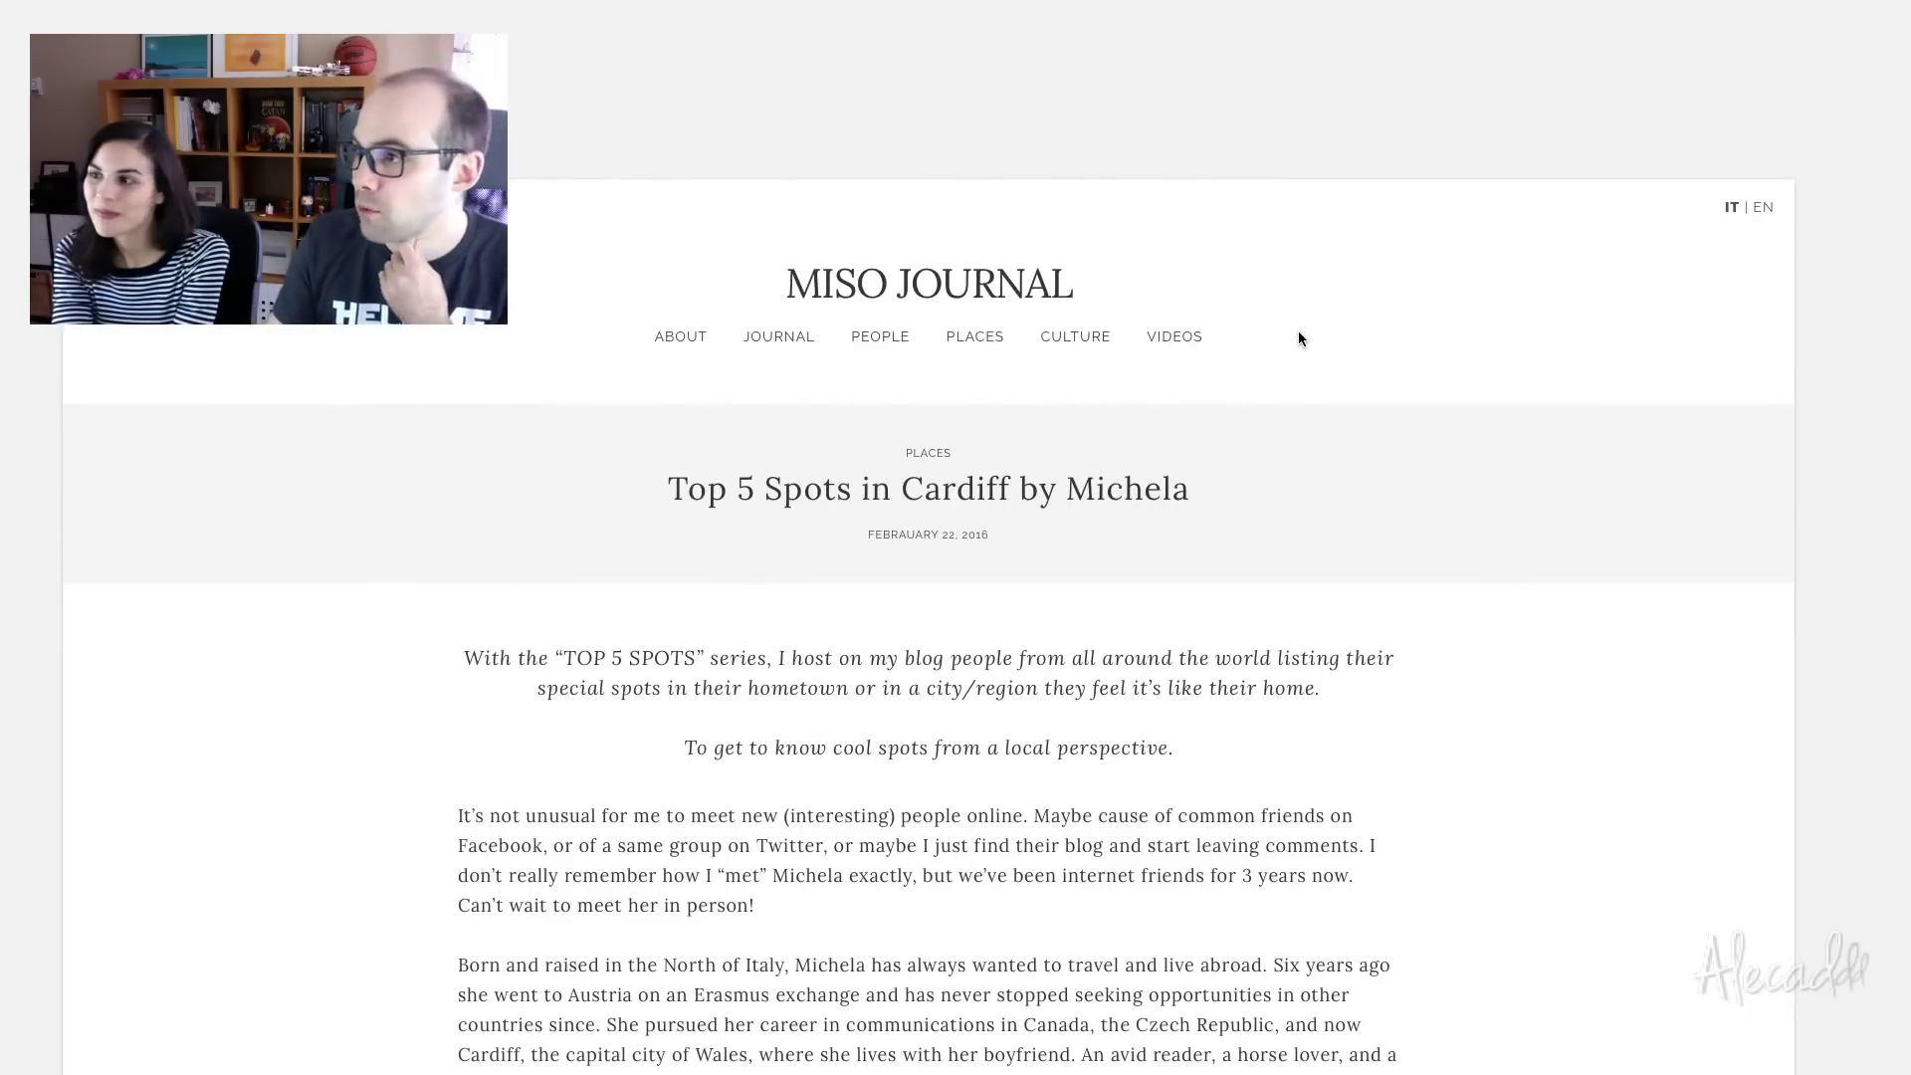
pyautogui.scroll(1, 1298, 338)
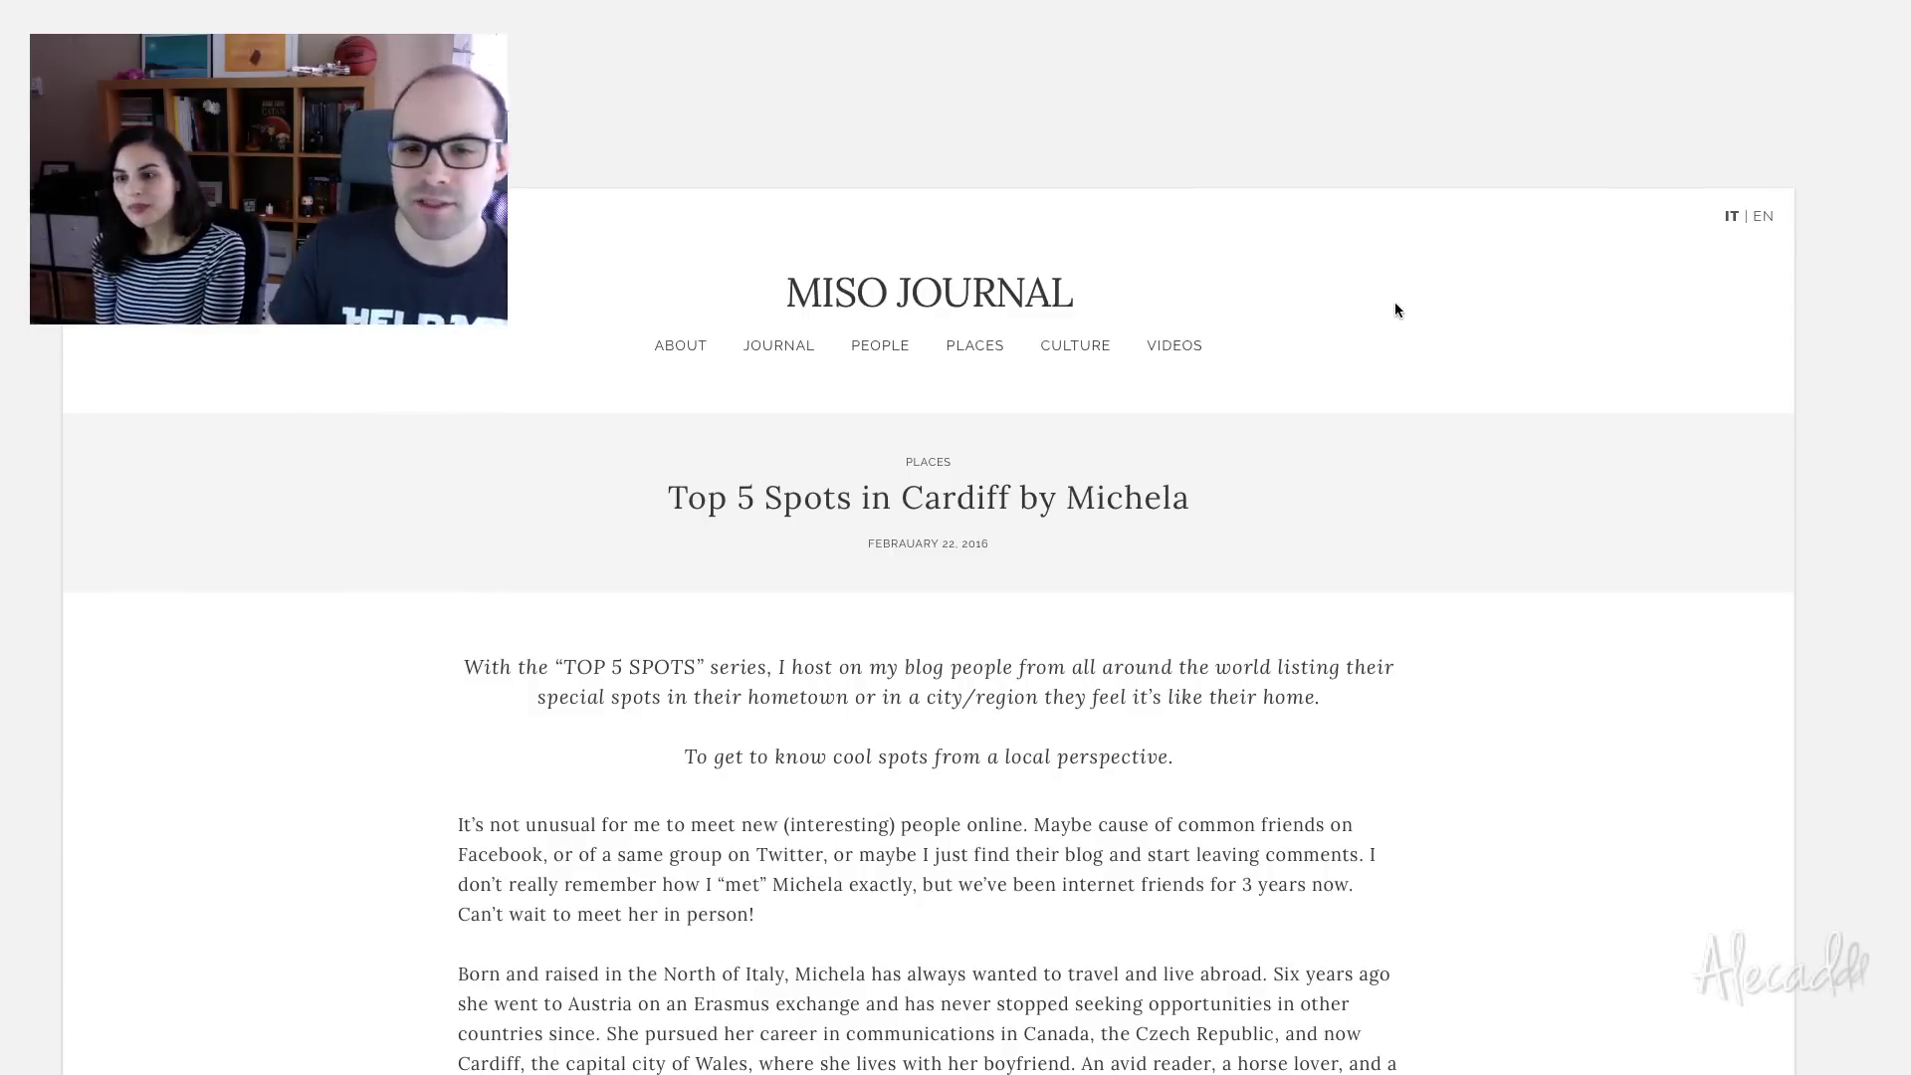
# Examine the Single Post artboard from the introduction through the photo and text sections to the tags, and return to its header
pyautogui.scroll(-2, 1398, 303)
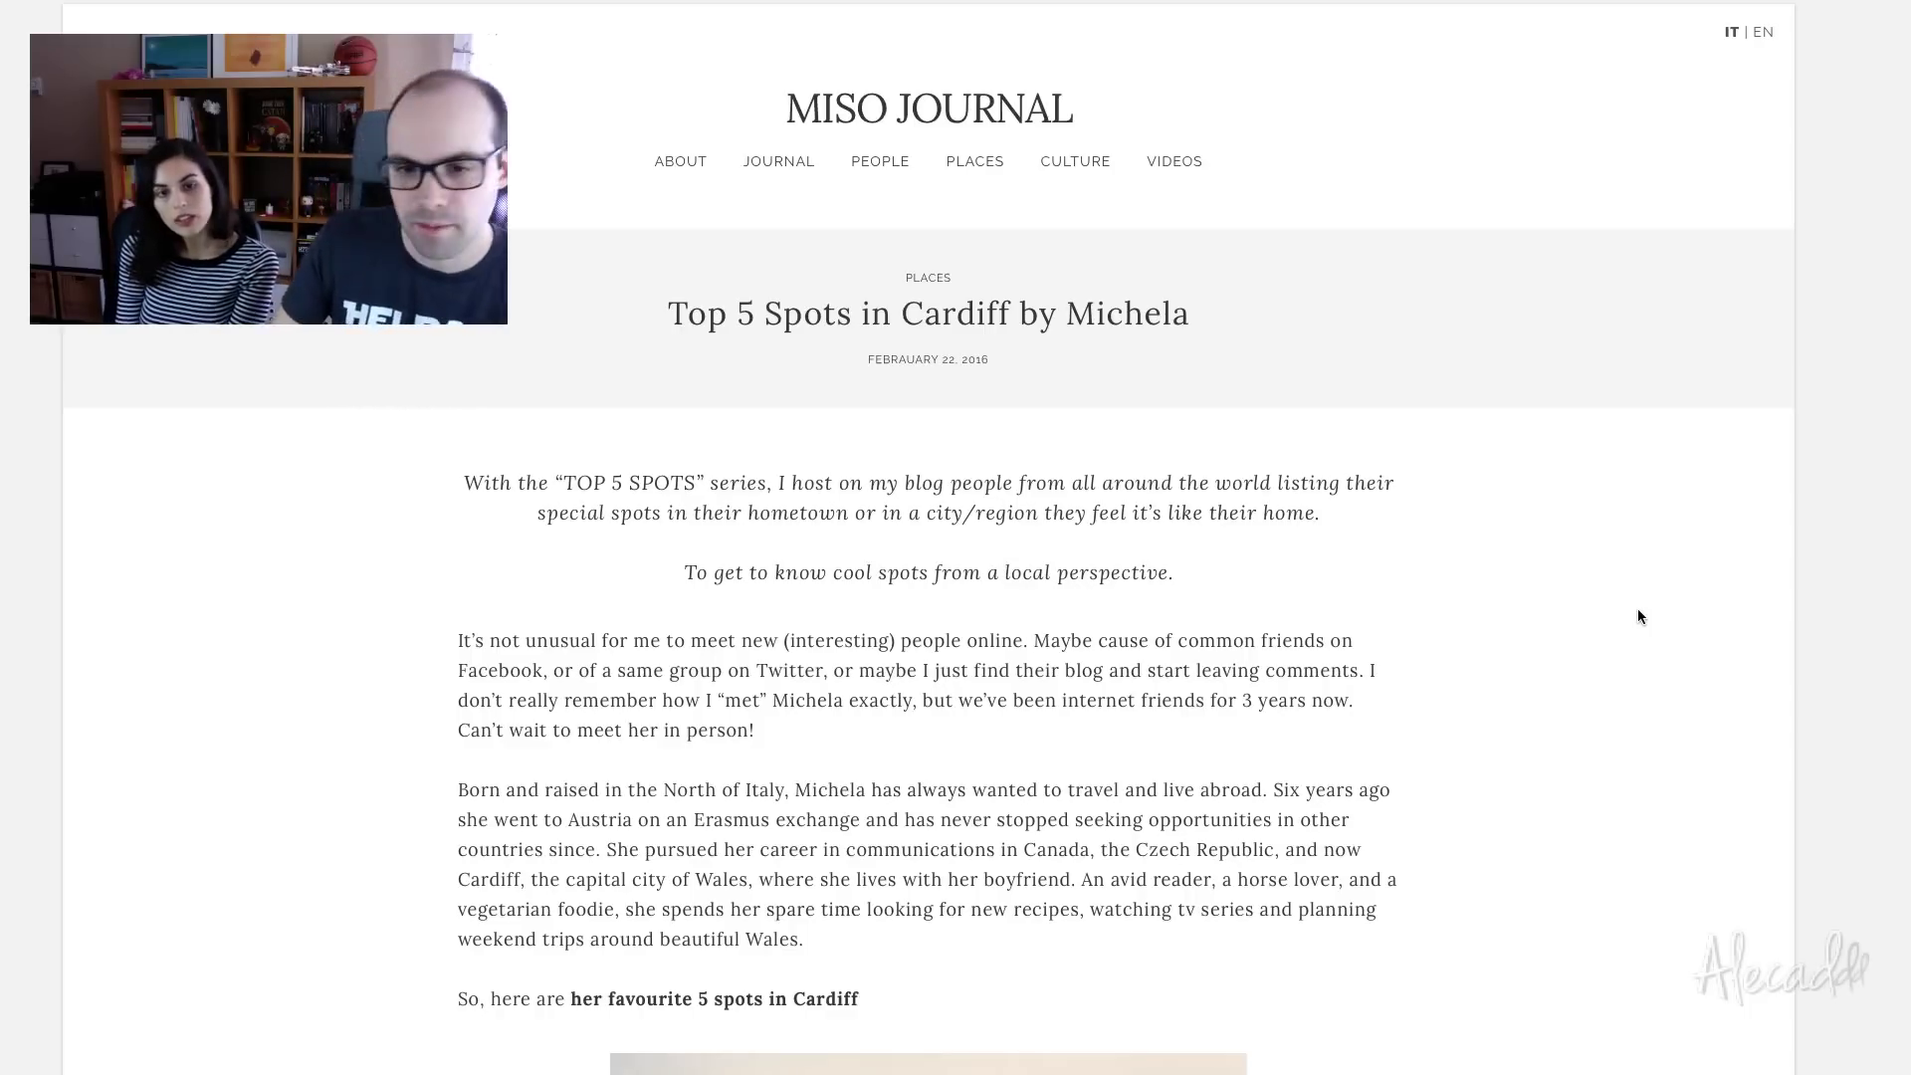
pyautogui.scroll(-4, 1638, 611)
pyautogui.scroll(-5, 1639, 615)
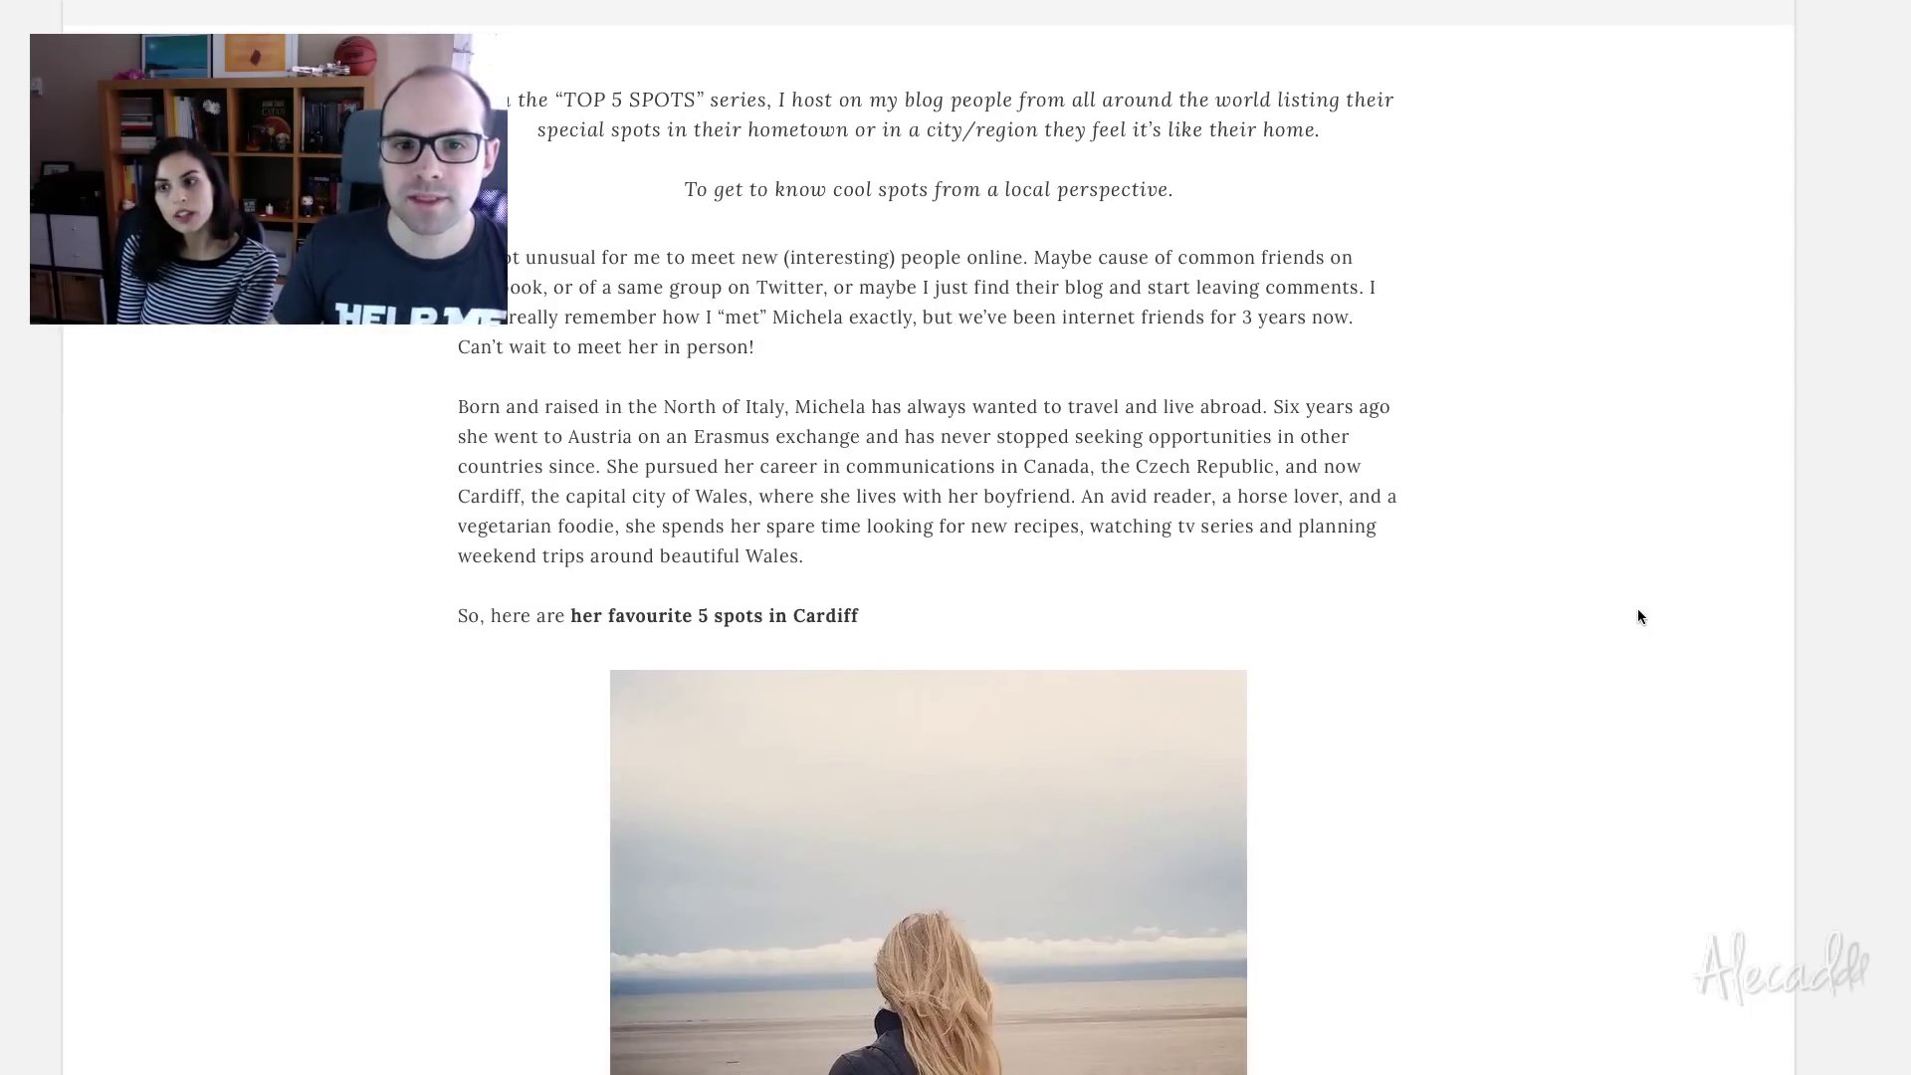
pyautogui.scroll(-9, 1638, 610)
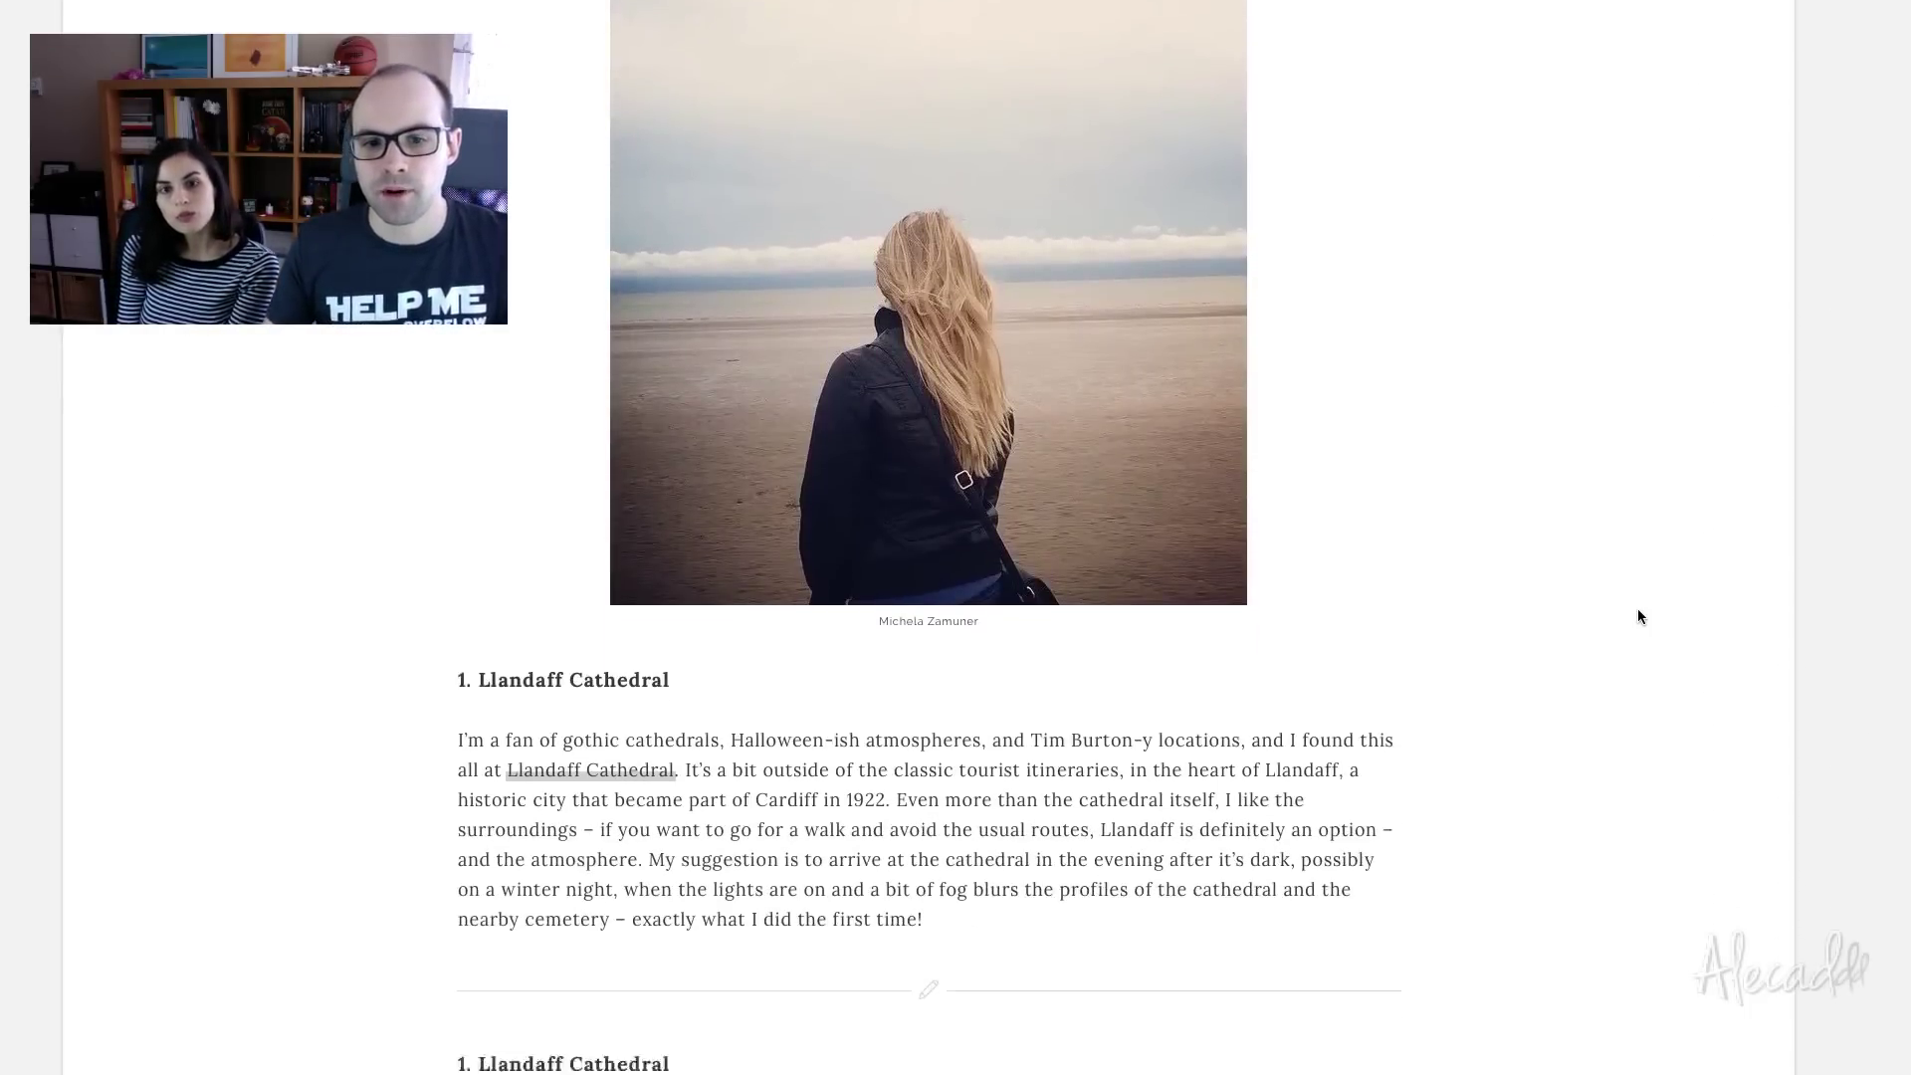
pyautogui.scroll(-1, 1637, 609)
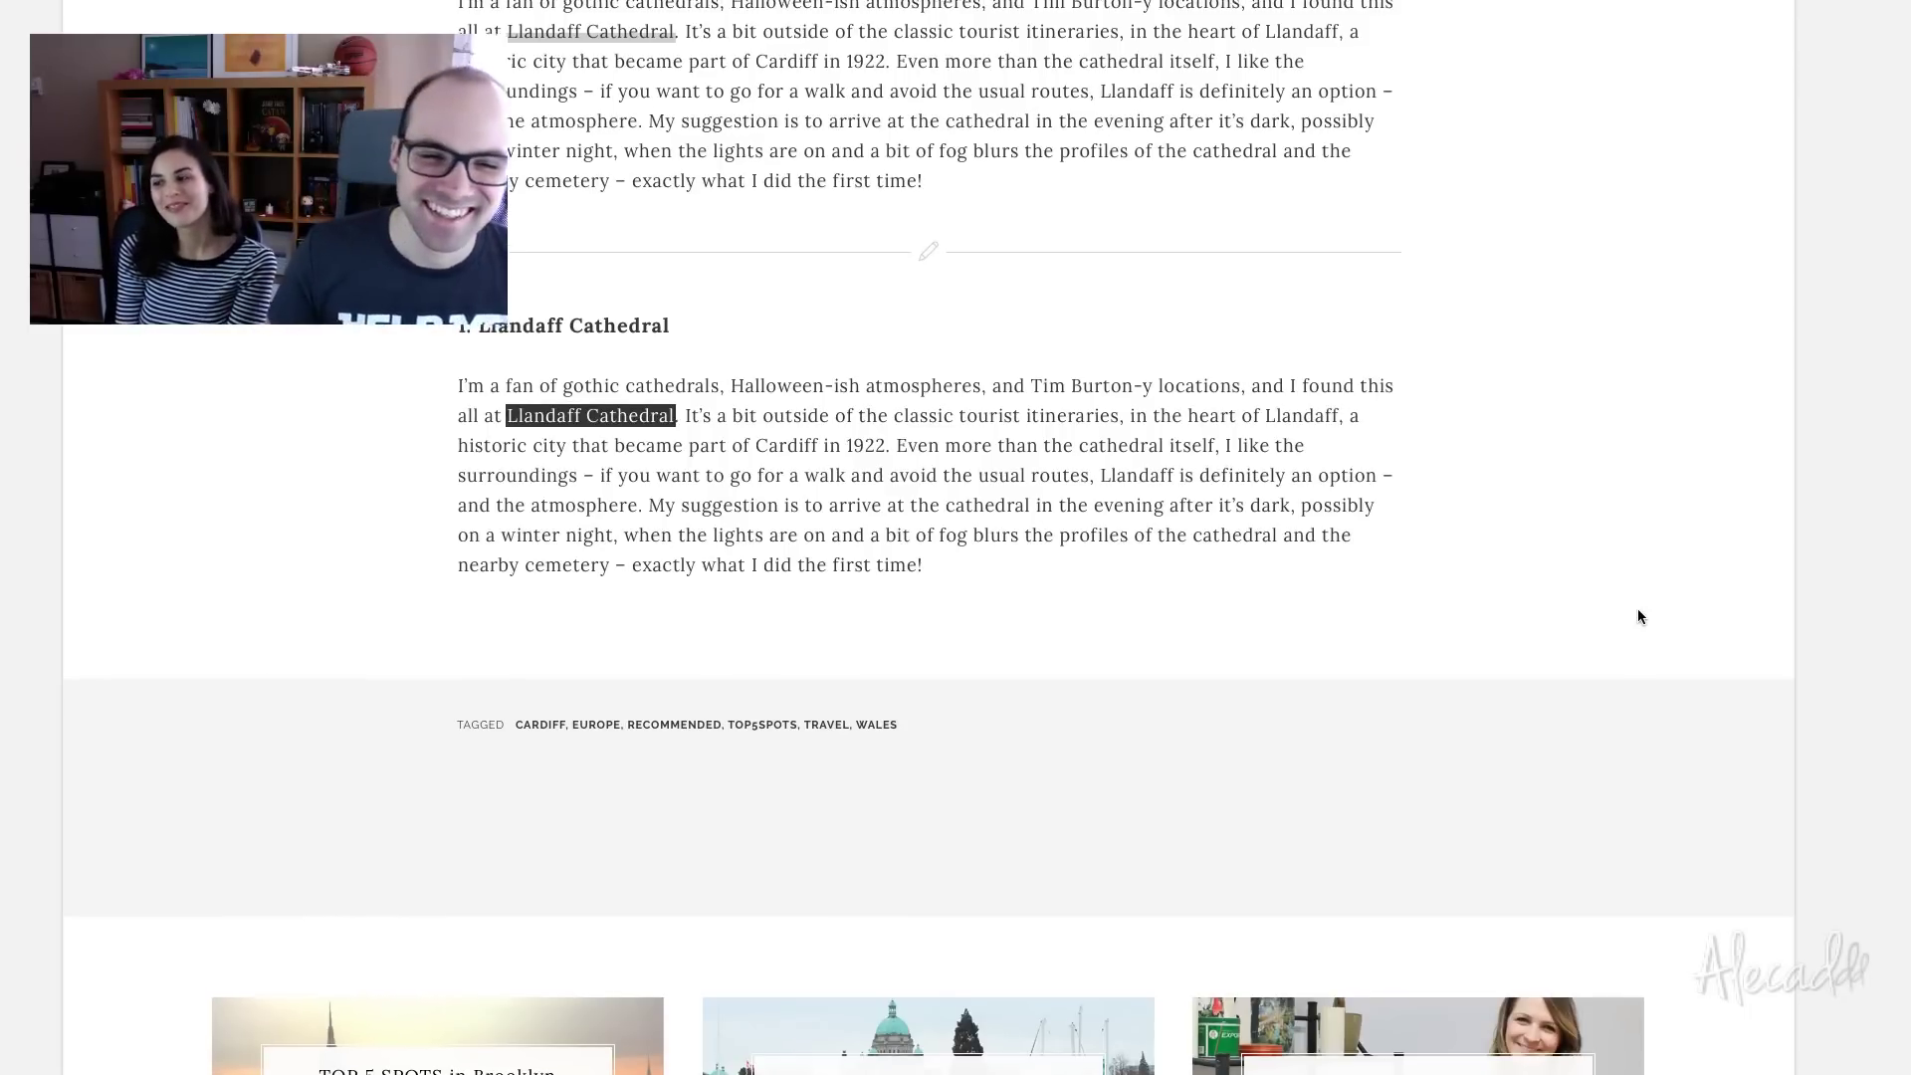
pyautogui.scroll(-1, 1638, 617)
pyautogui.scroll(5, 1638, 617)
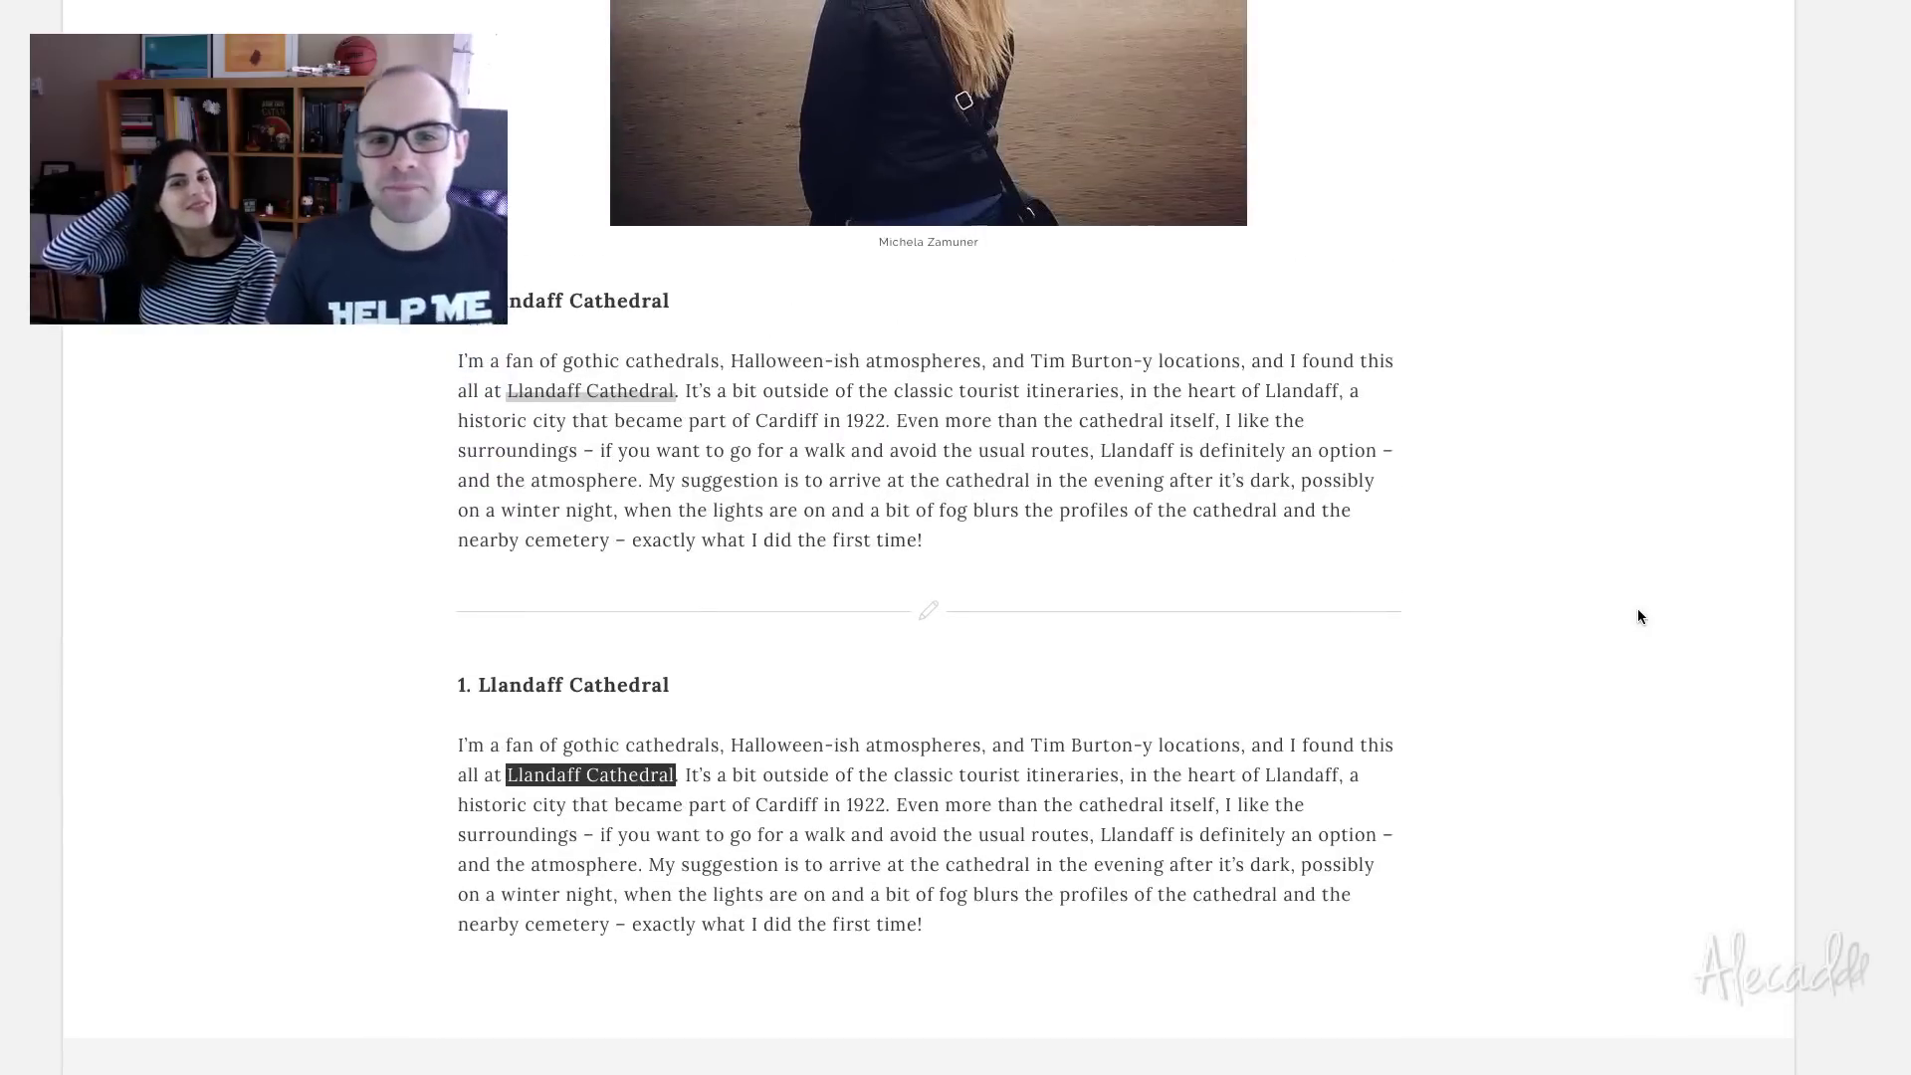
pyautogui.scroll(10, 1638, 616)
pyautogui.scroll(6, 1639, 616)
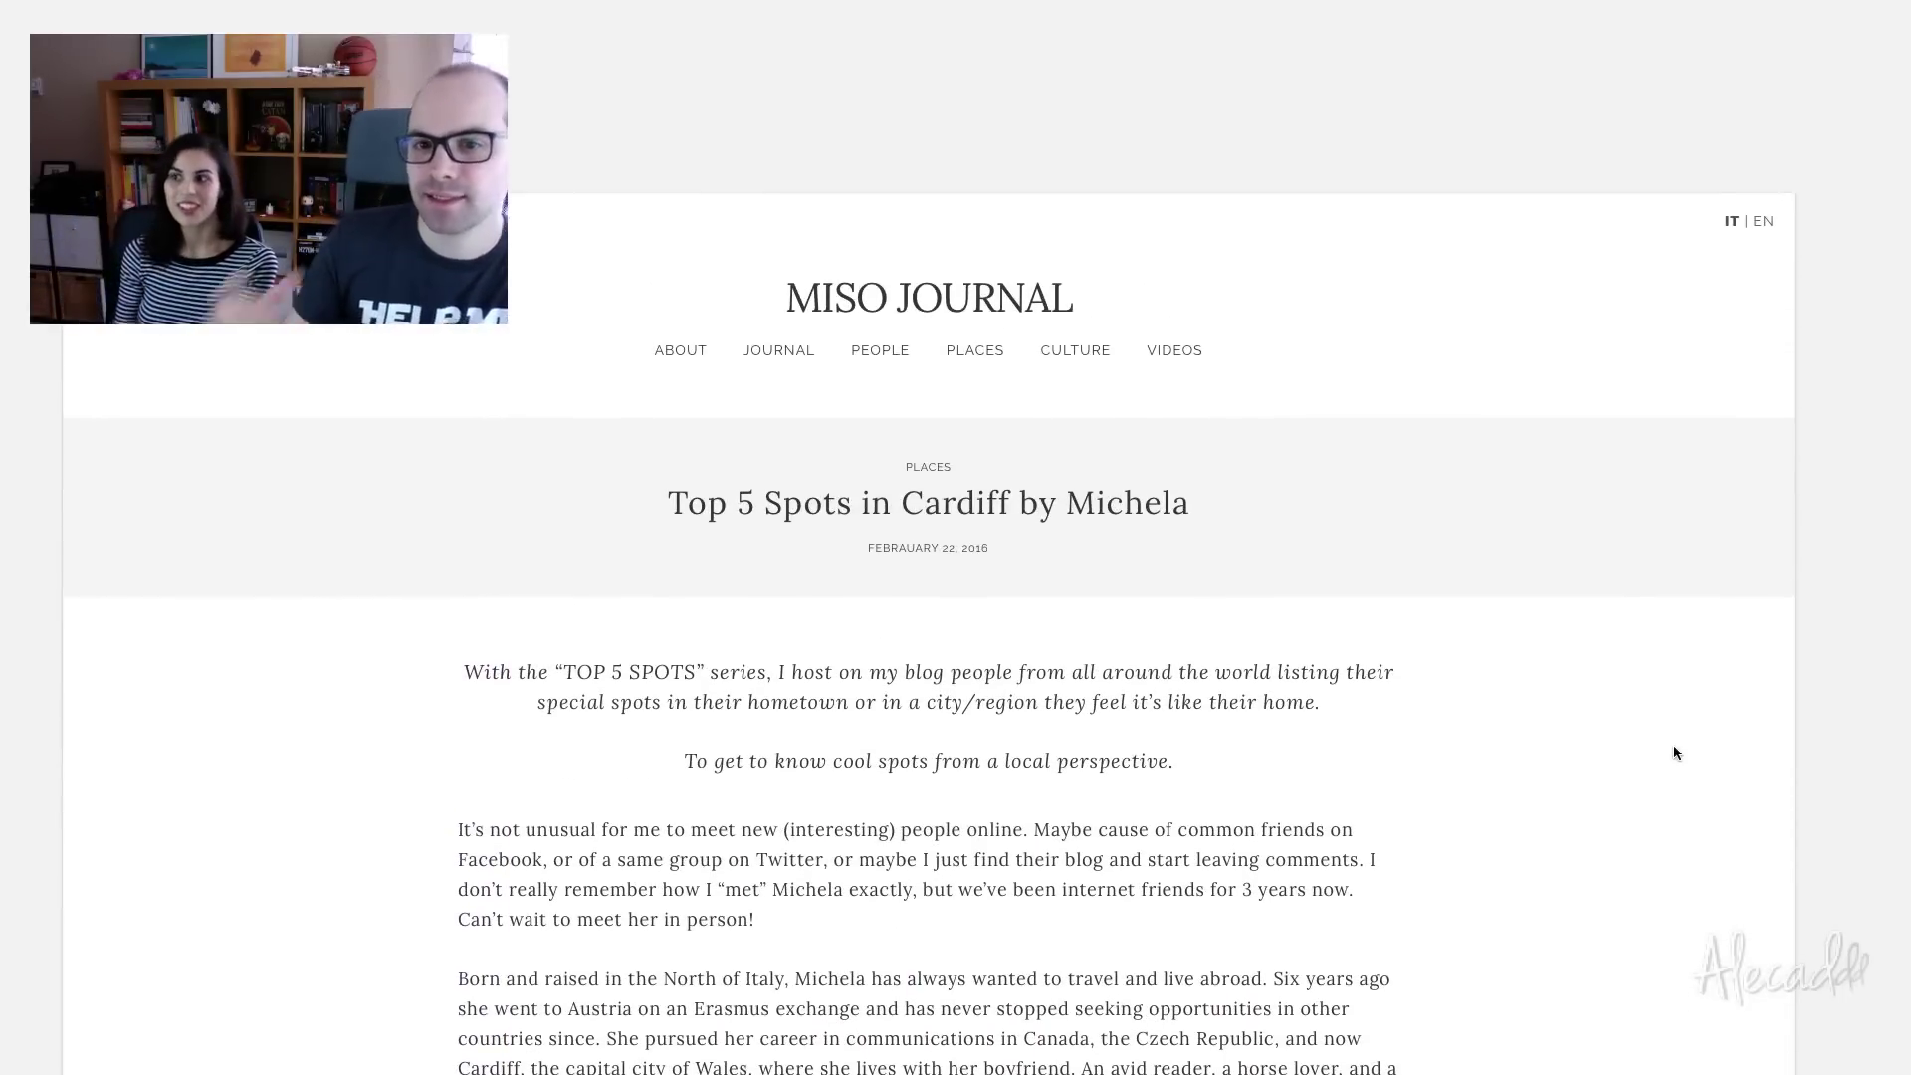
# Examine the single post's typography, captioned photo, section divider and the two Llandaff Cathedral link styles down to the tags
pyautogui.scroll(-1, 1673, 746)
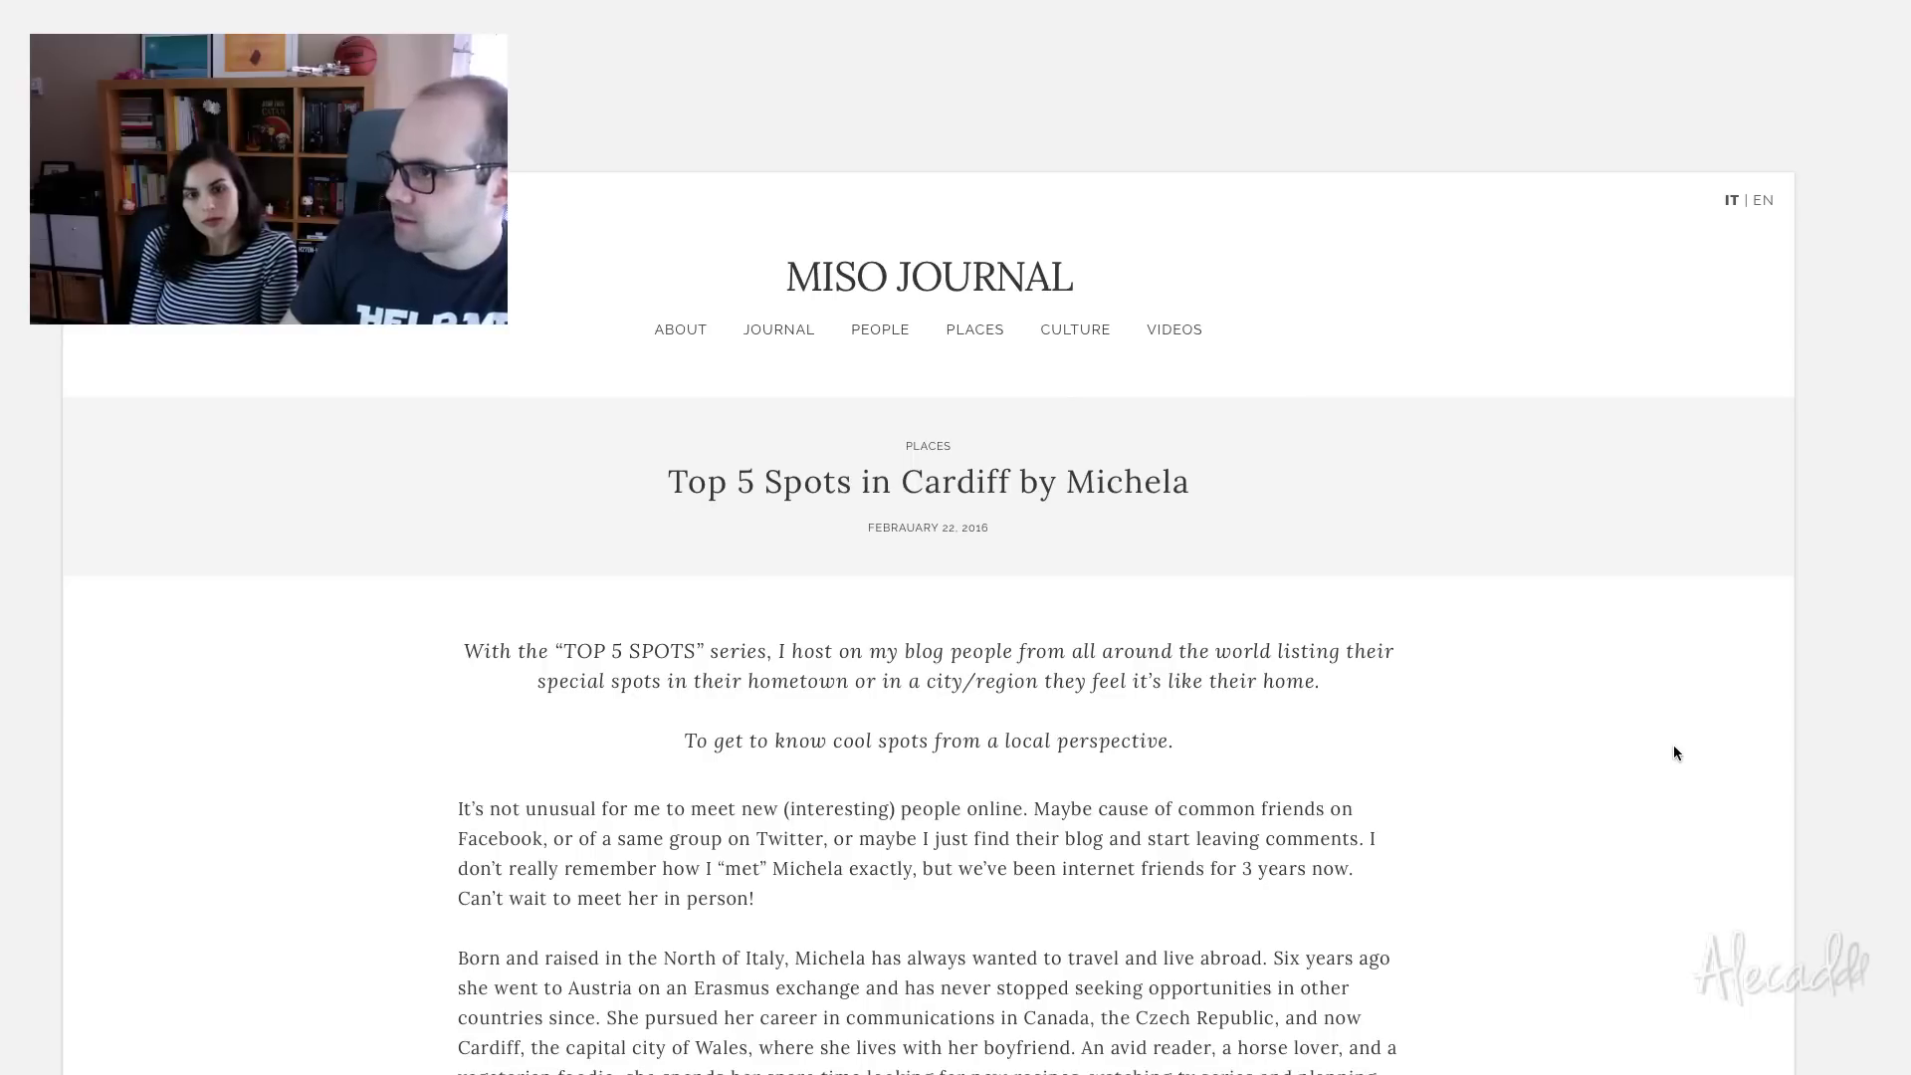
pyautogui.scroll(-1, 1650, 752)
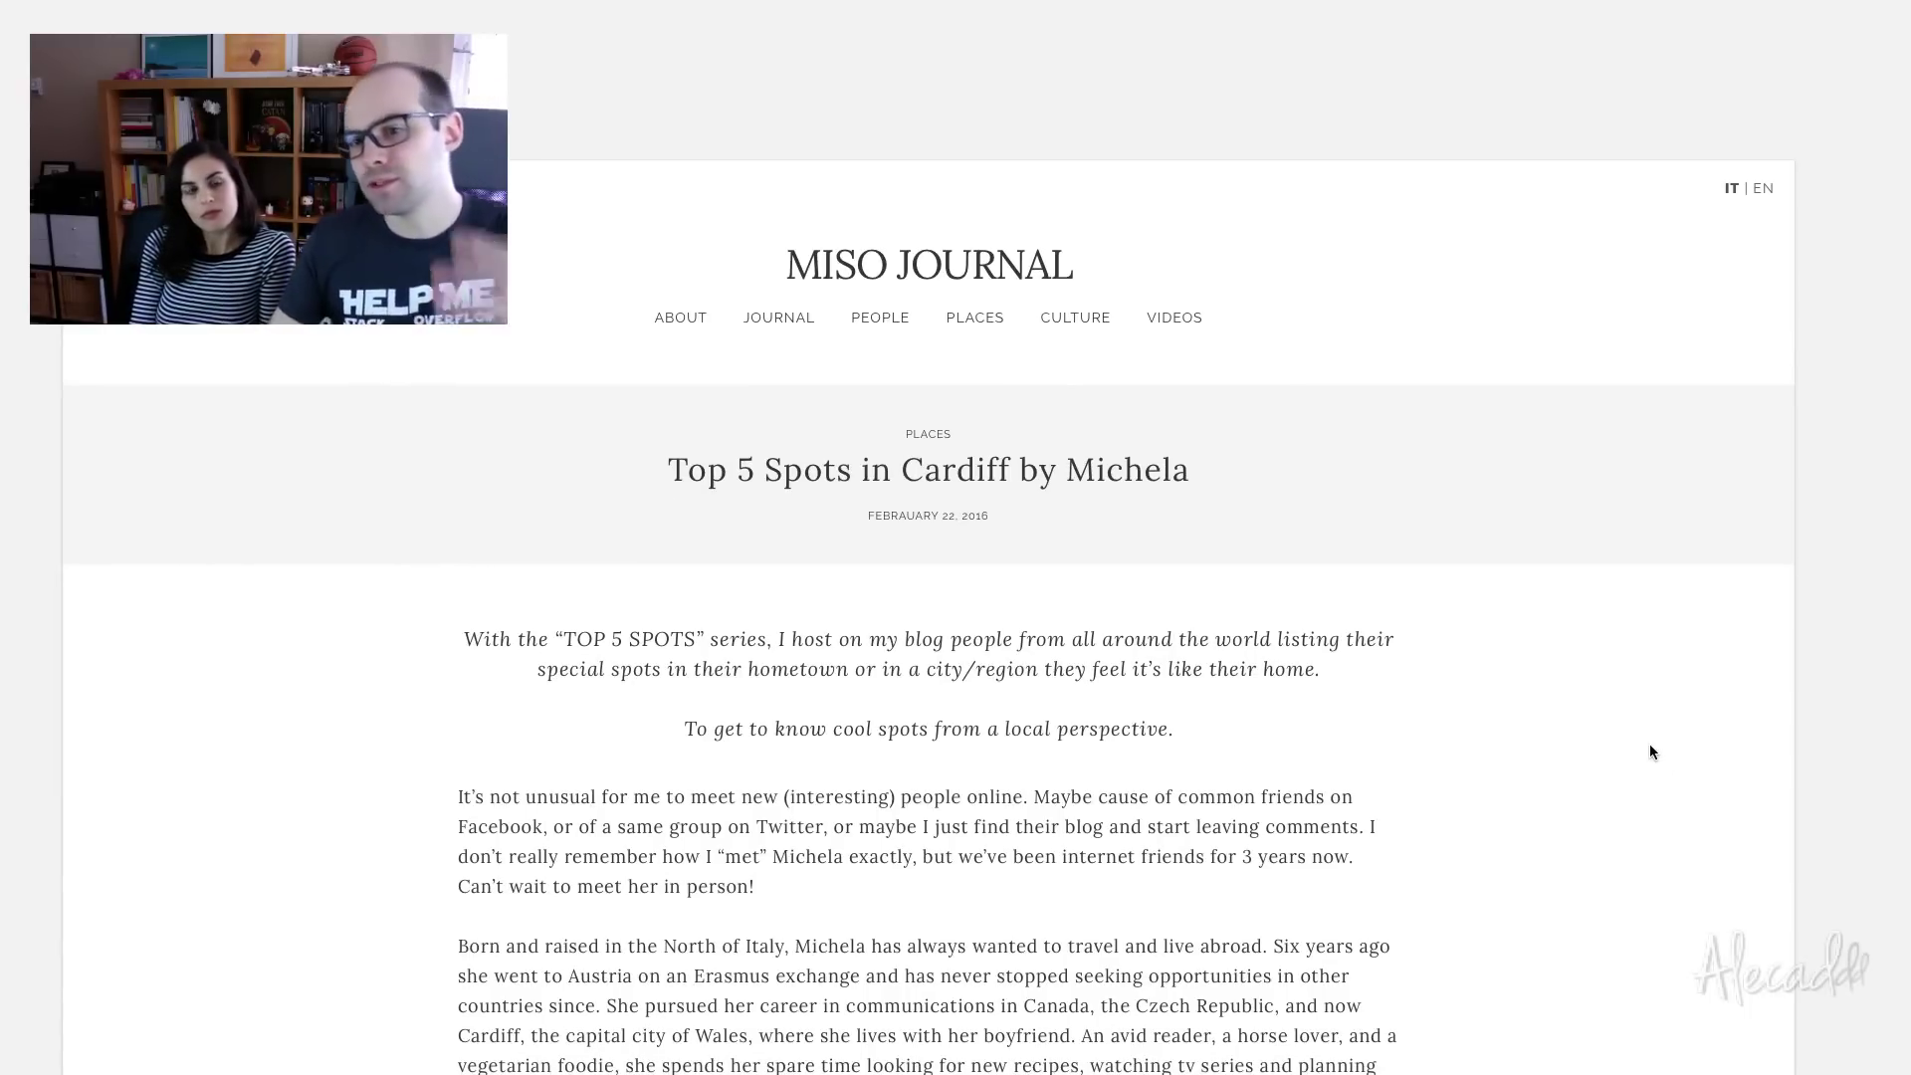
pyautogui.scroll(-1, 1651, 751)
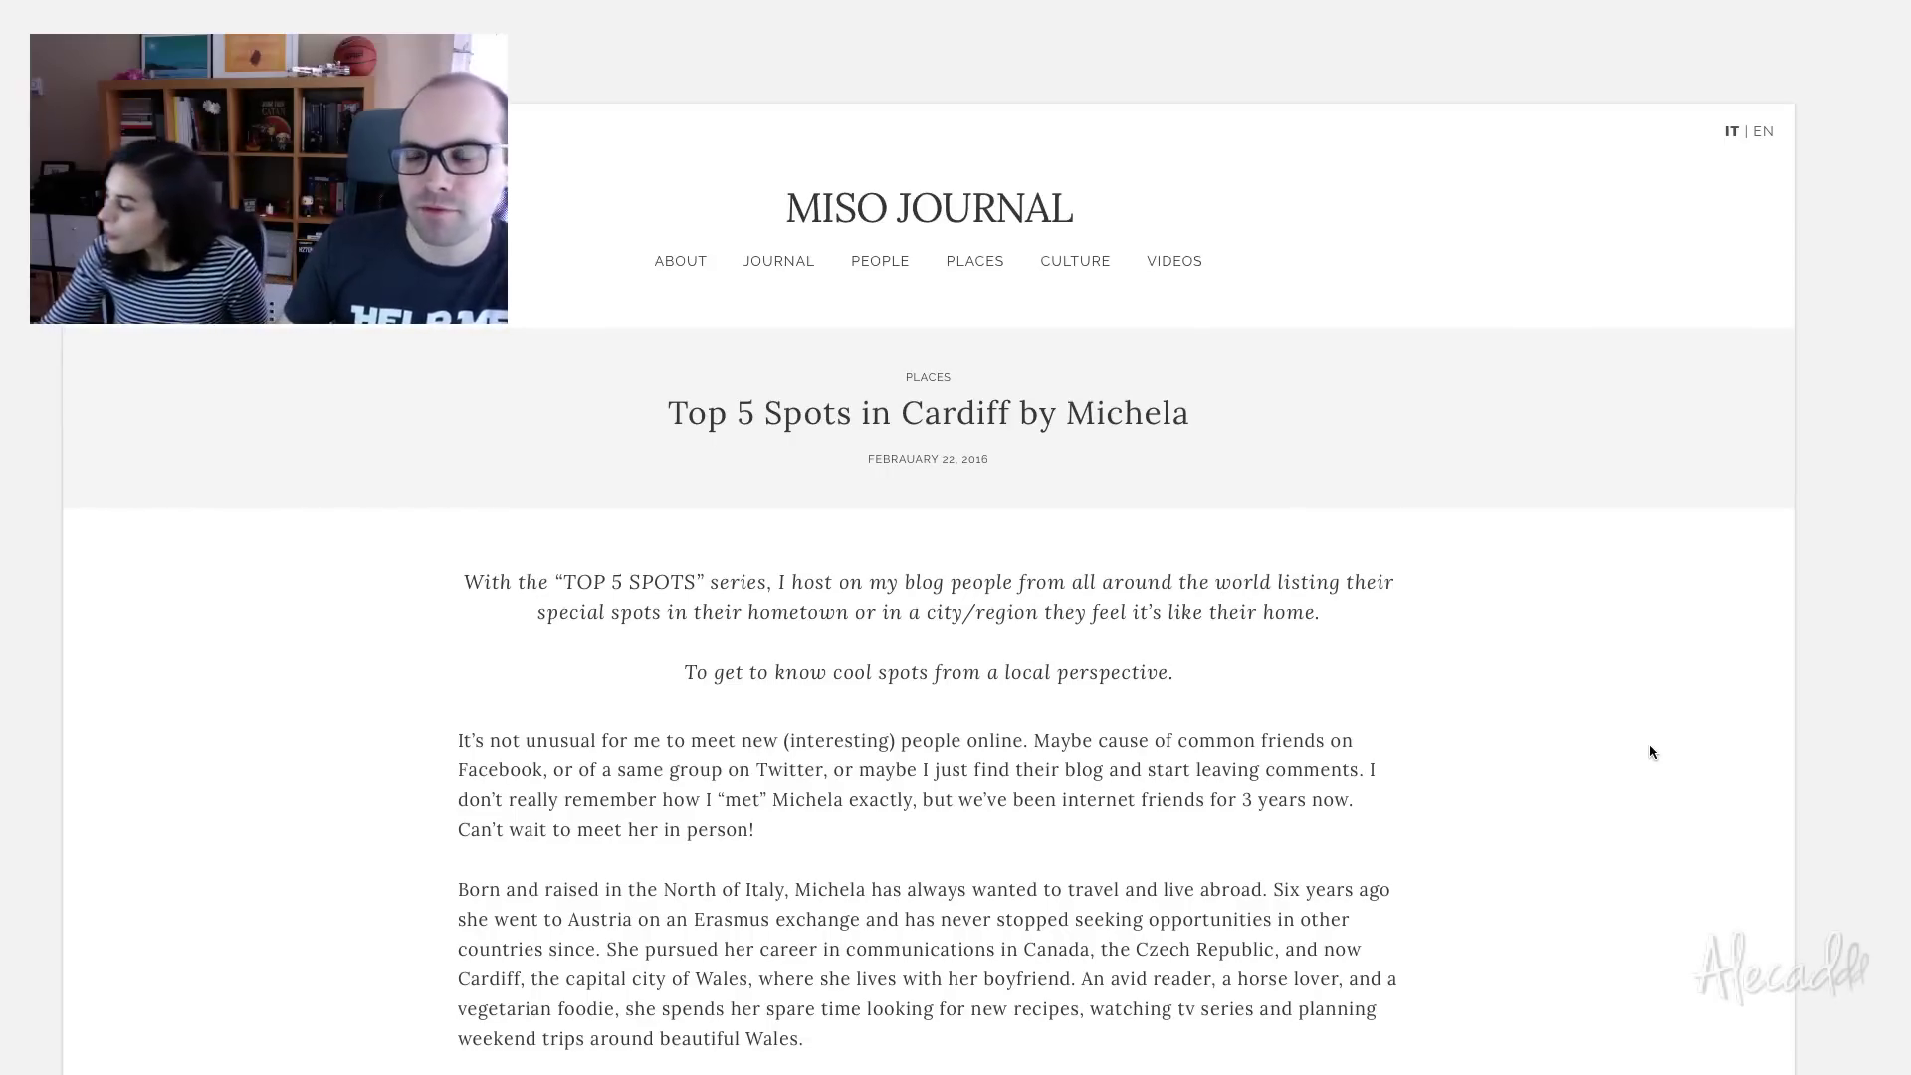
pyautogui.scroll(-4, 1650, 745)
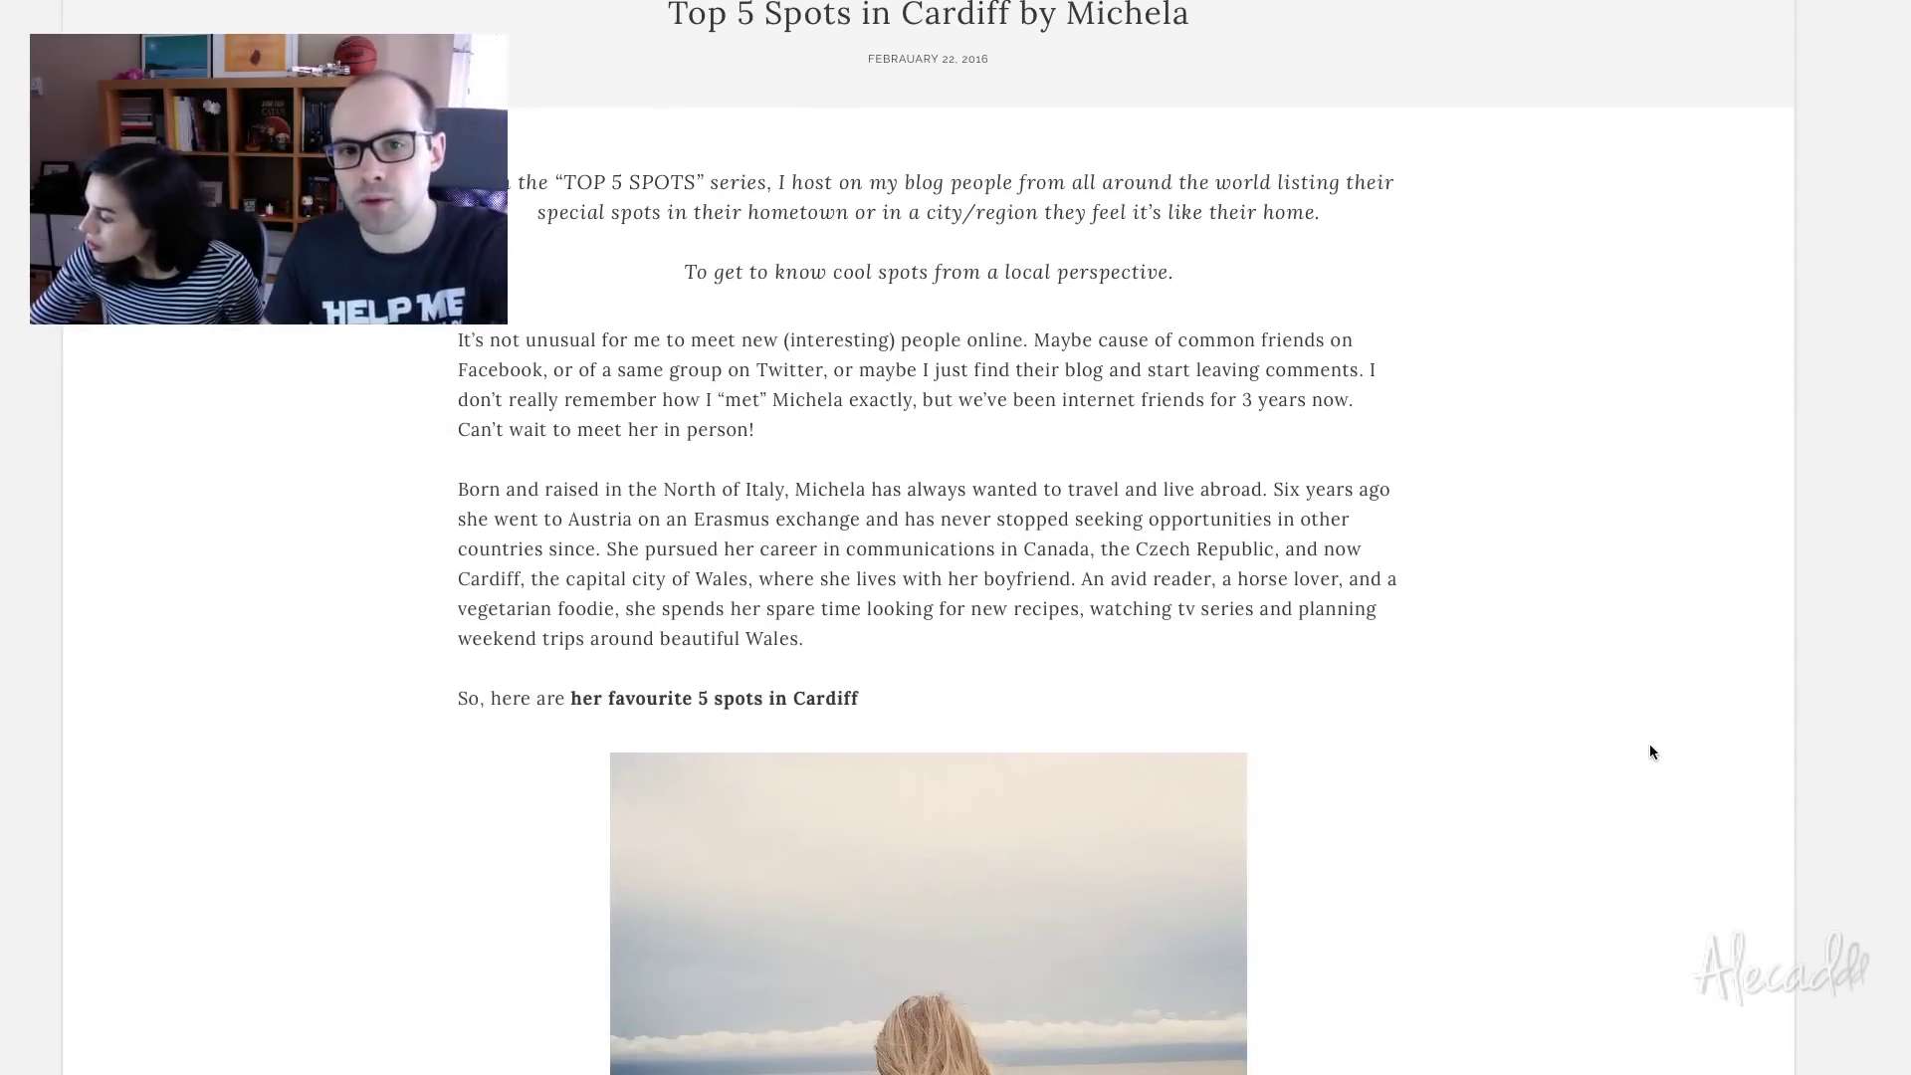
pyautogui.scroll(-6, 1650, 751)
pyautogui.scroll(-3, 1650, 752)
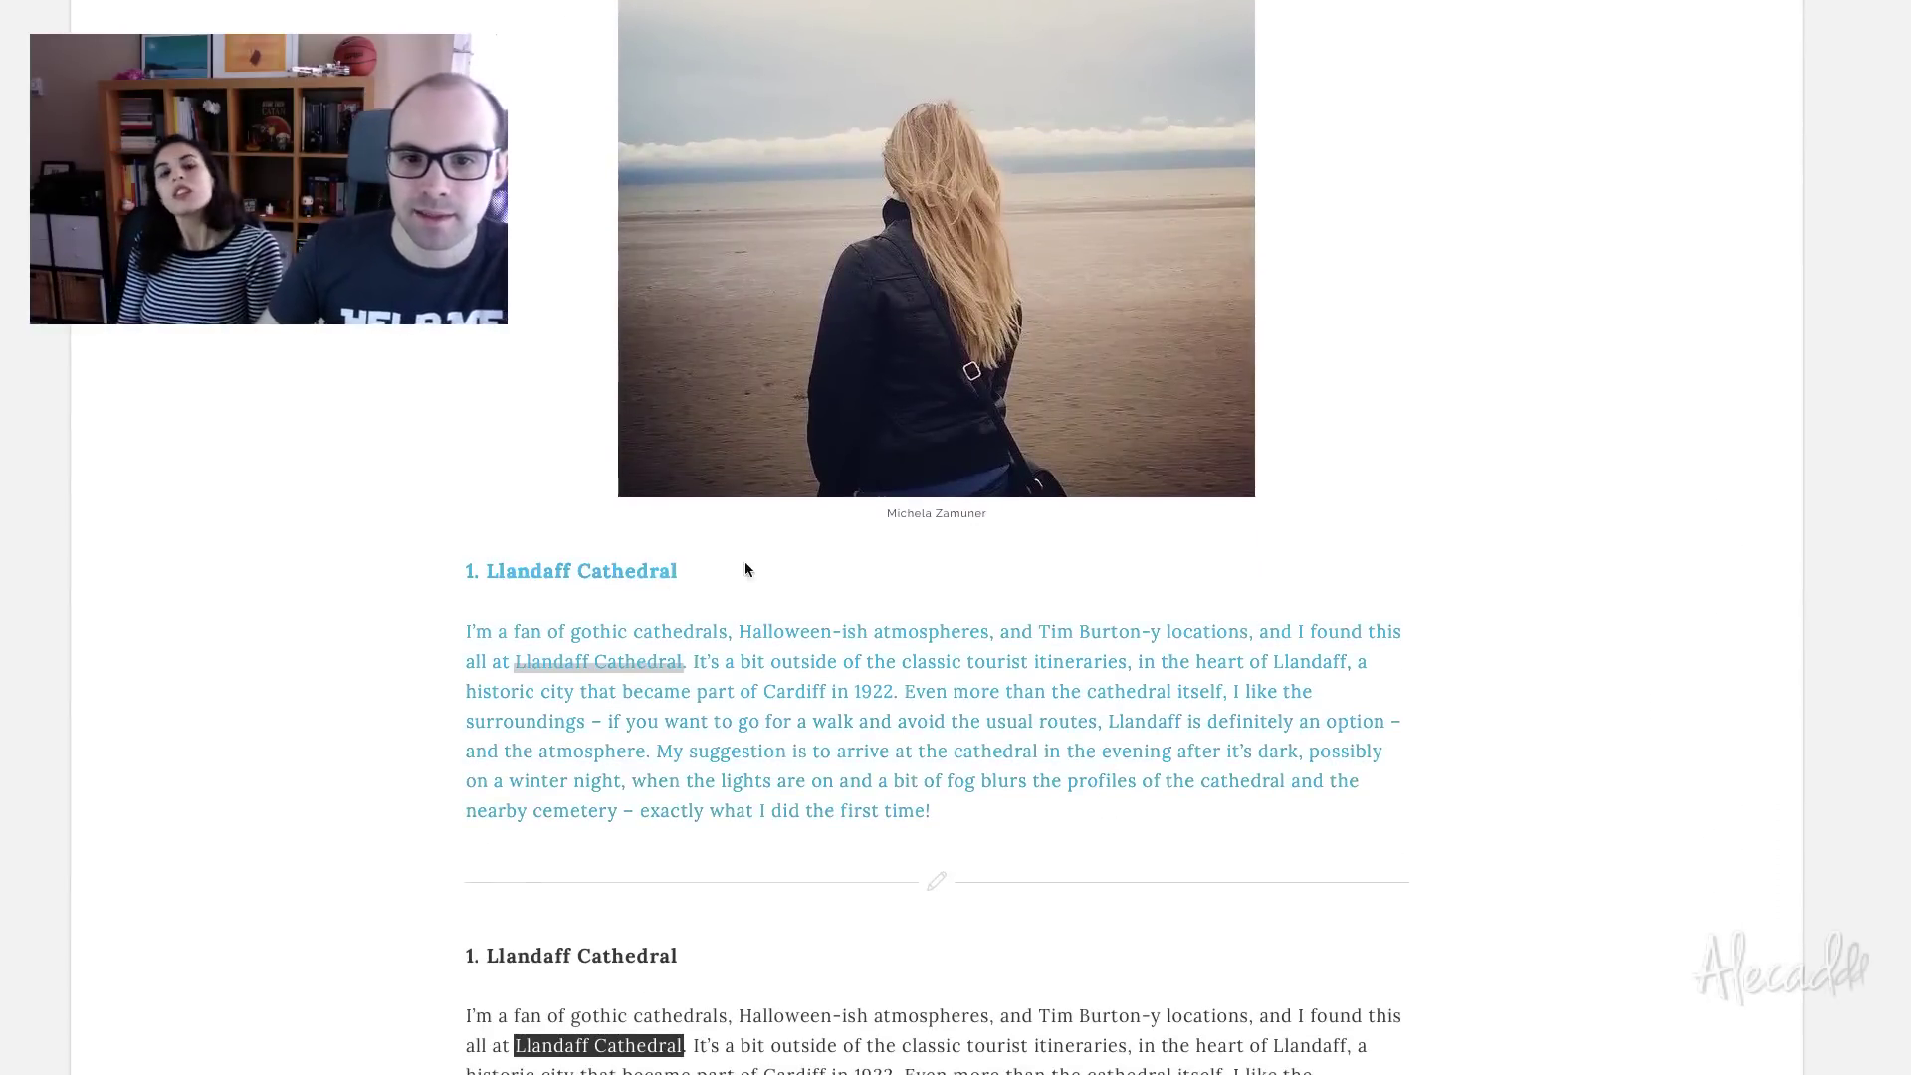
pyautogui.scroll(-4, 569, 589)
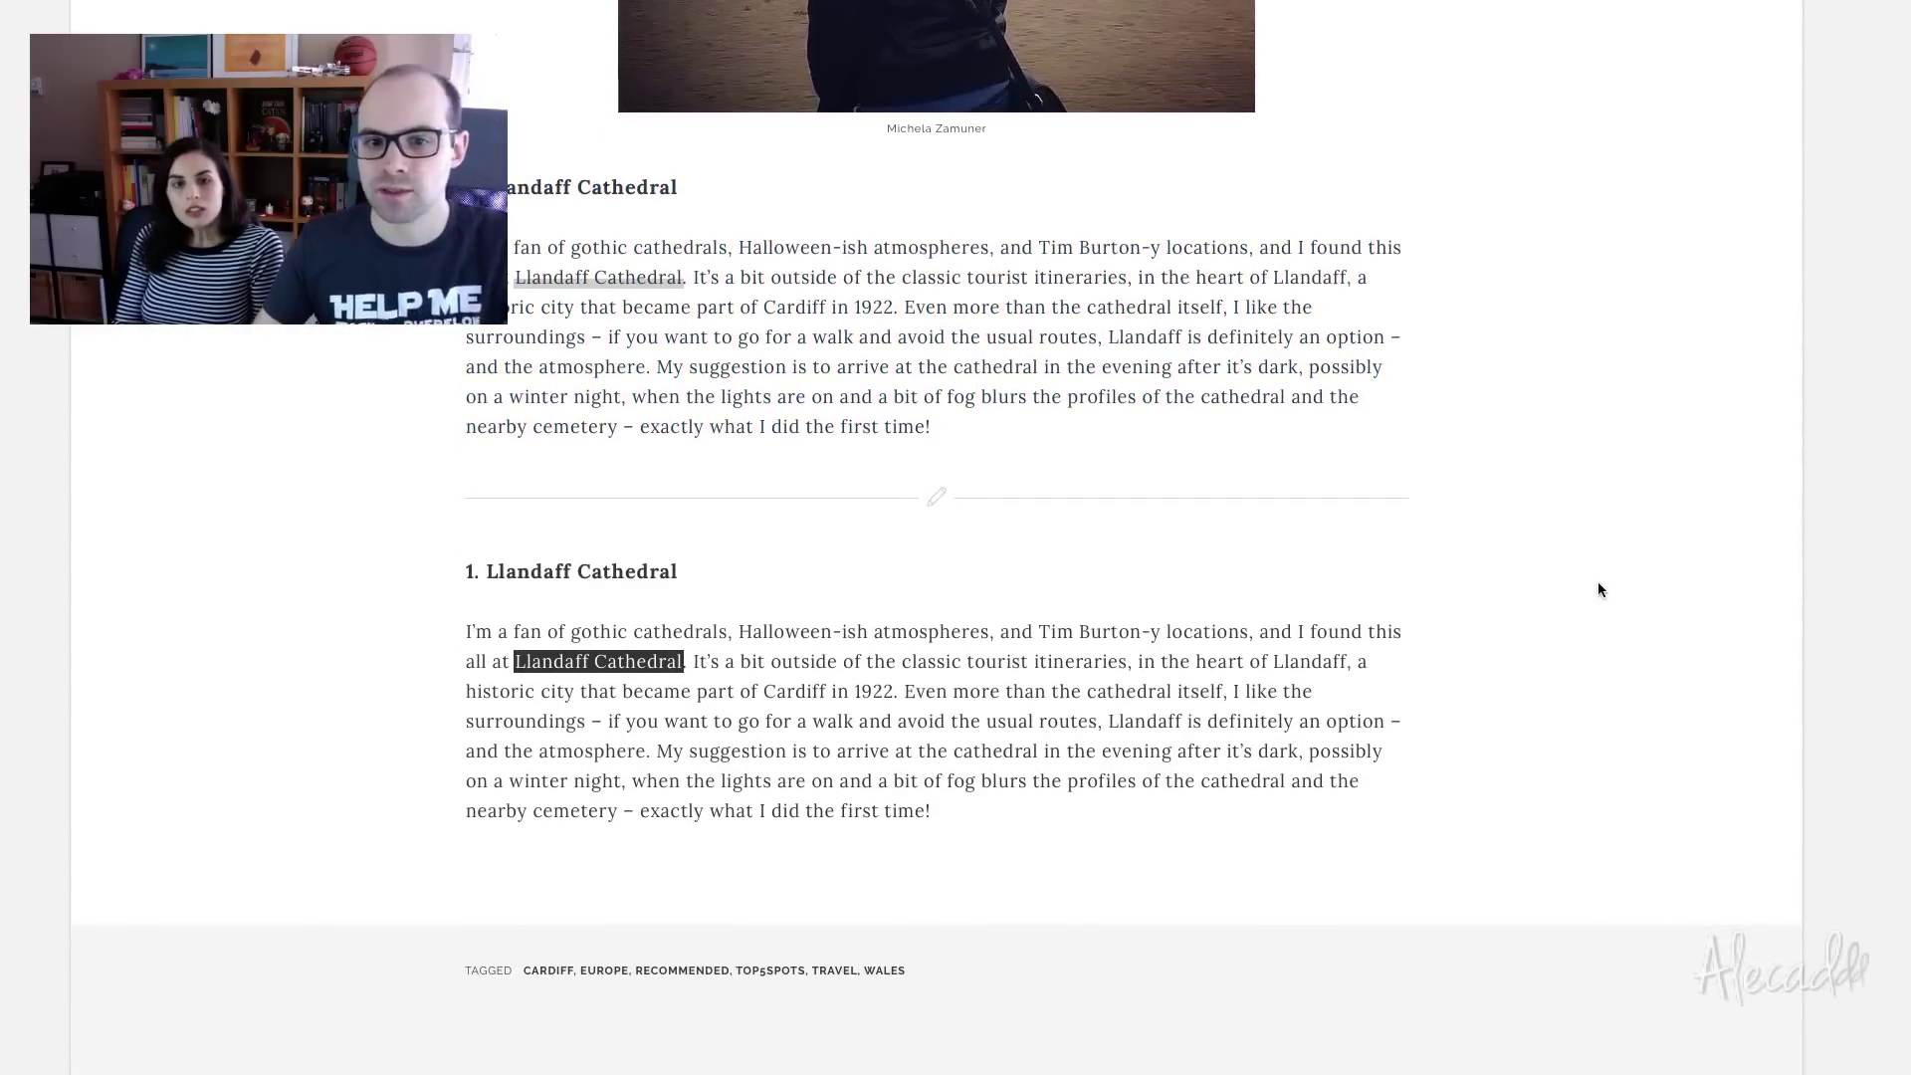
# Examine the single post's tags band, related post cards and footer widgets, and return to the post's header
pyautogui.scroll(-1, 1599, 589)
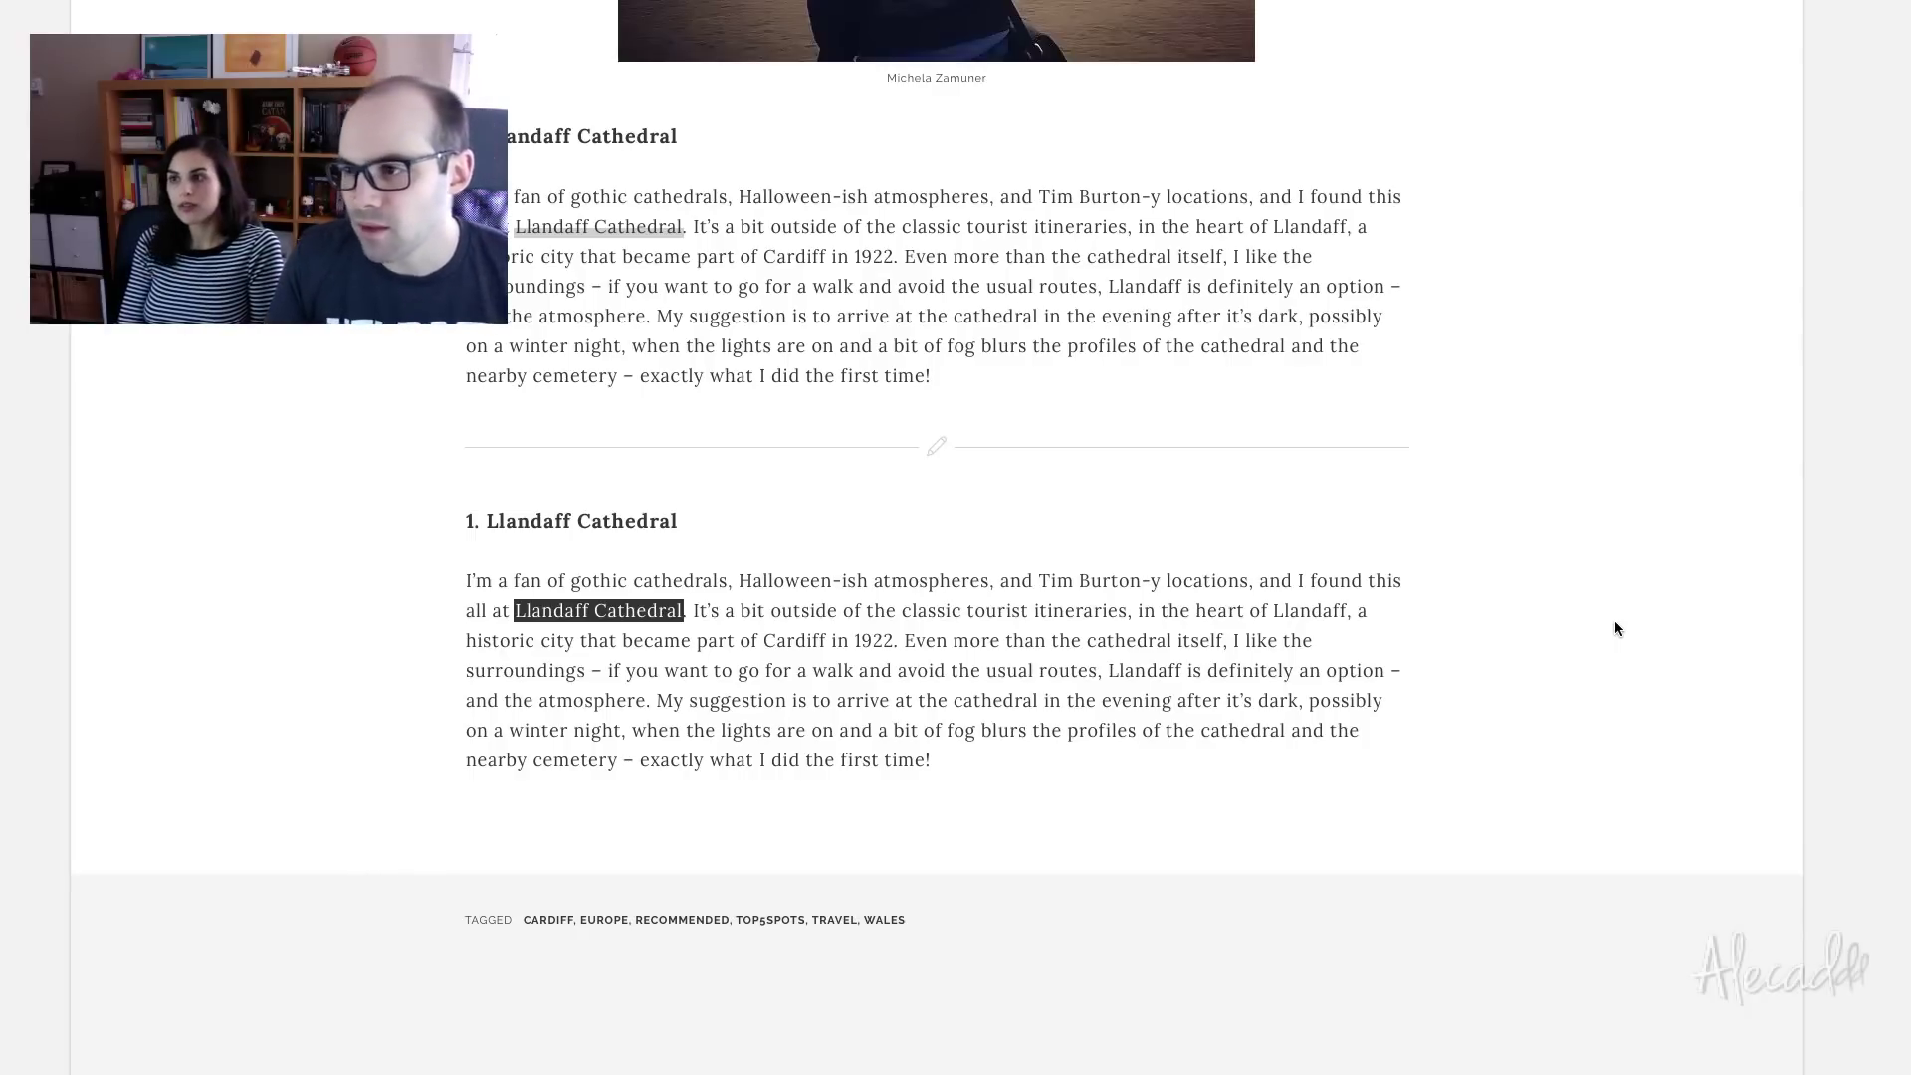
pyautogui.scroll(-1, 1615, 622)
pyautogui.scroll(-3, 1614, 627)
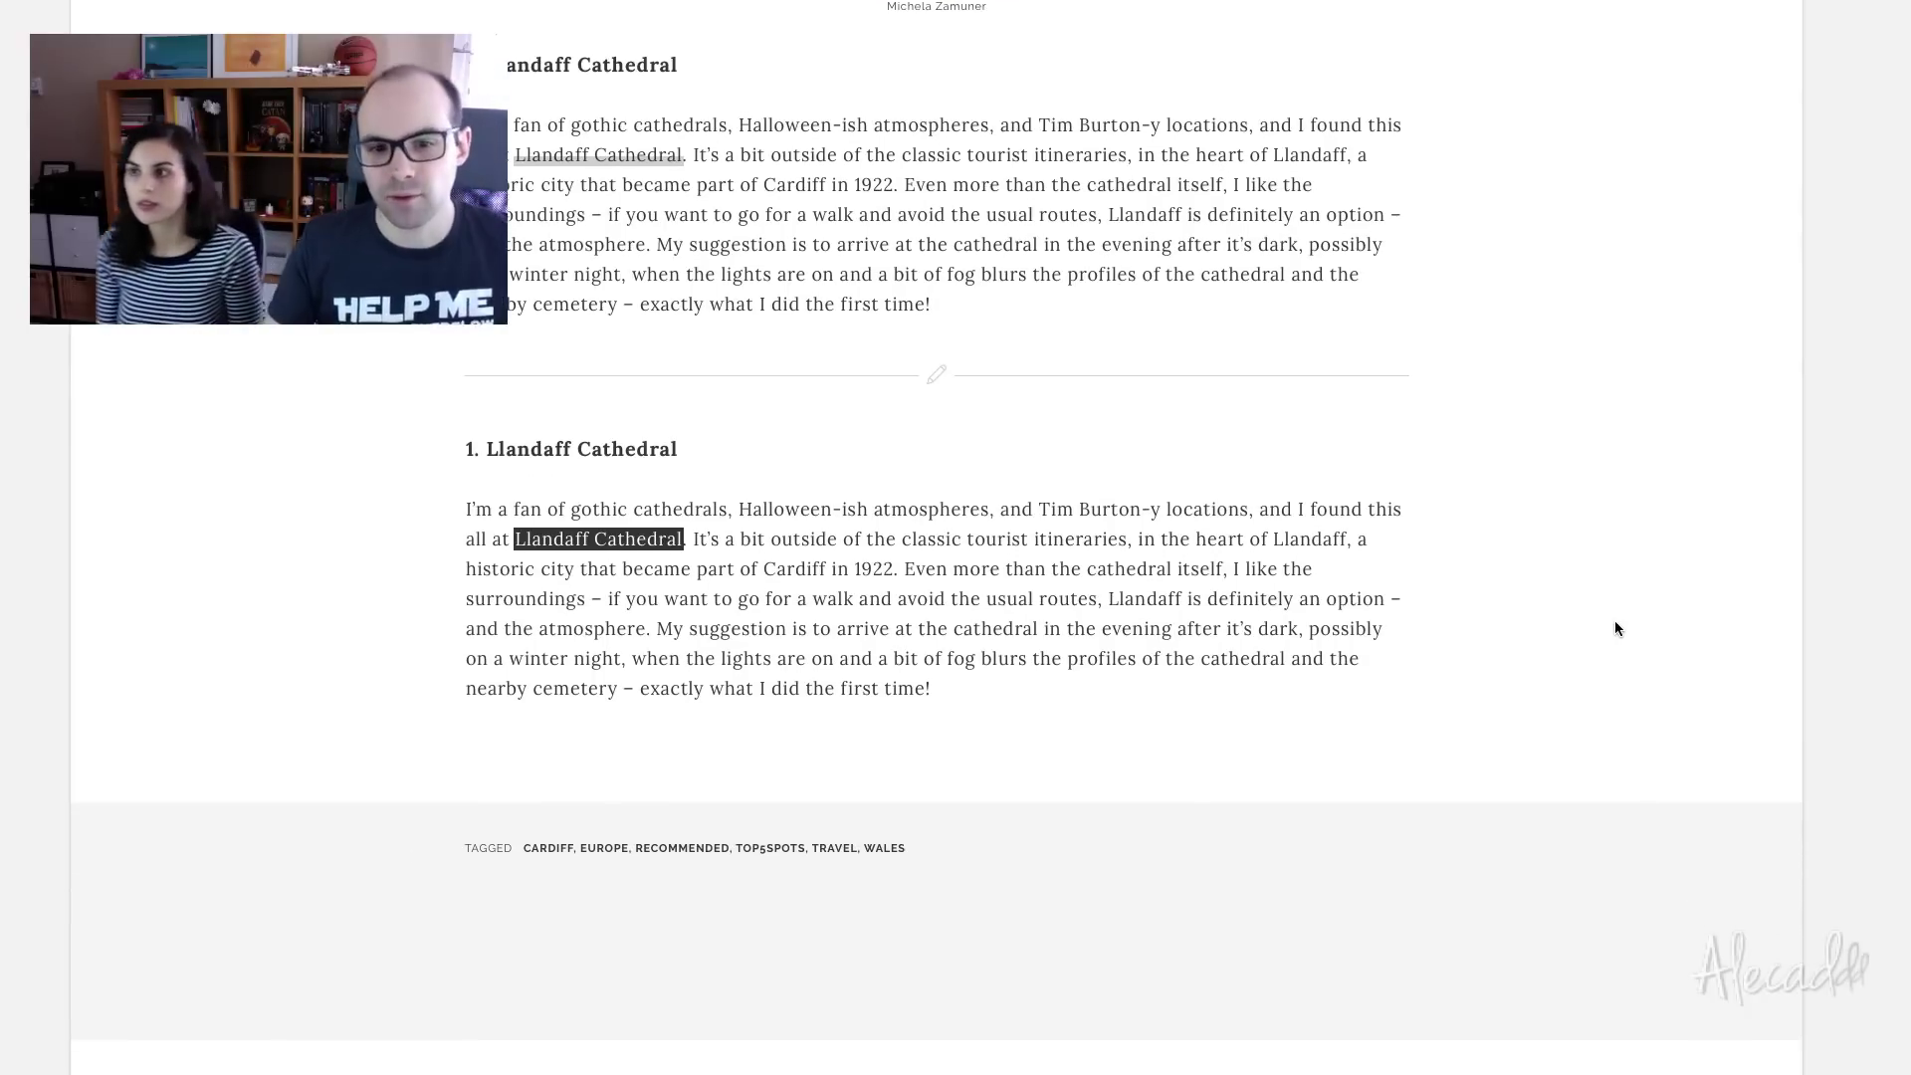
pyautogui.scroll(-4, 1614, 628)
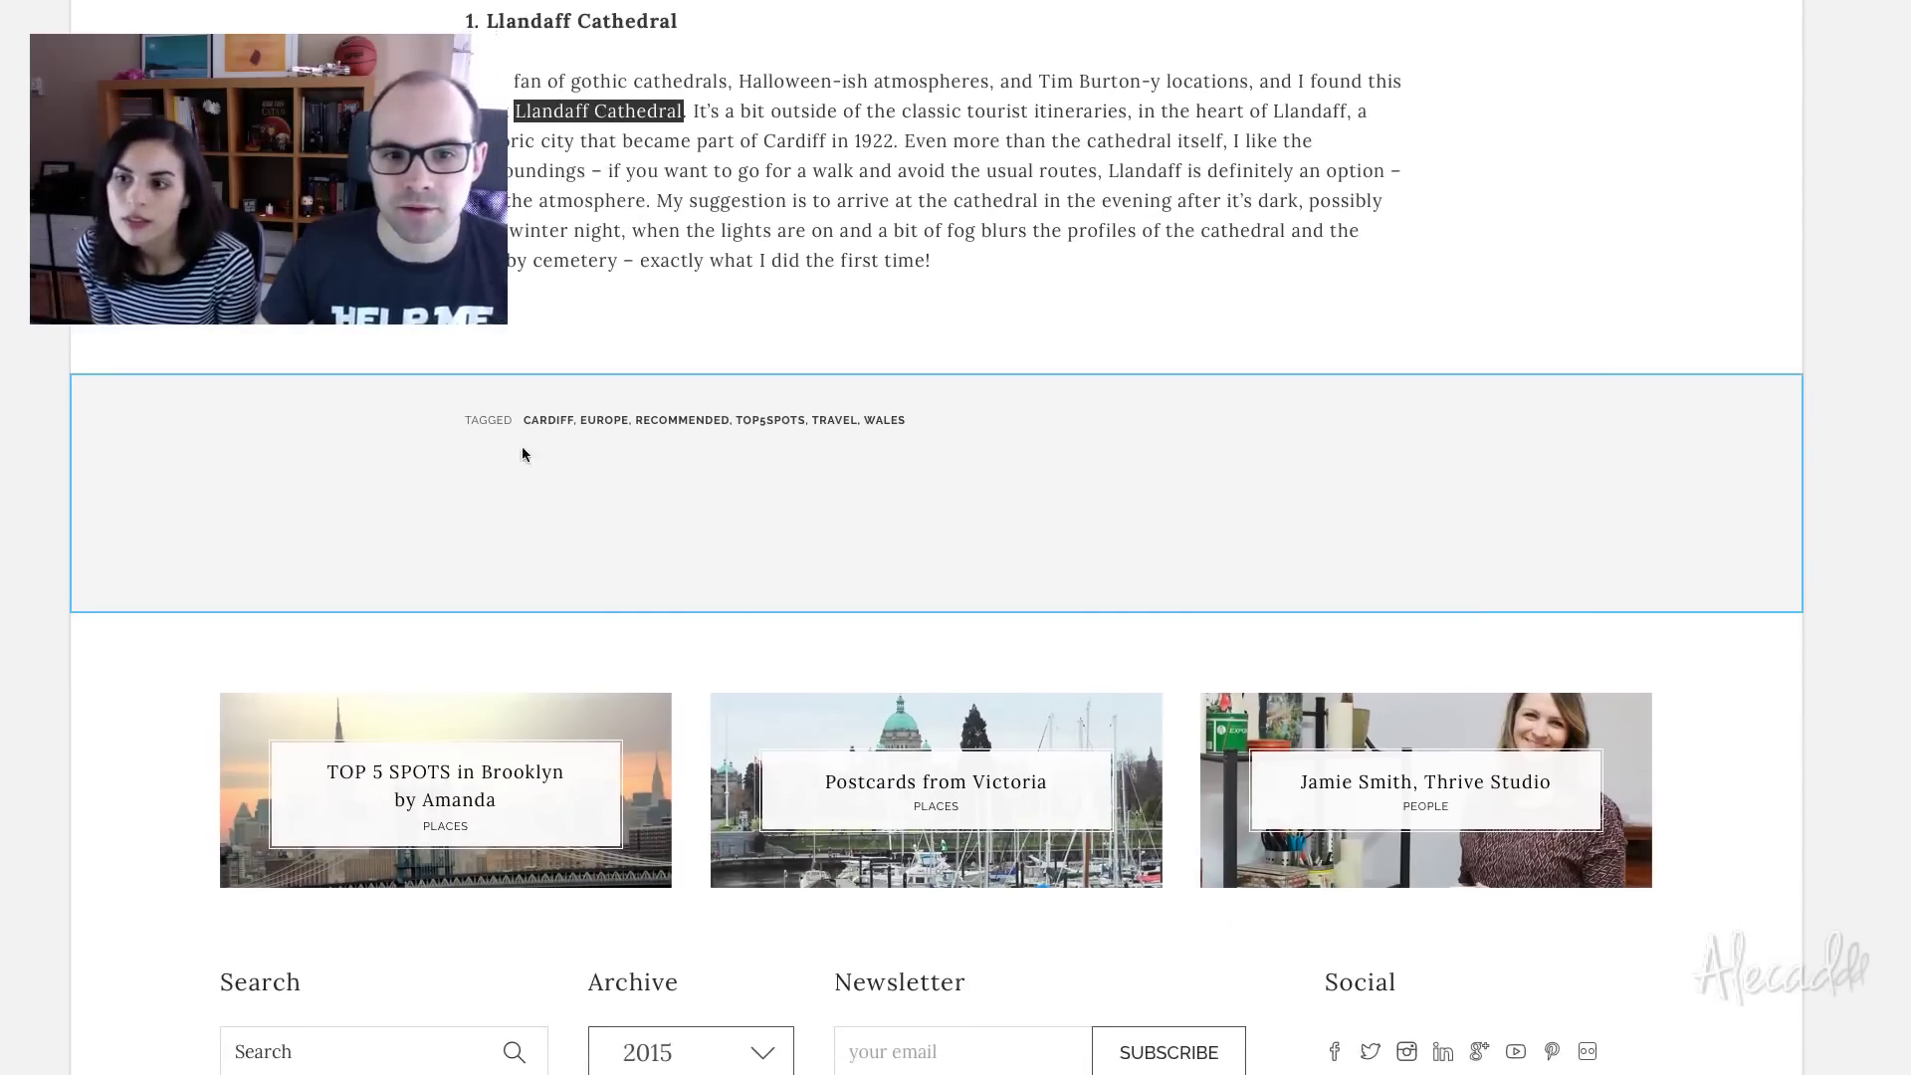
pyautogui.scroll(-1, 1728, 665)
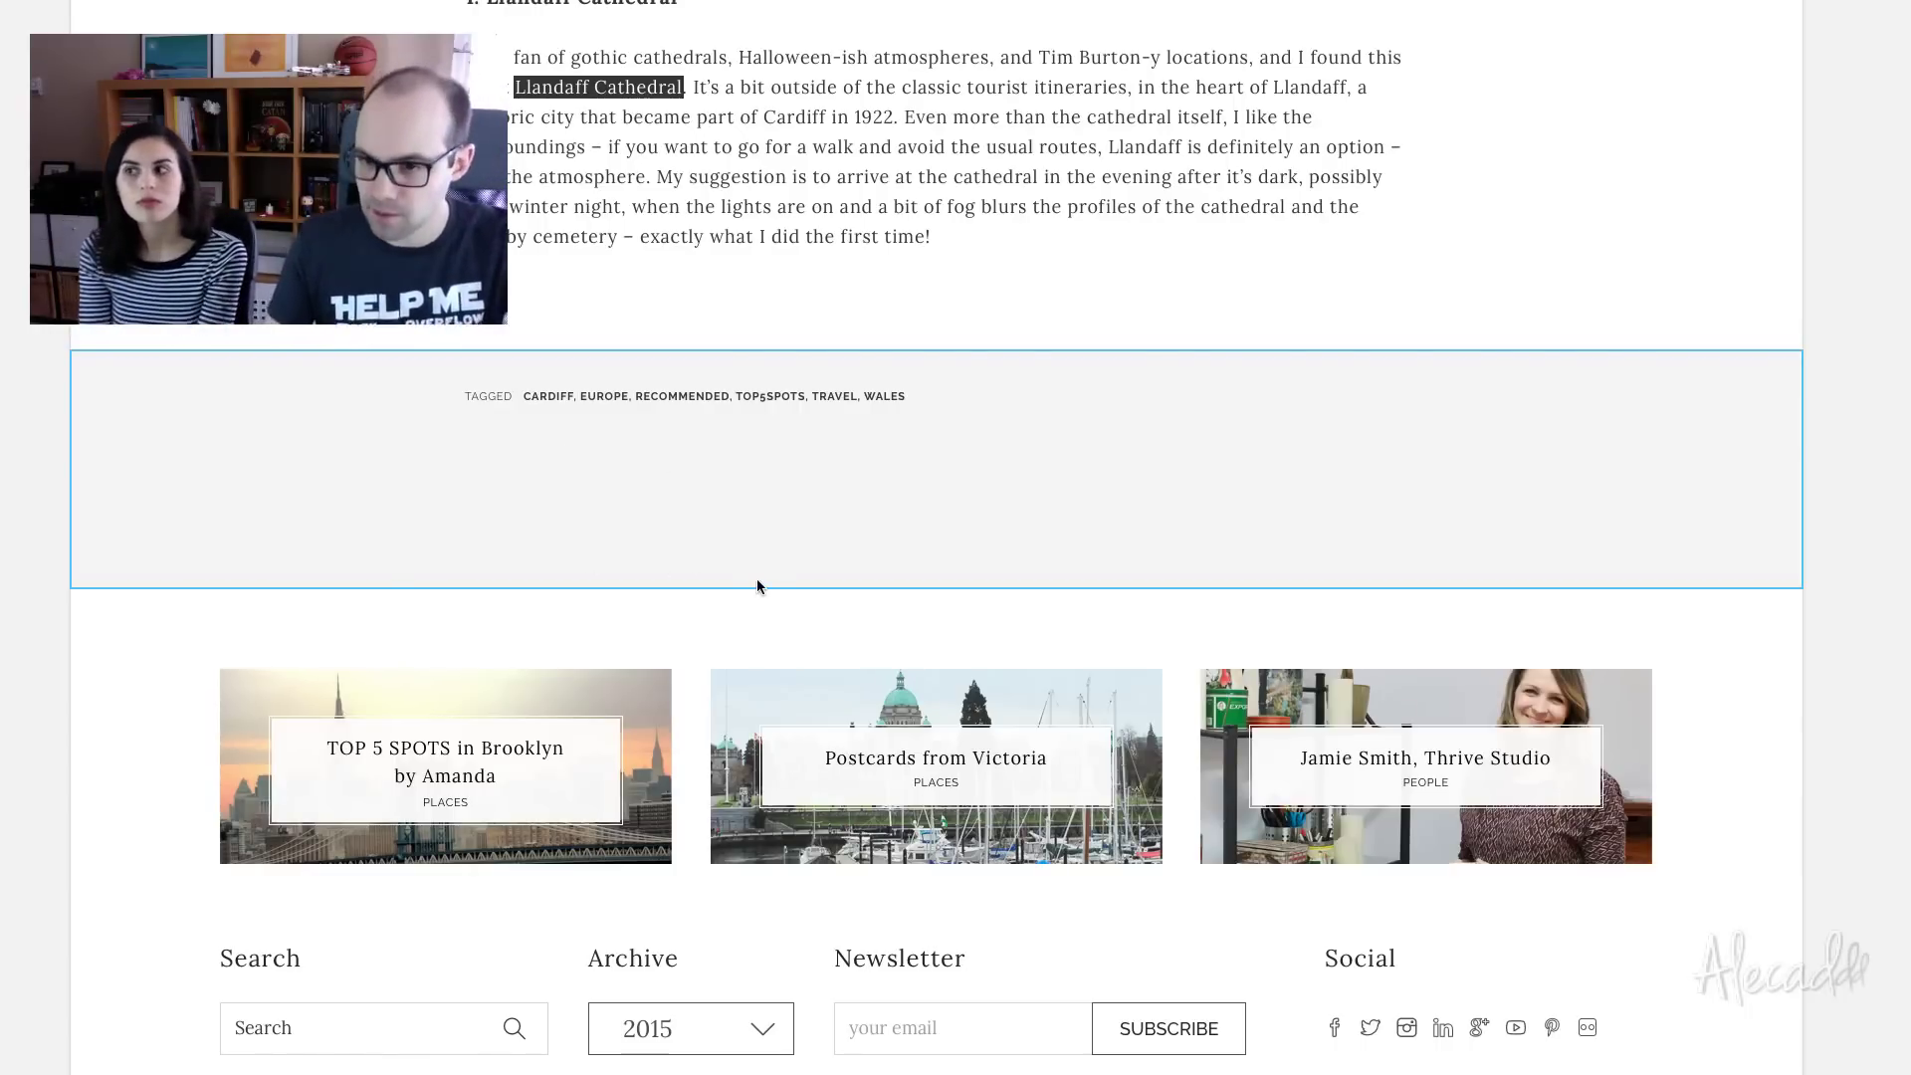
pyautogui.scroll(-1, 757, 582)
pyautogui.scroll(-1, 757, 585)
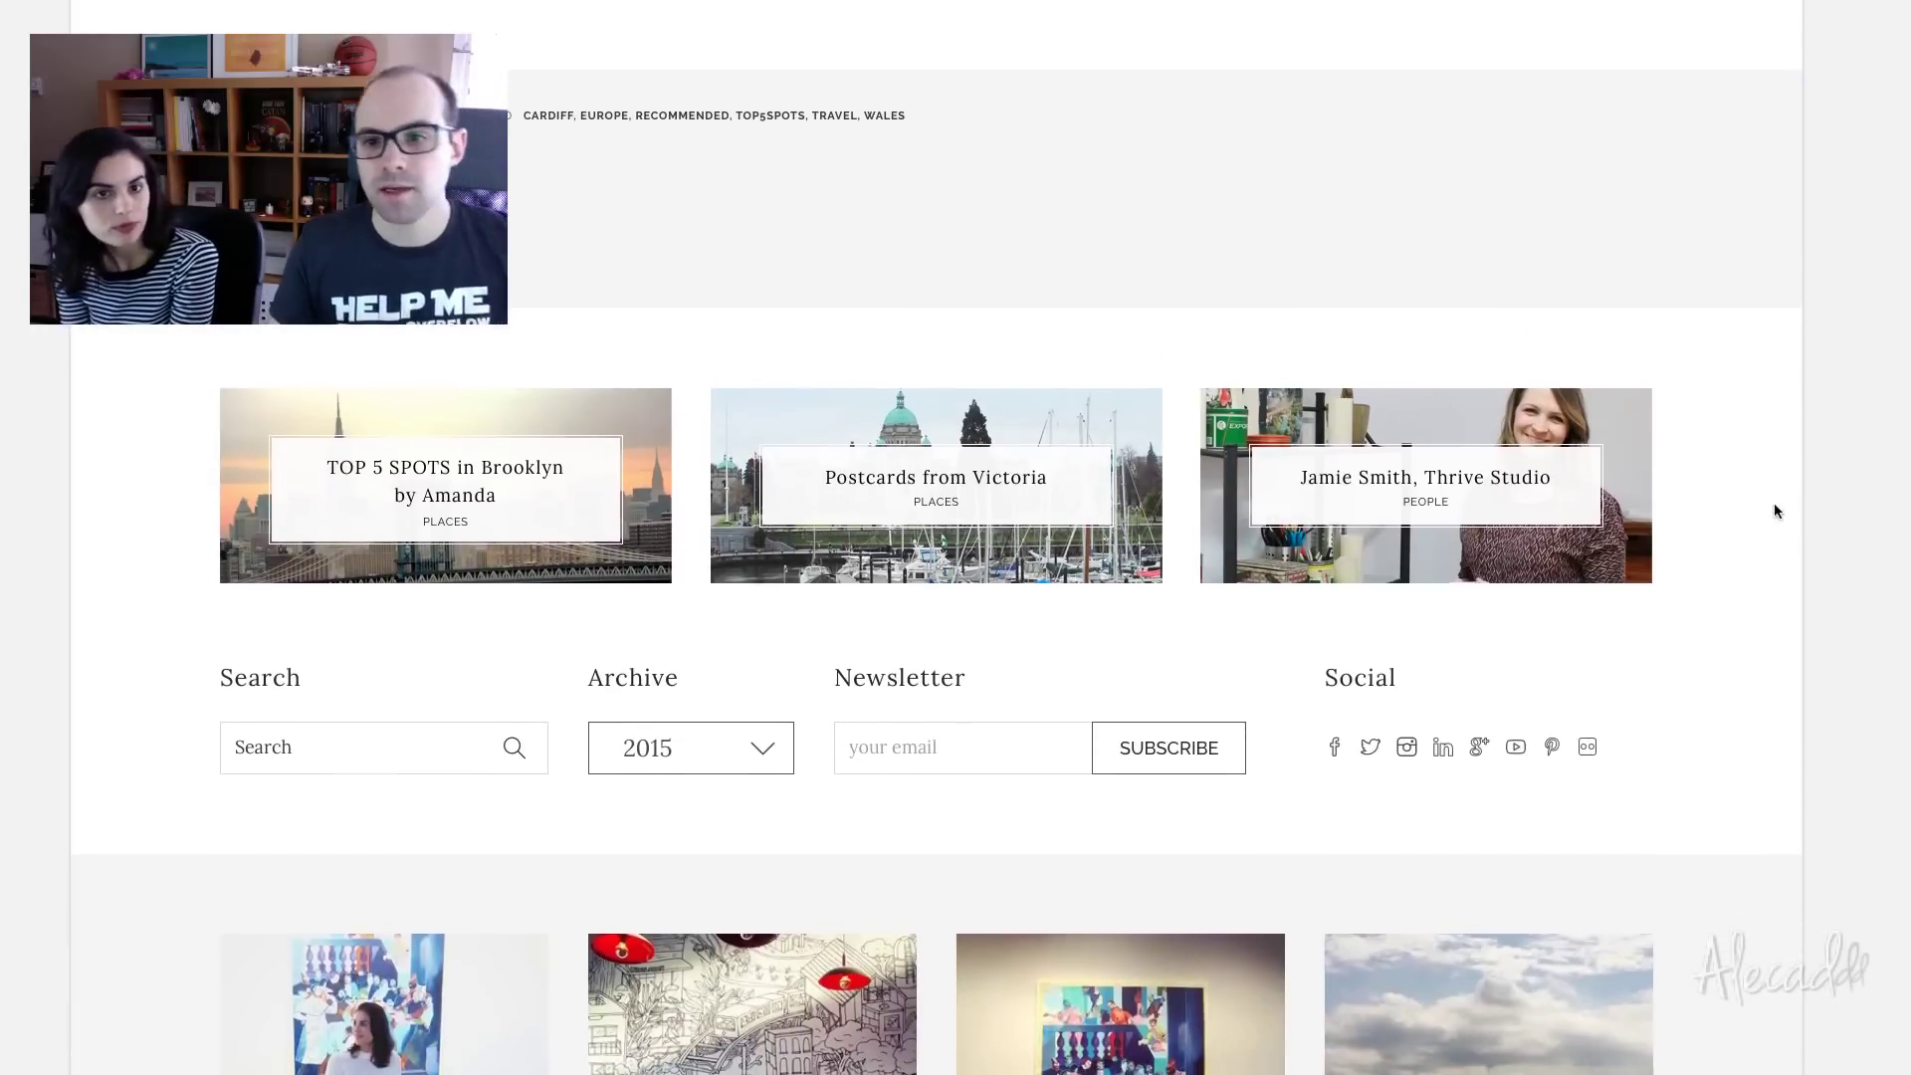
pyautogui.scroll(15, 1787, 485)
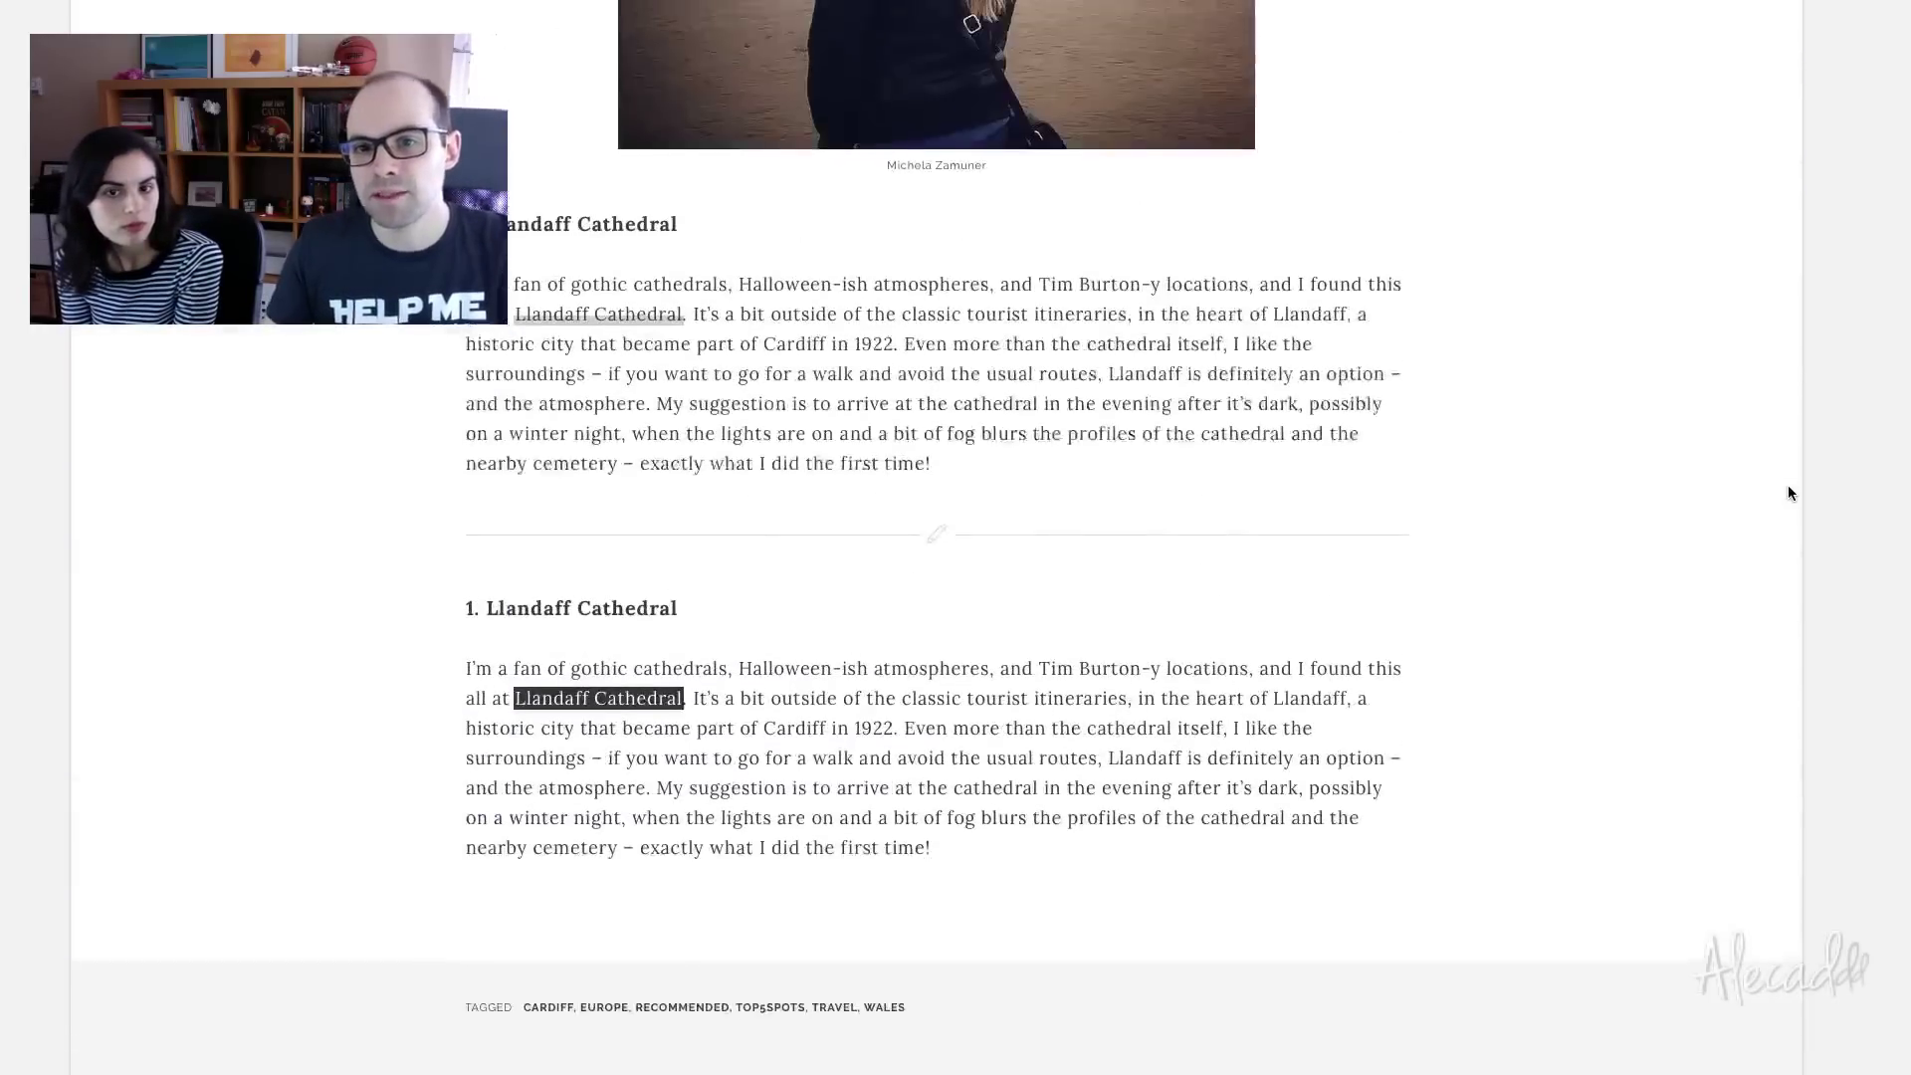
pyautogui.scroll(5, 1789, 487)
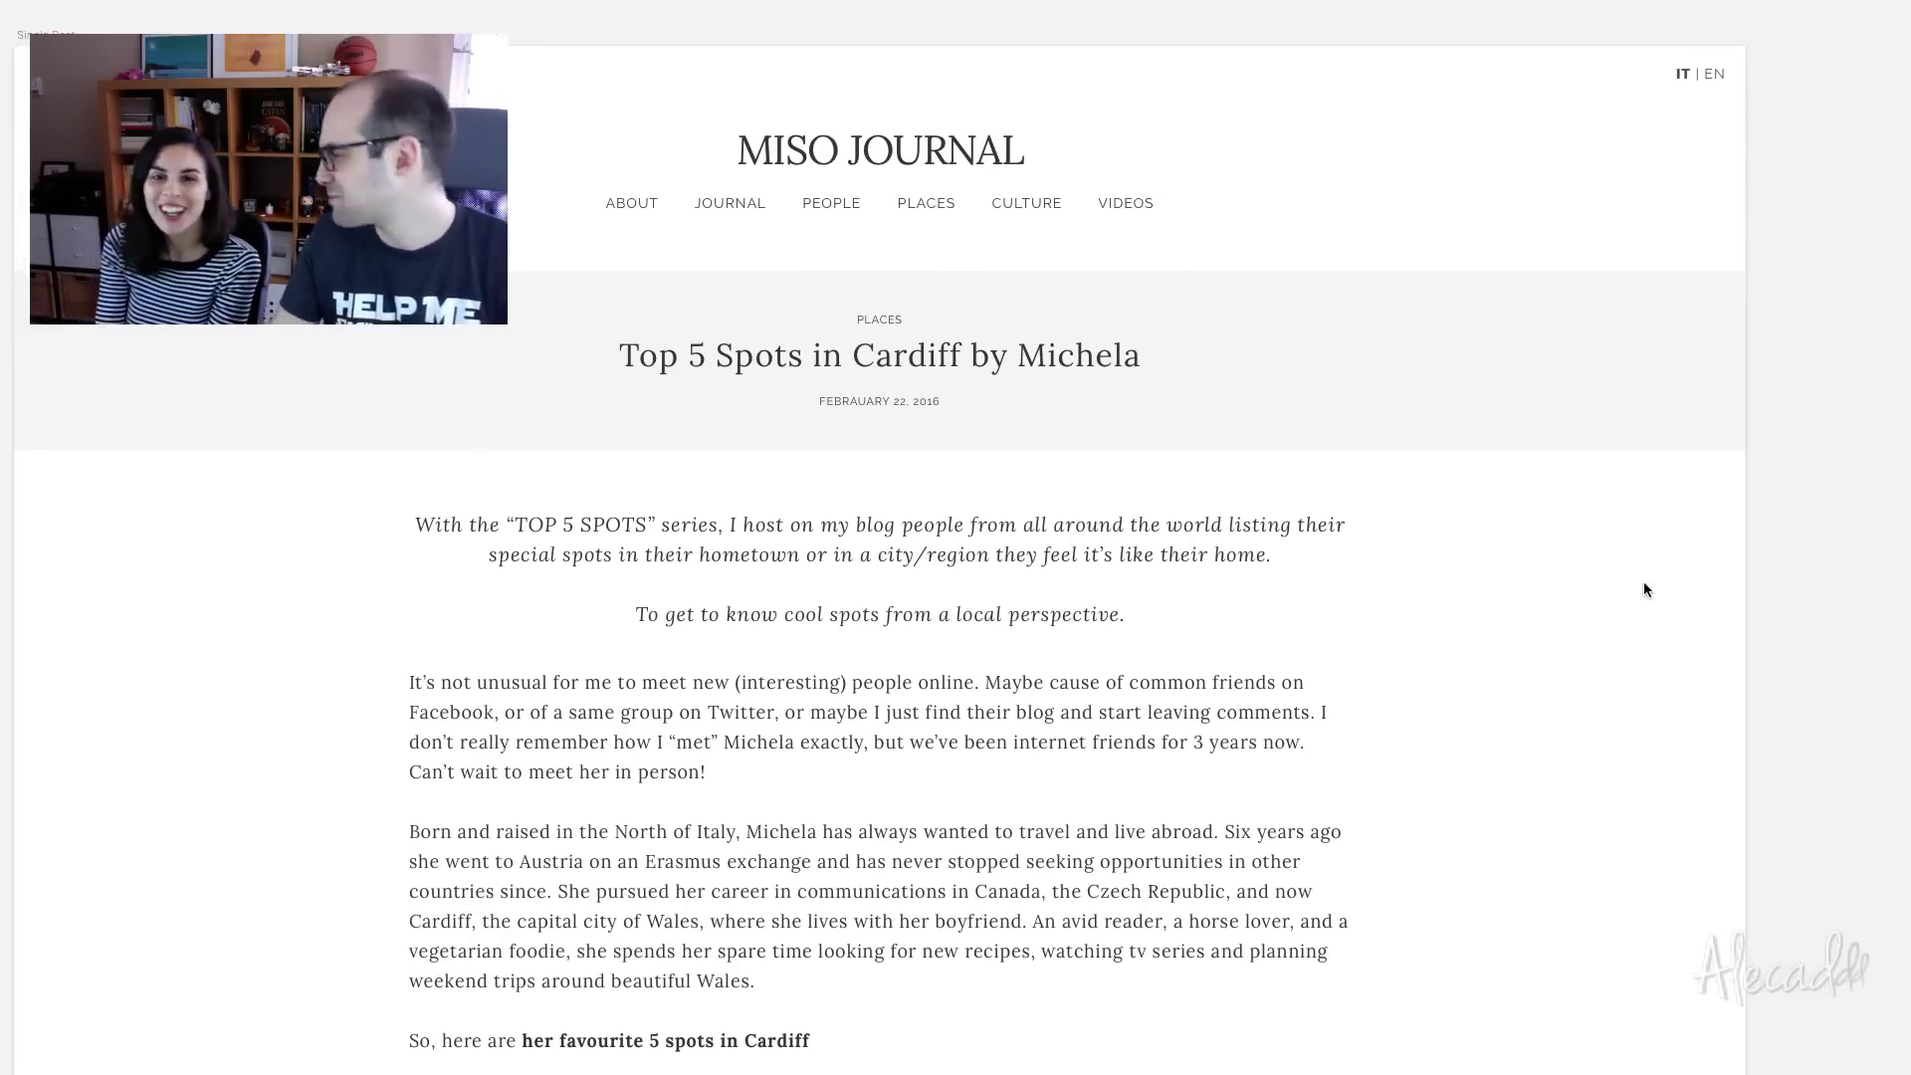
# Examine the Single Post artboard down through its search, archive, newsletter and social widgets to the Instagram photos and footer, and return to the tags
pyautogui.scroll(-7, 1646, 589)
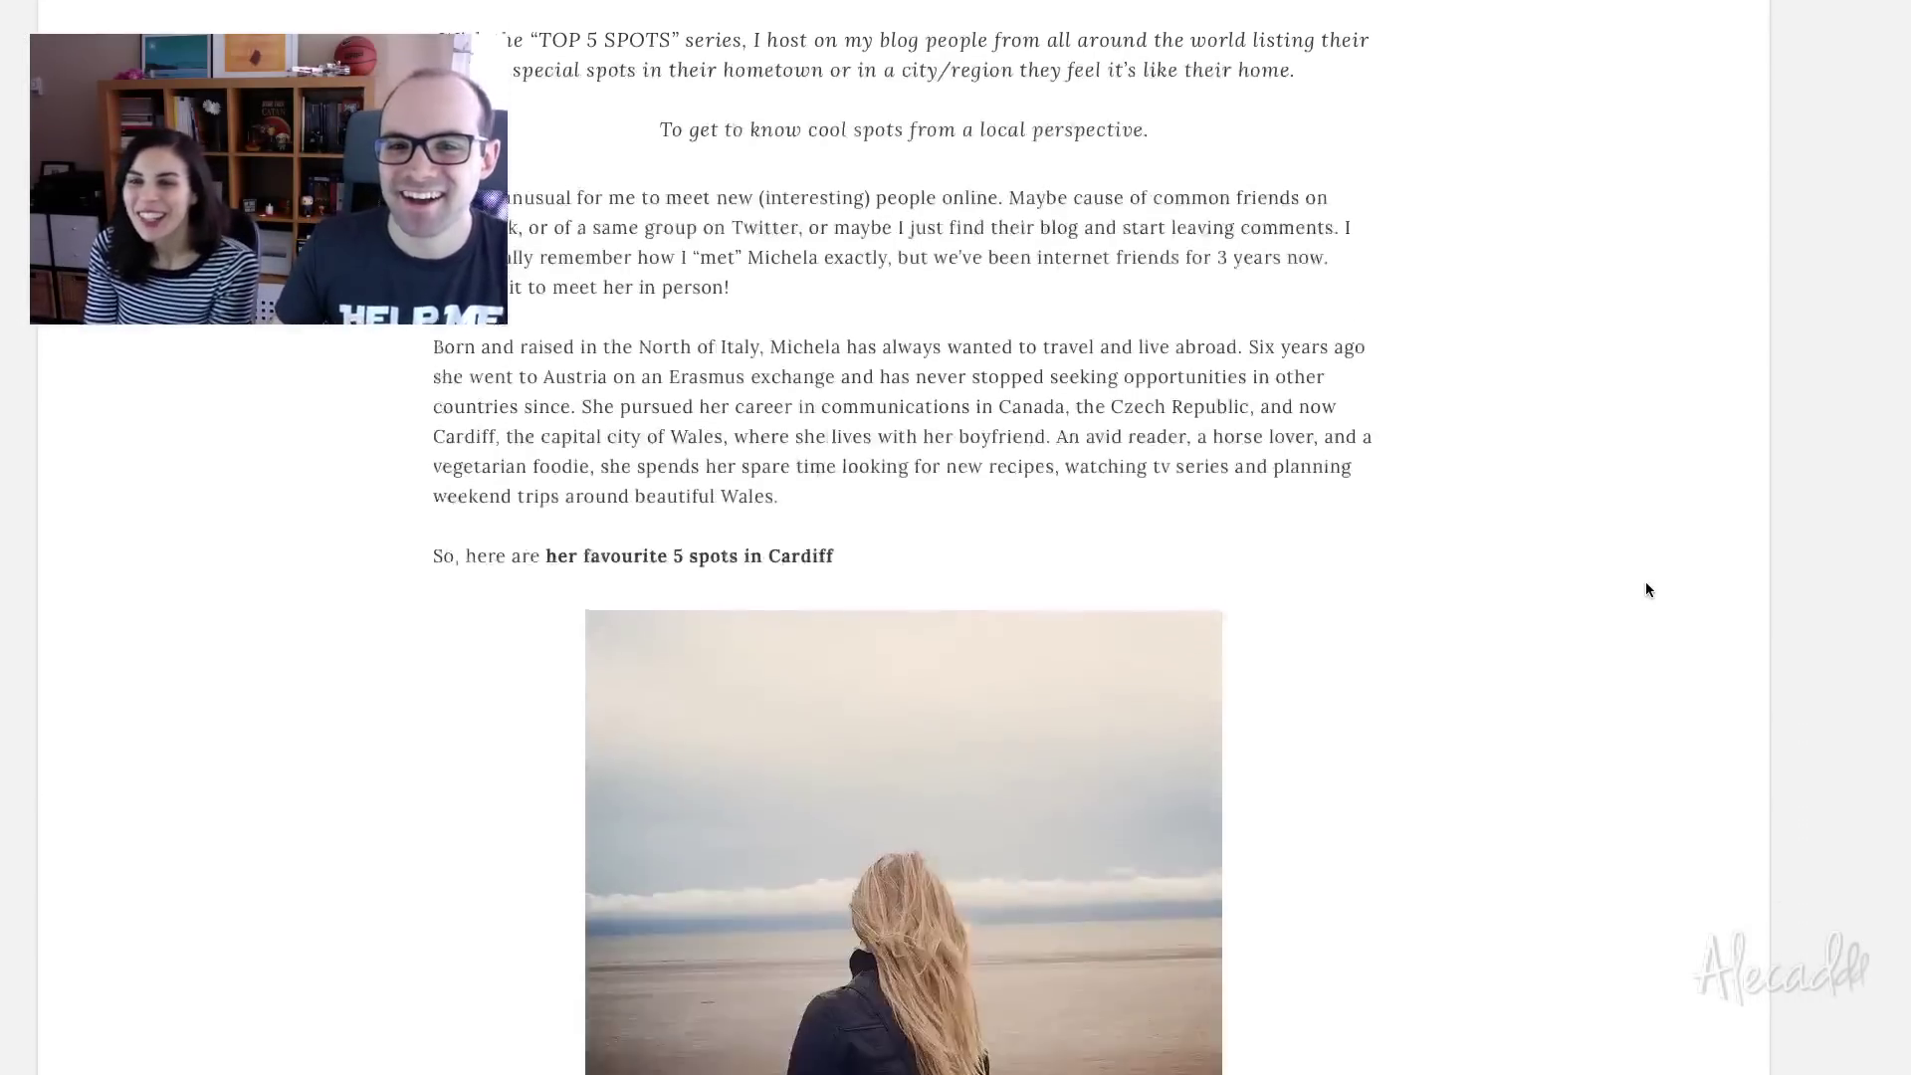
pyautogui.scroll(-10, 1645, 588)
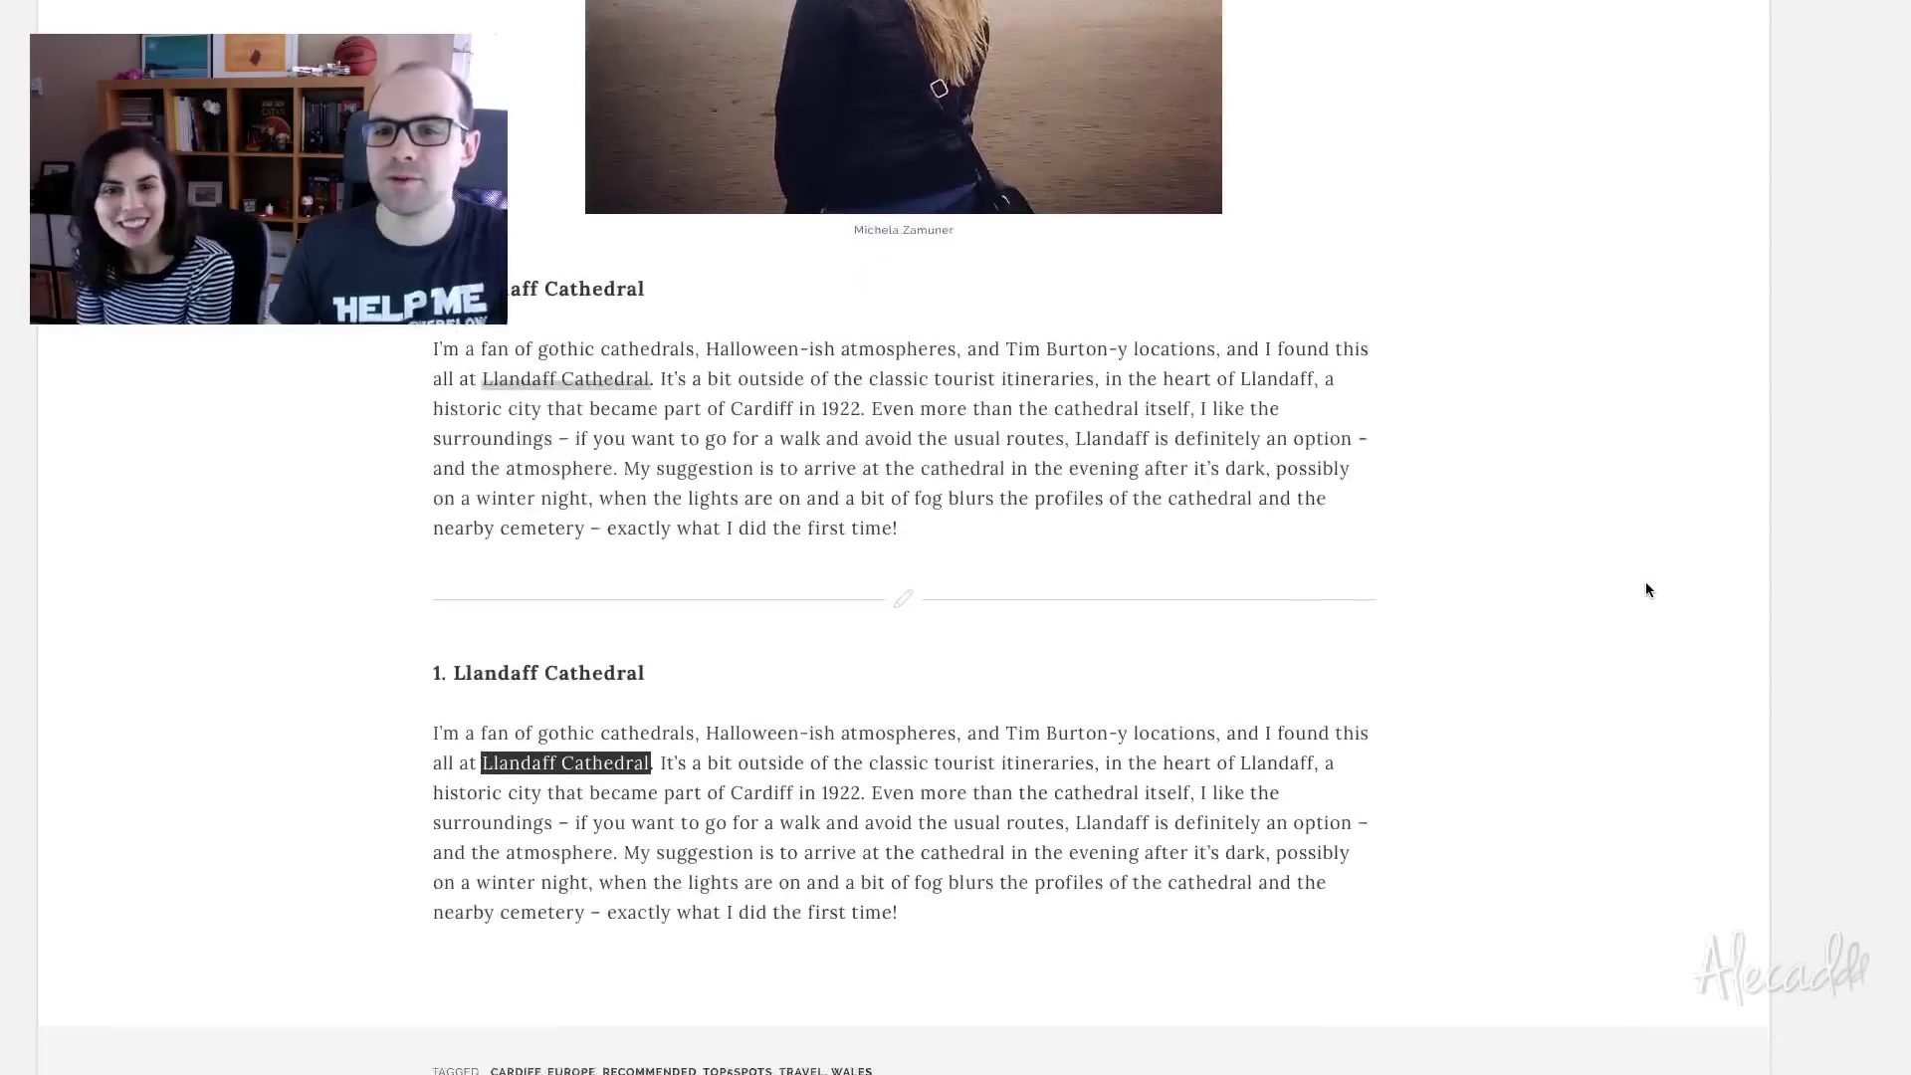
pyautogui.scroll(-8, 1645, 590)
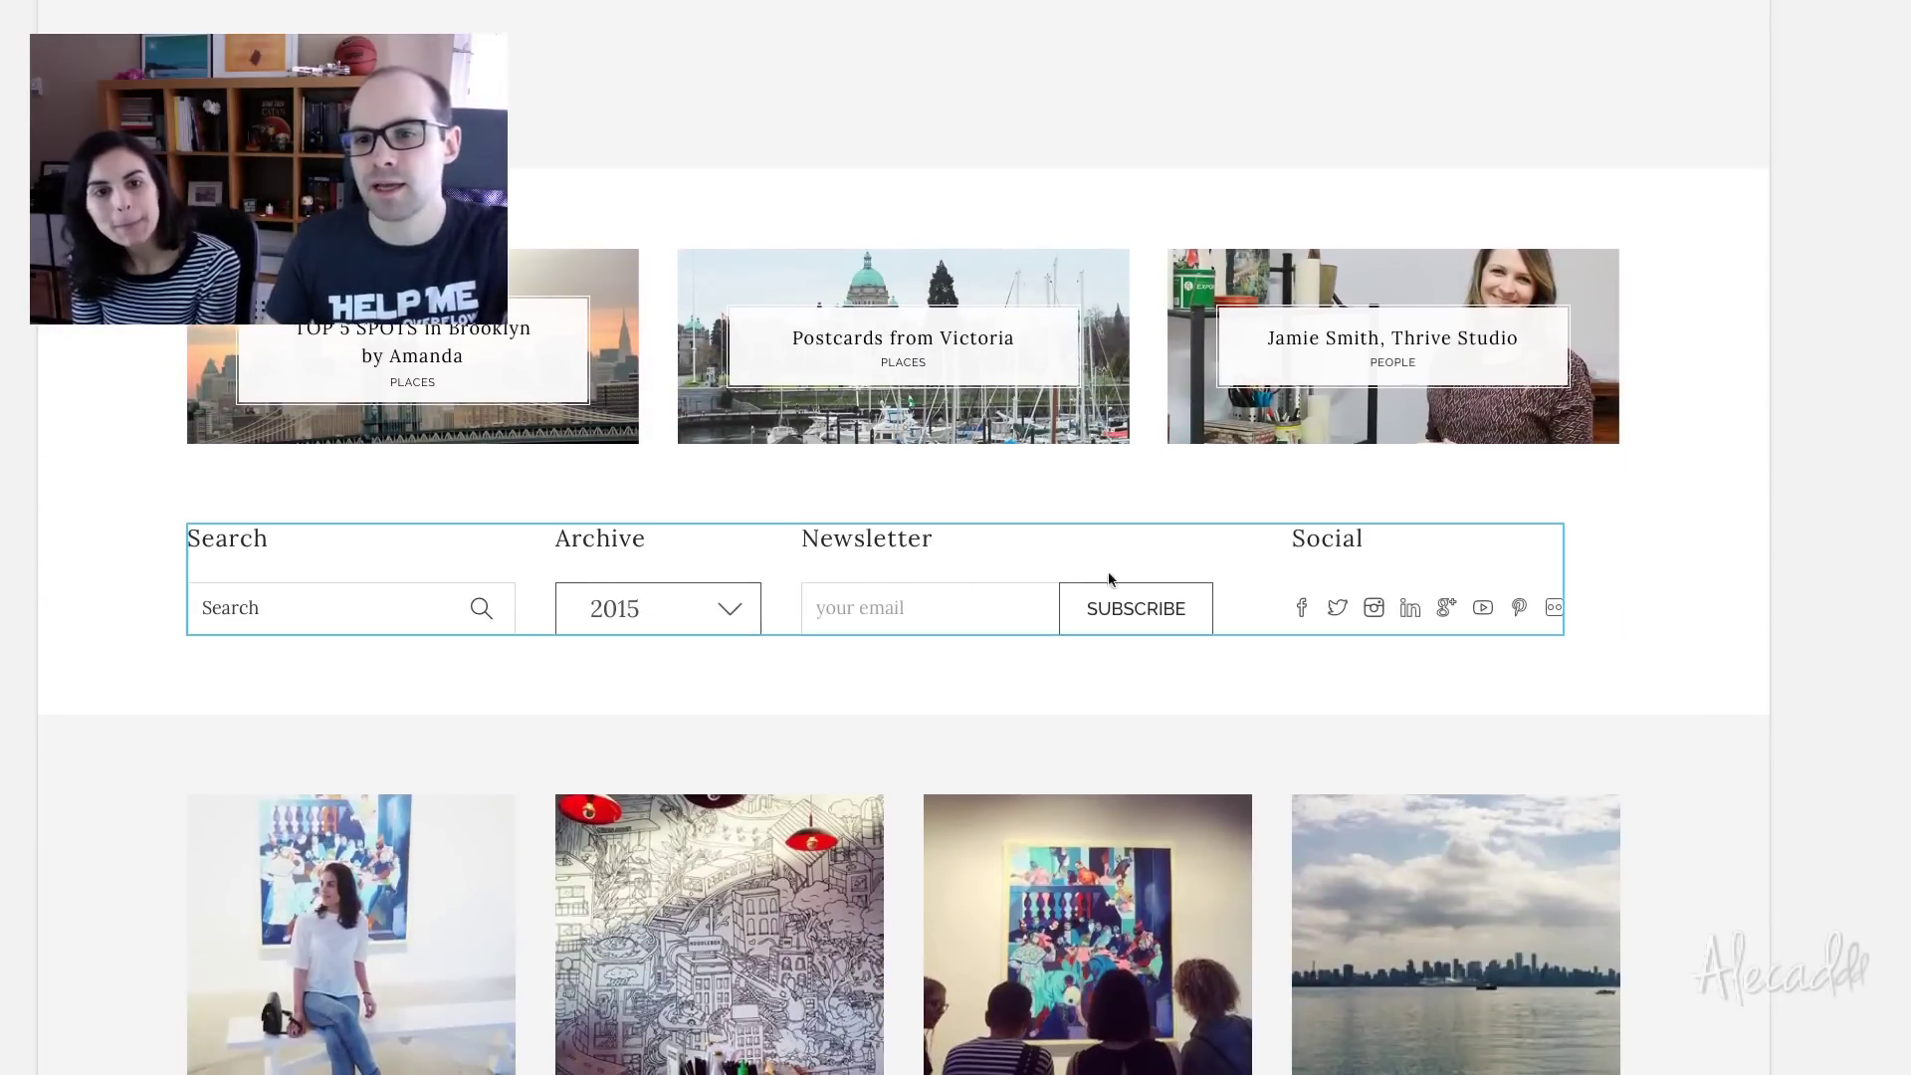
pyautogui.scroll(-1, 1662, 570)
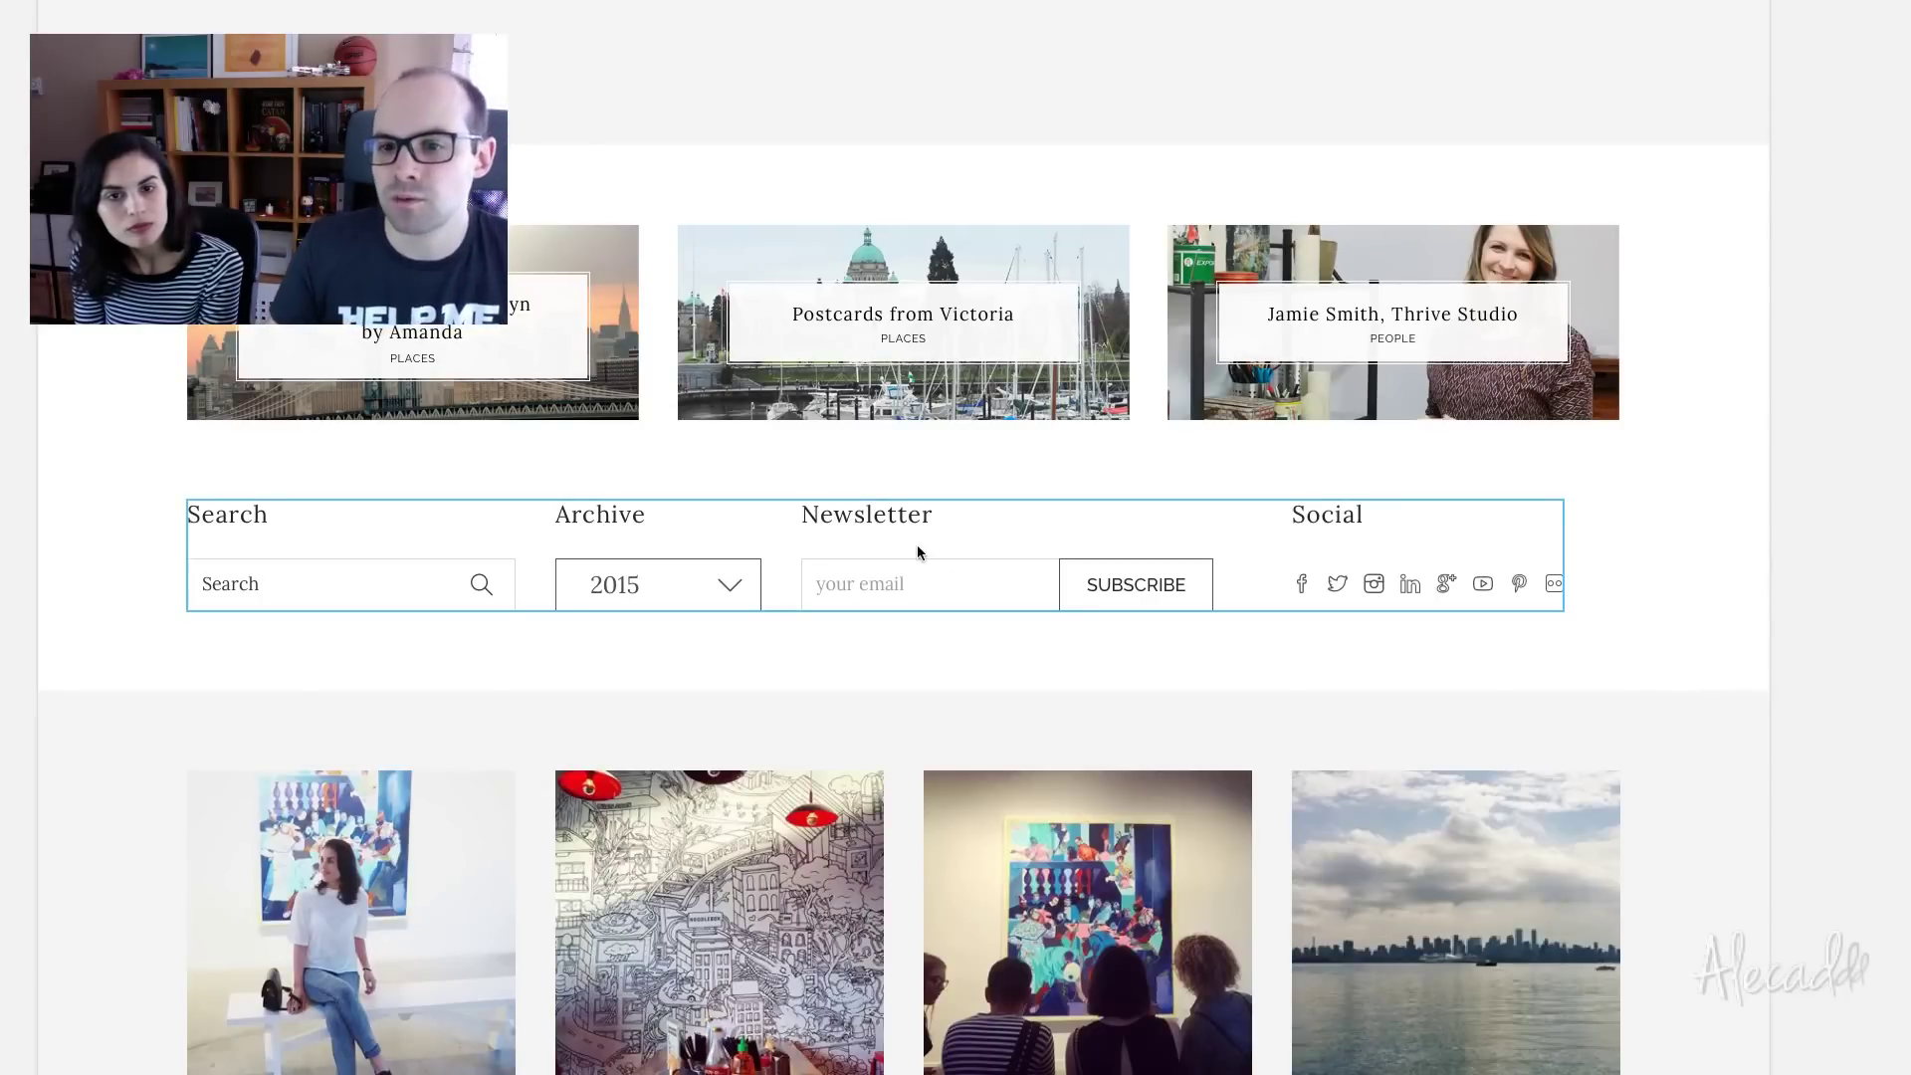
pyautogui.scroll(-3, 1748, 558)
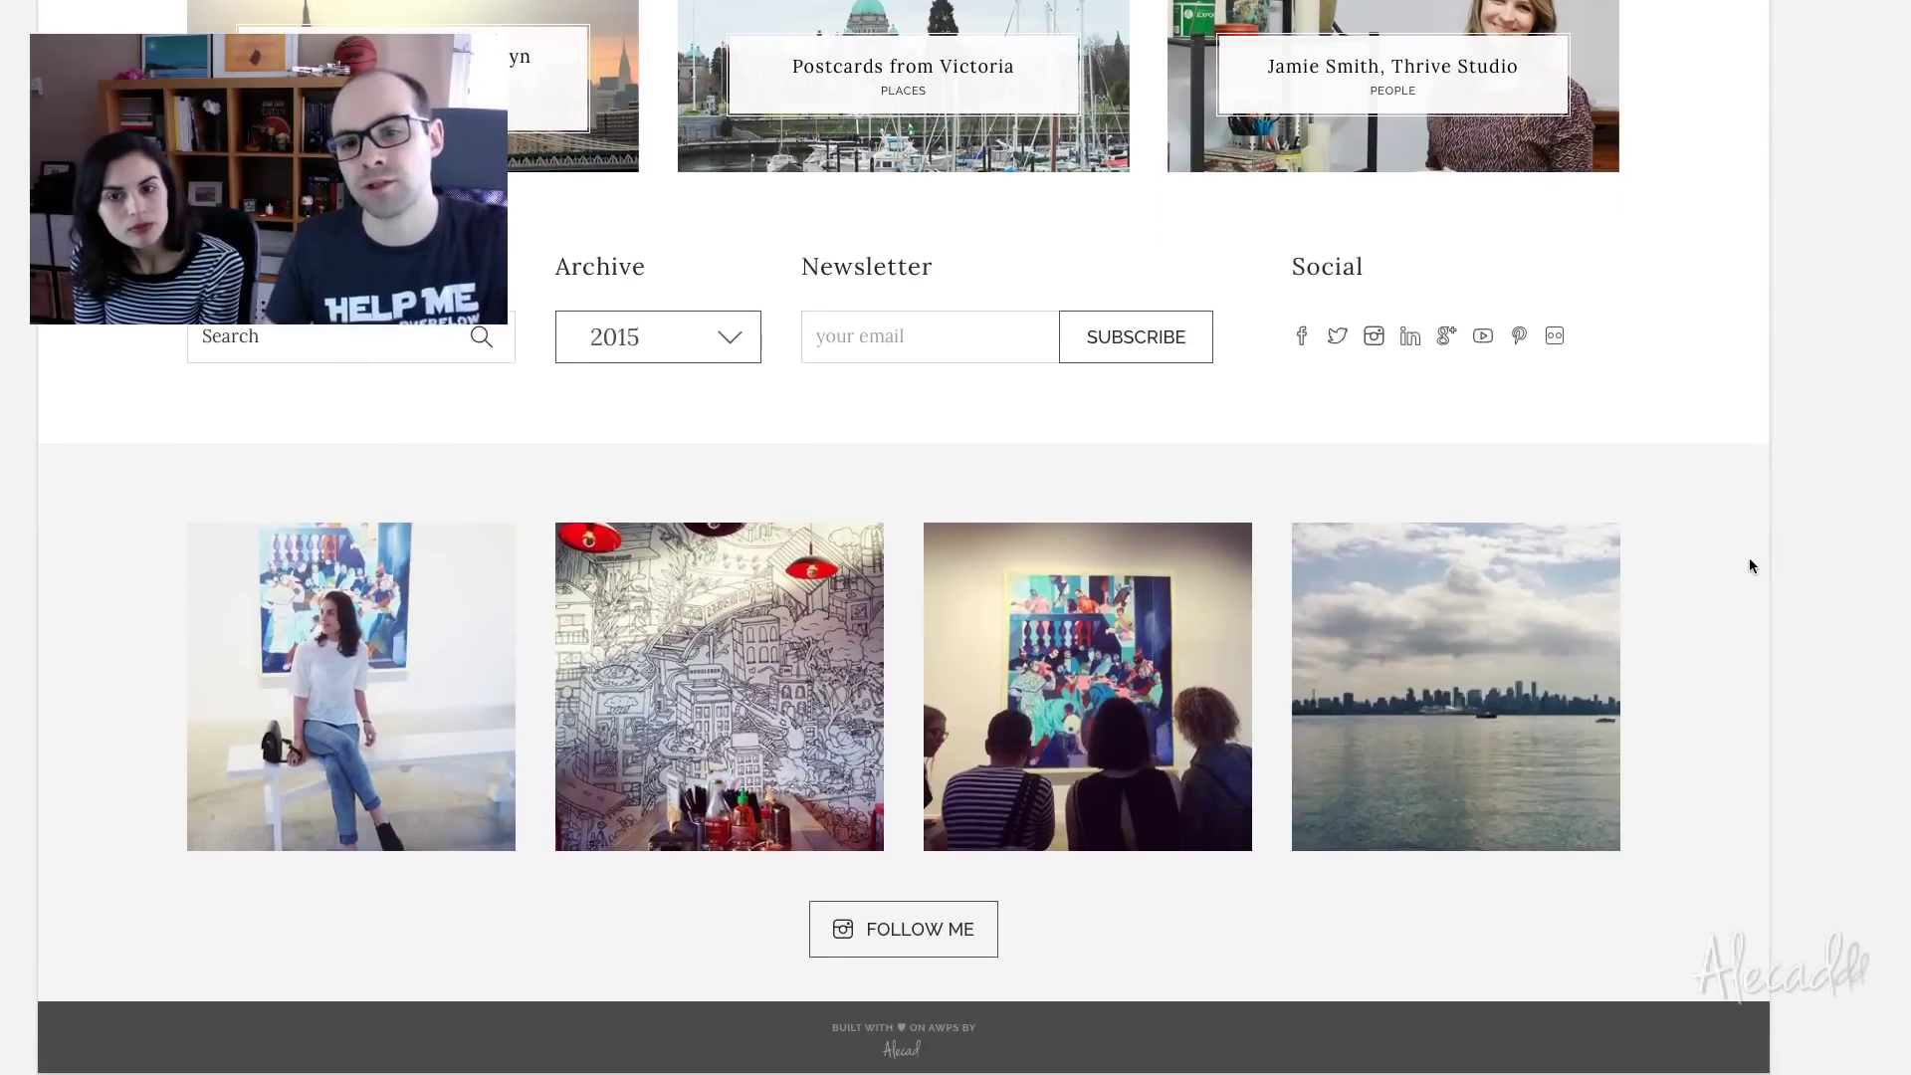
pyautogui.scroll(-1, 1748, 559)
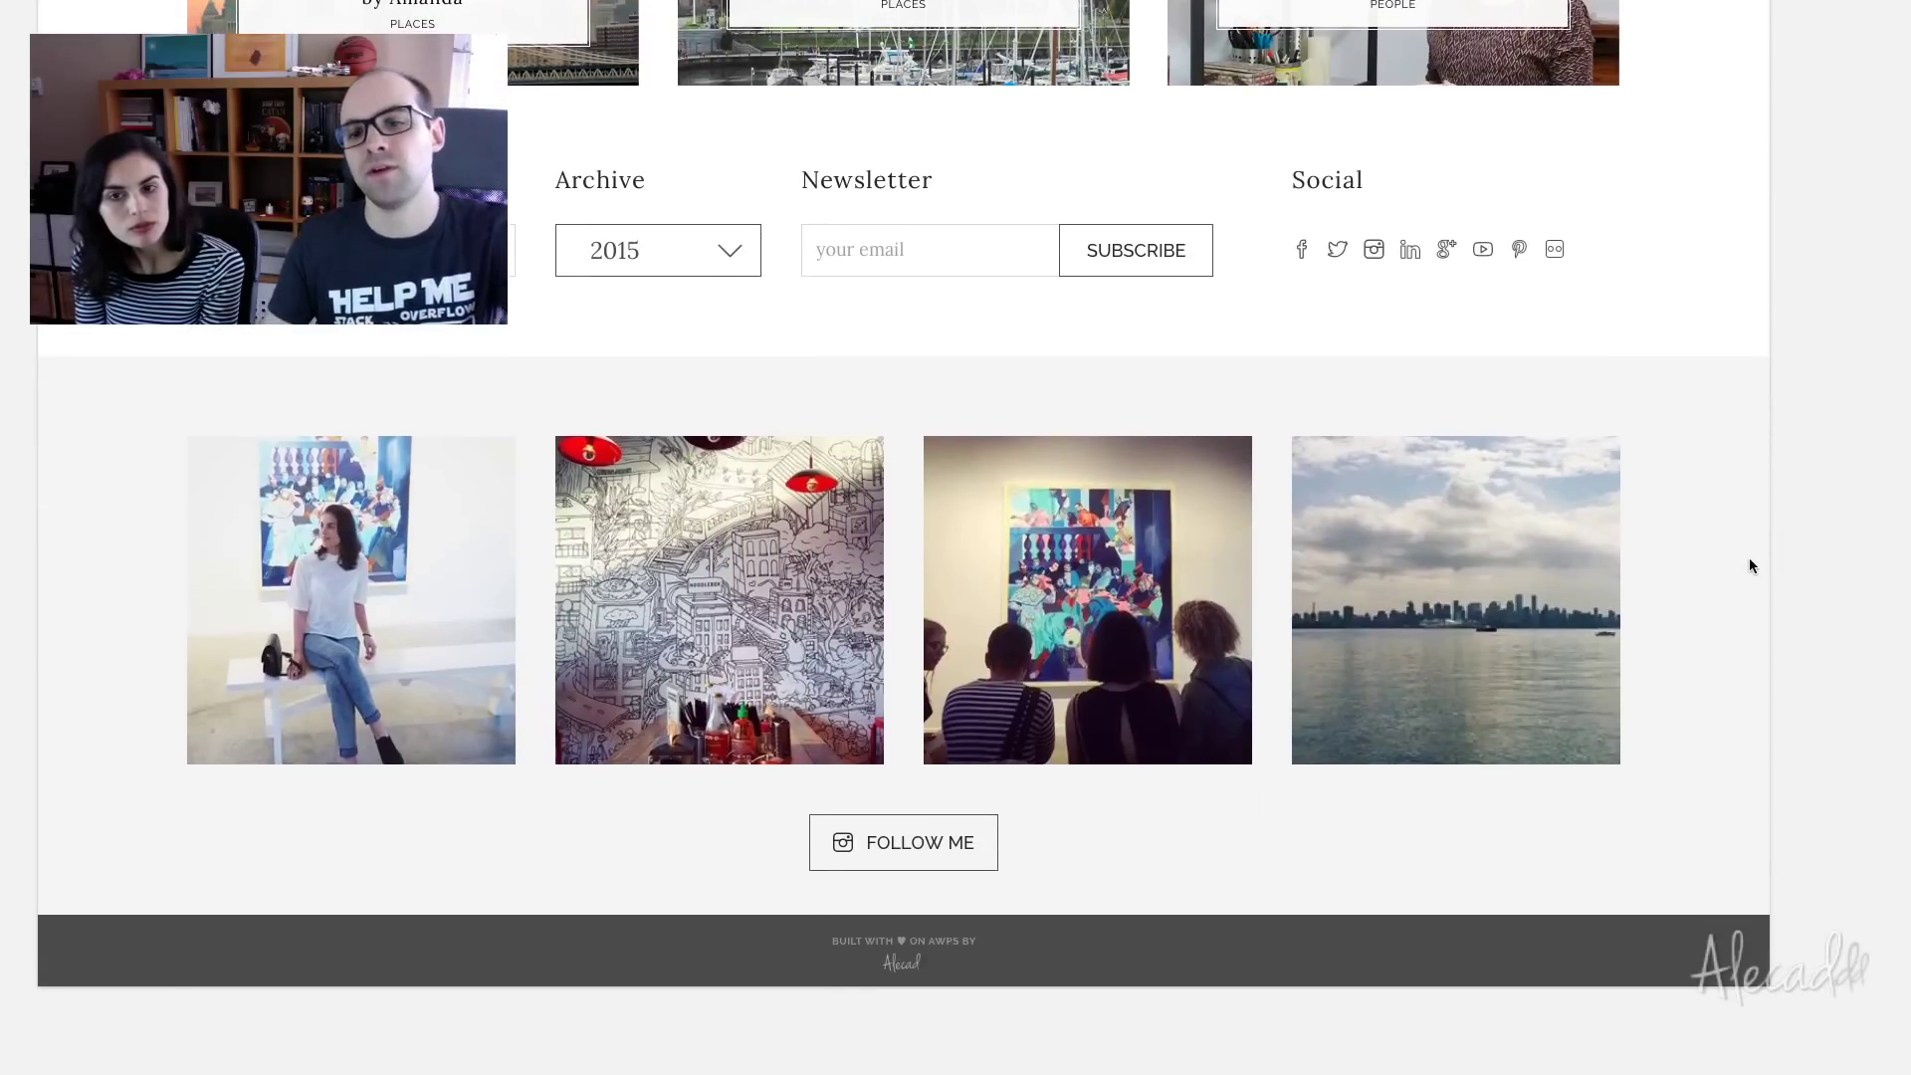
pyautogui.scroll(5, 1563, 687)
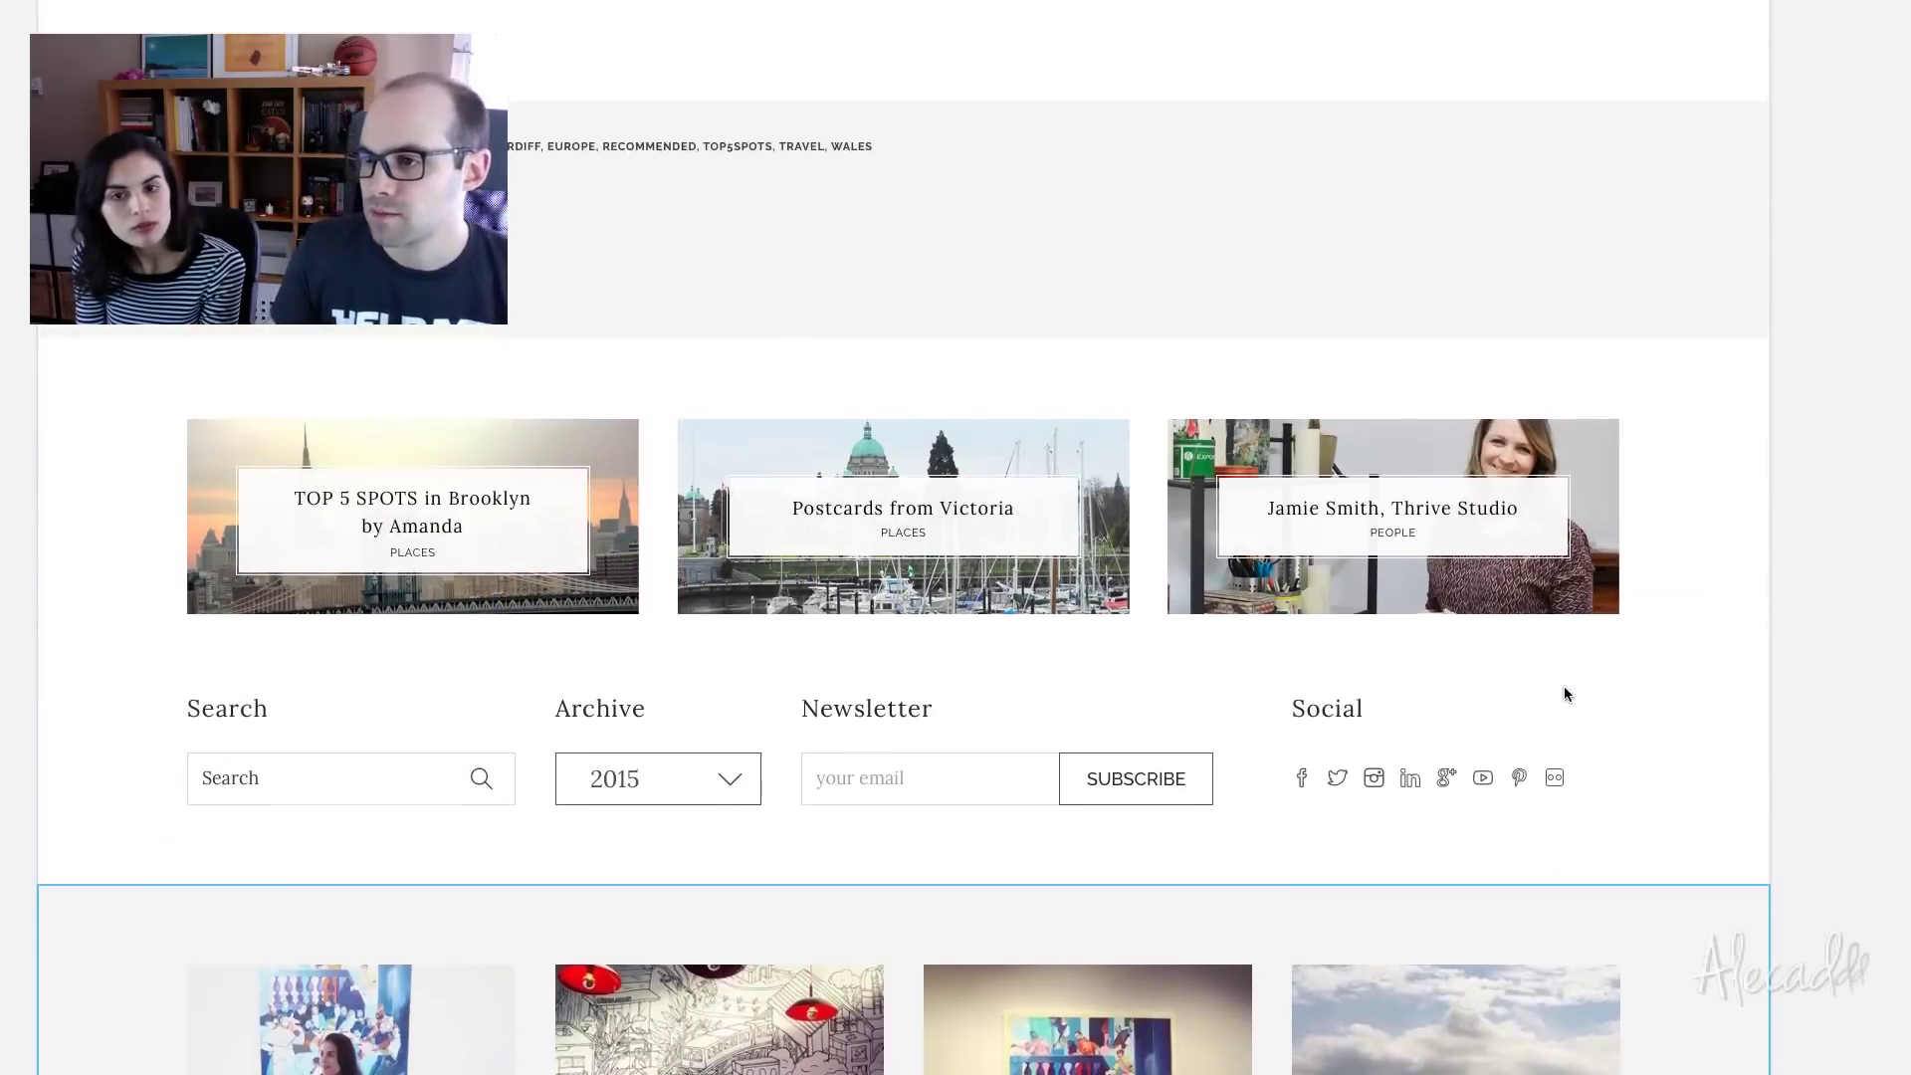
pyautogui.scroll(6, 1563, 685)
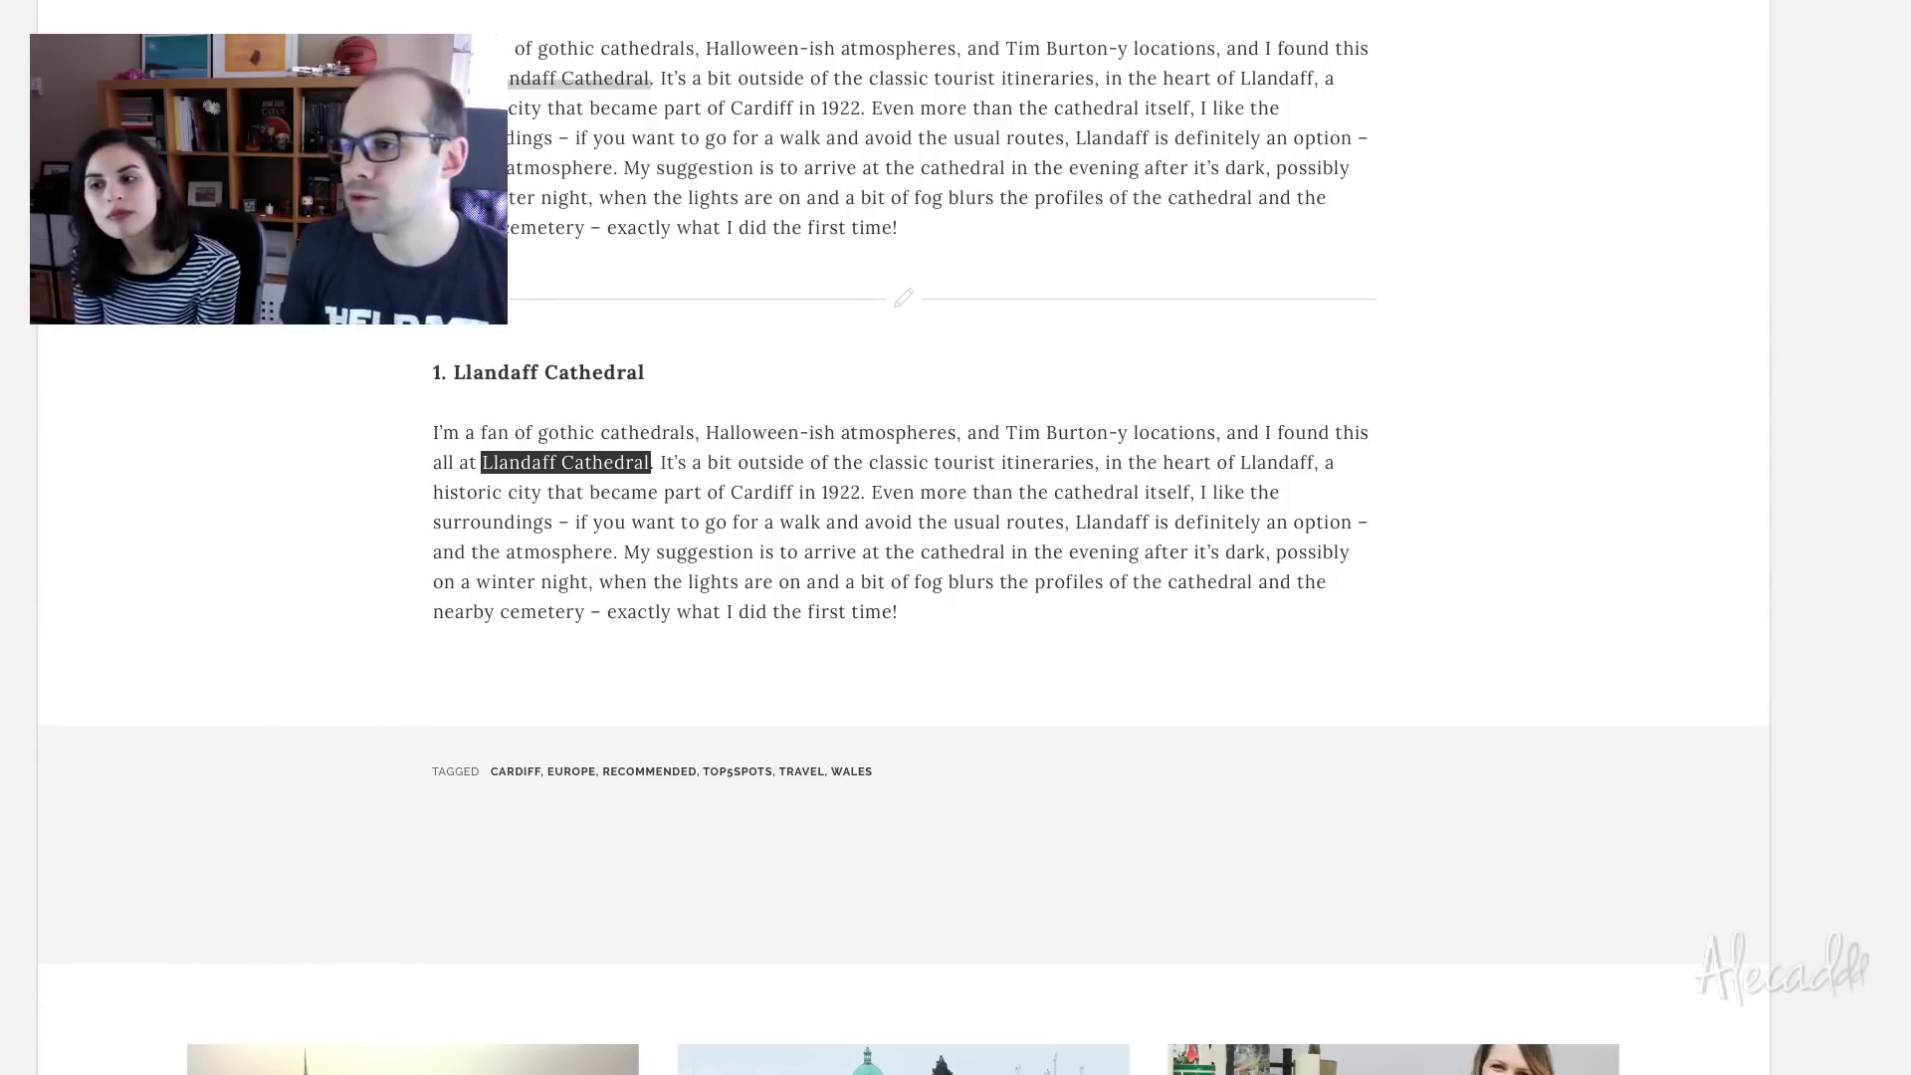
# Exit presentation mode and check the Sketch version in the application's About window, closing it after viewing
pyautogui.press('super+period')
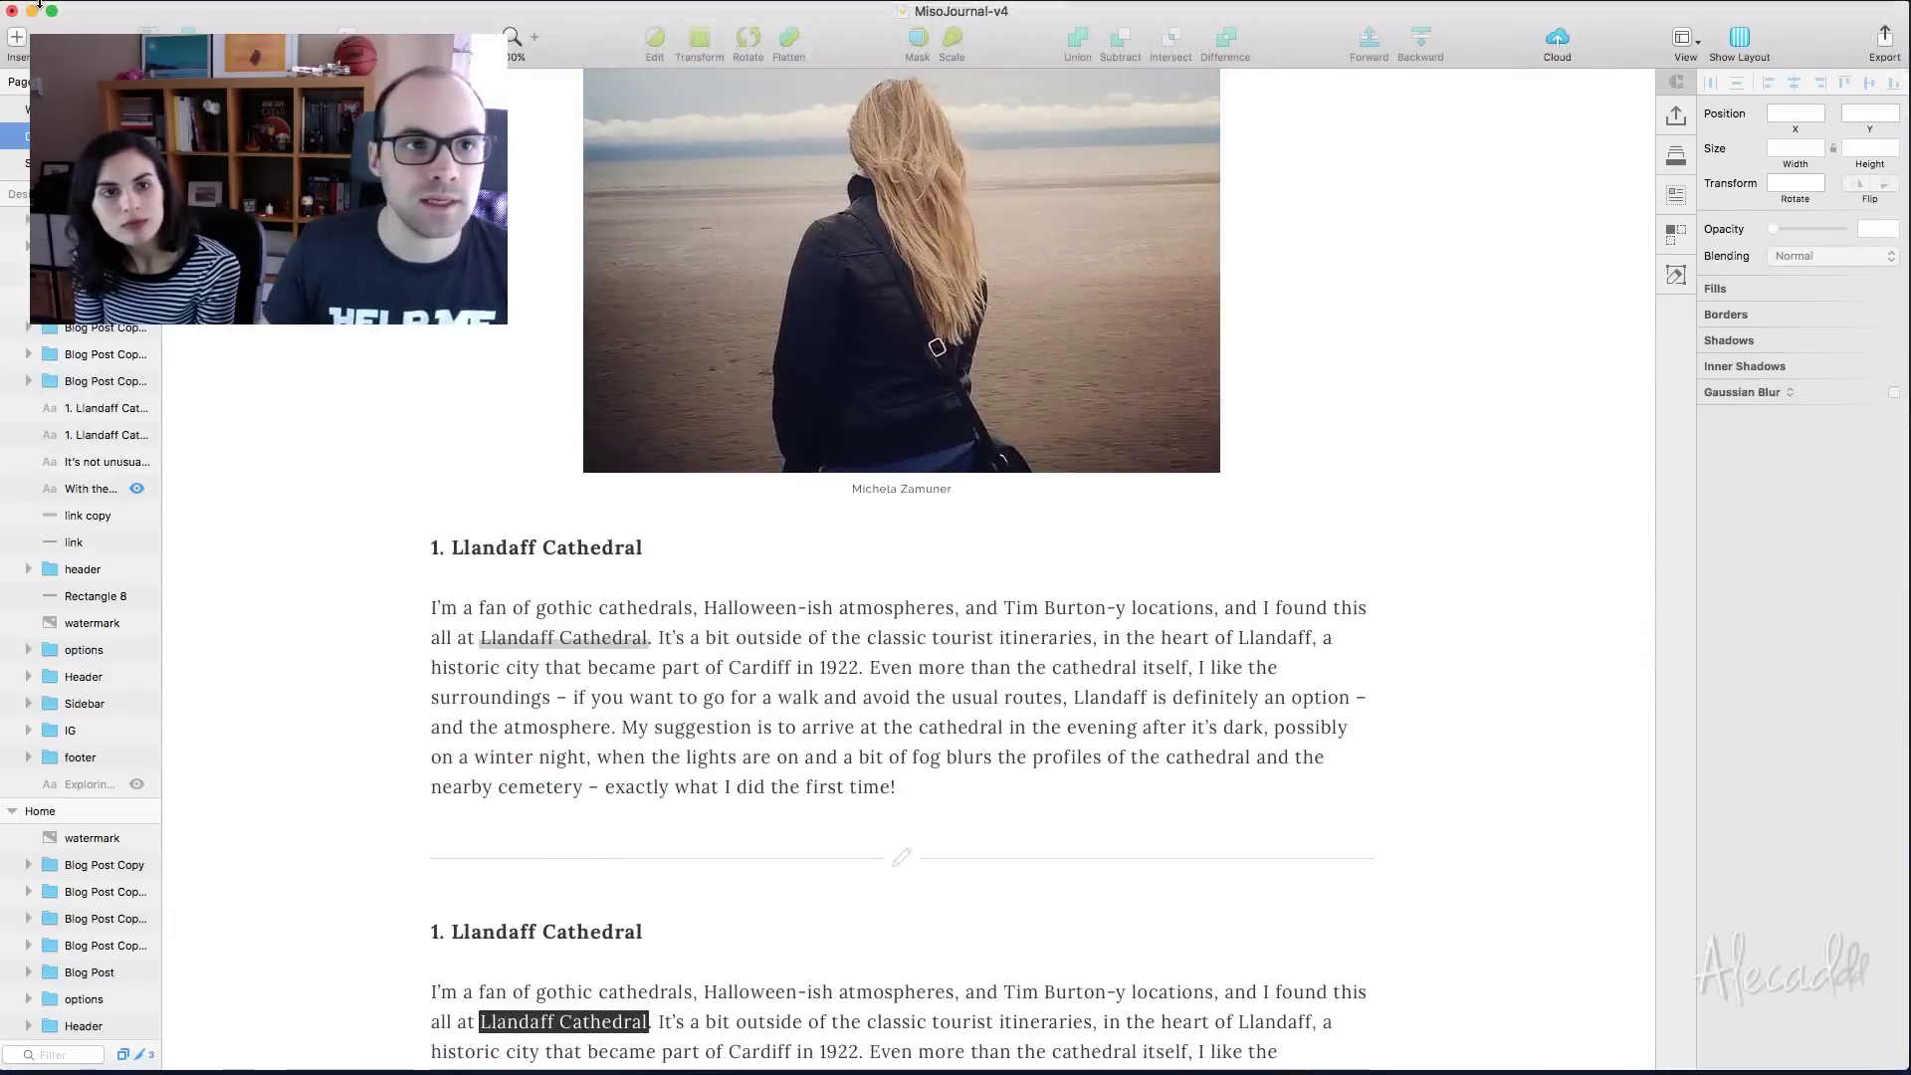
pyautogui.click(78, 12)
pyautogui.click(95, 33)
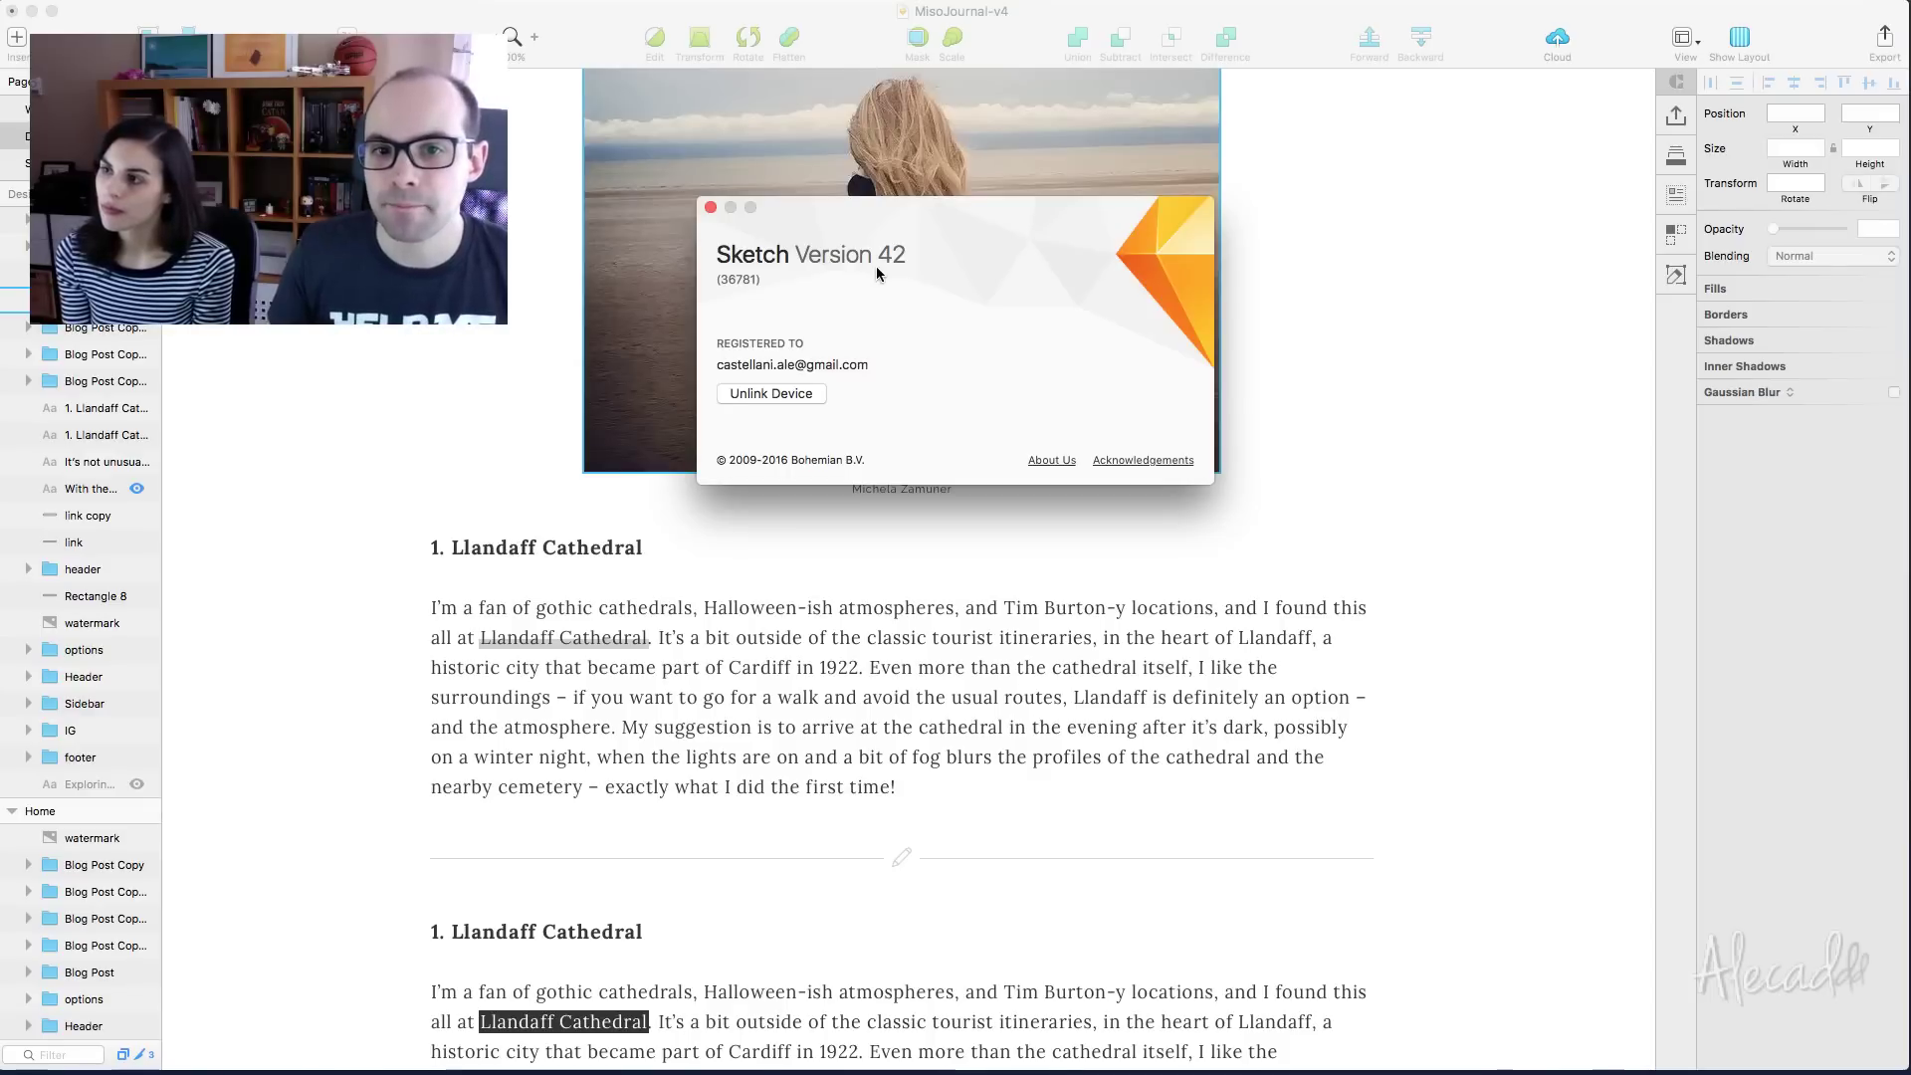
pyautogui.click(709, 208)
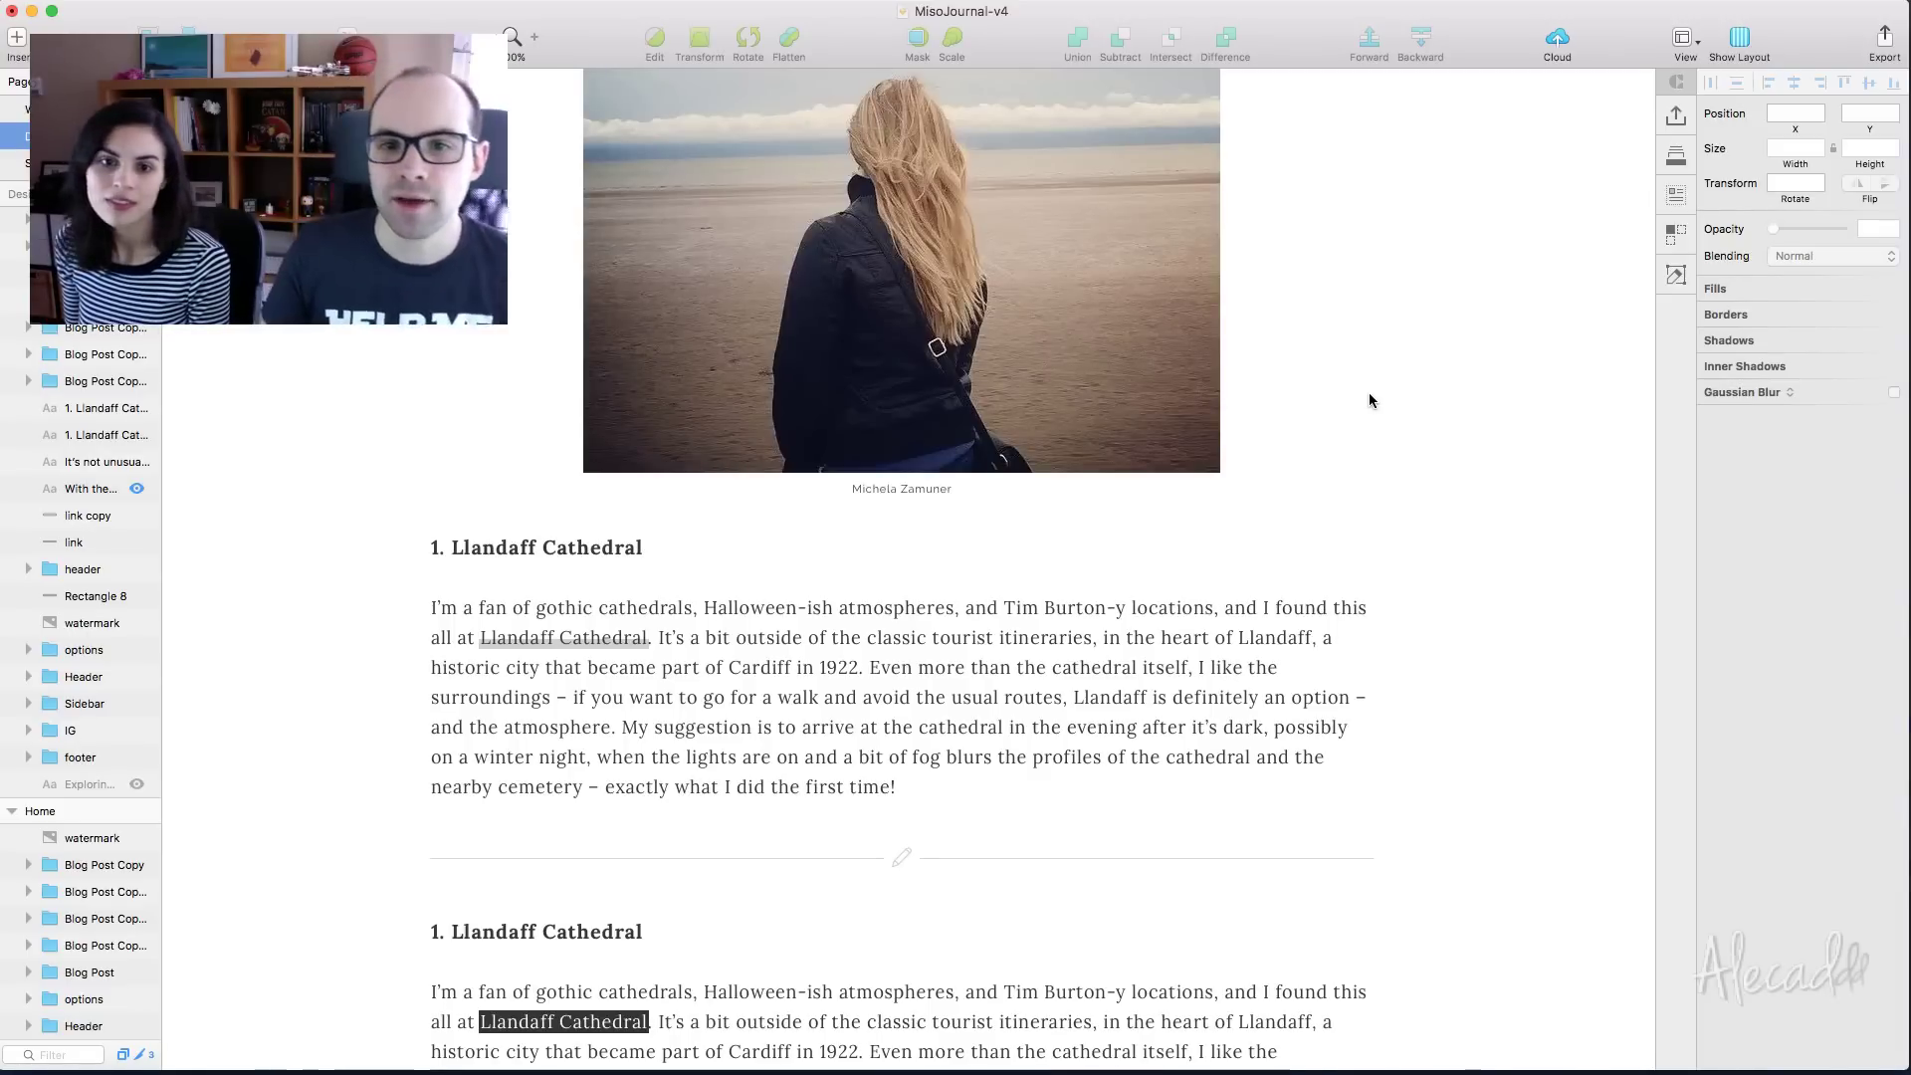
# Try justified alignment on the post's opening body paragraphs, inspect the word spacing up close, and restore left alignment
pyautogui.scroll(2, 1430, 396)
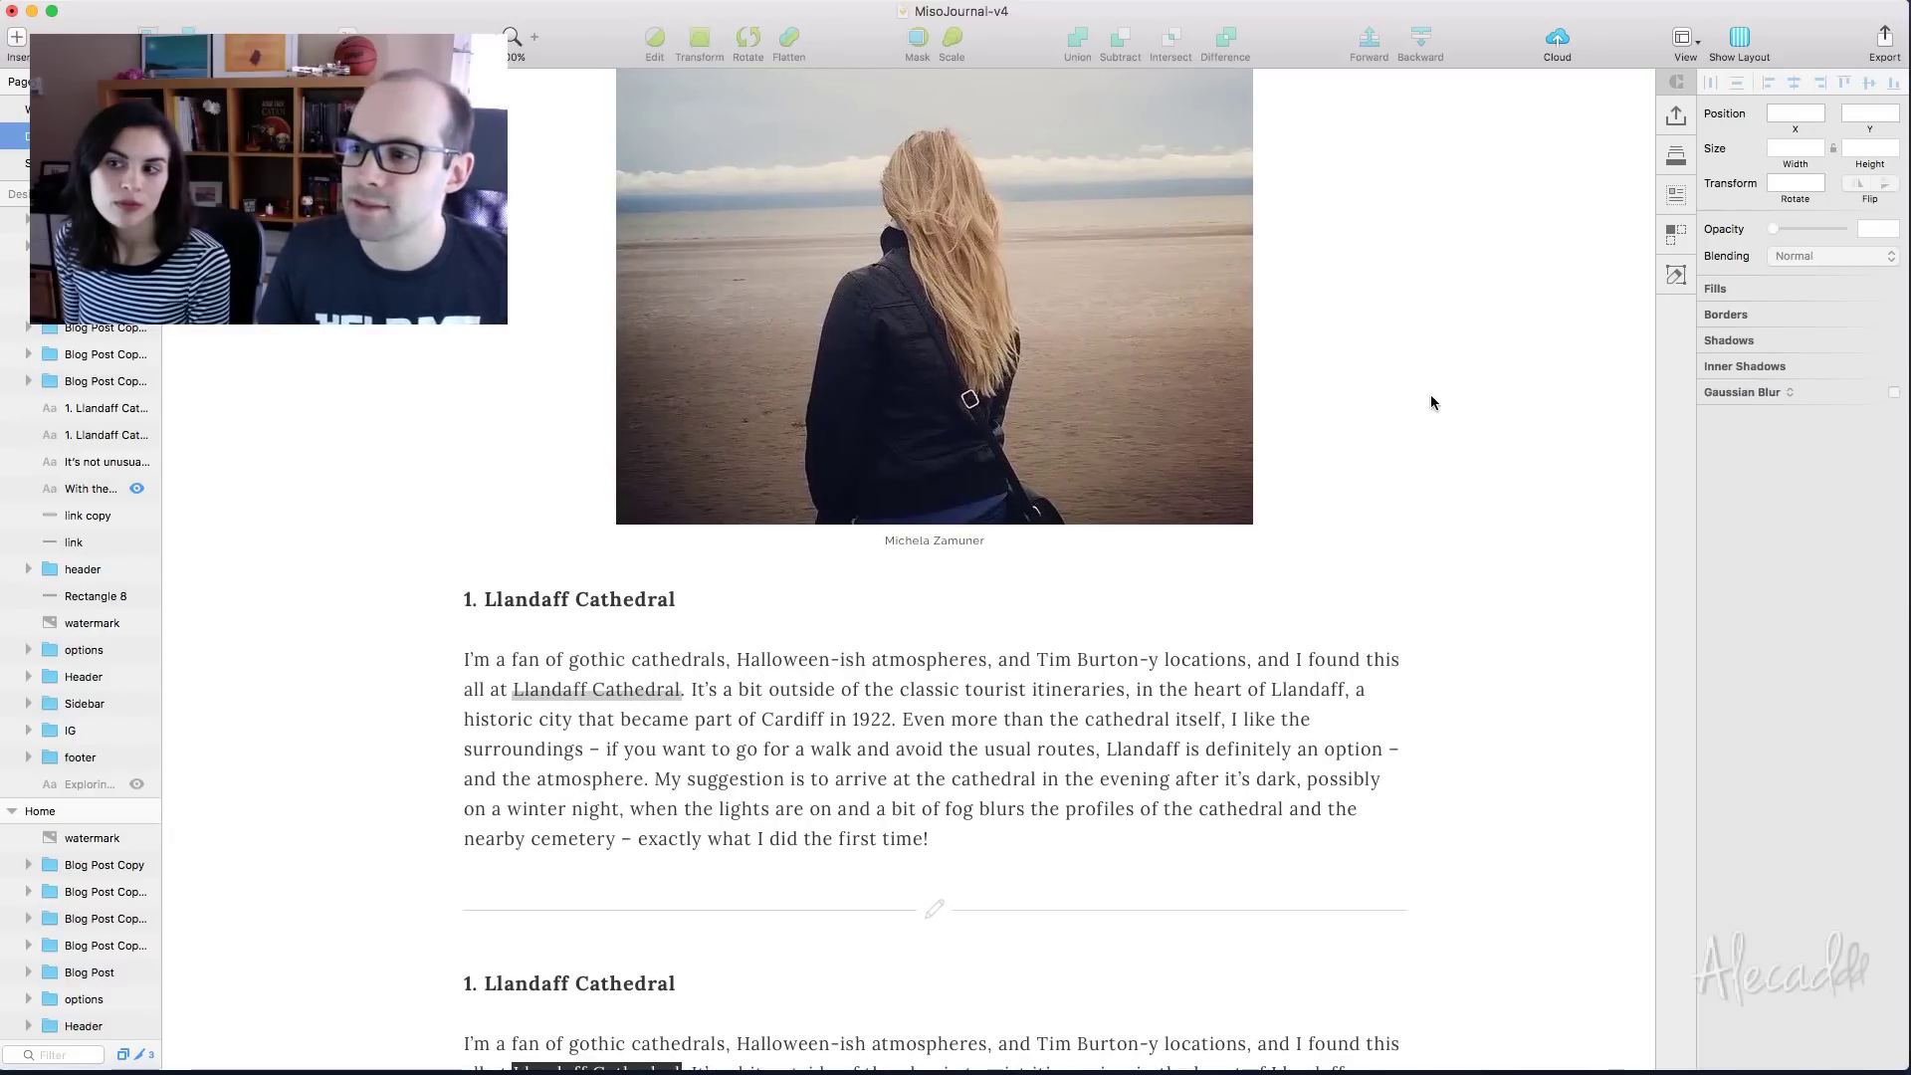
pyautogui.scroll(10, 1431, 396)
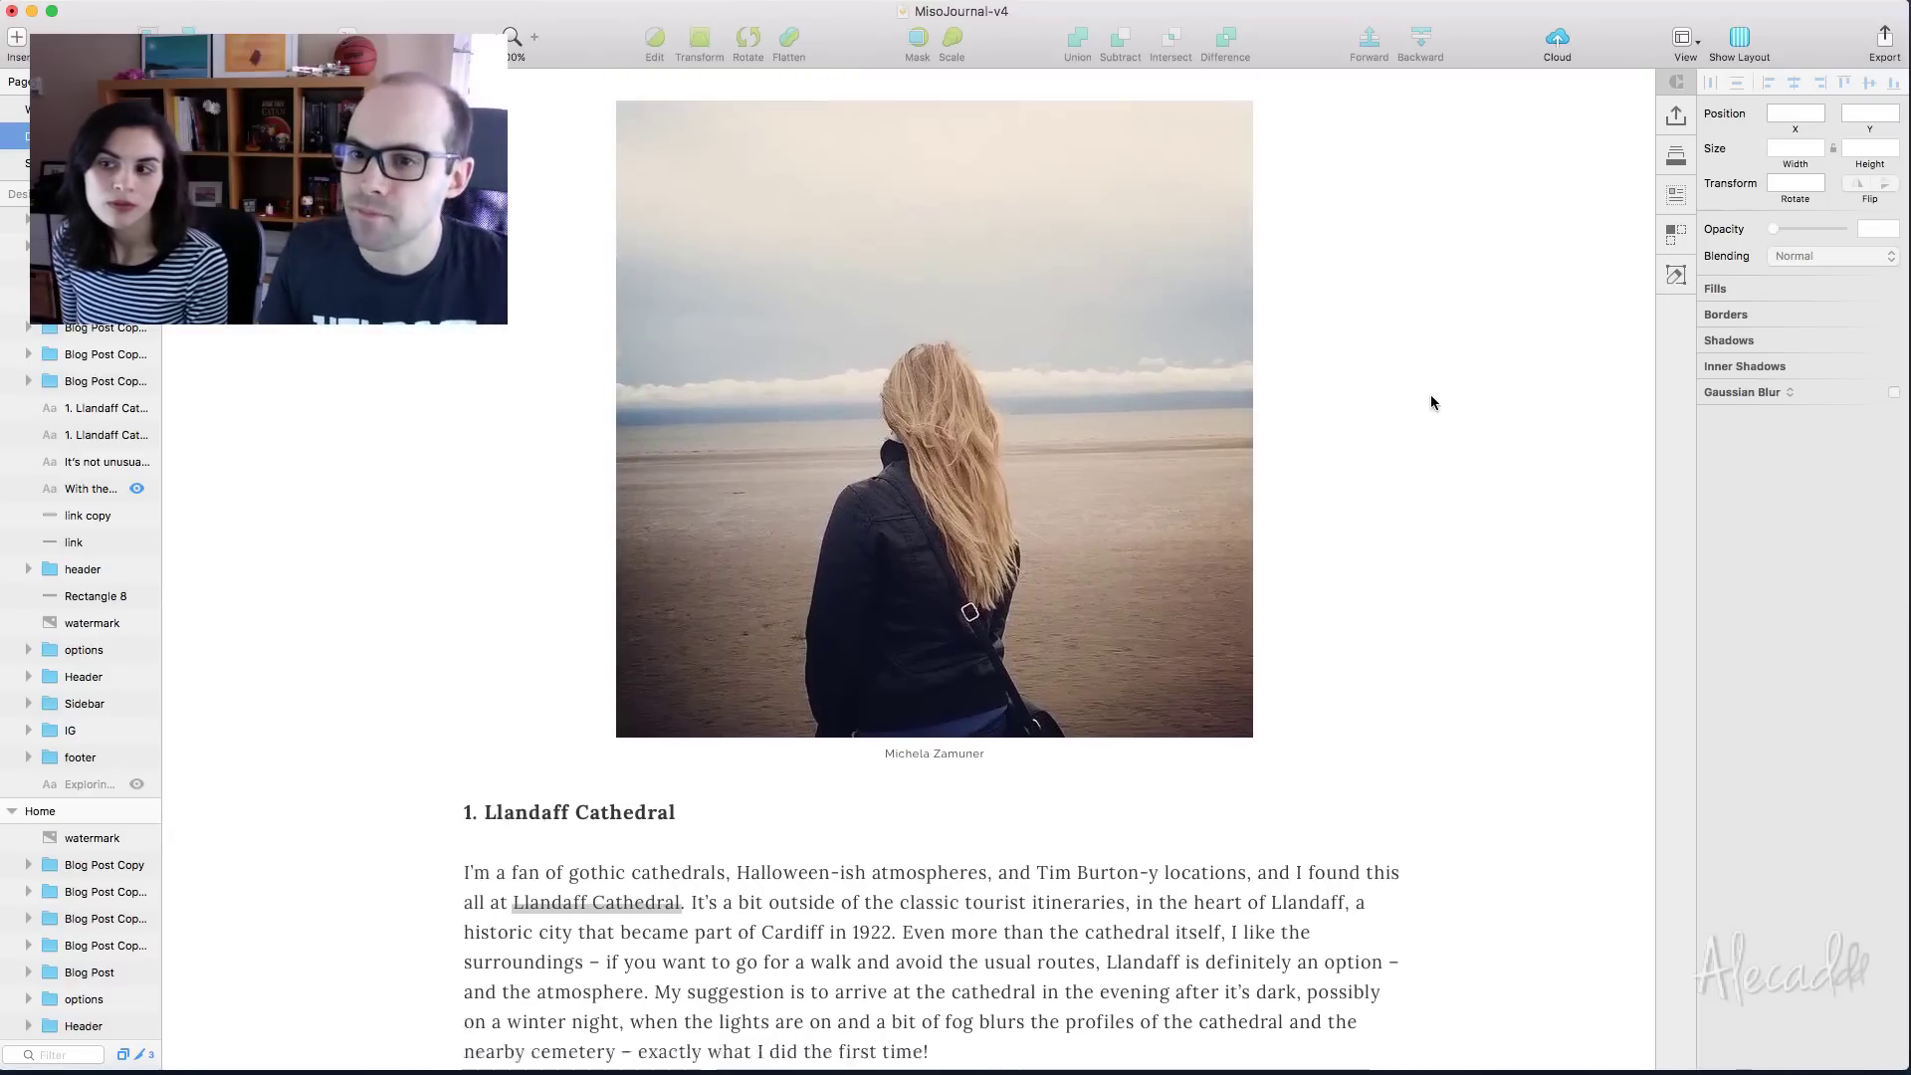
pyautogui.scroll(5, 1430, 402)
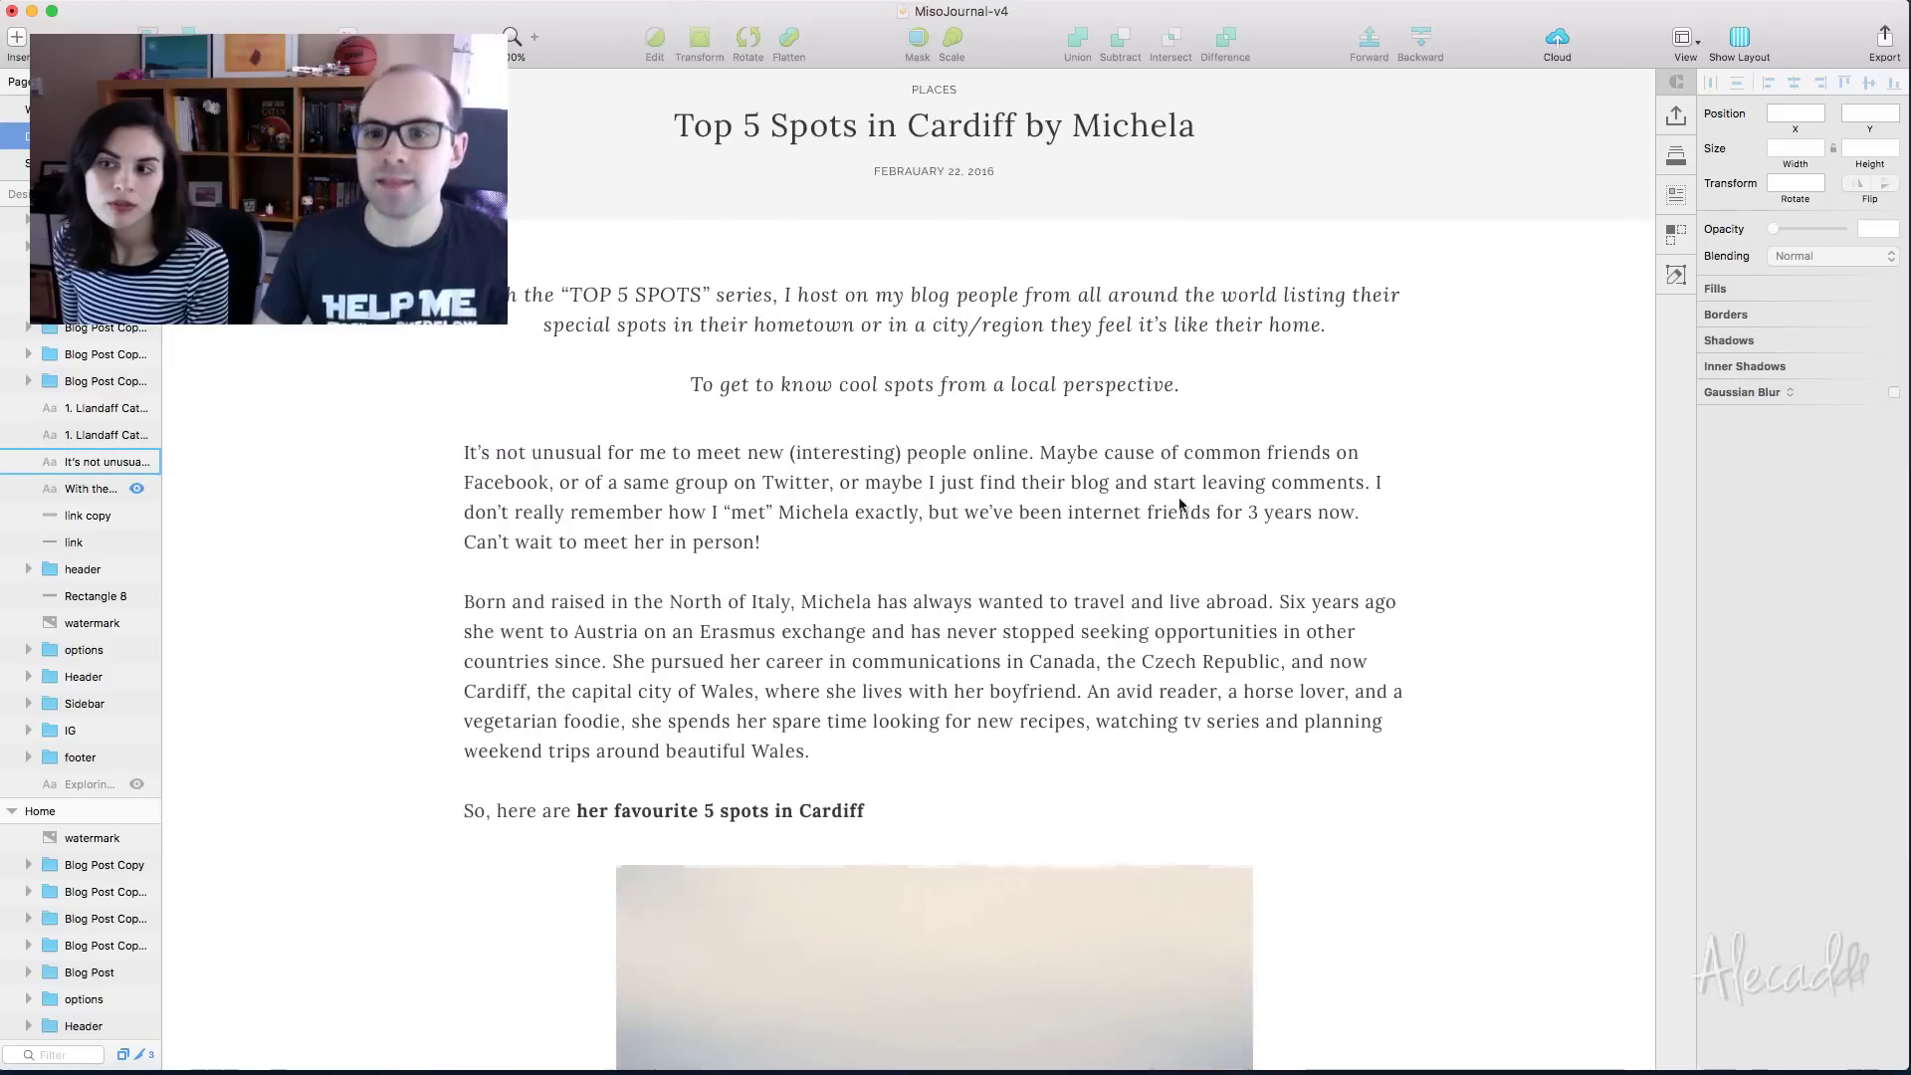
pyautogui.click(945, 517)
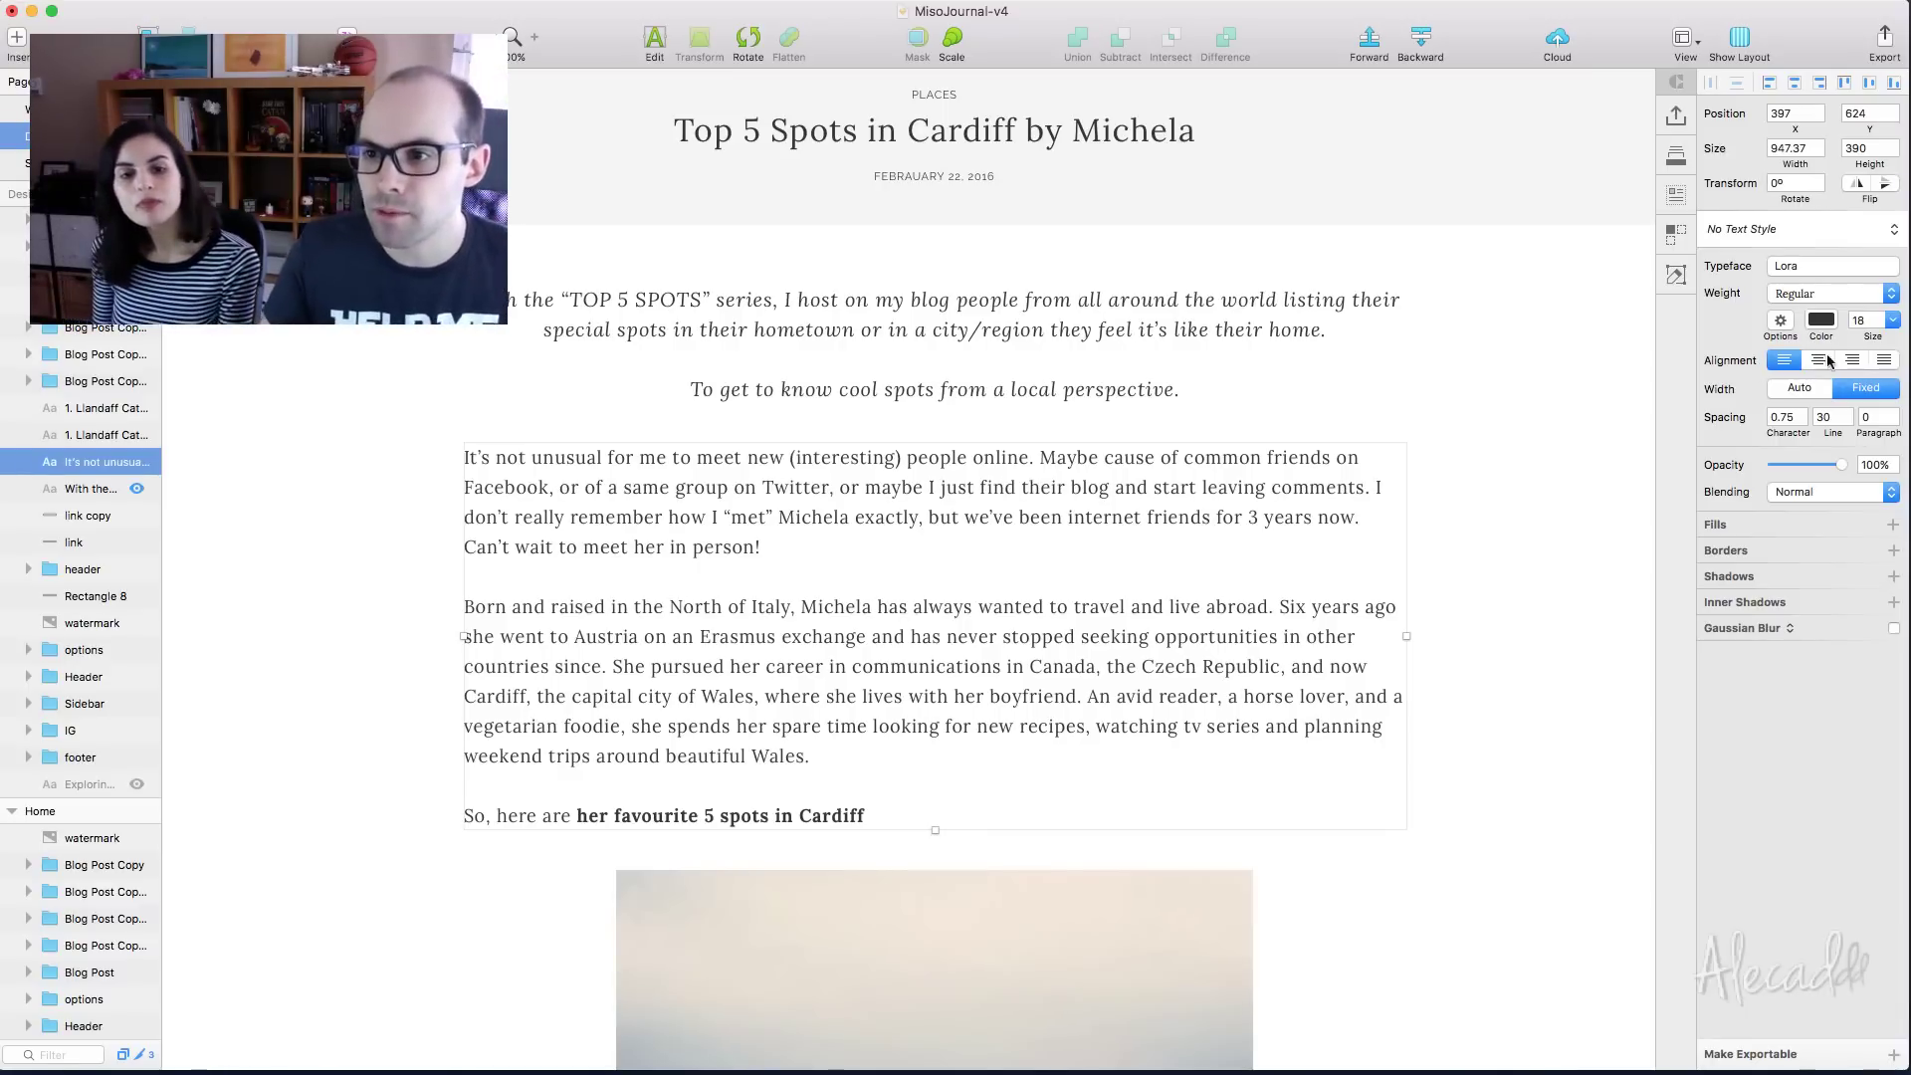
pyautogui.click(1884, 362)
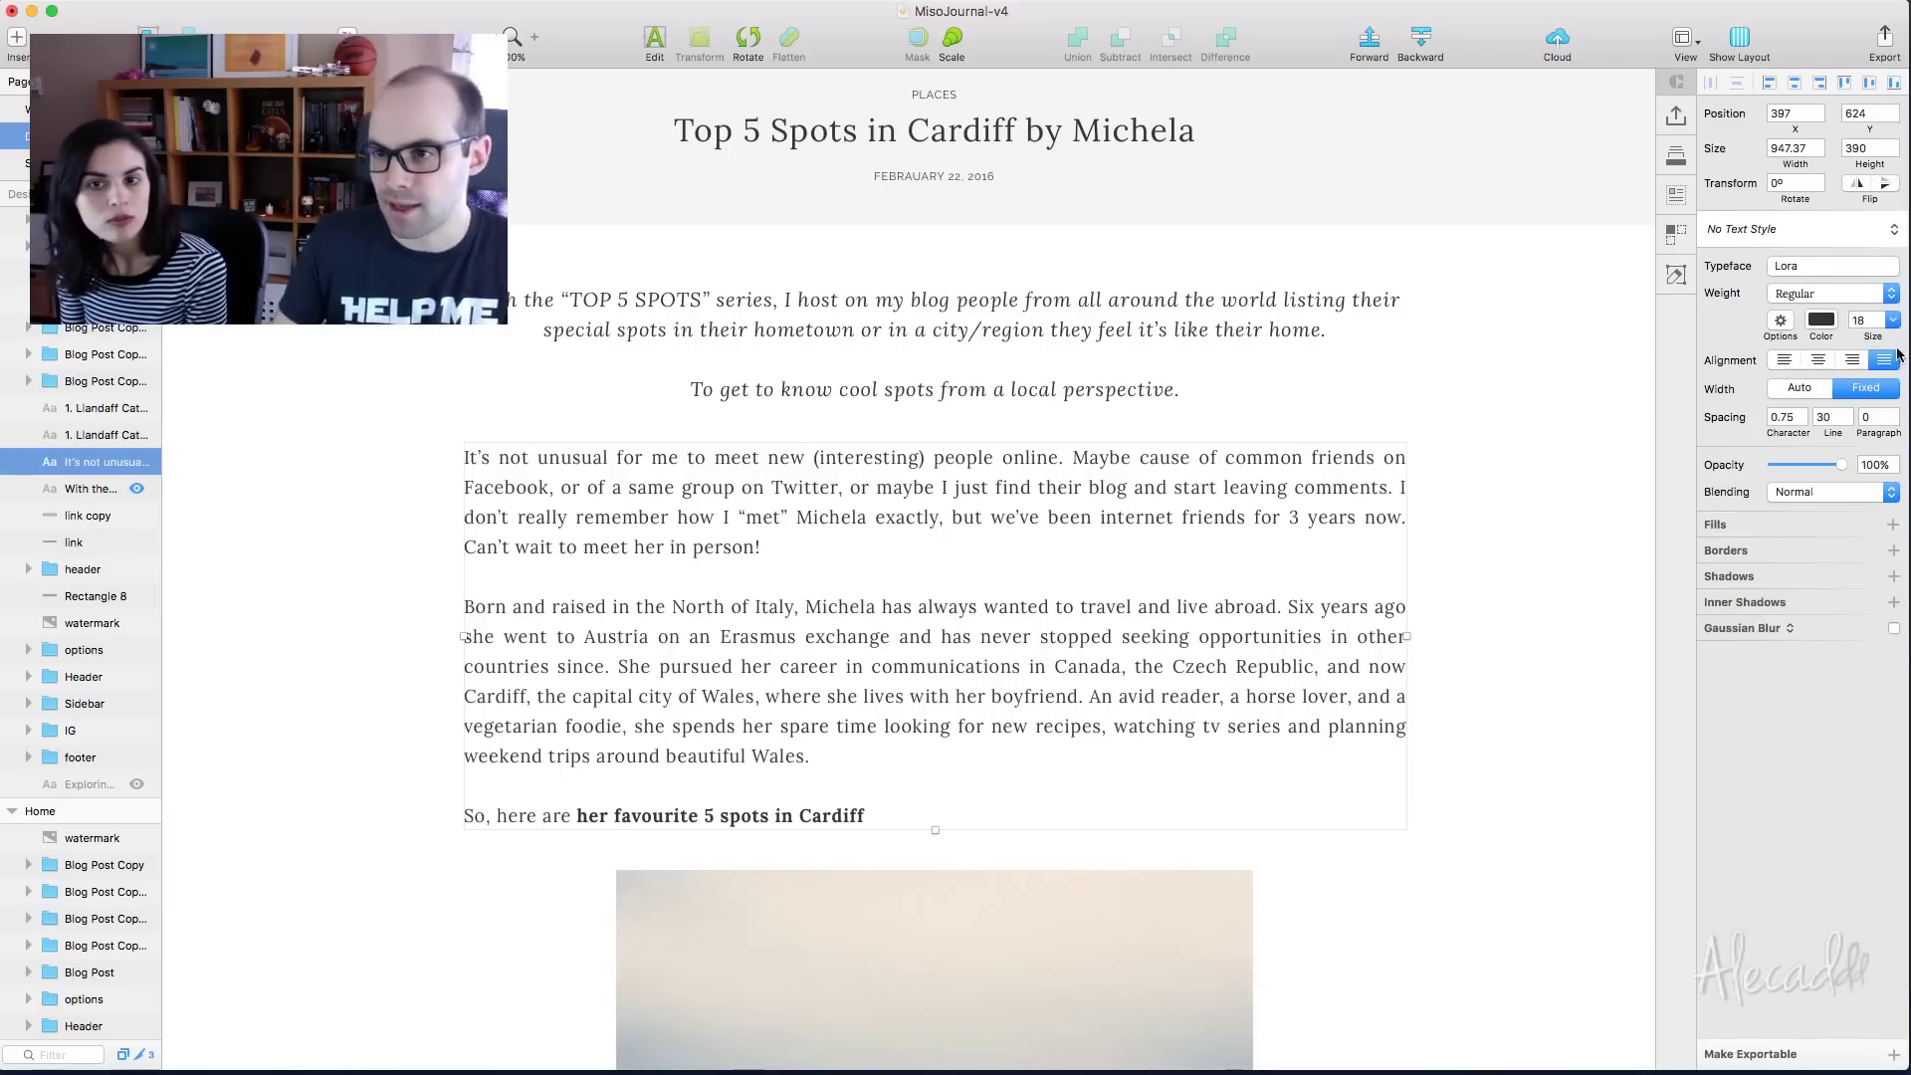
pyautogui.scroll(5, 1322, 488)
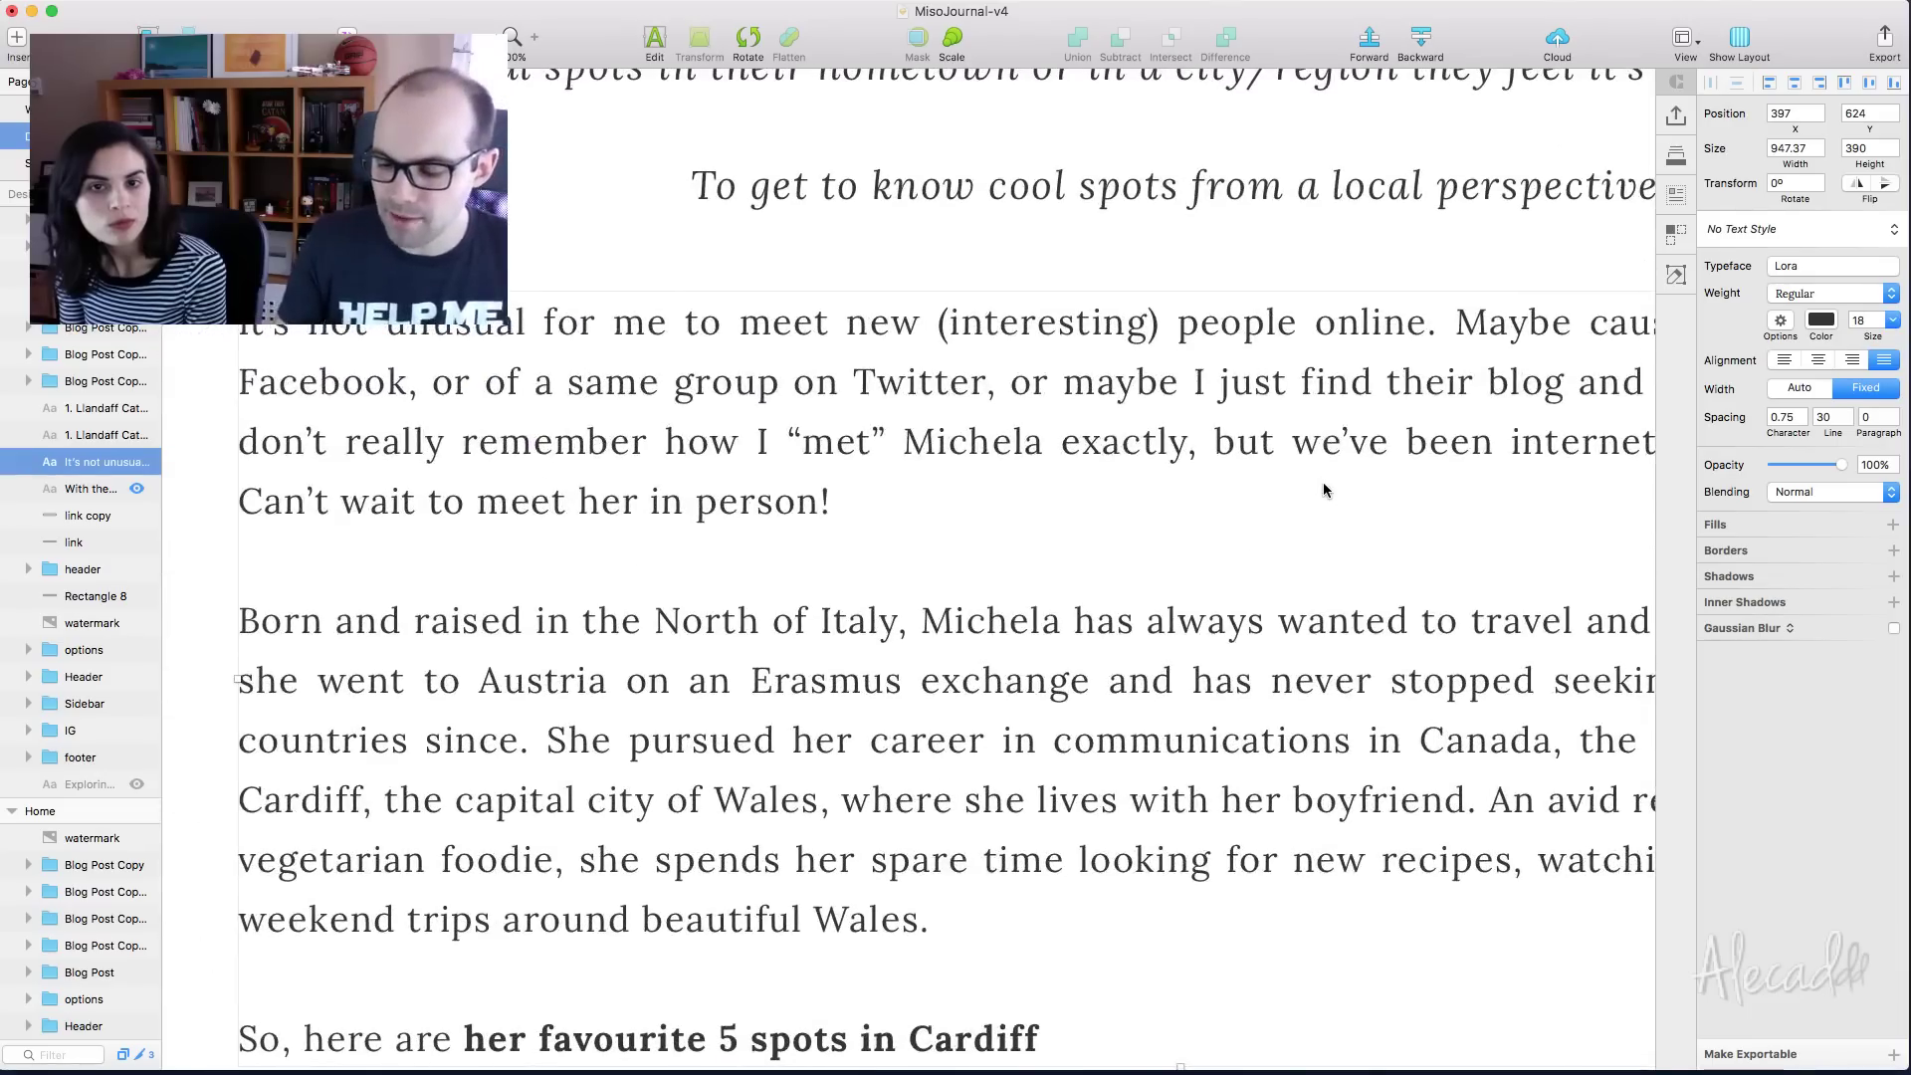
pyautogui.press('super+0')
pyautogui.hscroll(1, 1323, 488)
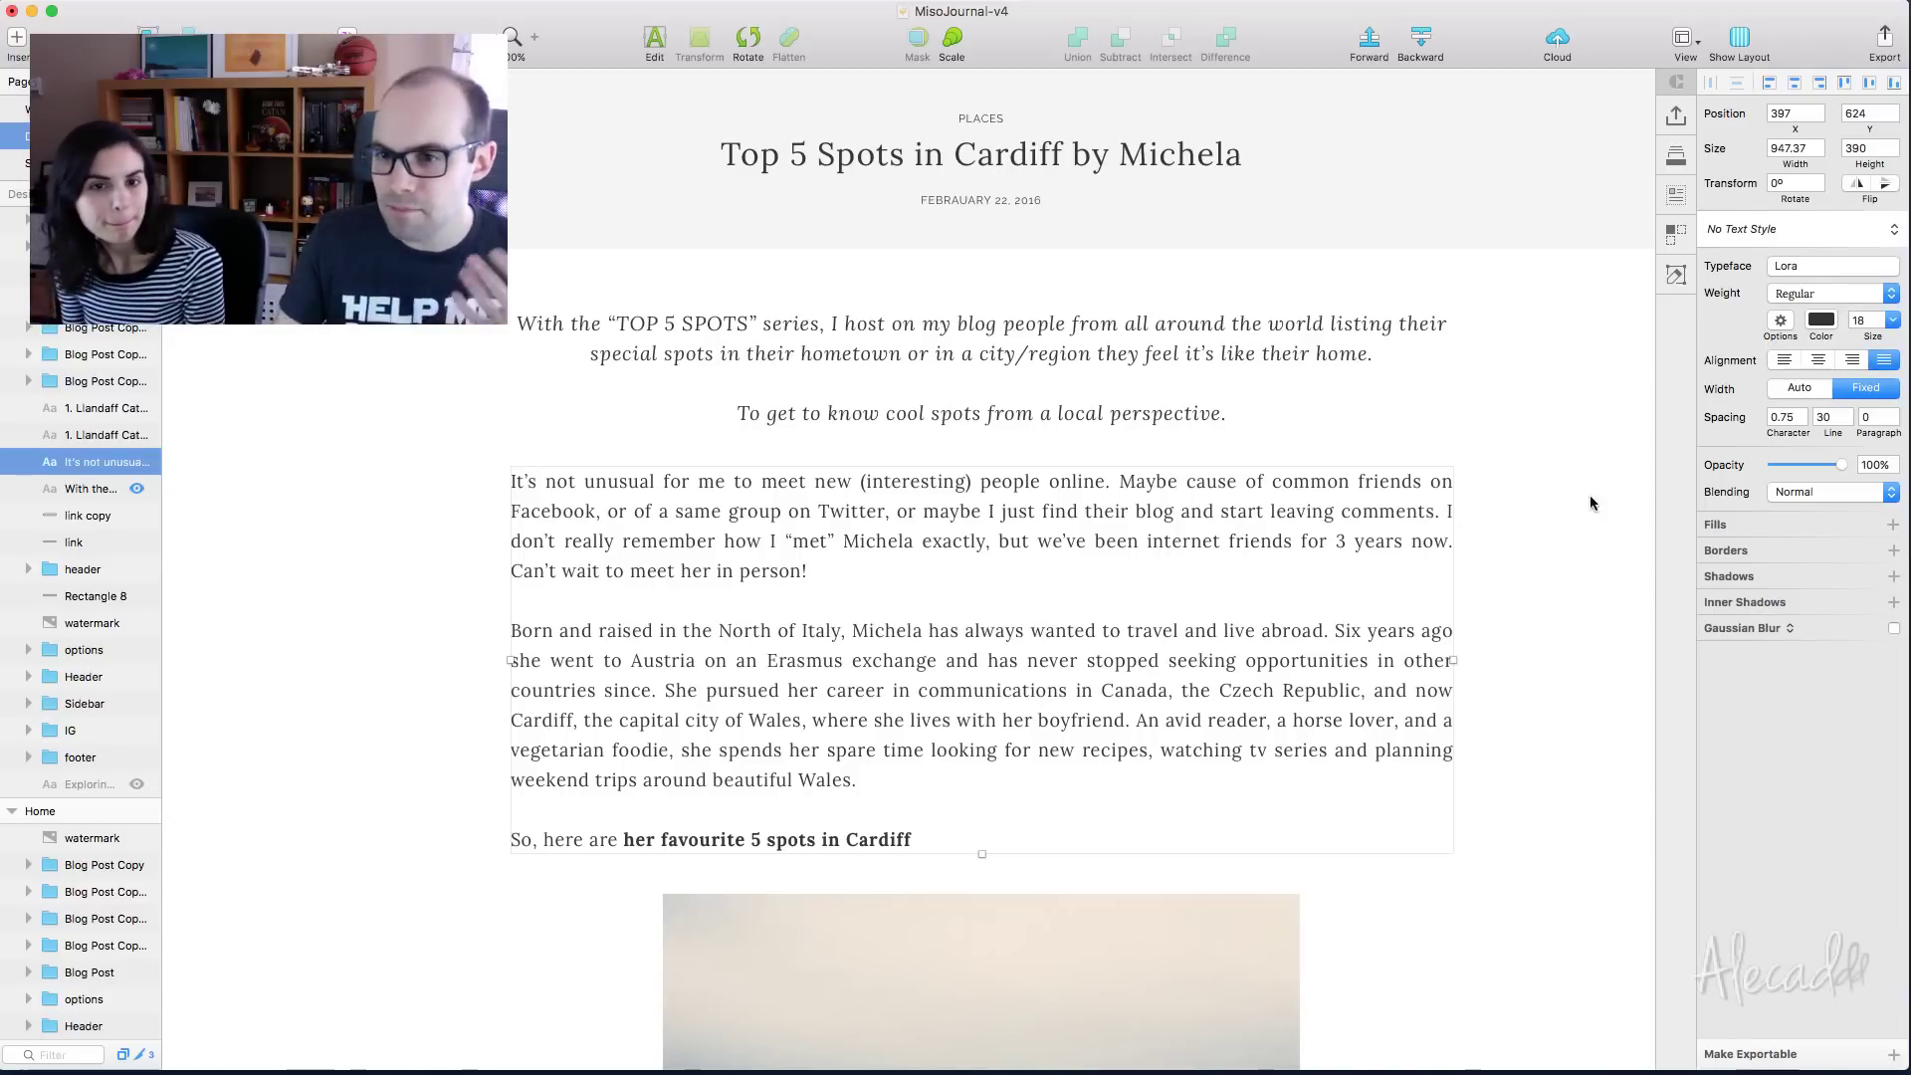
pyautogui.click(1785, 362)
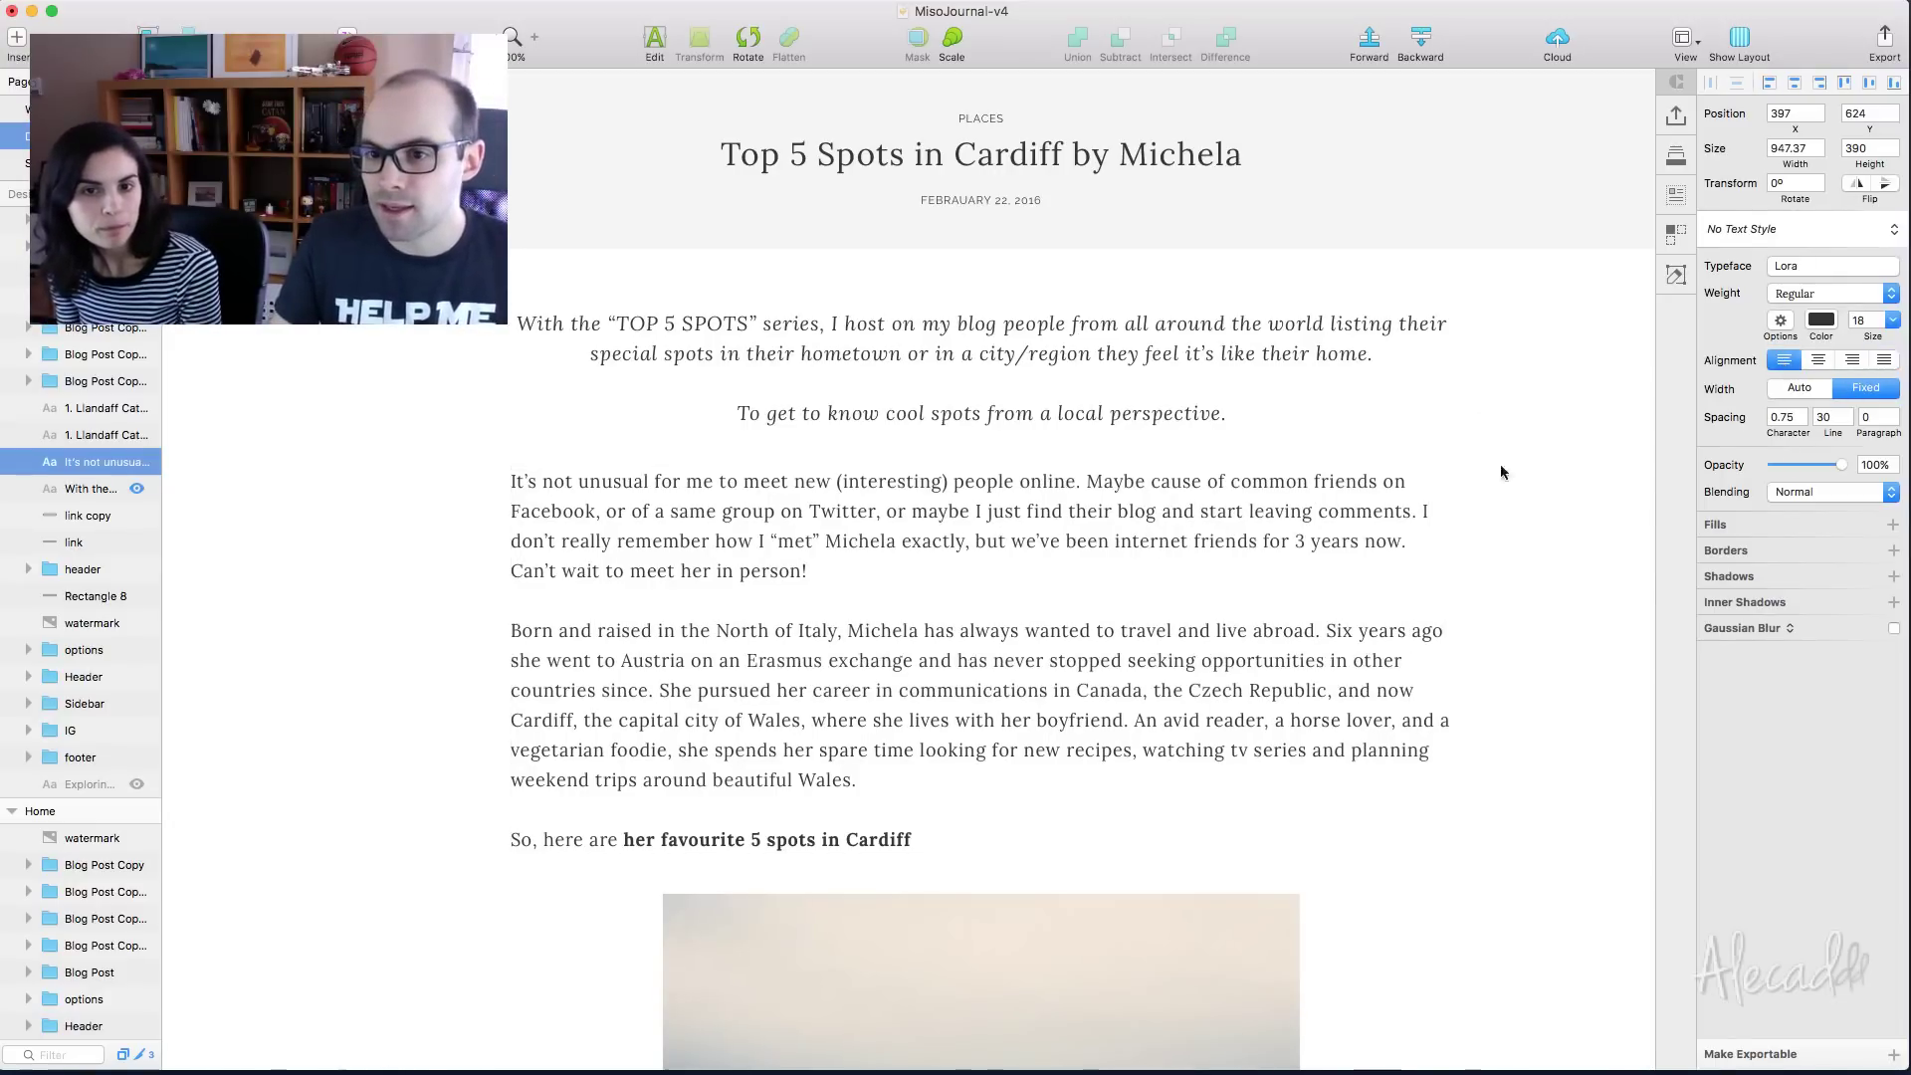
pyautogui.click(1558, 498)
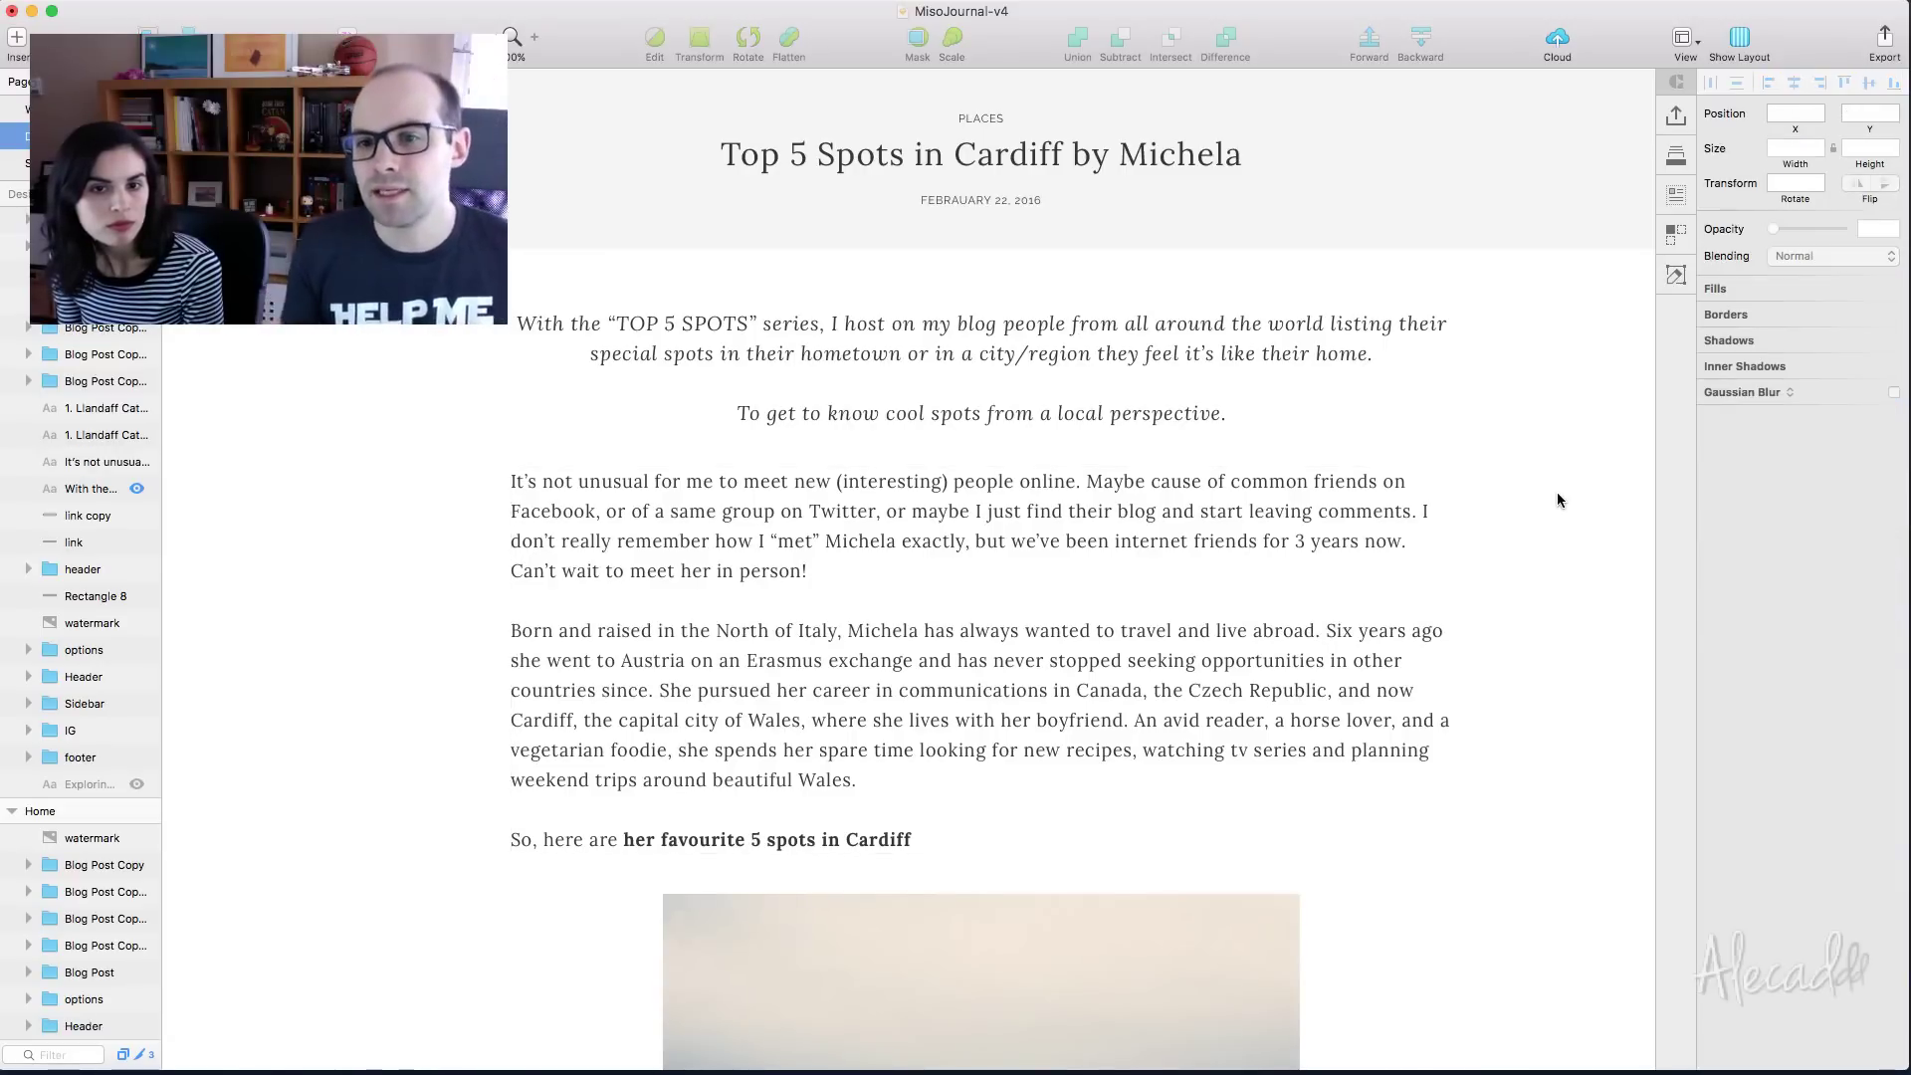
# Compare the opening body paragraphs in justified alignment once more, set them back to left alignment and deselect them
pyautogui.scroll(-2, 1557, 494)
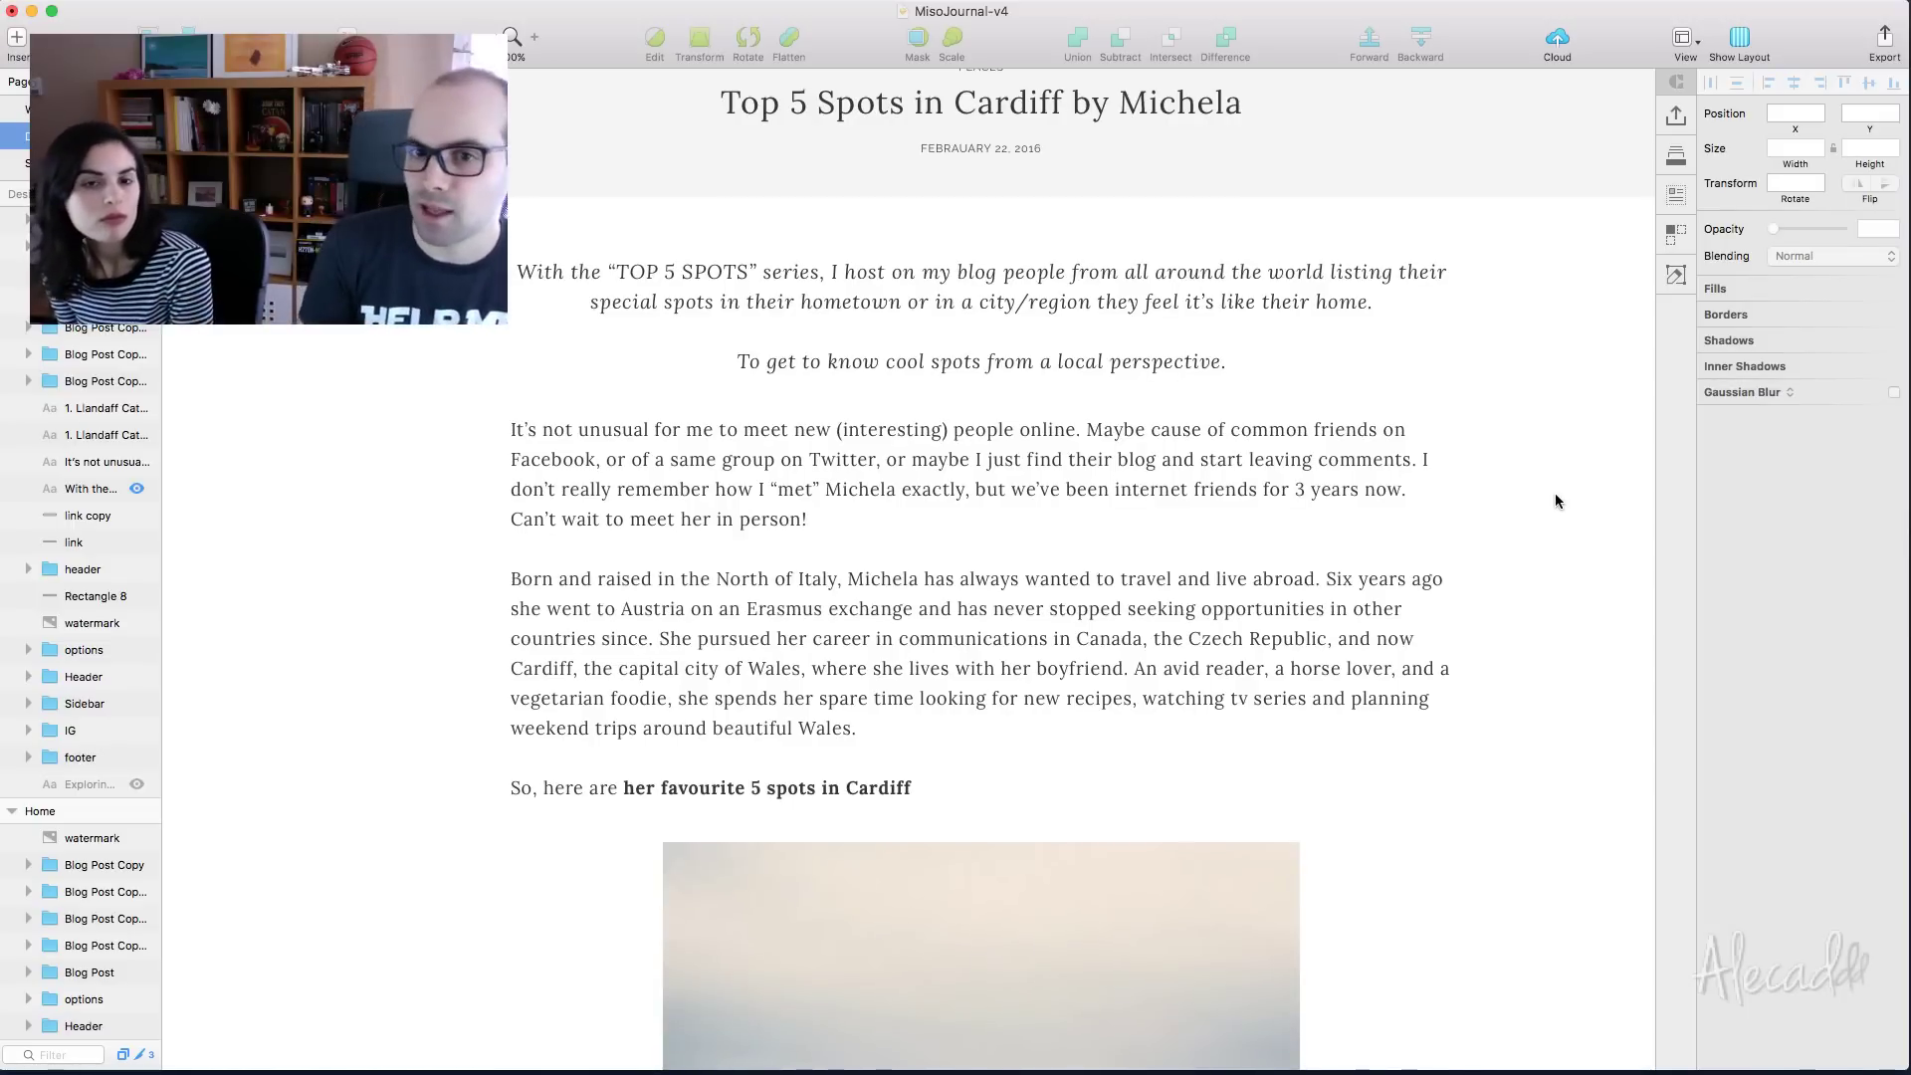
pyautogui.scroll(1, 1557, 497)
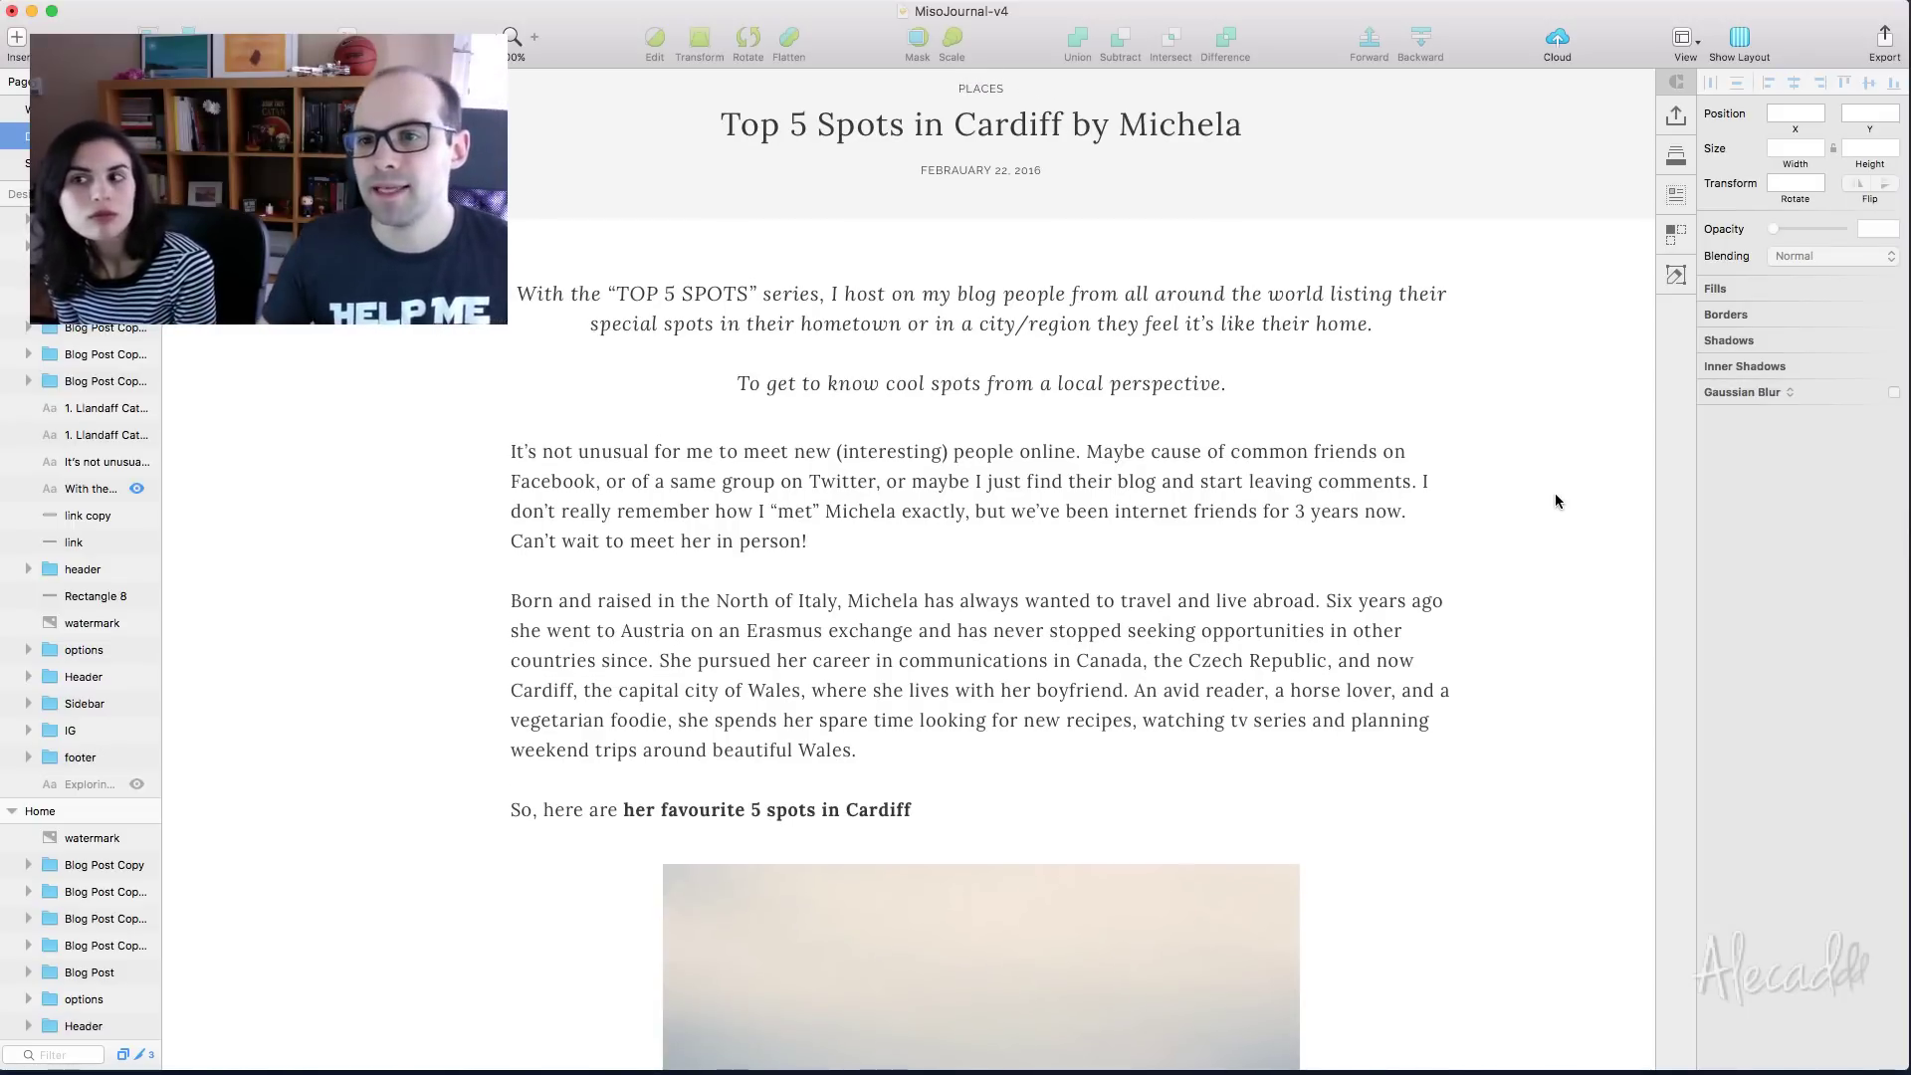
pyautogui.click(1241, 507)
pyautogui.click(1888, 360)
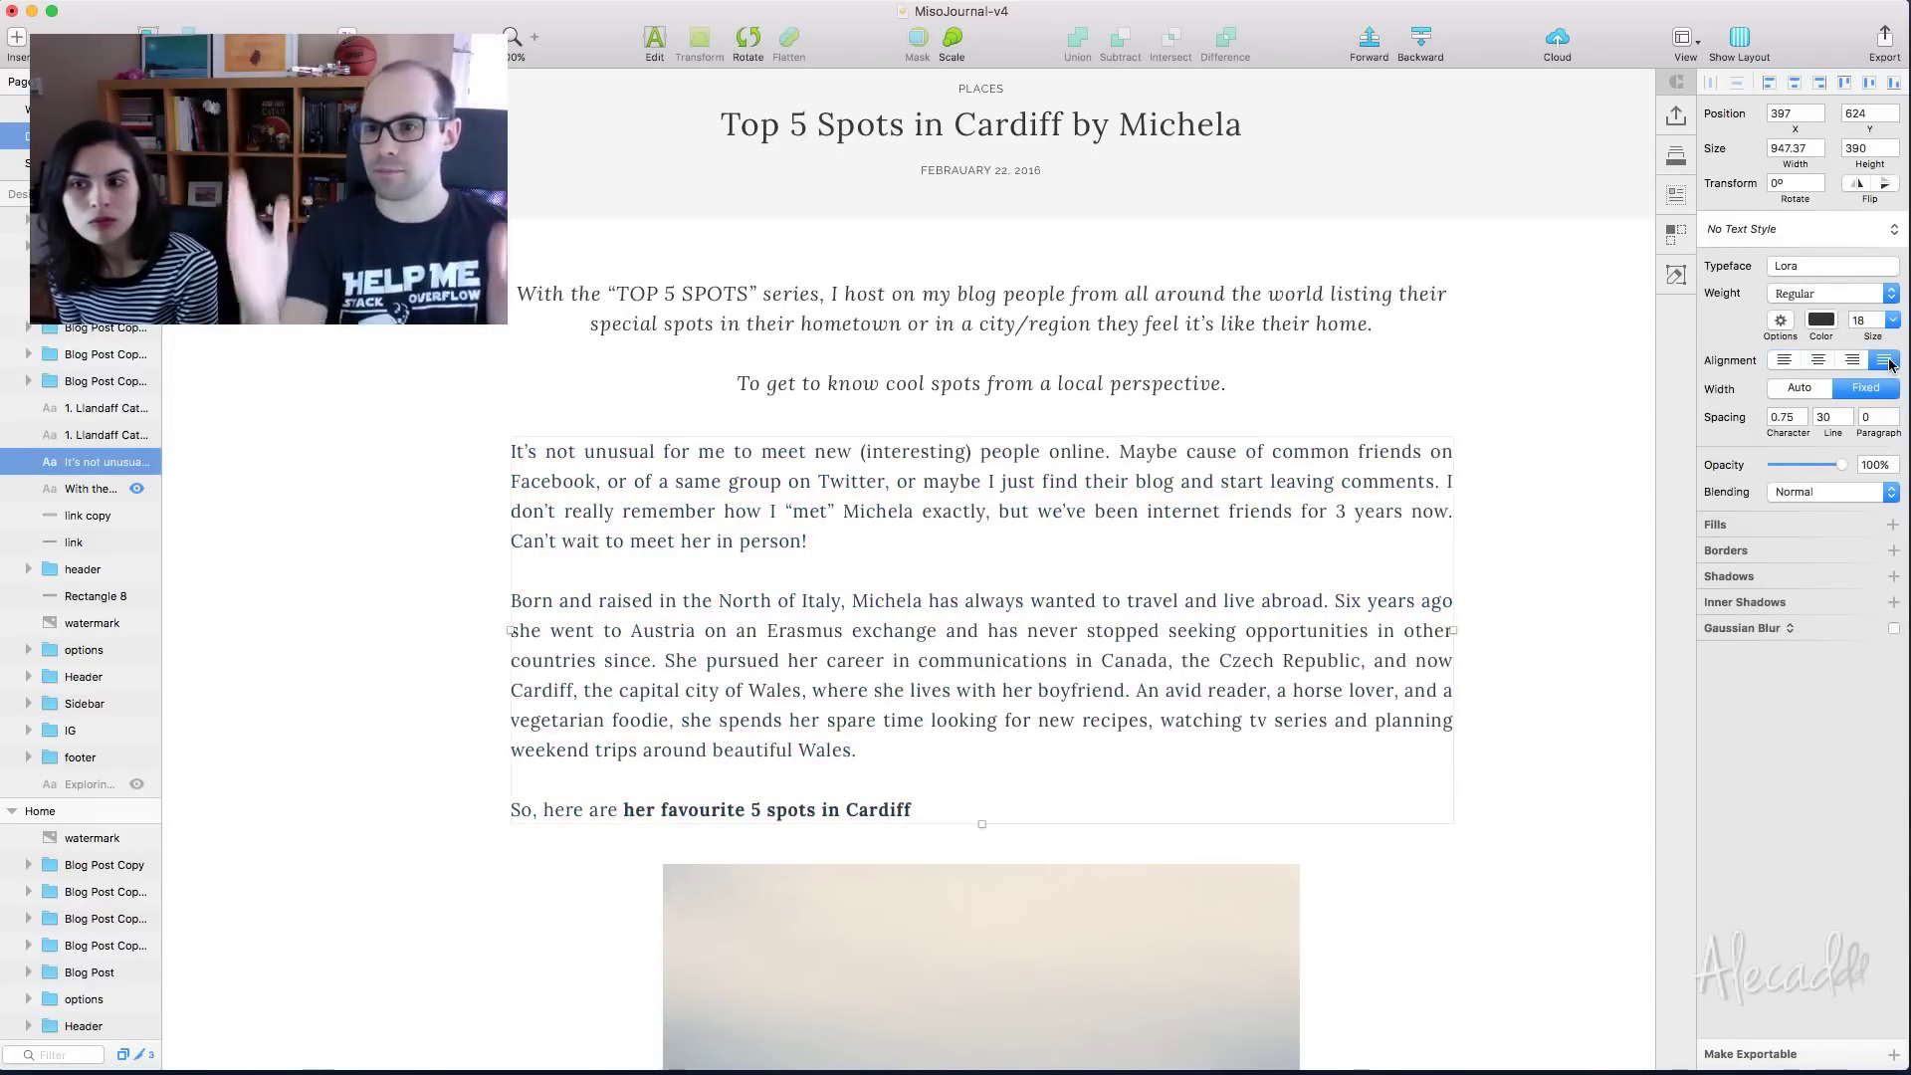
pyautogui.click(1785, 364)
pyautogui.click(1533, 410)
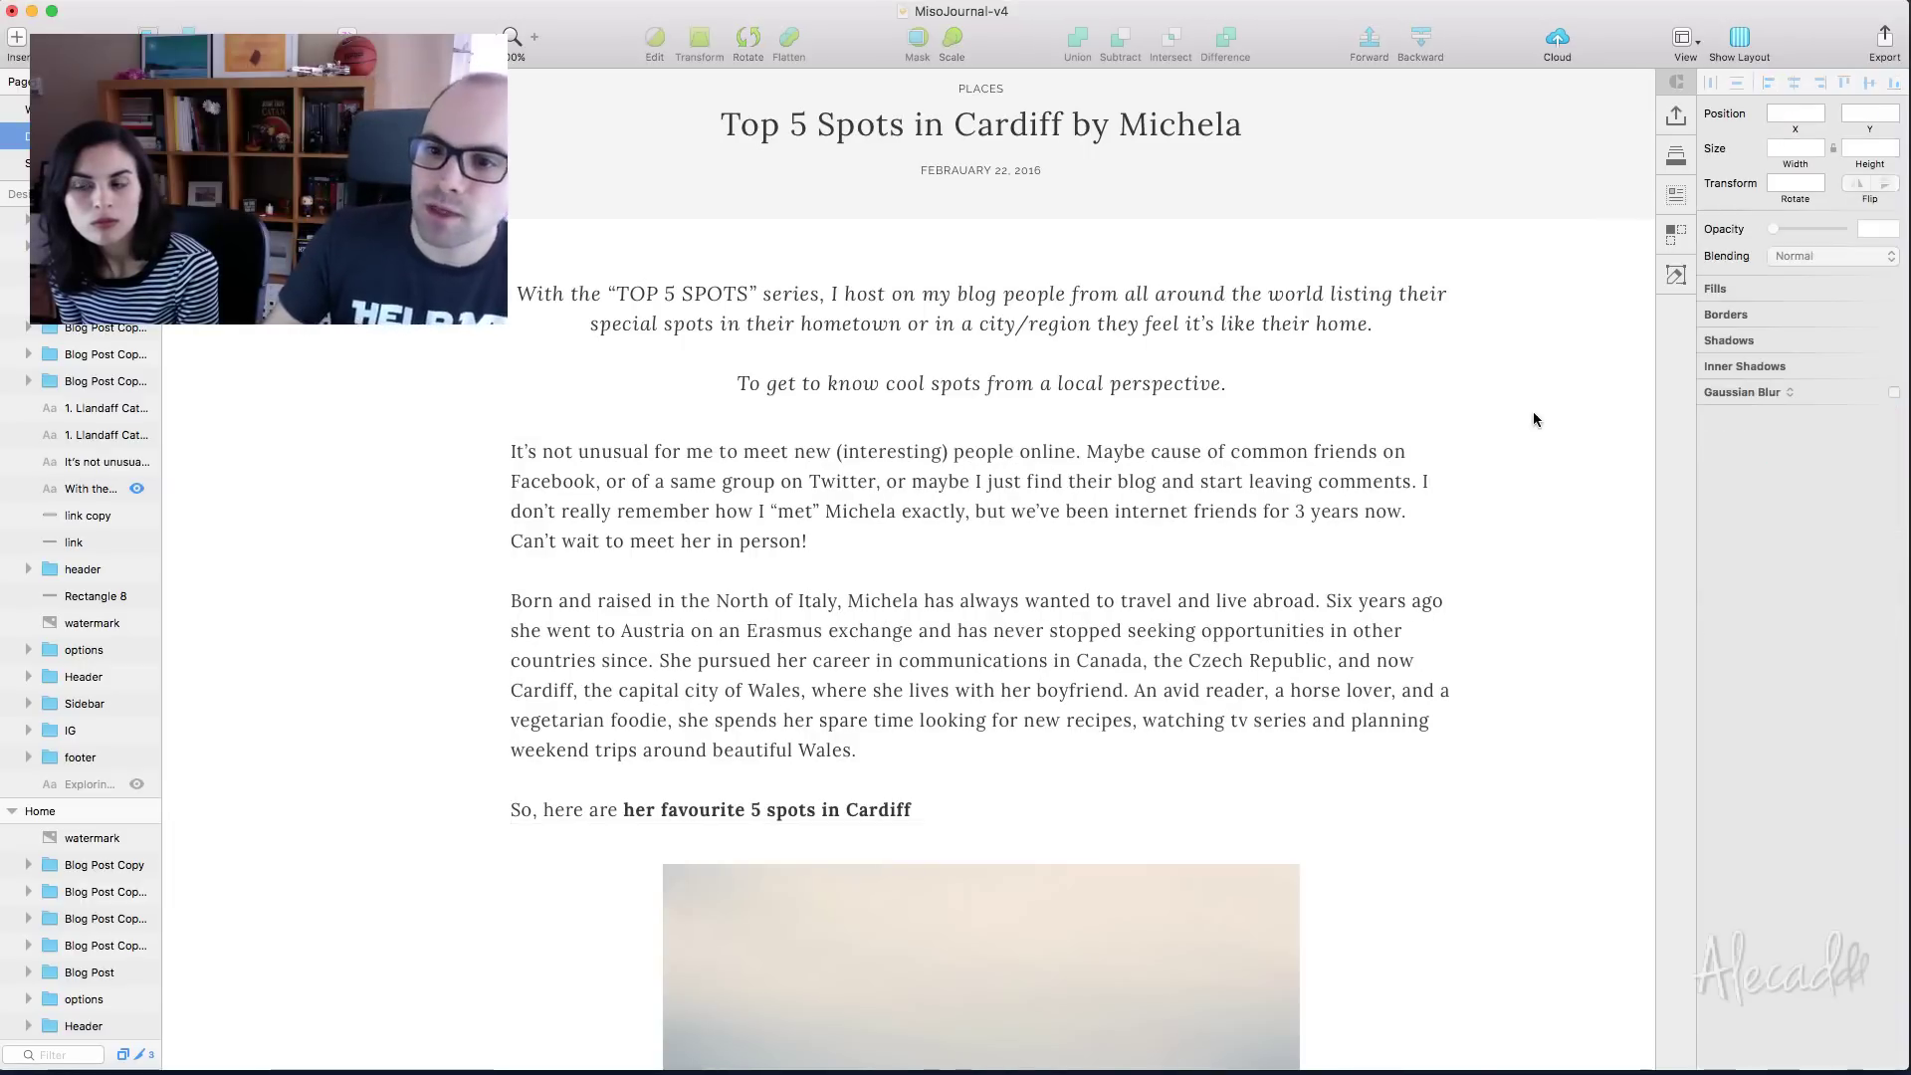
# Review the left-aligned text of the Llandaff Cathedral sections down to the tags and return to the post's title
pyautogui.scroll(-10, 1532, 410)
pyautogui.scroll(-5, 1533, 419)
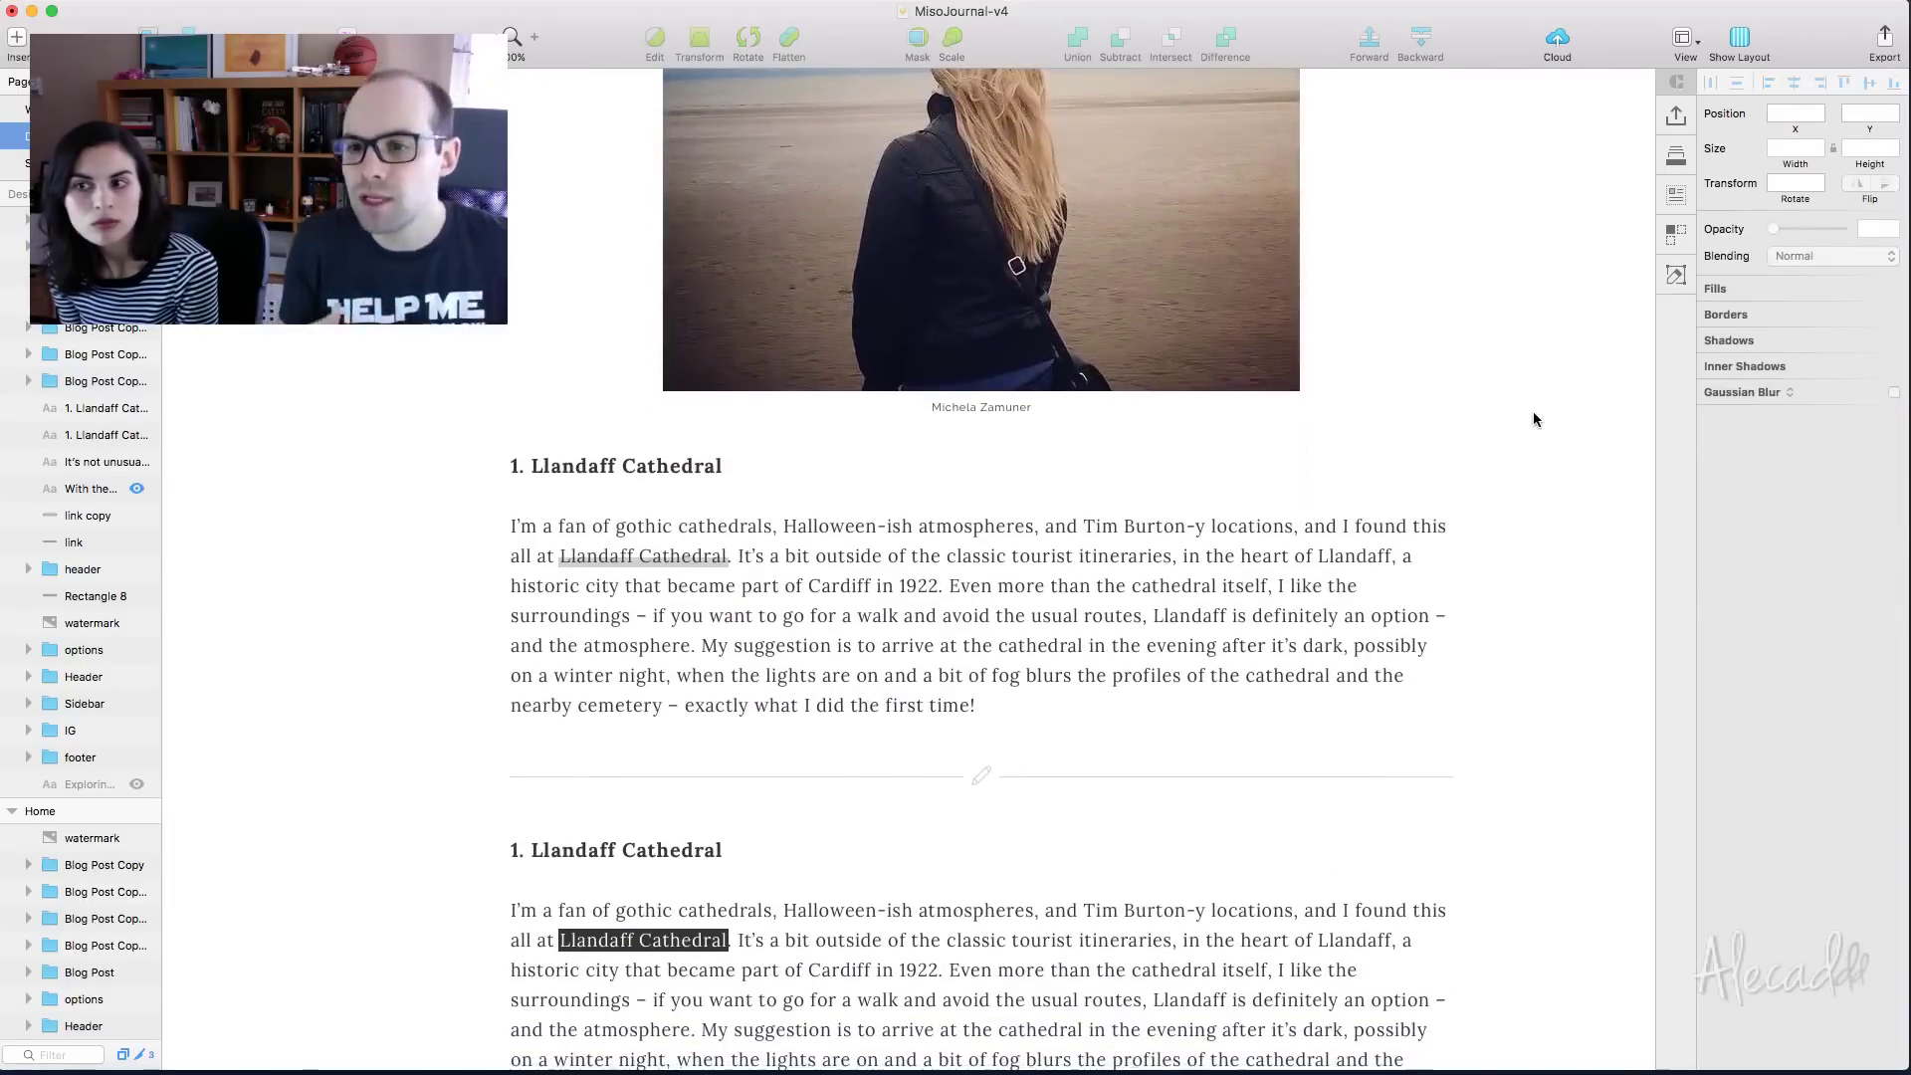
pyautogui.scroll(-5, 1533, 419)
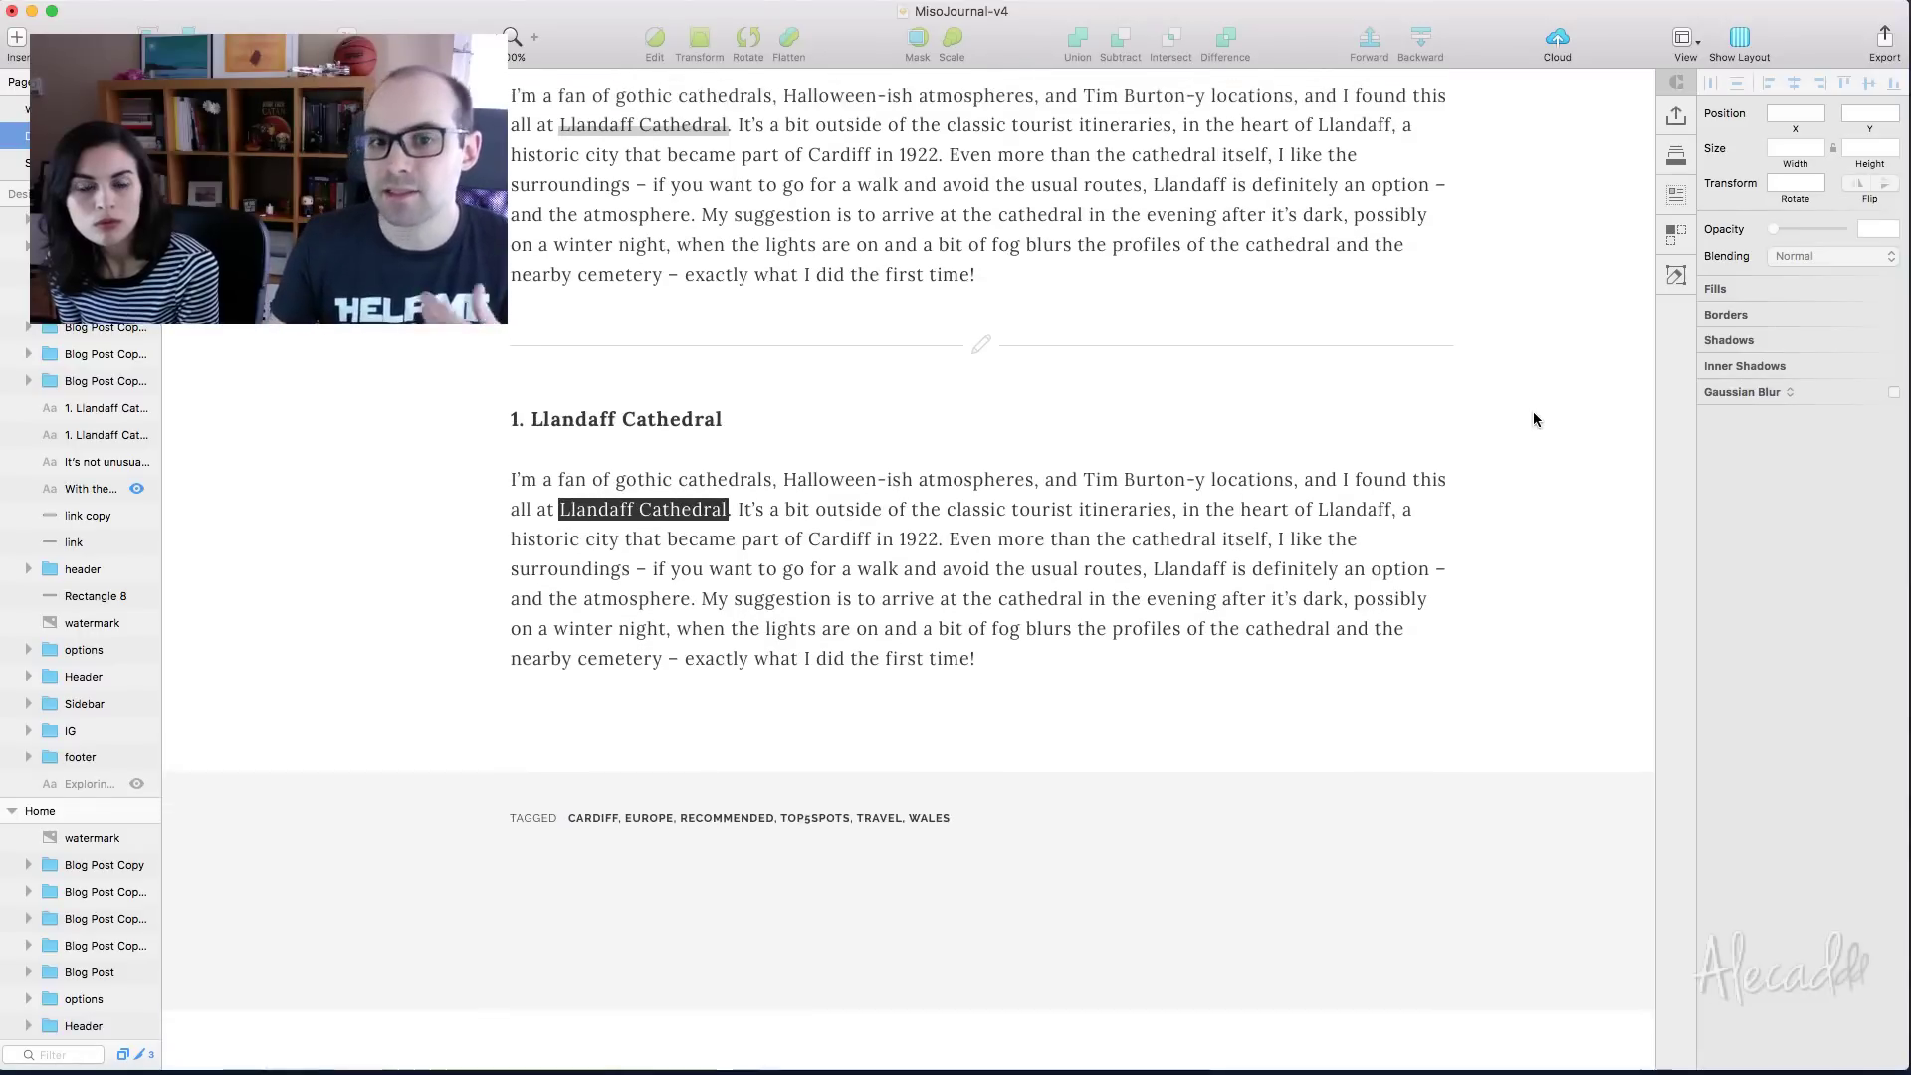
pyautogui.scroll(8, 1533, 413)
pyautogui.scroll(6, 1533, 419)
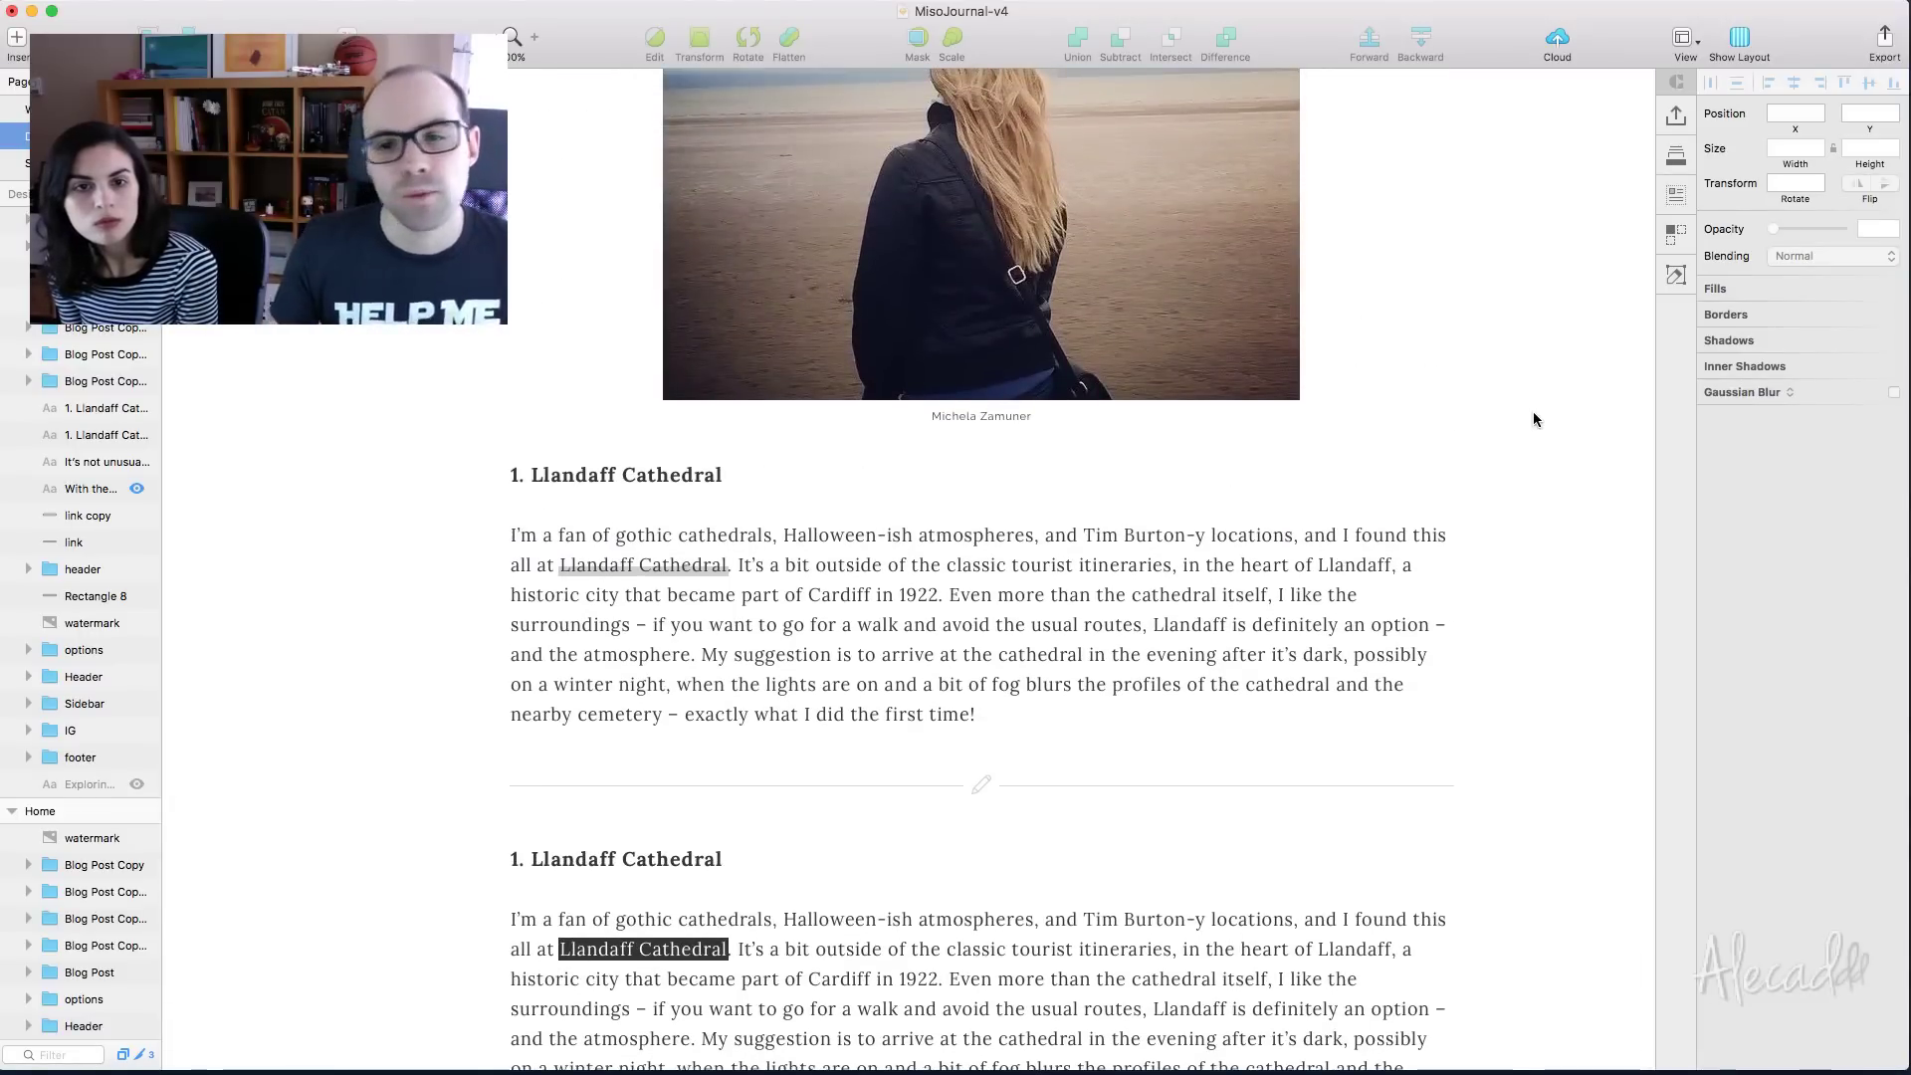
pyautogui.scroll(15, 1533, 419)
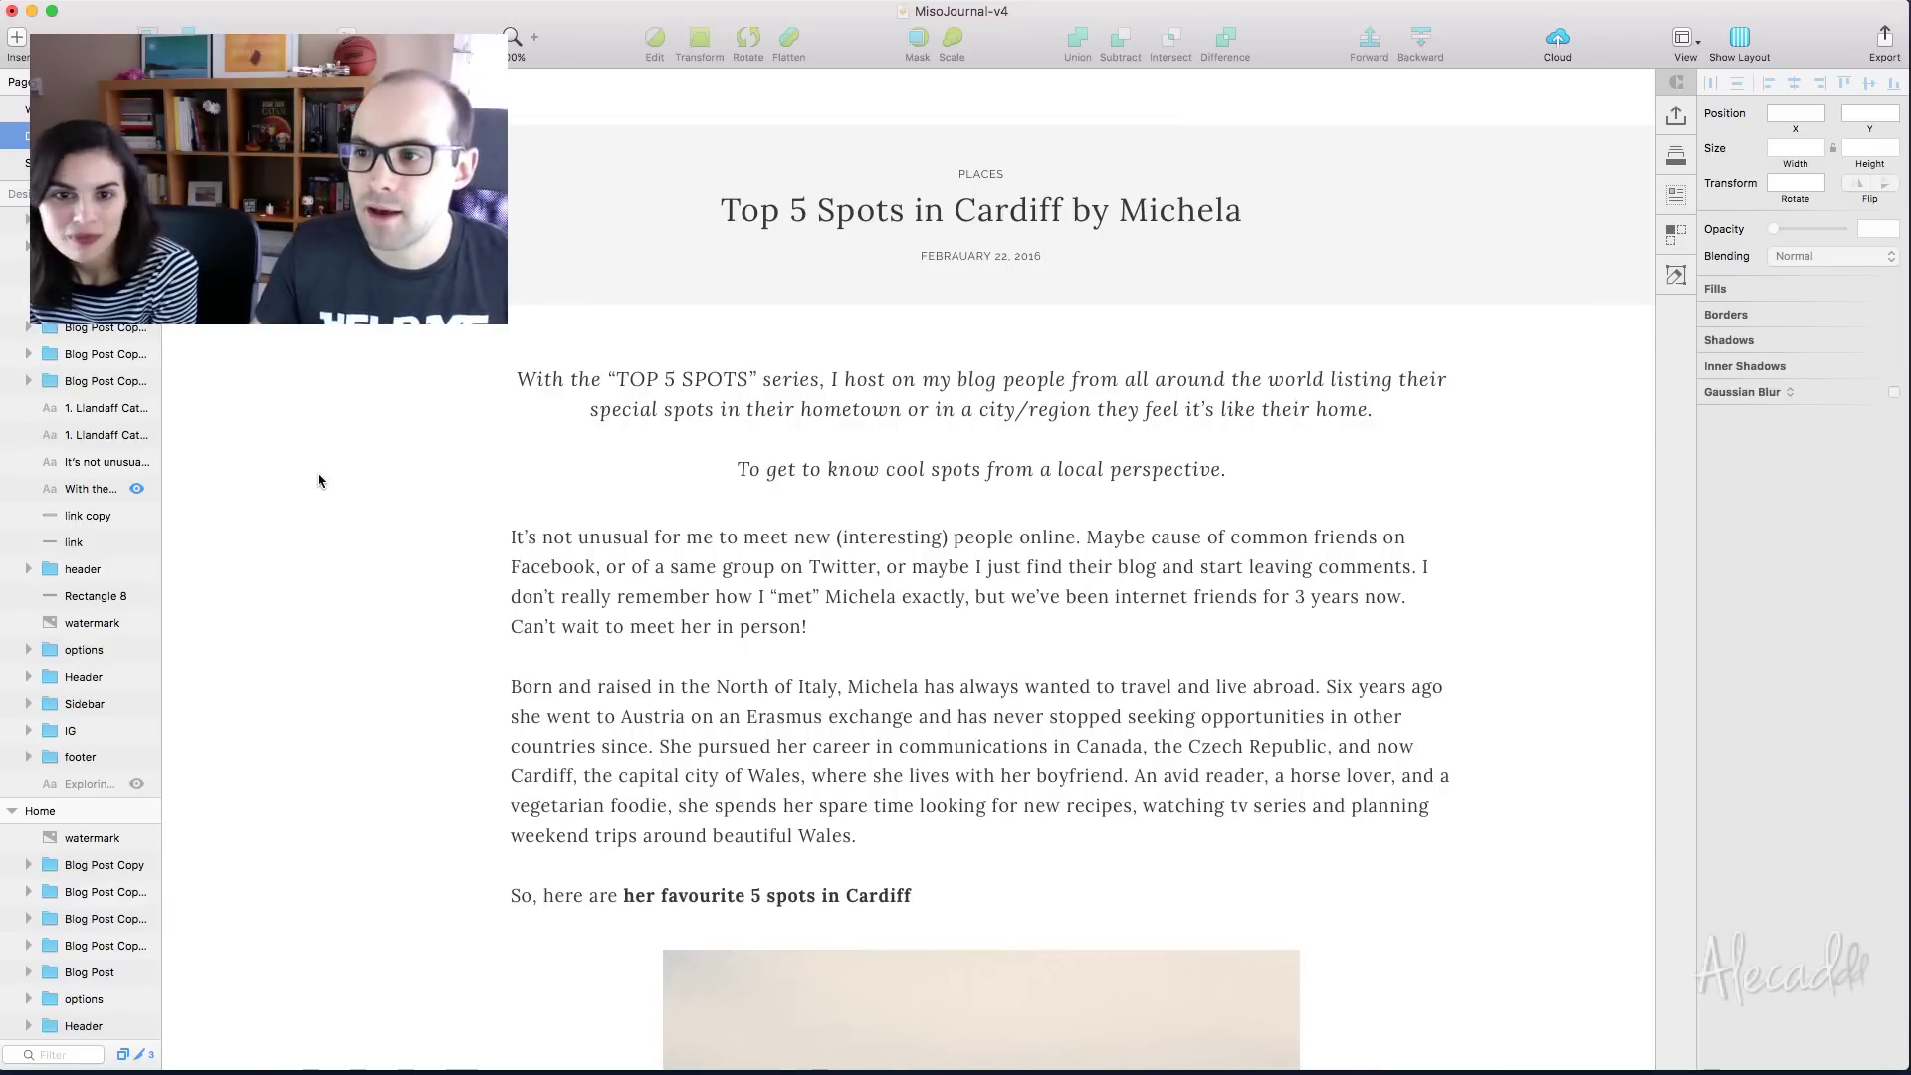
# Select the Single Post artboard to check its position and size, and deselect it after viewing
pyautogui.scroll(8, 474, 452)
pyautogui.scroll(5, 474, 460)
pyautogui.click(311, 526)
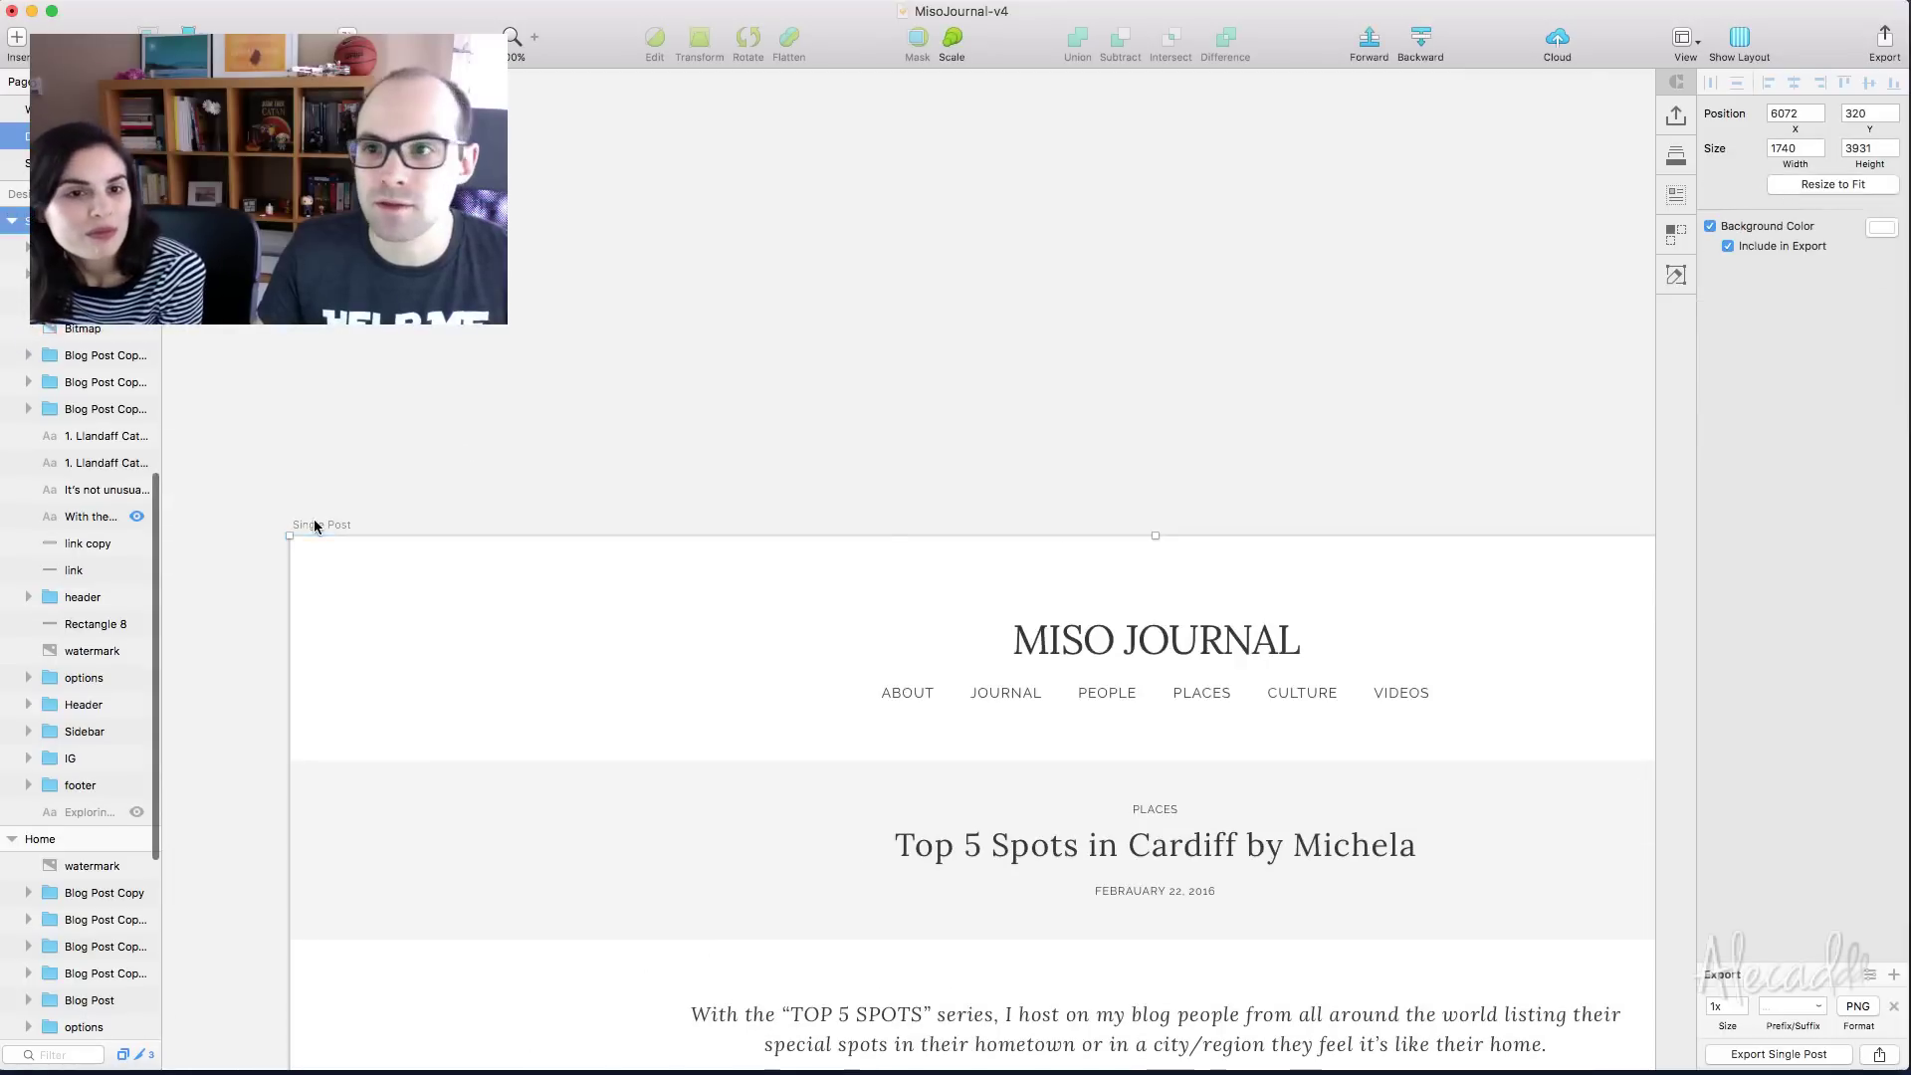
pyautogui.scroll(-3, 750, 409)
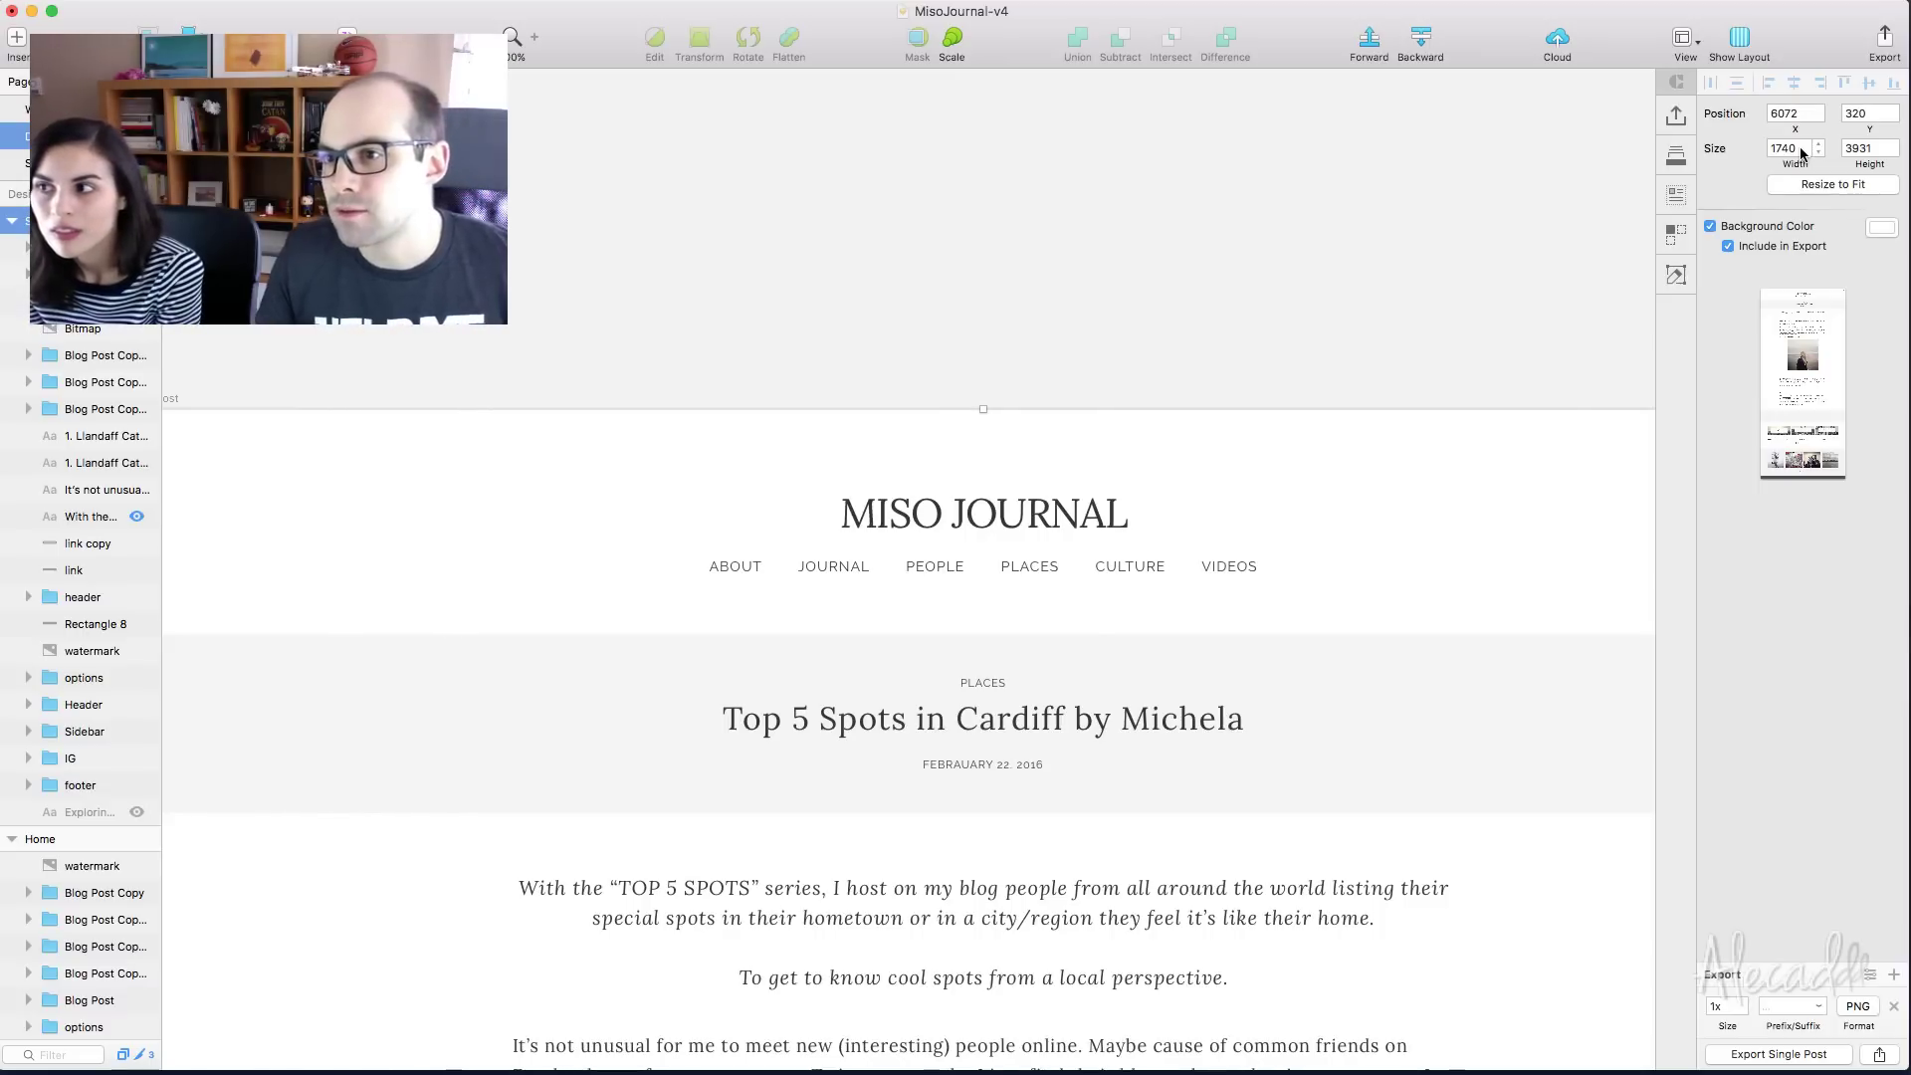
pyautogui.scroll(-1, 1160, 340)
pyautogui.click(1159, 339)
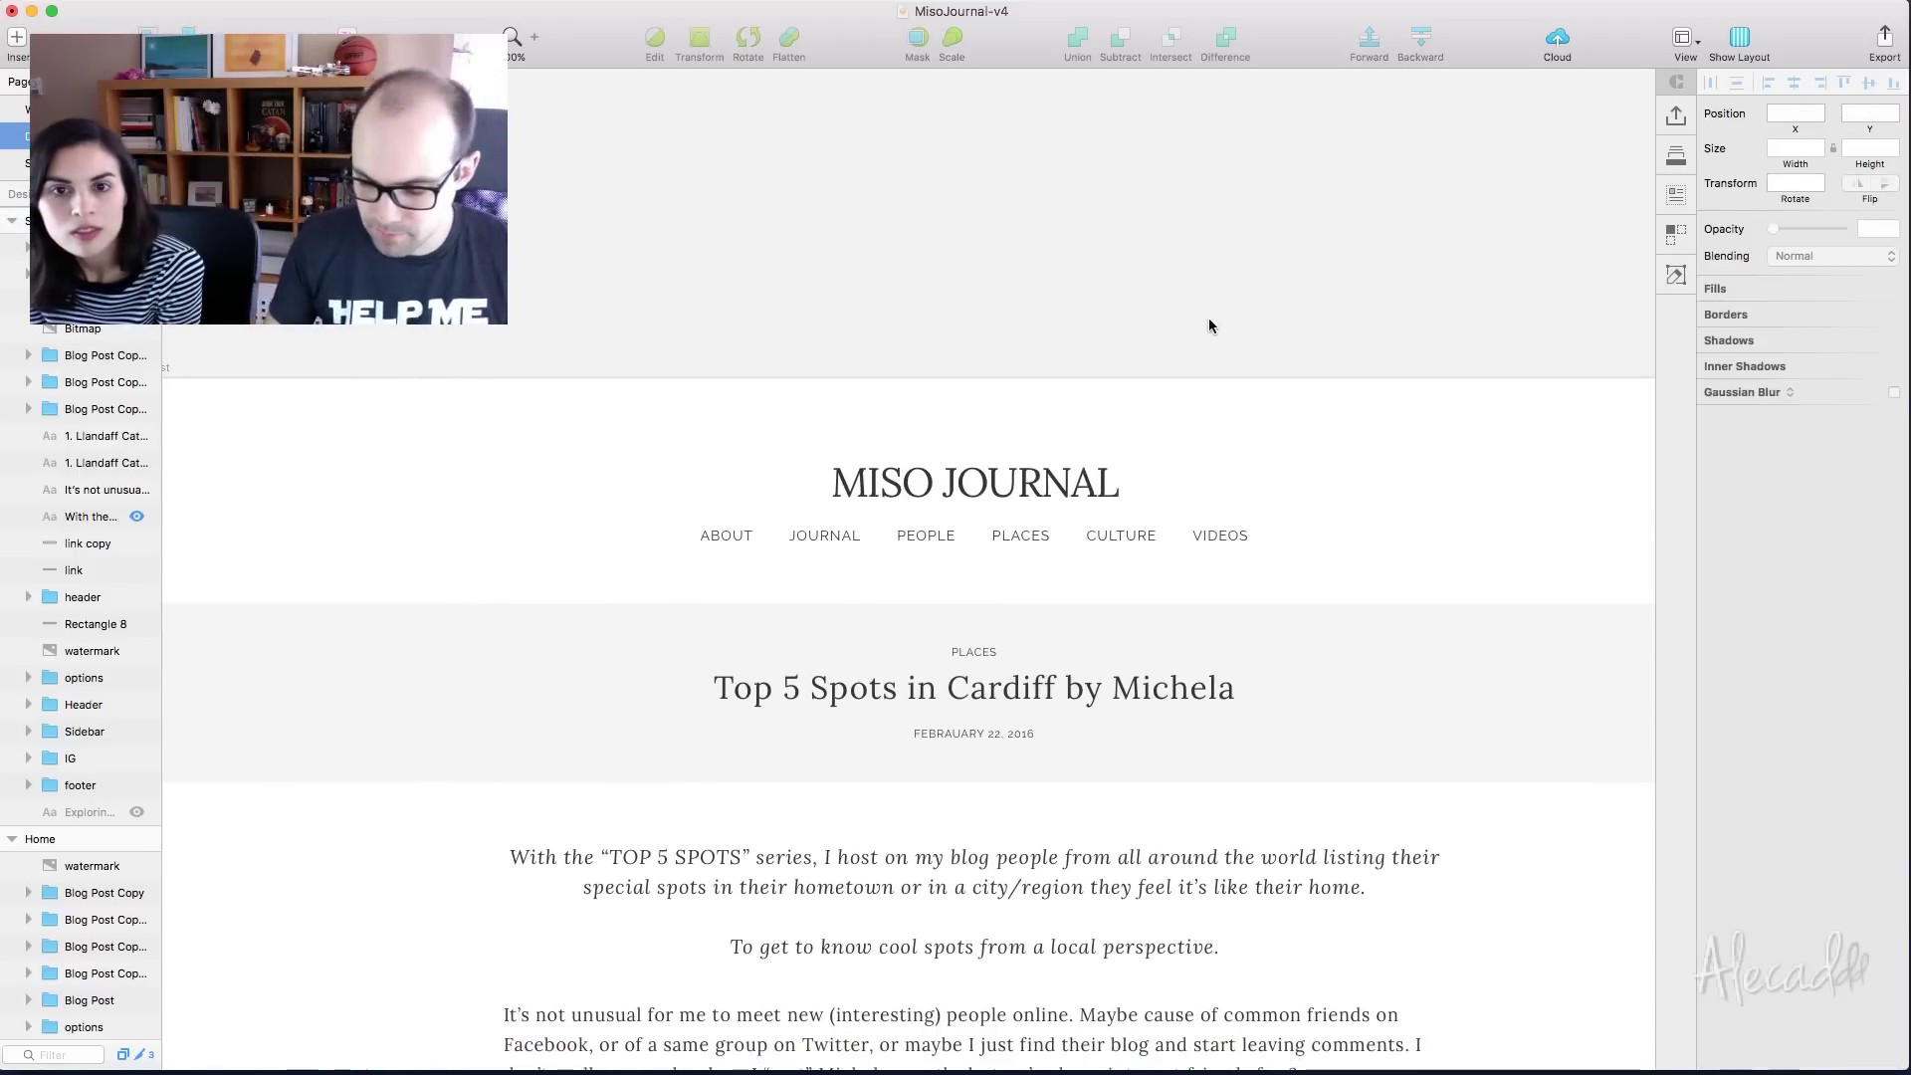
# Show the column layout over the whole Single Post artboard to compare the header and text with the columns
pyautogui.press('super+minus')
pyautogui.scroll(-5, 1208, 320)
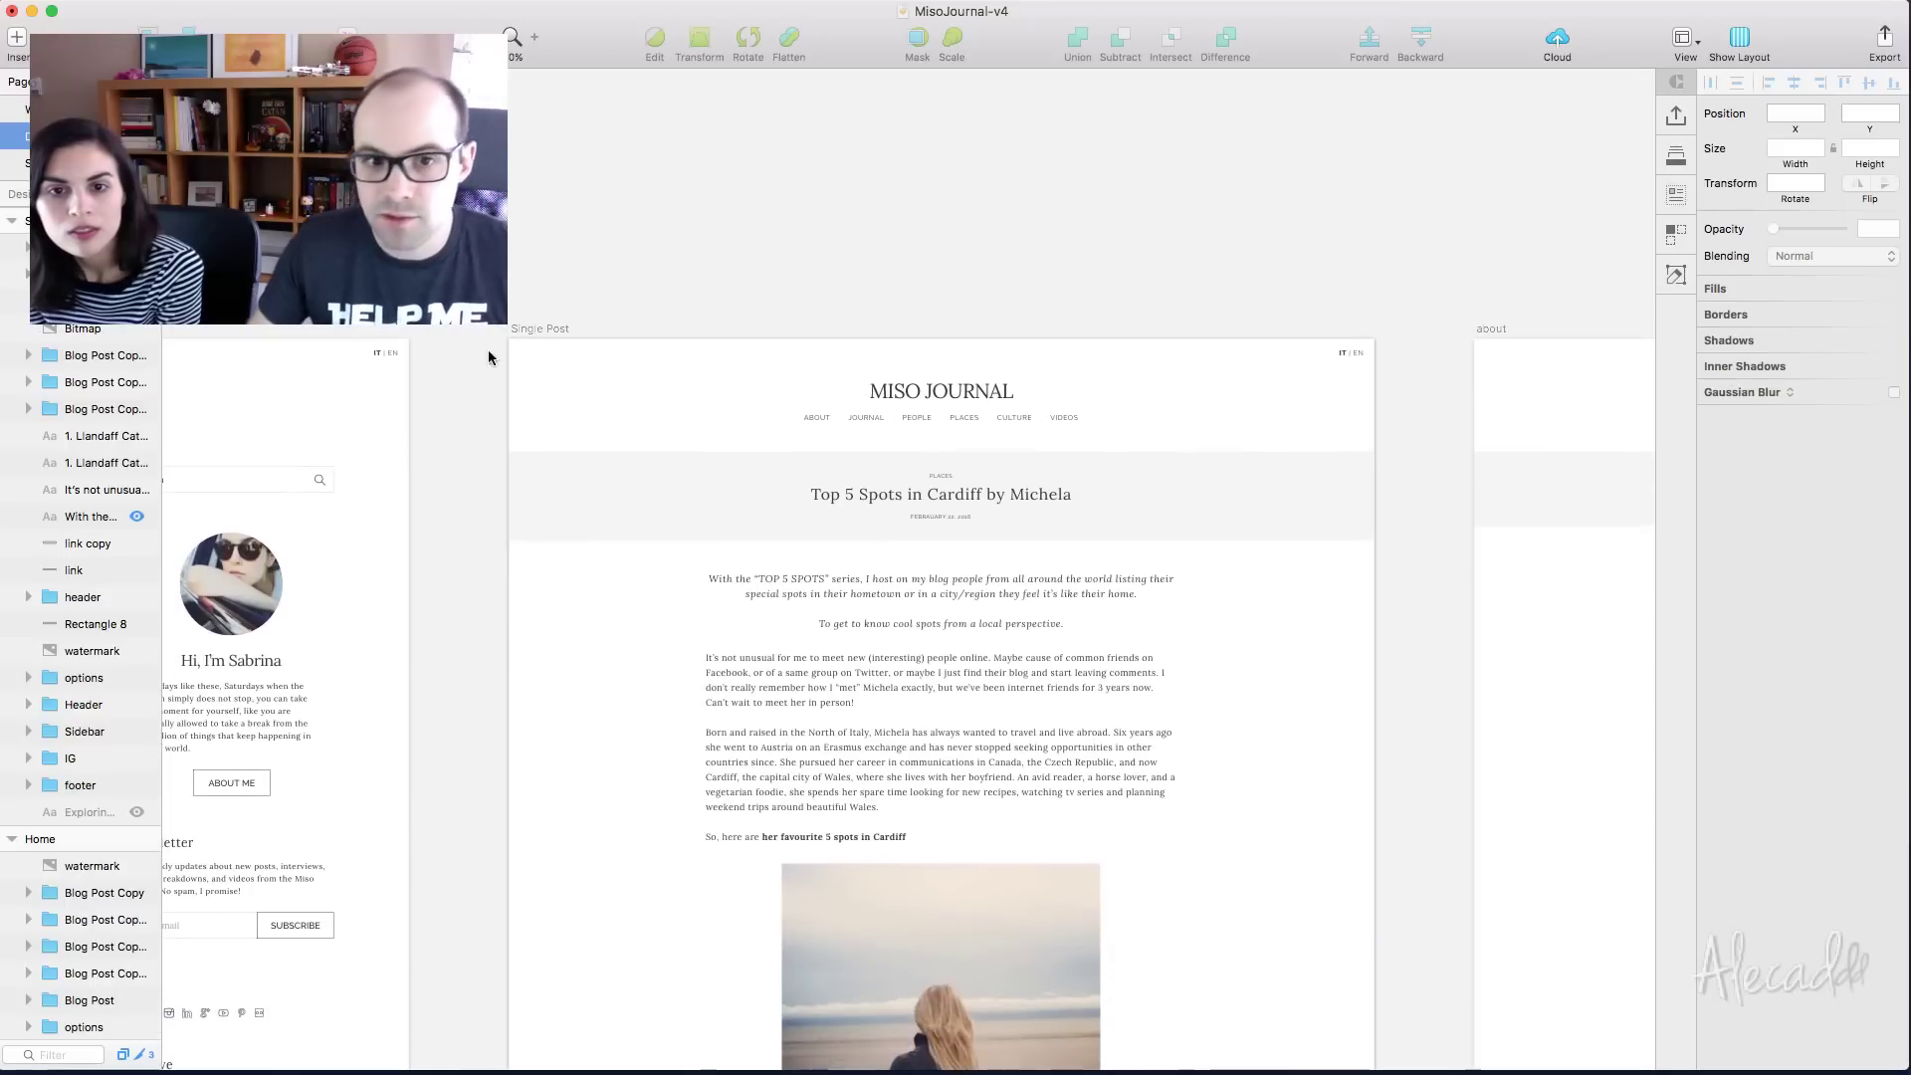
pyautogui.click(550, 325)
pyautogui.hotkey('ctrl', 'l')
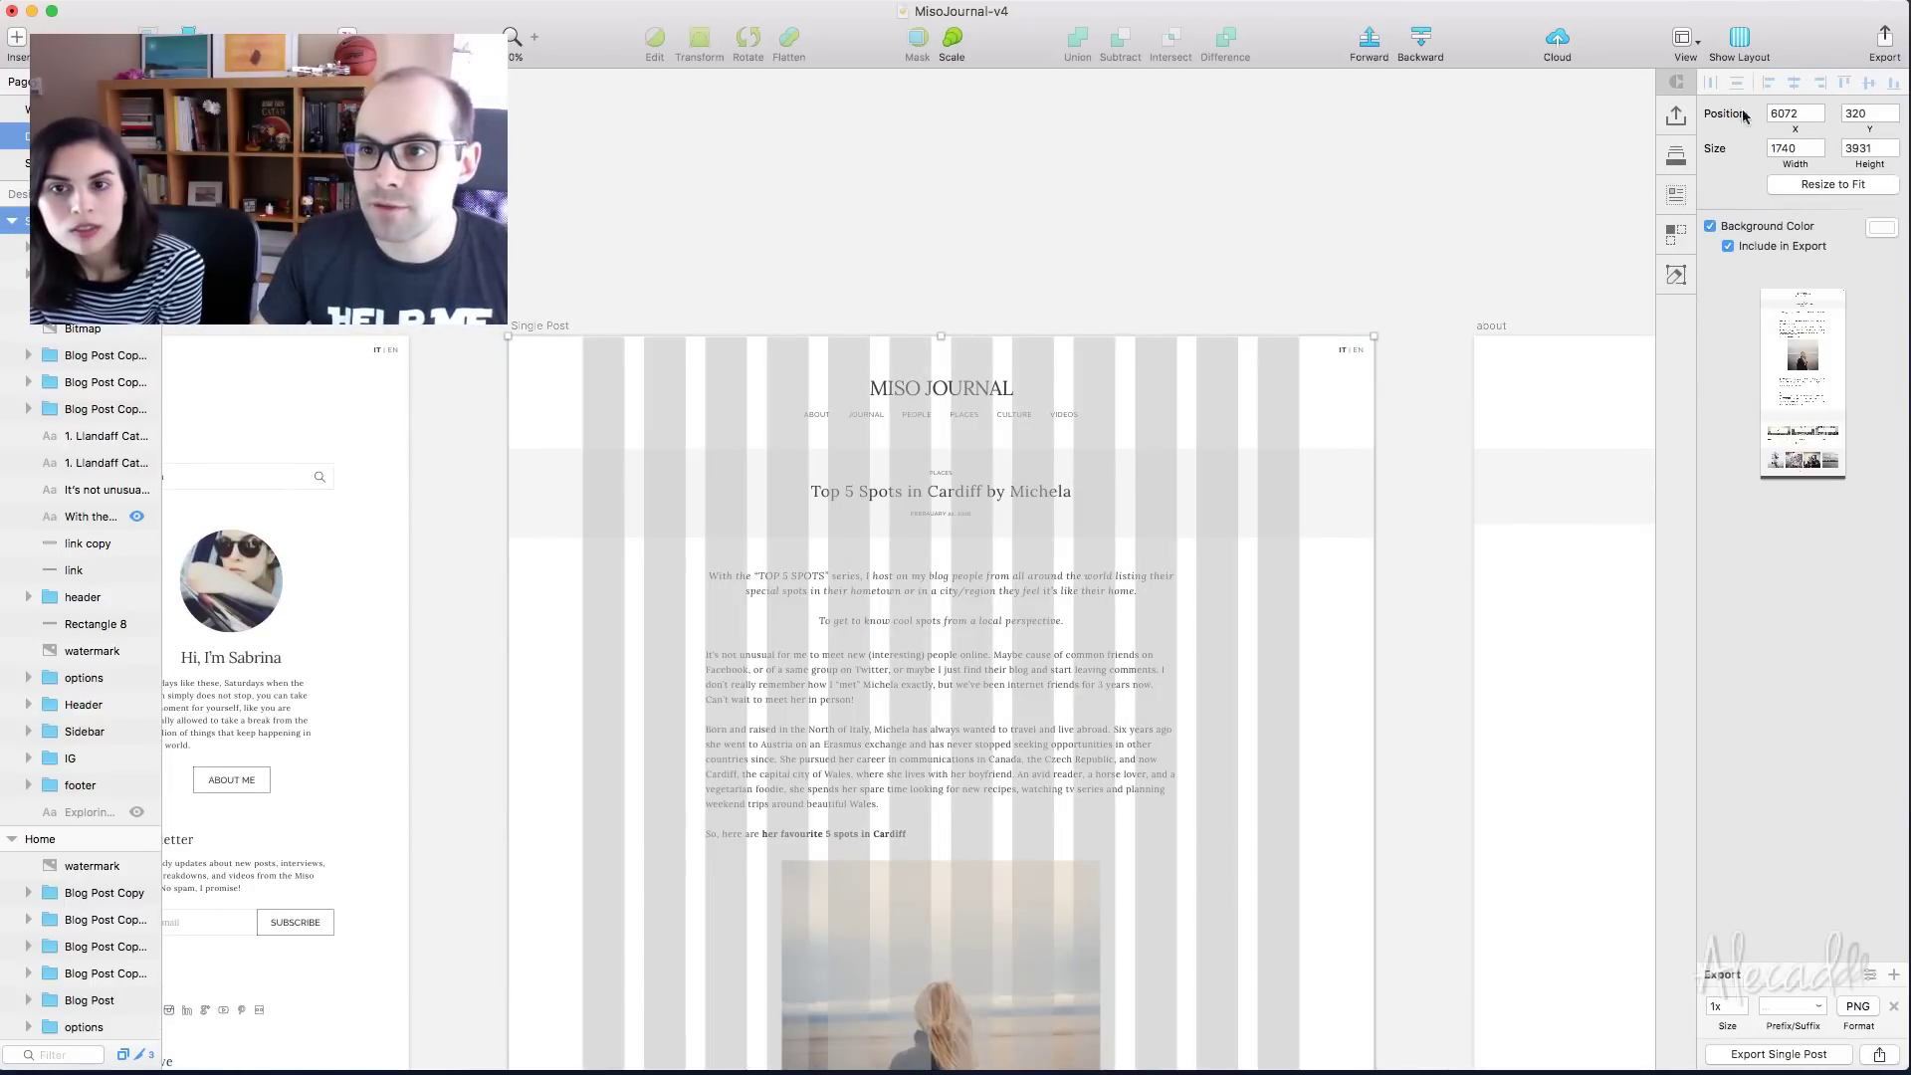
pyautogui.scroll(-1, 1017, 213)
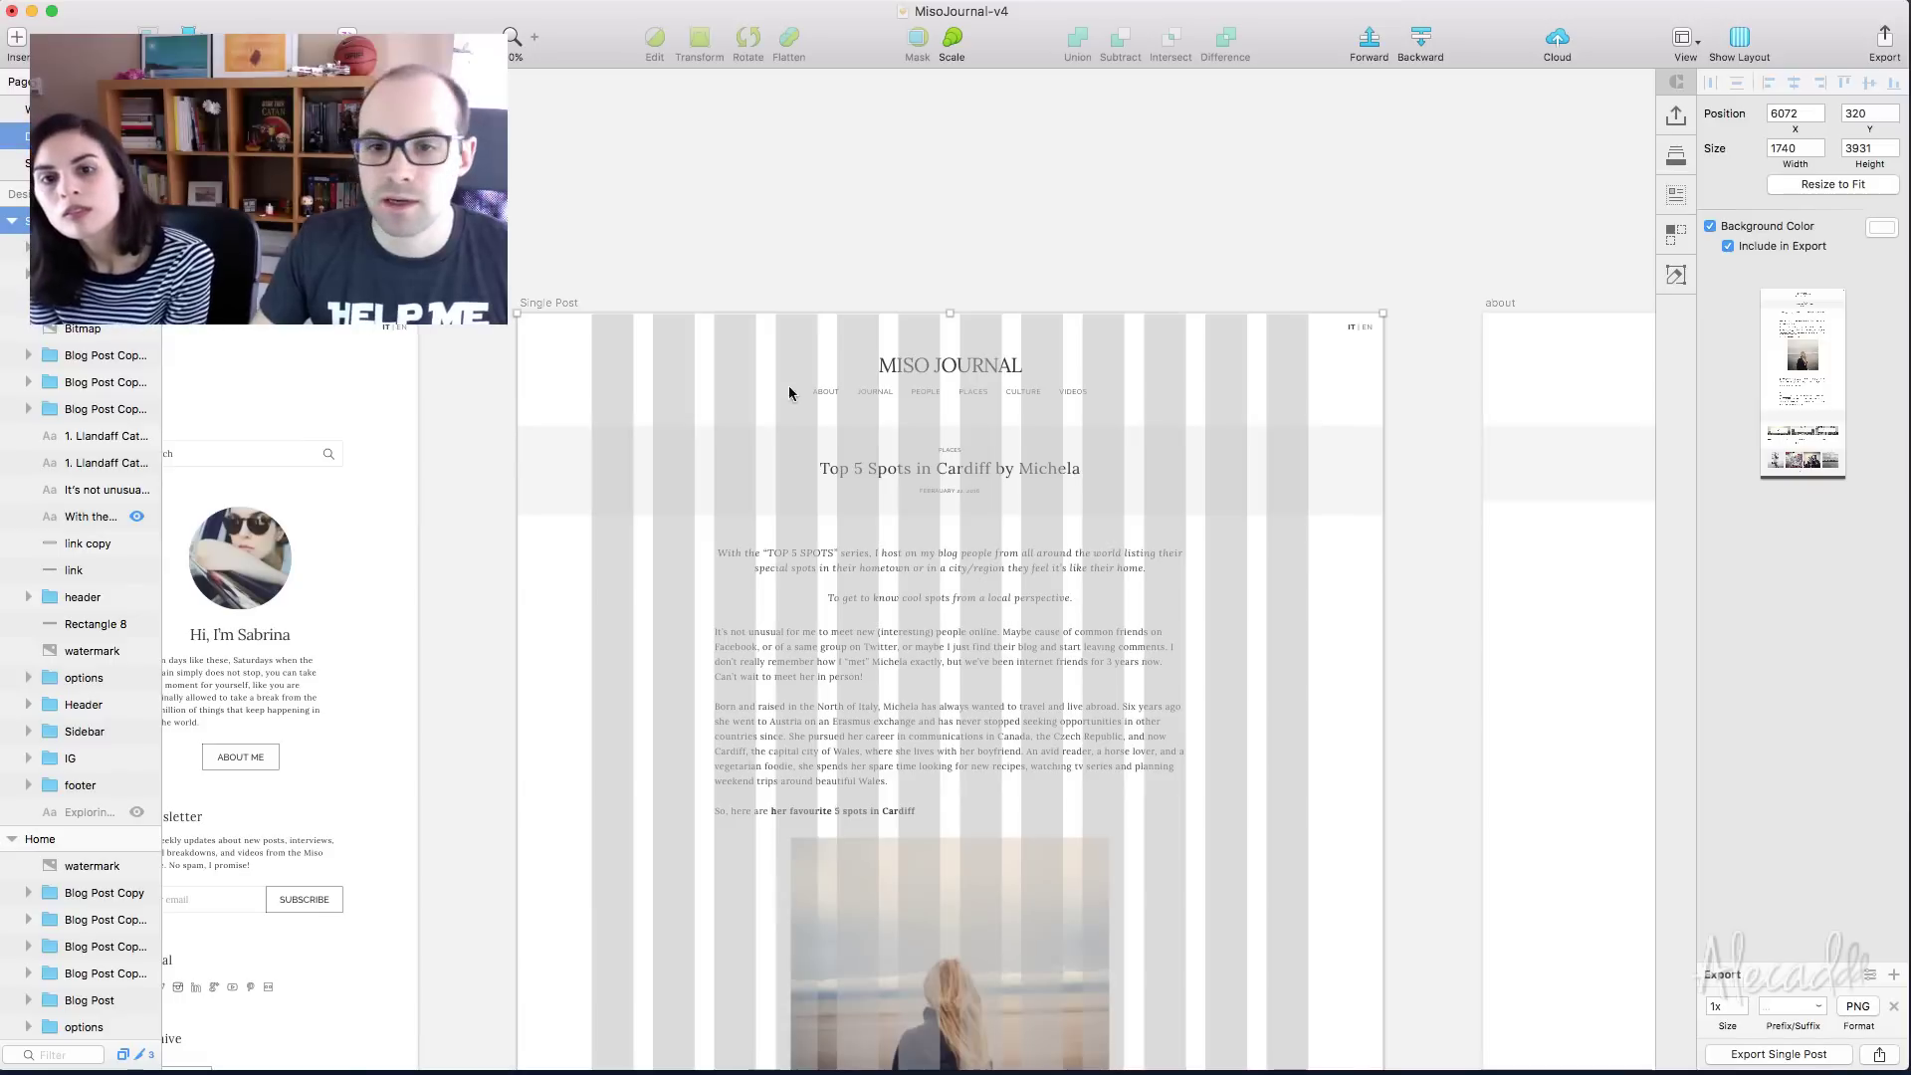
# Open the layout settings of the Single Post artboard, review the column and gutter values, and close them without changes
pyautogui.click(1682, 40)
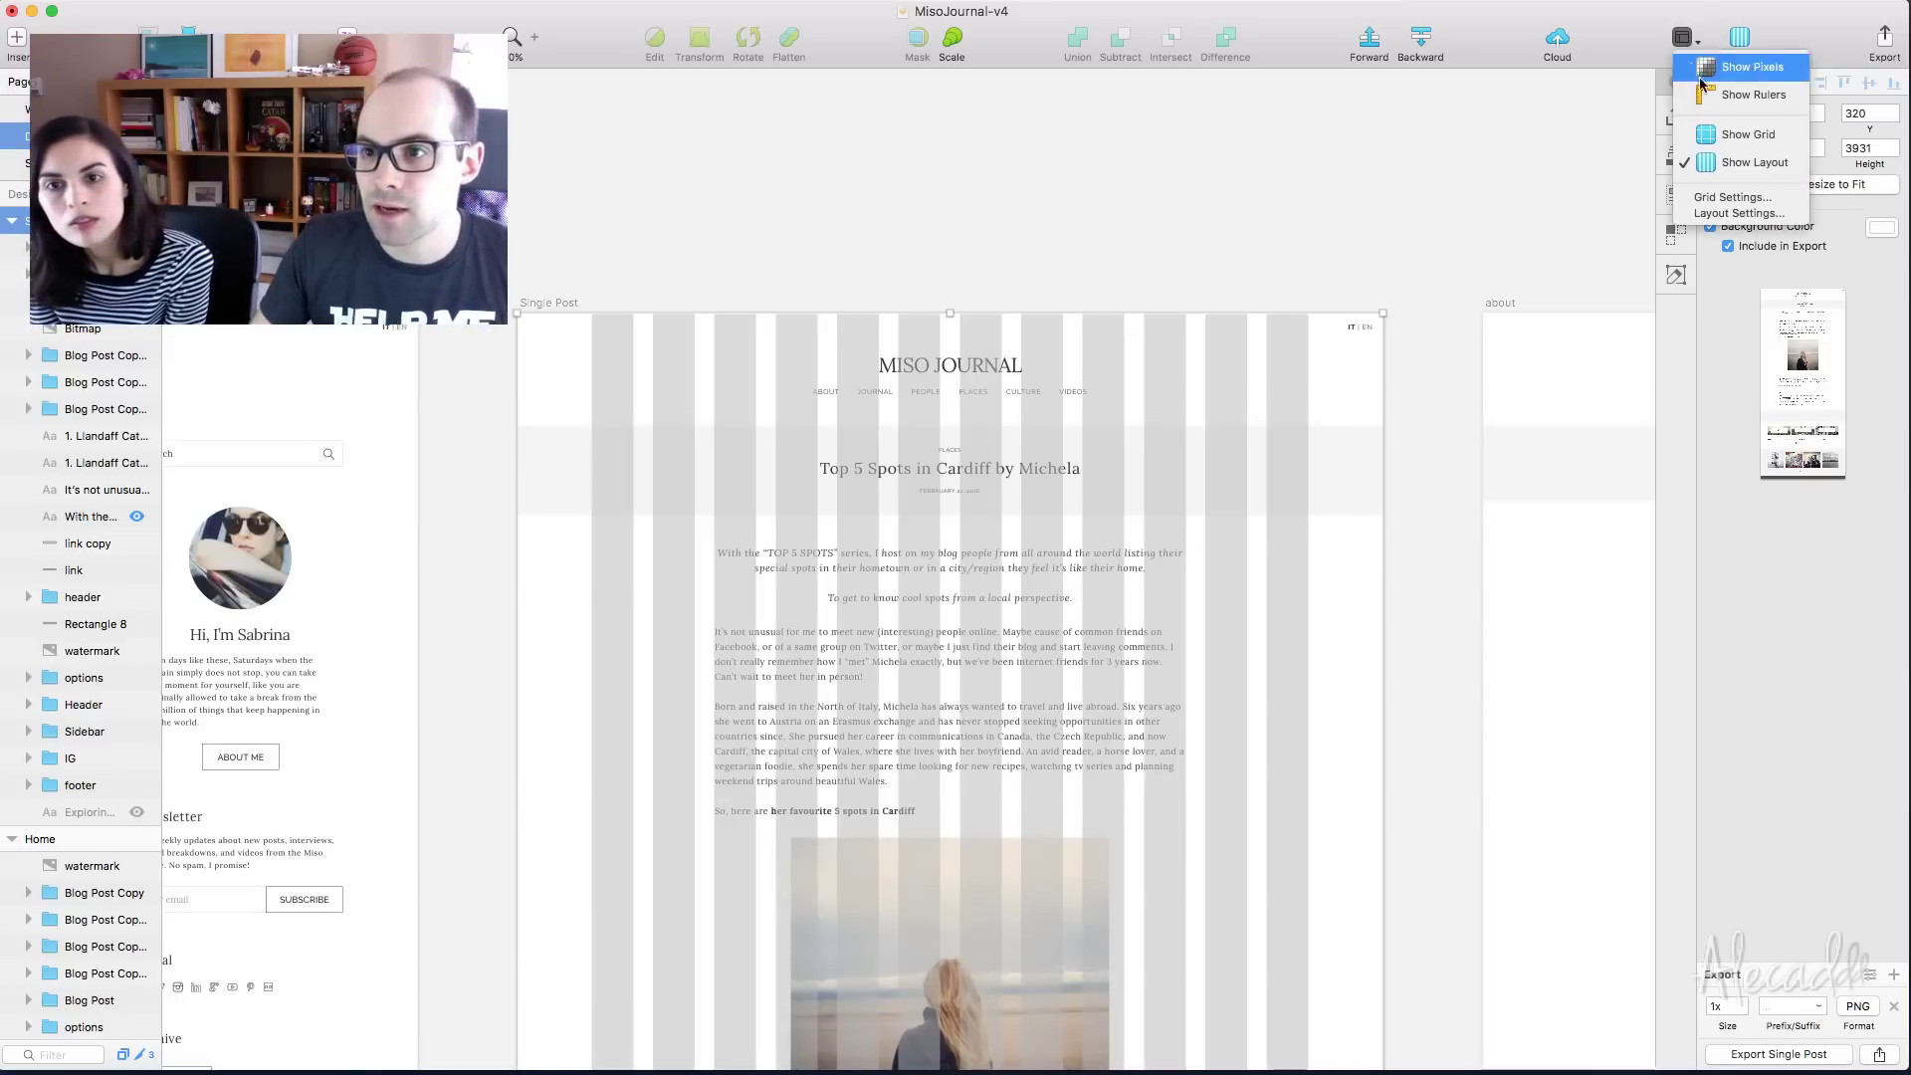
pyautogui.click(1751, 213)
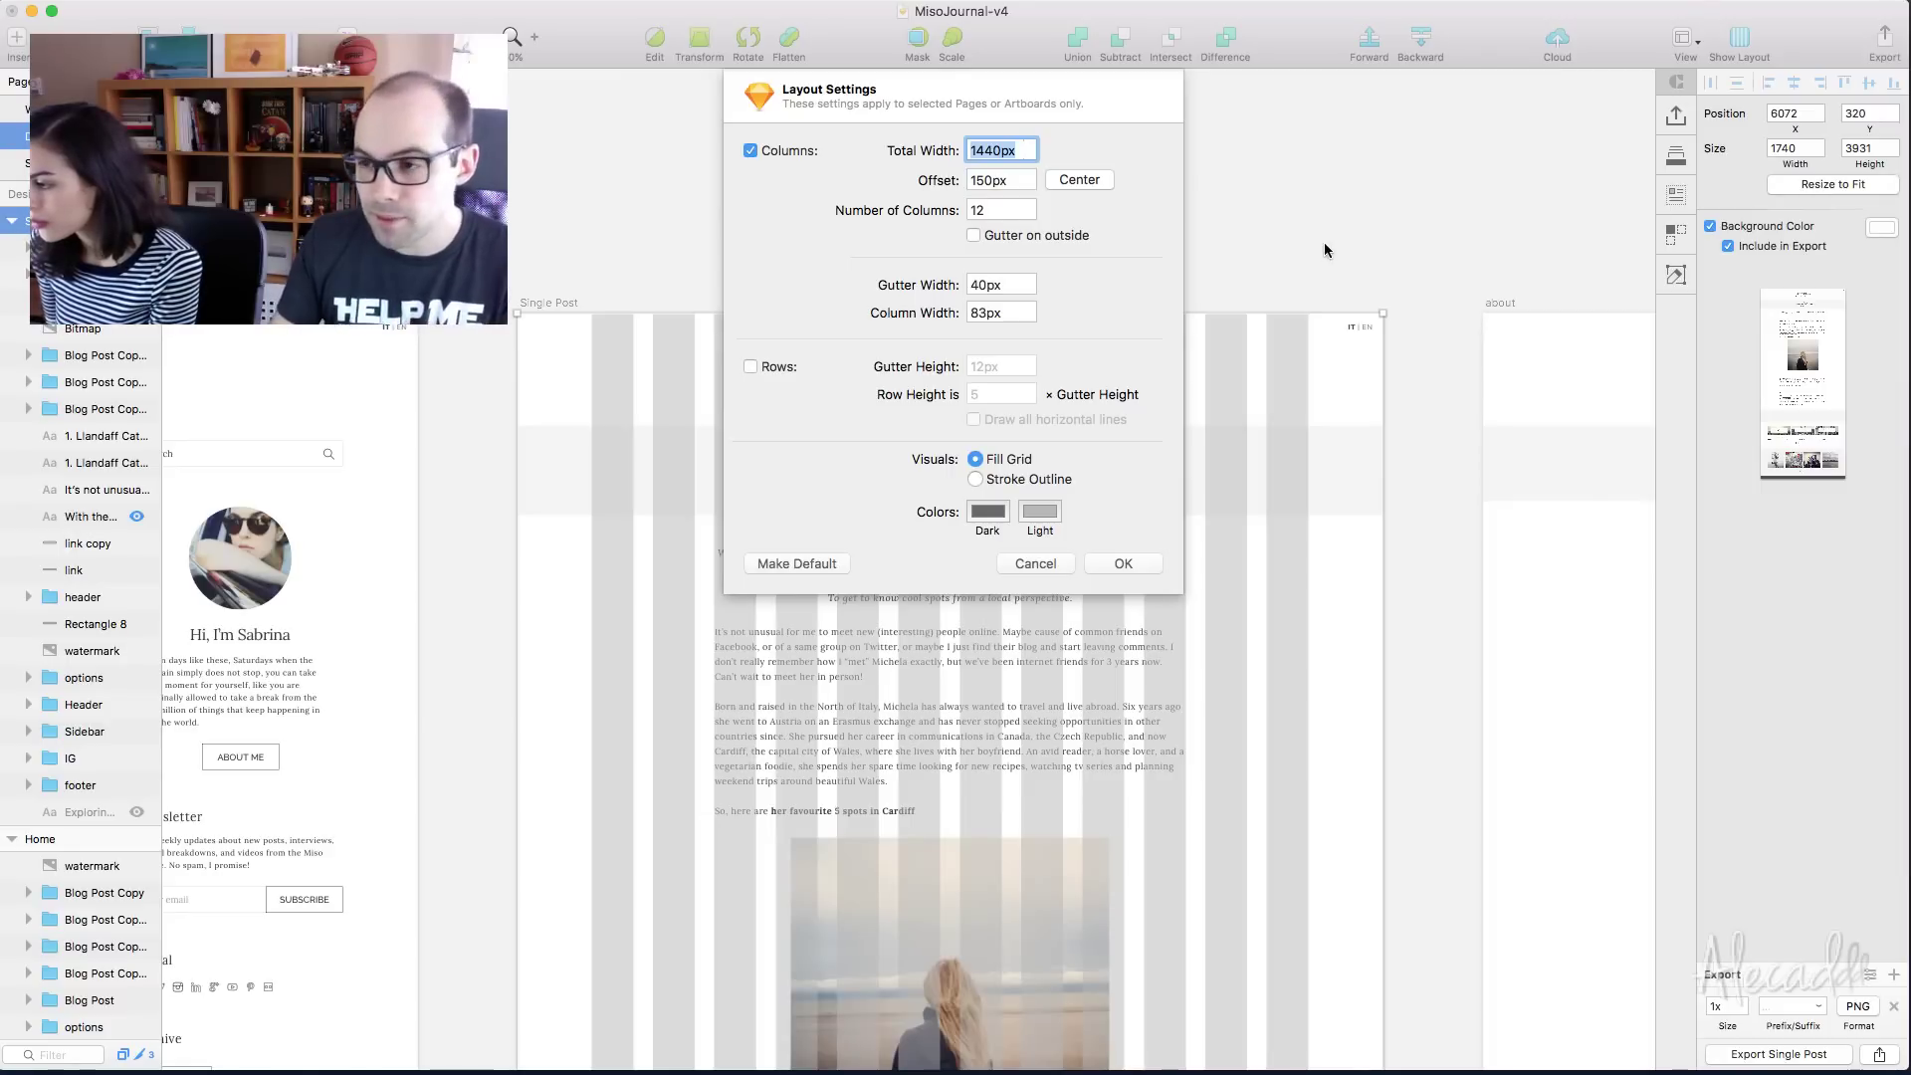
pyautogui.click(1035, 564)
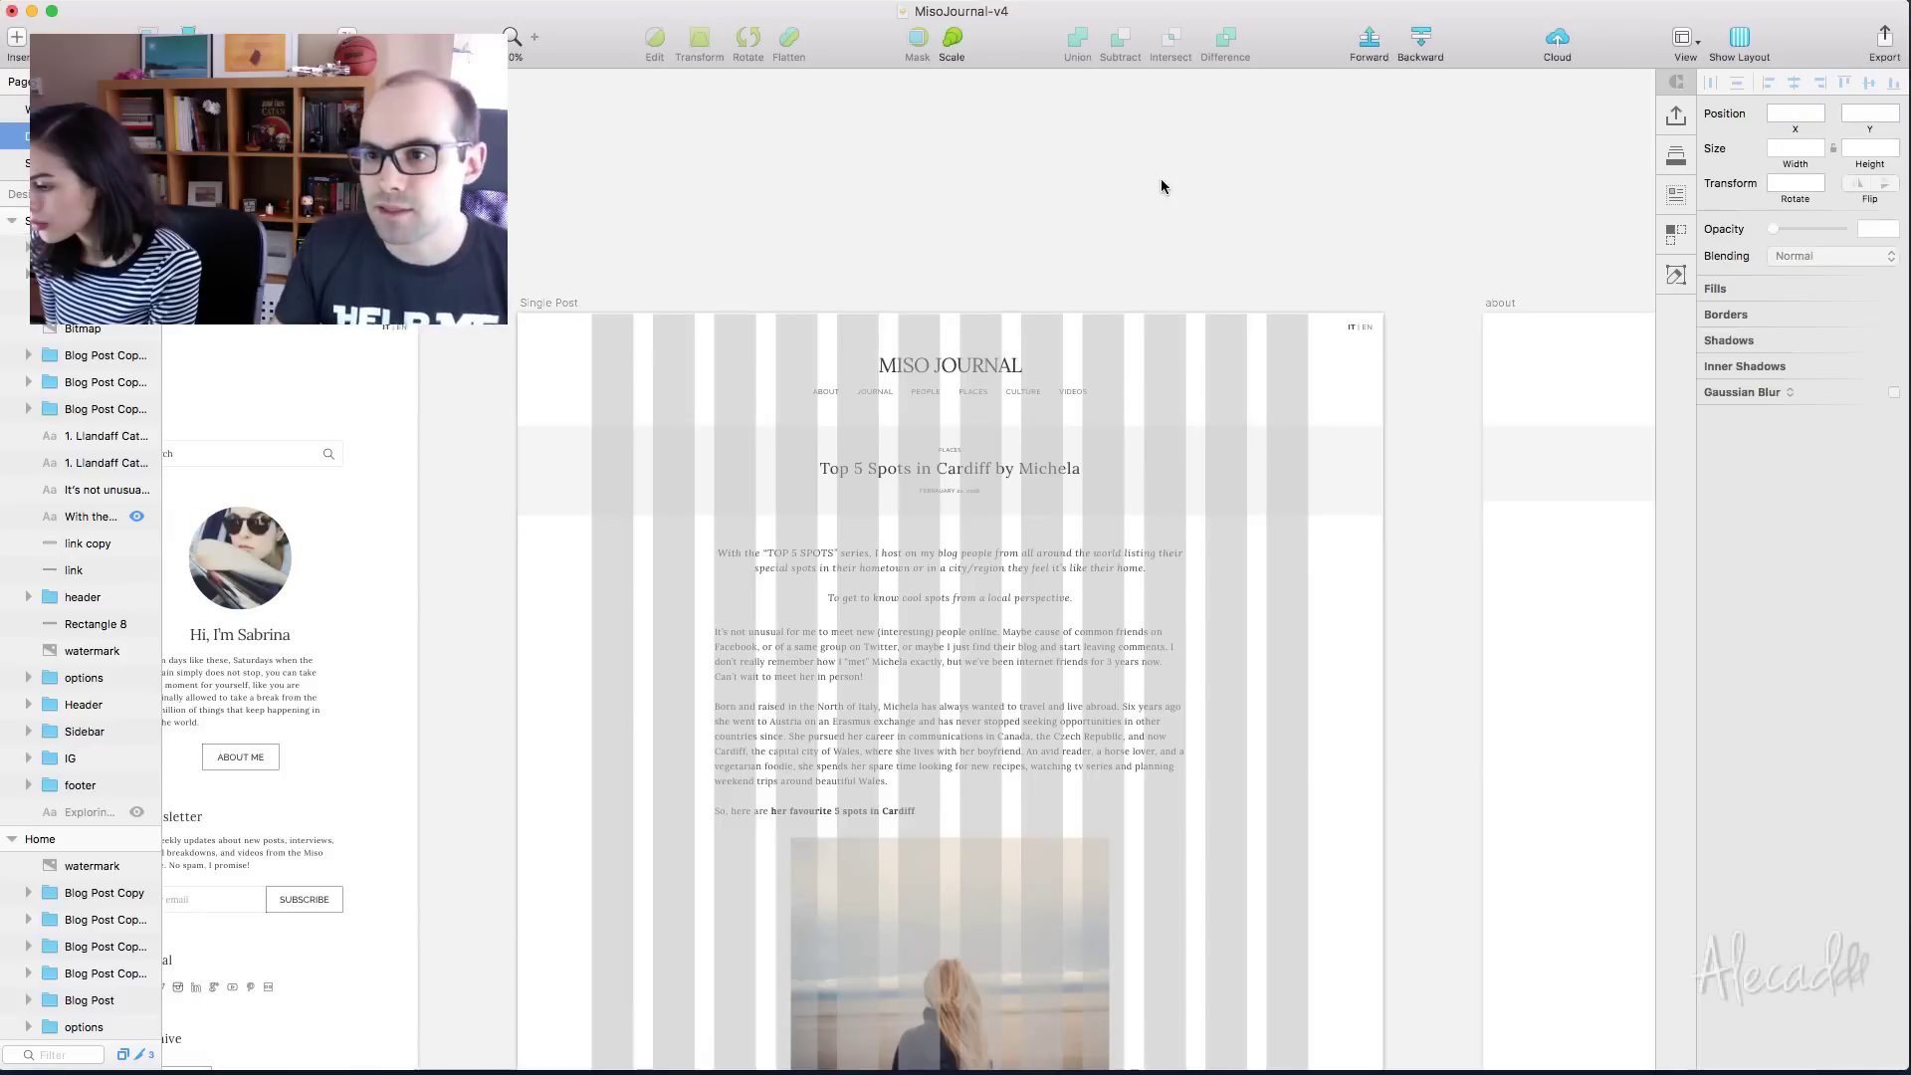
# Reselect the Single Post artboard and hide its column layout
pyautogui.click(522, 303)
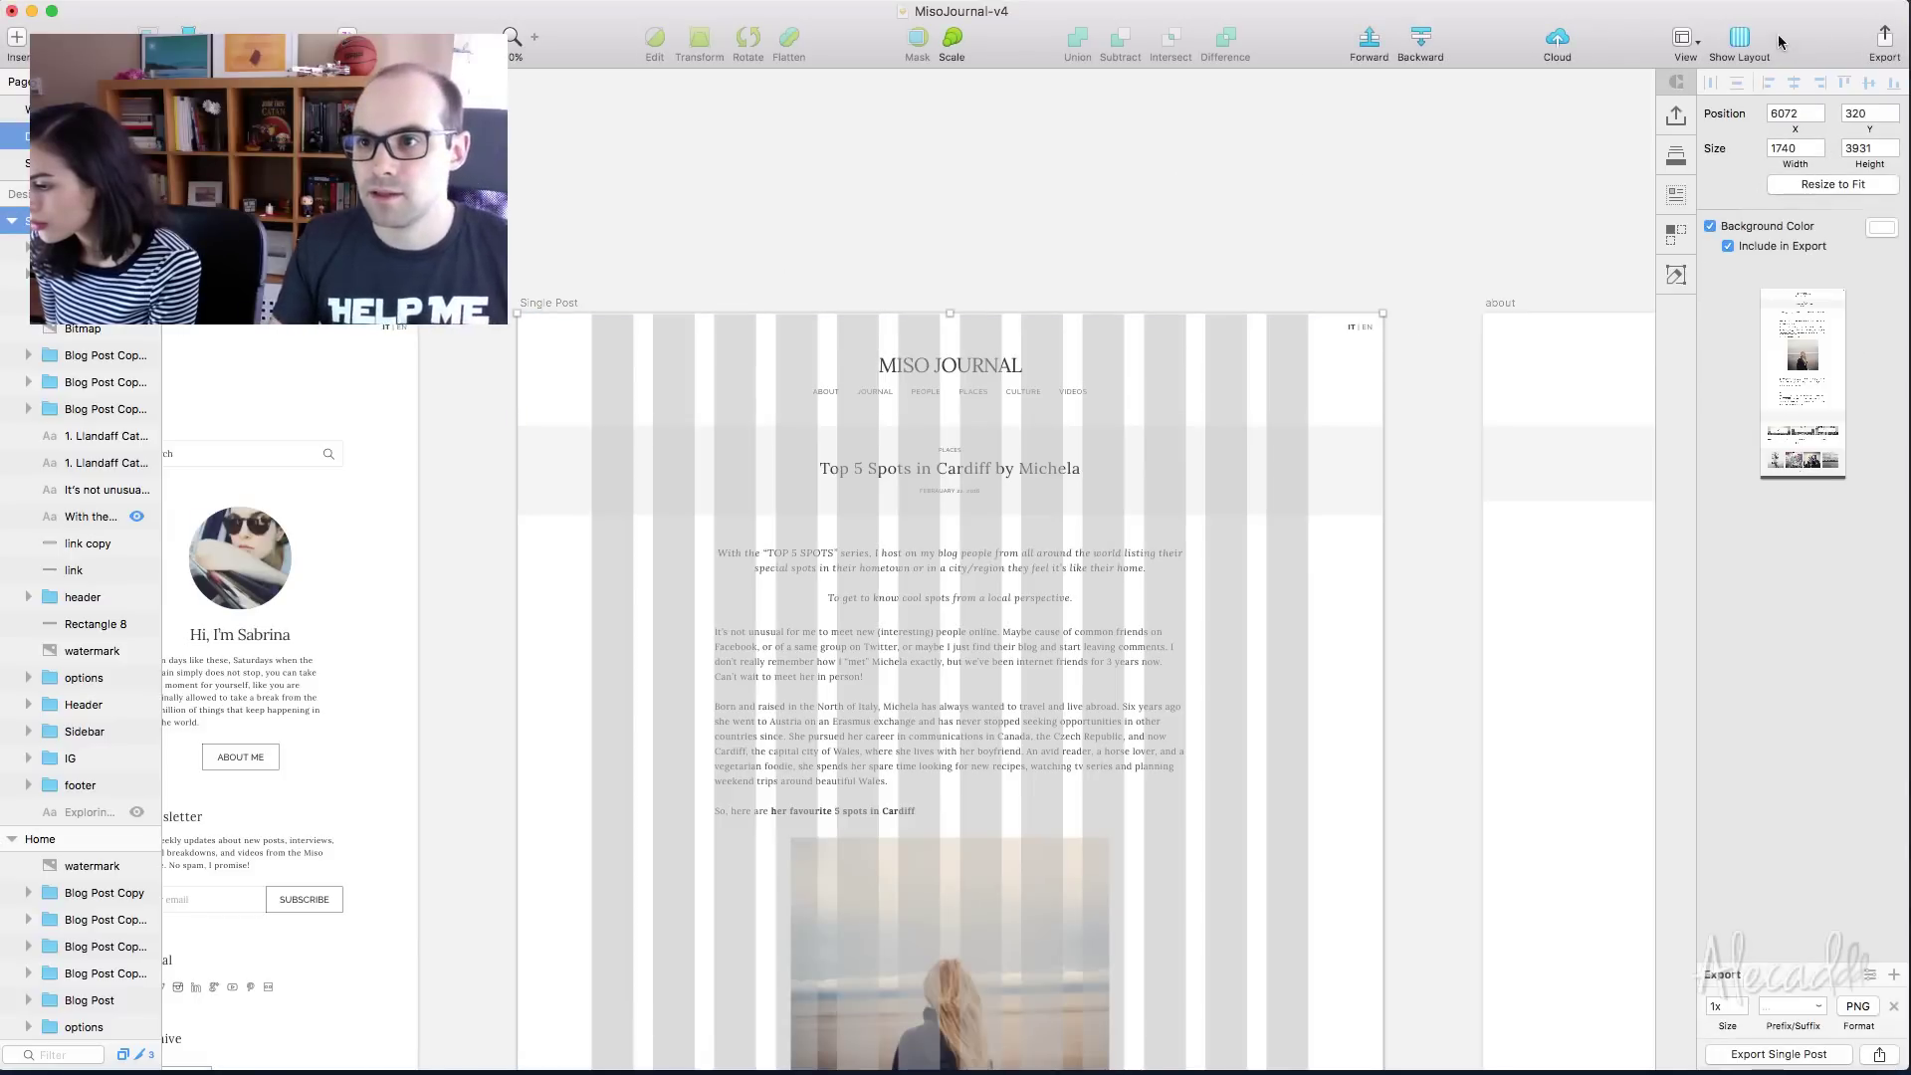
pyautogui.click(1744, 42)
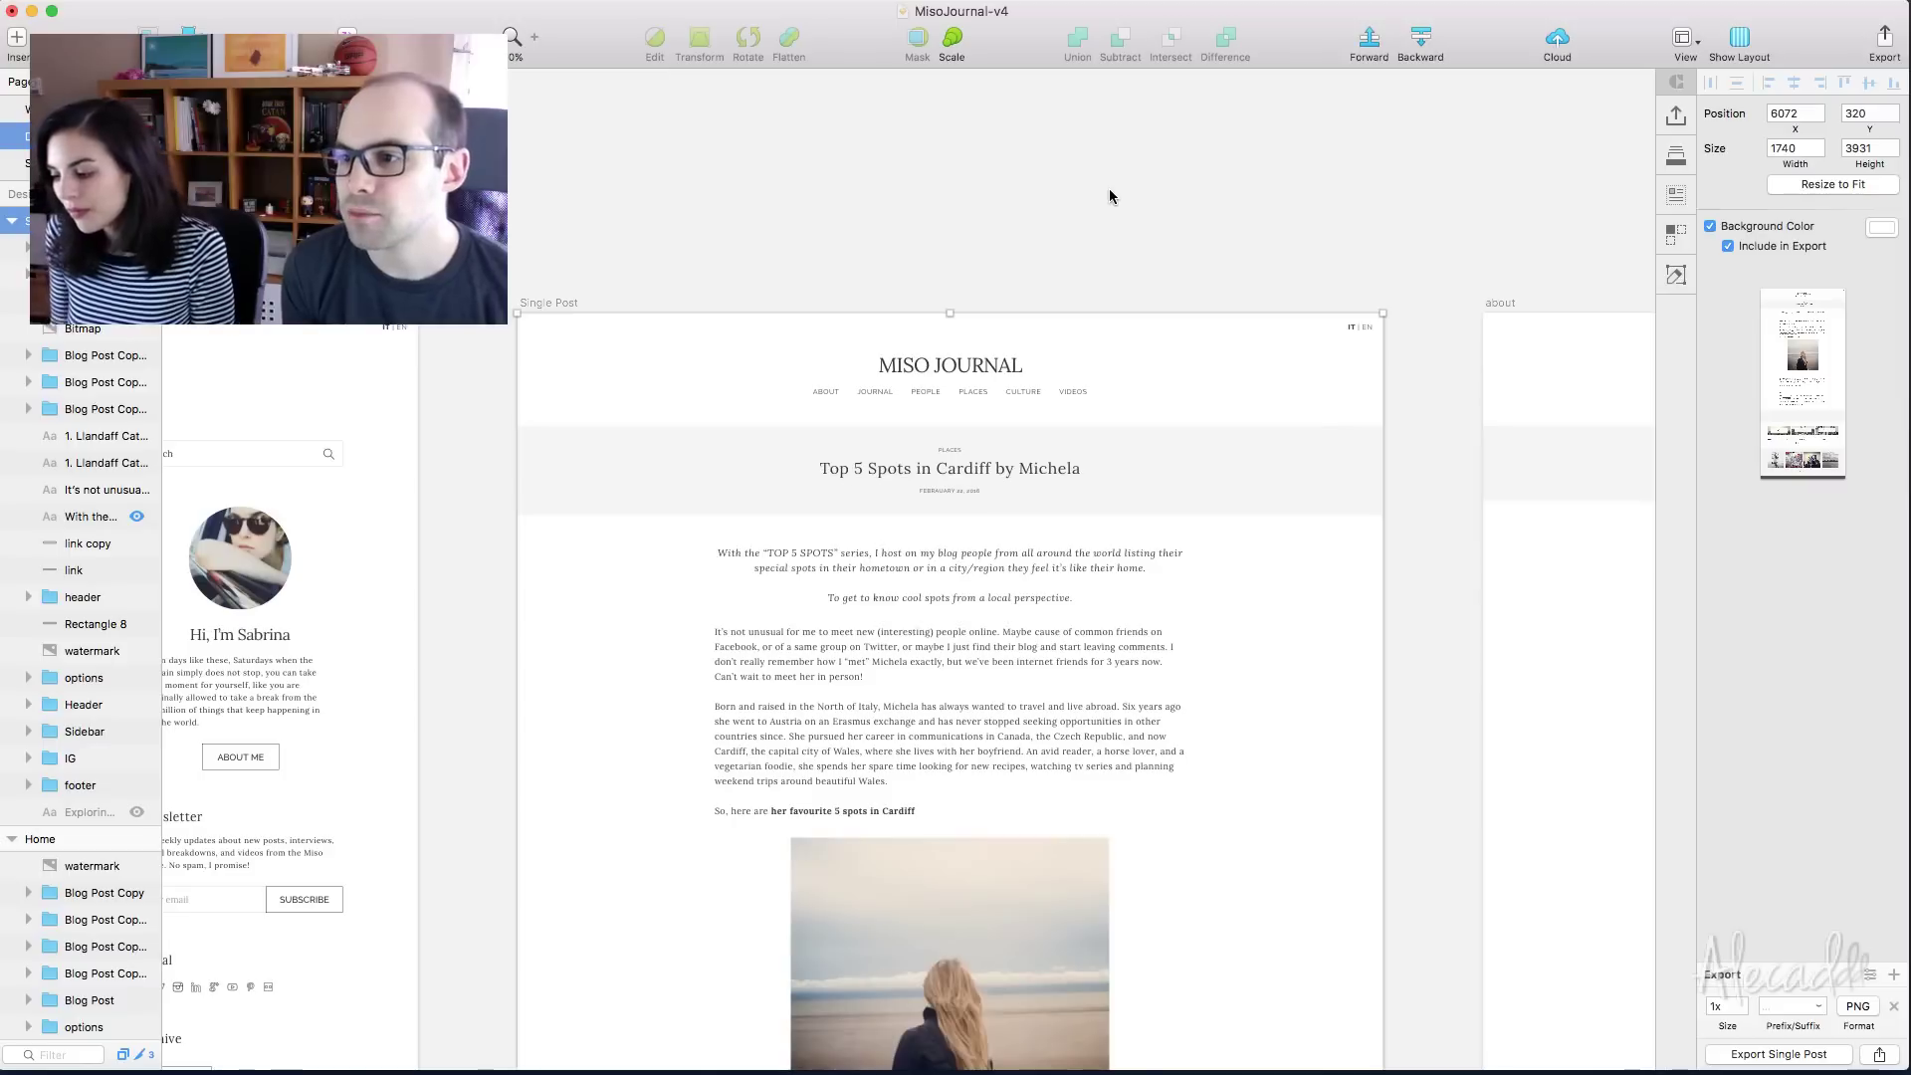
pyautogui.scroll(-2, 1103, 194)
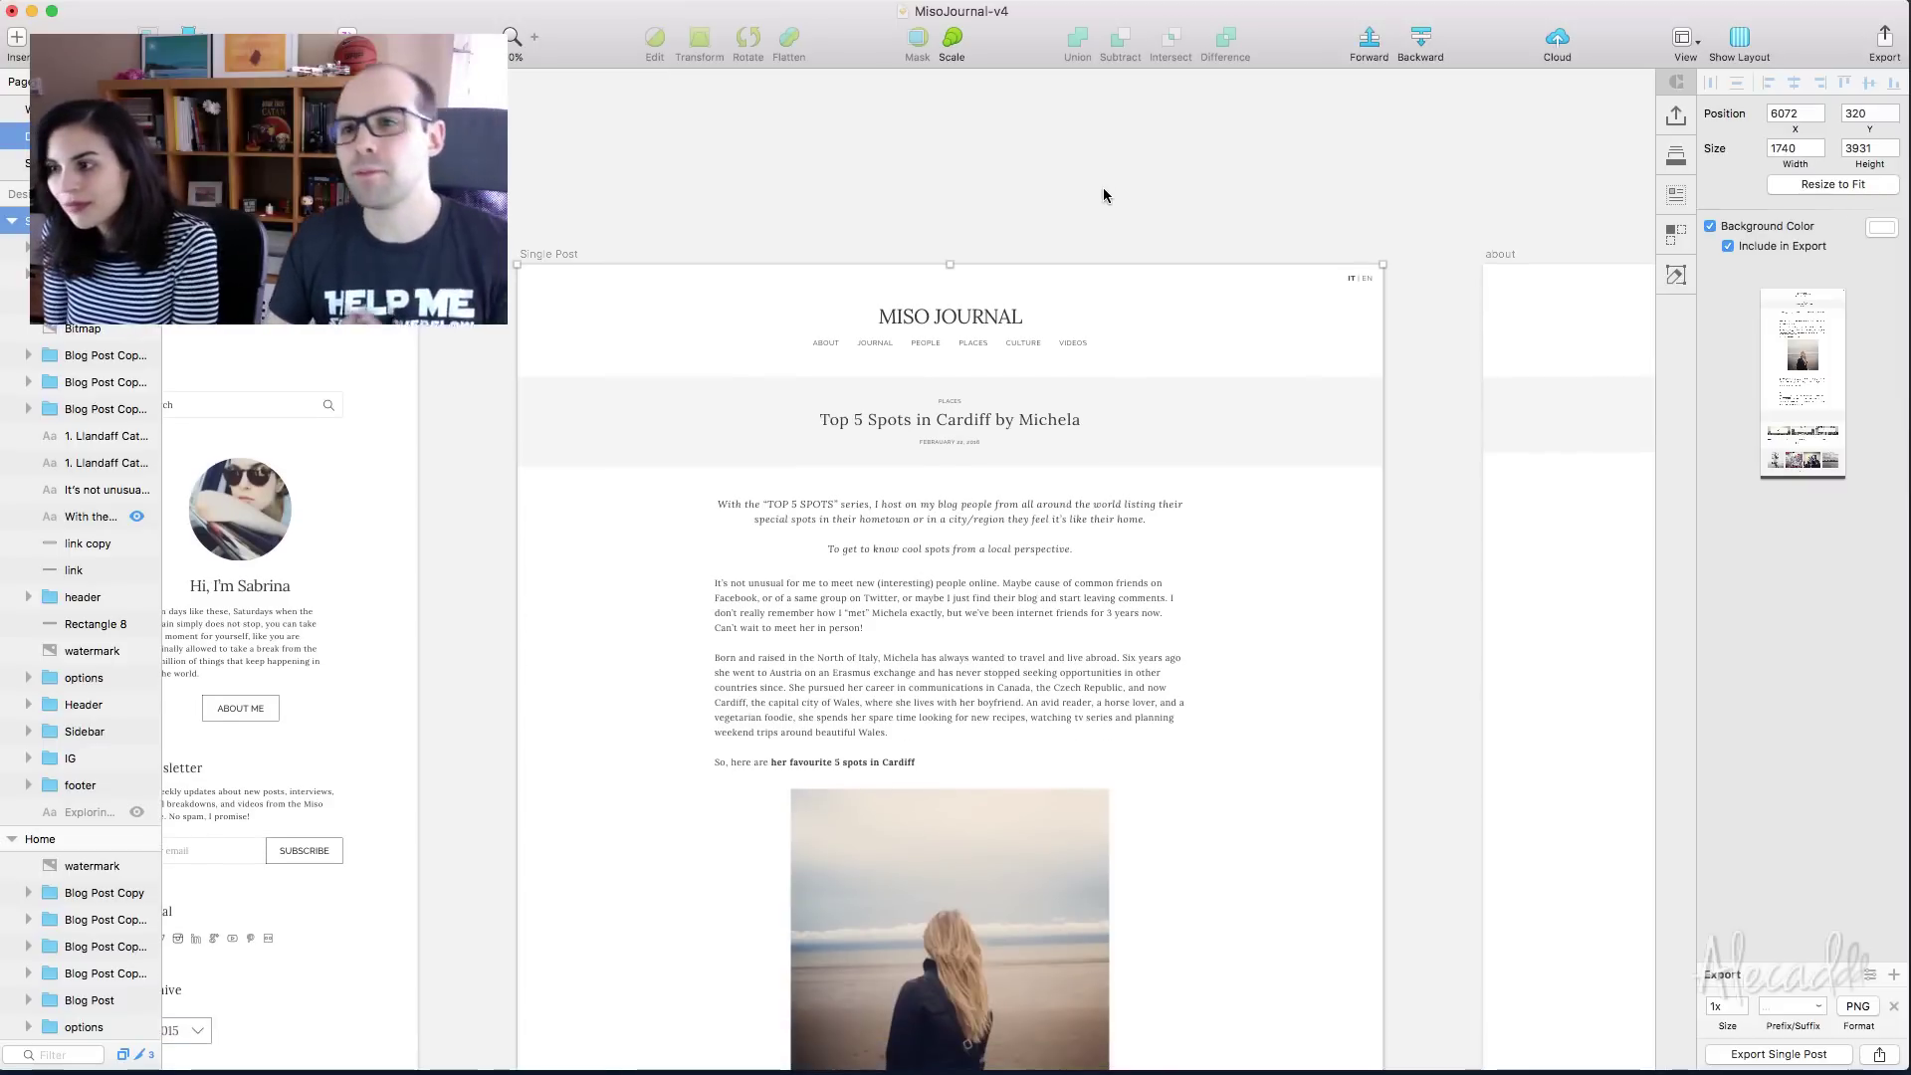
# Review the about artboard at actual size, from its header and intro text down to the empty lower area and back
pyautogui.click(1126, 182)
pyautogui.hscroll(10, 1127, 176)
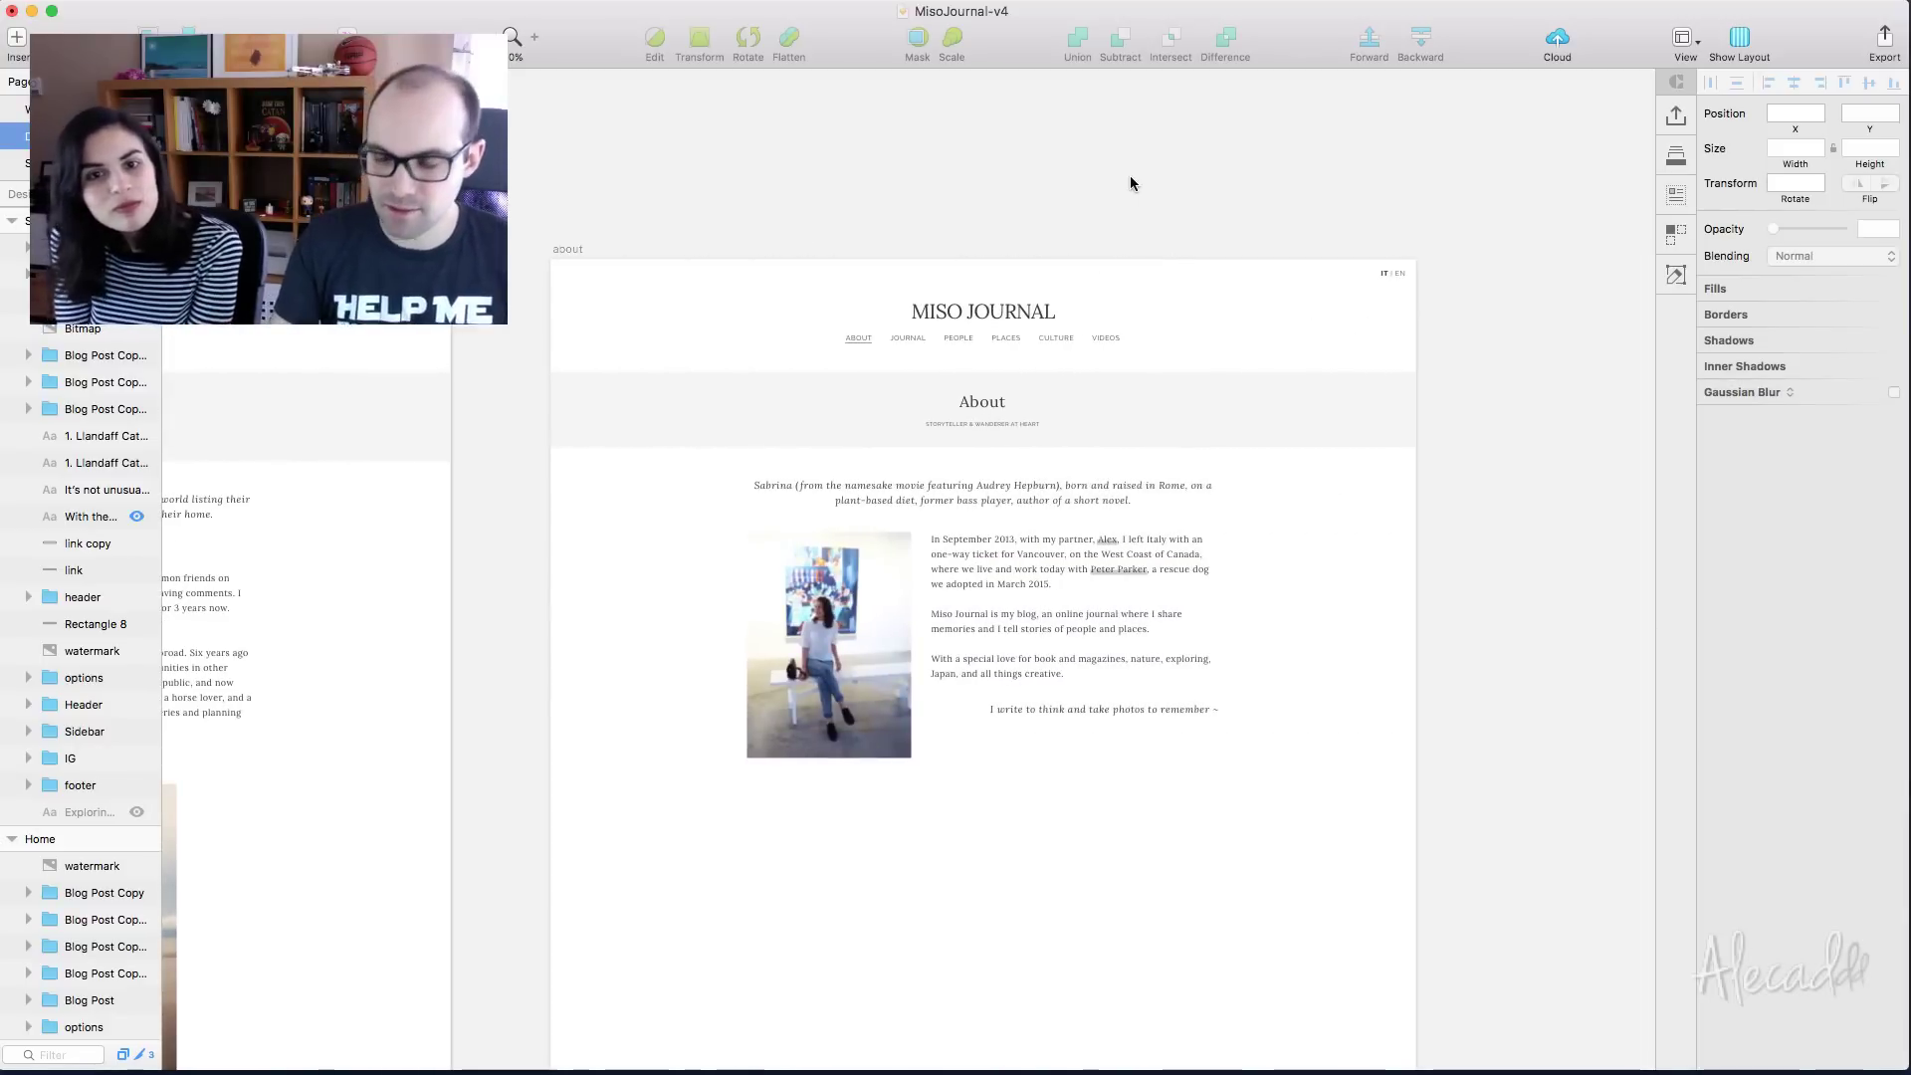
pyautogui.press('super+0')
pyautogui.scroll(3, 1232, 260)
pyautogui.hscroll(2, 1232, 260)
pyautogui.scroll(2, 1232, 261)
pyautogui.hscroll(1, 1288, 215)
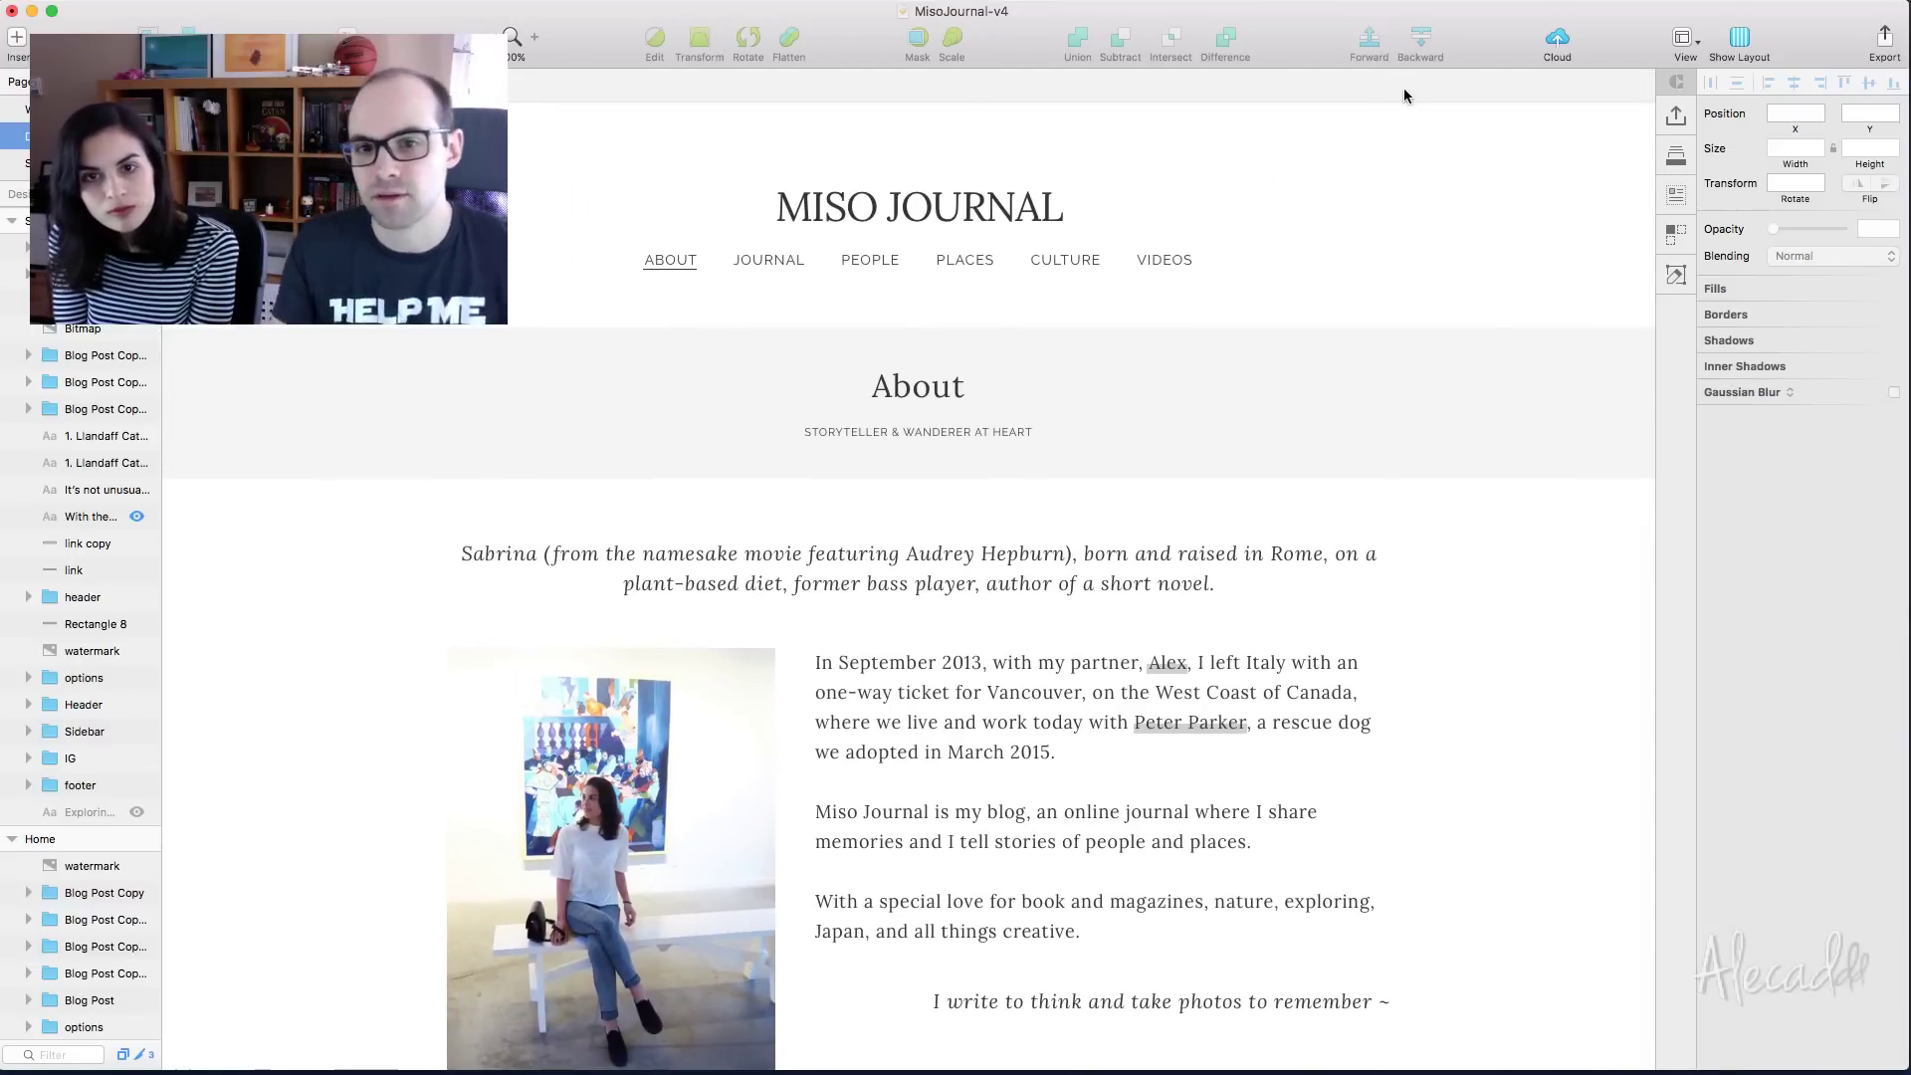
pyautogui.scroll(-5, 1404, 96)
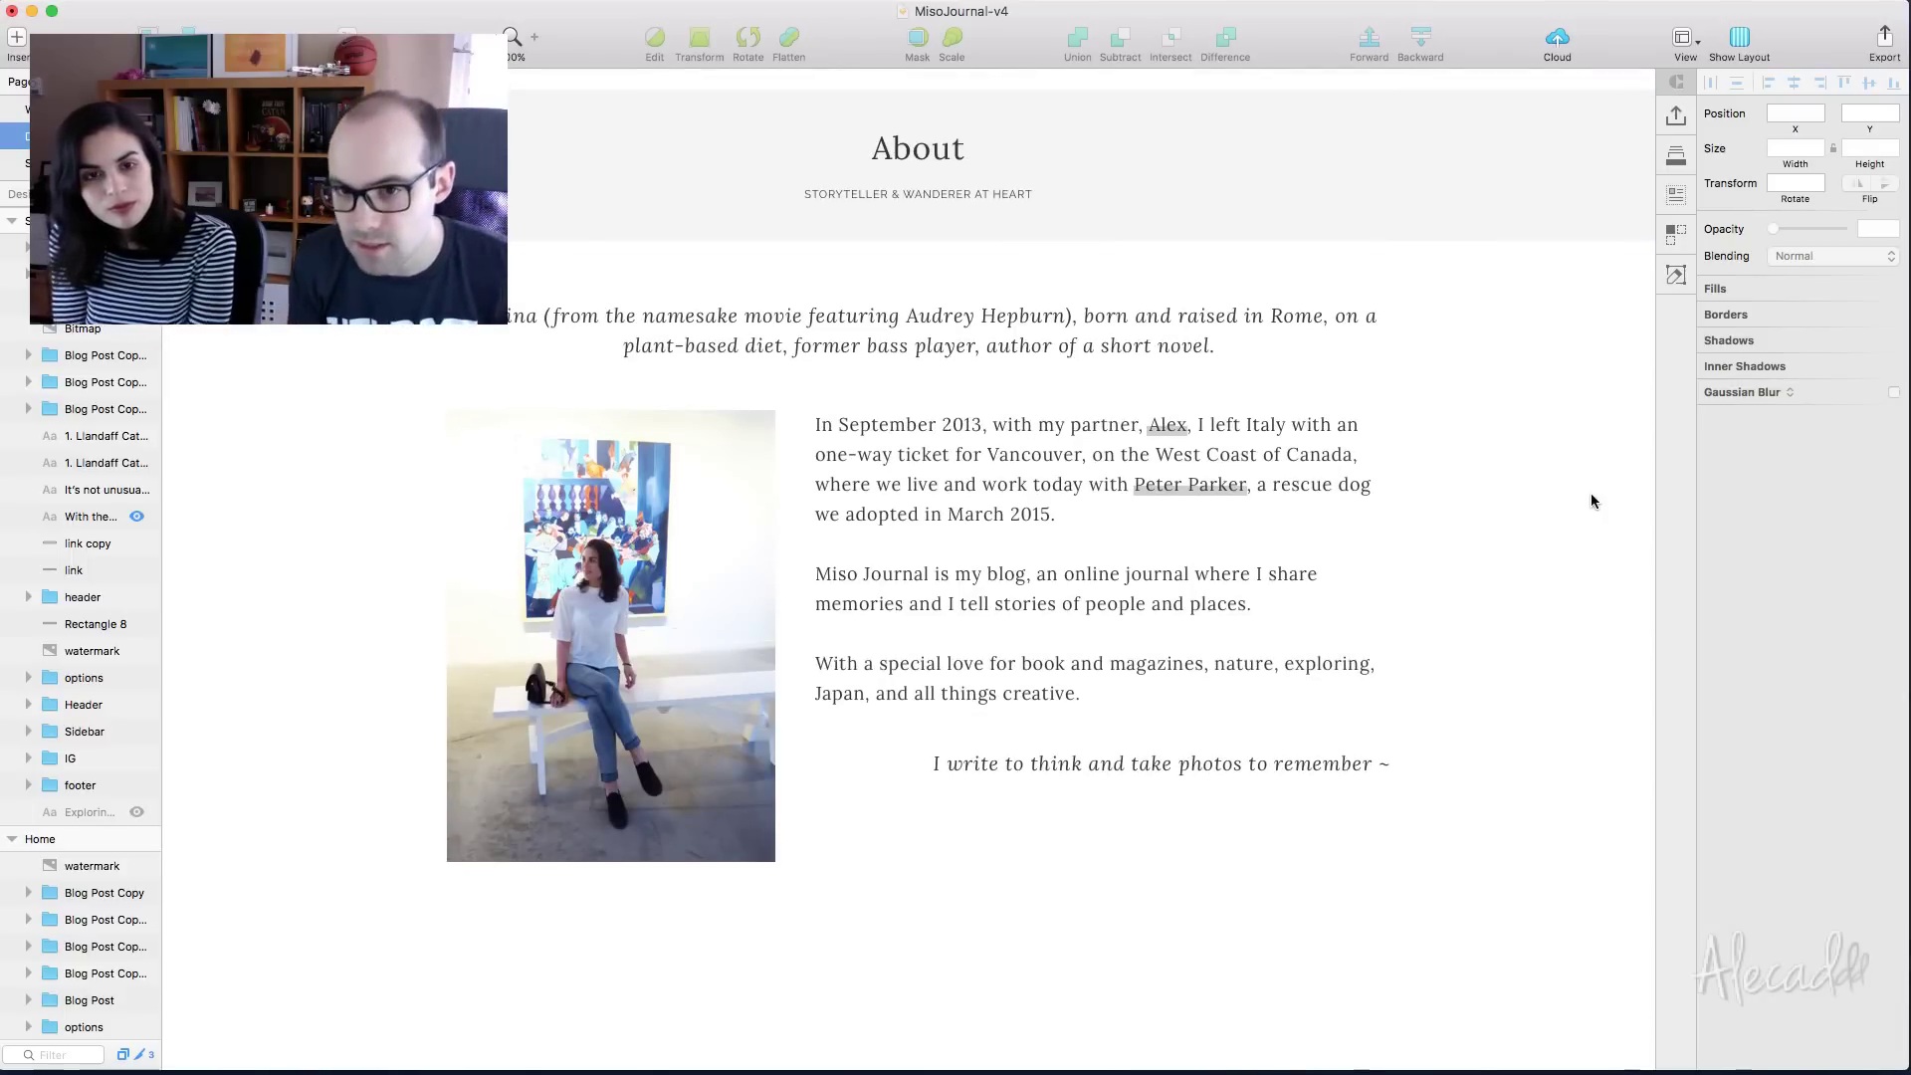
pyautogui.scroll(-10, 1591, 495)
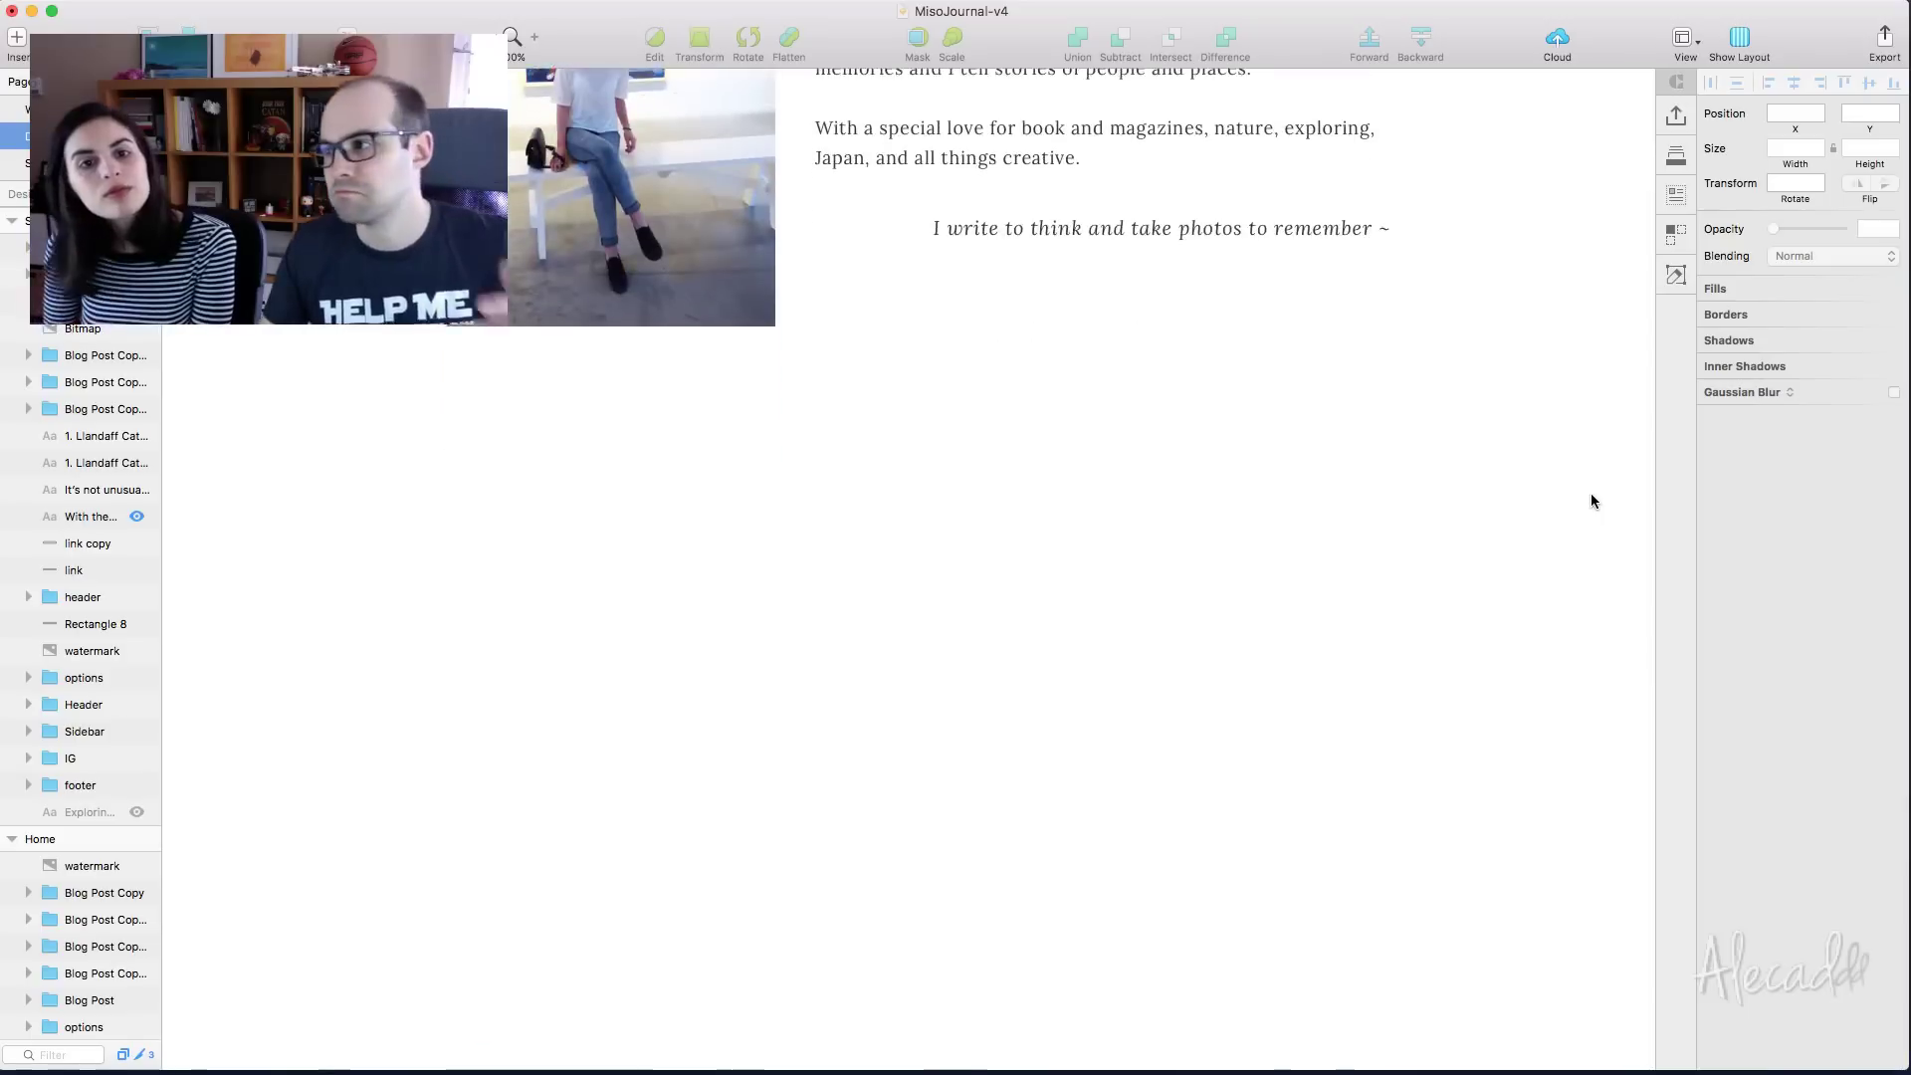
pyautogui.scroll(10, 1590, 493)
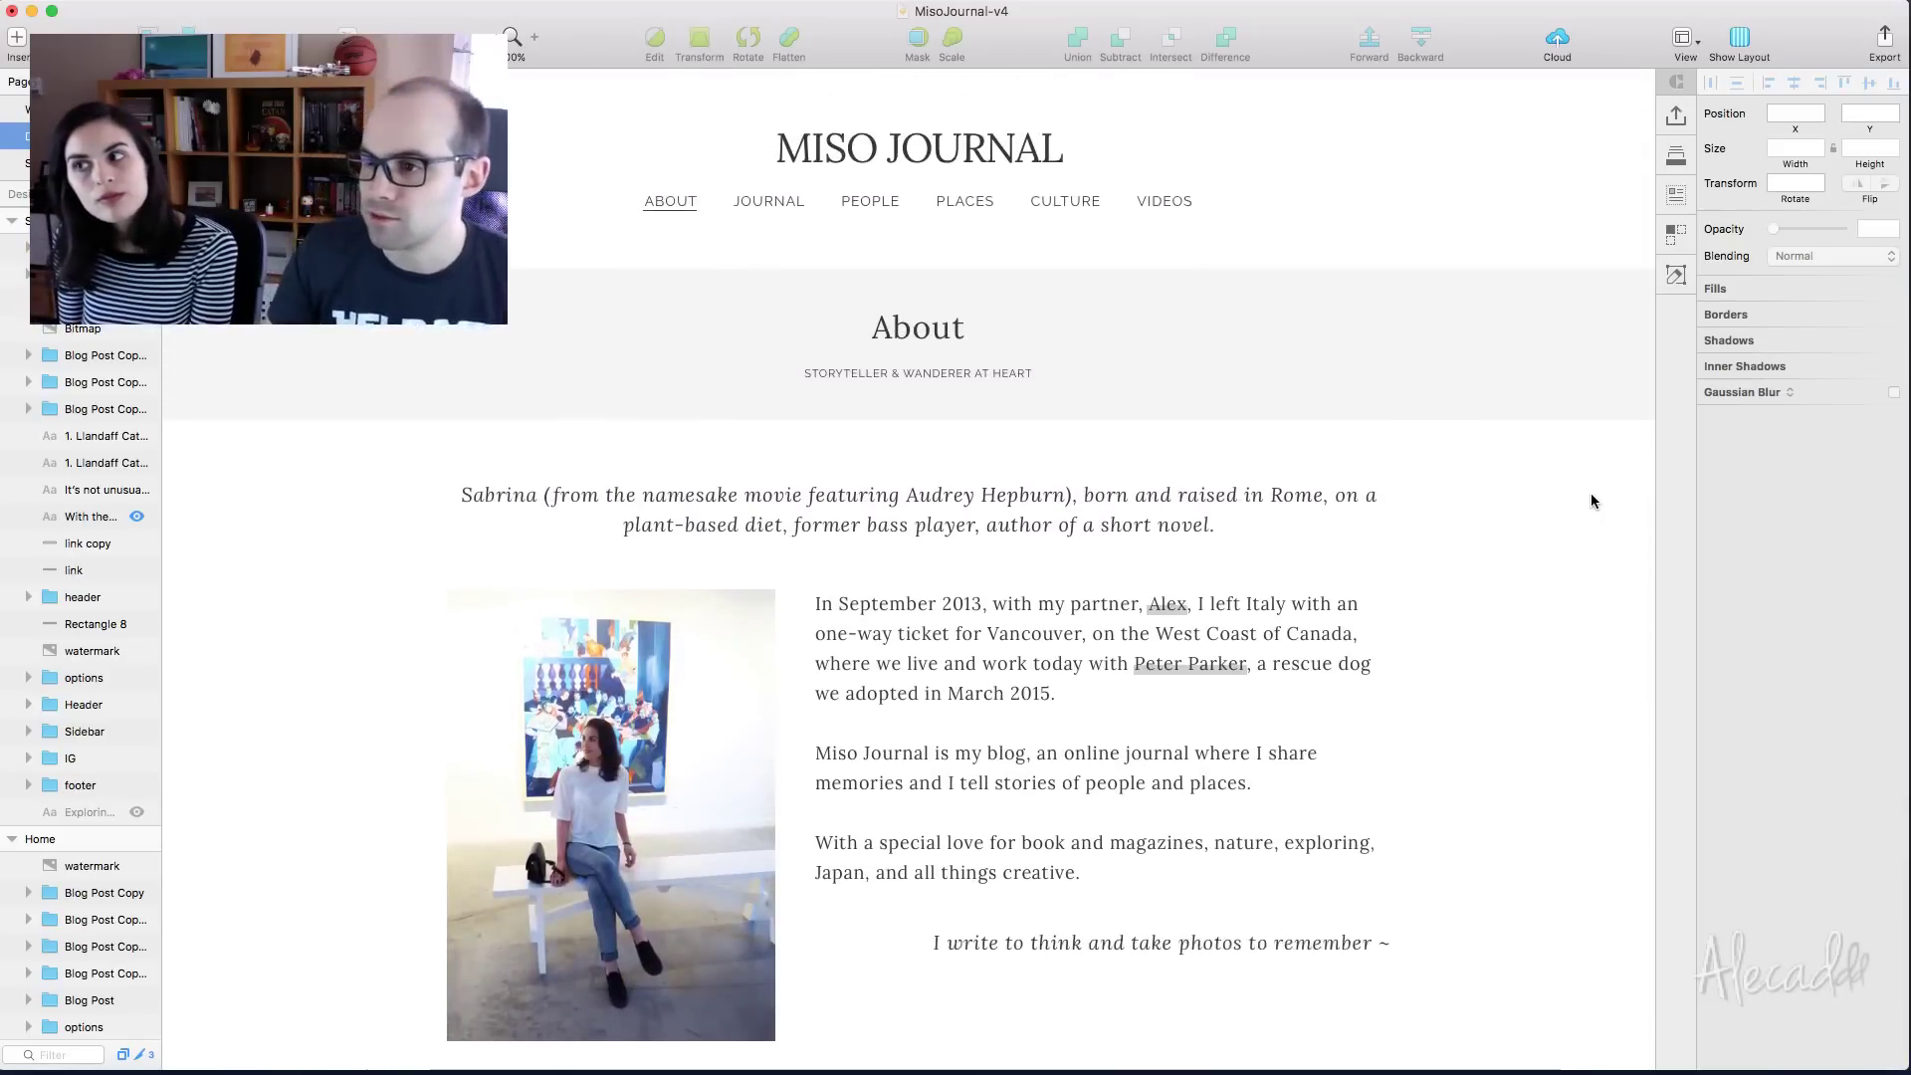
# Return past the Single Post artboard to the Home artboard and view its post cards and sidebar
pyautogui.hscroll(-10, 1389, 191)
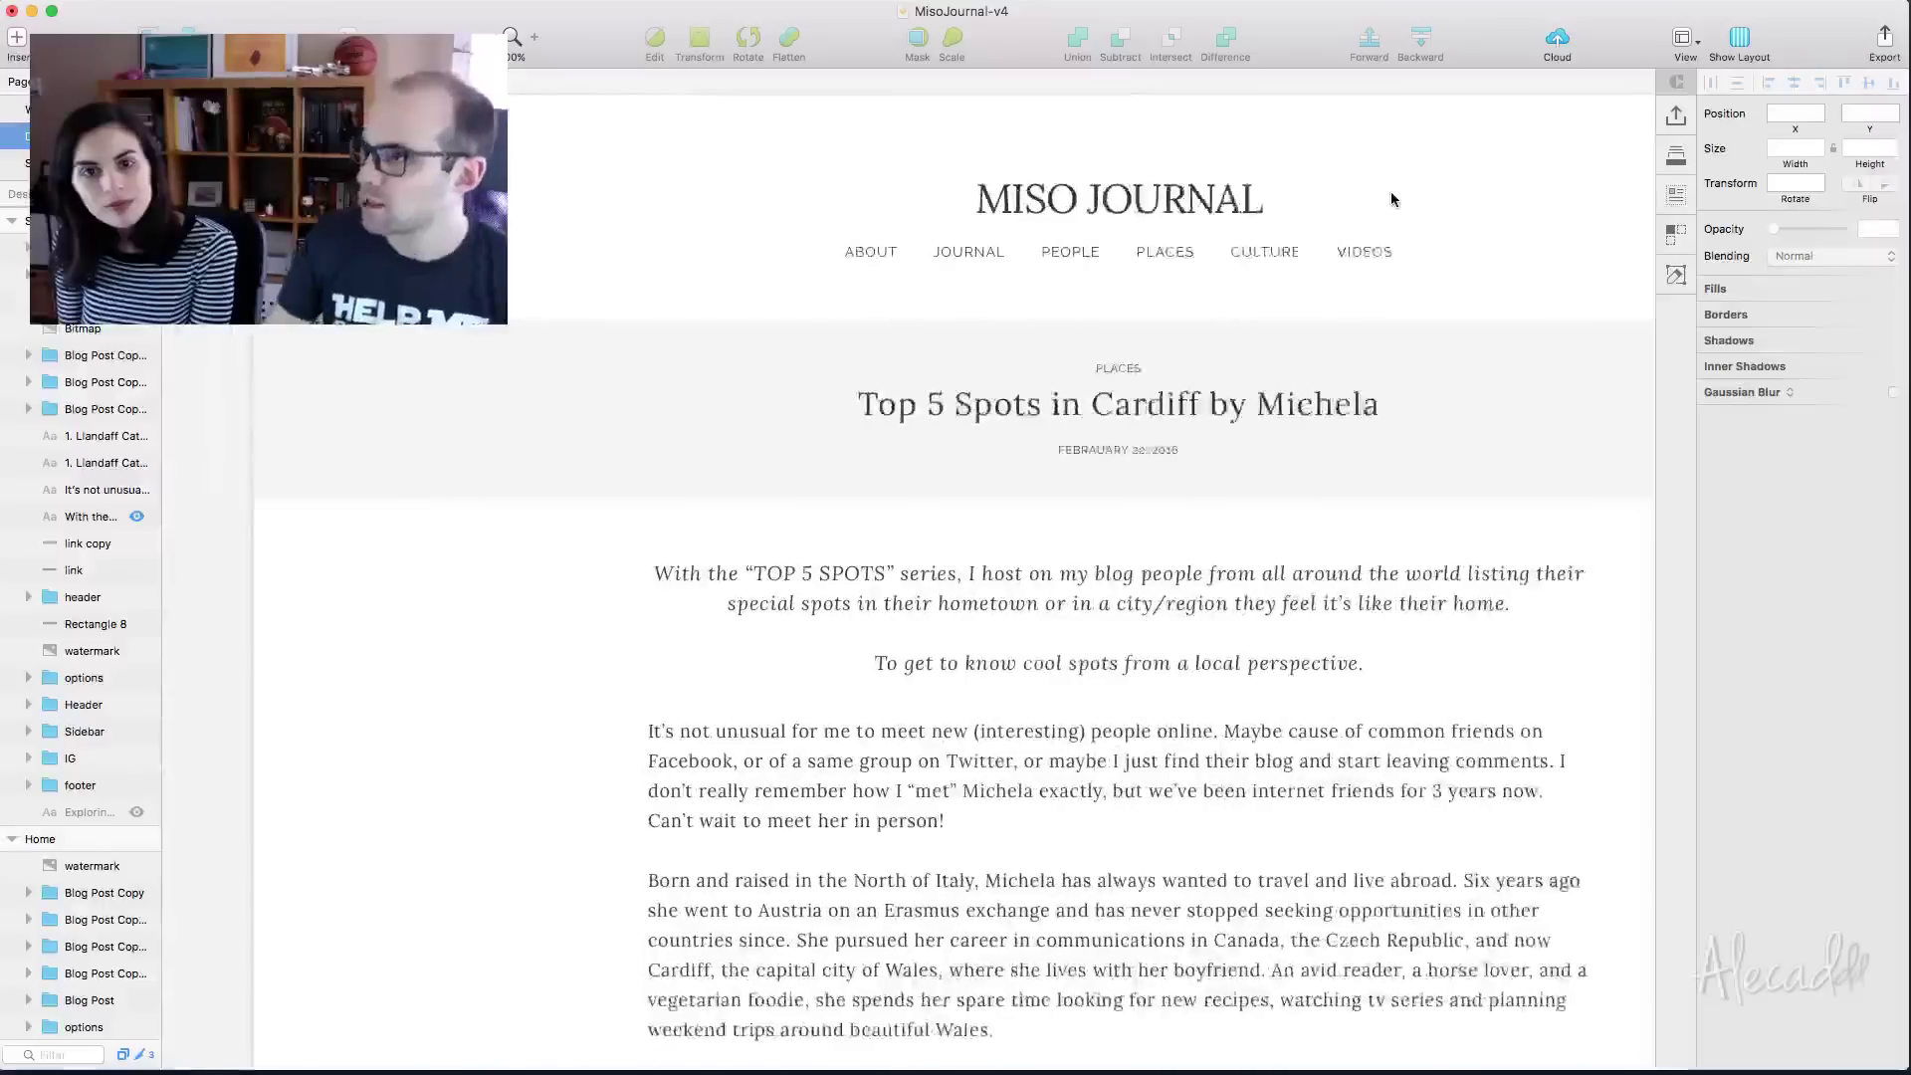
pyautogui.hscroll(-10, 1391, 199)
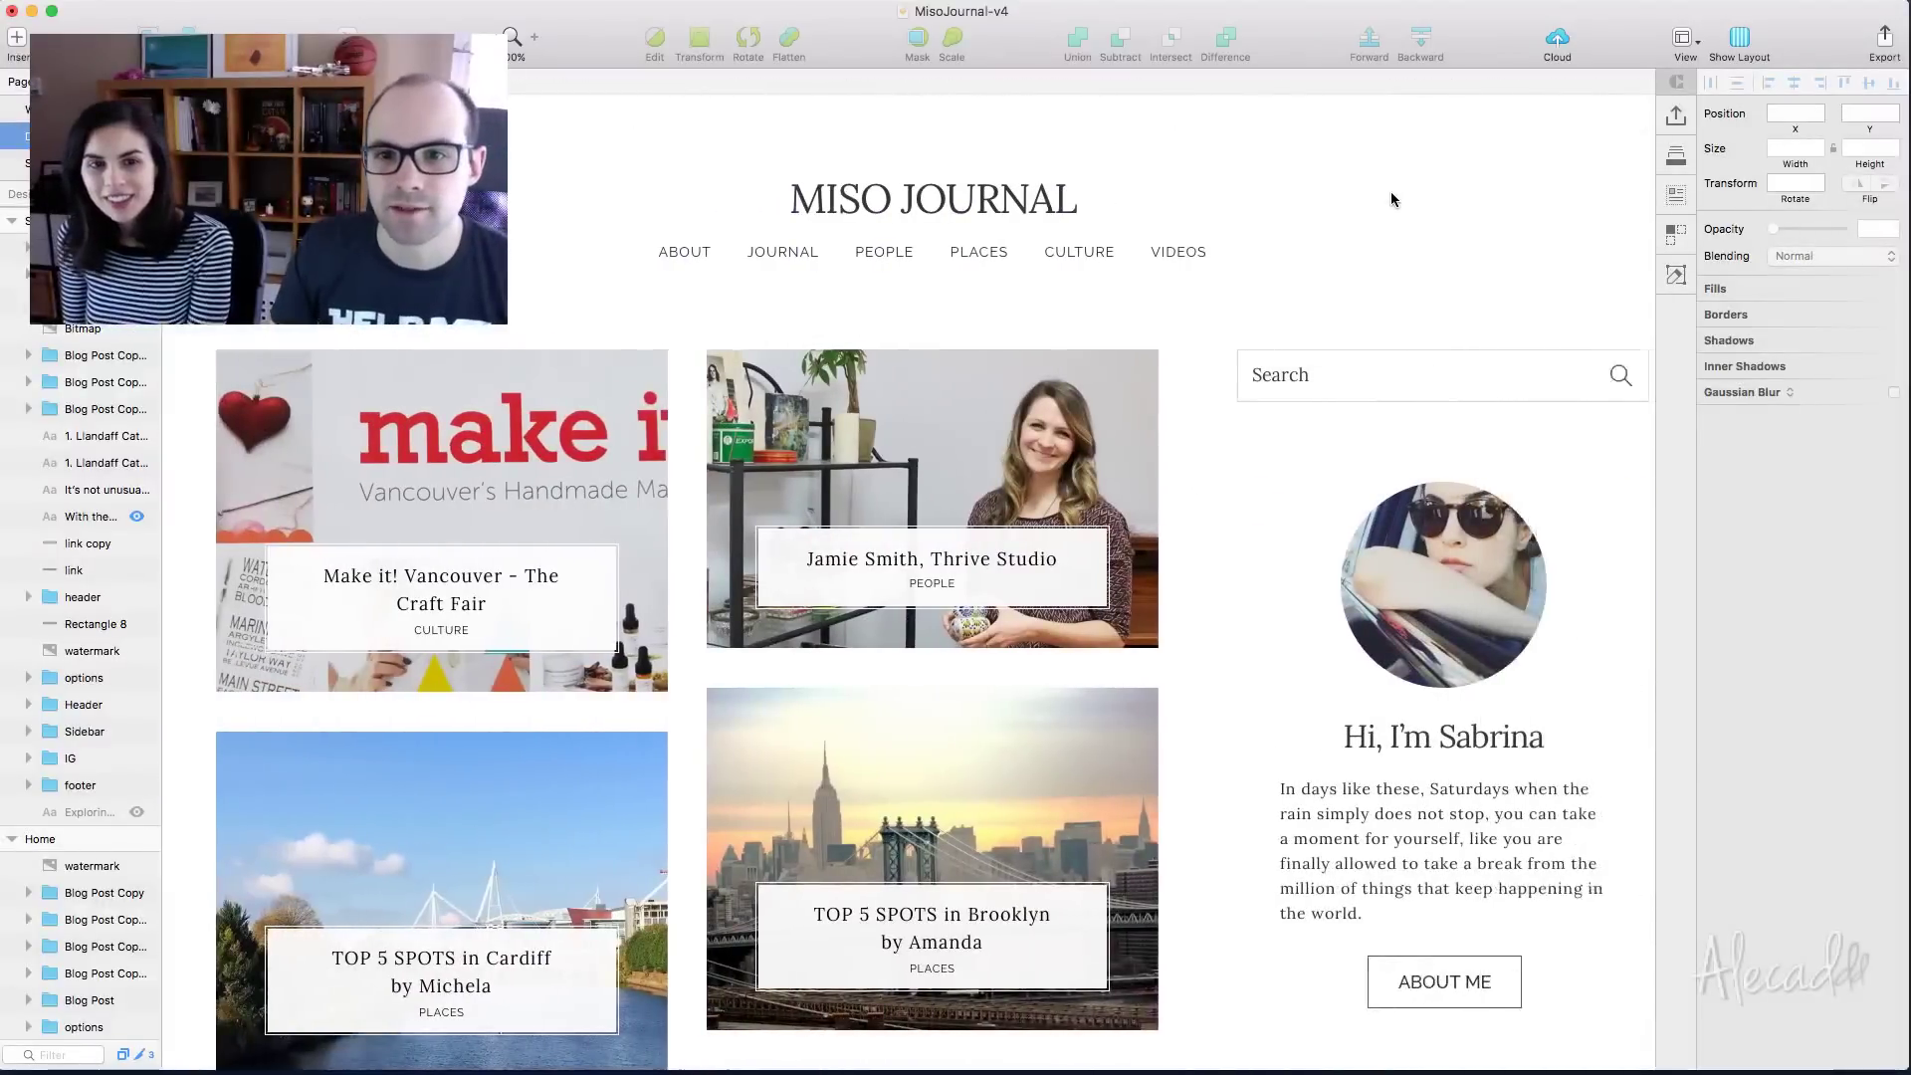
pyautogui.hscroll(-3, 1390, 191)
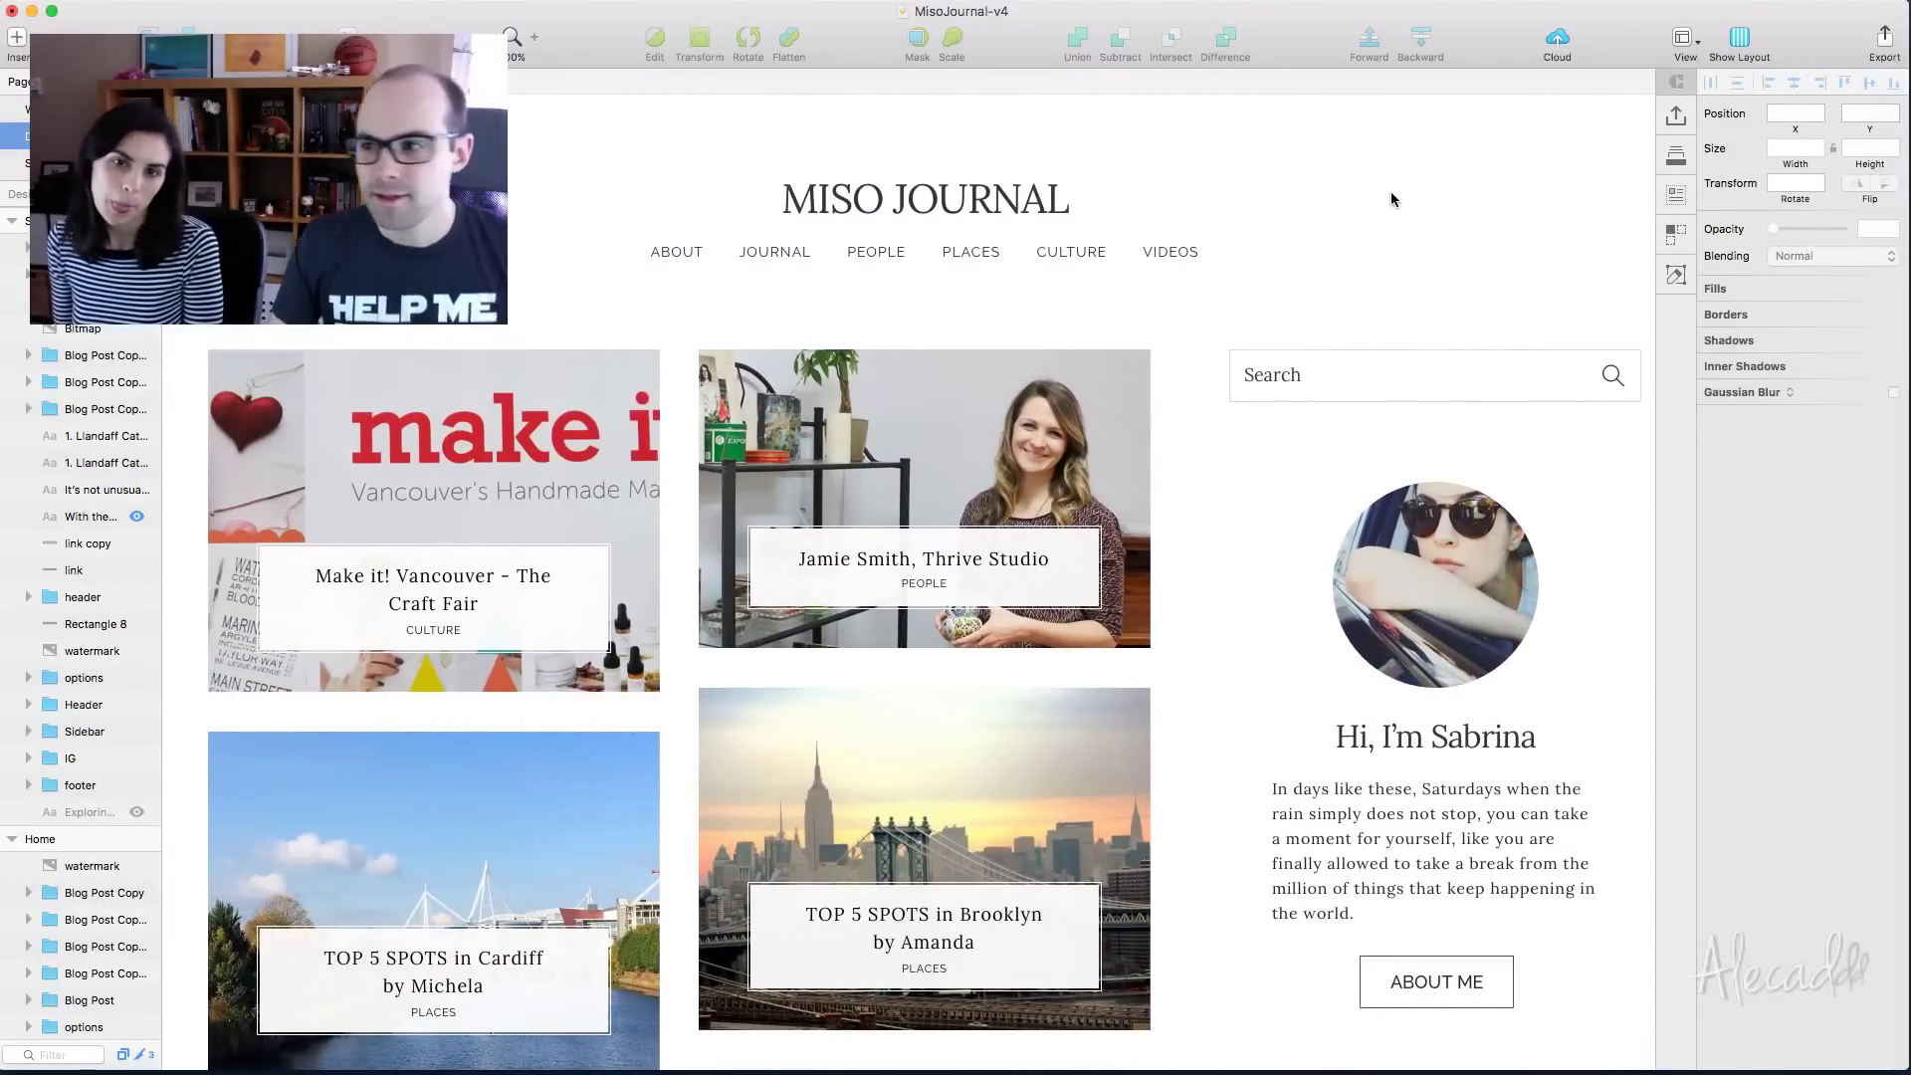
pyautogui.scroll(-5, 1127, 164)
pyautogui.hscroll(-2, 1126, 163)
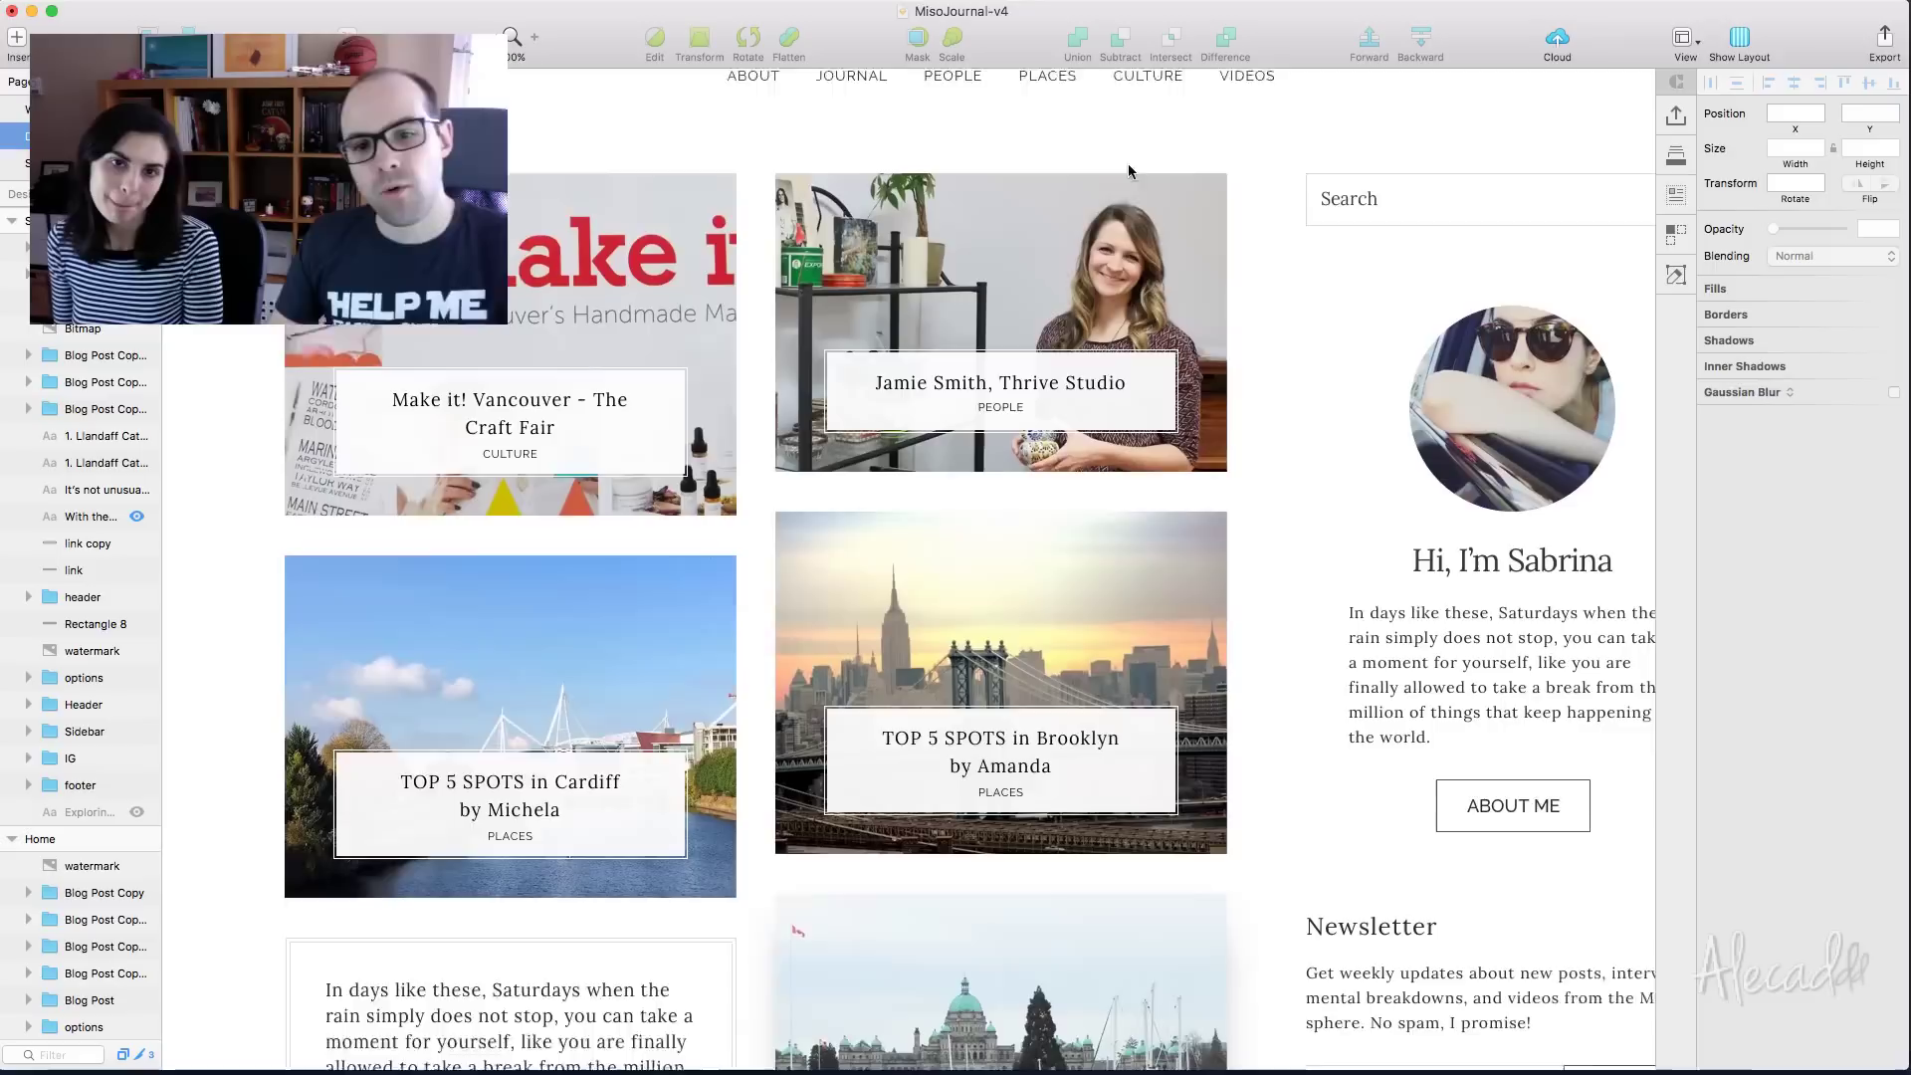
# Select the Make it! Vancouver card, the TOP 5 SPOTS in Brooklyn card and the text note on Home in turn, and clear the selection
pyautogui.scroll(-1, 1127, 169)
pyautogui.click(630, 163)
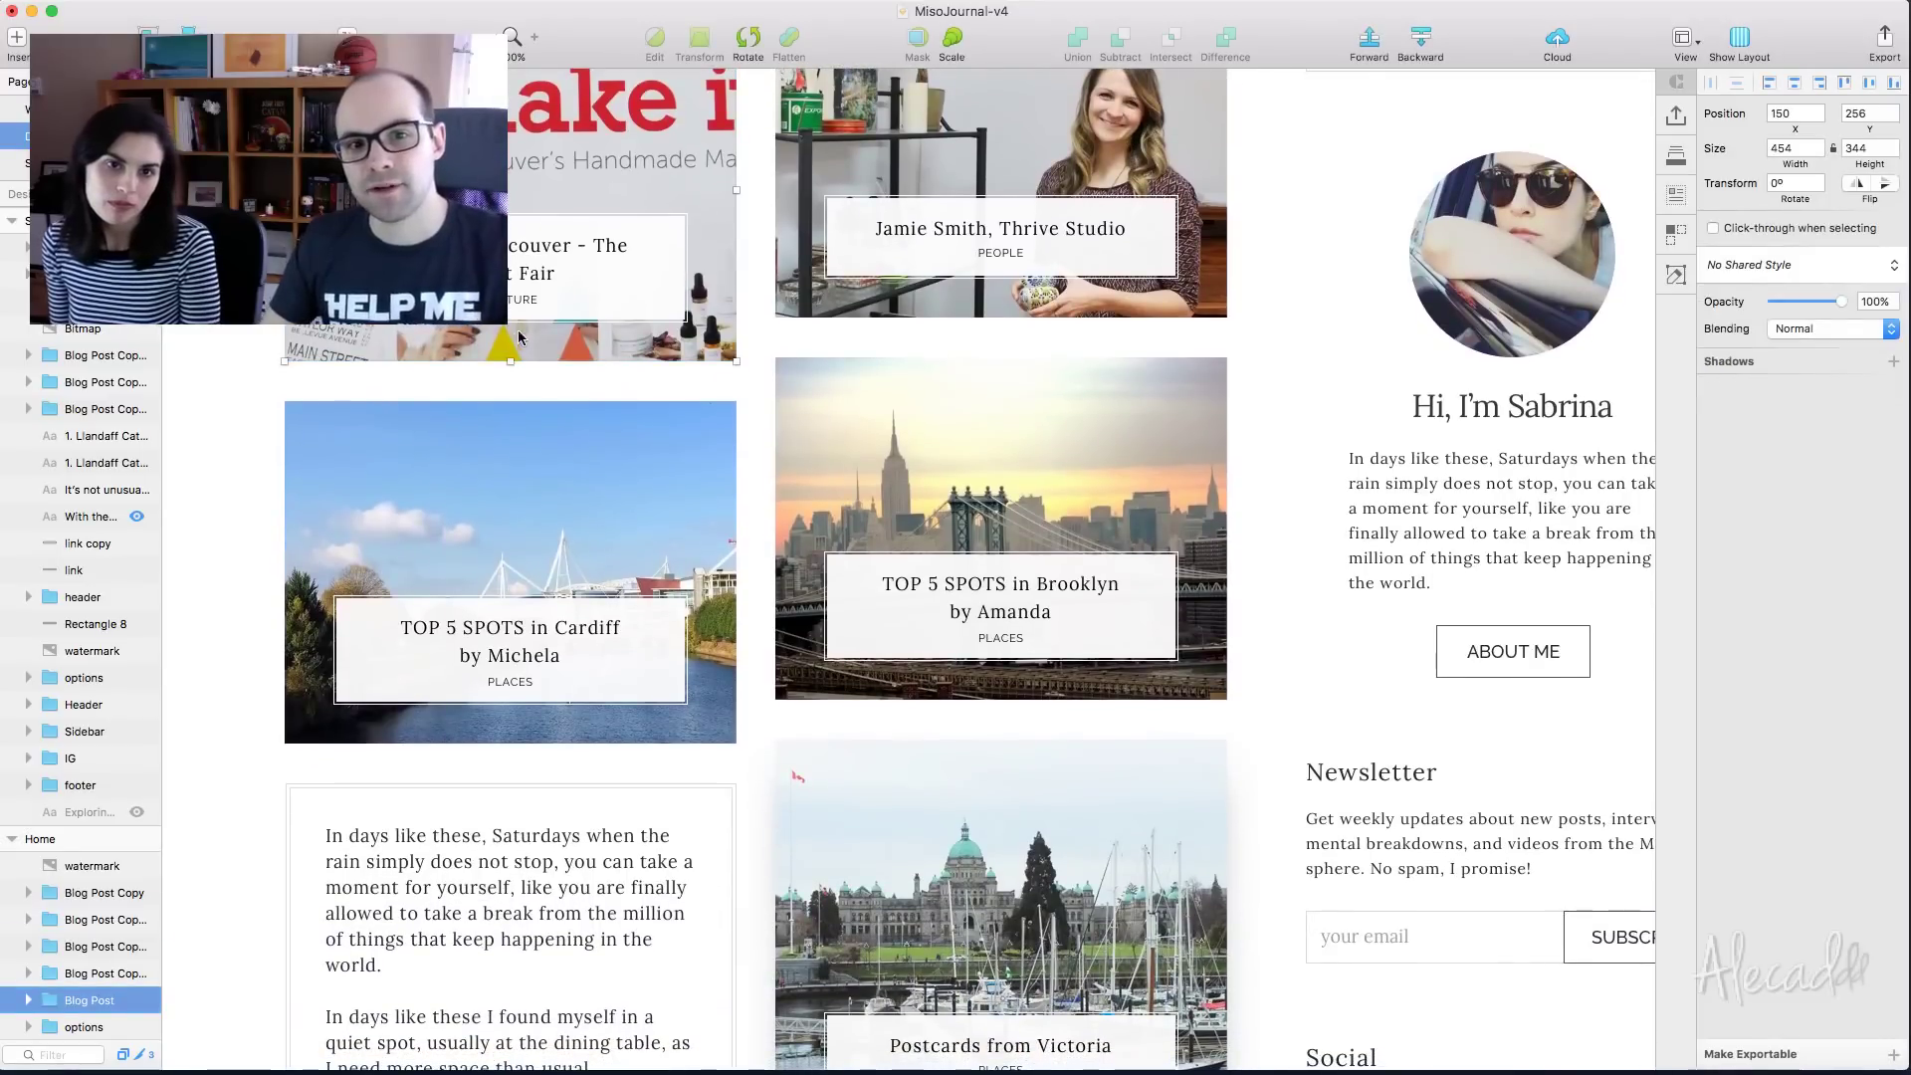
pyautogui.scroll(-4, 568, 647)
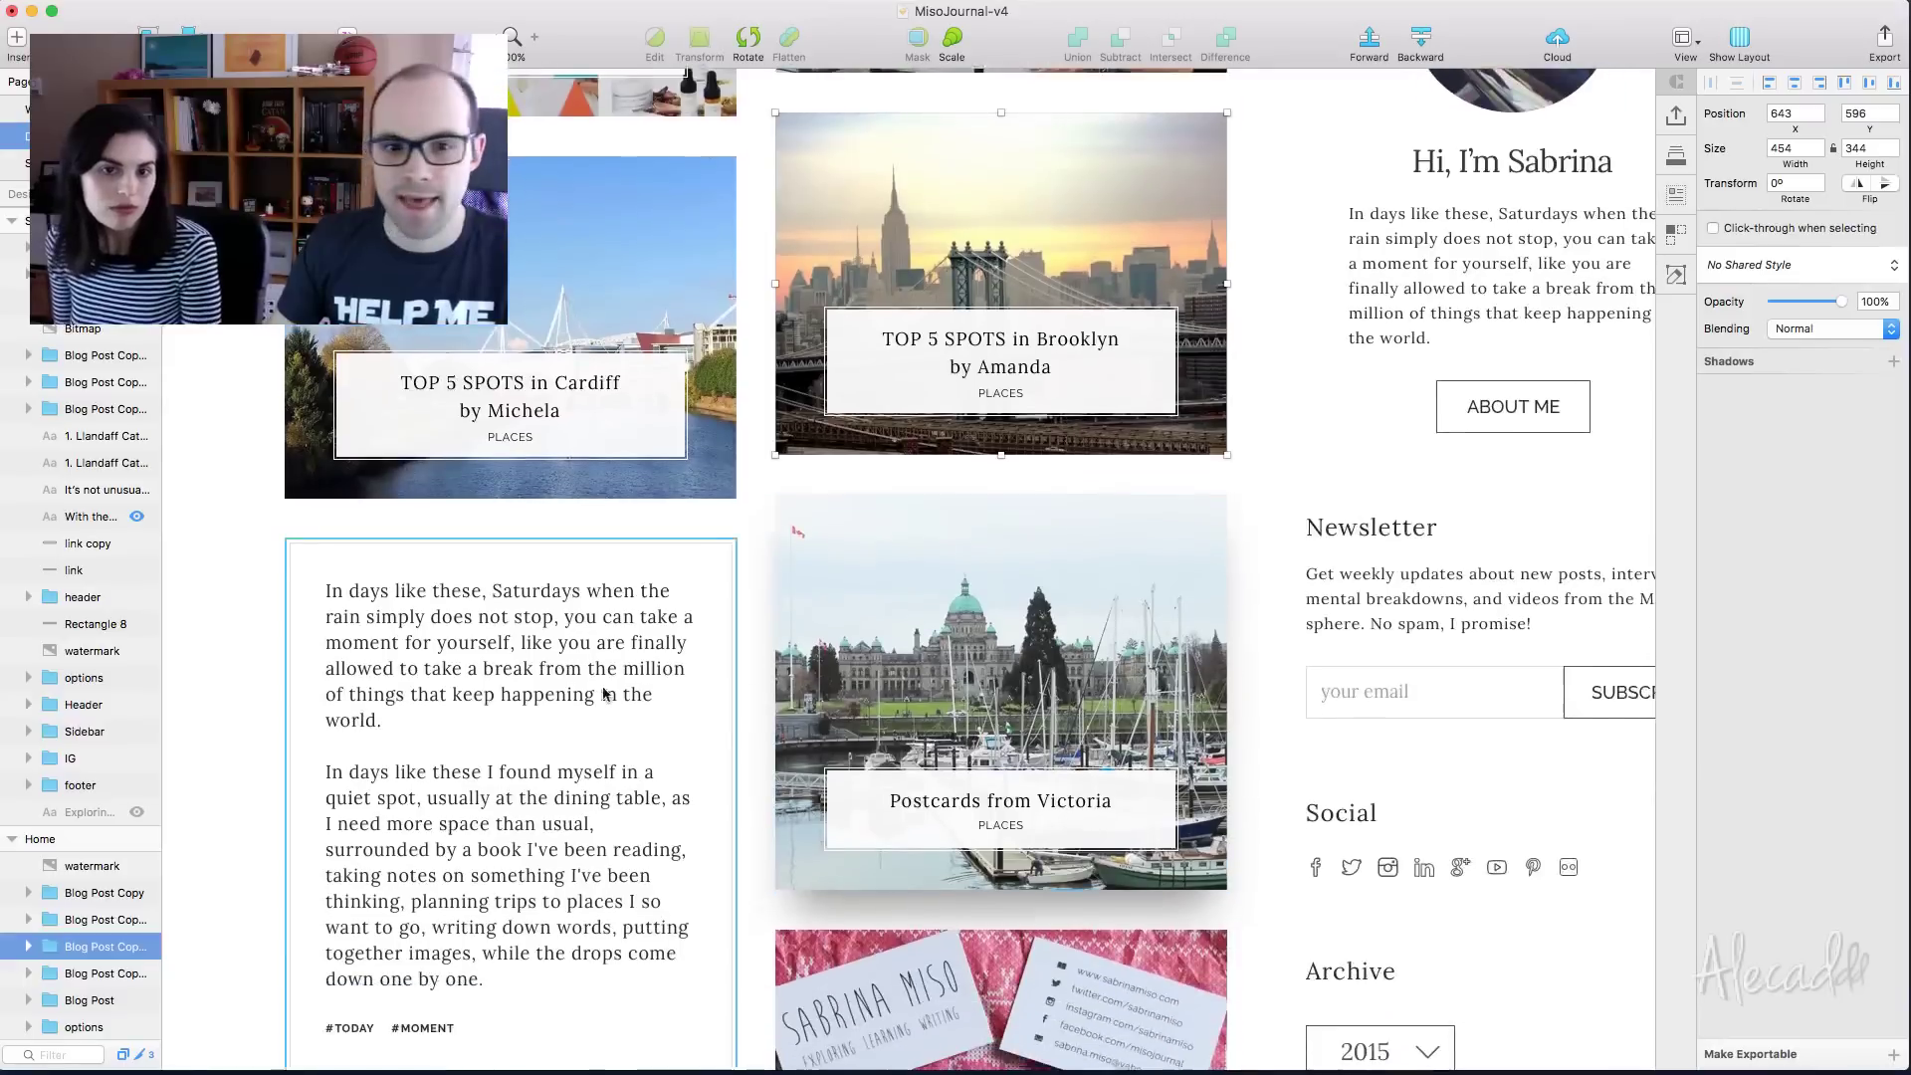
pyautogui.click(554, 700)
pyautogui.scroll(-3, 555, 699)
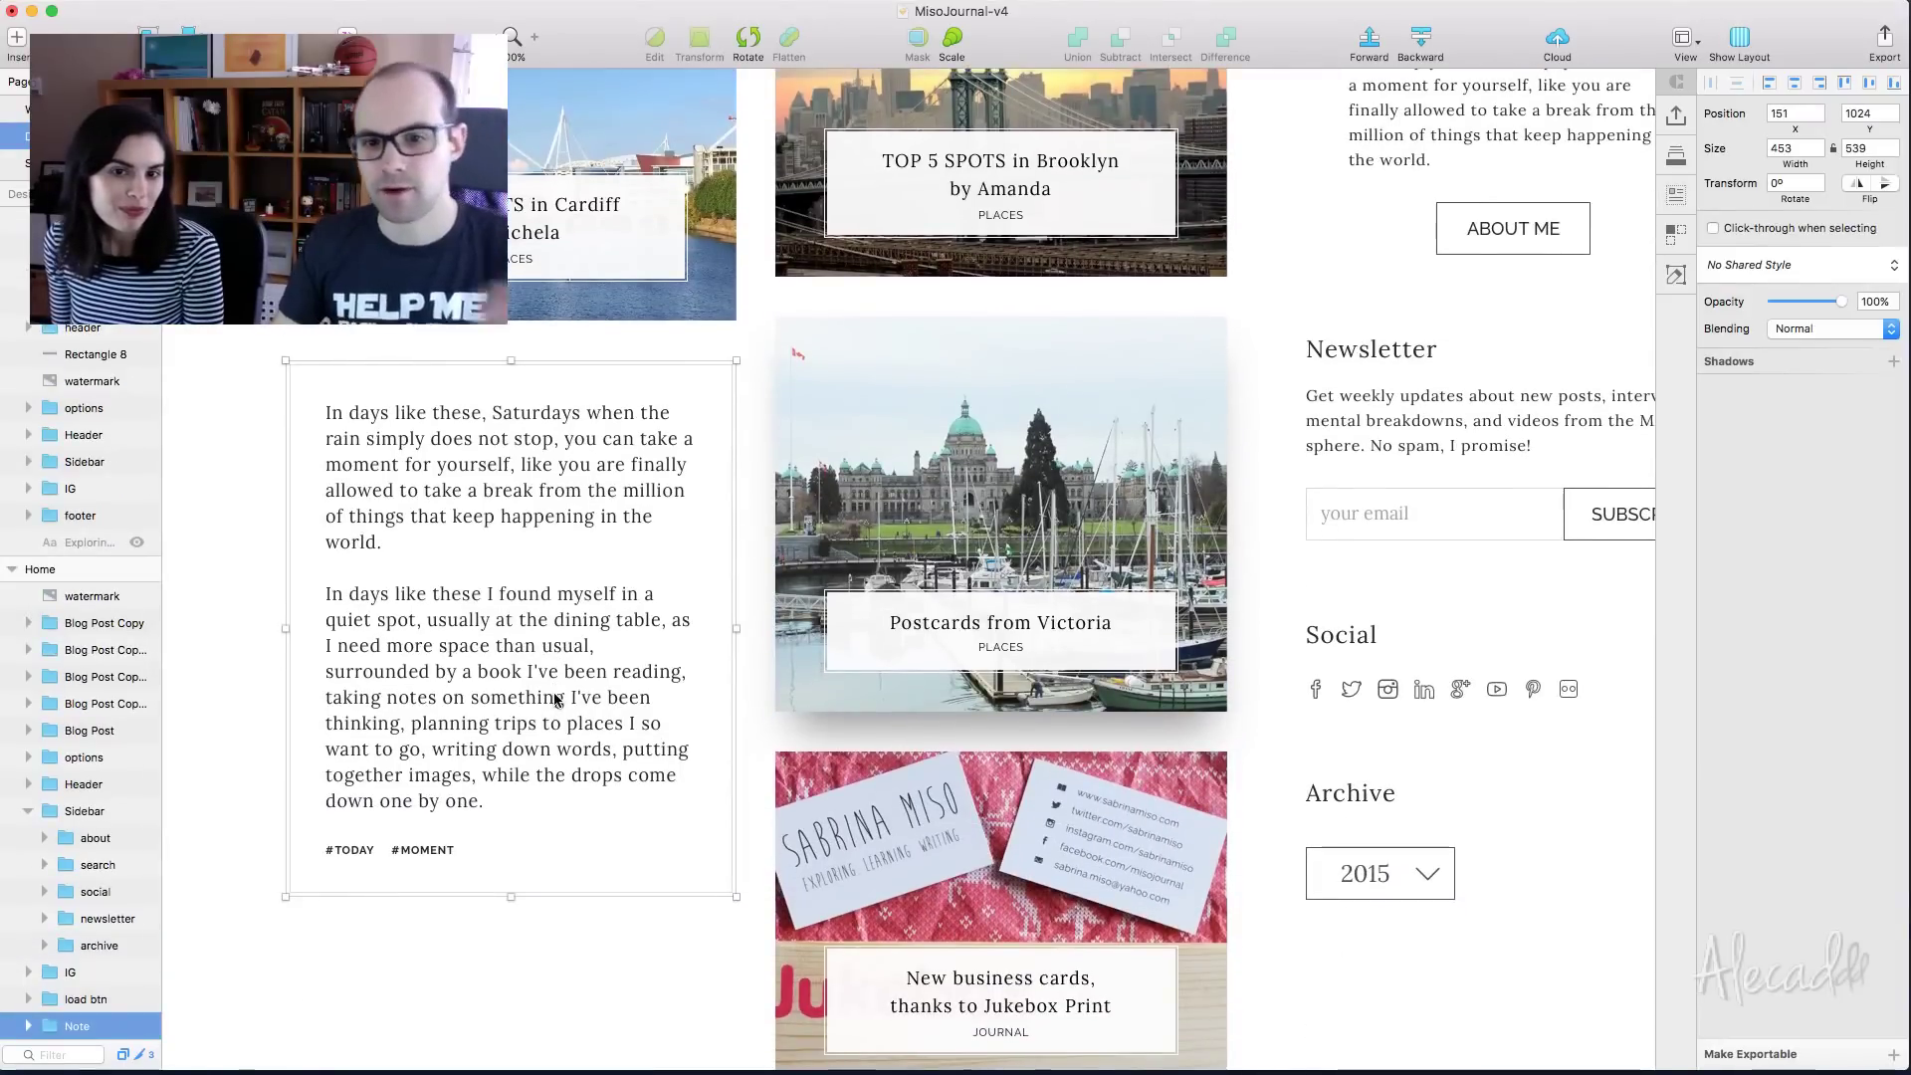
pyautogui.click(169, 435)
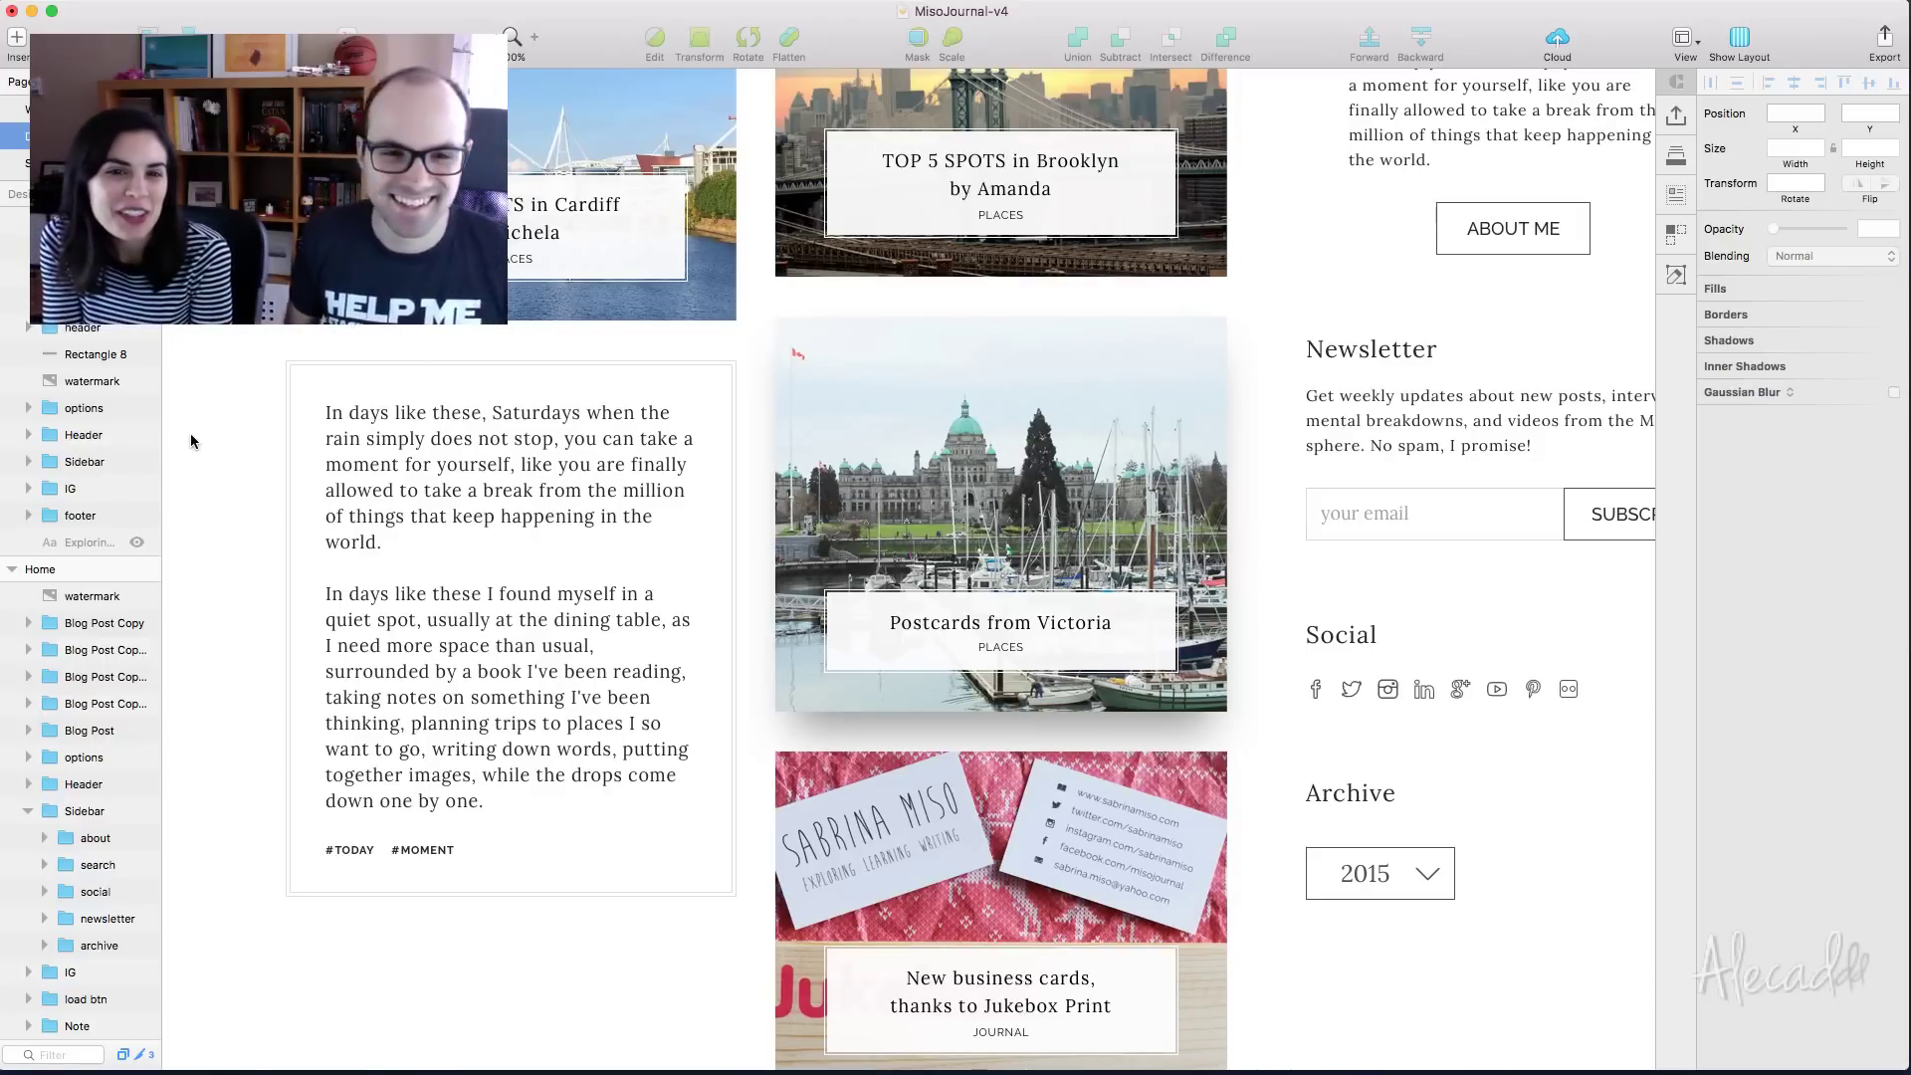
# Examine how the Home text note sits among the neighbouring image cards and return to the artboard's header
pyautogui.scroll(2, 189, 433)
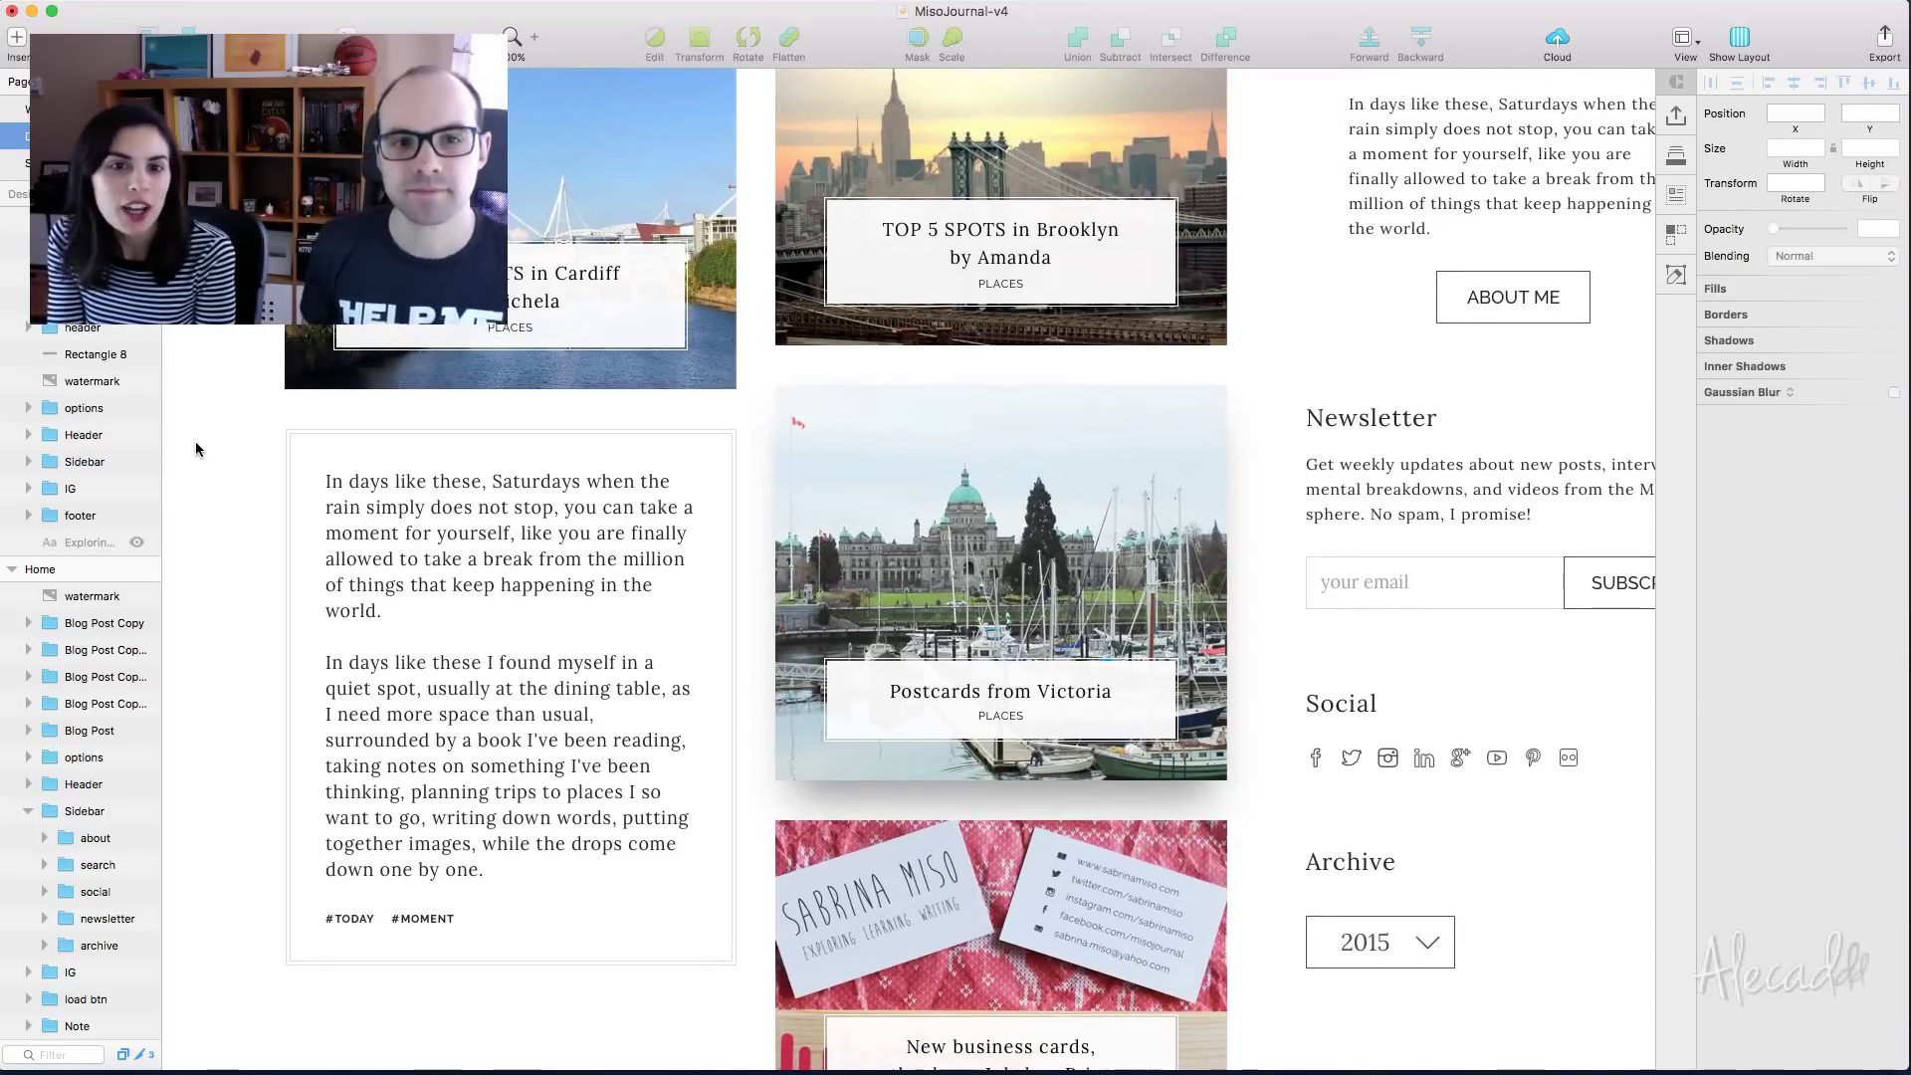
pyautogui.scroll(6, 196, 449)
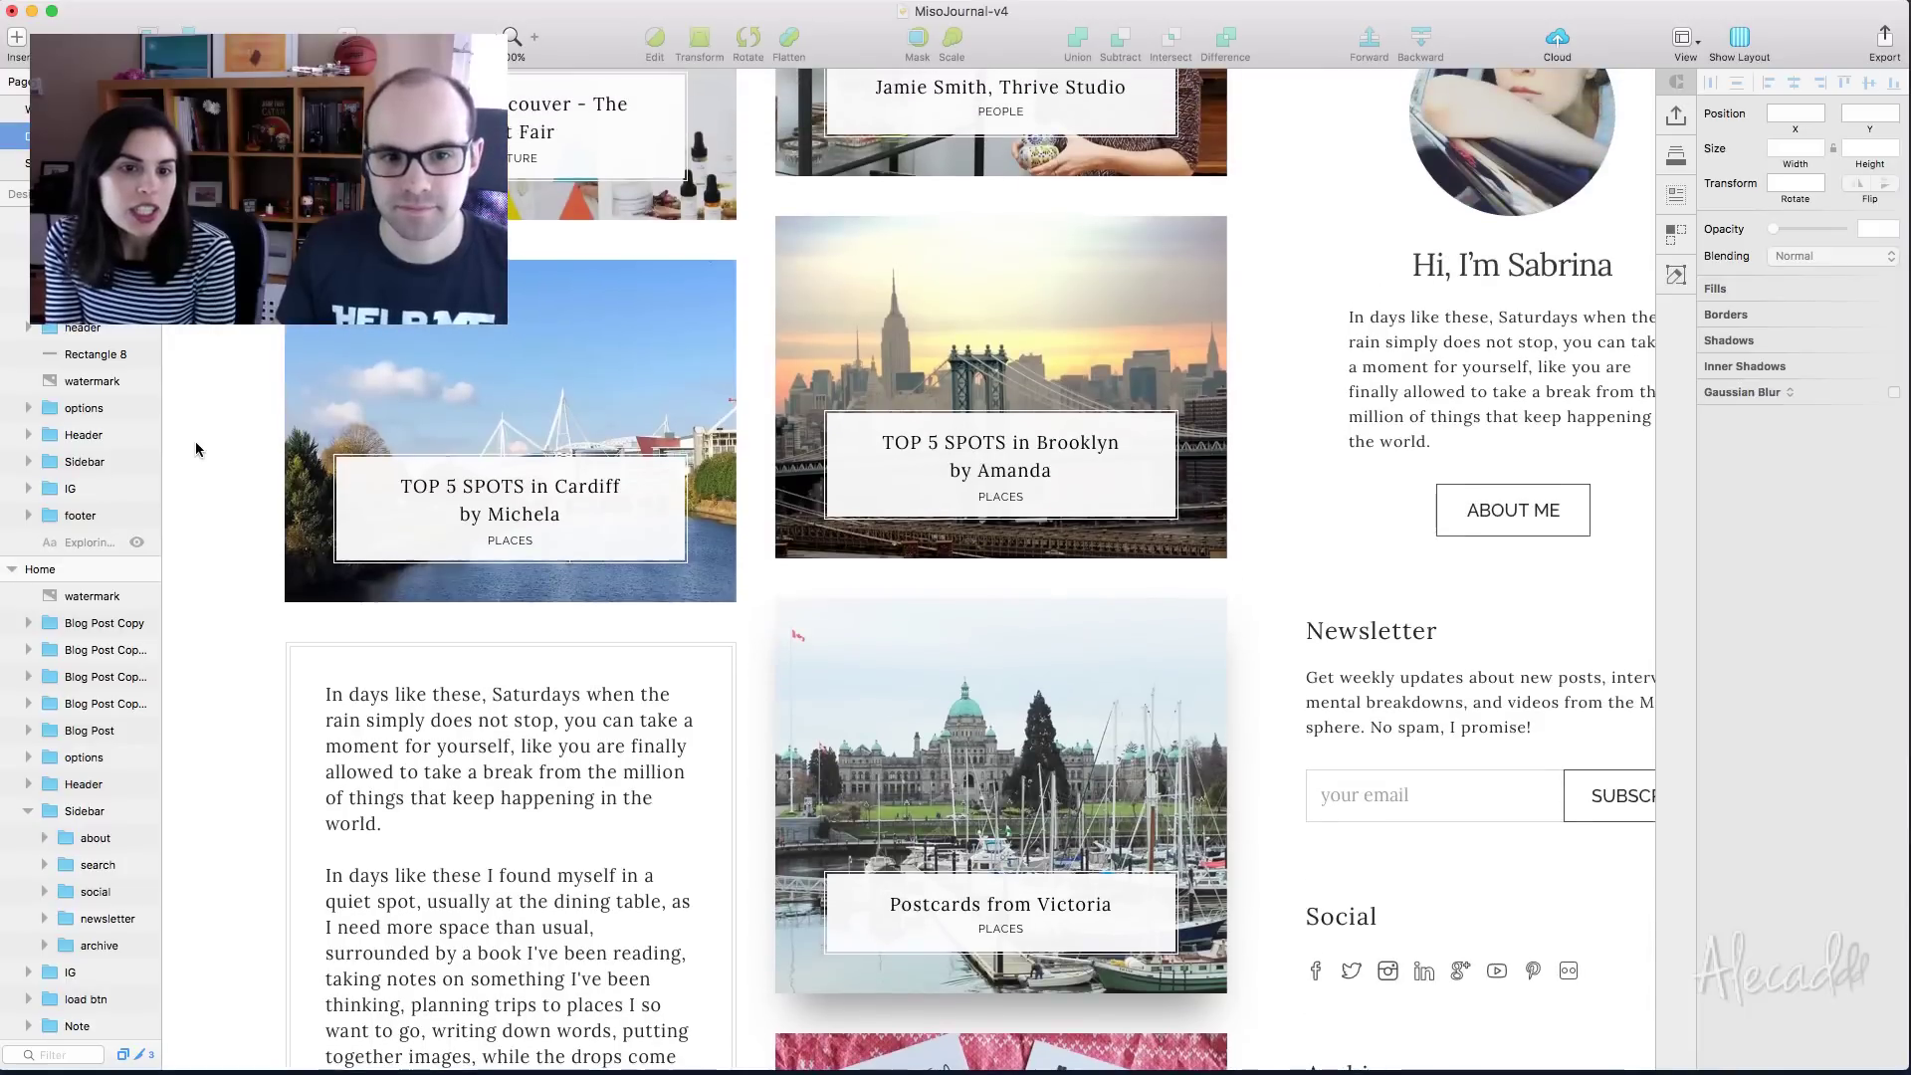
pyautogui.scroll(-6, 256, 449)
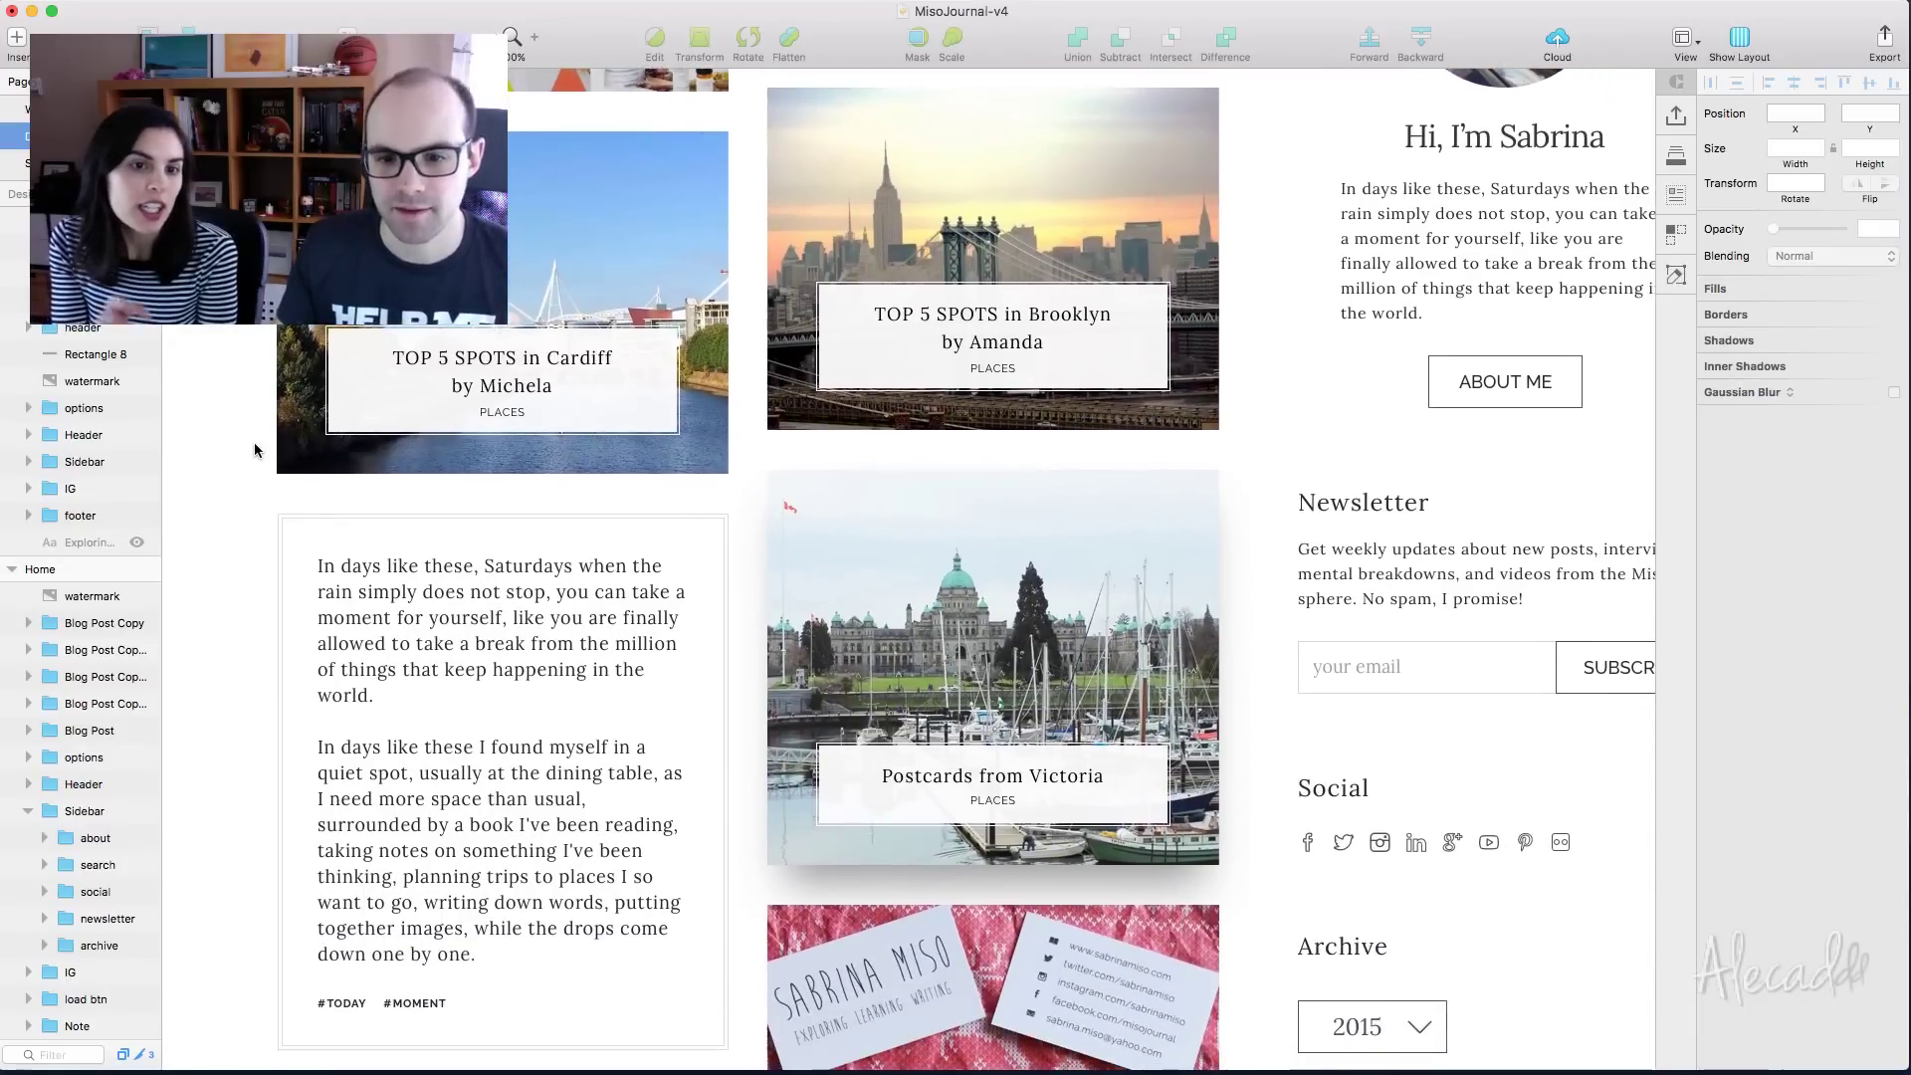
pyautogui.scroll(-2, 256, 450)
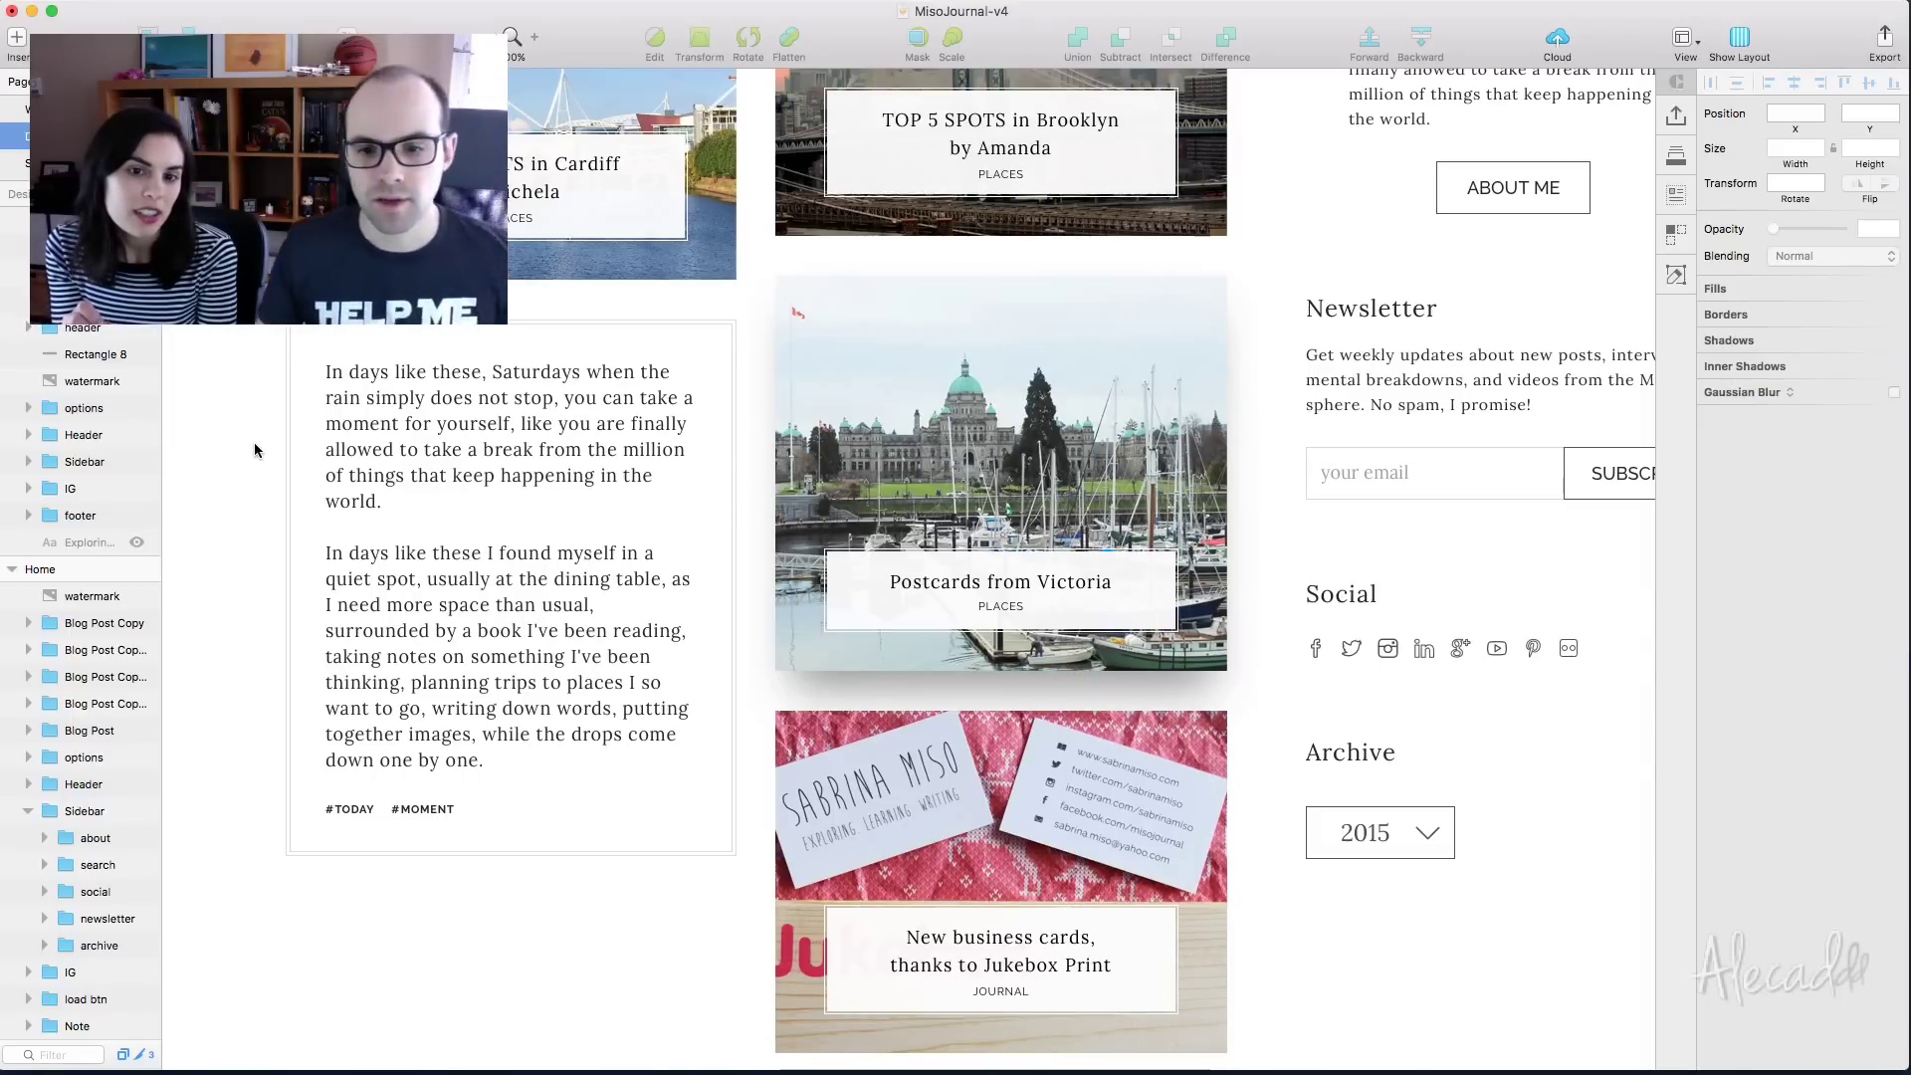
pyautogui.scroll(-2, 255, 451)
pyautogui.scroll(20, 255, 451)
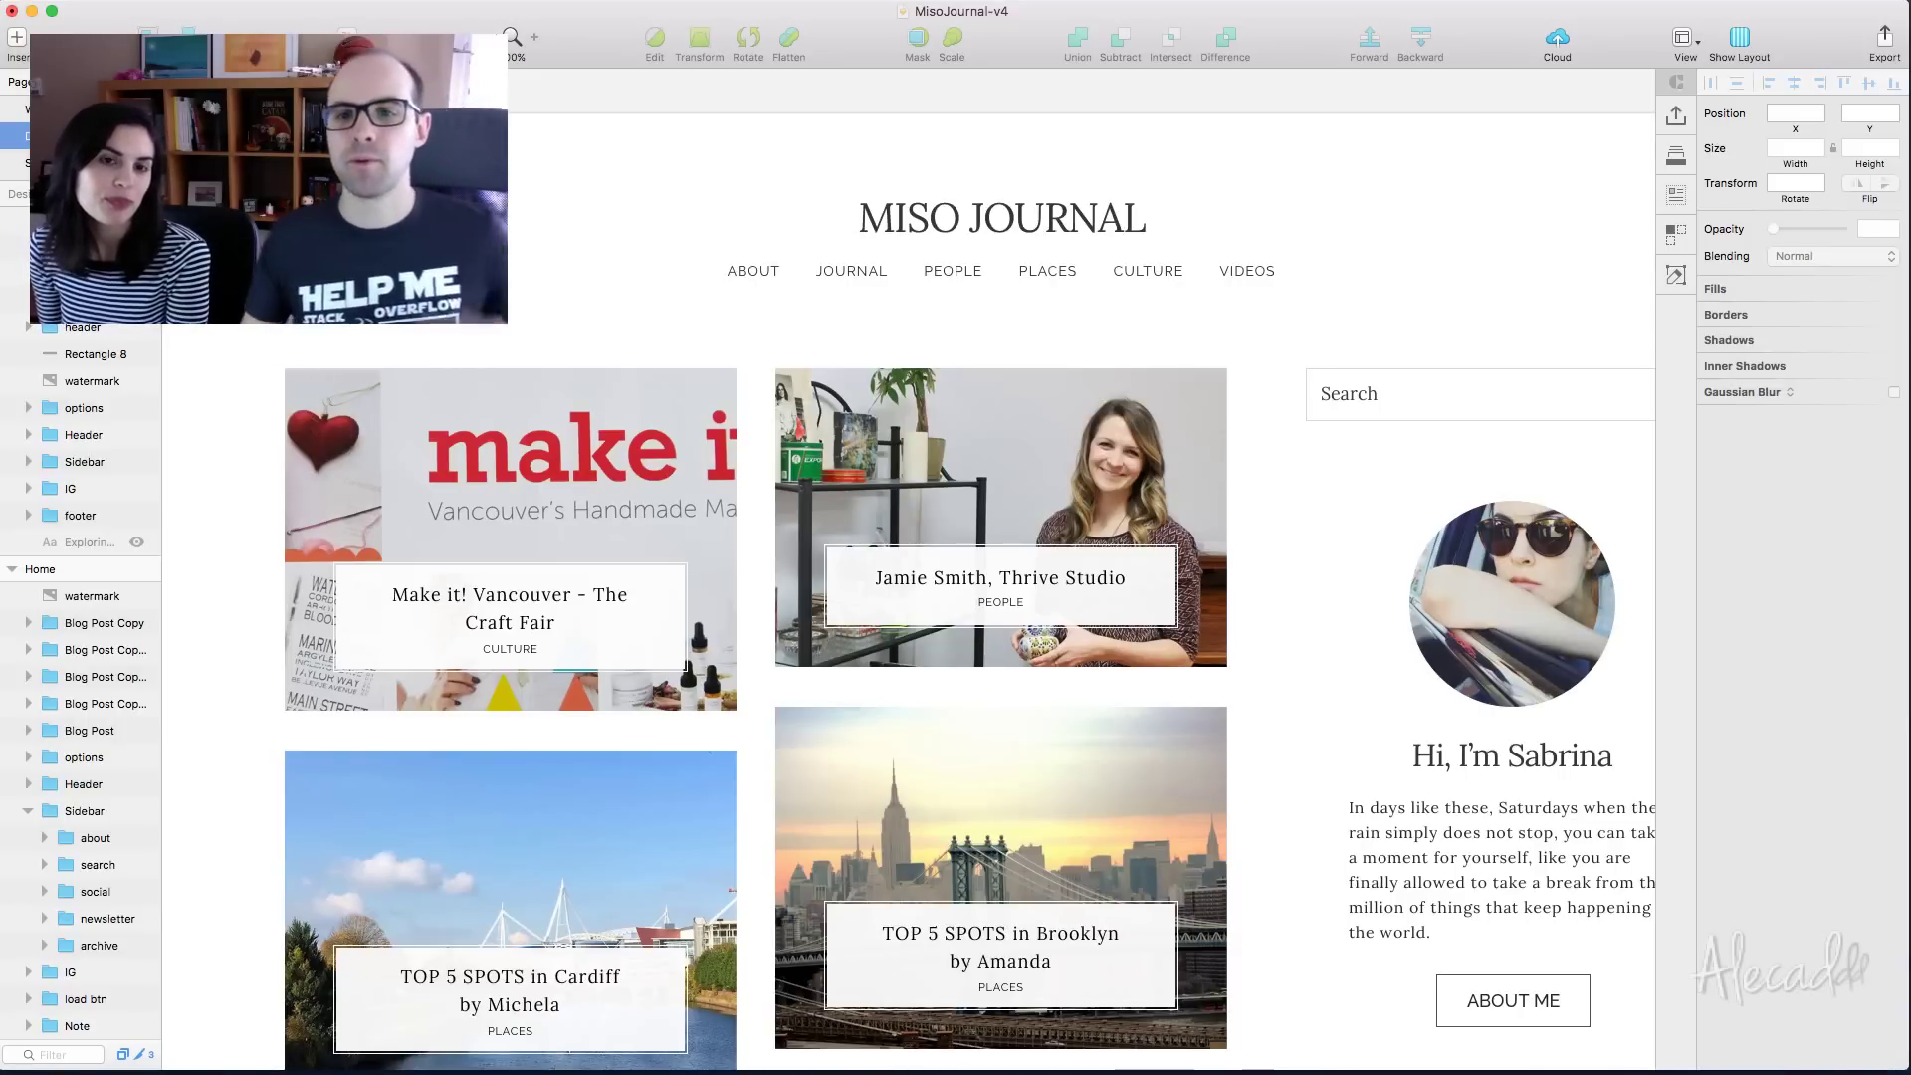
# Compare the Home post cards, selecting the Make it! Vancouver and TOP 5 SPOTS in Cardiff cards to point them out
pyautogui.scroll(-5, 956, 597)
pyautogui.scroll(-3, 685, 423)
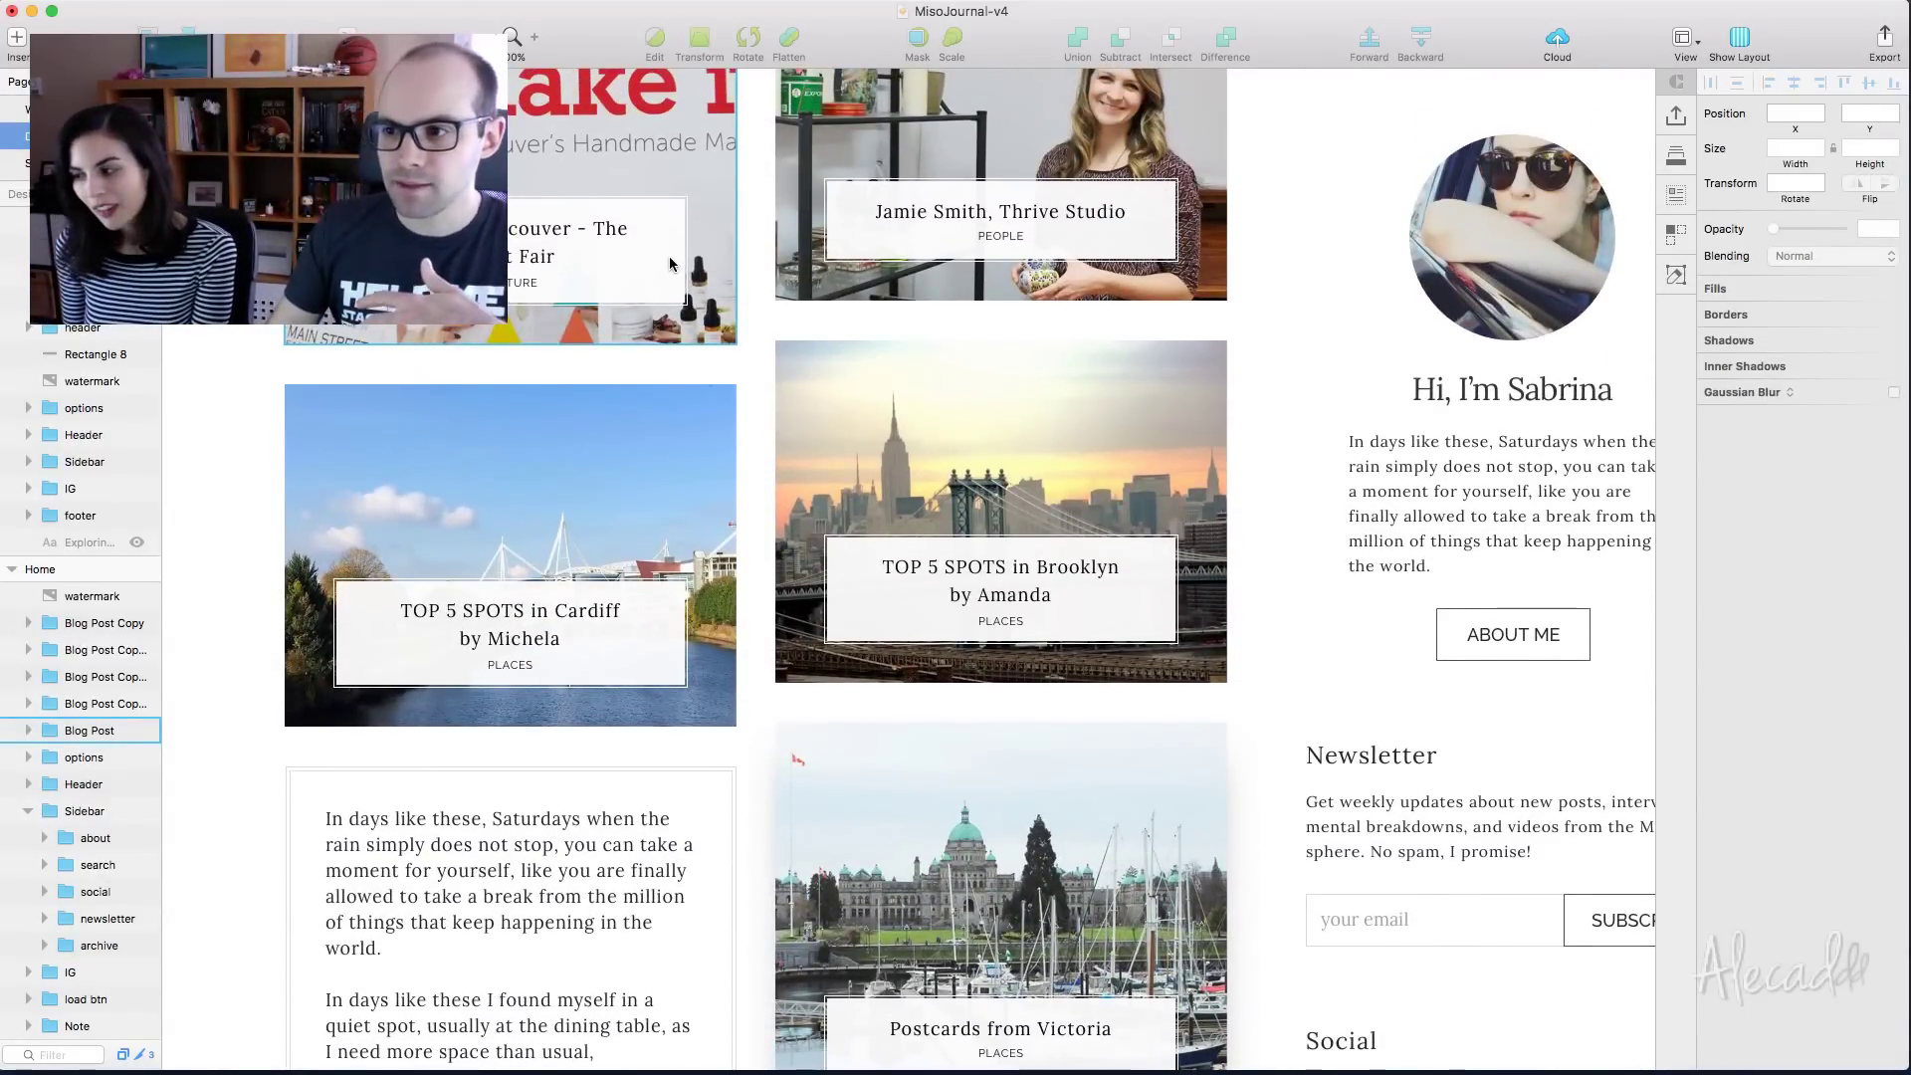
pyautogui.scroll(4, 669, 264)
pyautogui.scroll(-3, 669, 263)
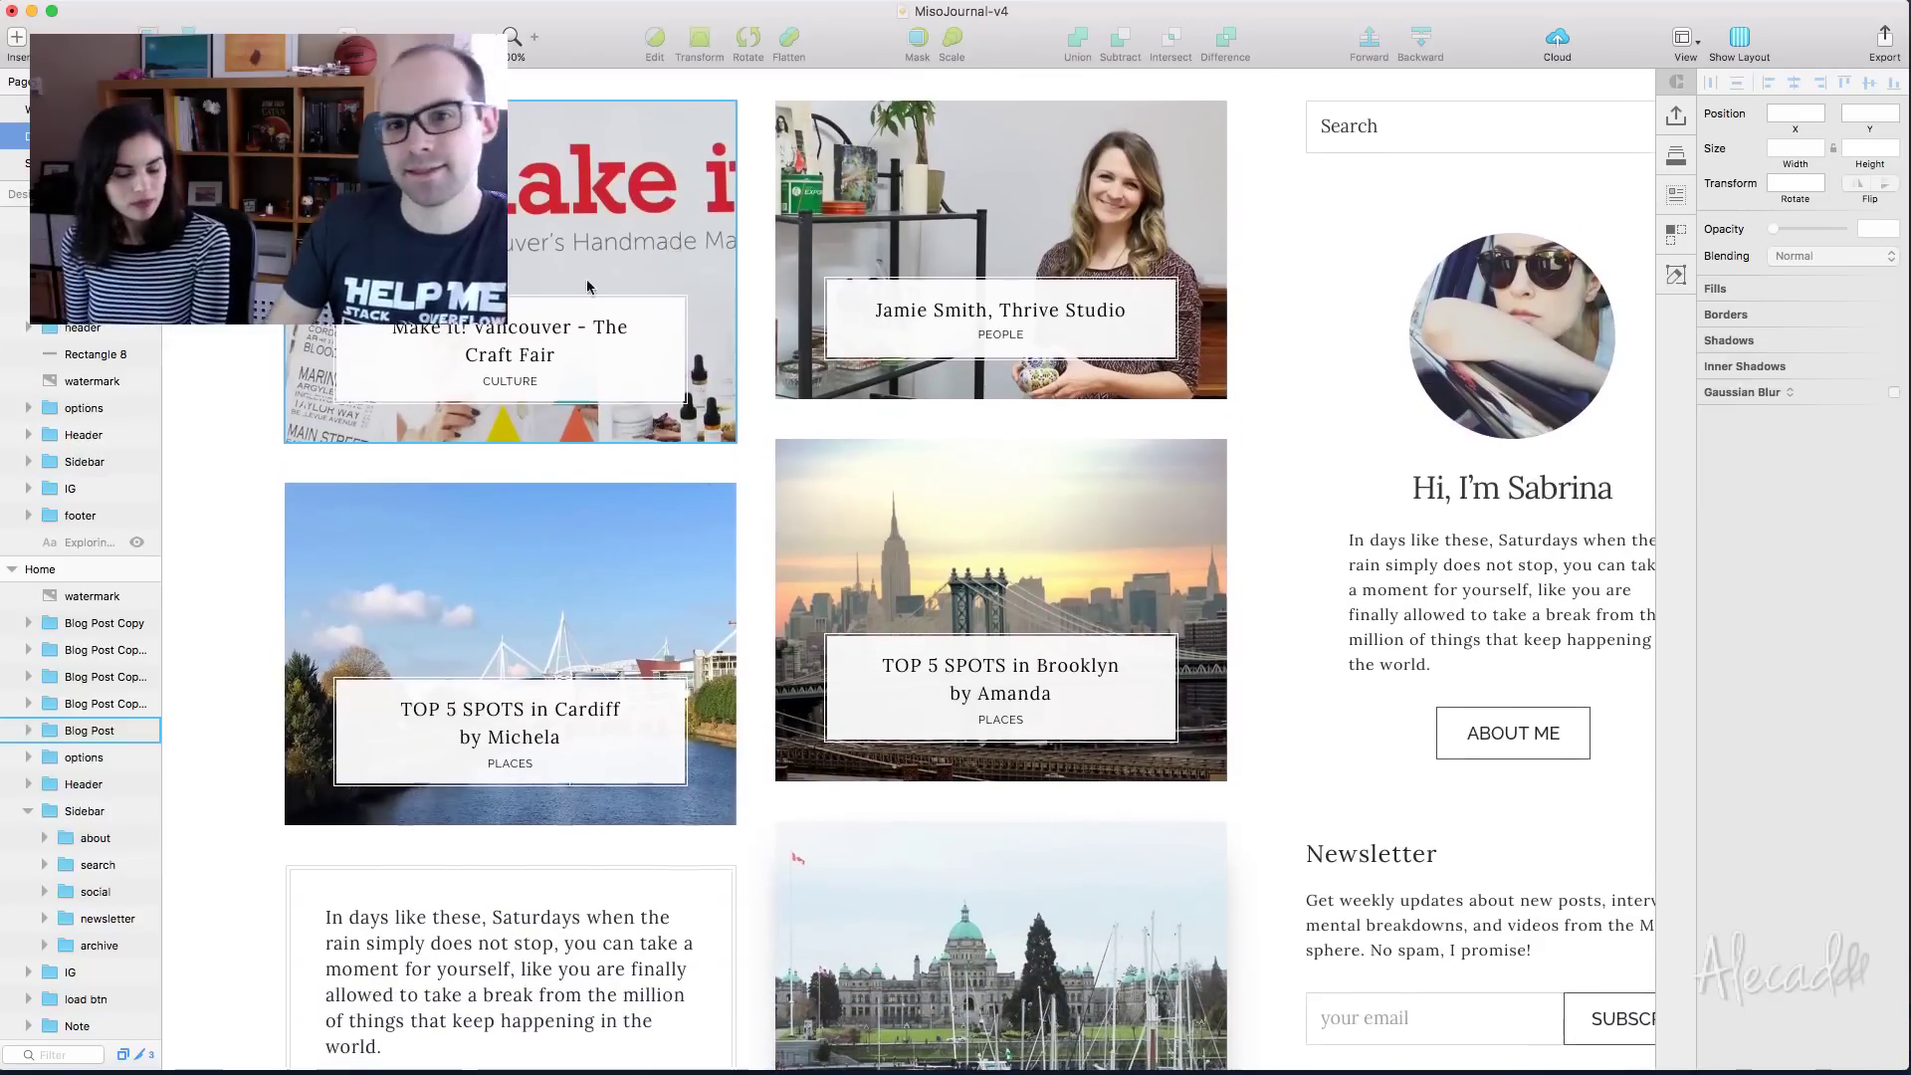
pyautogui.scroll(2, 669, 264)
pyautogui.click(1075, 418)
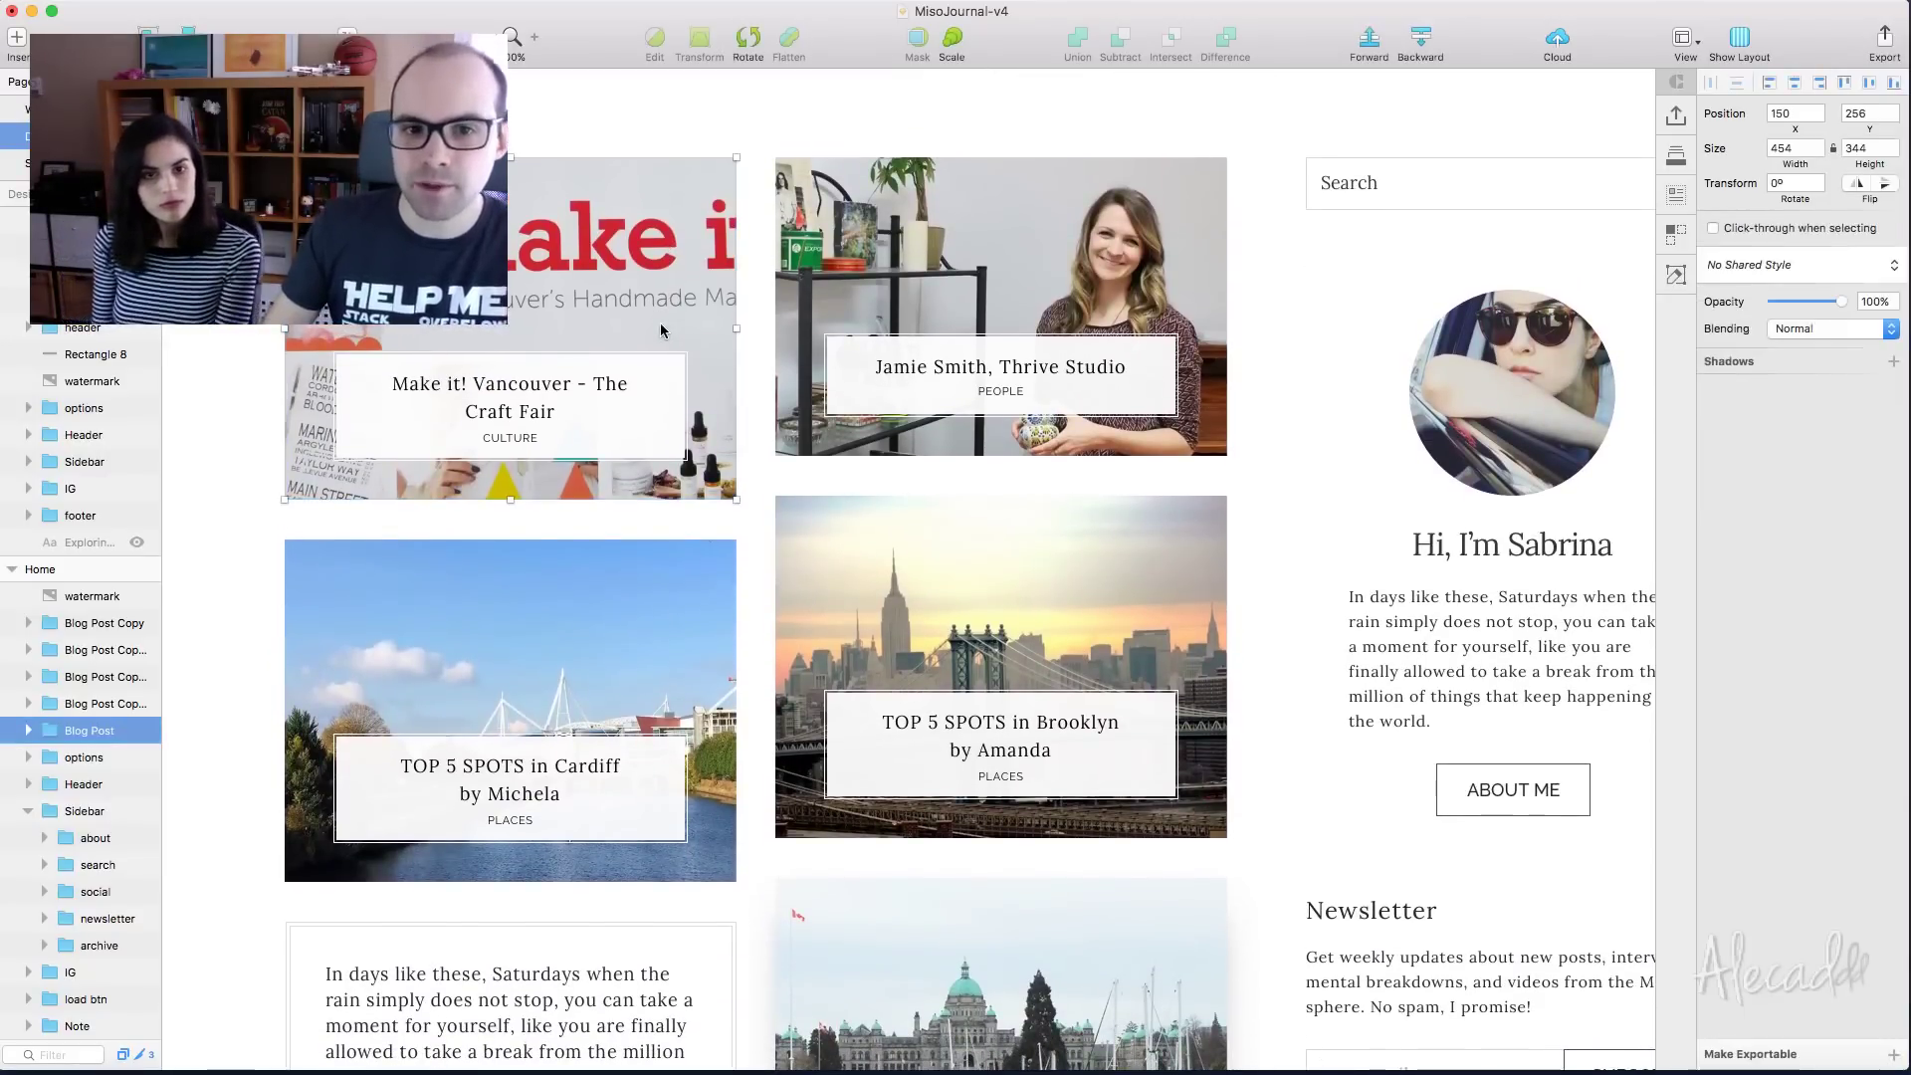
pyautogui.click(542, 648)
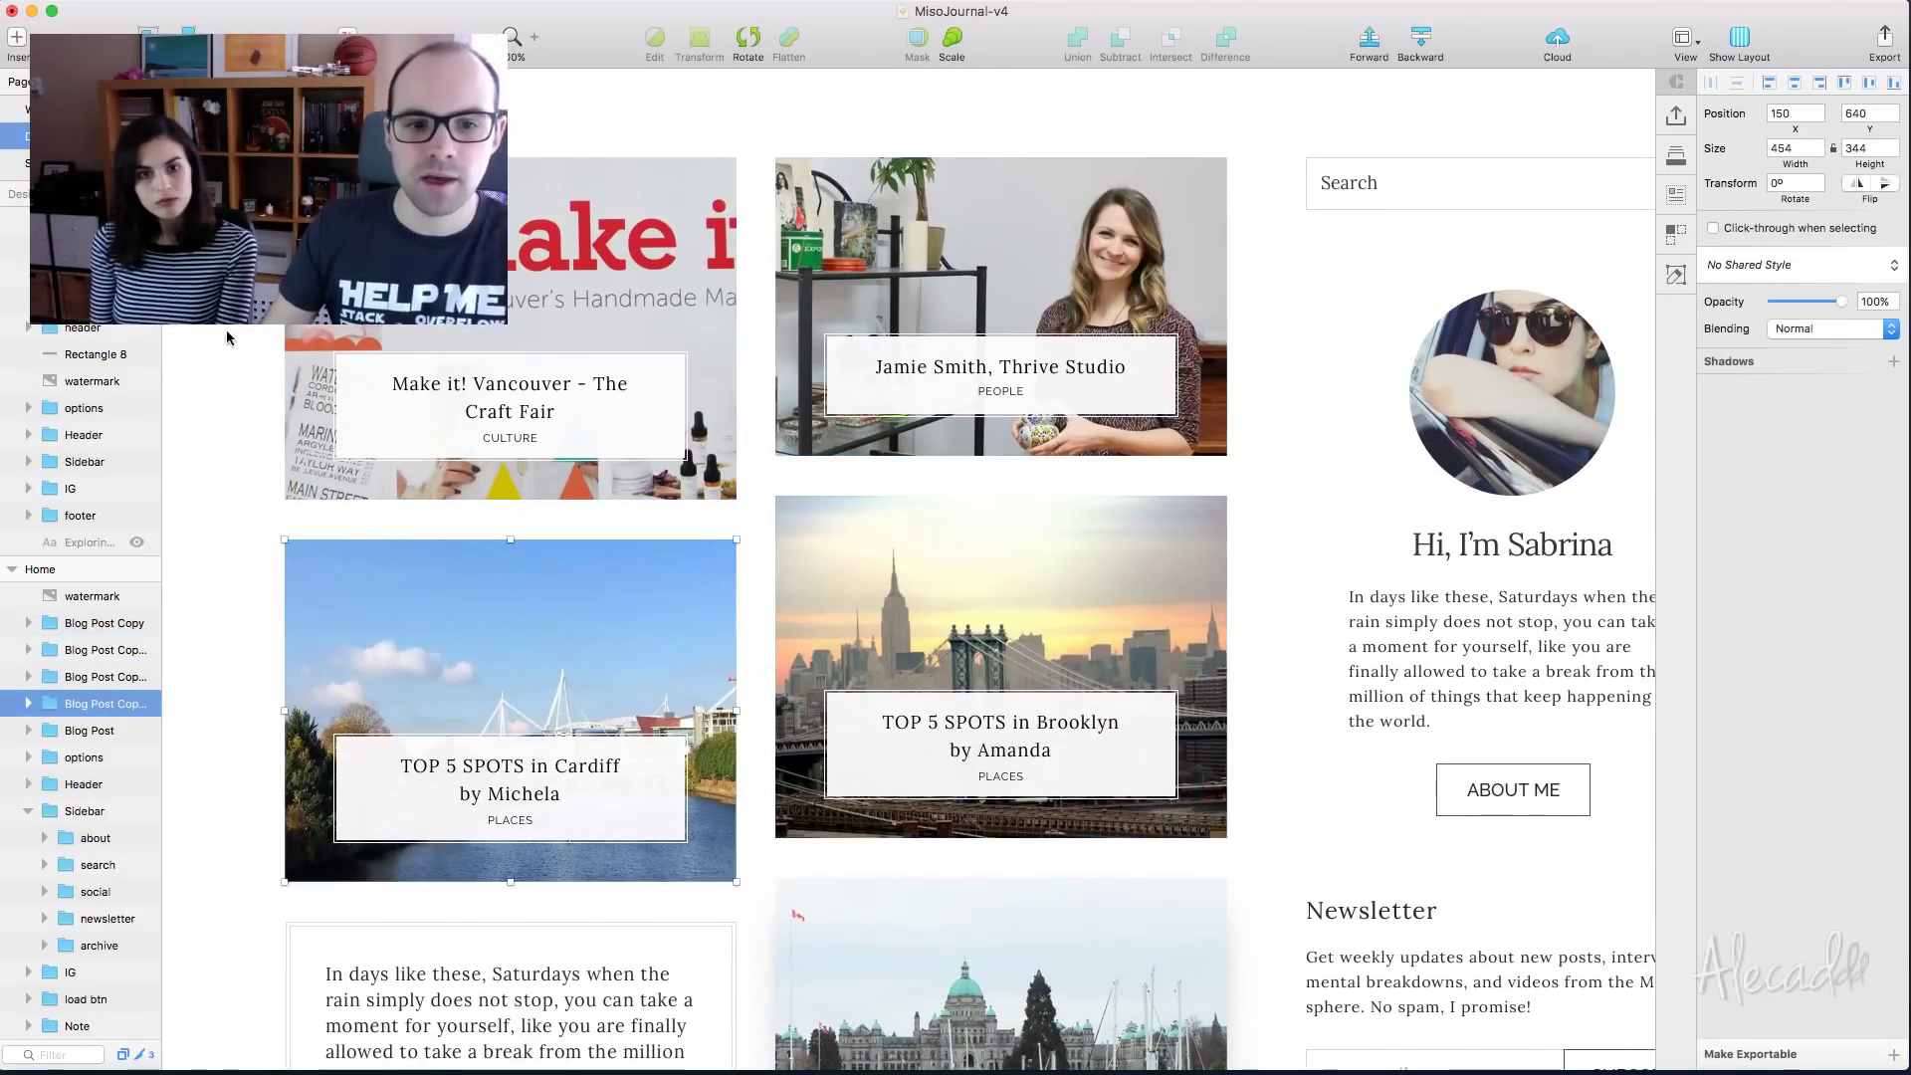
pyautogui.scroll(-1, 227, 336)
pyautogui.scroll(-6, 227, 336)
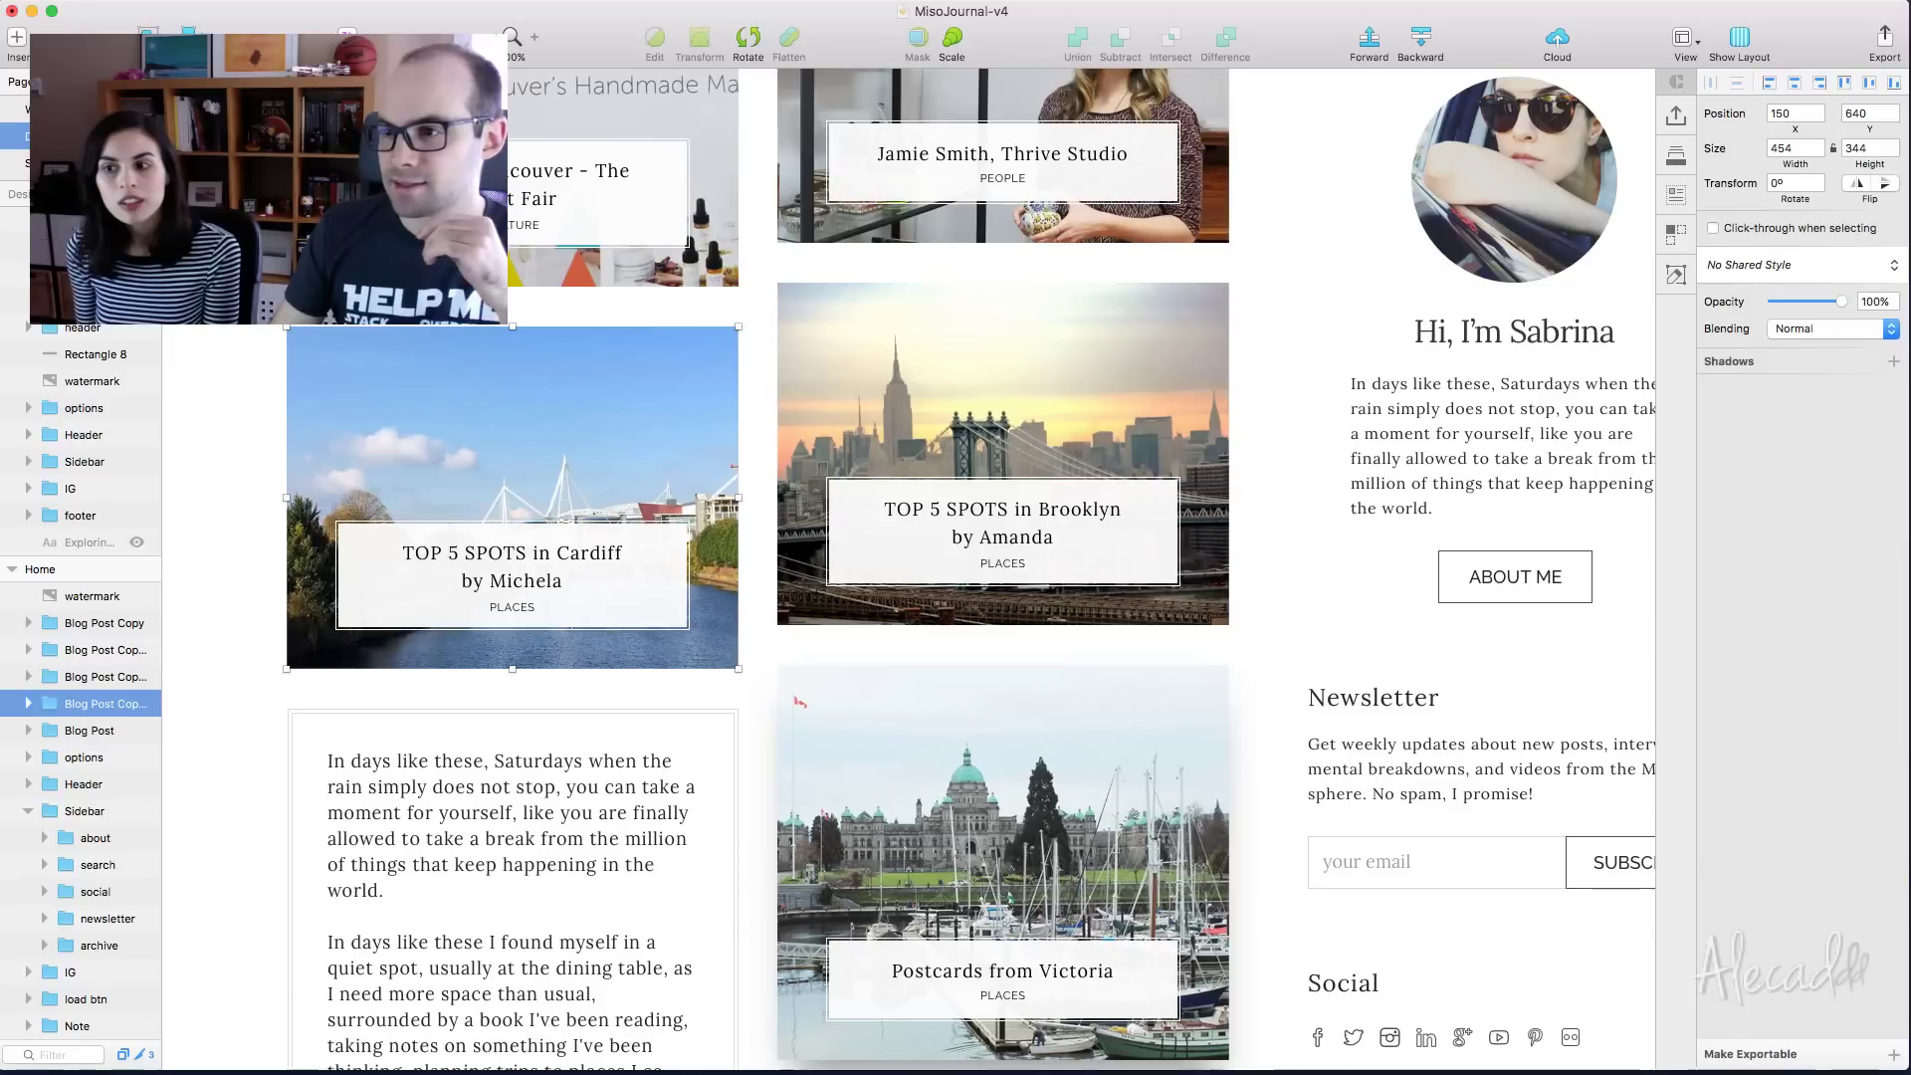
# Bring the whole text note on Home into view and select it to point out how it looks beside the post cards
pyautogui.press('super+Tab')
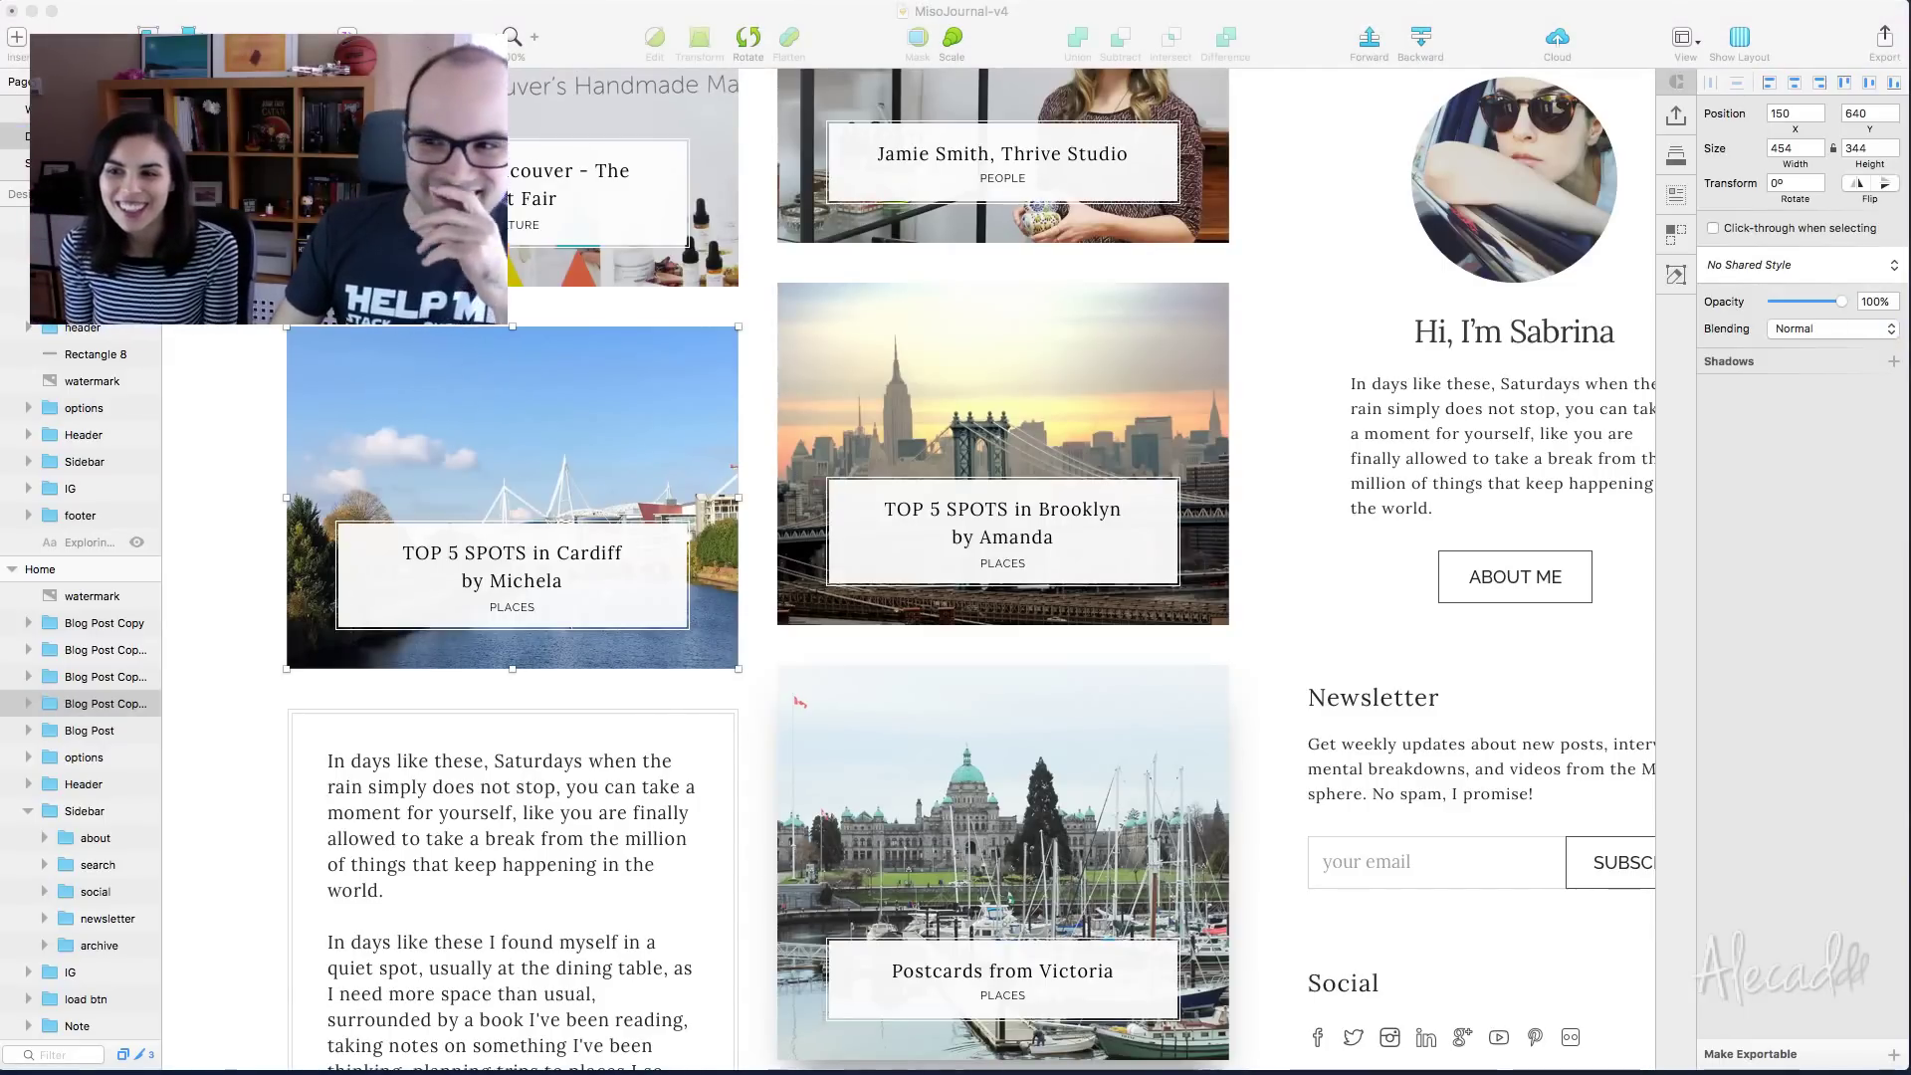
pyautogui.scroll(-3, 344, 518)
pyautogui.scroll(-10, 343, 518)
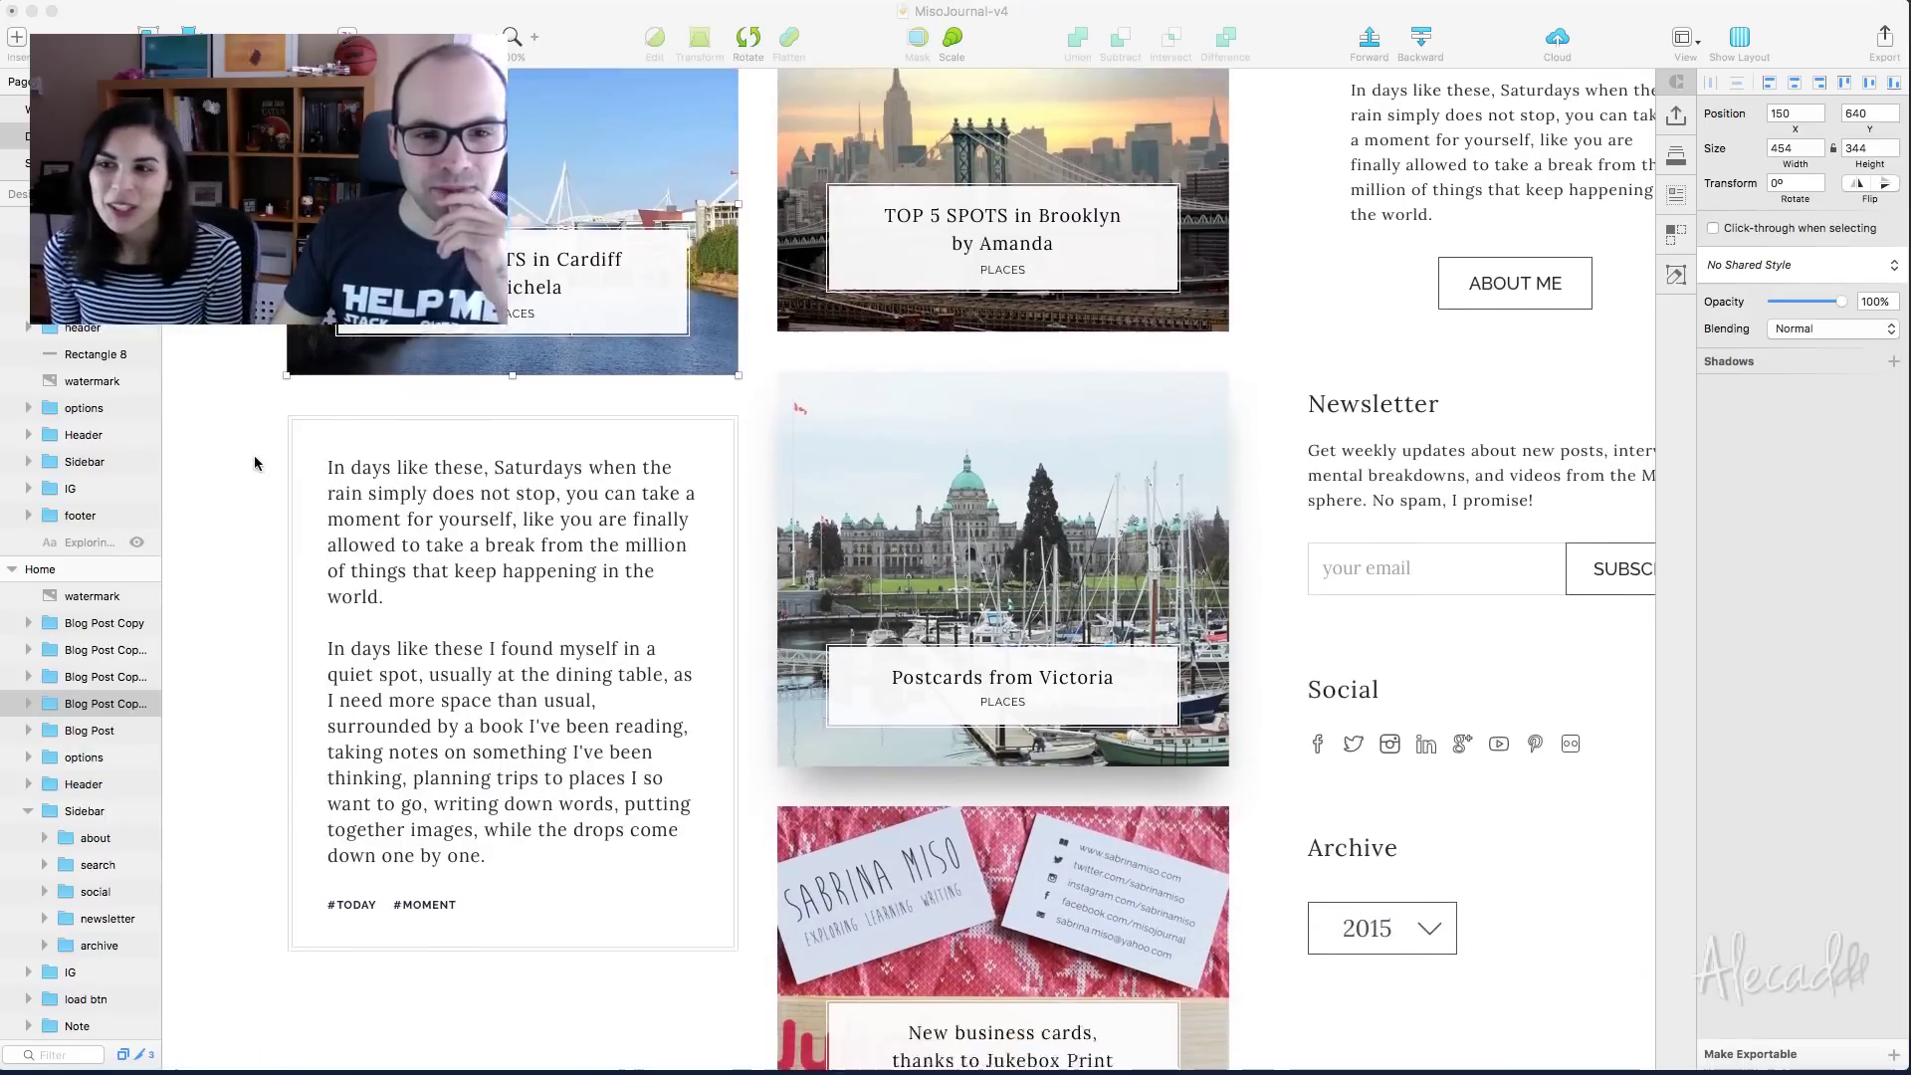
pyautogui.click(696, 483)
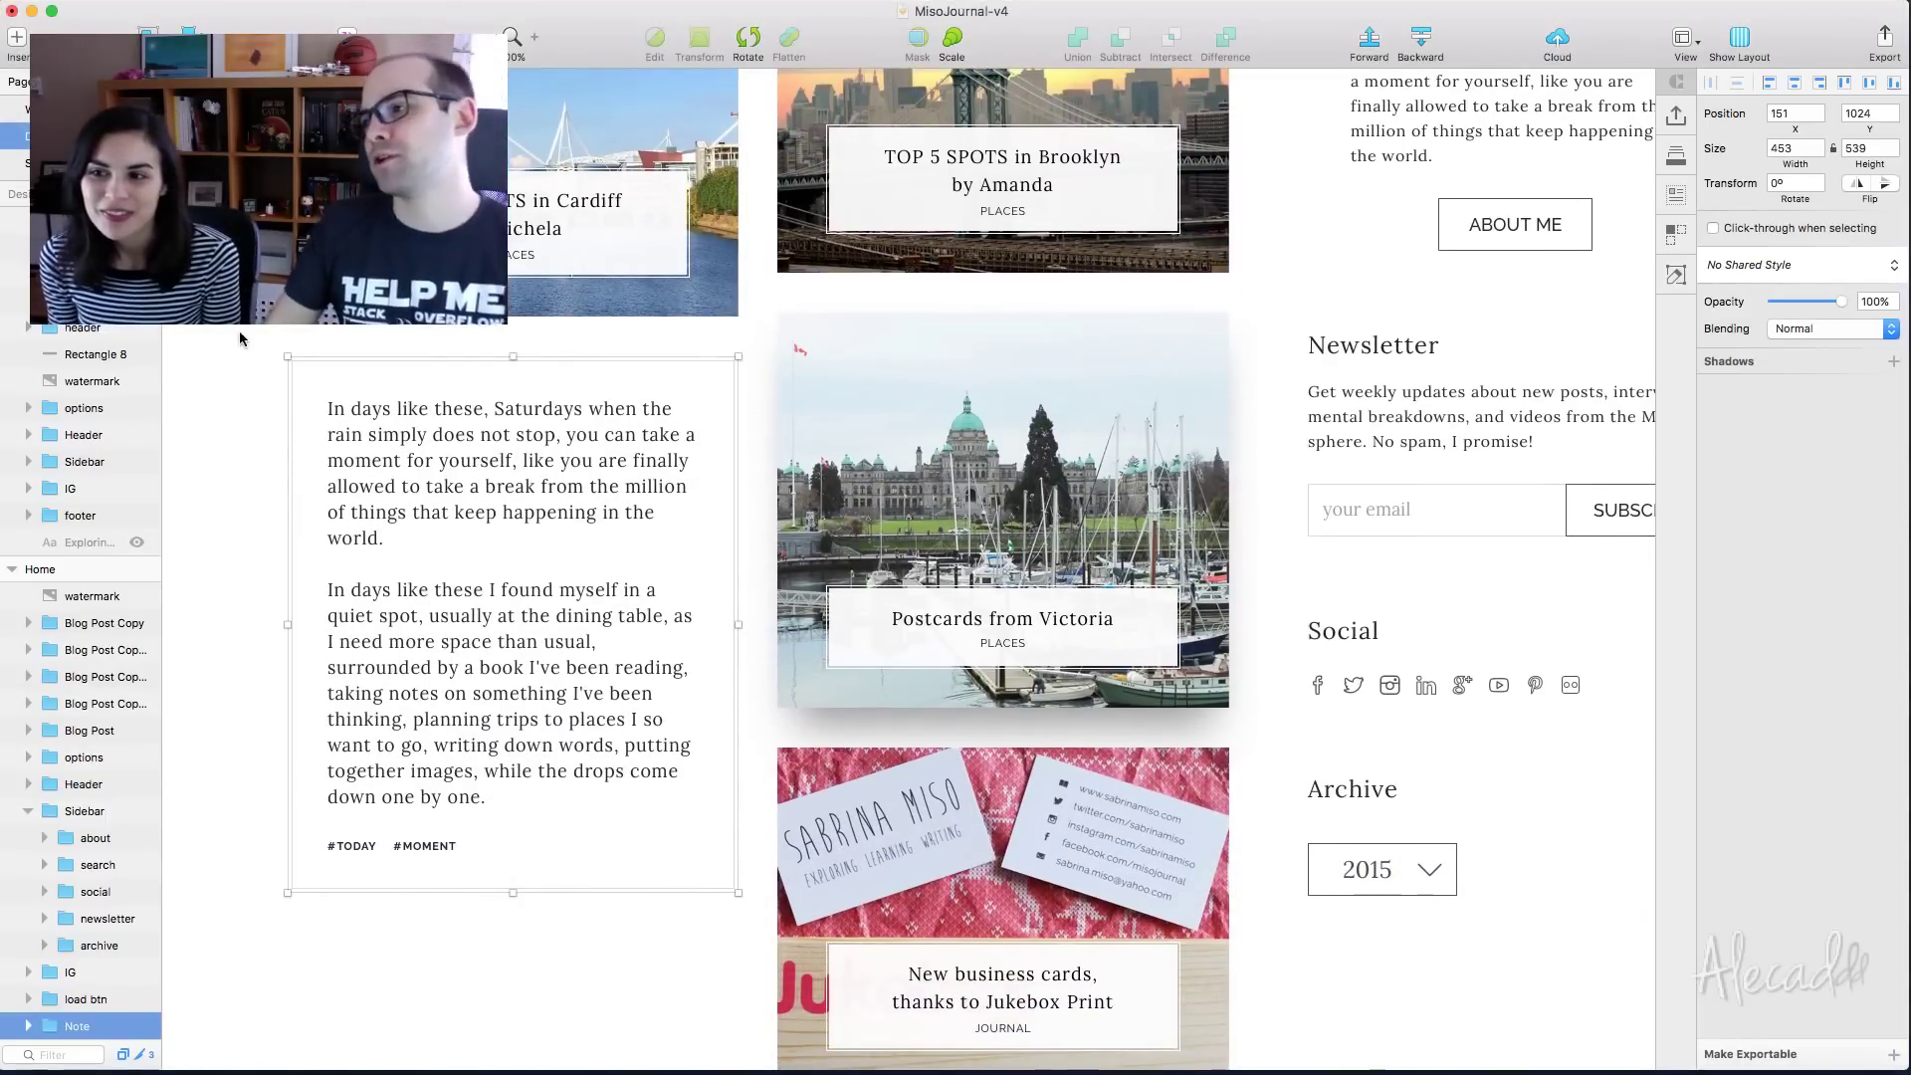
pyautogui.hscroll(-6, 239, 330)
pyautogui.hscroll(-3, 239, 331)
pyautogui.scroll(-2, 239, 330)
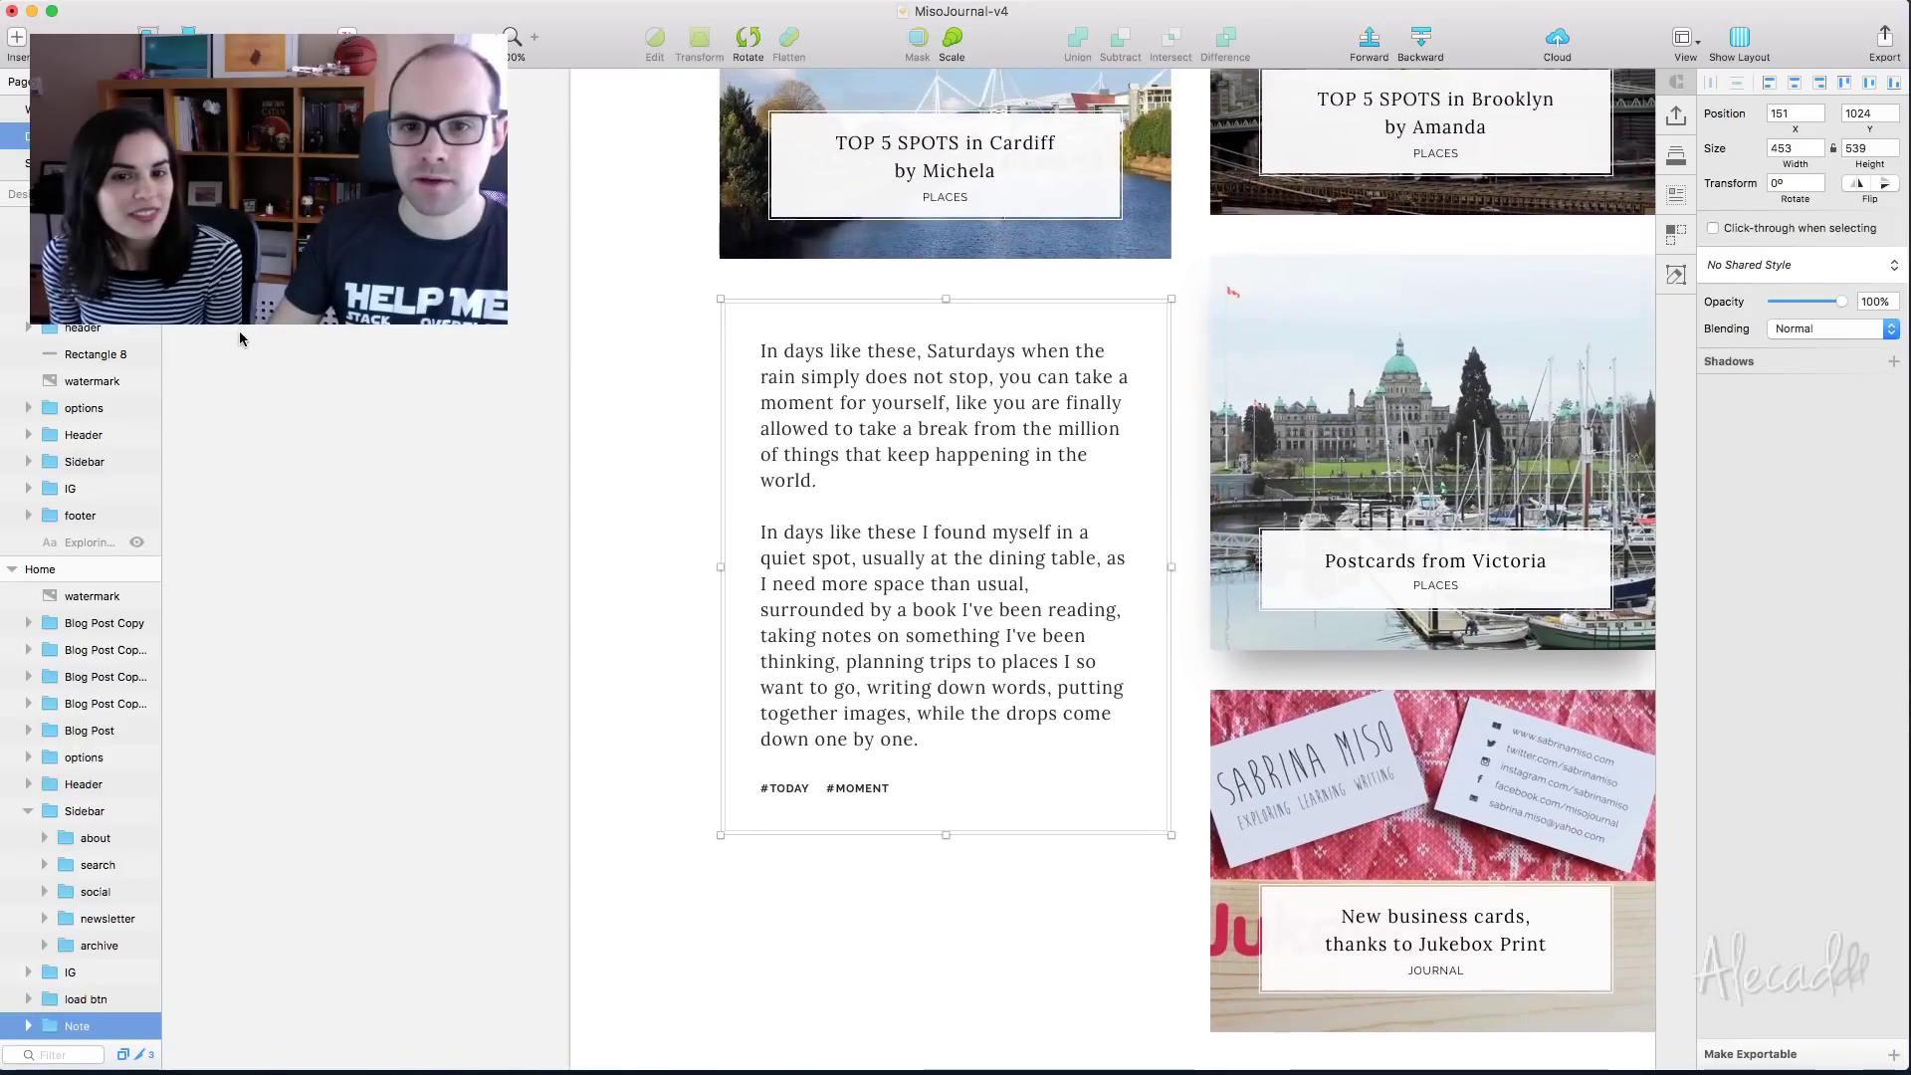
pyautogui.click(669, 292)
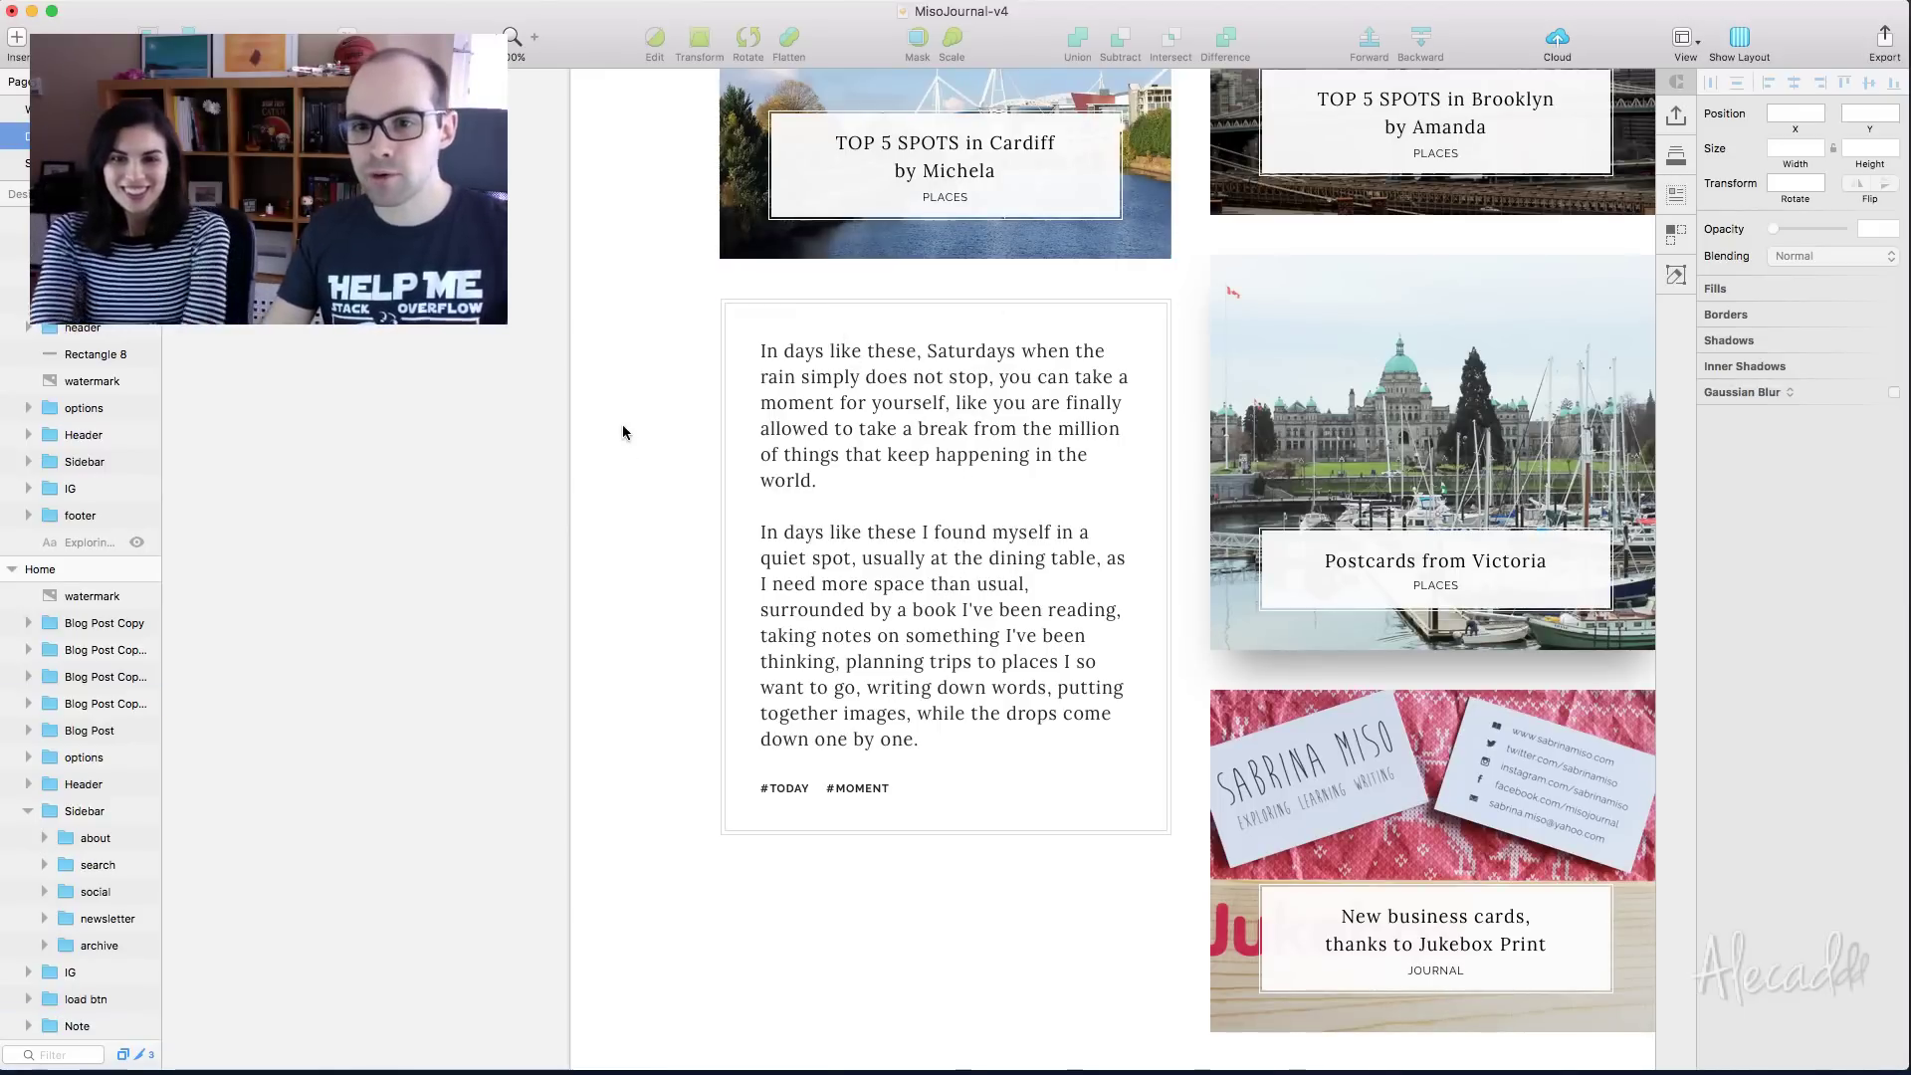
pyautogui.click(1050, 391)
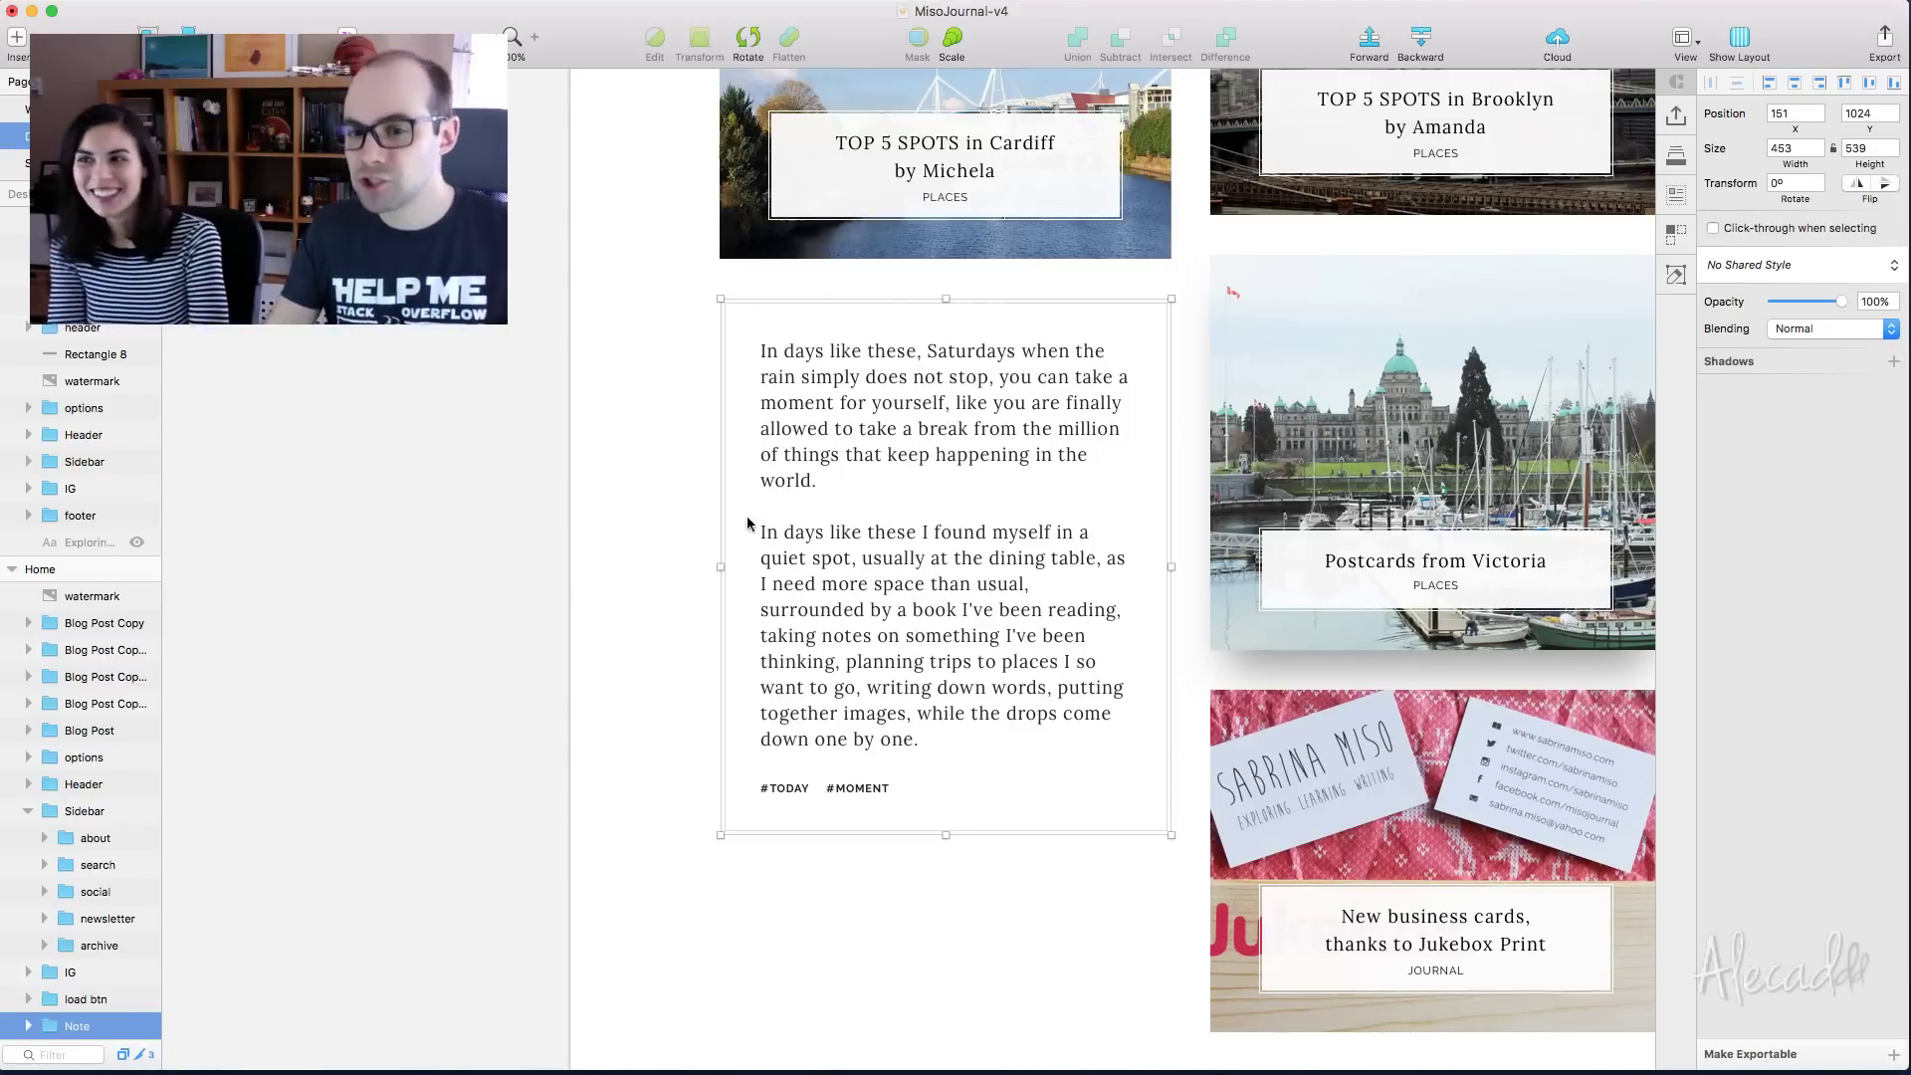
# Examine the Single Post artboard's header and opening text, and return to the text note on Home
pyautogui.hscroll(15, 903, 627)
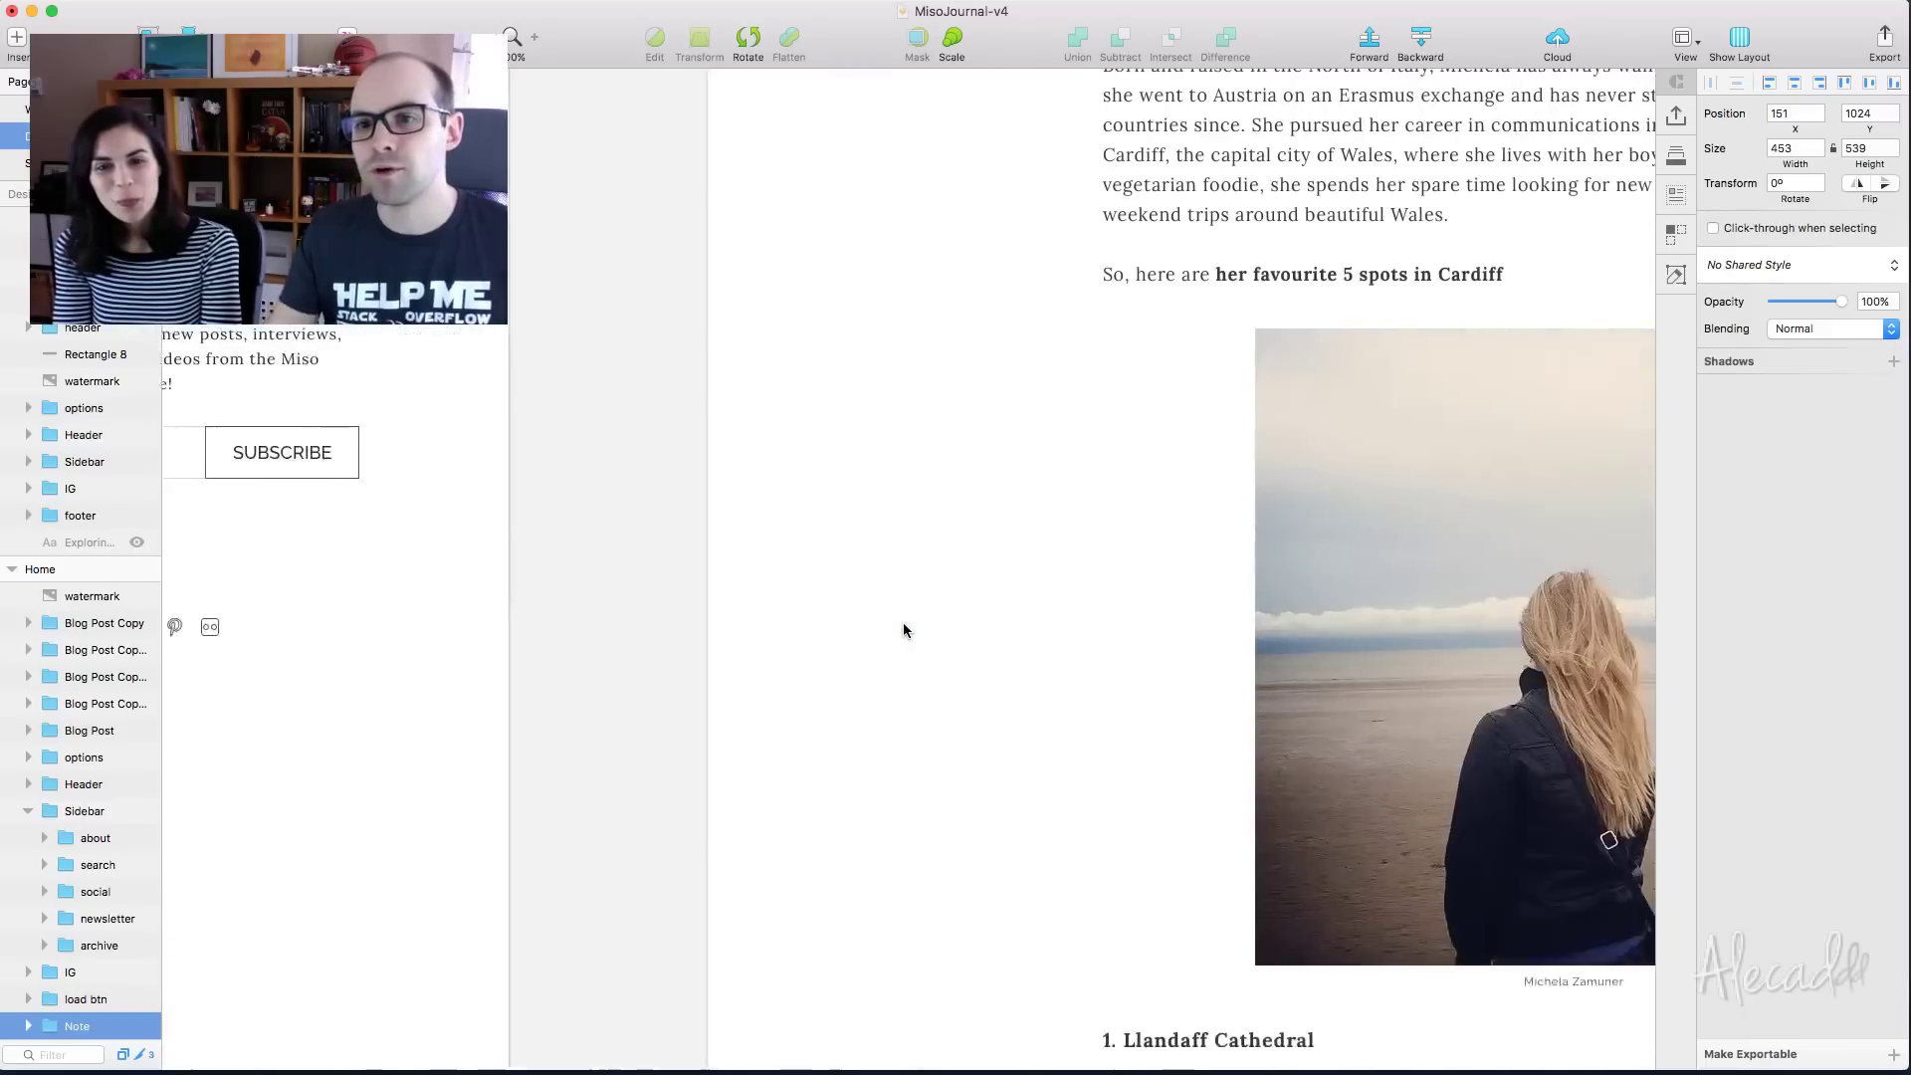
pyautogui.hscroll(5, 906, 627)
pyautogui.scroll(7, 905, 627)
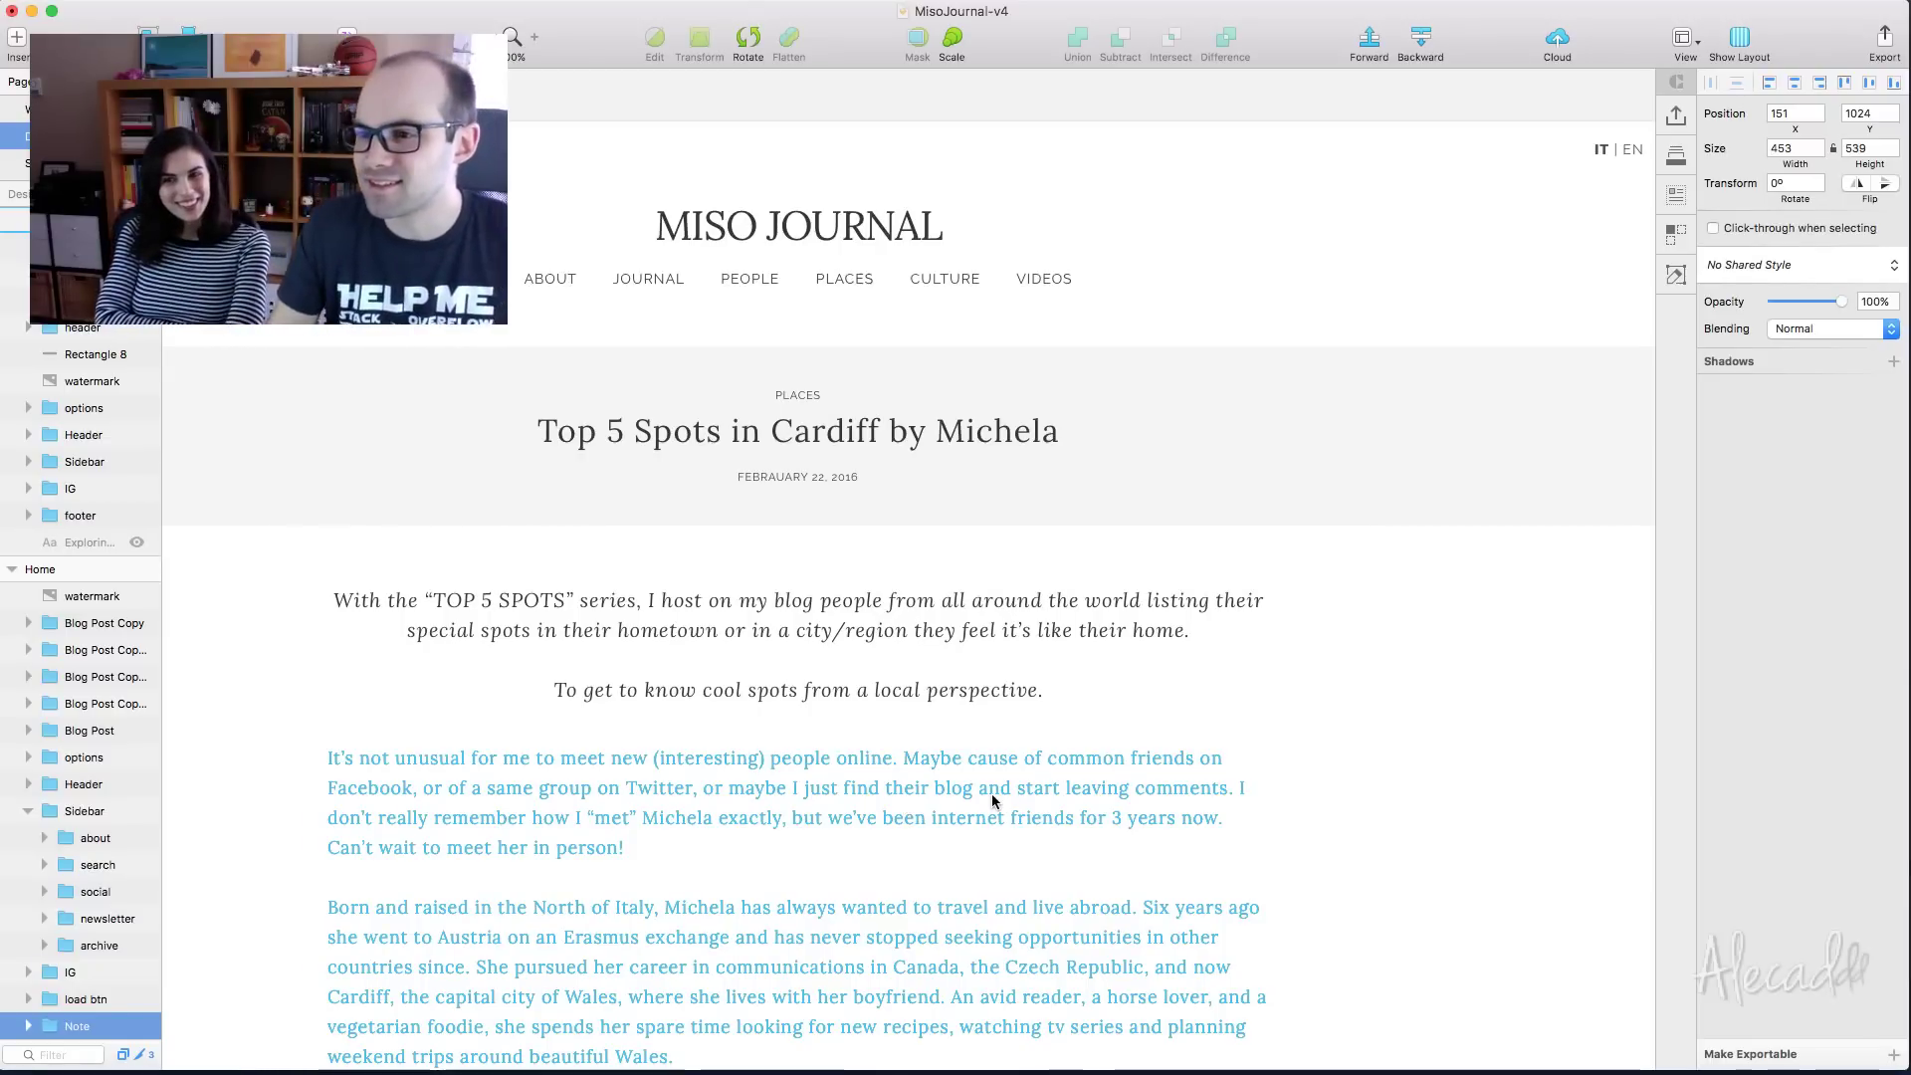
pyautogui.hscroll(-10, 992, 799)
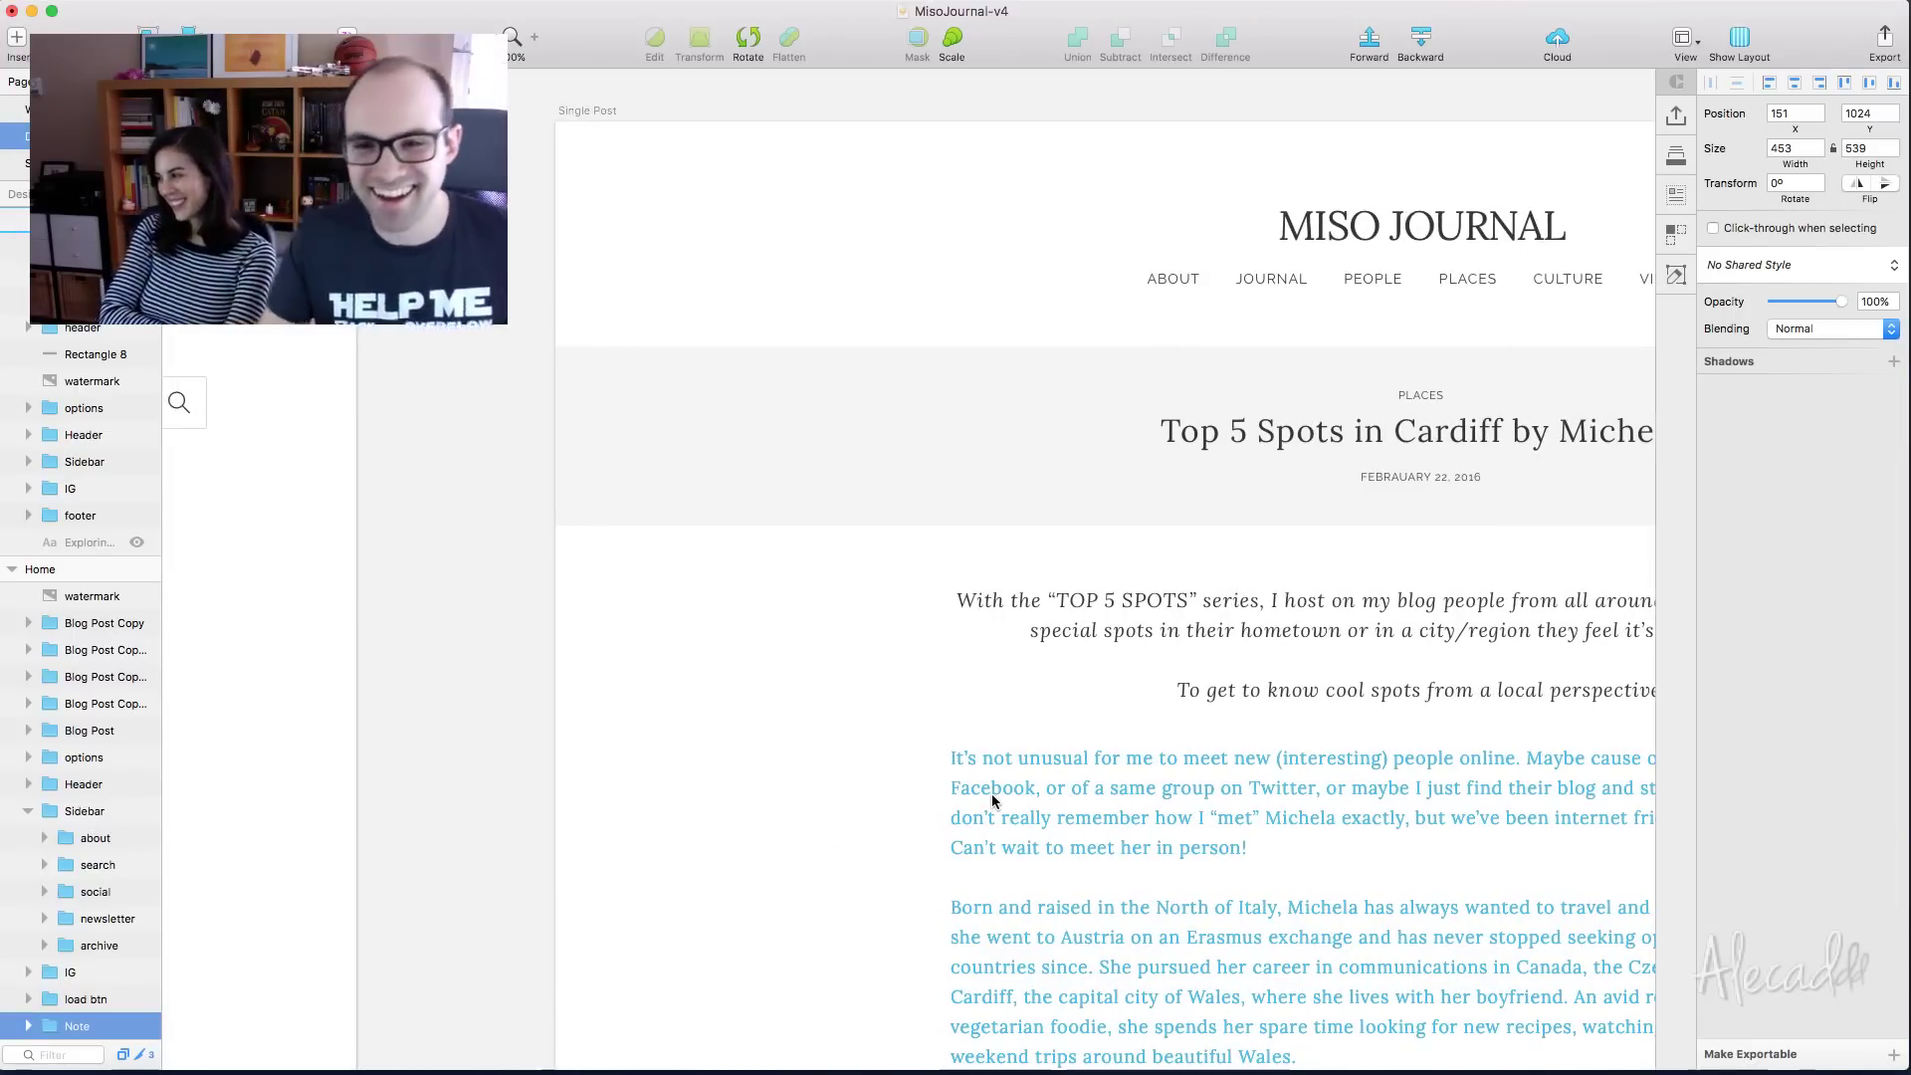
pyautogui.hscroll(-15, 993, 799)
pyautogui.scroll(-8, 992, 800)
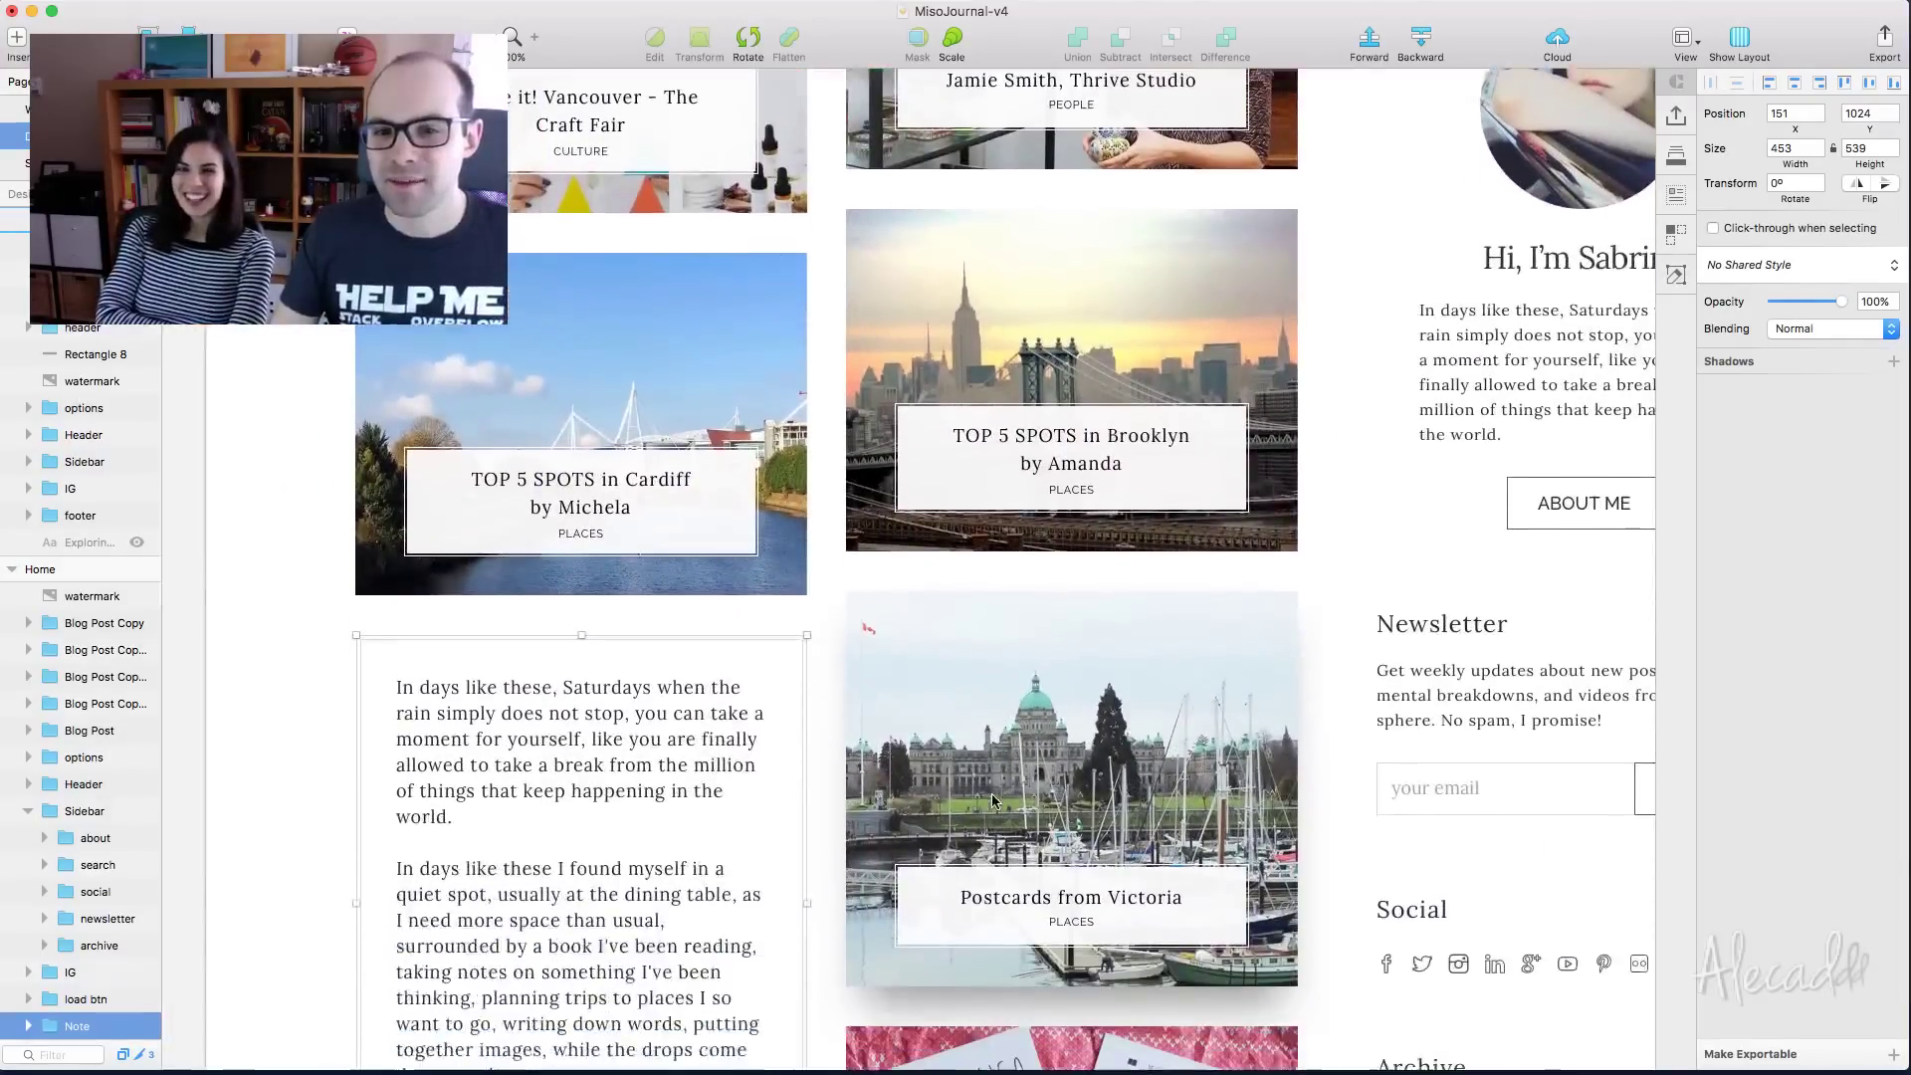
pyautogui.scroll(-2, 992, 799)
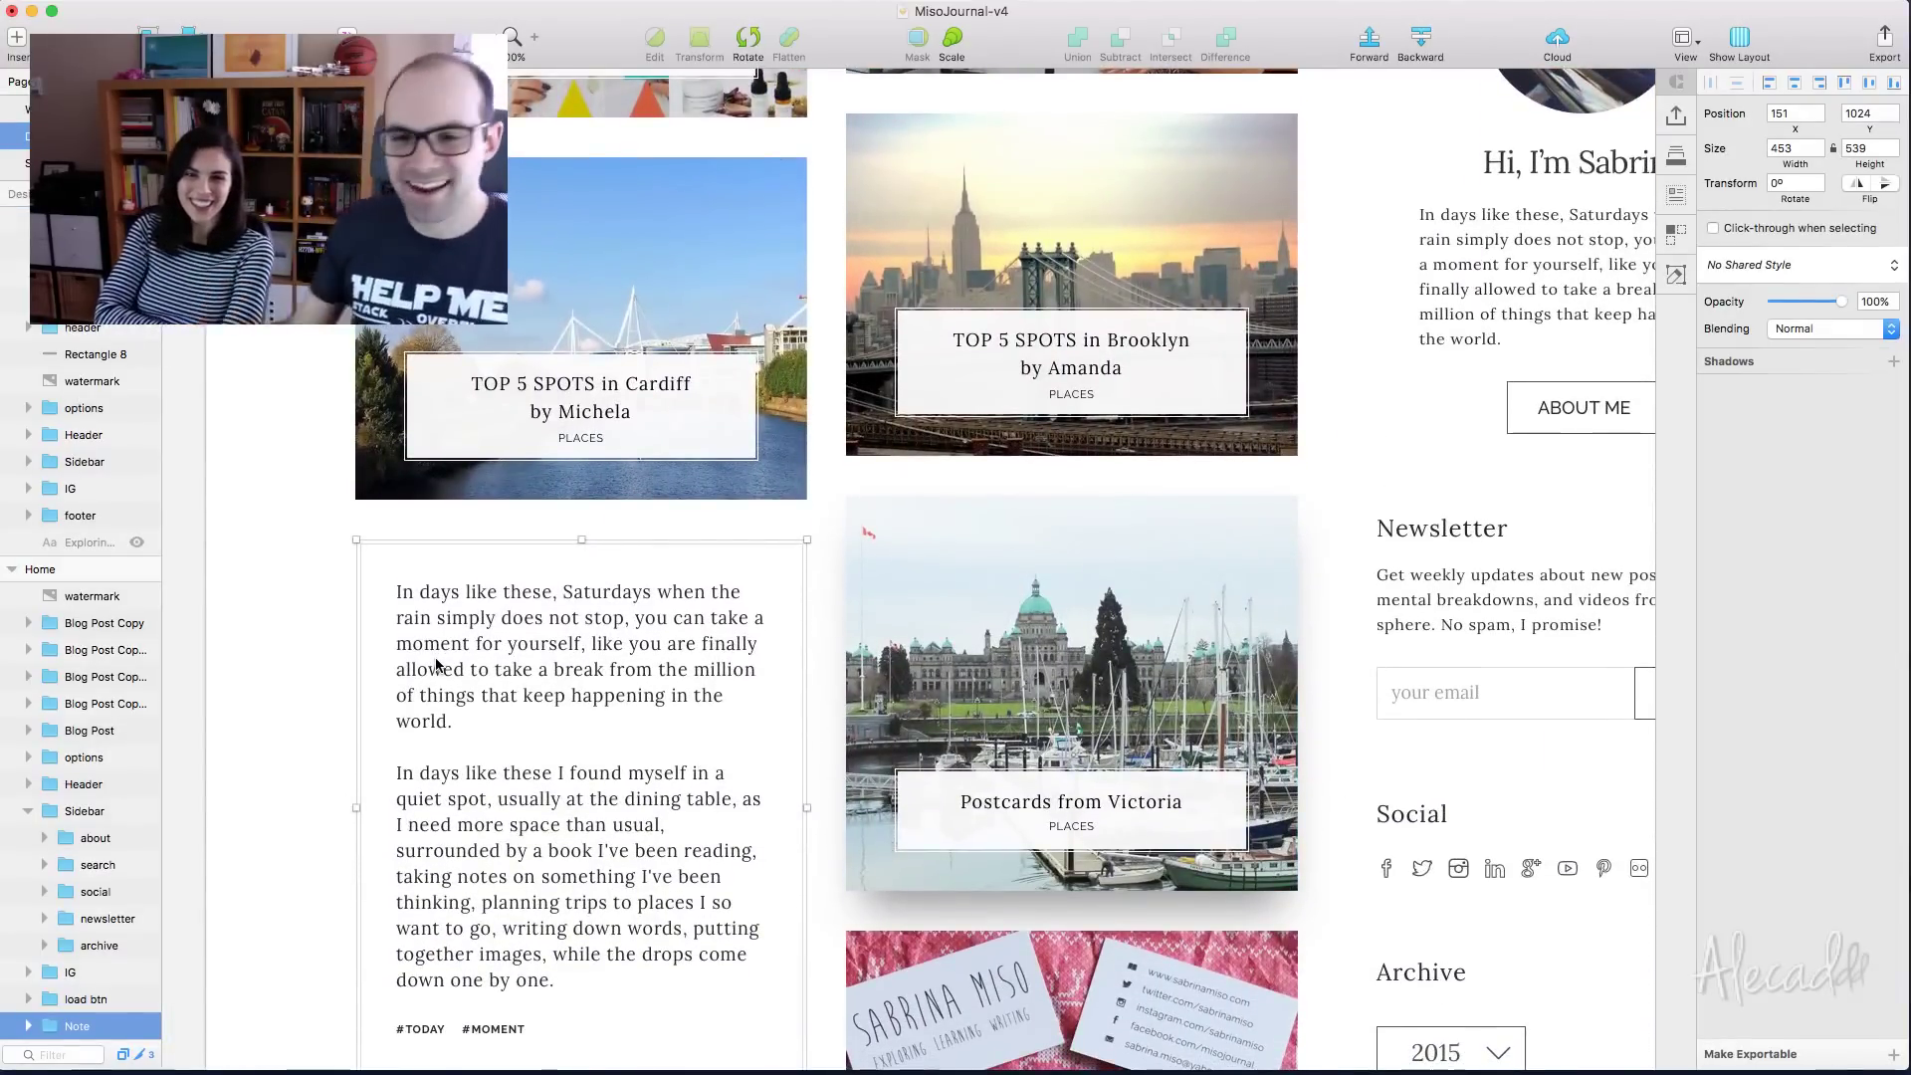
# Locate the text note's group among the Home layers, checking the watermark and business cards post layers and ending with Note selected
pyautogui.press('super+minus')
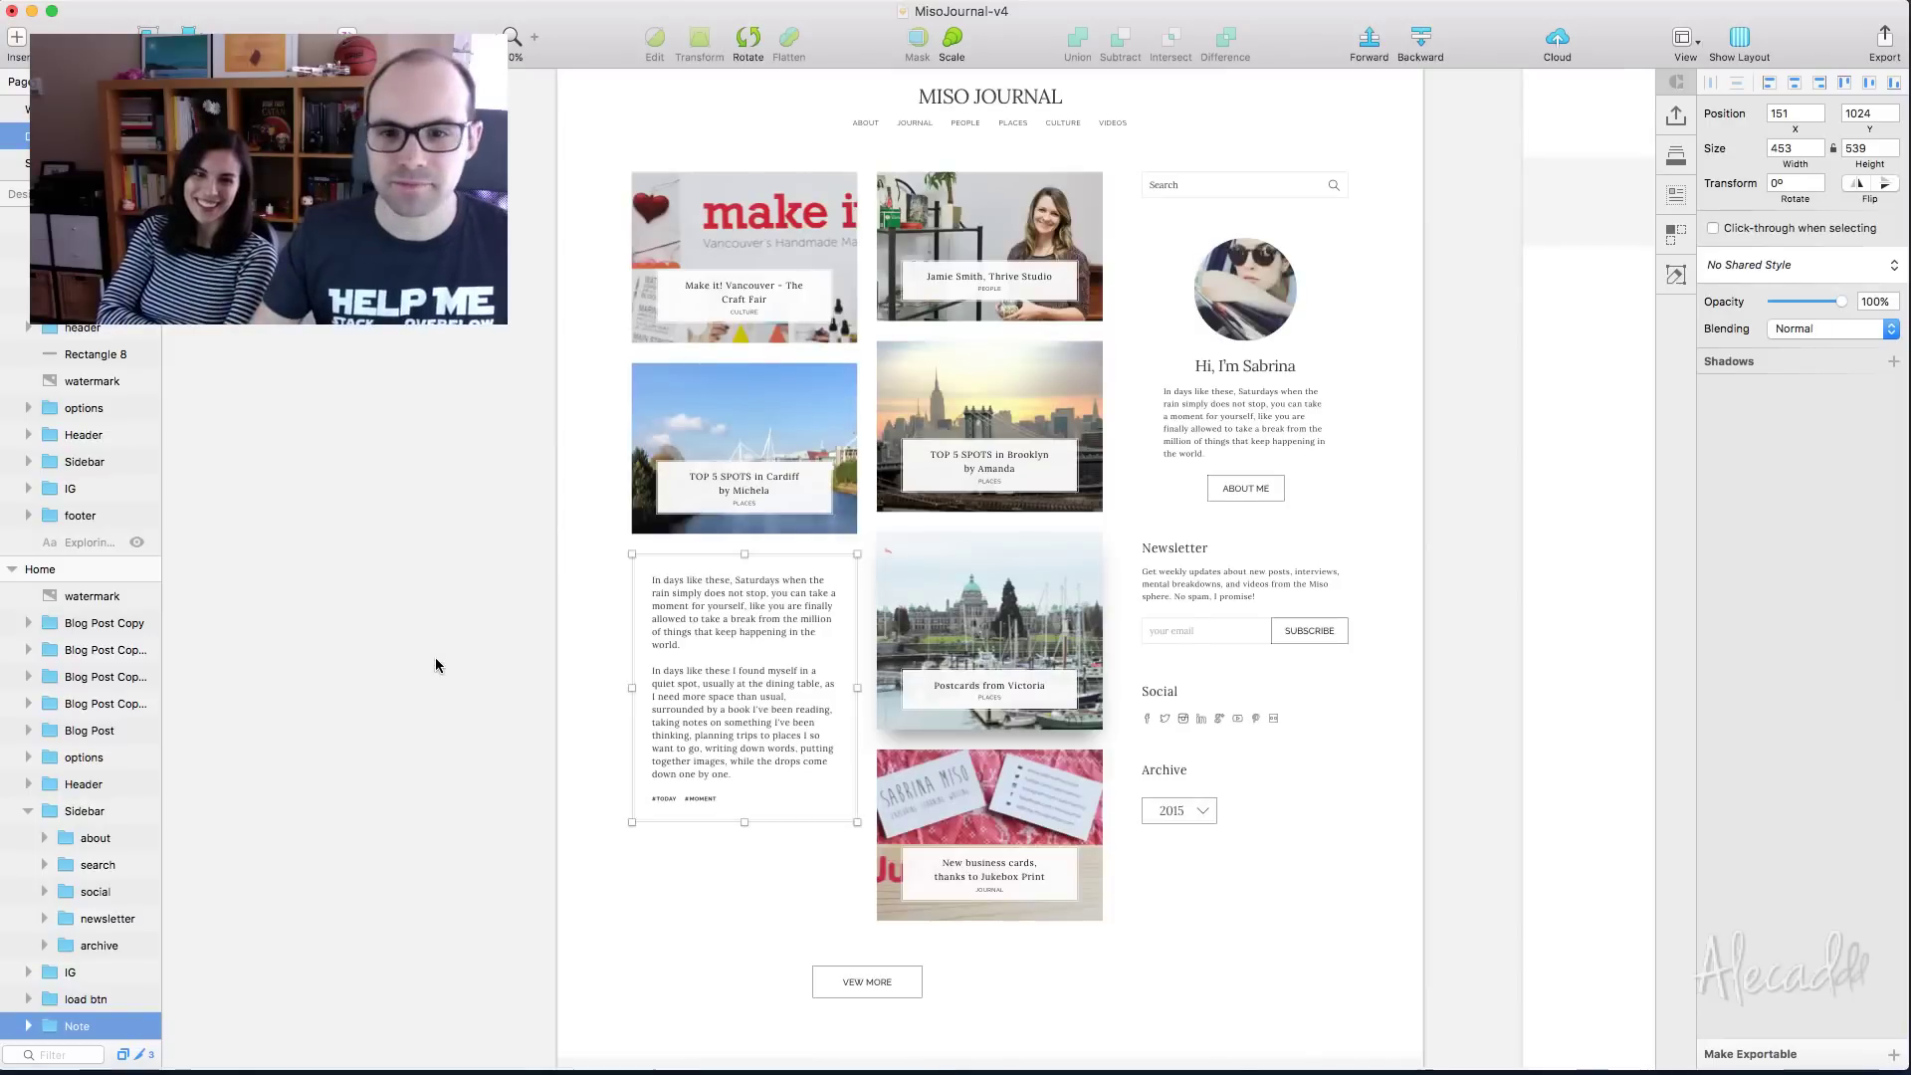
pyautogui.click(444, 661)
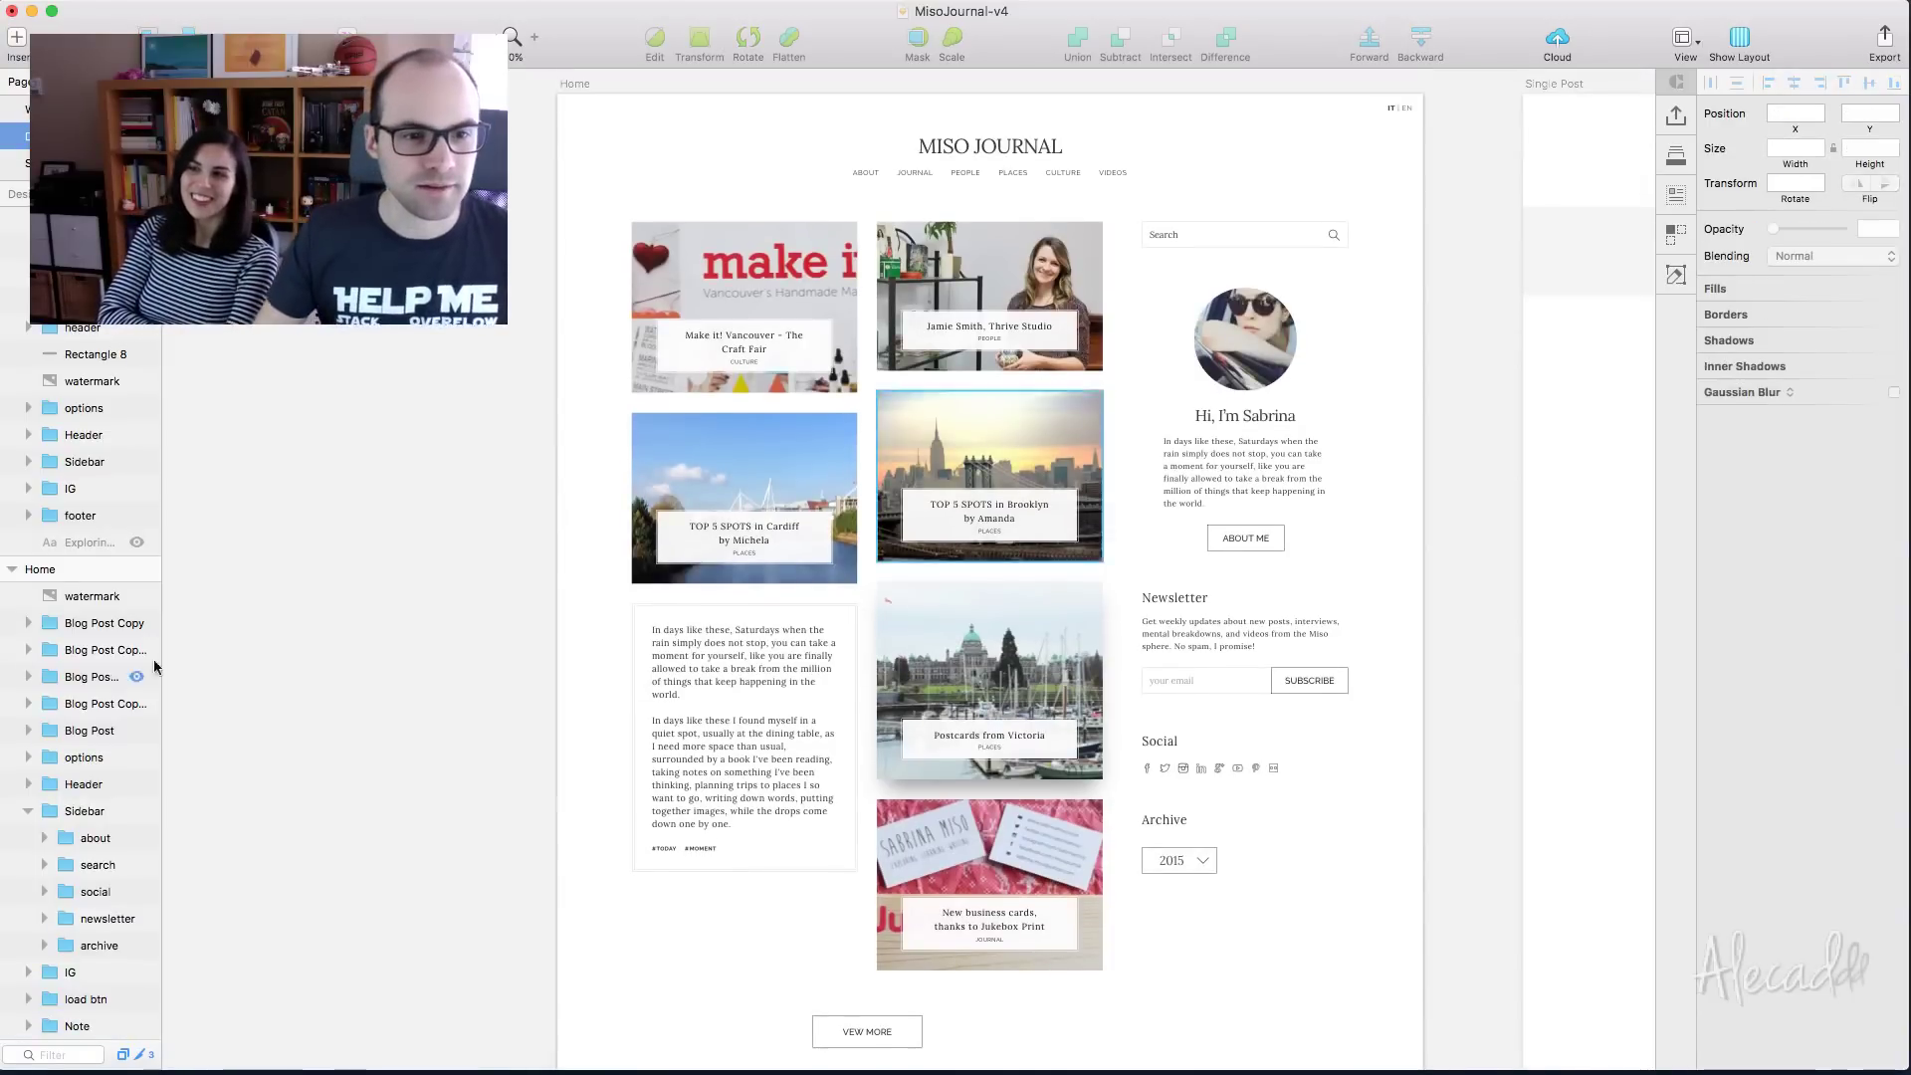
pyautogui.click(826, 685)
pyautogui.scroll(-3, 124, 617)
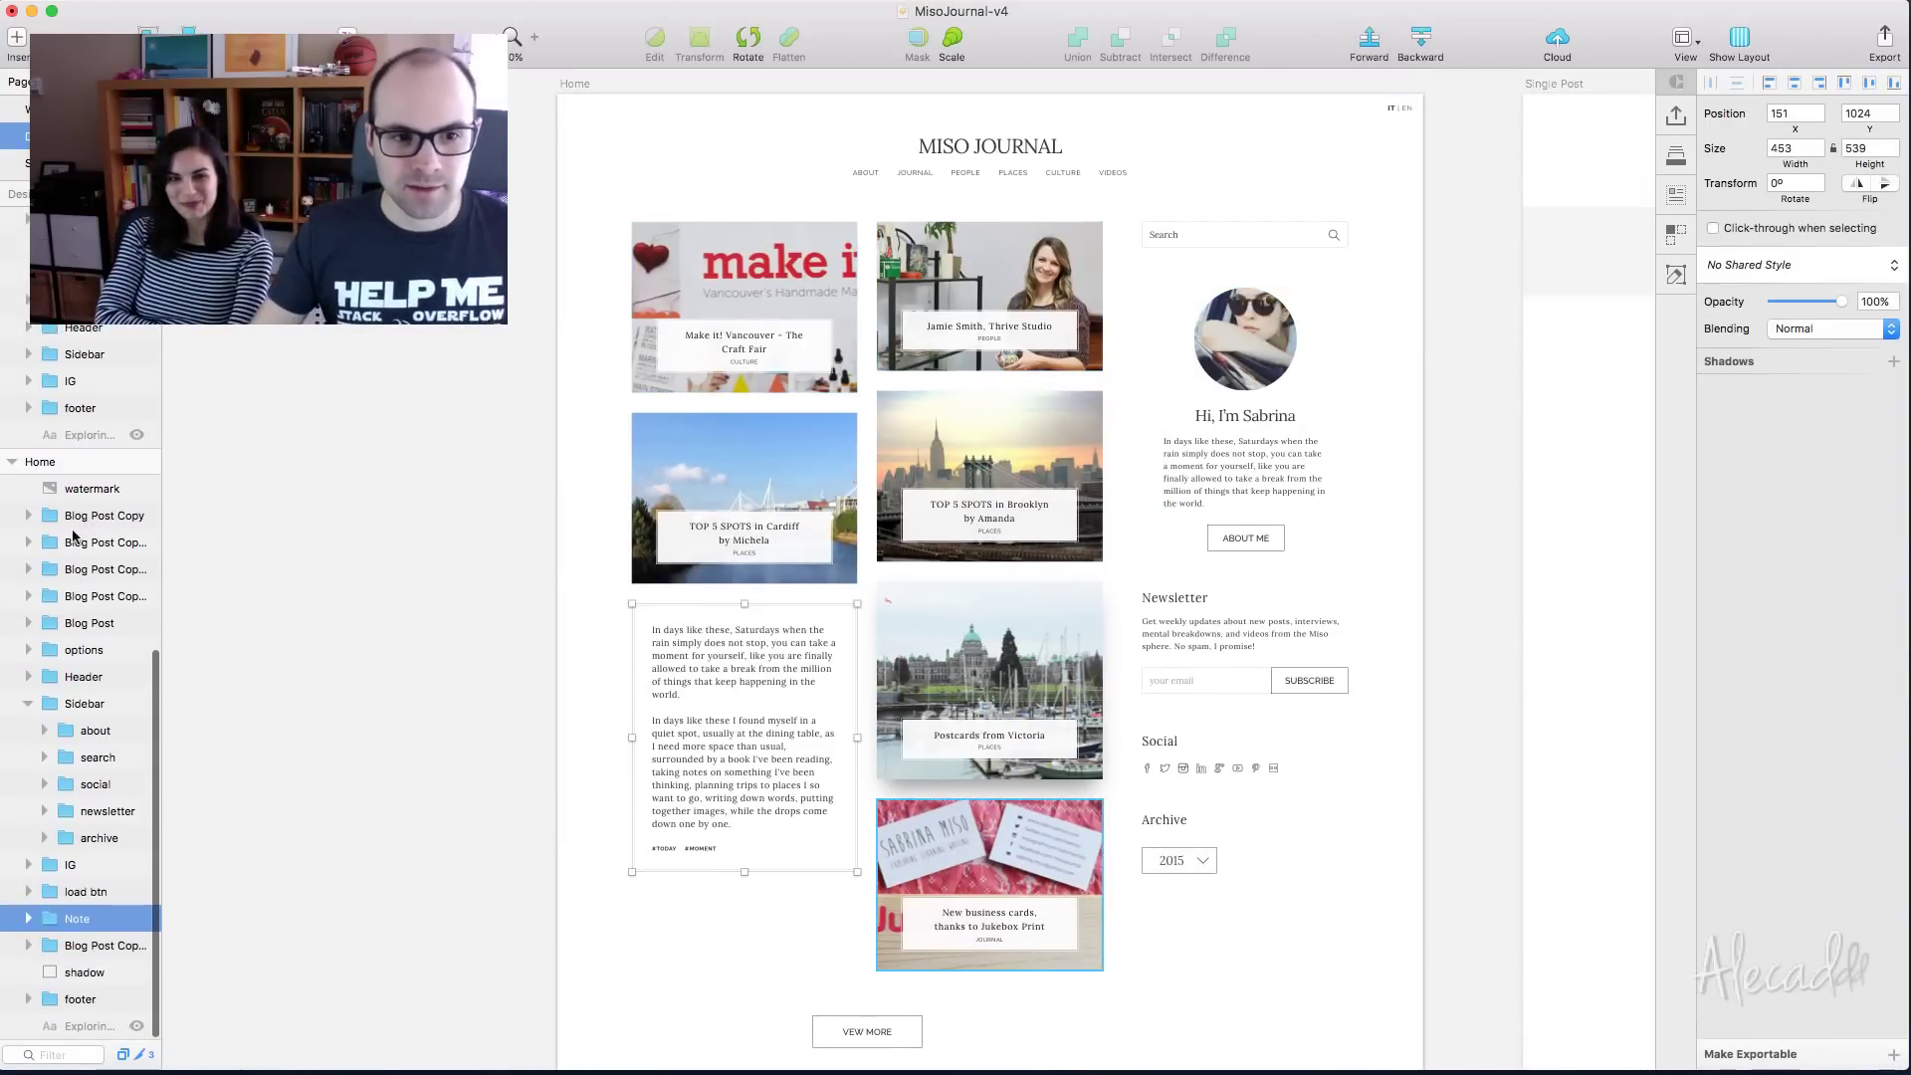
pyautogui.scroll(3, 67, 668)
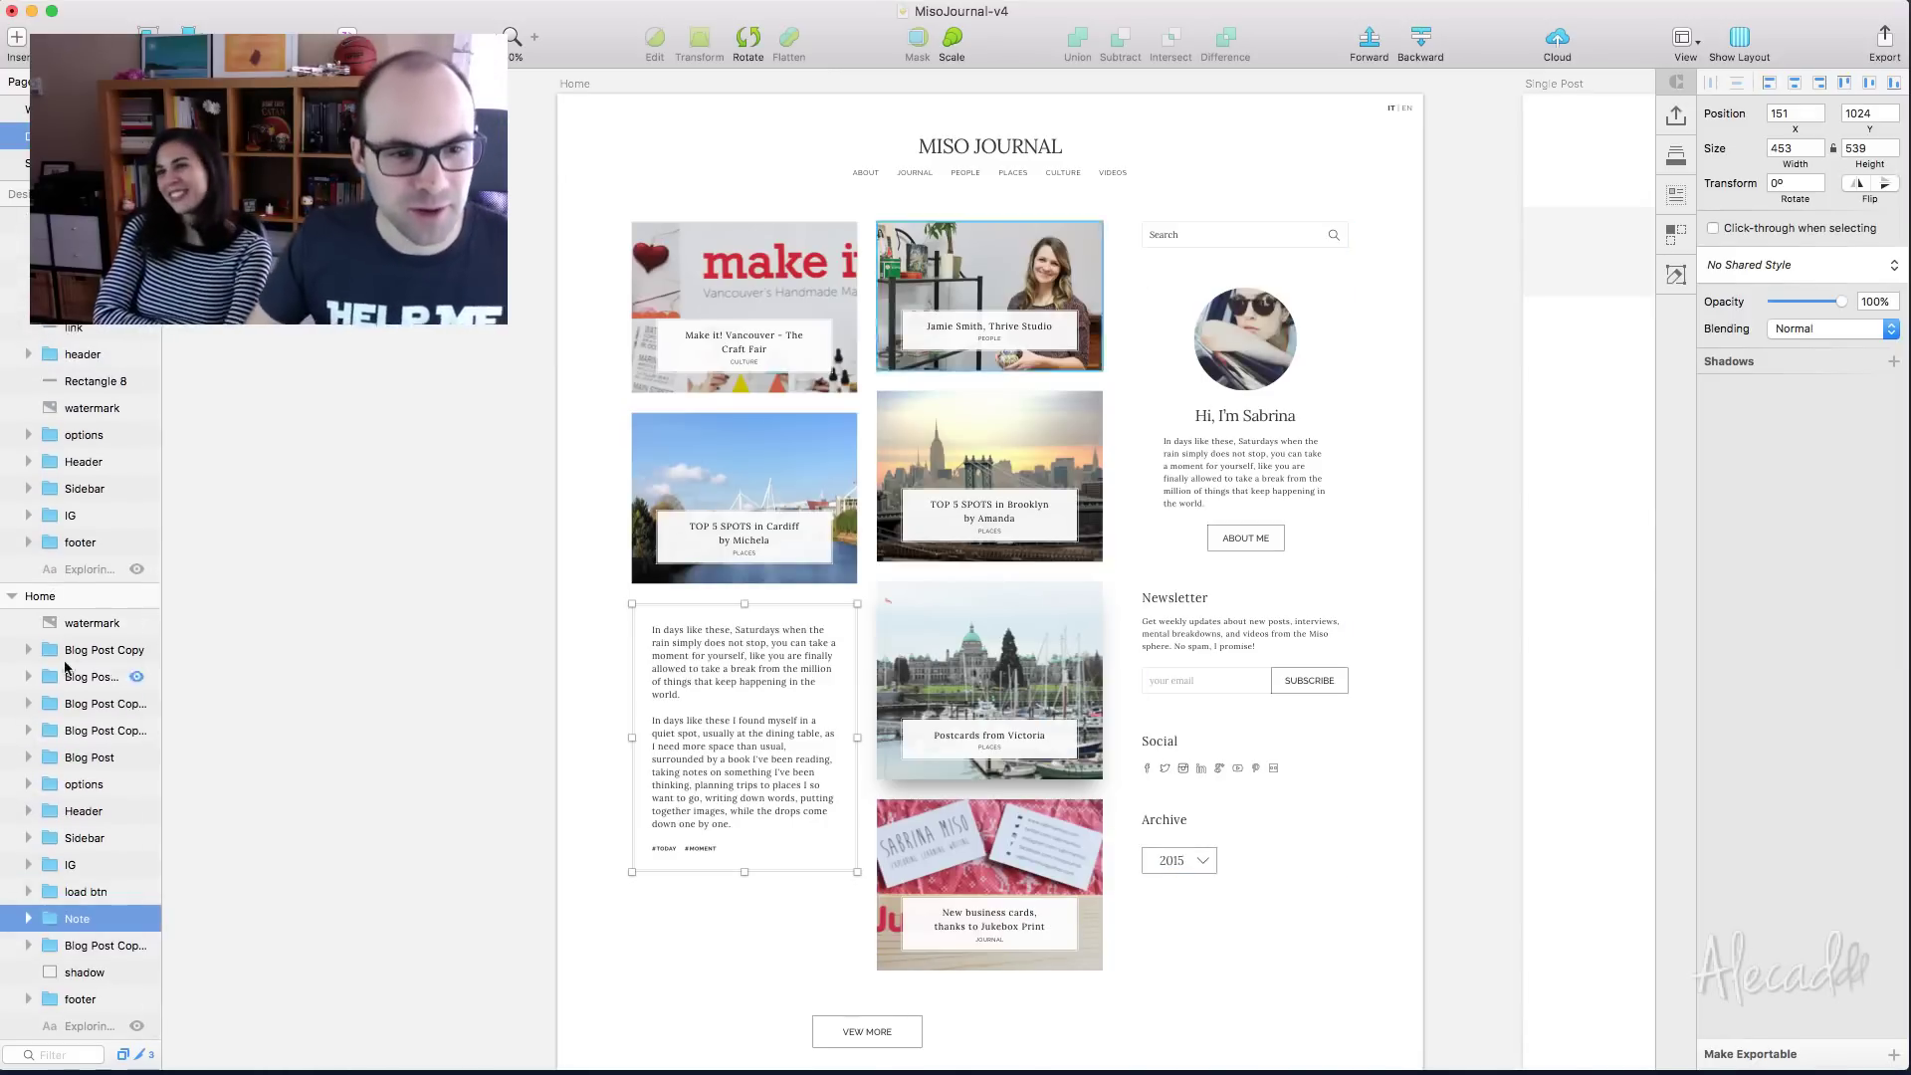
pyautogui.click(87, 622)
pyautogui.hscroll(3, 553, 686)
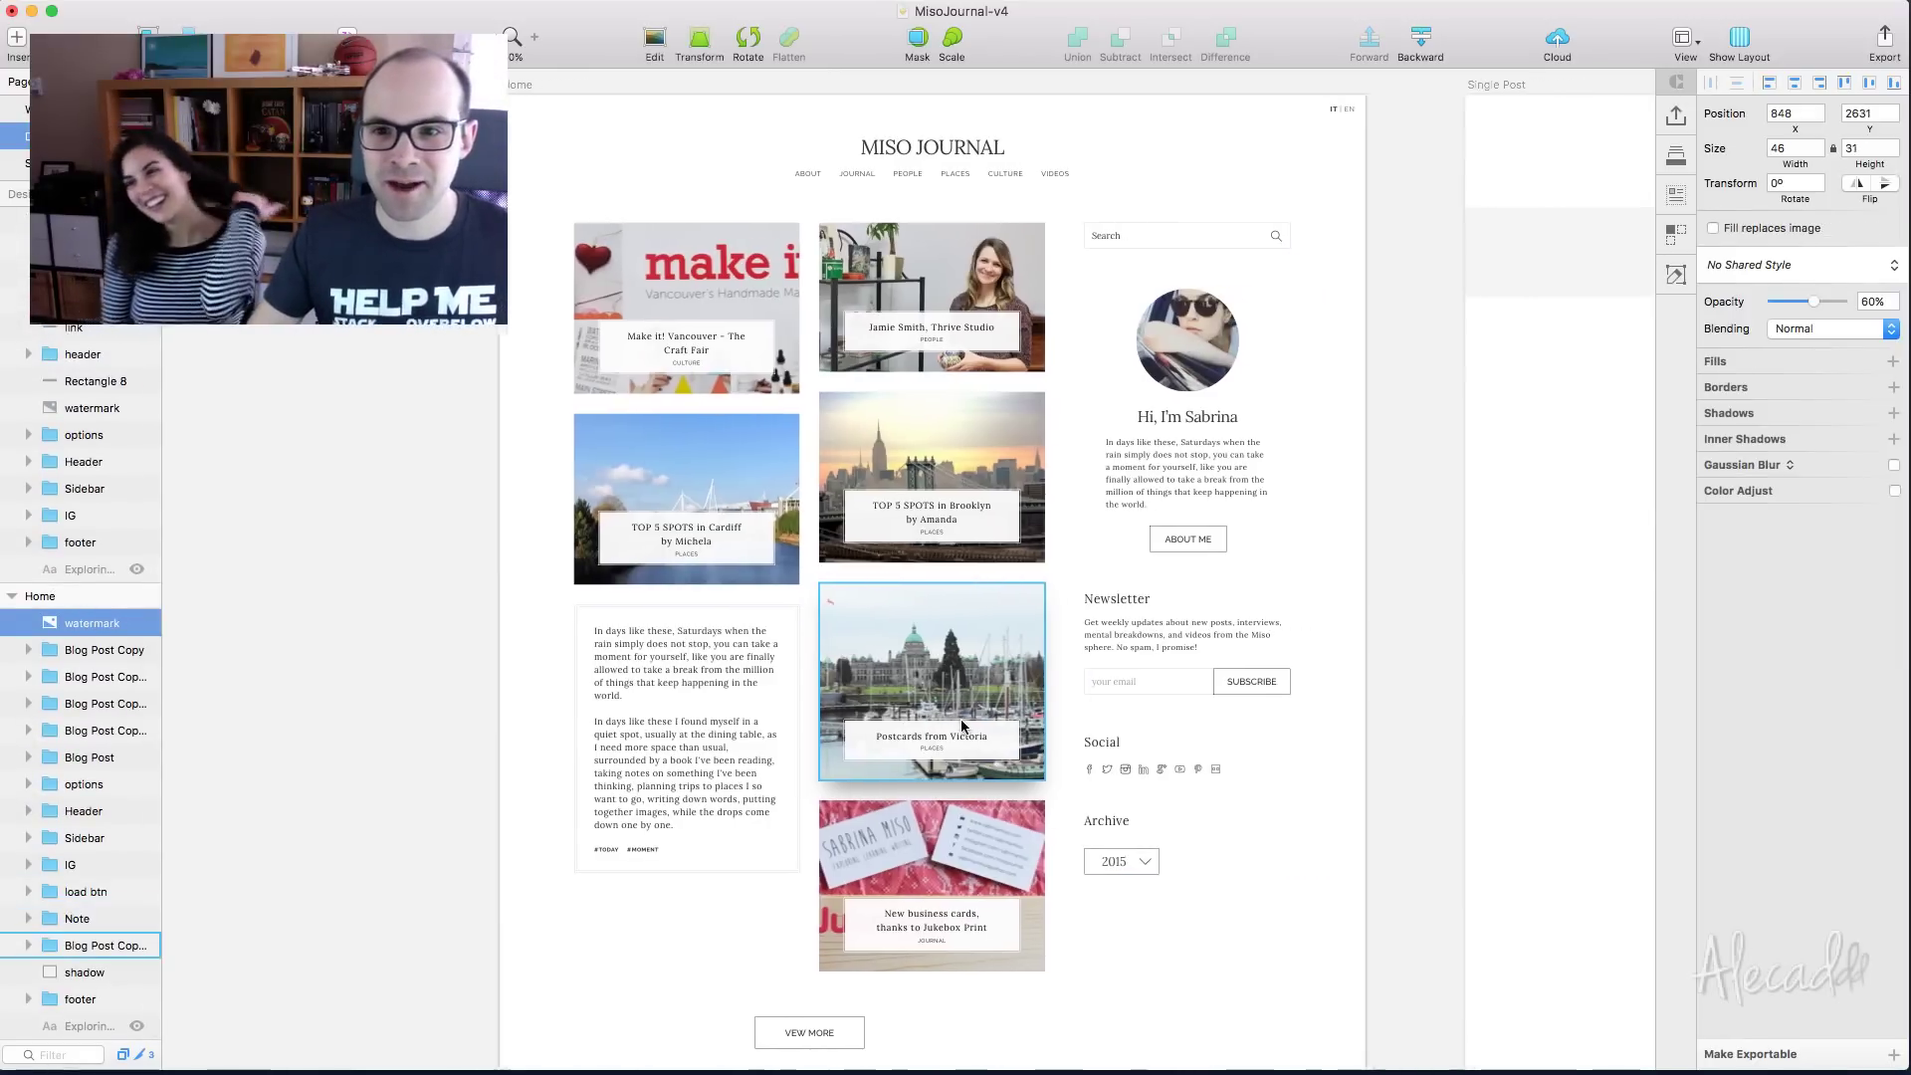
pyautogui.click(80, 652)
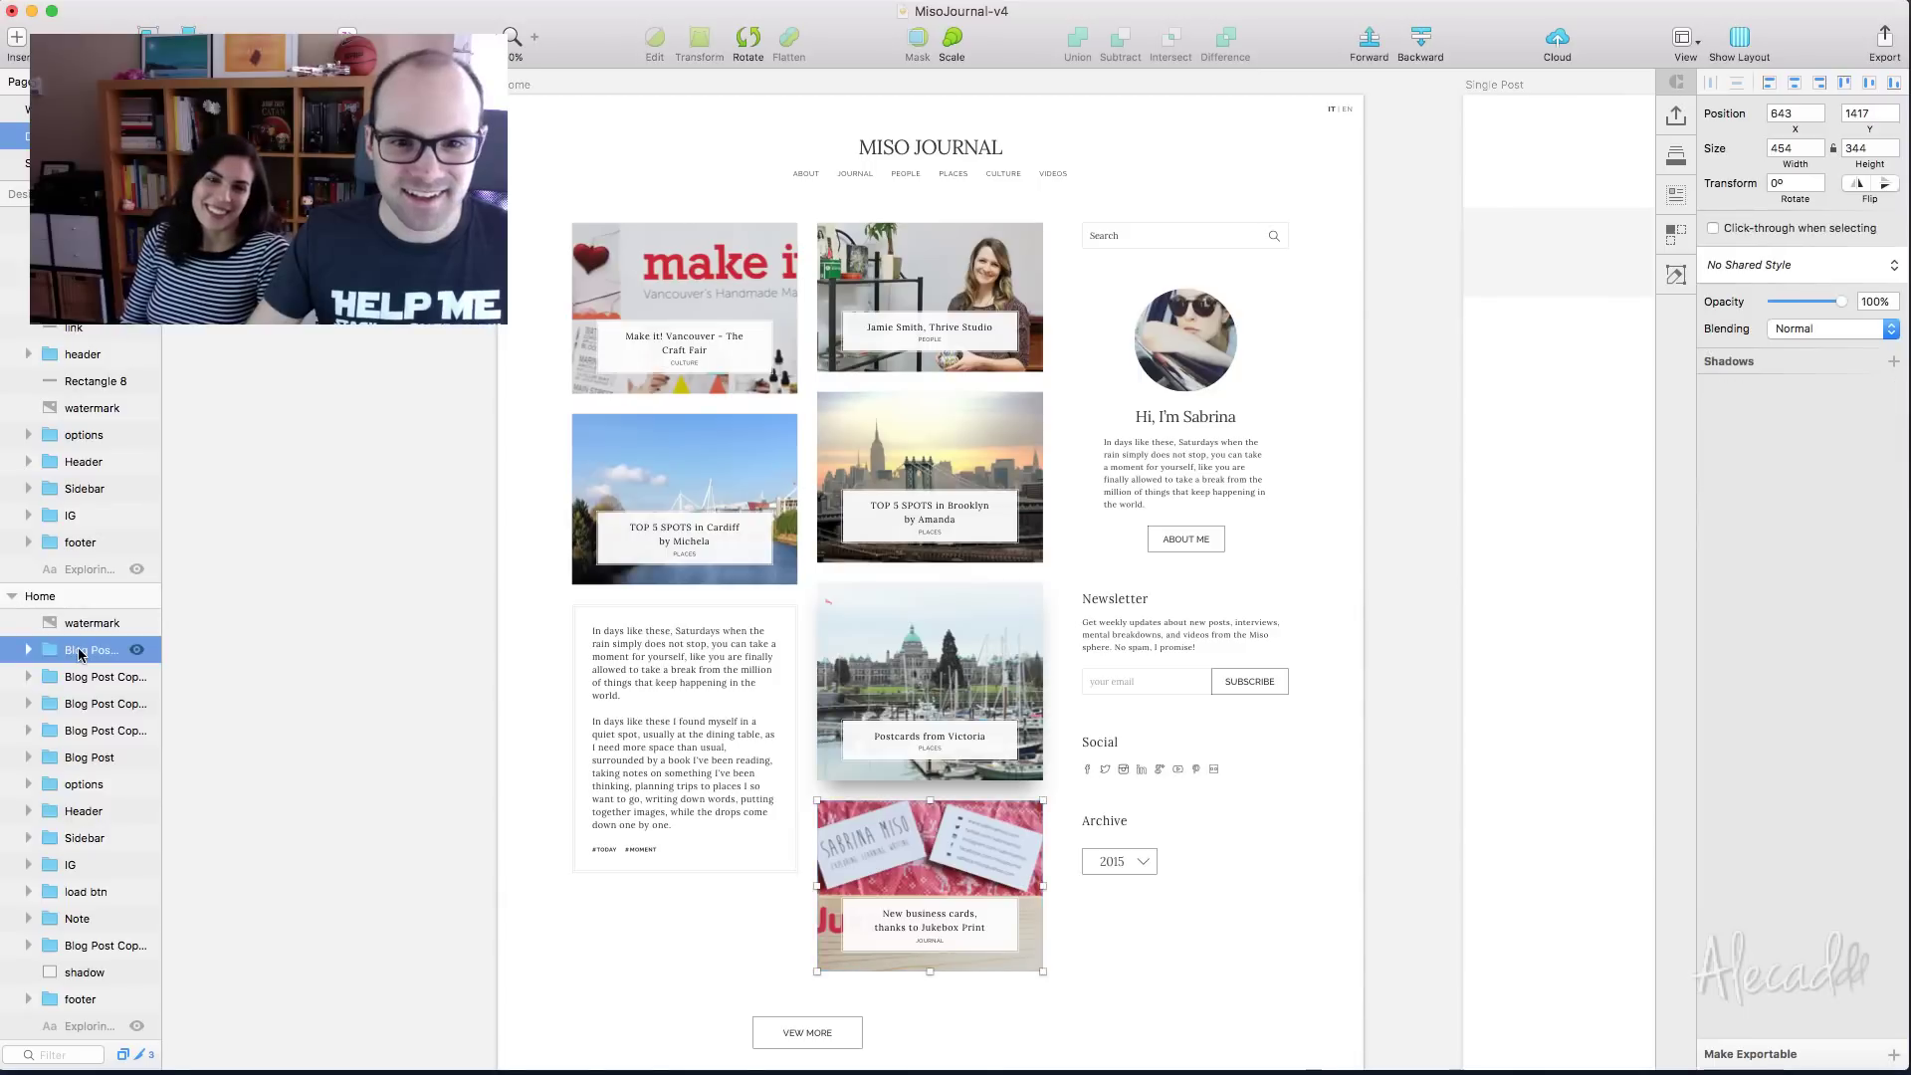
pyautogui.click(87, 920)
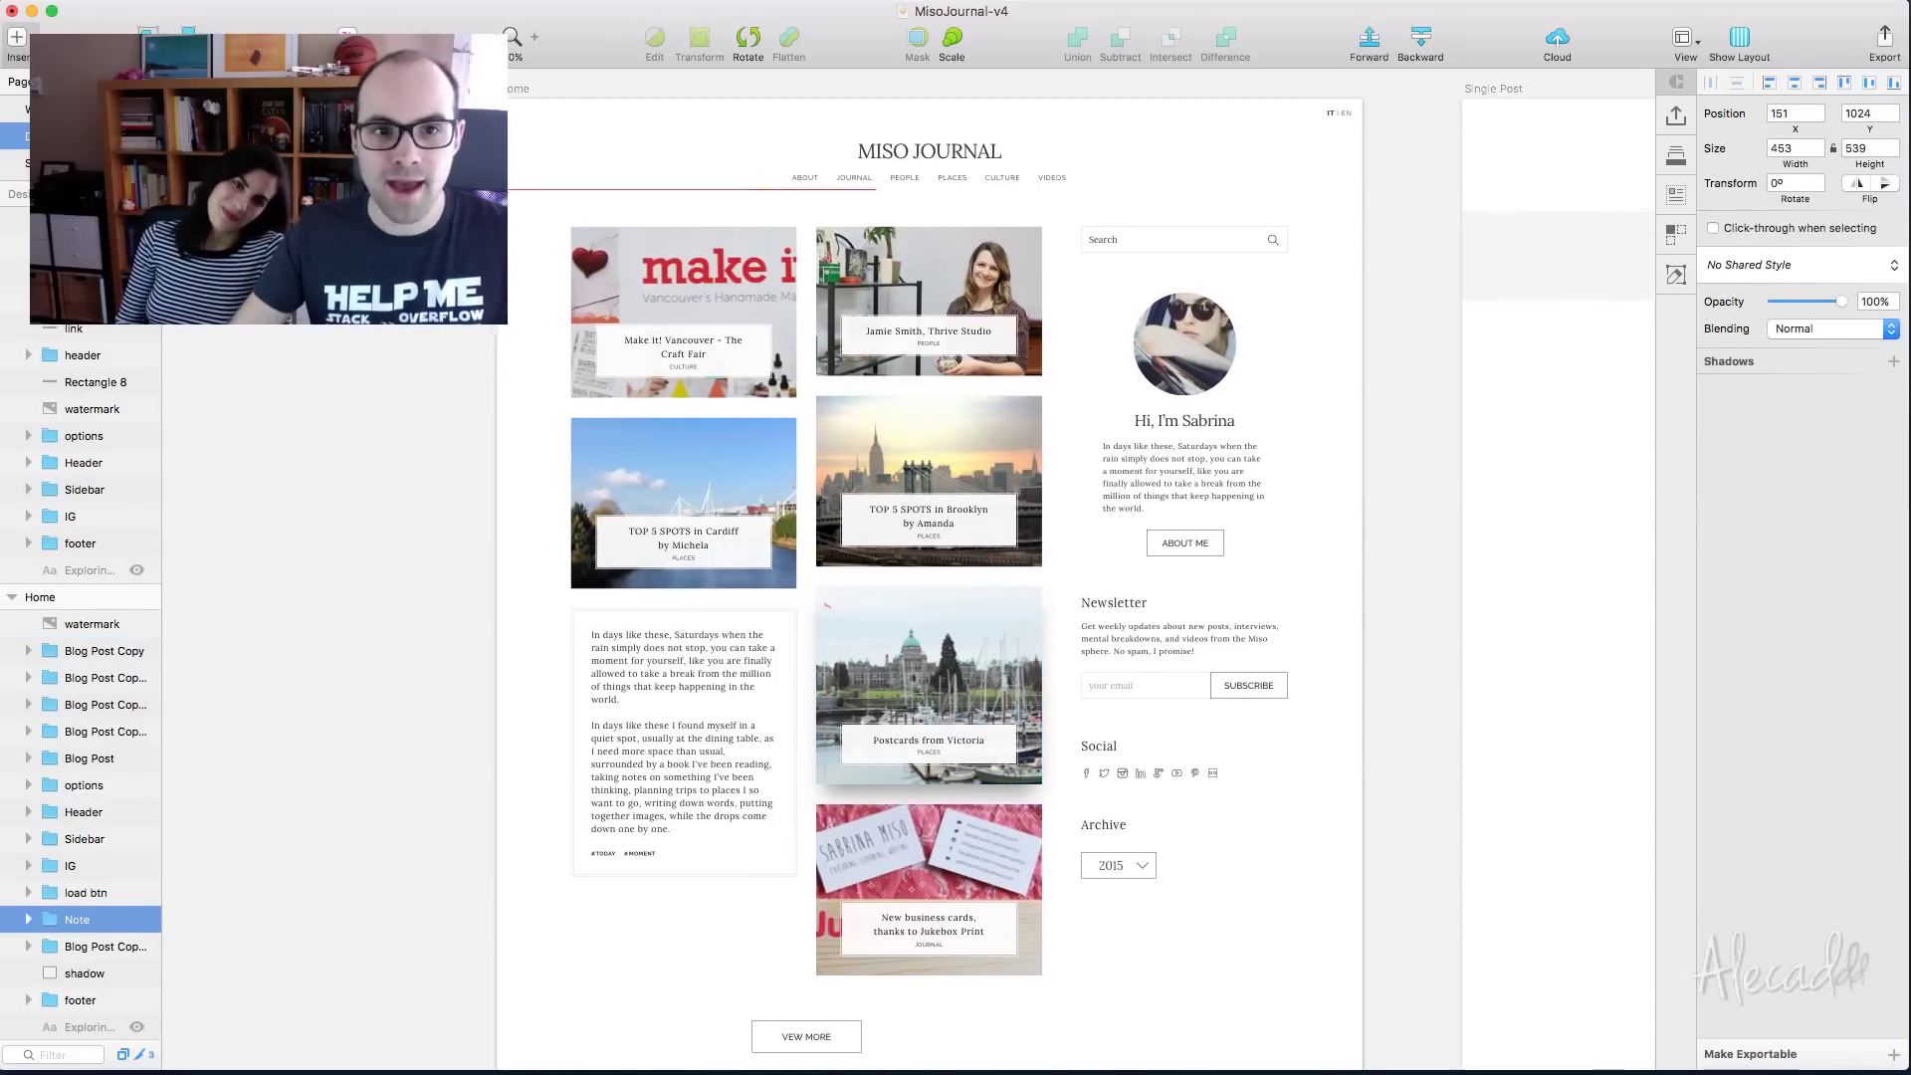
# Draw a rectangle from the Home artboard's origin and extend it over the whole page to 1740 × 2669
pyautogui.scroll(1, 1070, 578)
pyautogui.moveTo(489, 112); pyautogui.dragTo(1354, 990)
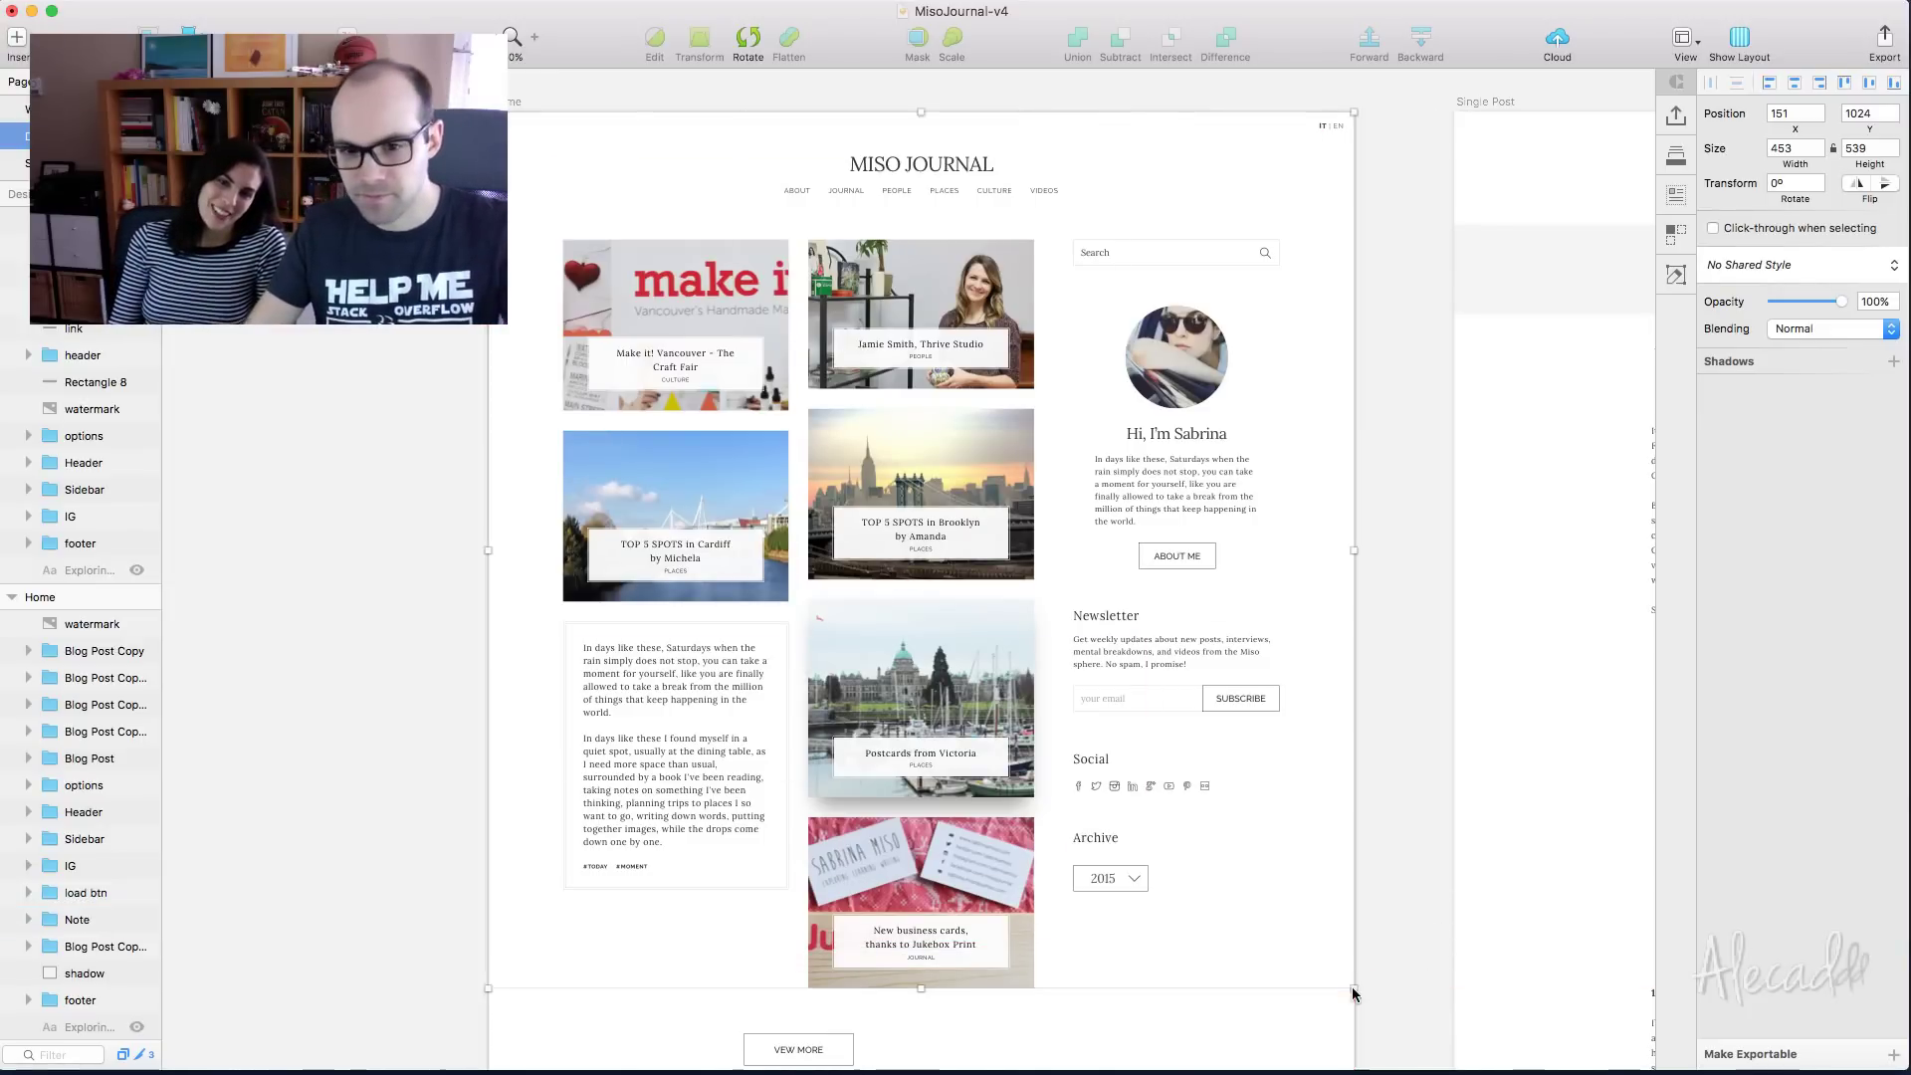
pyautogui.scroll(-3, 1075, 669)
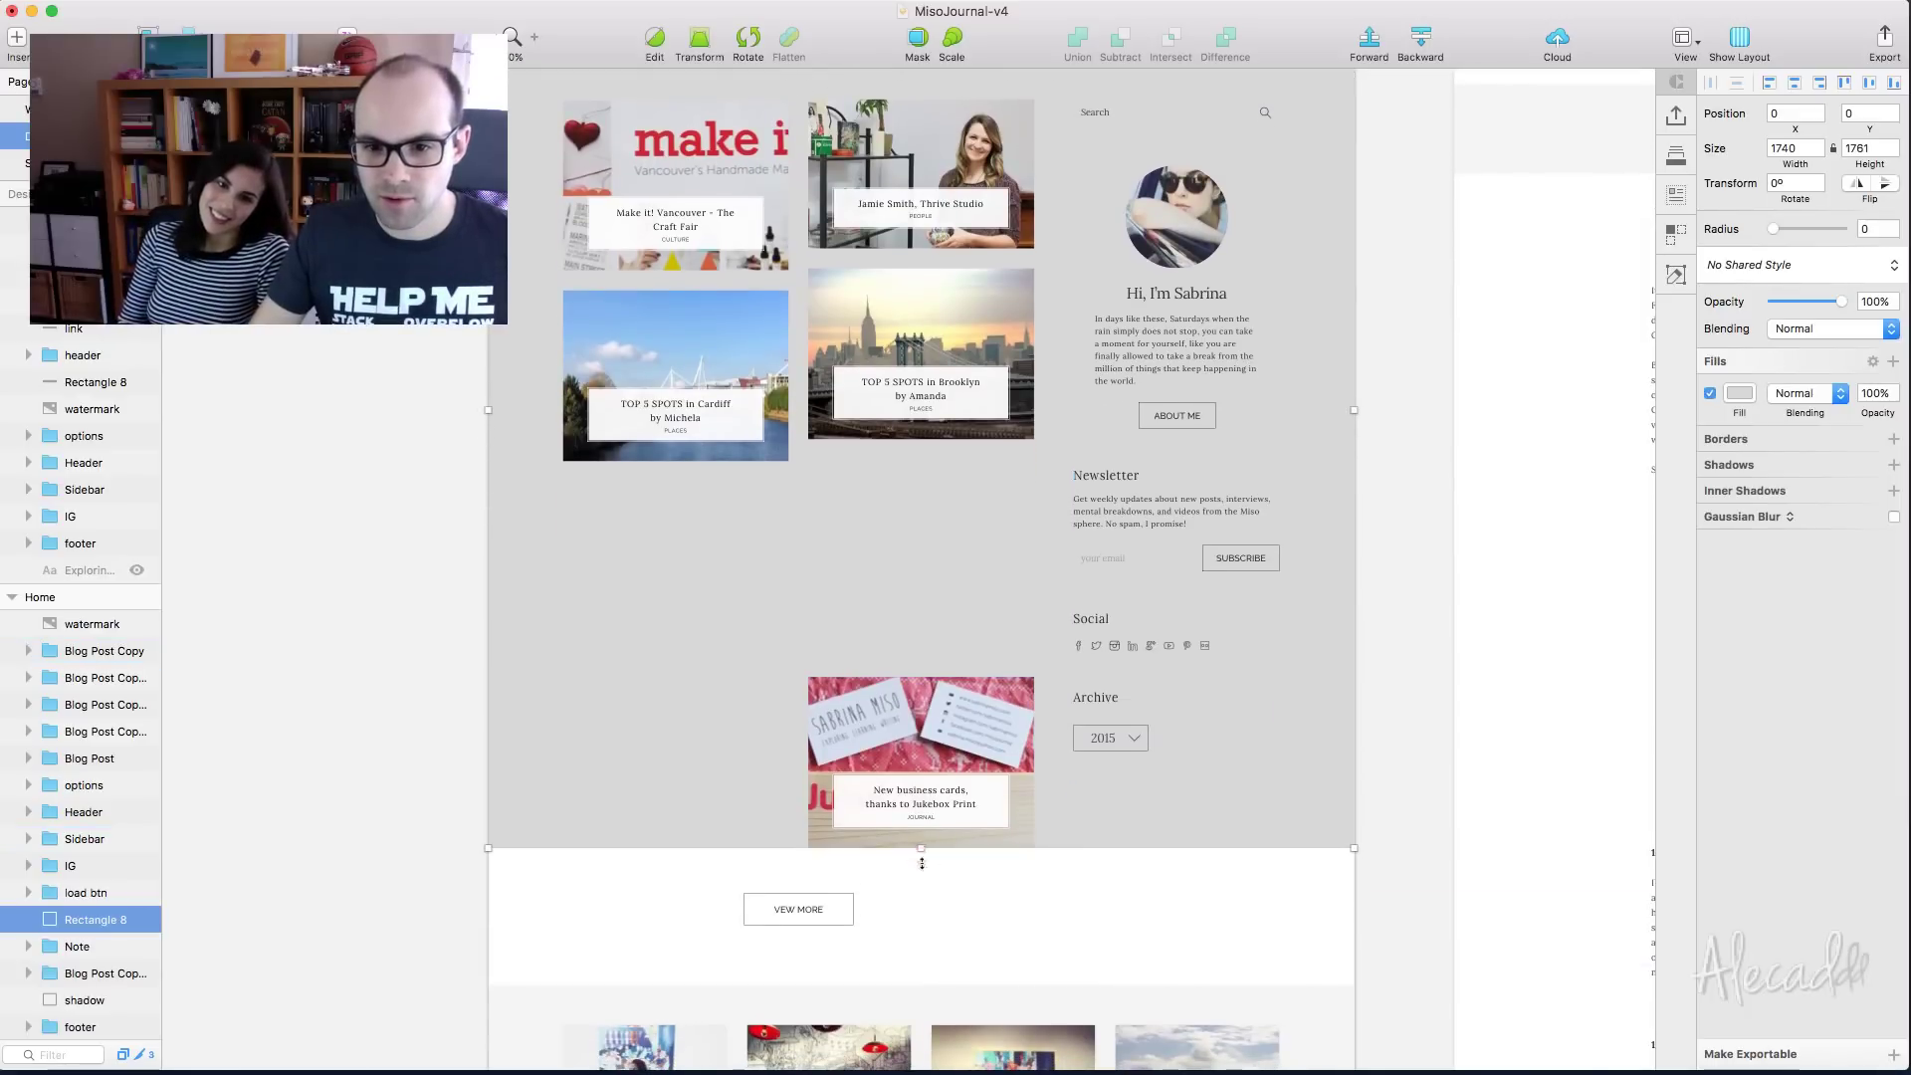
pyautogui.moveTo(921, 862); pyautogui.dragTo(963, 986)
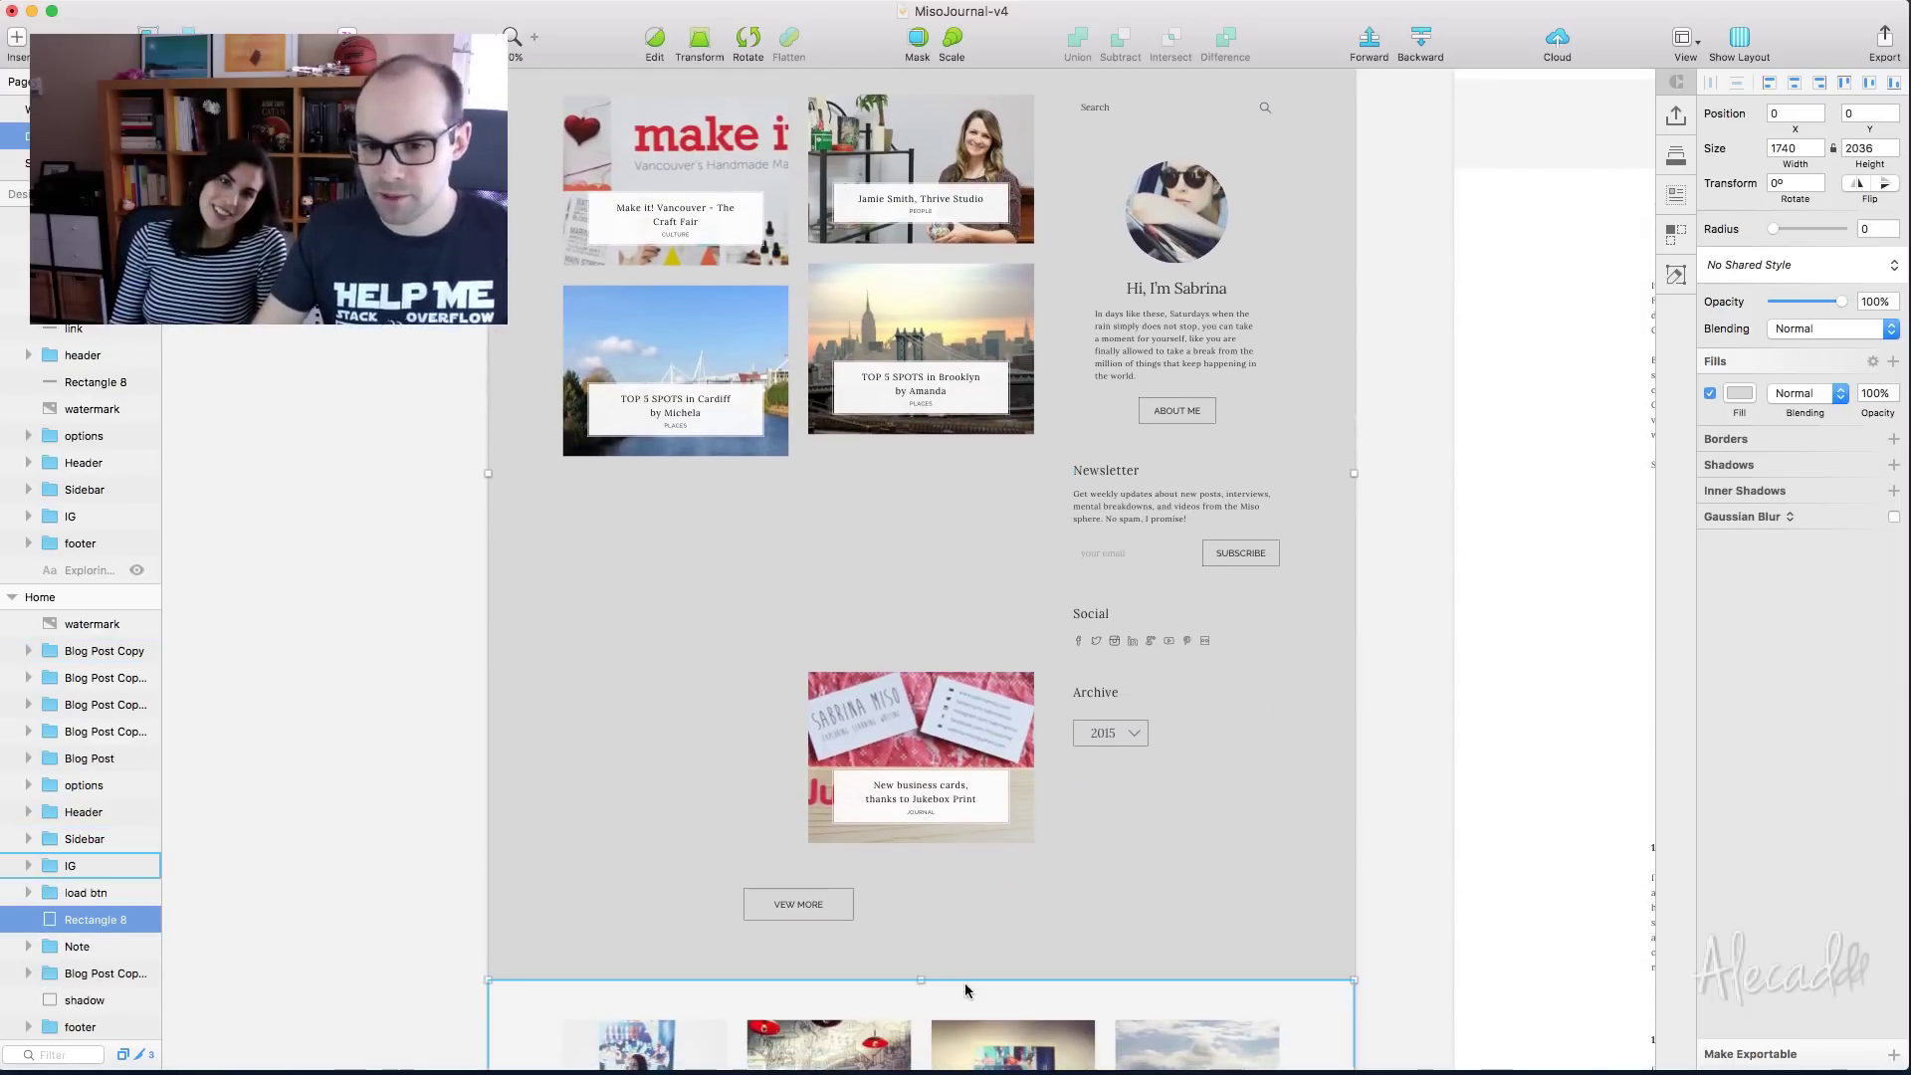
pyautogui.scroll(-8, 966, 990)
pyautogui.moveTo(919, 601); pyautogui.dragTo(996, 914)
# Place the rectangle above all other Home layers and give it a black 000000 fill with 40% opacity
pyautogui.moveTo(60, 906); pyautogui.dragTo(55, 615)
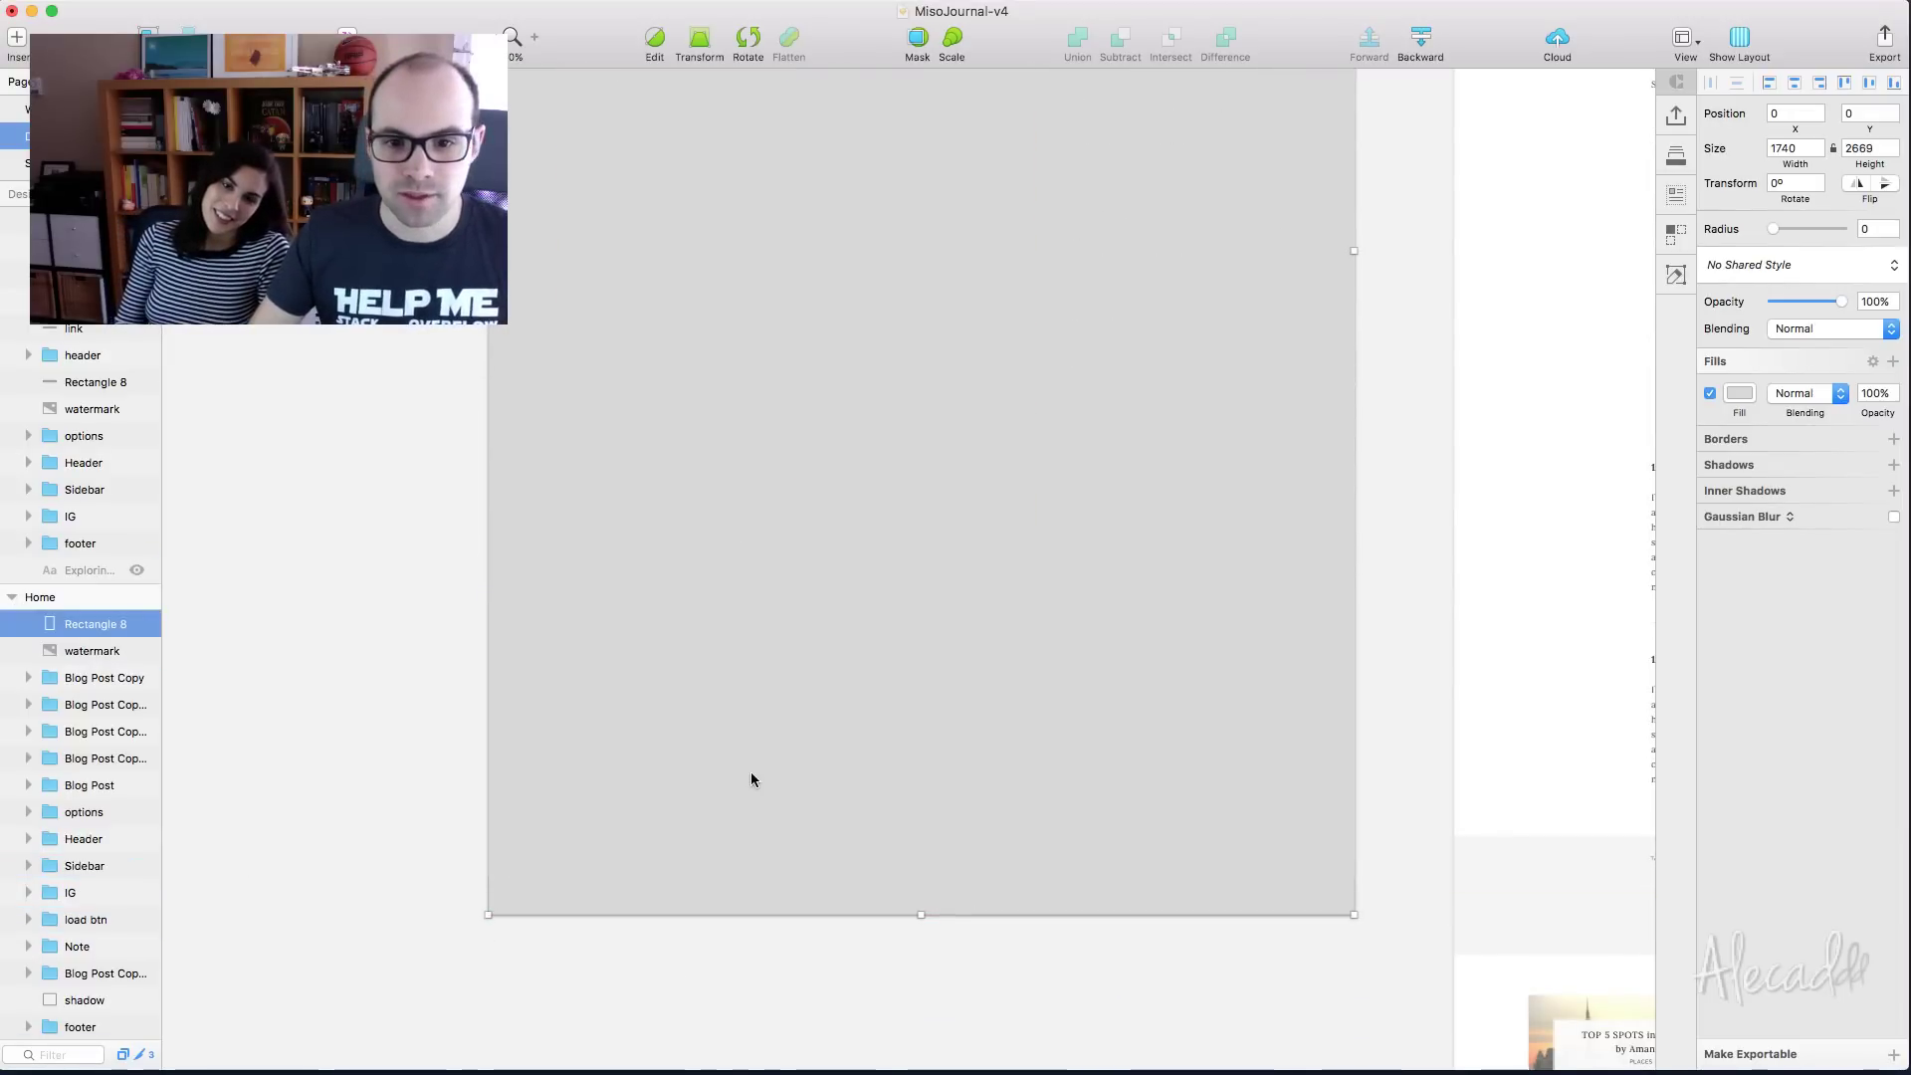
pyautogui.scroll(2, 750, 777)
pyautogui.click(1739, 393)
pyautogui.moveTo(1810, 522); pyautogui.dragTo(1523, 640)
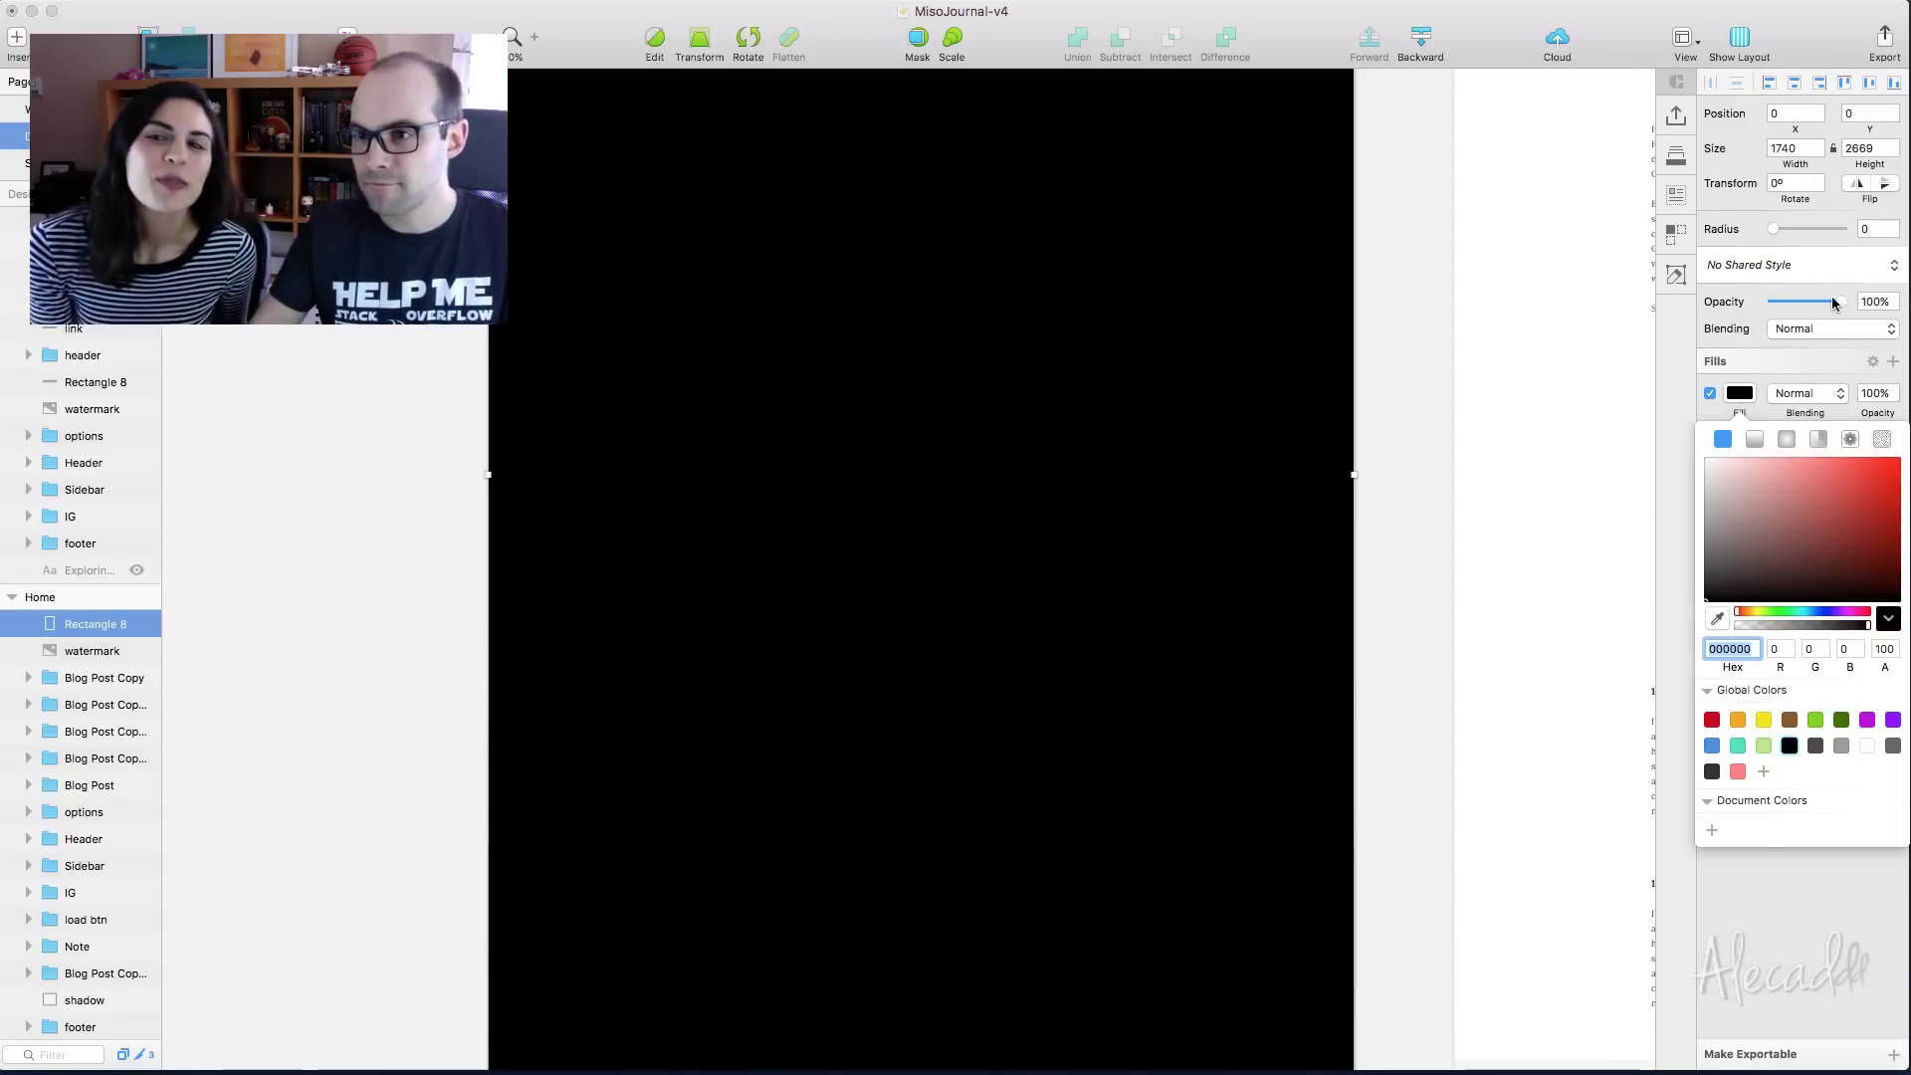
pyautogui.moveTo(1832, 295); pyautogui.dragTo(1800, 306)
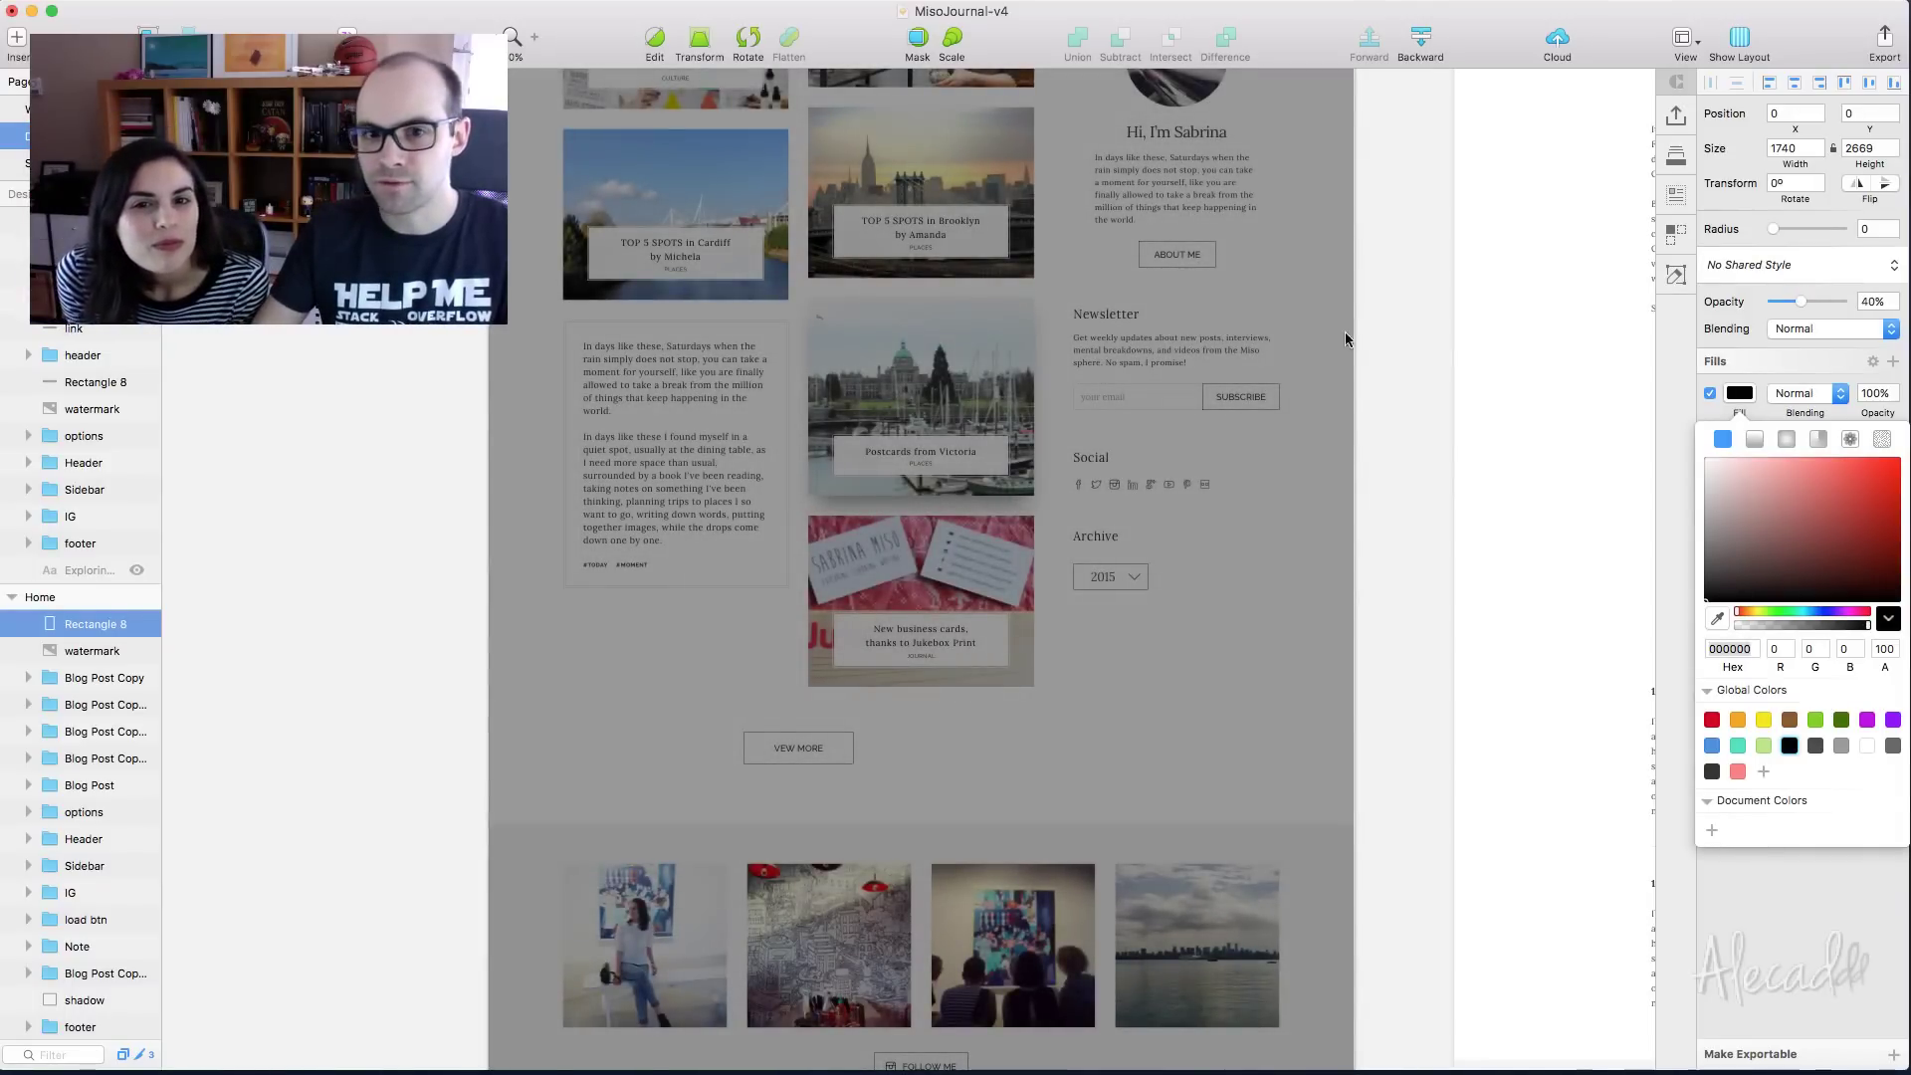
# Group the dark overlay rectangle and rename the group Note Open
pyautogui.scroll(3, 1004, 393)
pyautogui.press('cmd+g')
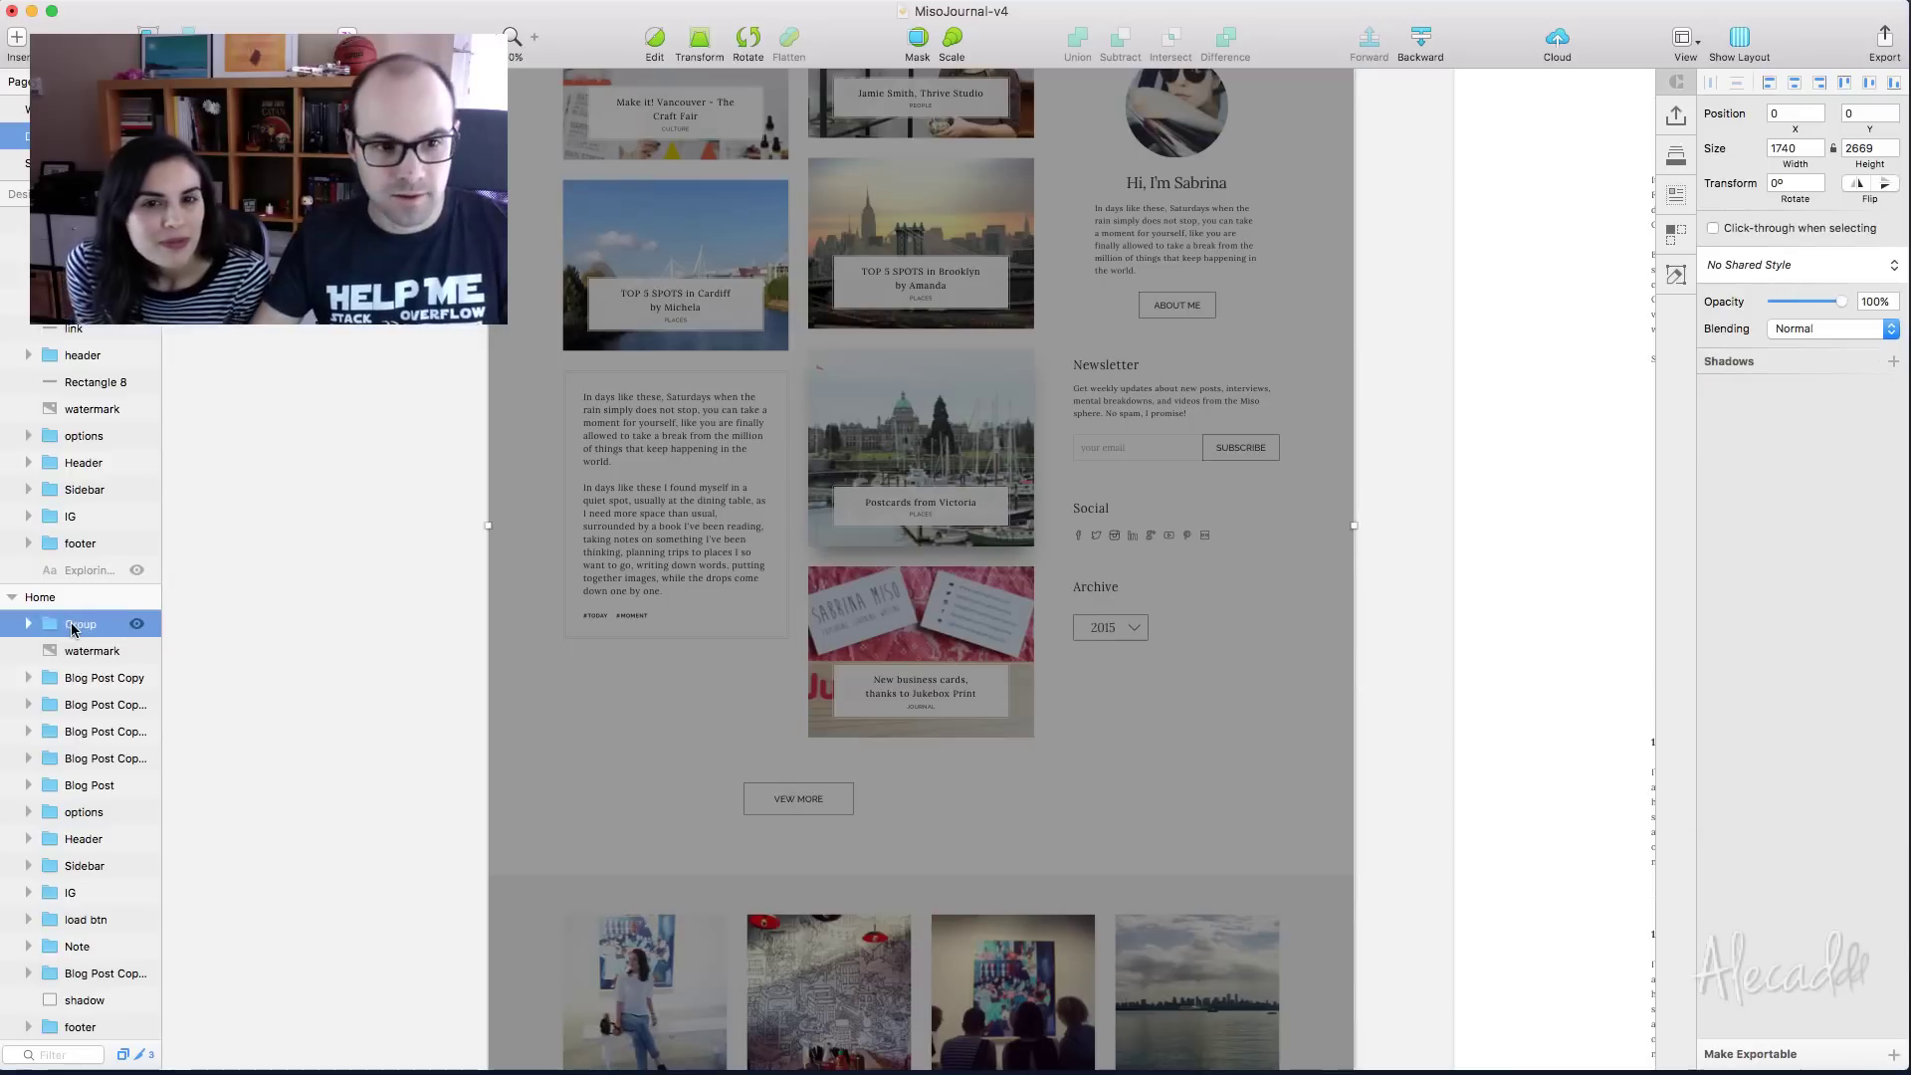
pyautogui.doubleClick(77, 627)
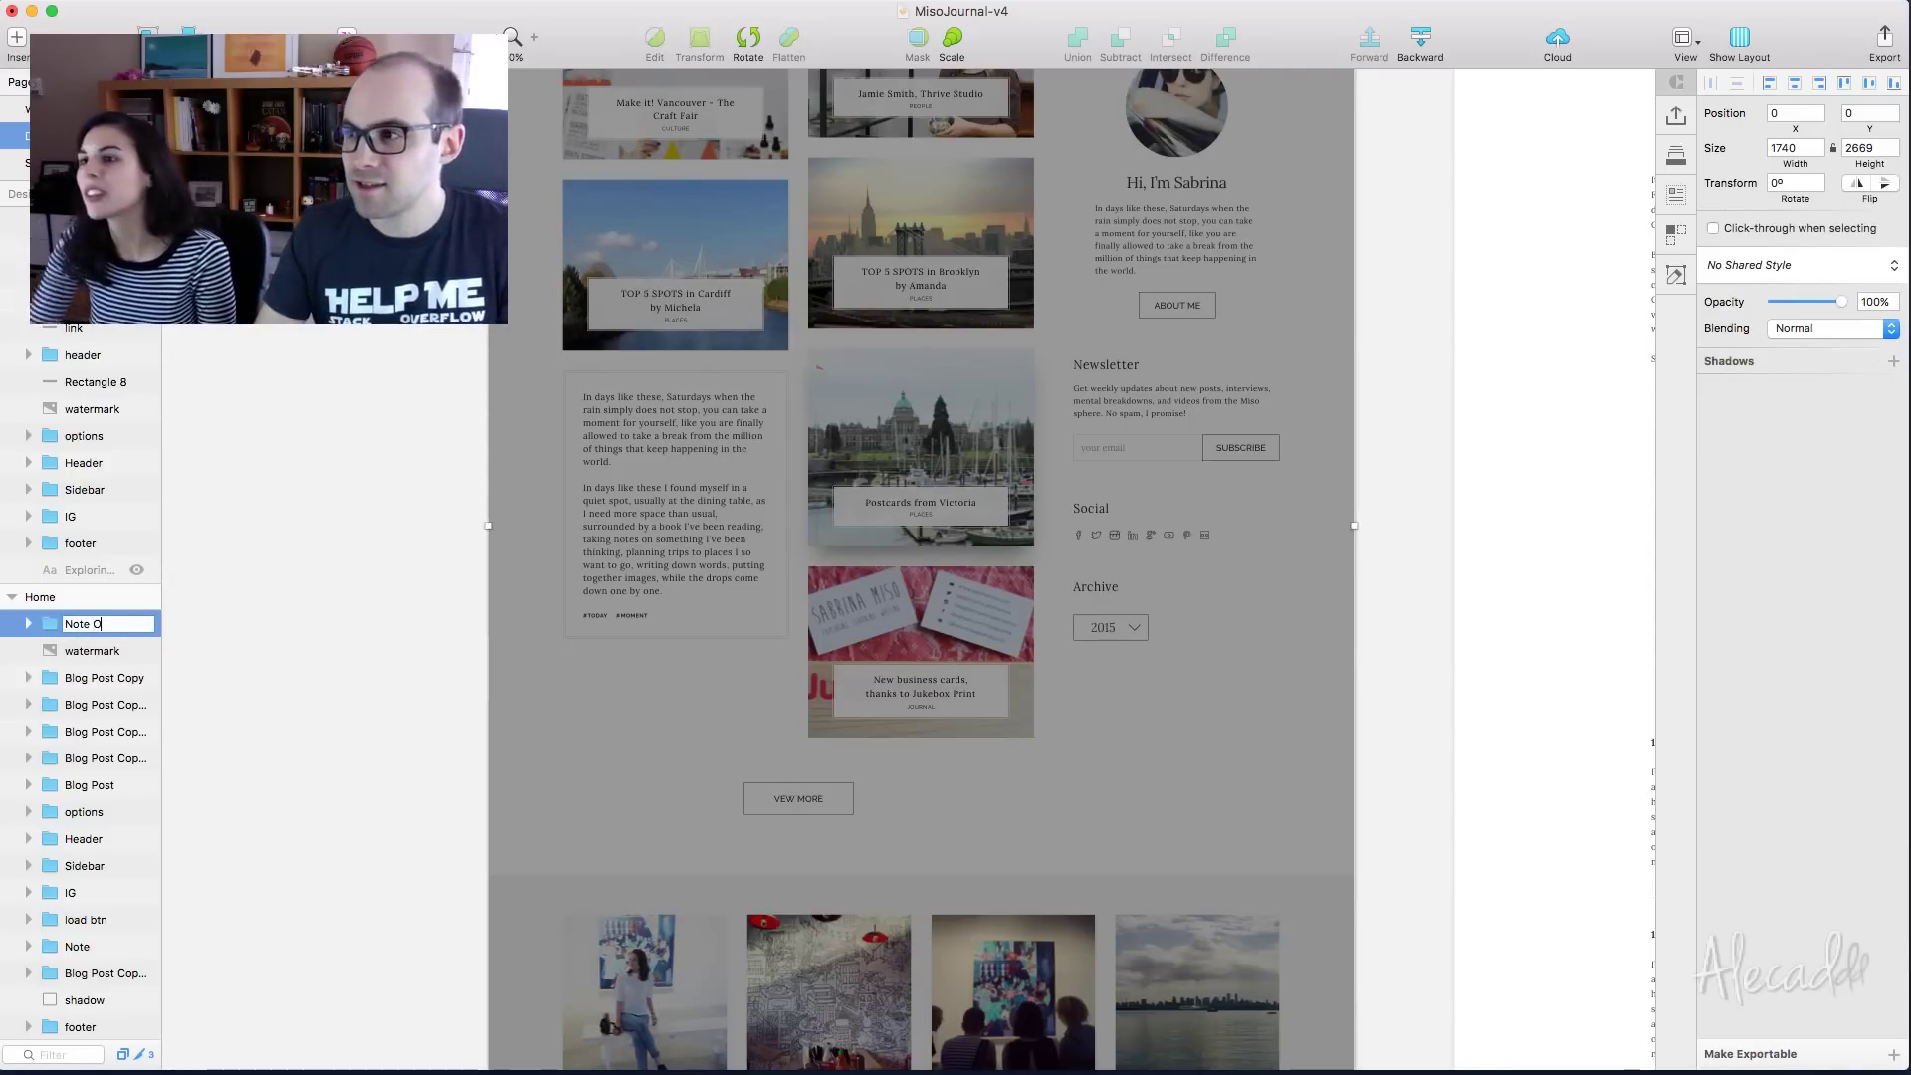
pyautogui.press('Return')
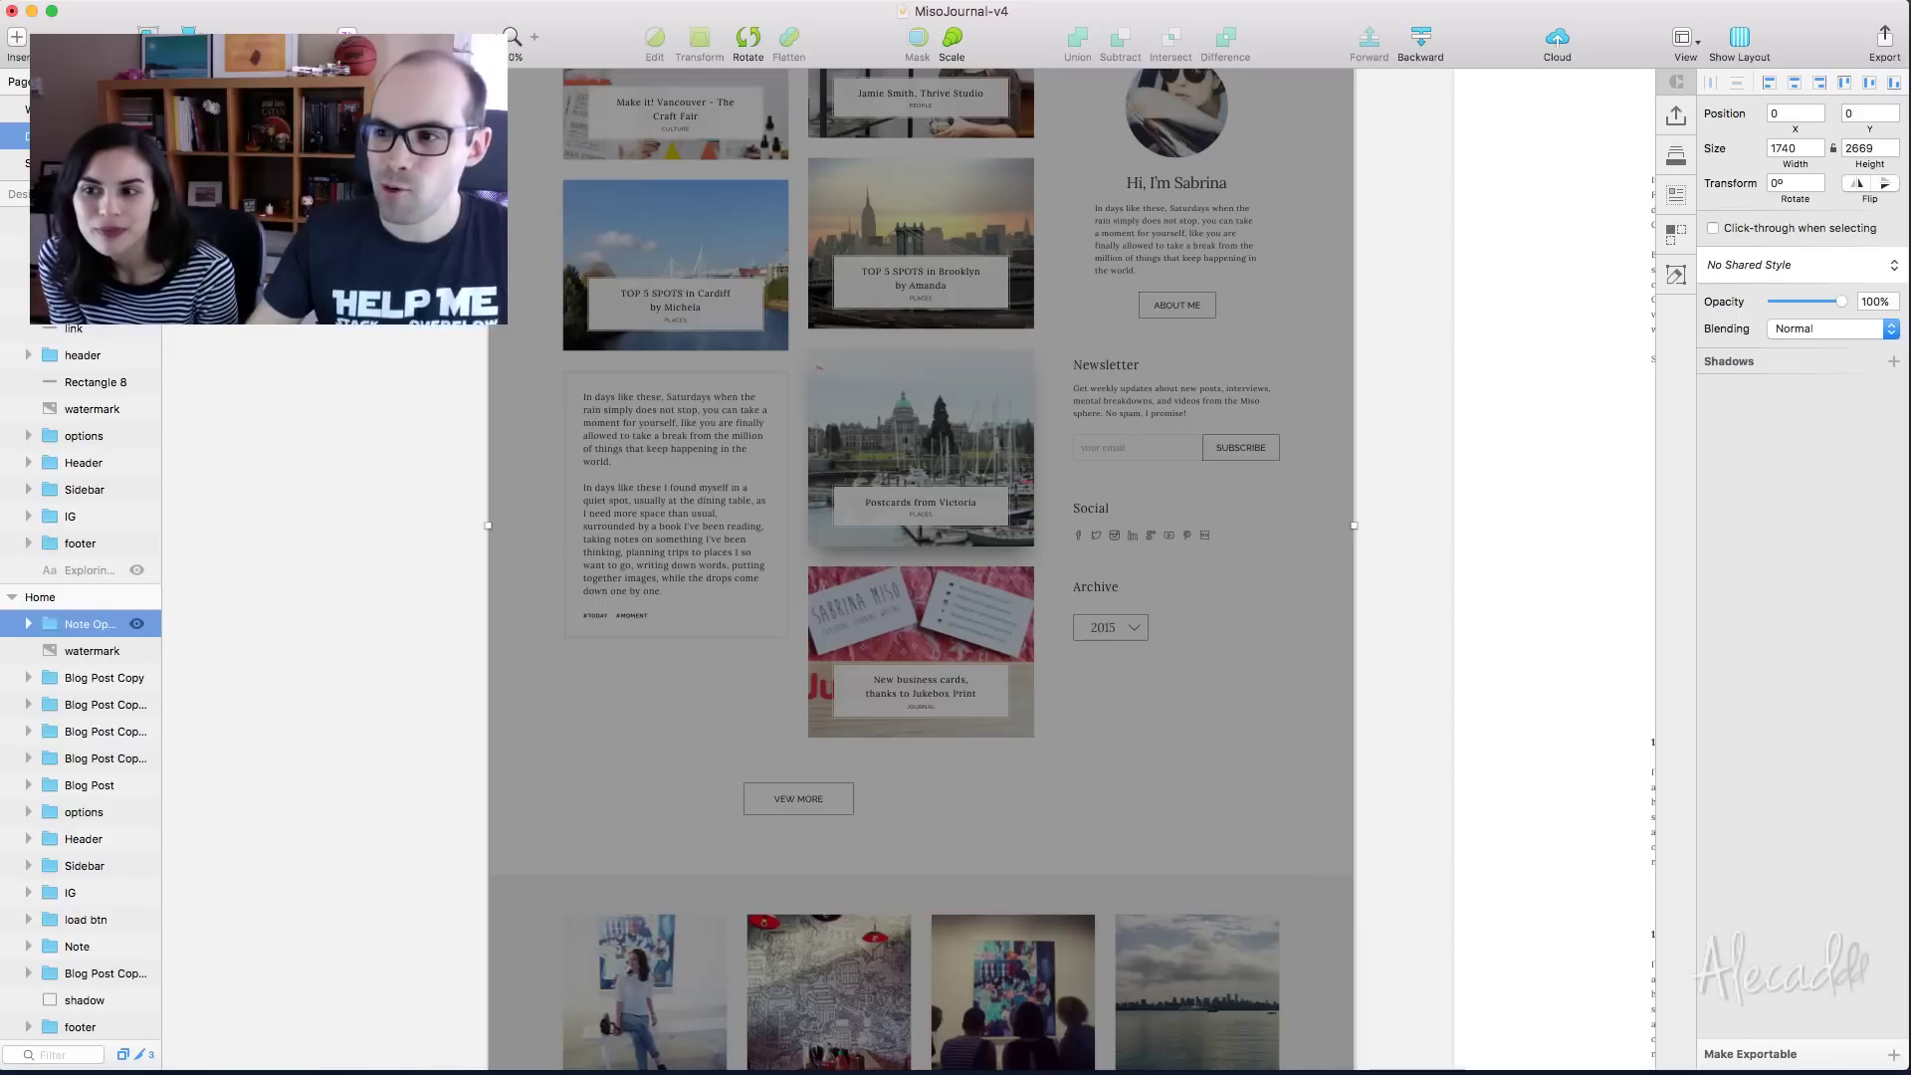
# Duplicate the Note group into Note Open above the overlay, and move the copy over the middle column to X 644, Y 504
pyautogui.scroll(-1, 90, 796)
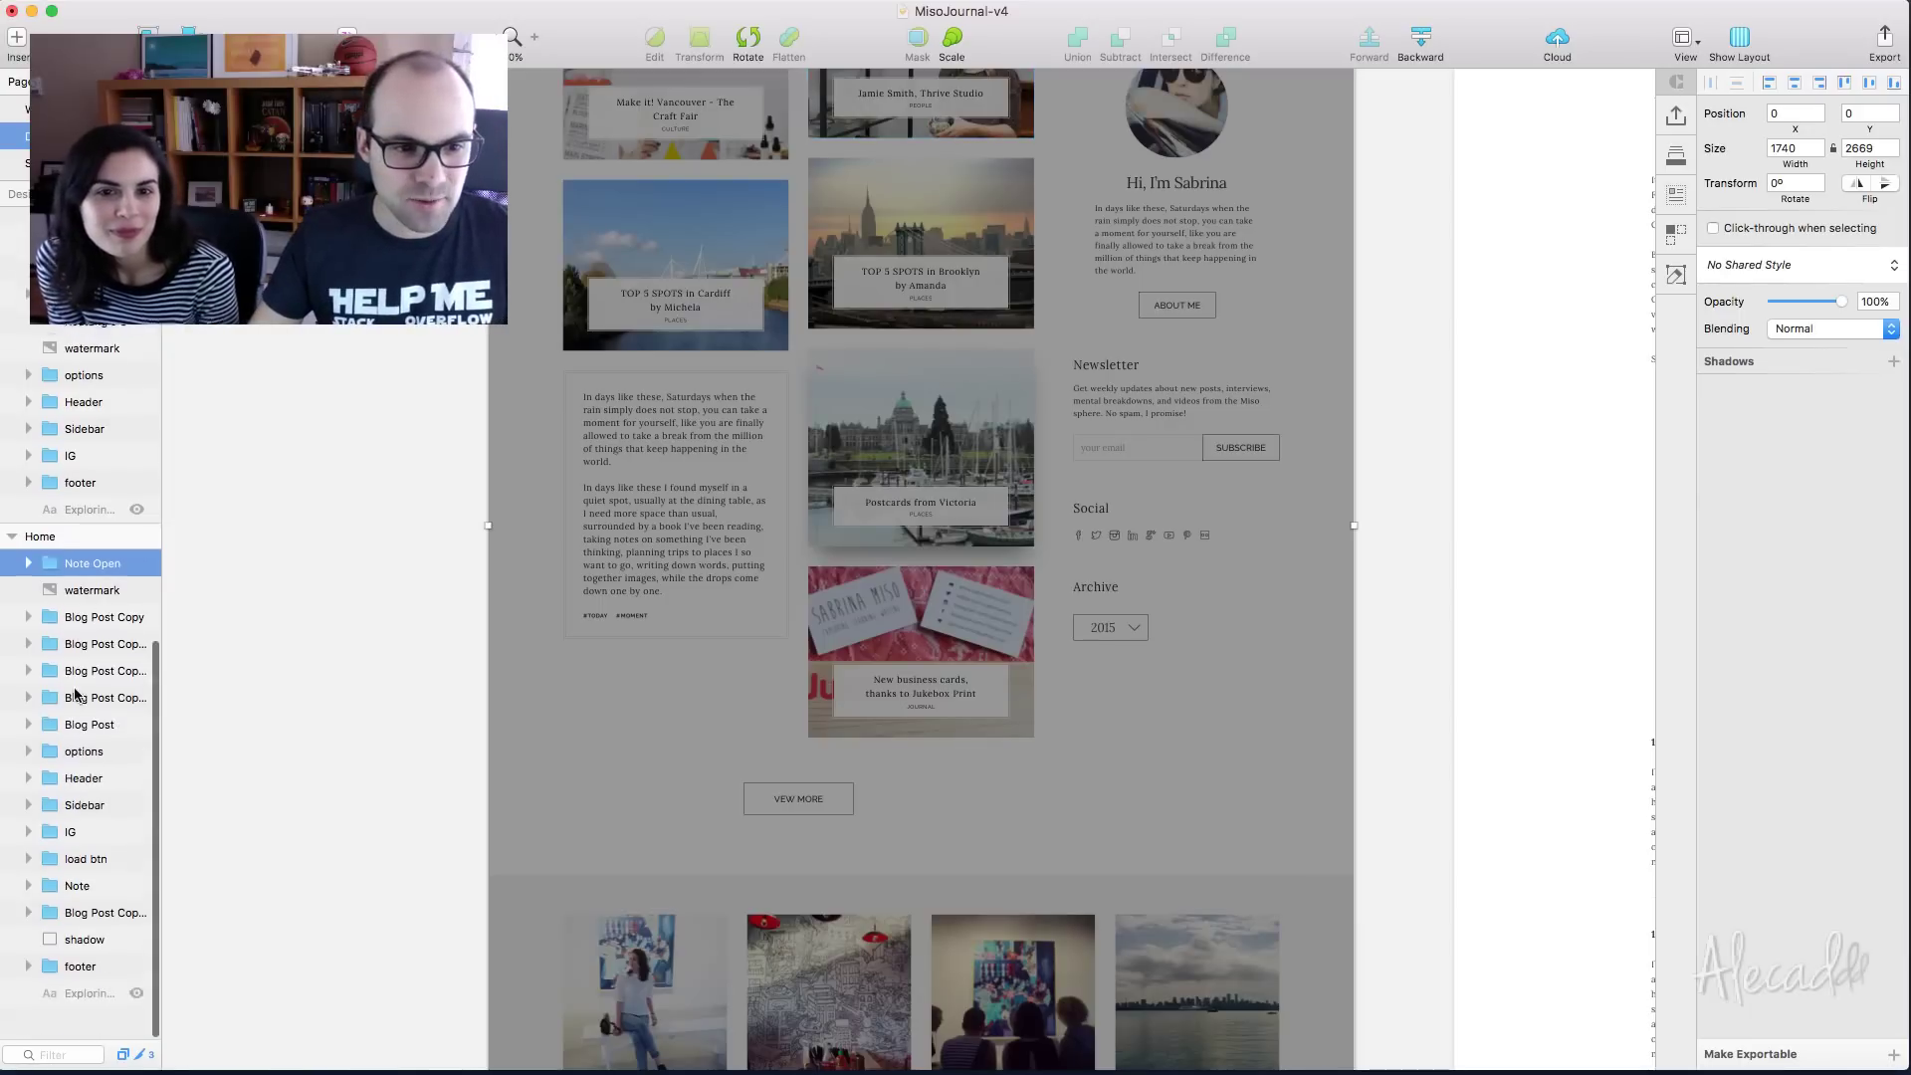
pyautogui.click(77, 919)
pyautogui.moveTo(77, 918); pyautogui.dragTo(92, 599)
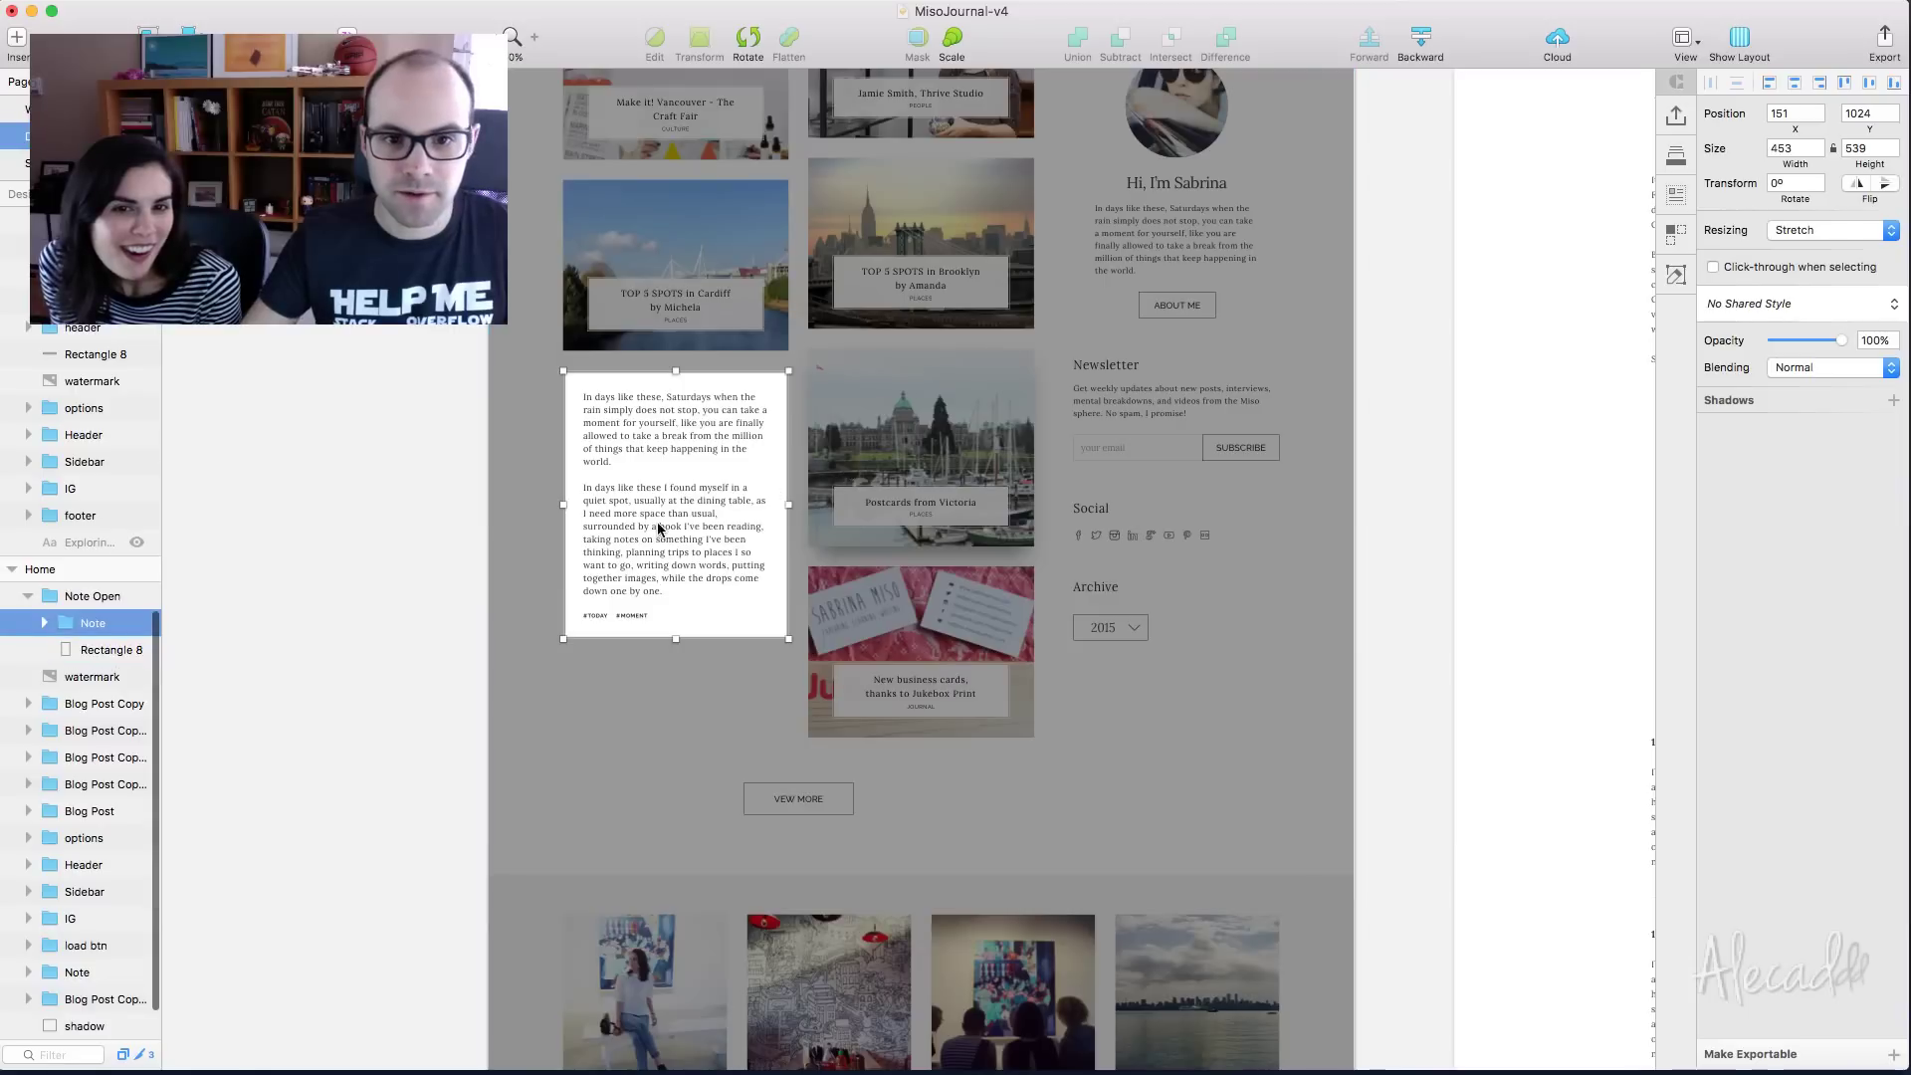
pyautogui.moveTo(652, 519); pyautogui.dragTo(899, 265)
pyautogui.scroll(2, 911, 273)
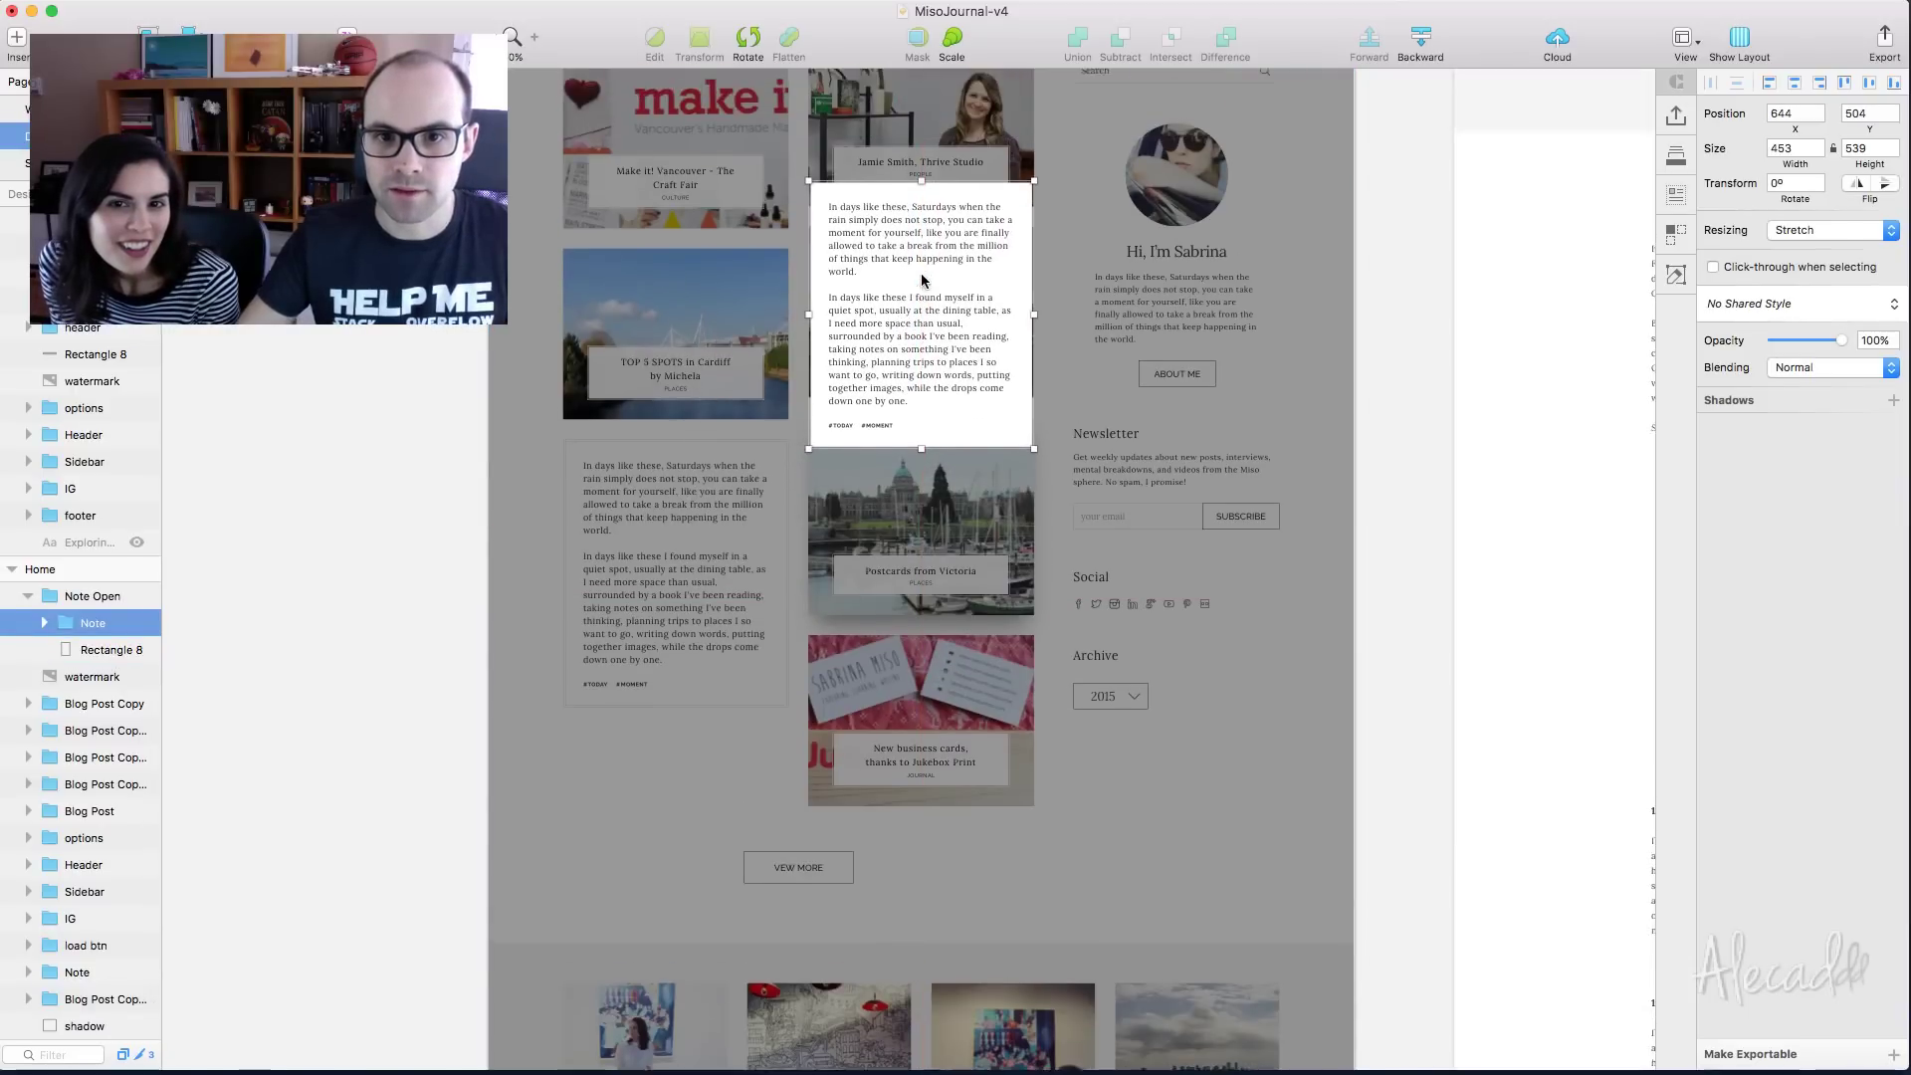
# Widen both background rectangles of the note copy evenly on each side, increase their height, and select the note's body text
pyautogui.press('super+equal')
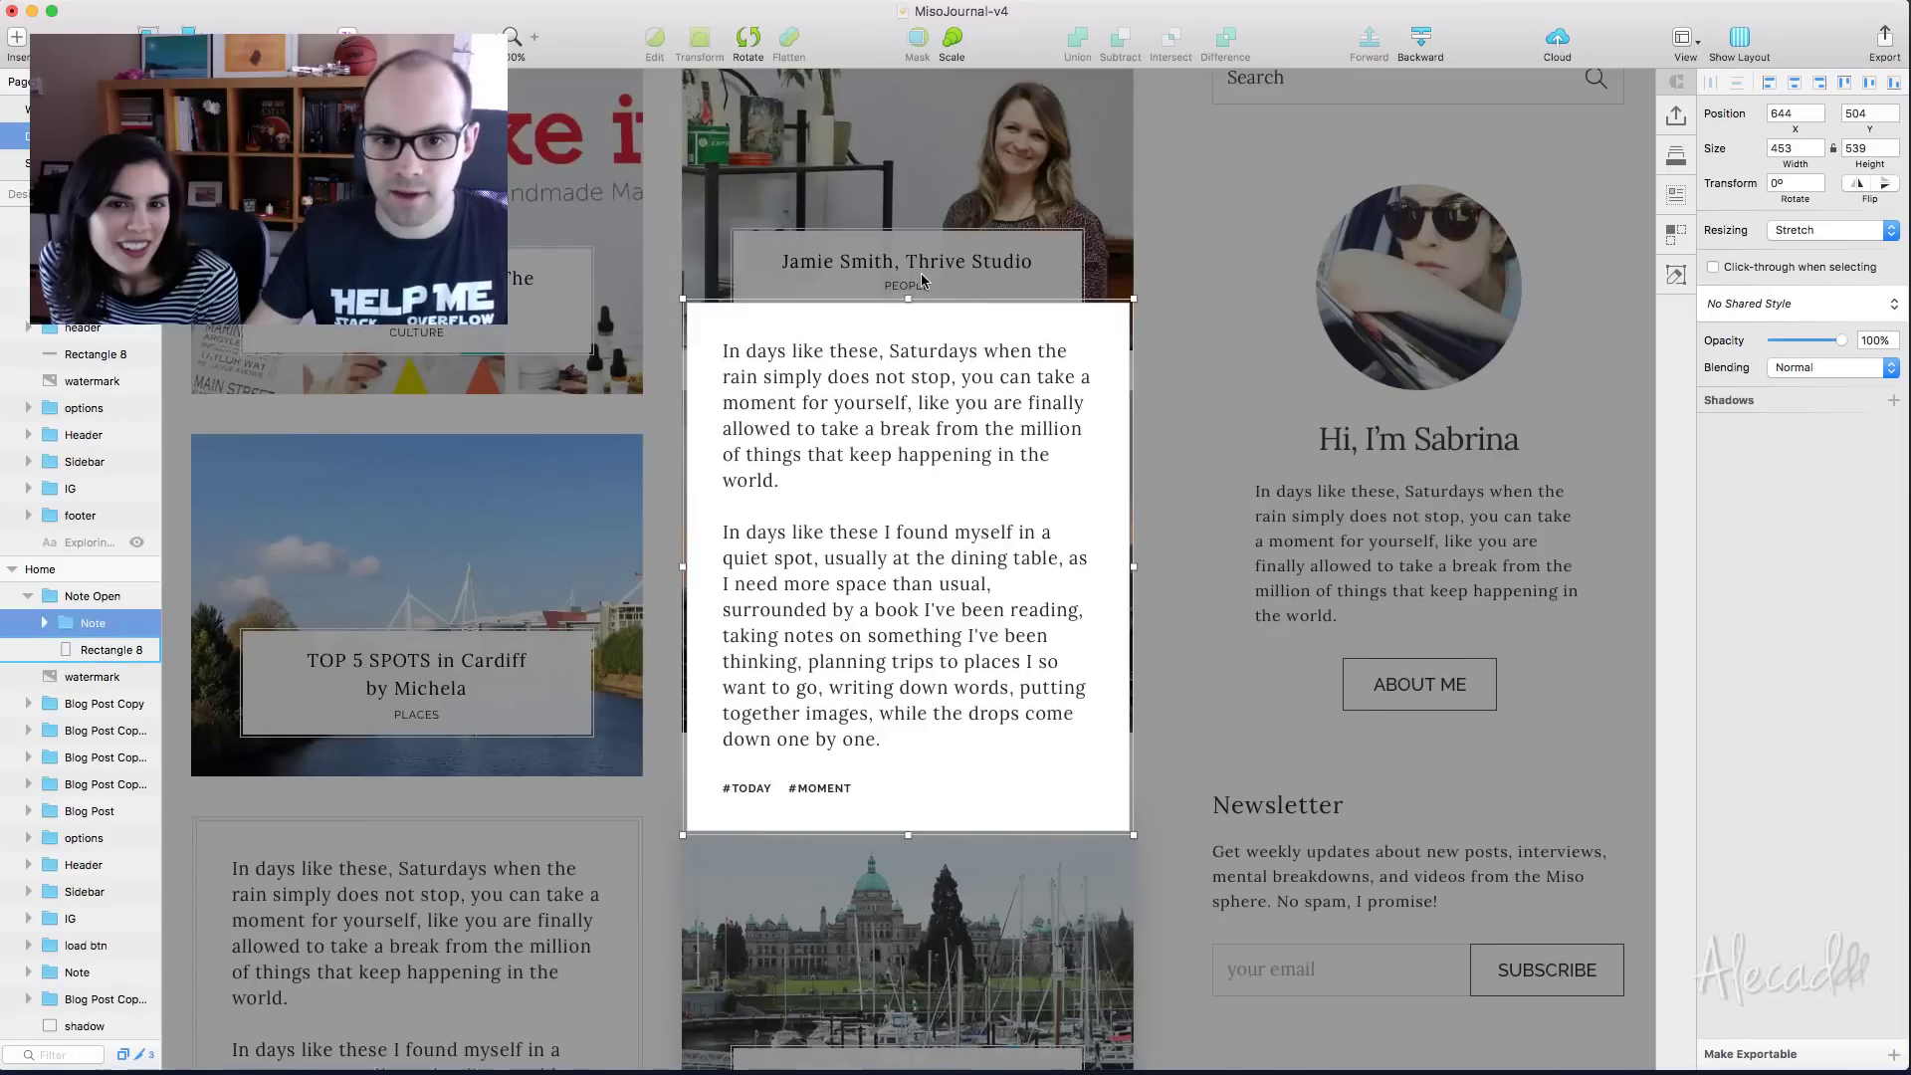
pyautogui.scroll(-1, 1005, 388)
pyautogui.press('Tab')
pyautogui.doubleClick(1094, 492)
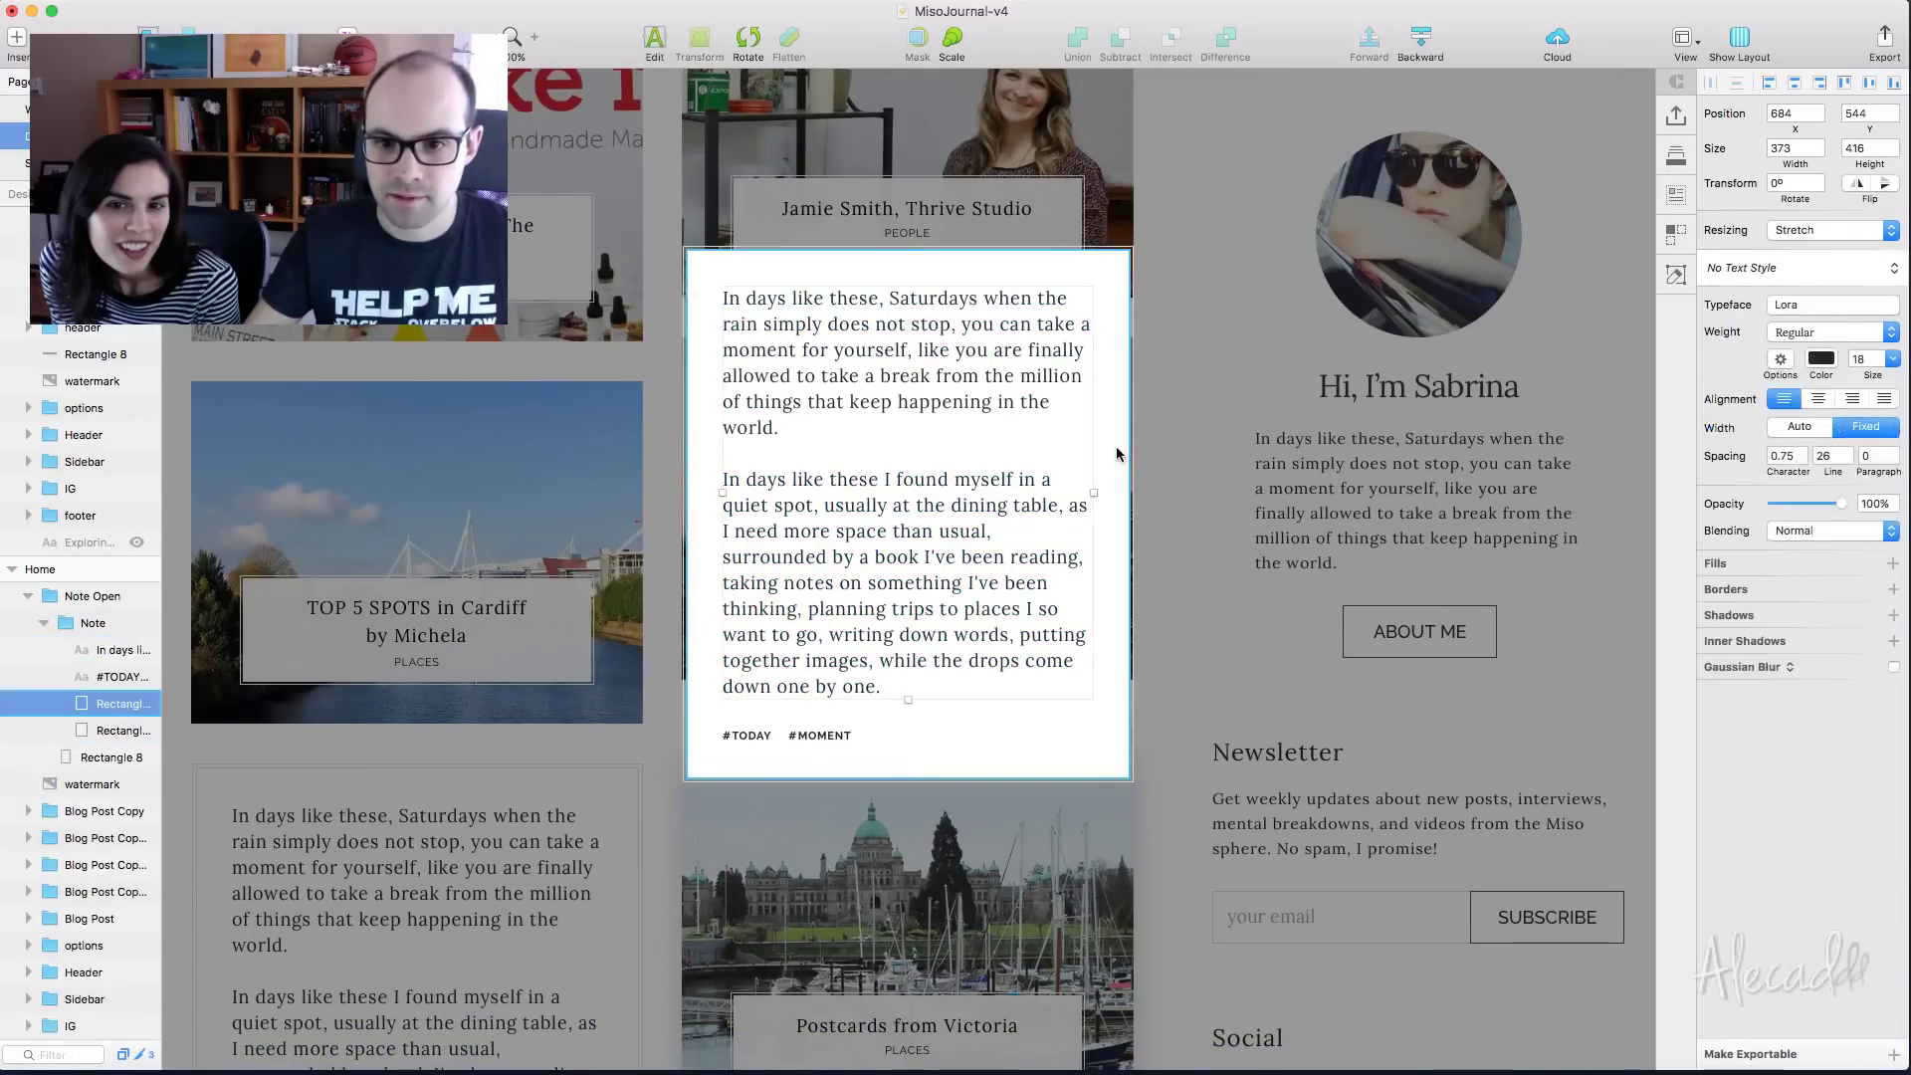
pyautogui.click(1114, 444)
pyautogui.keyDown('shift'); pyautogui.click(1133, 498); pyautogui.keyUp('shift')
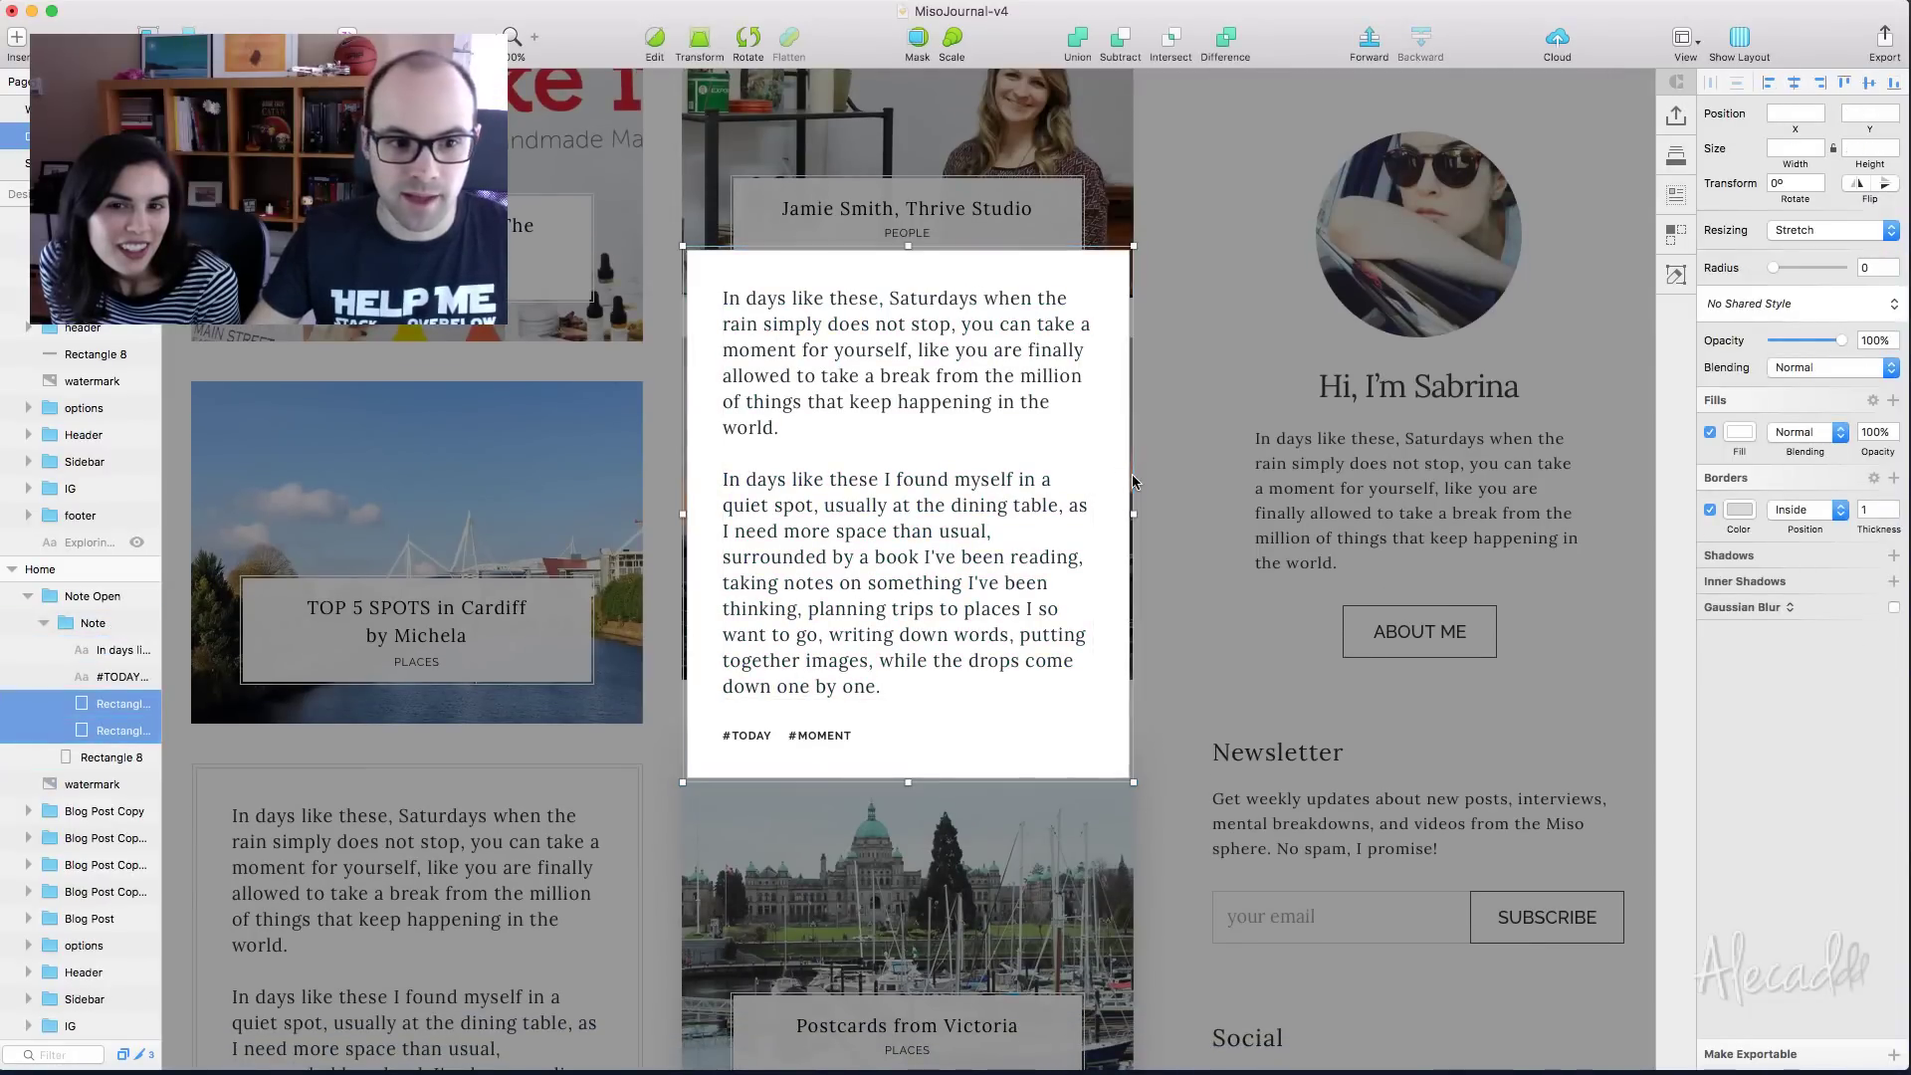
pyautogui.moveTo(1135, 515); pyautogui.dragTo(1430, 514)
pyautogui.hscroll(5, 995, 517)
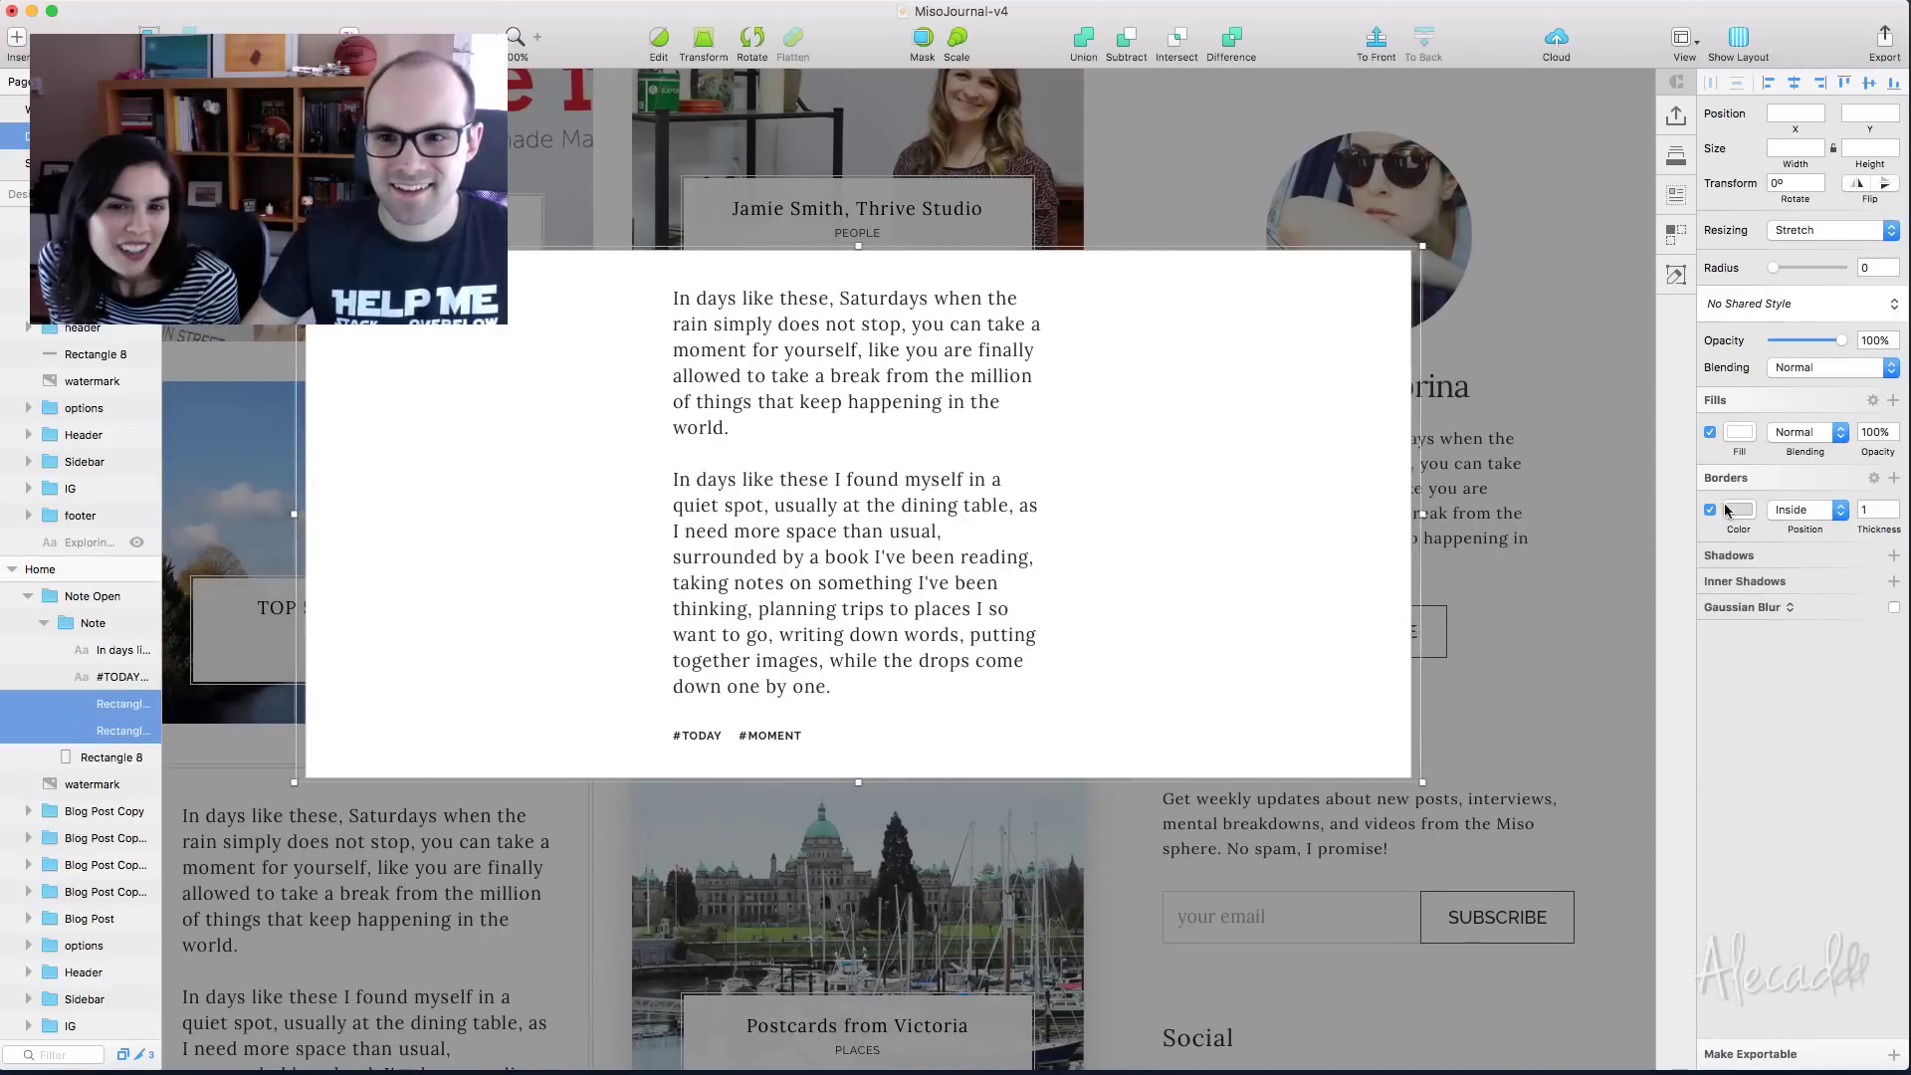
pyautogui.moveTo(811, 249); pyautogui.dragTo(811, 175)
pyautogui.click(725, 488)
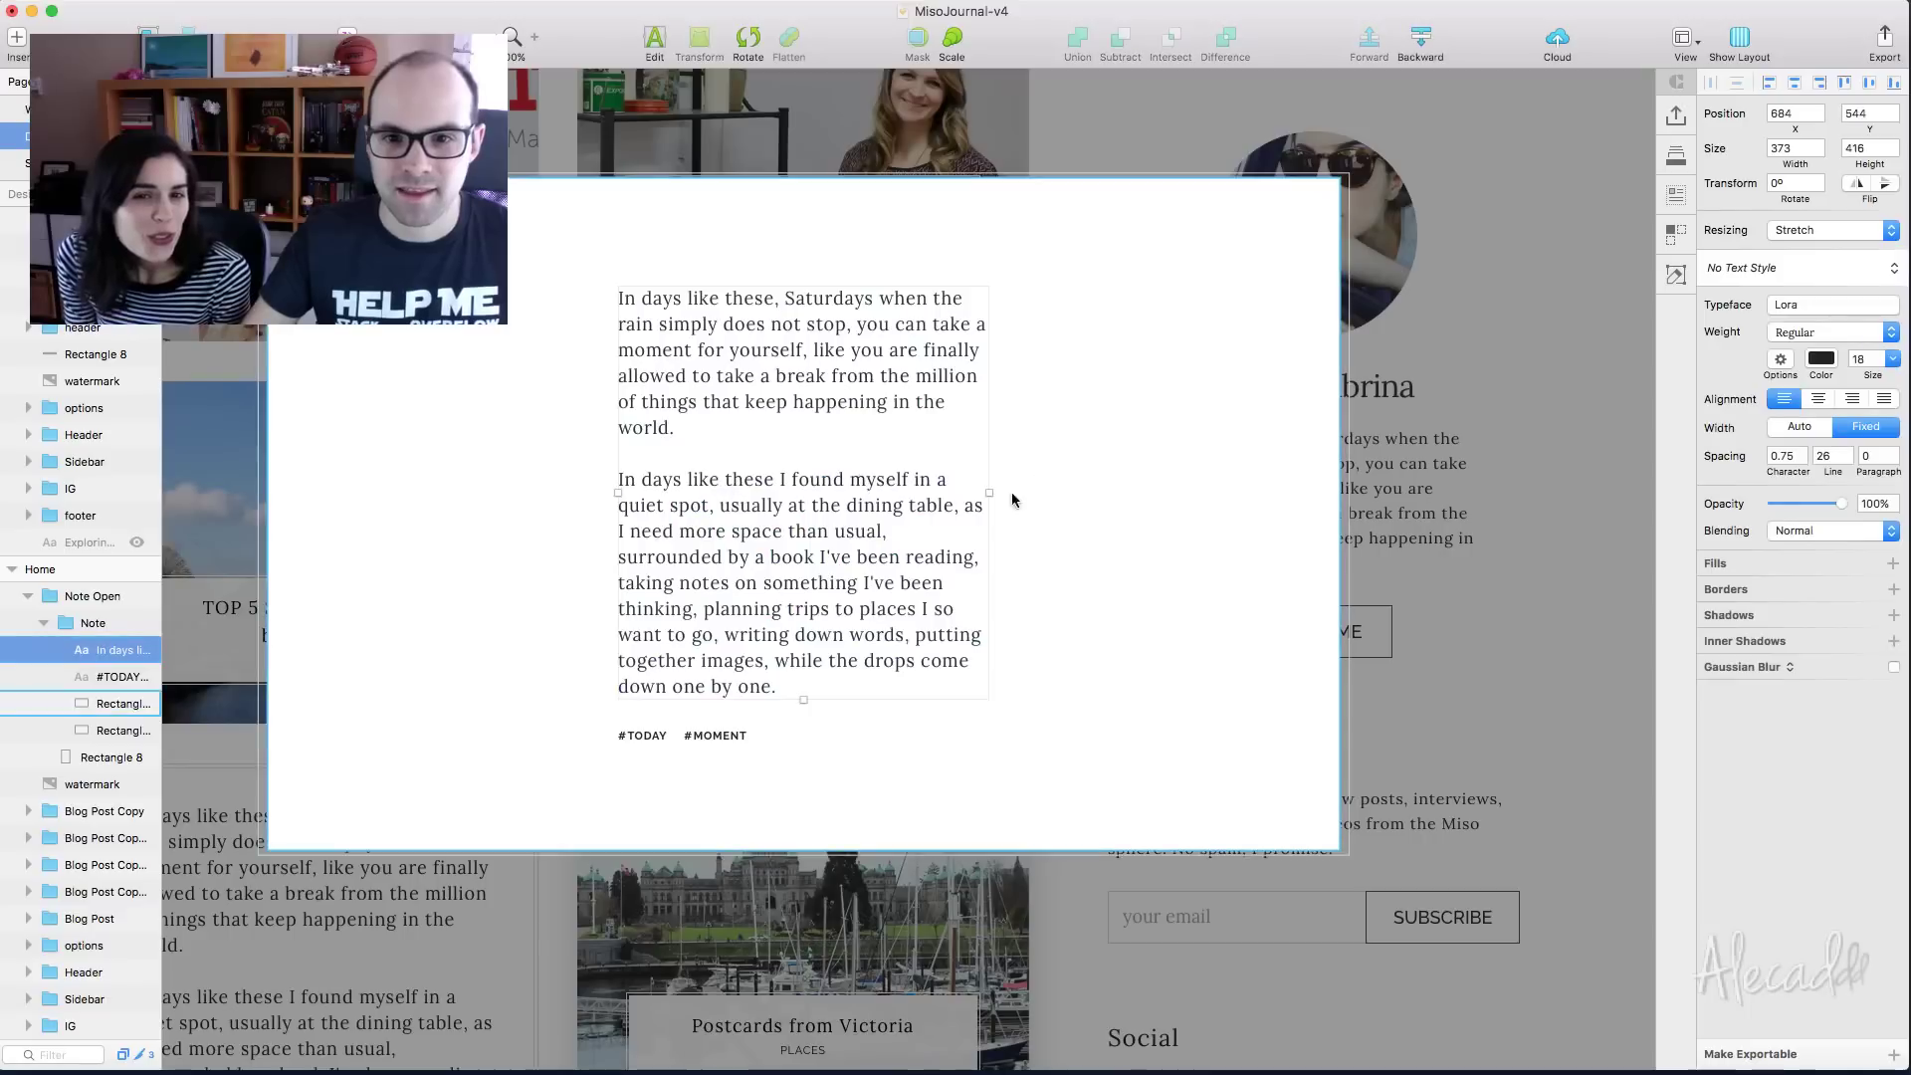
# Widen the note copy's body text box on both sides to X 427 and width 930, and move it down
pyautogui.moveTo(1012, 498); pyautogui.dragTo(1288, 480)
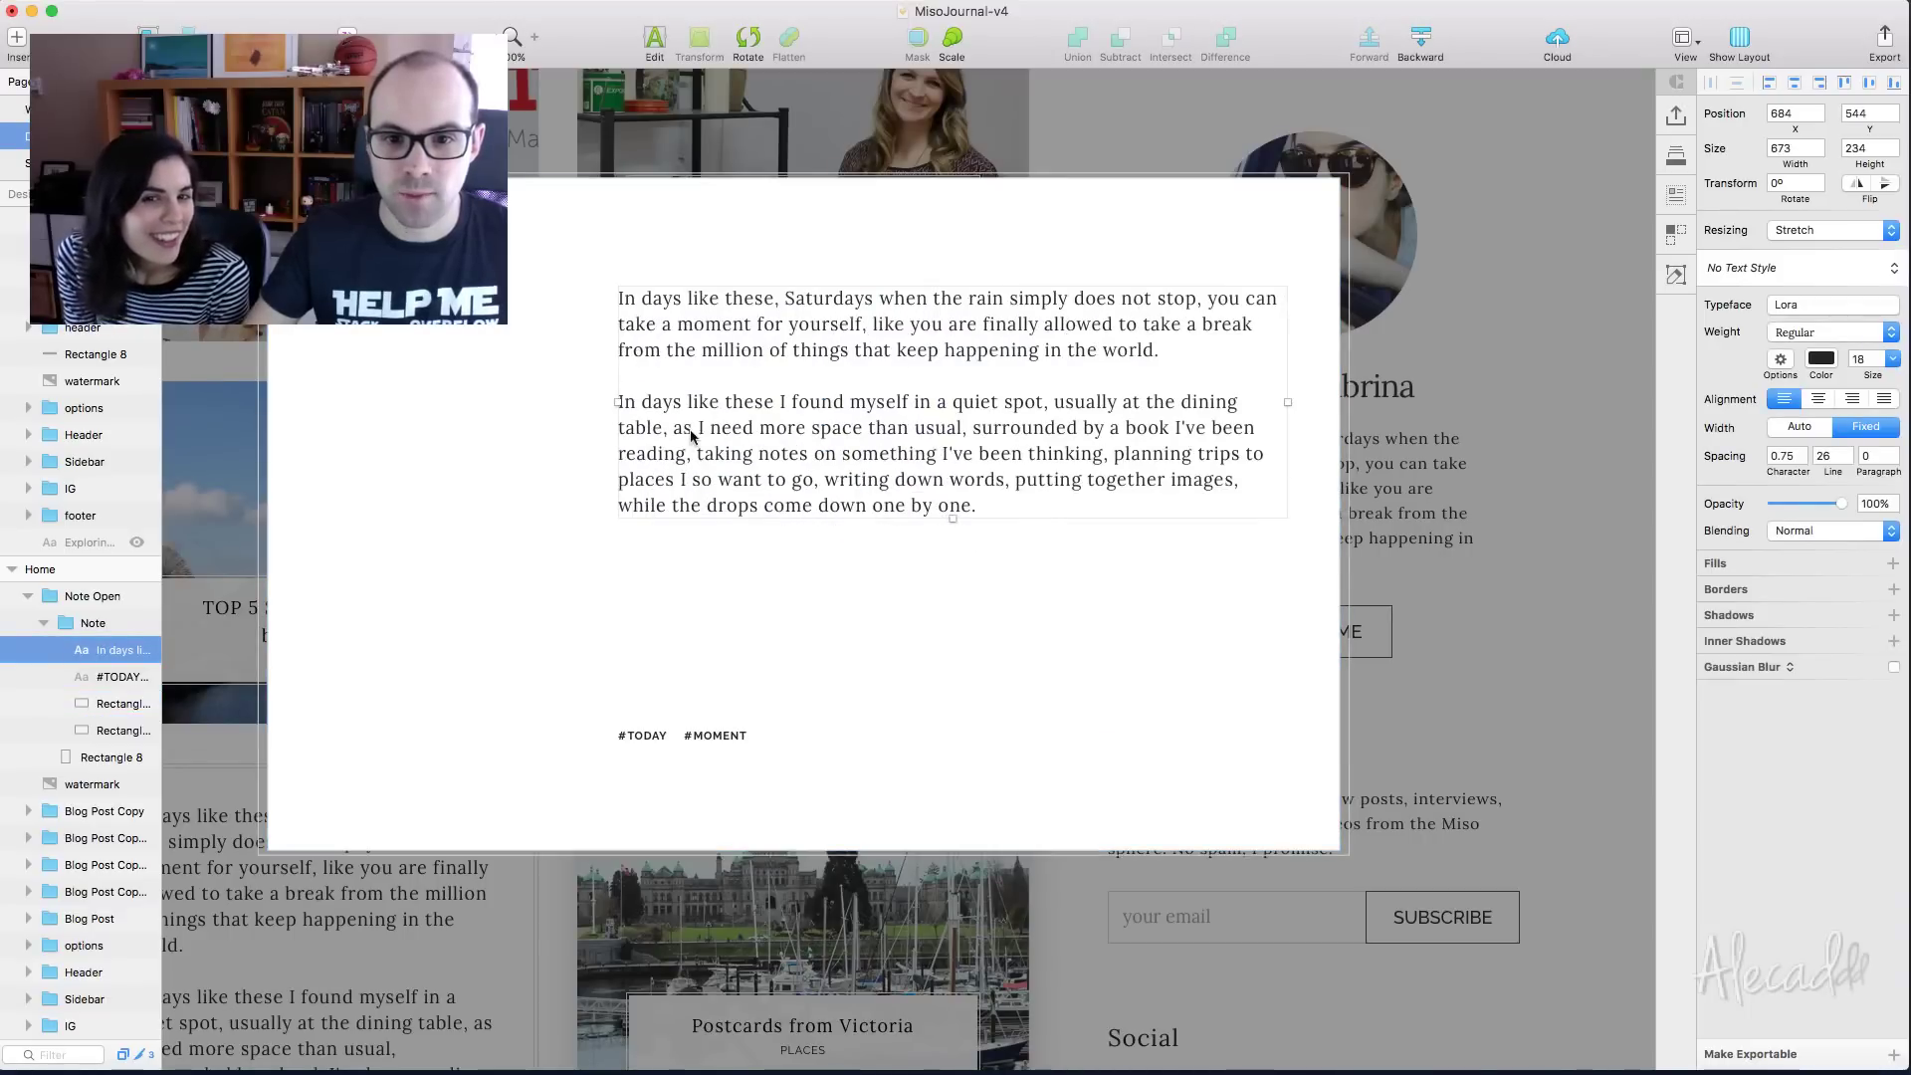
pyautogui.moveTo(618, 402); pyautogui.dragTo(362, 408)
pyautogui.moveTo(796, 422); pyautogui.dragTo(792, 527)
# Place the hashtag line 48 px below the body text, left-aligned at X 427, and move both texts down to free space above
pyautogui.click(674, 732)
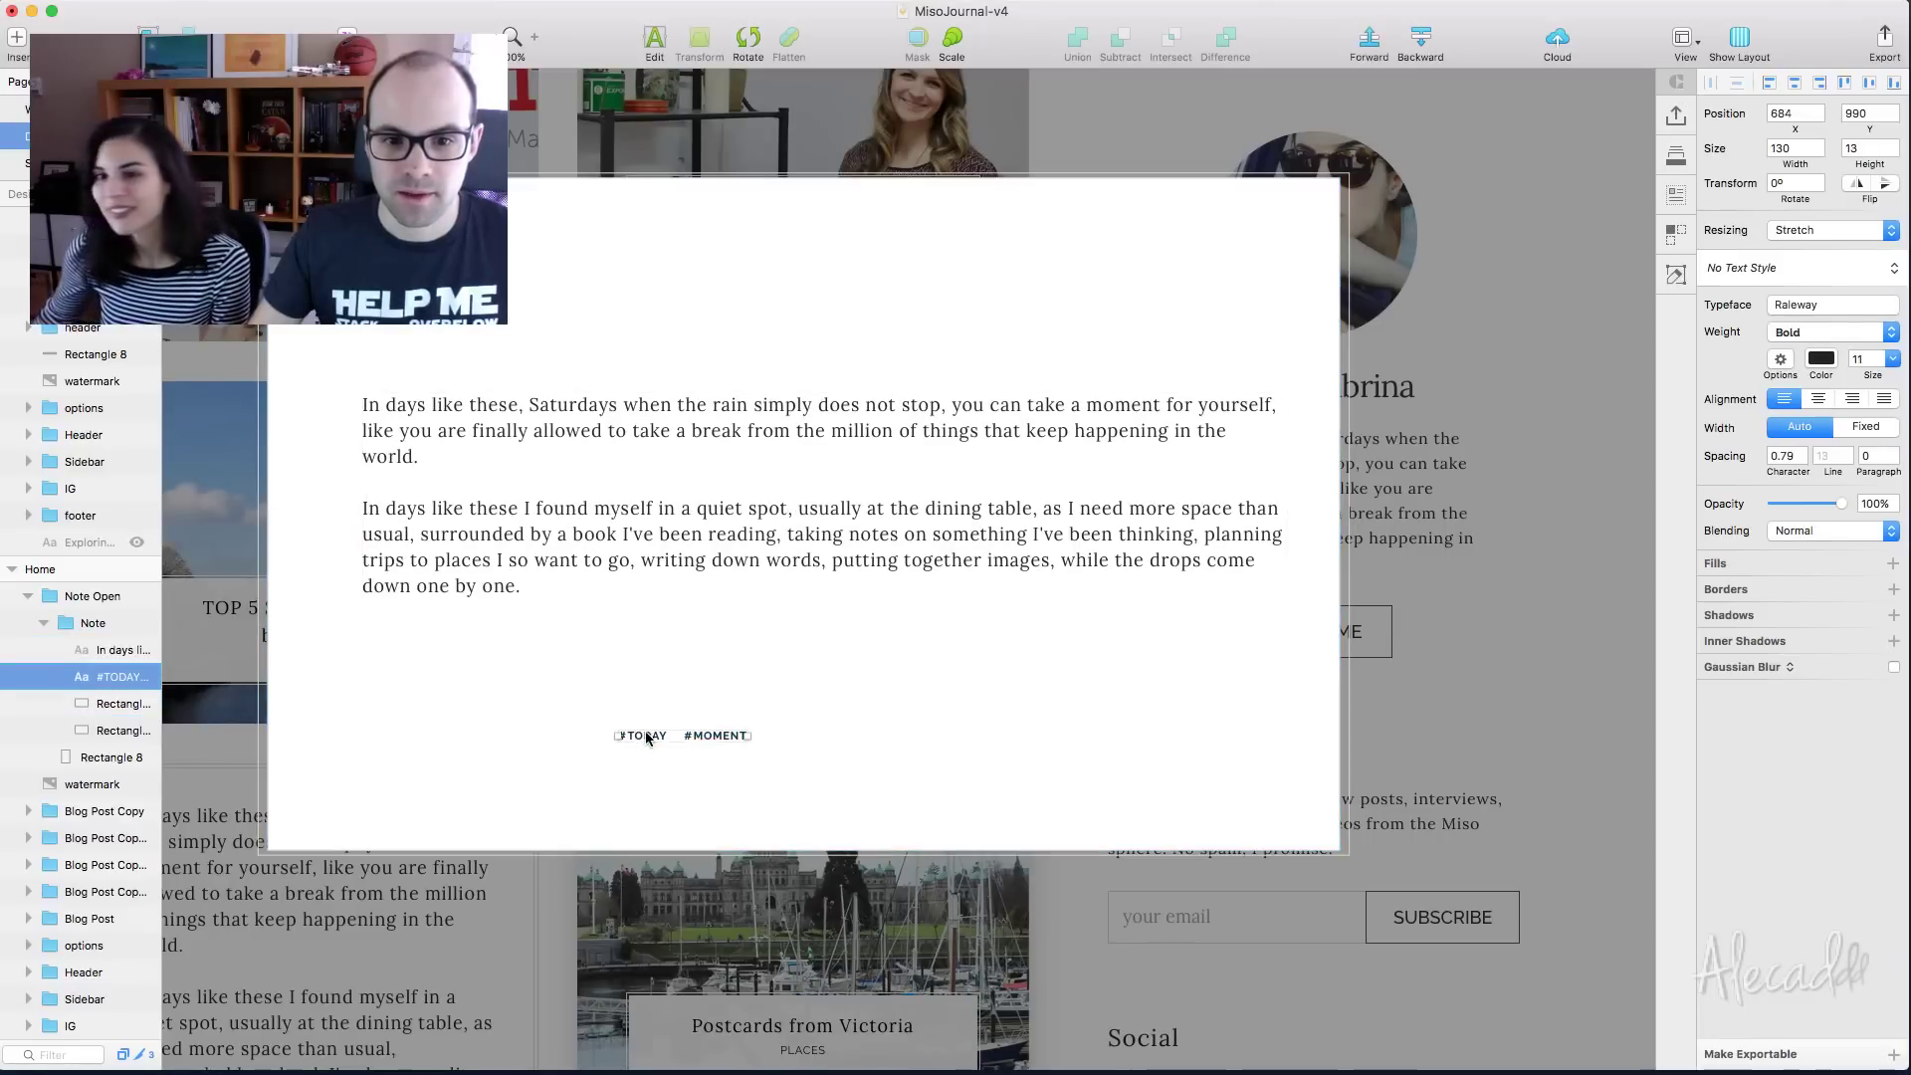
pyautogui.moveTo(717, 734); pyautogui.dragTo(457, 652)
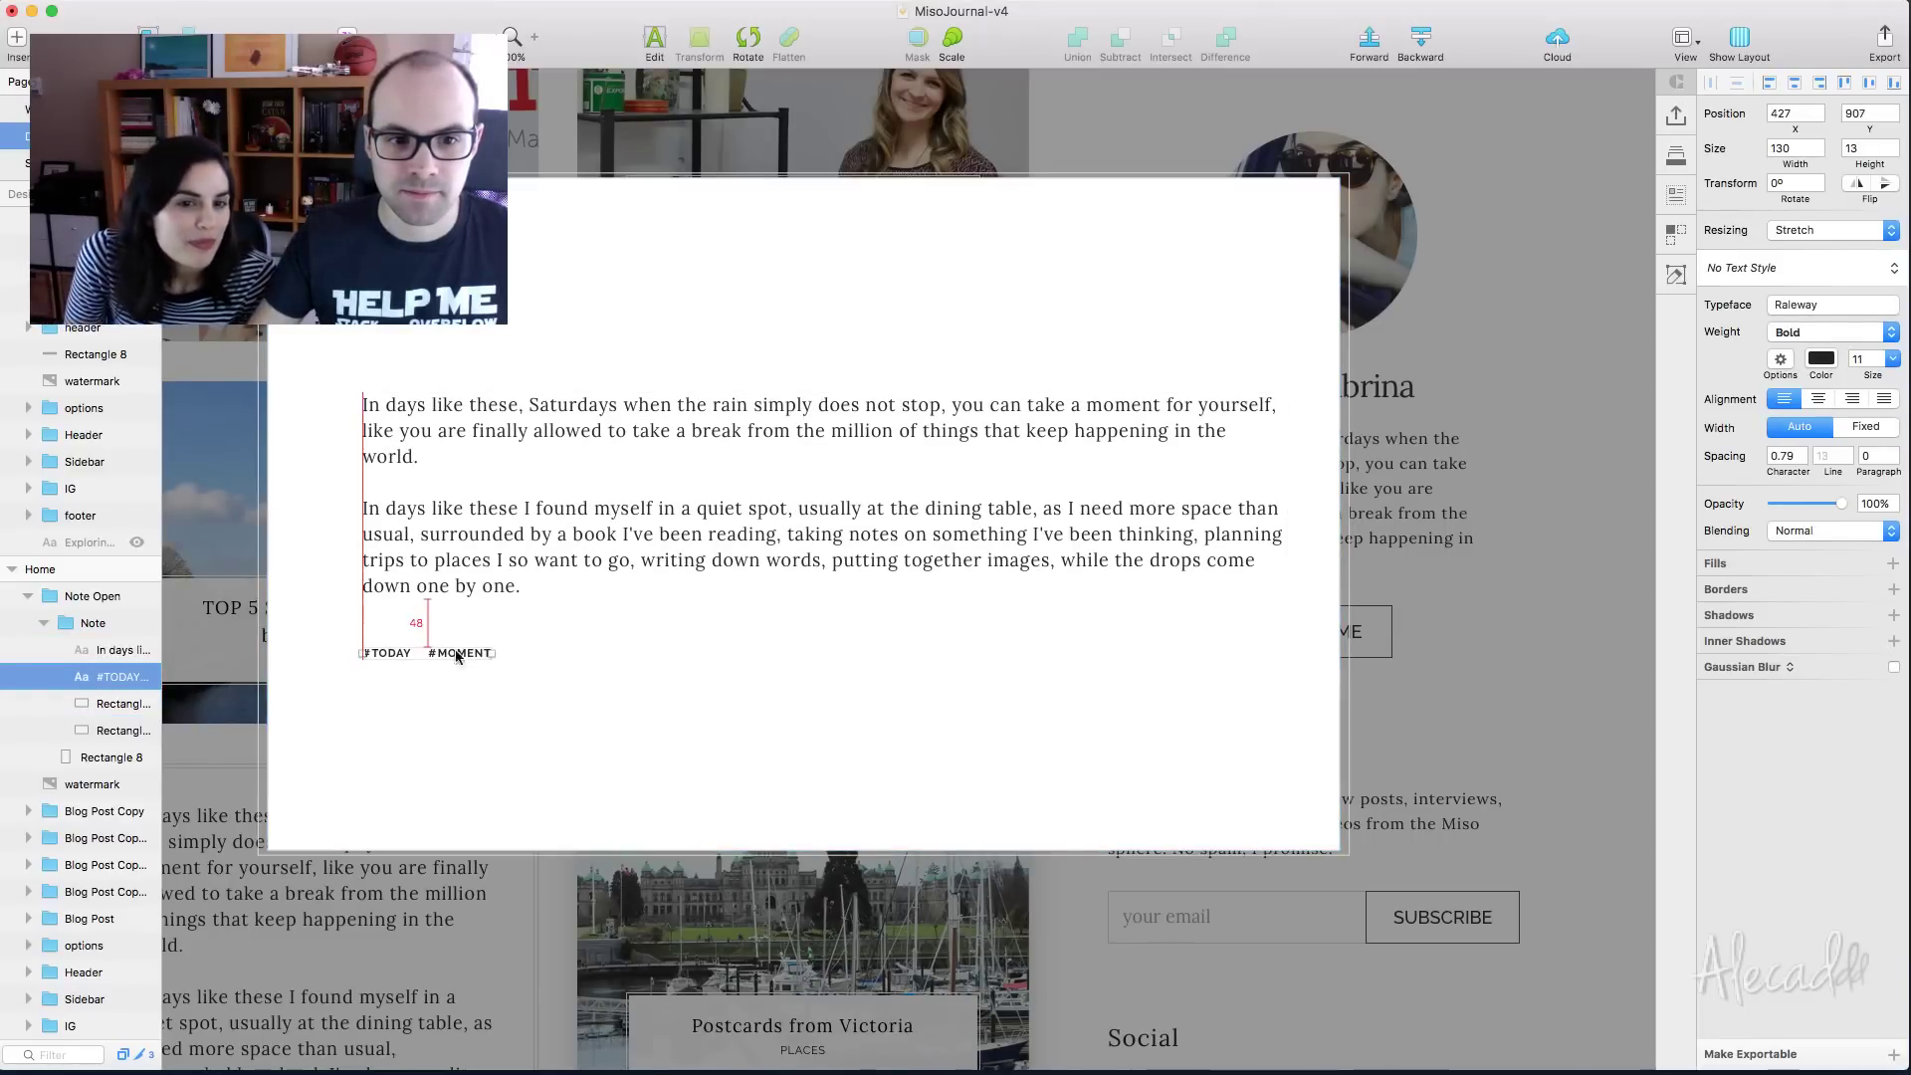
pyautogui.keyDown('shift'); pyautogui.click(428, 587); pyautogui.keyUp('shift')
pyautogui.moveTo(488, 530); pyautogui.dragTo(493, 648)
# Draw a rectangle about 917 × 271 above the body text at X 427, Y 475, and fill it with an Unsplash People photo
pyautogui.press('r')
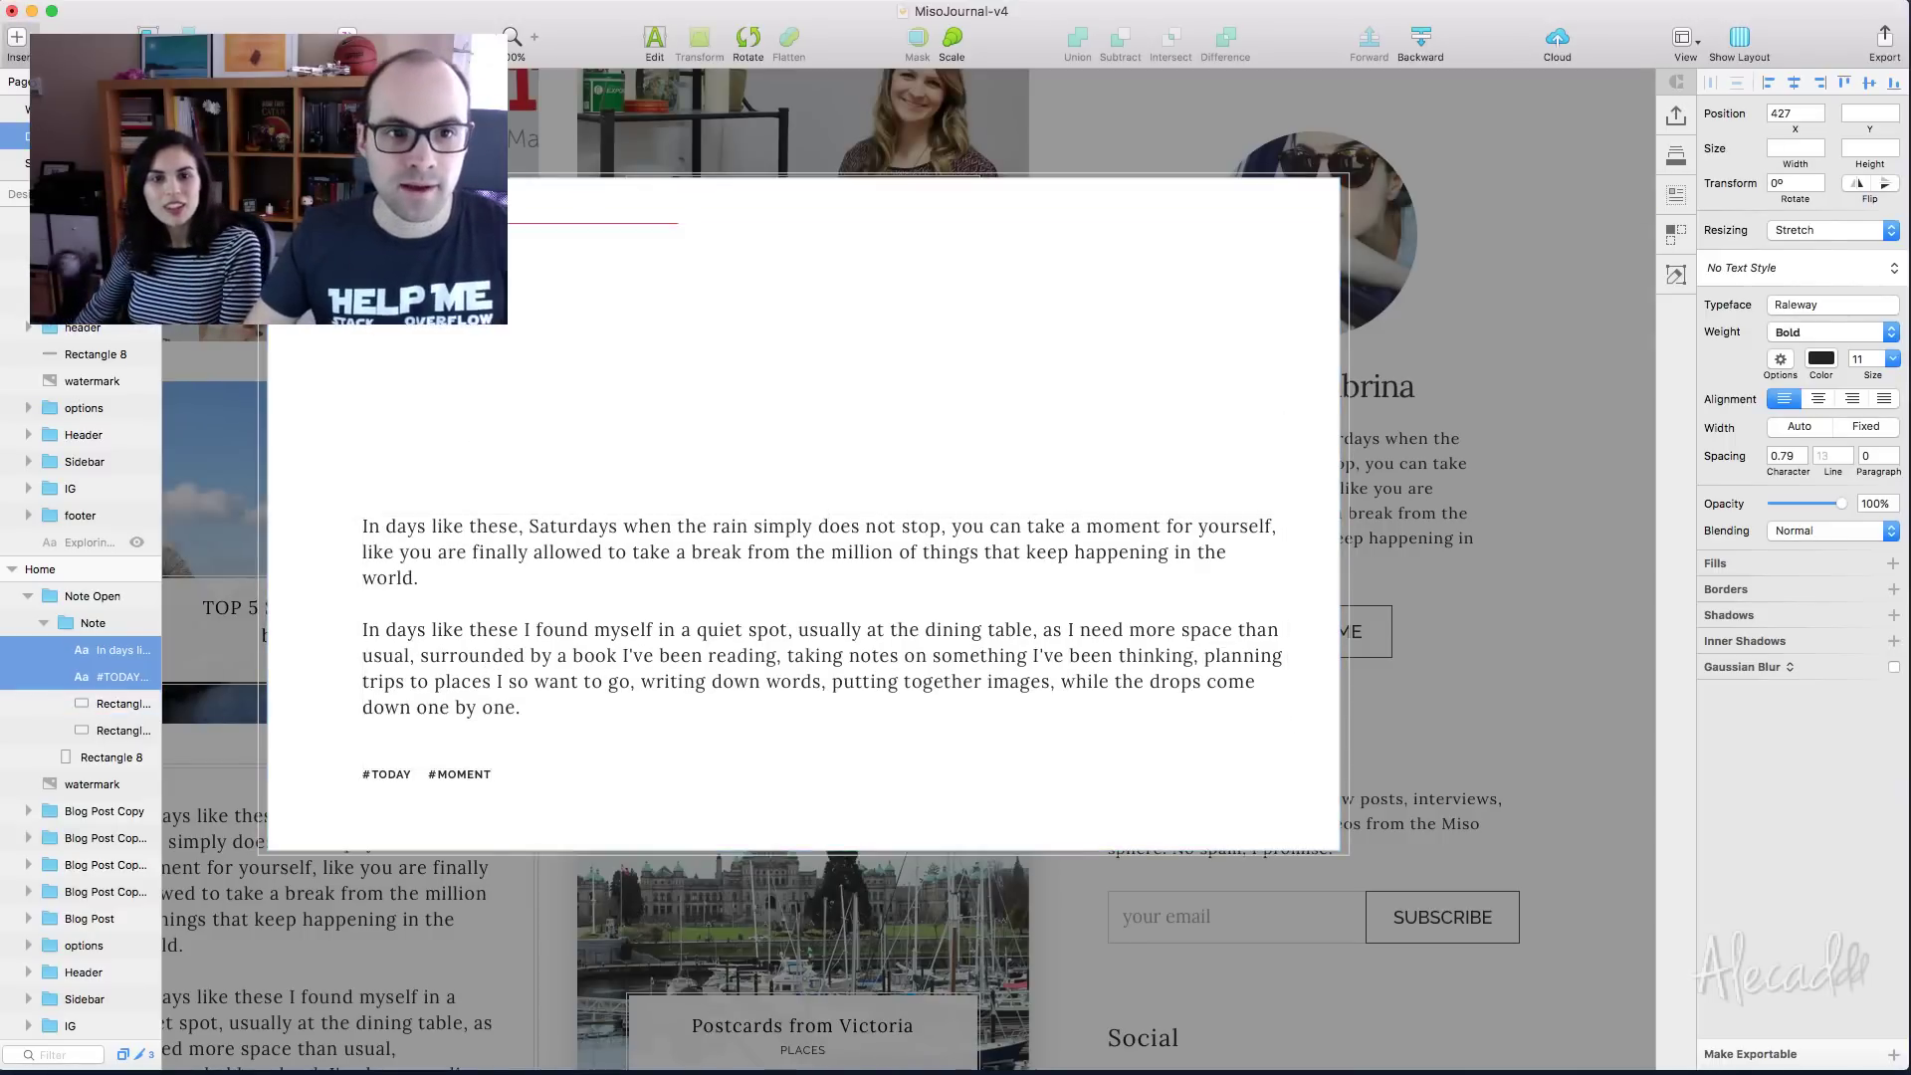
pyautogui.moveTo(363, 218)
pyautogui.mouseDown()
pyautogui.moveTo(637, 223)
pyautogui.moveTo(1255, 434)
pyautogui.moveTo(1275, 487)
pyautogui.mouseUp()
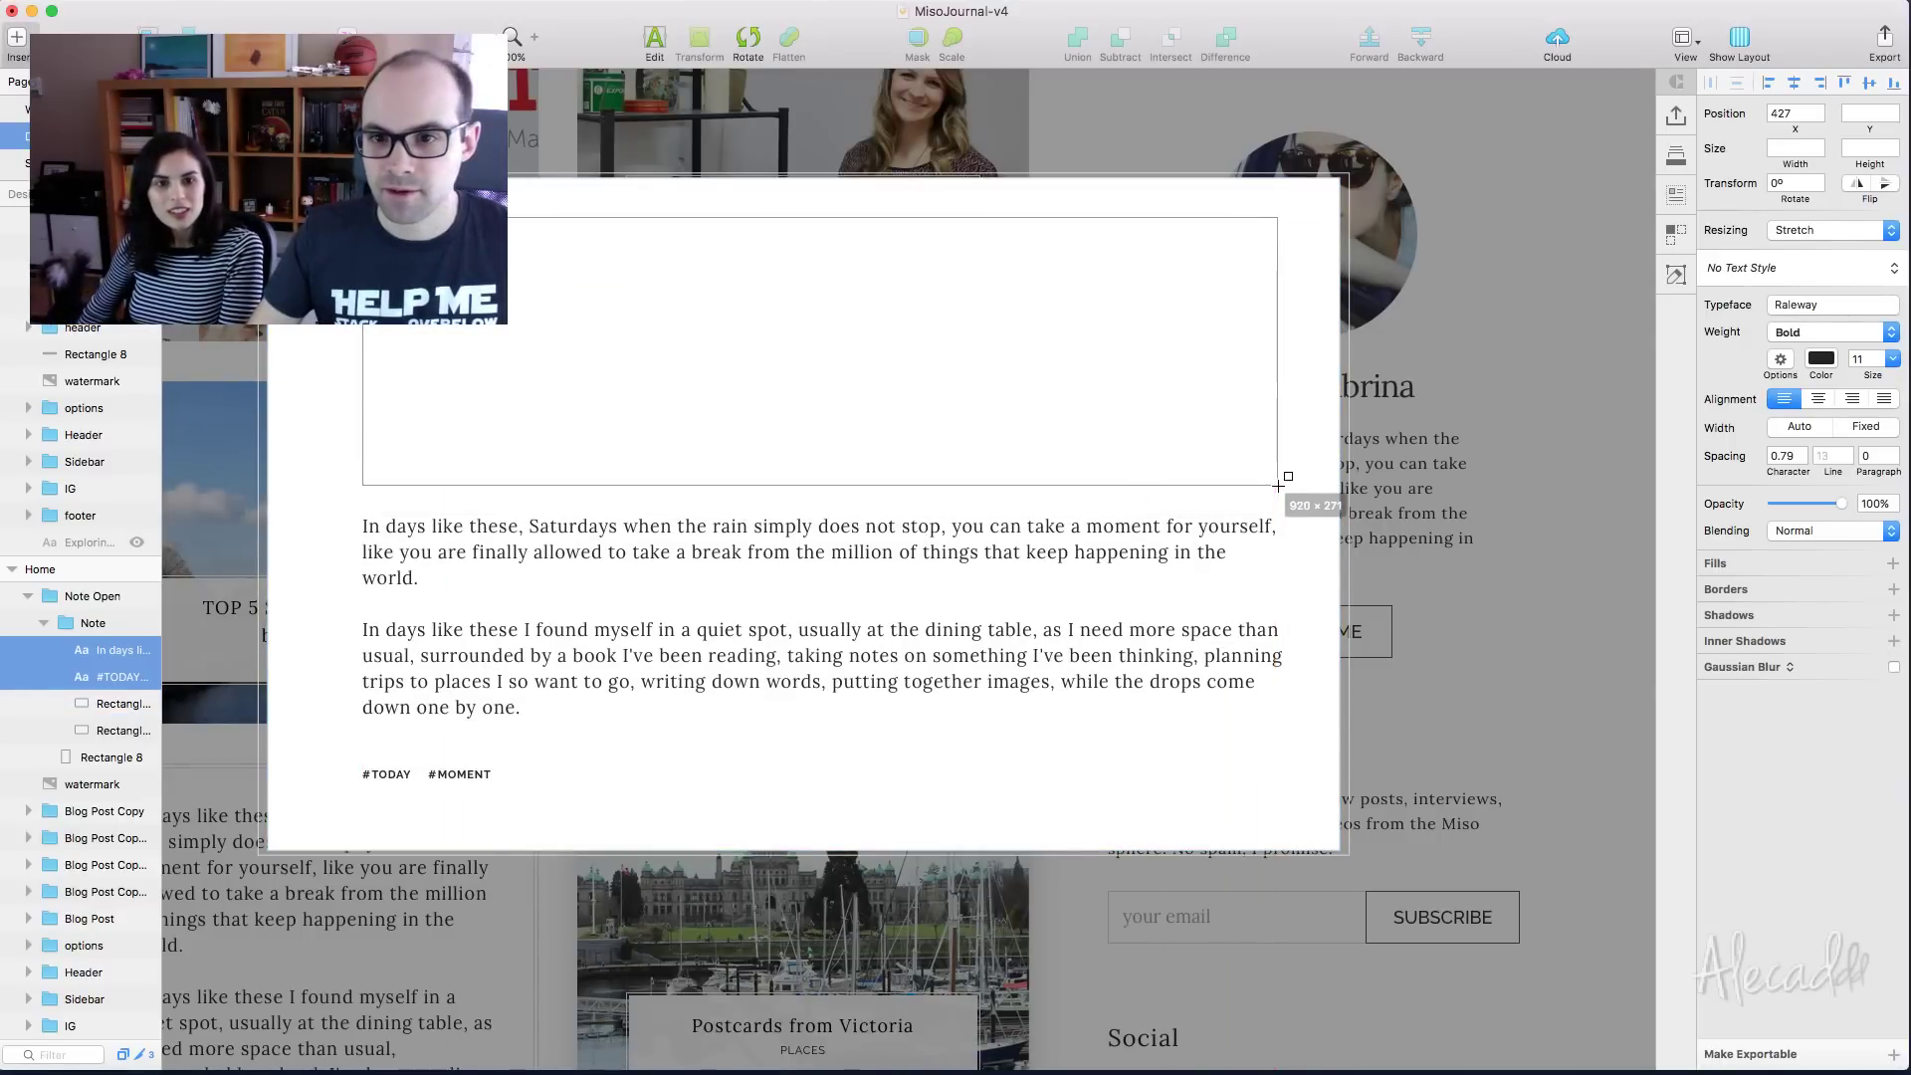
pyautogui.click(1677, 195)
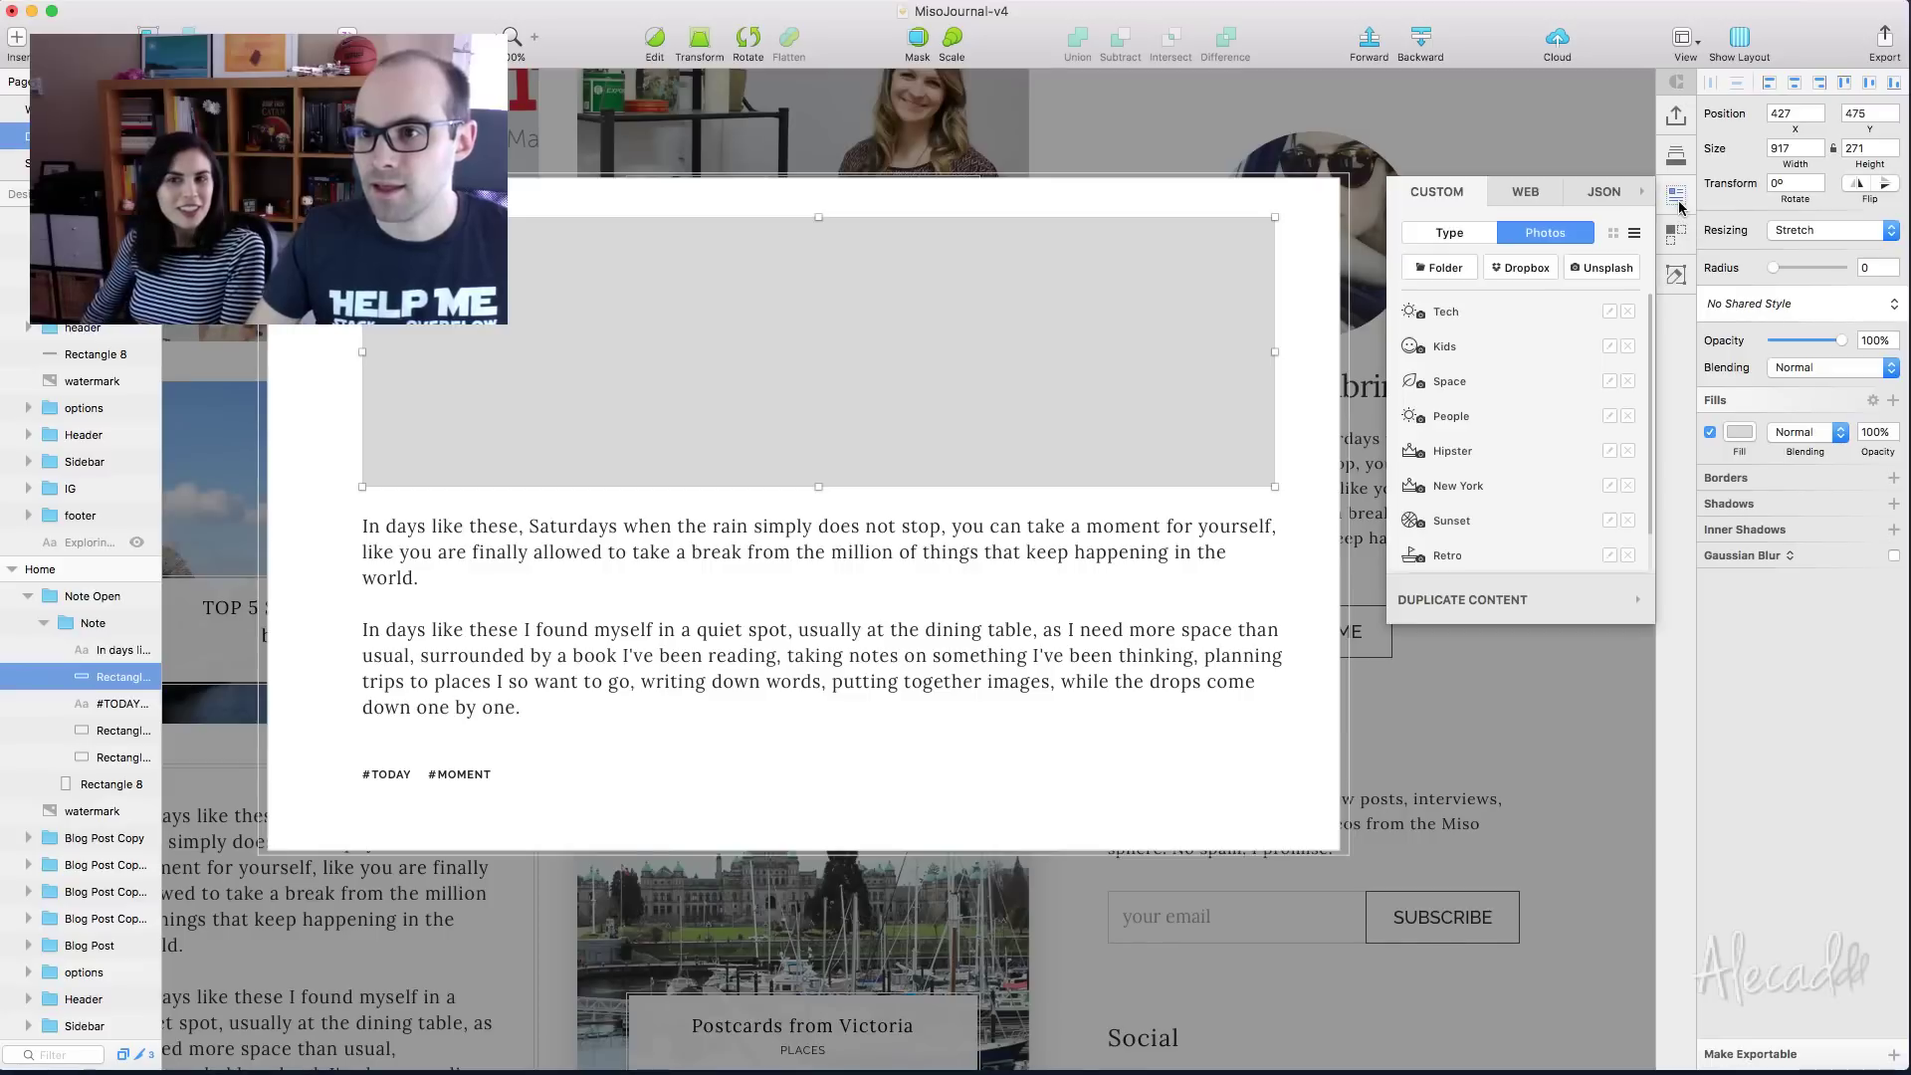
pyautogui.click(1514, 235)
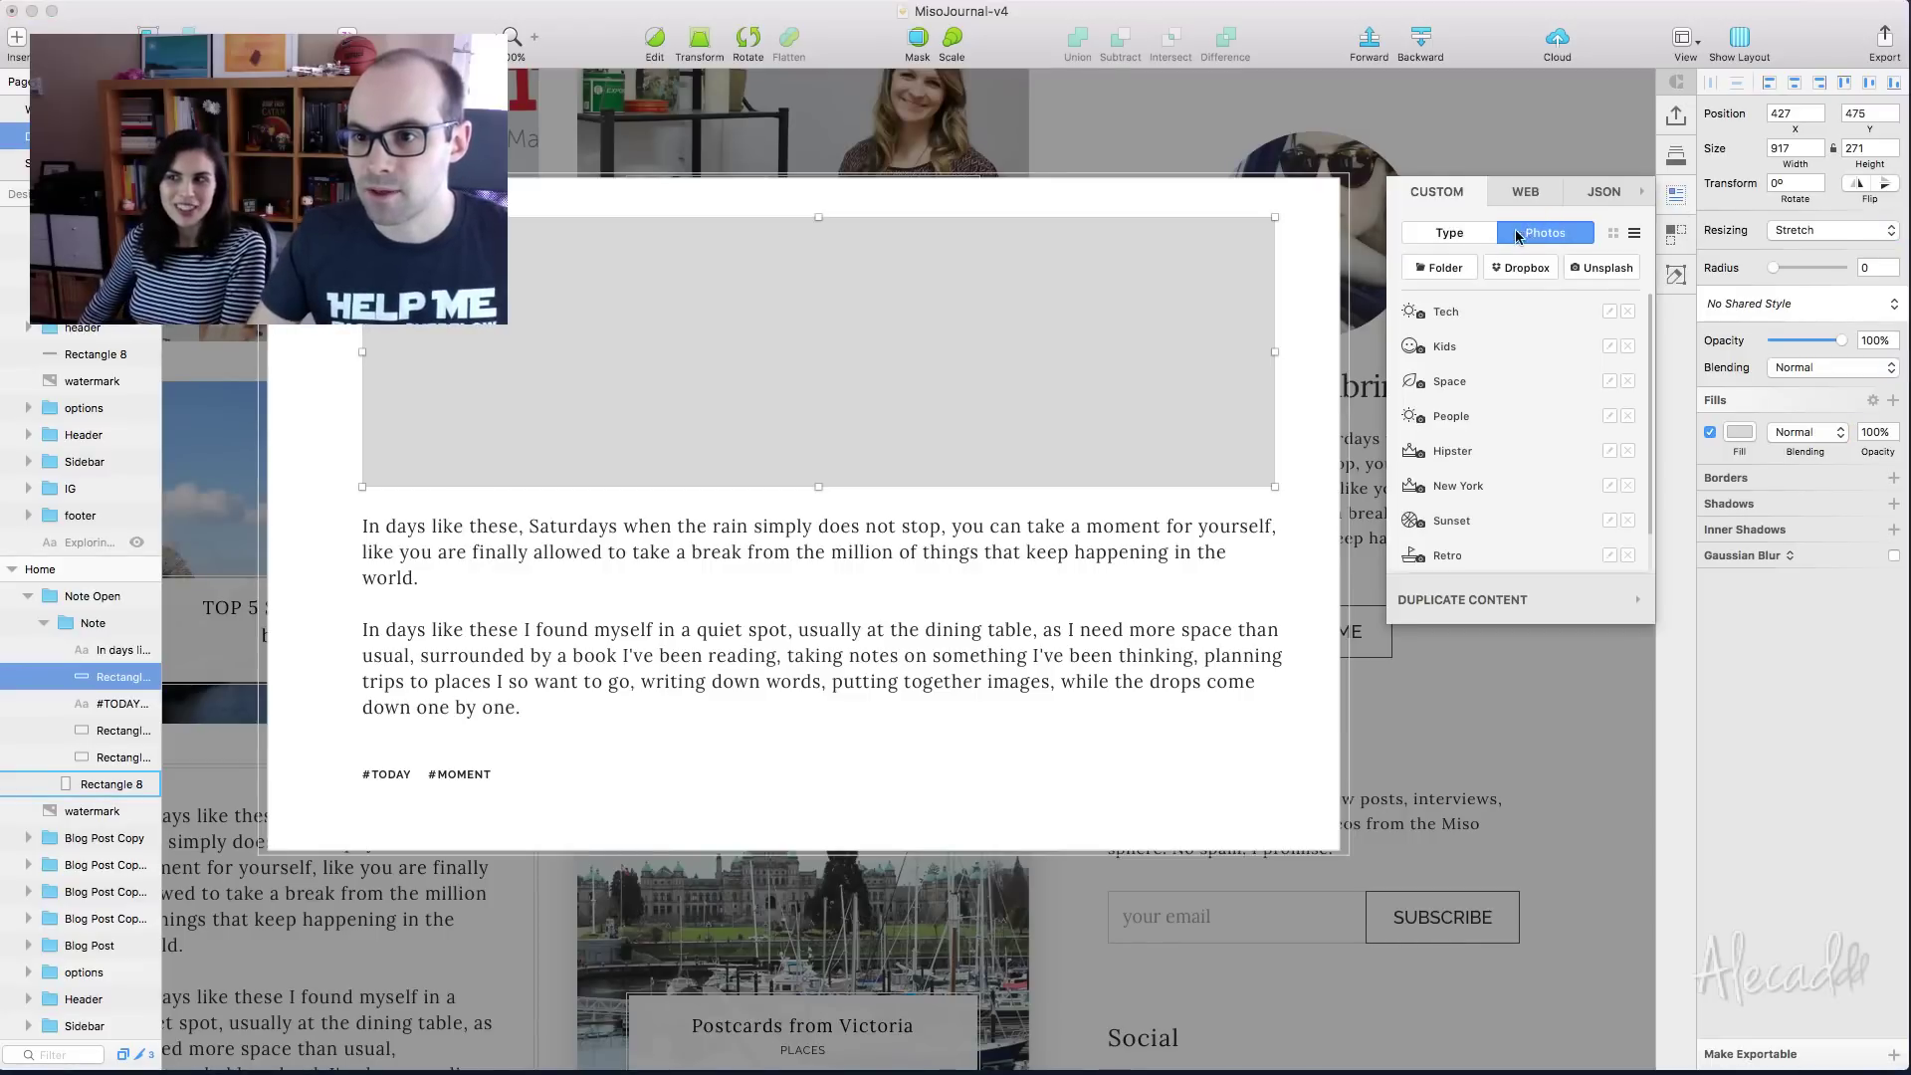
pyautogui.click(1461, 415)
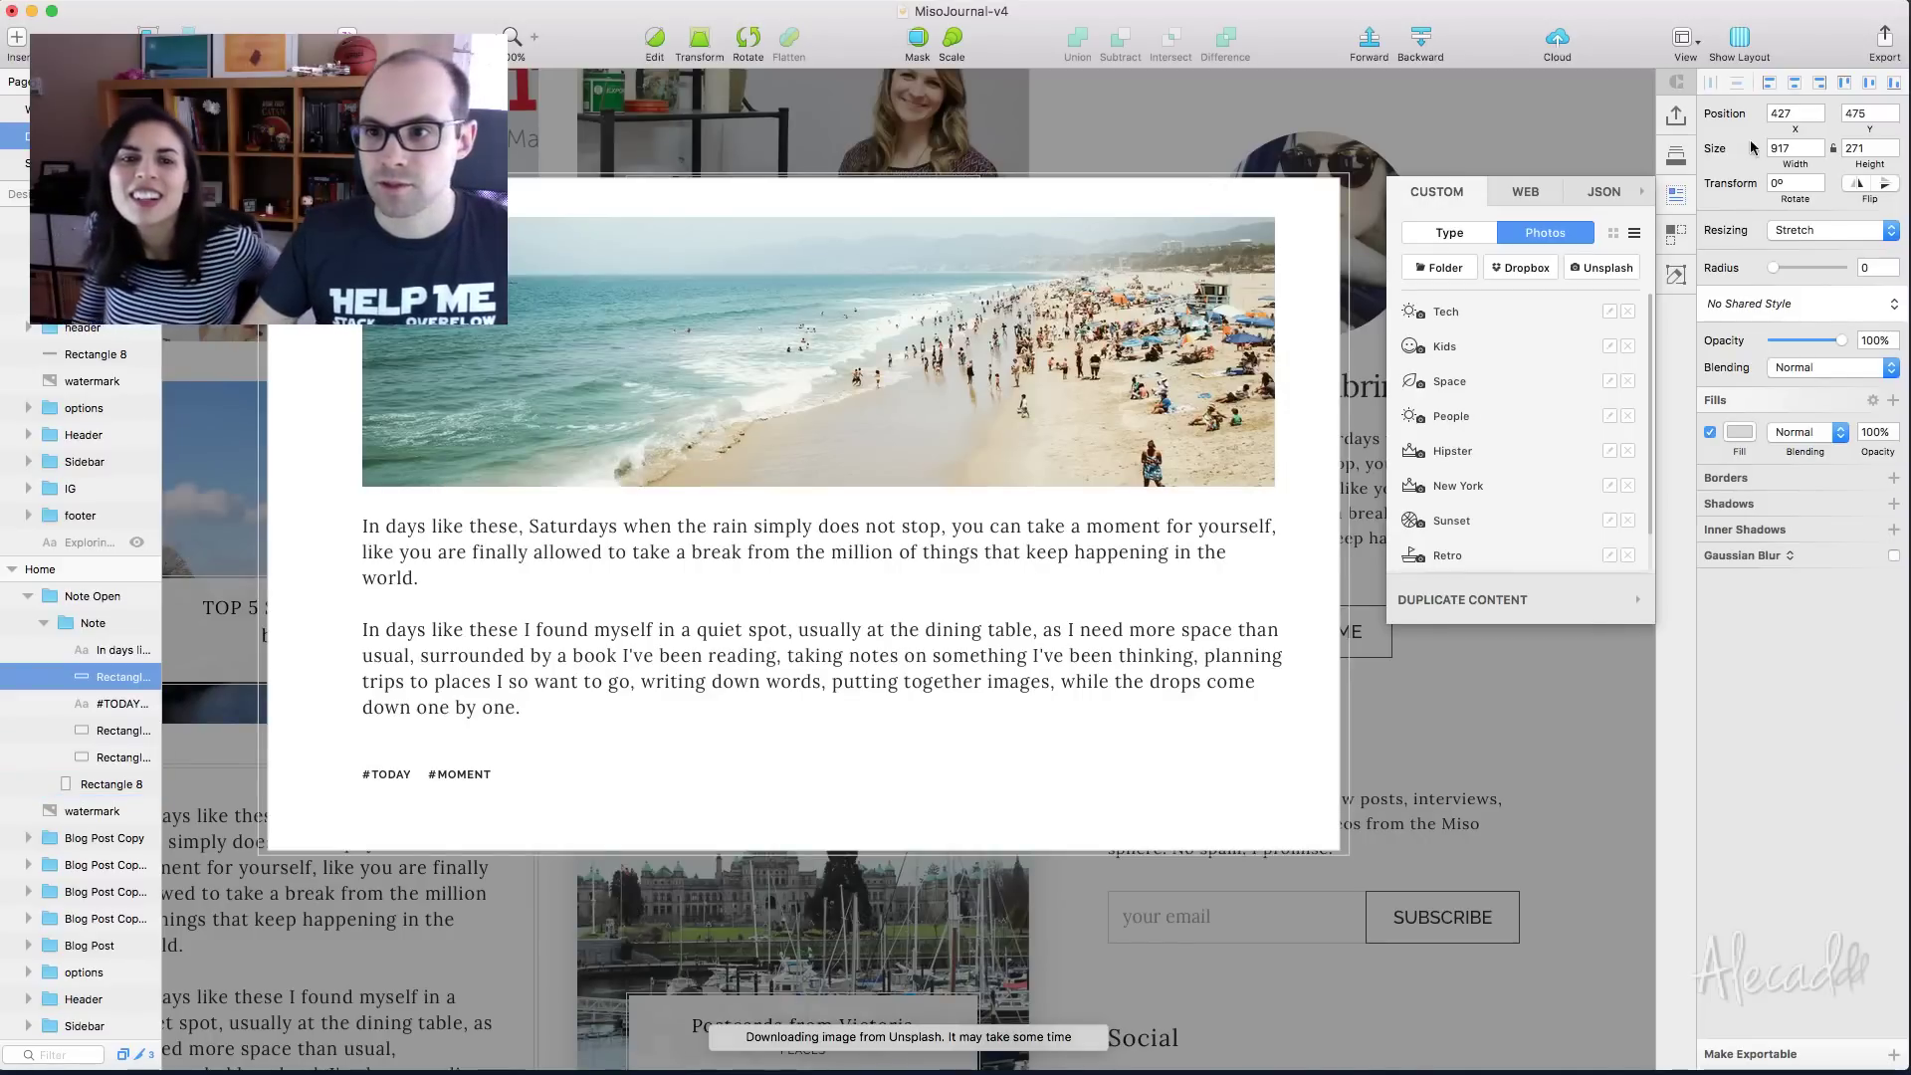
pyautogui.click(1681, 196)
# Shrink both background rectangles of the note copy on all four sides, bringing the front one to about 968 × 663
pyautogui.scroll(2, 1433, 249)
pyautogui.click(1454, 194)
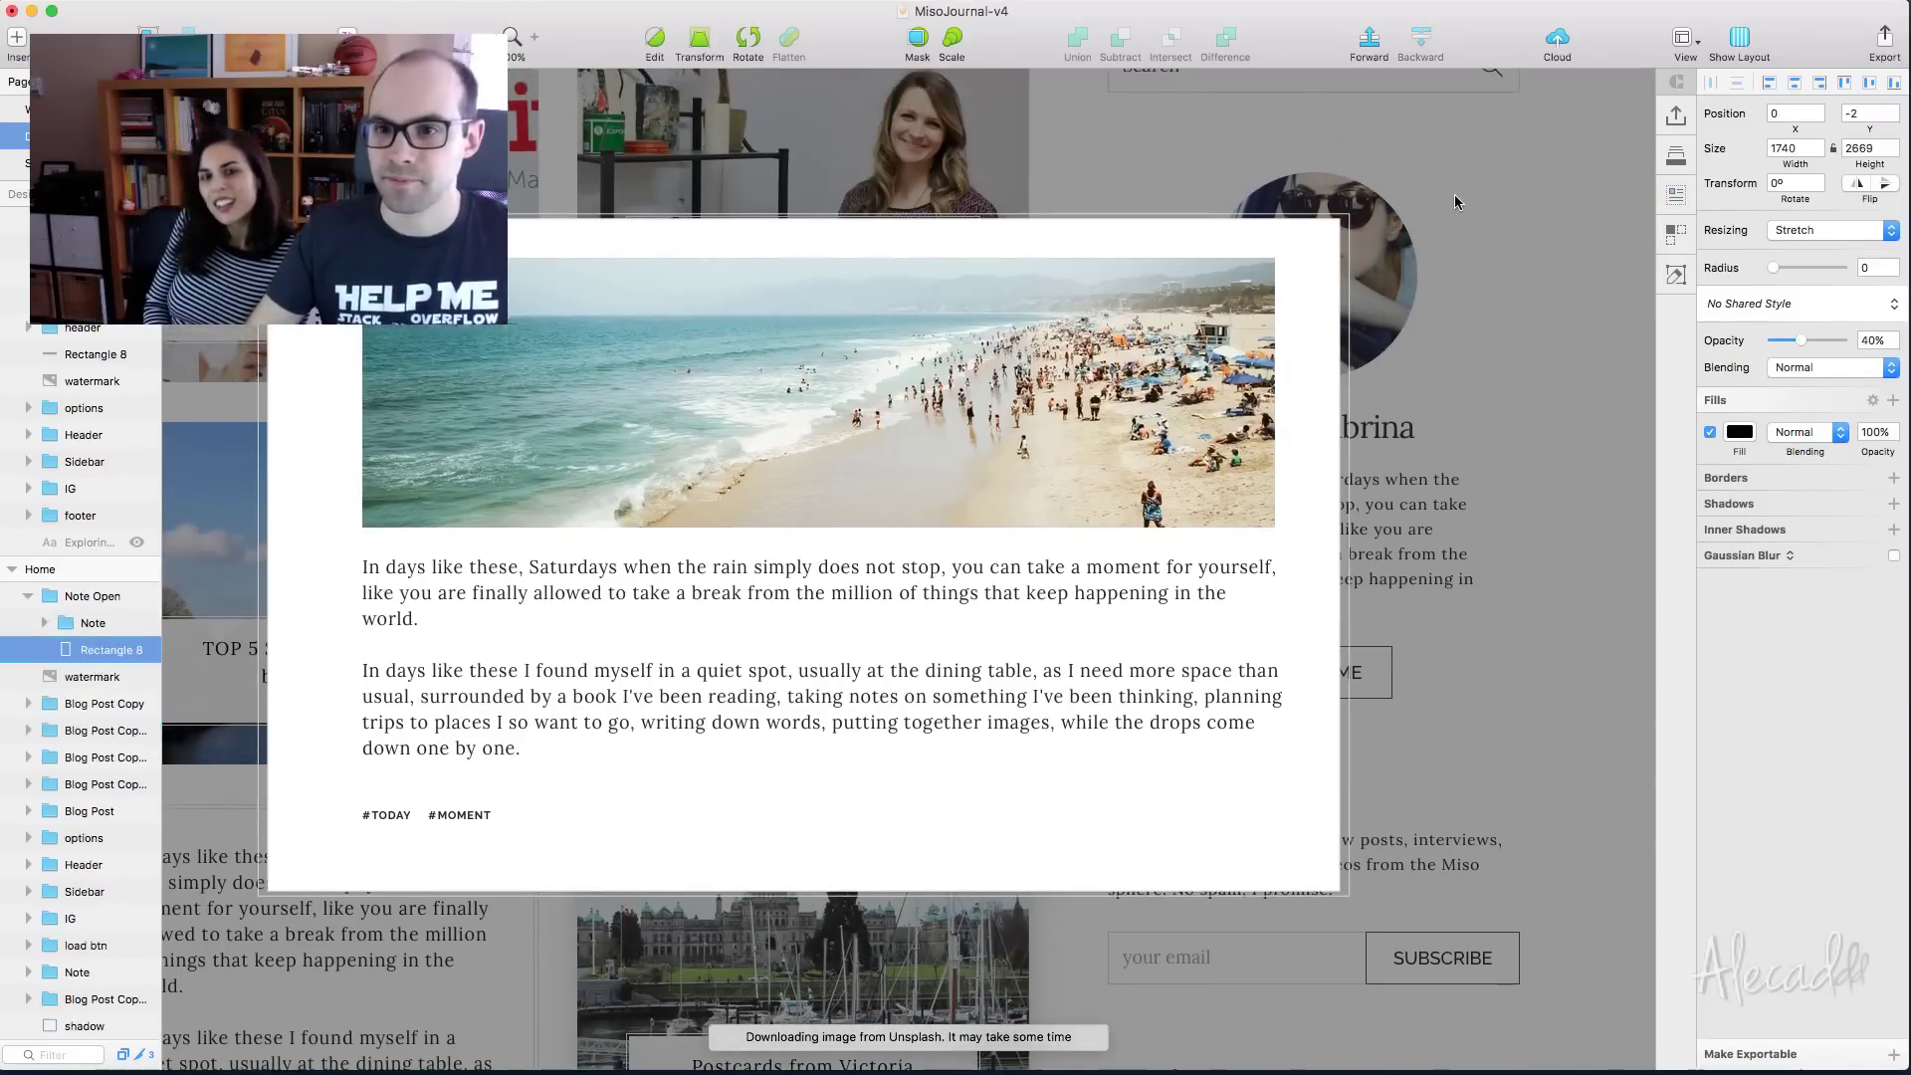
pyautogui.moveTo(1455, 194); pyautogui.dragTo(1309, 554)
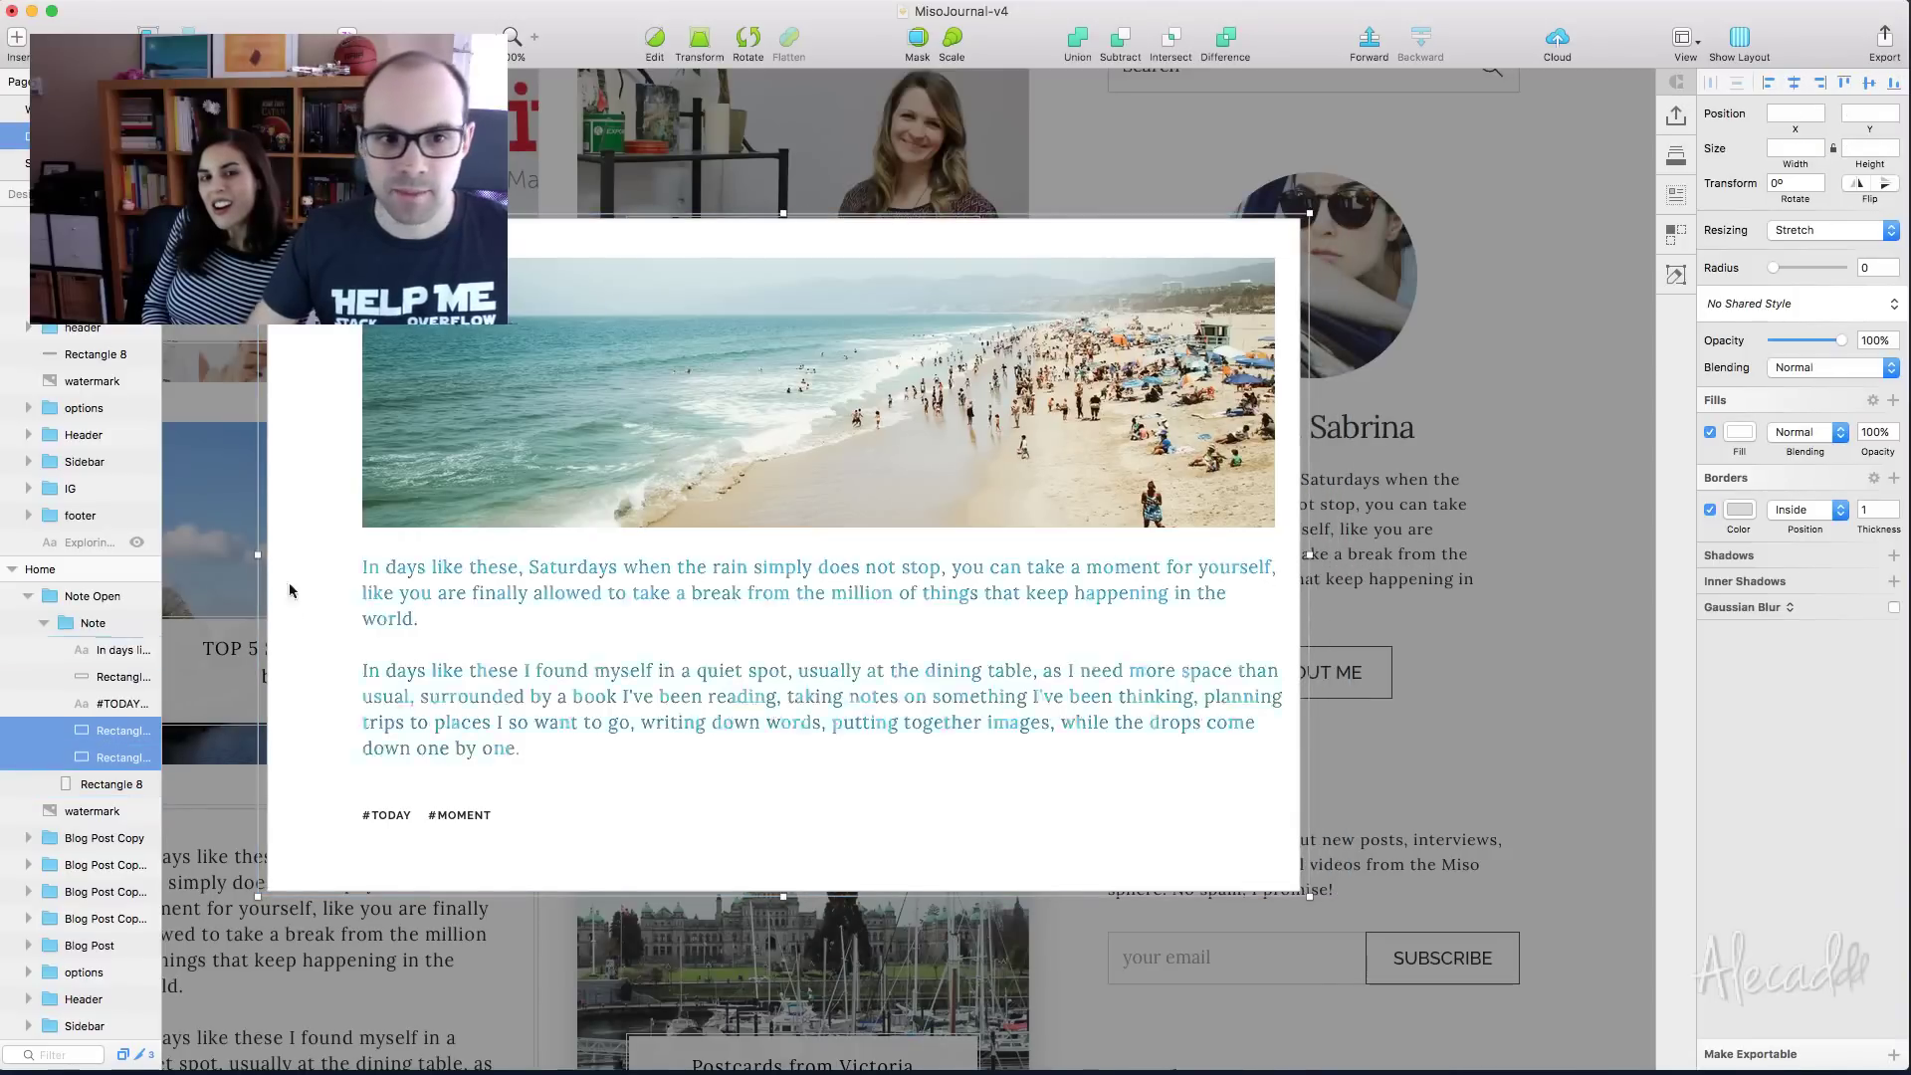
pyautogui.moveTo(260, 555); pyautogui.dragTo(329, 554)
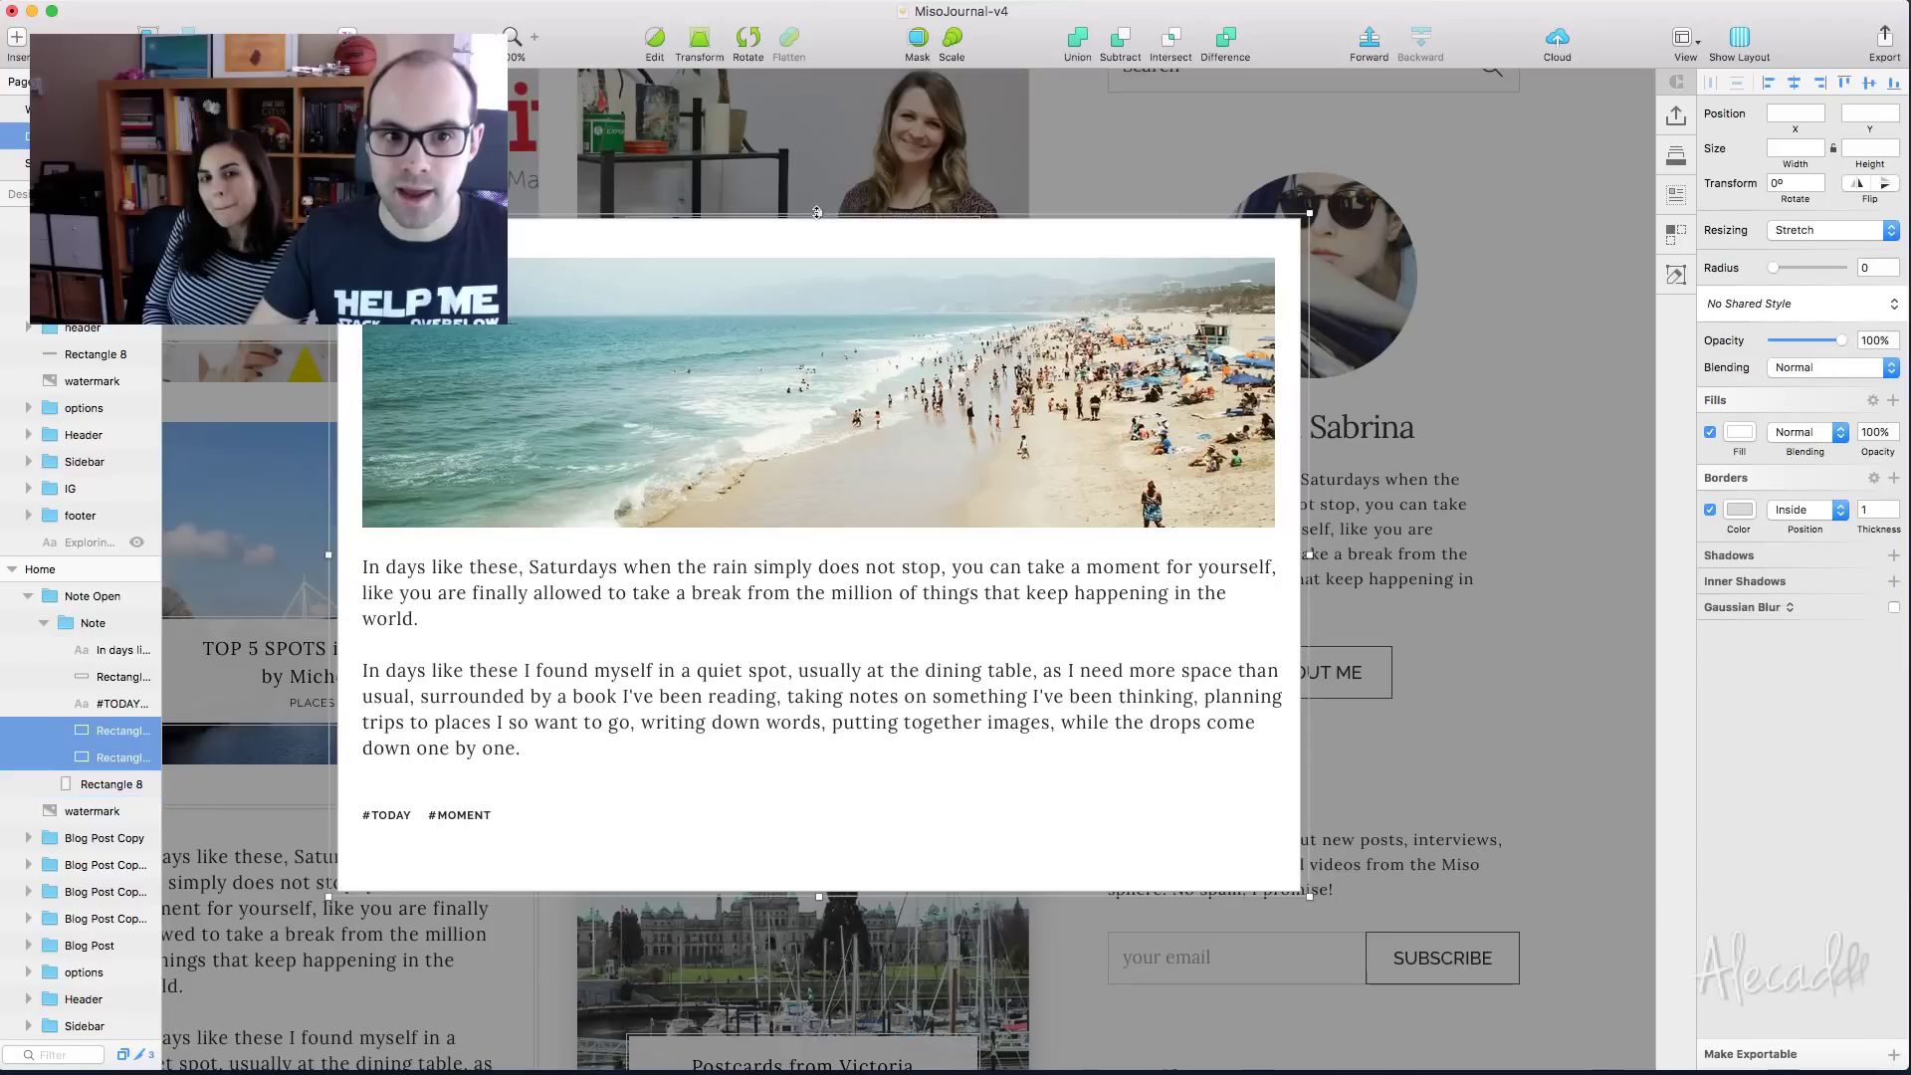
pyautogui.moveTo(818, 213); pyautogui.dragTo(818, 220)
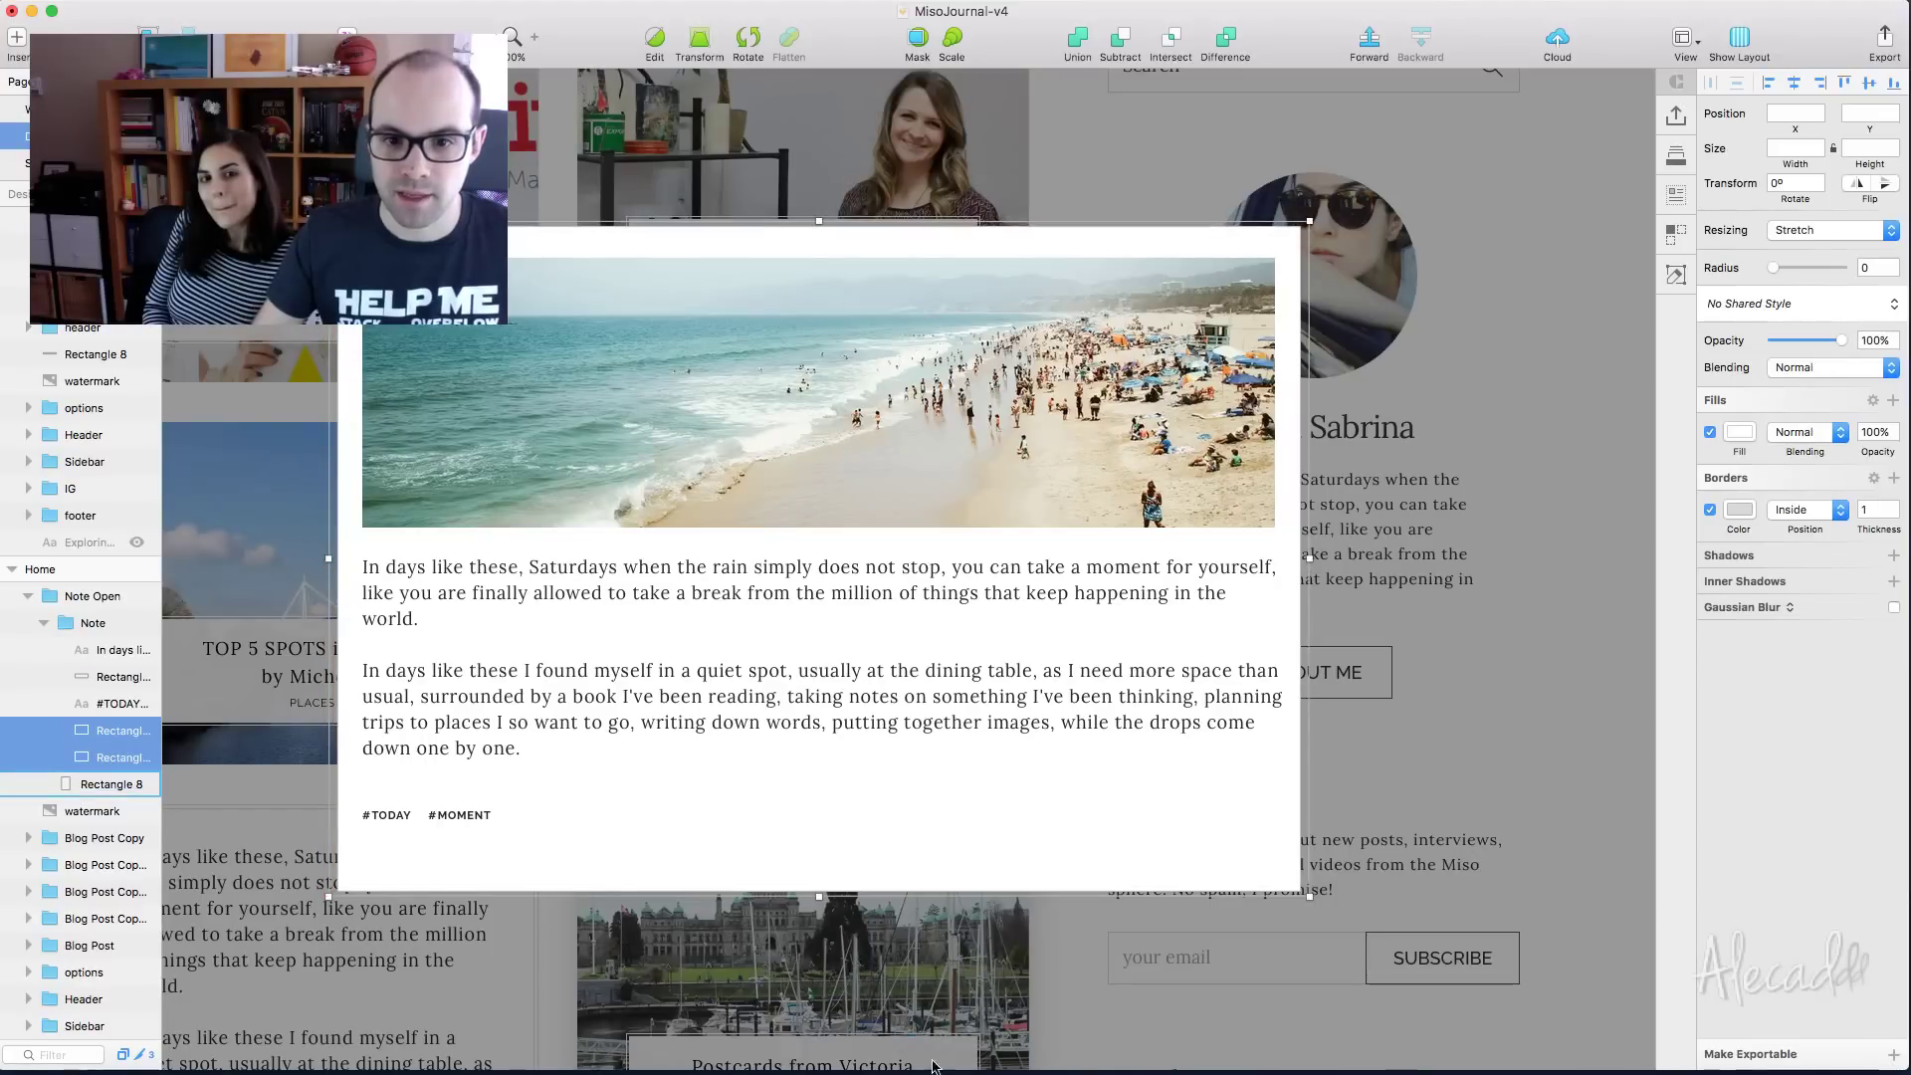
pyautogui.moveTo(819, 897); pyautogui.dragTo(820, 889)
pyautogui.click(1455, 715)
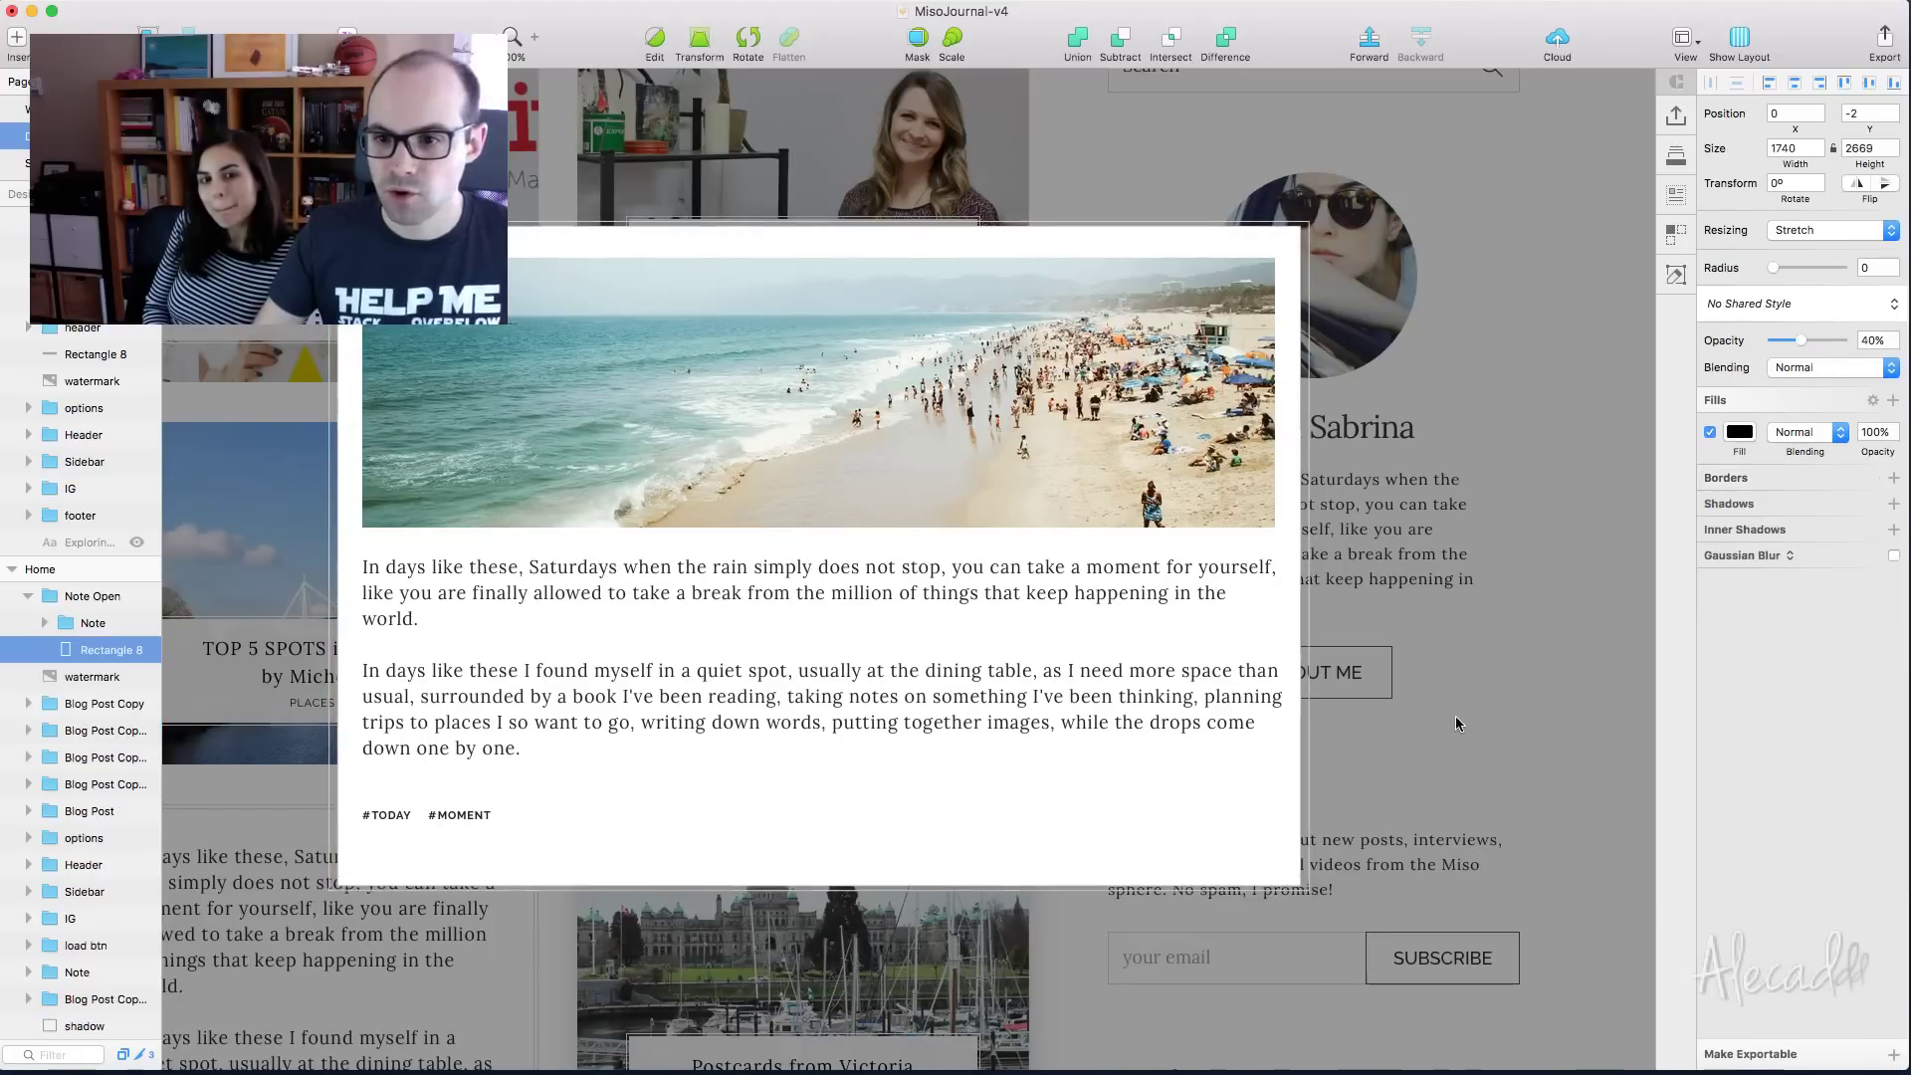
# Hide the Note Open group to compare the Home page's original note with its opened state, and show the group again
pyautogui.press('super+minus')
pyautogui.press('Escape')
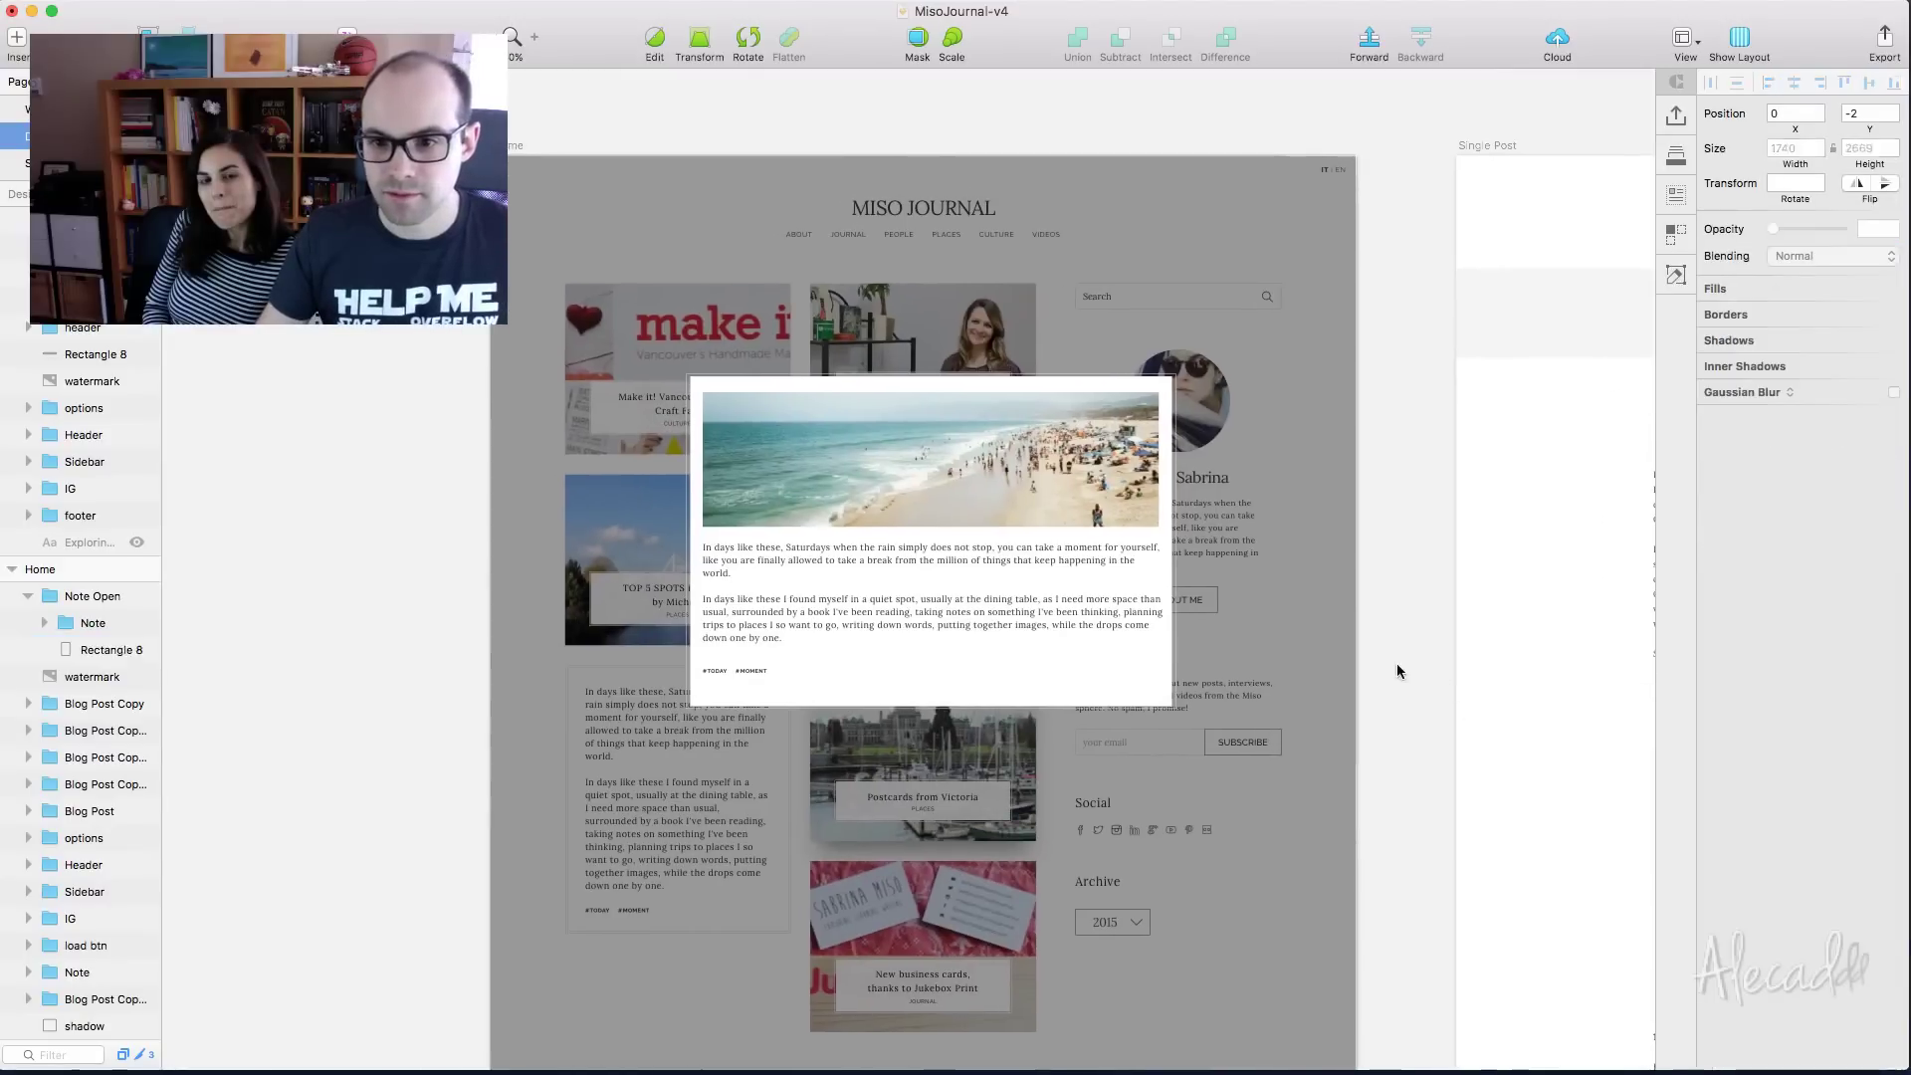
pyautogui.click(137, 596)
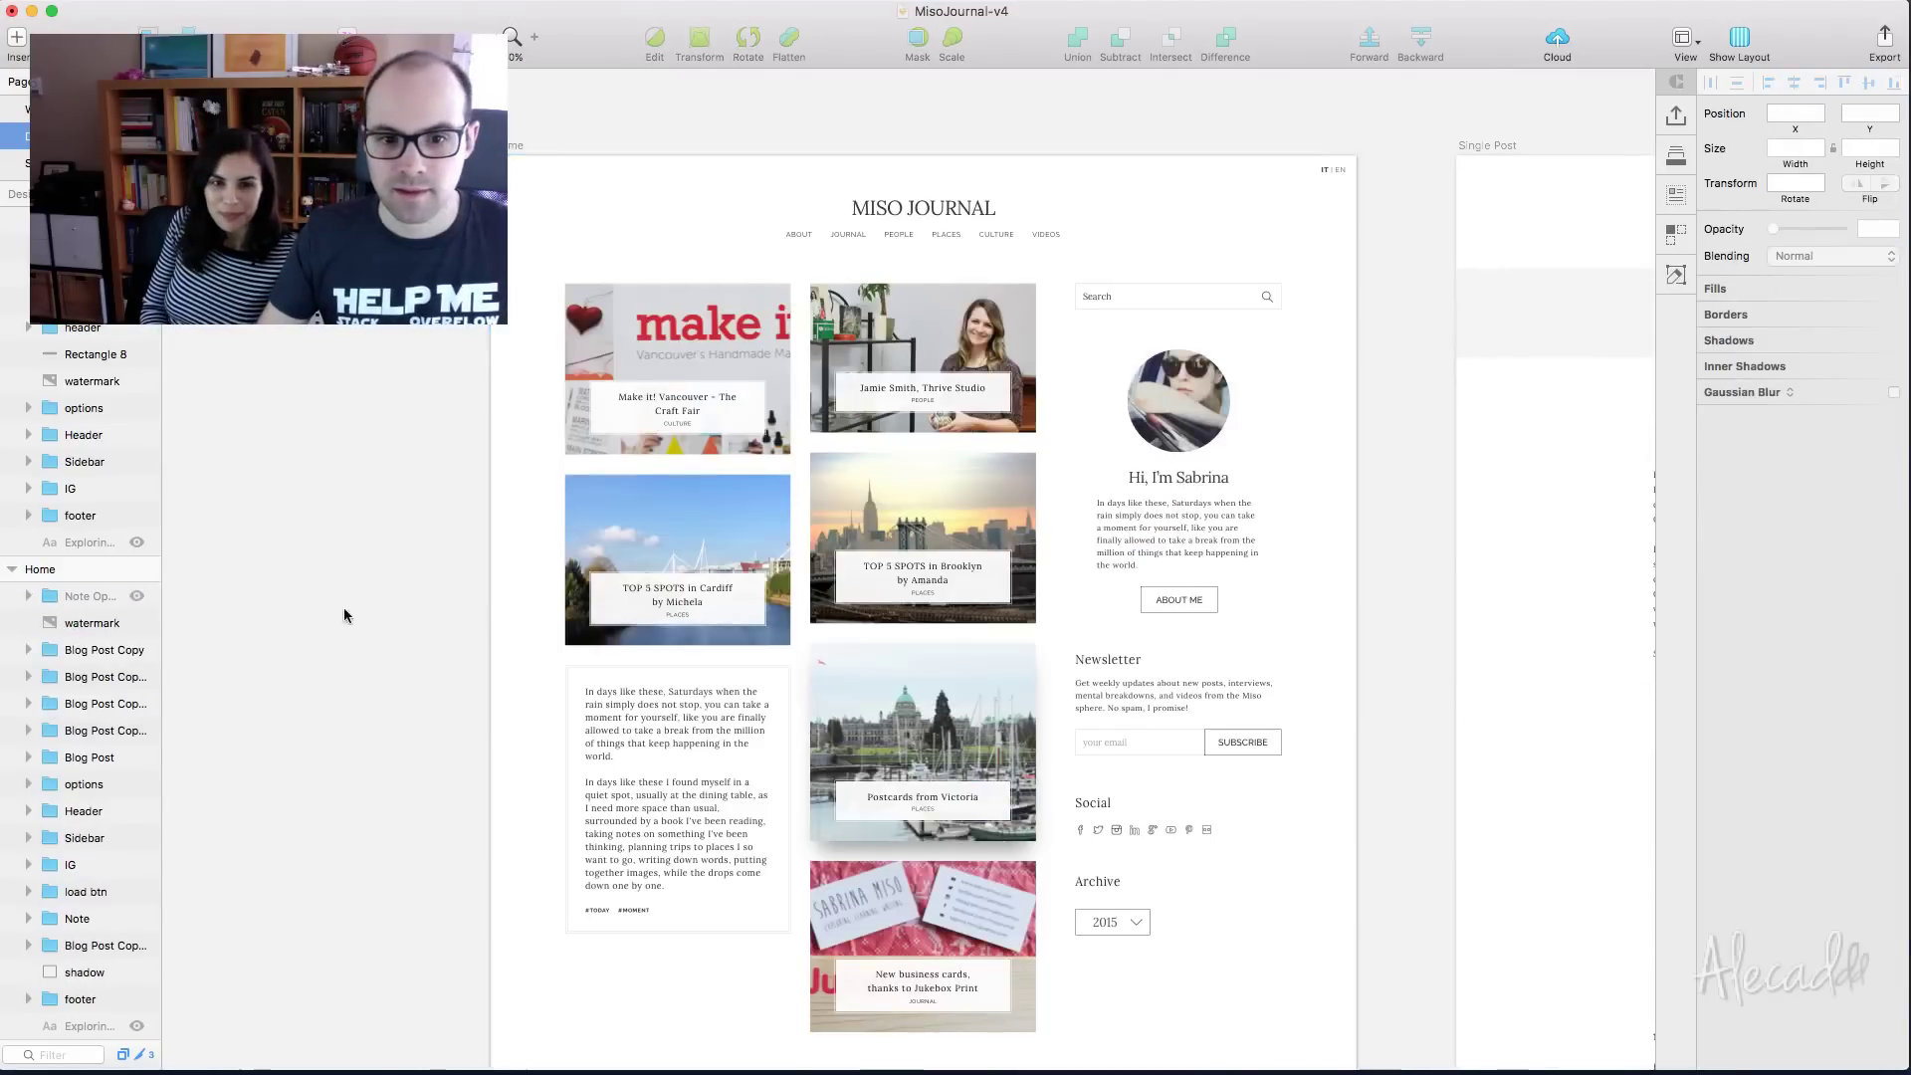
pyautogui.scroll(-3, 802, 662)
pyautogui.click(777, 667)
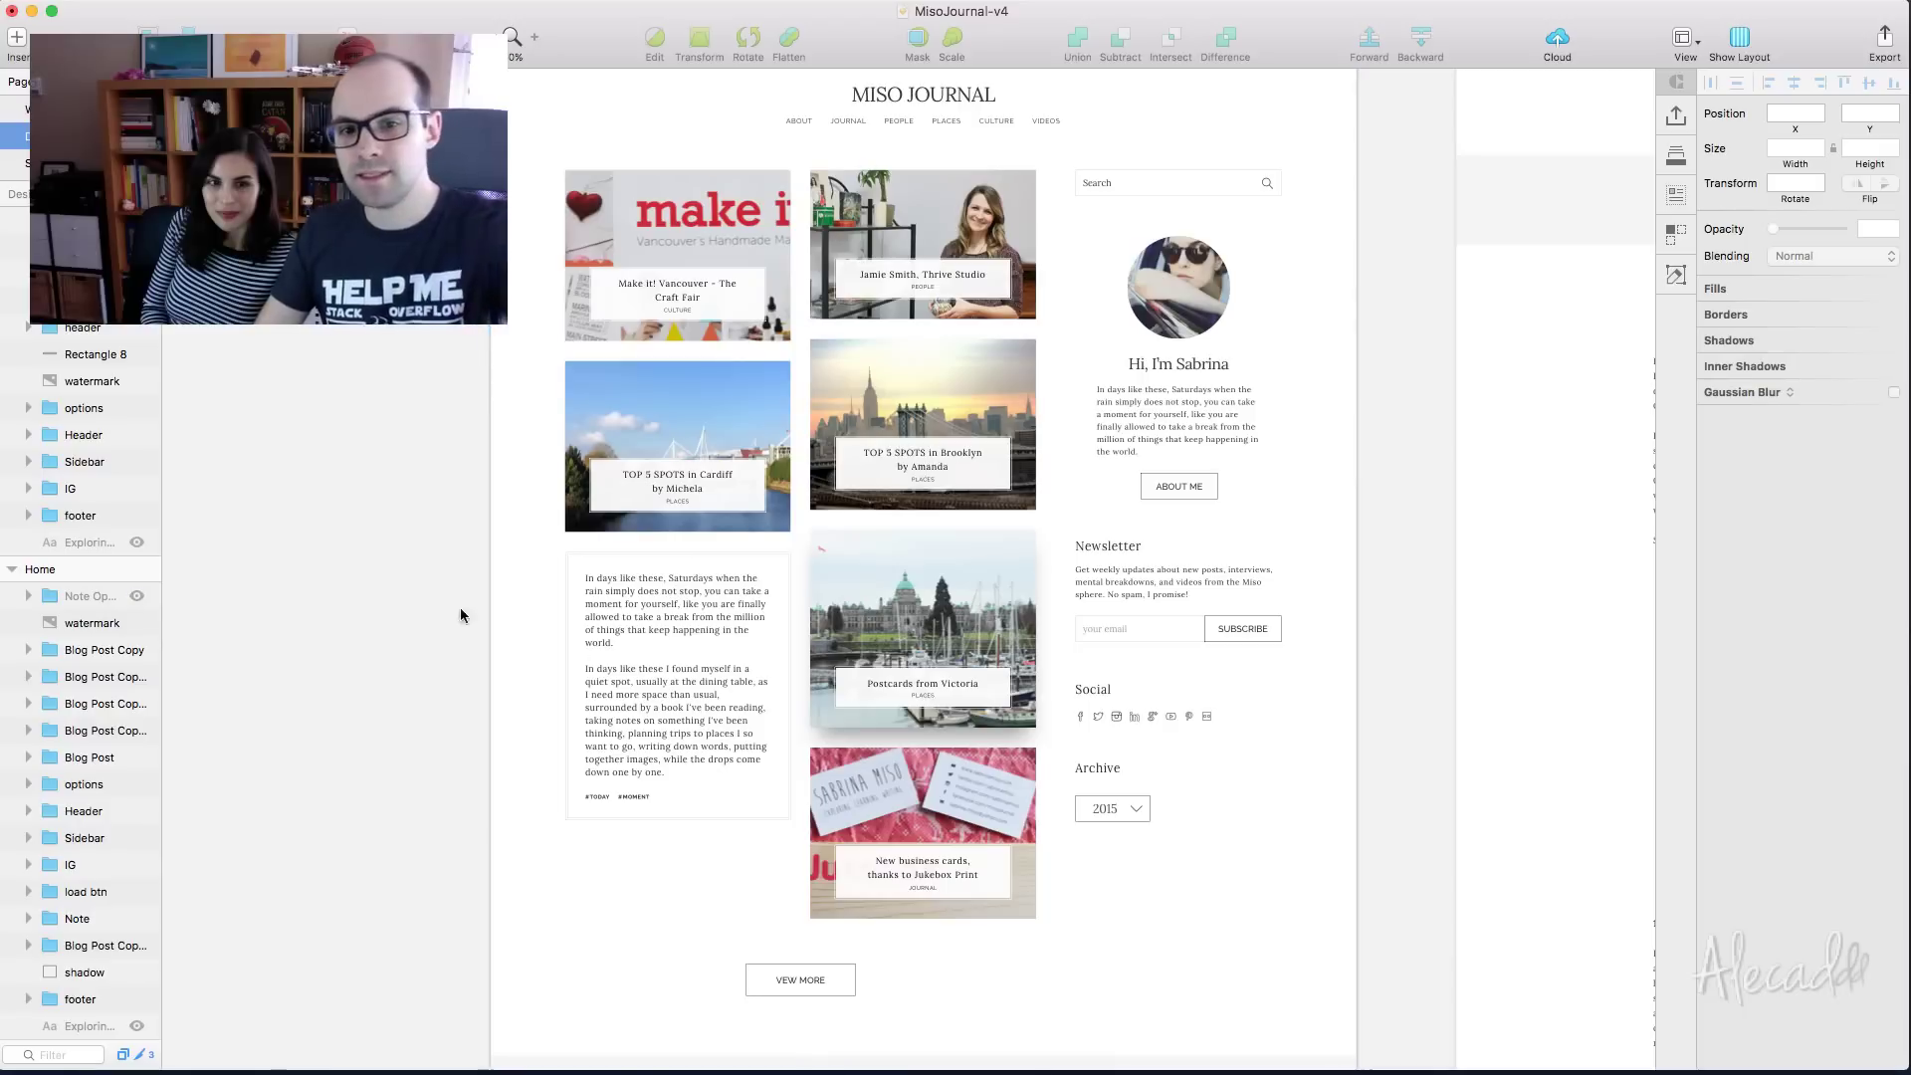
pyautogui.click(697, 697)
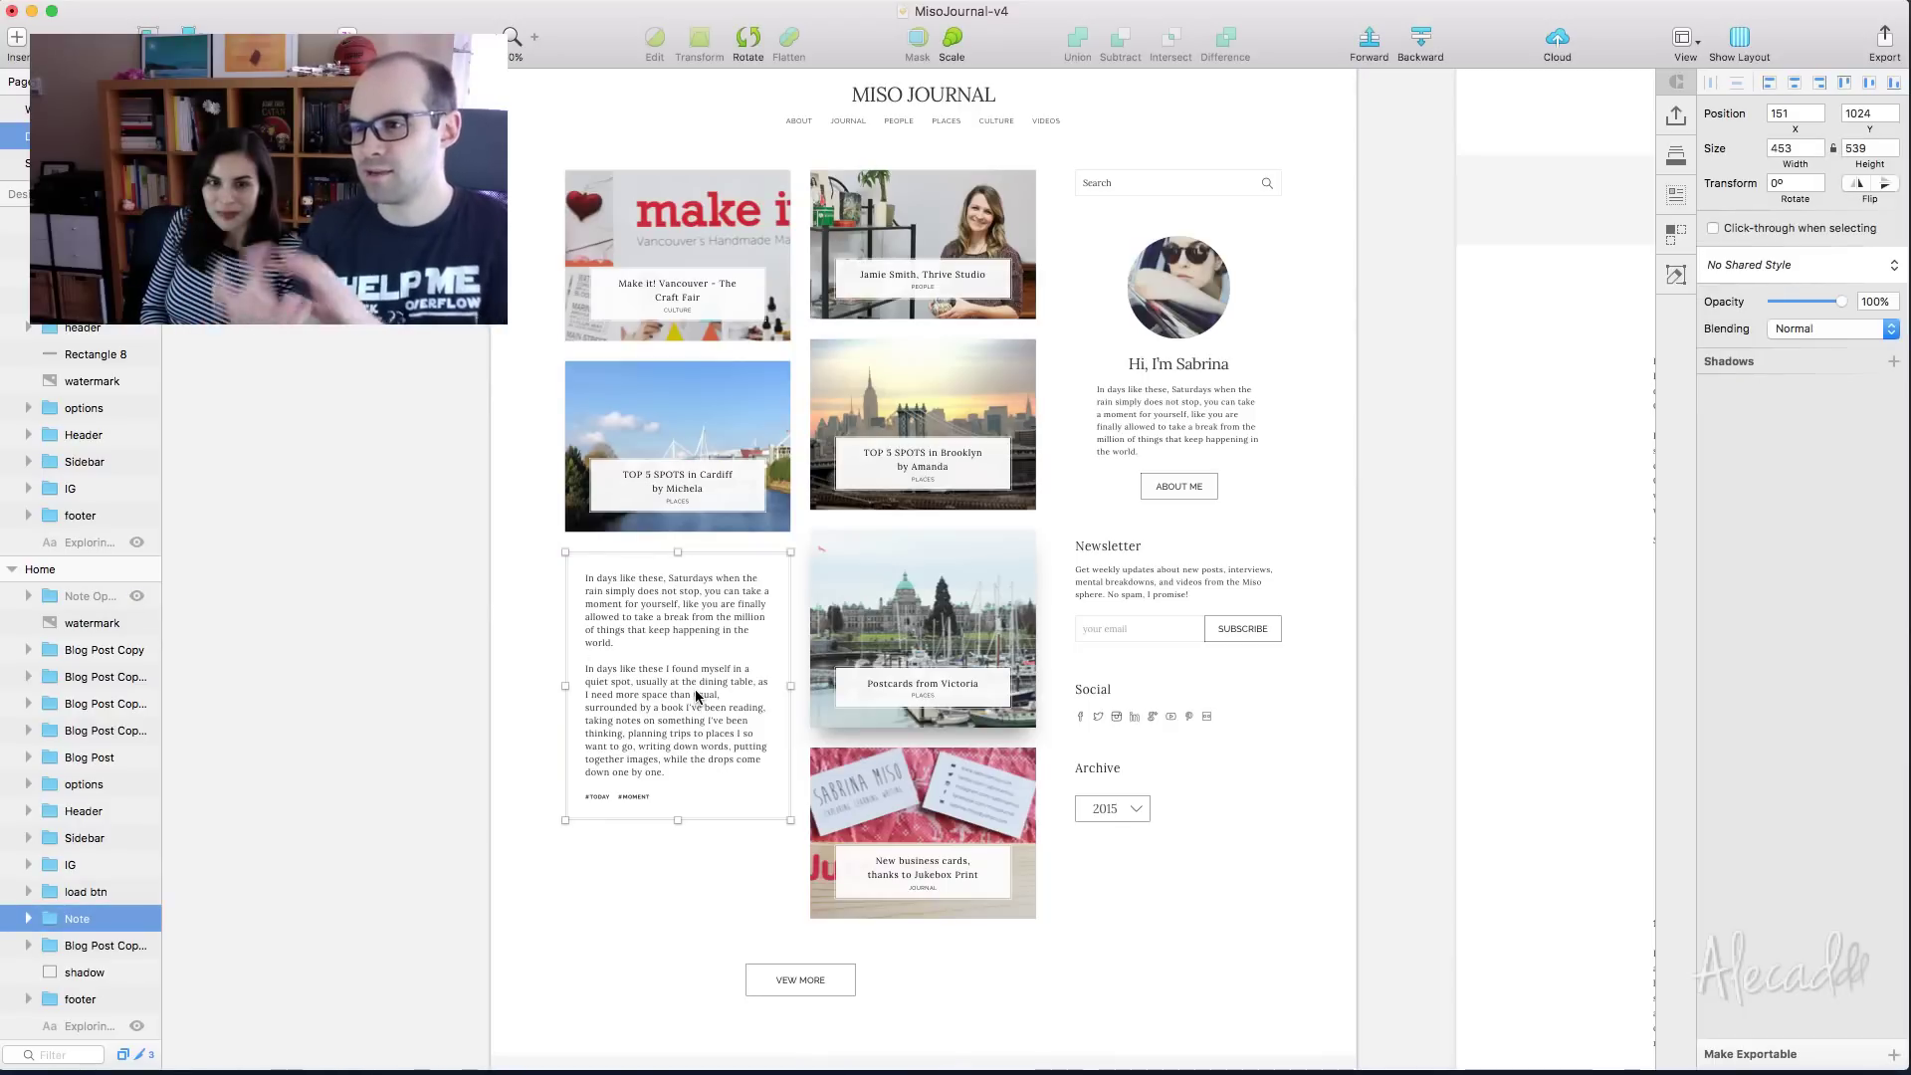
pyautogui.click(137, 595)
pyautogui.scroll(2, 1487, 494)
pyautogui.click(1396, 514)
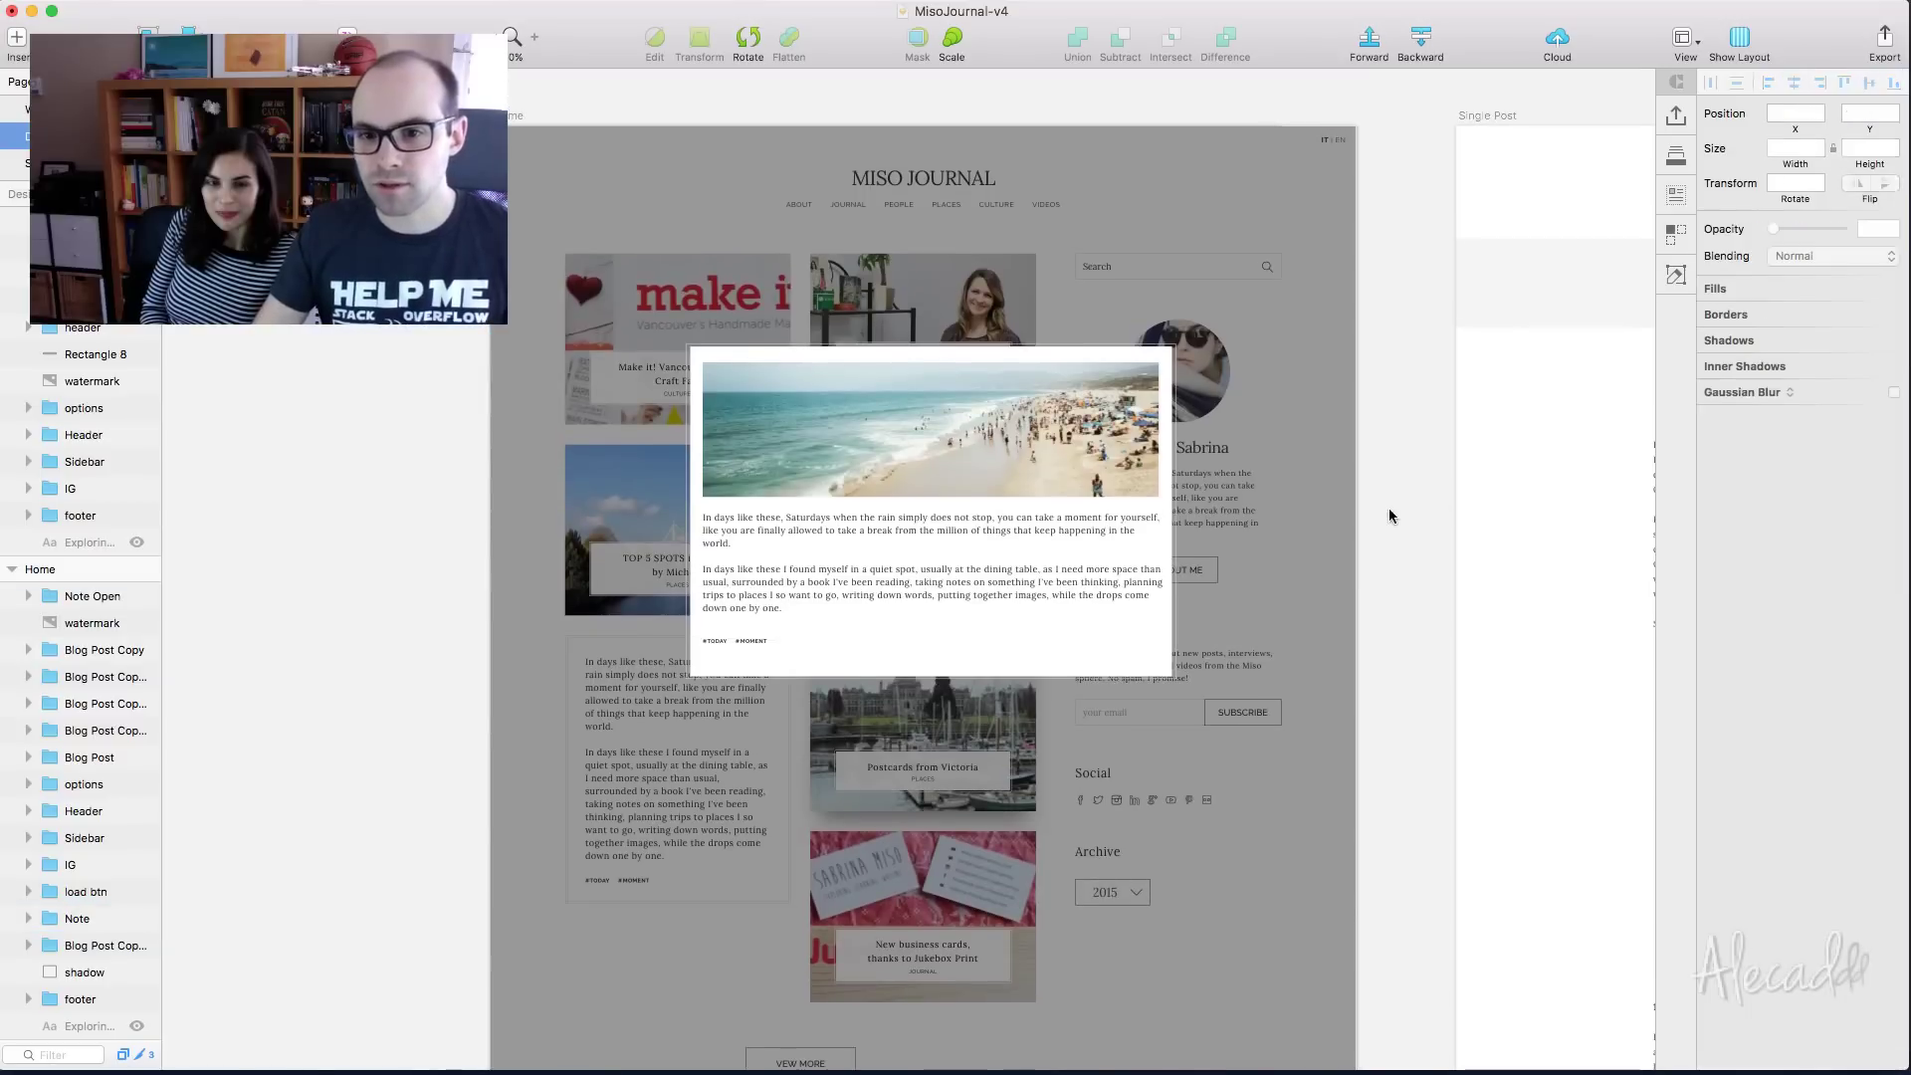
# Extend both background rectangles of the popup downward to make it considerably taller
pyautogui.click(779, 532)
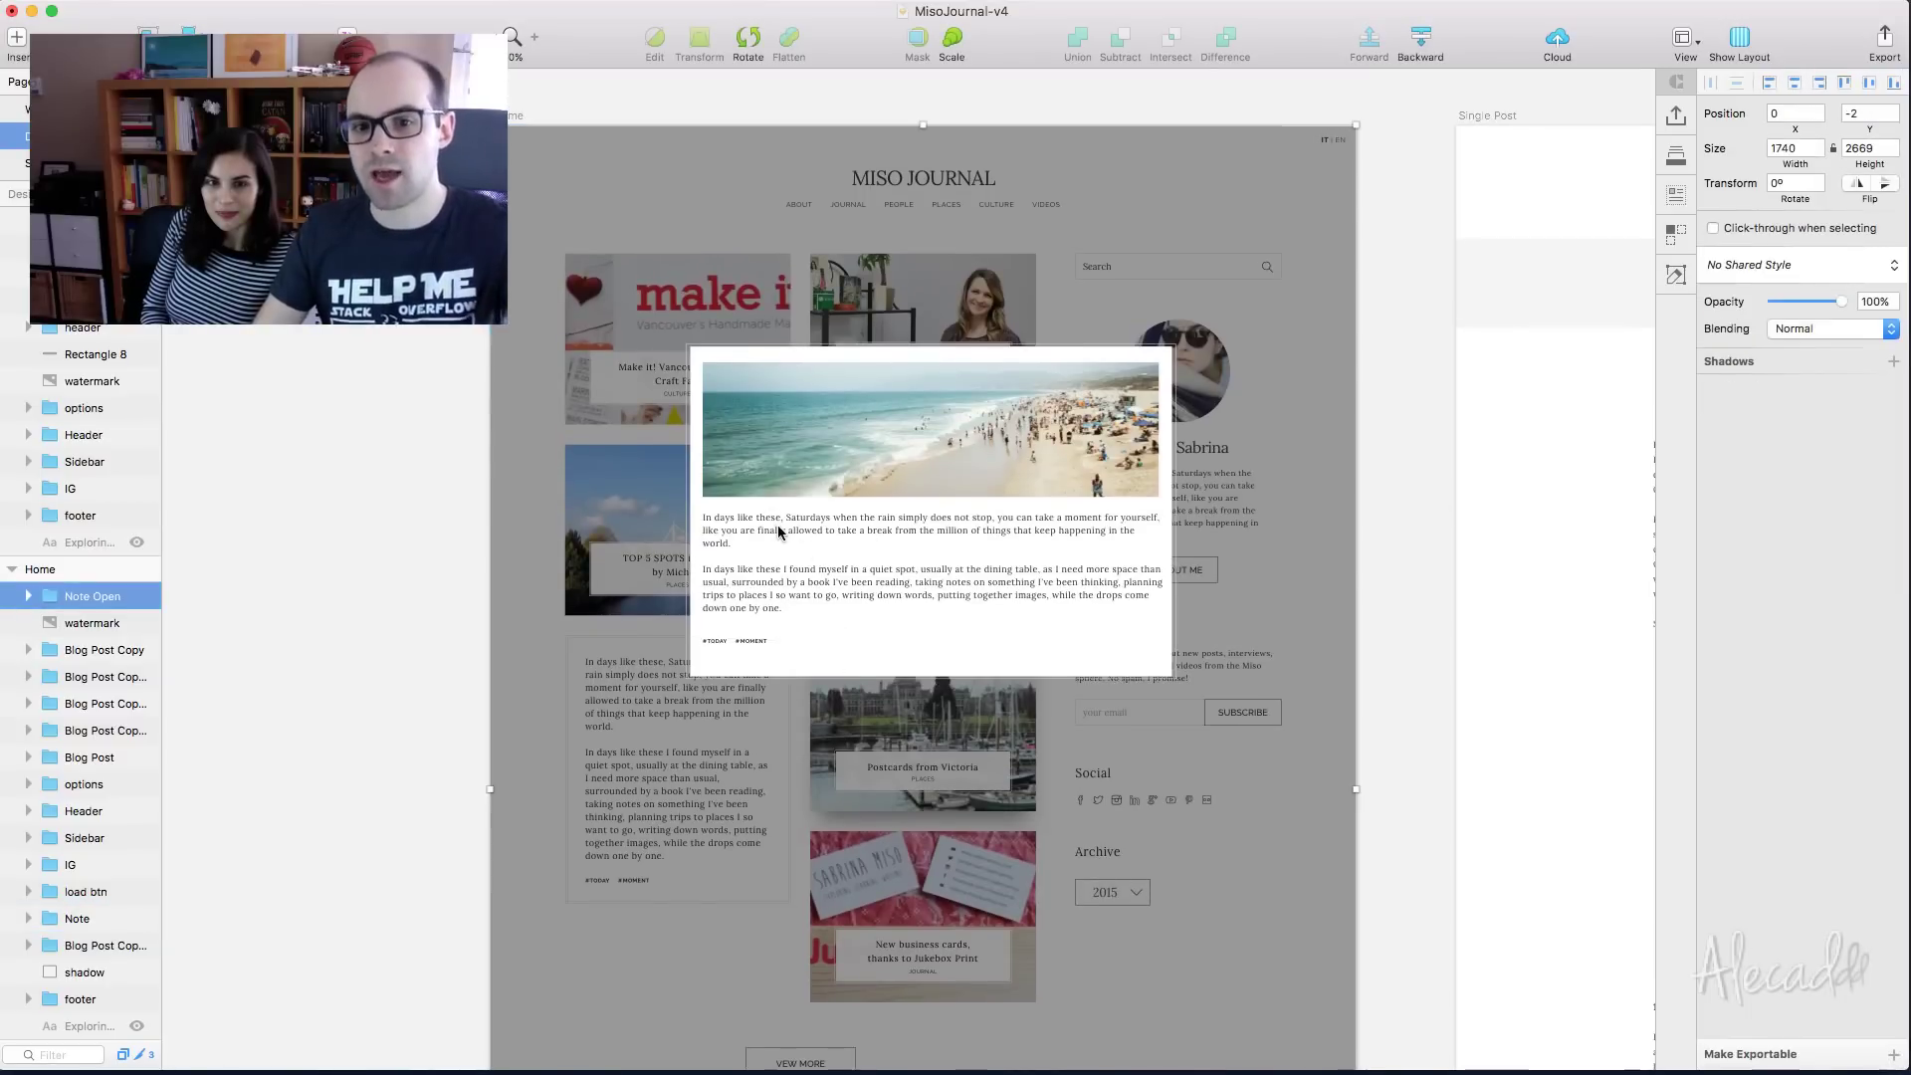
pyautogui.doubleClick(975, 648)
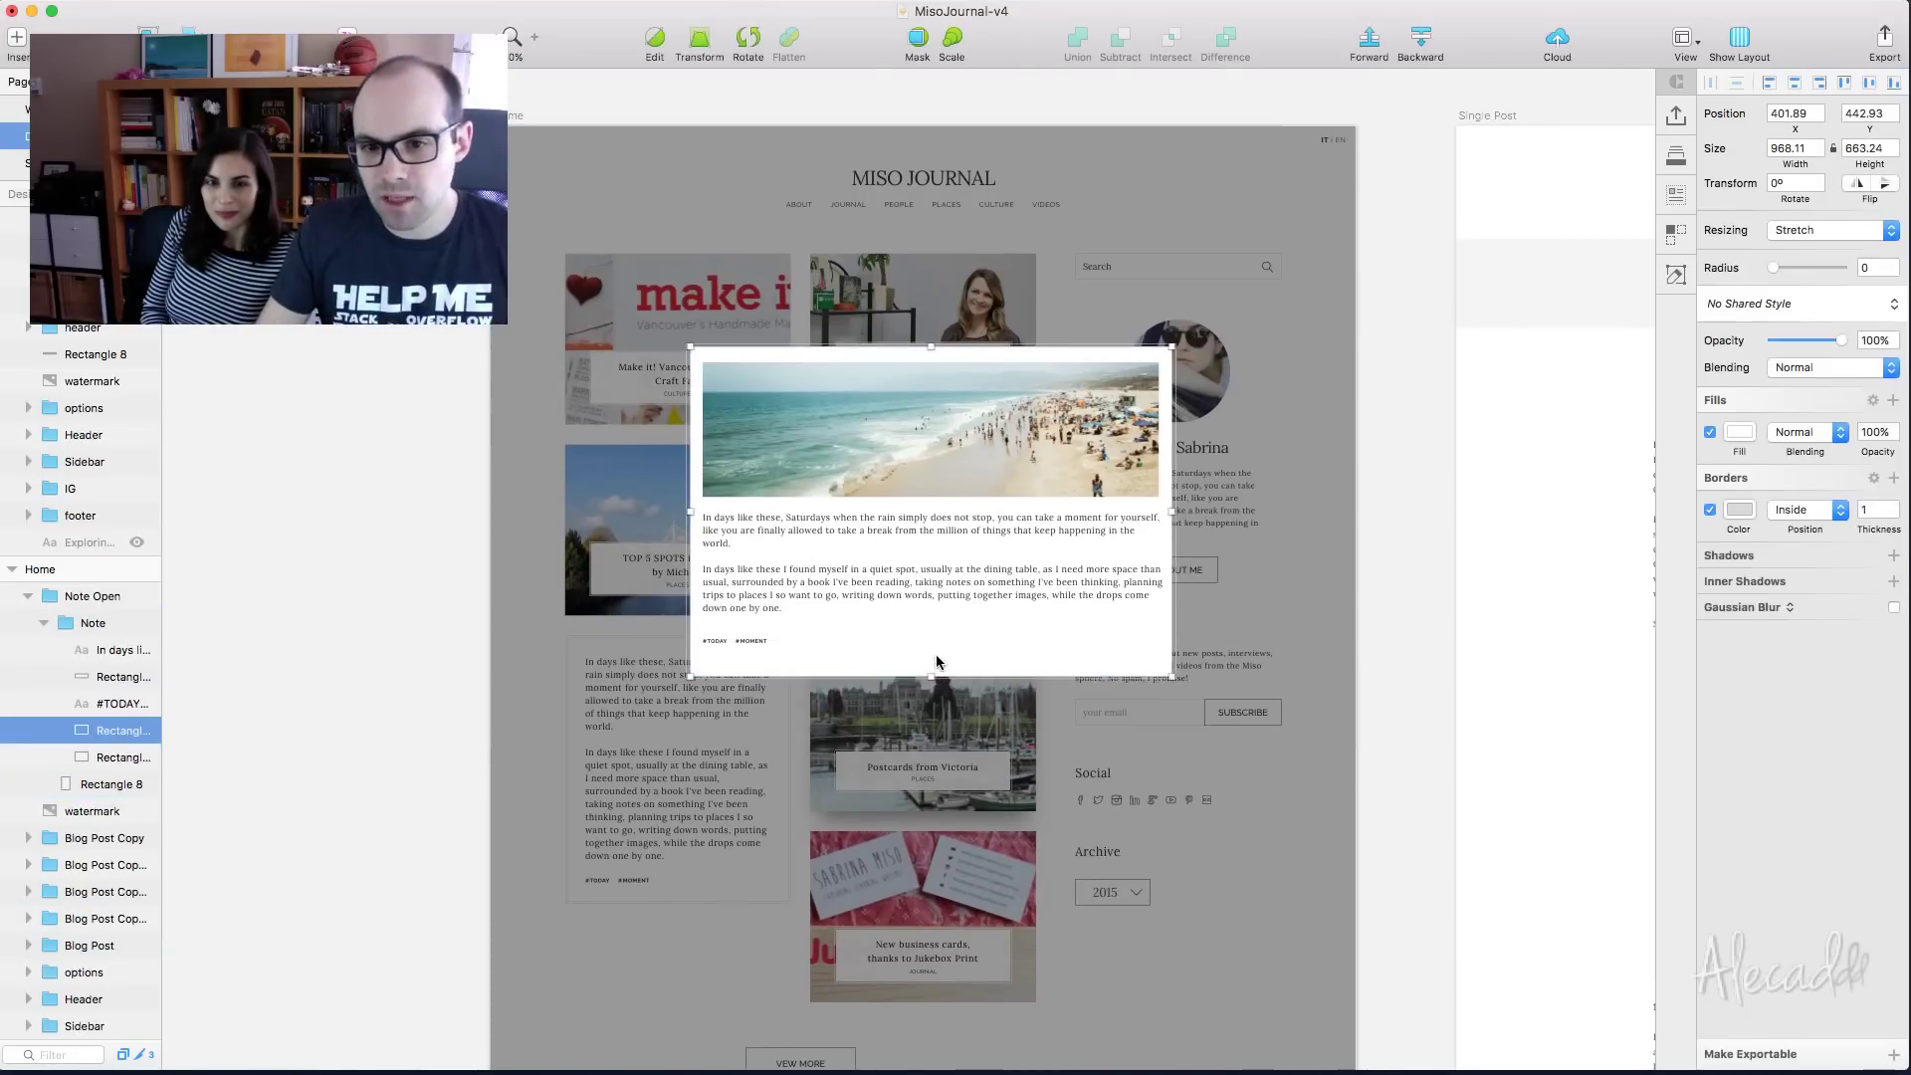
pyautogui.keyDown('shift'); pyautogui.click(132, 756); pyautogui.keyUp('shift')
pyautogui.moveTo(931, 680); pyautogui.dragTo(930, 809)
# Move the body text and hashtags down to the popup's lower edge, and stretch the photo above them to about 917 × 575
pyautogui.click(742, 642)
pyautogui.keyDown('shift'); pyautogui.click(756, 589); pyautogui.keyUp('shift')
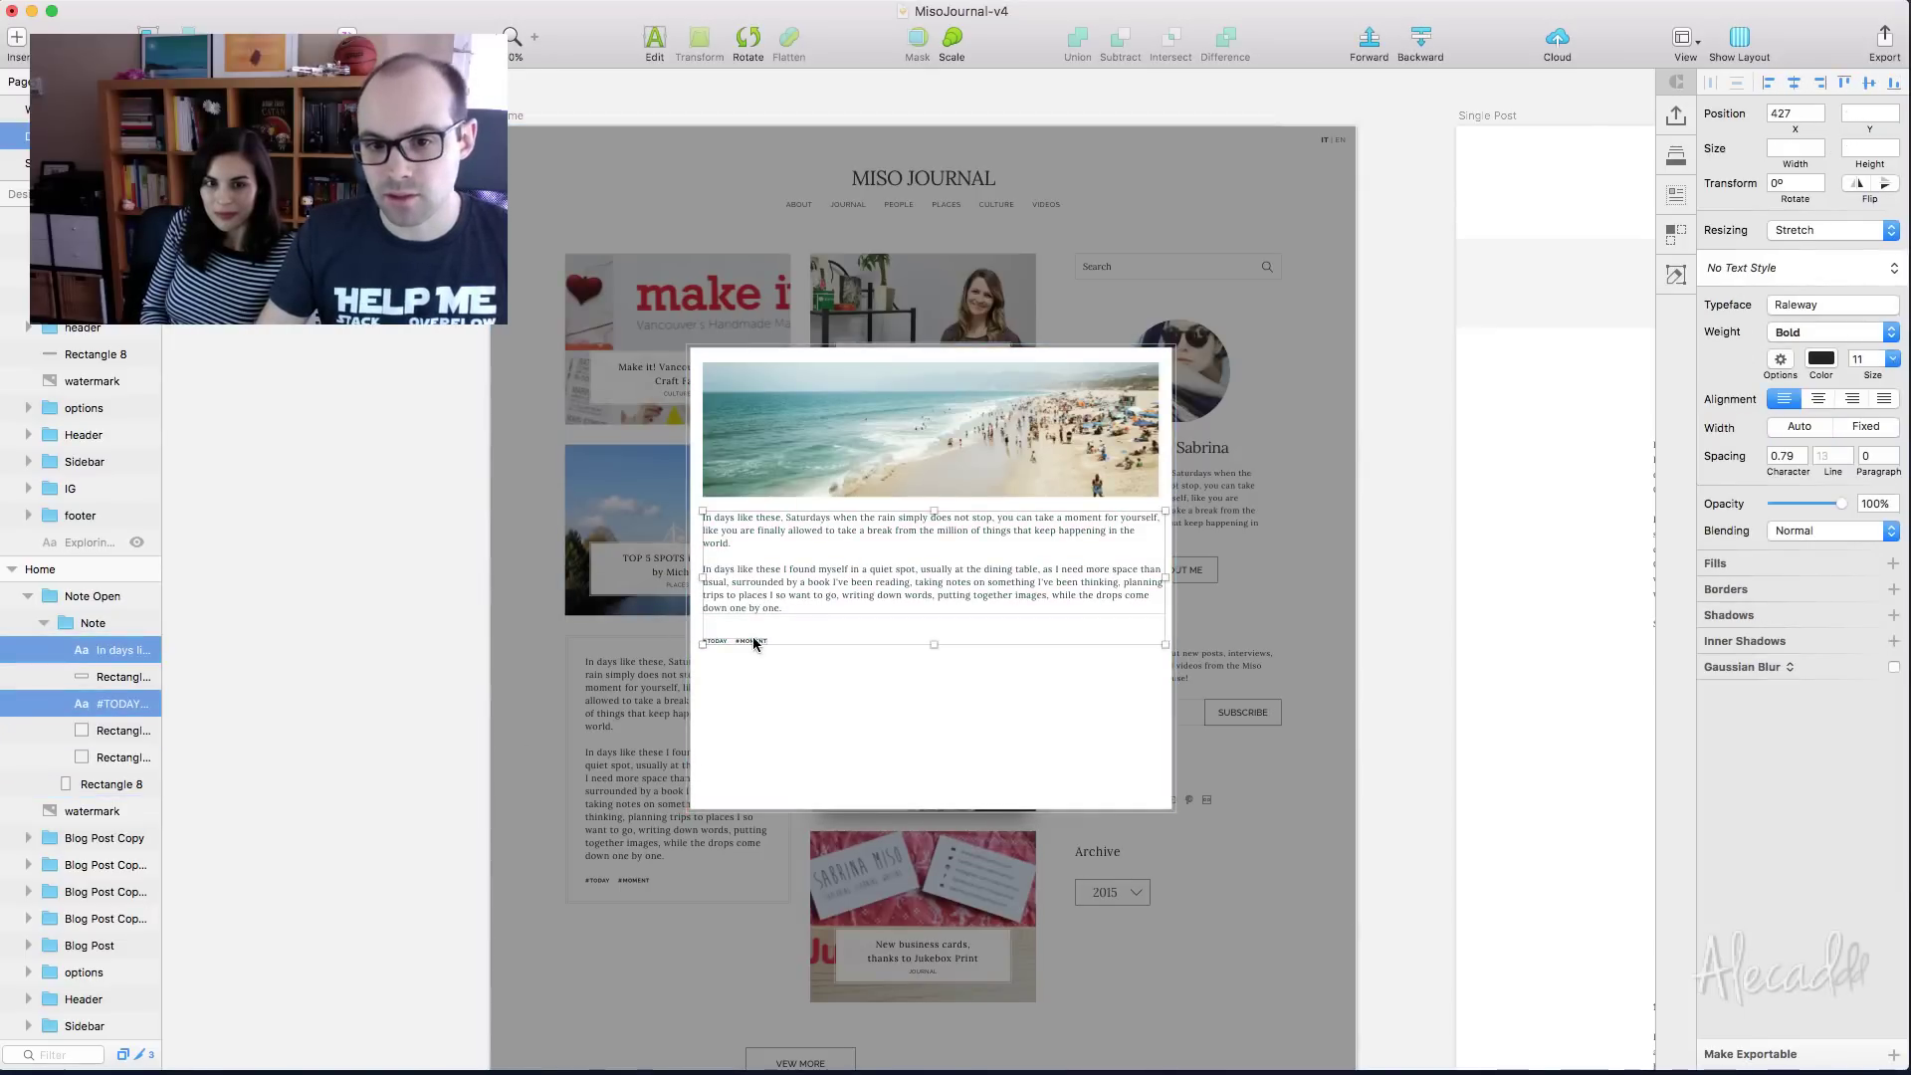
pyautogui.moveTo(754, 642); pyautogui.dragTo(764, 792)
pyautogui.click(878, 468)
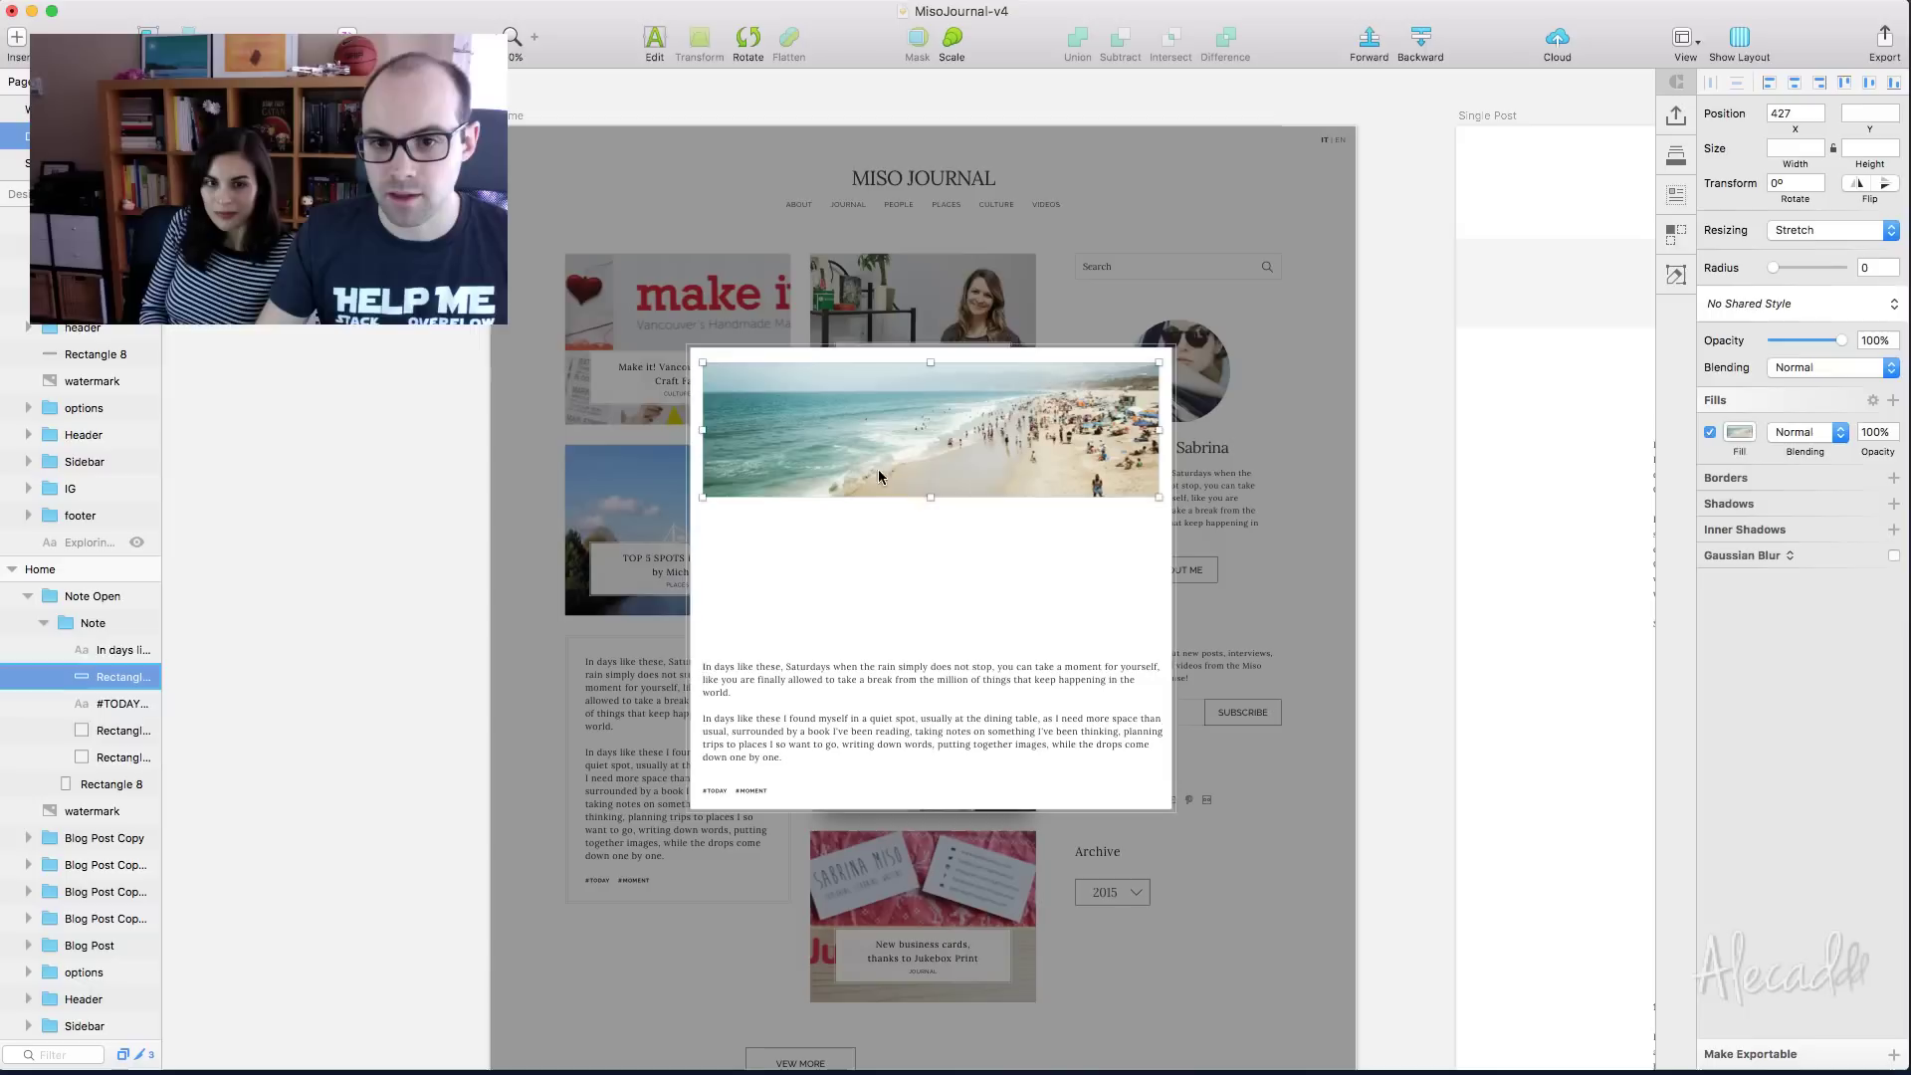
pyautogui.moveTo(934, 498); pyautogui.dragTo(941, 649)
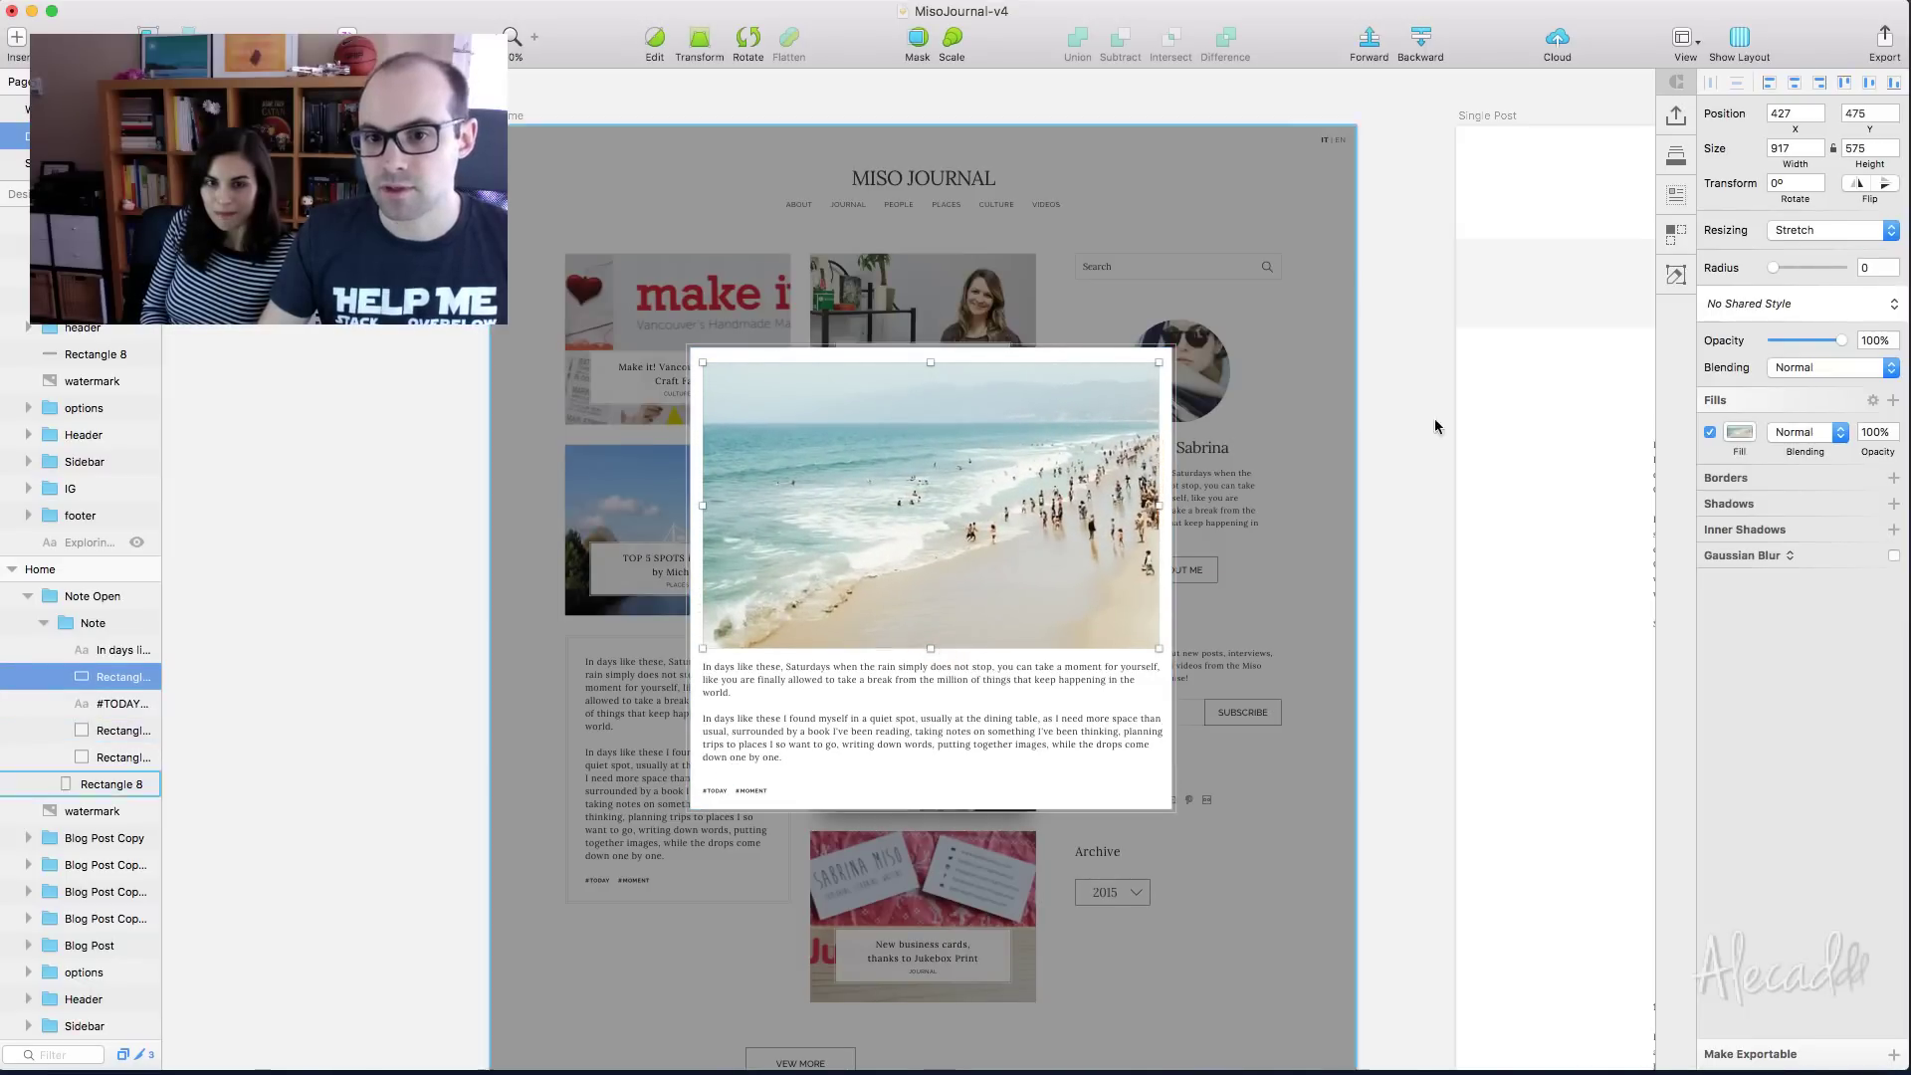
# Replace the popup's beach image with an Unsplash photo from the Tech category
pyautogui.click(1677, 195)
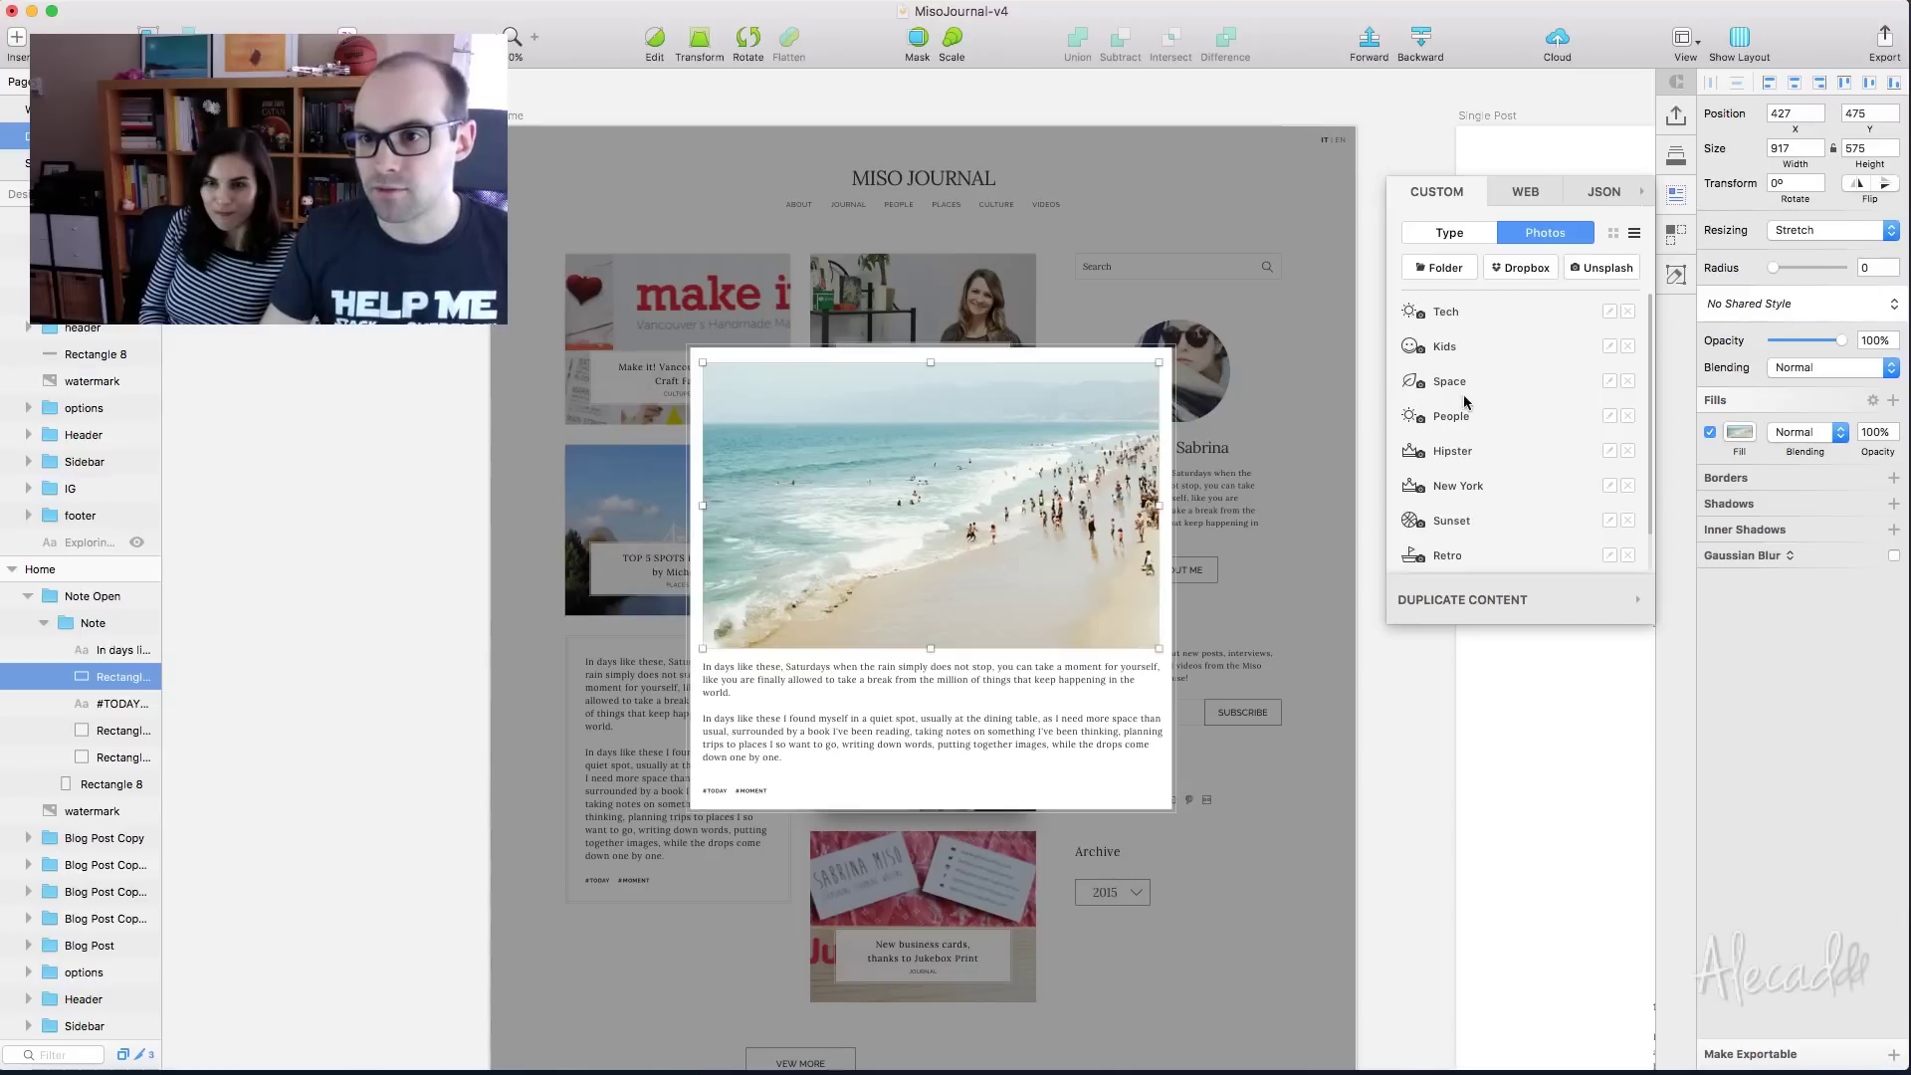
pyautogui.click(1448, 315)
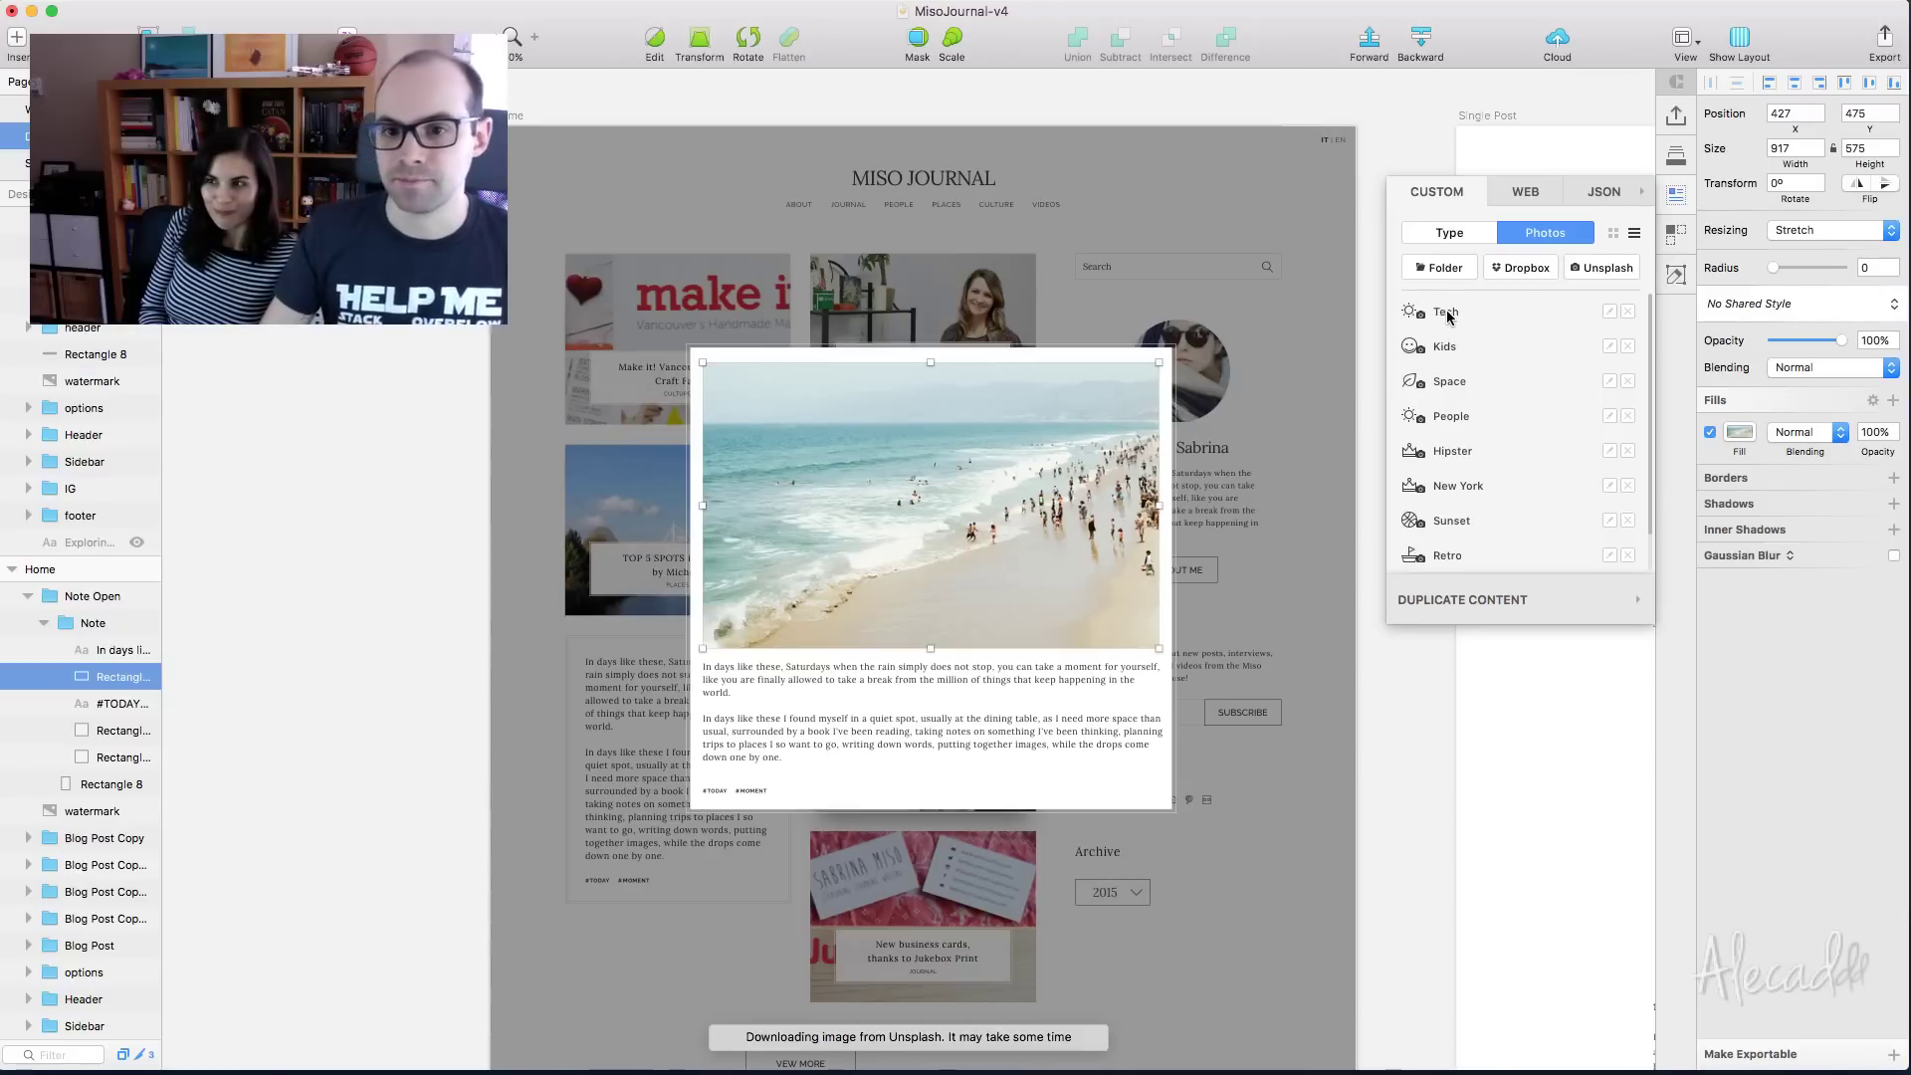
pyautogui.click(1372, 366)
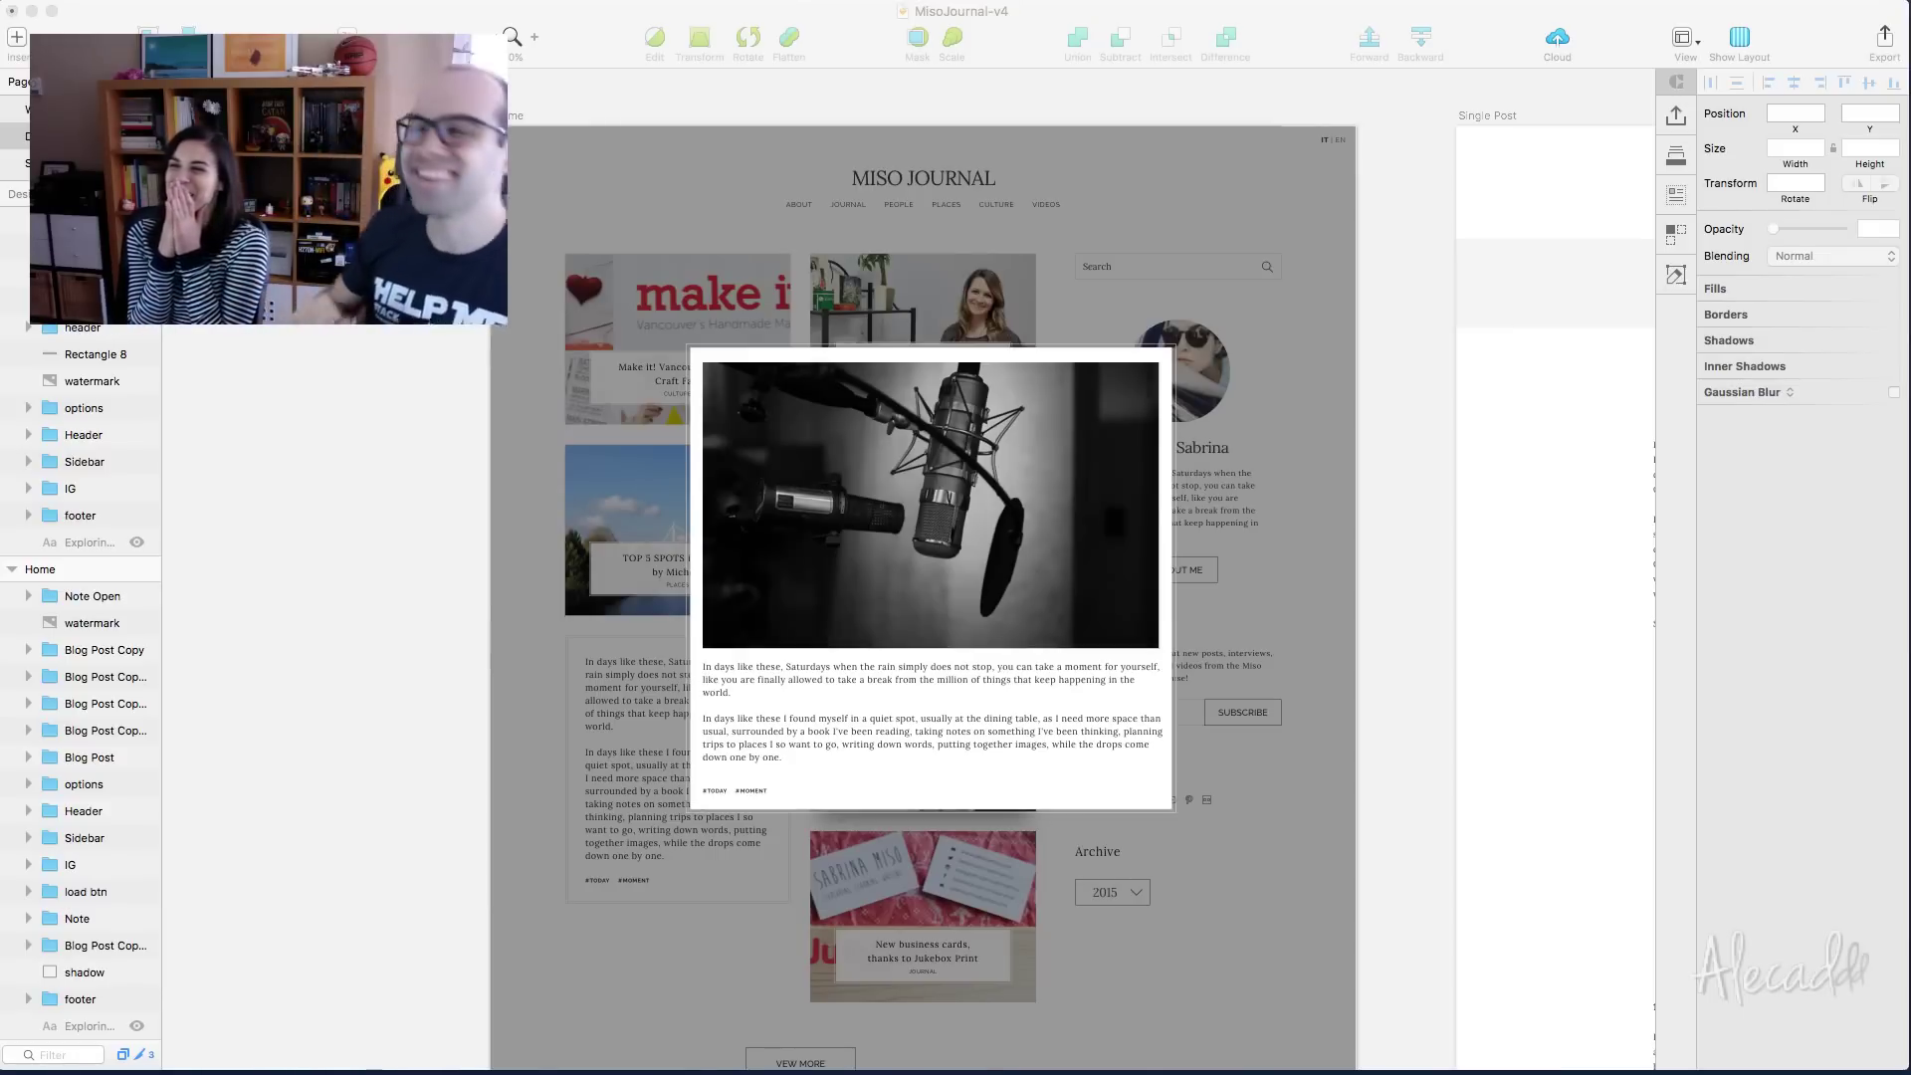
pyautogui.click(1413, 531)
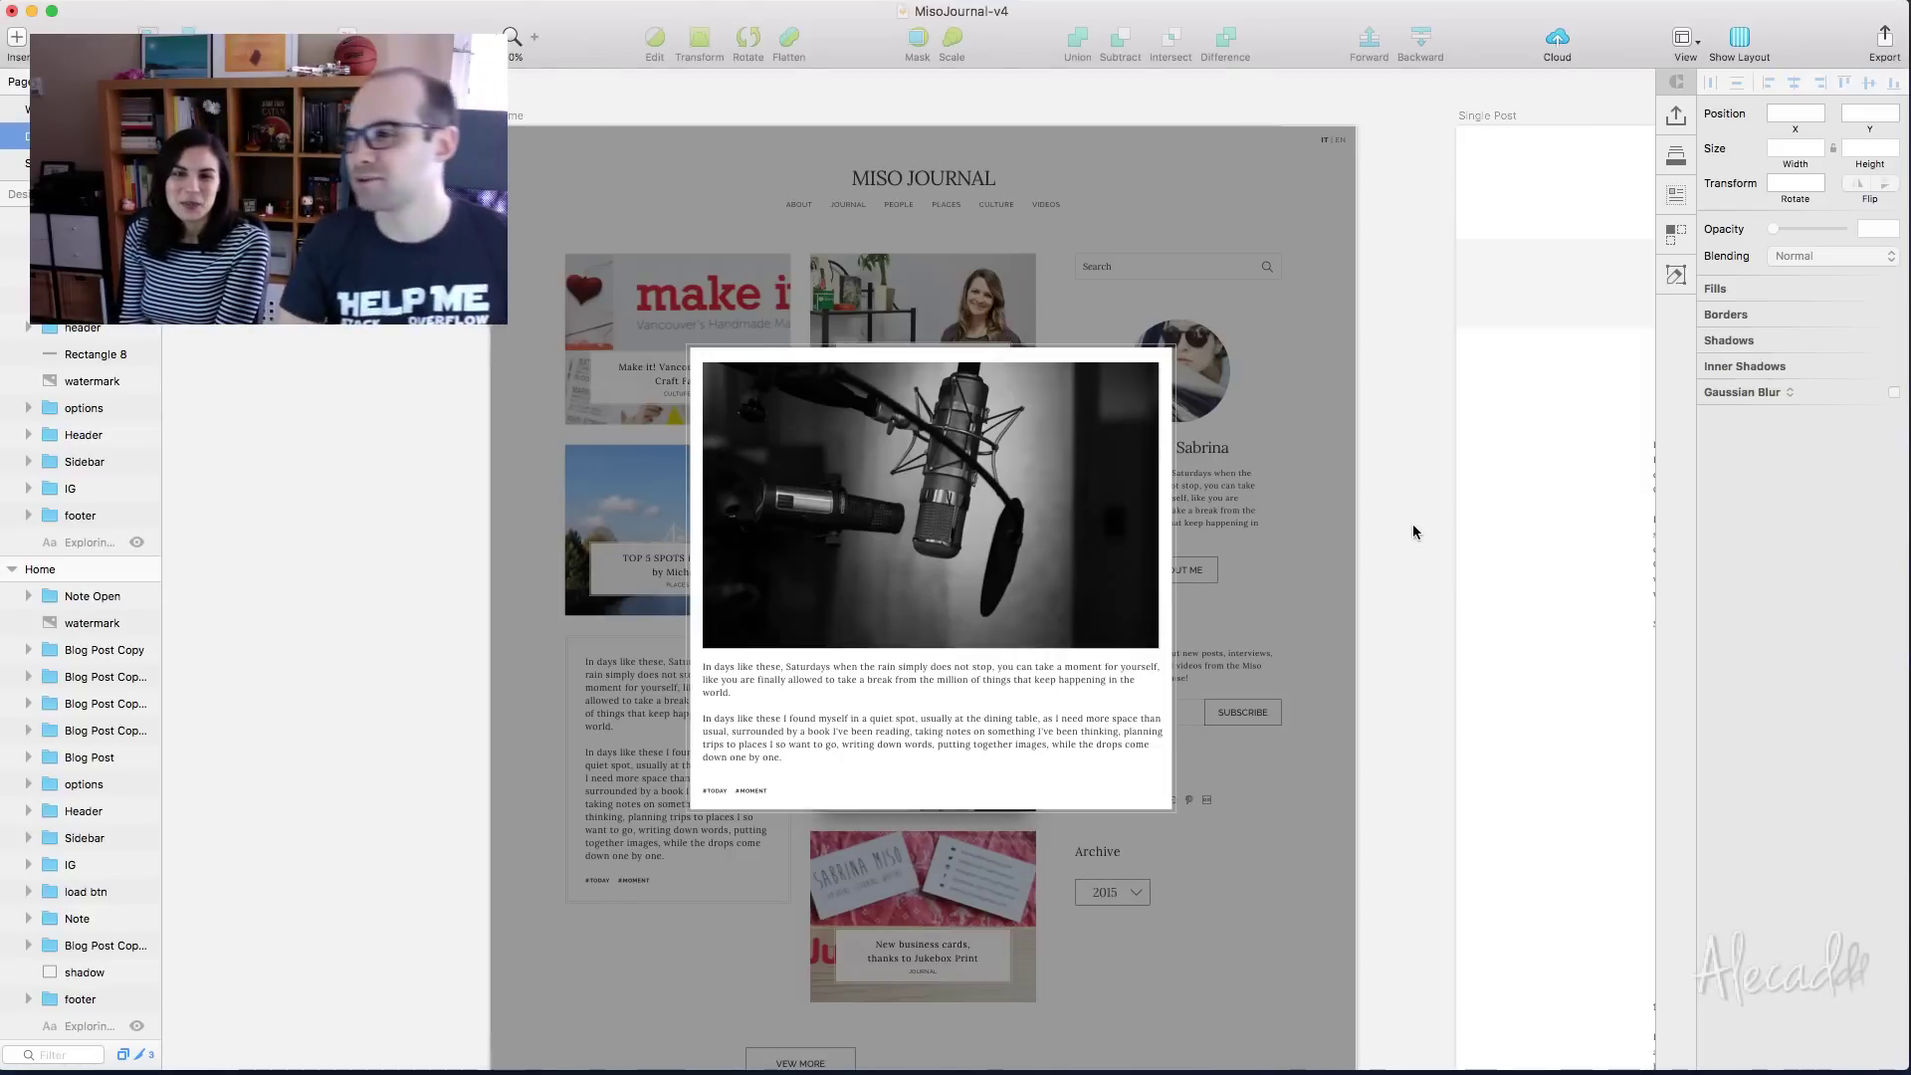
# Try a Sunset photo in the popup's image rectangle, and replace it with one from the Hipster category
pyautogui.keyDown('super'); pyautogui.click(905, 502); pyautogui.keyUp('super')
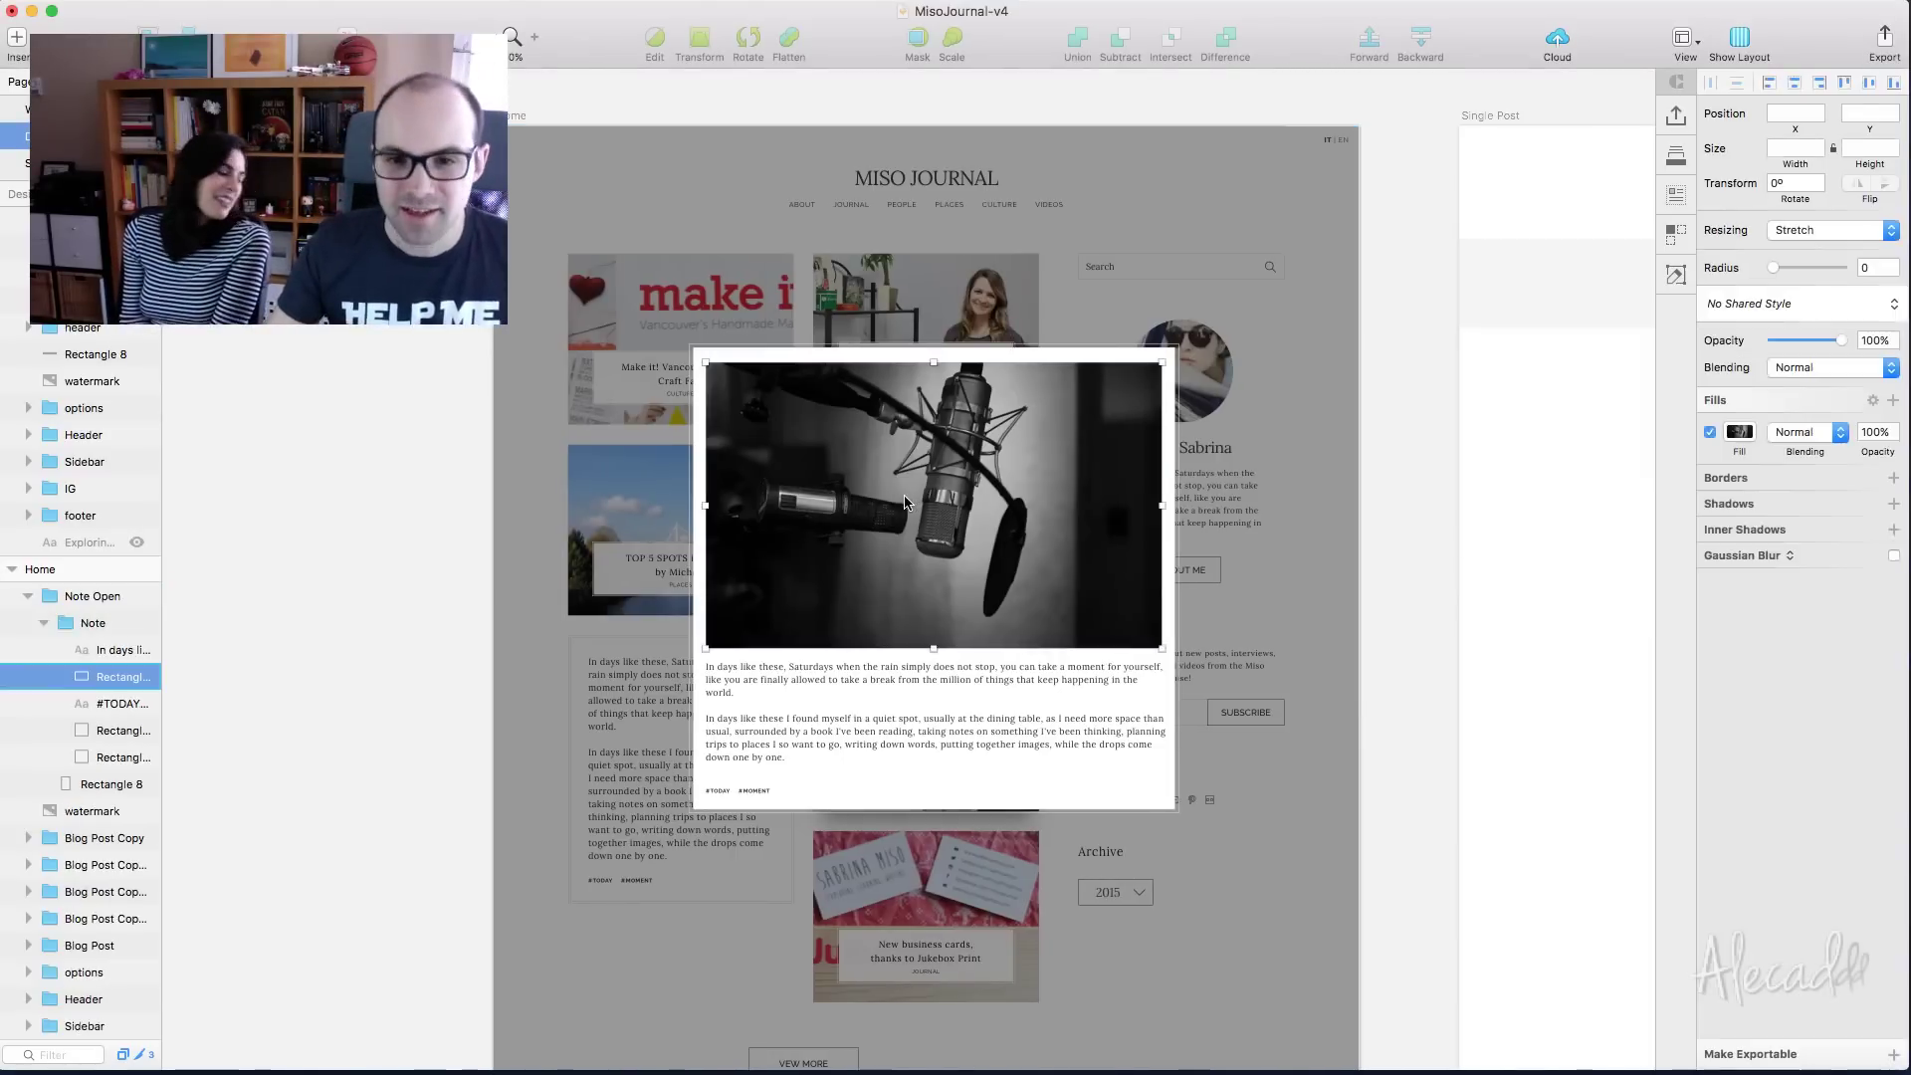
pyautogui.click(1678, 195)
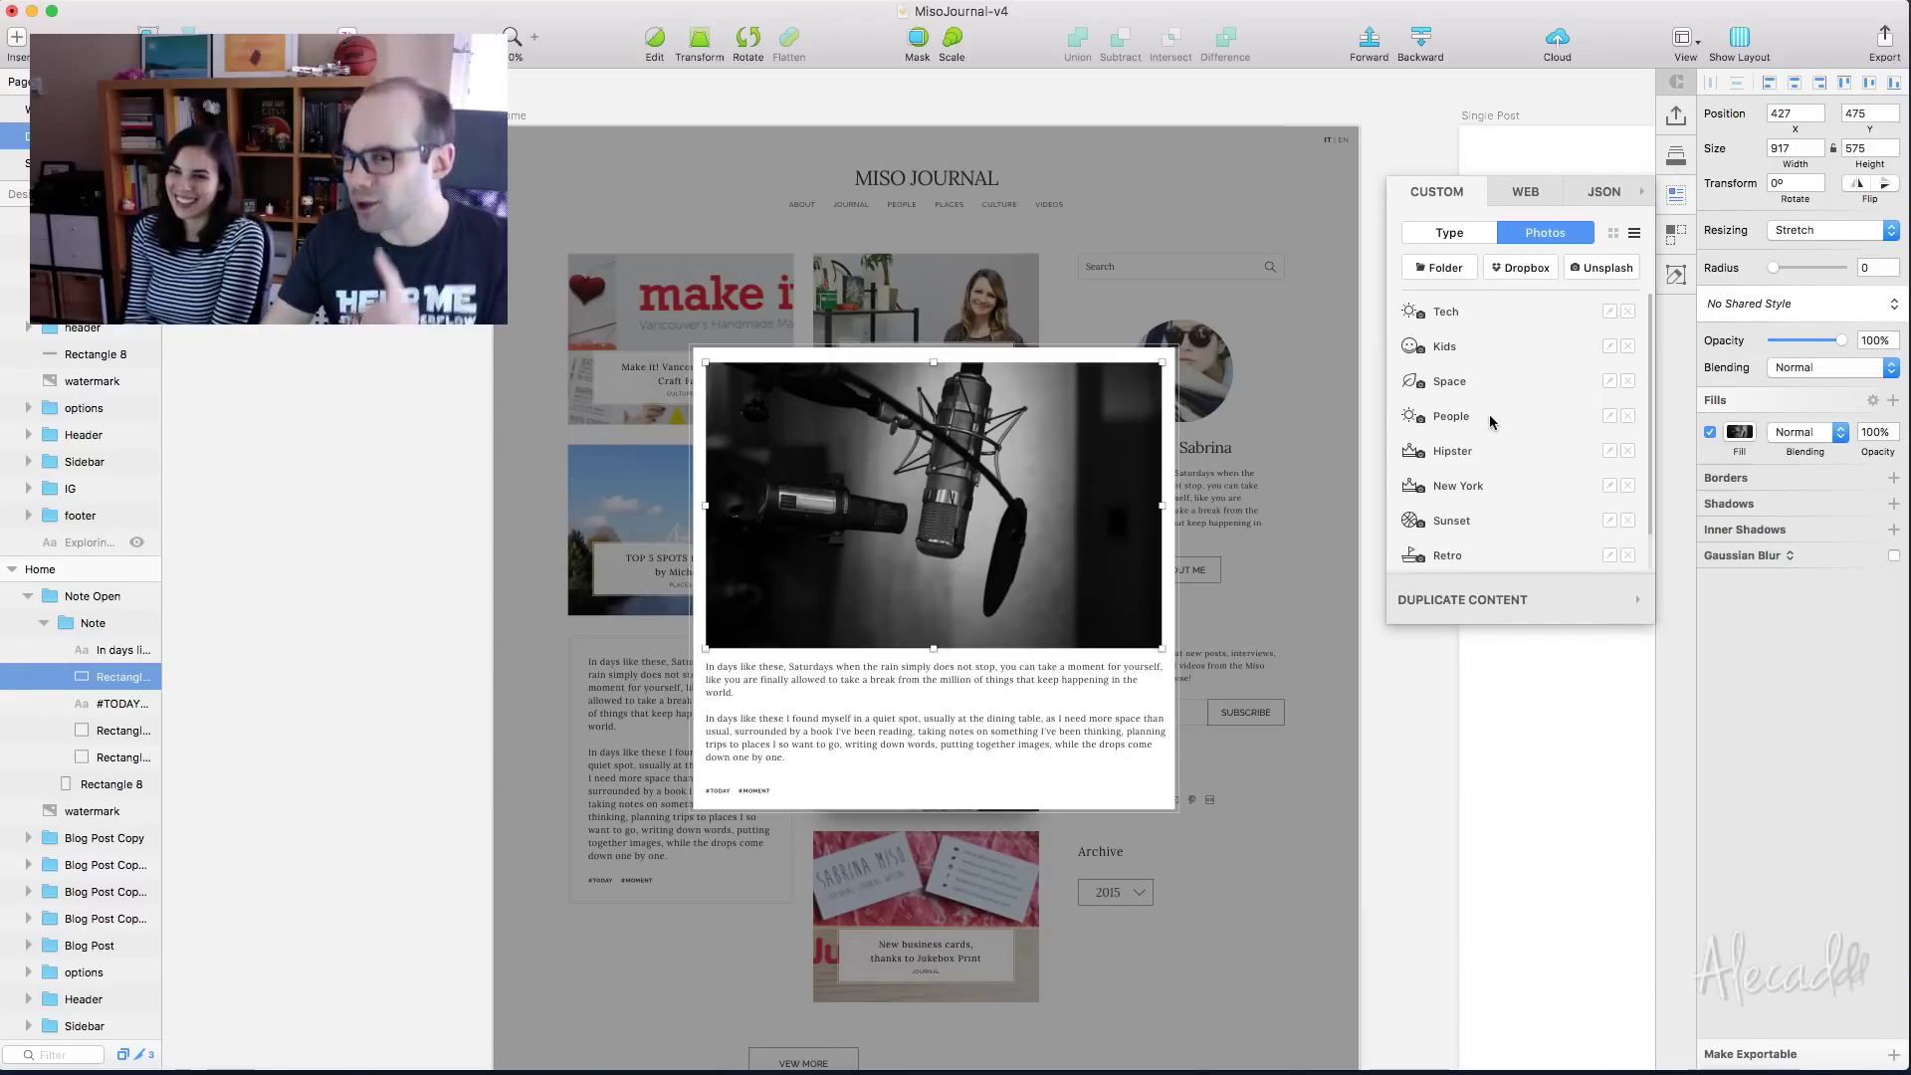
pyautogui.click(1459, 526)
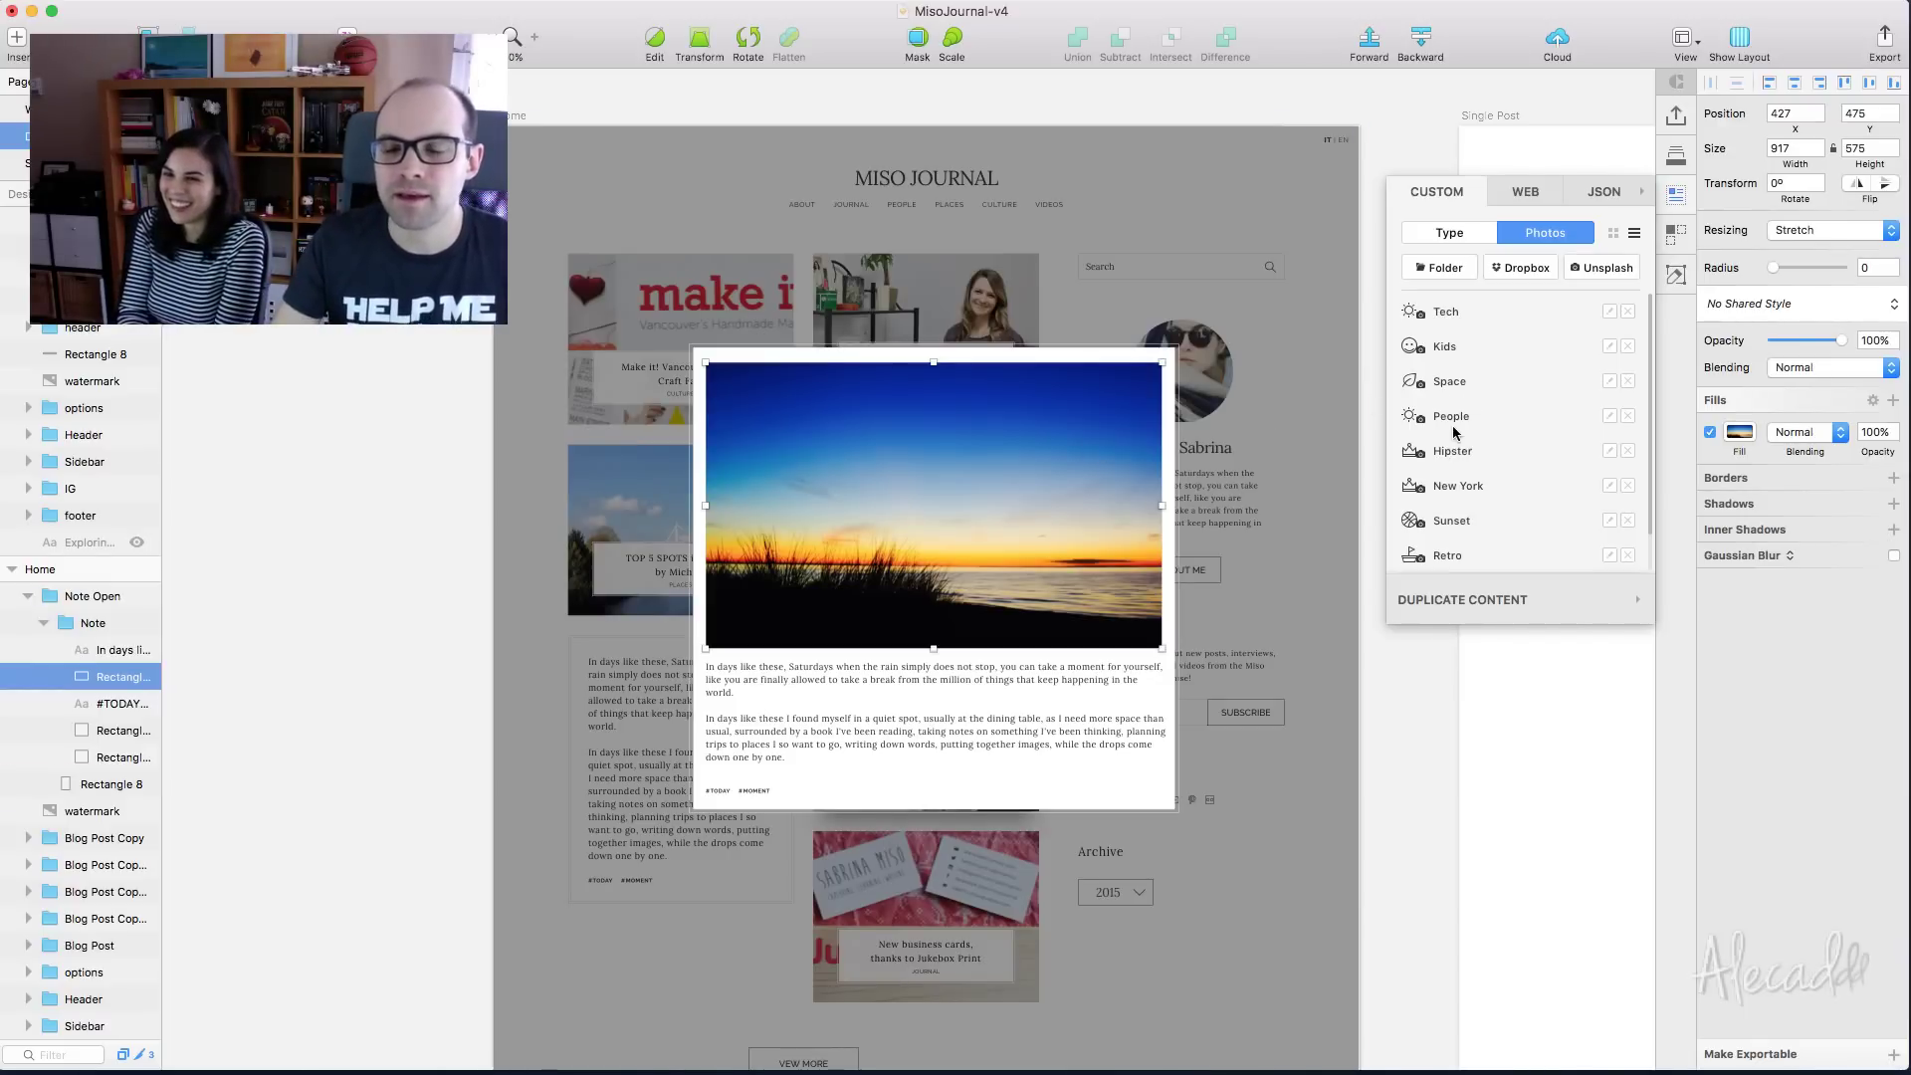
pyautogui.click(1451, 453)
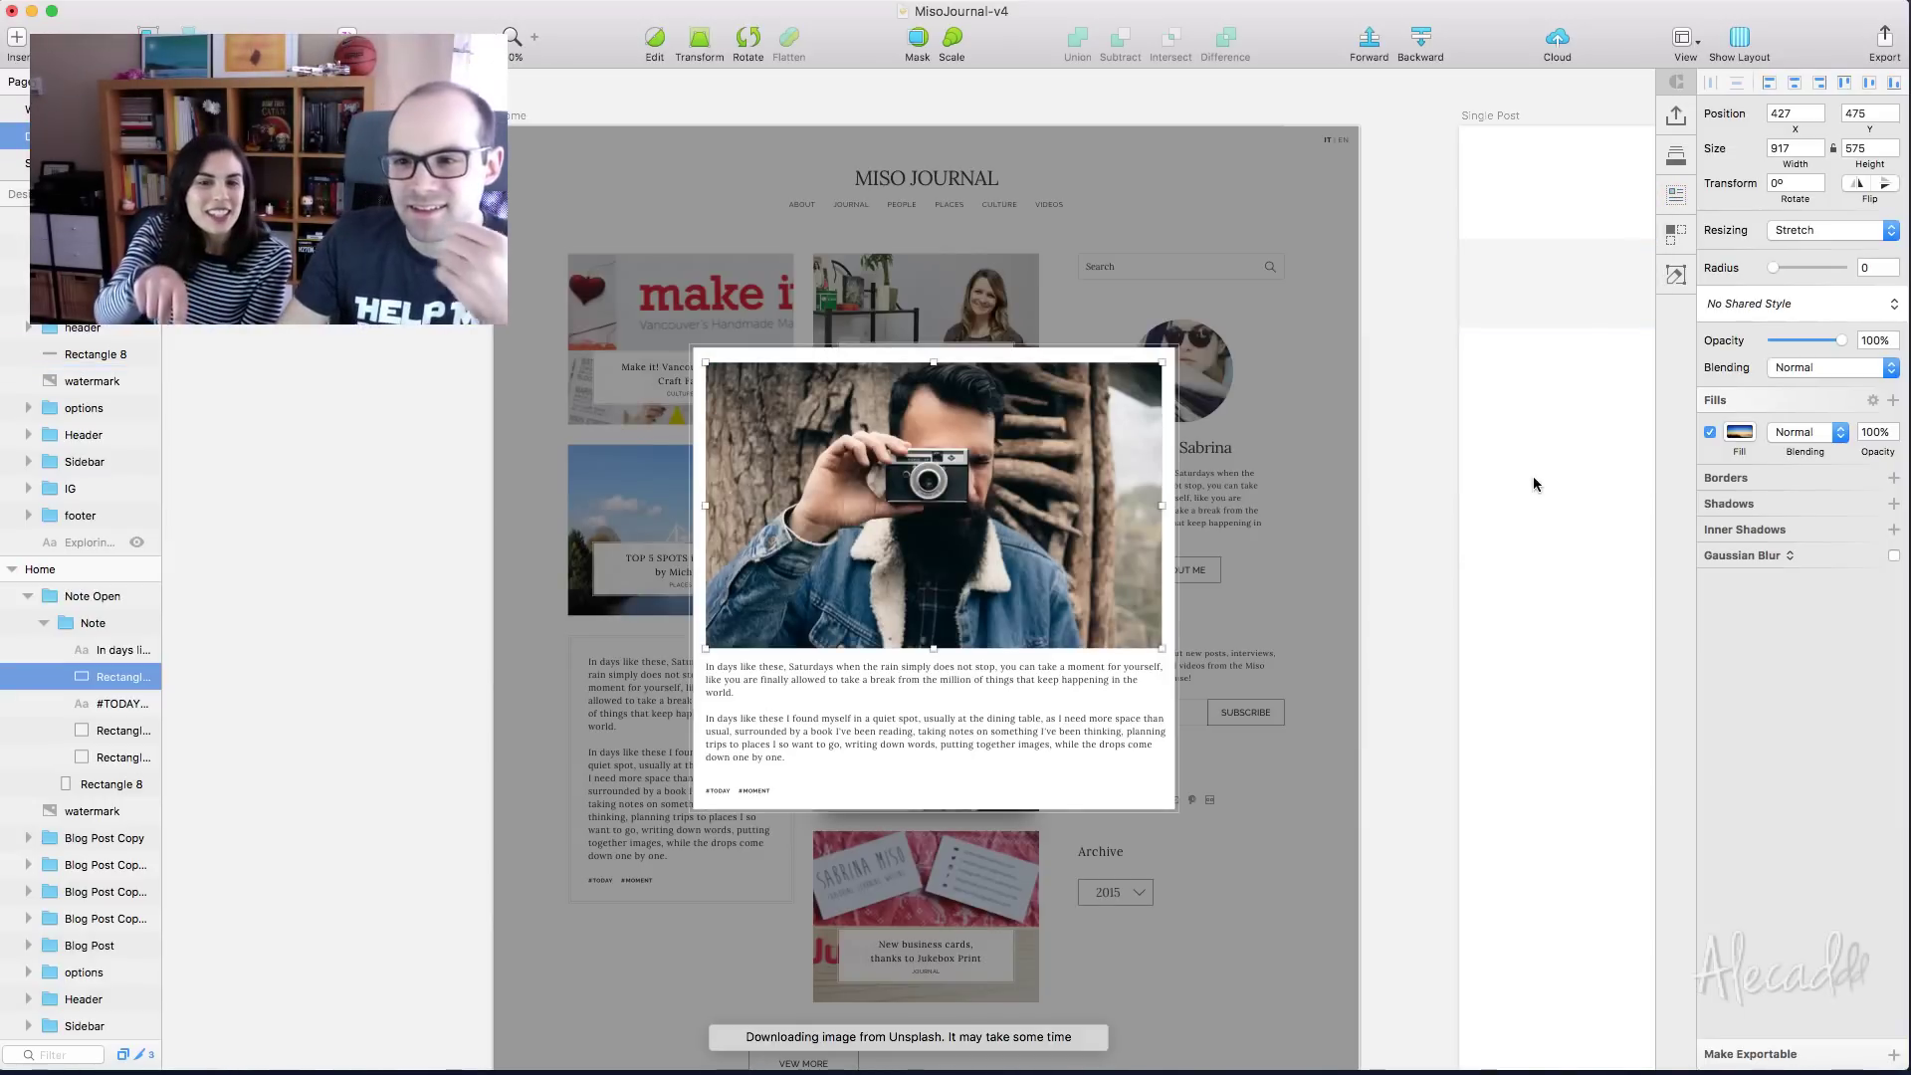
pyautogui.click(1533, 478)
# Shrink the popup image around its centre to about 859 × 525, and bring the body text's left edge in to X 457
pyautogui.scroll(5, 994, 582)
pyautogui.doubleClick(1354, 711)
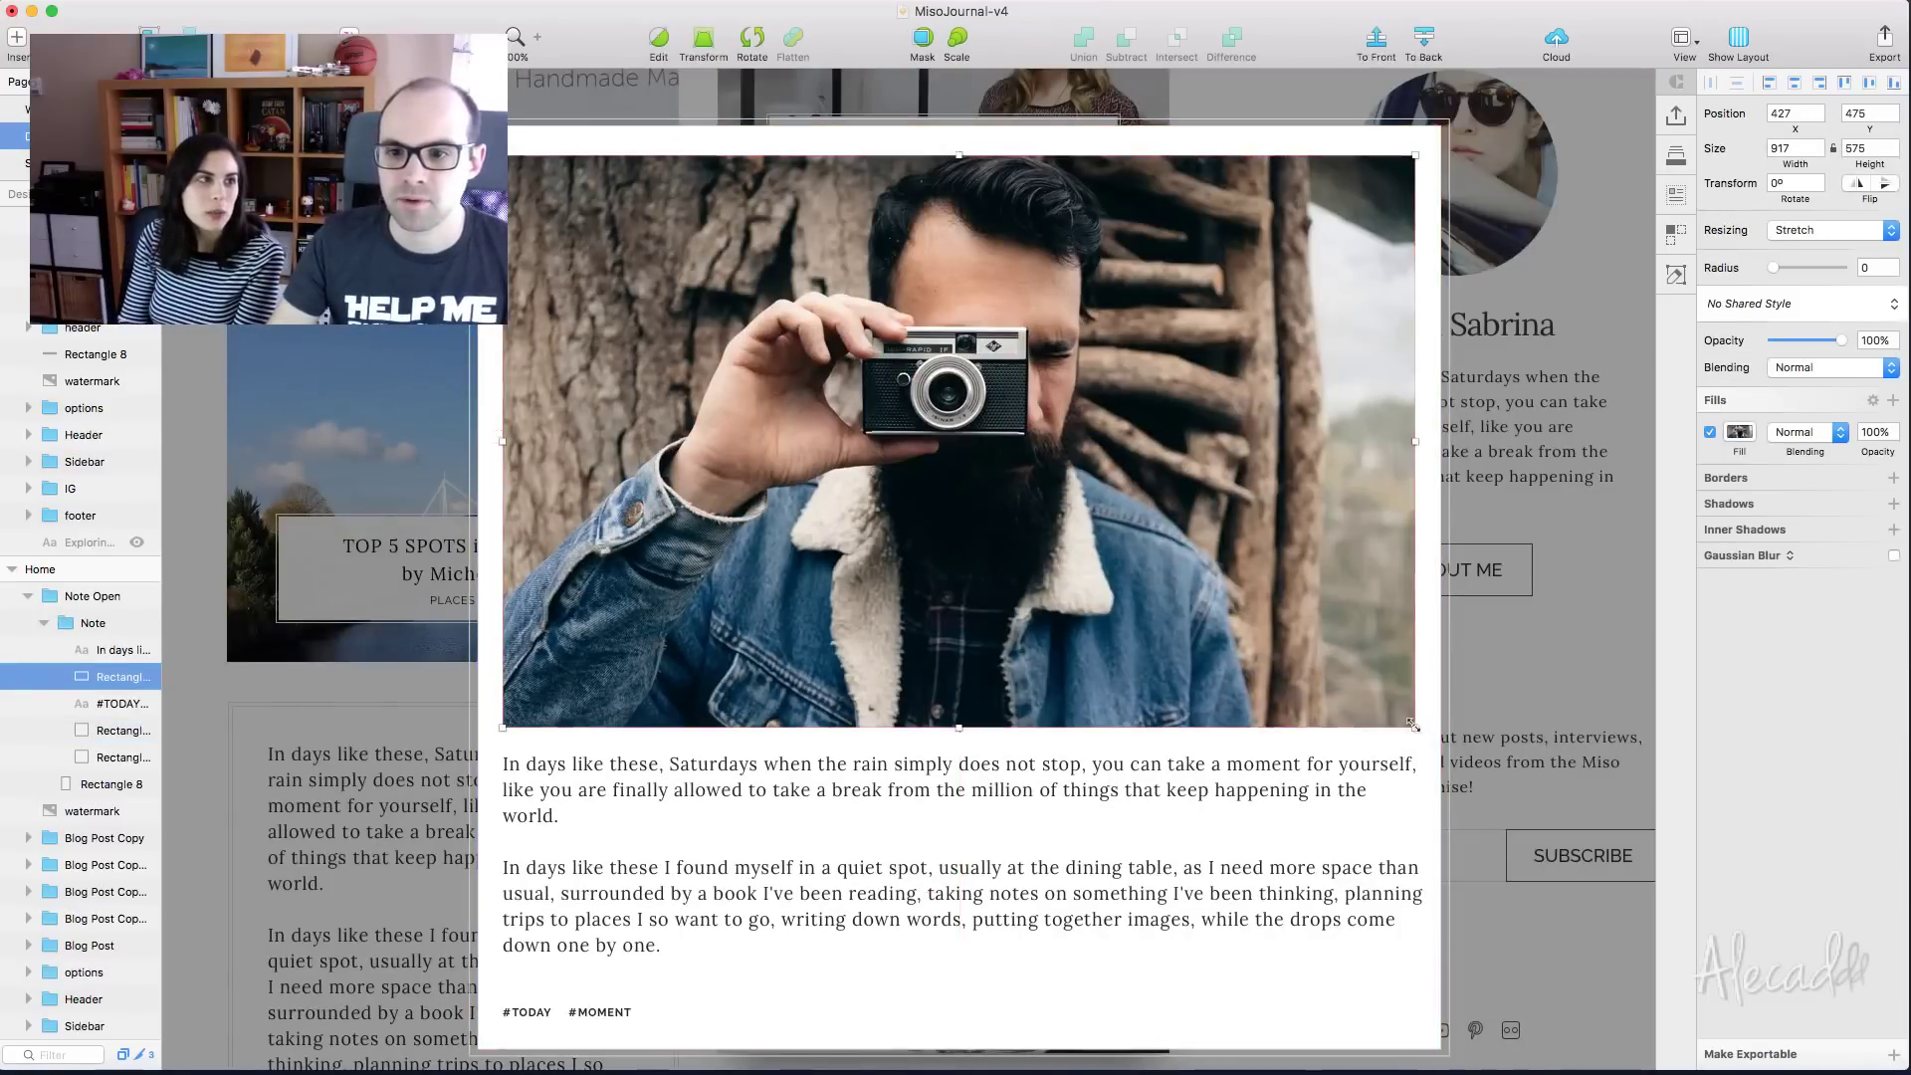
pyautogui.moveTo(1414, 726)
pyautogui.mouseDown()
pyautogui.moveTo(1335, 660)
pyautogui.moveTo(1386, 703)
pyautogui.mouseUp()
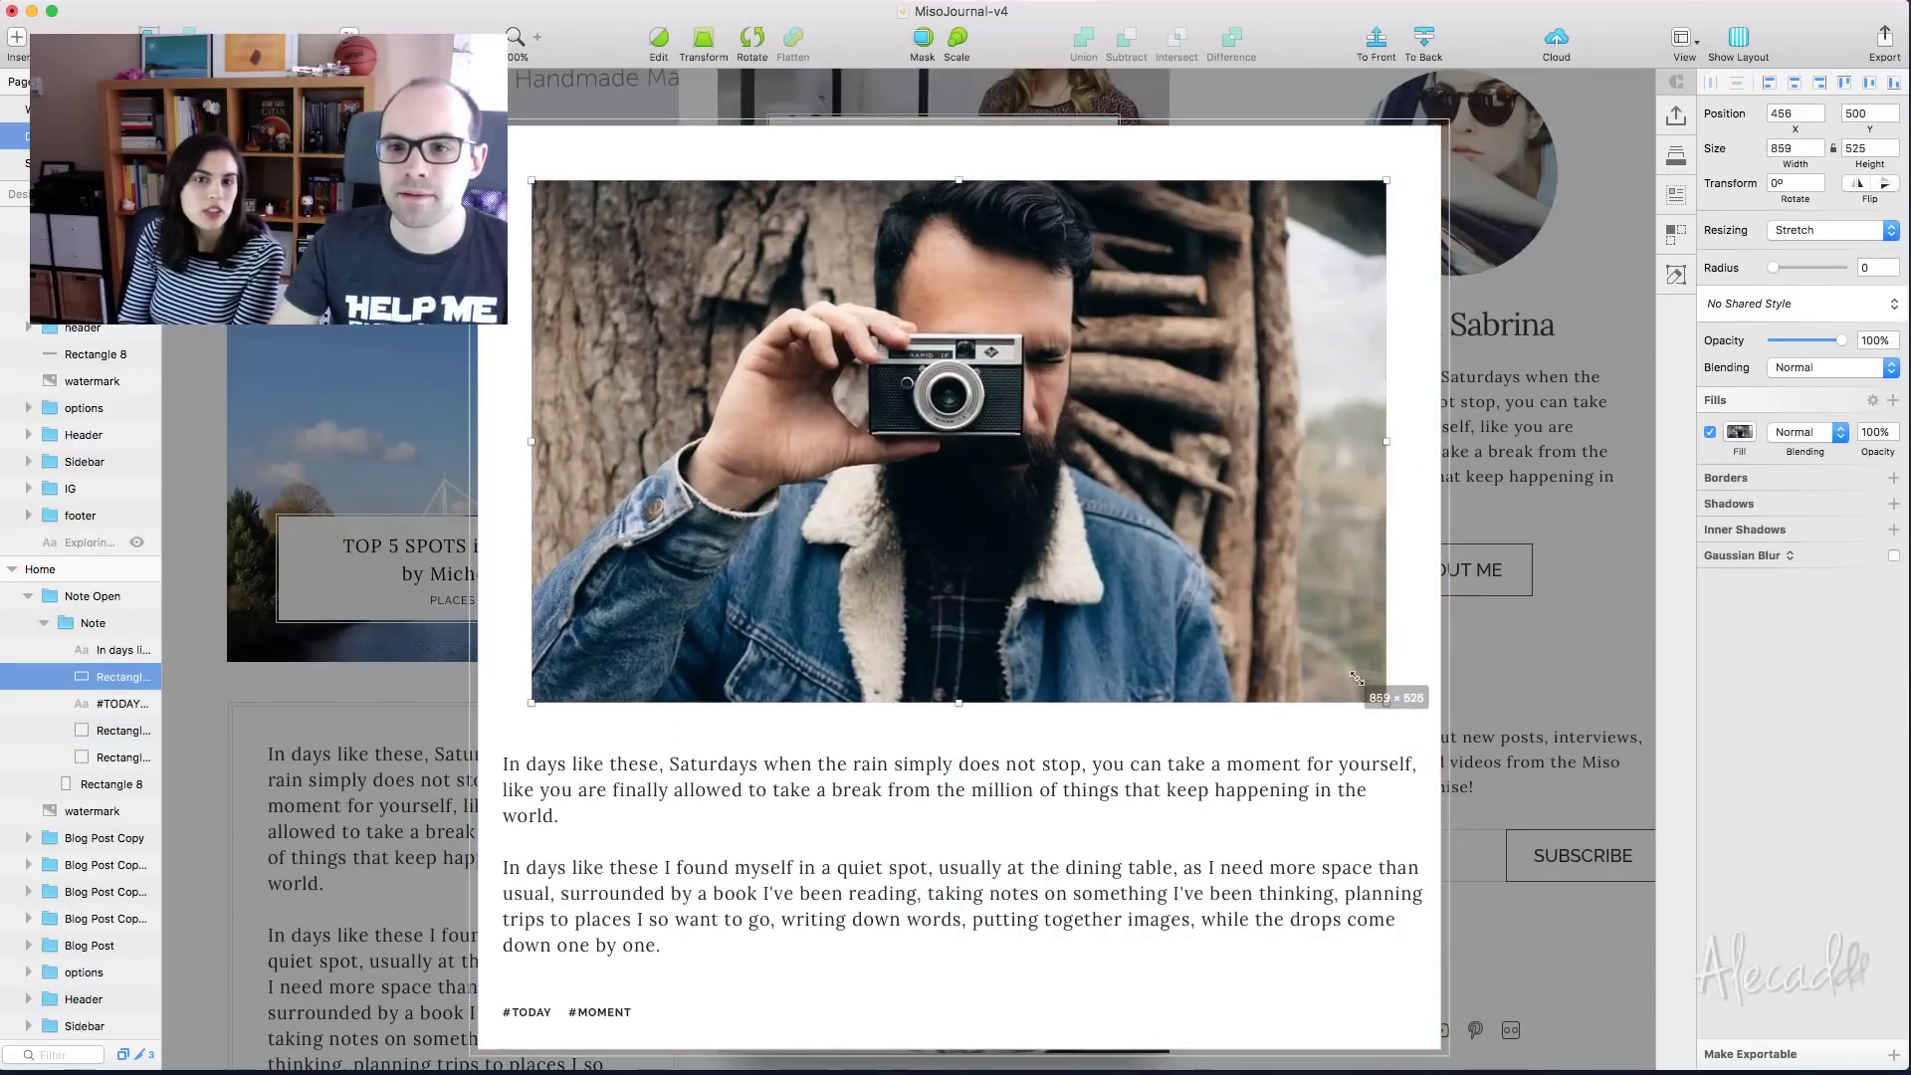
pyautogui.click(989, 808)
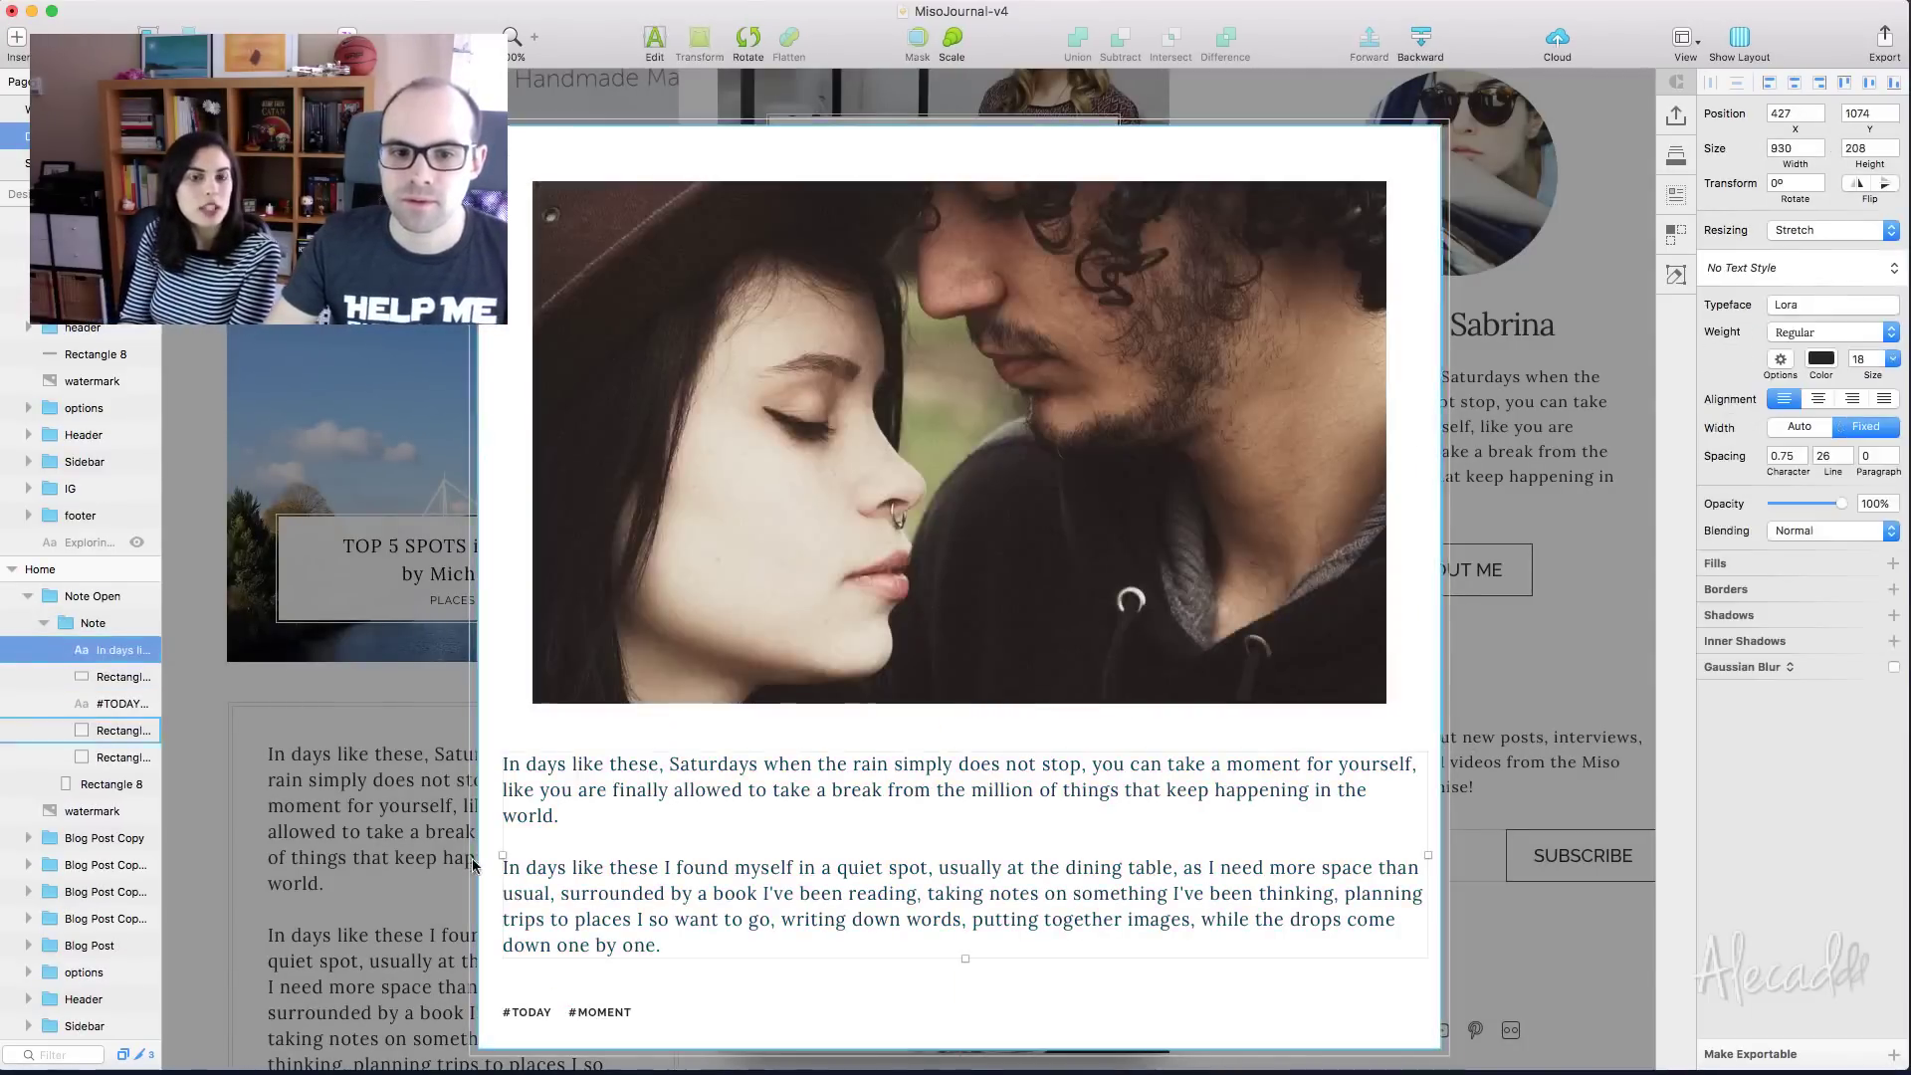
pyautogui.moveTo(502, 854); pyautogui.dragTo(529, 848)
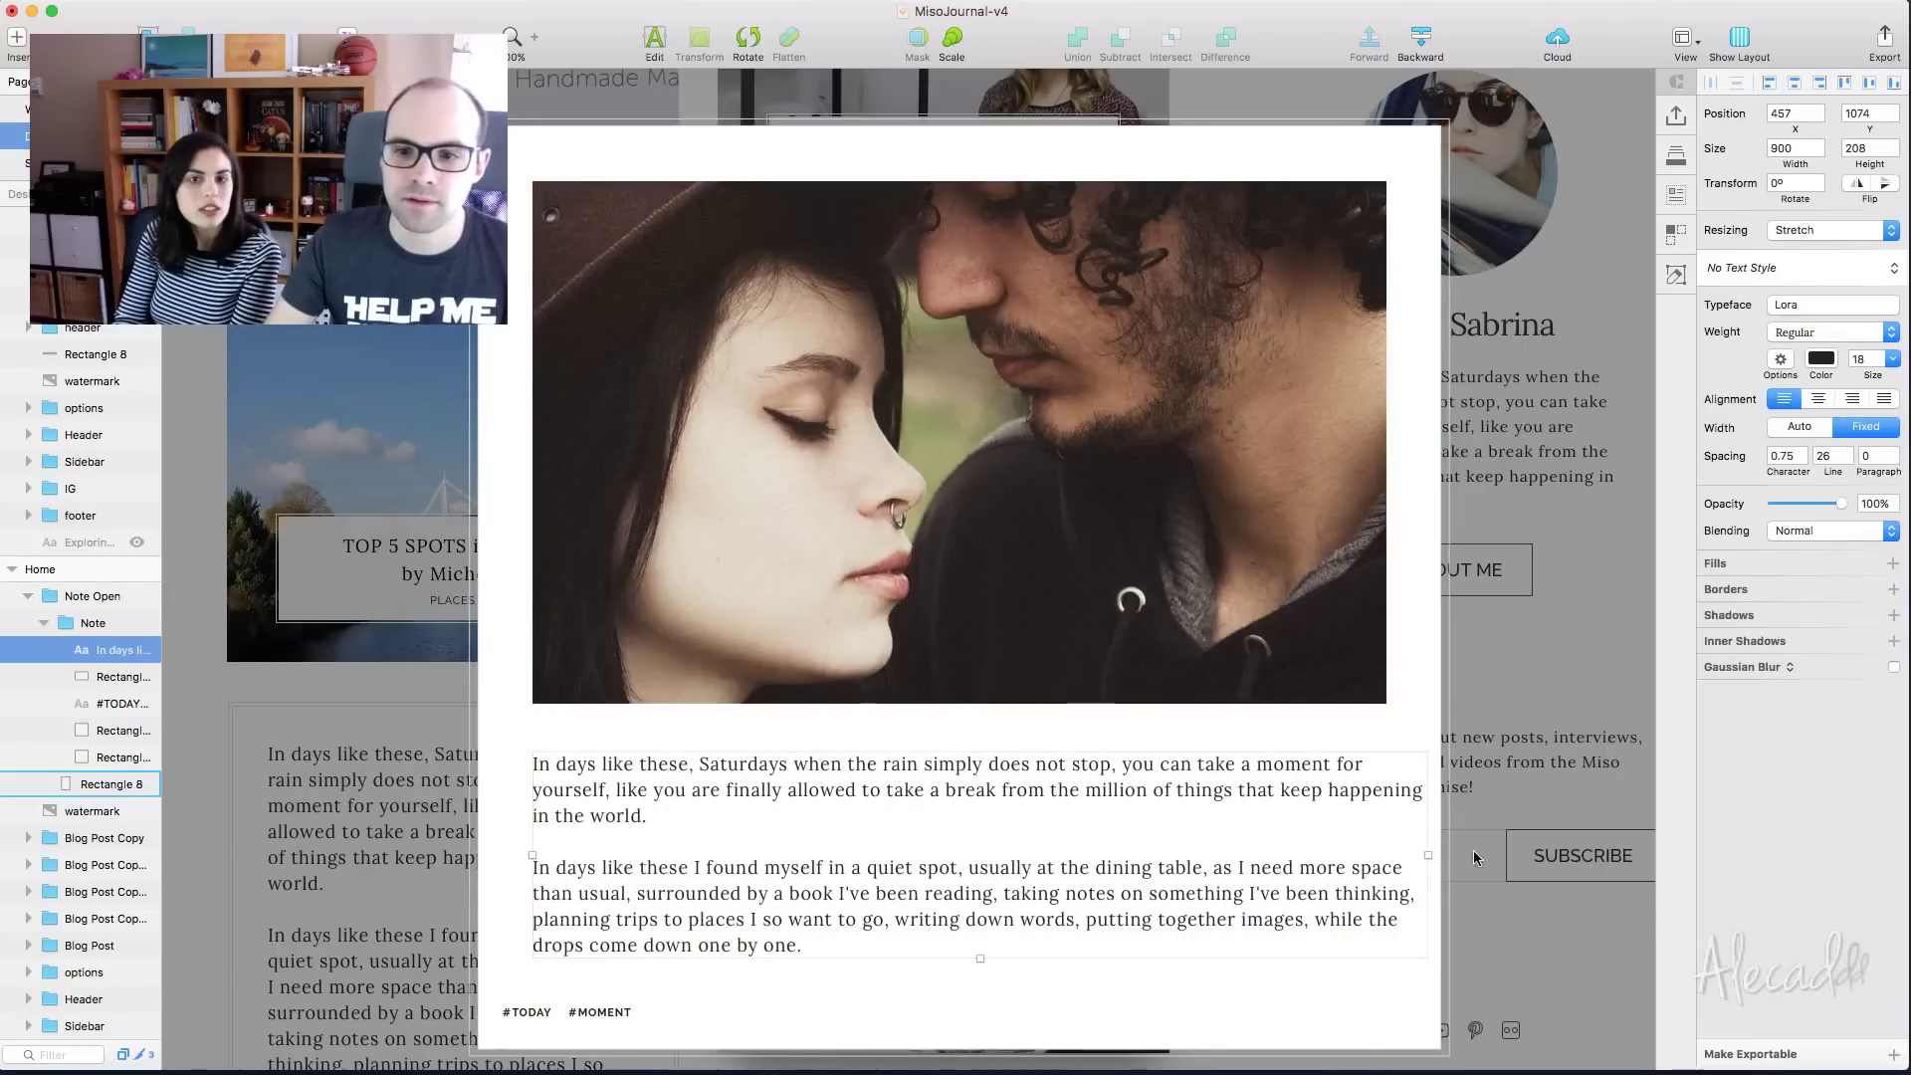
# Narrow the popup's body text to 858 wide, and stack text and hashtags below the photo with equal gaps, aligned to its left edge
pyautogui.moveTo(1429, 855); pyautogui.dragTo(1388, 854)
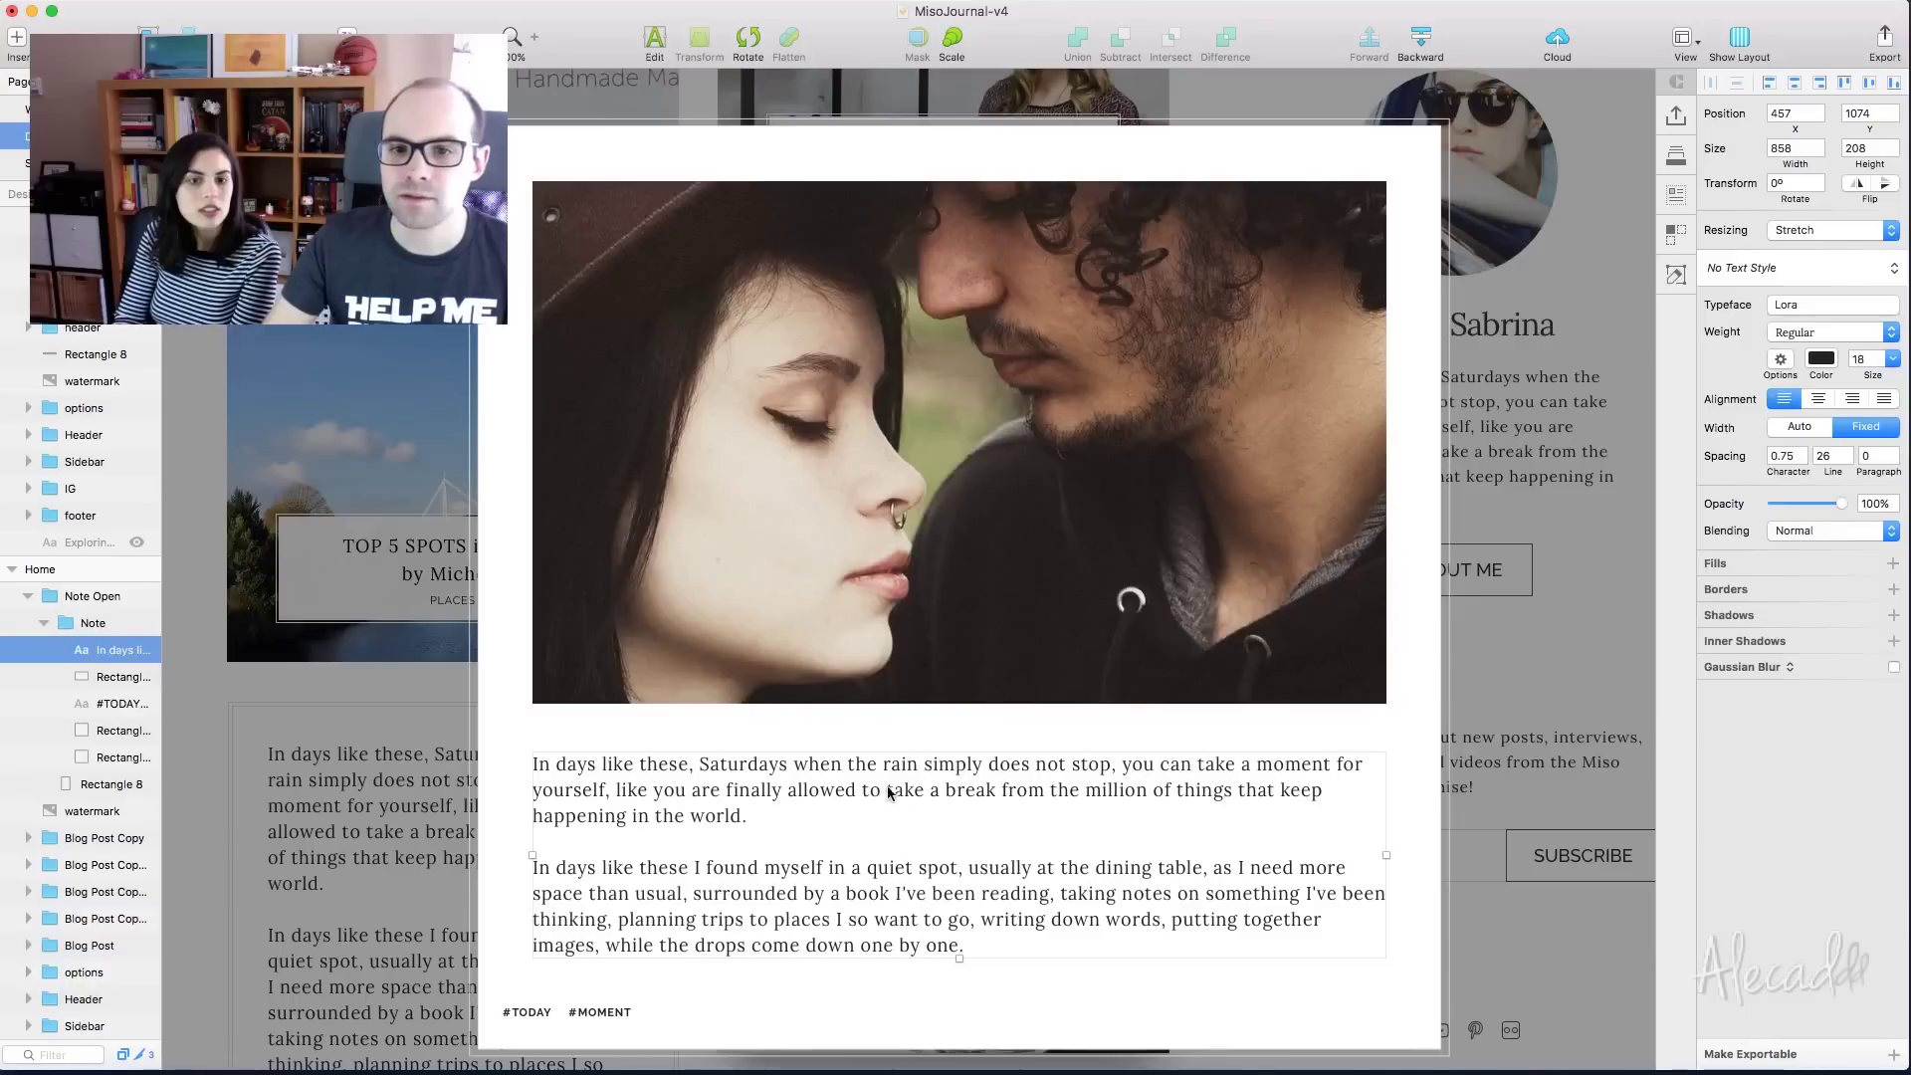
pyautogui.moveTo(891, 785); pyautogui.dragTo(891, 772)
pyautogui.click(607, 1012)
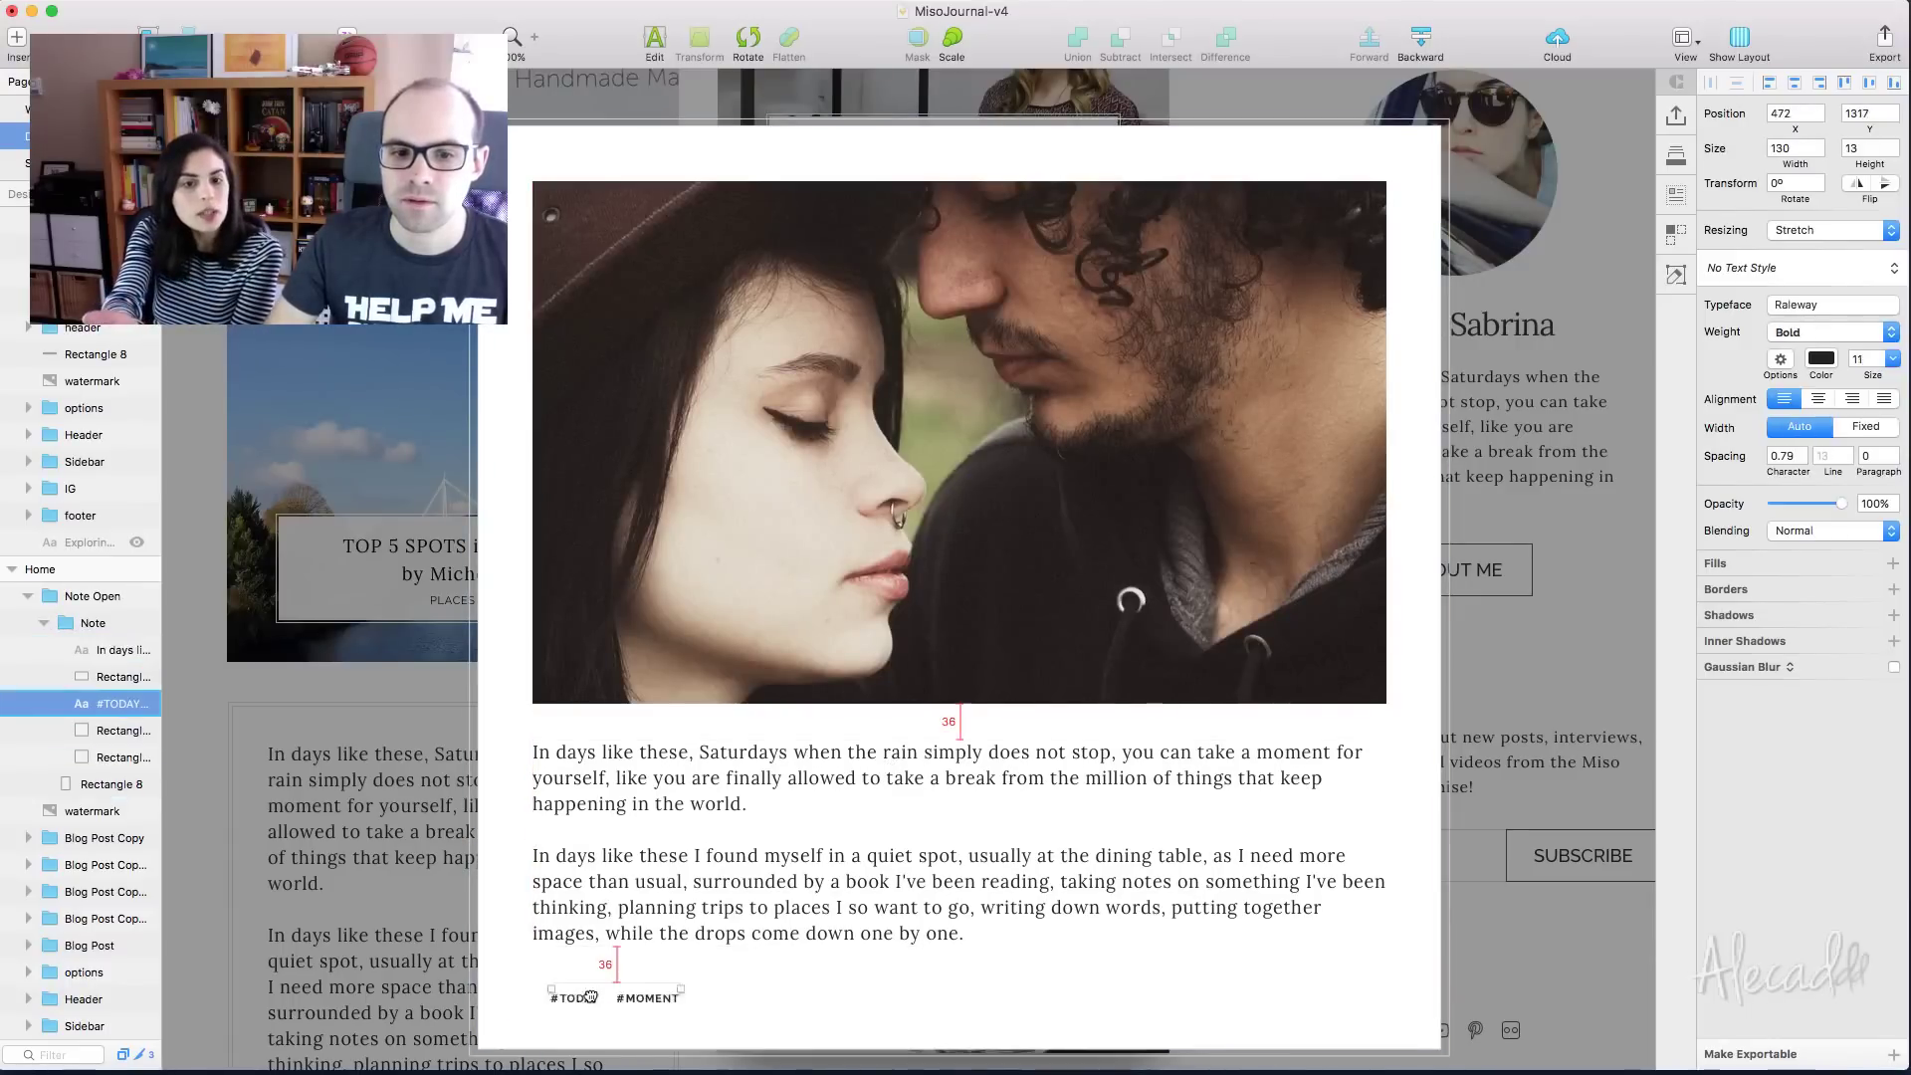
pyautogui.moveTo(608, 1012); pyautogui.dragTo(608, 988)
pyautogui.click(1604, 685)
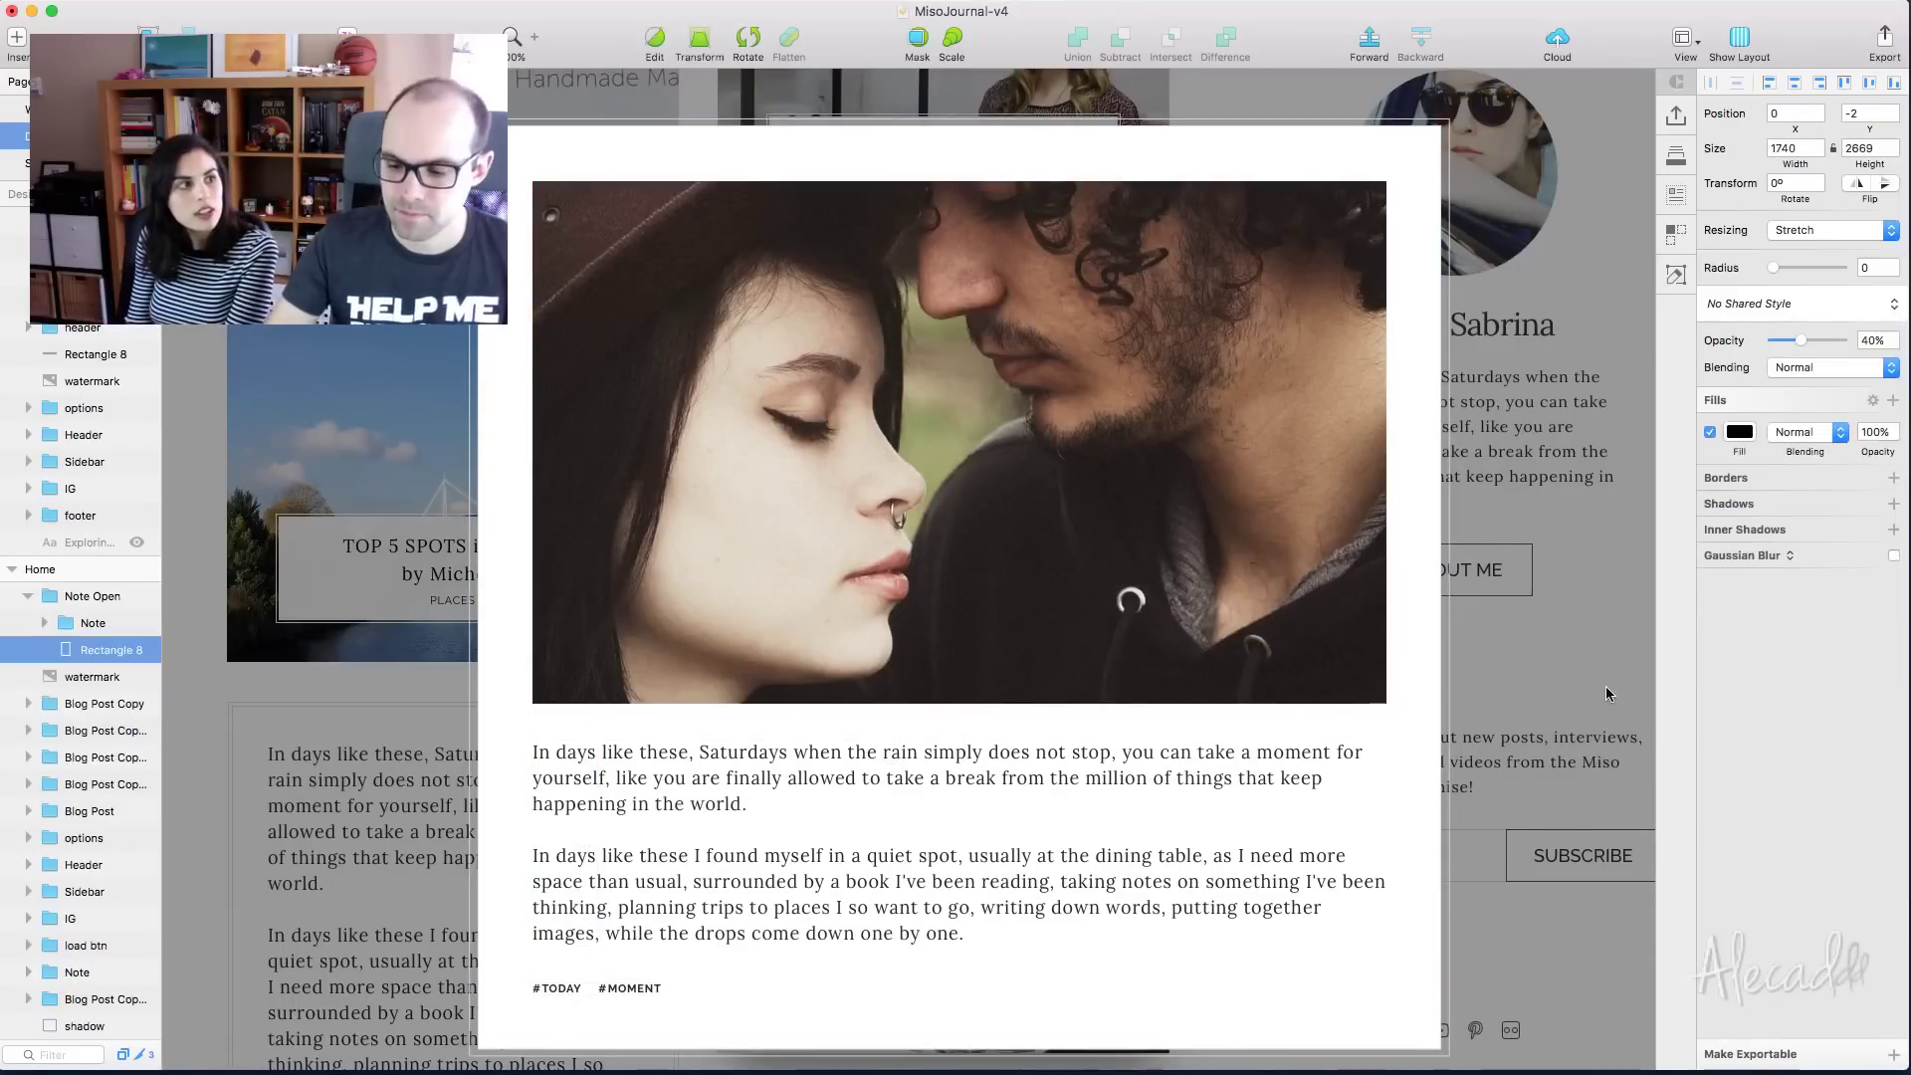
# Review the opened note popup at full-page scale on the Home artboard, and compare it with the neighbouring Single Post artboard
pyautogui.press('super+minus')
pyautogui.click(1419, 558)
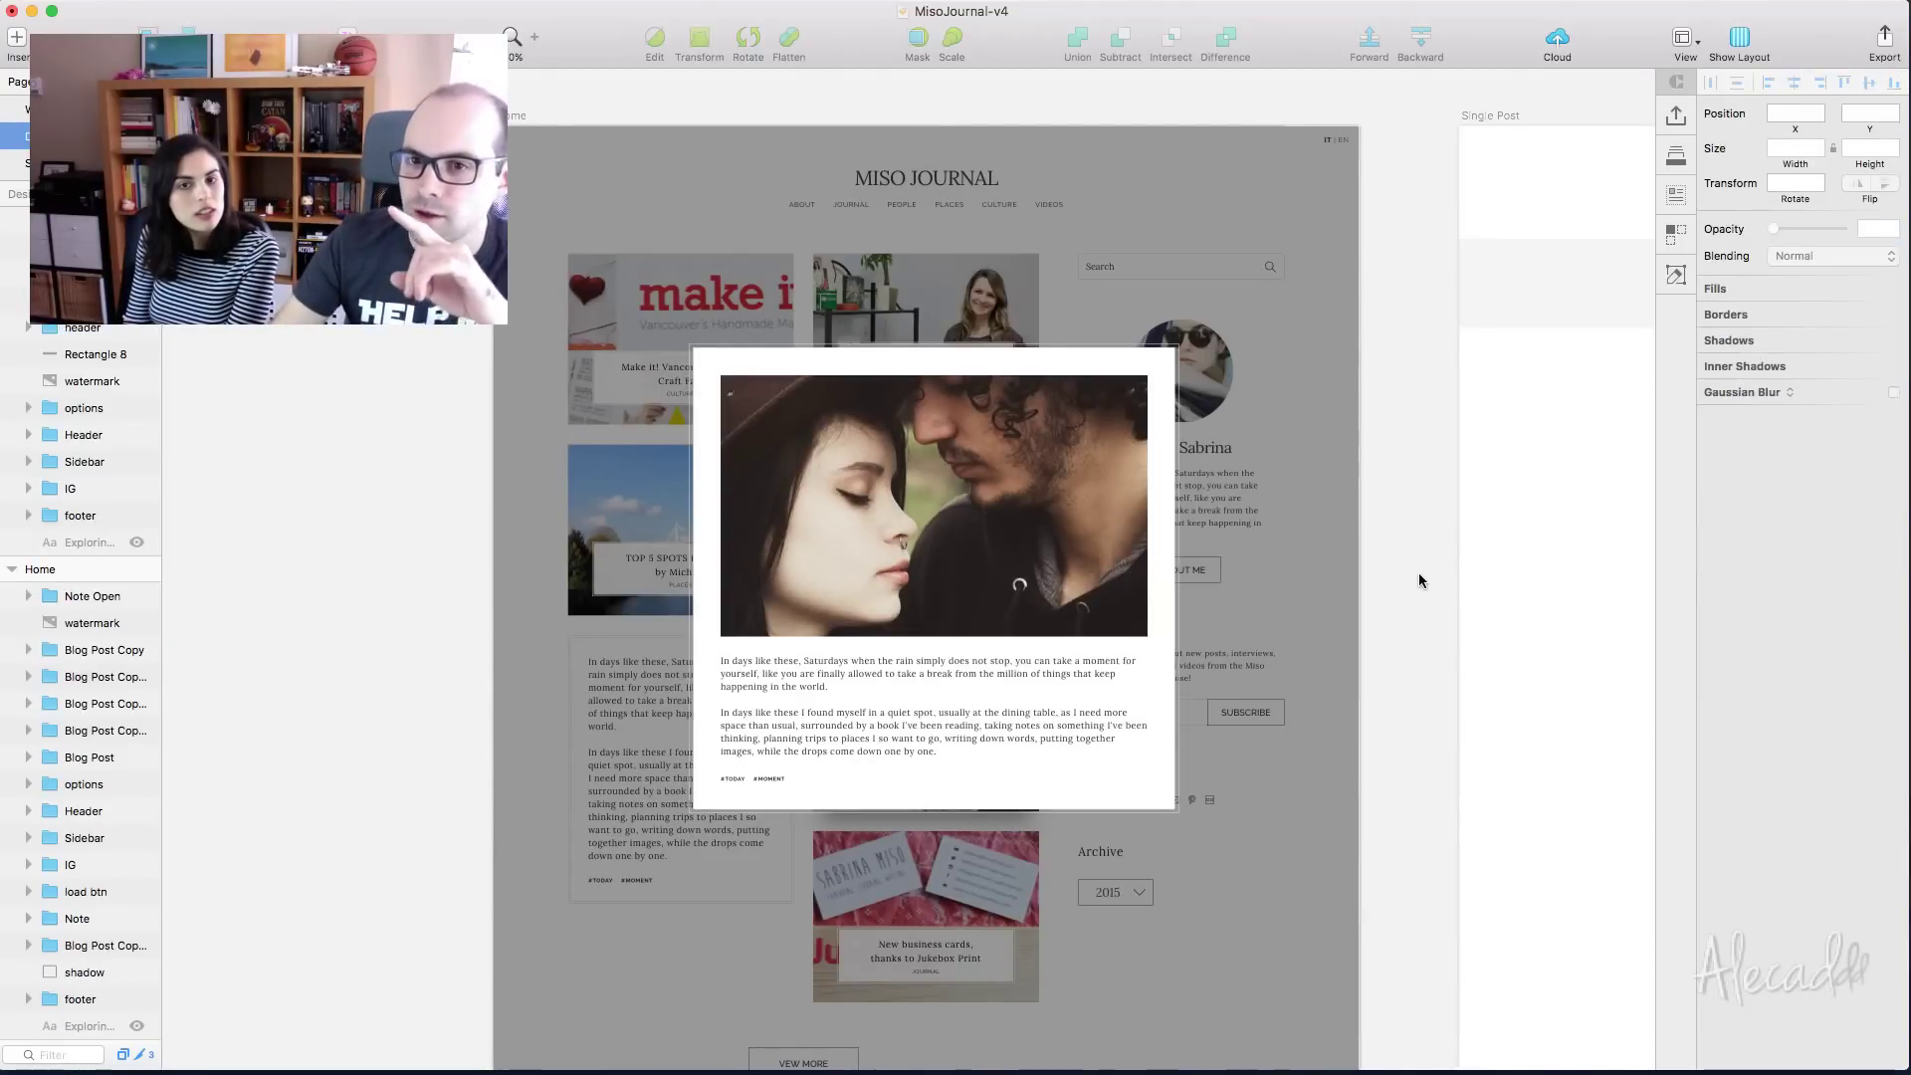
pyautogui.hscroll(10, 1418, 571)
pyautogui.hscroll(-10, 1419, 571)
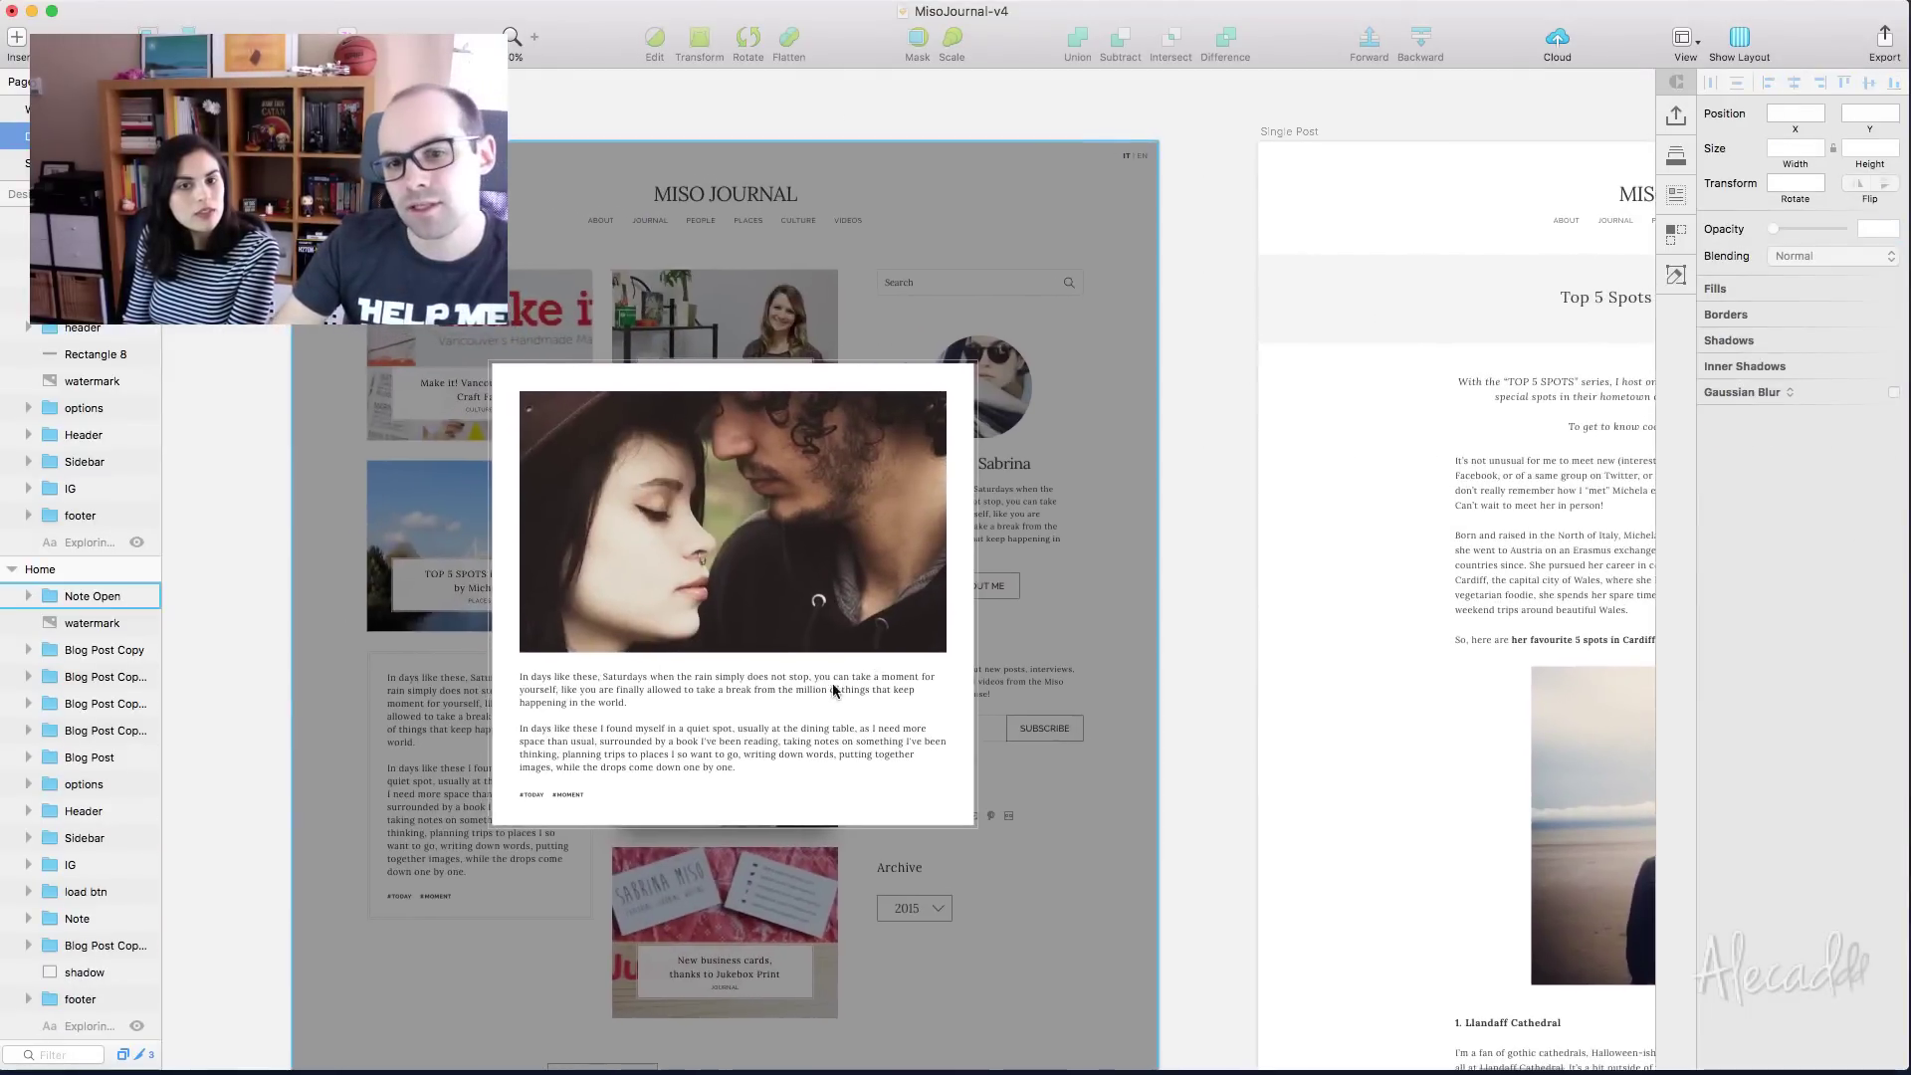
pyautogui.click(834, 692)
pyautogui.hscroll(10, 834, 692)
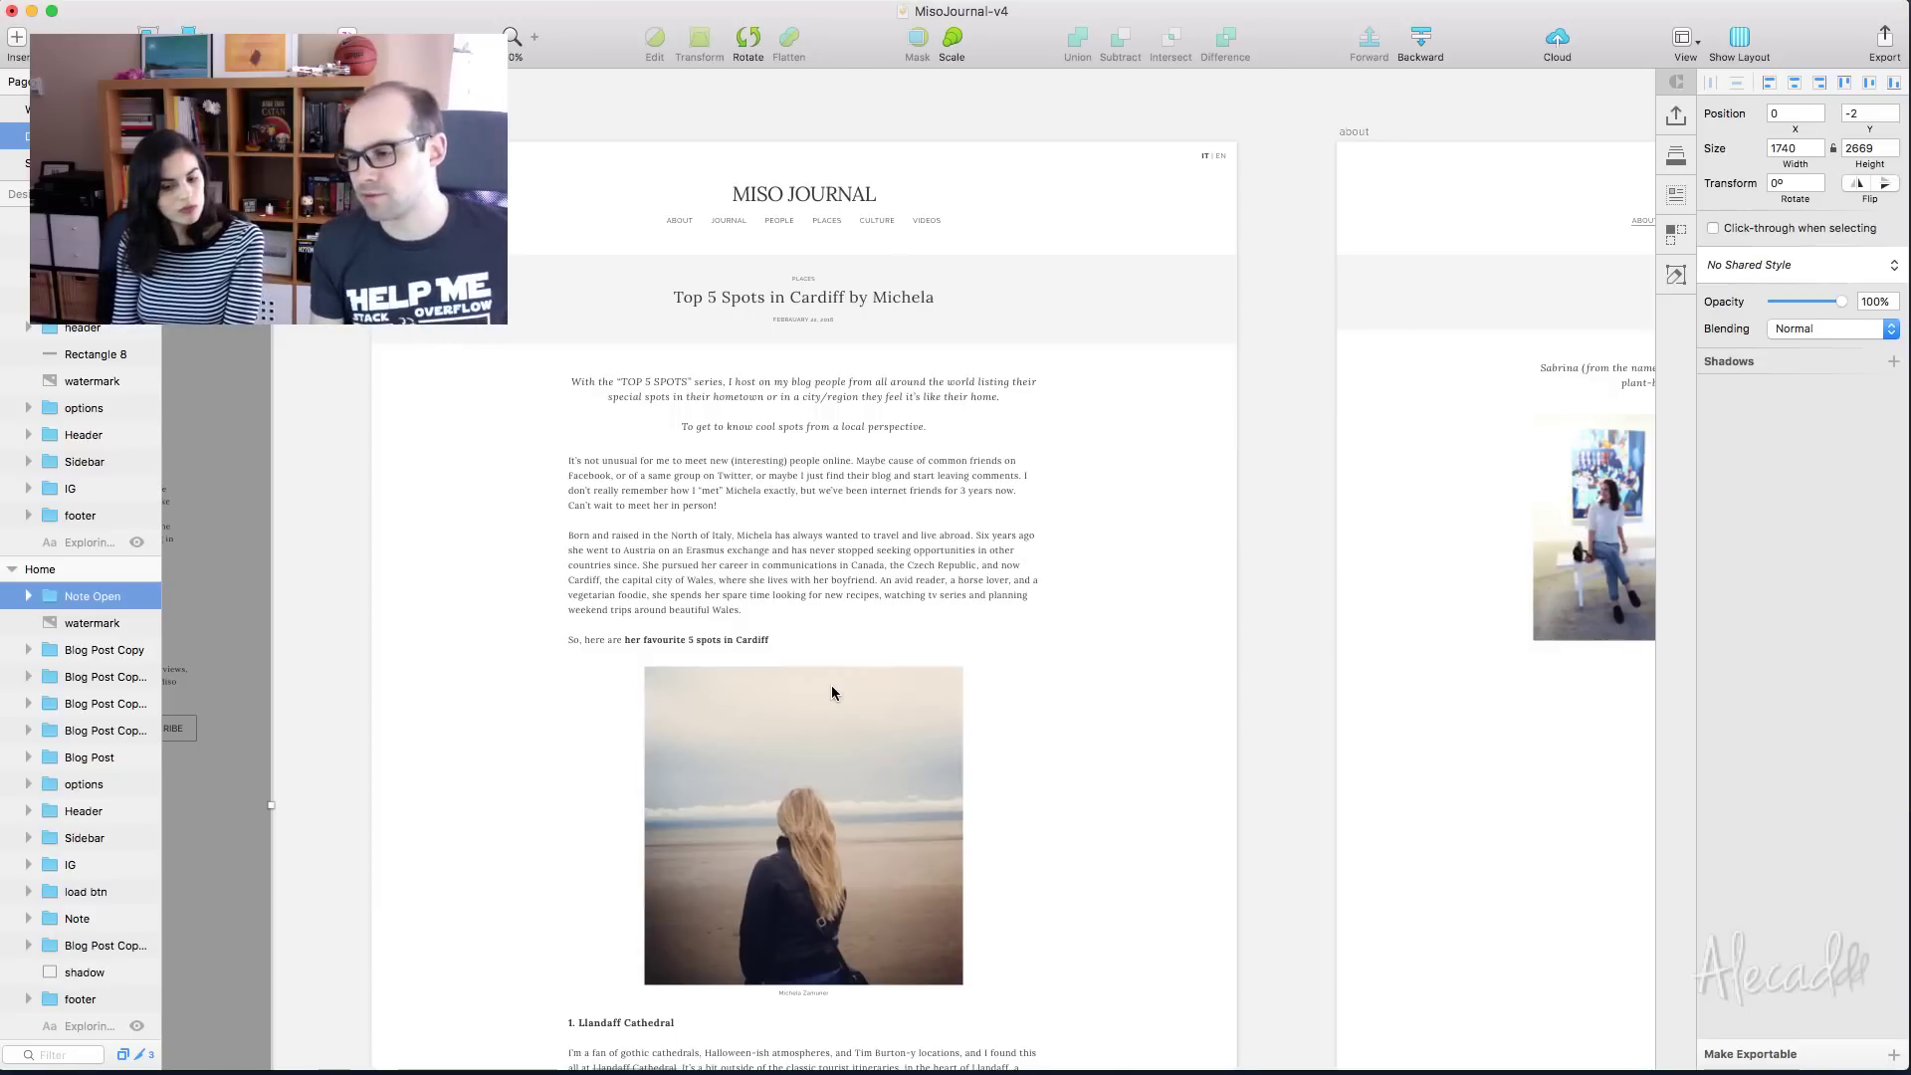
pyautogui.hscroll(-10, 925, 510)
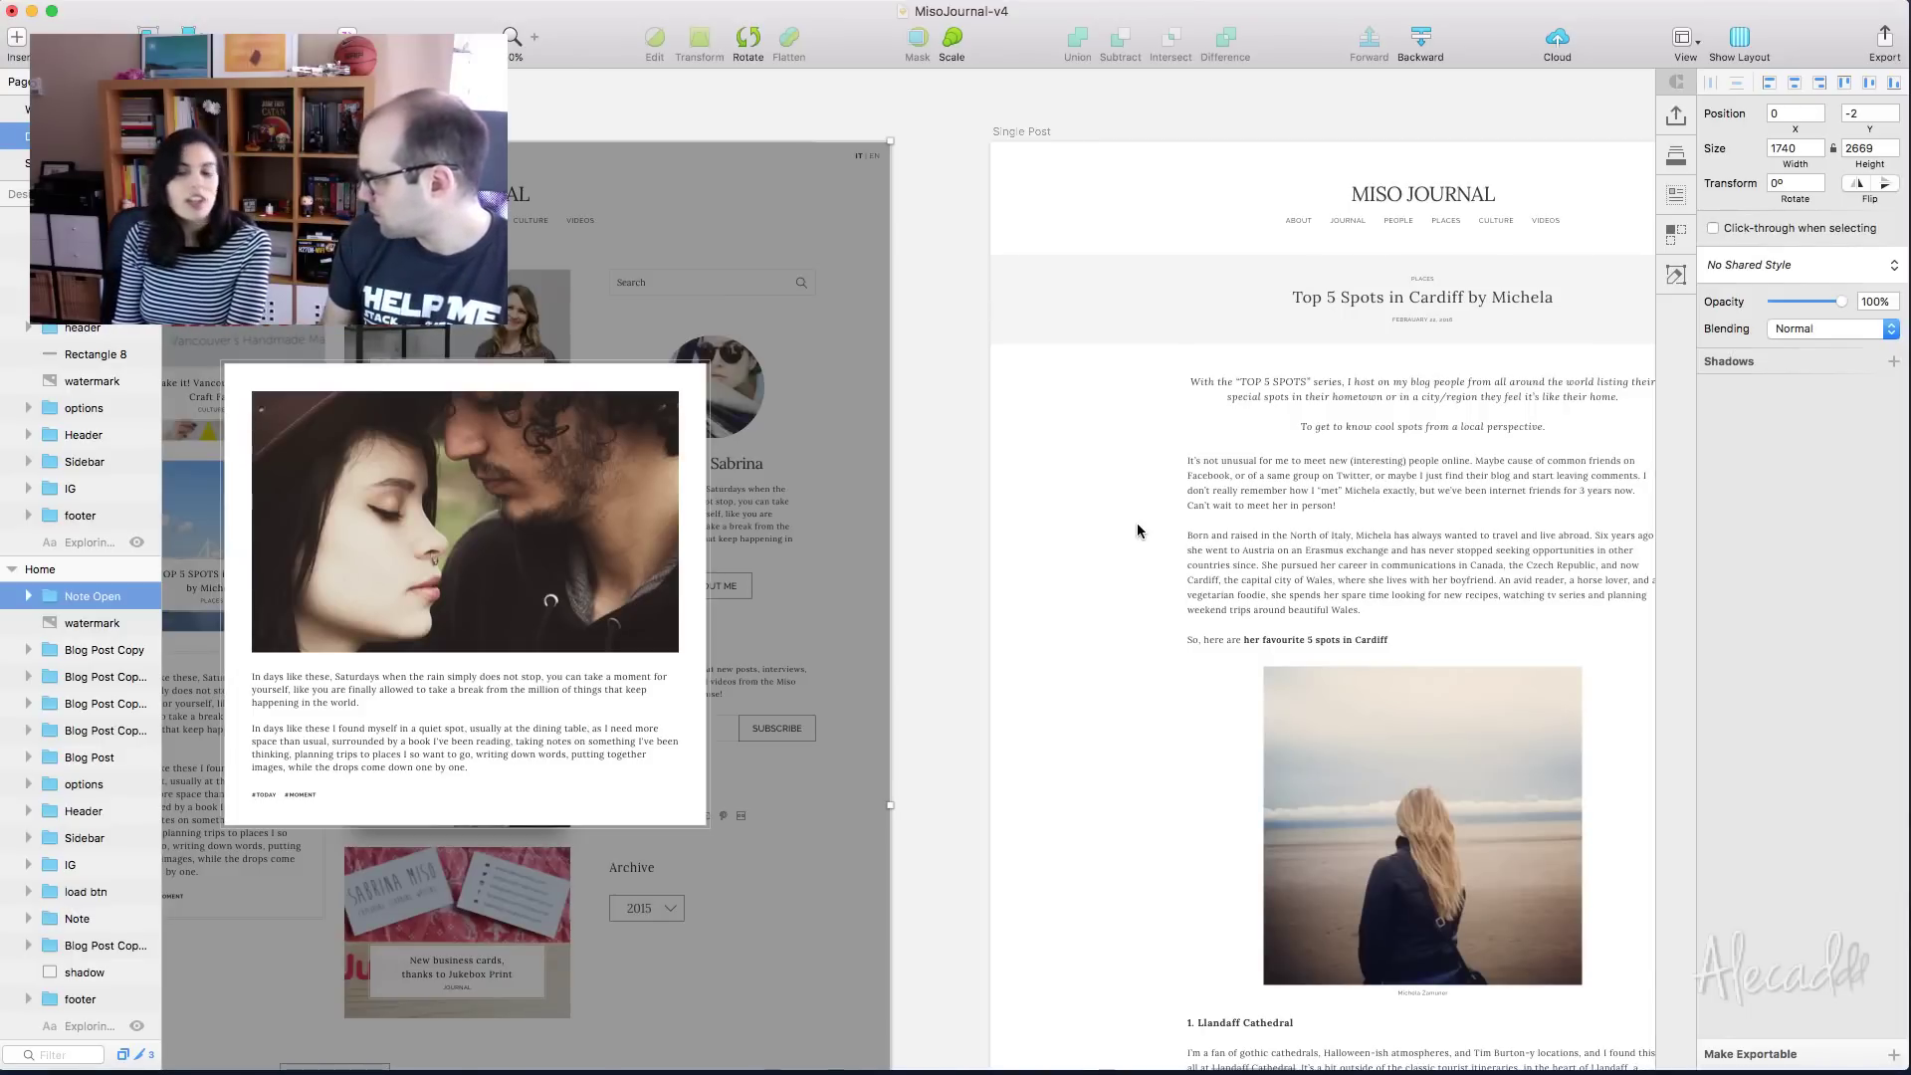
pyautogui.hscroll(-5, 1138, 530)
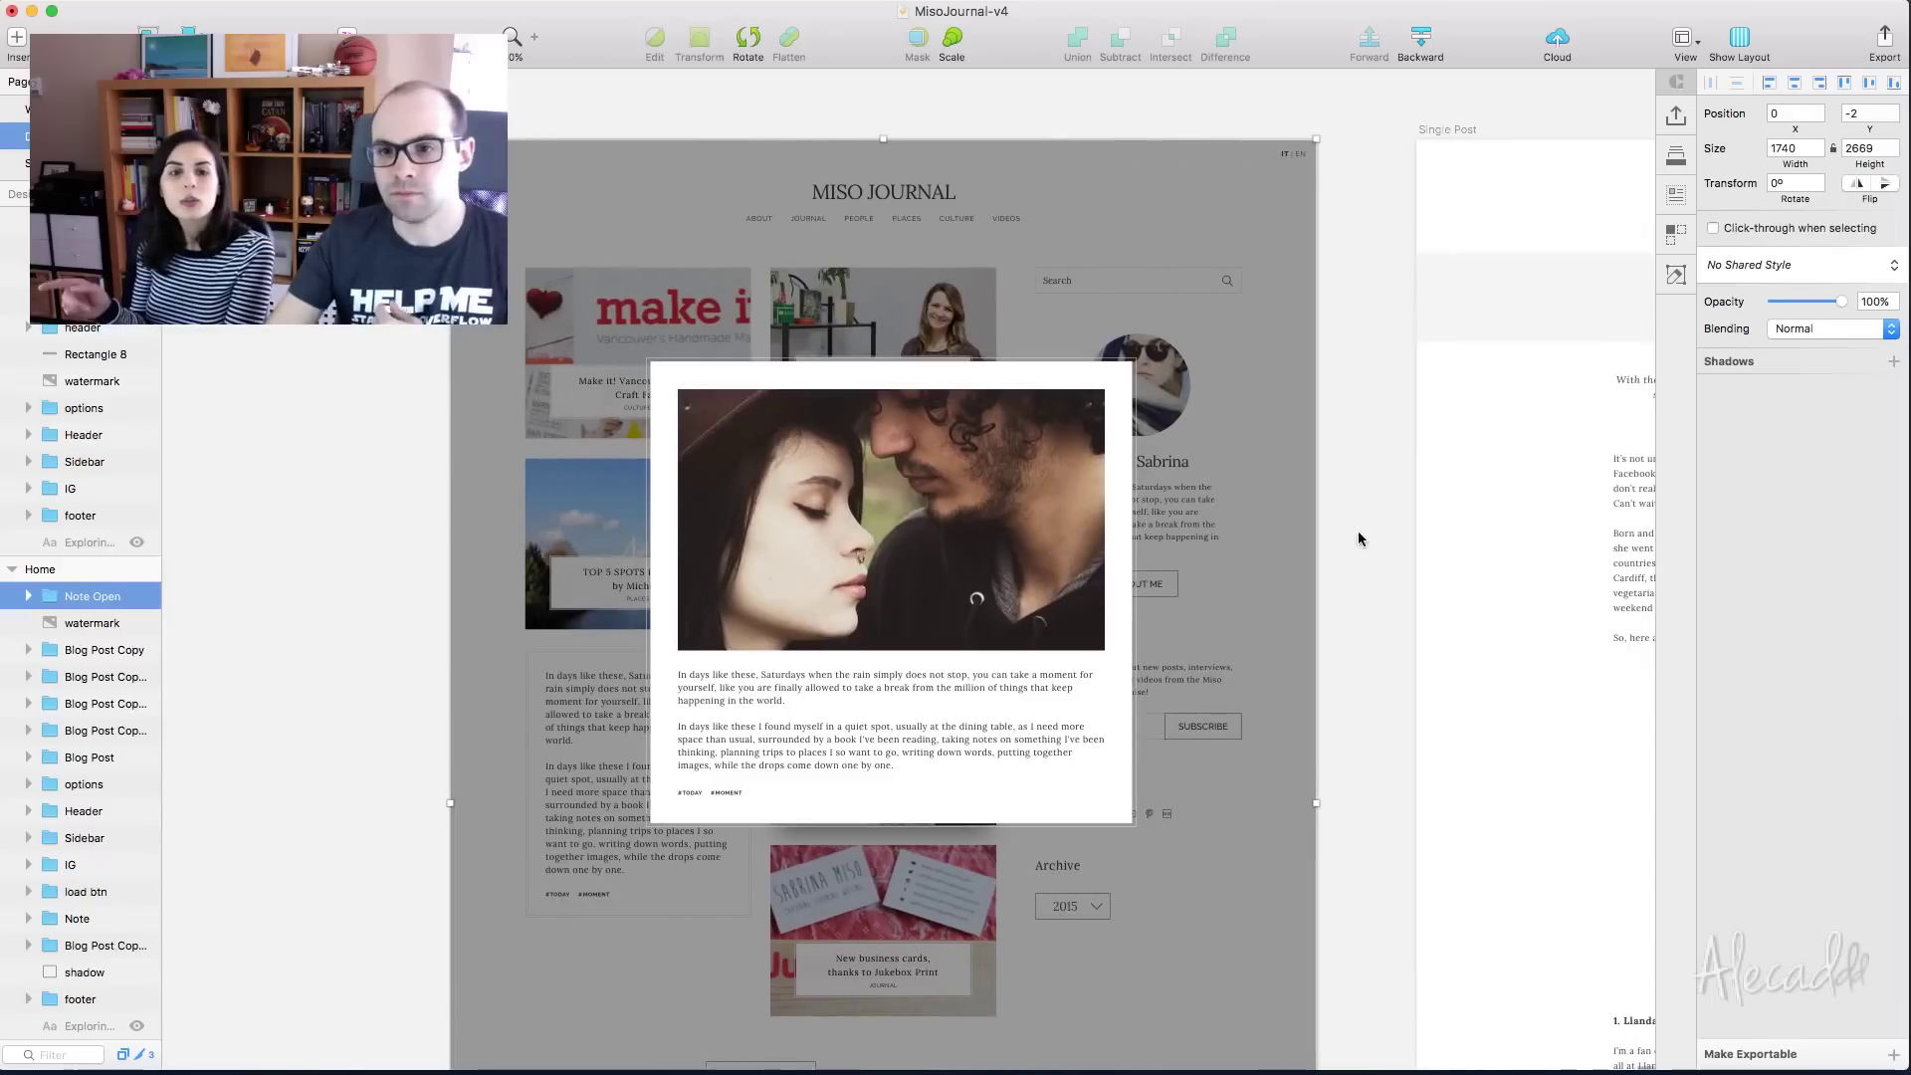
pyautogui.click(1376, 561)
pyautogui.hscroll(2, 1377, 560)
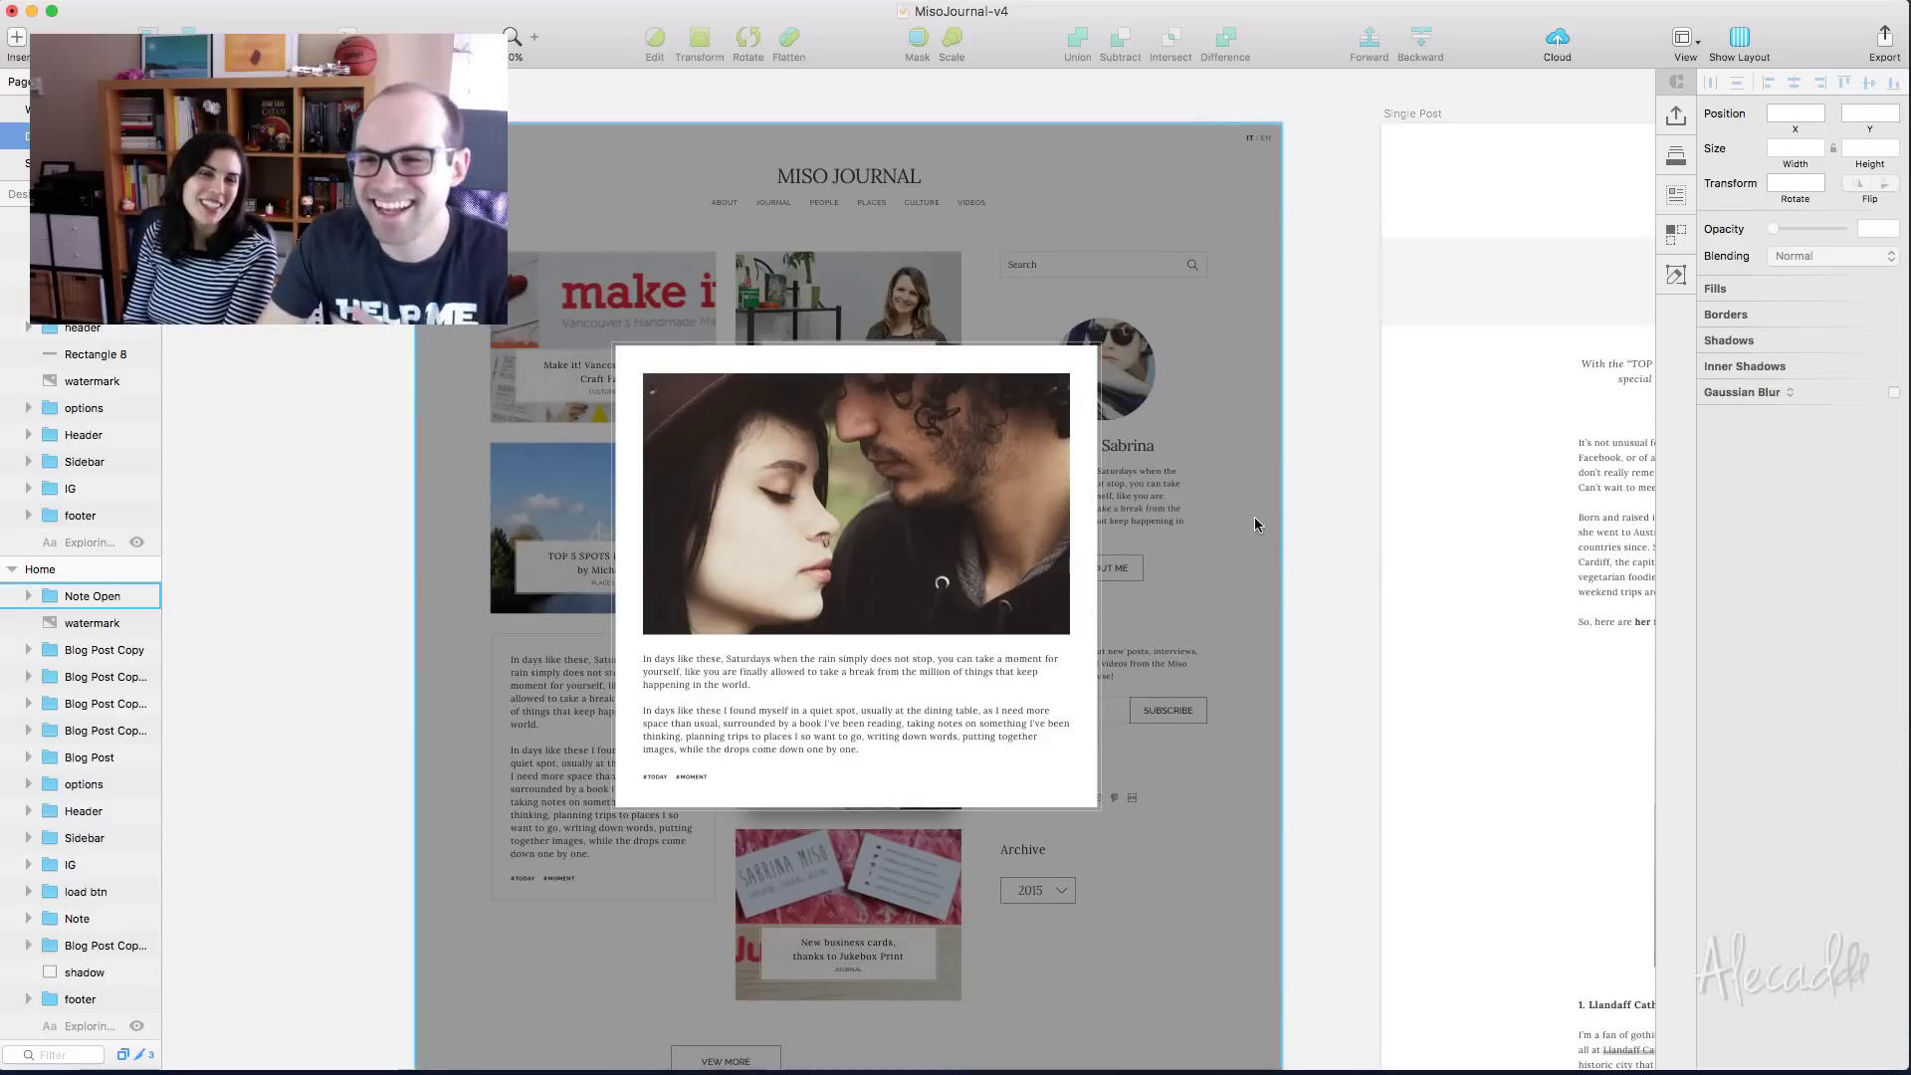
# Switch to Chrome with a new browser window, enlarge it, and position it over the design
pyautogui.press('super+Tab')
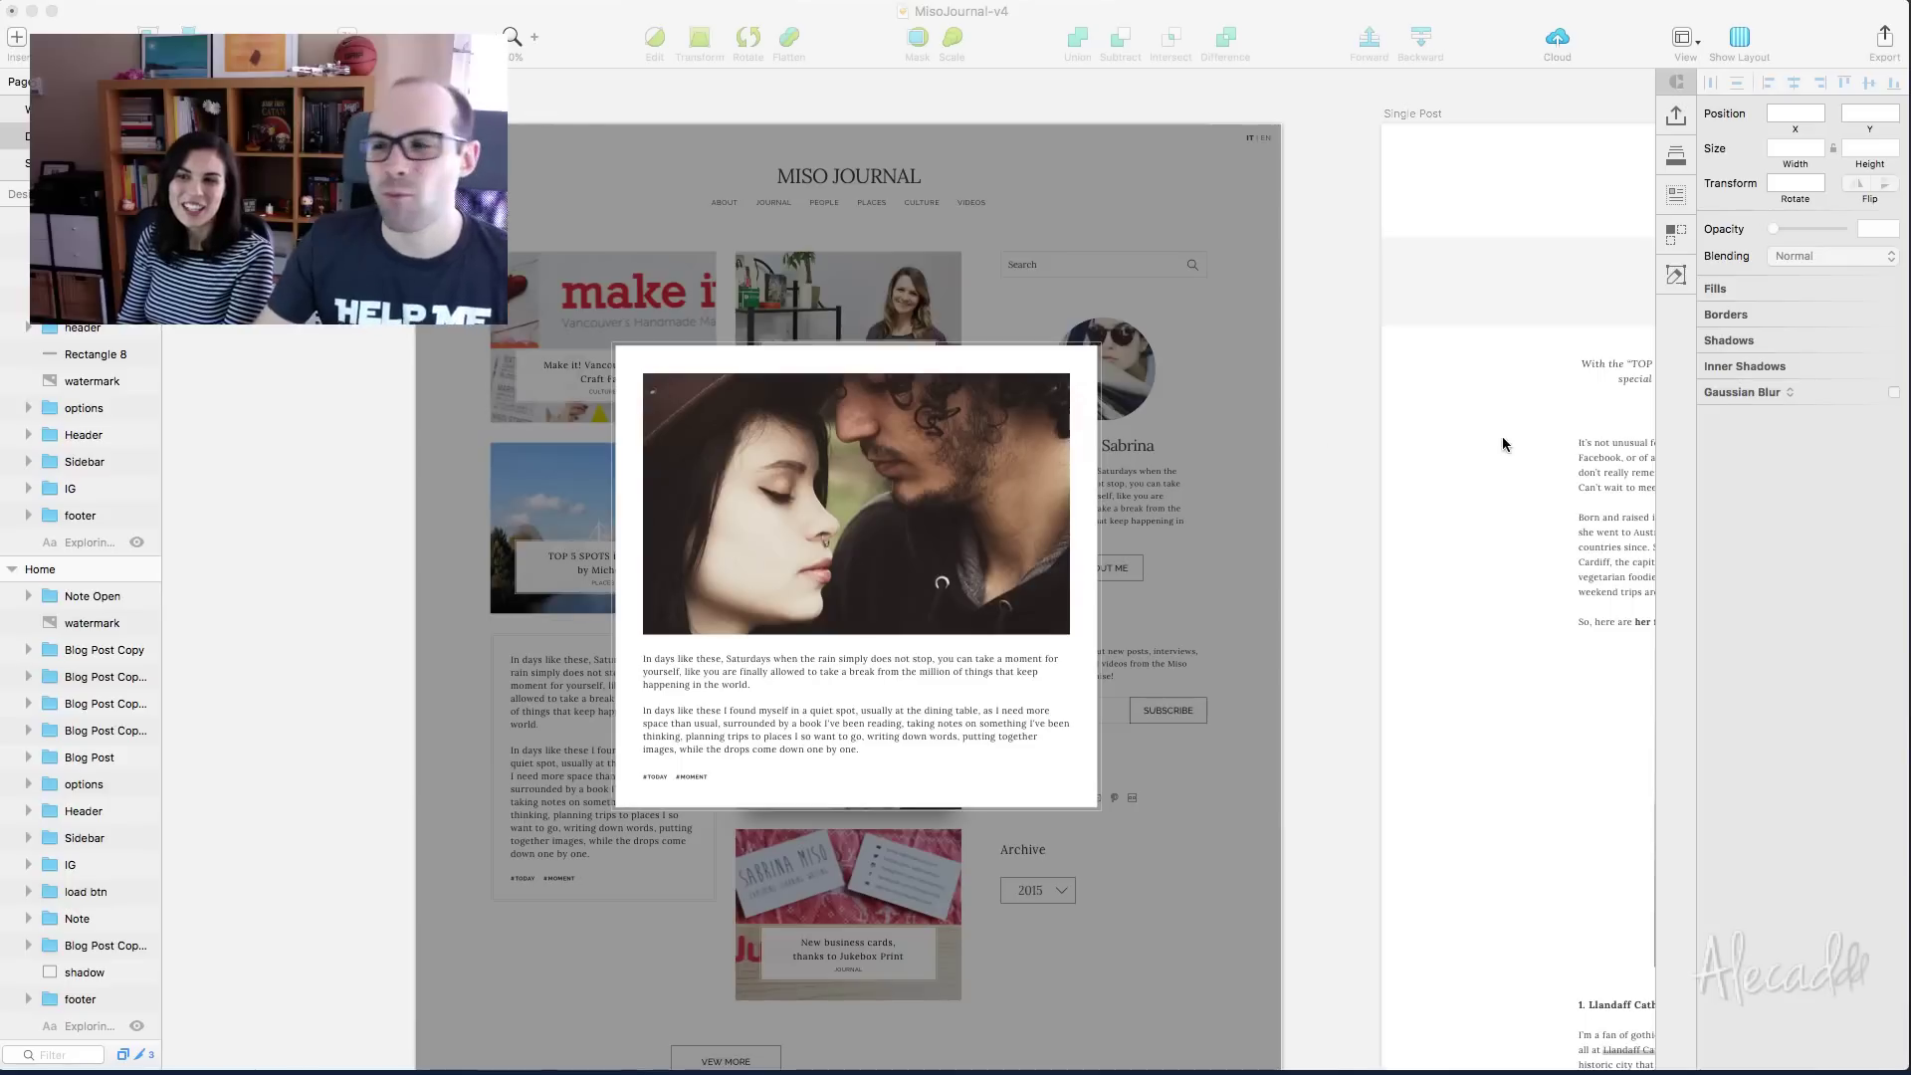
pyautogui.moveTo(1243, 1072)
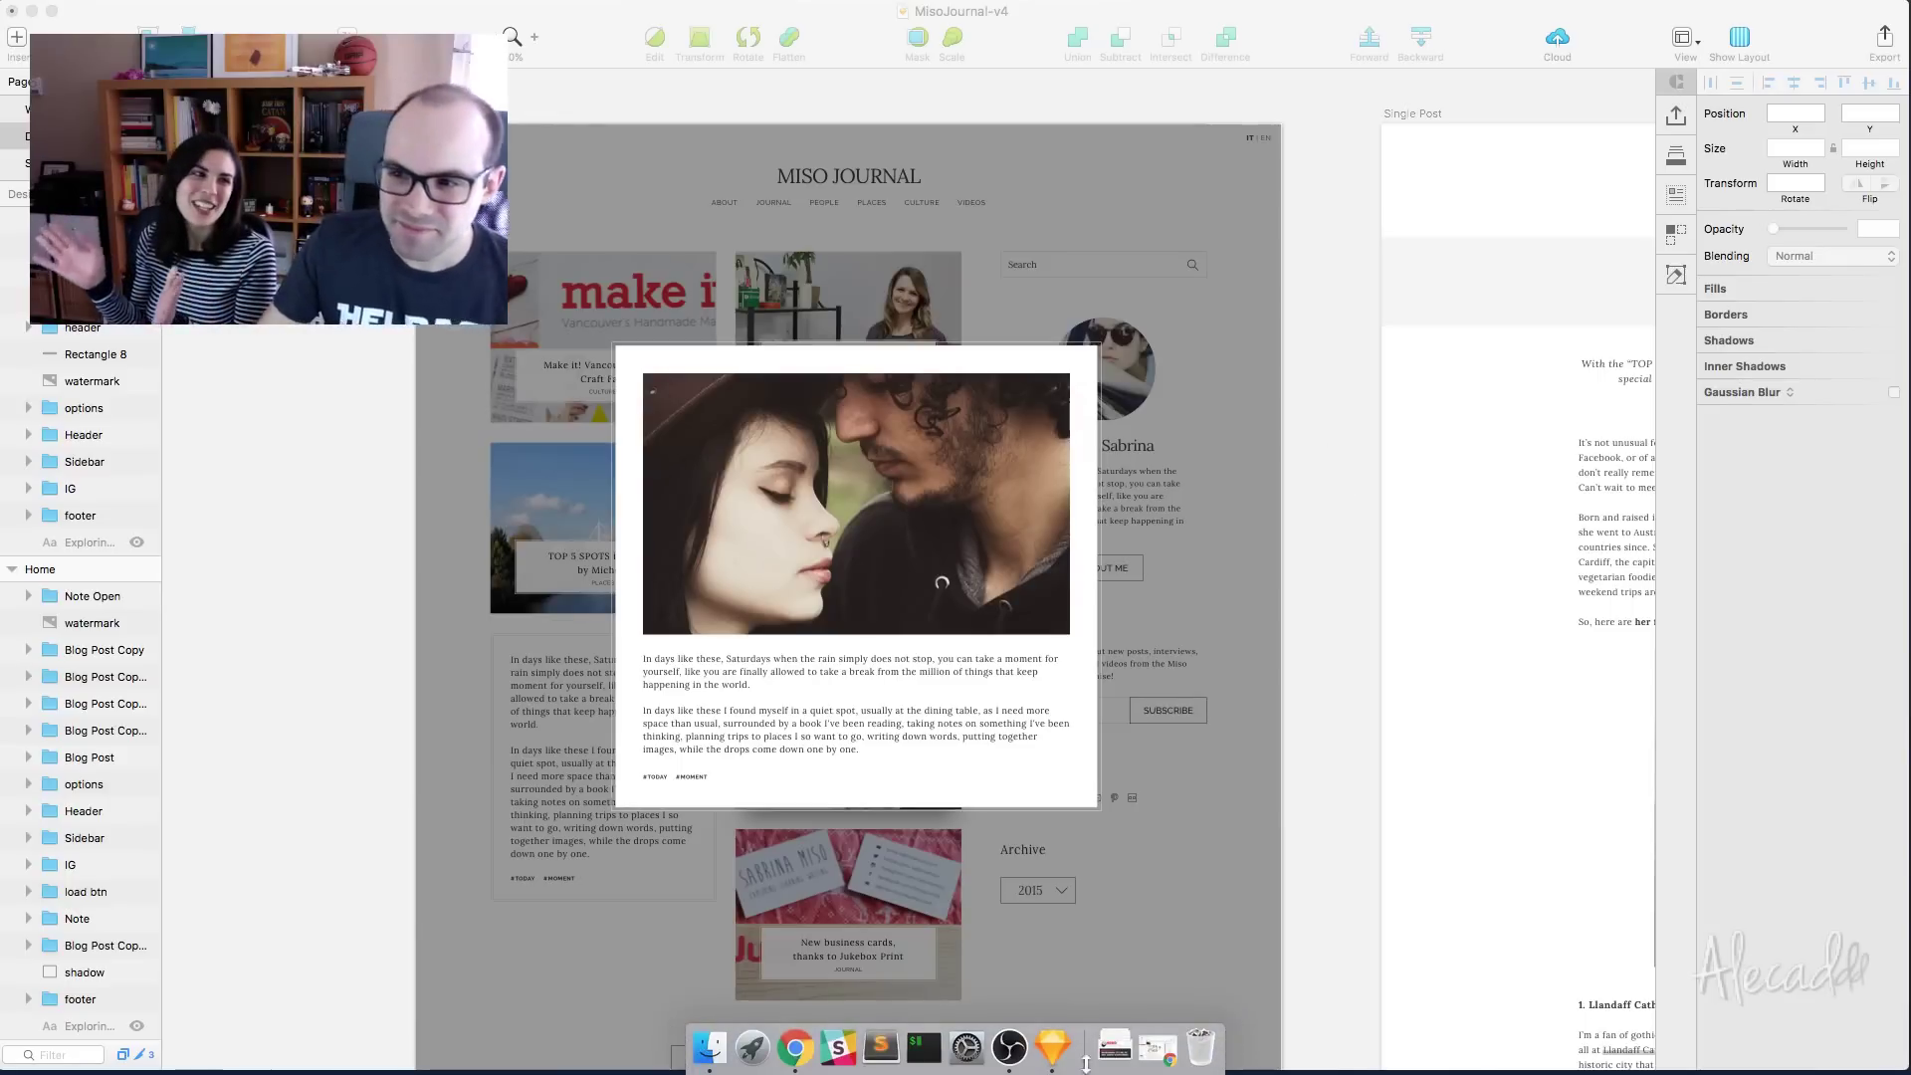
pyautogui.rightClick(794, 1055)
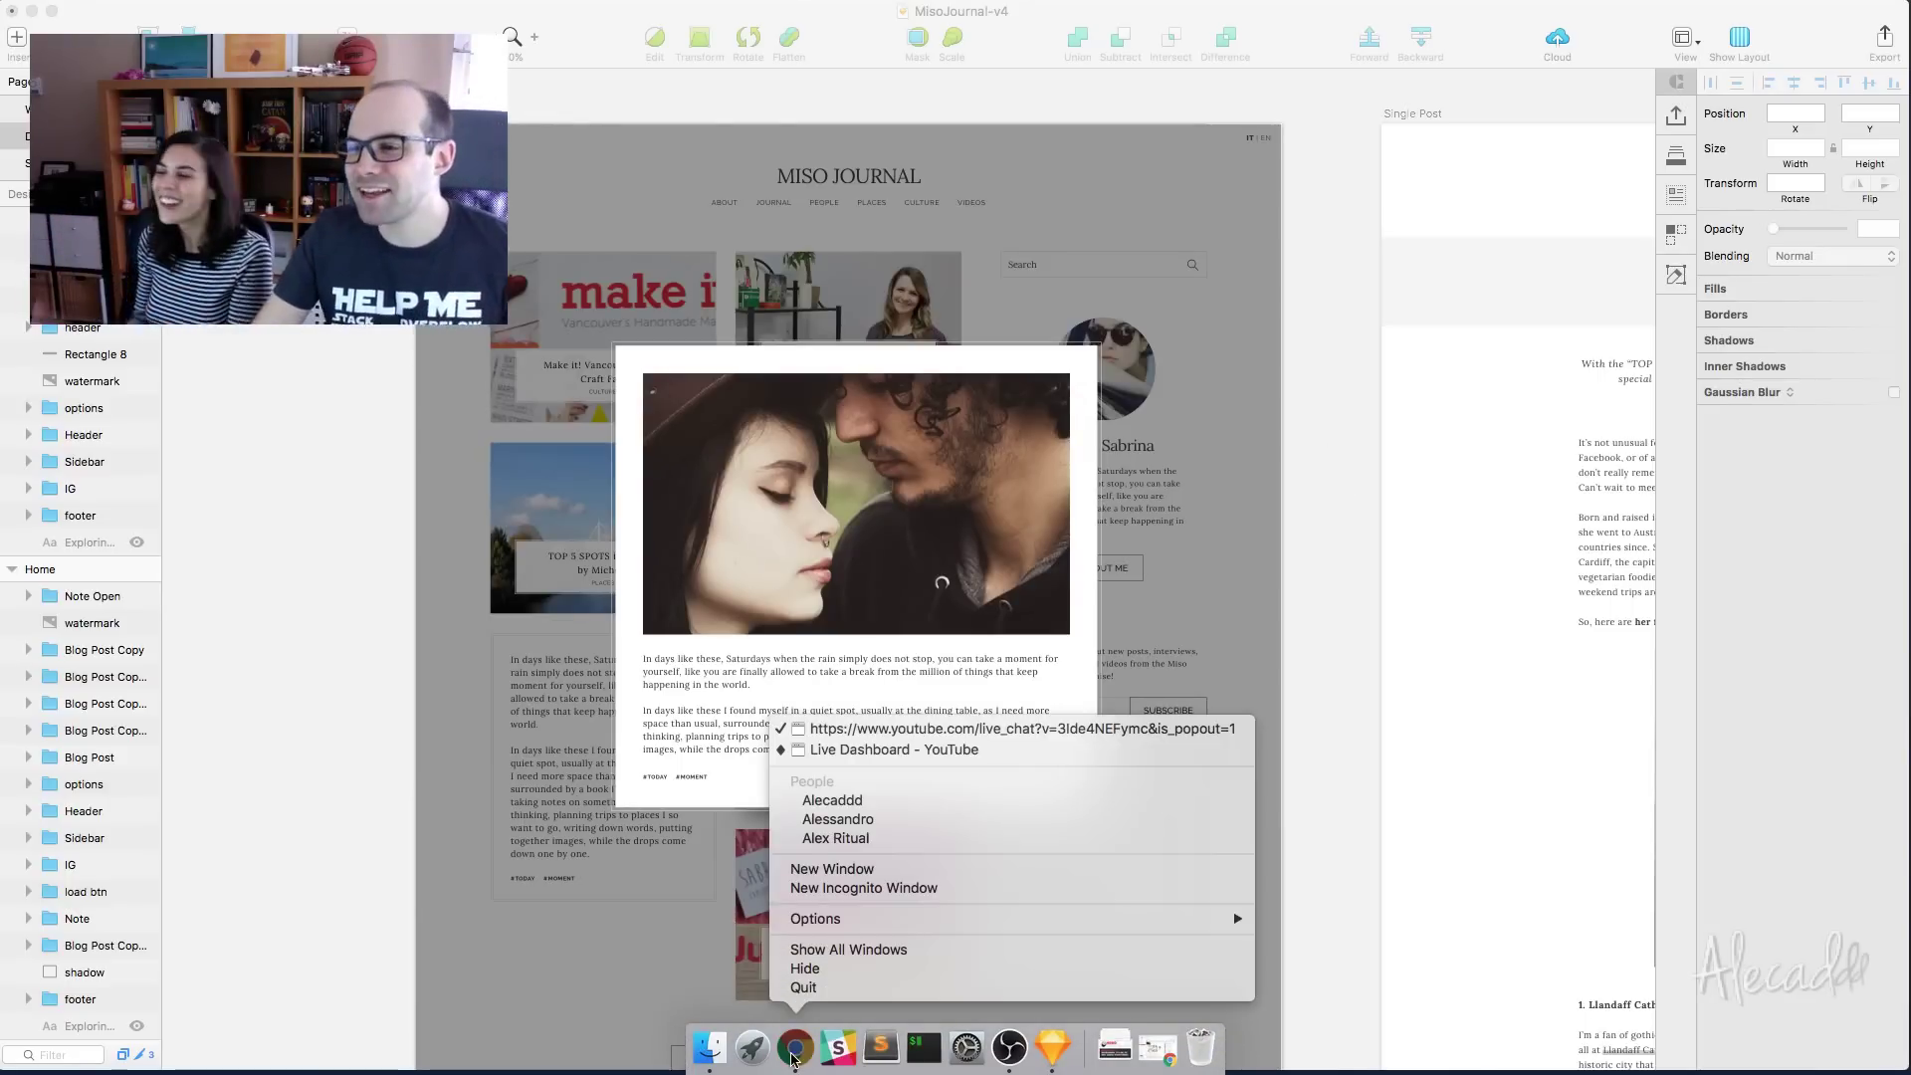
pyautogui.click(841, 806)
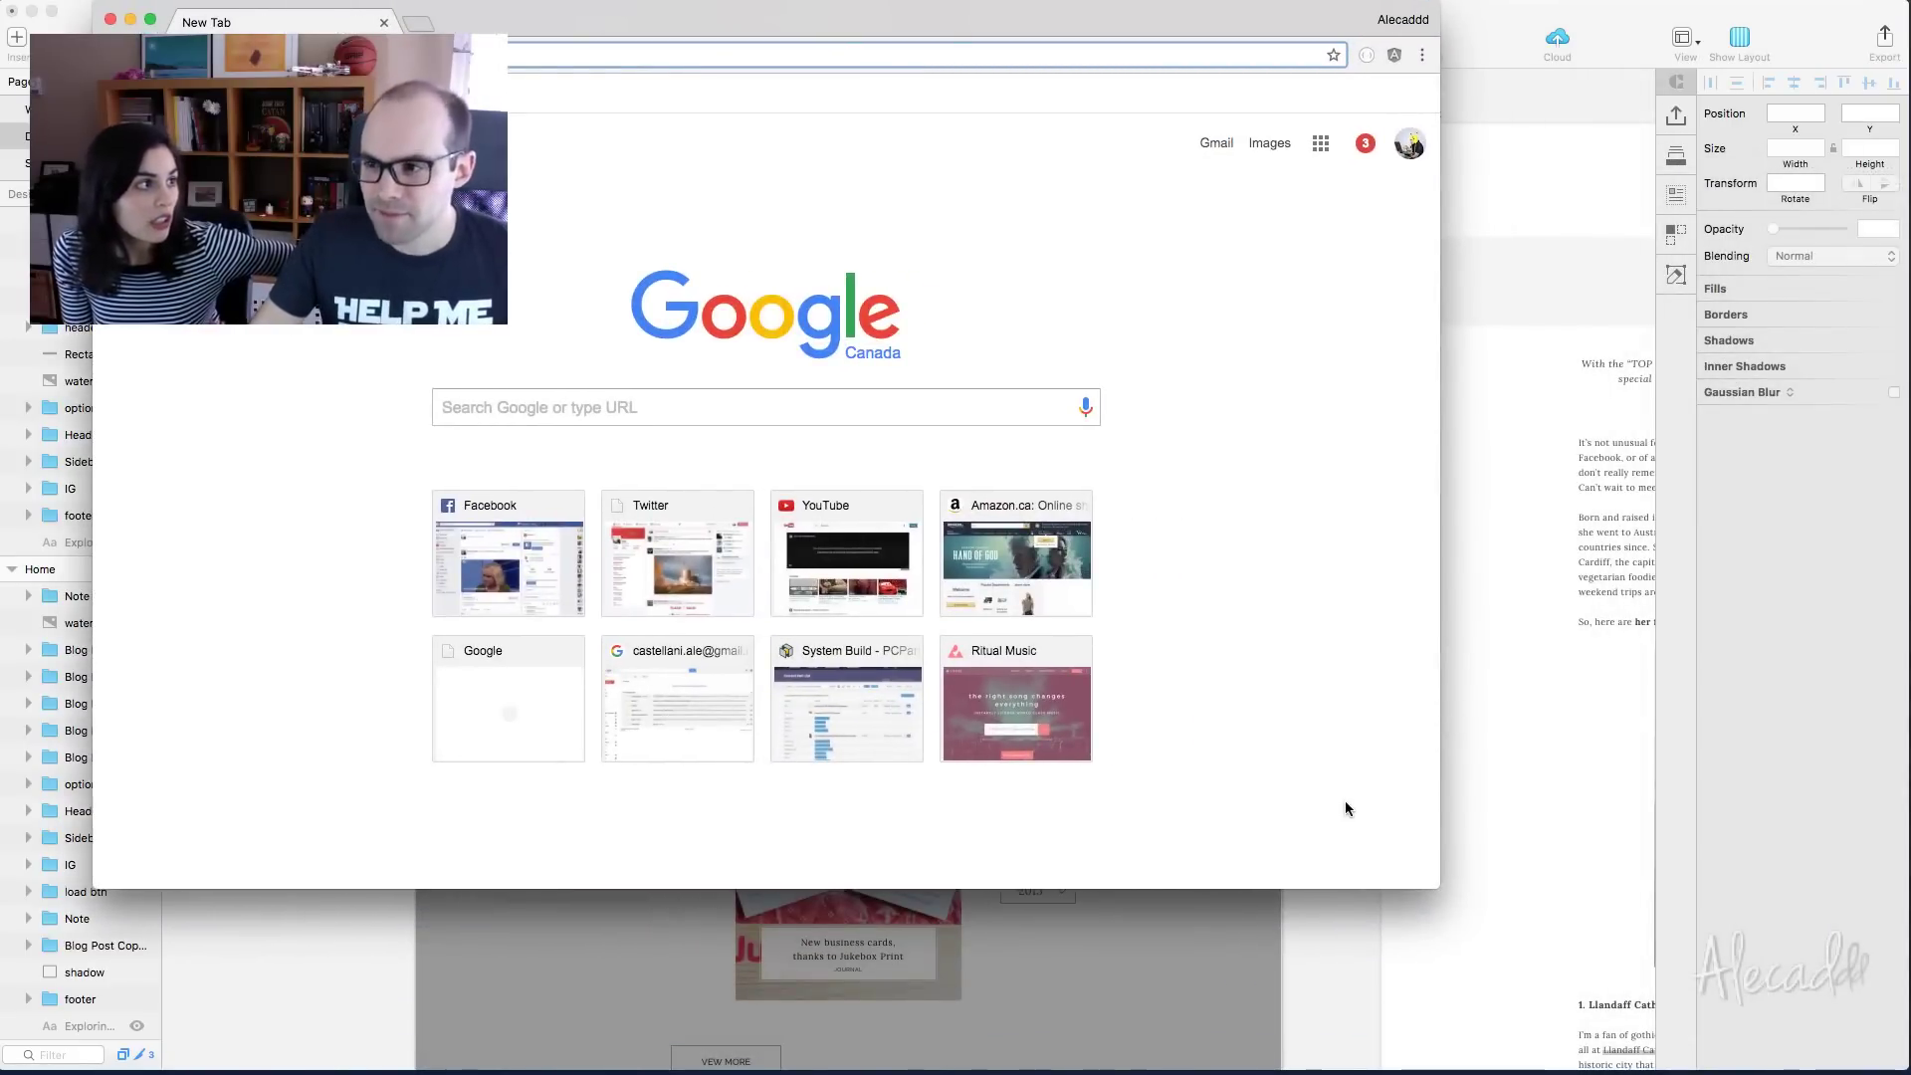
pyautogui.moveTo(1437, 881); pyautogui.dragTo(1721, 1038)
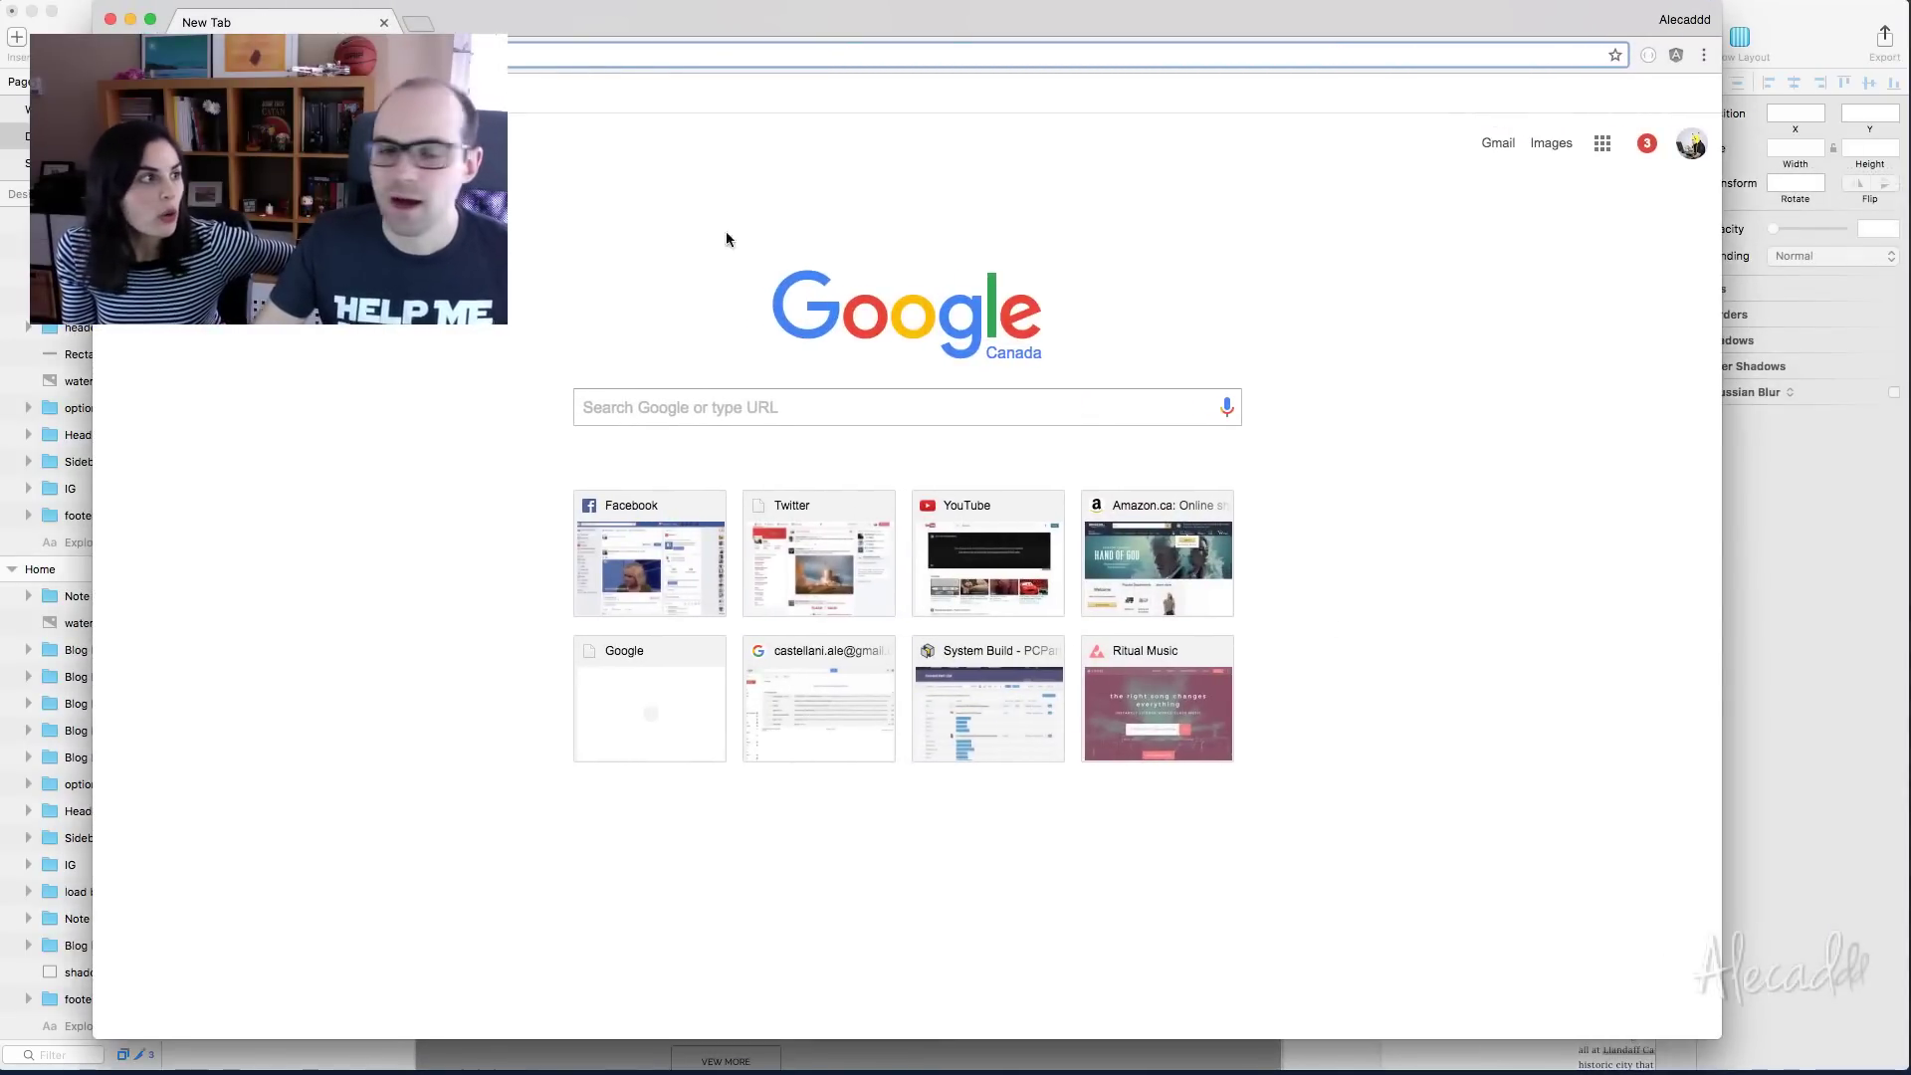
pyautogui.moveTo(582, 21); pyautogui.dragTo(647, 47)
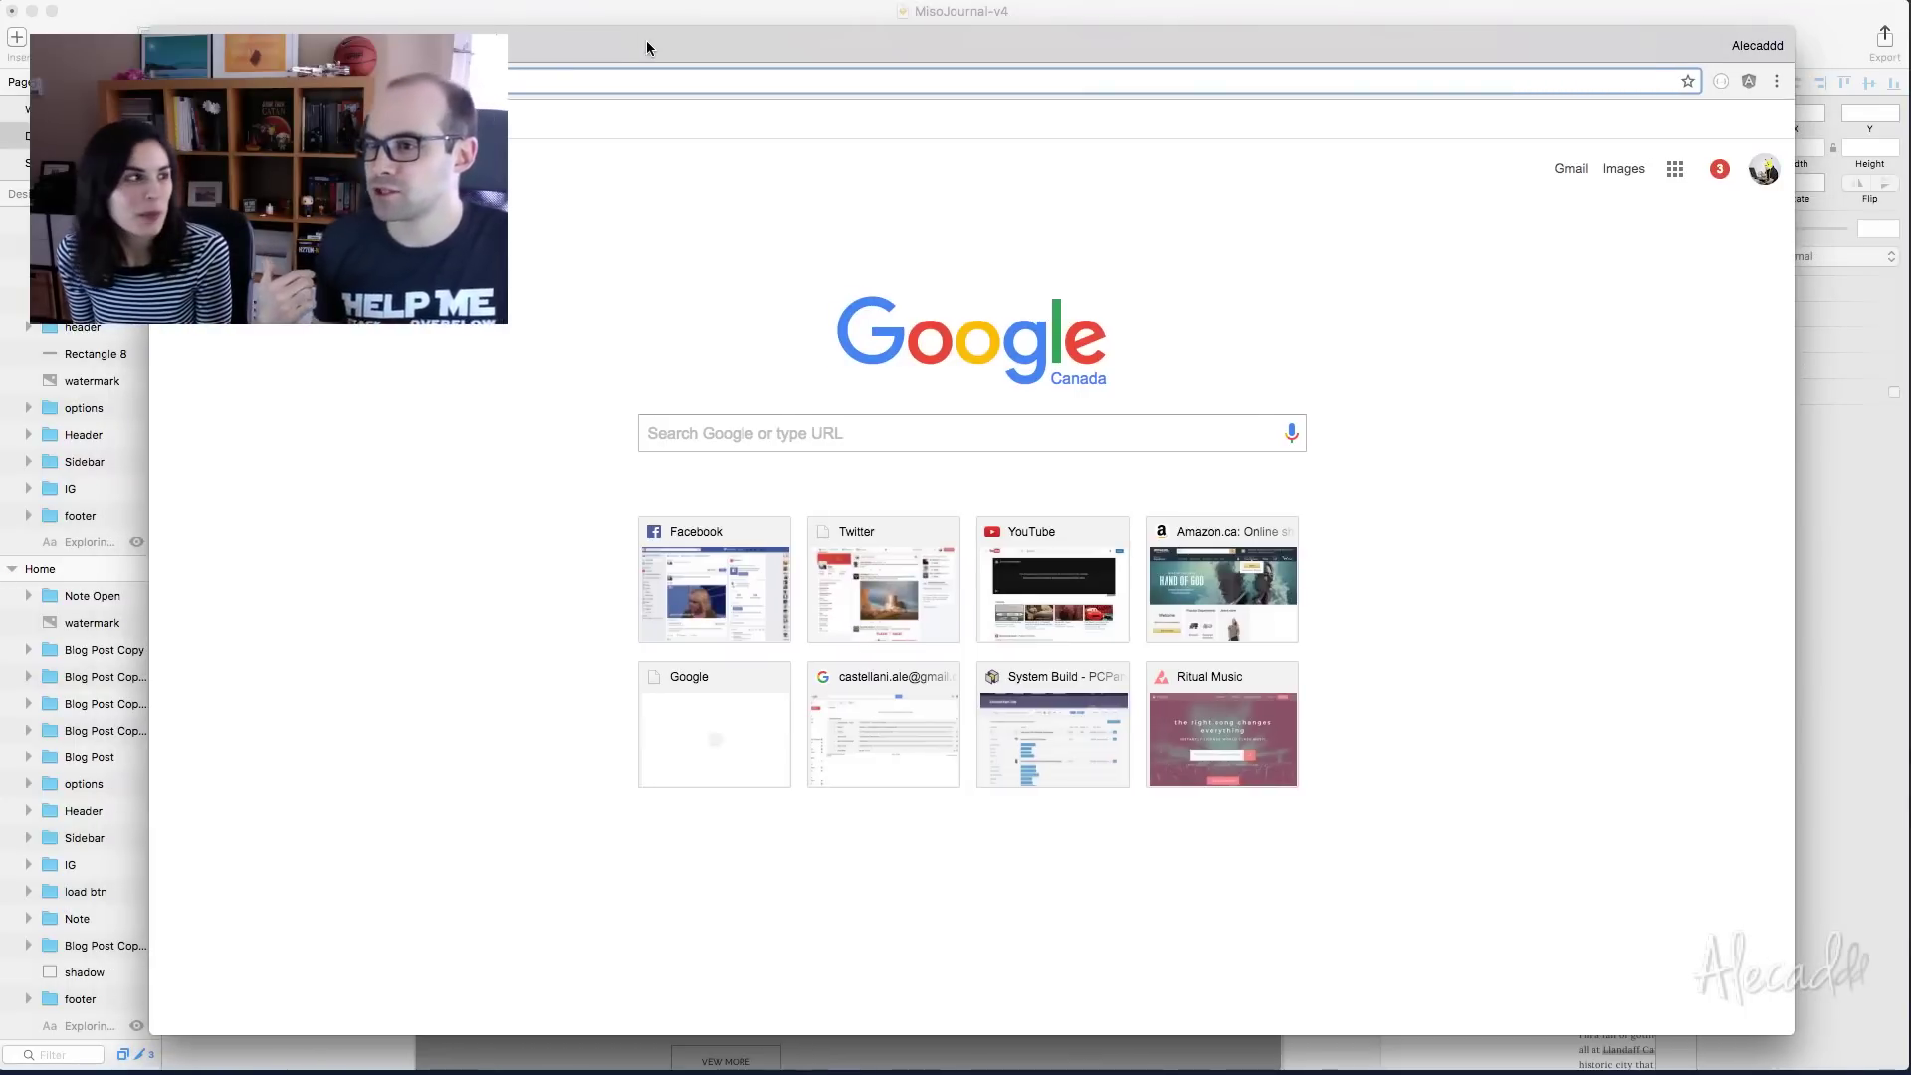
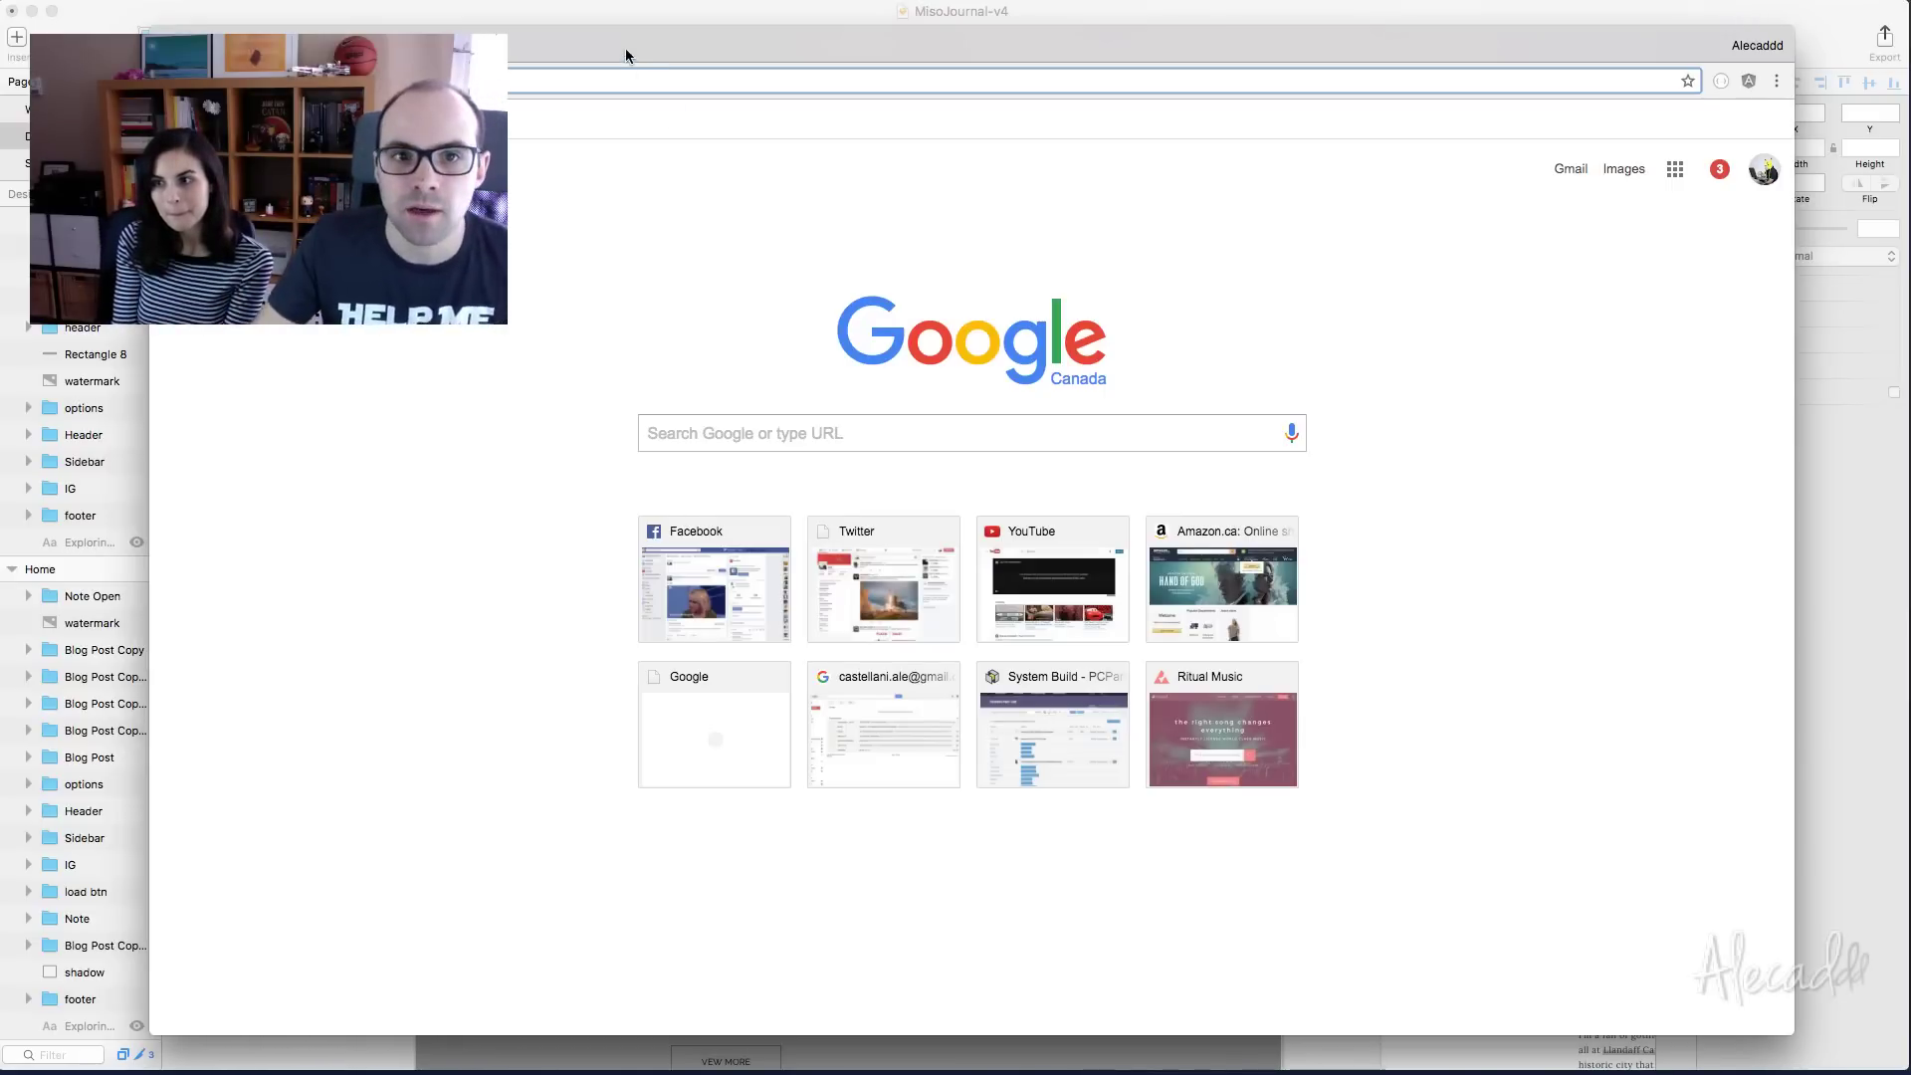
pyautogui.moveTo(626, 50); pyautogui.dragTo(649, 44)
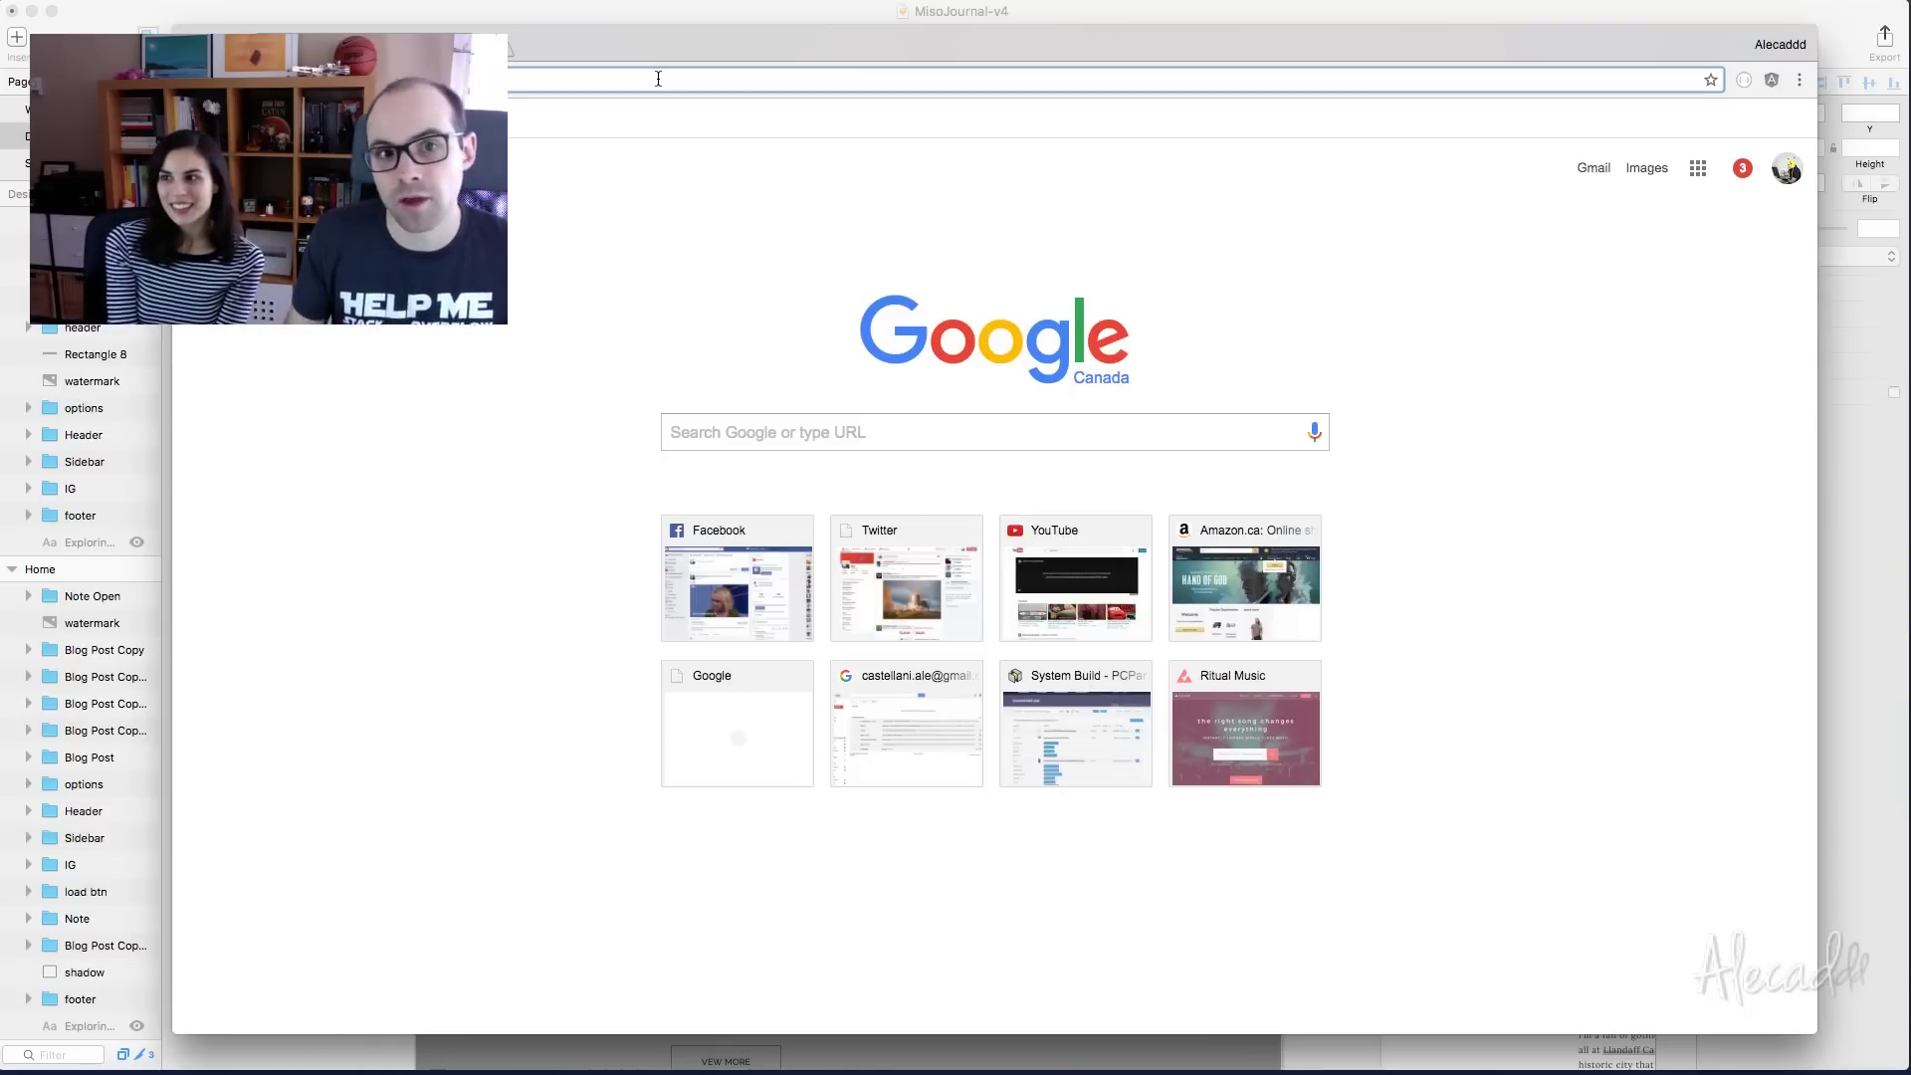
# Search Google for codrops, and open the Playground category of the Codrops site
pyautogui.press('Down')
pyautogui.press('Return')
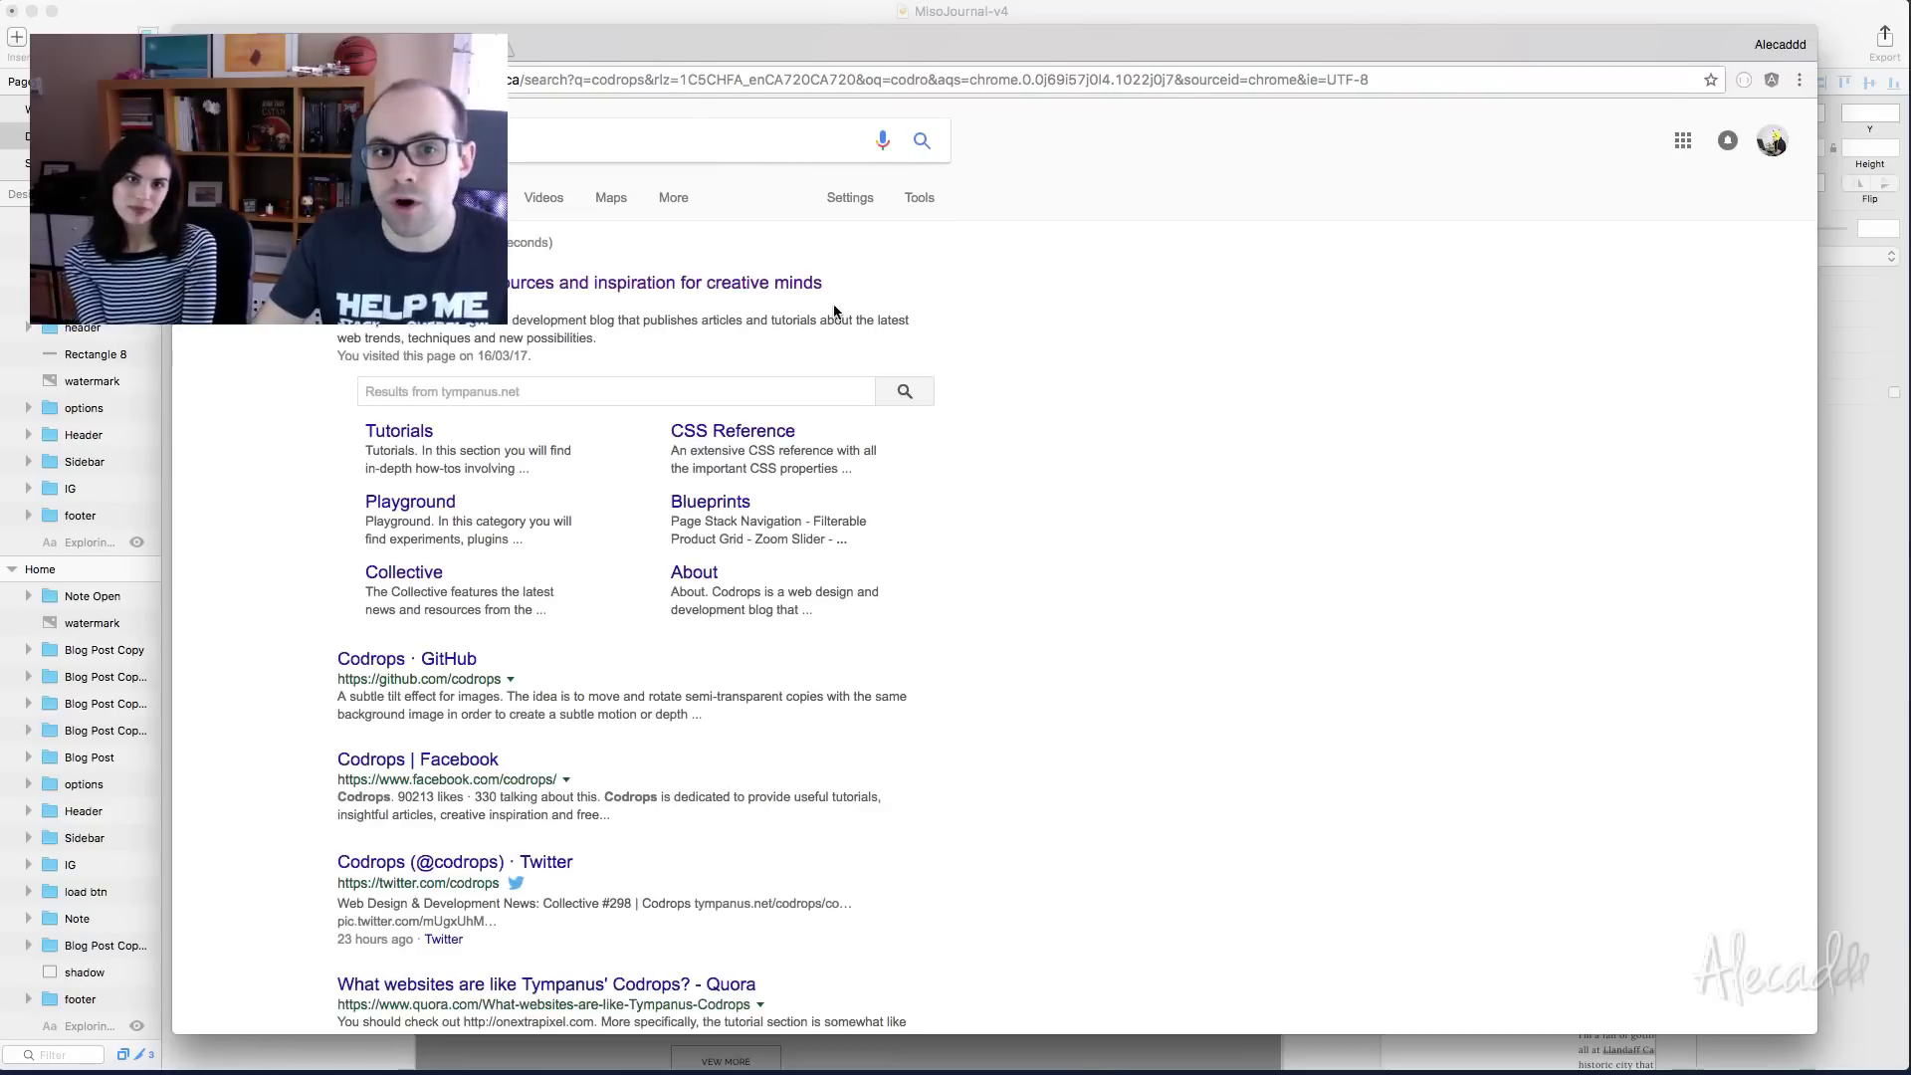
pyautogui.click(557, 285)
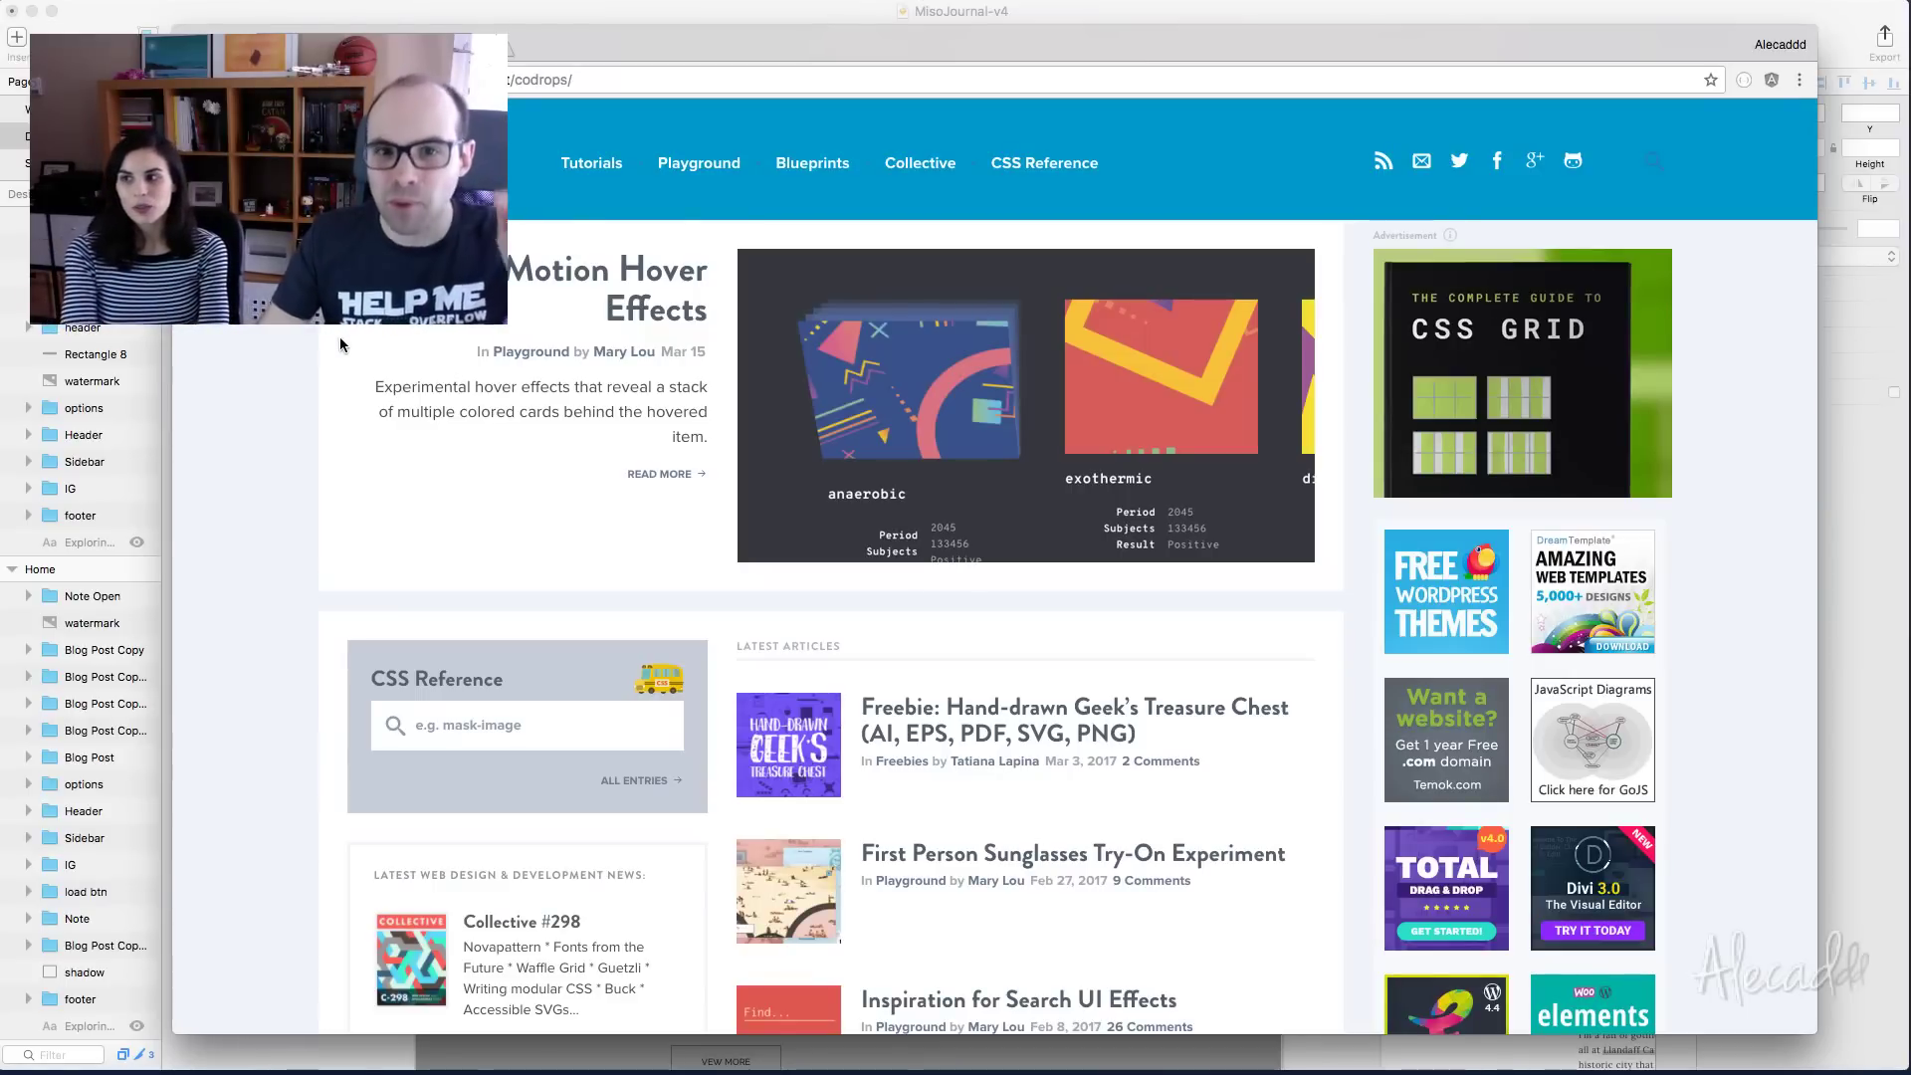
pyautogui.click(721, 159)
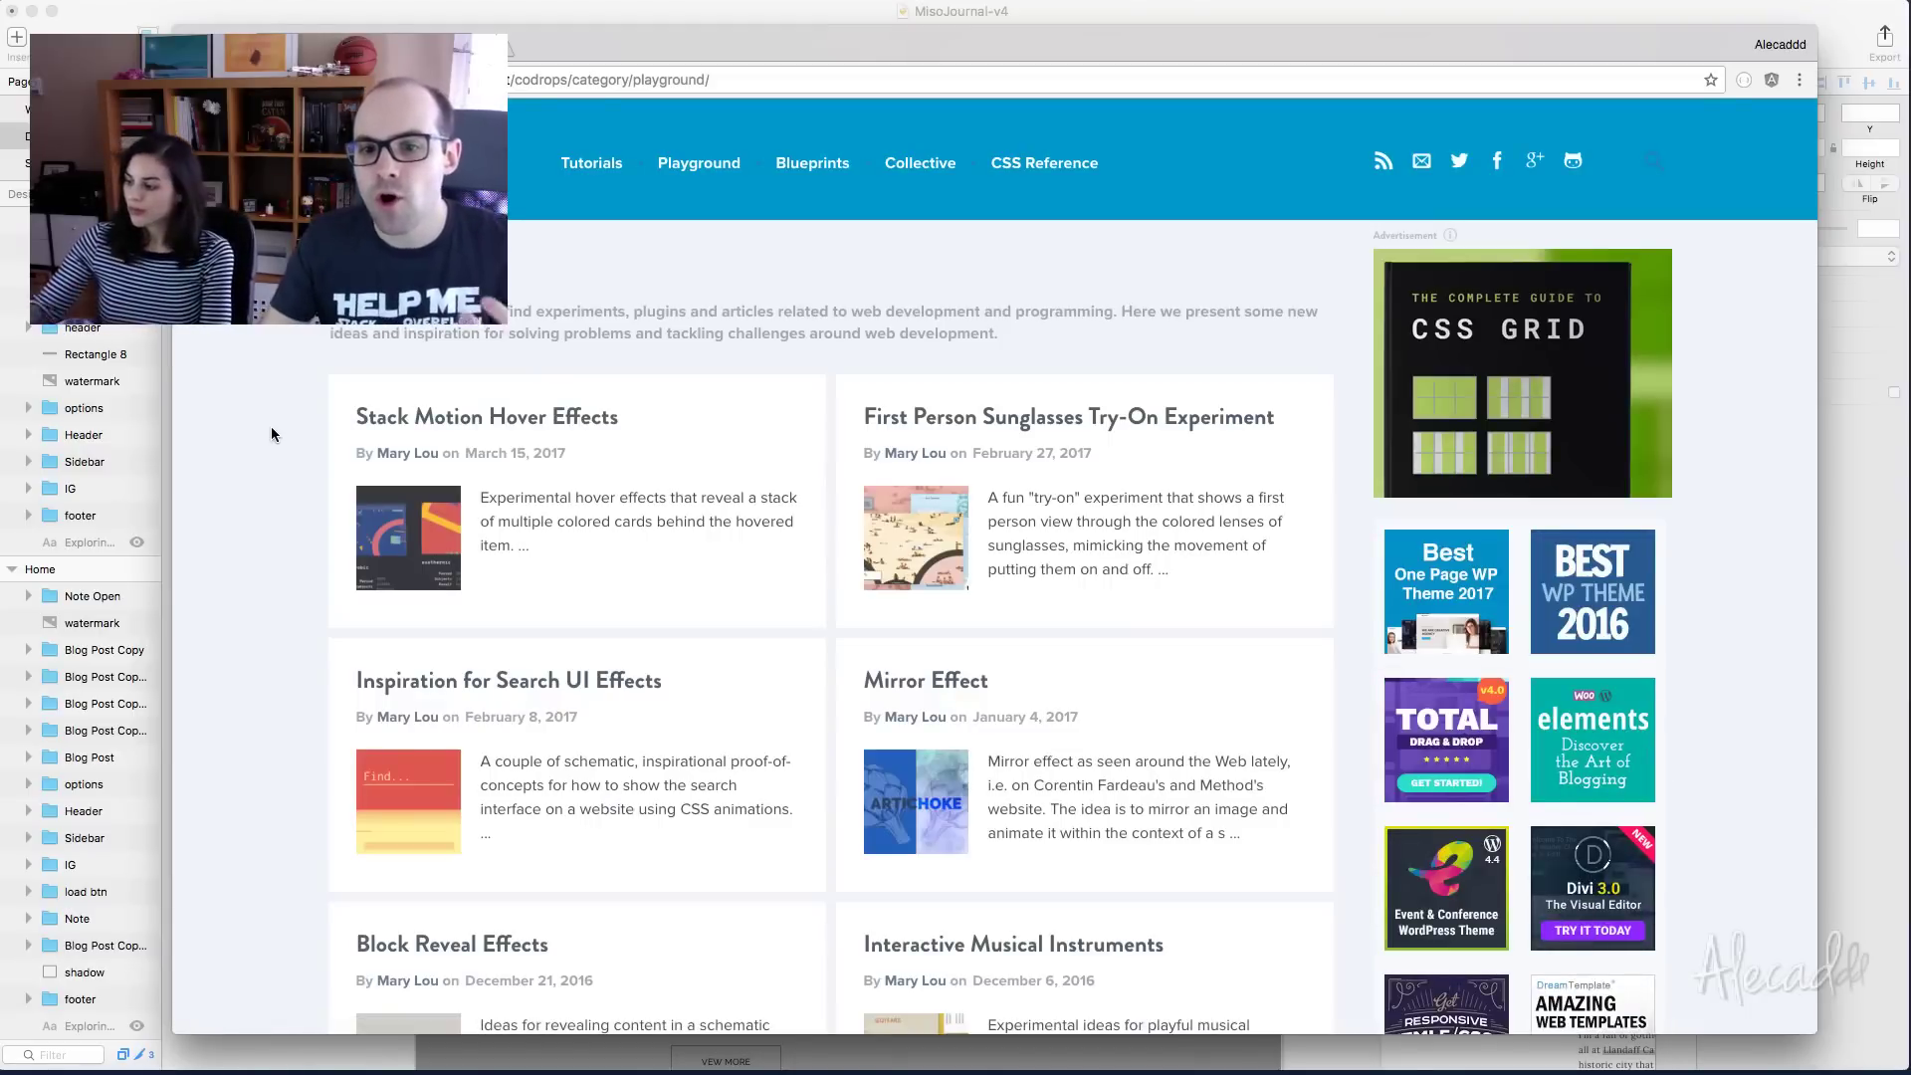
# Browse the Playground articles for effect ideas, and open Inspiration for Letter Effects in a new tab
pyautogui.scroll(-5, 271, 434)
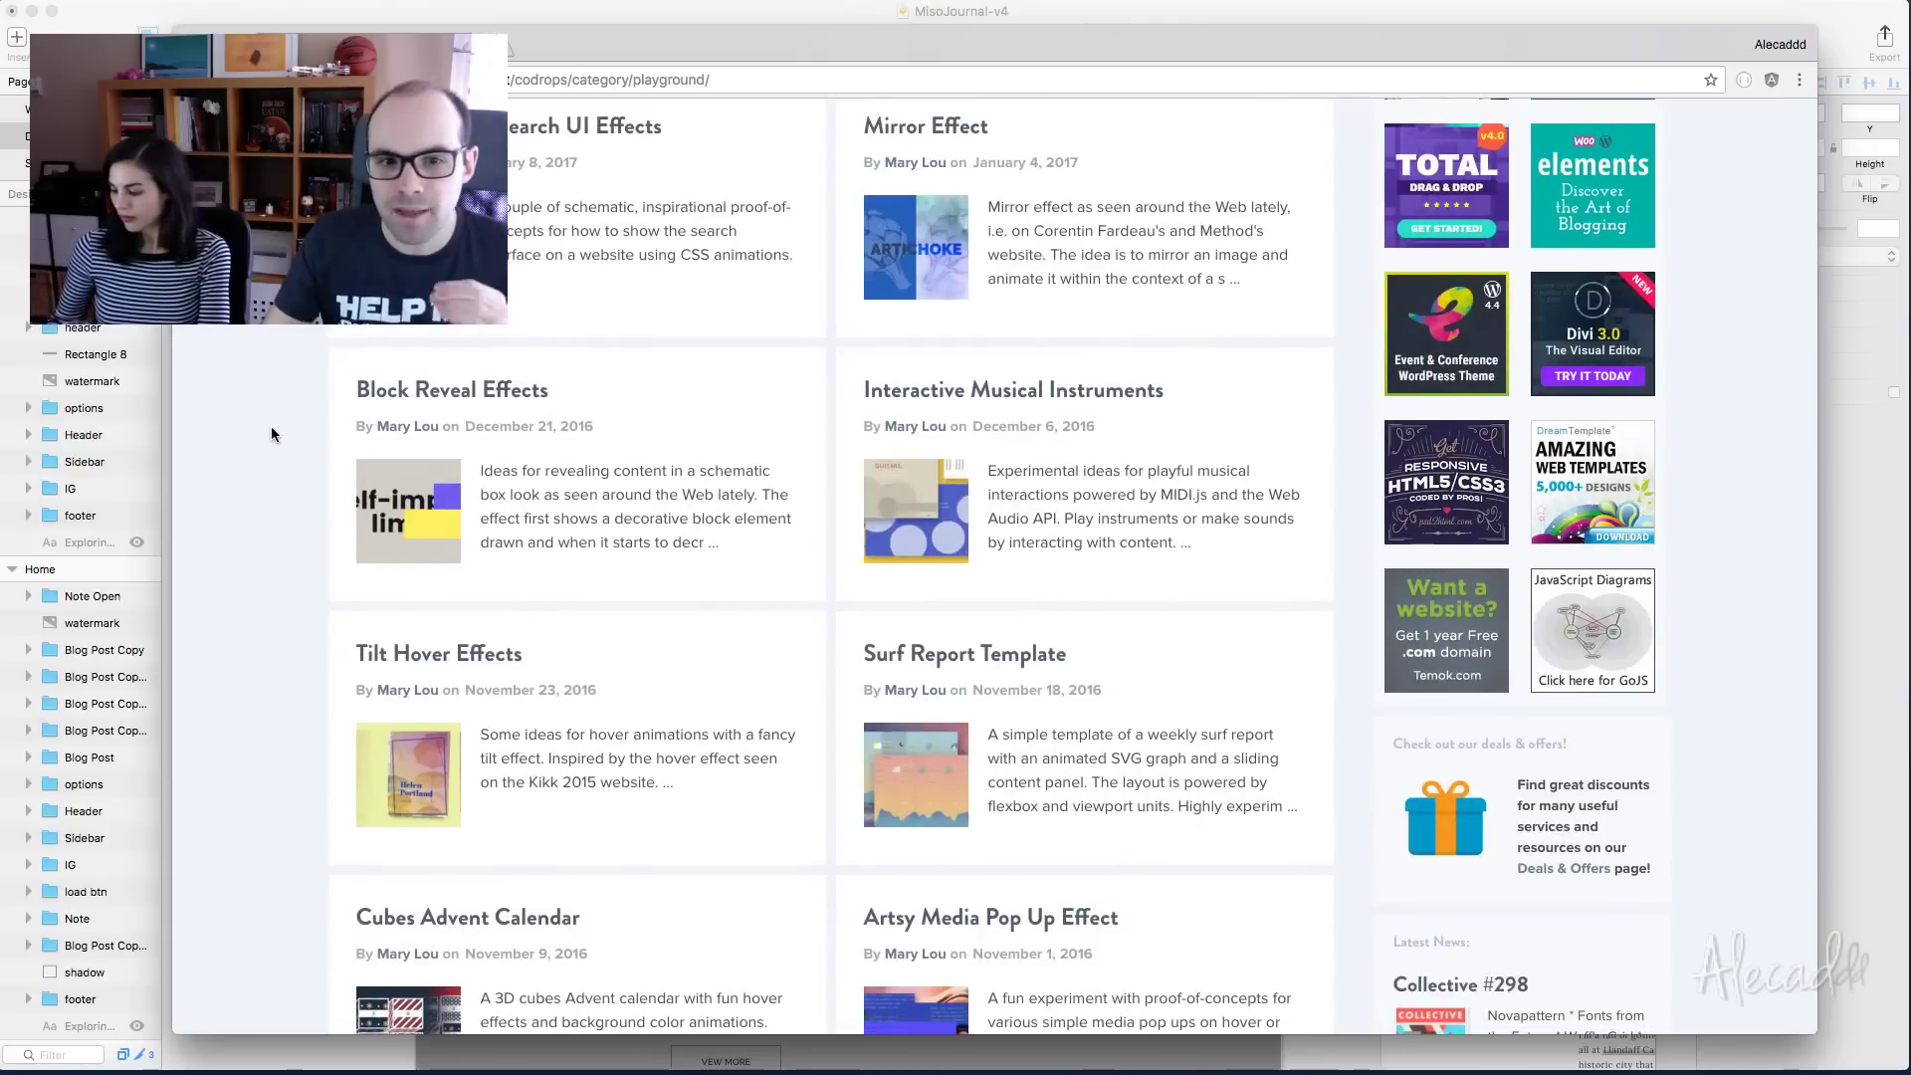
pyautogui.scroll(-1, 272, 435)
pyautogui.scroll(-2, 272, 434)
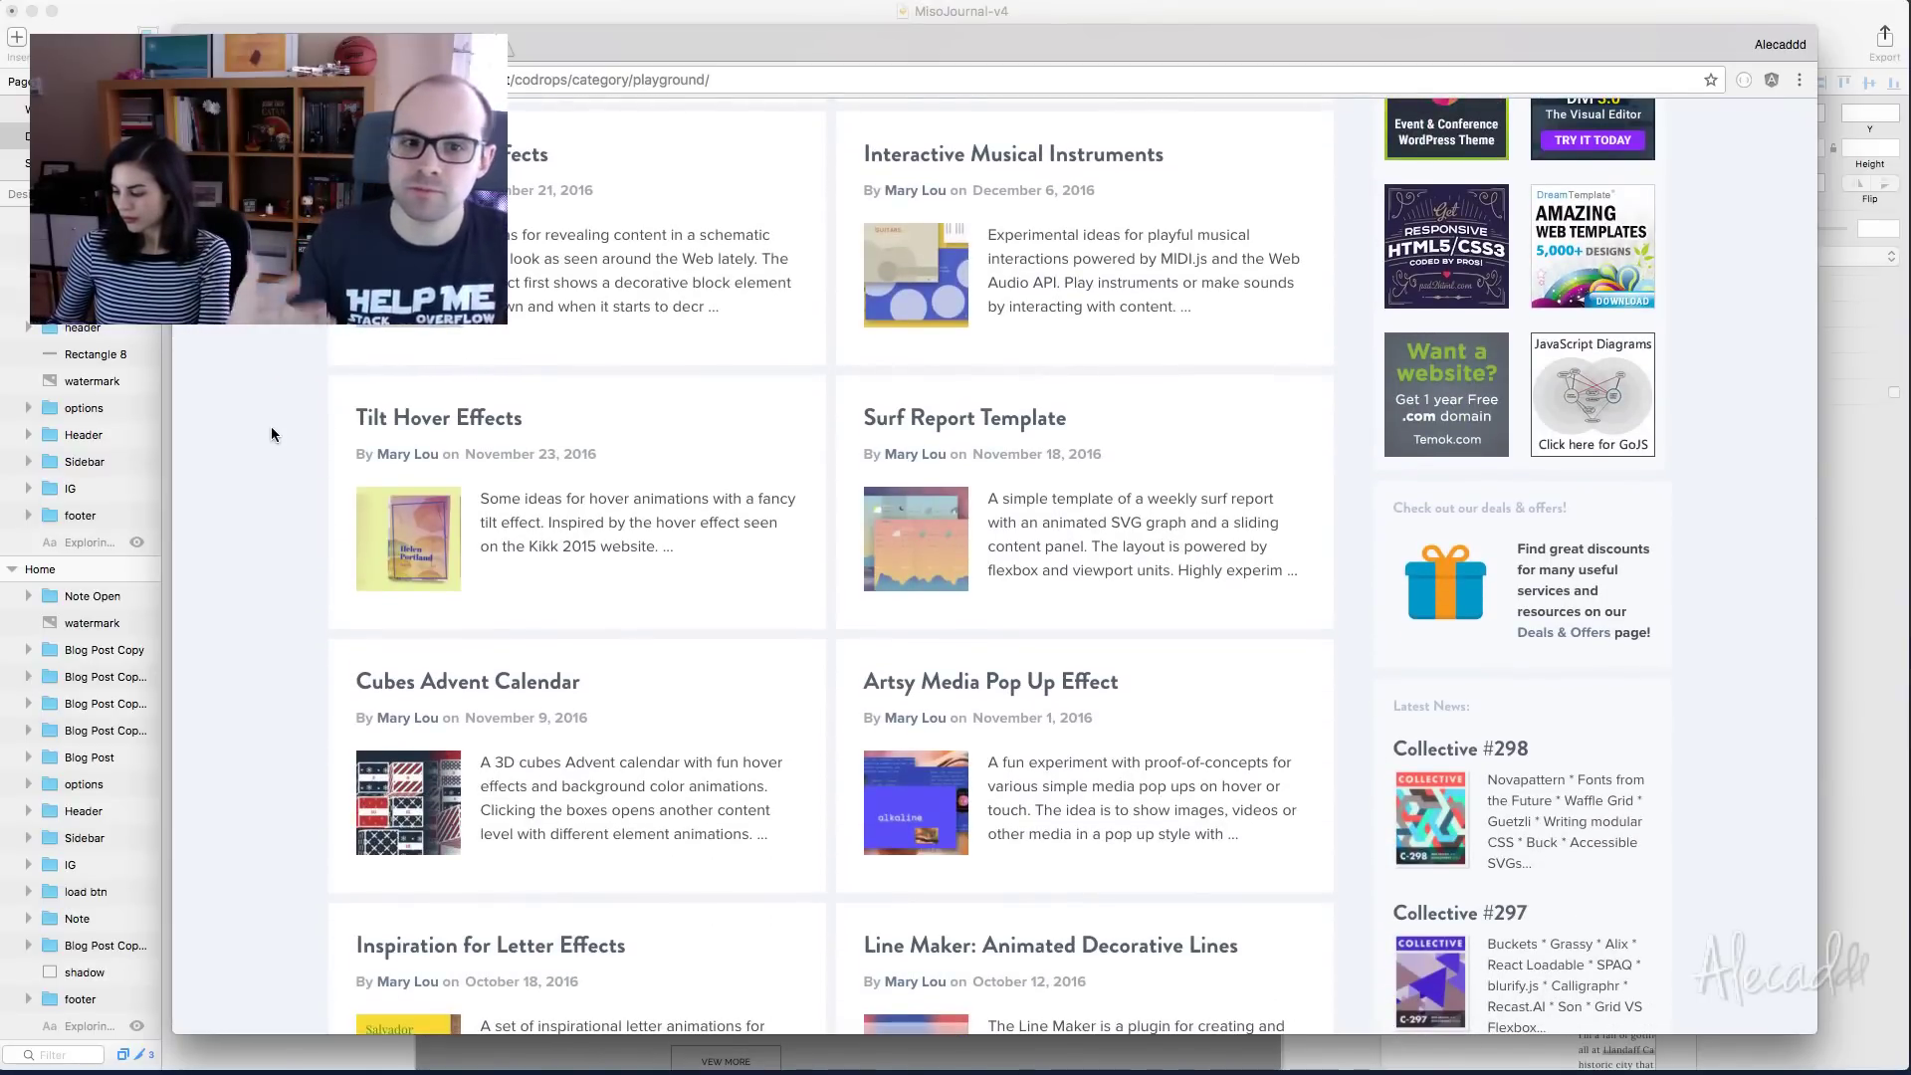
pyautogui.scroll(-2, 272, 435)
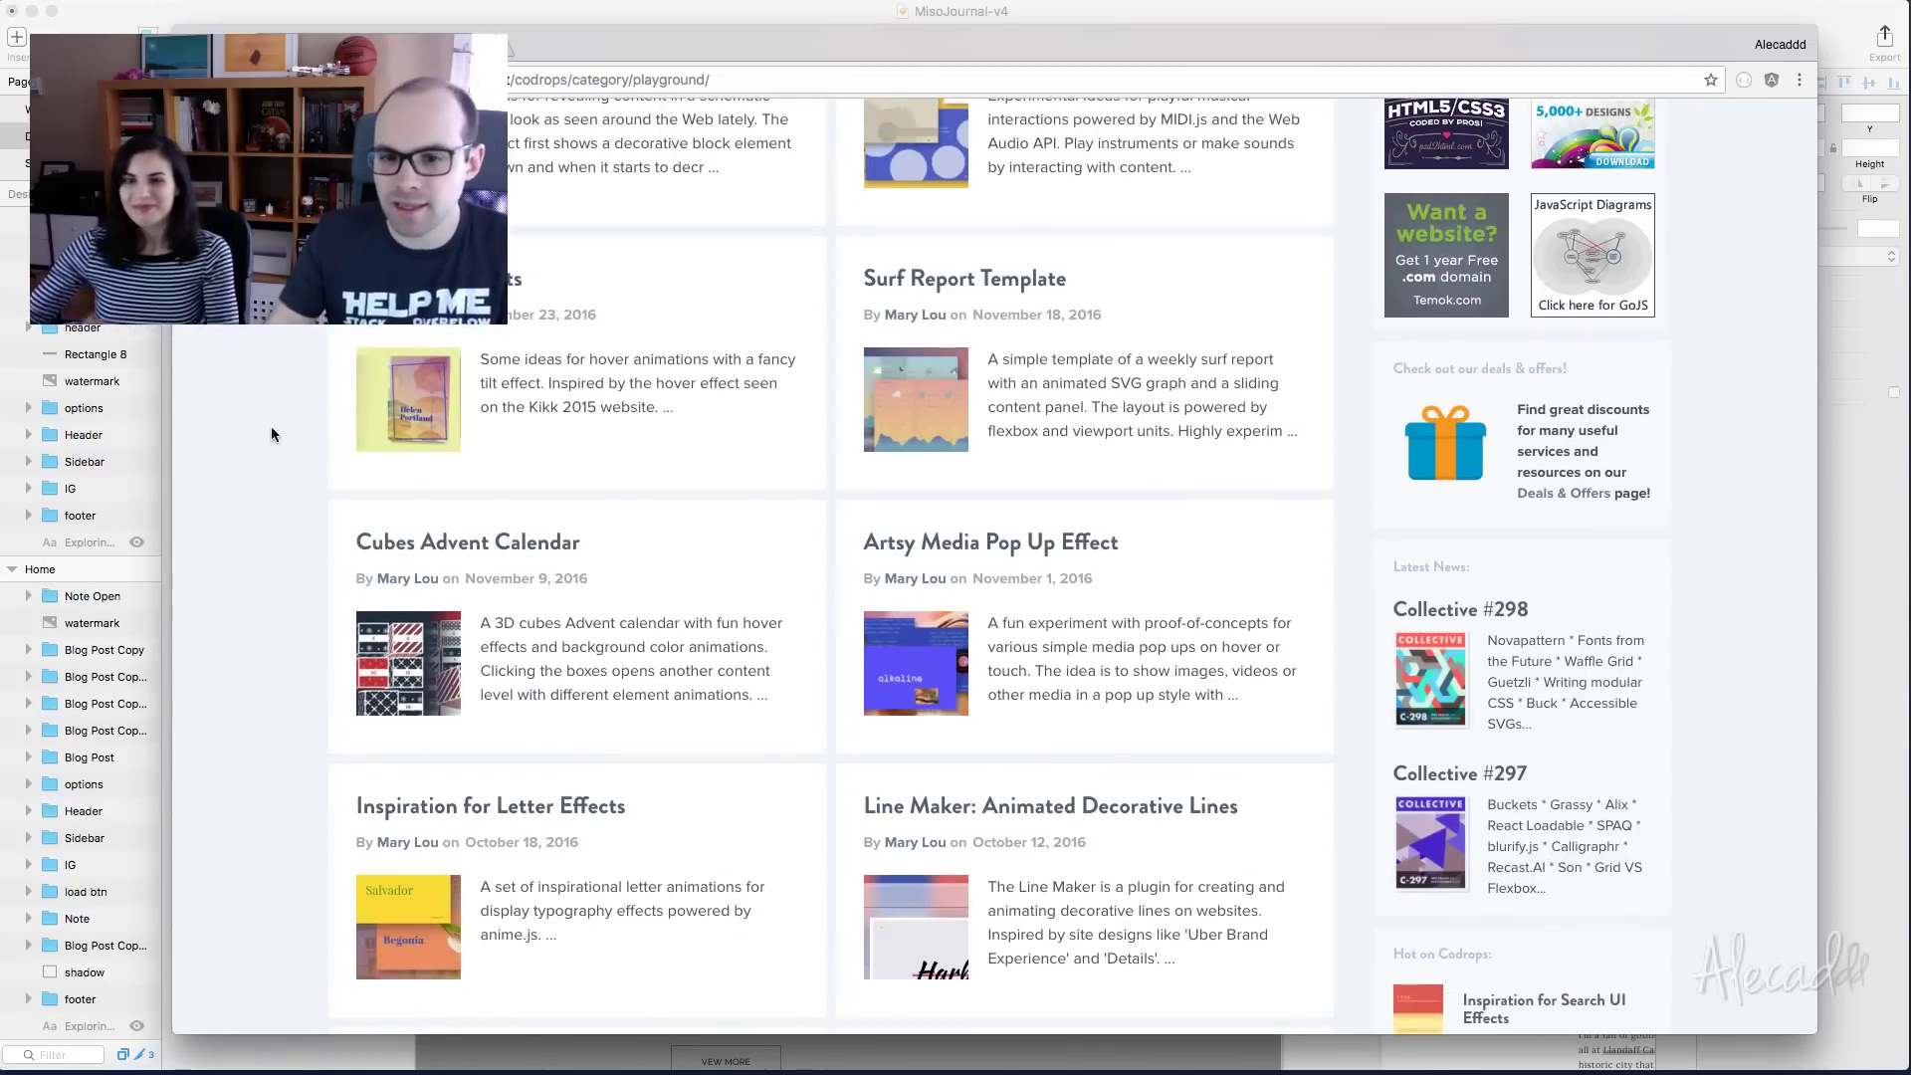
pyautogui.scroll(-2, 282, 436)
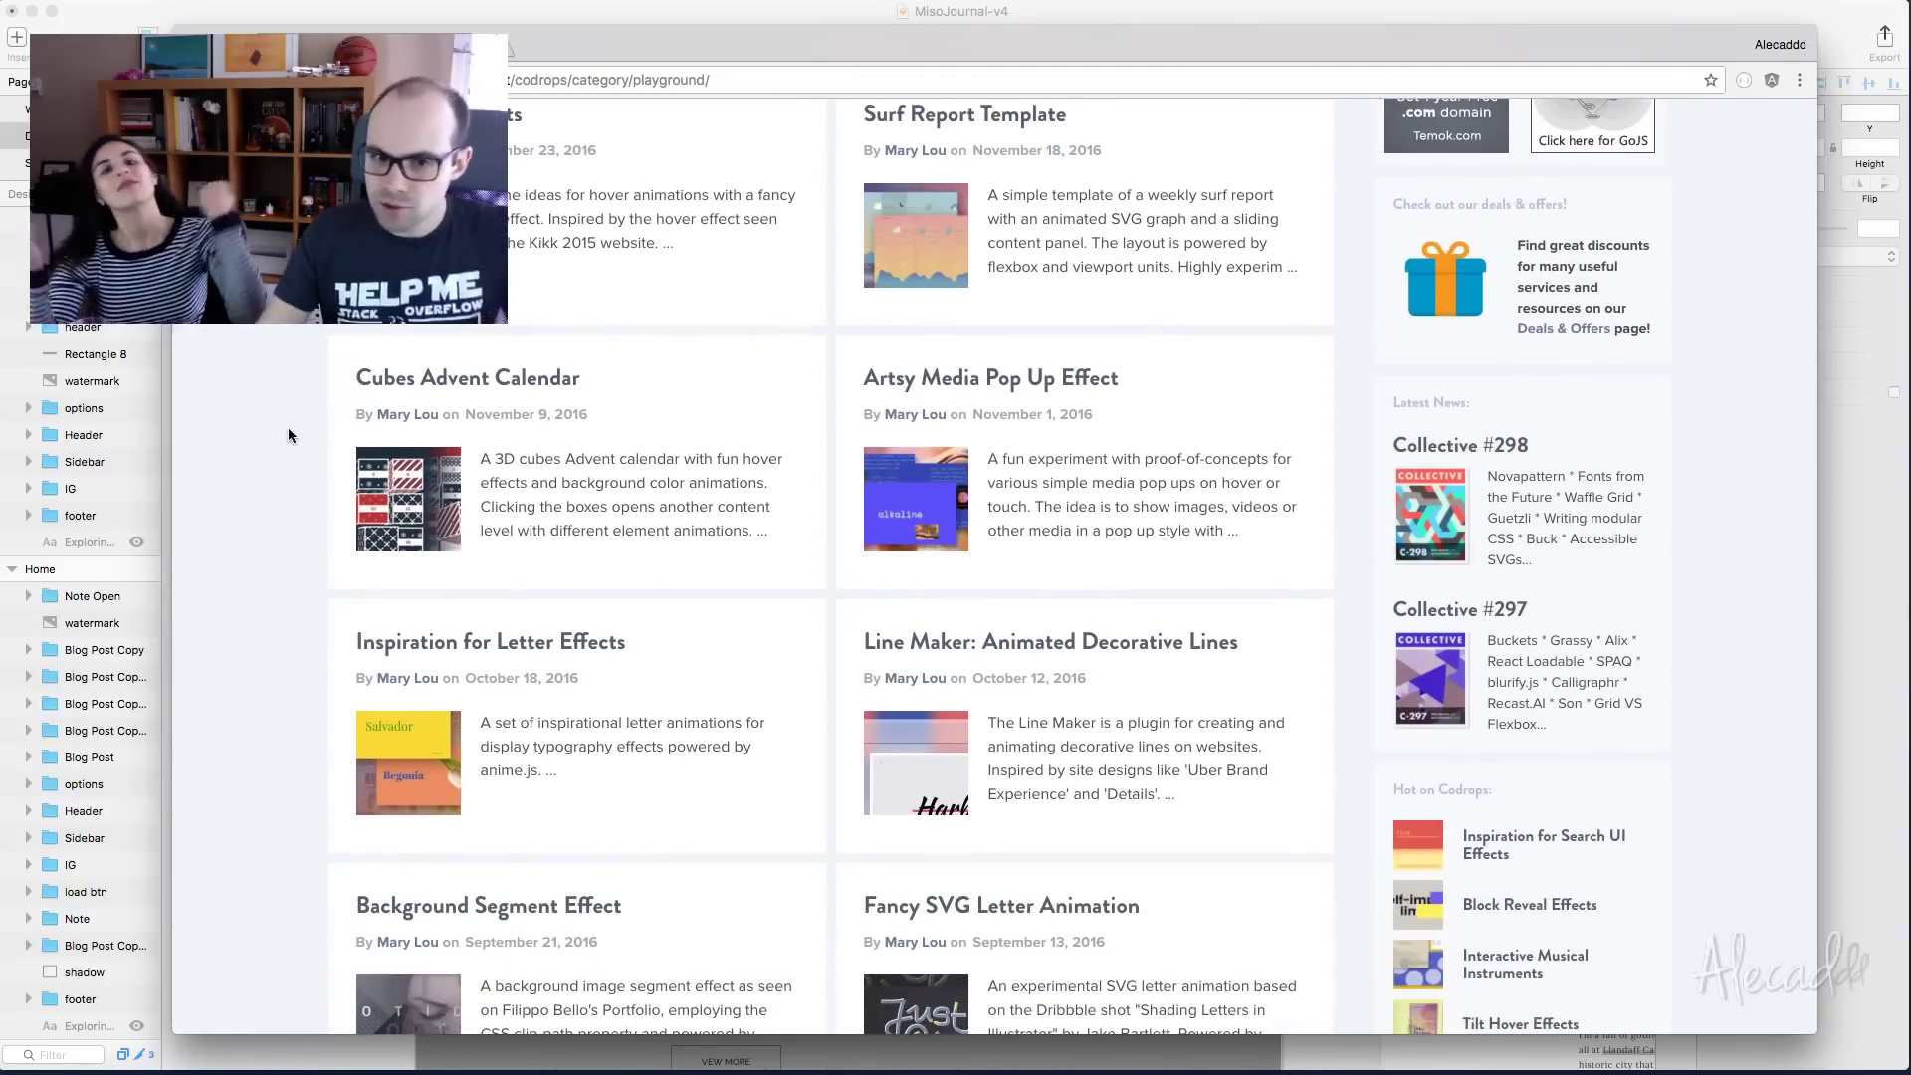
pyautogui.scroll(-3, 289, 438)
pyautogui.scroll(-1, 191, 549)
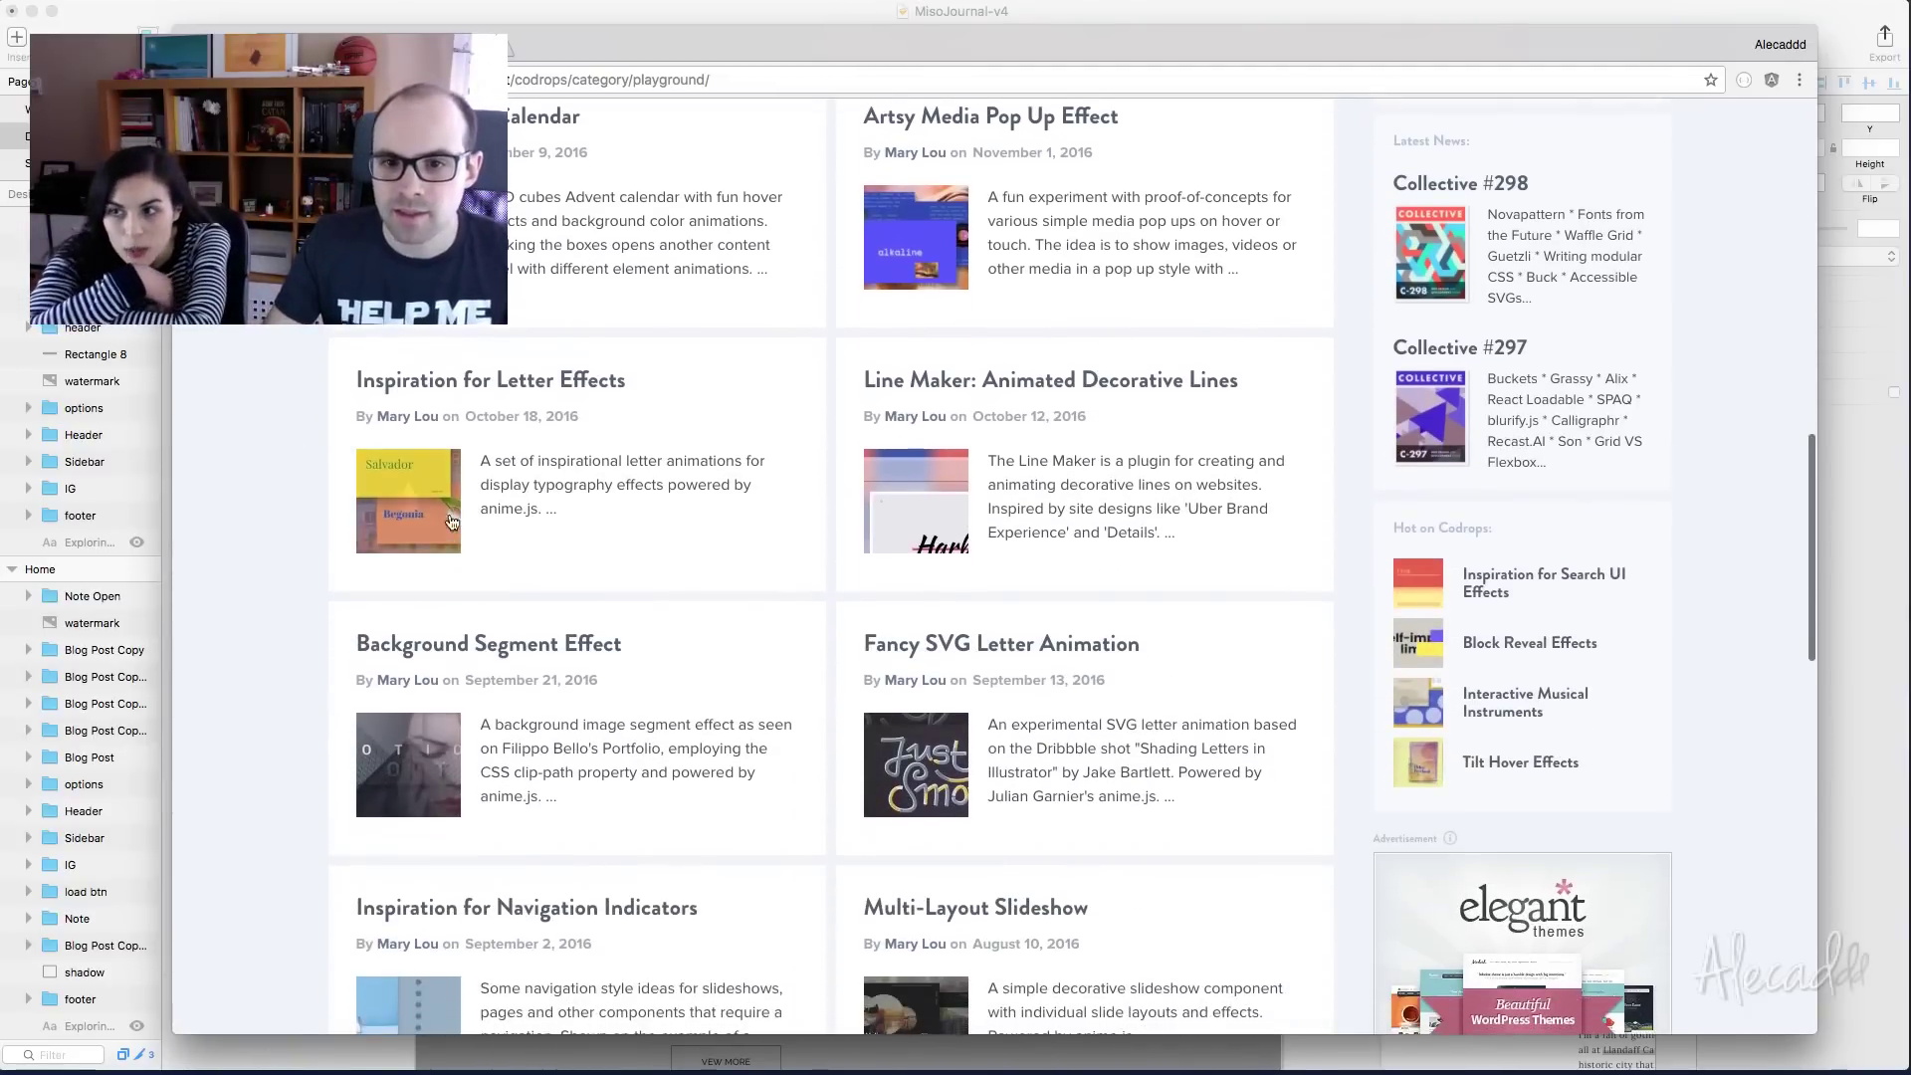
pyautogui.keyDown('super'); pyautogui.click(420, 533); pyautogui.keyUp('super')
# Open the Multi-Layout Slideshow, Simple Interactive Points Effect and Above & Beneath articles in new tabs
pyautogui.scroll(-5, 269, 503)
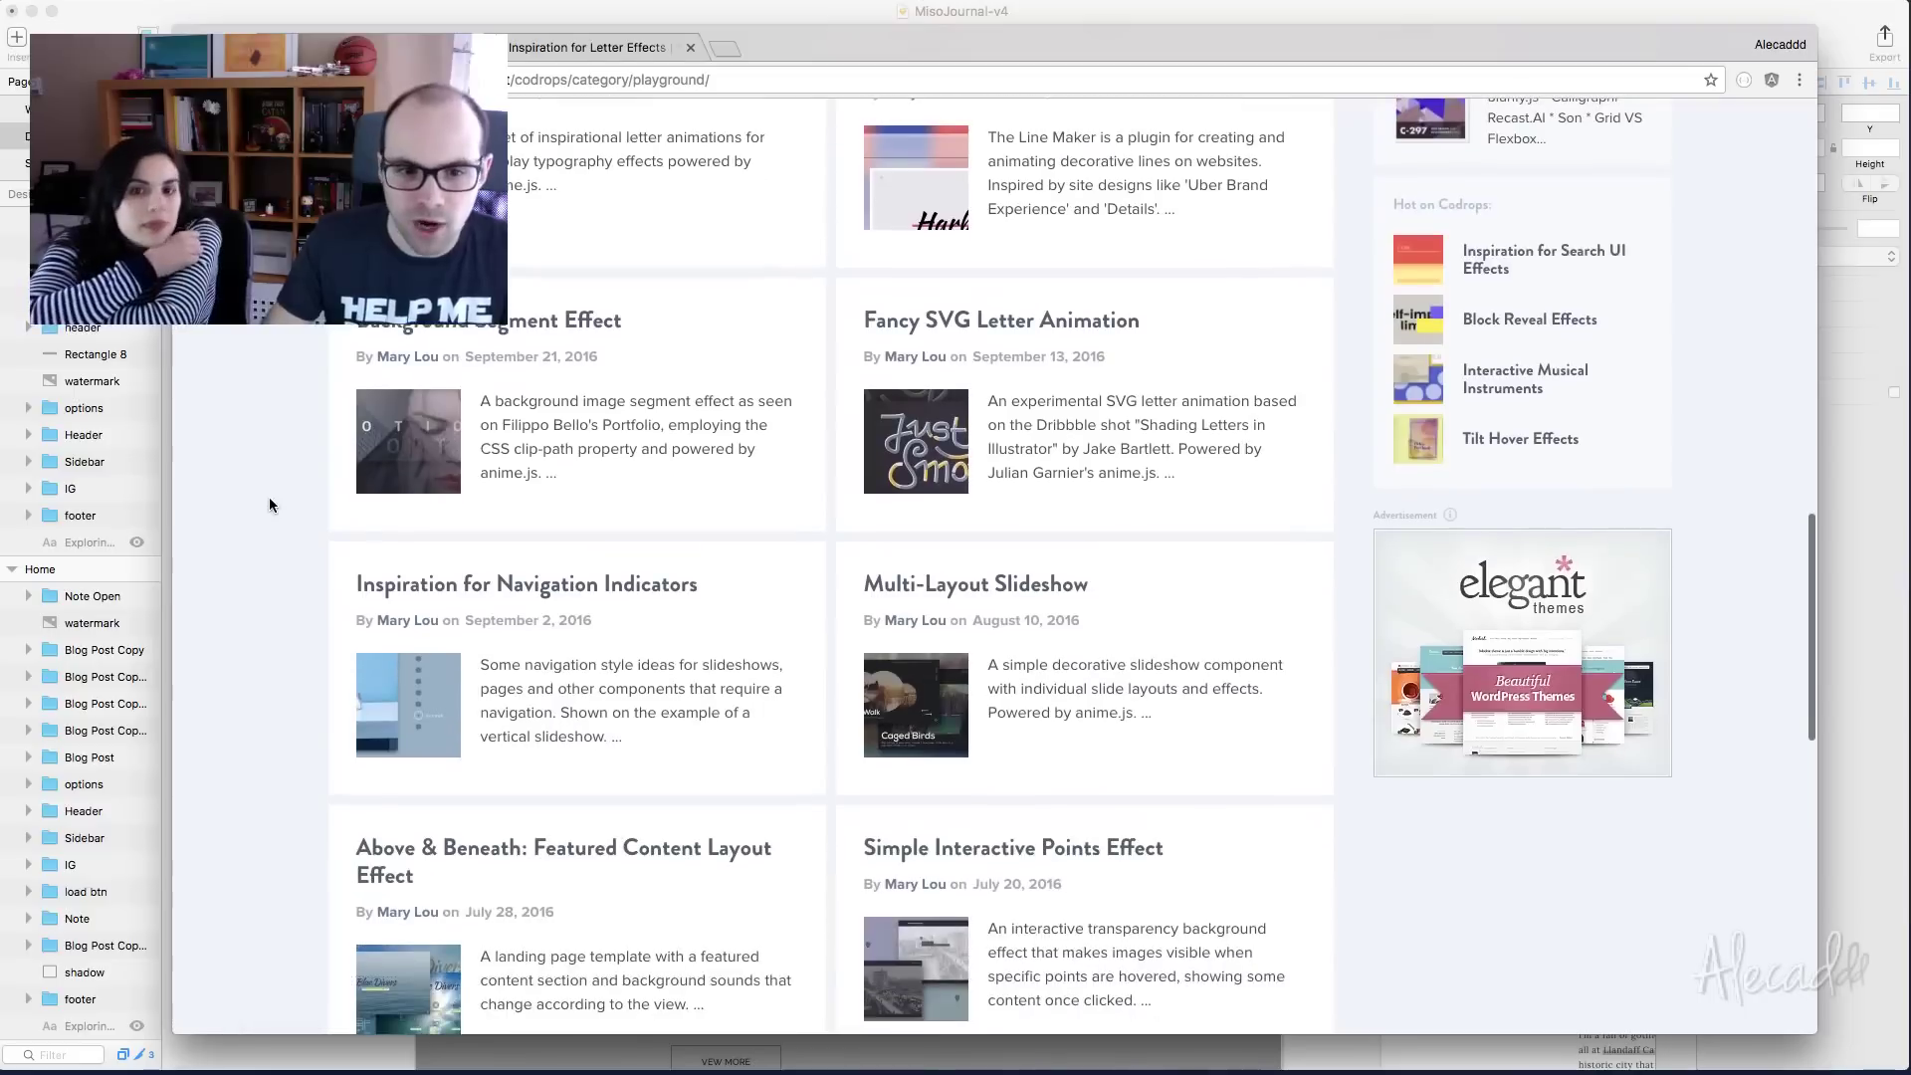
pyautogui.scroll(-2, 269, 503)
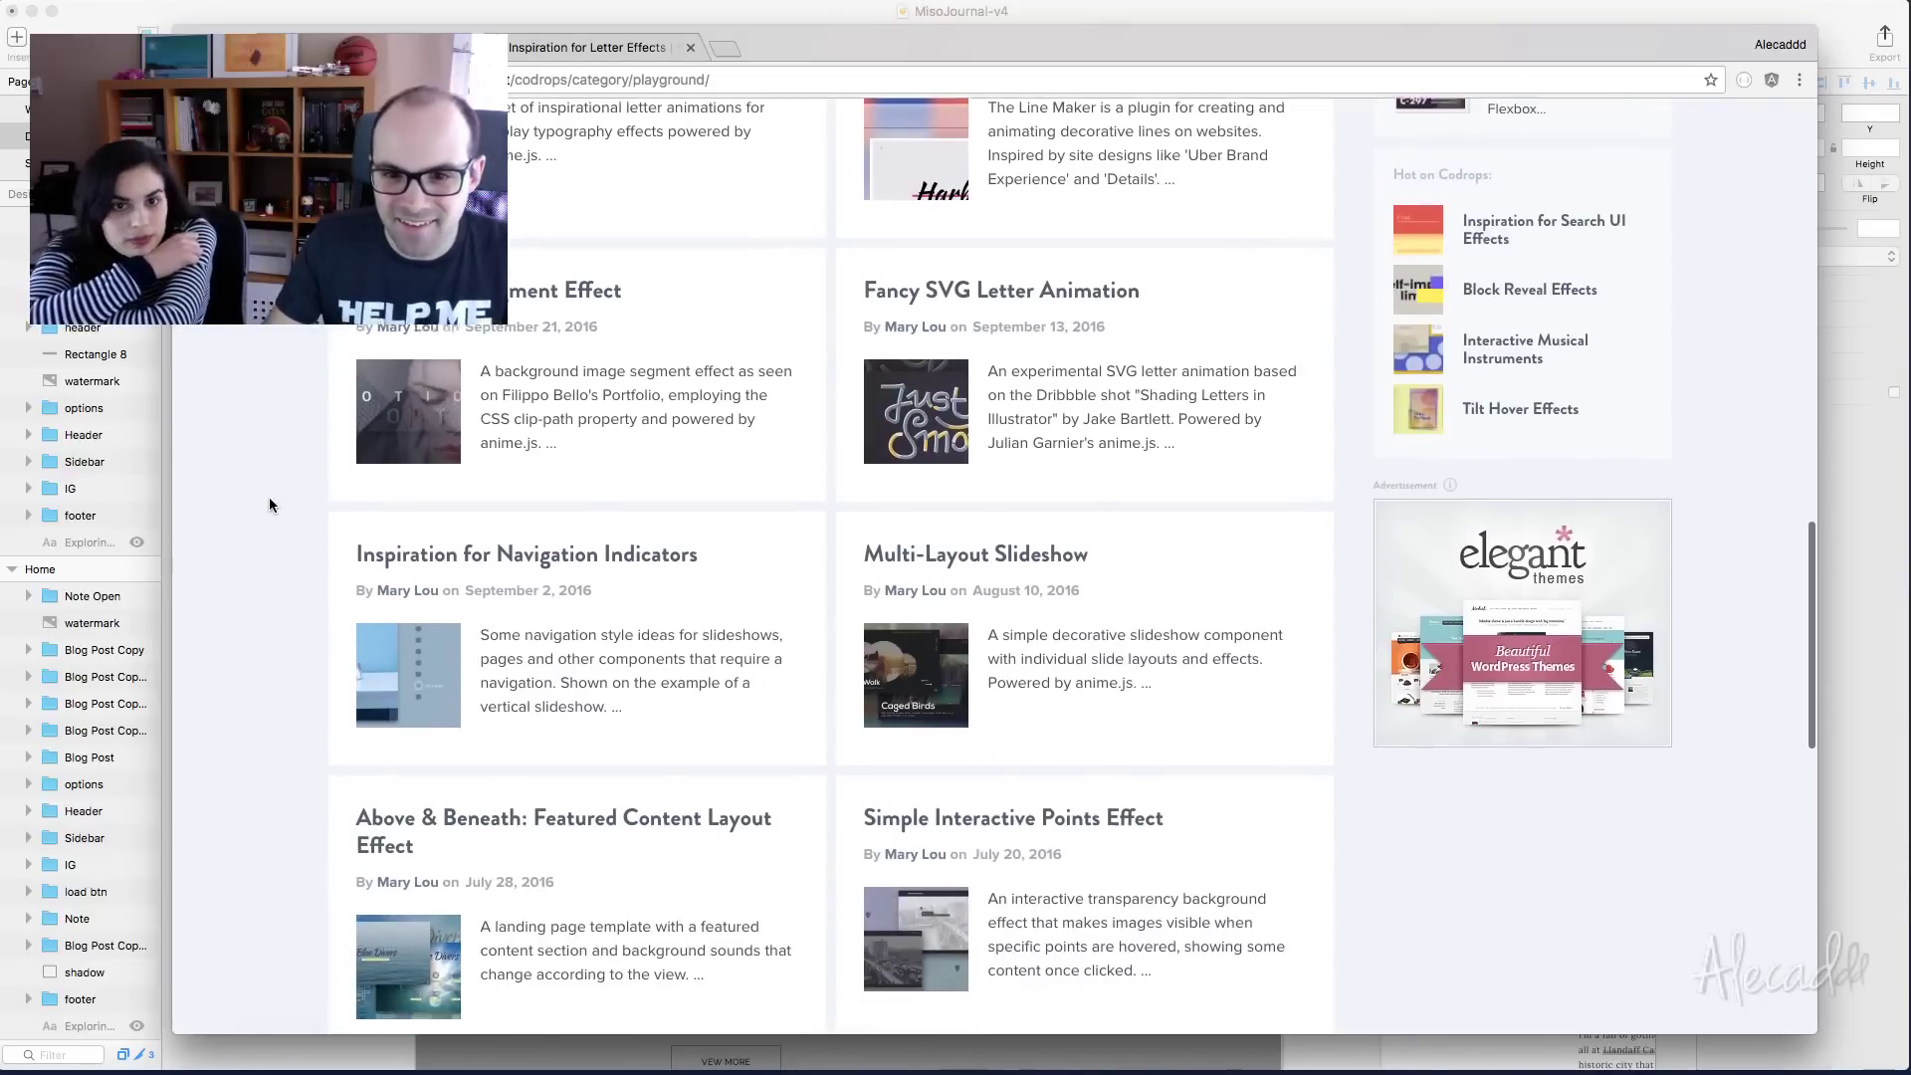
pyautogui.keyDown('super'); pyautogui.click(915, 627); pyautogui.keyUp('super')
pyautogui.scroll(-5, 535, 607)
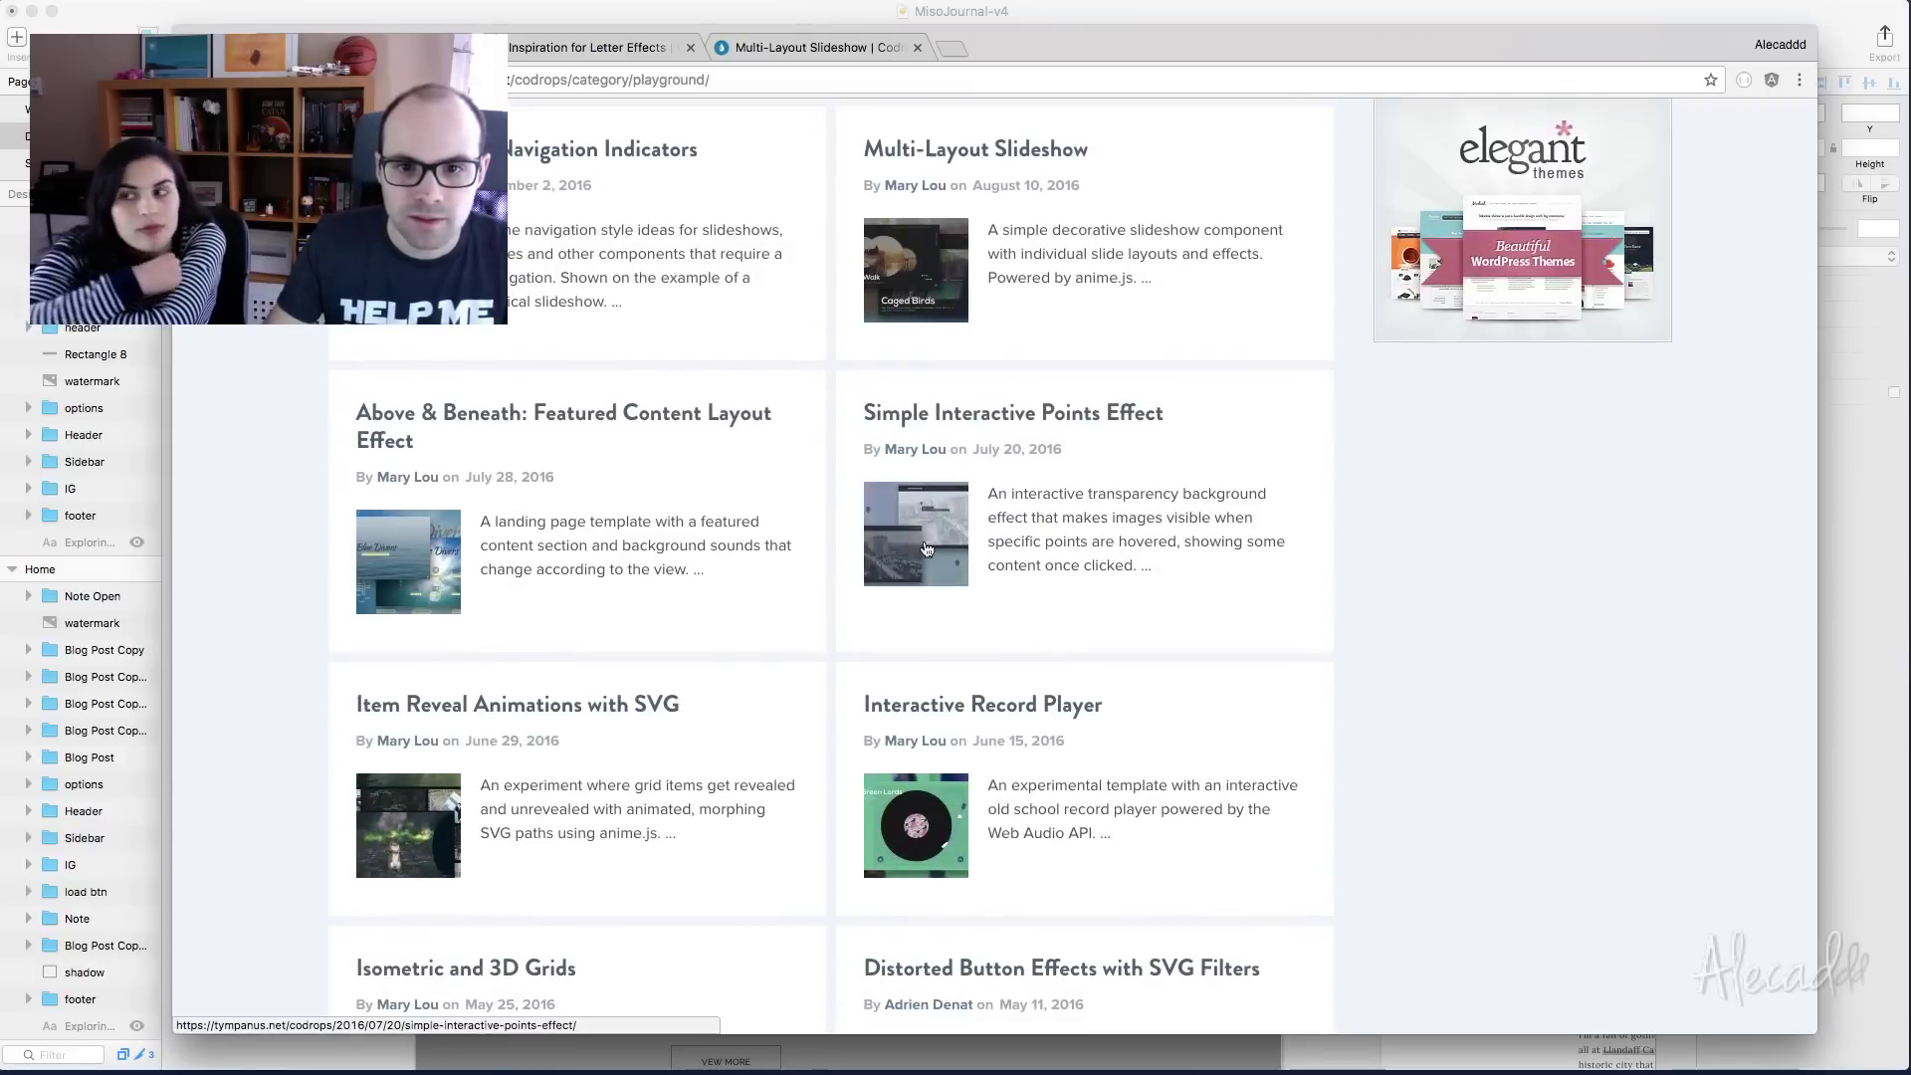
pyautogui.keyDown('super'); pyautogui.click(915, 547); pyautogui.keyUp('super')
pyautogui.scroll(-1, 733, 522)
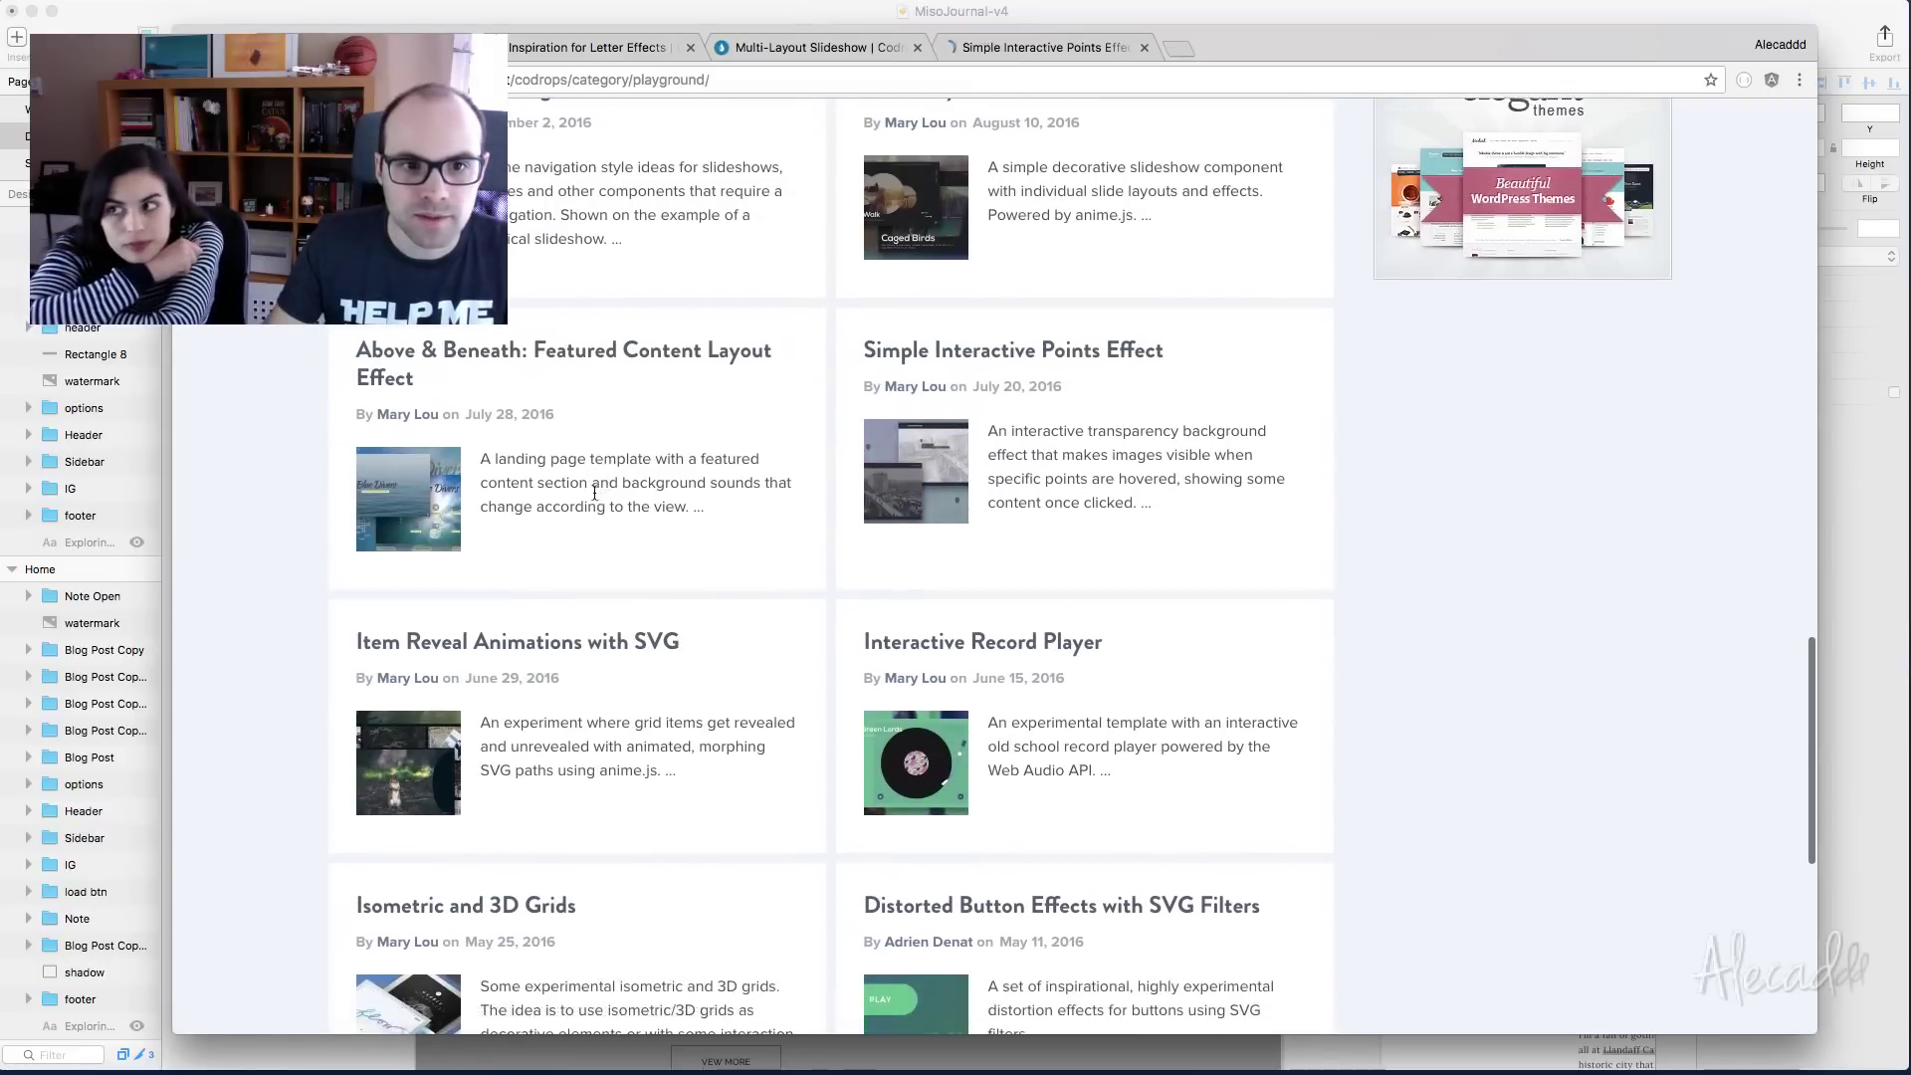
pyautogui.keyDown('super'); pyautogui.click(448, 510); pyautogui.keyUp('super')
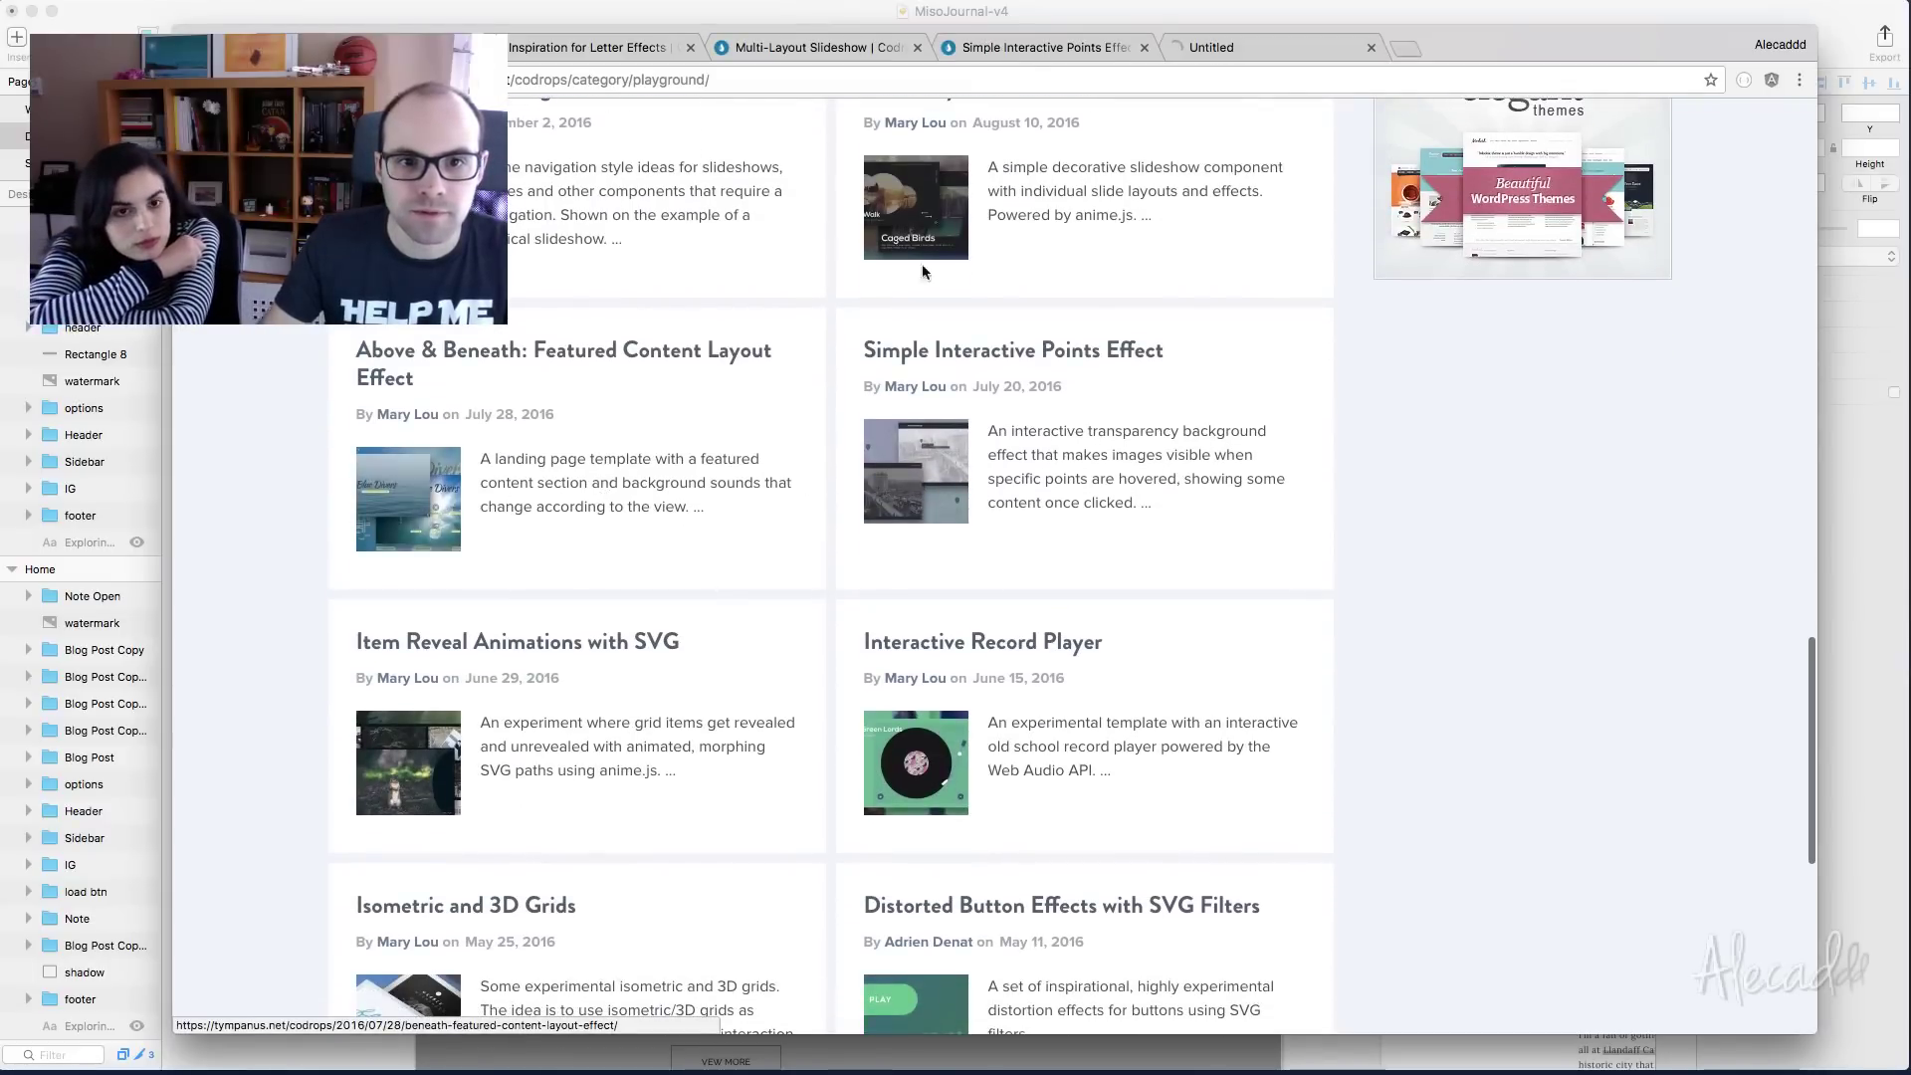
# View the Above & Beneath demo, play its transition to the content below the water, and close its tab
pyautogui.click(1234, 47)
pyautogui.scroll(-7, 796, 597)
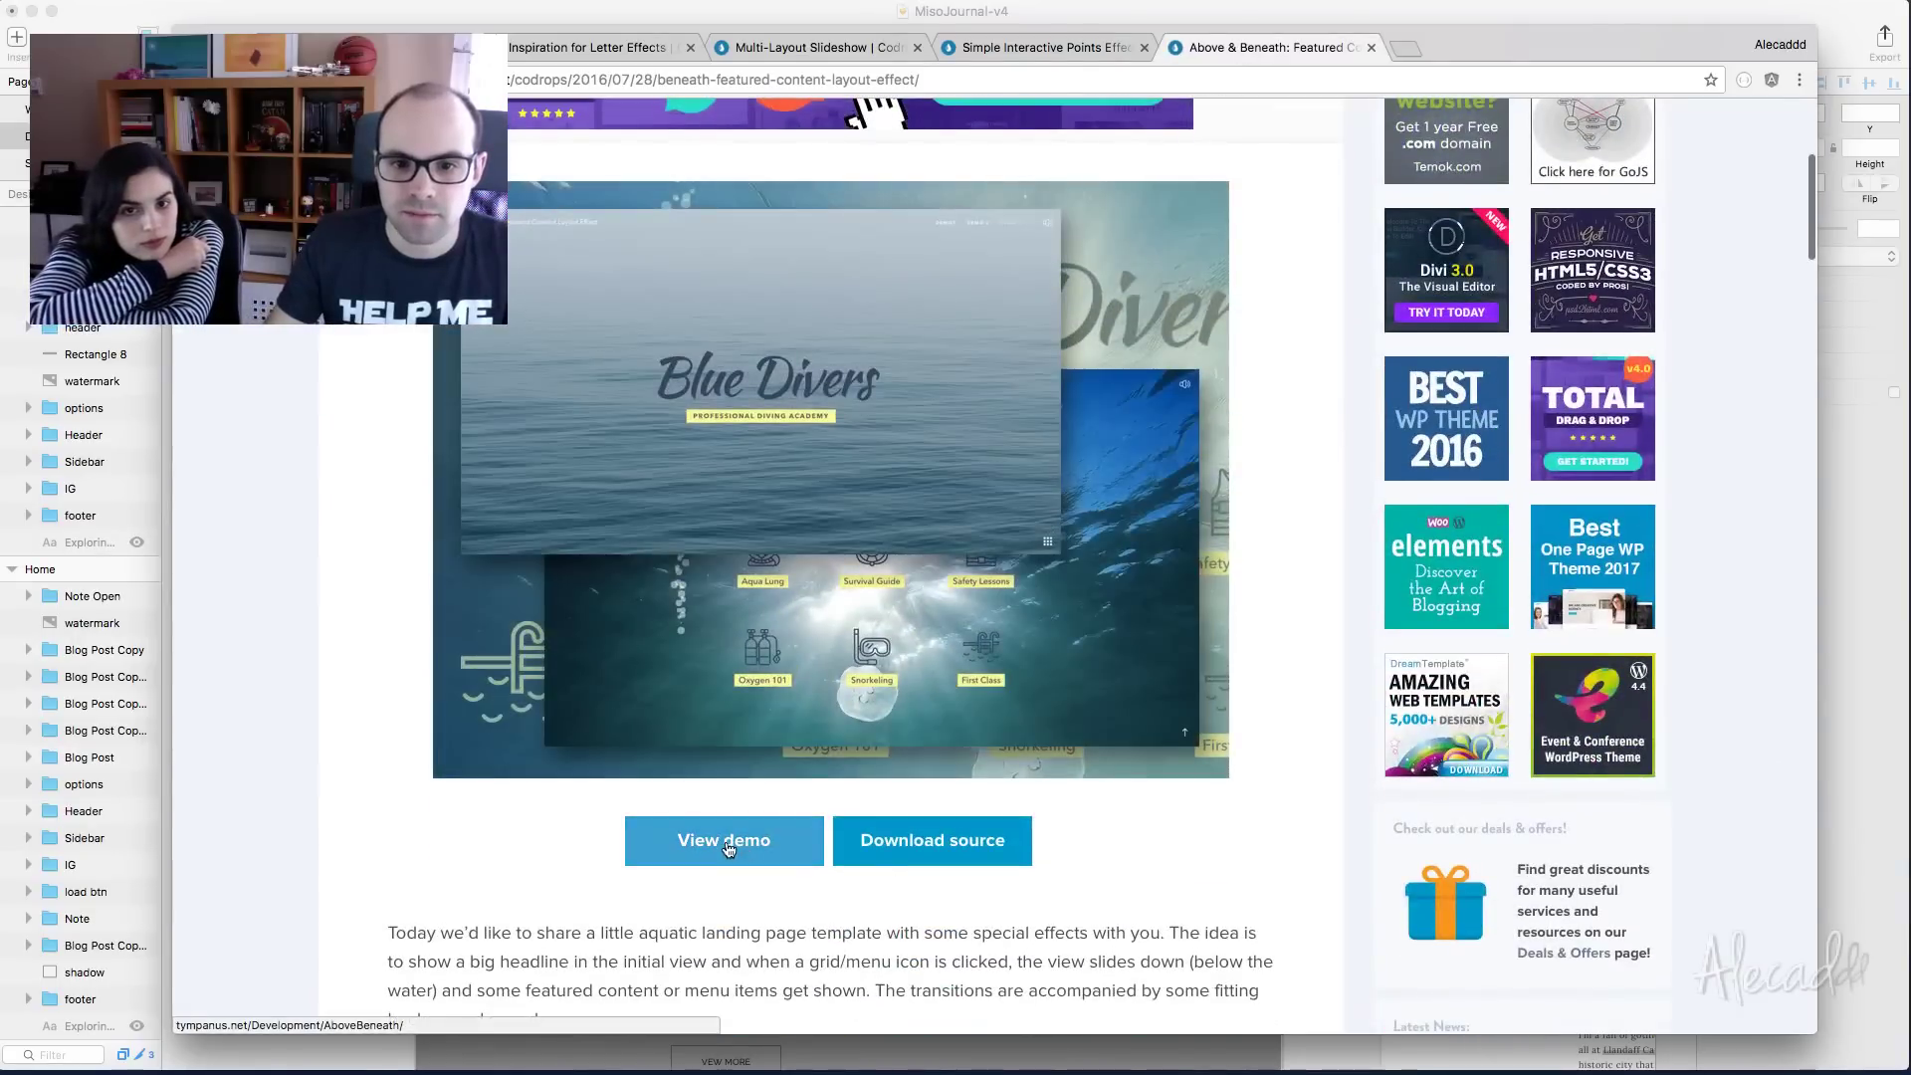
pyautogui.click(1186, 385)
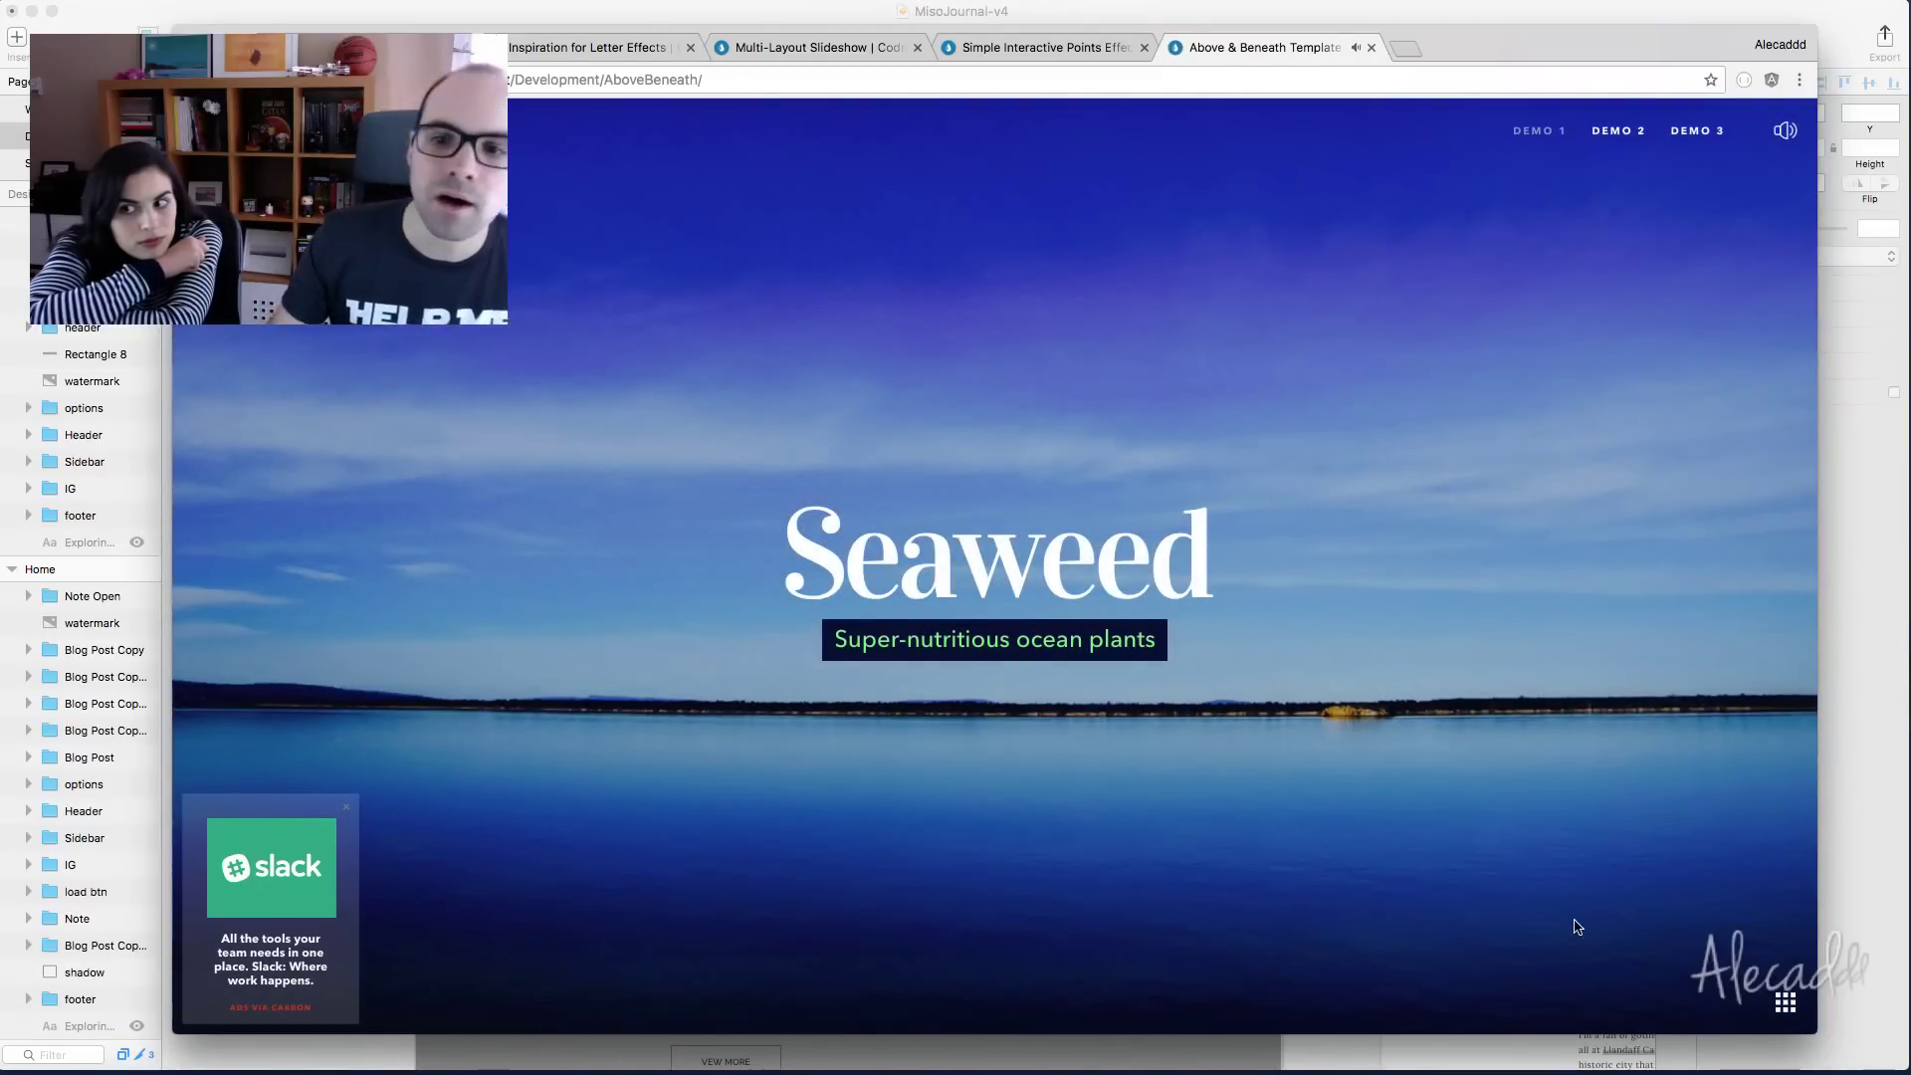
pyautogui.click(1784, 1002)
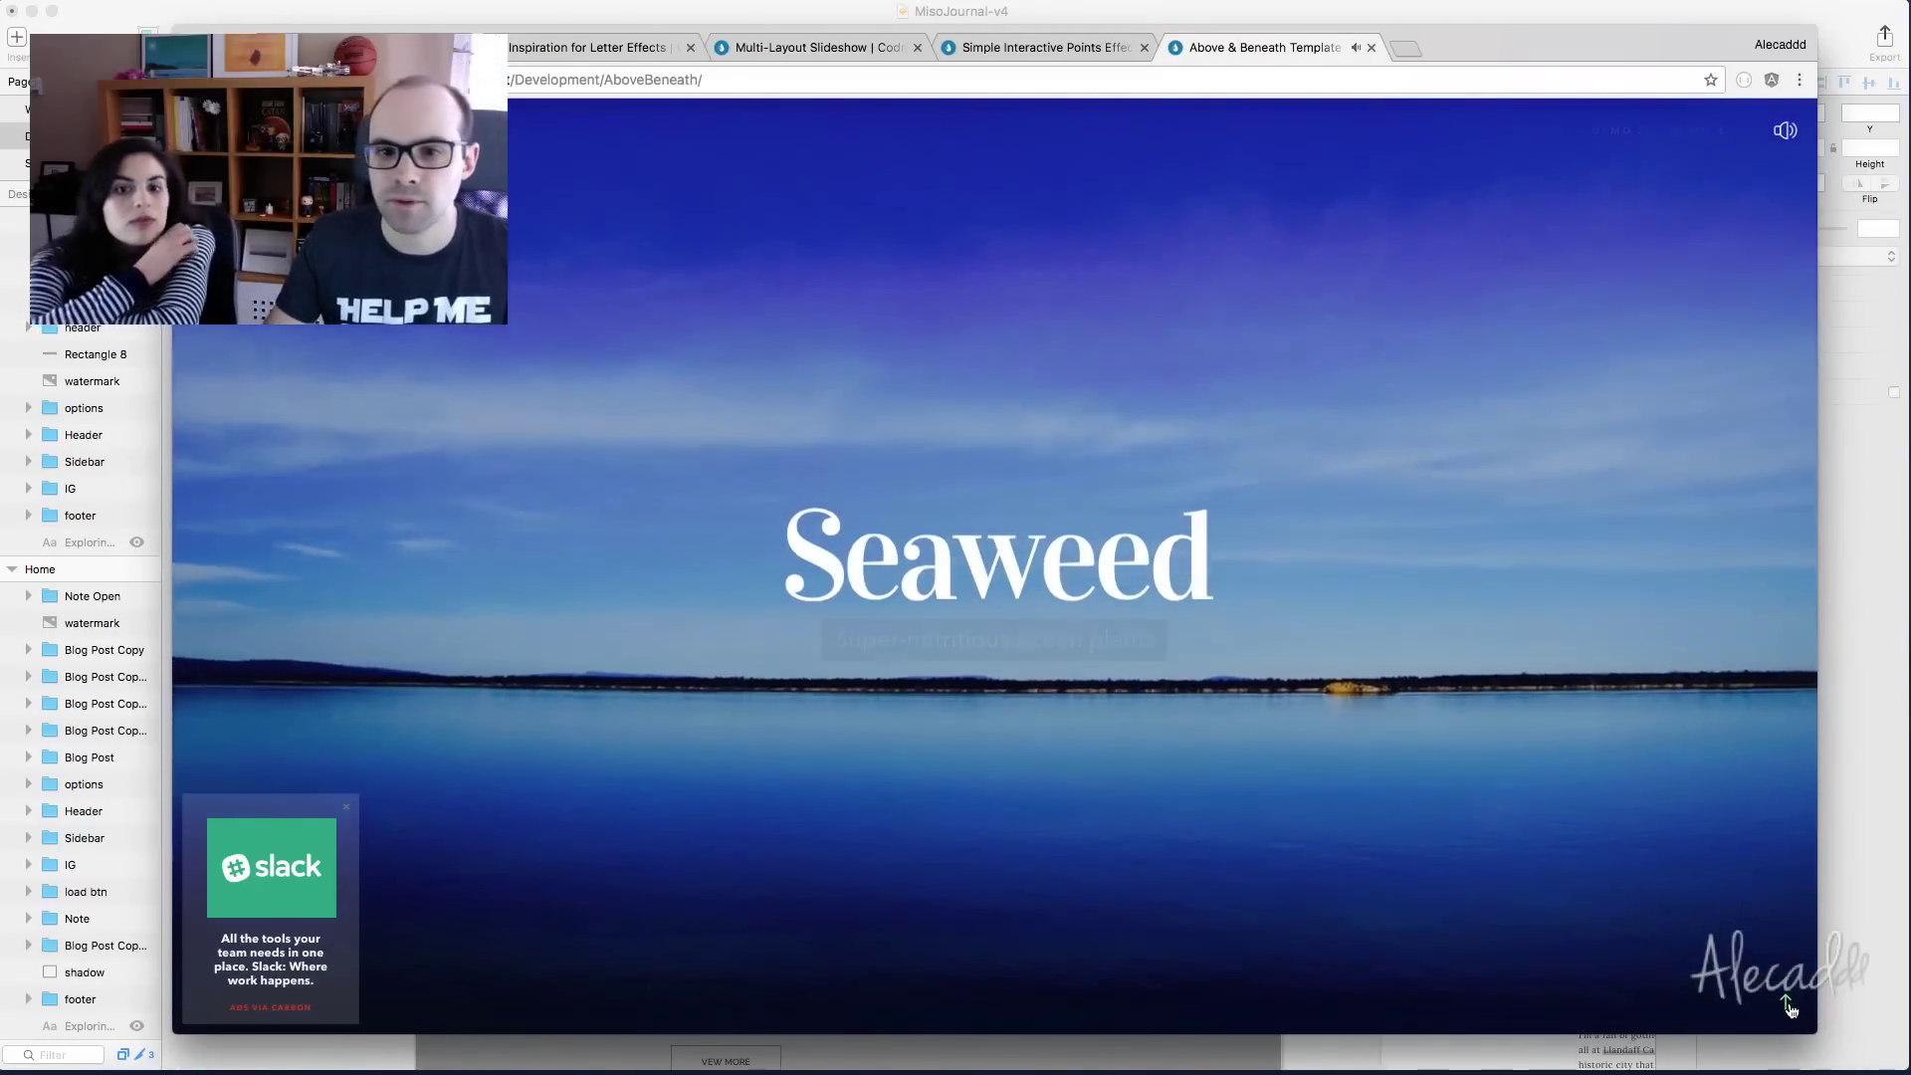
pyautogui.press('super+w')
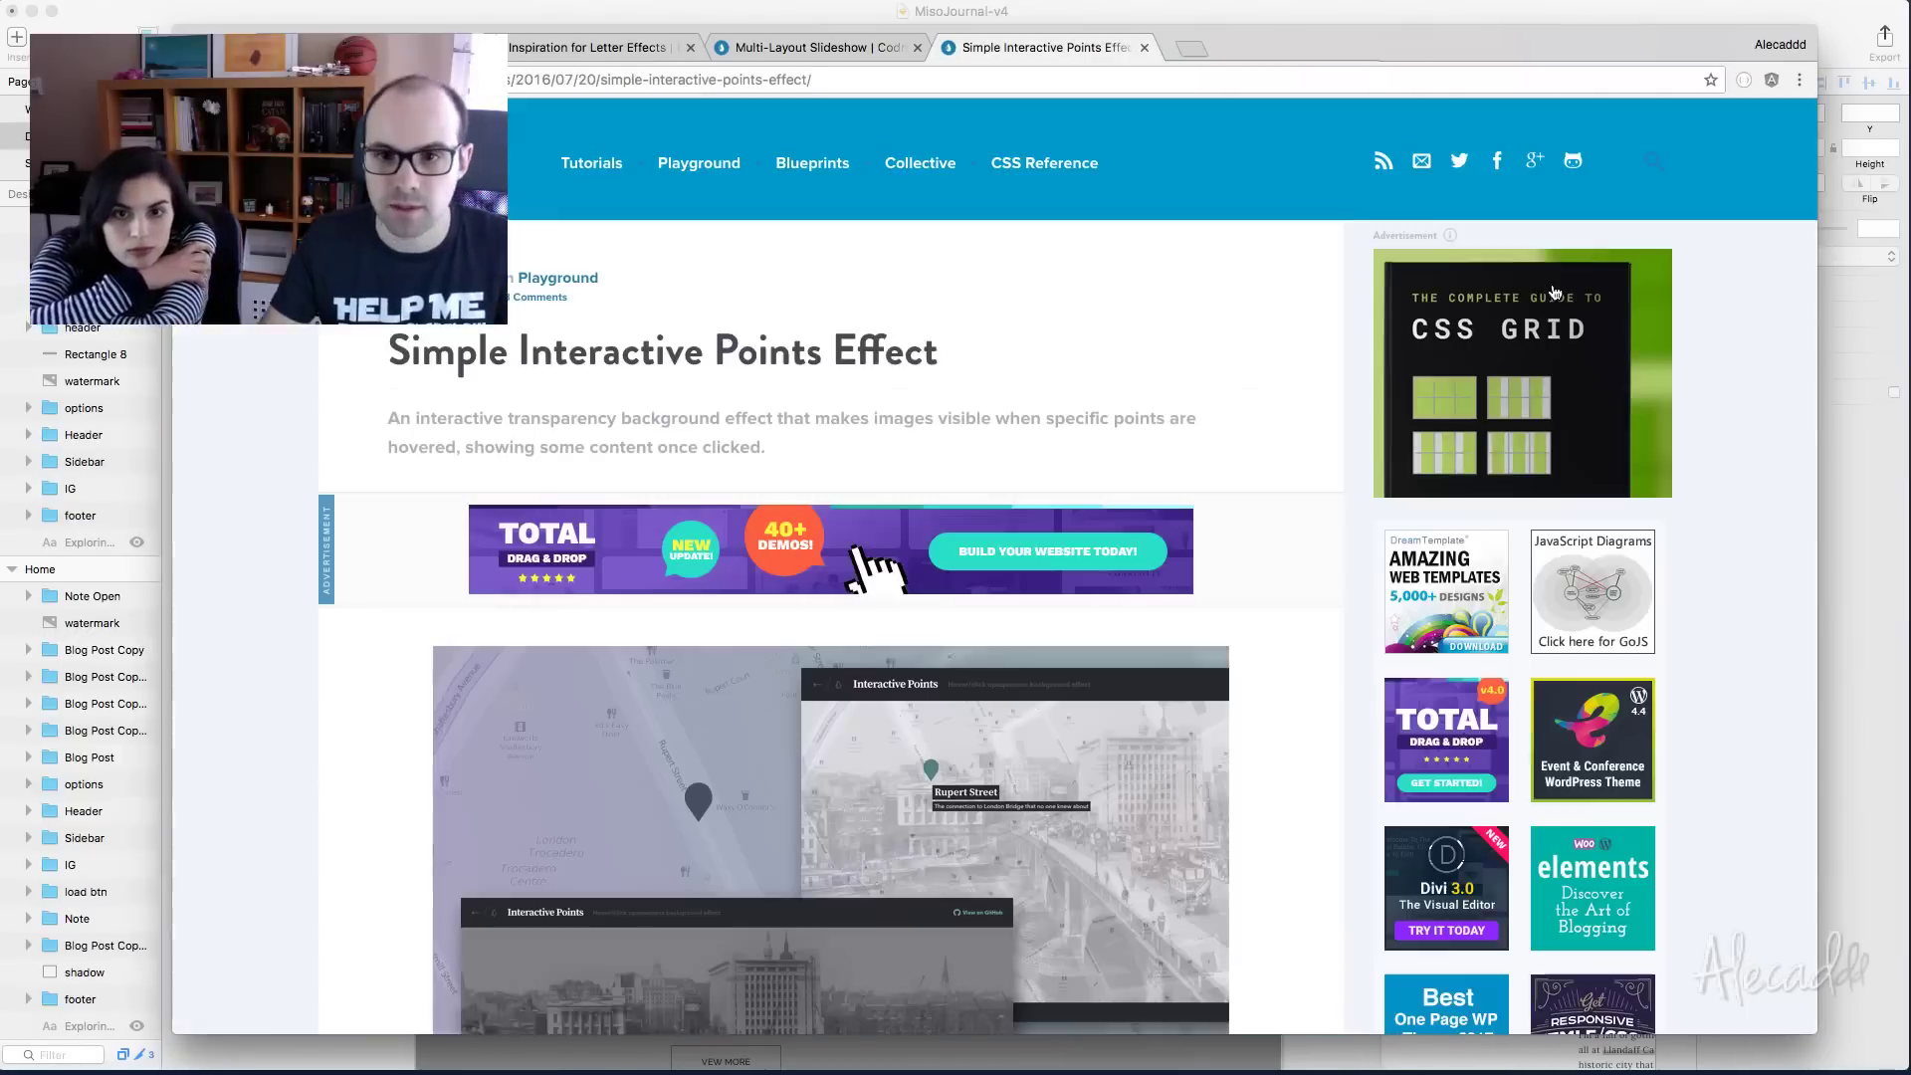
# View the Simple Interactive Points Effect demo and try the Swiss Court and Leicester Square points on its first map
pyautogui.scroll(-5, 789, 597)
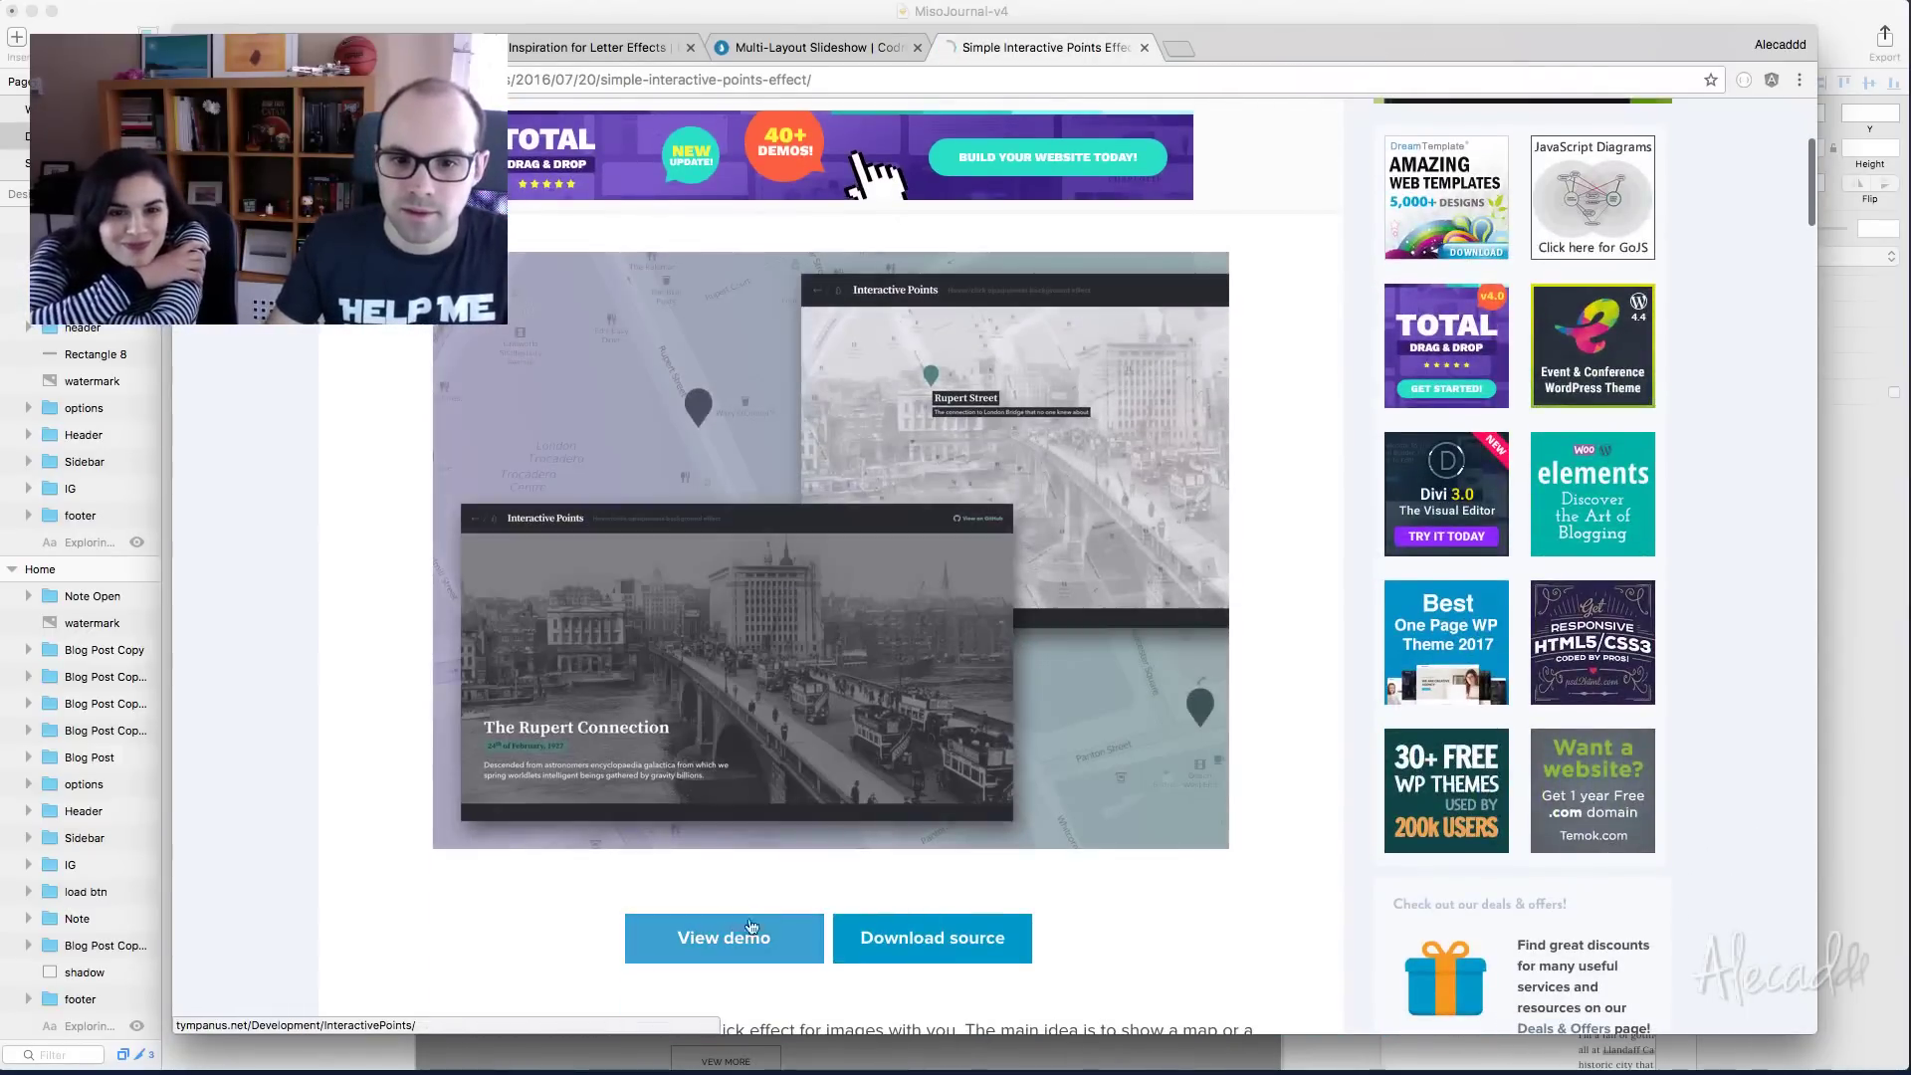
pyautogui.click(756, 934)
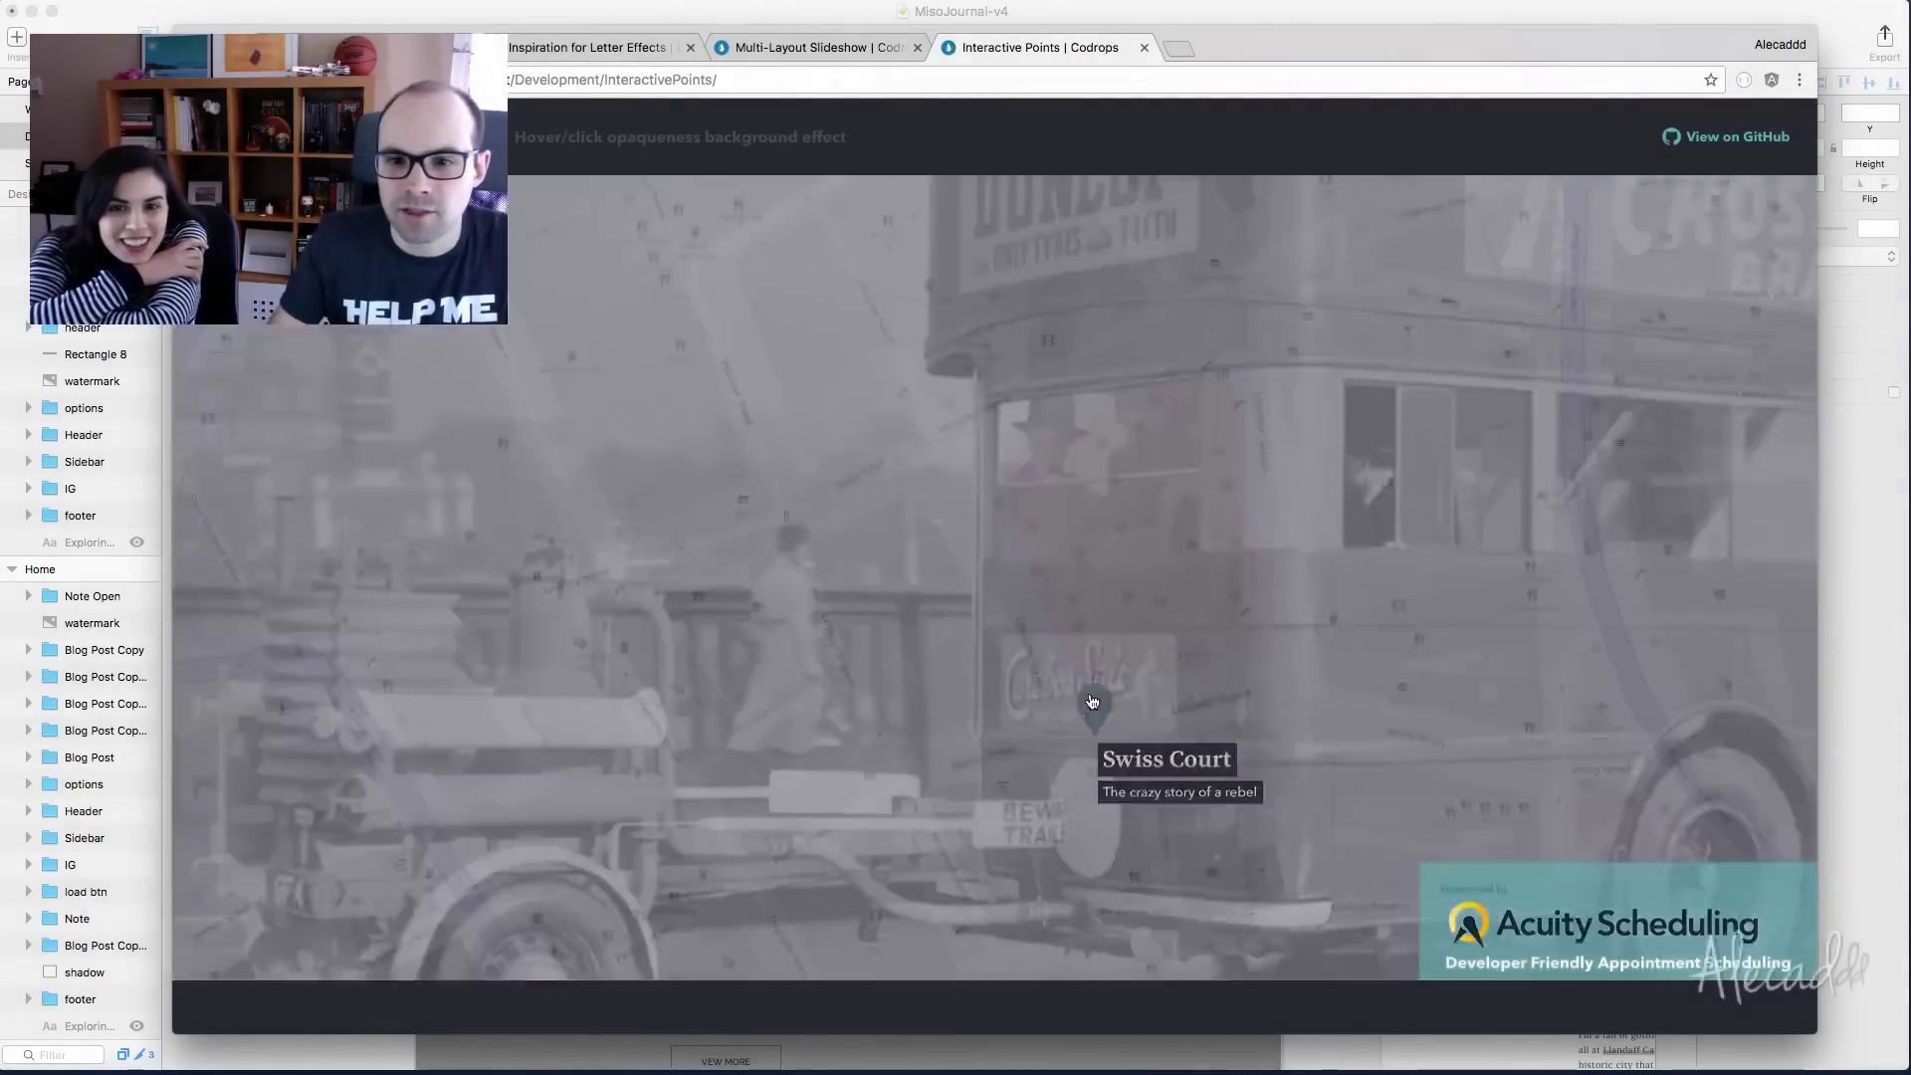
pyautogui.click(1092, 697)
pyautogui.click(1089, 699)
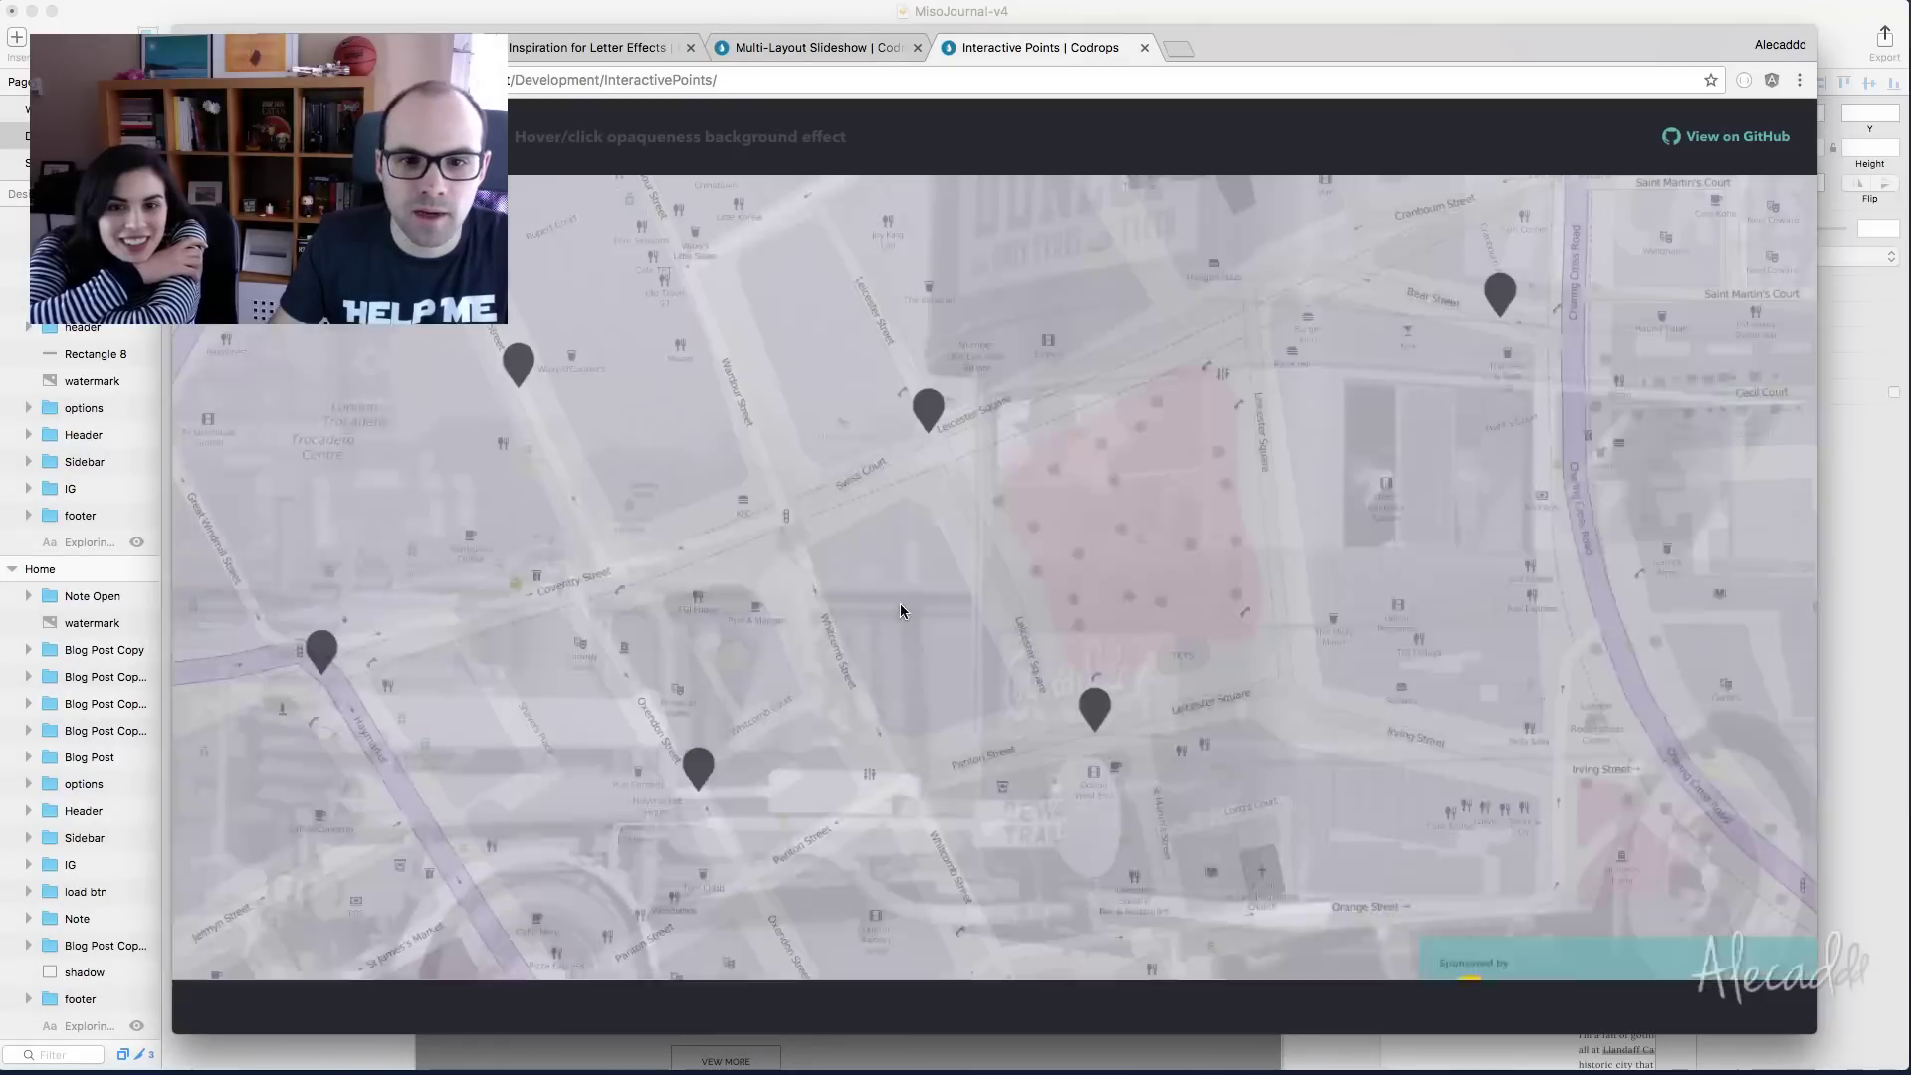
pyautogui.click(925, 403)
pyautogui.click(924, 401)
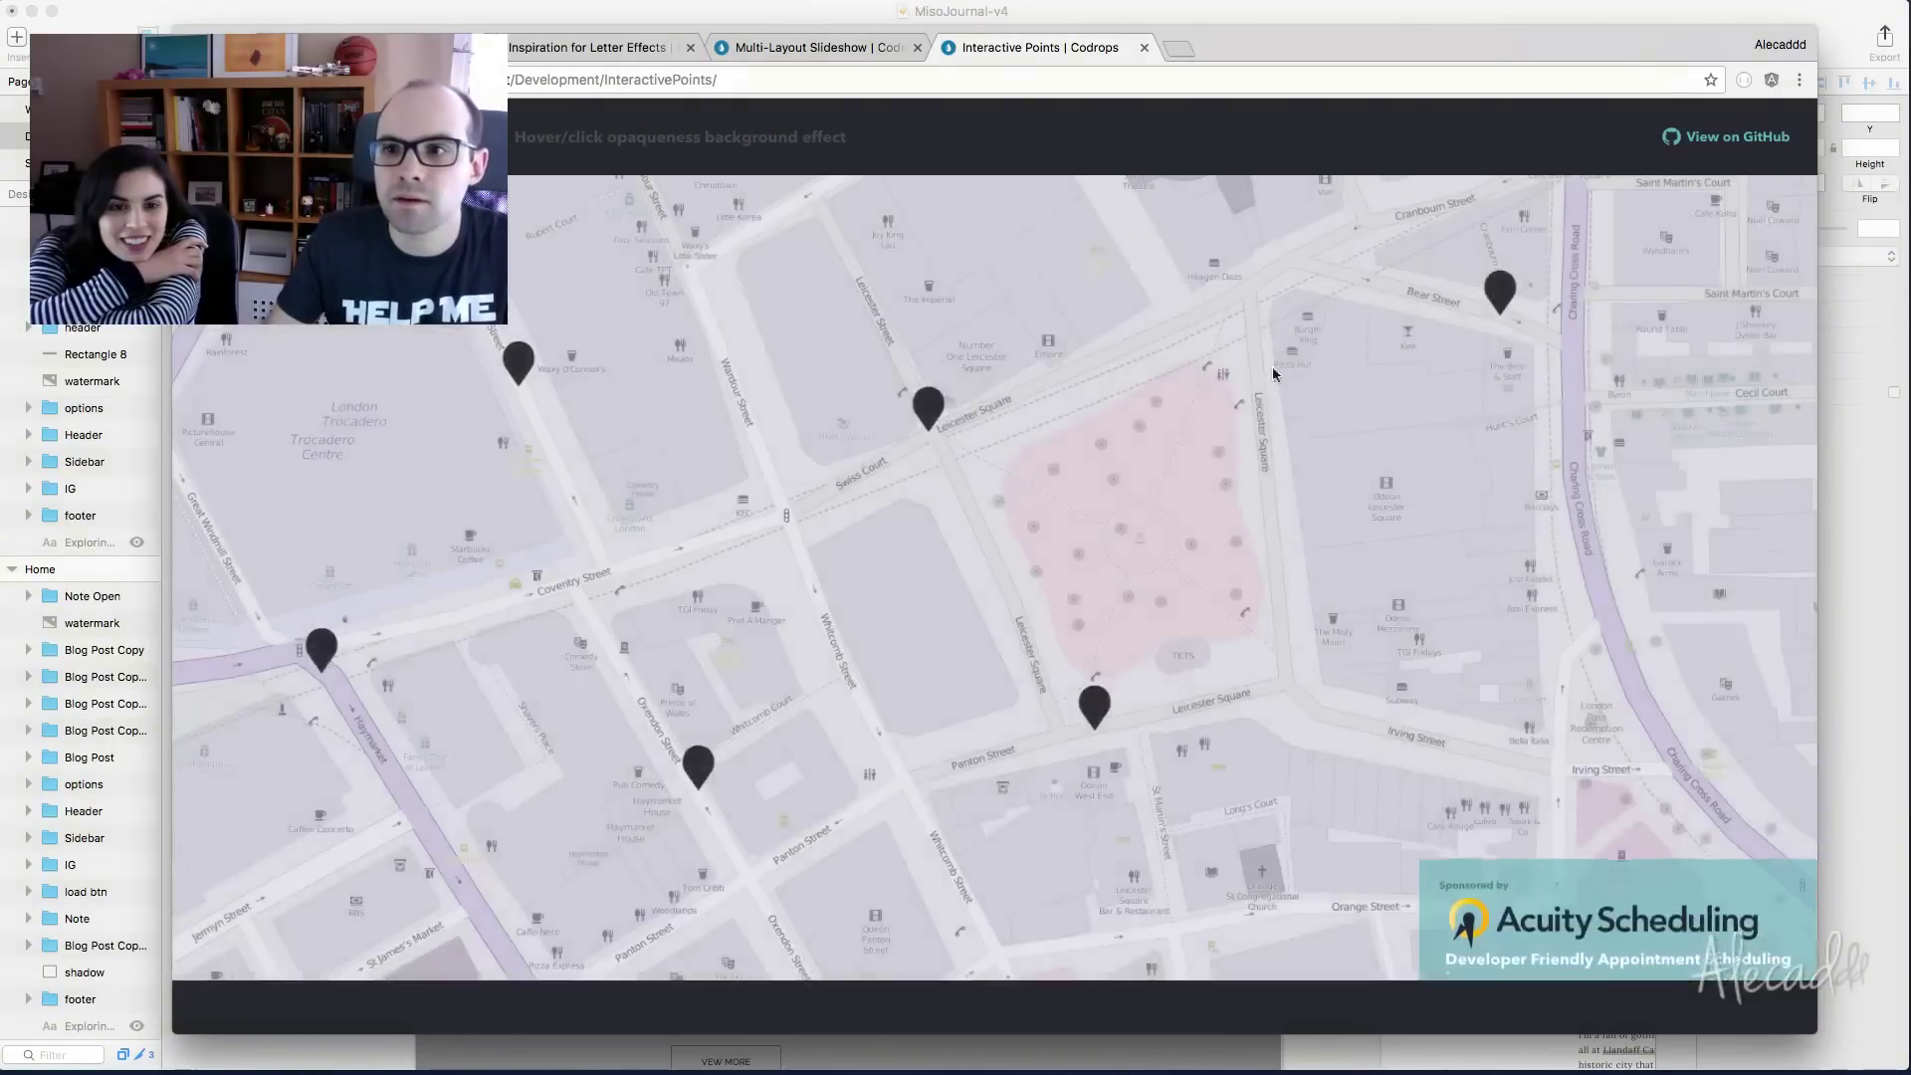
pyautogui.scroll(-10, 876, 433)
pyautogui.scroll(10, 896, 433)
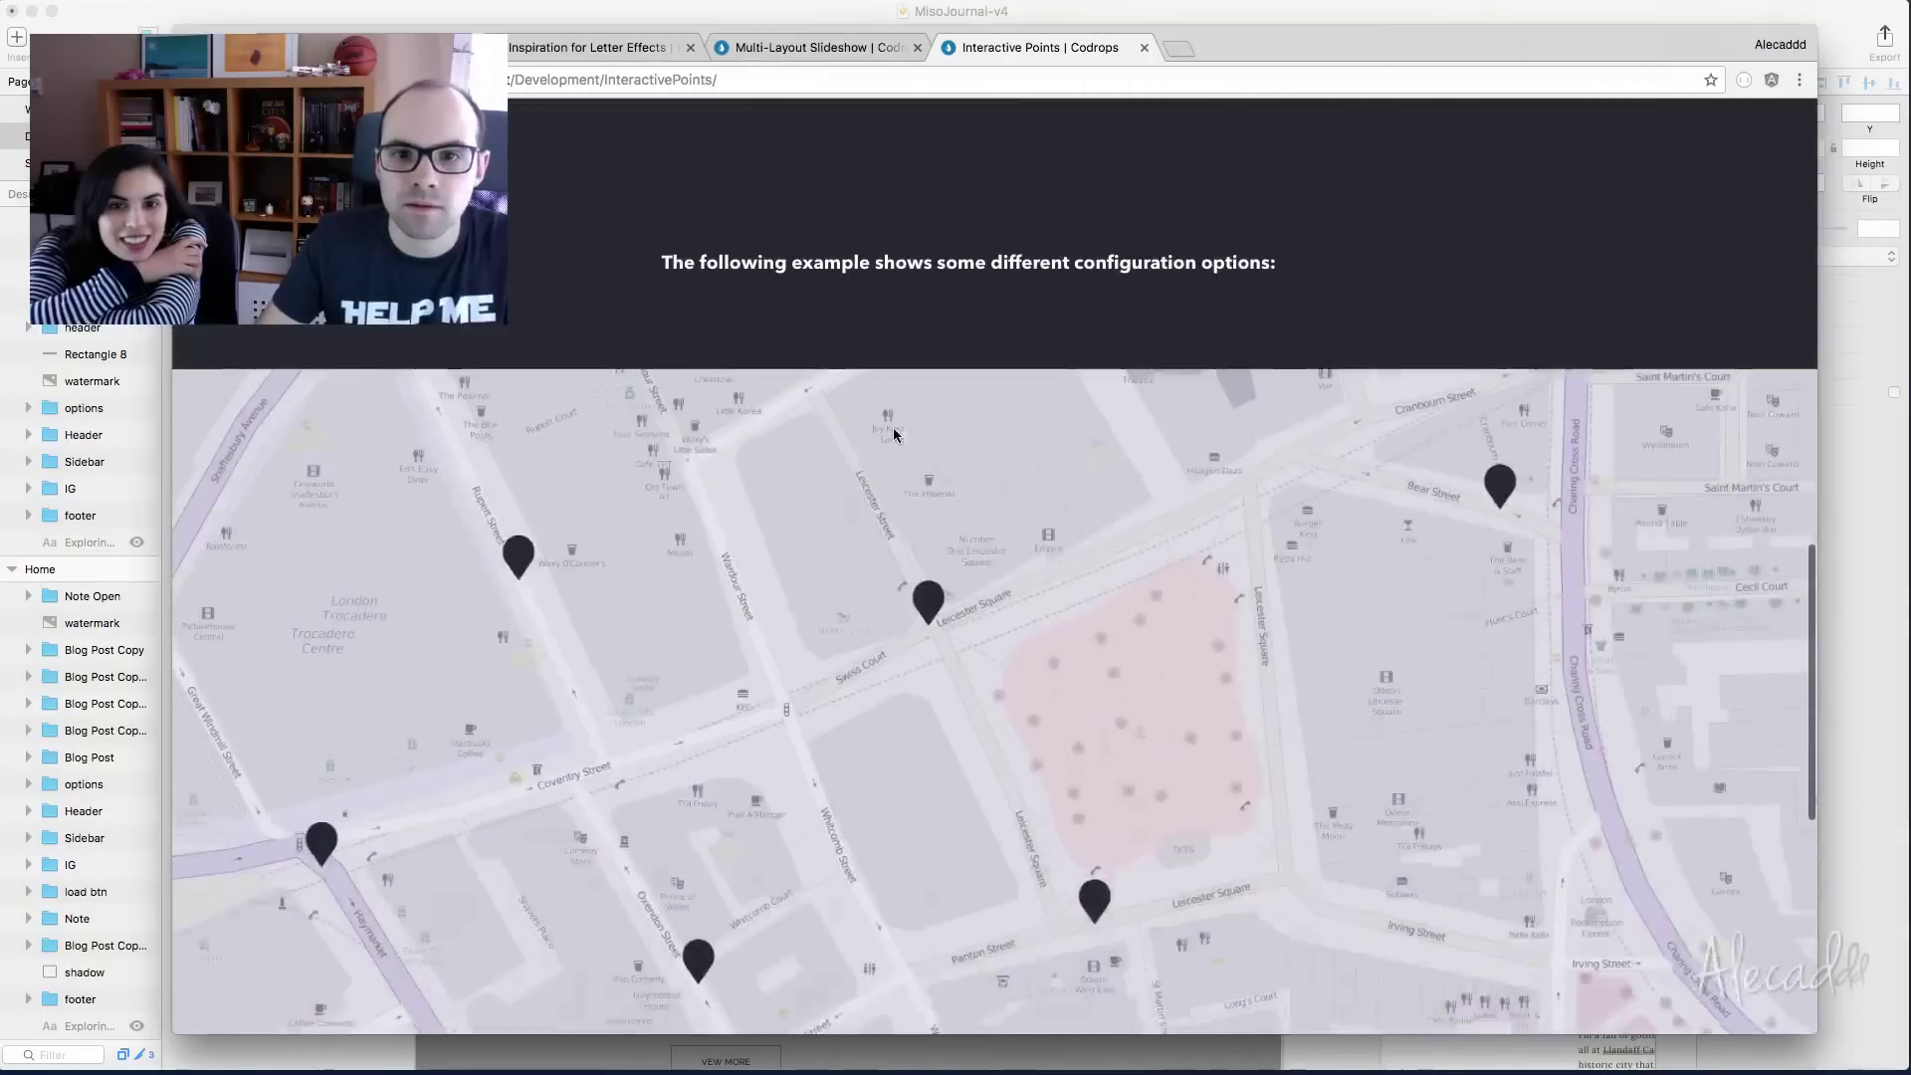
# Try the Leicester Square and Oxendon Street points on the alternative configuration map, and close the Interactive Points demo
pyautogui.click(925, 593)
pyautogui.click(927, 589)
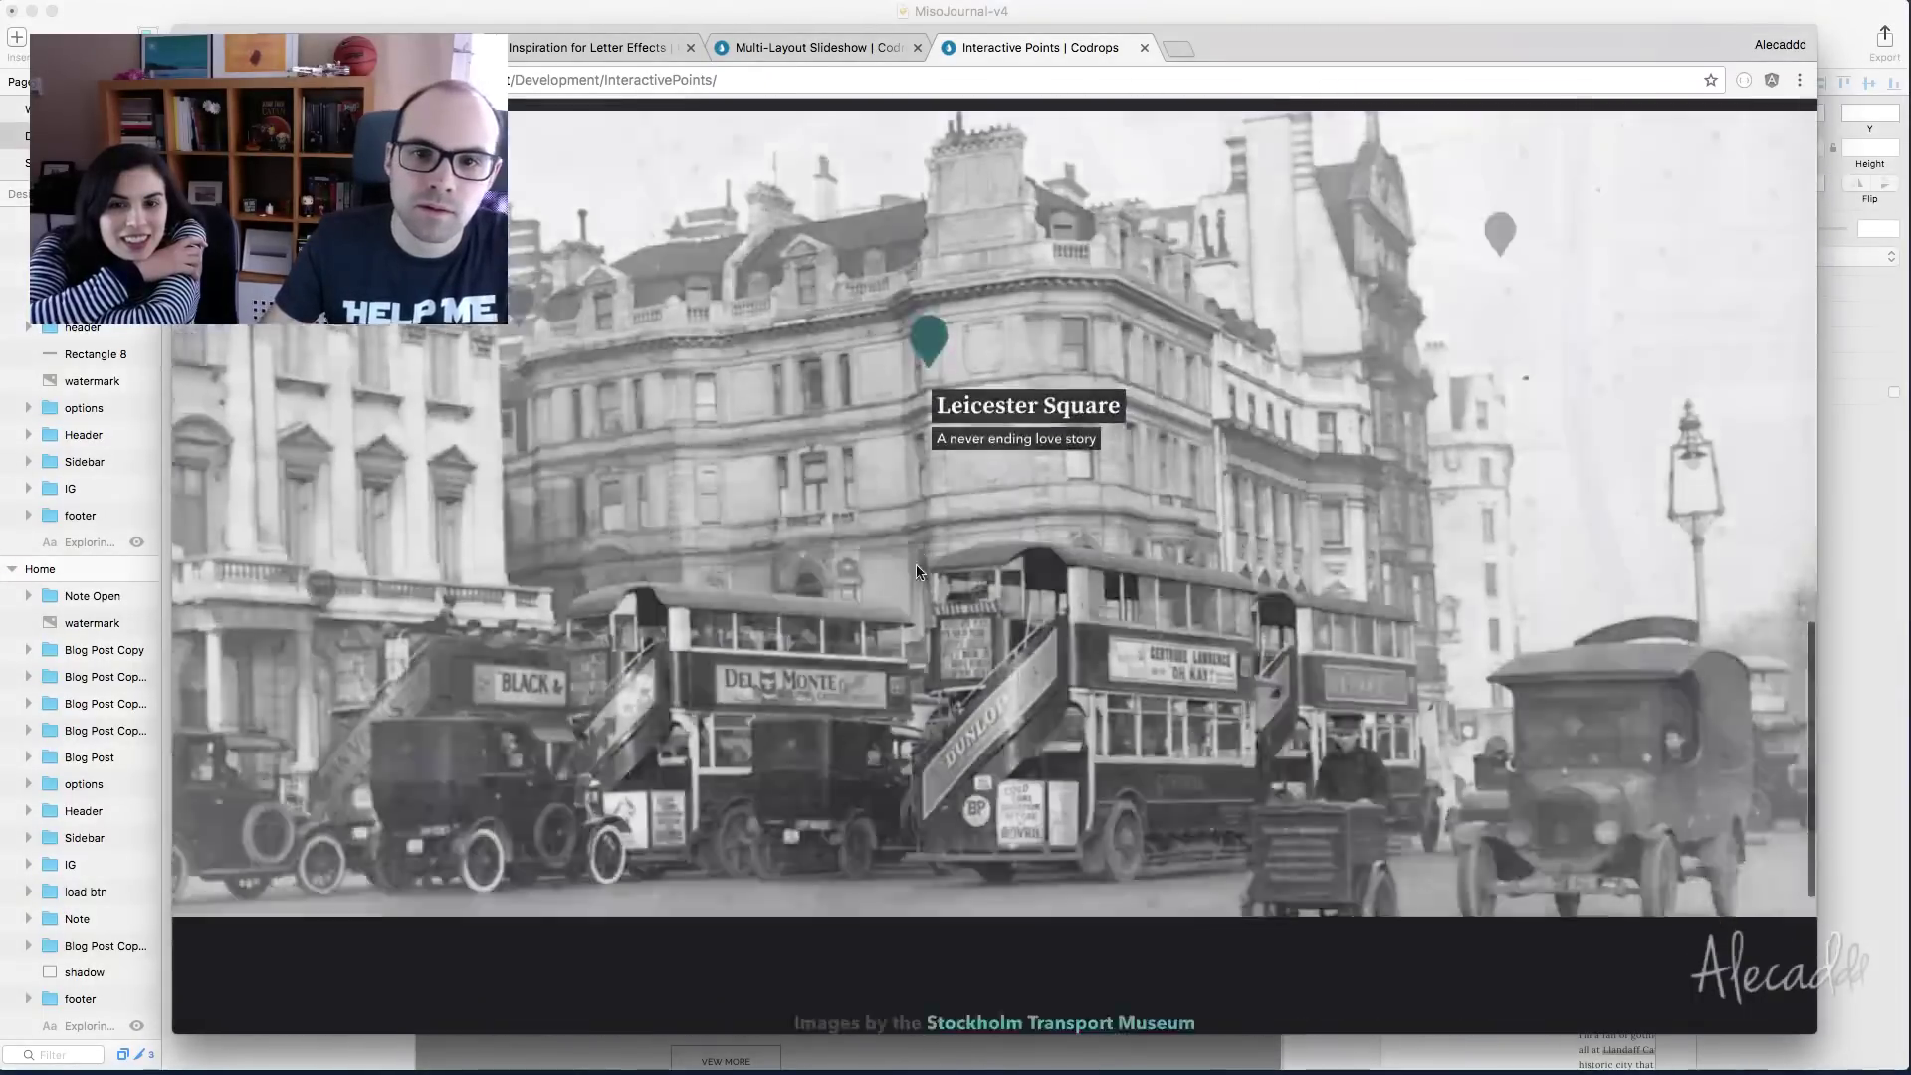
pyautogui.scroll(-5, 927, 589)
pyautogui.scroll(5, 673, 709)
pyautogui.click(673, 709)
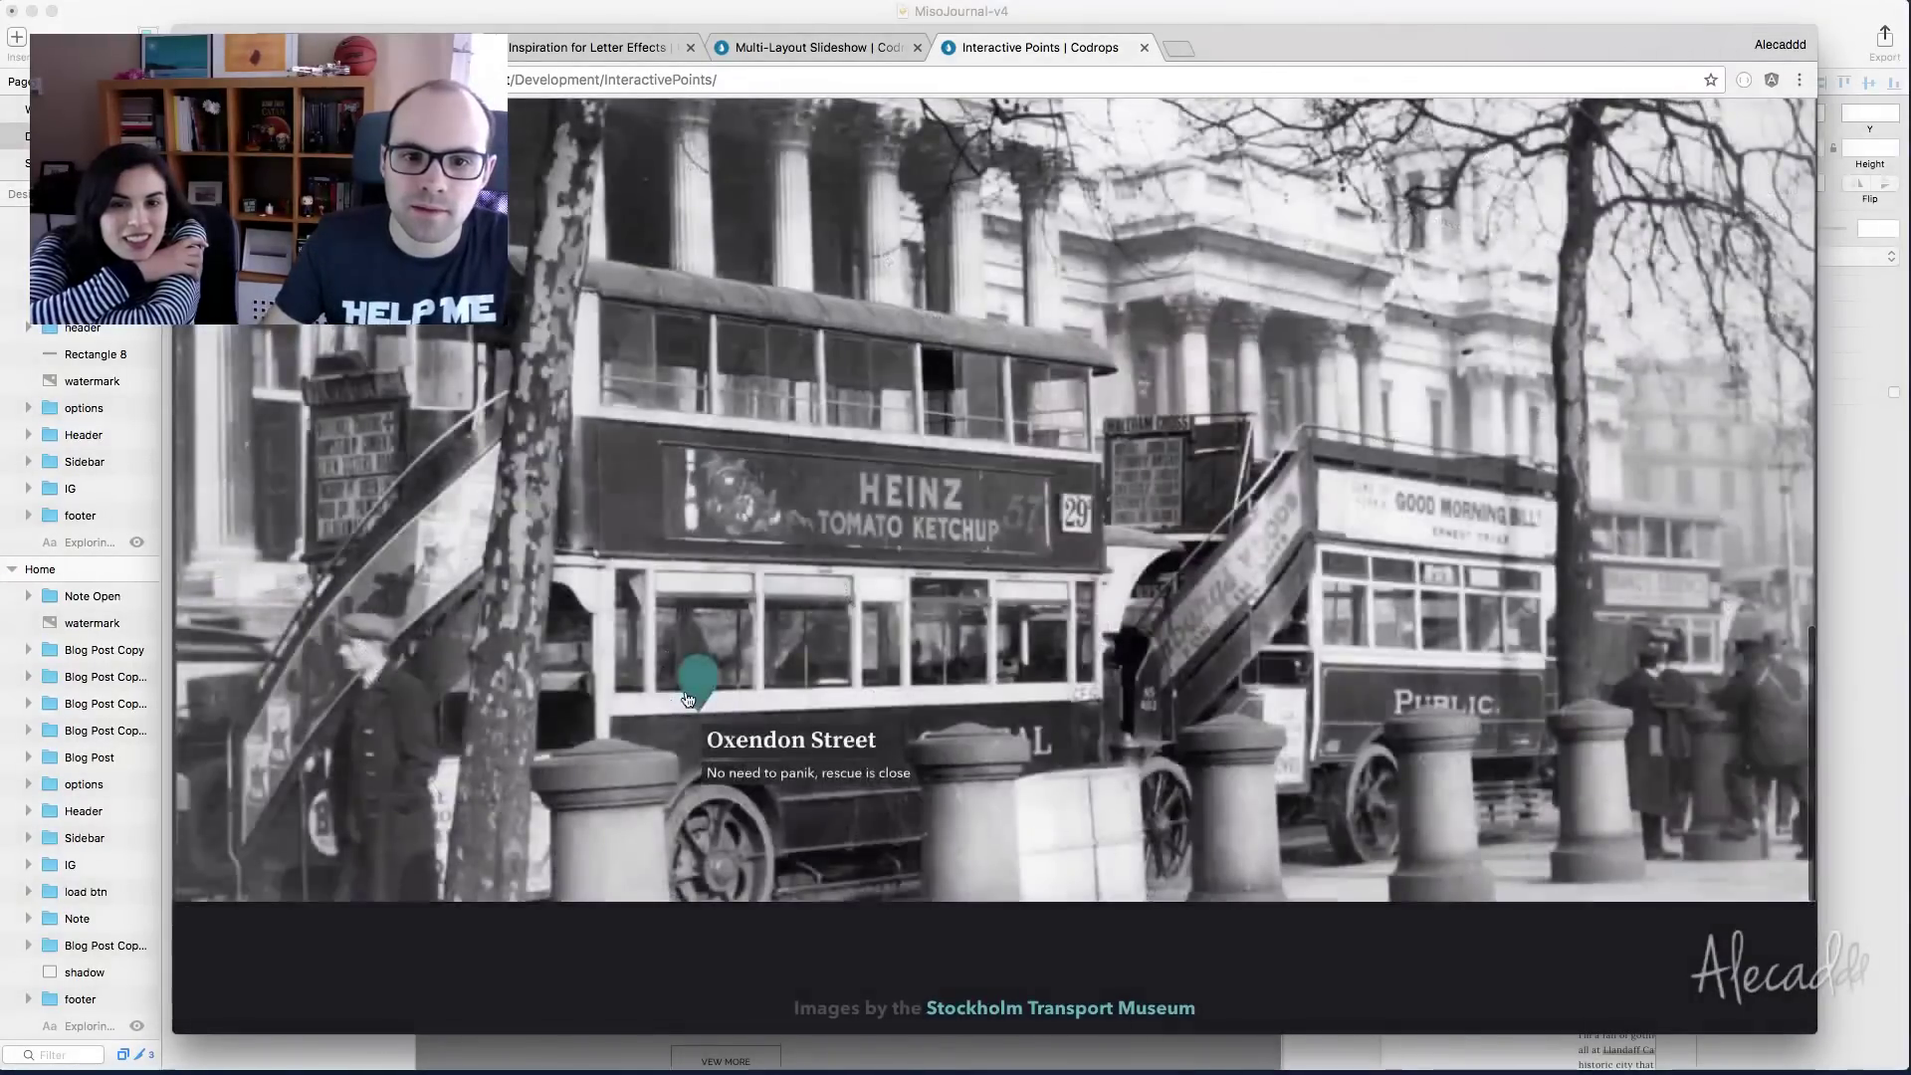
pyautogui.click(695, 689)
pyautogui.click(712, 687)
pyautogui.press('super+w')
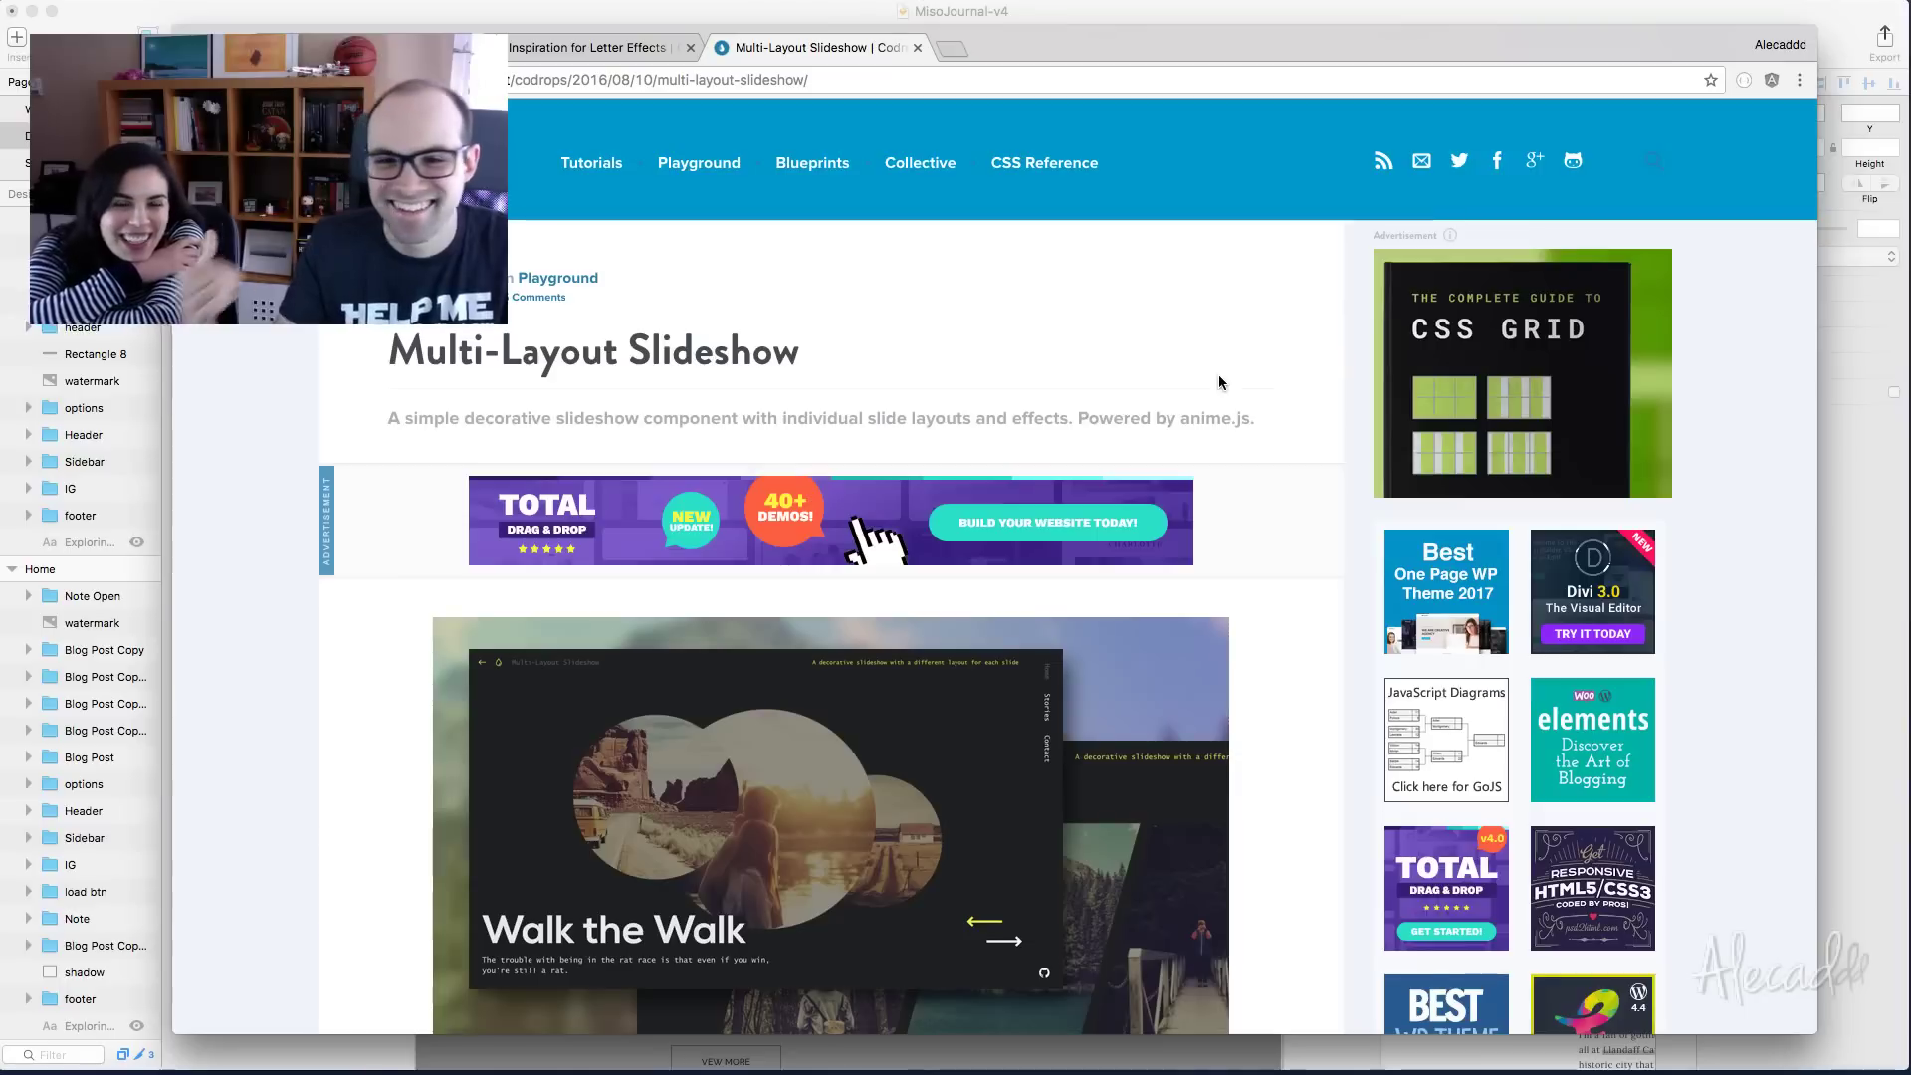
# View the Multi-Layout Slideshow demo, advance through its slides up to Our Freedom, and close its tab
pyautogui.scroll(-2, 1219, 382)
pyautogui.scroll(-5, 1218, 374)
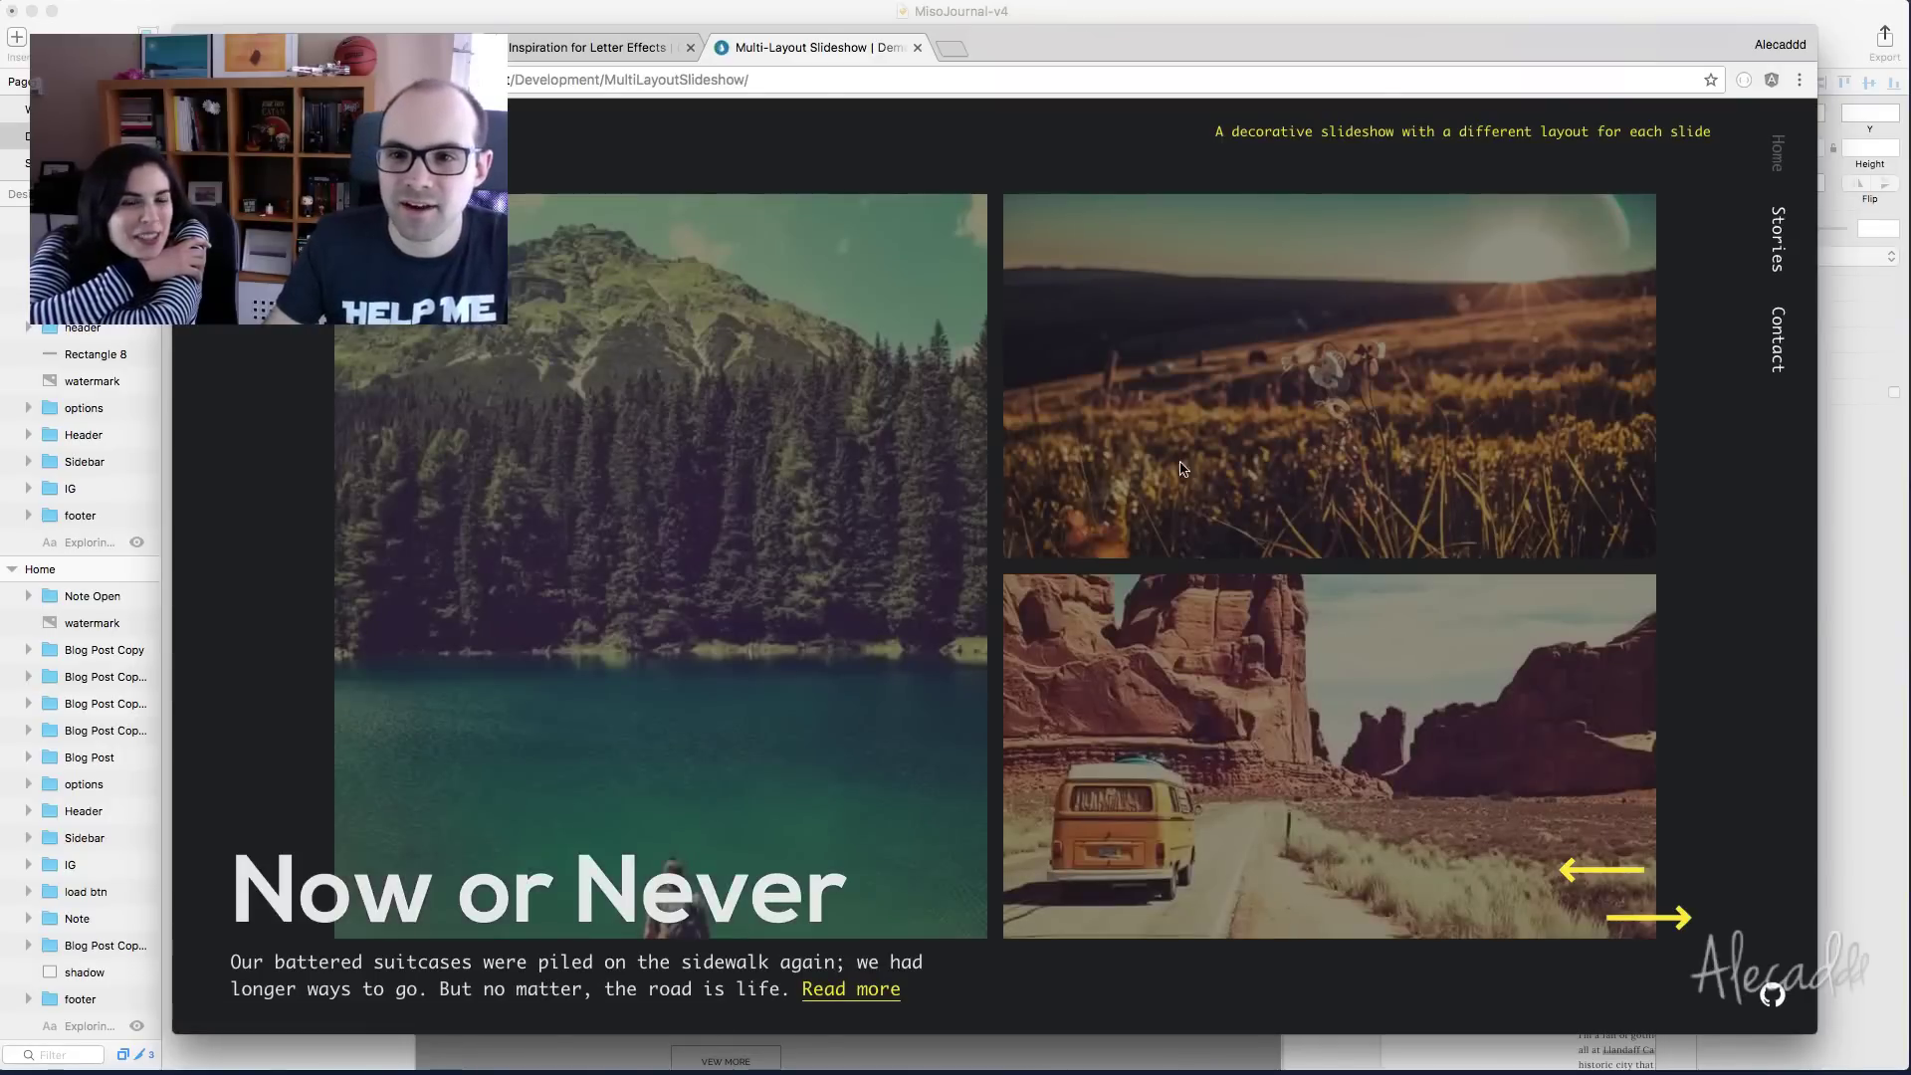
pyautogui.click(1662, 942)
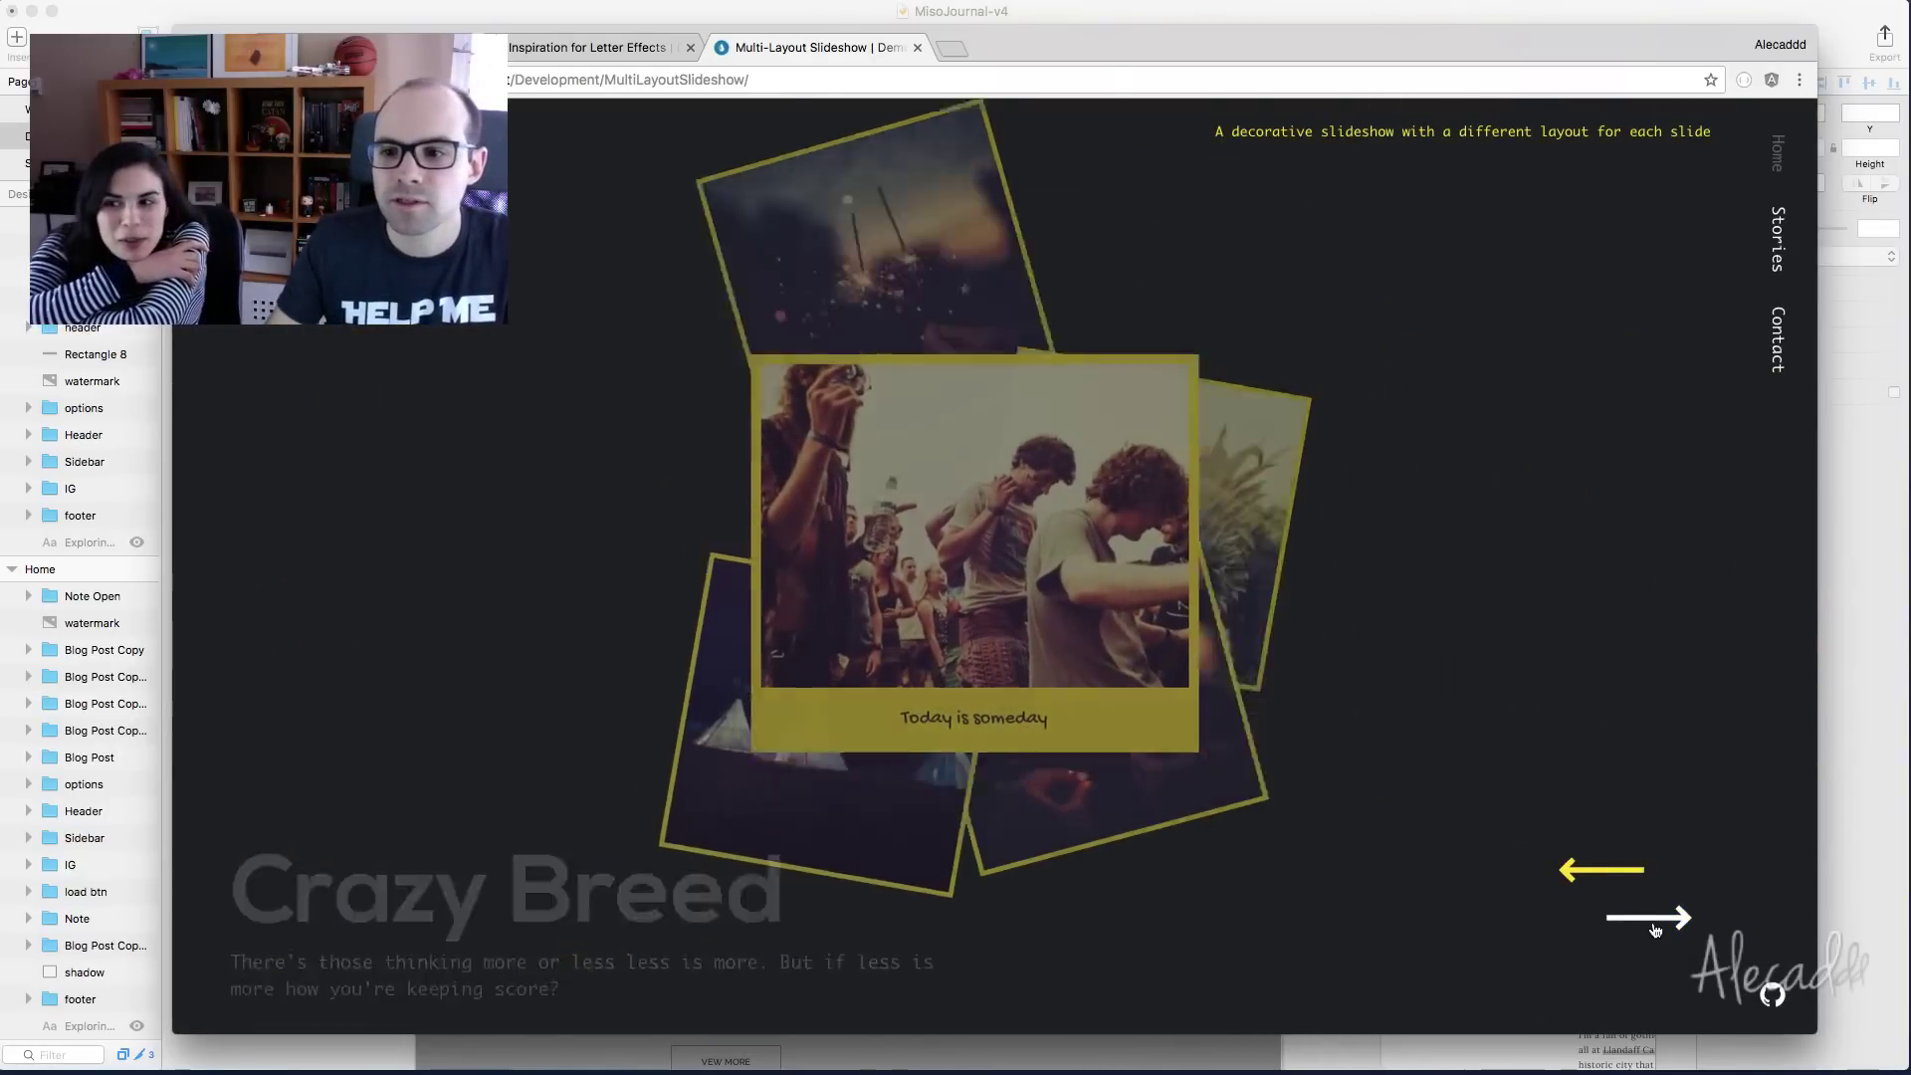
pyautogui.click(1655, 930)
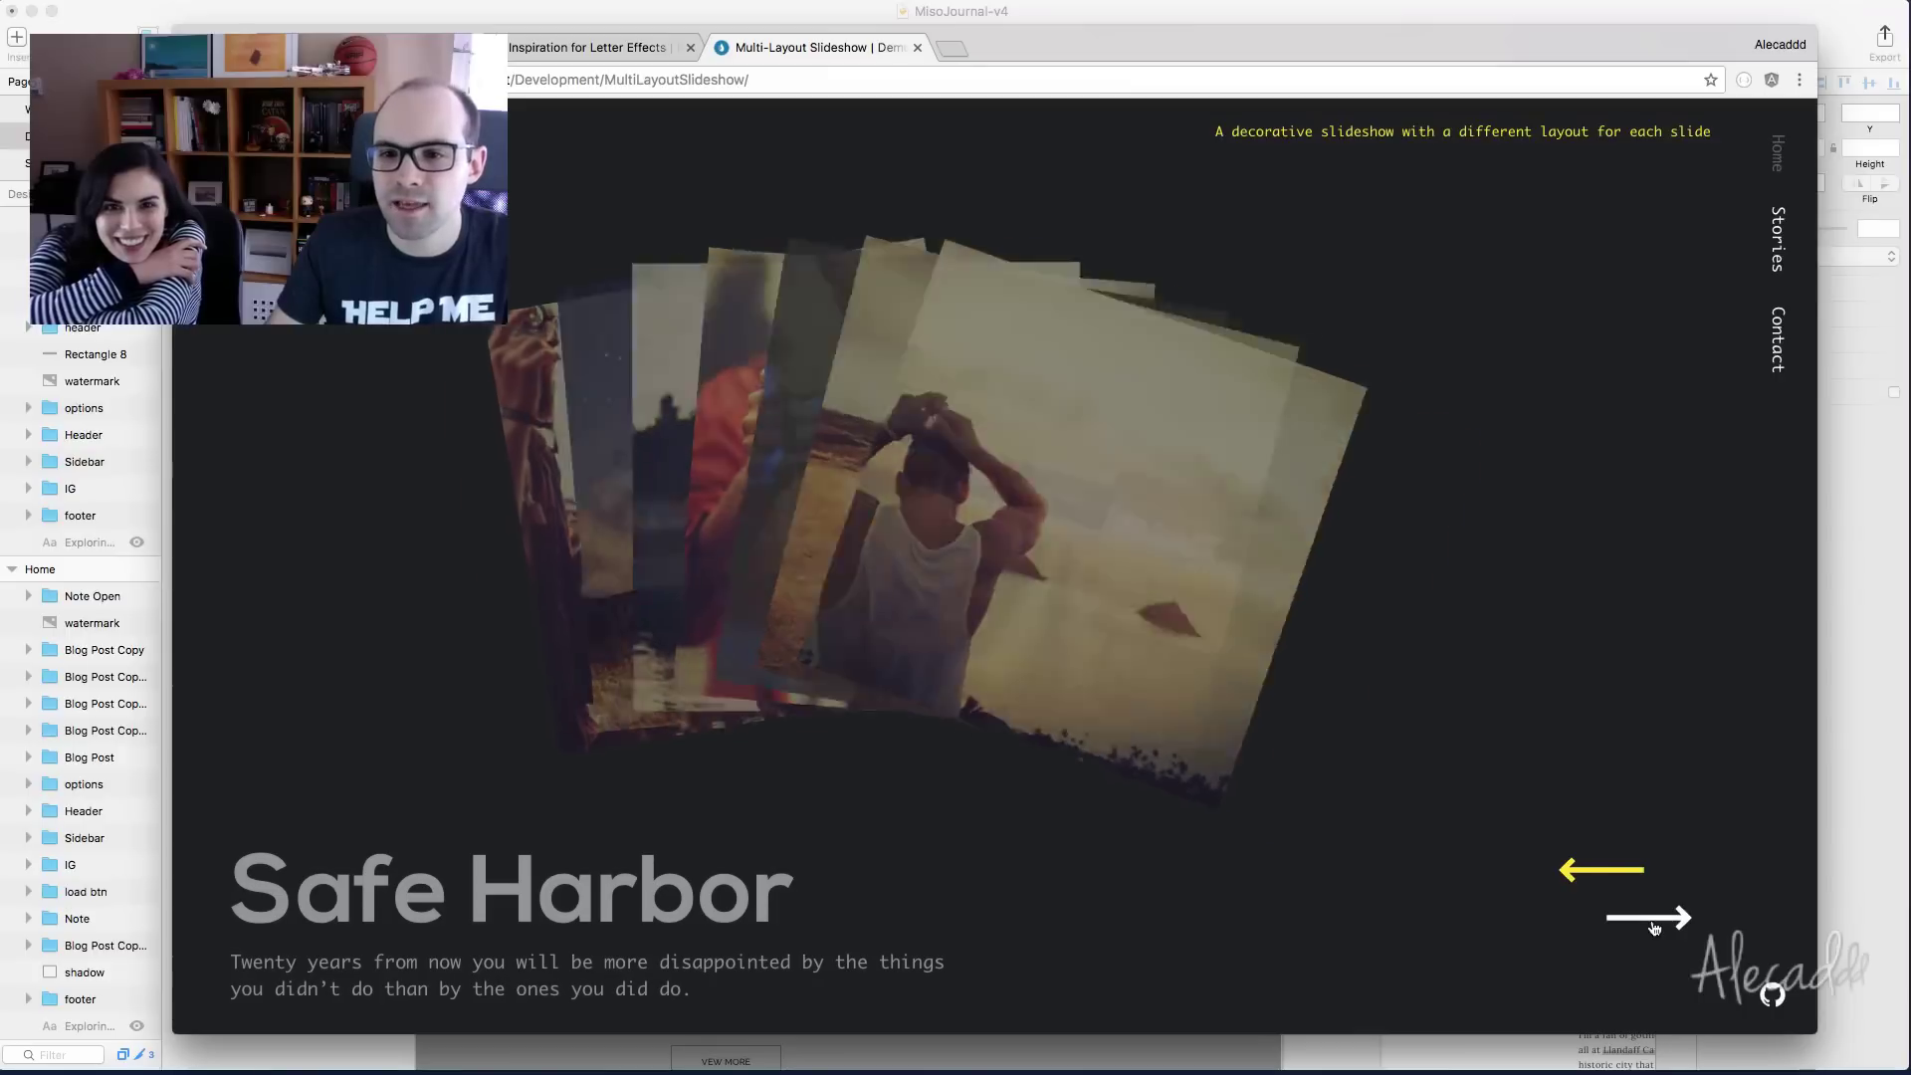
pyautogui.click(1655, 928)
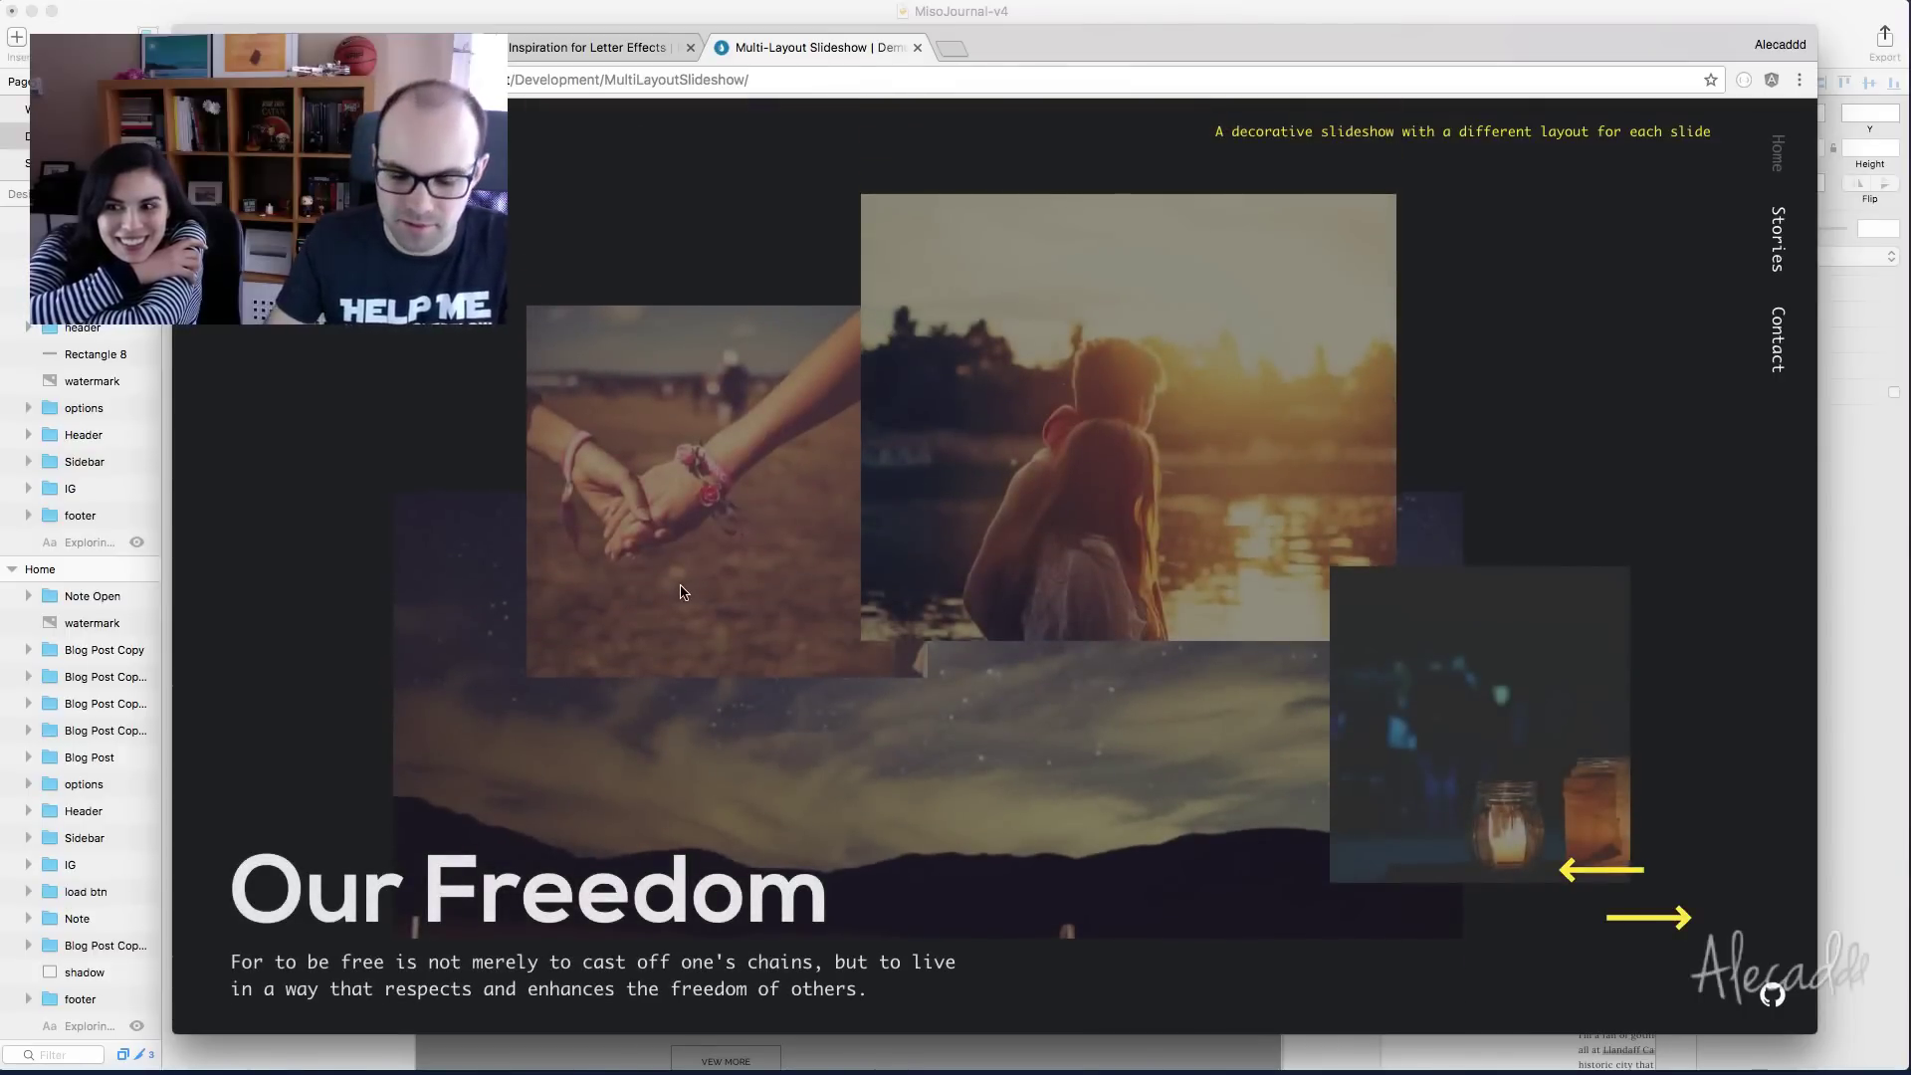
pyautogui.press('super+w')
# View the Inspiration for Letter Effects demo, look through its numbered text animations, and return to the Playground article list
pyautogui.scroll(-5, 853, 541)
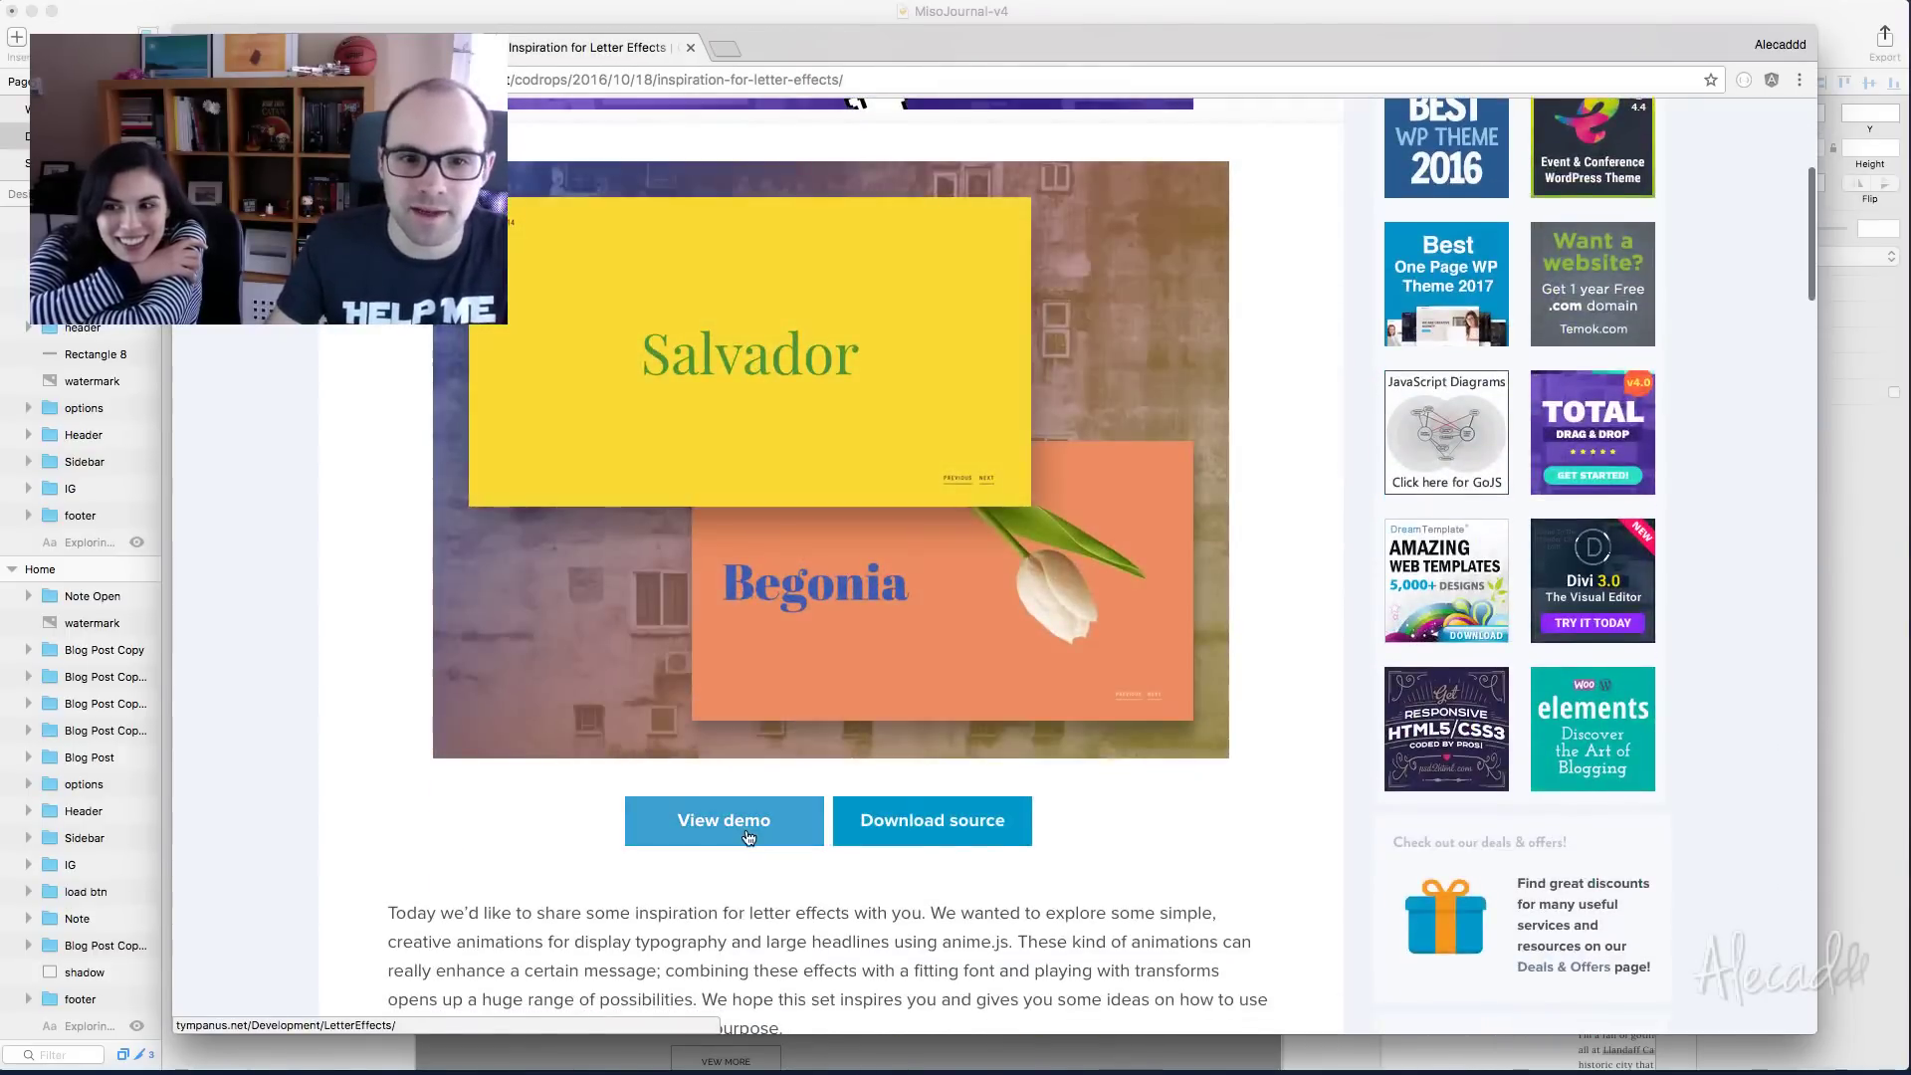
pyautogui.click(747, 834)
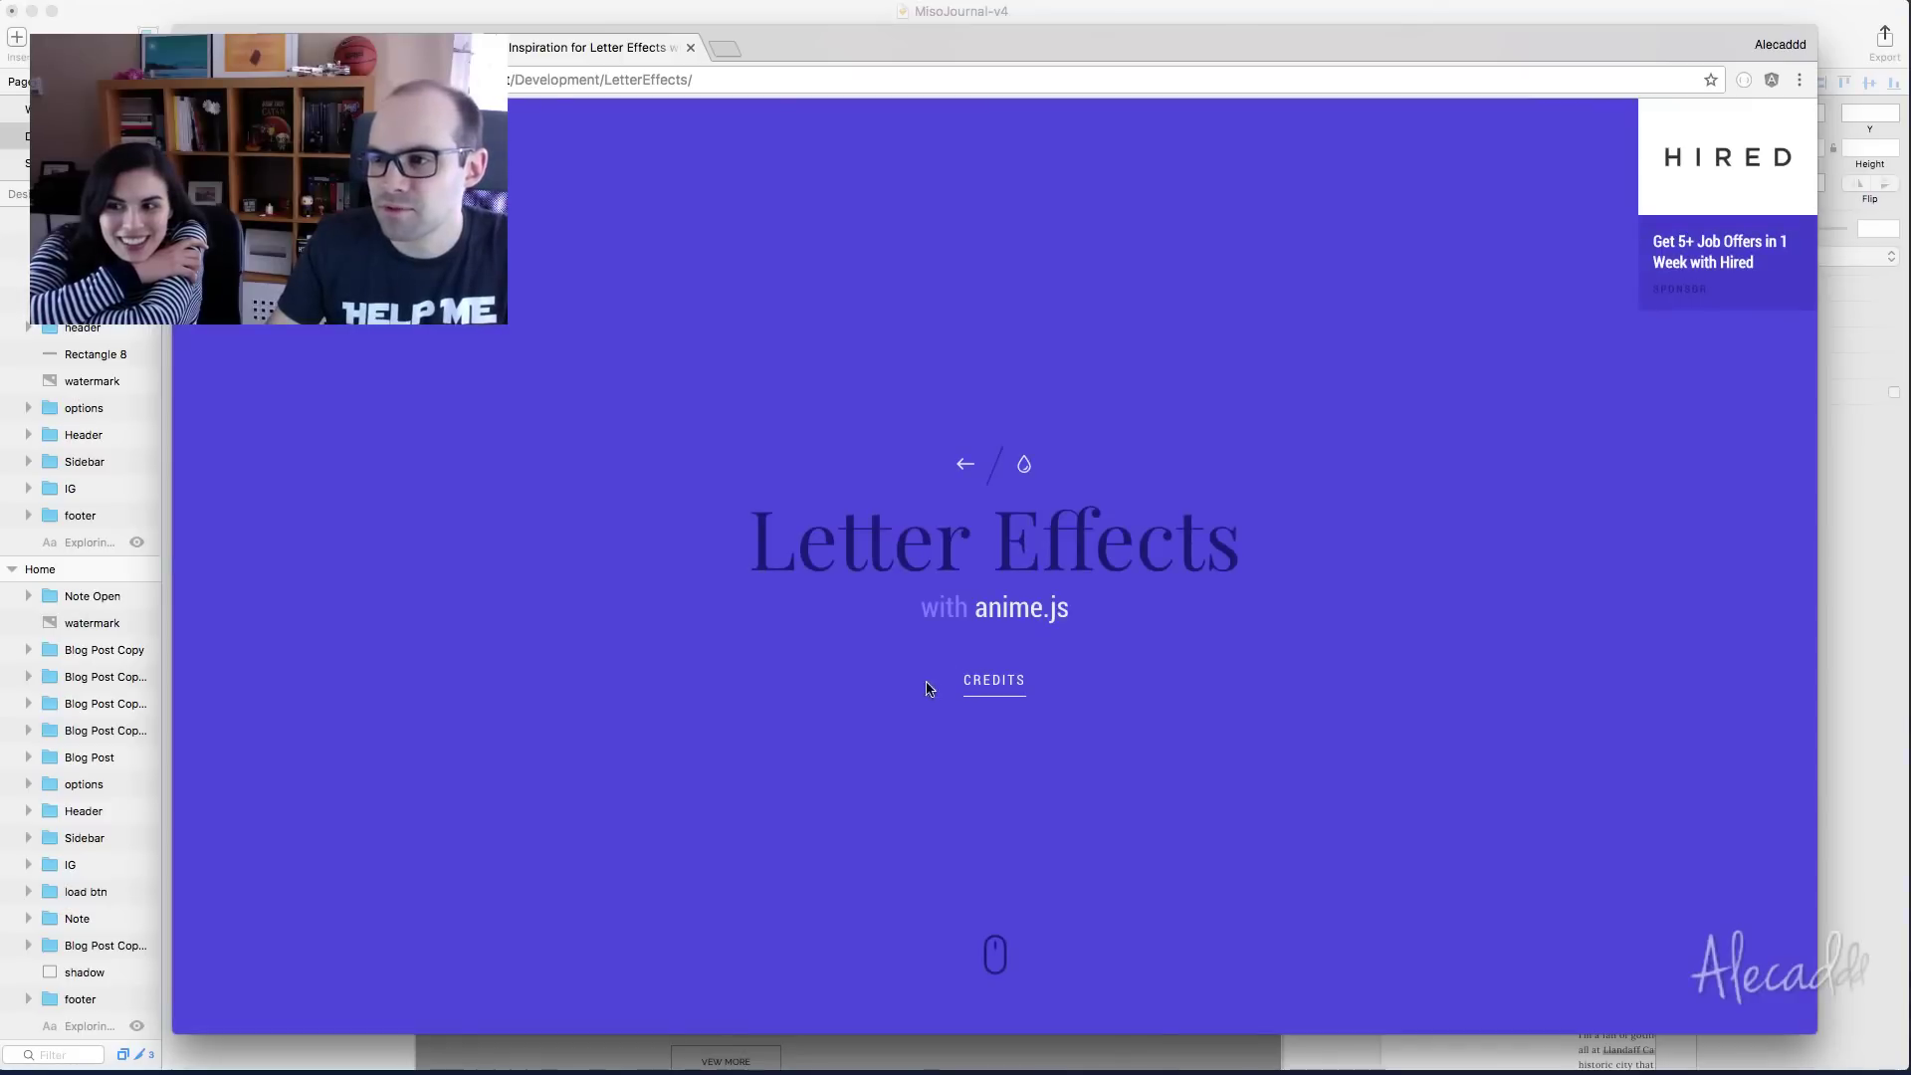
pyautogui.scroll(-5, 1021, 637)
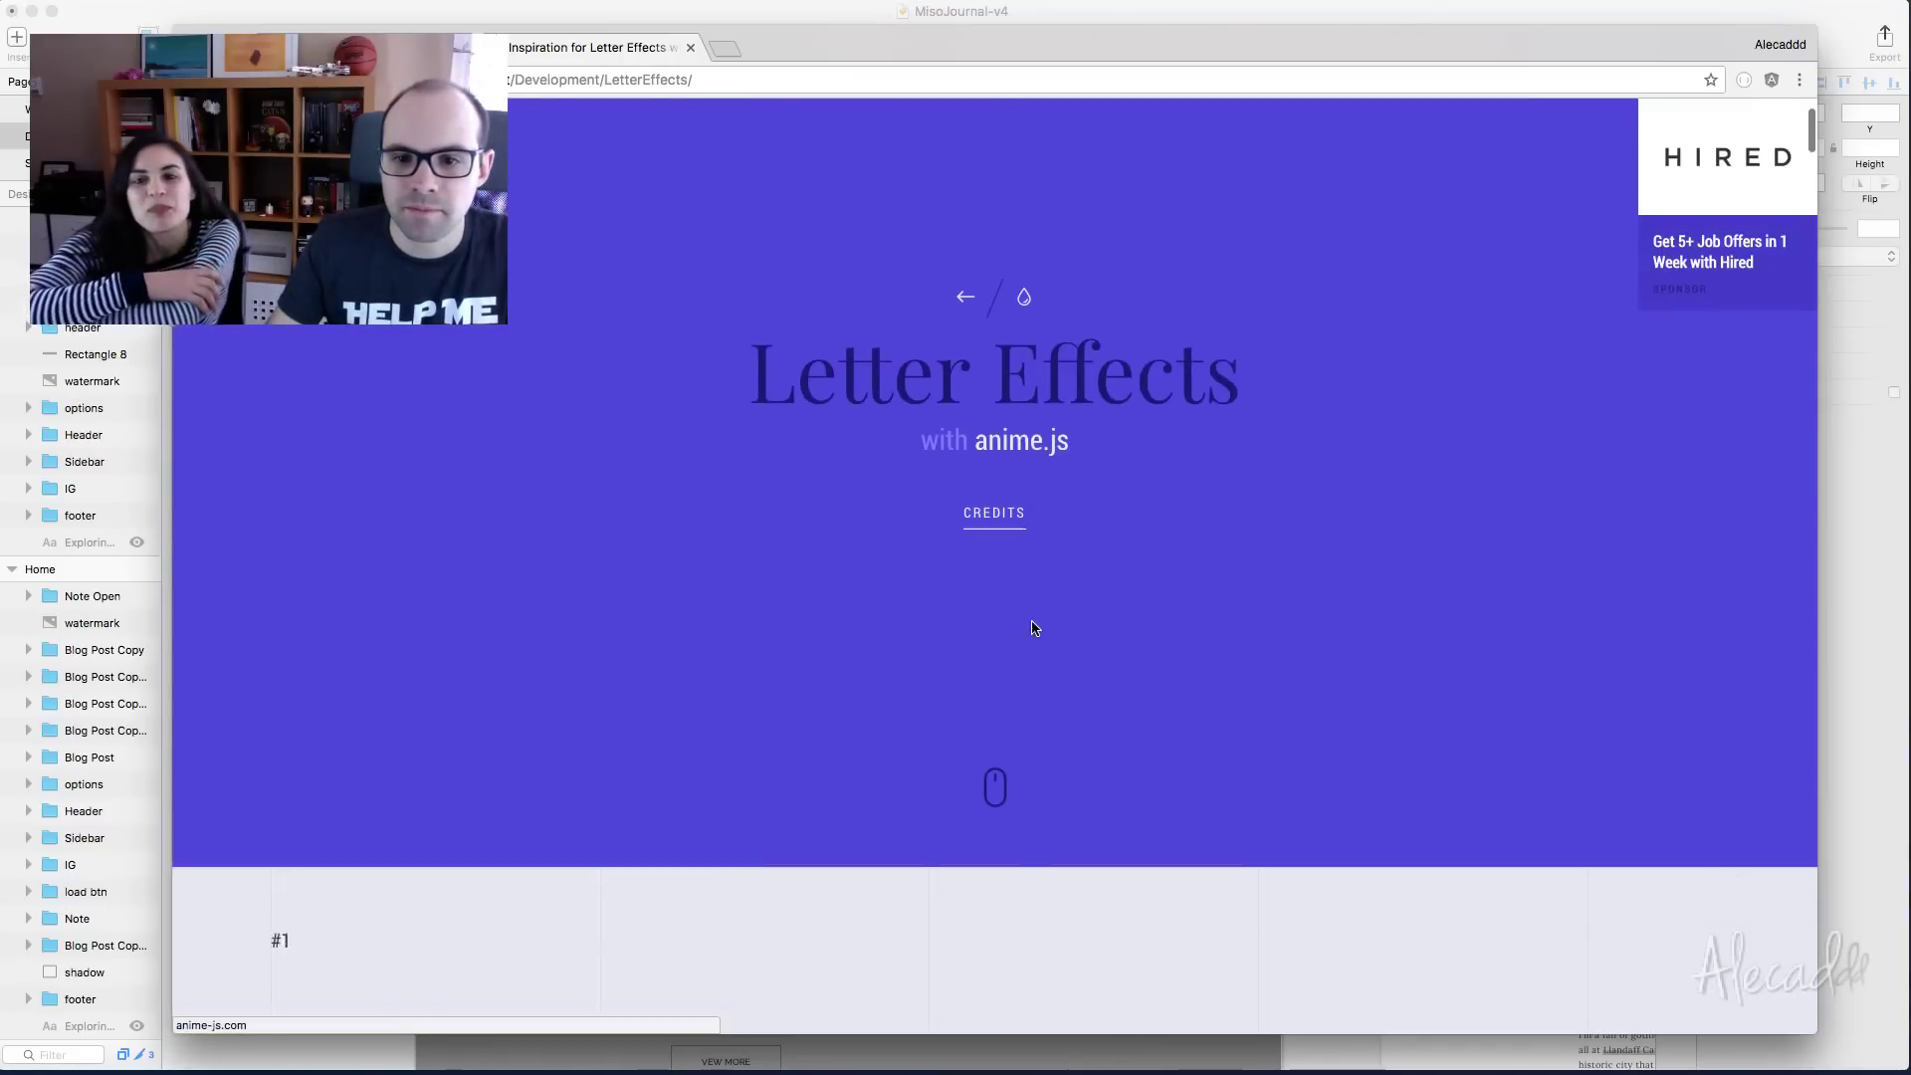
pyautogui.scroll(-10, 1020, 678)
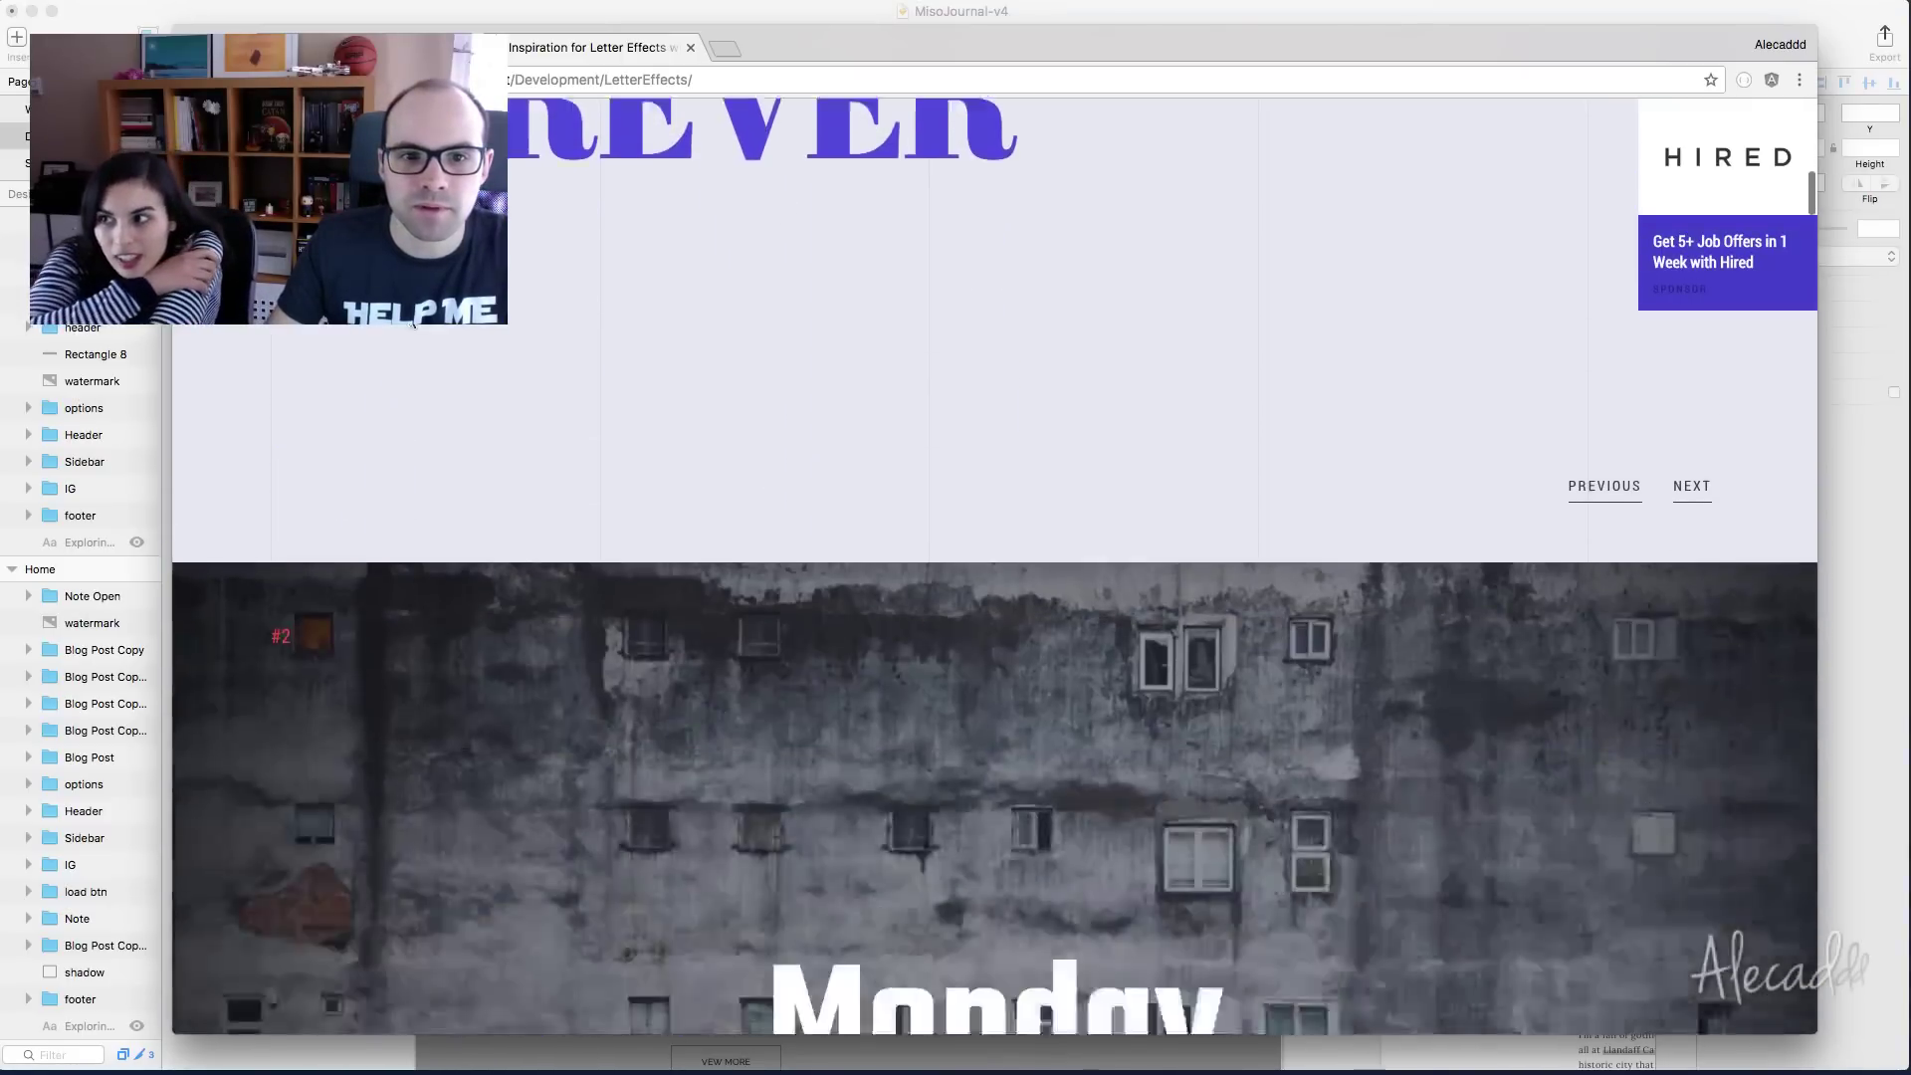
pyautogui.scroll(-15, 985, 588)
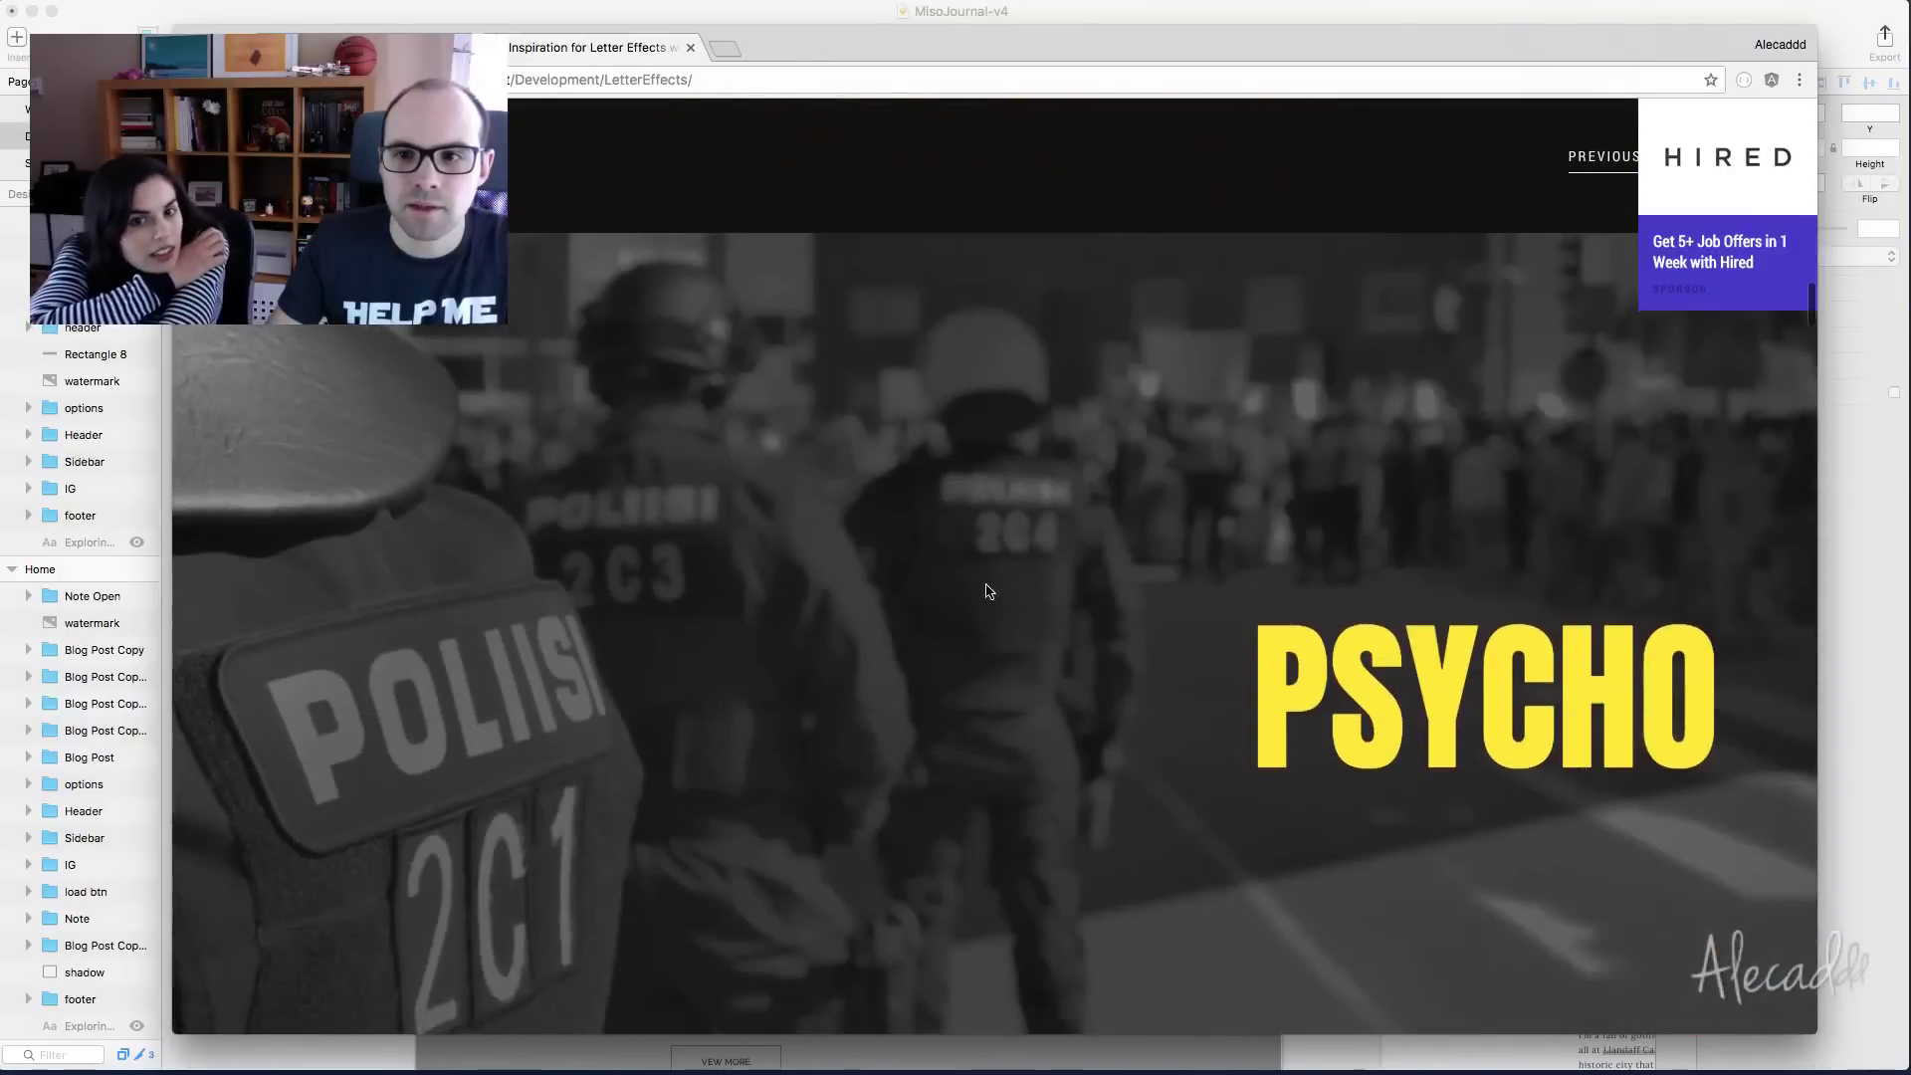
pyautogui.scroll(5, 986, 588)
pyautogui.click(1694, 591)
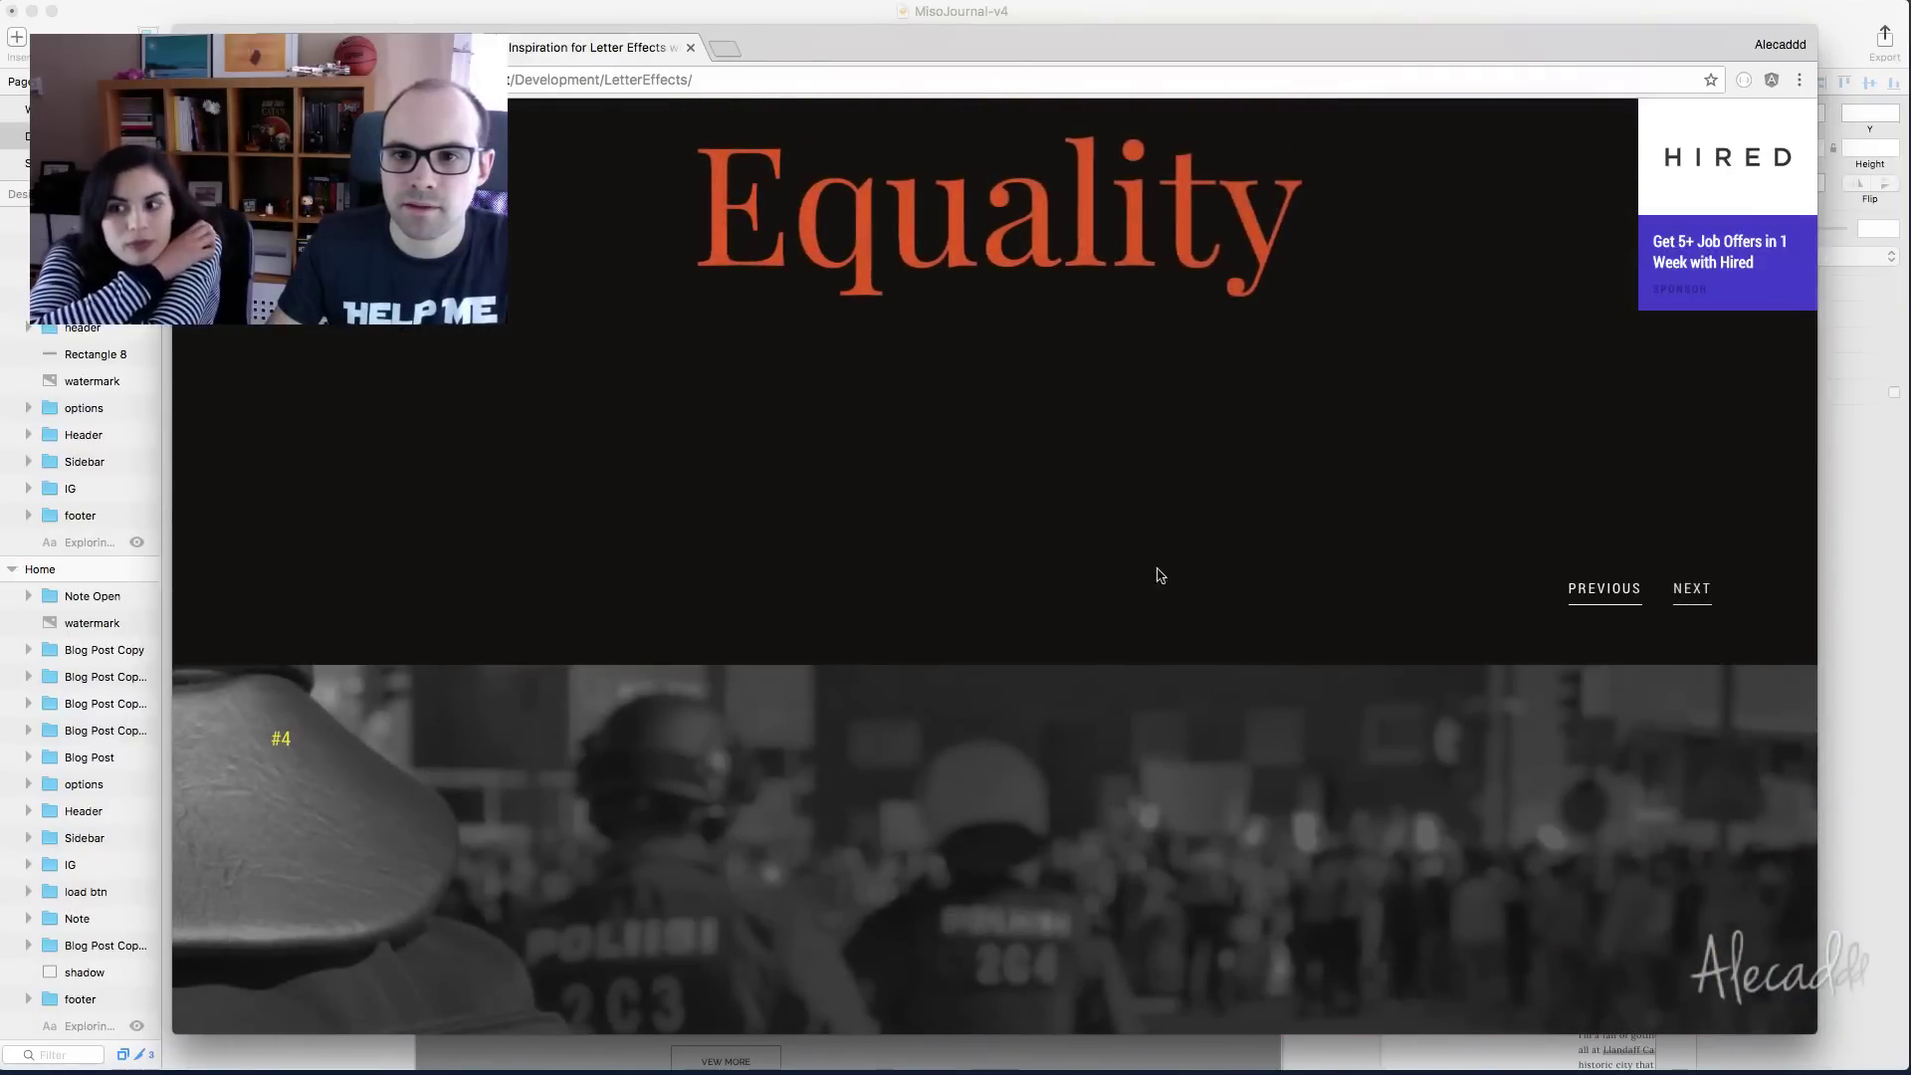
pyautogui.scroll(-4, 1393, 676)
pyautogui.press('super+bracketleft')
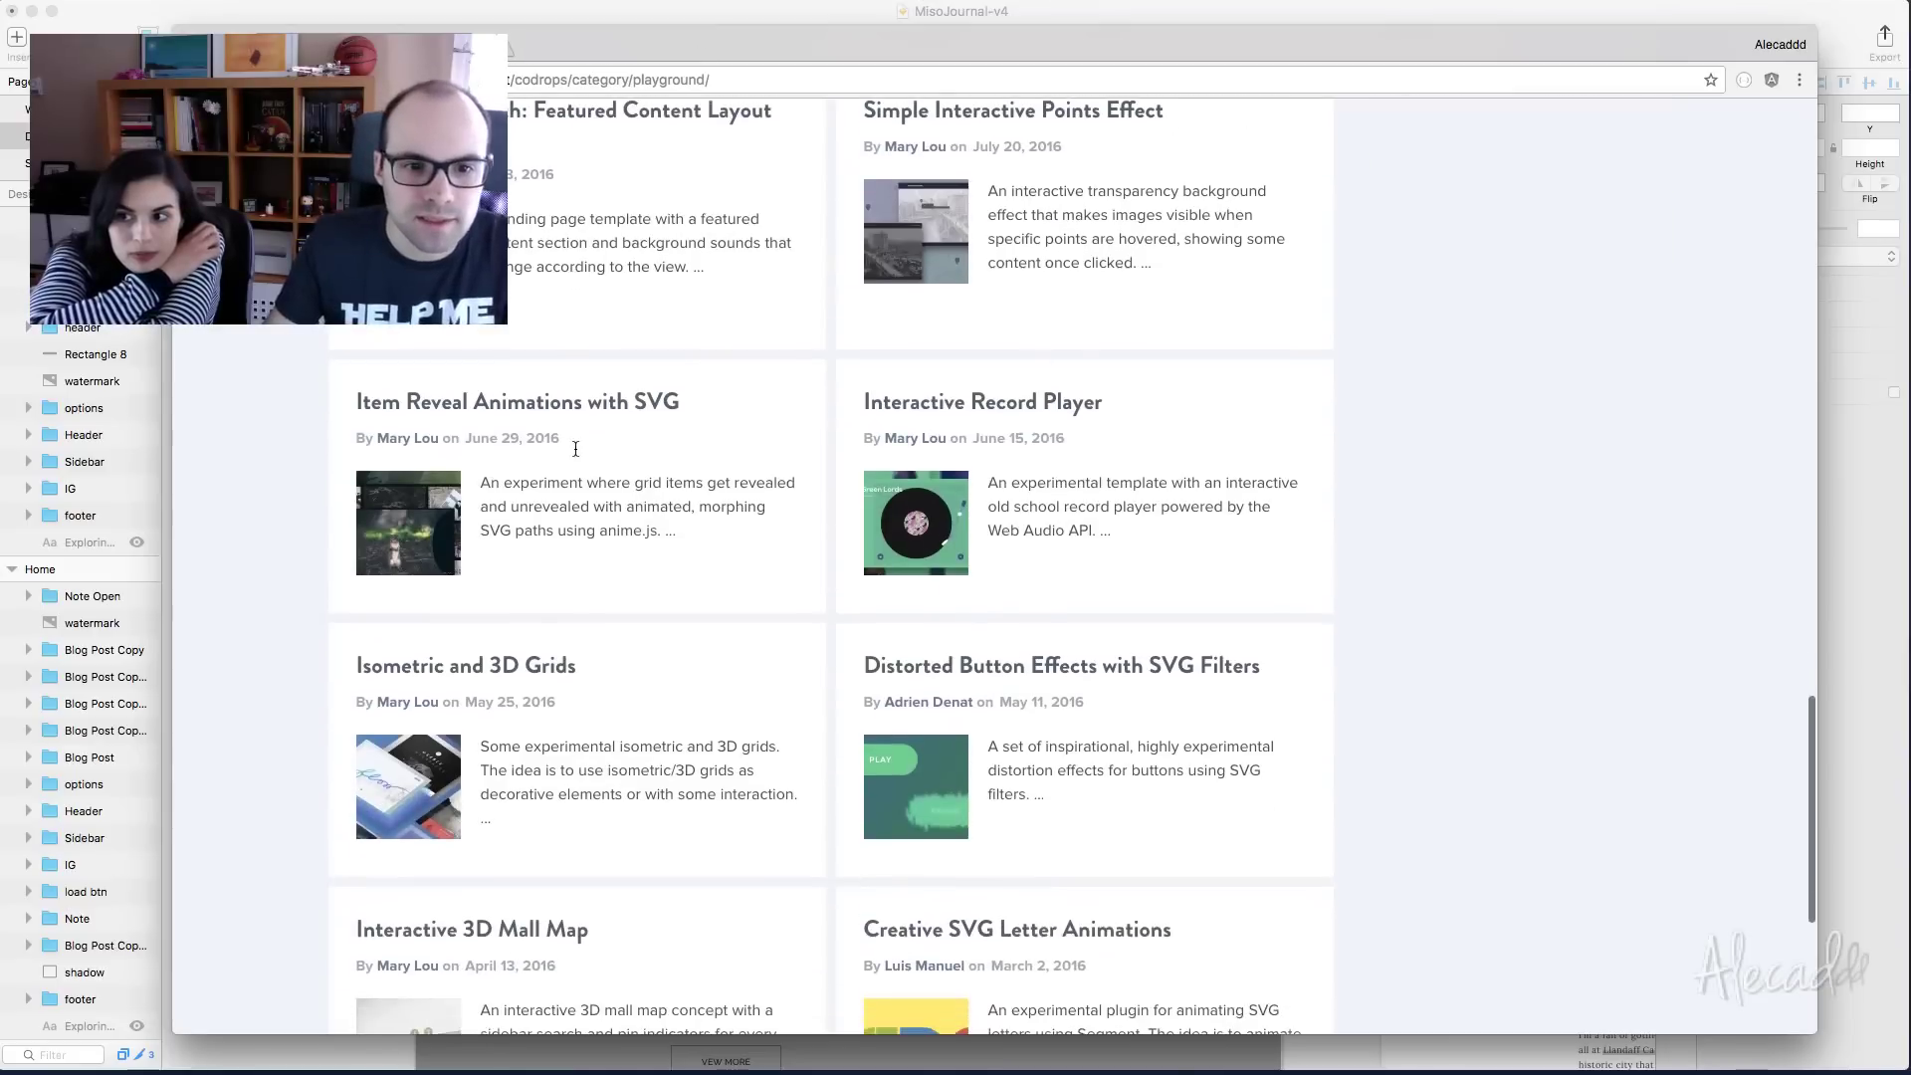
# Go to page 2 of the Playground articles and browse its entries for effect ideas
pyautogui.scroll(-5, 1385, 594)
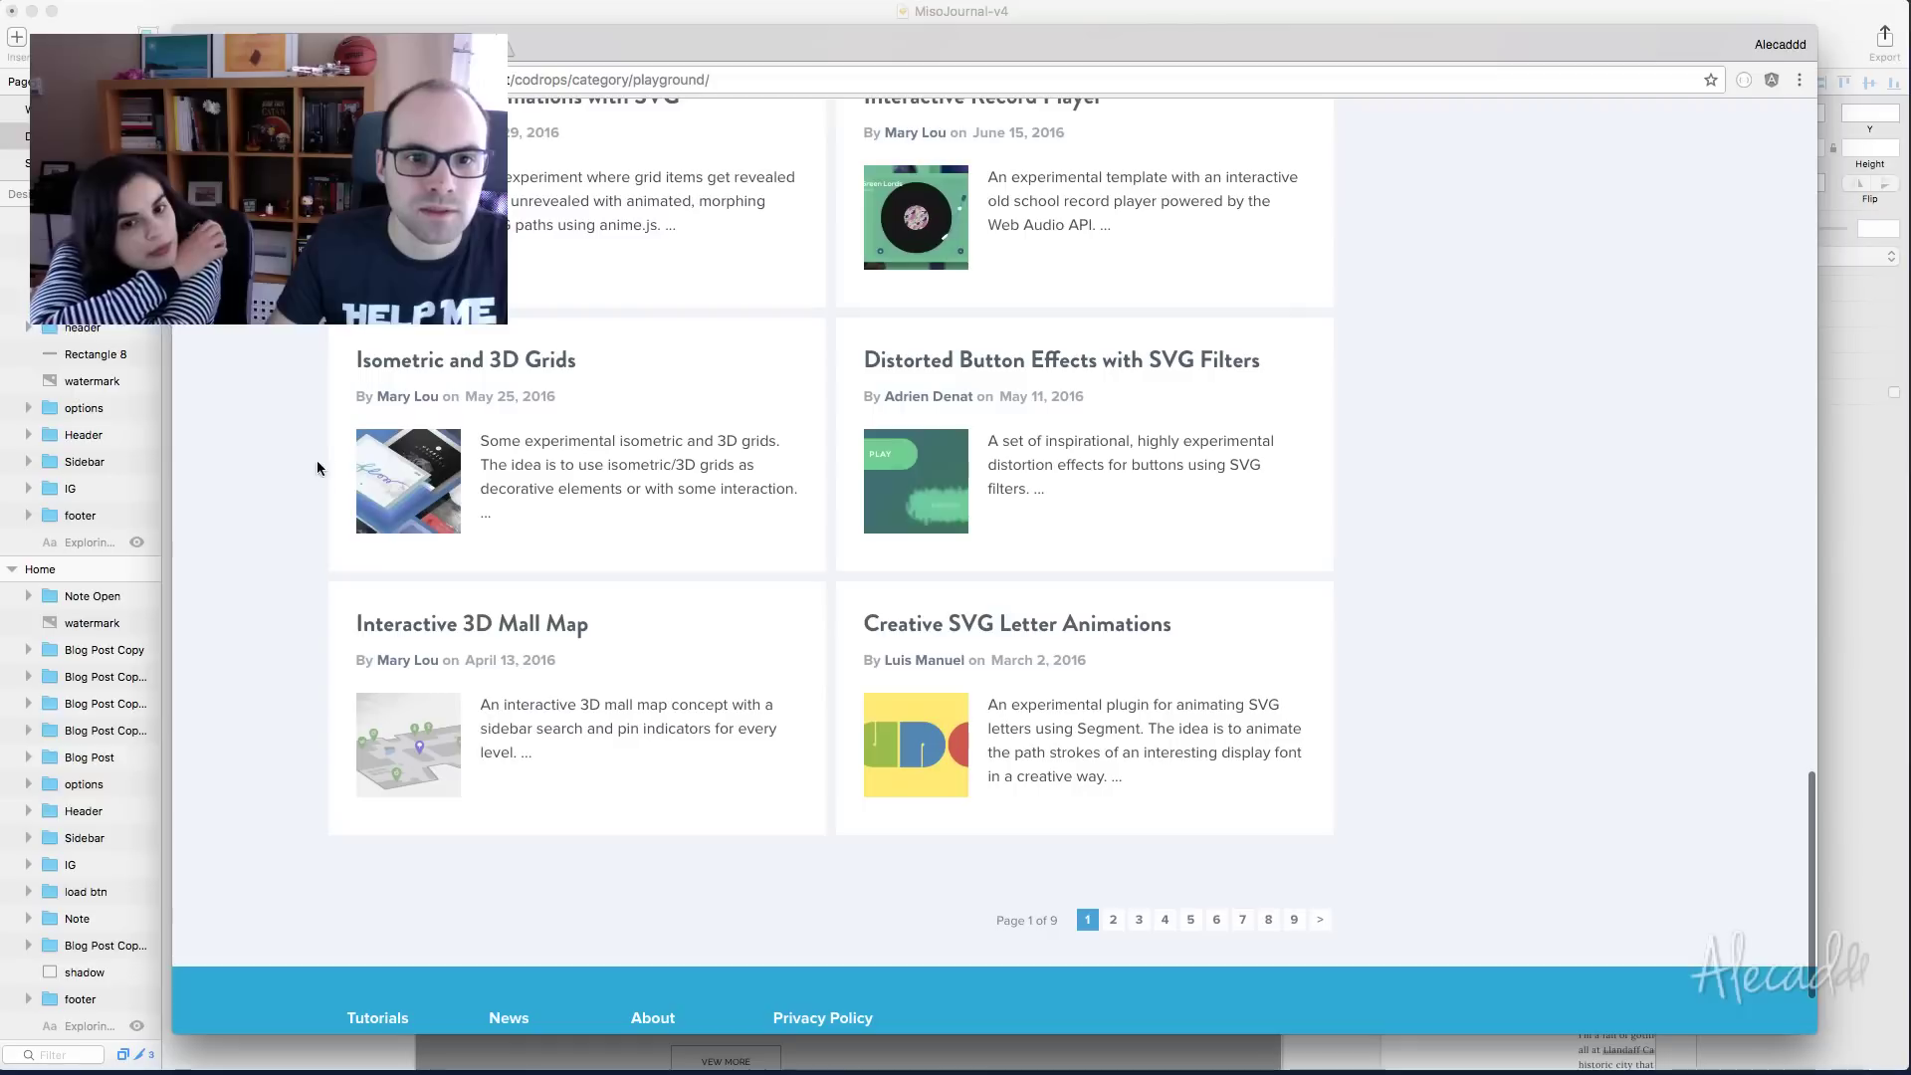
pyautogui.scroll(-3, 1229, 540)
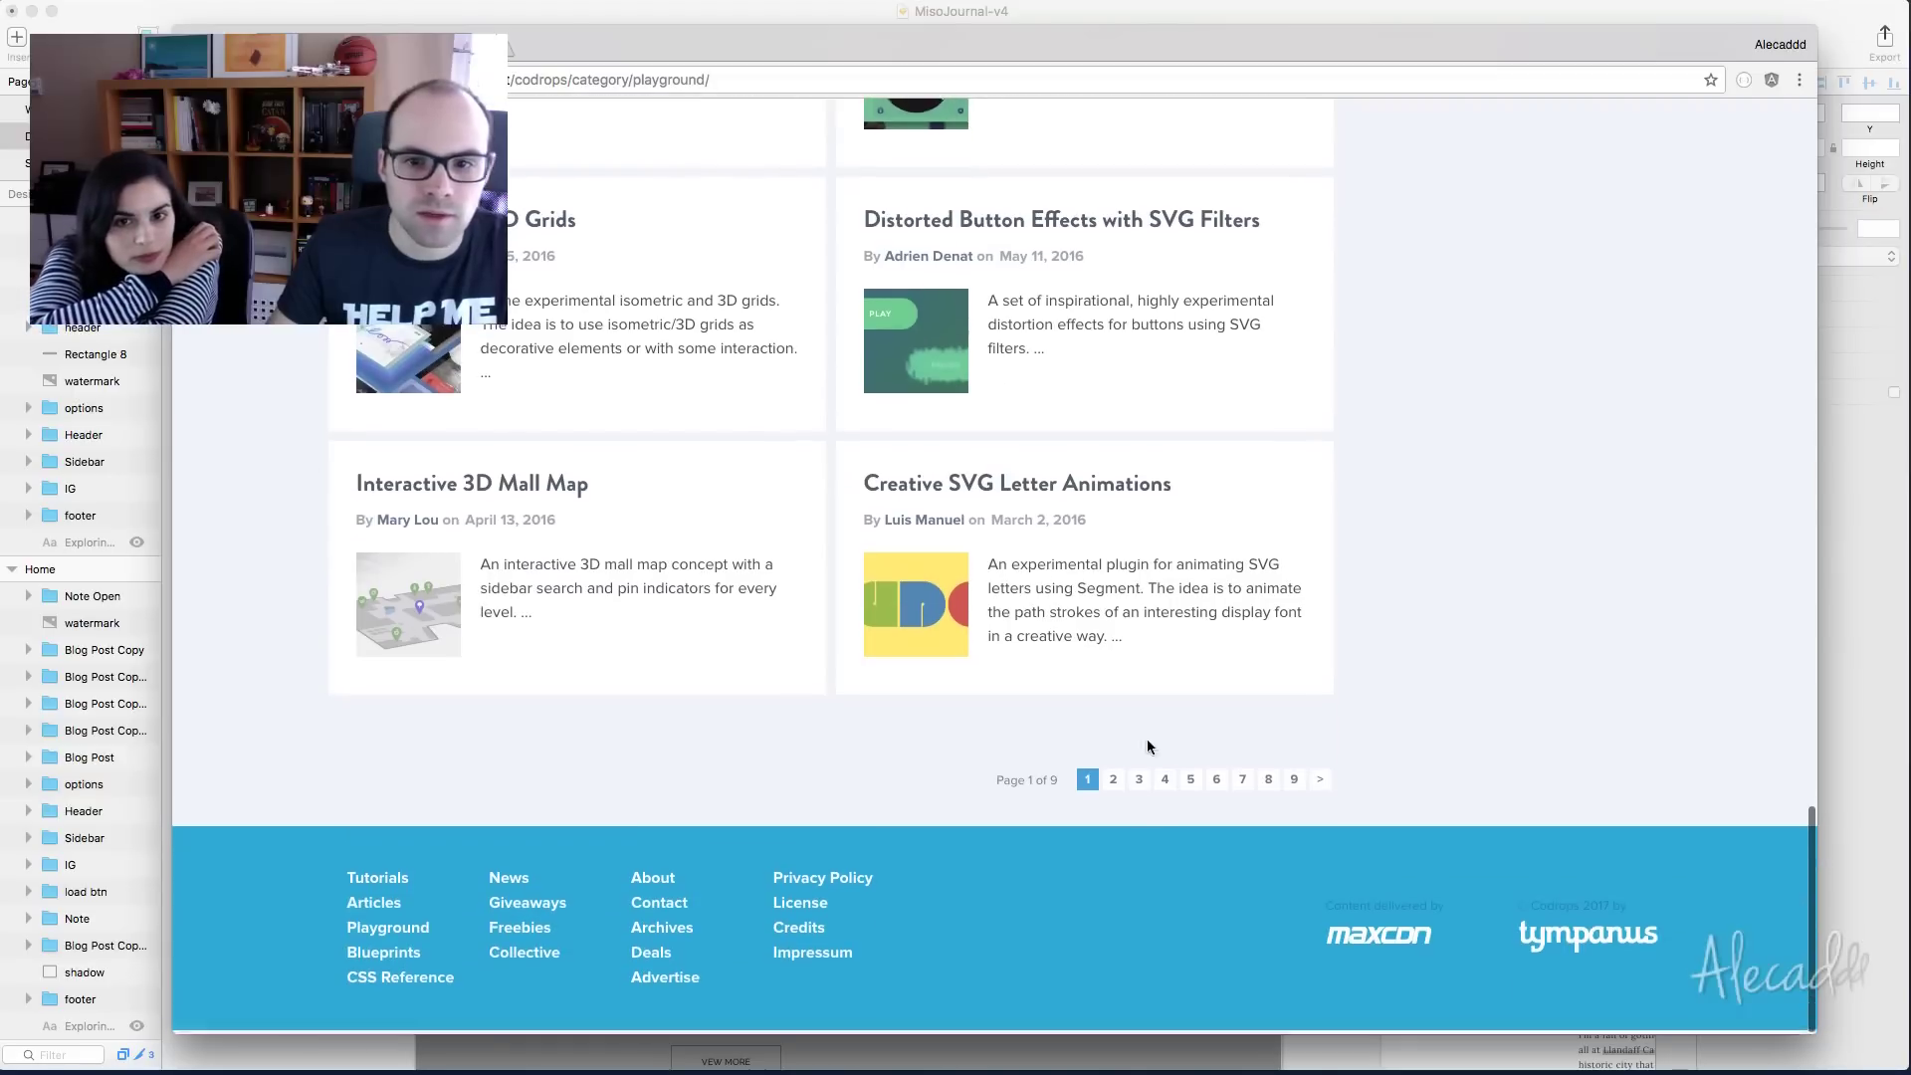
pyautogui.click(1112, 784)
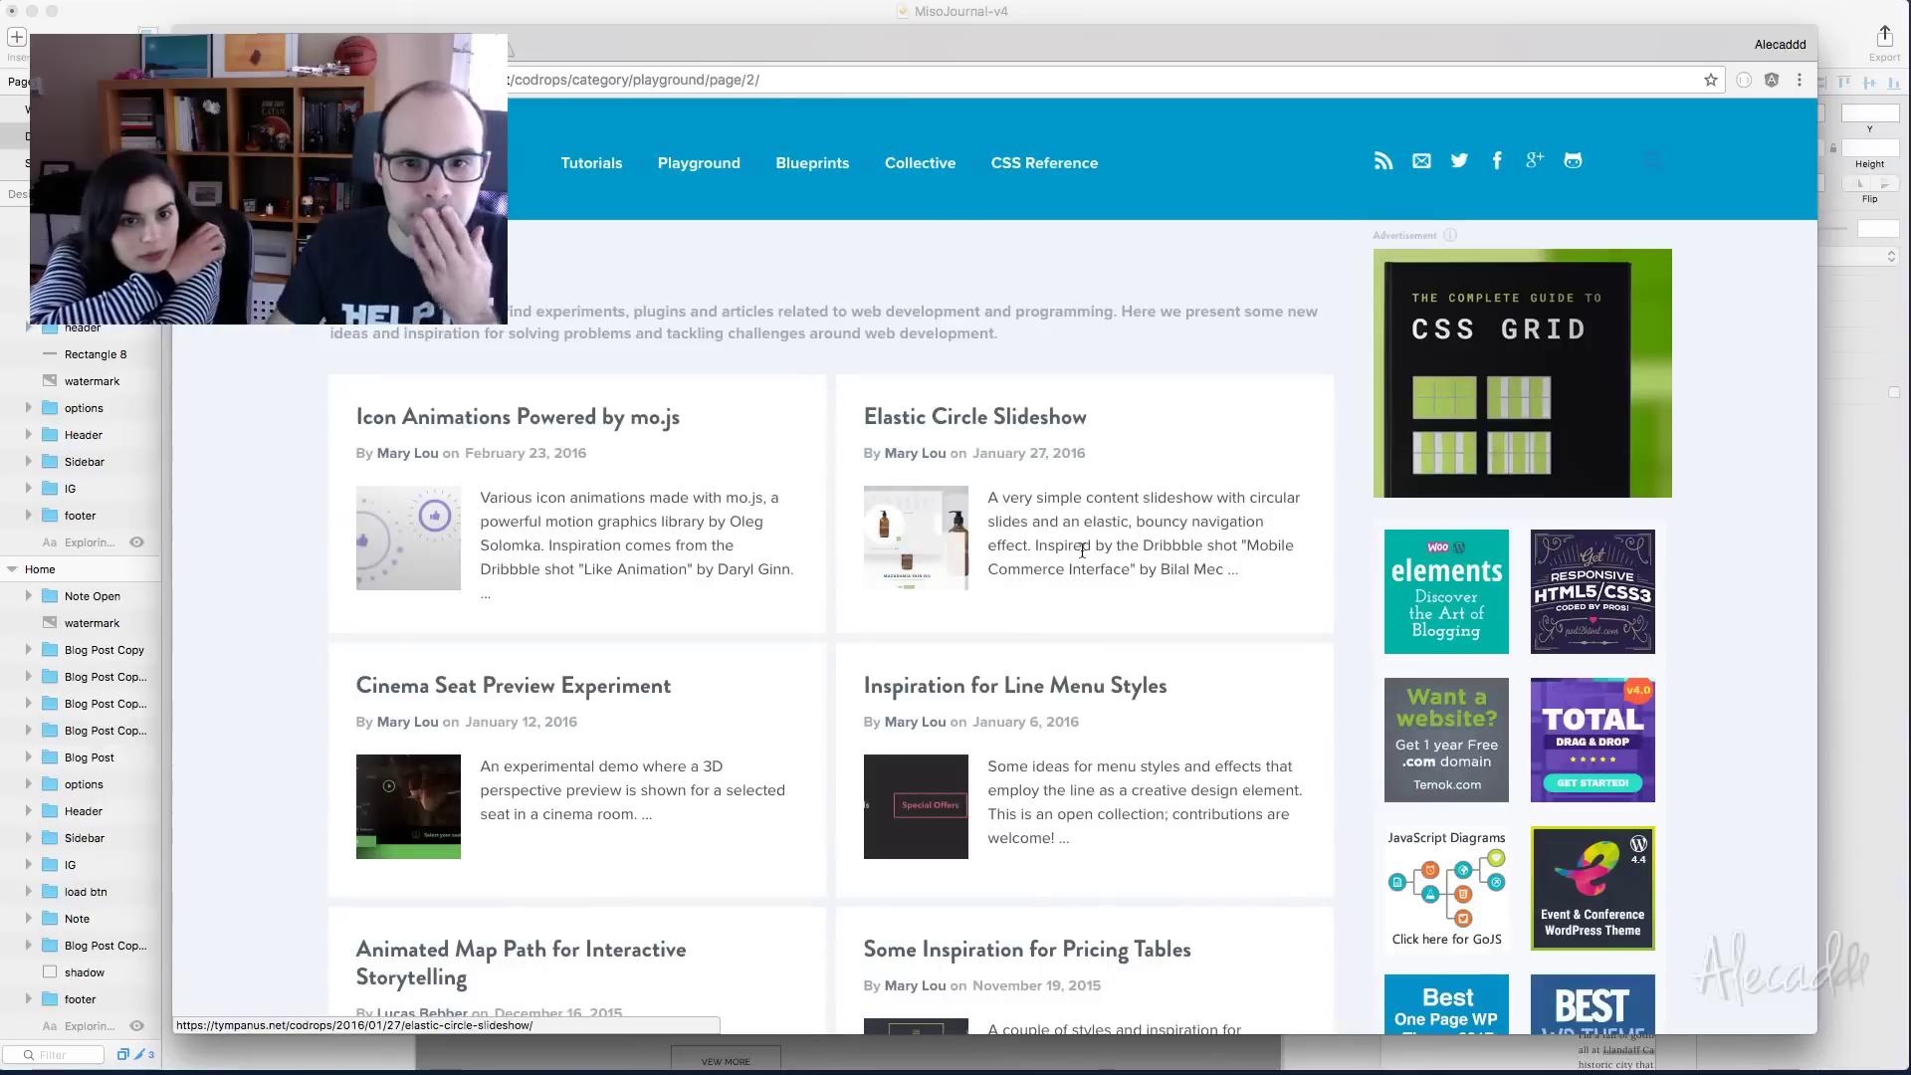
pyautogui.scroll(-3, 1134, 757)
pyautogui.scroll(-5, 1148, 707)
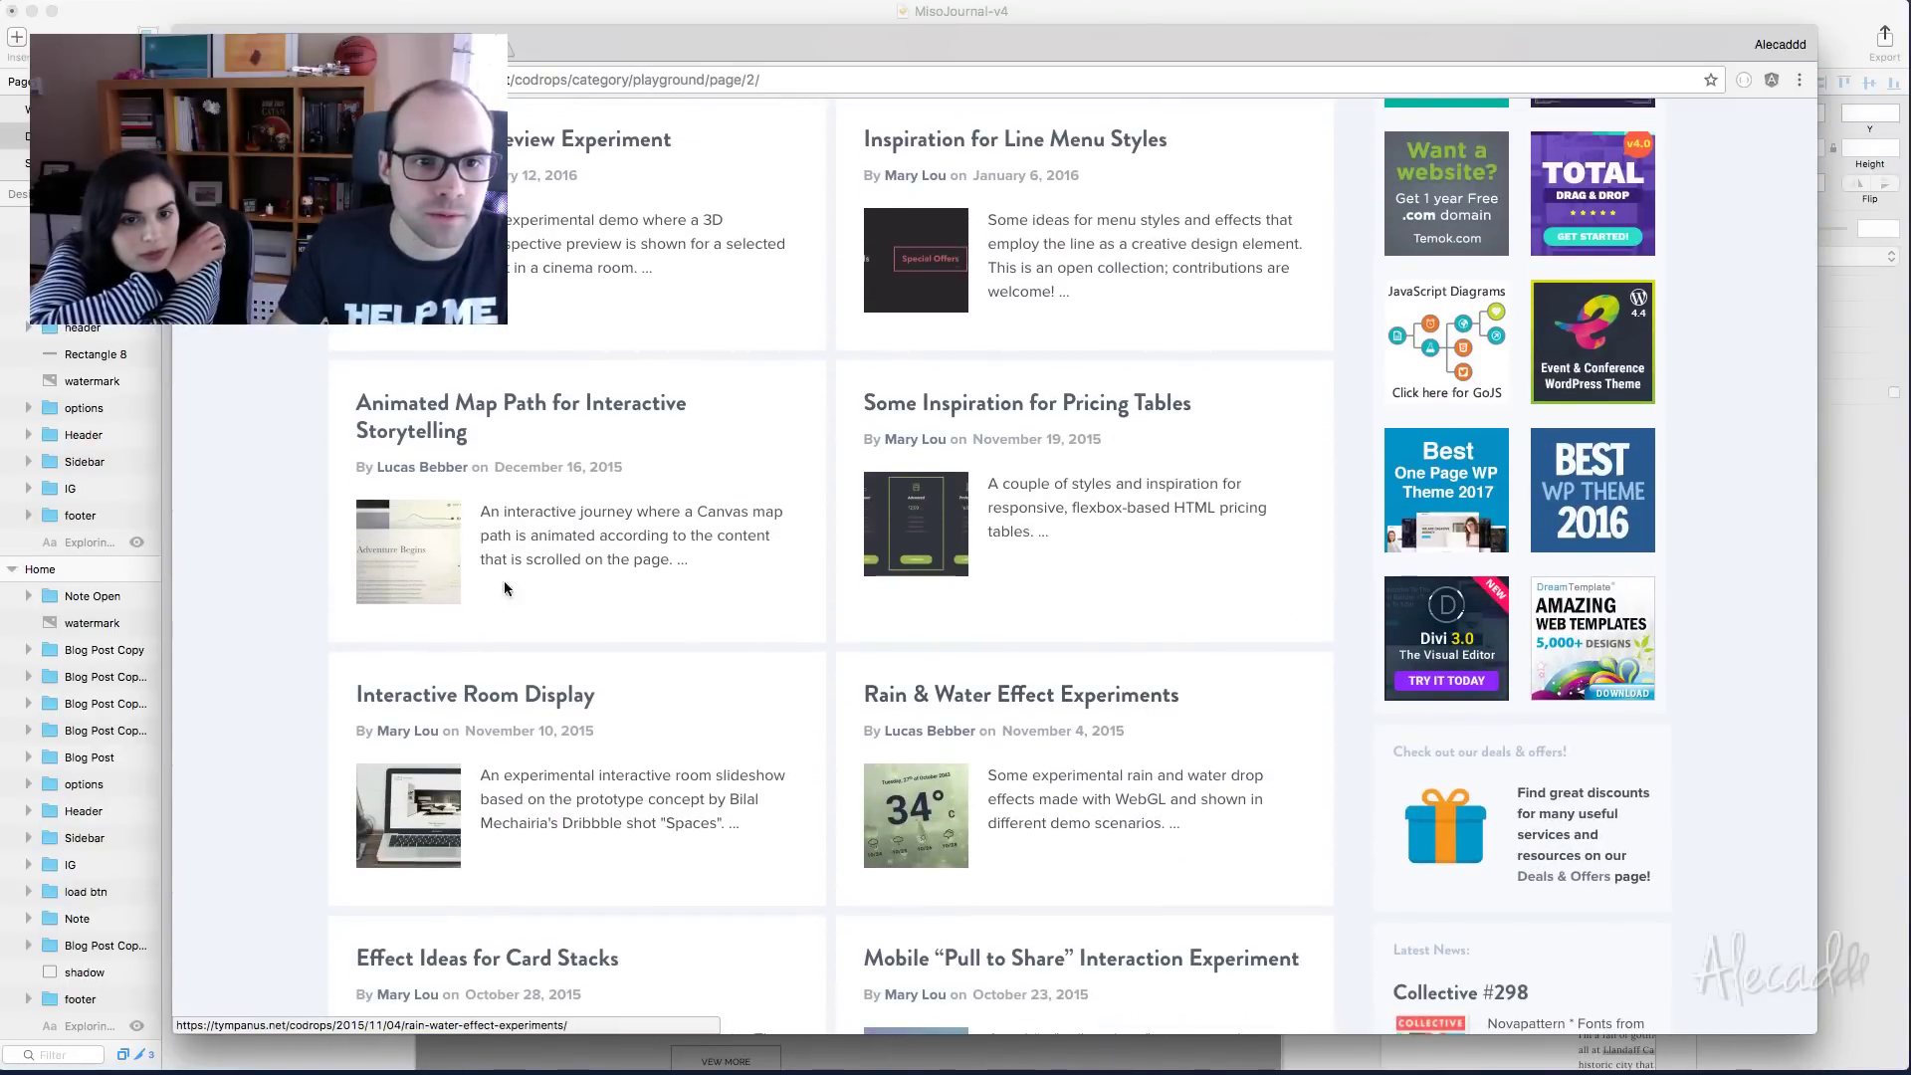
pyautogui.scroll(-3, 838, 578)
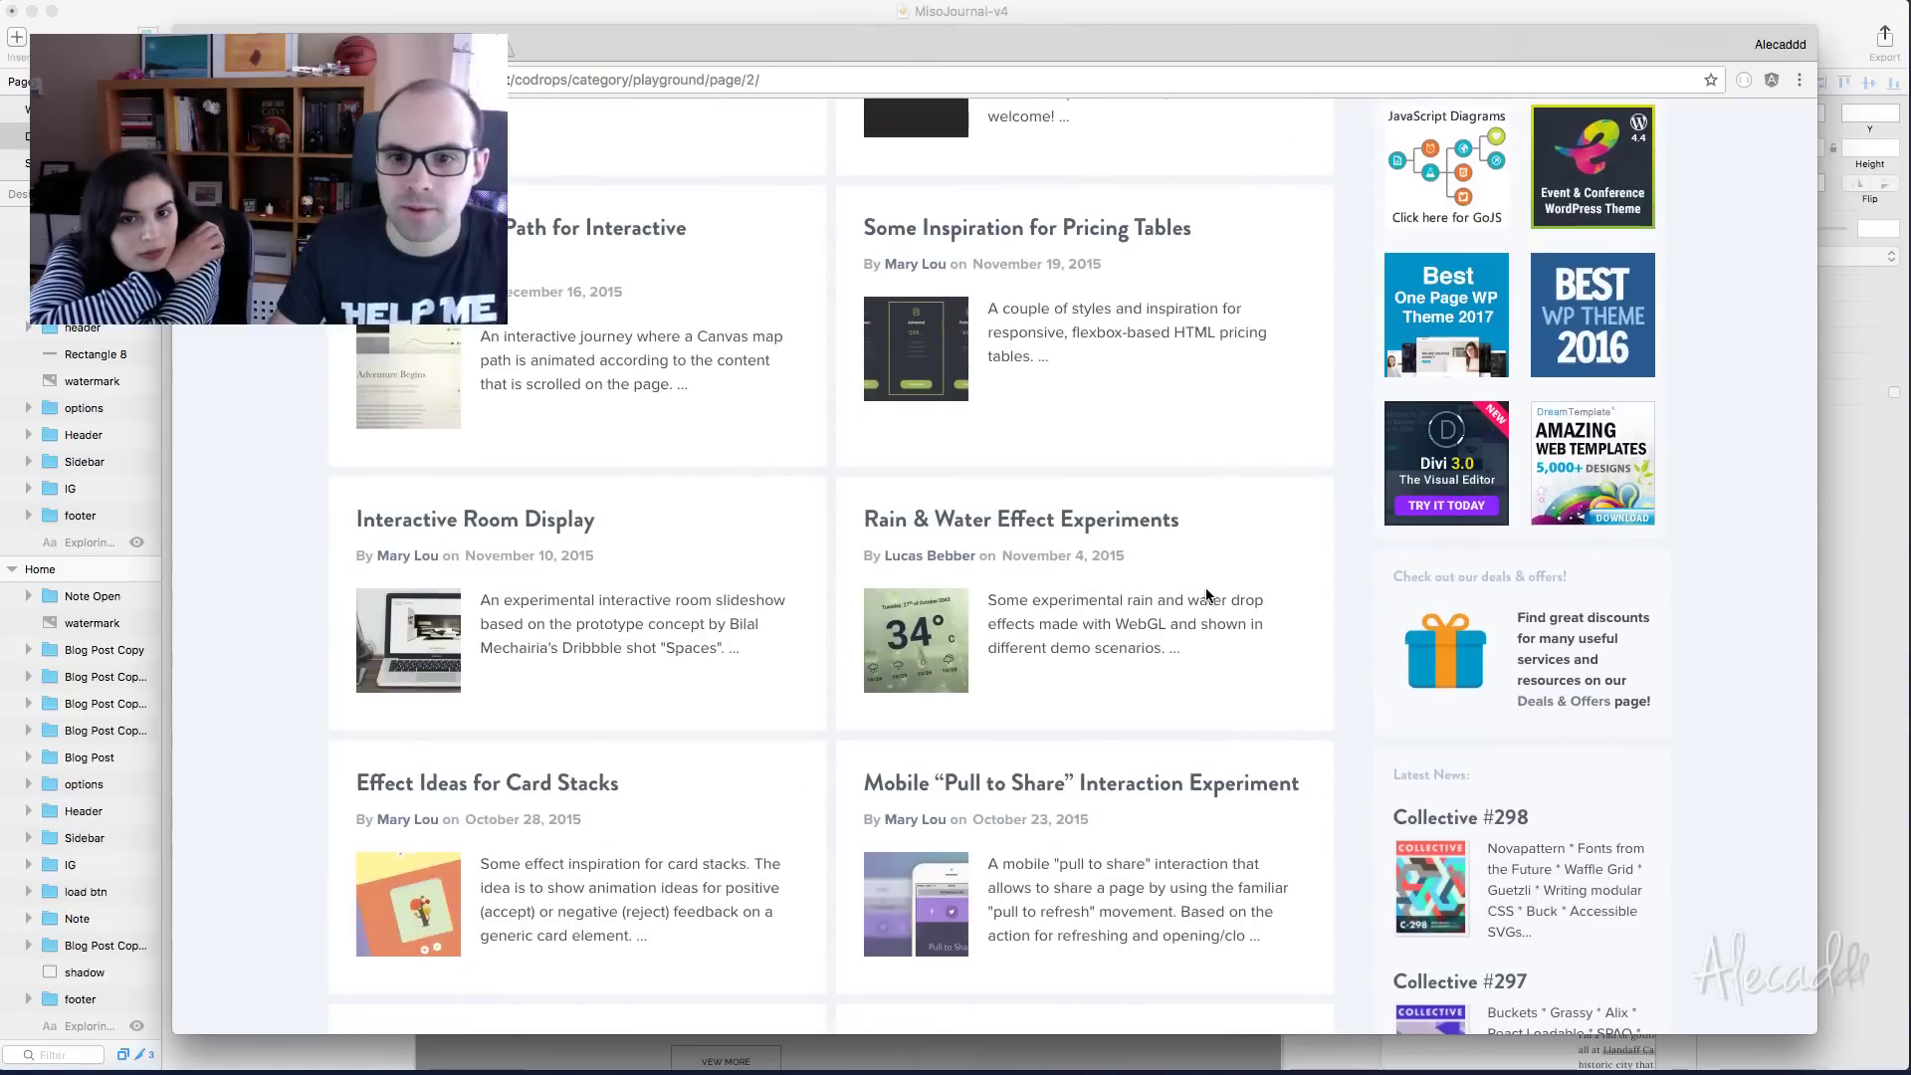
pyautogui.scroll(-8, 1204, 612)
pyautogui.scroll(-4, 1204, 627)
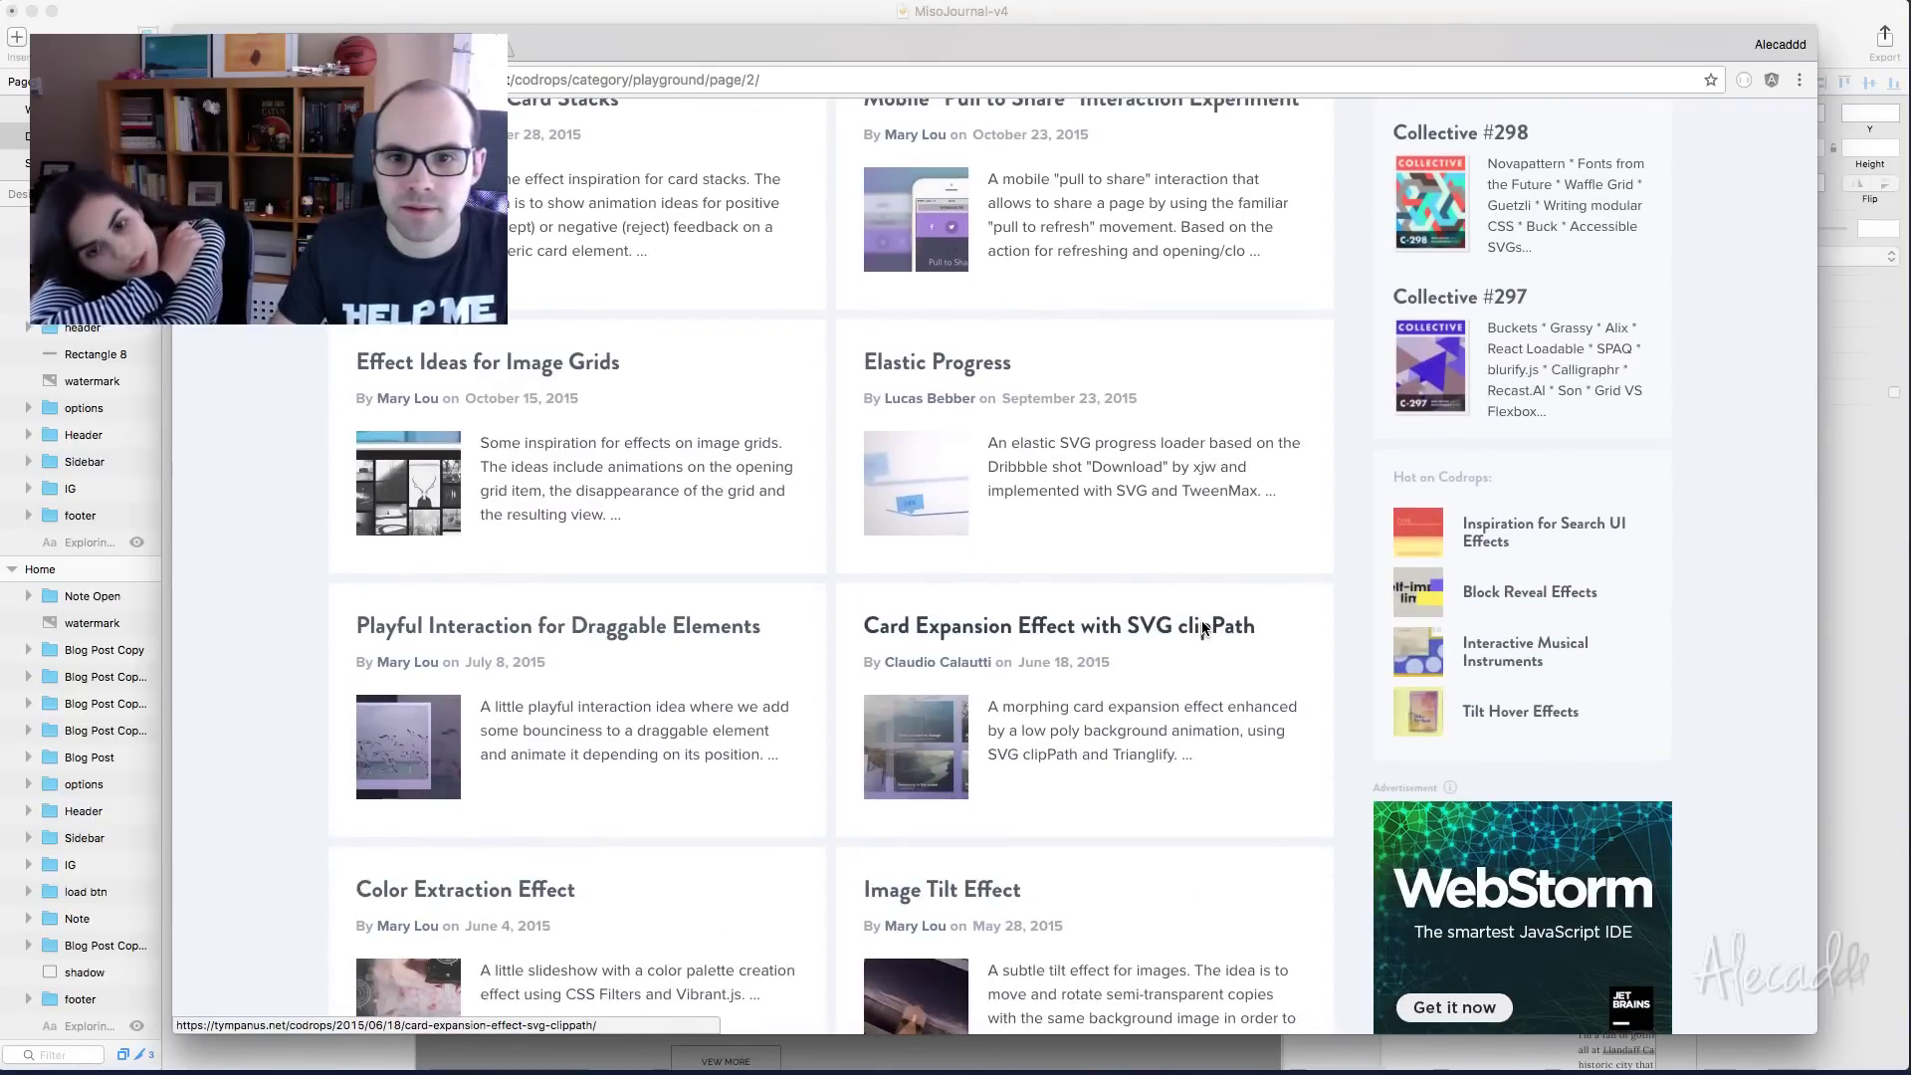
# Open the Card Expansion Effect, Effect Ideas for Image Grids, Playful Interaction for Draggable Elements and Some Ideas for Checkout Effects articles in new tabs
pyautogui.keyDown('super'); pyautogui.click(923, 754); pyautogui.keyUp('super')
pyautogui.keyDown('super'); pyautogui.click(422, 525); pyautogui.keyUp('super')
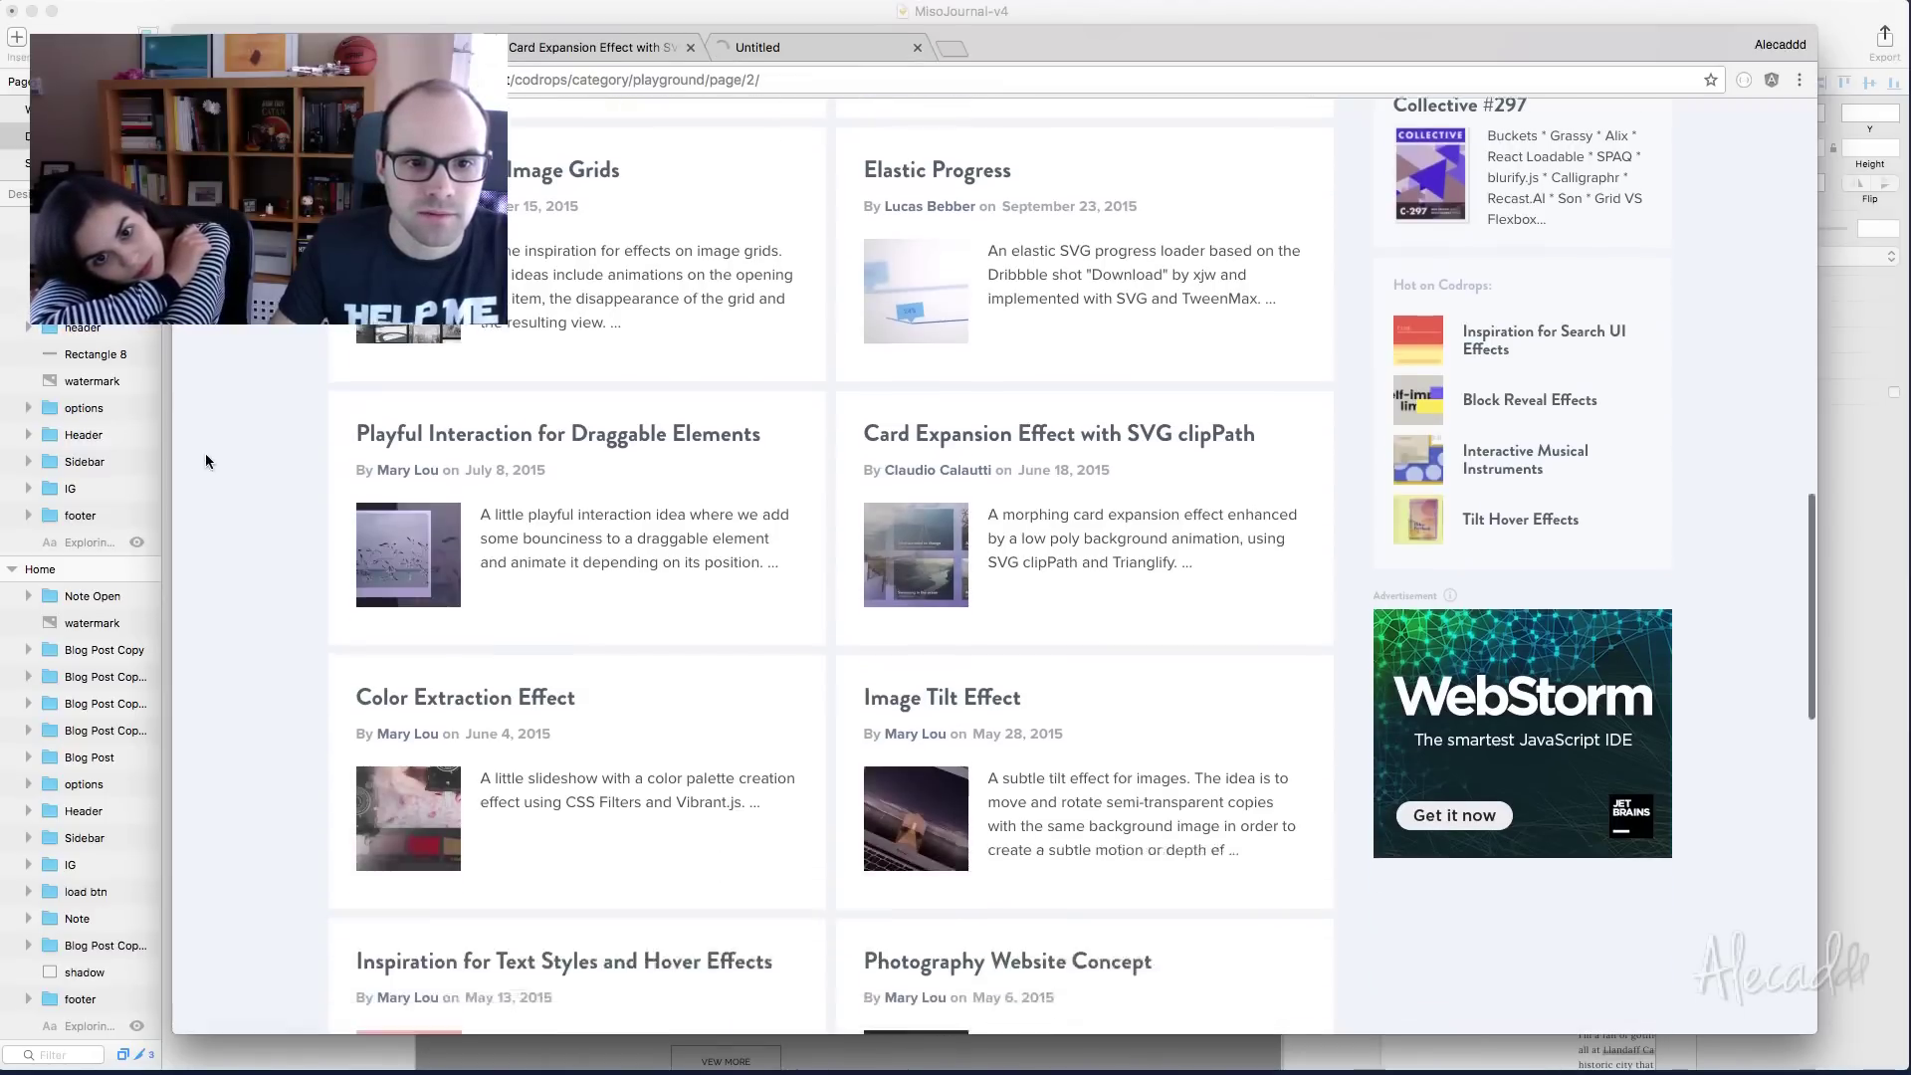
pyautogui.scroll(-4, 430, 516)
pyautogui.keyDown('super'); pyautogui.click(438, 509); pyautogui.keyUp('super')
pyautogui.scroll(-4, 580, 310)
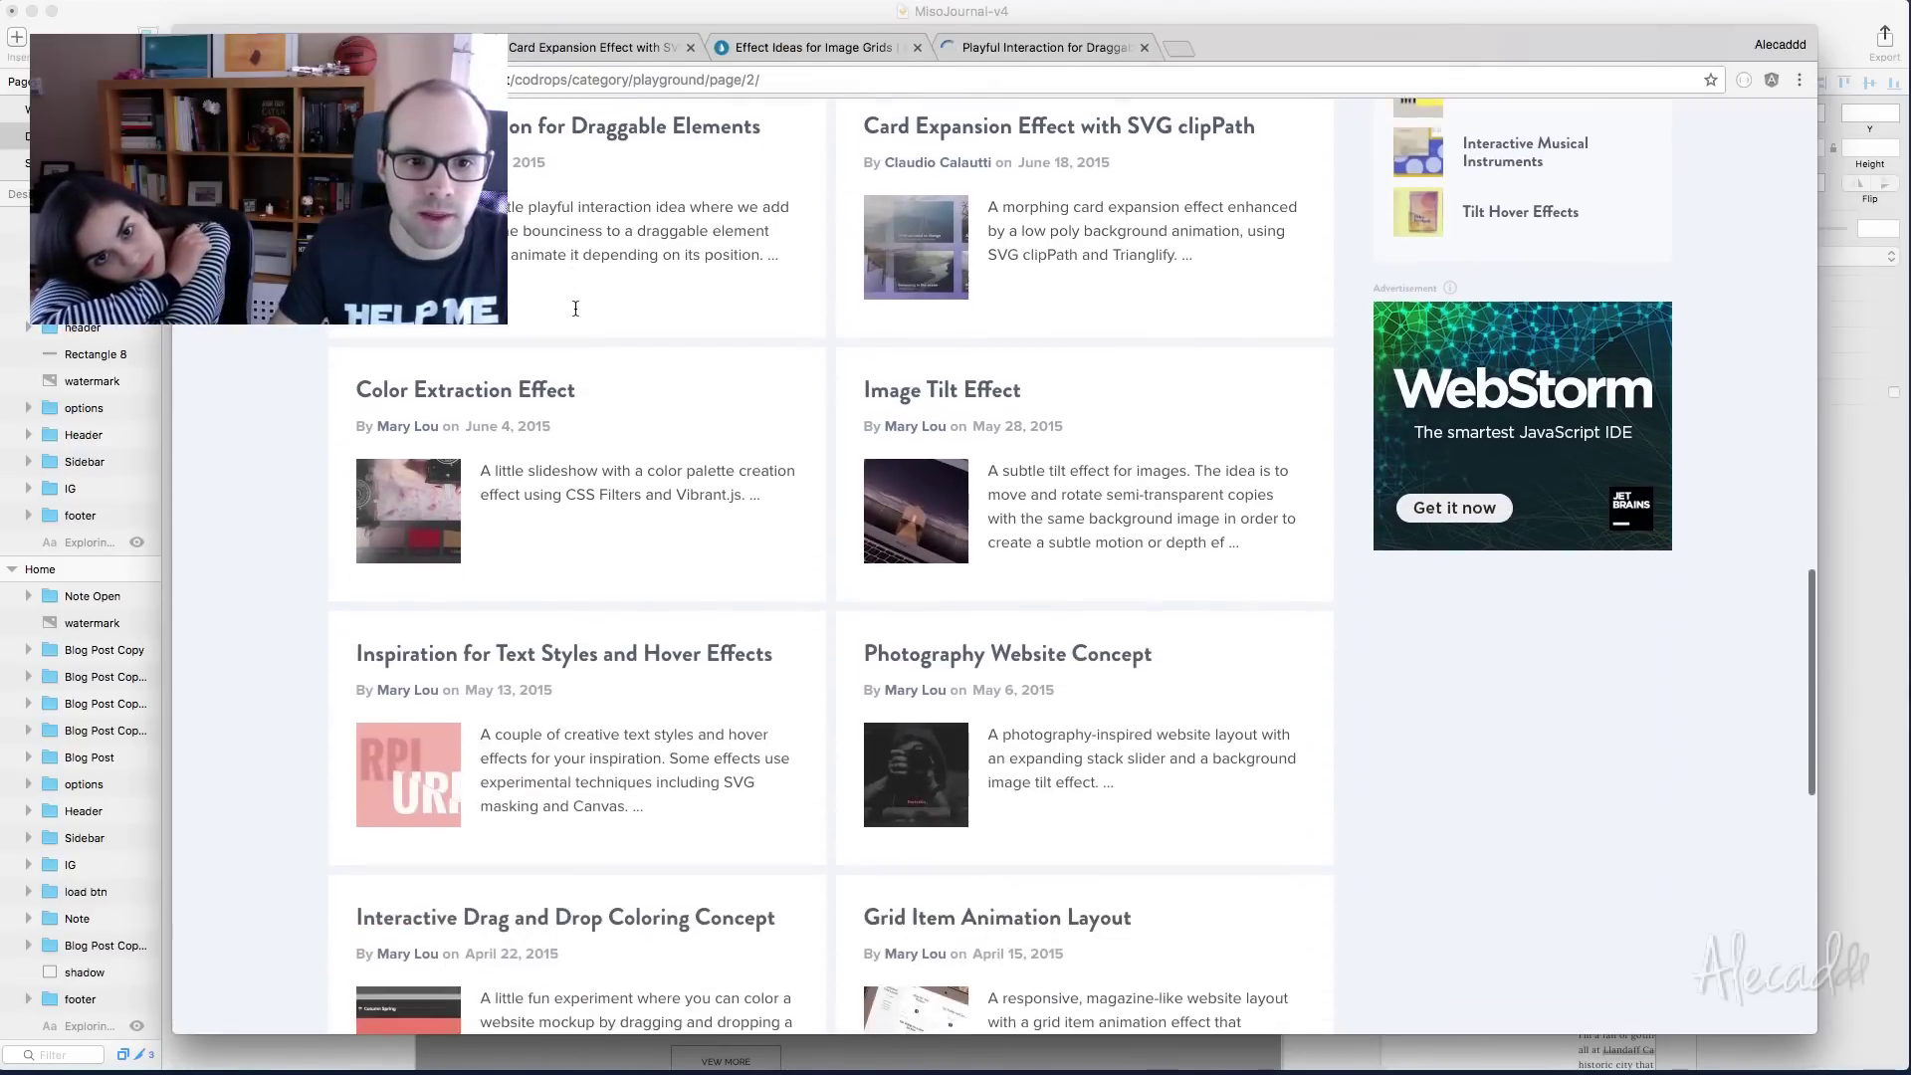
pyautogui.scroll(-10, 667, 618)
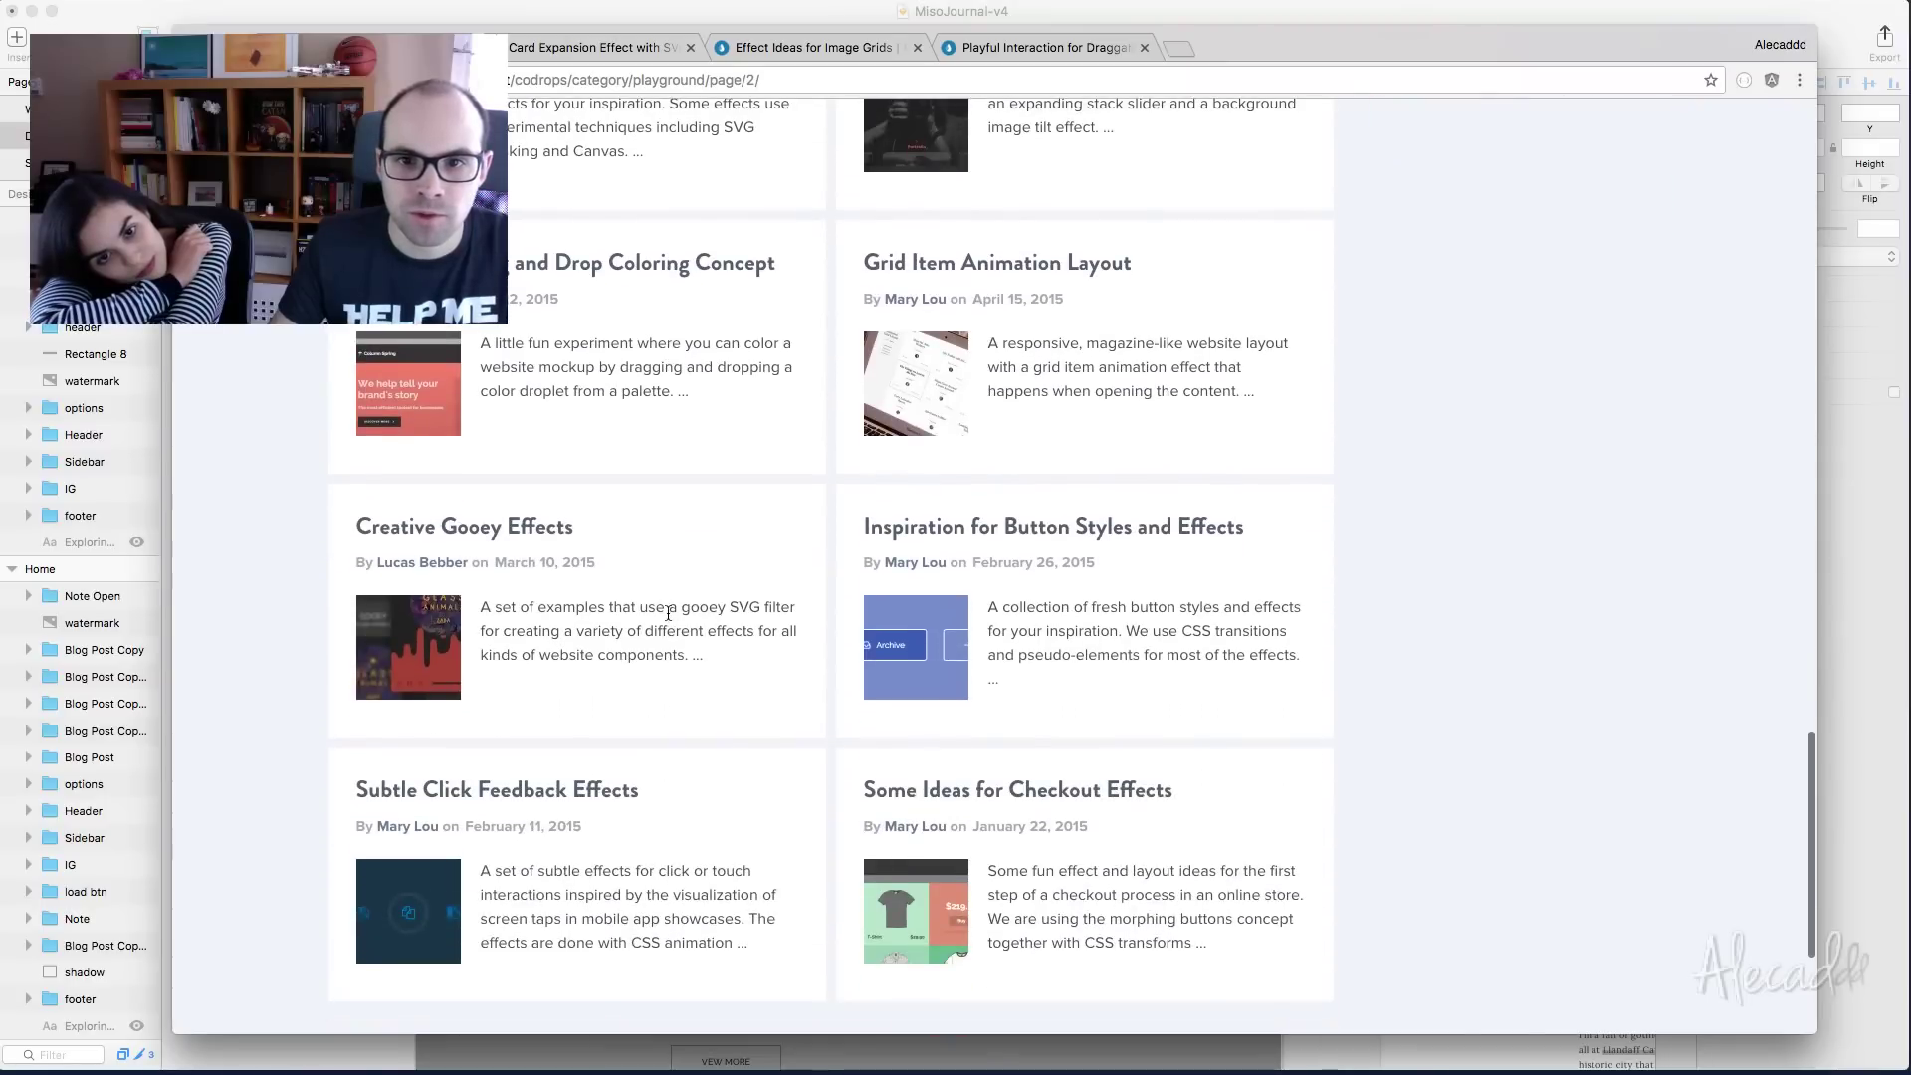
pyautogui.scroll(-2, 668, 614)
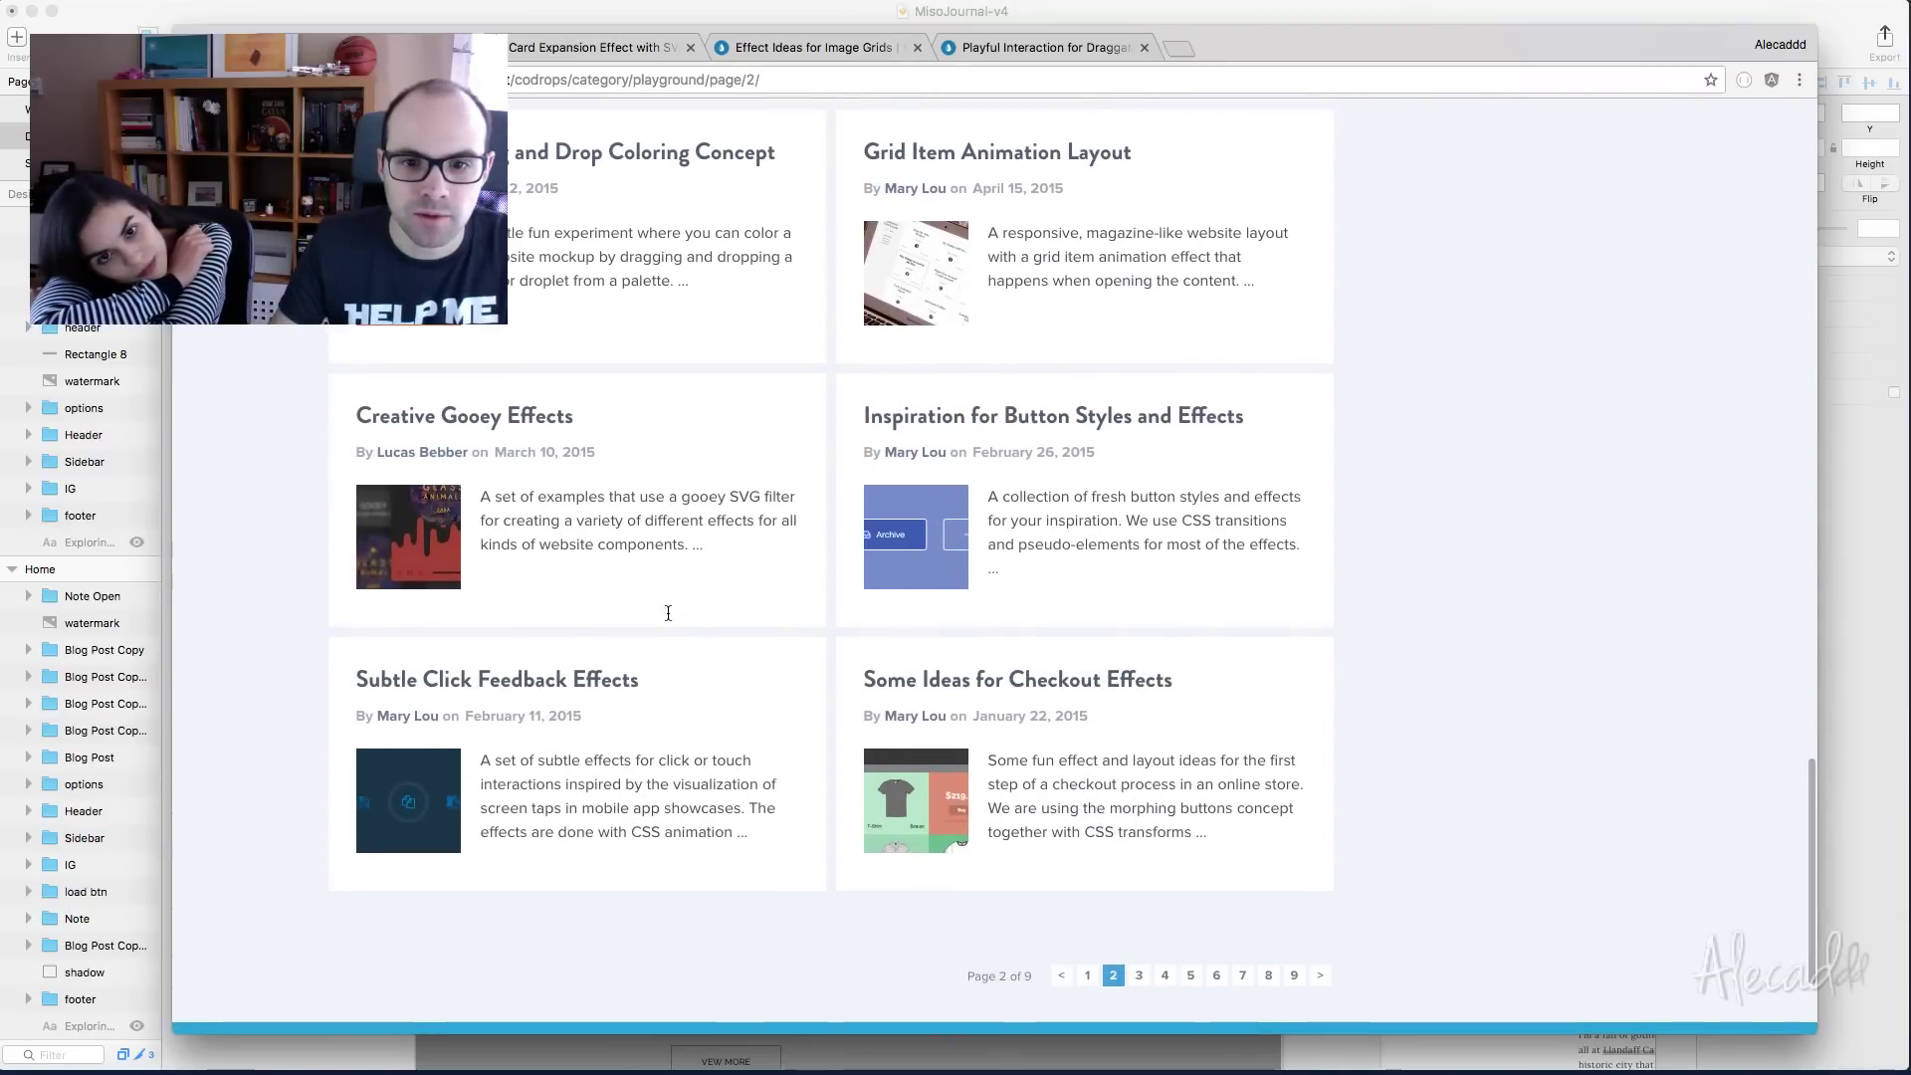
# View Demo 1 of the Card Expansion Effect, expanding and closing the About Helen and Food sources cards
pyautogui.click(569, 50)
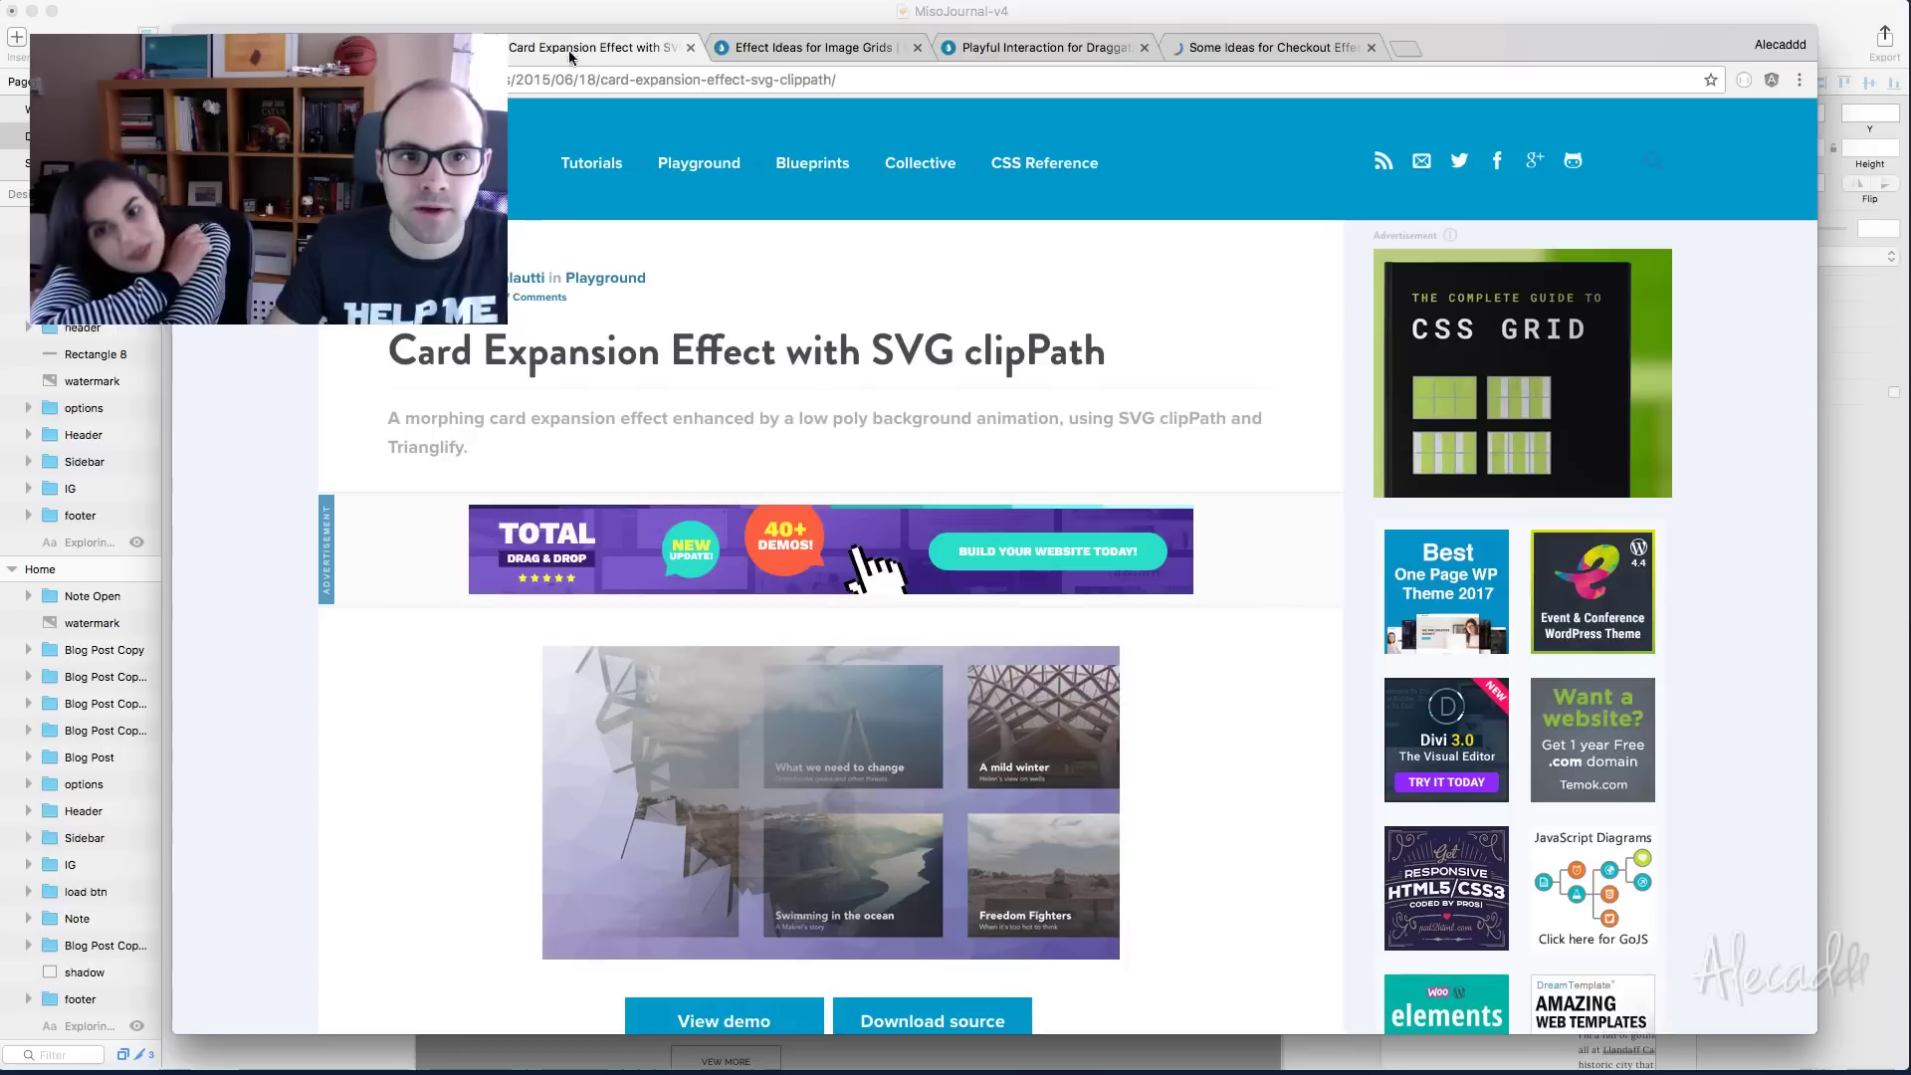
pyautogui.scroll(-4, 1157, 472)
pyautogui.click(711, 678)
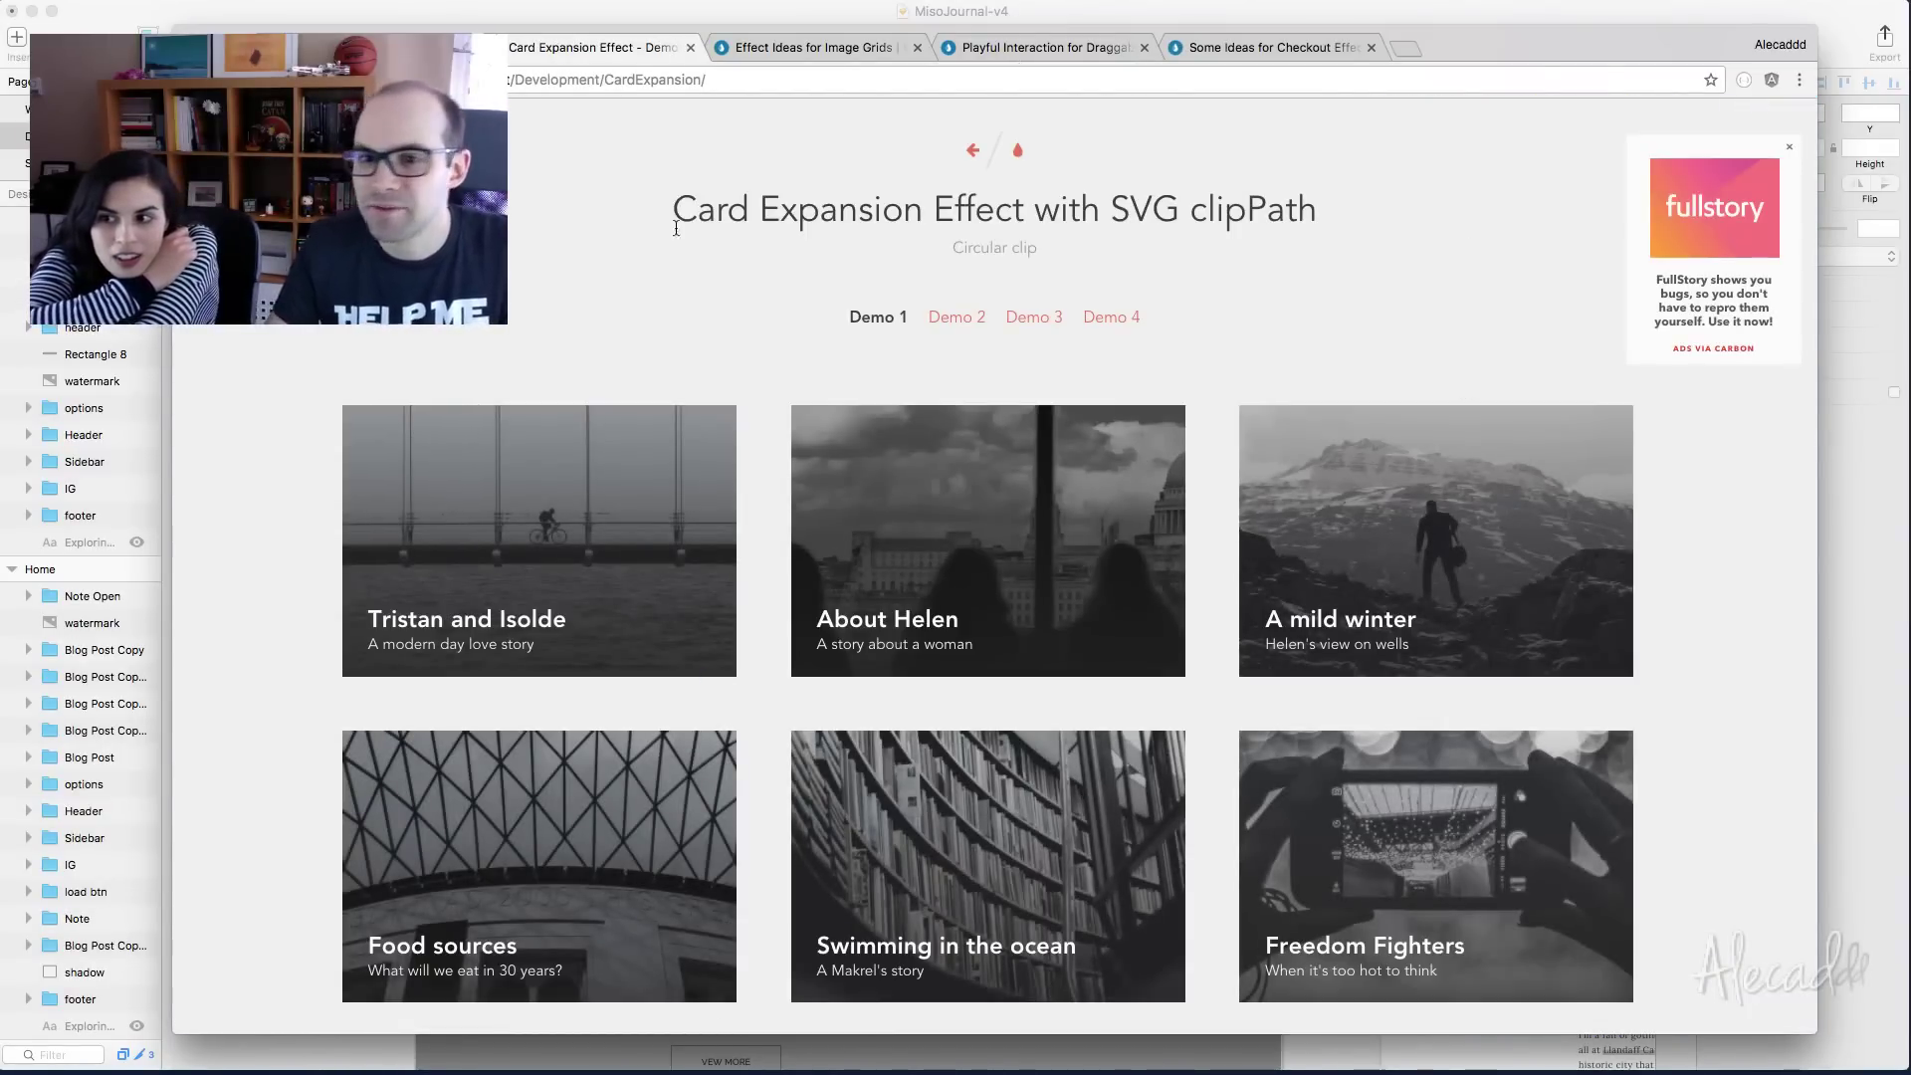
pyautogui.click(886, 553)
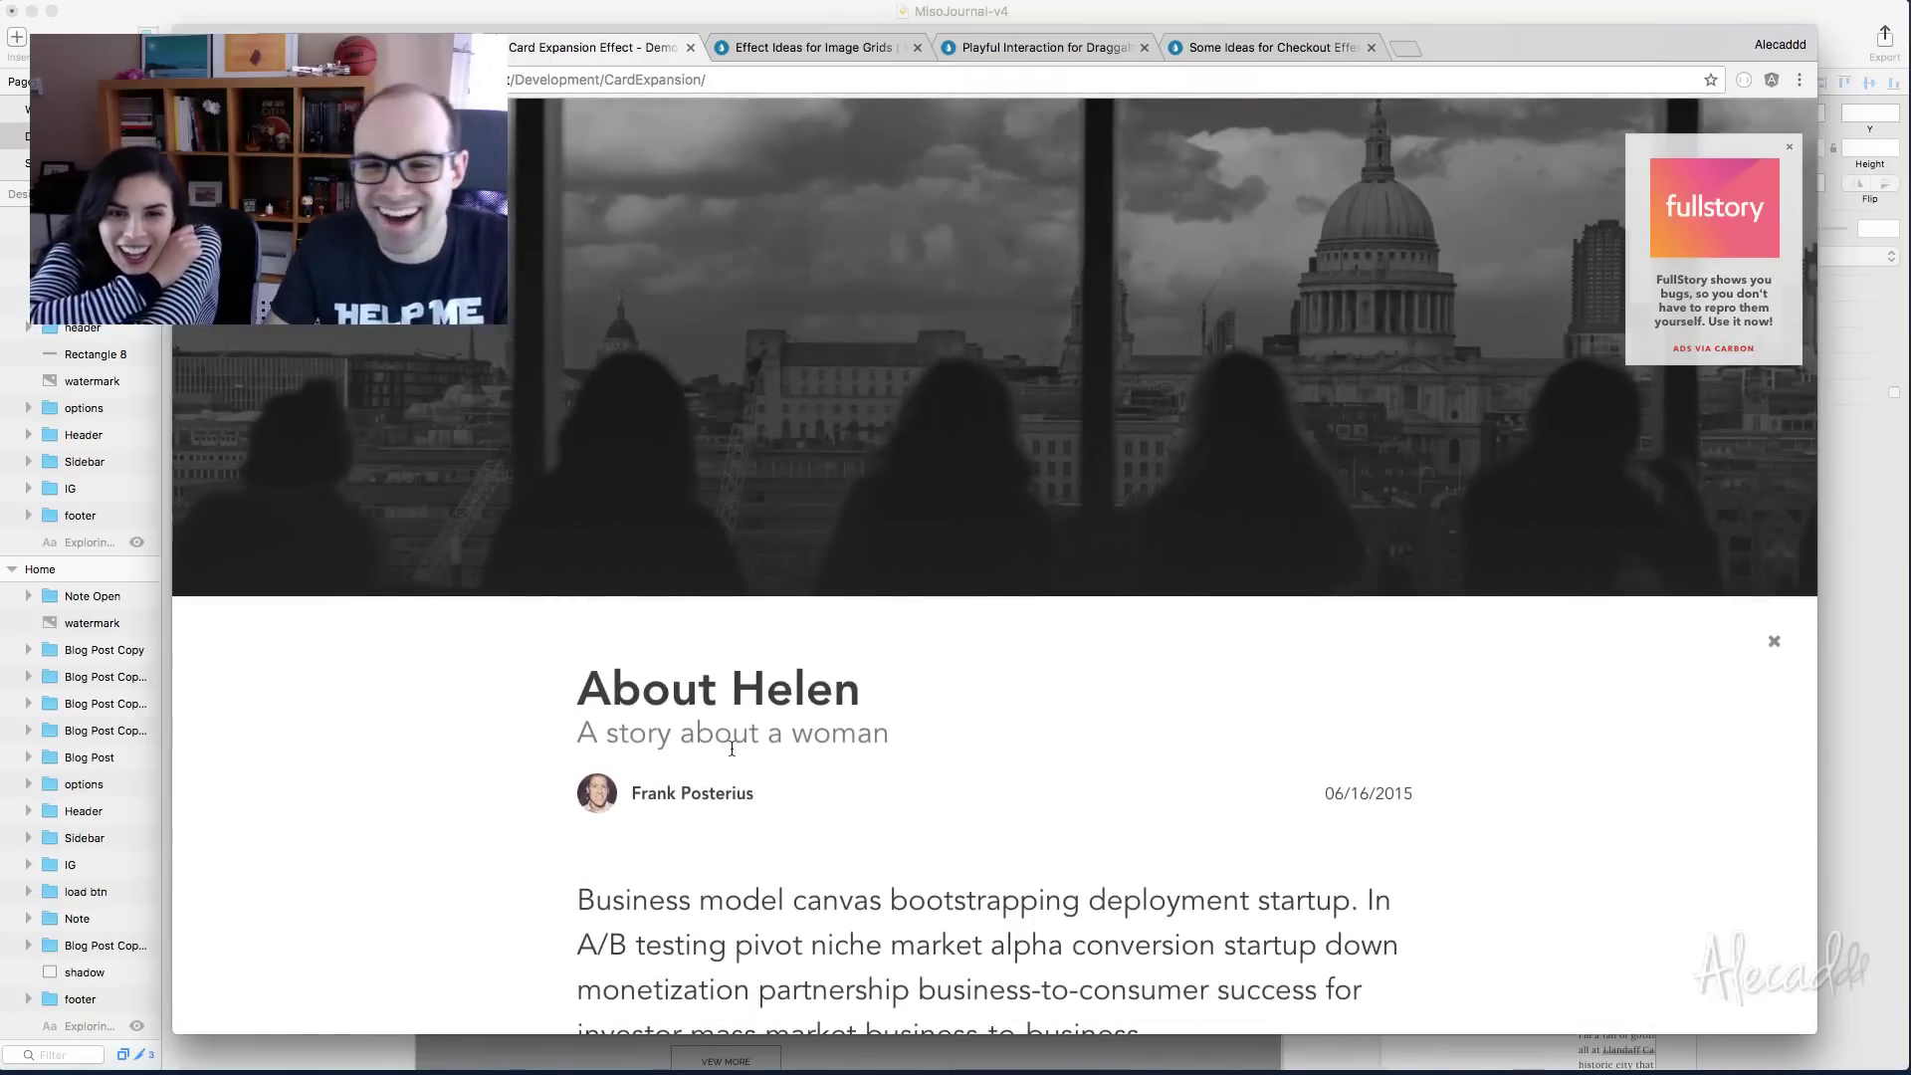
pyautogui.press('Escape')
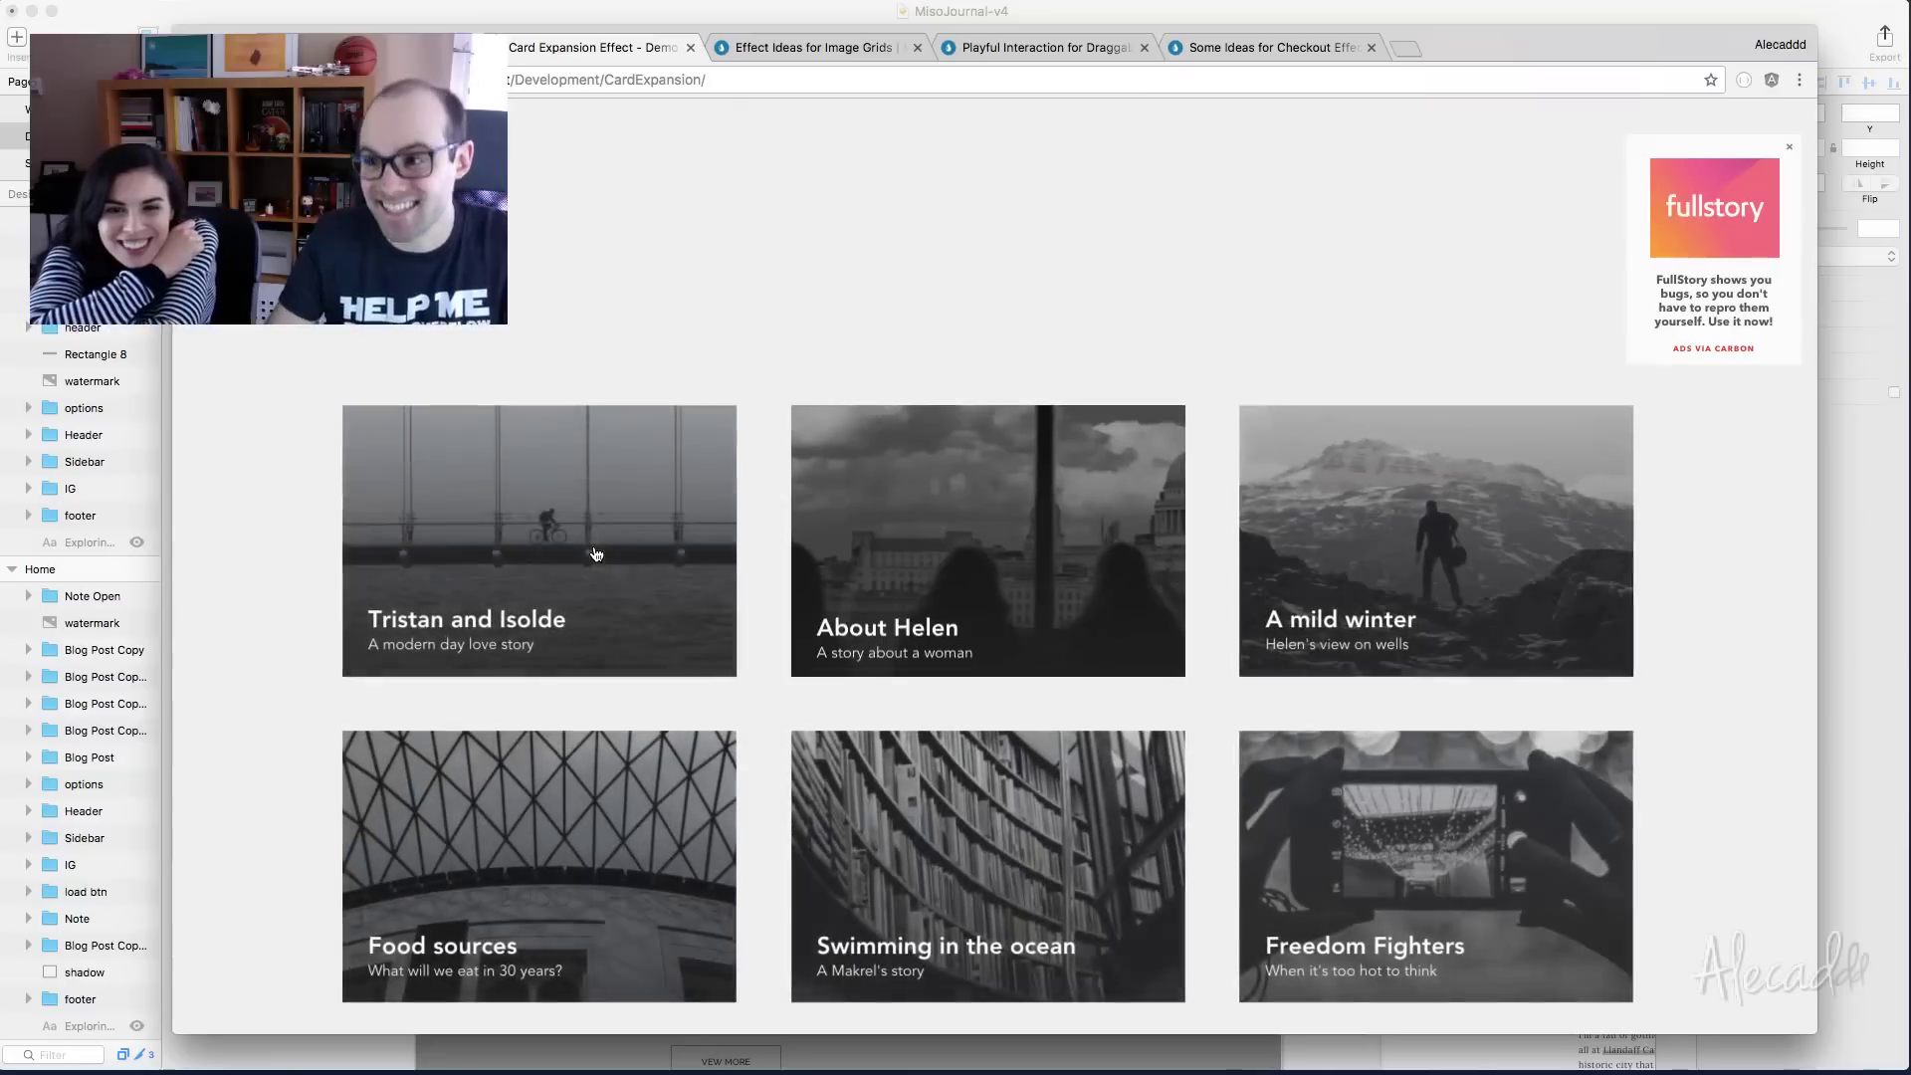
pyautogui.scroll(-5, 595, 527)
pyautogui.click(600, 460)
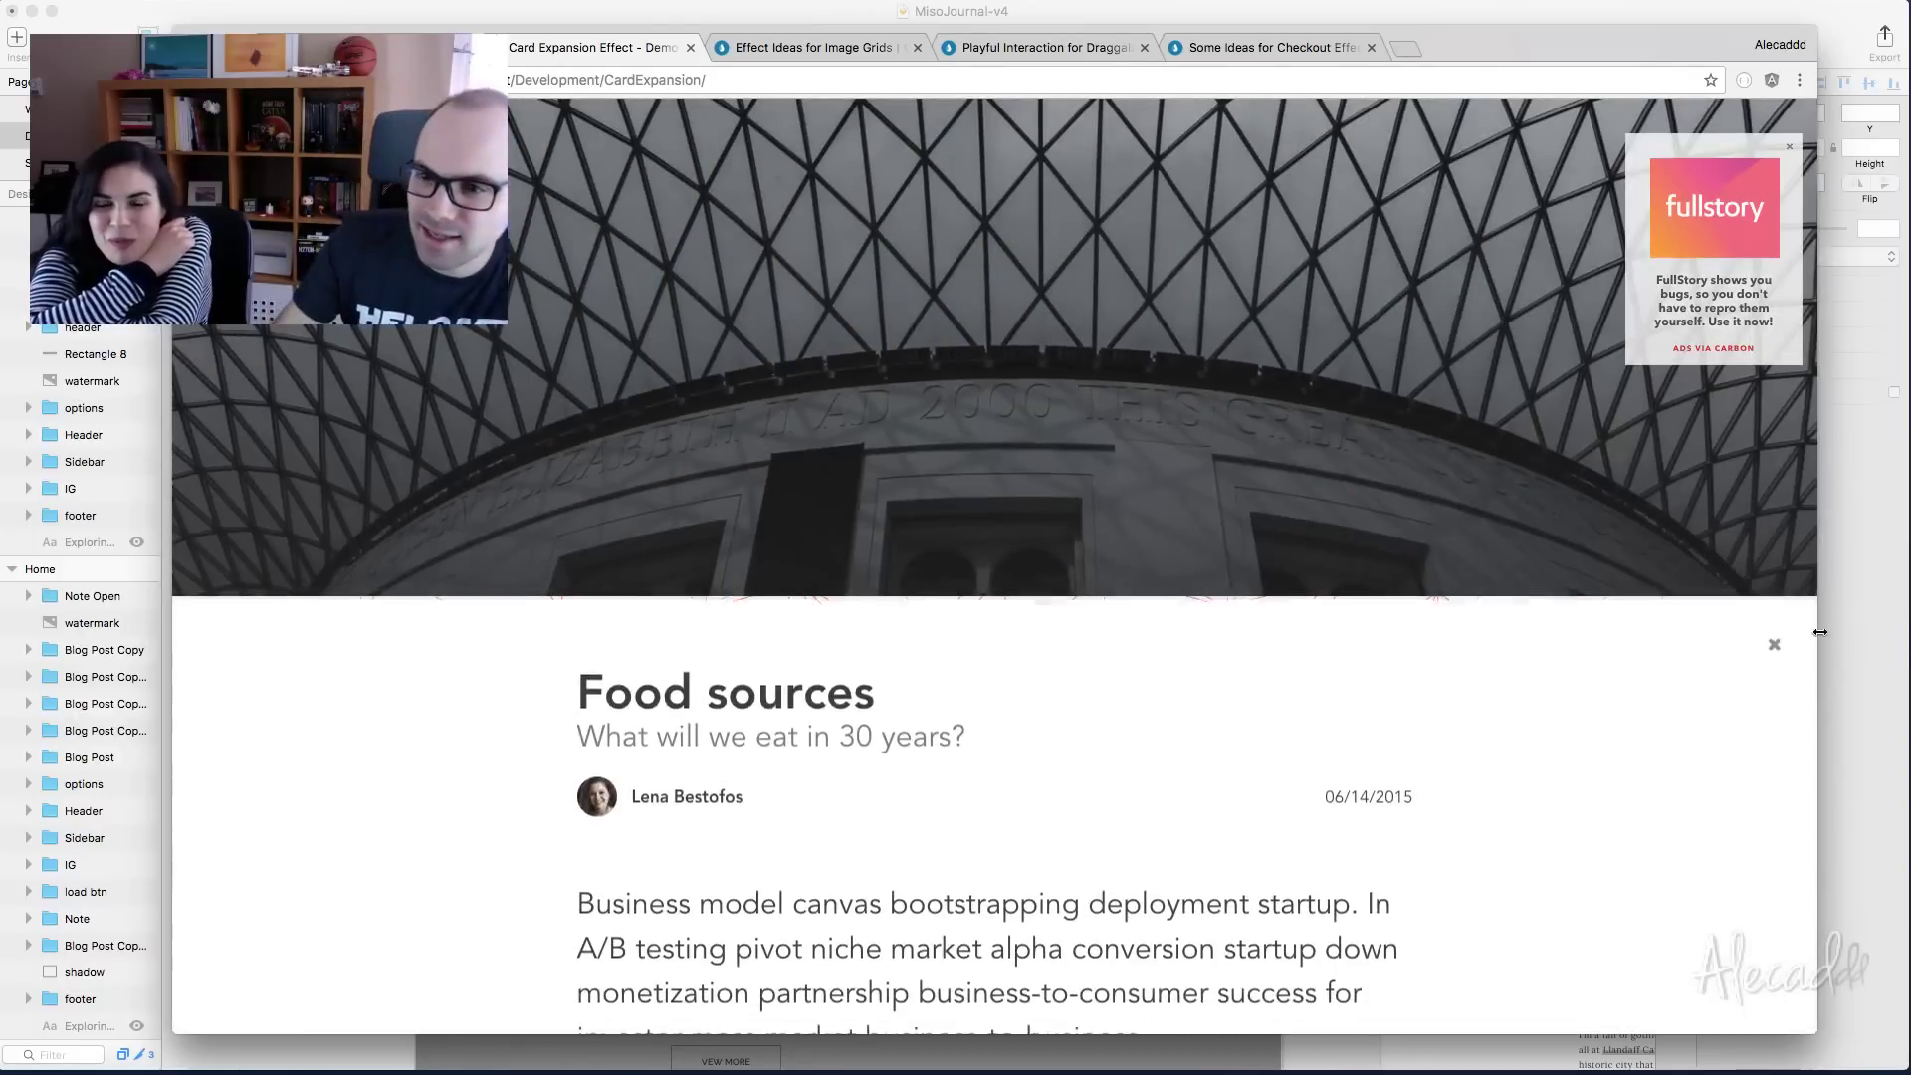
pyautogui.click(1775, 643)
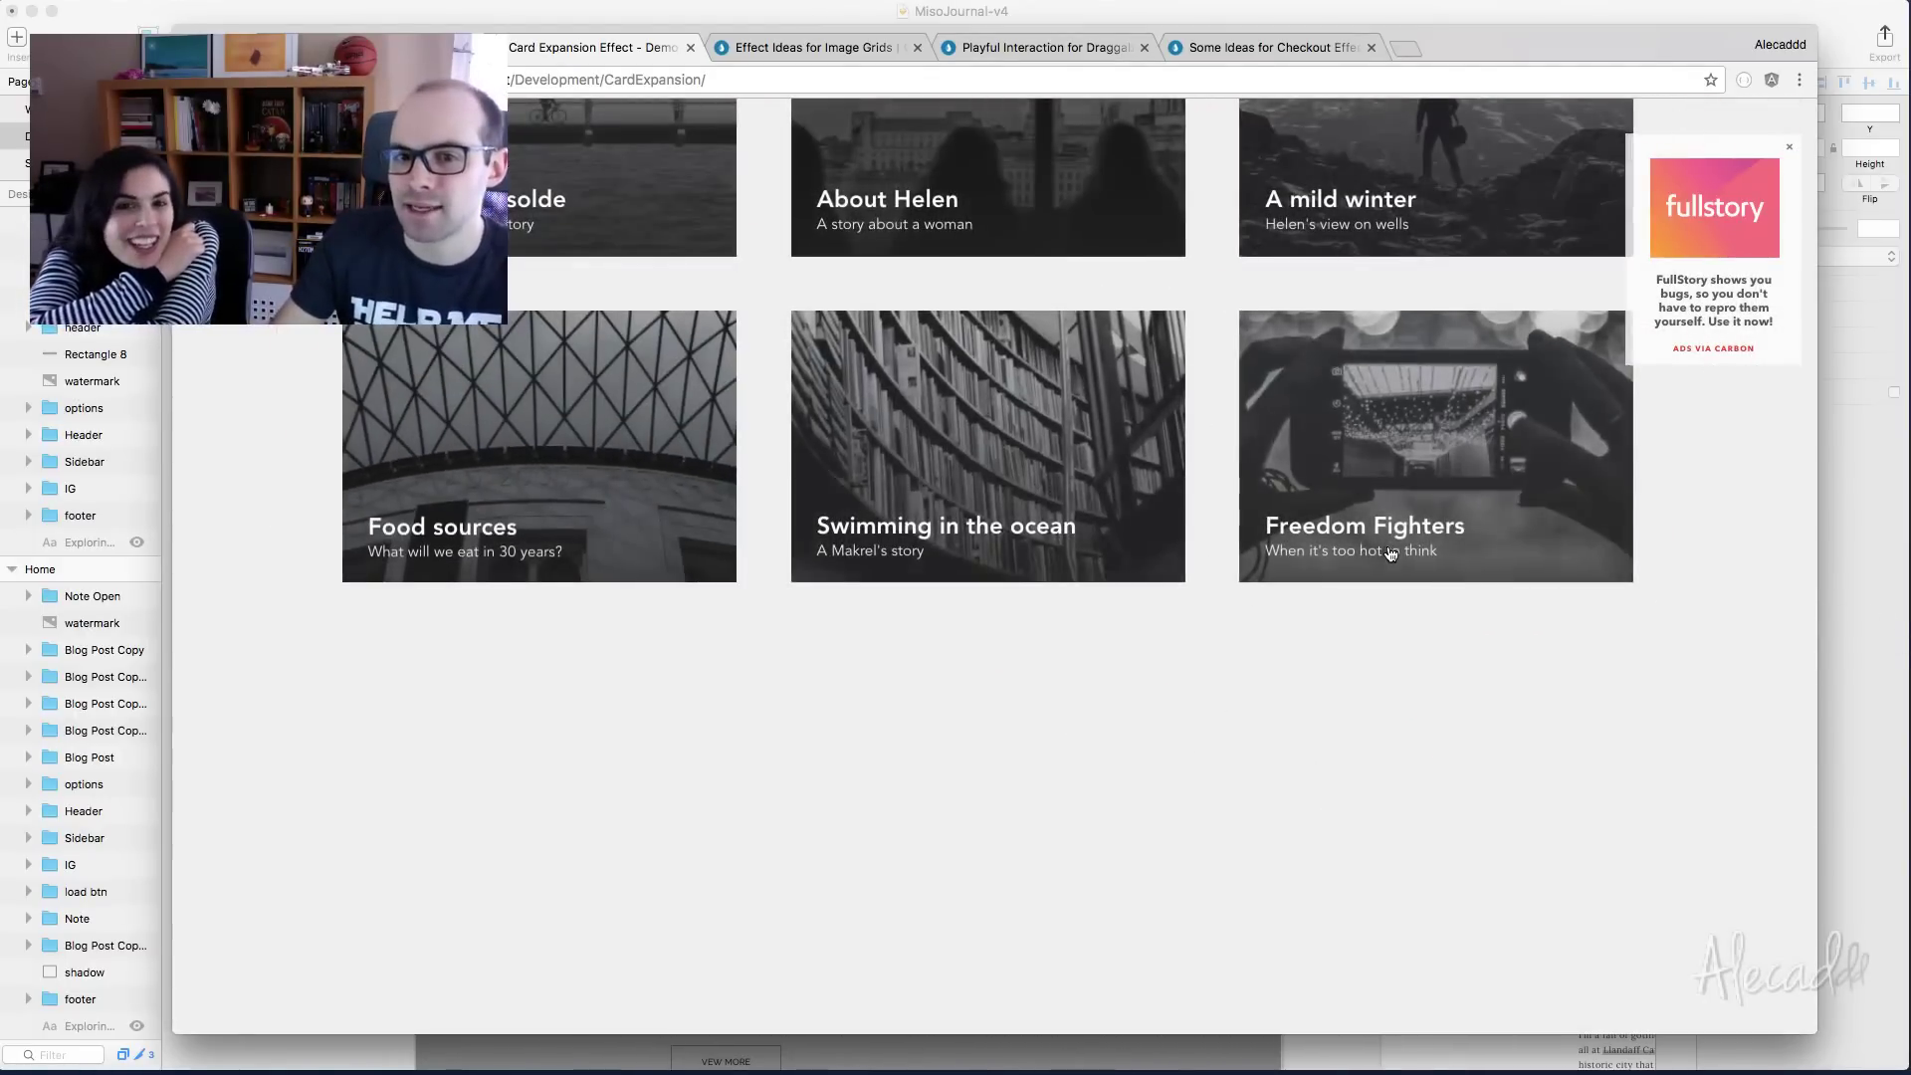
# Expand and close the Freedom Fighters card in the Card Expansion Effect demo, and close that demo
pyautogui.click(1511, 575)
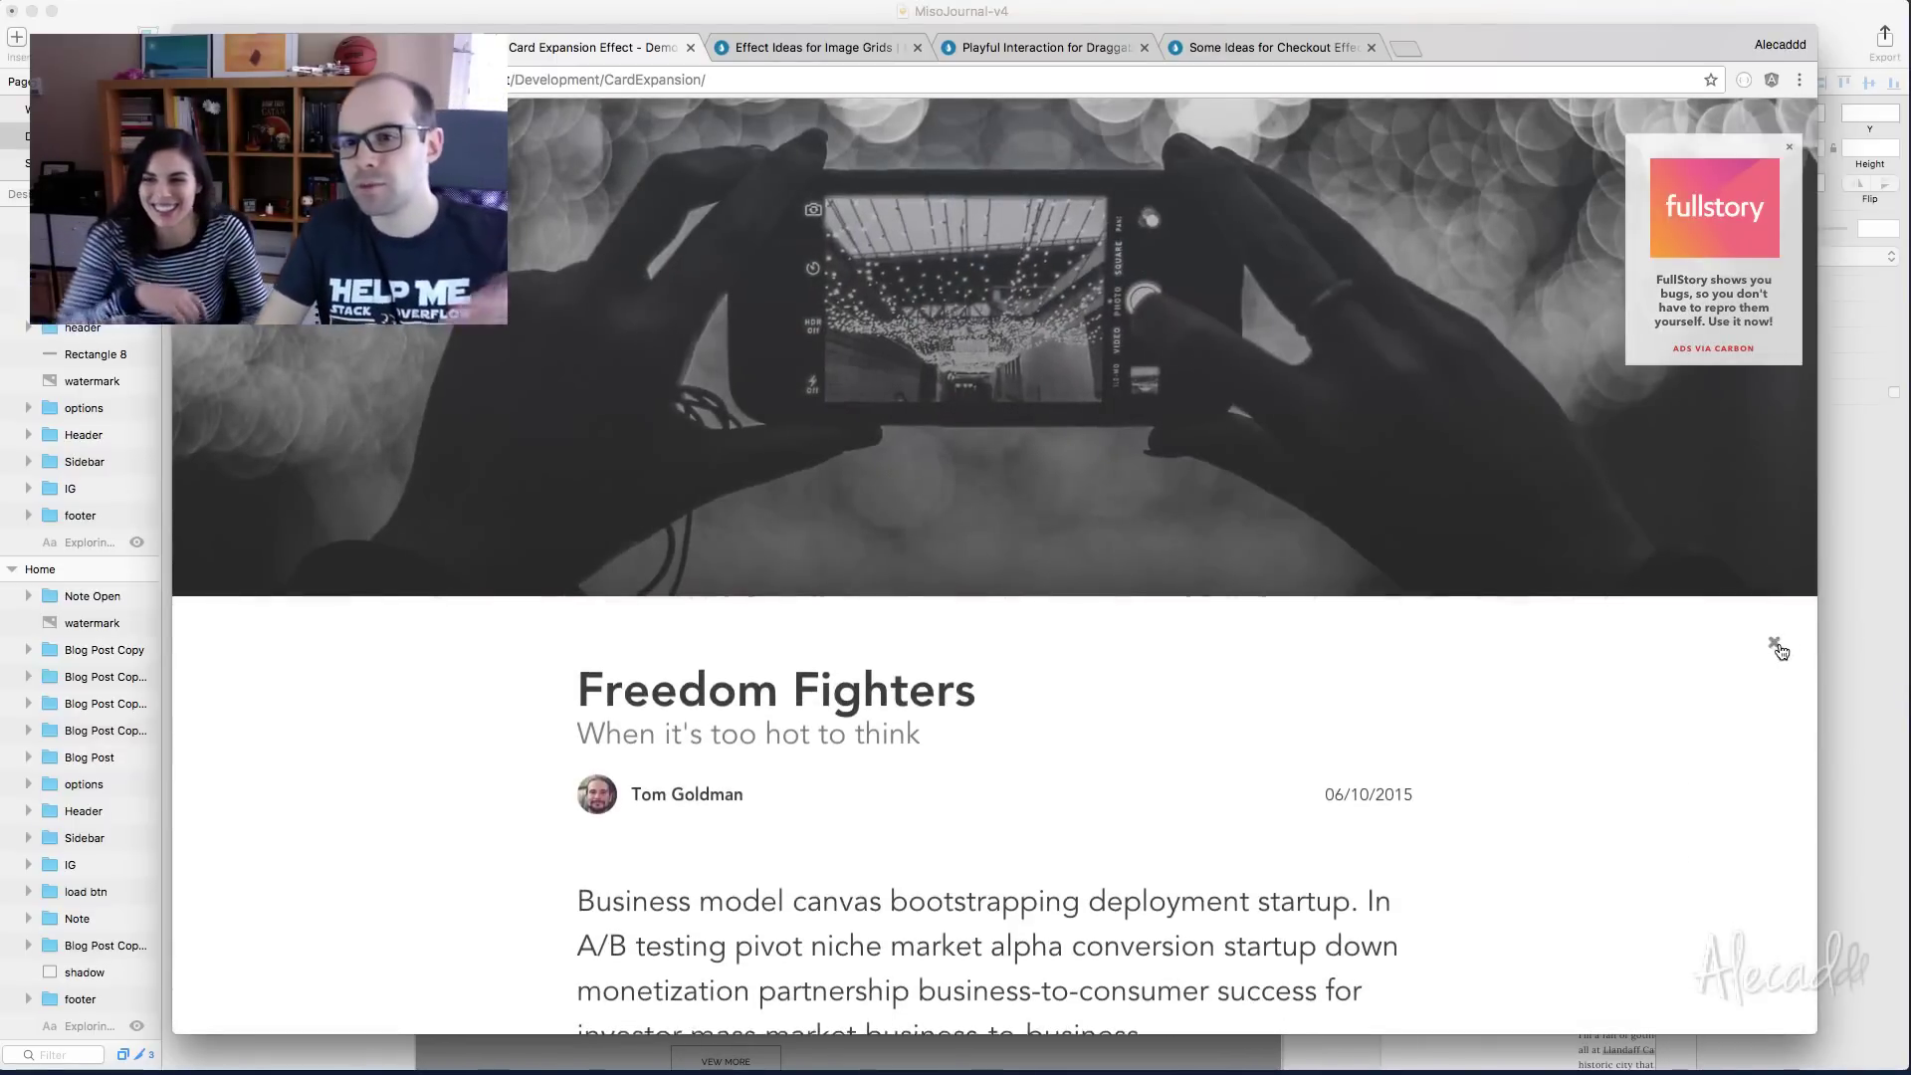
pyautogui.click(1779, 645)
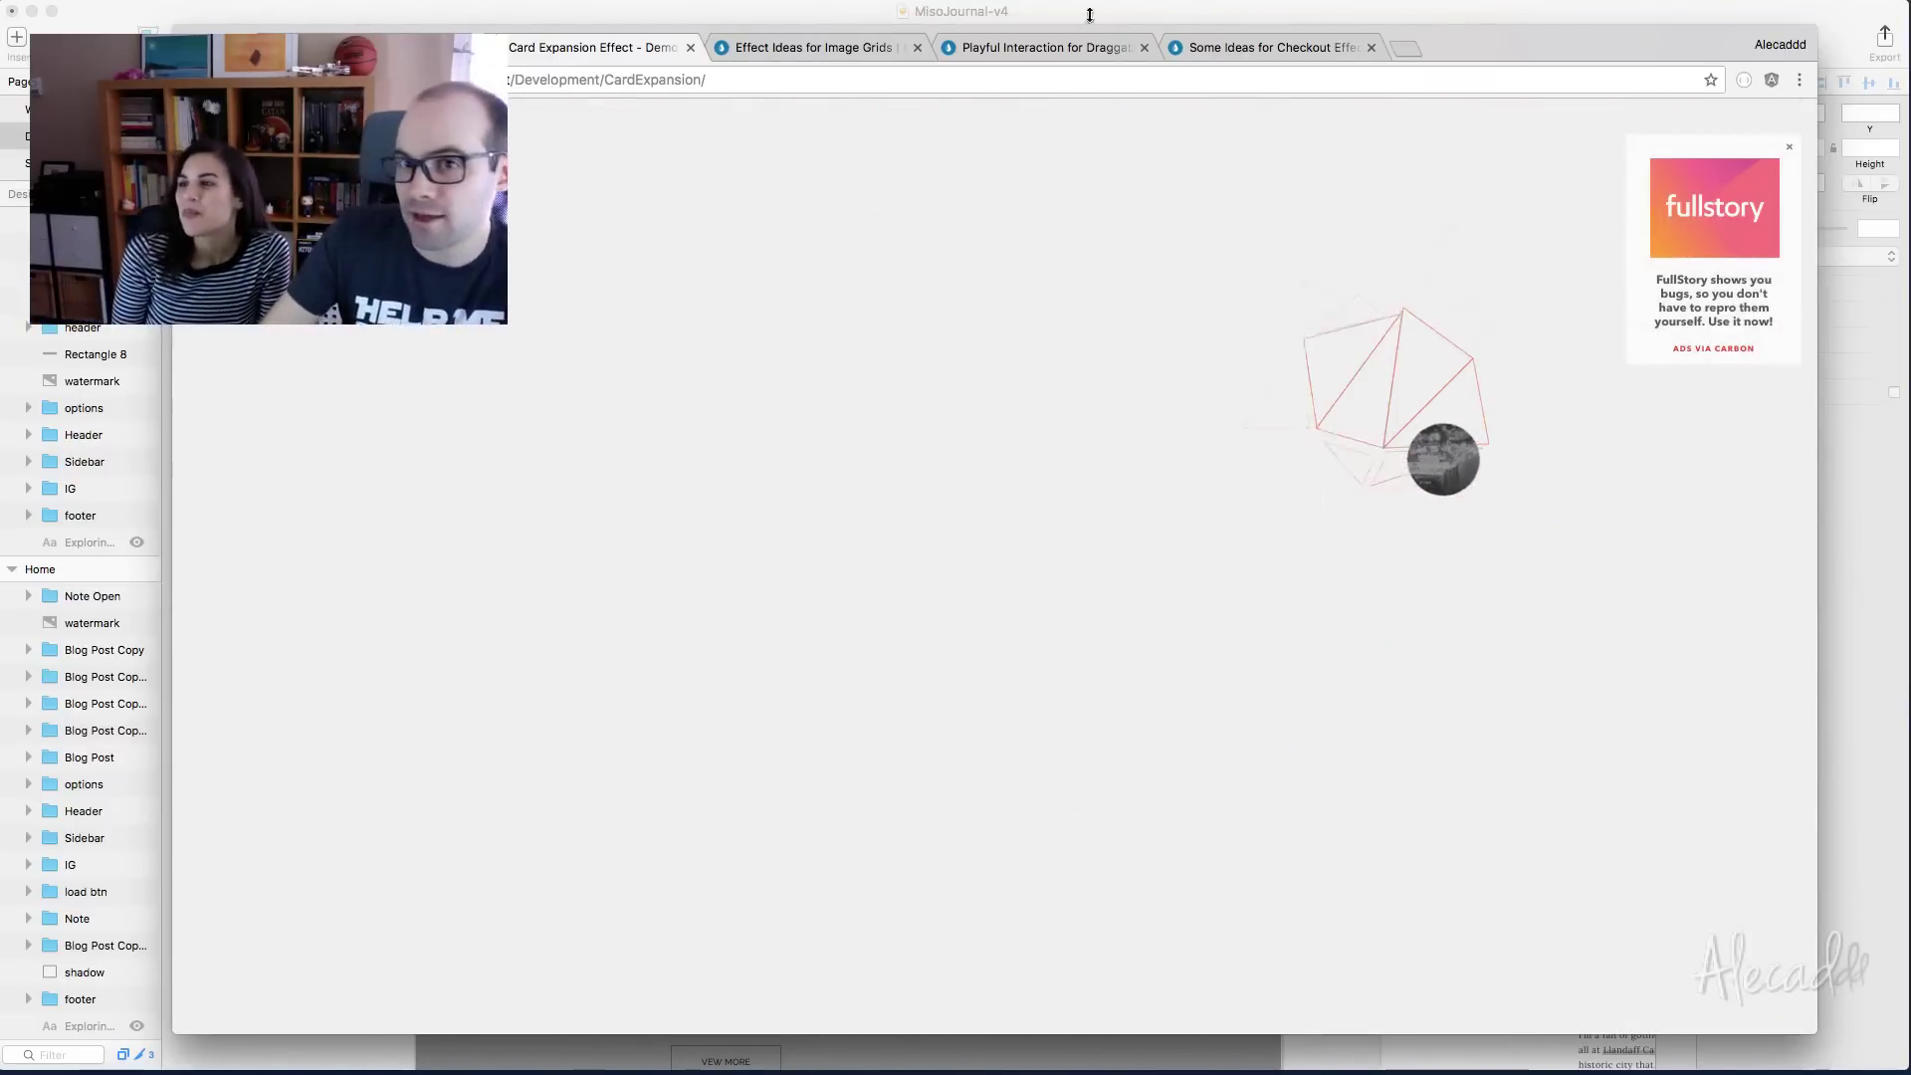
pyautogui.click(691, 46)
# View Demo 1 of the Image Grid Effects, enlarging and closing the Felicity and Scintilla images
pyautogui.scroll(-5, 756, 697)
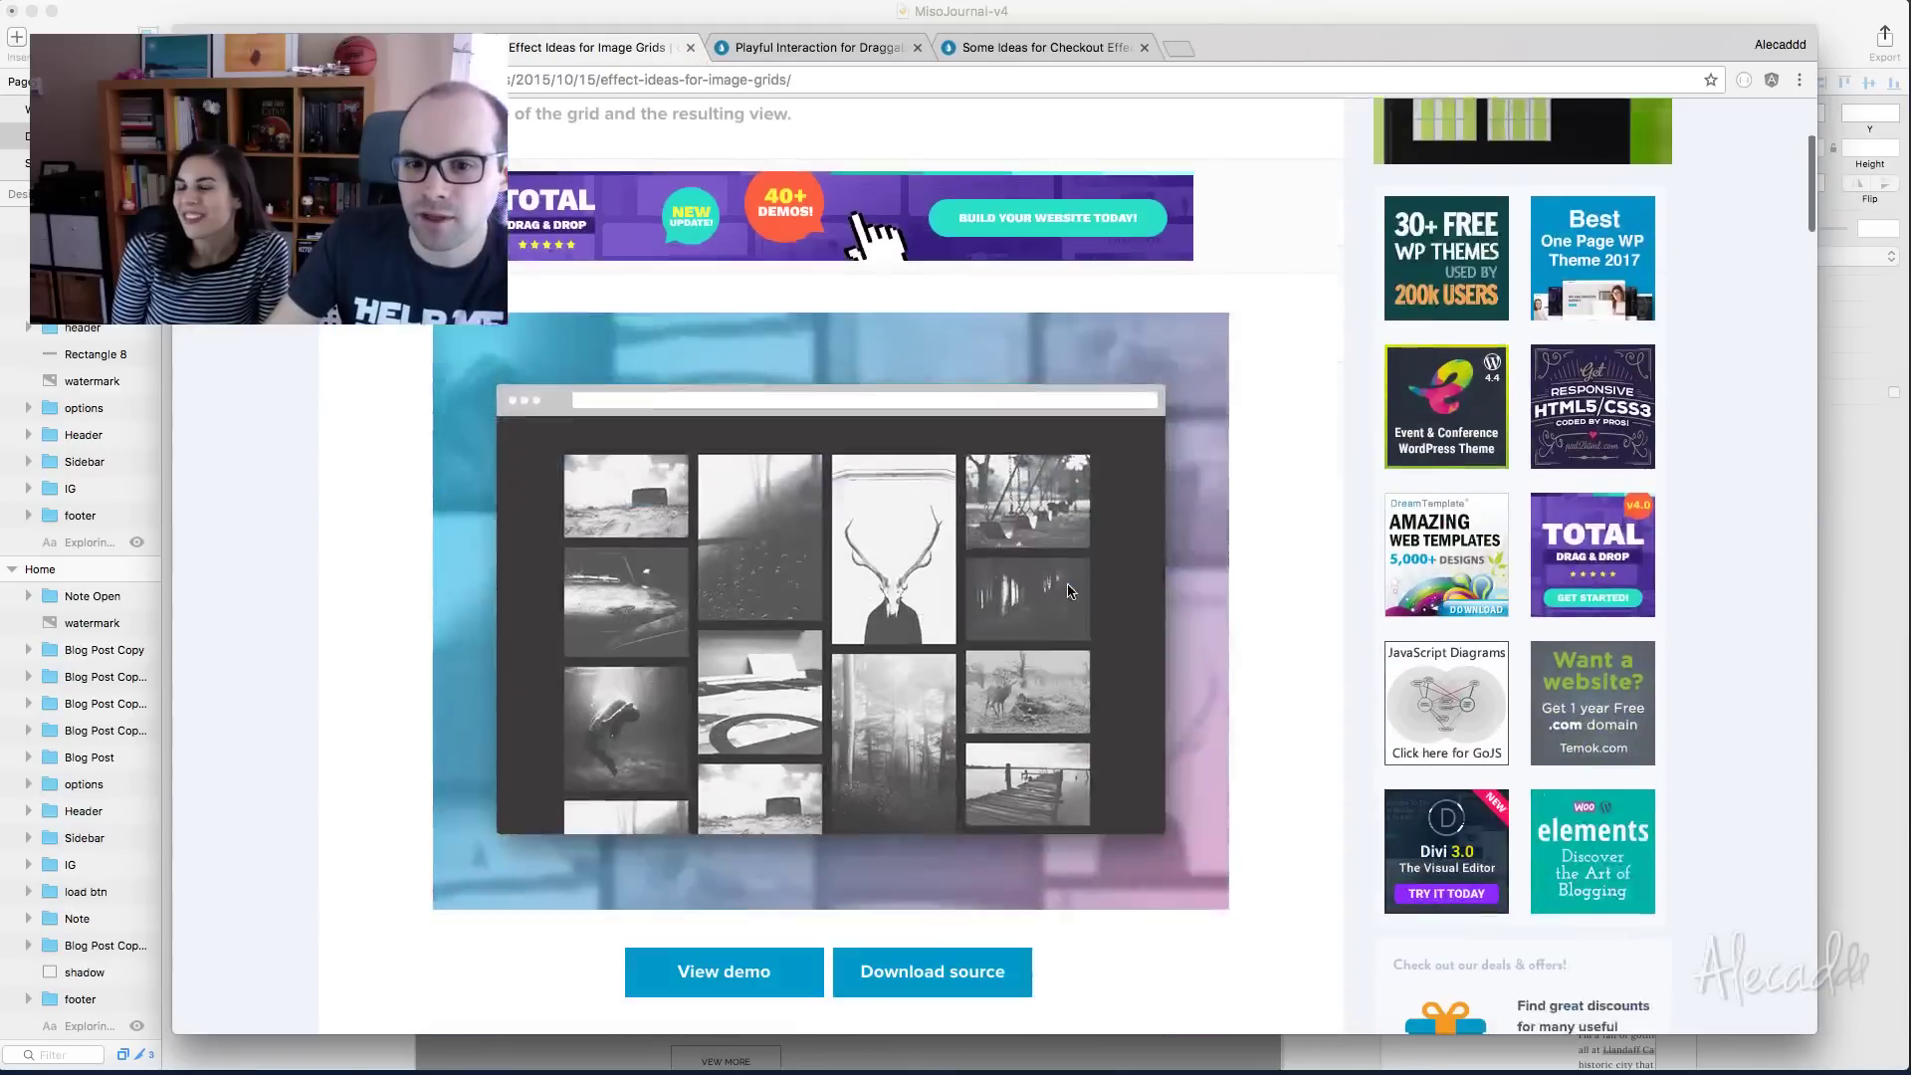
pyautogui.click(764, 899)
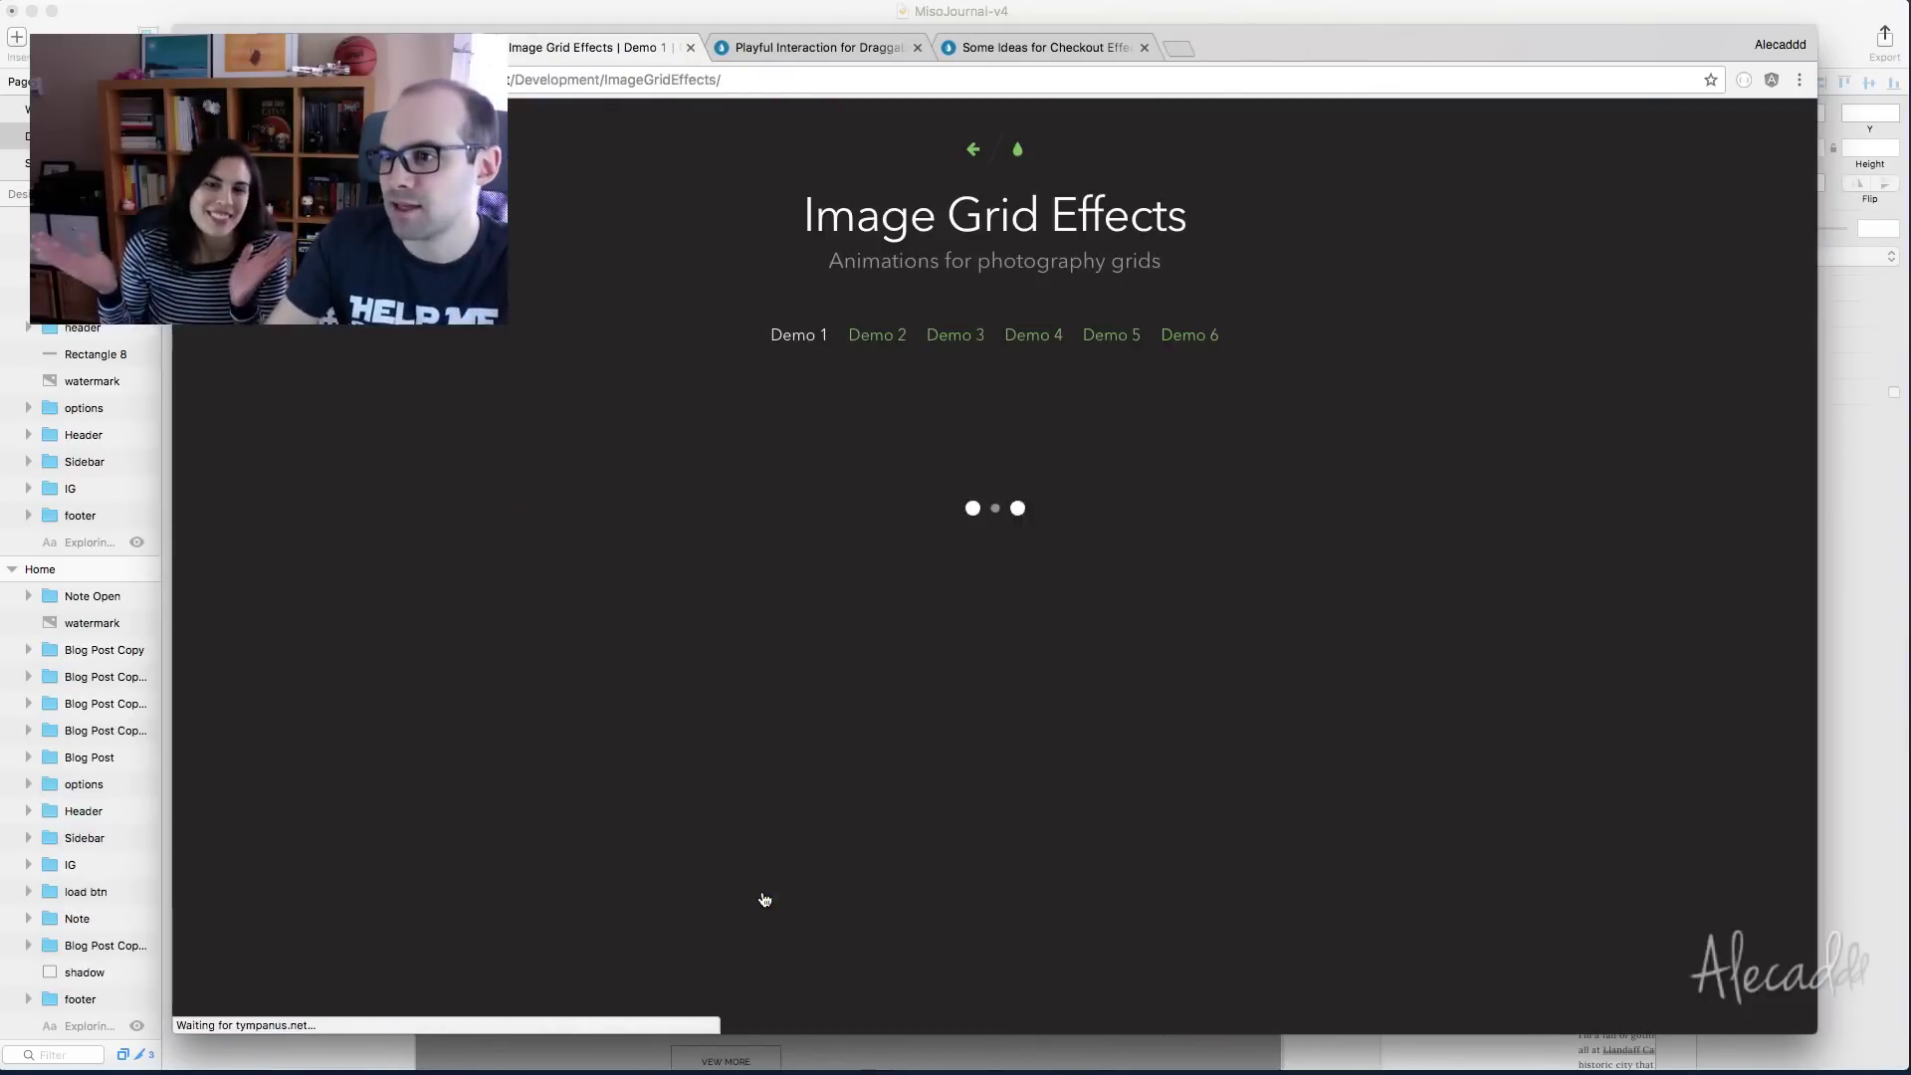
pyautogui.scroll(-2, 1066, 523)
pyautogui.click(1066, 523)
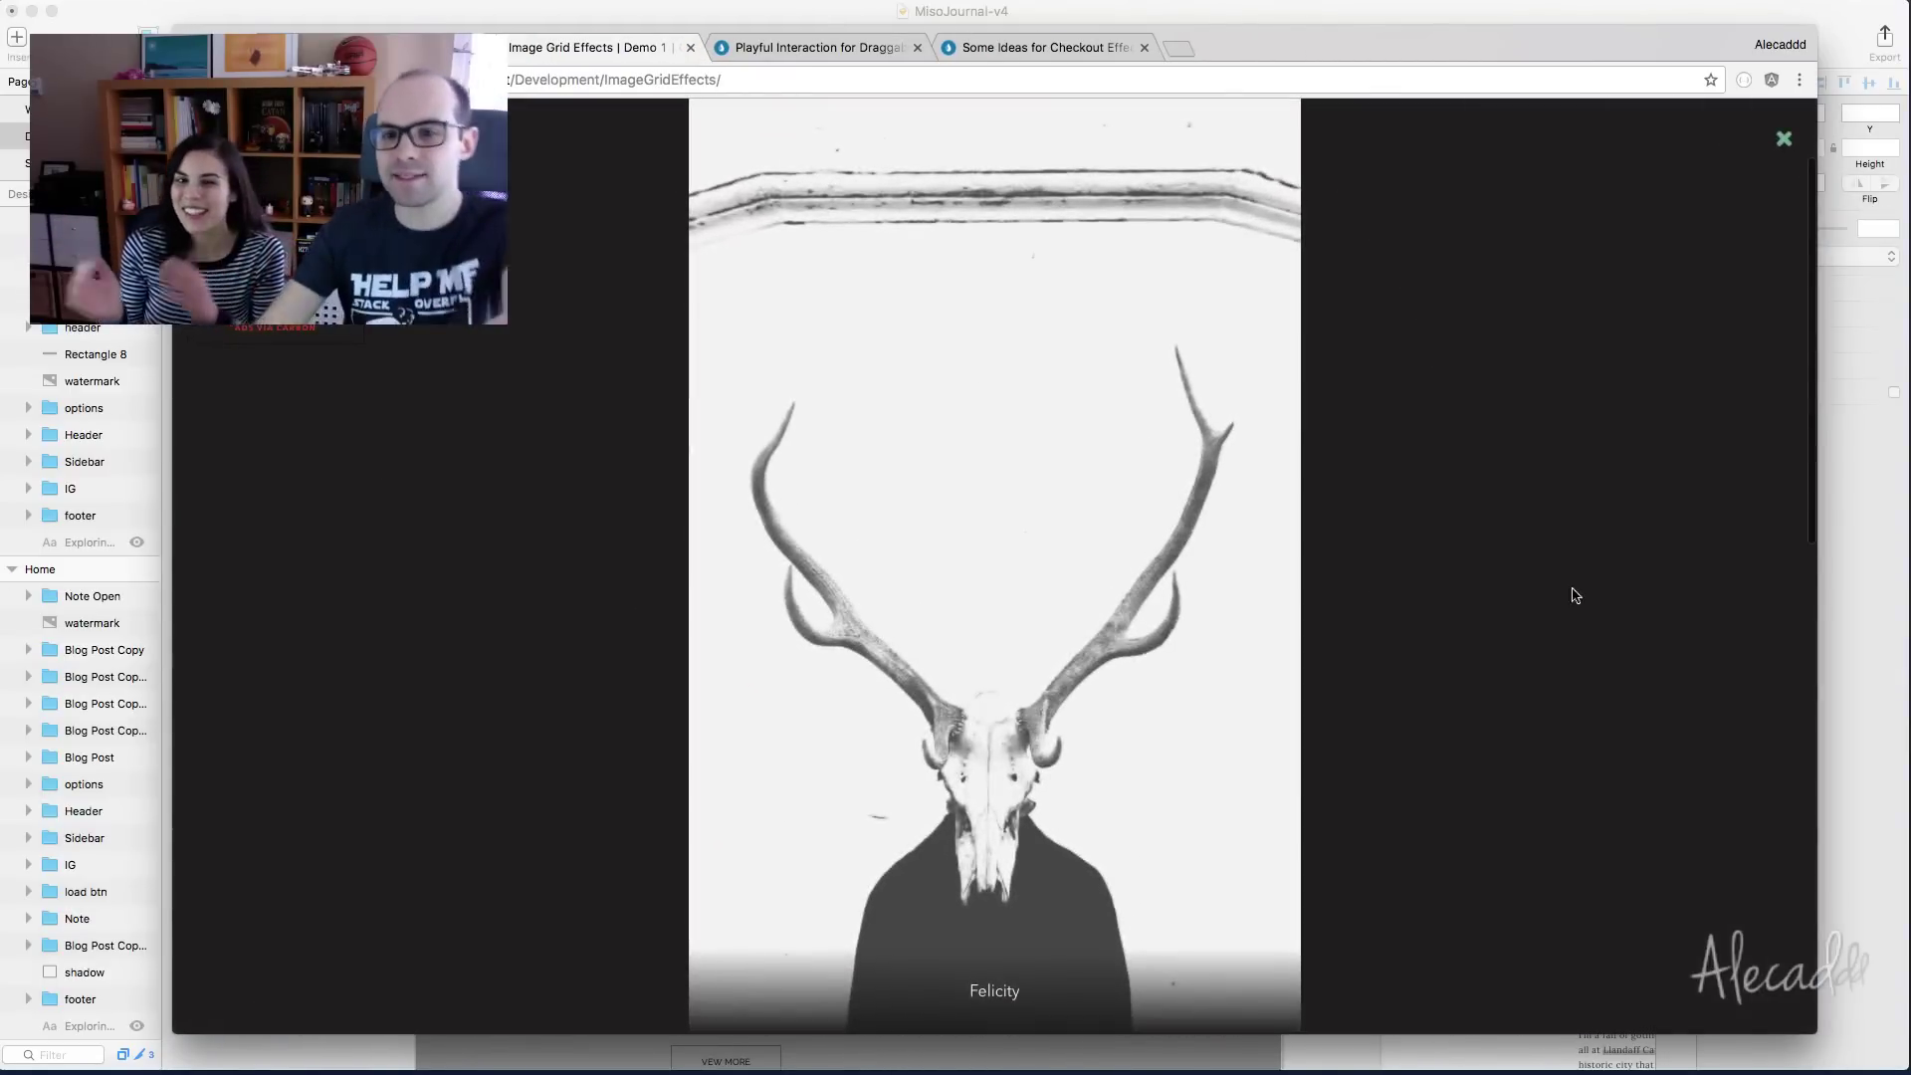
pyautogui.click(1779, 147)
pyautogui.scroll(-3, 1547, 423)
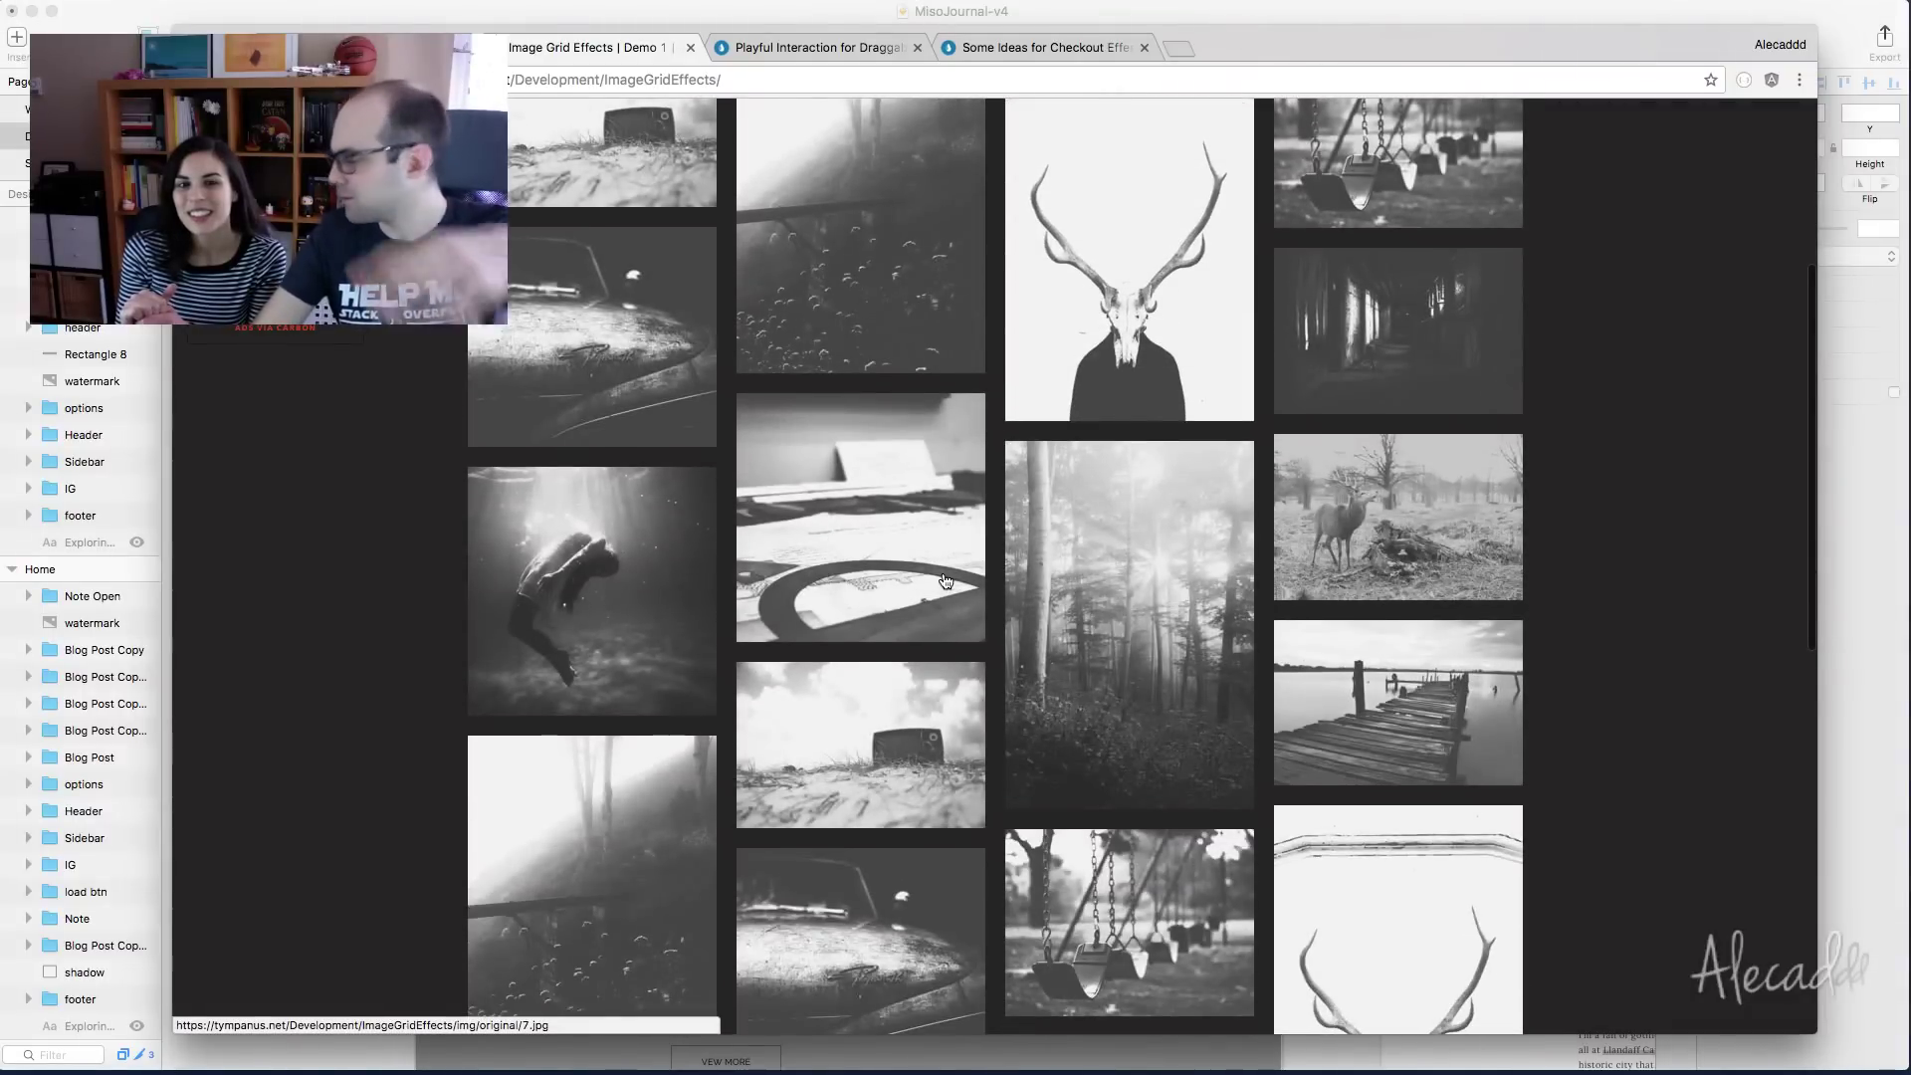
pyautogui.click(908, 558)
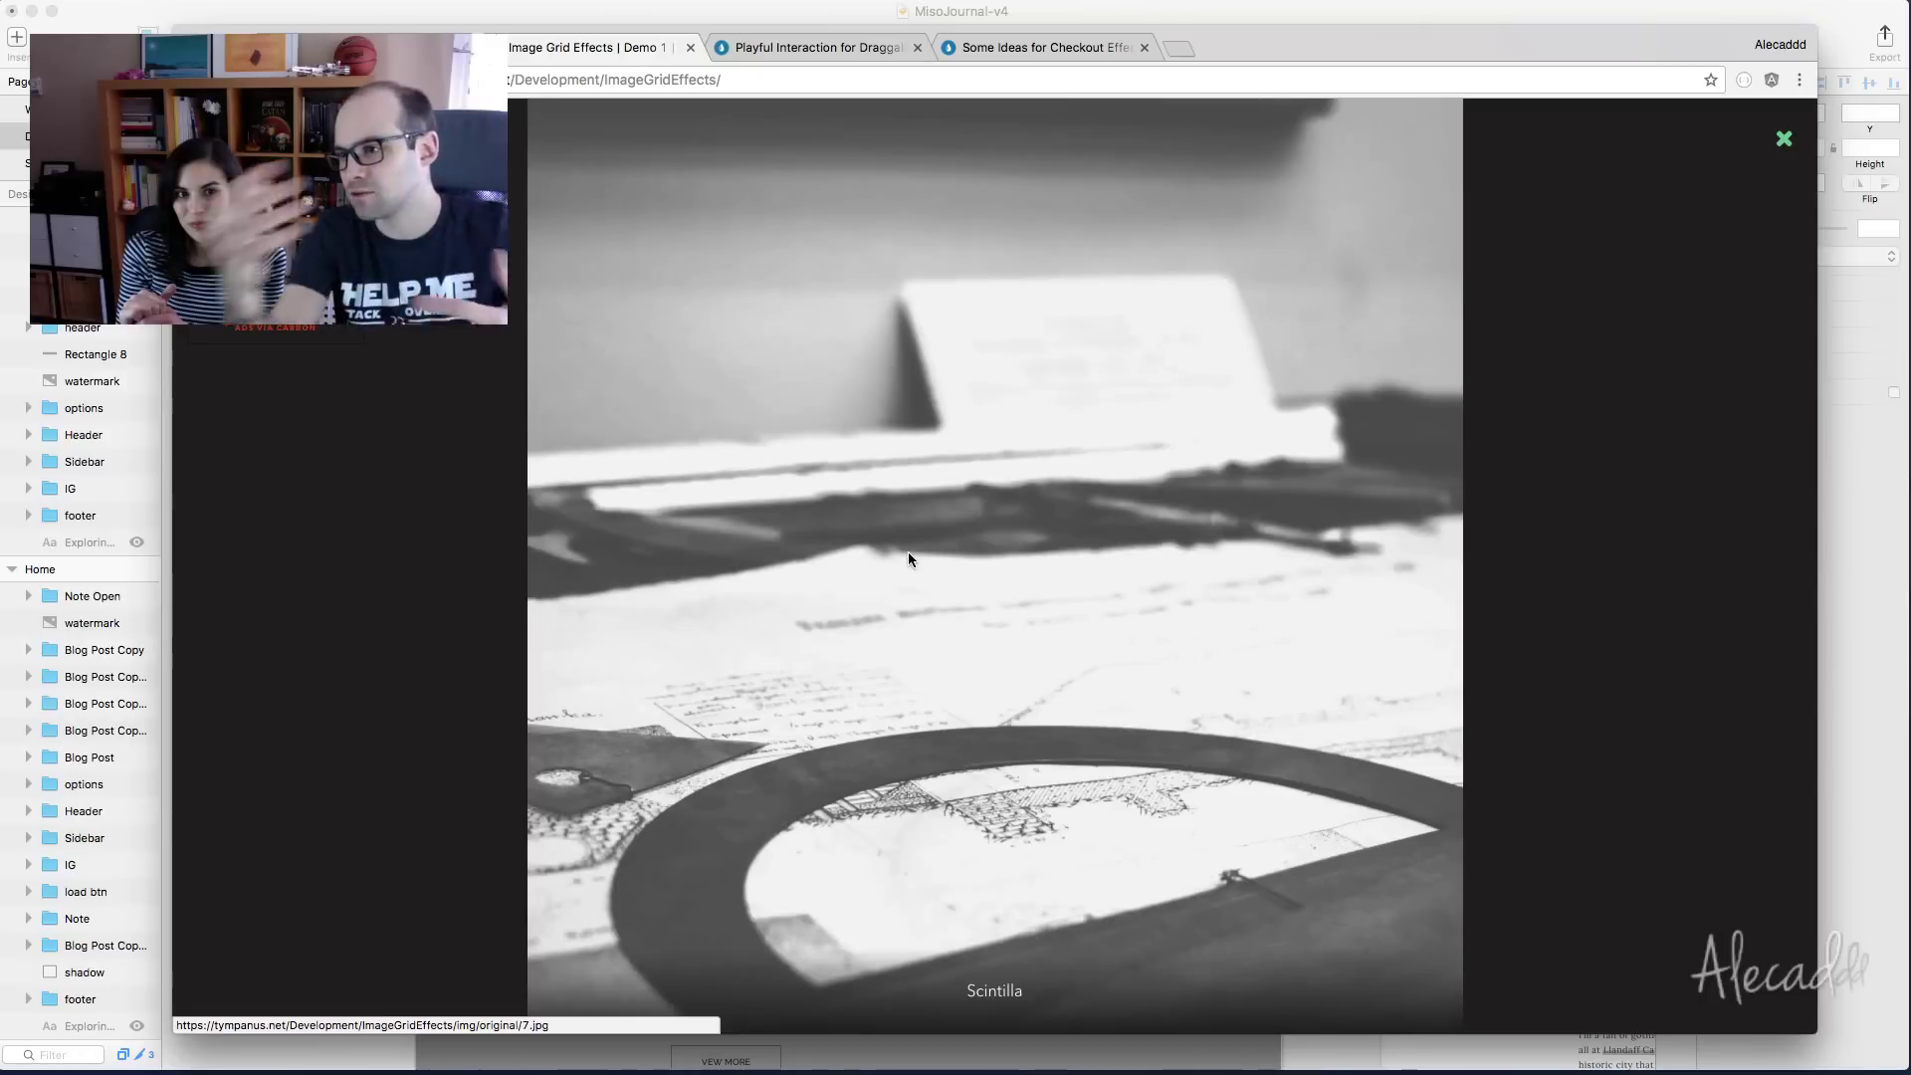
pyautogui.click(1783, 142)
# Switch to Sketch and set the opacity of the black overlay rectangle behind the open note to 65%
pyautogui.click(1842, 452)
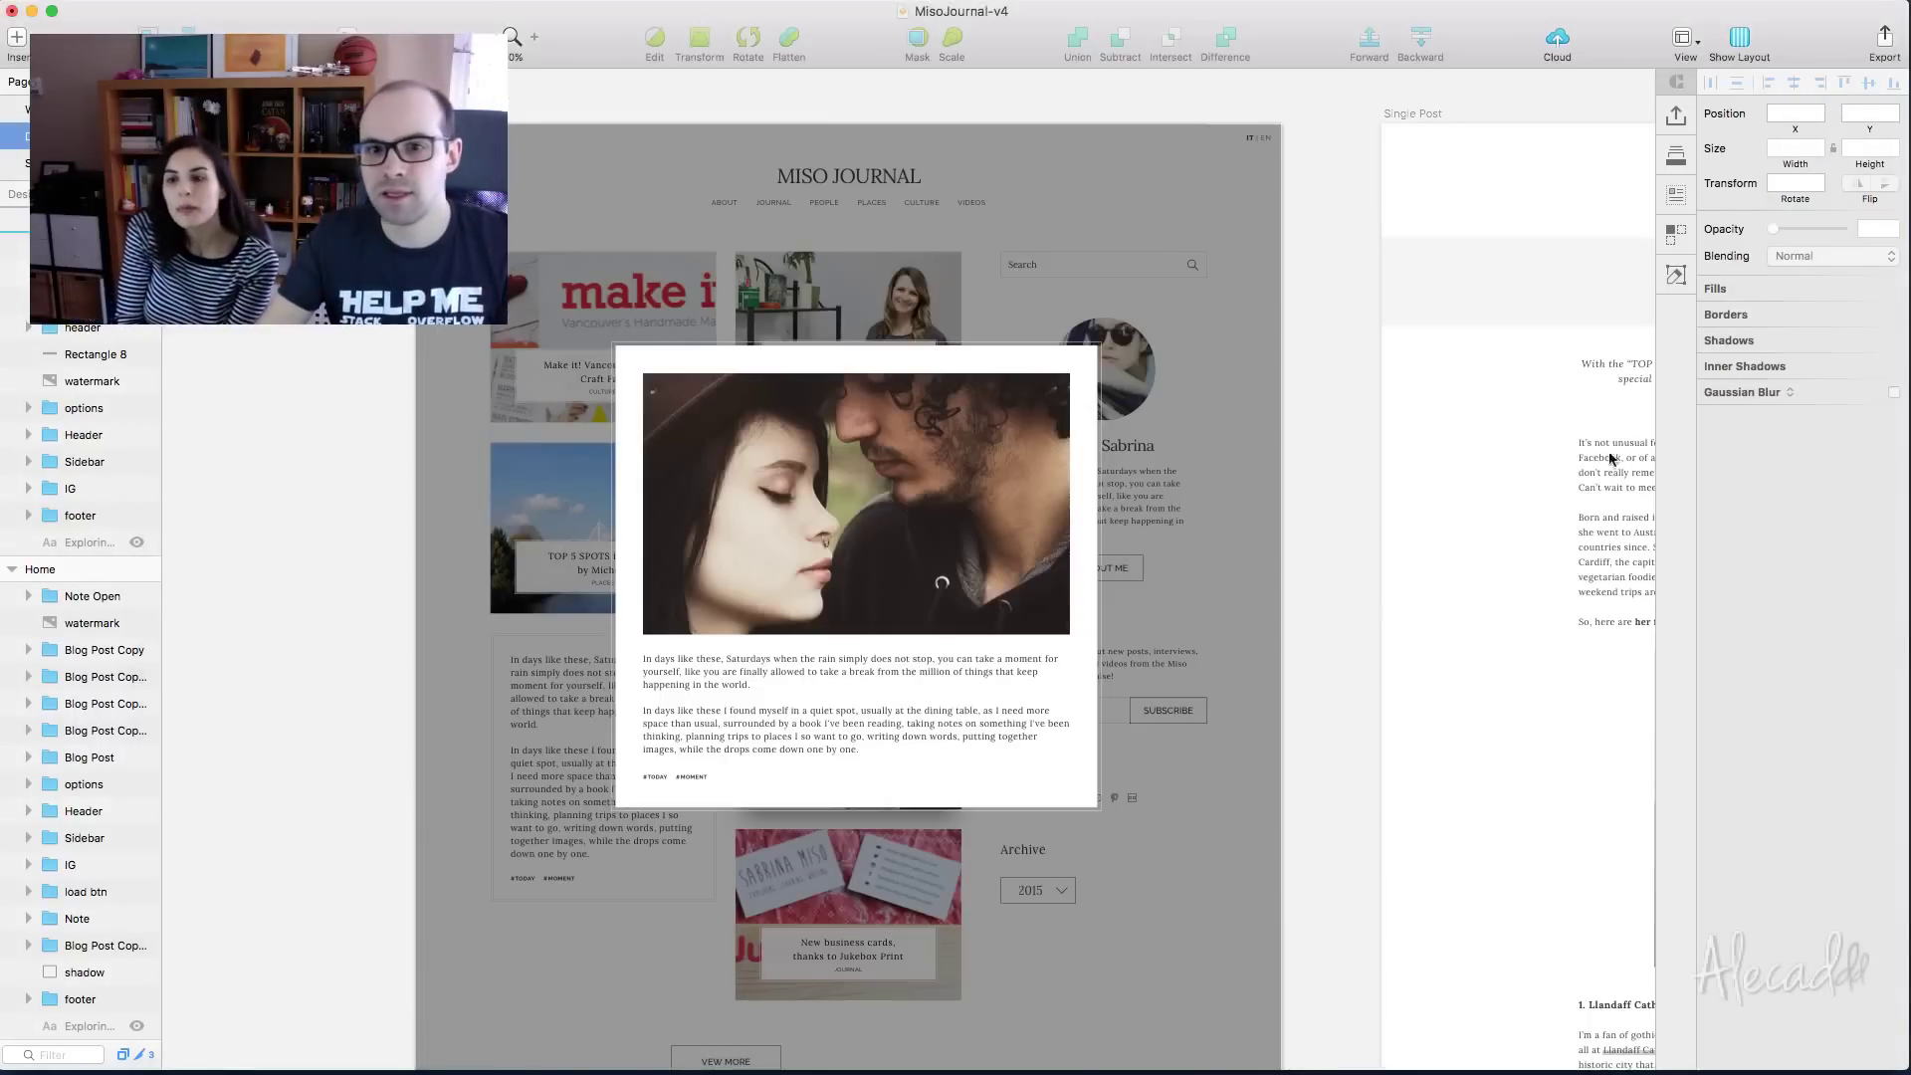
pyautogui.click(1184, 322)
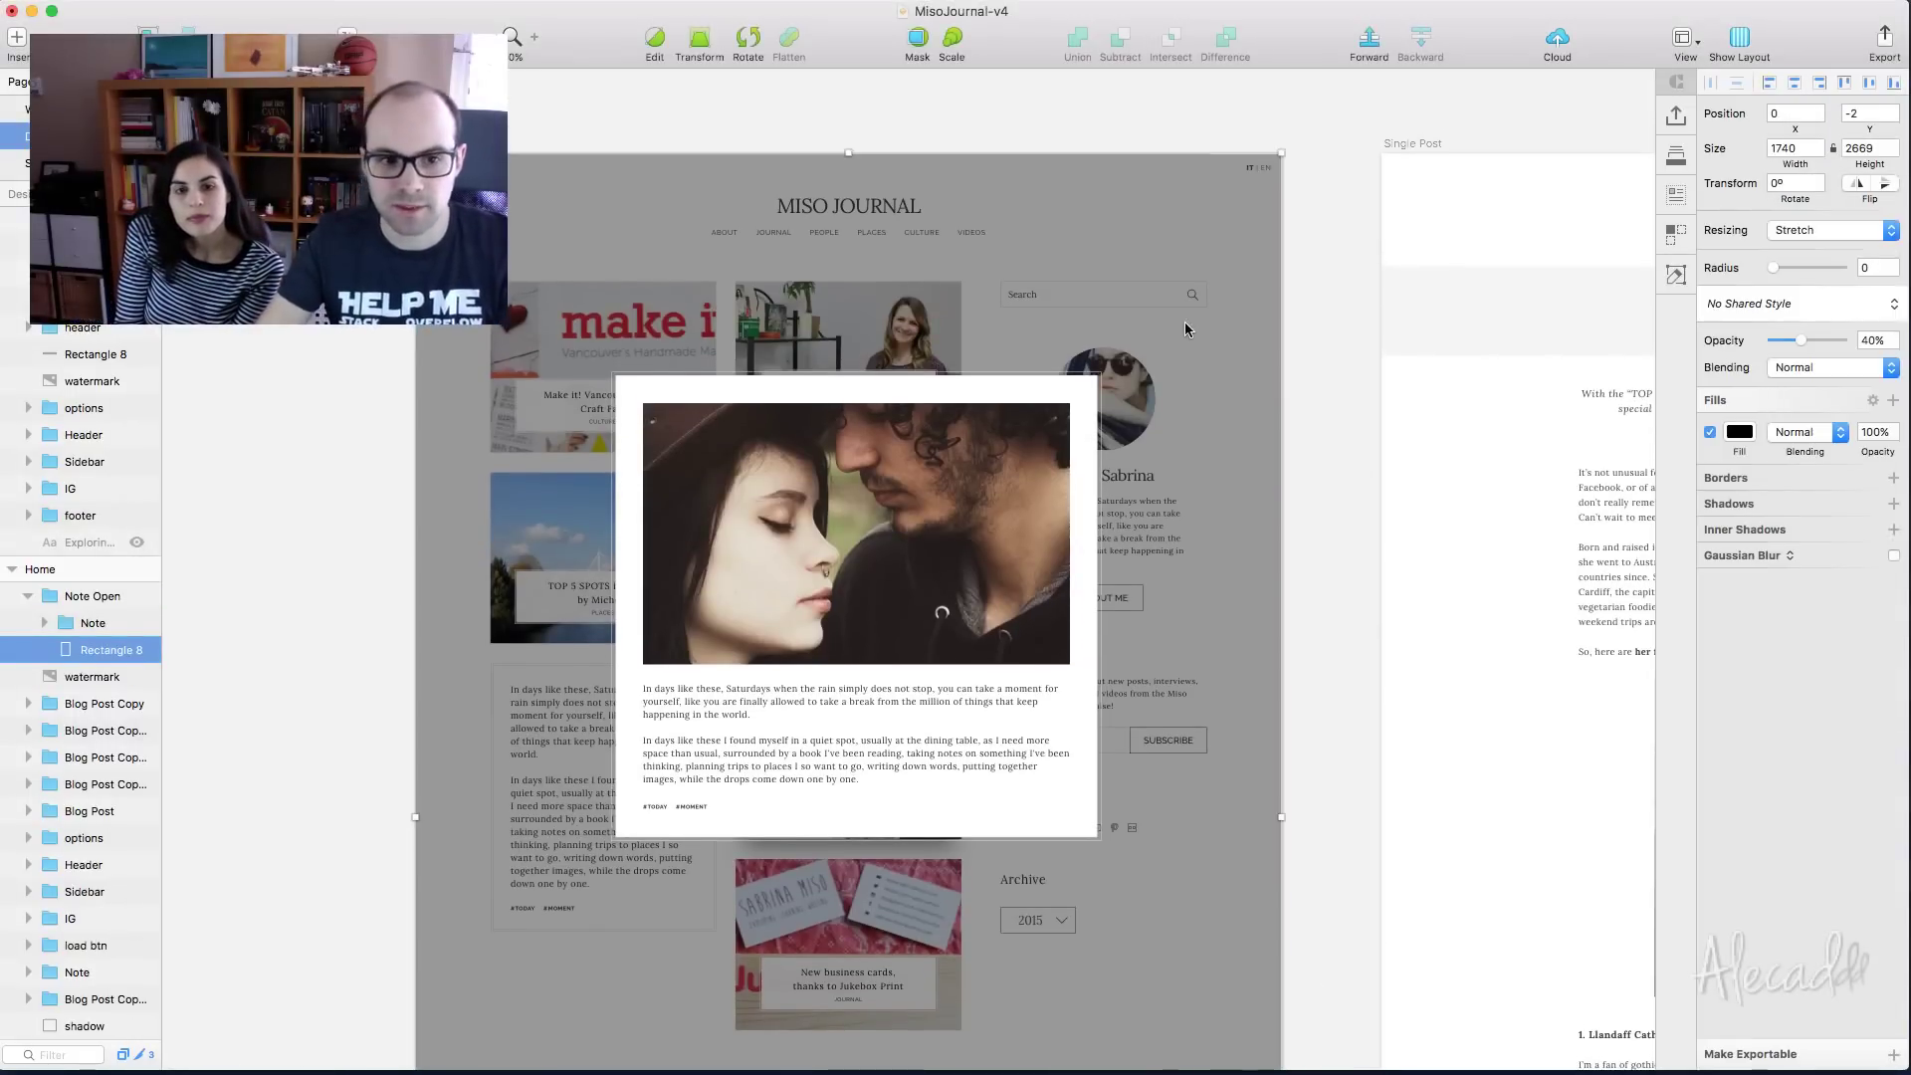
pyautogui.moveTo(1800, 346); pyautogui.dragTo(1821, 345)
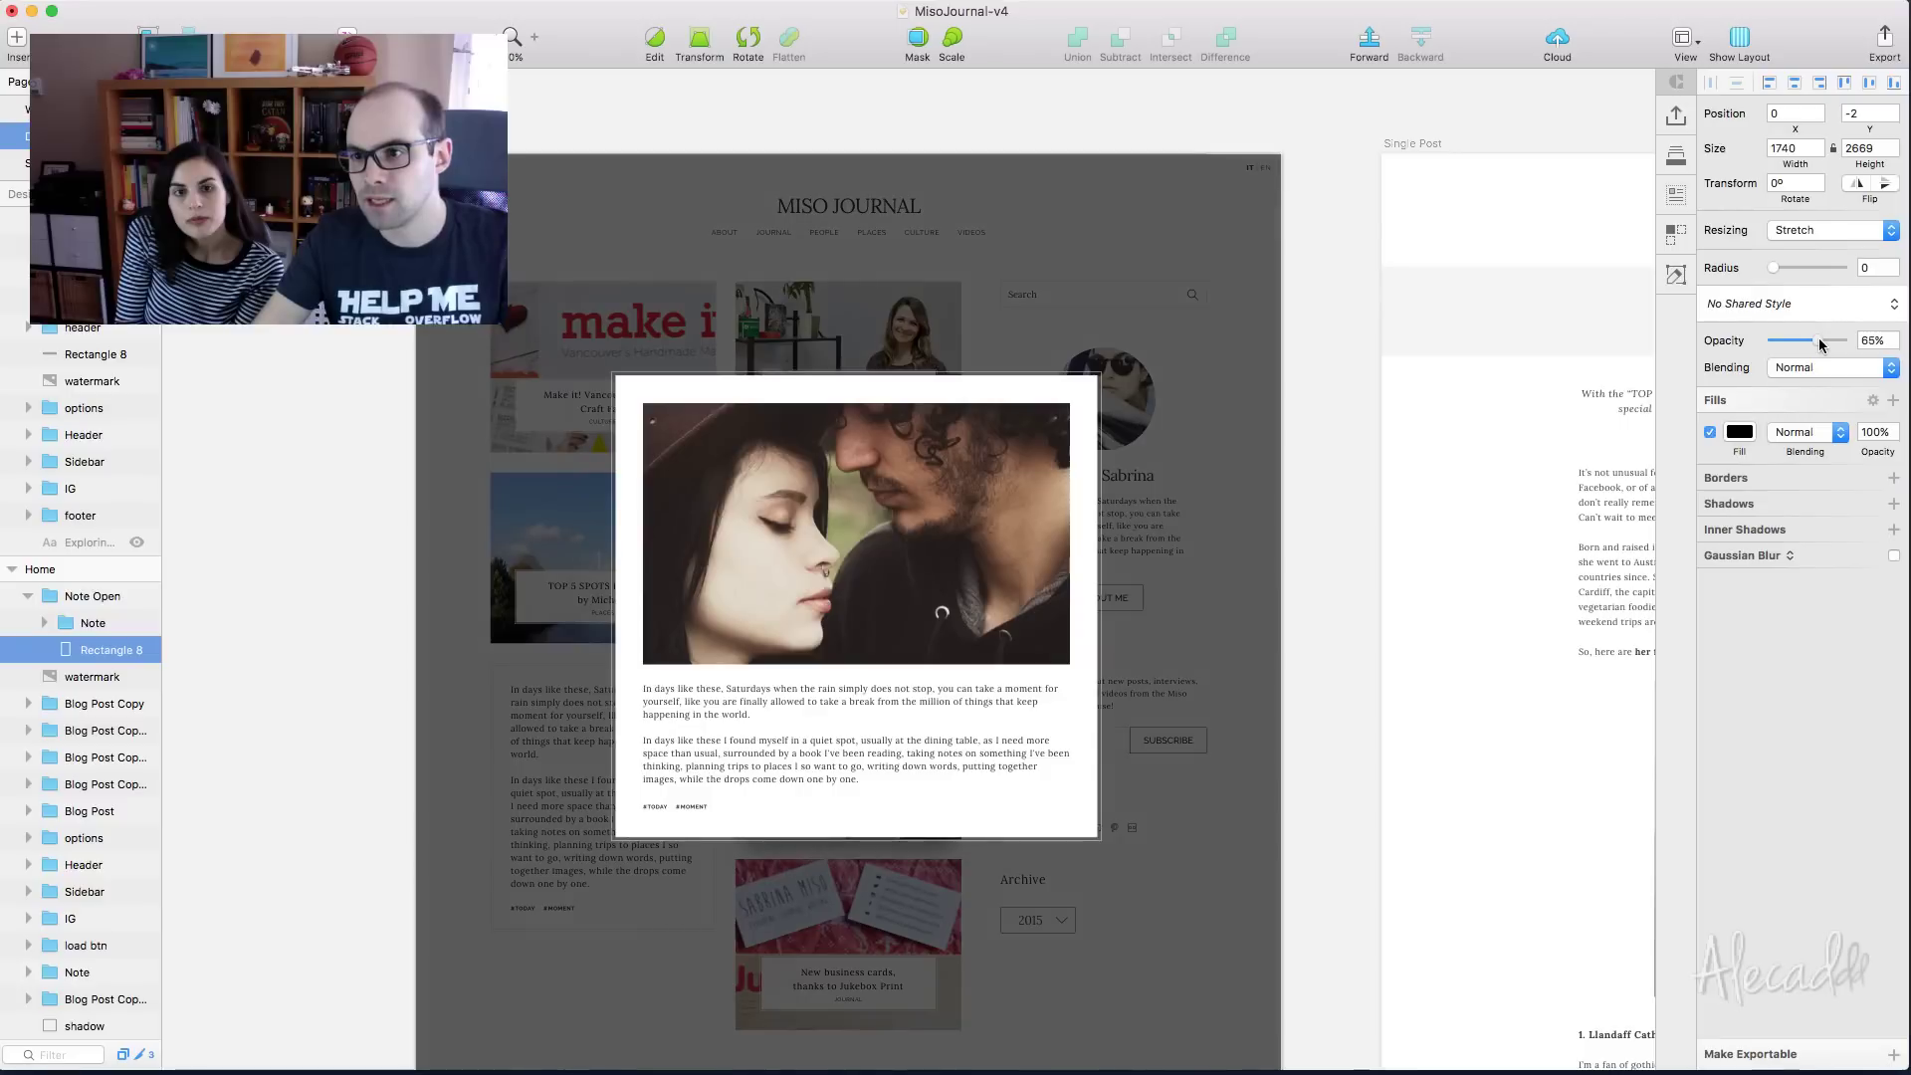
pyautogui.click(1312, 322)
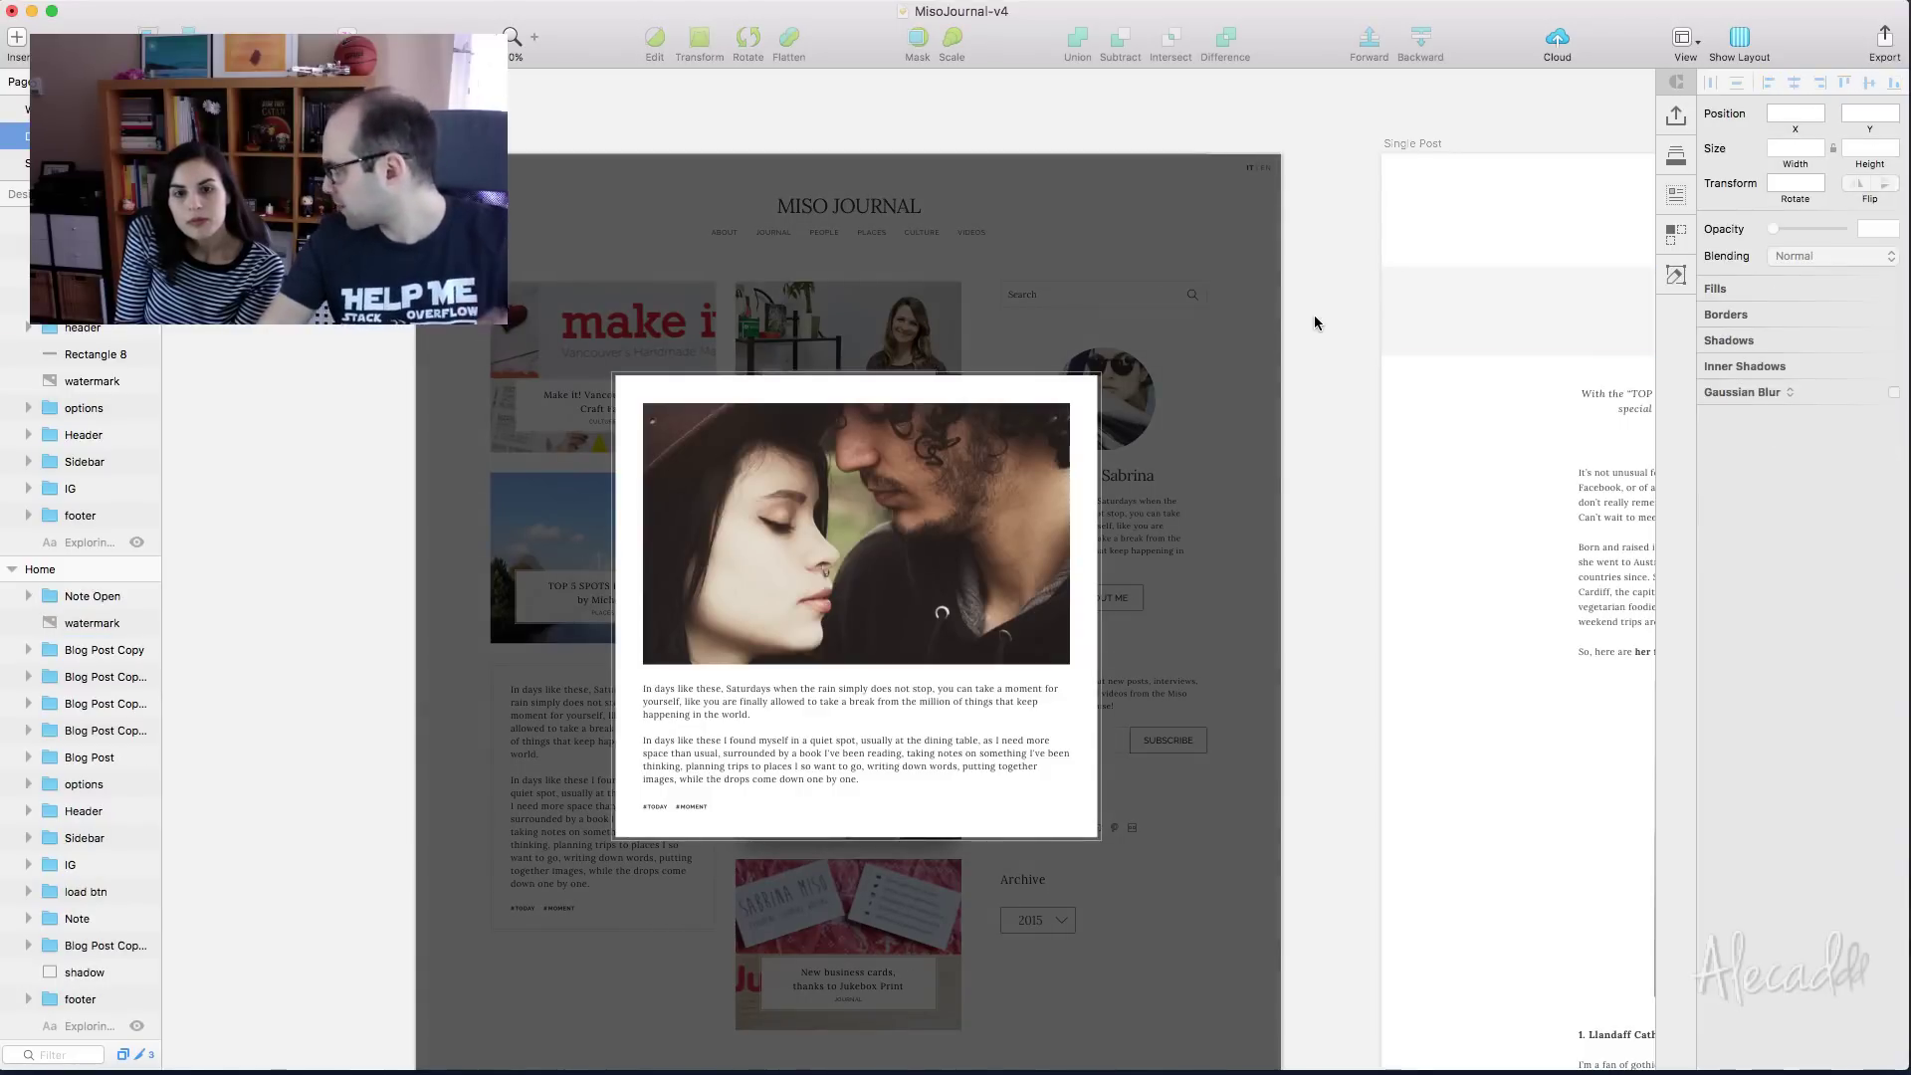
pyautogui.scroll(-1, 1314, 322)
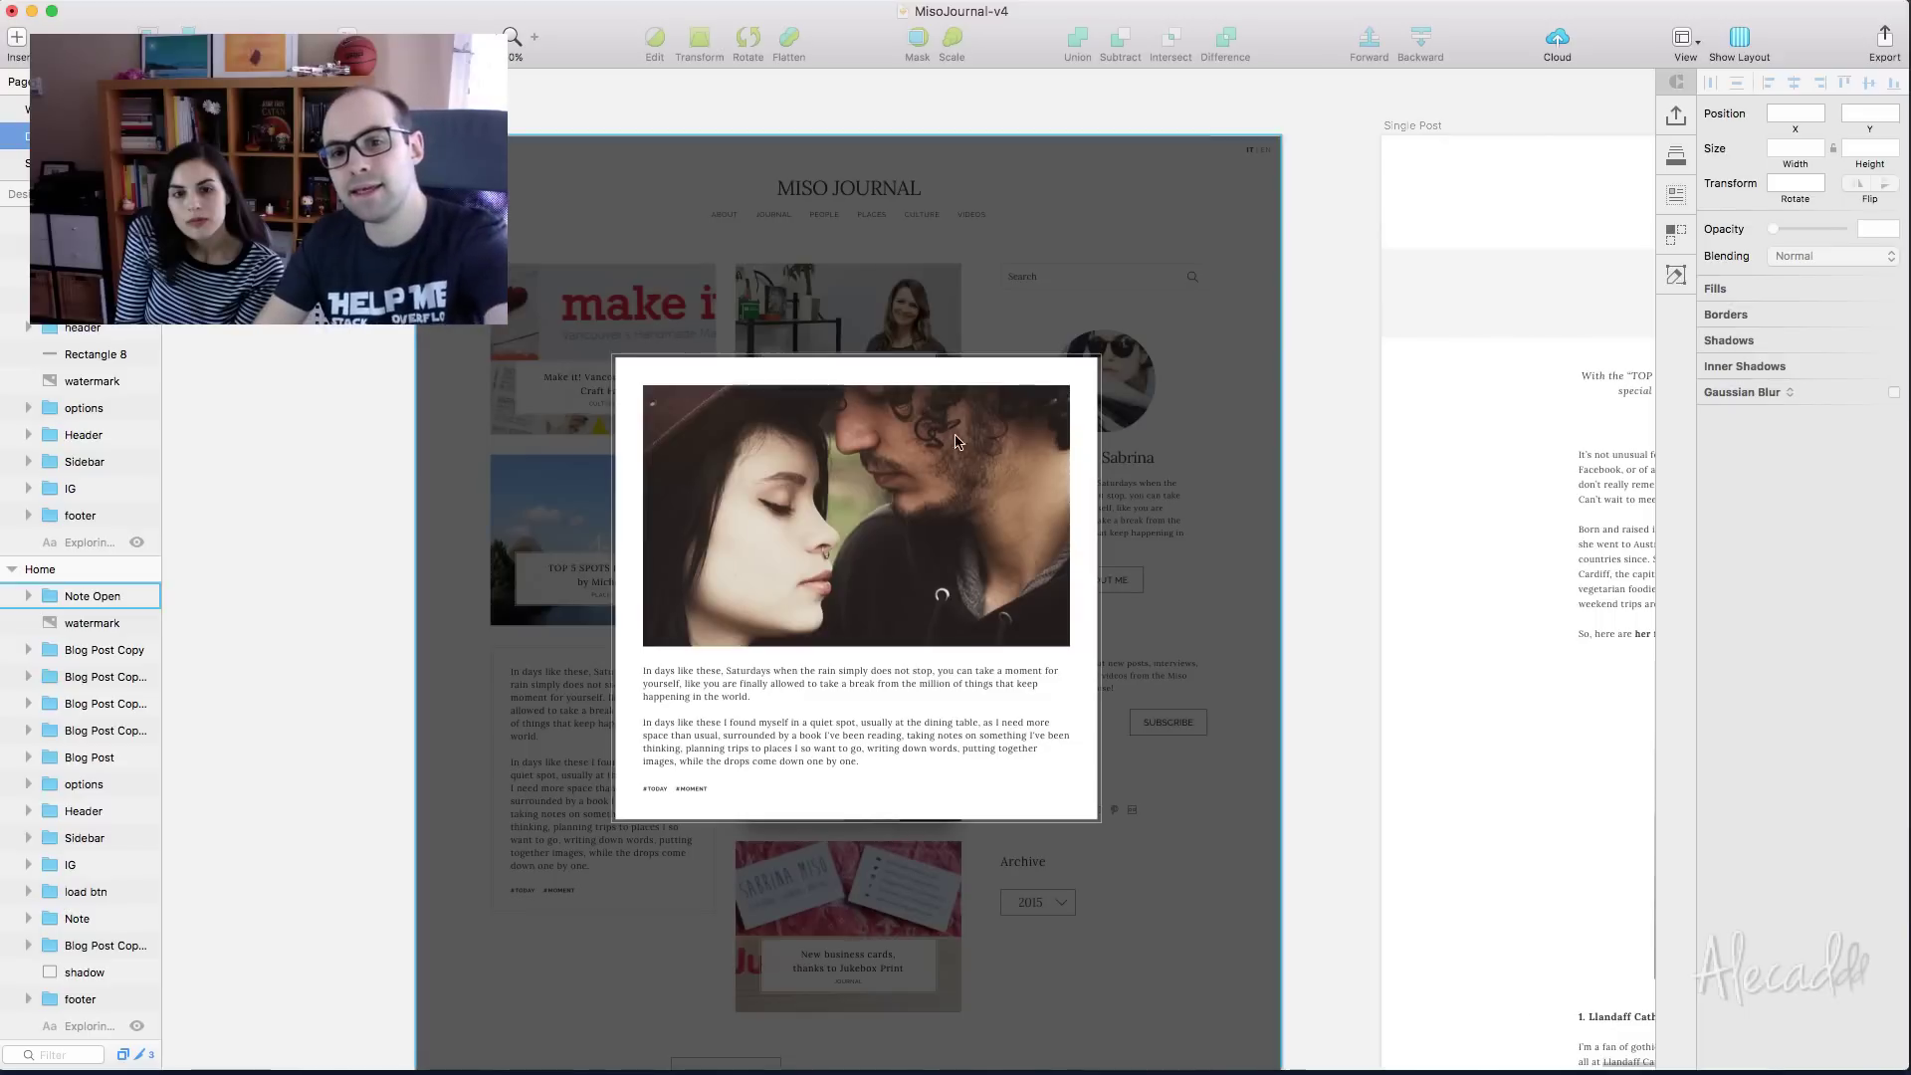
pyautogui.click(1070, 369)
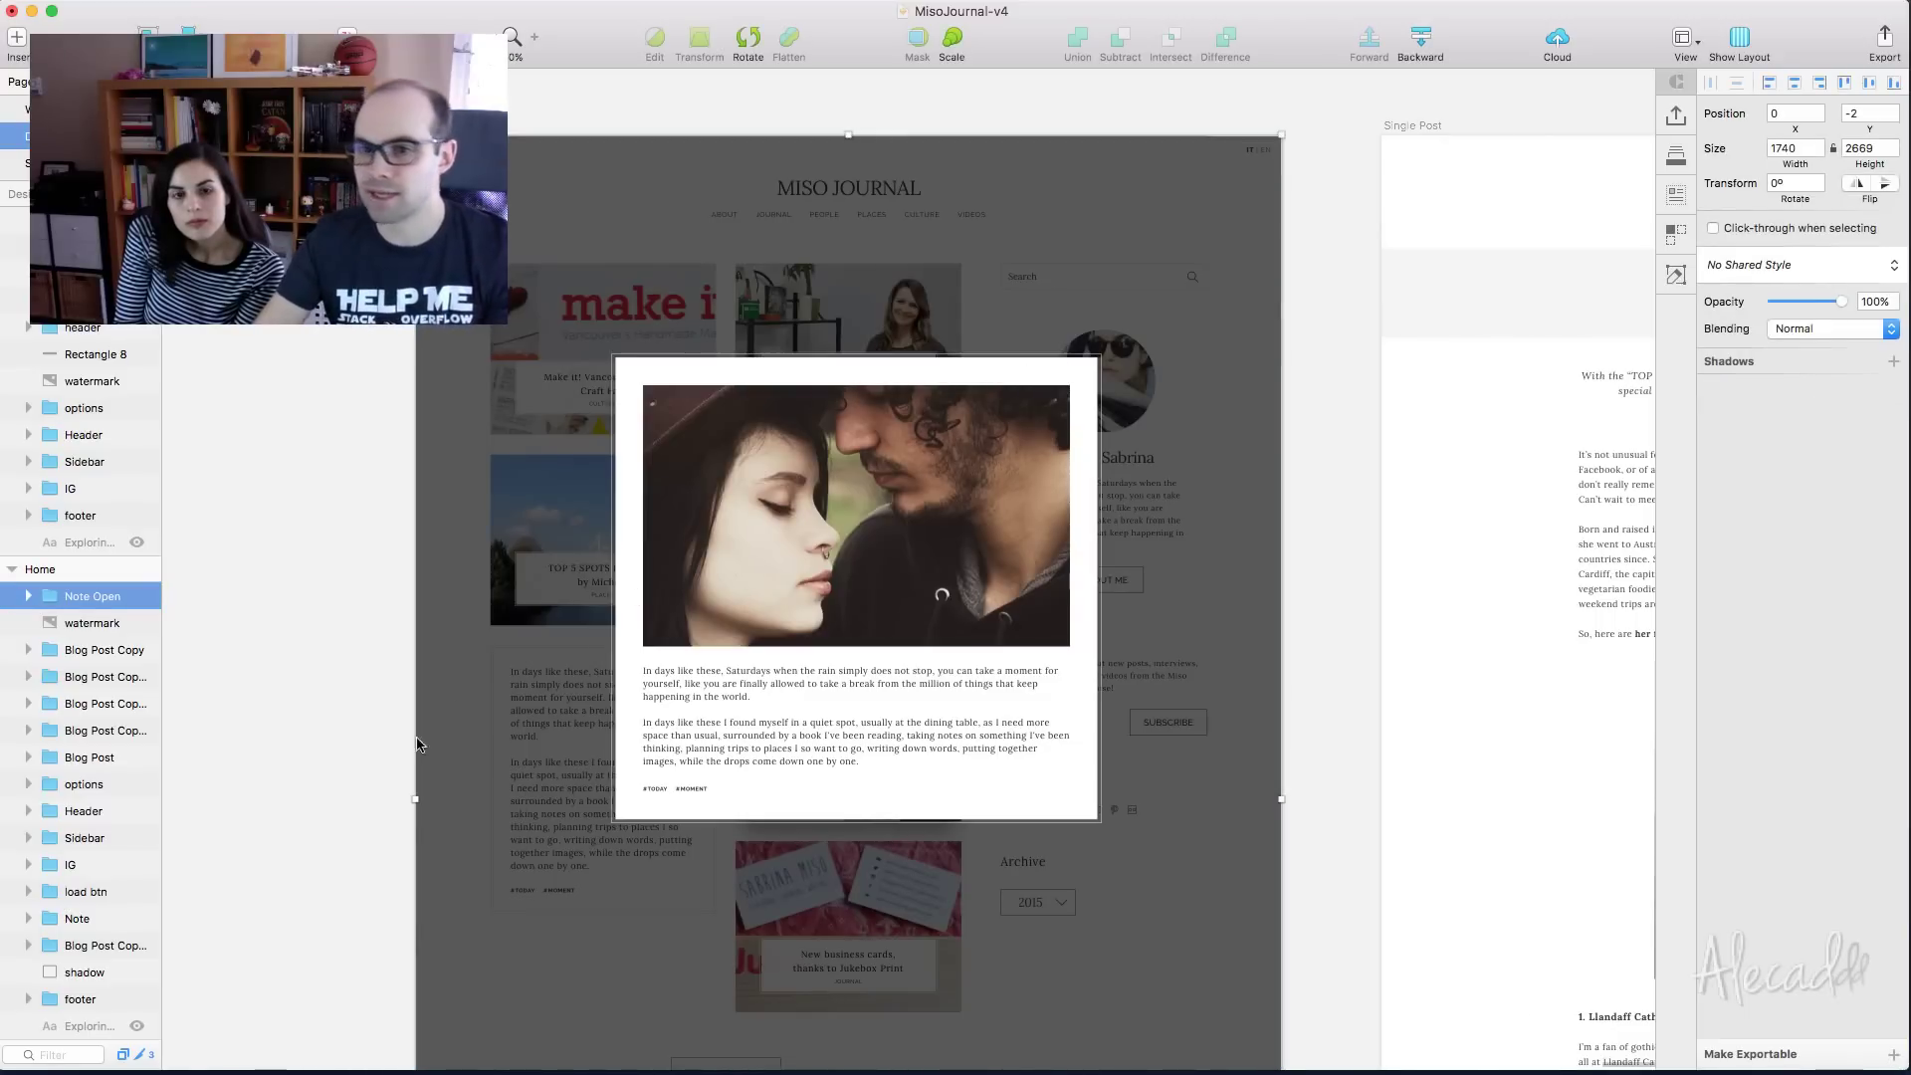
# Switch back to the browser, enlarge and close the Vestigial deer image twice, and close the Image Grid Effects demo
pyautogui.press('super+Tab')
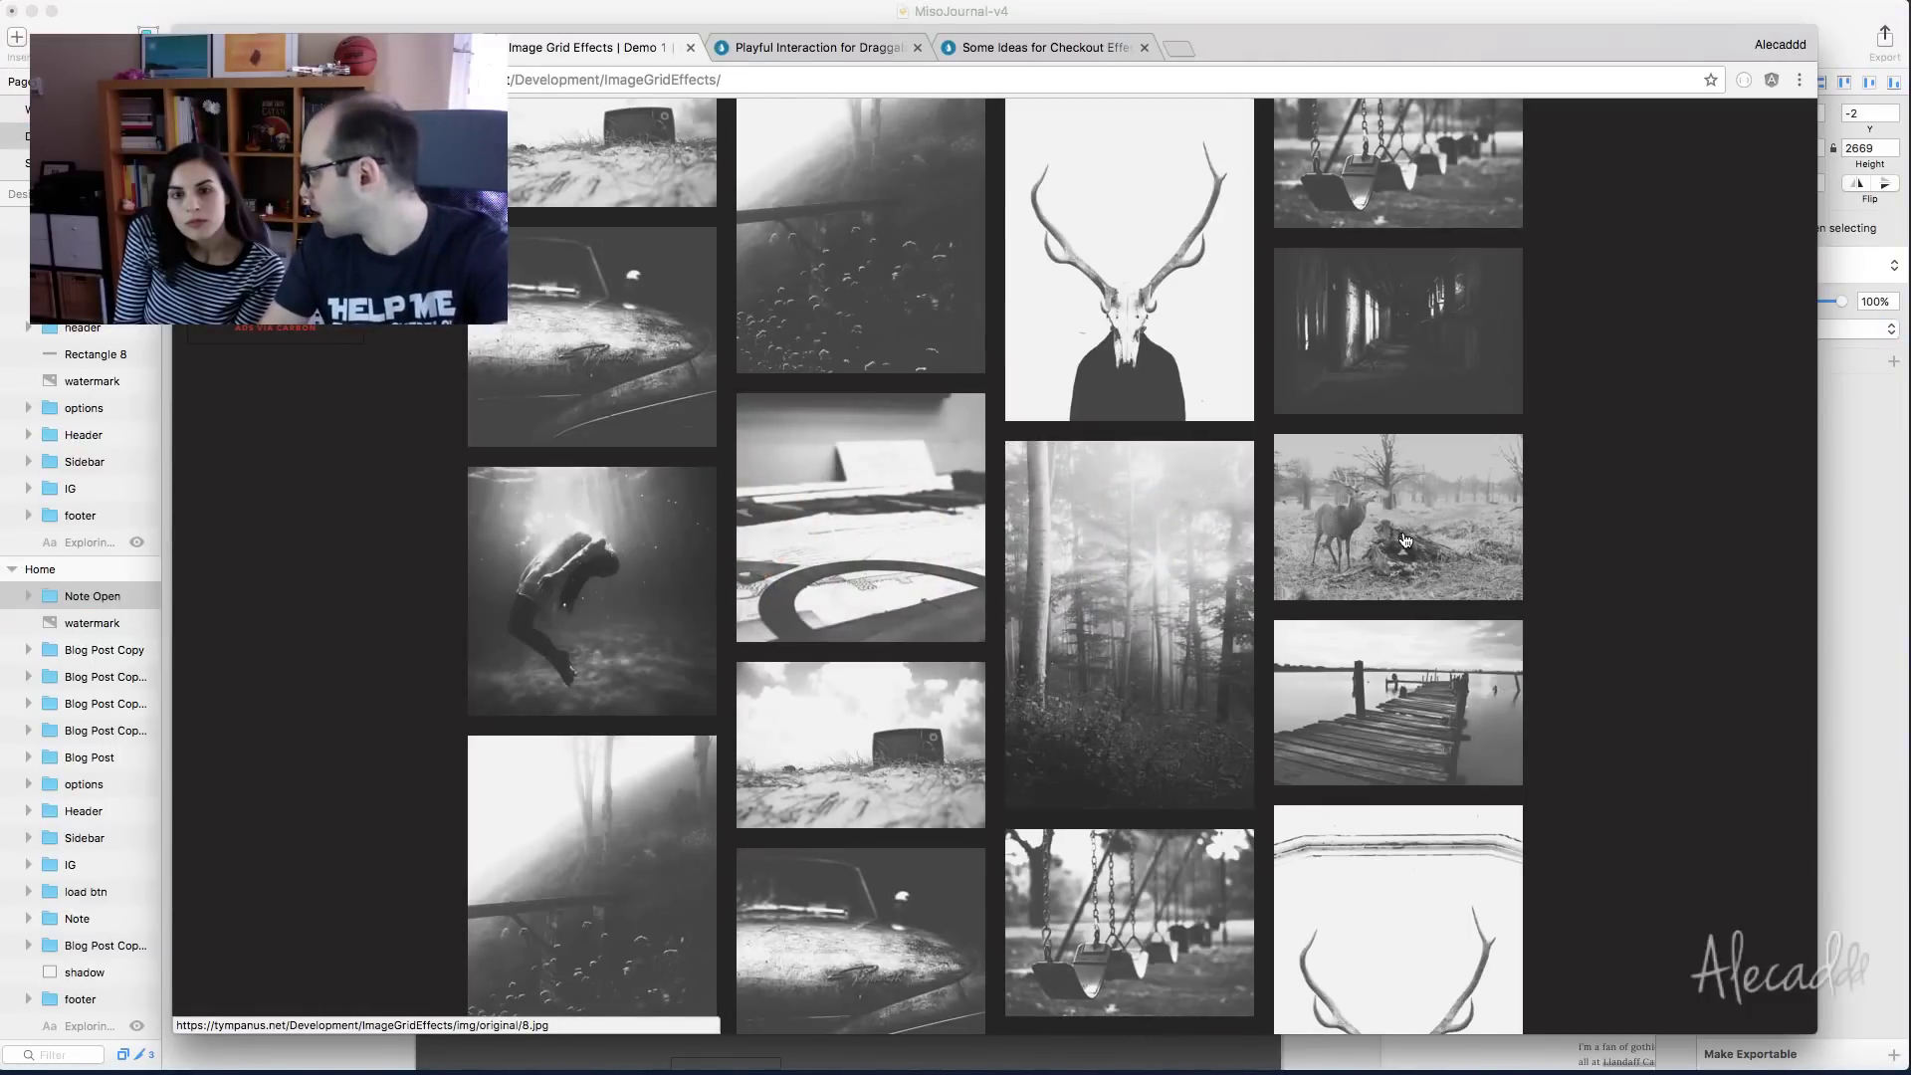
pyautogui.click(1404, 540)
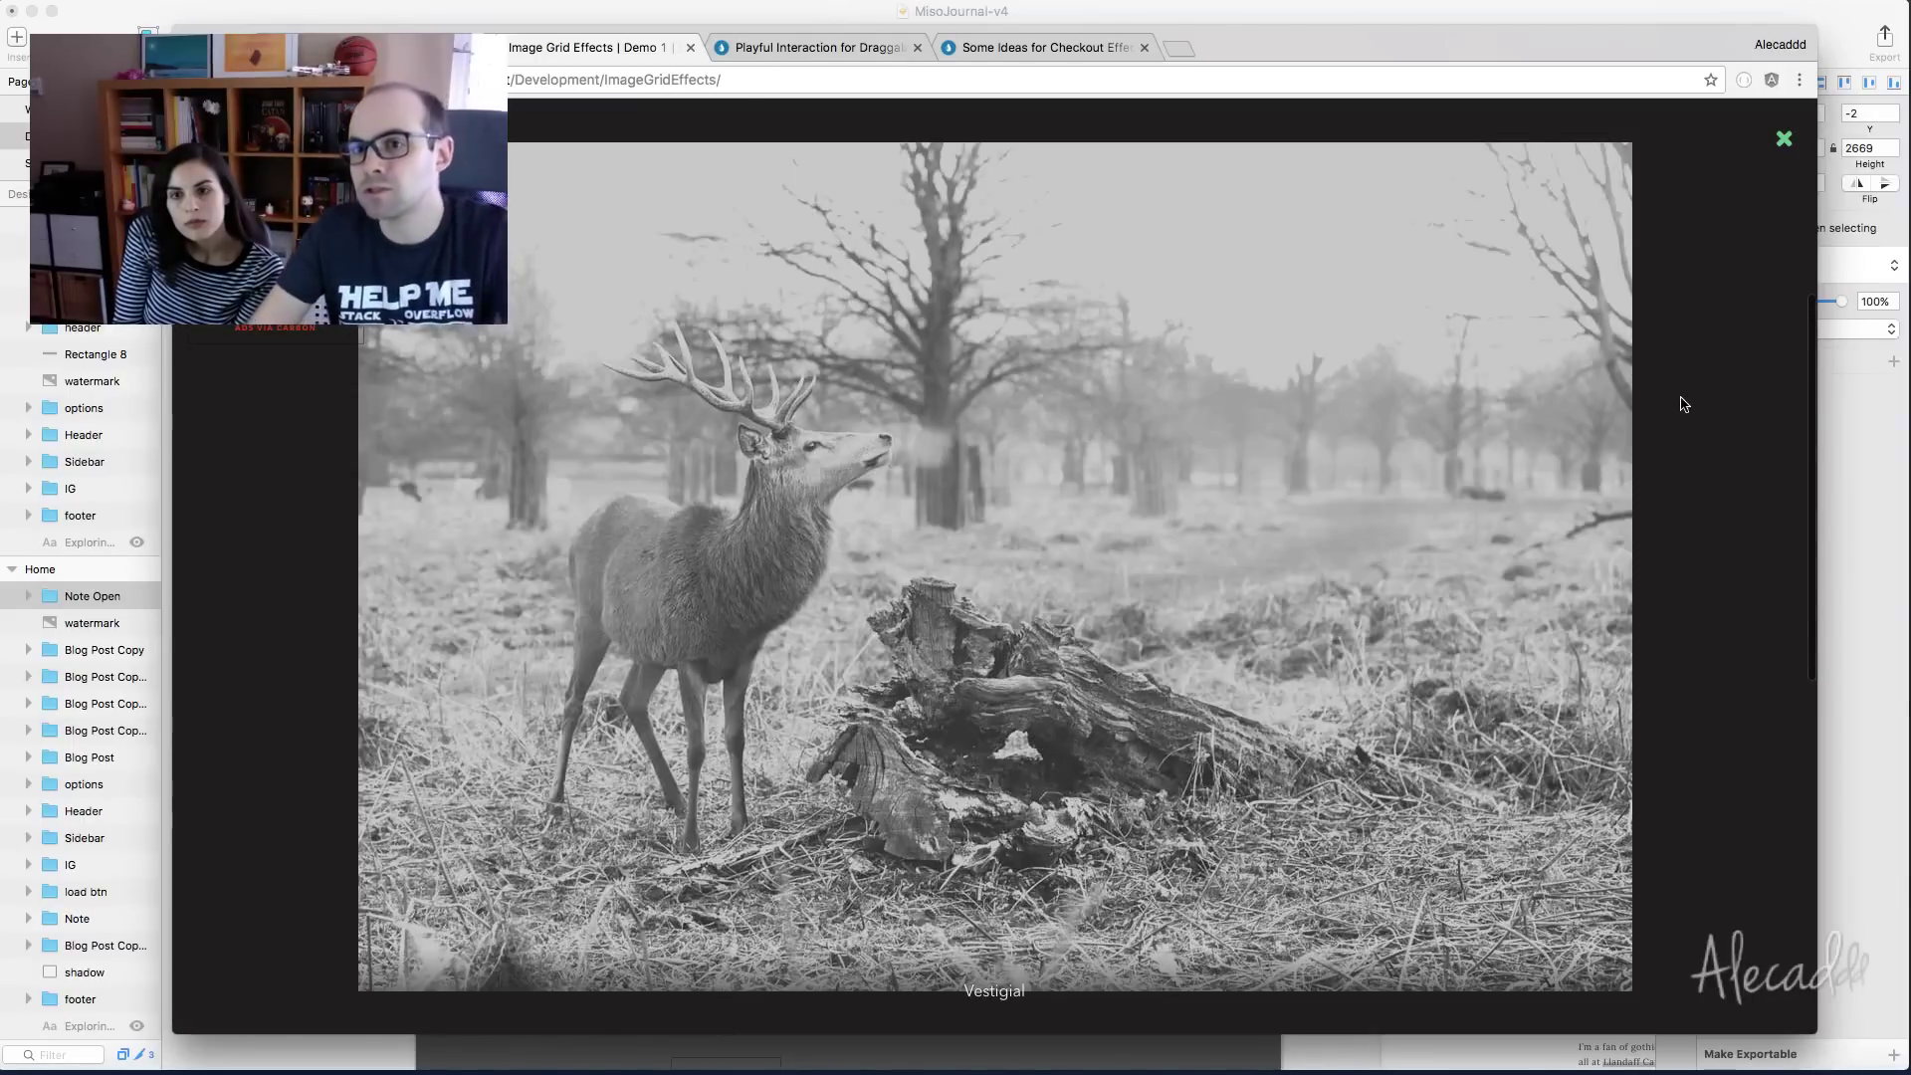
pyautogui.click(1783, 138)
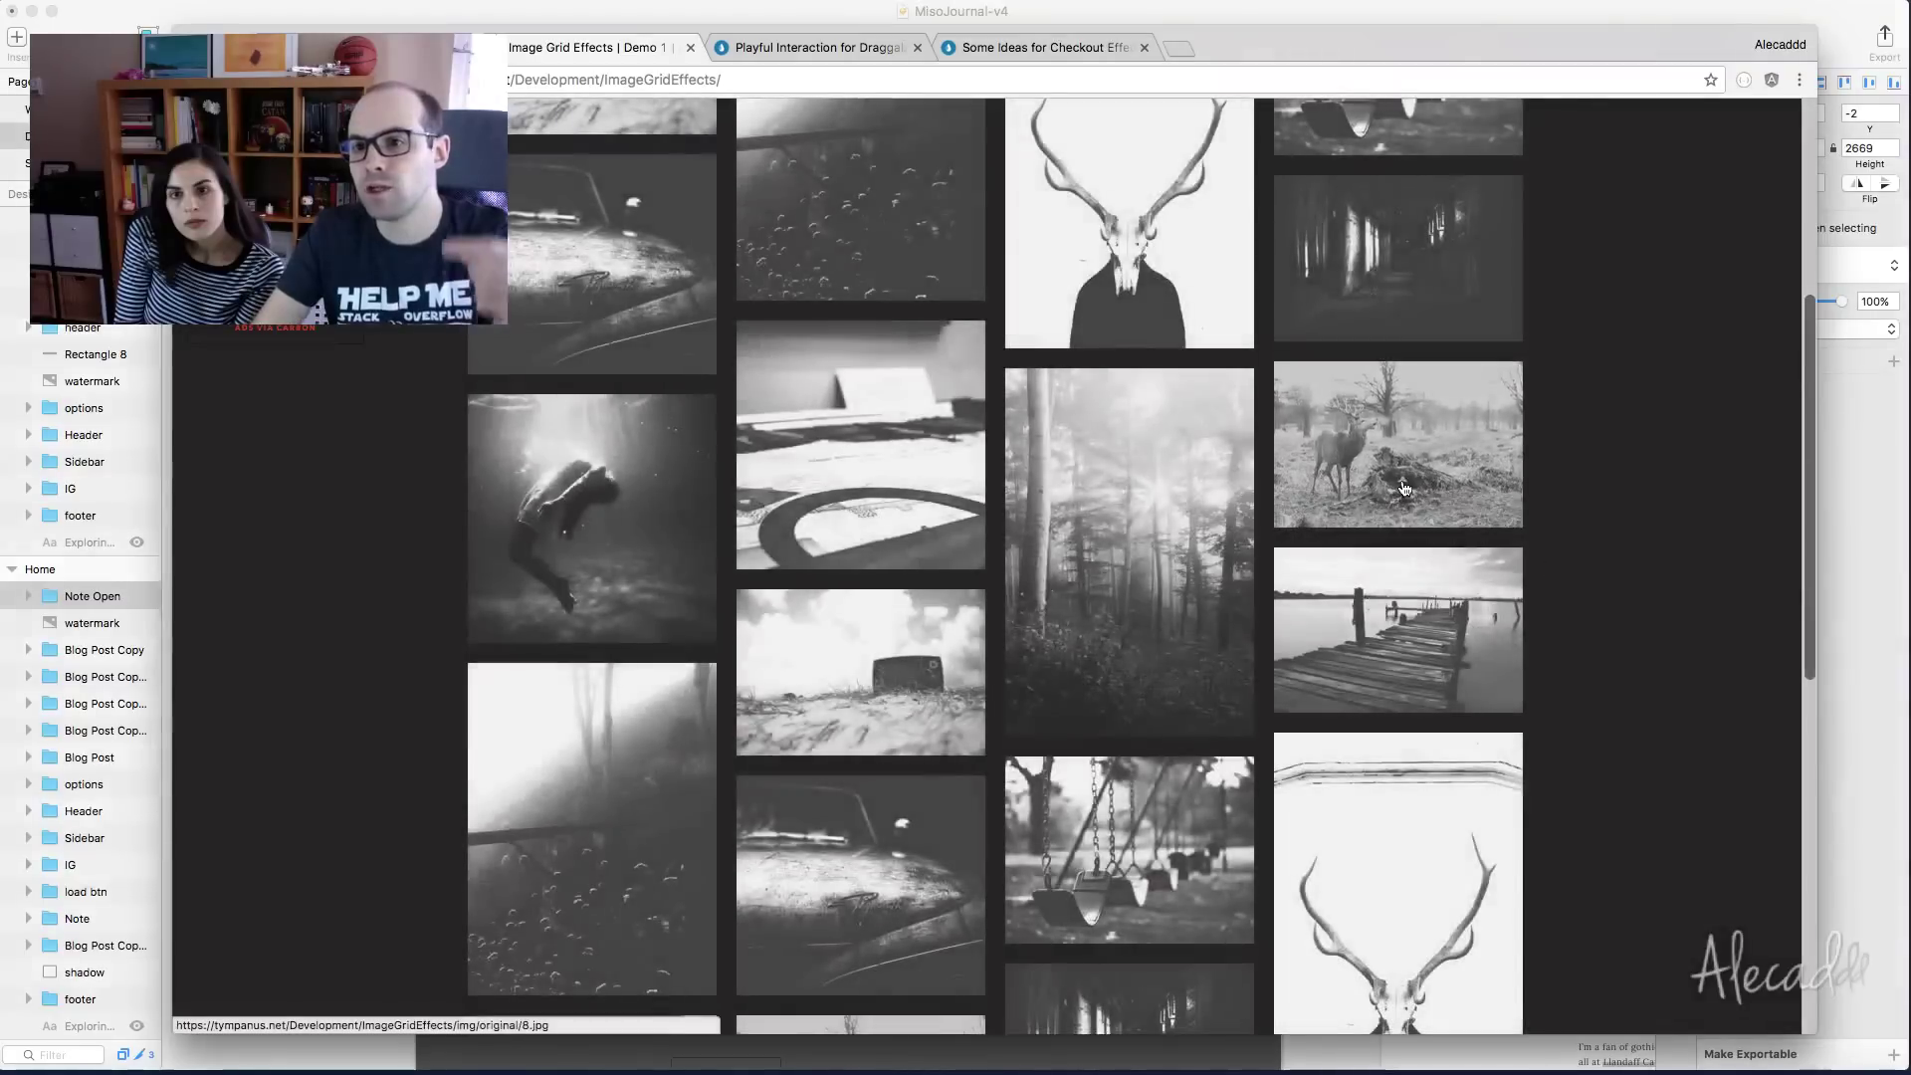
pyautogui.click(1405, 479)
pyautogui.click(659, 79)
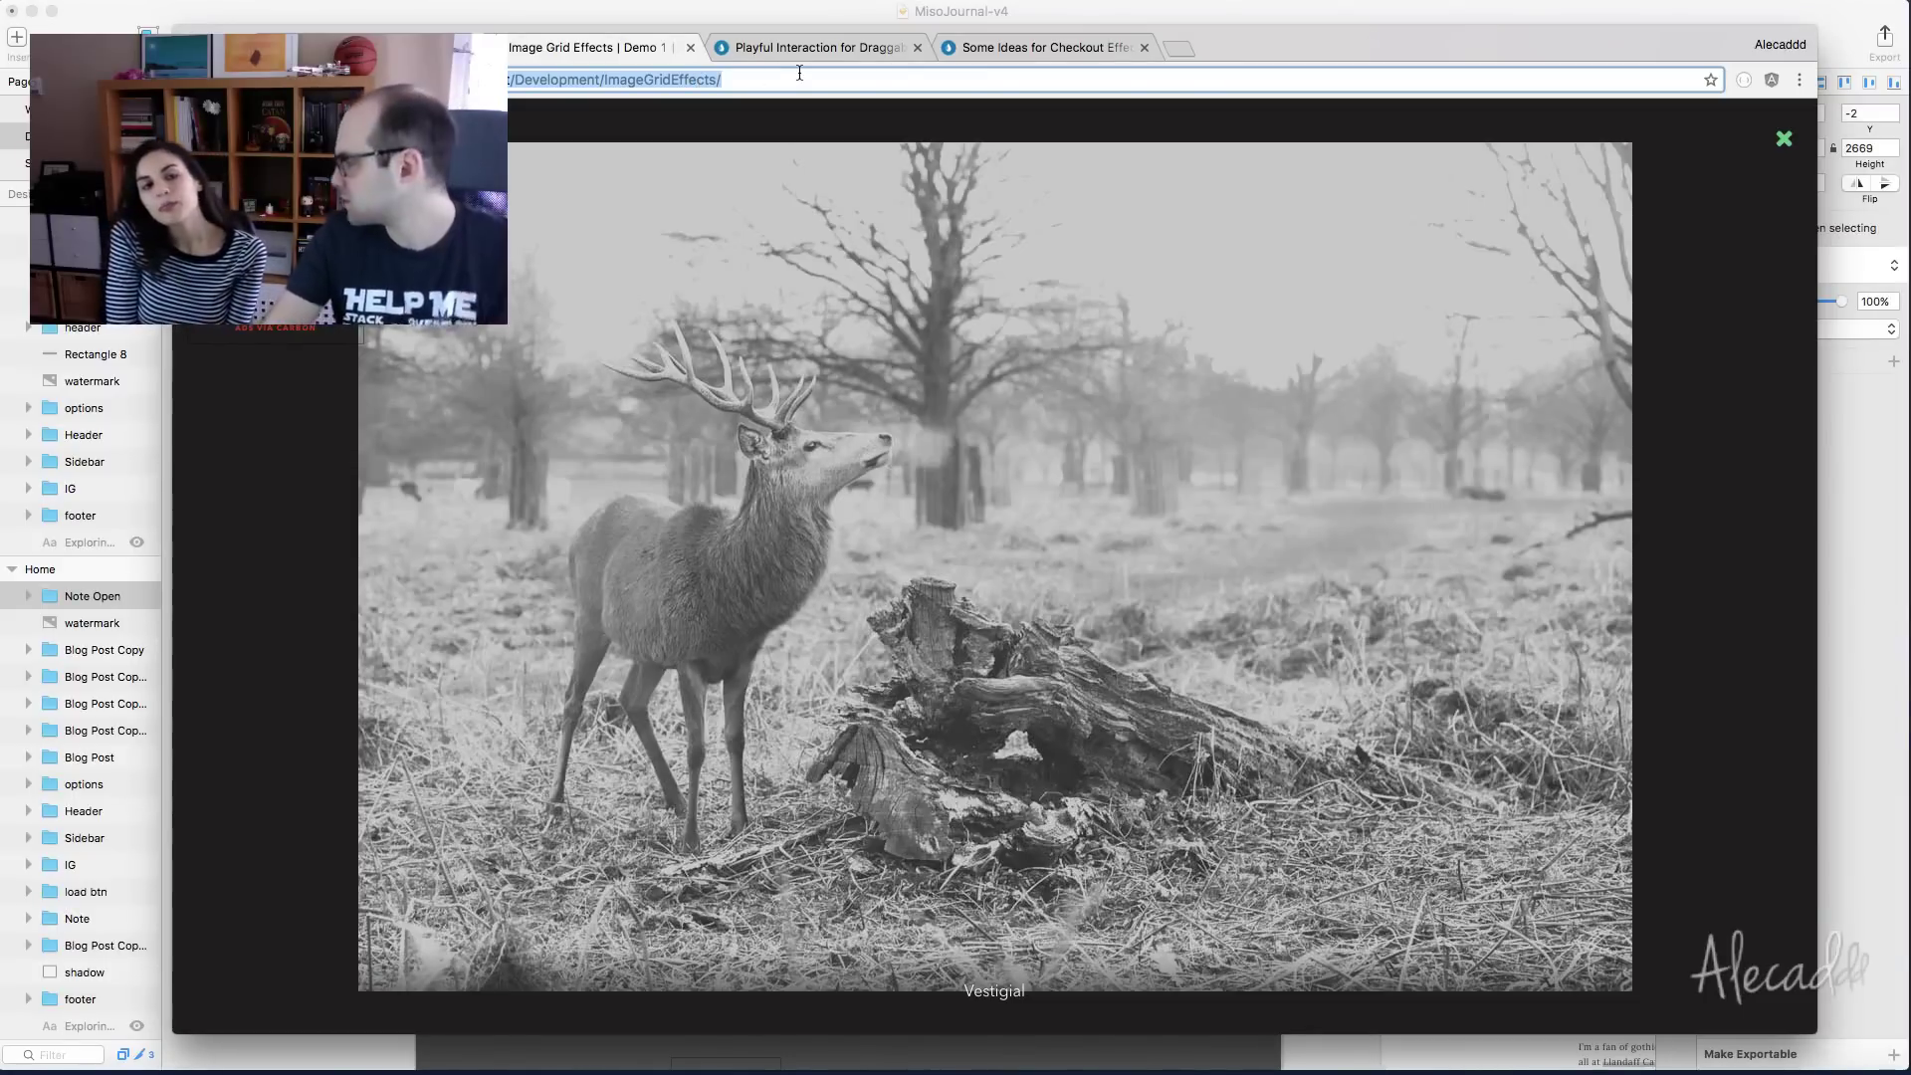
pyautogui.click(1786, 142)
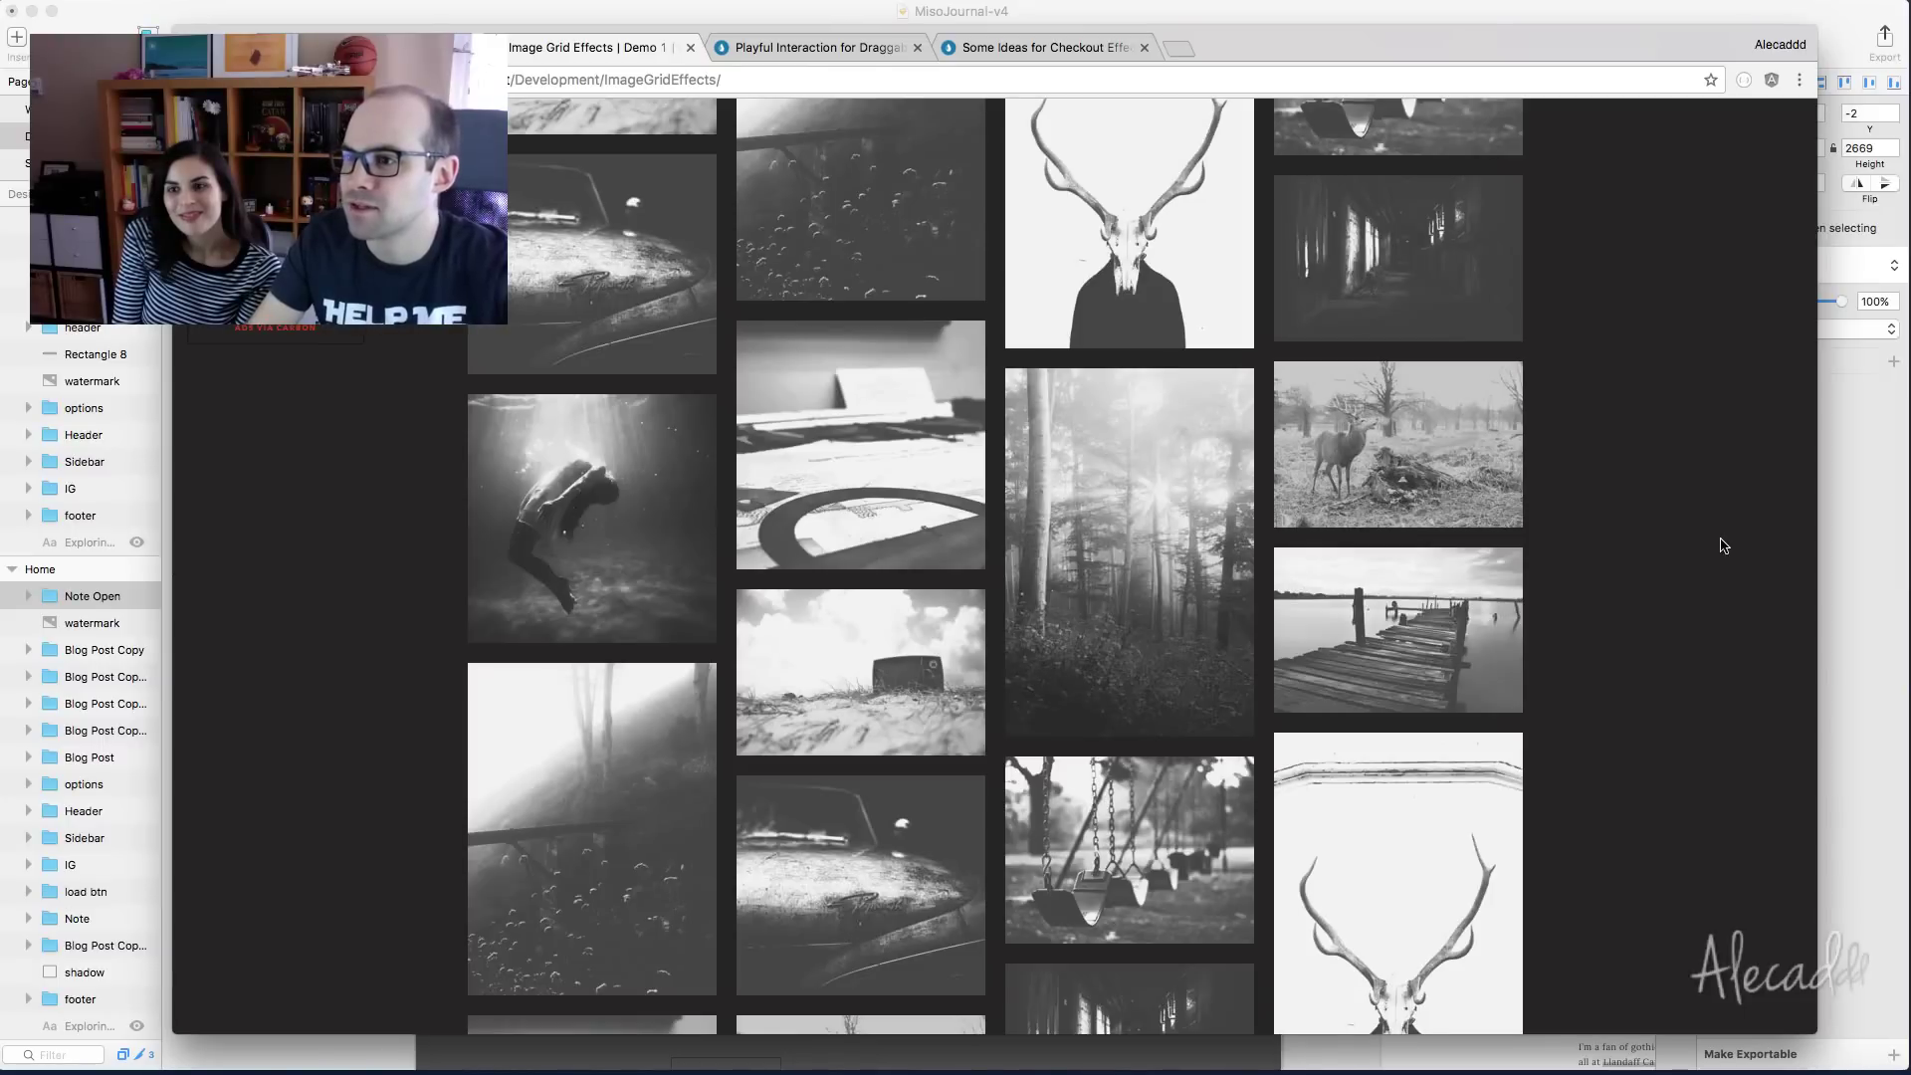
pyautogui.scroll(3, 1727, 544)
pyautogui.scroll(4, 1734, 542)
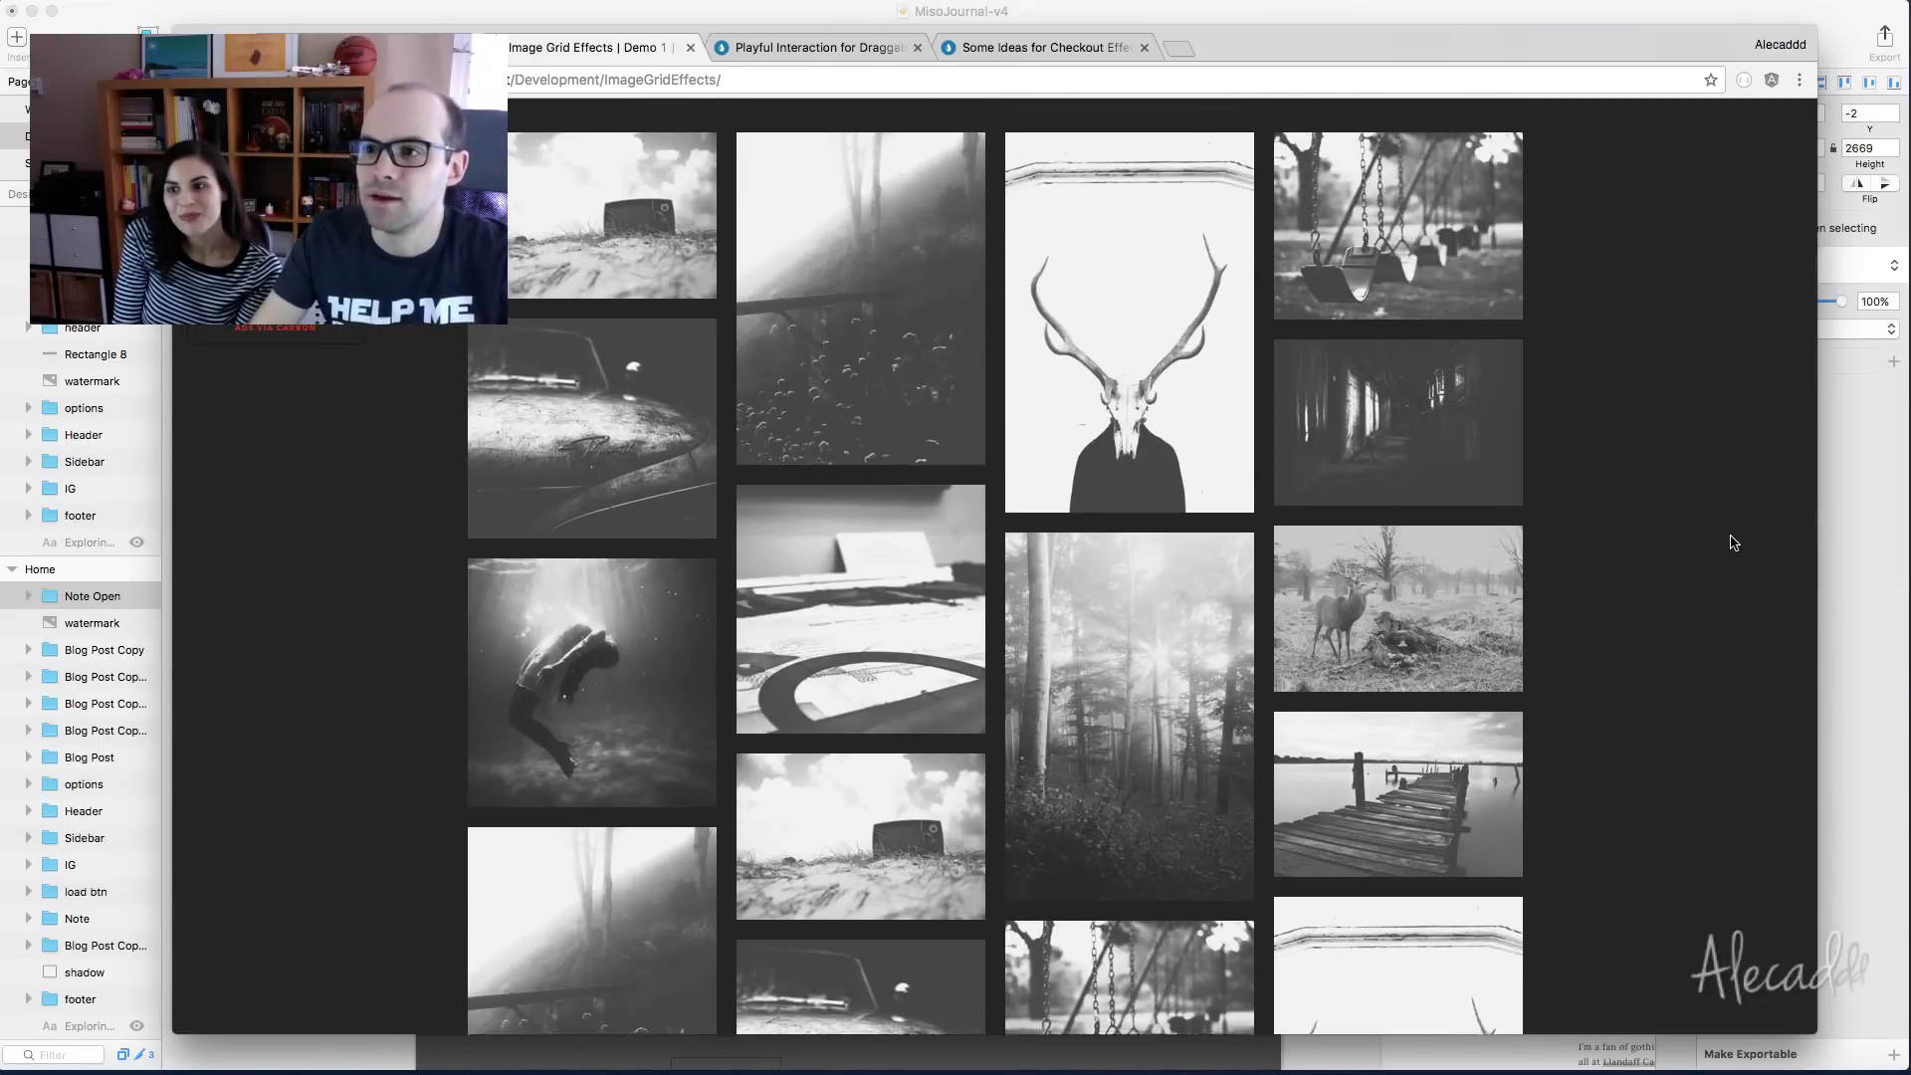
pyautogui.press('super+w')
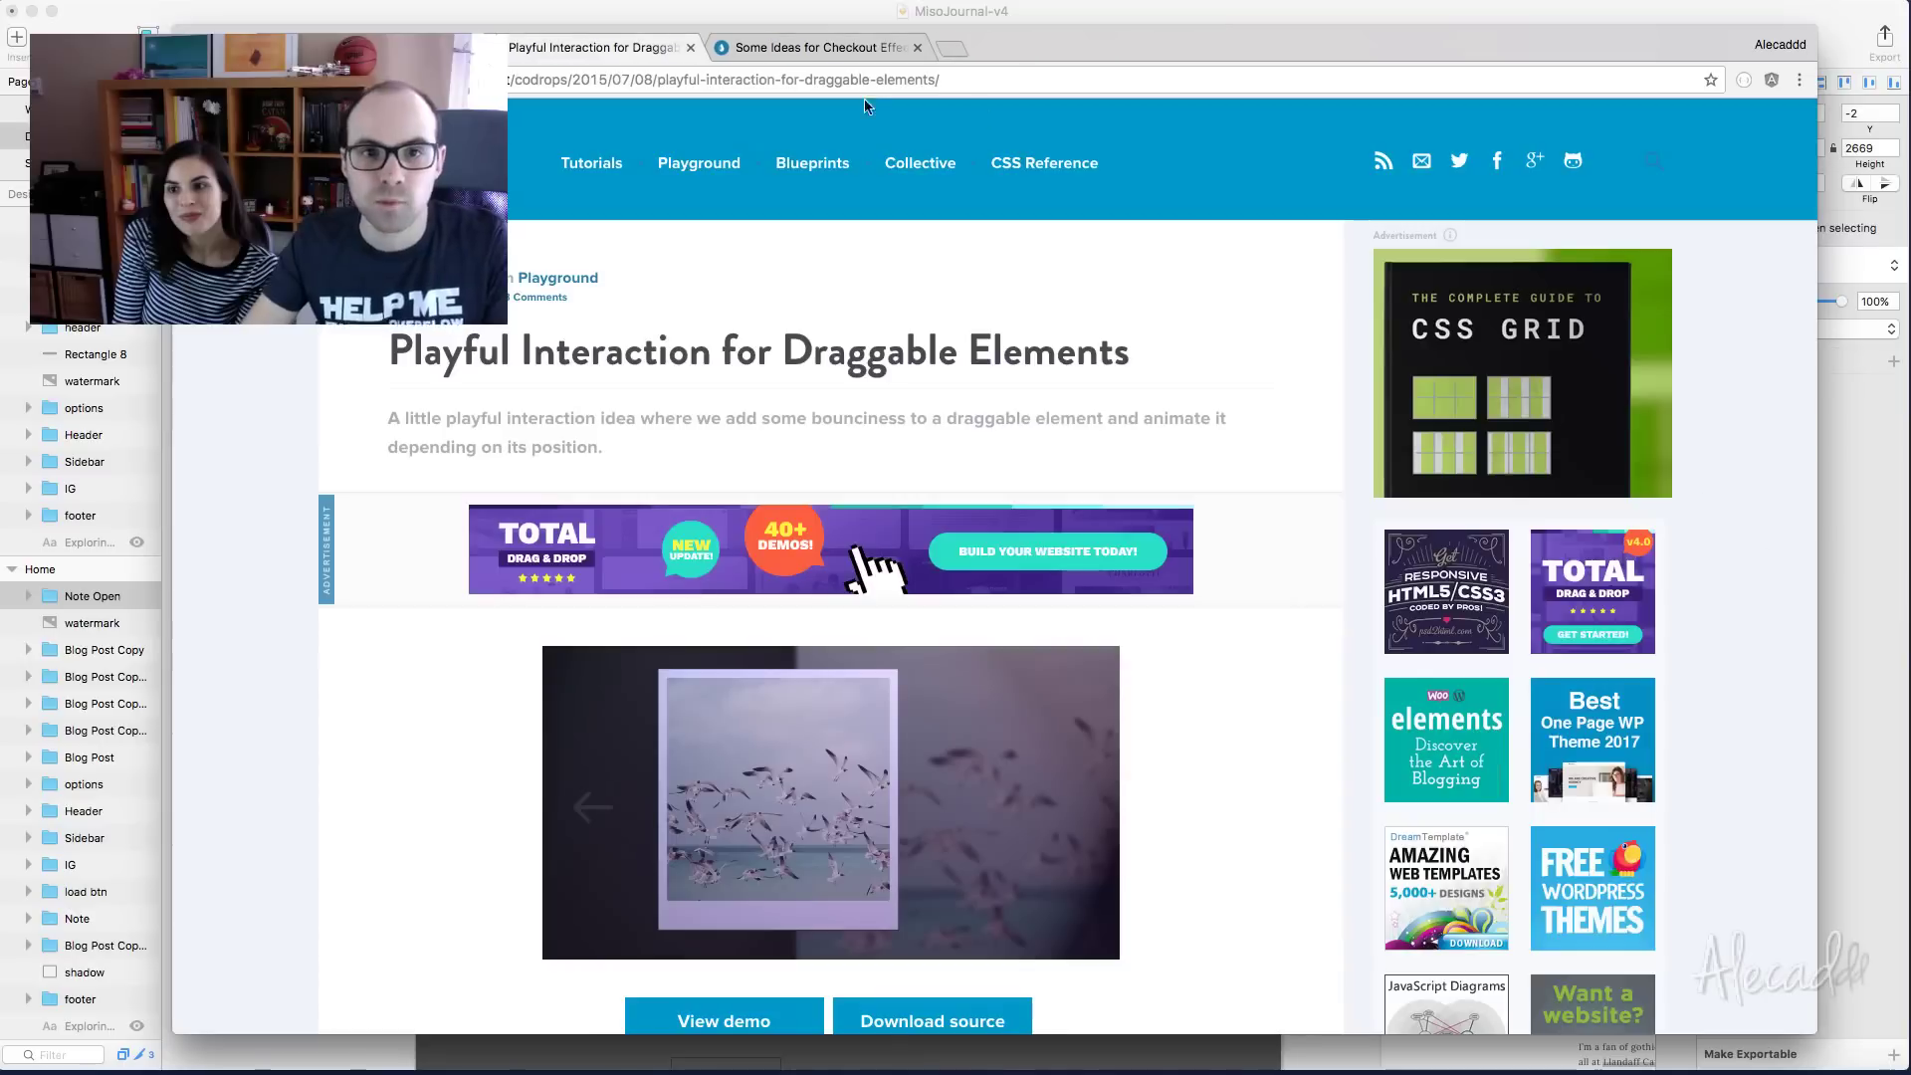
# Open the Playful Interaction for Draggable Elements demo and close the Some Ideas for Checkout Effects article
pyautogui.scroll(-5, 776, 598)
pyautogui.click(851, 47)
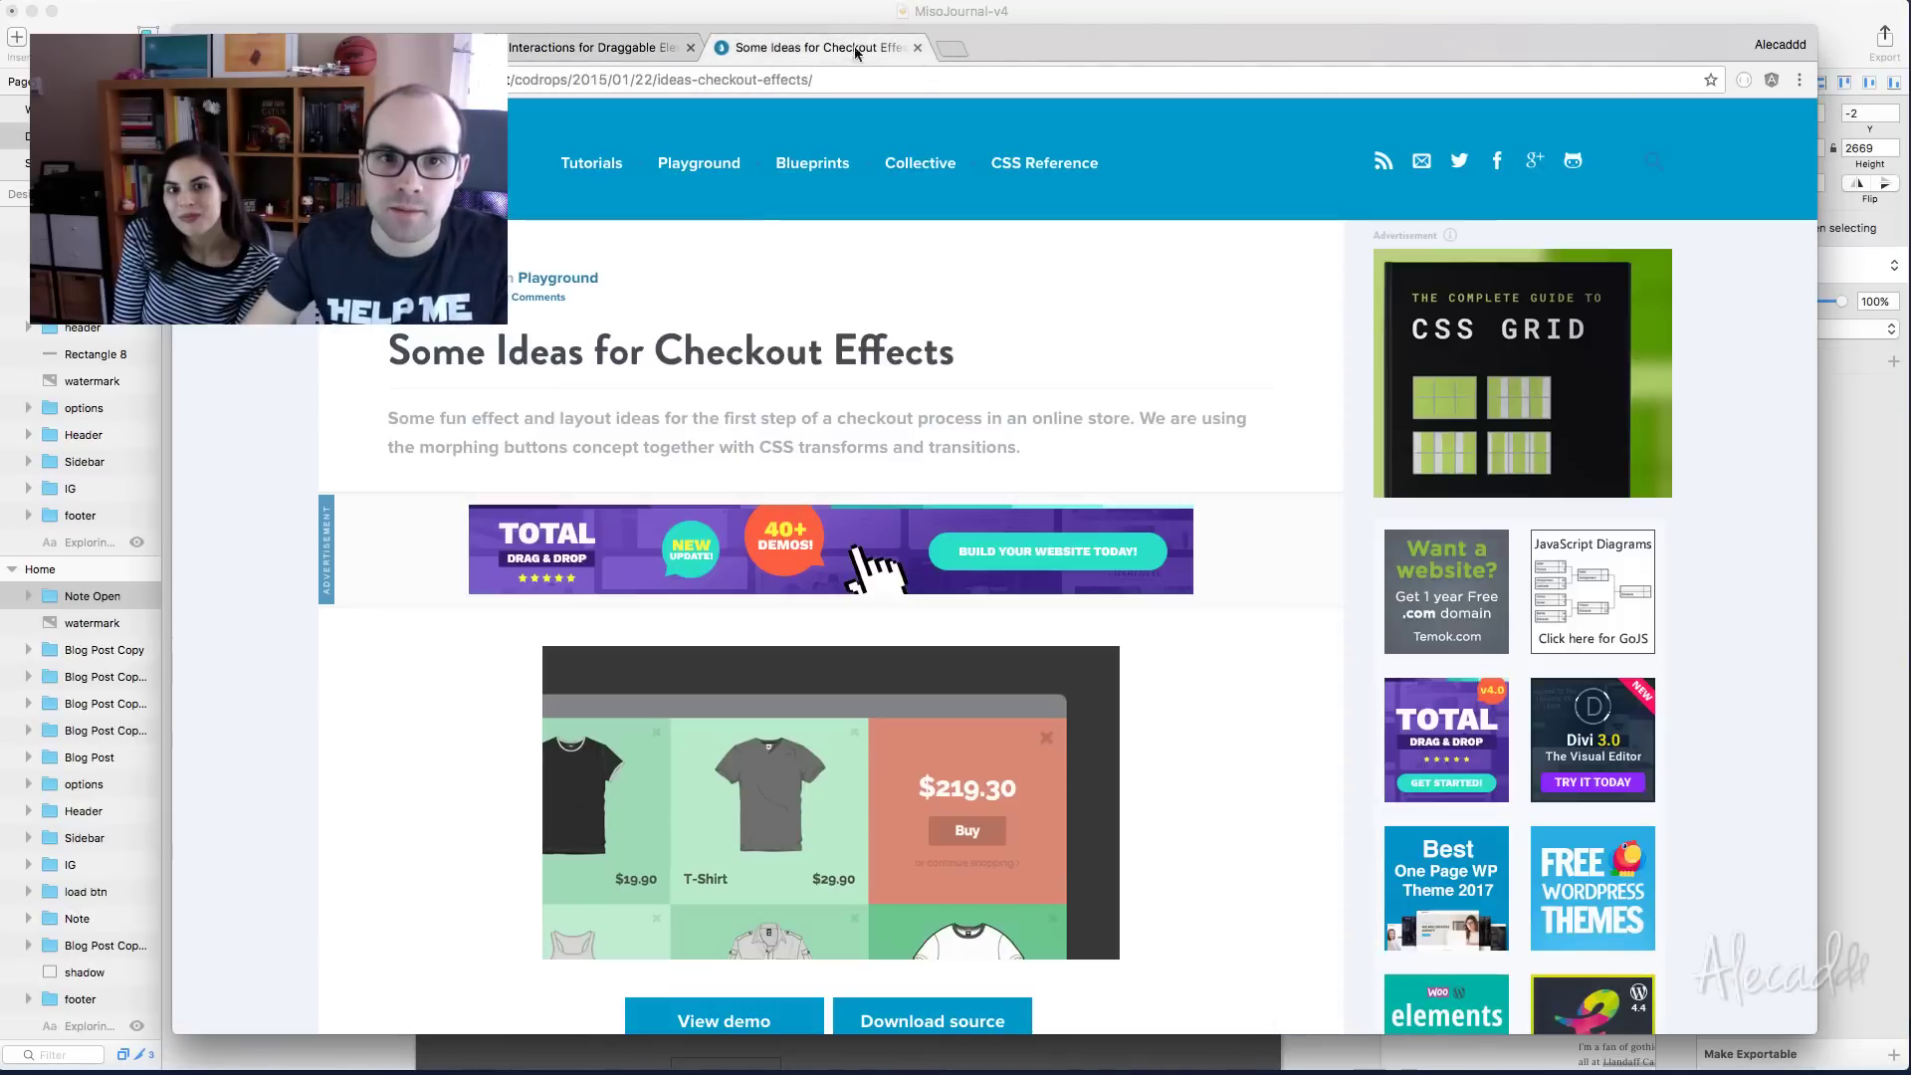
pyautogui.click(918, 47)
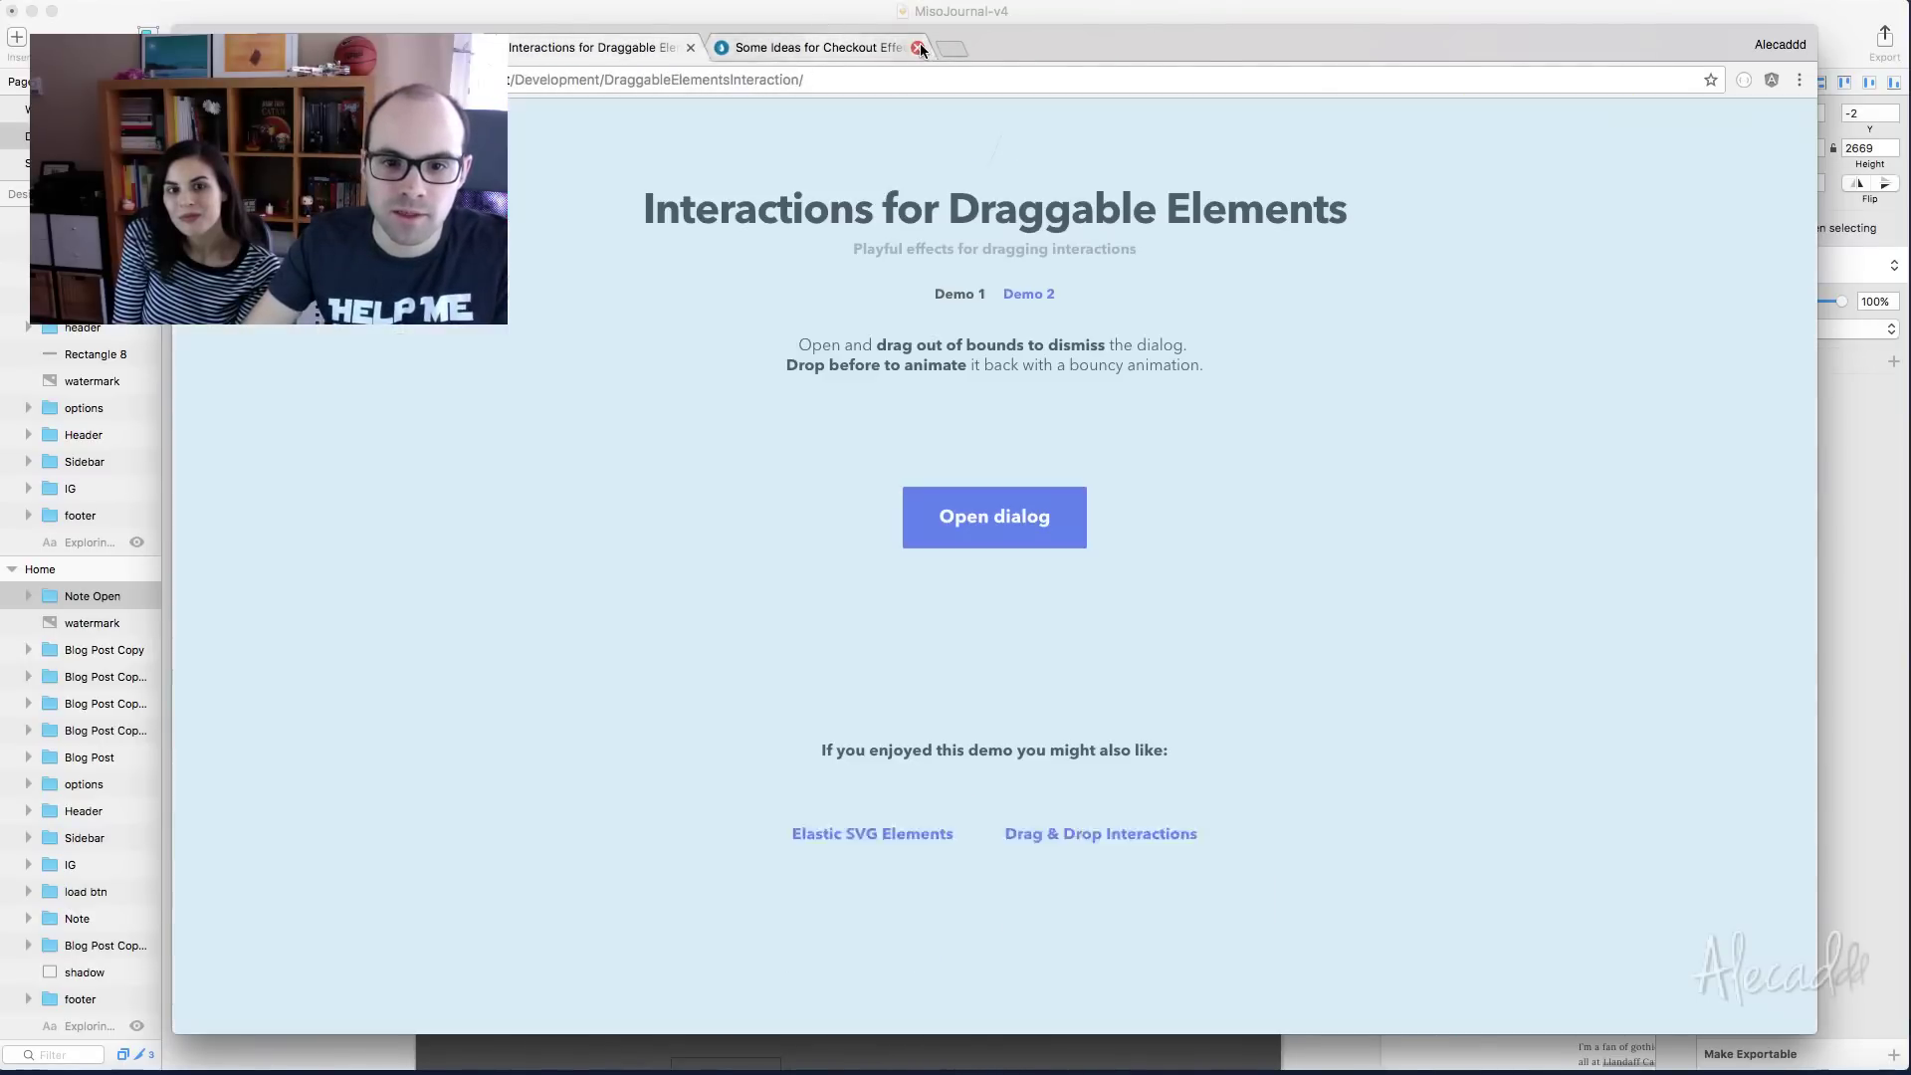
# Try the dialog in Demo 1 and swipe the seagull photo away in Demo 2 of the Draggable Elements interactions, and close the browser pages
pyautogui.click(958, 505)
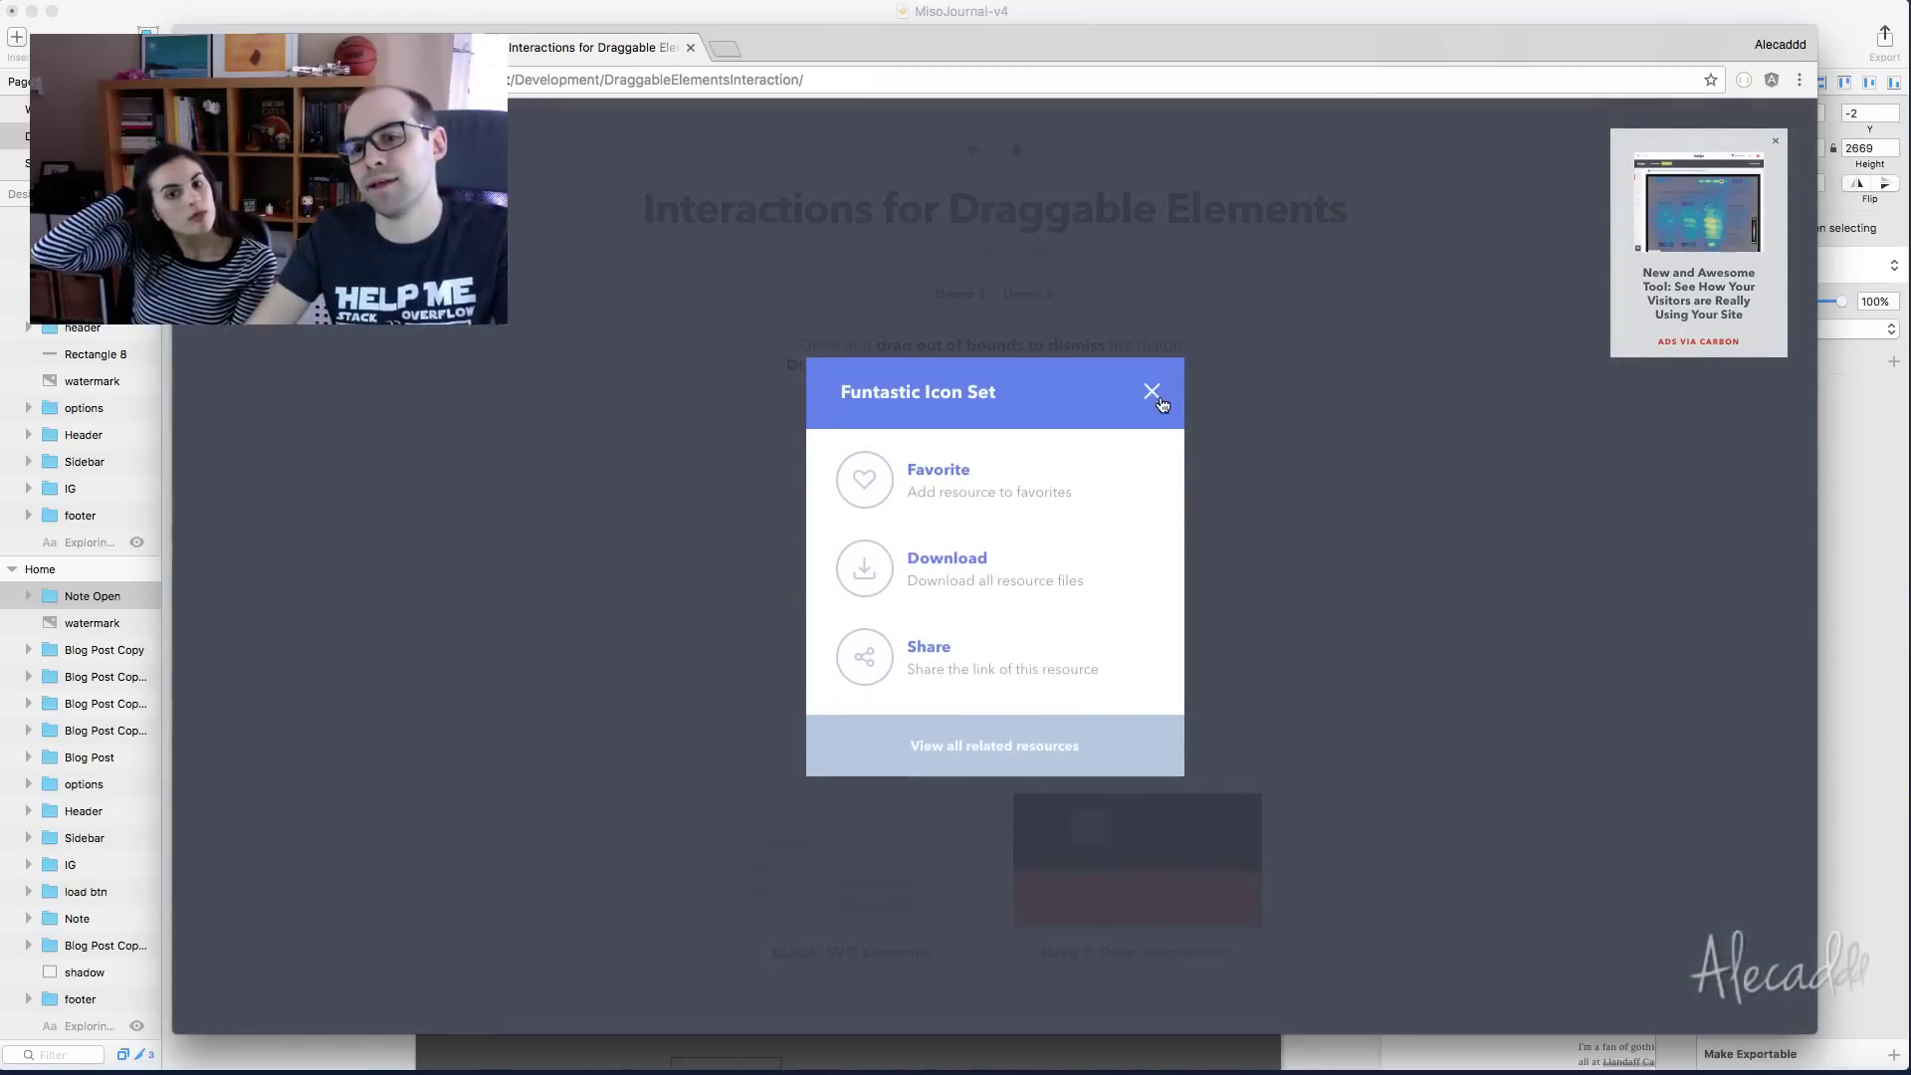
pyautogui.click(1154, 395)
pyautogui.scroll(-1, 1035, 507)
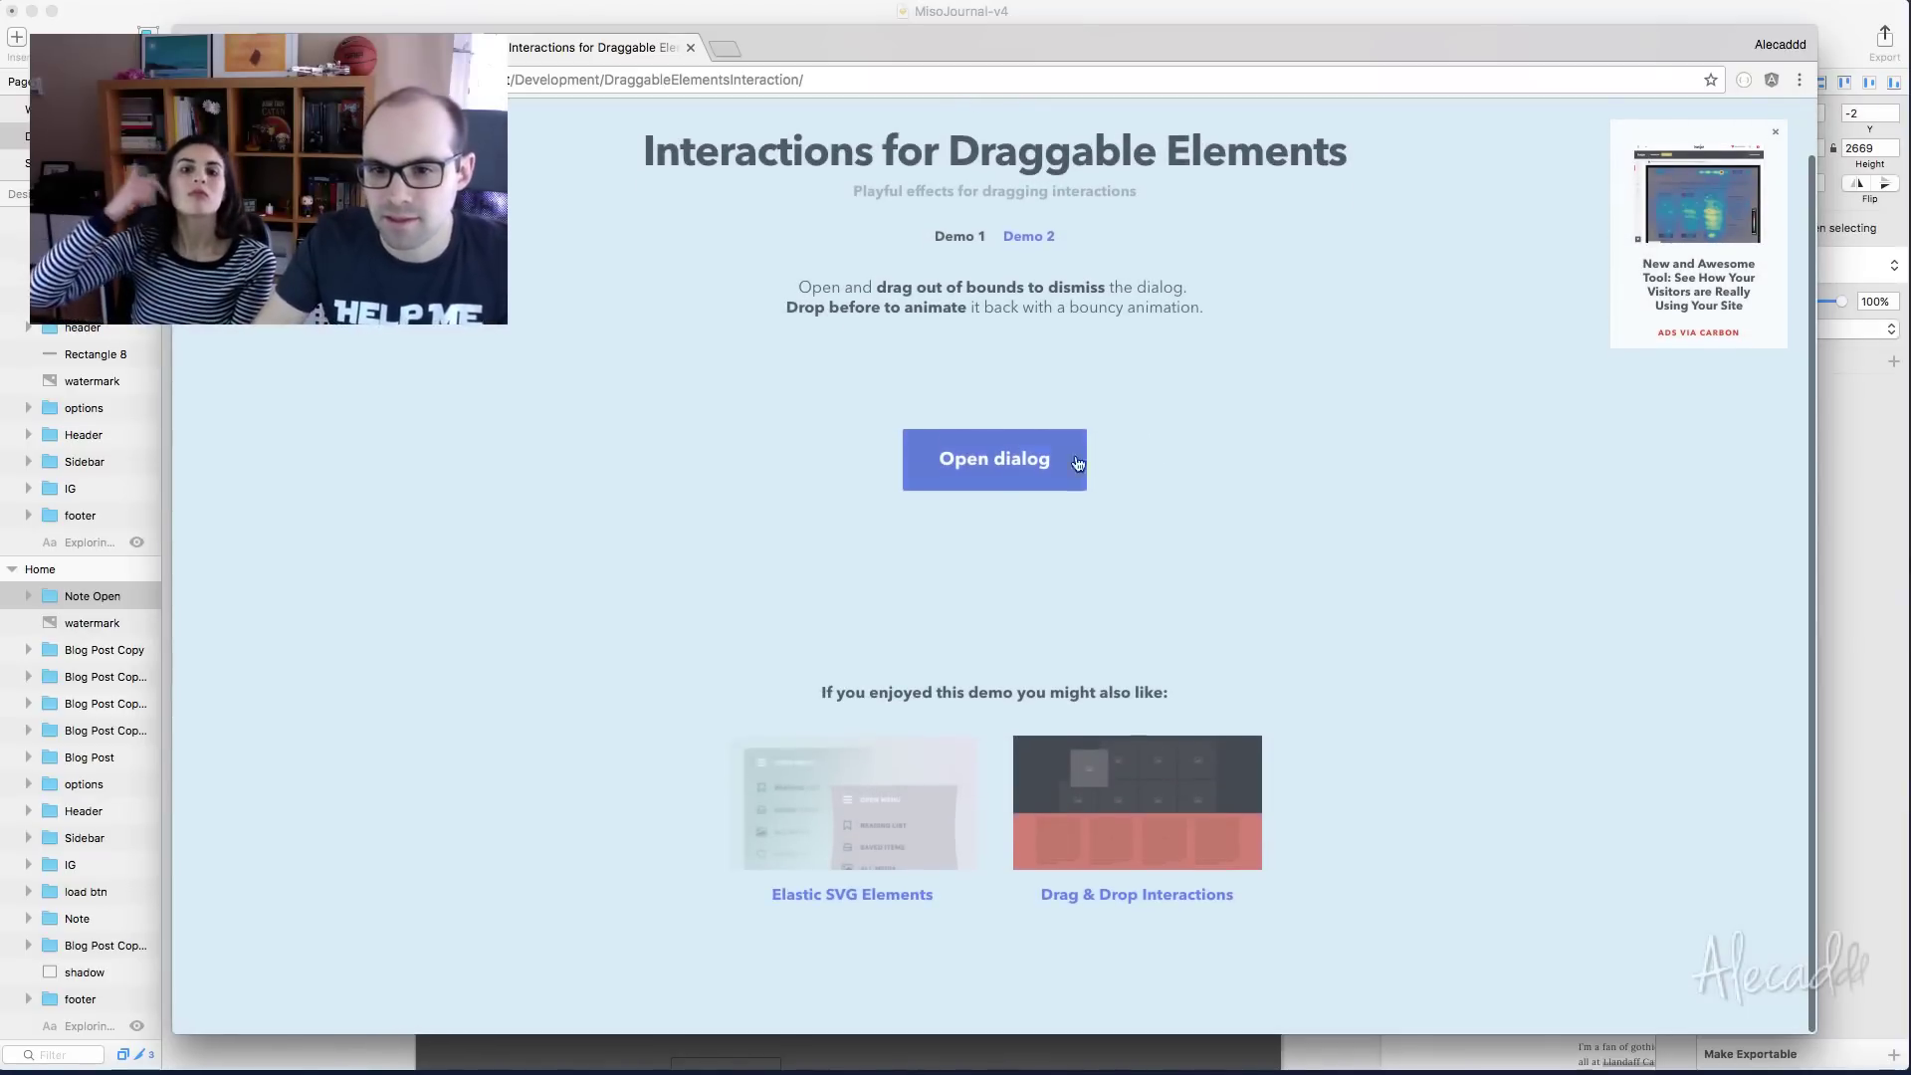
pyautogui.click(1032, 249)
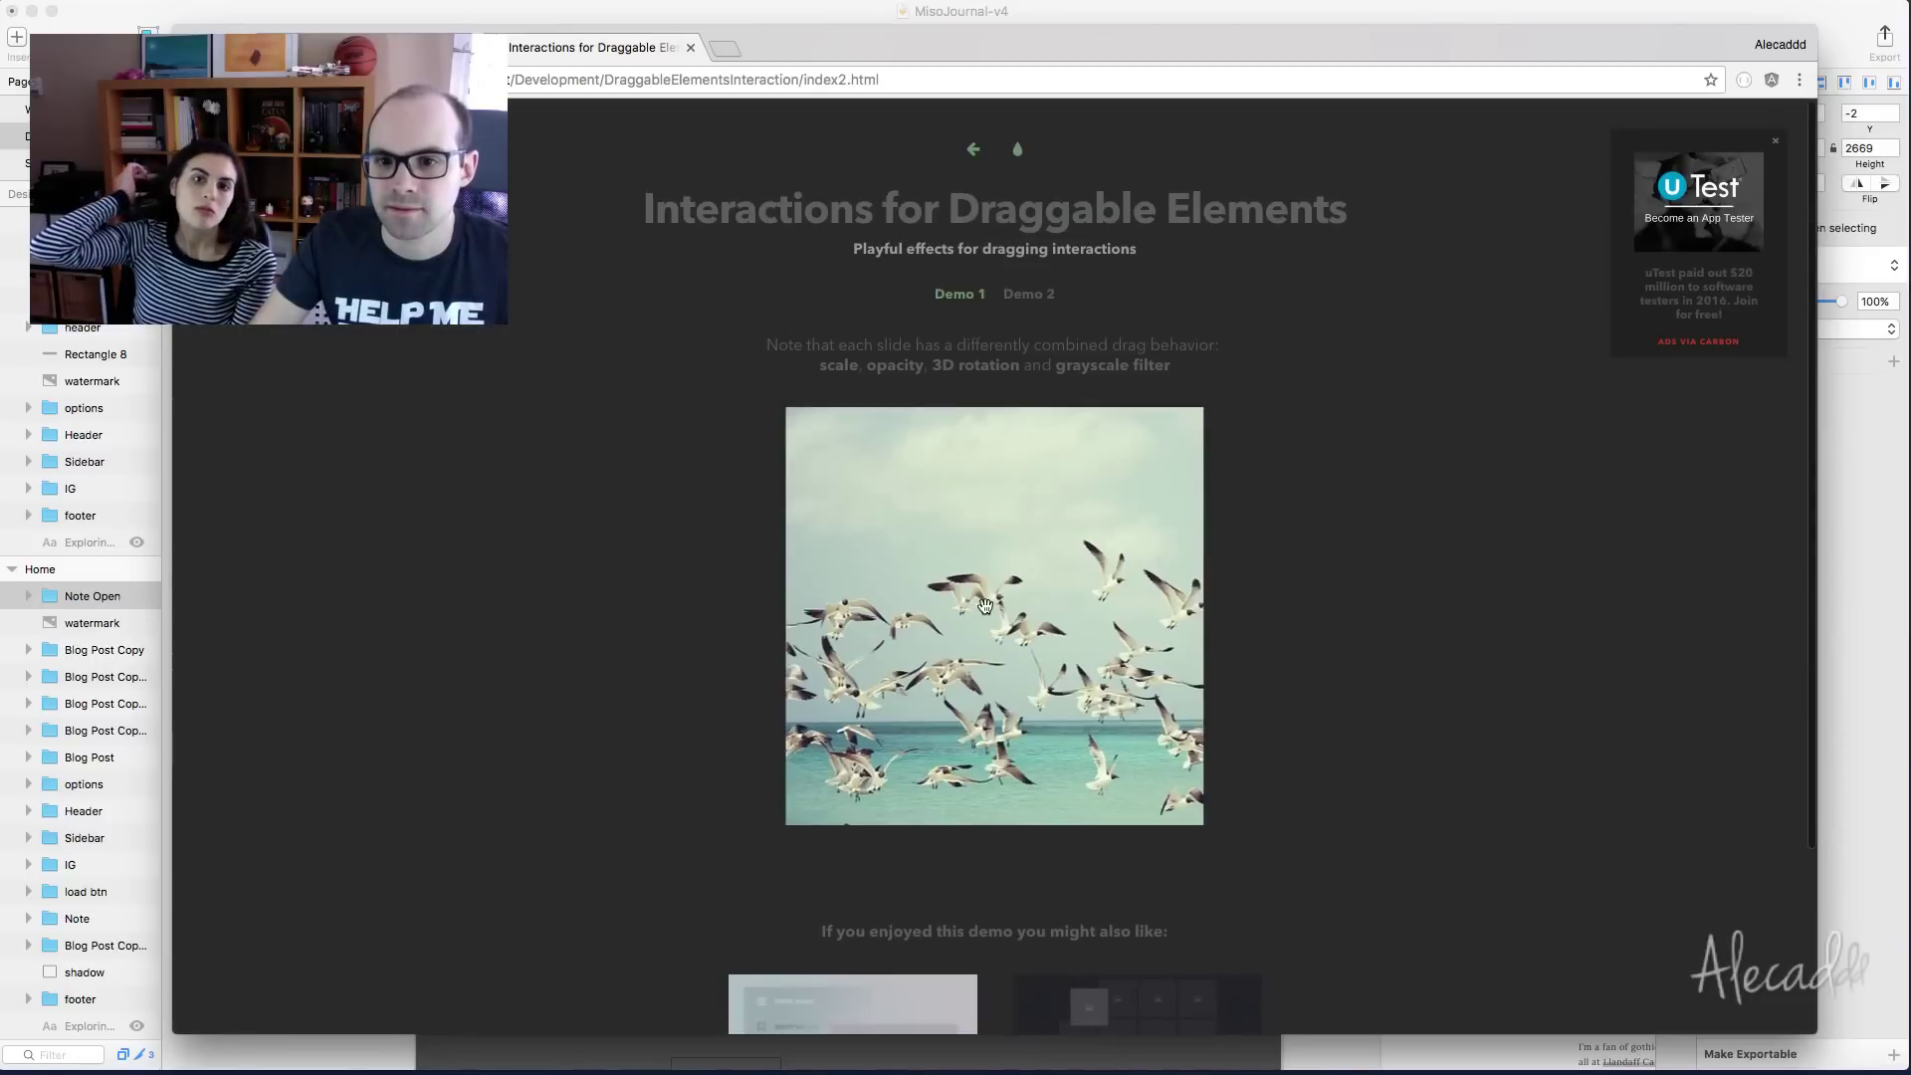
pyautogui.moveTo(984, 605); pyautogui.dragTo(319, 537)
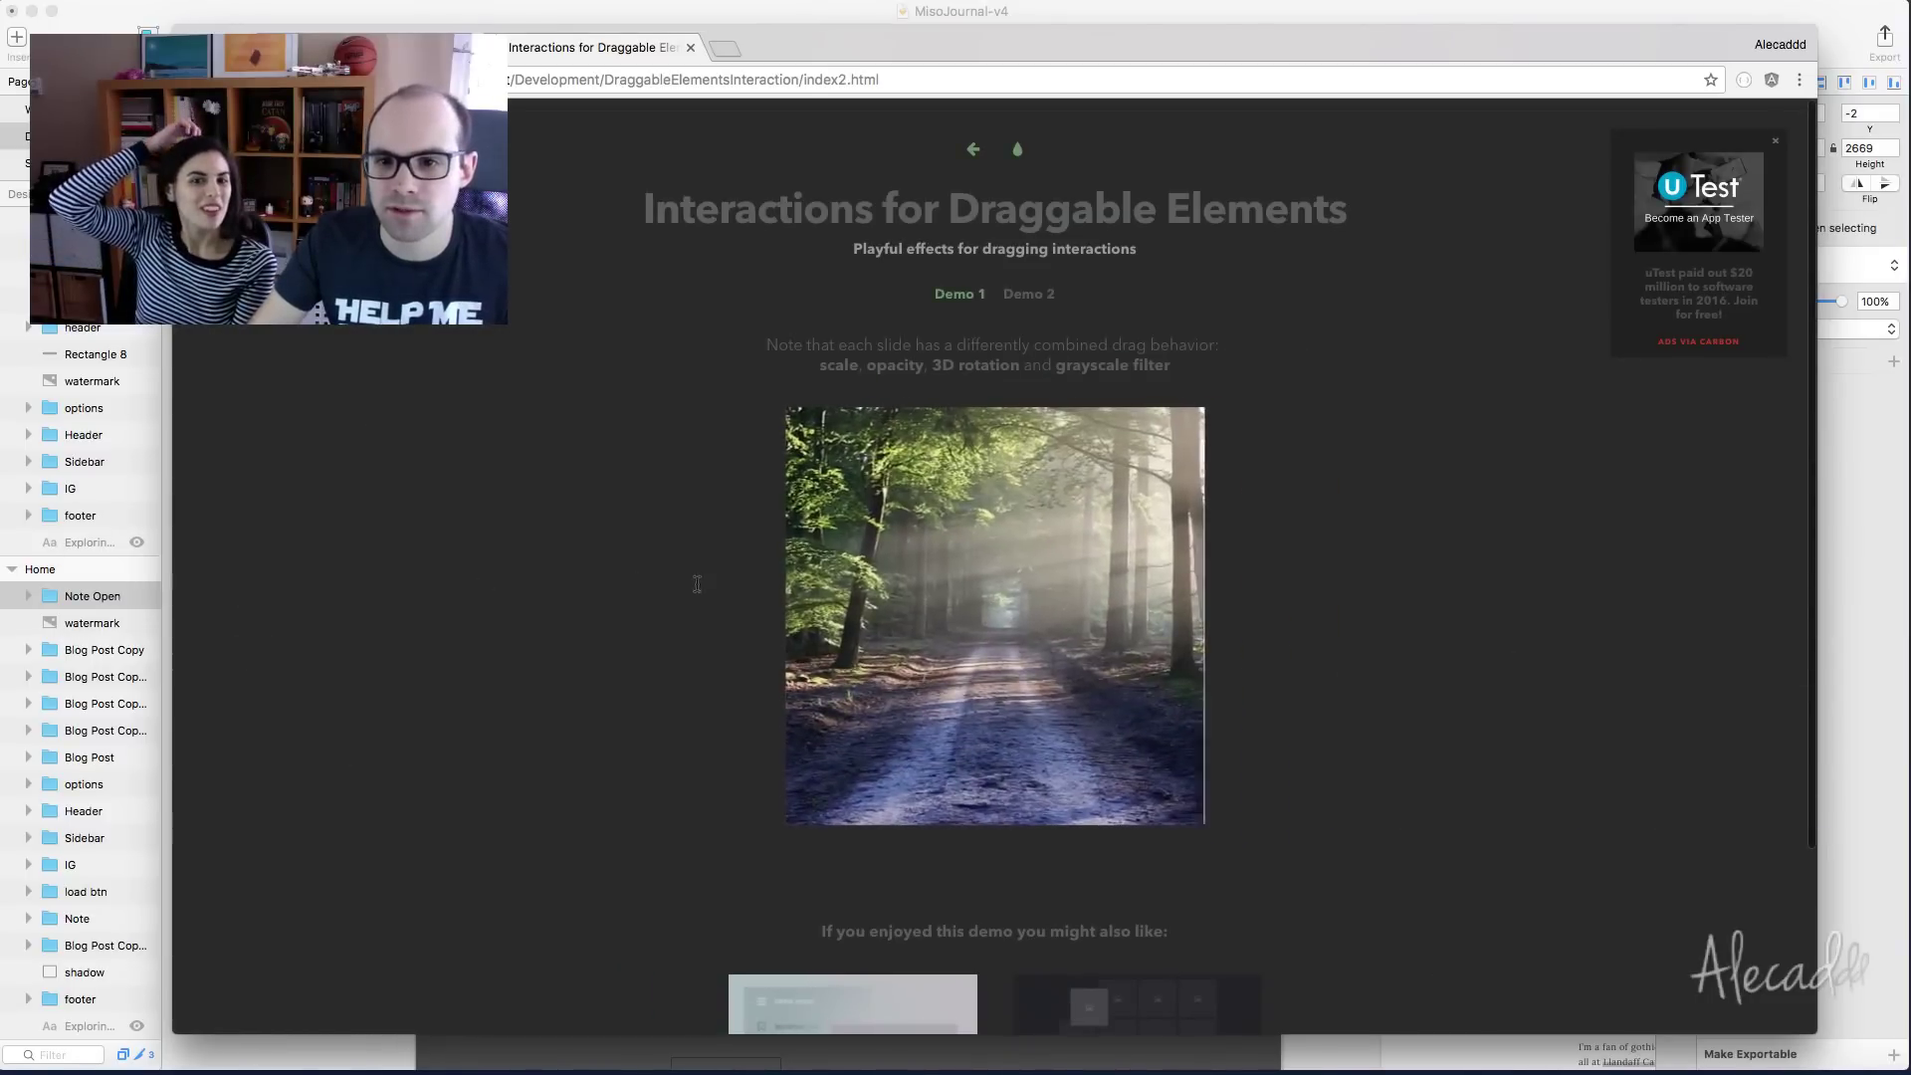
pyautogui.scroll(1, 1182, 507)
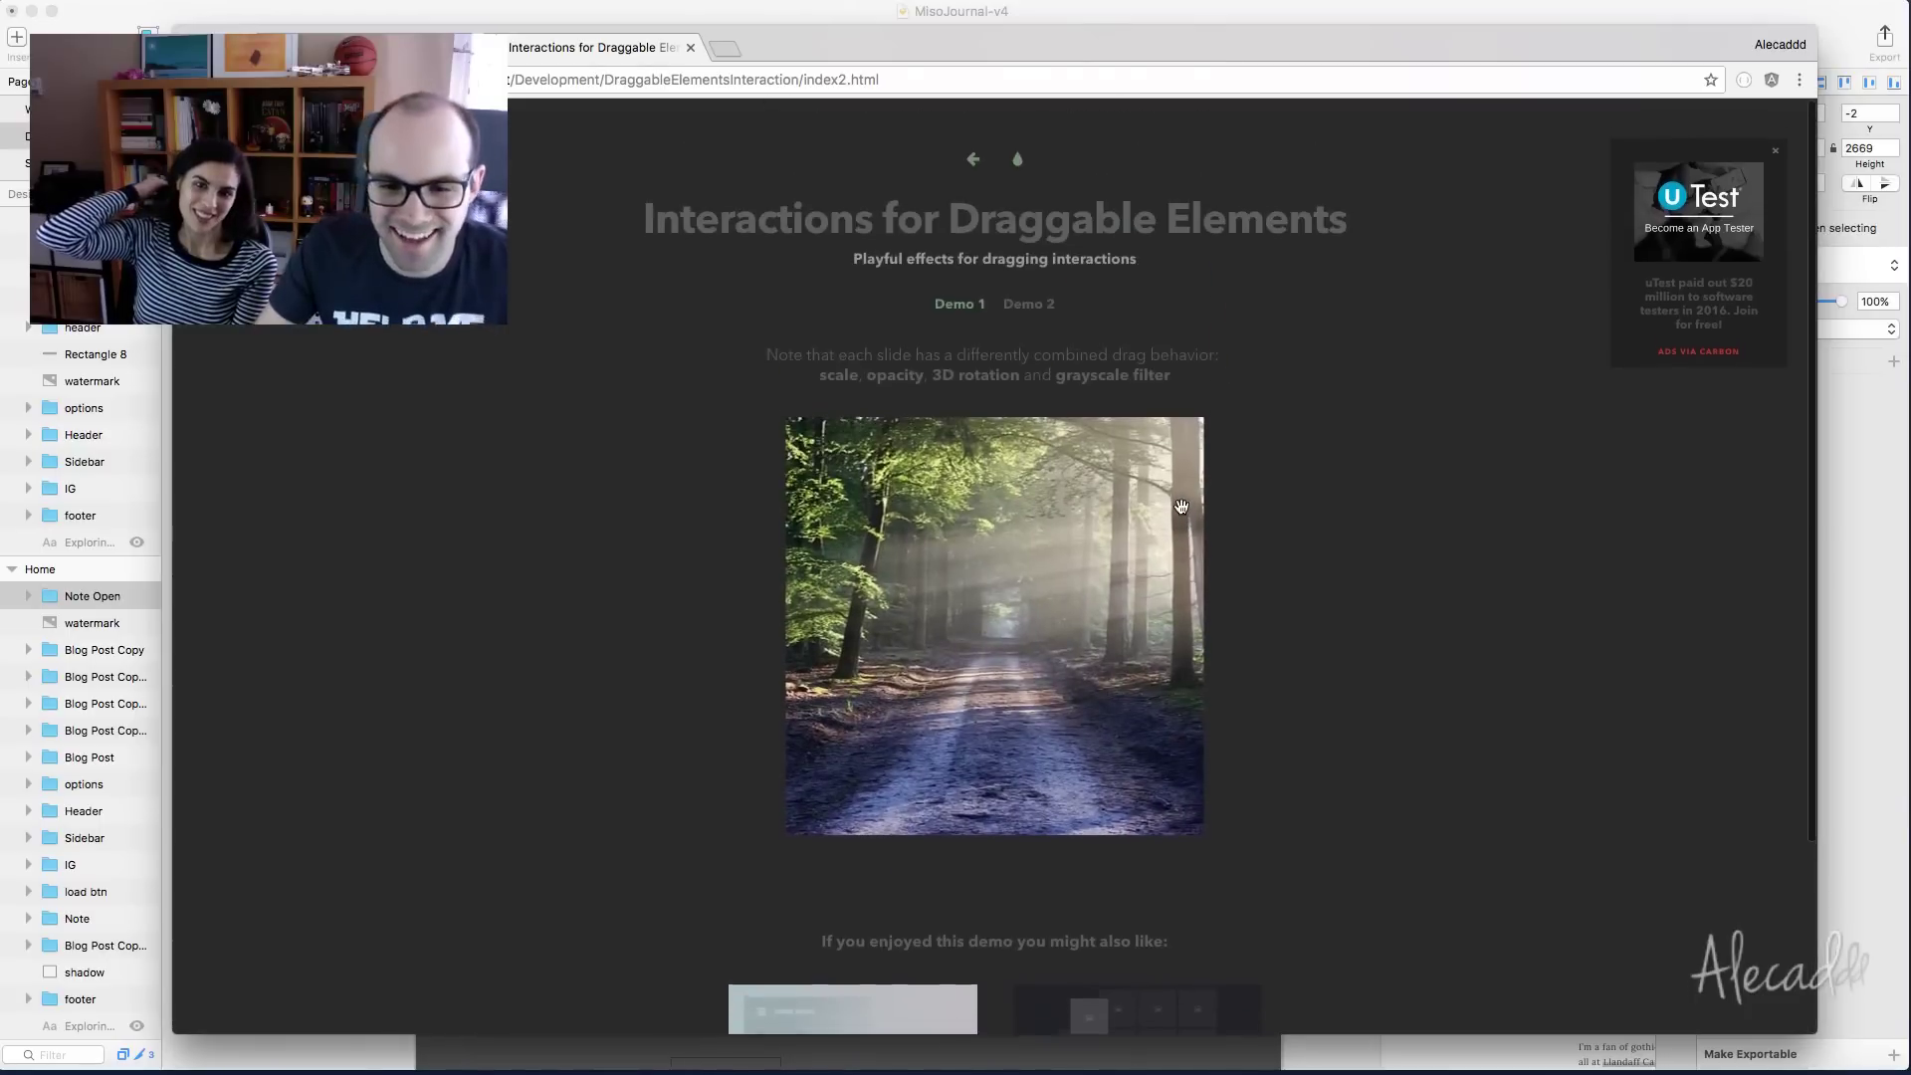
pyautogui.press('super+w')
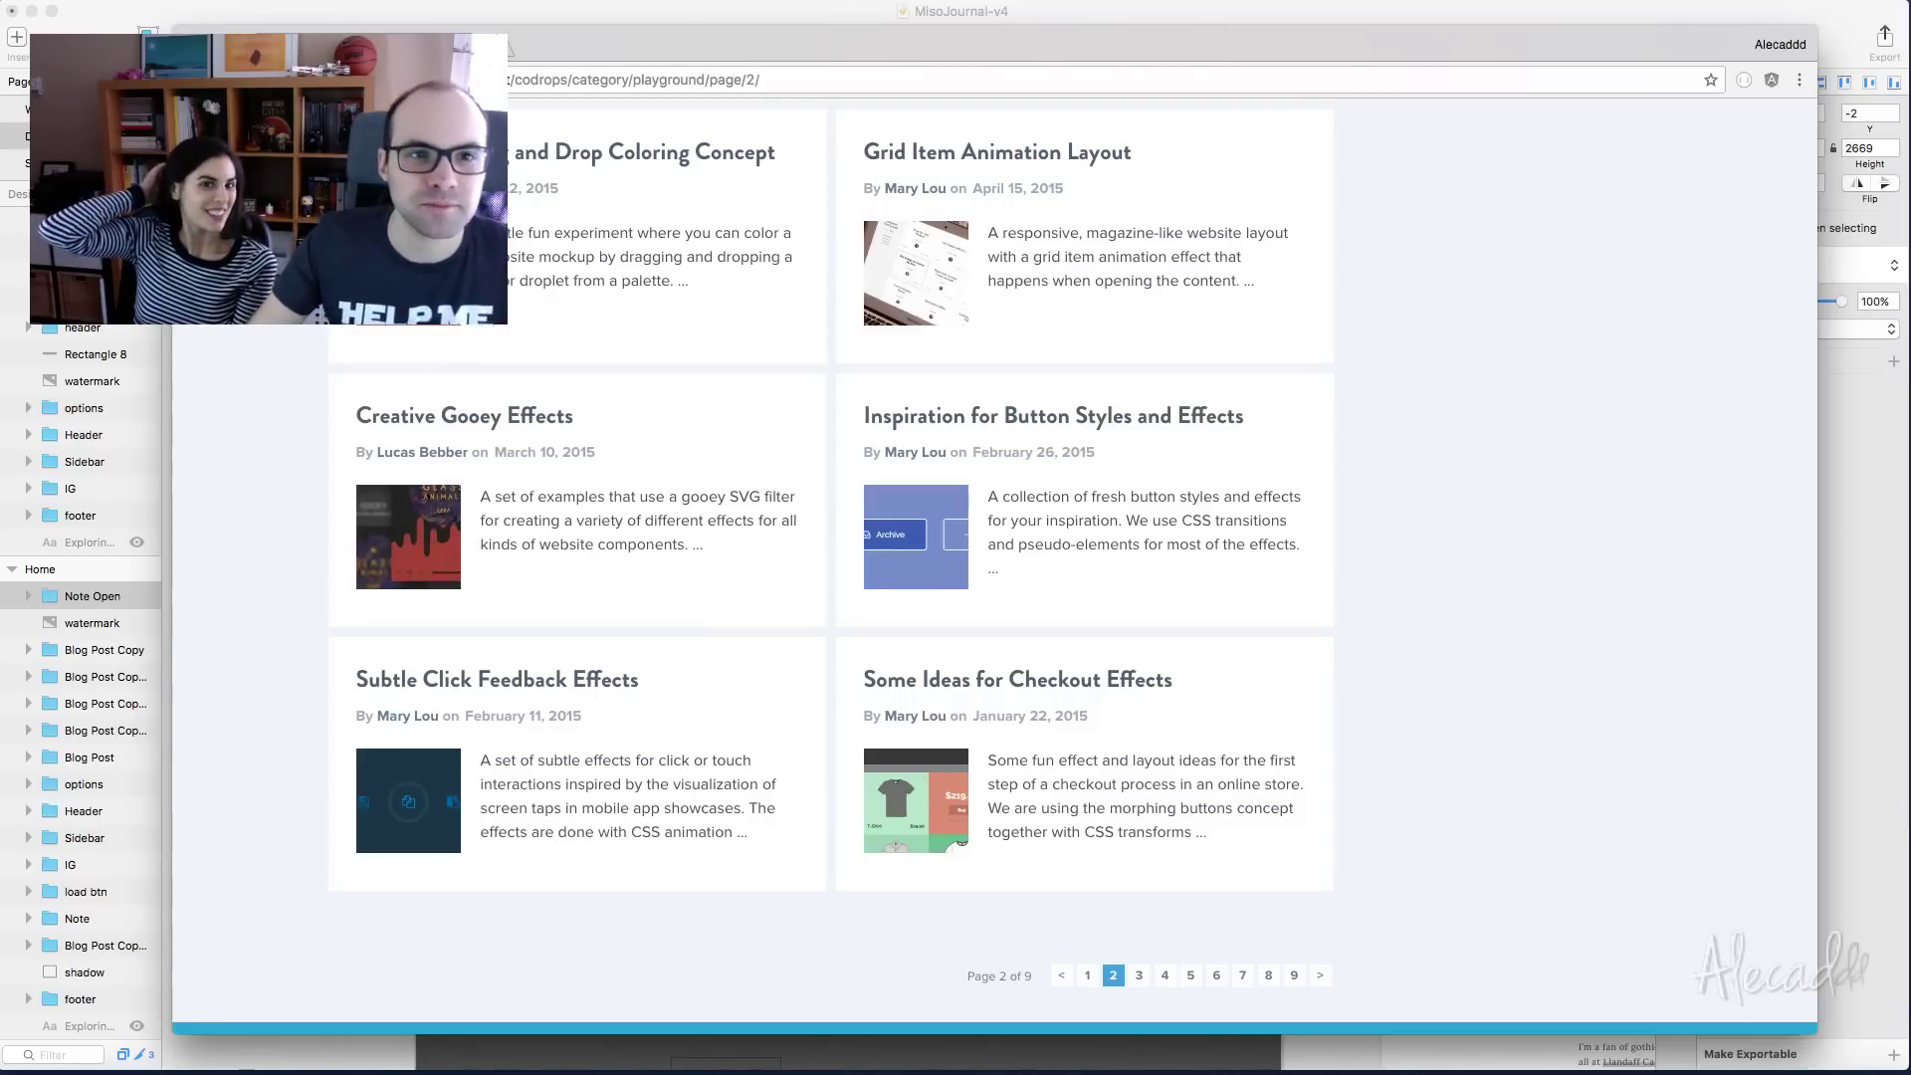
pyautogui.press('super+w')
# Return to Sketch, select the open note's photo, and examine the popup's photo, text and tags at actual size
pyautogui.click(1361, 393)
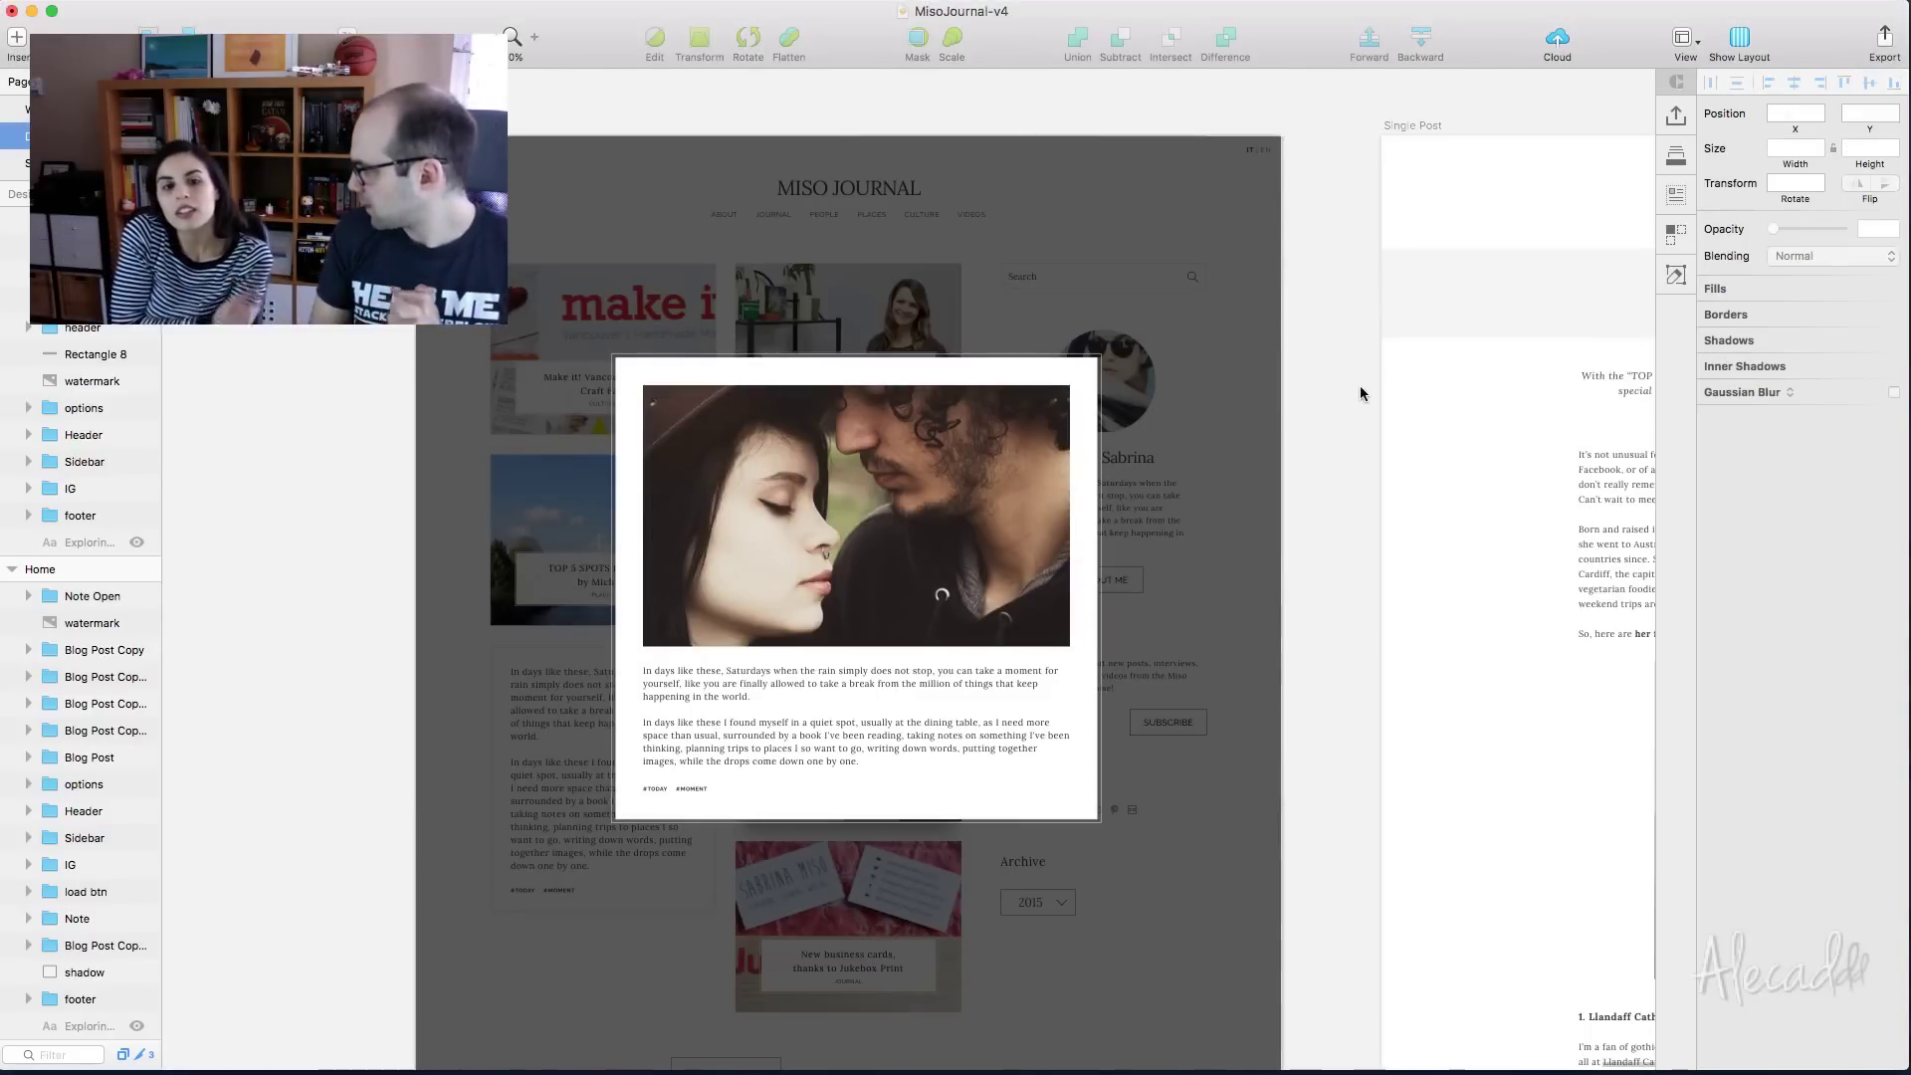
pyautogui.click(906, 497)
pyautogui.doubleClick(900, 499)
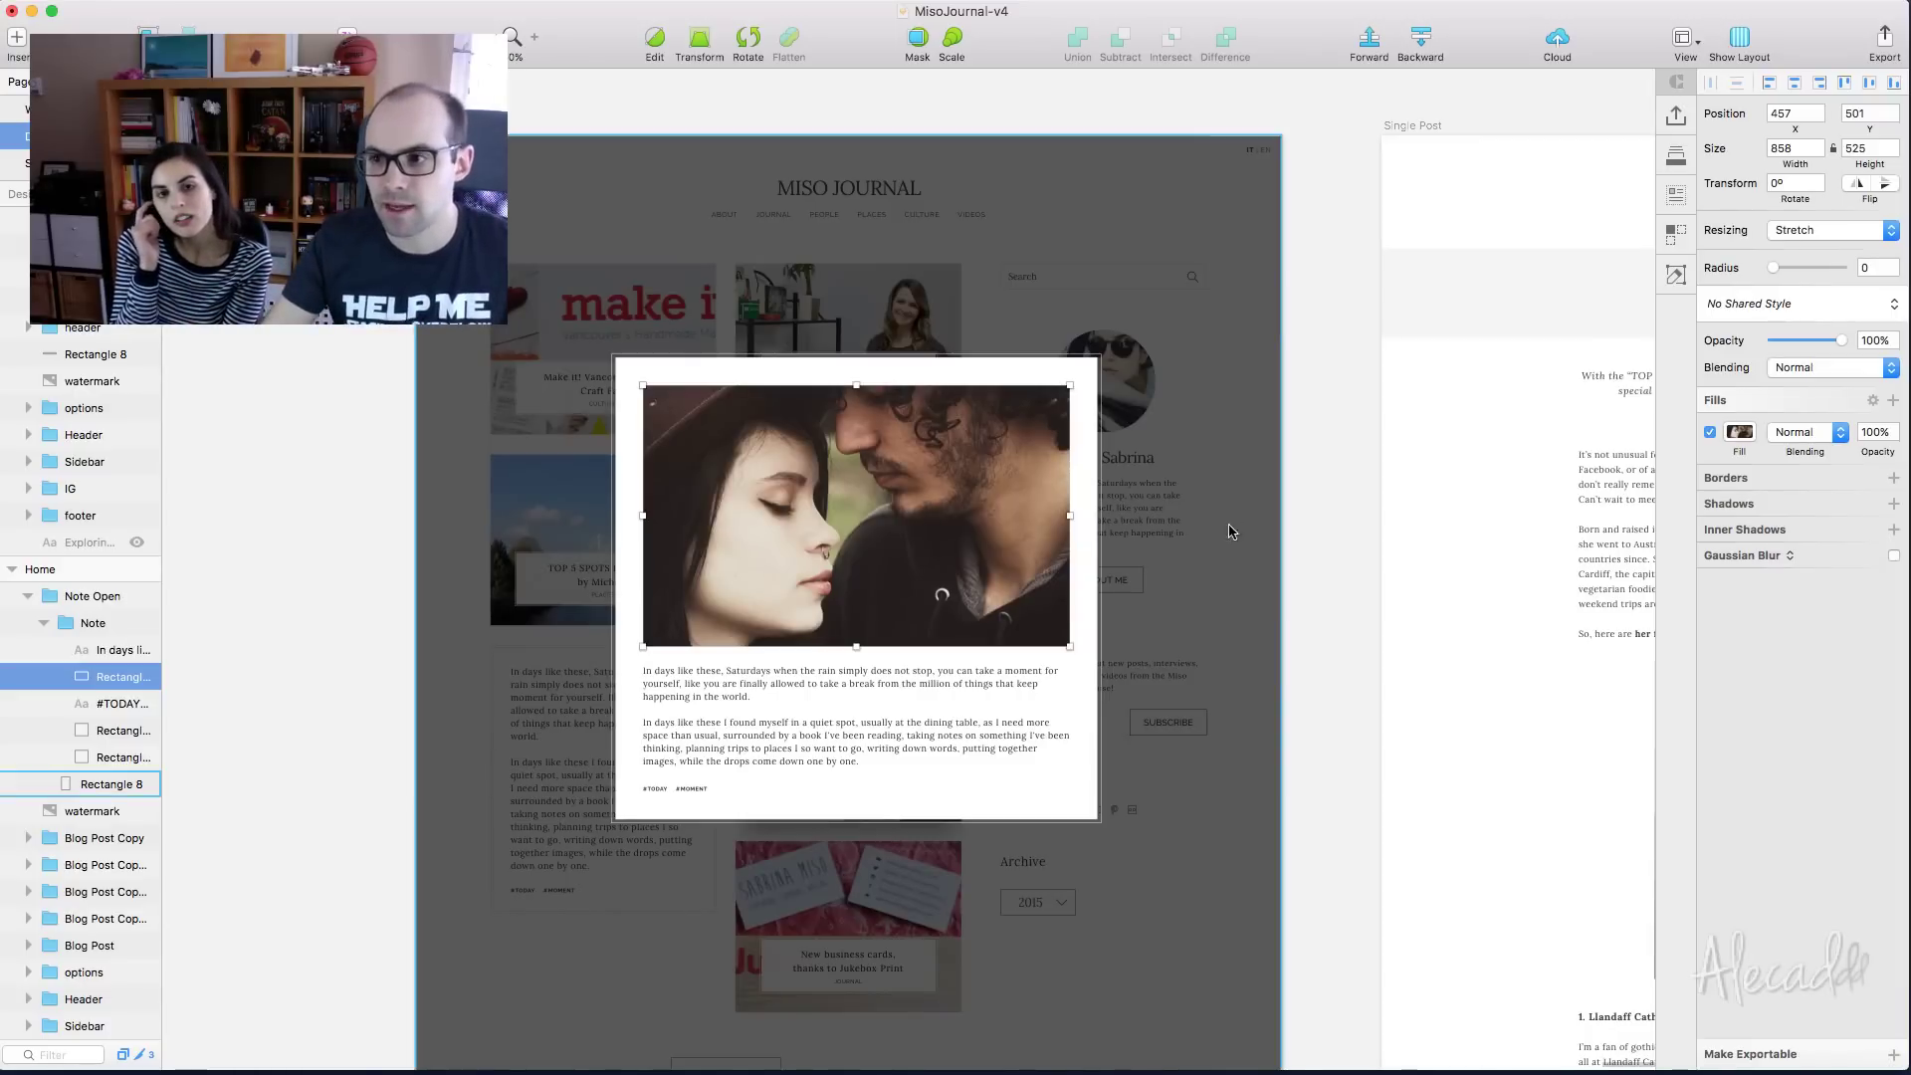
pyautogui.press('super+0')
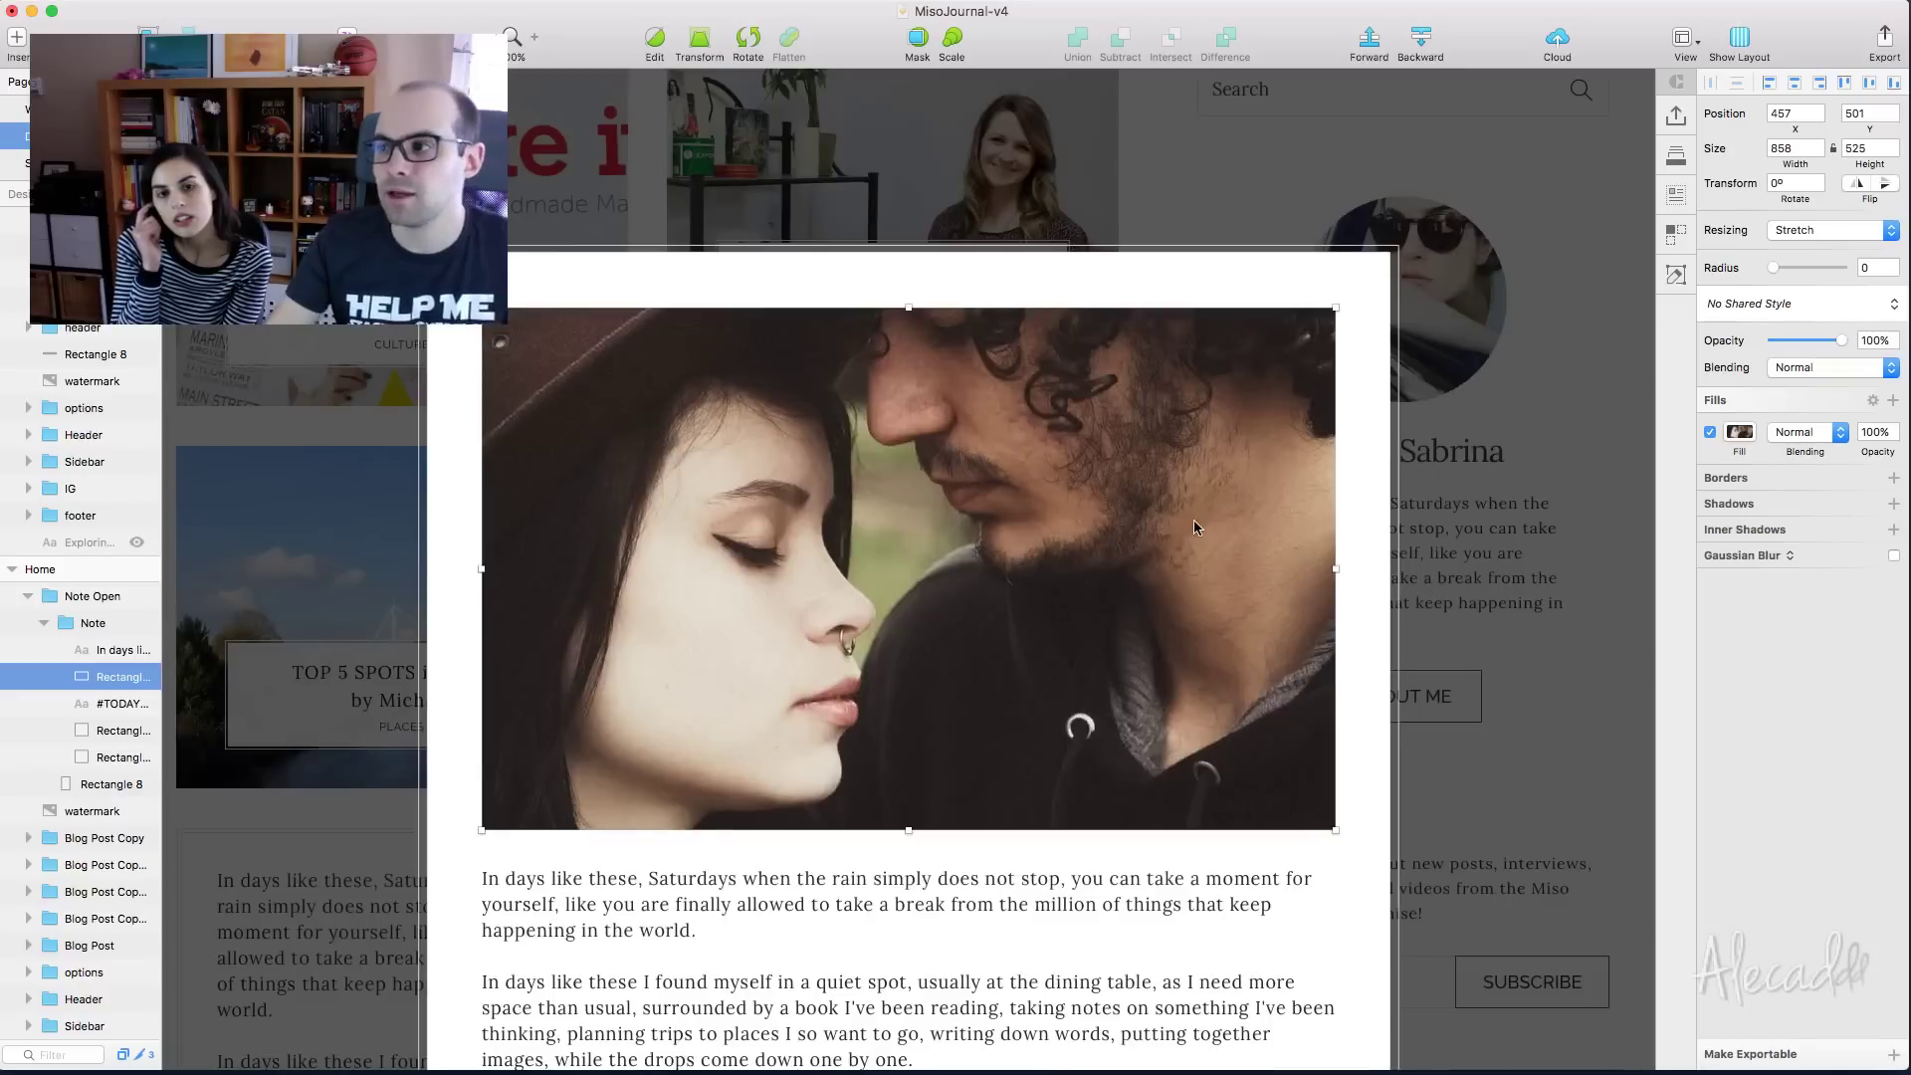
pyautogui.scroll(-5, 1196, 527)
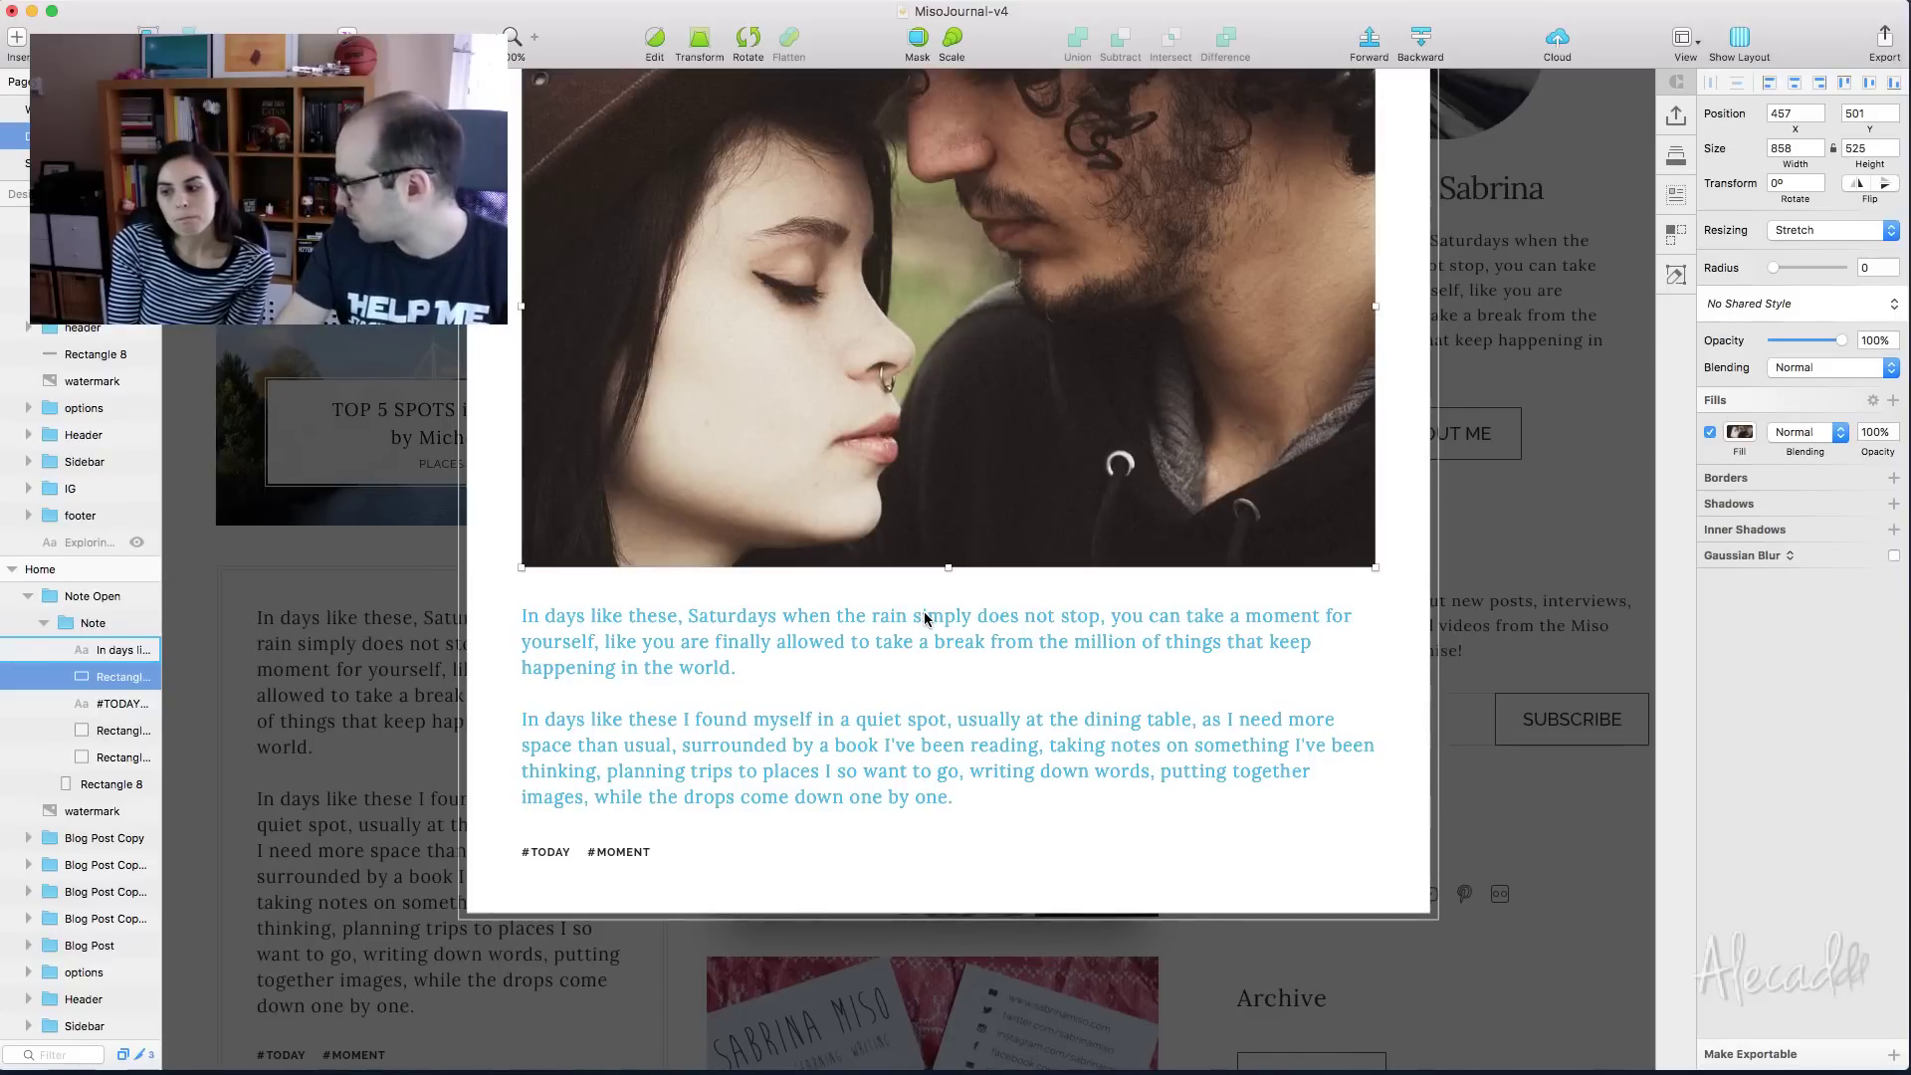
pyautogui.scroll(-3, 924, 618)
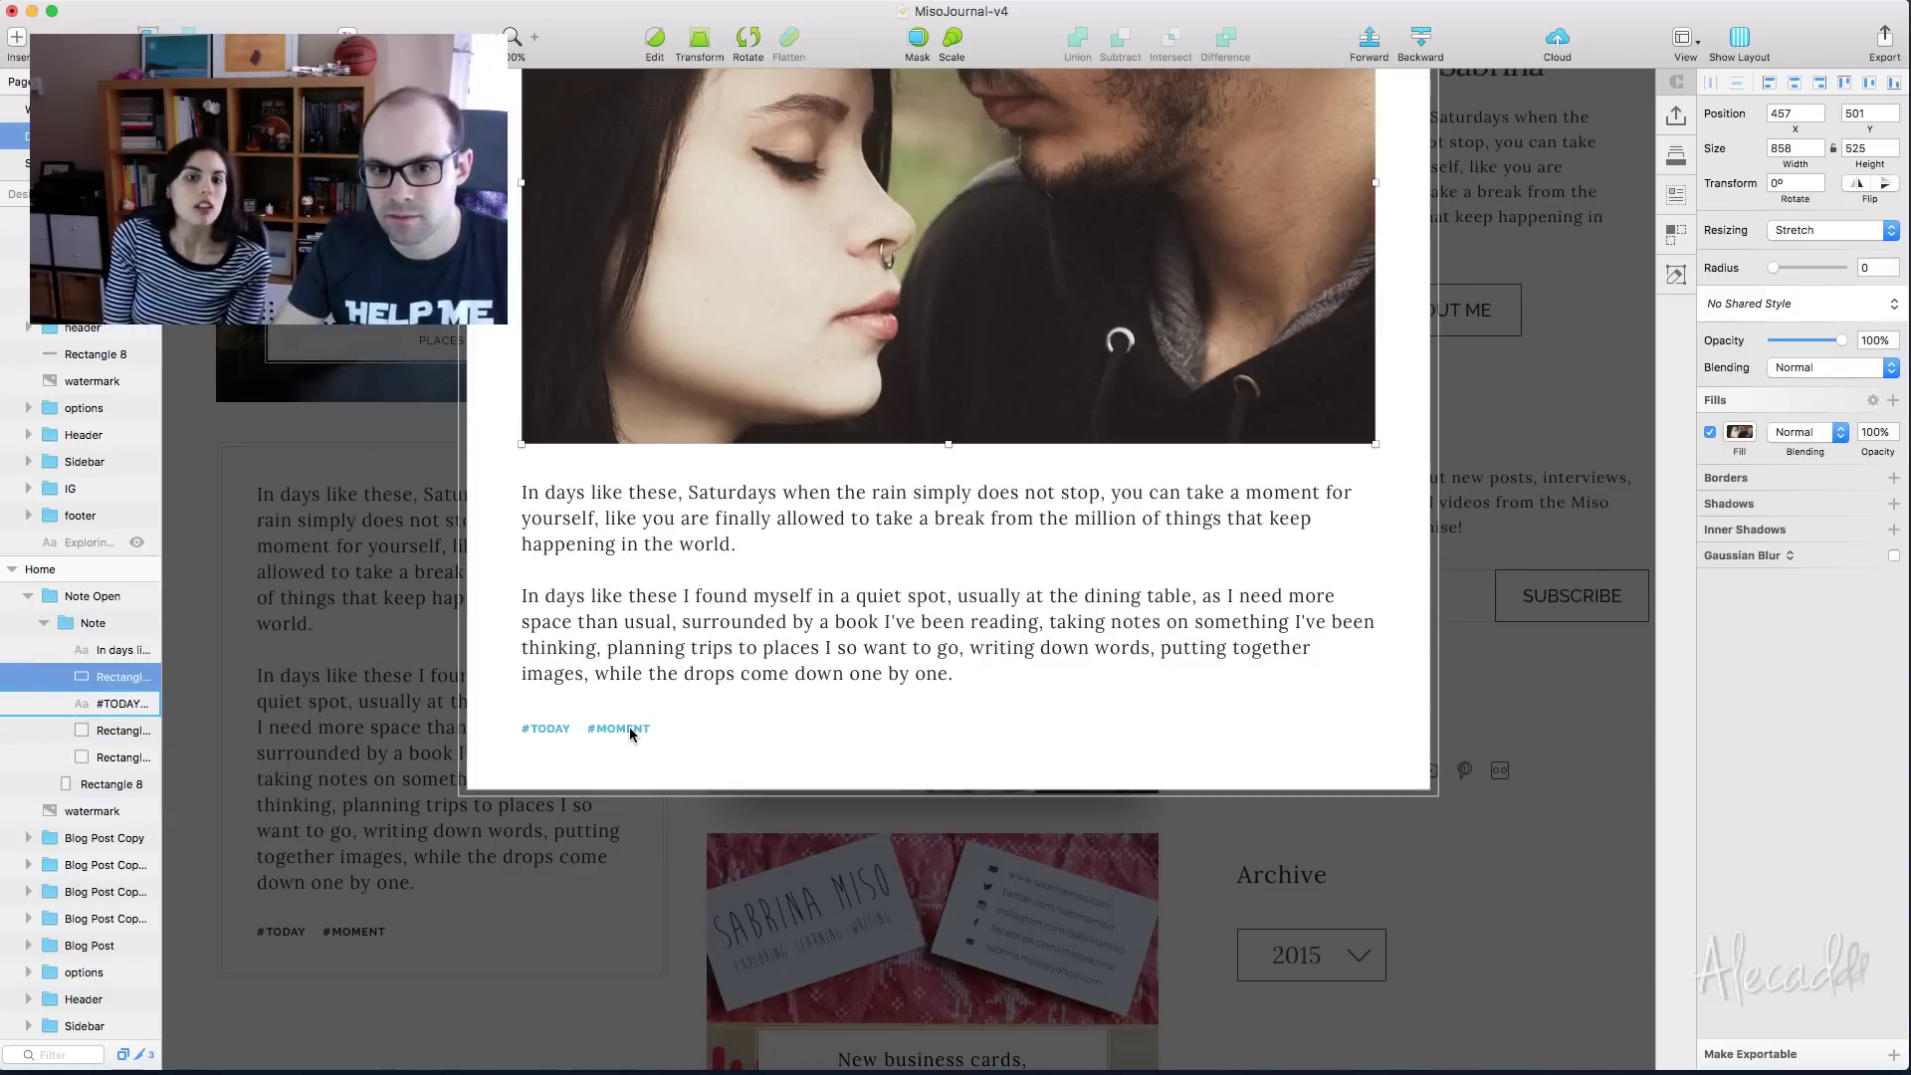
pyautogui.scroll(8, 629, 734)
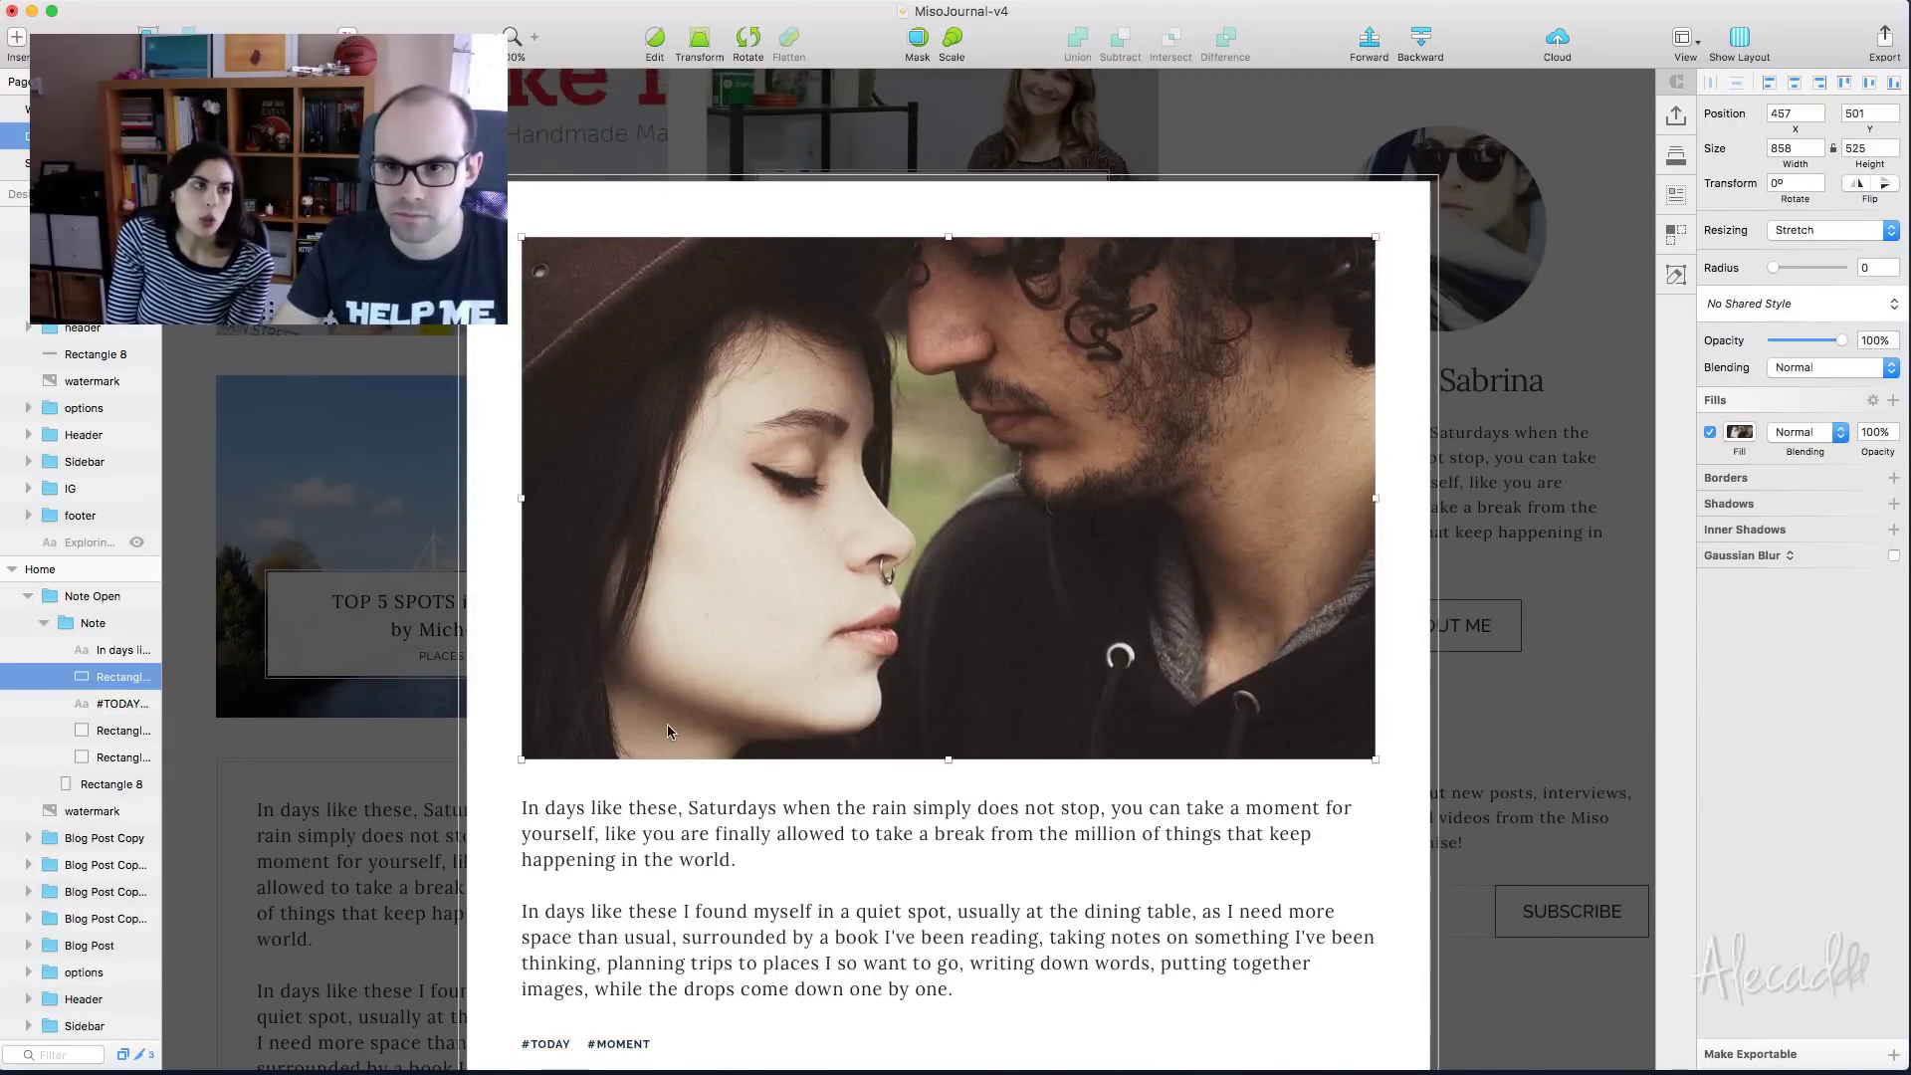
pyautogui.scroll(1, 667, 732)
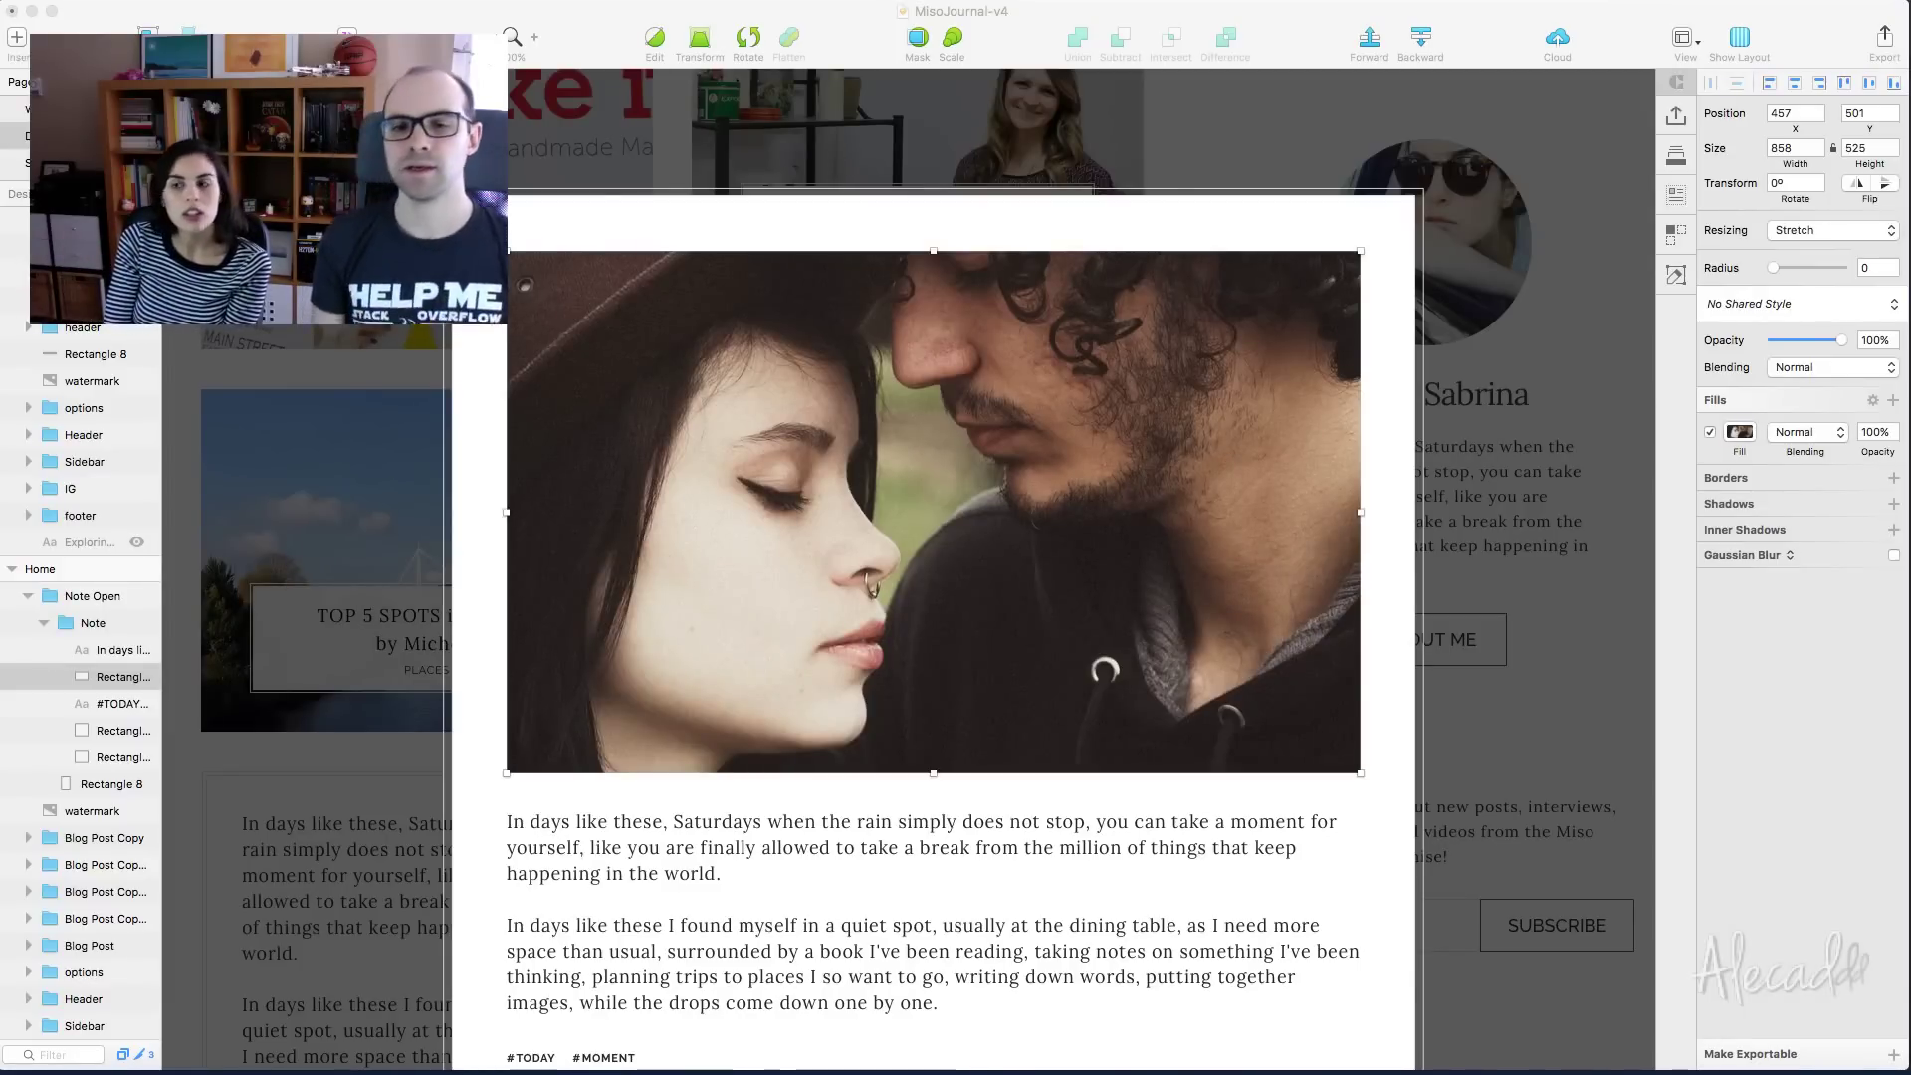
# Deselect the open note's photo and examine the popup's frame against the darkened Home page
pyautogui.hscroll(3, 1520, 465)
pyautogui.scroll(2, 1520, 466)
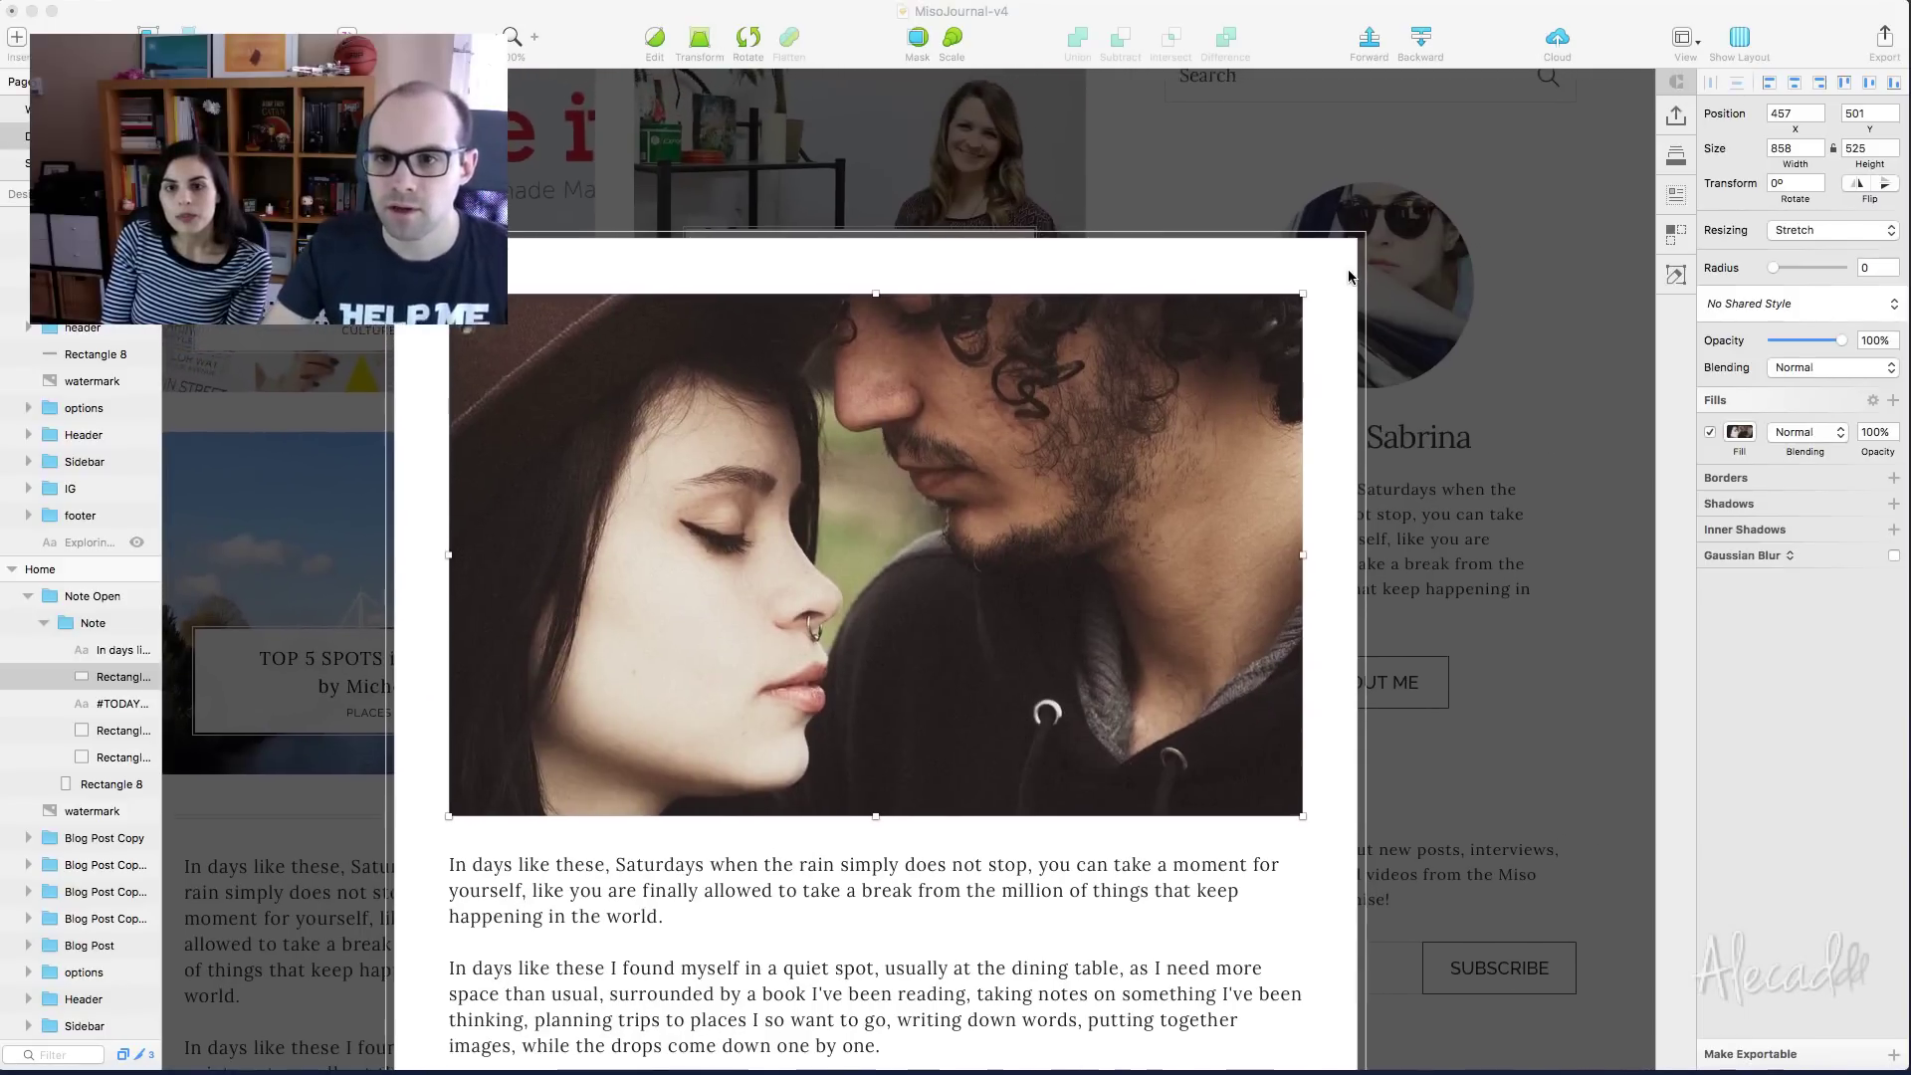
pyautogui.click(1489, 295)
pyautogui.scroll(-2, 1489, 296)
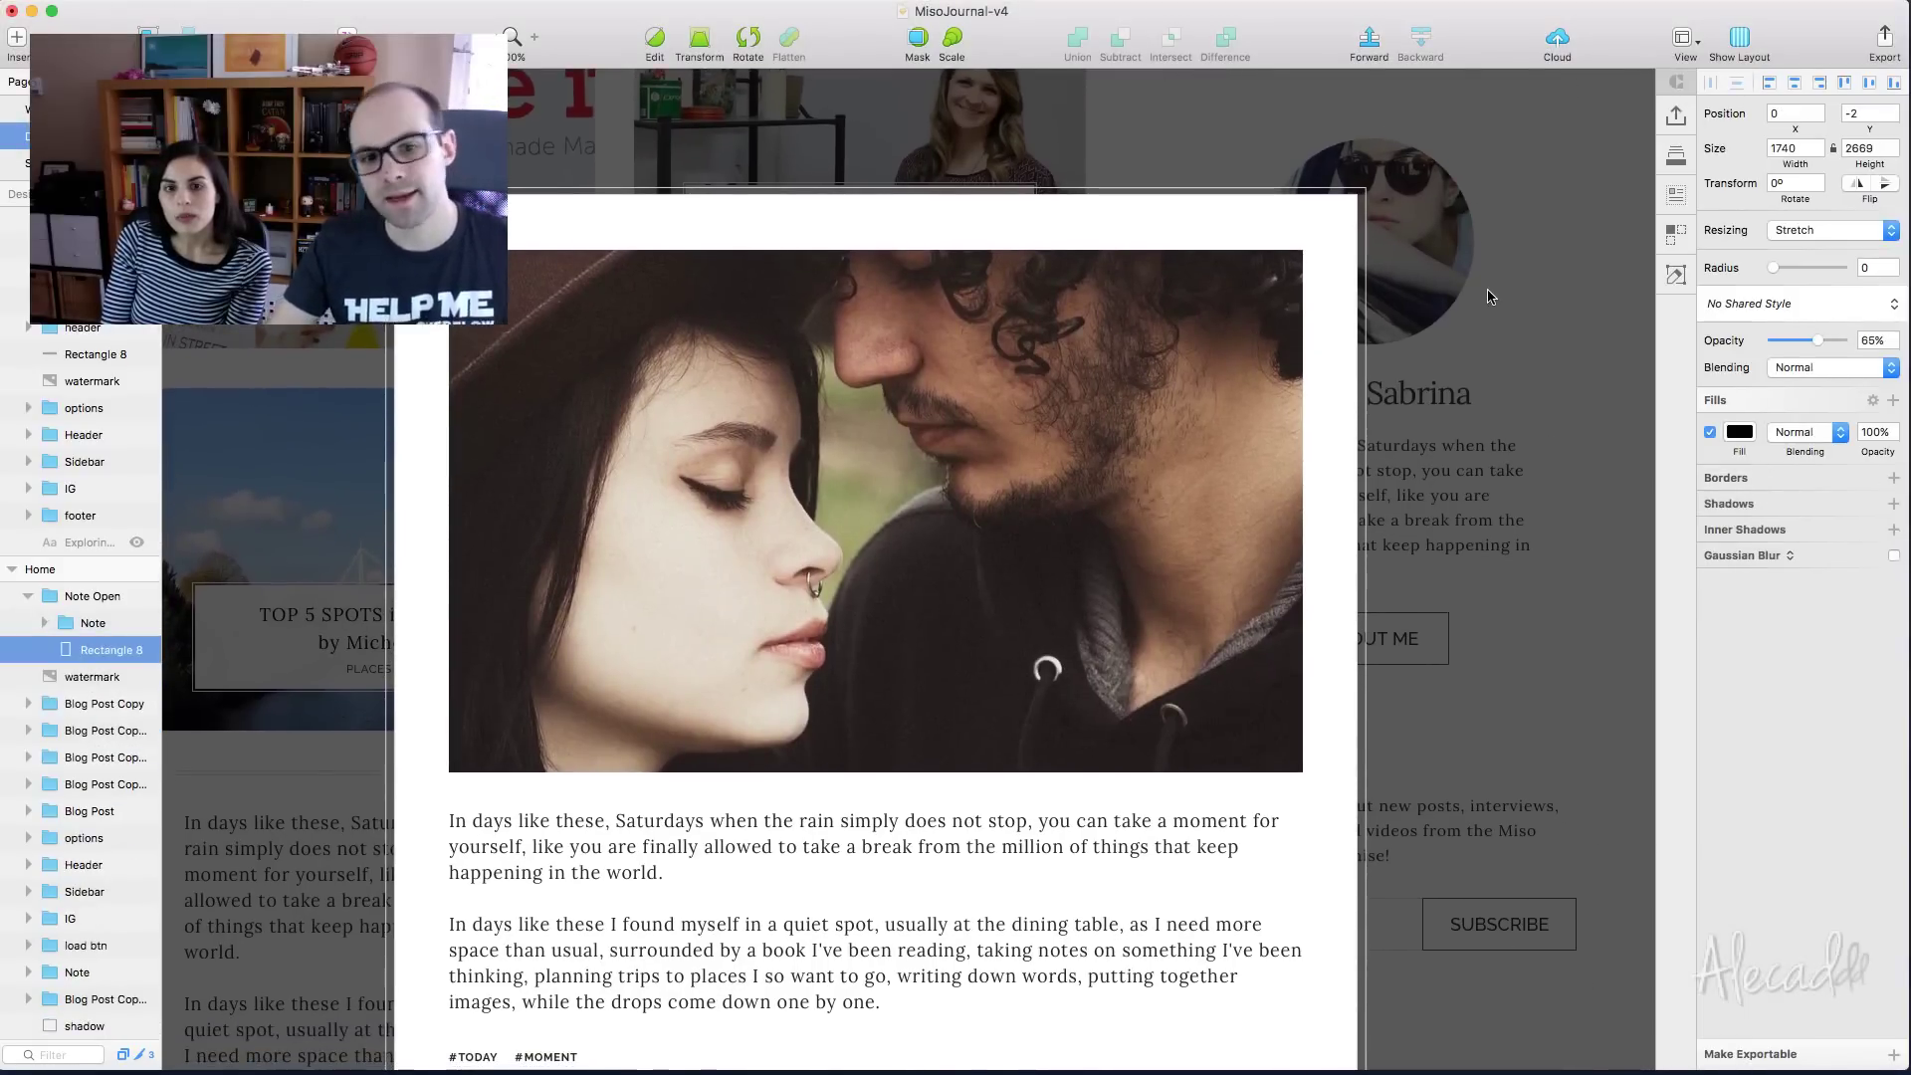
pyautogui.scroll(3, 1489, 296)
pyautogui.hscroll(3, 1489, 295)
pyautogui.scroll(1, 1489, 295)
pyautogui.hscroll(1, 1489, 295)
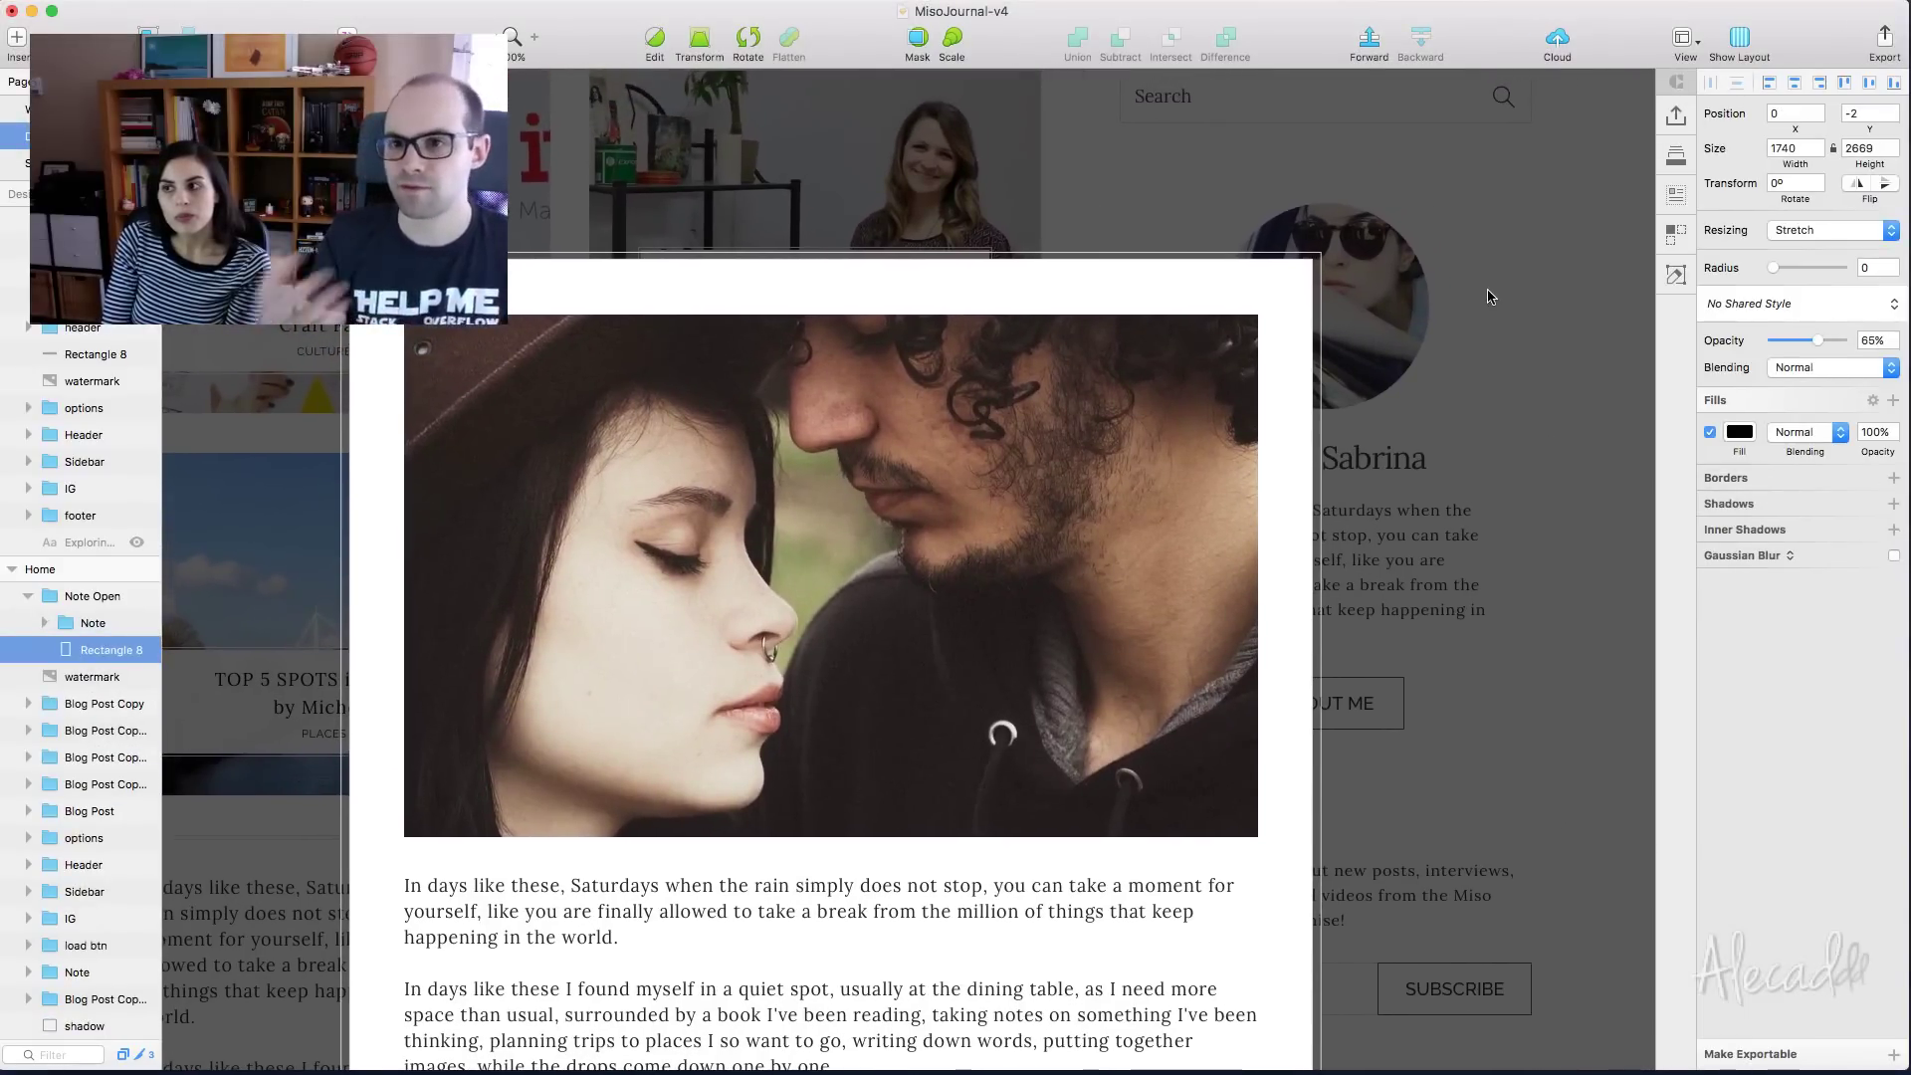
pyautogui.hscroll(-10, 520, 291)
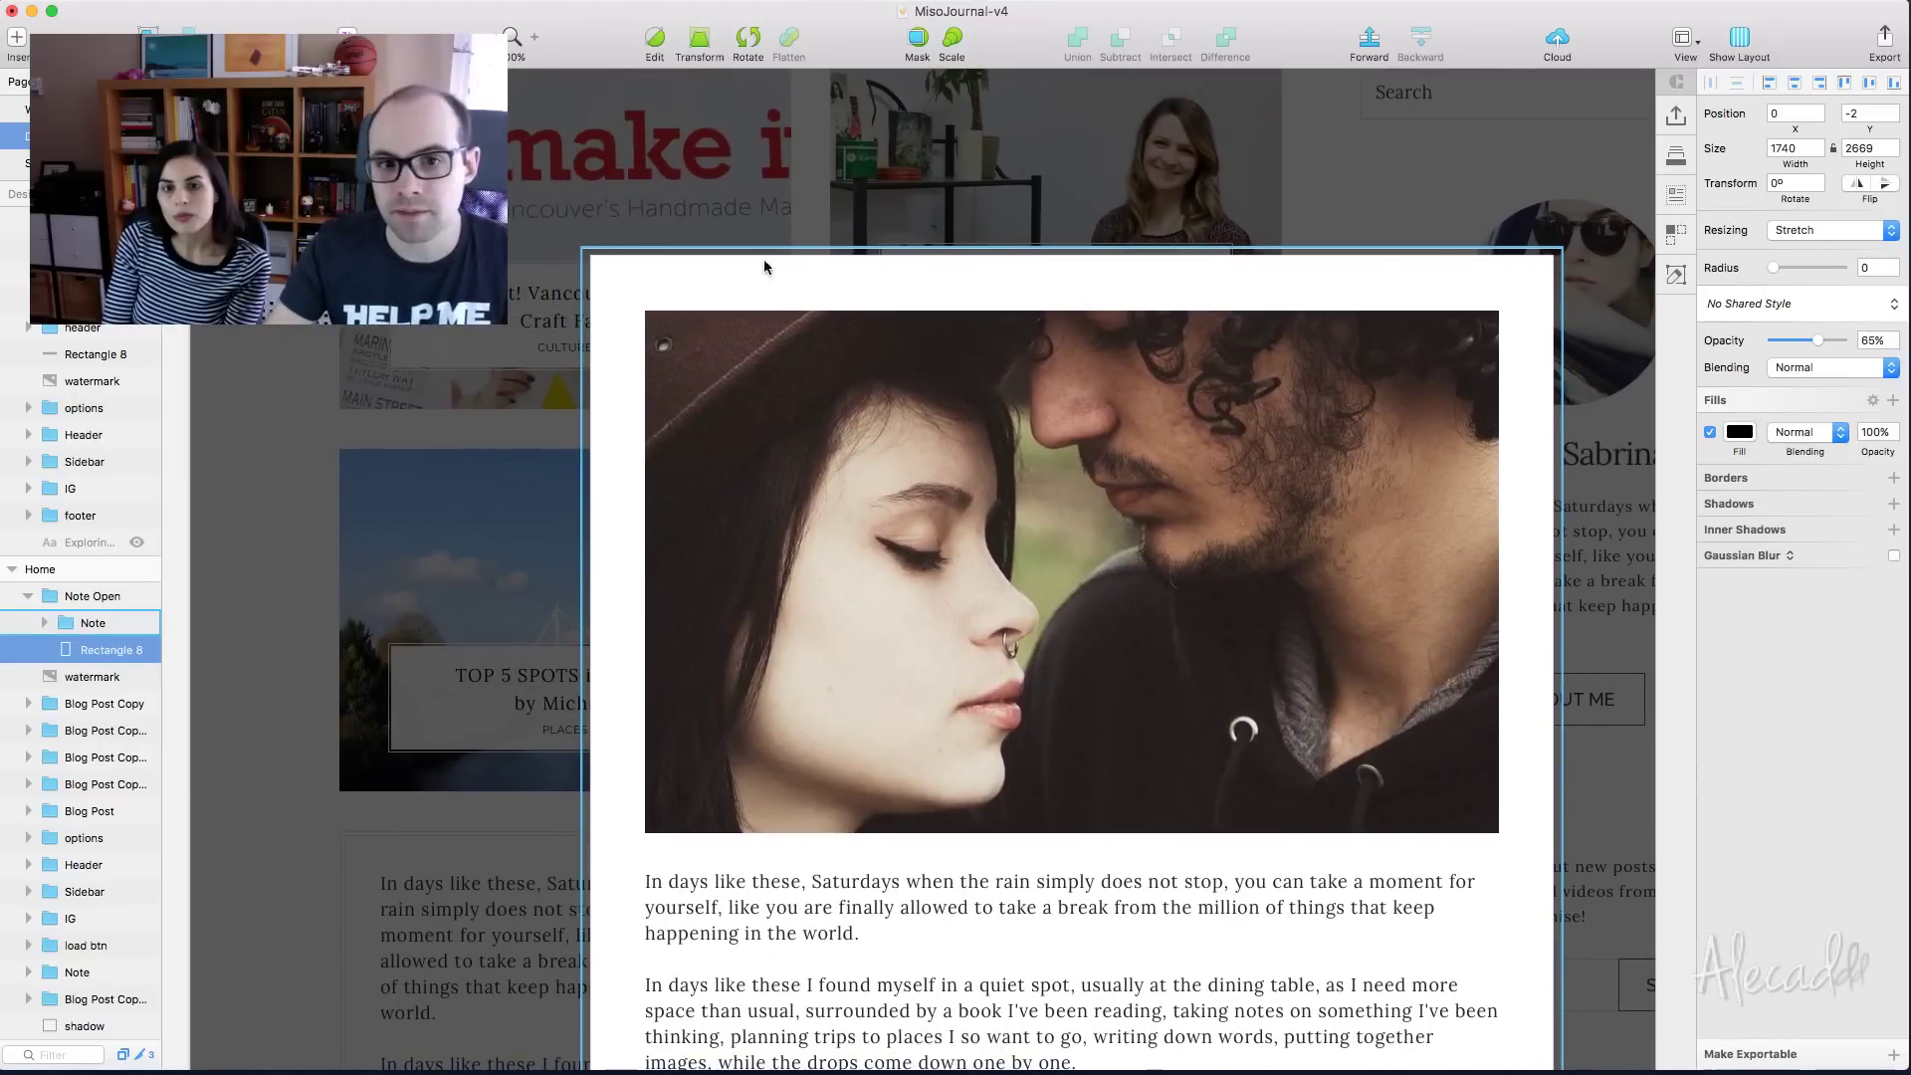
# Hide the Note Open group and measure the gap between the Cardiff post's title box and its outer outline
pyautogui.click(763, 259)
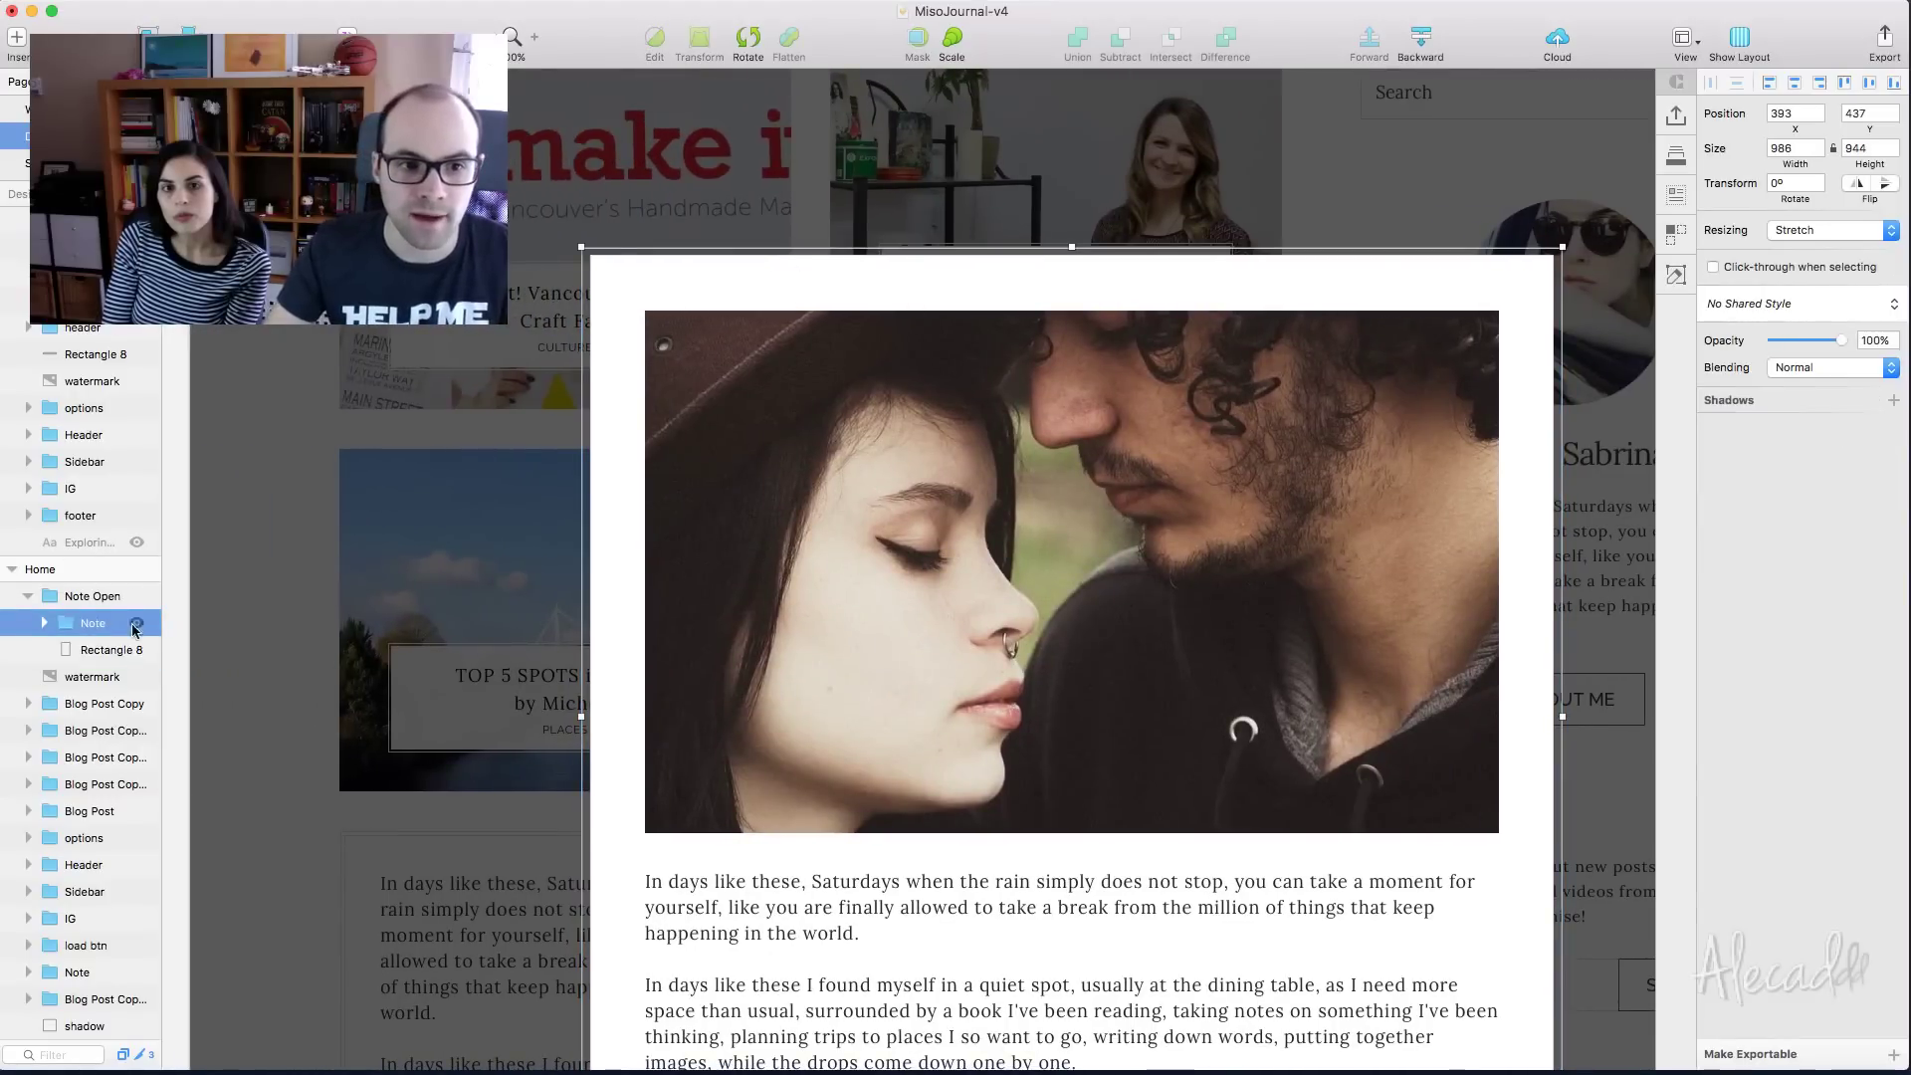
pyautogui.click(136, 595)
pyautogui.keyDown('super'); pyautogui.click(432, 670); pyautogui.keyUp('super')
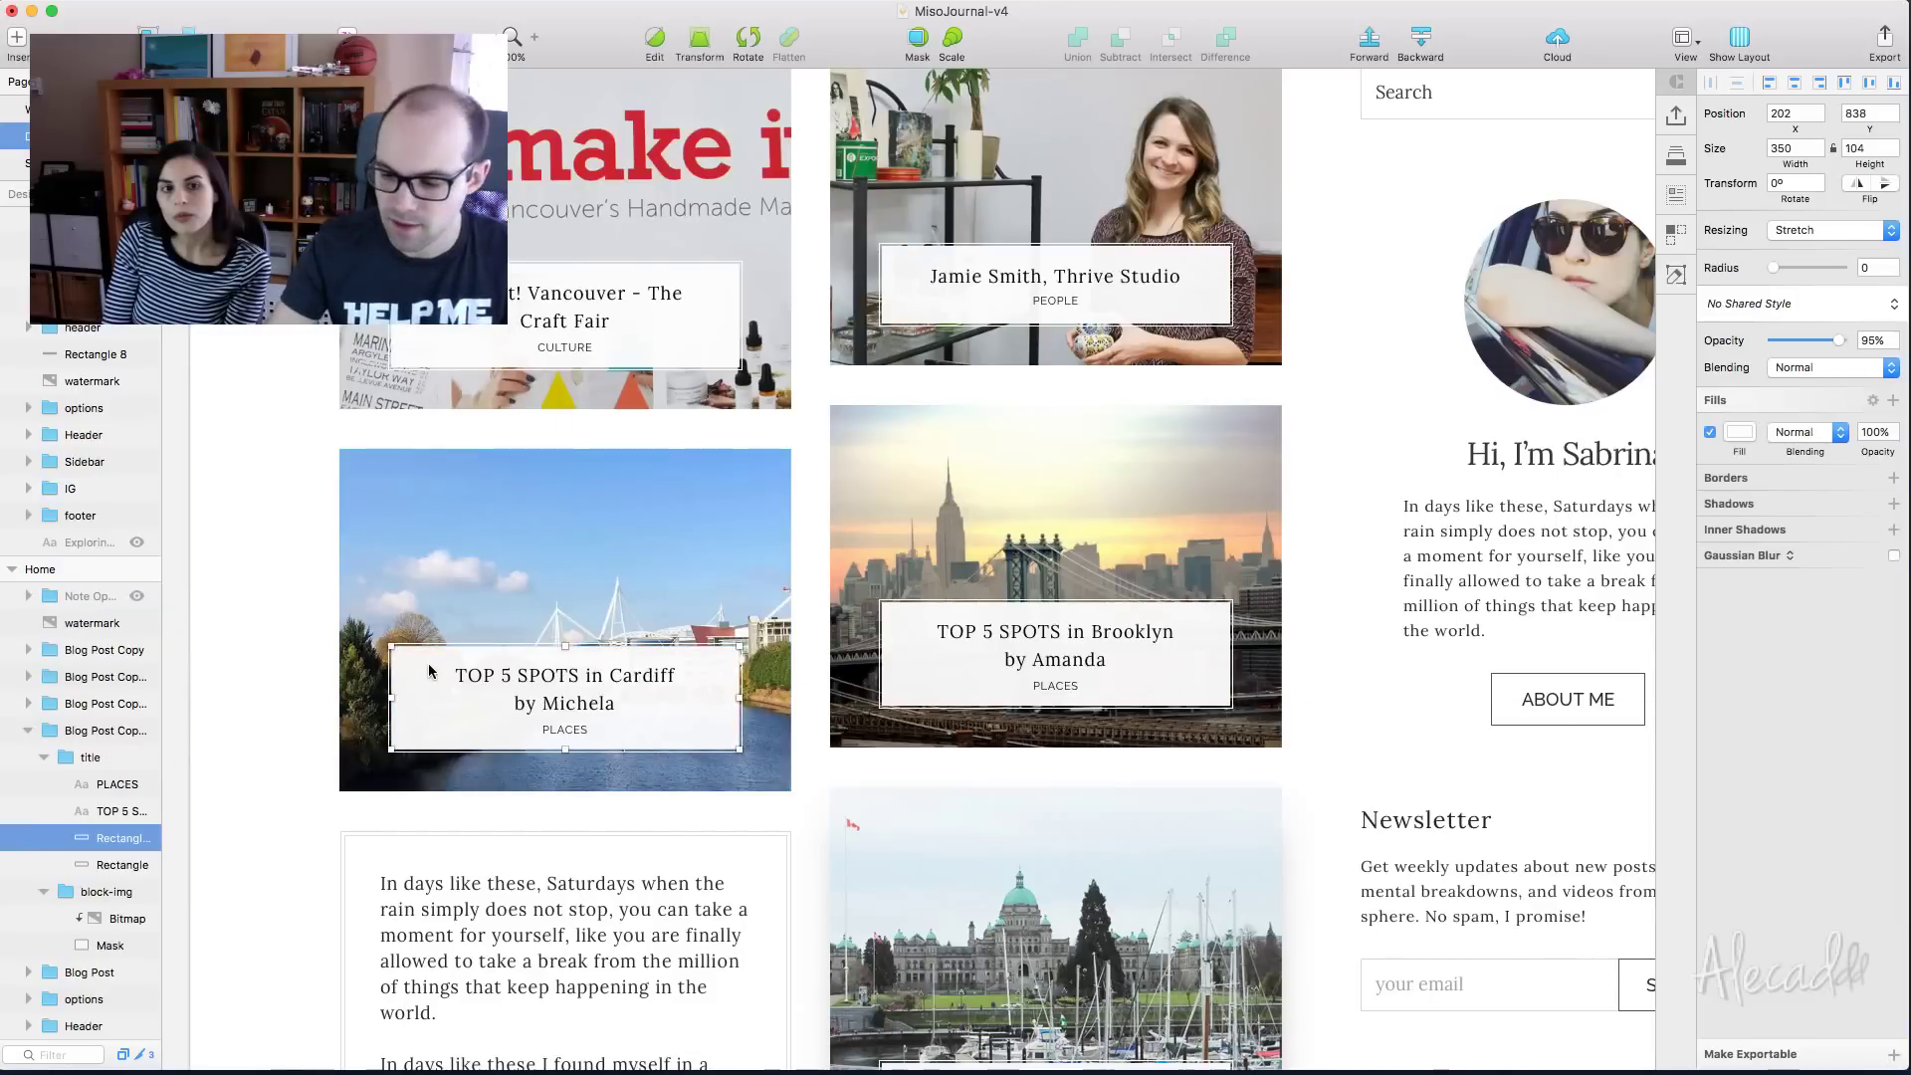
pyautogui.press('super+2')
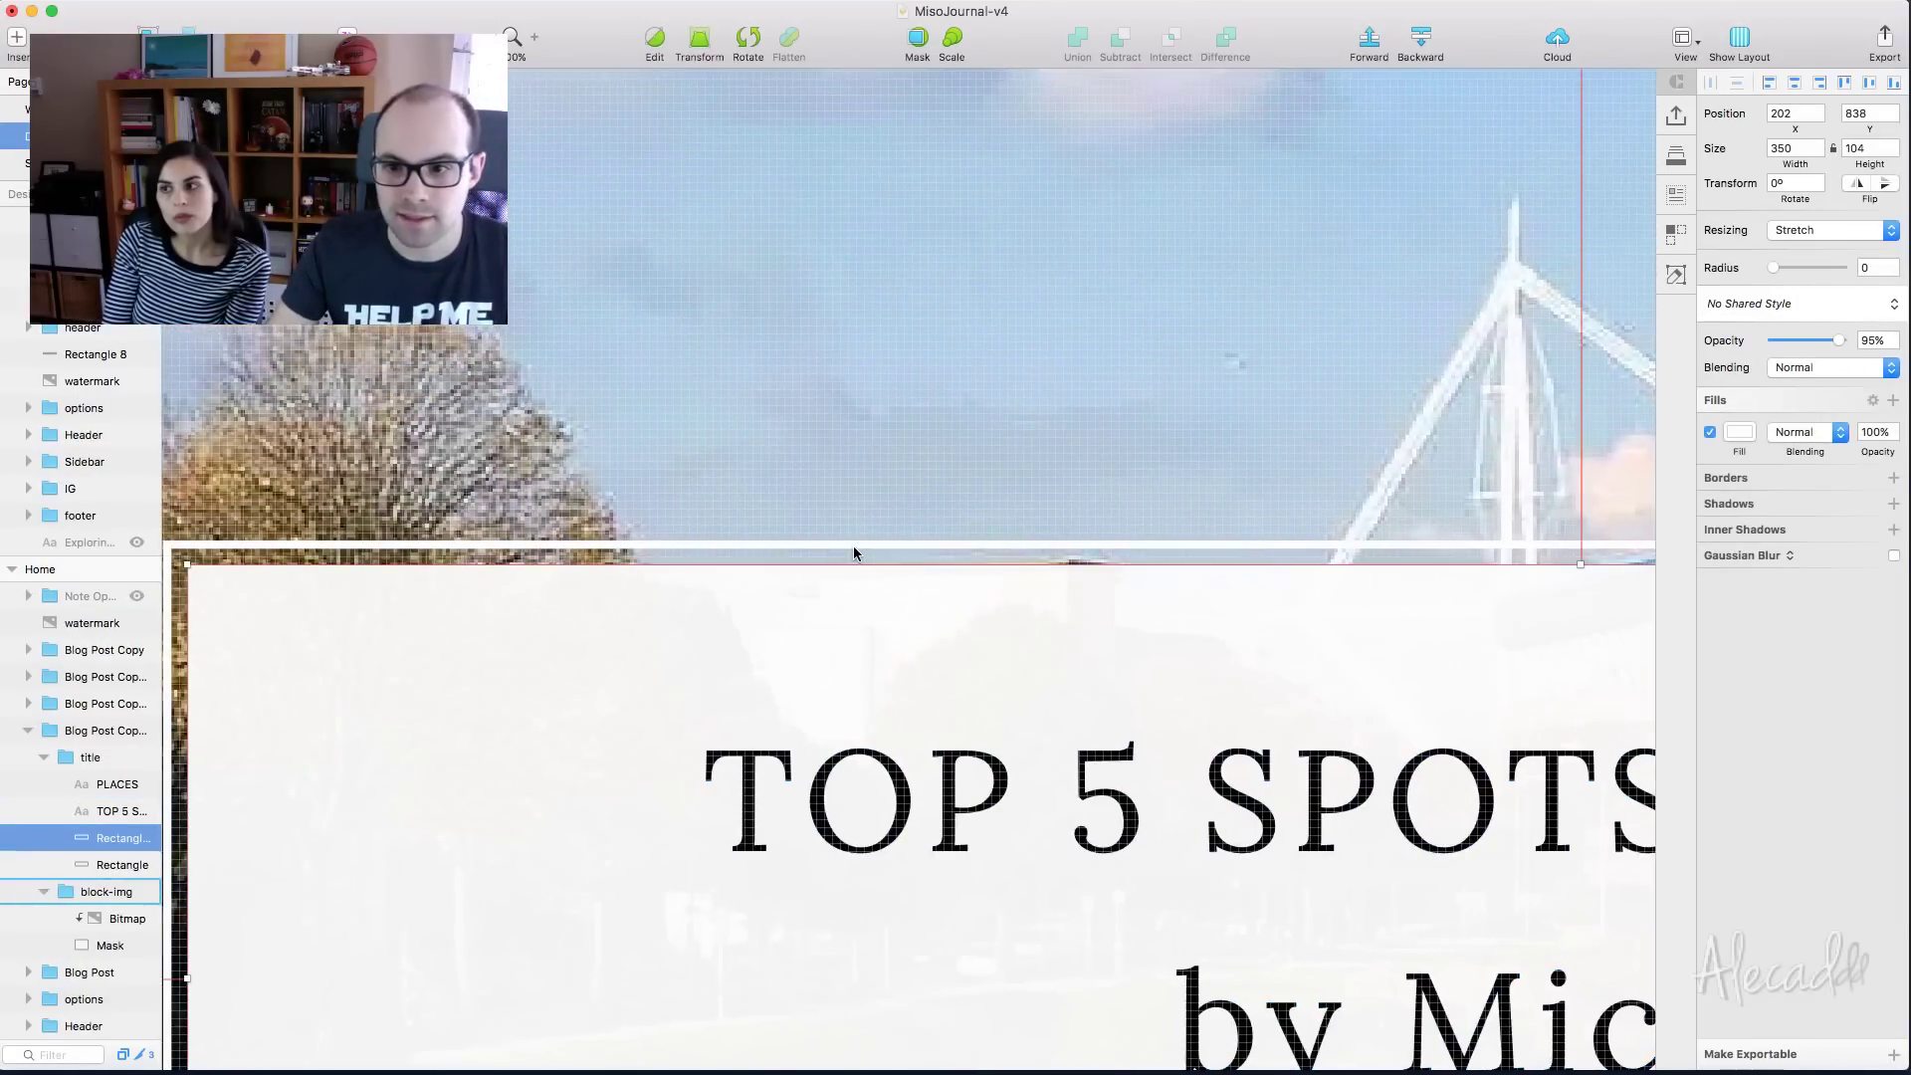
pyautogui.hscroll(10, 852, 545)
pyautogui.press('alt')
pyautogui.keyDown('super'); pyautogui.click(913, 544); pyautogui.keyUp('super')
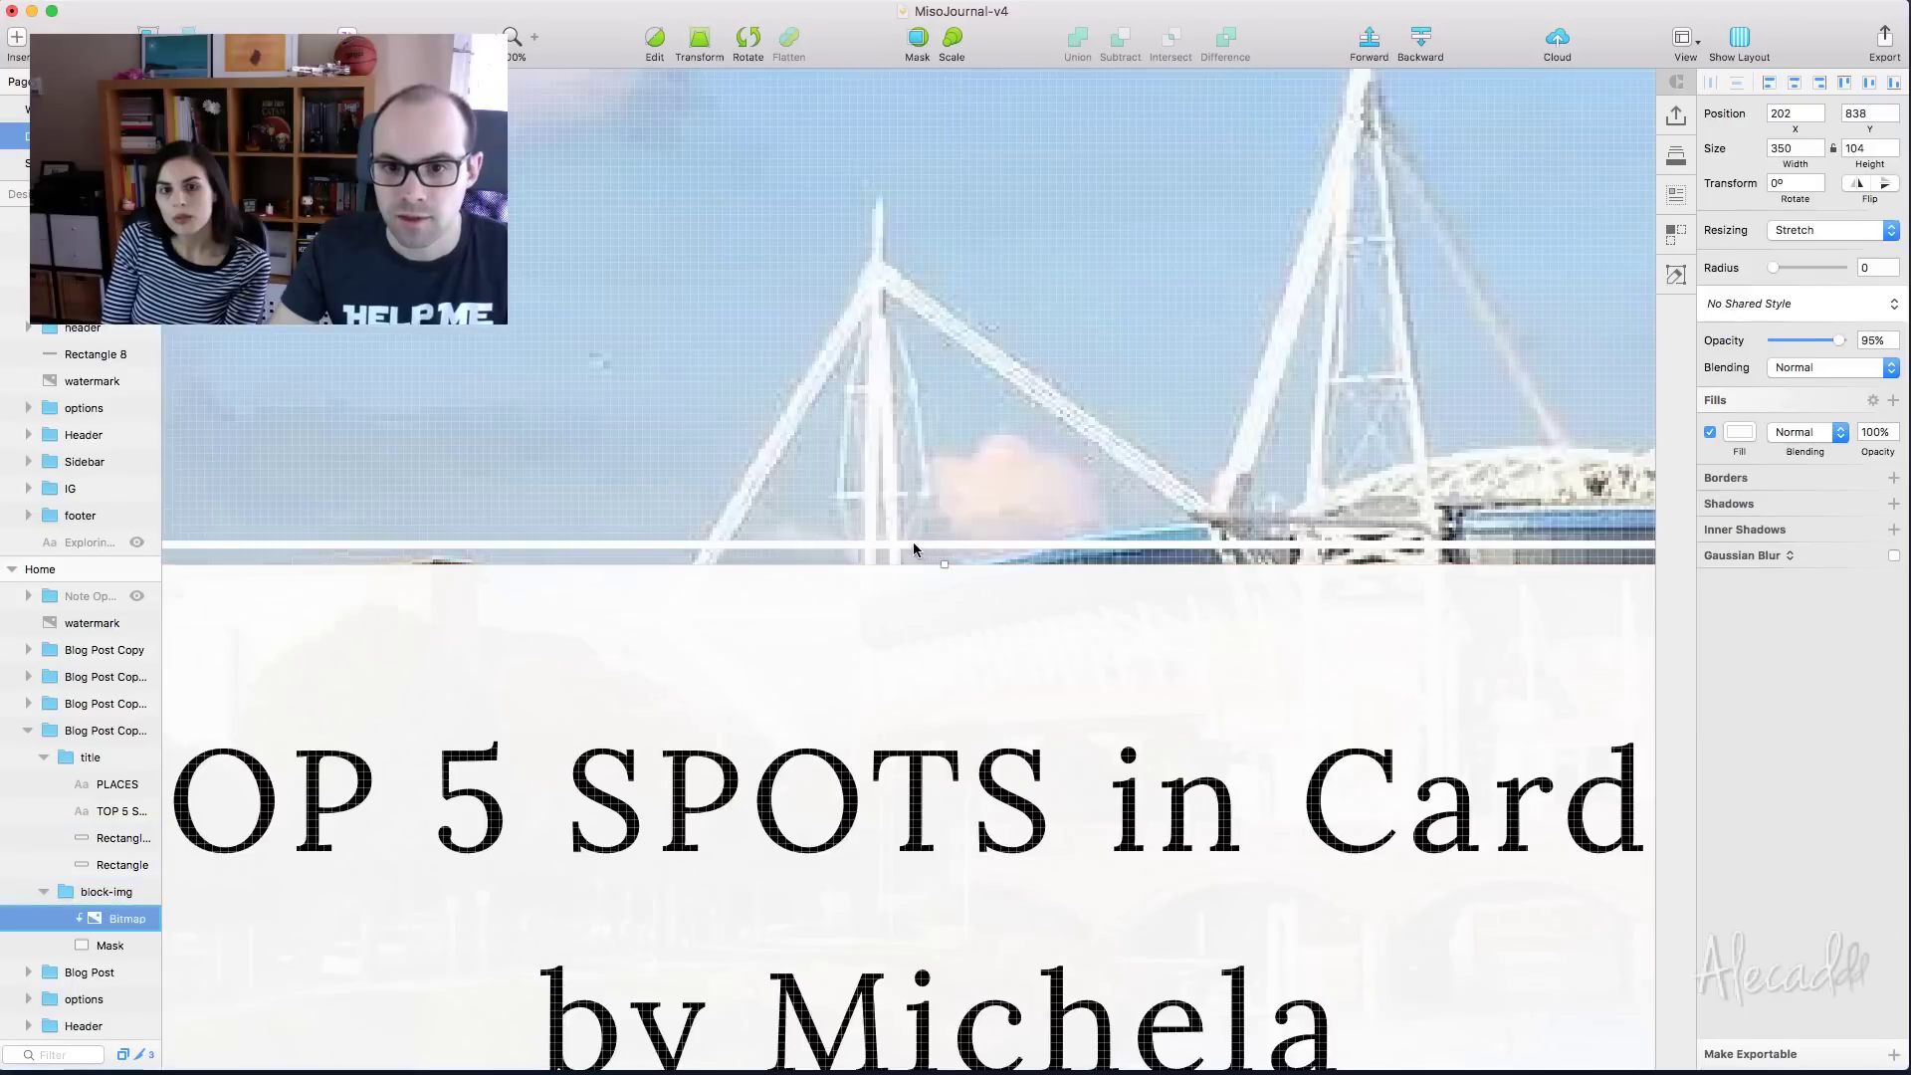
pyautogui.keyDown('super'); pyautogui.click(934, 573); pyautogui.keyUp('super')
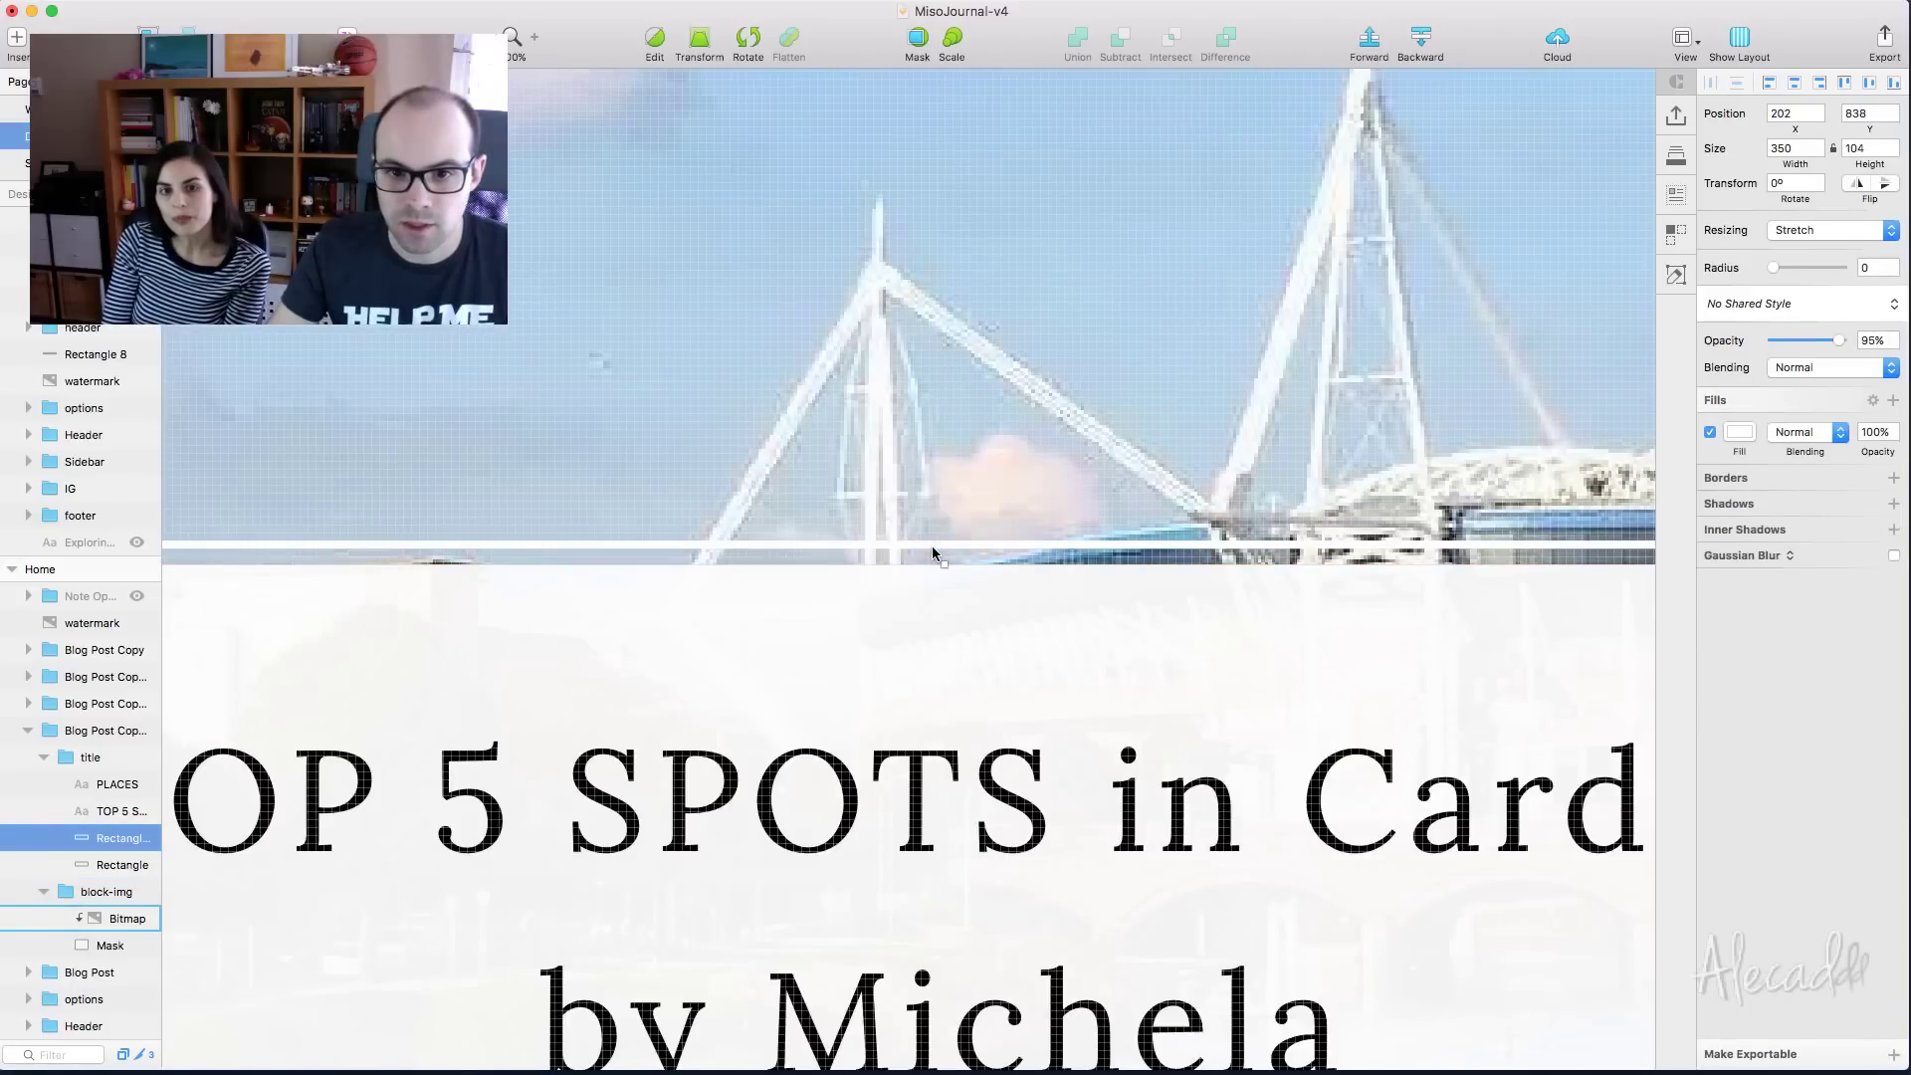
pyautogui.click(931, 546)
pyautogui.click(941, 563)
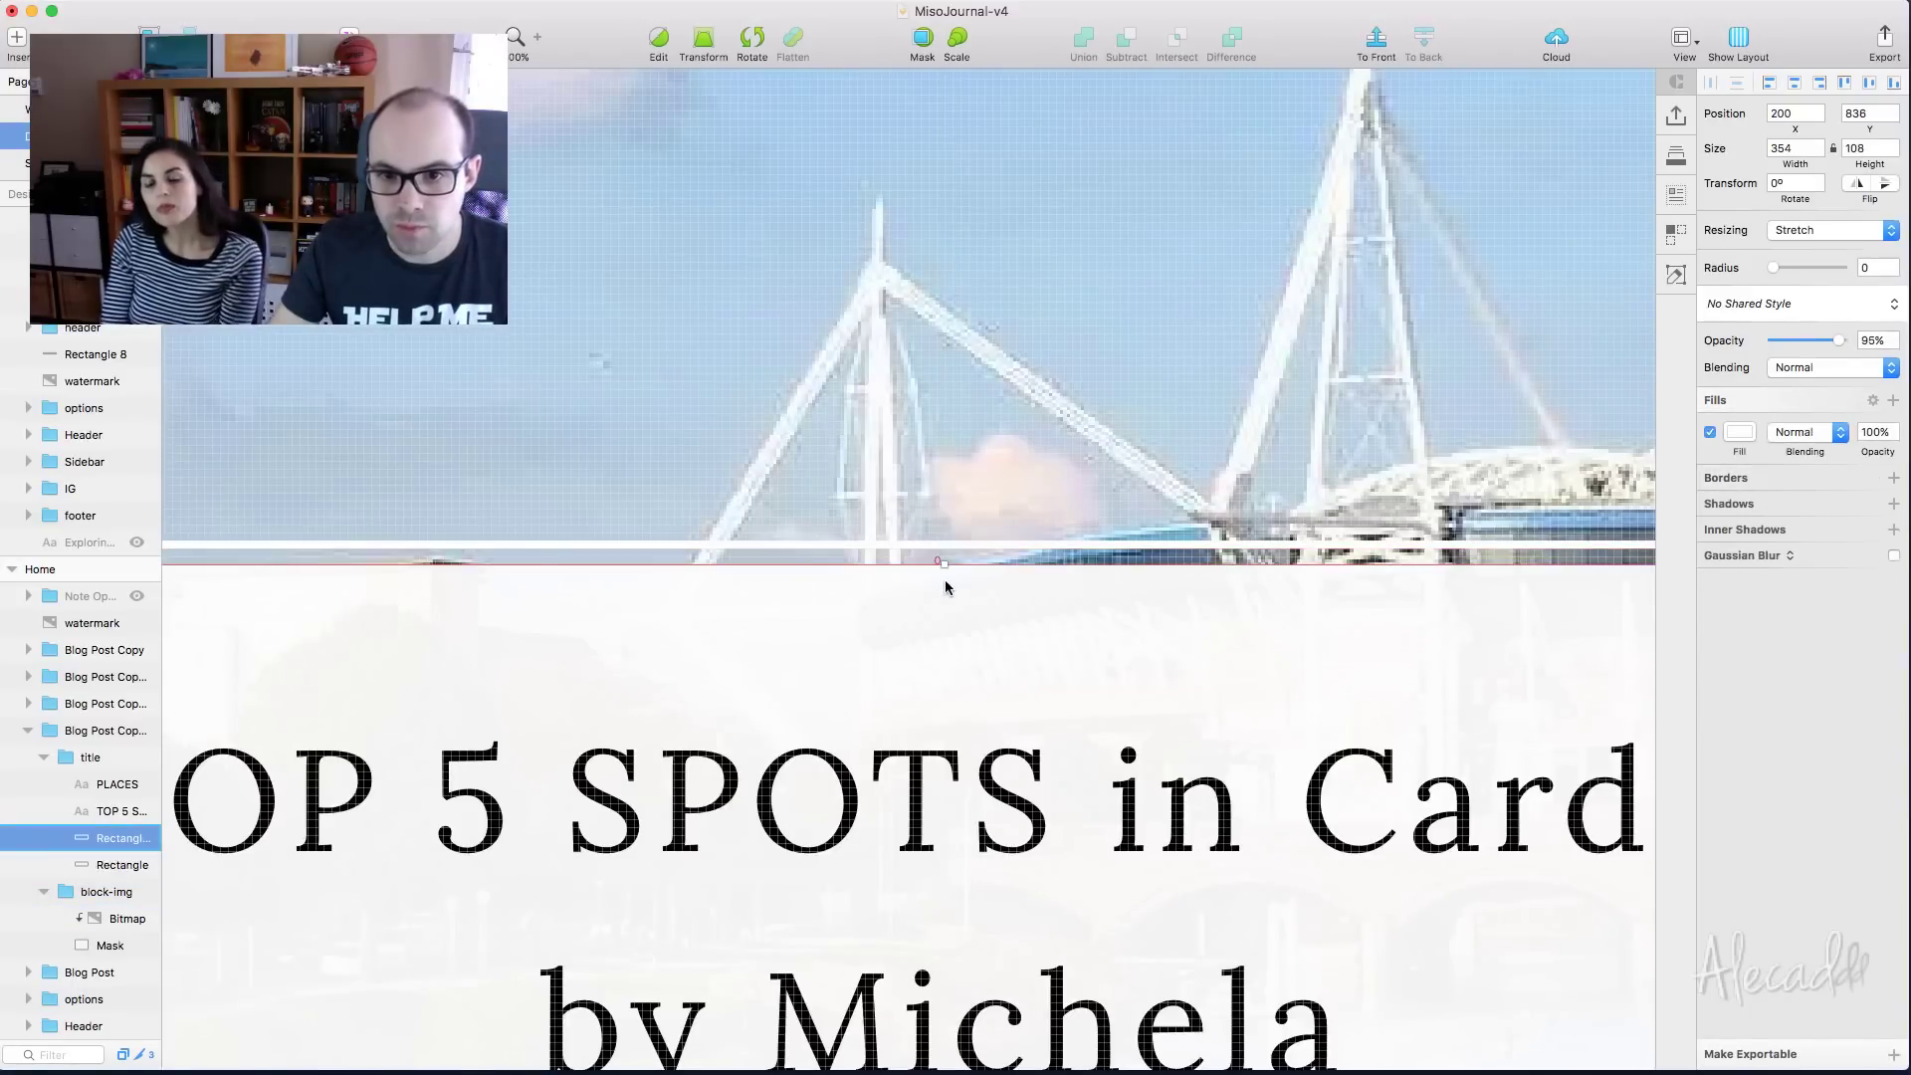
# Show the Note Open group again and remove the border from the popup's white background rectangle
pyautogui.click(137, 597)
pyautogui.scroll(5, 1378, 482)
pyautogui.keyDown('super'); pyautogui.click(1378, 482); pyautogui.keyUp('super')
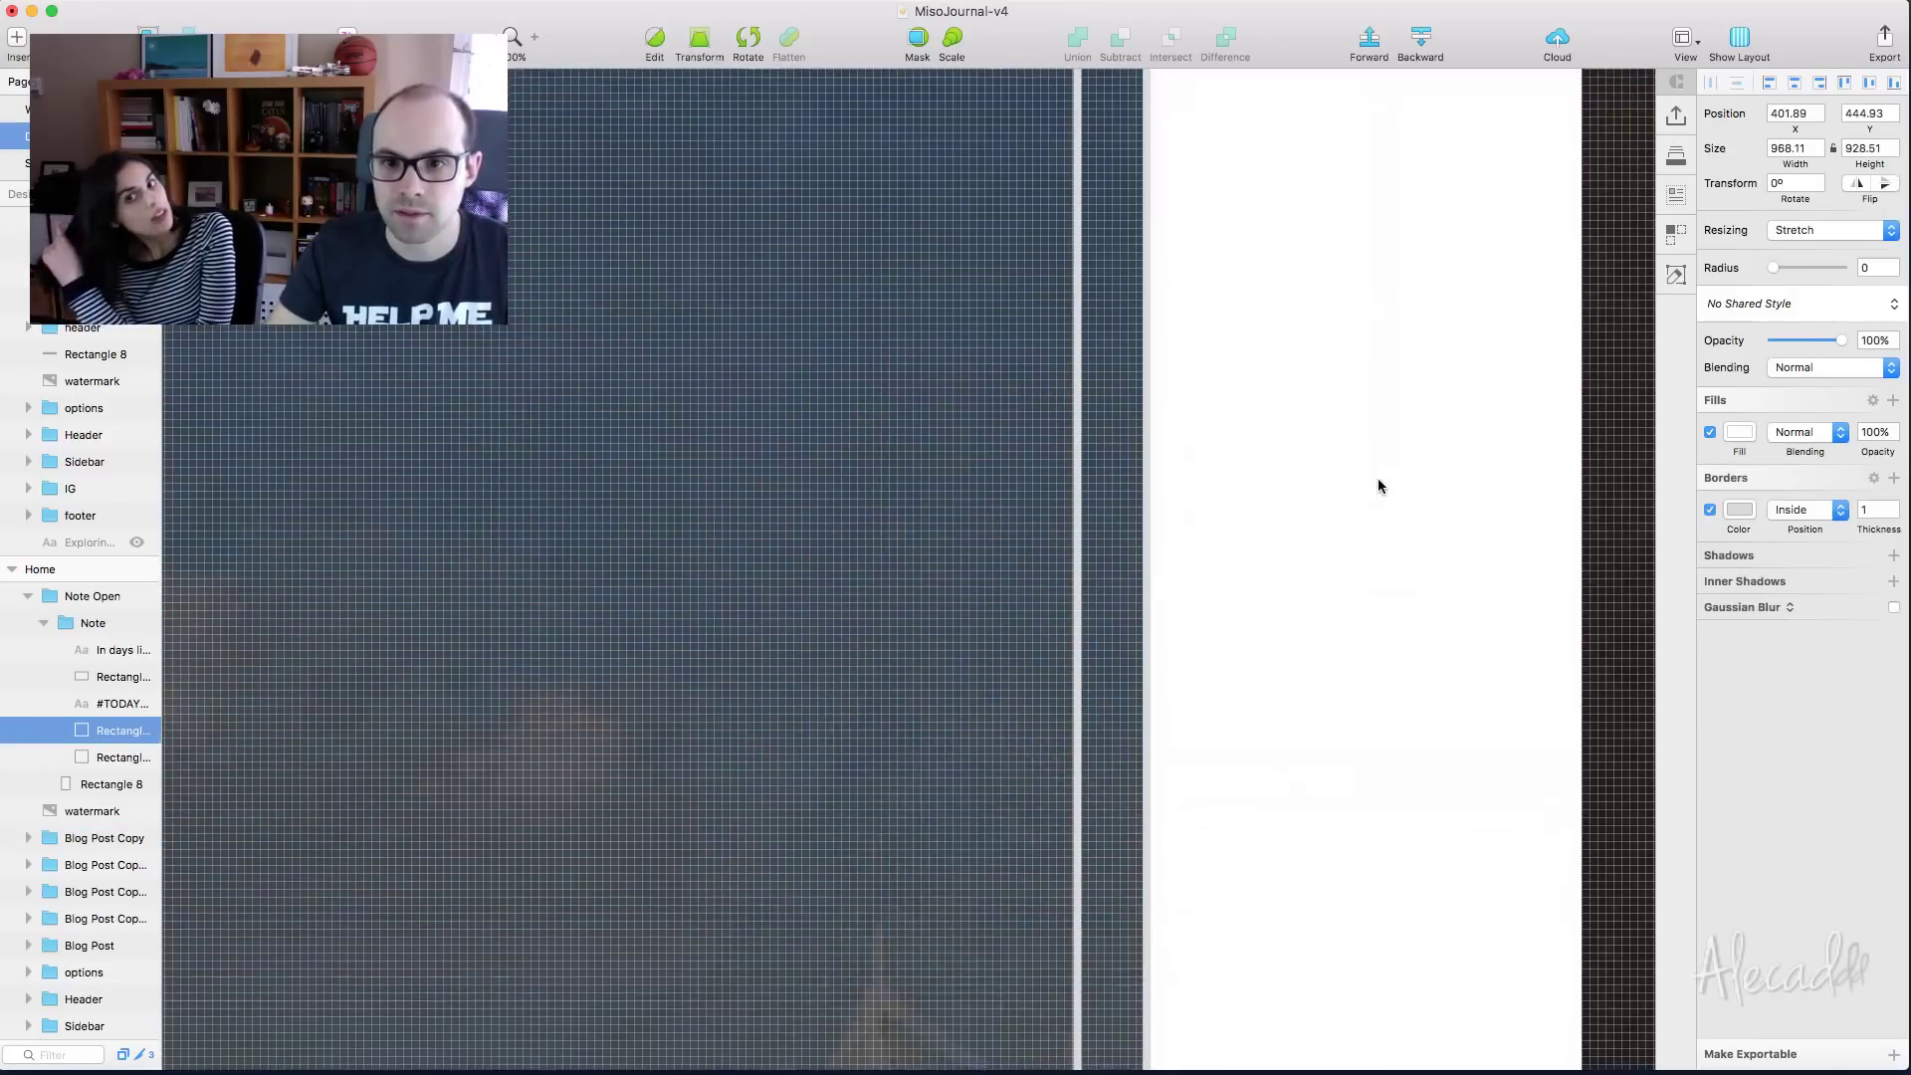
pyautogui.hscroll(10, 1377, 486)
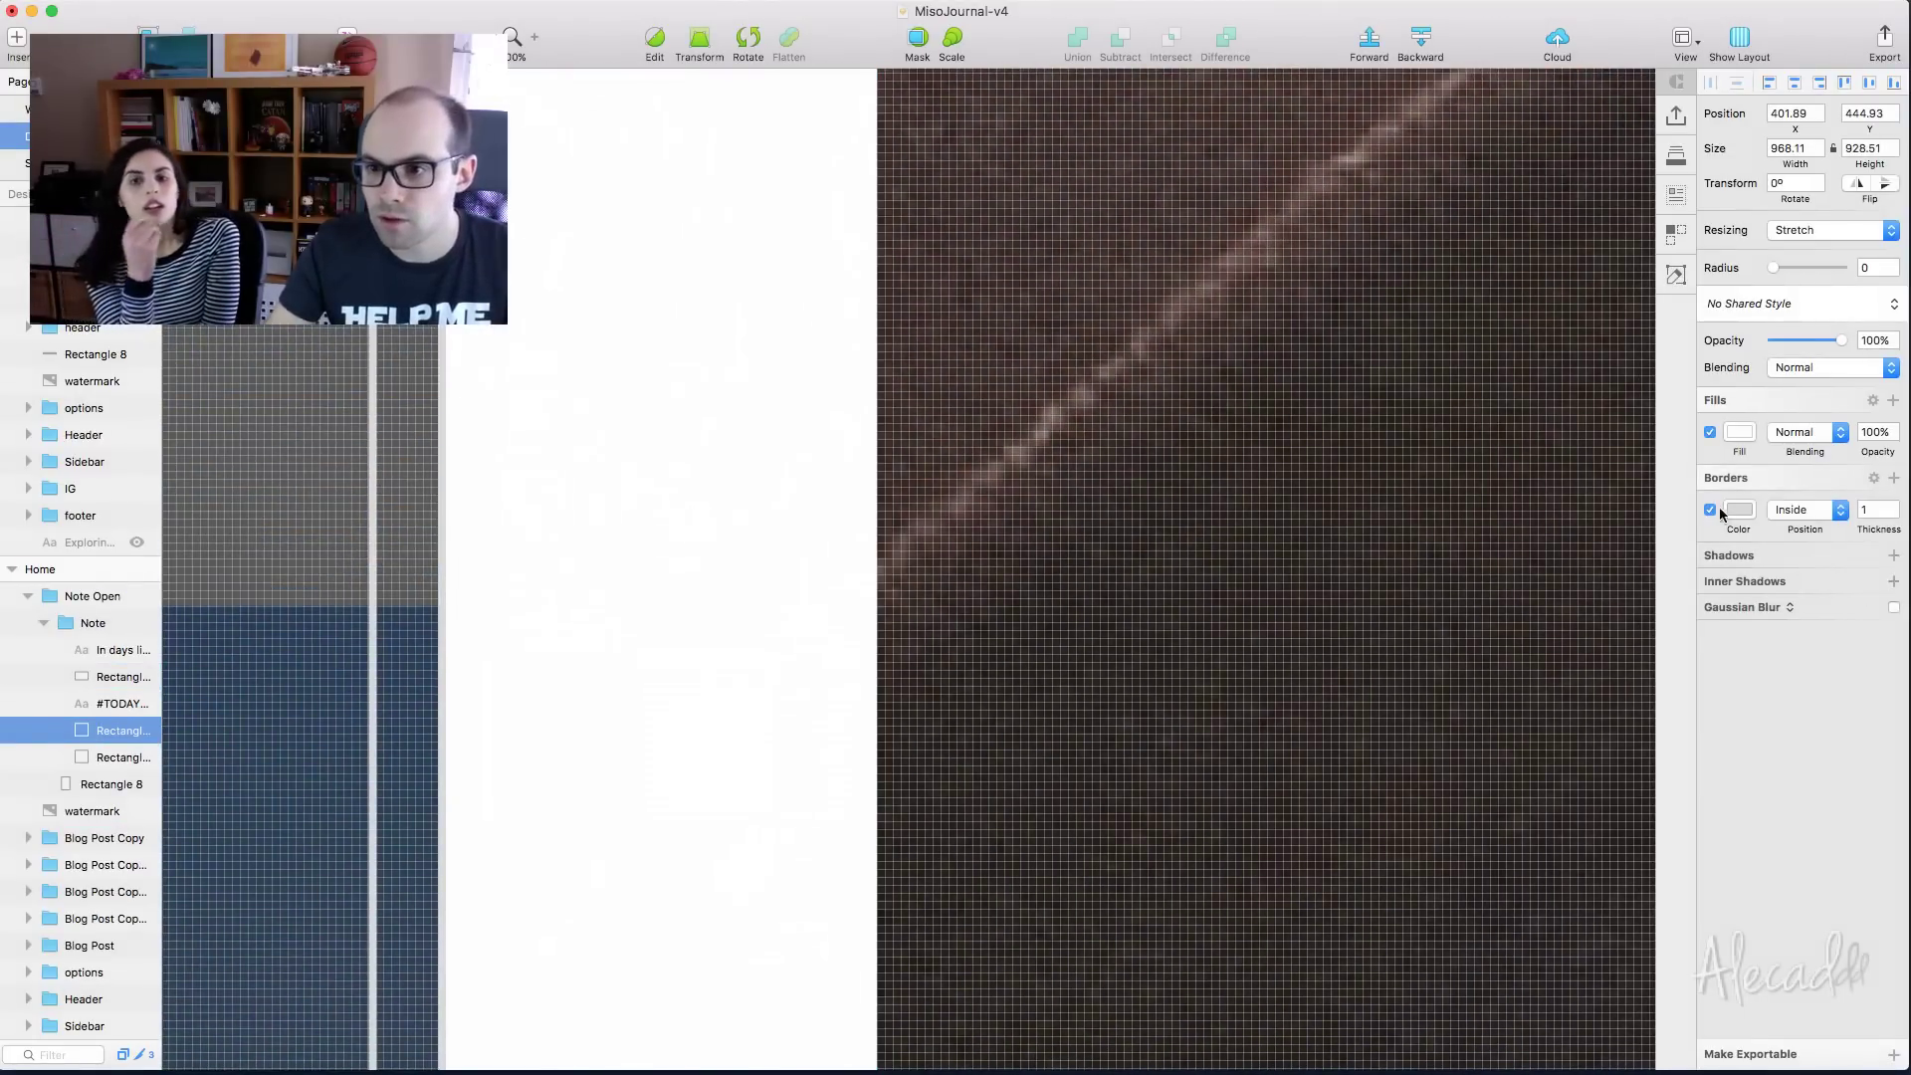
pyautogui.click(1712, 510)
pyautogui.click(1875, 481)
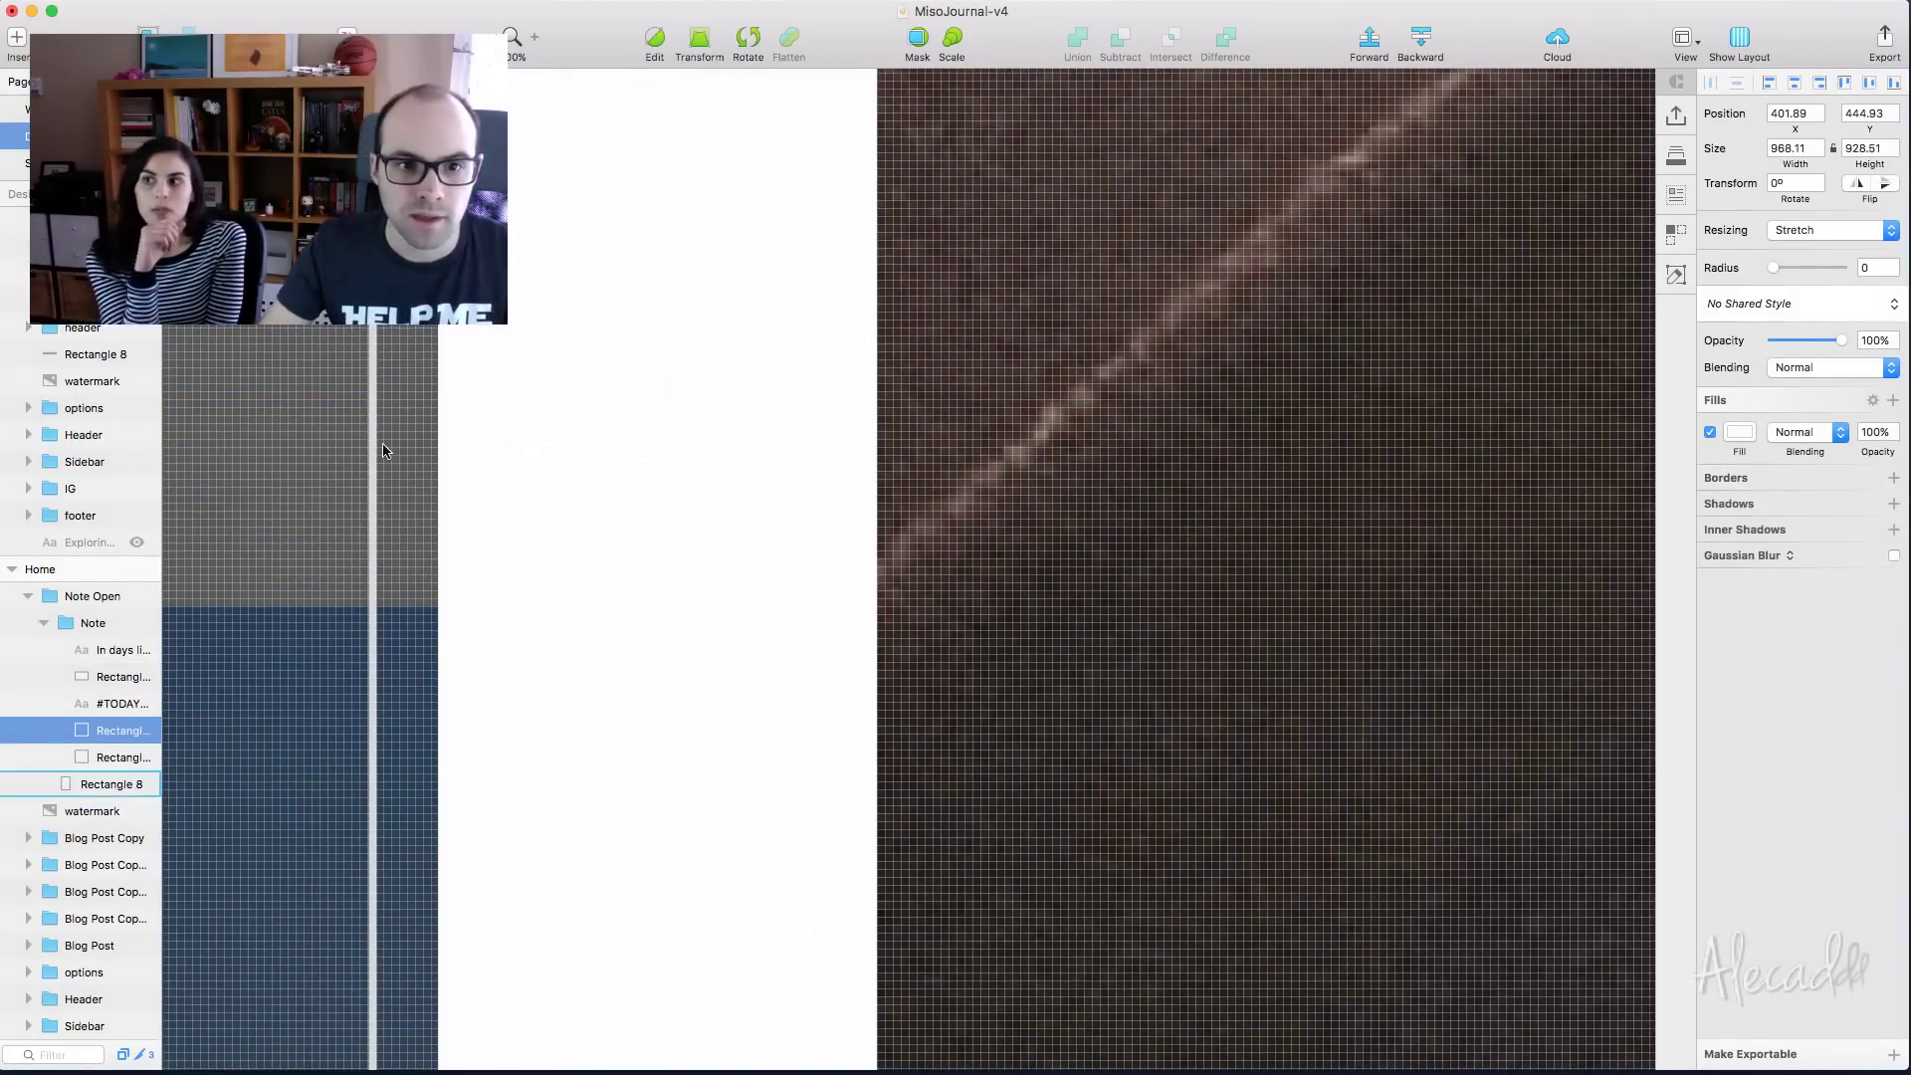
# Bring the left edge of the popup's outer outline closer to the white background, at X 399
pyautogui.click(381, 497)
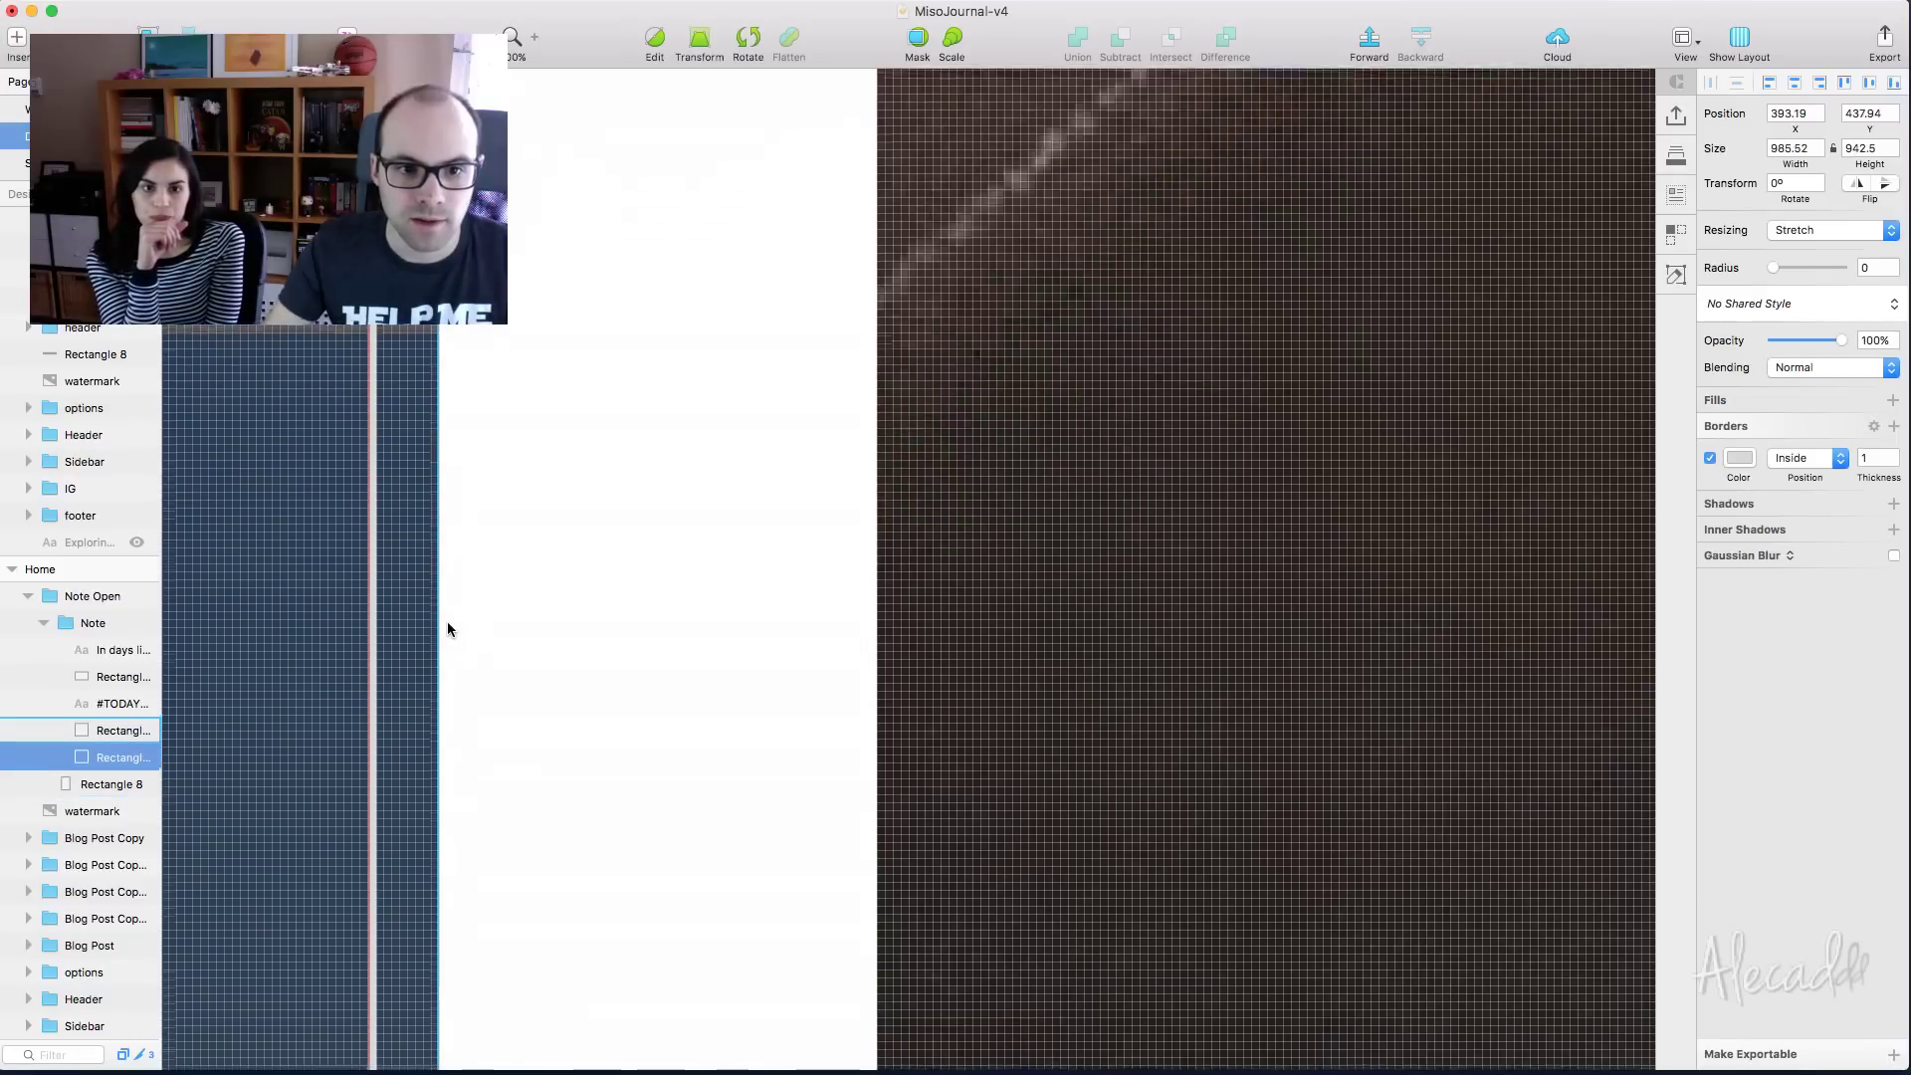
pyautogui.press('alt')
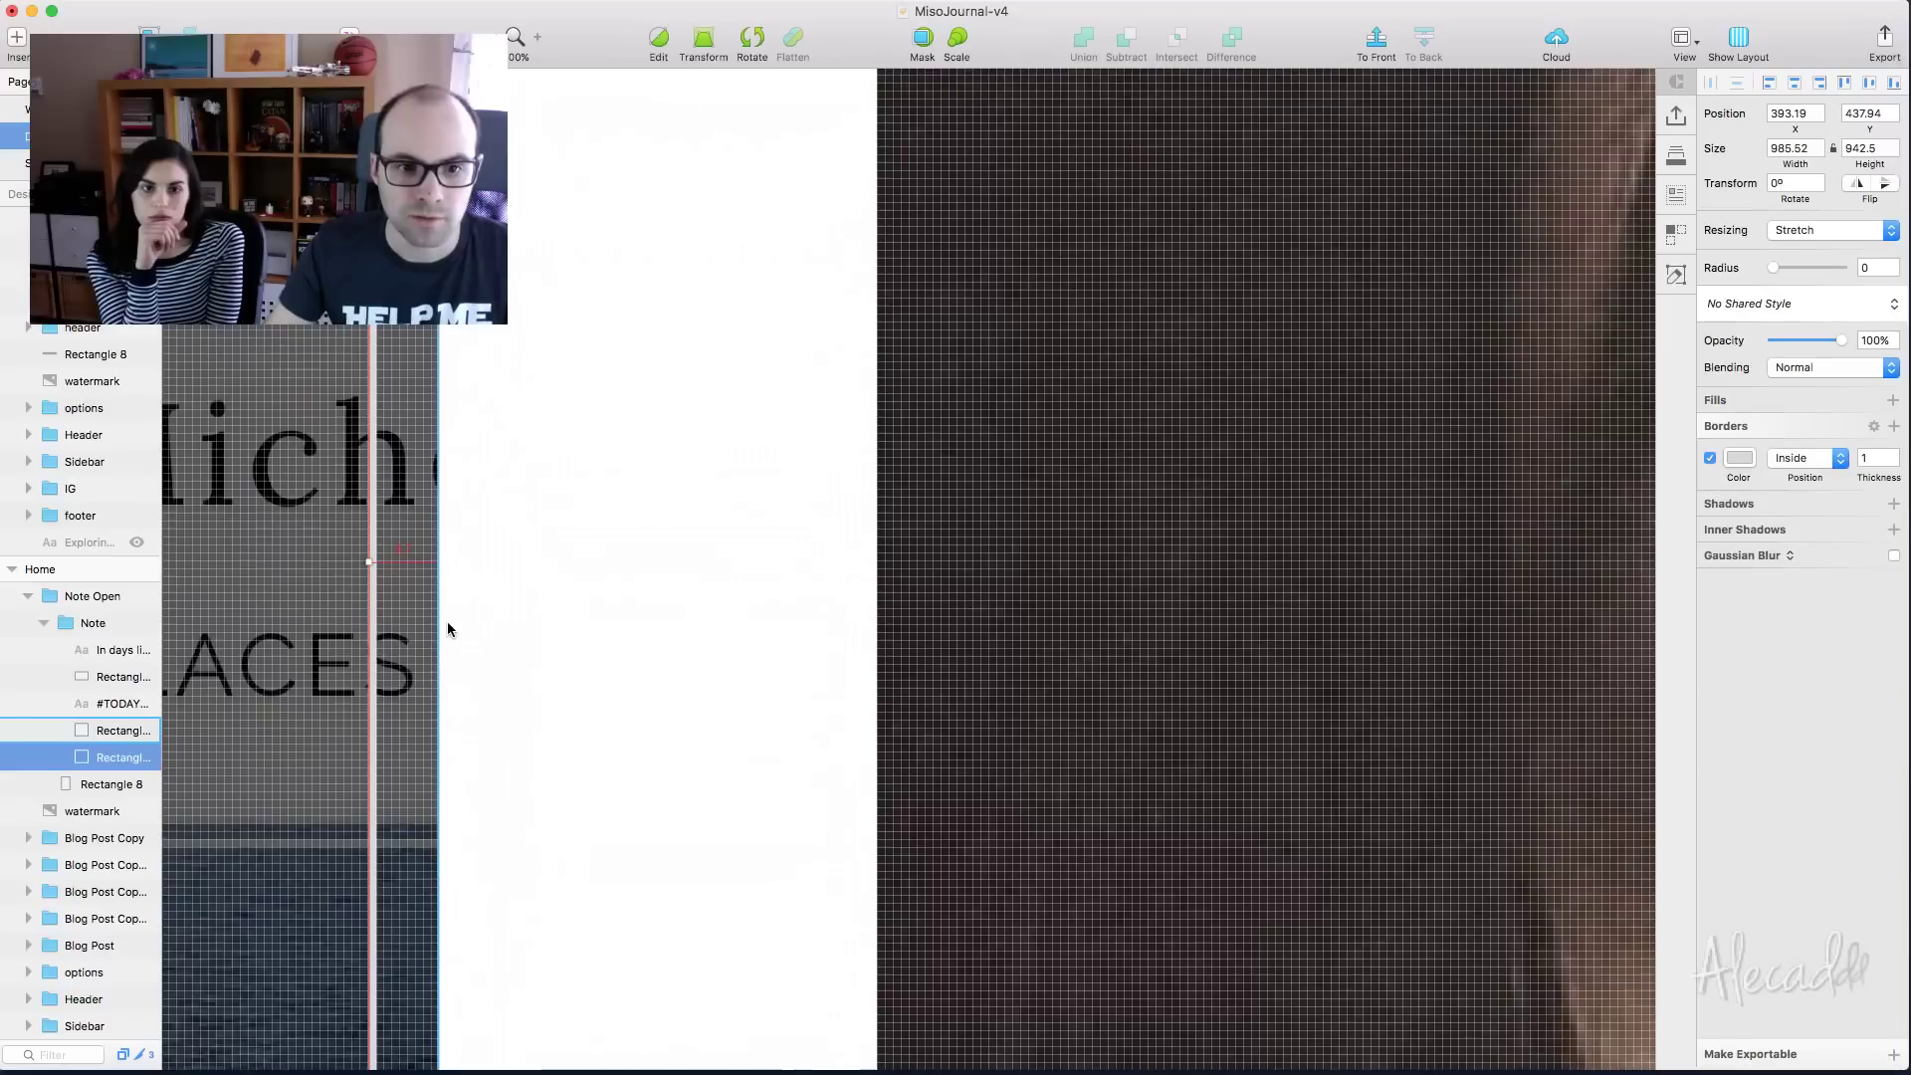
pyautogui.moveTo(369, 562); pyautogui.dragTo(424, 563)
pyautogui.press('alt')
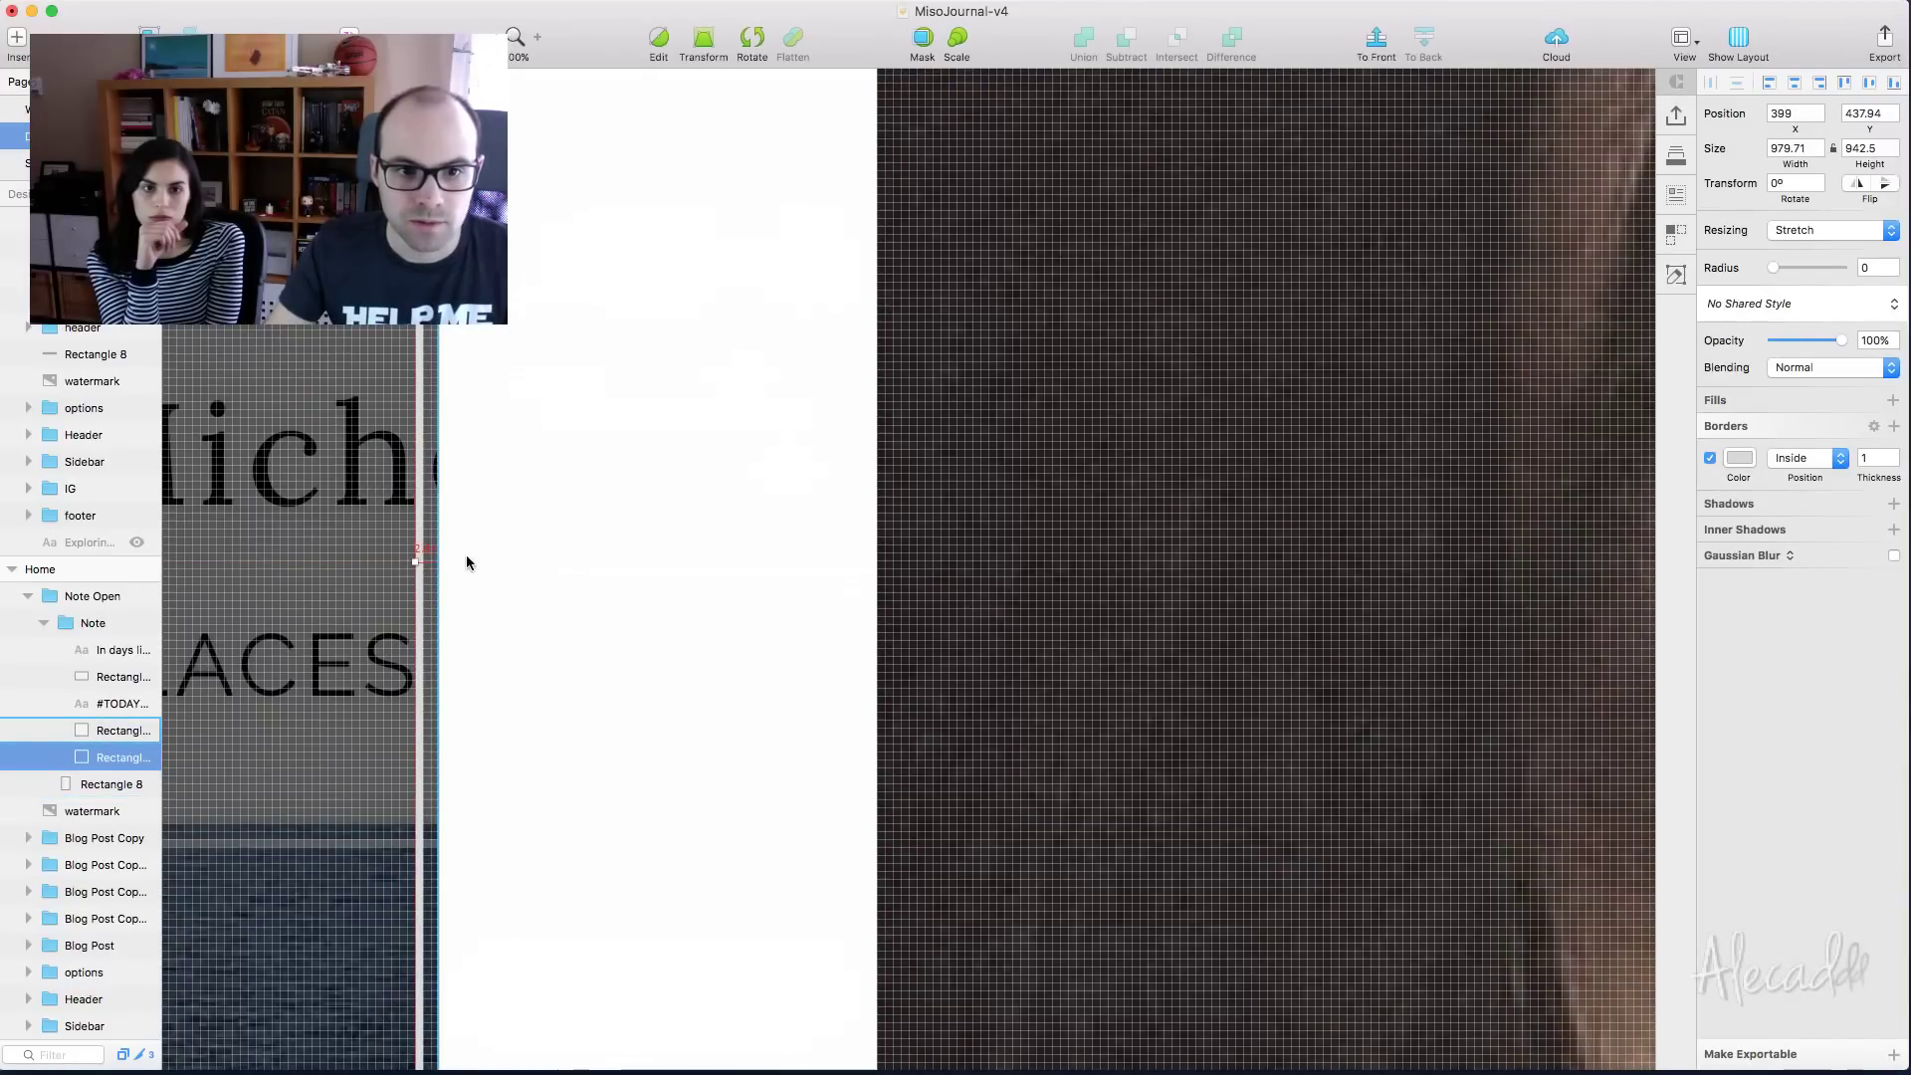
# Pull the outer outline's right edge in towards the white background, making the outline 974 wide
pyautogui.press('super+minus')
pyautogui.press('super+minus')
pyautogui.hscroll(5, 468, 562)
pyautogui.scroll(5, 468, 562)
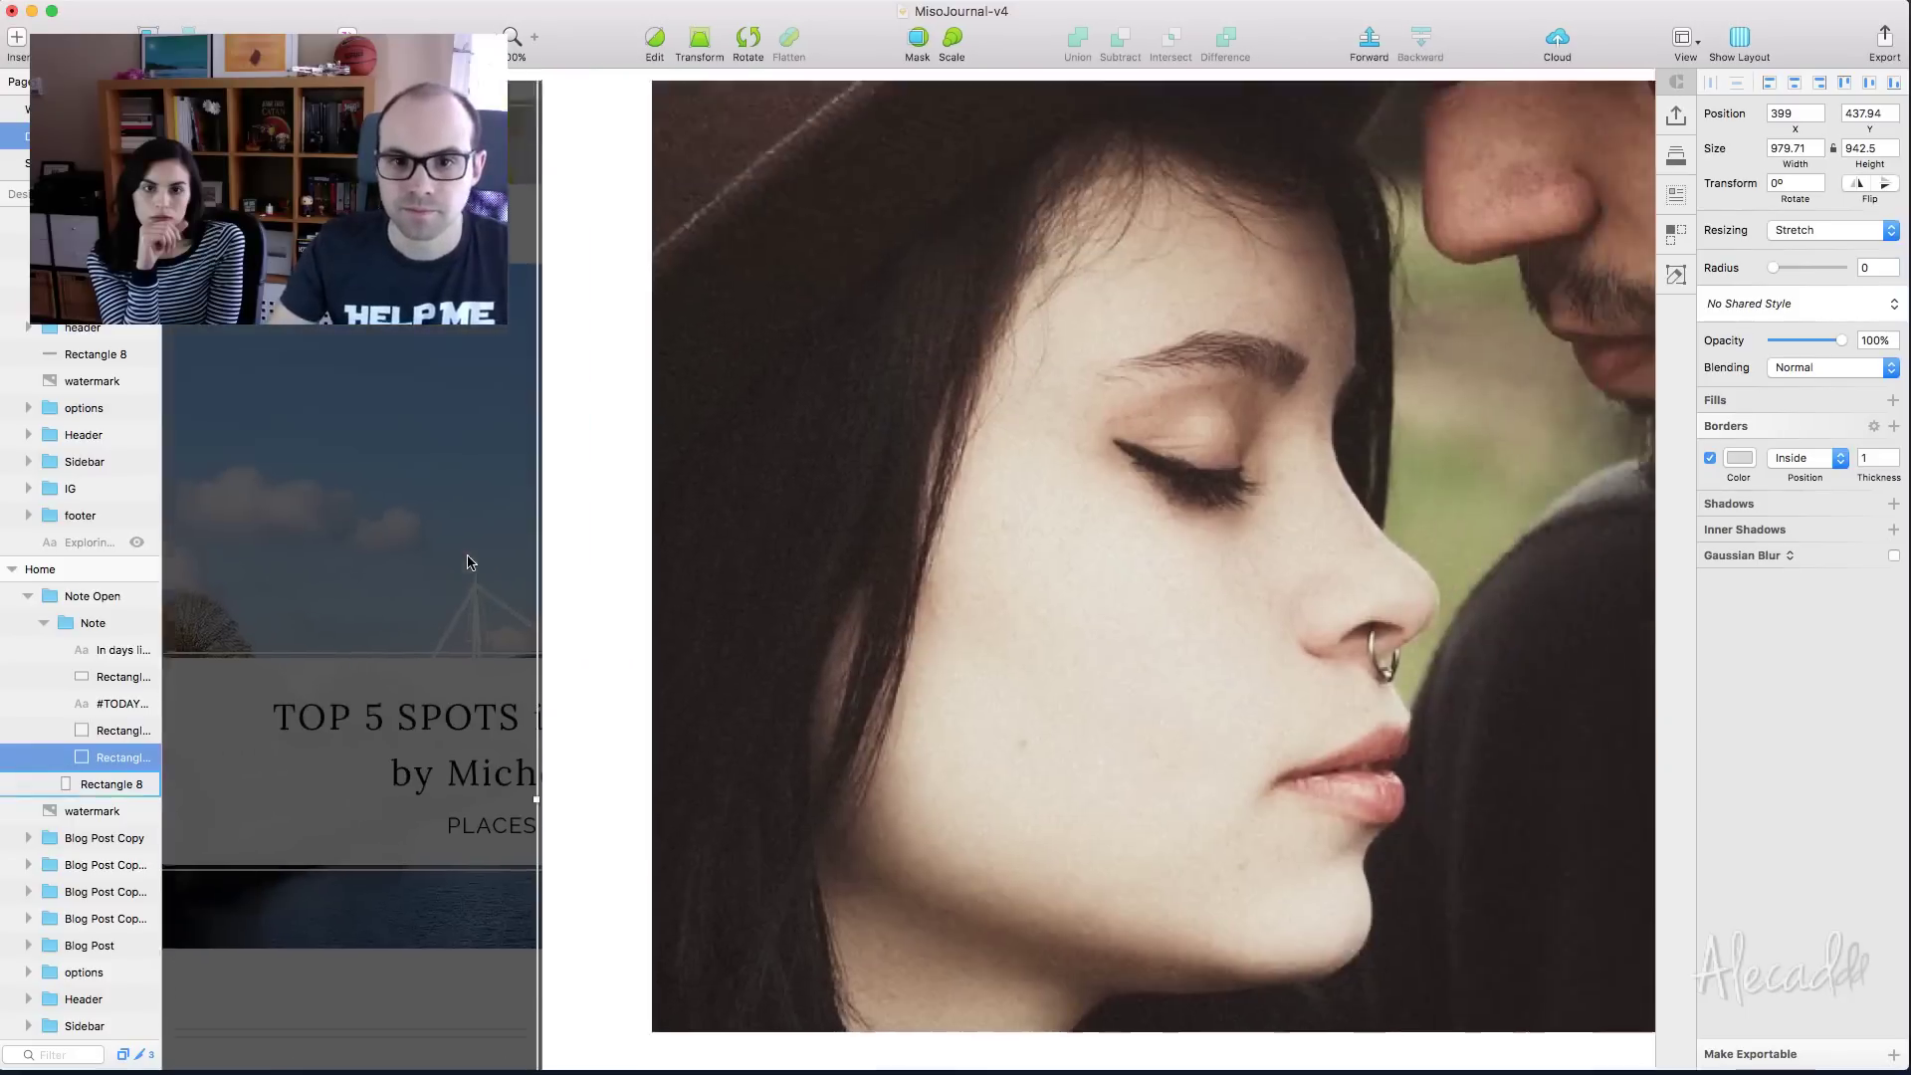
pyautogui.hscroll(15, 468, 554)
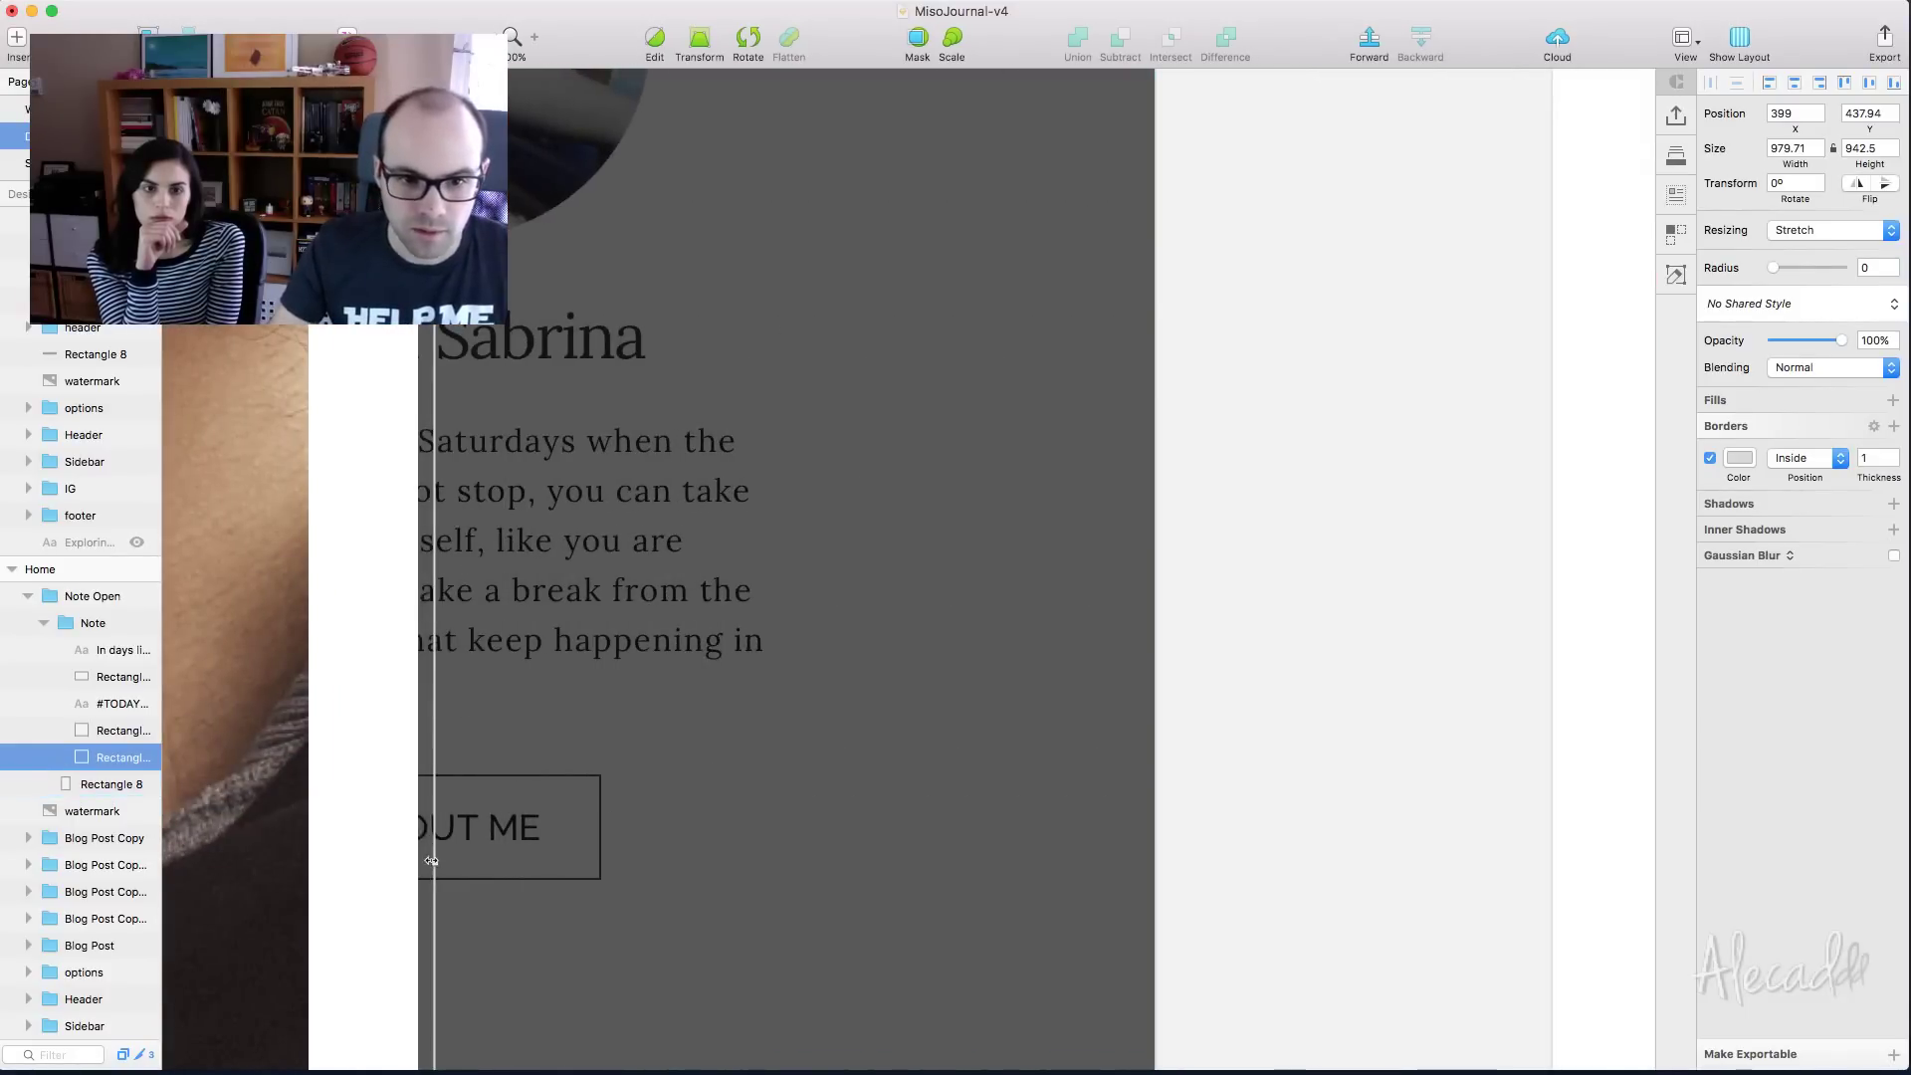
pyautogui.moveTo(431, 860); pyautogui.dragTo(430, 869)
pyautogui.press('super+plus')
pyautogui.press('super+plus')
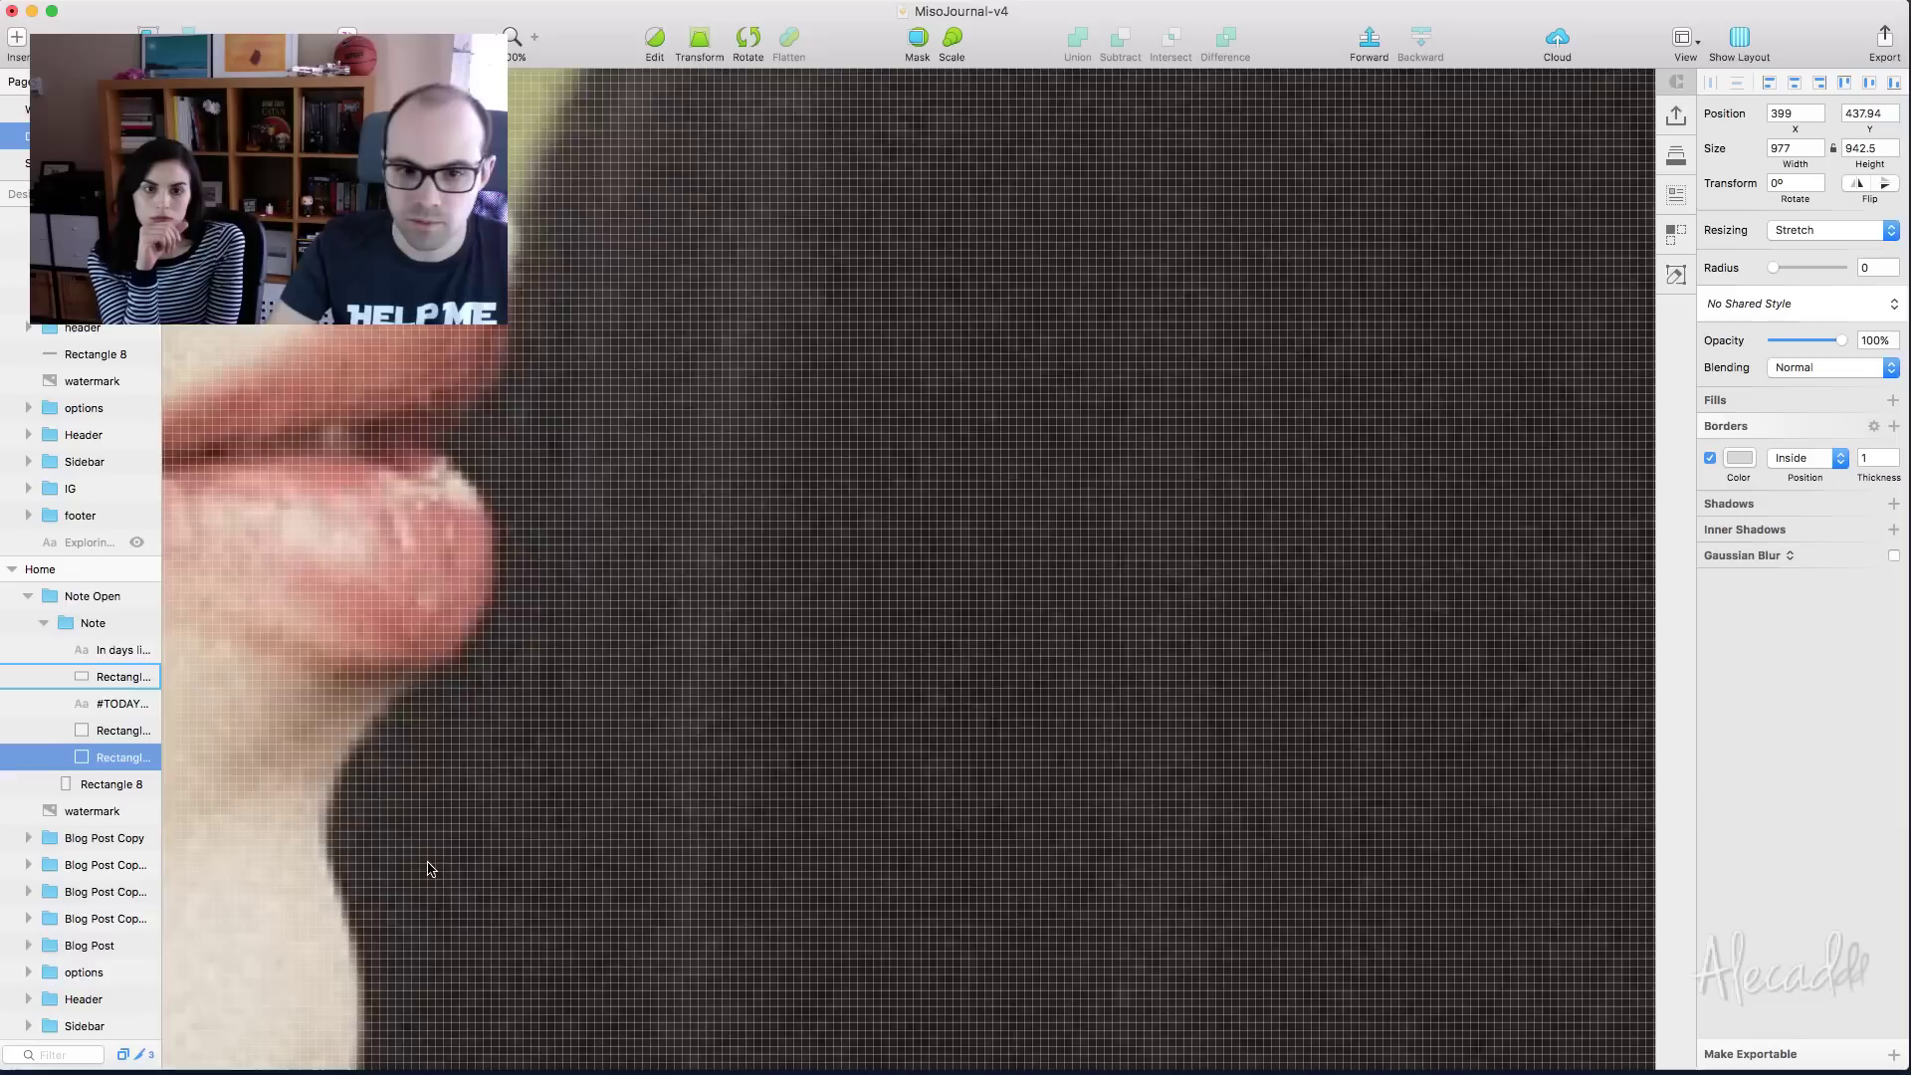
pyautogui.hscroll(20, 428, 869)
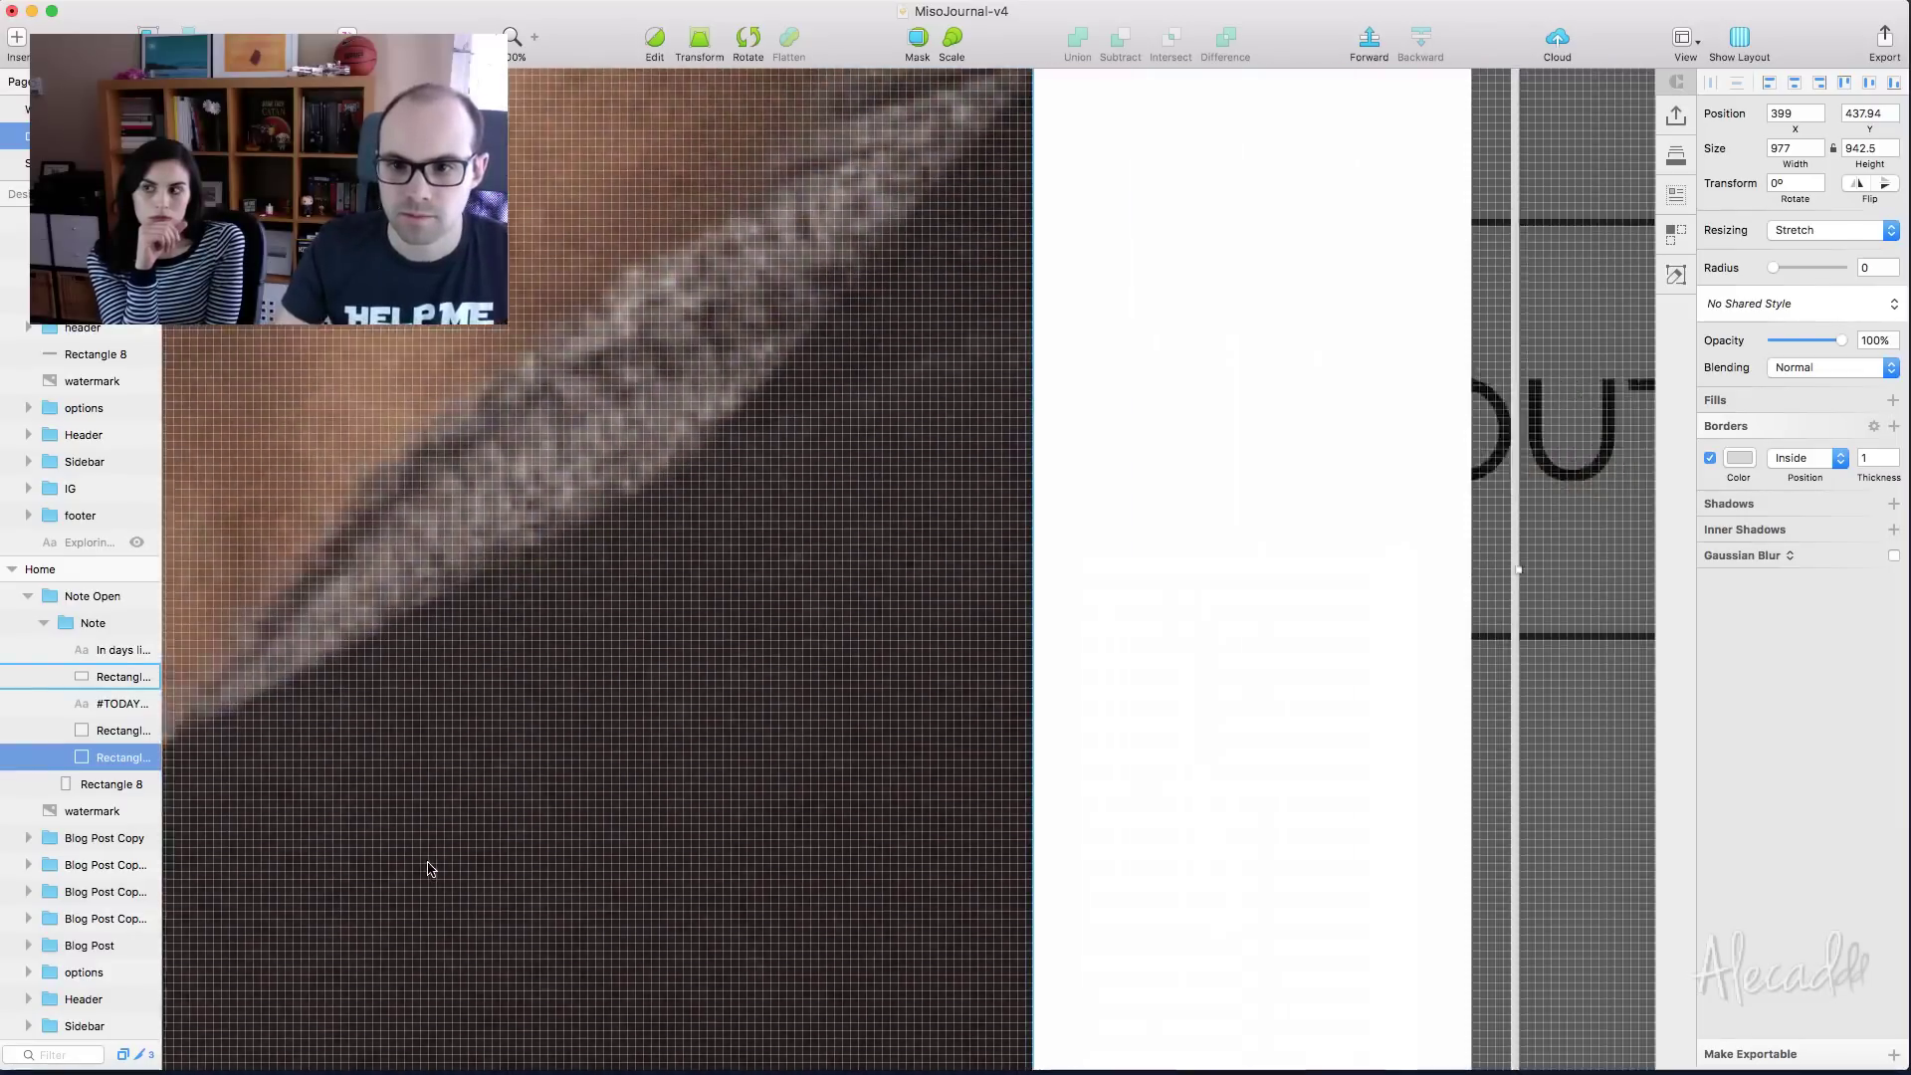
pyautogui.hscroll(-10, 428, 869)
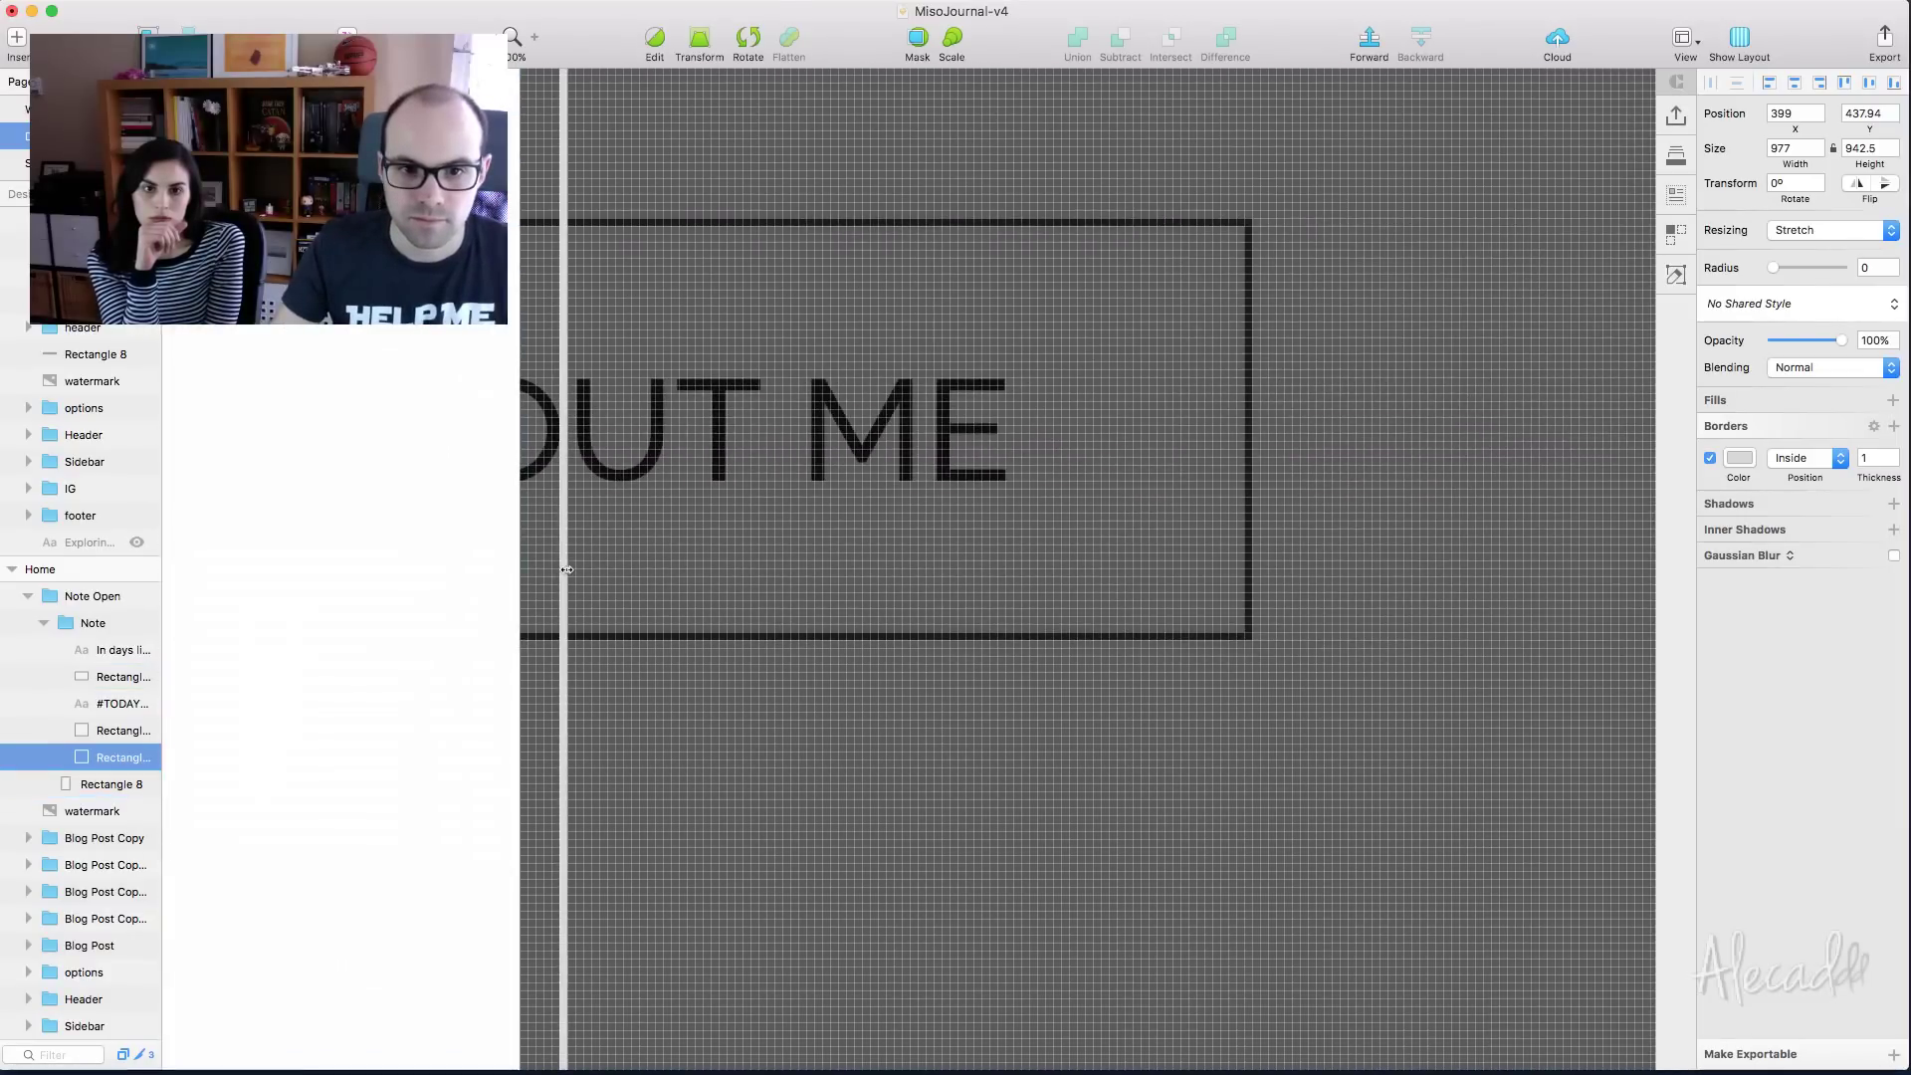
pyautogui.moveTo(543, 570); pyautogui.dragTo(549, 570)
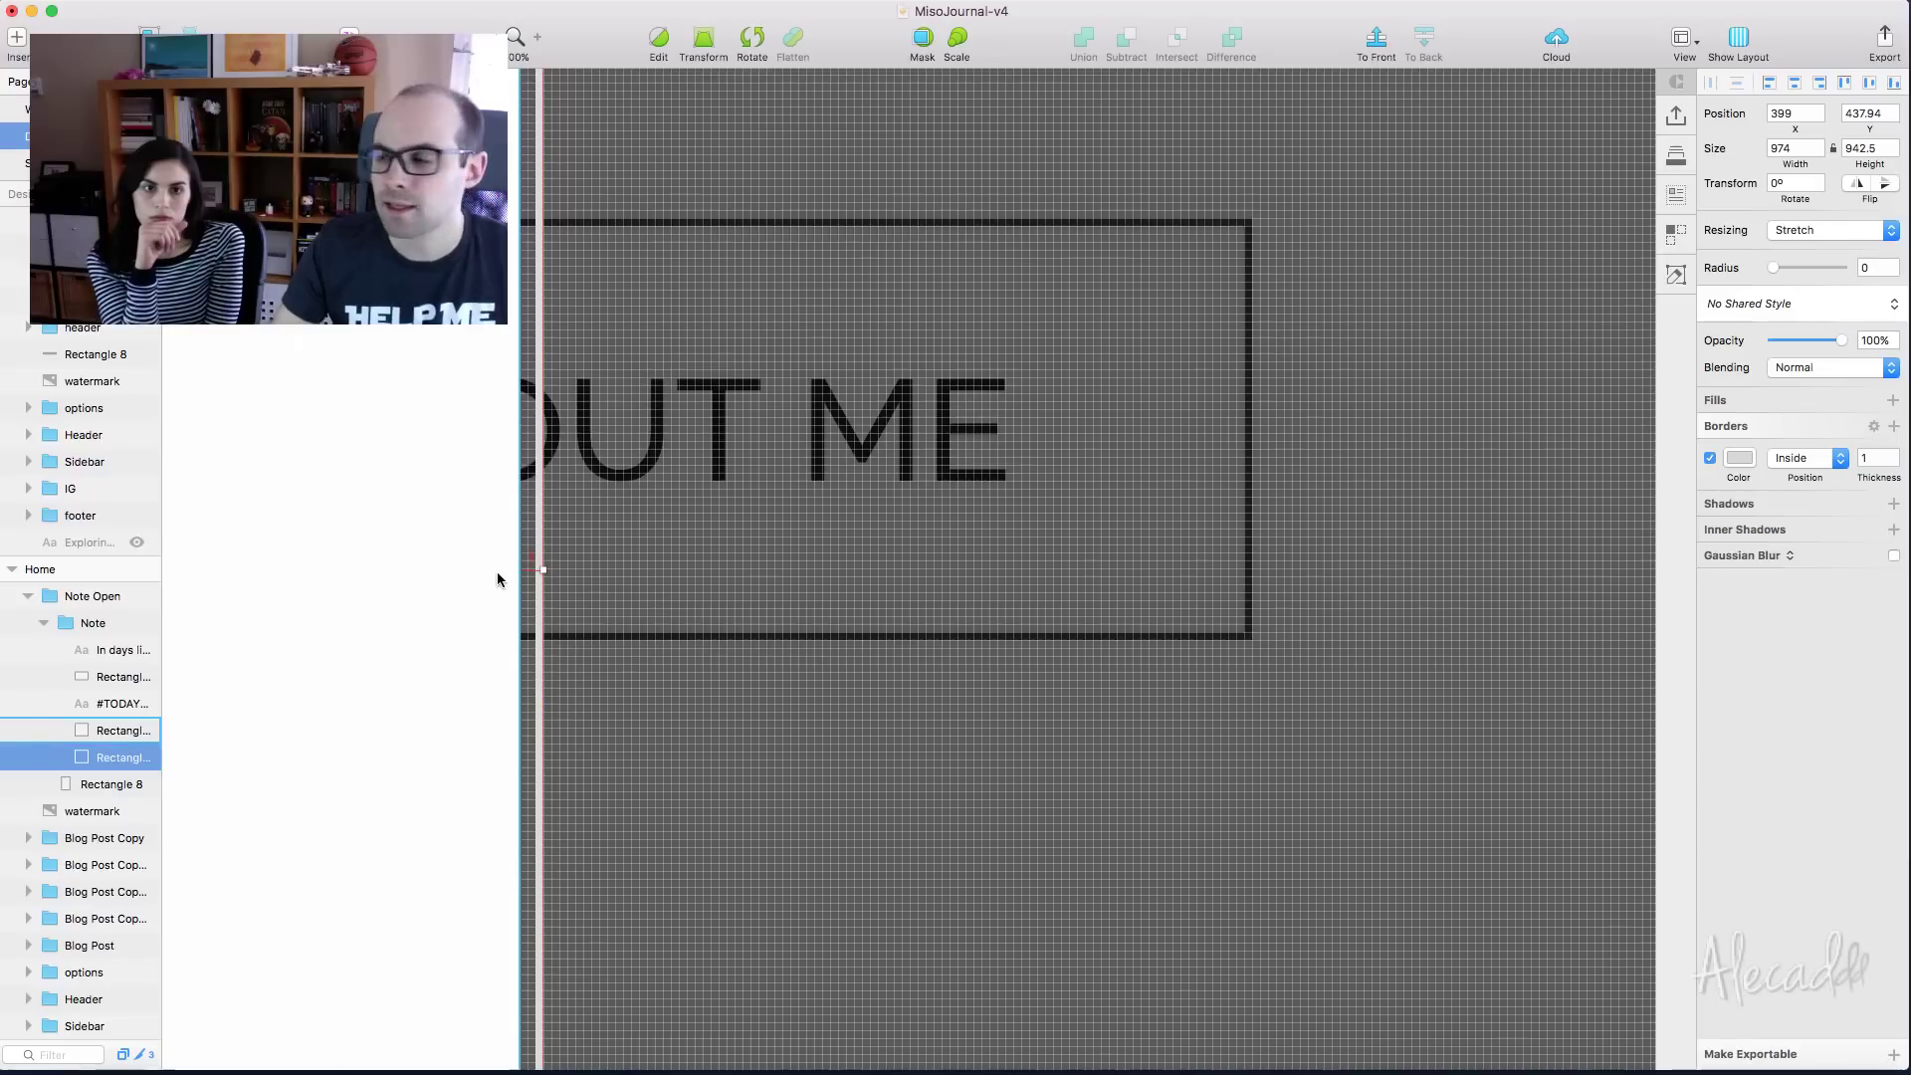
pyautogui.press('alt')
# Lower the outer outline's top edge towards the white background, to Y 442
pyautogui.scroll(15, 498, 573)
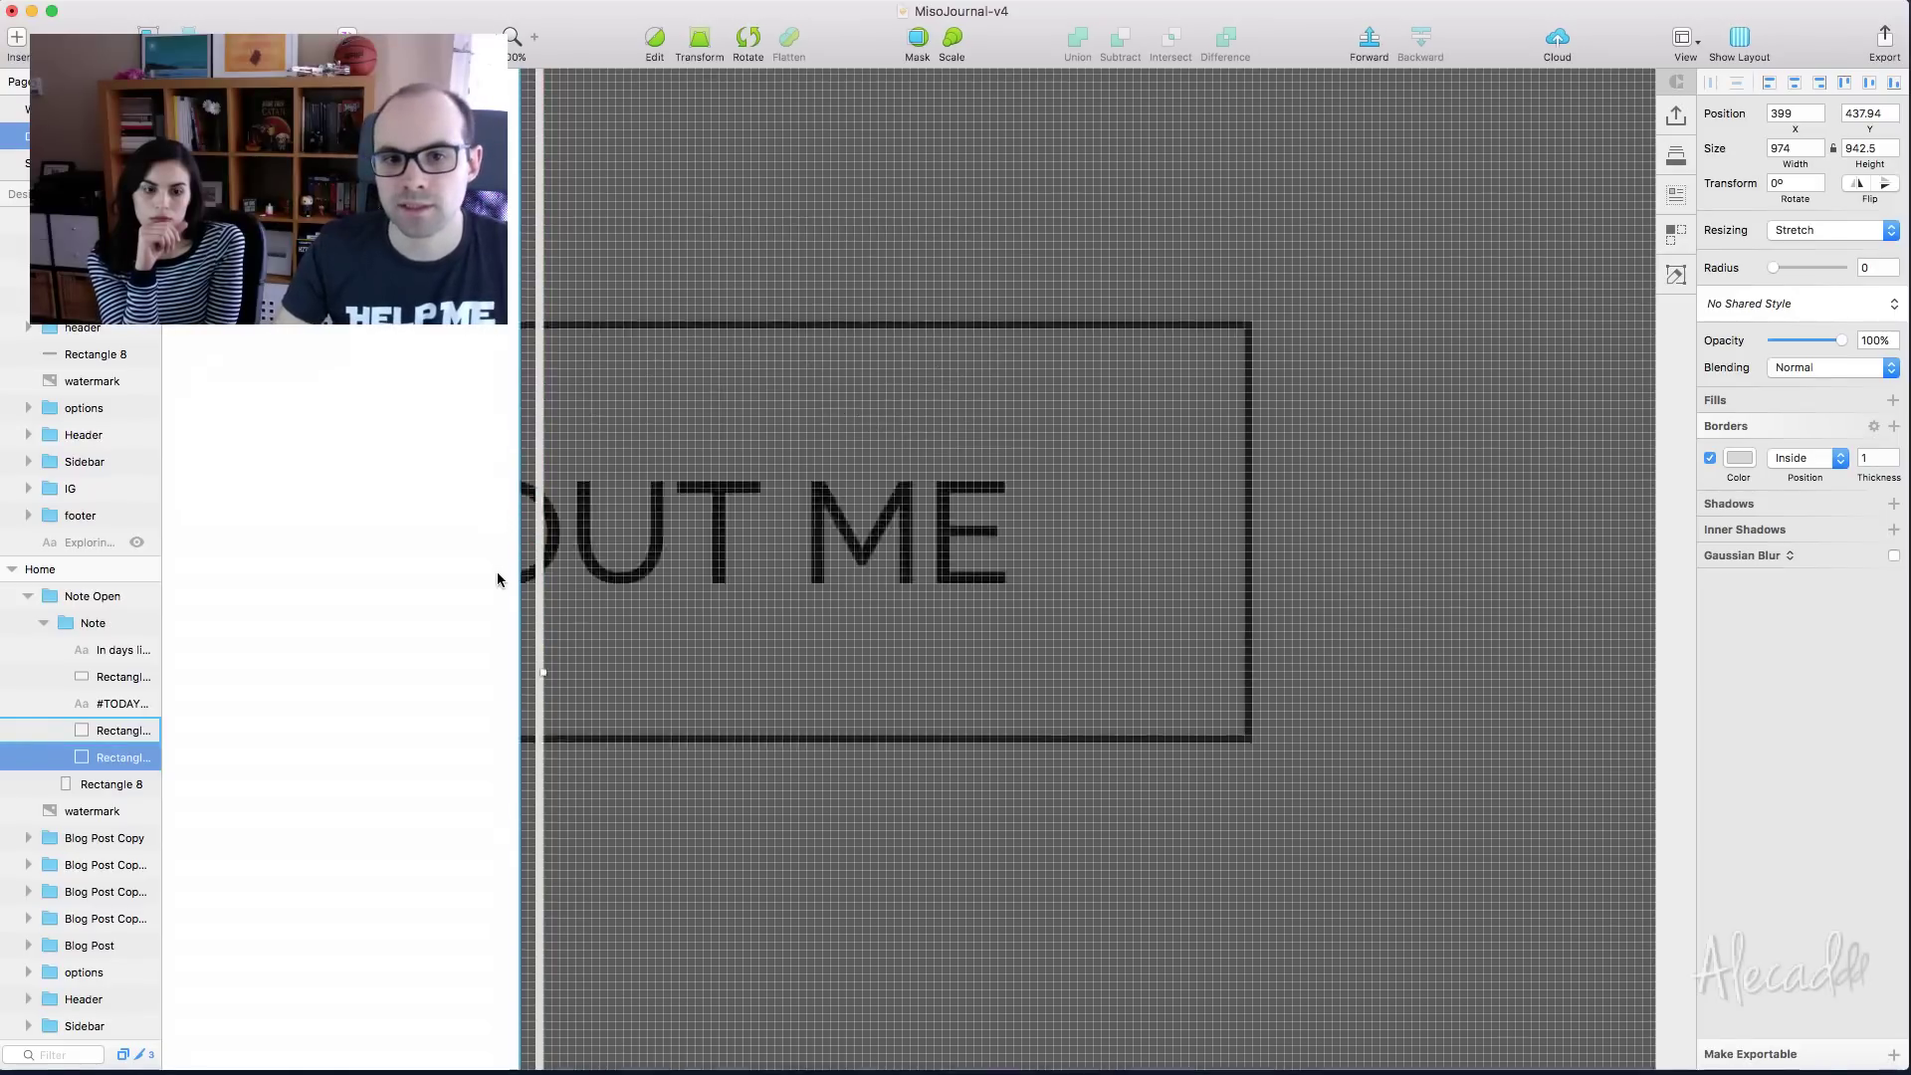
pyautogui.scroll(10, 497, 580)
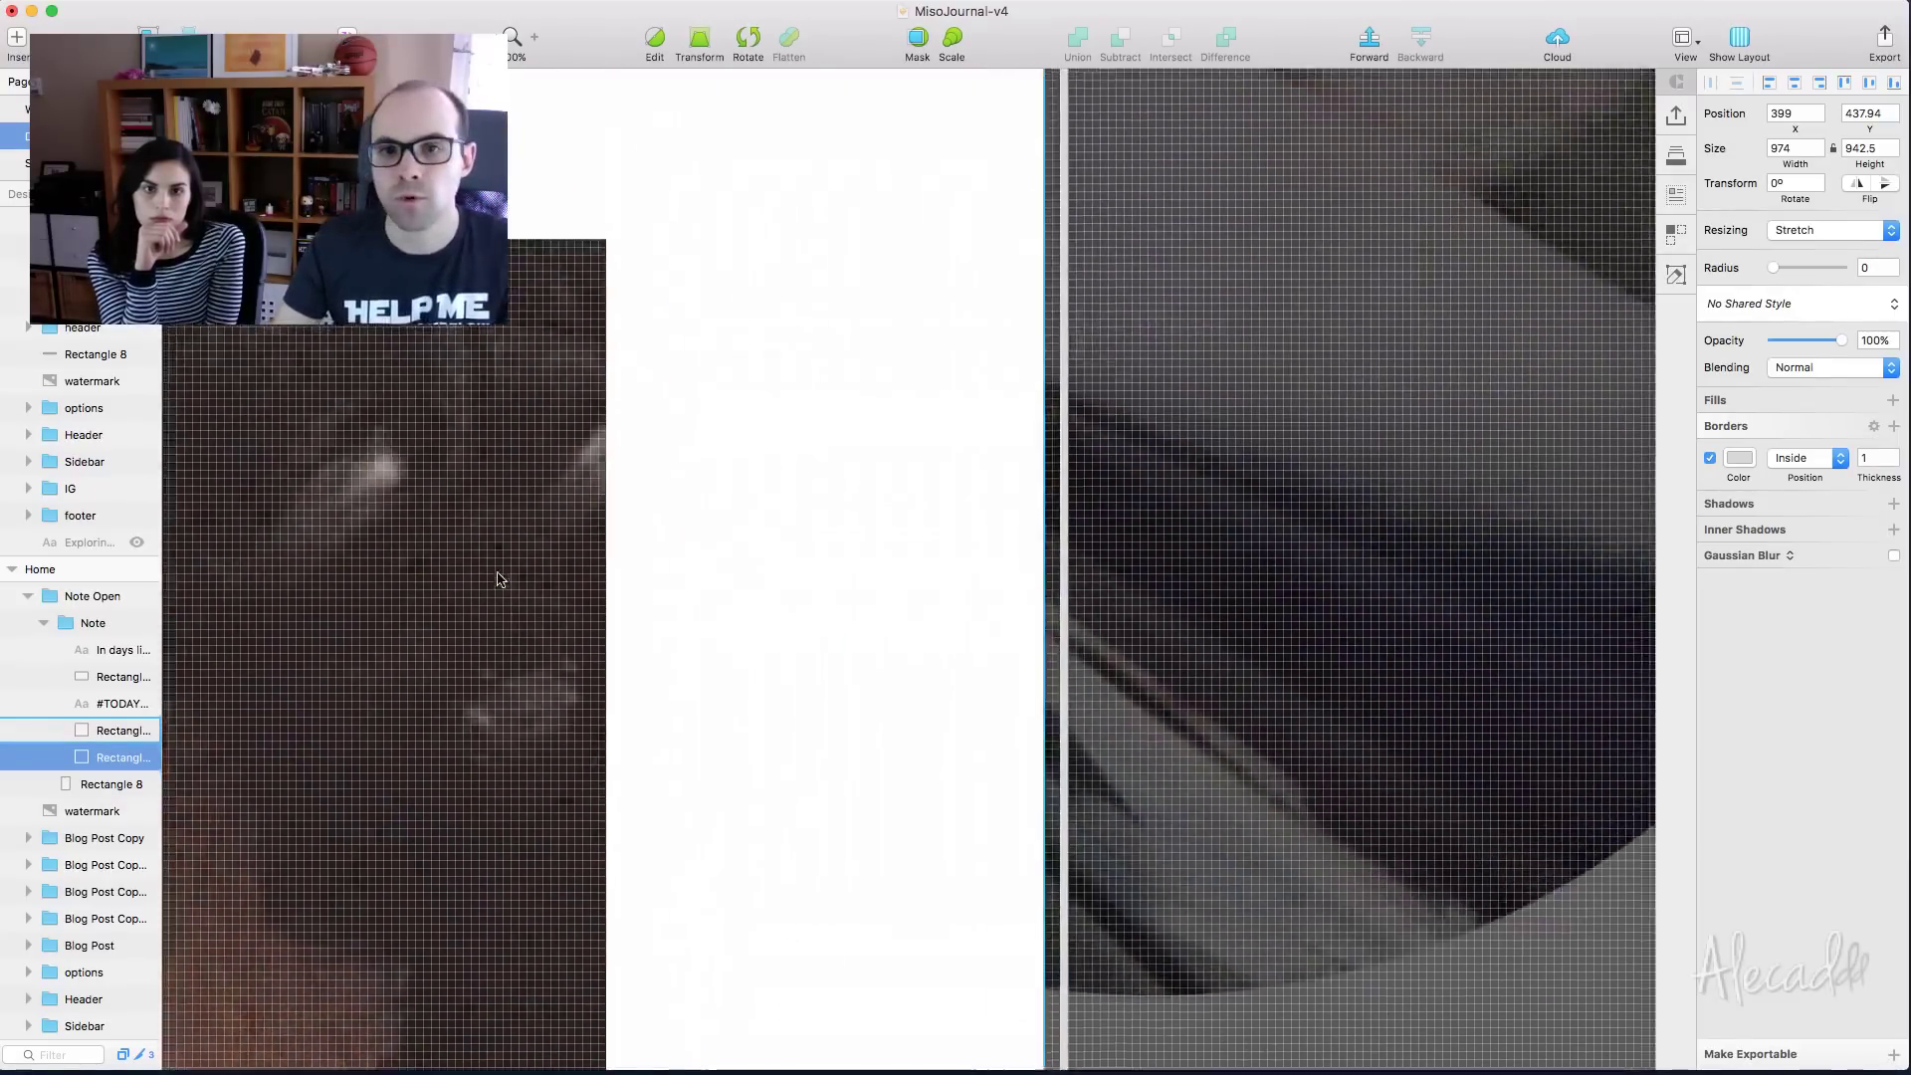
pyautogui.hscroll(-10, 497, 579)
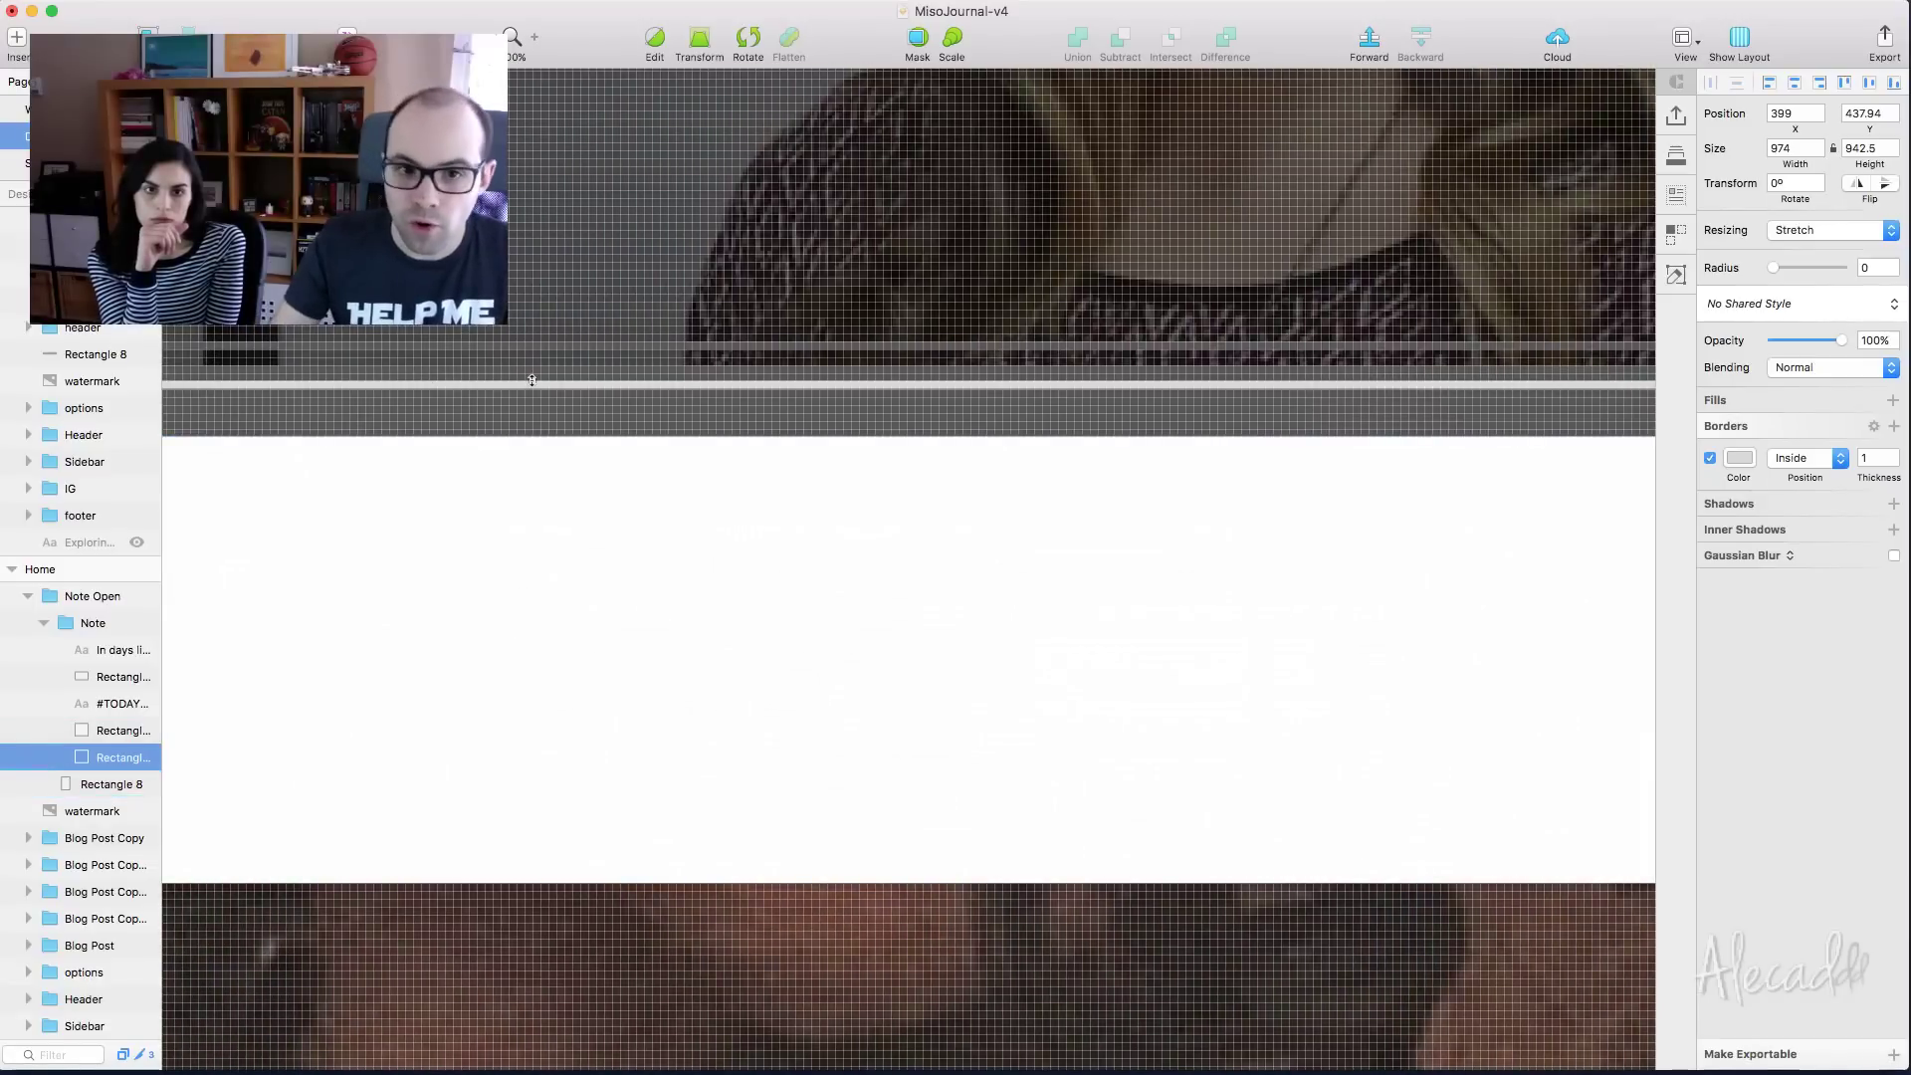
pyautogui.moveTo(533, 382); pyautogui.dragTo(534, 413)
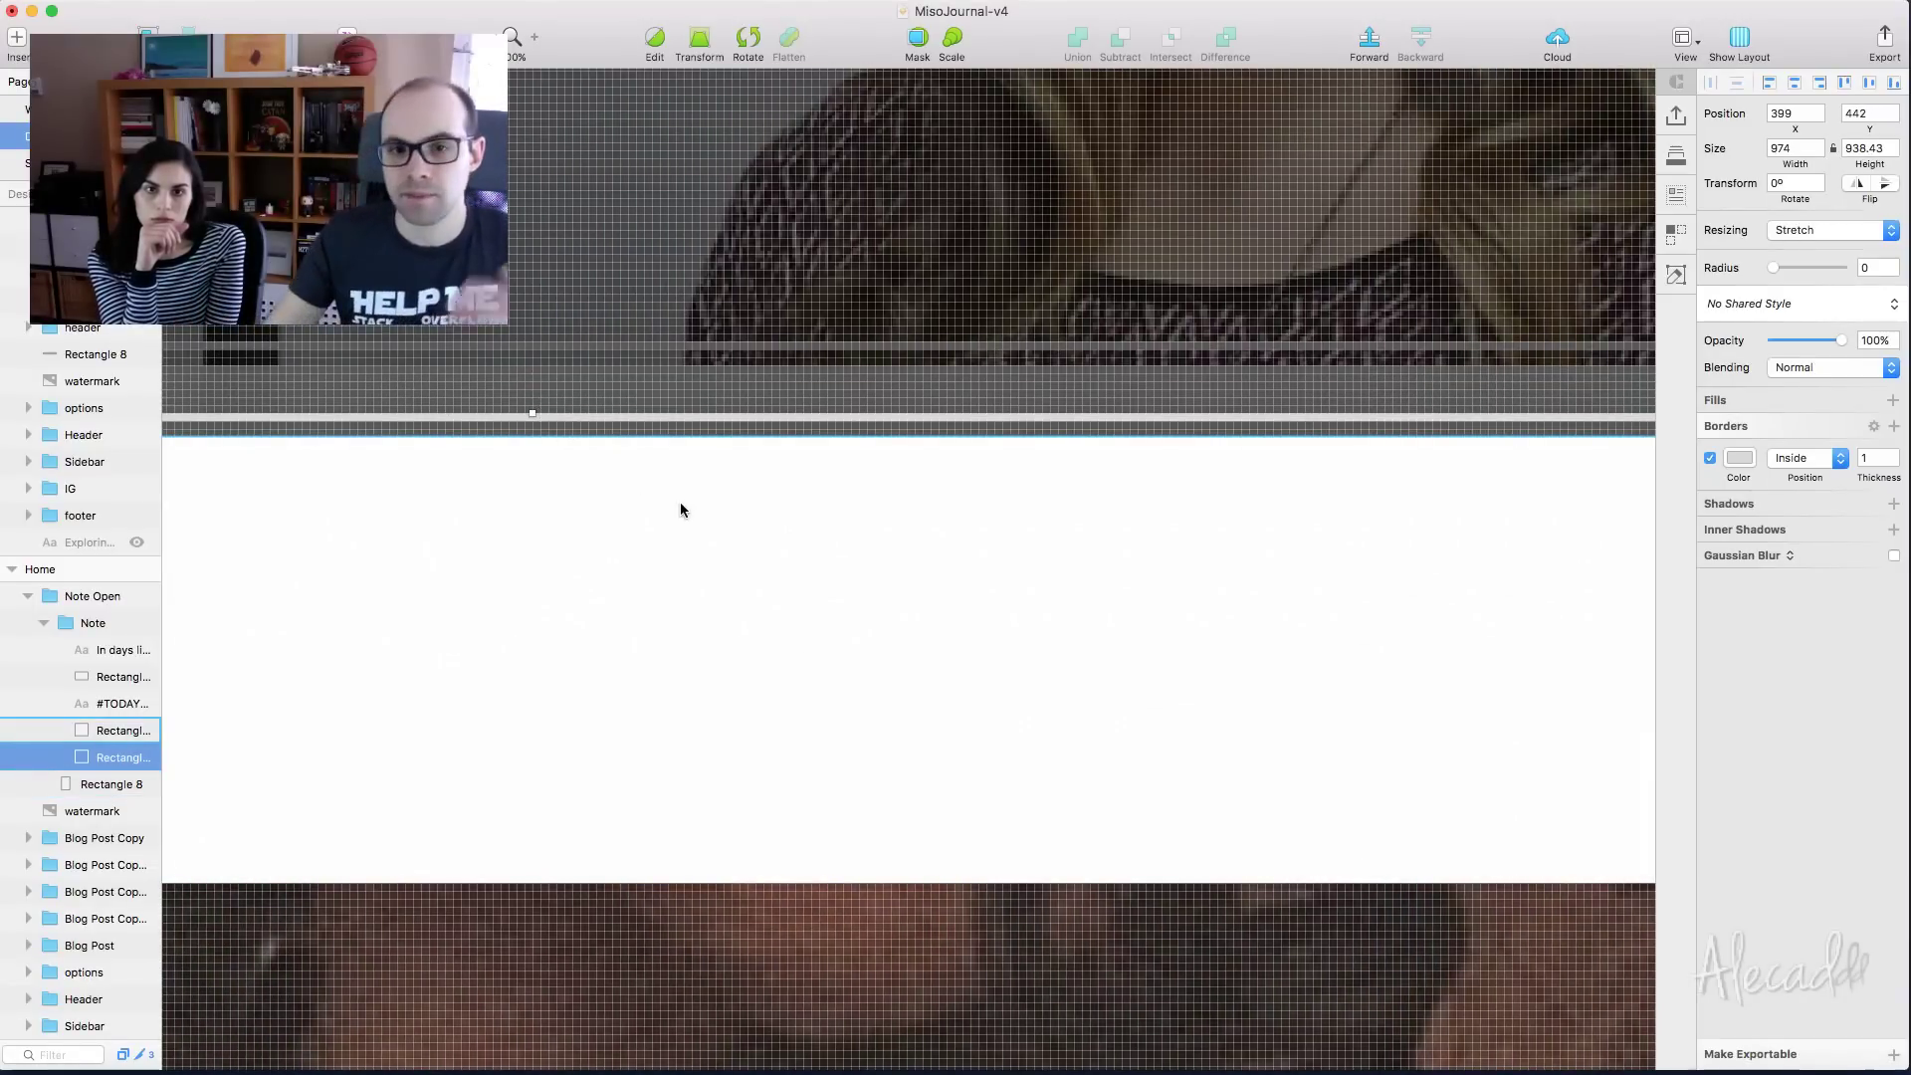
# Raise the outer outline's bottom edge towards the white background, making the outline 934 high
pyautogui.hscroll(-5, 681, 510)
pyautogui.scroll(-5, 681, 510)
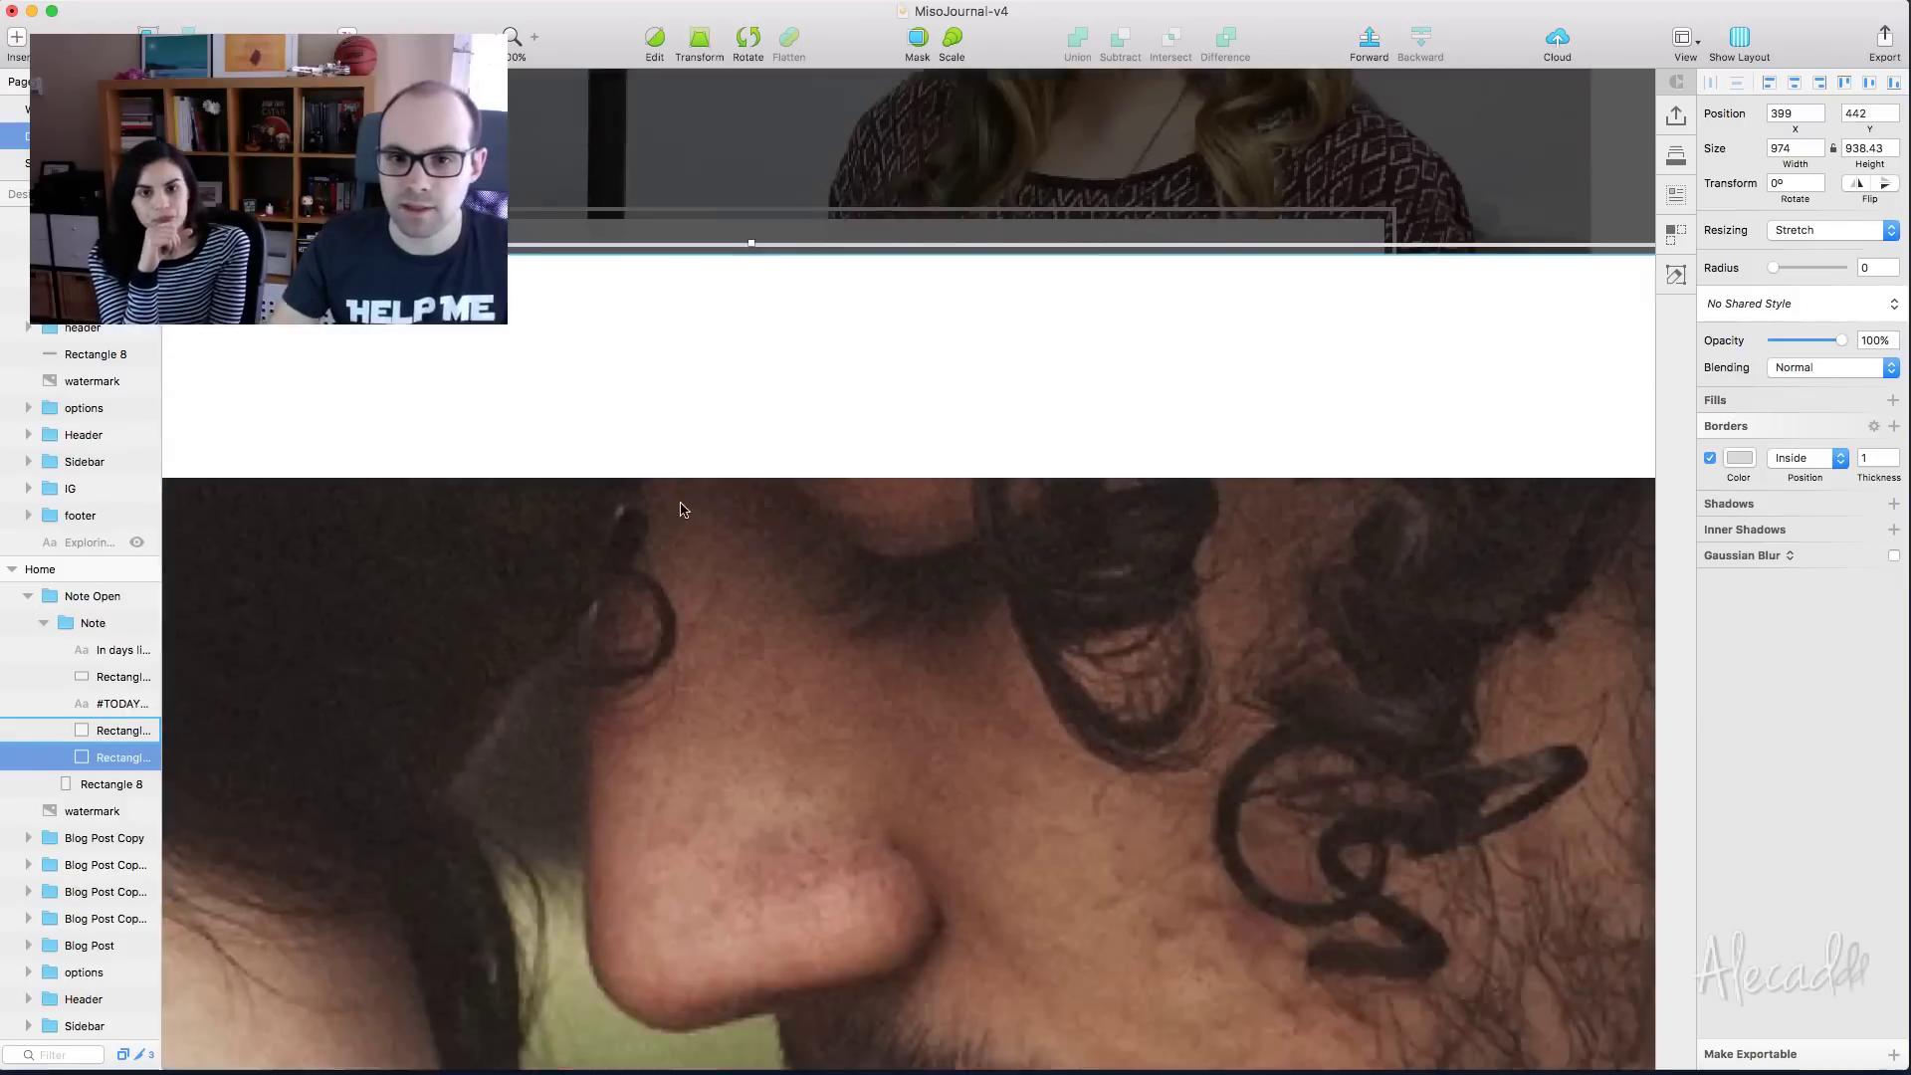
pyautogui.scroll(-15, 683, 509)
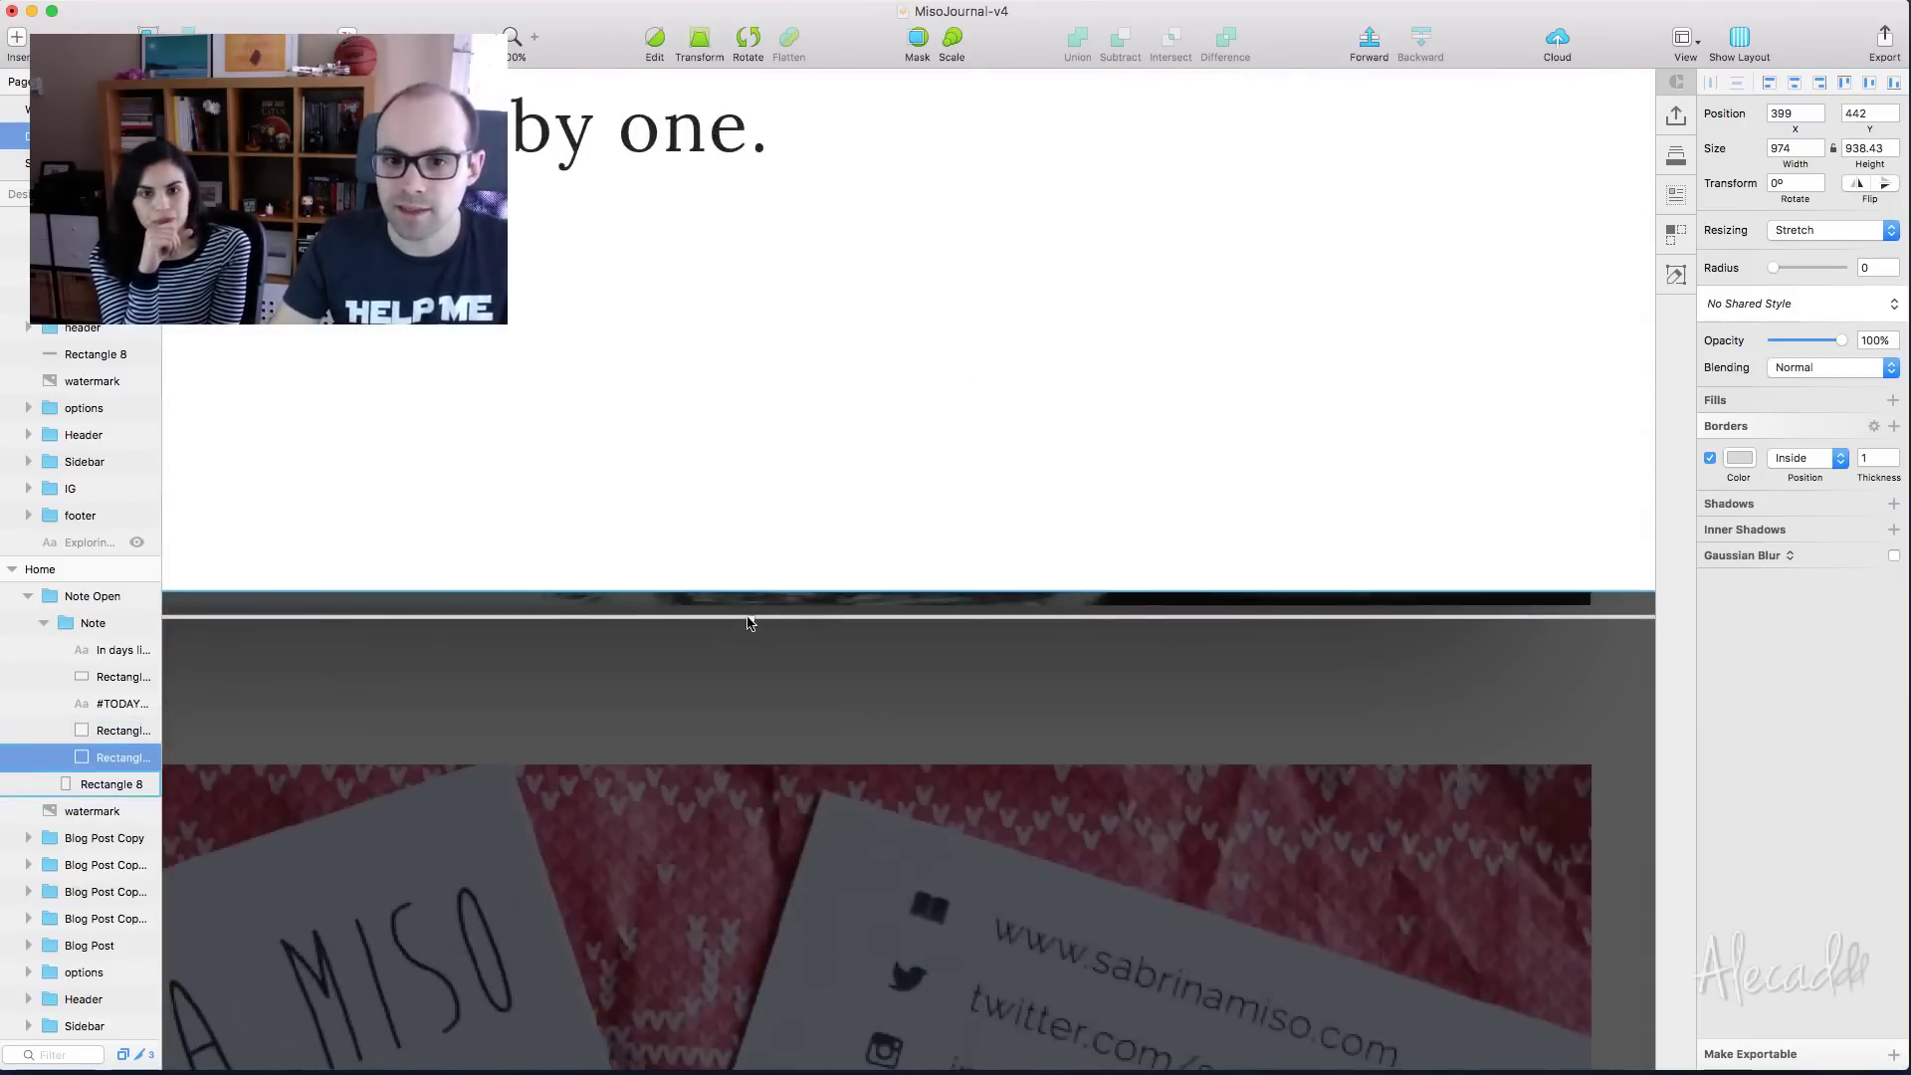
pyautogui.scroll(10, 741, 622)
pyautogui.scroll(-20, 740, 637)
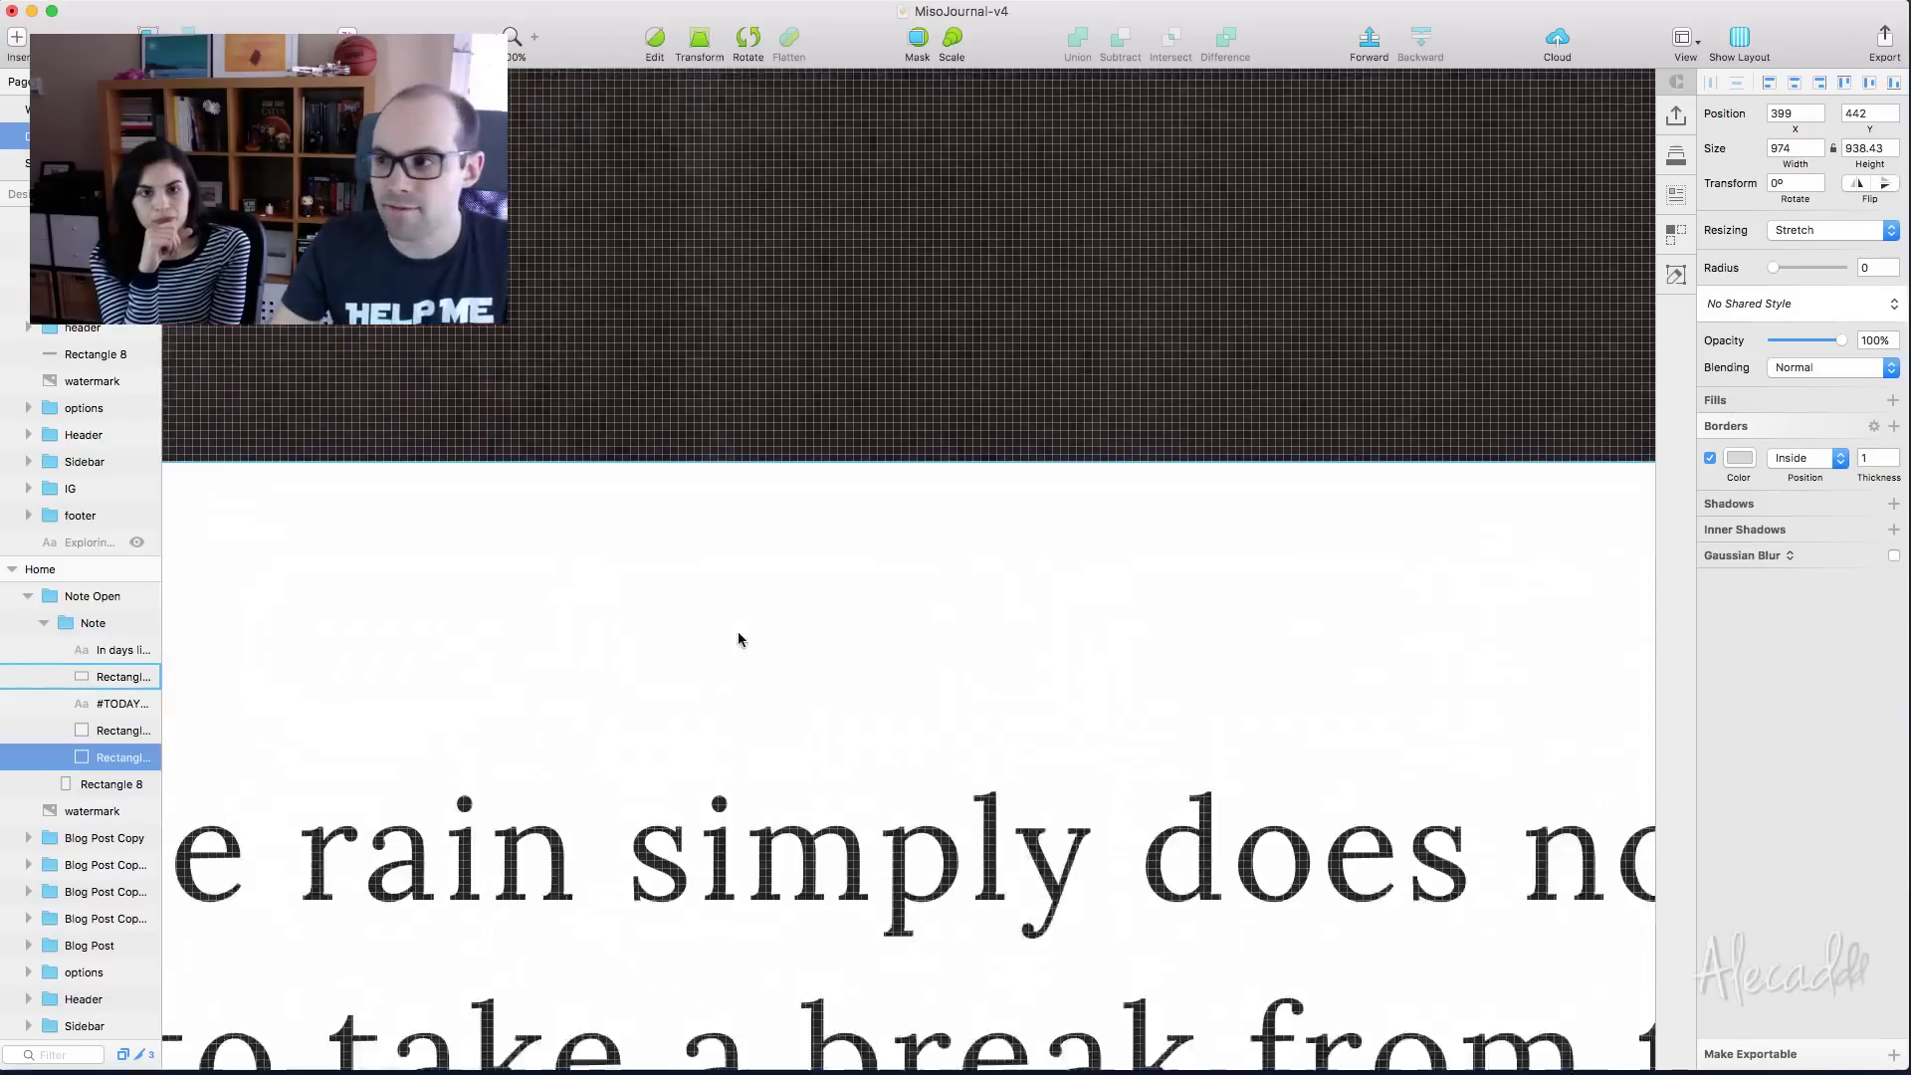
pyautogui.scroll(3, 741, 657)
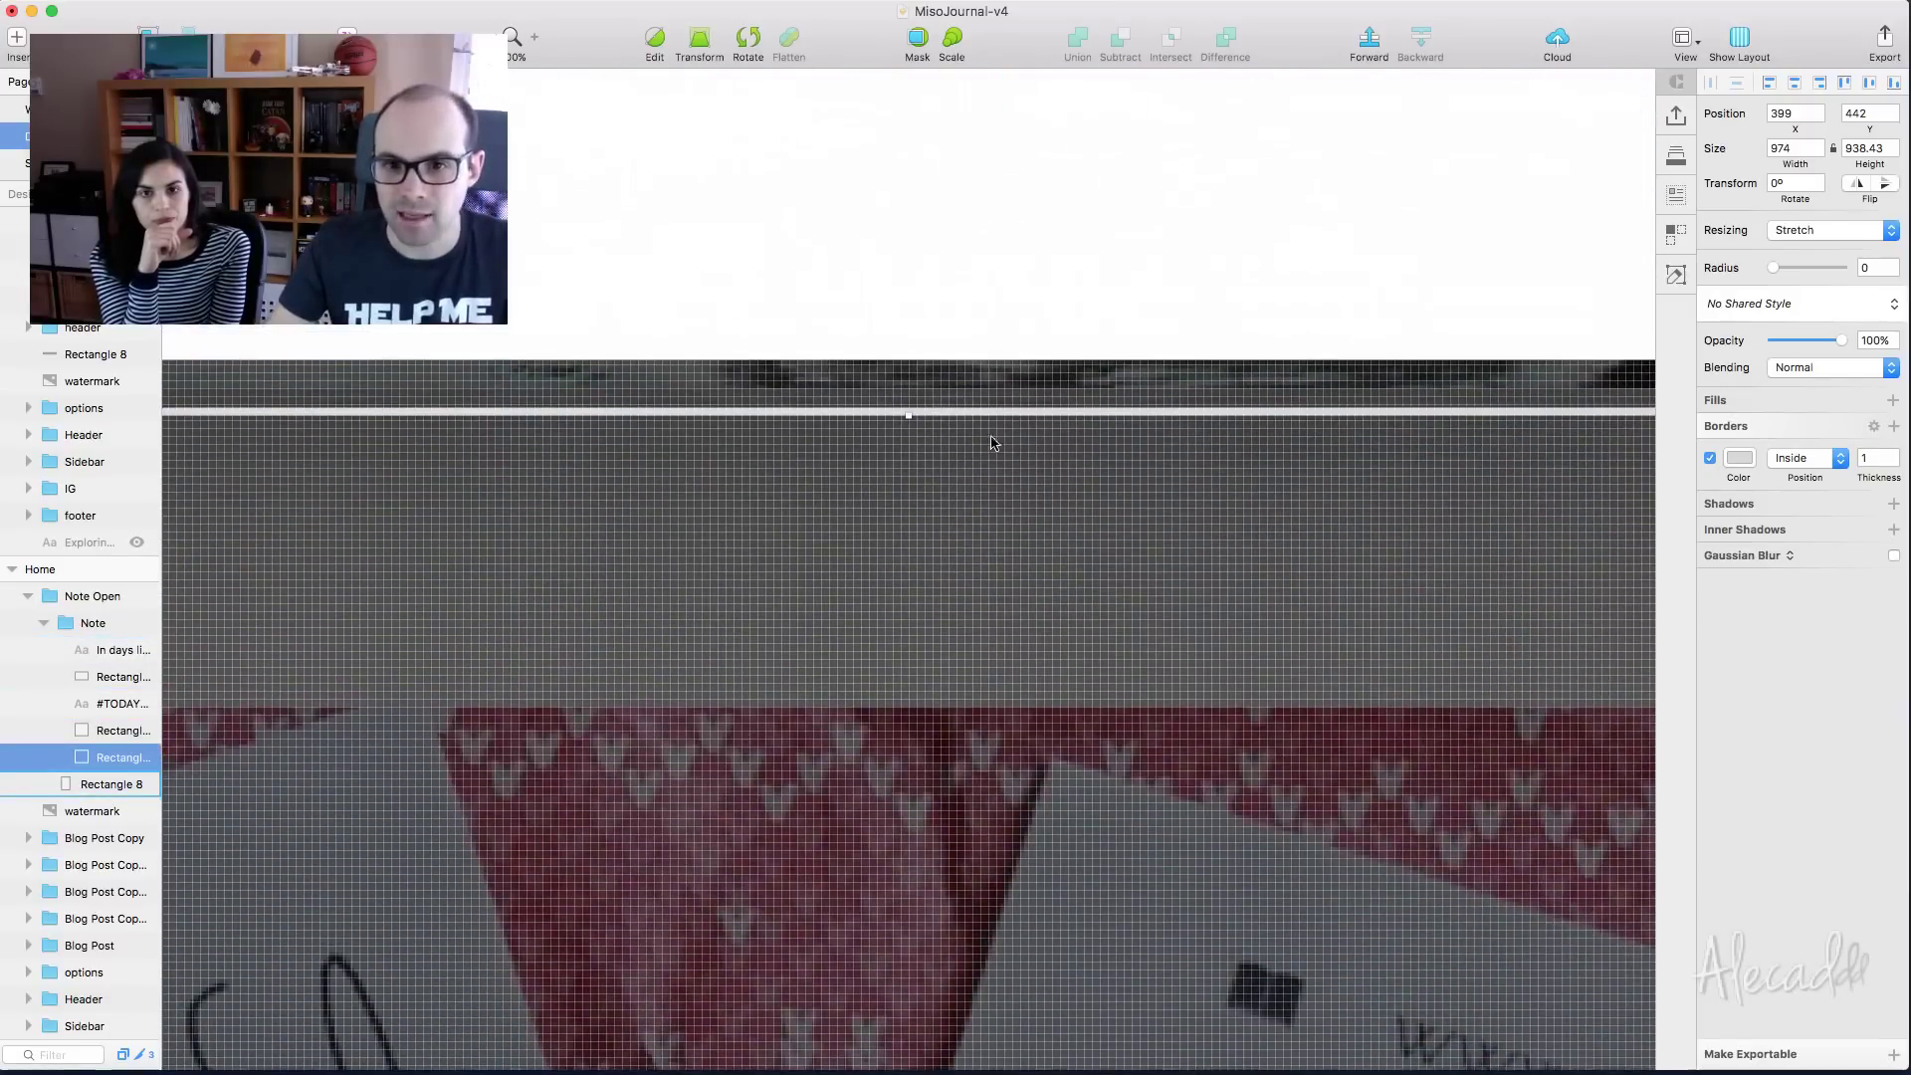
pyautogui.moveTo(908, 419); pyautogui.dragTo(906, 387)
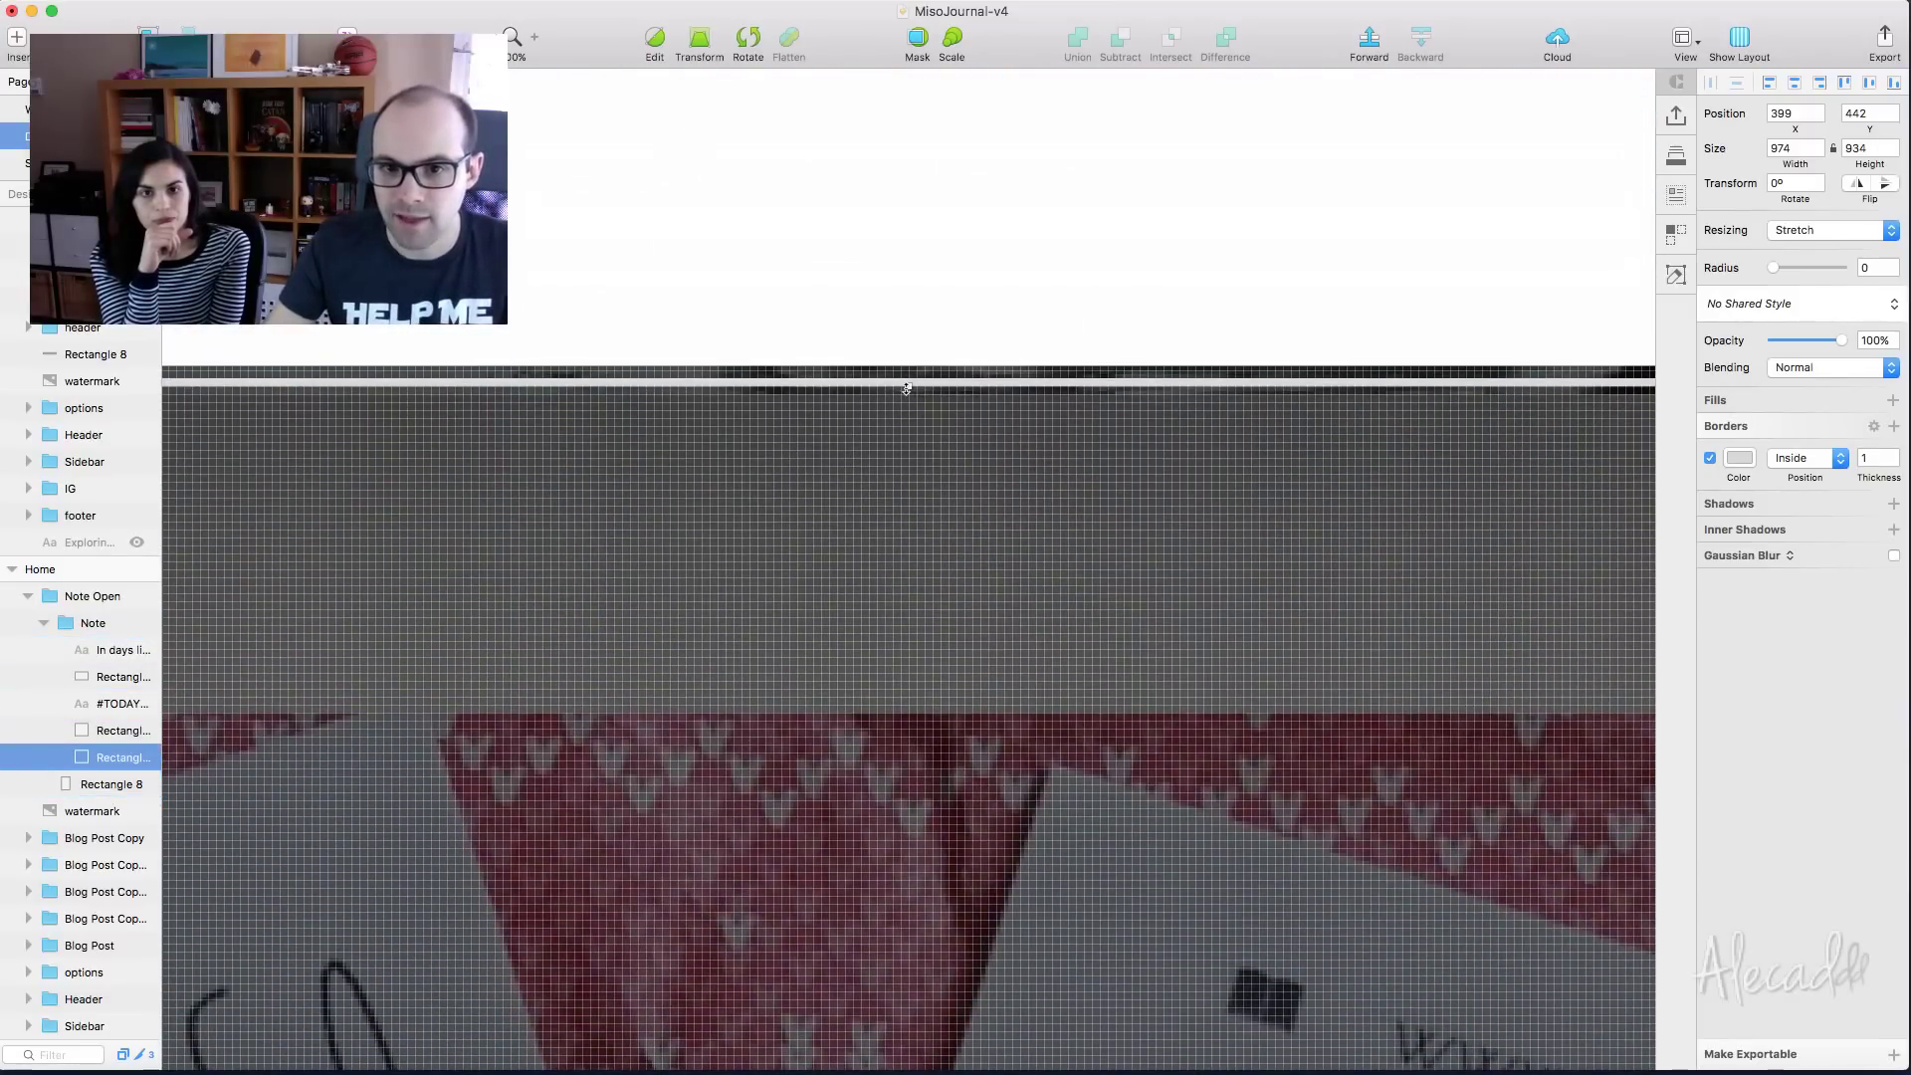
# Deselect the outline and examine the whole popup with its tightened frame at actual size
pyautogui.press('super+minus')
pyautogui.press('super+minus')
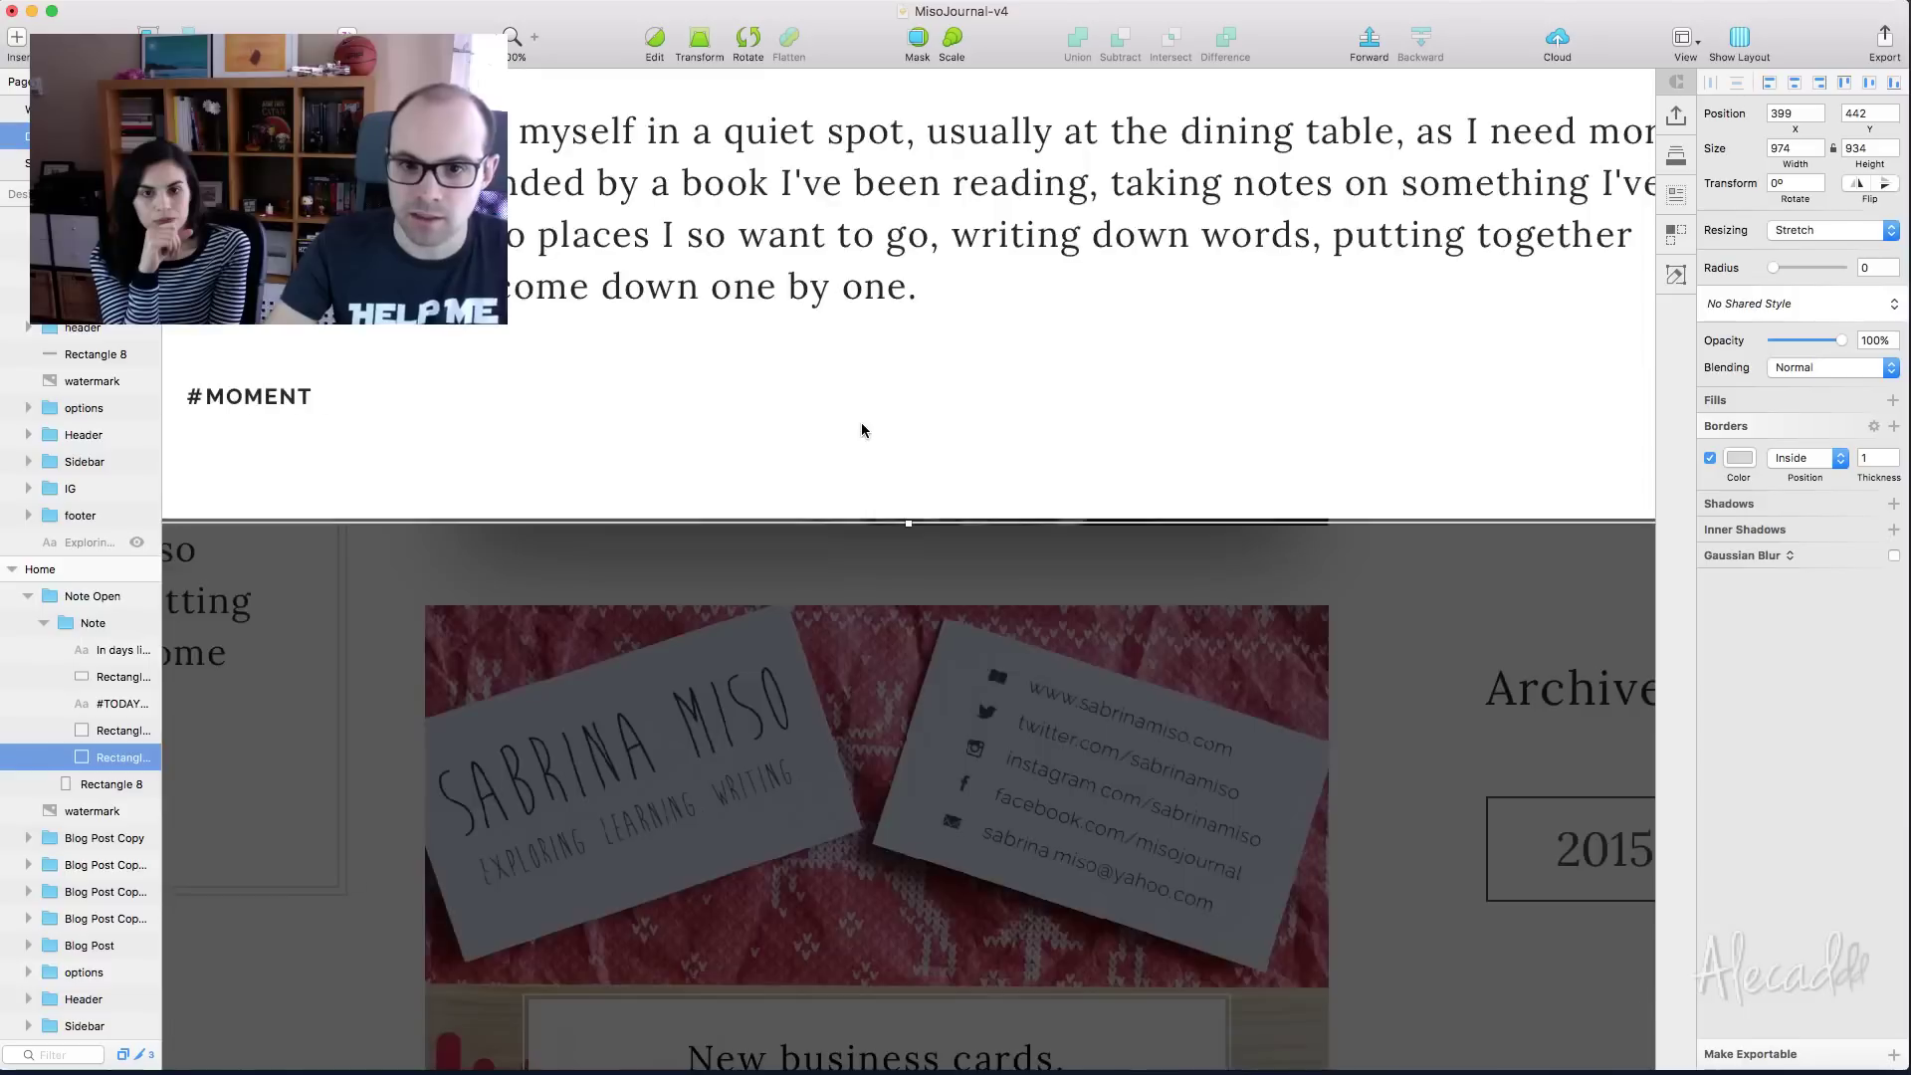
pyautogui.press('super+minus')
pyautogui.press('super+minus')
pyautogui.press('super+plus')
pyautogui.scroll(1, 846, 430)
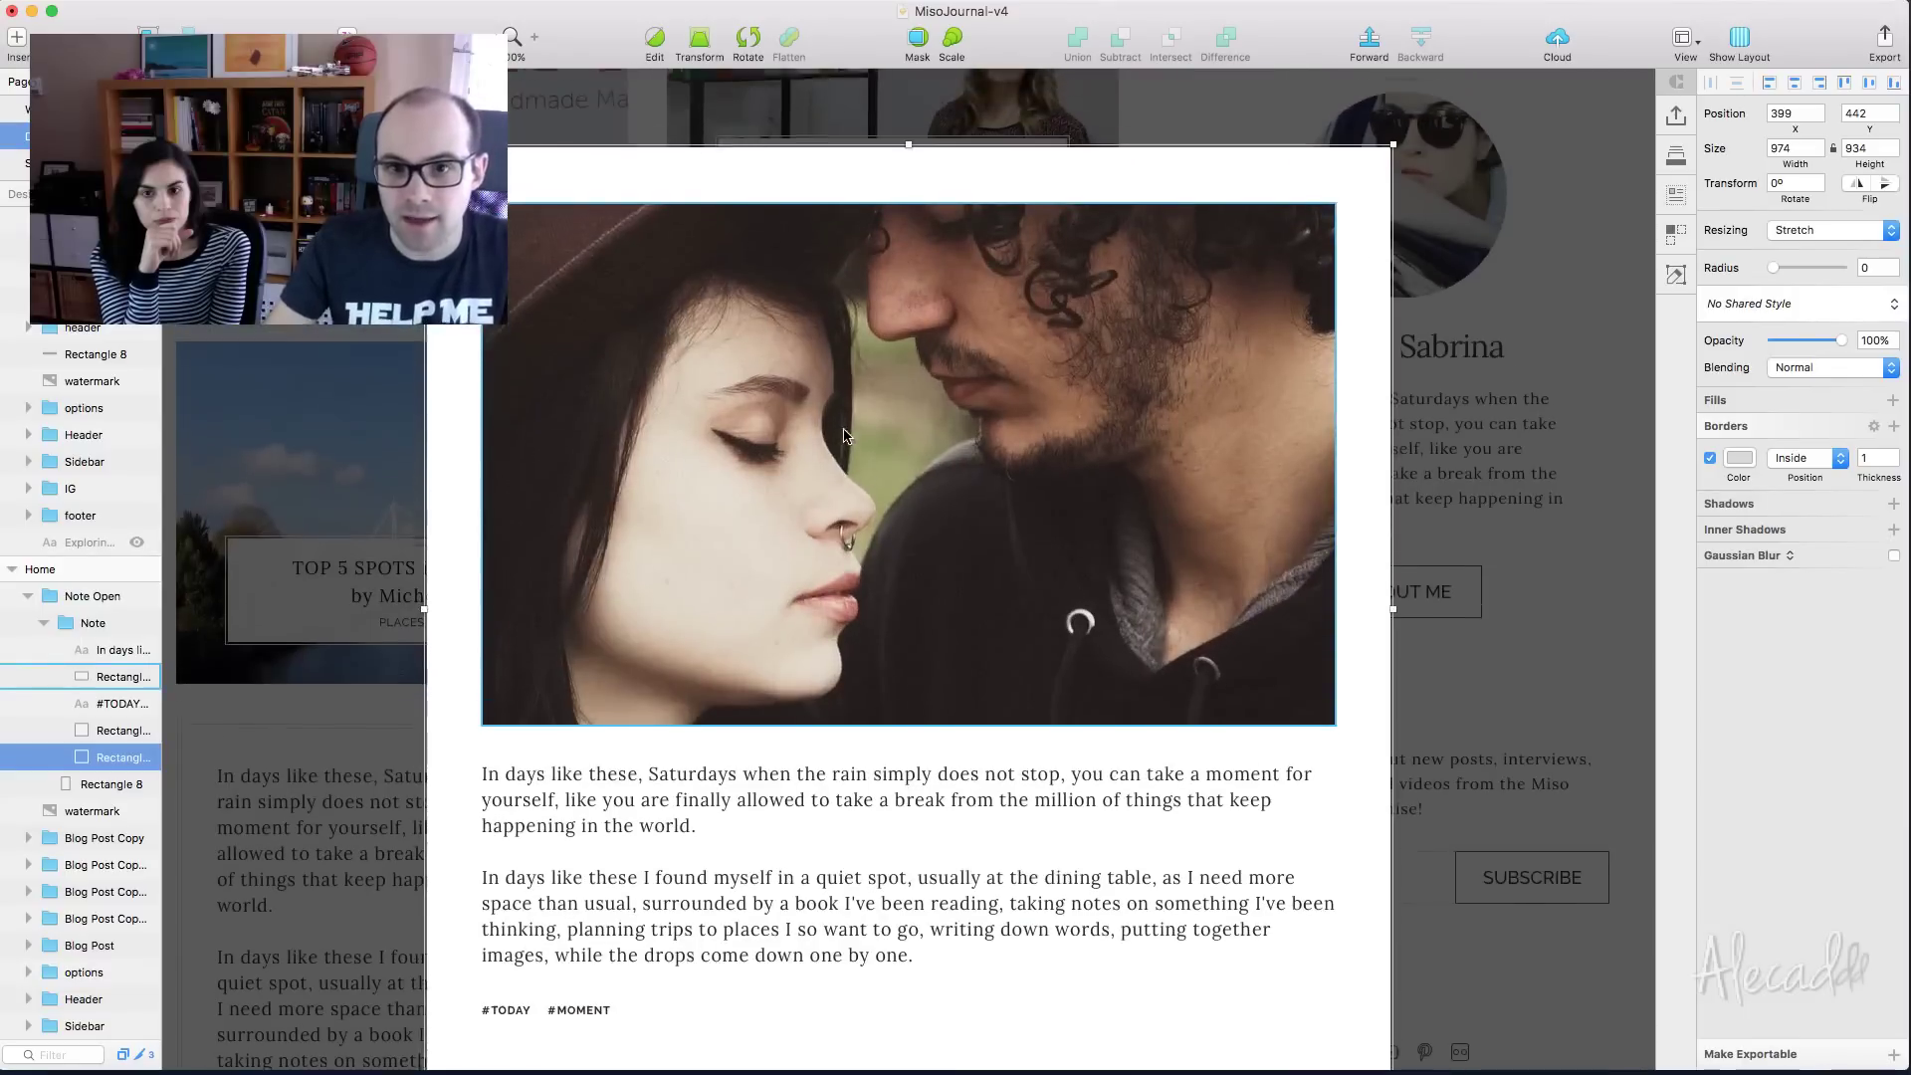
pyautogui.scroll(1, 846, 433)
pyautogui.click(1456, 240)
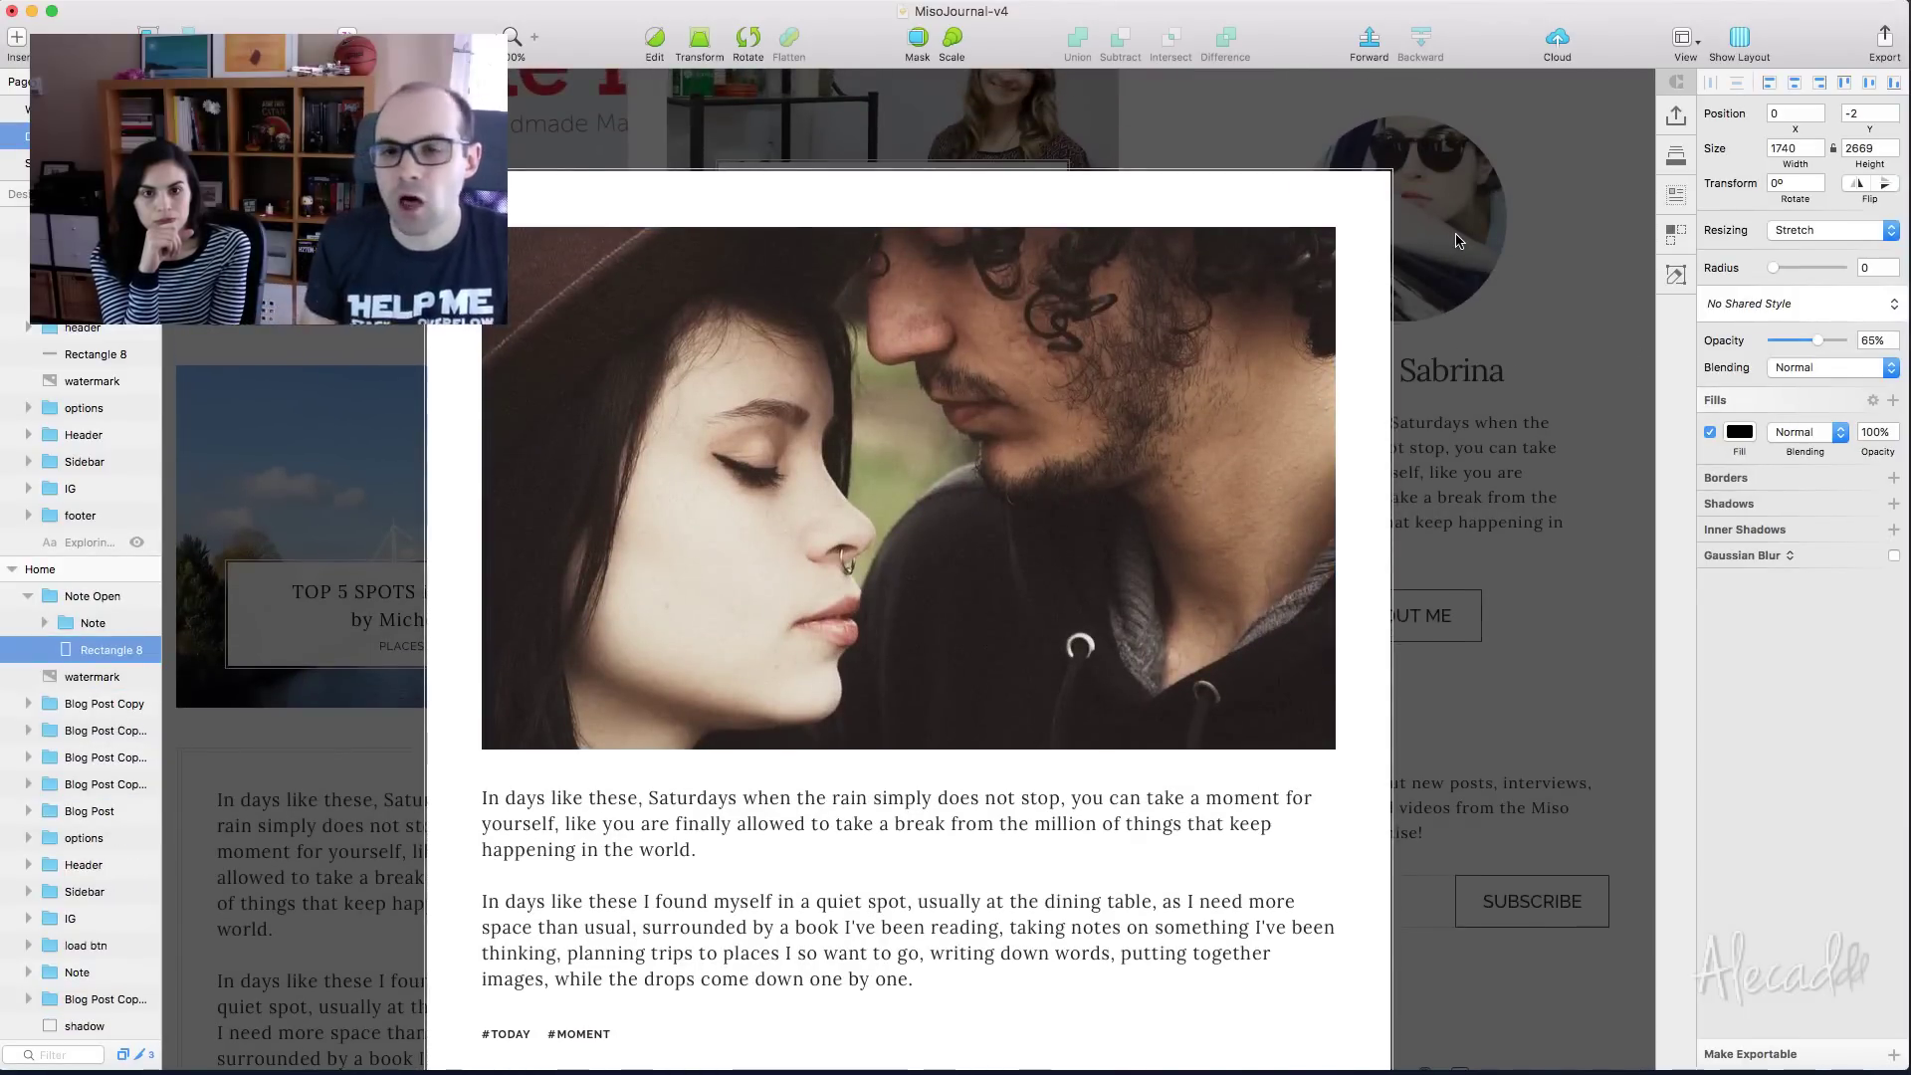
pyautogui.scroll(-2, 1456, 240)
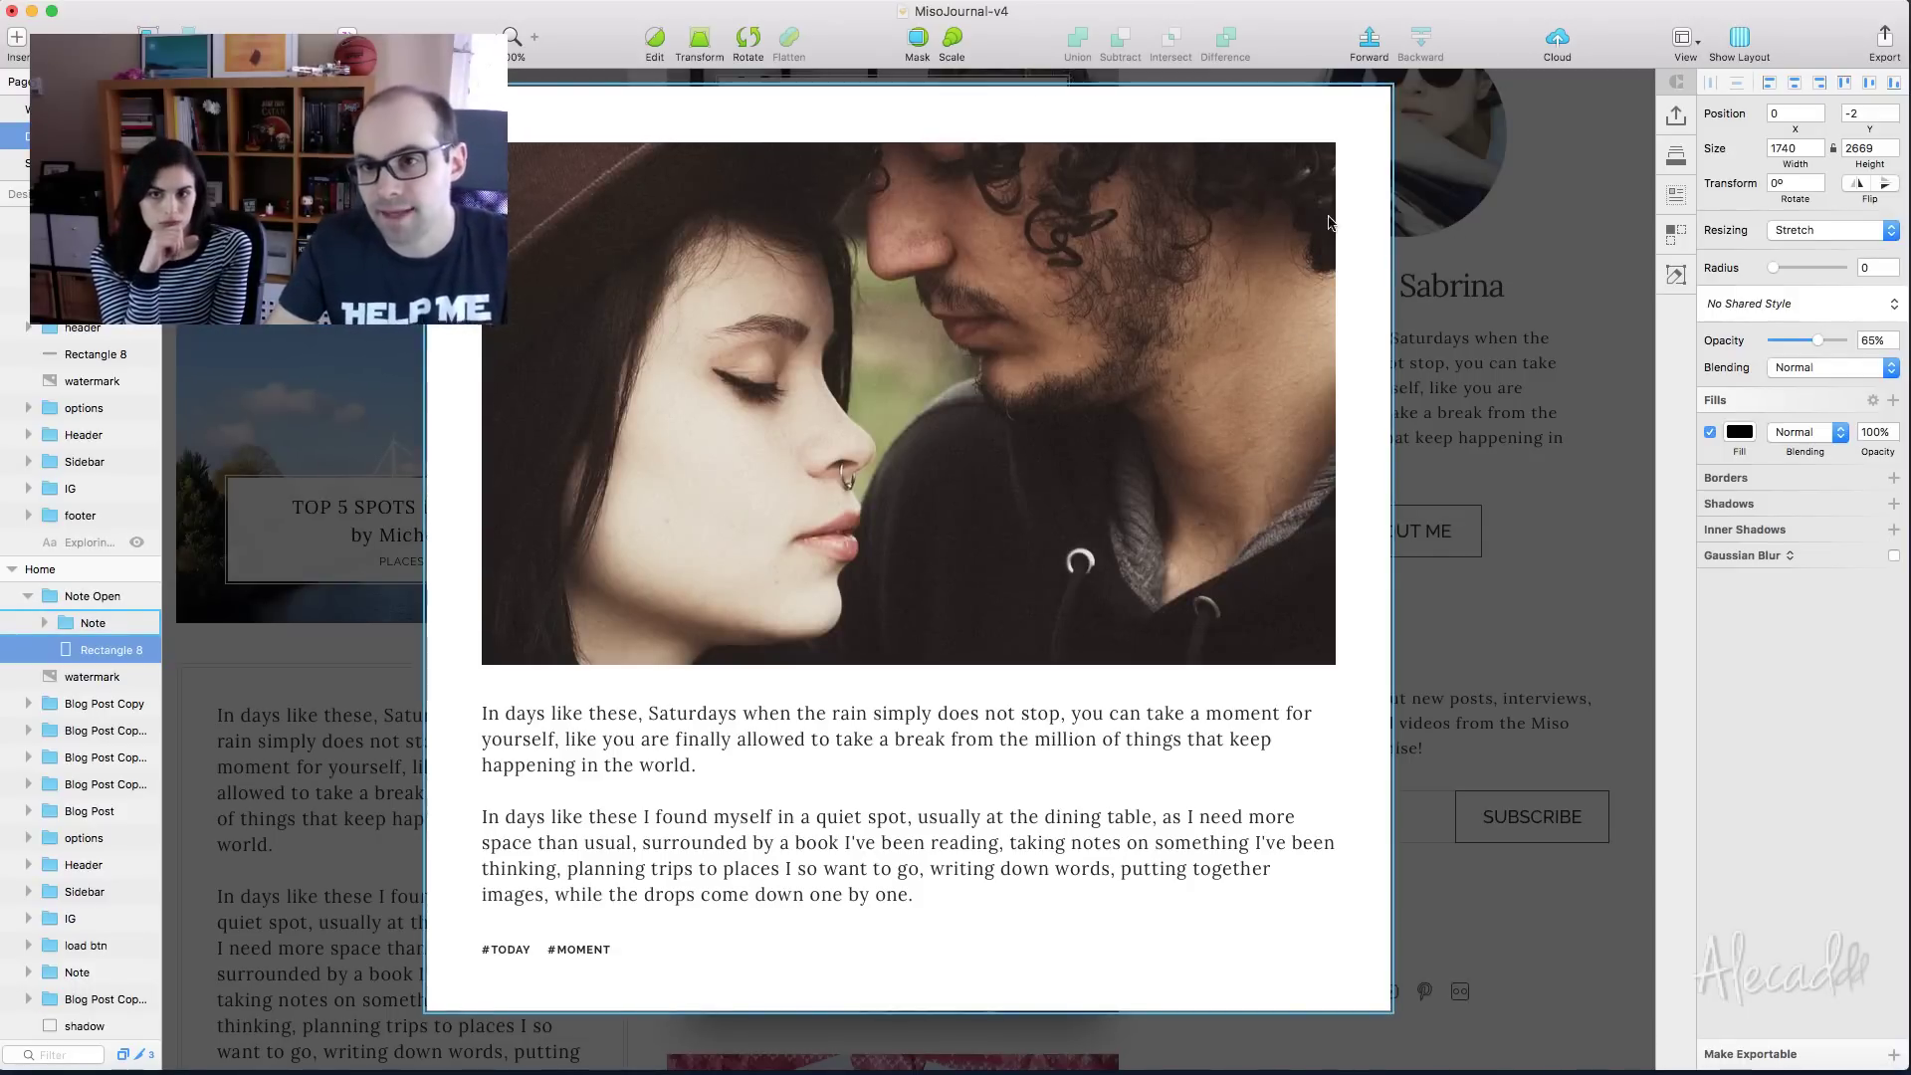
# Draw a diagonal line about 43 long over the dark overlay beside the popup's upper right corner and color it white (FFFFFF)
pyautogui.hscroll(3, 1471, 174)
pyautogui.hscroll(3, 1471, 174)
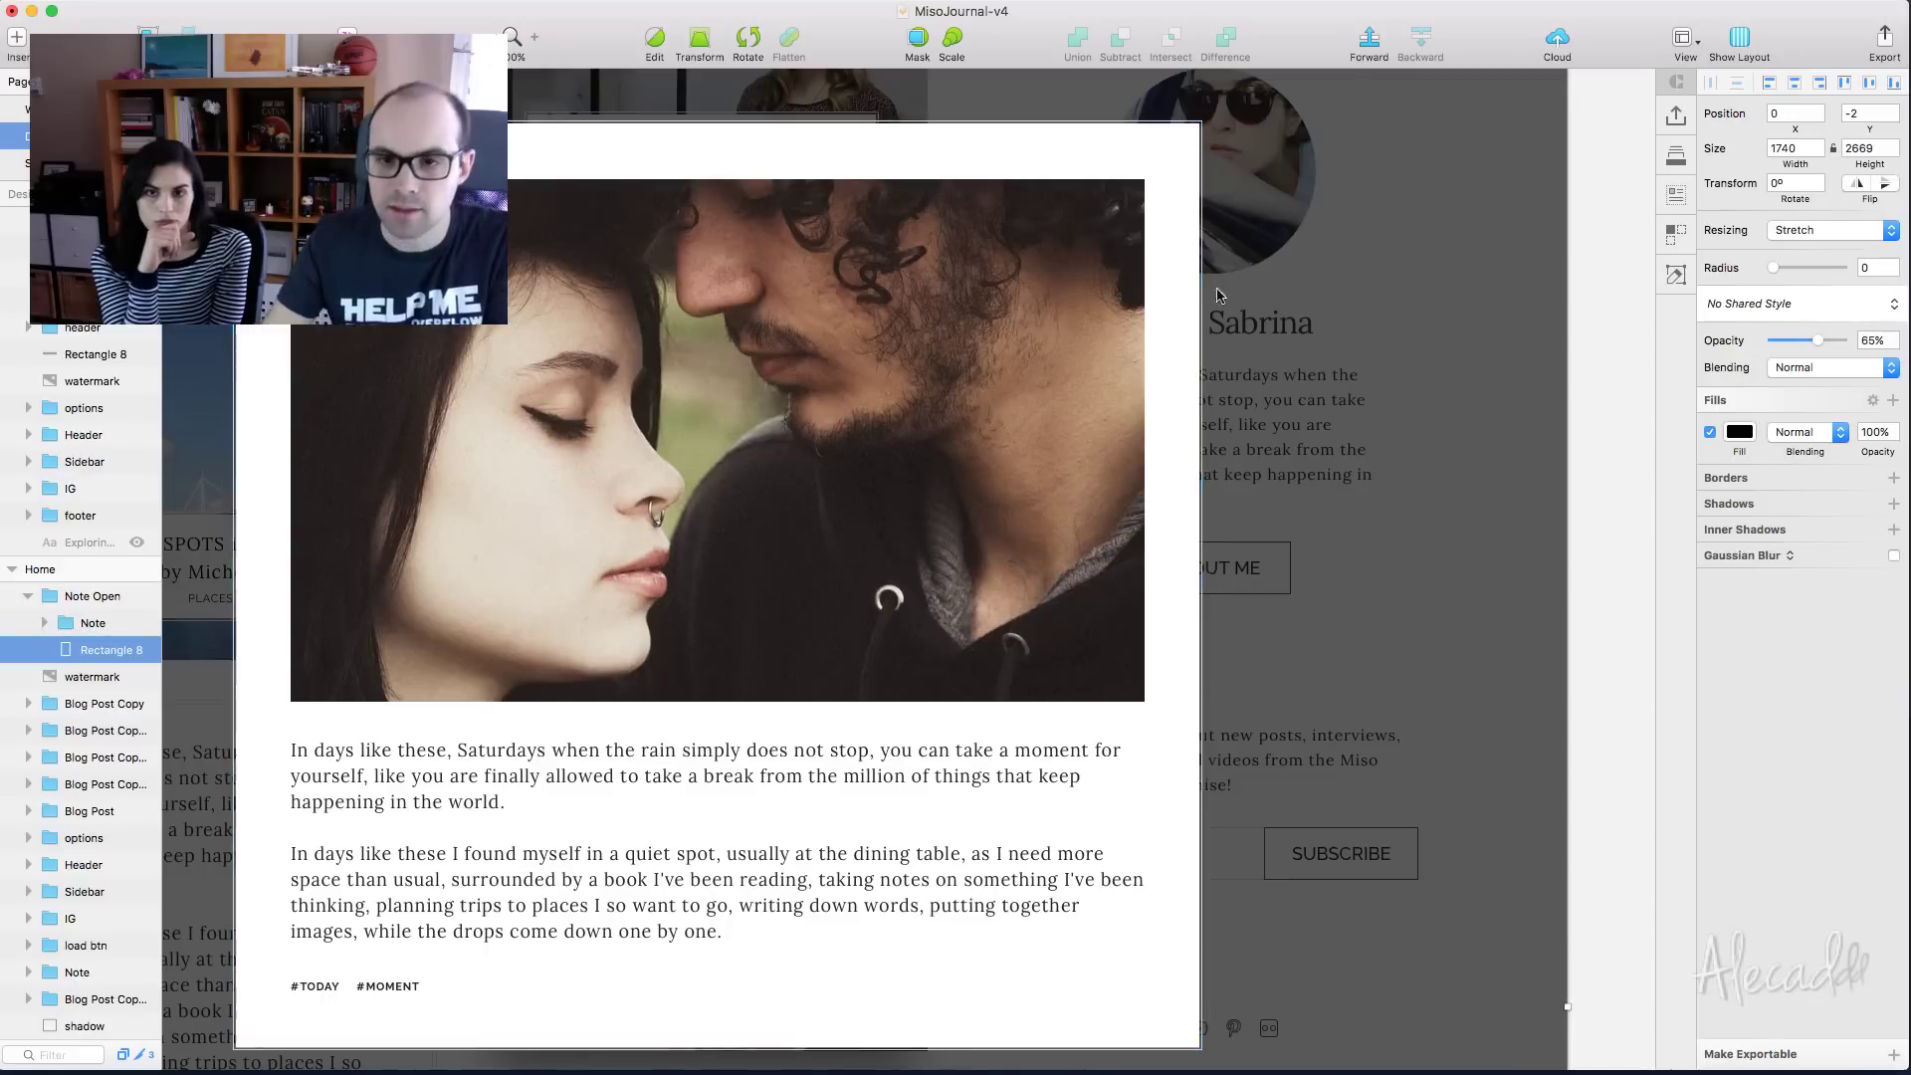
pyautogui.press('l')
pyautogui.moveTo(1235, 168); pyautogui.dragTo(1278, 210)
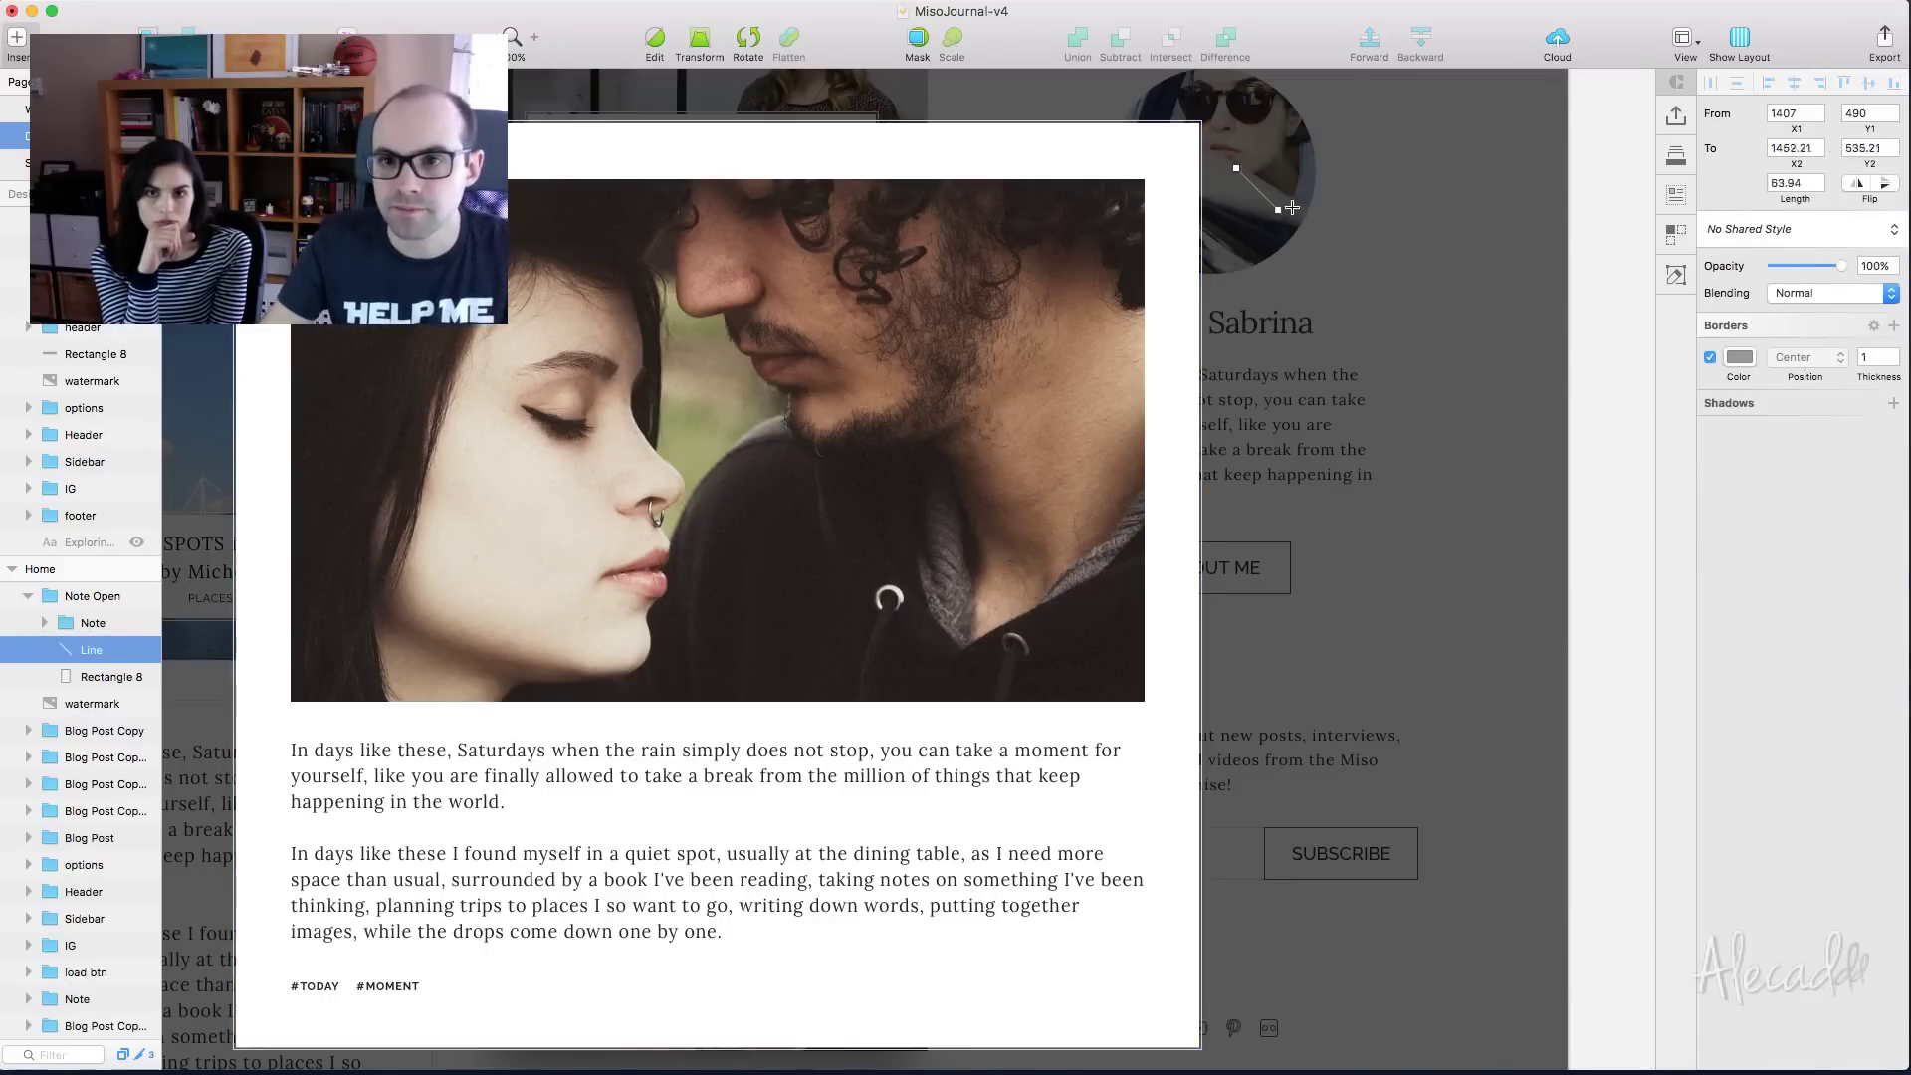
pyautogui.click(1740, 357)
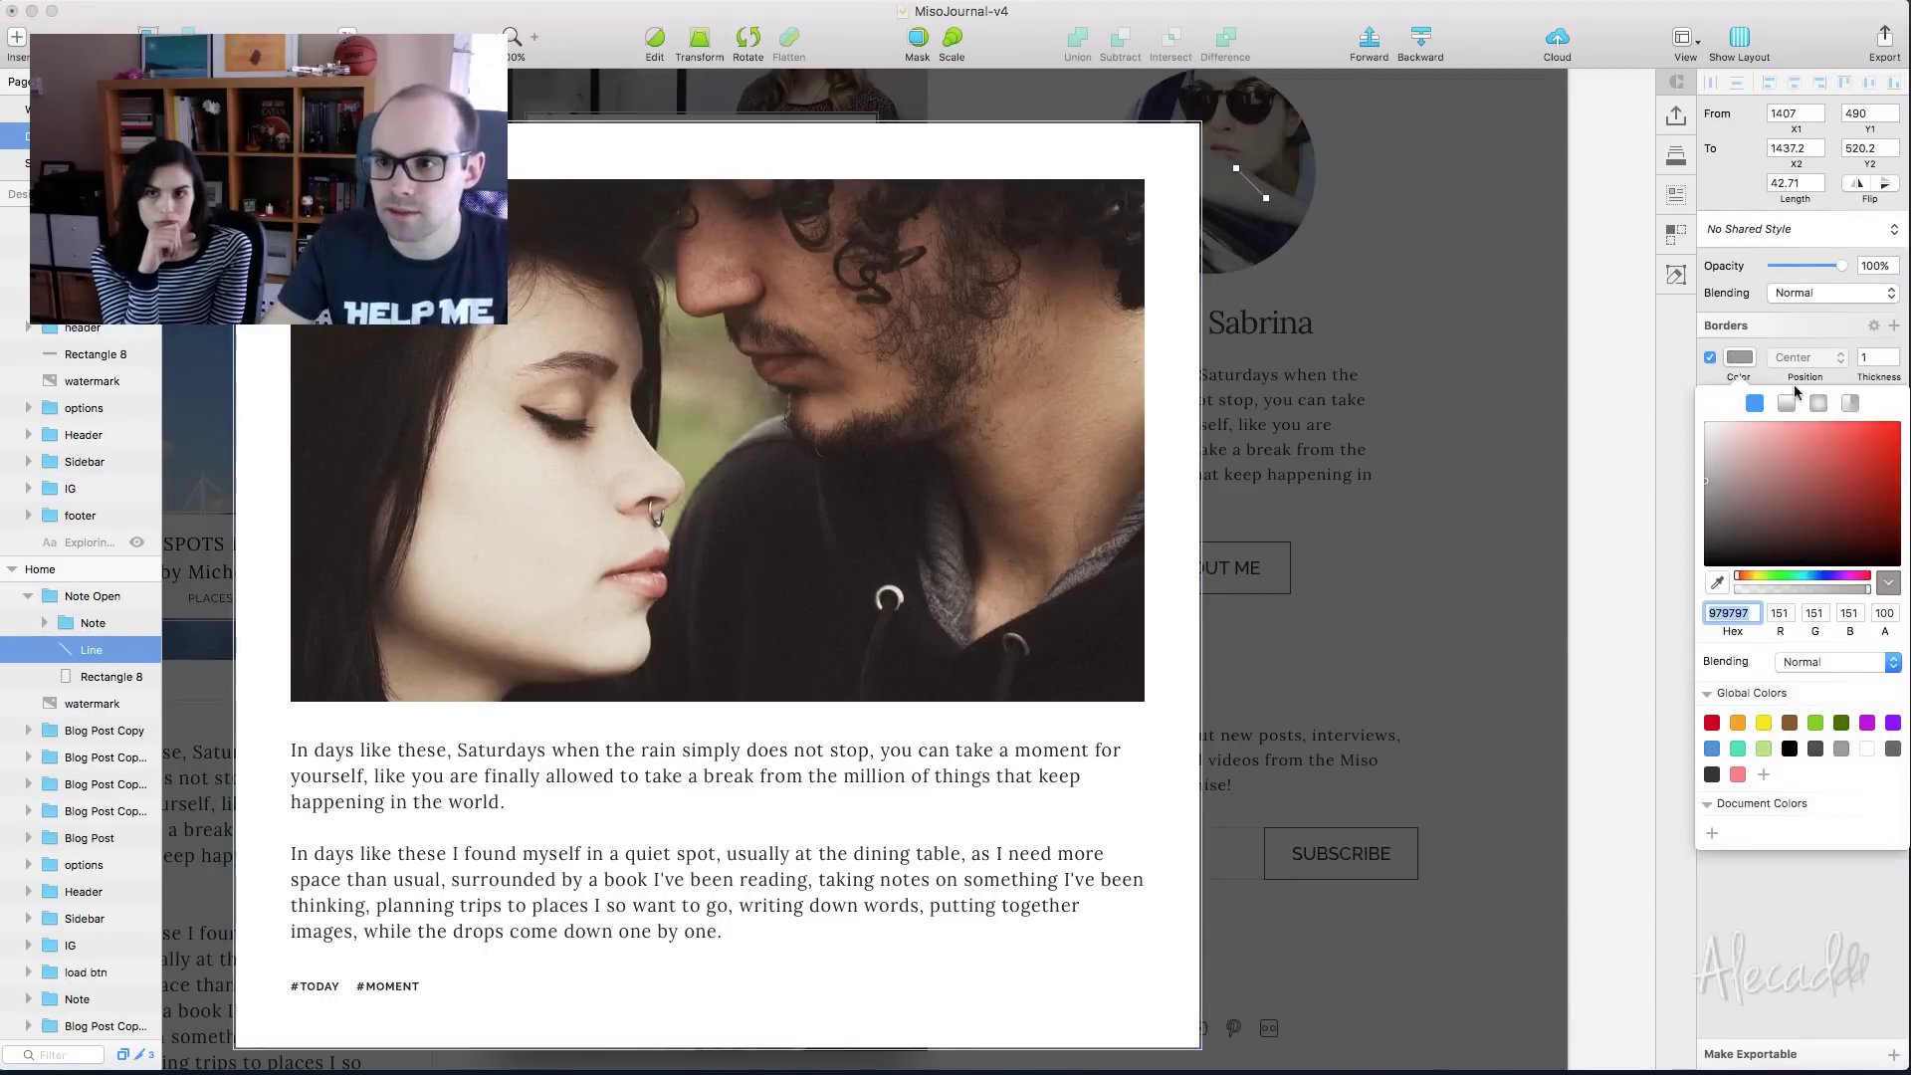
pyautogui.click(1867, 749)
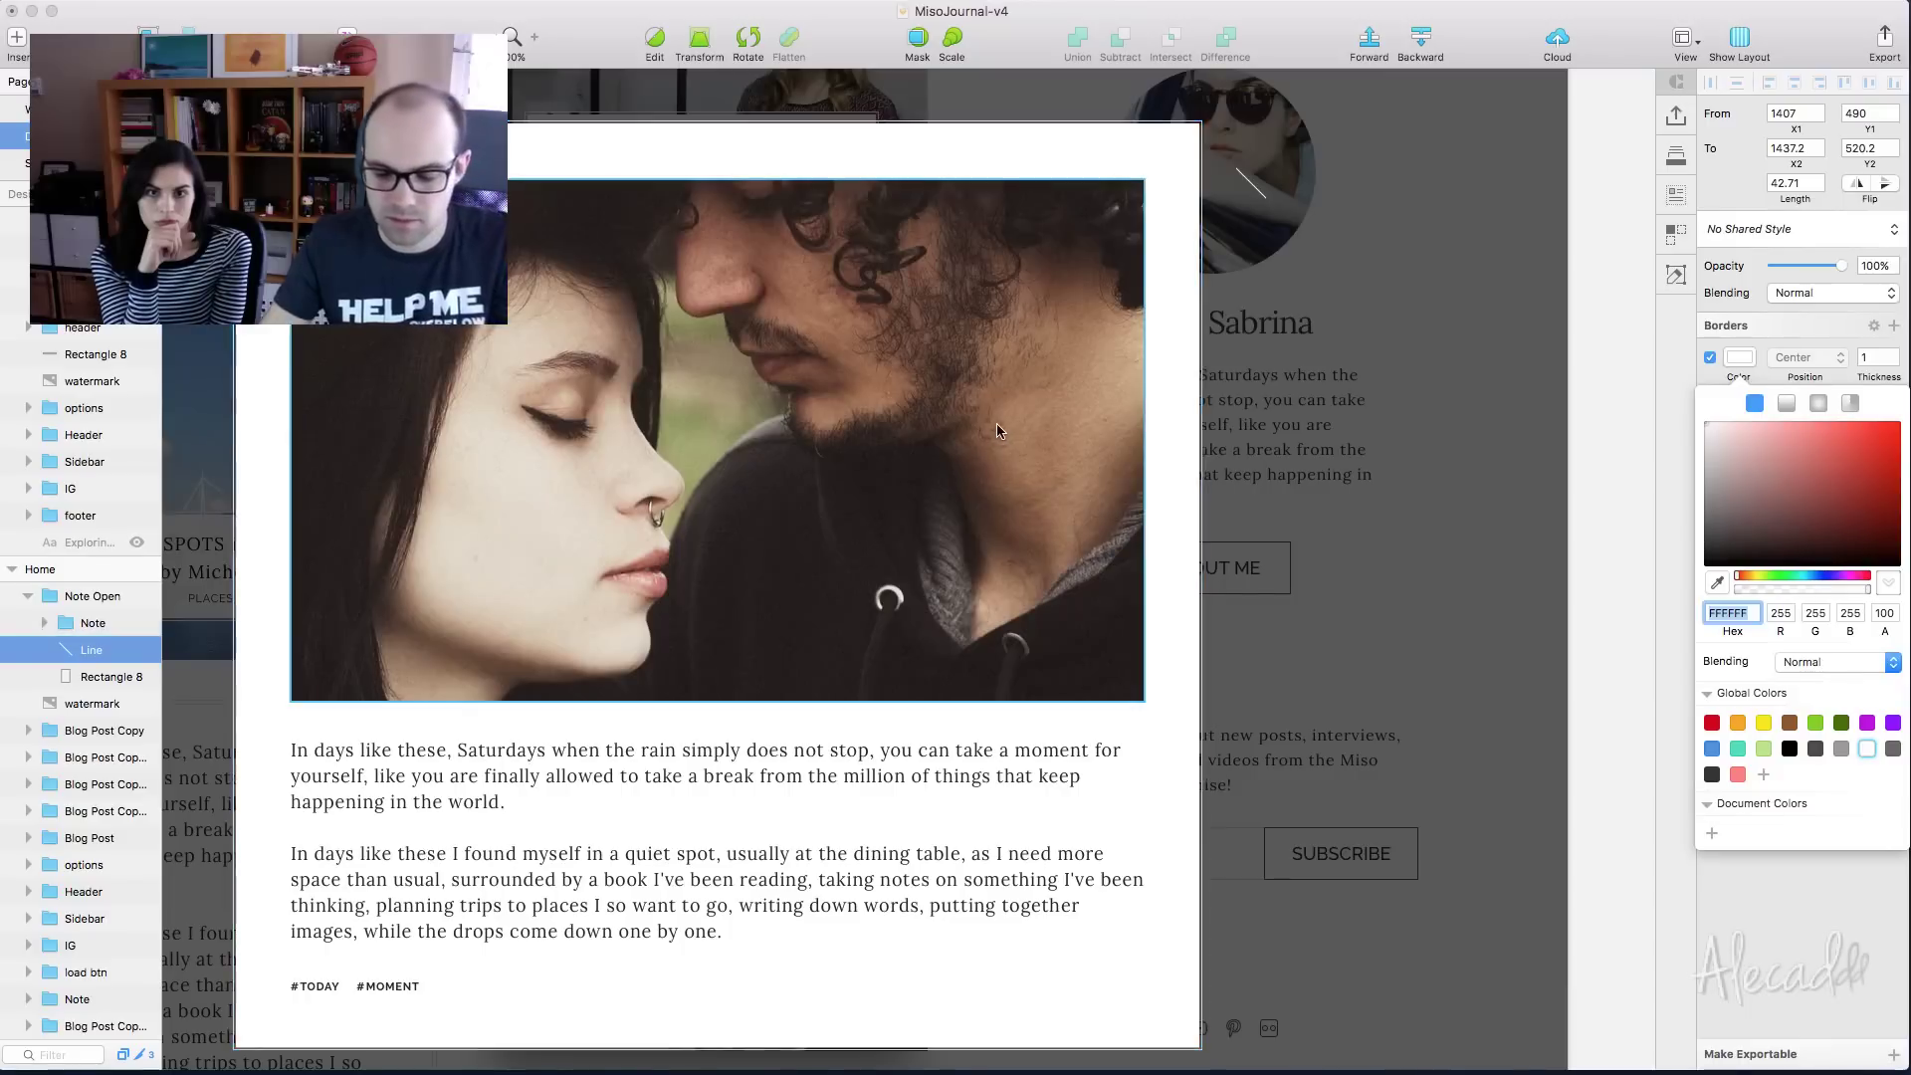
# Duplicate the white line and rotate the copy a quarter turn so the two lines cross as an X
pyautogui.press('super+d')
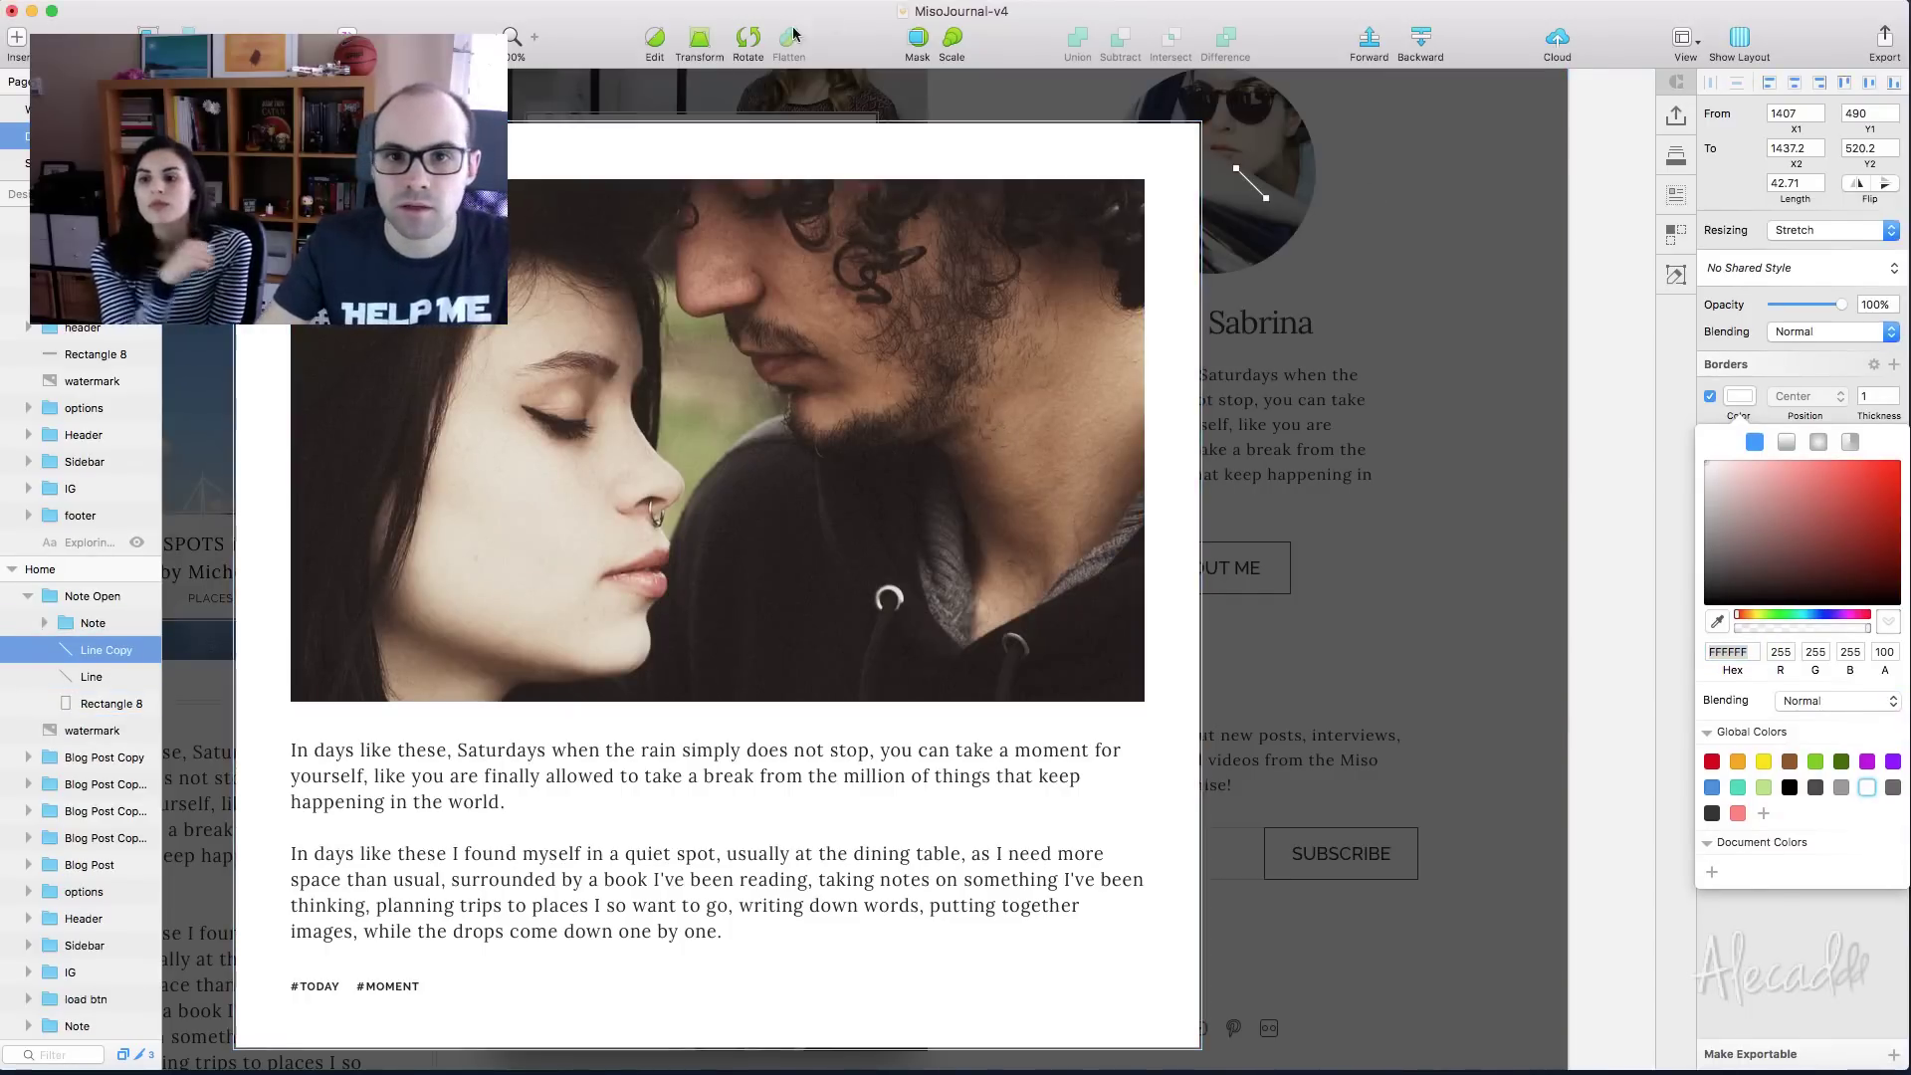
pyautogui.click(747, 40)
pyautogui.moveTo(1266, 261); pyautogui.dragTo(1216, 236)
pyautogui.press('Return')
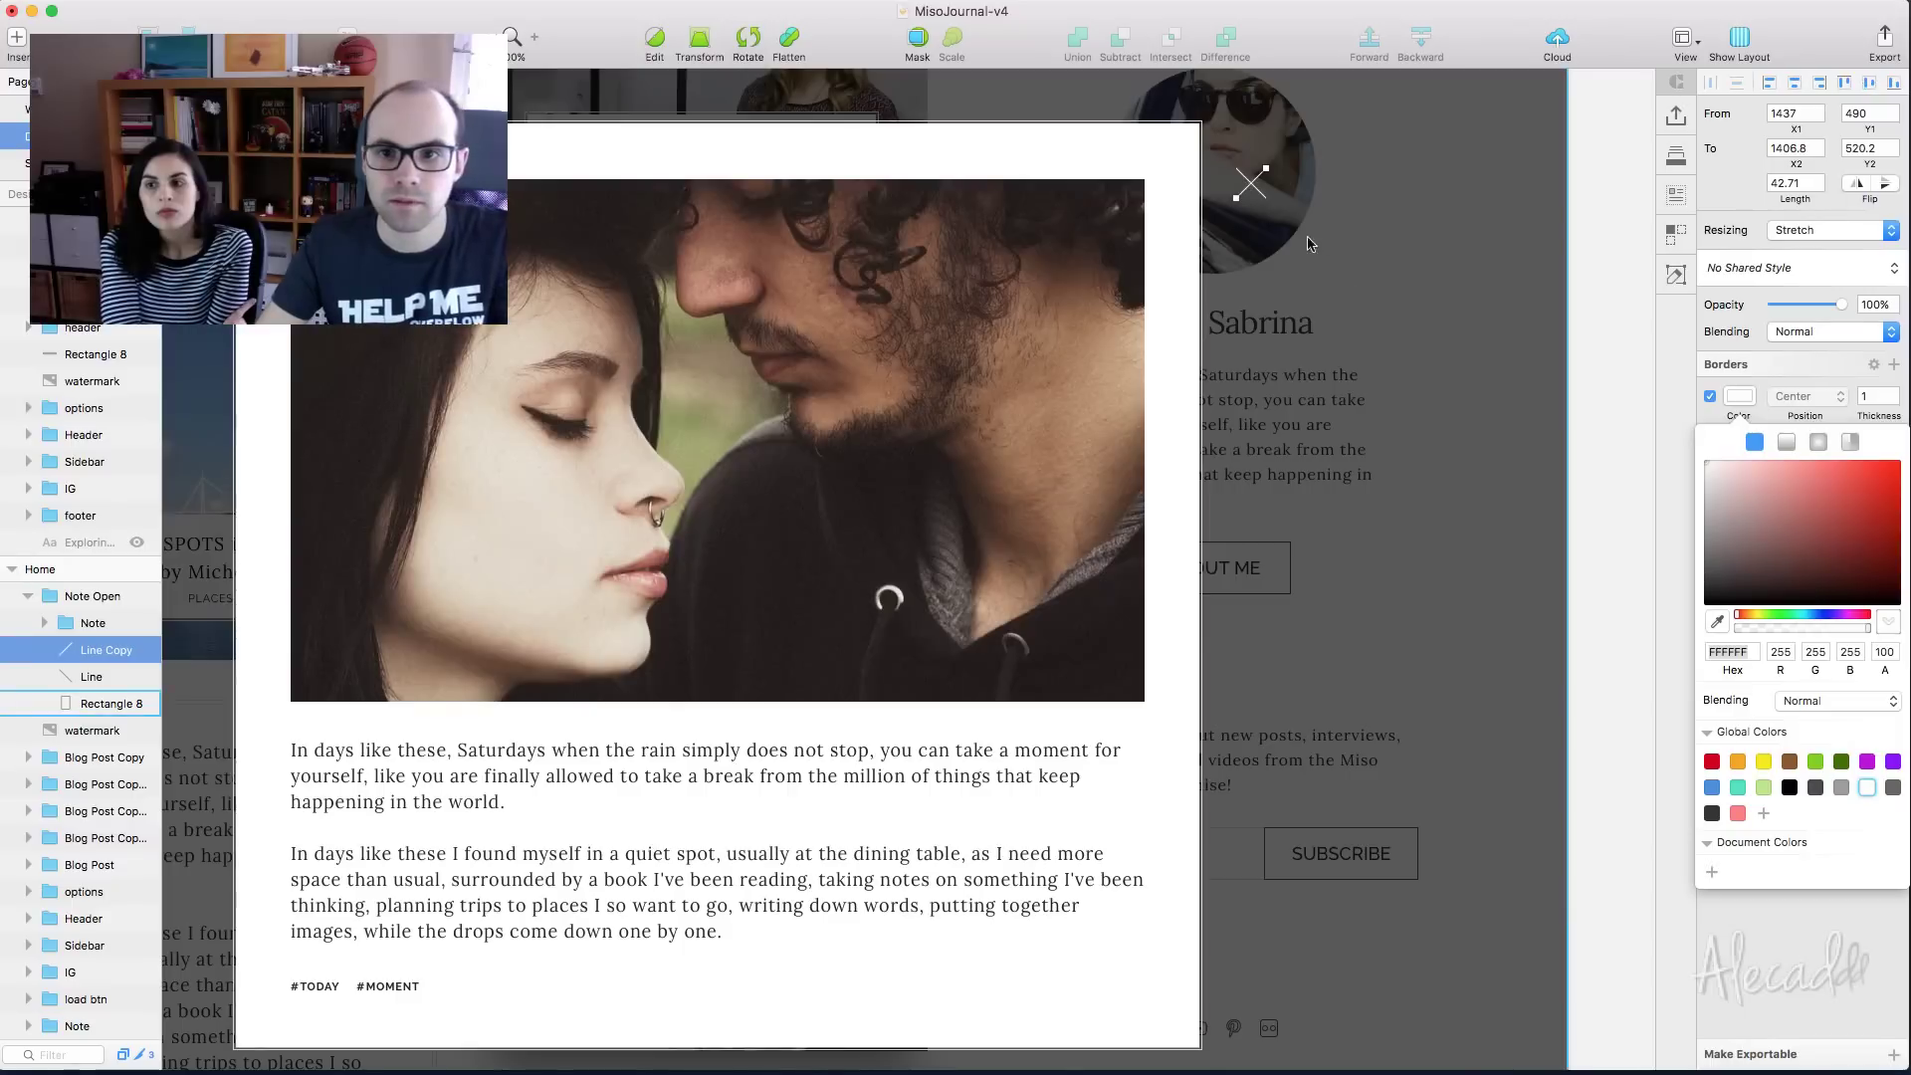
# Unite the two crossed lines into one shape, turn off its border and give it a white FFFFFF fill
pyautogui.keyDown('shift'); pyautogui.click(128, 677); pyautogui.keyUp('shift')
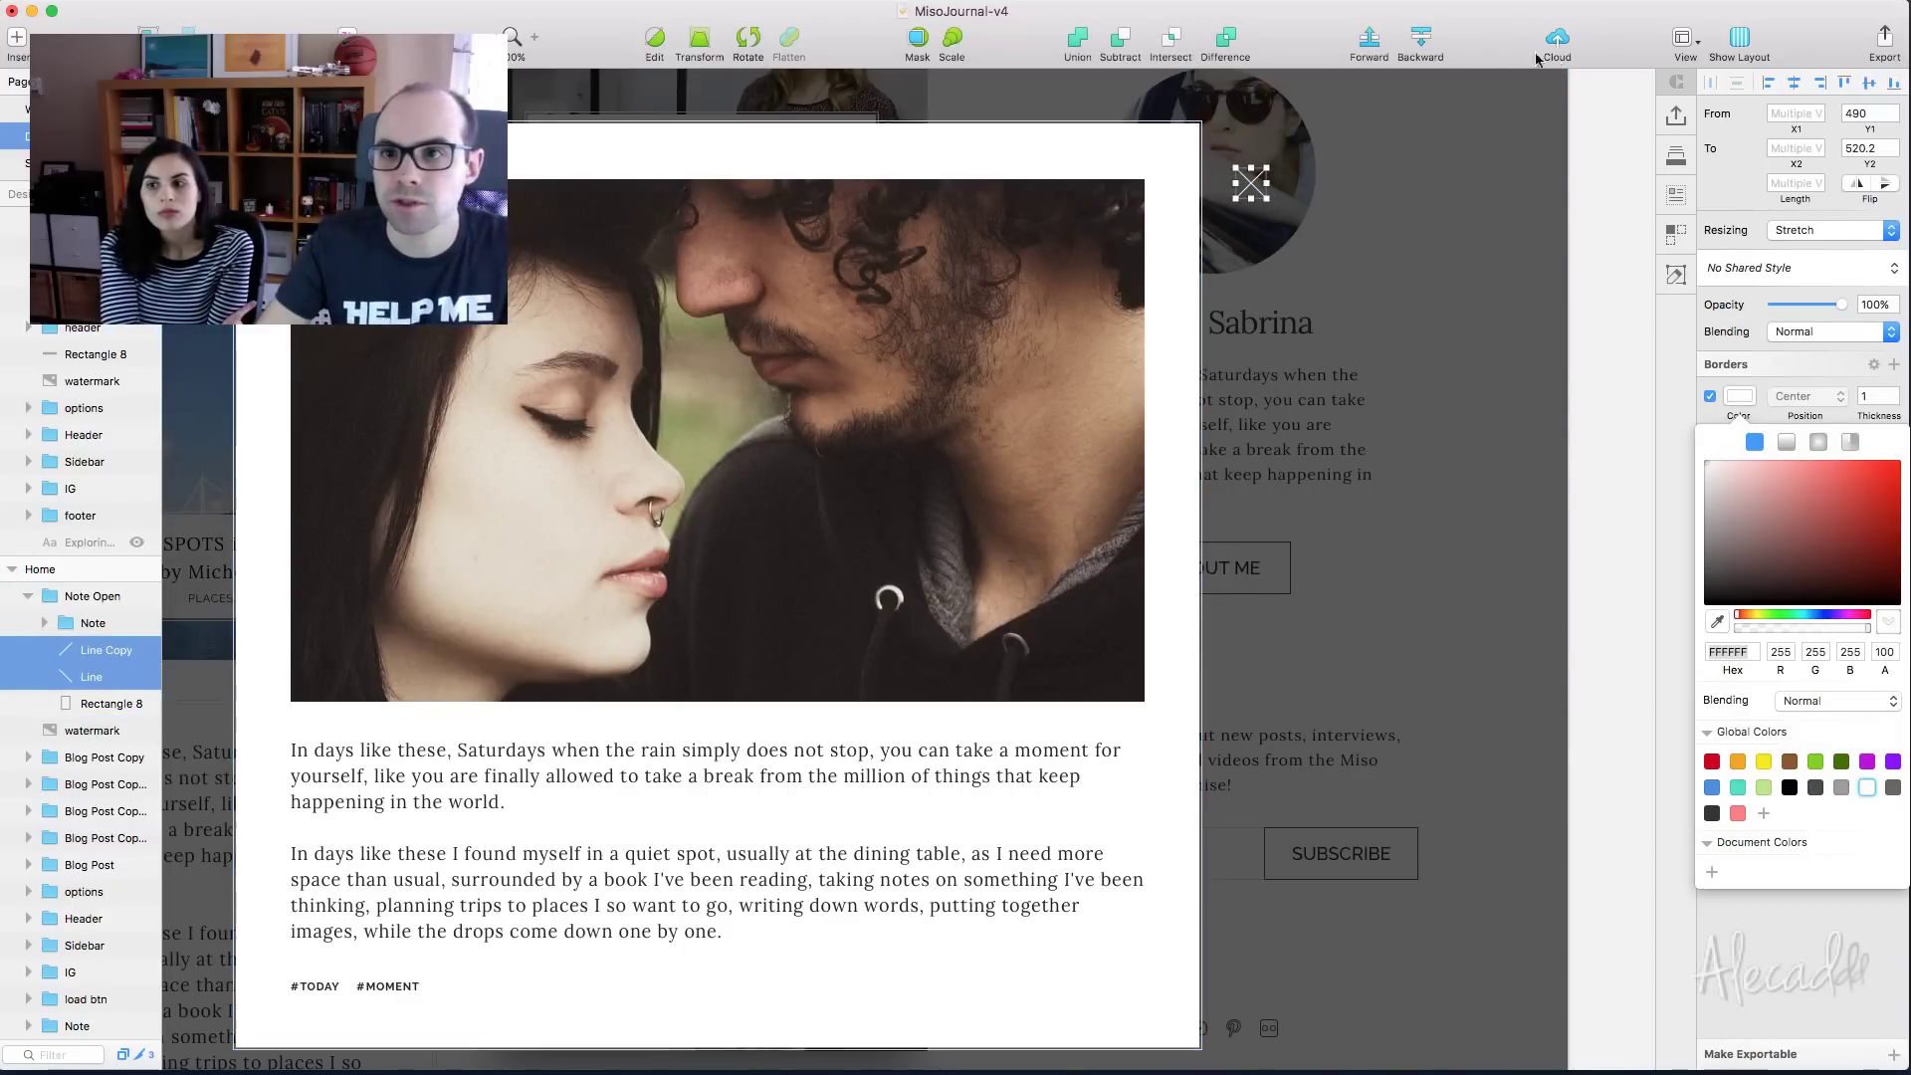
pyautogui.click(1076, 44)
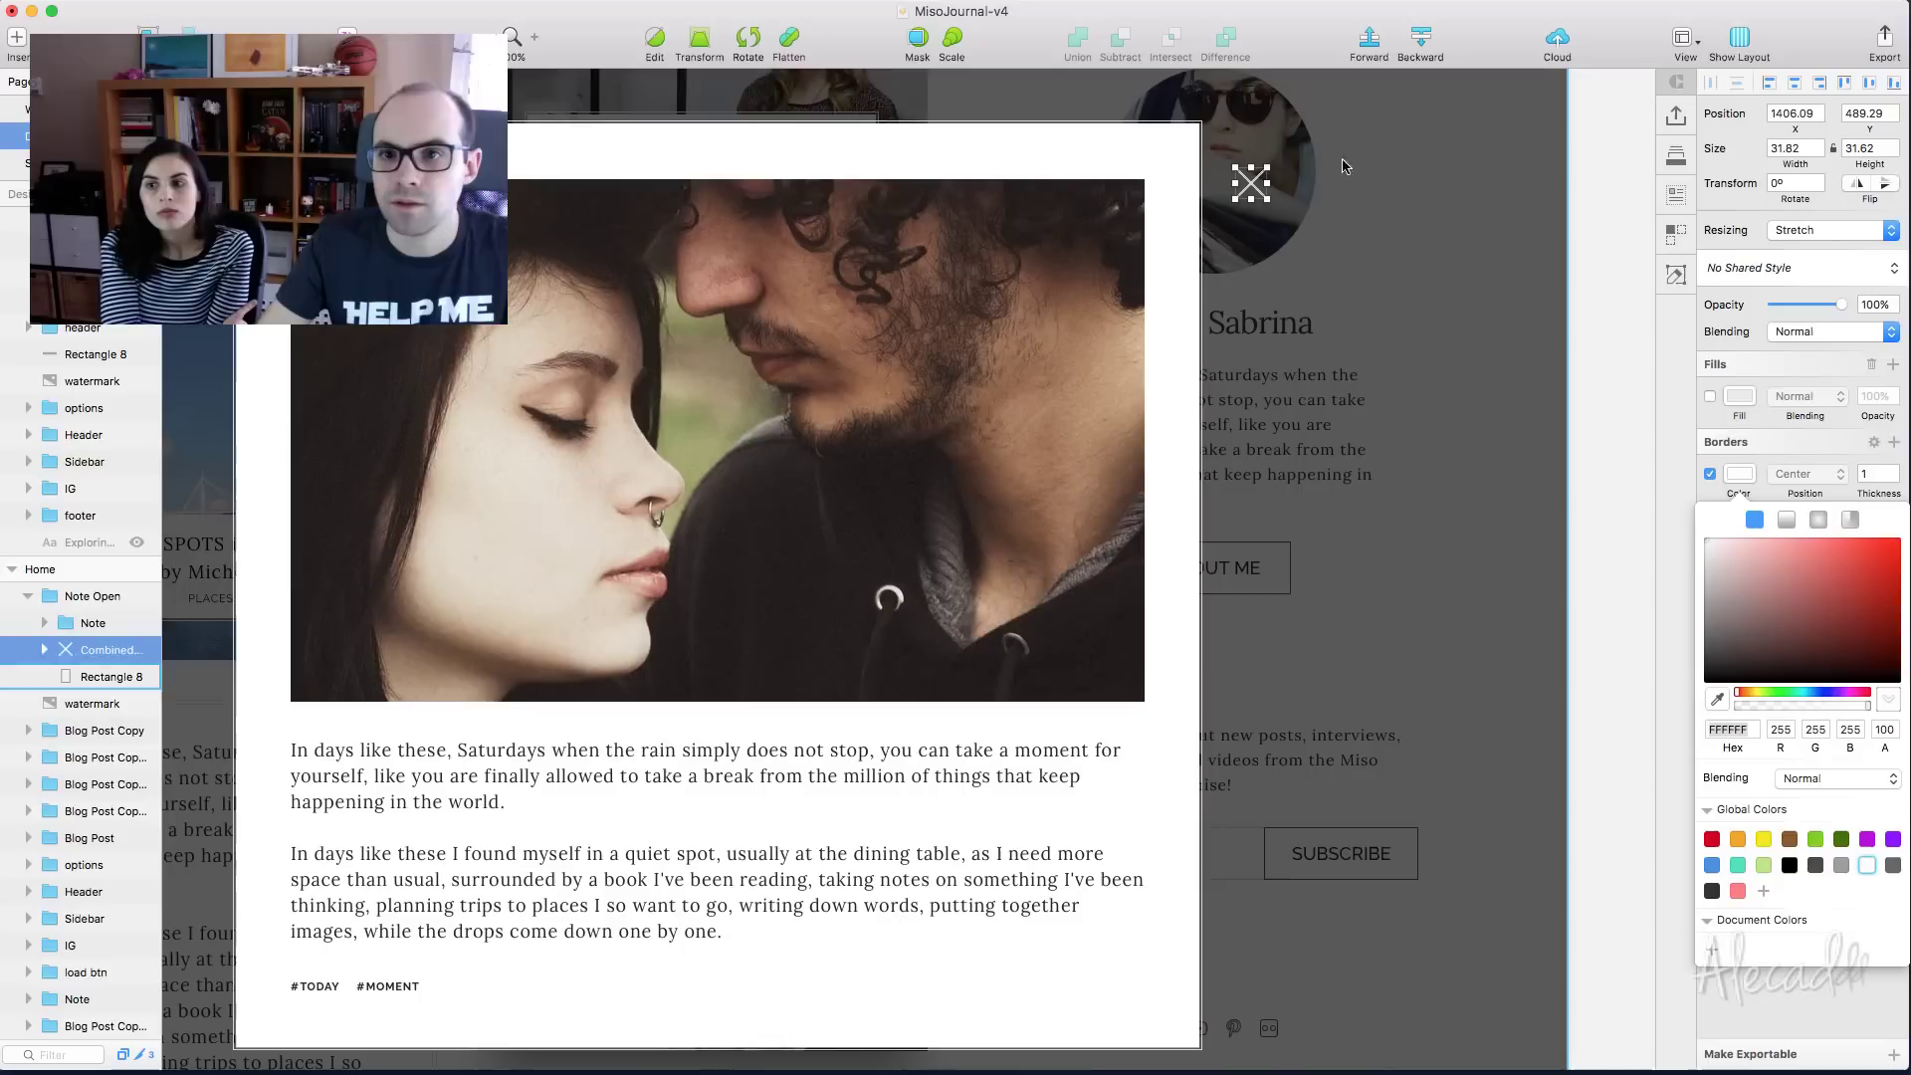
pyautogui.click(1711, 475)
pyautogui.click(1710, 396)
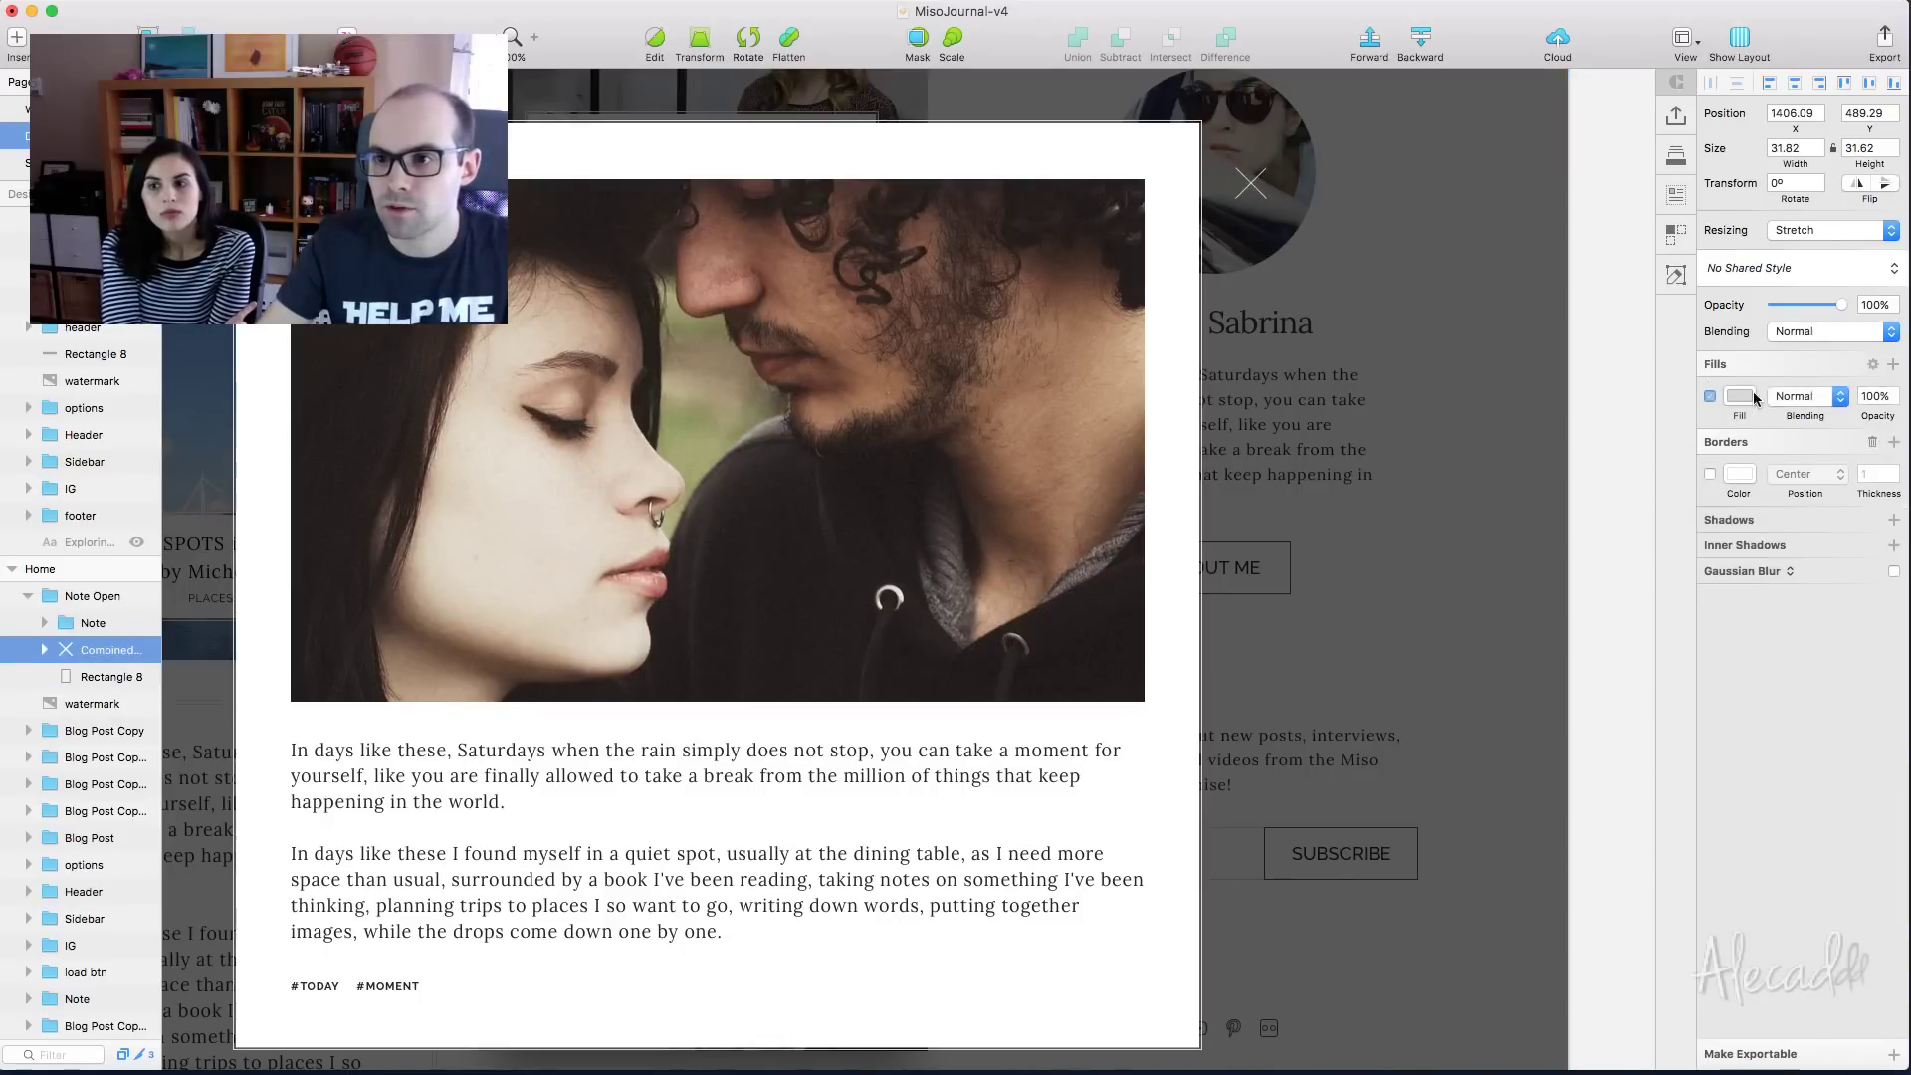
pyautogui.click(1740, 397)
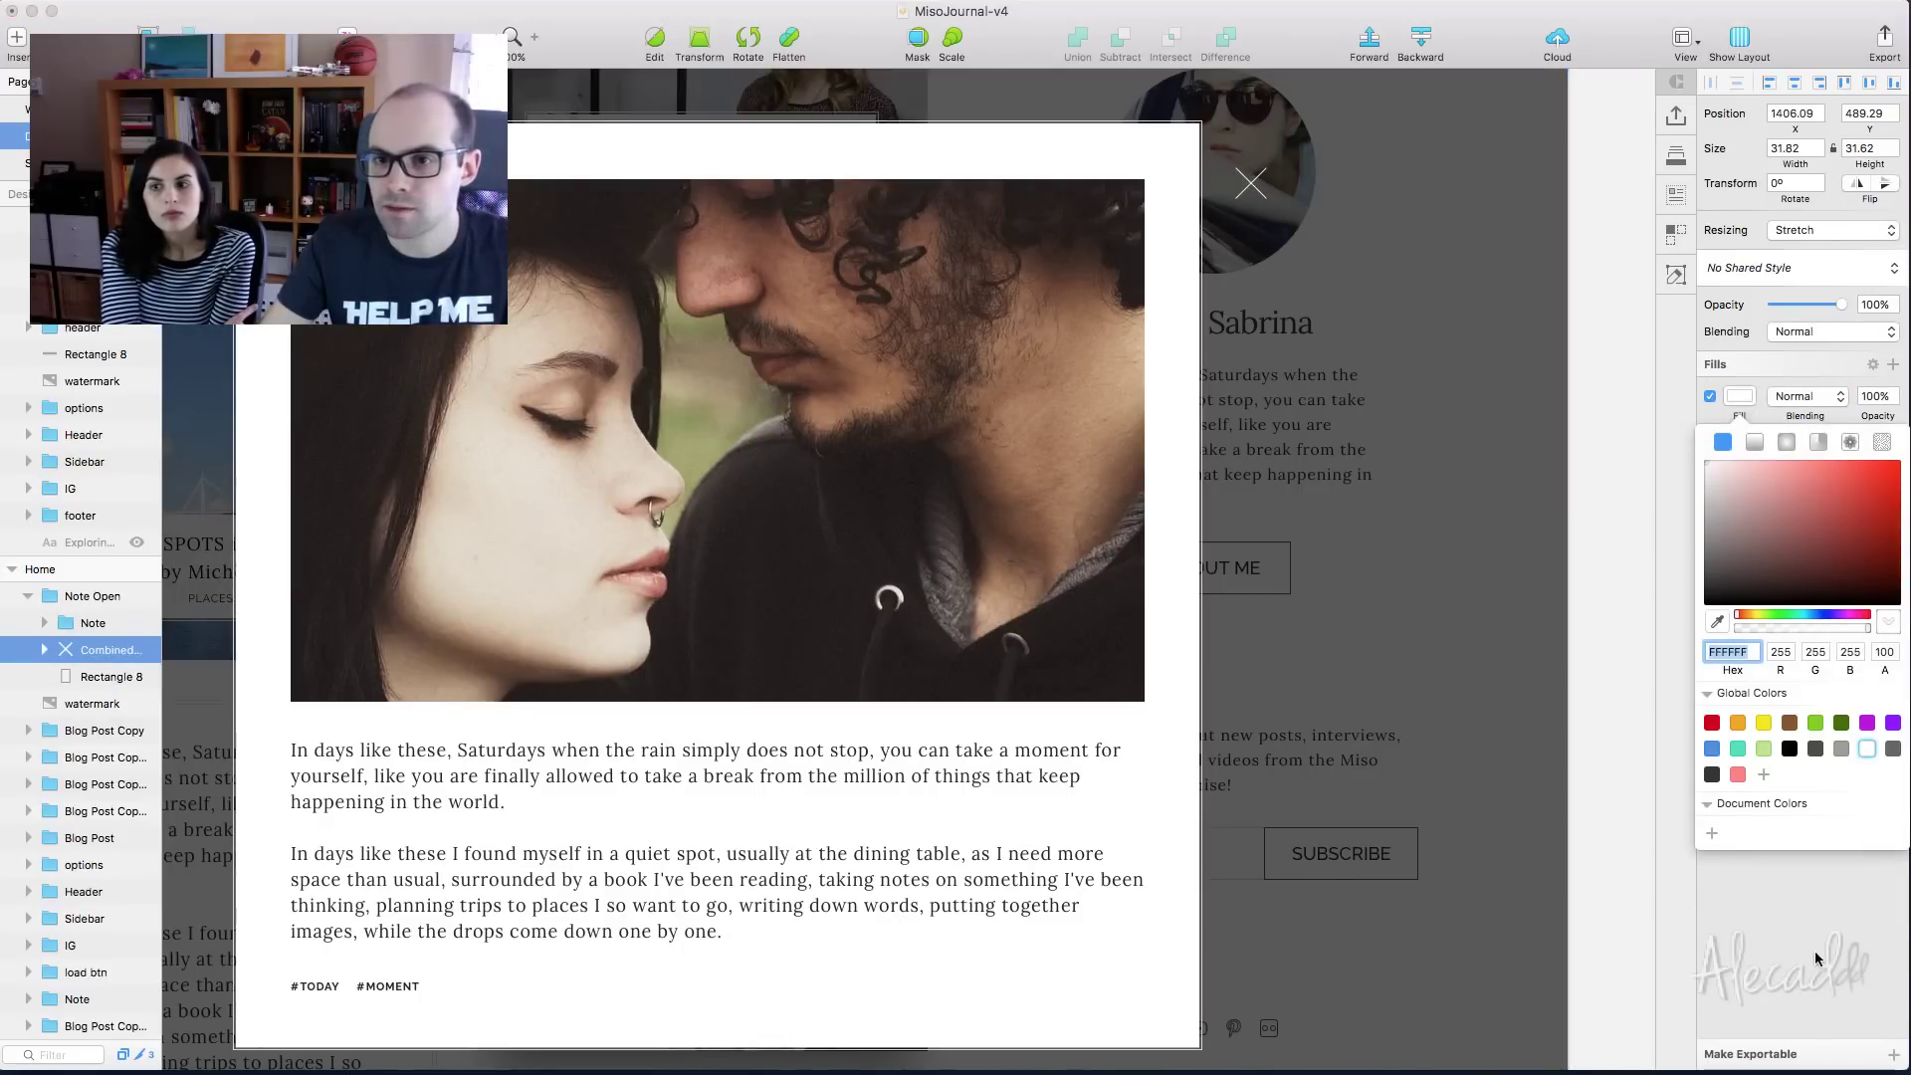
# Scale the white X shape down to about 20 by 20 and deselect it
pyautogui.click(1264, 202)
pyautogui.moveTo(1269, 201); pyautogui.dragTo(1256, 192)
pyautogui.click(1340, 192)
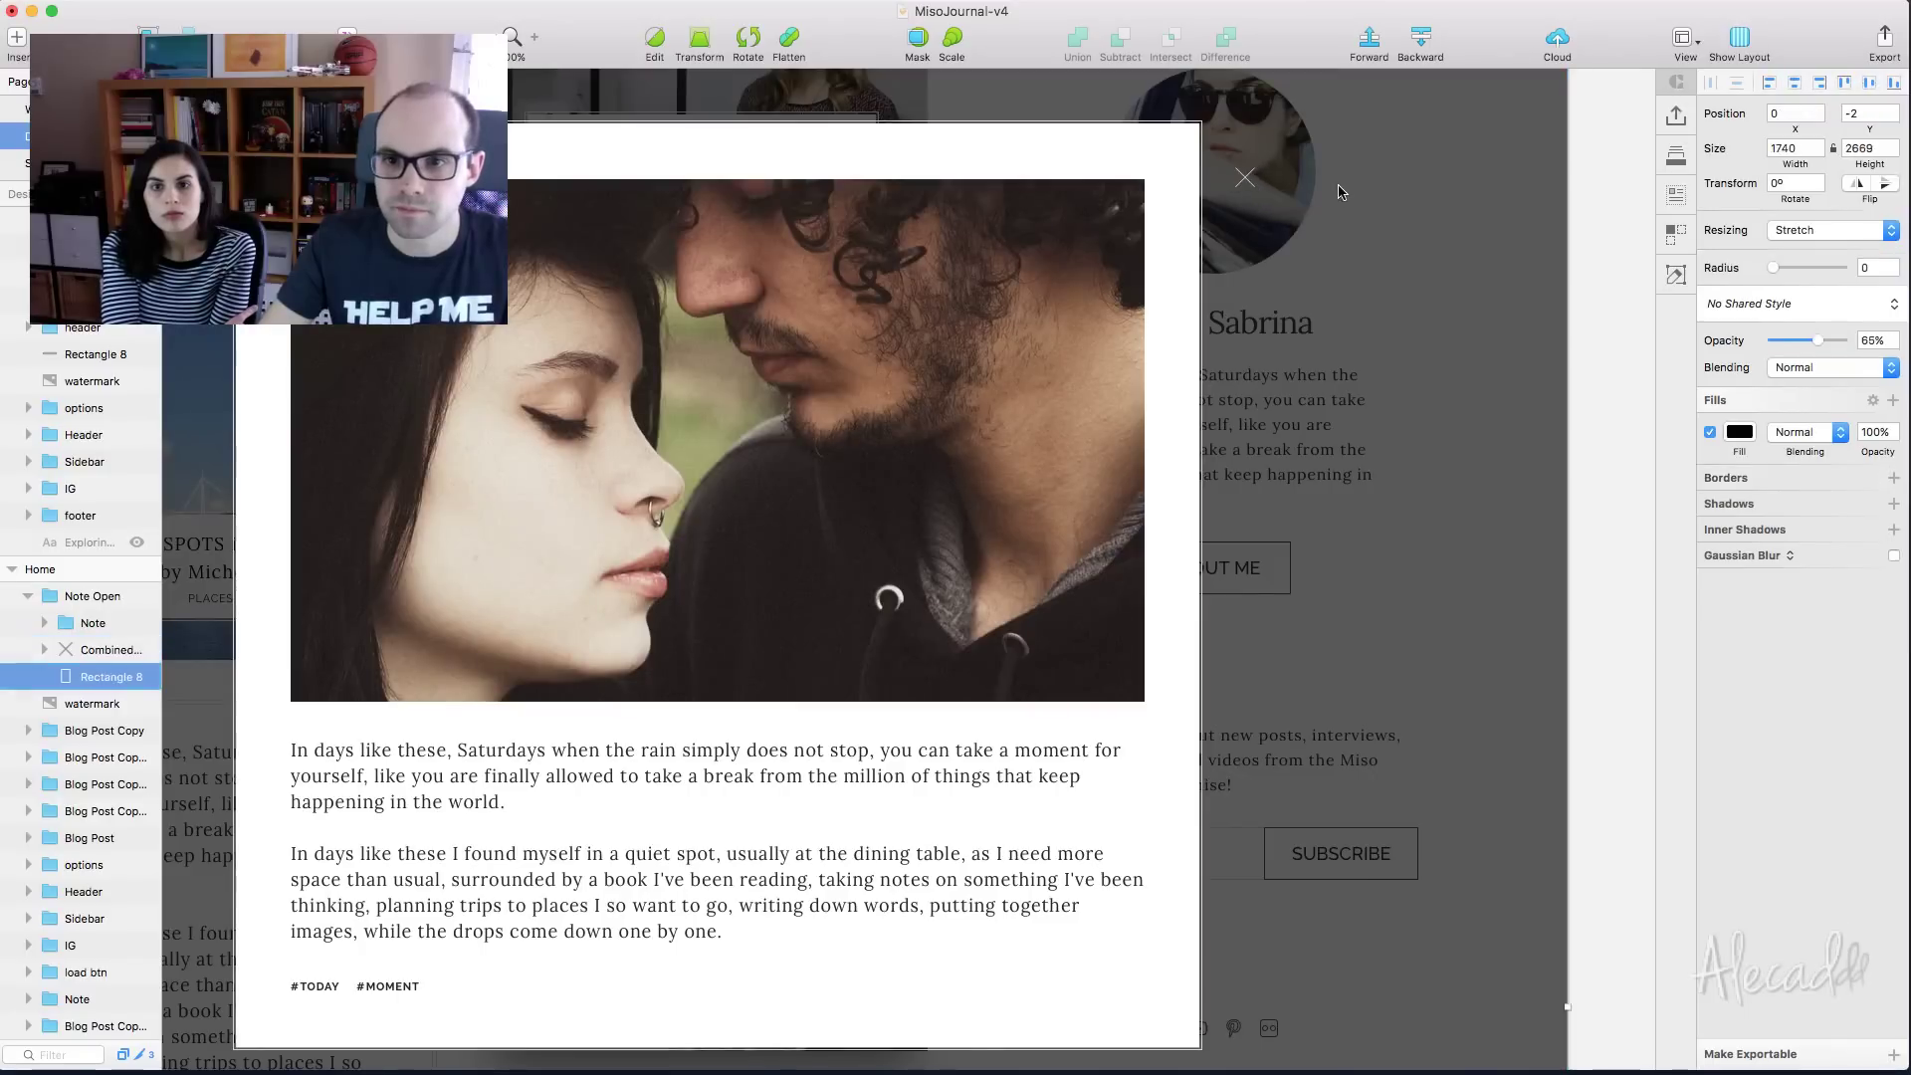
pyautogui.scroll(3, 1582, 236)
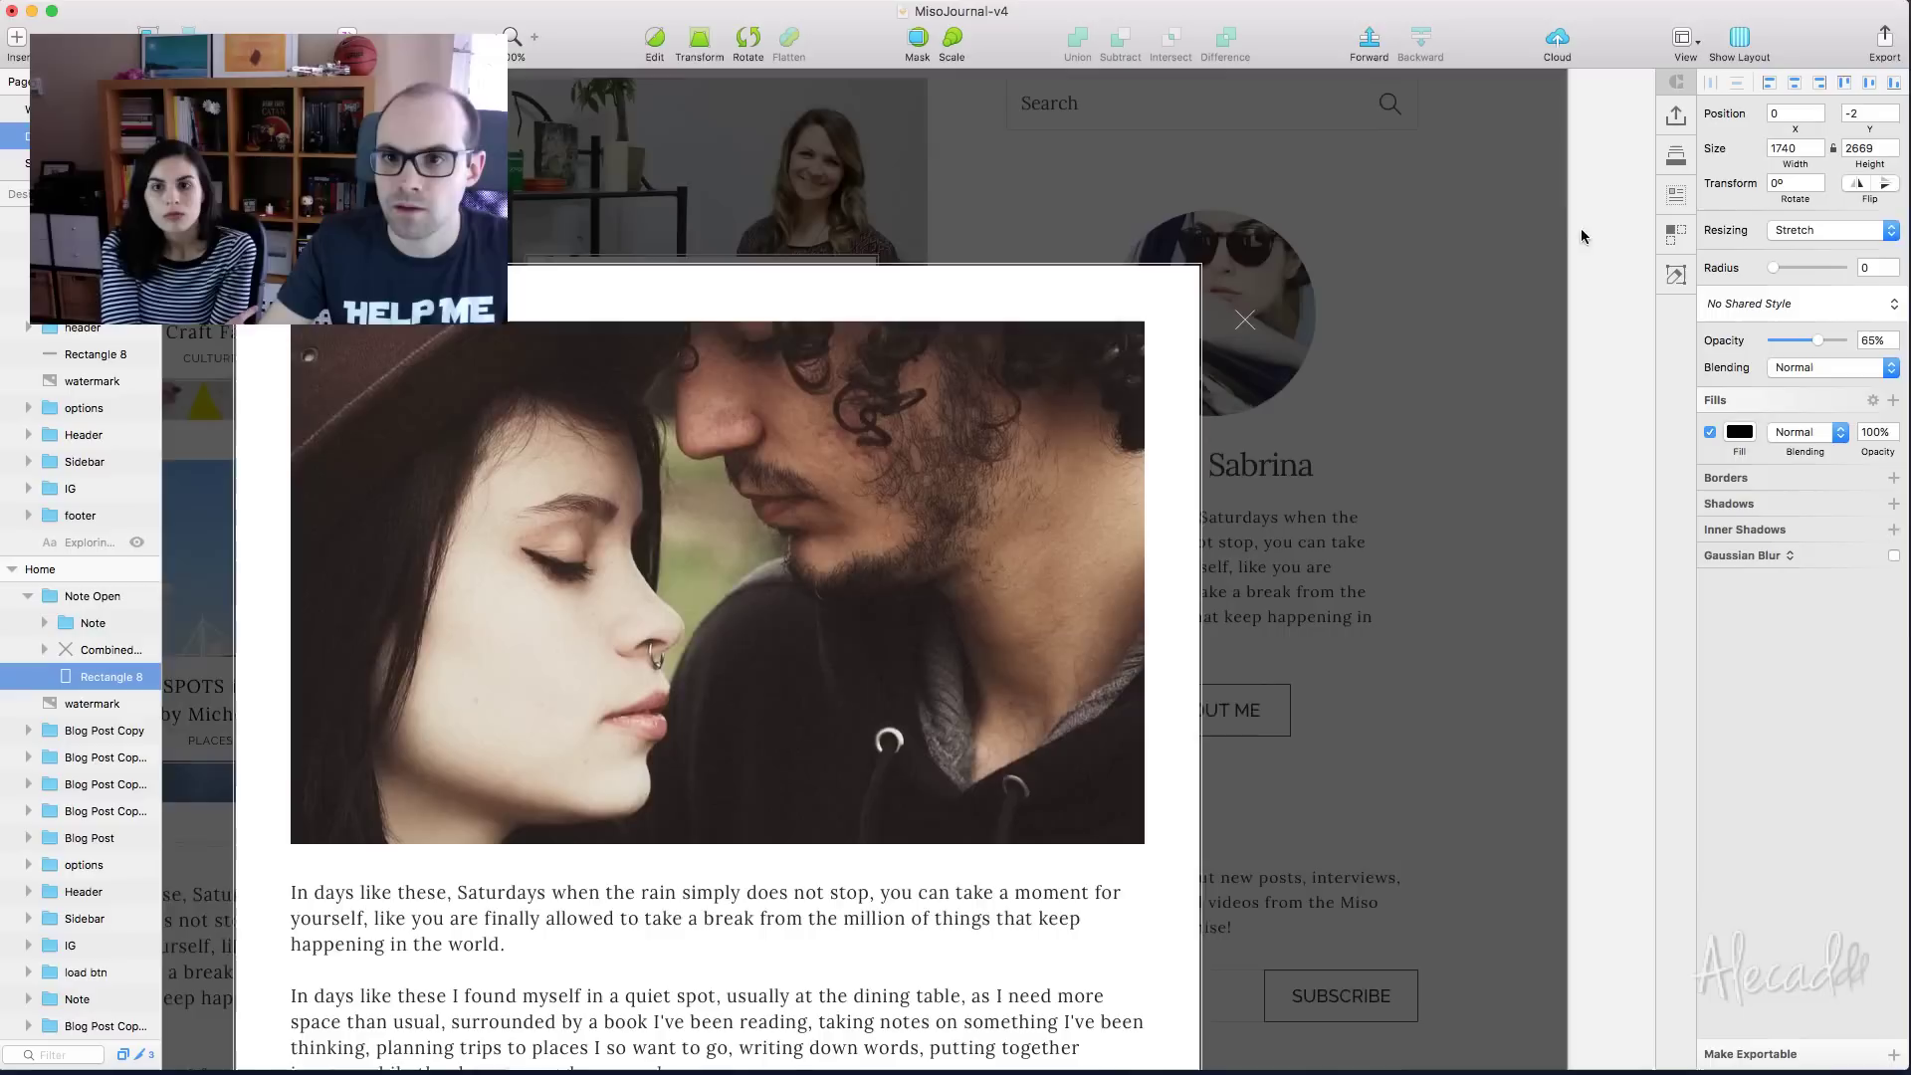
pyautogui.press('Return')
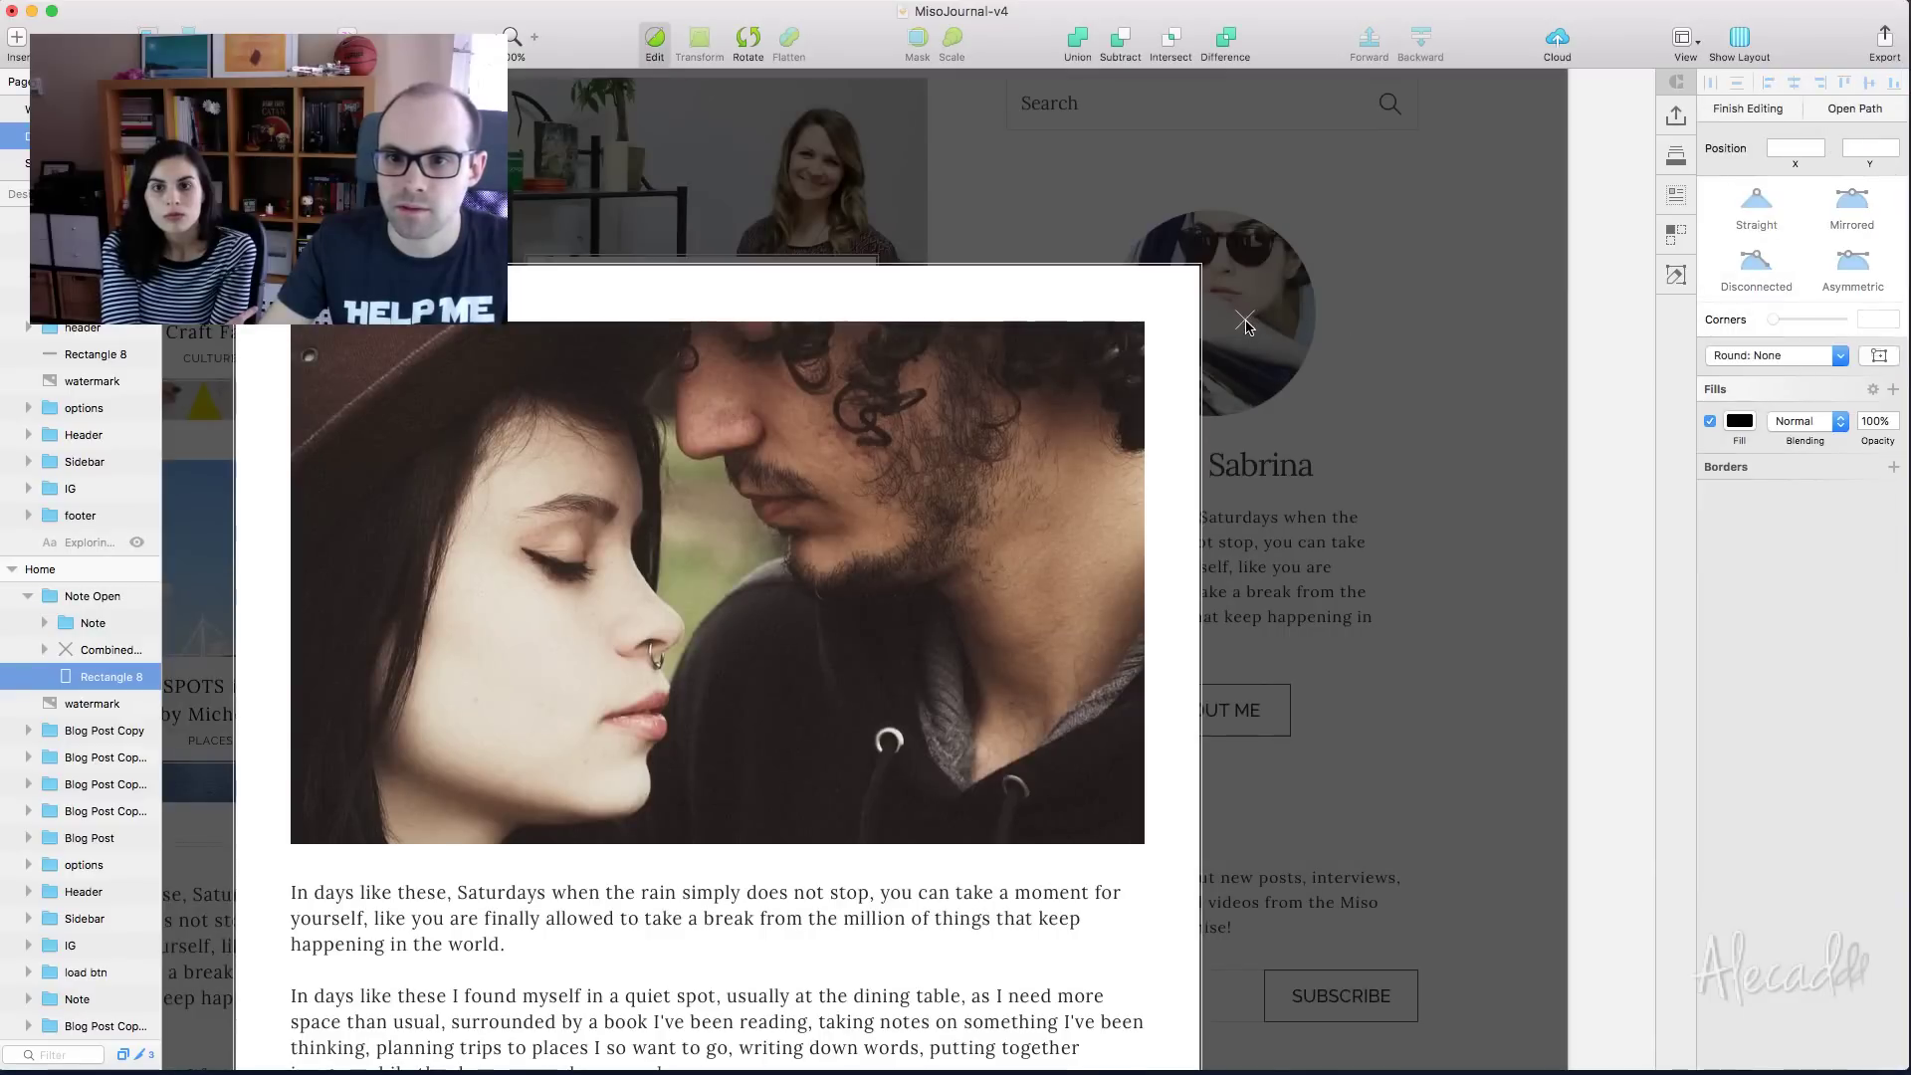
pyautogui.press('Escape')
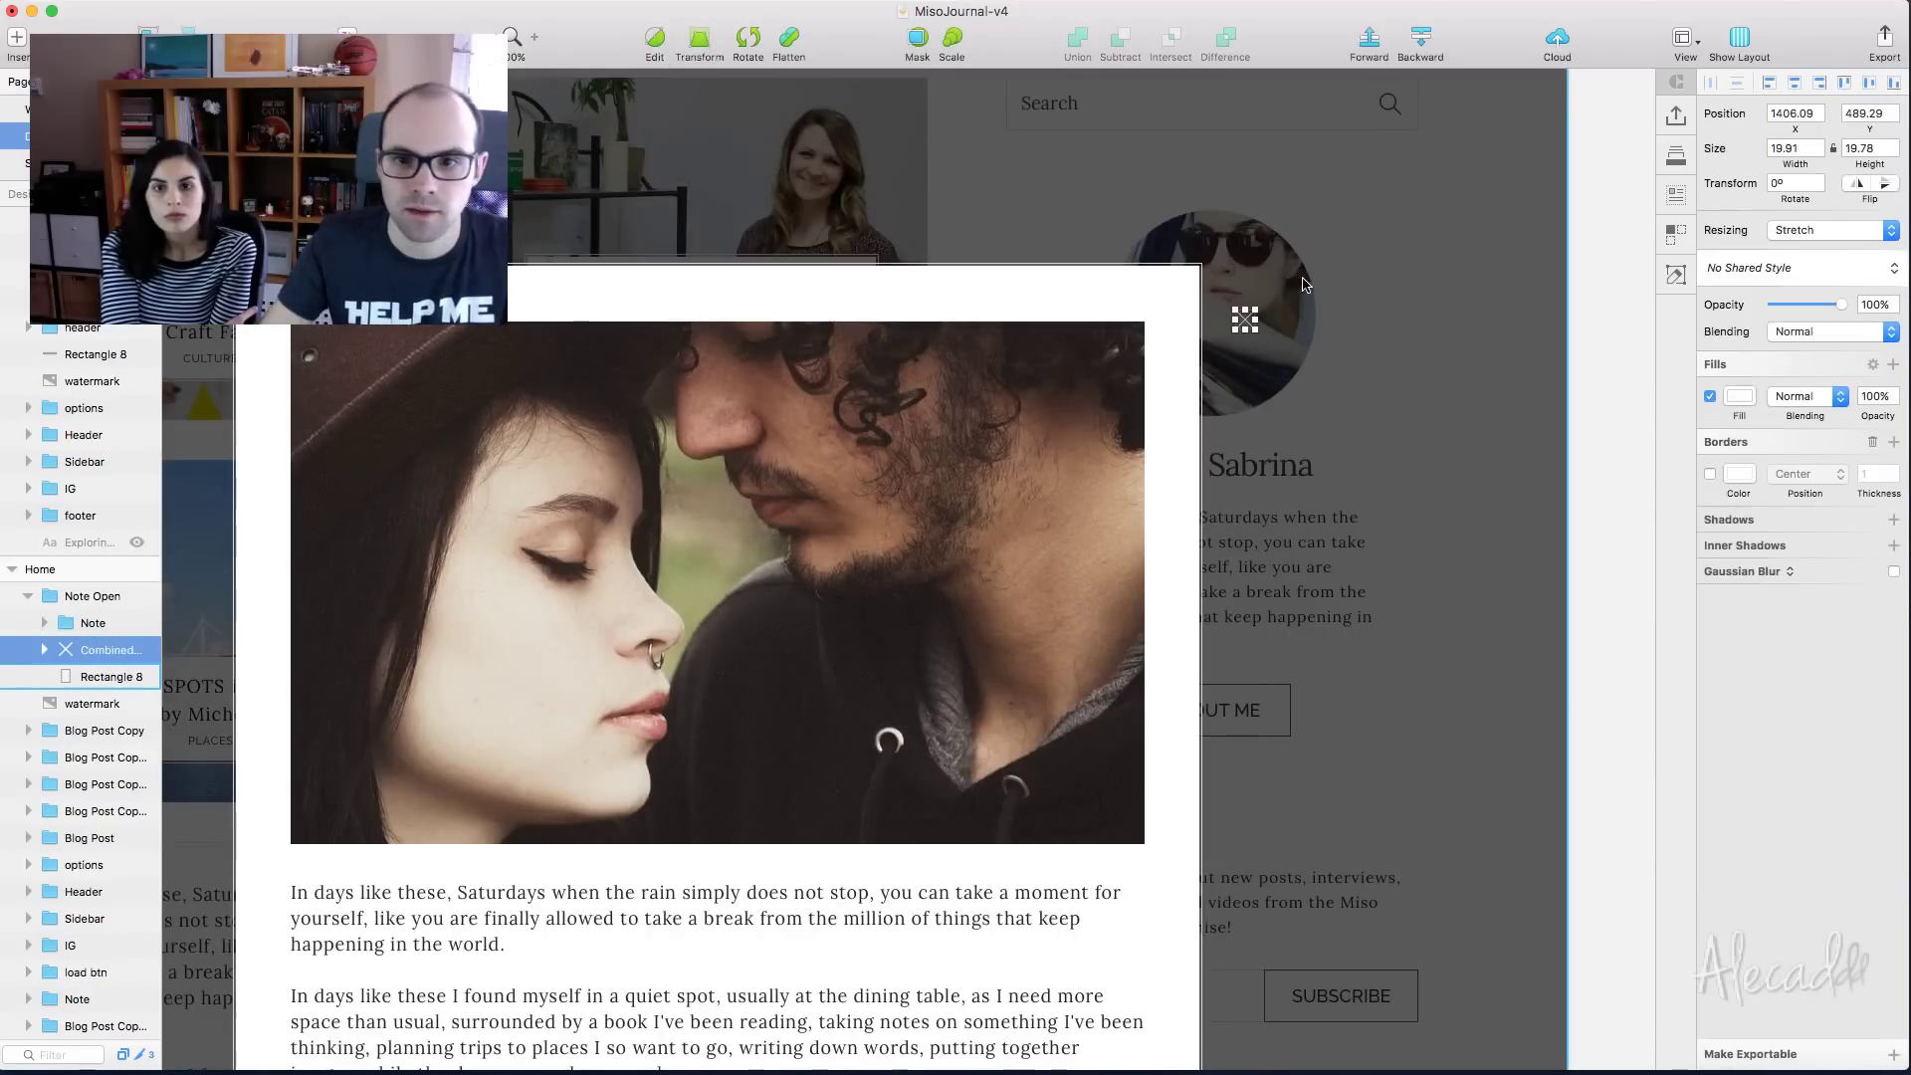
# Check the popup's white background position, then move the X icon up and closer to the popup, to X 1389.09, Y 439.29
pyautogui.click(1244, 319)
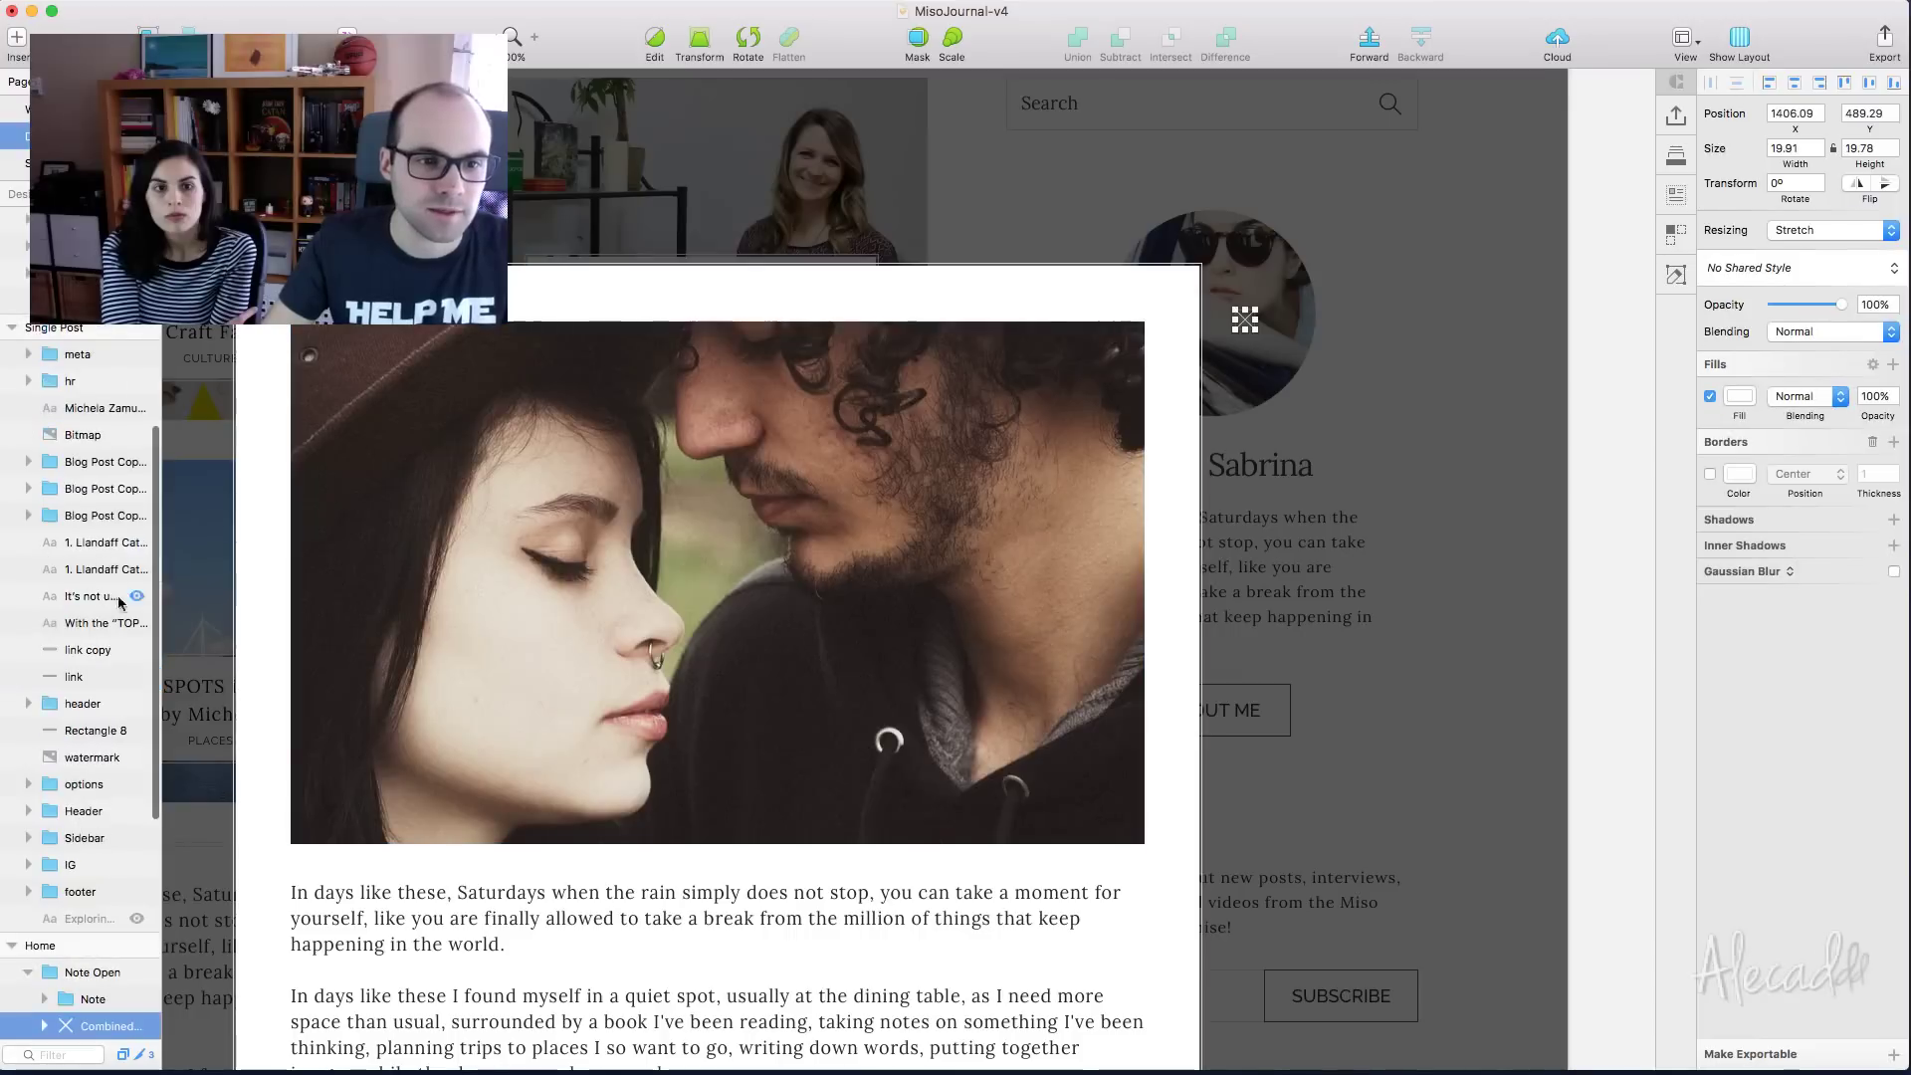
pyautogui.scroll(-5, 80, 466)
pyautogui.click(1169, 357)
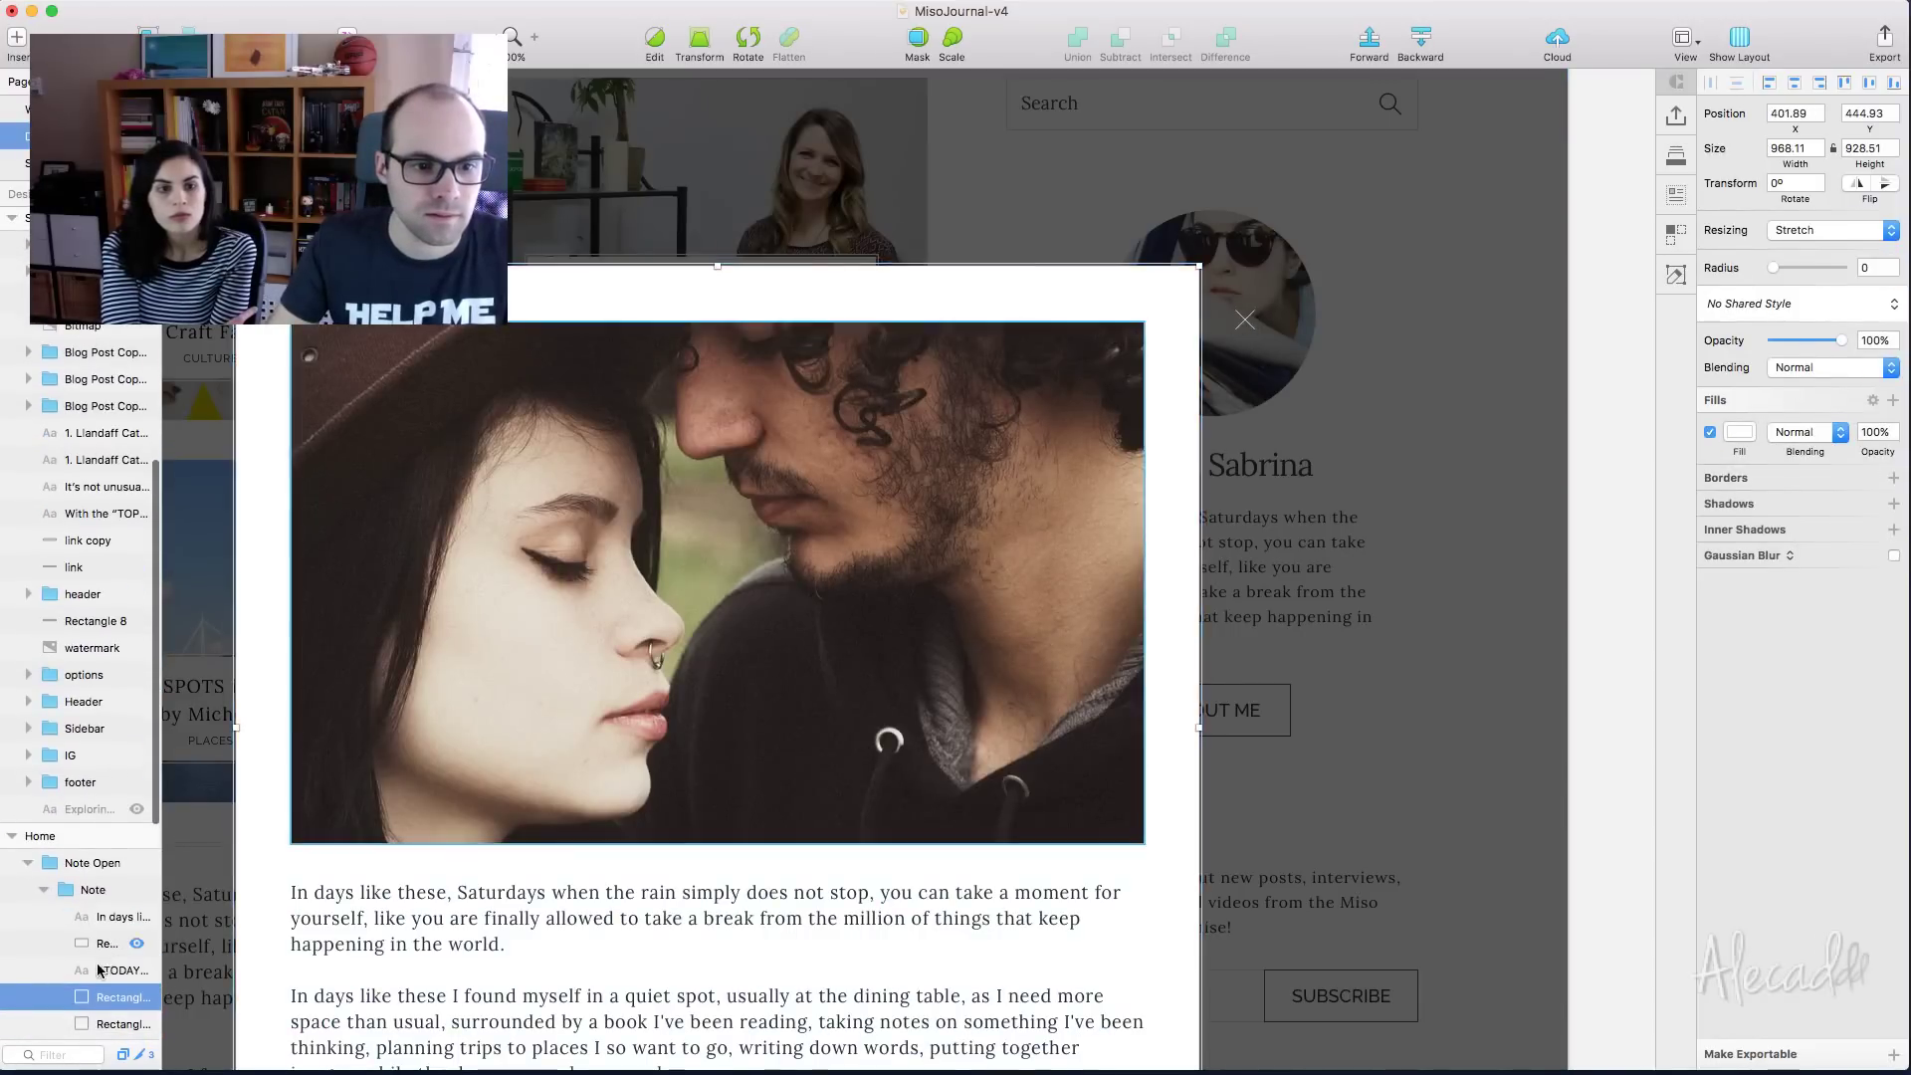
pyautogui.scroll(-5, 80, 796)
pyautogui.click(44, 694)
pyautogui.click(1245, 319)
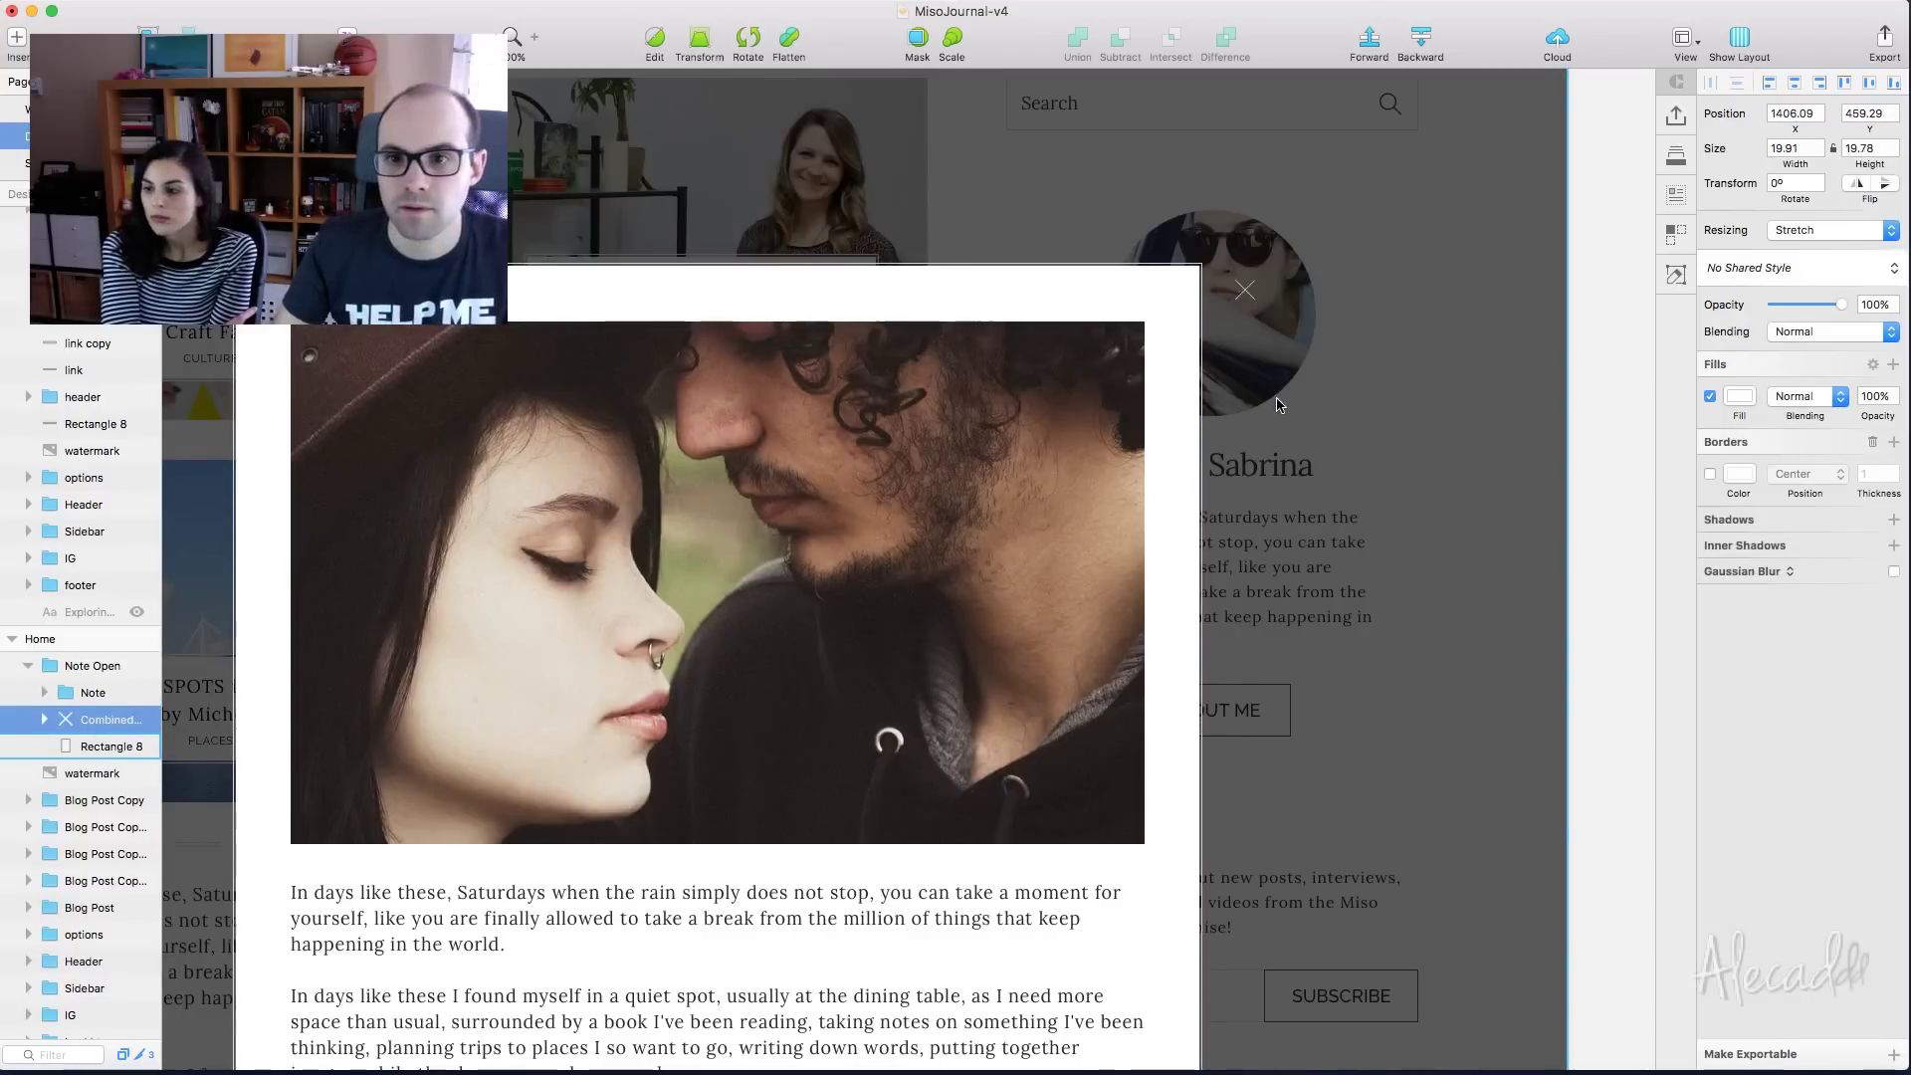
pyautogui.hotkey('shift', 'Left')
pyautogui.hotkey('shift', 'Left')
pyautogui.hotkey('shift', 'Up')
pyautogui.hotkey('shift', 'Up')
pyautogui.hotkey('shift', 'Up')
pyautogui.hotkey('shift', 'Up')
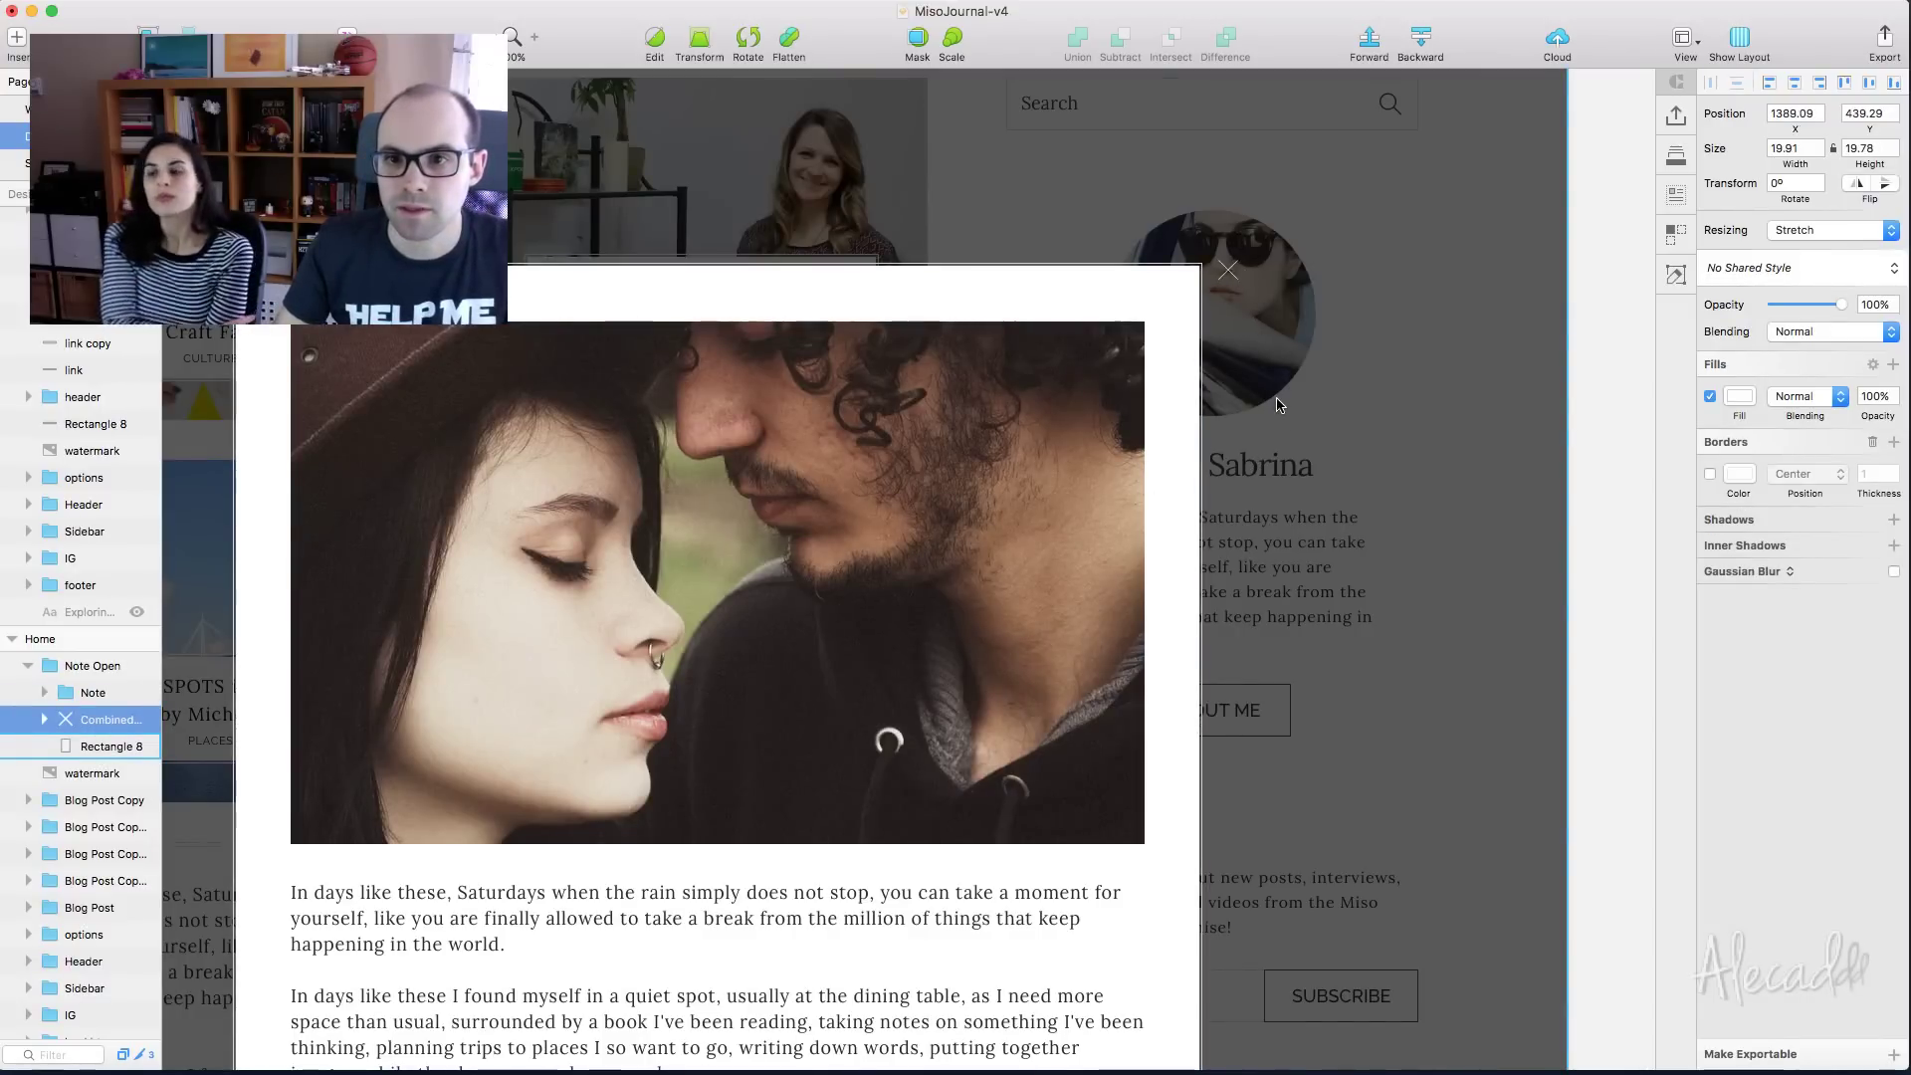
# Lower the X icon to Y 446.29 to level it with the popup's top edge, and deselect it
pyautogui.press('Right')
pyautogui.press('Right')
pyautogui.press('Right')
pyautogui.press('Down')
pyautogui.press('Down')
pyautogui.press('Down')
pyautogui.press('Down')
pyautogui.press('Down')
pyautogui.press('Down')
pyautogui.press('Right')
pyautogui.press('Down')
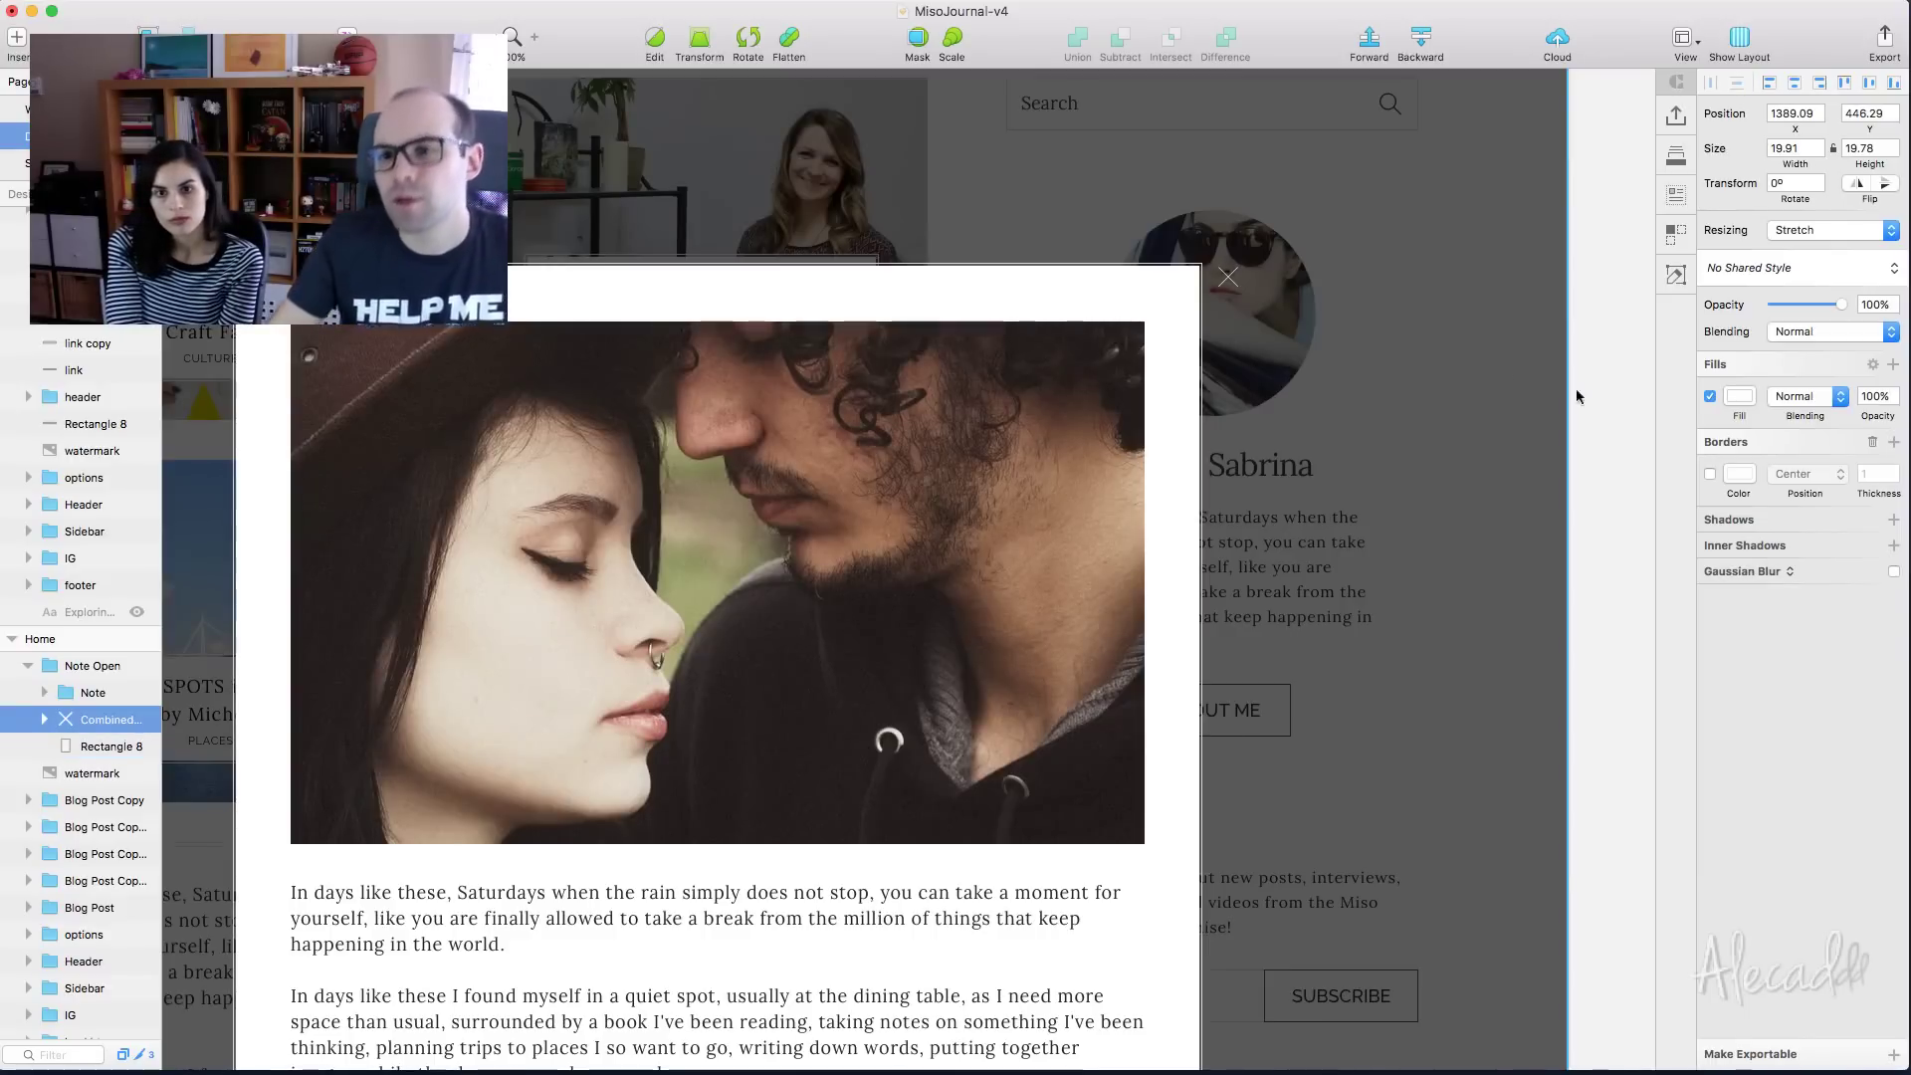
pyautogui.click(1622, 402)
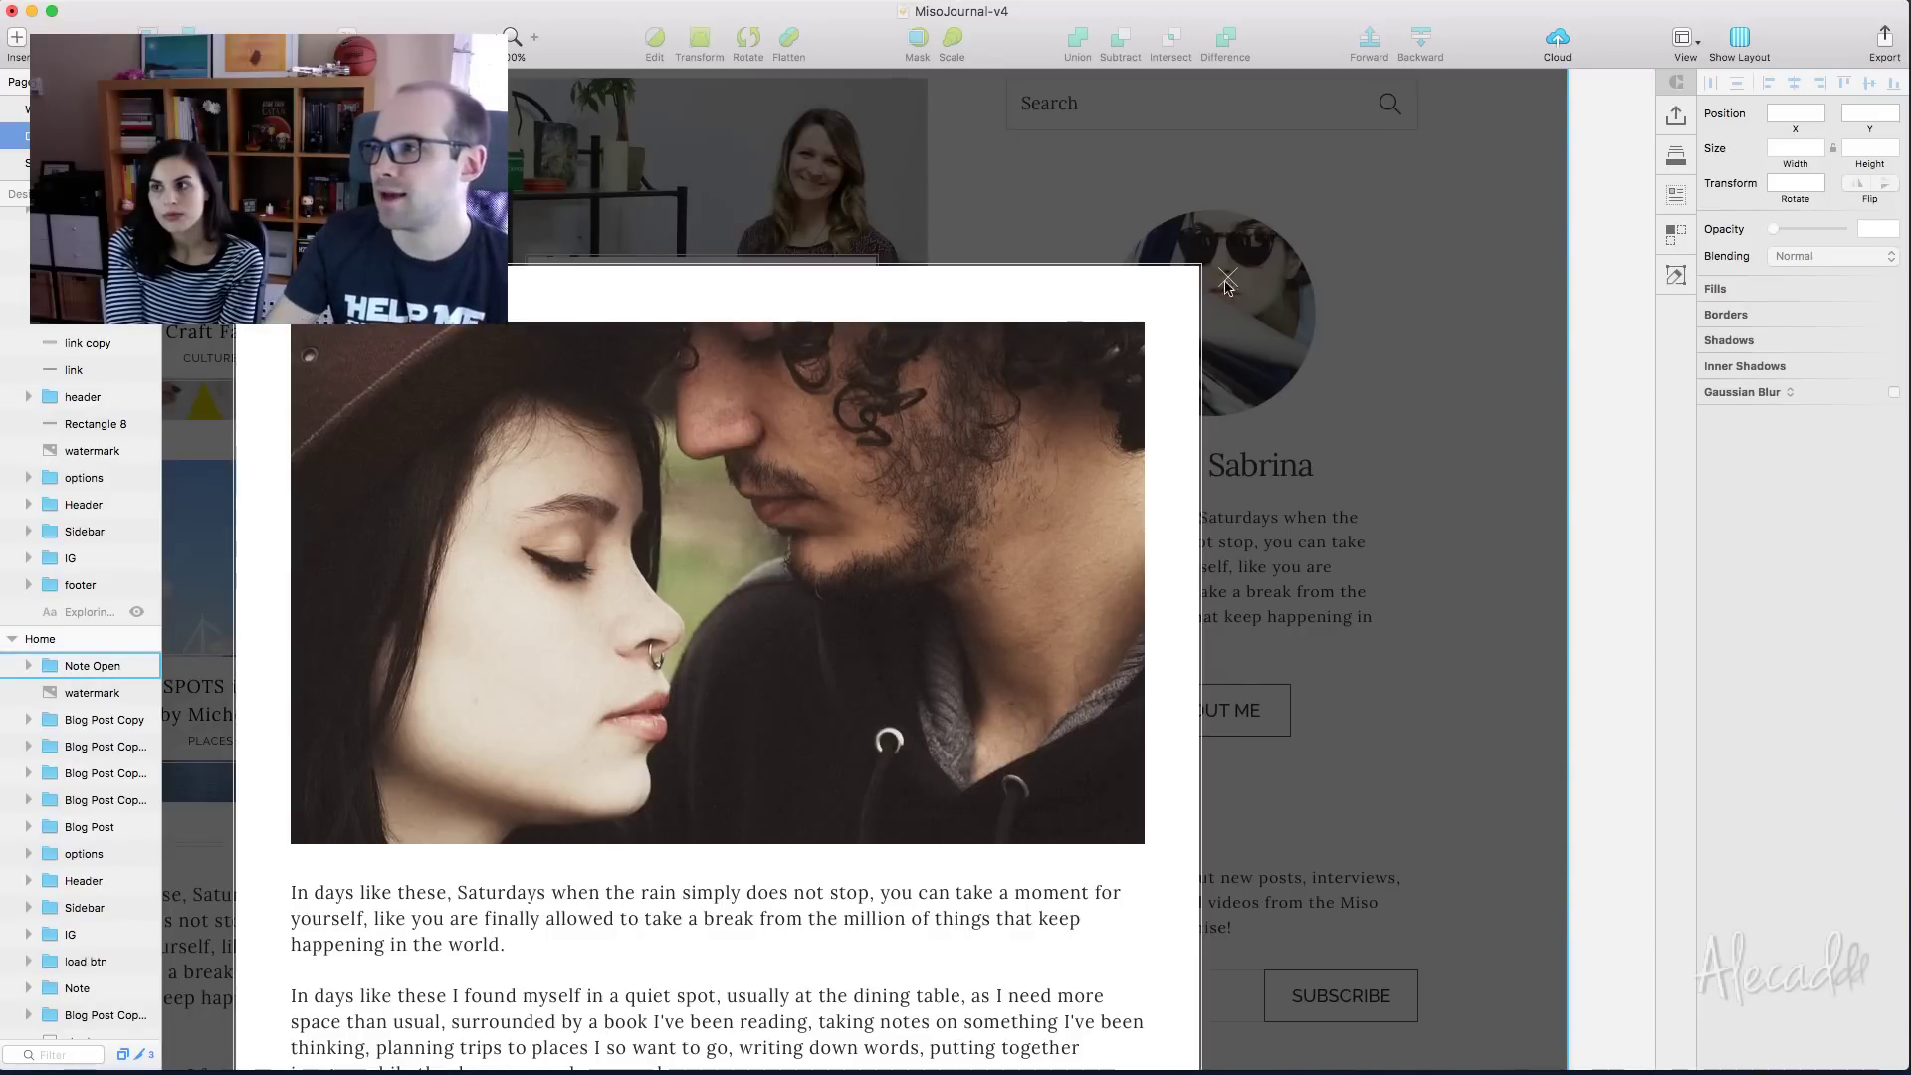
# Examine the popup against the whole Home page and inspect its white background and outline rectangles
pyautogui.hscroll(-3, 1245, 280)
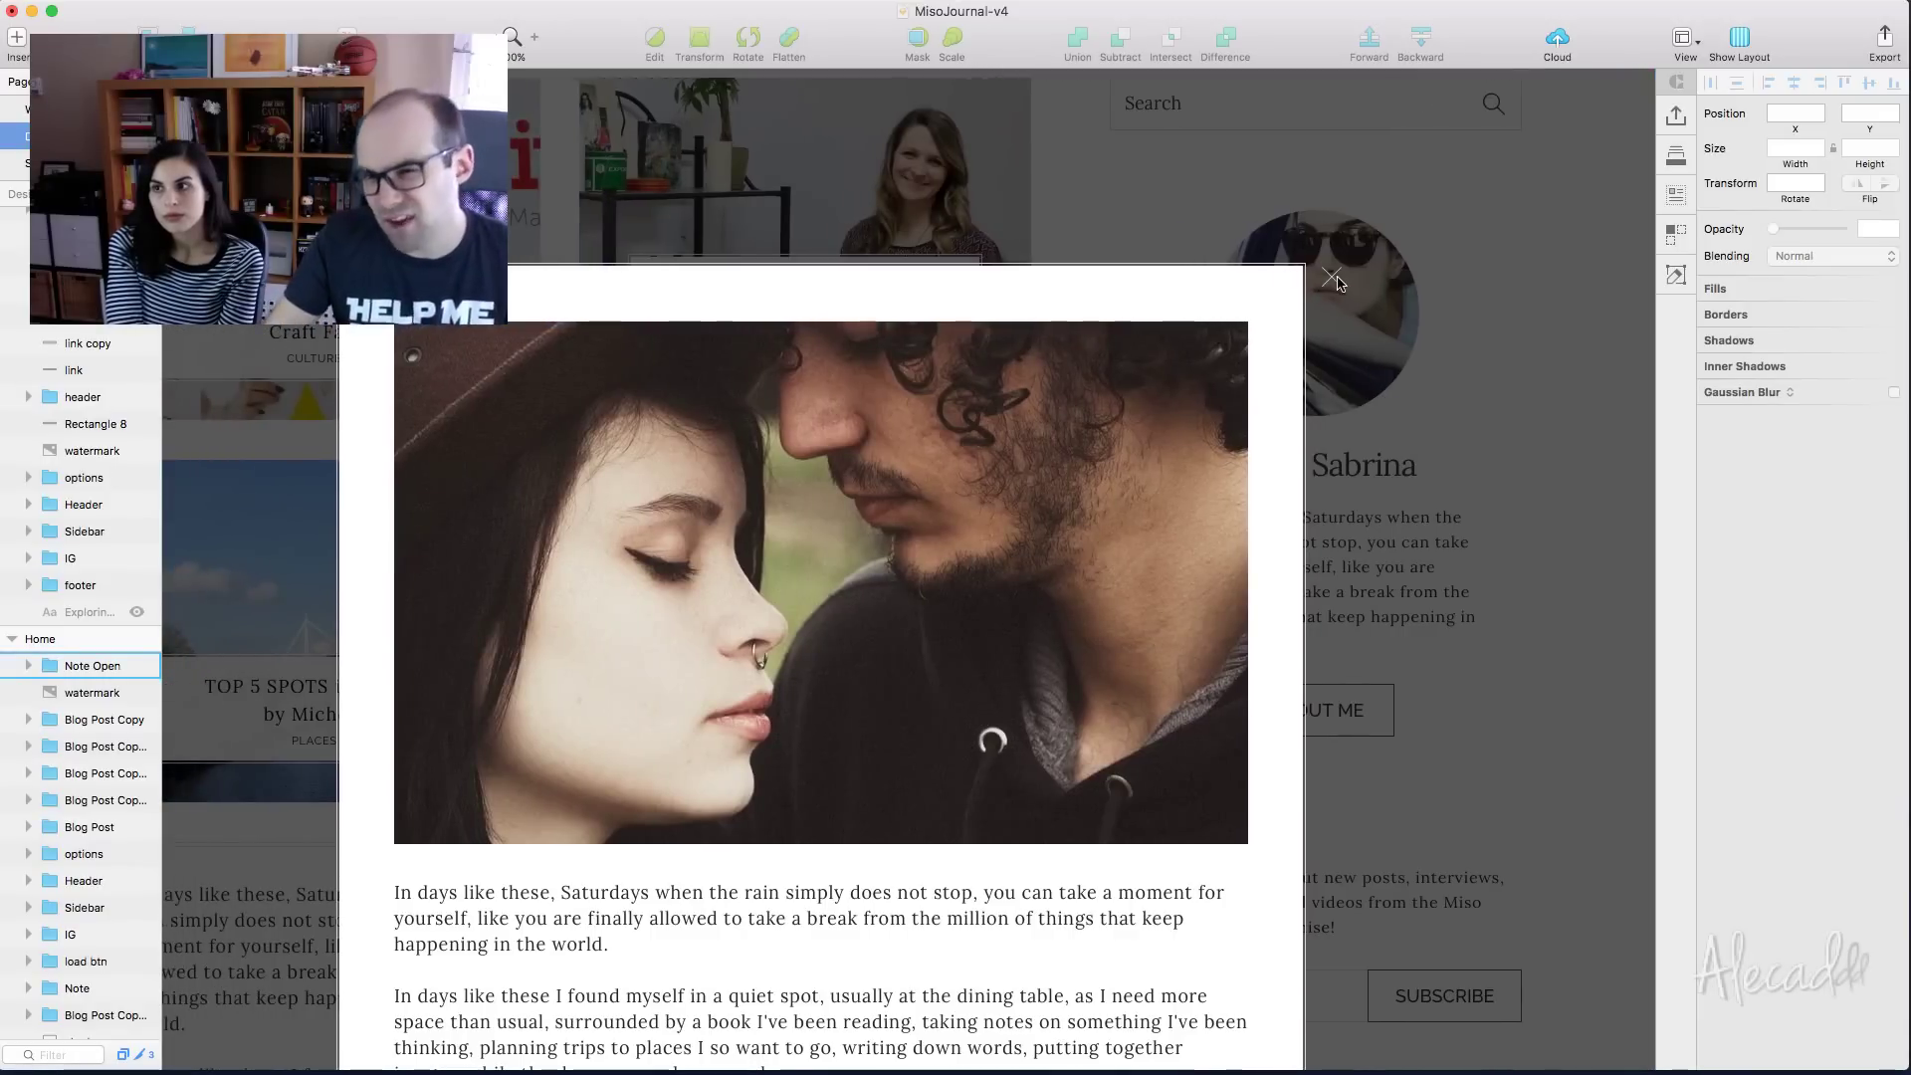
pyautogui.hscroll(-1, 1434, 358)
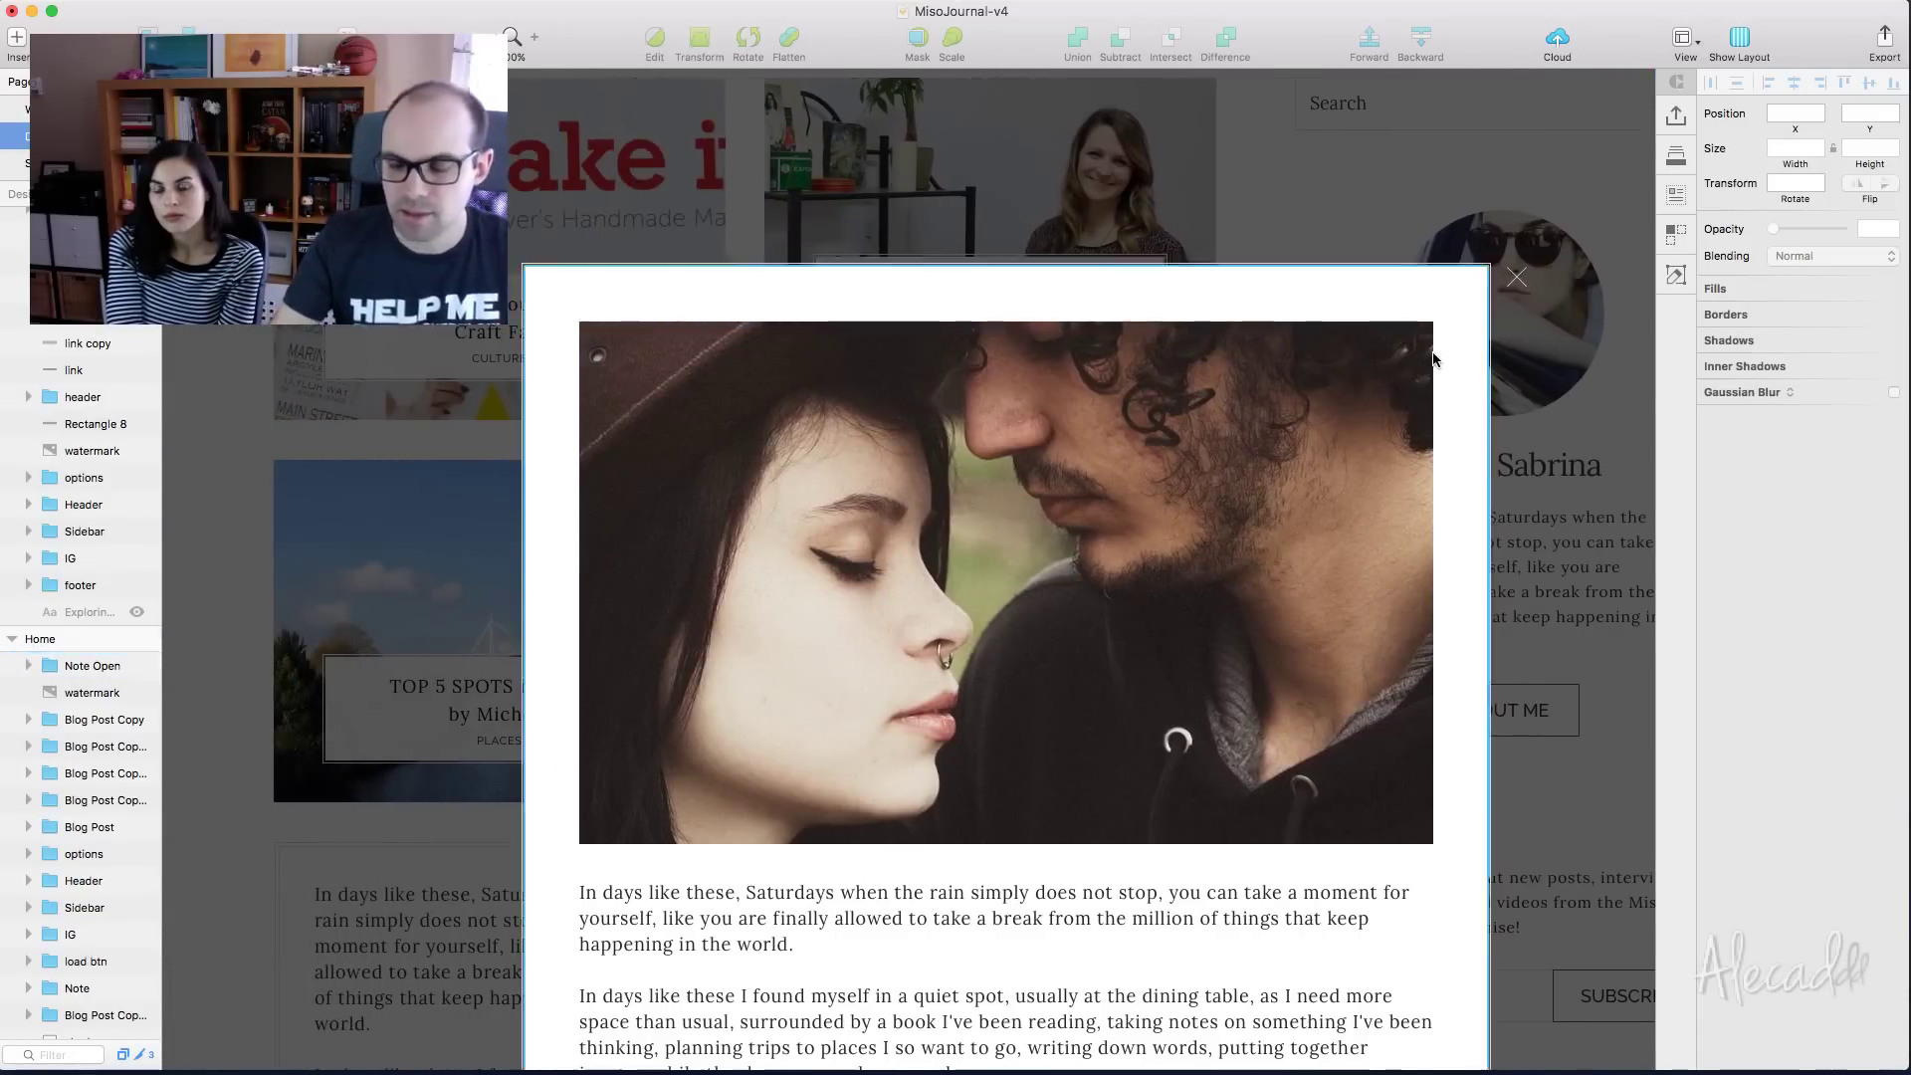
pyautogui.press('super+minus')
pyautogui.scroll(1, 1433, 358)
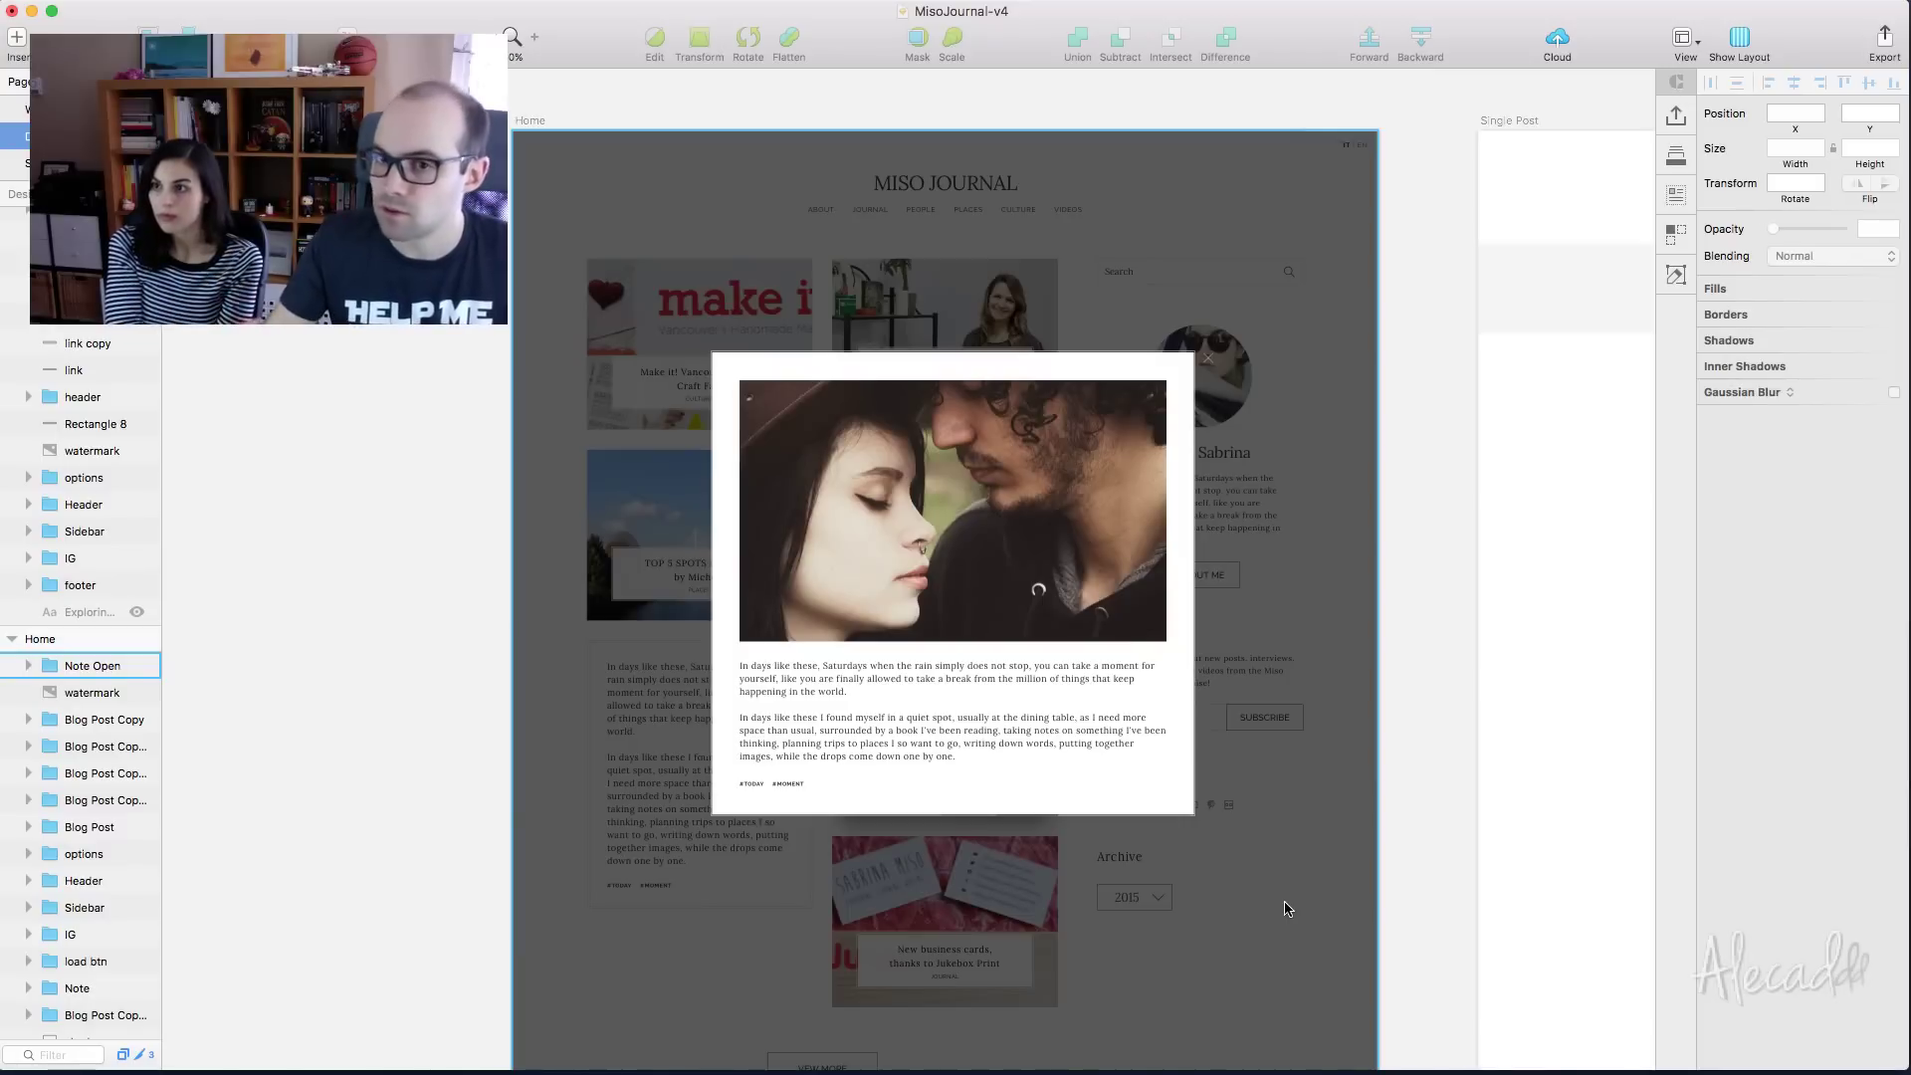
pyautogui.keyDown('super'); pyautogui.click(966, 801); pyautogui.keyUp('super')
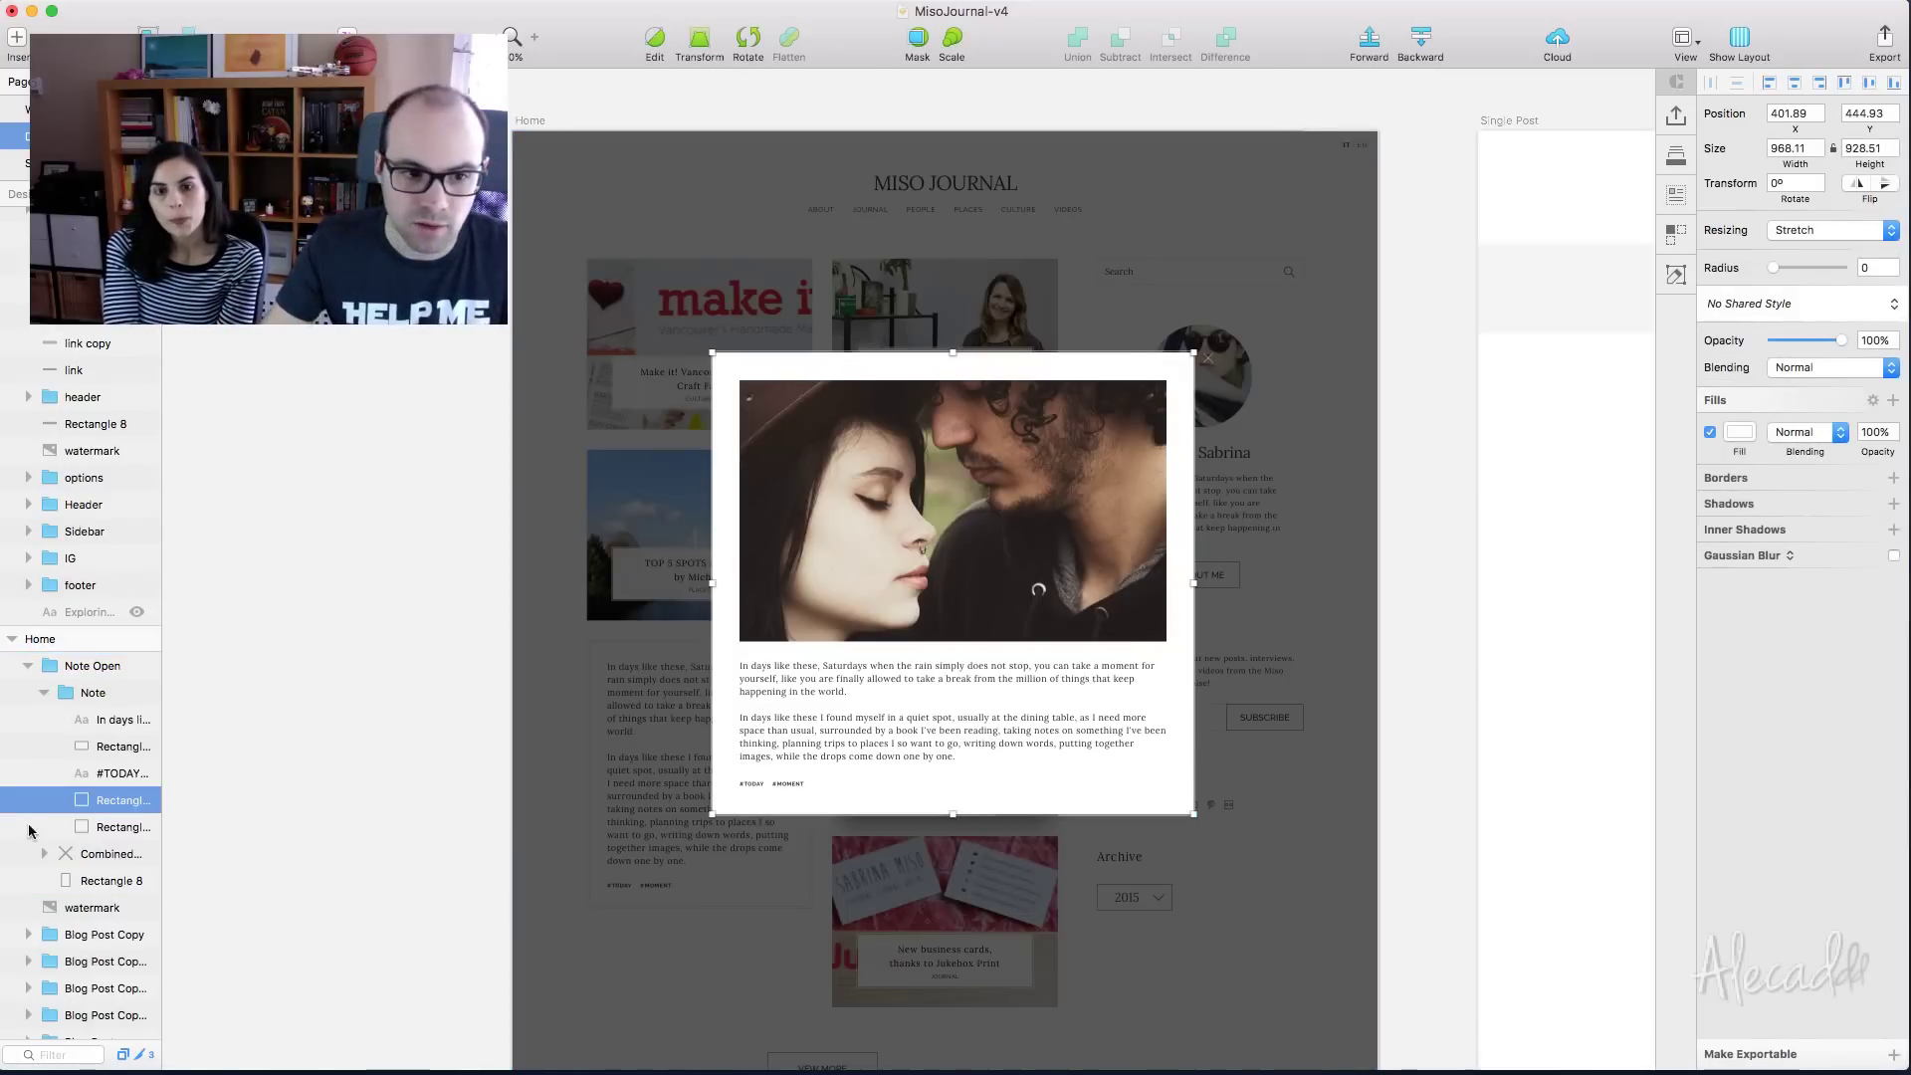
pyautogui.click(115, 827)
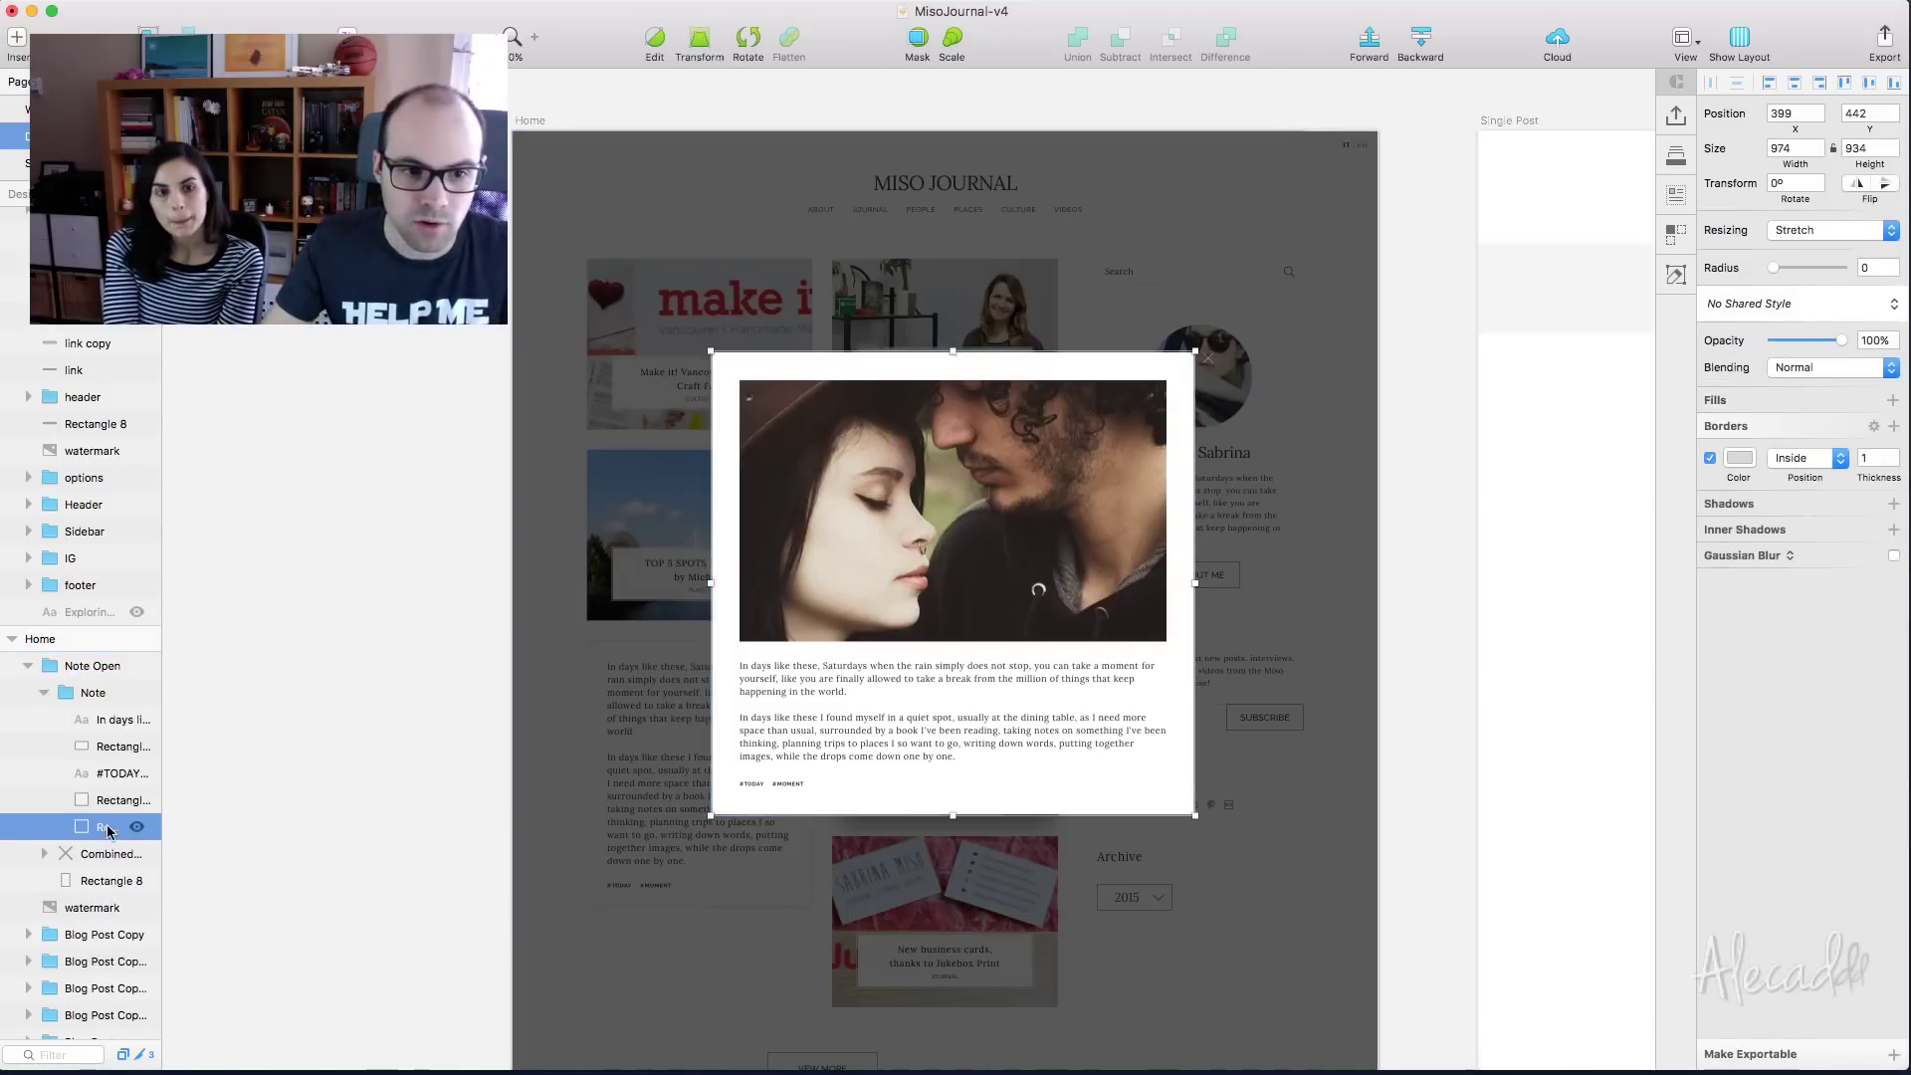
pyautogui.doubleClick(995, 784)
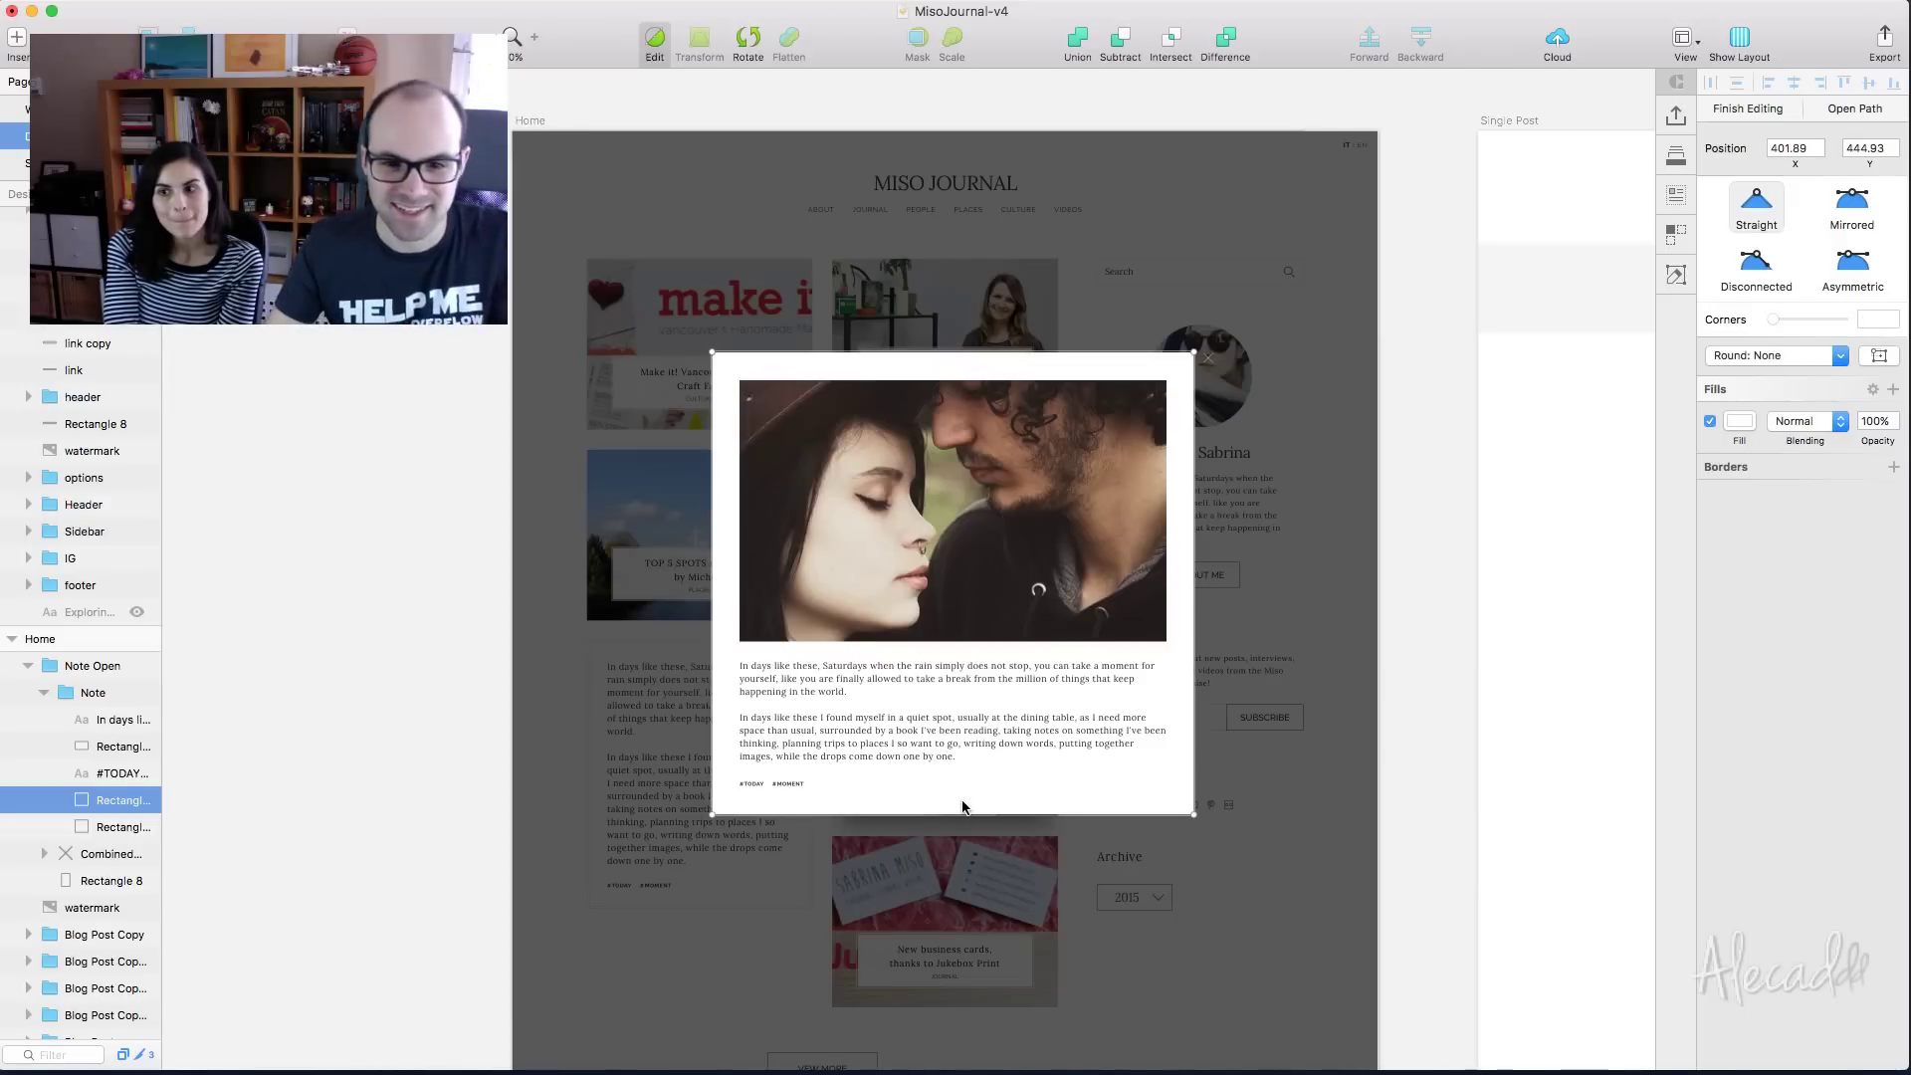
pyautogui.press('Escape')
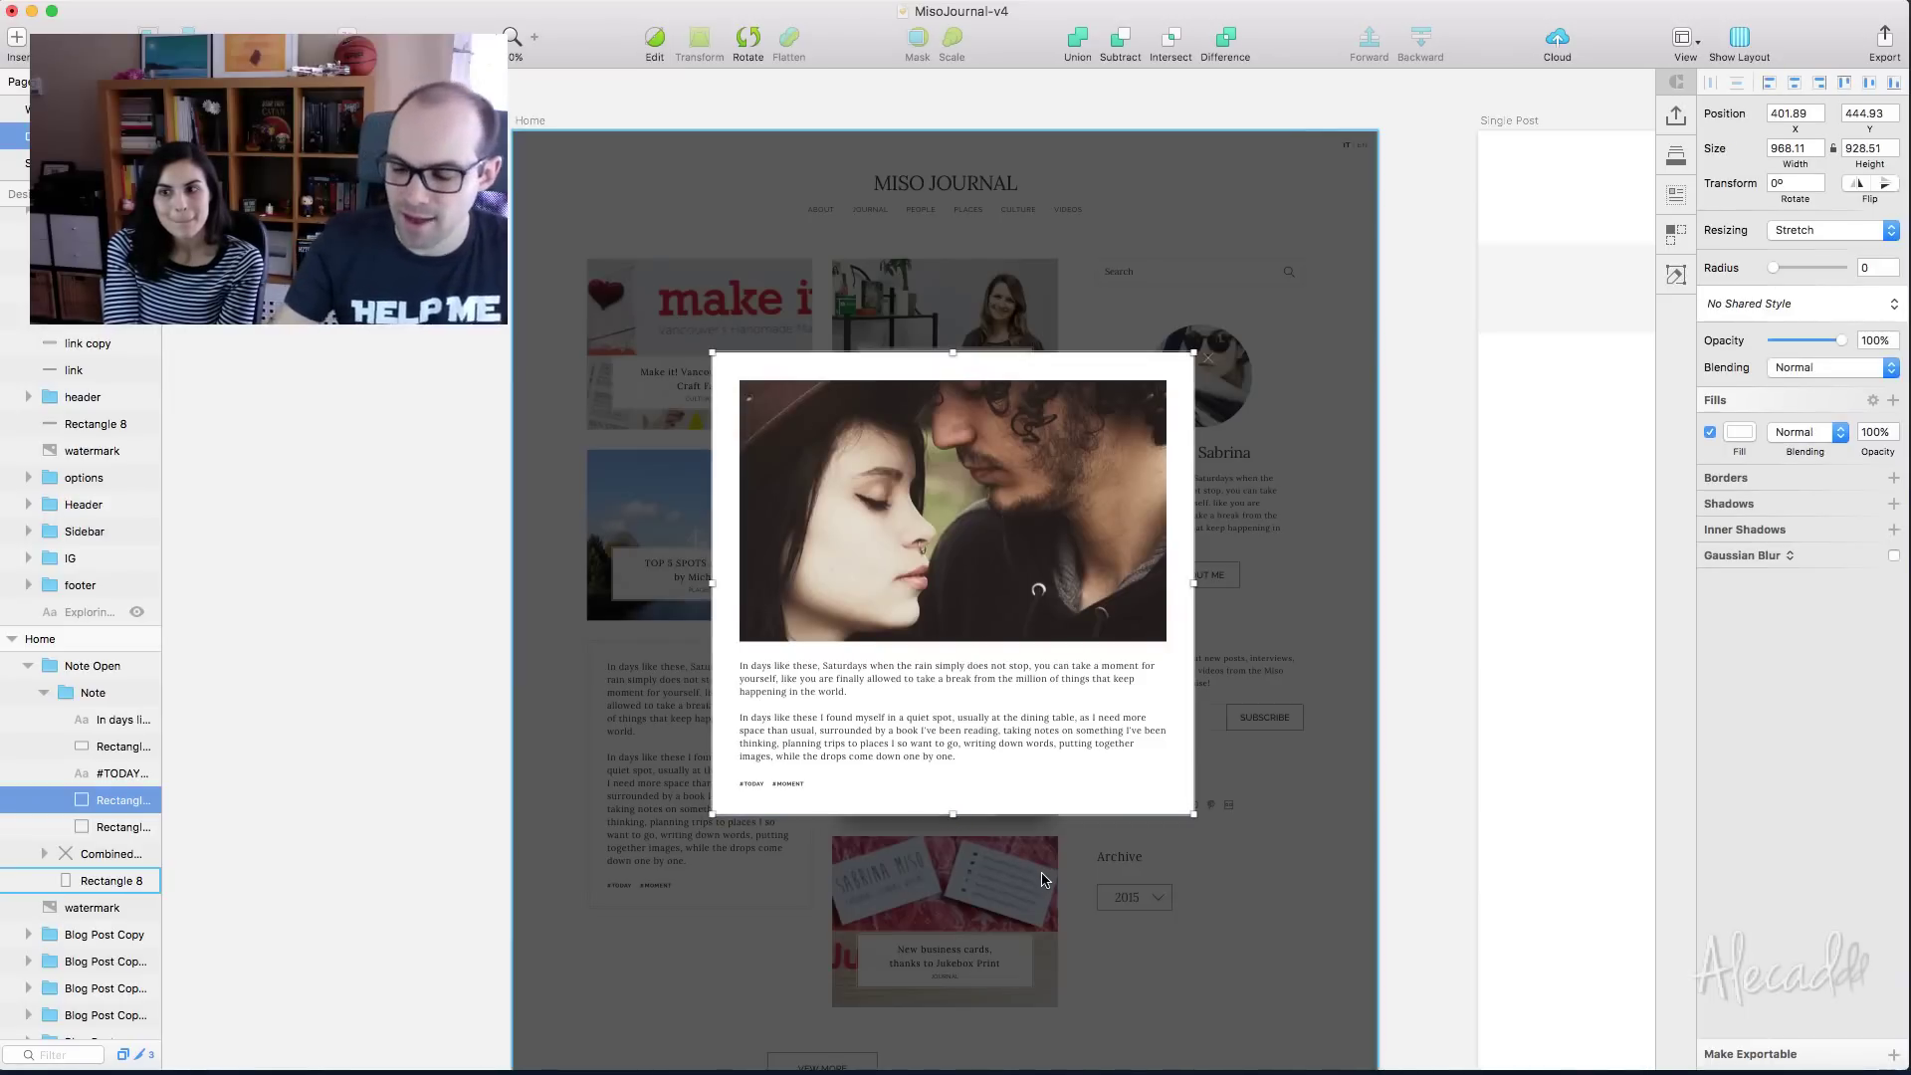
# Extend both background rectangles of the open note popup downward to make empty space below the hashtags
pyautogui.scroll(3, 997, 605)
pyautogui.scroll(-5, 841, 537)
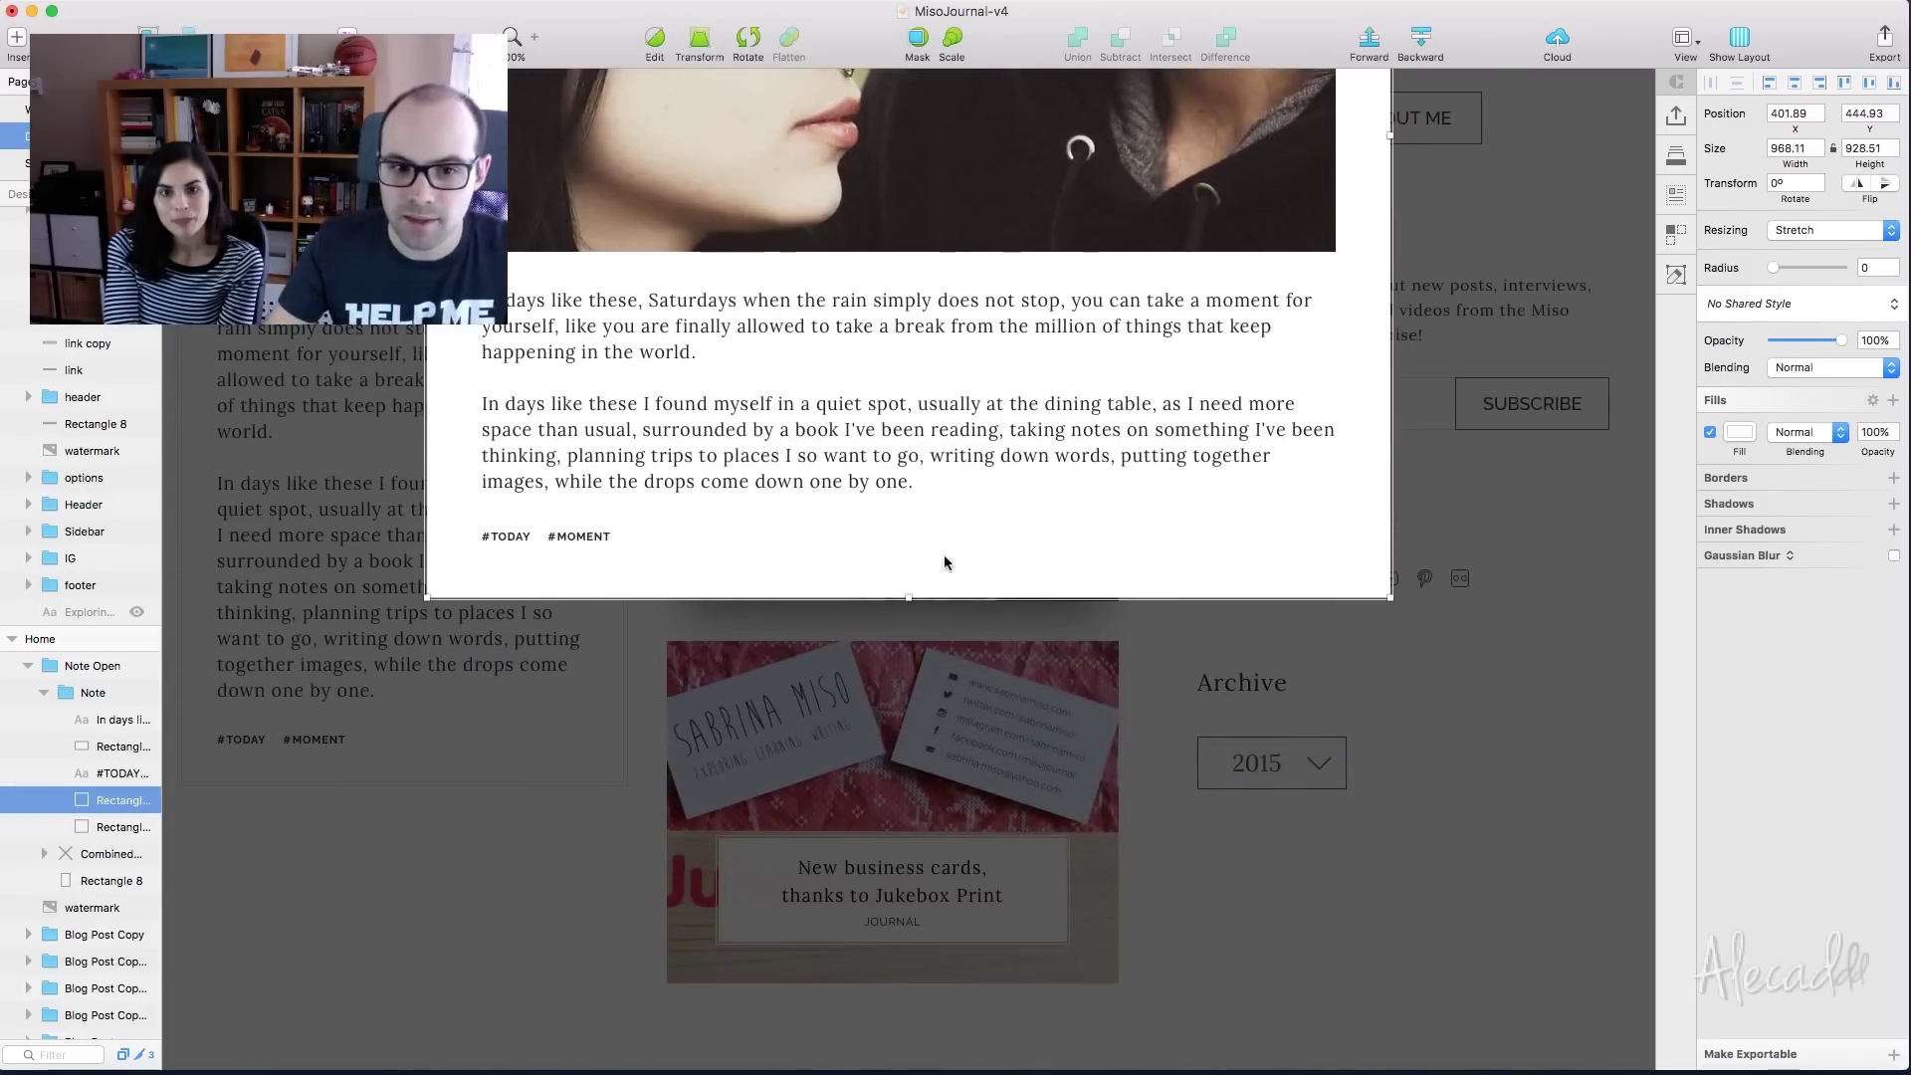
pyautogui.keyDown('shift'); pyautogui.click(930, 600); pyautogui.keyUp('shift')
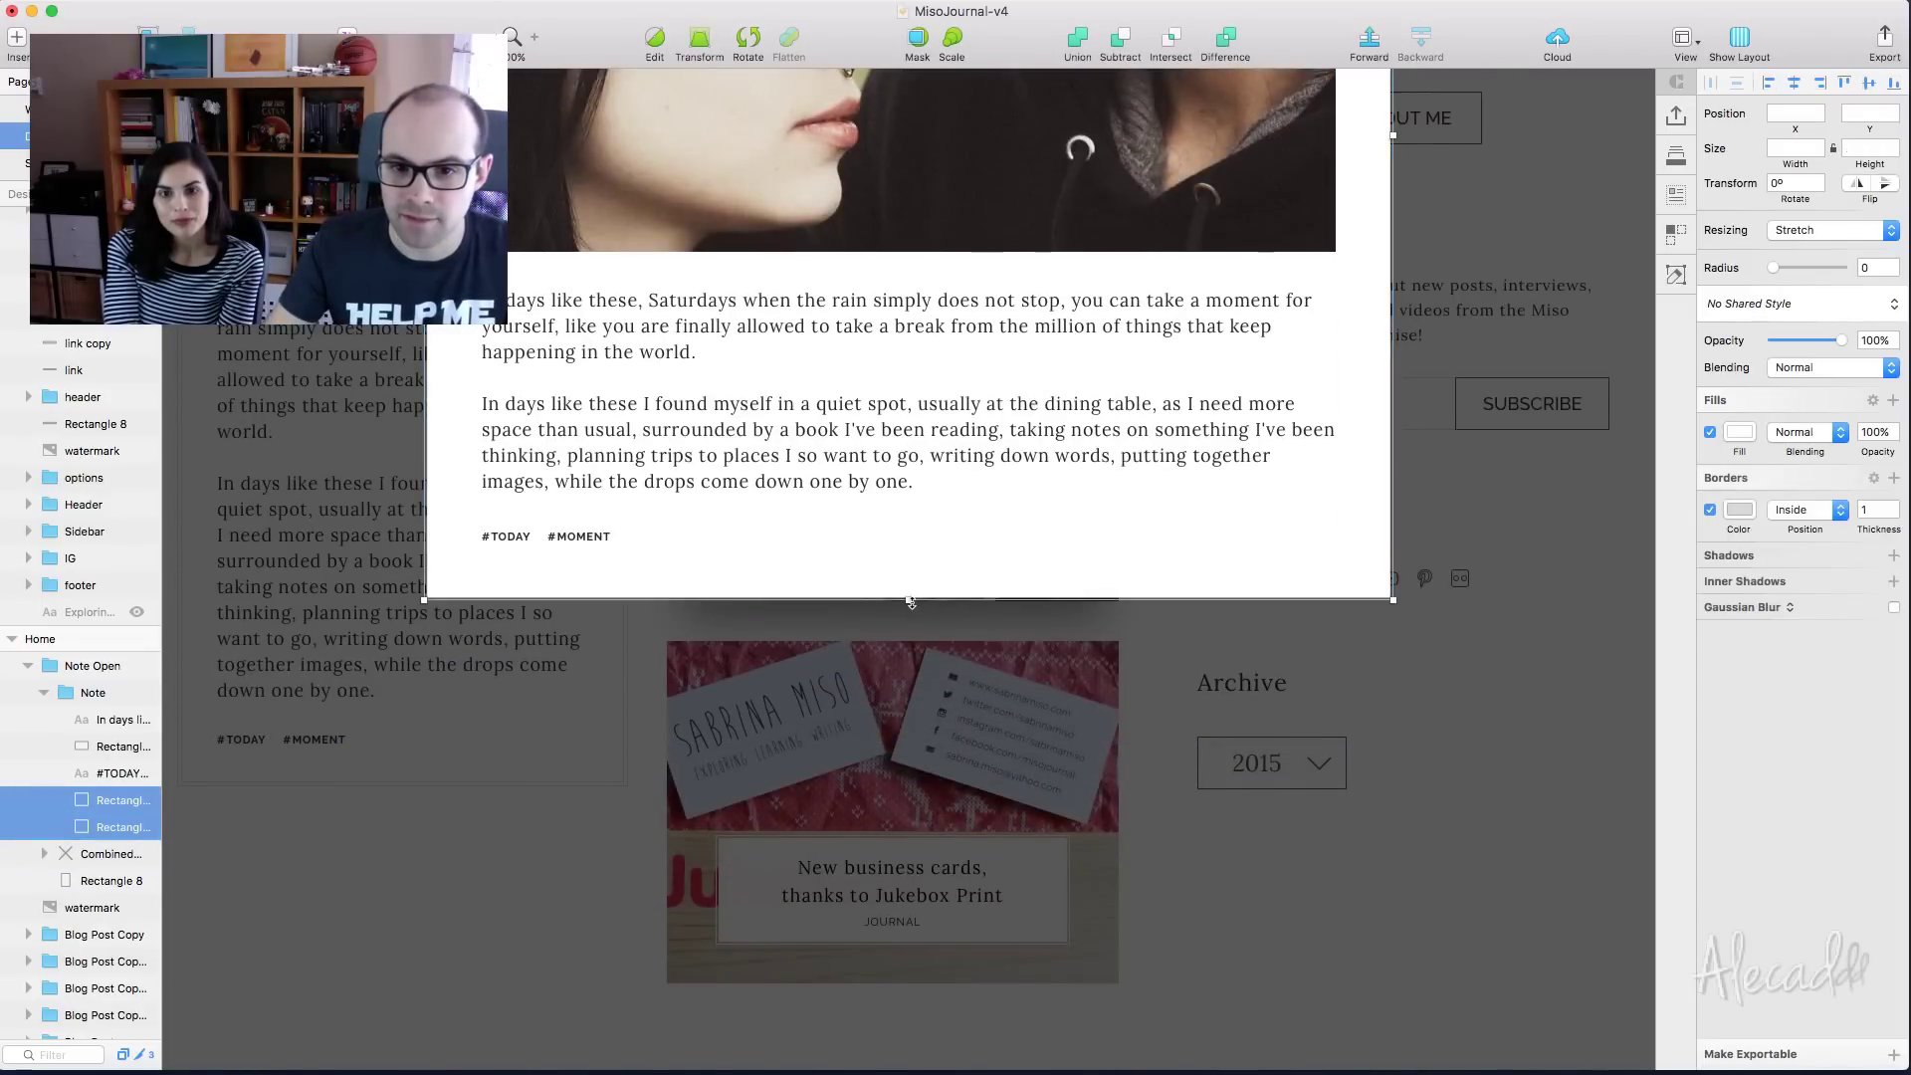
pyautogui.moveTo(909, 601); pyautogui.dragTo(960, 754)
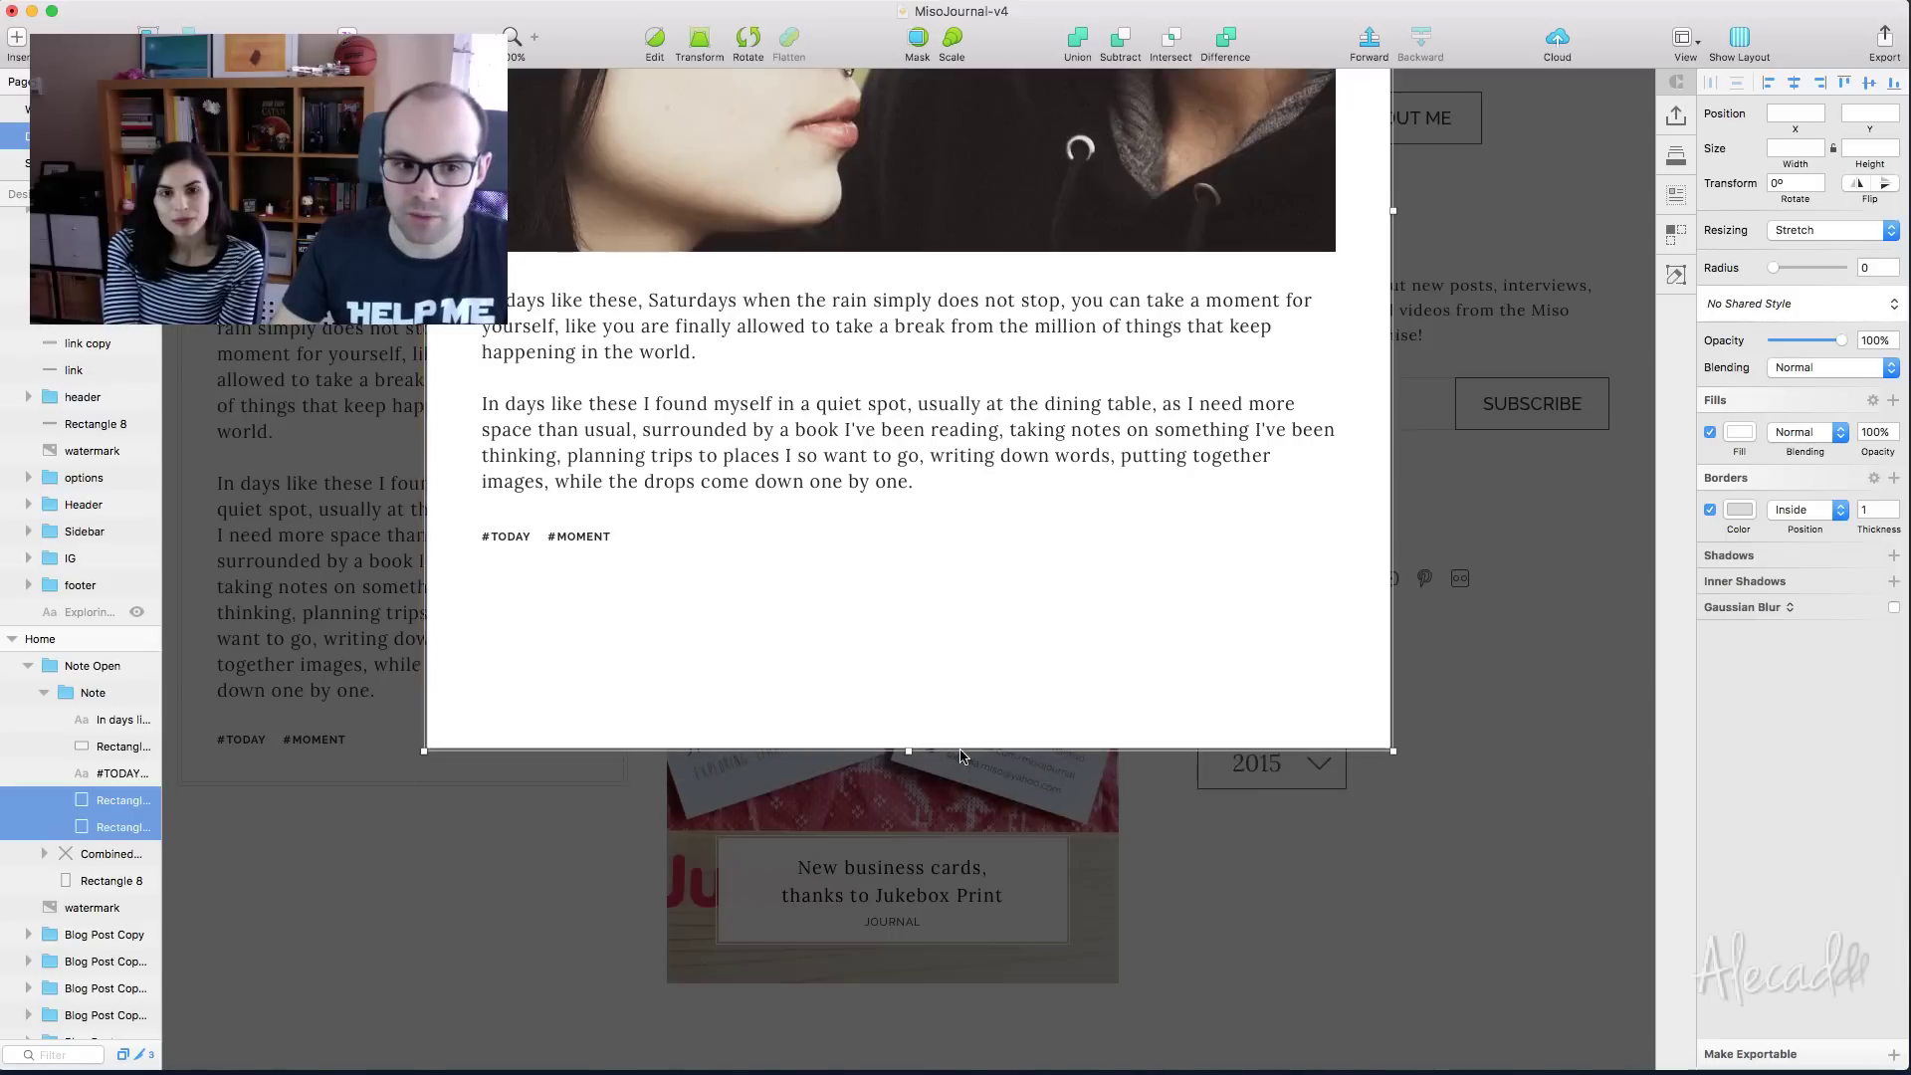
# Add the text "Sharing options" in grey 868686, centred in the empty space below the popup's hashtags
pyautogui.click(894, 645)
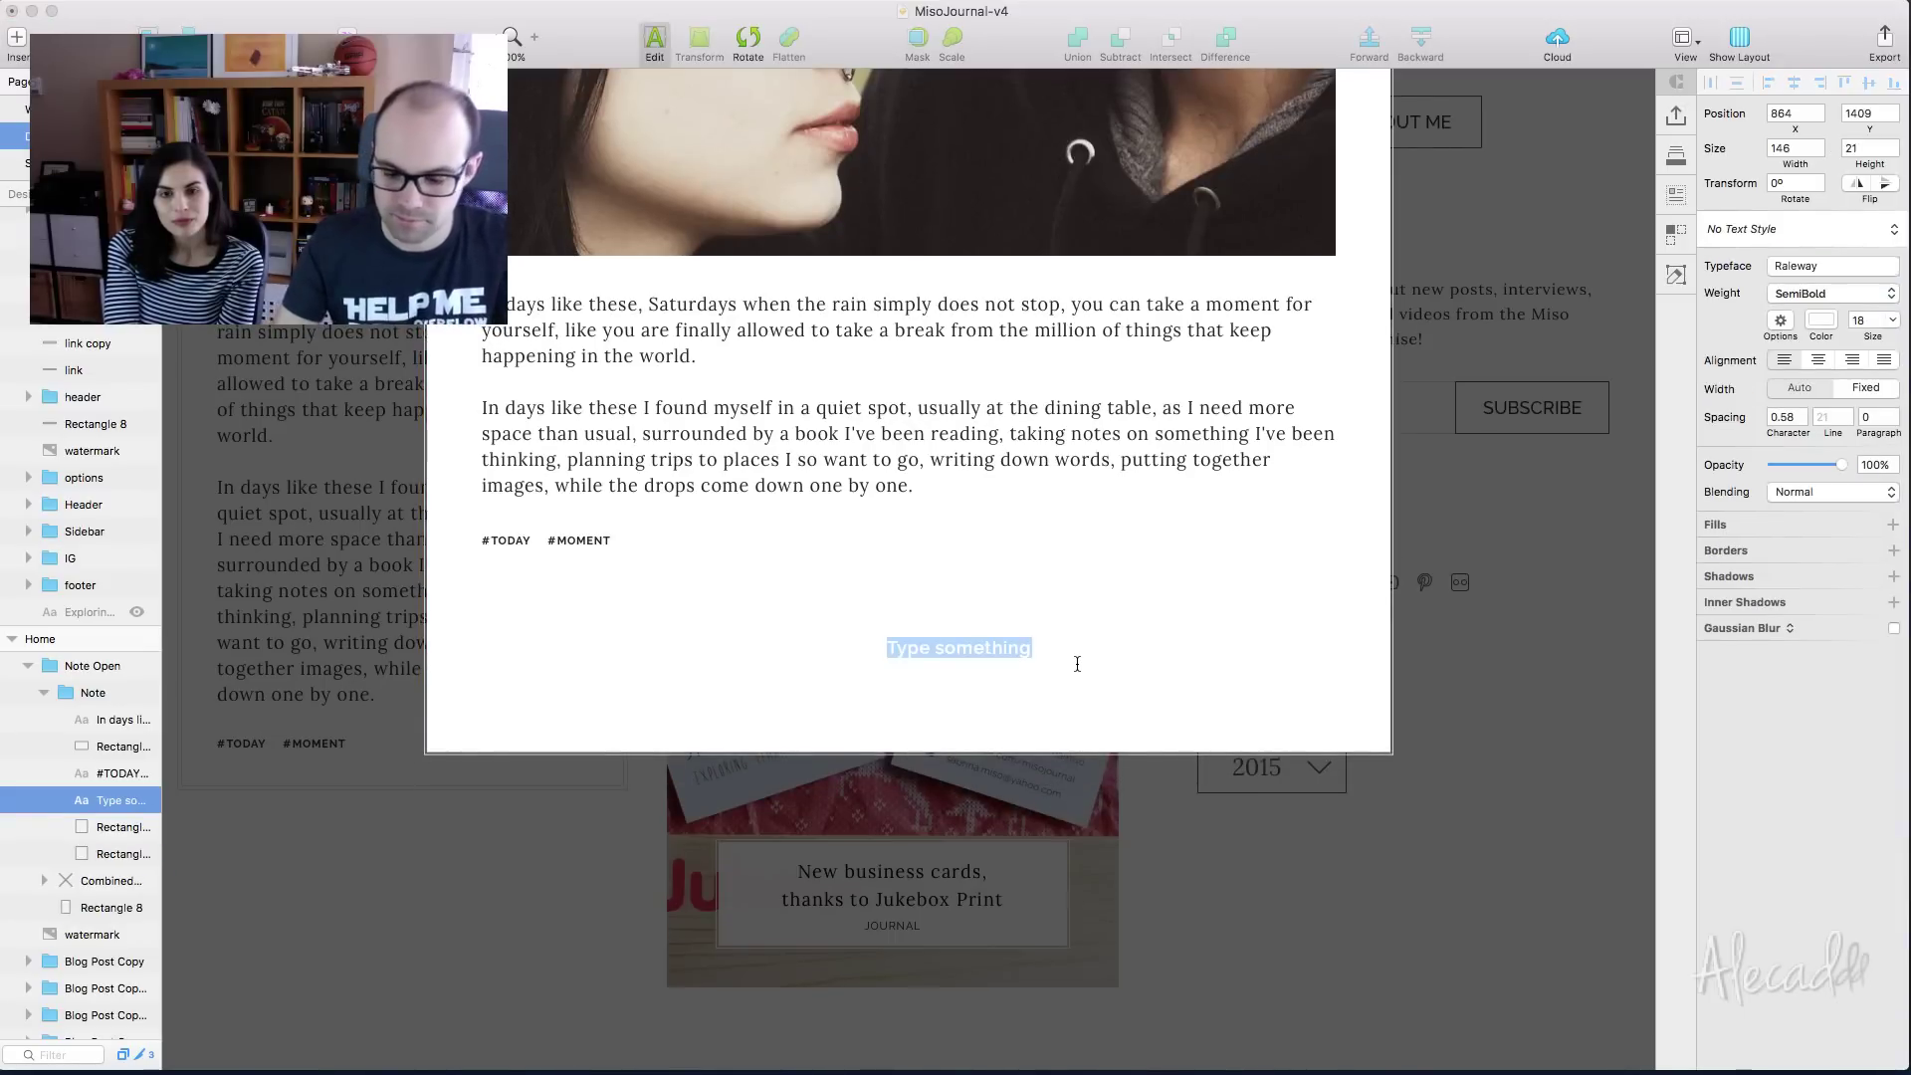
pyautogui.press('BackSpace')
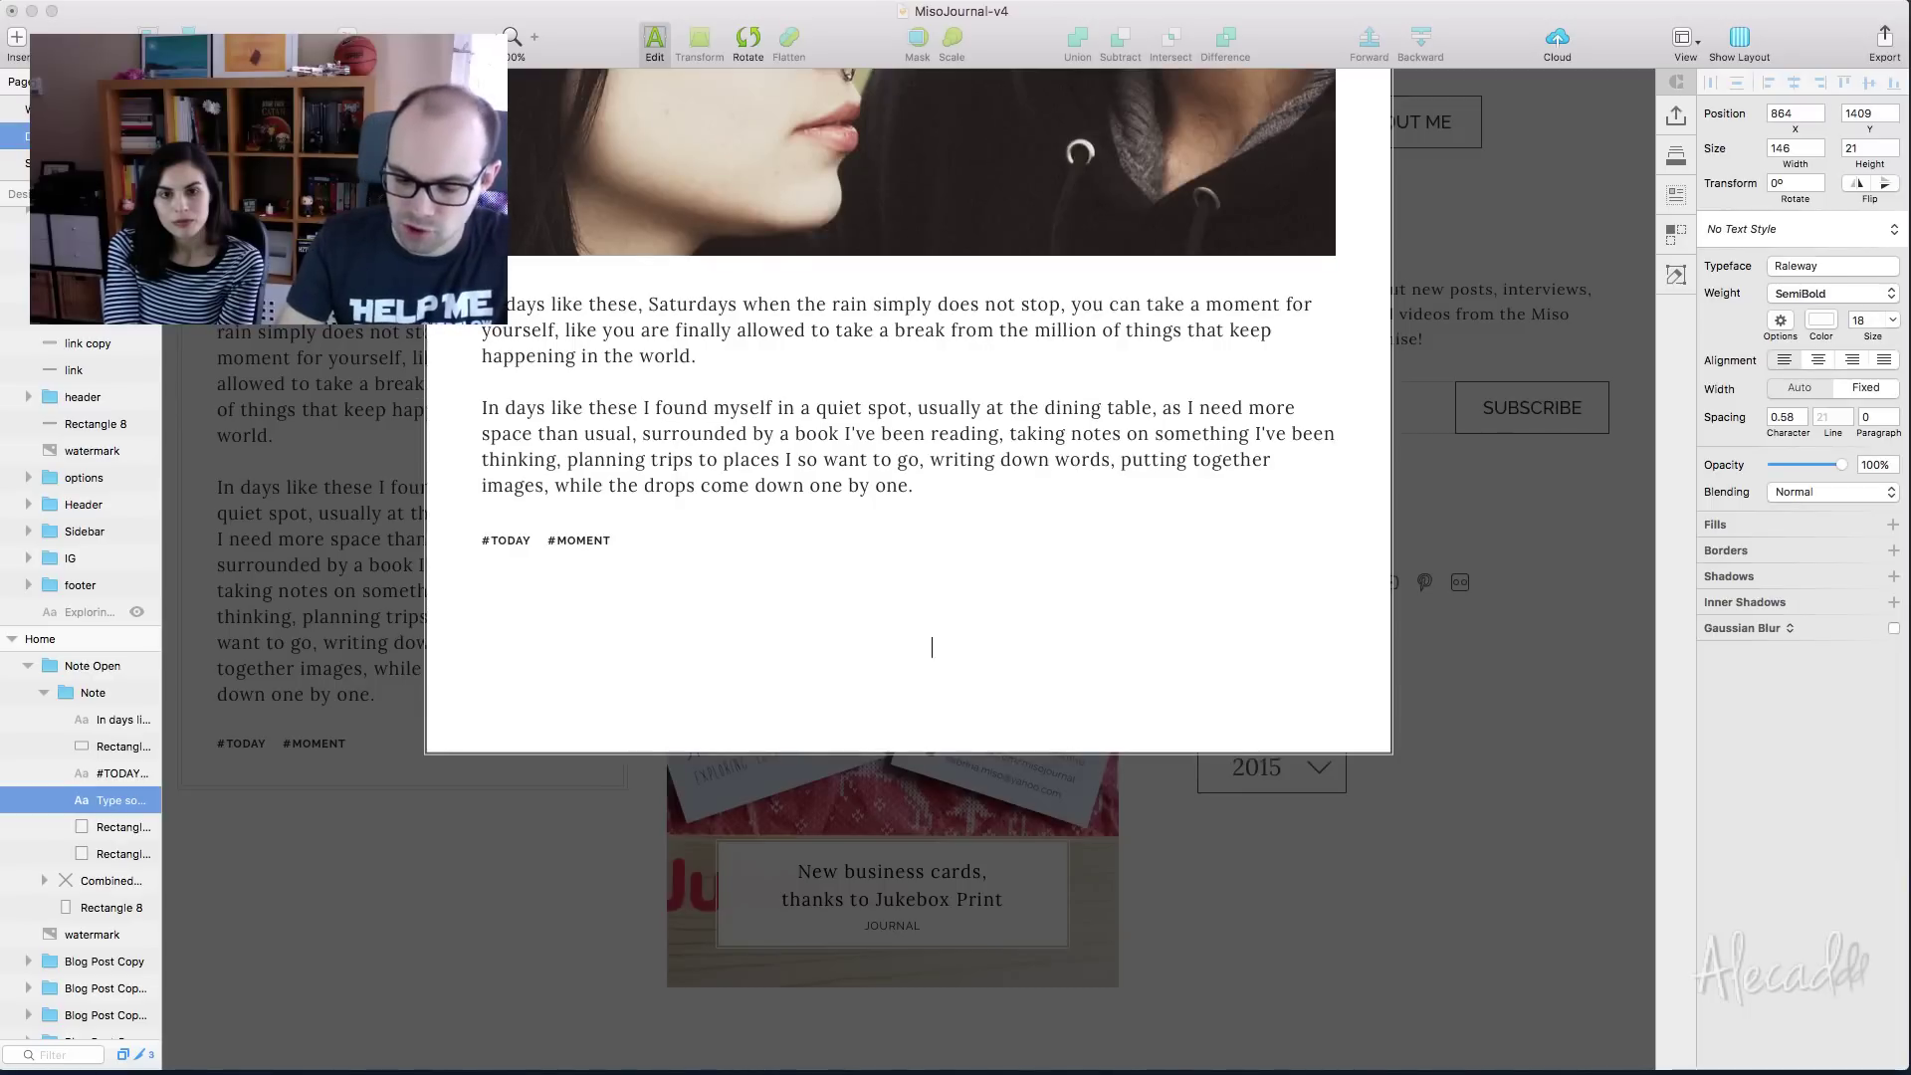
pyautogui.click(1772, 394)
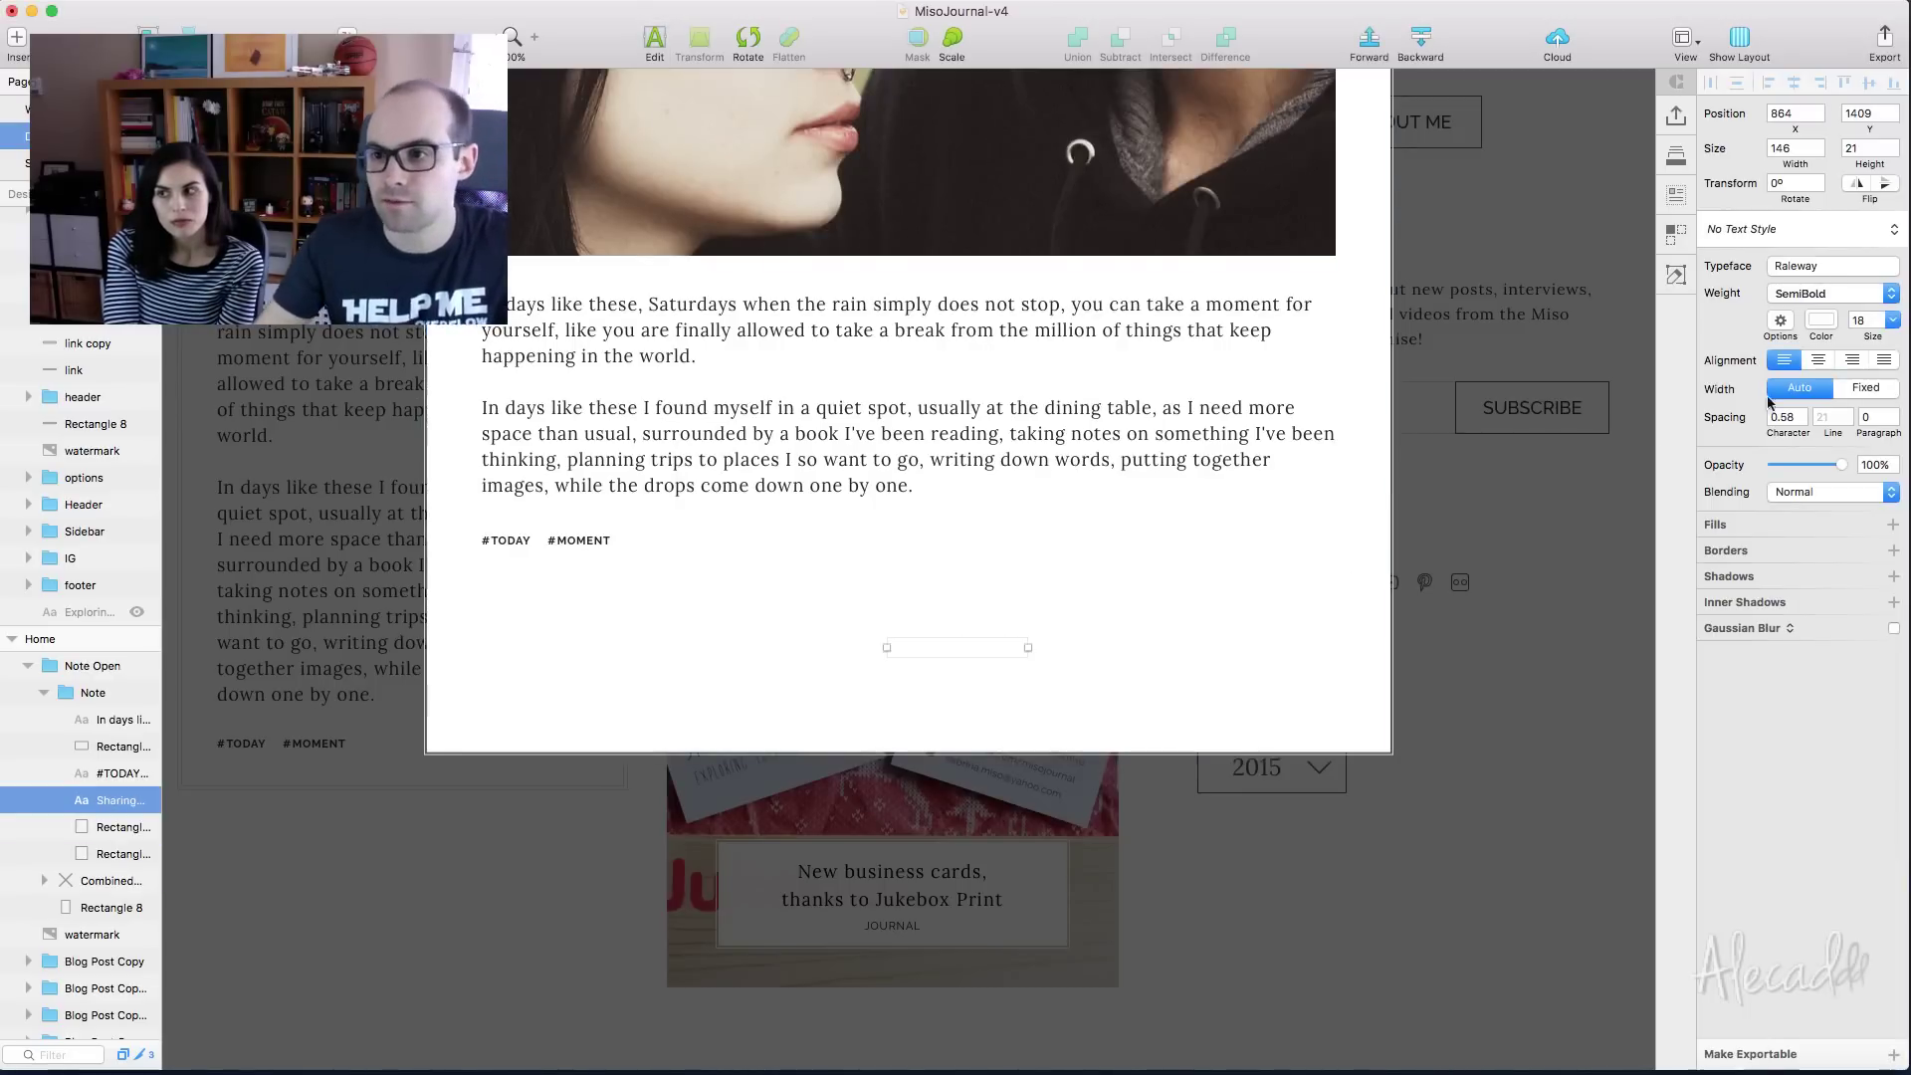
pyautogui.click(1817, 327)
pyautogui.moveTo(1790, 515); pyautogui.dragTo(1705, 428)
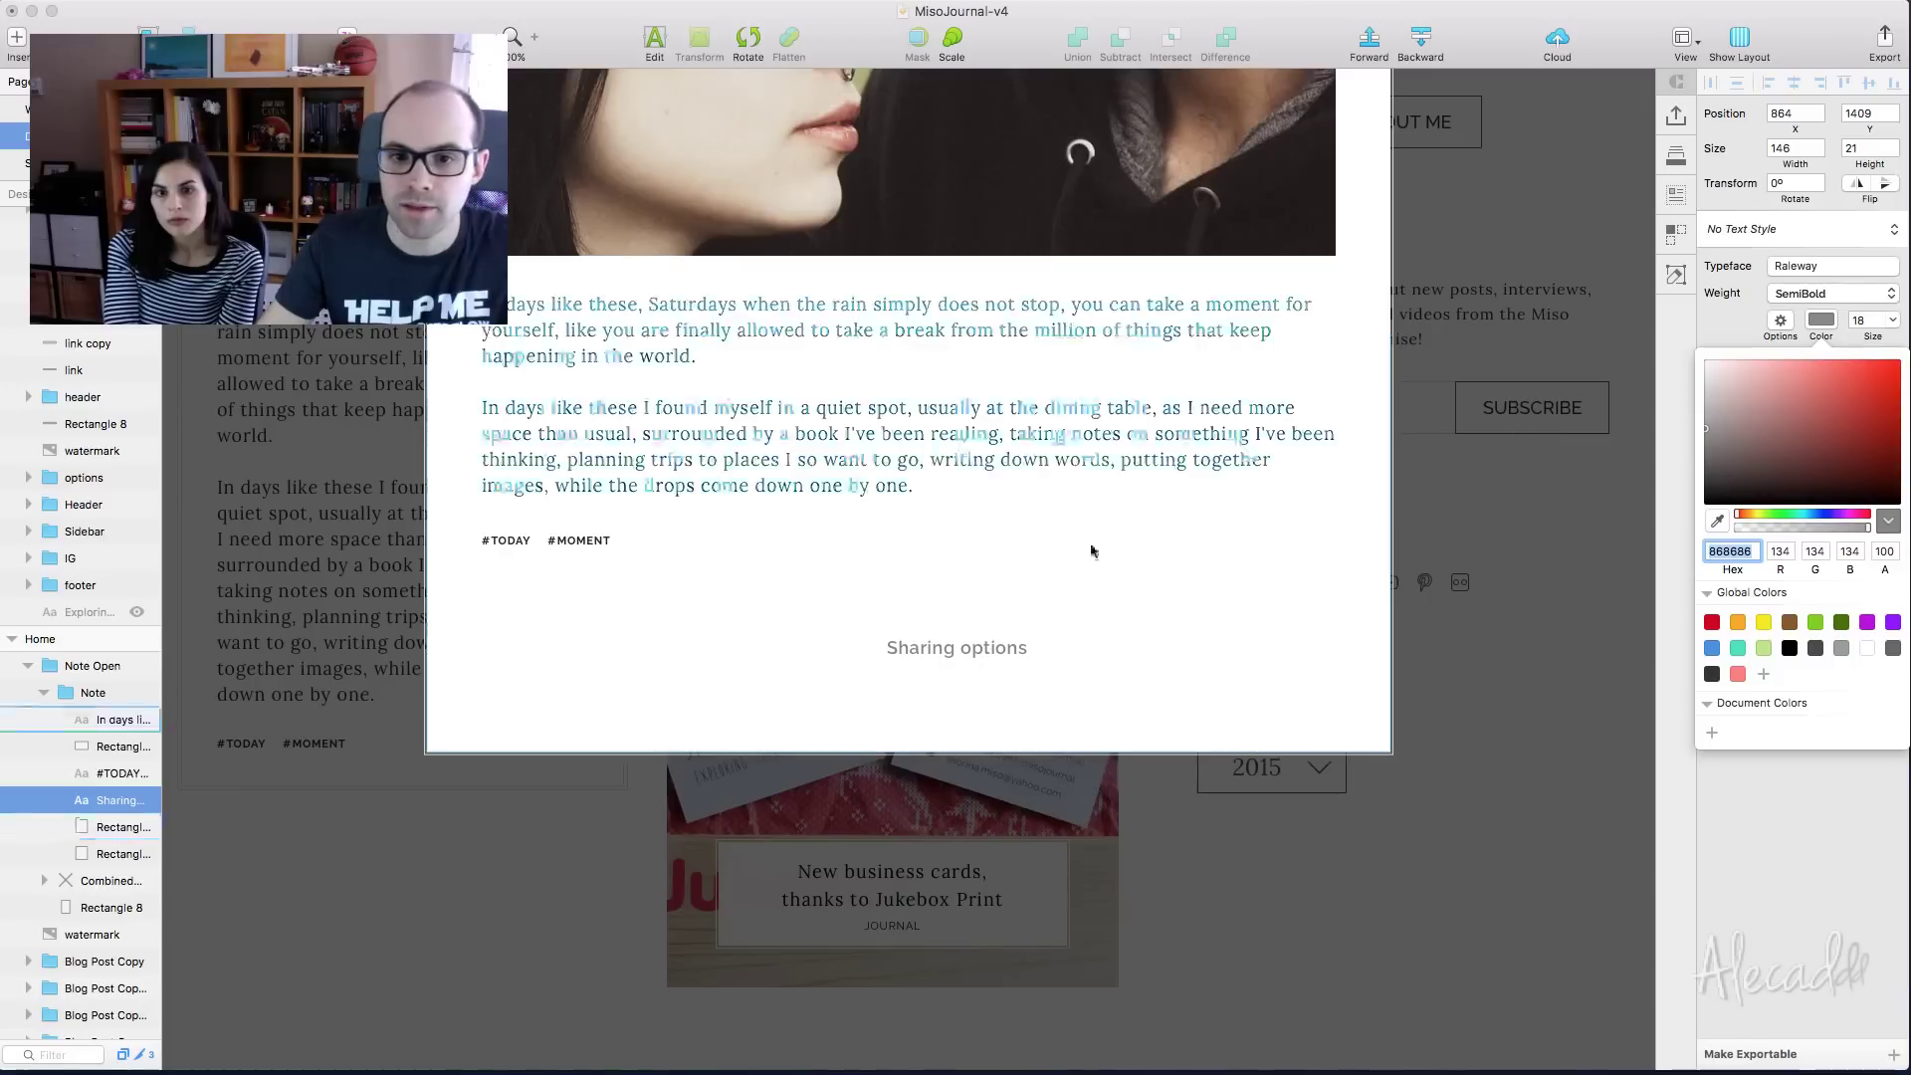
pyautogui.moveTo(971, 649); pyautogui.dragTo(924, 659)
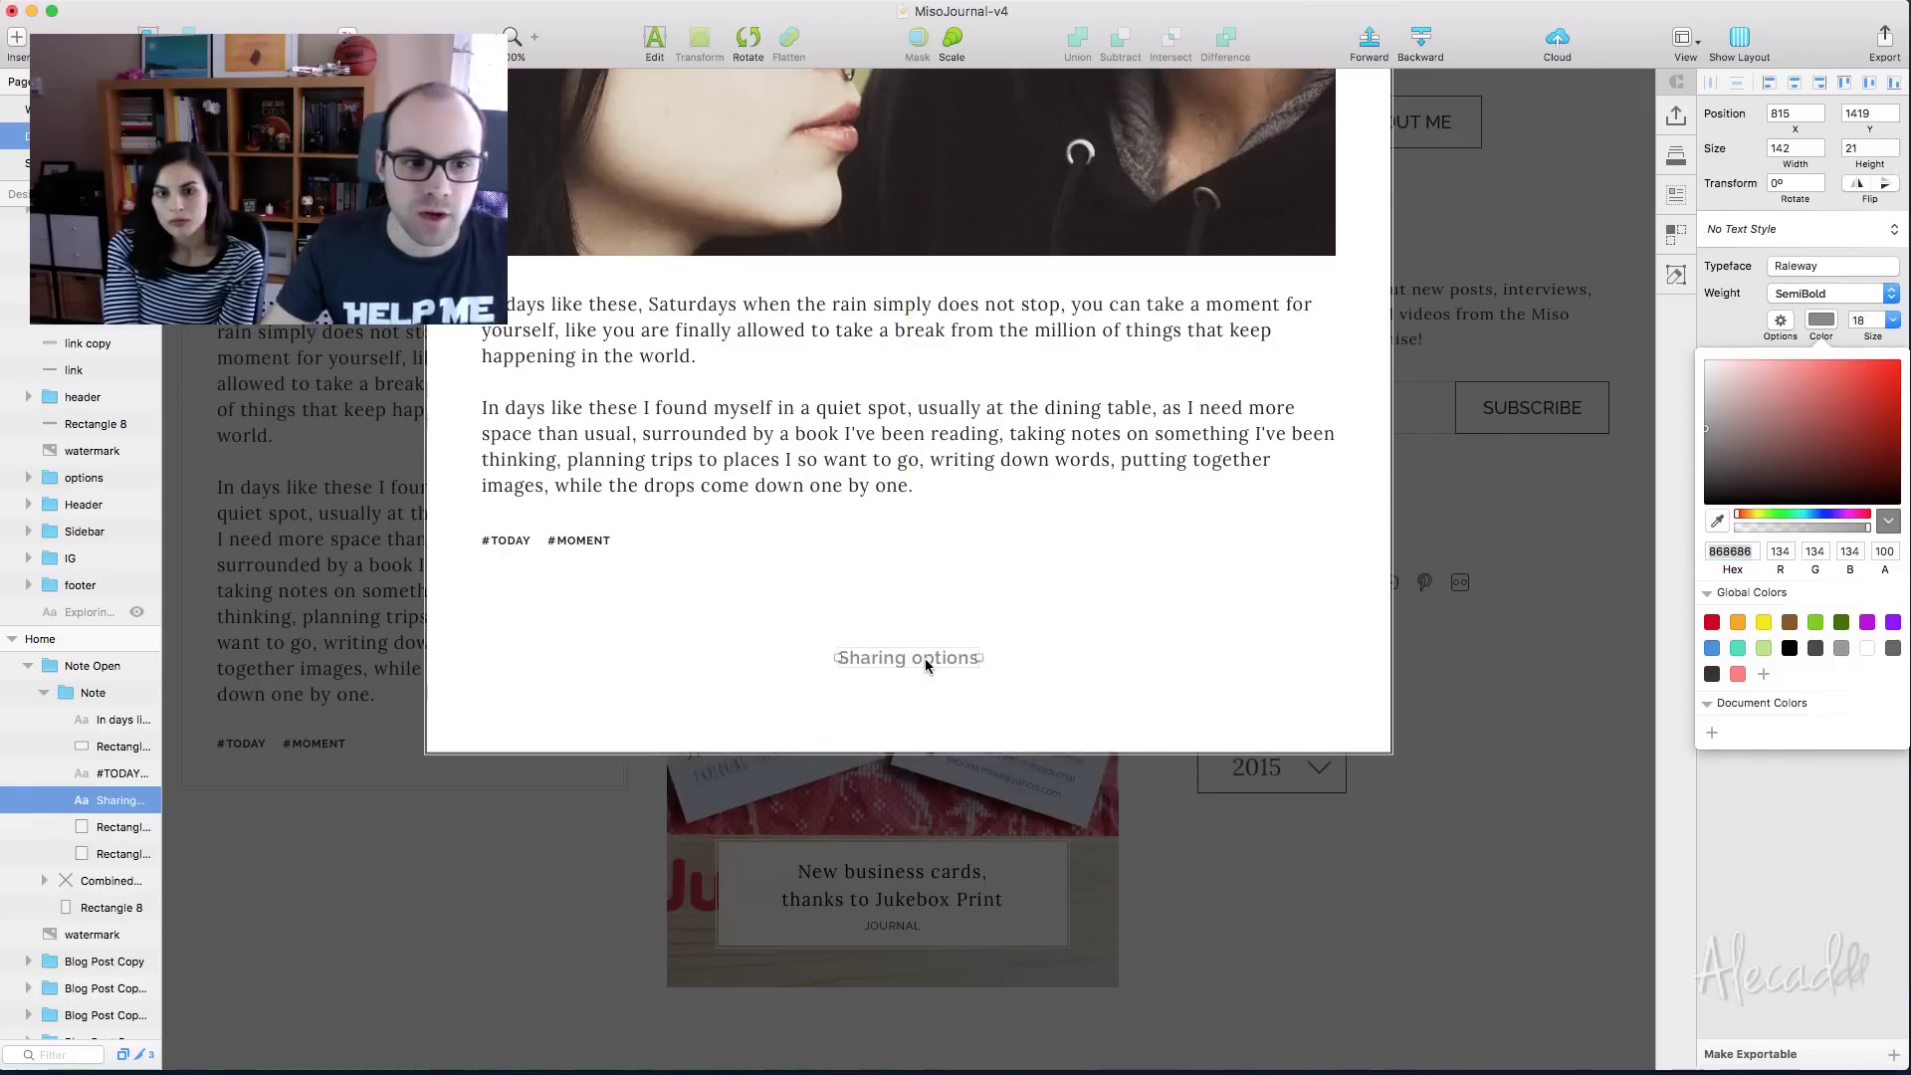
# Draw a grey rectangle about 881 by 114 behind the sharing text and group both above the Note group inside Note Open
pyautogui.press('r')
pyautogui.moveTo(482, 604); pyautogui.dragTo(1358, 716)
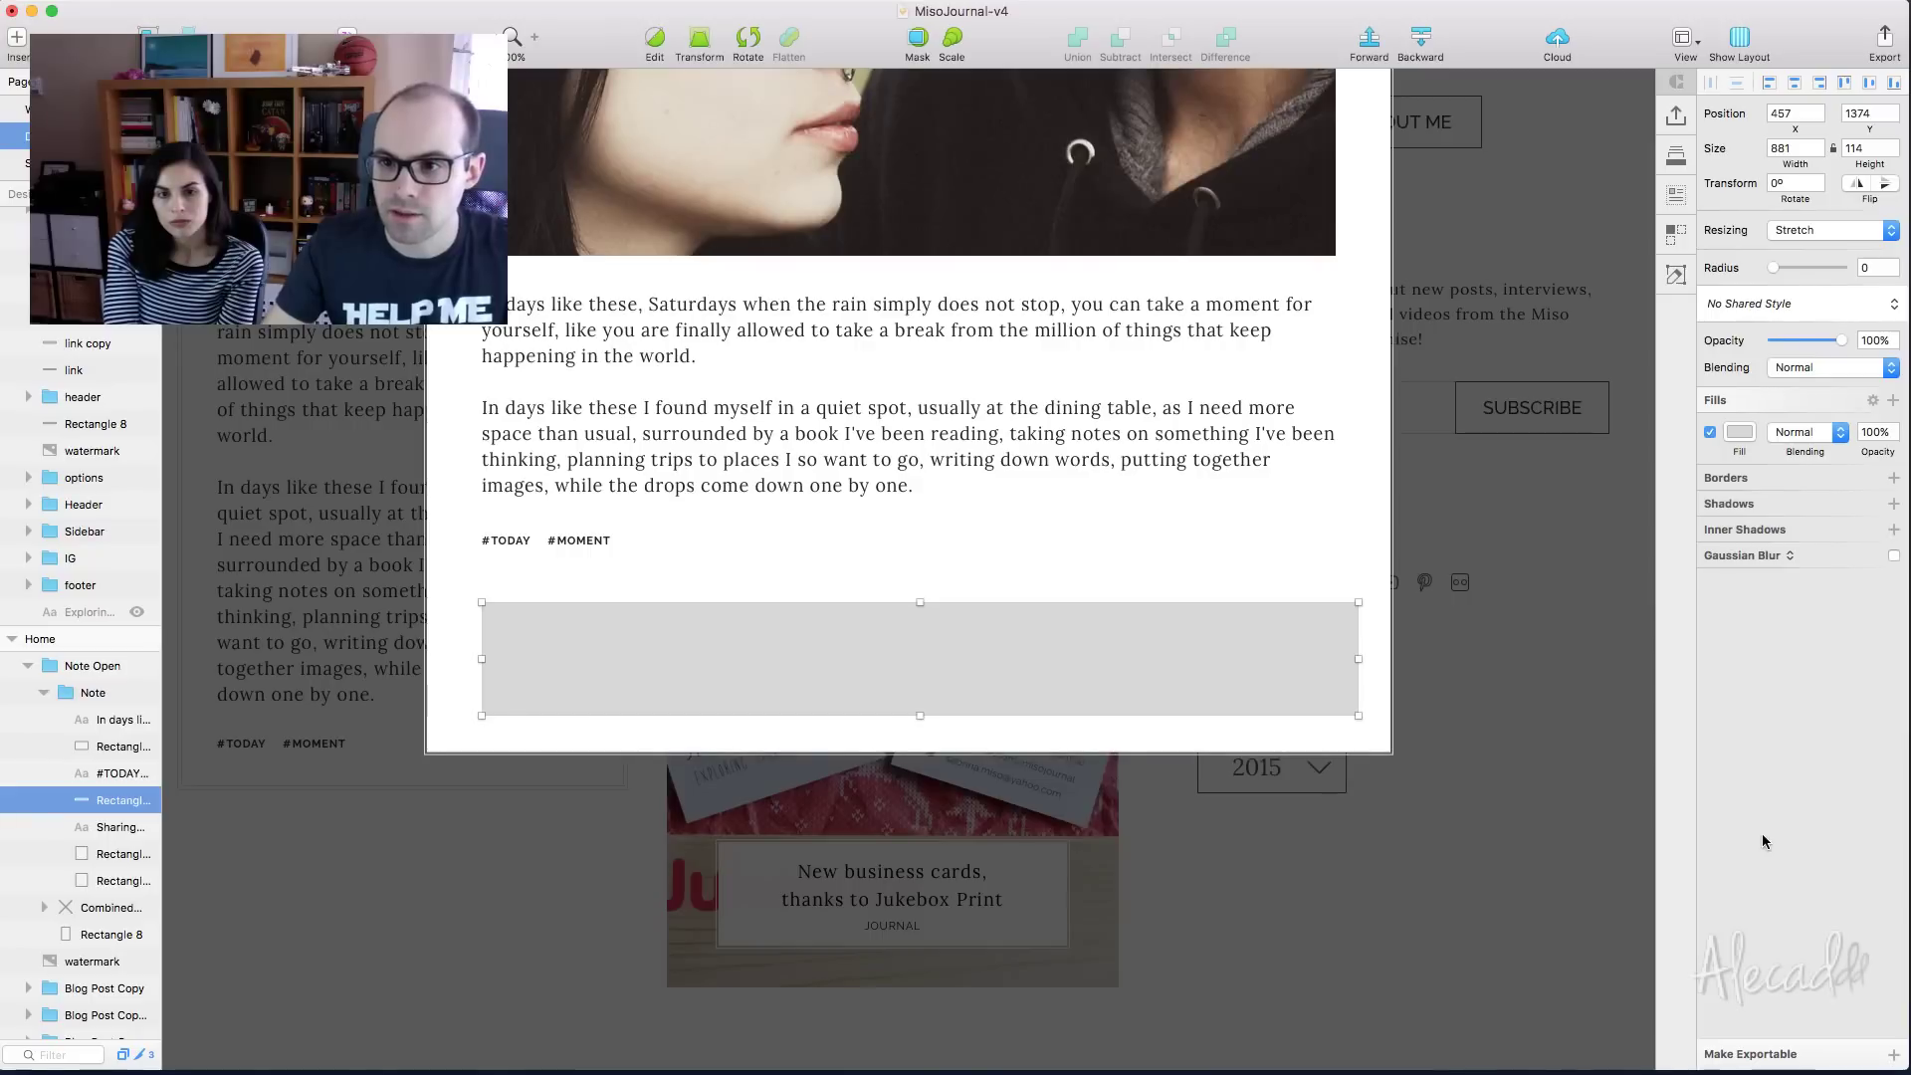
pyautogui.keyDown('shift'); pyautogui.click(103, 828); pyautogui.keyUp('shift')
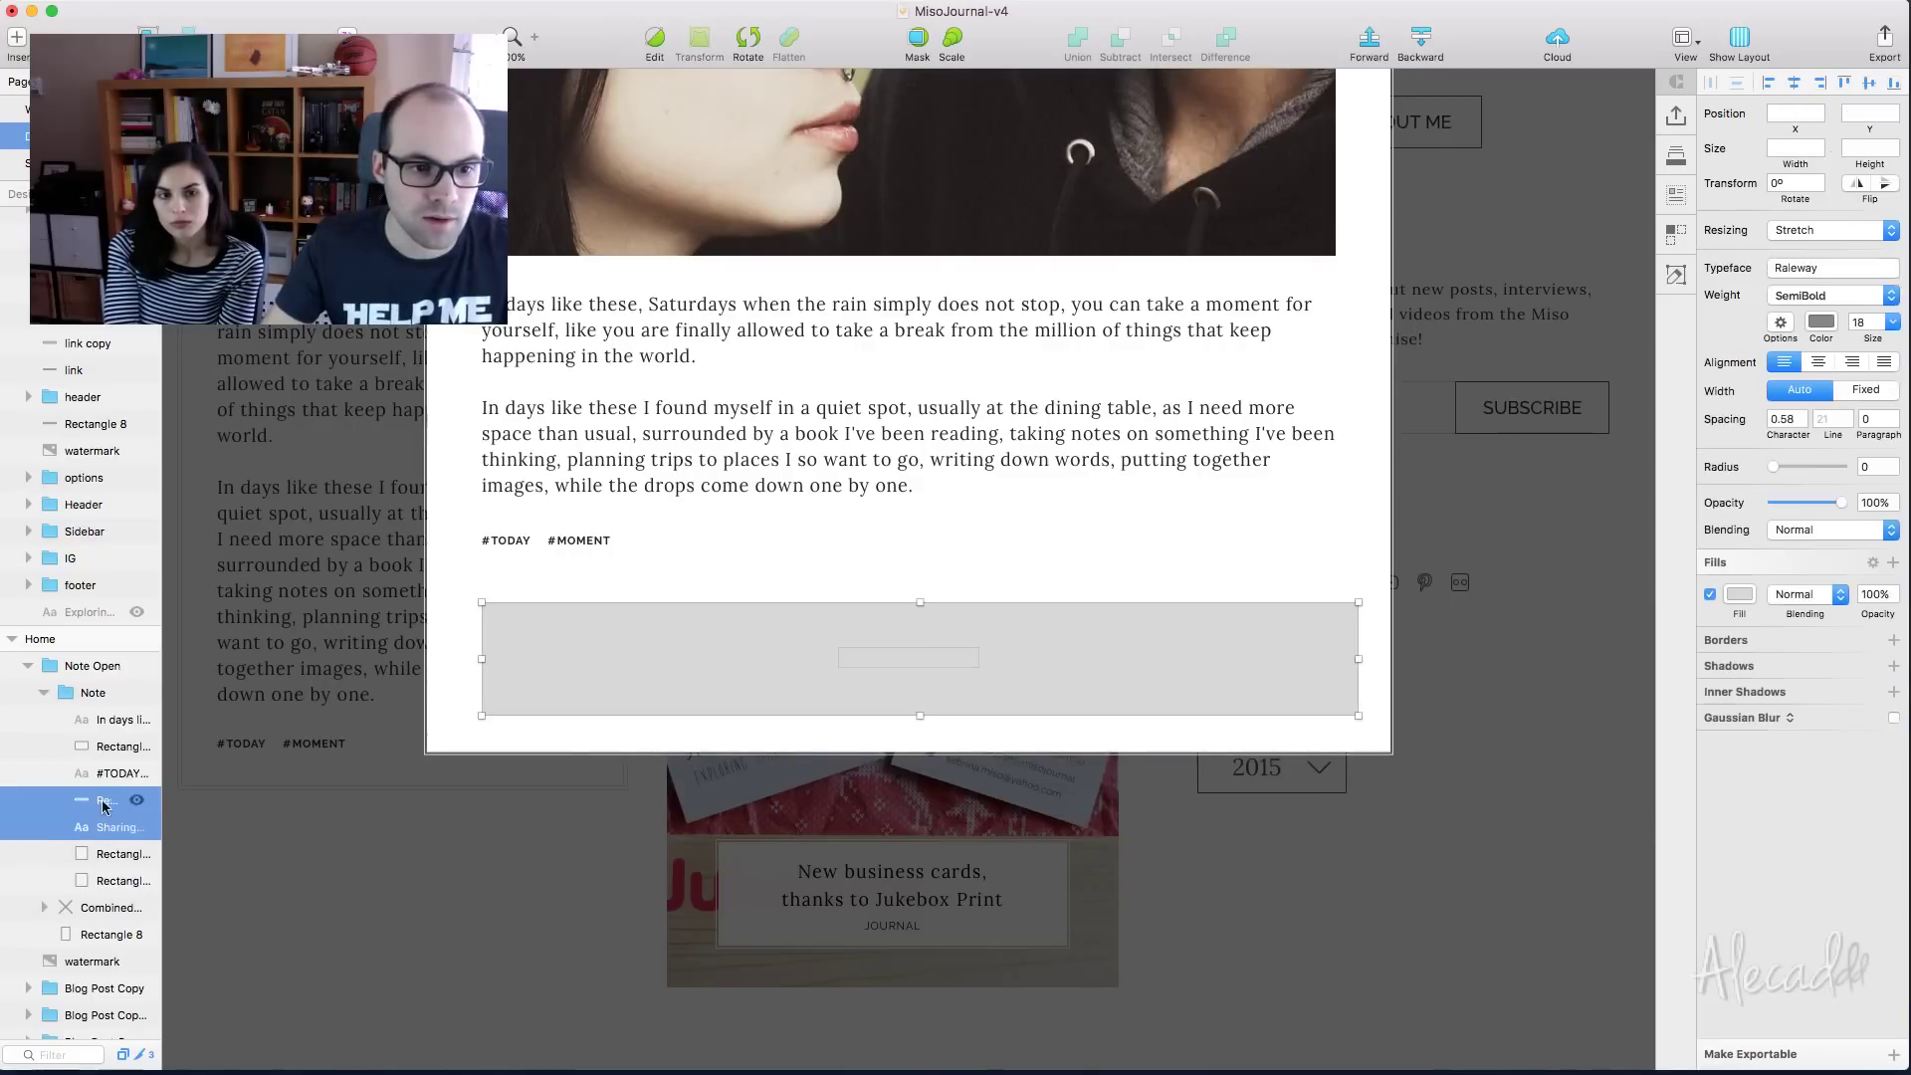
pyautogui.press('super+g')
pyautogui.moveTo(103, 804); pyautogui.dragTo(104, 709)
pyautogui.click(43, 692)
pyautogui.click(1079, 521)
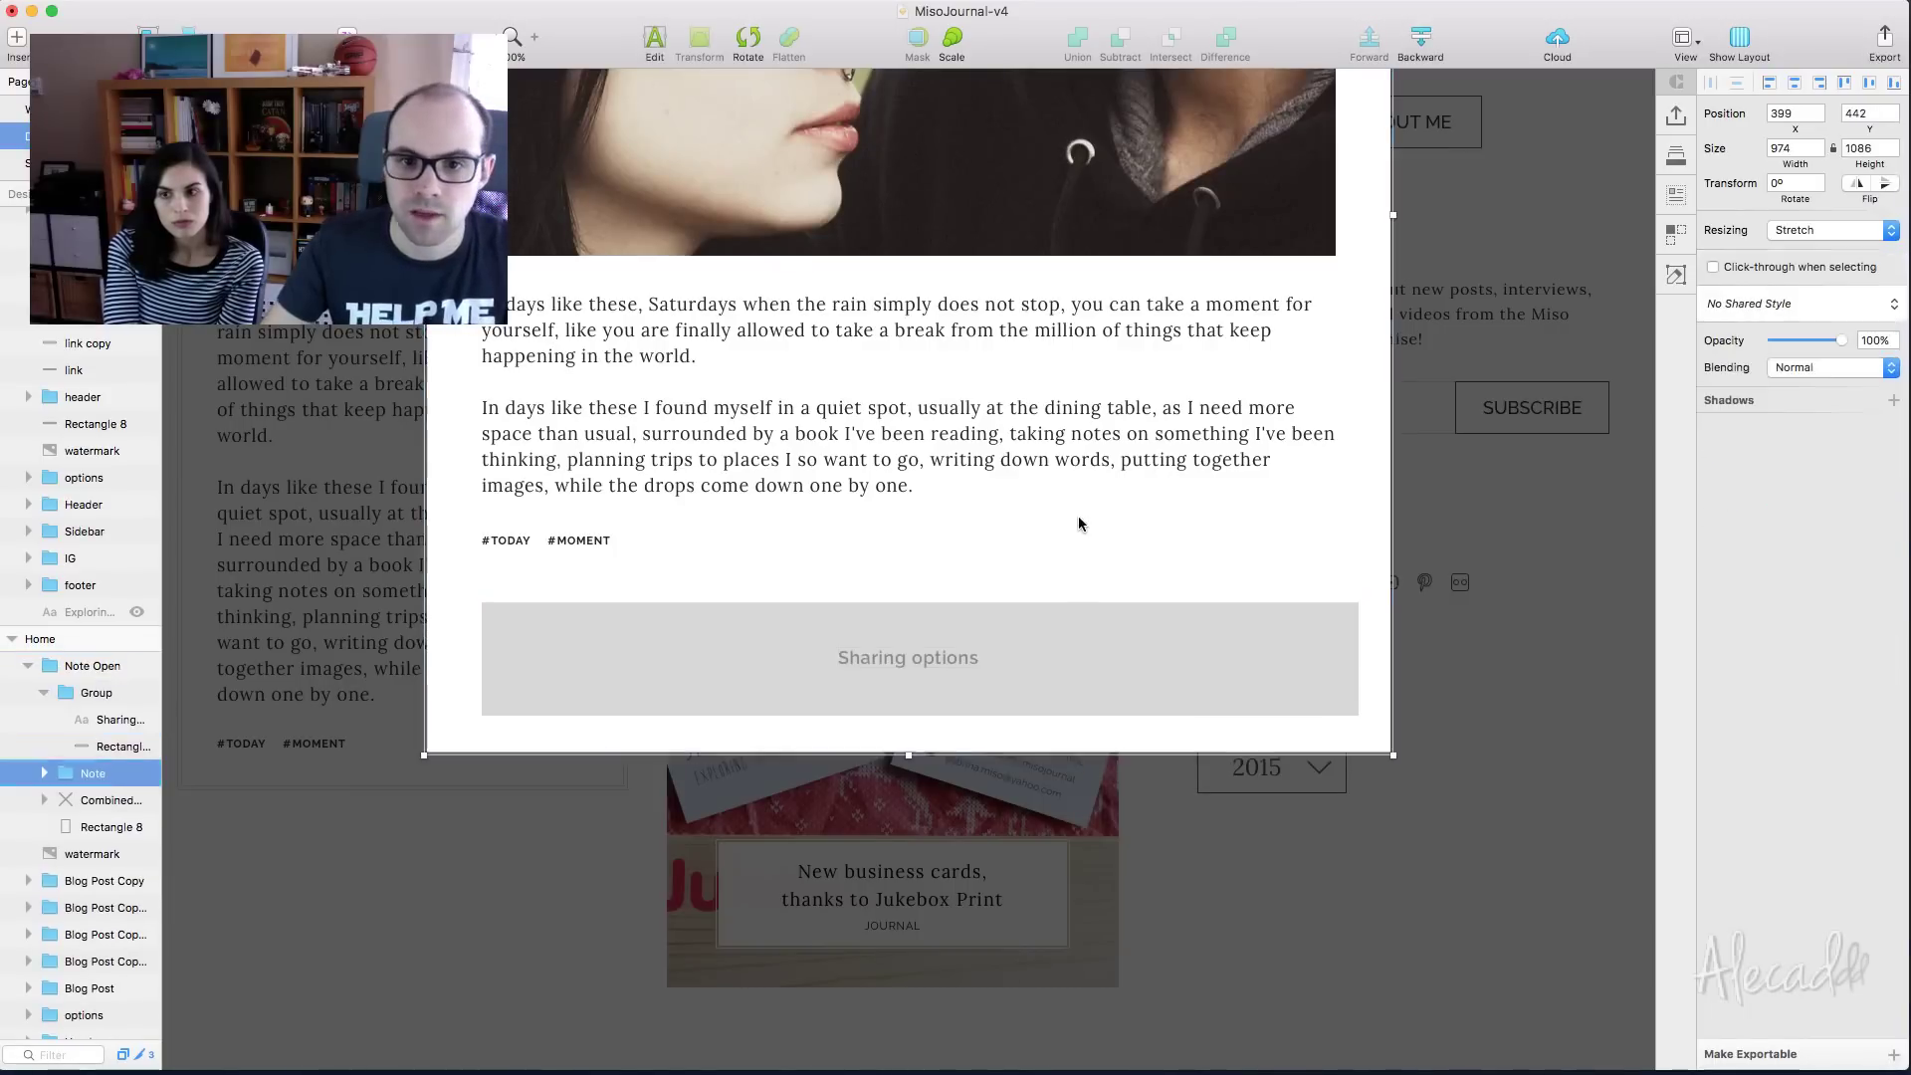
pyautogui.click(44, 694)
# Hide the Note Open overlay group on the Home artboard
pyautogui.click(1269, 937)
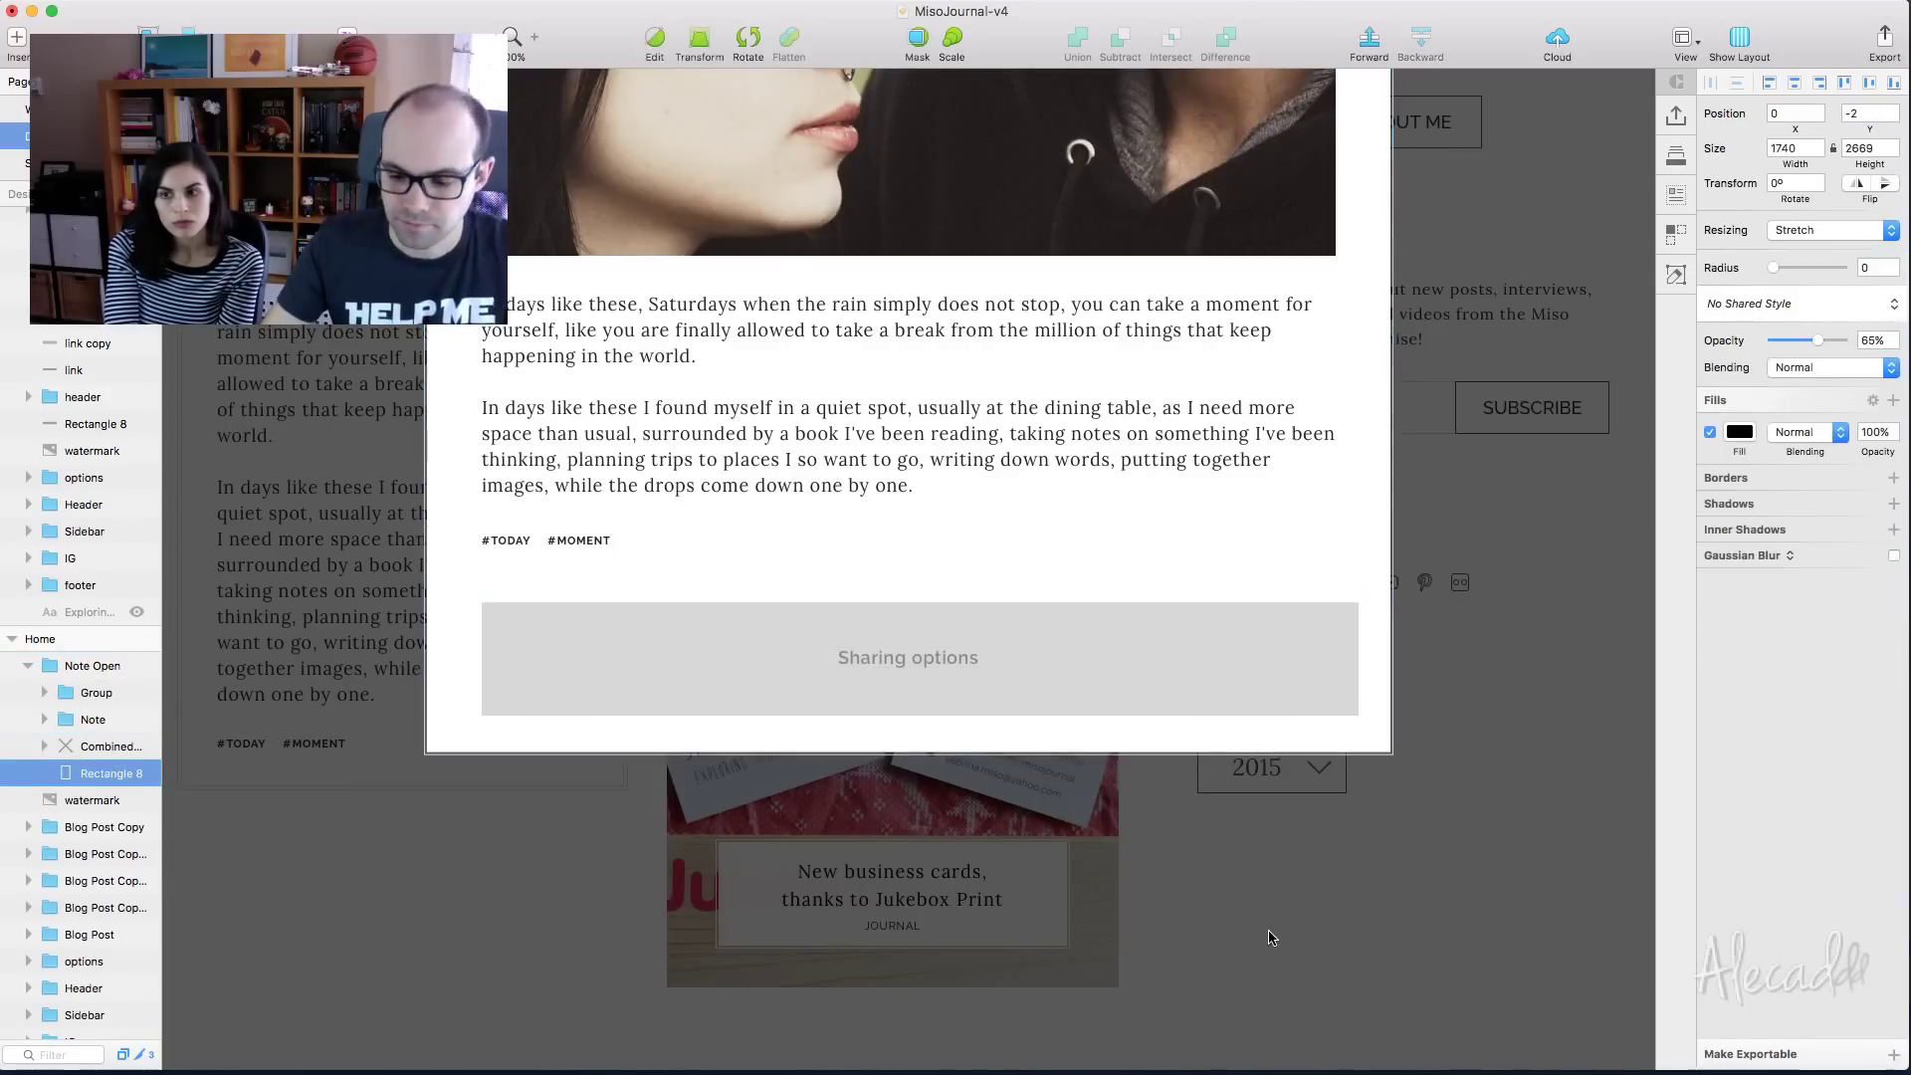
pyautogui.press('super+minus')
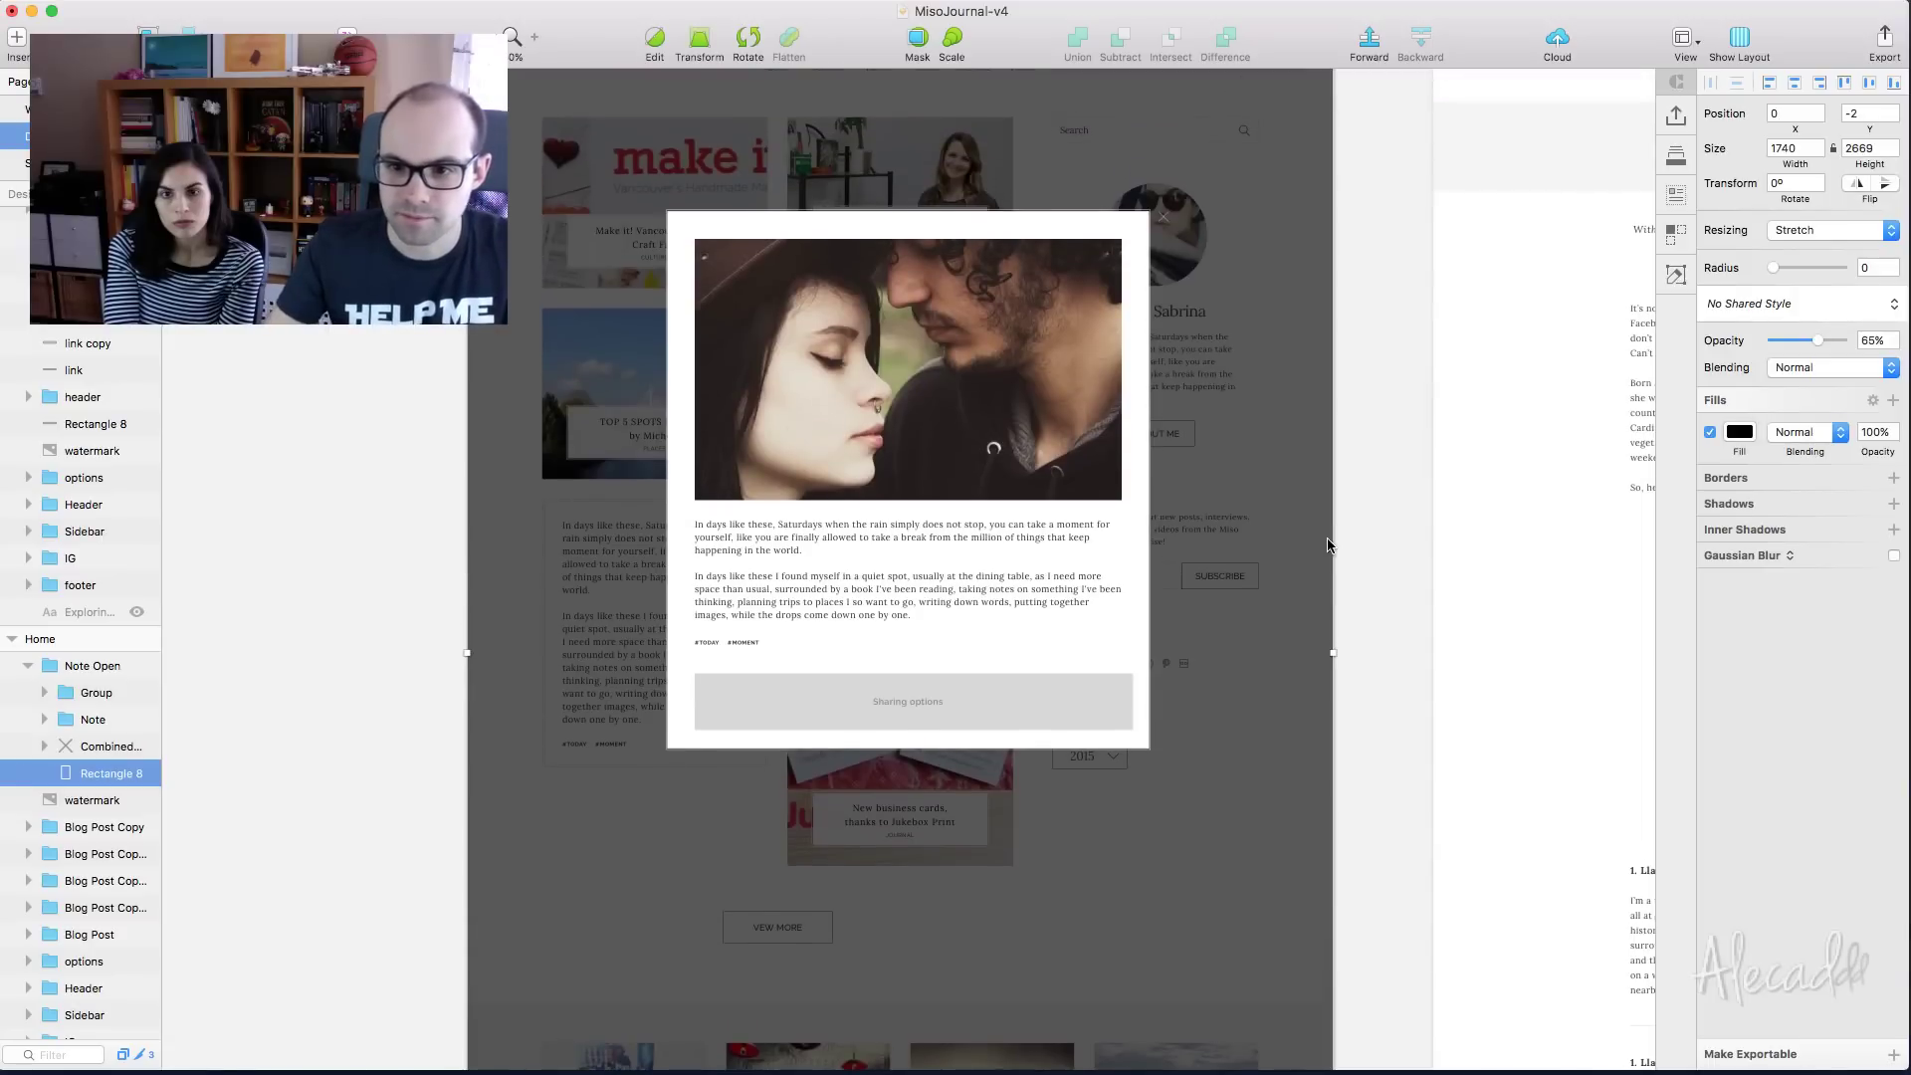
pyautogui.click(1396, 539)
pyautogui.scroll(3, 1396, 539)
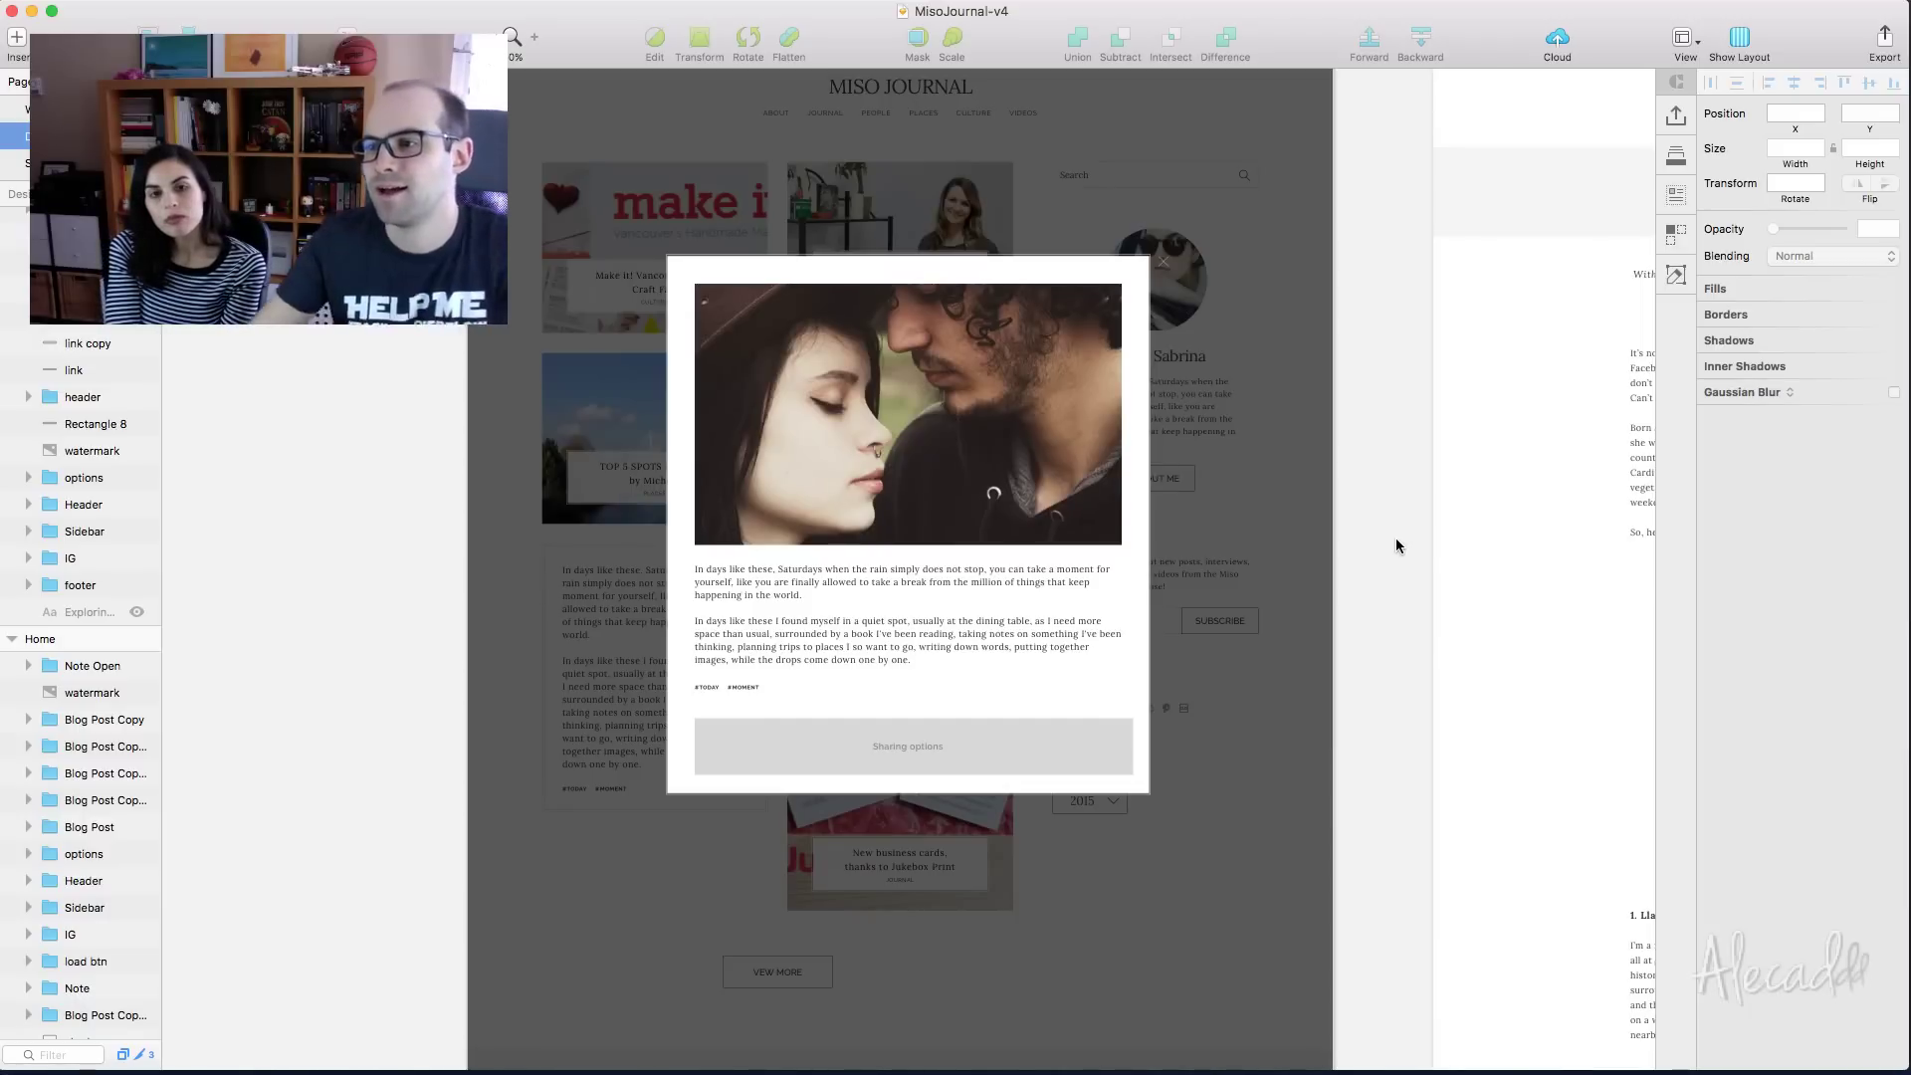
pyautogui.scroll(2, 1395, 539)
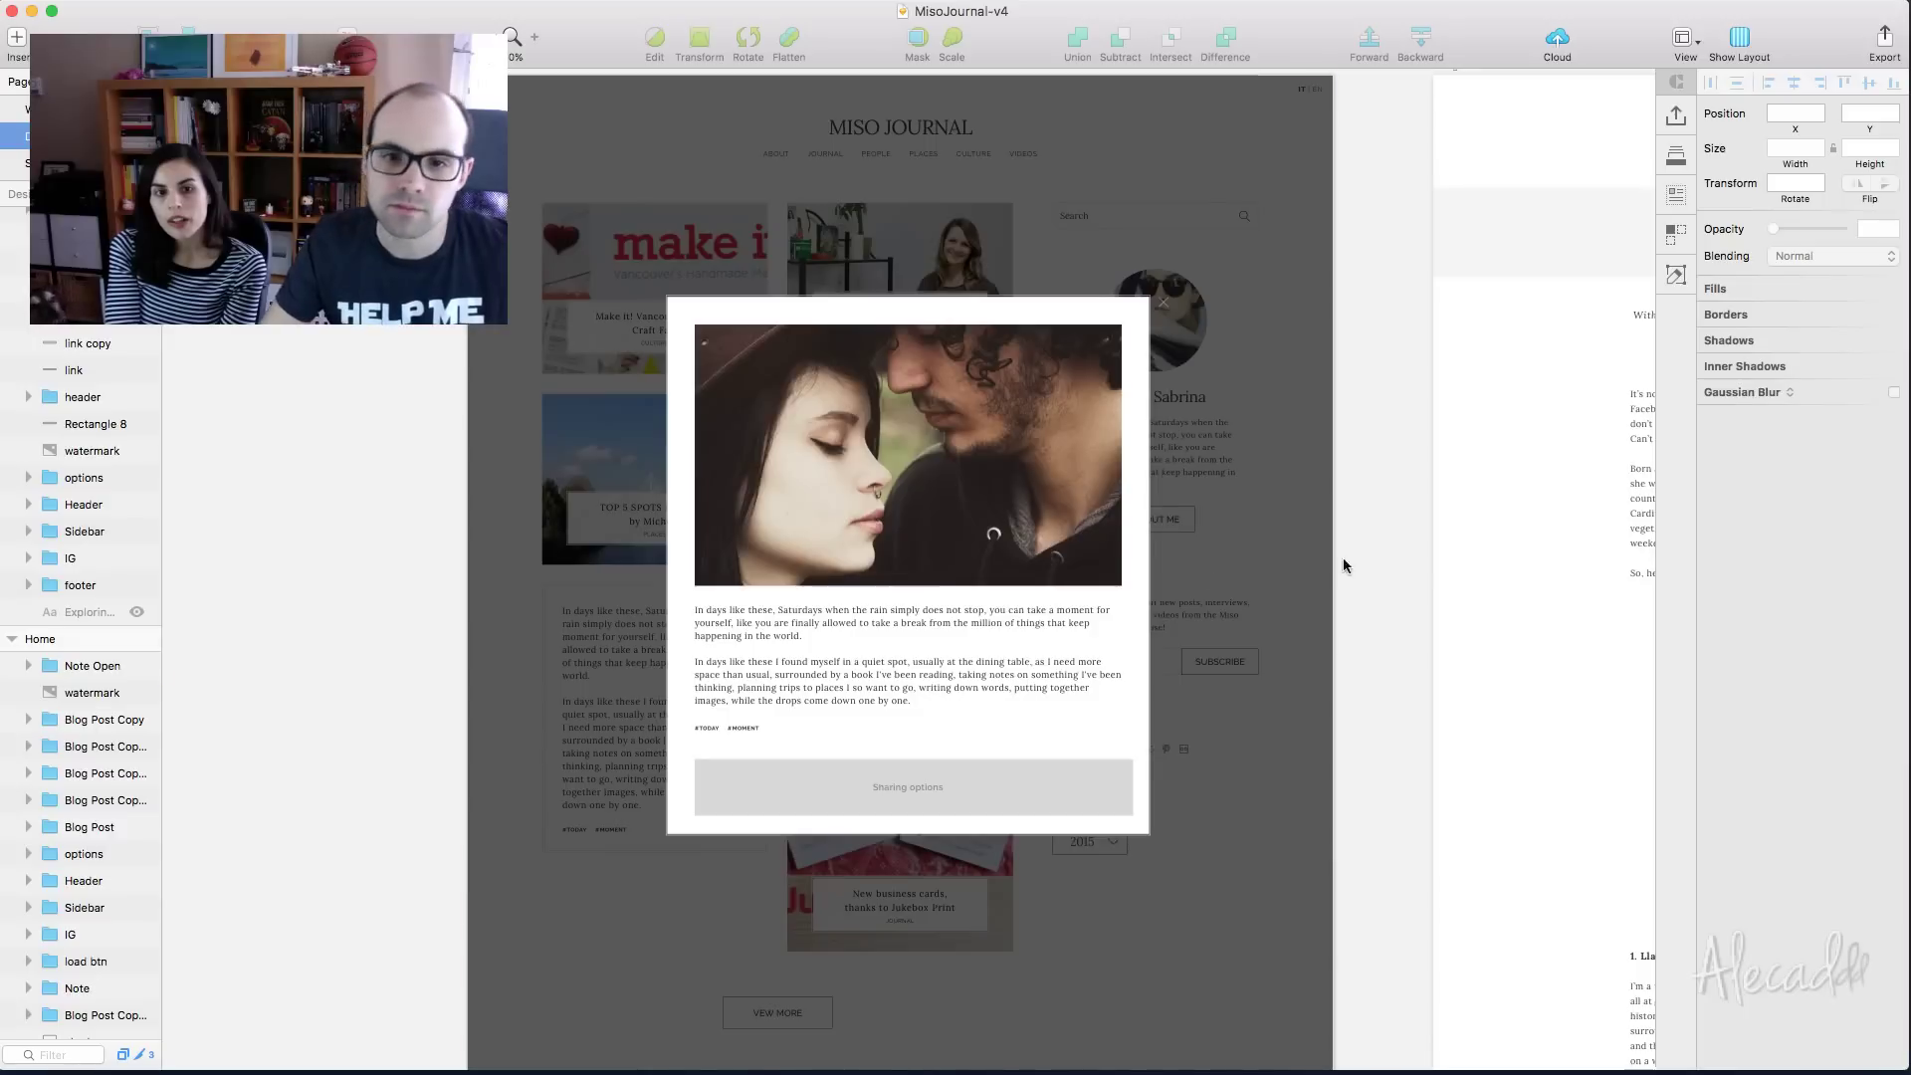
pyautogui.click(1284, 560)
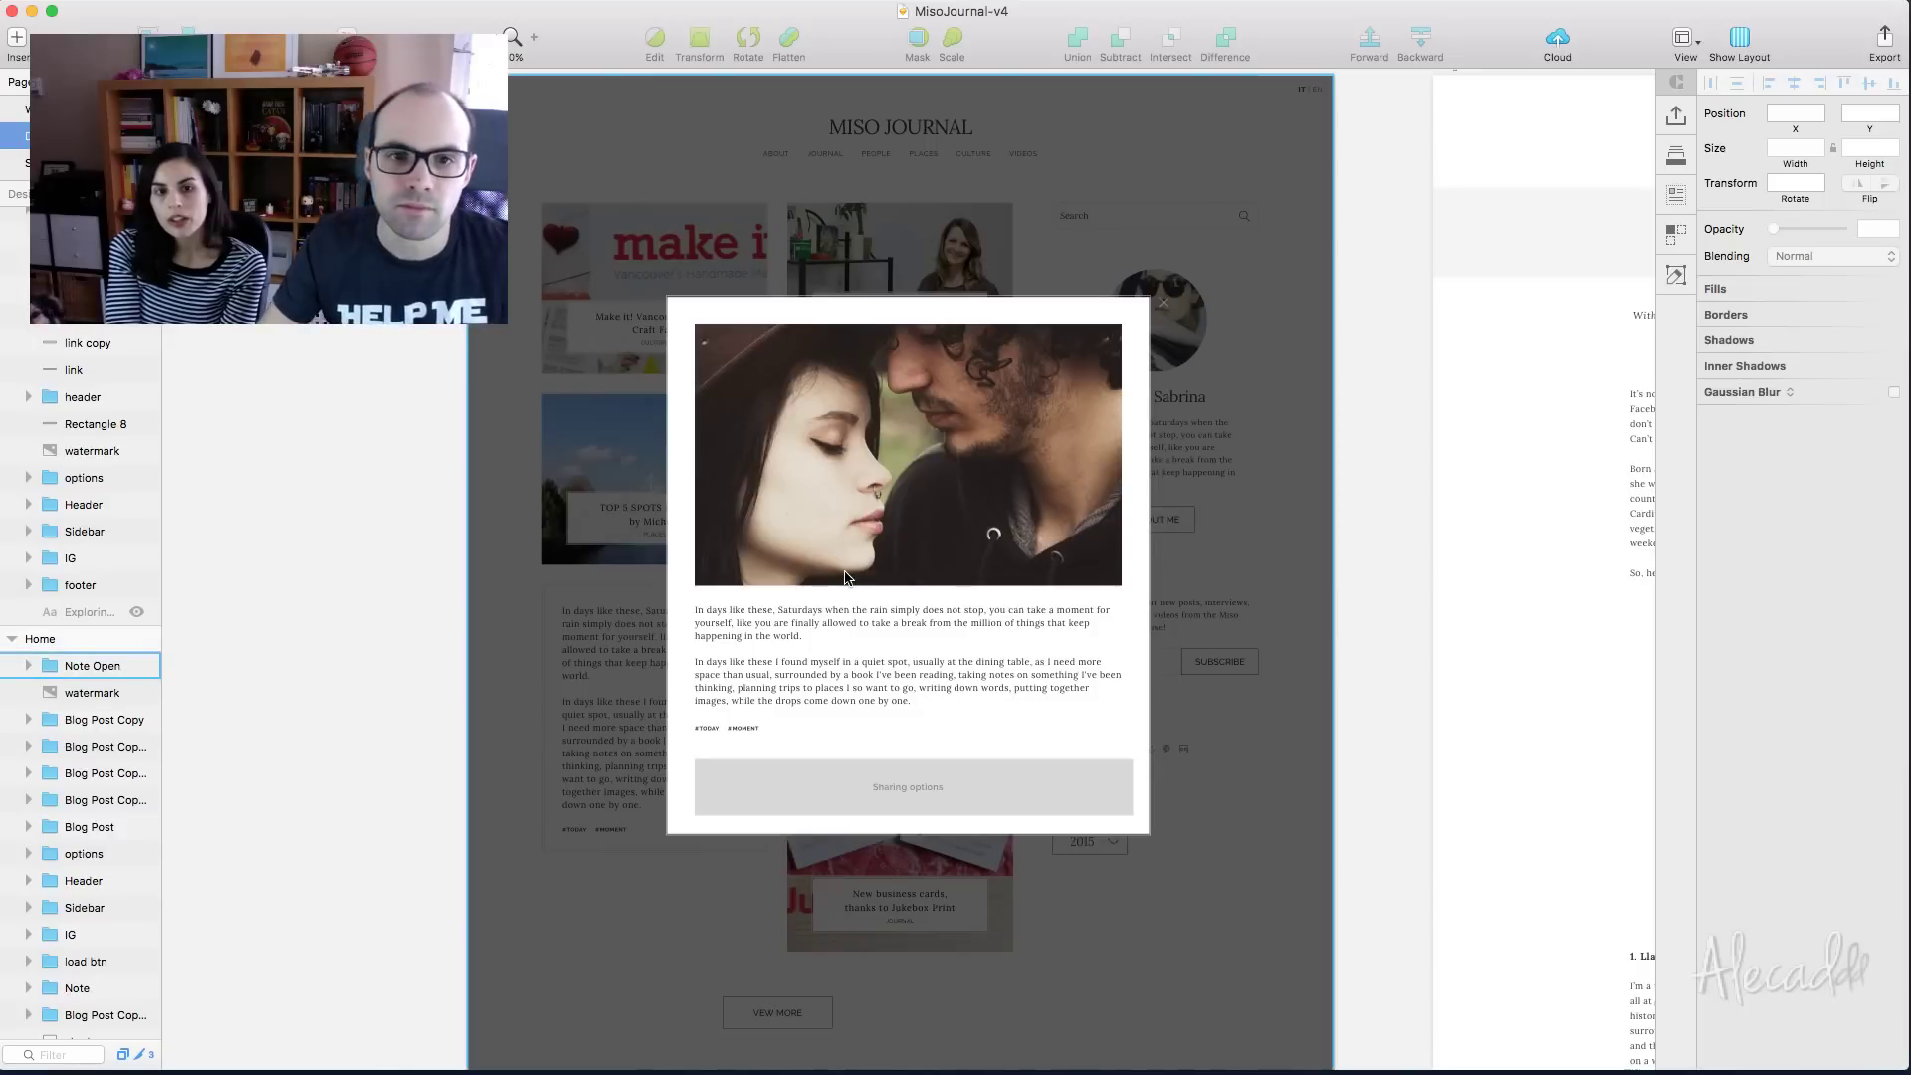
pyautogui.click(140, 667)
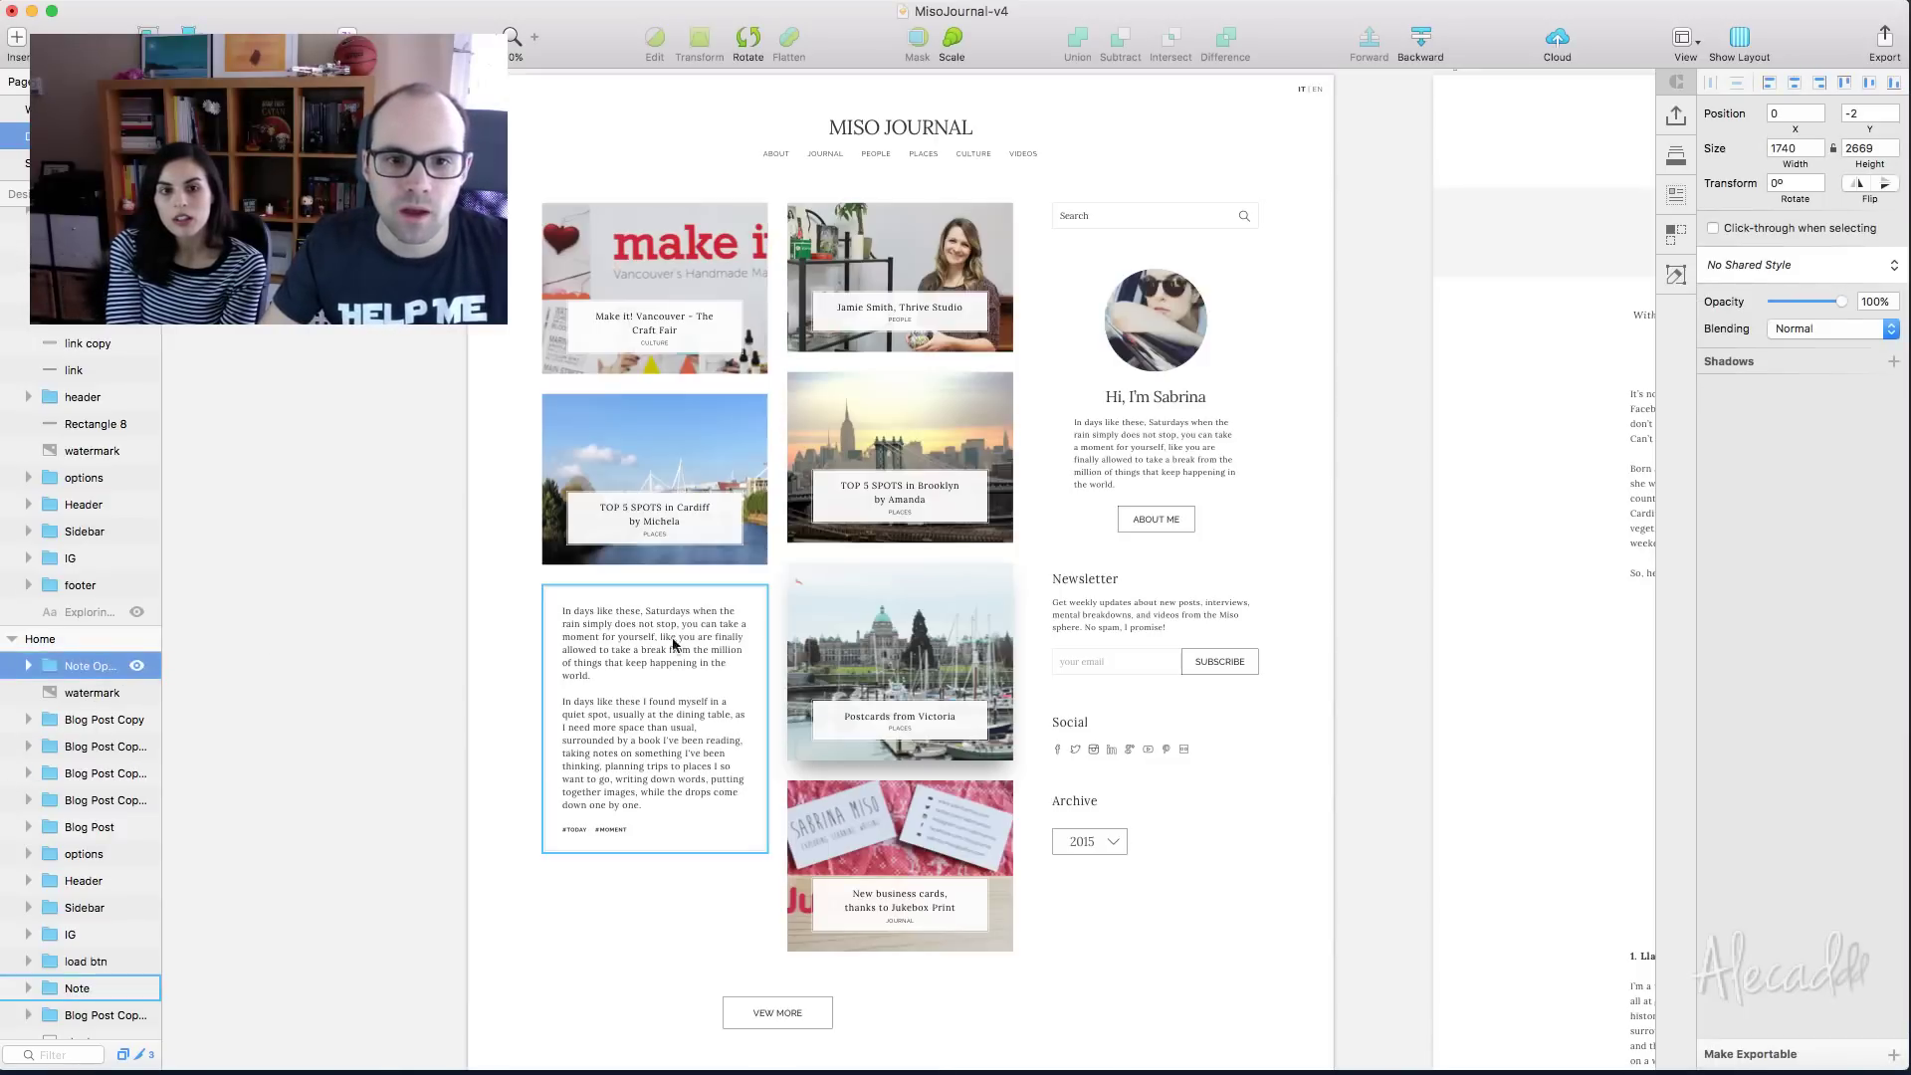
# Examine the text-only note card and compare its length with the surrounding blog post cards on the home page
pyautogui.click(714, 714)
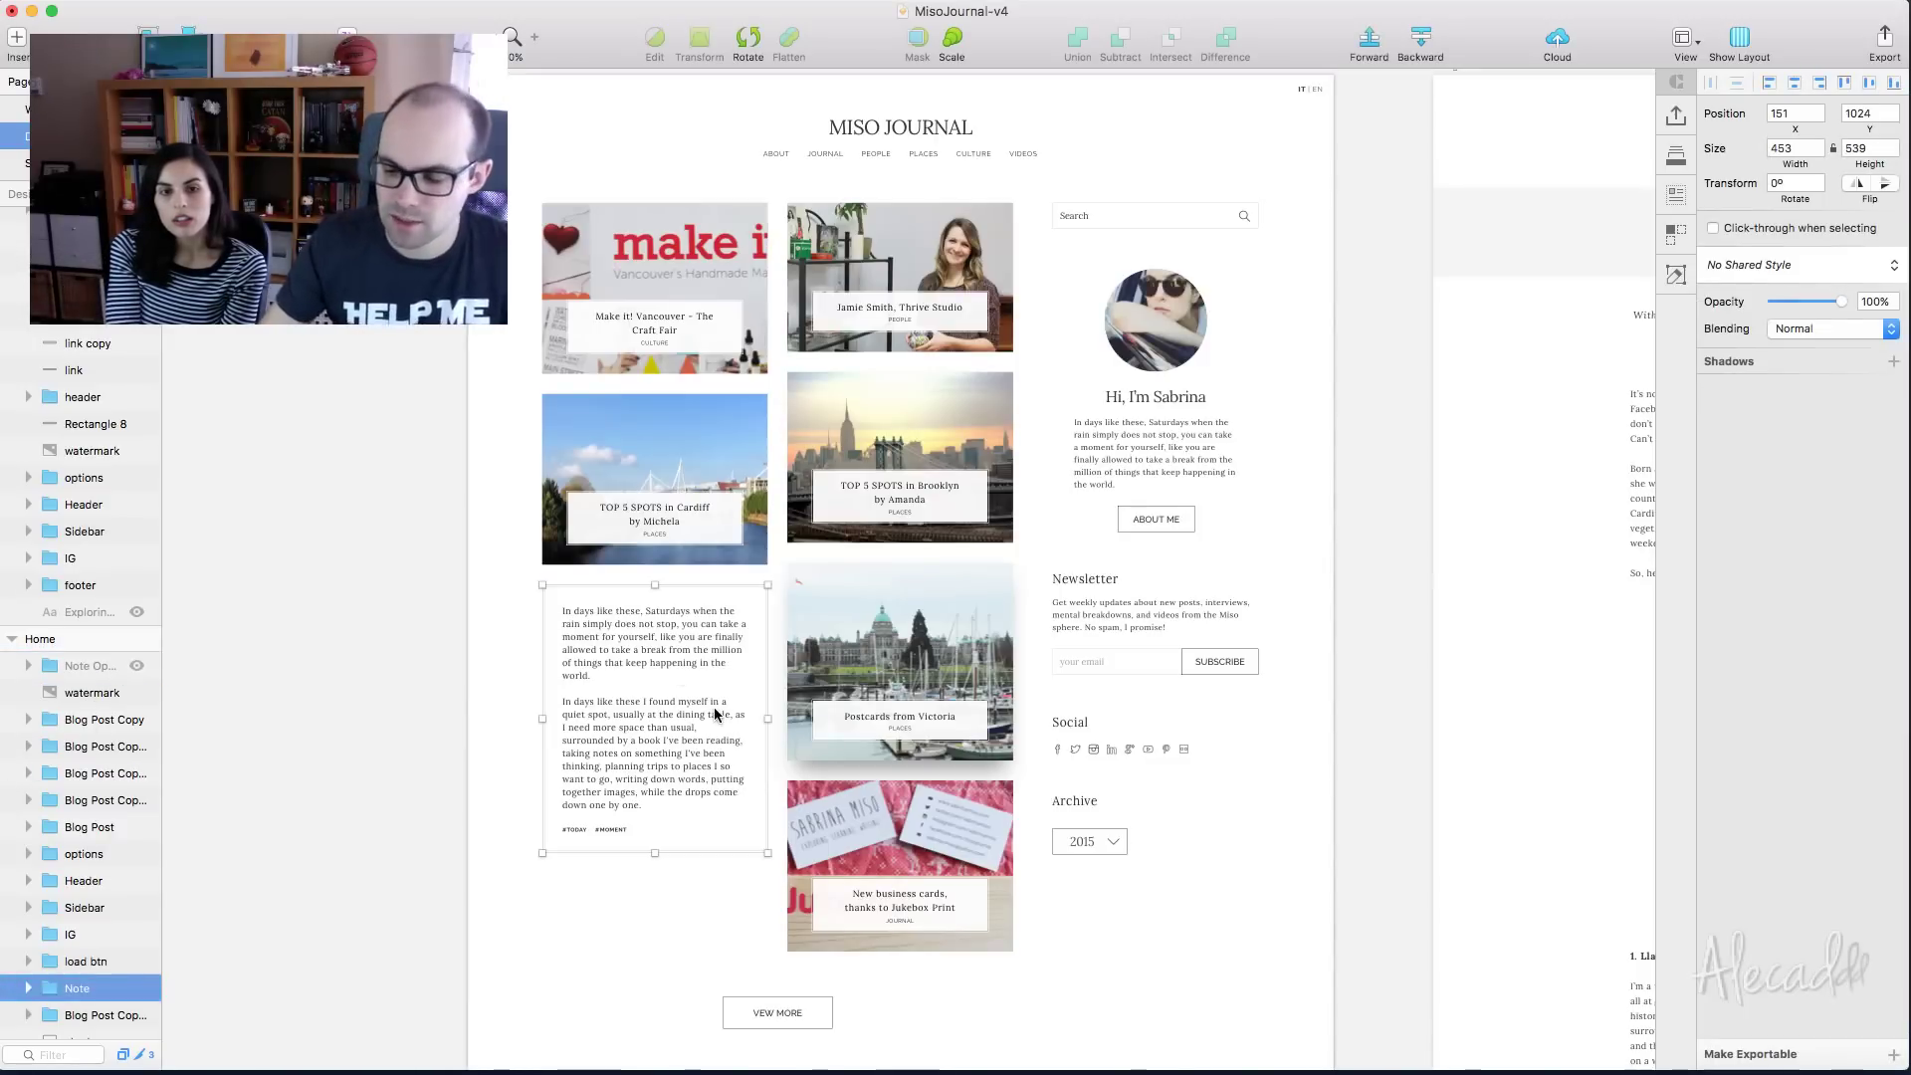
pyautogui.press('super+2')
pyautogui.hscroll(5, 715, 713)
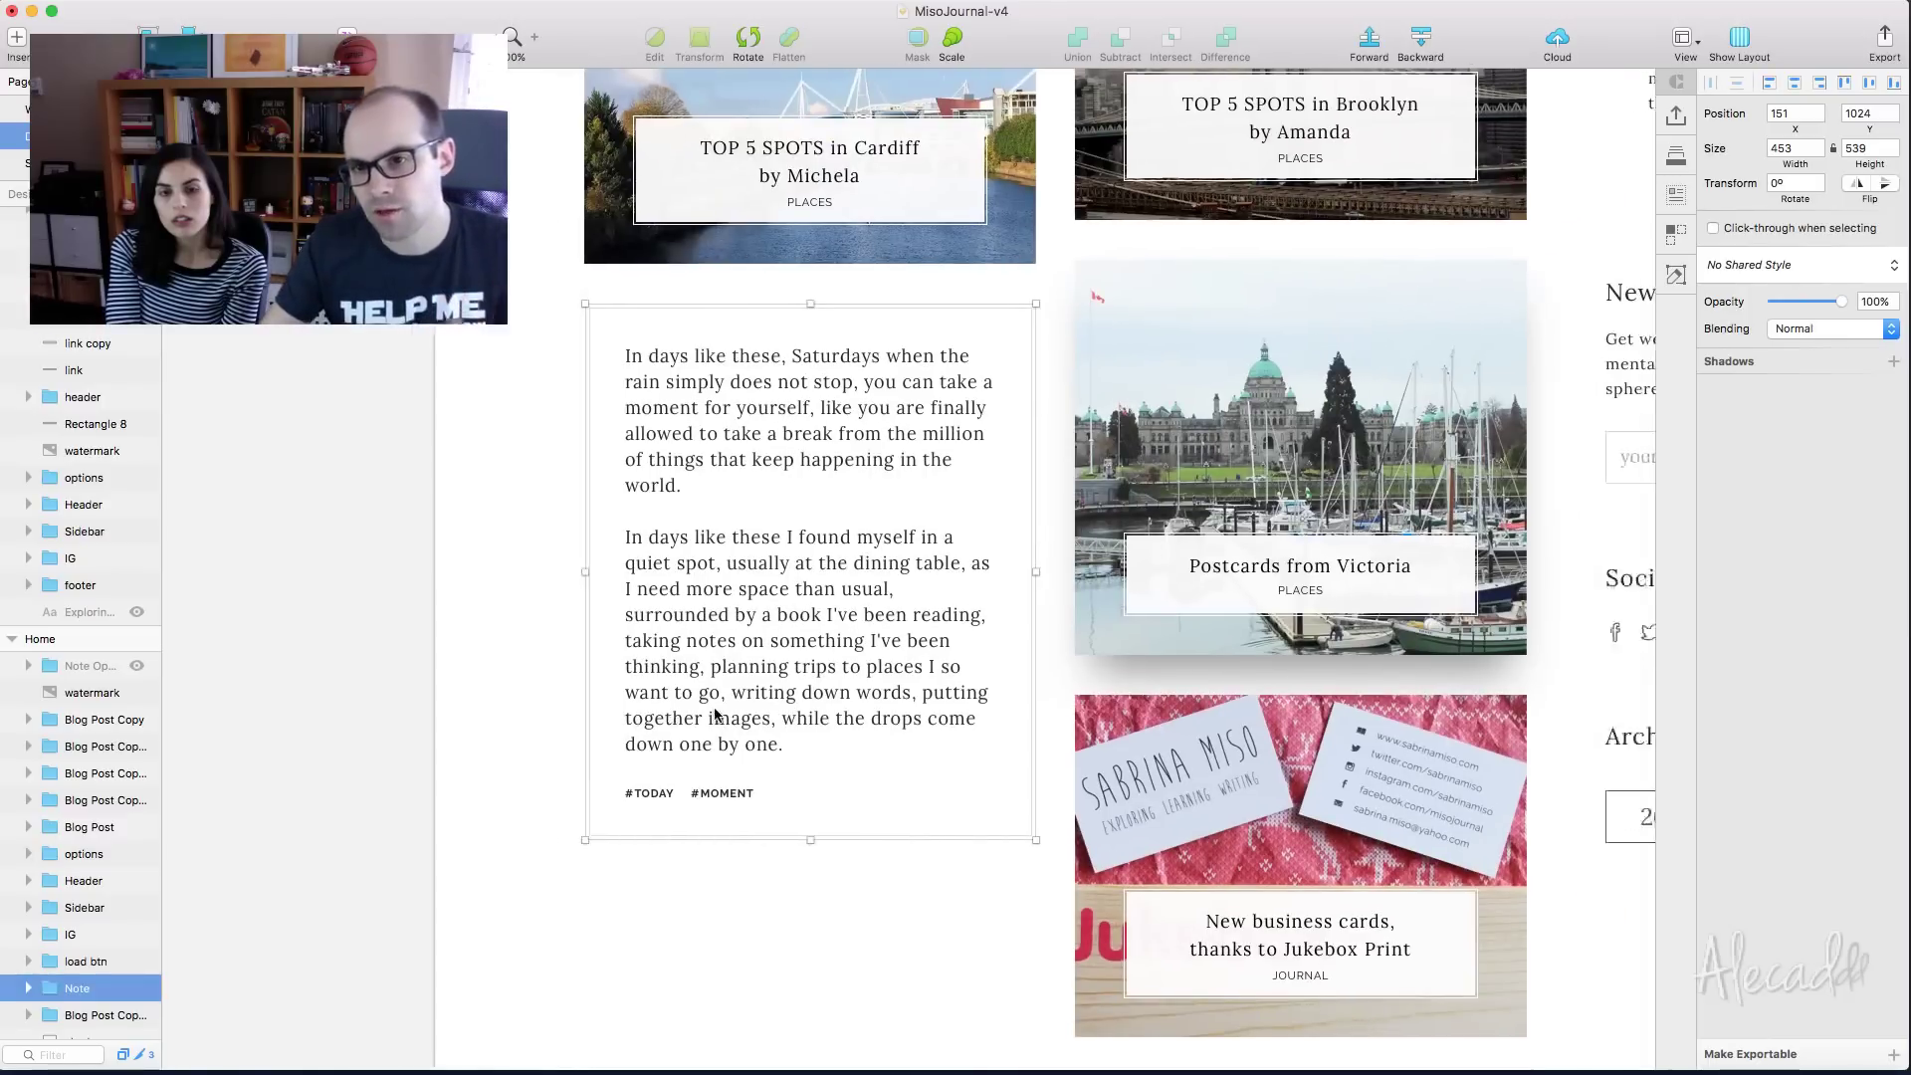
pyautogui.click(1078, 473)
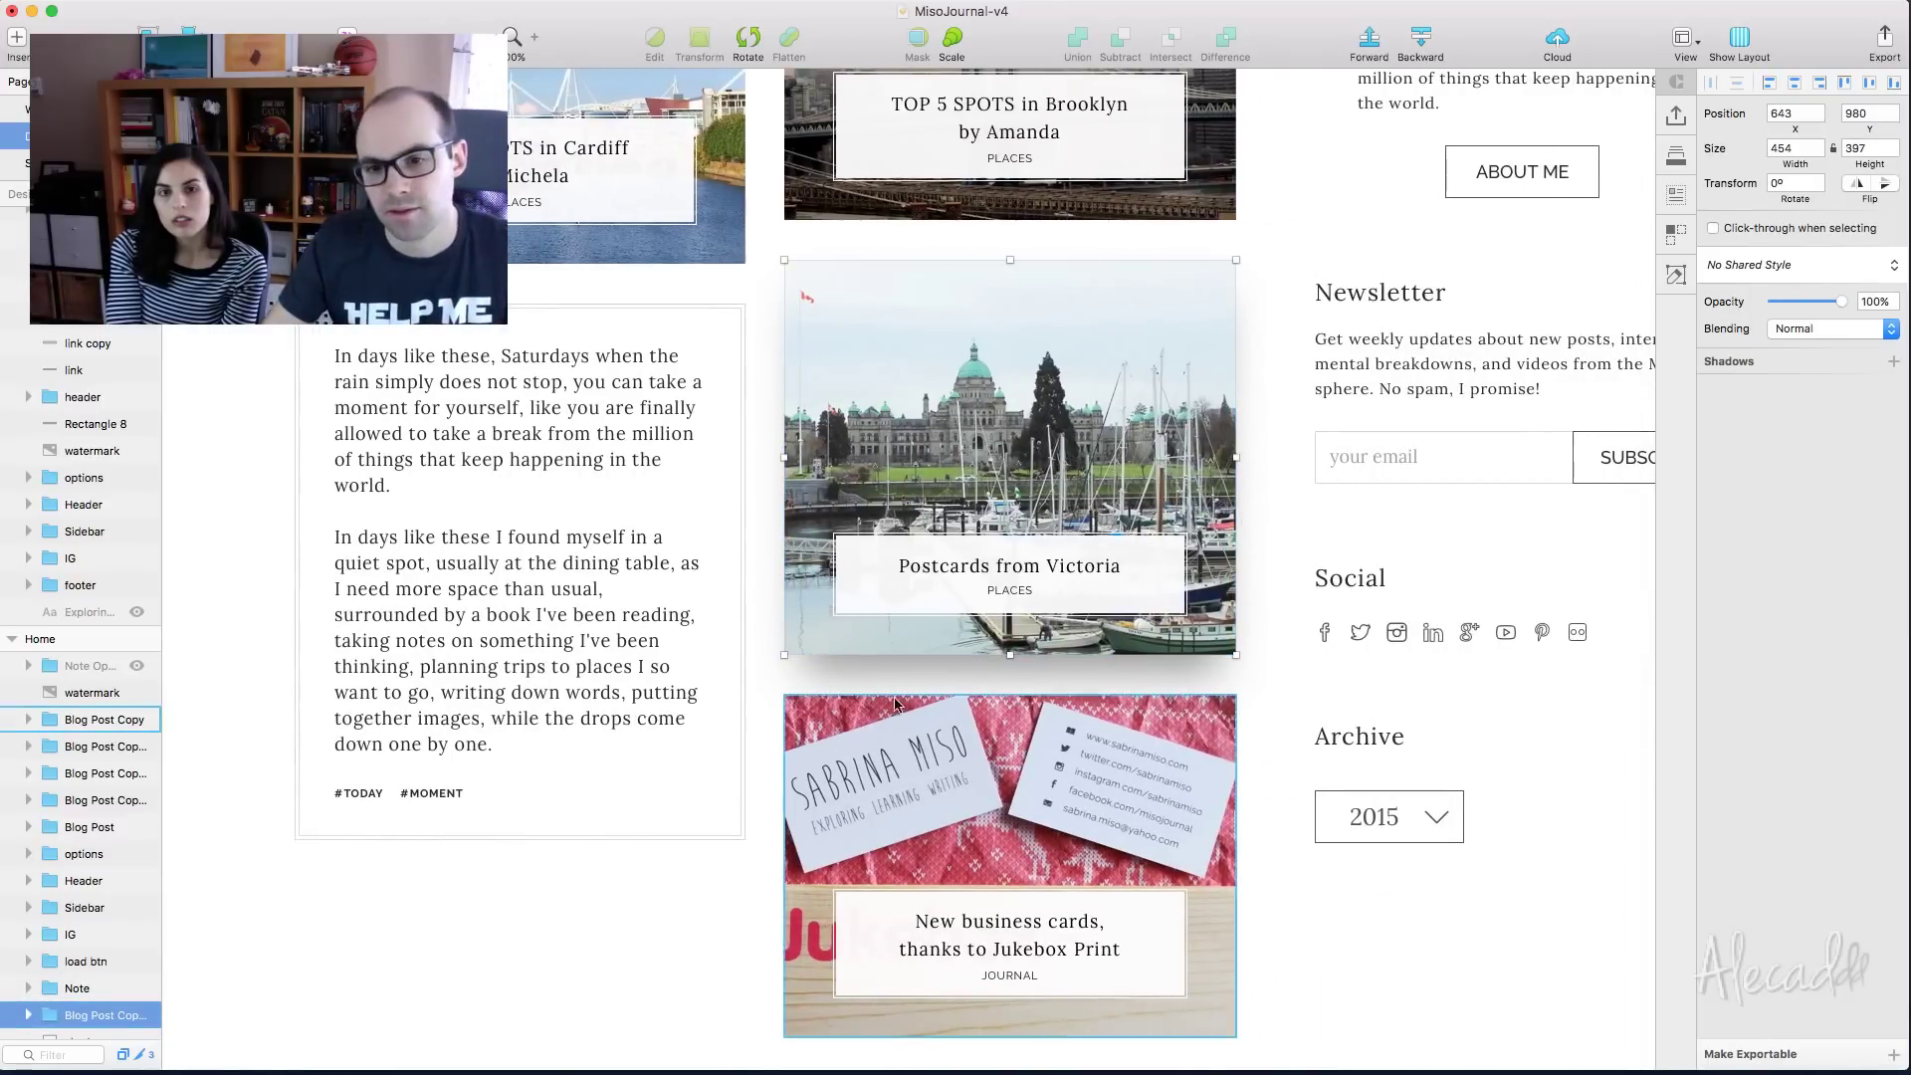
pyautogui.click(1097, 665)
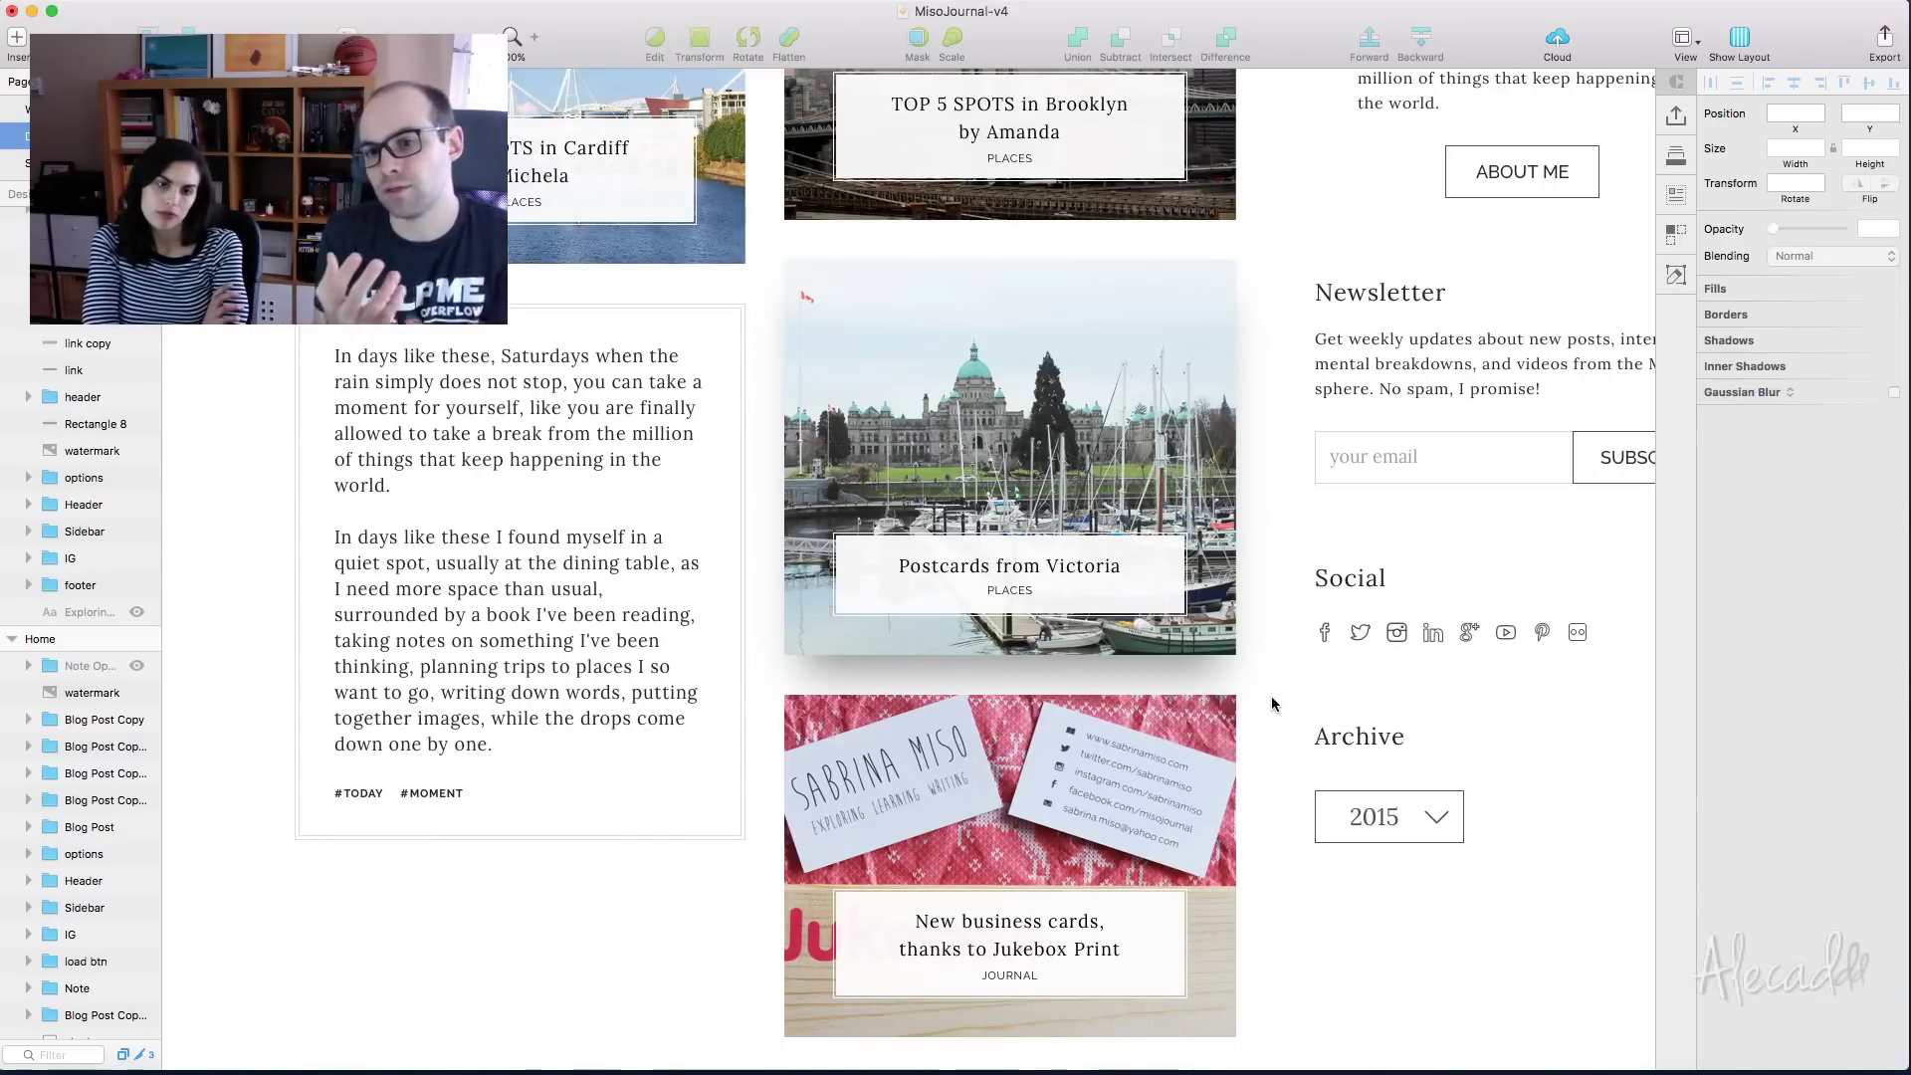
pyautogui.click(797, 767)
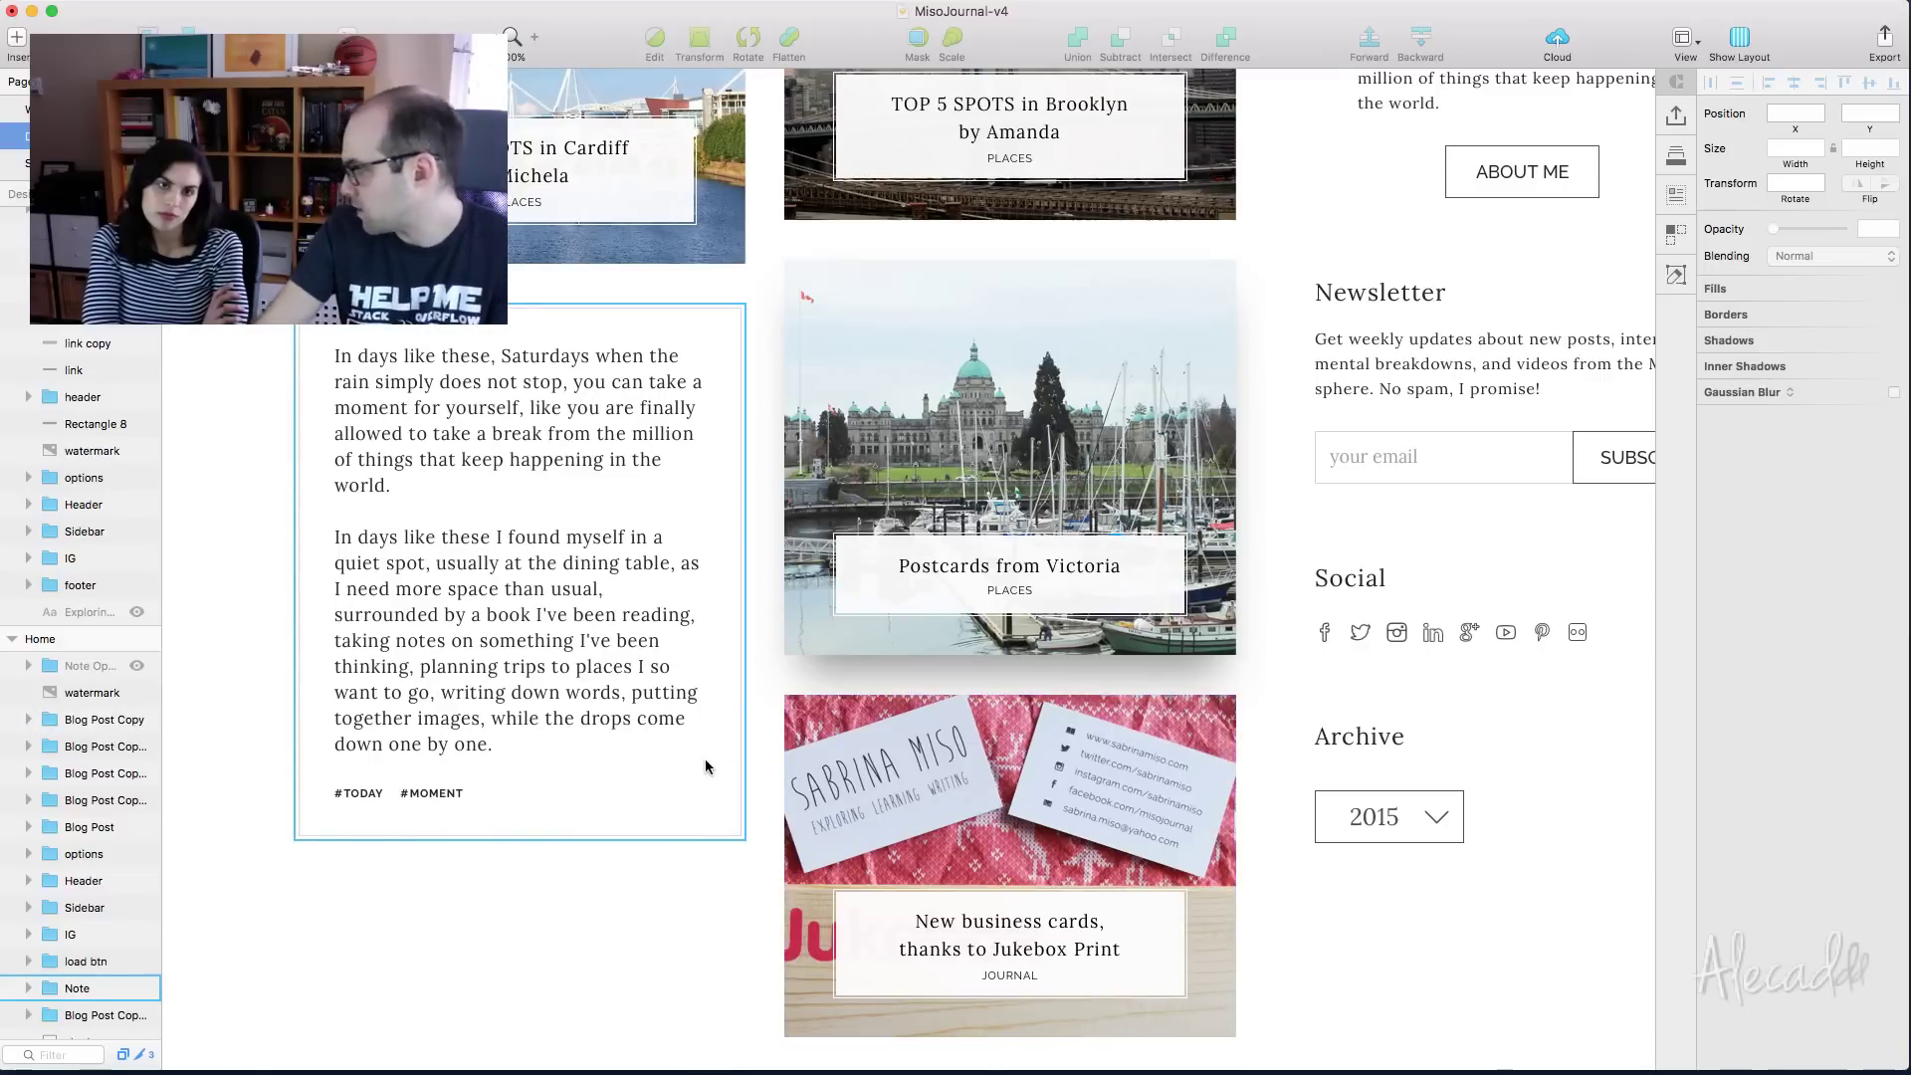
pyautogui.hscroll(-5, 706, 766)
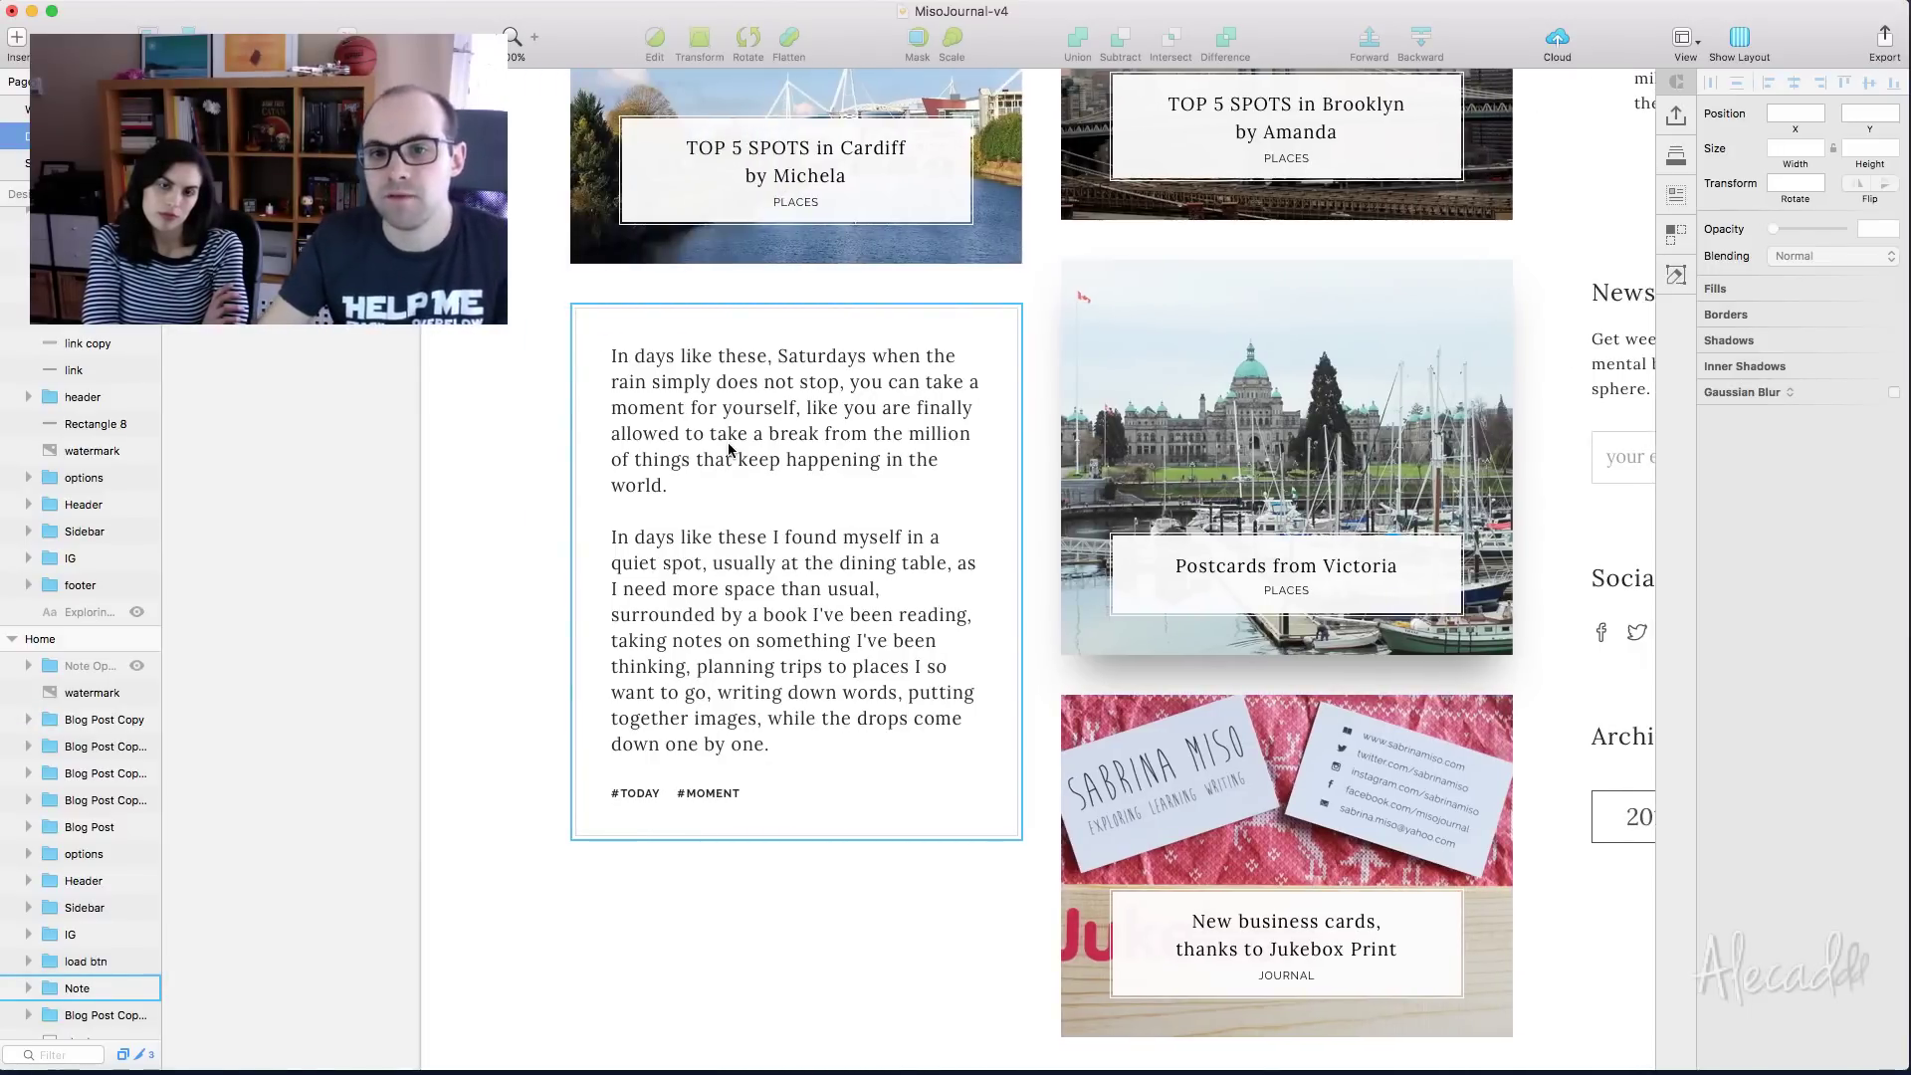
pyautogui.scroll(4, 729, 450)
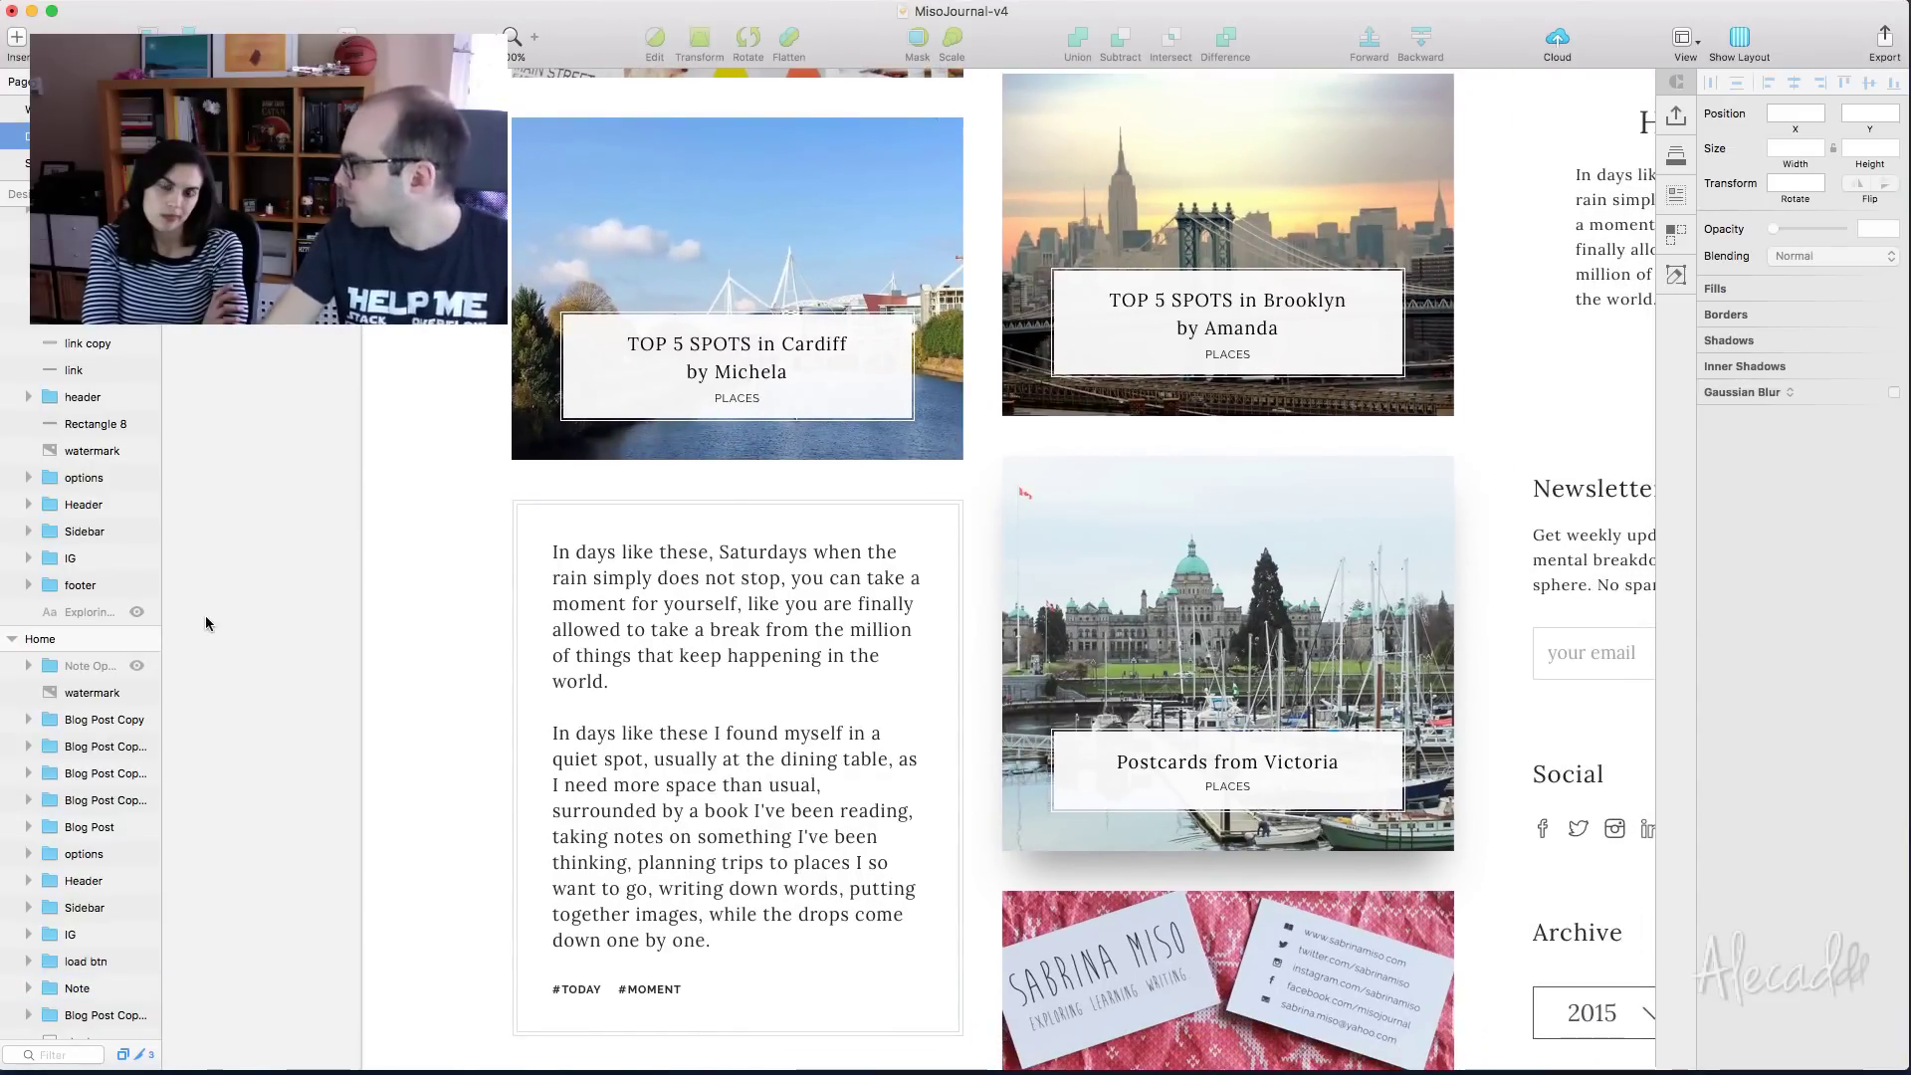
pyautogui.scroll(-3, 207, 619)
pyautogui.scroll(10, 205, 615)
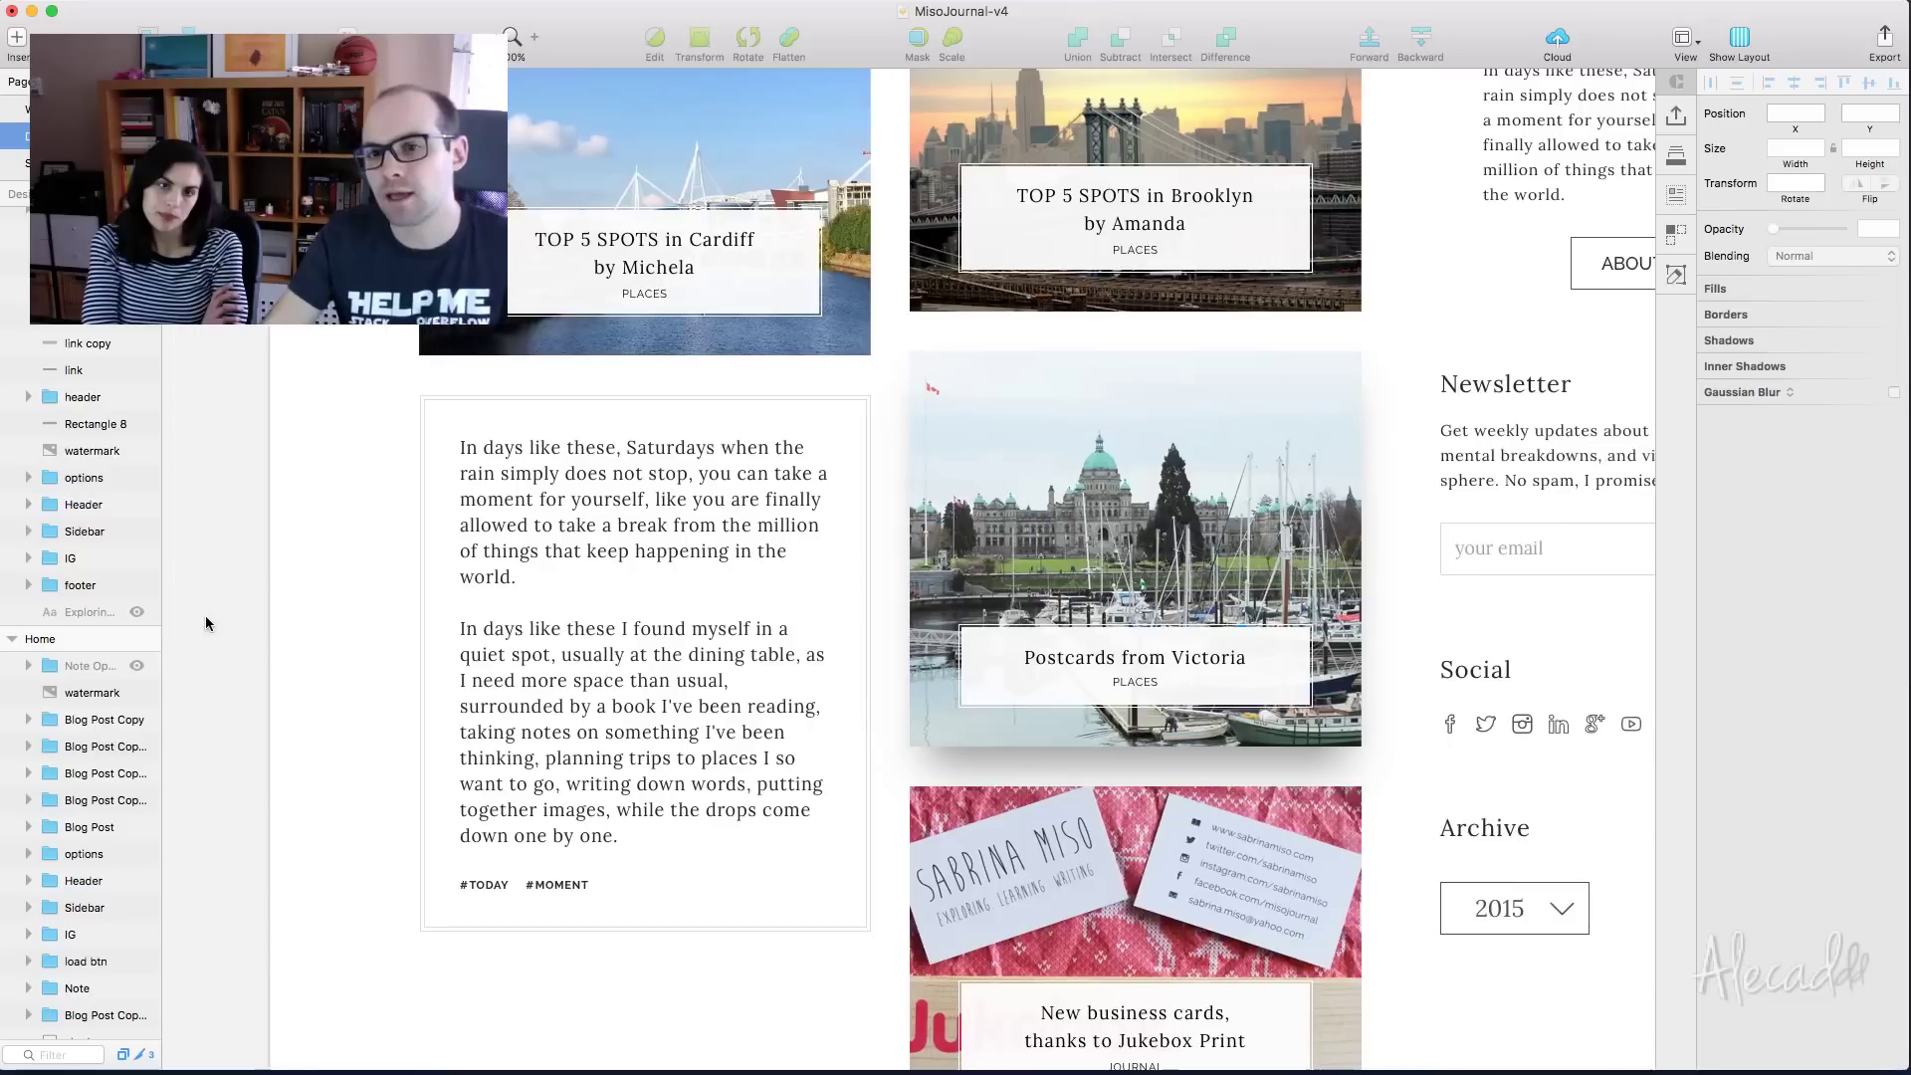
pyautogui.scroll(1, 206, 619)
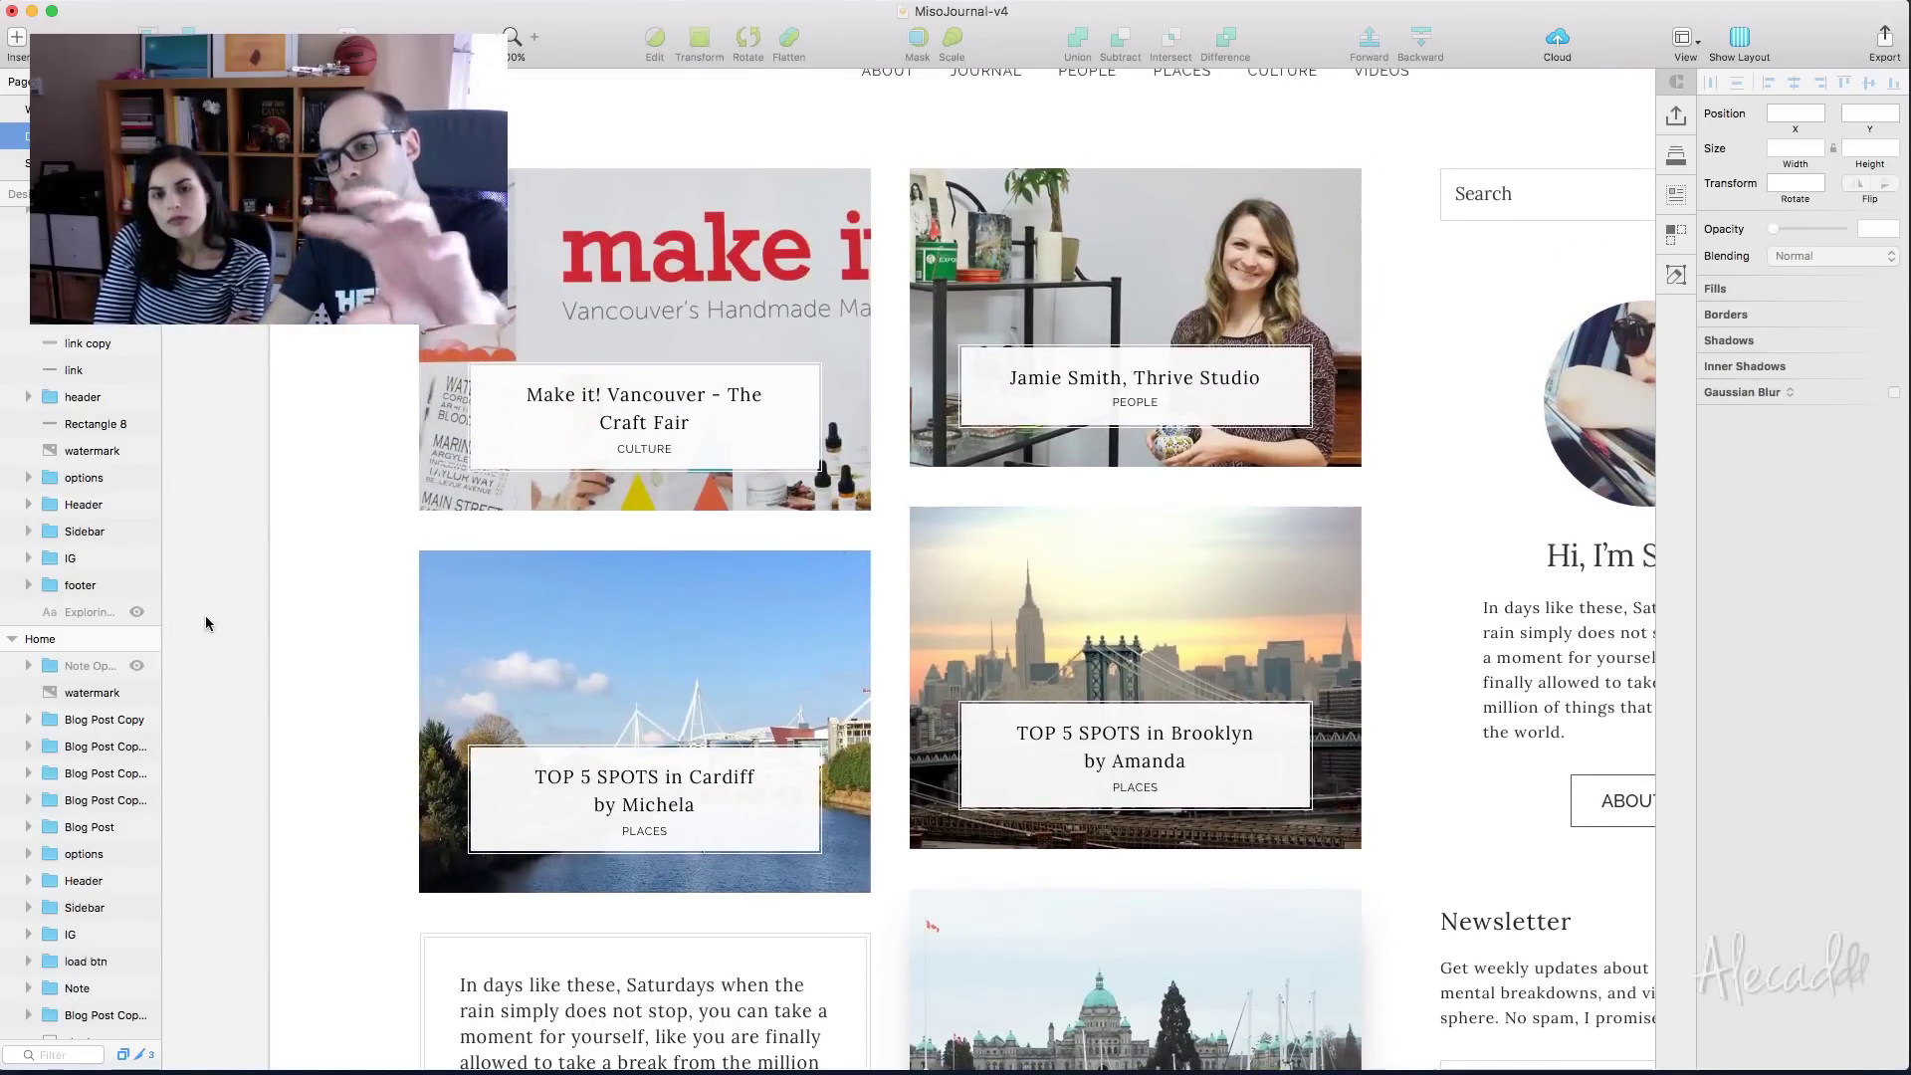
pyautogui.scroll(-8, 206, 617)
pyautogui.scroll(-2, 205, 615)
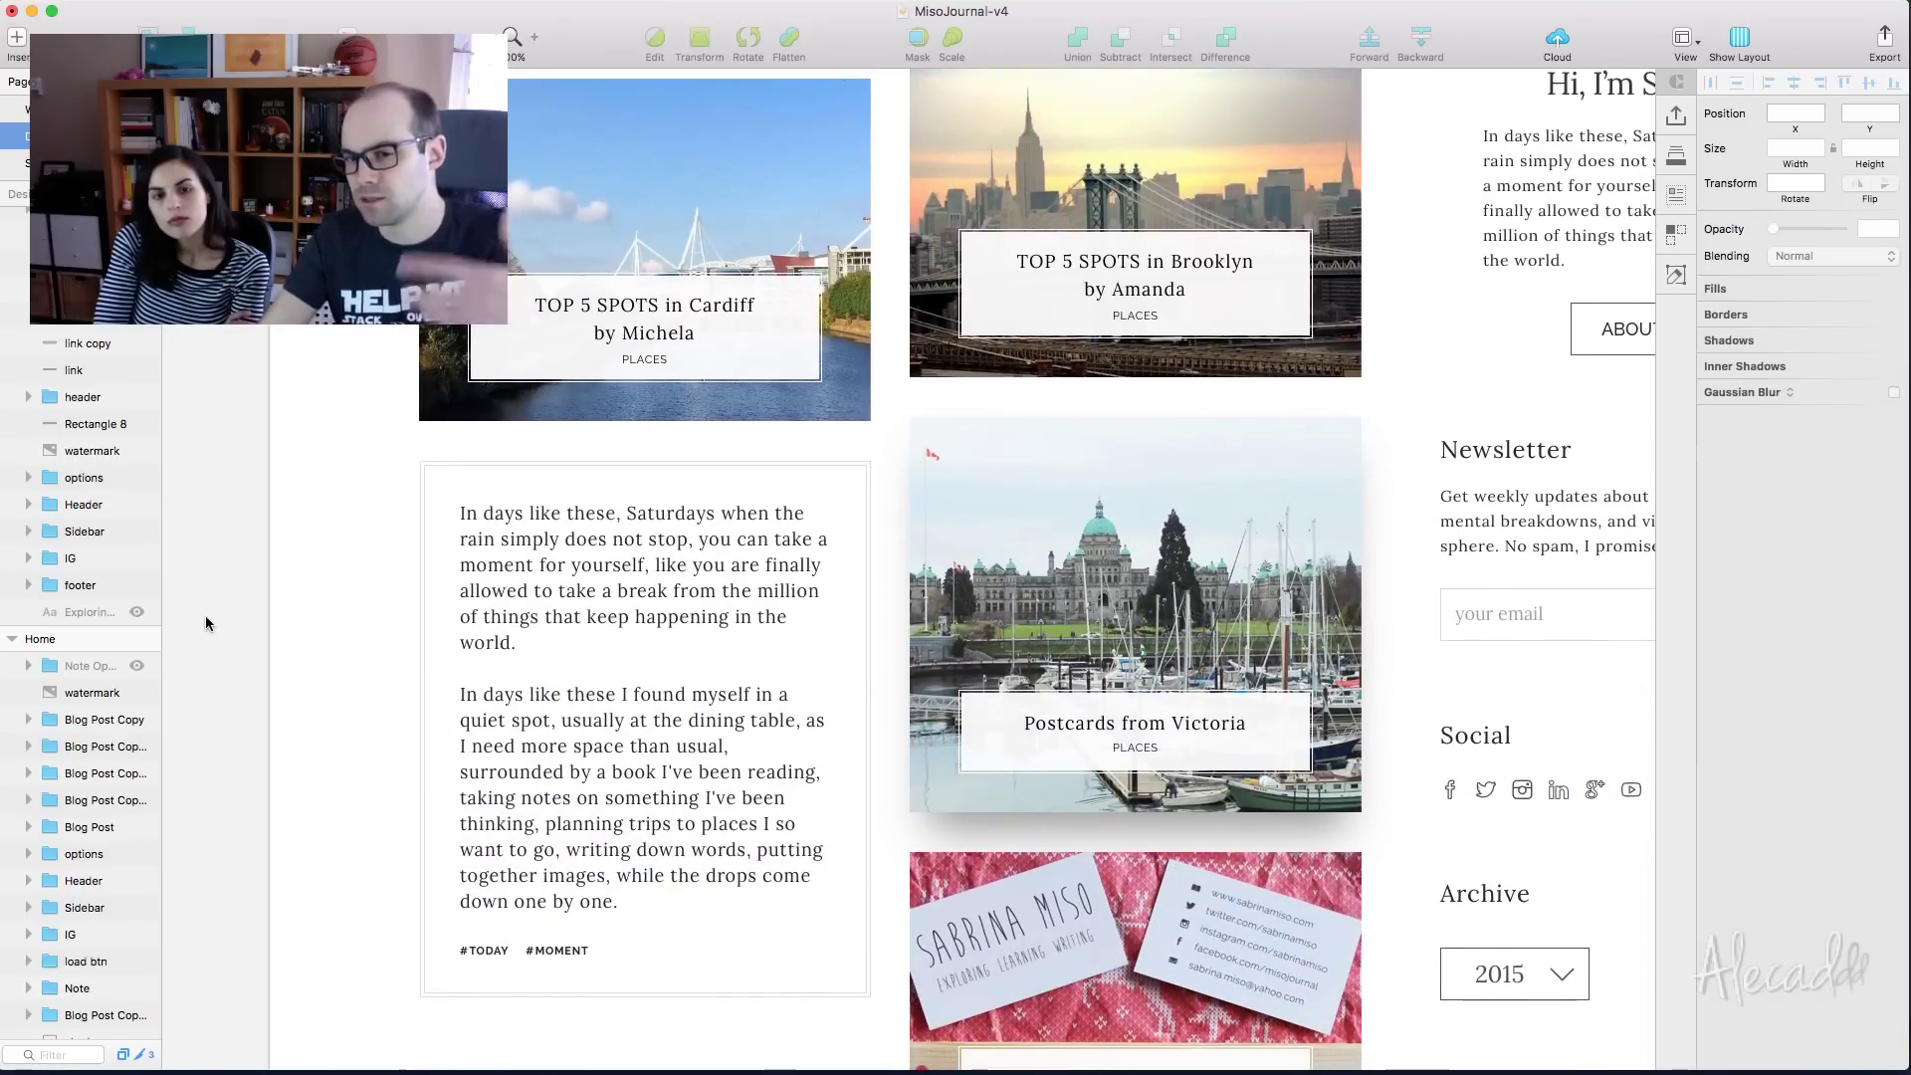
pyautogui.scroll(-4, 205, 615)
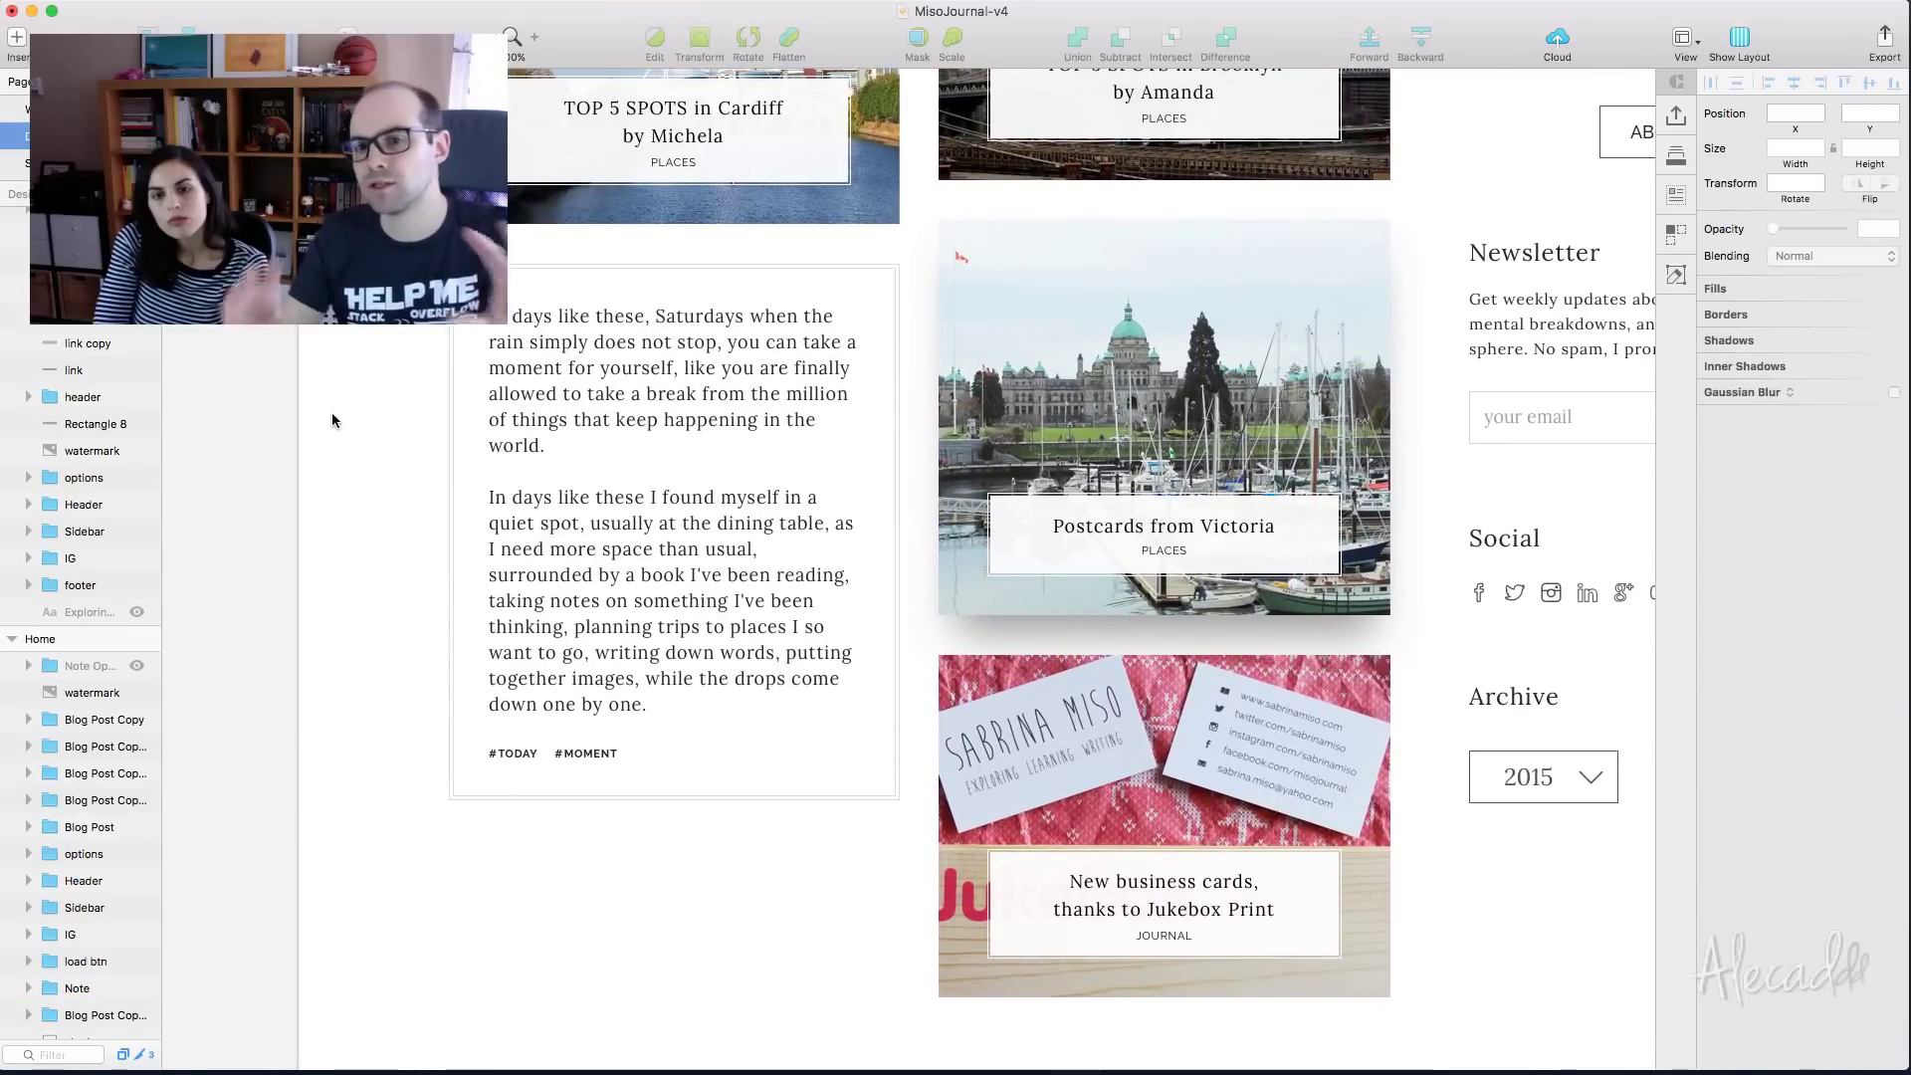
pyautogui.scroll(7, 331, 412)
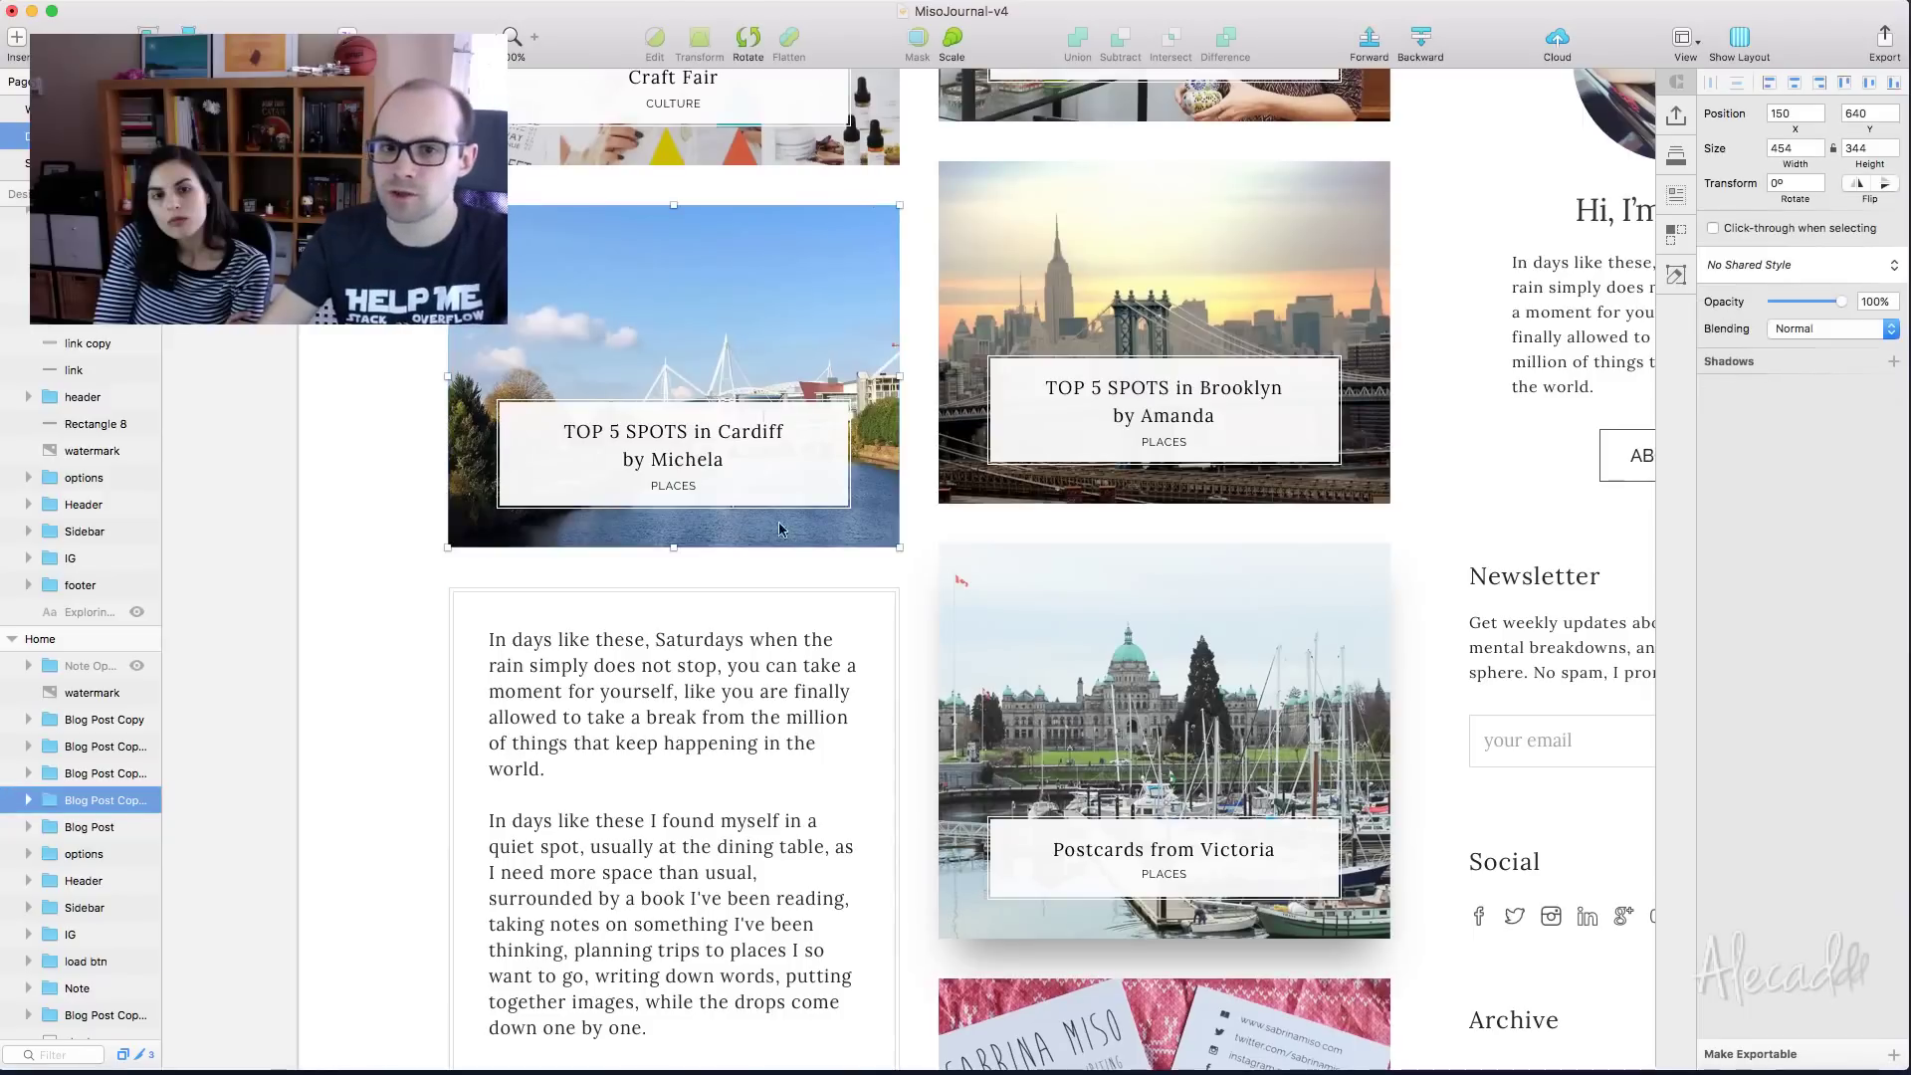
# Delete the second paragraph from the home page note card and move its hashtags up beneath the first paragraph
pyautogui.click(791, 772)
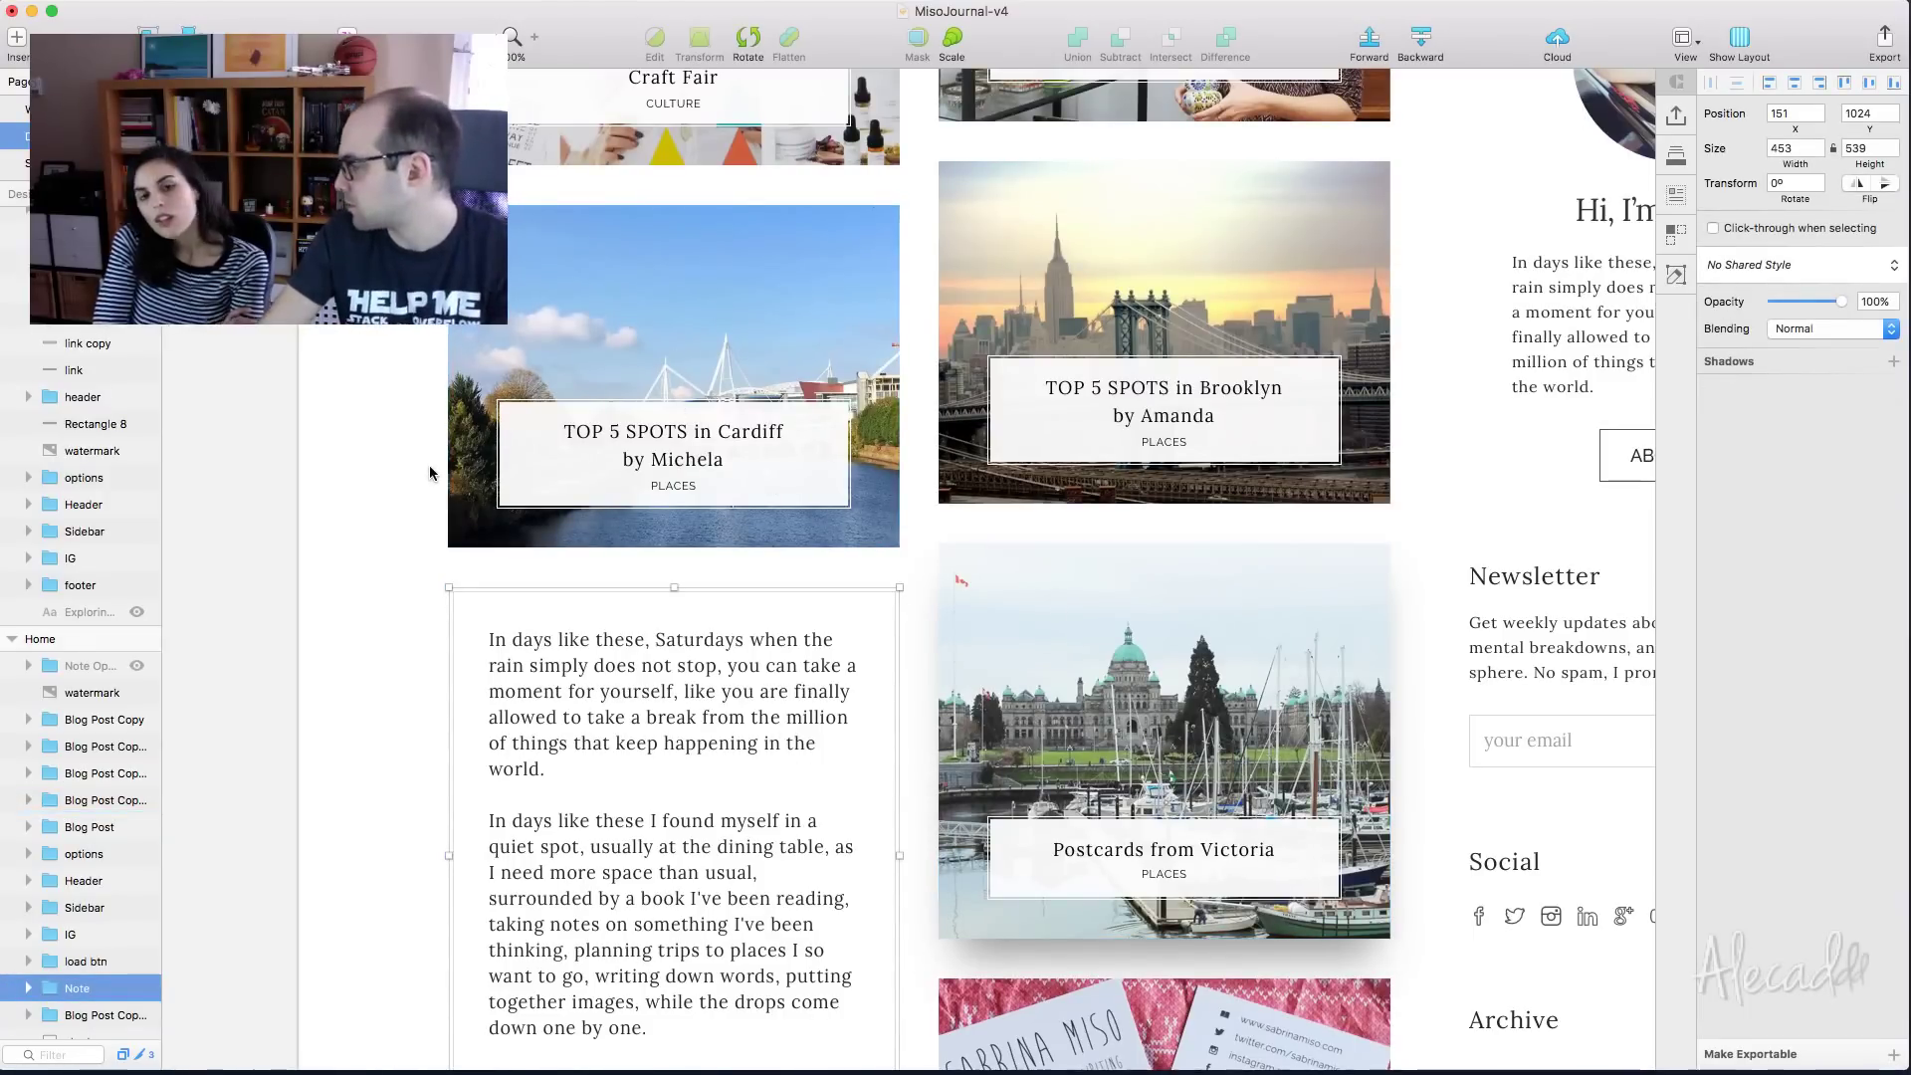
pyautogui.scroll(-5, 430, 470)
pyautogui.scroll(2, 557, 597)
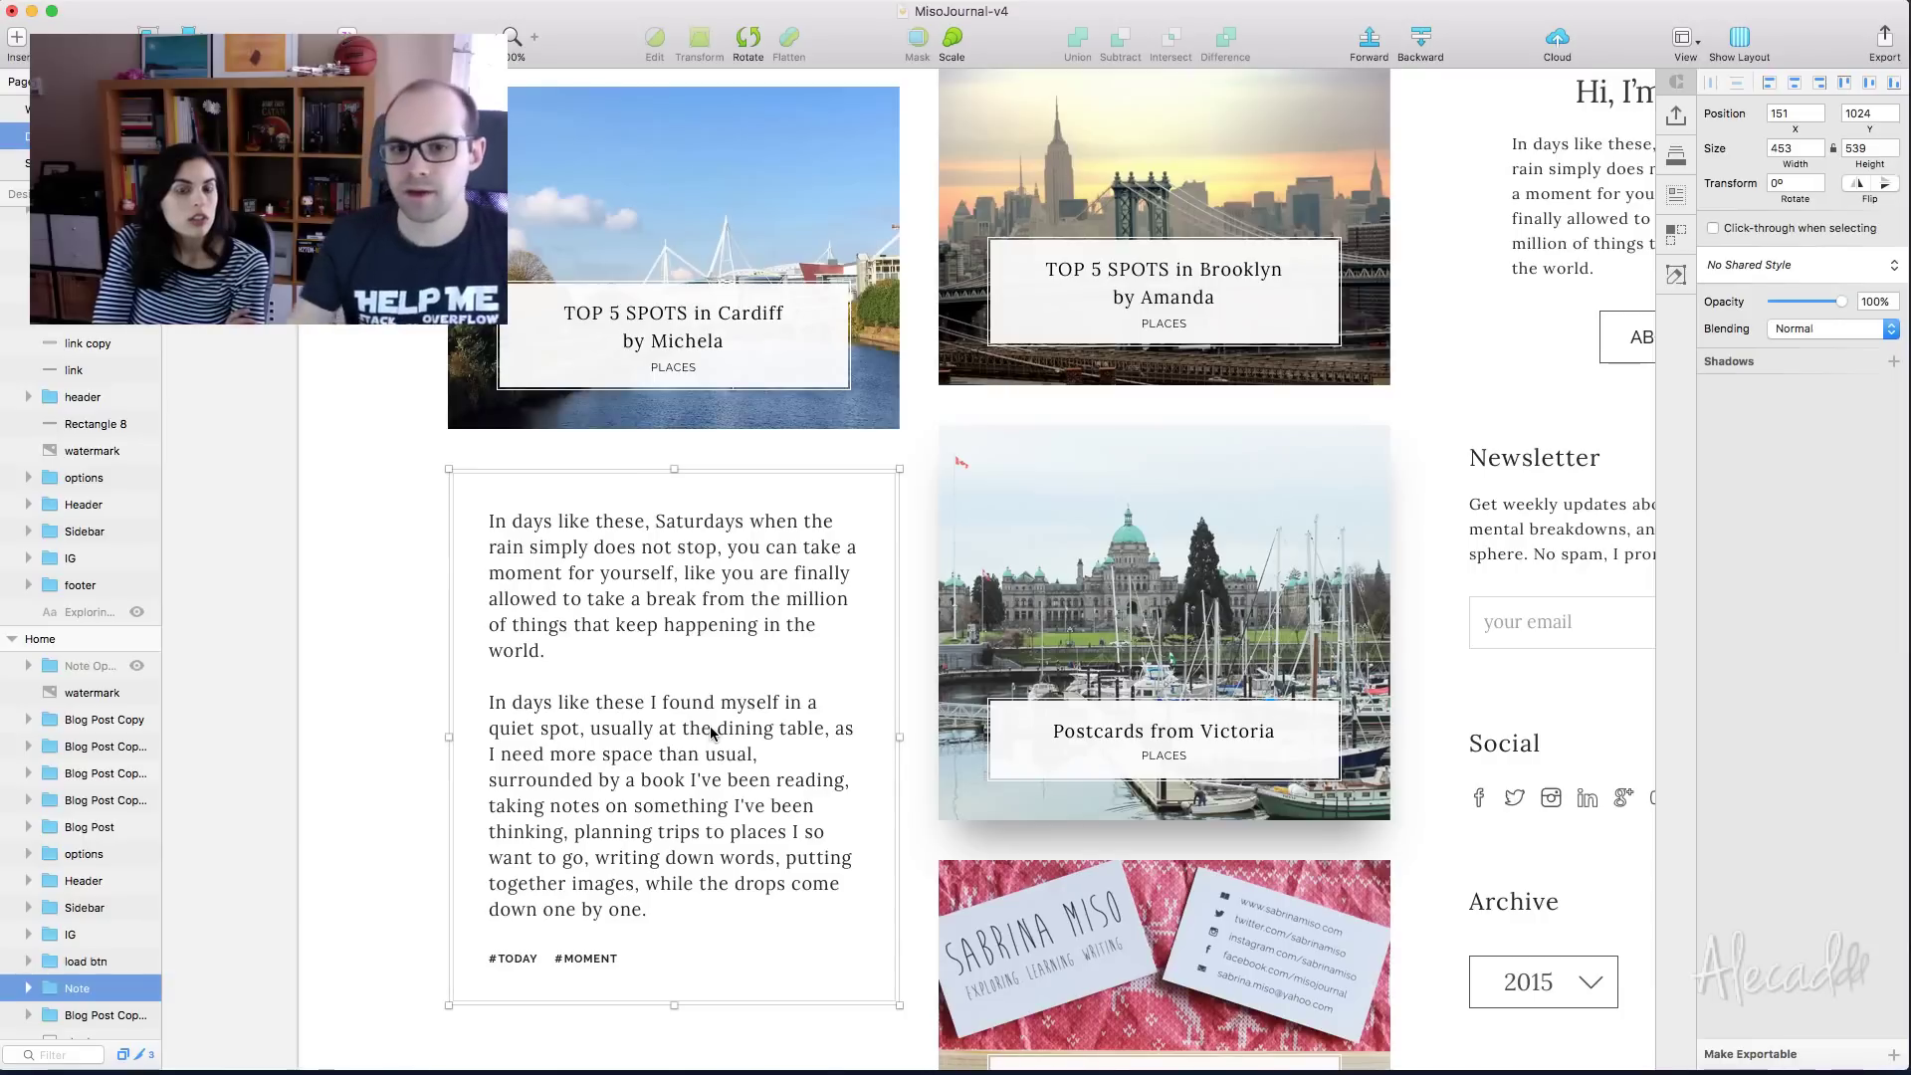
pyautogui.doubleClick(597, 775)
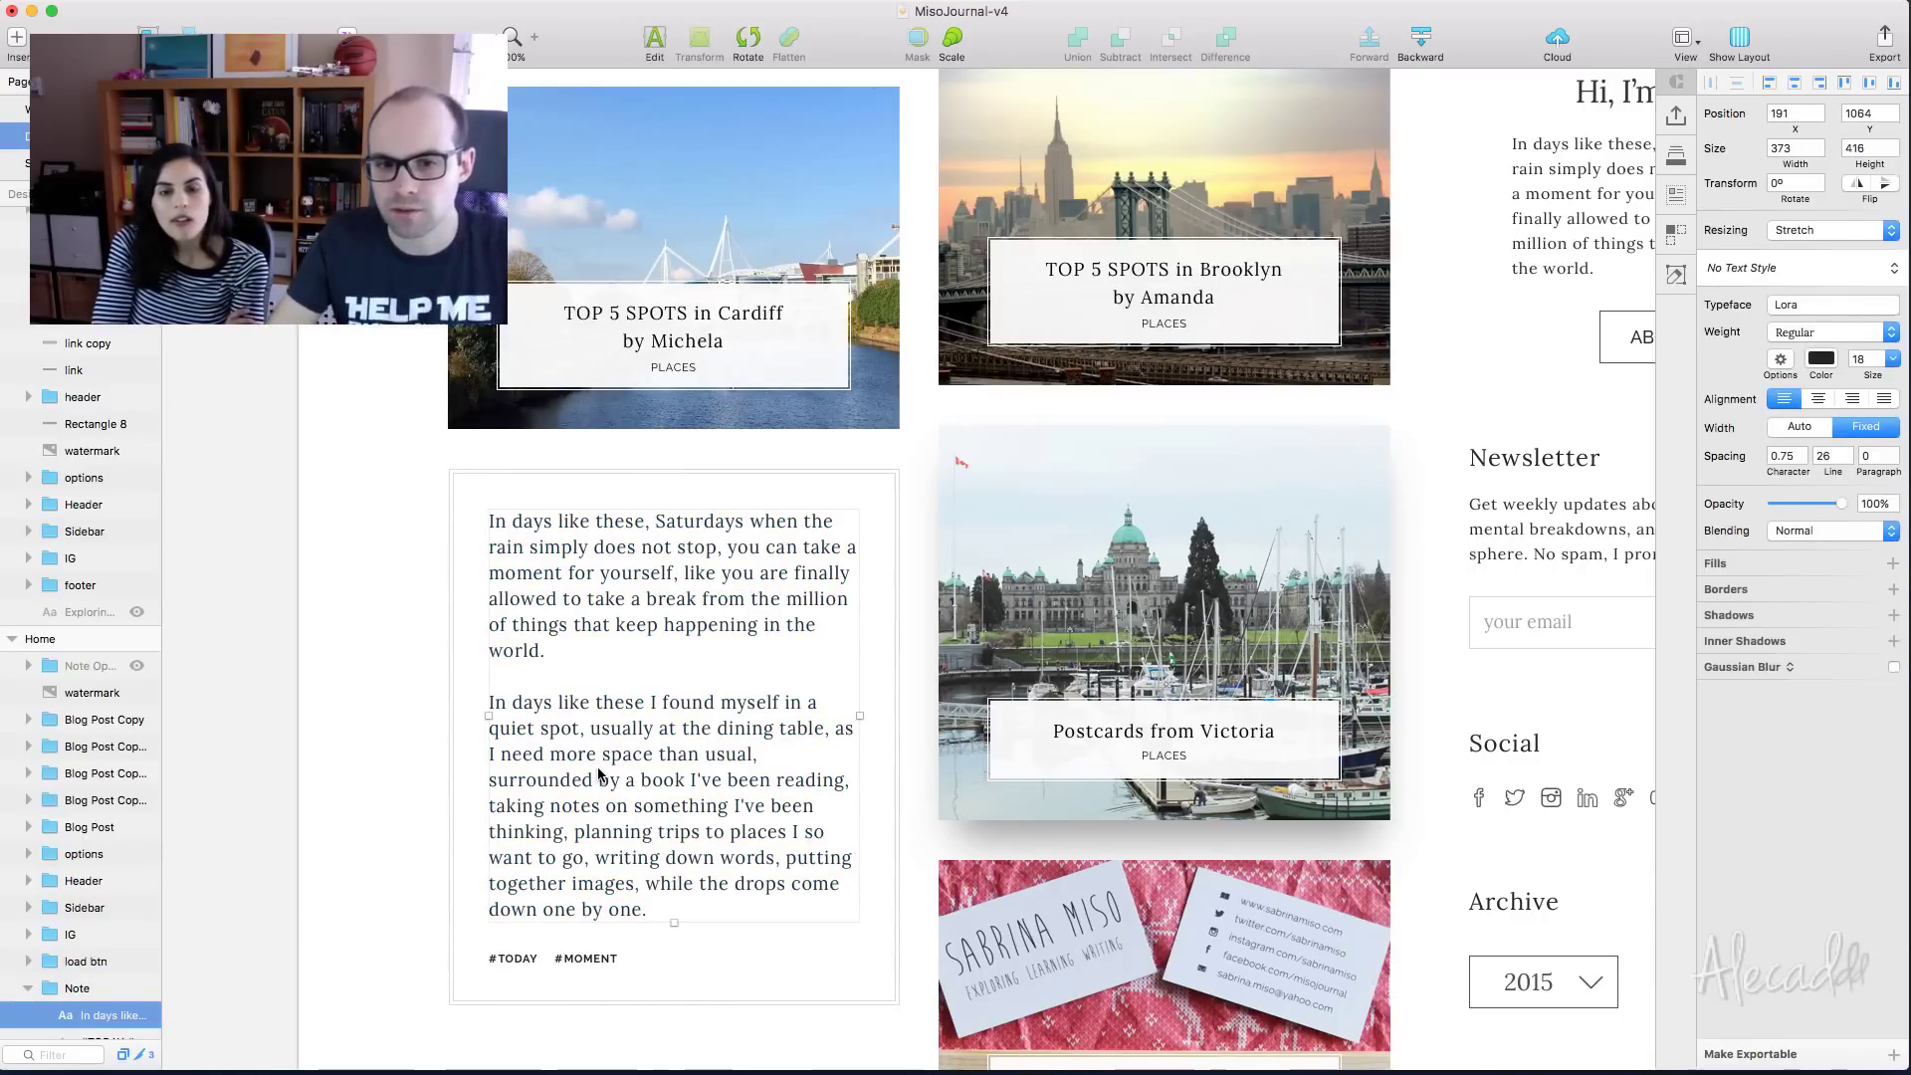
pyautogui.doubleClick(600, 775)
pyautogui.moveTo(649, 909); pyautogui.dragTo(467, 683)
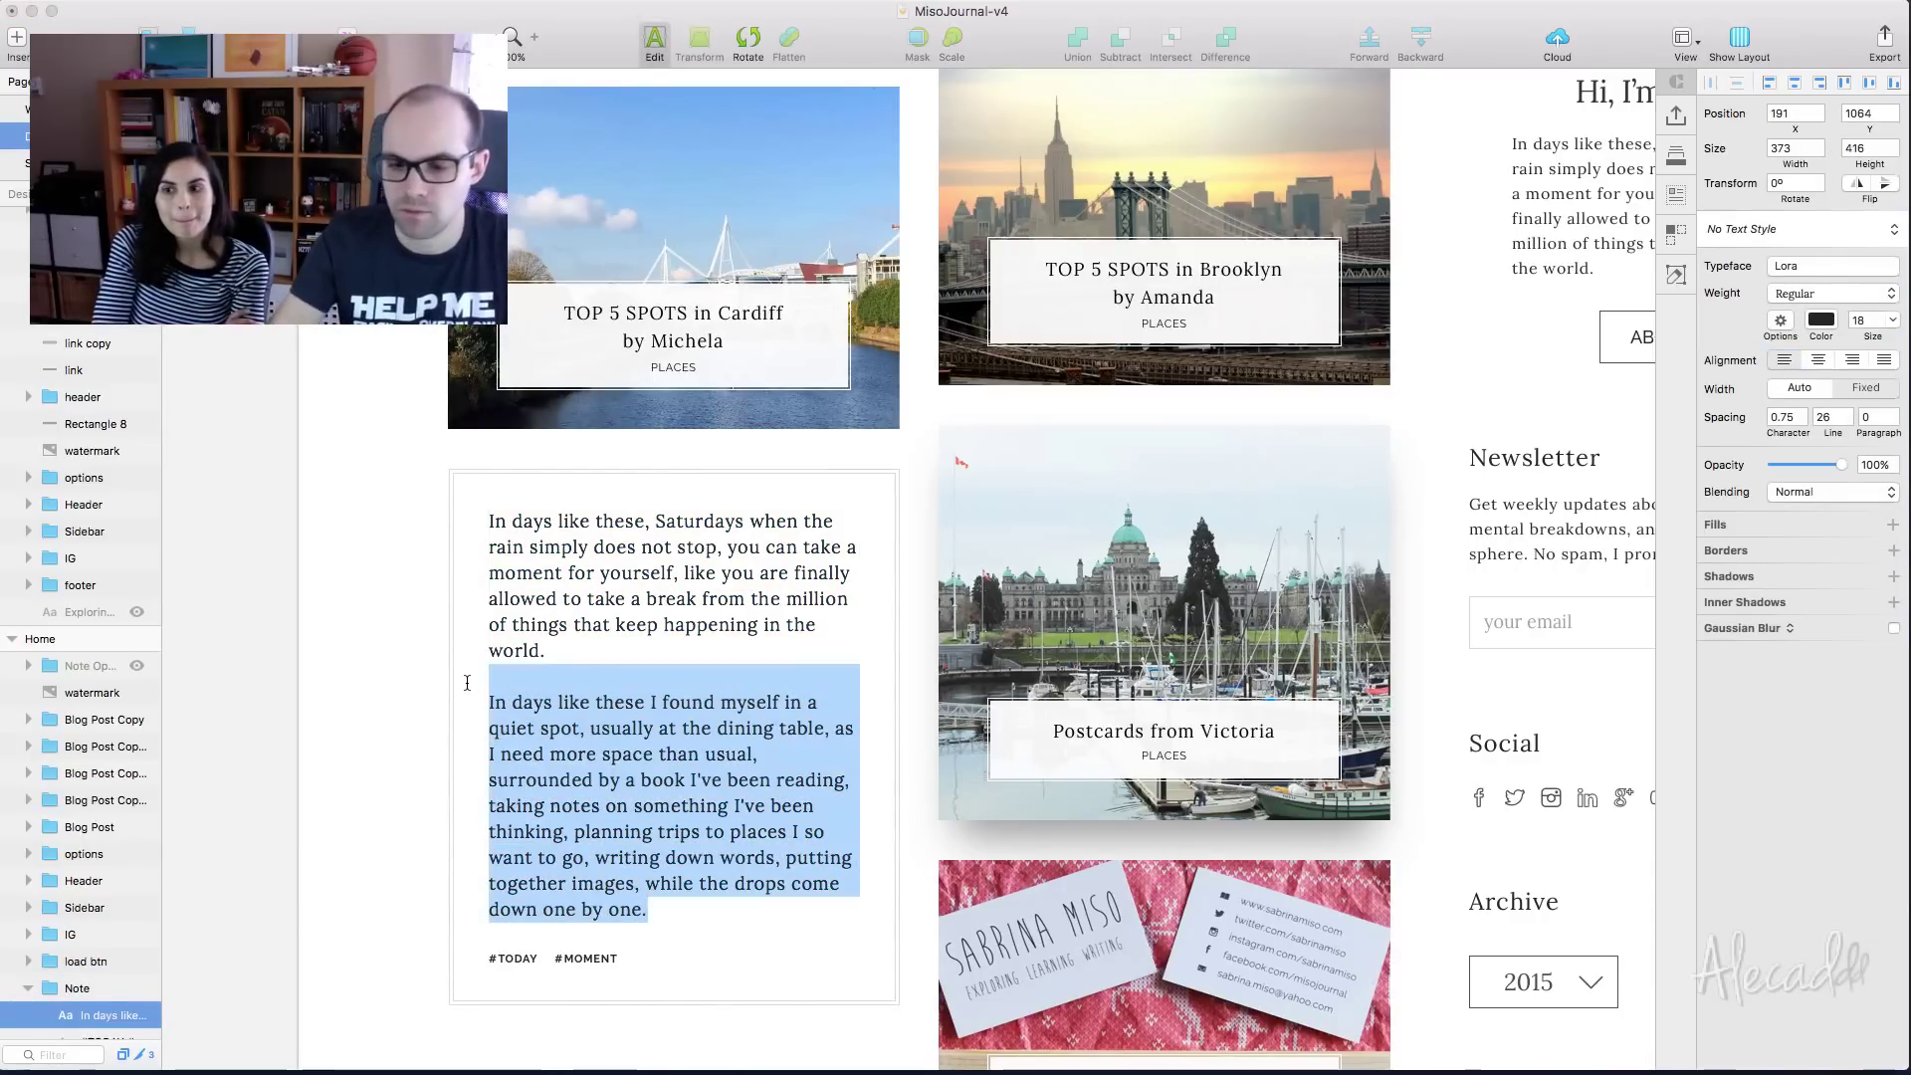
pyautogui.press('BackSpace')
pyautogui.press('Escape')
pyautogui.moveTo(572, 948); pyautogui.dragTo(572, 679)
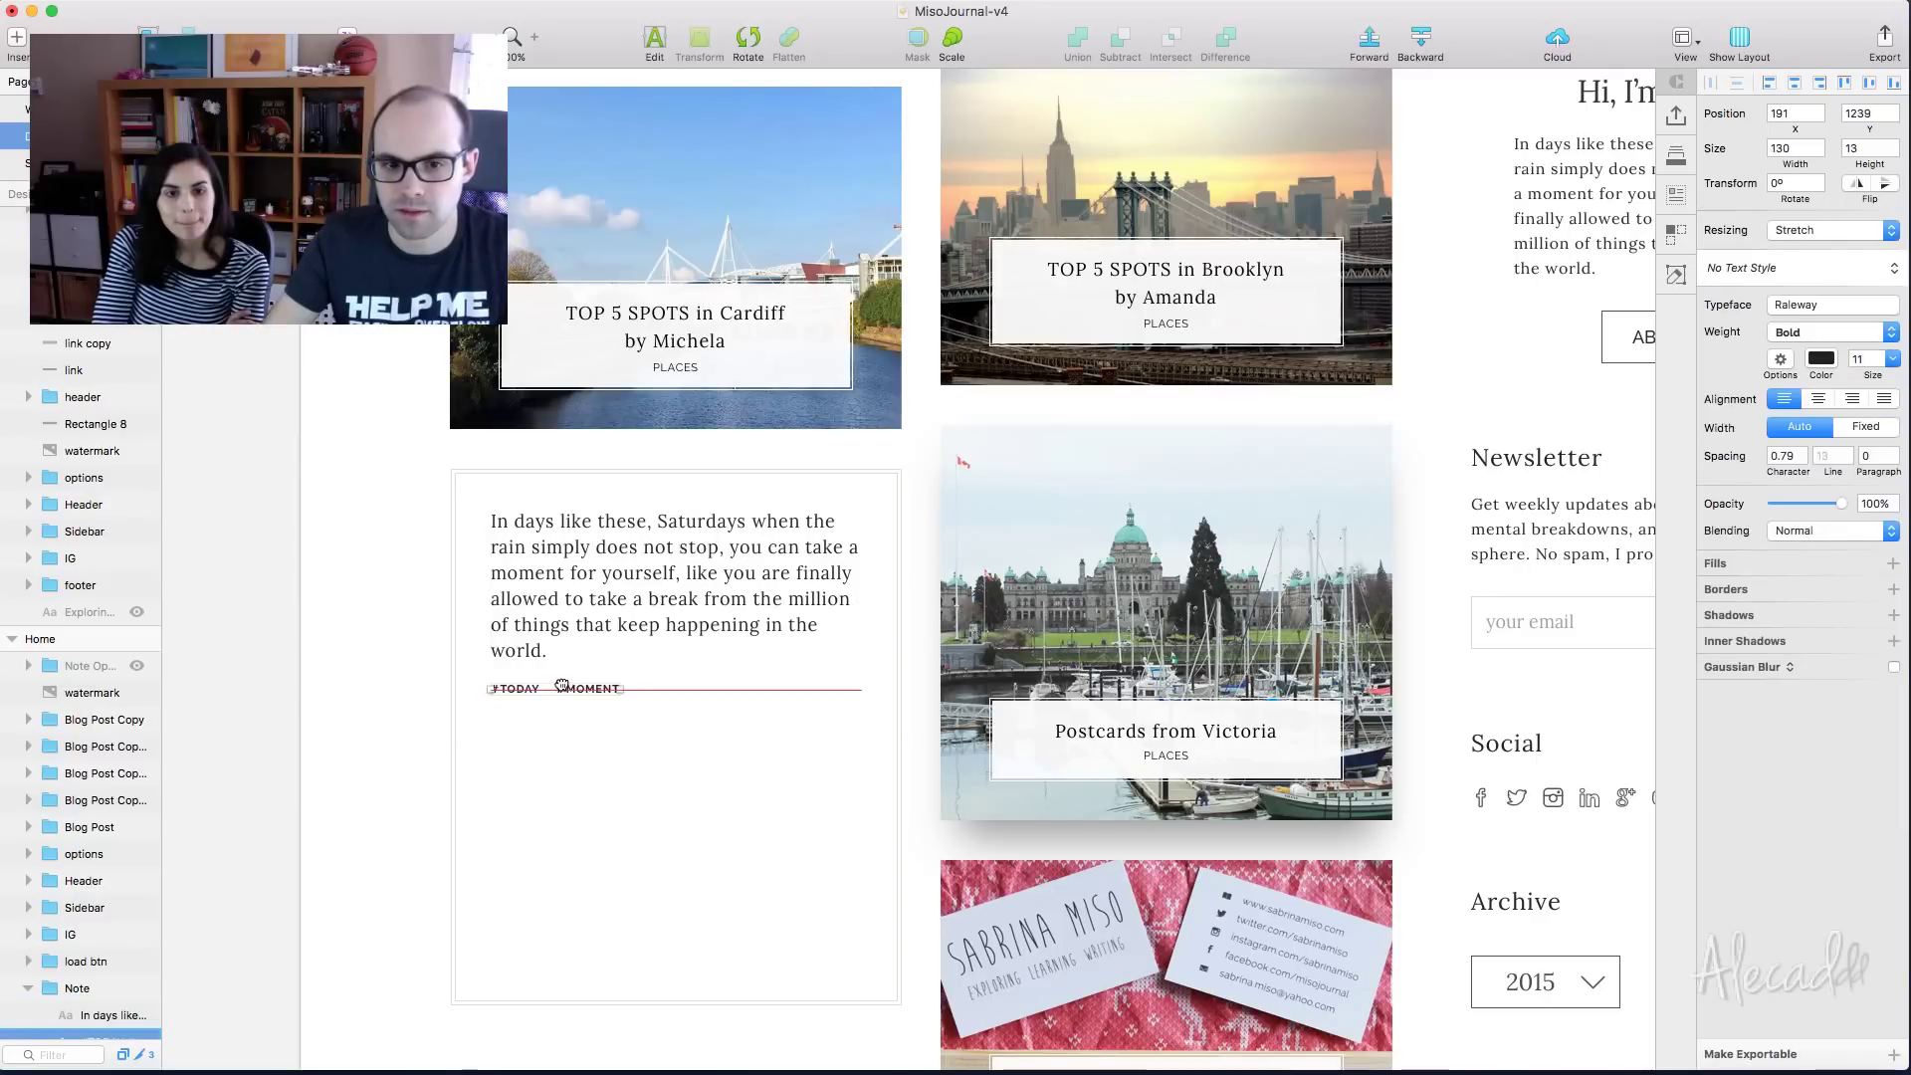
# Shorten both border rectangles of the home page note card so they end just below the hashtags
pyautogui.click(748, 1004)
pyautogui.keyDown('shift'); pyautogui.click(745, 995); pyautogui.keyUp('shift')
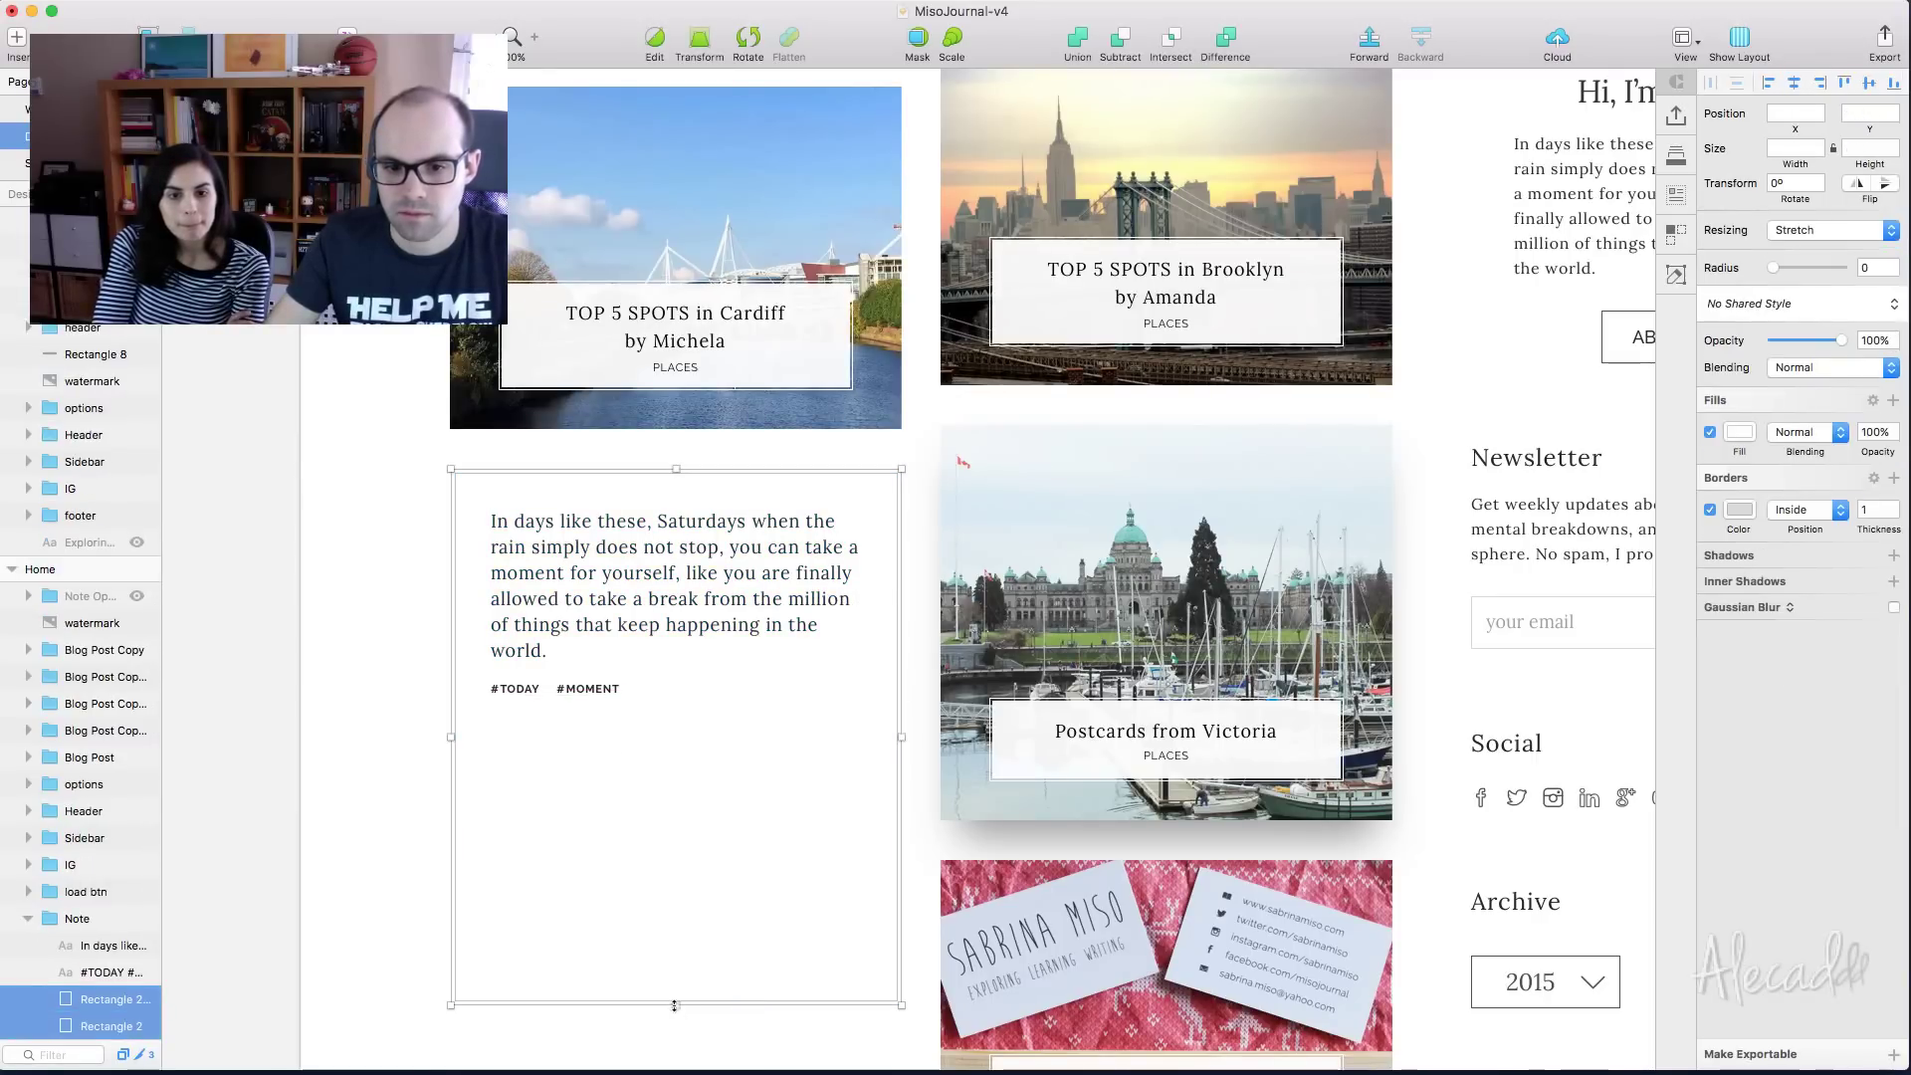
pyautogui.moveTo(674, 1005); pyautogui.dragTo(660, 739)
pyautogui.click(726, 803)
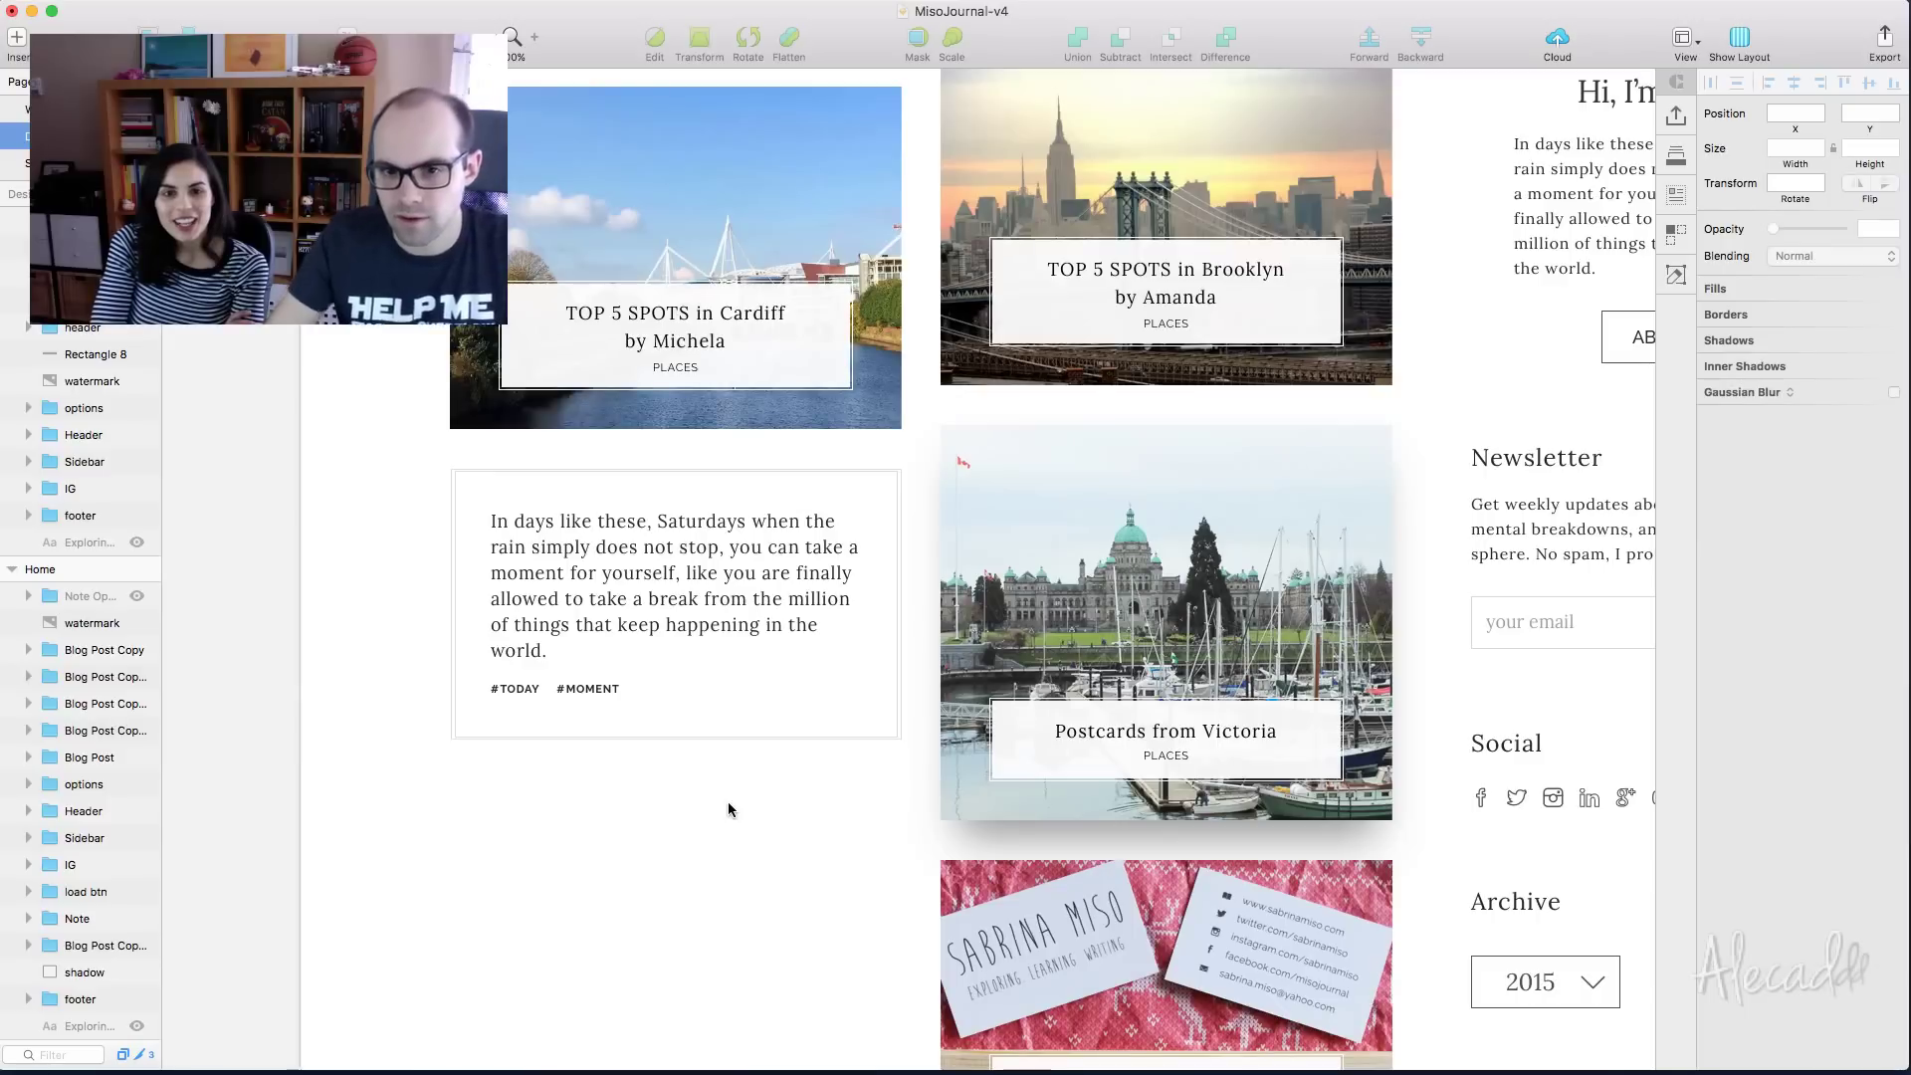
# Undo the note card's border resizing, hashtag move and second-paragraph deletion
pyautogui.press('super+z')
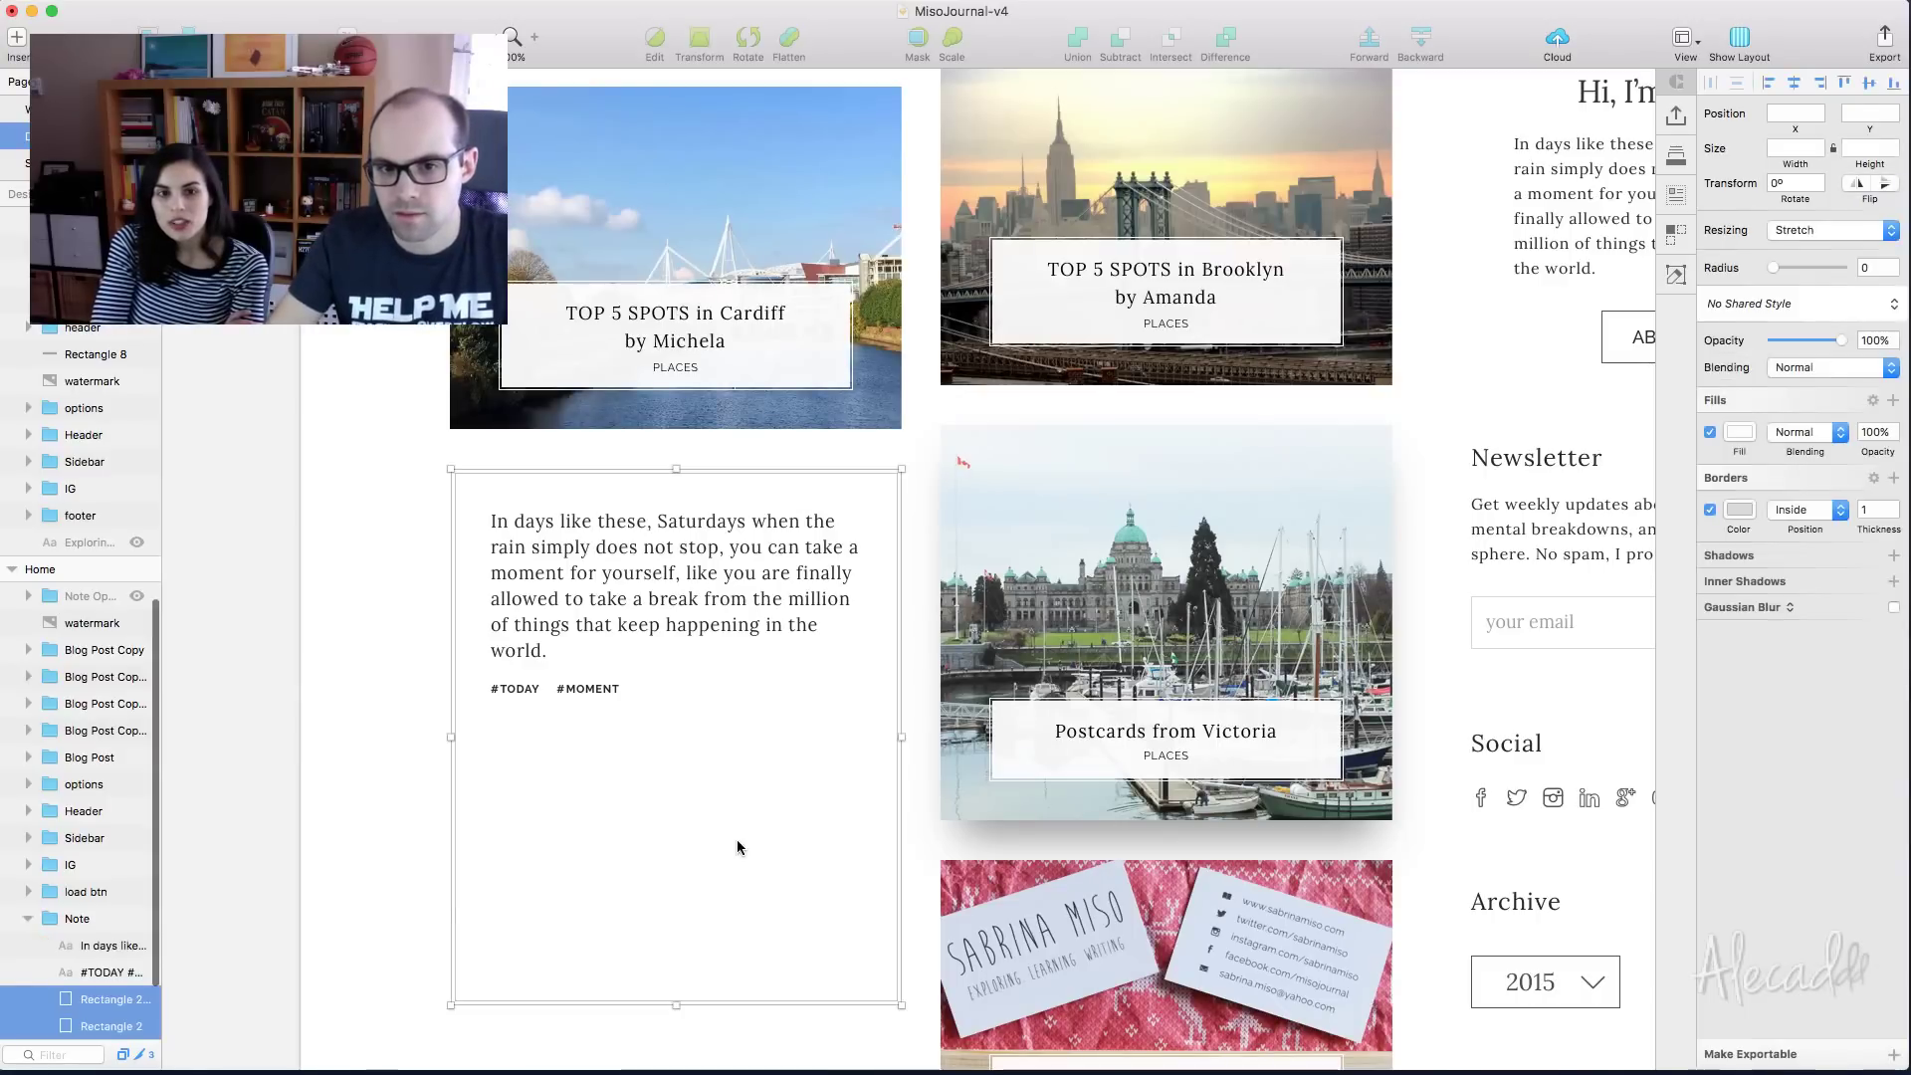
pyautogui.press('super+z')
pyautogui.press('super+z')
pyautogui.press('super+z')
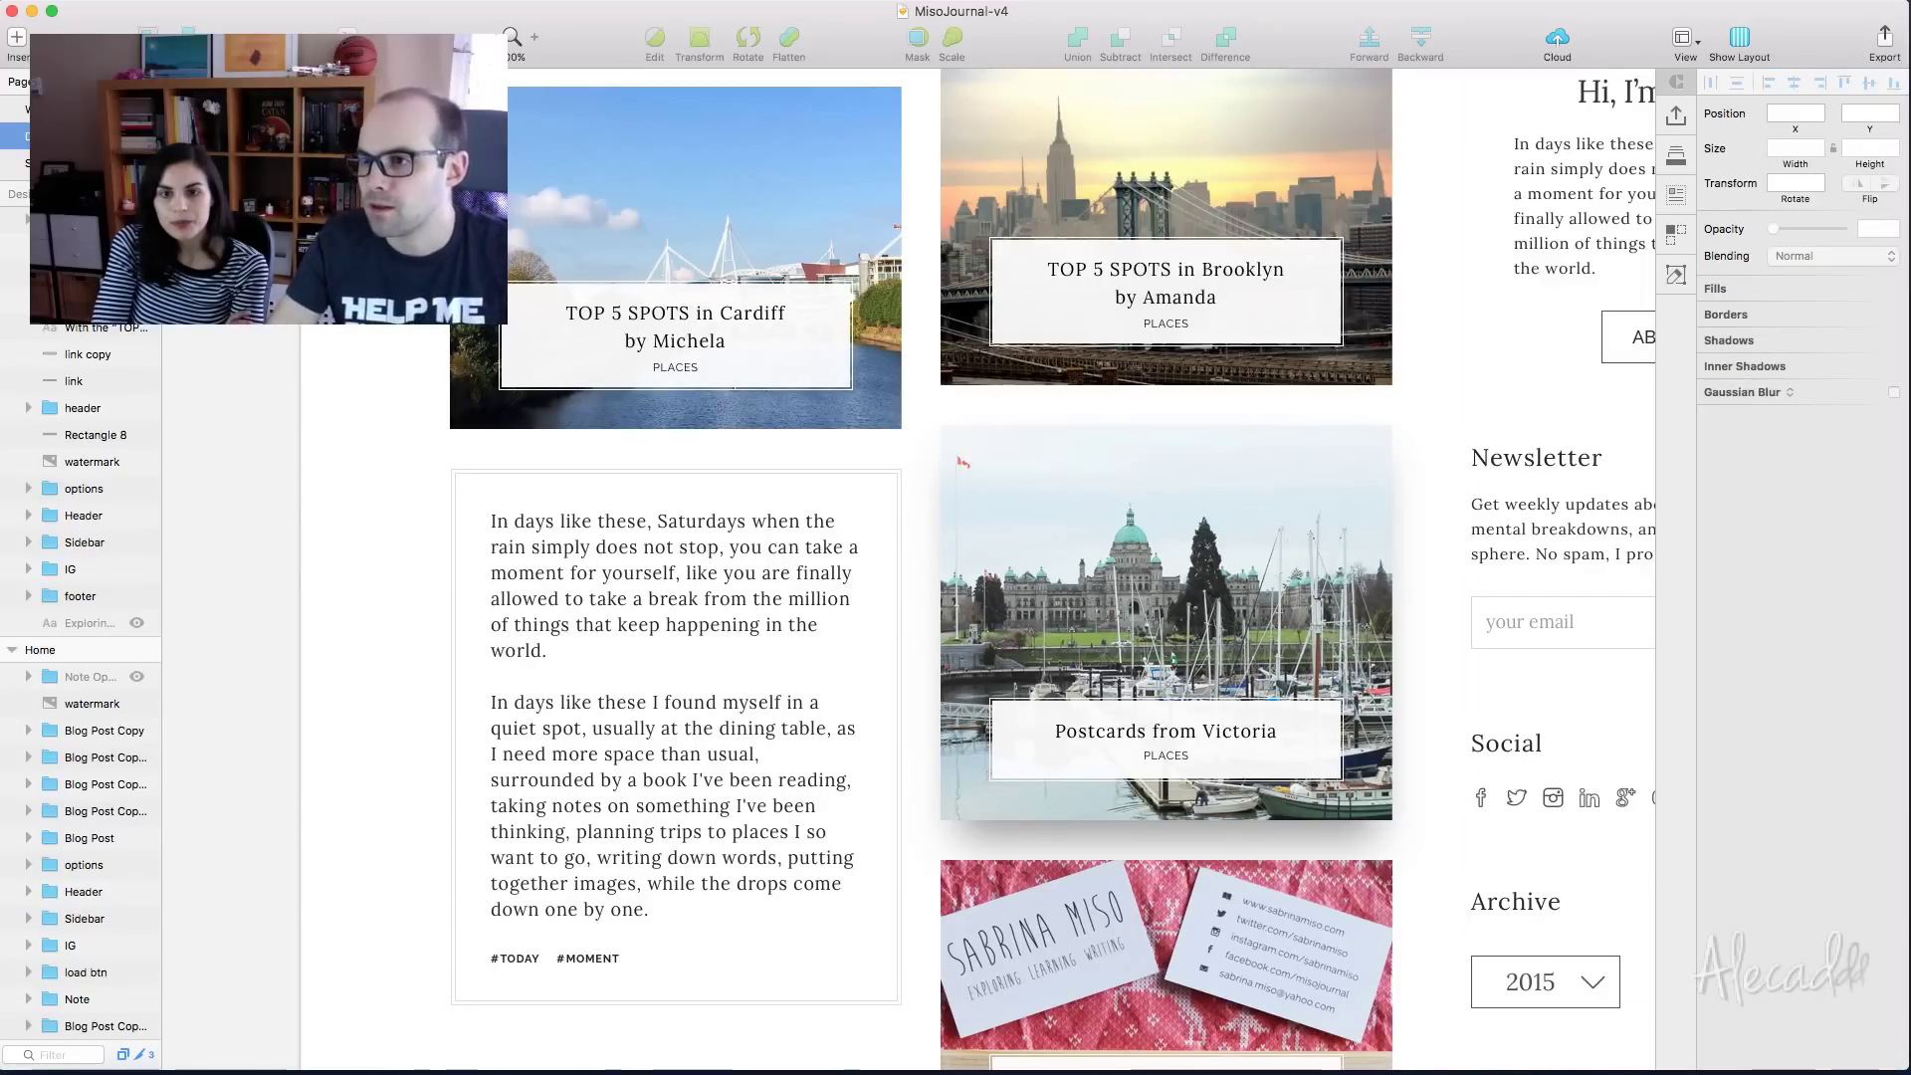
# Examine the full-length note card, the blog posts around it and the header navigation text on the home page
pyautogui.click(488, 655)
pyautogui.scroll(-10, 488, 655)
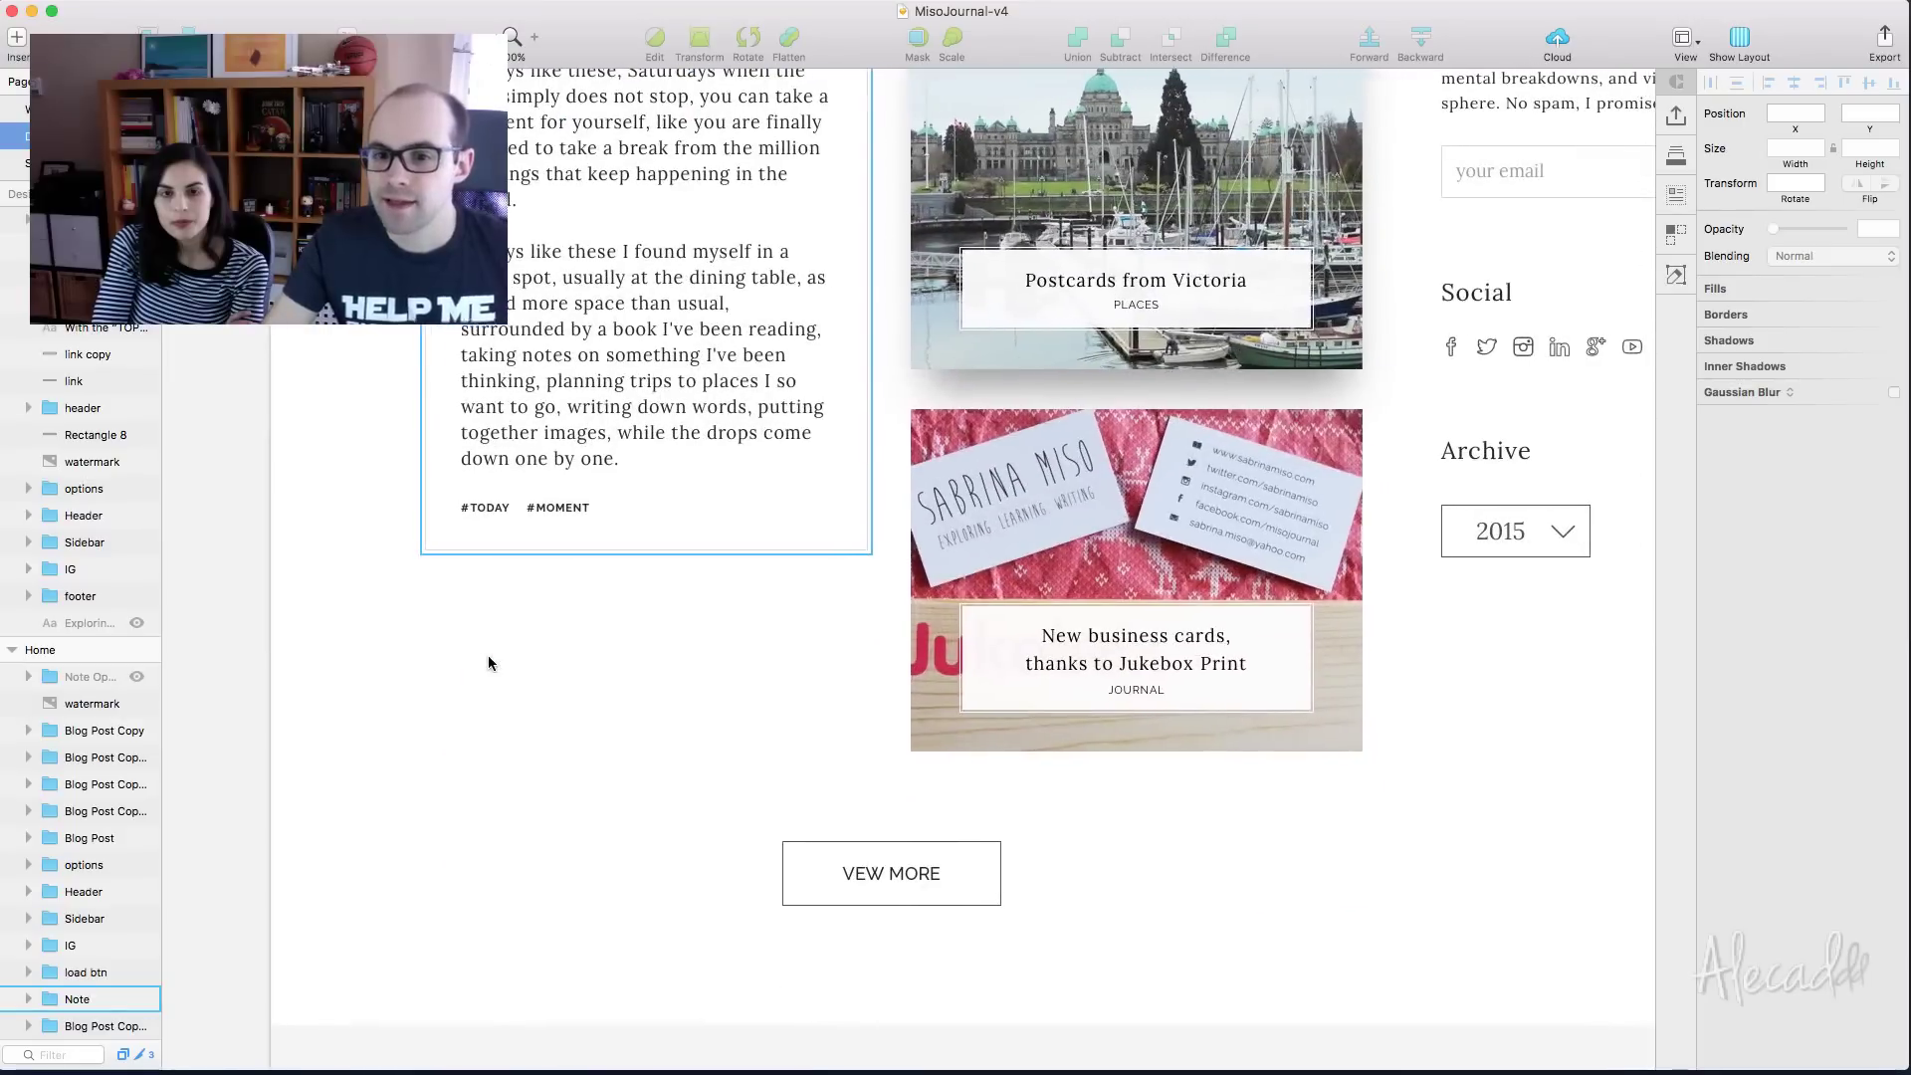
pyautogui.scroll(3, 488, 654)
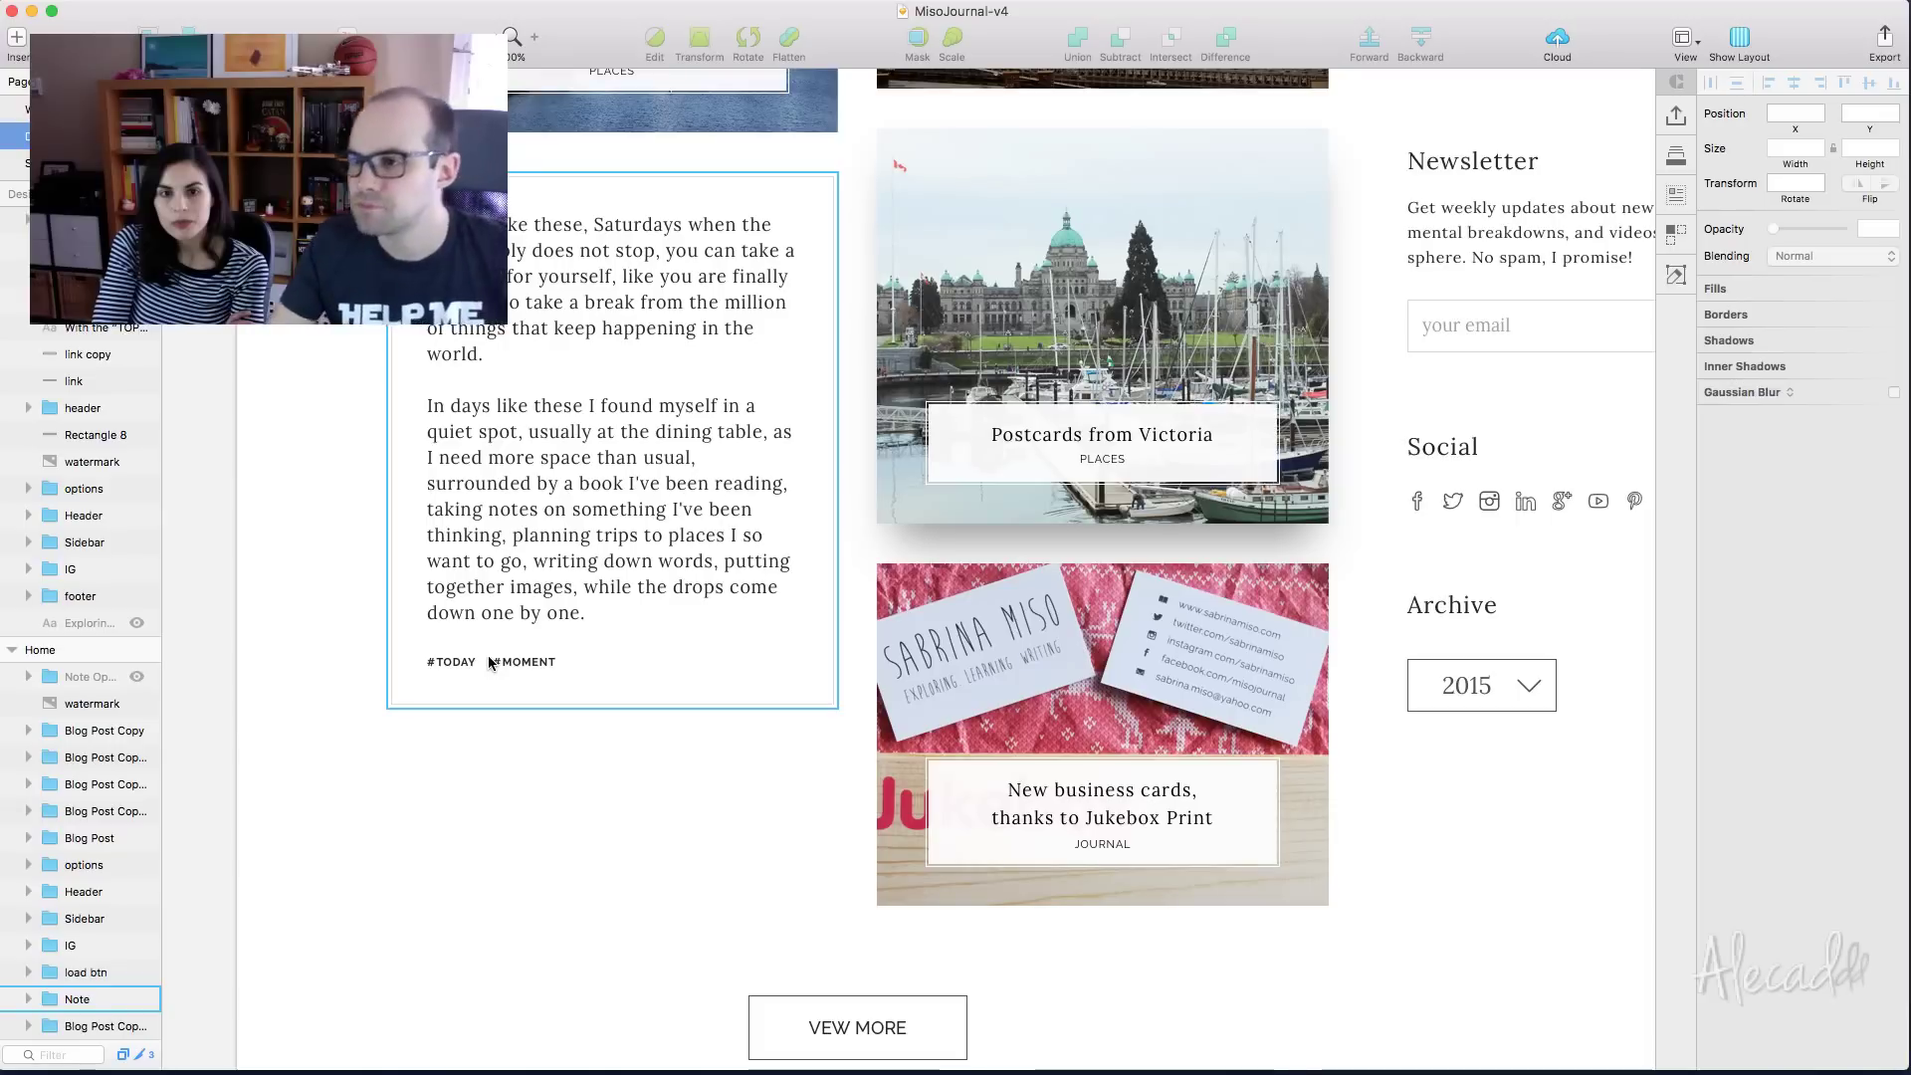
pyautogui.press('Escape')
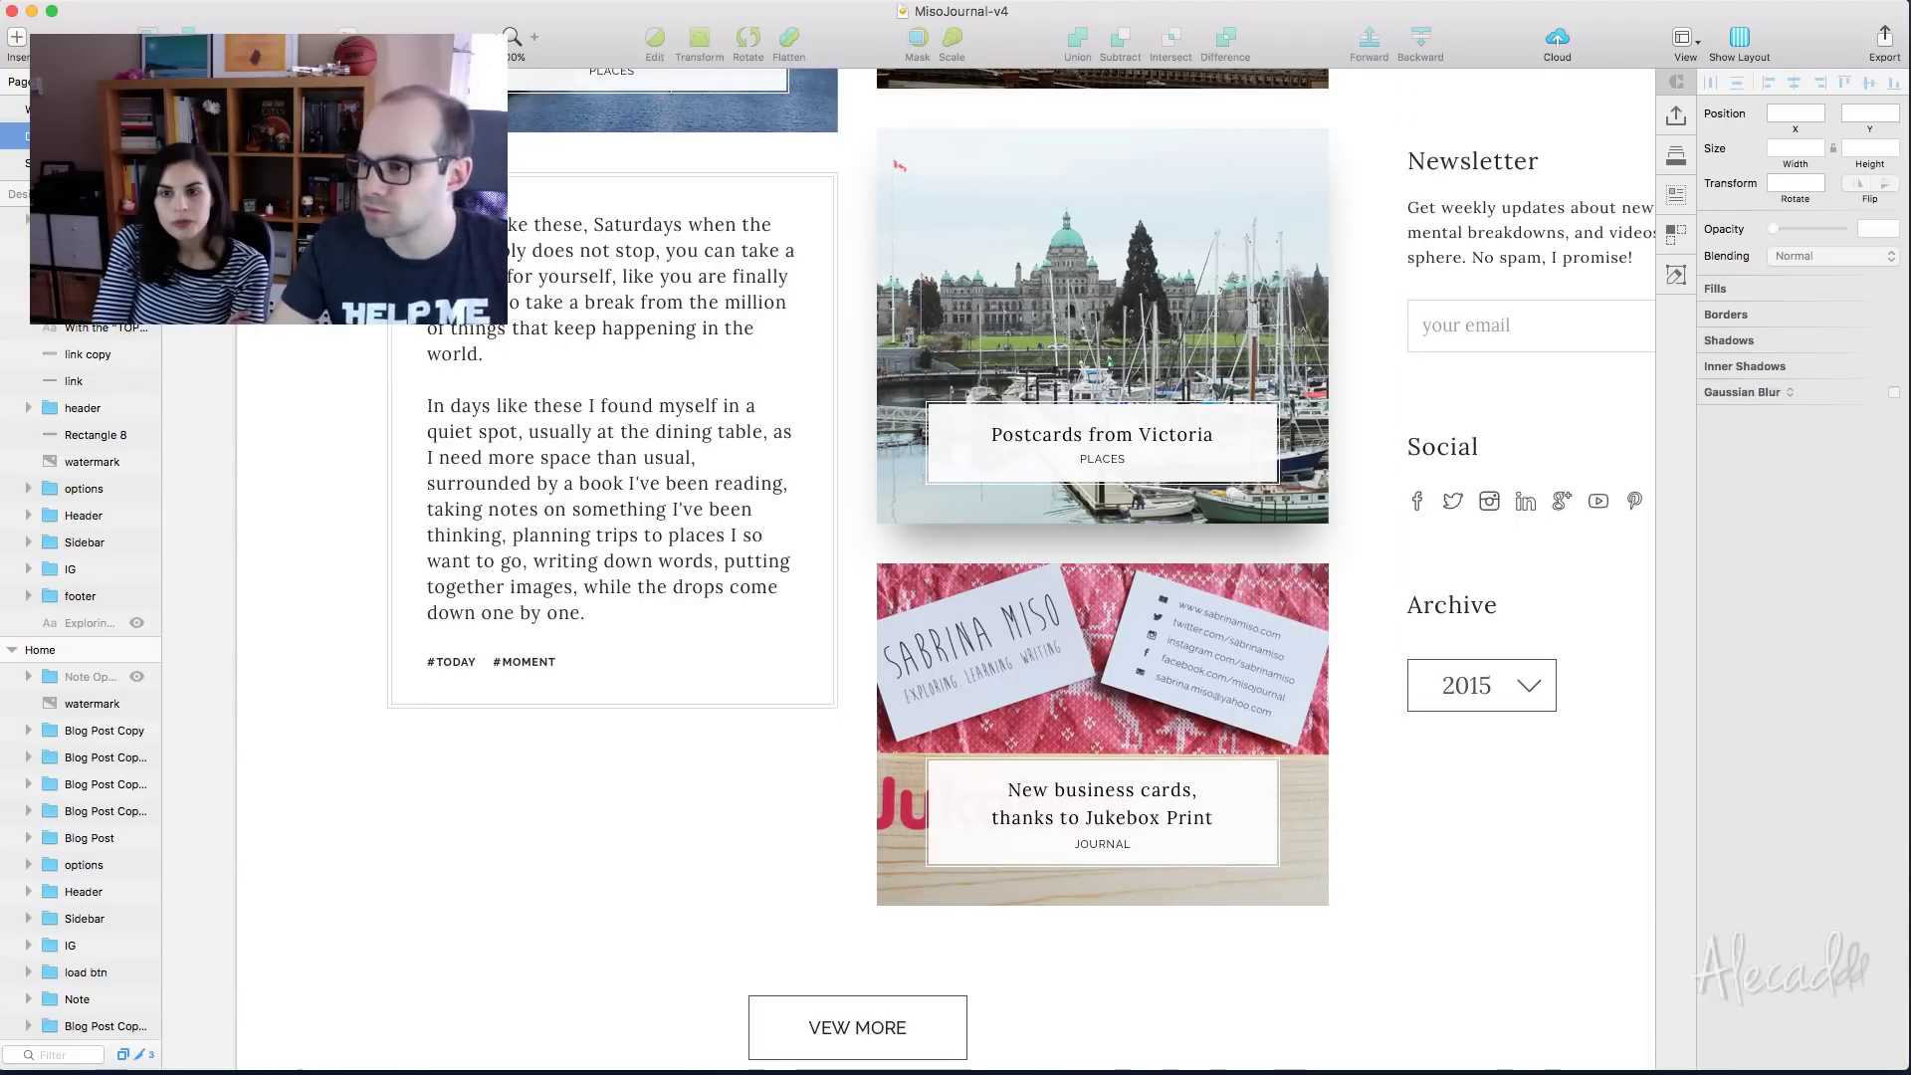
pyautogui.press('super+Tab')
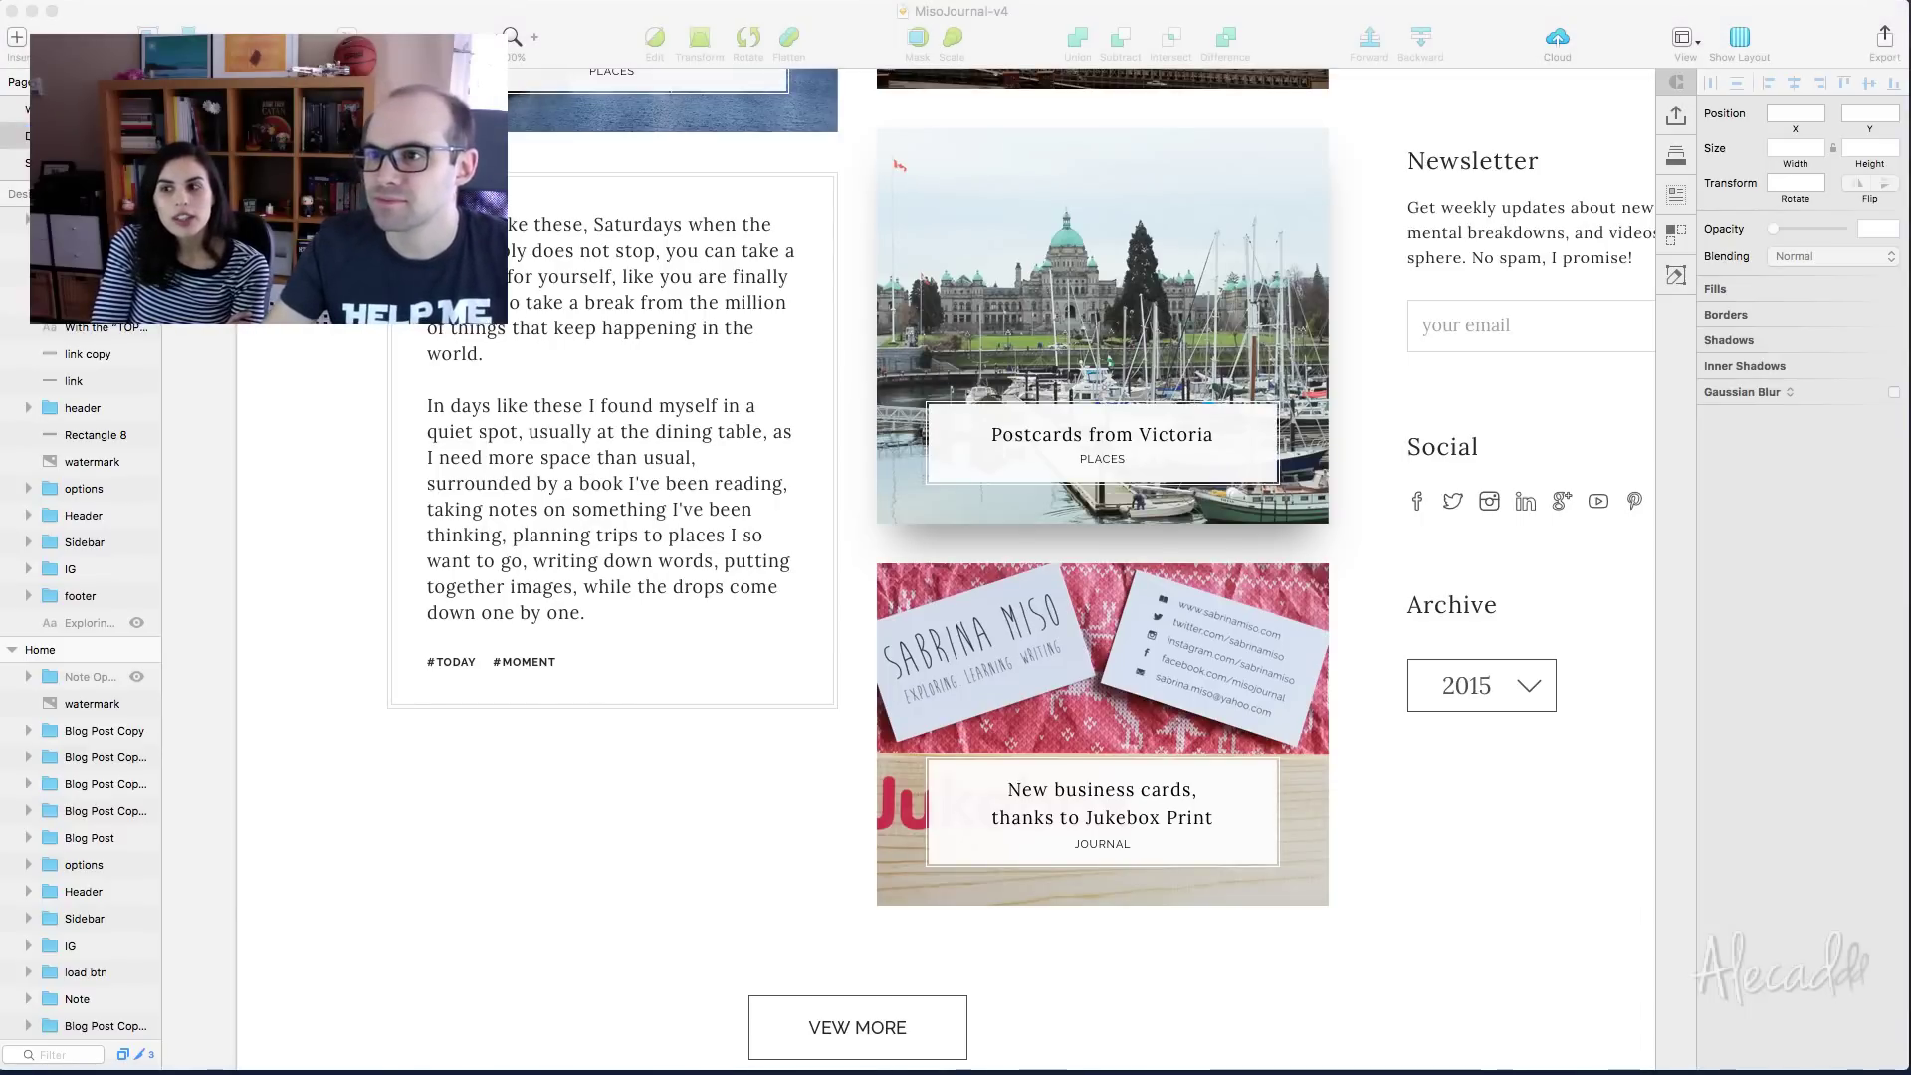
pyautogui.scroll(15, 350, 726)
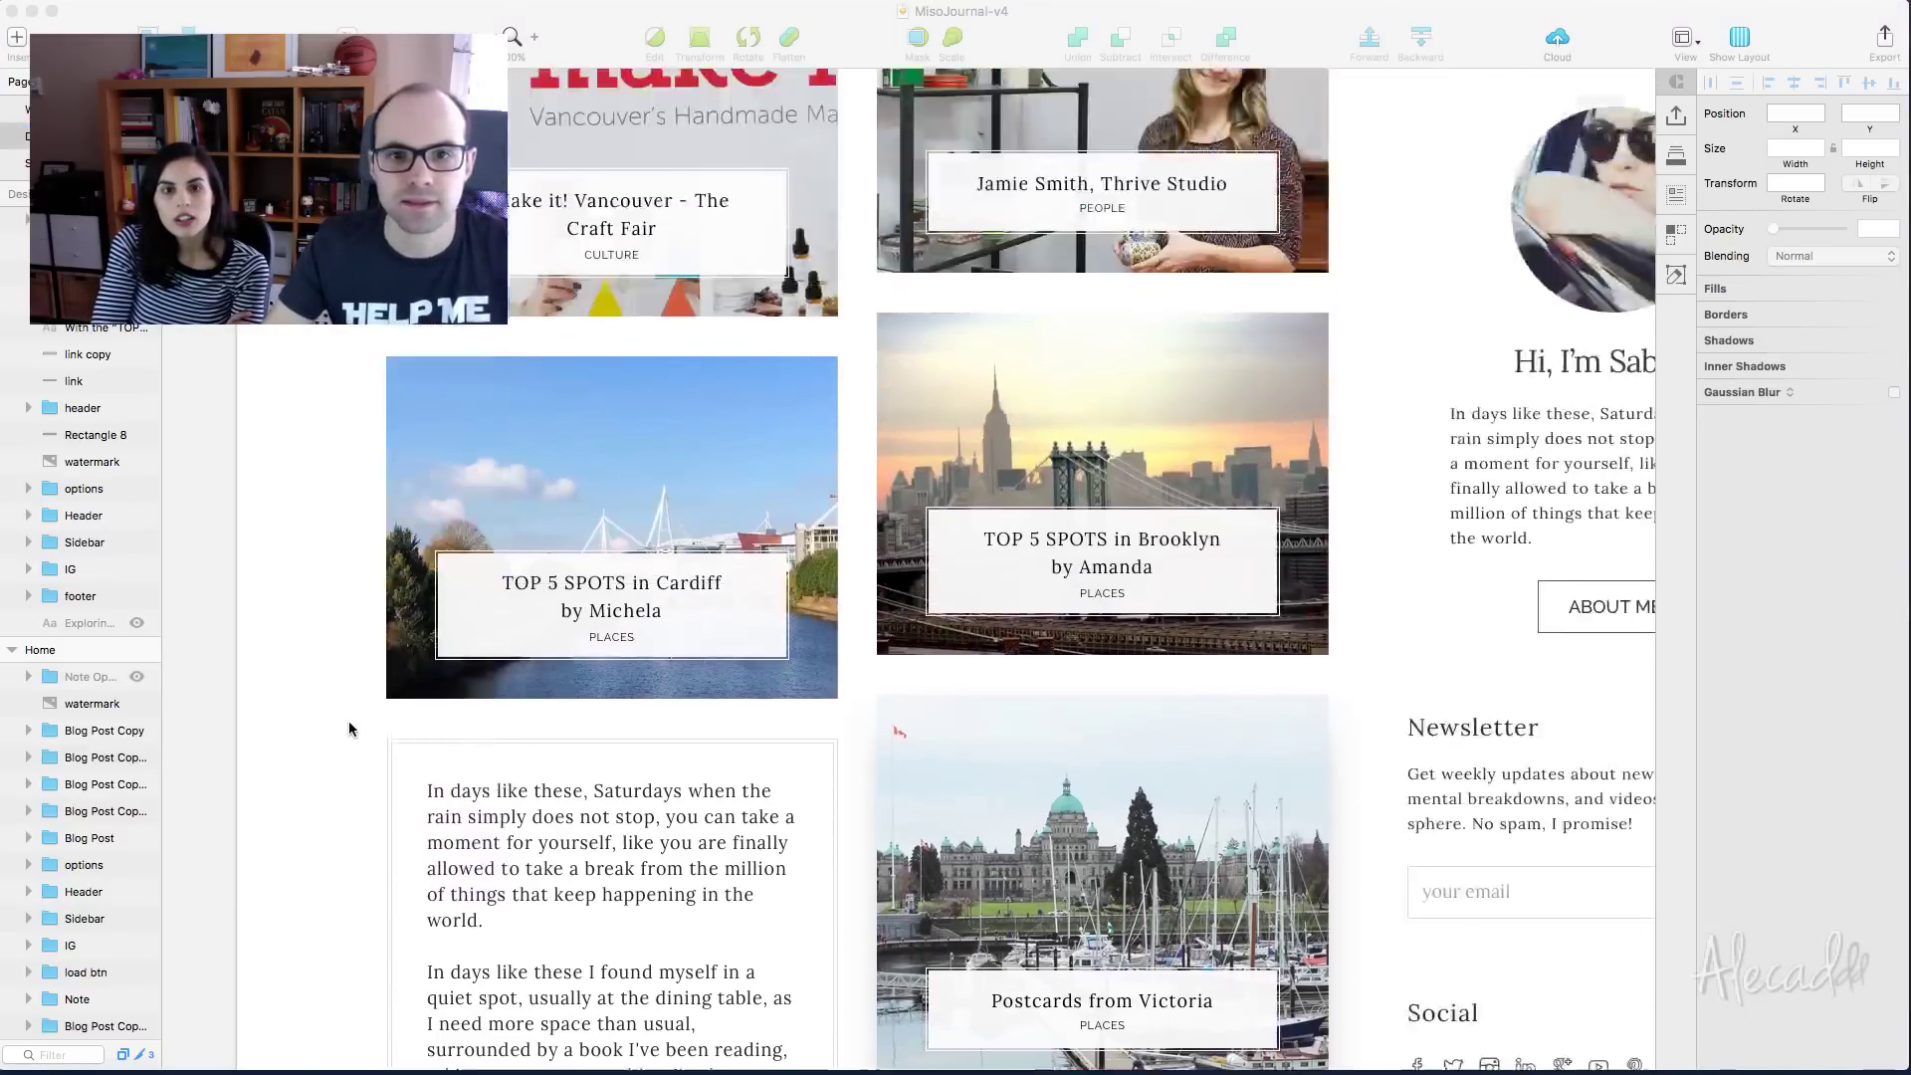
pyautogui.hscroll(5, 1000, 505)
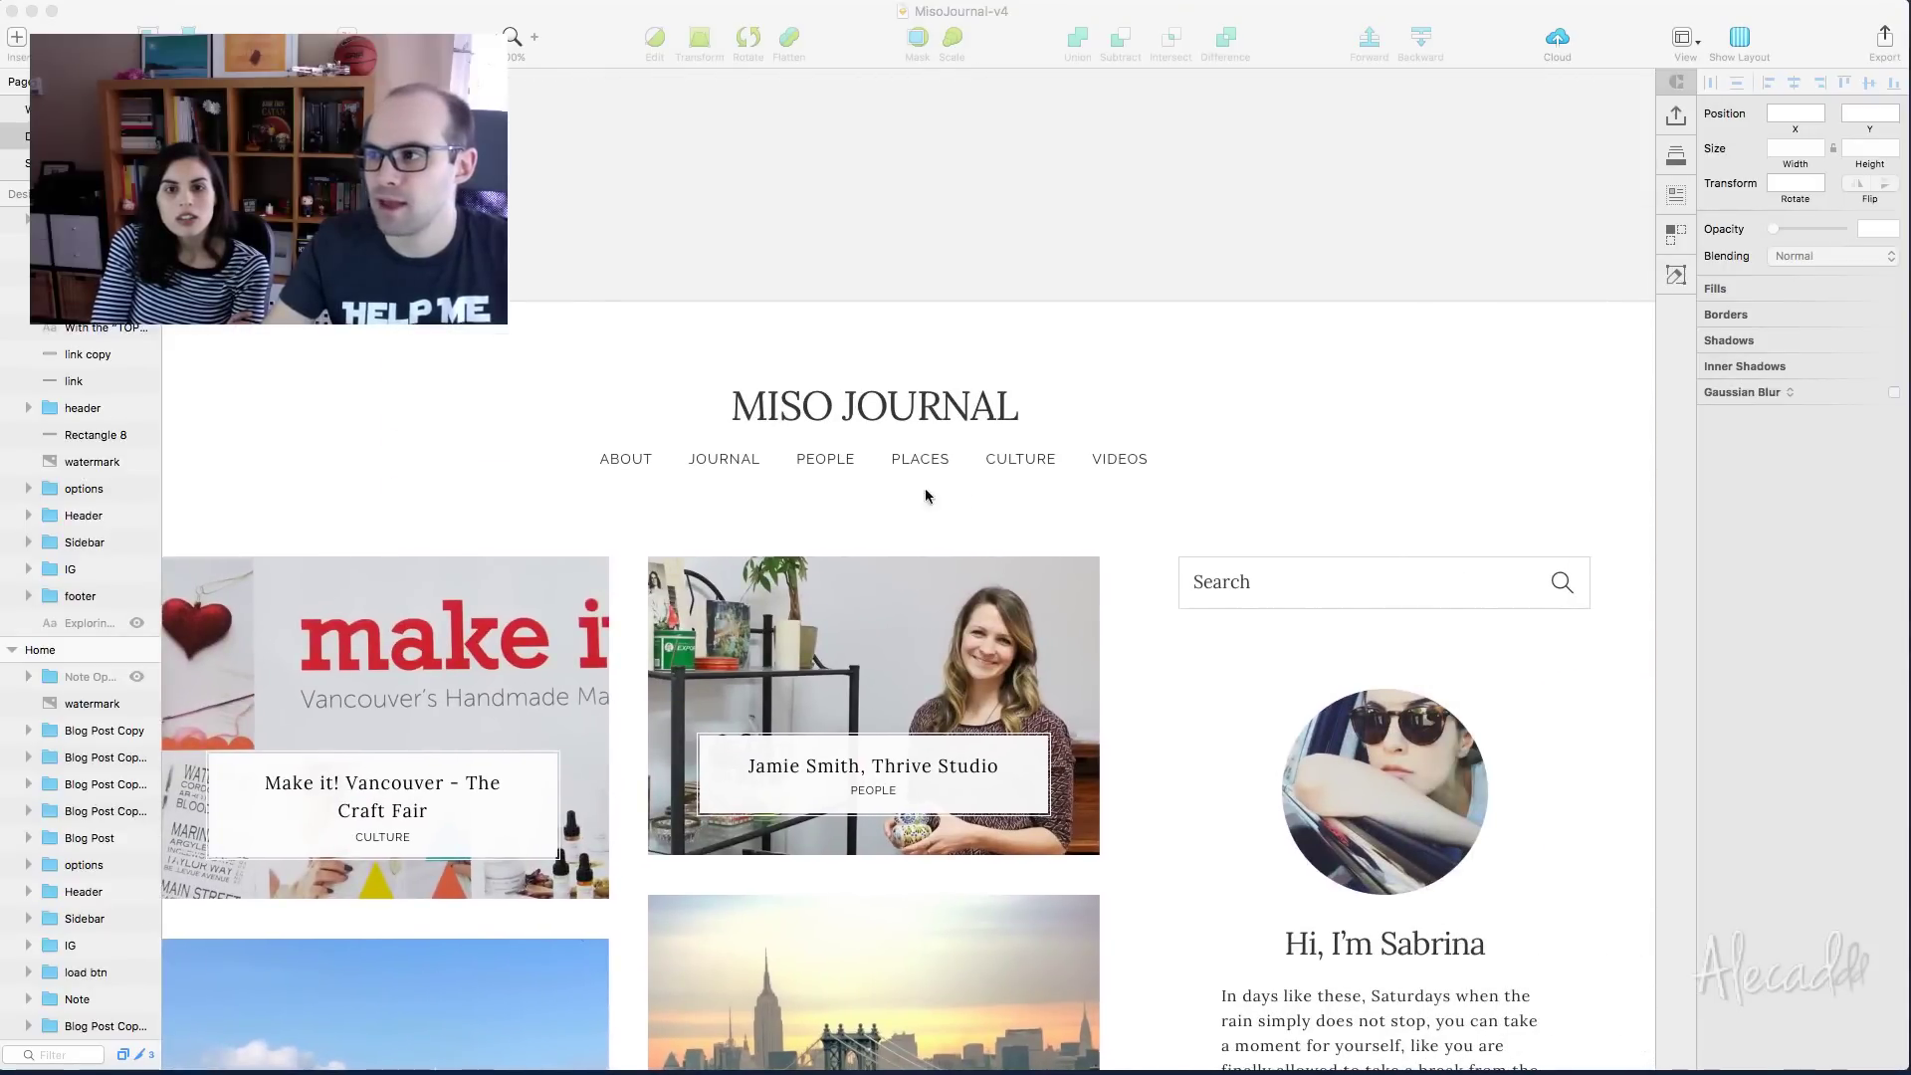
pyautogui.click(629, 461)
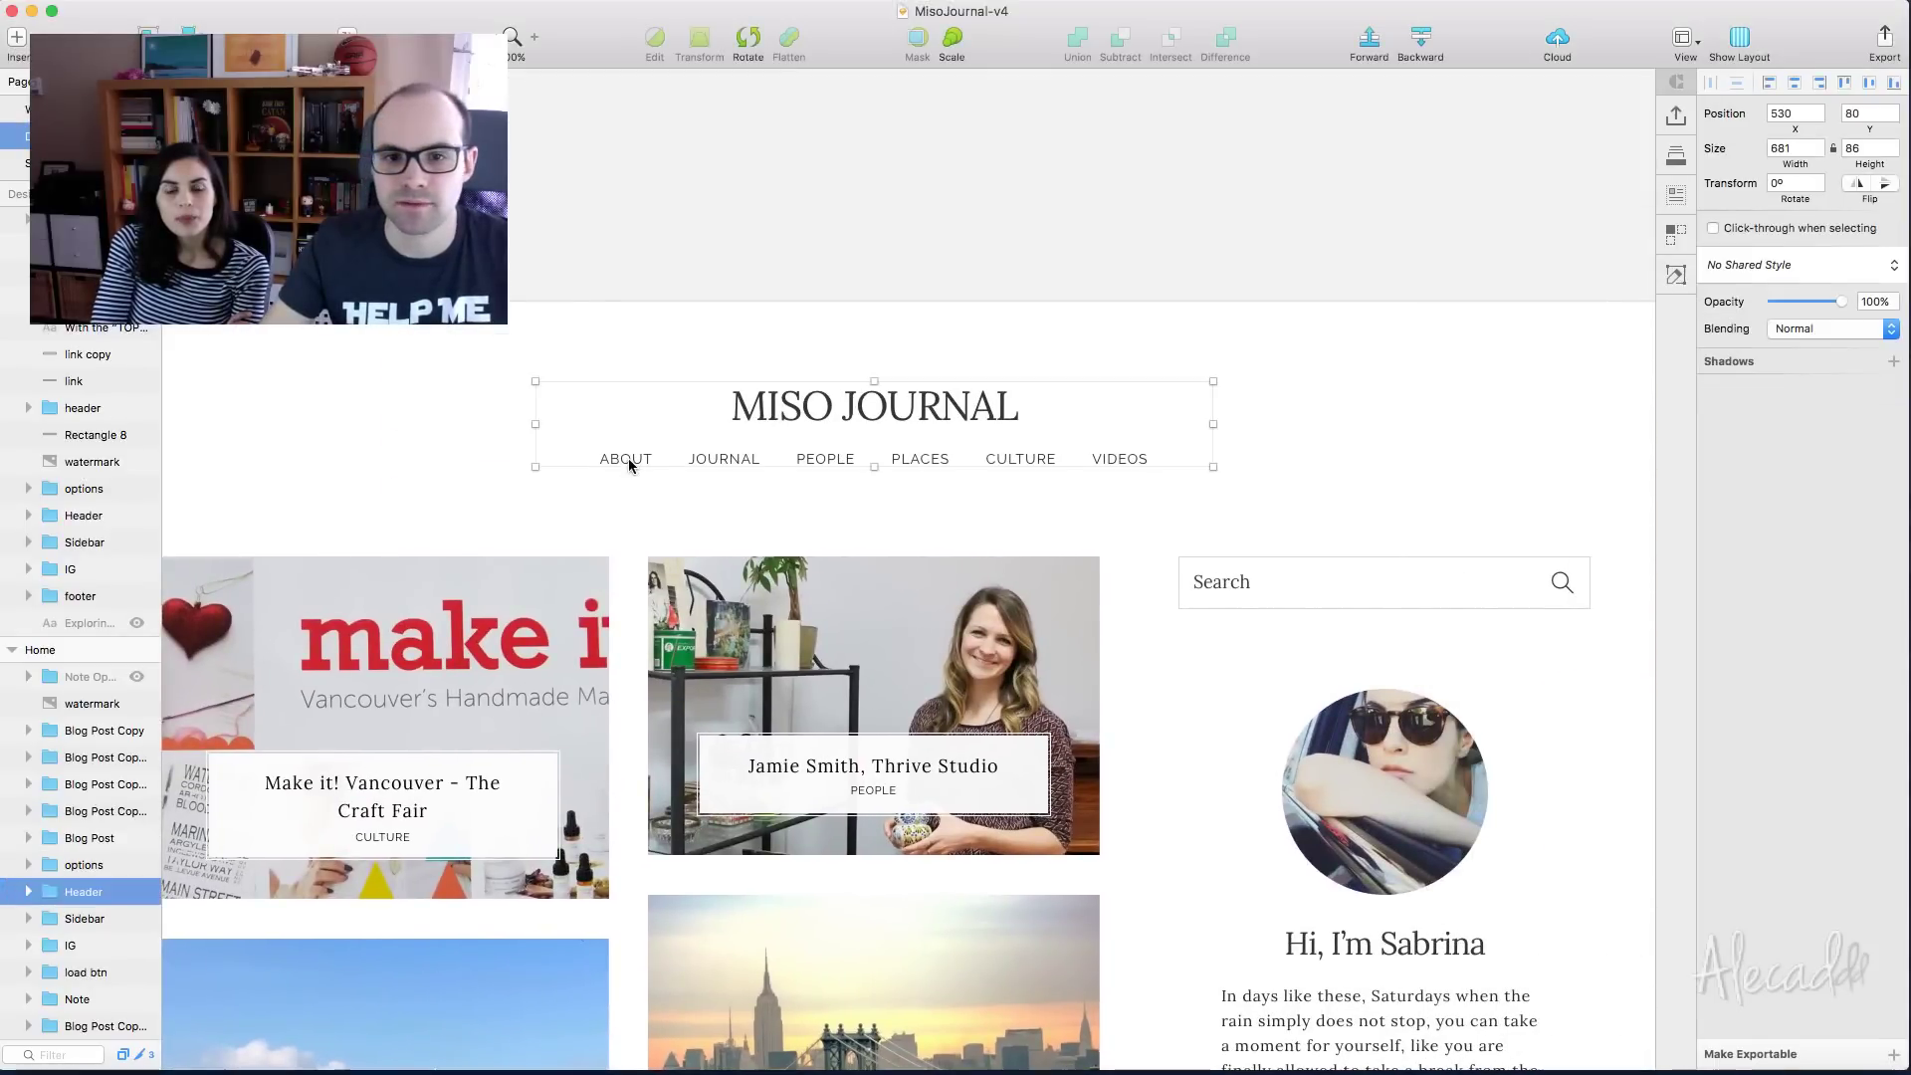
pyautogui.click(879, 506)
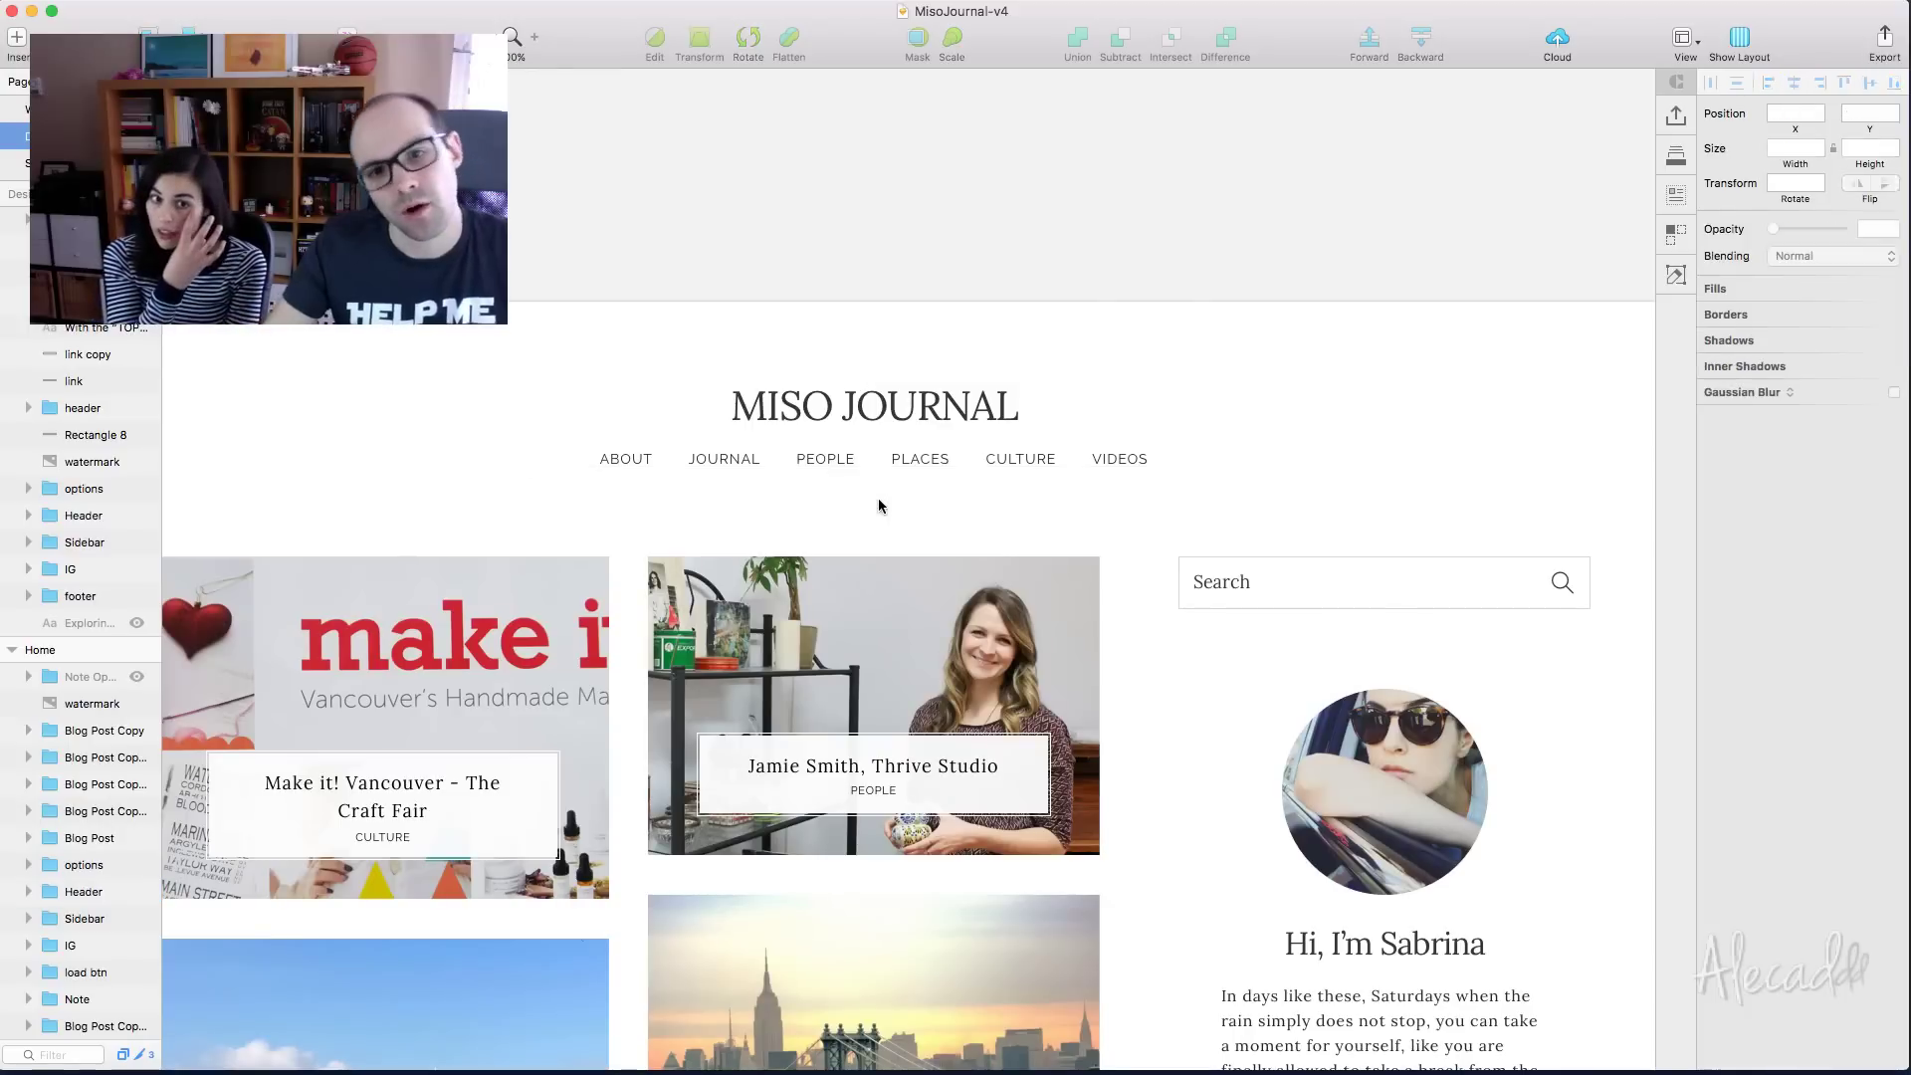
pyautogui.doubleClick(630, 461)
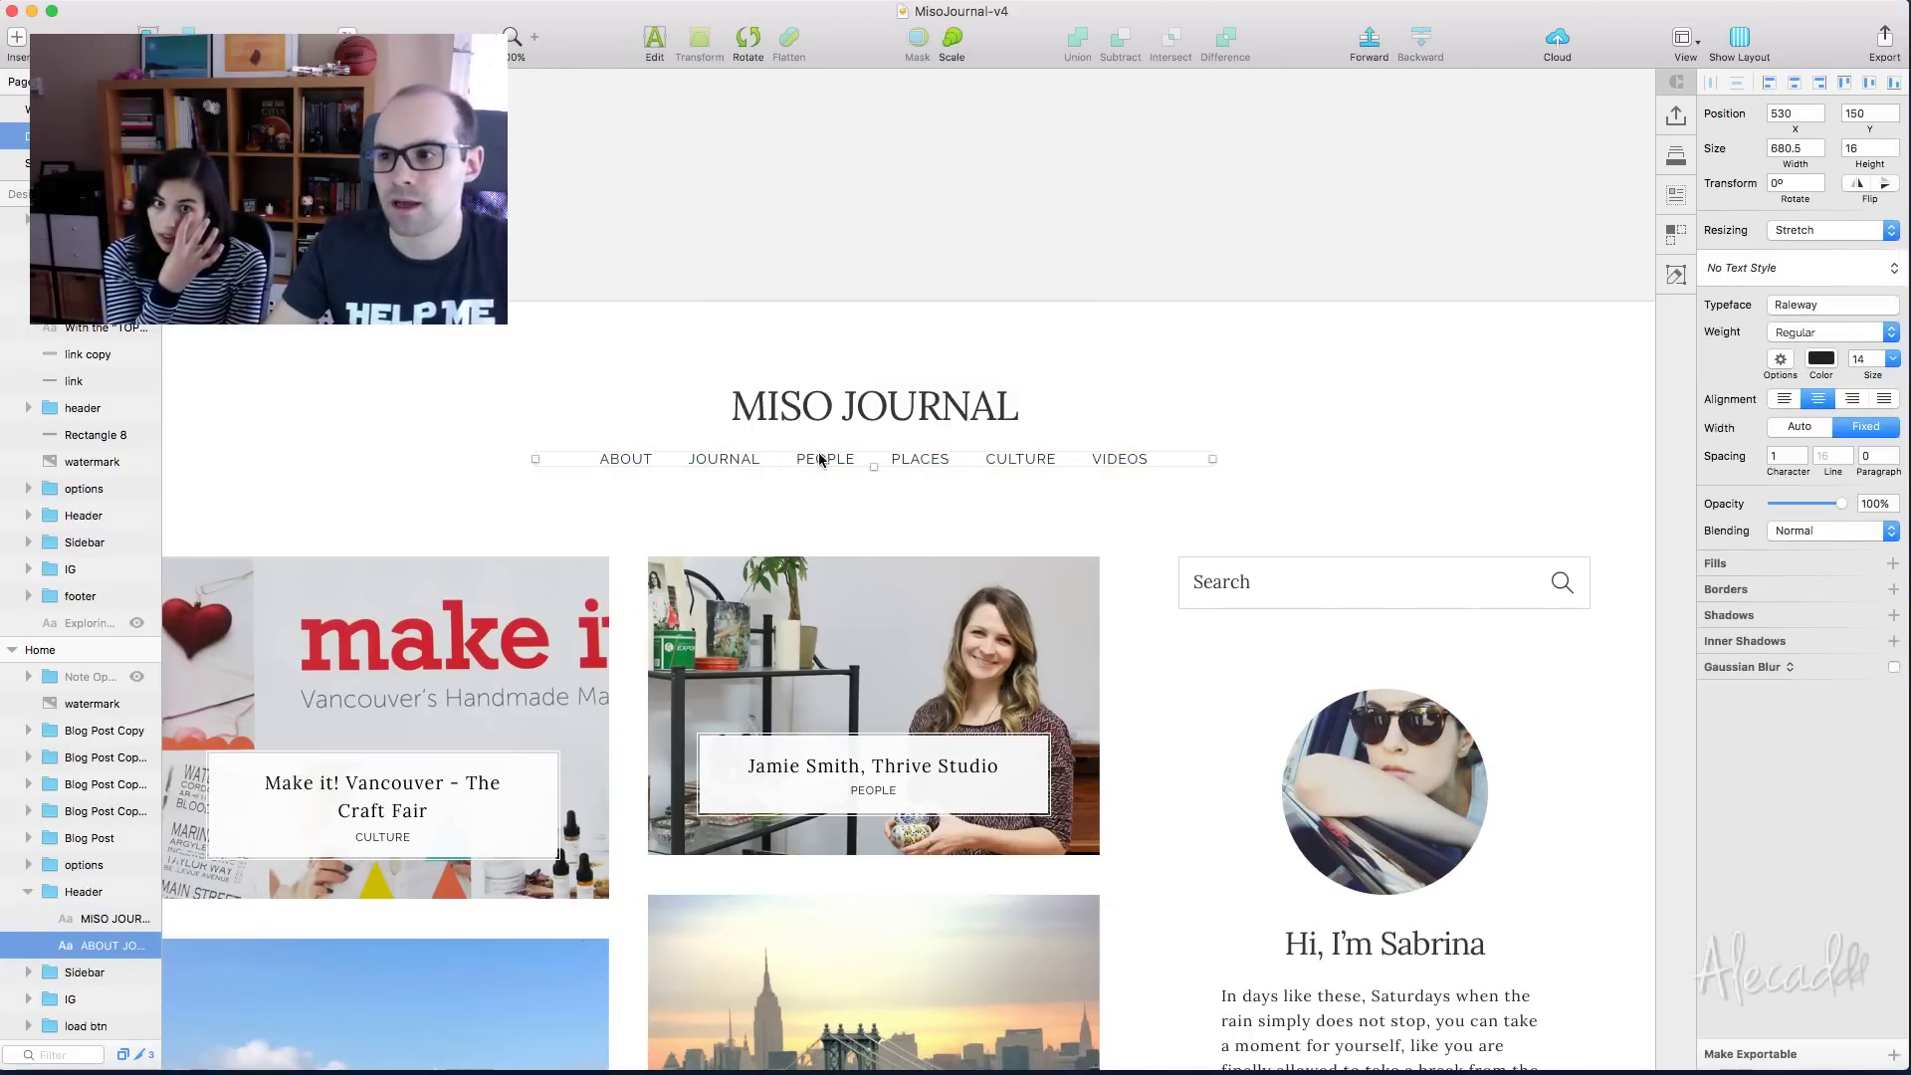
pyautogui.click(1360, 480)
pyautogui.press('super+Tab')
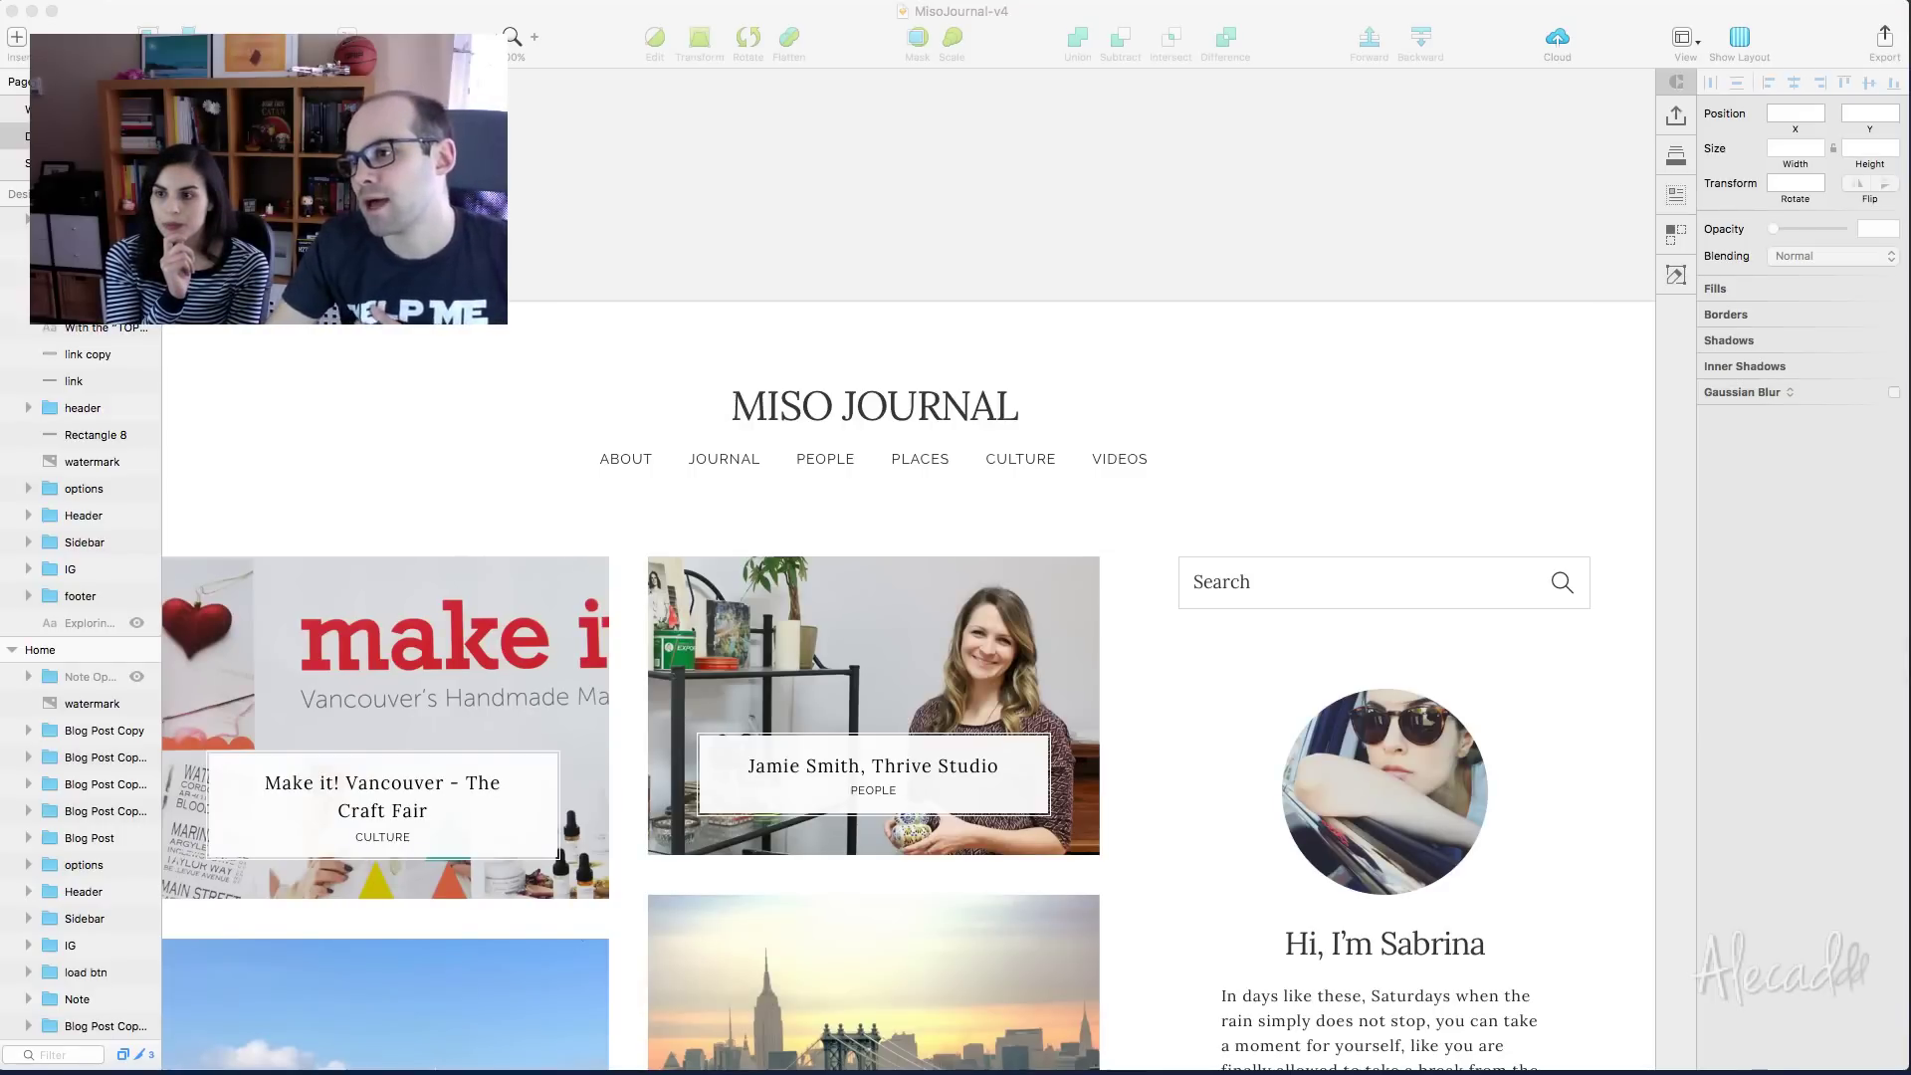
# Draw a rectangle about 345 by 212 in the empty area below the home page note card
pyautogui.scroll(-20, 864, 418)
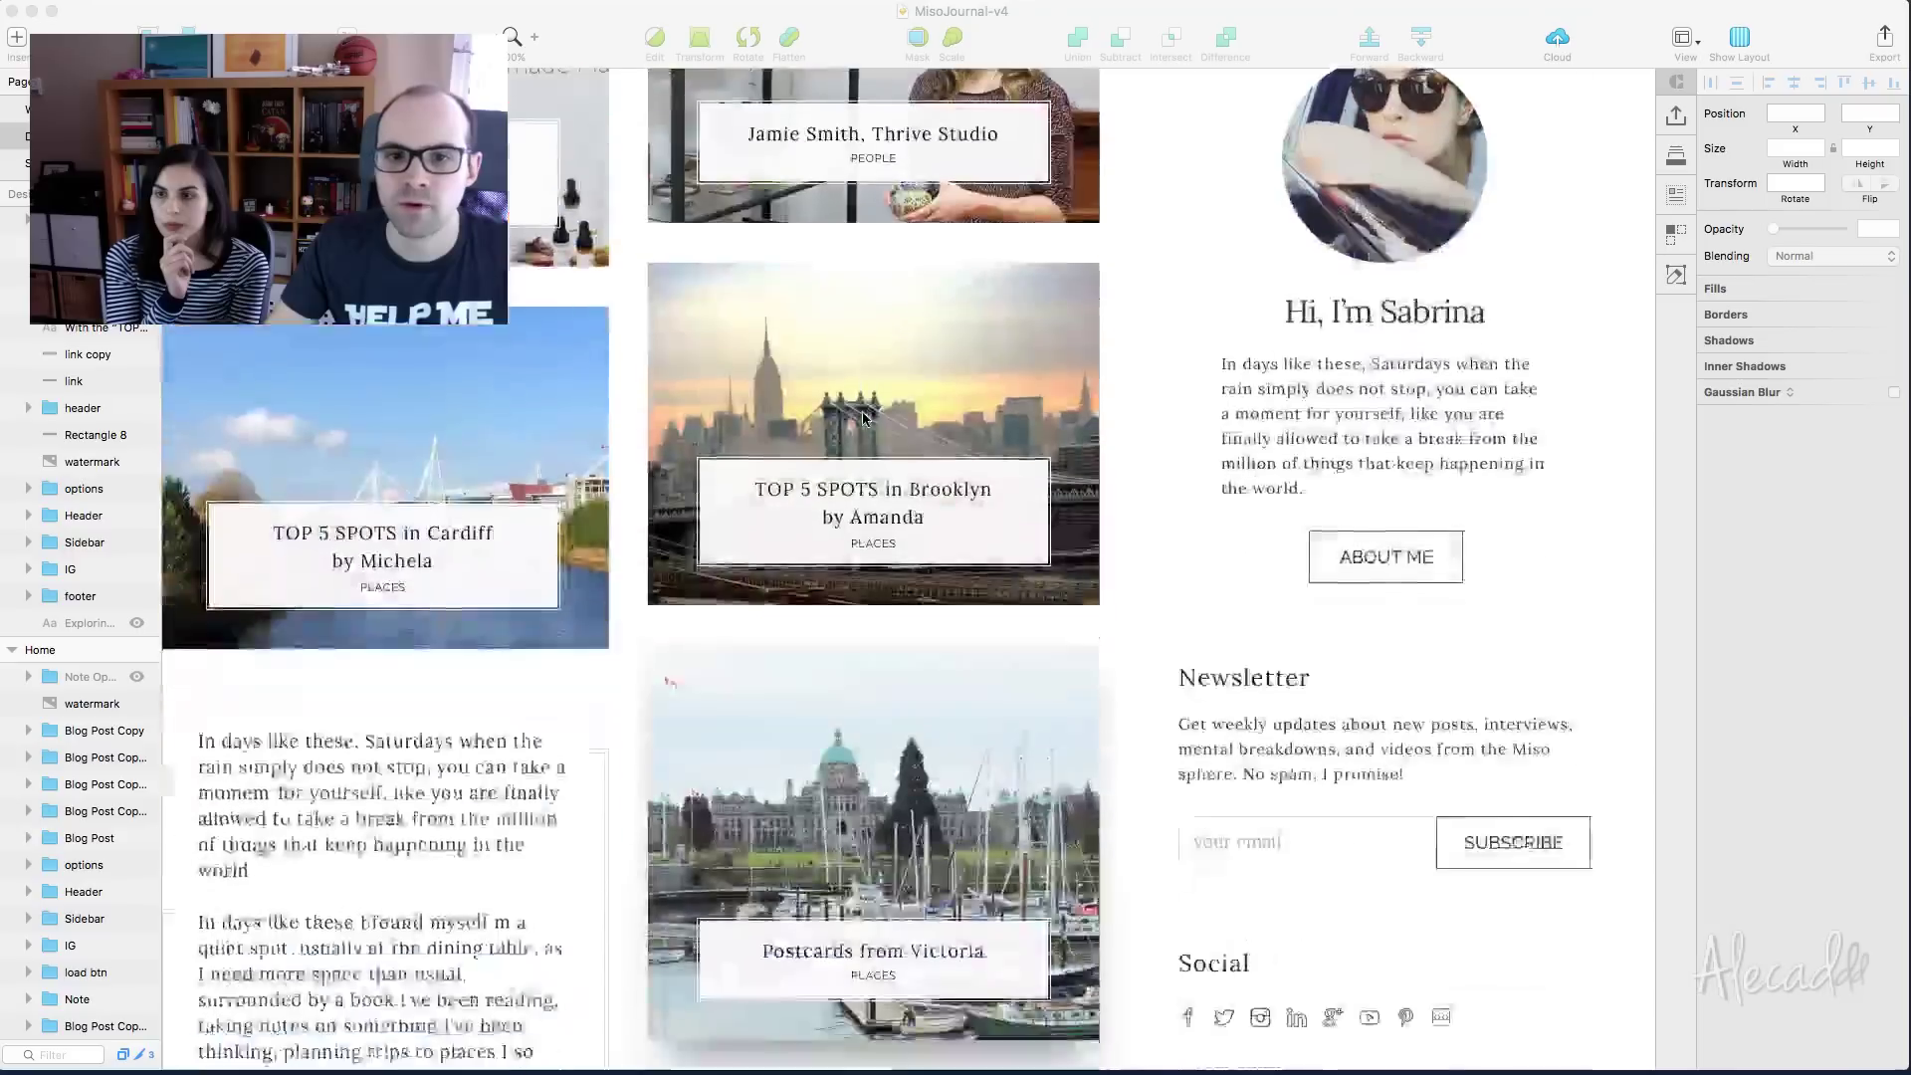
pyautogui.hscroll(-5, 864, 418)
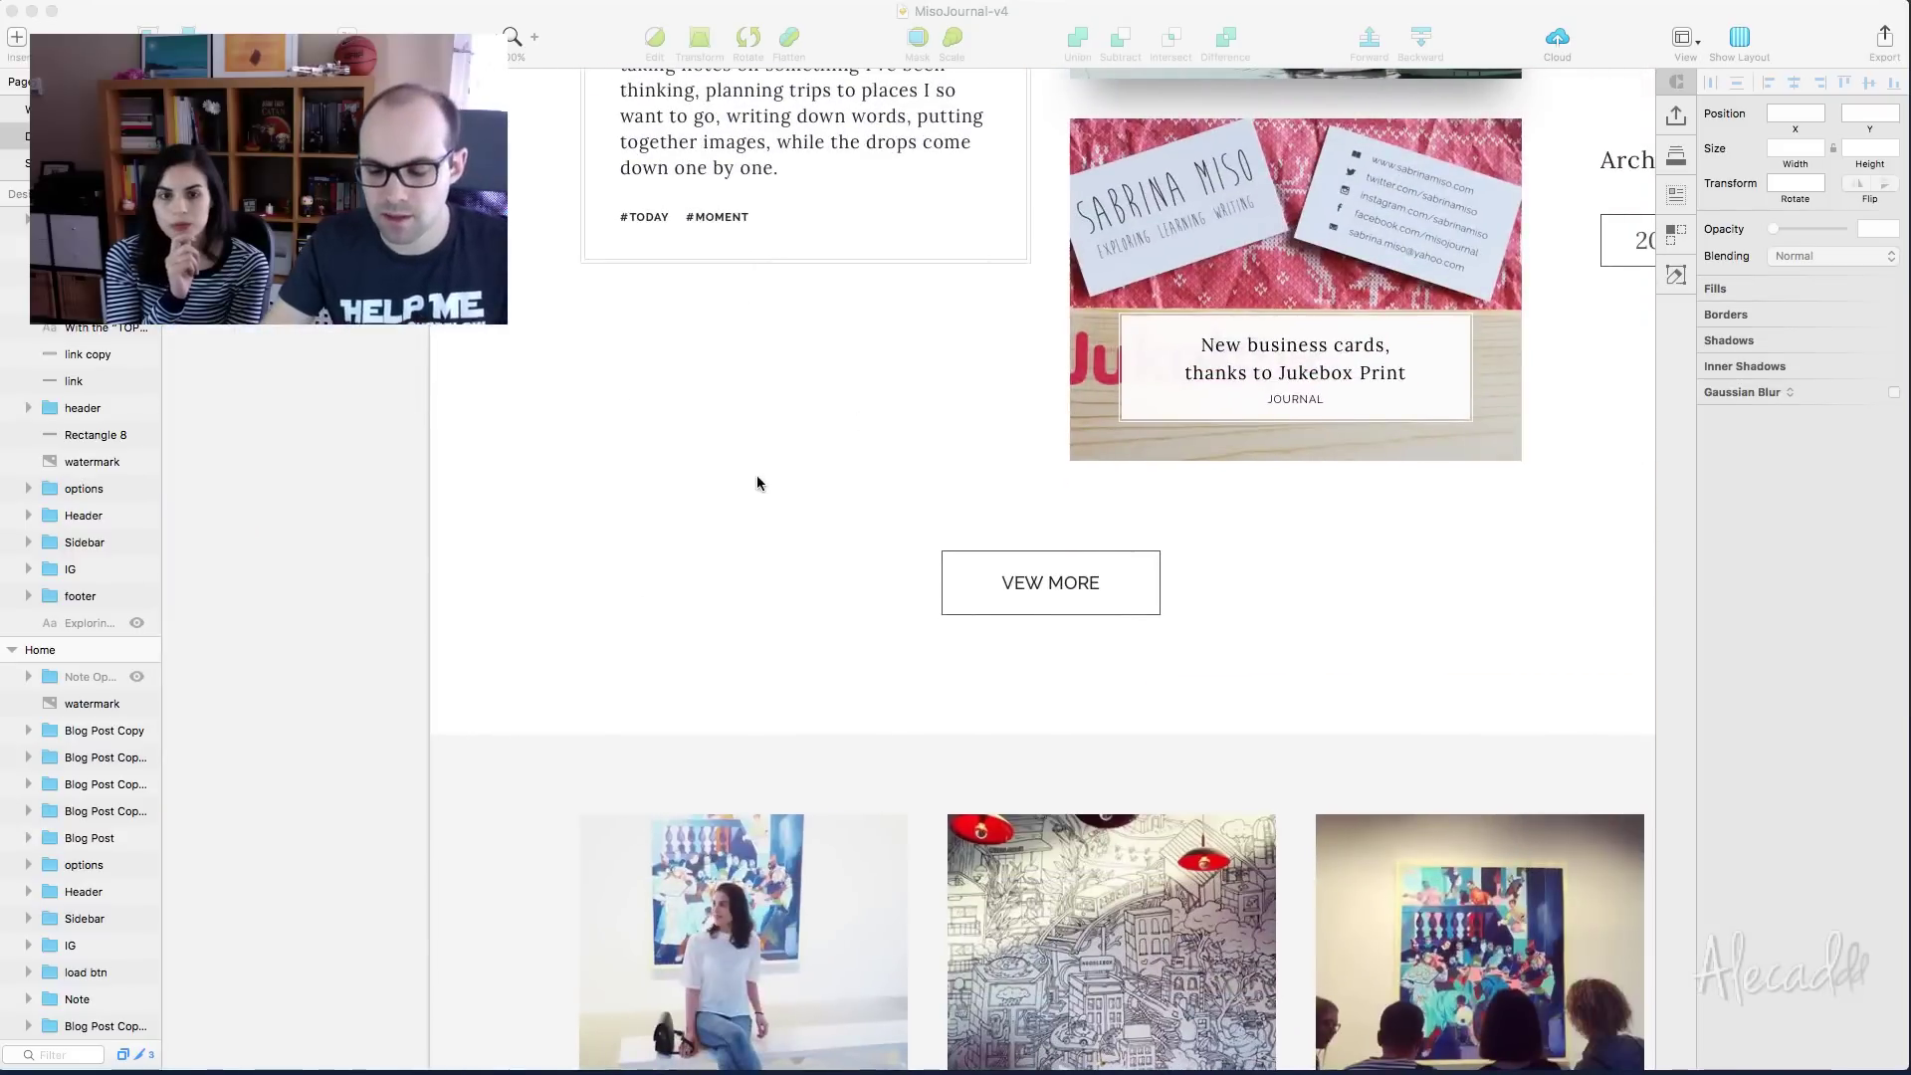
pyautogui.click(669, 461)
pyautogui.press('r')
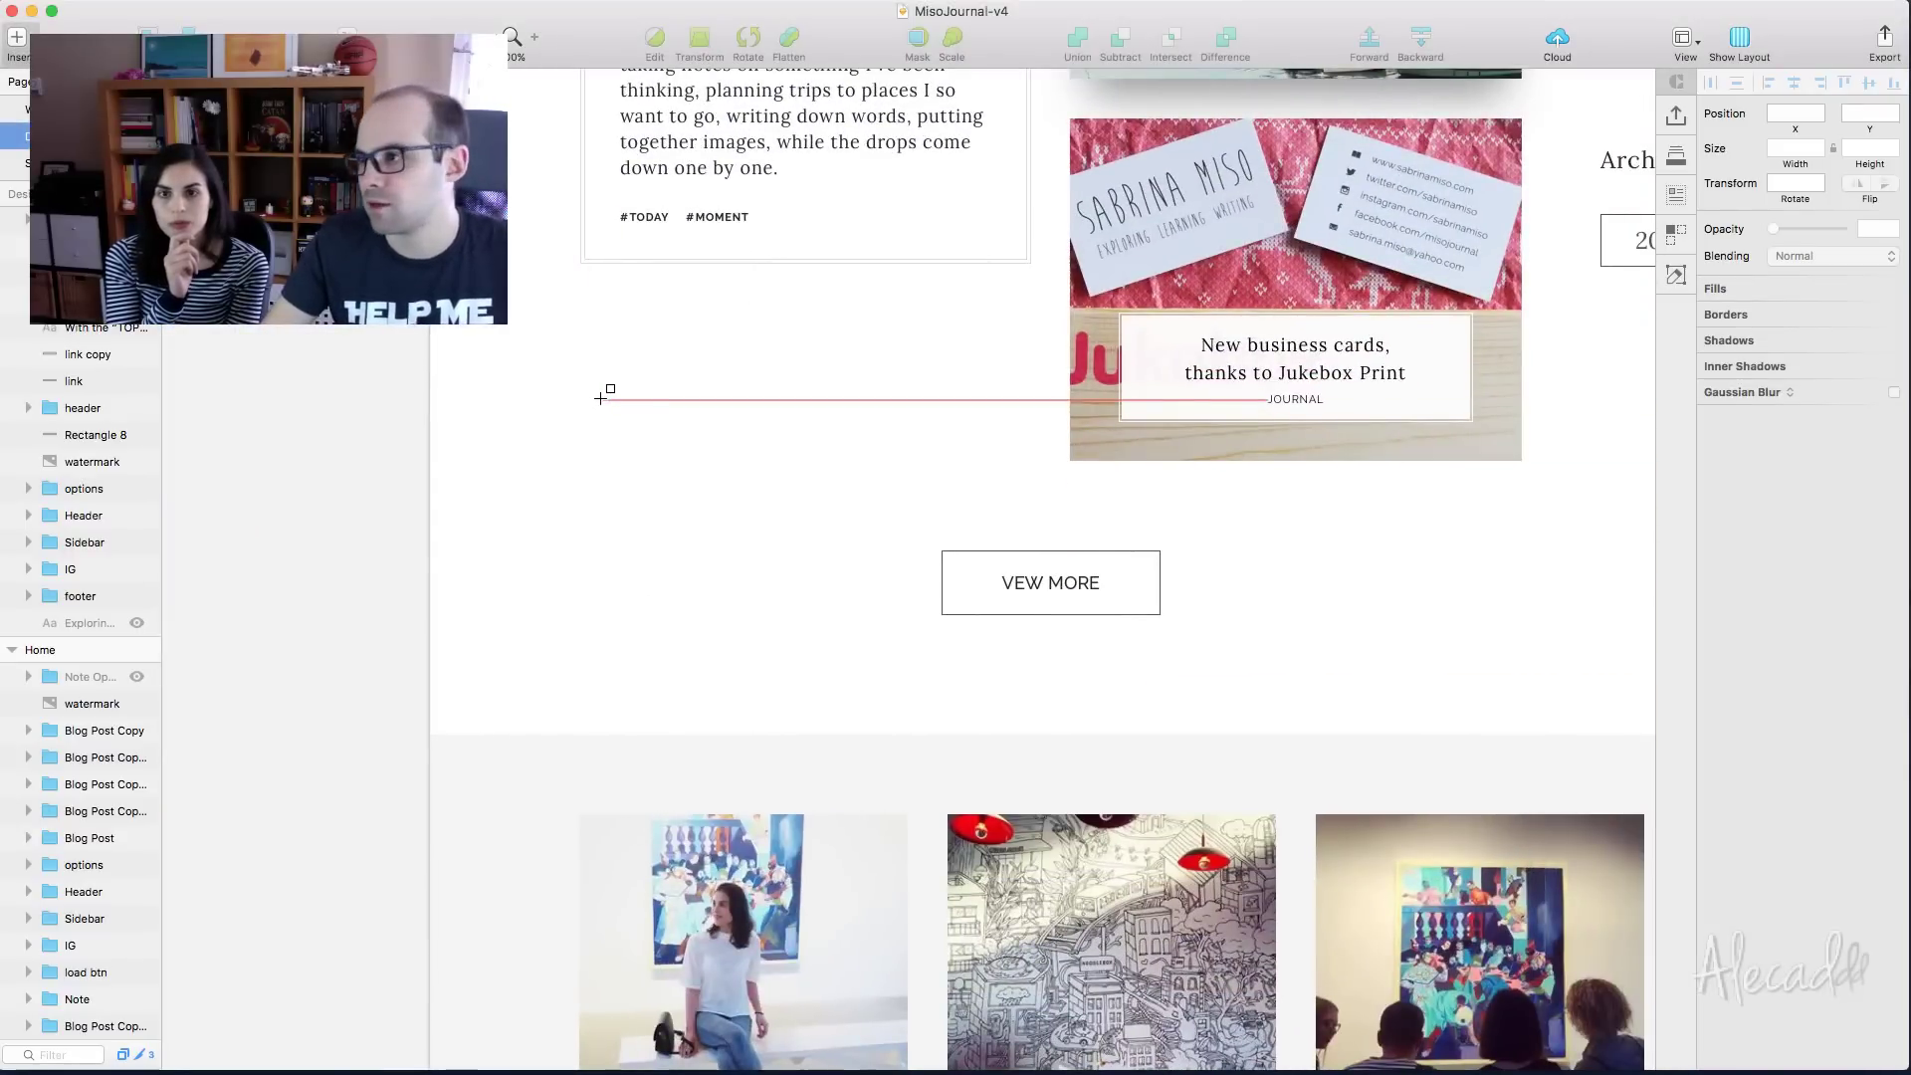
pyautogui.moveTo(564, 367); pyautogui.dragTo(906, 577)
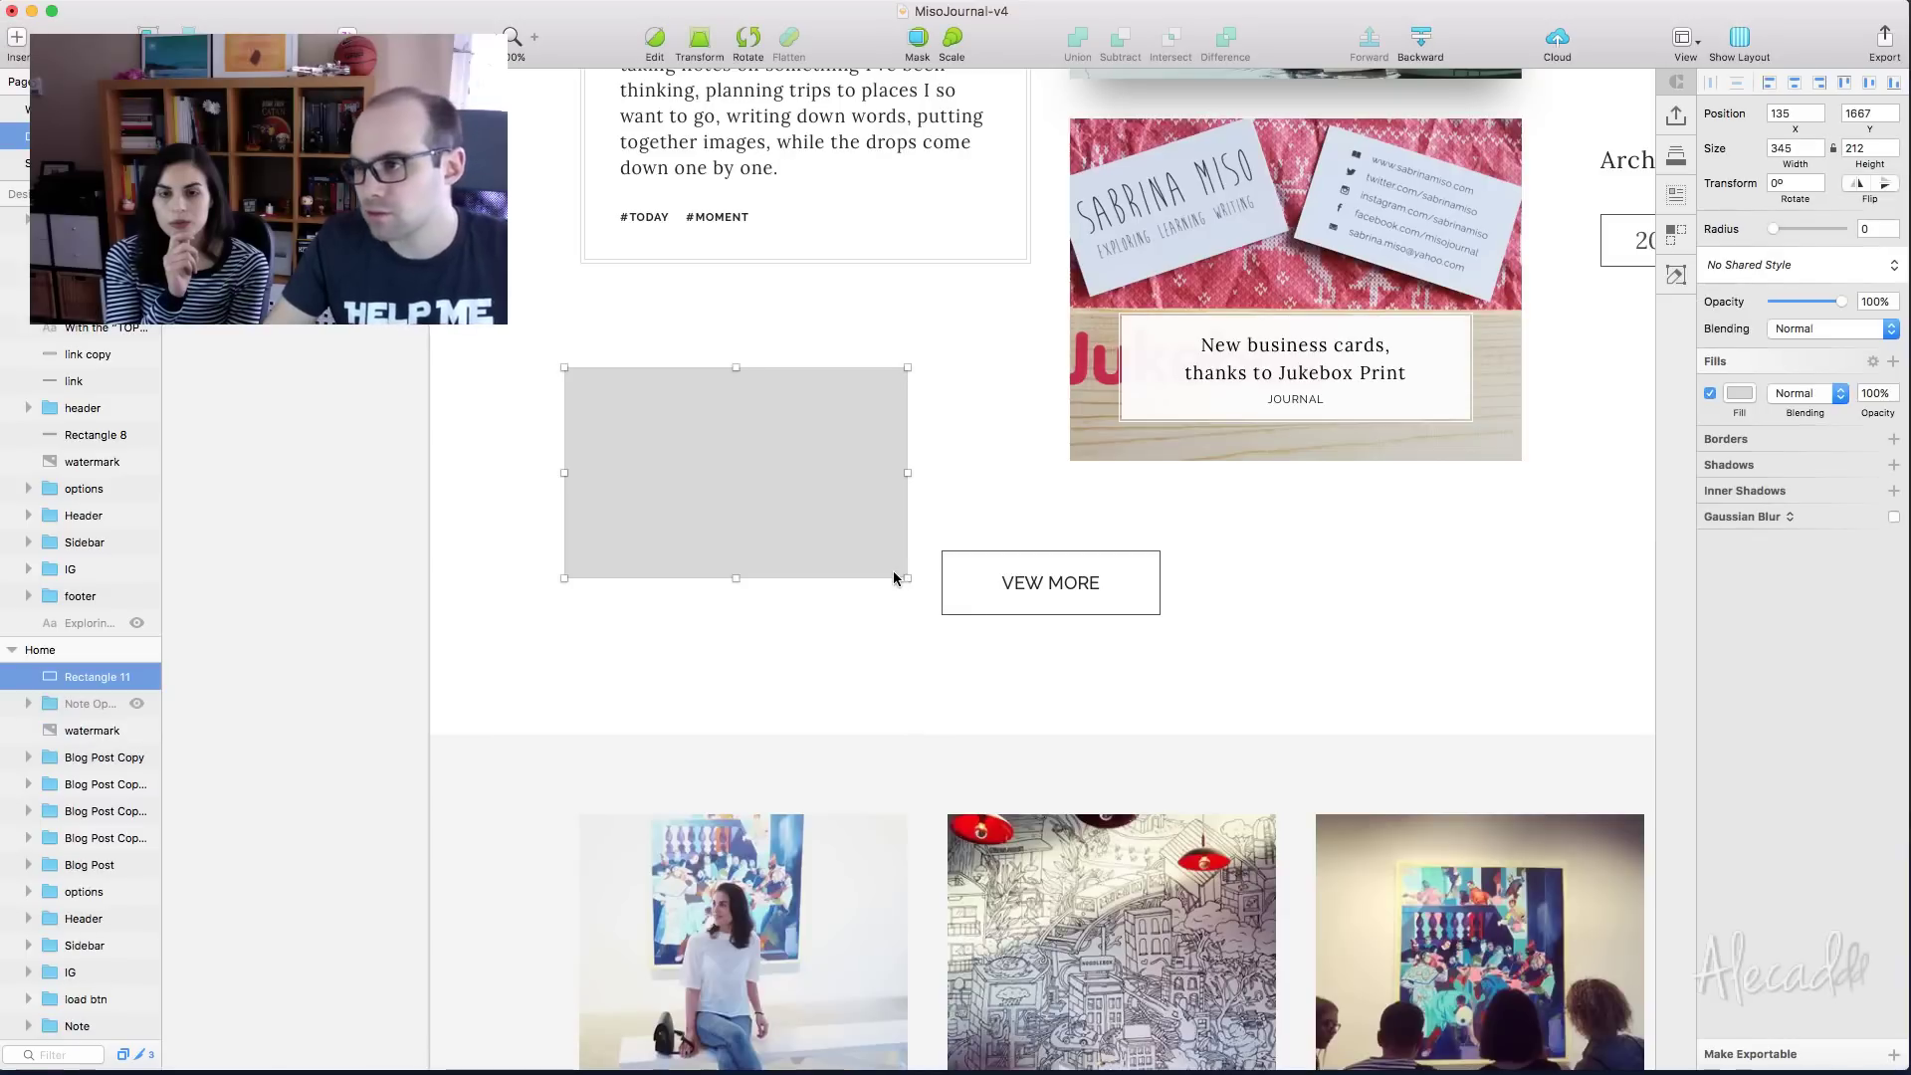
# Fill the rectangle below the note card with the image ep18.jpg from Downloads and try to enlarge it
pyautogui.click(1740, 394)
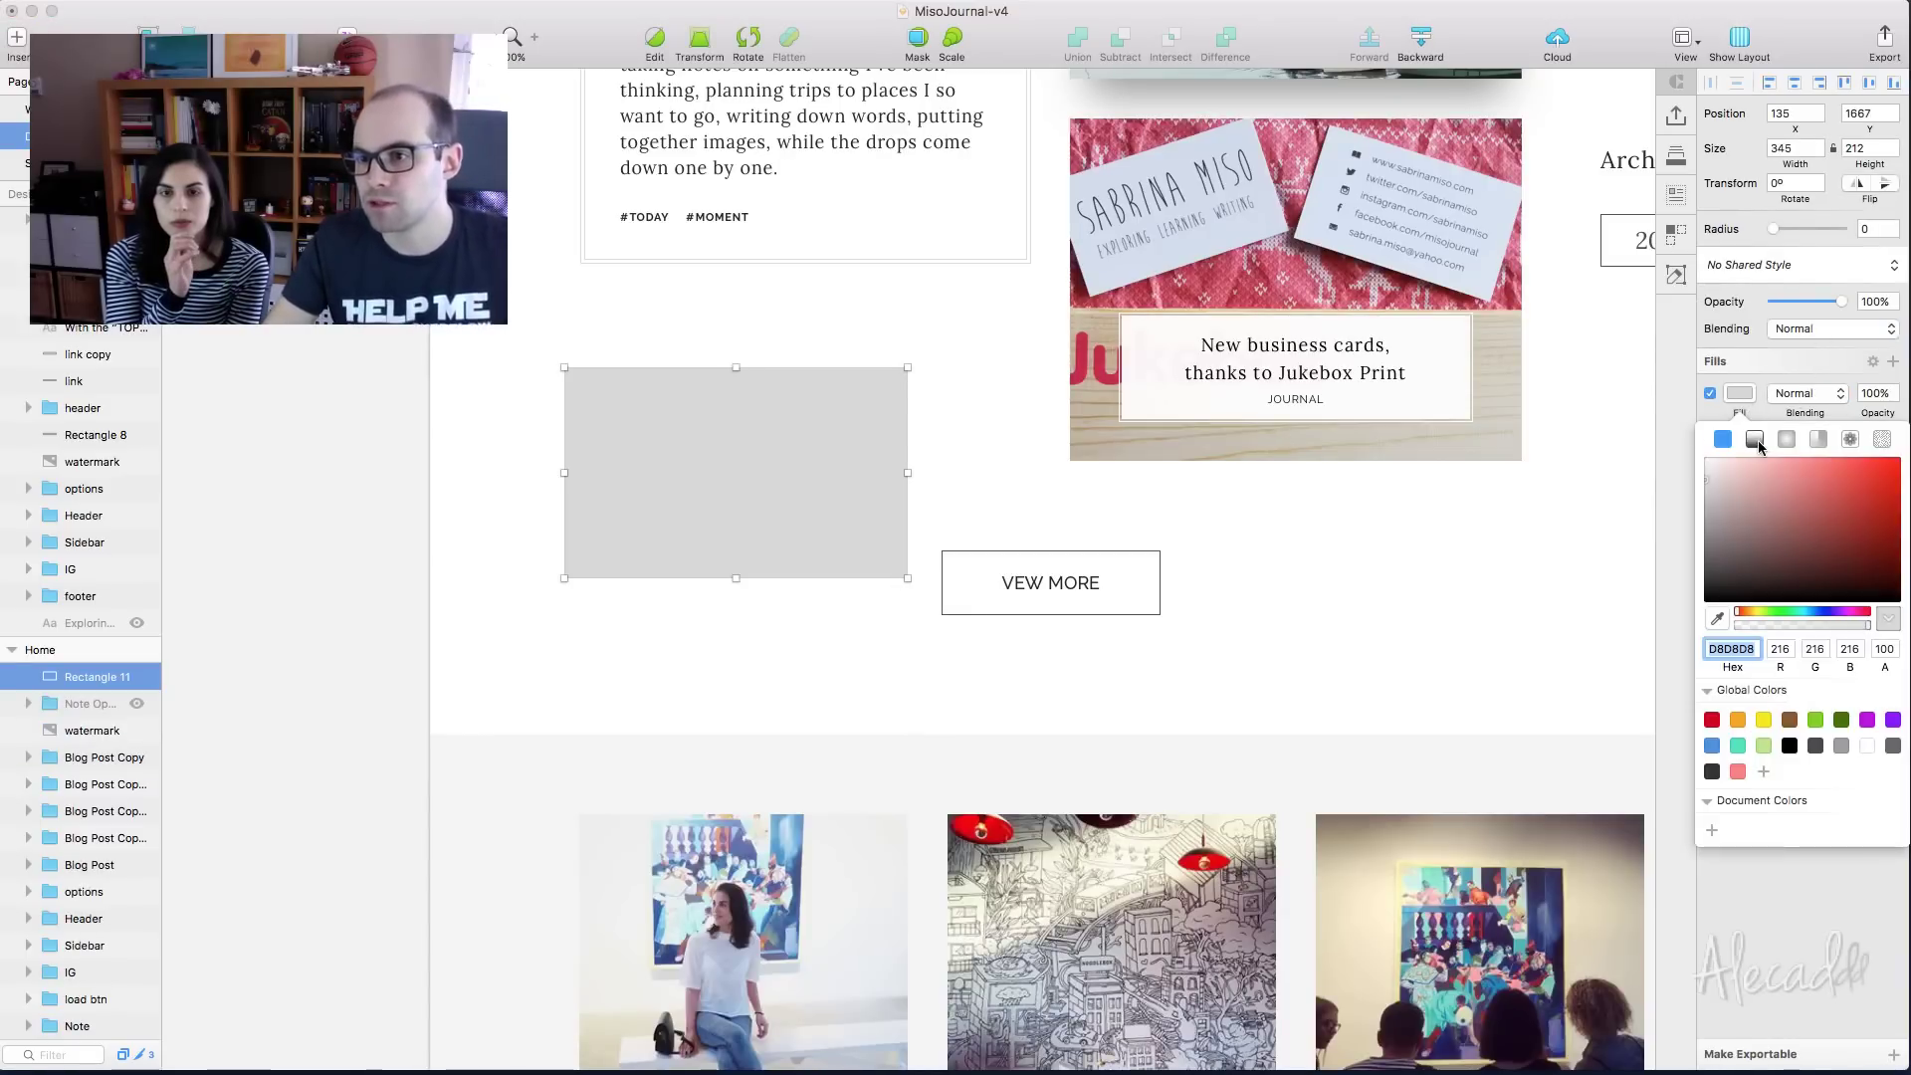
pyautogui.click(1882, 439)
pyautogui.click(1740, 394)
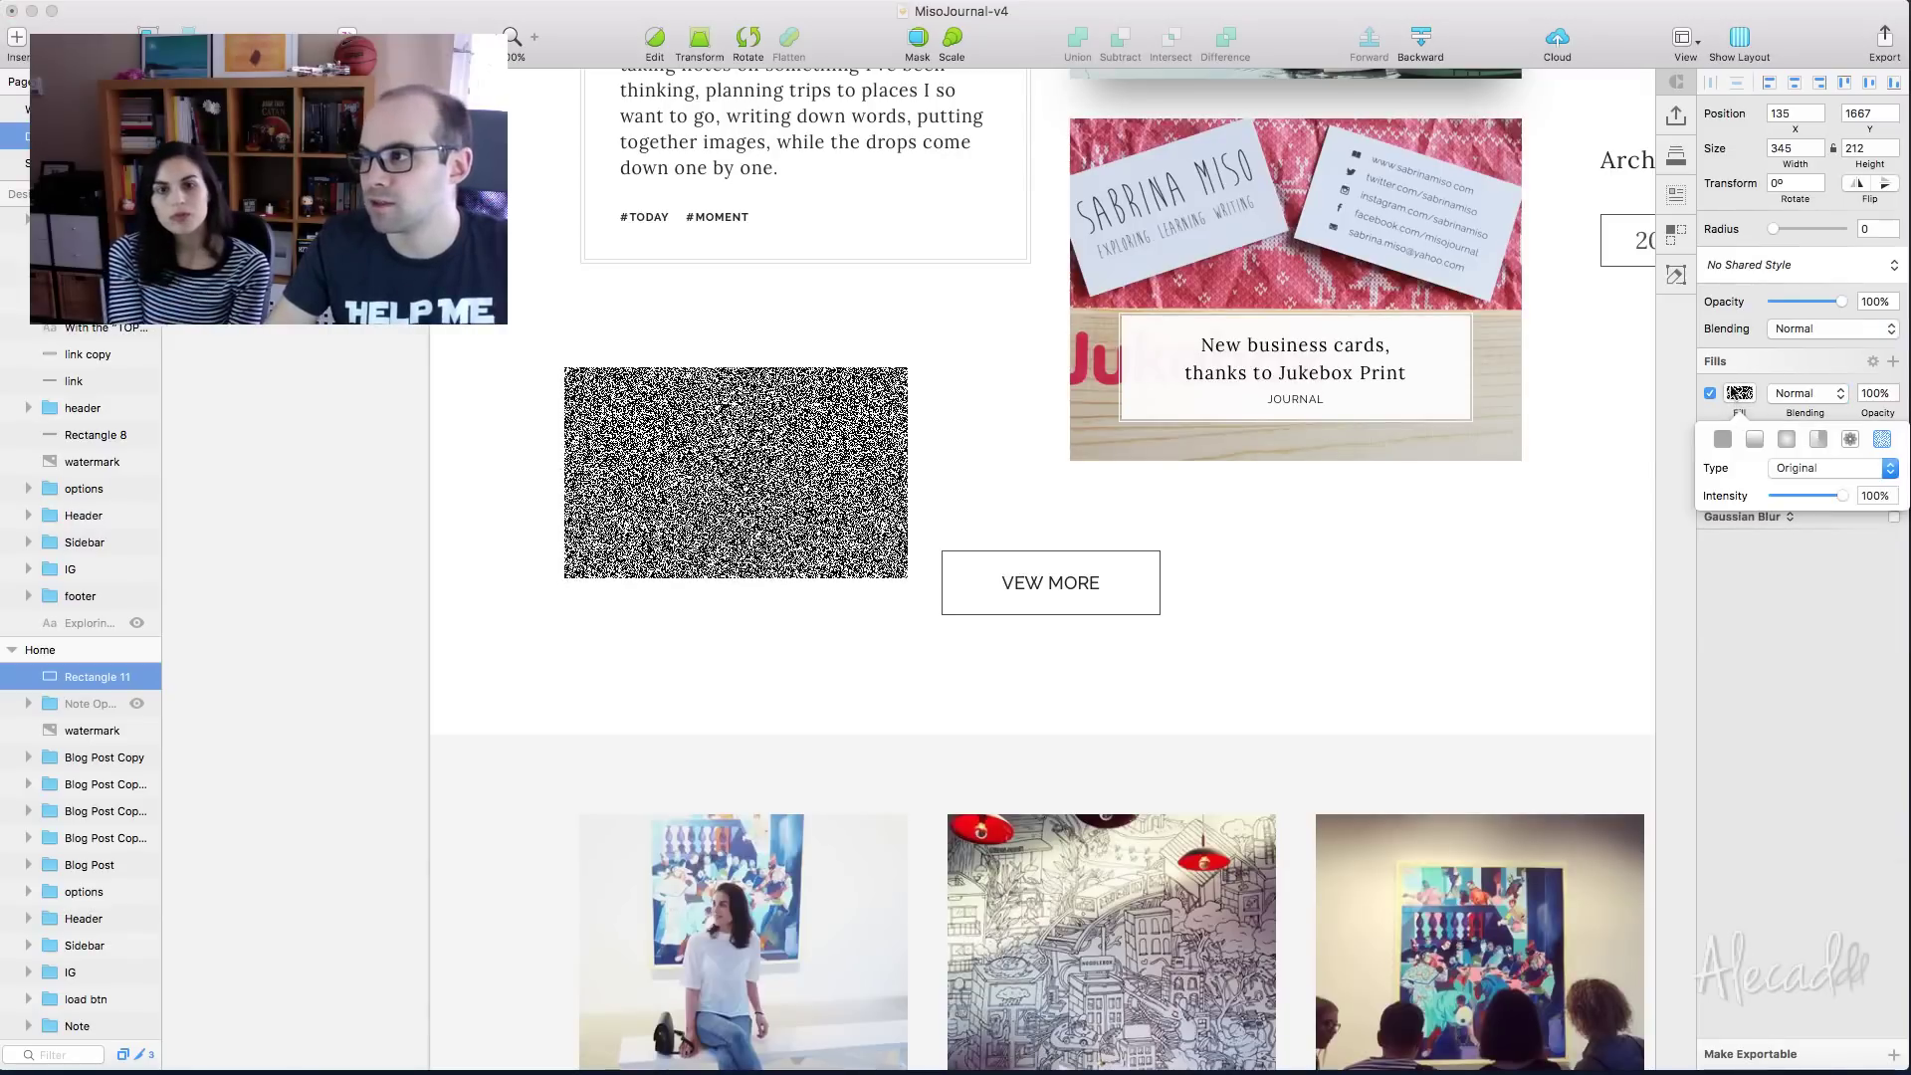
pyautogui.click(1850, 439)
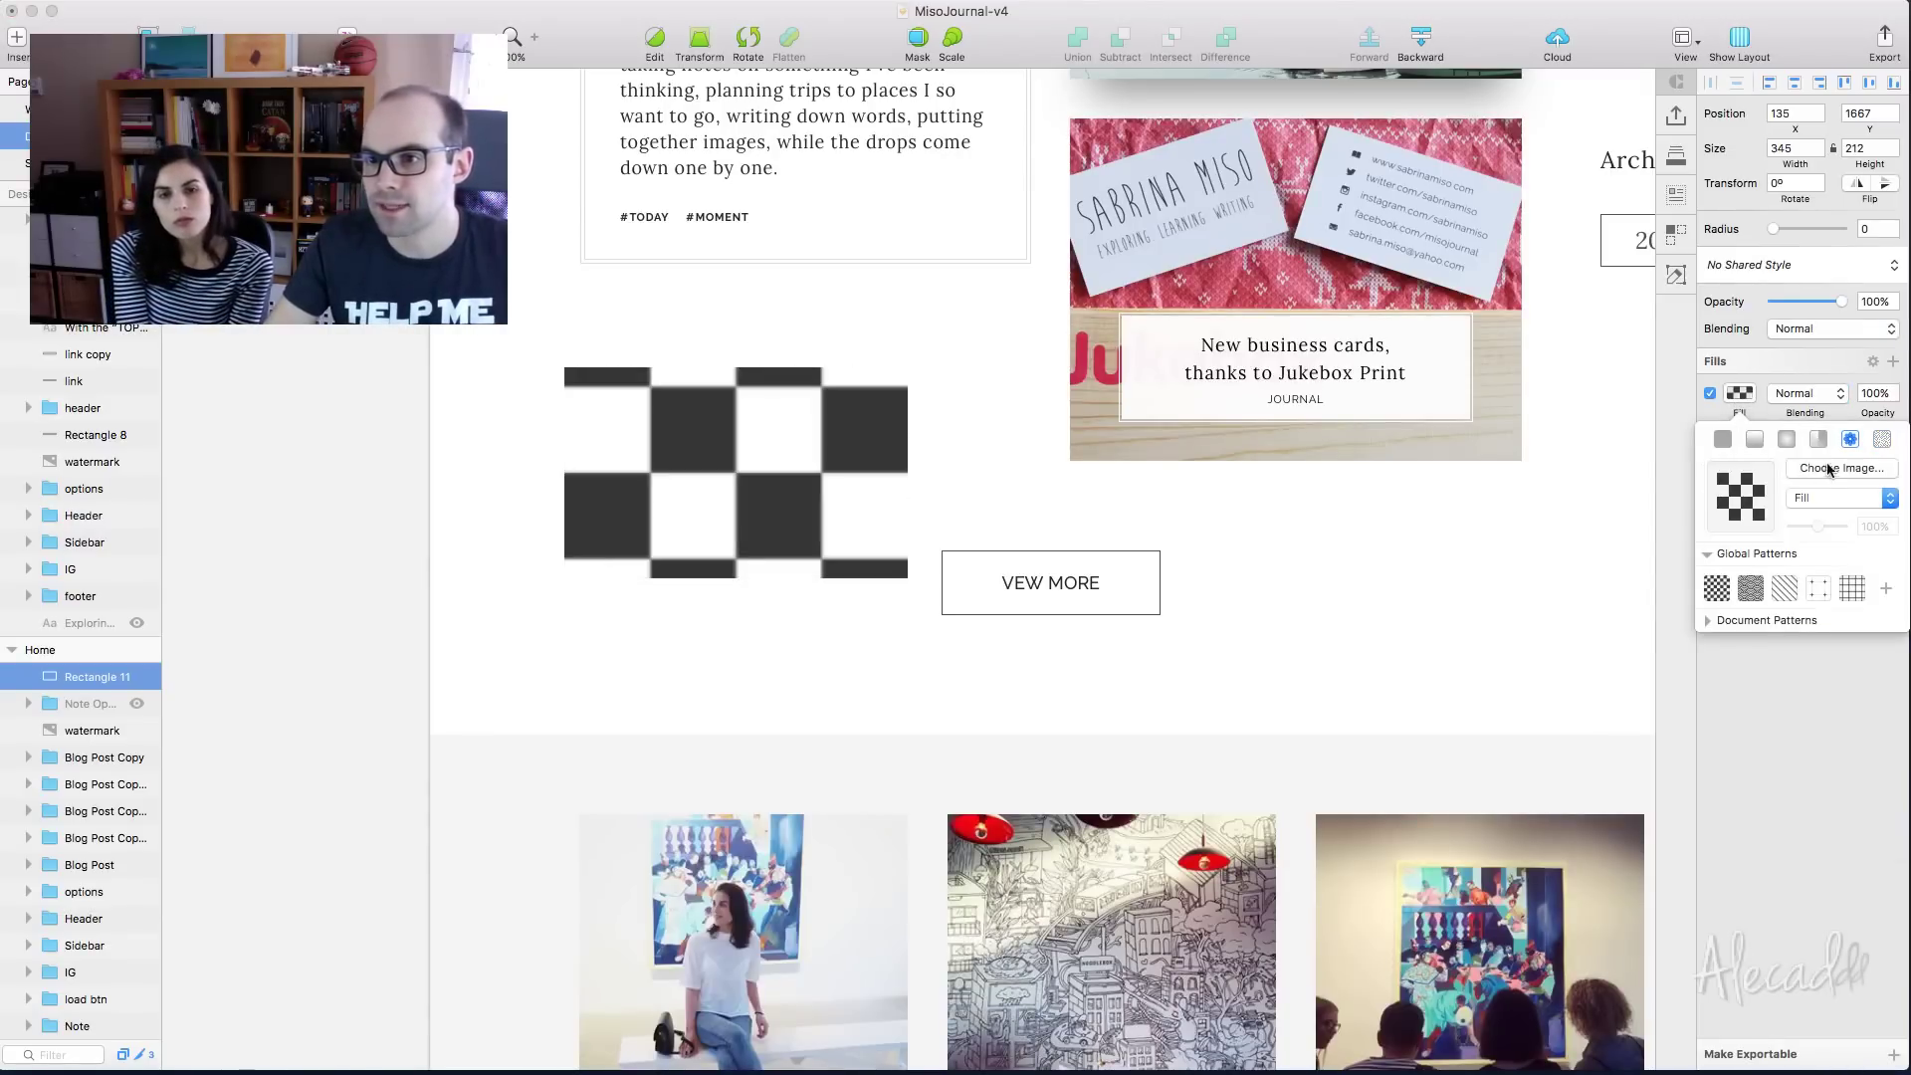
pyautogui.click(1828, 469)
pyautogui.click(876, 351)
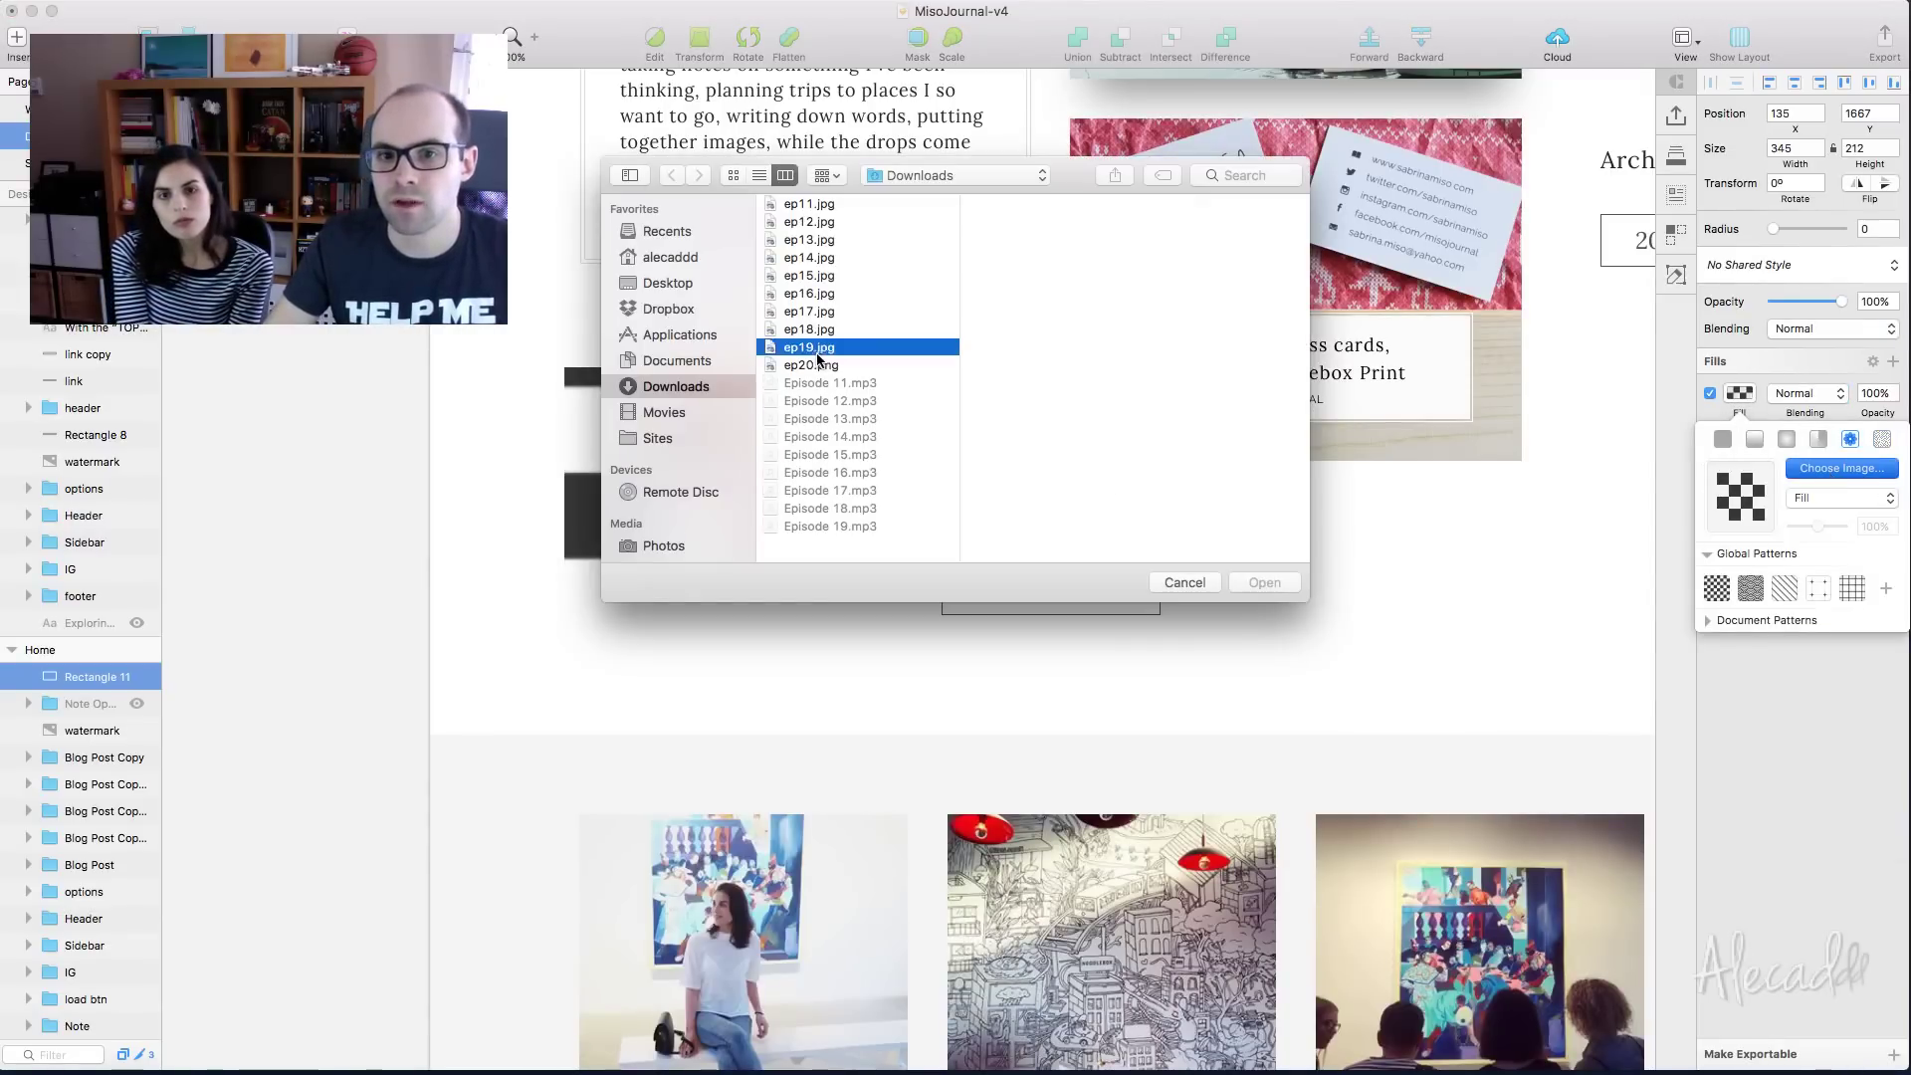
pyautogui.press('Up')
pyautogui.click(1264, 583)
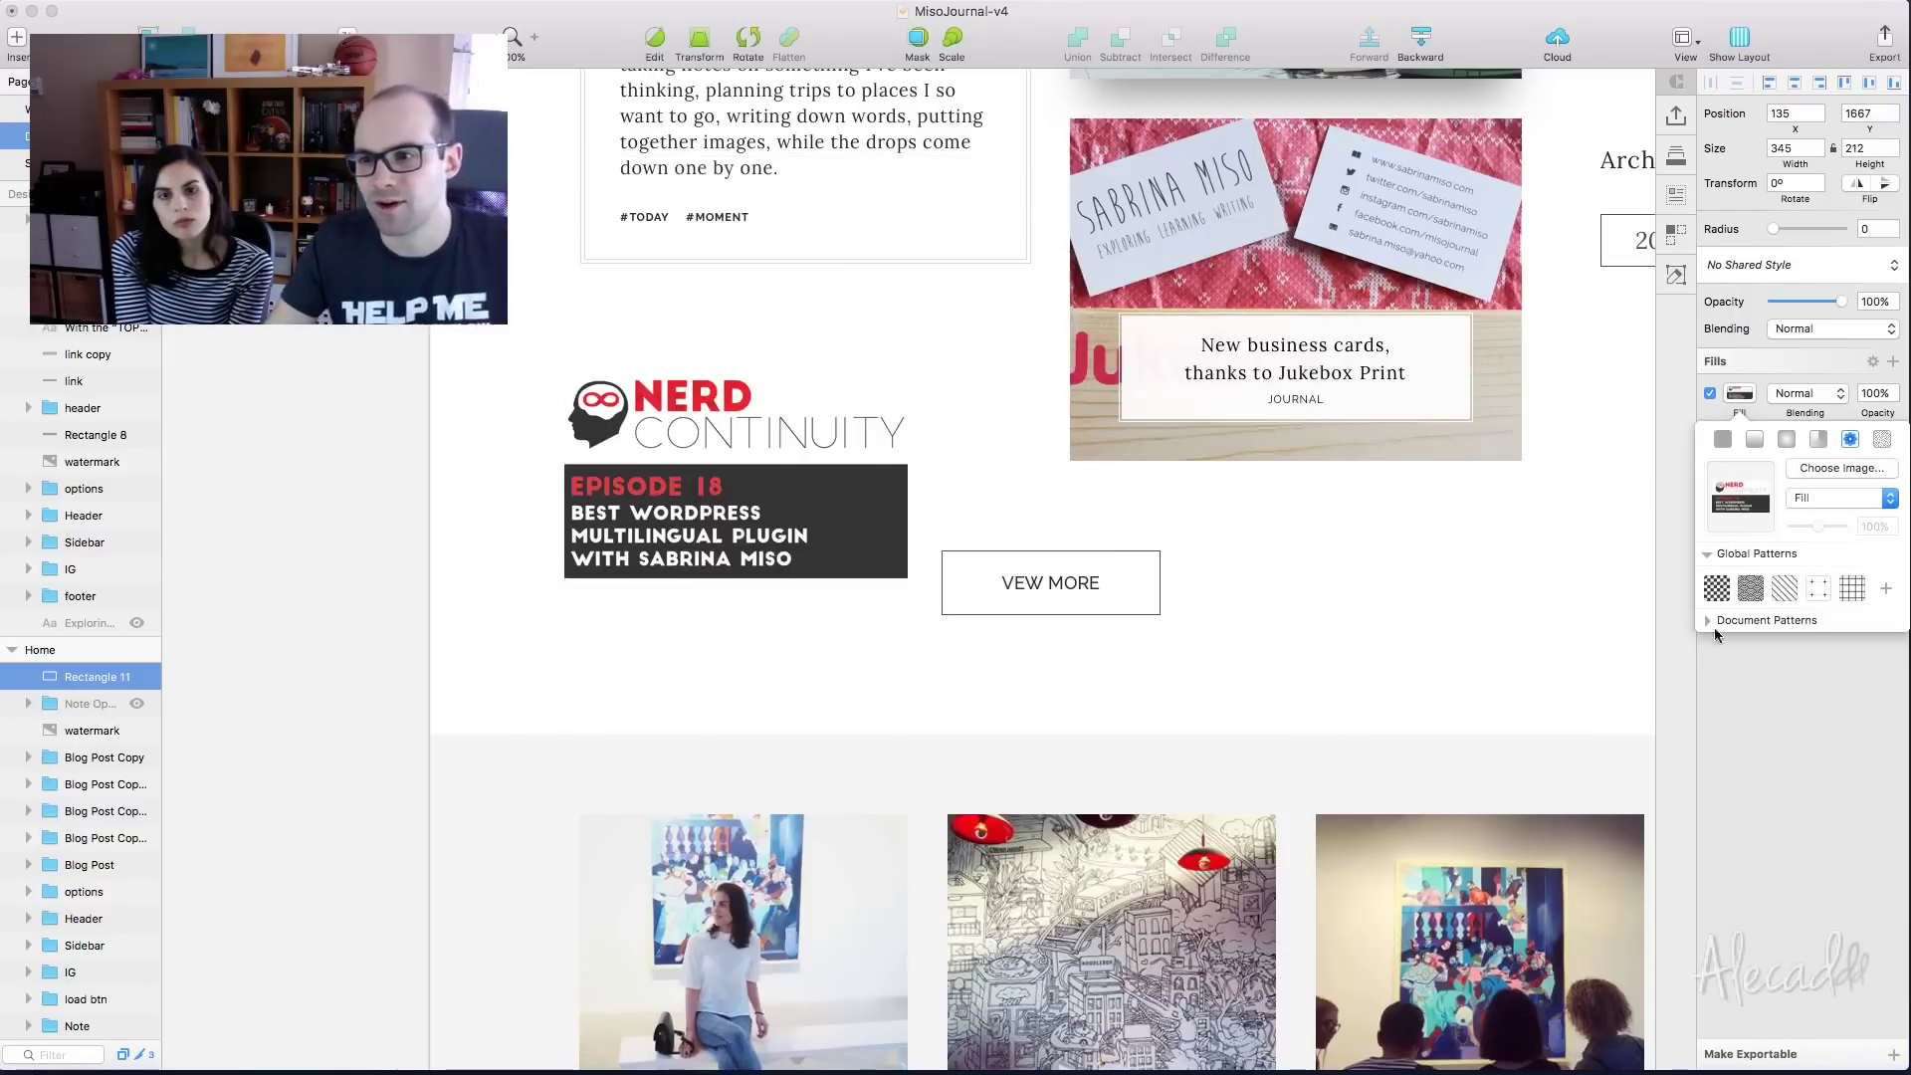
pyautogui.click(625, 649)
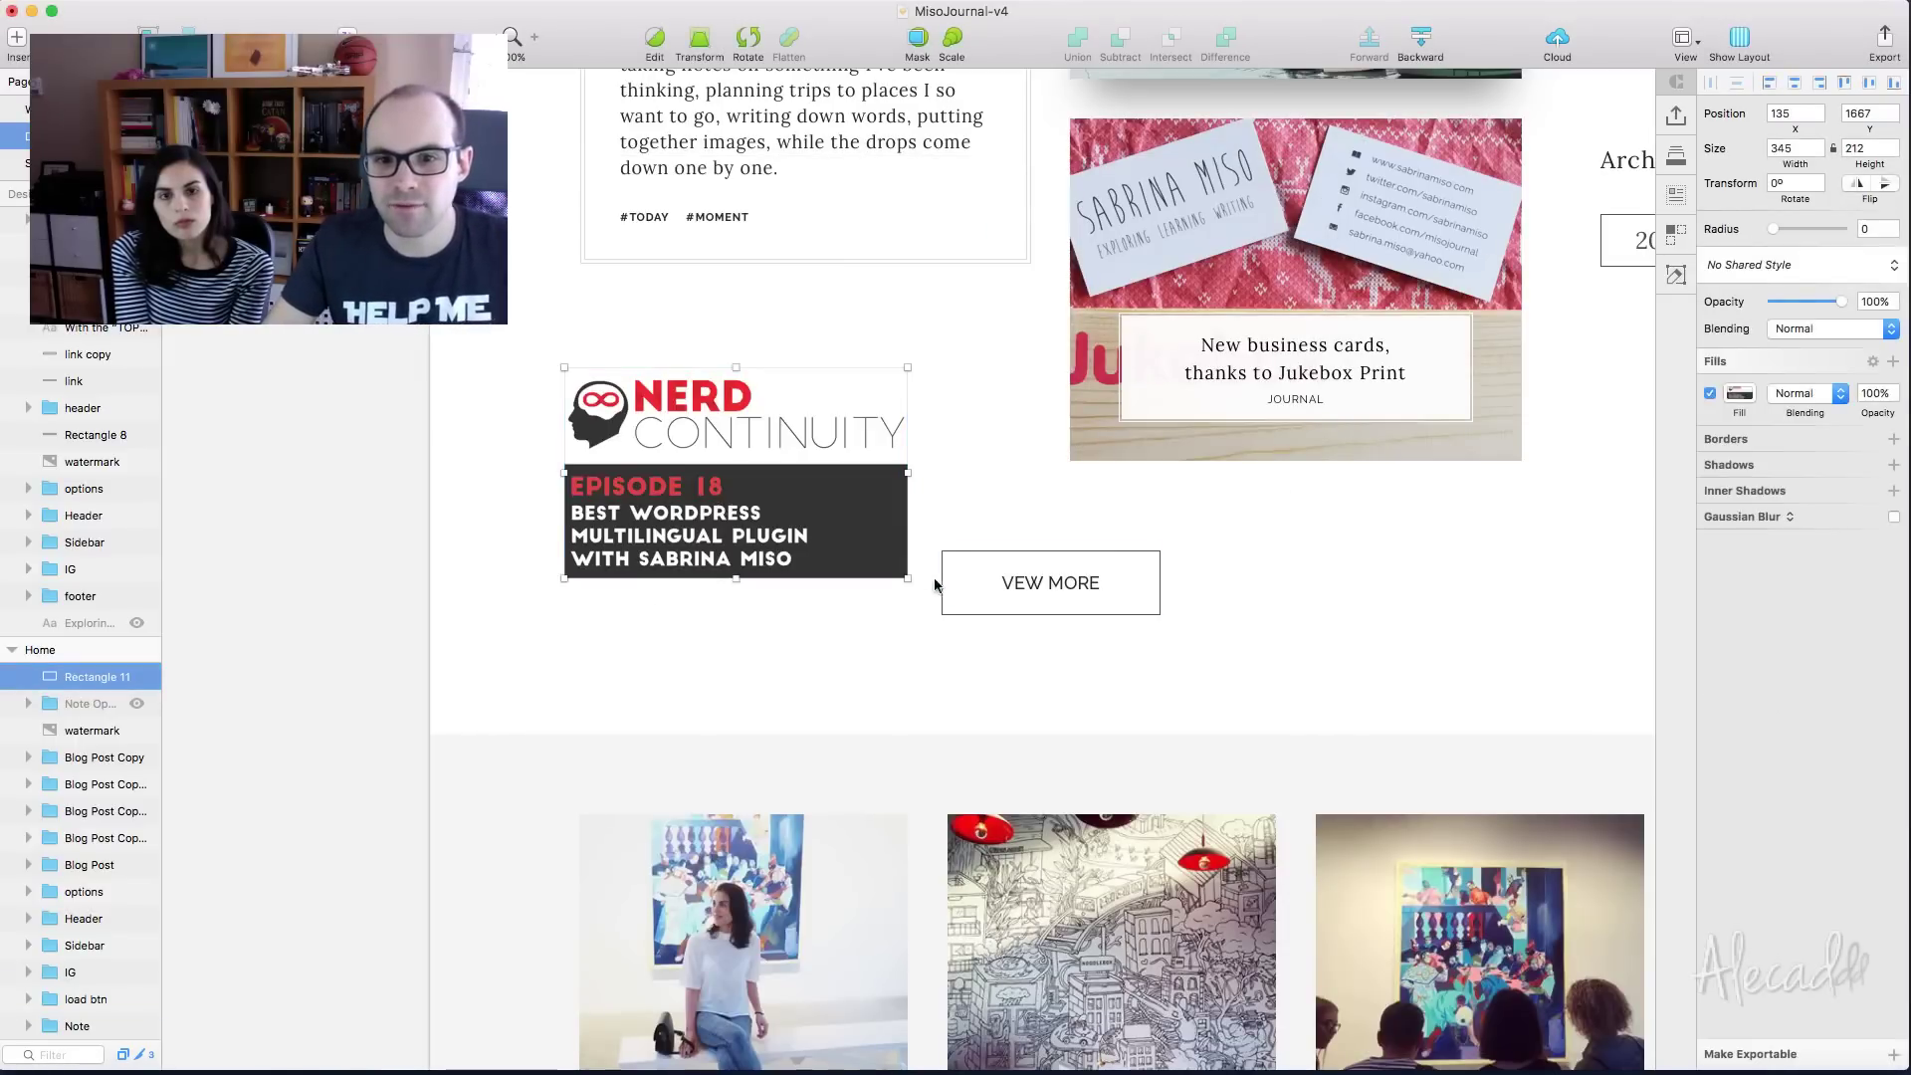
pyautogui.moveTo(908, 580)
pyautogui.mouseDown()
pyautogui.moveTo(1335, 683)
pyautogui.moveTo(1379, 715)
pyautogui.moveTo(1101, 508)
pyautogui.moveTo(899, 523)
pyautogui.moveTo(1282, 610)
pyautogui.mouseUp()
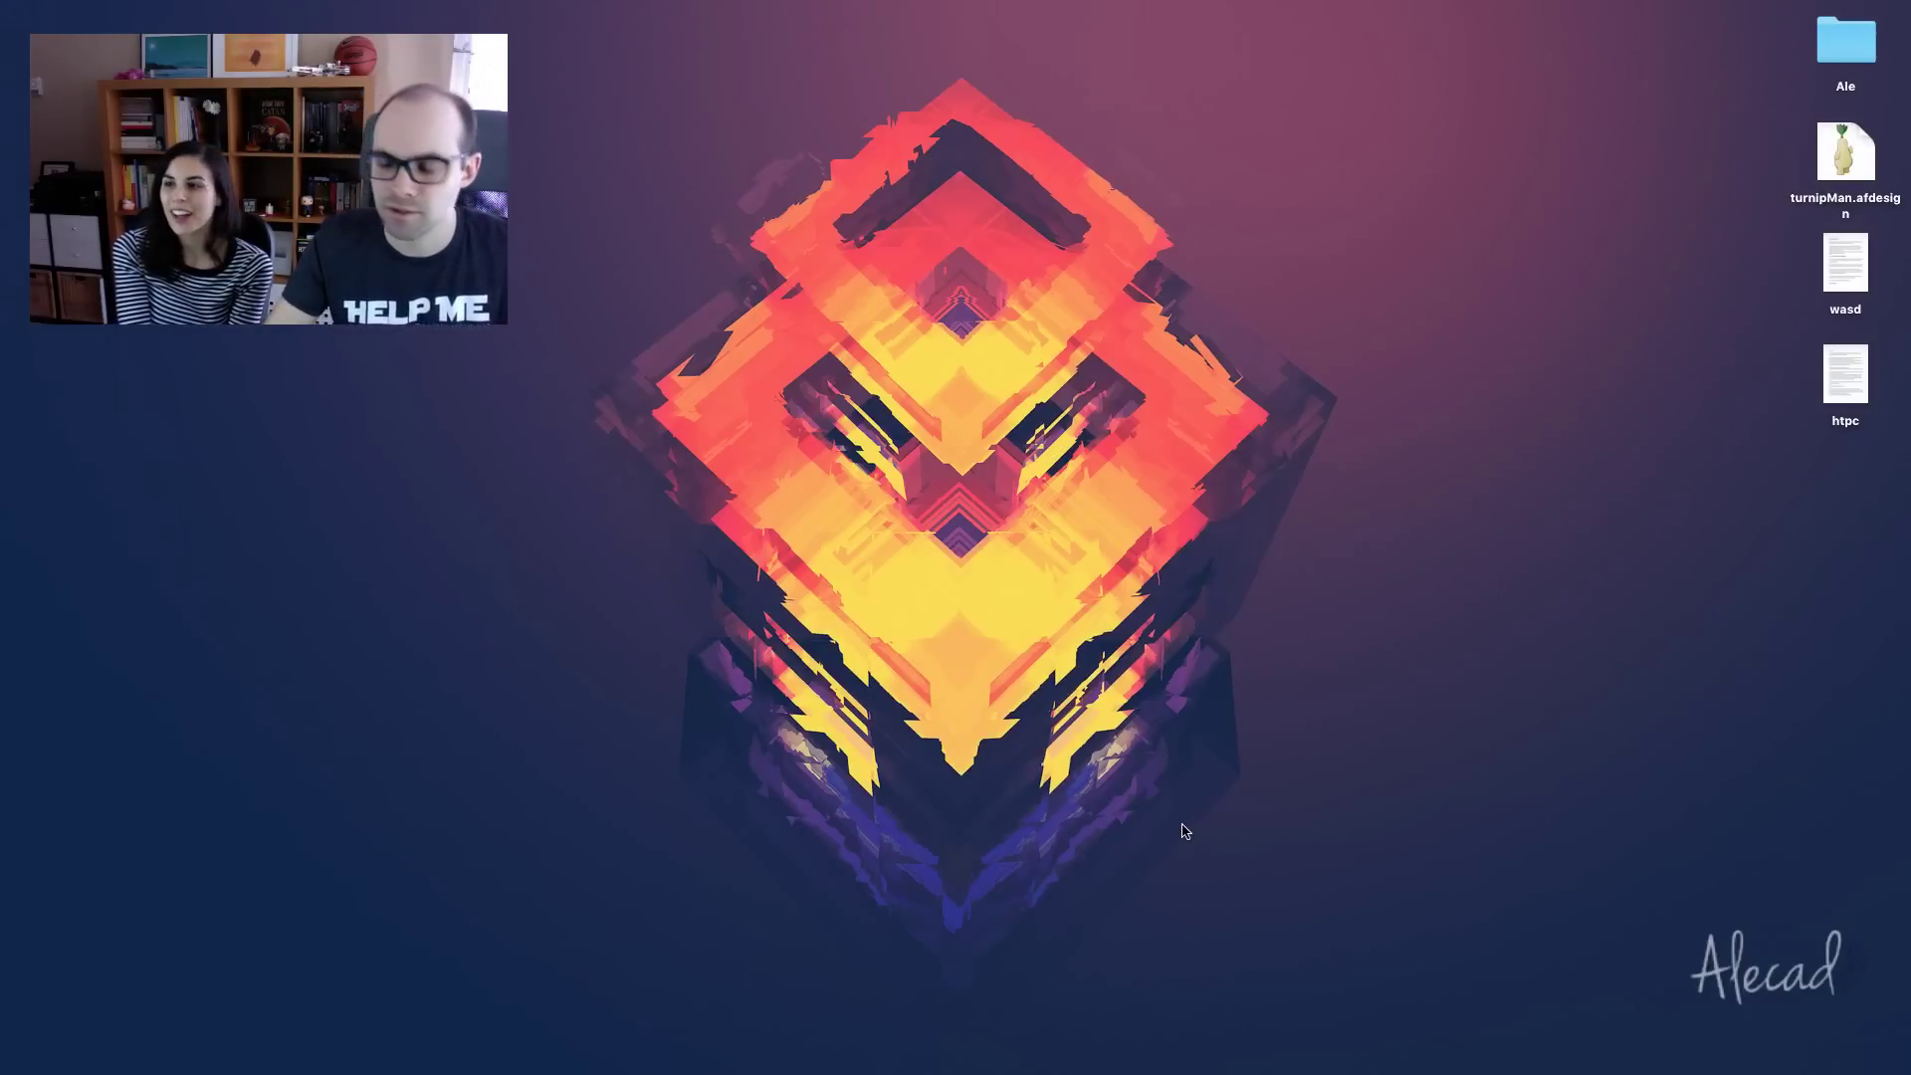
# Relaunch Sketch to get back to the MisoJournal-v4 document
pyautogui.hotkey('alt', 'space')
pyautogui.write('sket')
pyautogui.press('Return')
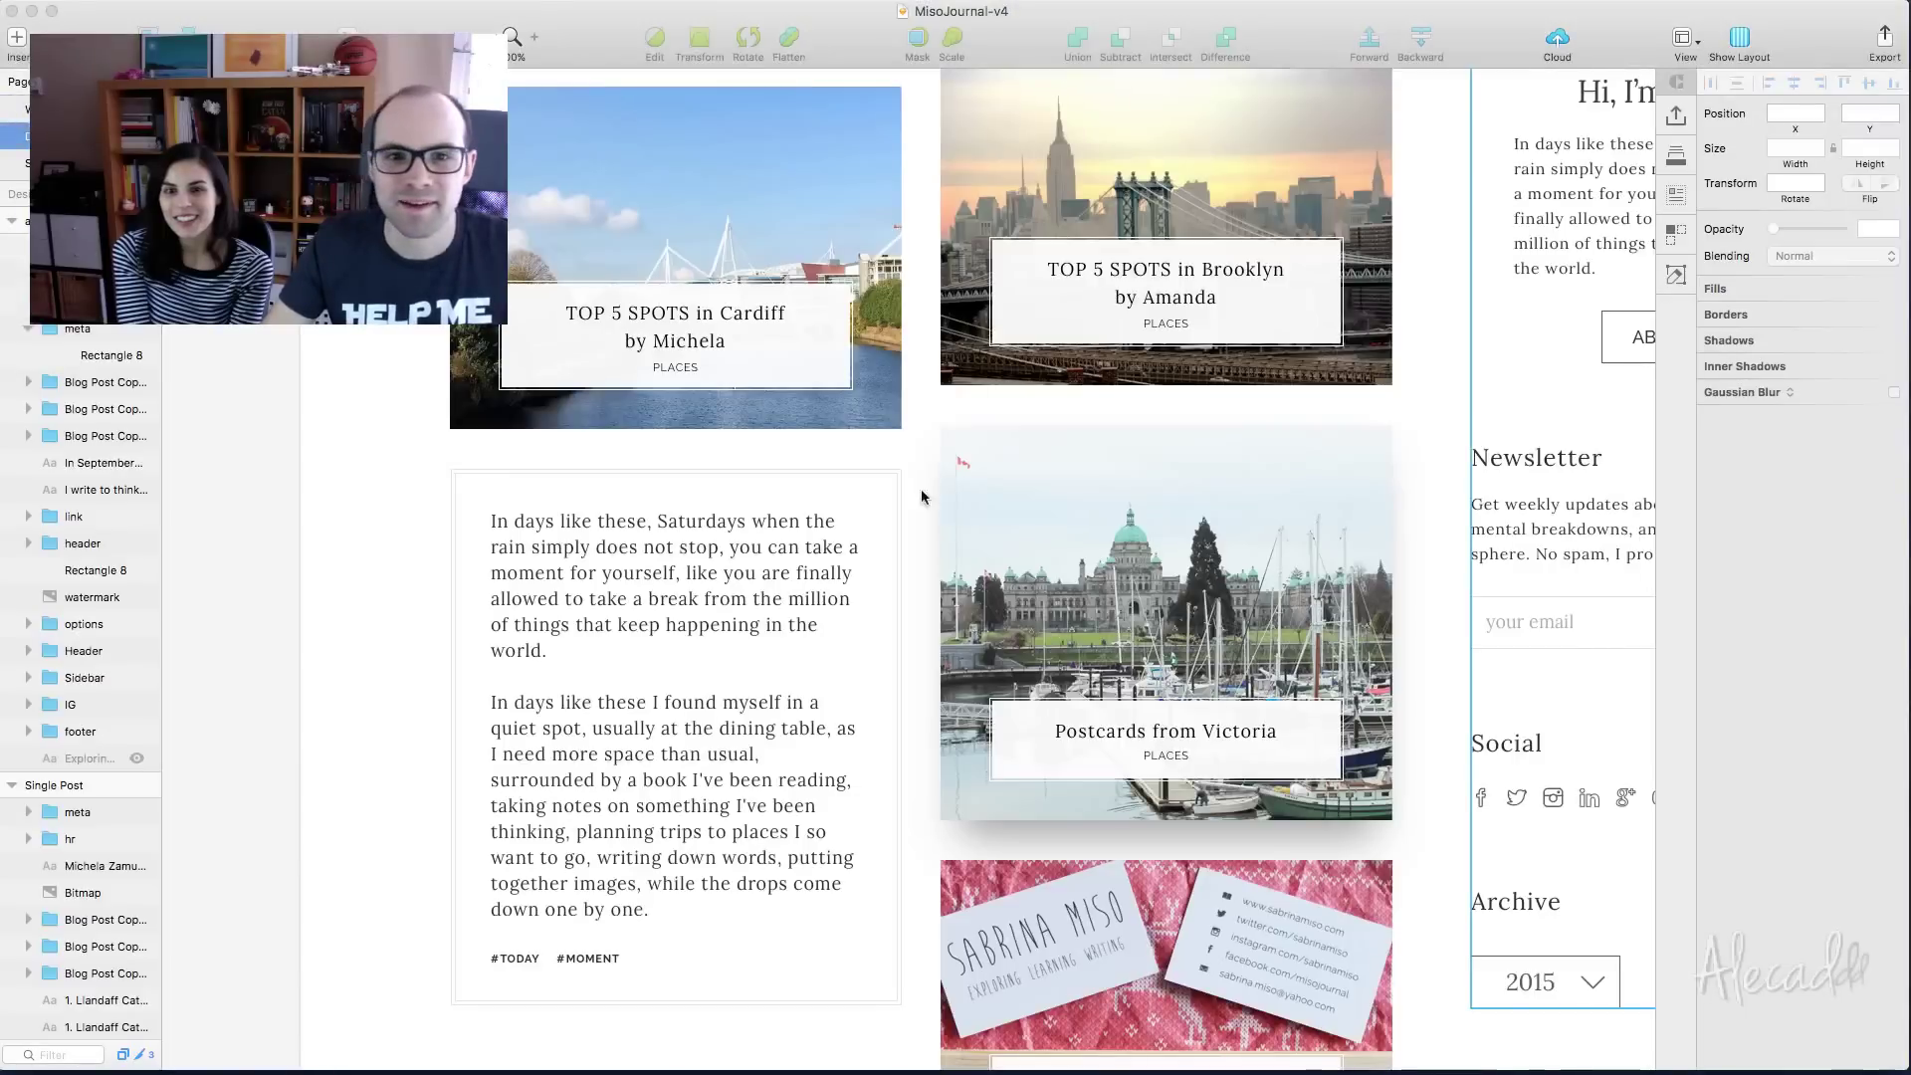
# Select the home page note card and toggle the Note Open overlay on and off to check it
pyautogui.scroll(-5, 344, 485)
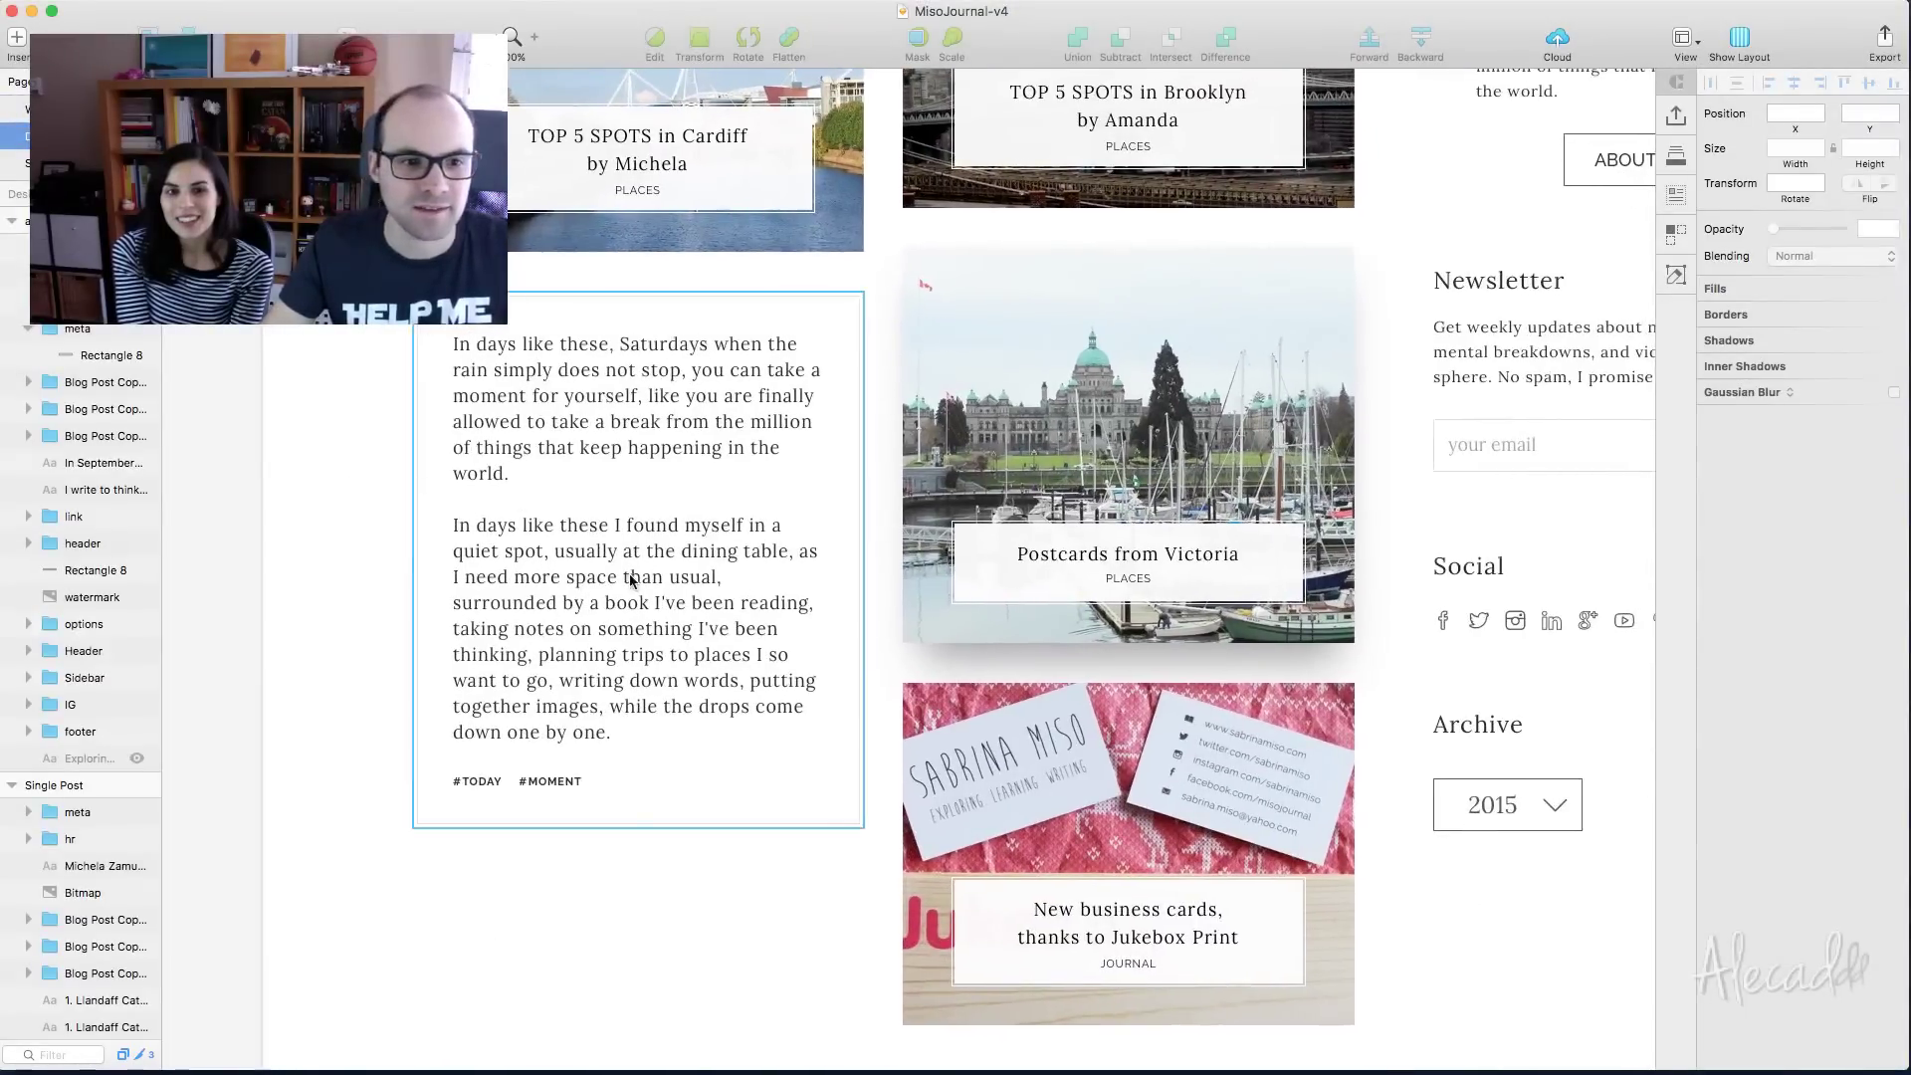
pyautogui.click(631, 576)
pyautogui.click(138, 705)
pyautogui.click(138, 705)
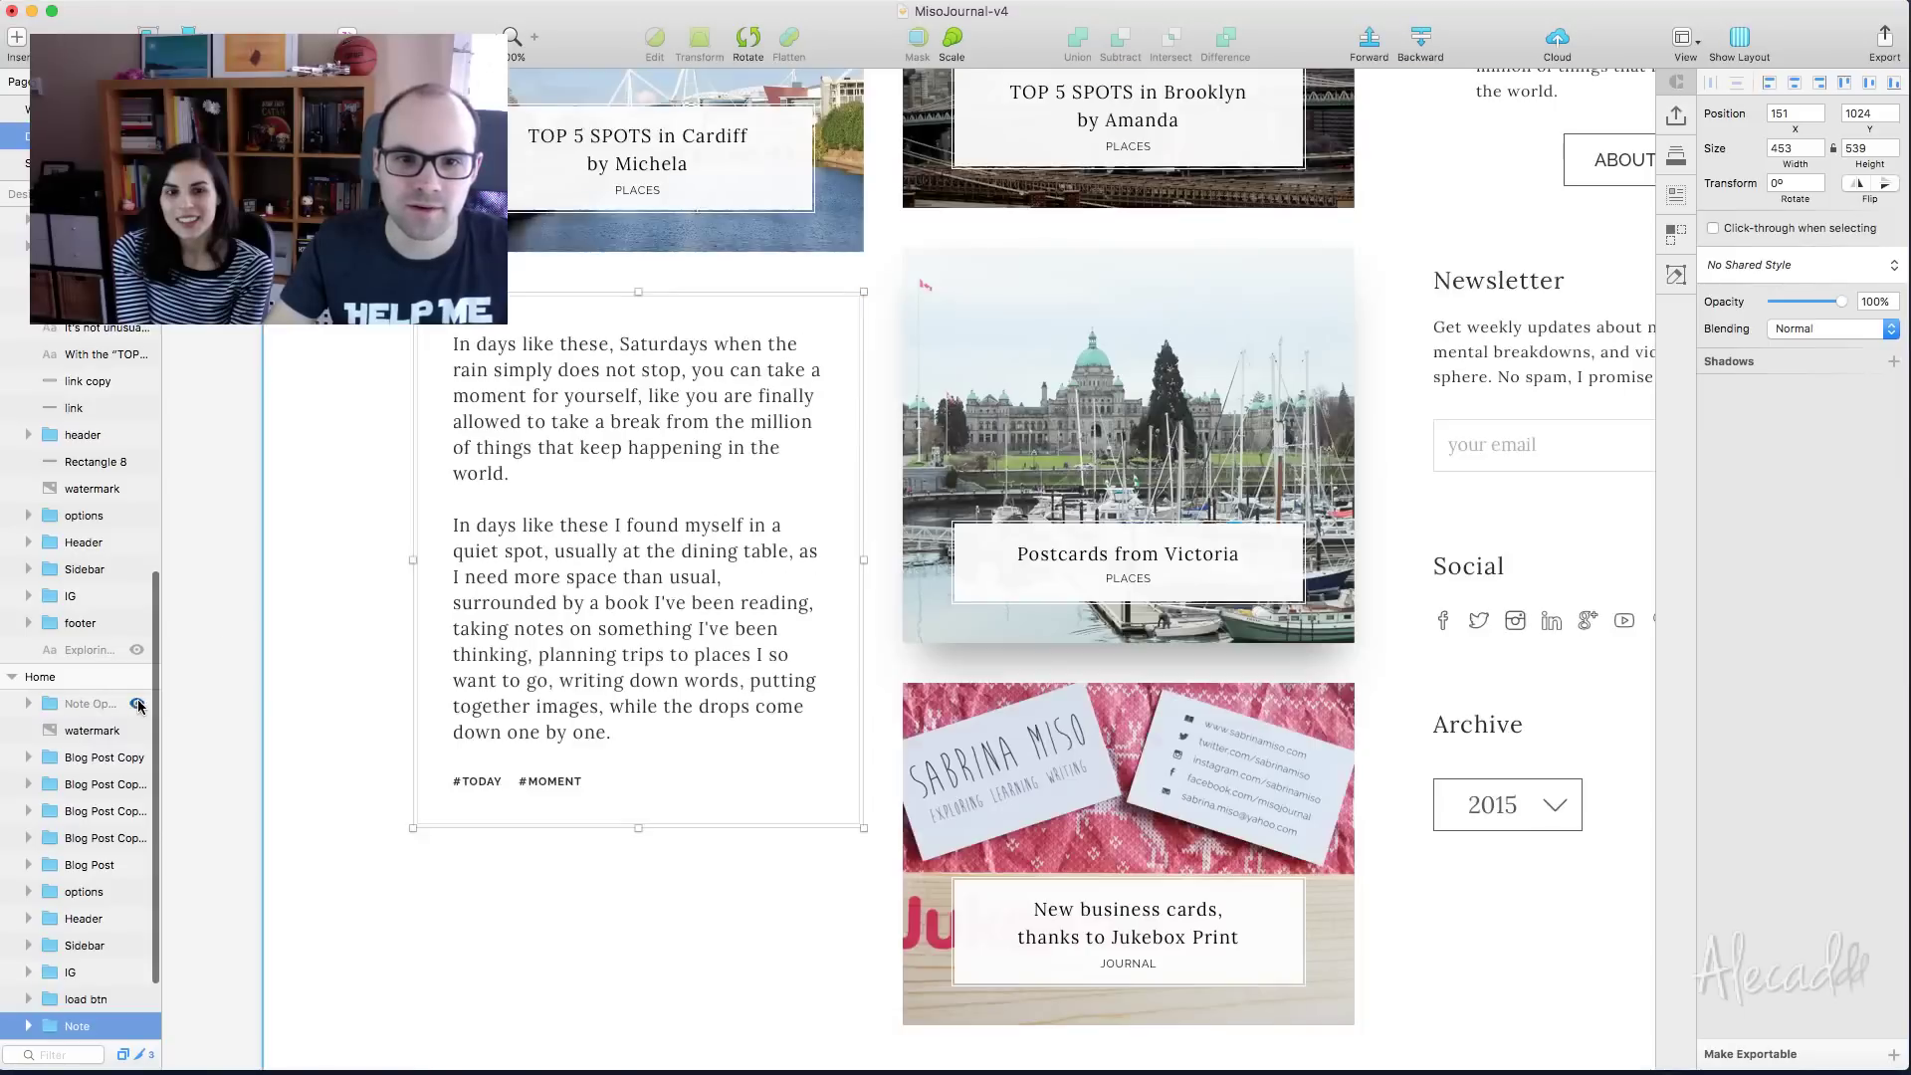
pyautogui.click(344, 554)
# Review the home page layout, from the button below the blog posts up to the header navigation and sidebar
pyautogui.scroll(-10, 344, 554)
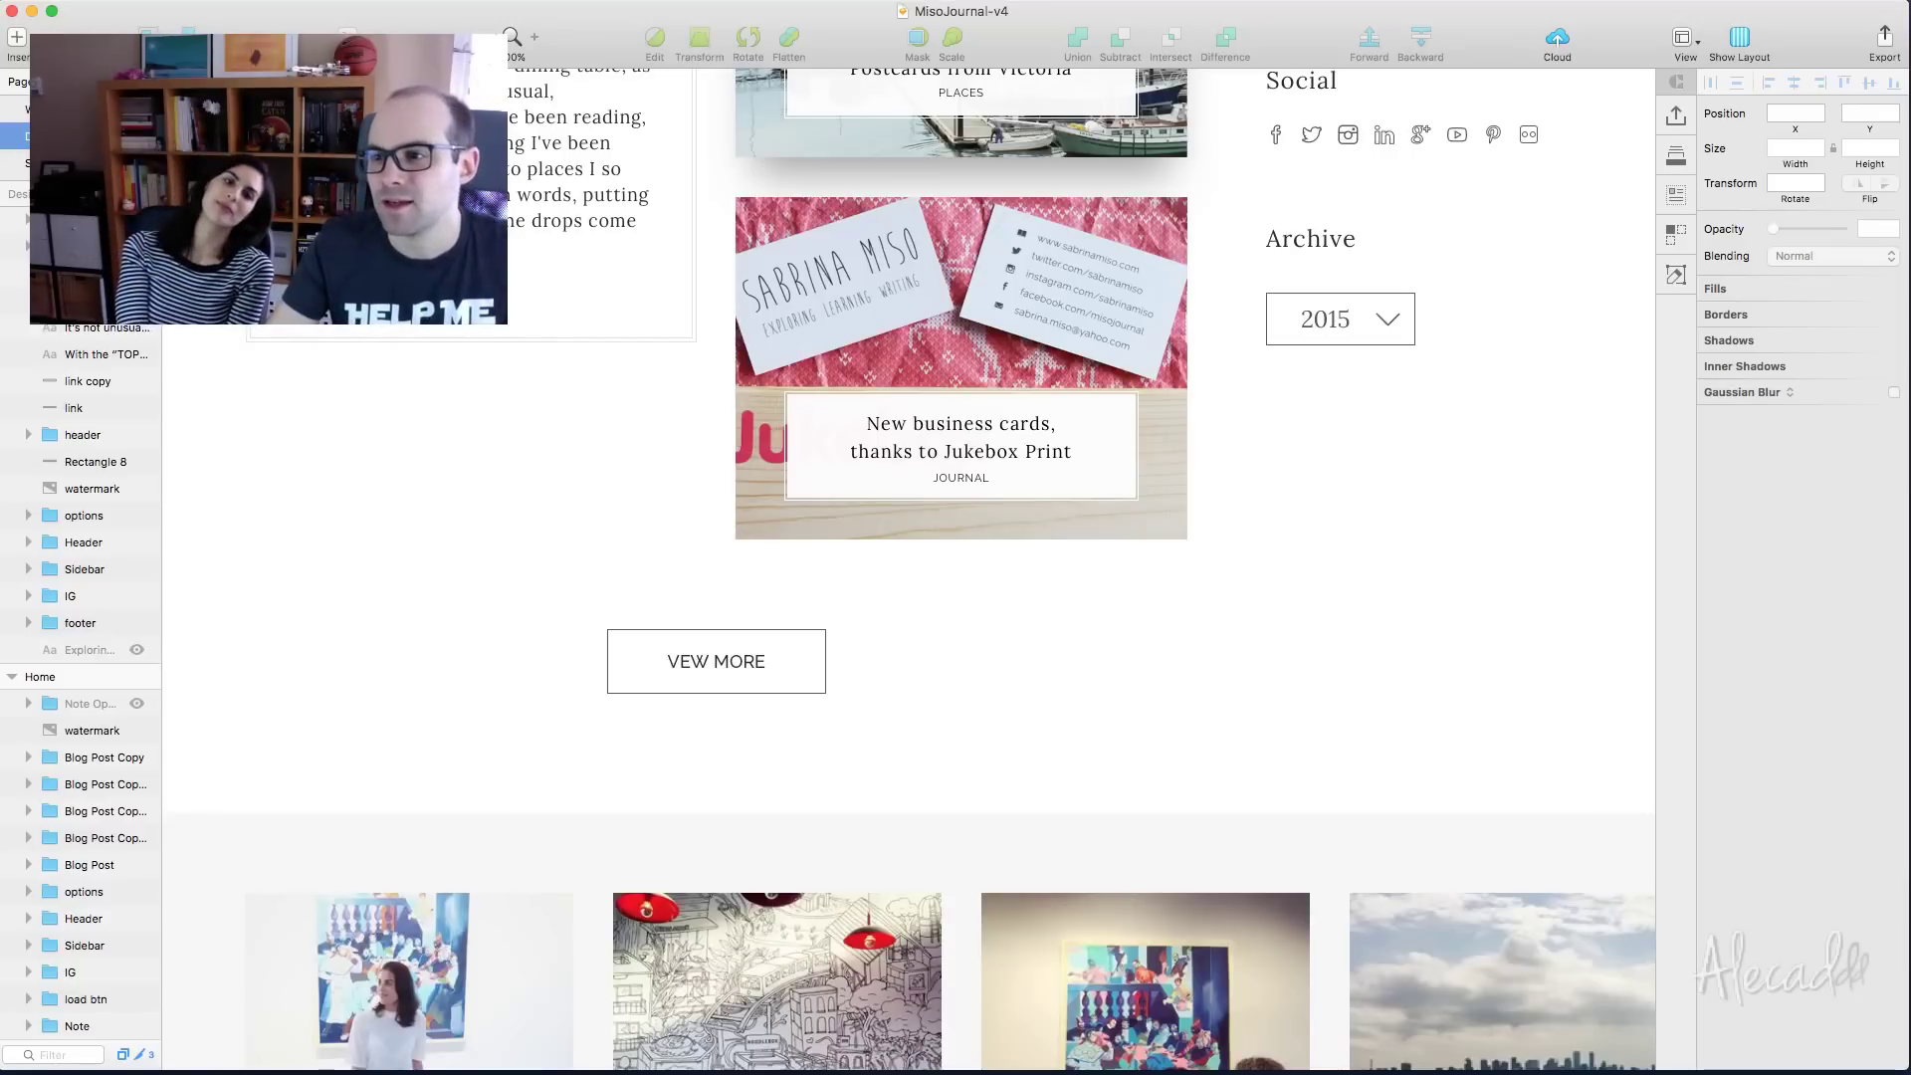
pyautogui.press('super+Tab')
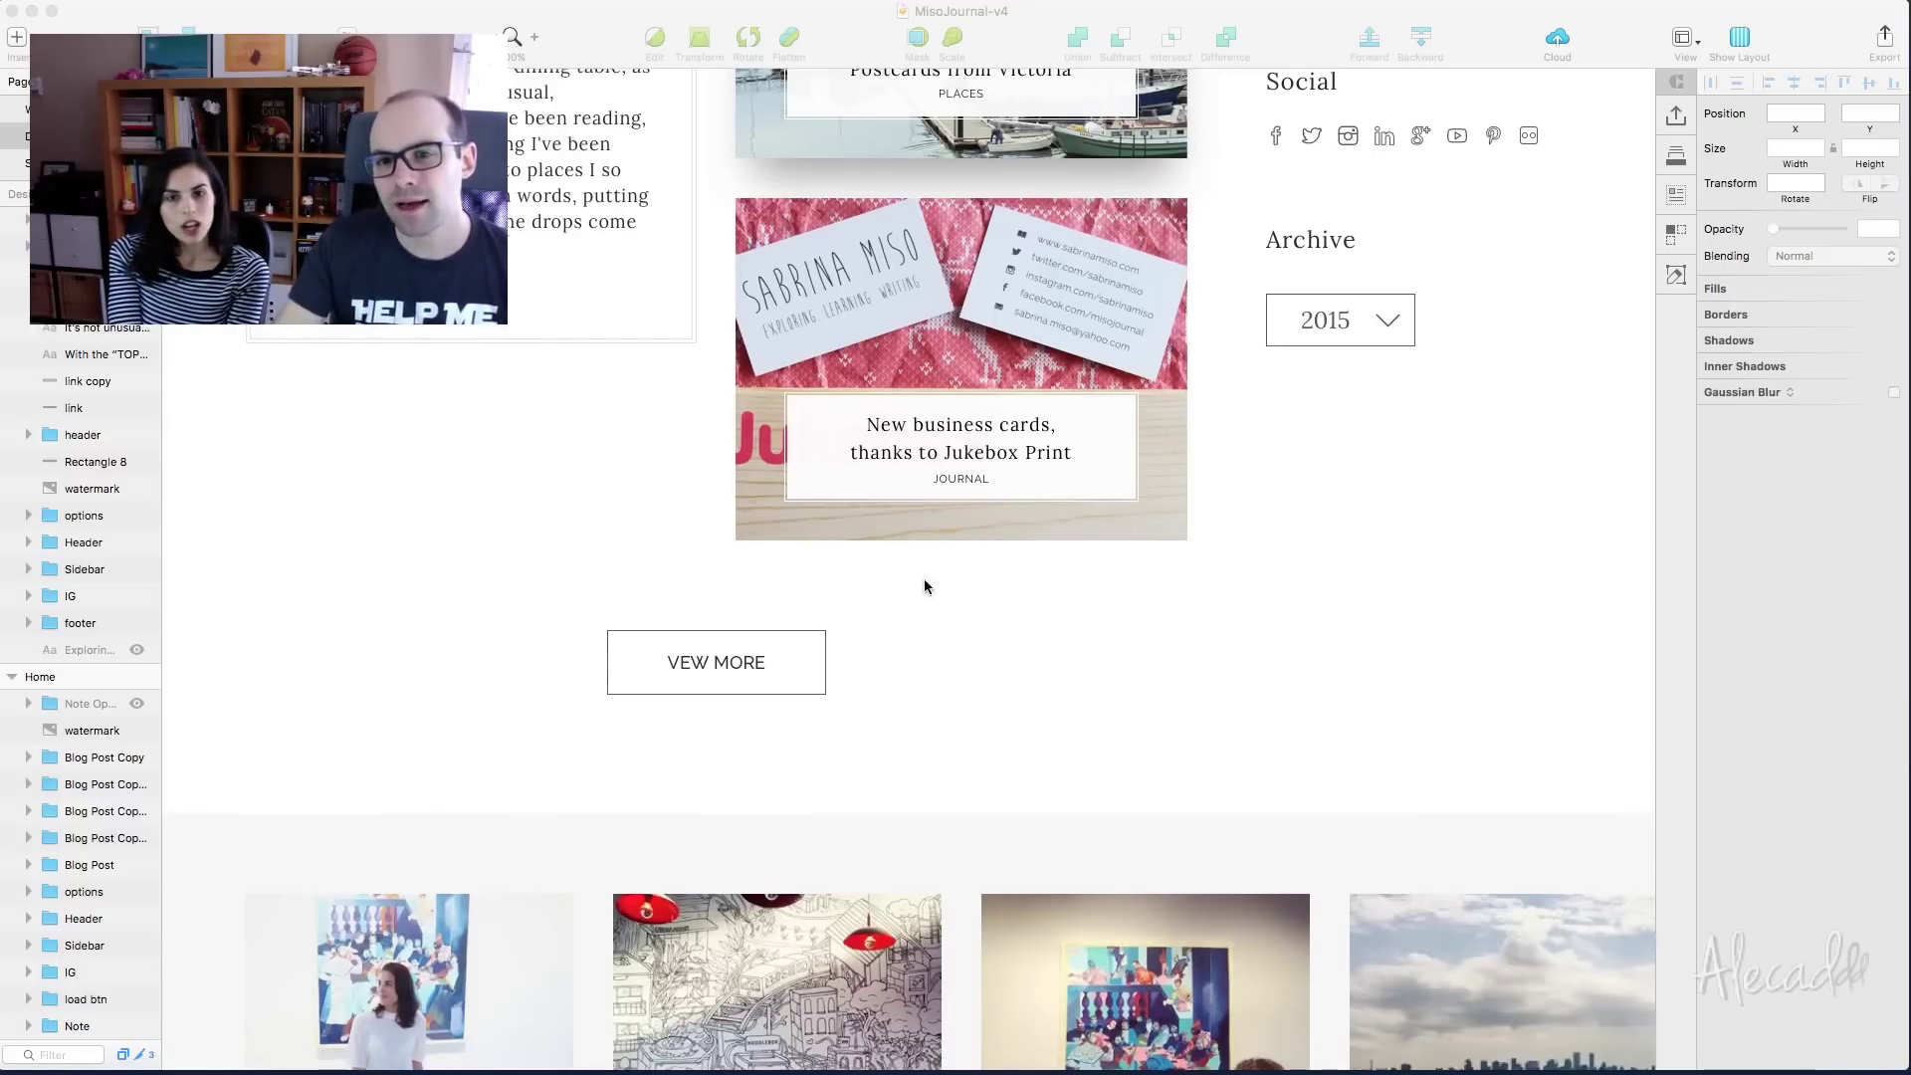
pyautogui.scroll(10, 926, 585)
pyautogui.scroll(5, 924, 585)
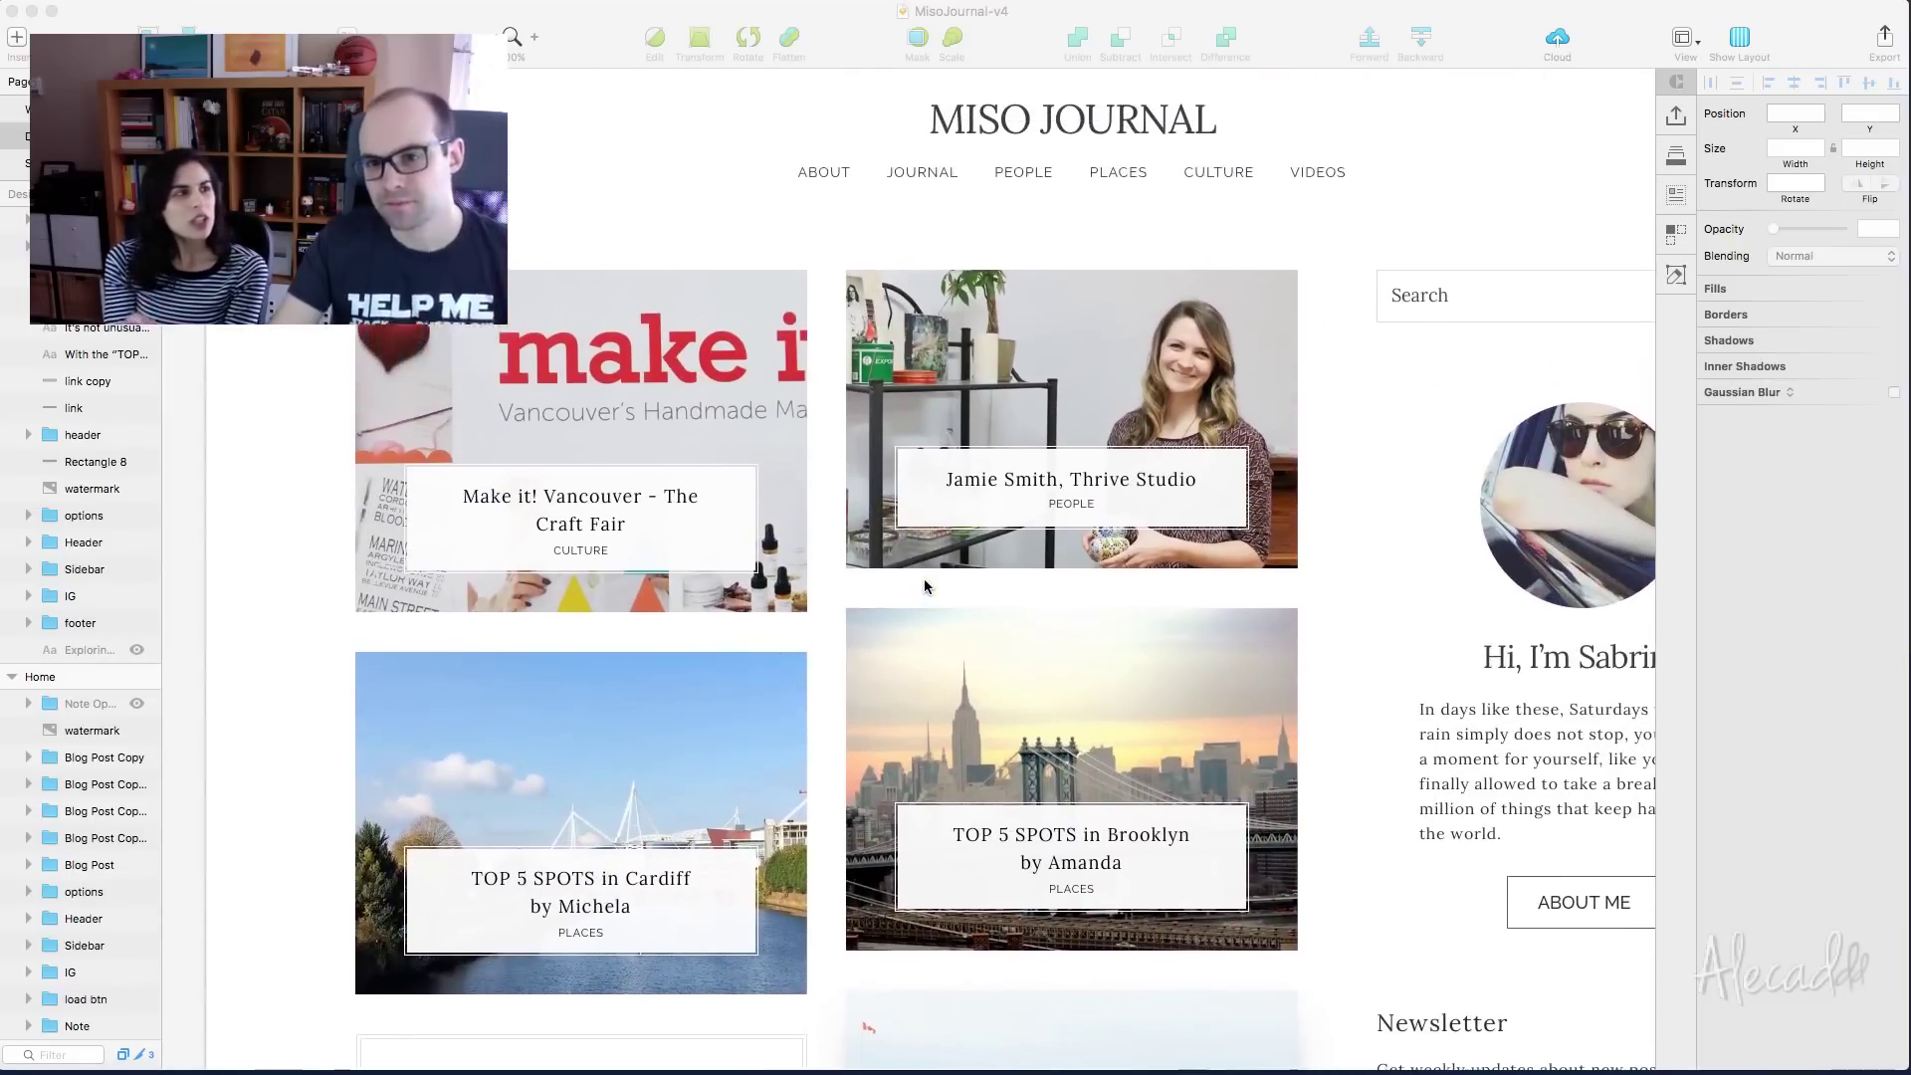
pyautogui.scroll(1, 924, 580)
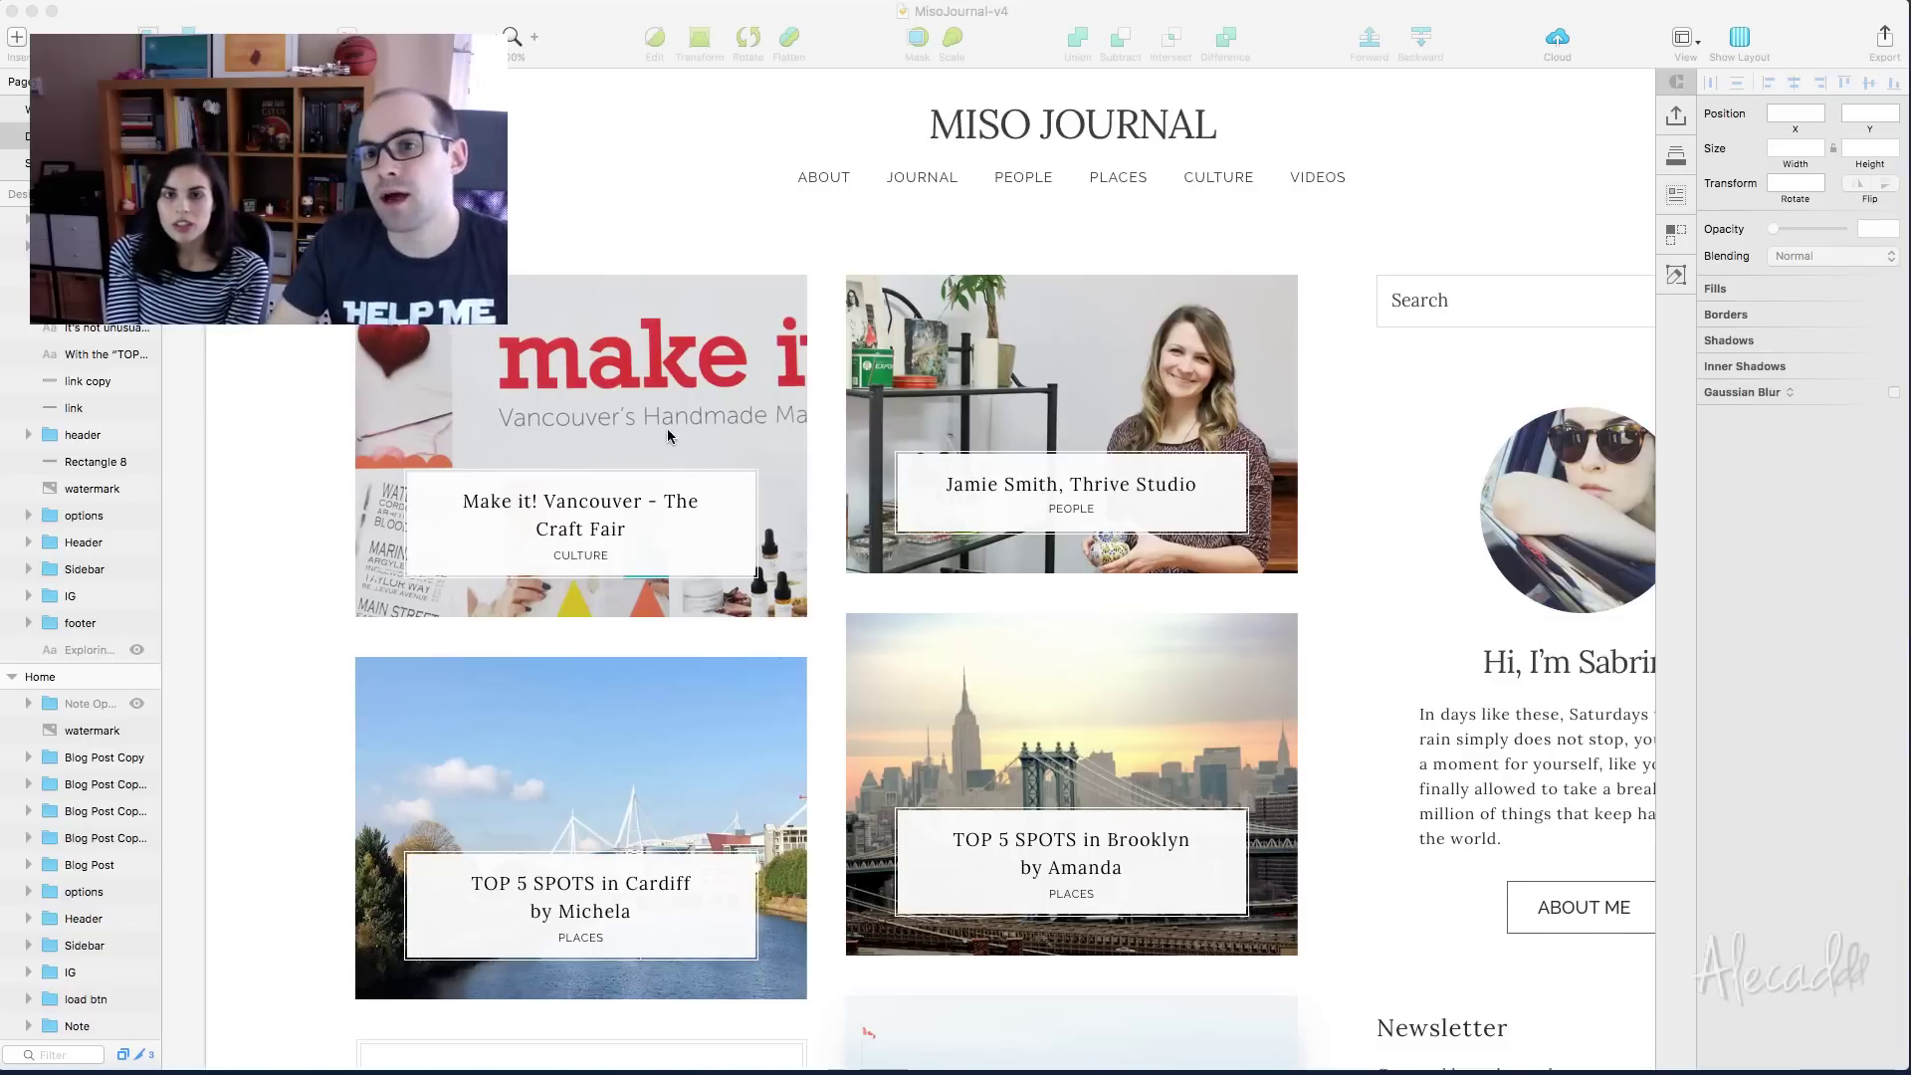
pyautogui.scroll(-1, 668, 436)
pyautogui.hscroll(2, 668, 436)
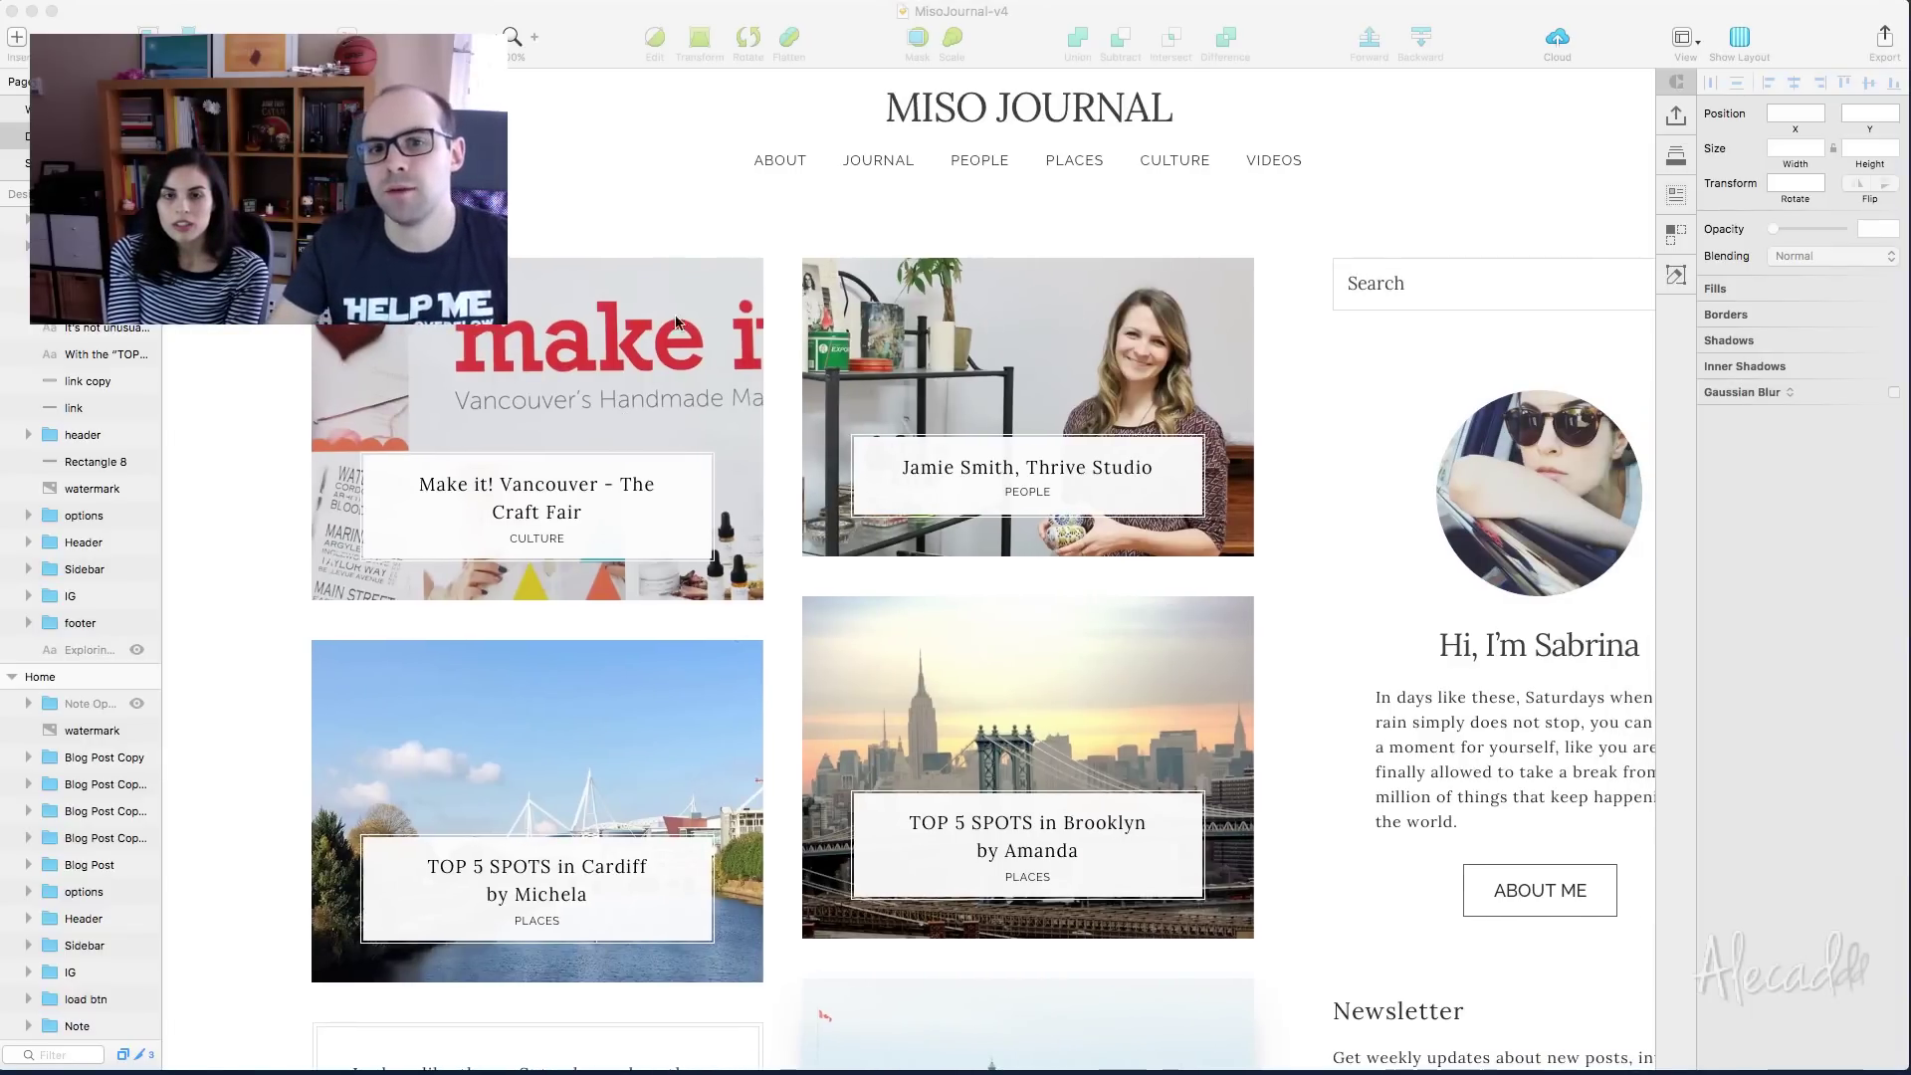
pyautogui.hscroll(8, 1409, 597)
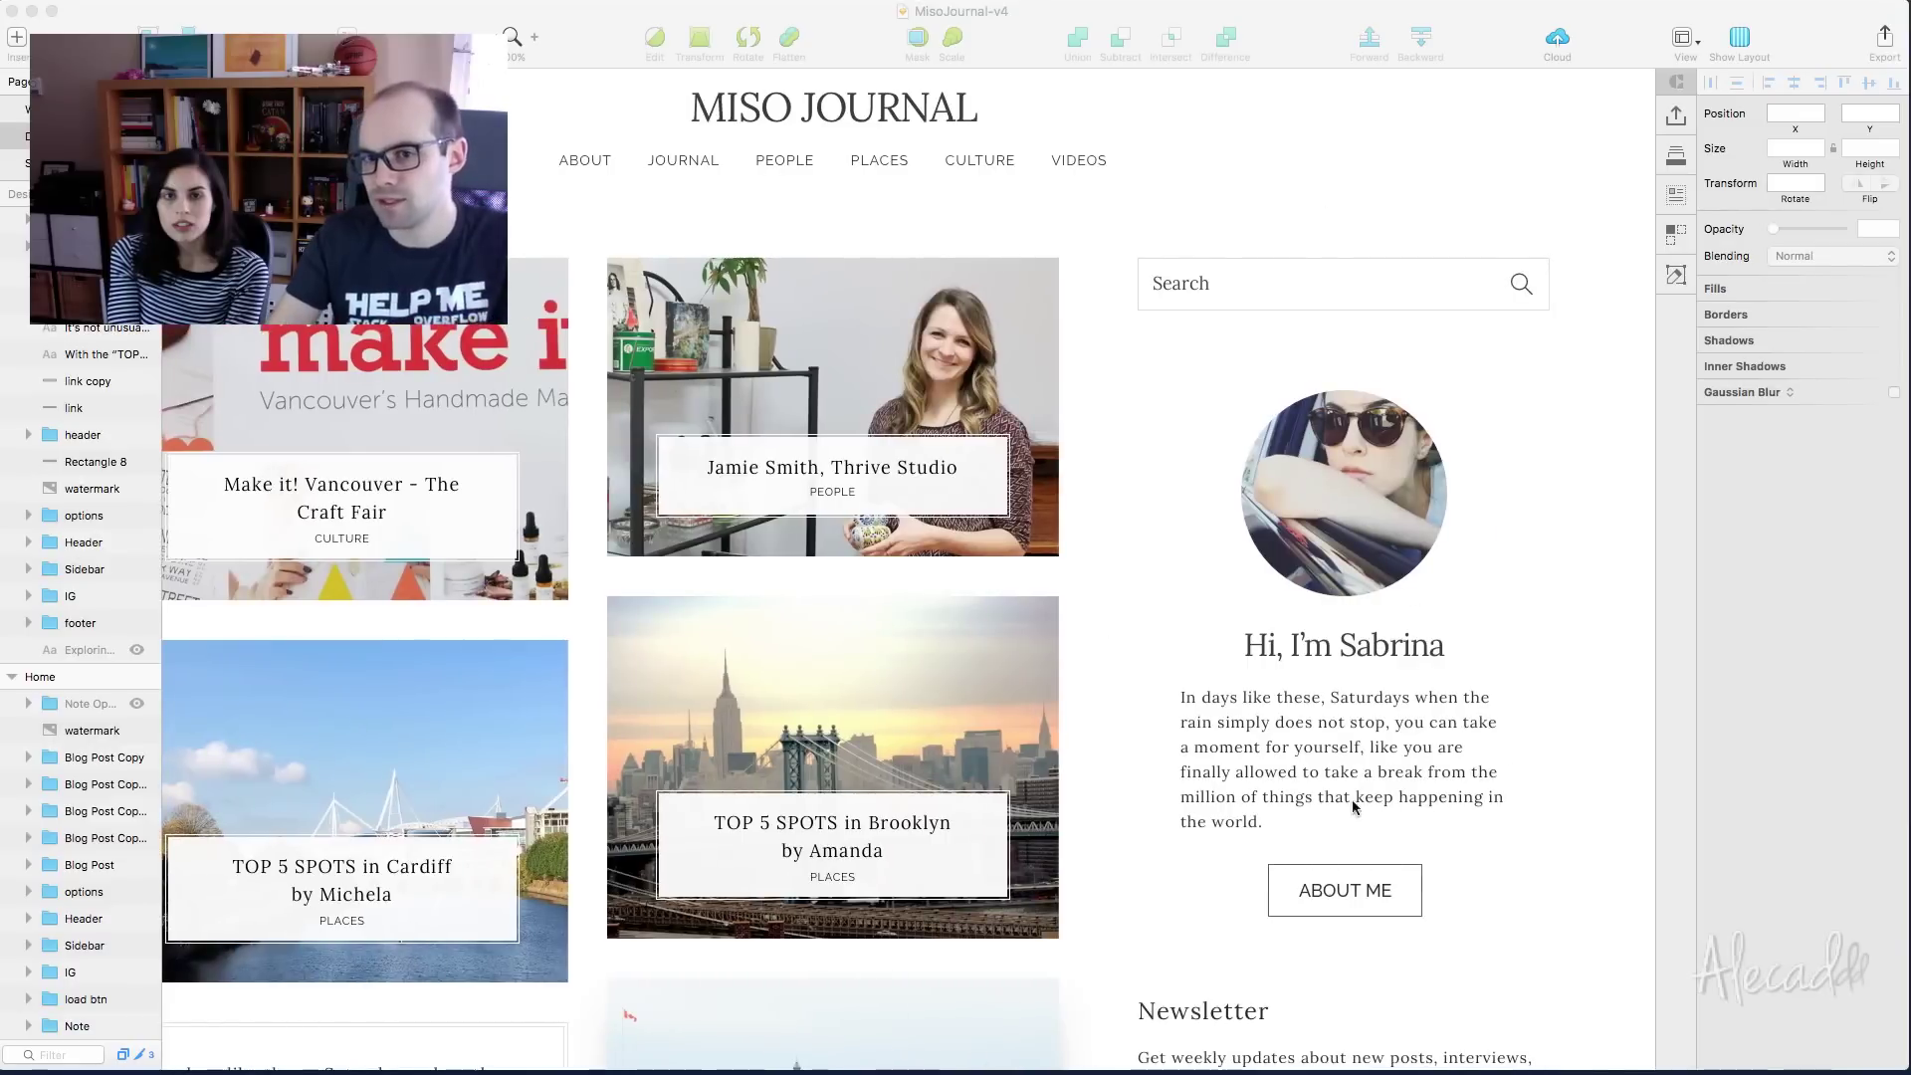
pyautogui.scroll(-2, 996, 647)
pyautogui.hscroll(-3, 995, 647)
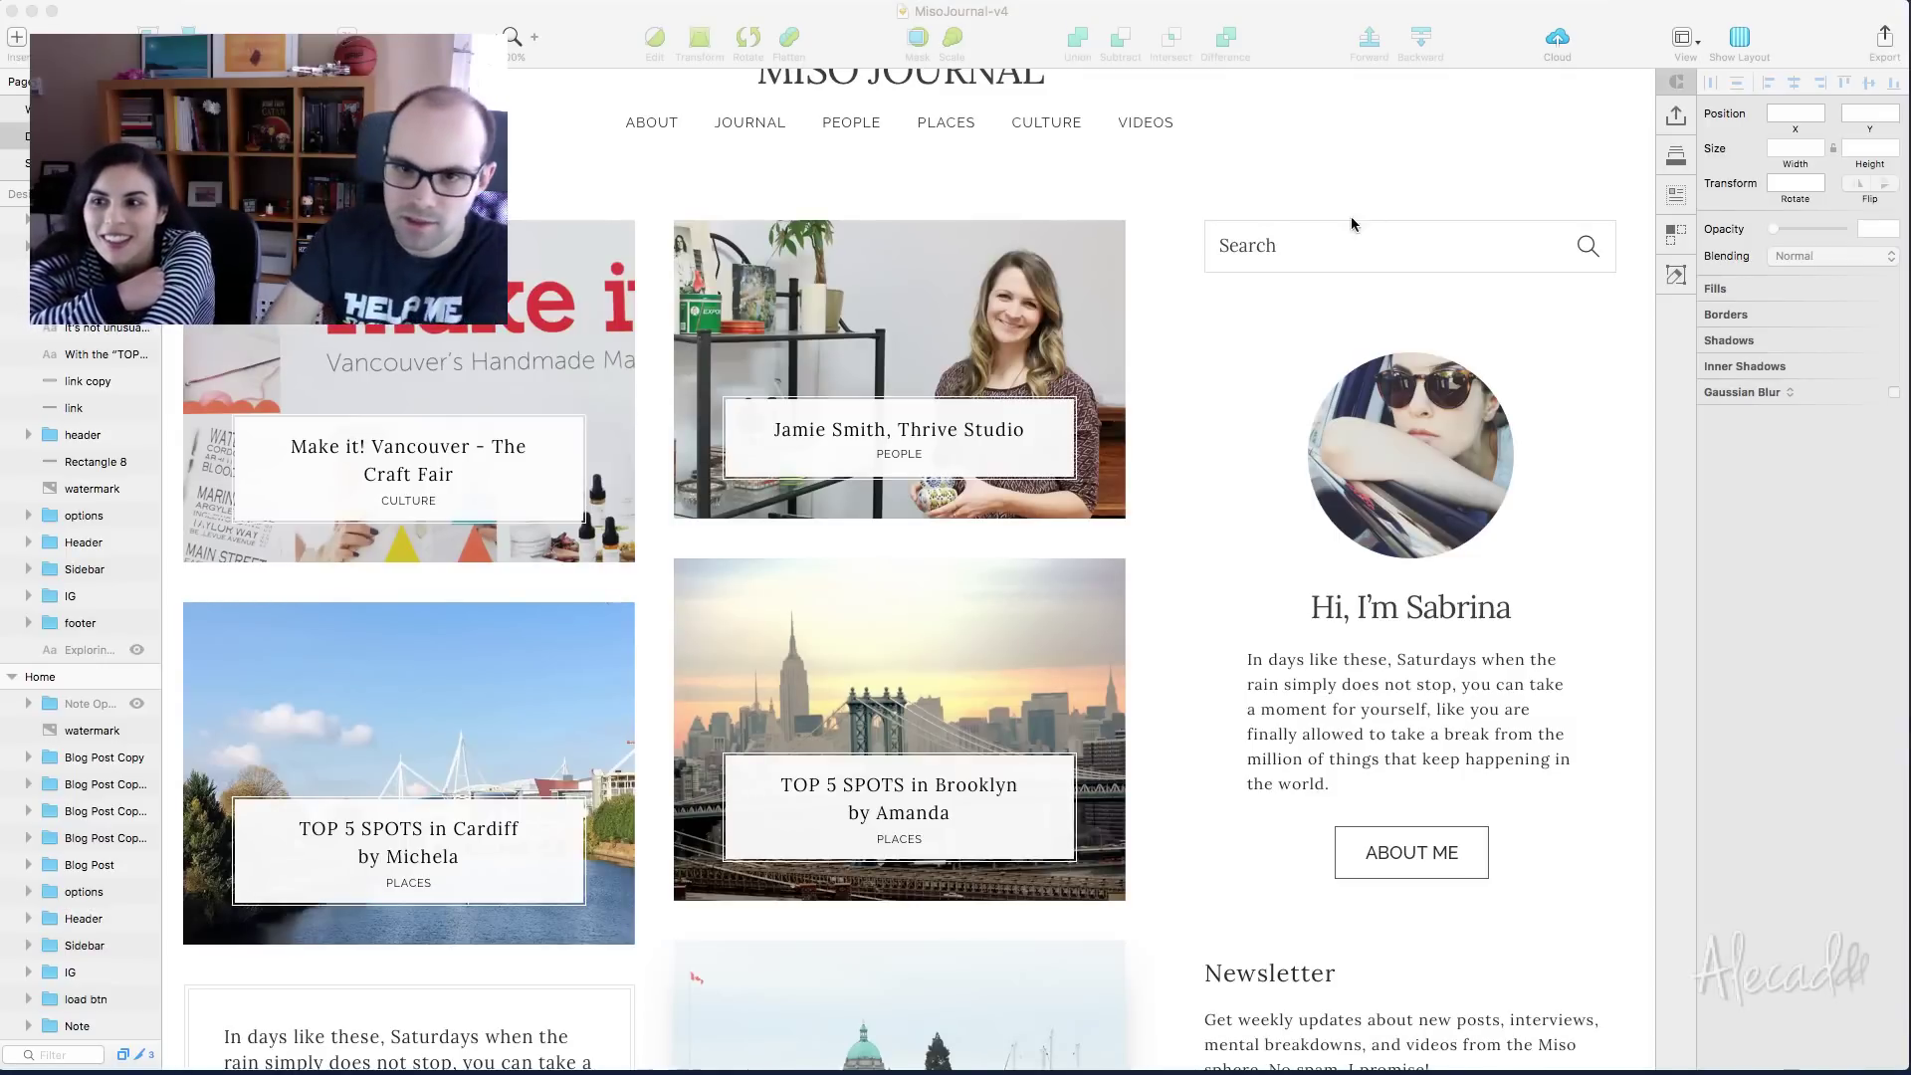
# Review the home page blog posts, the note card and the area around the button below them
pyautogui.click(1045, 13)
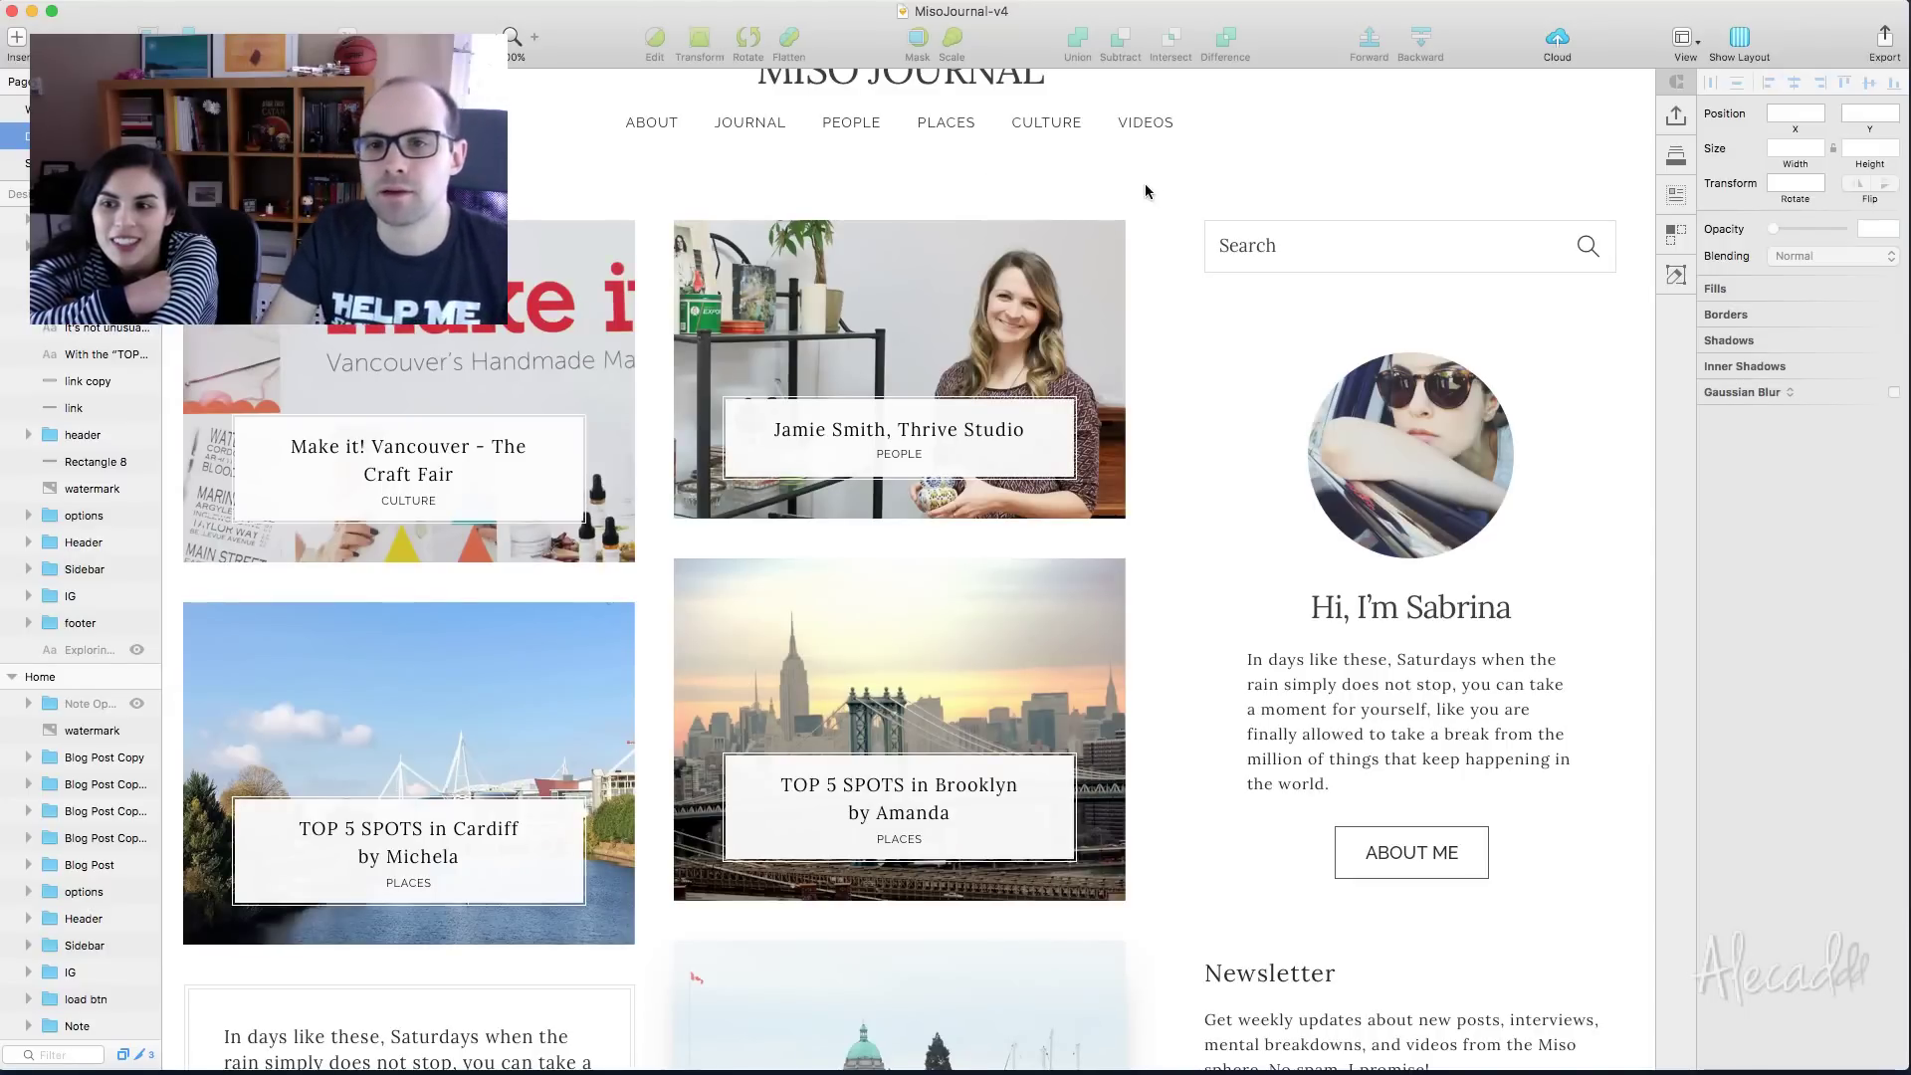
pyautogui.scroll(-4, 1140, 199)
pyautogui.scroll(-5, 1140, 199)
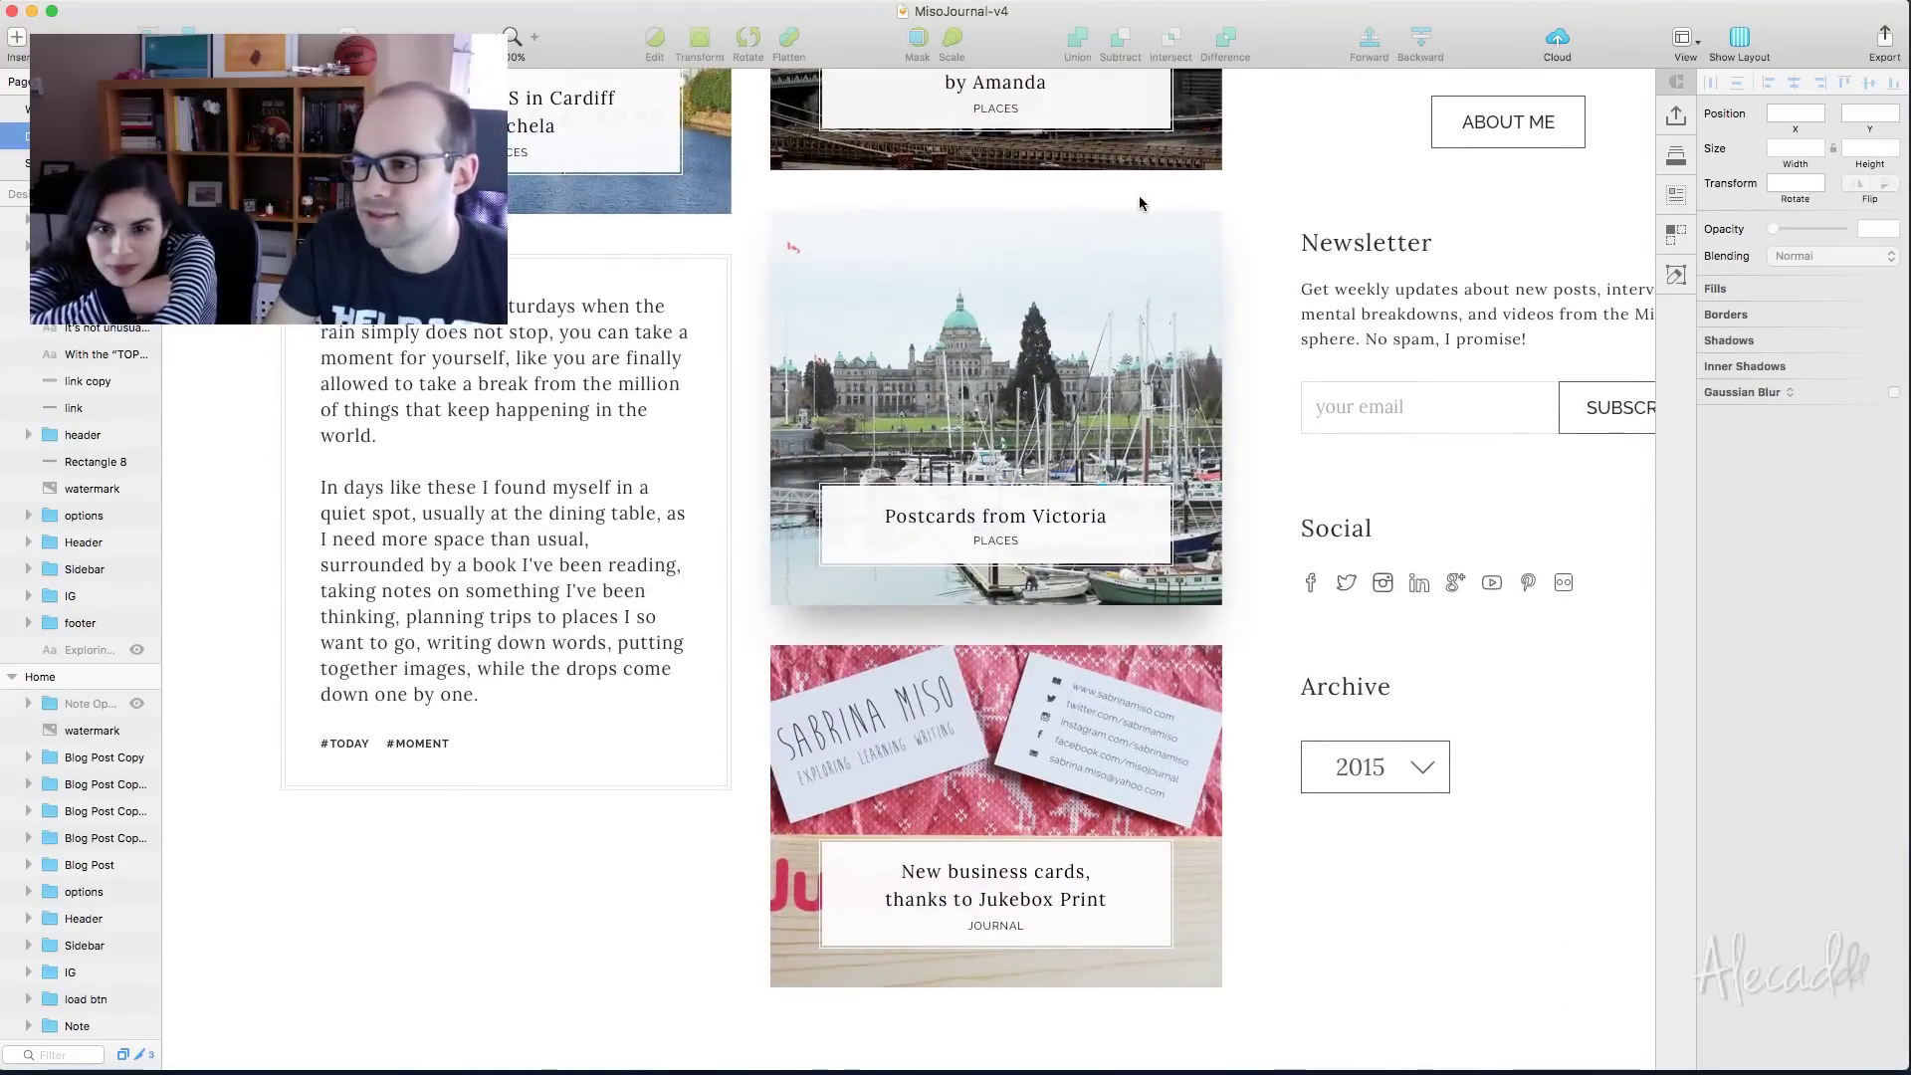
pyautogui.scroll(-2, 1141, 202)
pyautogui.scroll(-3, 1140, 202)
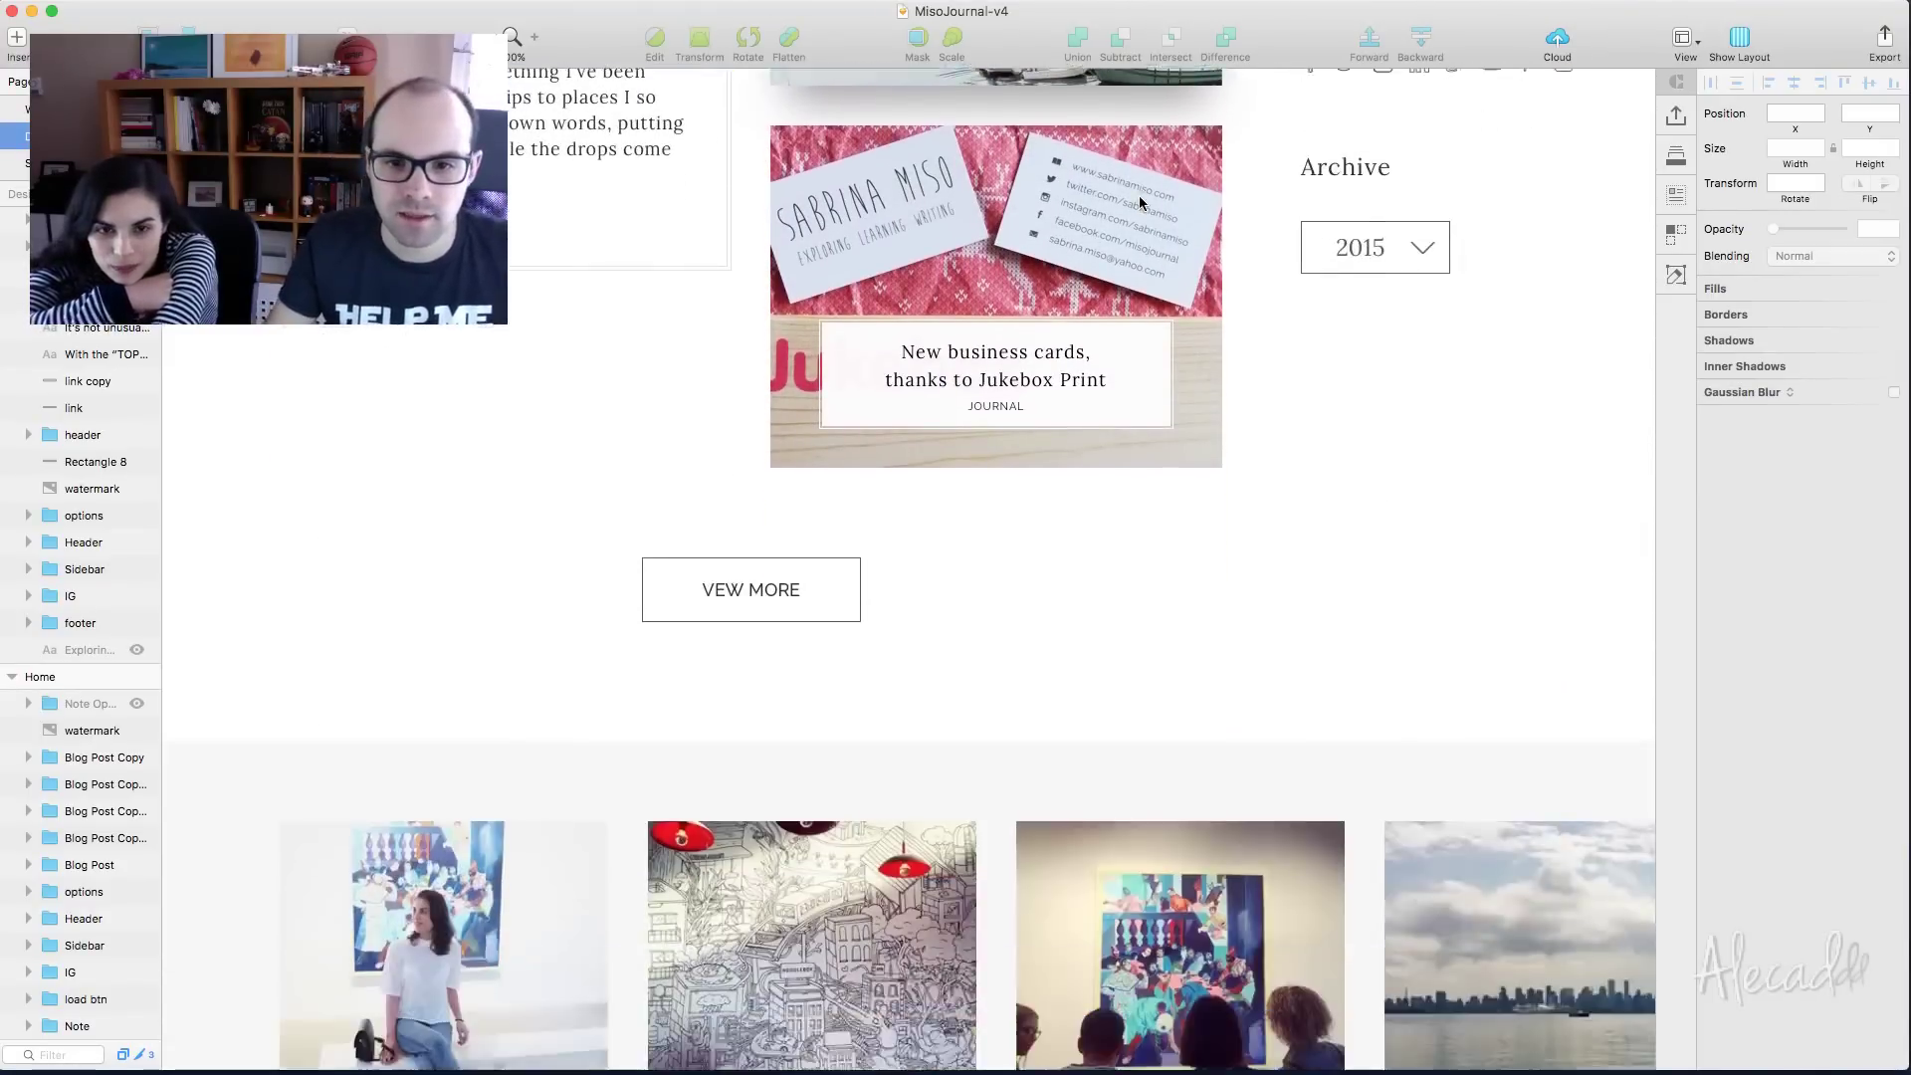
pyautogui.scroll(12, 1140, 202)
pyautogui.scroll(-5, 1139, 203)
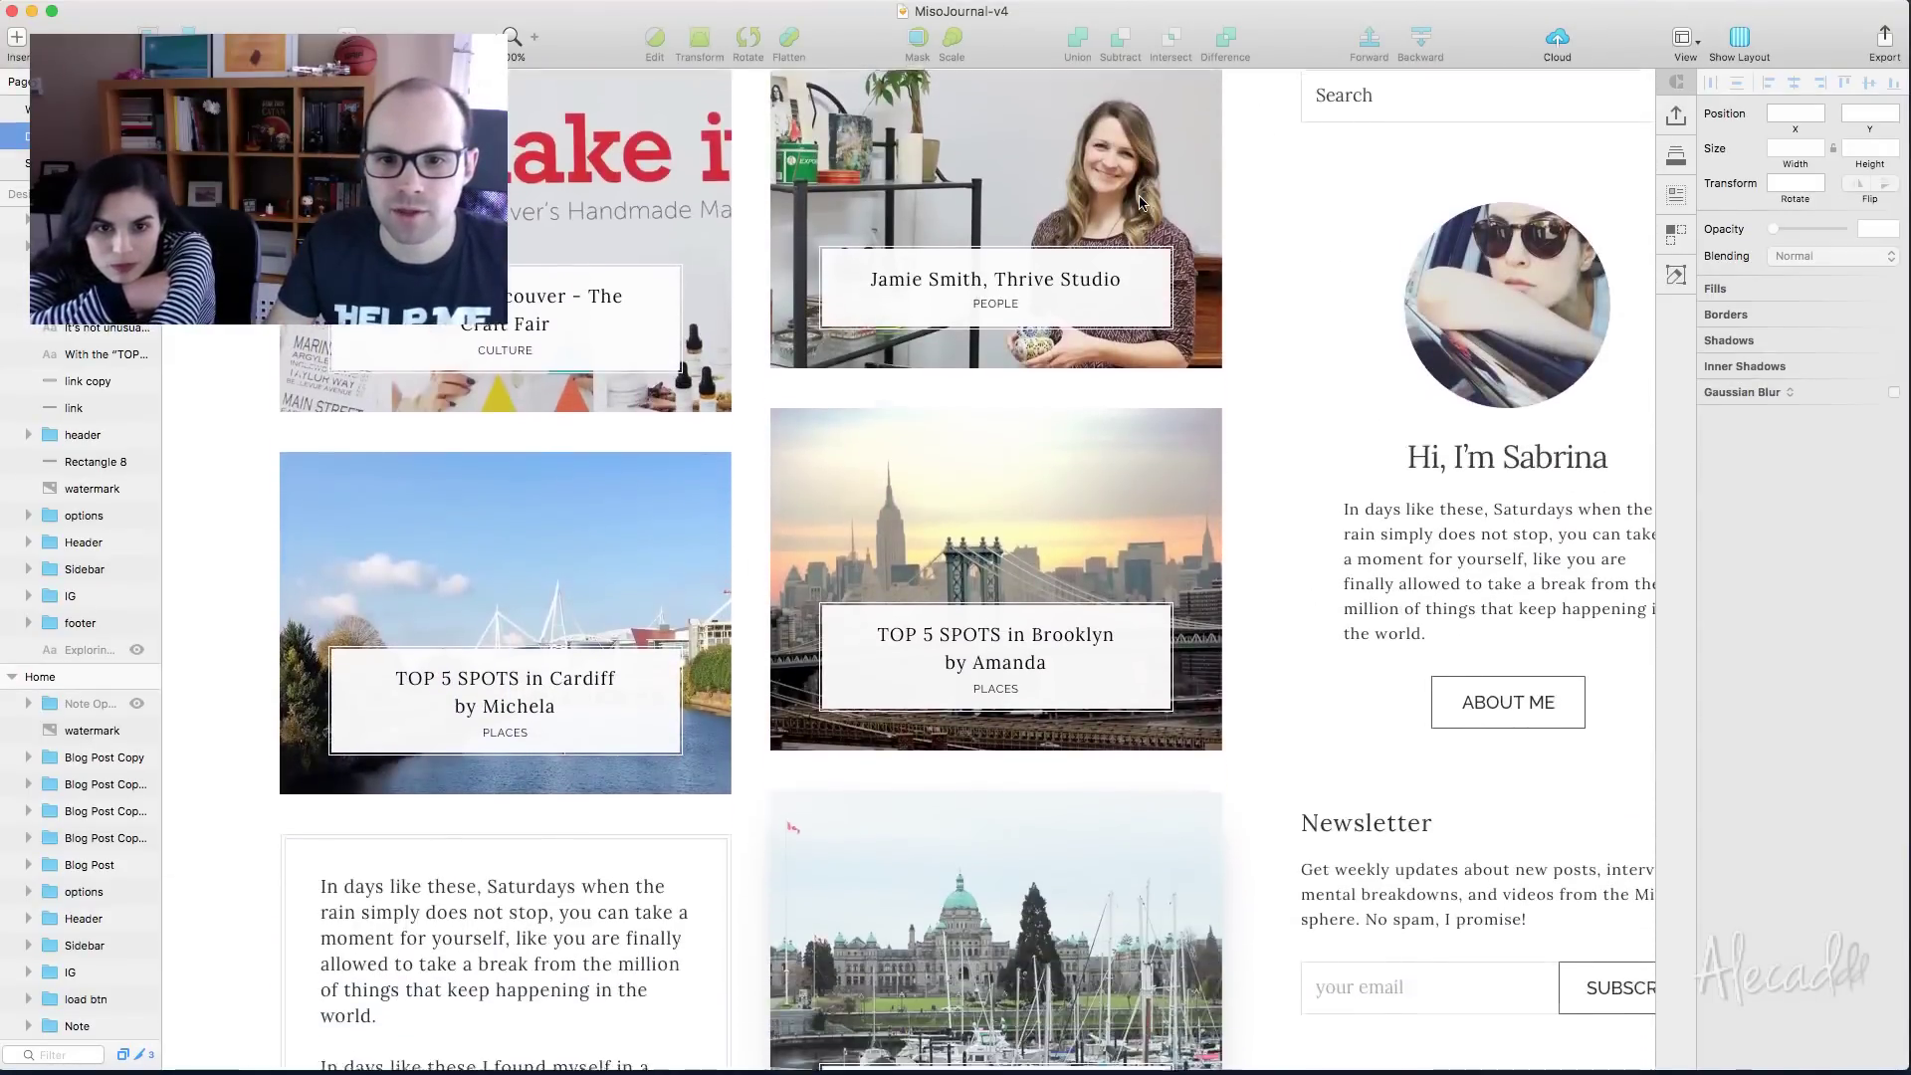
pyautogui.scroll(-2, 1139, 203)
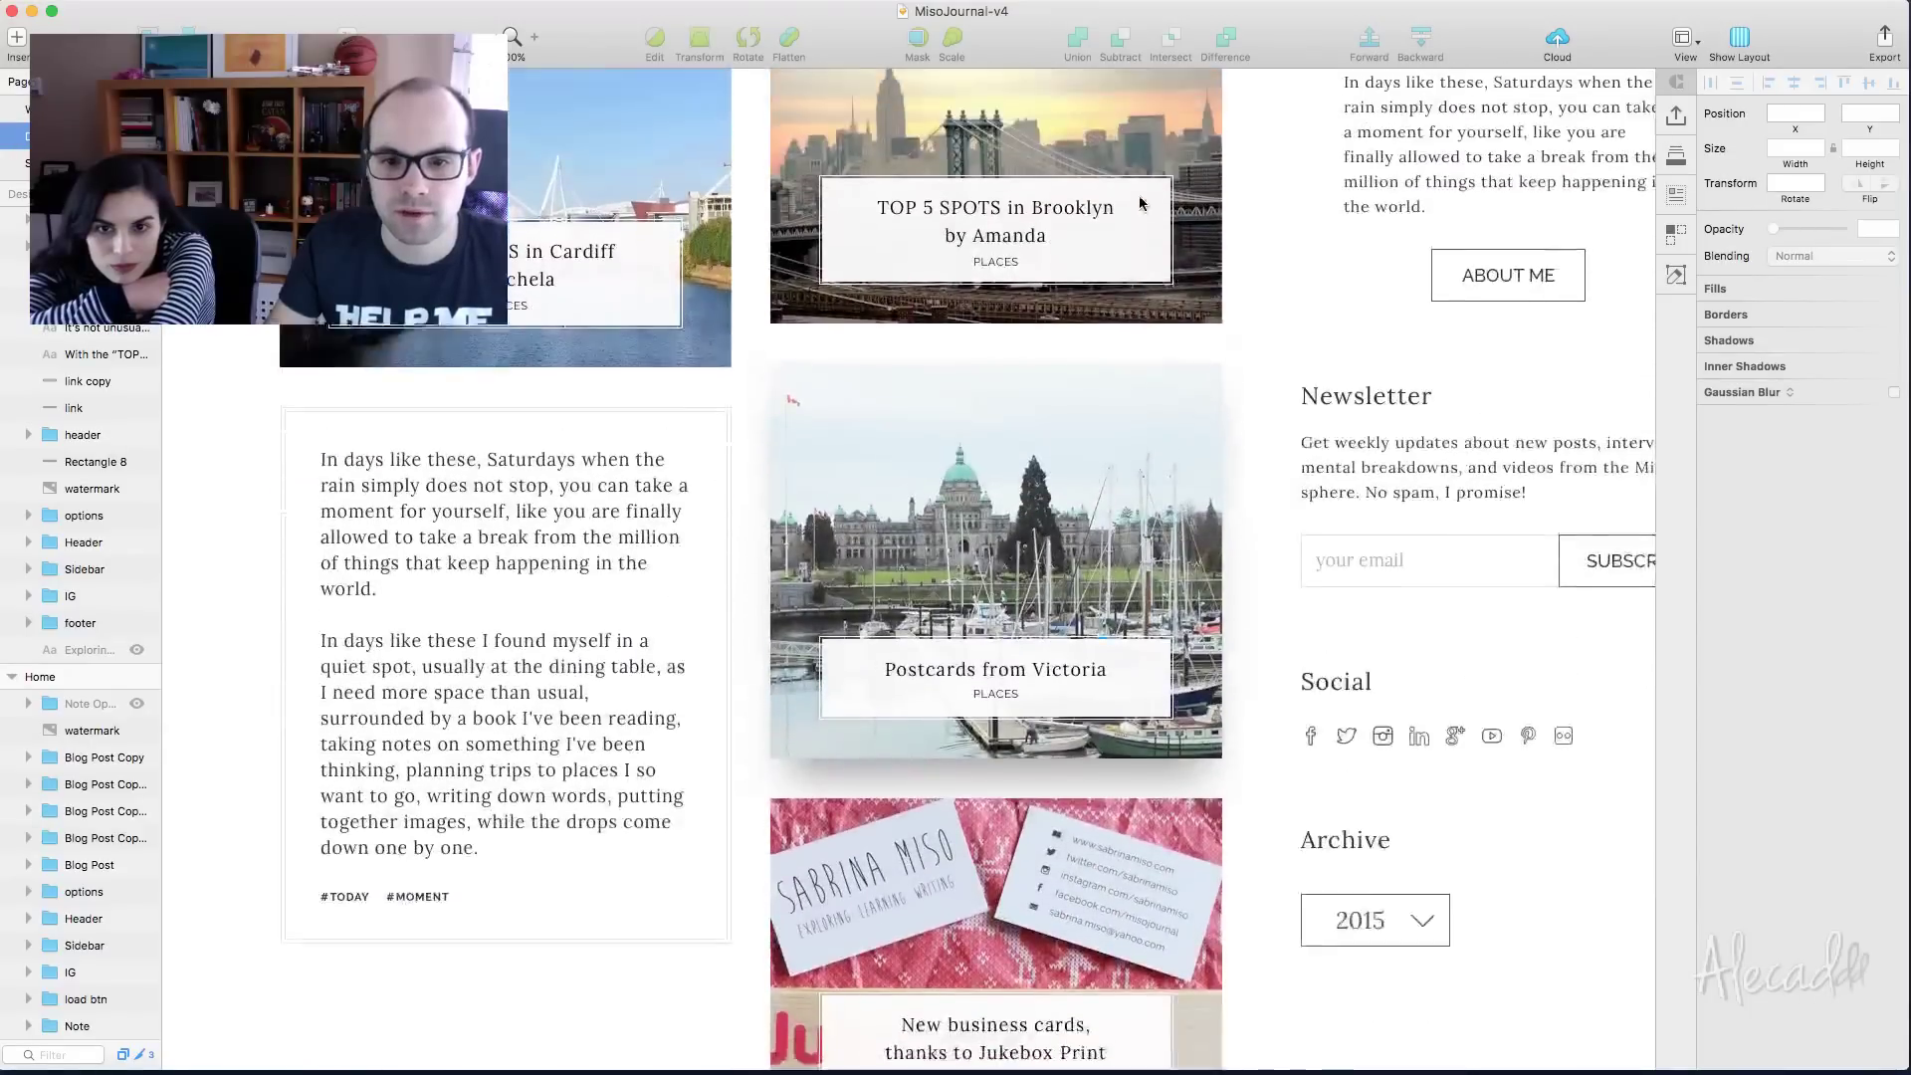
pyautogui.scroll(1, 1140, 203)
pyautogui.scroll(3, 1140, 203)
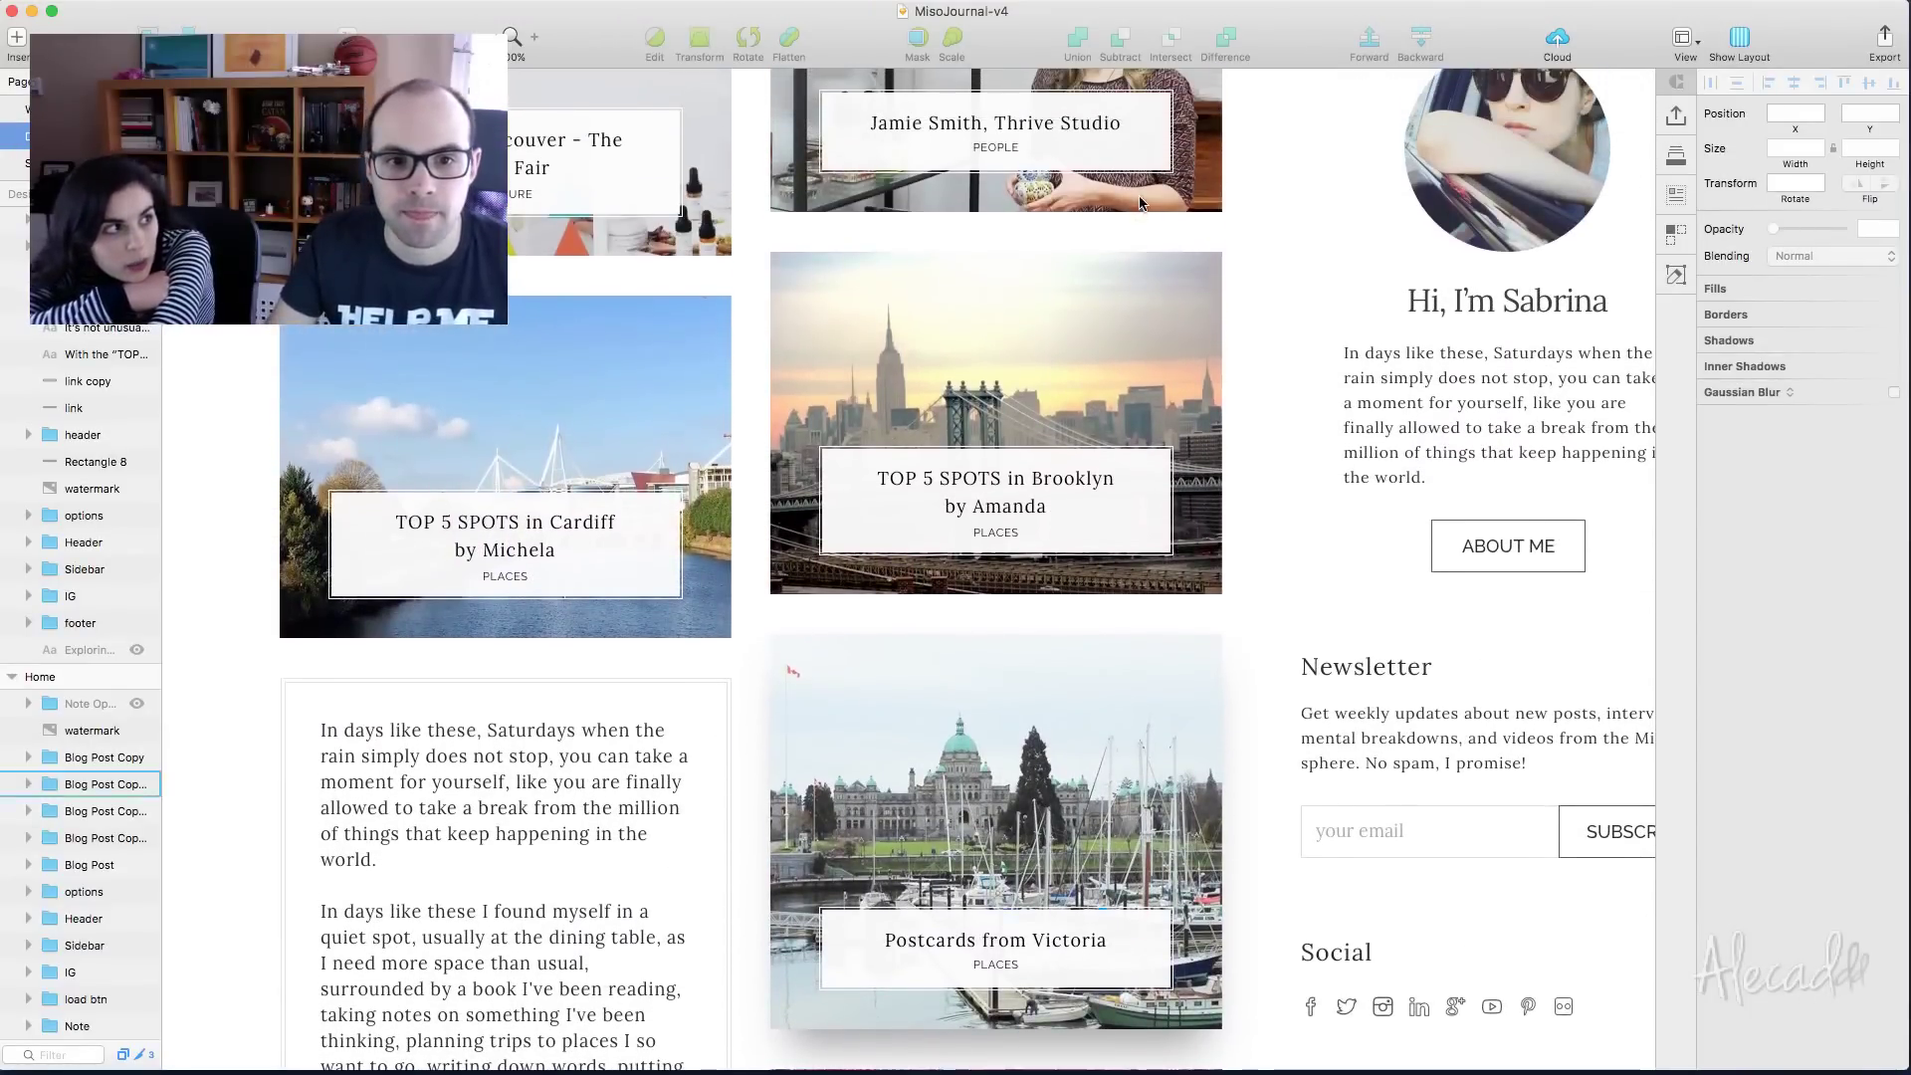
# Inspect the Cardiff blog post card, its title text and the header navigation links
pyautogui.click(503, 604)
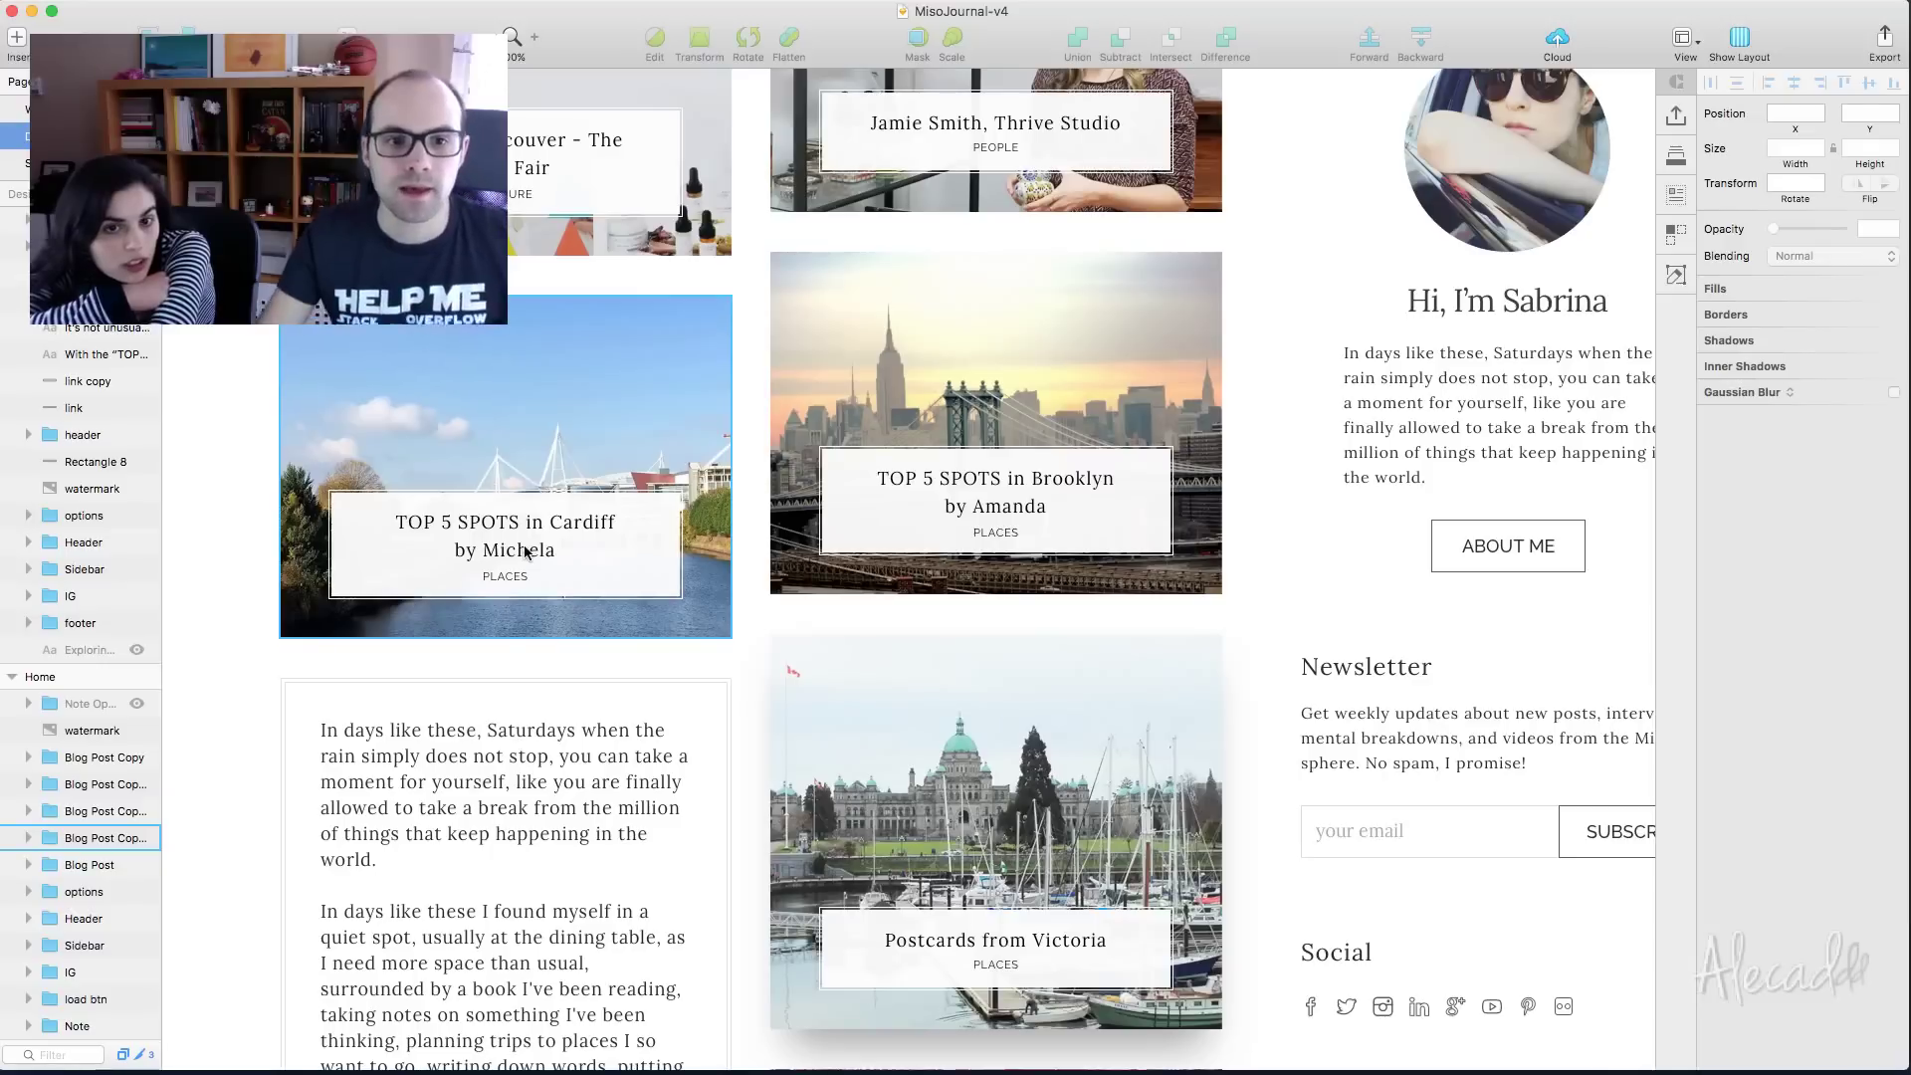
pyautogui.click(503, 604)
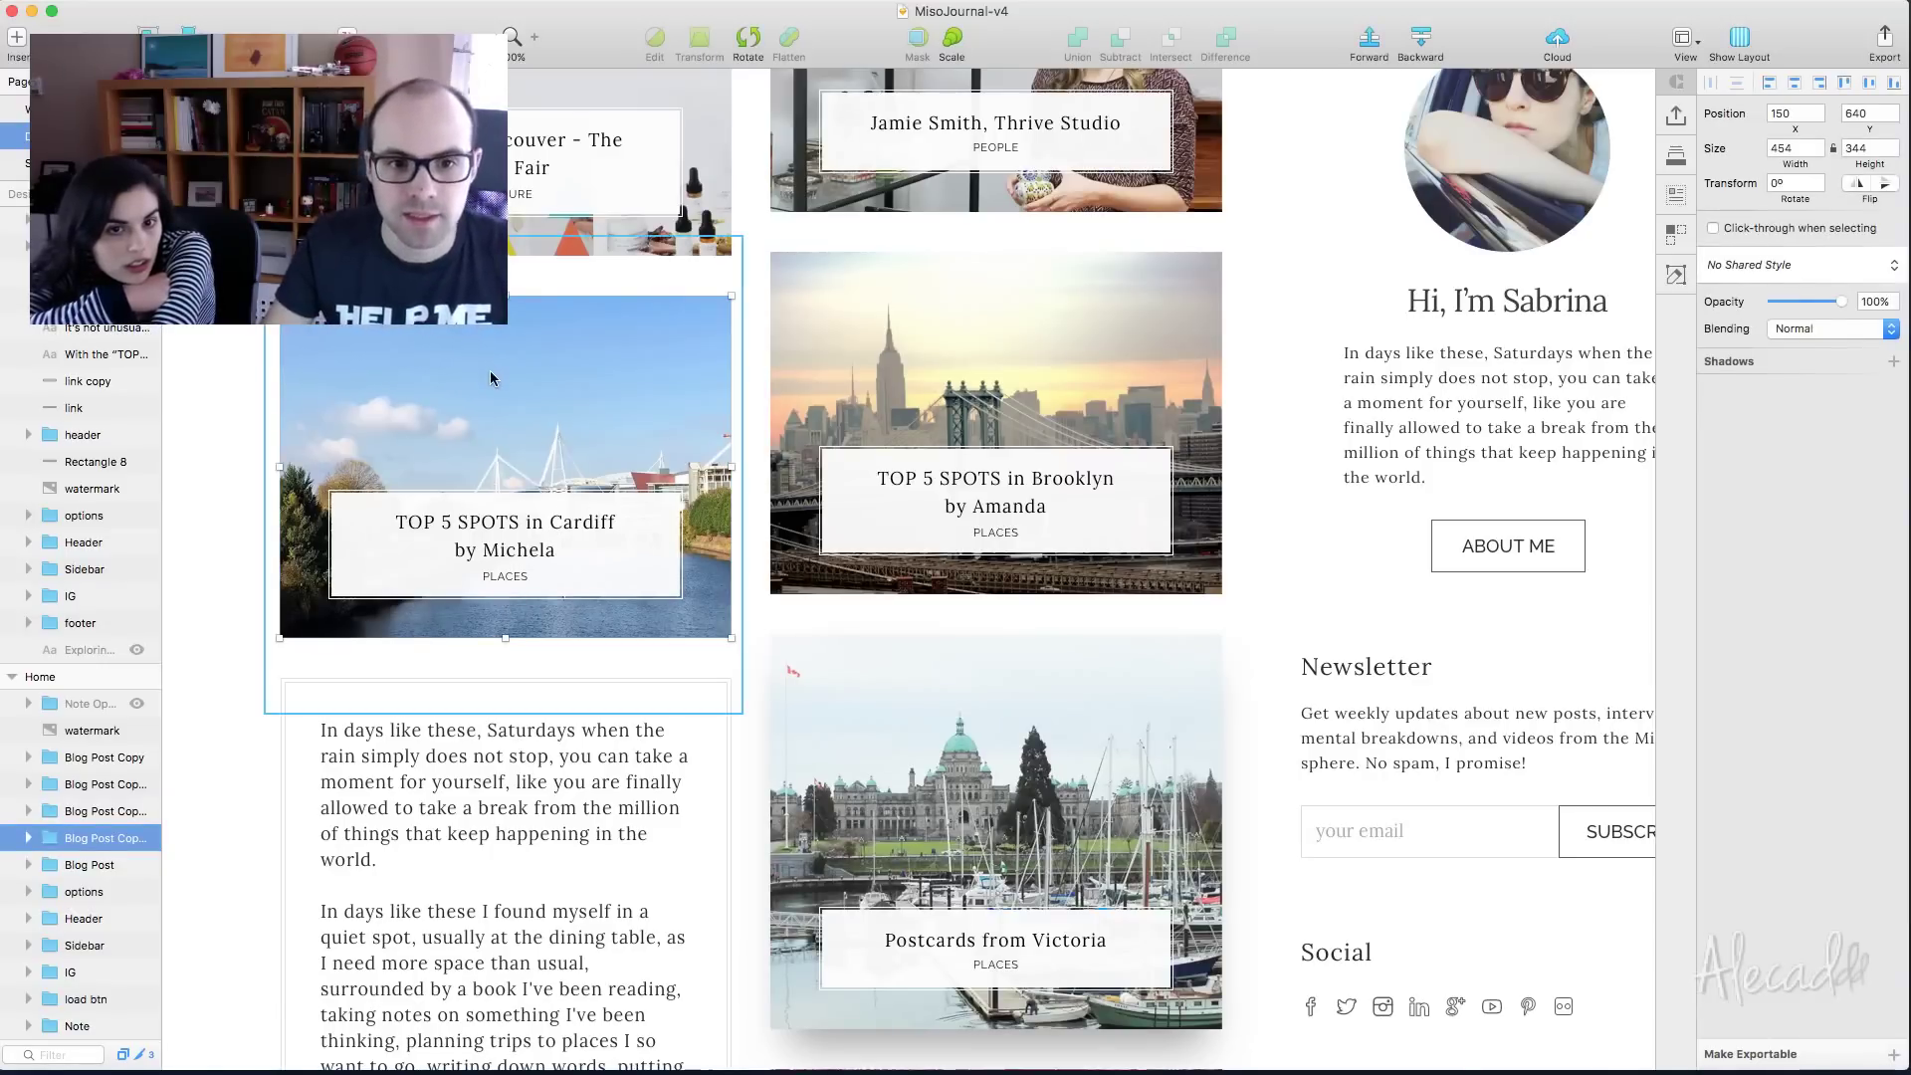
pyautogui.press('Escape')
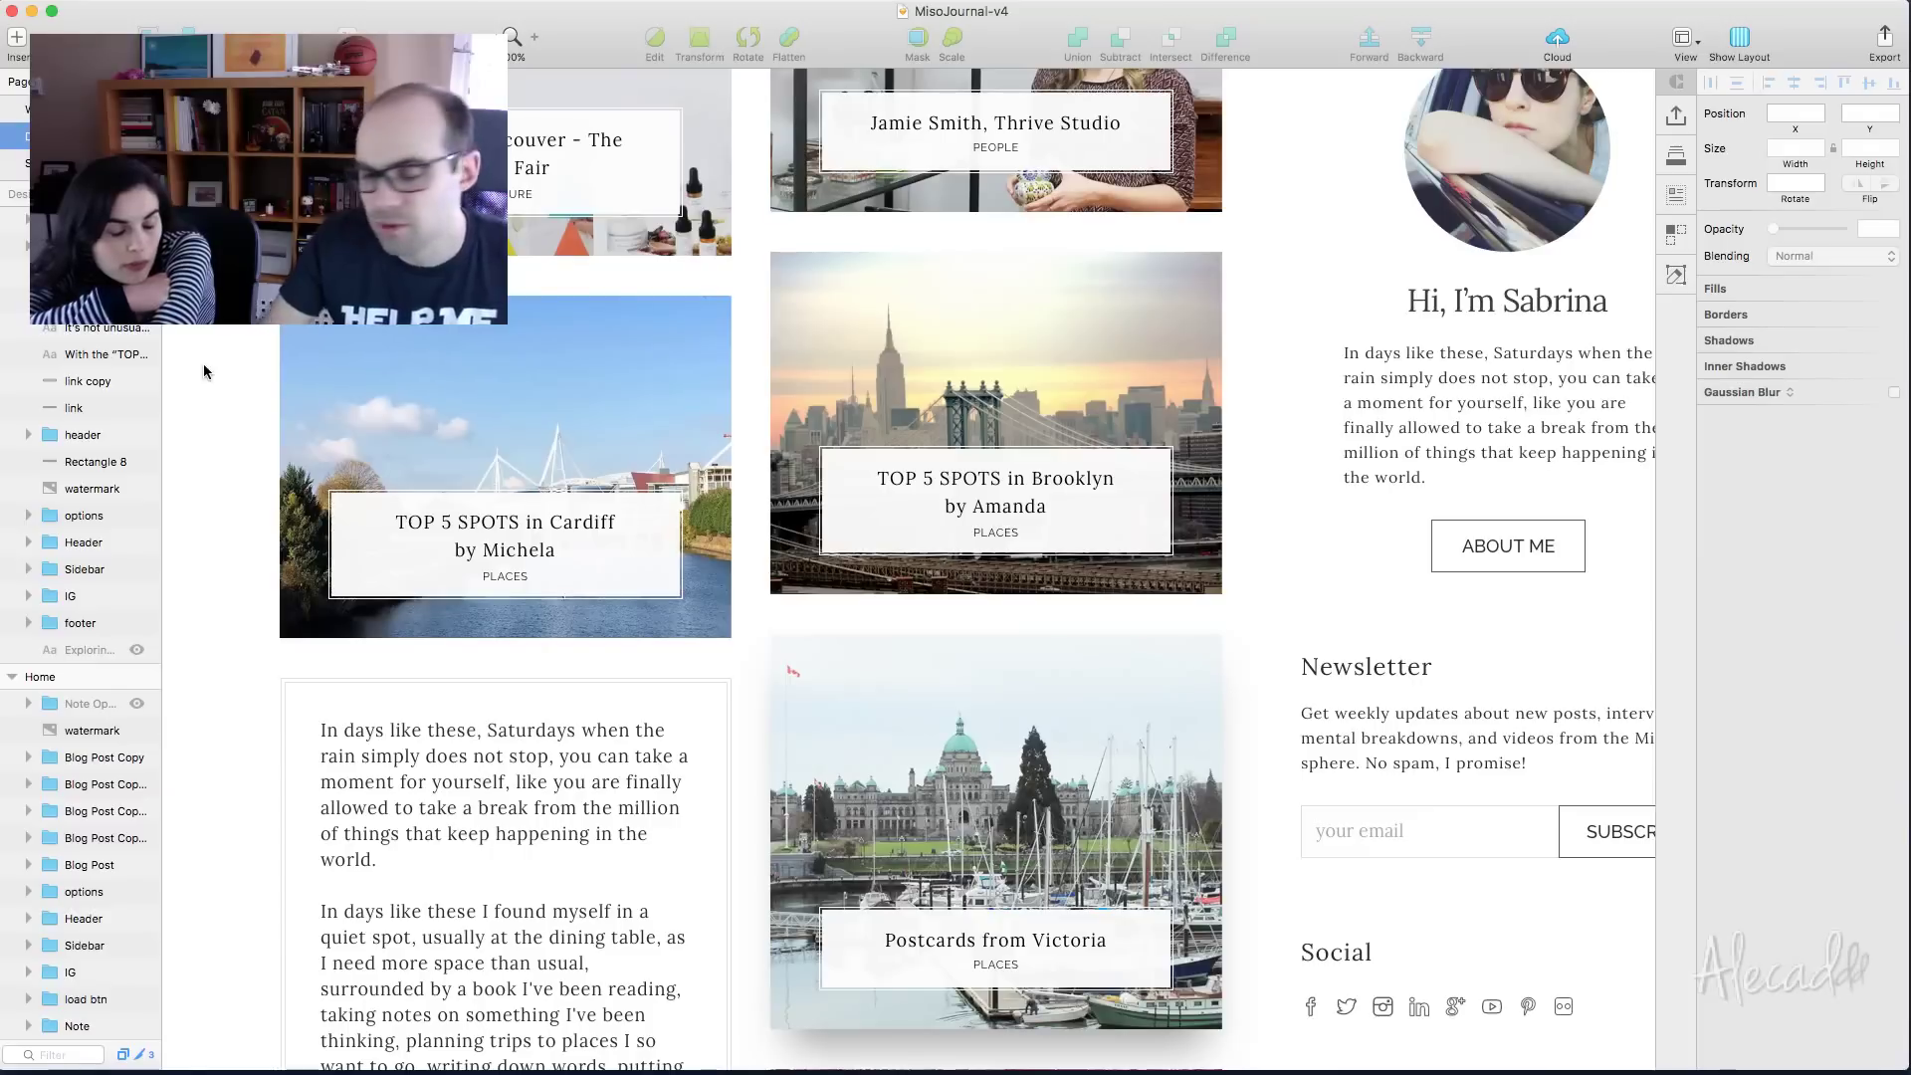
pyautogui.keyDown('super'); pyautogui.click(510, 529); pyautogui.keyUp('super')
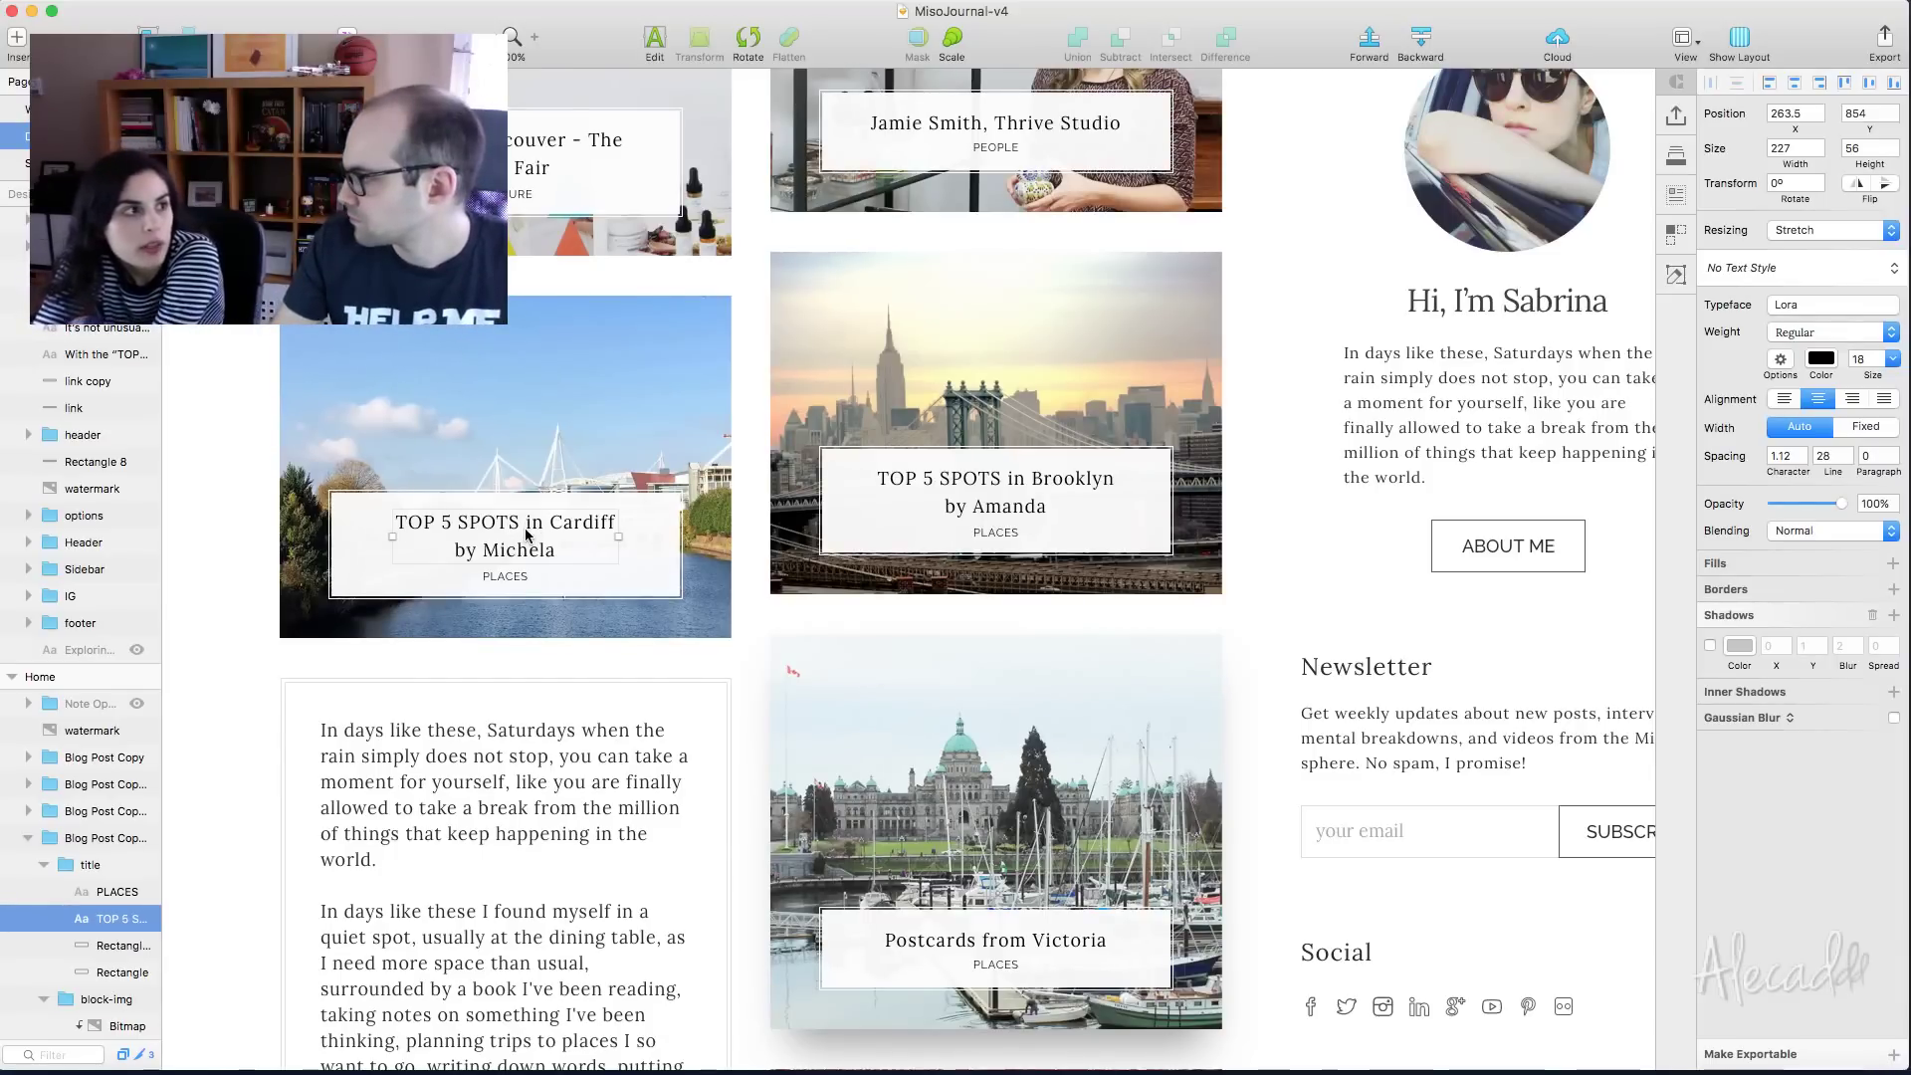
pyautogui.scroll(5, 526, 534)
pyautogui.scroll(6, 526, 536)
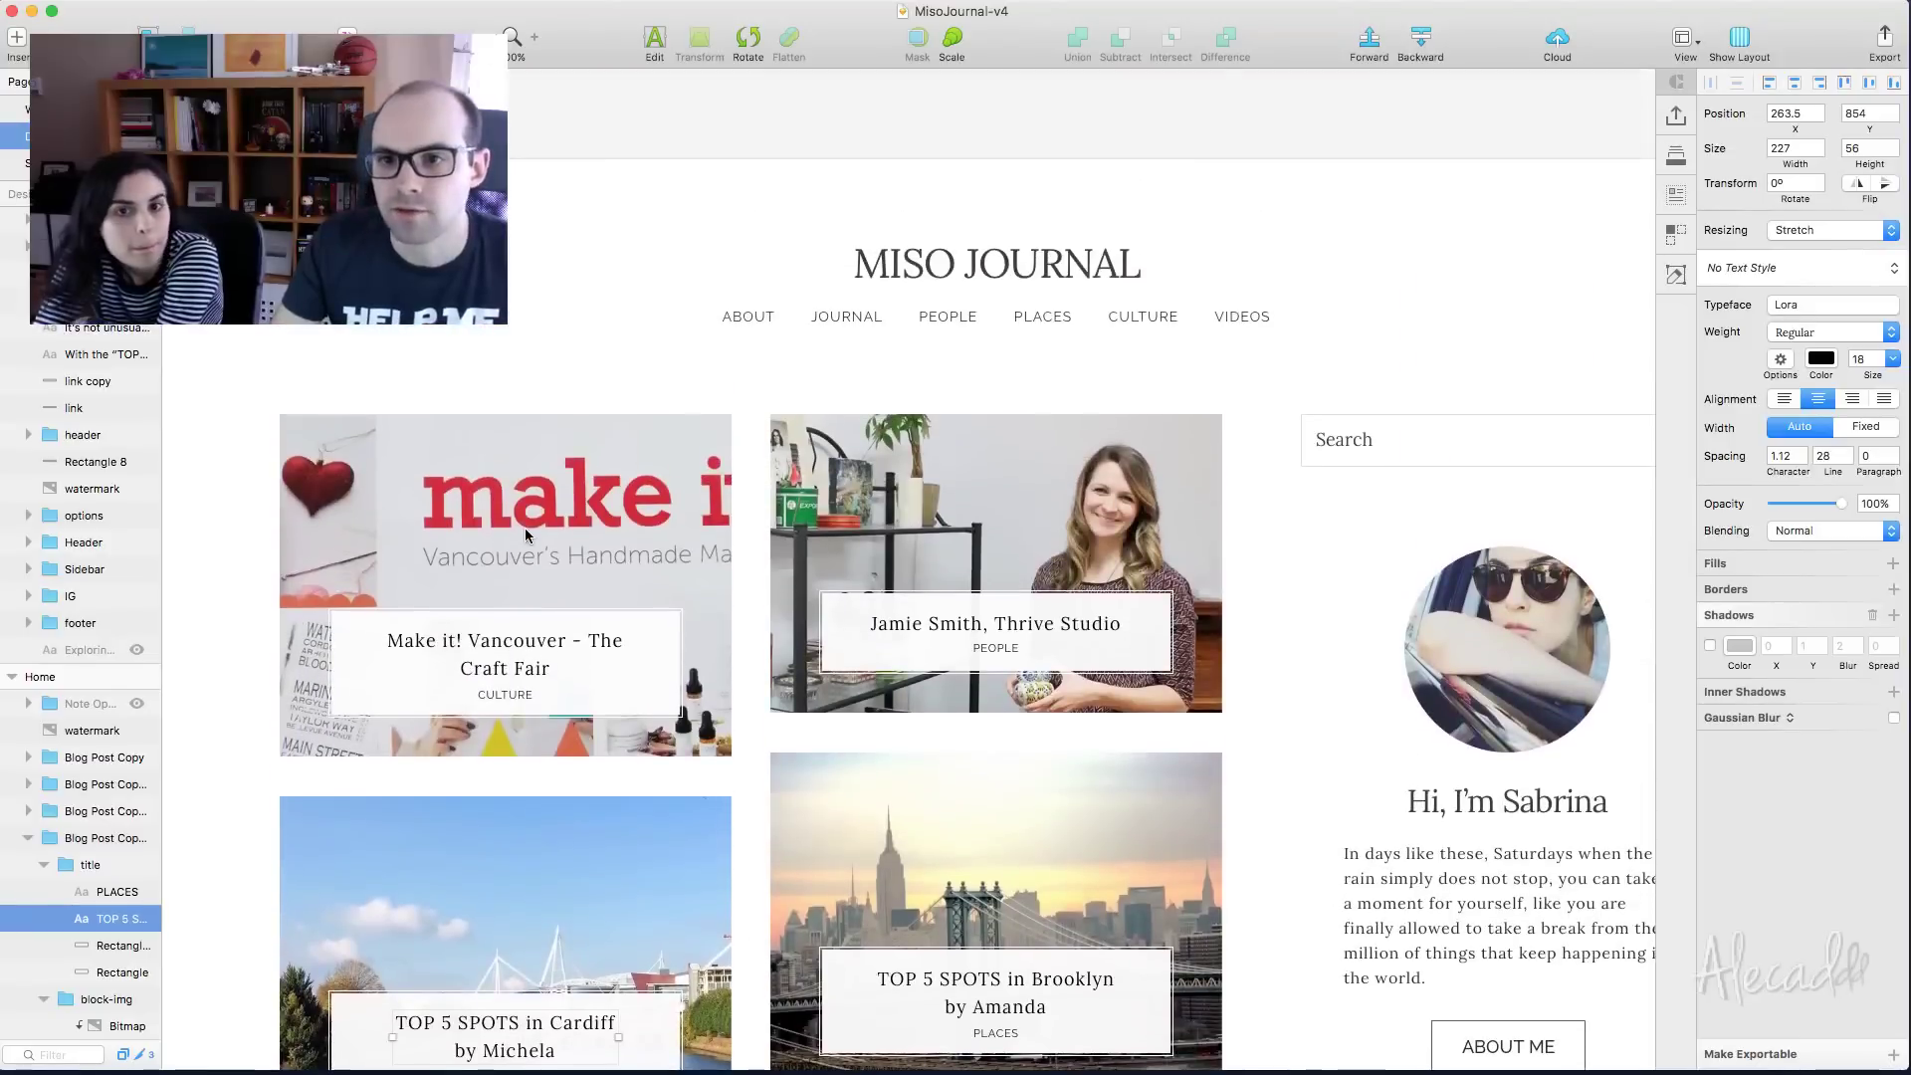
pyautogui.click(1240, 318)
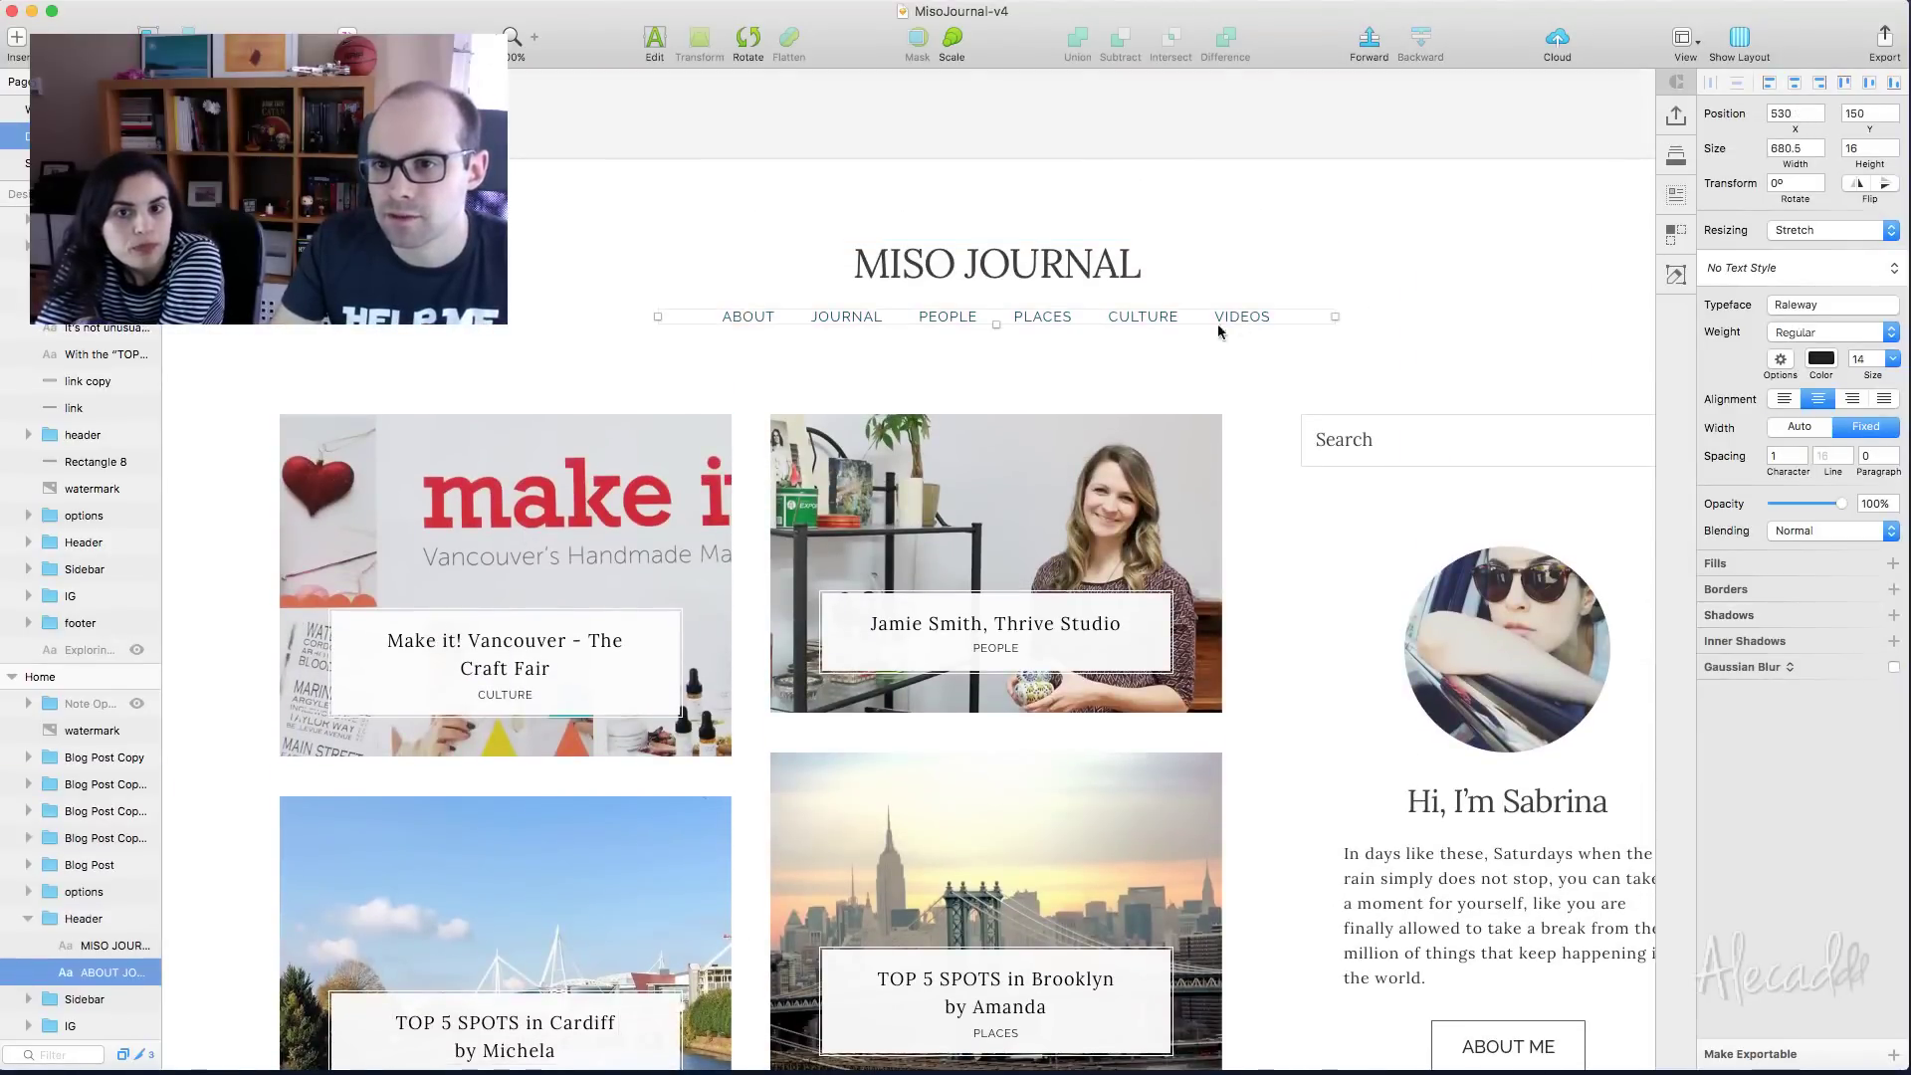
pyautogui.scroll(-12, 965, 570)
pyautogui.scroll(-1, 966, 571)
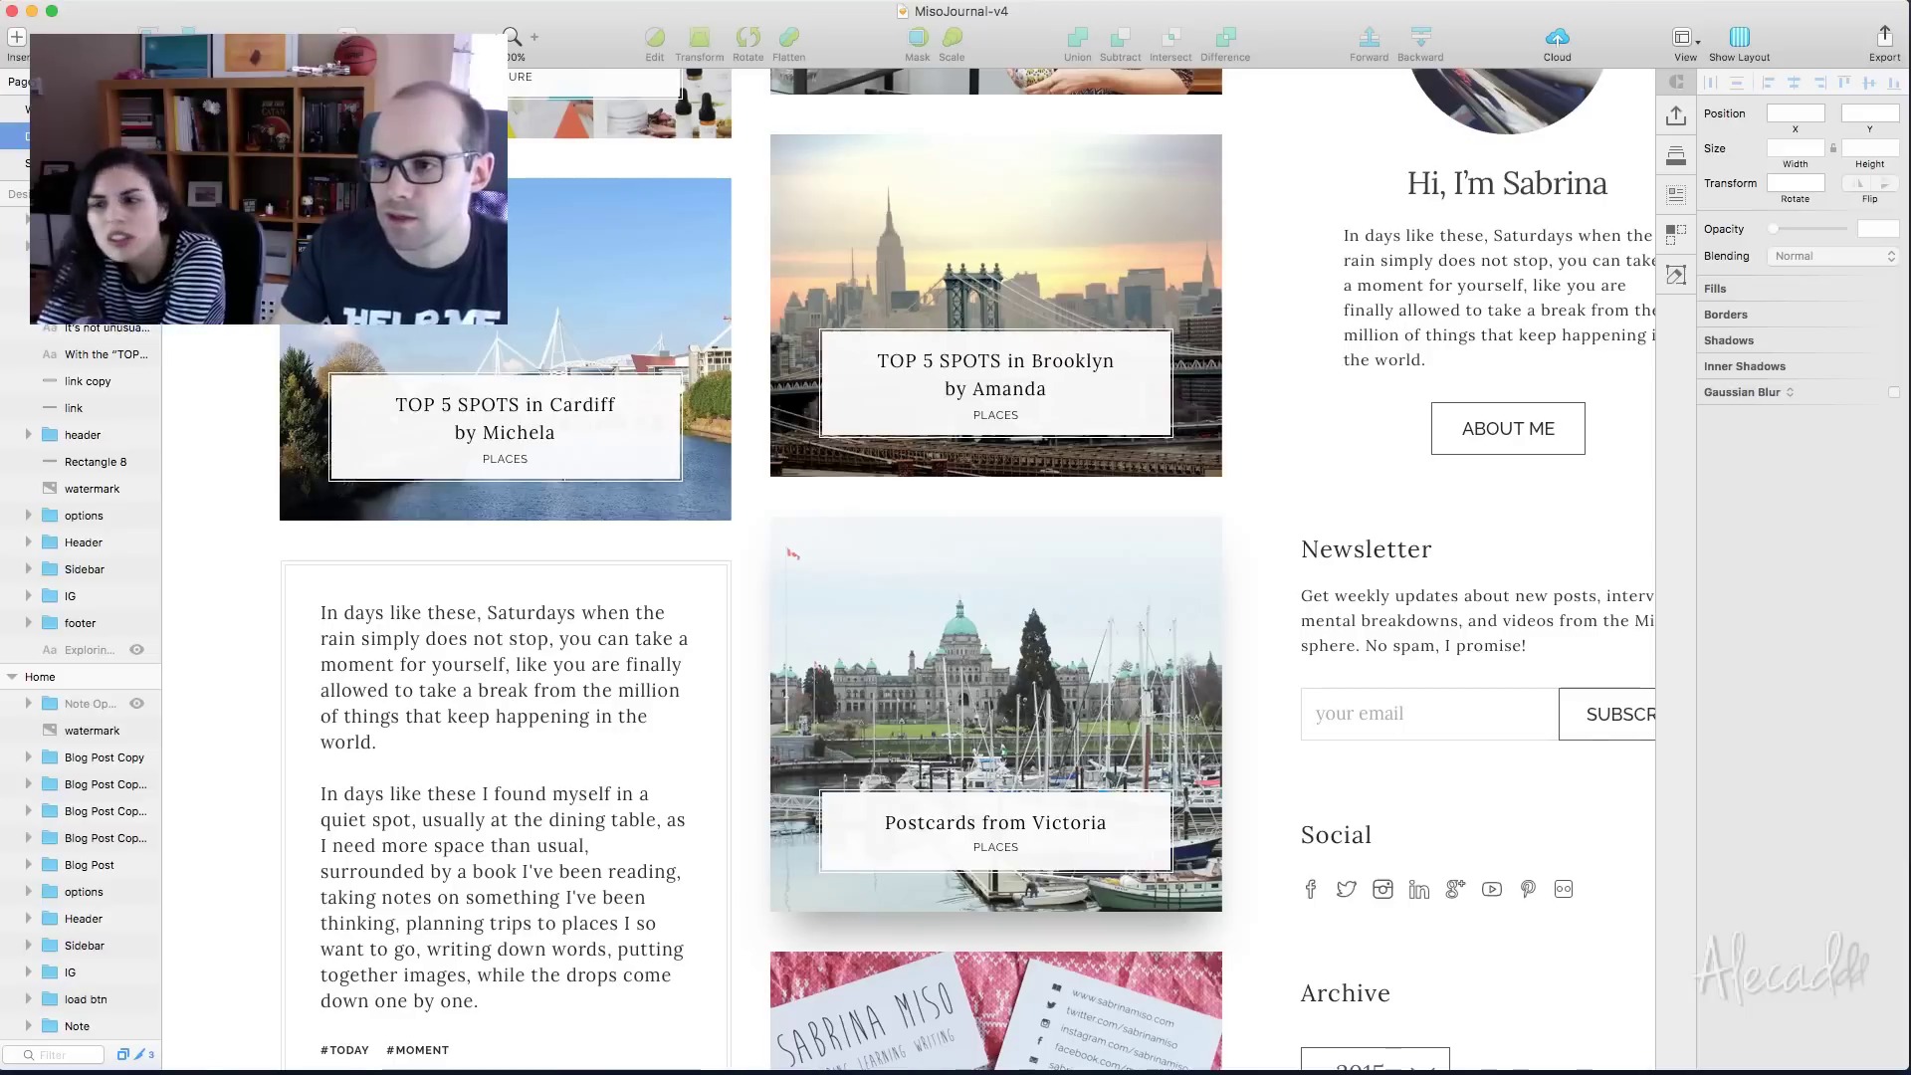
# Compare the header, the blog post columns, the sidebar and the note card across the home page
pyautogui.scroll(5, 908, 568)
pyautogui.scroll(-3, 909, 567)
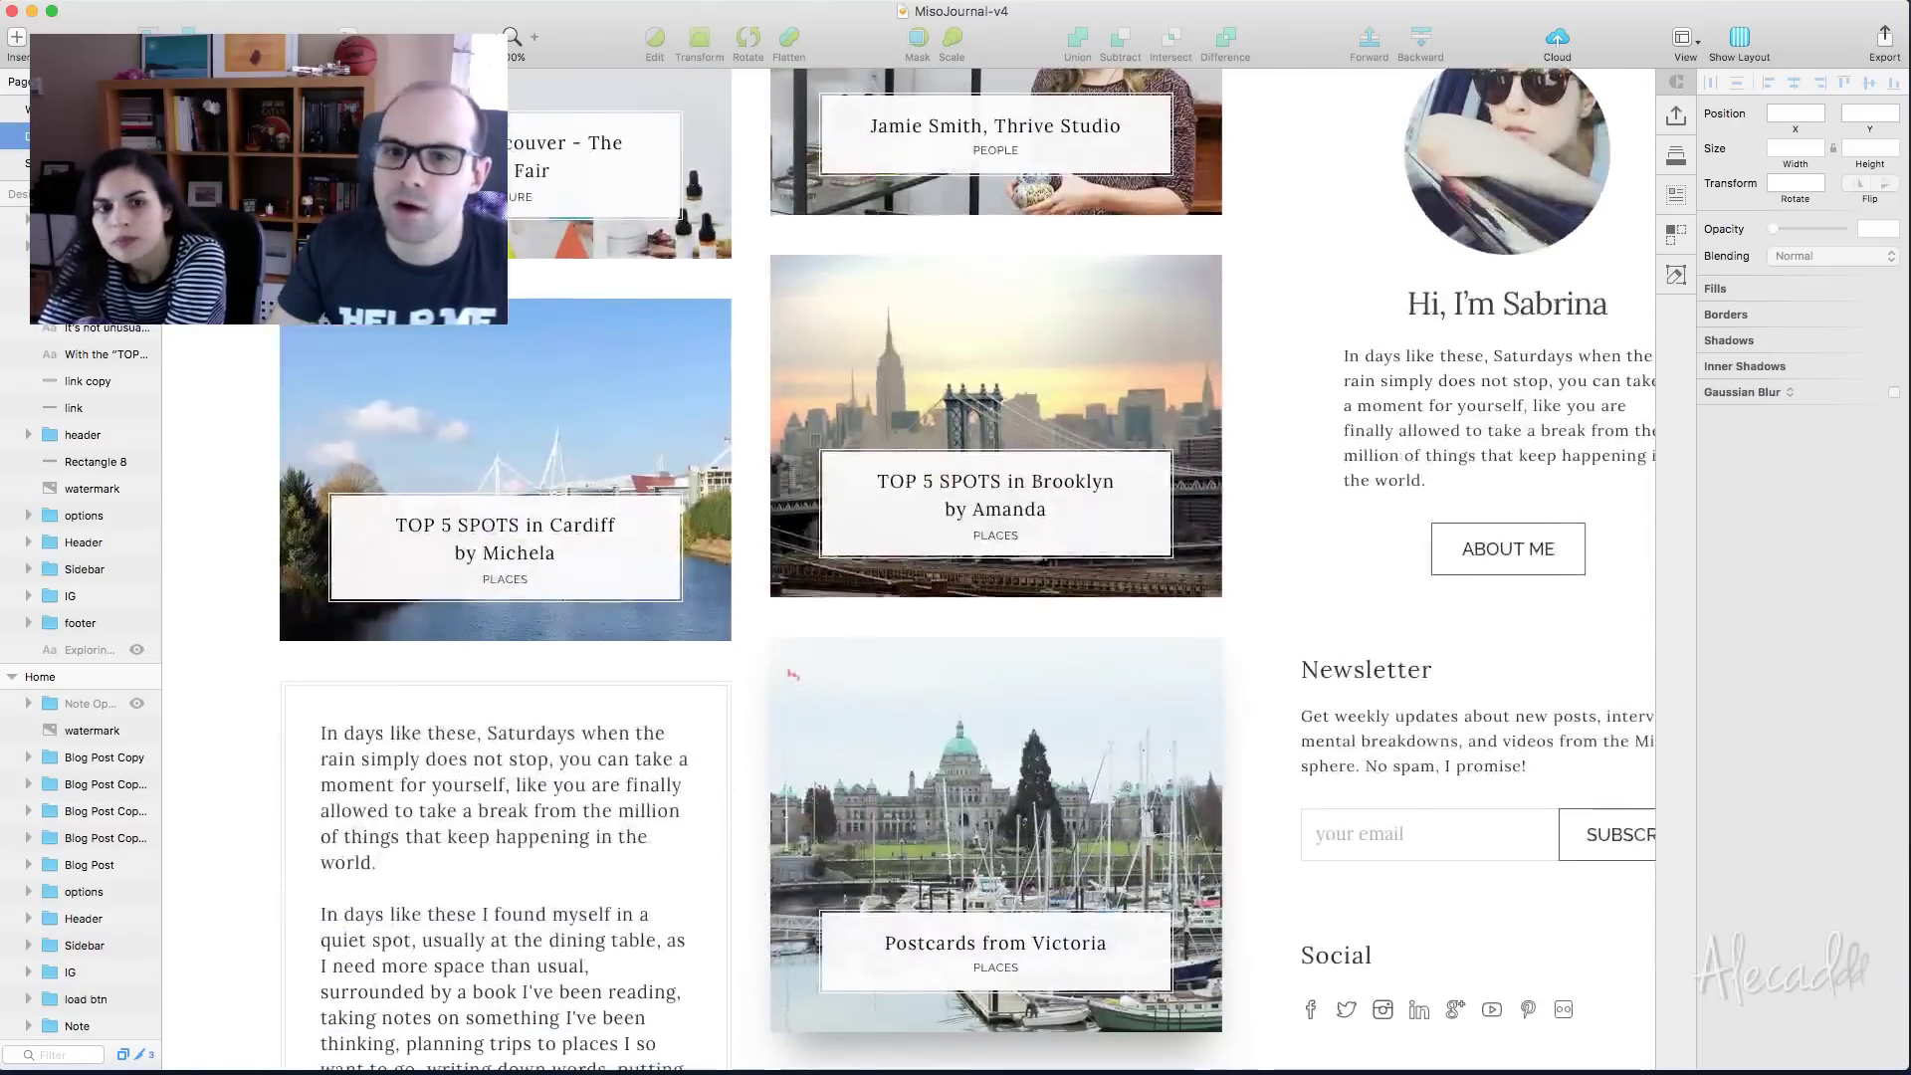
pyautogui.scroll(2, 909, 568)
pyautogui.scroll(5, 909, 567)
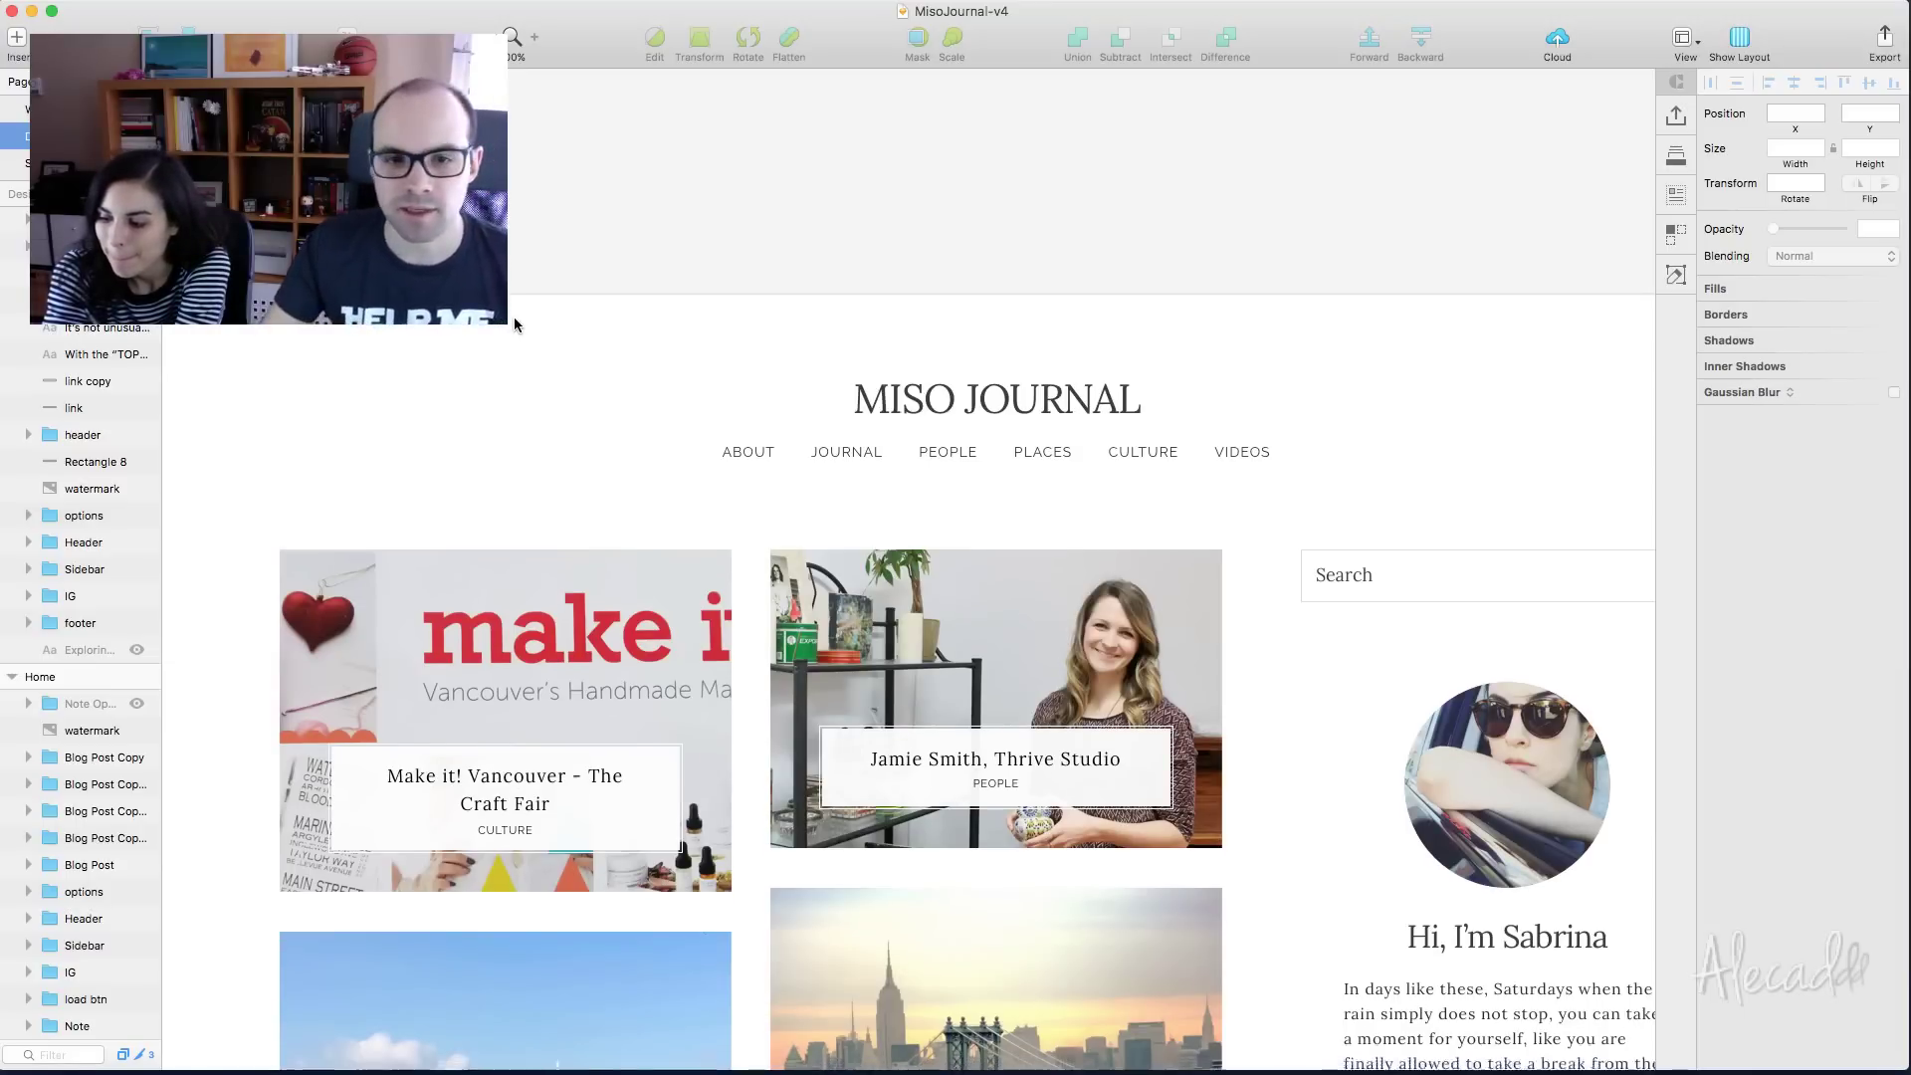
pyautogui.scroll(-3, 513, 316)
pyautogui.hscroll(2, 514, 316)
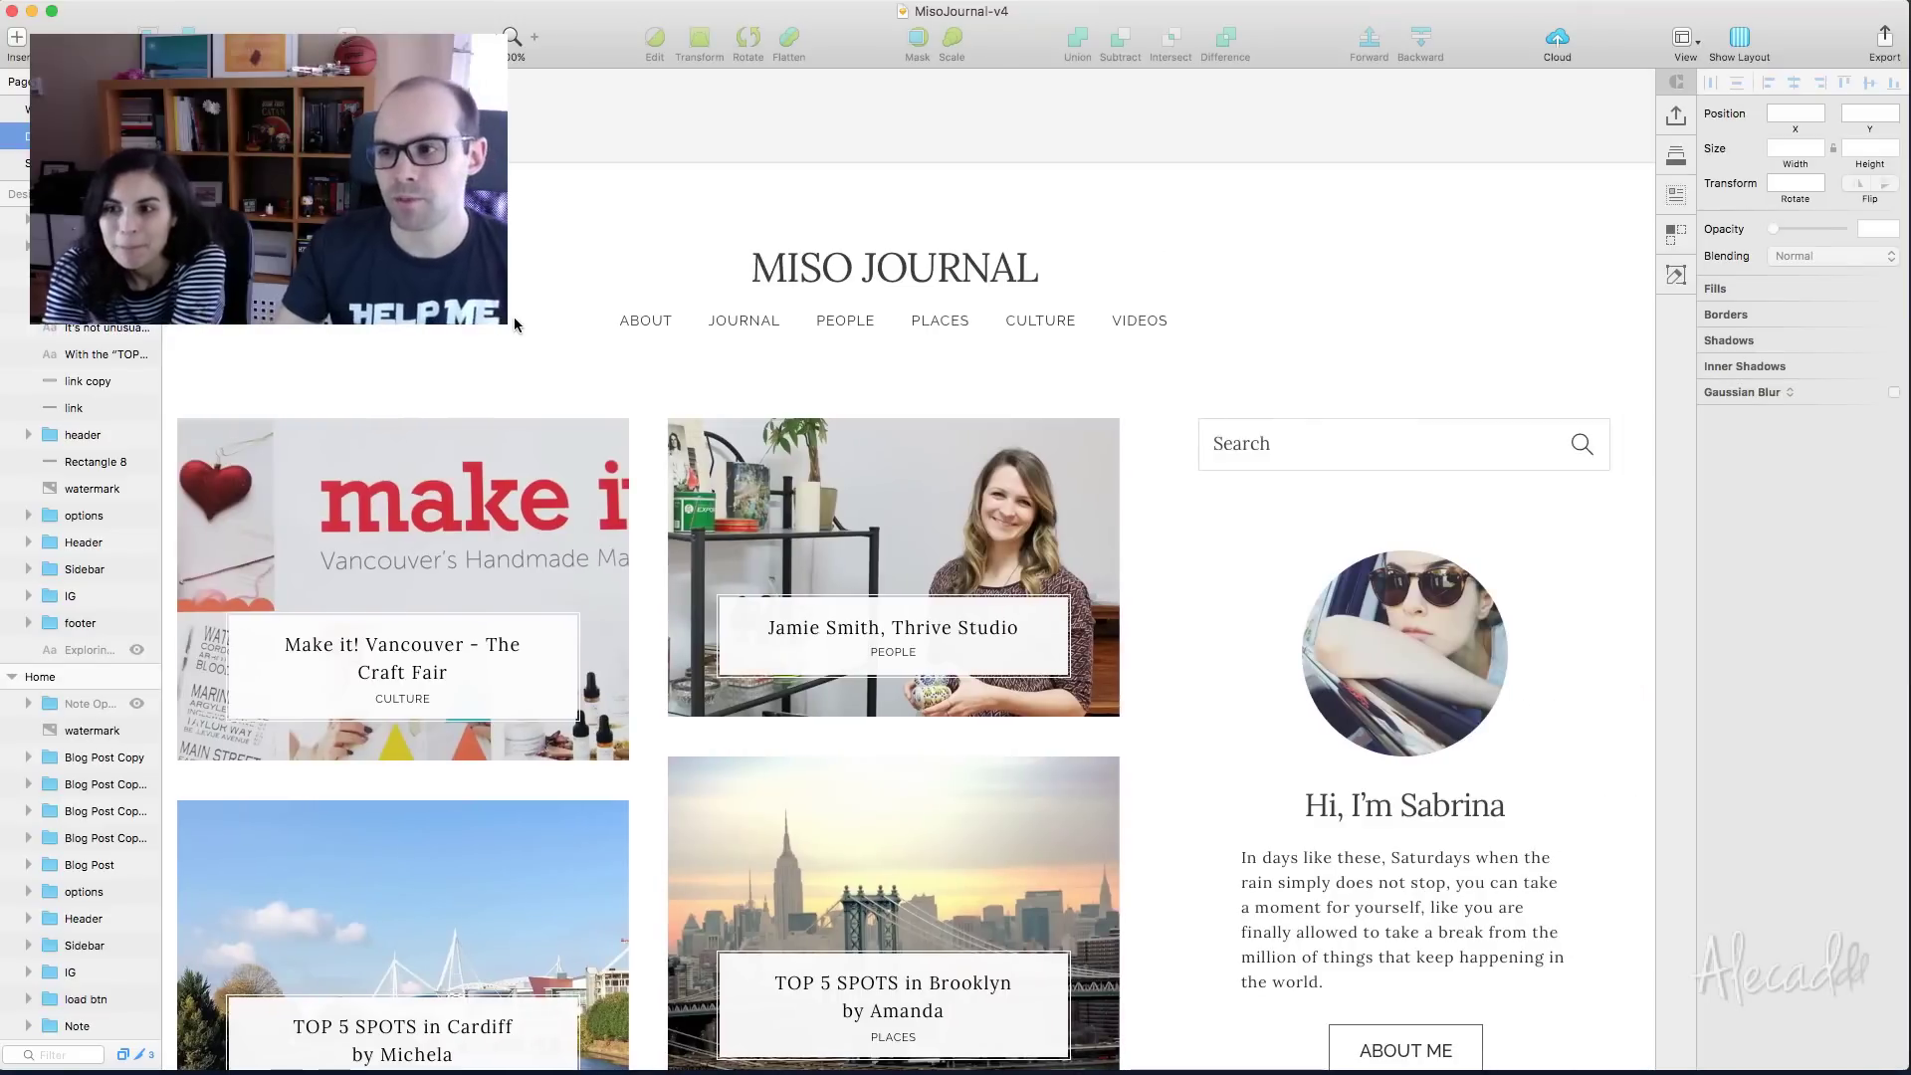
pyautogui.scroll(-1, 514, 316)
pyautogui.hscroll(-1, 514, 316)
pyautogui.hscroll(1, 513, 317)
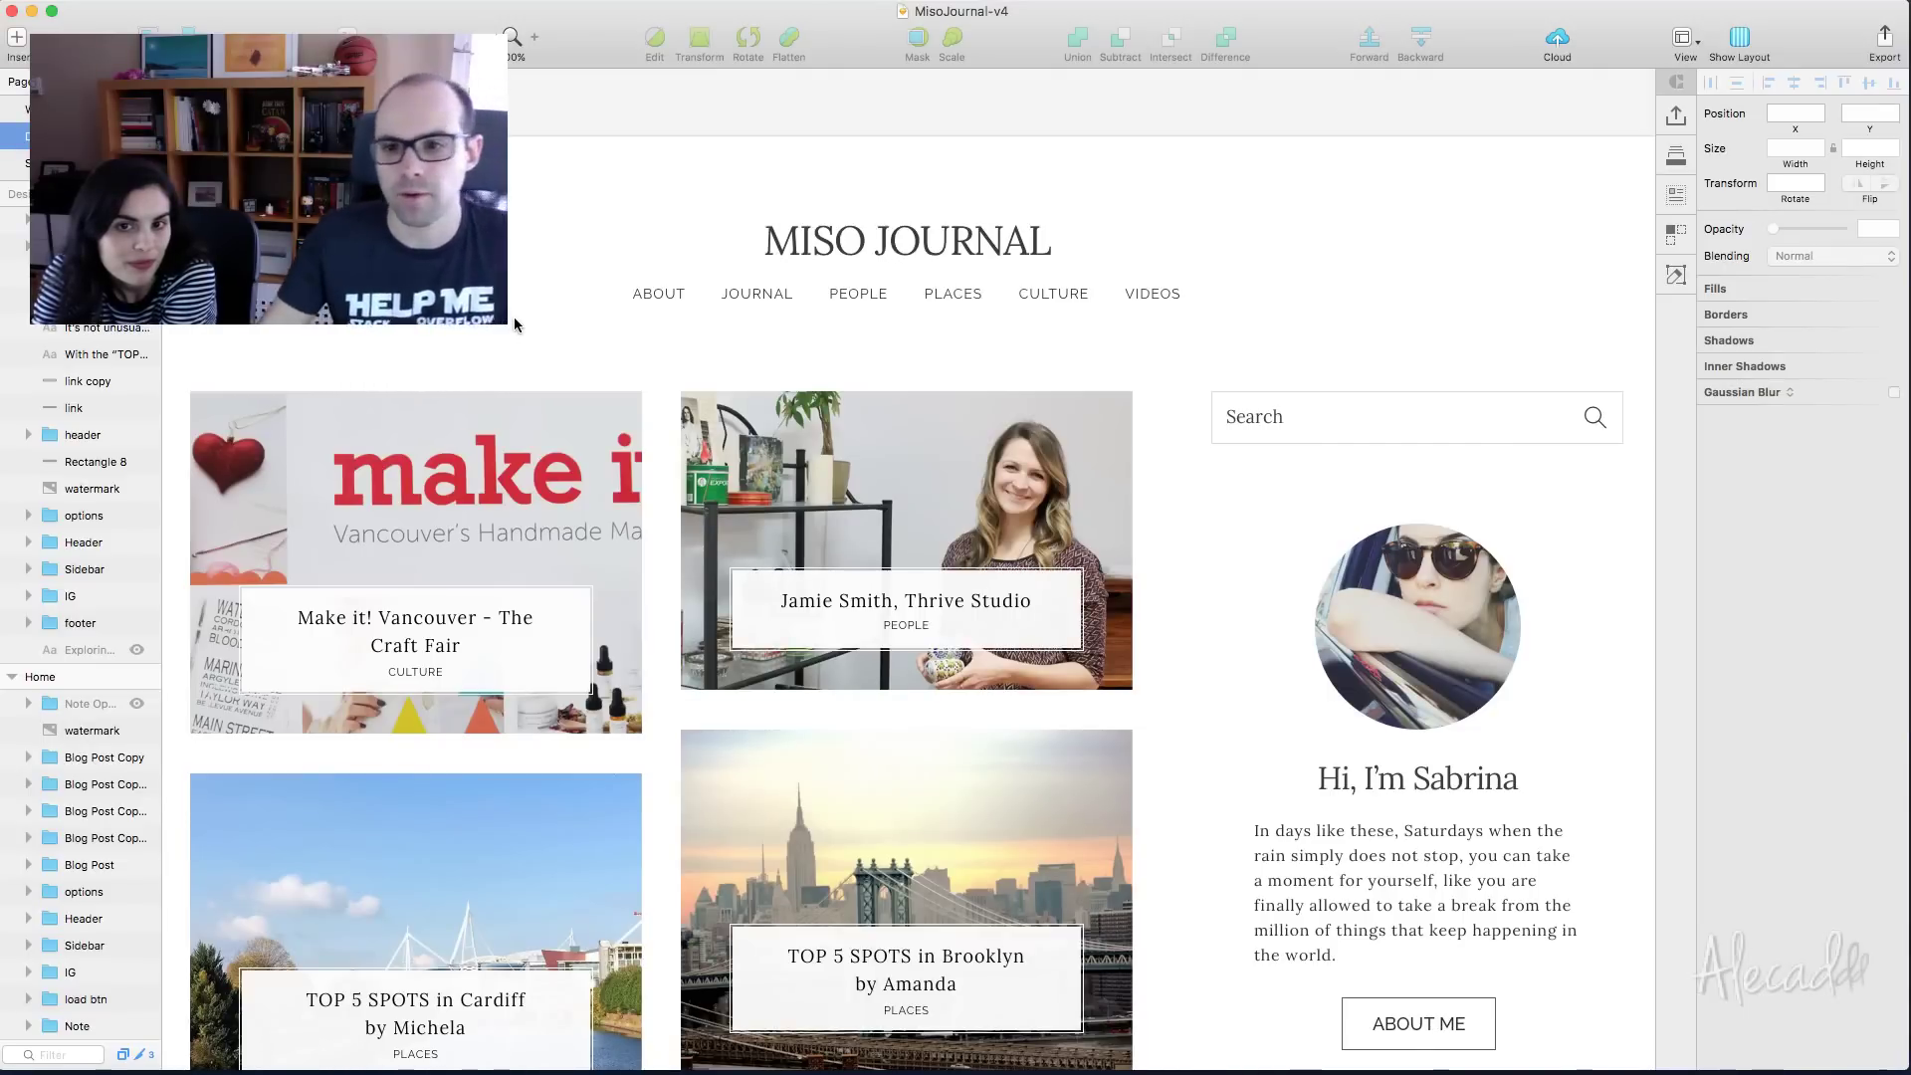
pyautogui.scroll(-5, 514, 323)
pyautogui.hscroll(-3, 513, 324)
pyautogui.scroll(-3, 513, 324)
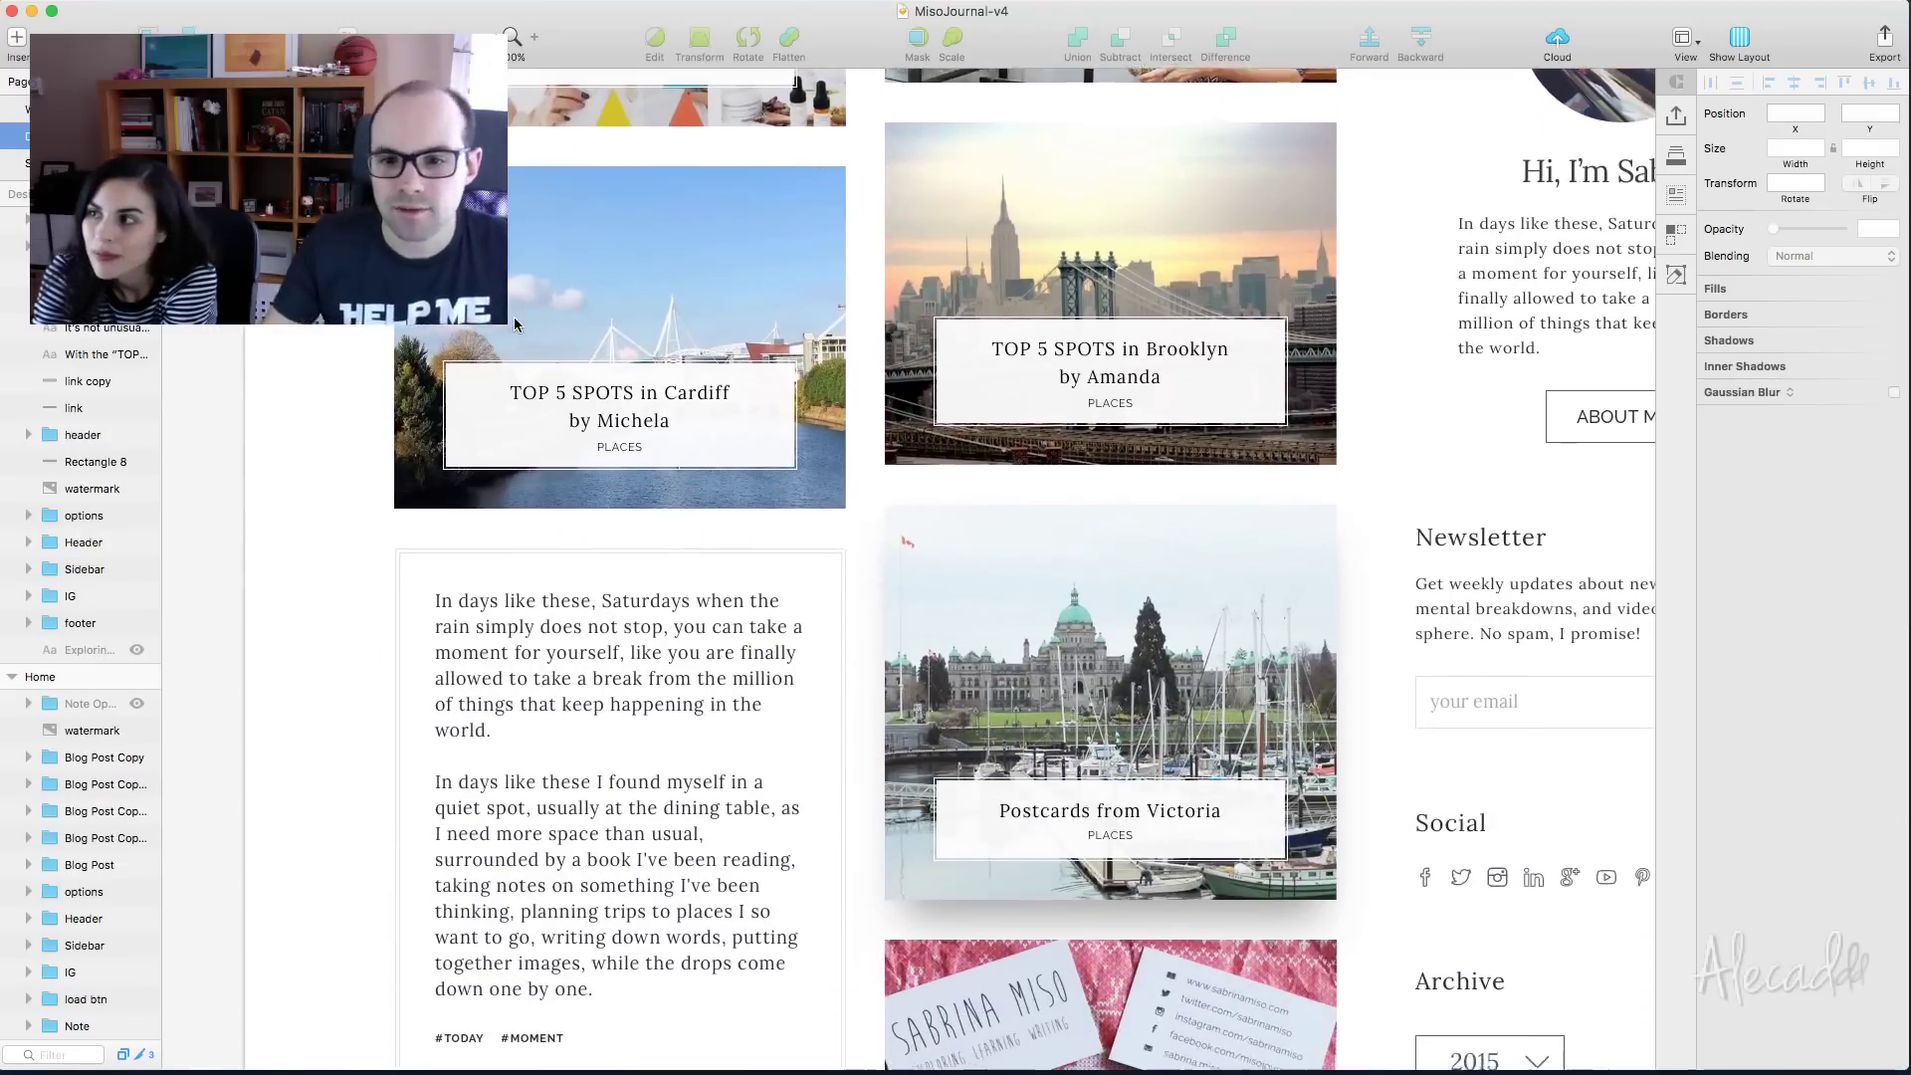
# Rename the Cardiff blog post's layer group with a name beginning "Video Post"
pyautogui.click(710, 284)
pyautogui.scroll(3, 697, 291)
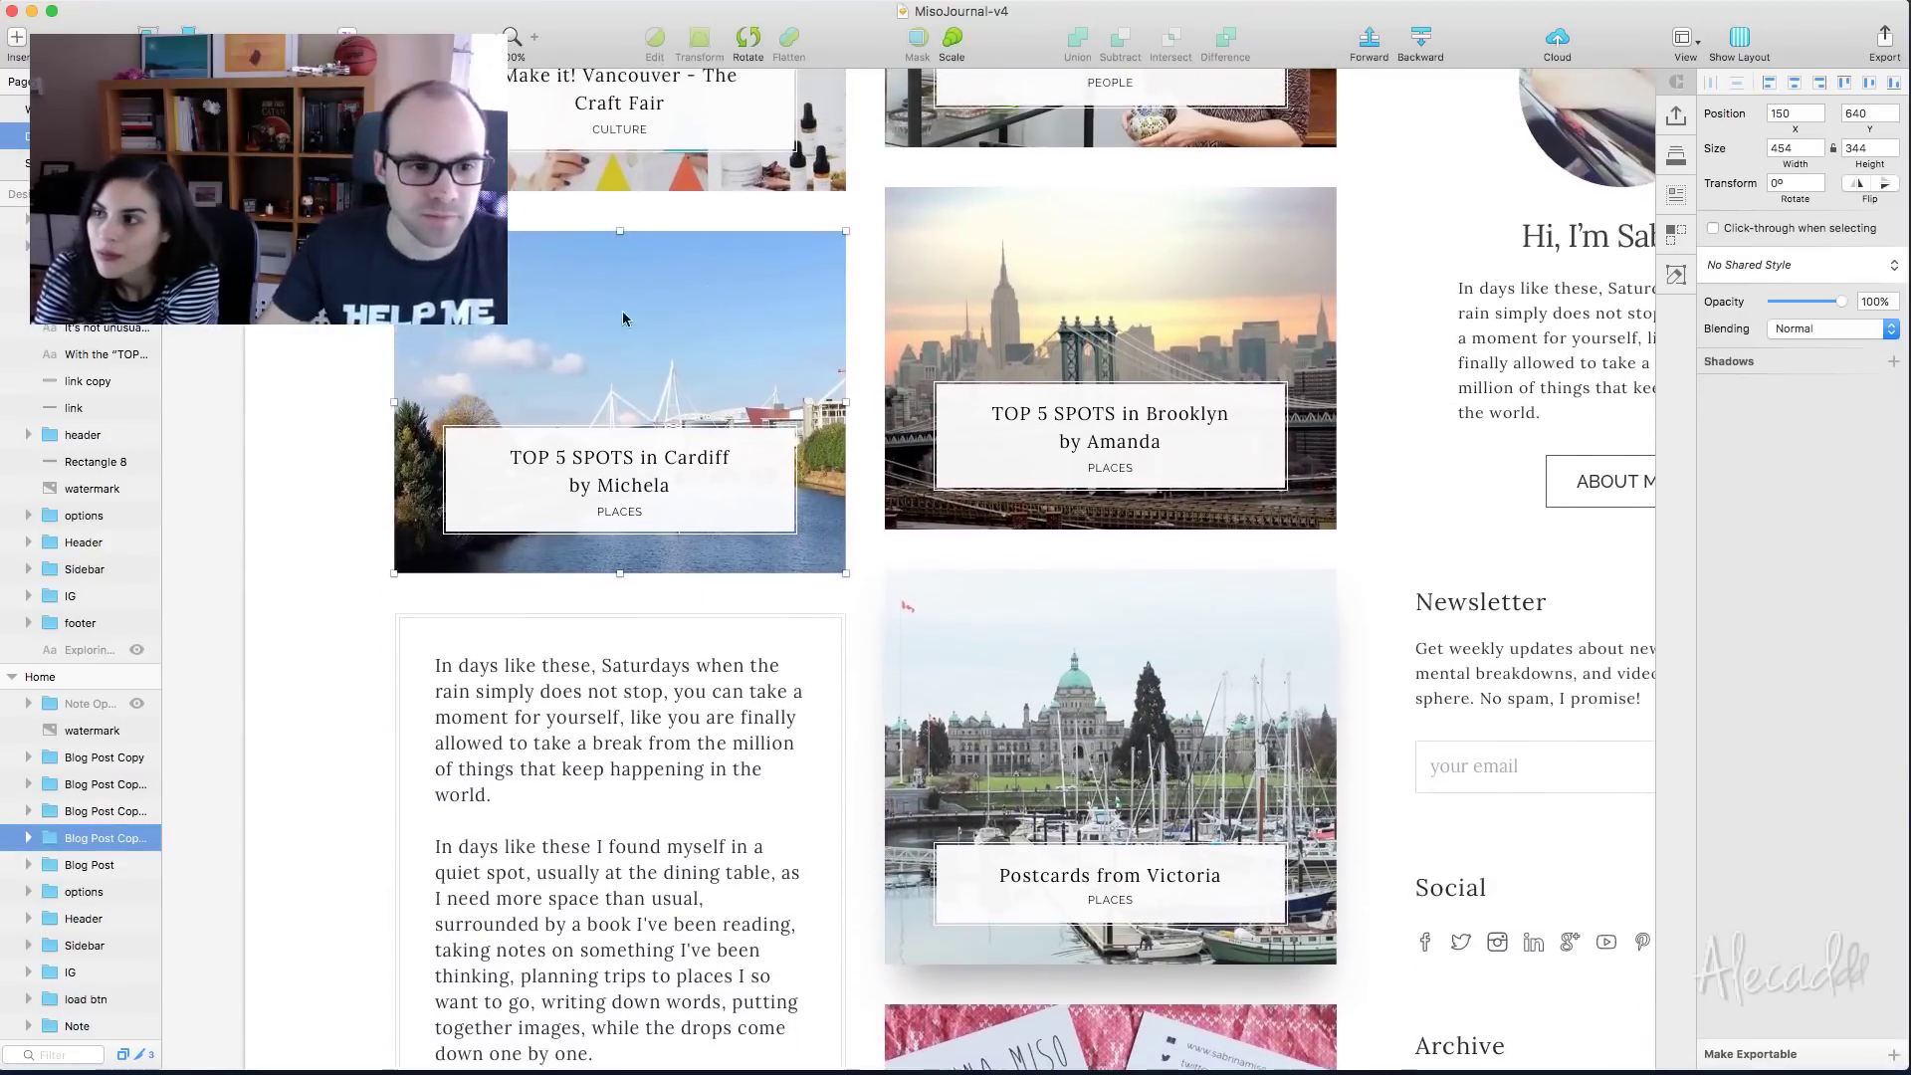
pyautogui.doubleClick(96, 839)
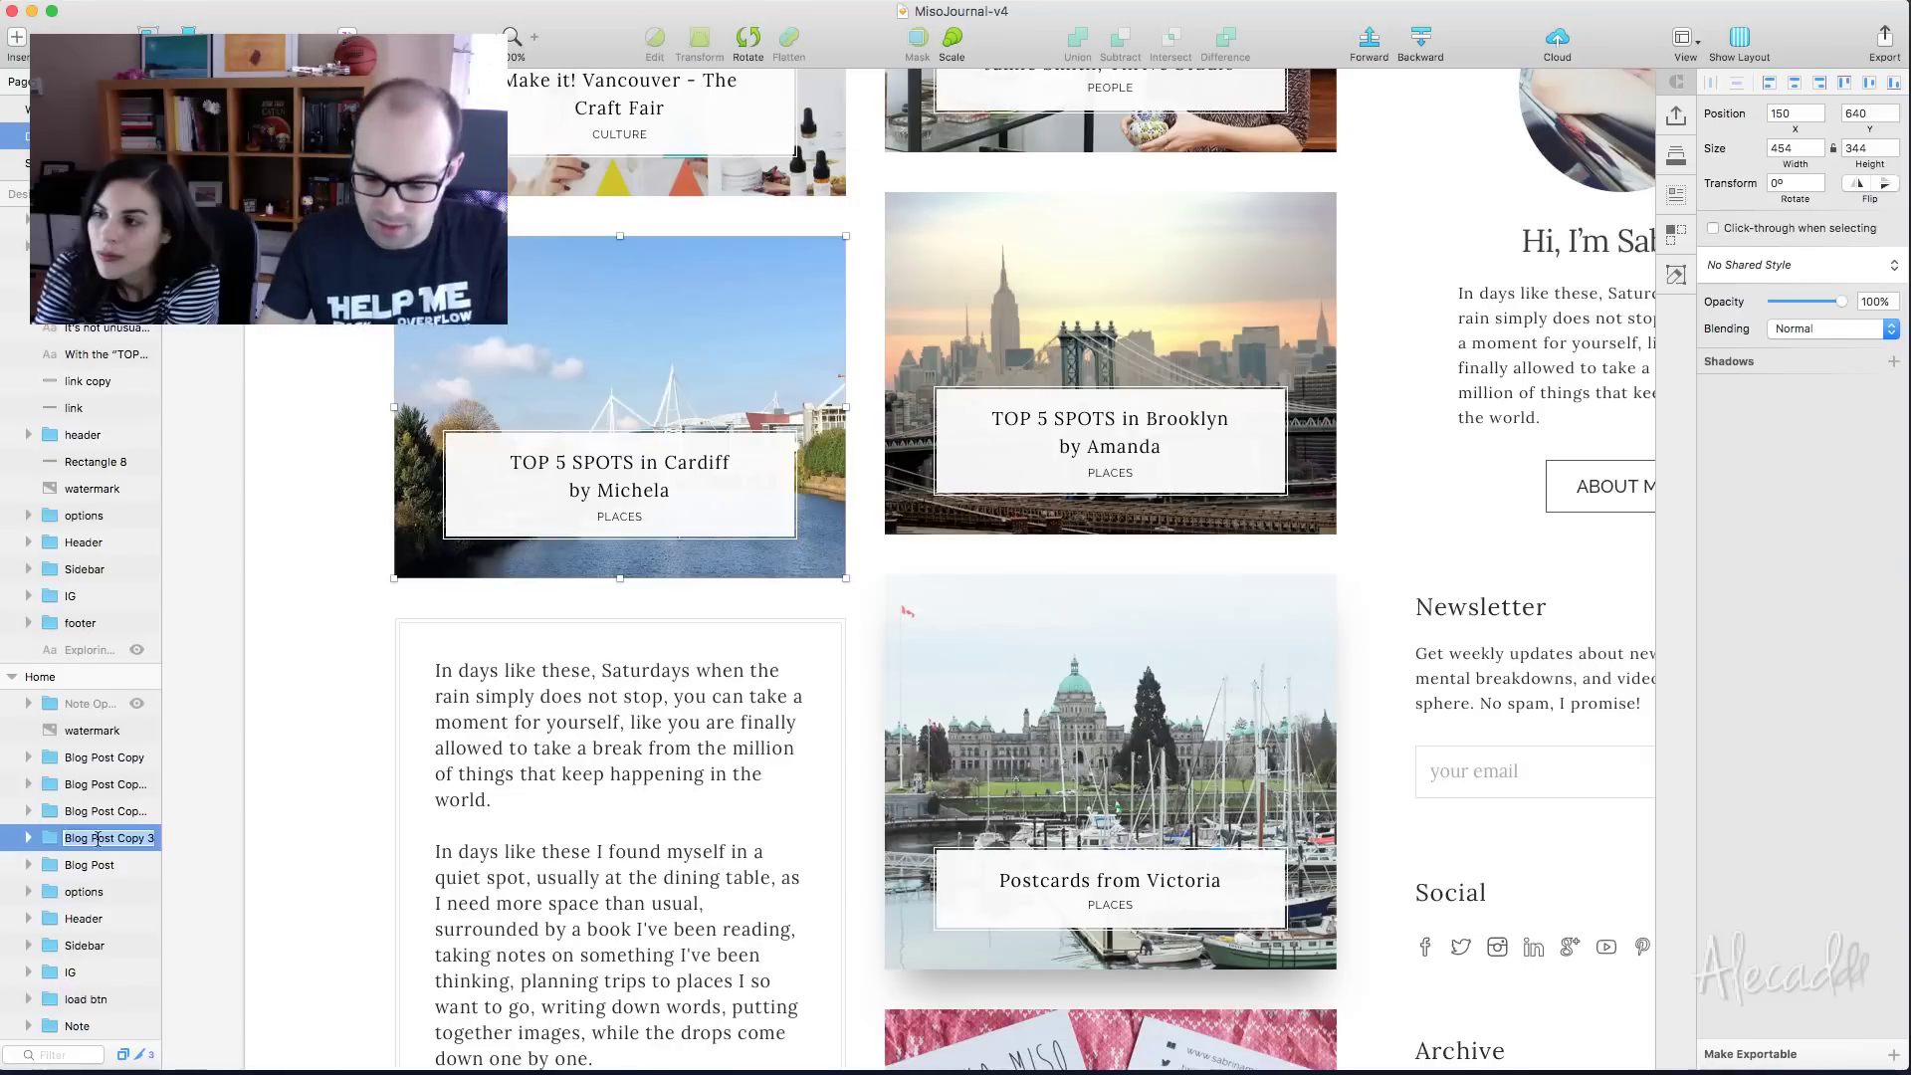
pyautogui.write('Video Post FOr')
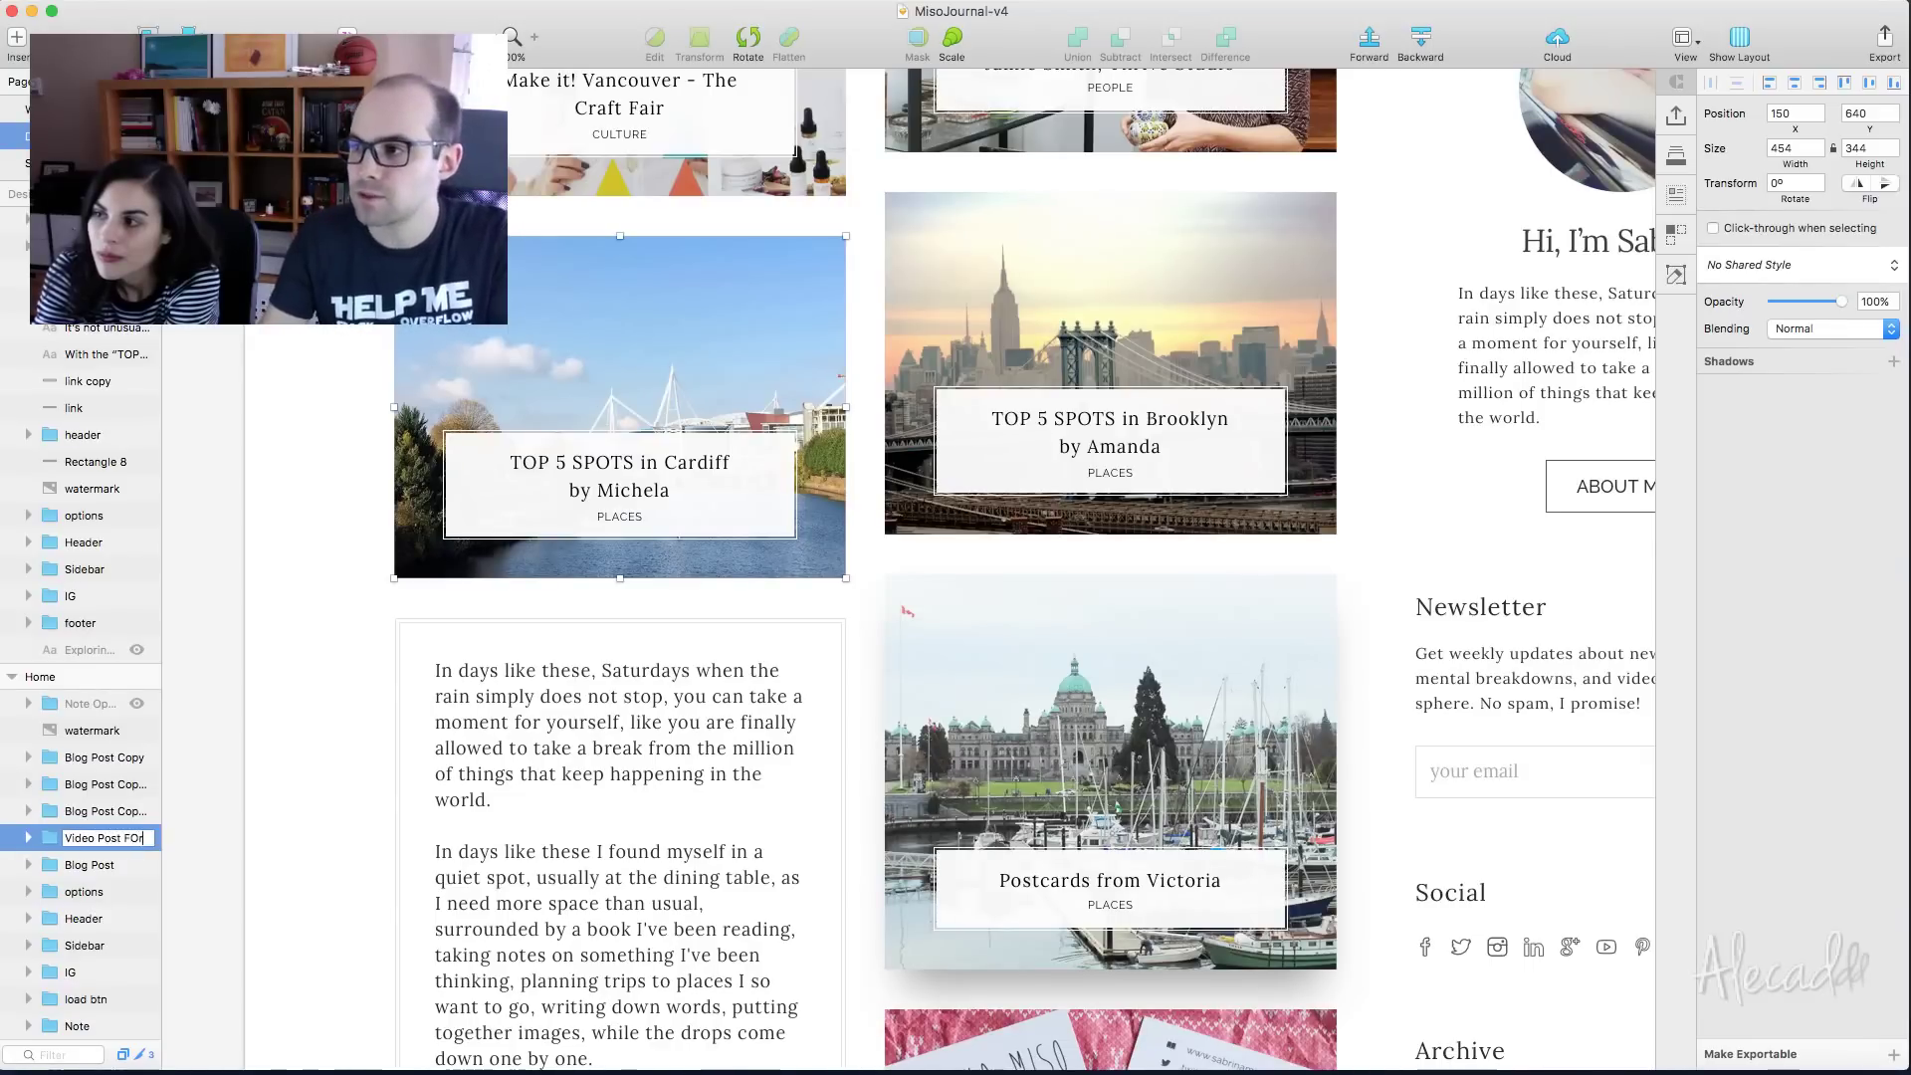
pyautogui.press('Return')
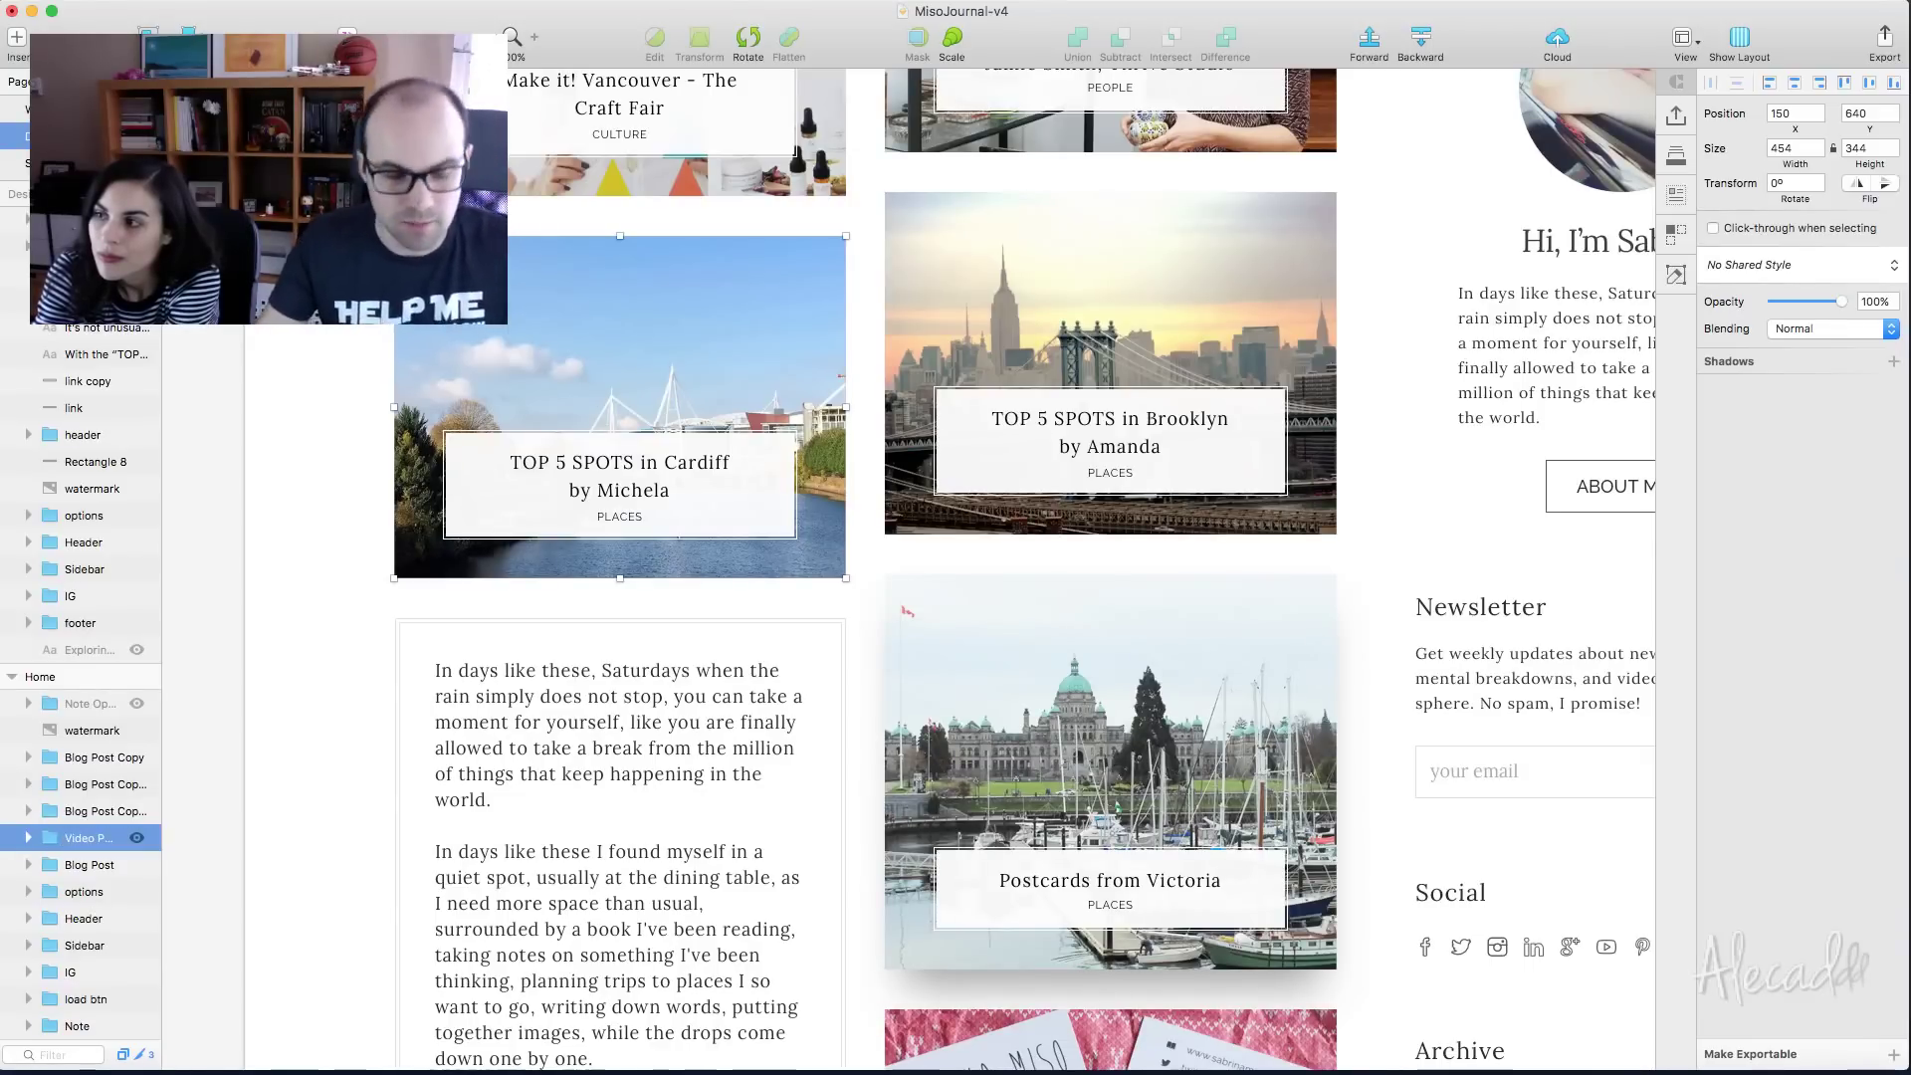
pyautogui.scroll(-2, 97, 839)
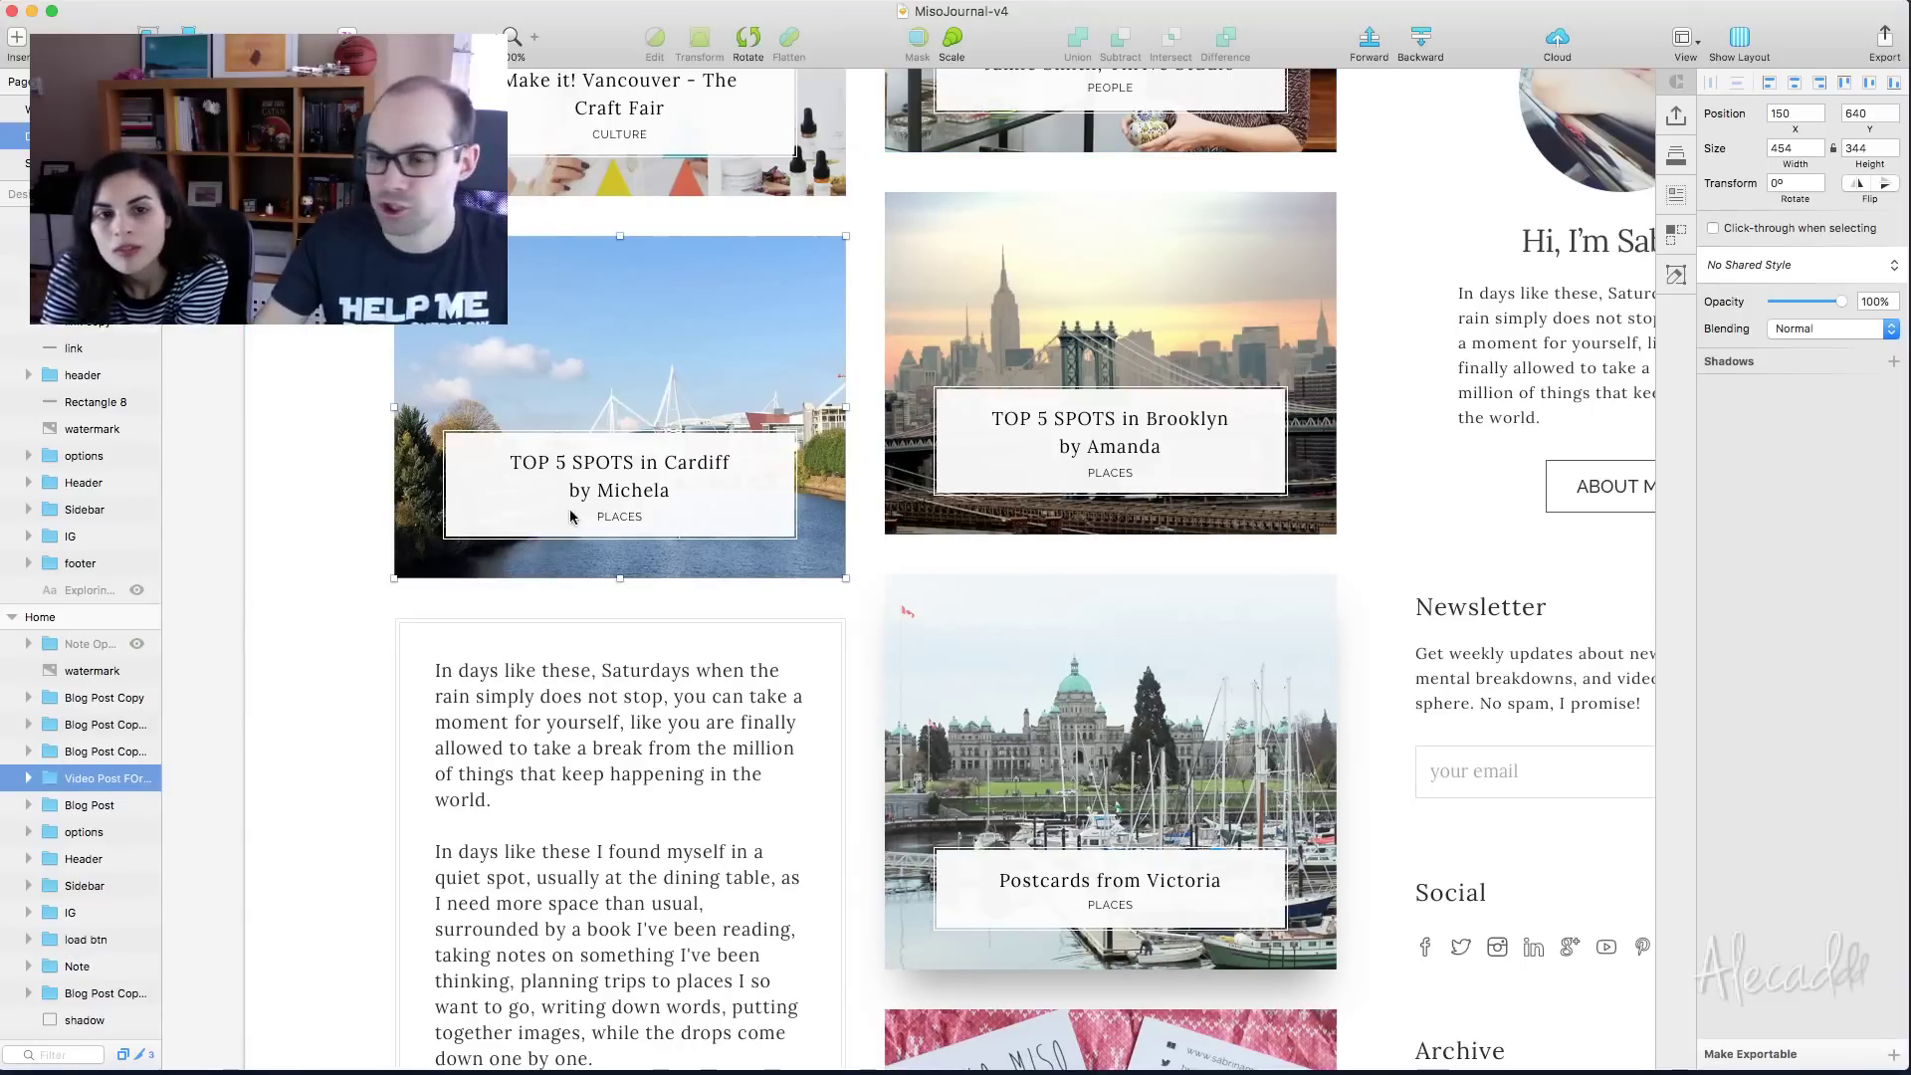
# Move the Cardiff post's title out of its white box to X 264, Y 666 near the image's upper edge and recolor it near-white
pyautogui.keyDown('super'); pyautogui.click(627, 464); pyautogui.keyUp('super')
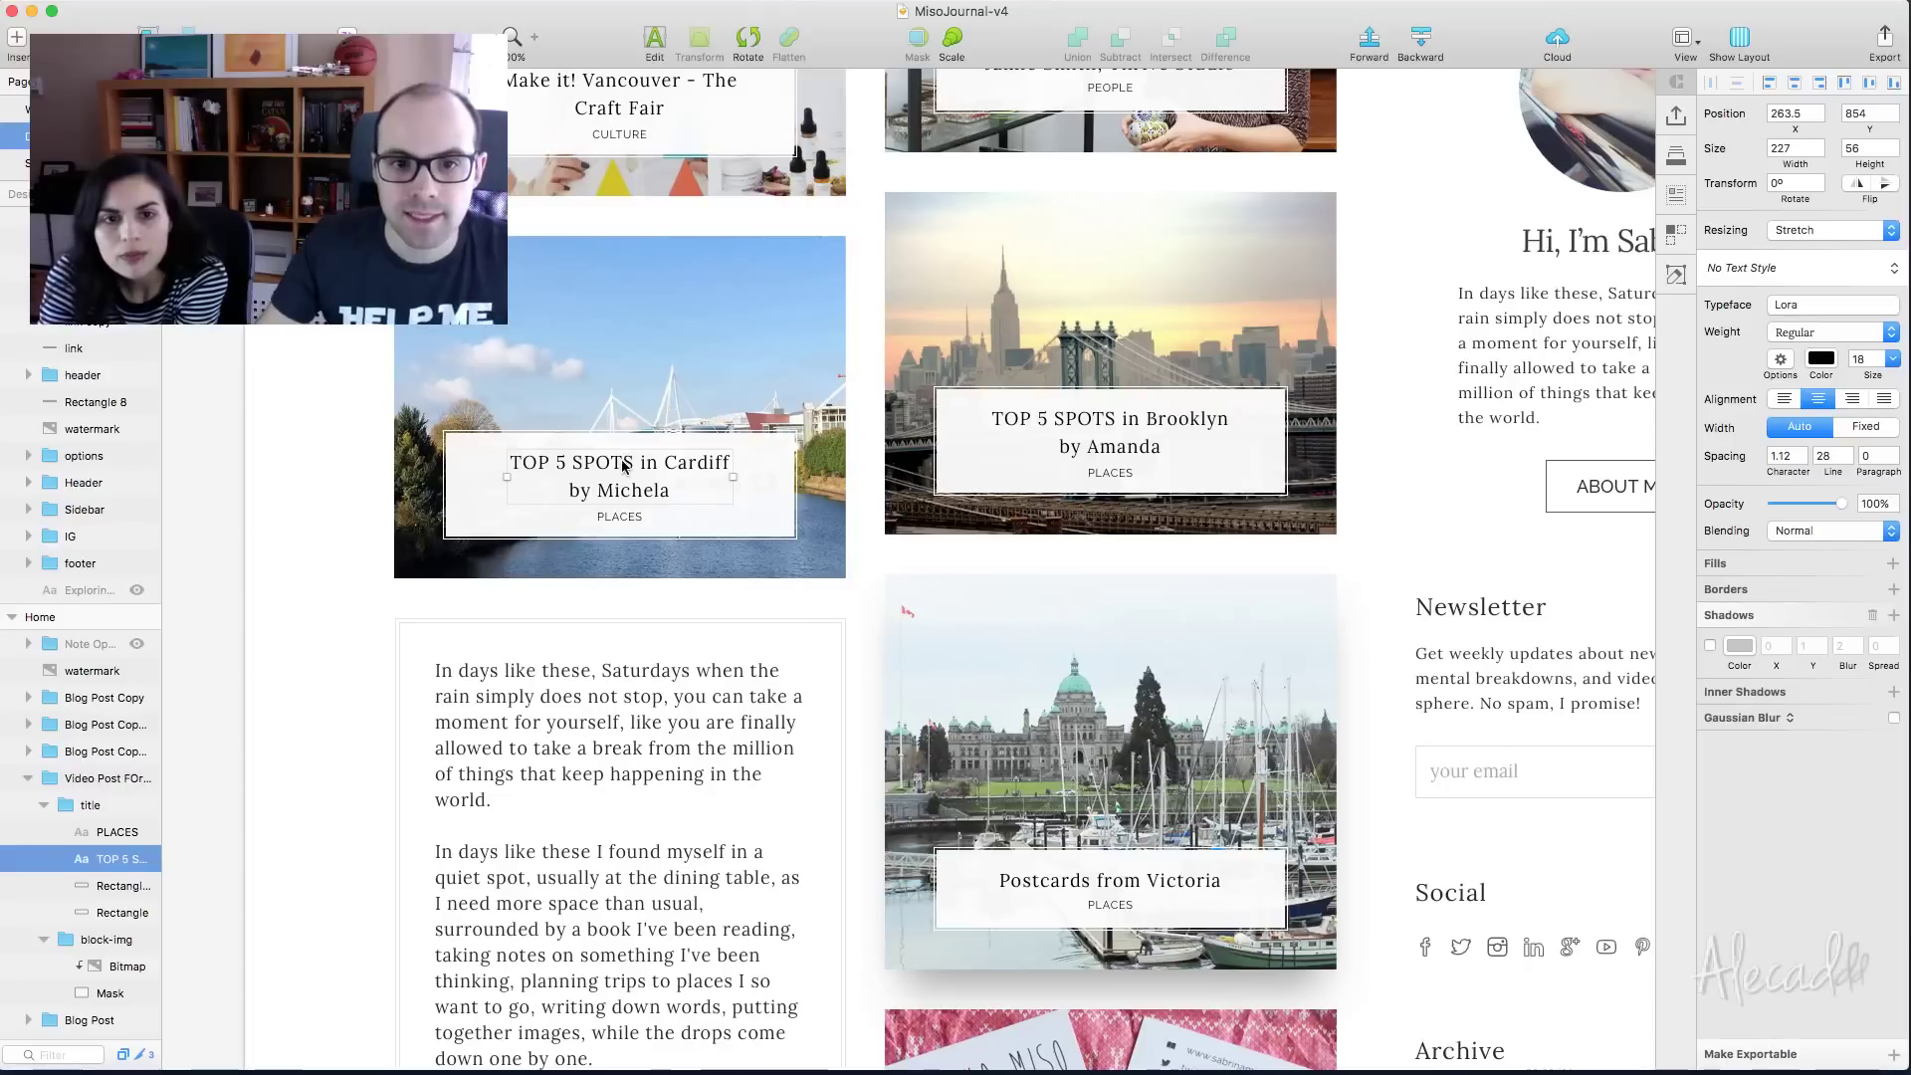
pyautogui.moveTo(627, 465); pyautogui.dragTo(632, 281)
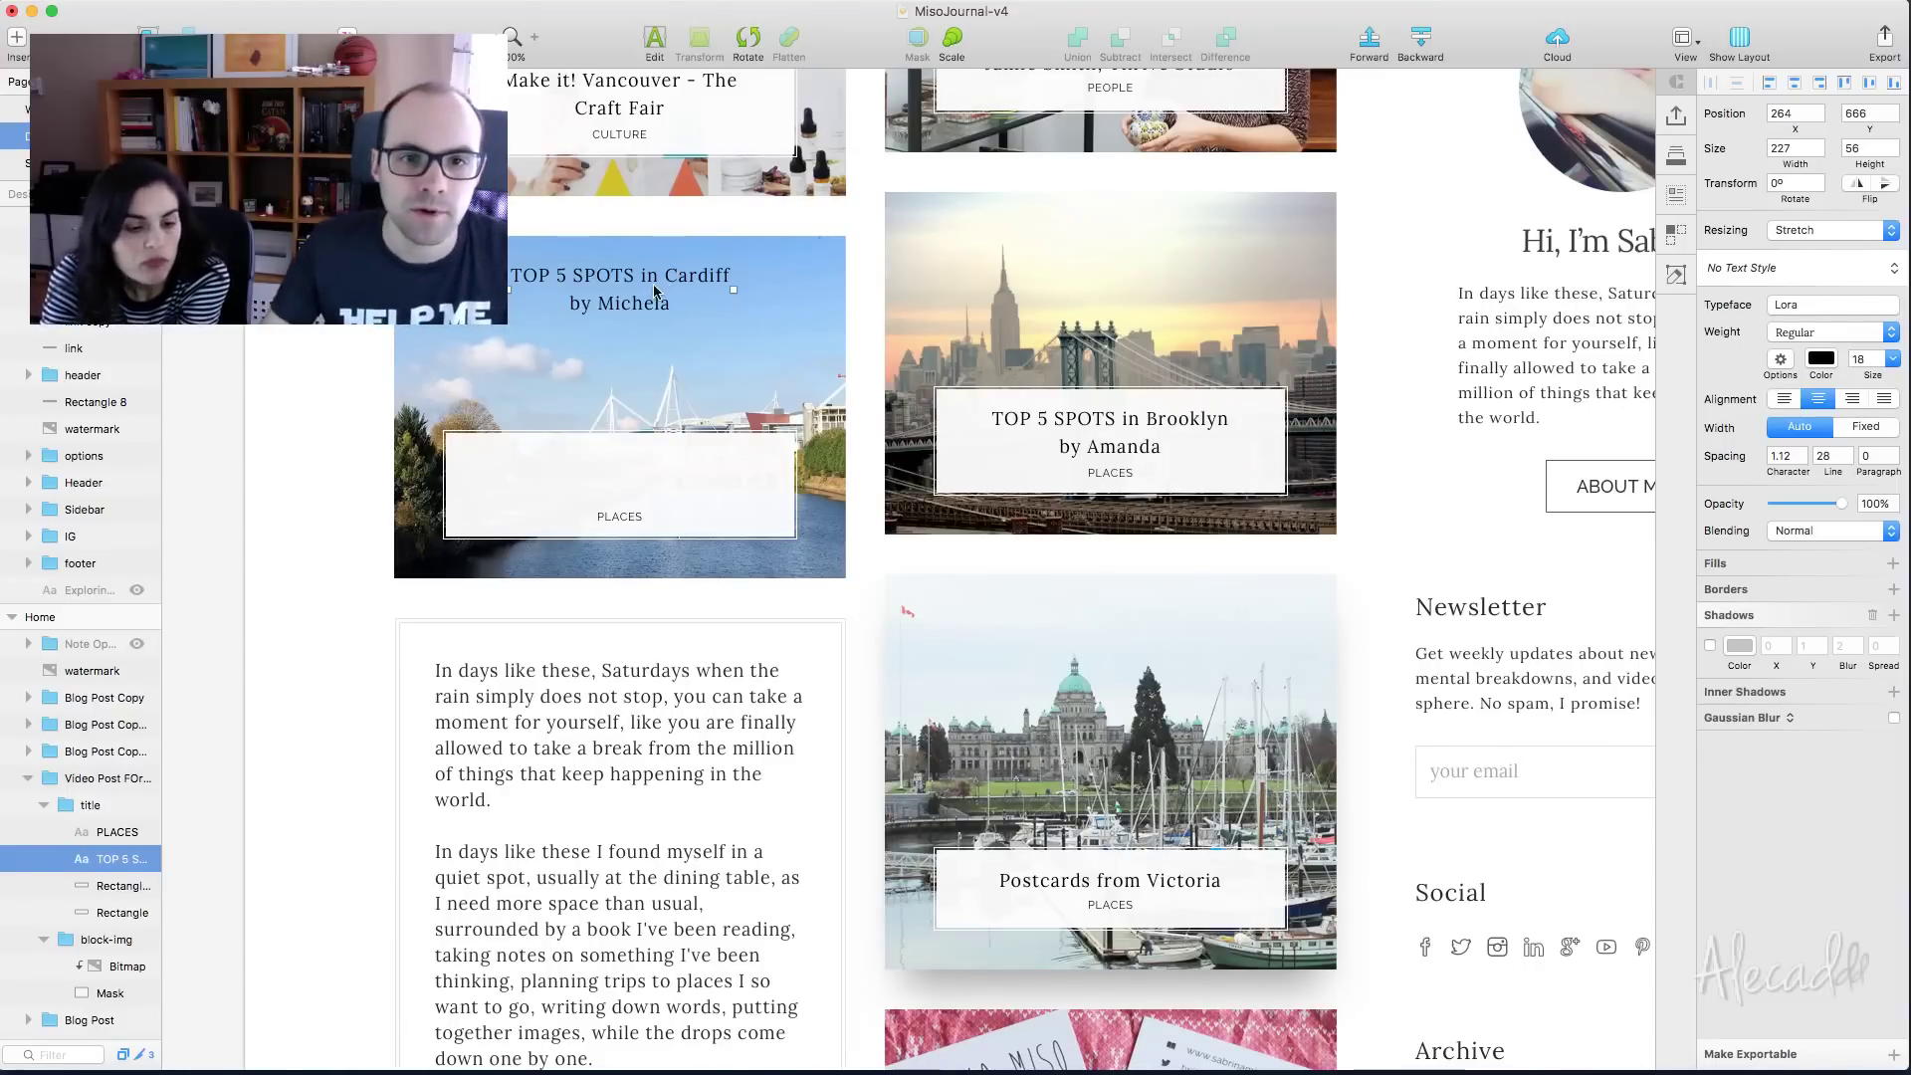
pyautogui.scroll(2, 674, 276)
pyautogui.click(1821, 359)
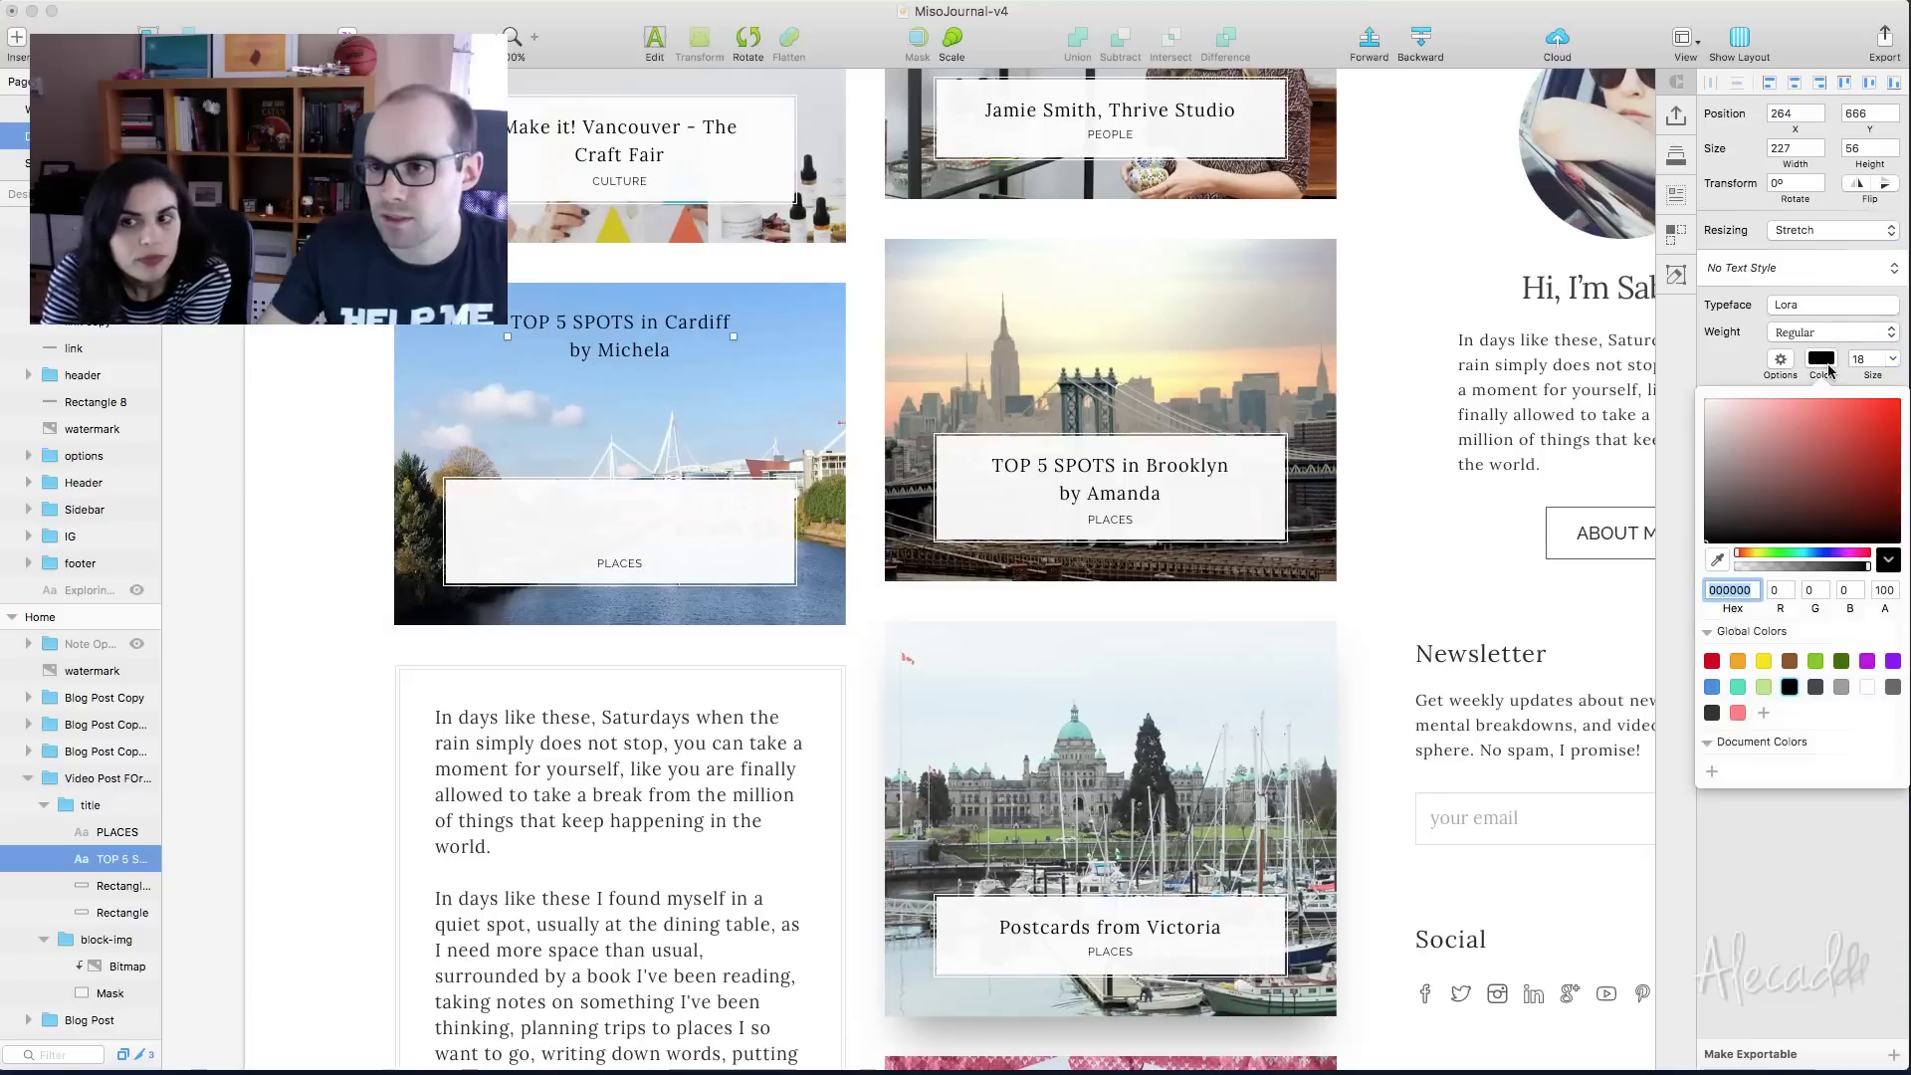
pyautogui.click(1867, 687)
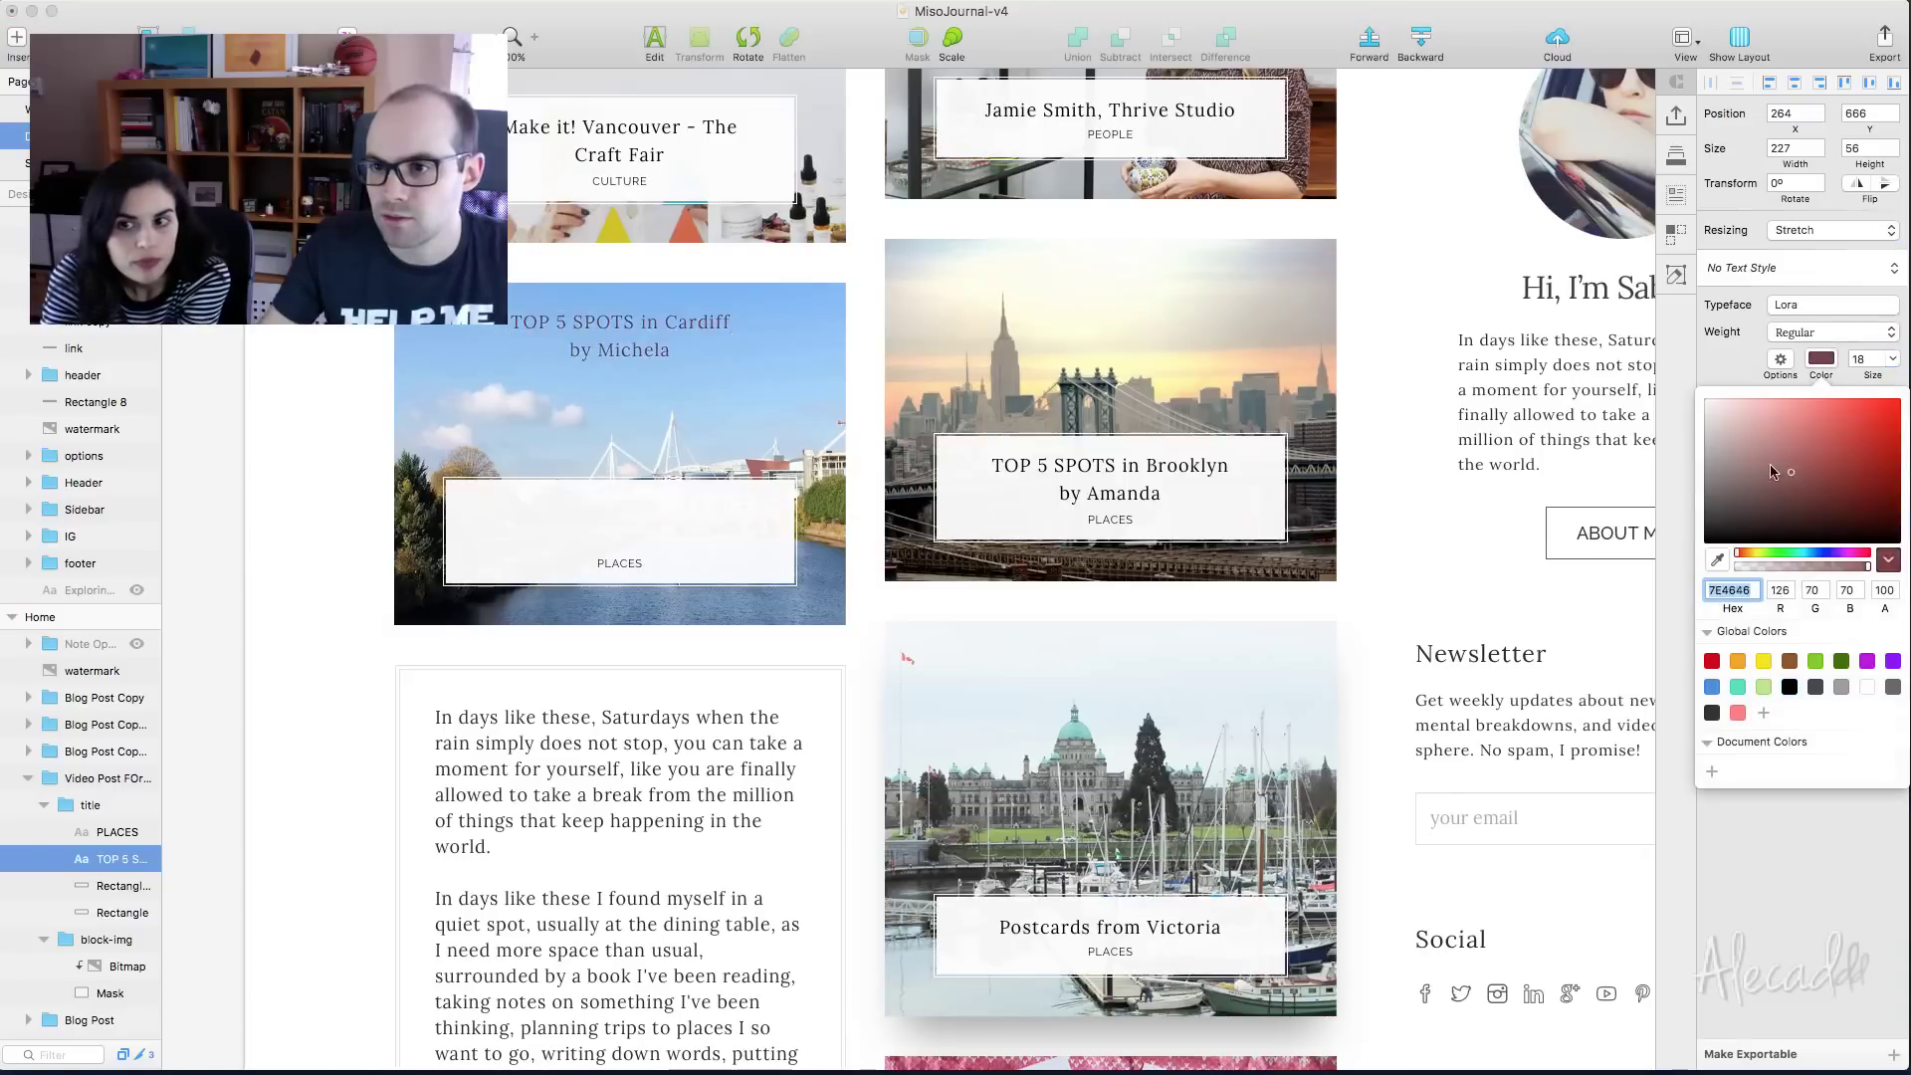
# Join the Cardiff post's title into a single line and reposition it at X 223, Y 654
pyautogui.doubleClick(640, 332)
pyautogui.press('BackSpace')
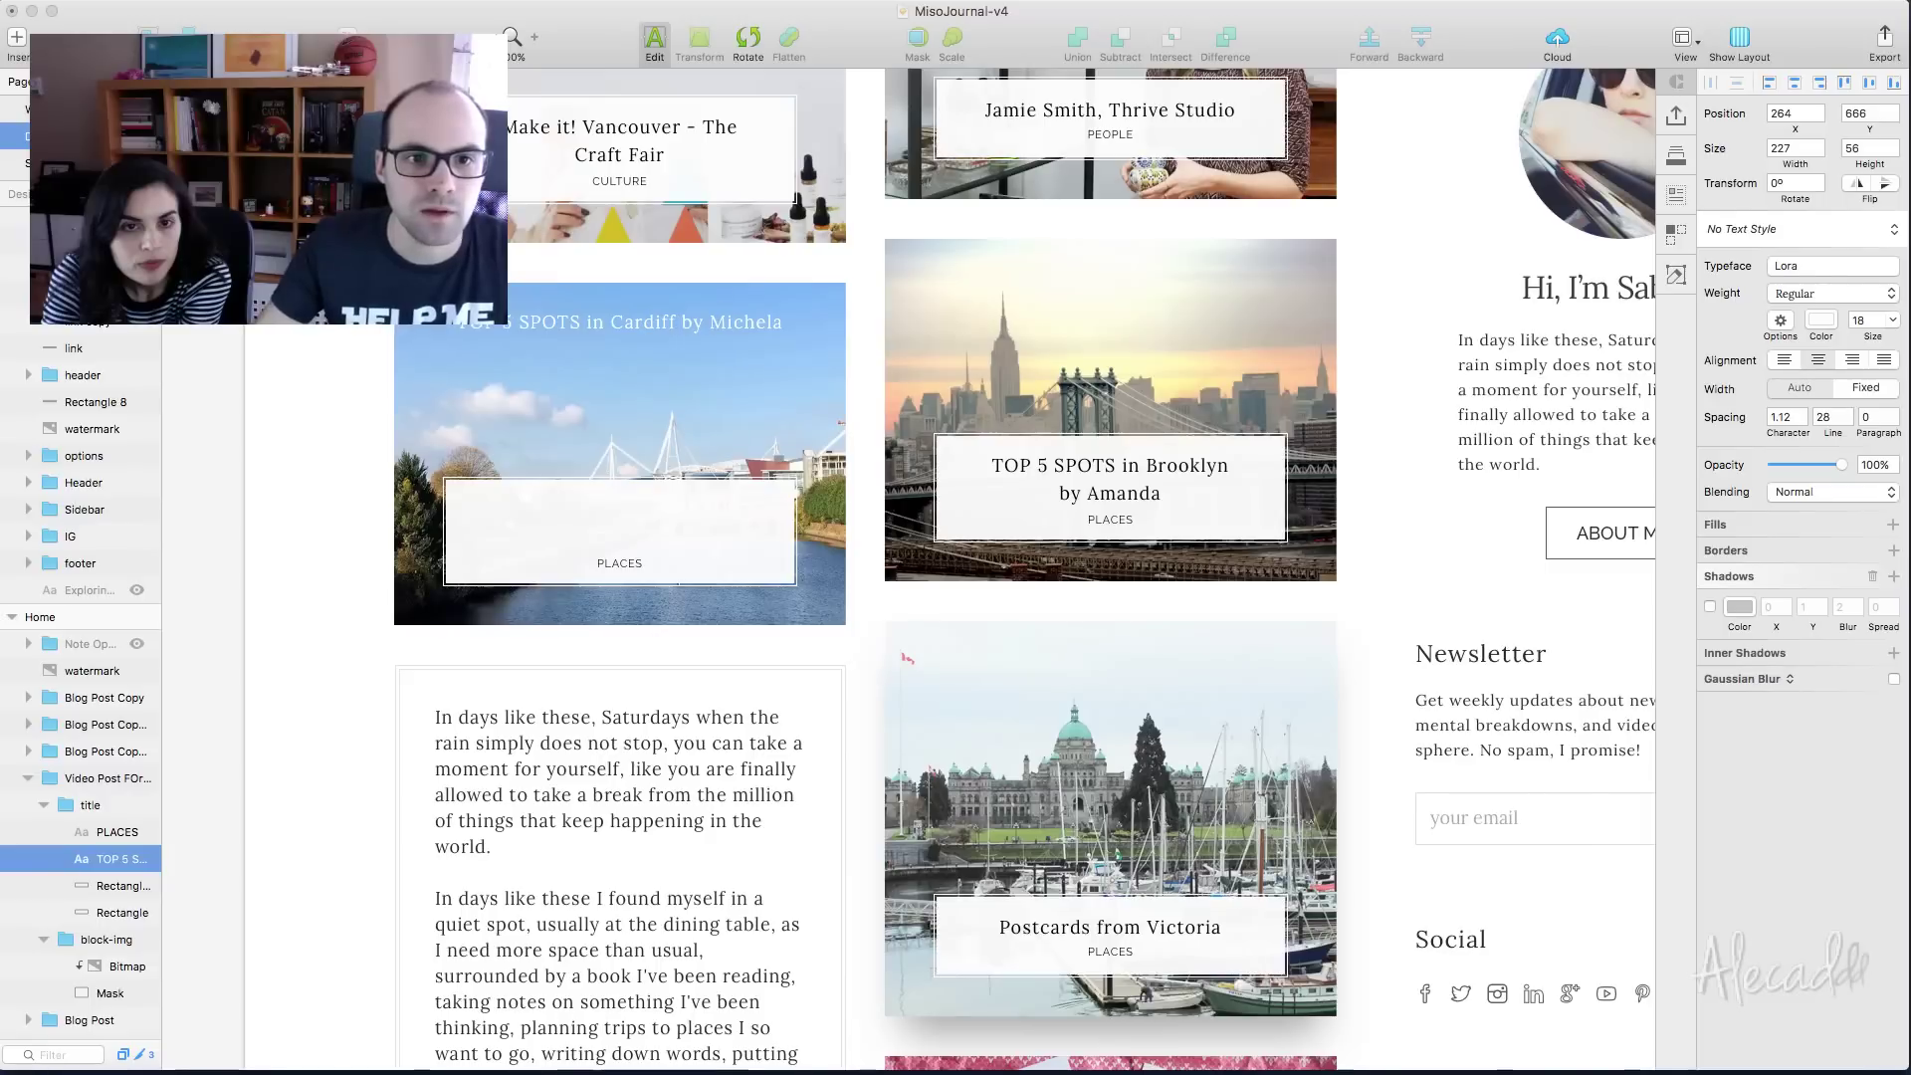
pyautogui.press('Escape')
pyautogui.moveTo(667, 335); pyautogui.dragTo(654, 312)
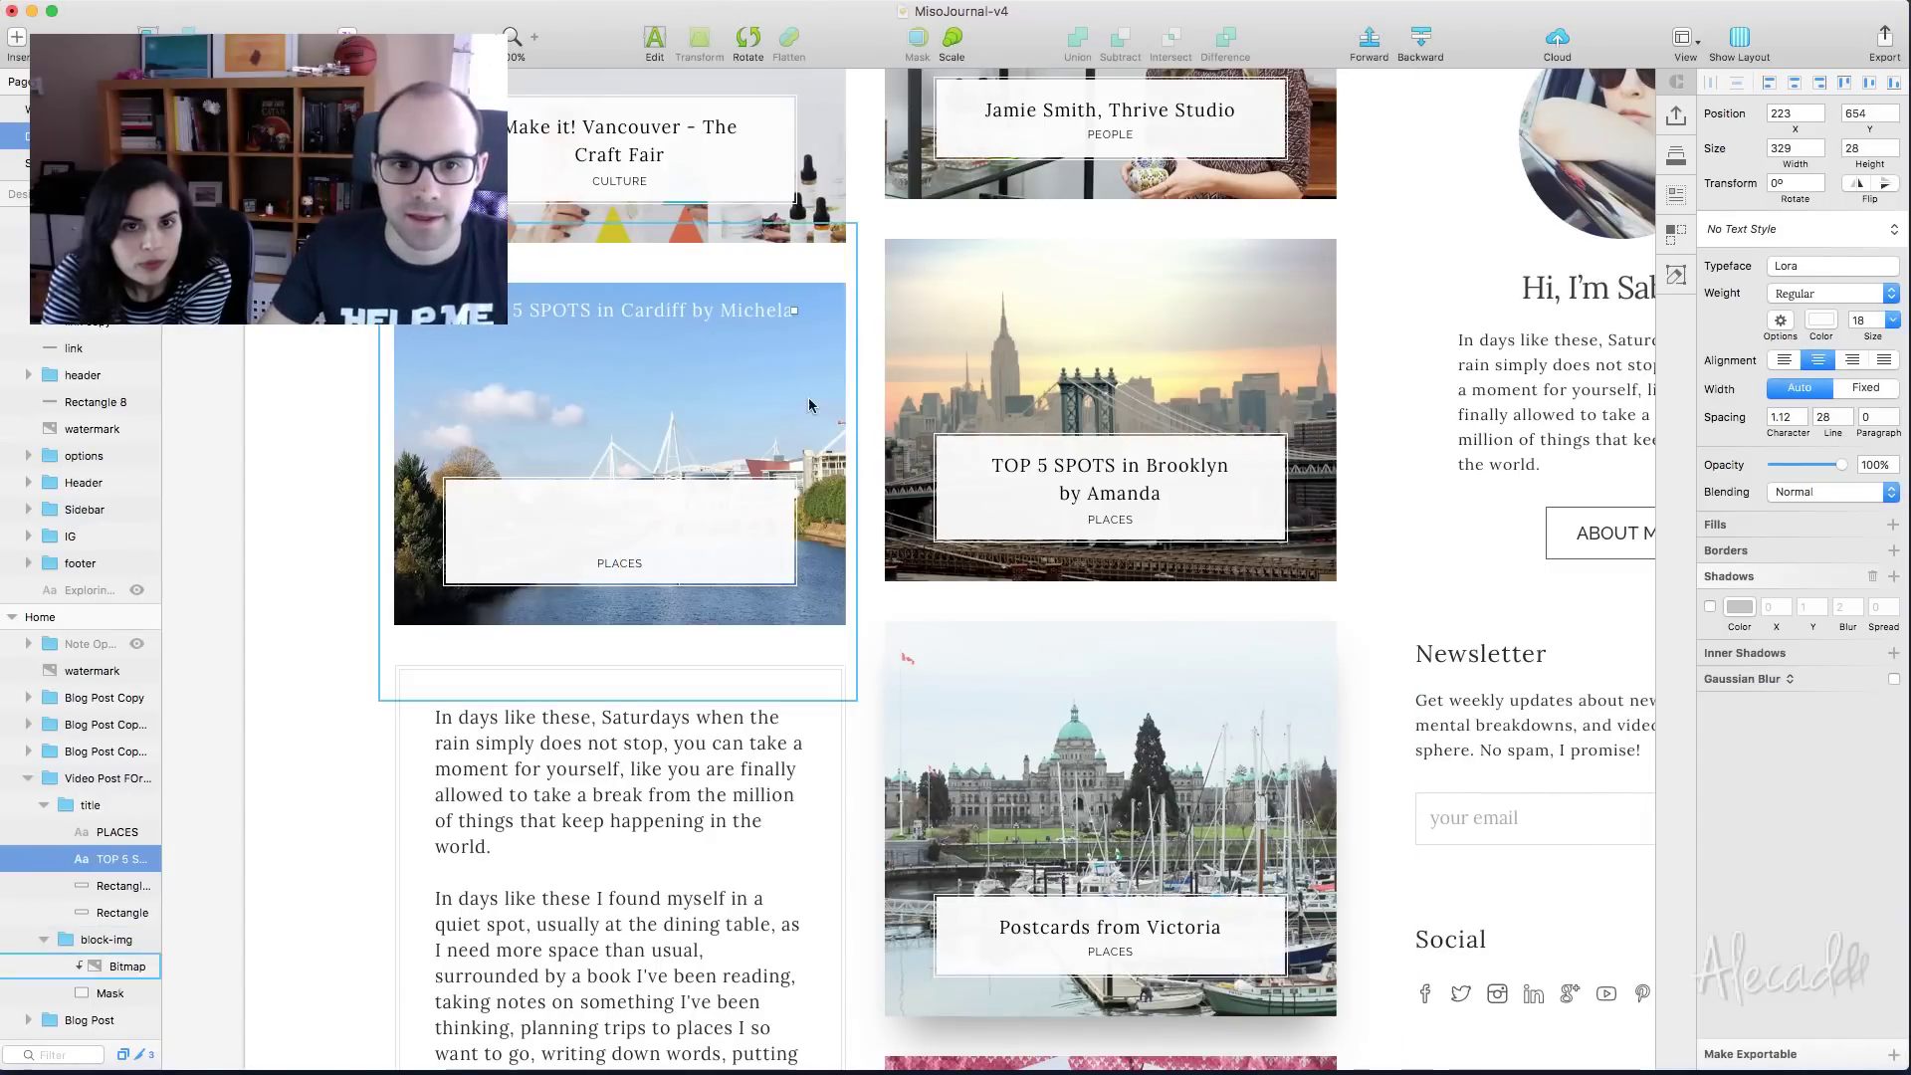
# Change the fill of the mask behind the Cardiff post's image to black
pyautogui.click(791, 400)
pyautogui.click(108, 993)
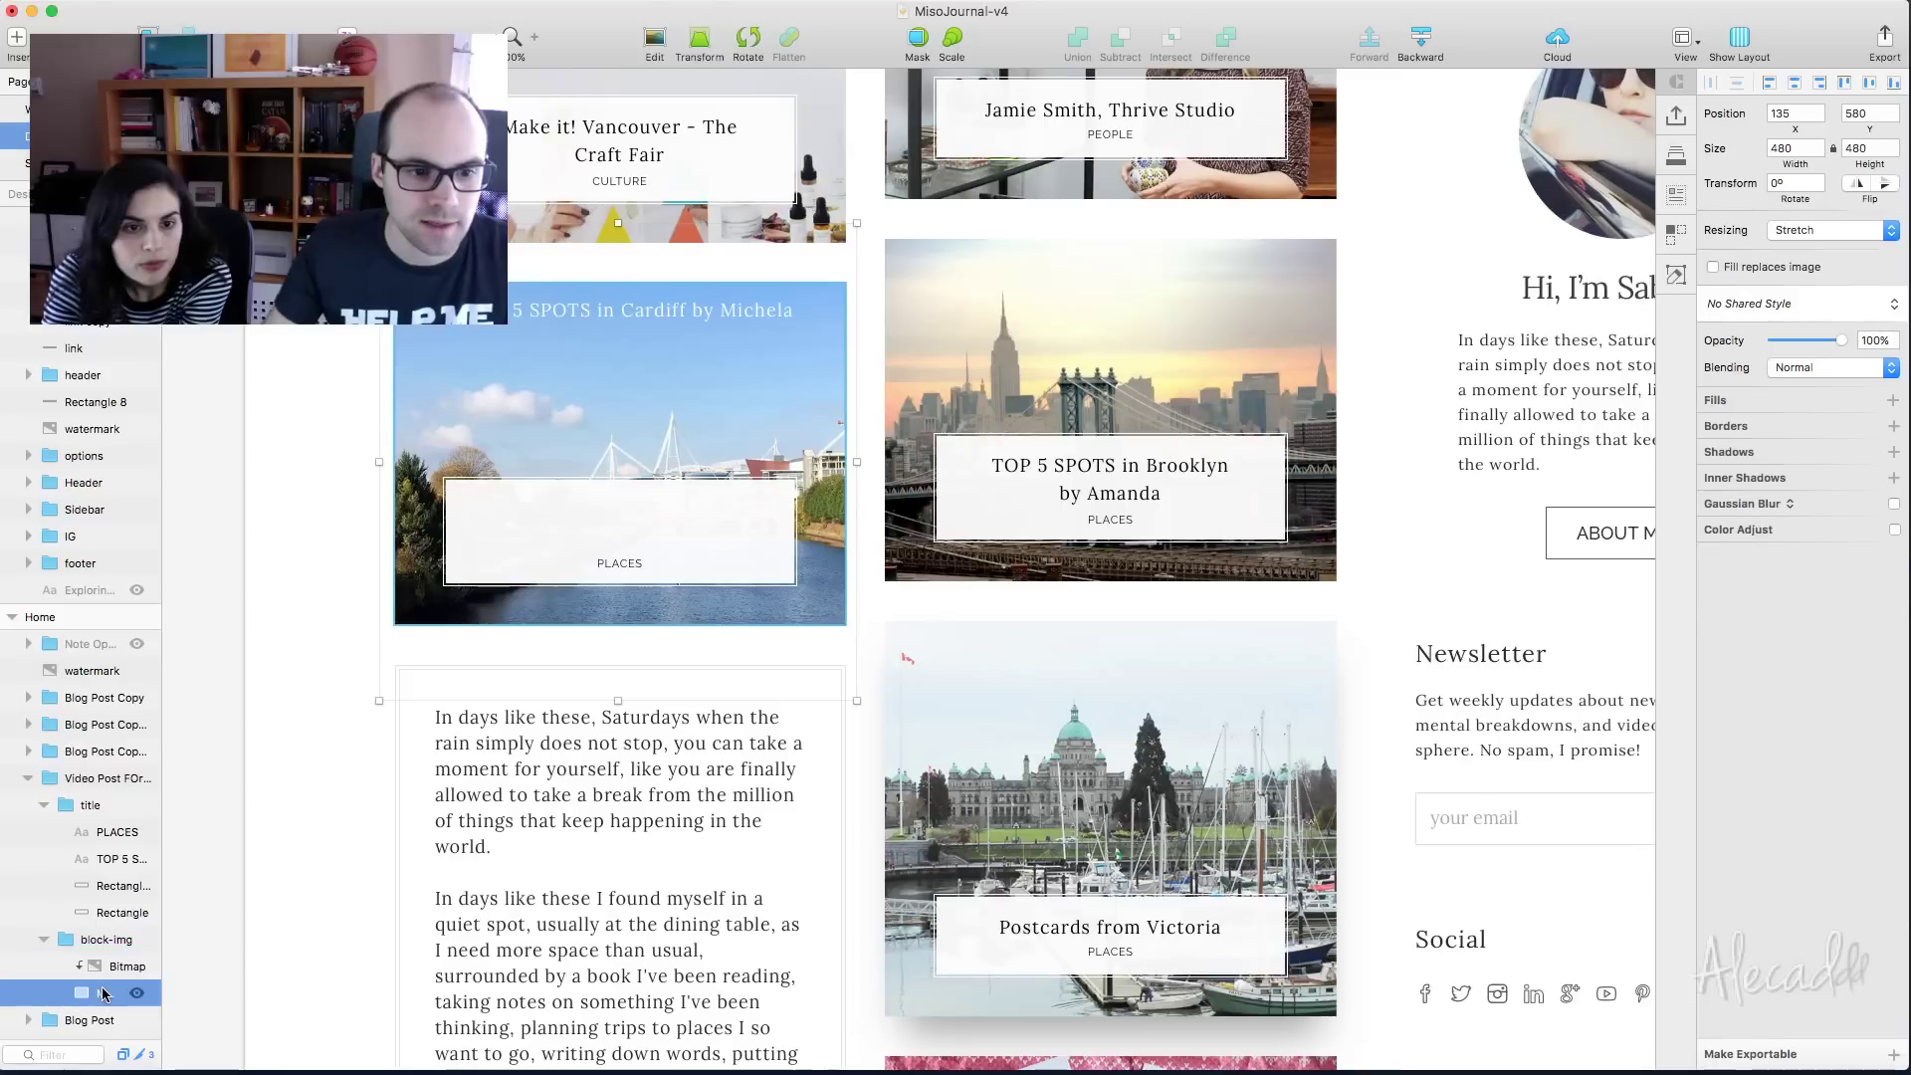
pyautogui.click(1739, 431)
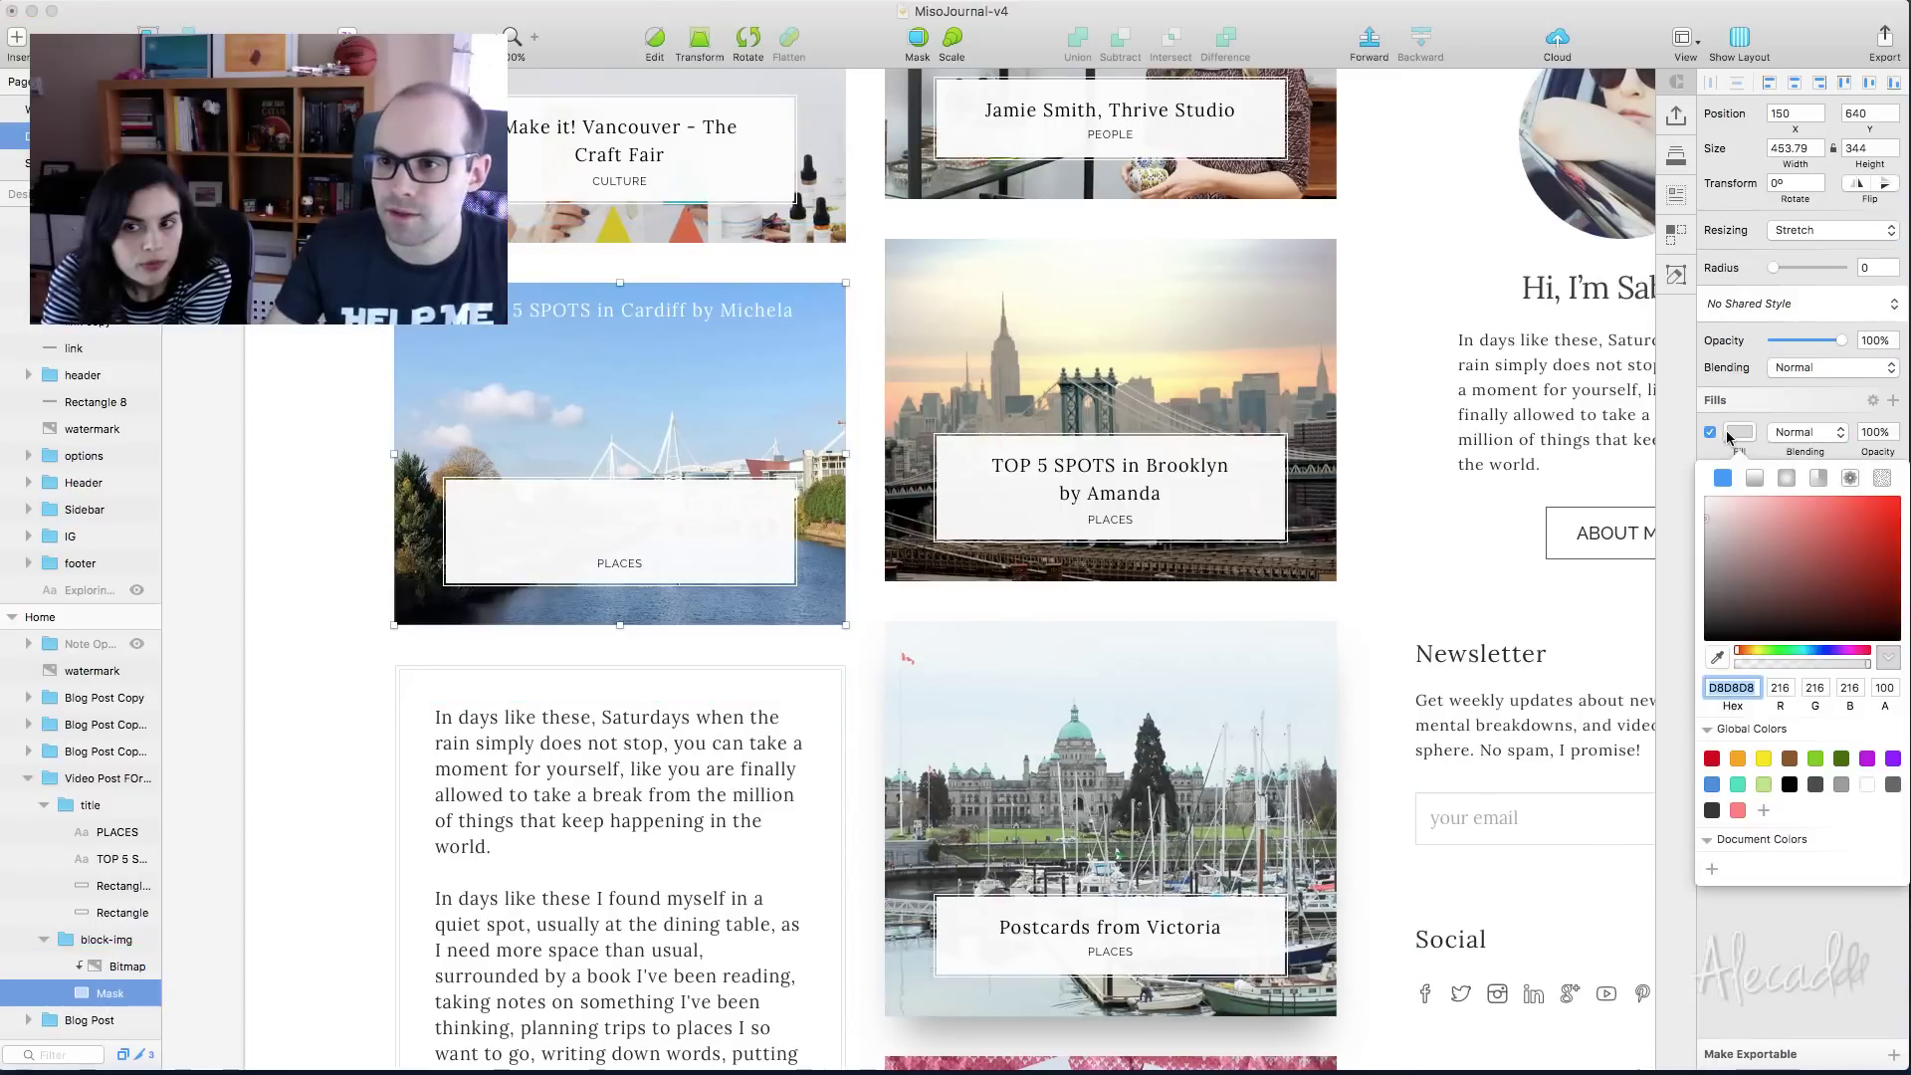
pyautogui.press('Escape')
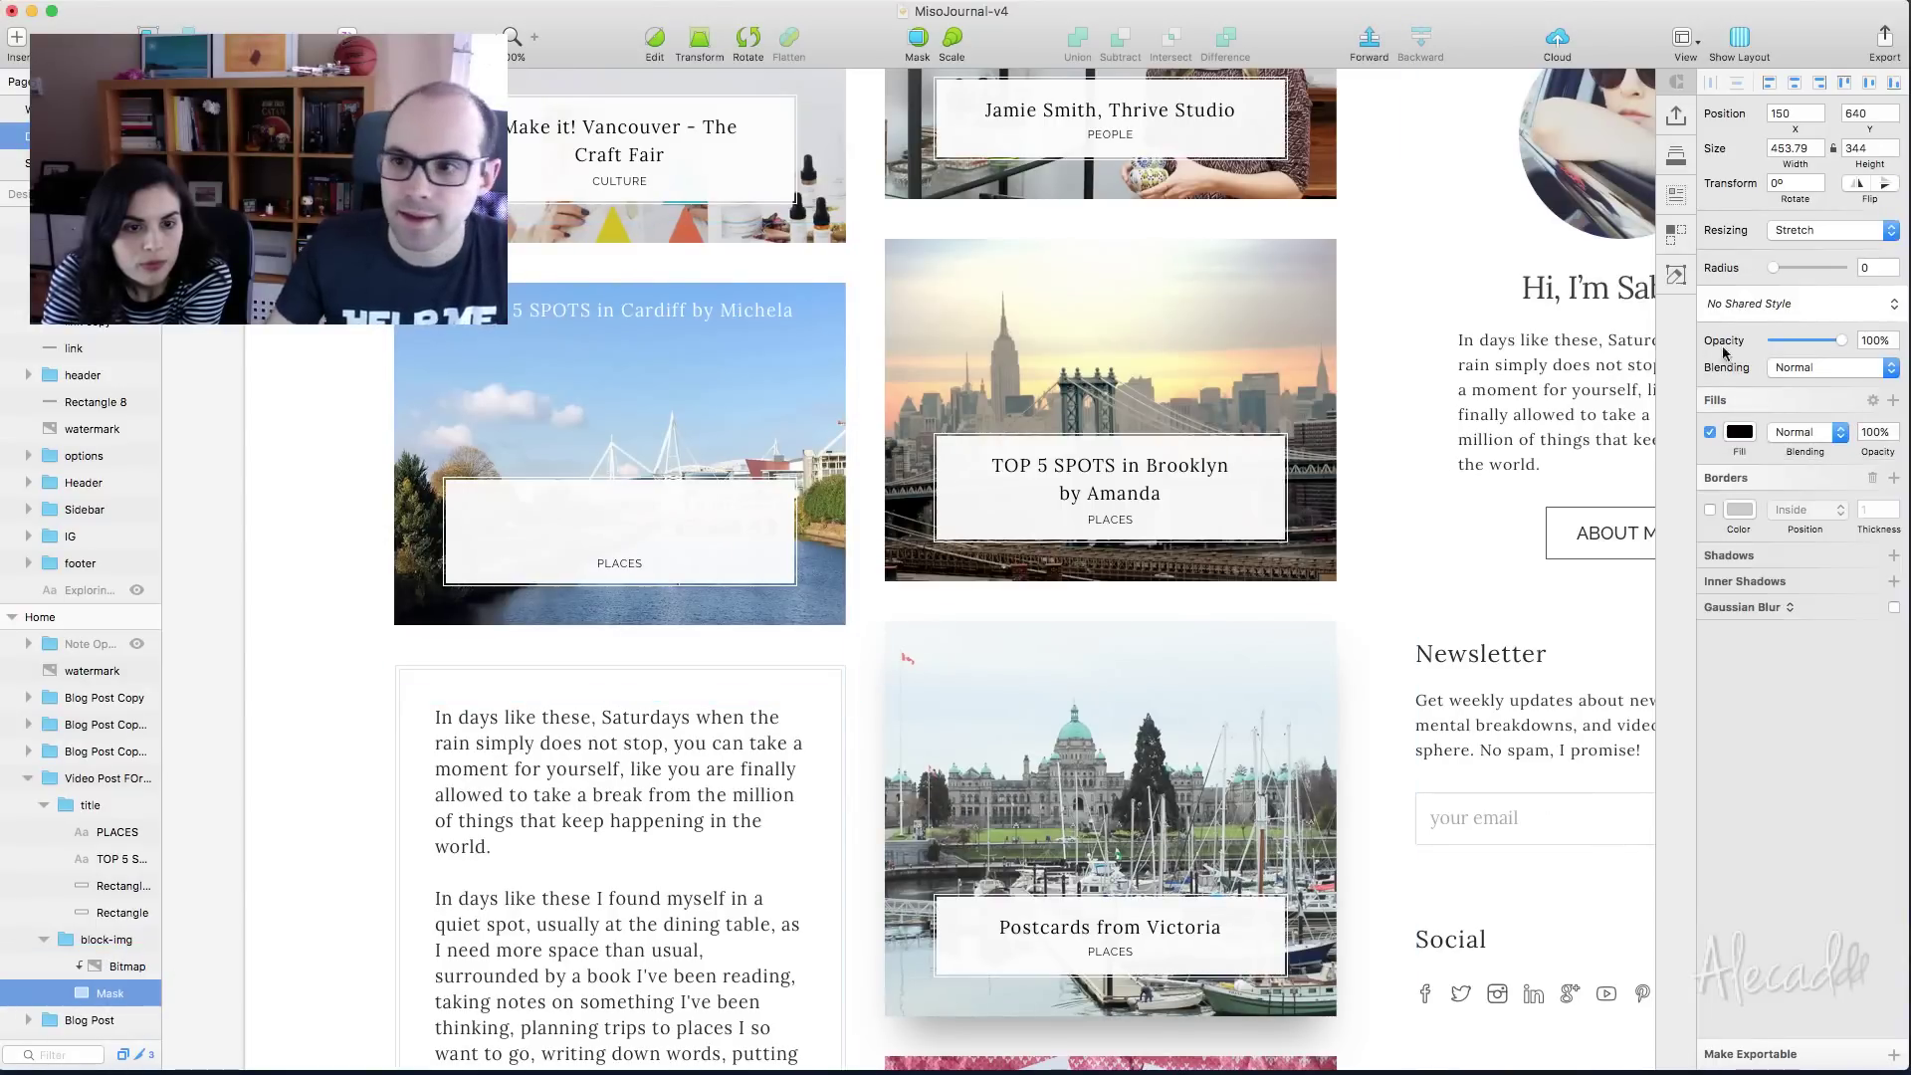
# Darken the Cardiff post's photo by lowering the bitmap's opacity to 73%
pyautogui.click(117, 965)
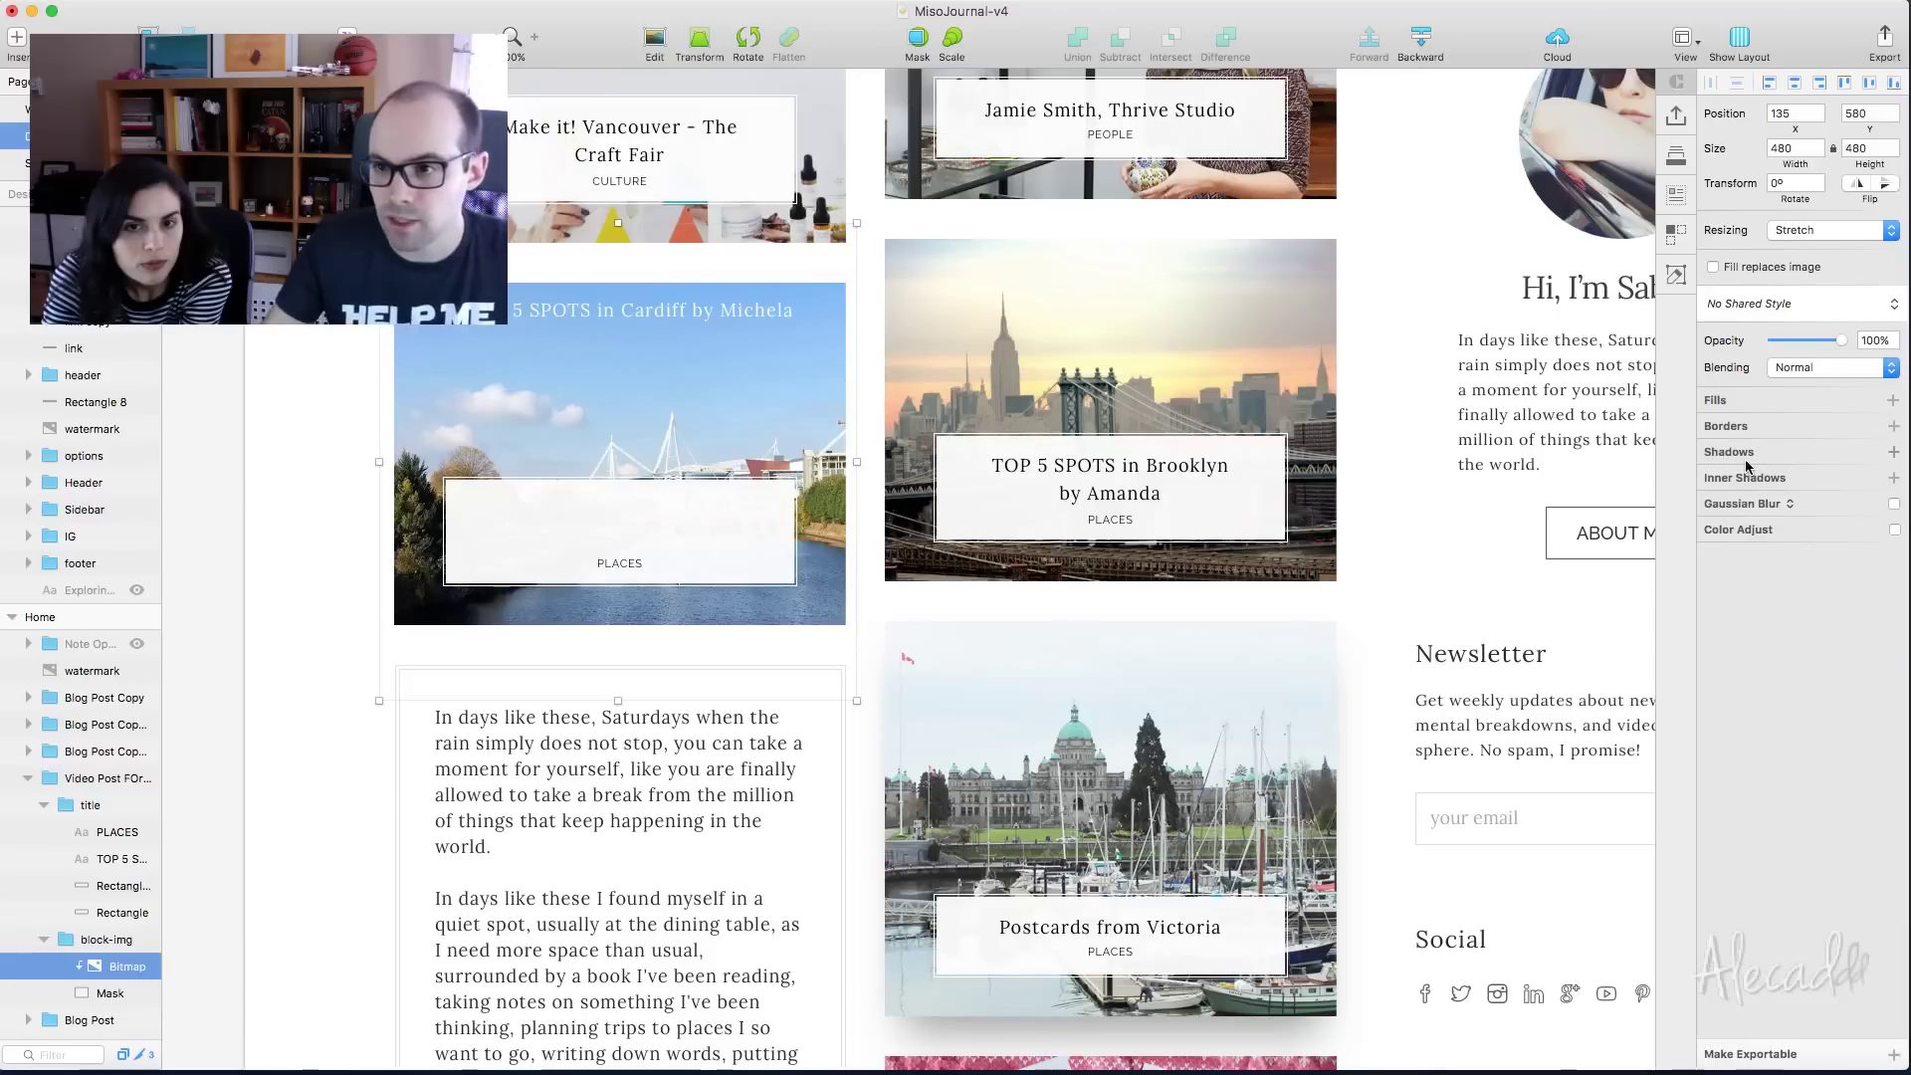
pyautogui.moveTo(1843, 343); pyautogui.dragTo(1825, 345)
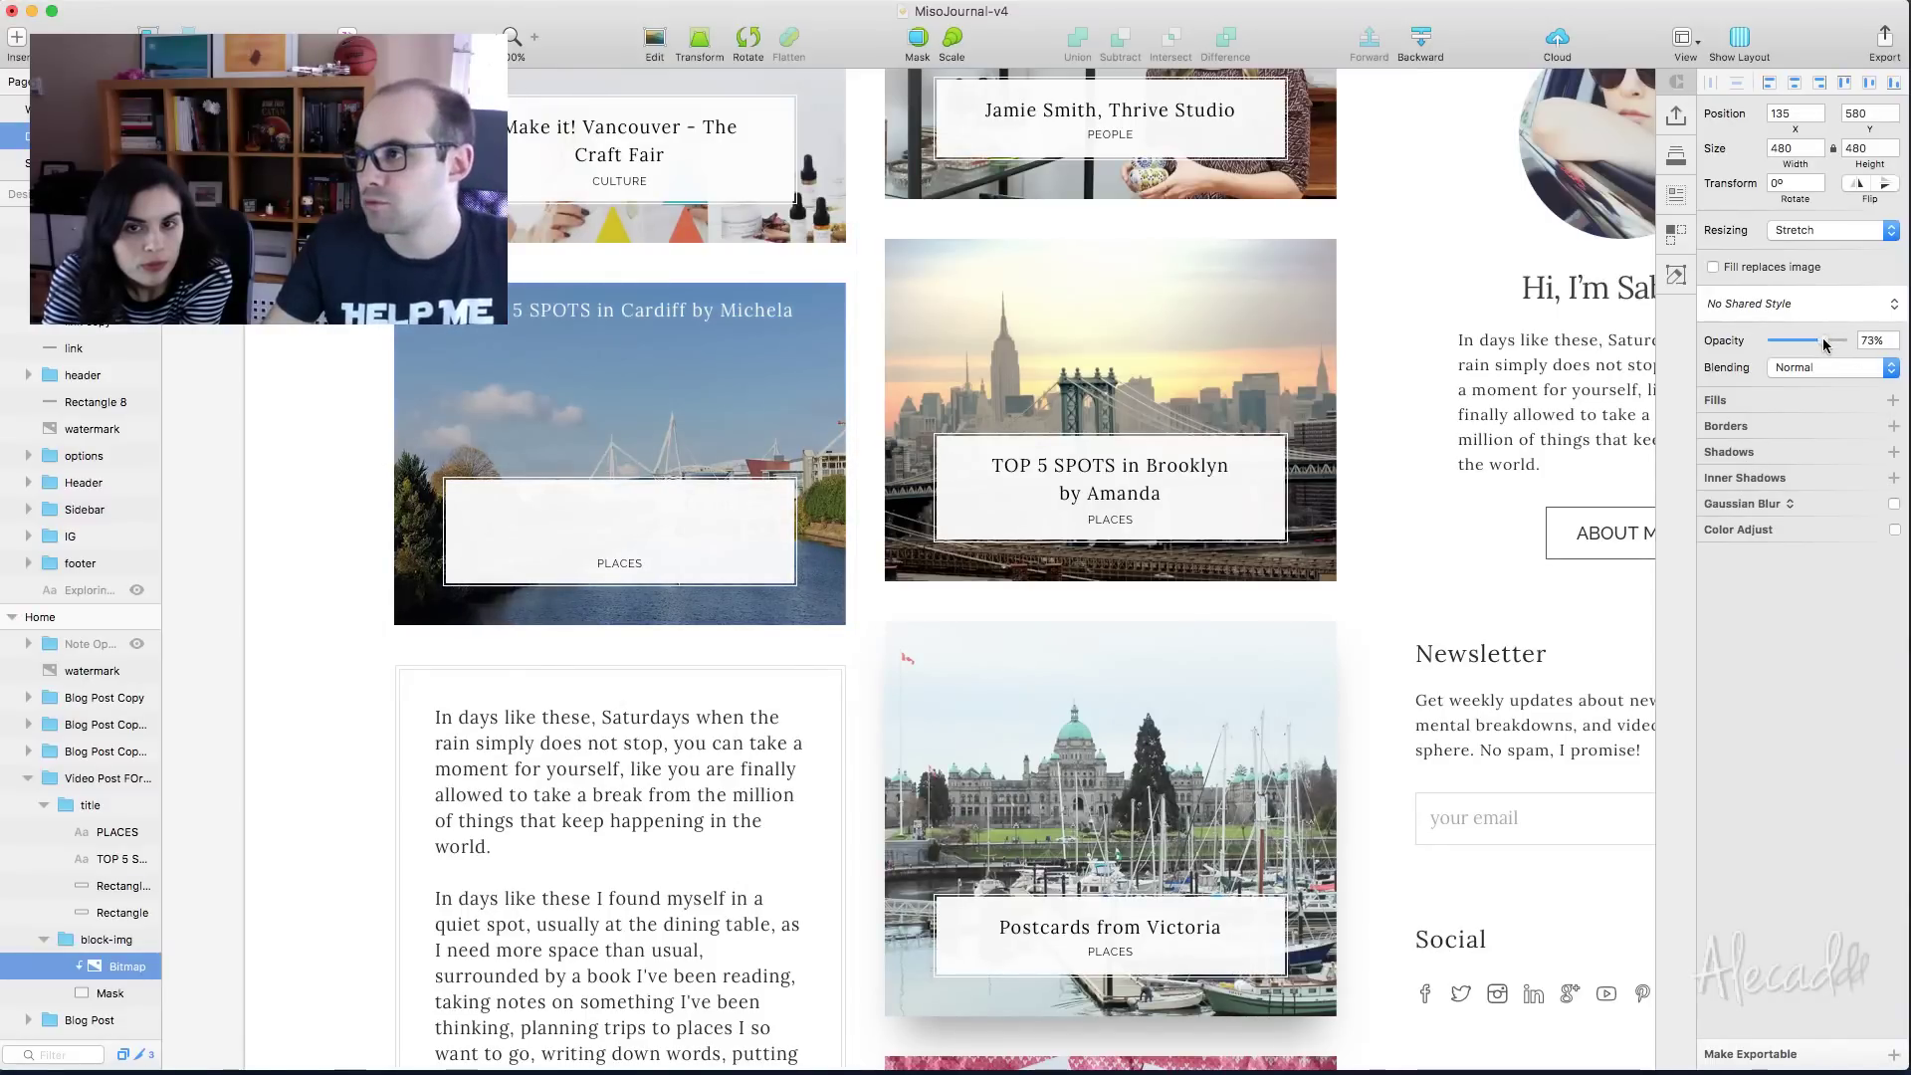
pyautogui.scroll(5, 302, 422)
pyautogui.hscroll(-1, 302, 422)
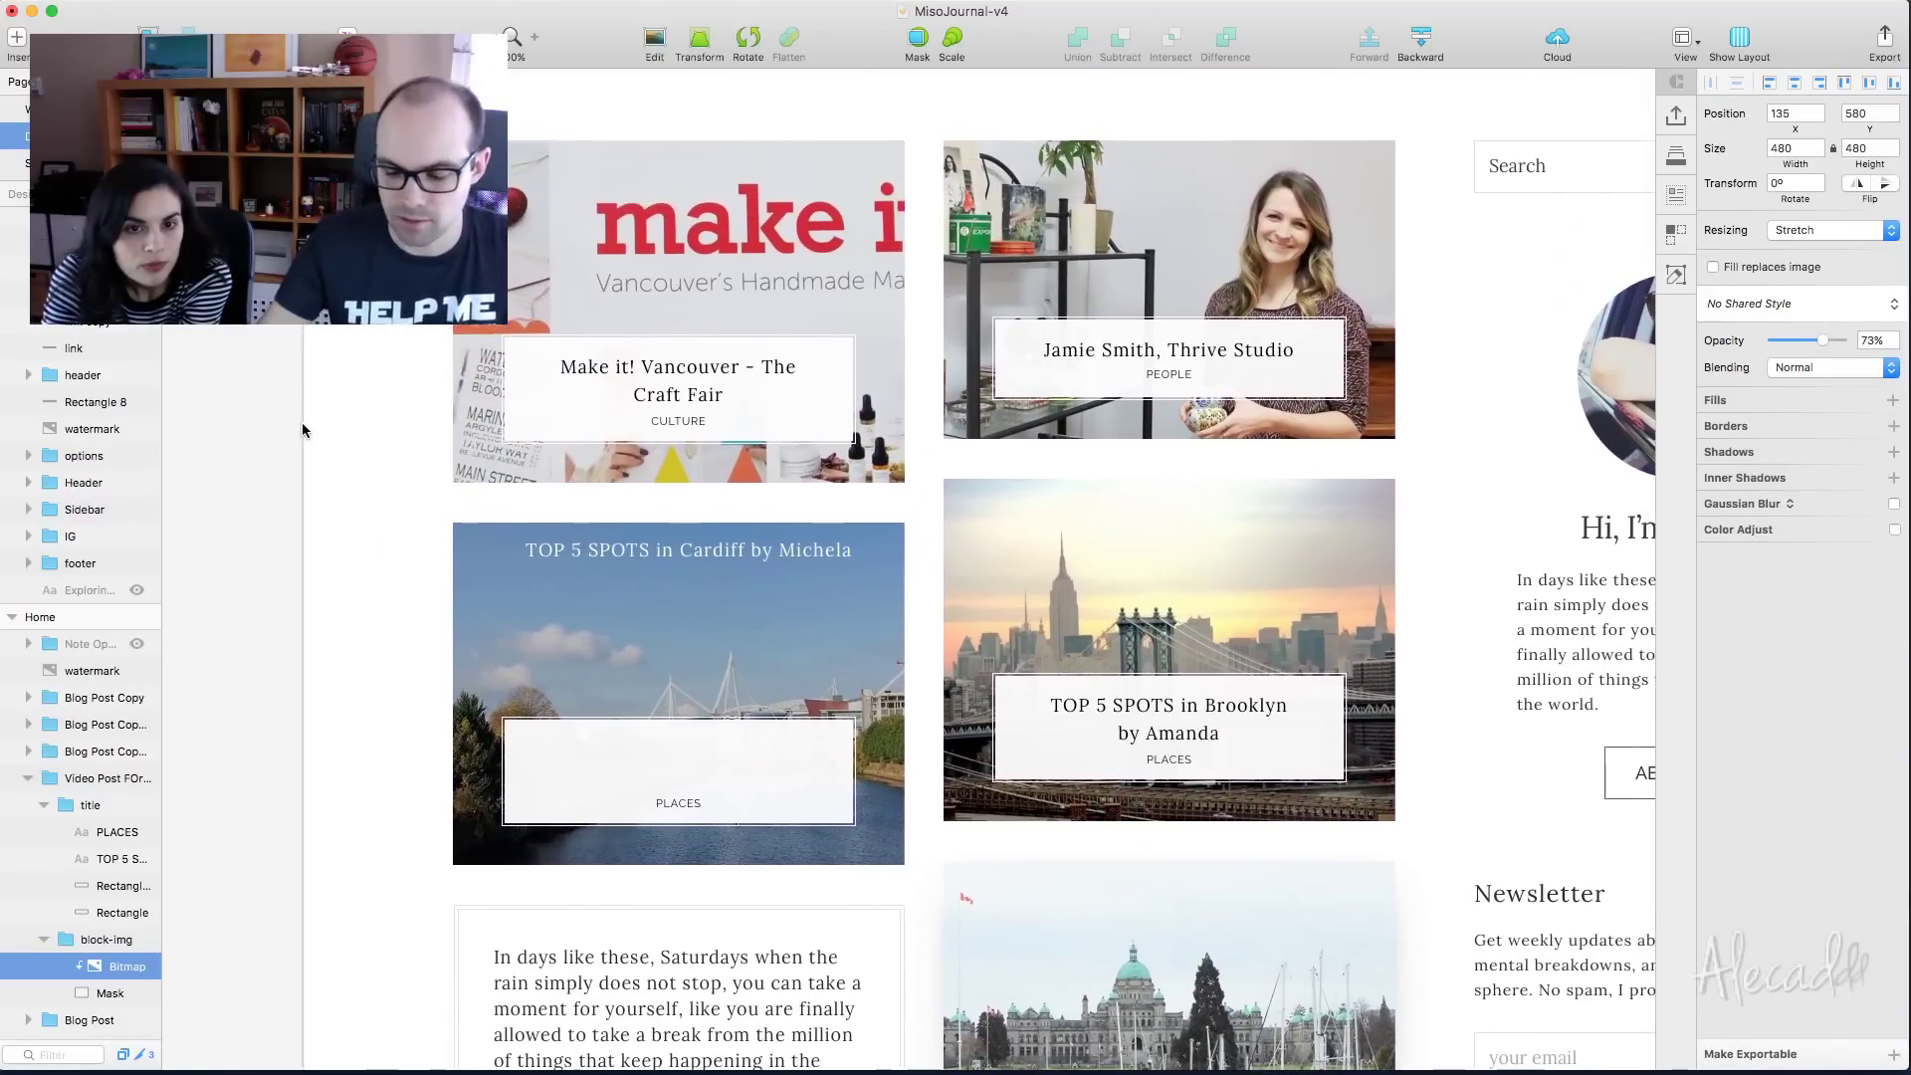
# Darken the Cardiff post's photo further by lowering the bitmap's opacity to 51%
pyautogui.press('super+2')
pyautogui.scroll(2, 301, 422)
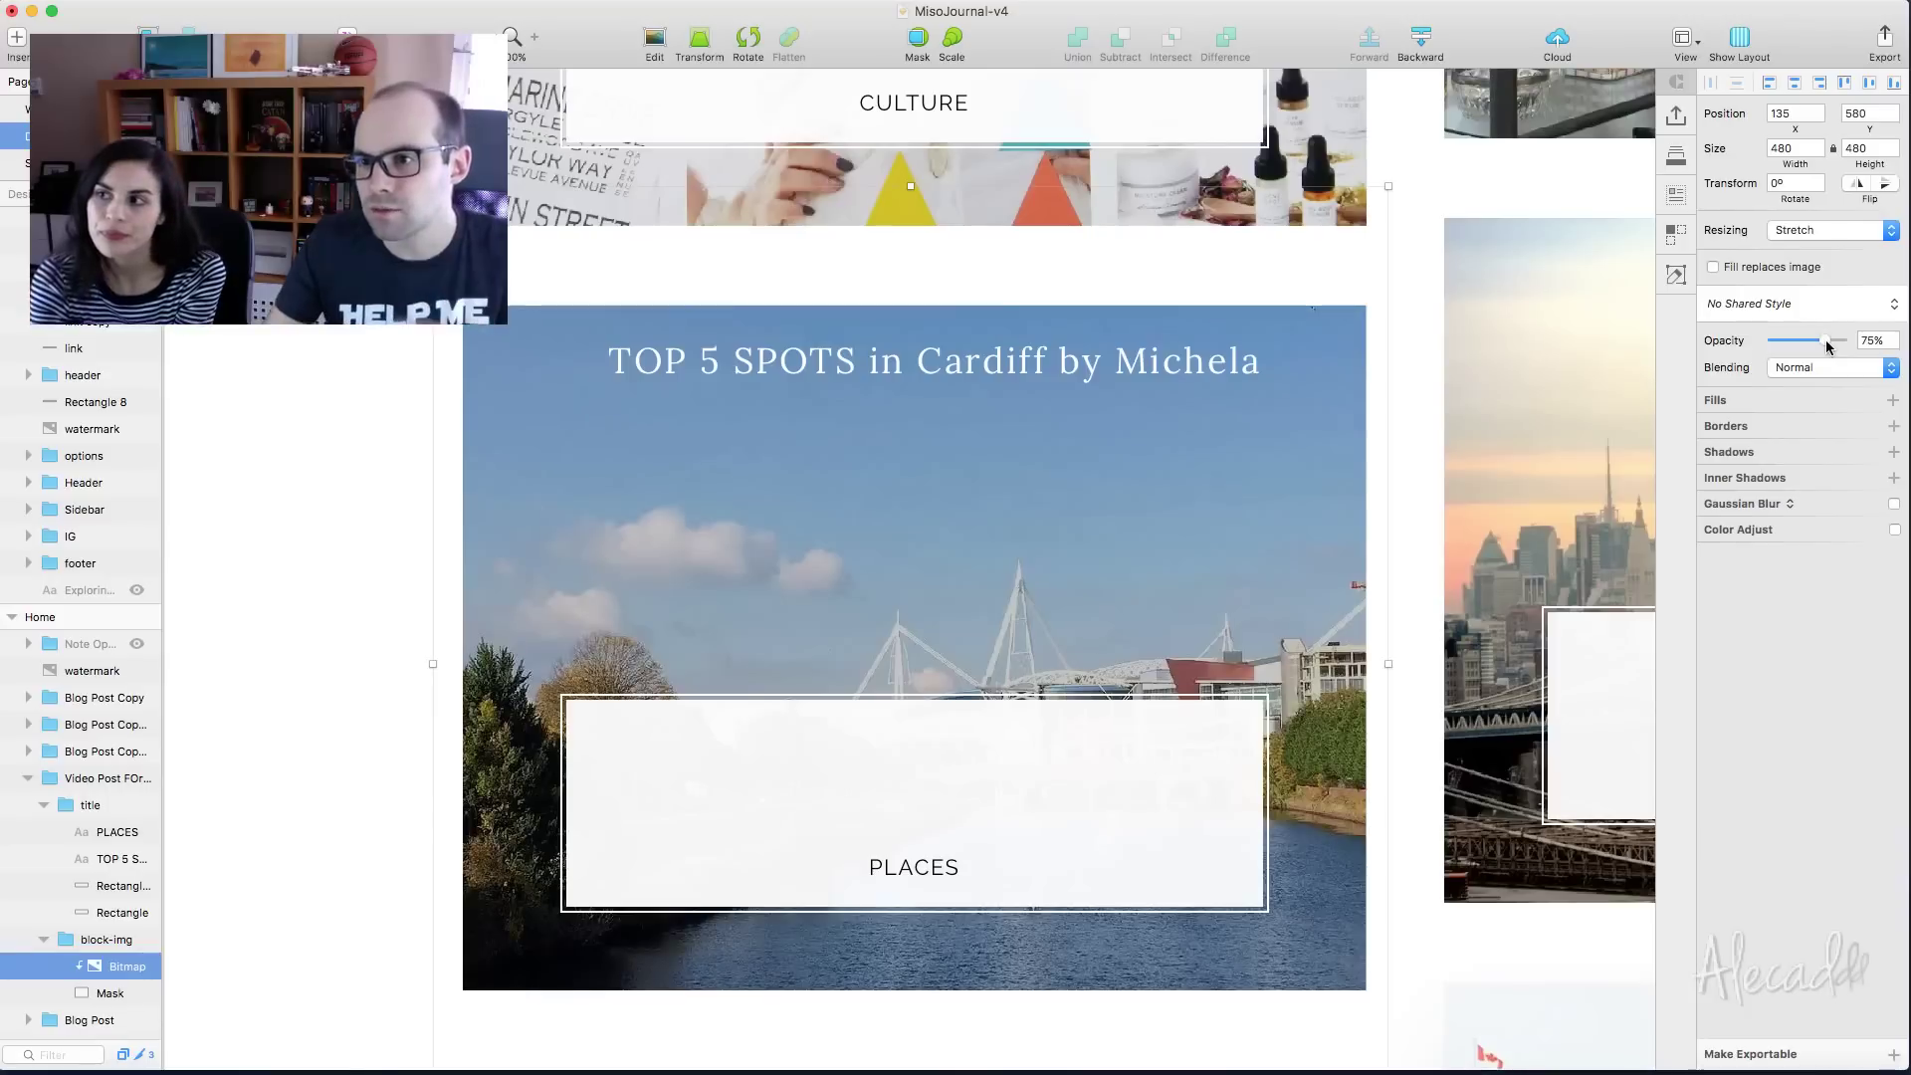
pyautogui.moveTo(1824, 342); pyautogui.dragTo(1810, 346)
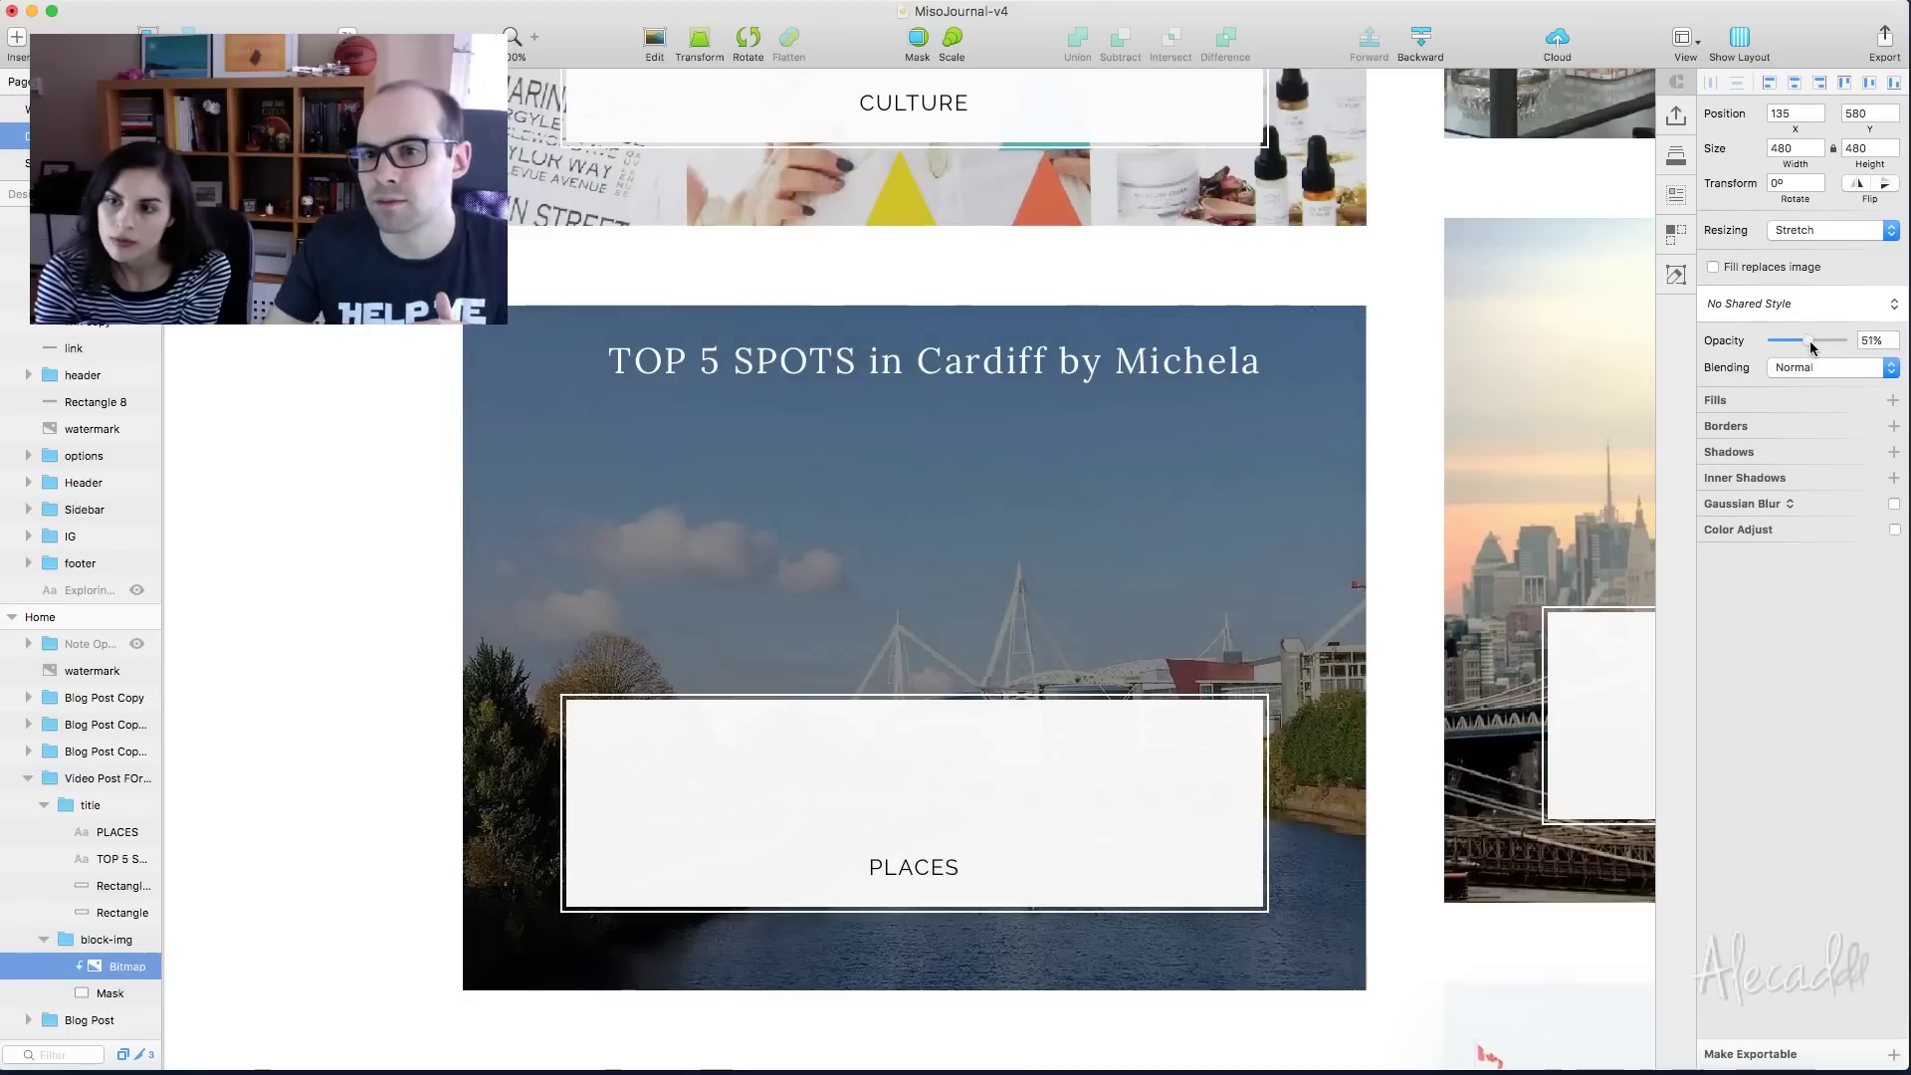
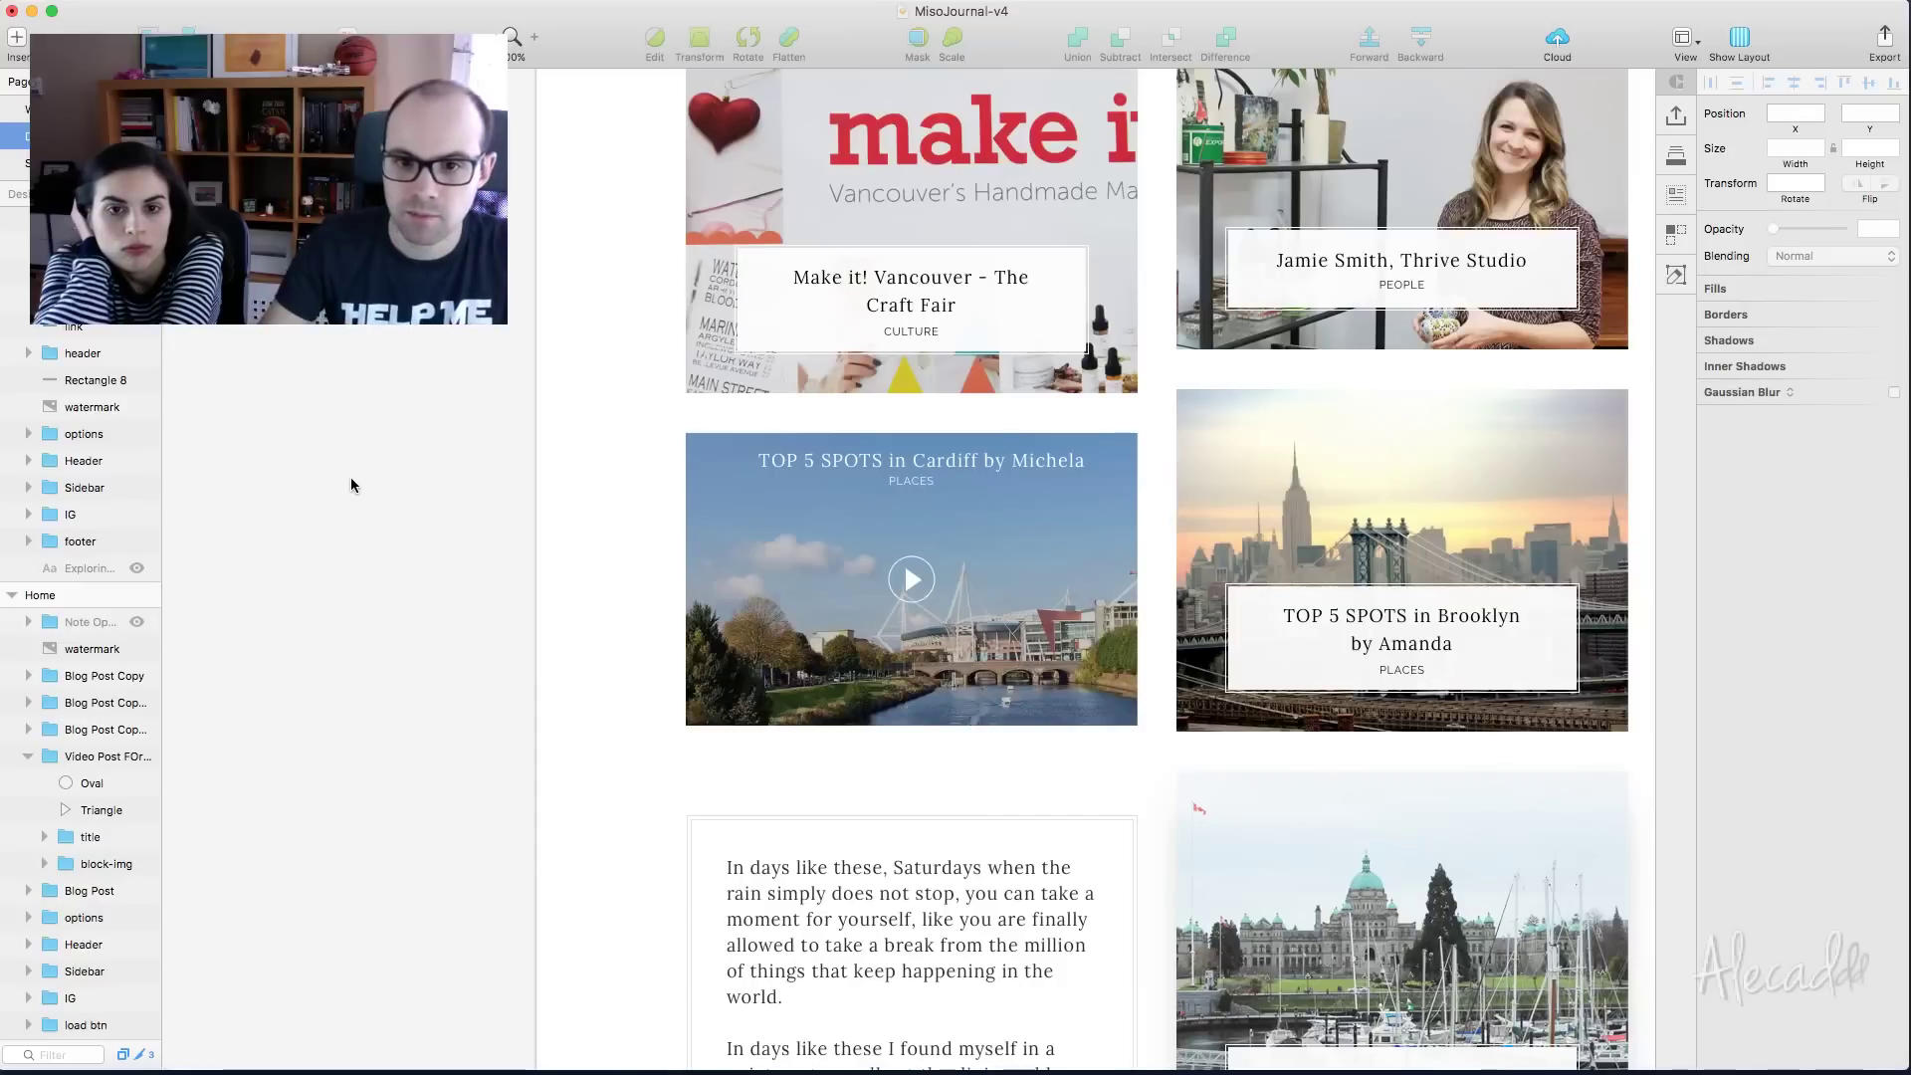
# Examine the Cardiff video card and its play icon in comparison with the neighbouring blog post cards
pyautogui.scroll(3, 350, 476)
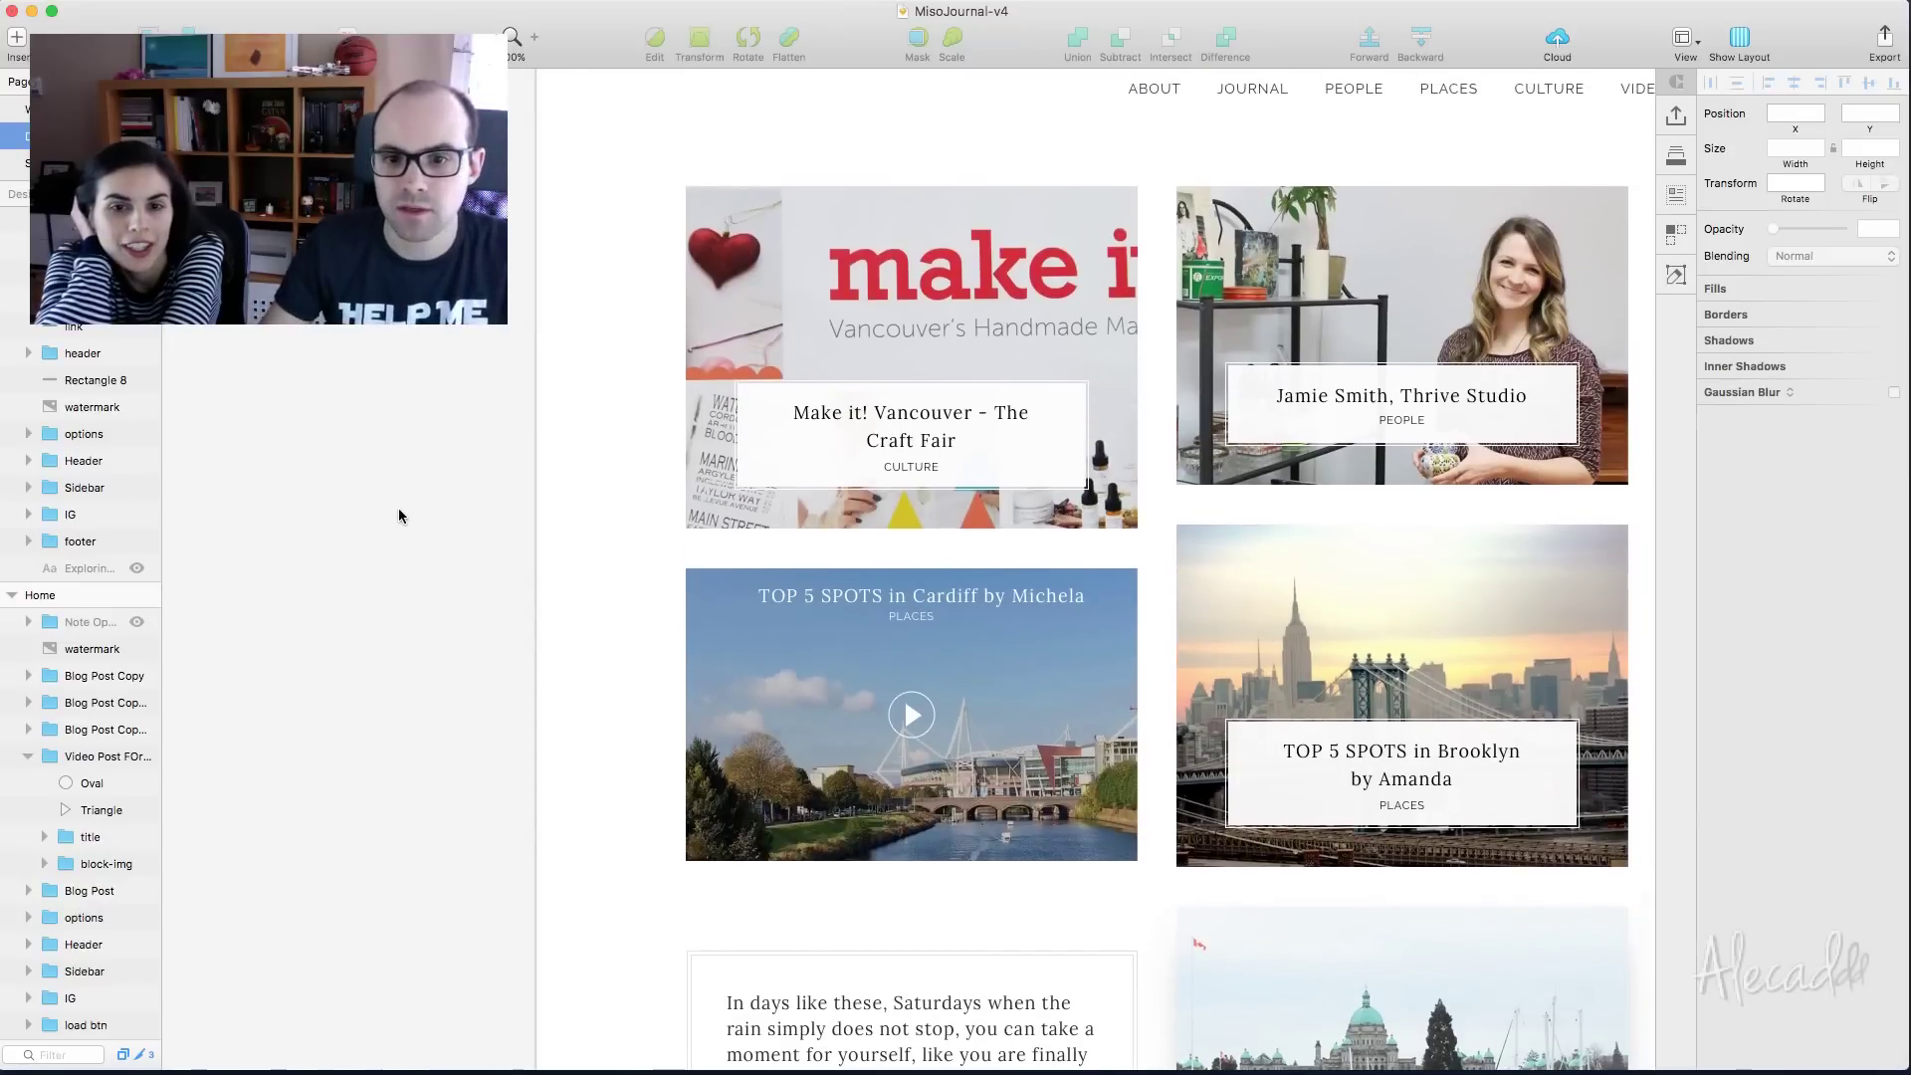
pyautogui.scroll(2, 399, 514)
pyautogui.scroll(-5, 398, 515)
pyautogui.click(922, 548)
pyautogui.click(862, 539)
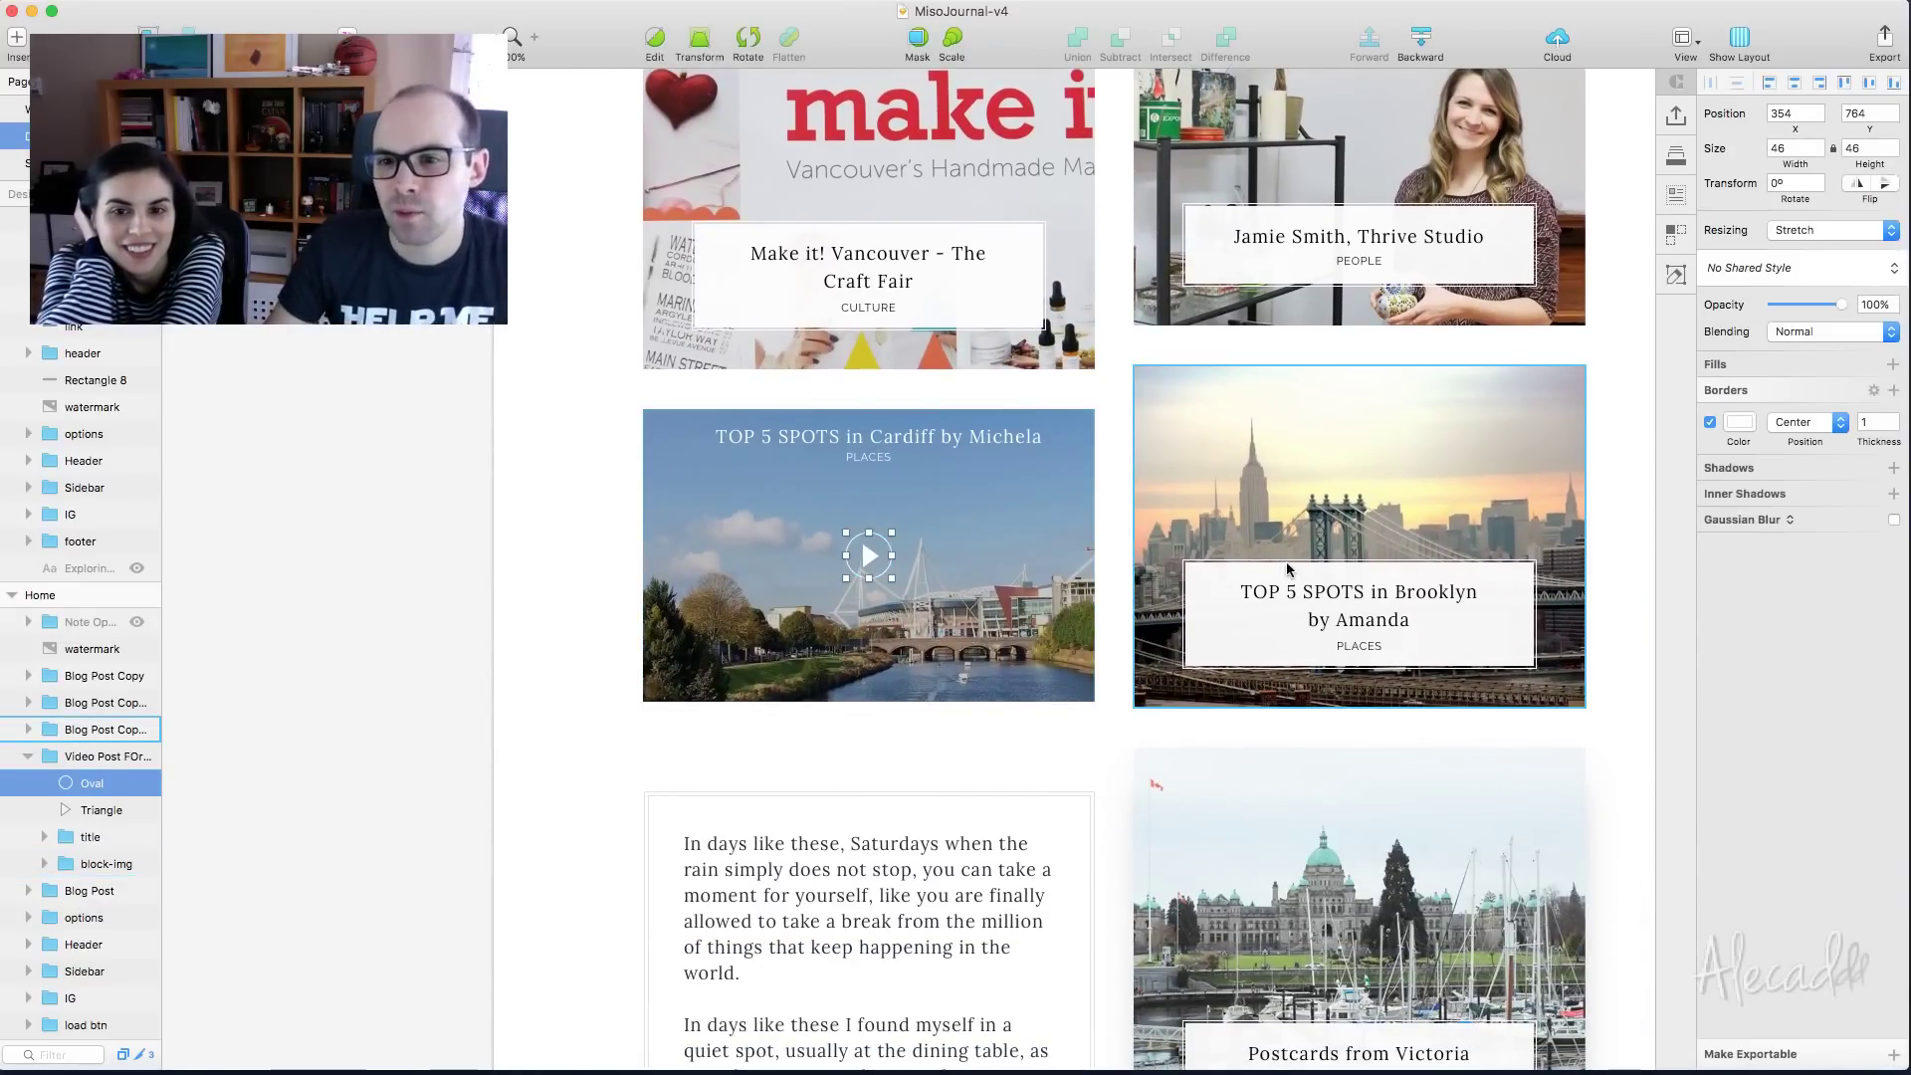
pyautogui.click(420, 444)
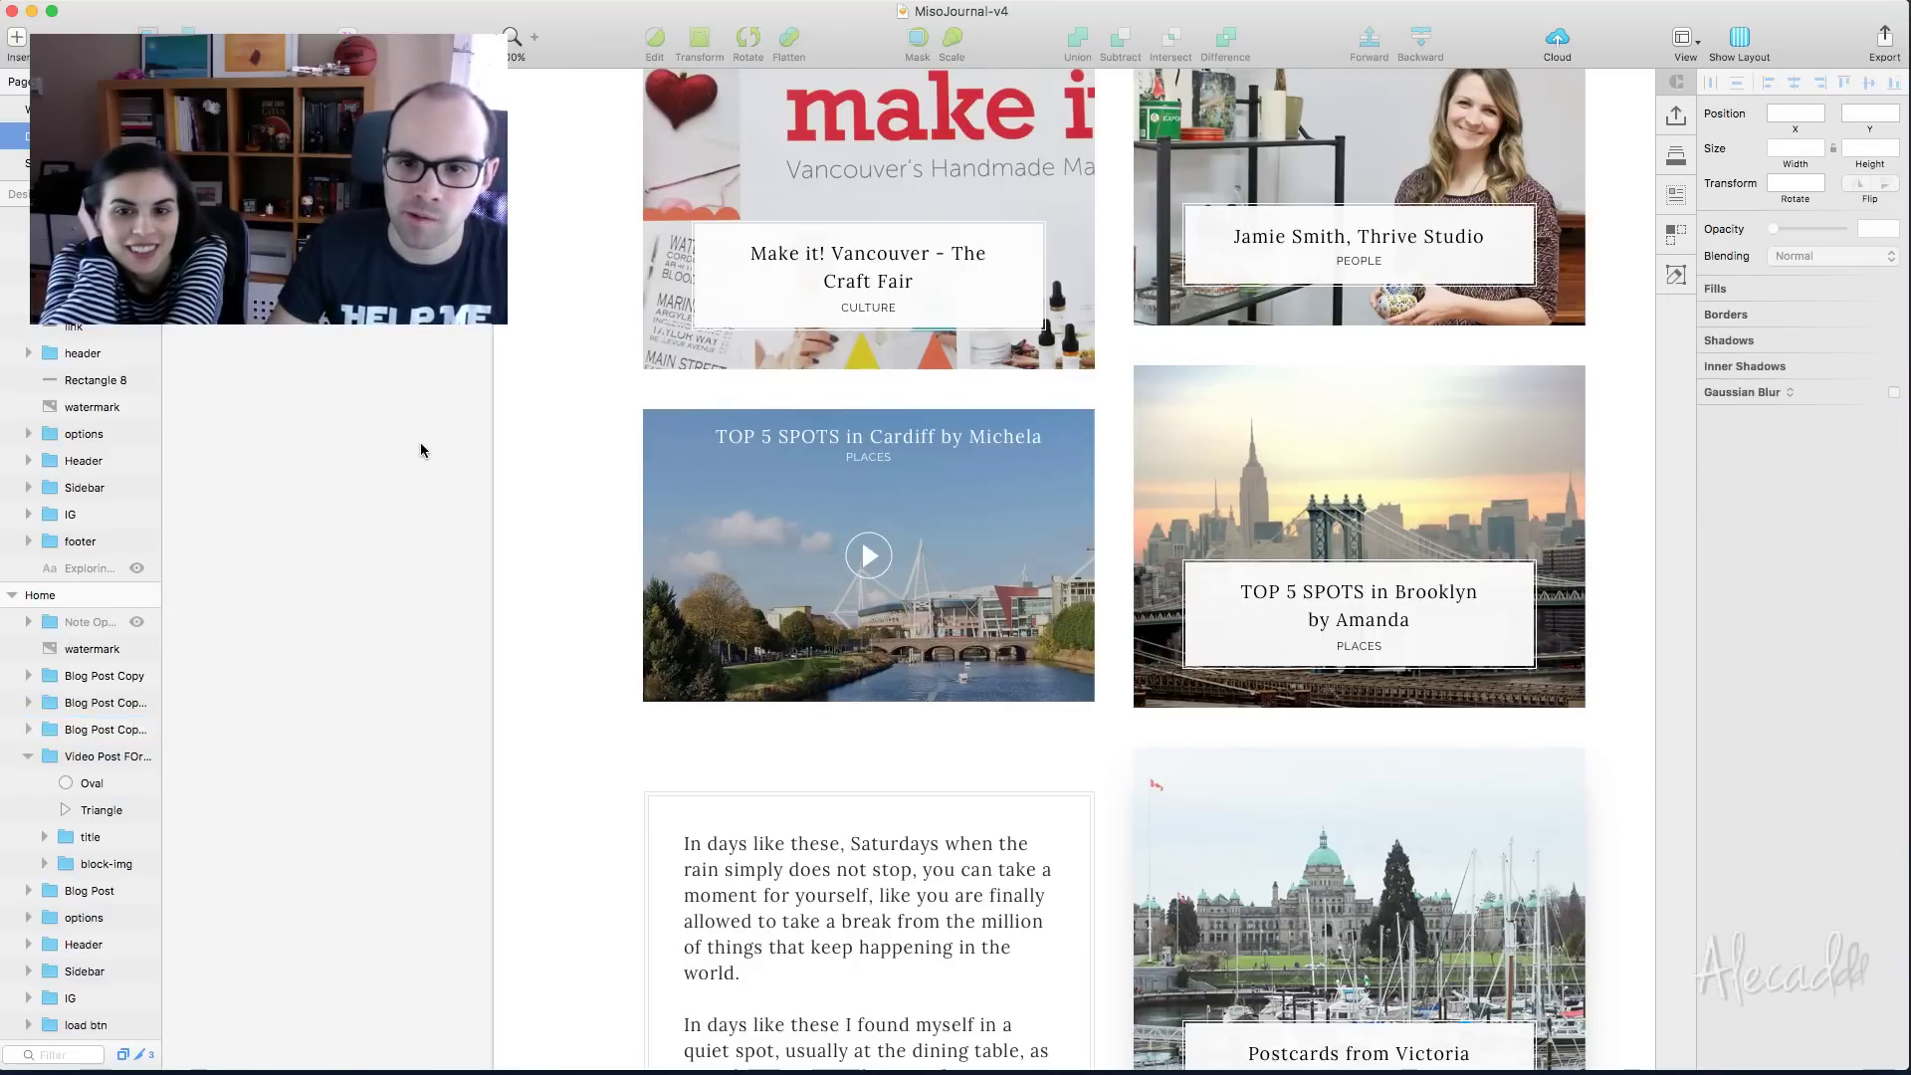
pyautogui.scroll(-1, 420, 450)
pyautogui.scroll(-2, 420, 450)
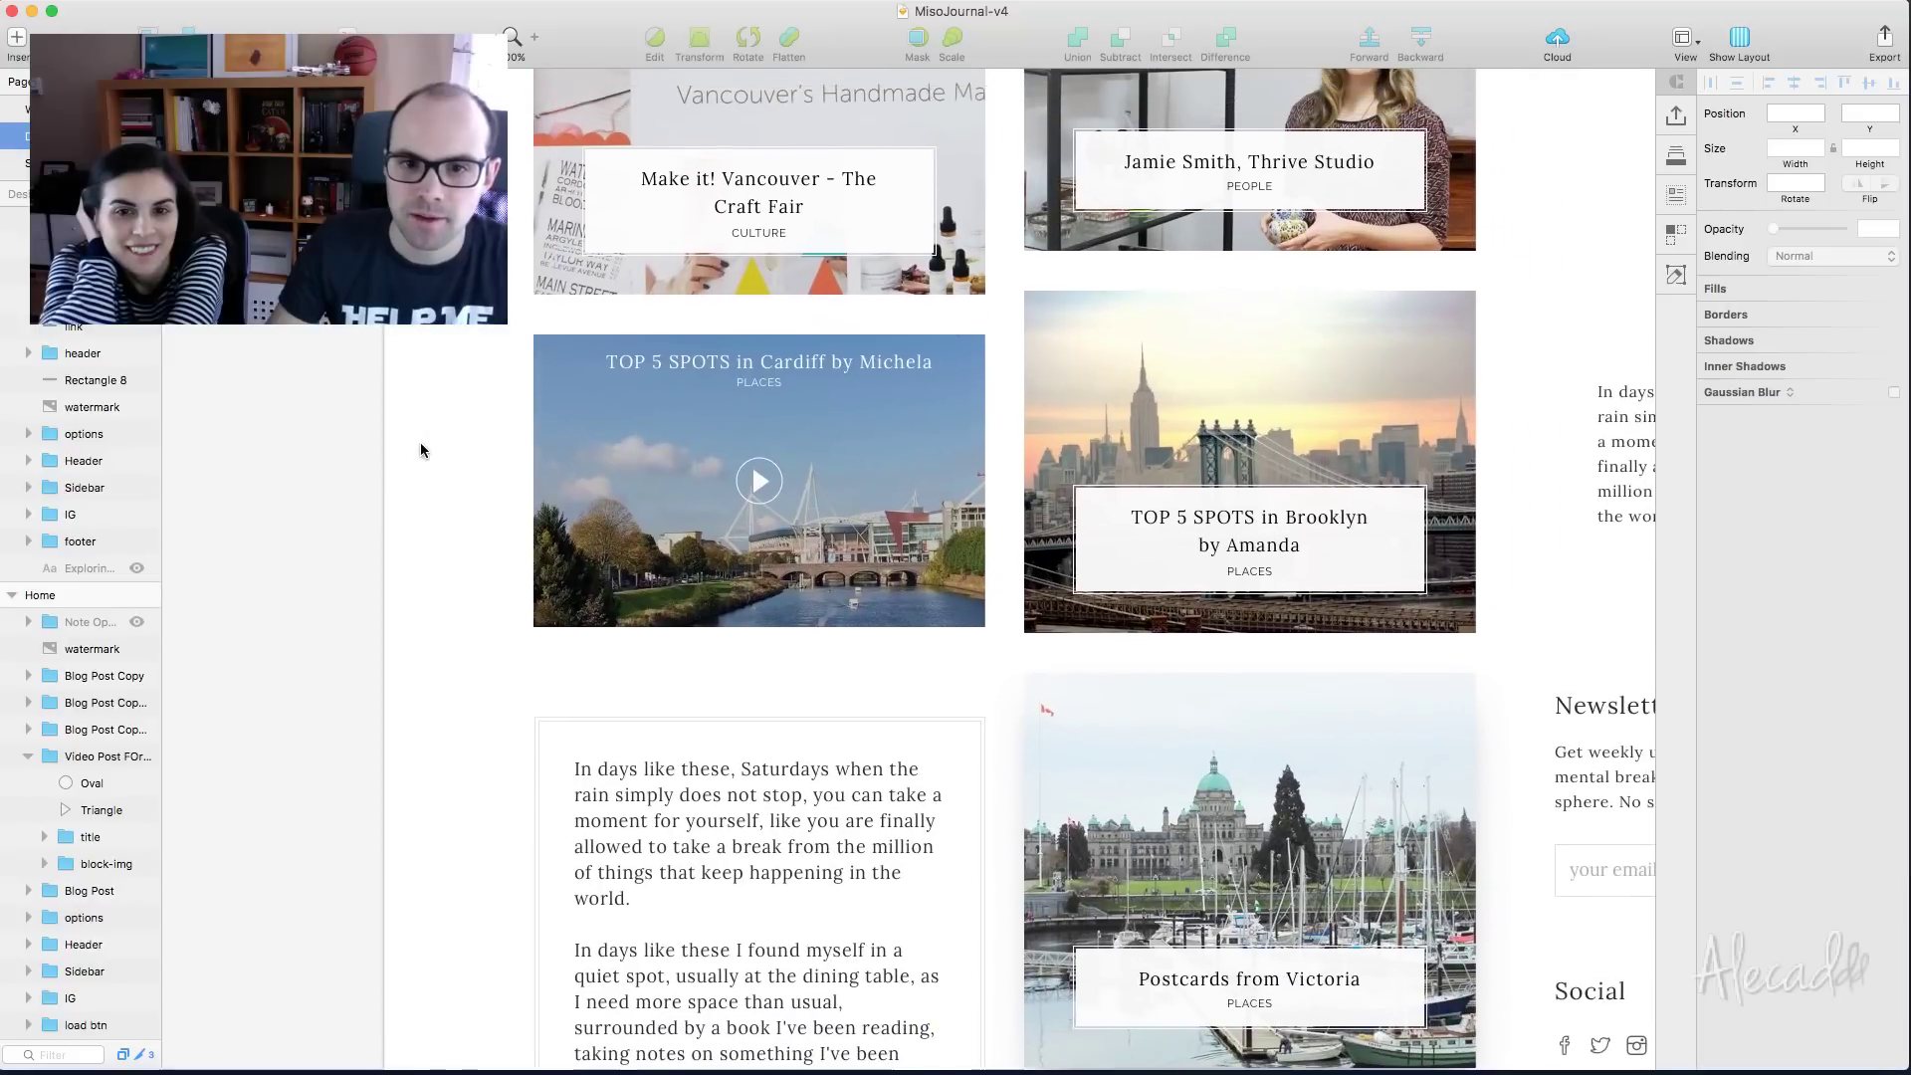
# Duplicate the circle of the Cardiff card's play icon and enlarge the copy from its center into an outer ring about 52 px wide
pyautogui.click(752, 481)
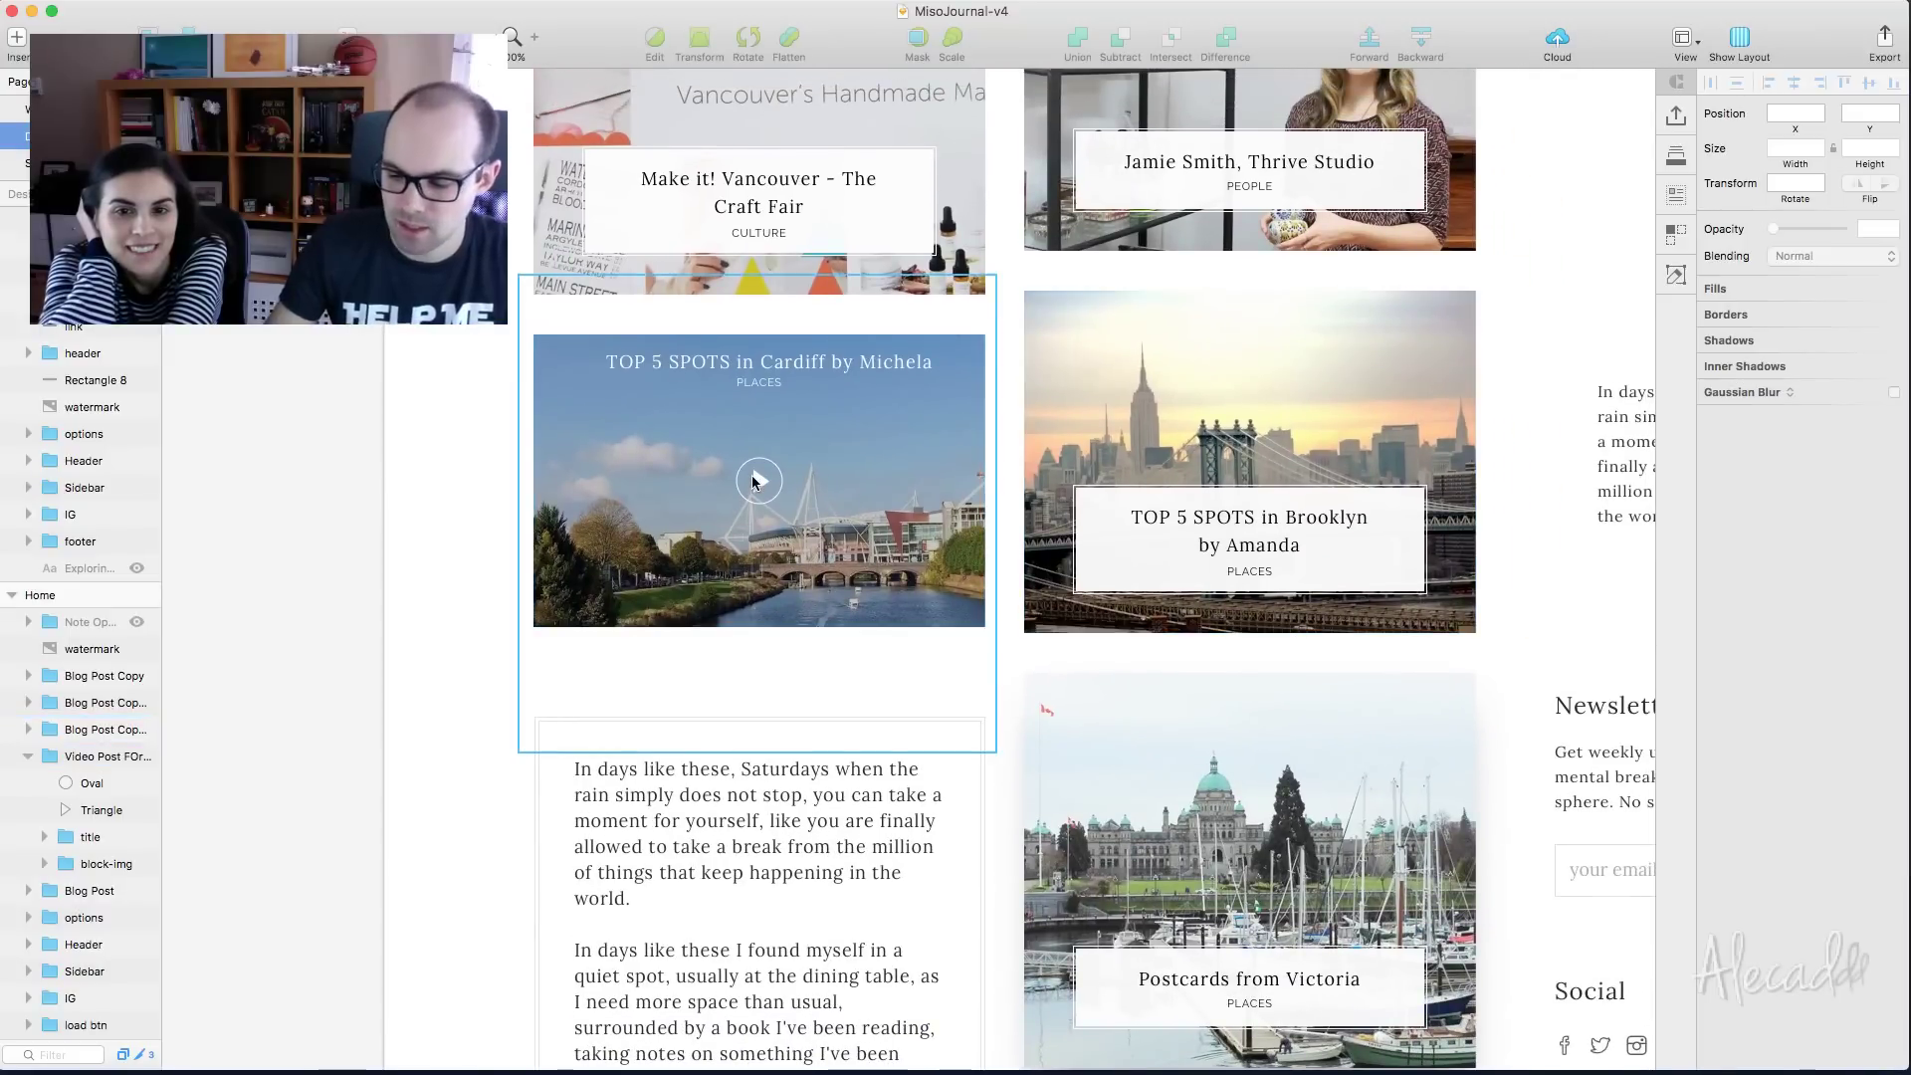
pyautogui.press('super+2')
pyautogui.scroll(5, 751, 474)
pyautogui.hscroll(-5, 751, 474)
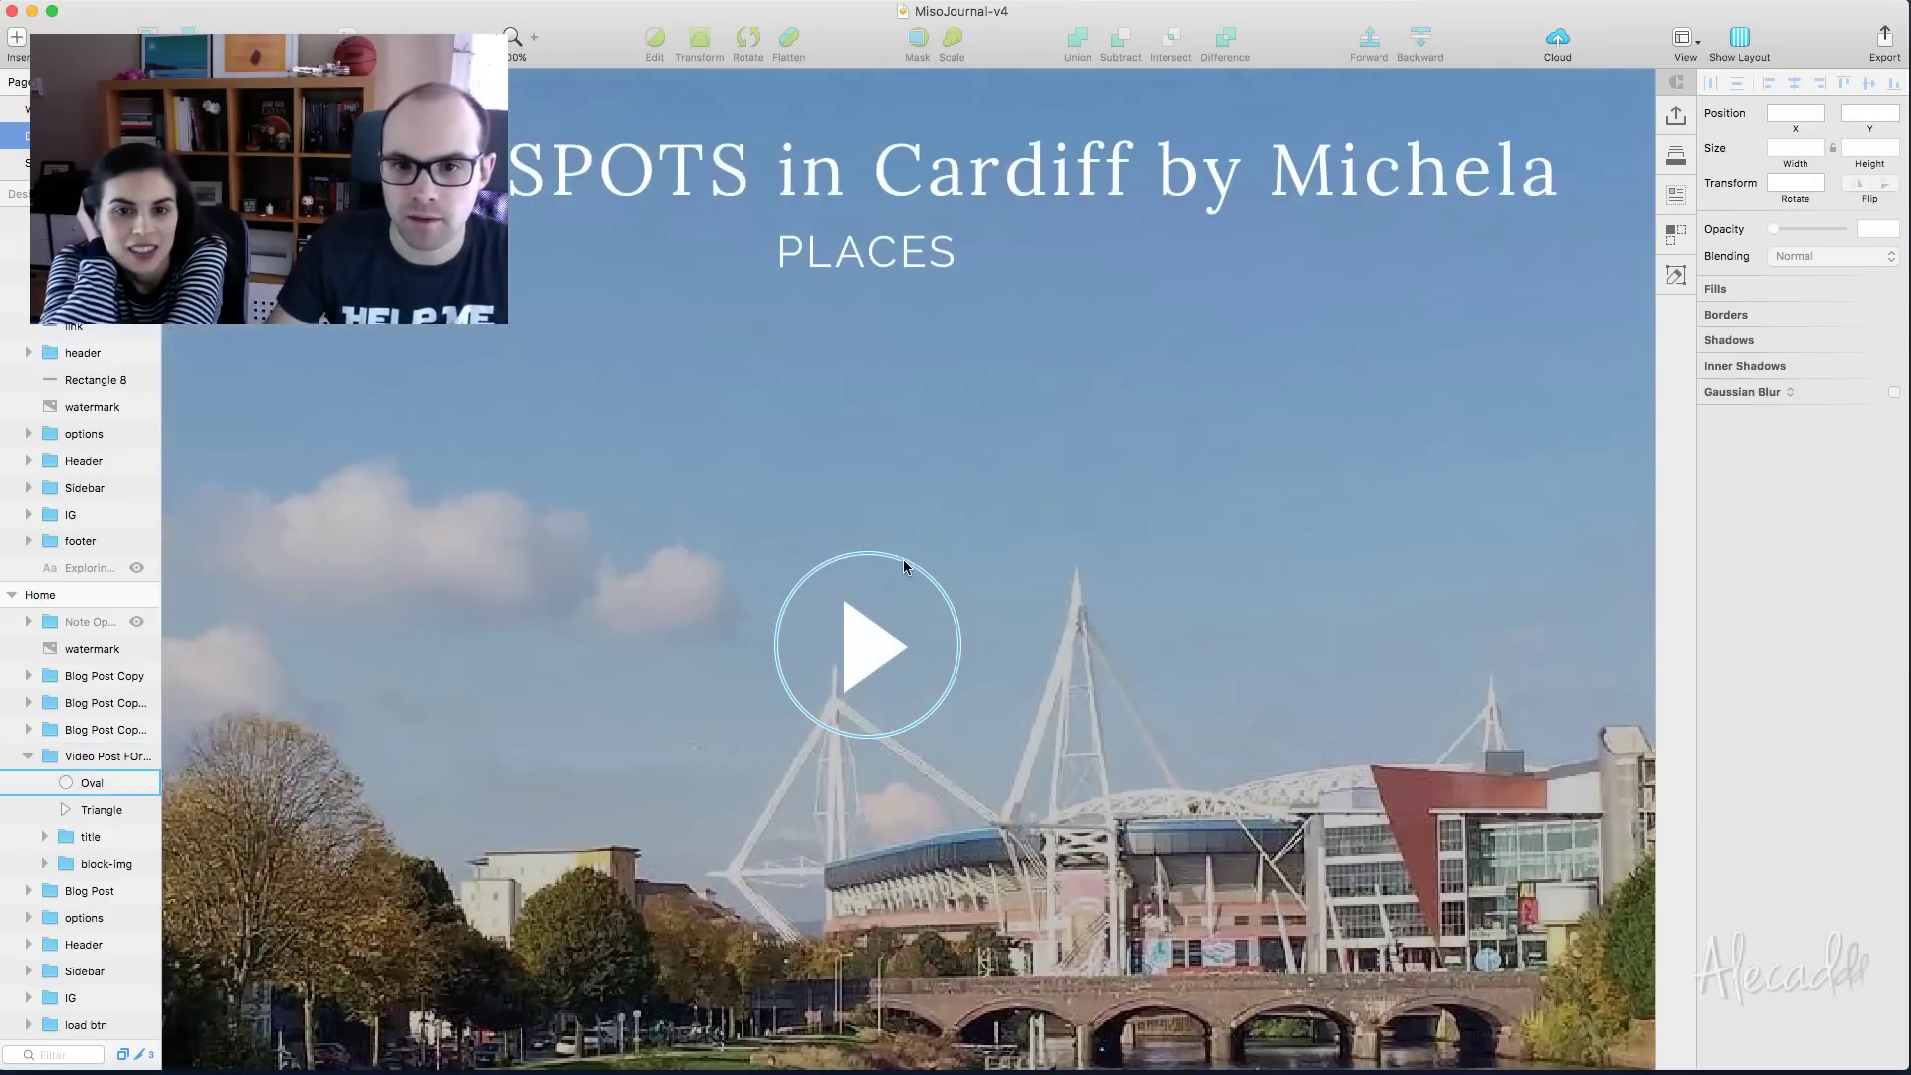
pyautogui.click(903, 566)
pyautogui.press('super+d')
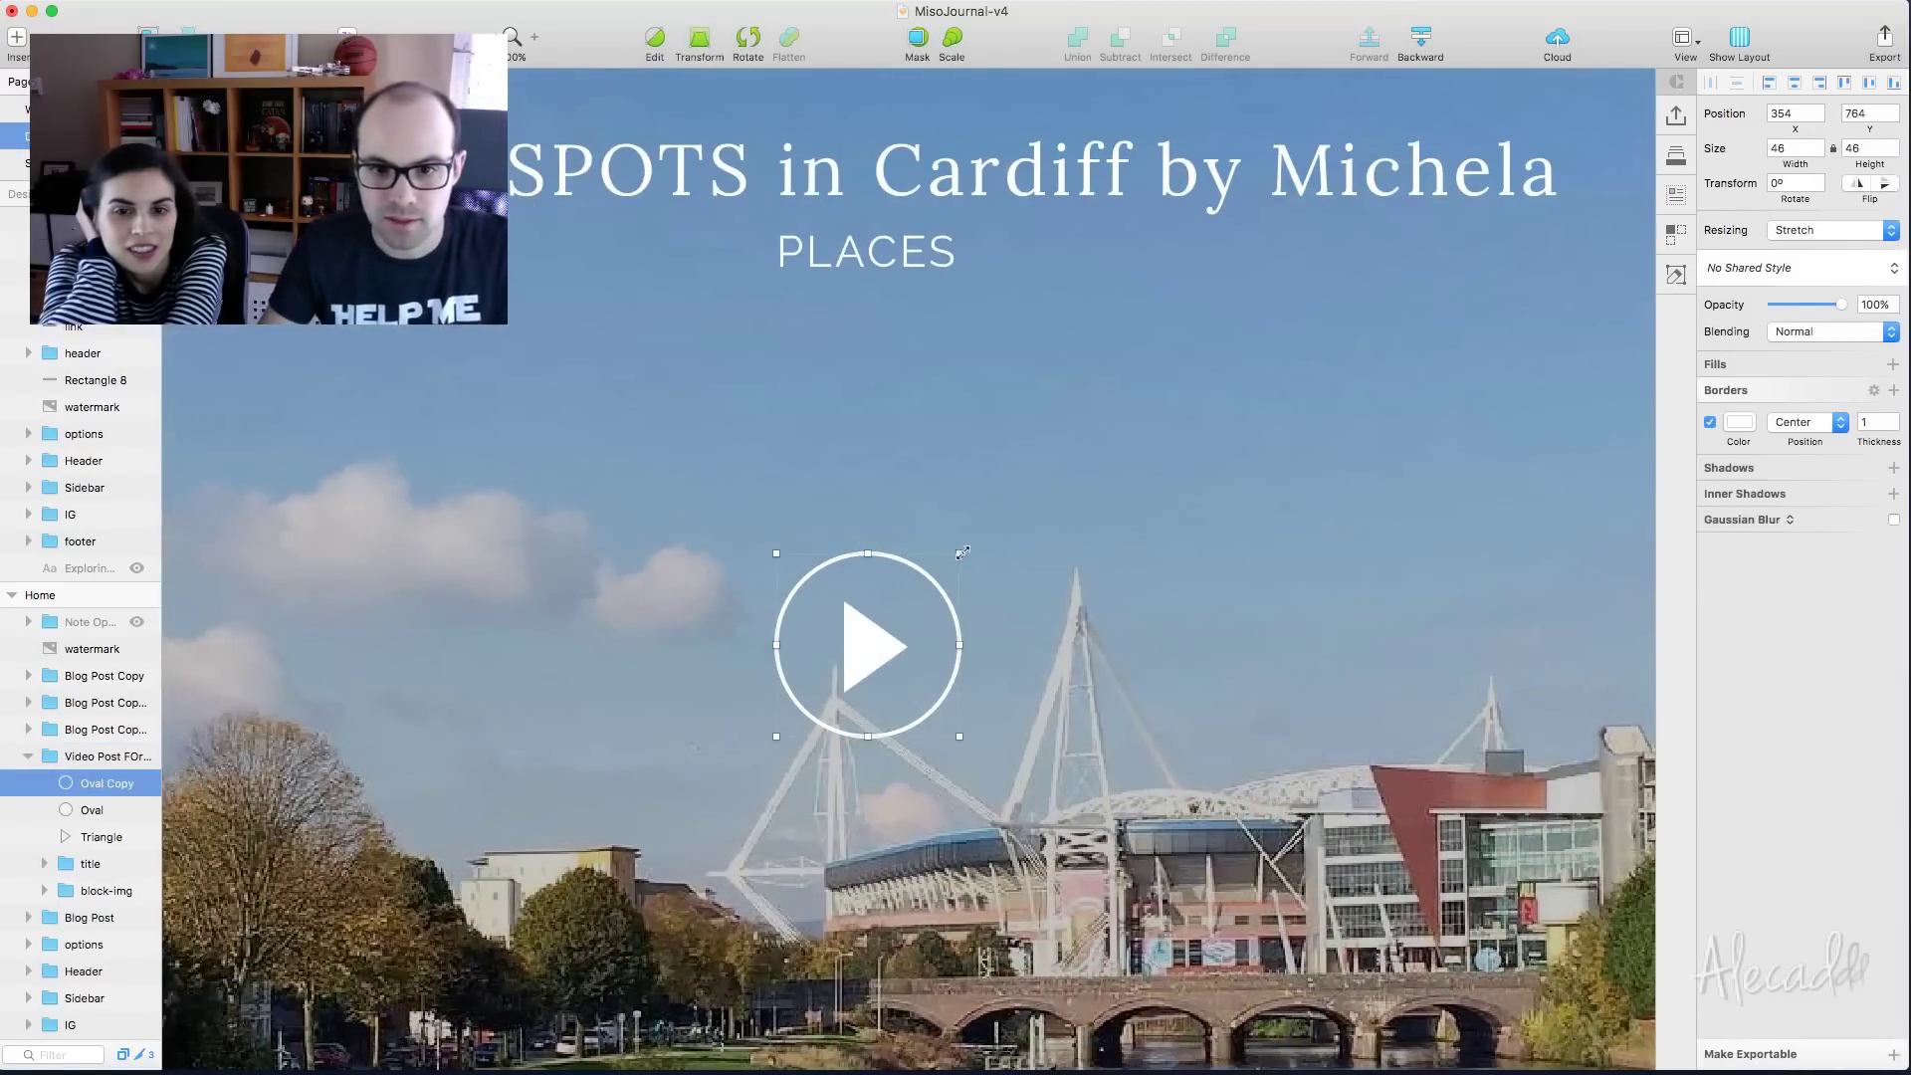
pyautogui.moveTo(959, 554); pyautogui.dragTo(992, 536)
# Fill the play icon's inner circle with white and turn off its border
pyautogui.click(918, 575)
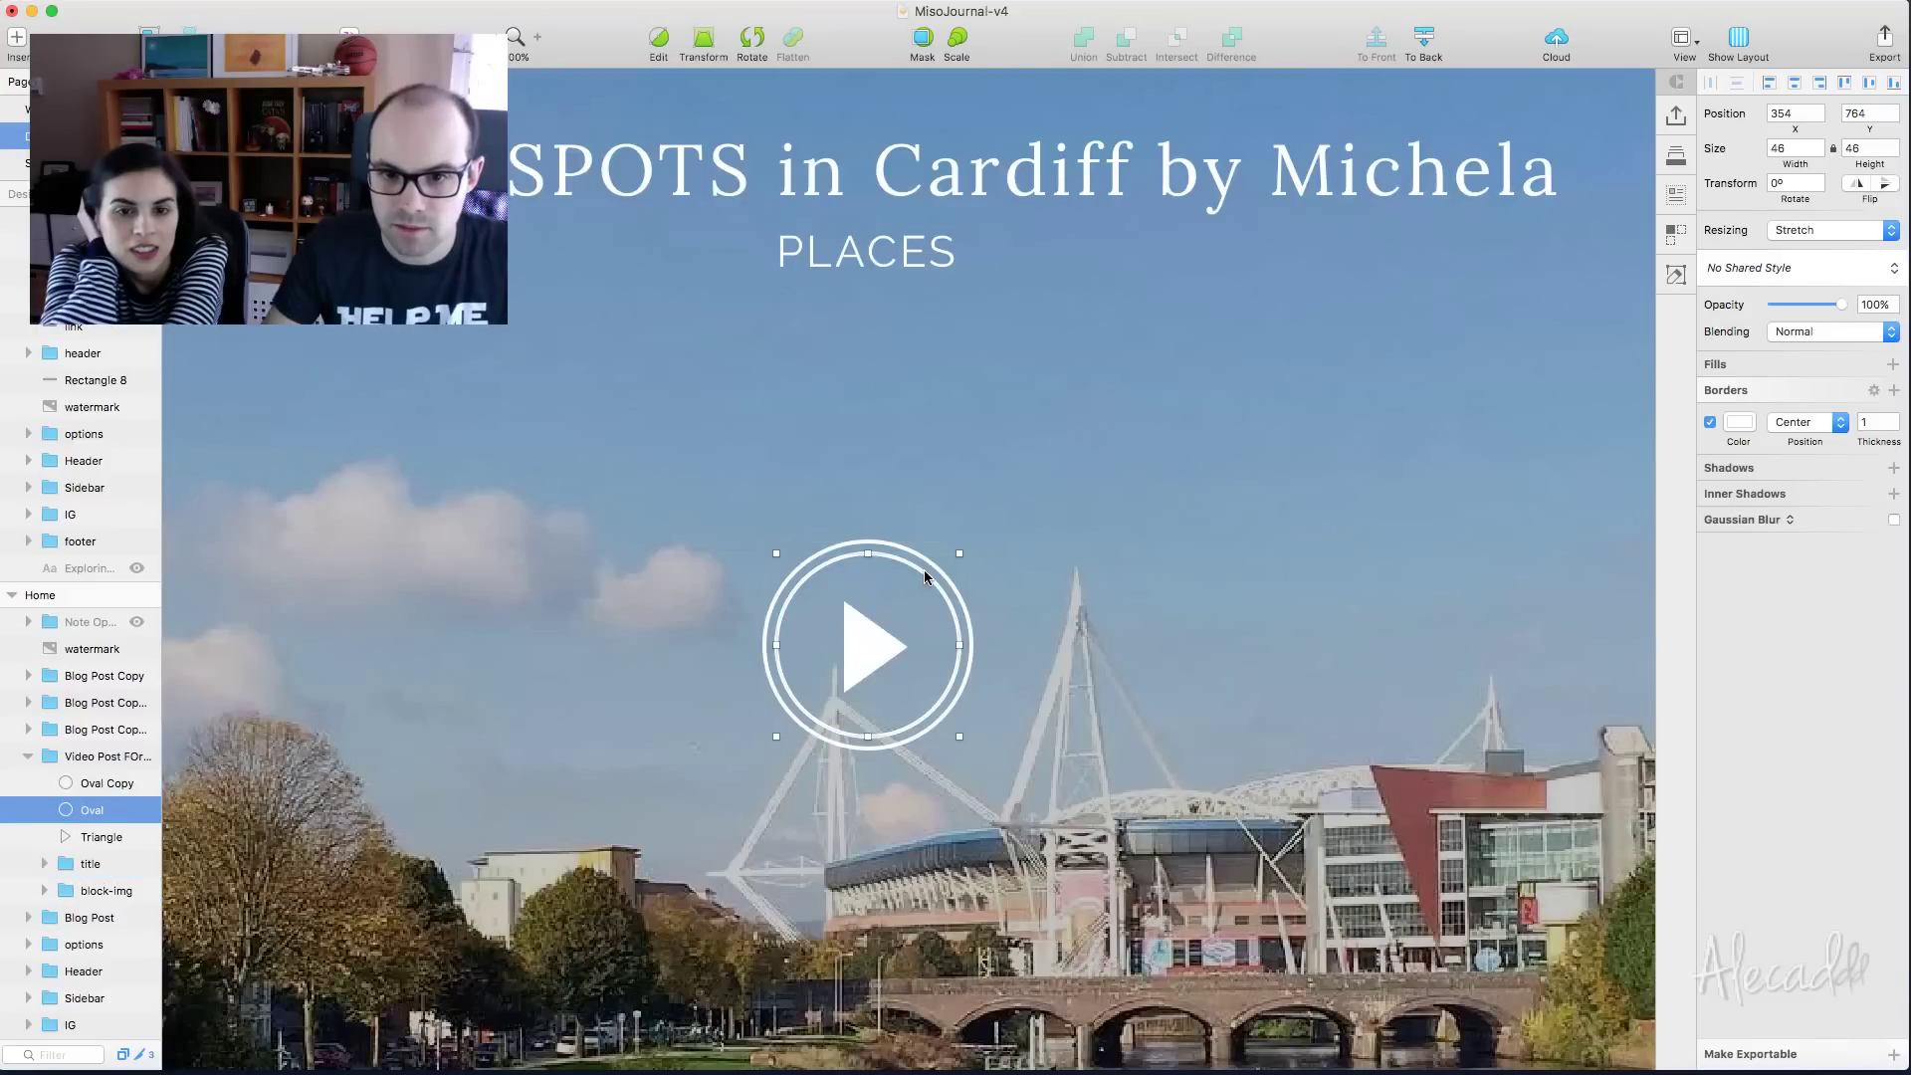
pyautogui.click(1729, 367)
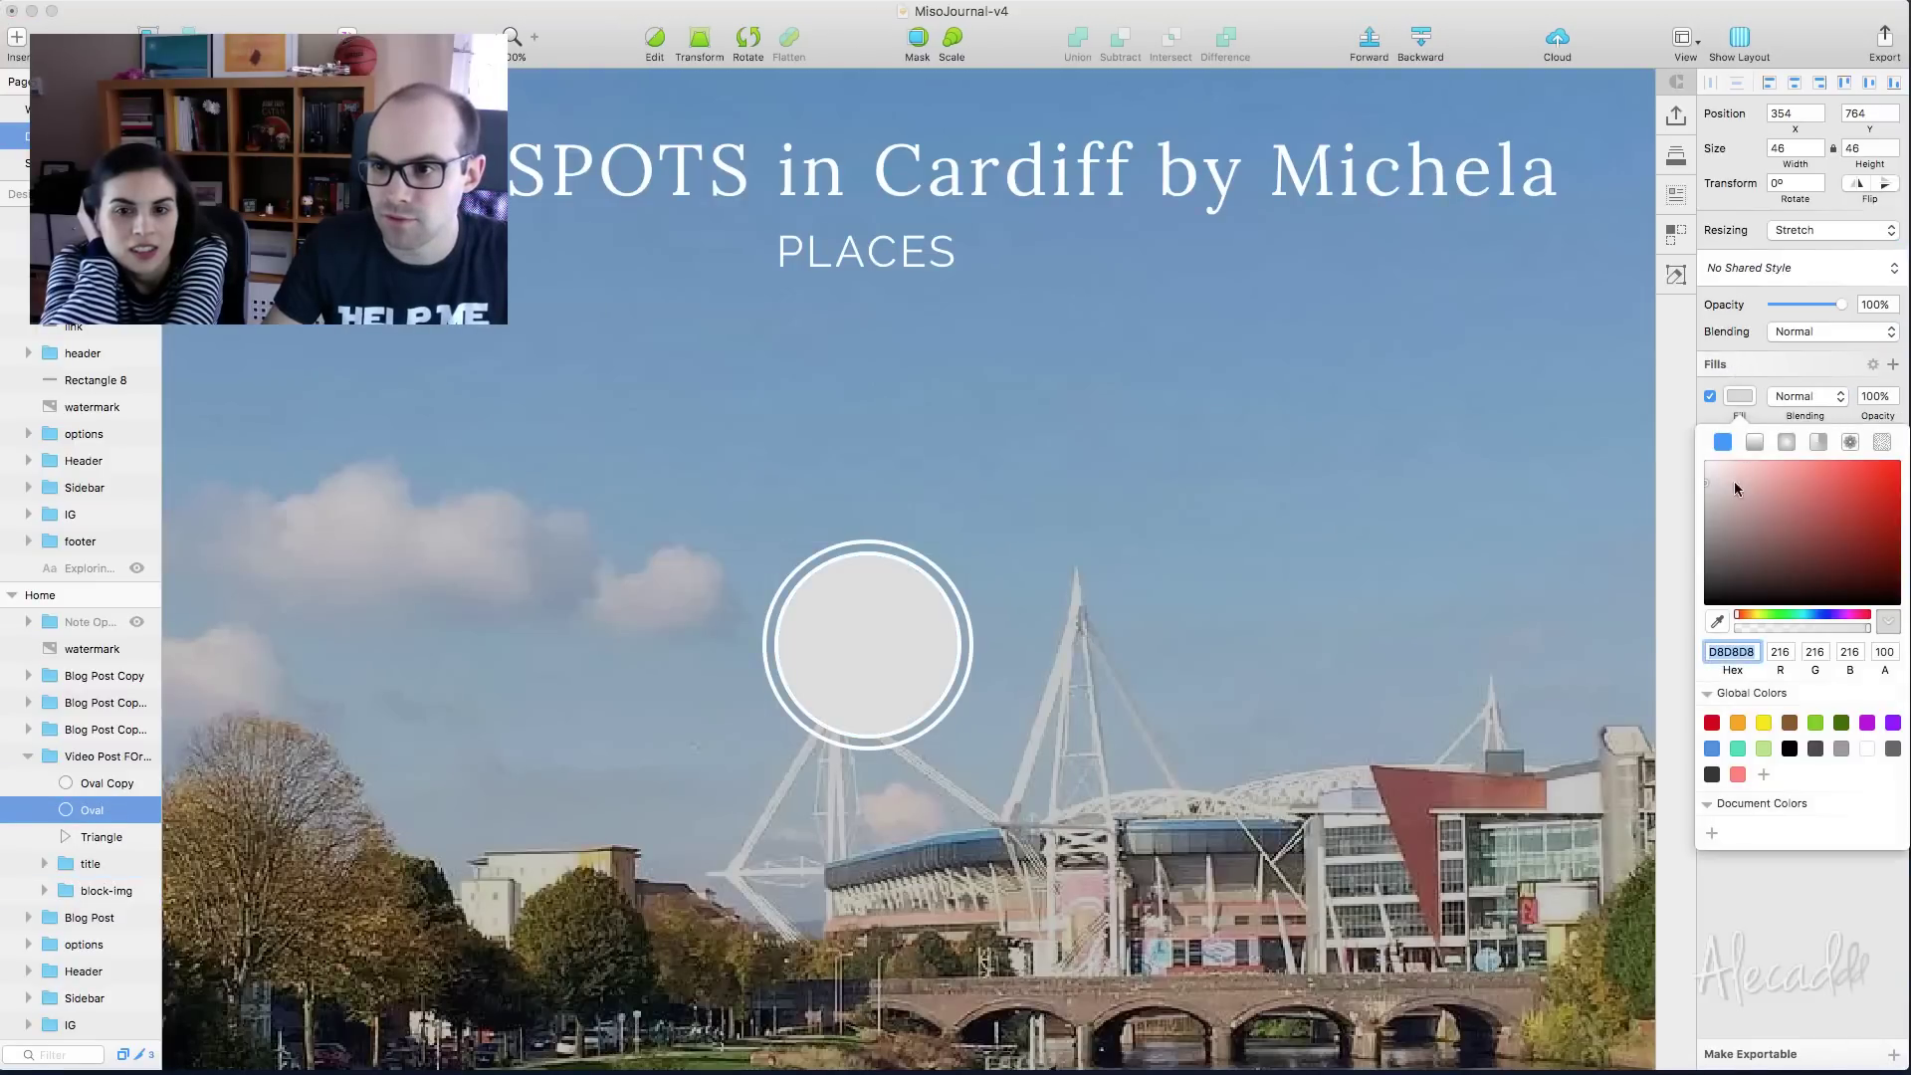
pyautogui.moveTo(1734, 481); pyautogui.dragTo(1608, 375)
pyautogui.click(1764, 366)
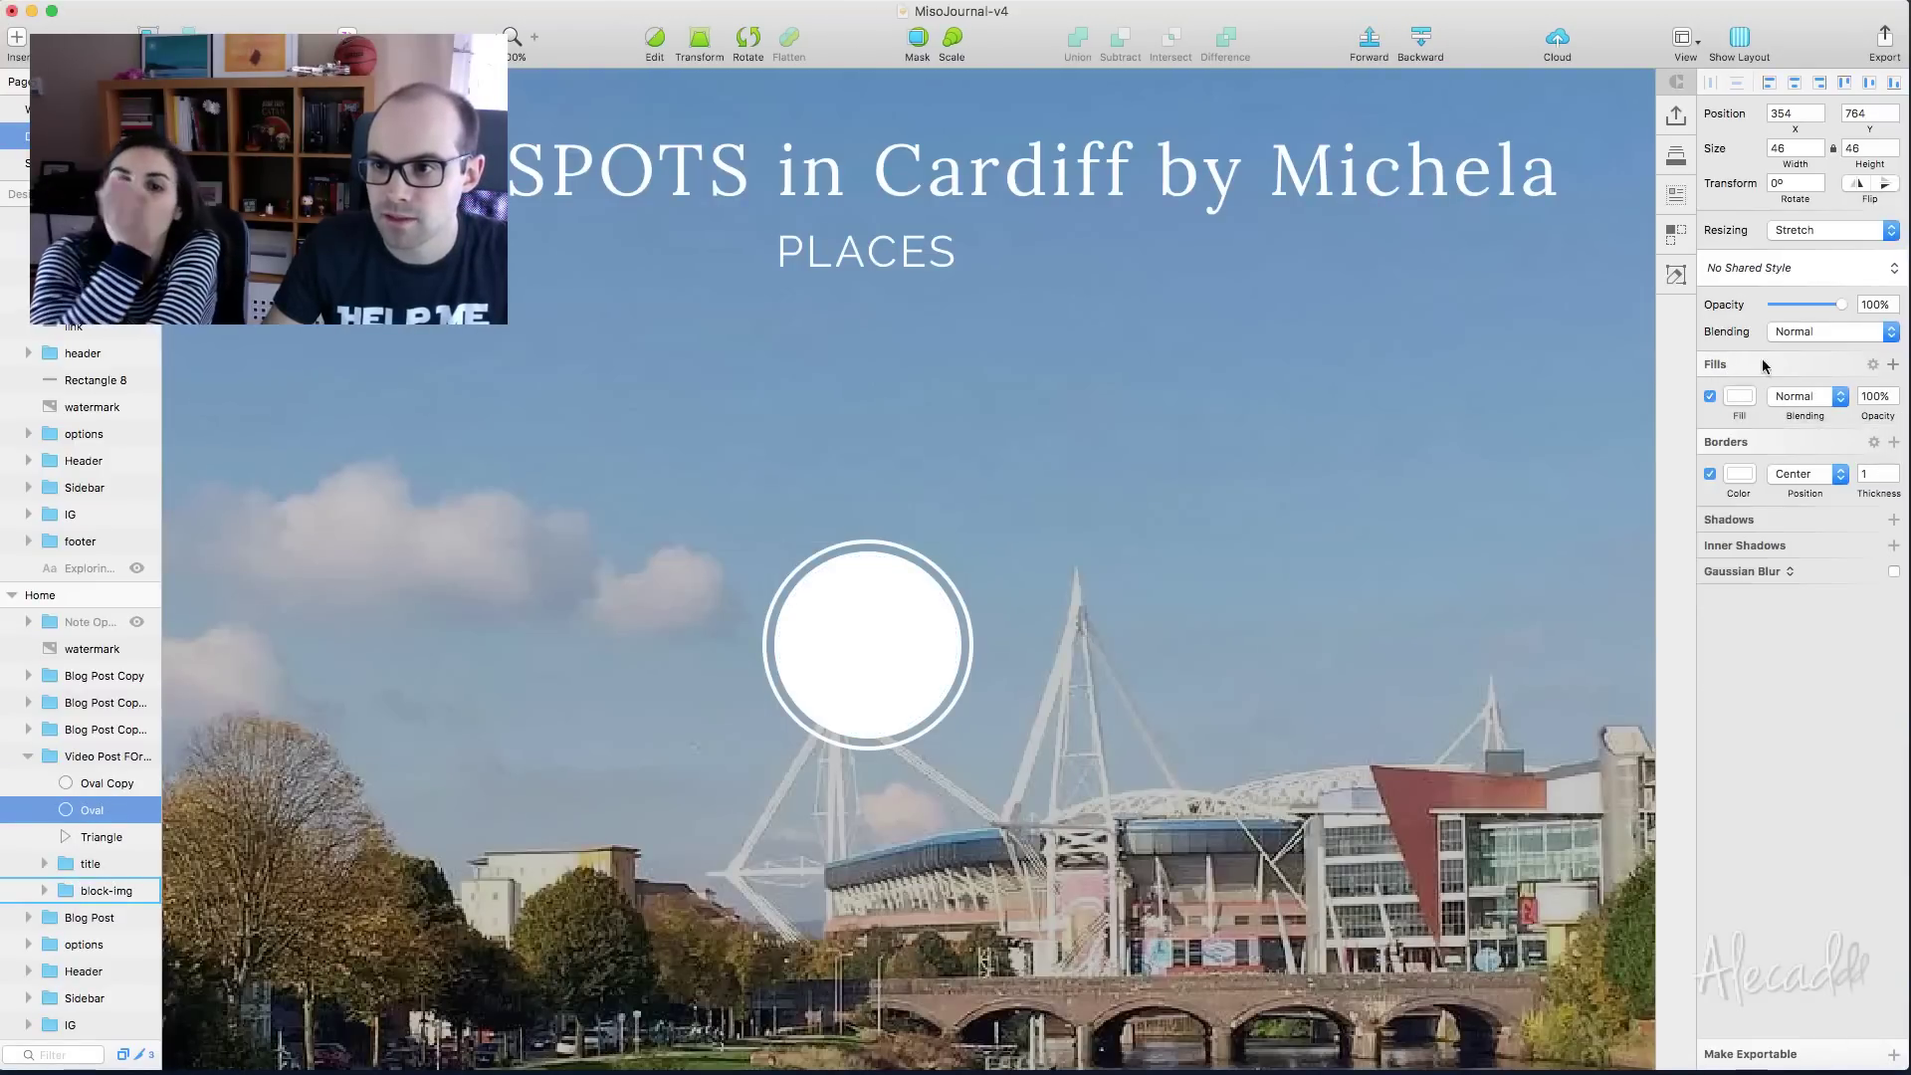
pyautogui.click(1710, 474)
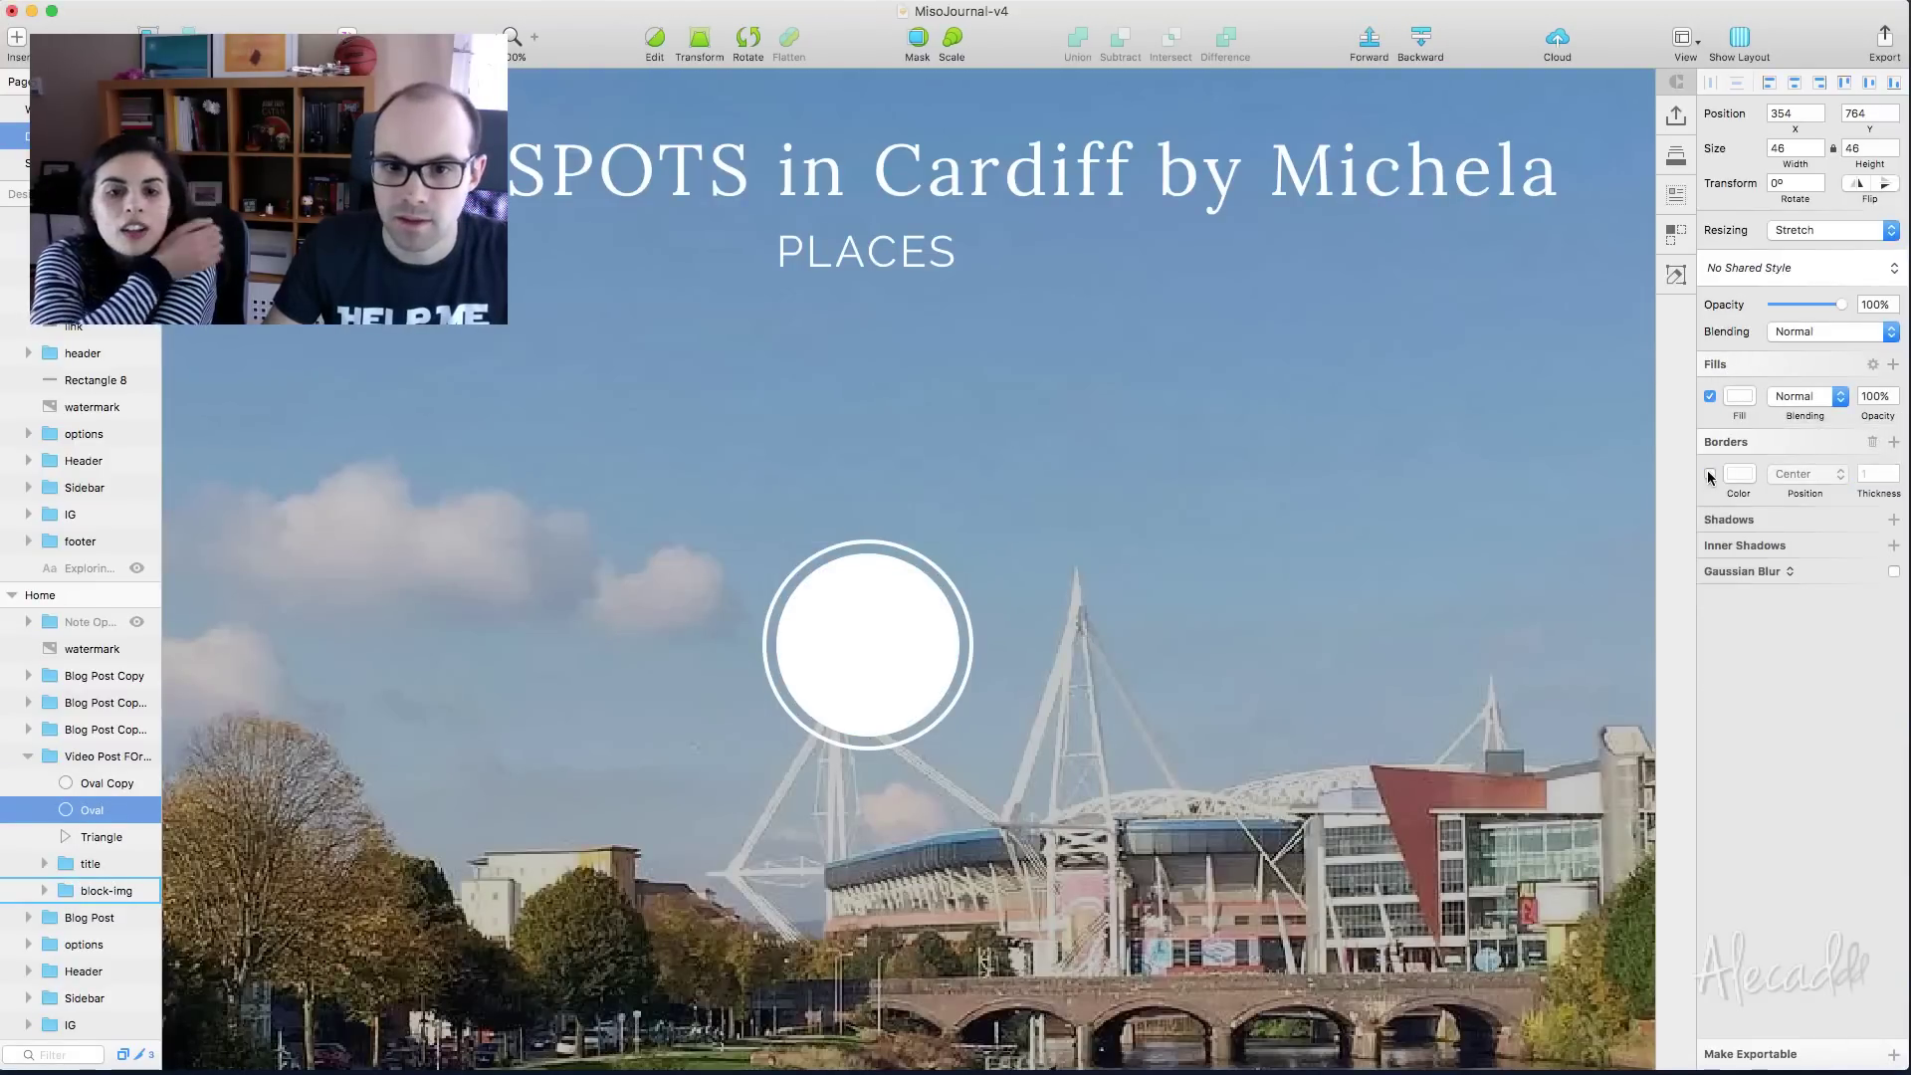
# Bring the play icon's triangle in front of both circles and fill it with black (000000)
pyautogui.click(126, 819)
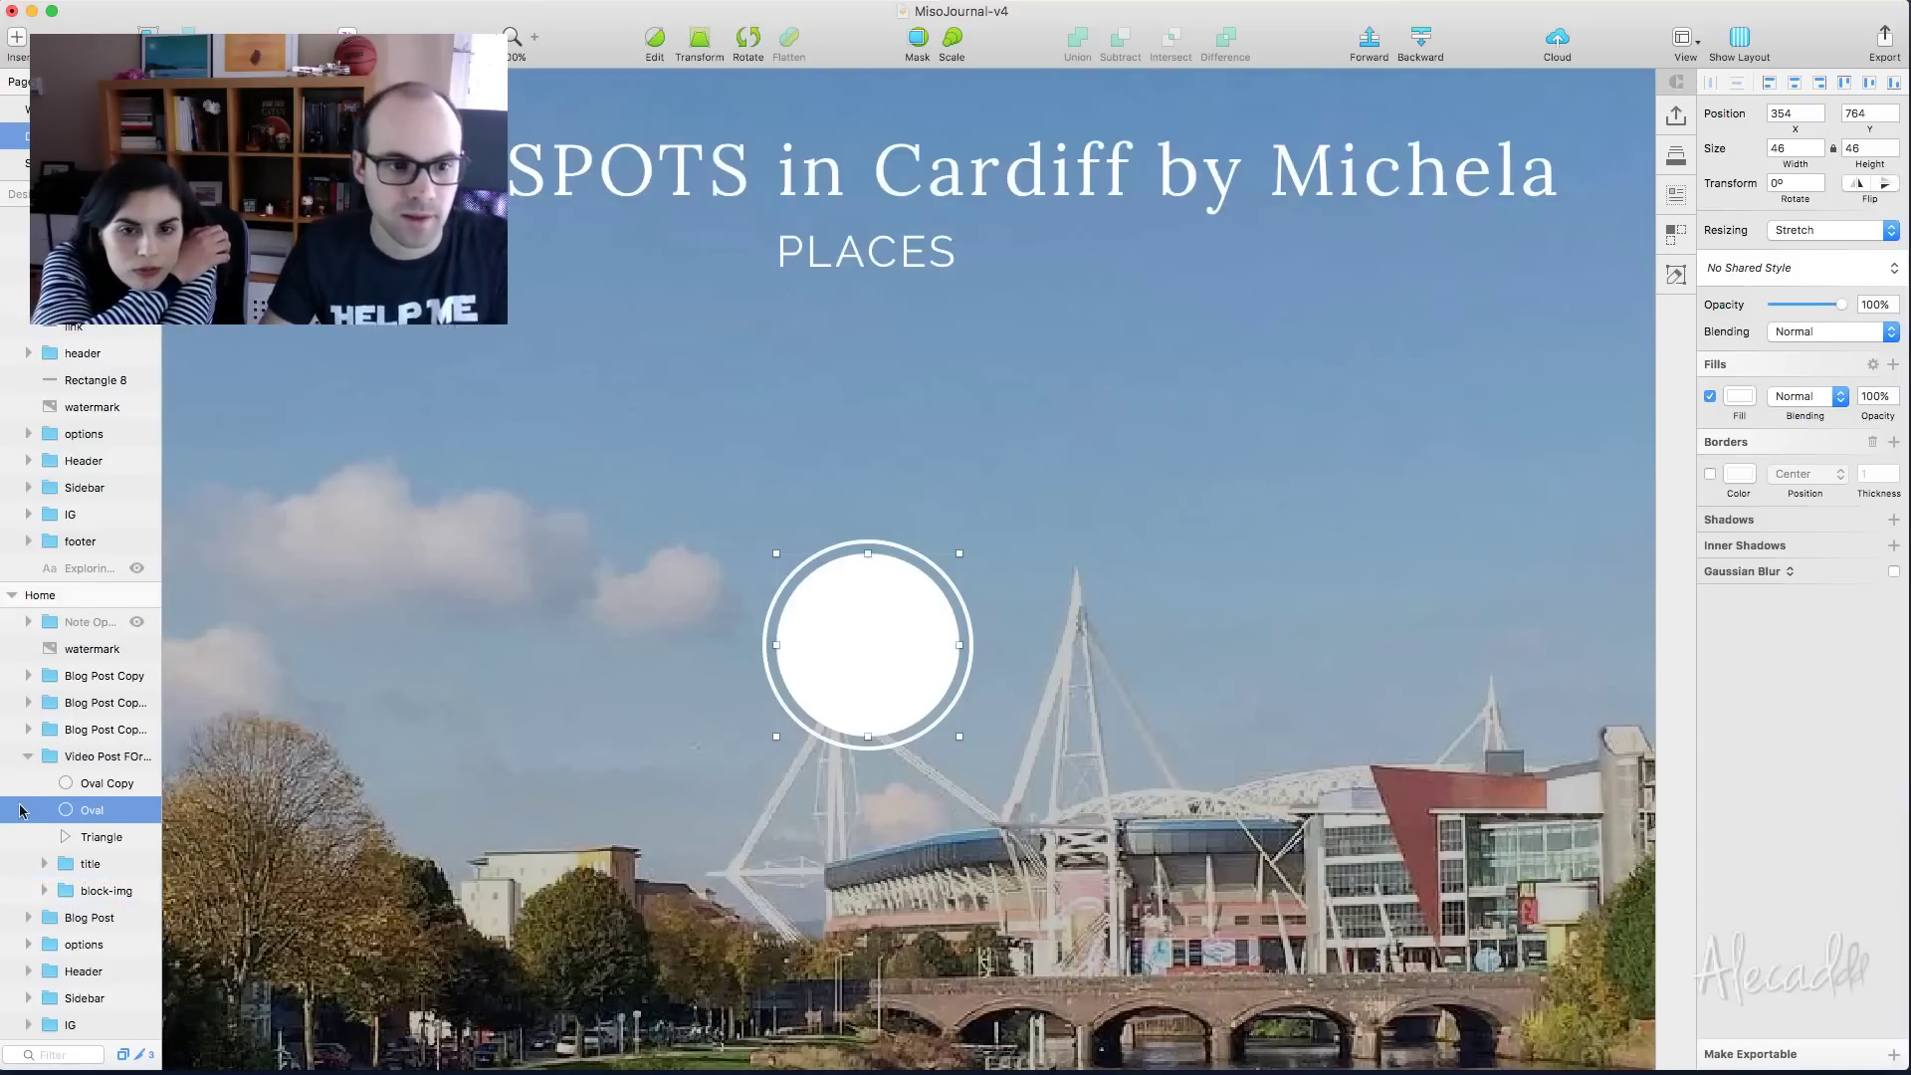
pyautogui.moveTo(94, 837); pyautogui.dragTo(81, 776)
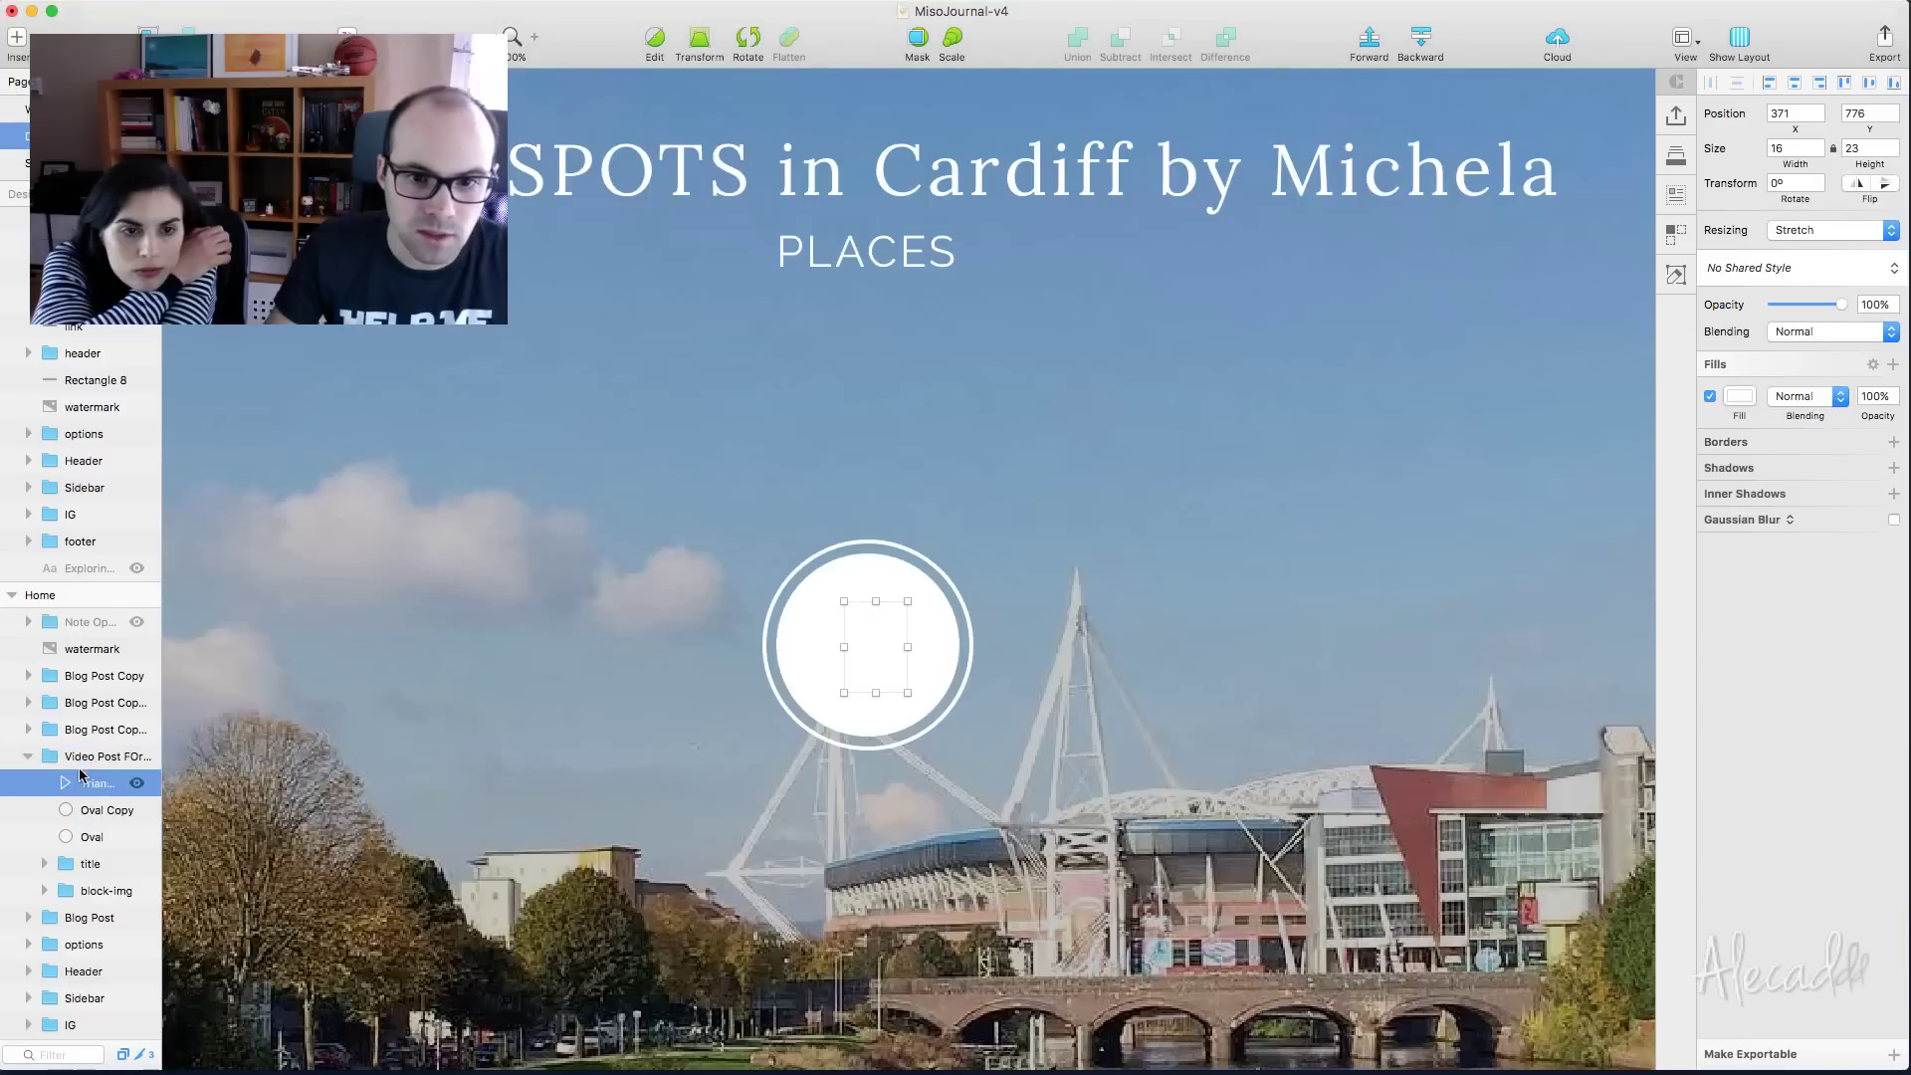
pyautogui.click(1740, 397)
pyautogui.click(1789, 748)
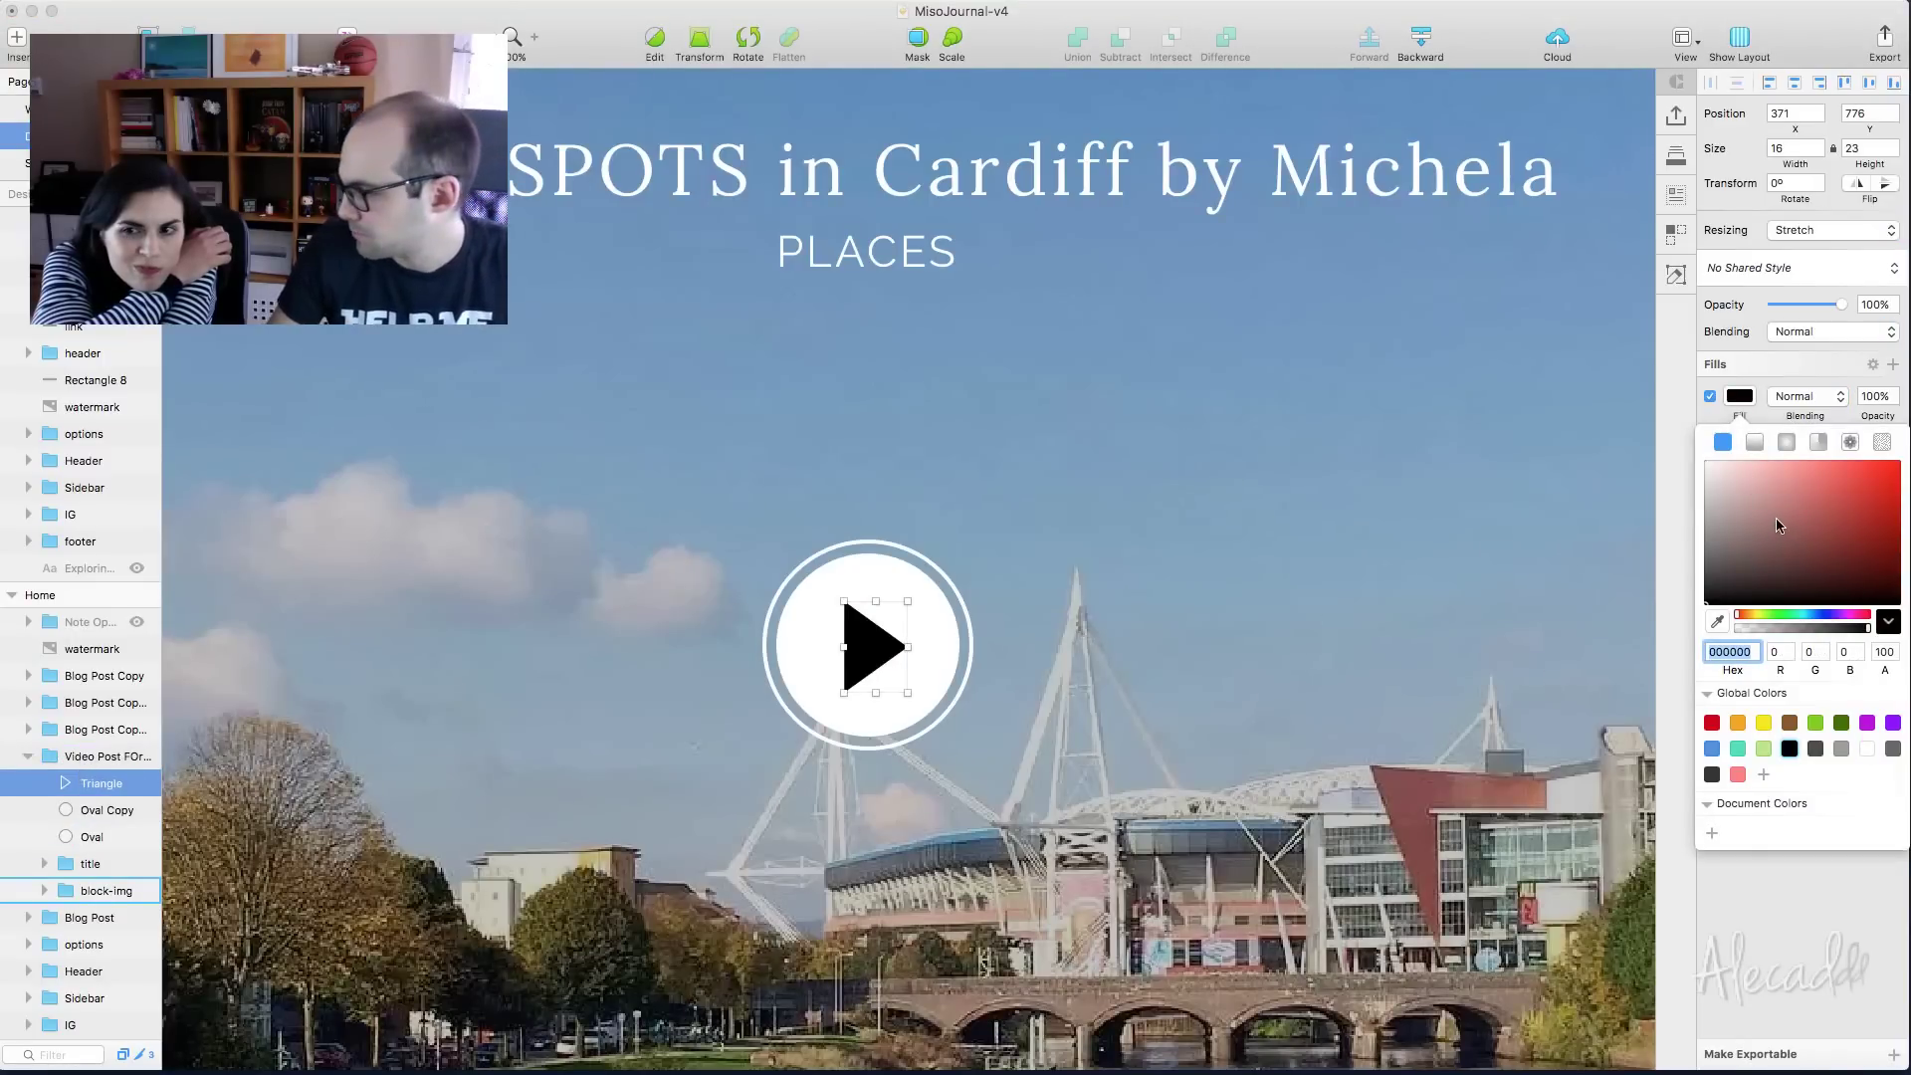
pyautogui.click(1335, 549)
pyautogui.press('super+0')
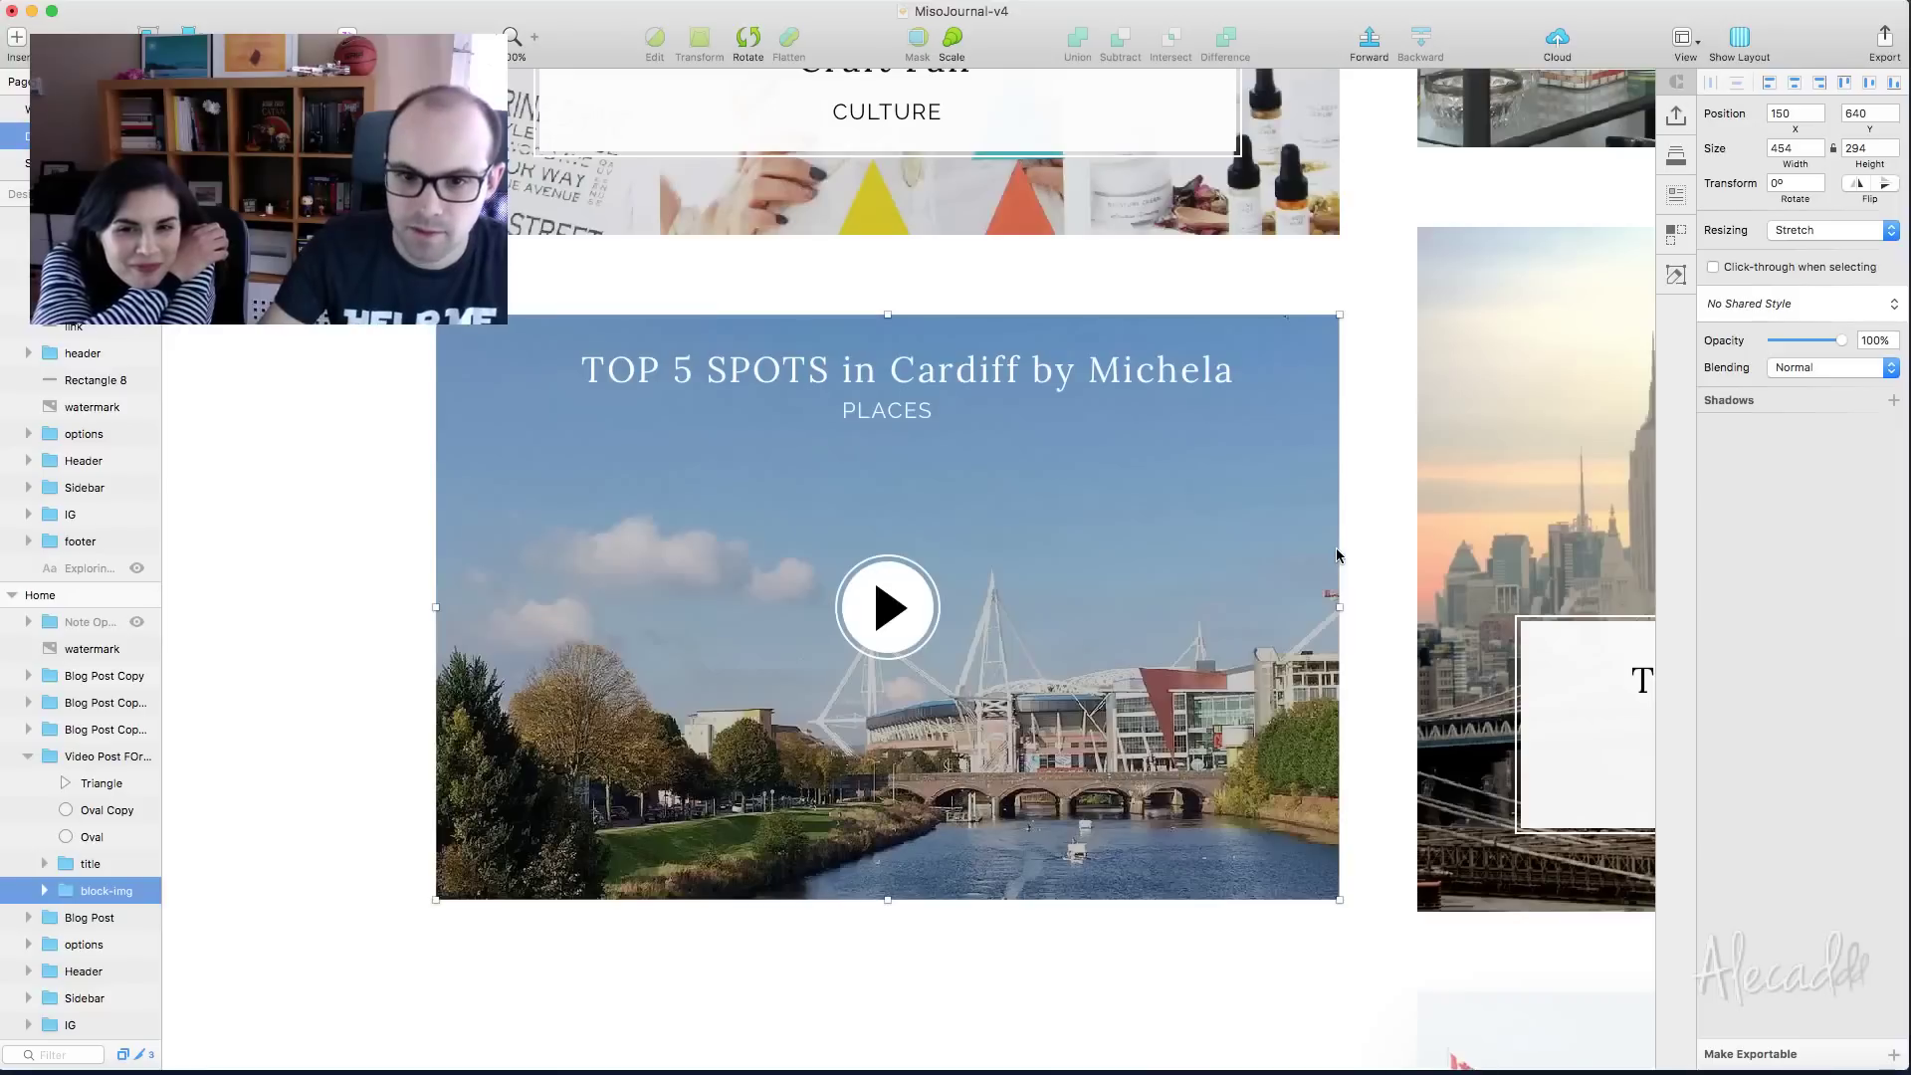
# Subtract the triangle from the play icon's white inner circle so the photo shows through
pyautogui.click(889, 607)
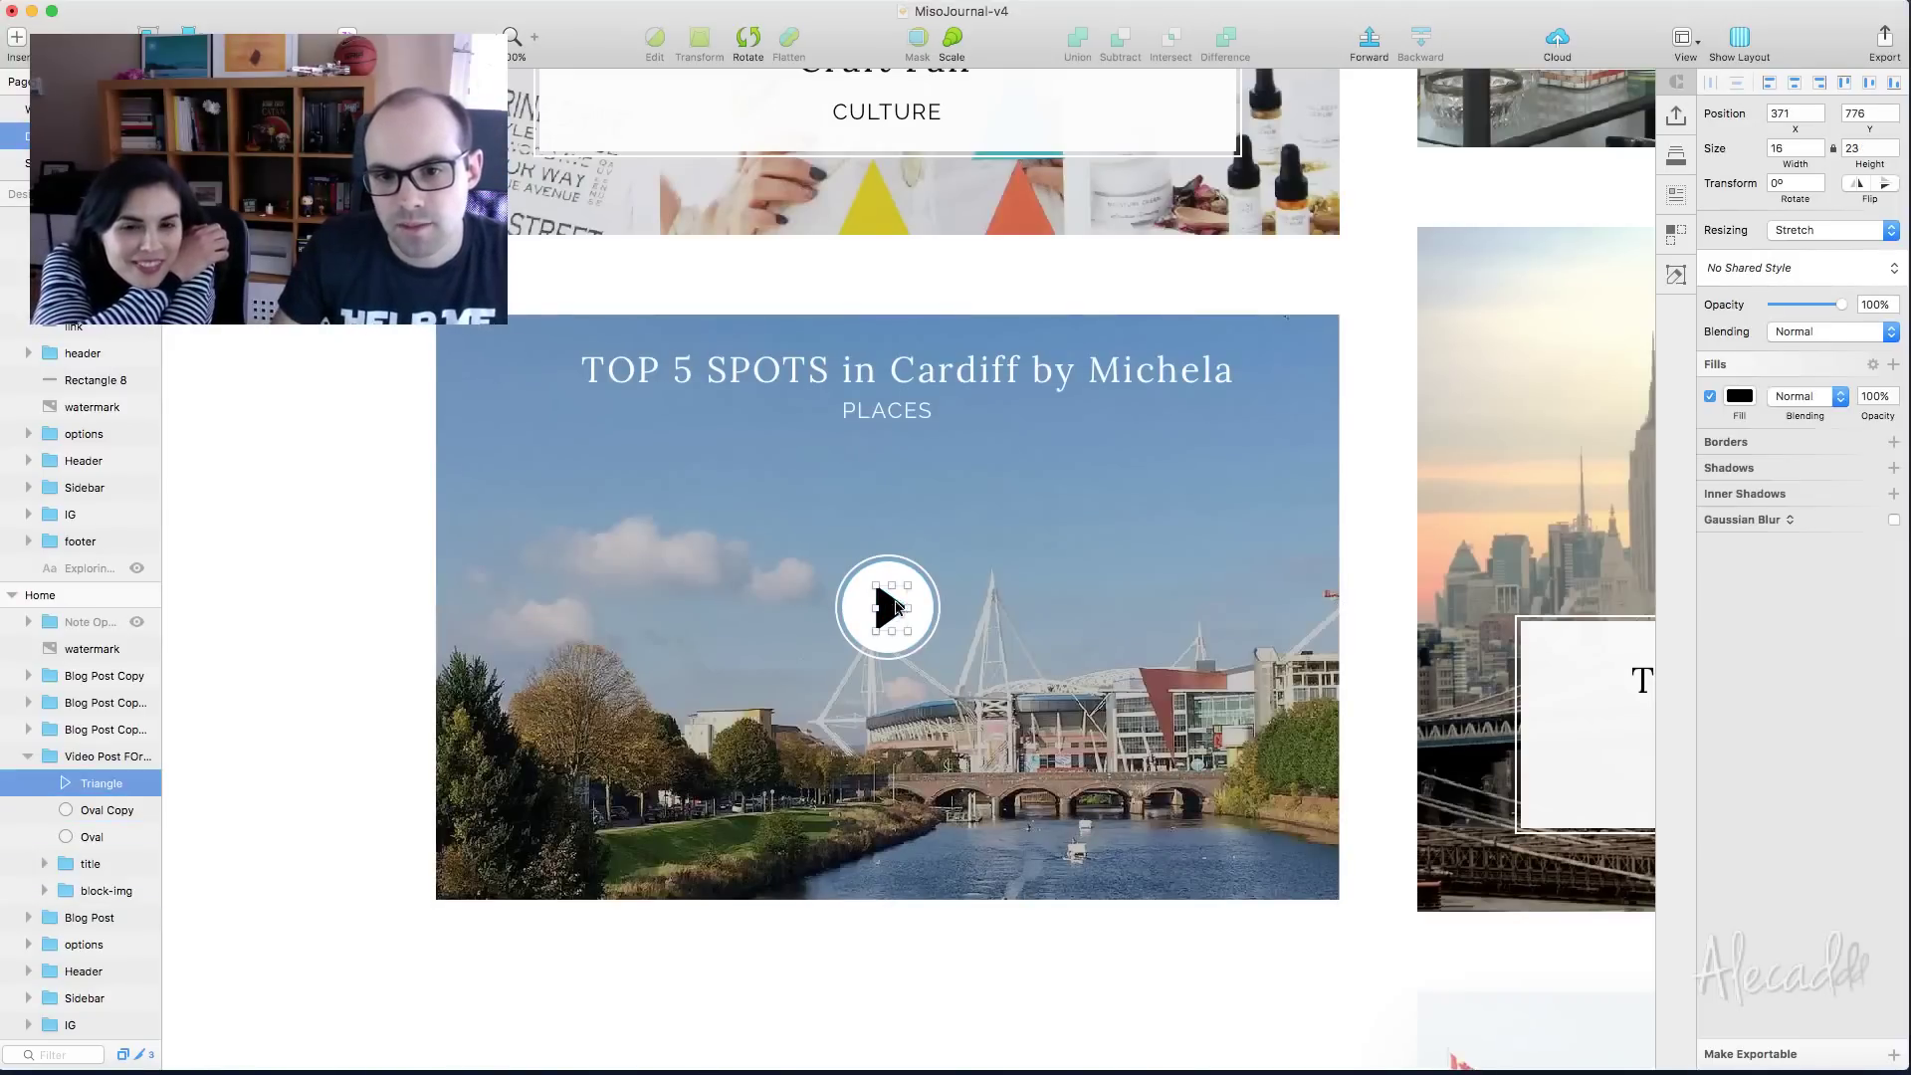
pyautogui.keyDown('shift'); pyautogui.click(895, 575); pyautogui.keyUp('shift')
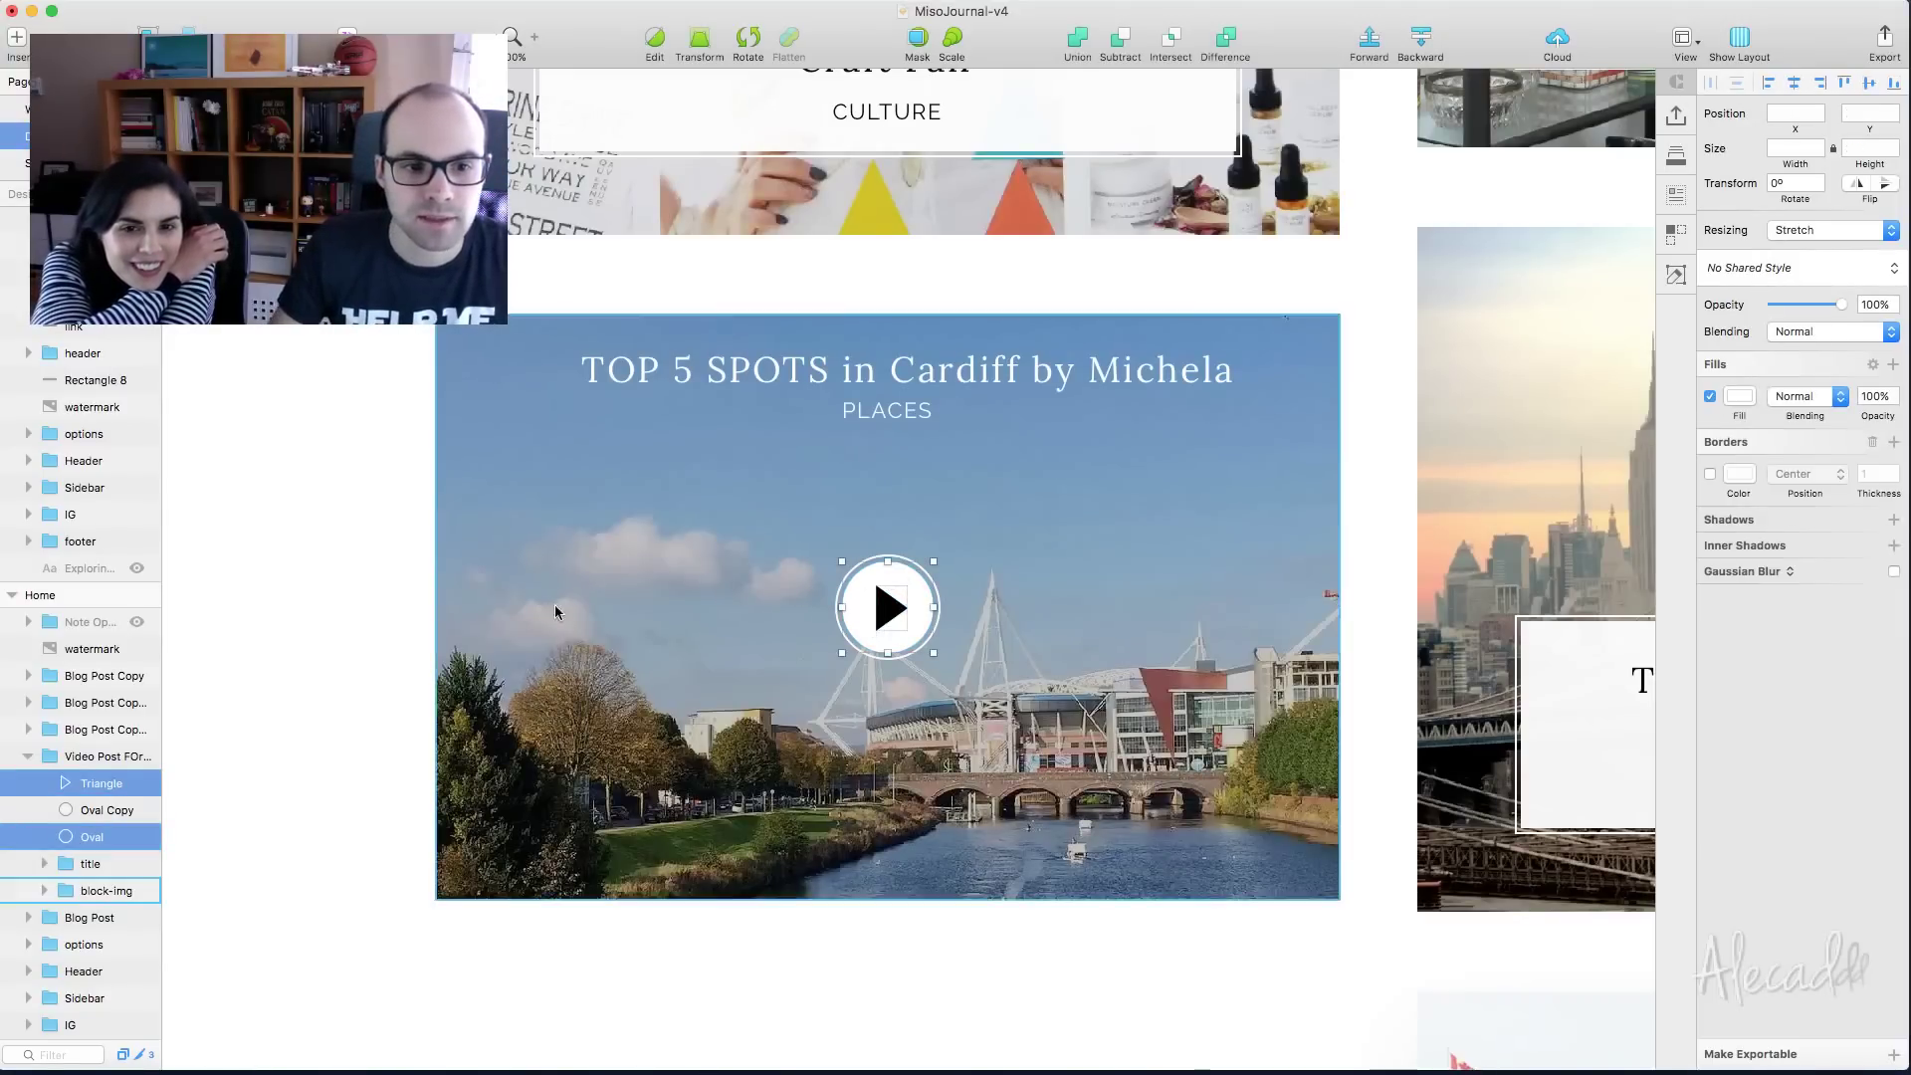
pyautogui.click(1119, 40)
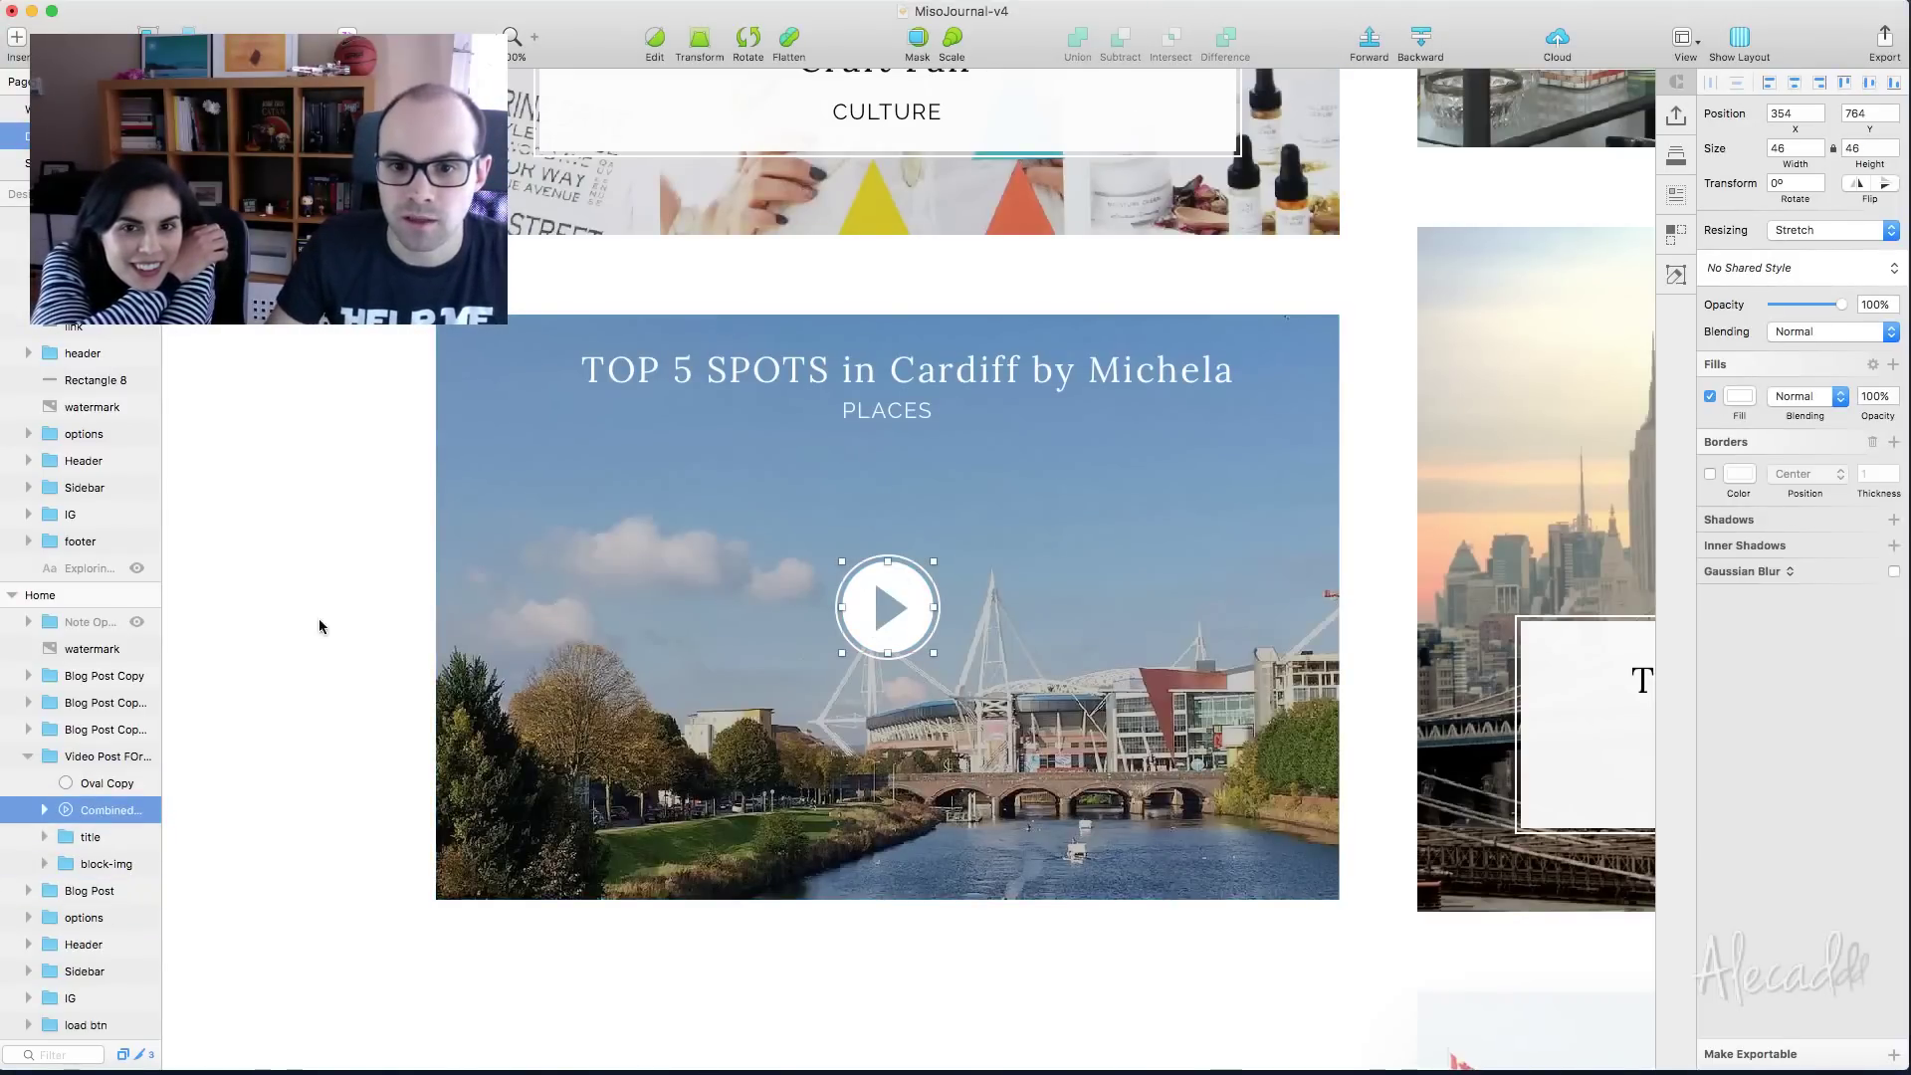
pyautogui.click(332, 514)
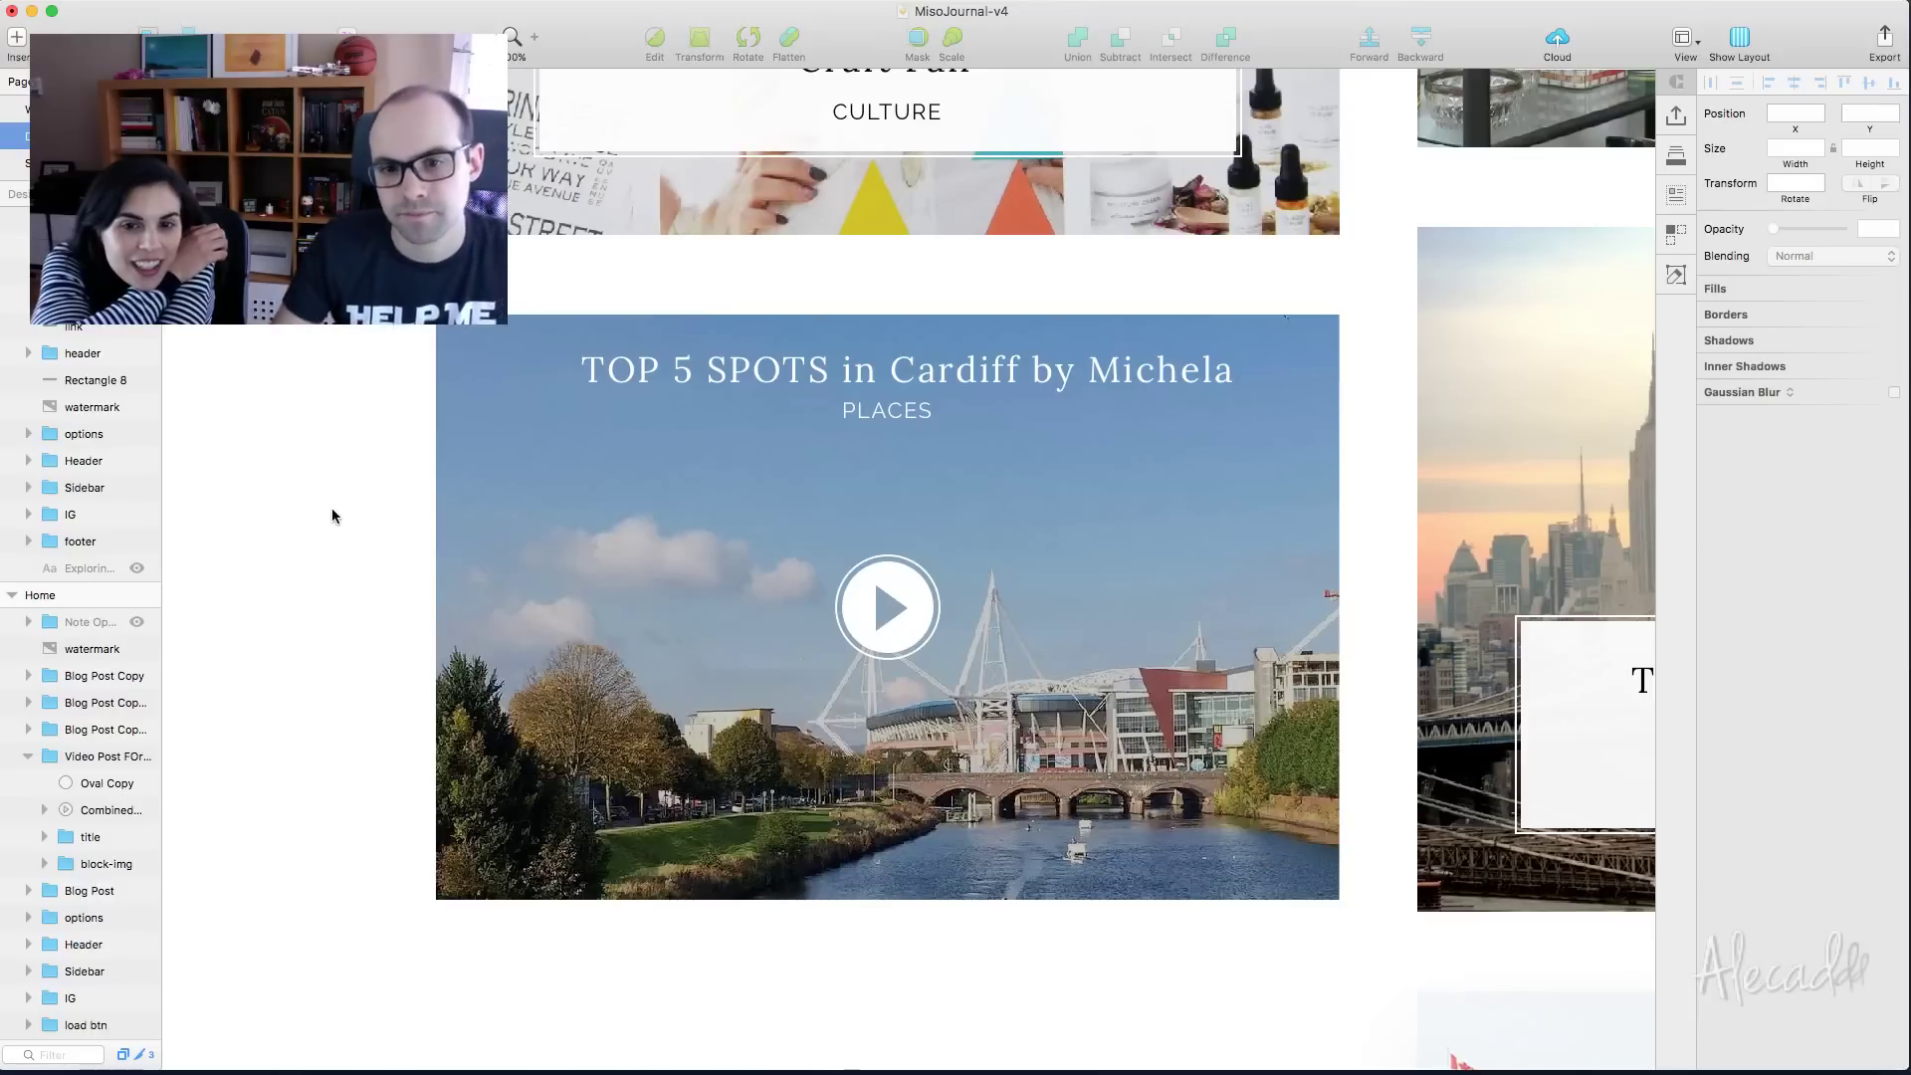
# Nudge the triangle cutout within the play icon's combined shape horizontally to X 372
pyautogui.click(898, 604)
pyautogui.doubleClick(899, 605)
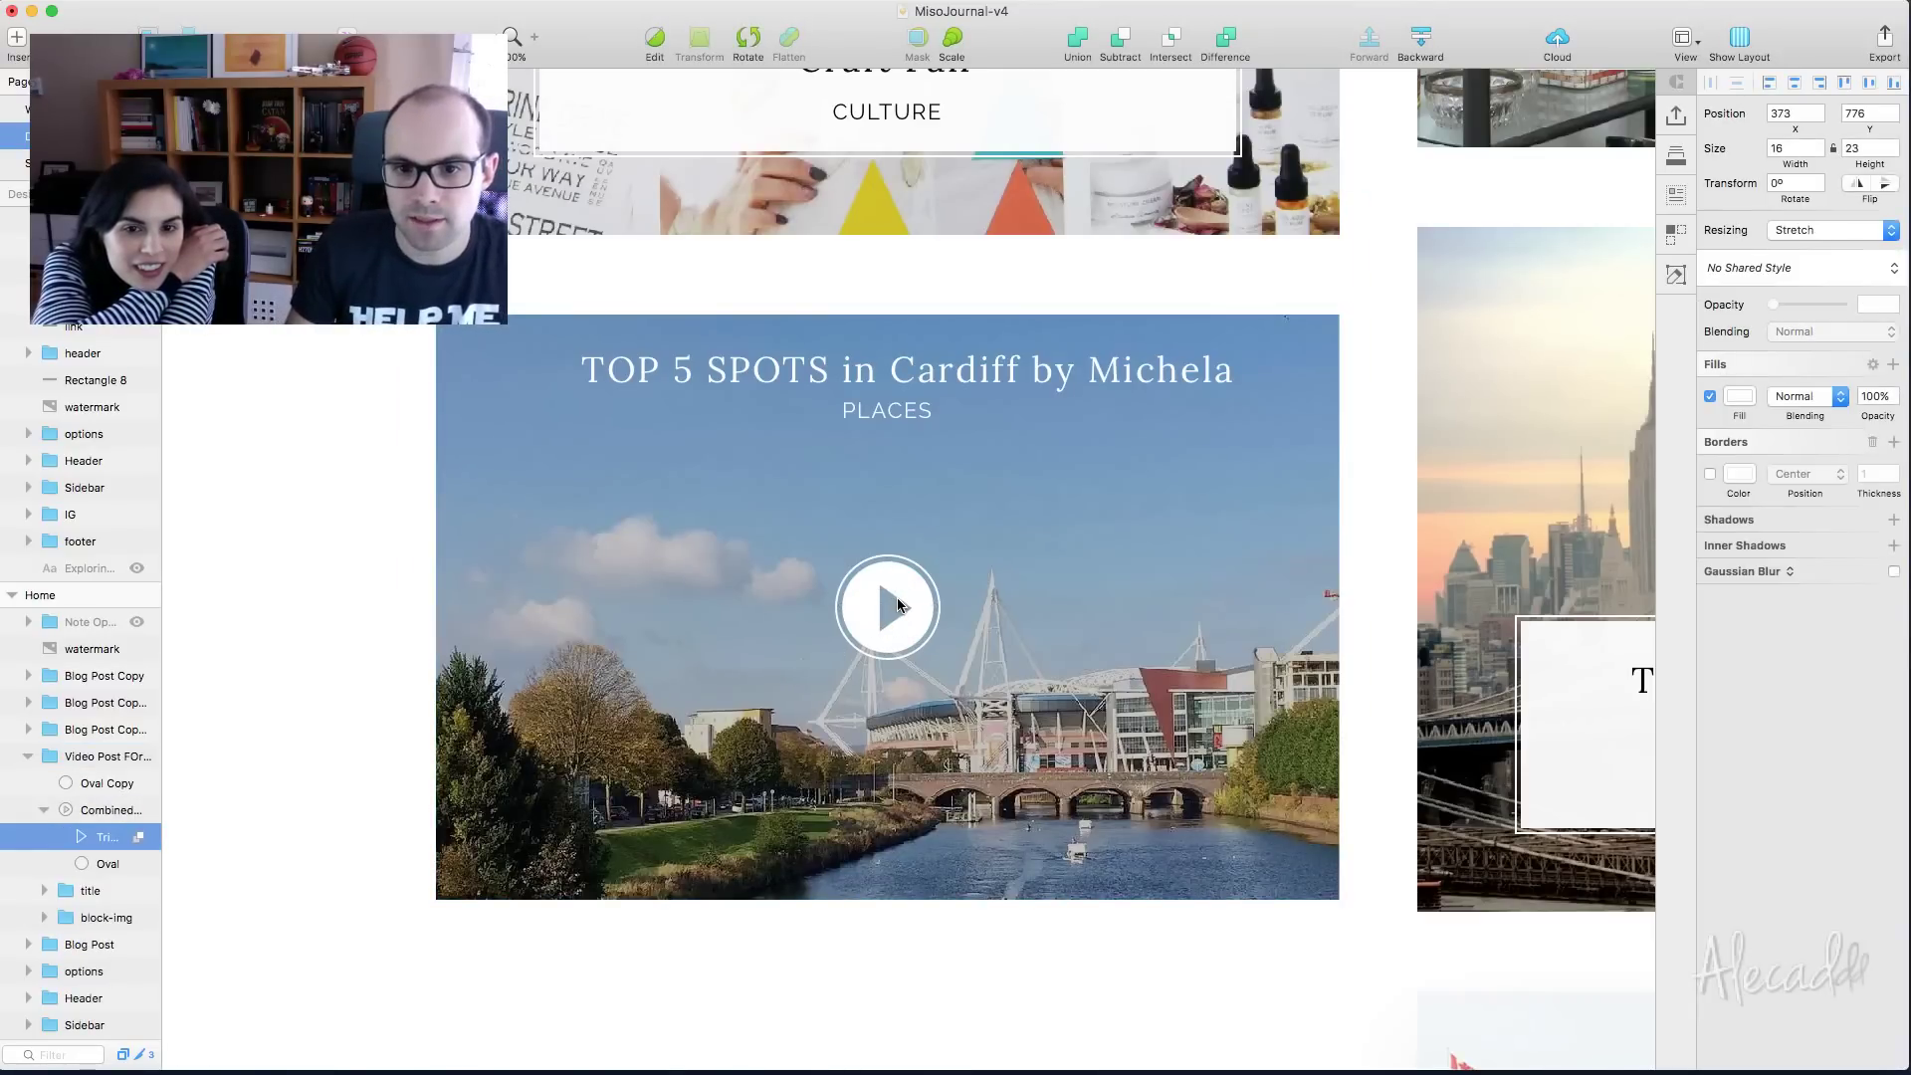
pyautogui.click(349, 435)
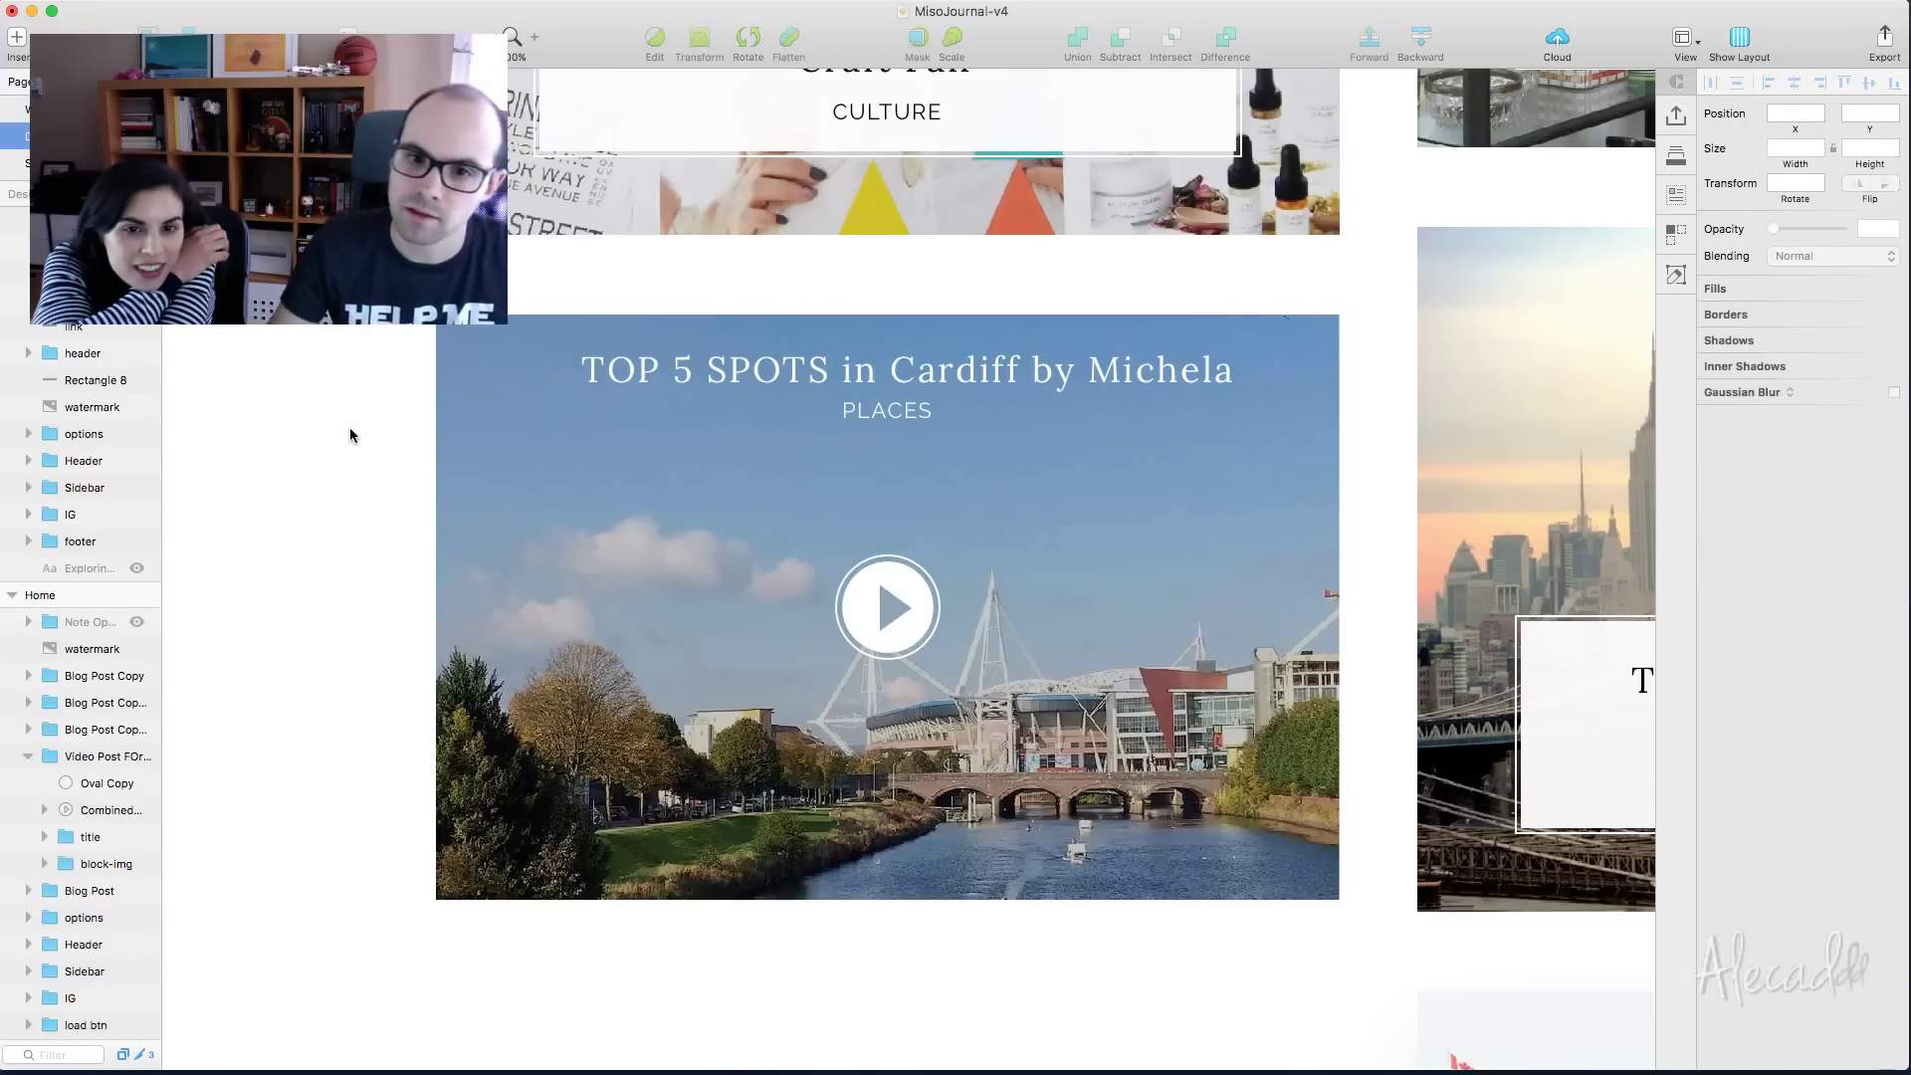
pyautogui.doubleClick(899, 604)
pyautogui.doubleClick(786, 518)
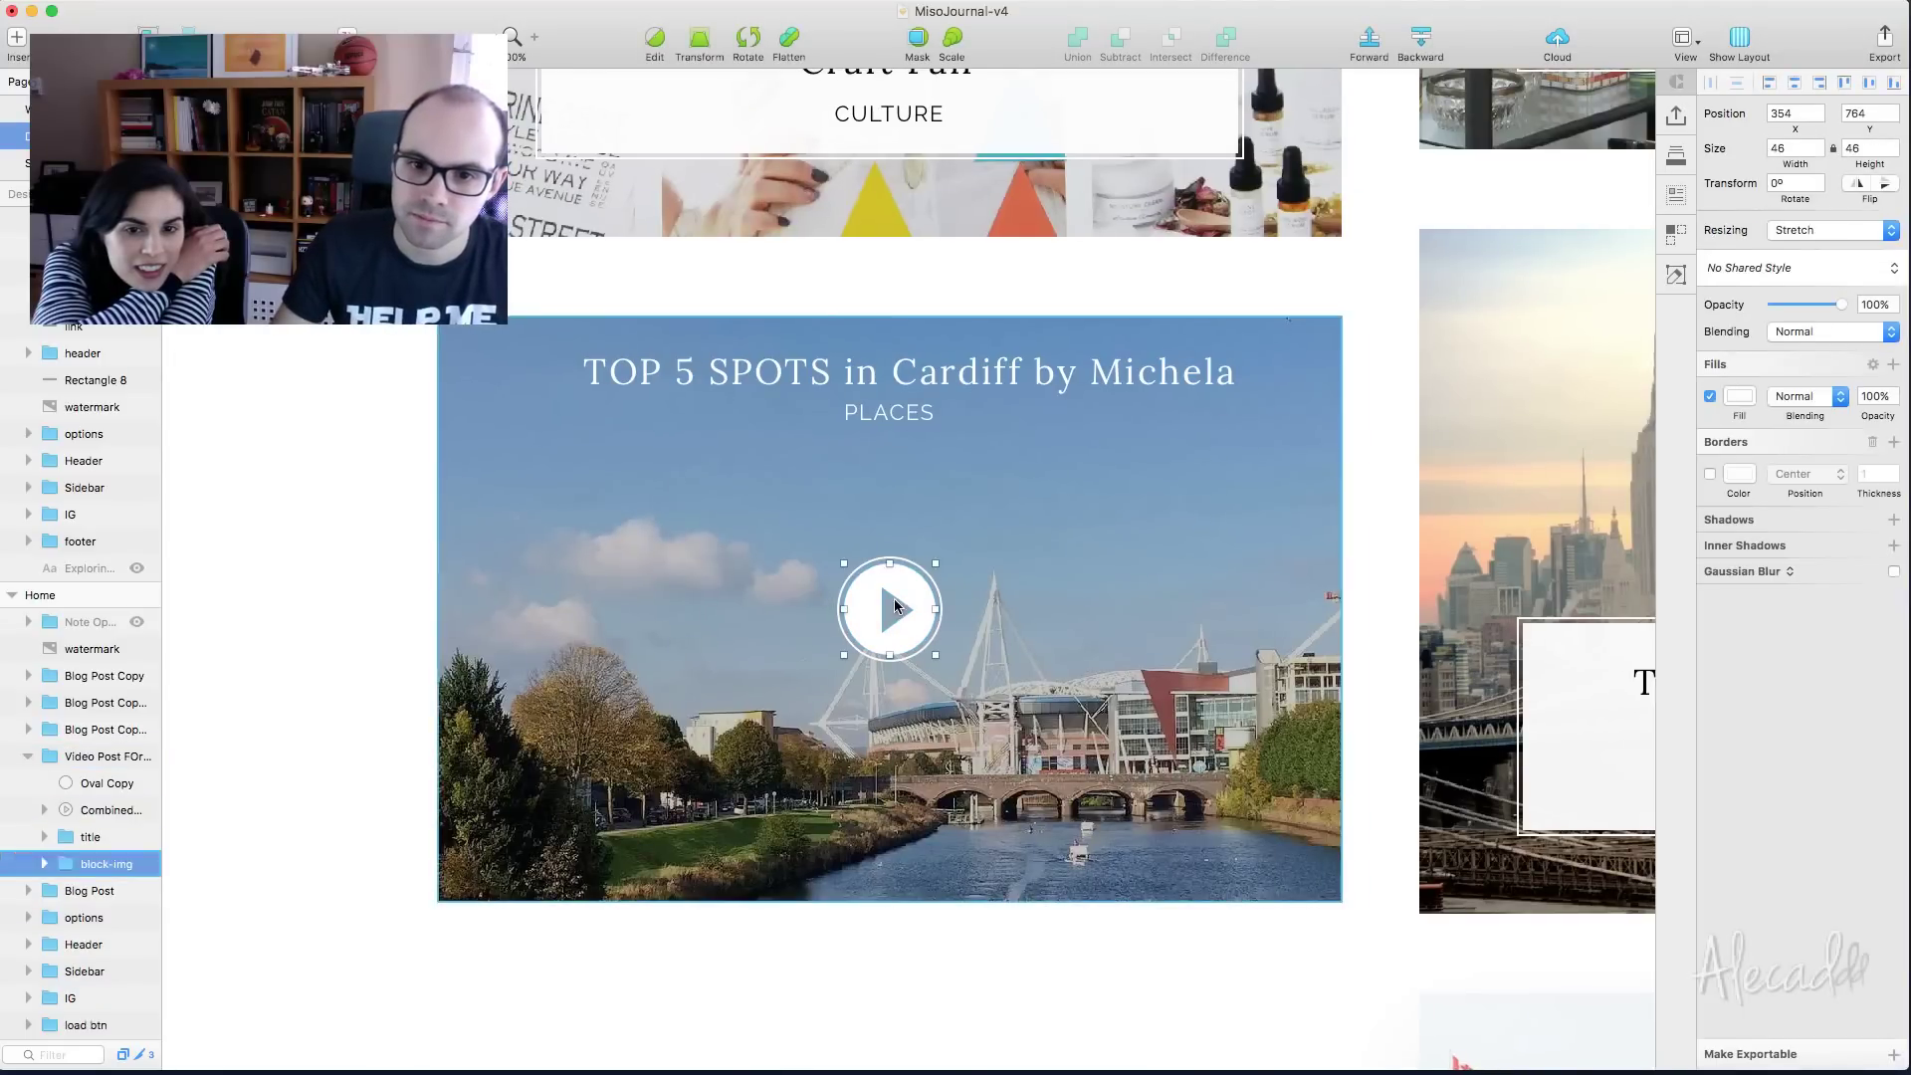
pyautogui.doubleClick(898, 604)
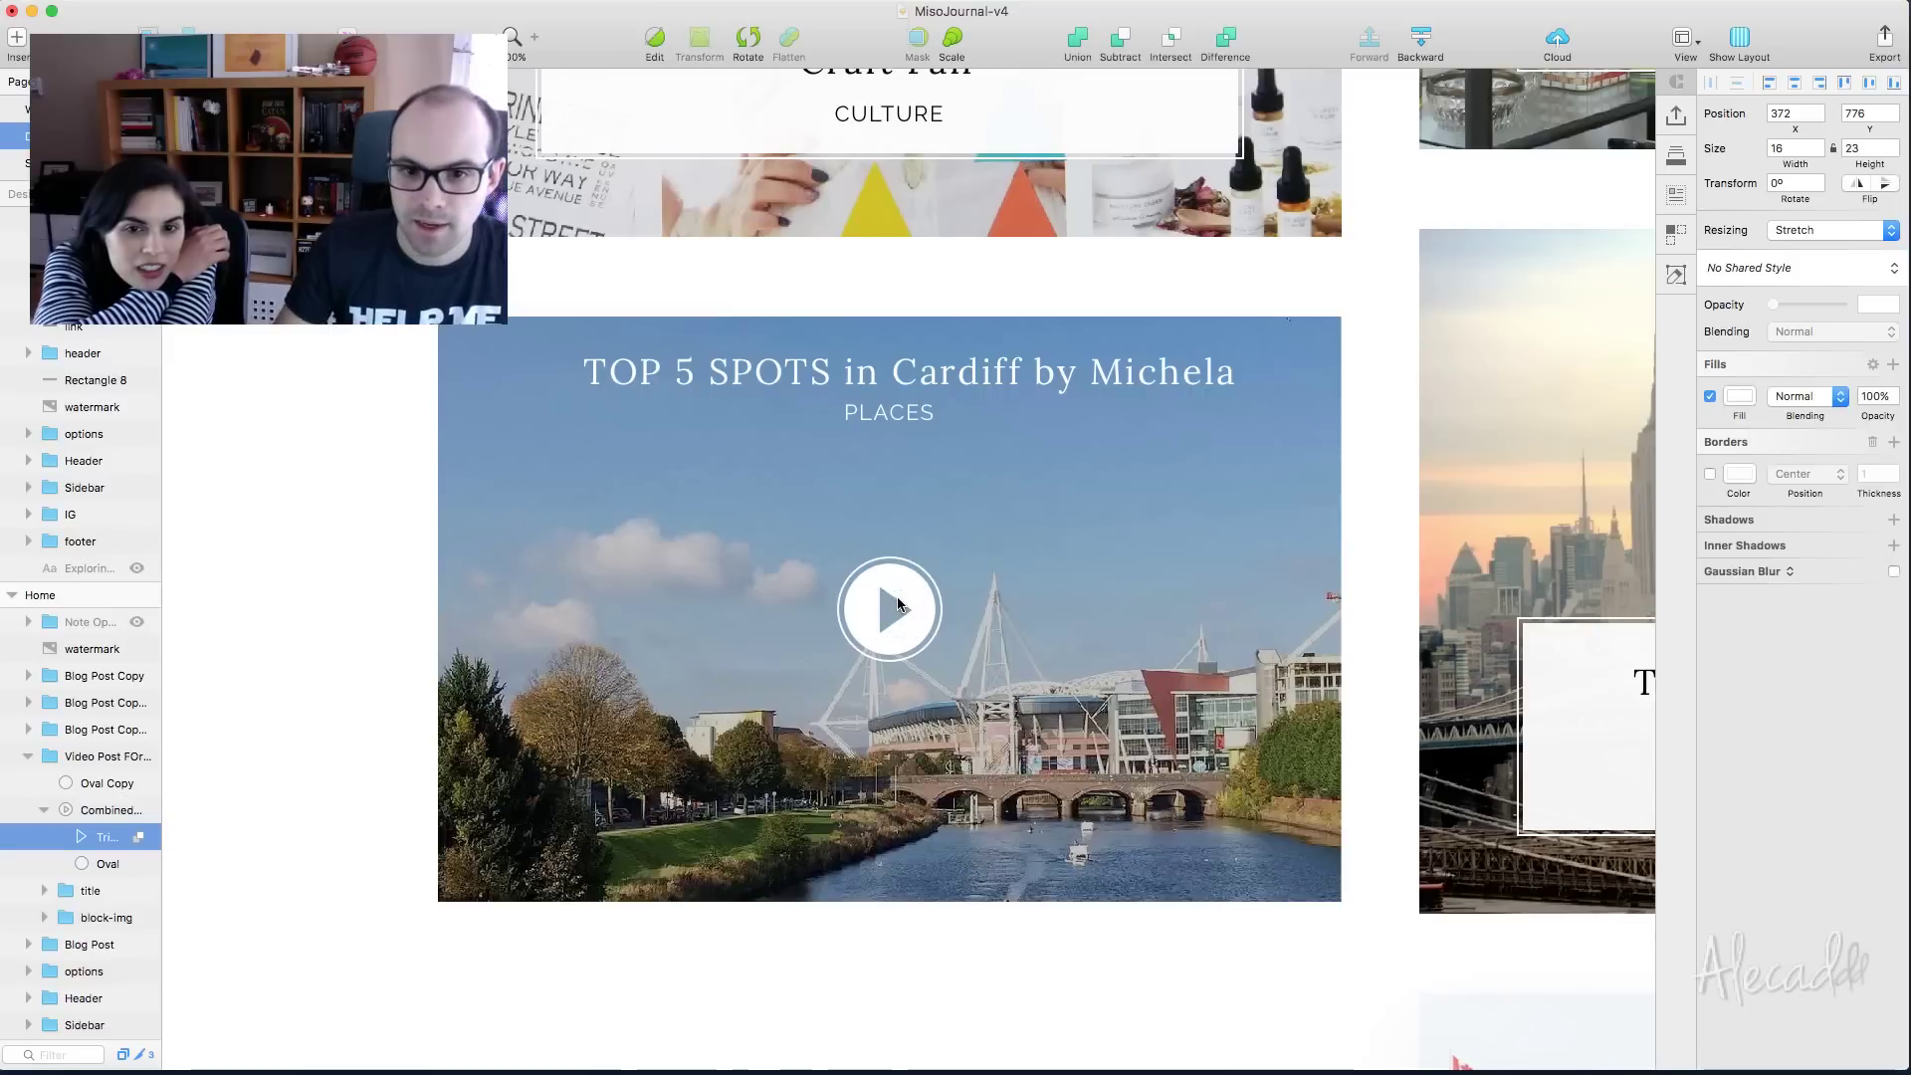
pyautogui.click(342, 456)
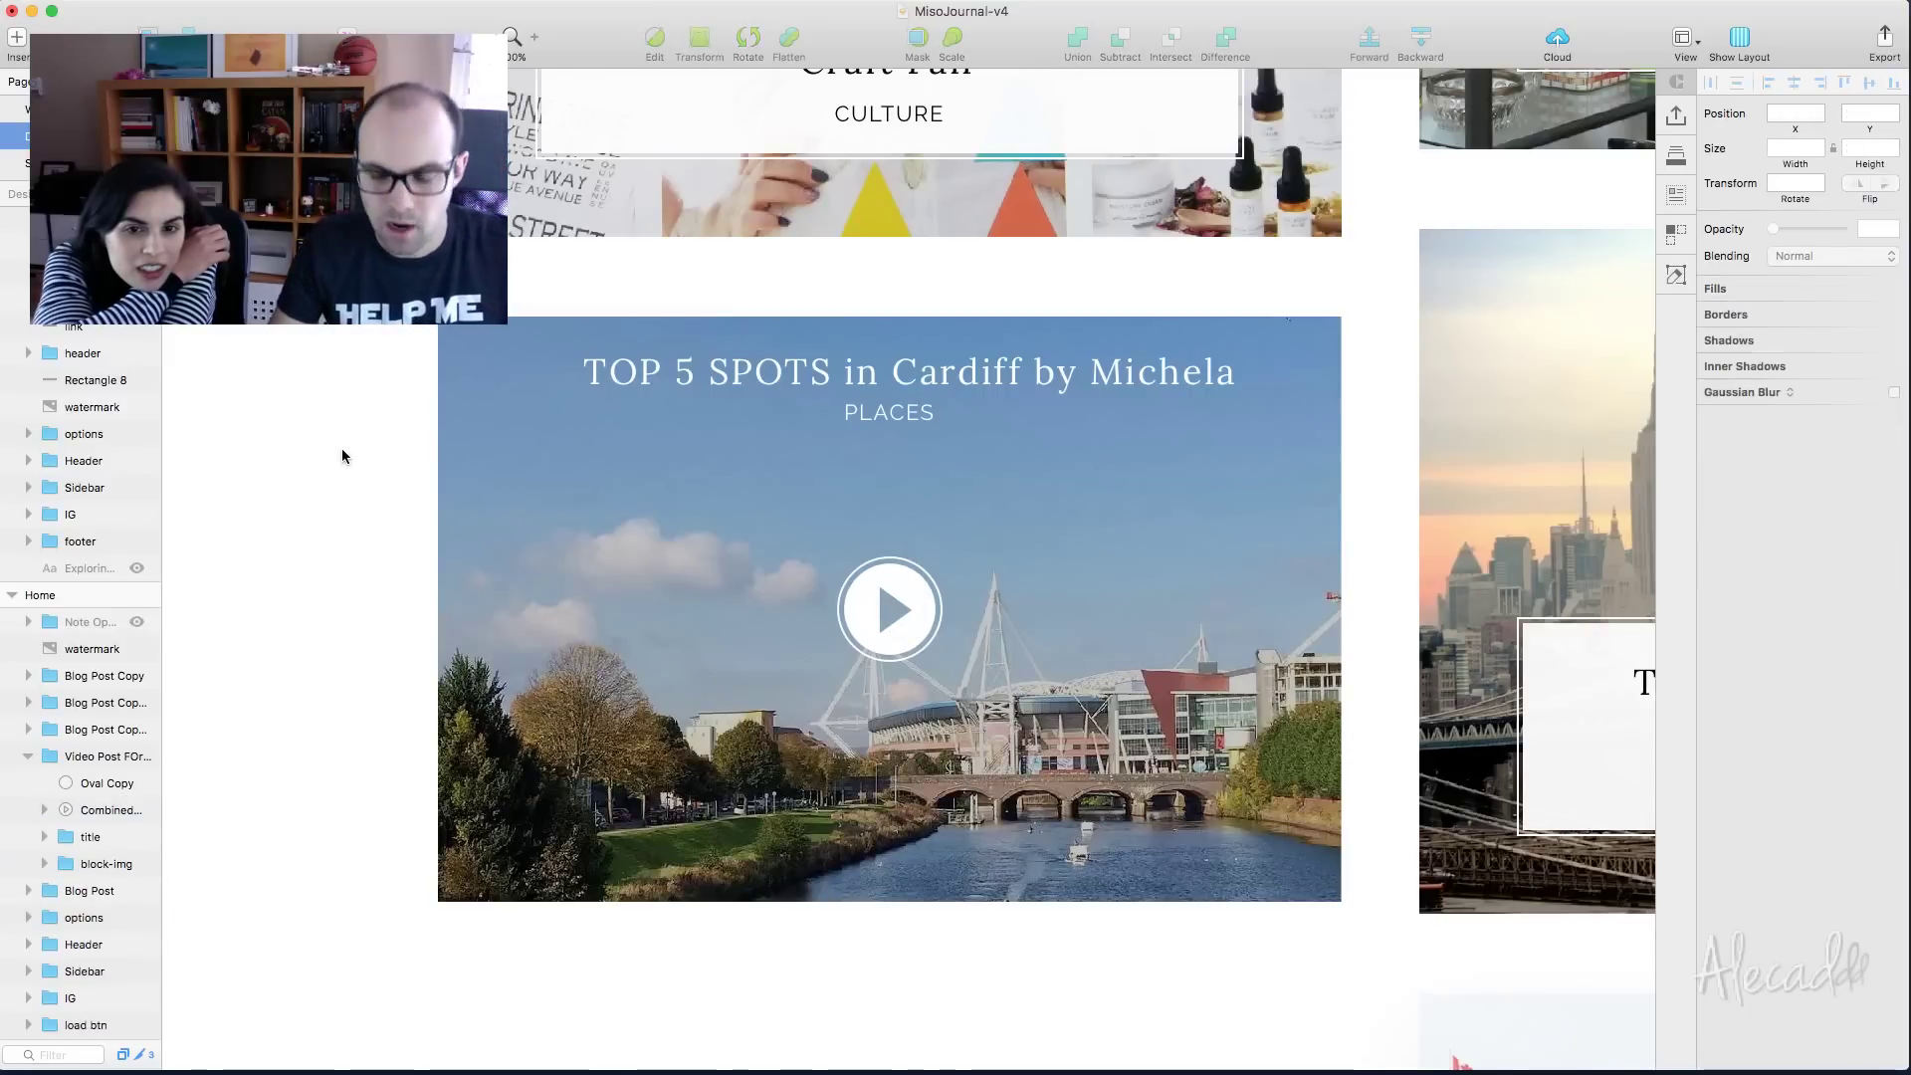
# Group the play icon's outer ring with the combined circle-and-triangle shape
pyautogui.scroll(-1, 342, 456)
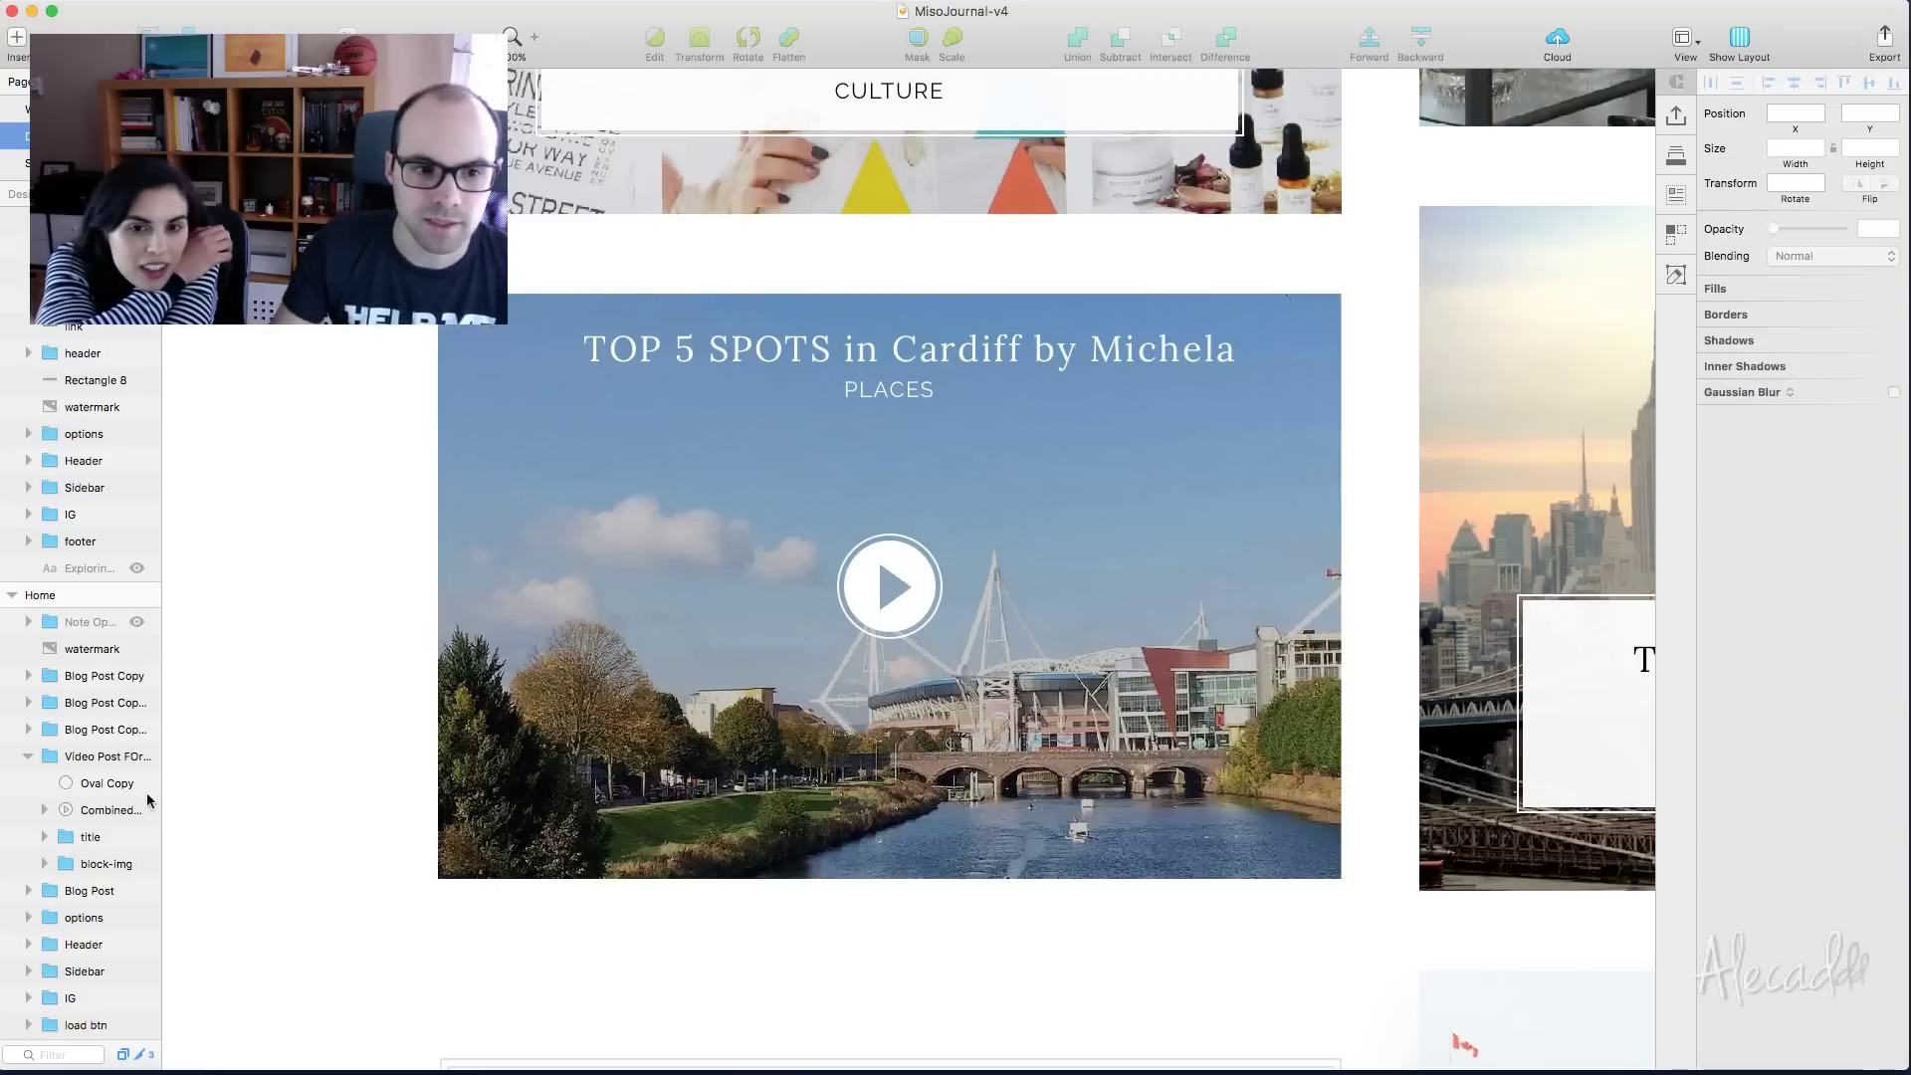
pyautogui.click(92, 784)
pyautogui.keyDown('shift'); pyautogui.click(95, 816); pyautogui.keyUp('shift')
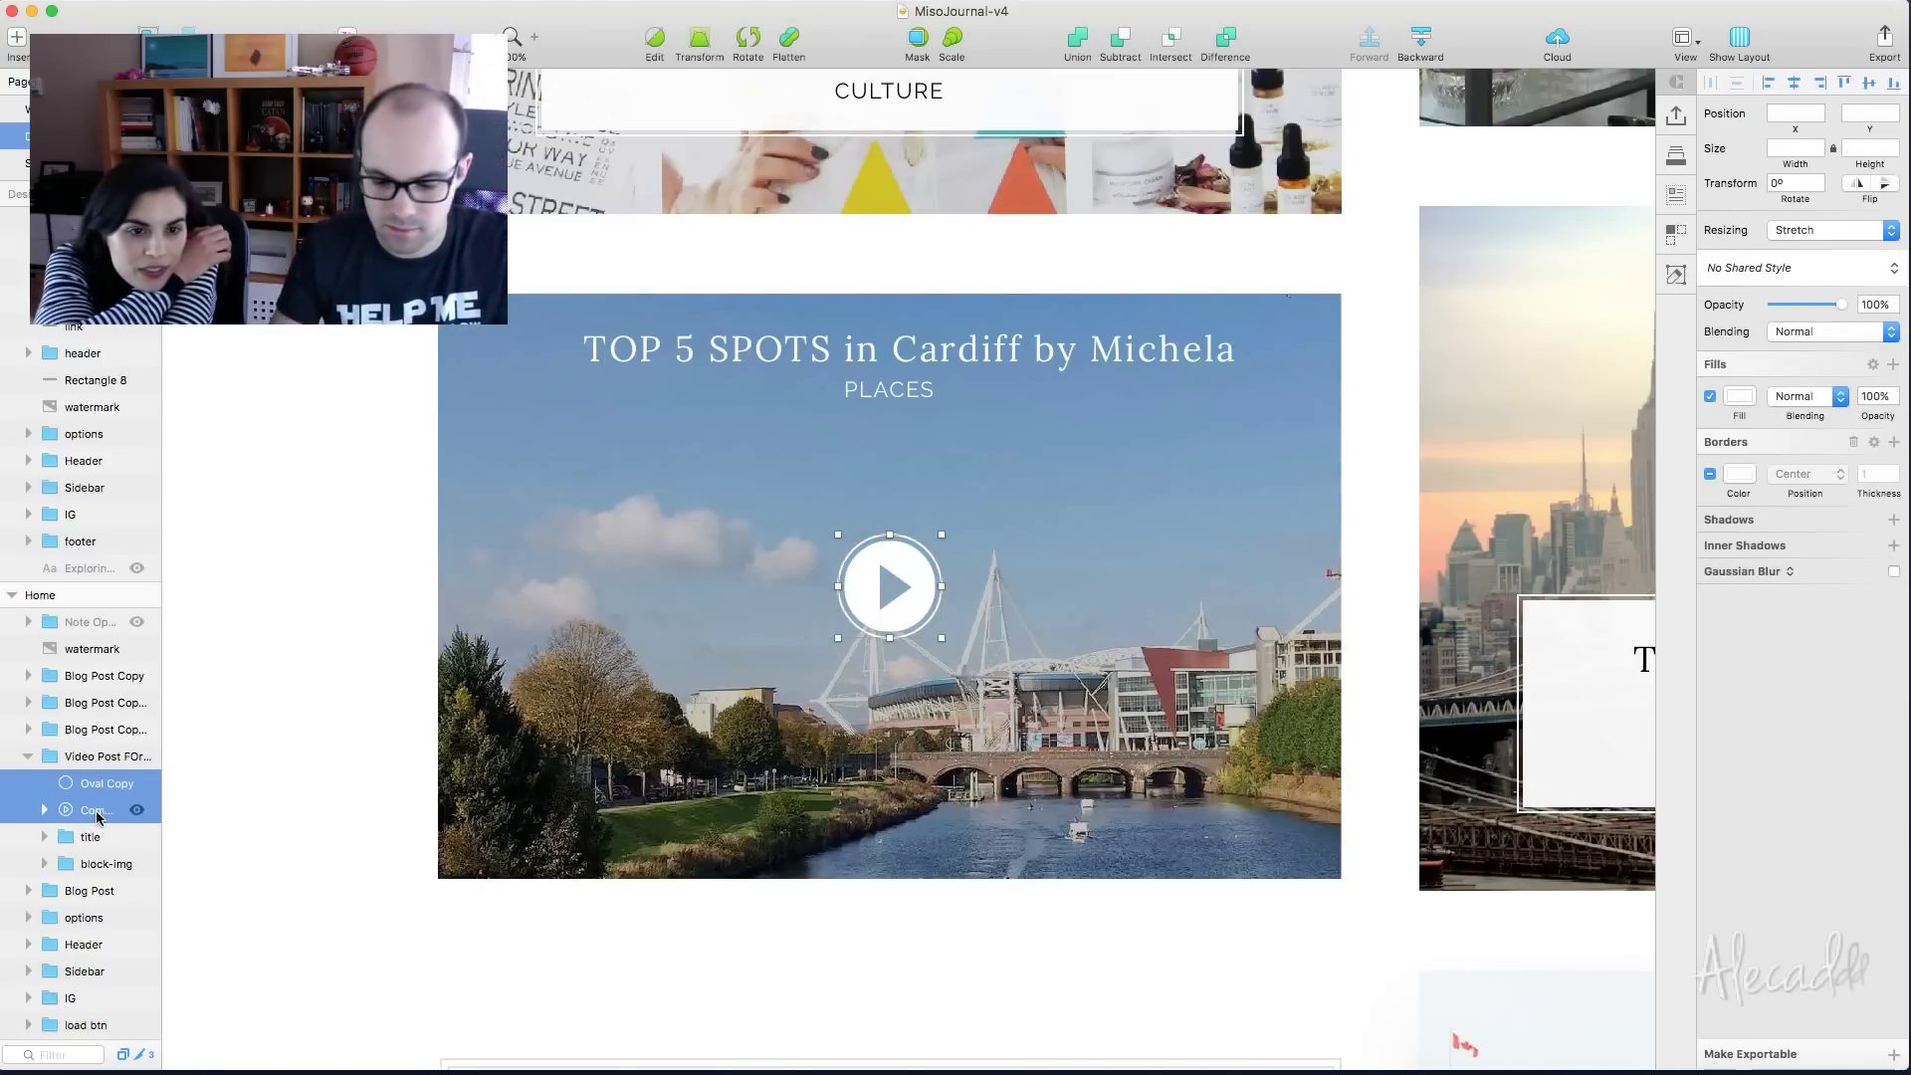
pyautogui.press('super+g')
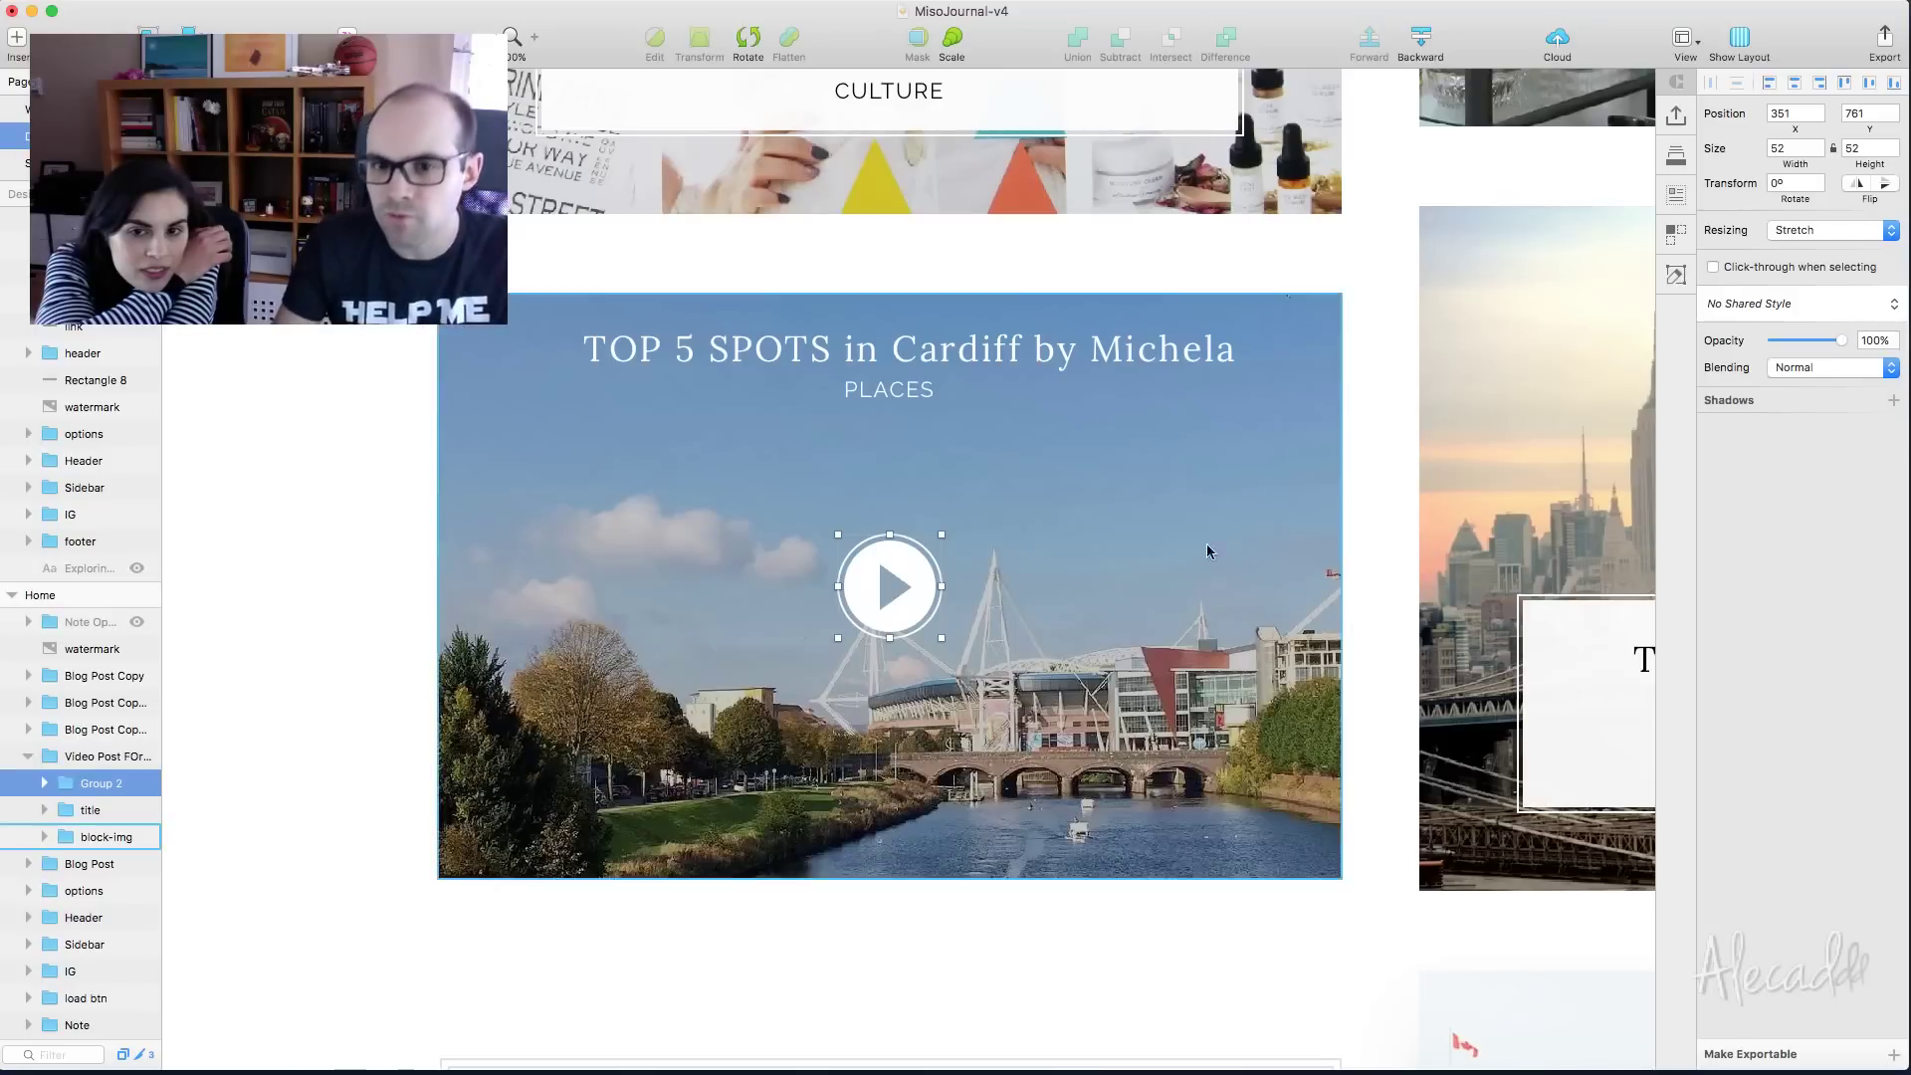
# Add a shadow with X 0, Y 2 and blur 4 to the play icon group and check it on the card
pyautogui.click(1774, 403)
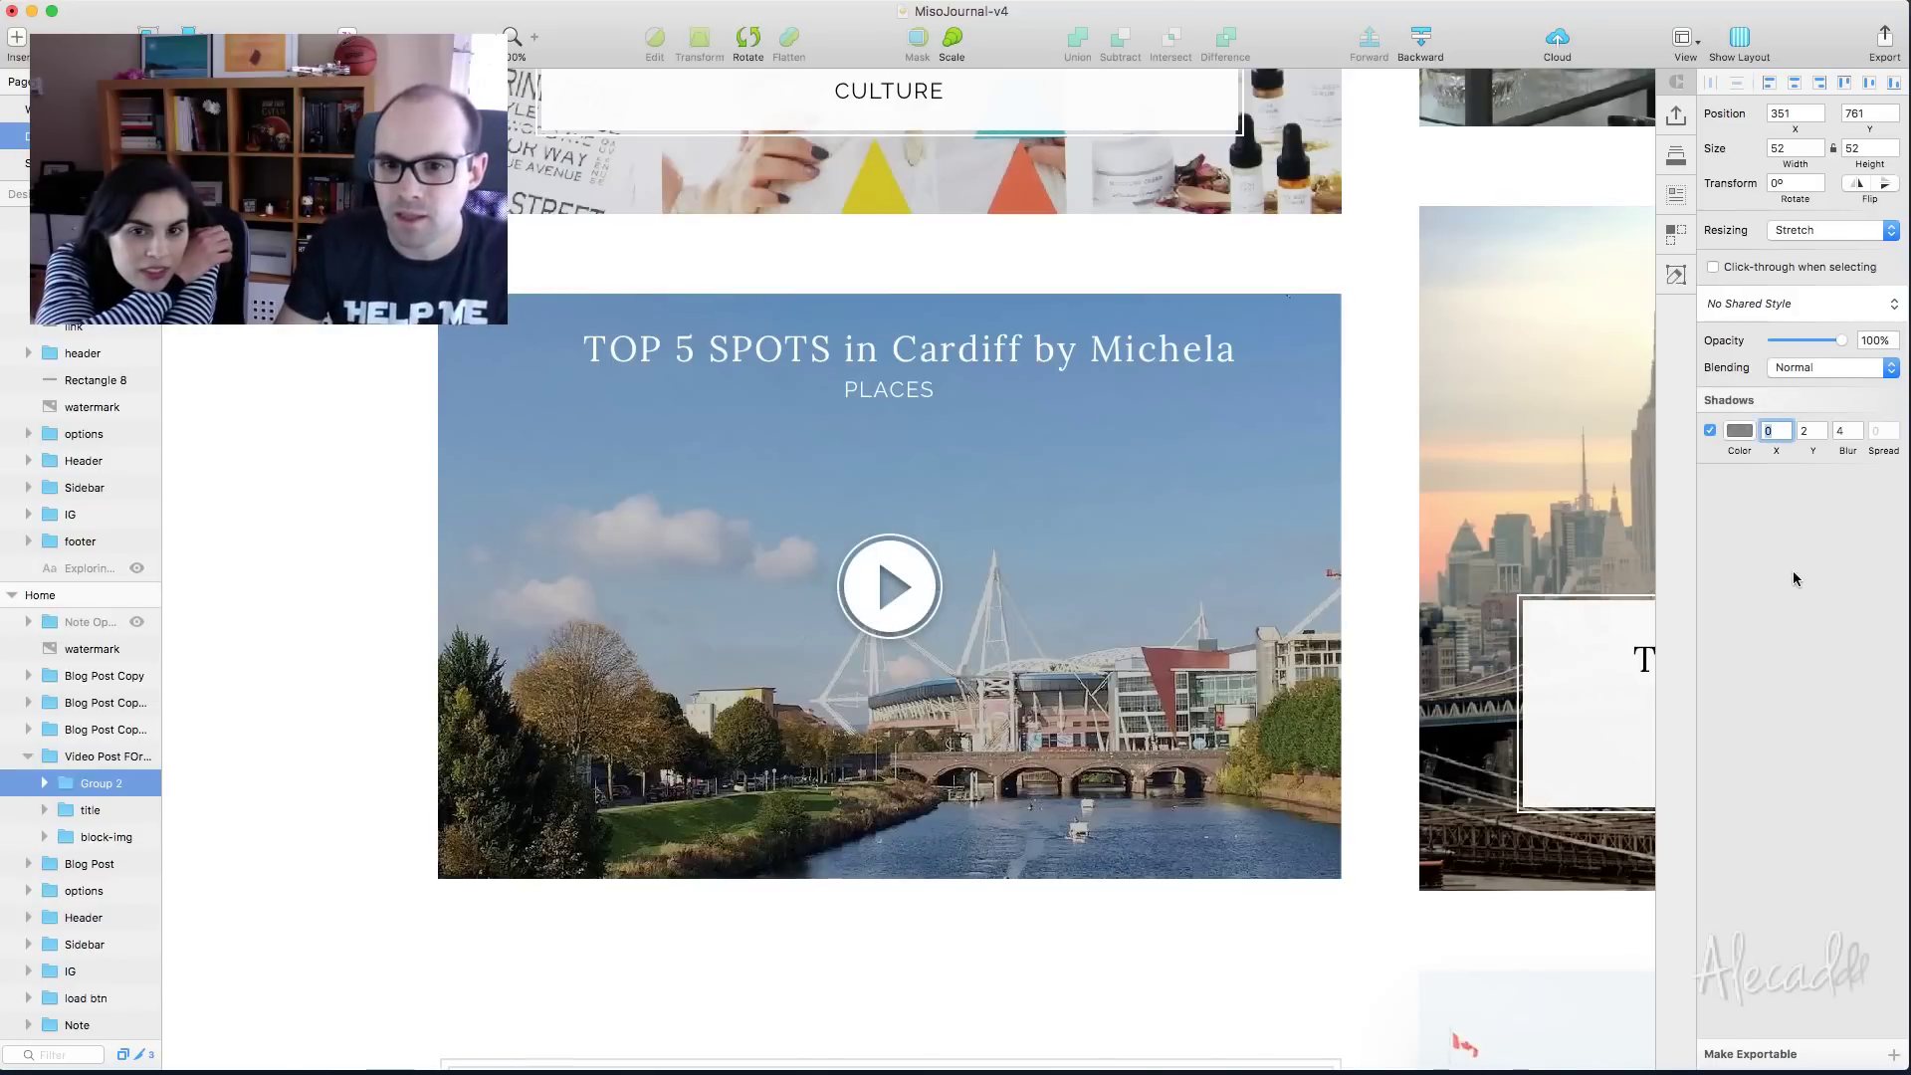
pyautogui.hscroll(5, 1216, 824)
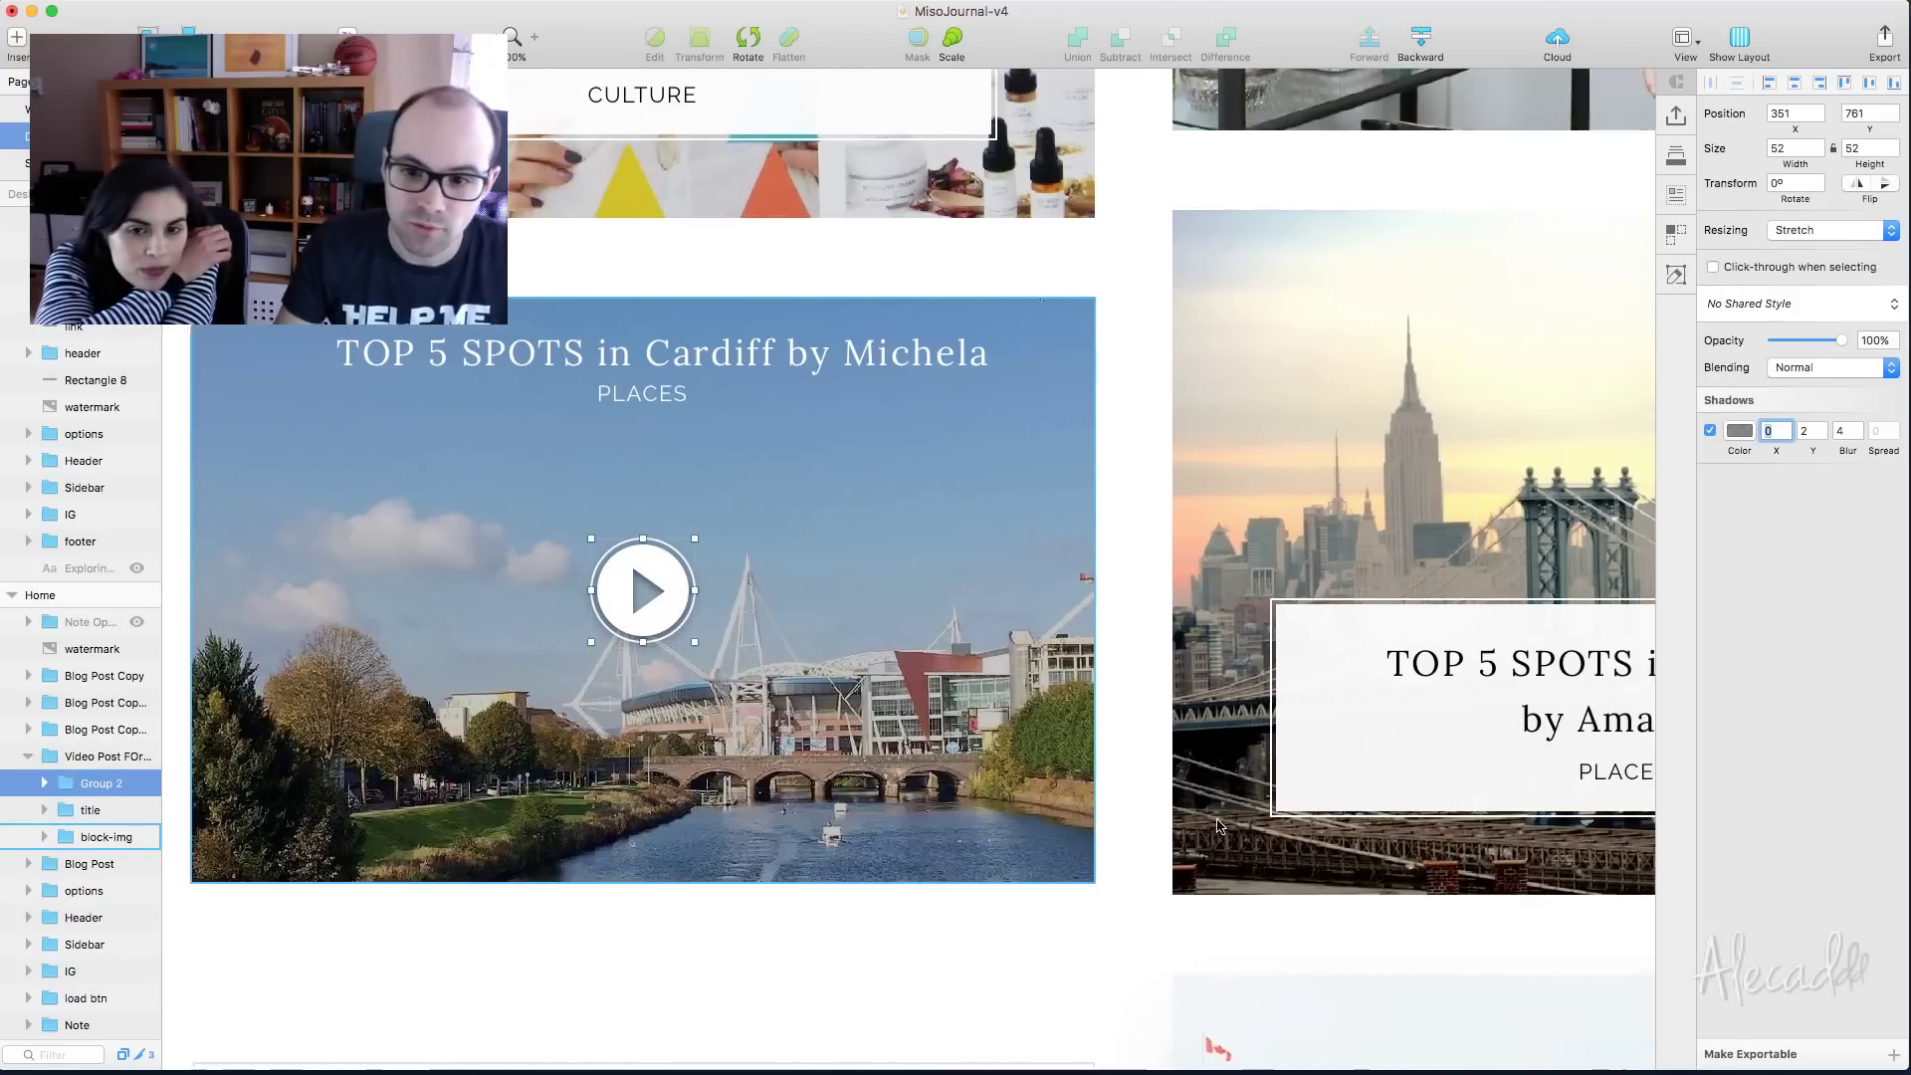
pyautogui.scroll(5, 1218, 825)
pyautogui.hscroll(-2, 1218, 825)
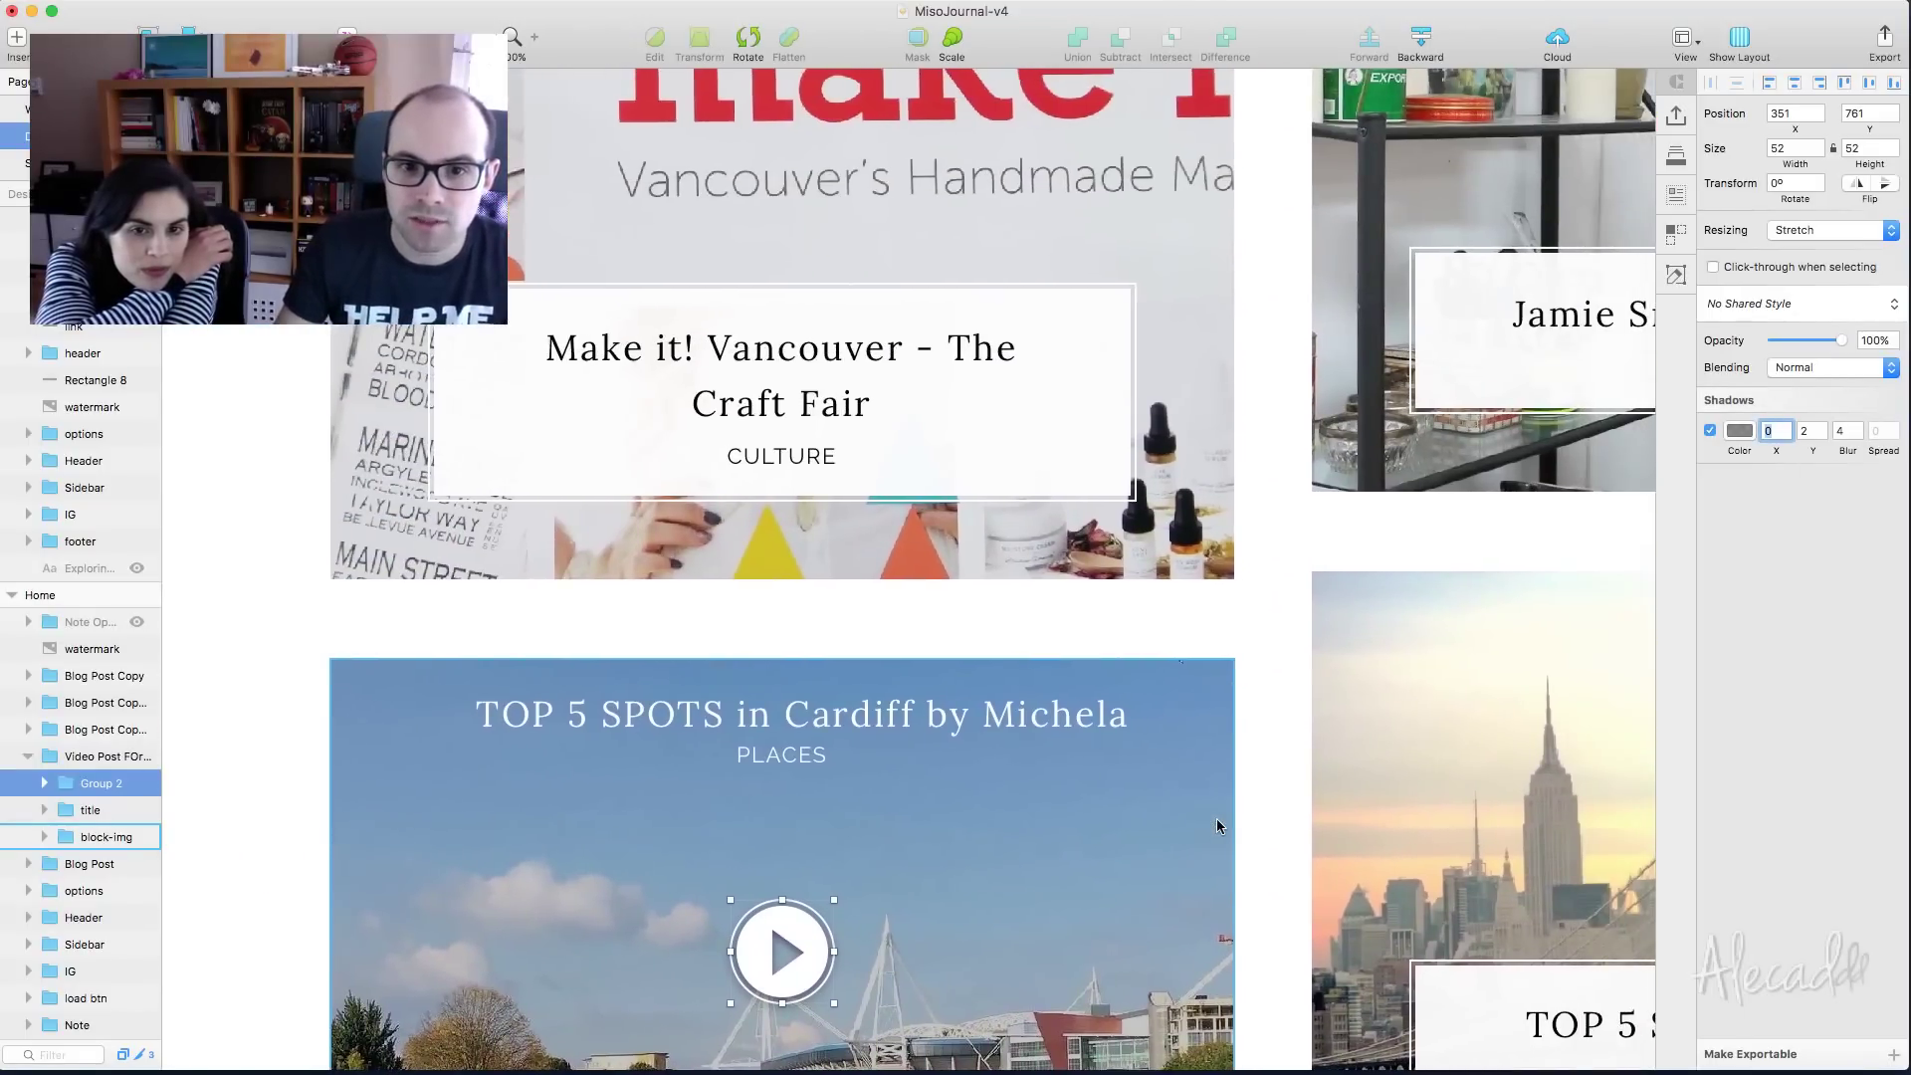
pyautogui.scroll(-4, 1217, 826)
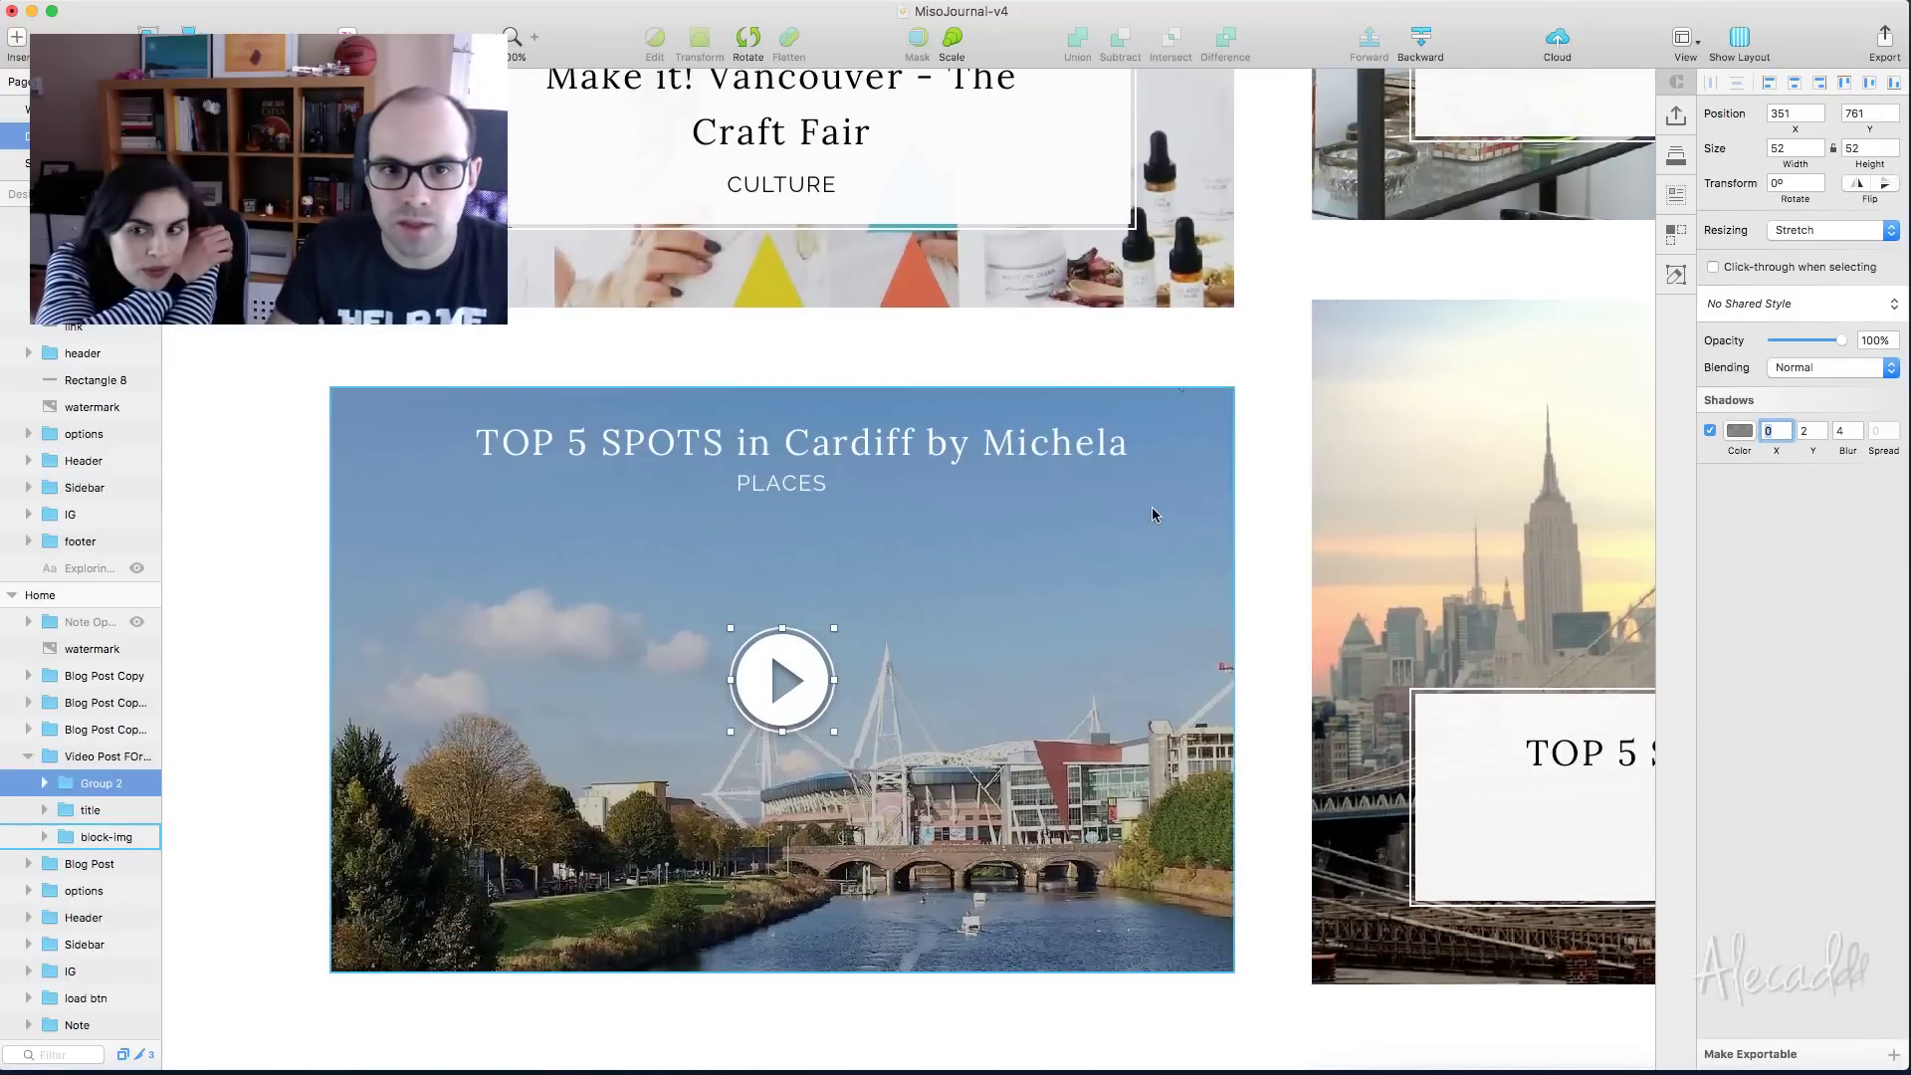
pyautogui.scroll(10, 1151, 506)
pyautogui.scroll(-12, 1150, 506)
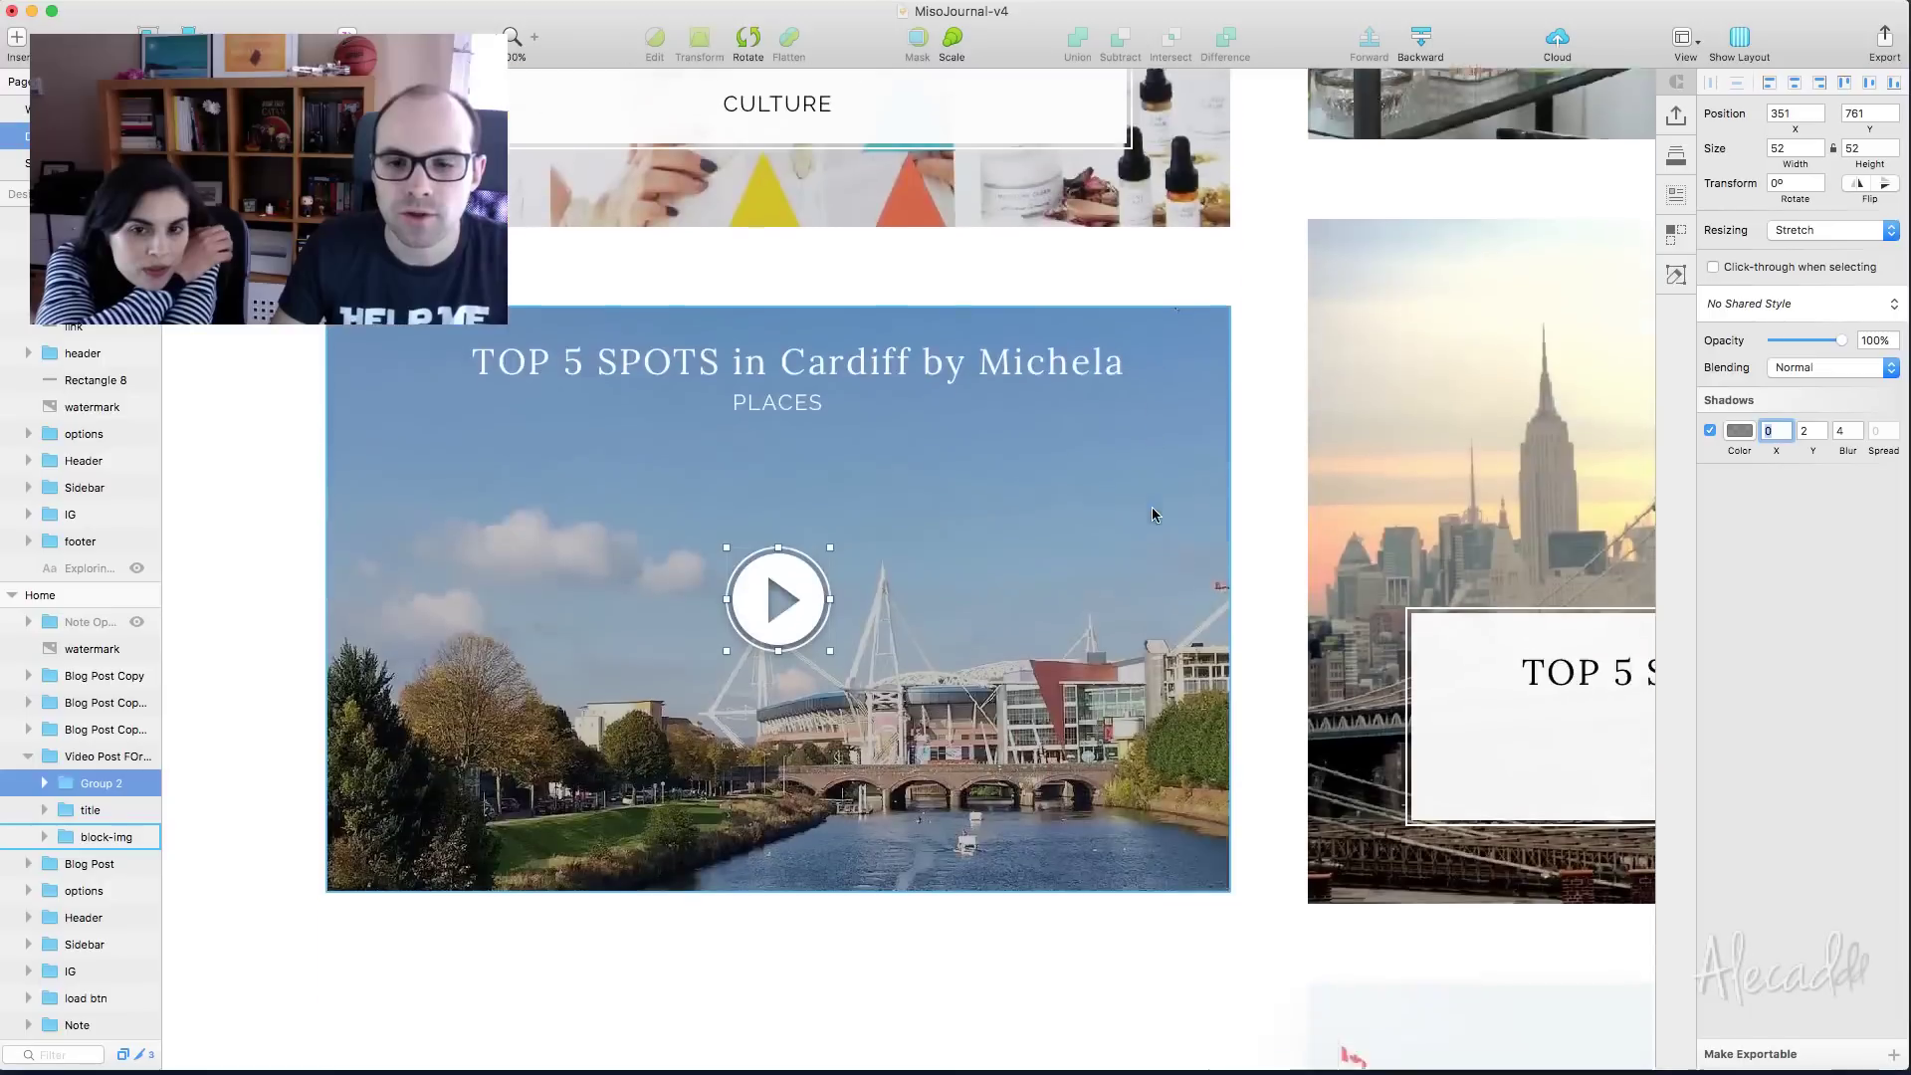
# Turn off the shadow on the Cardiff card's play icon group
pyautogui.click(1099, 884)
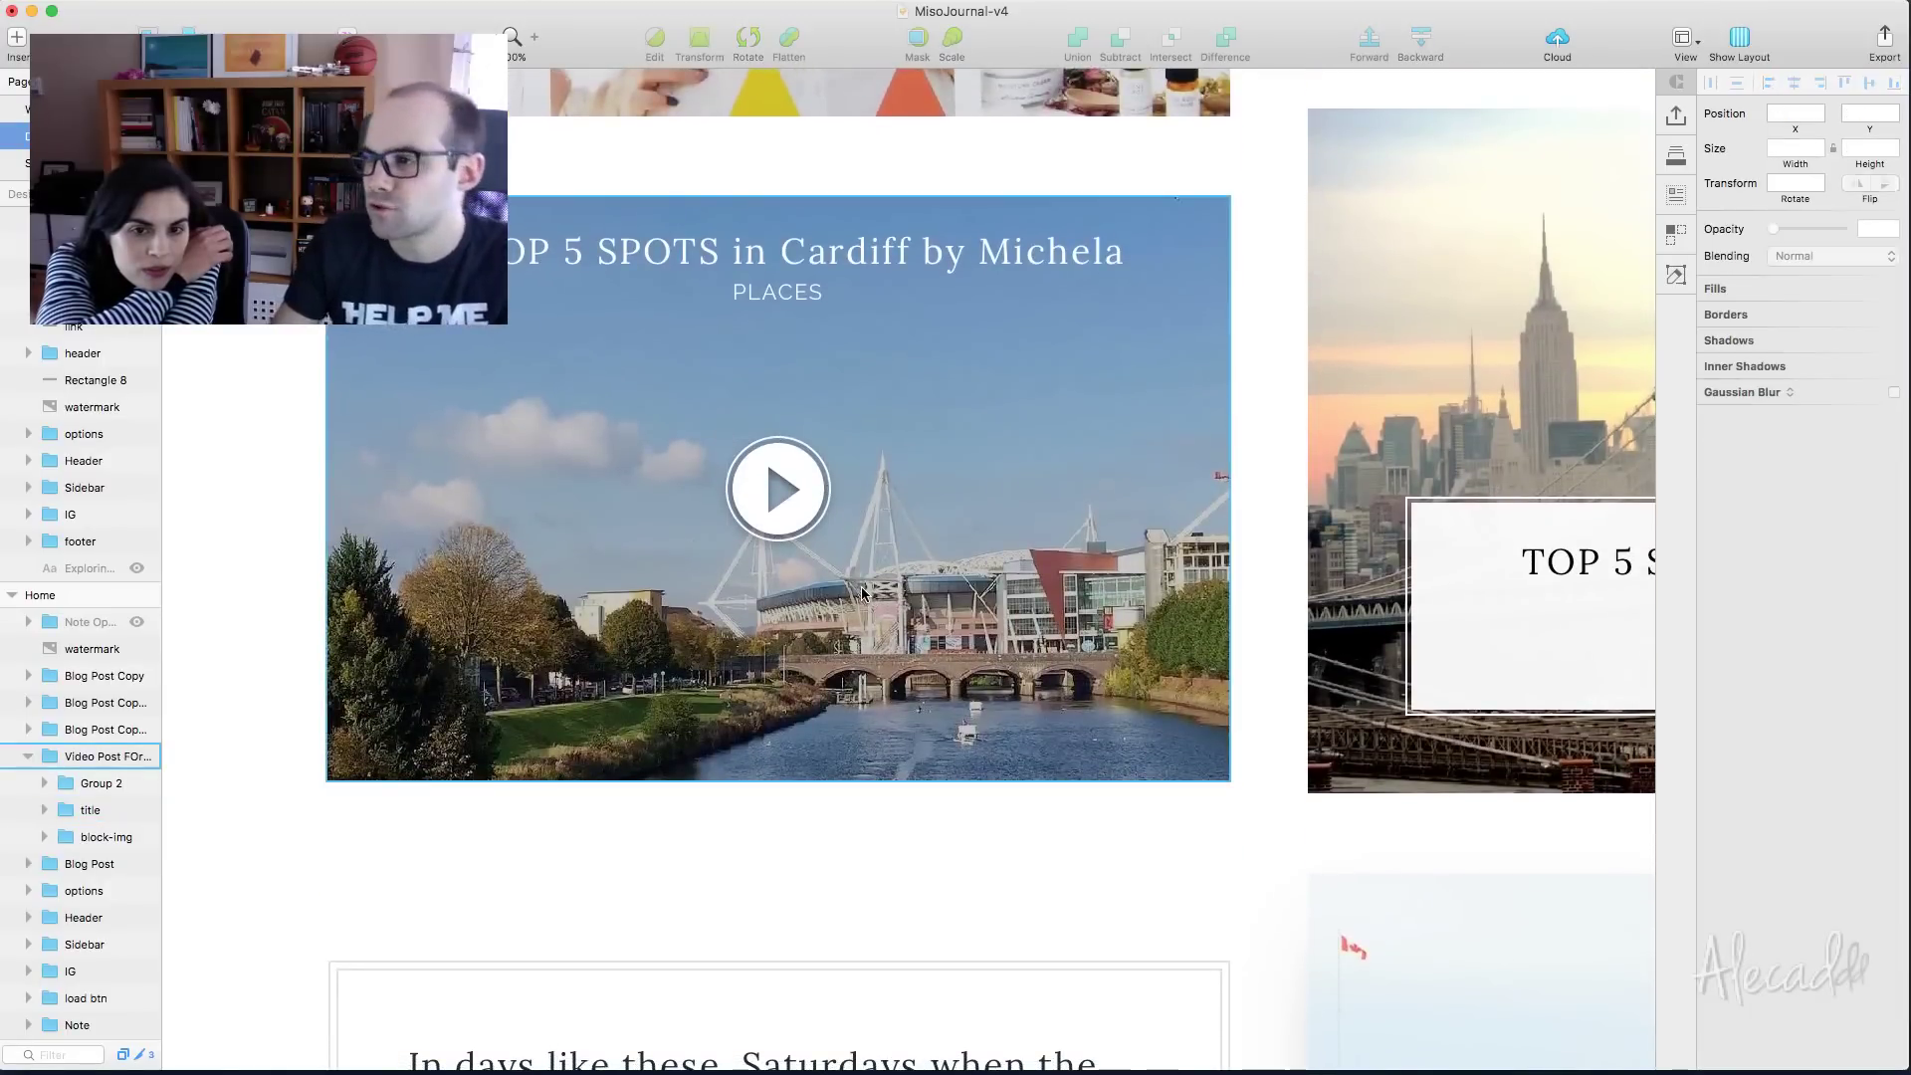
pyautogui.scroll(1, 862, 592)
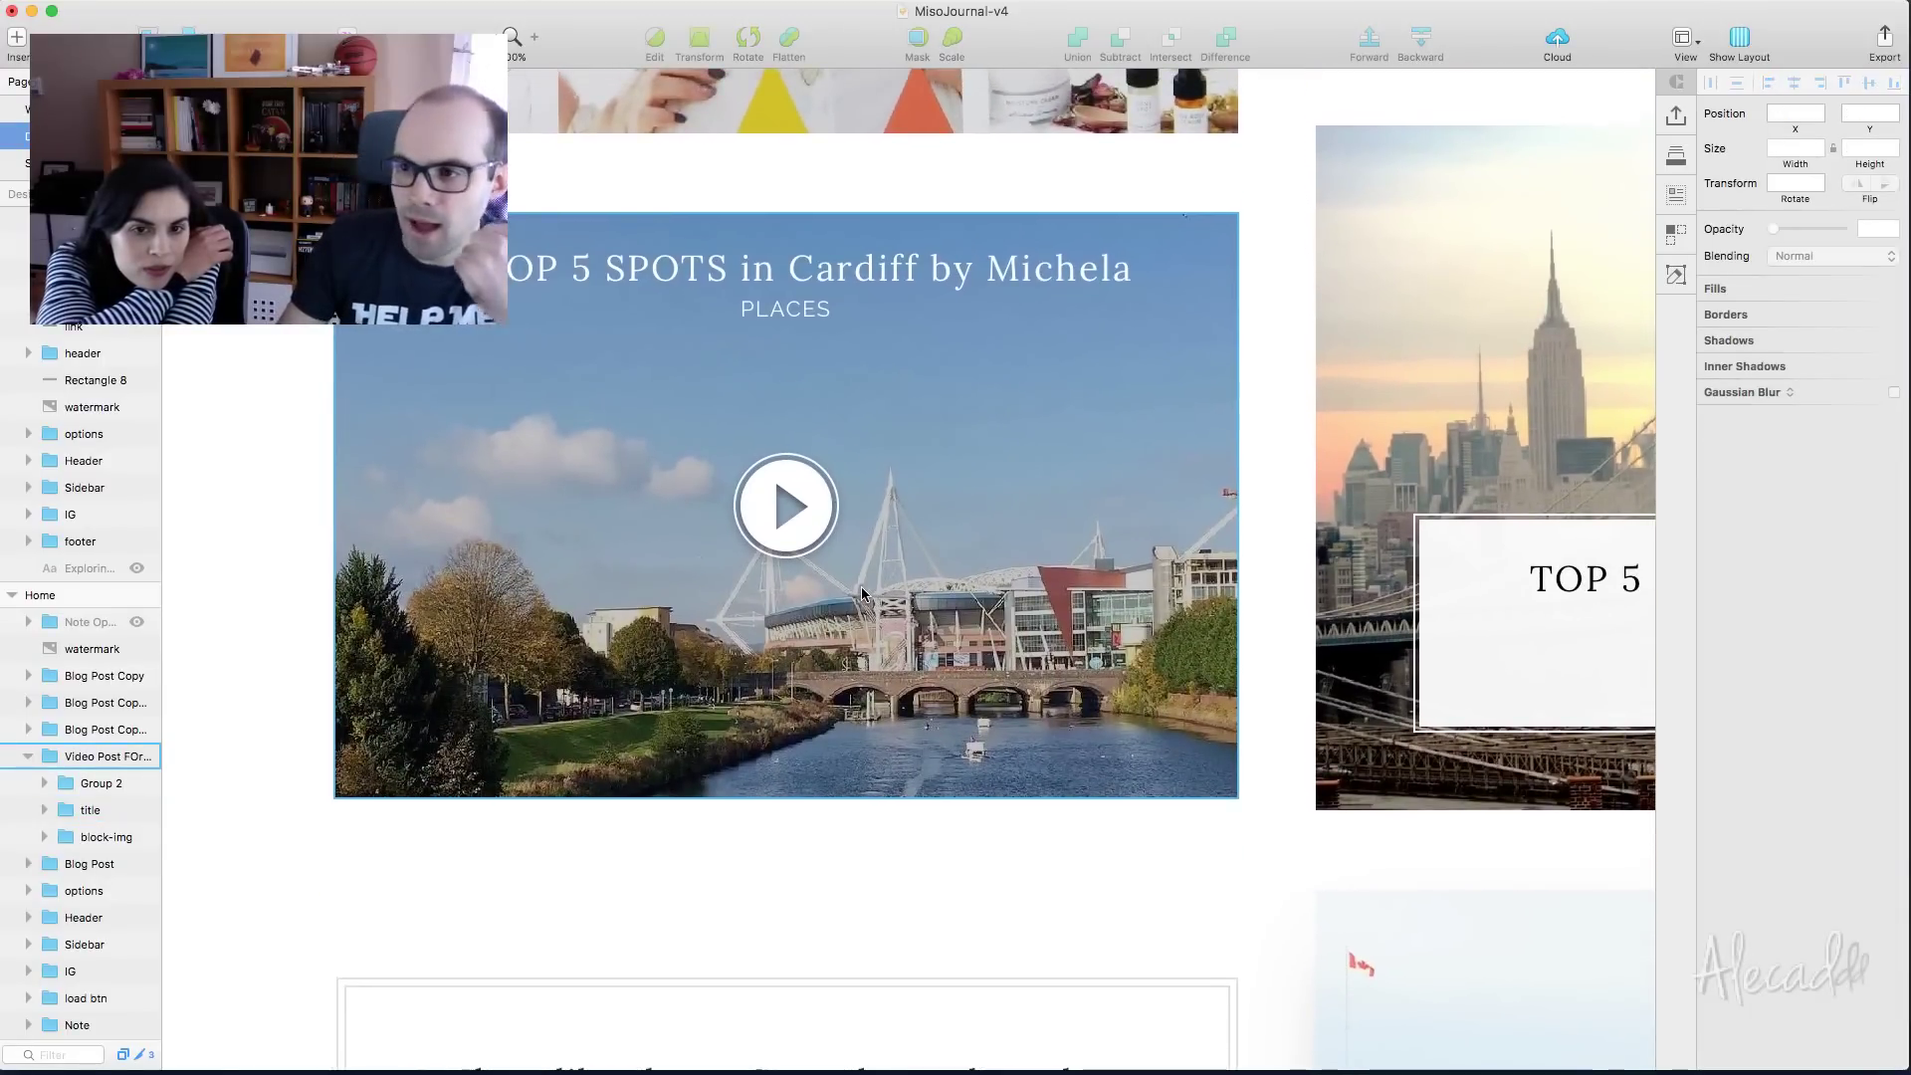
pyautogui.click(782, 545)
pyautogui.click(800, 533)
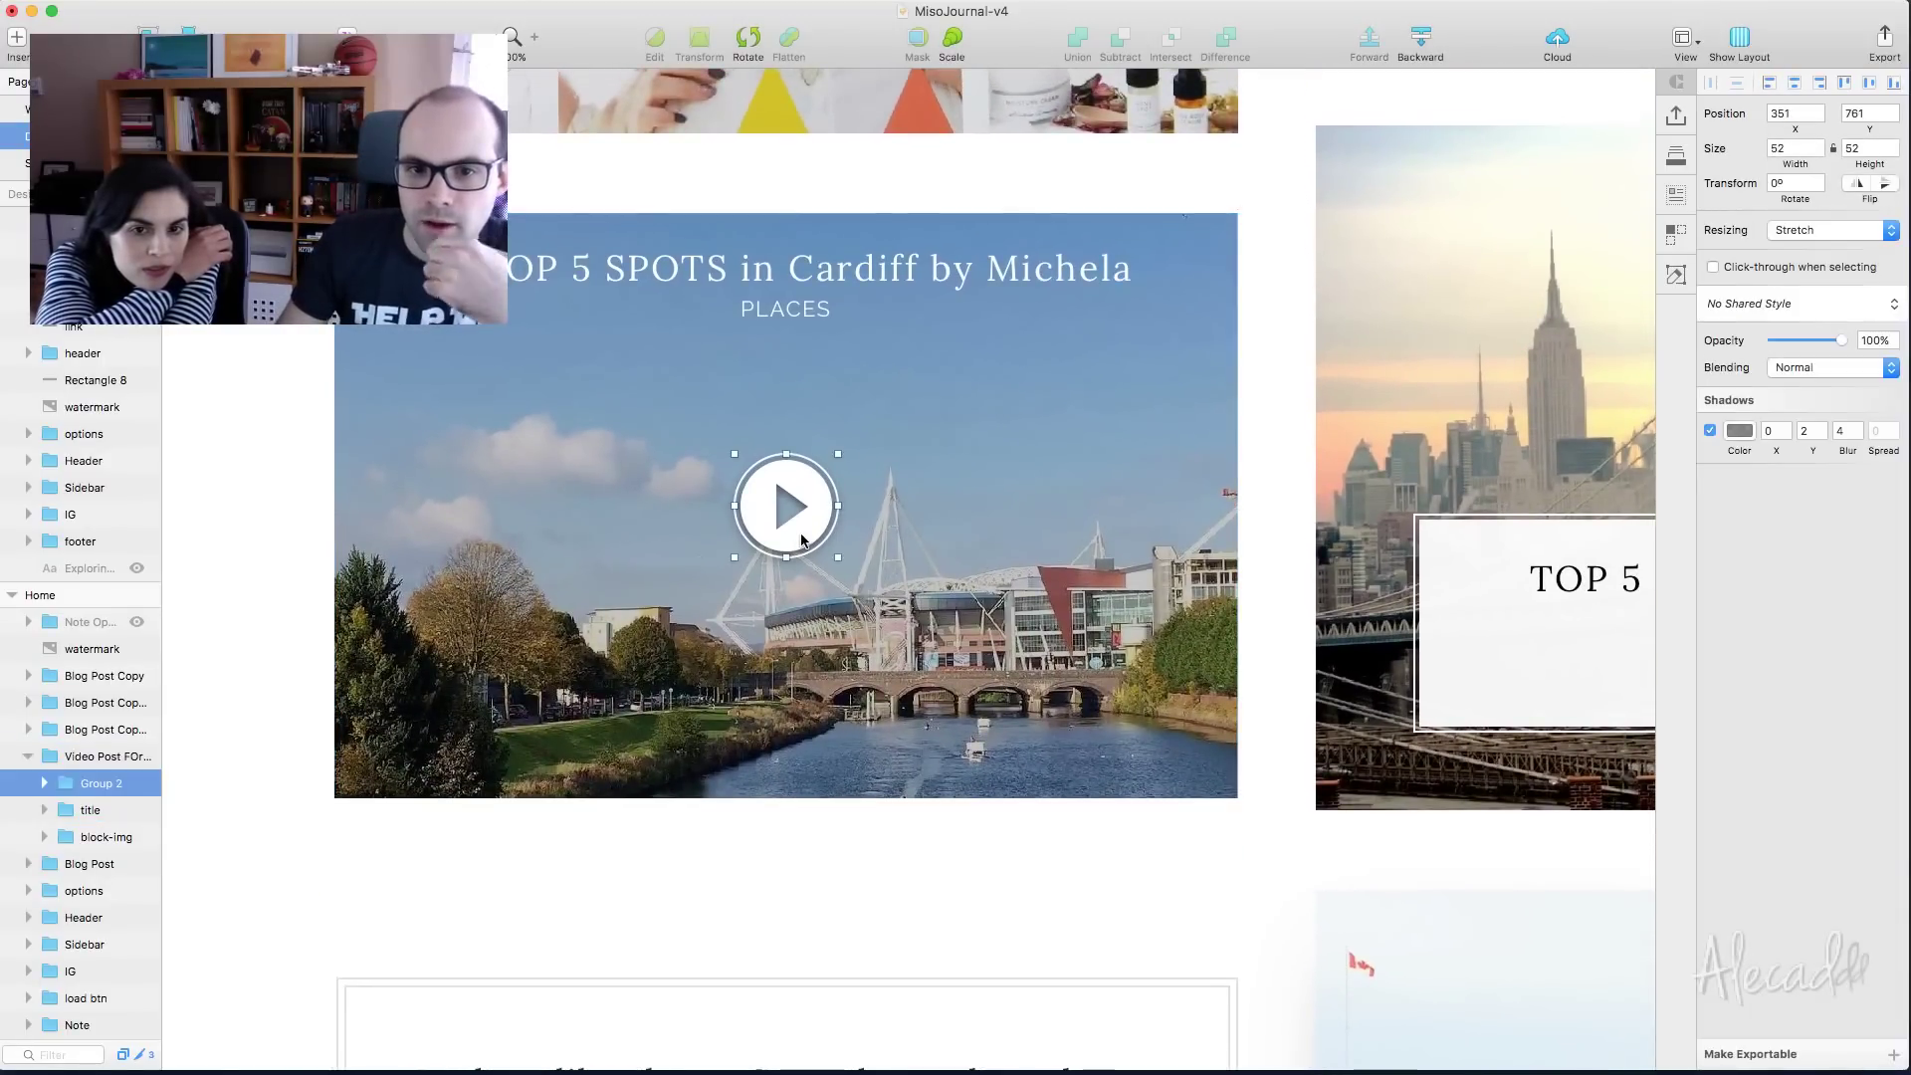
pyautogui.click(1710, 432)
# Review the post cards, text note and sidebar across the home page against the flat play icon
pyautogui.scroll(10, 883, 713)
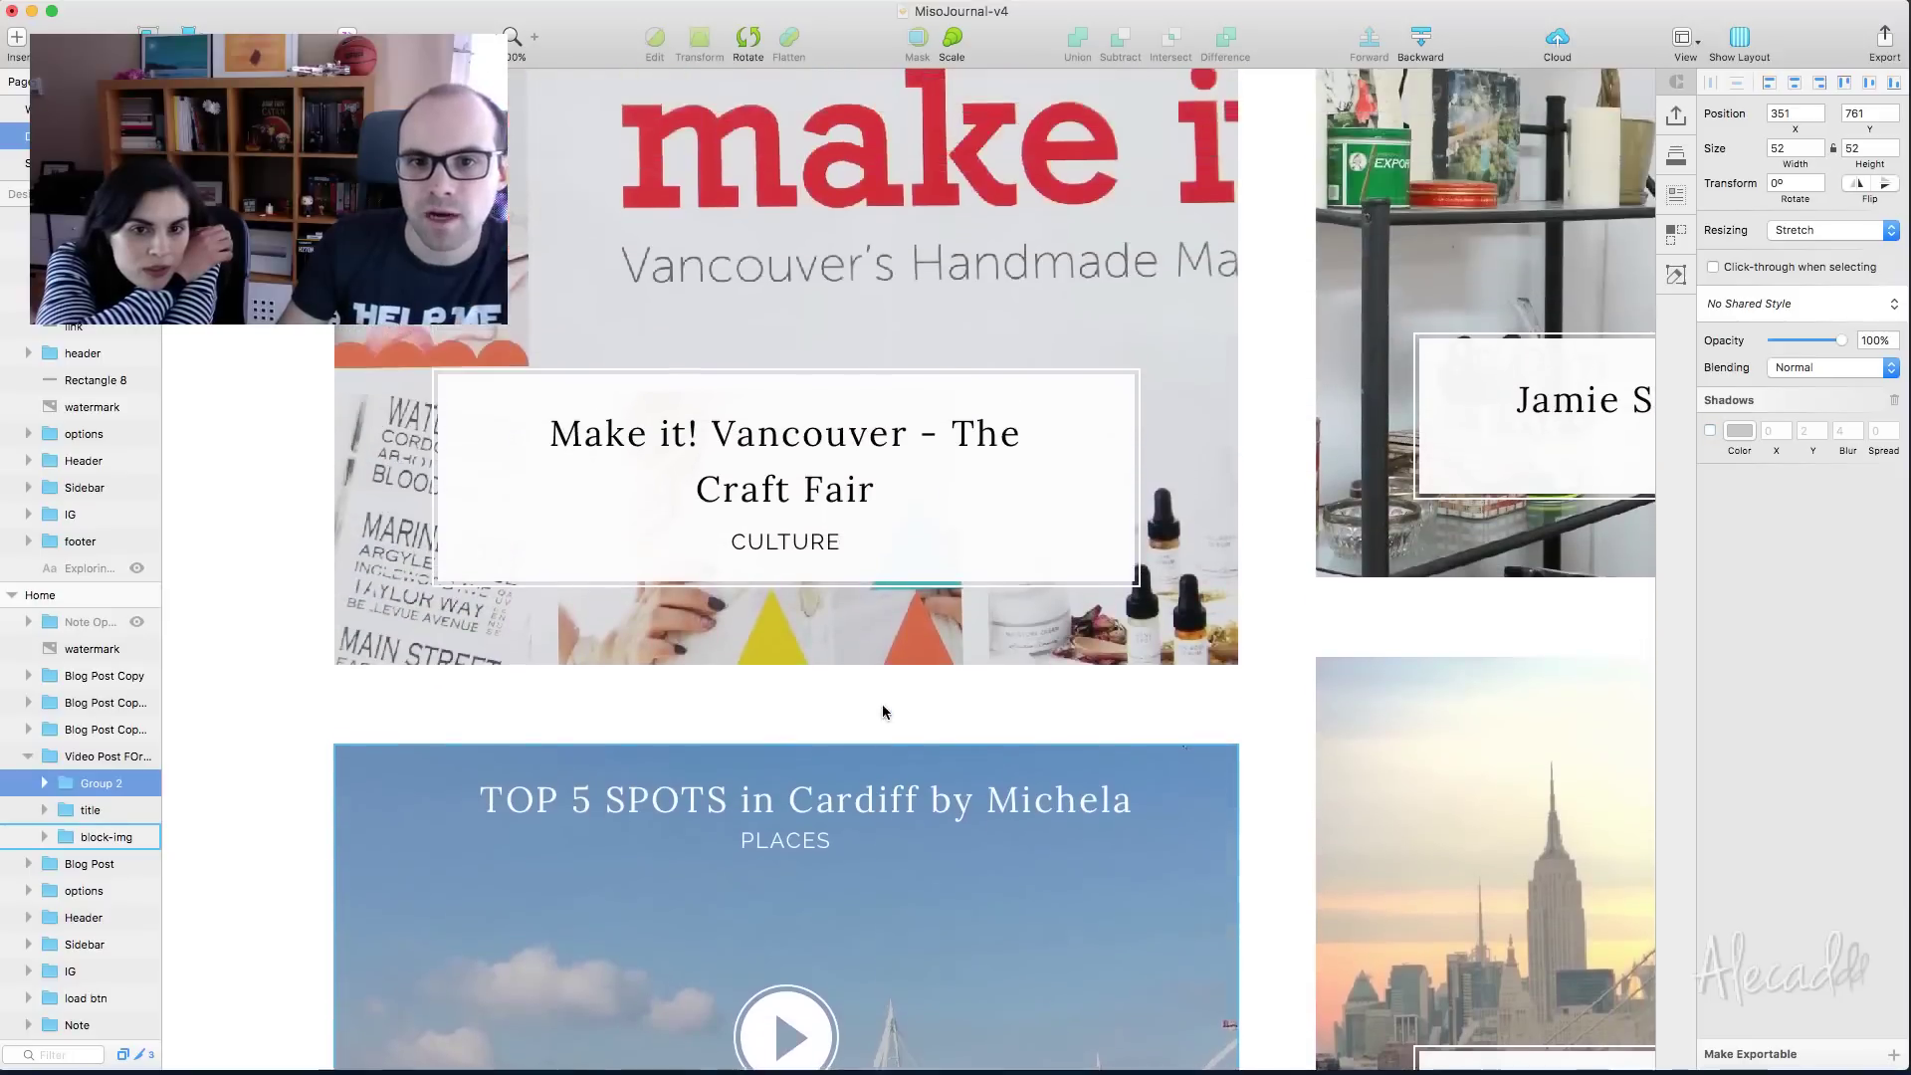
pyautogui.hscroll(10, 823, 598)
pyautogui.scroll(5, 823, 598)
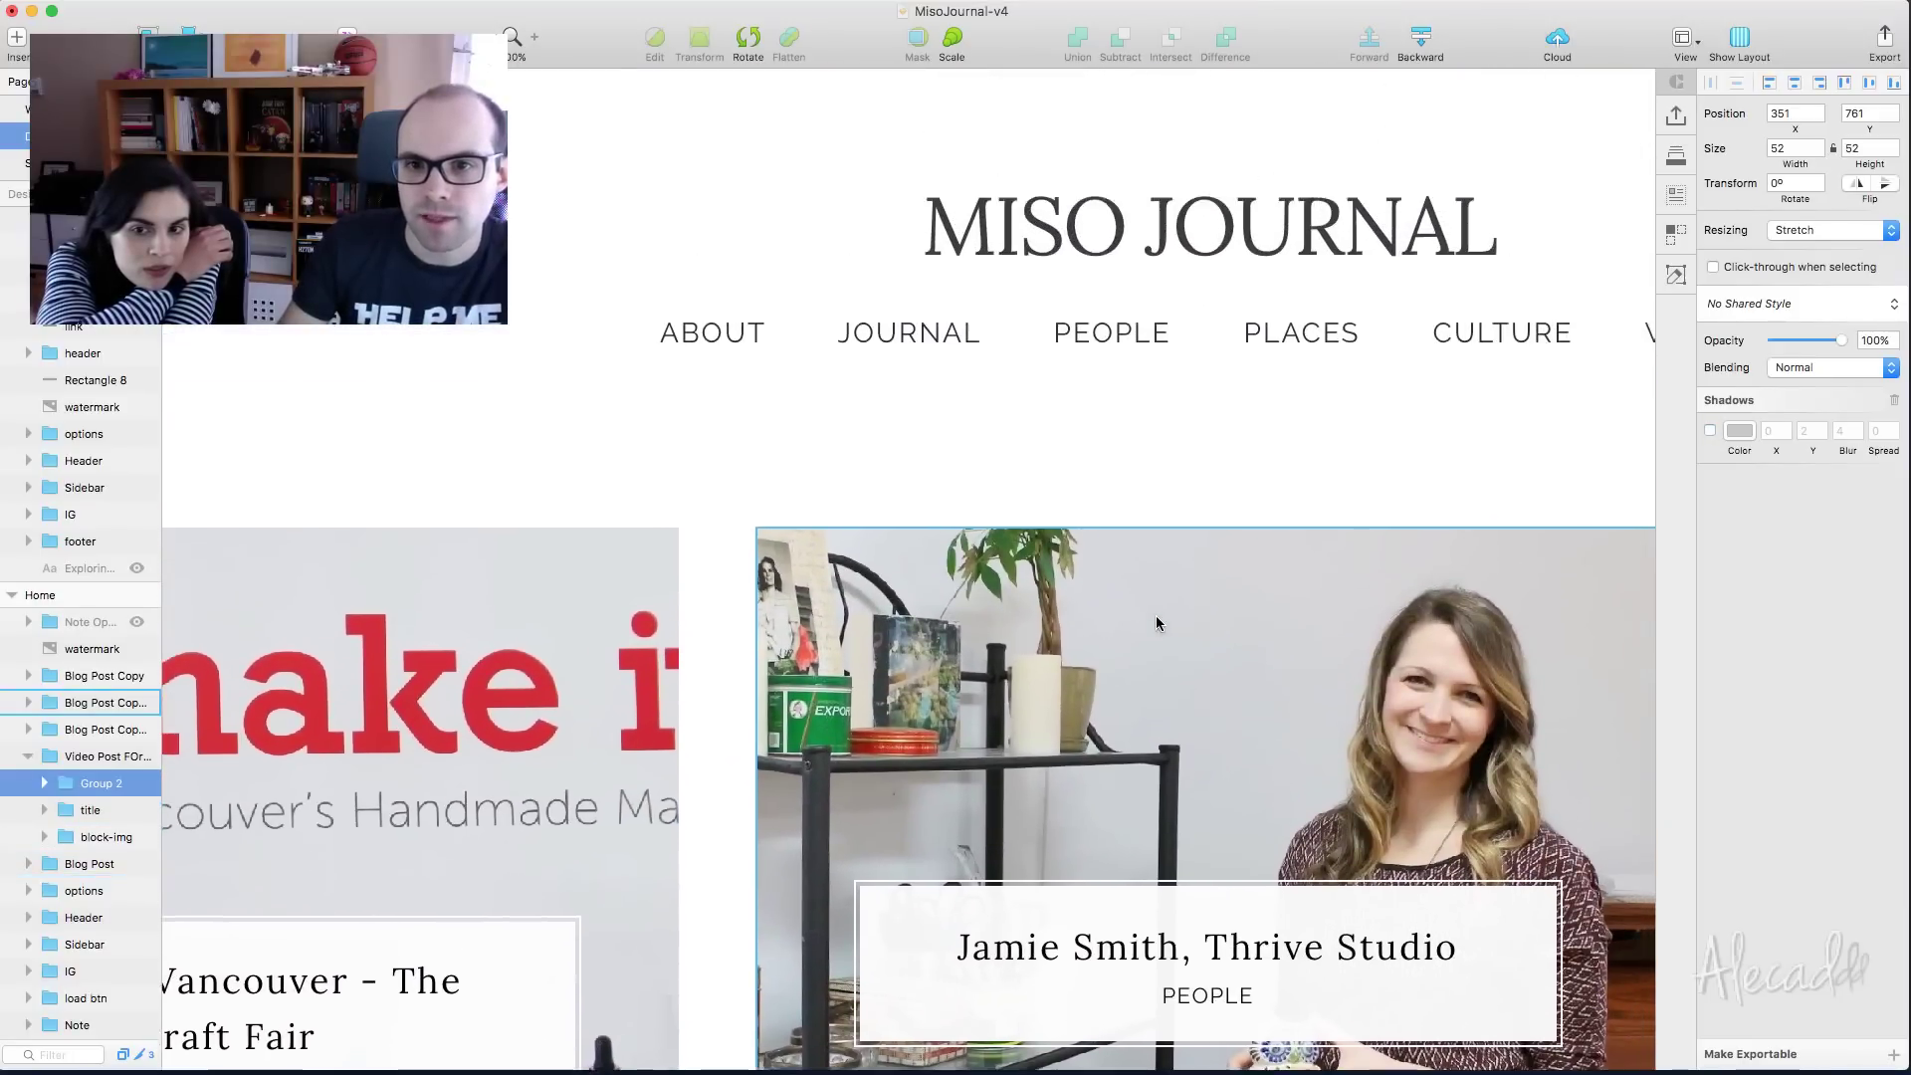
pyautogui.scroll(-10, 1185, 621)
pyautogui.hscroll(5, 1186, 621)
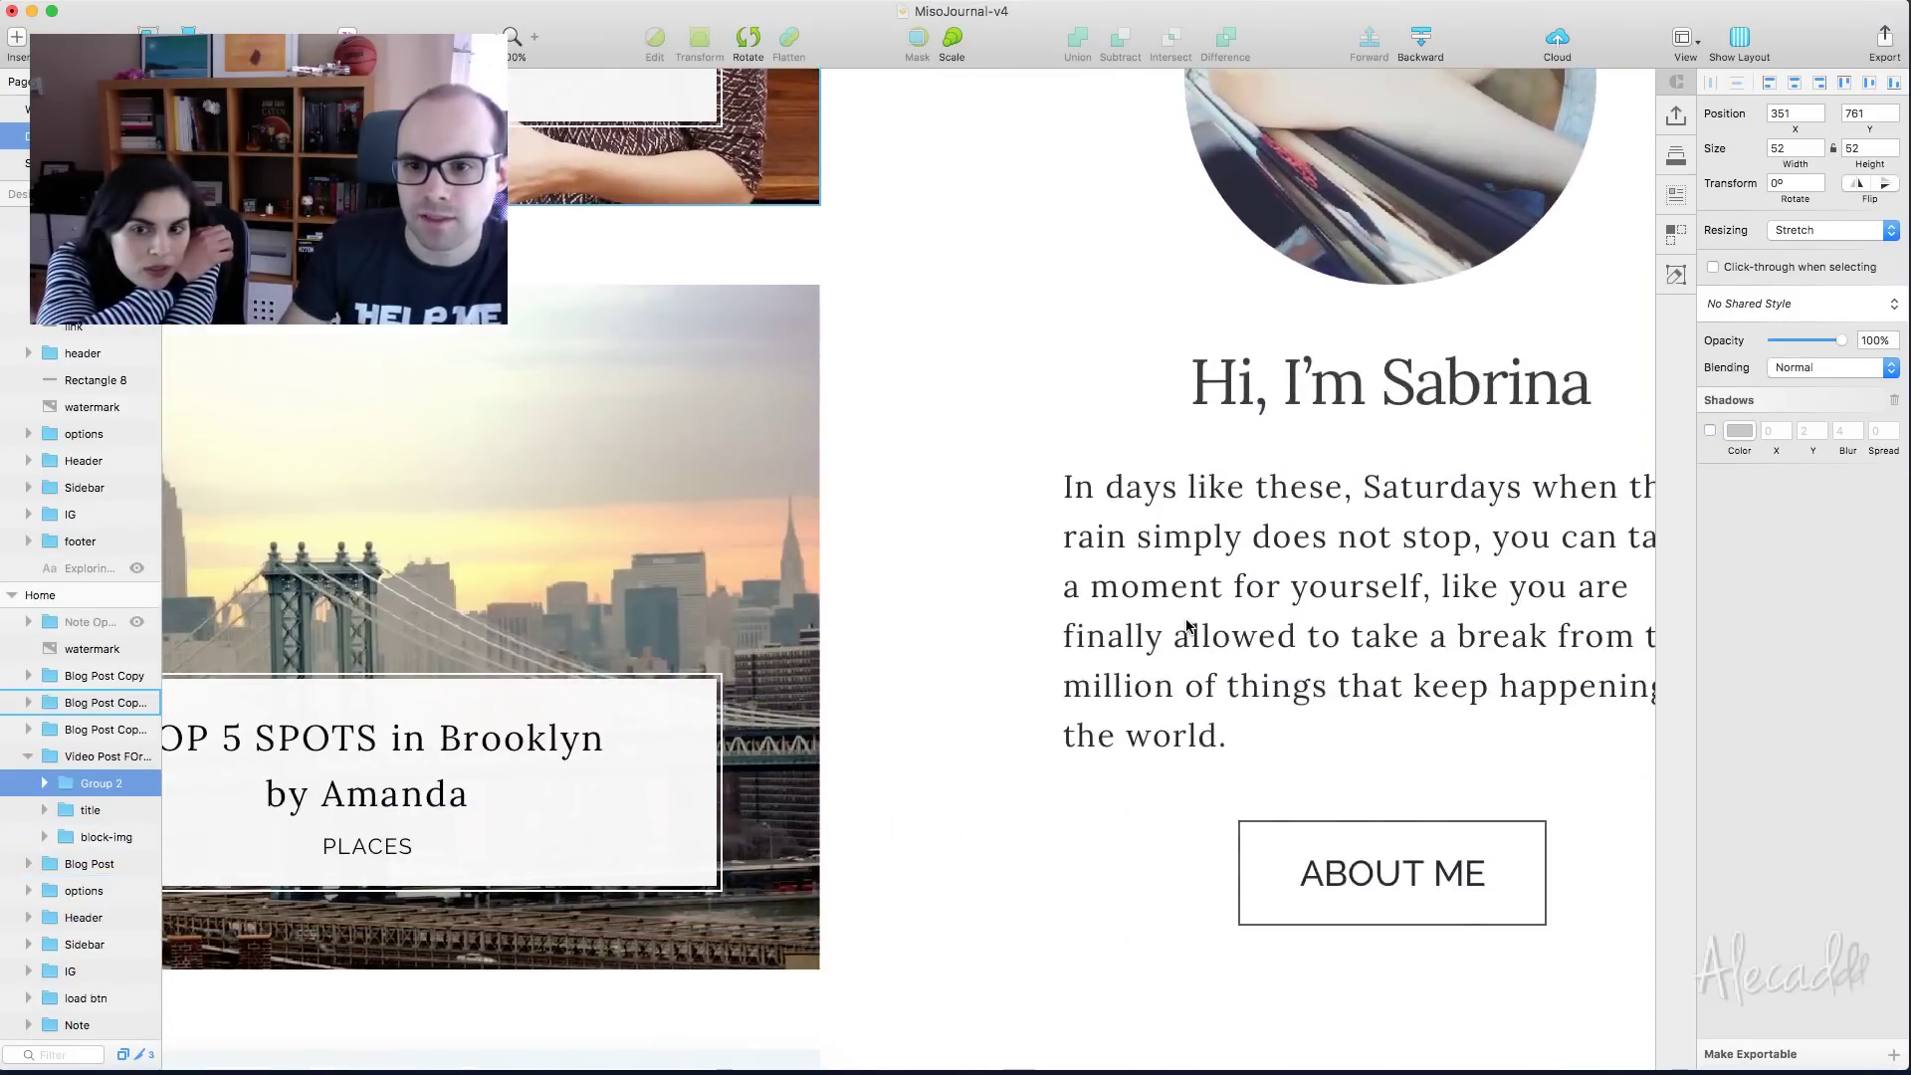
pyautogui.scroll(-10, 1185, 625)
pyautogui.hscroll(10, 1186, 625)
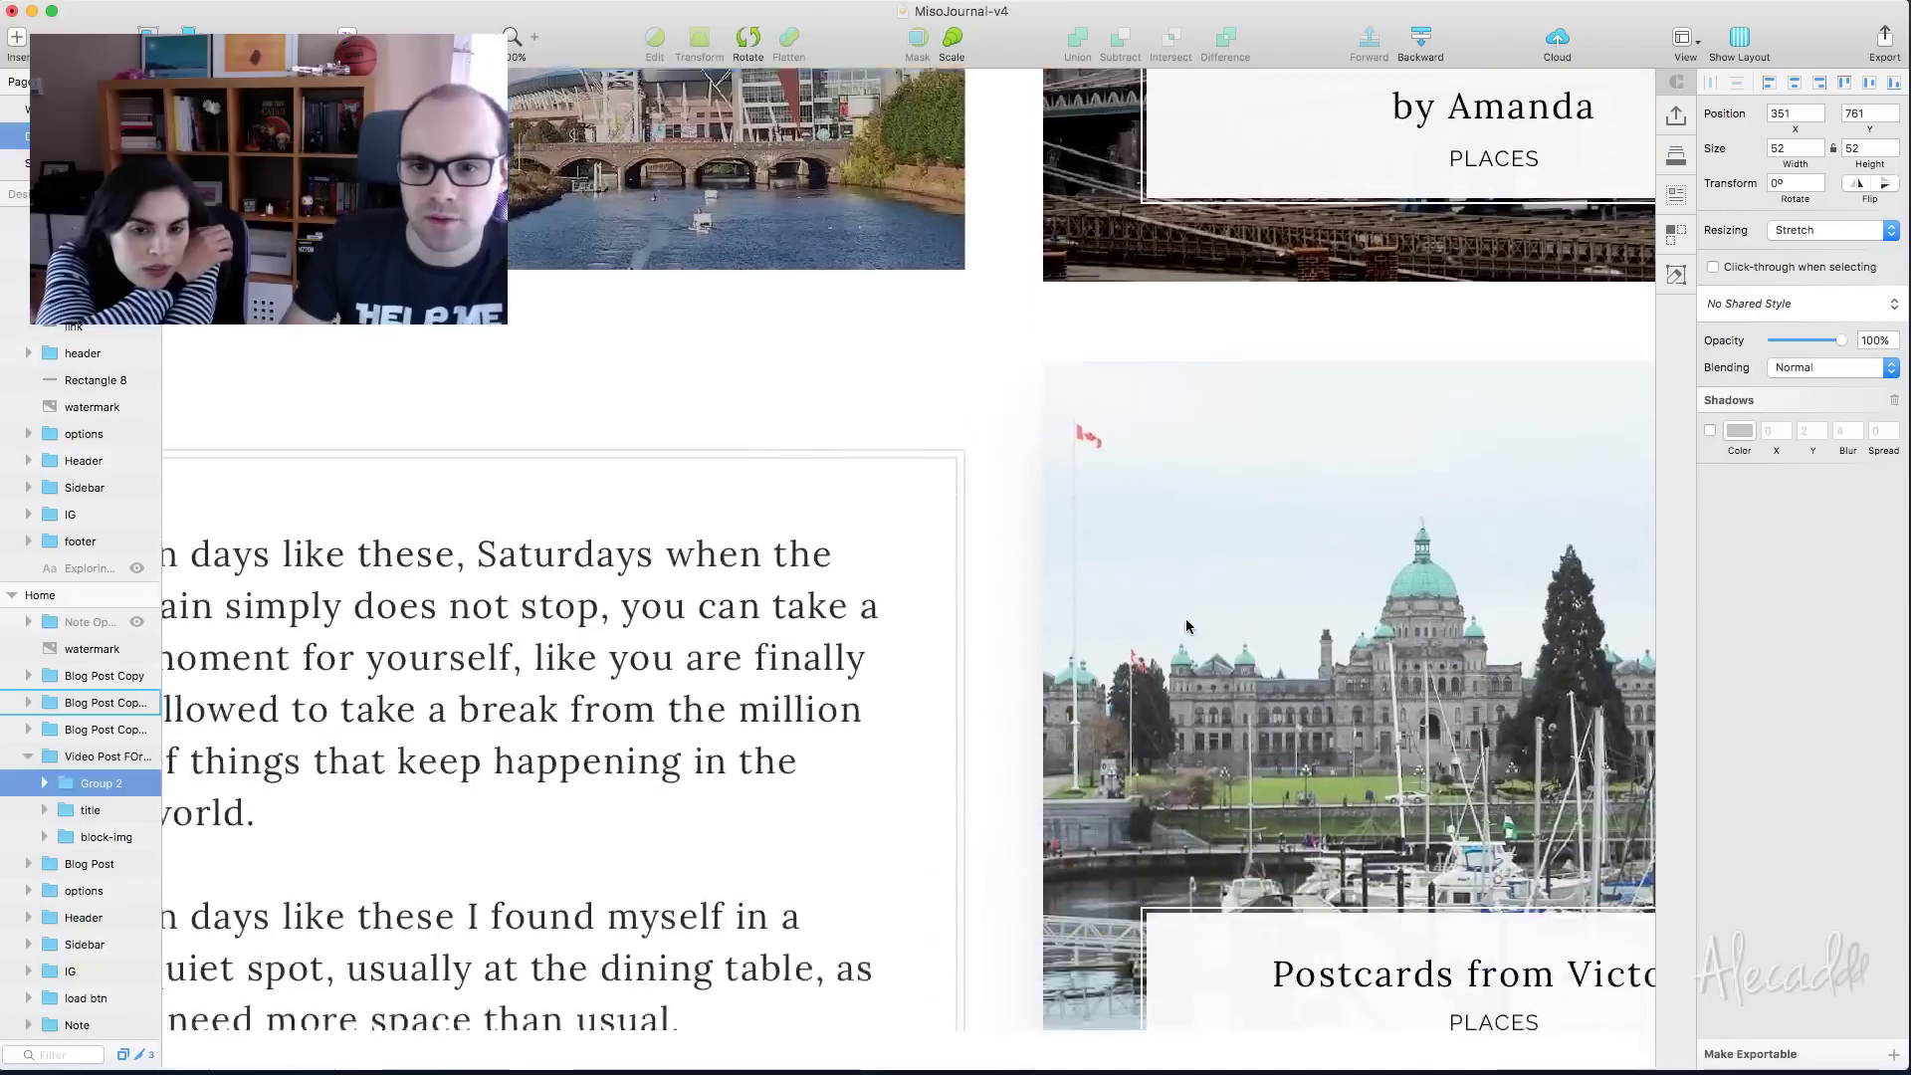
pyautogui.scroll(-10, 1186, 625)
pyautogui.hscroll(5, 1185, 625)
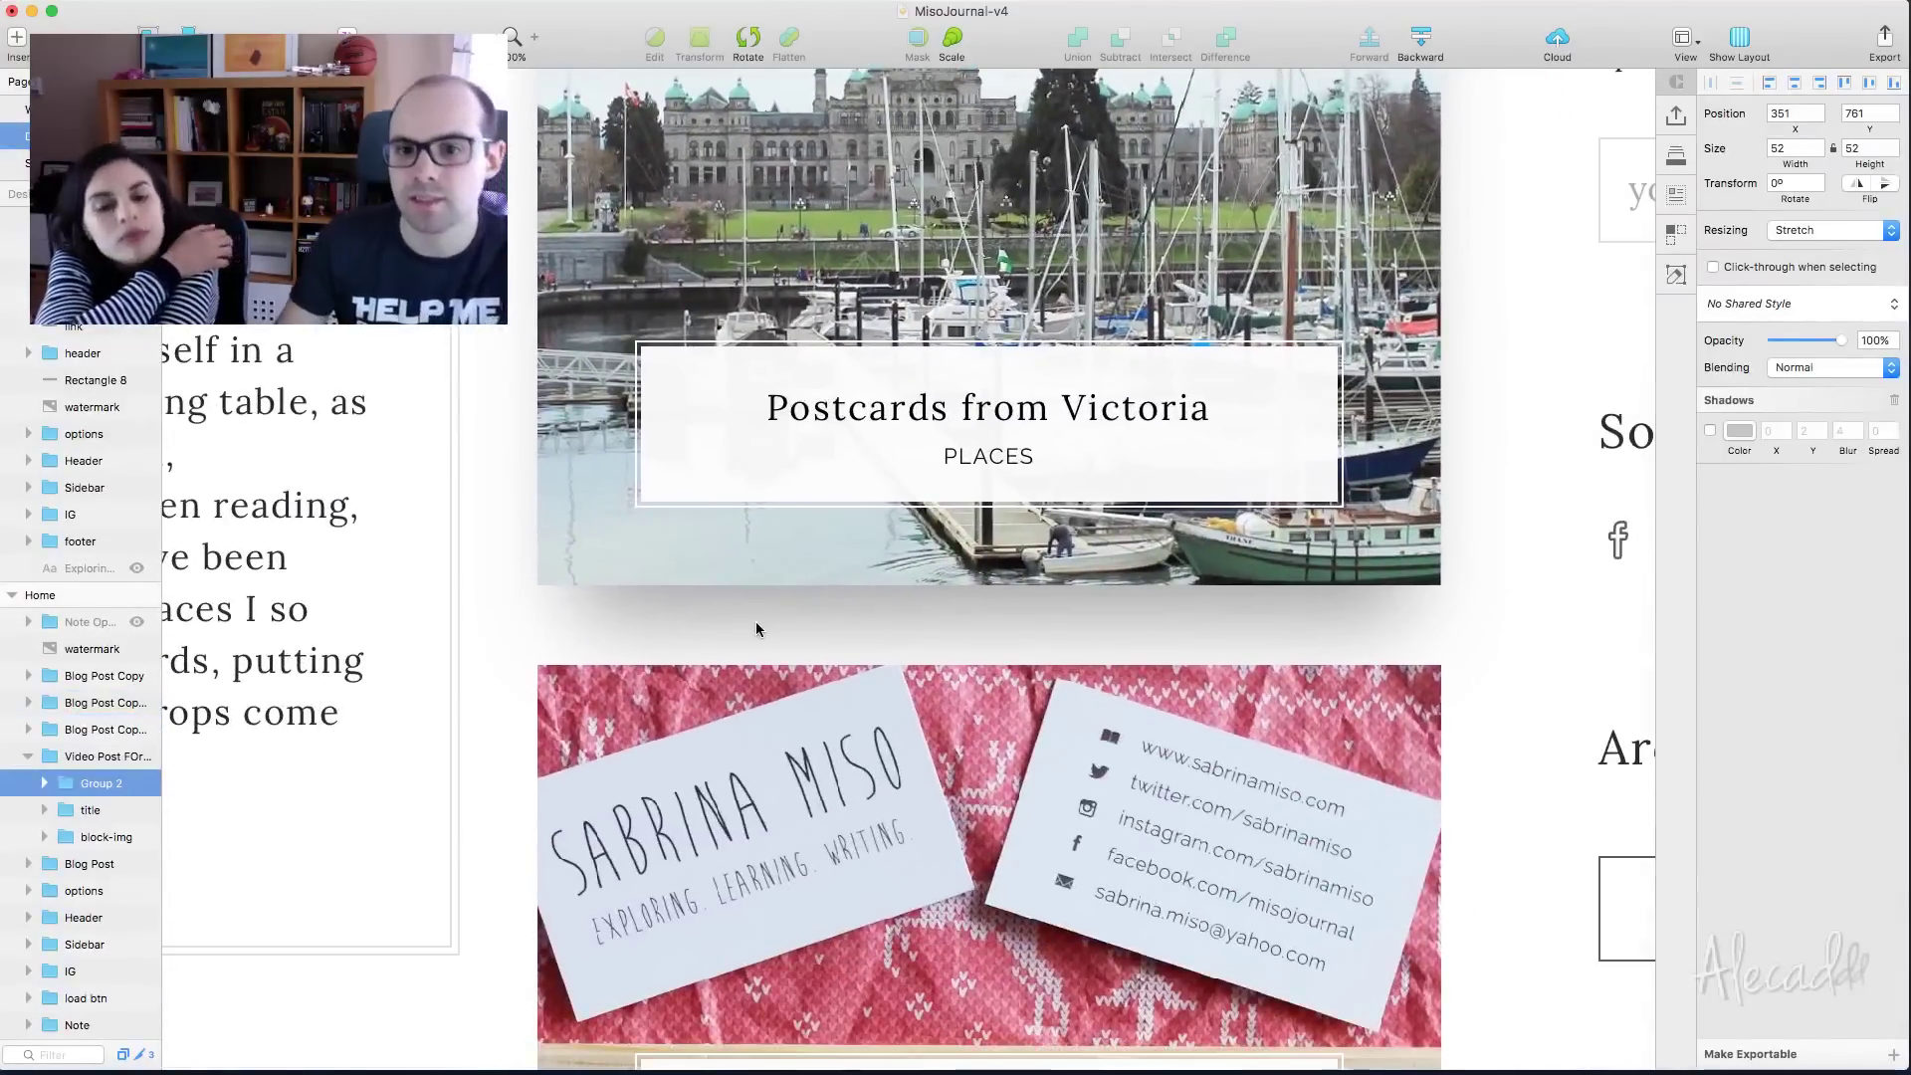
pyautogui.scroll(2, 756, 628)
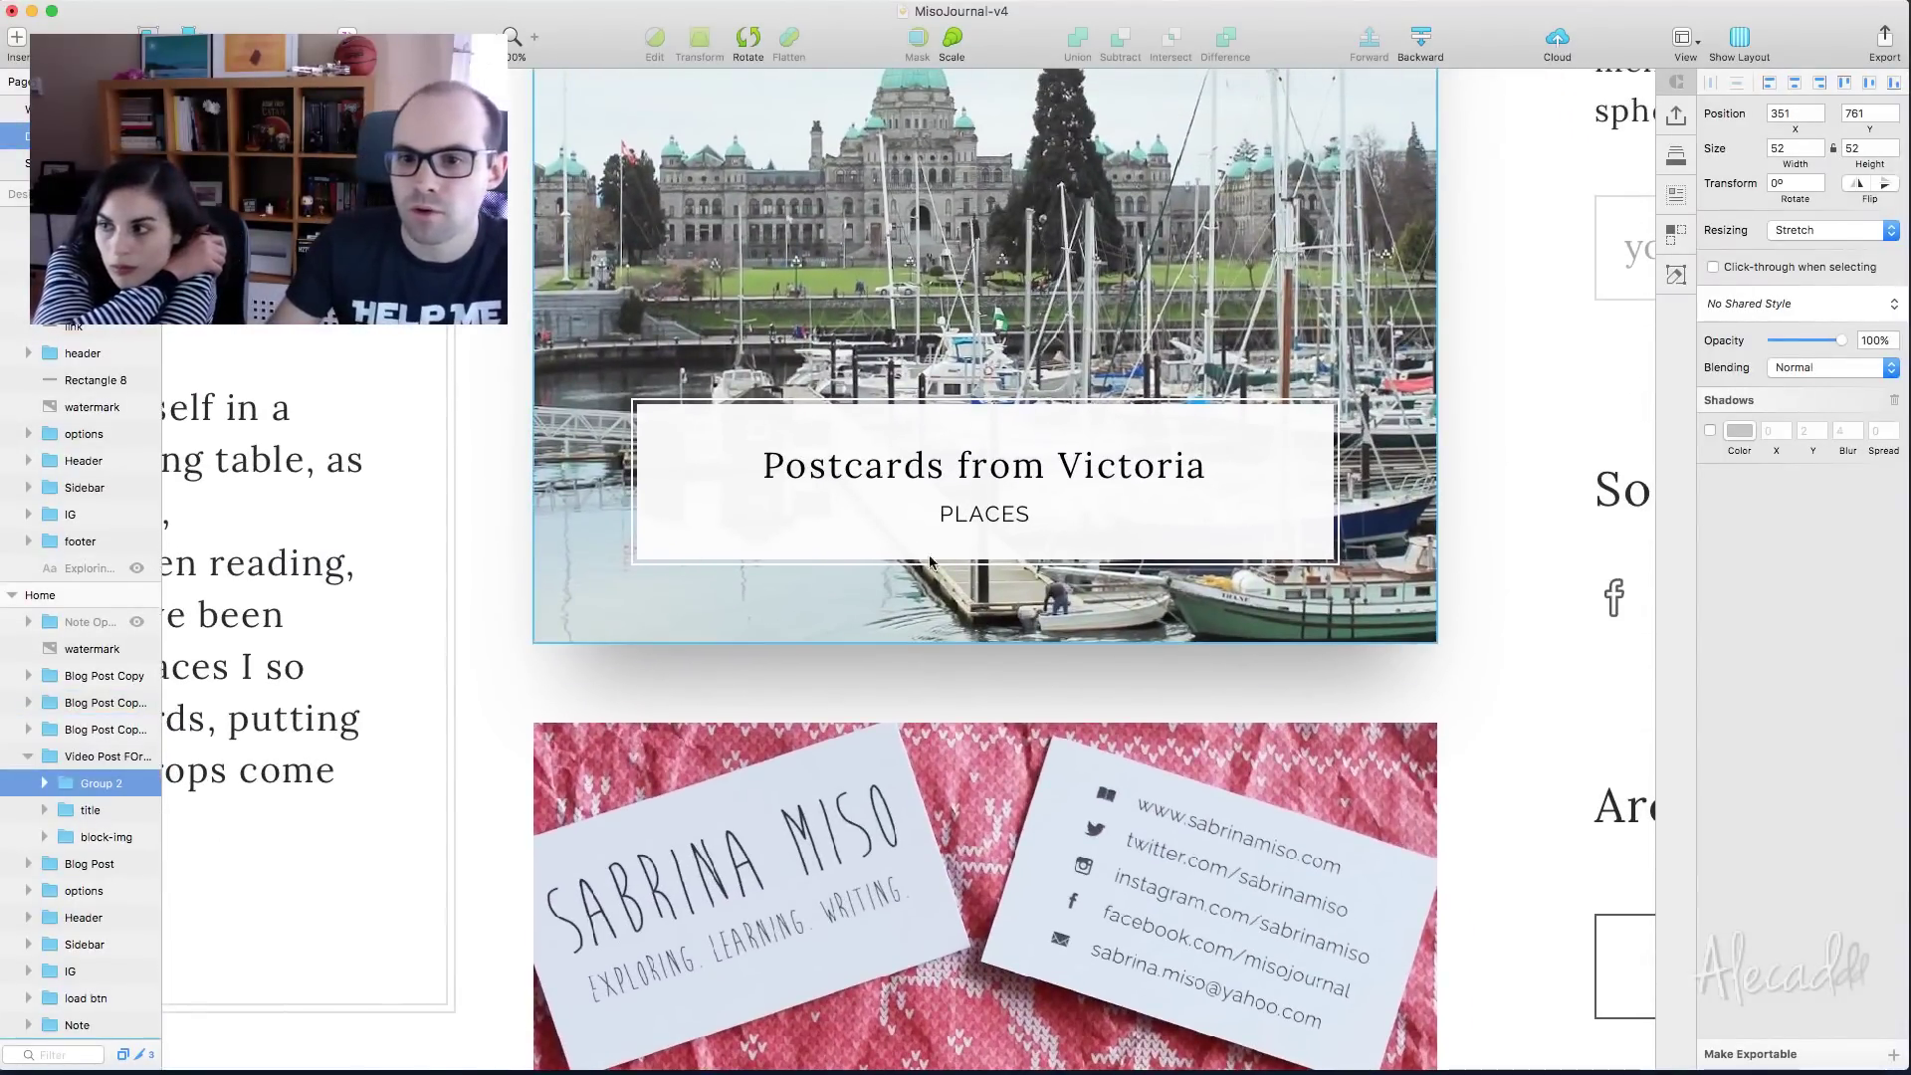
pyautogui.hscroll(-10, 762, 524)
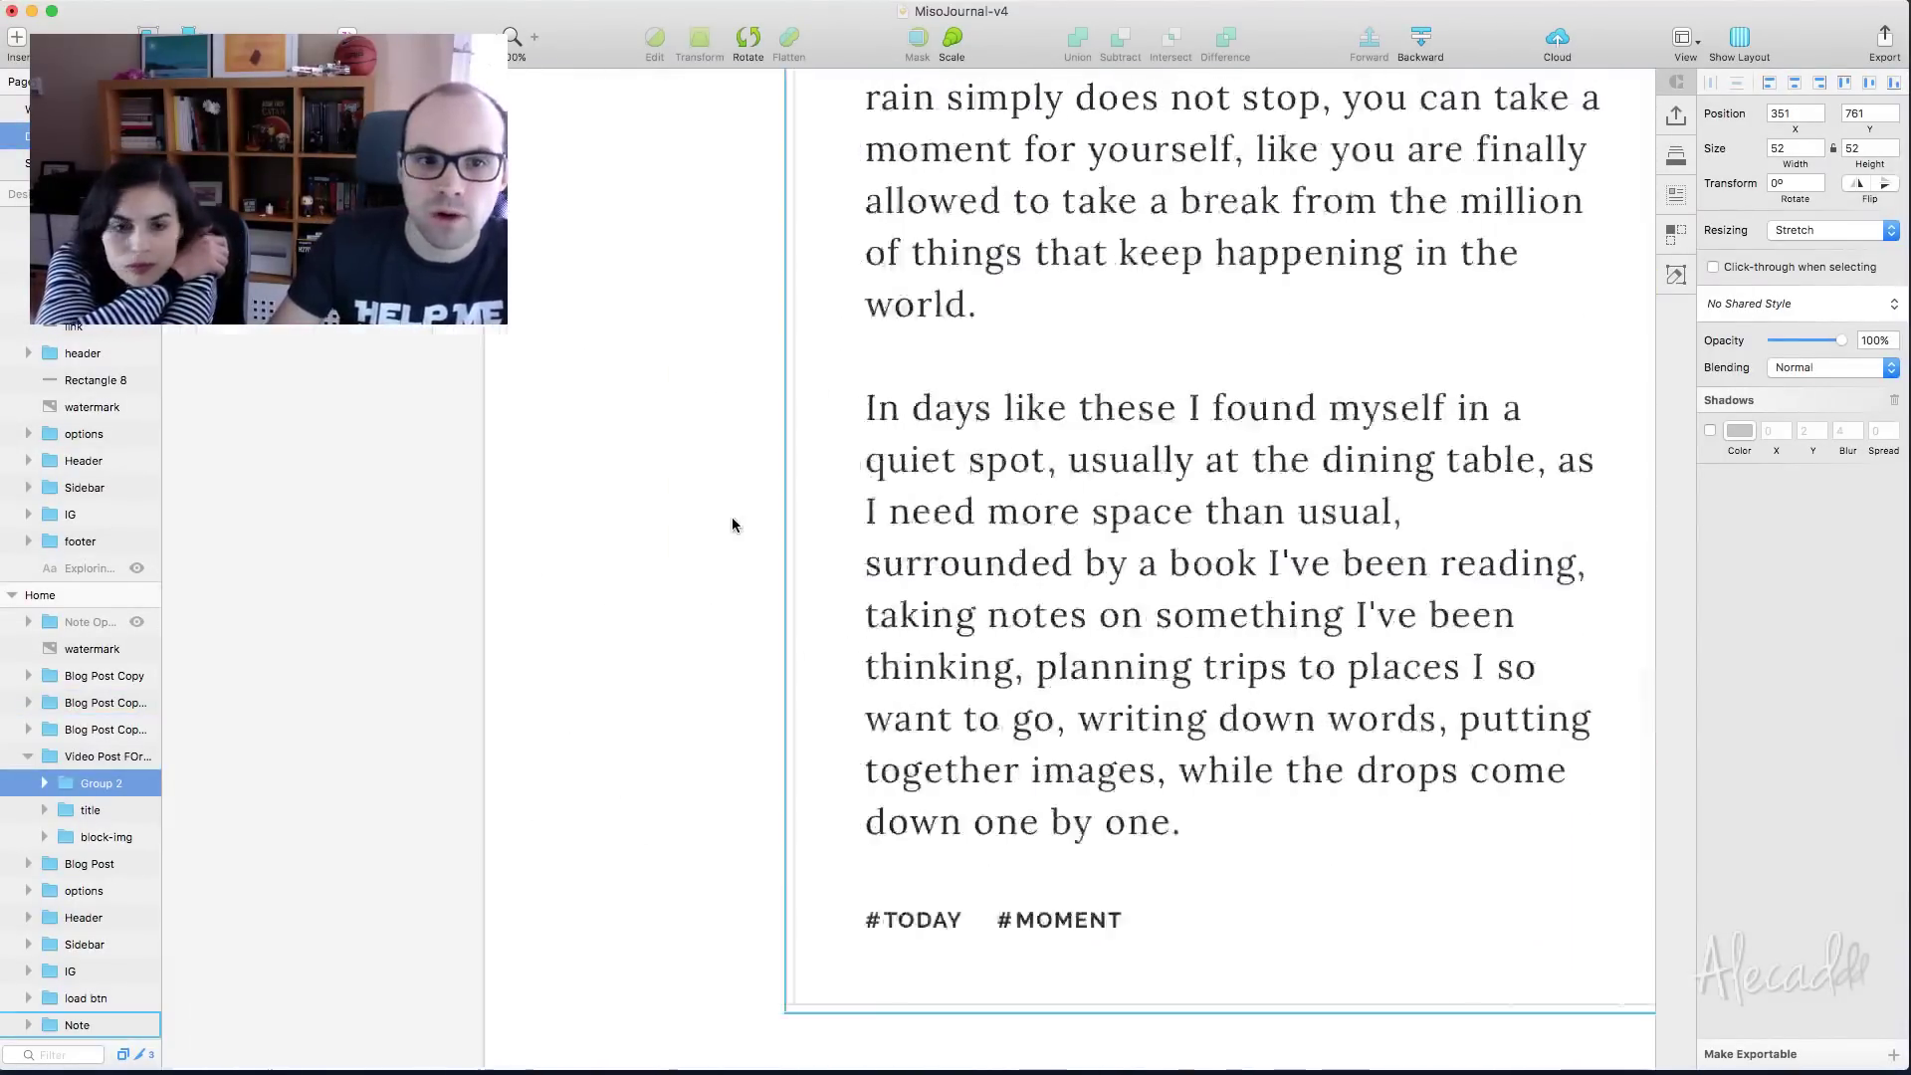
pyautogui.scroll(6, 731, 524)
pyautogui.scroll(5, 732, 525)
pyautogui.hscroll(5, 732, 525)
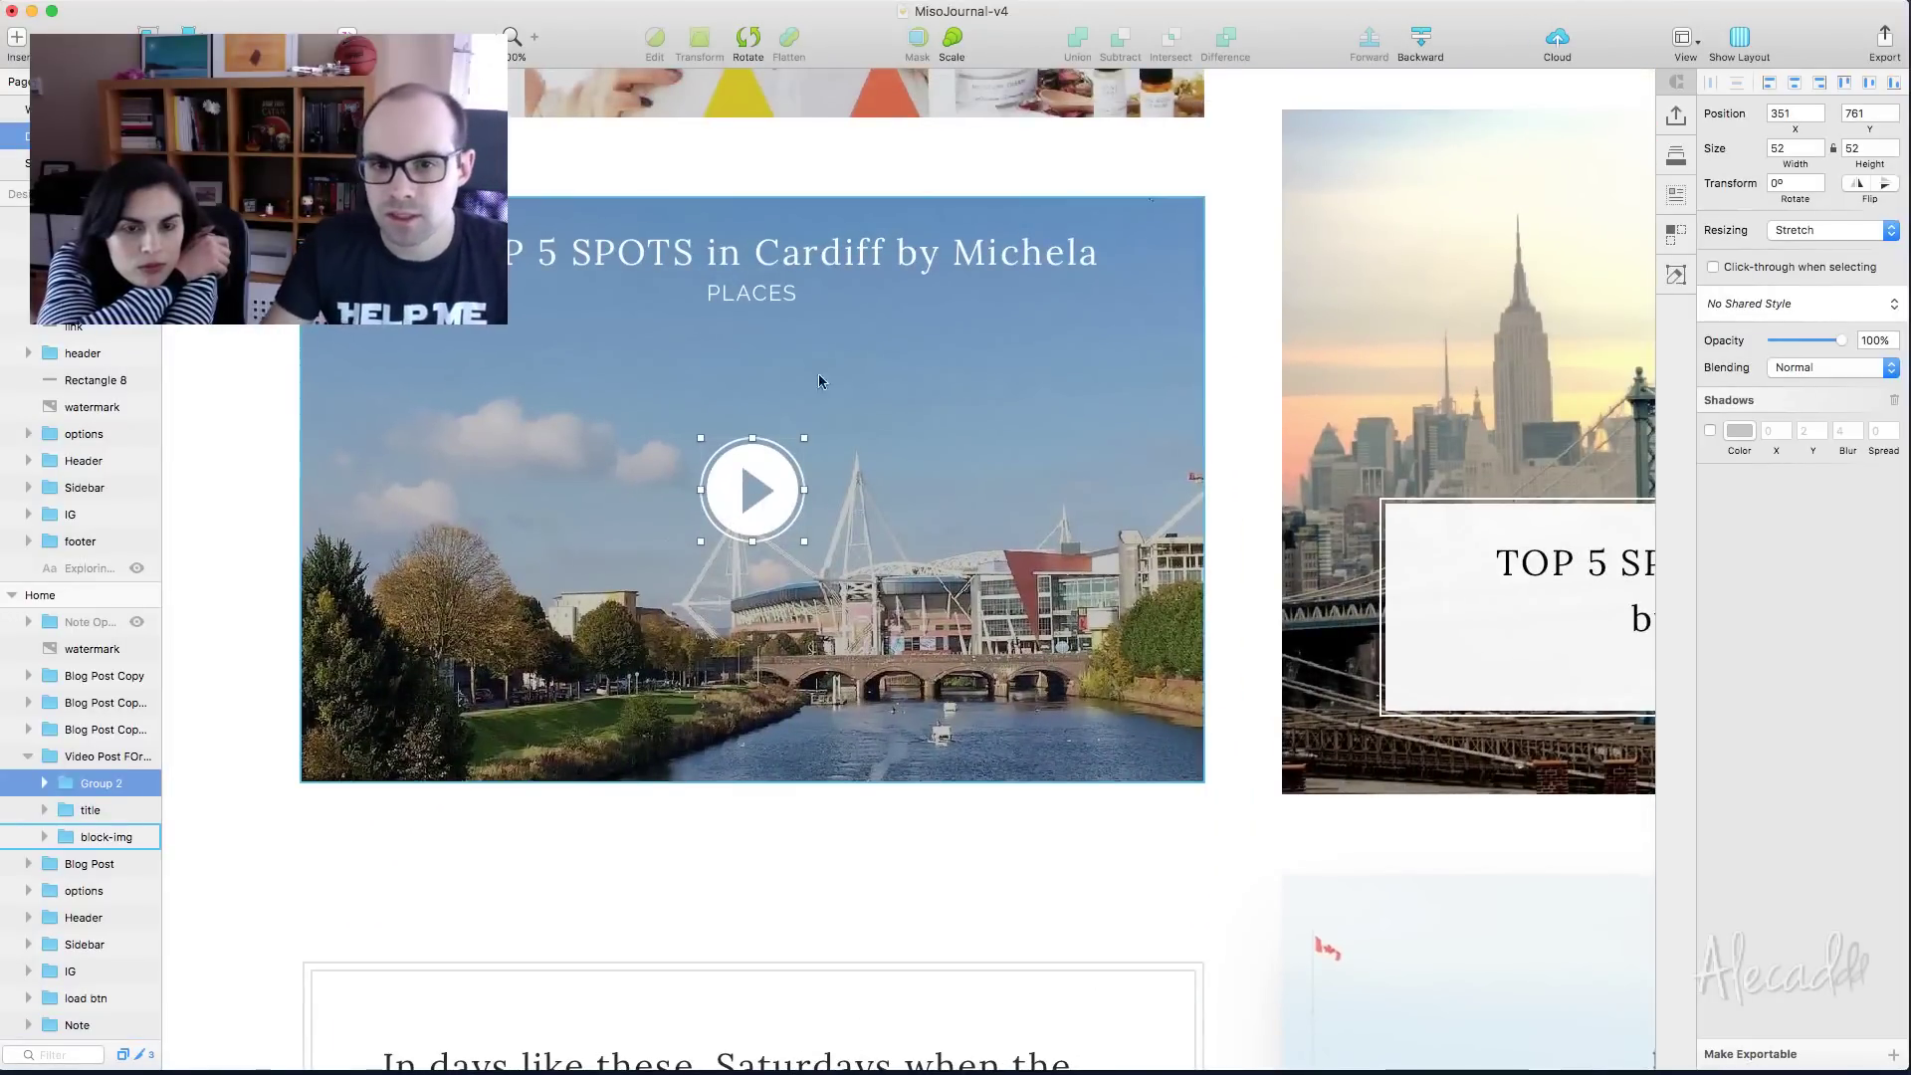
# Set the border position of the play icon's outer ring to Inside and check the card at page level
pyautogui.click(1017, 858)
pyautogui.doubleClick(731, 467)
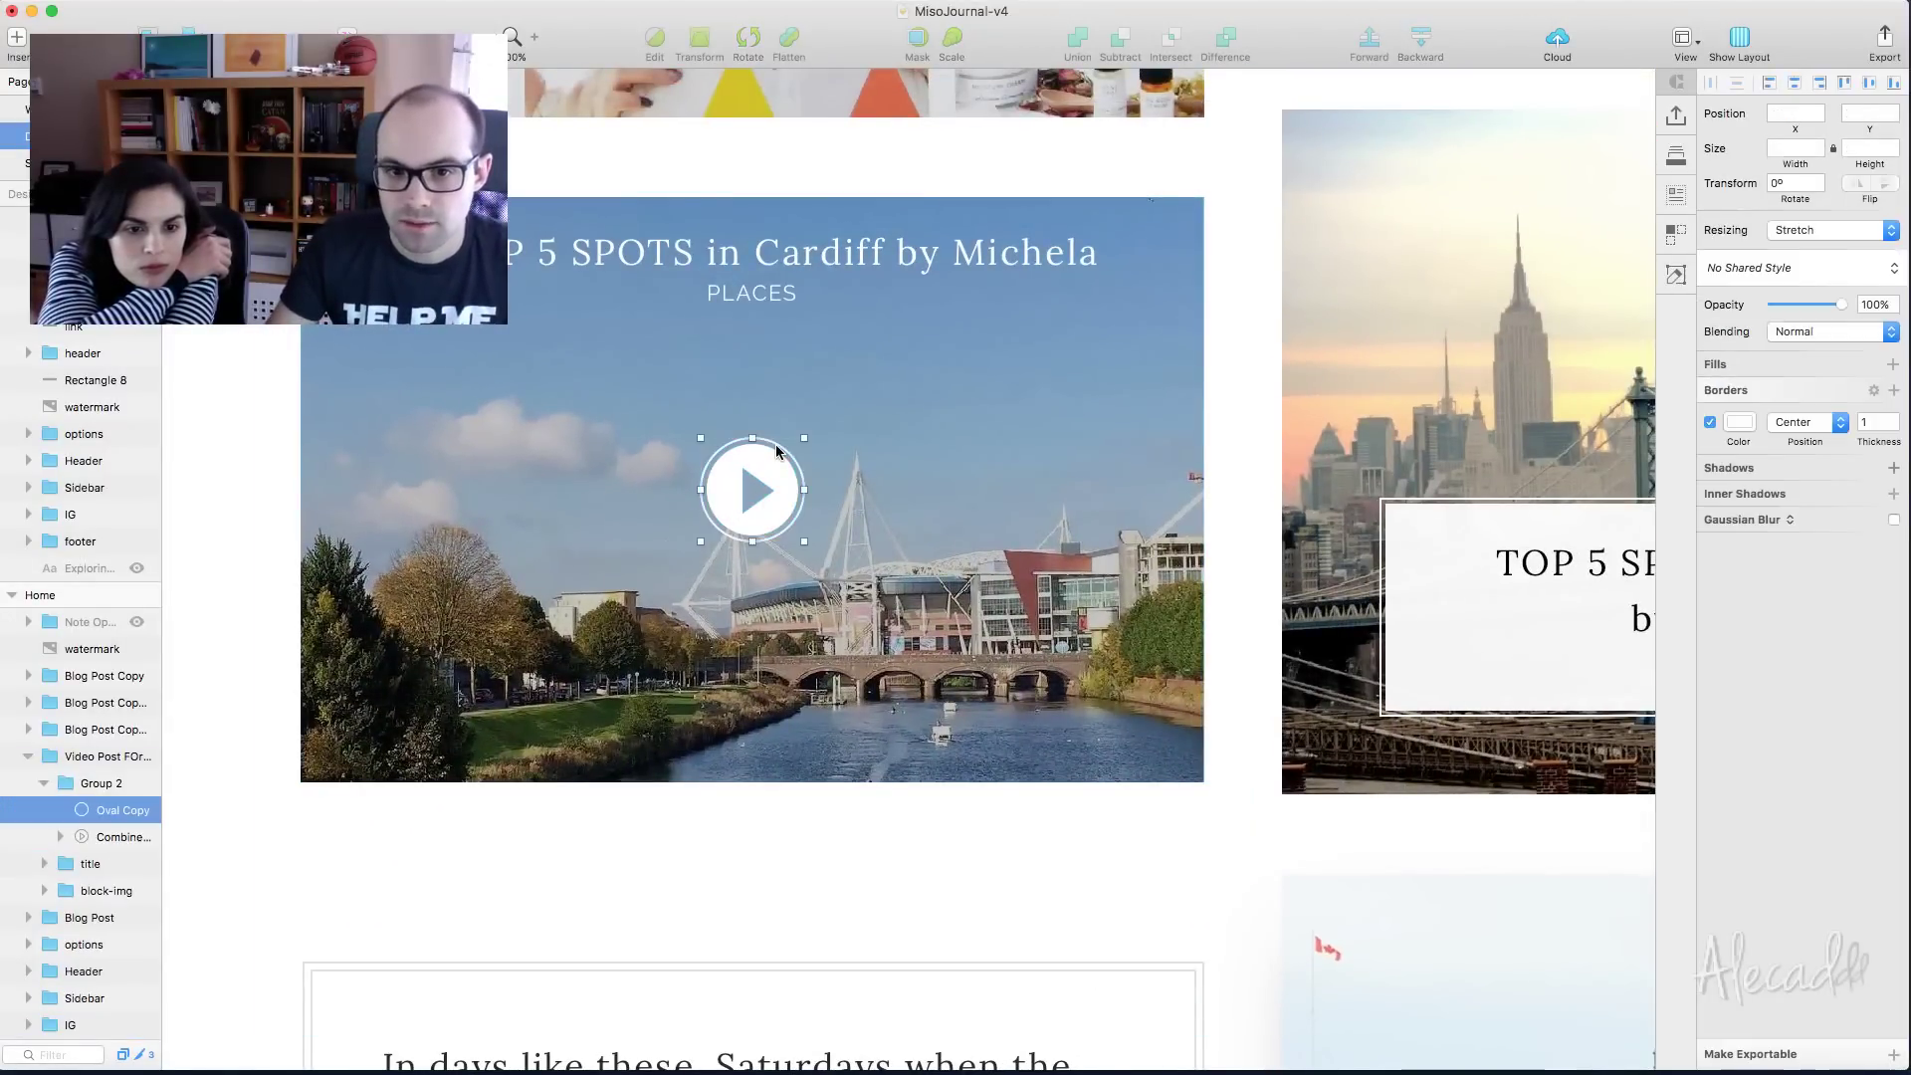
pyautogui.click(1806, 422)
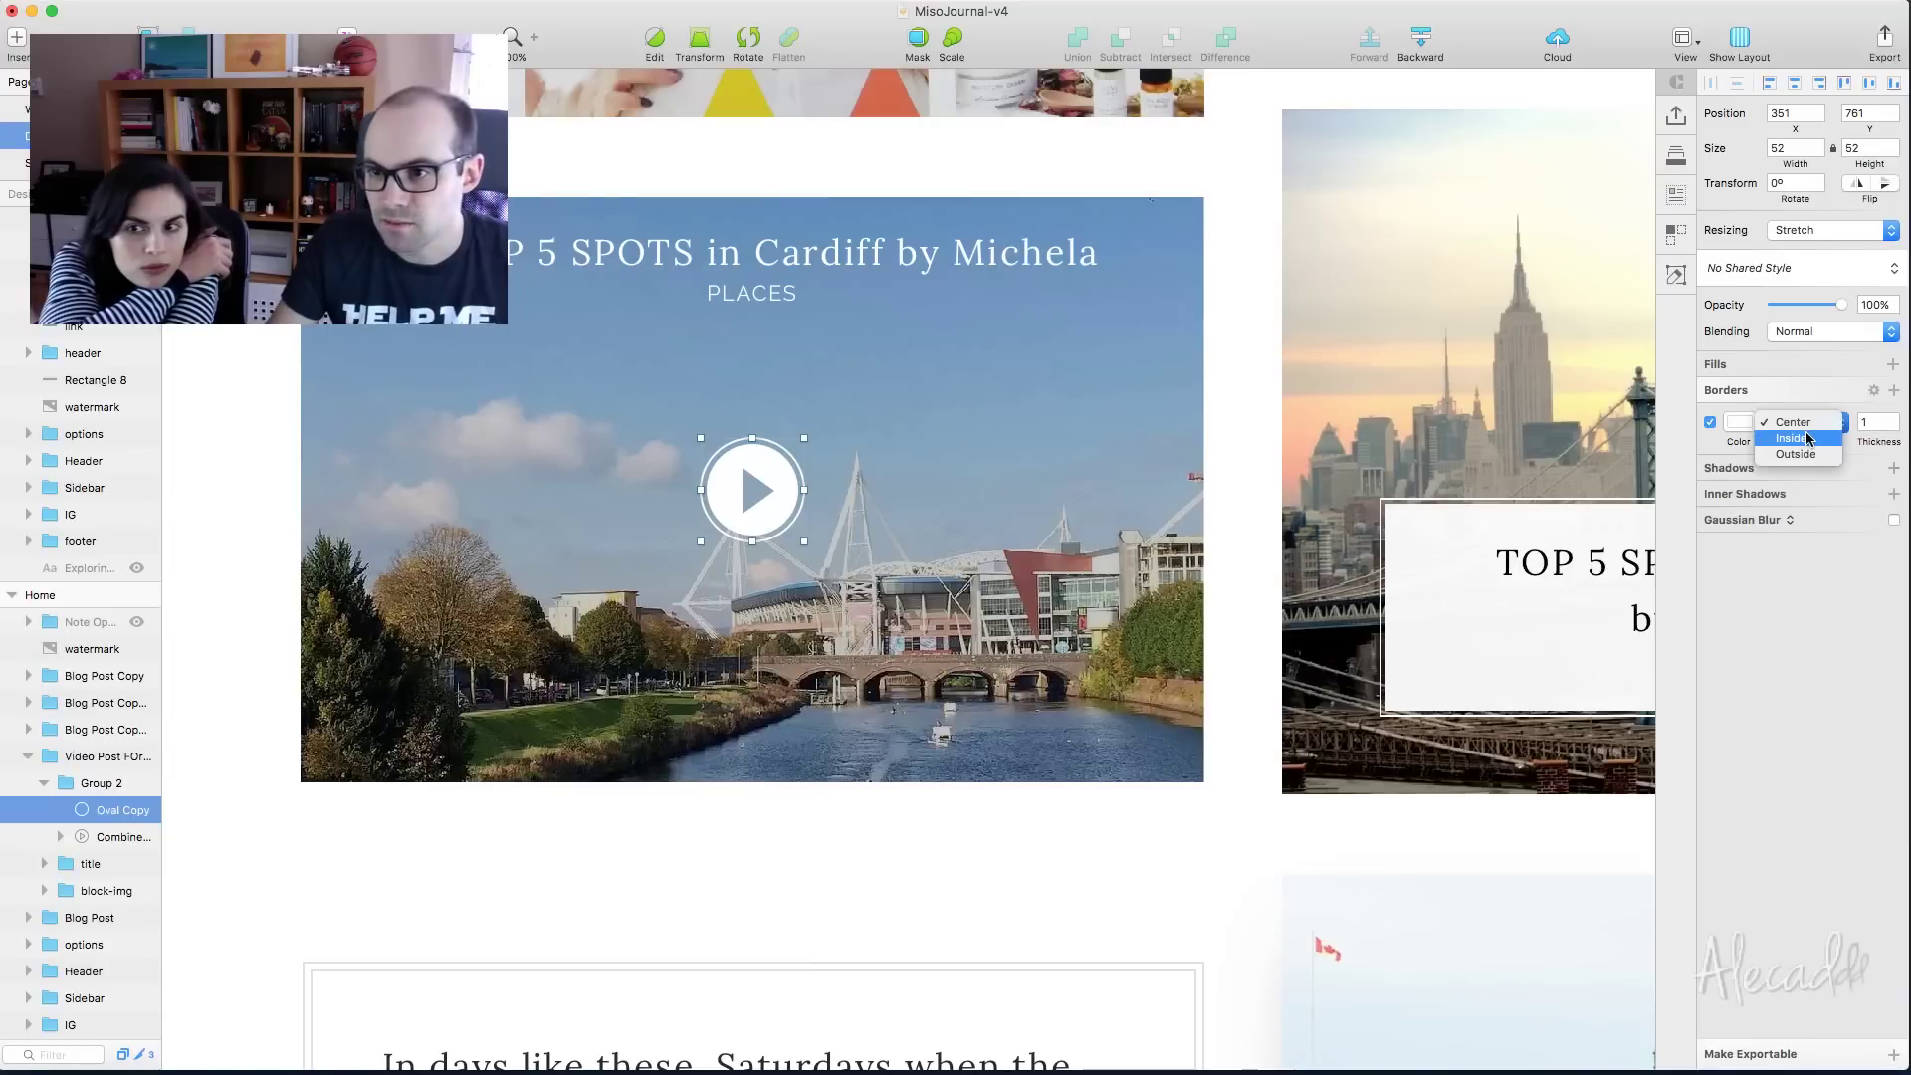
pyautogui.click(1796, 438)
pyautogui.click(1156, 878)
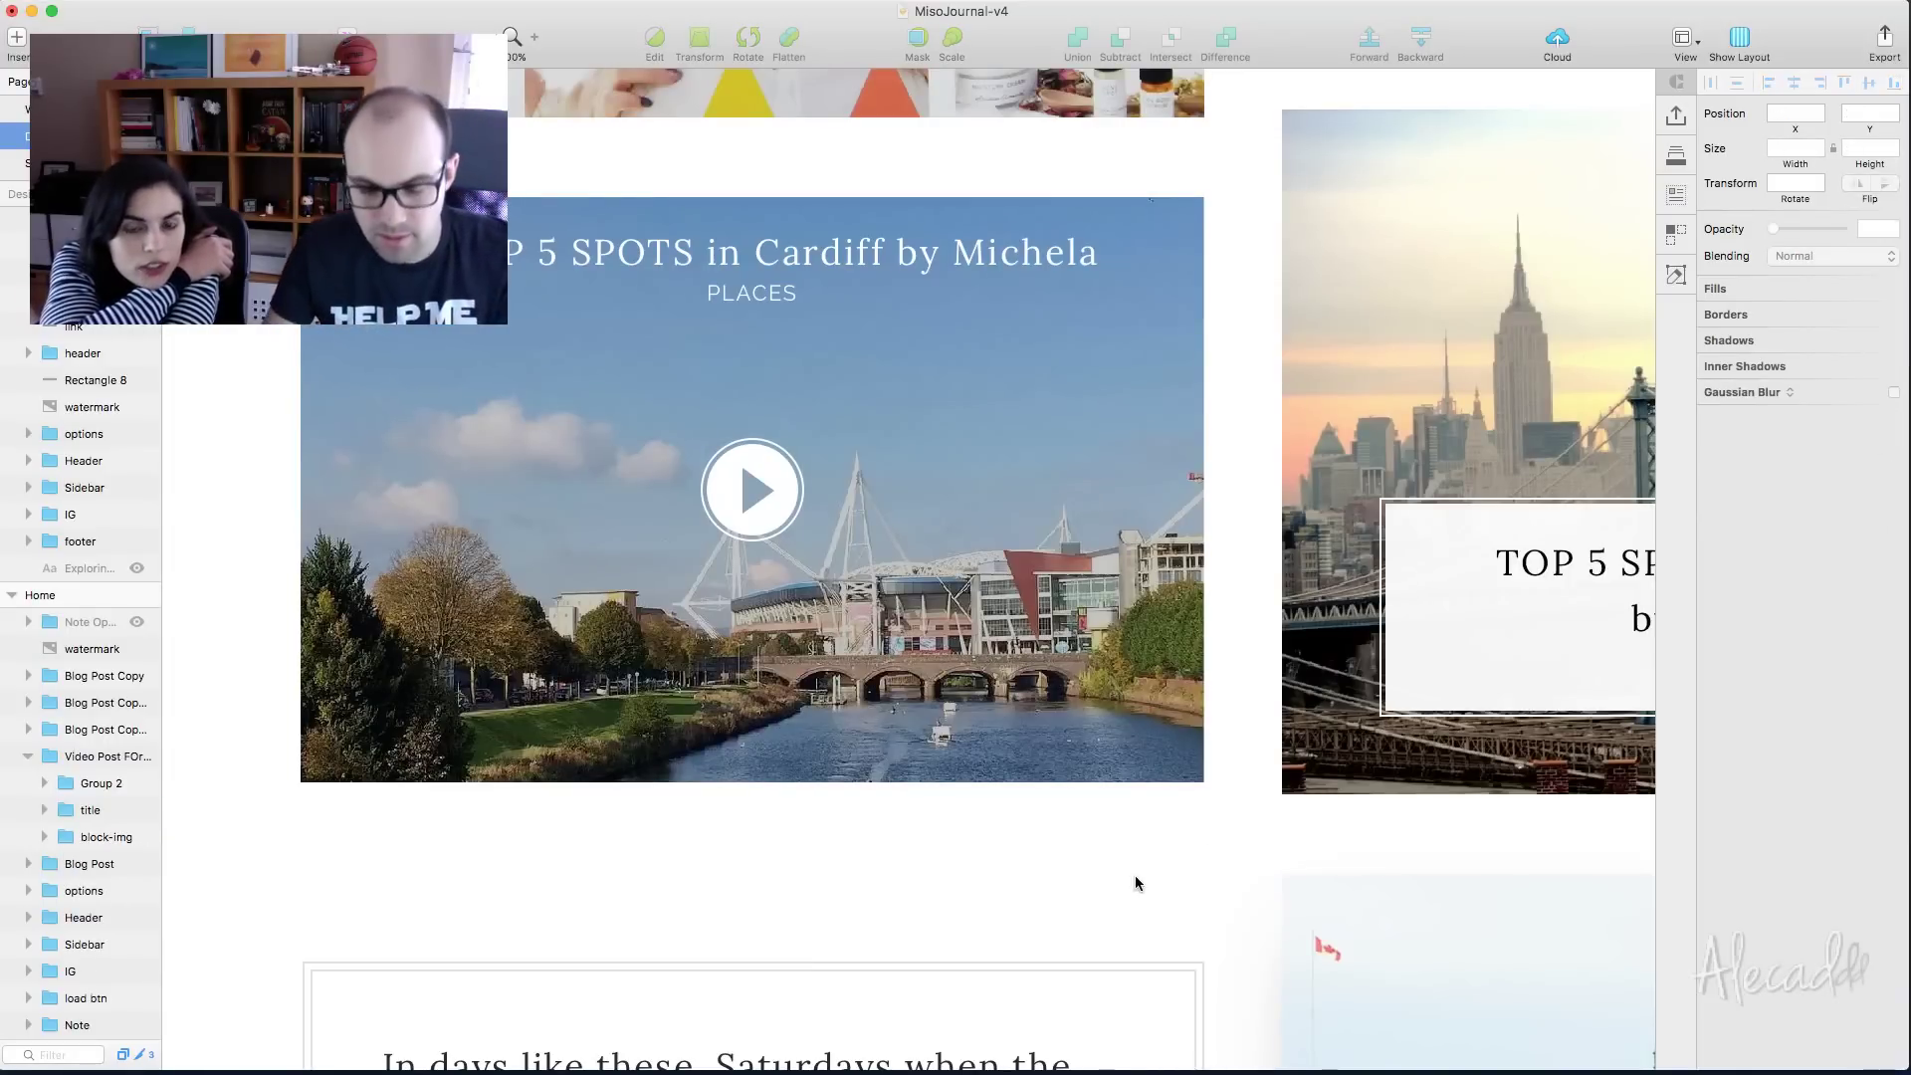
pyautogui.scroll(-5, 1121, 888)
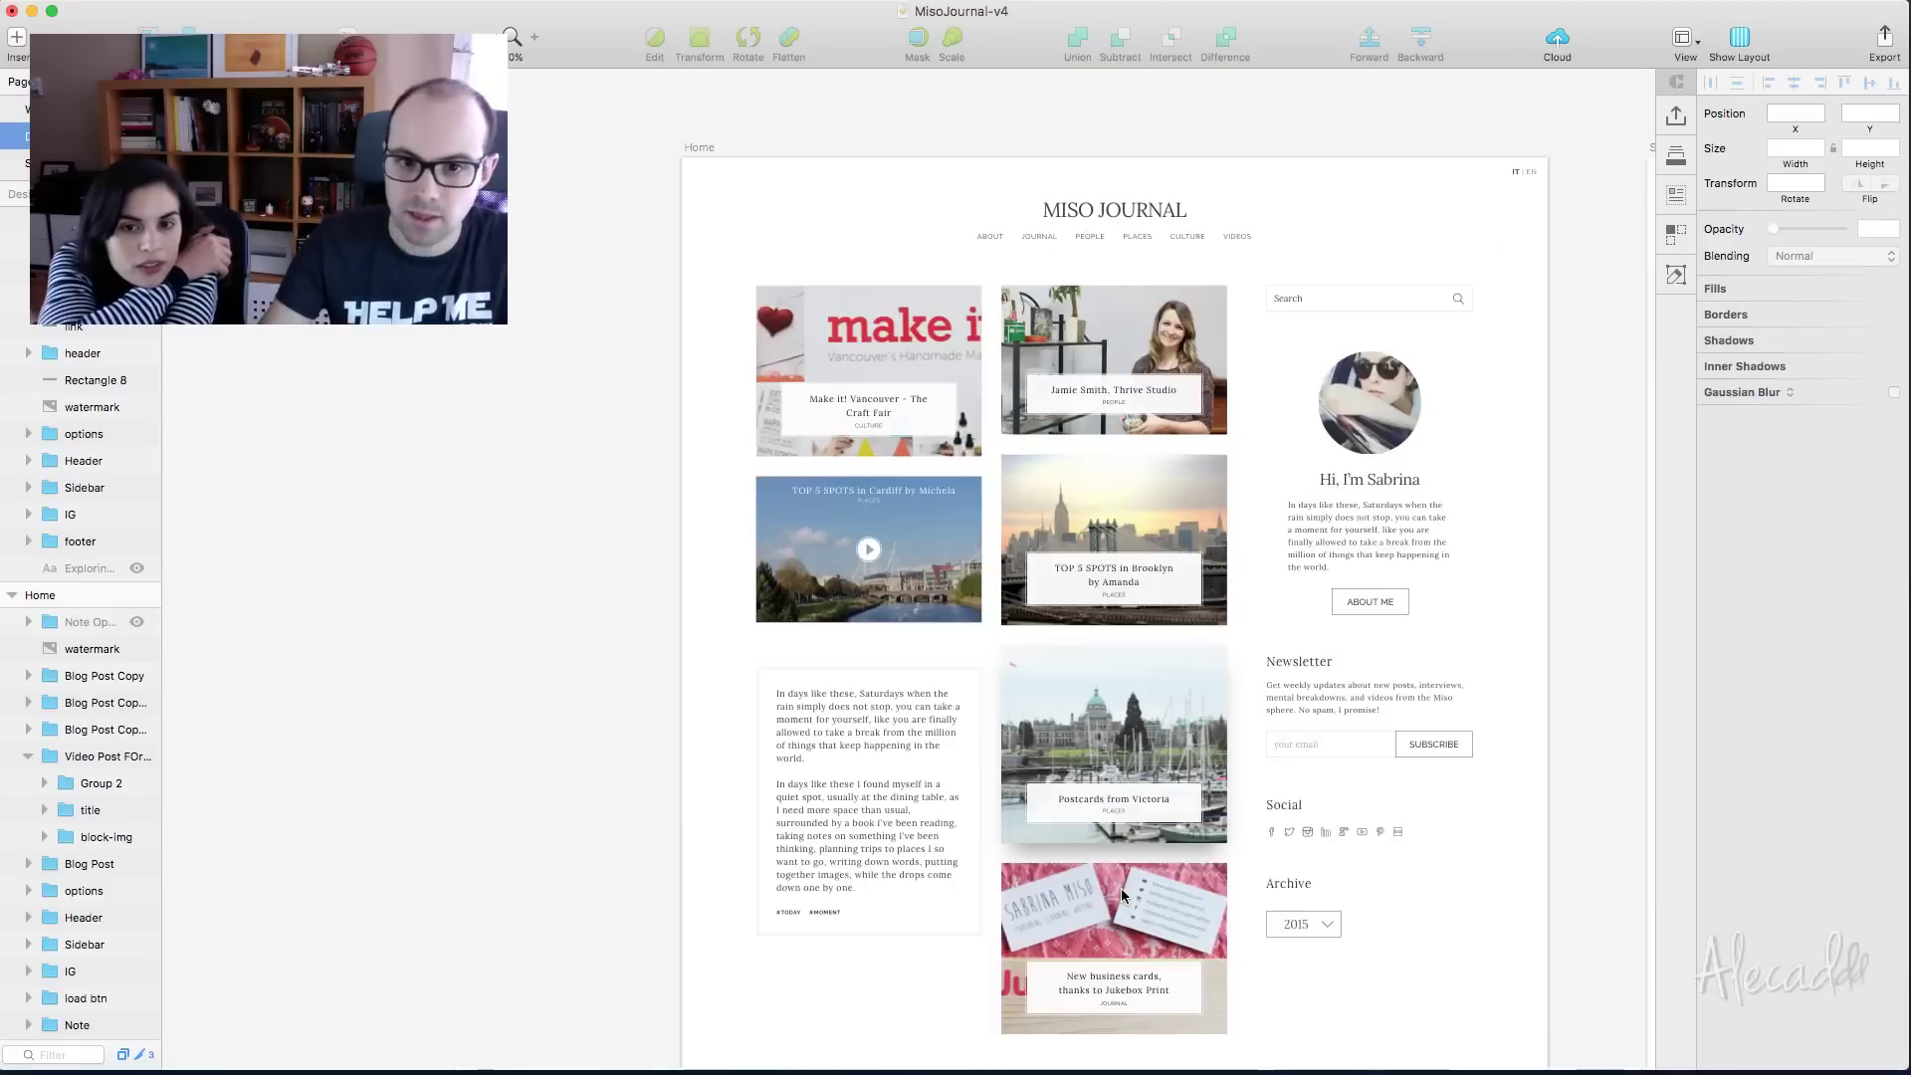
pyautogui.scroll(3, 1120, 888)
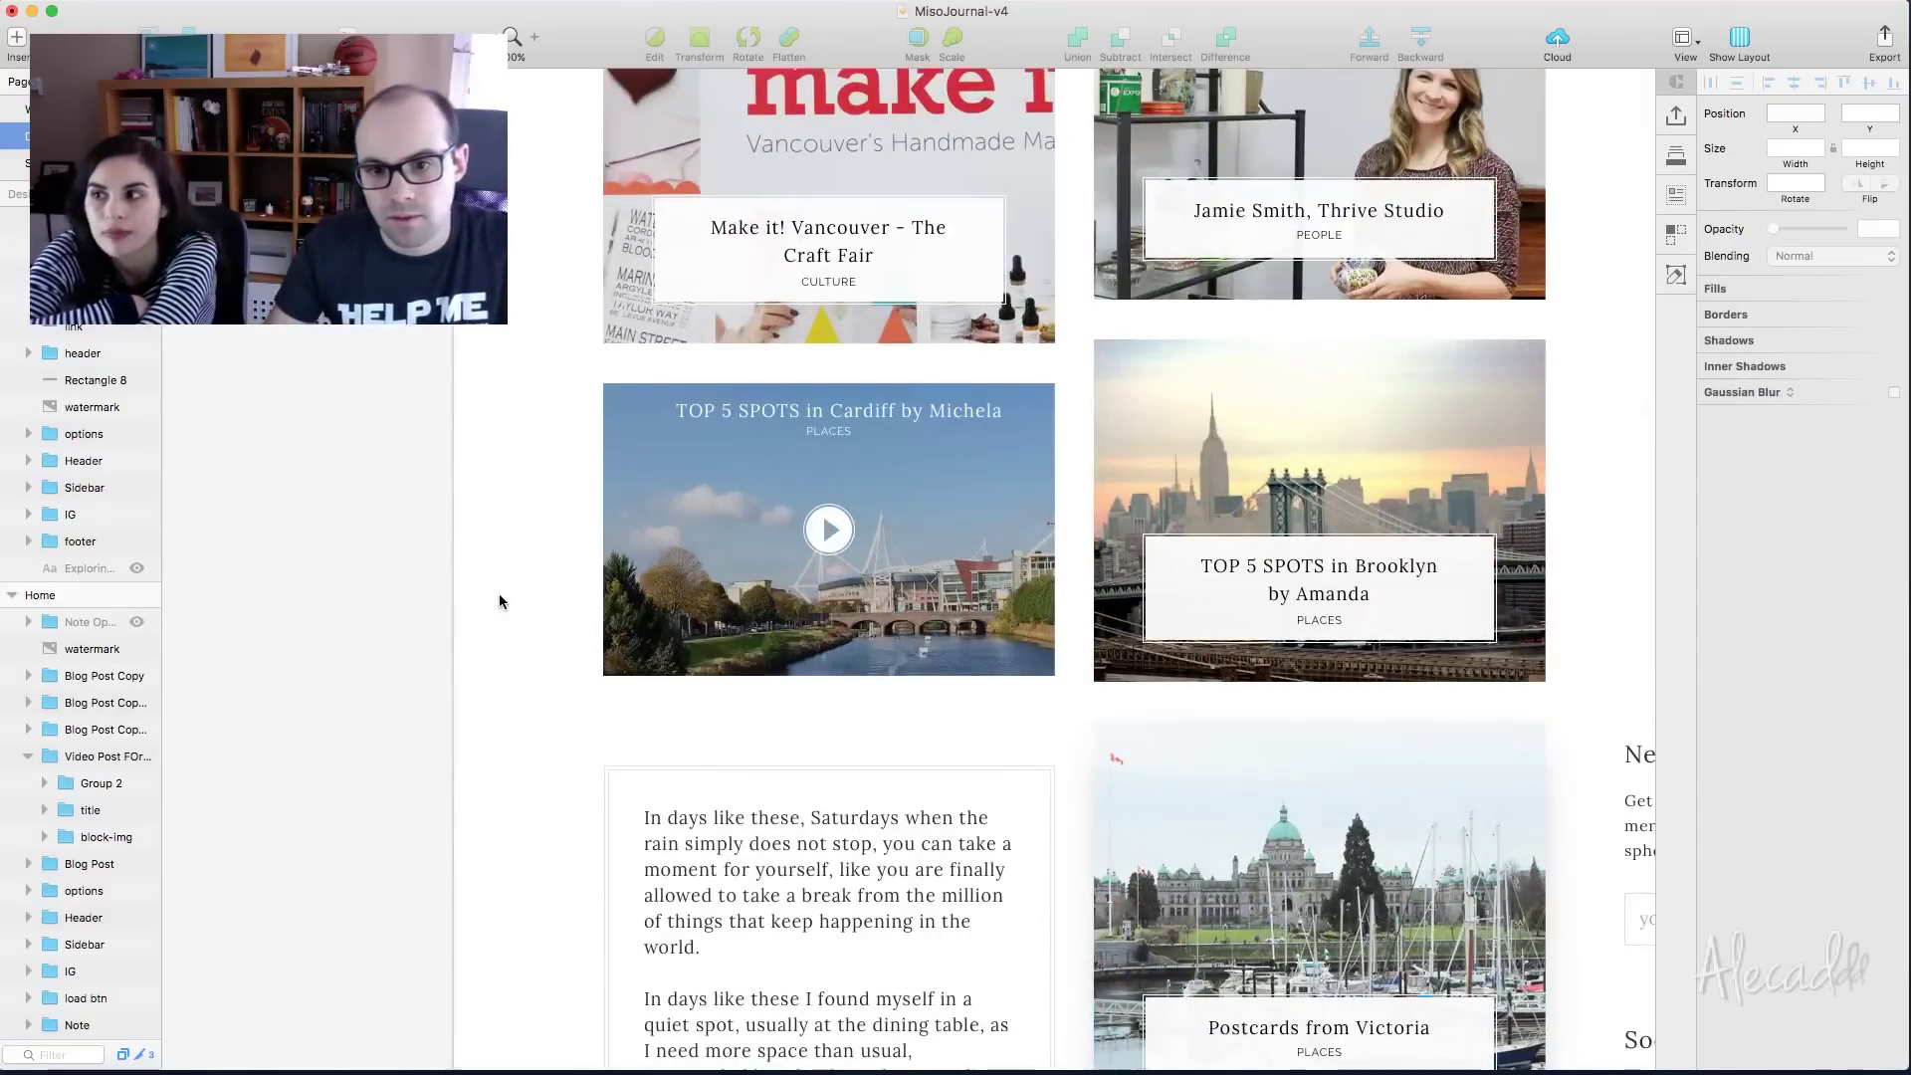
# Move the play icon group slightly right and down on the Cardiff card, to X 362, Y 763
pyautogui.click(840, 539)
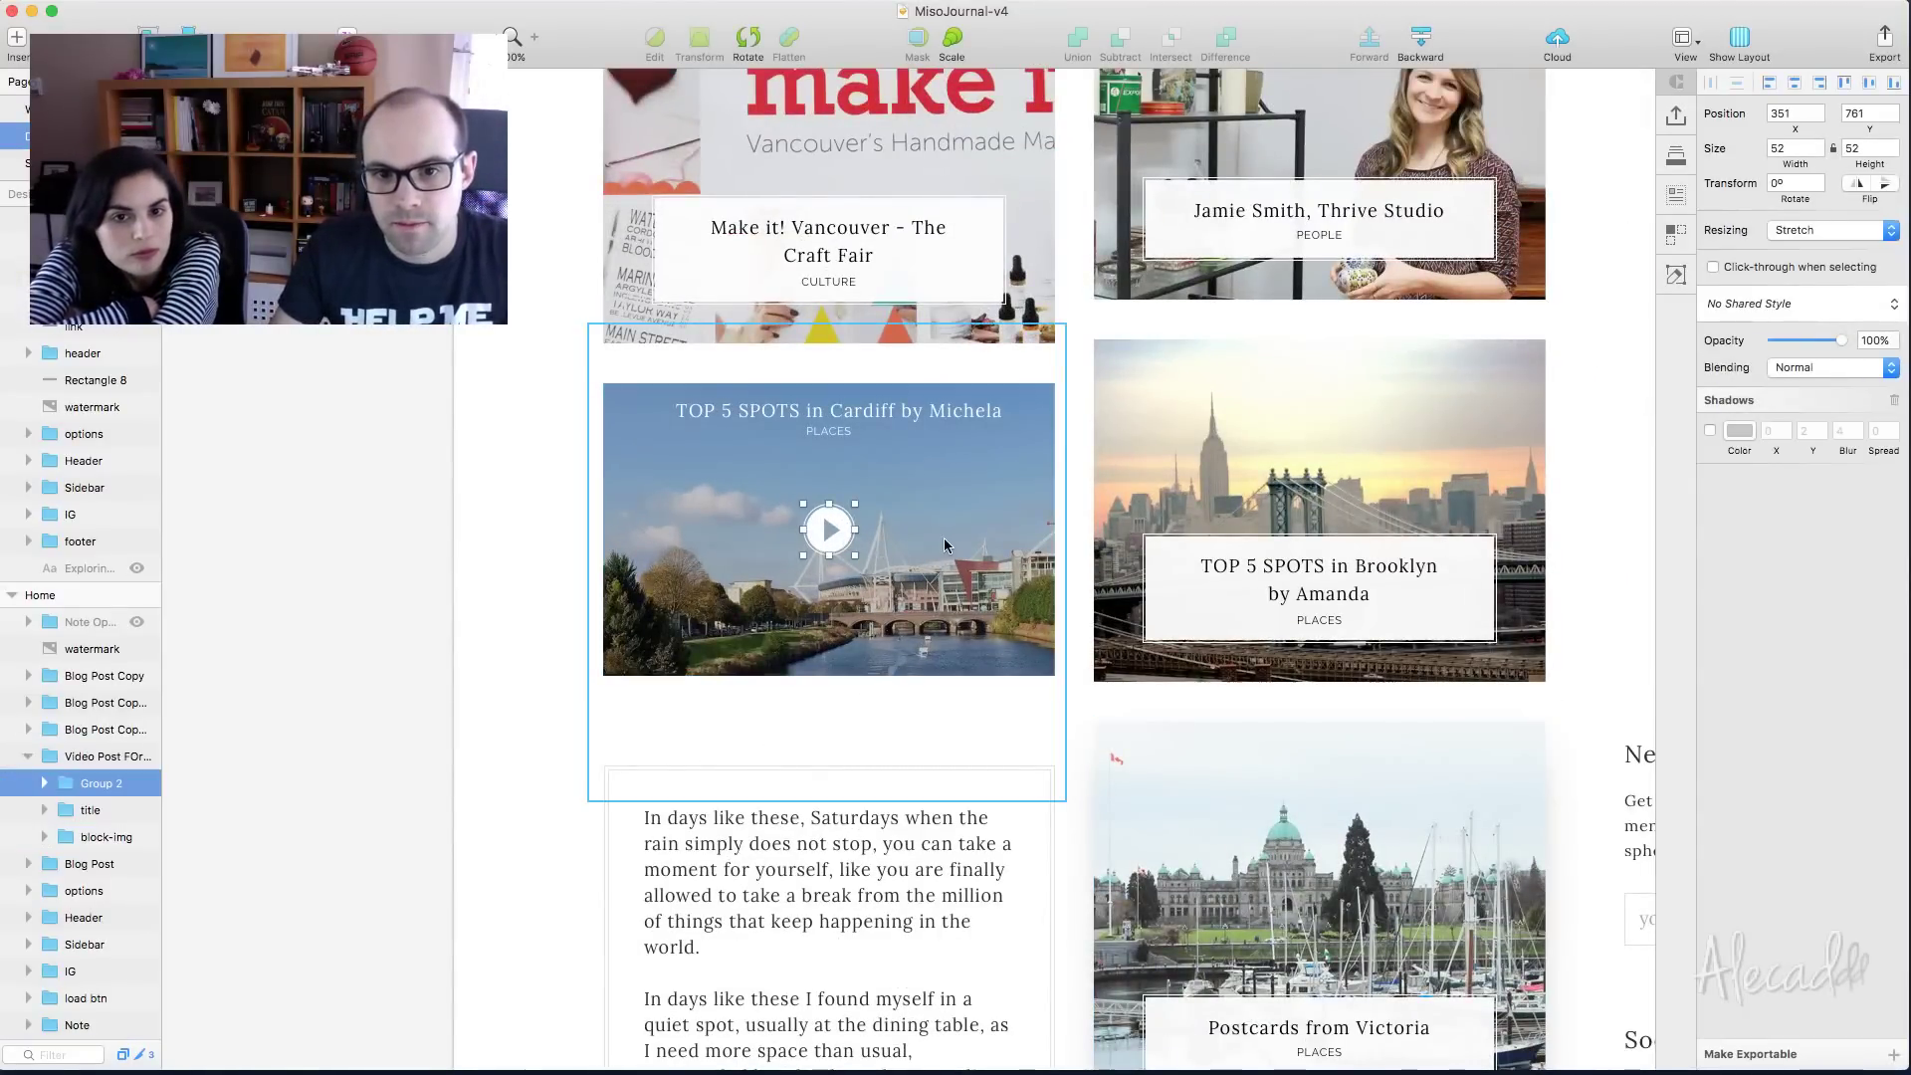
pyautogui.moveTo(828, 530); pyautogui.dragTo(842, 537)
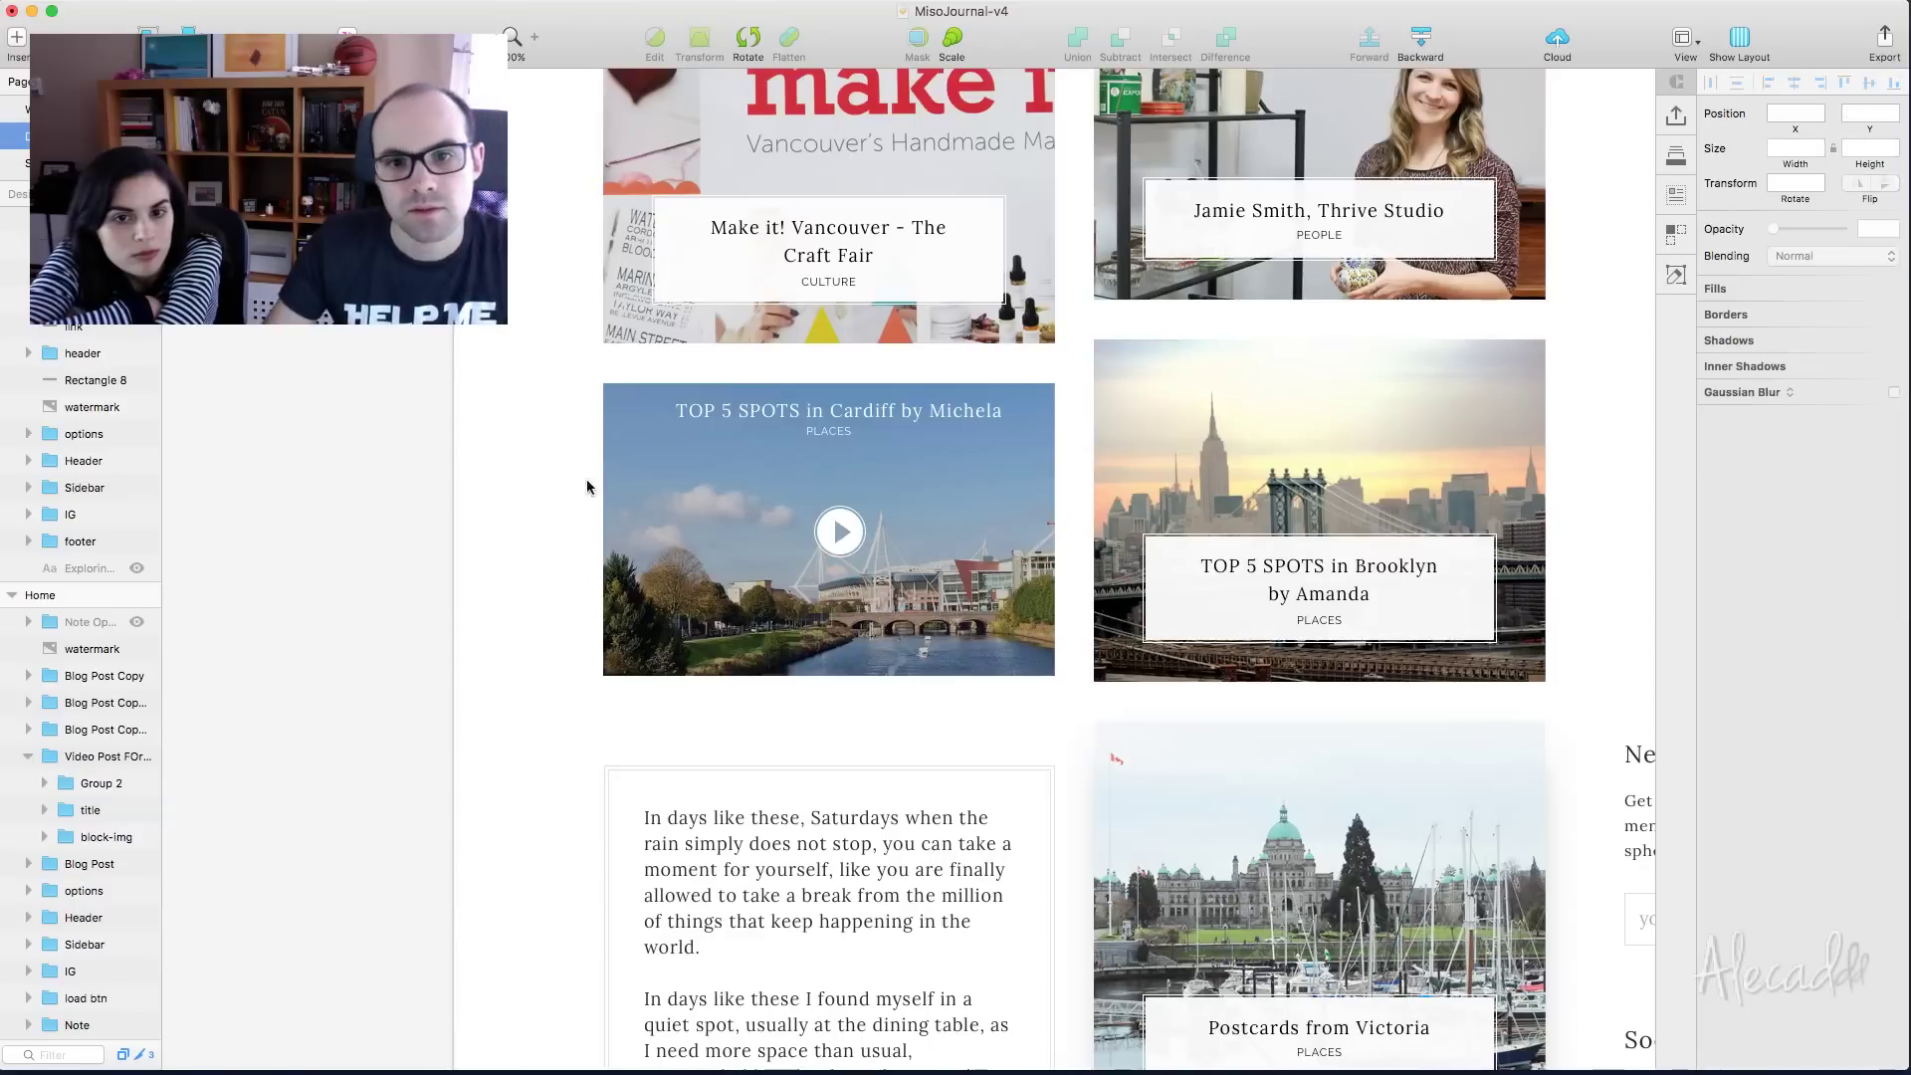
# Try placing the title and PLACES label over the lower part of the Cardiff image
pyautogui.click(857, 413)
pyautogui.moveTo(857, 413); pyautogui.dragTo(857, 627)
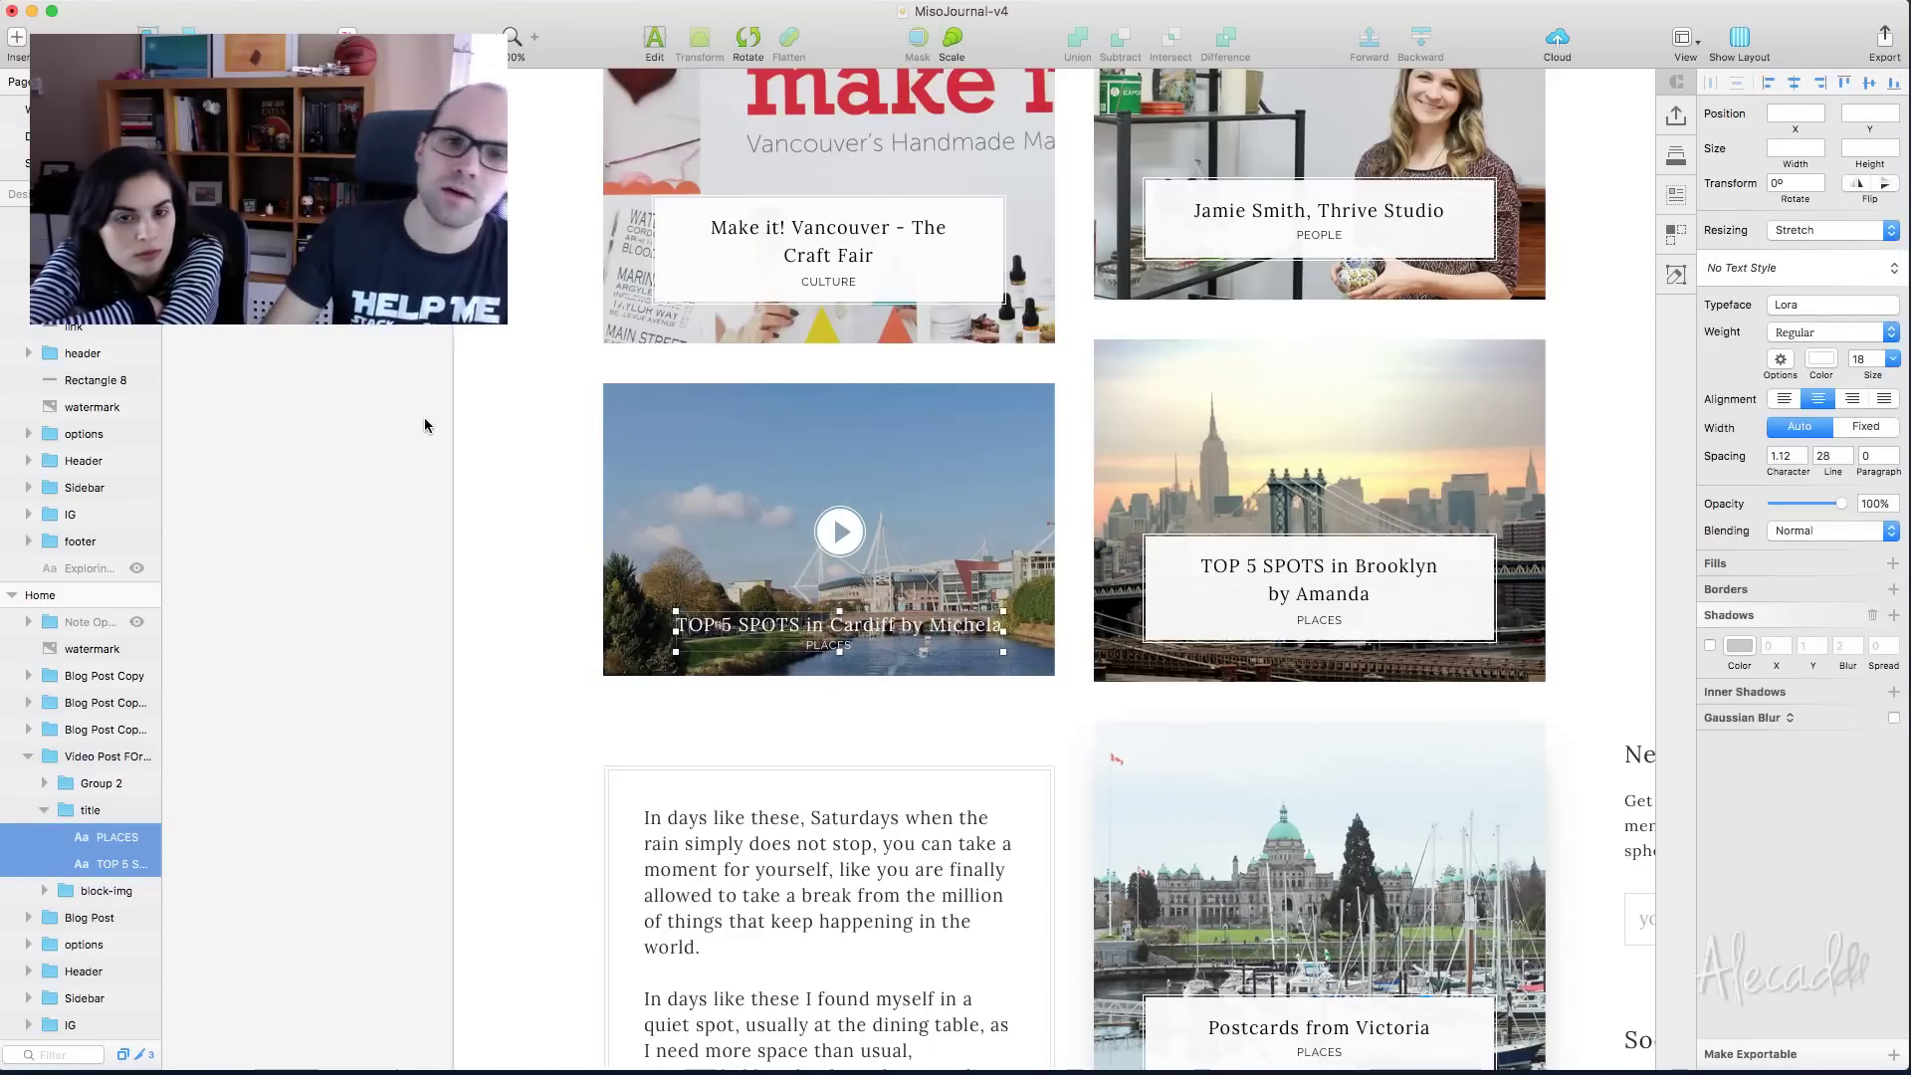
pyautogui.press('super+z')
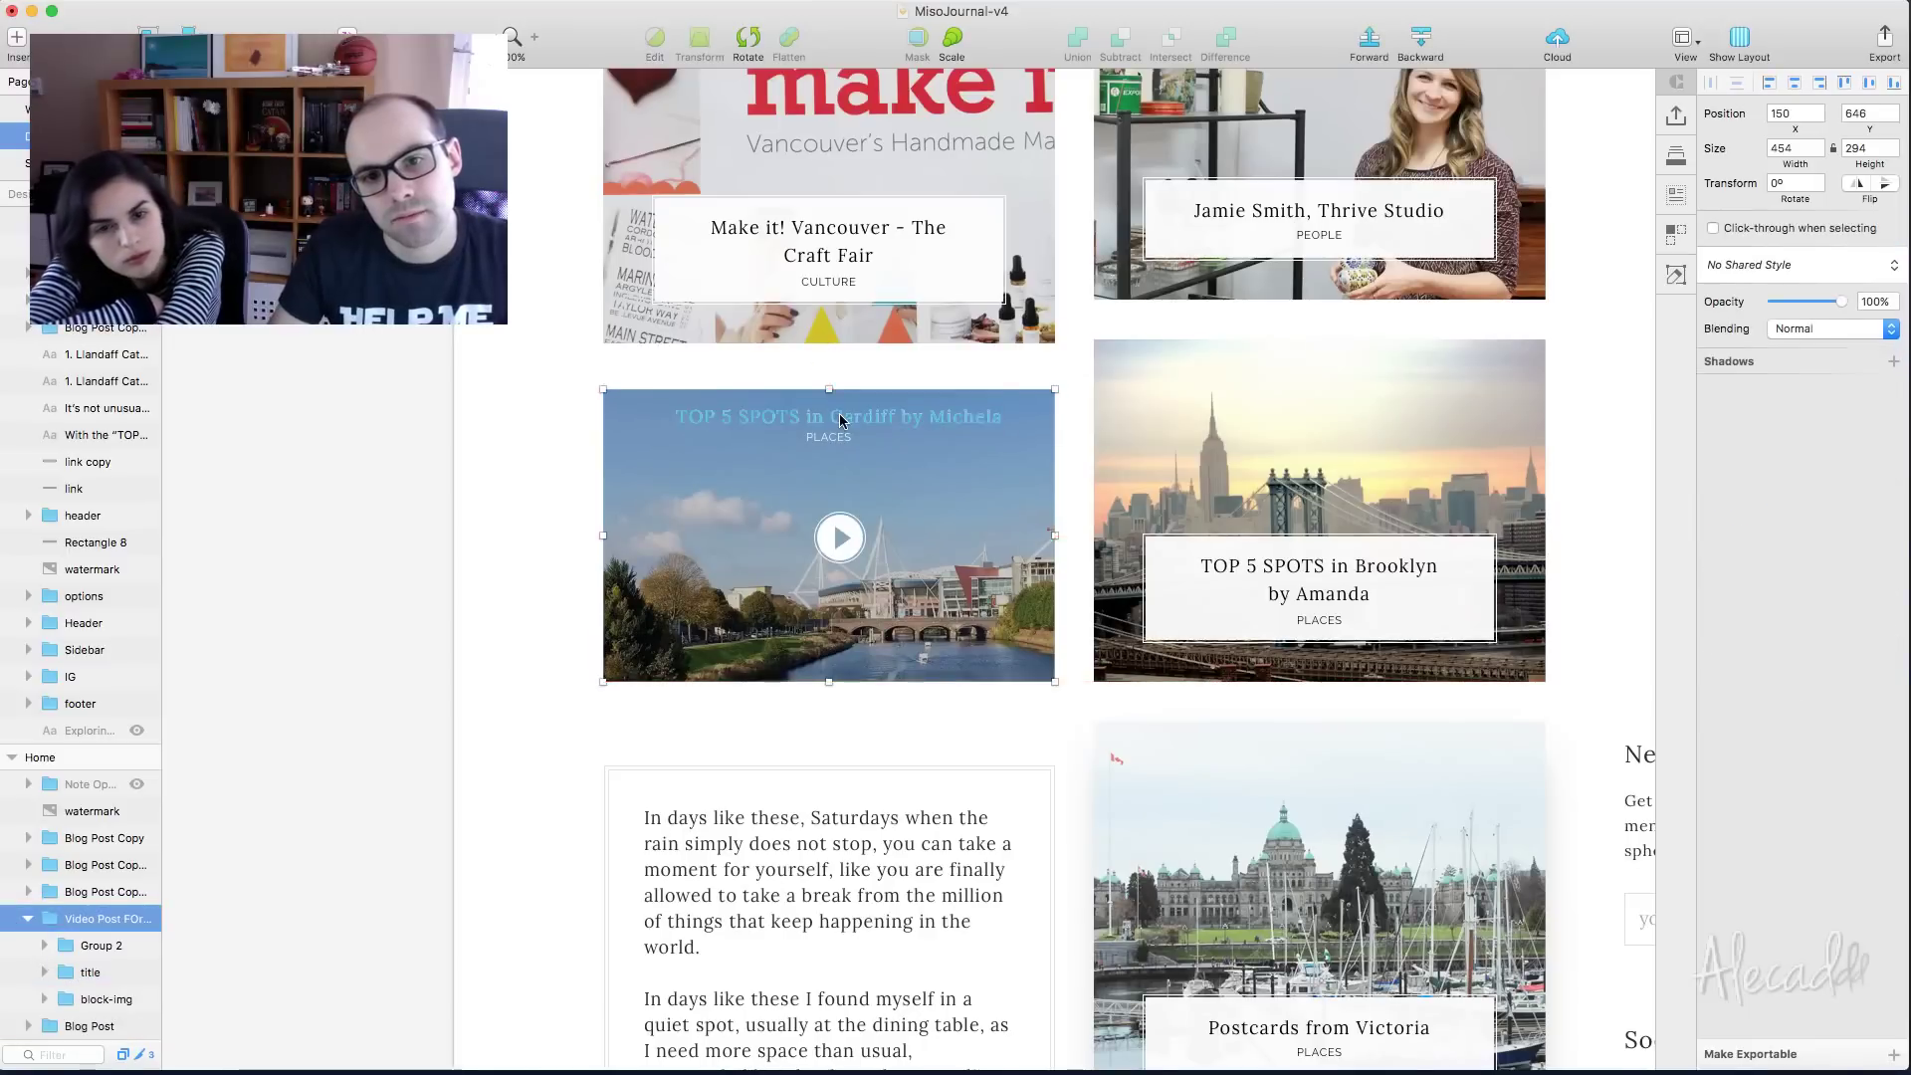
pyautogui.click(409, 414)
# Nudge the Cardiff card's title and PLACES label down together by about 6 px
pyautogui.click(853, 414)
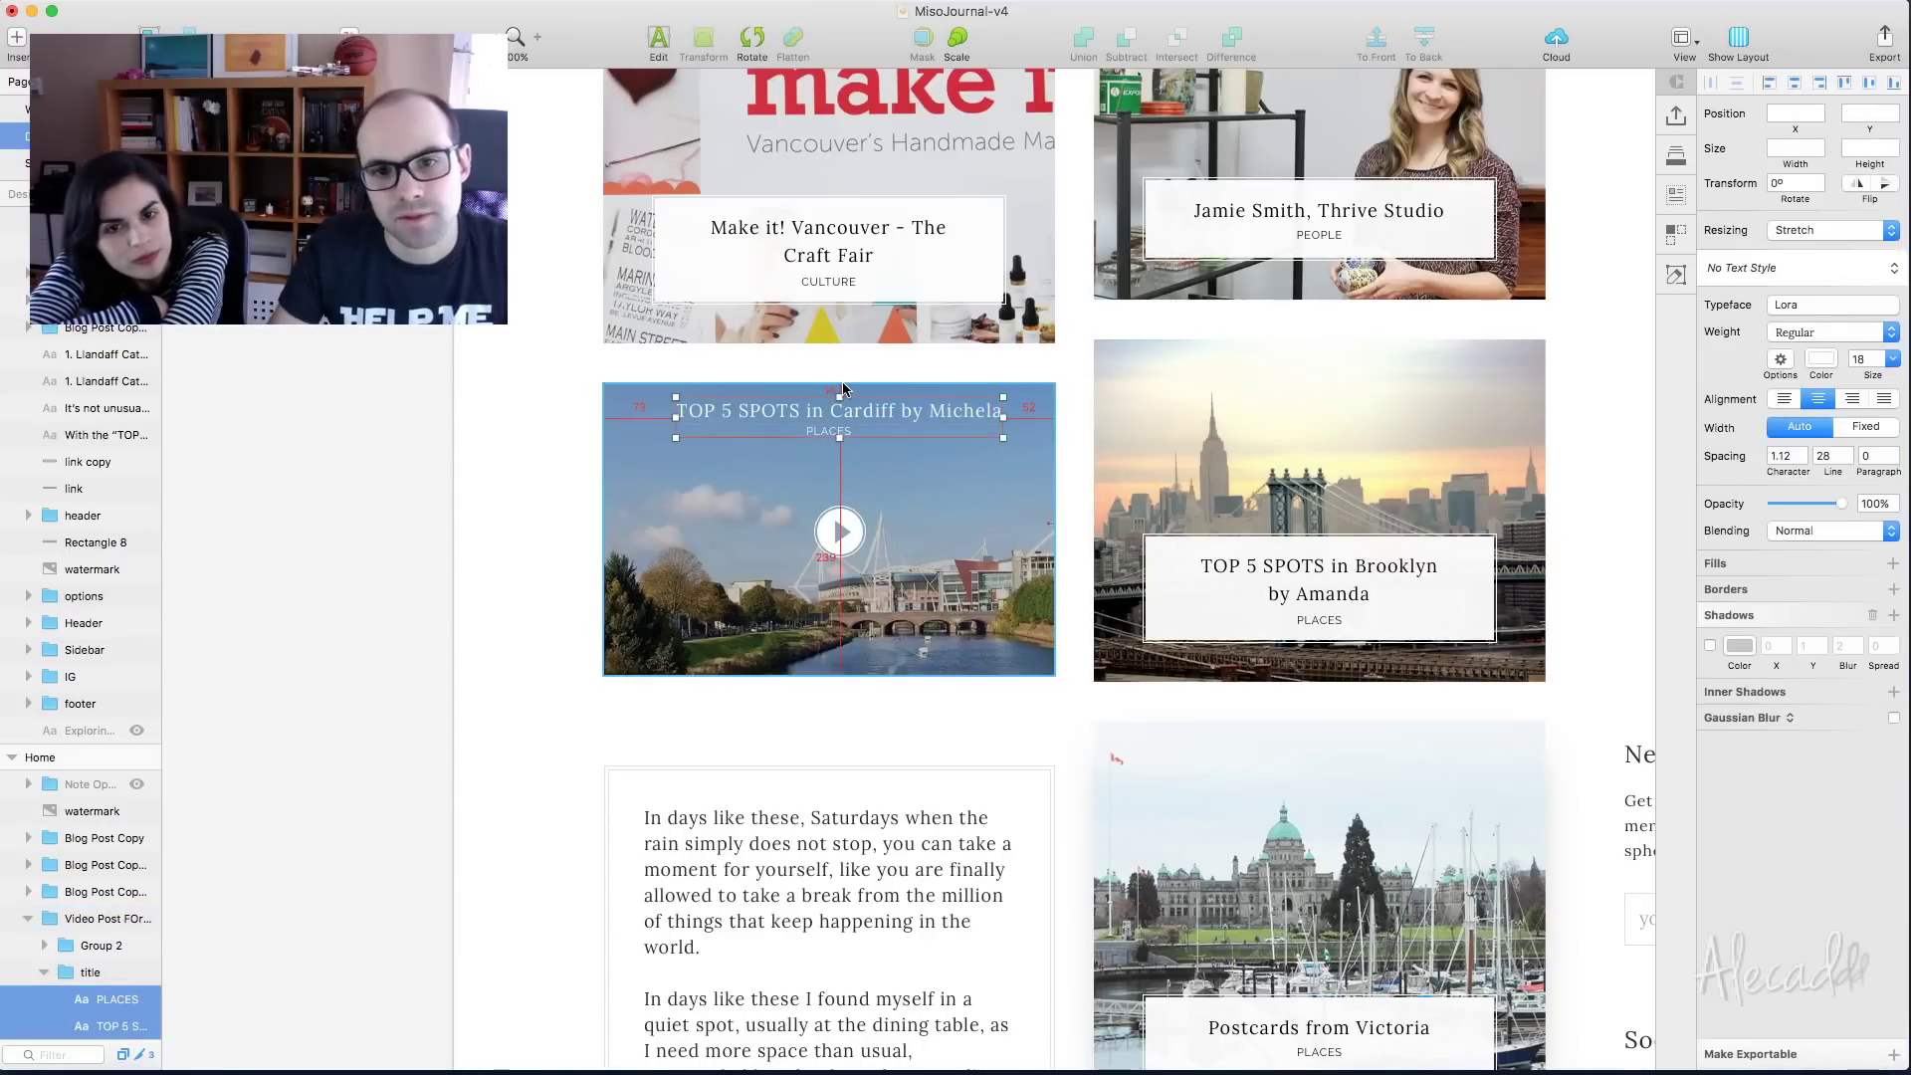
pyautogui.press('Down')
pyautogui.press('Down')
pyautogui.press('Down')
pyautogui.press('Down')
pyautogui.press('Down')
pyautogui.press('Down')
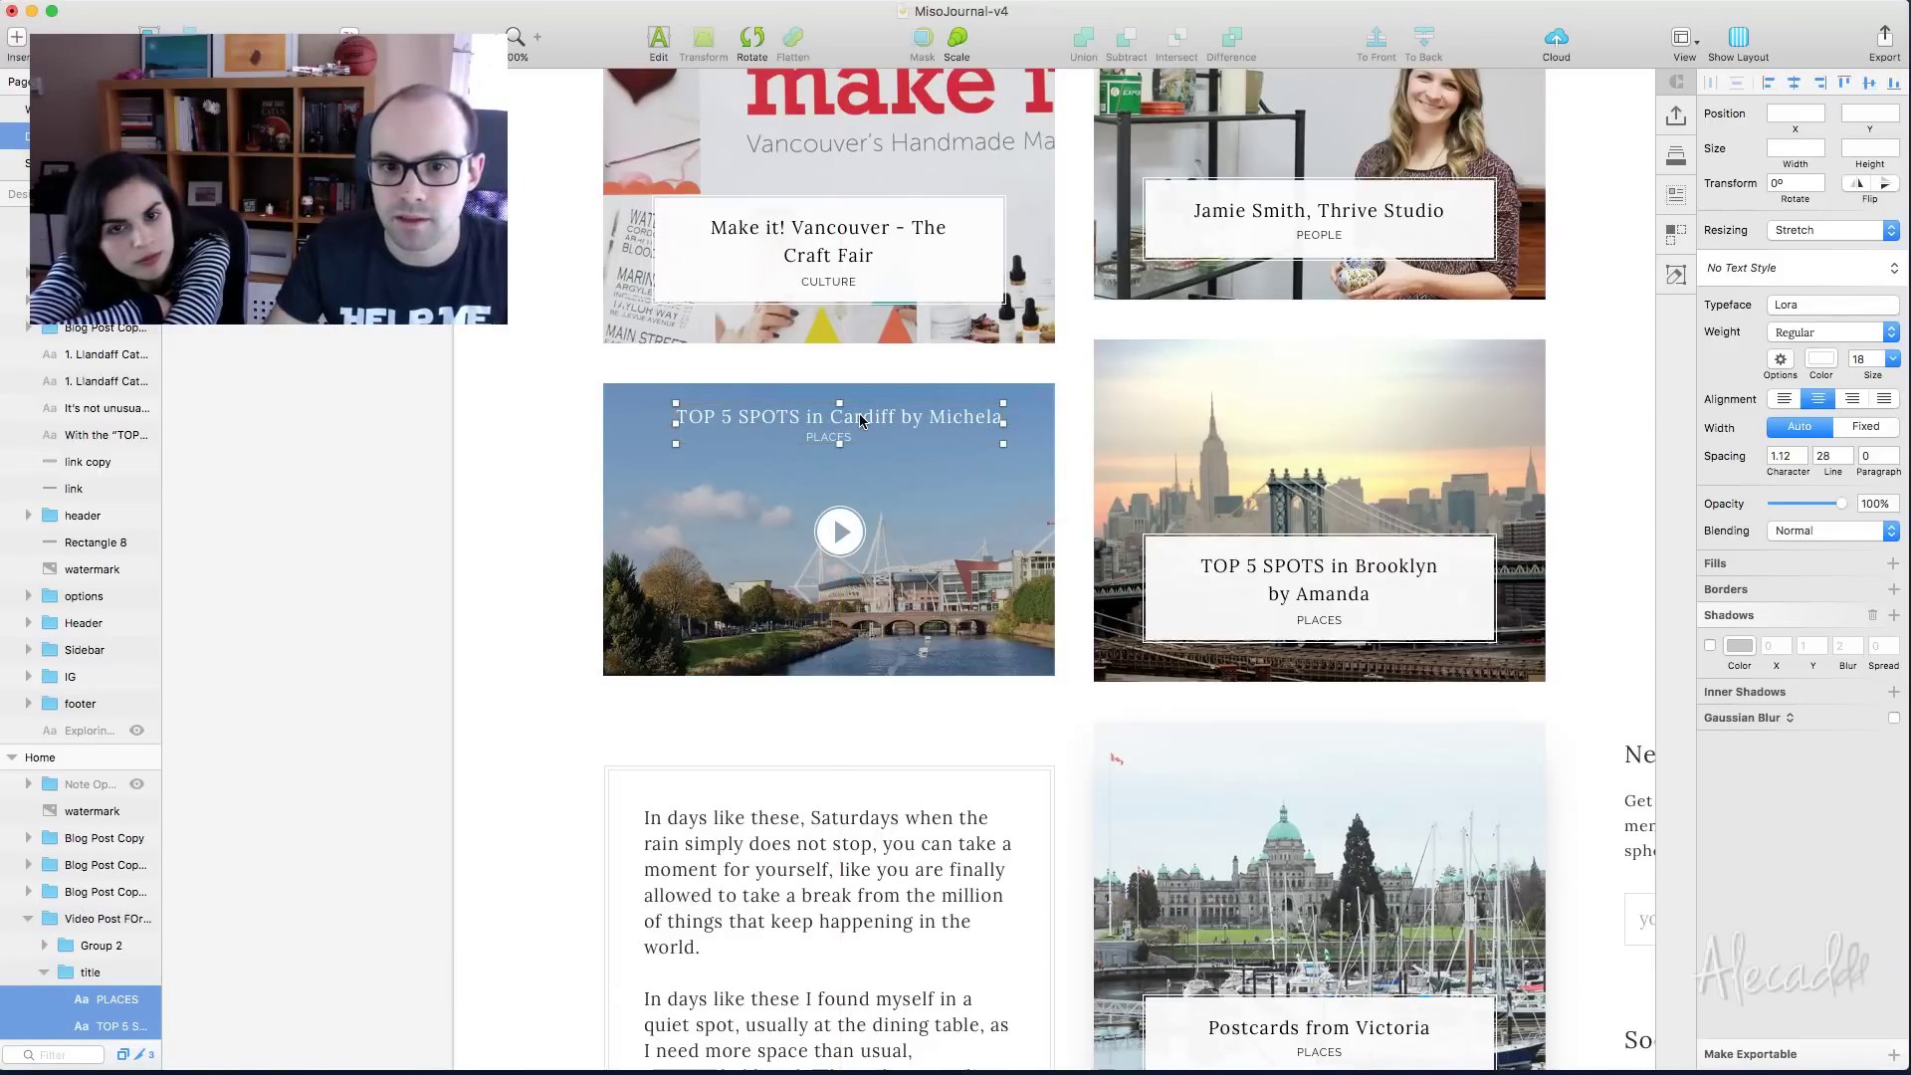
# Try moving the Cardiff title line on its own below the PLACES label
pyautogui.click(823, 426)
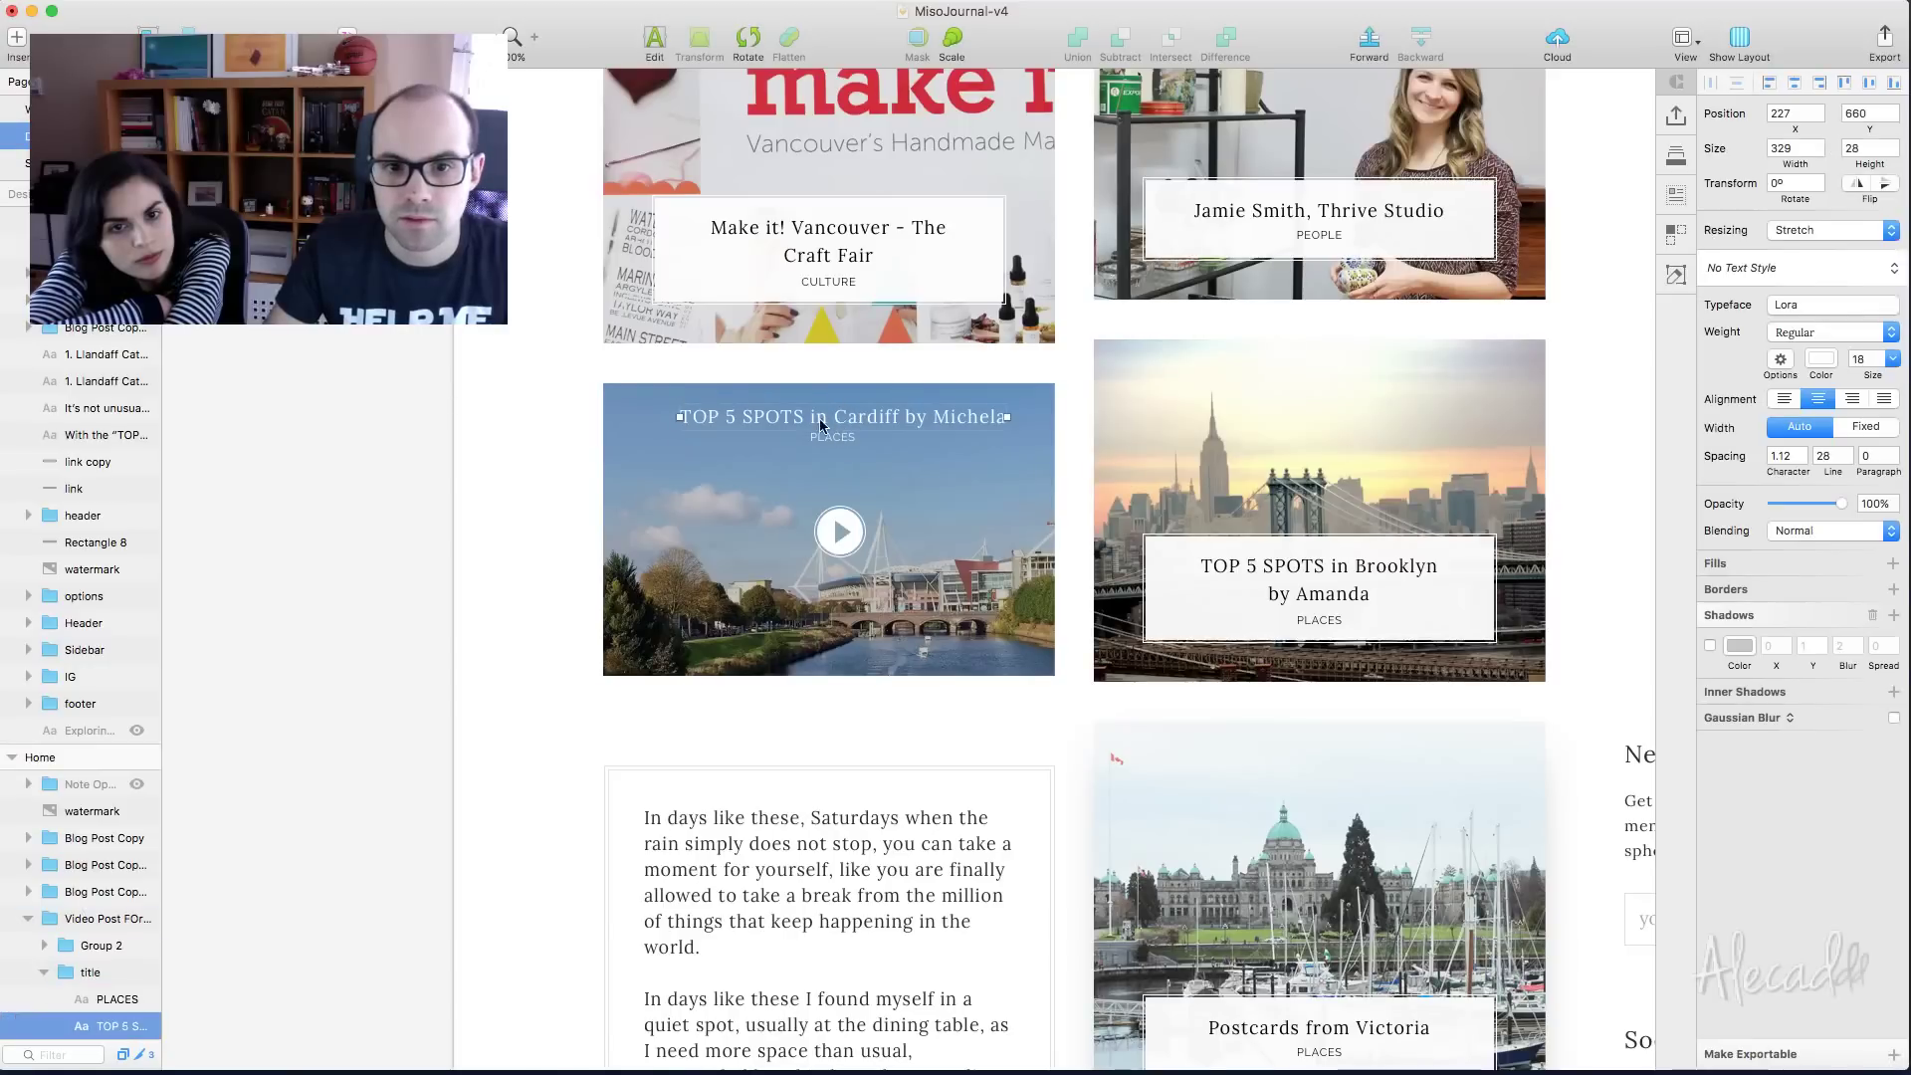
pyautogui.moveTo(822, 426); pyautogui.dragTo(851, 433)
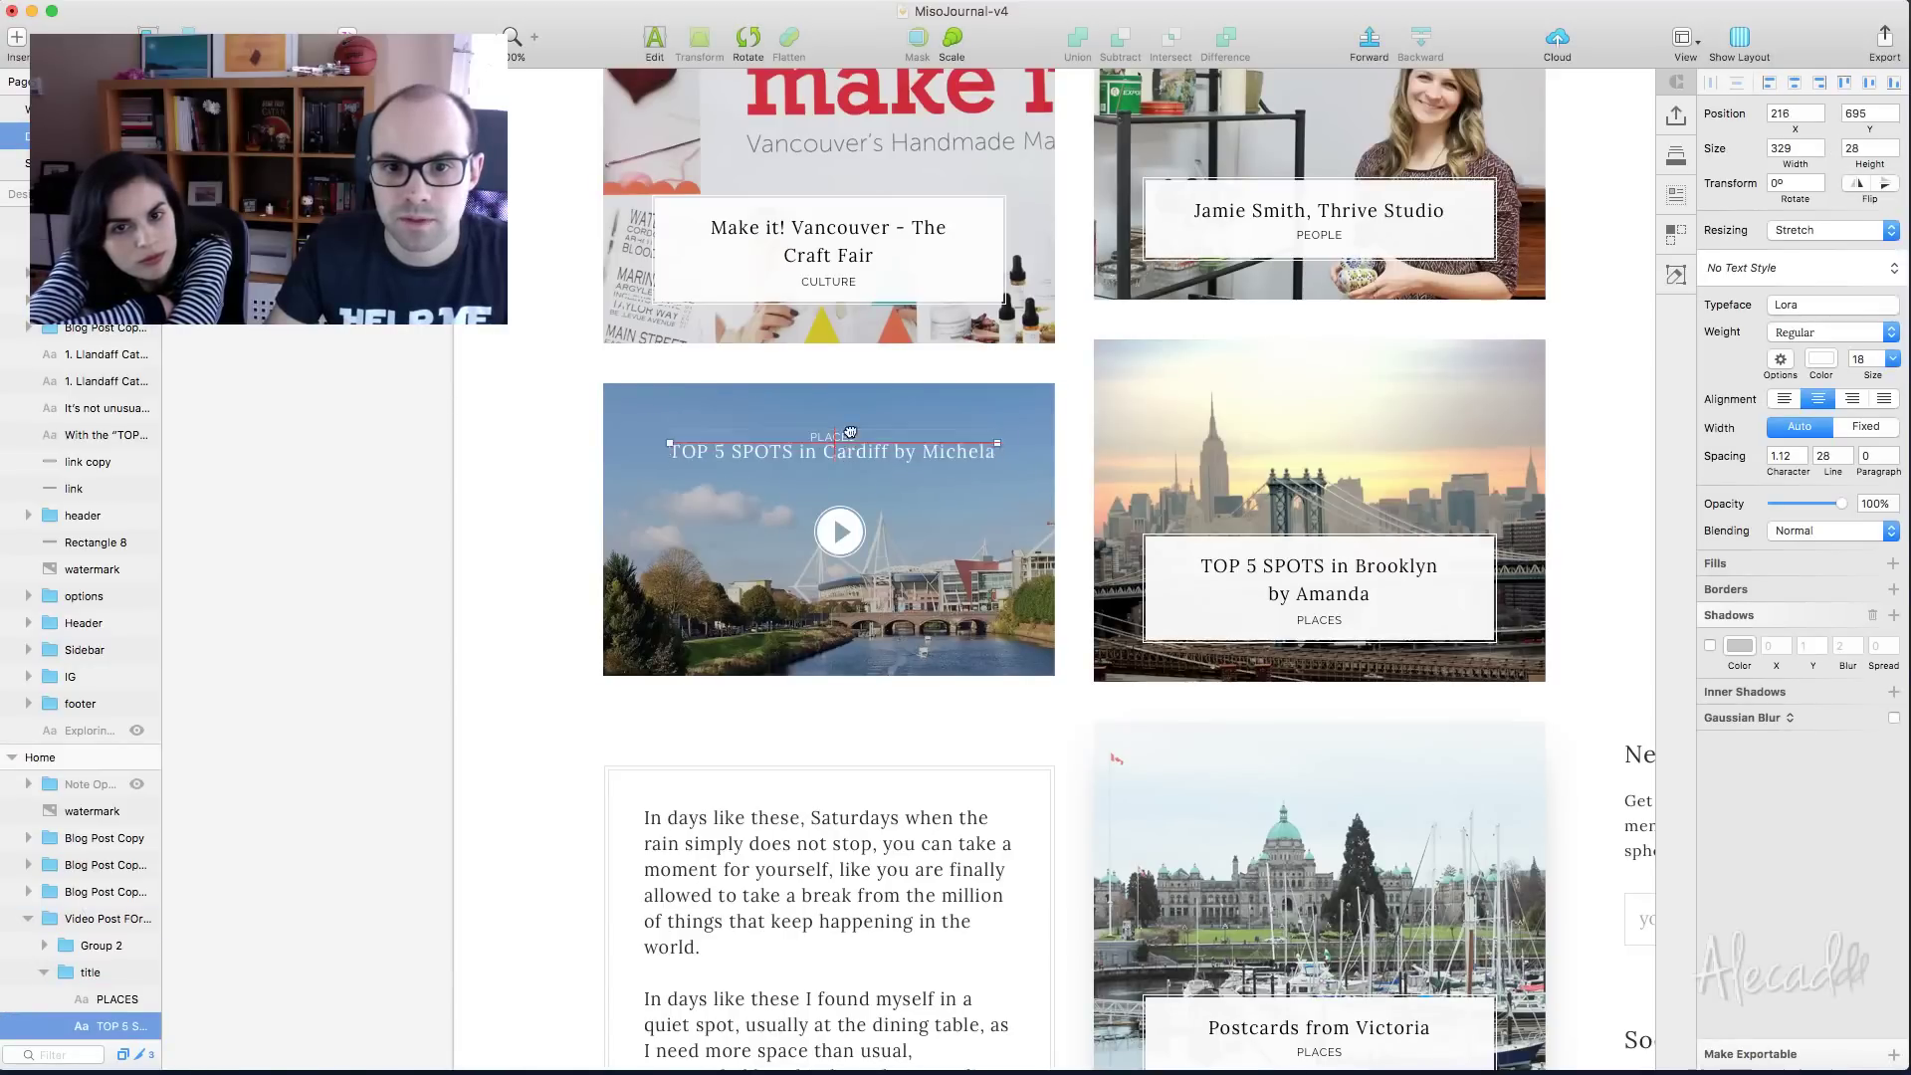
pyautogui.press('super+z')
# Center the Cardiff title and the PLACES label horizontally on the card's block-img group
pyautogui.scroll(-2, 85, 940)
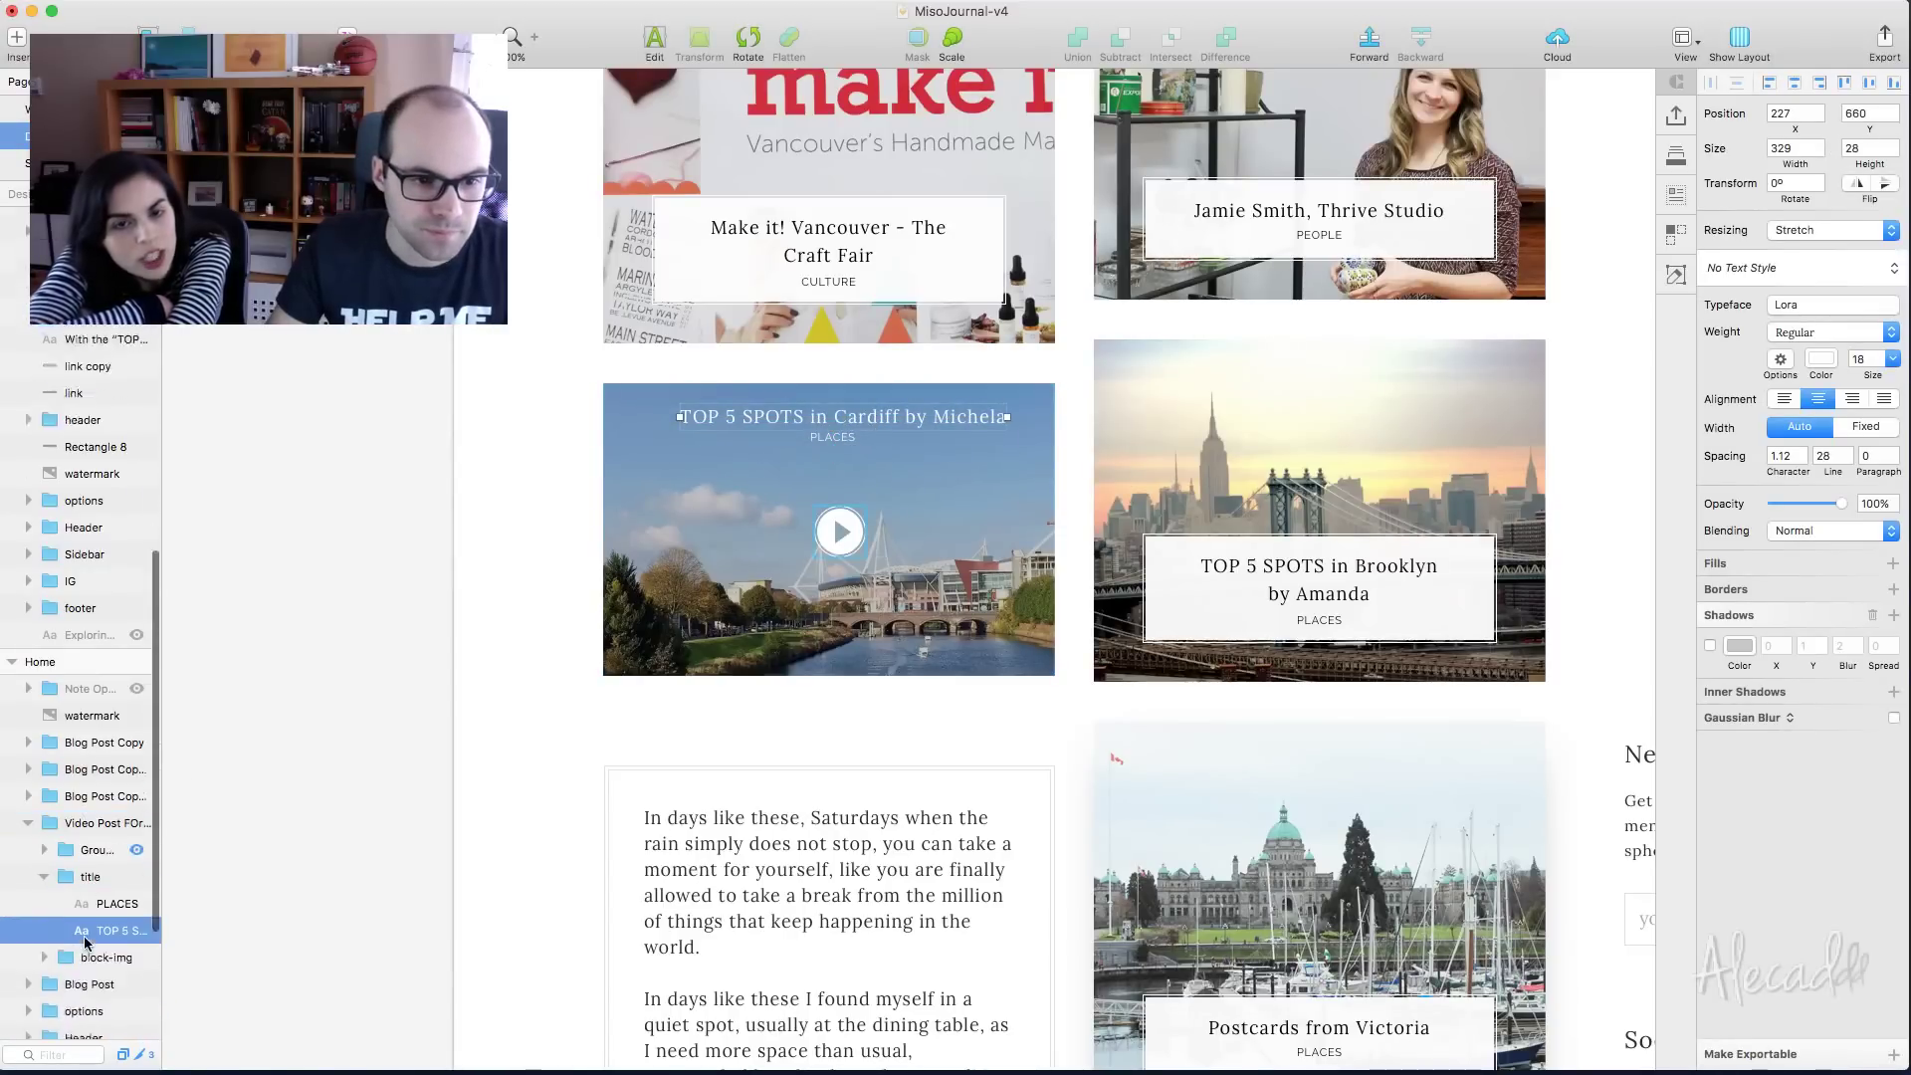
pyautogui.scroll(-2, 85, 940)
pyautogui.keyDown('shift'); pyautogui.click(115, 853); pyautogui.keyUp('shift')
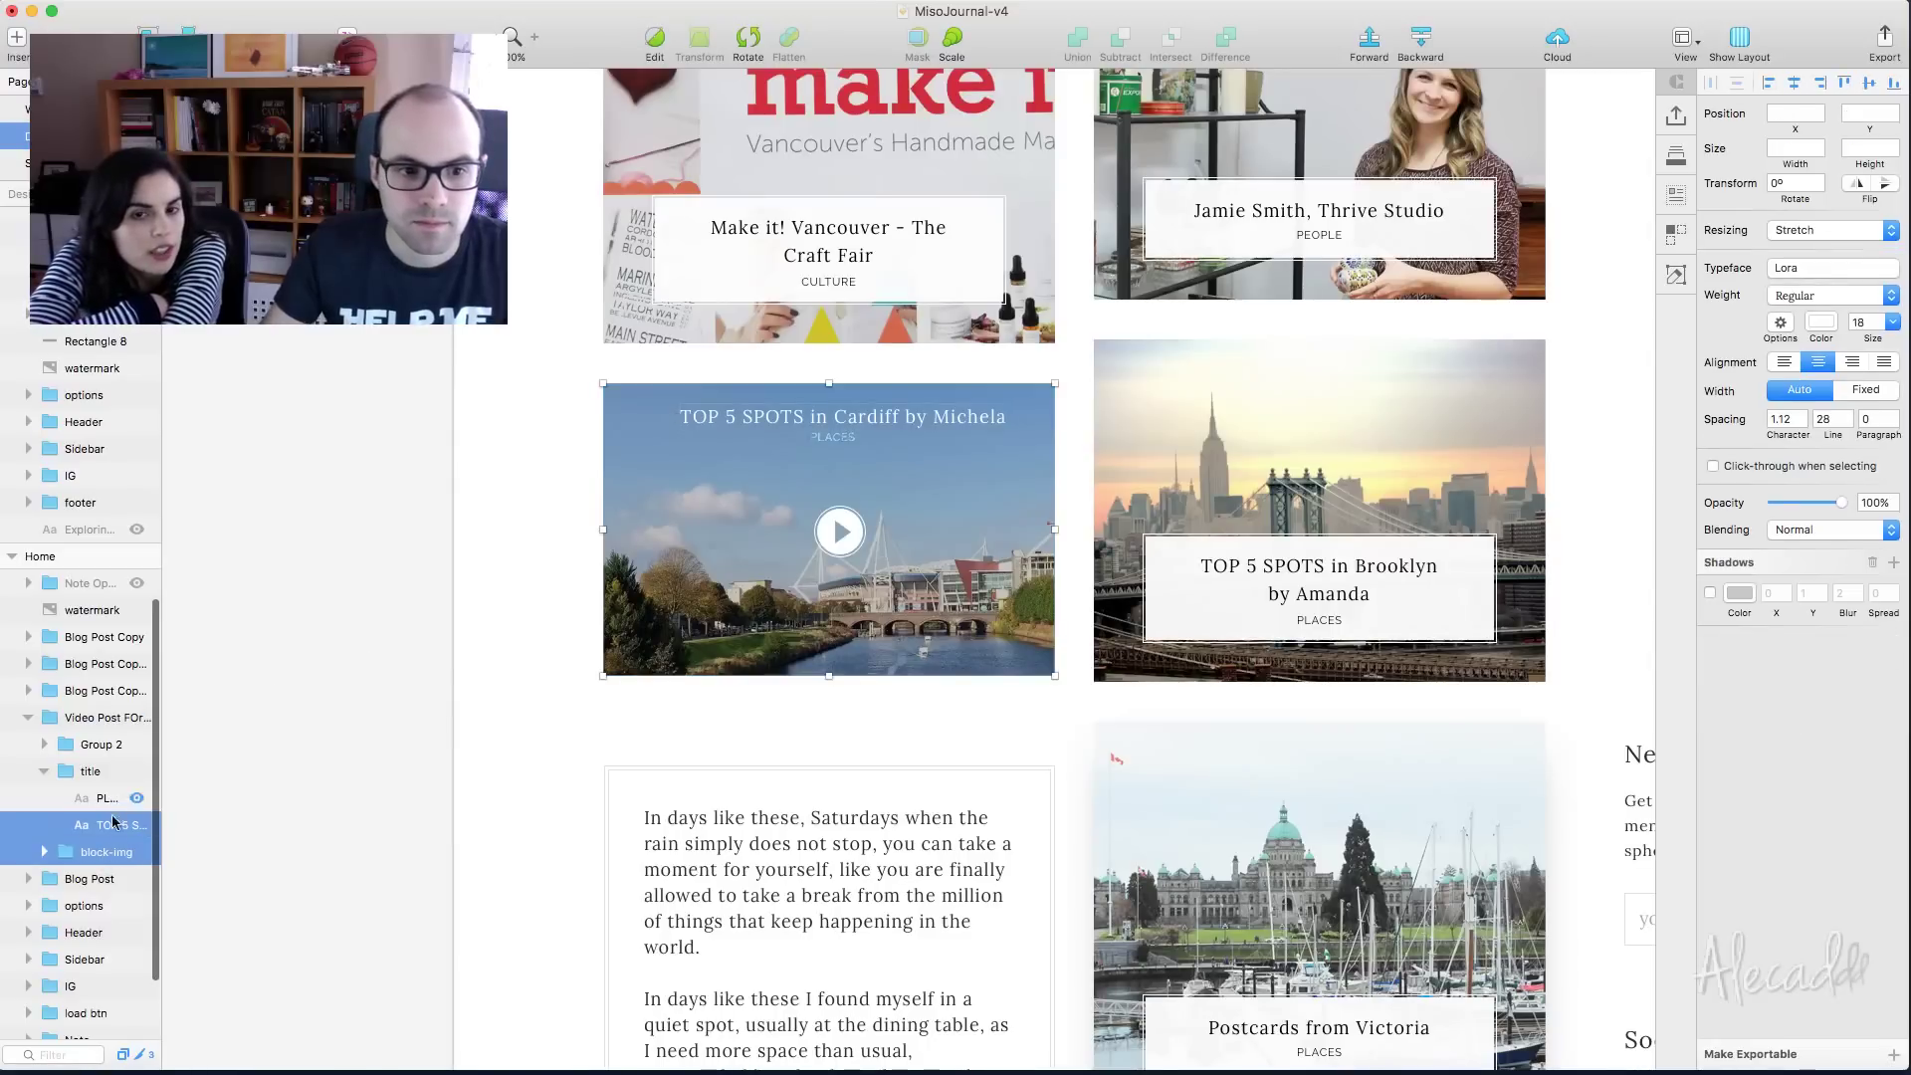
pyautogui.click(1793, 82)
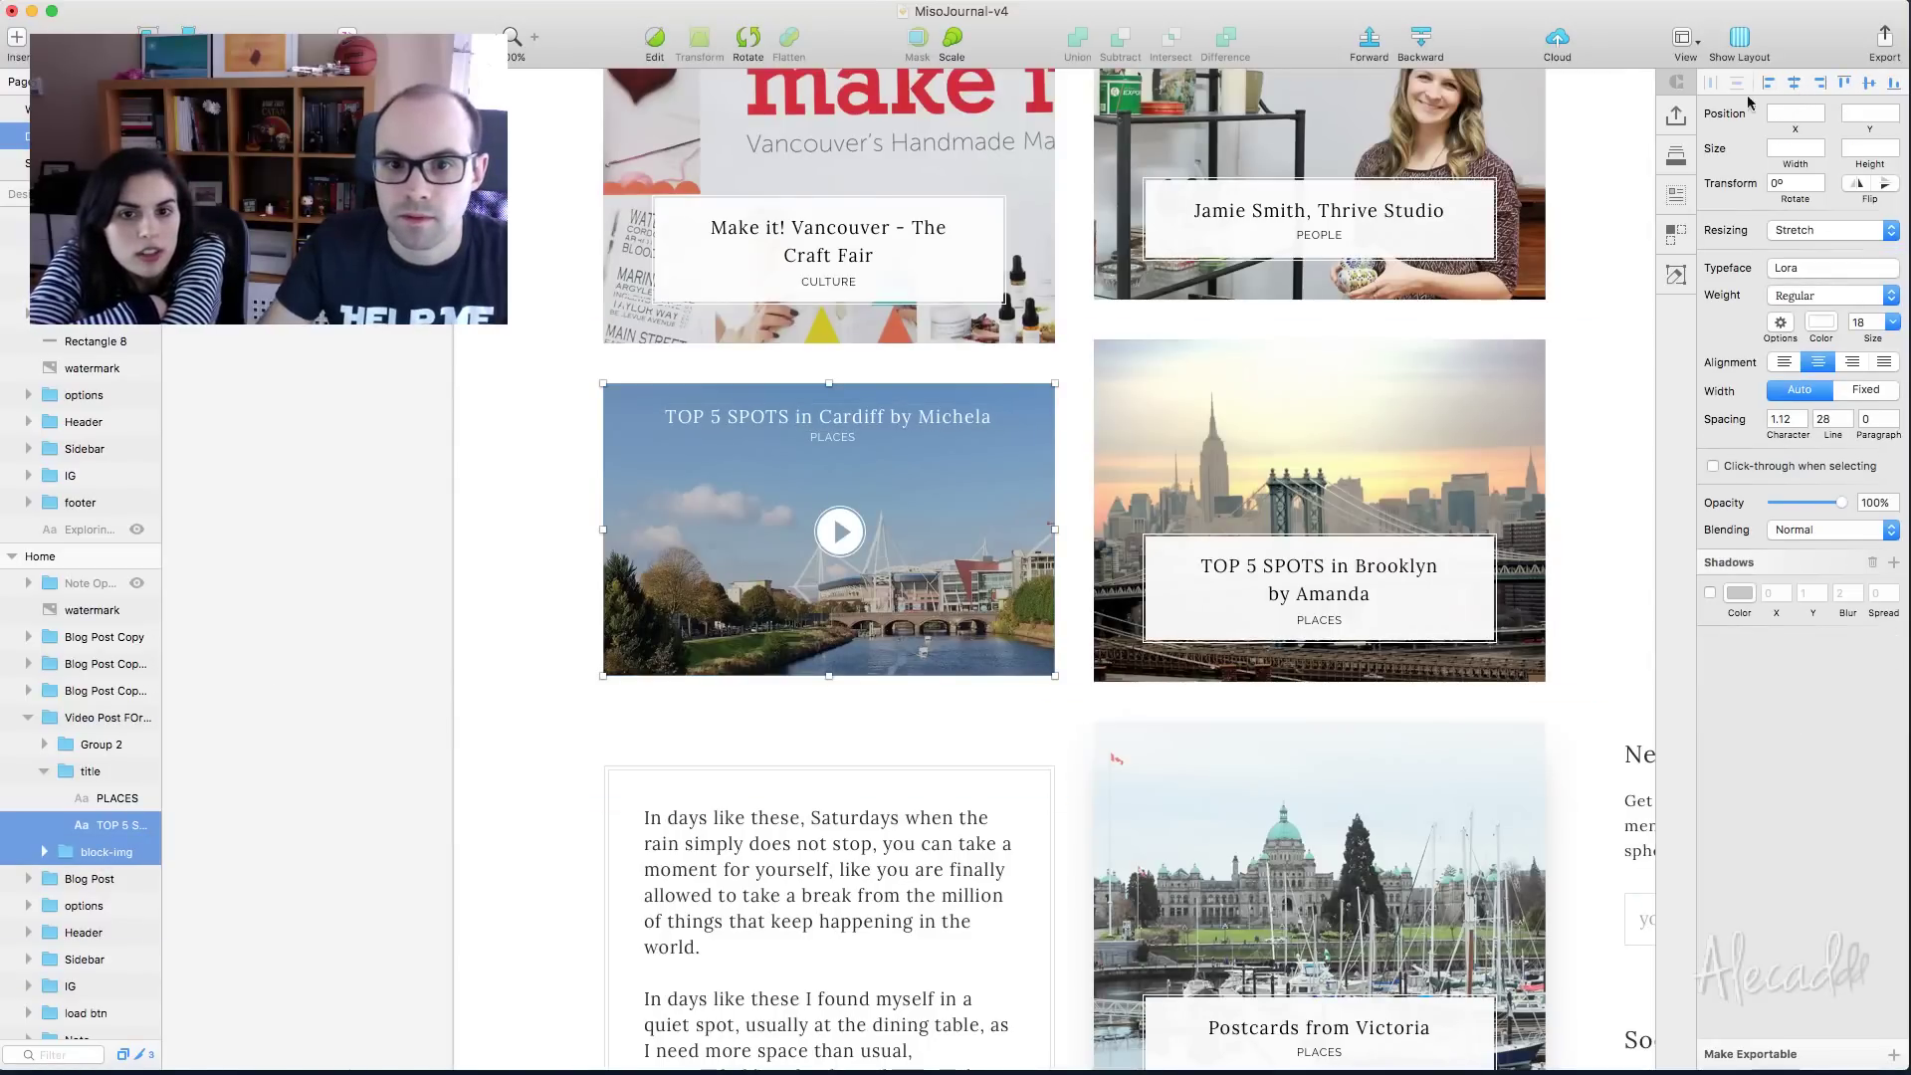
pyautogui.click(833, 439)
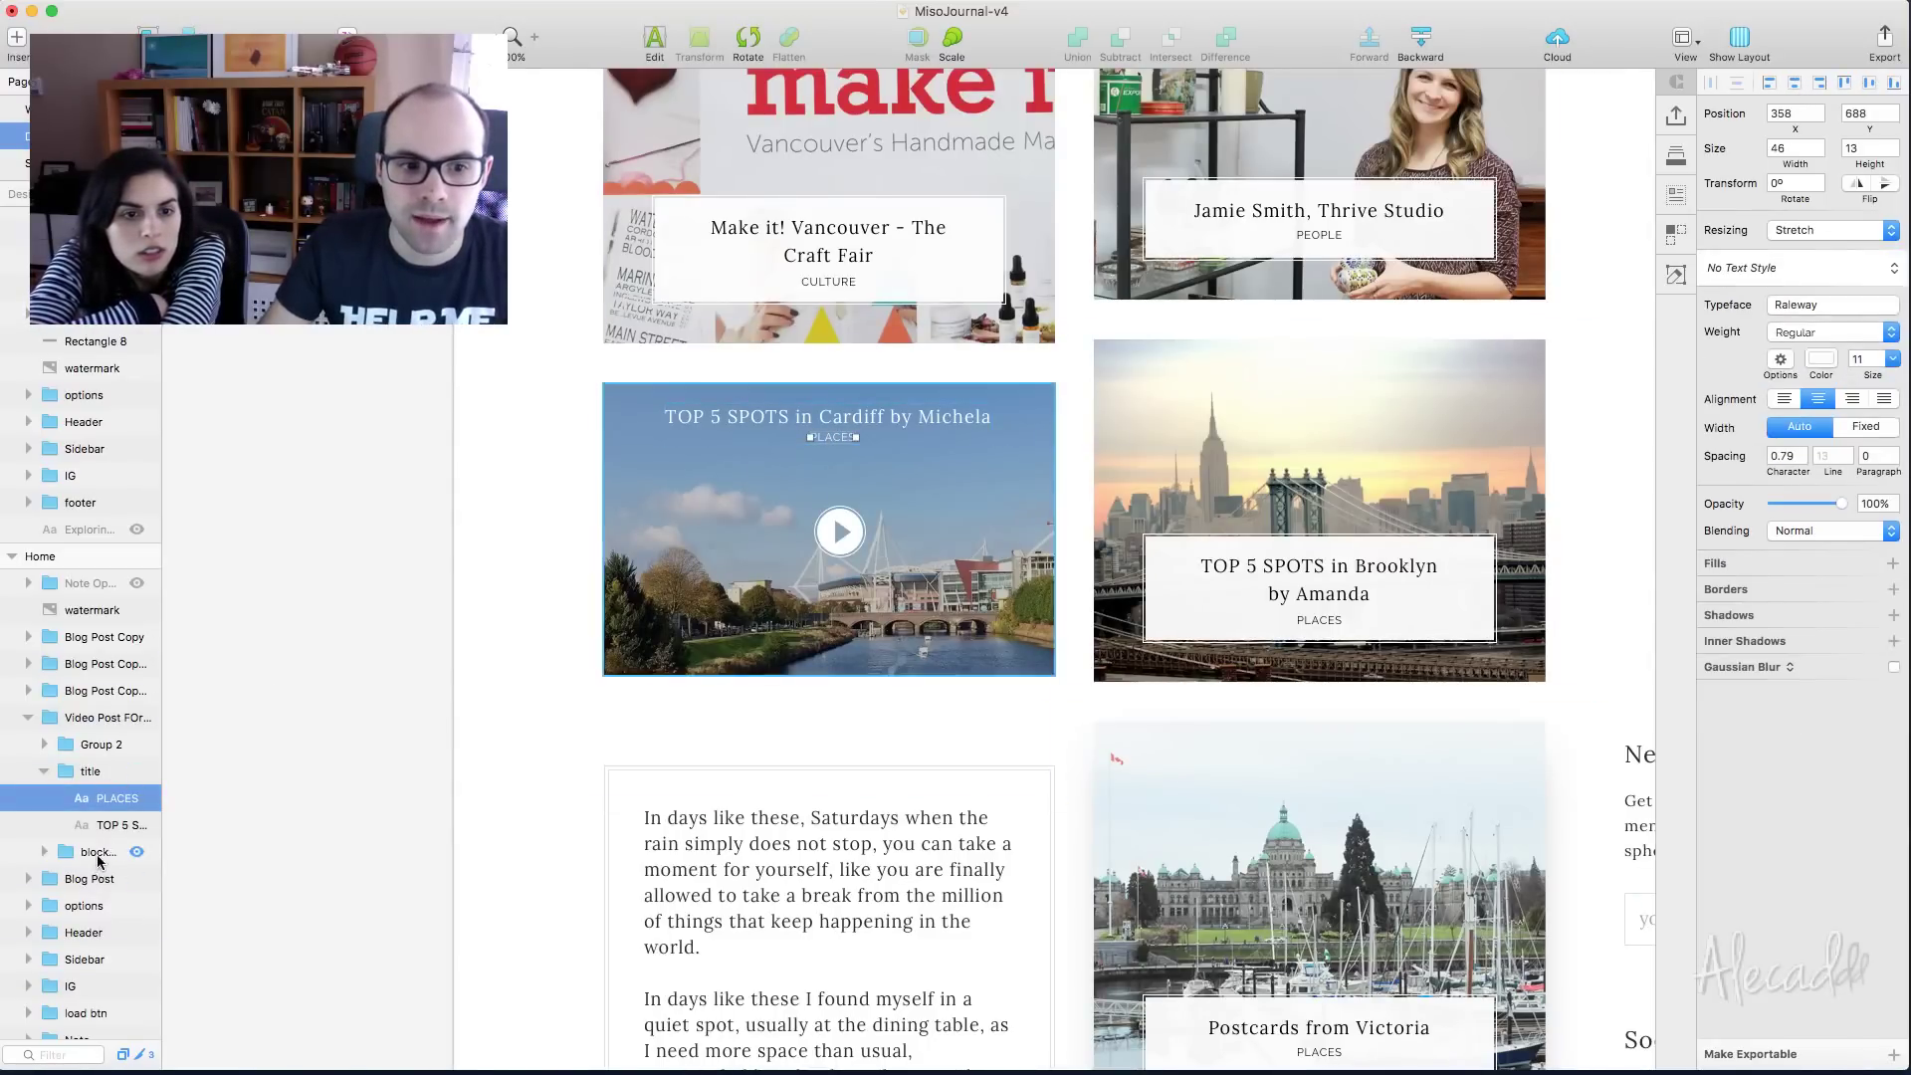
pyautogui.keyDown('super'); pyautogui.click(100, 853); pyautogui.keyUp('super')
pyautogui.click(1795, 84)
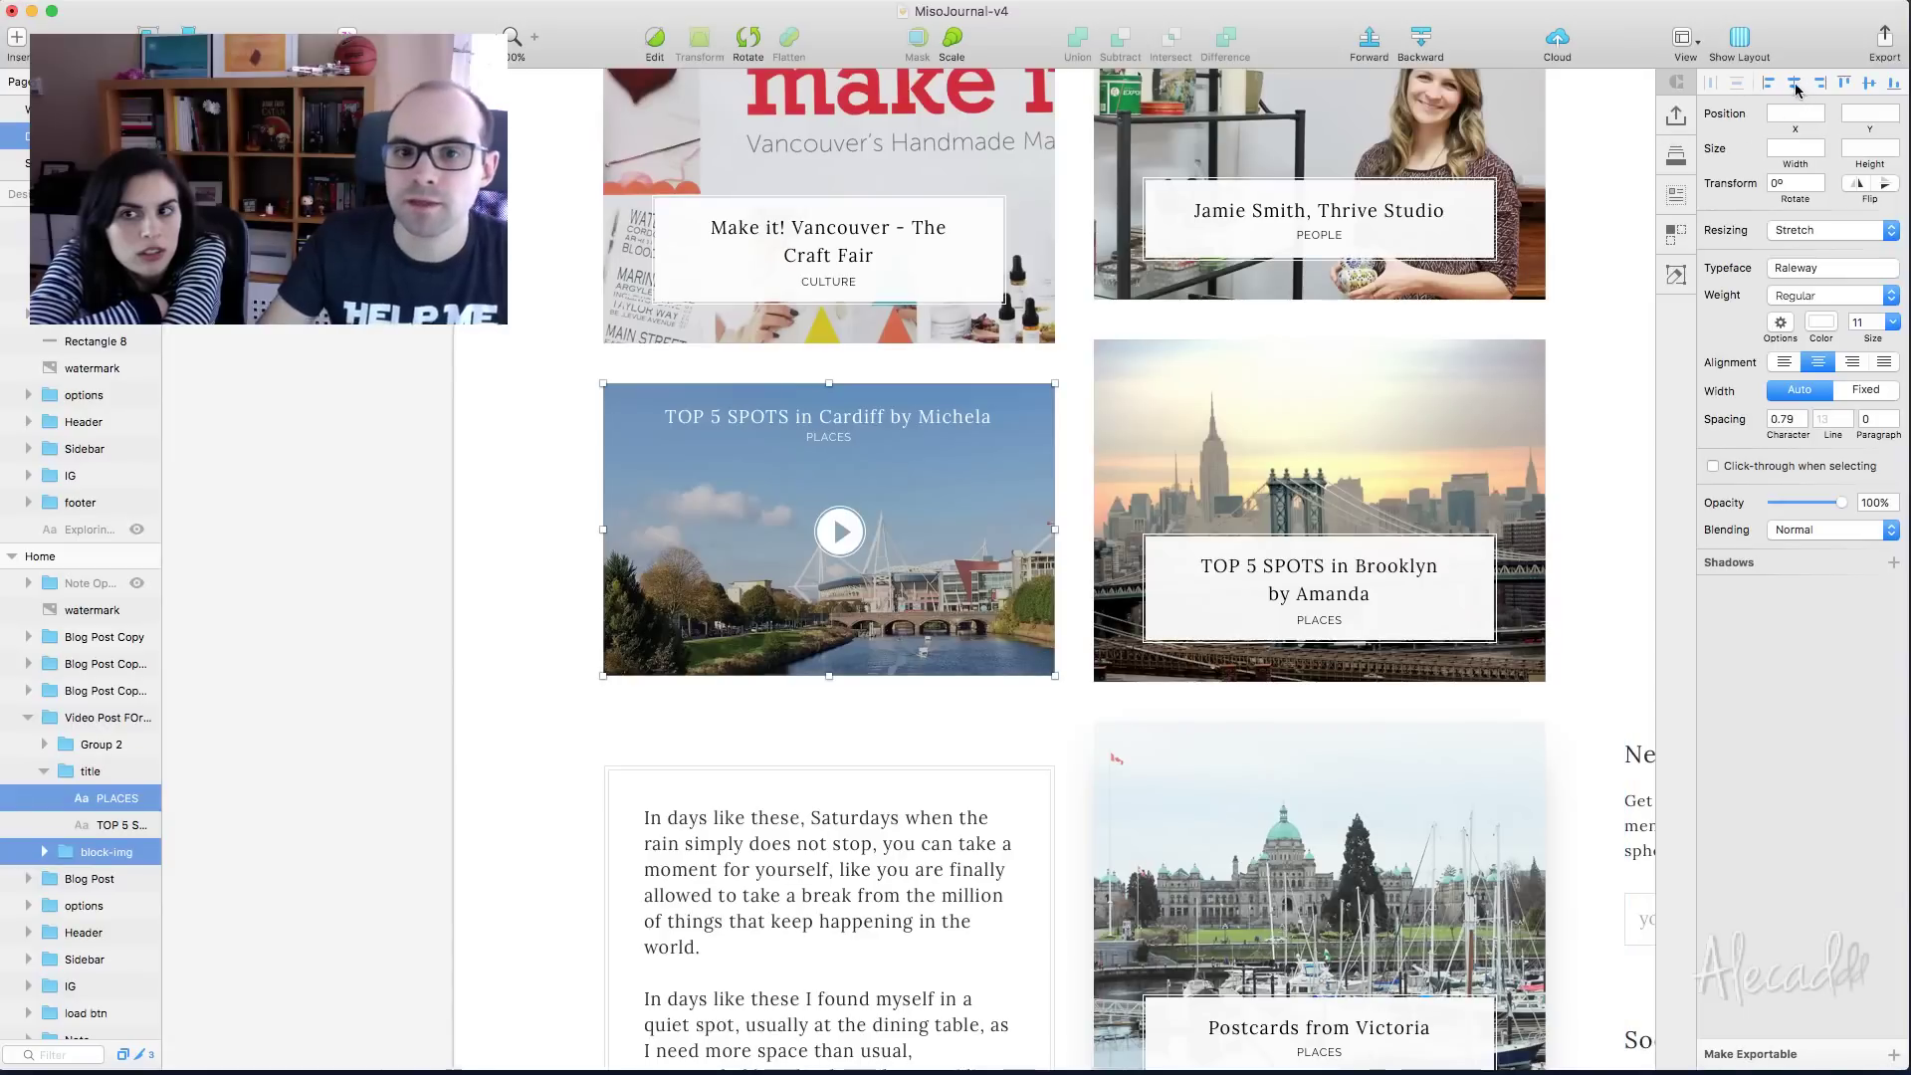
pyautogui.click(842, 534)
pyautogui.doubleClick(843, 534)
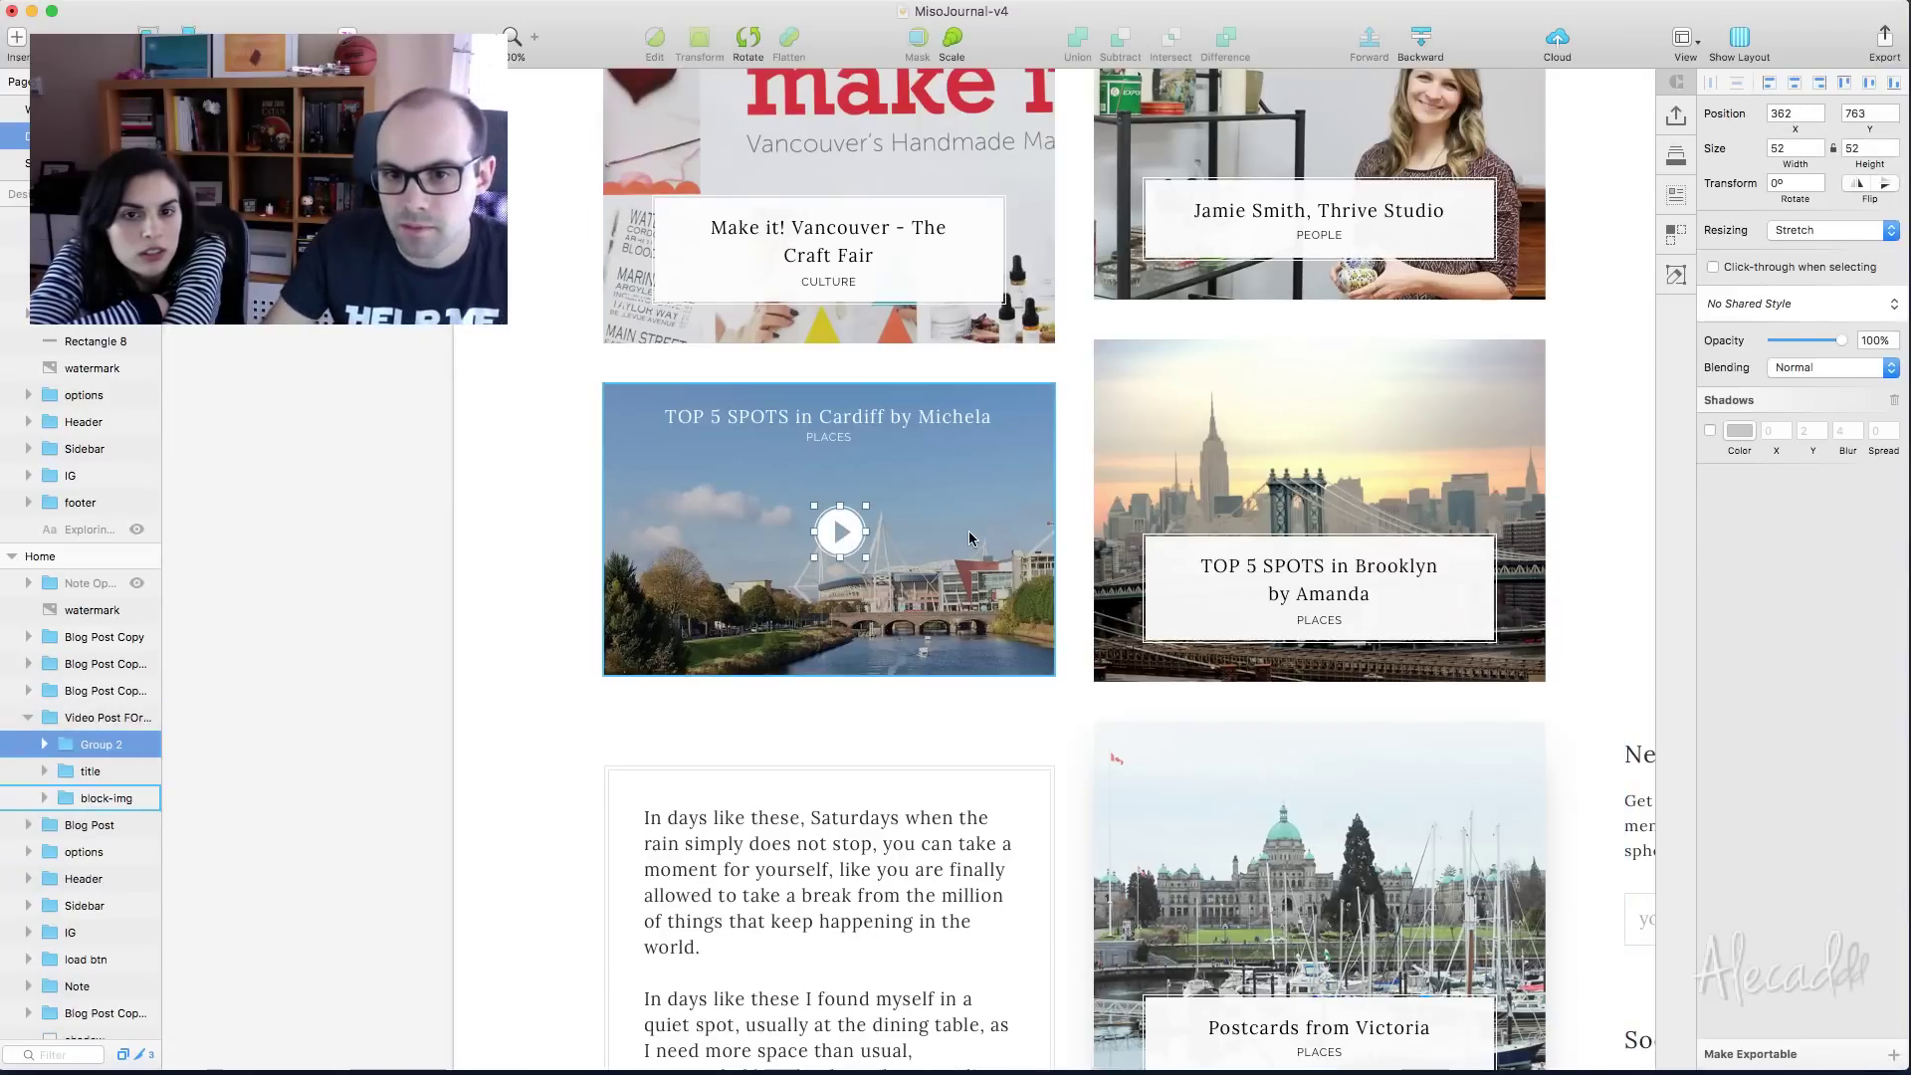
pyautogui.doubleClick(973, 538)
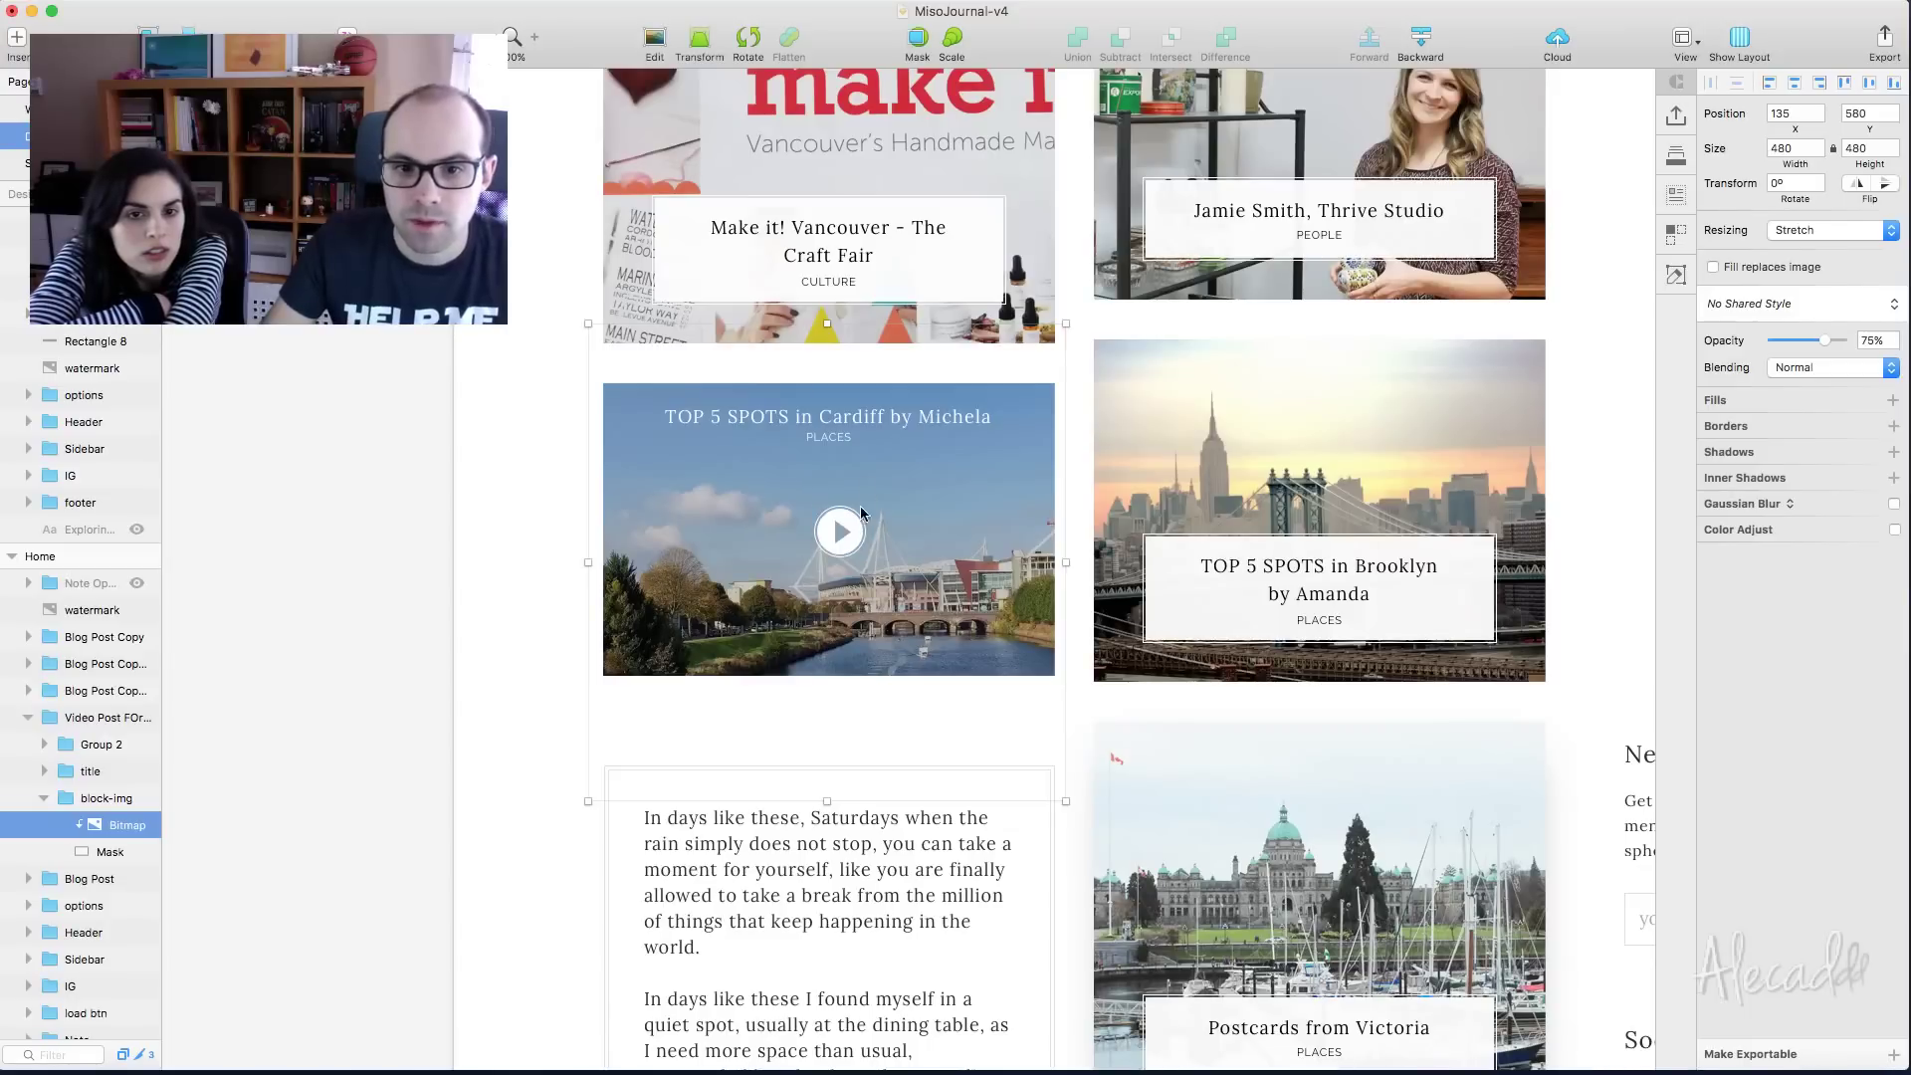
pyautogui.keyDown('super'); pyautogui.click(100, 745); pyautogui.keyUp('super')
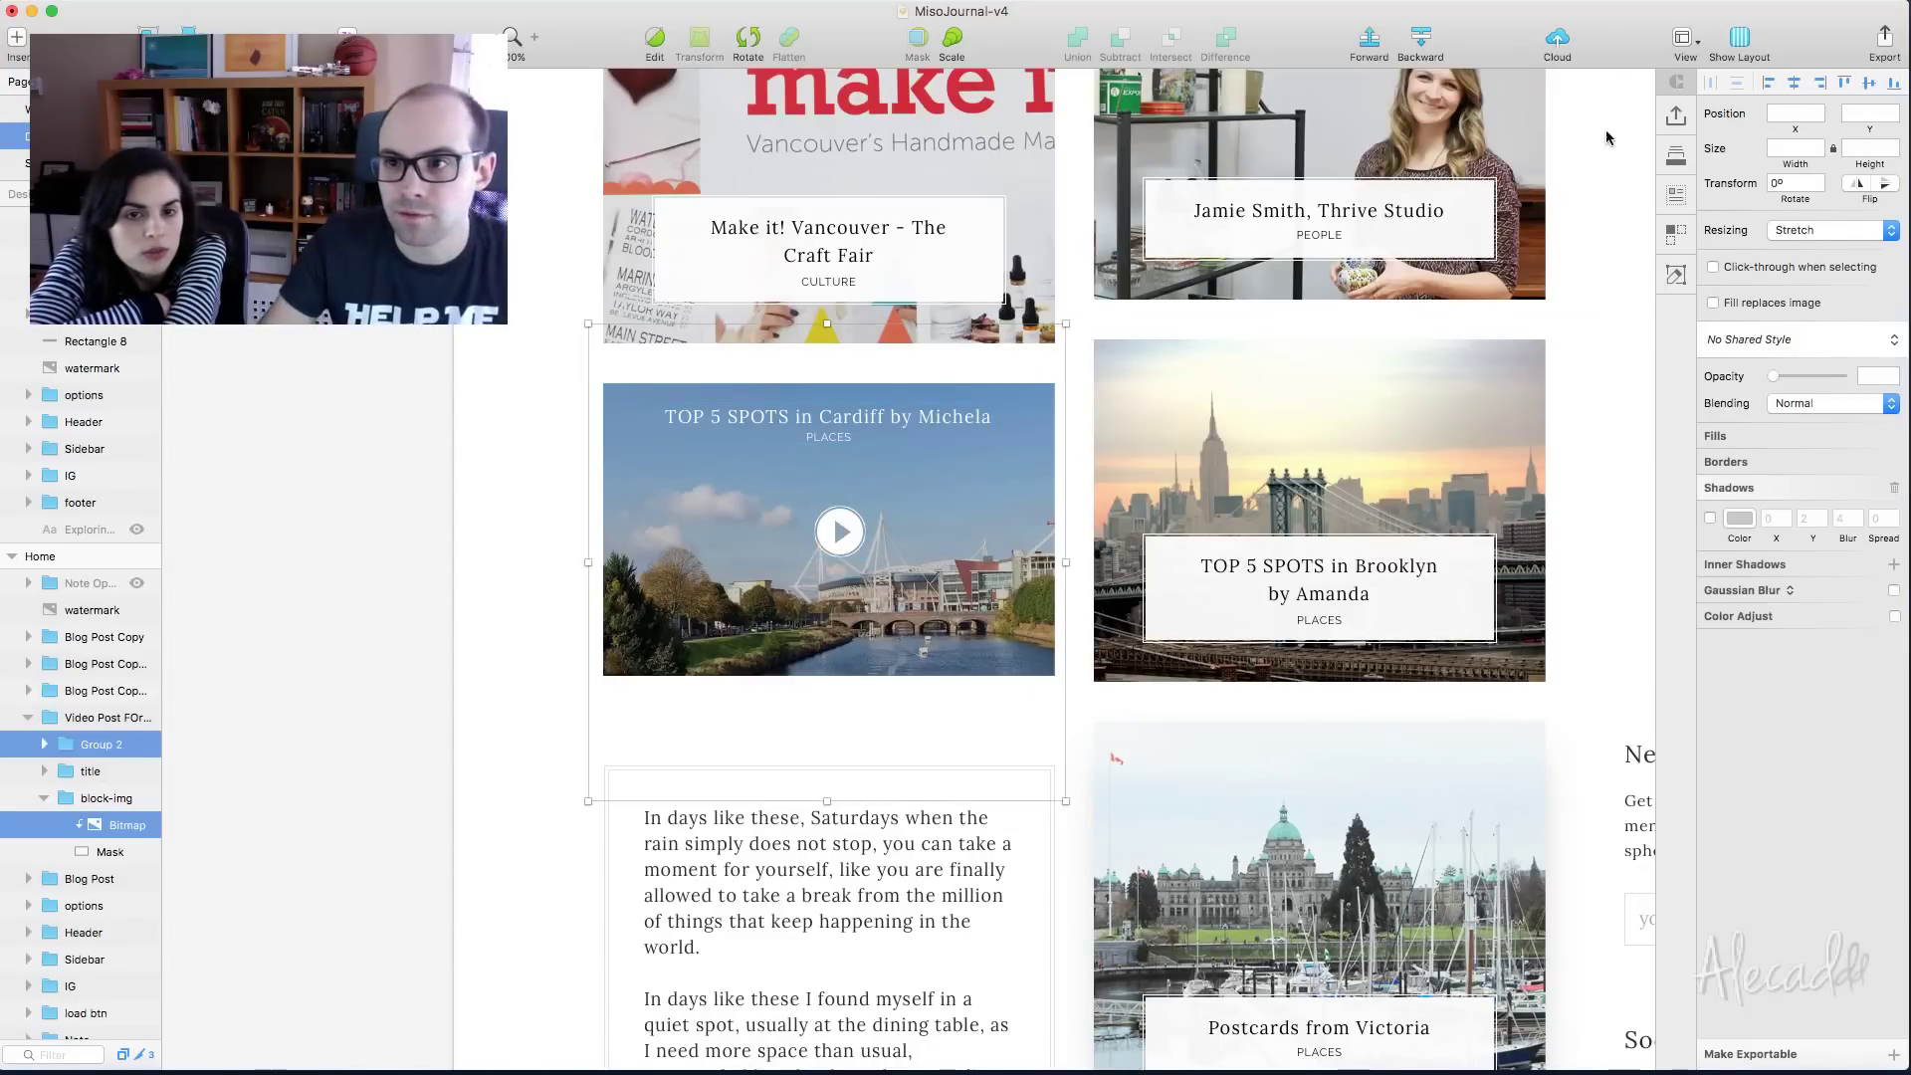
pyautogui.click(209, 741)
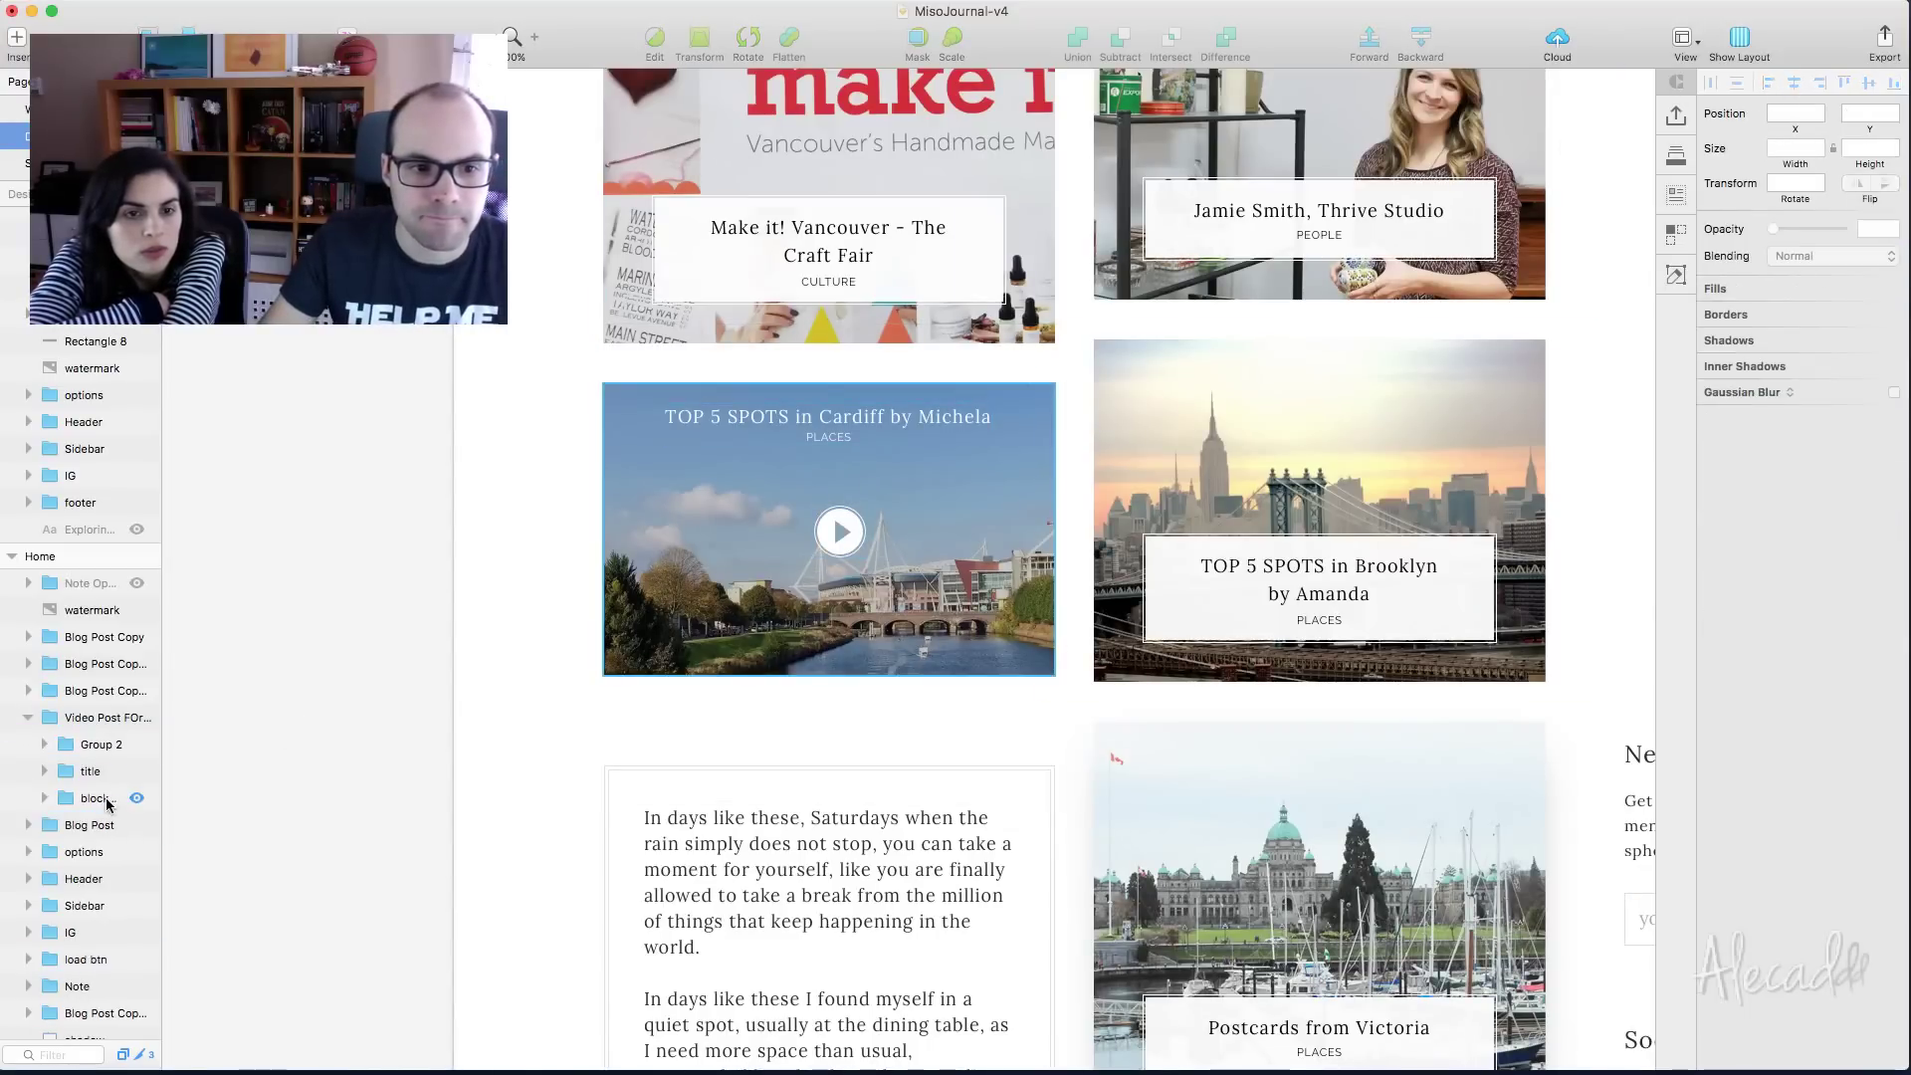
# Center the play icon group horizontally on the block-img group of the Cardiff card
pyautogui.click(100, 798)
pyautogui.keyDown('super'); pyautogui.click(99, 745); pyautogui.keyUp('super')
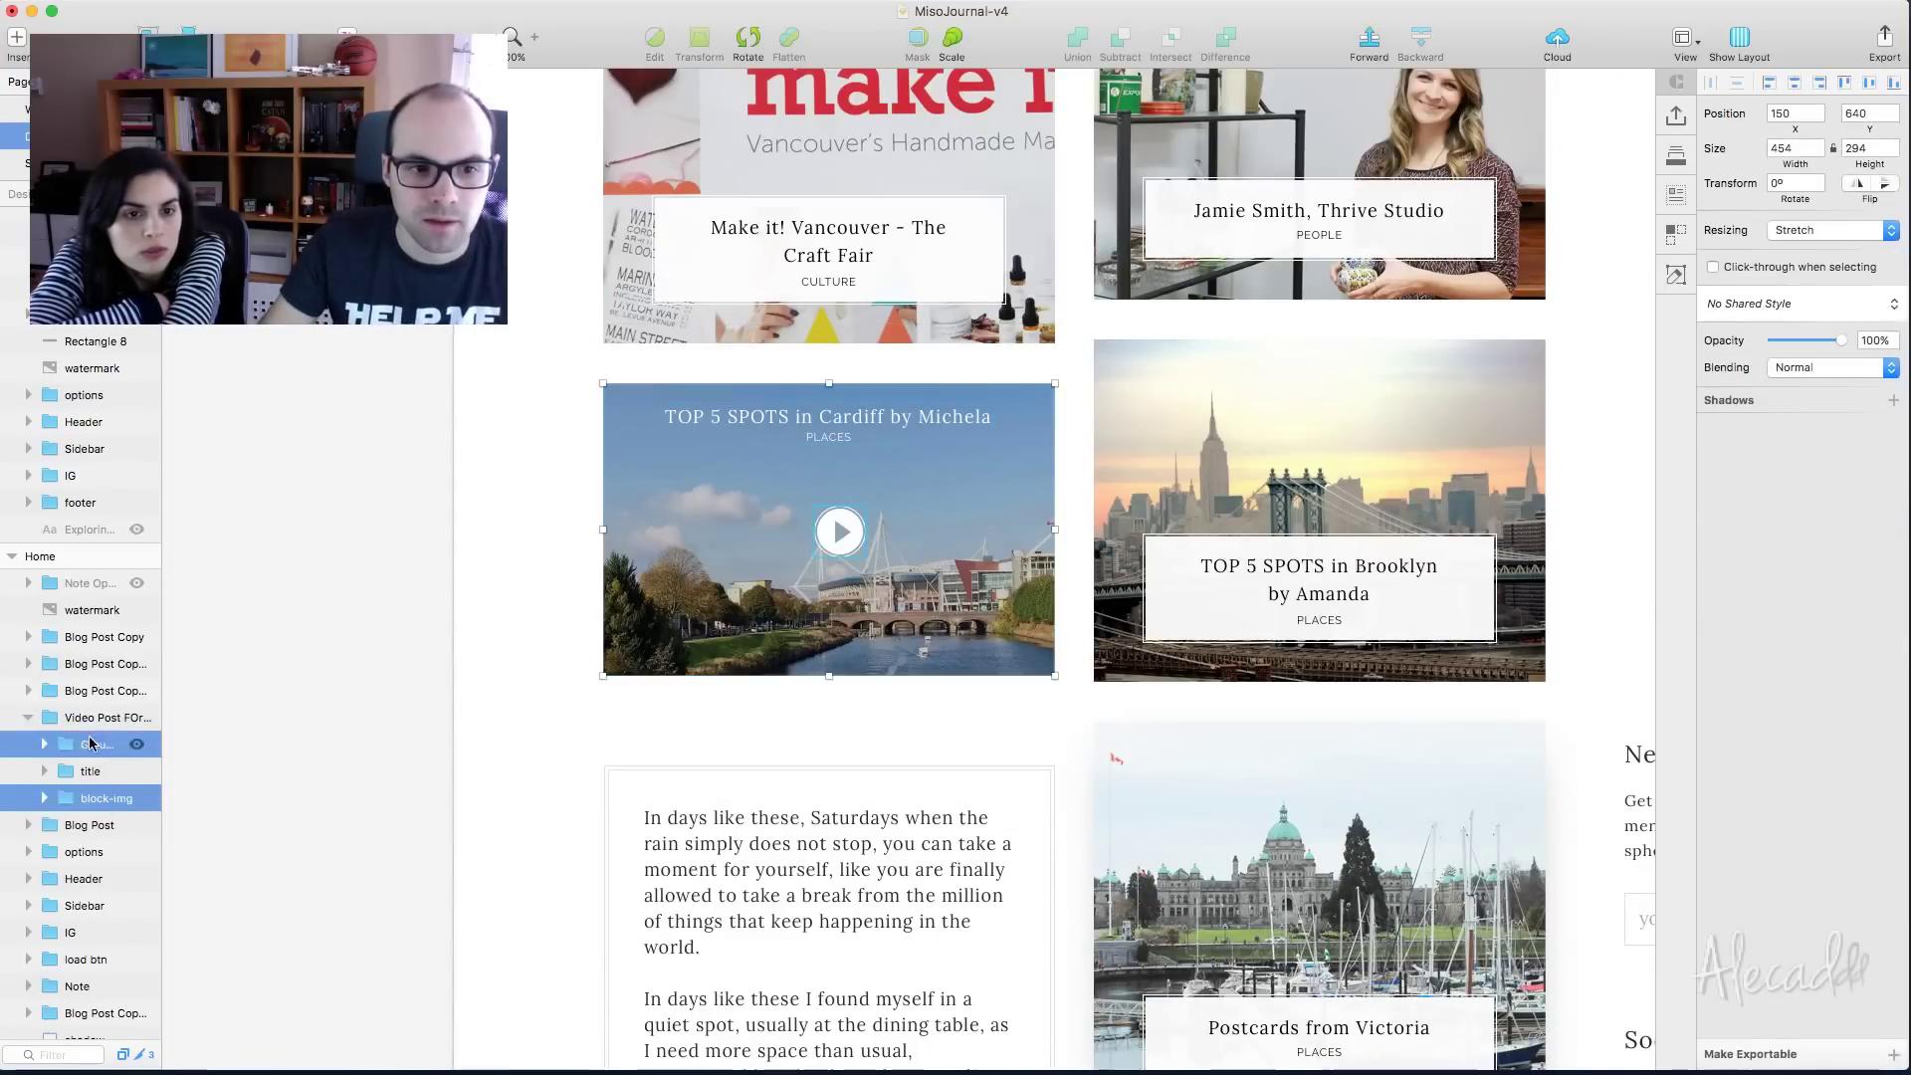
pyautogui.click(1795, 88)
pyautogui.click(458, 365)
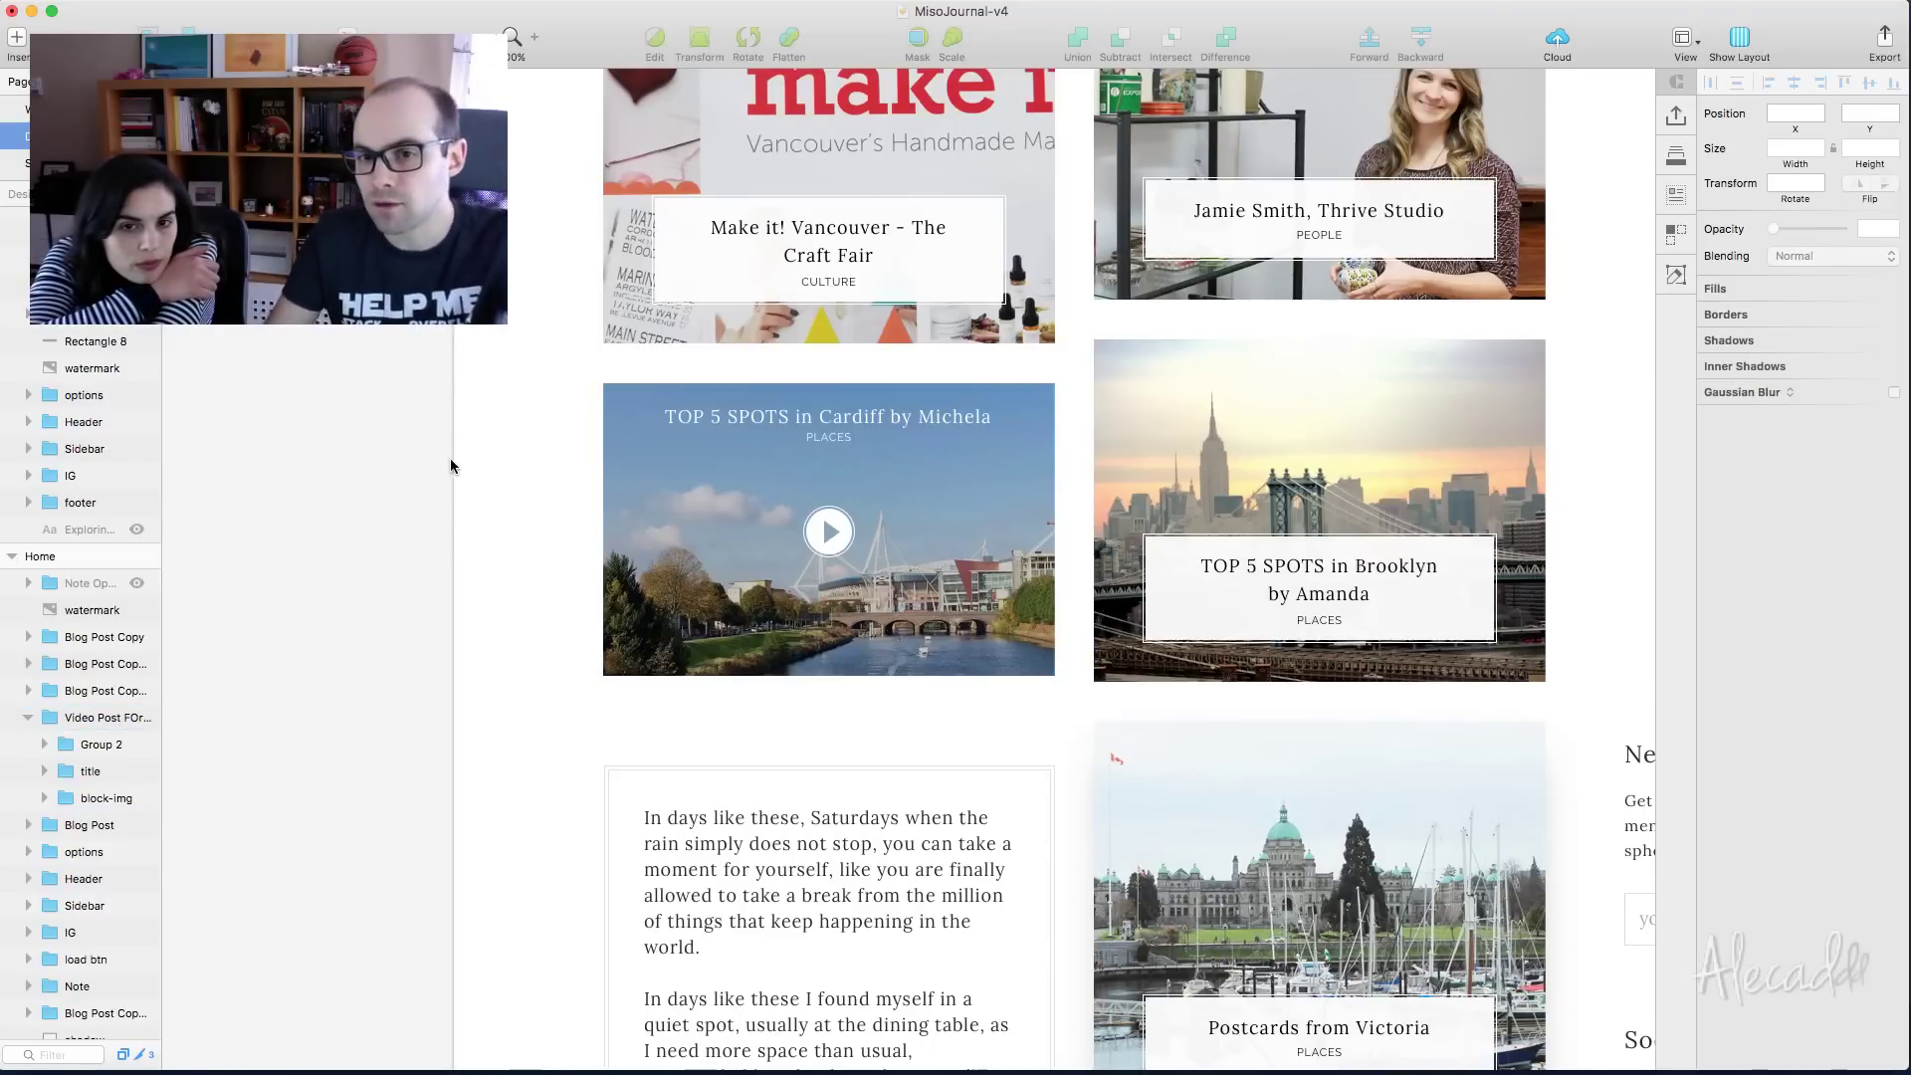
# Lower the opacity of the Cardiff card's background image to 70%
pyautogui.keyDown('super'); pyautogui.click(945, 564); pyautogui.keyUp('super')
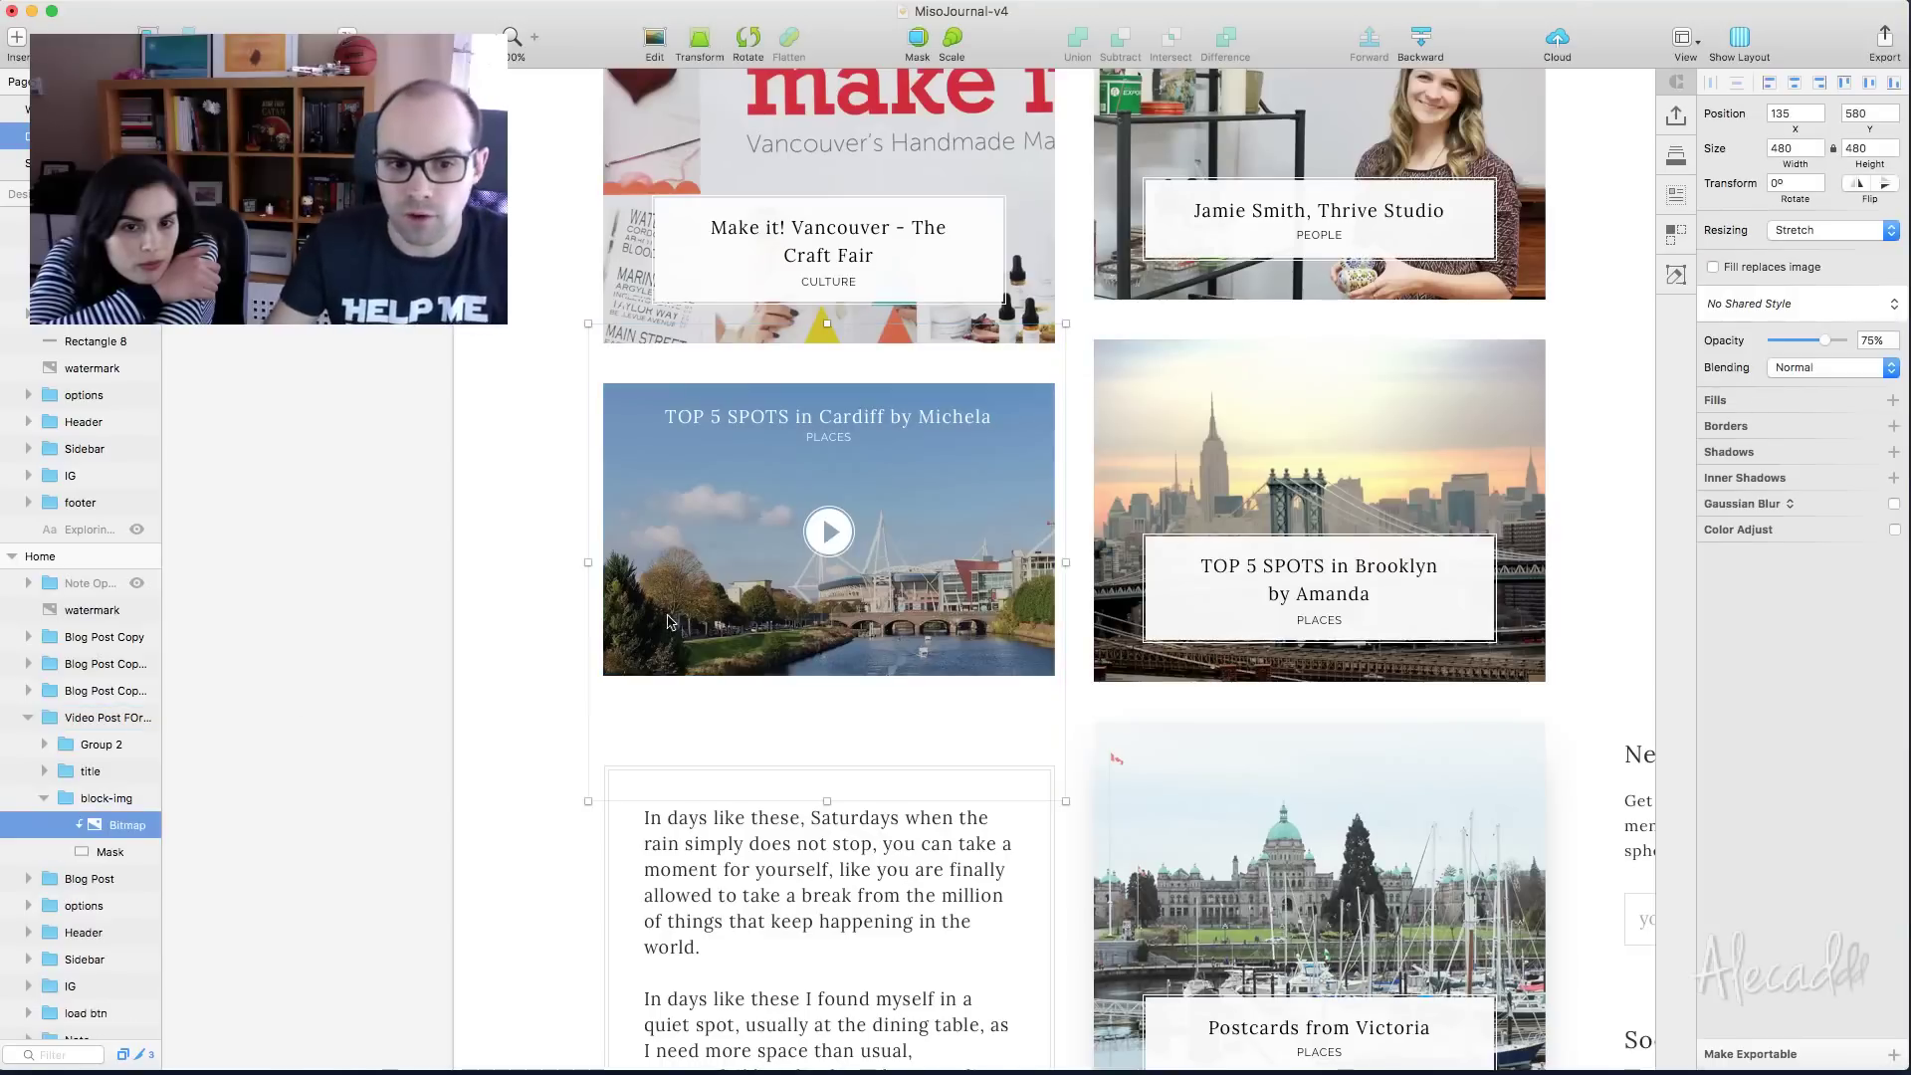
pyautogui.click(1868, 341)
pyautogui.press('Down')
pyautogui.press('Down')
pyautogui.press('Down')
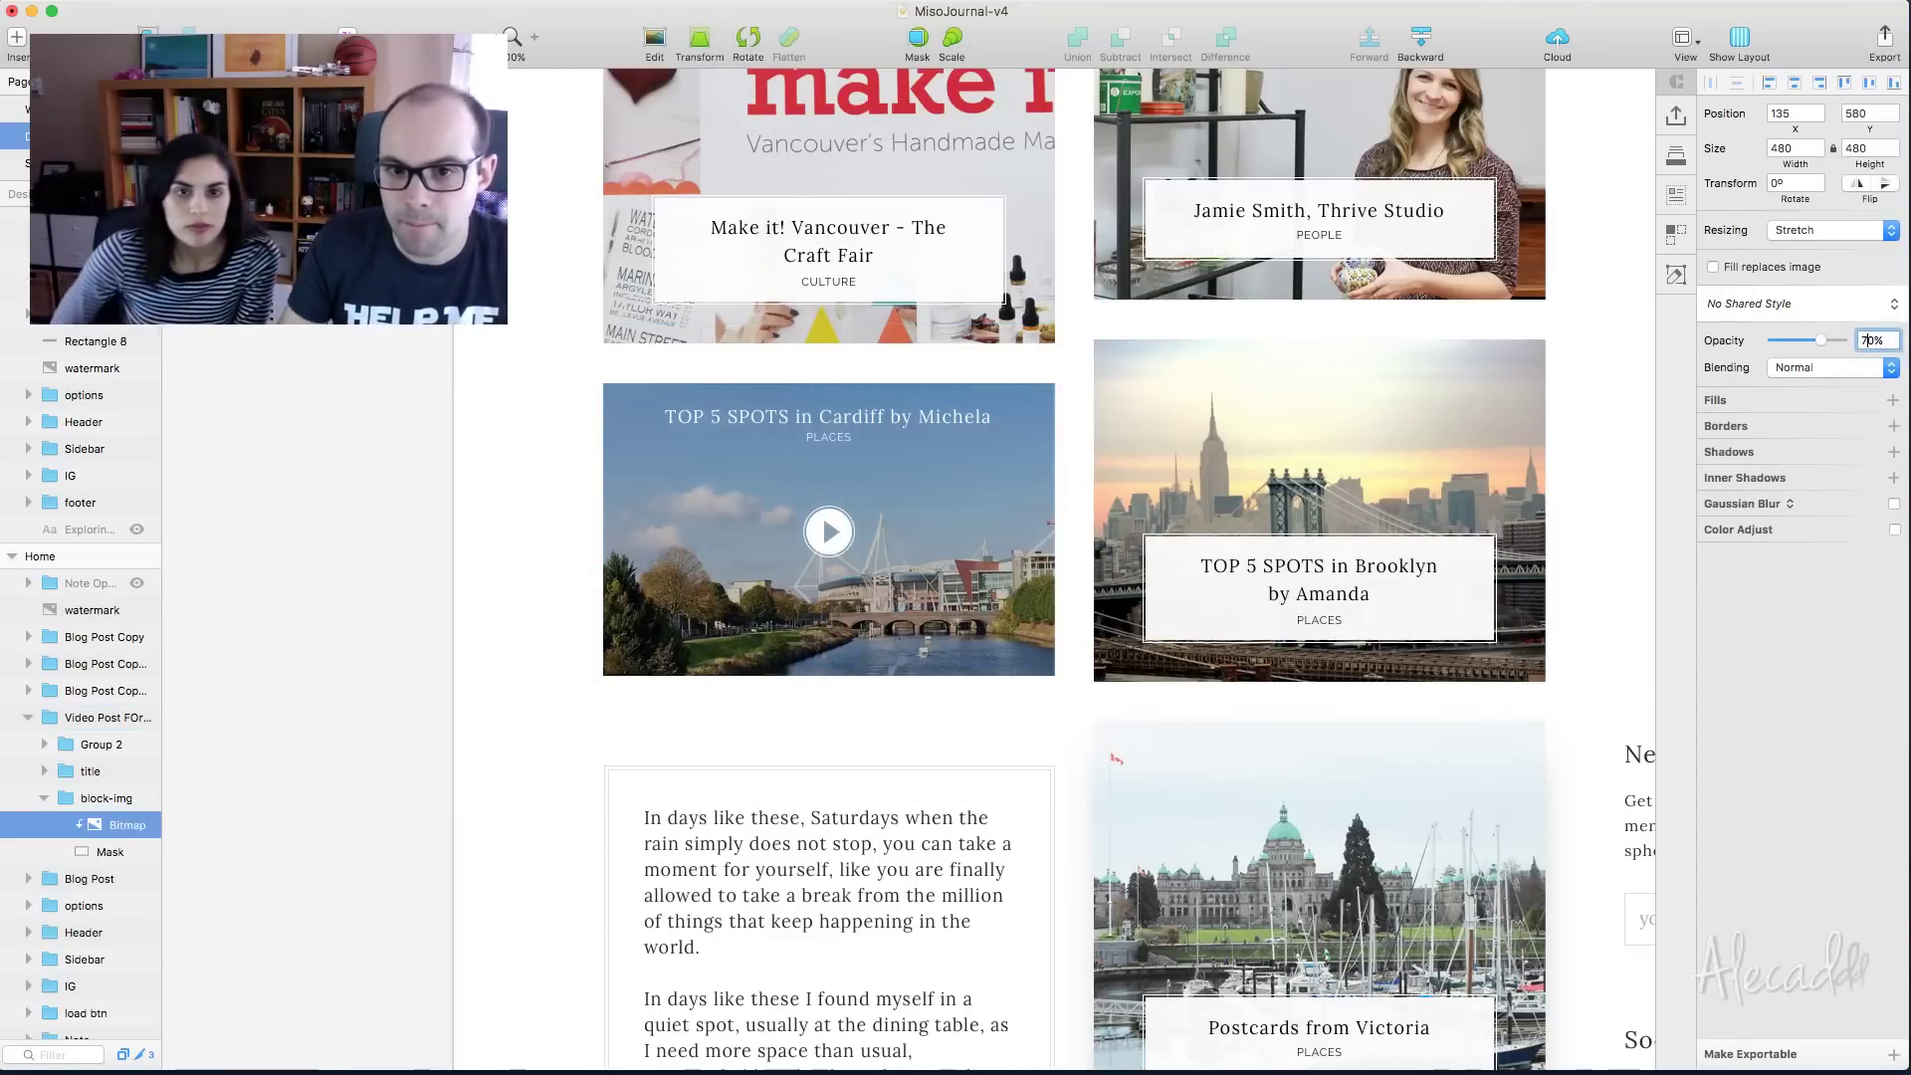
pyautogui.press('Down')
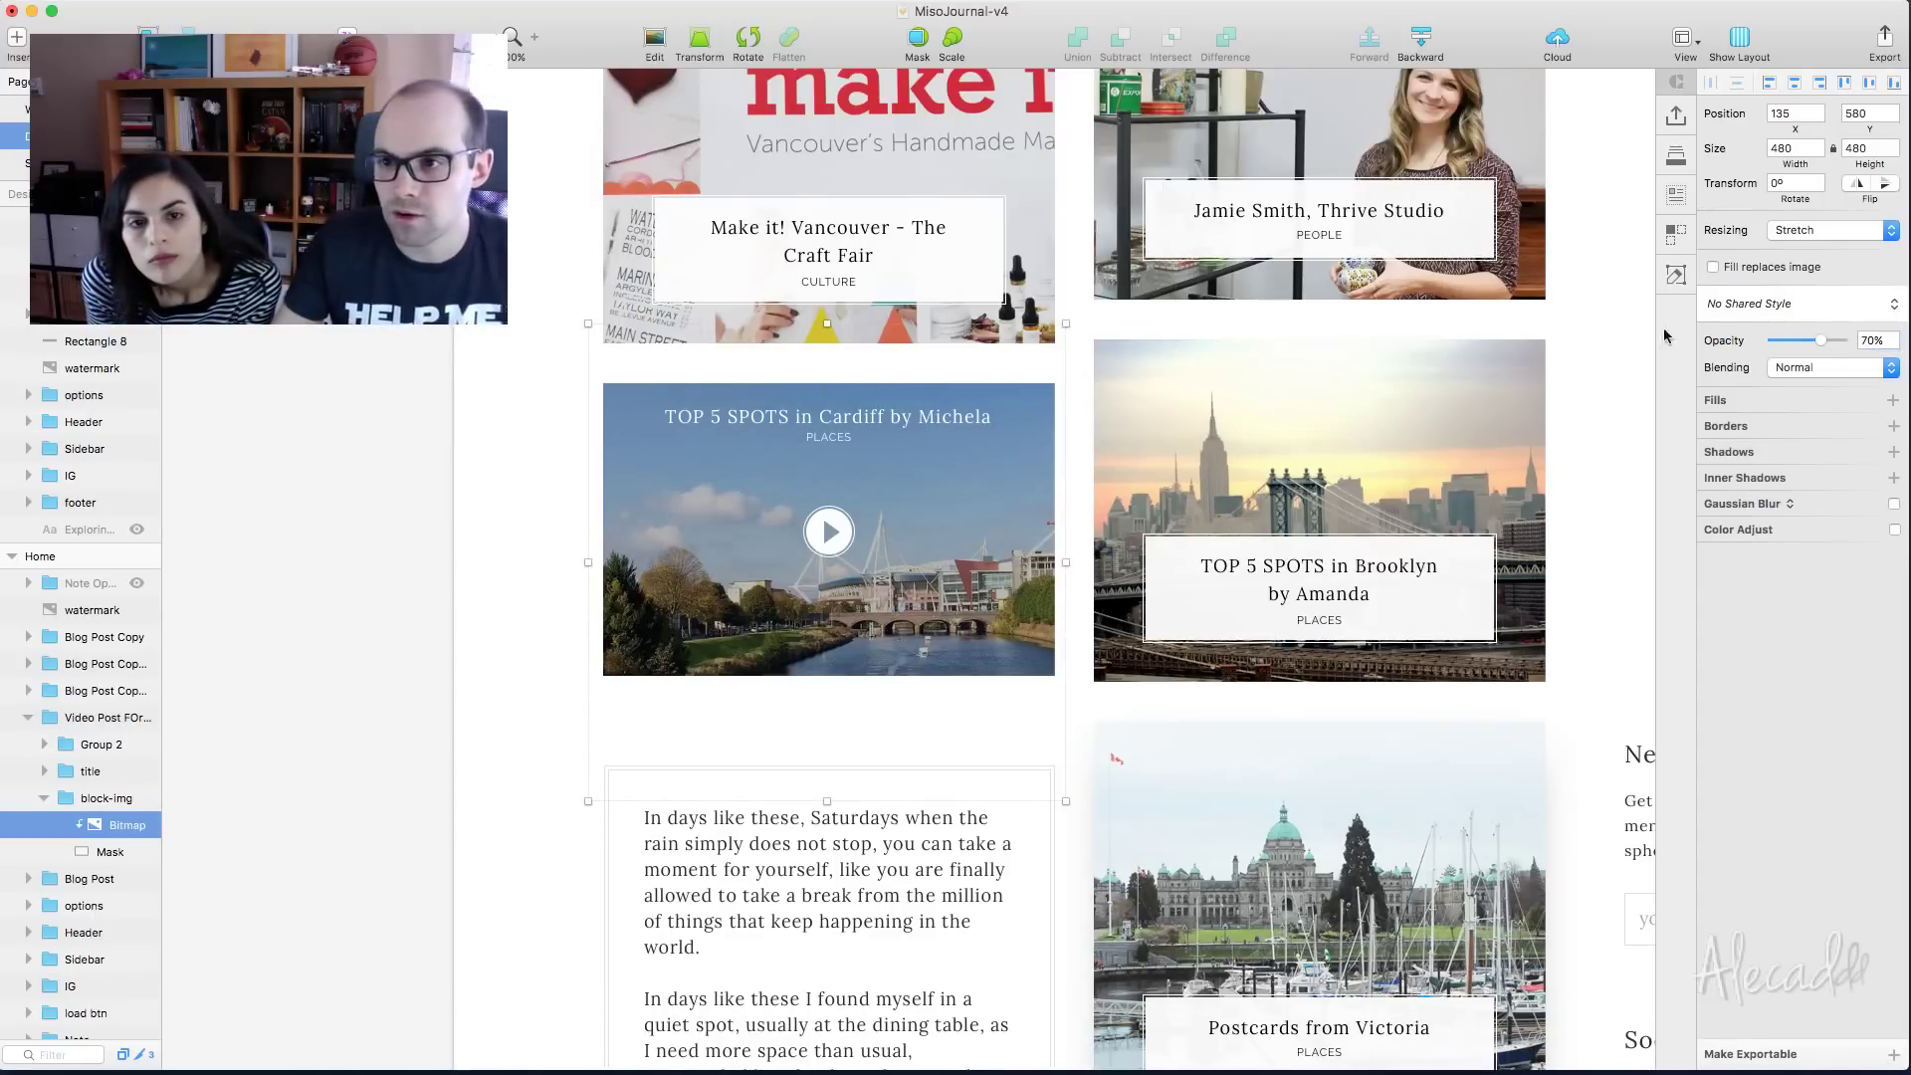
pyautogui.click(358, 414)
pyautogui.scroll(3, 398, 453)
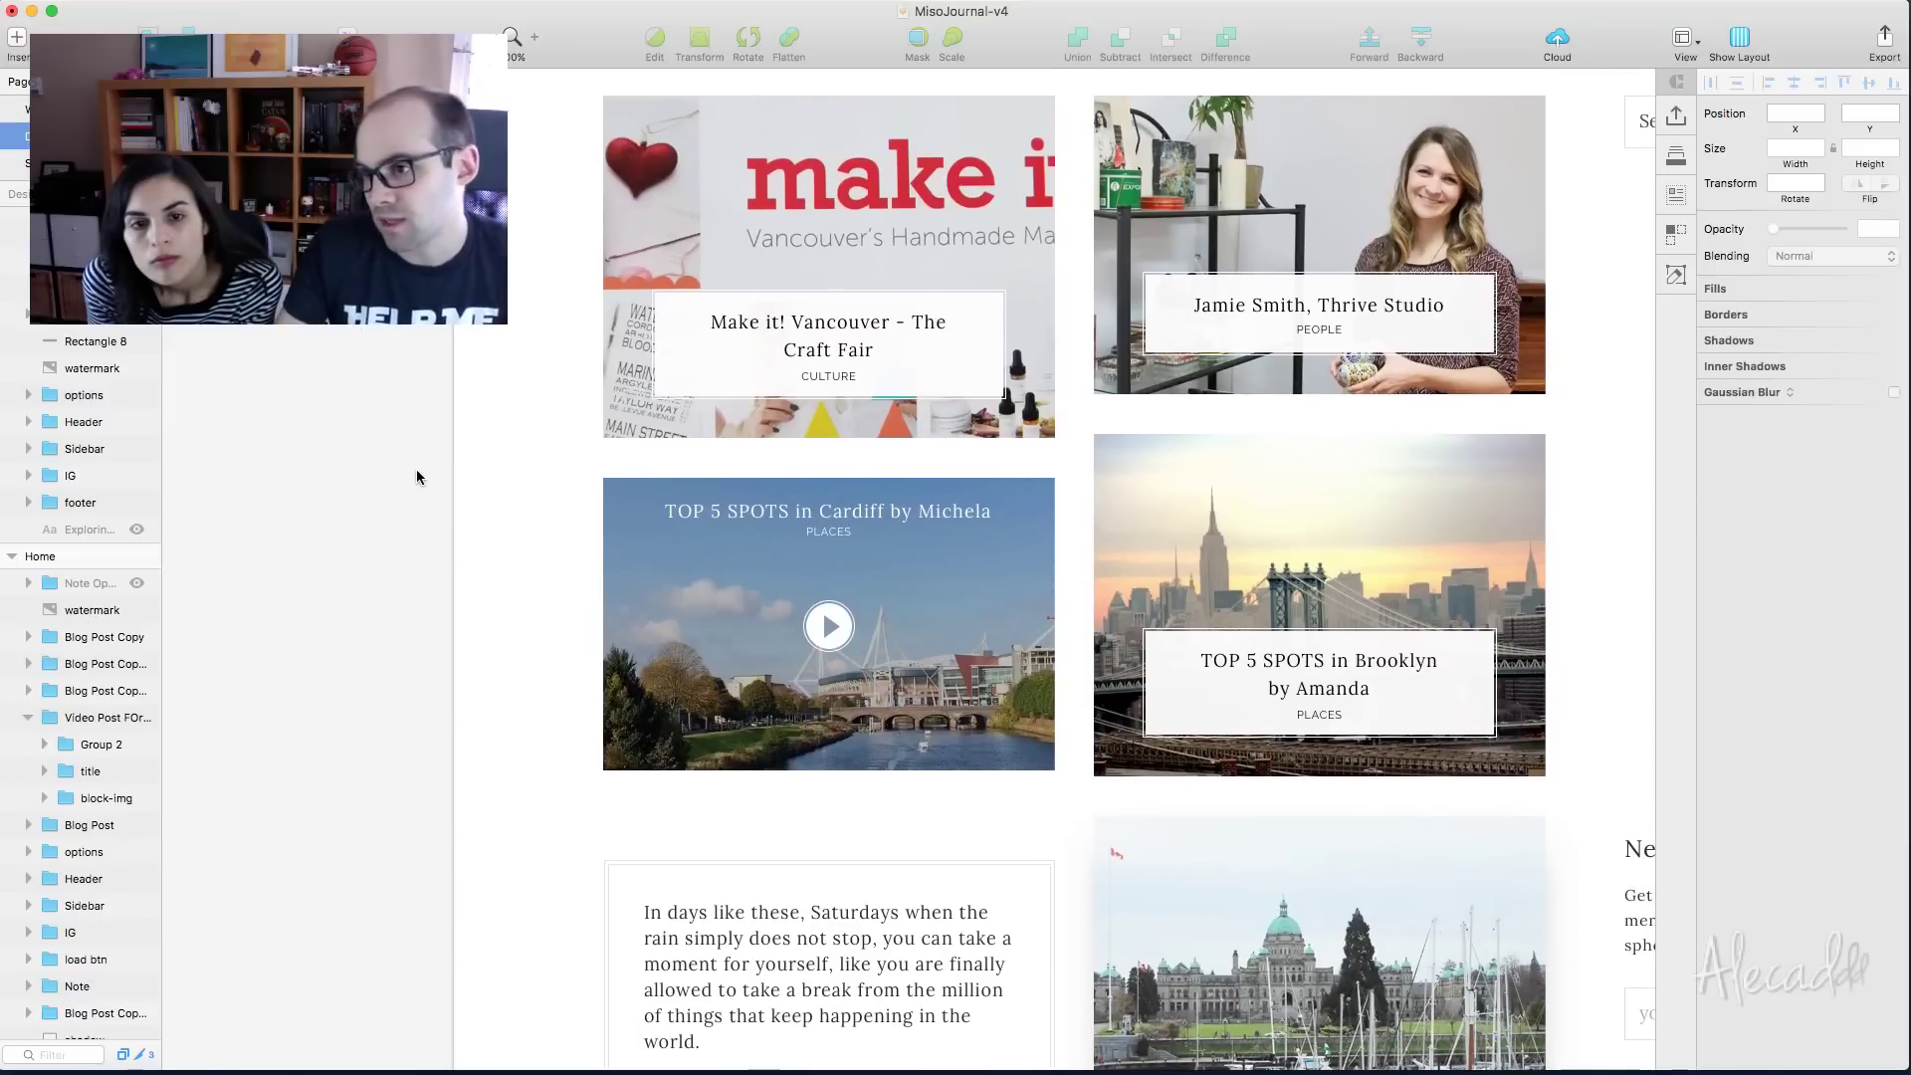
pyautogui.scroll(1, 410, 478)
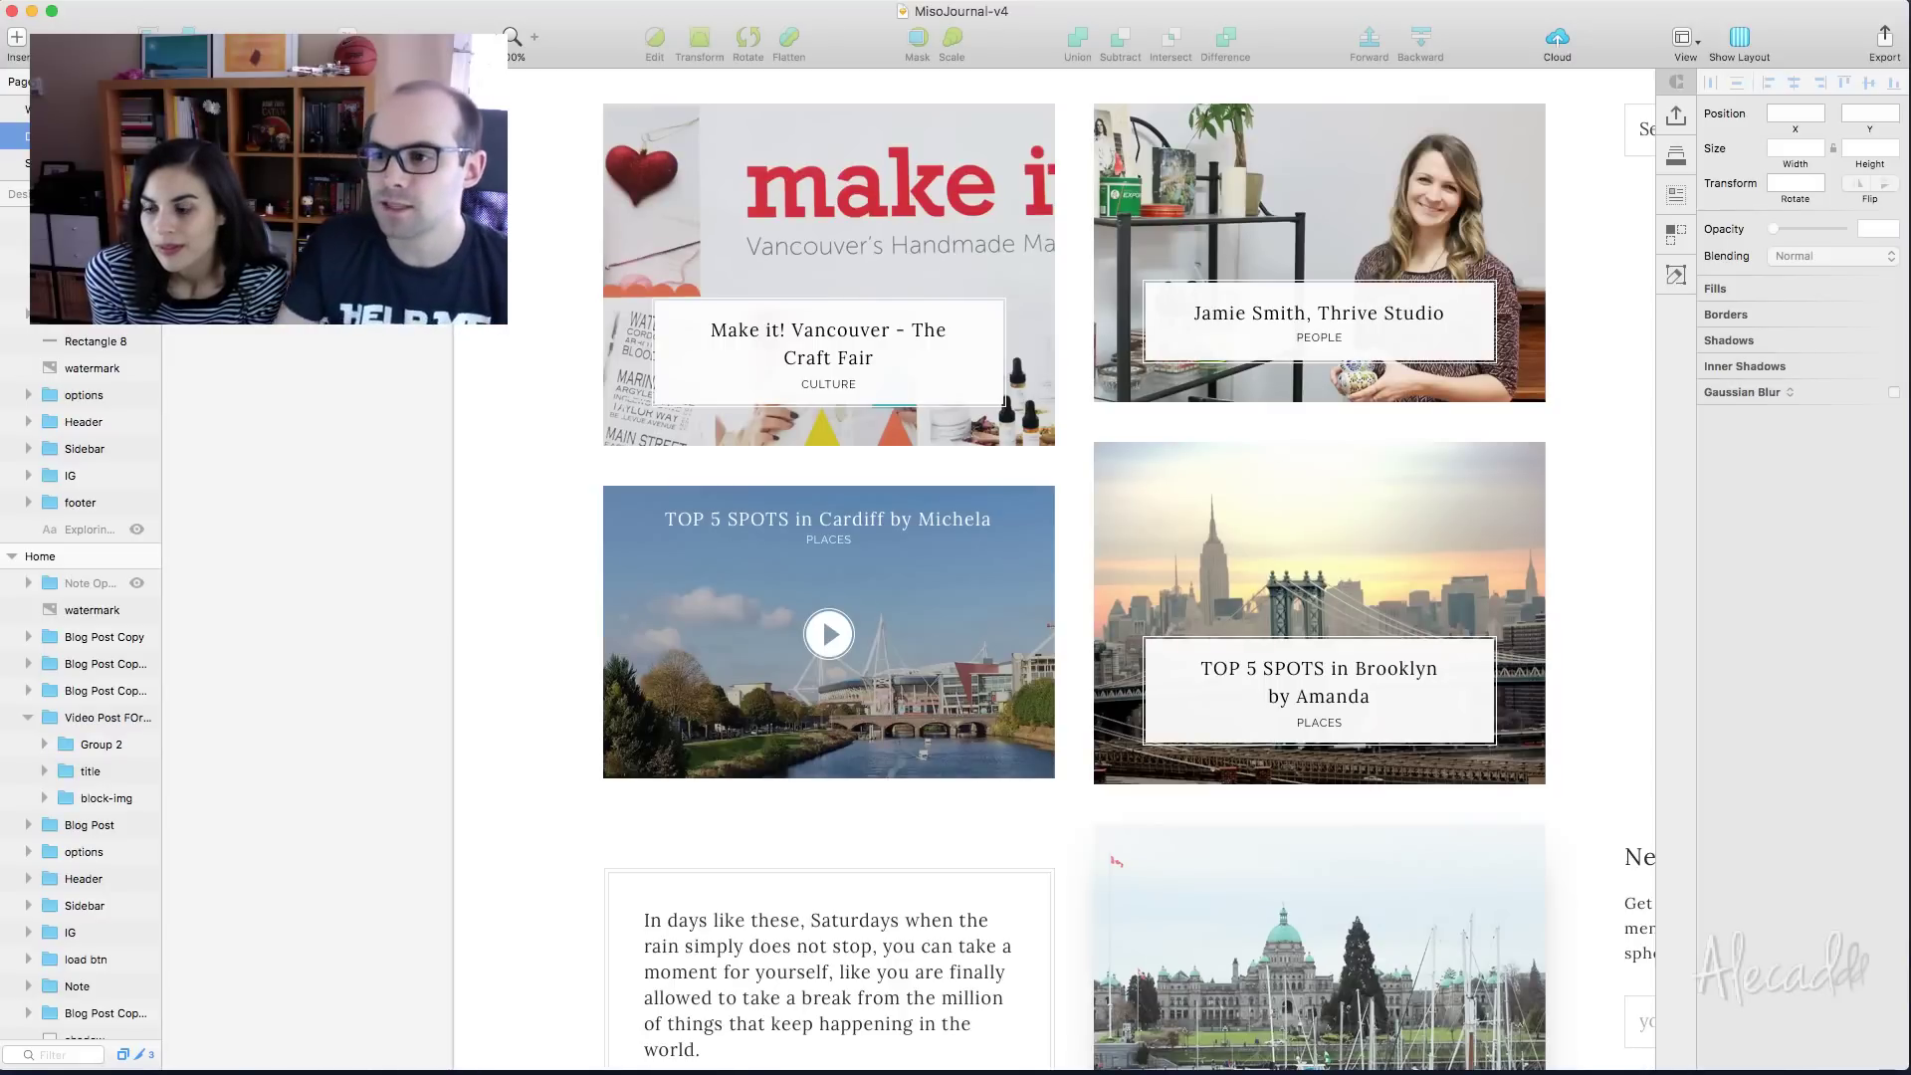
# Enlarge the play icon group on the Cardiff card slightly, keeping it centered in place
pyautogui.press('super+Tab')
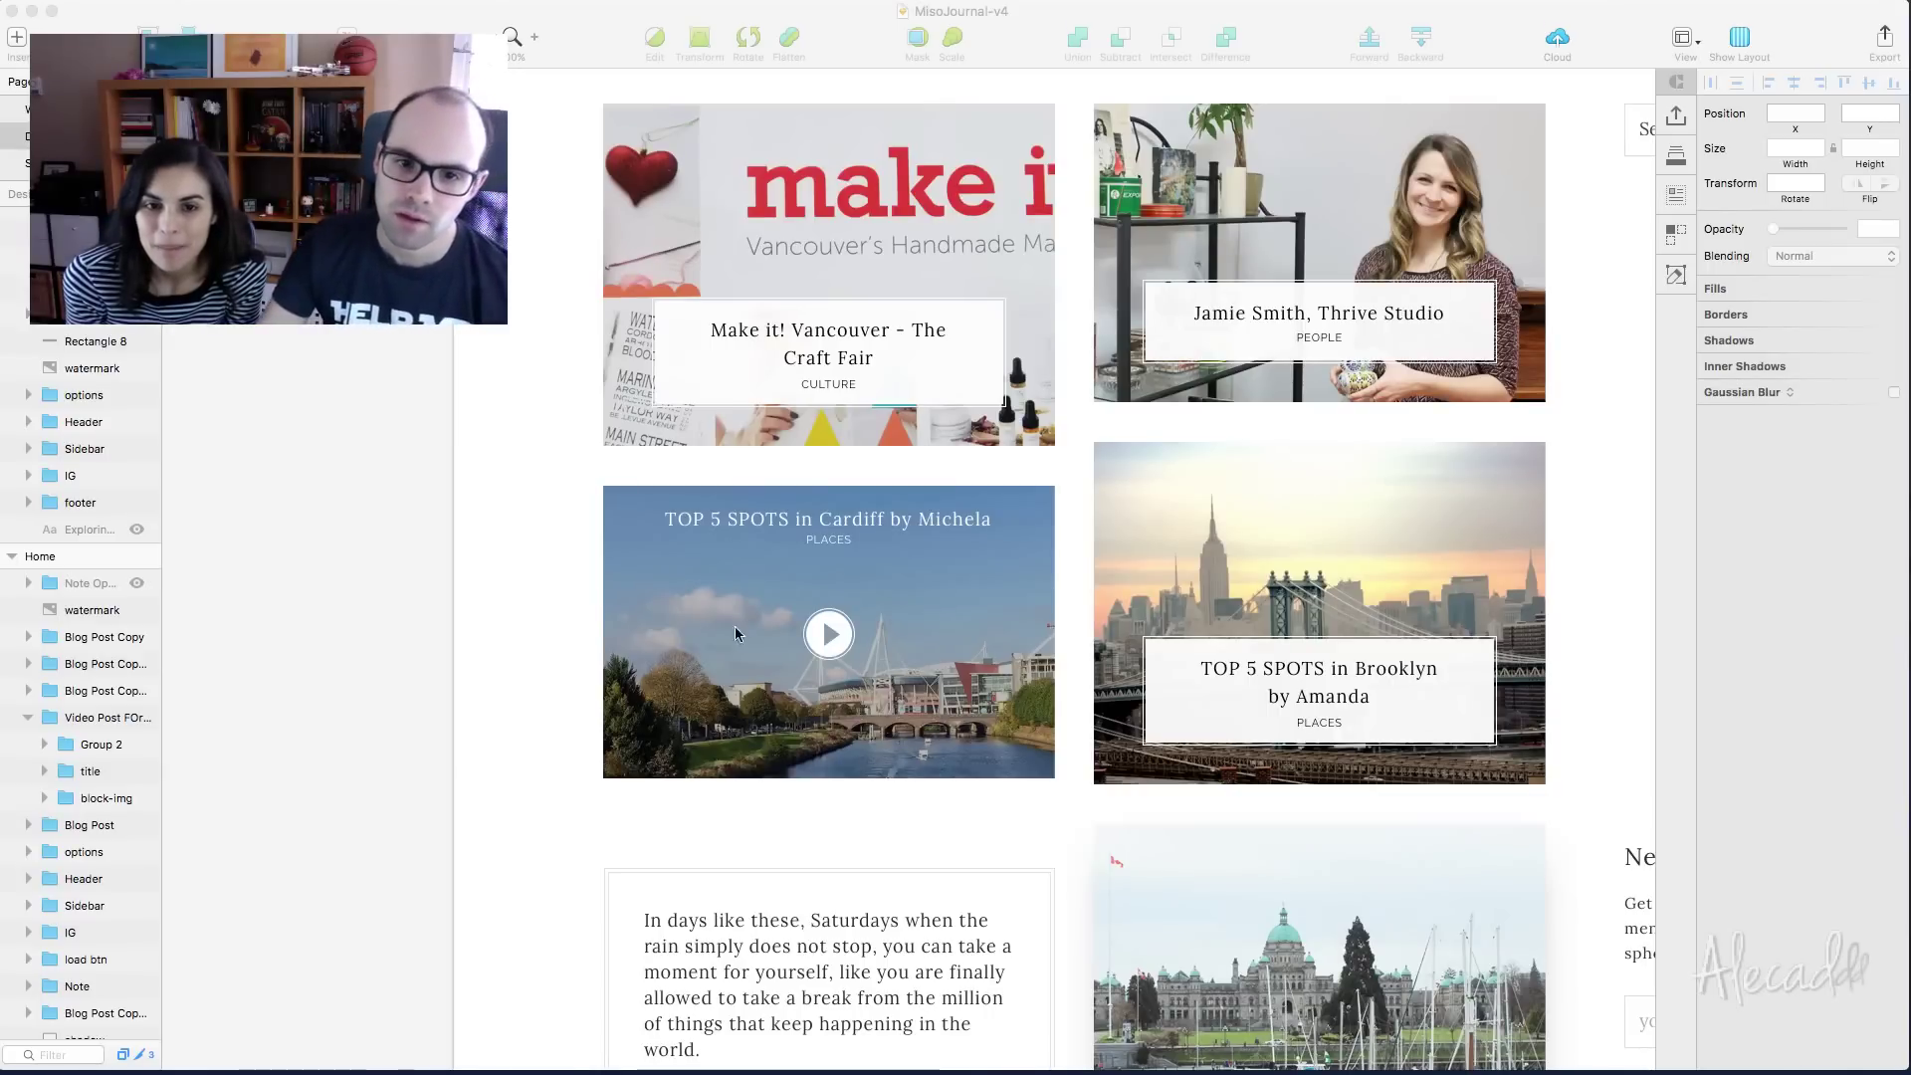
pyautogui.click(847, 648)
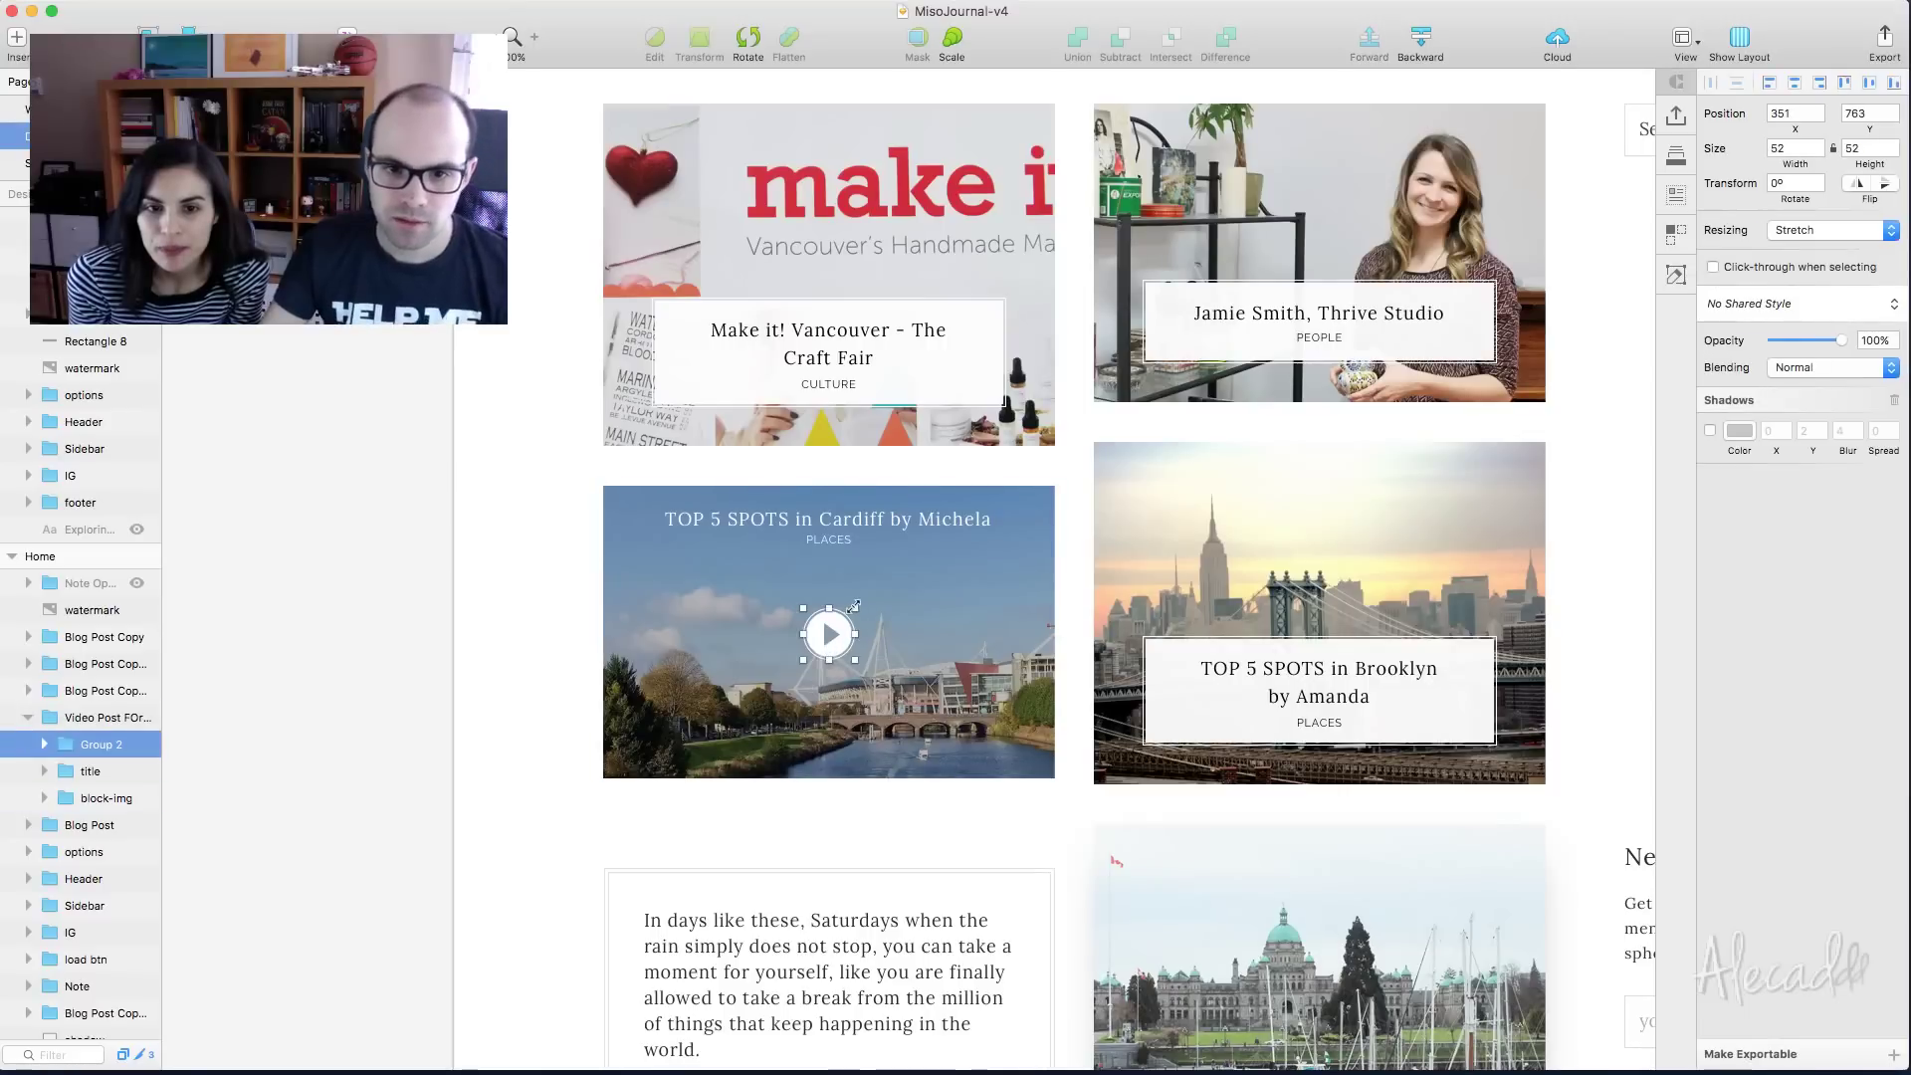
pyautogui.moveTo(855, 606); pyautogui.dragTo(874, 594)
pyautogui.click(405, 509)
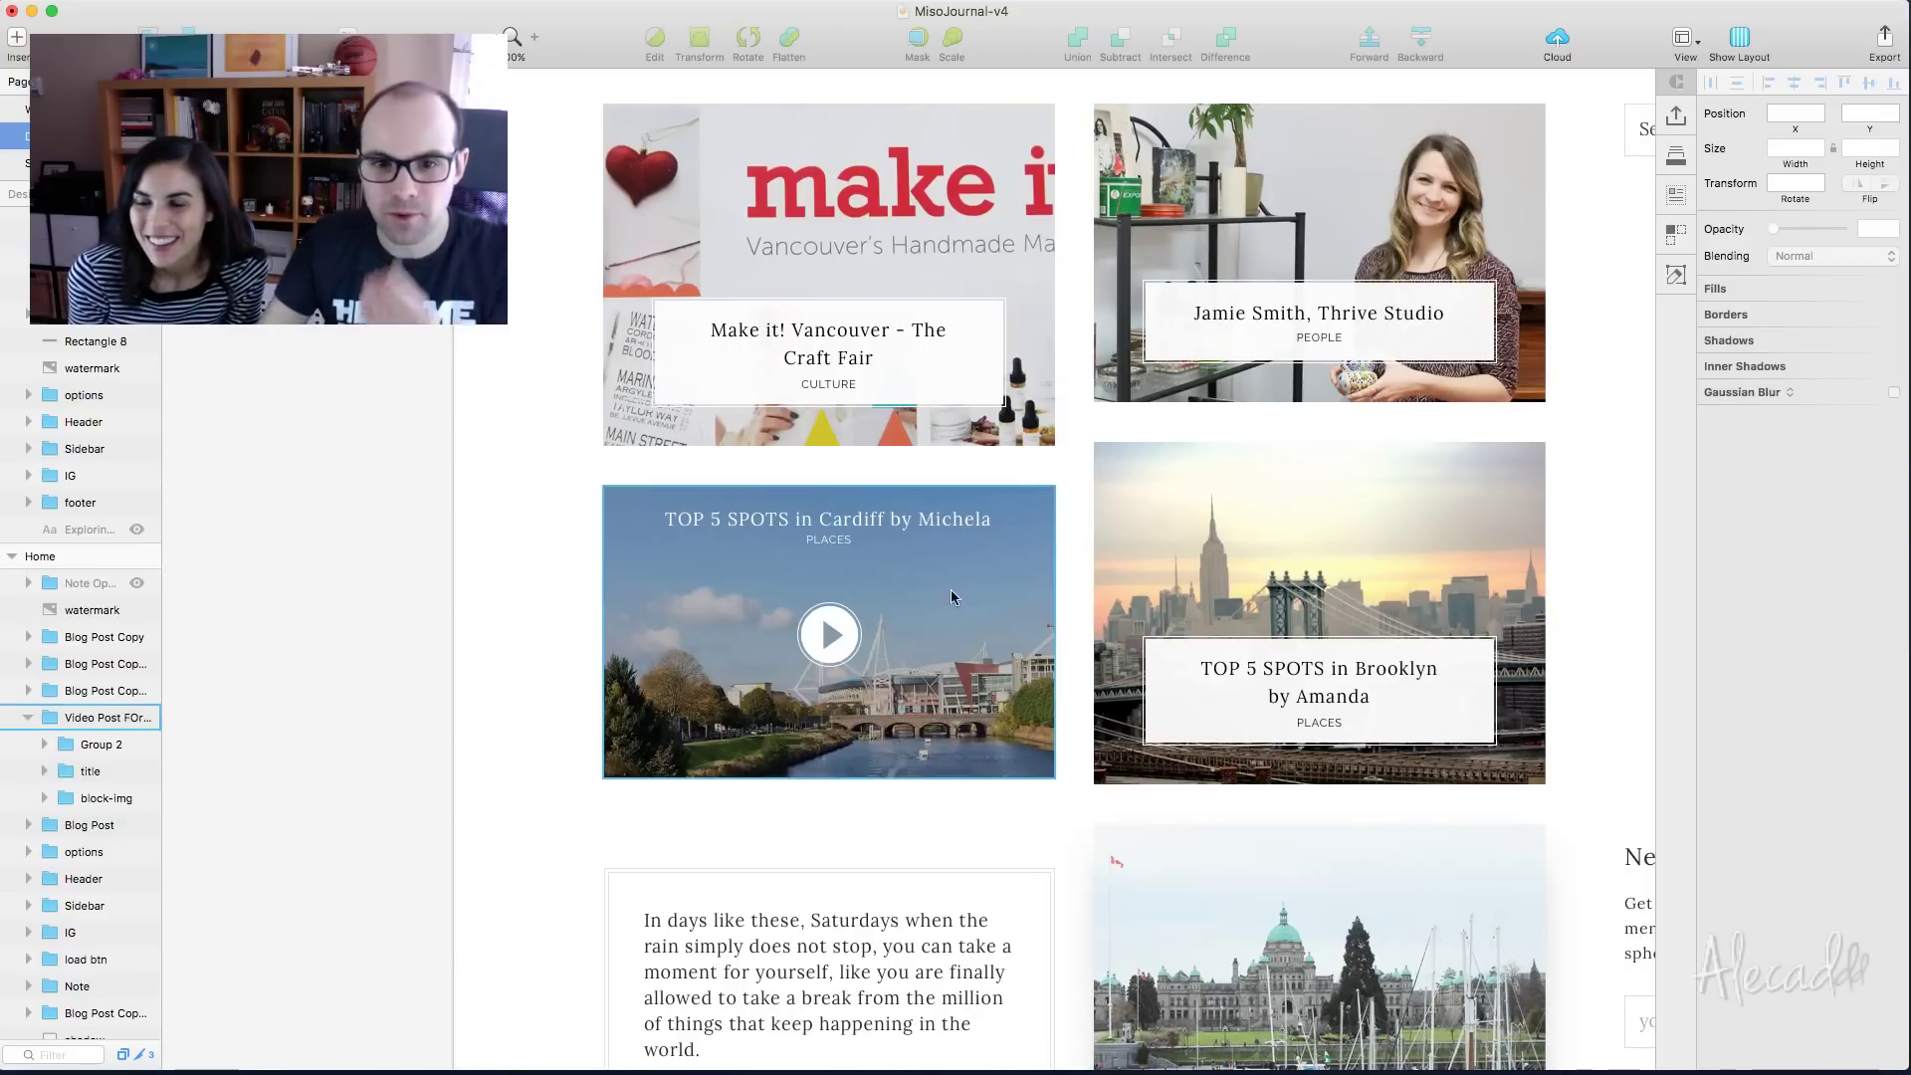
# Try the Cardiff title and PLACES label near the card's lower edge, and return them to their place above the play icon
pyautogui.keyDown('super'); pyautogui.click(833, 527); pyautogui.keyUp('super')
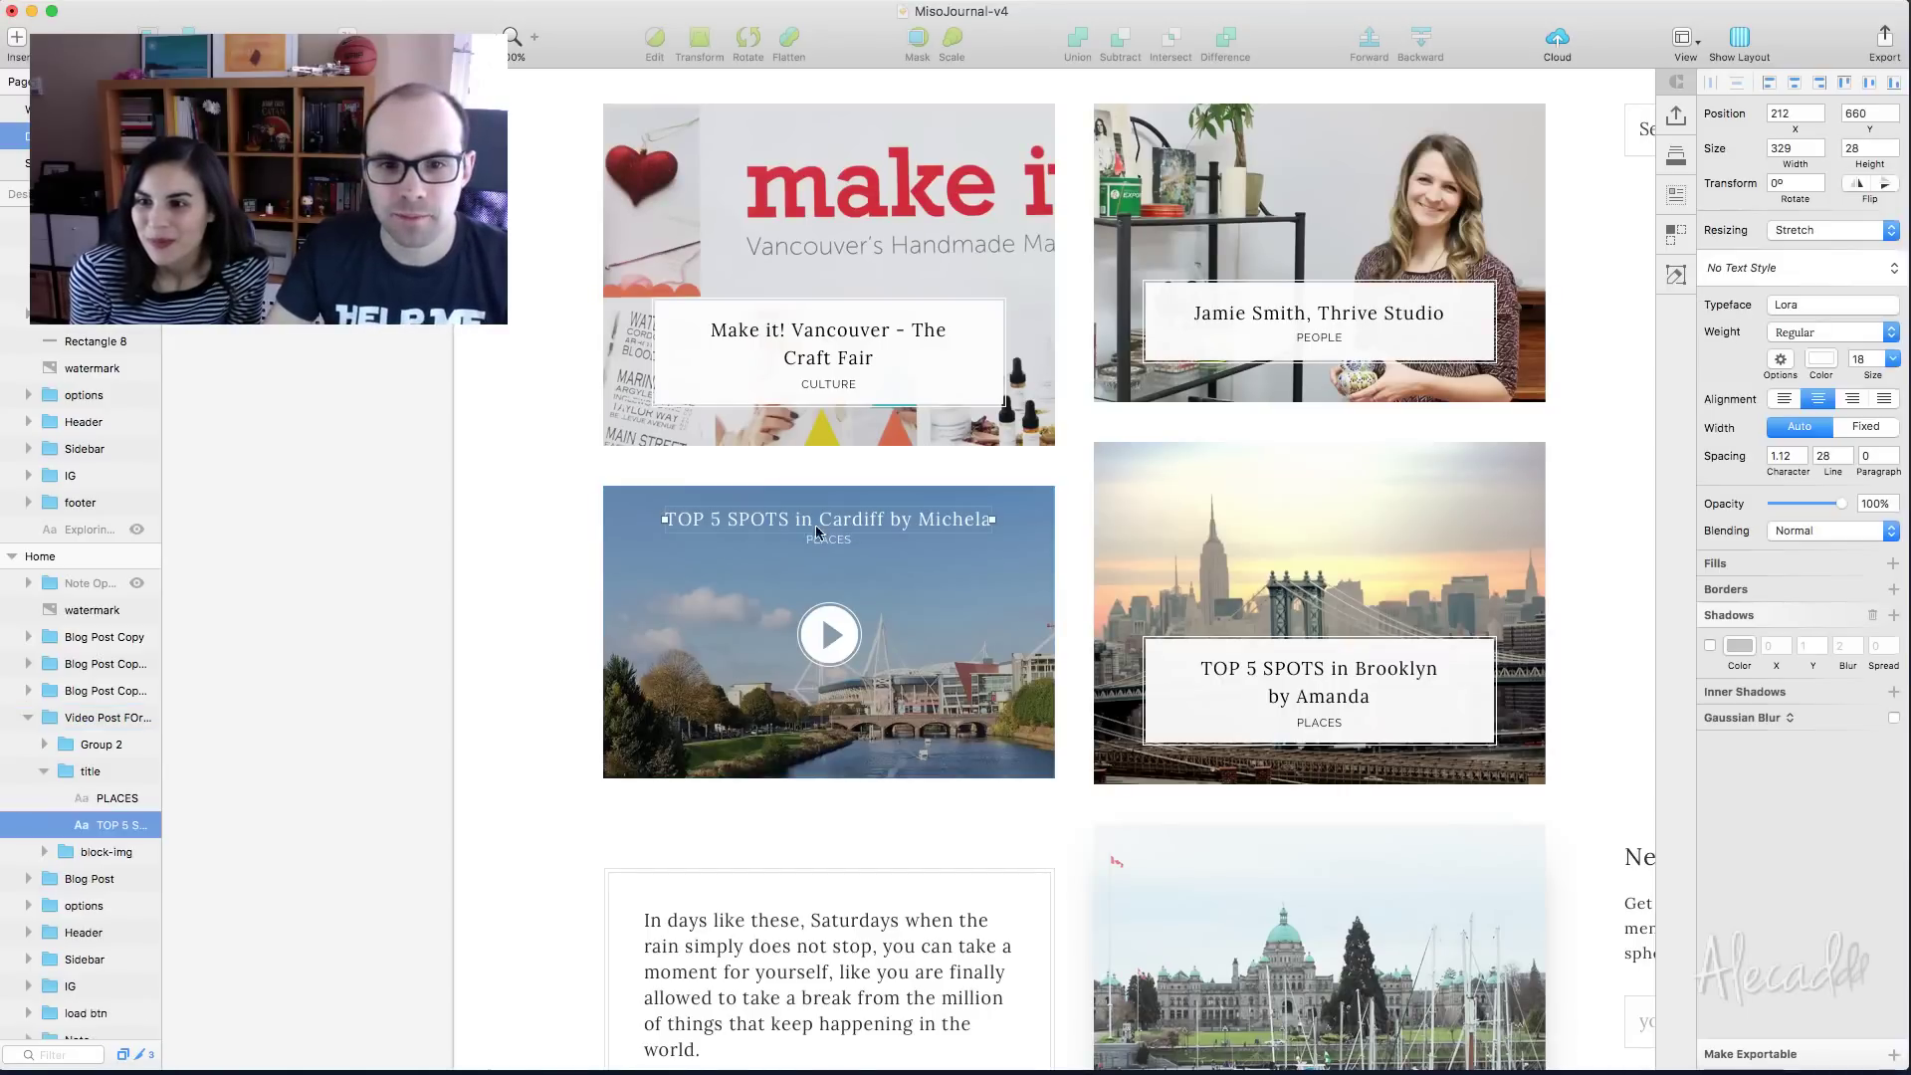
pyautogui.keyDown('shift'); pyautogui.keyDown('super'); pyautogui.click(829, 541); pyautogui.keyUp('super'); pyautogui.keyUp('shift')
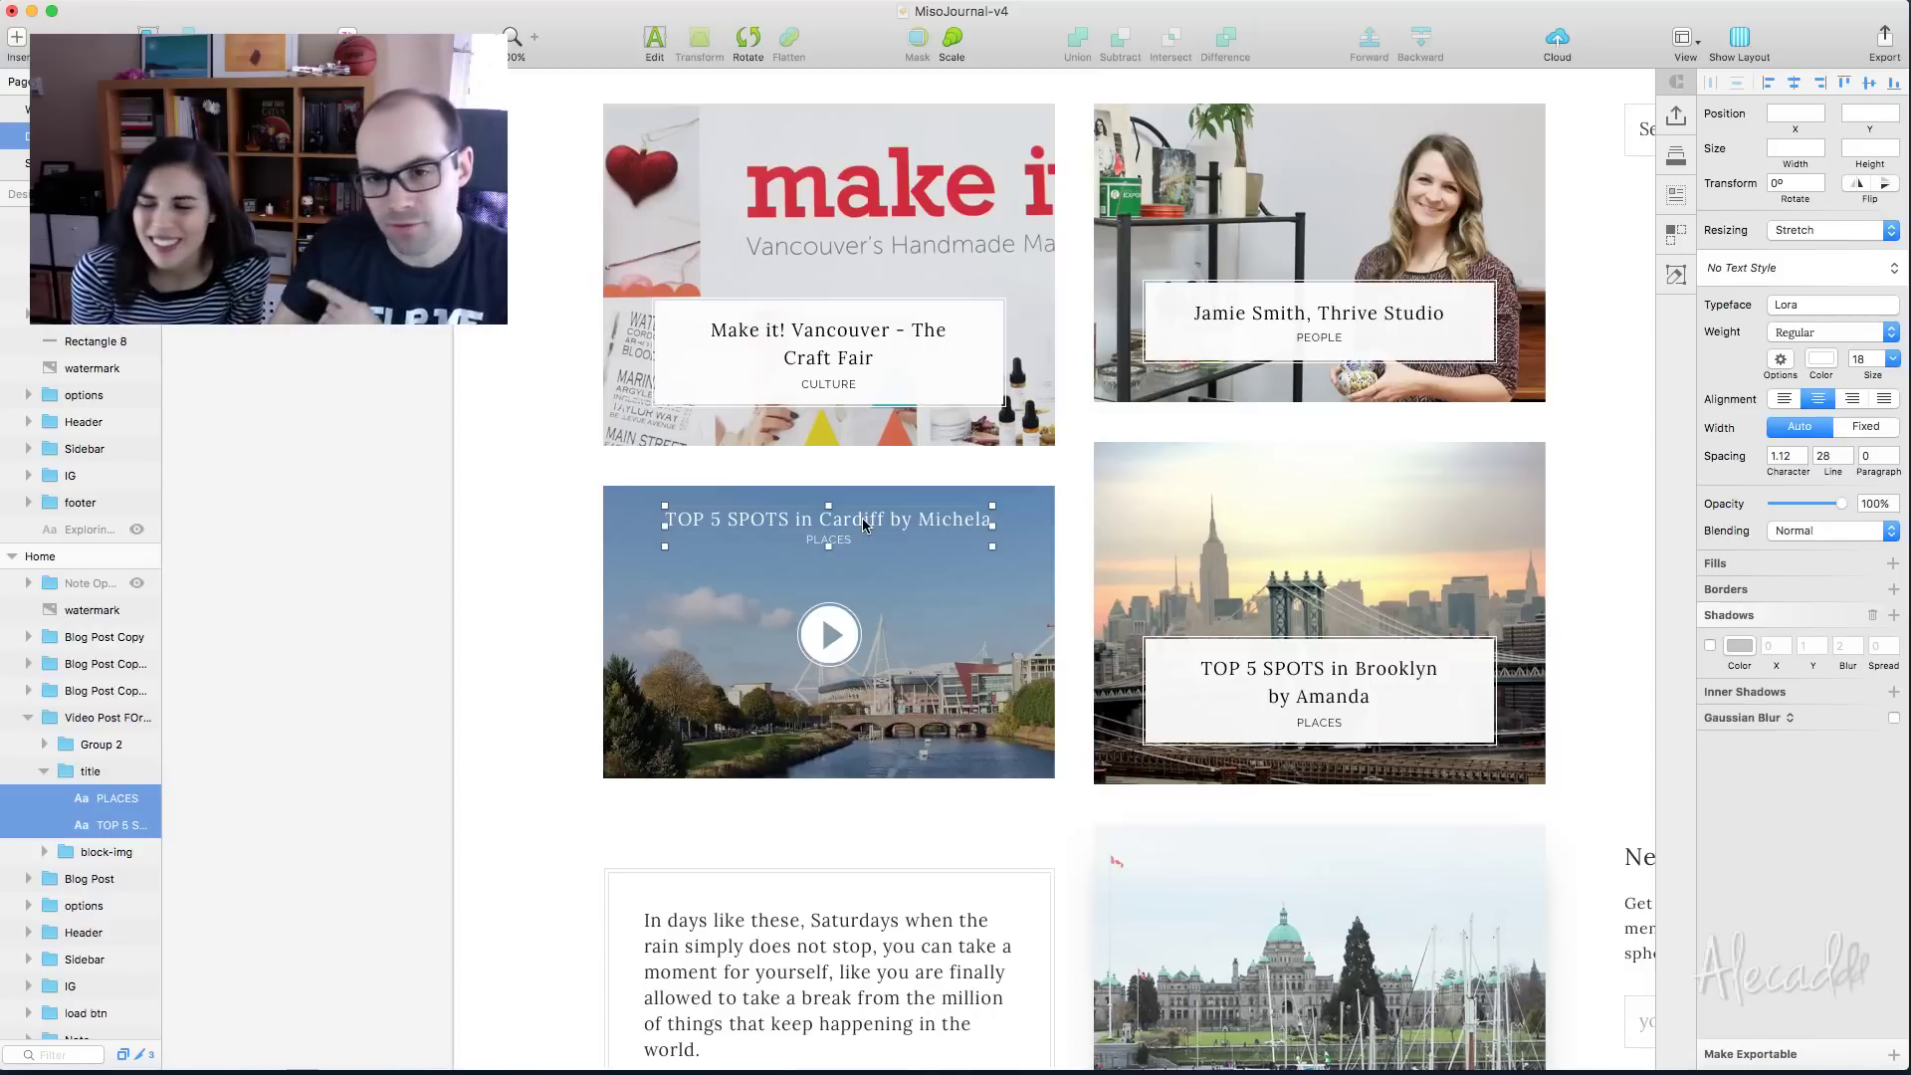
pyautogui.moveTo(862, 518); pyautogui.dragTo(889, 734)
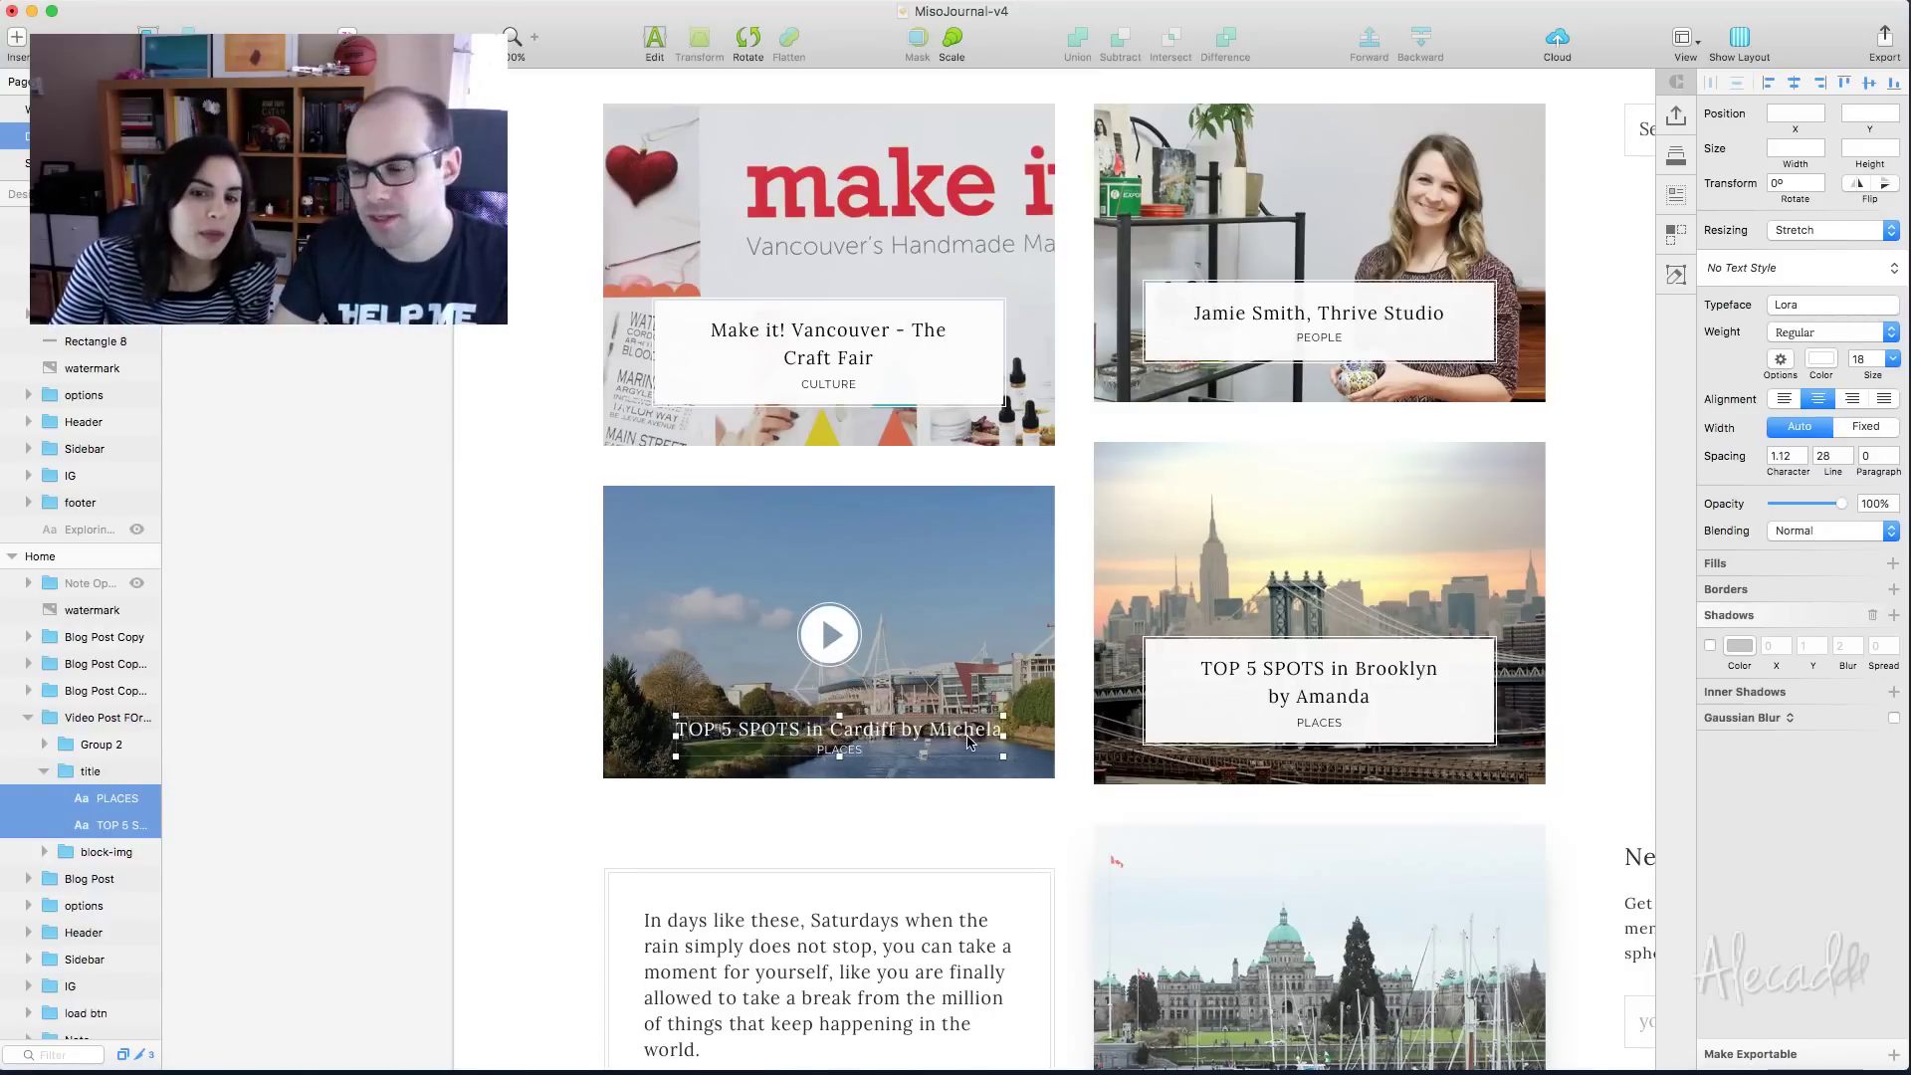
pyautogui.press('super+plus')
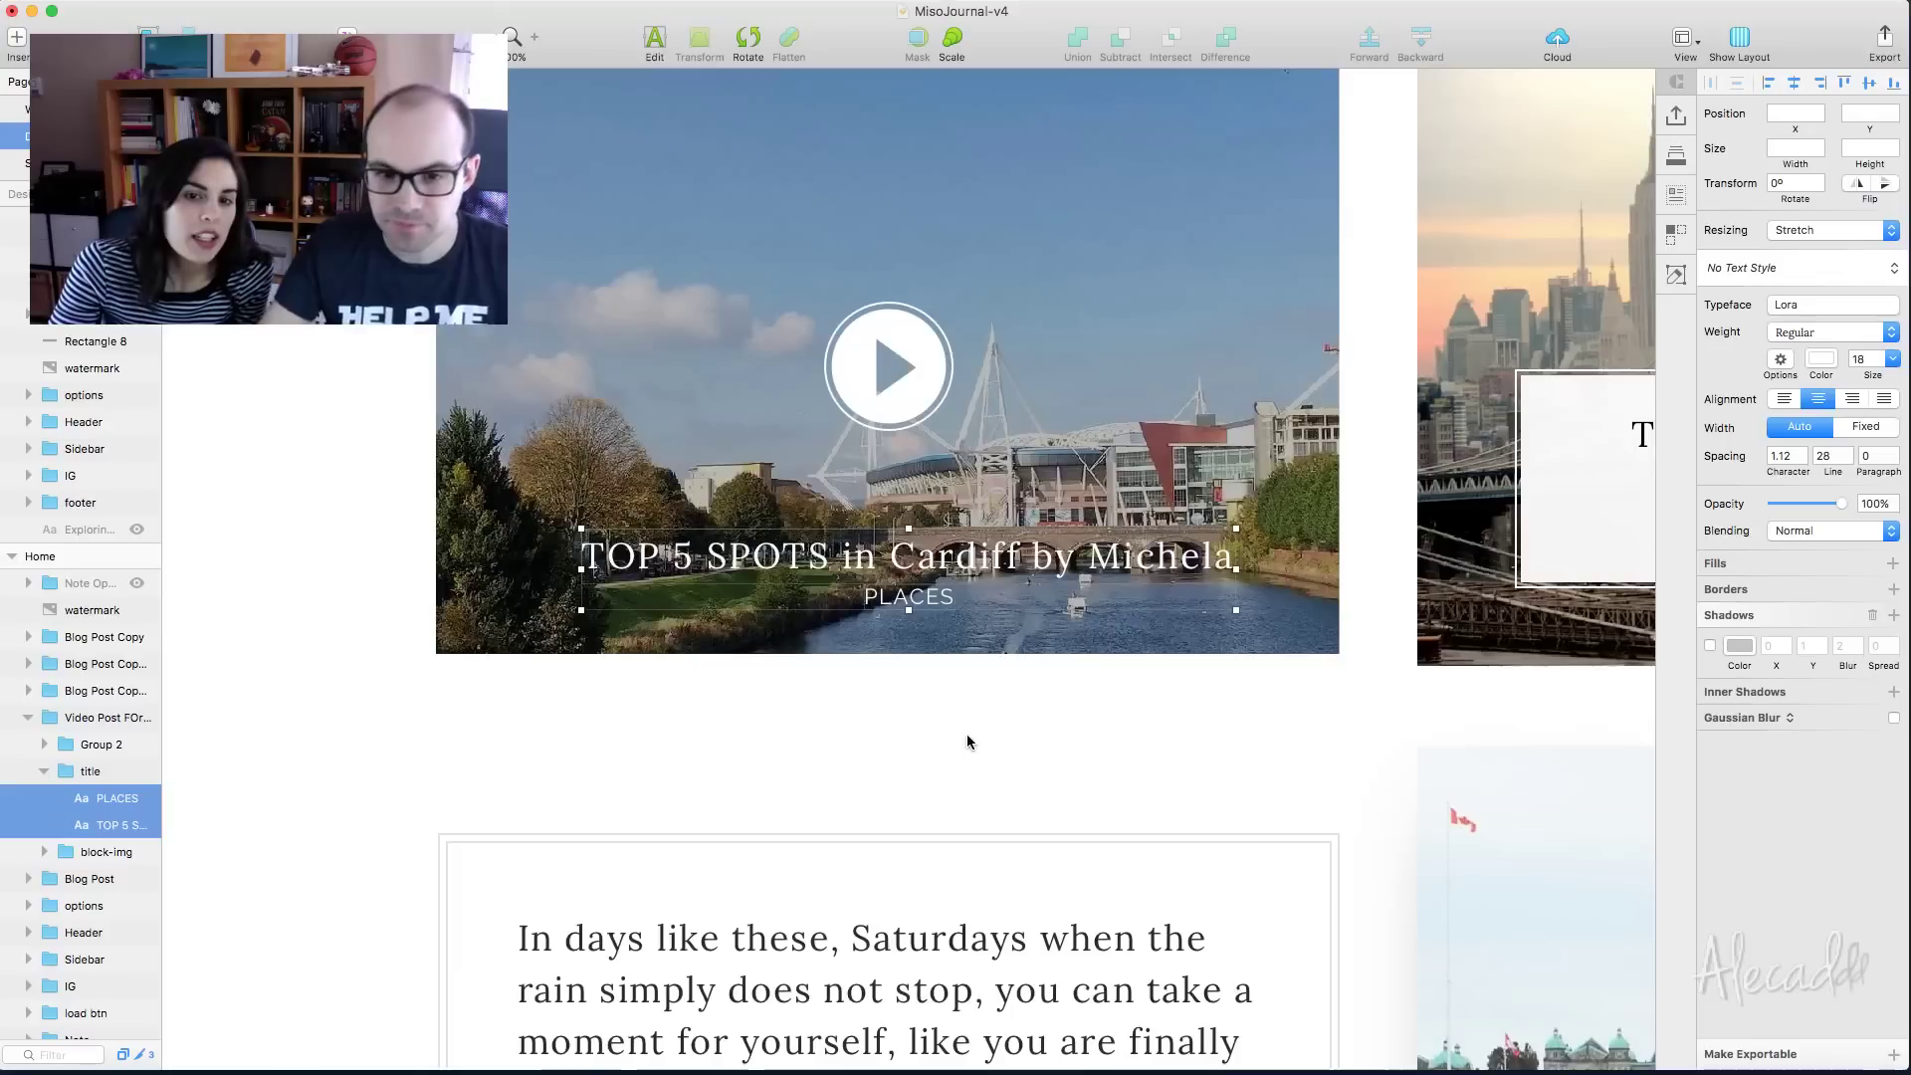
pyautogui.scroll(2, 968, 739)
pyautogui.scroll(3, 966, 736)
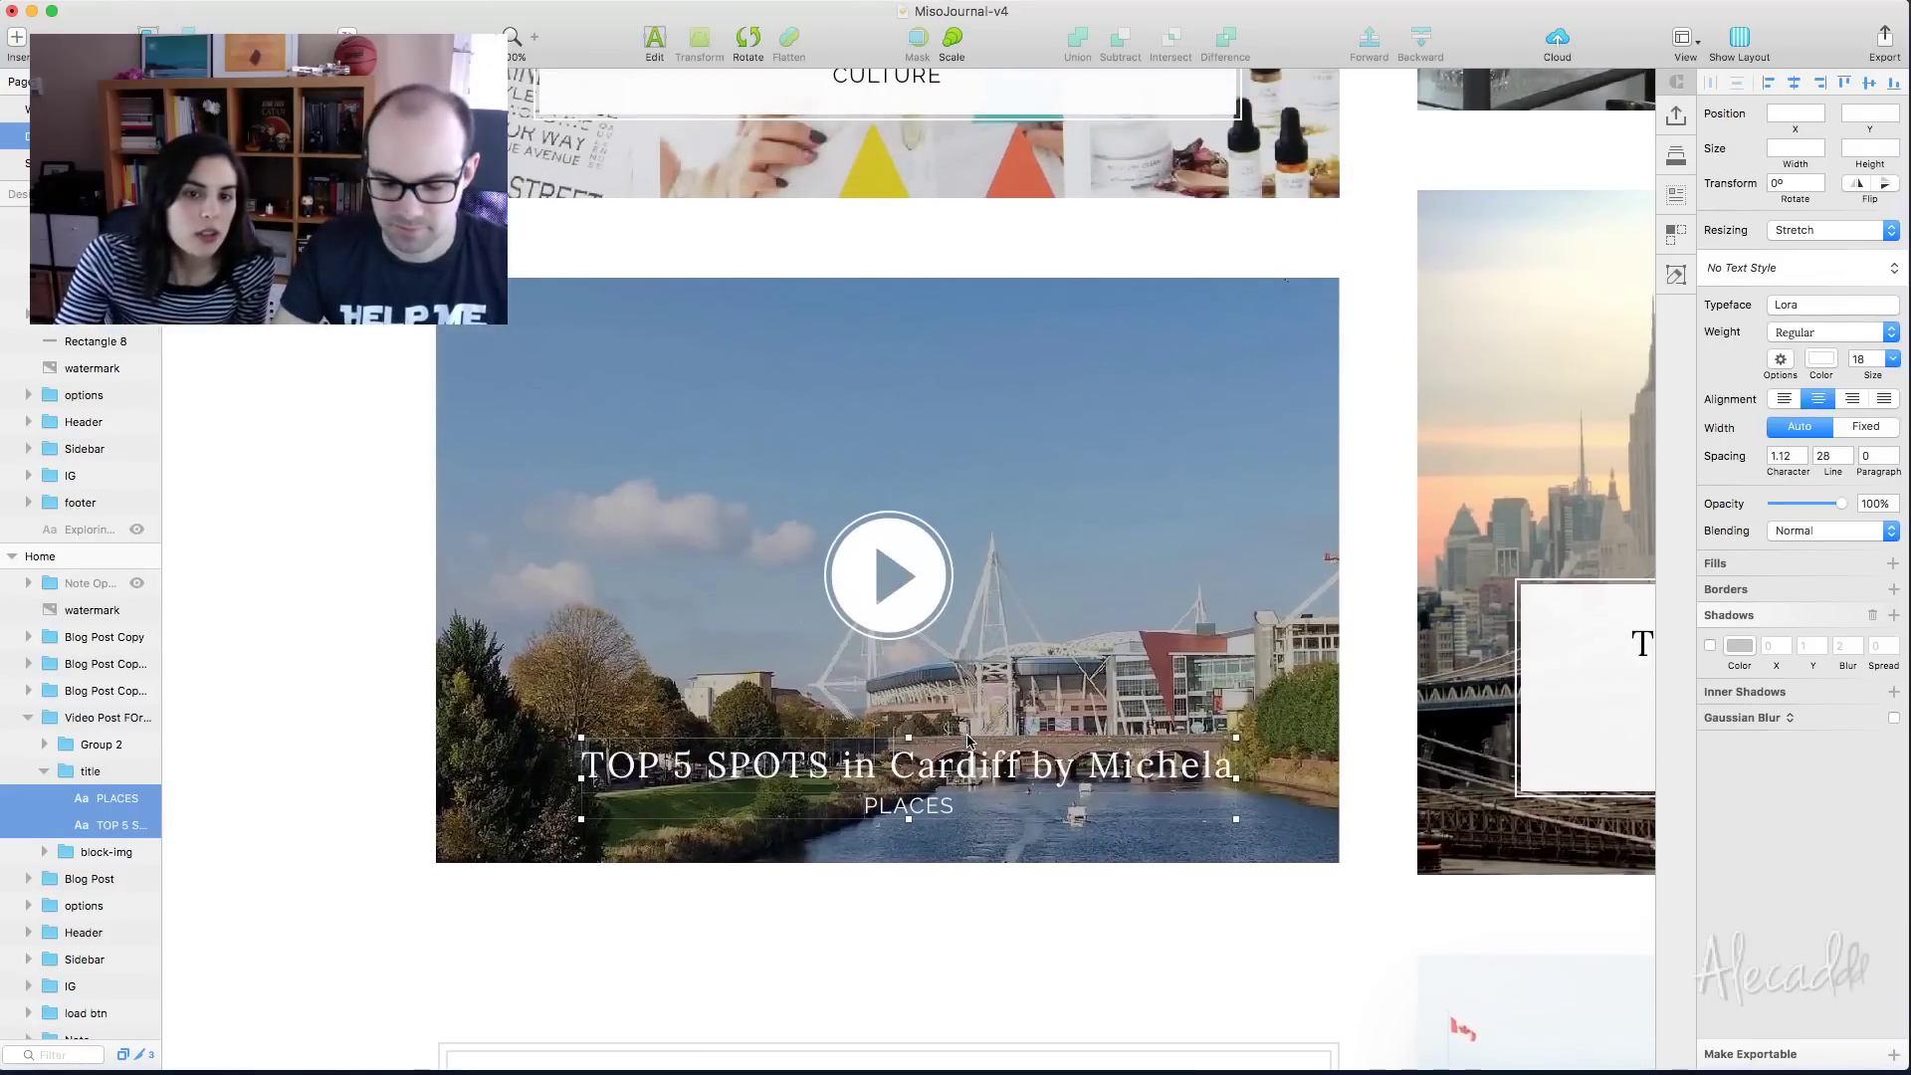
pyautogui.moveTo(966, 738); pyautogui.dragTo(944, 319)
pyautogui.click(356, 447)
pyautogui.scroll(1, 1334, 506)
# Try darkening the Cardiff image by lowering its opacity to 47%, and undo that change
pyautogui.click(1334, 505)
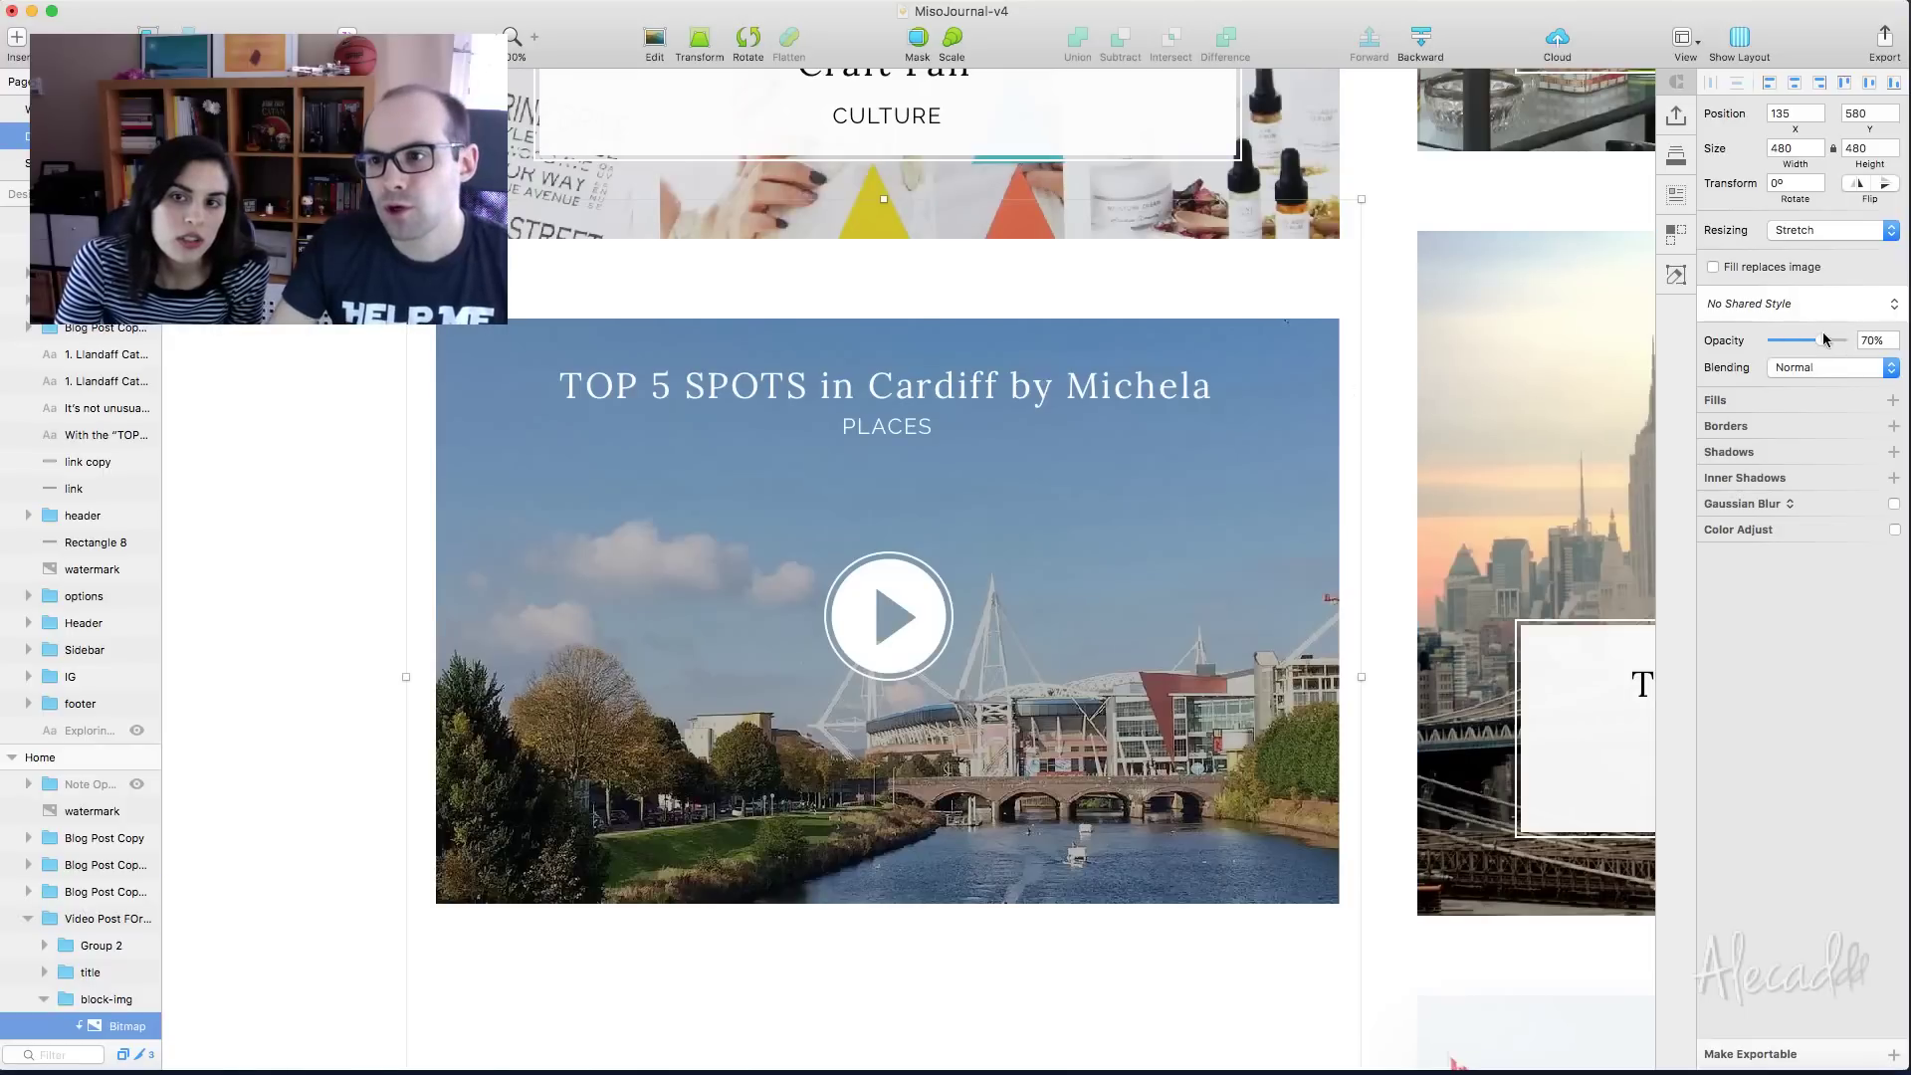
pyautogui.moveTo(1820, 342); pyautogui.dragTo(1807, 343)
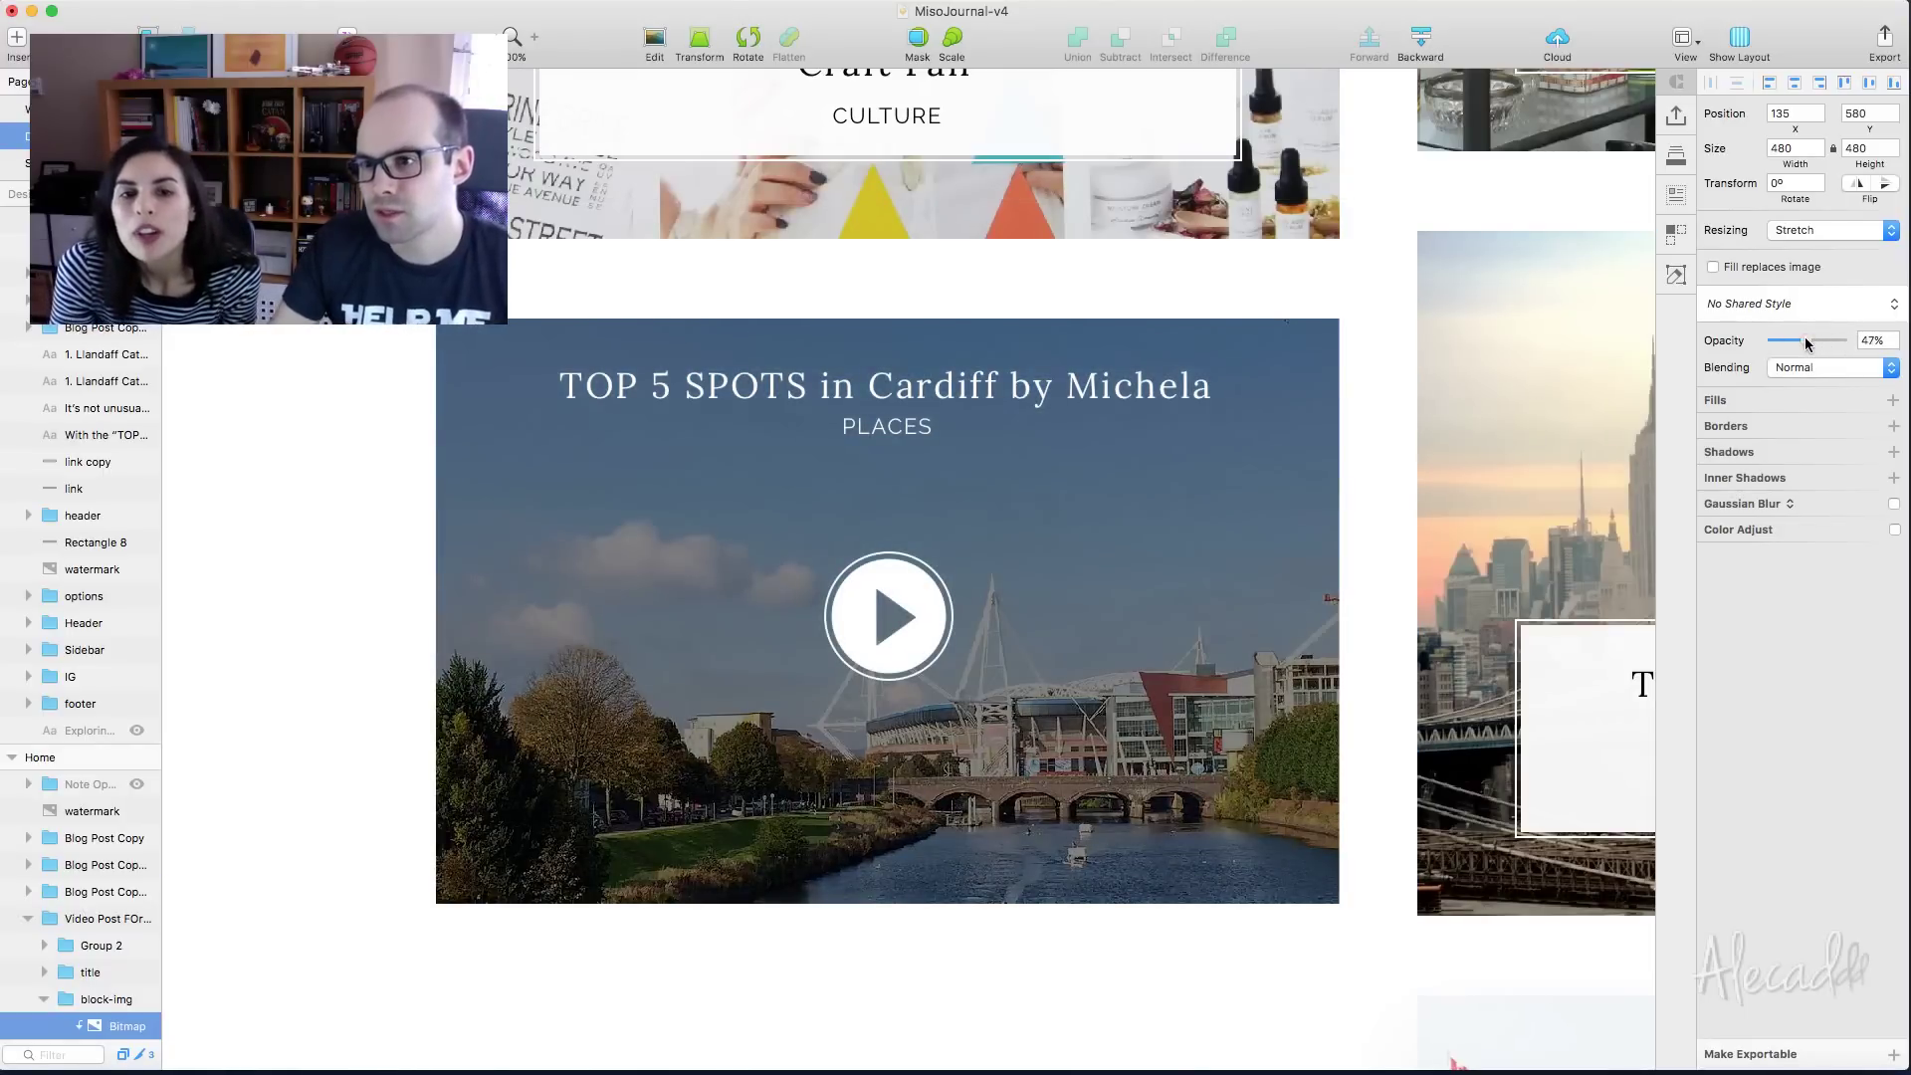
pyautogui.press('super+z')
pyautogui.press('Escape')
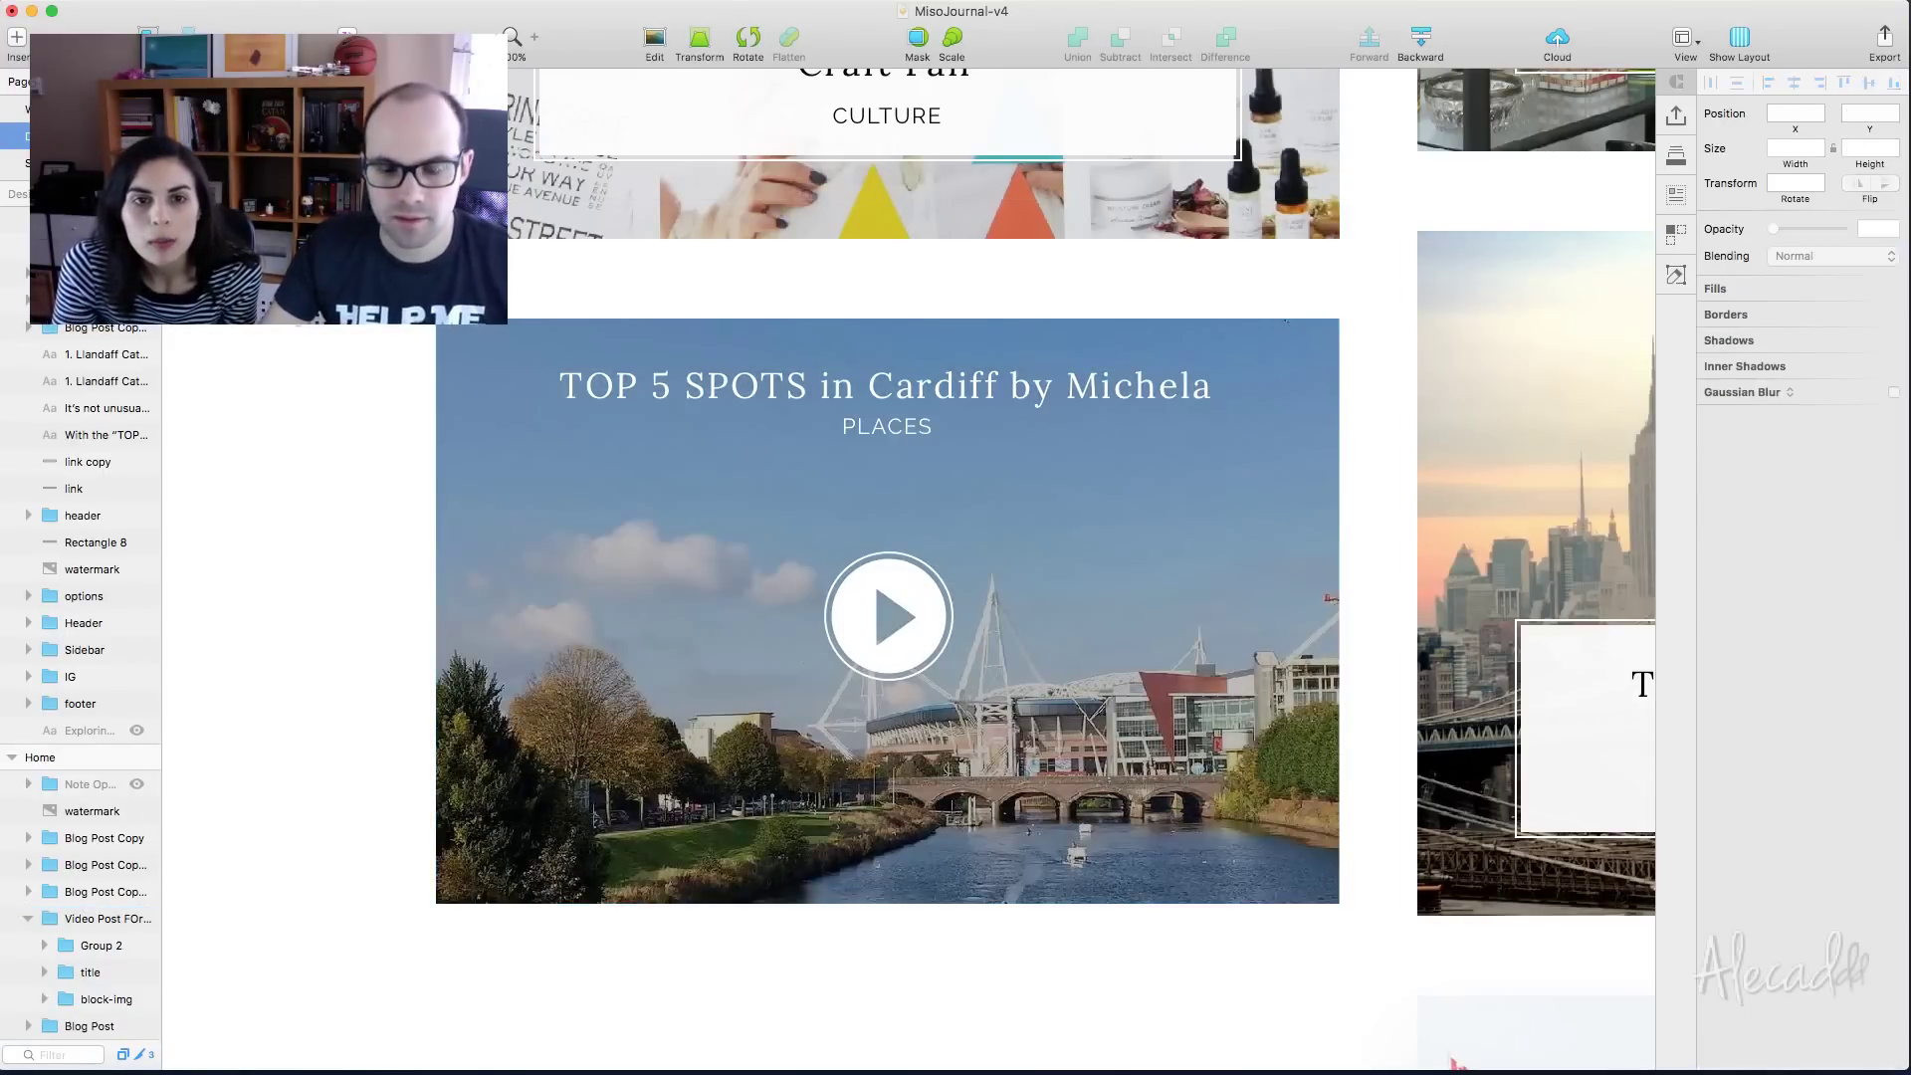
pyautogui.press('super+minus')
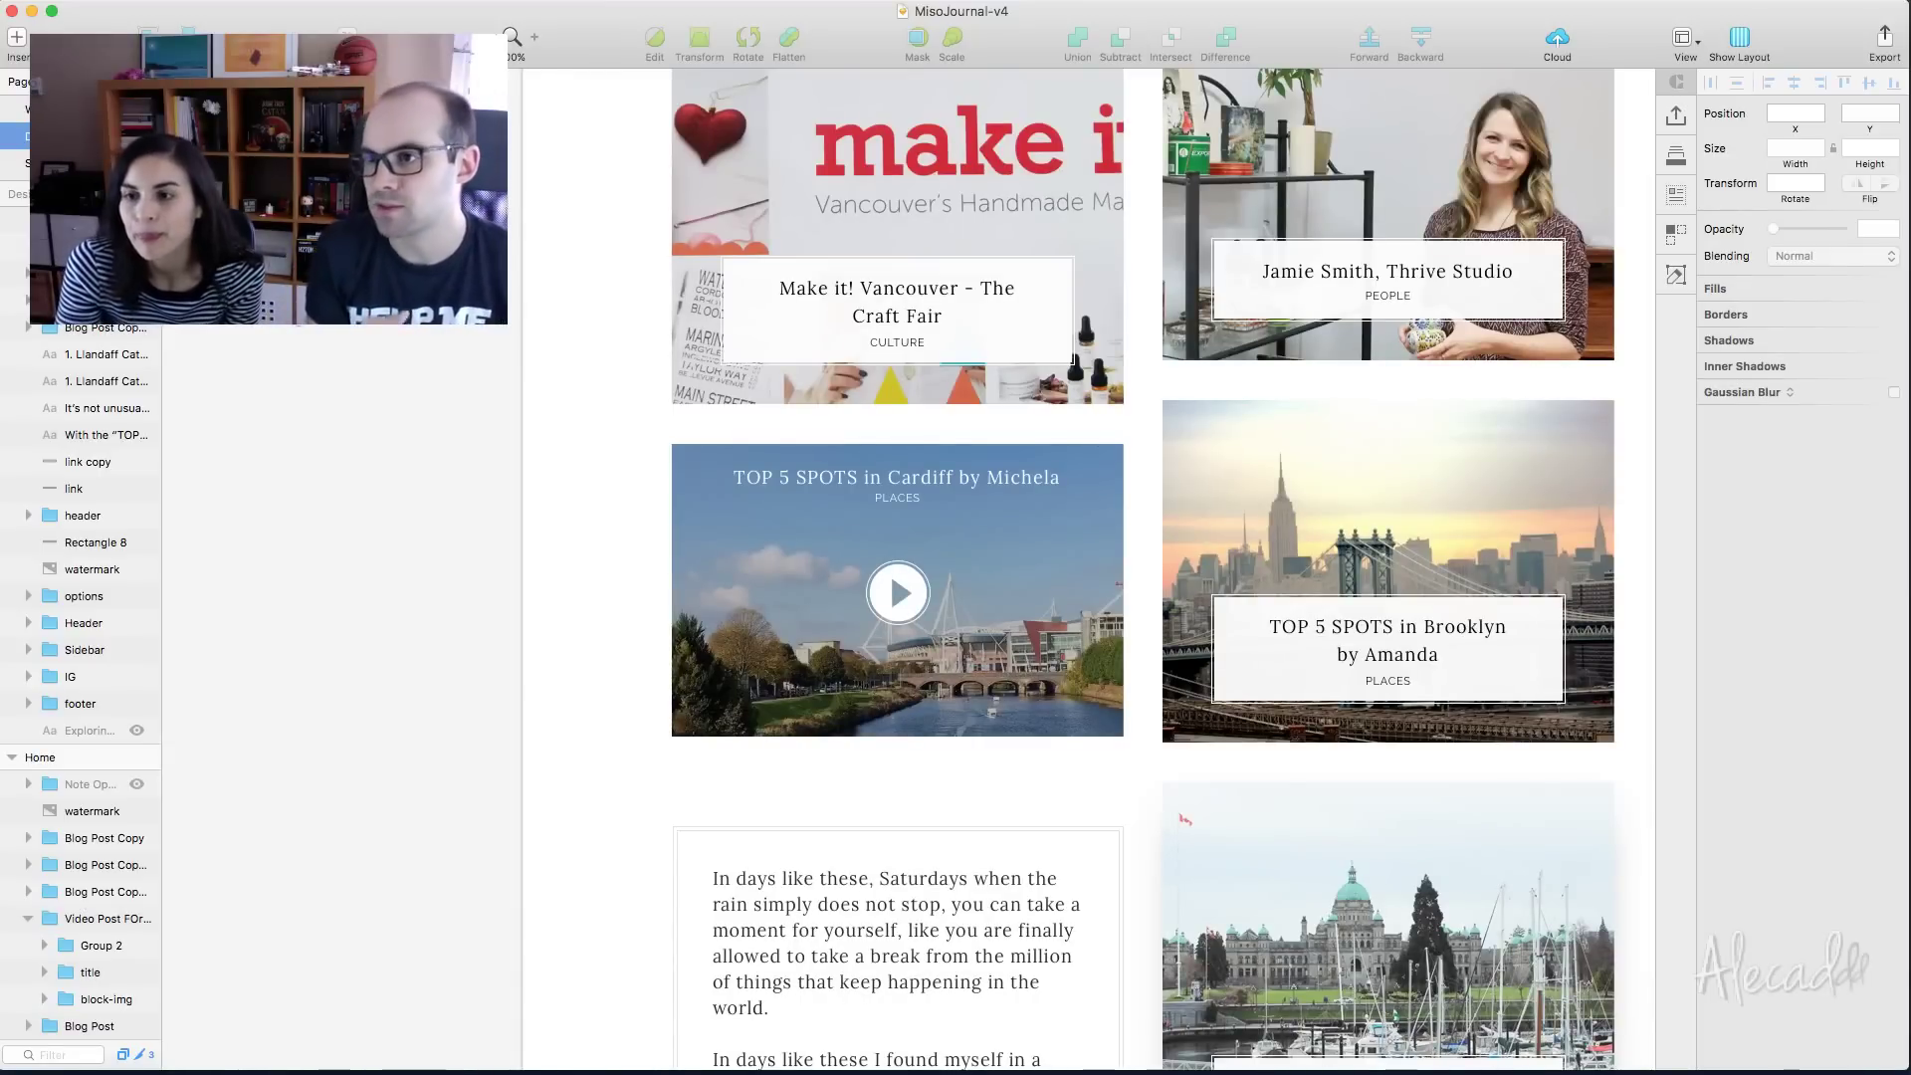
# Review the post grid of the home page and inspect the properties of the Cardiff card's image and title text
pyautogui.press('super+Tab')
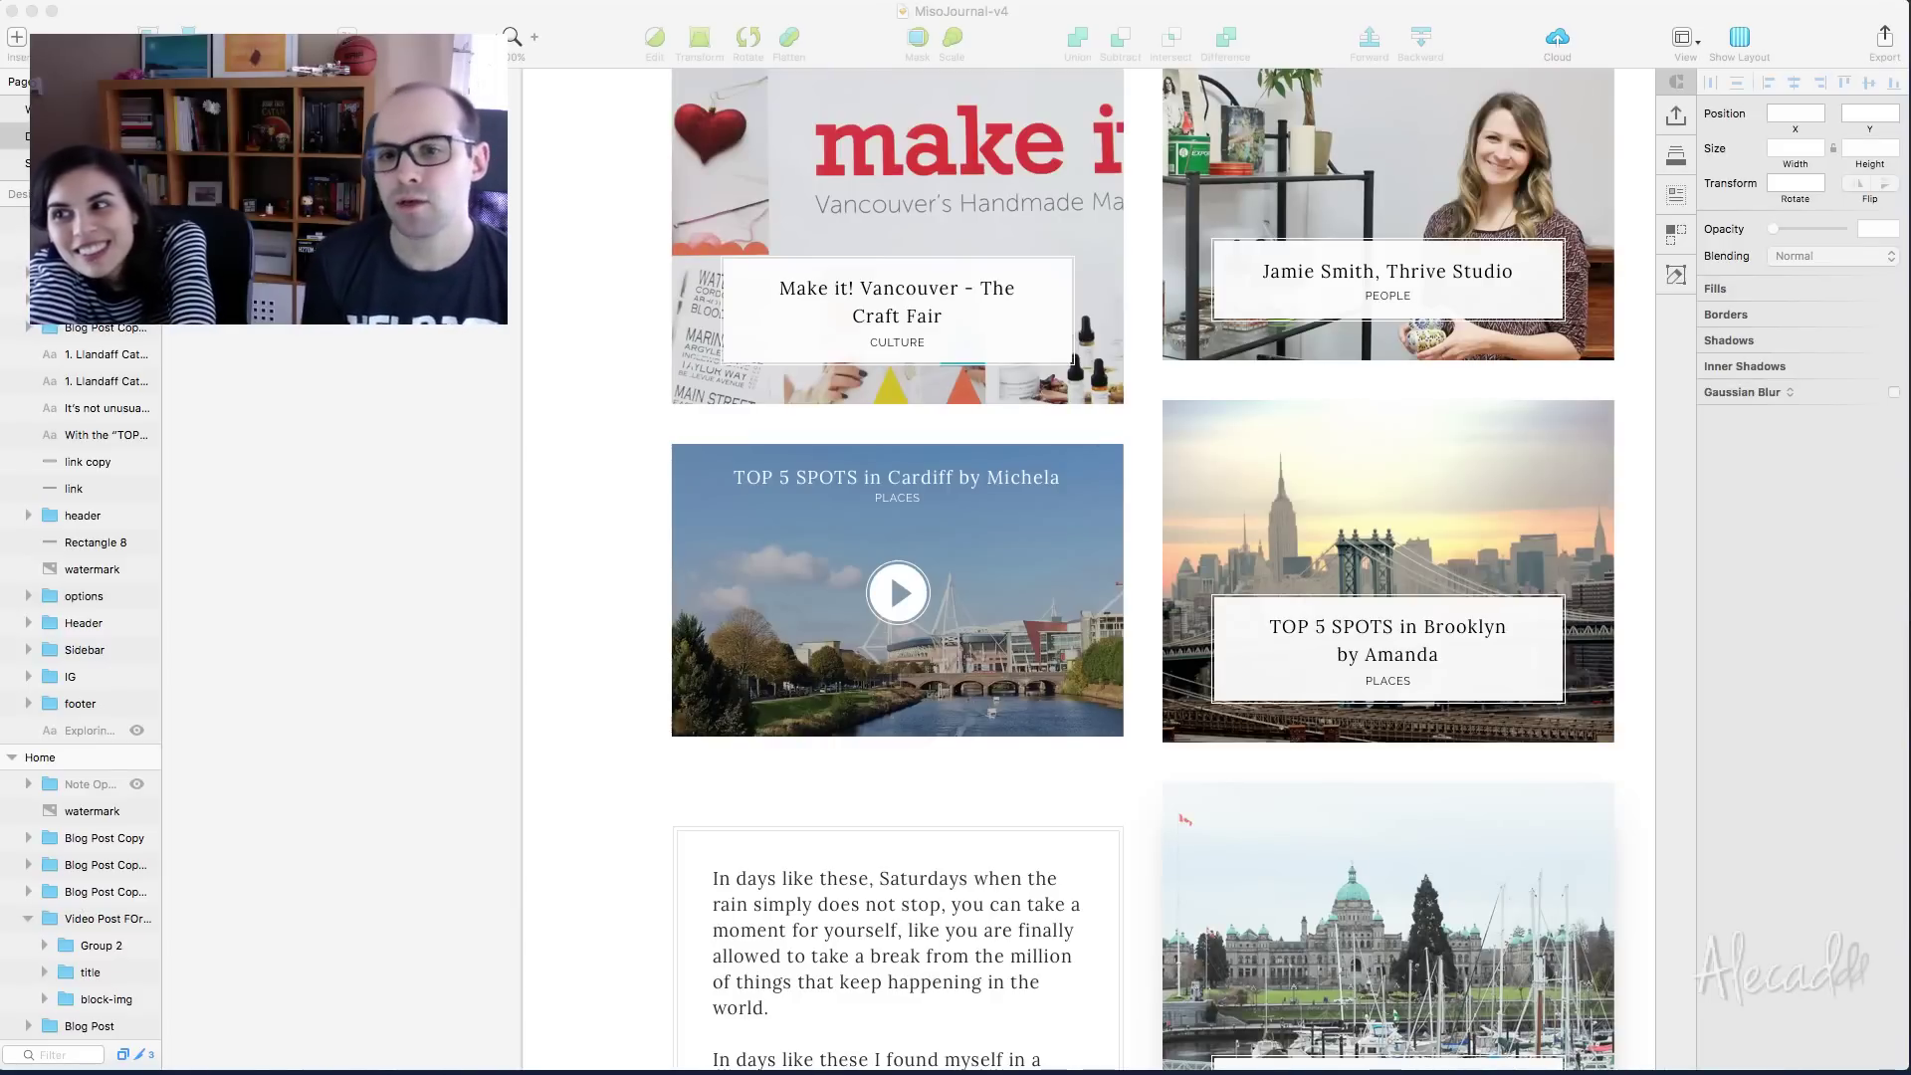
pyautogui.scroll(5, 733, 332)
pyautogui.hscroll(3, 733, 333)
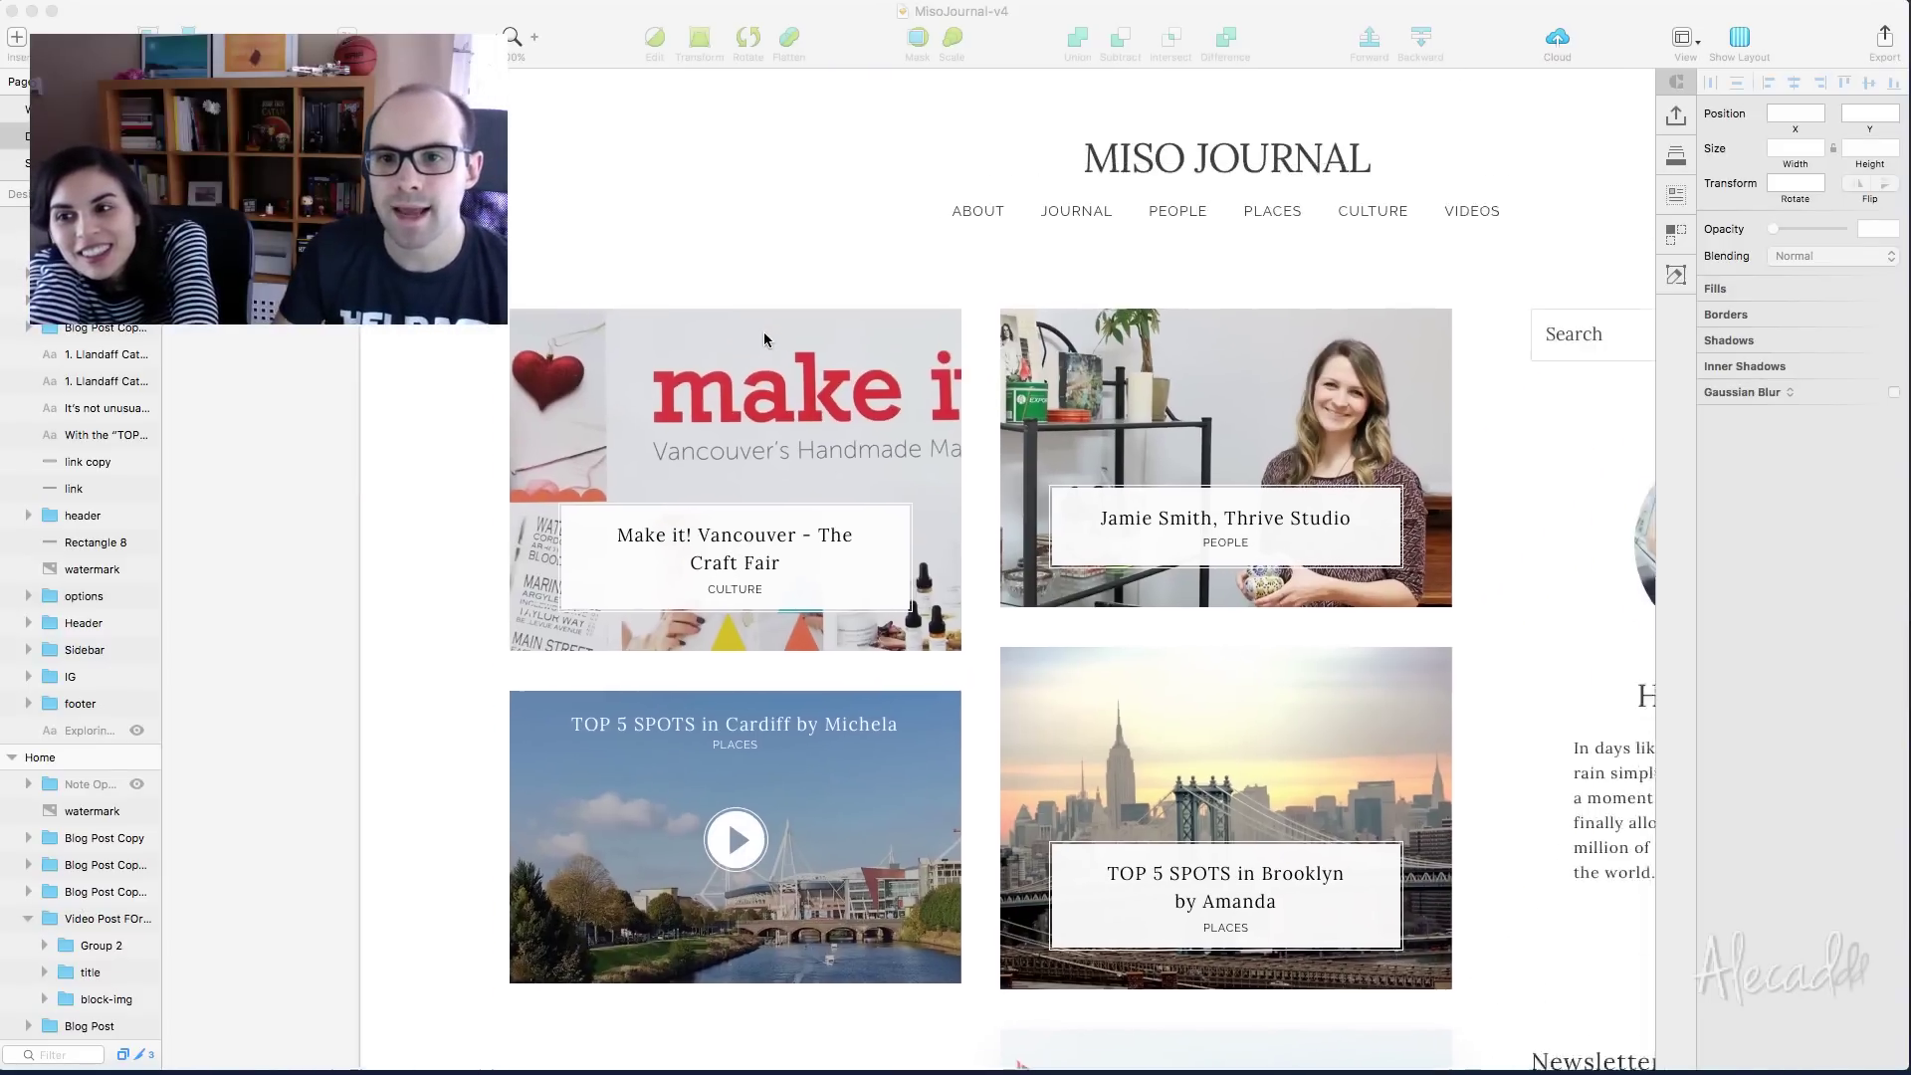
pyautogui.scroll(-10, 764, 340)
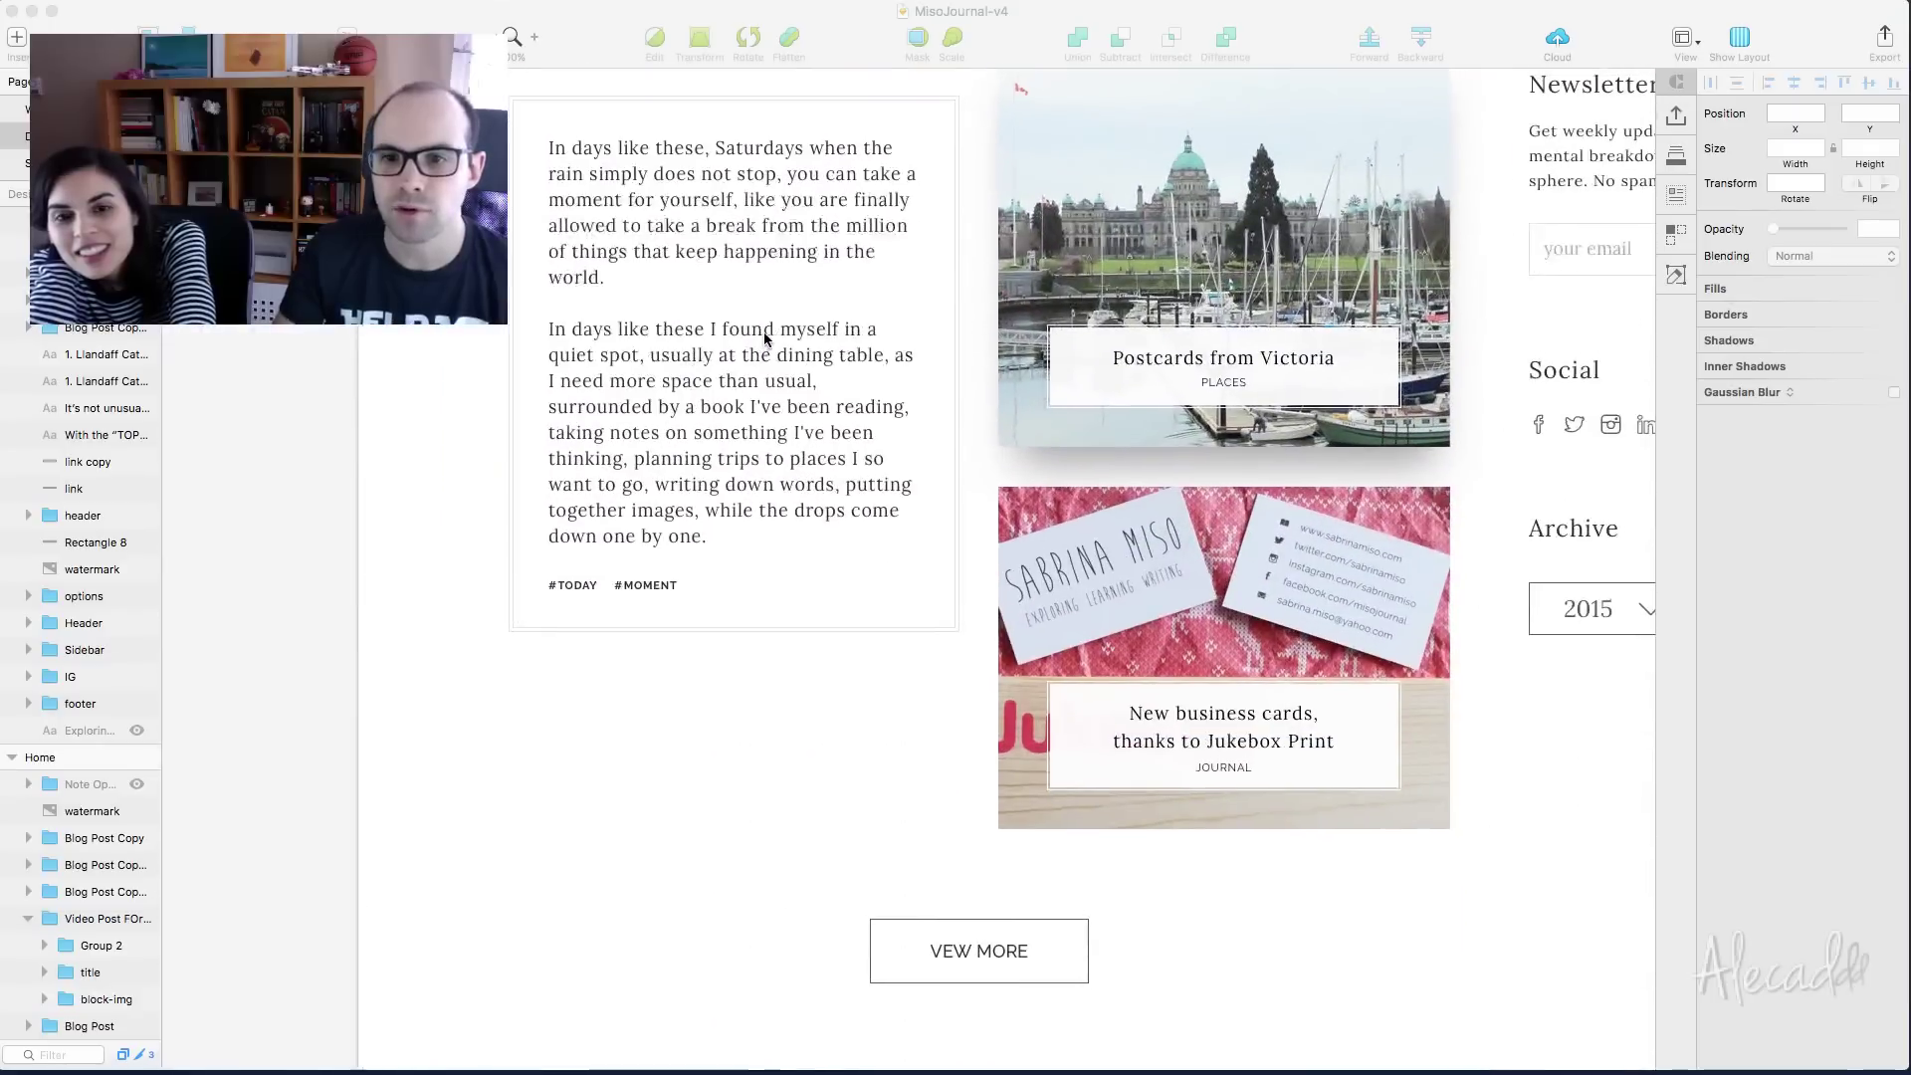
pyautogui.scroll(10, 764, 340)
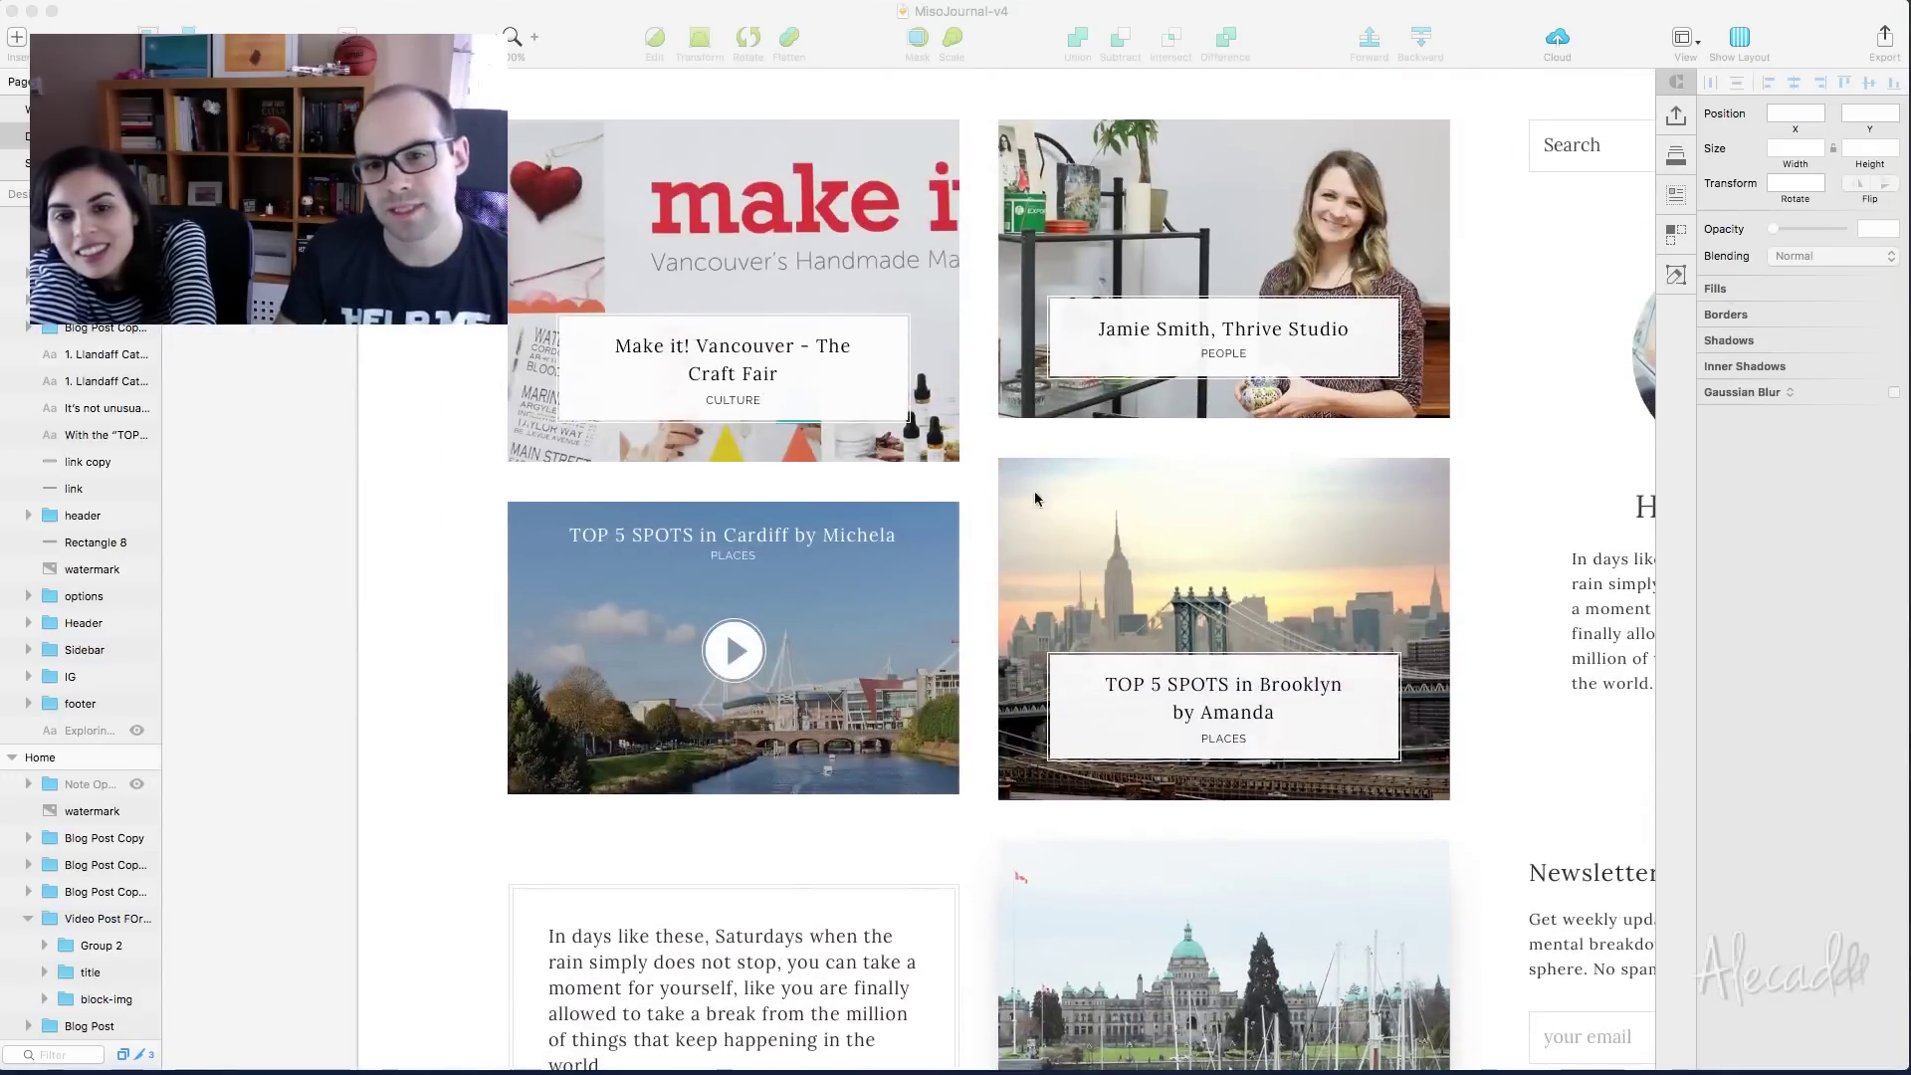
pyautogui.hscroll(1, 1055, 518)
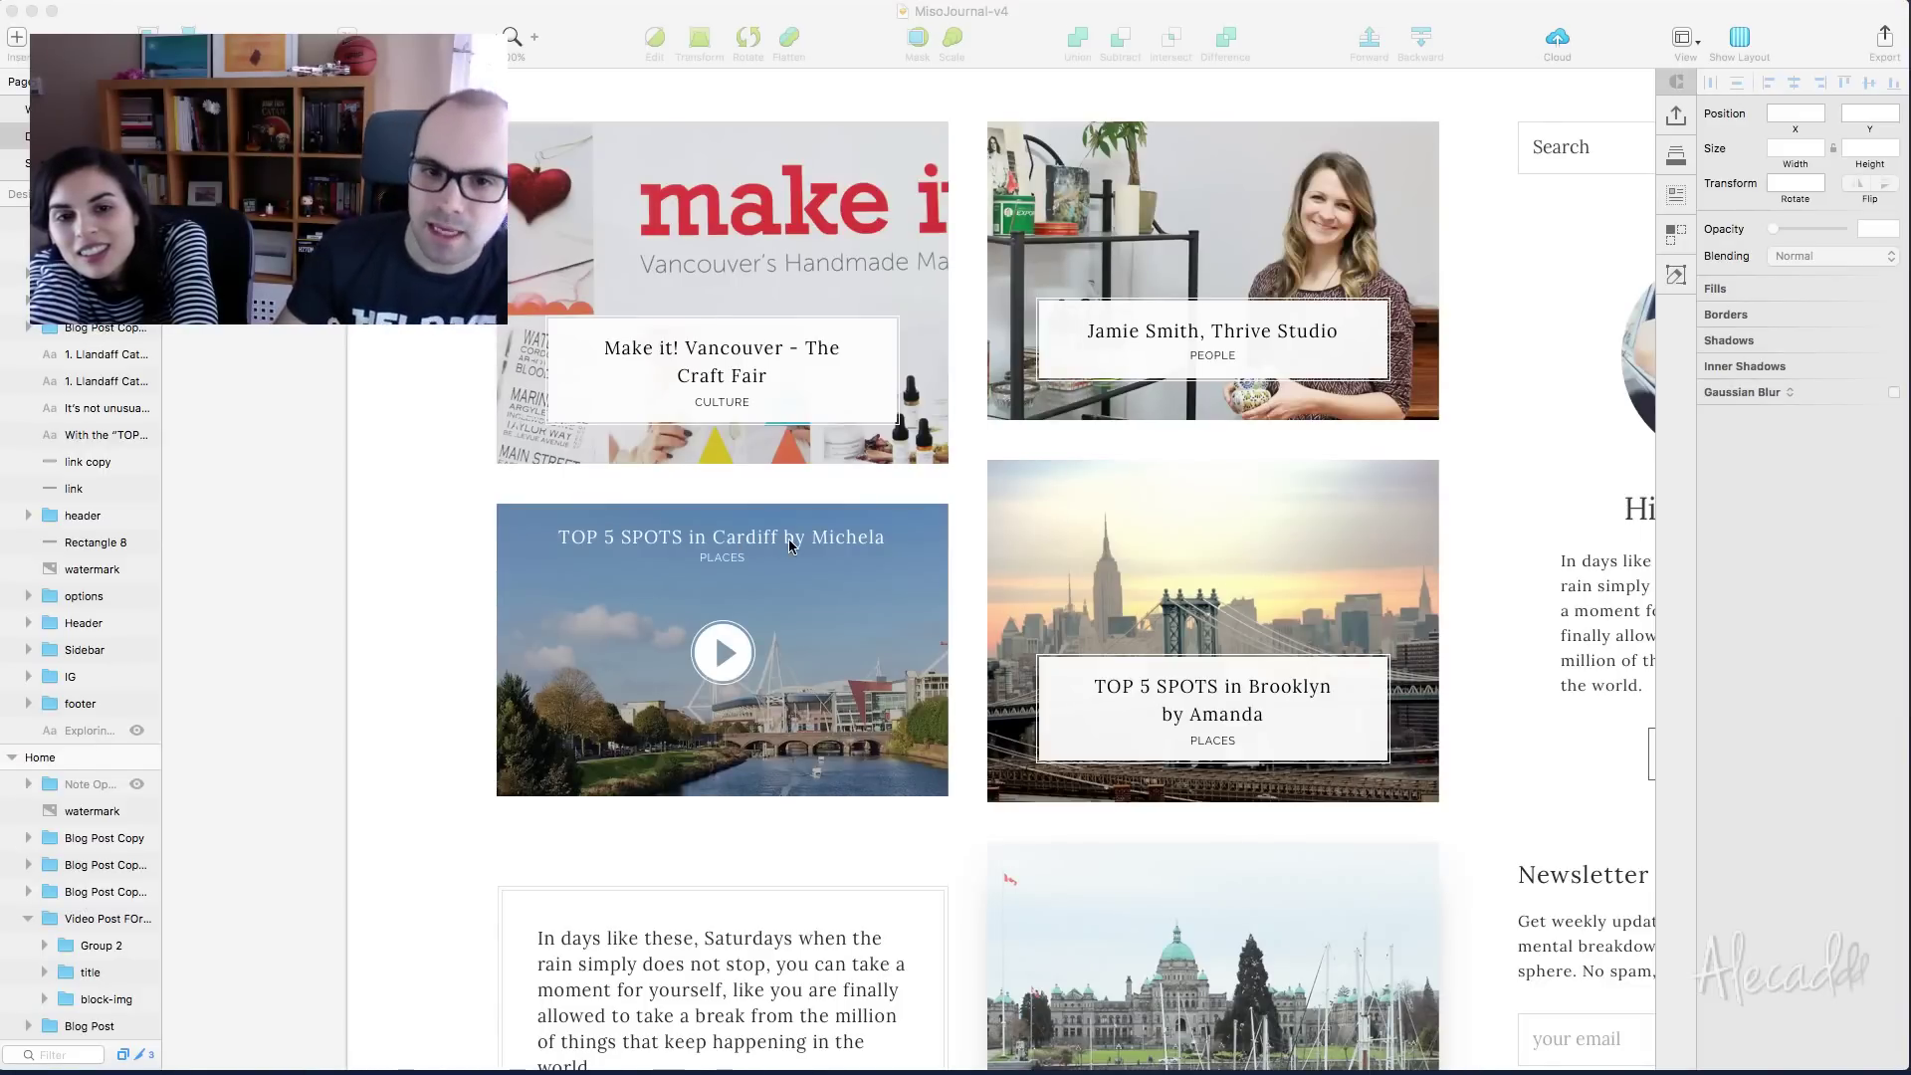
pyautogui.click(899, 633)
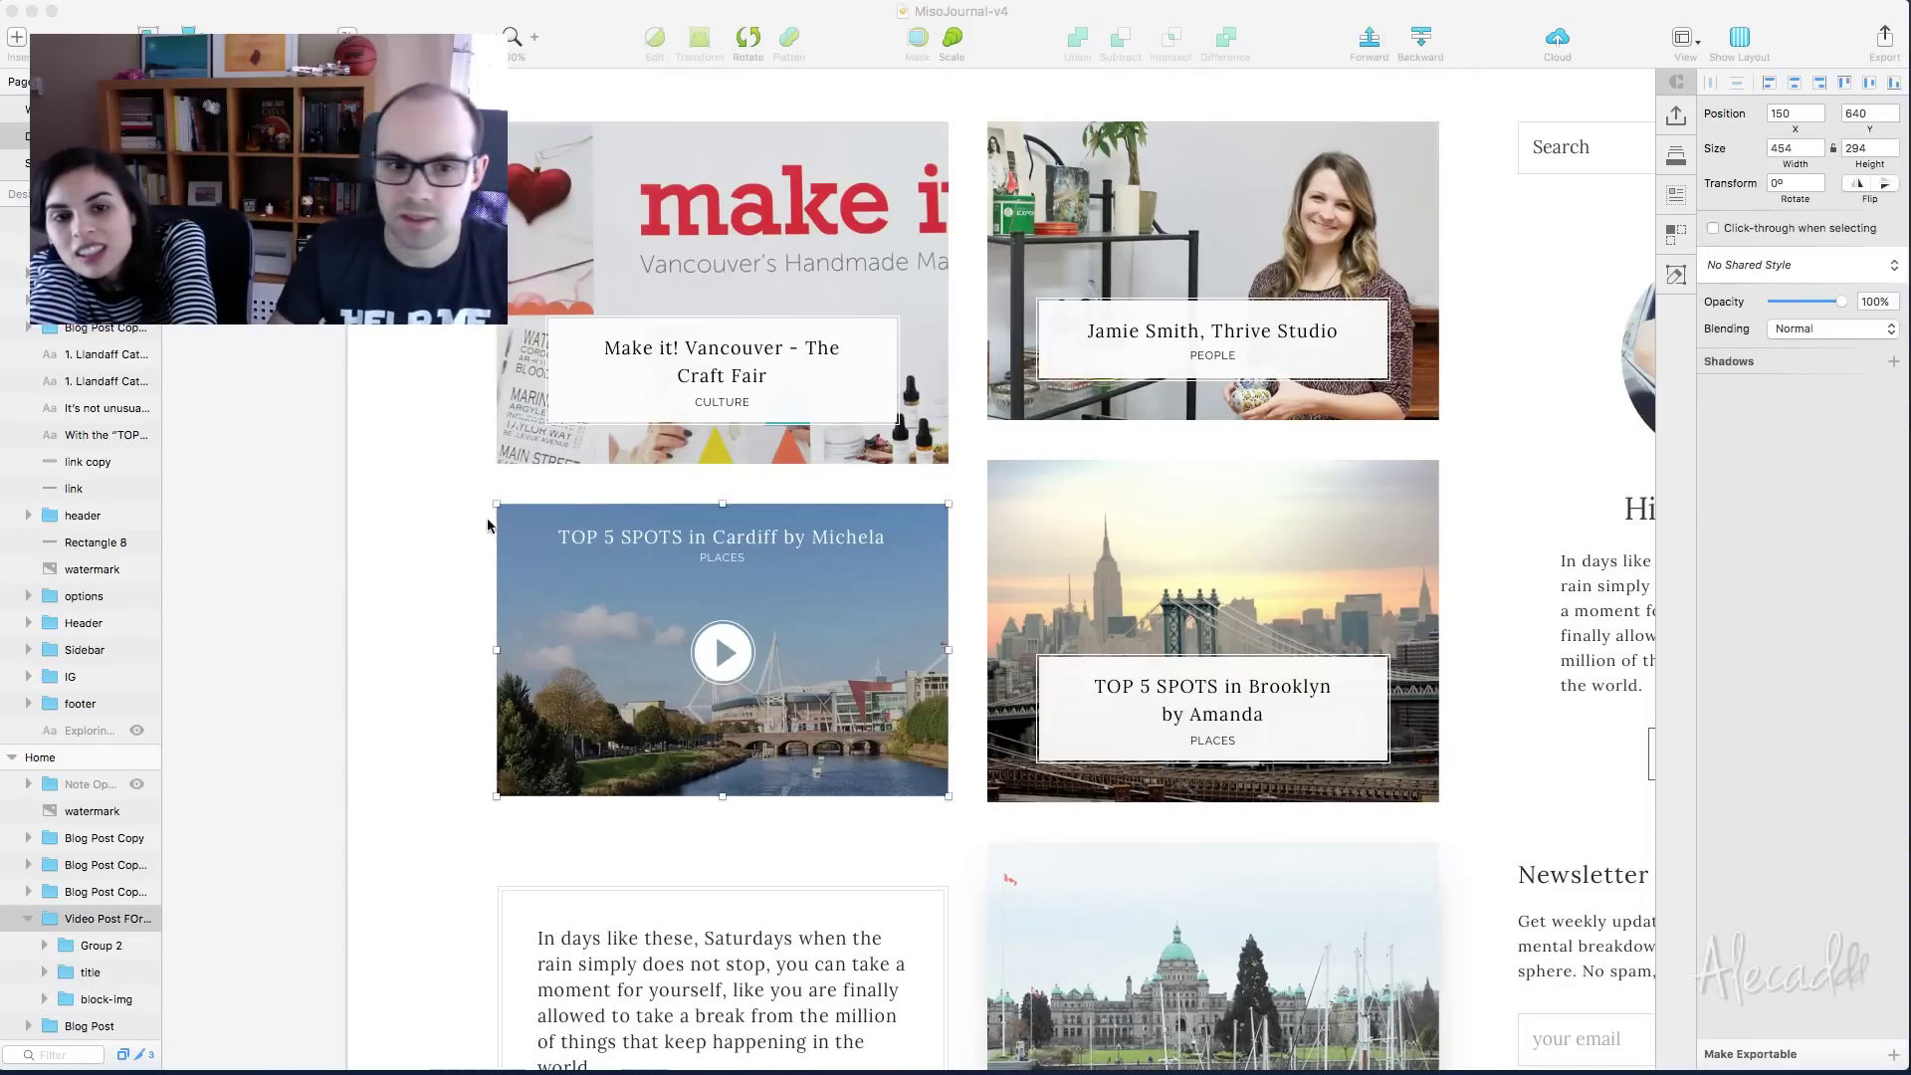
pyautogui.click(299, 779)
pyautogui.doubleClick(854, 694)
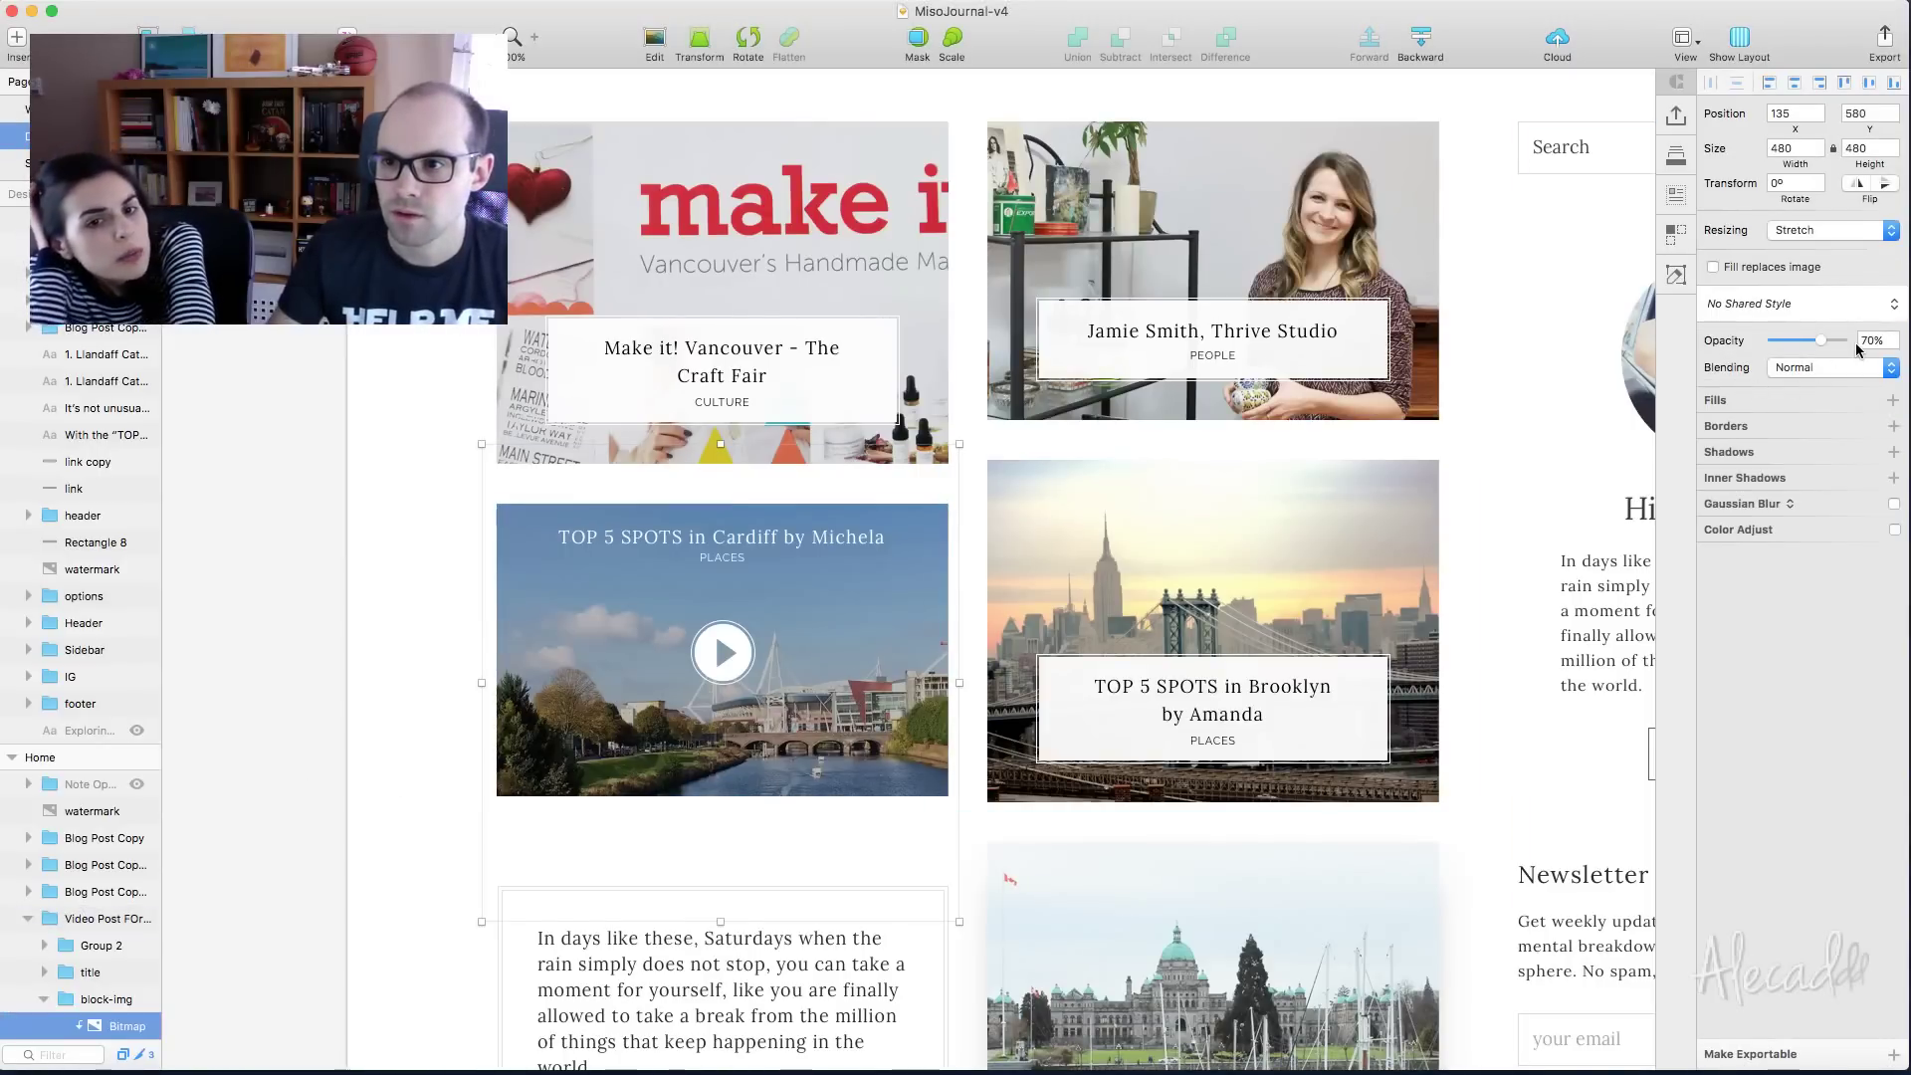
pyautogui.click(331, 544)
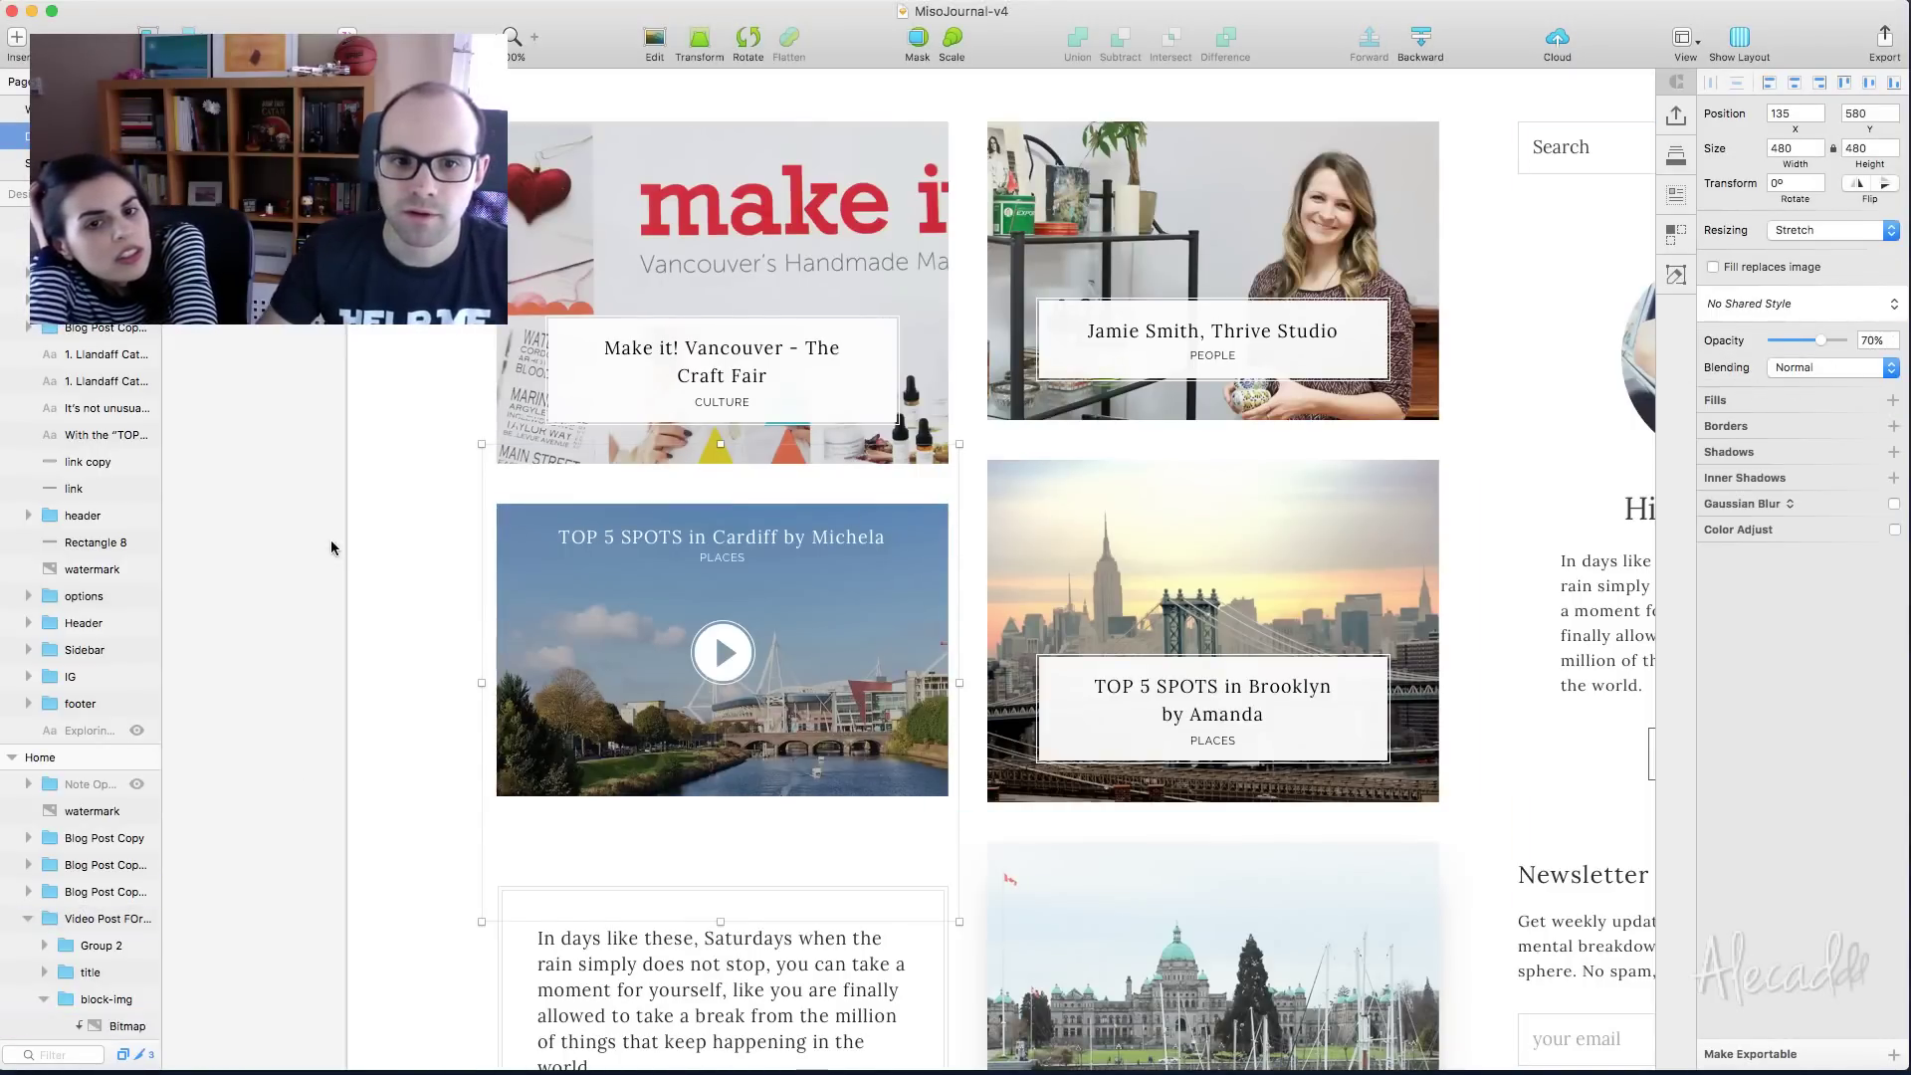
pyautogui.doubleClick(734, 543)
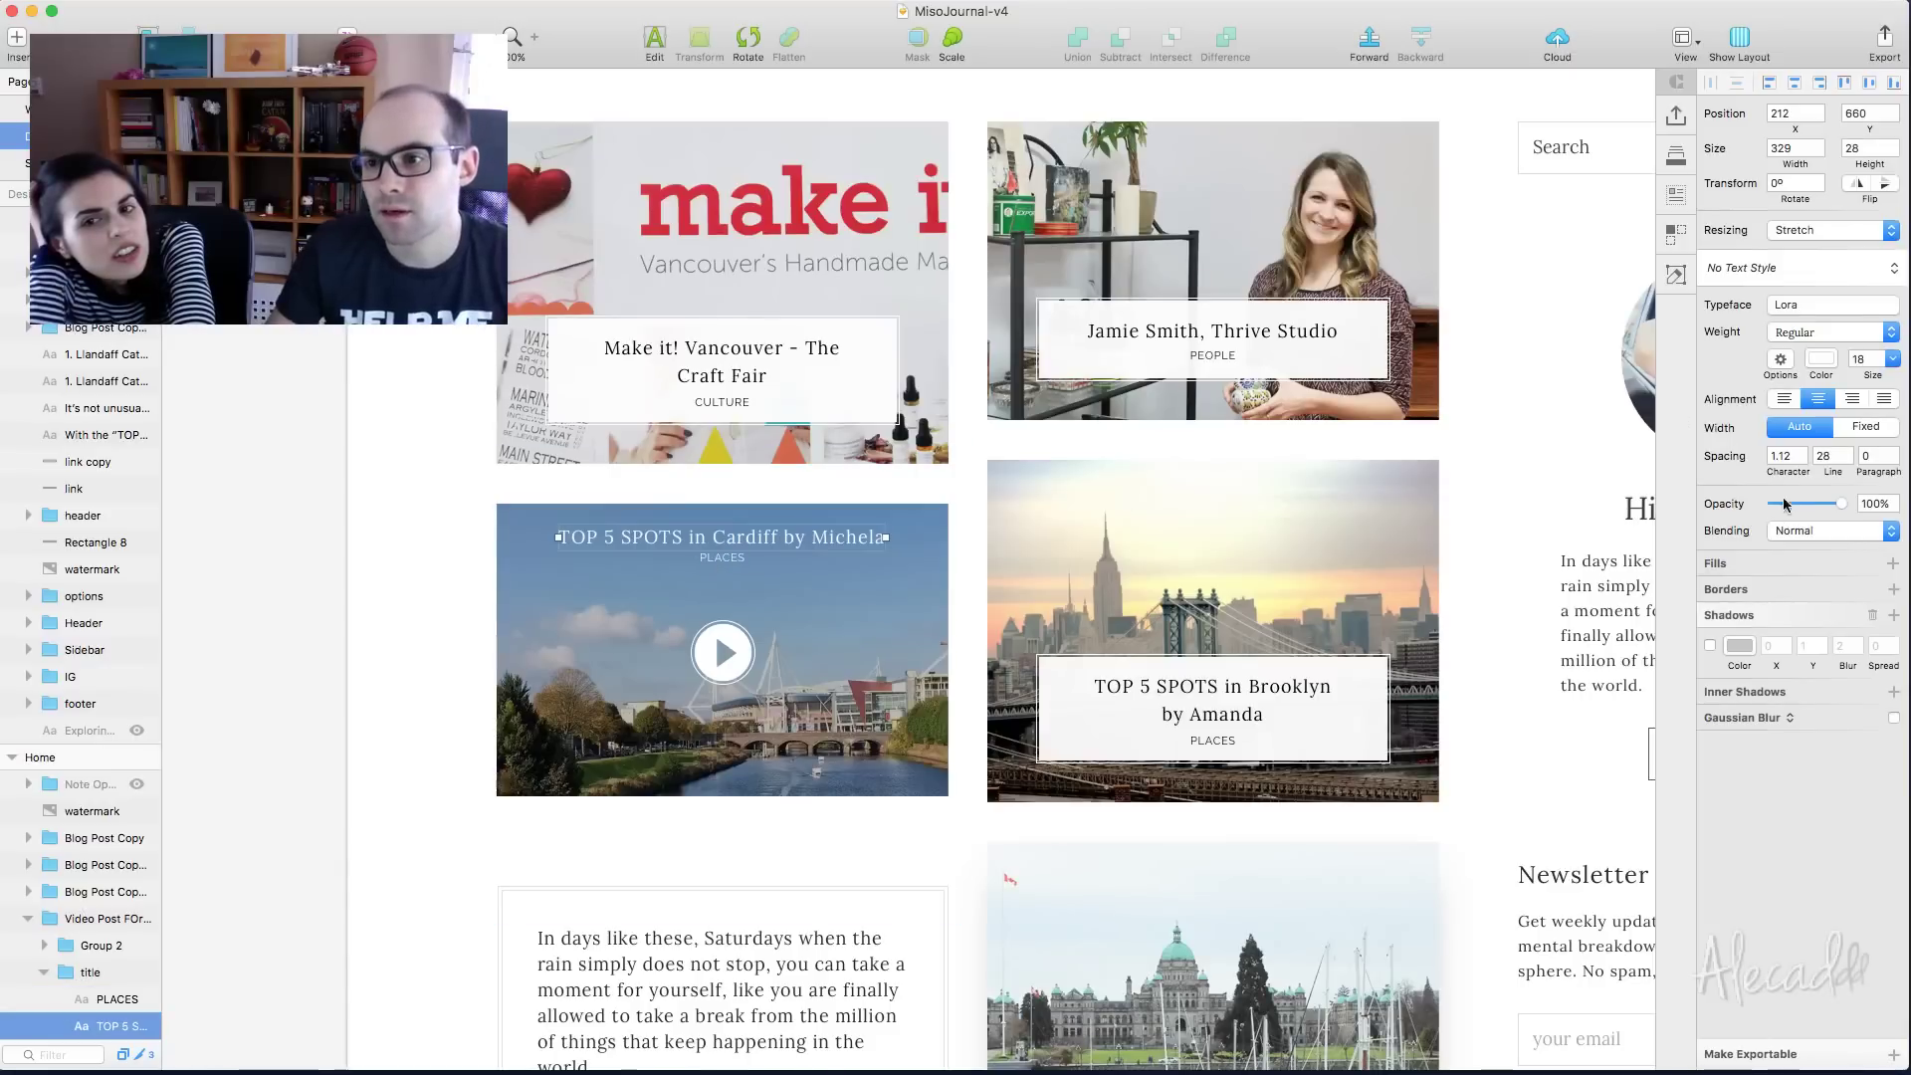
pyautogui.press('Escape')
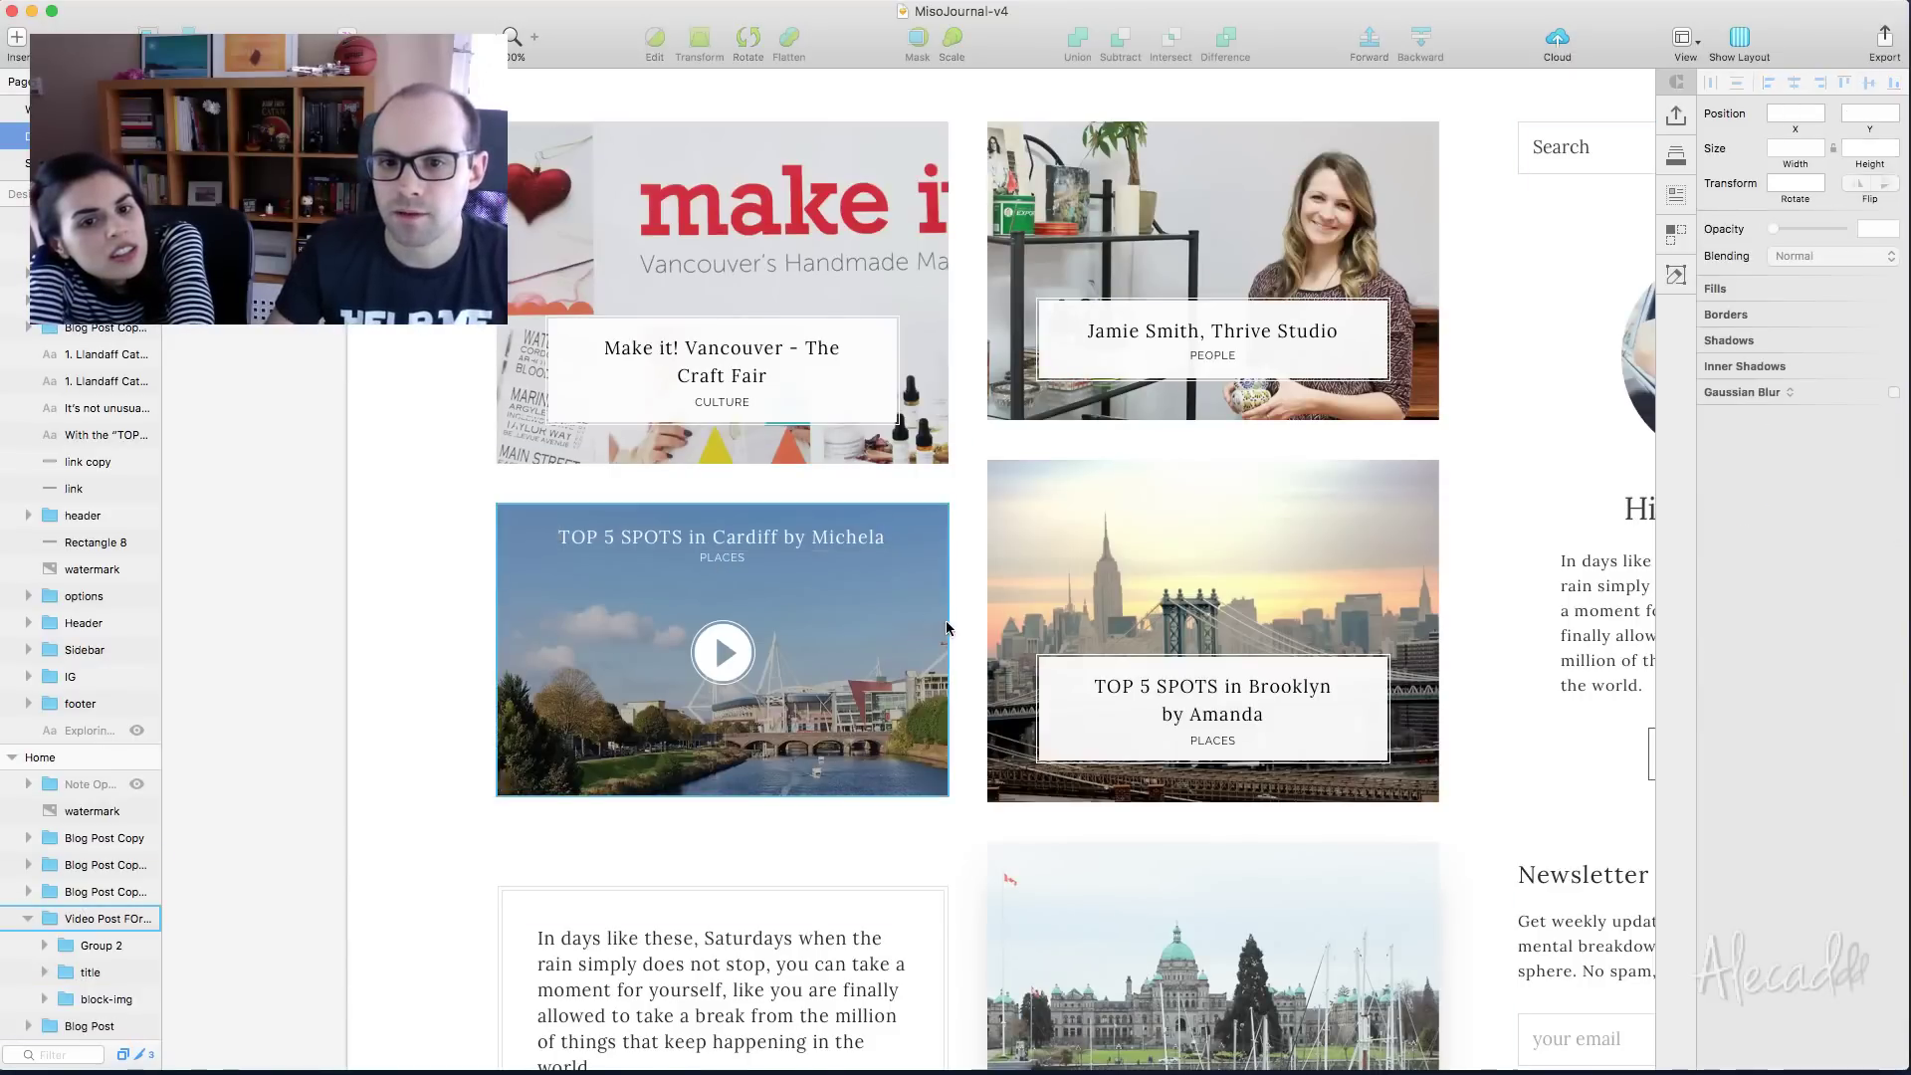
# Set the opacity of the Cardiff card's background image to 65%
pyautogui.click(946, 628)
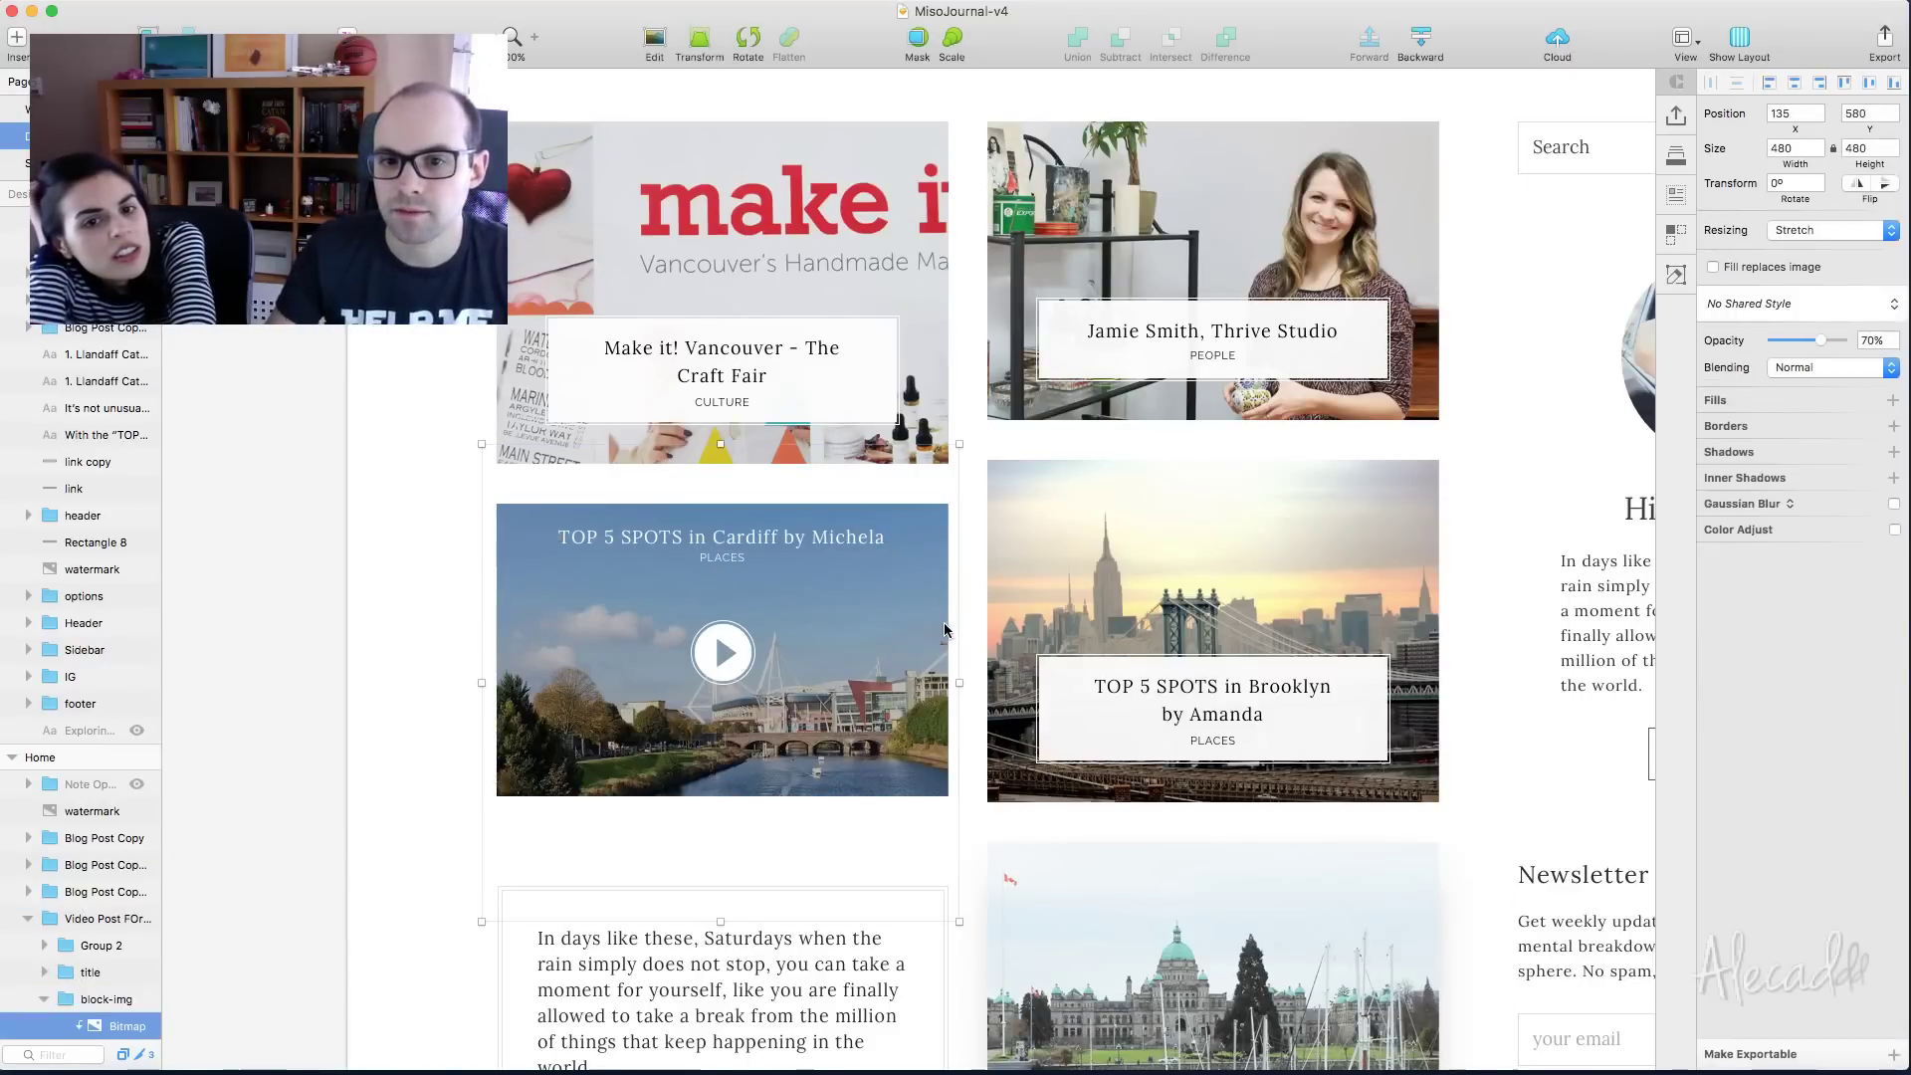
pyautogui.doubleClick(1870, 341)
pyautogui.write('65')
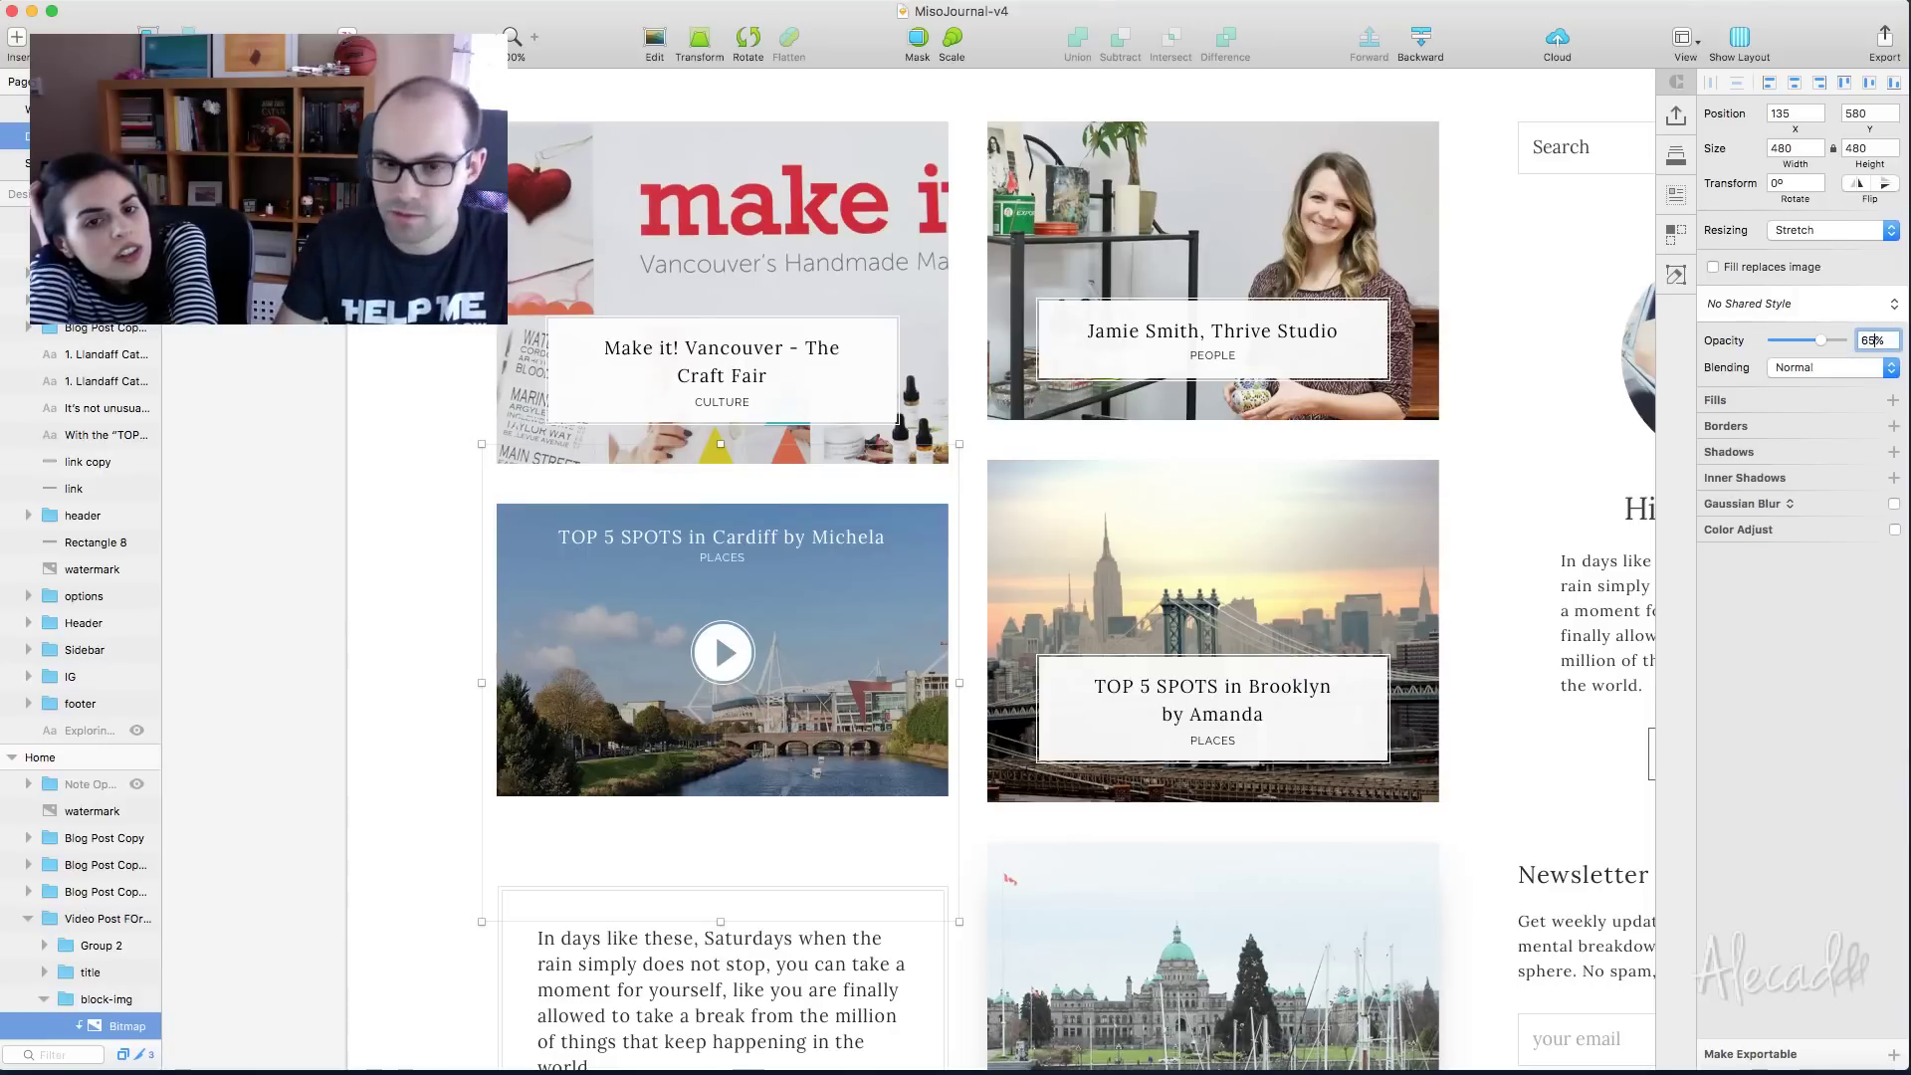
pyautogui.press('Return')
pyautogui.click(293, 329)
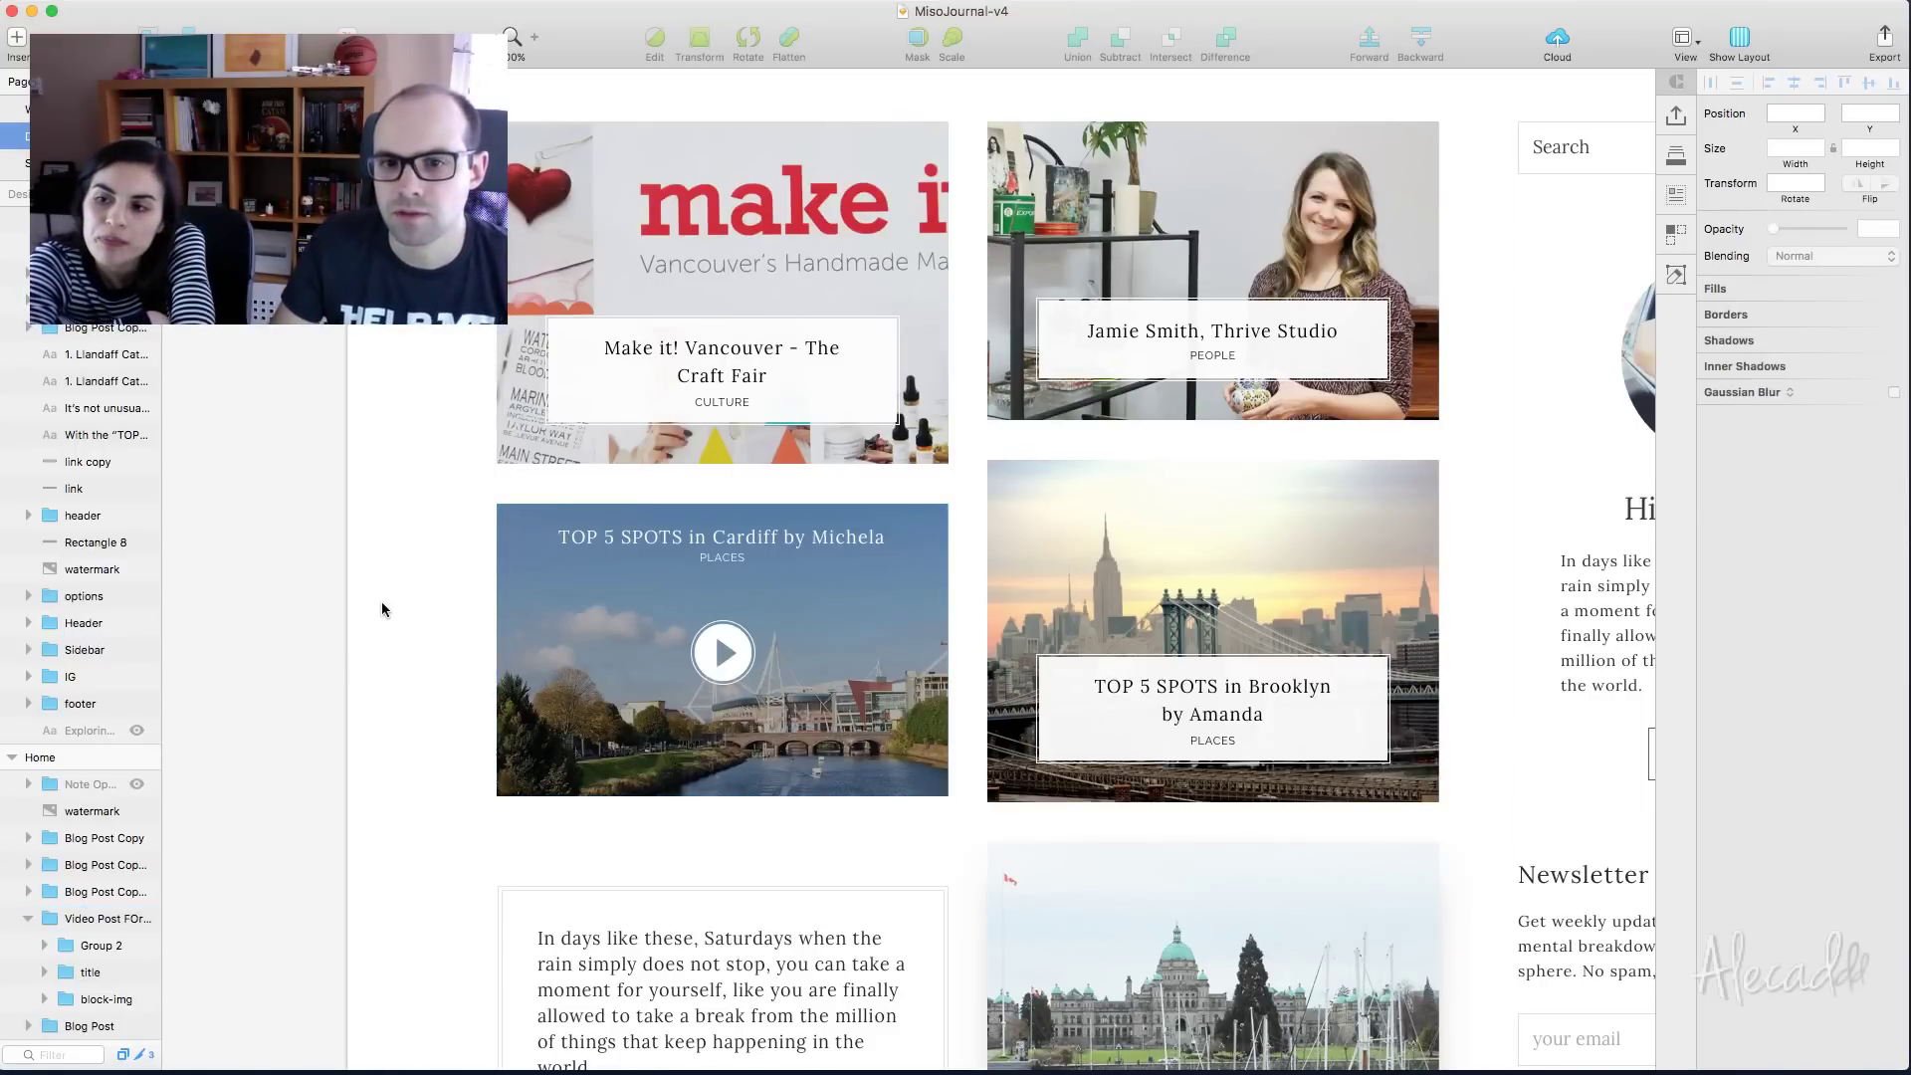
# Turn on the shadow of the Cardiff title and PLACES label and make its black color (000000) fully opaque
pyautogui.scroll(2, 382, 609)
pyautogui.hscroll(3, 382, 609)
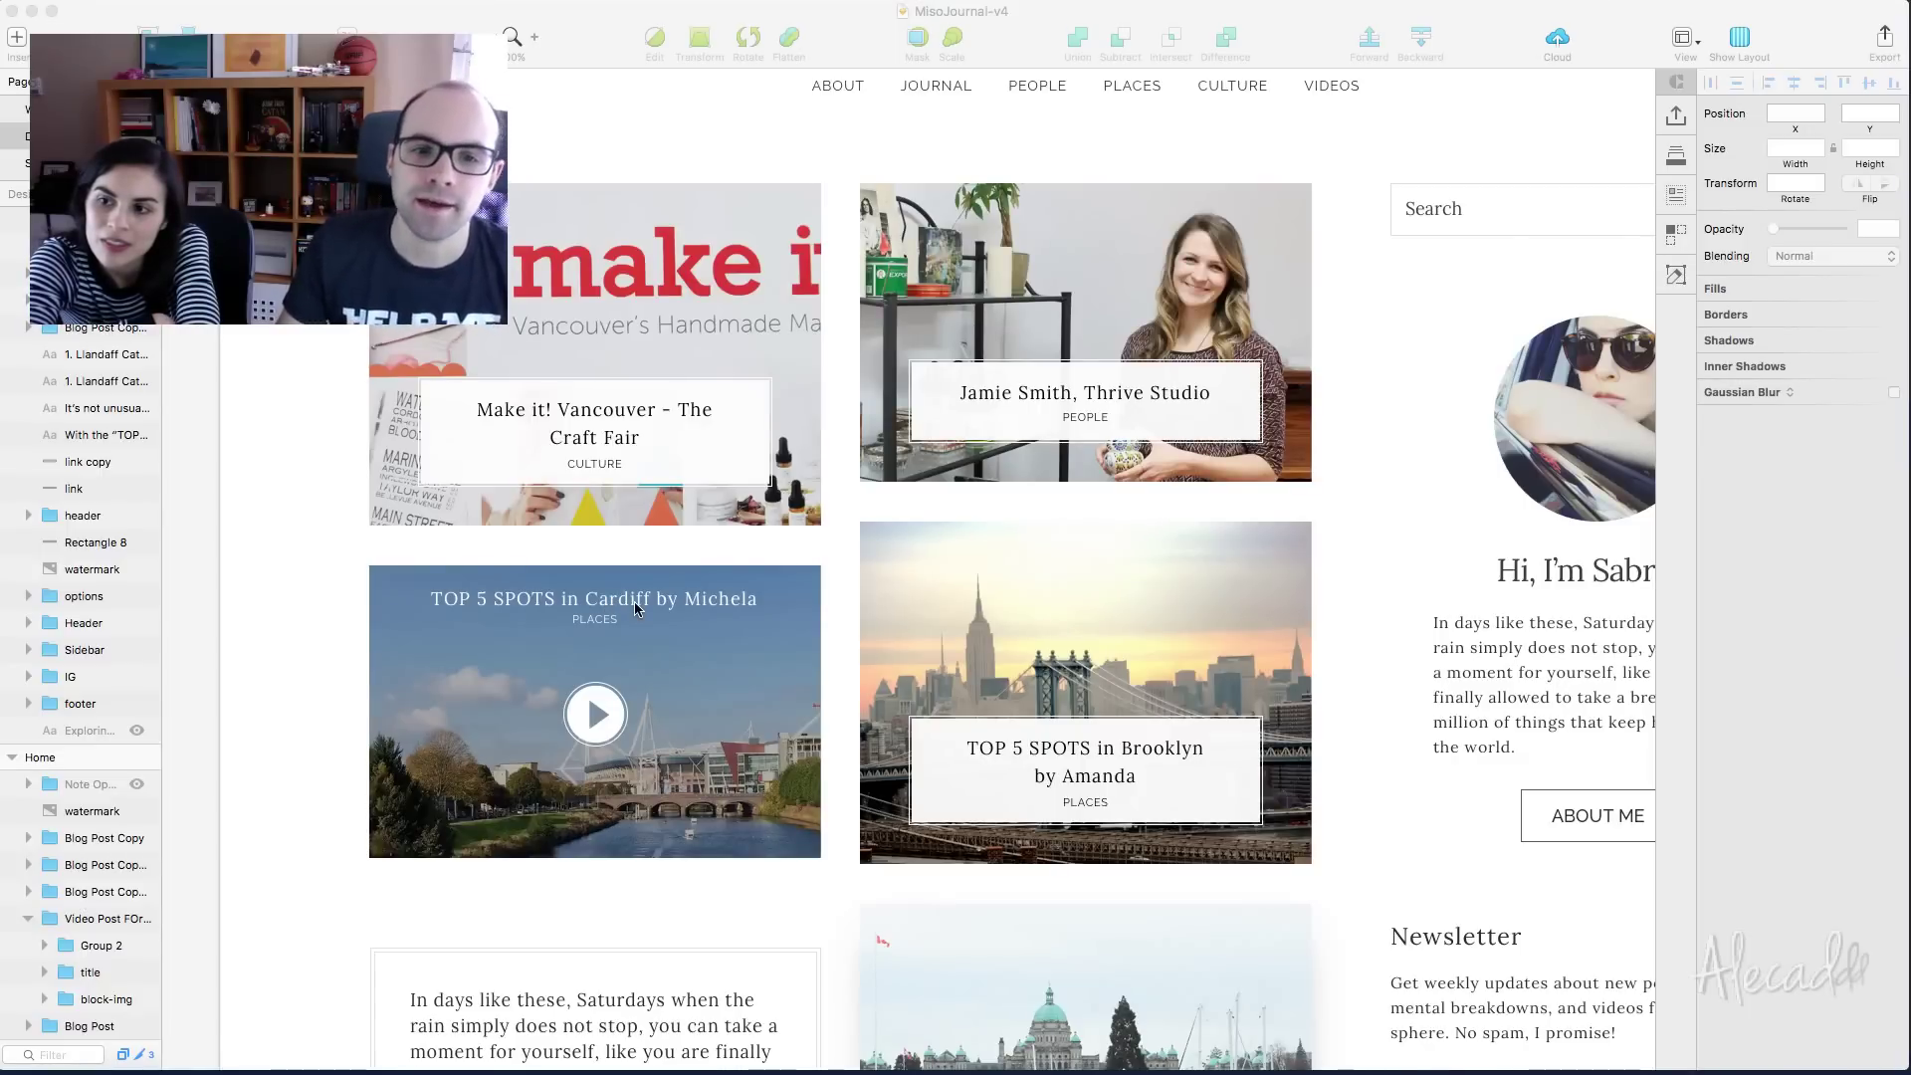
pyautogui.scroll(-2, 281, 556)
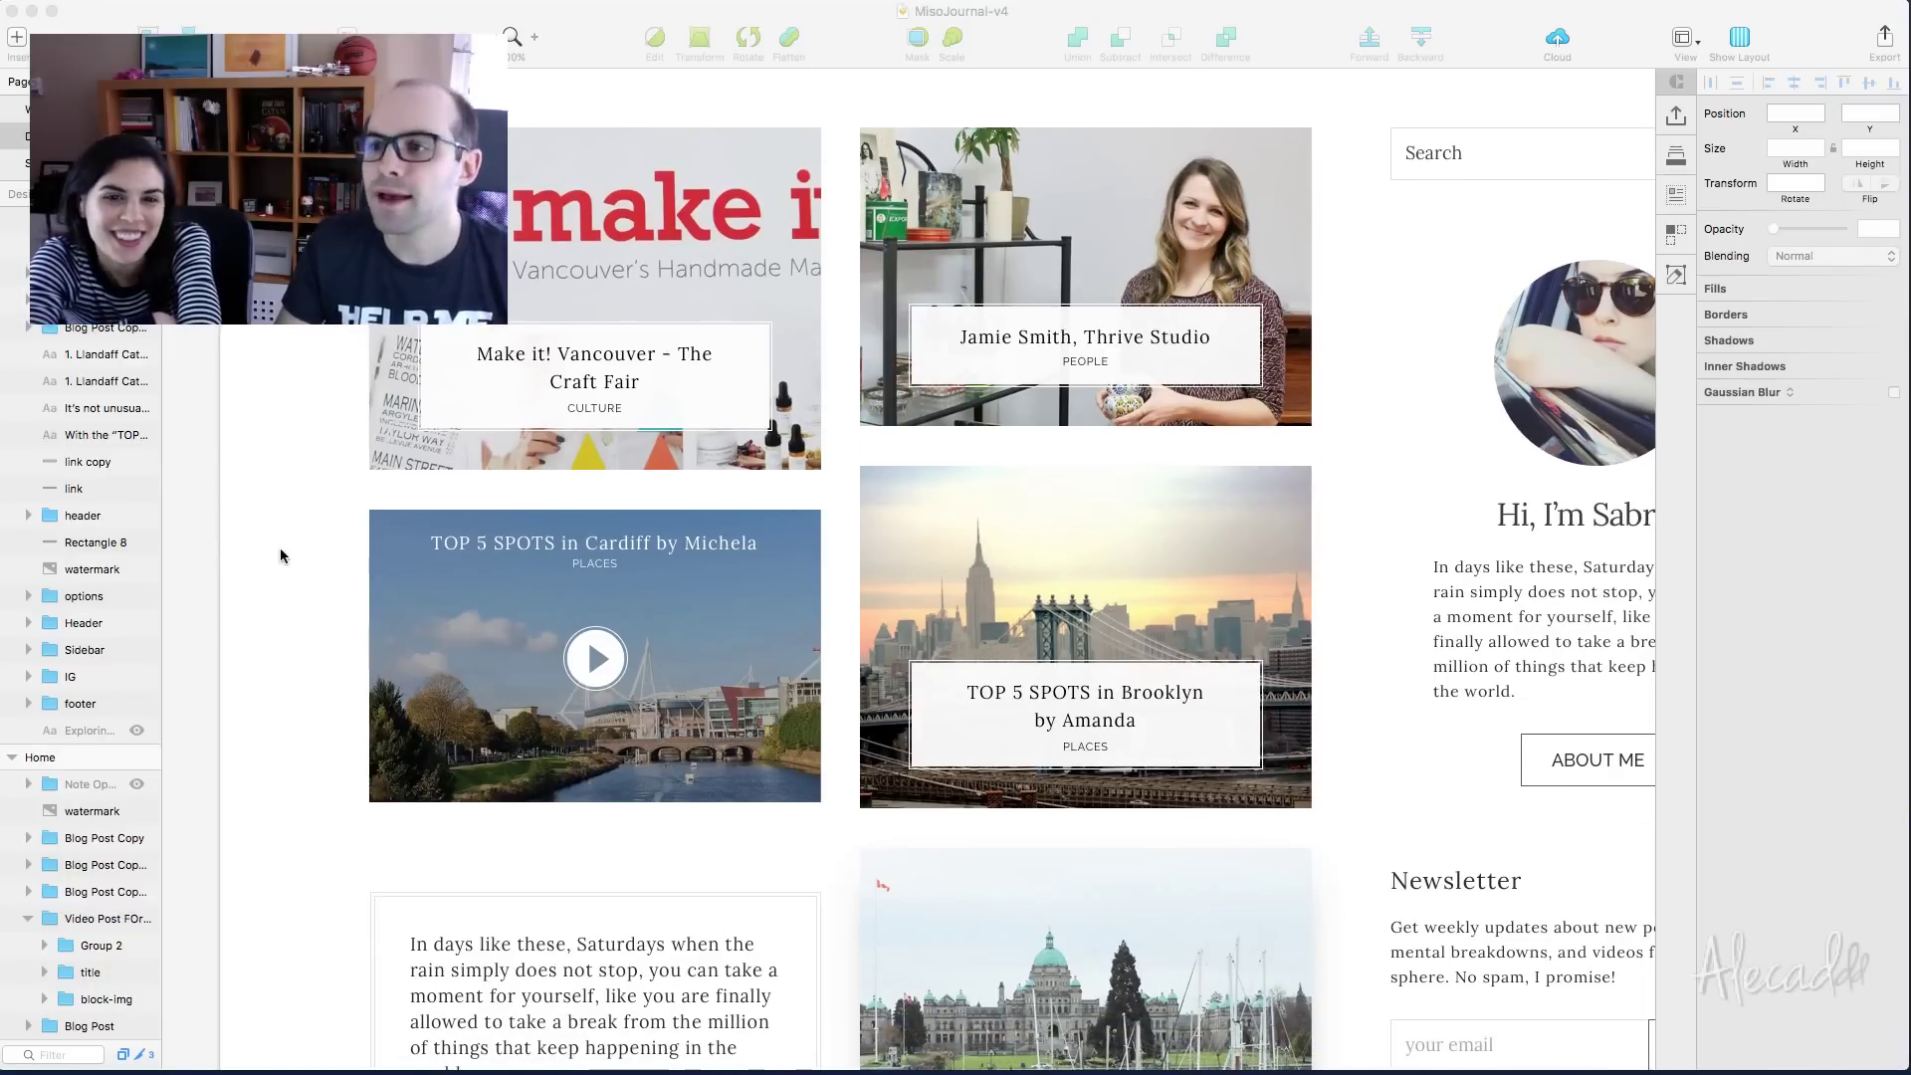
pyautogui.doubleClick(595, 543)
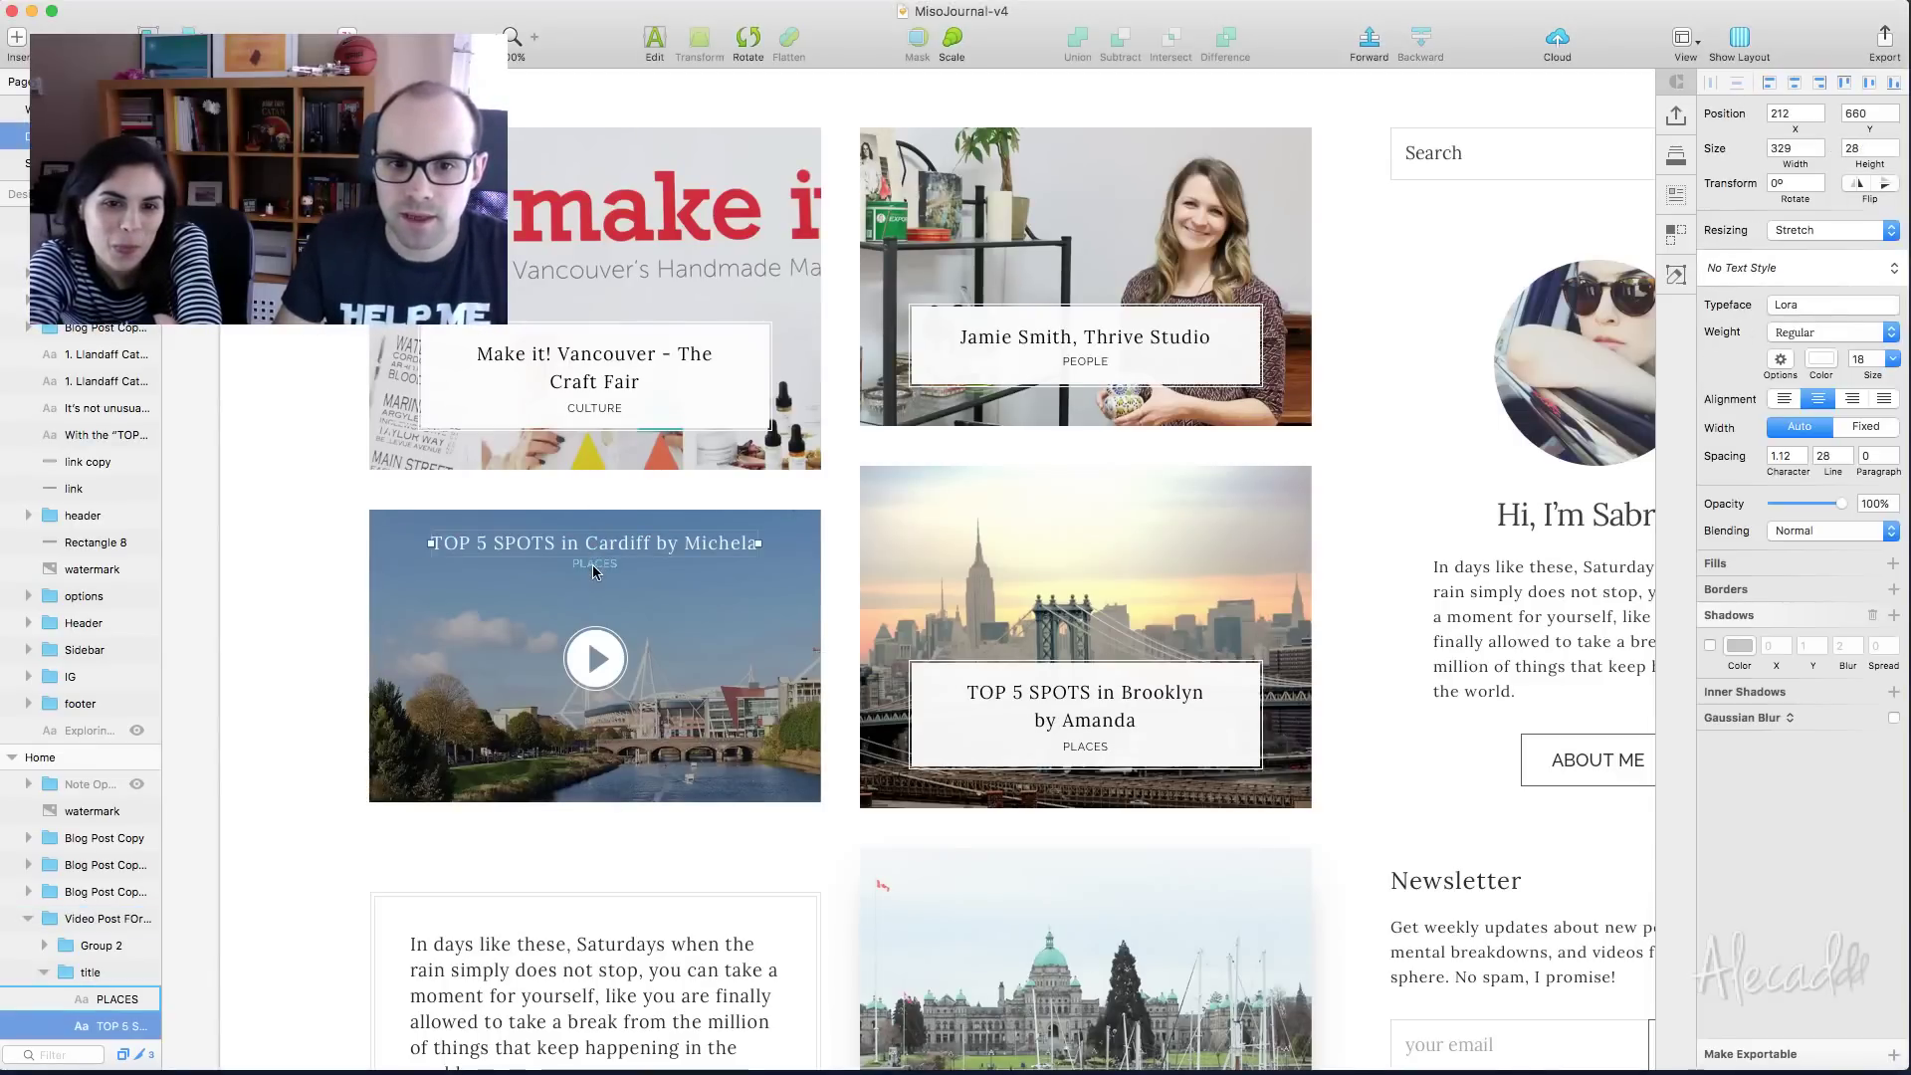
pyautogui.keyDown('shift'); pyautogui.click(593, 564); pyautogui.keyUp('shift')
pyautogui.click(1710, 645)
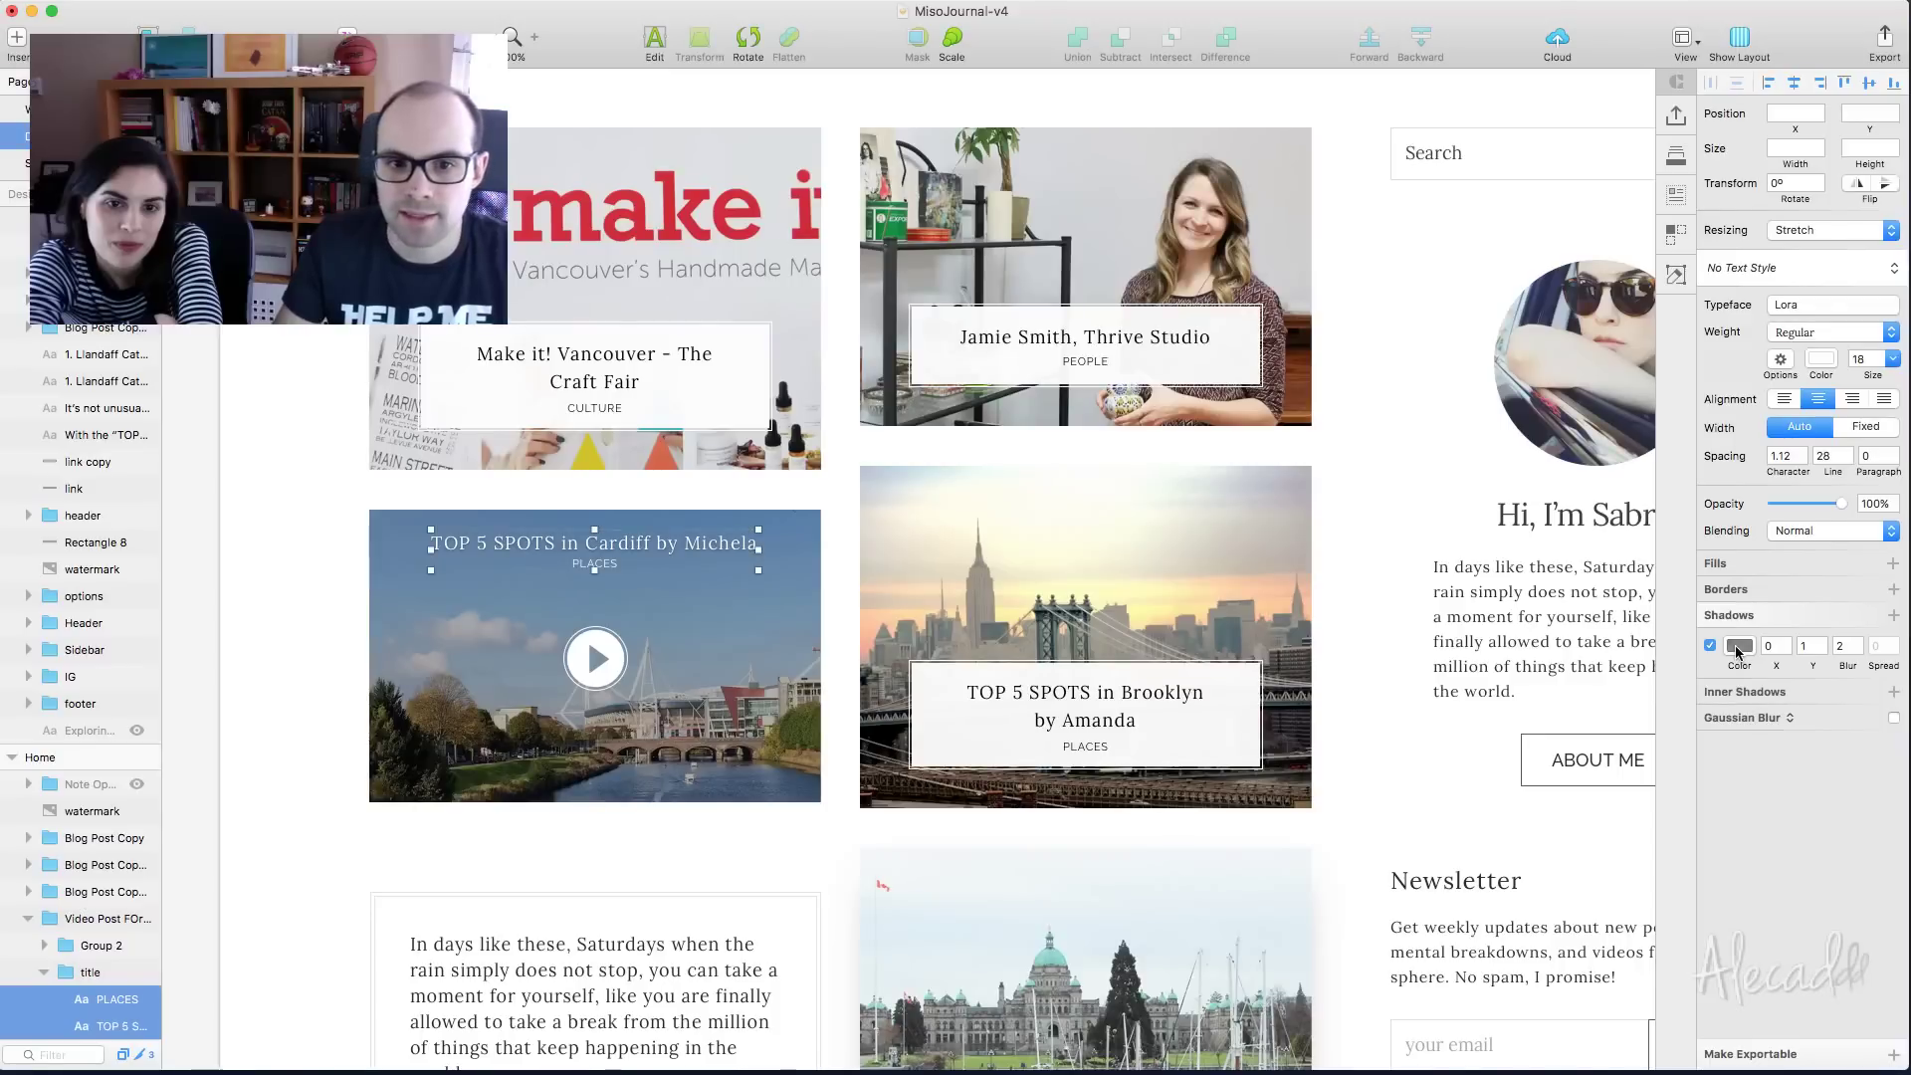
pyautogui.click(1737, 651)
pyautogui.moveTo(1803, 818); pyautogui.dragTo(1877, 814)
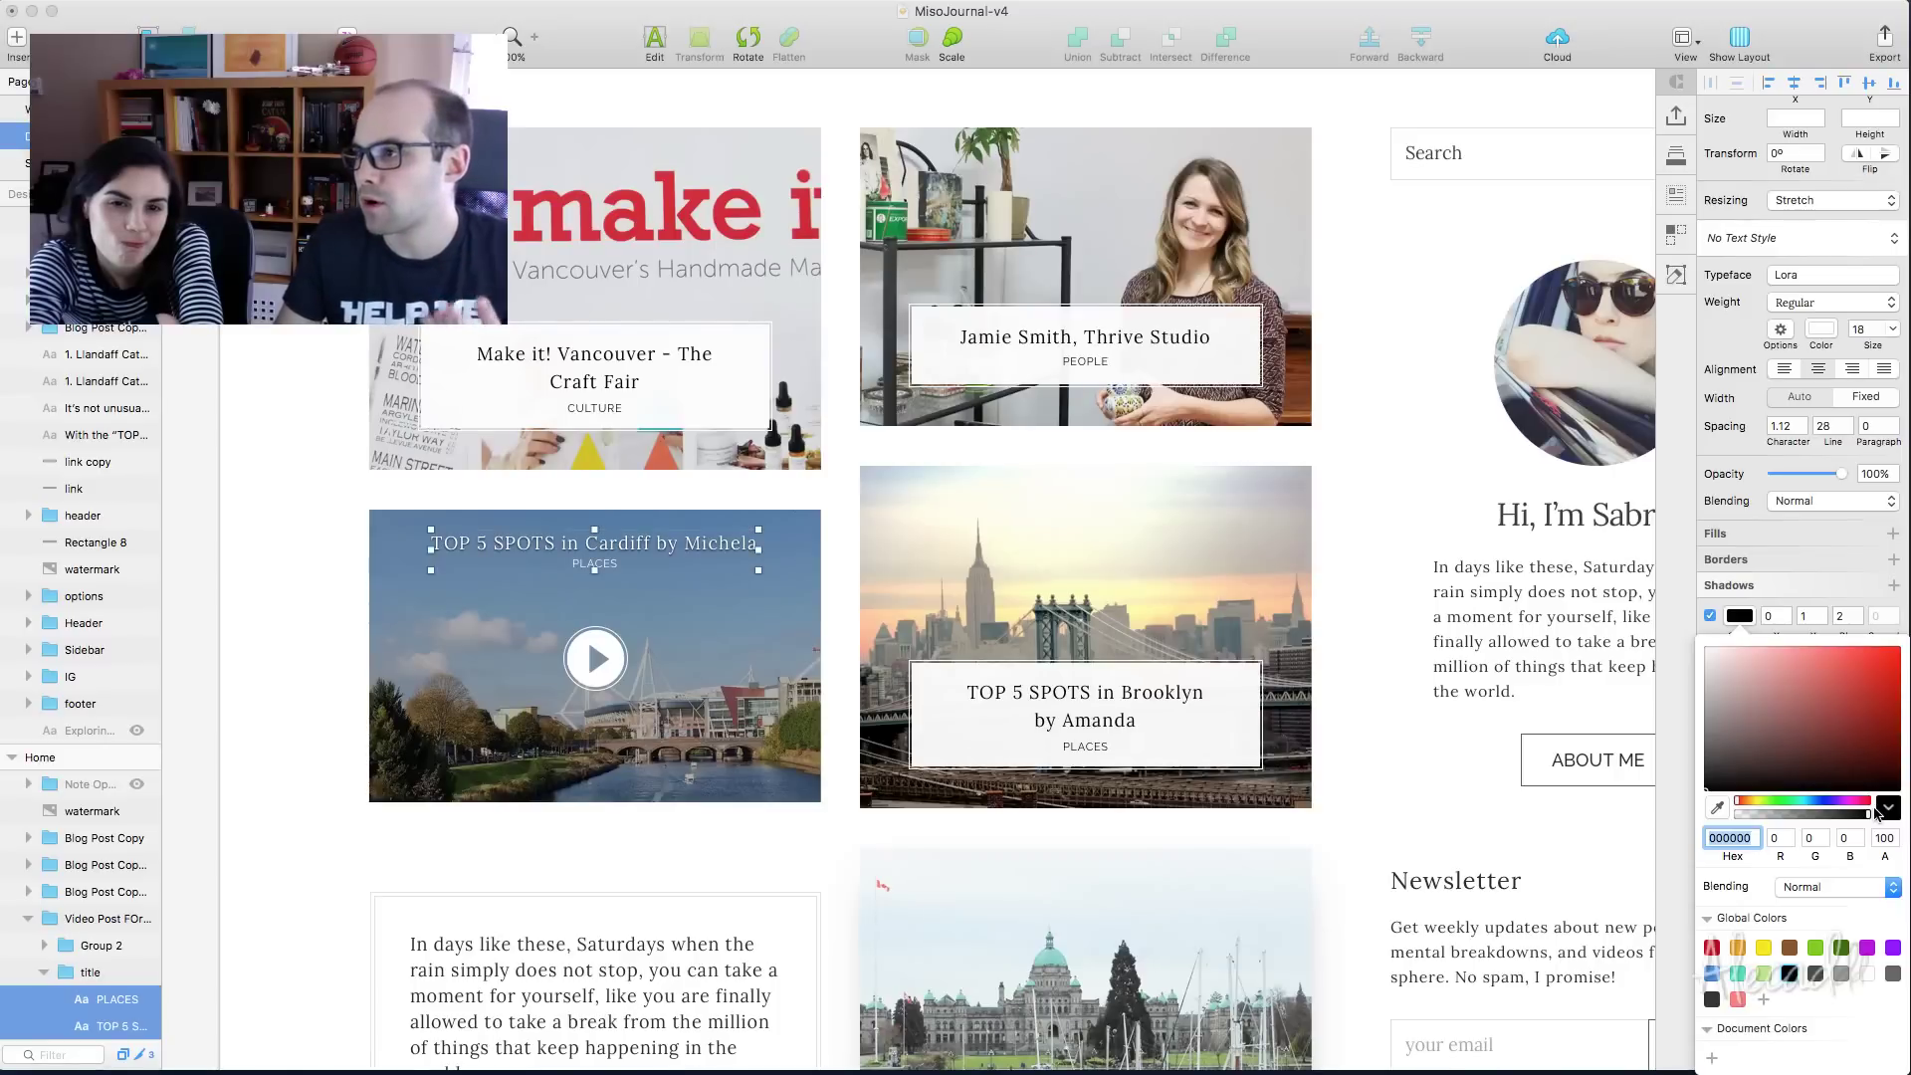
# Turn off the shadow on the Cardiff title and its PLACES label
pyautogui.hscroll(-5, 428, 463)
pyautogui.scroll(2, 428, 463)
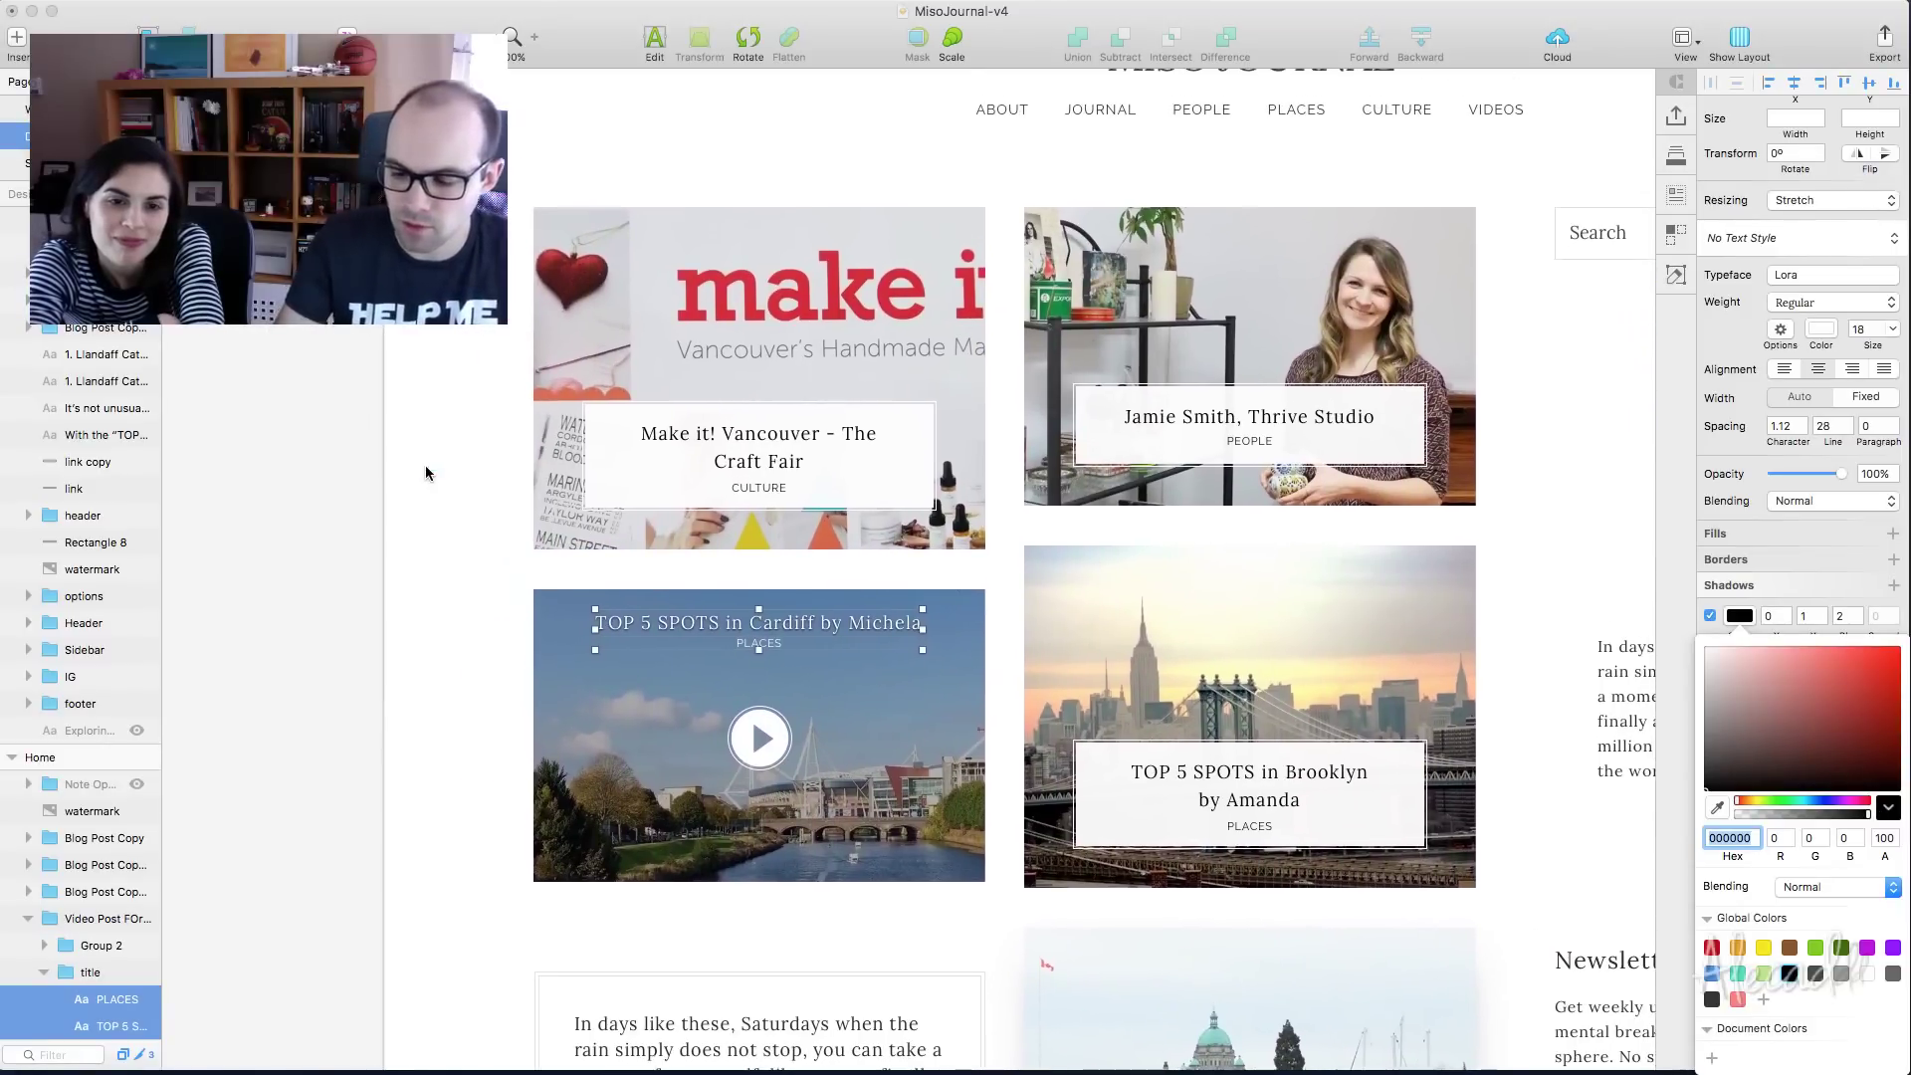
pyautogui.press('super+plus')
pyautogui.hscroll(4, 426, 464)
pyautogui.scroll(2, 426, 464)
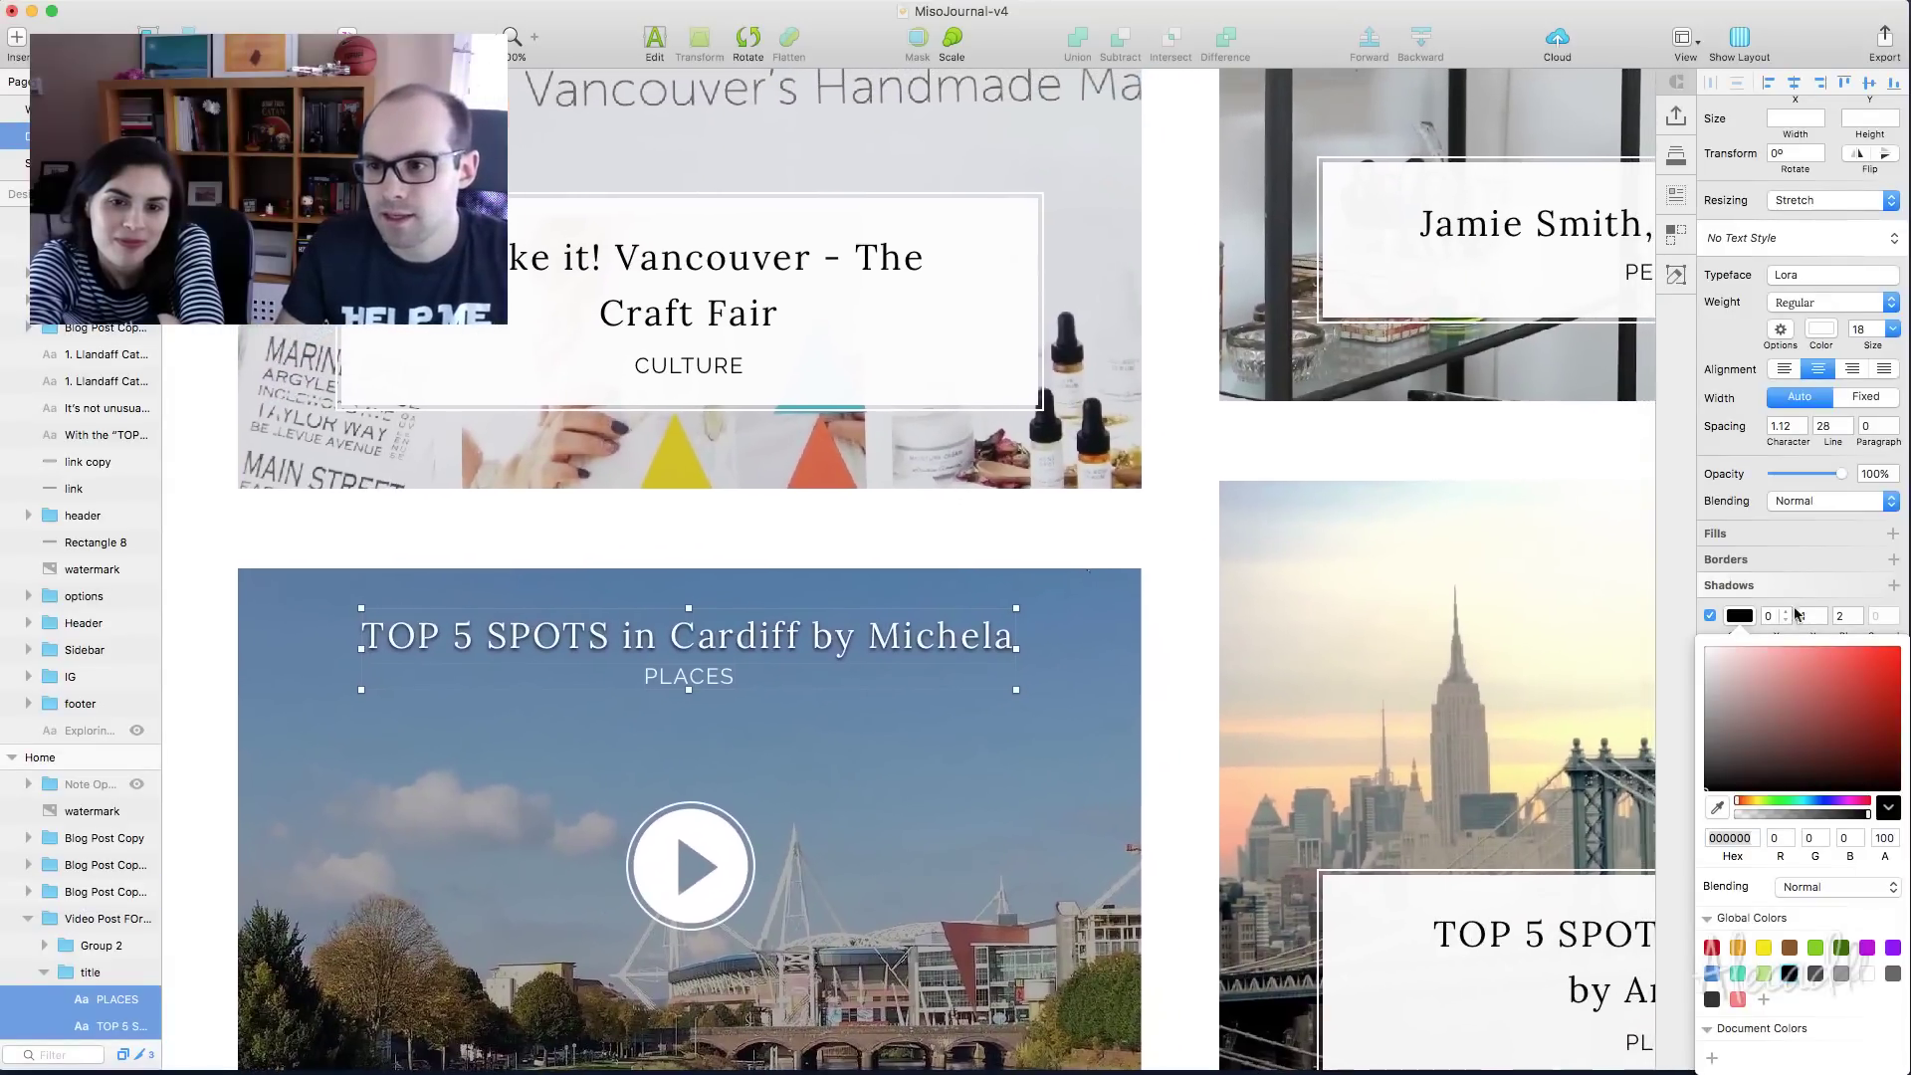
pyautogui.click(1710, 615)
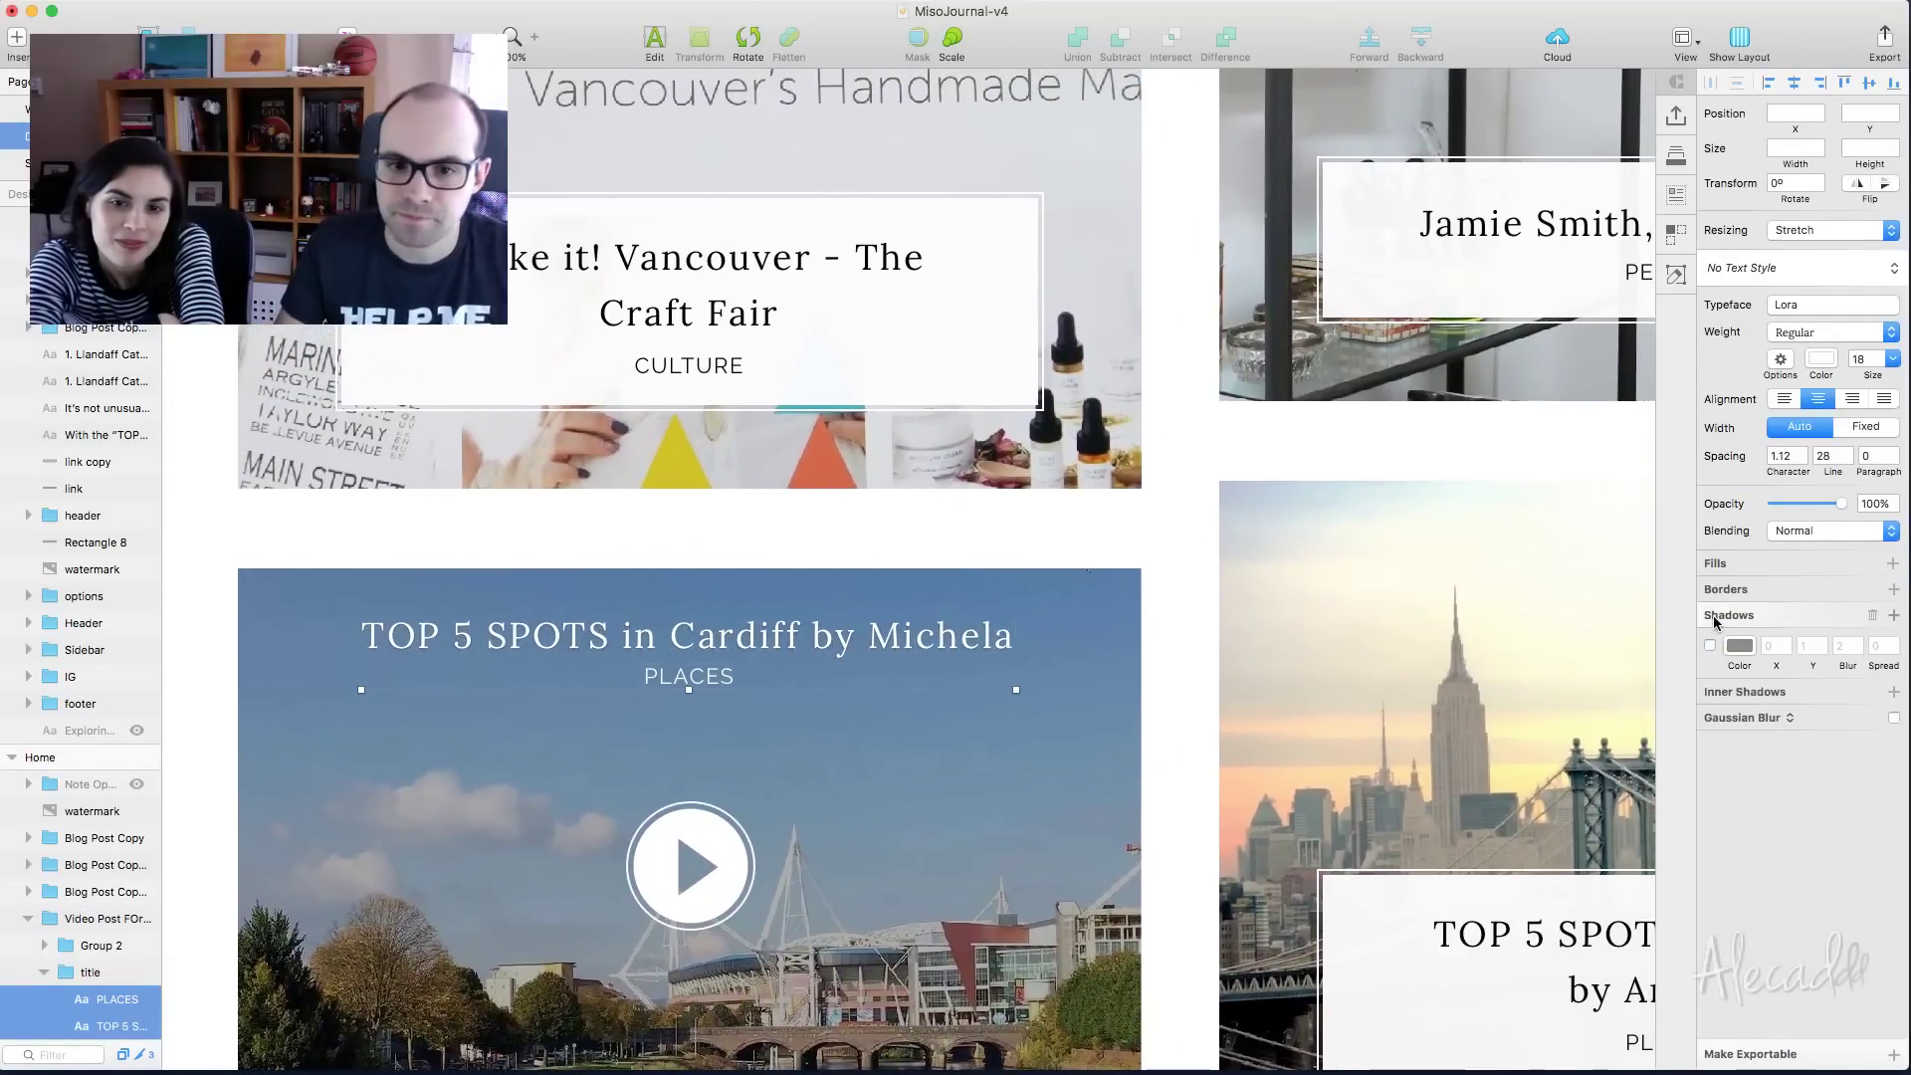
pyautogui.click(1149, 525)
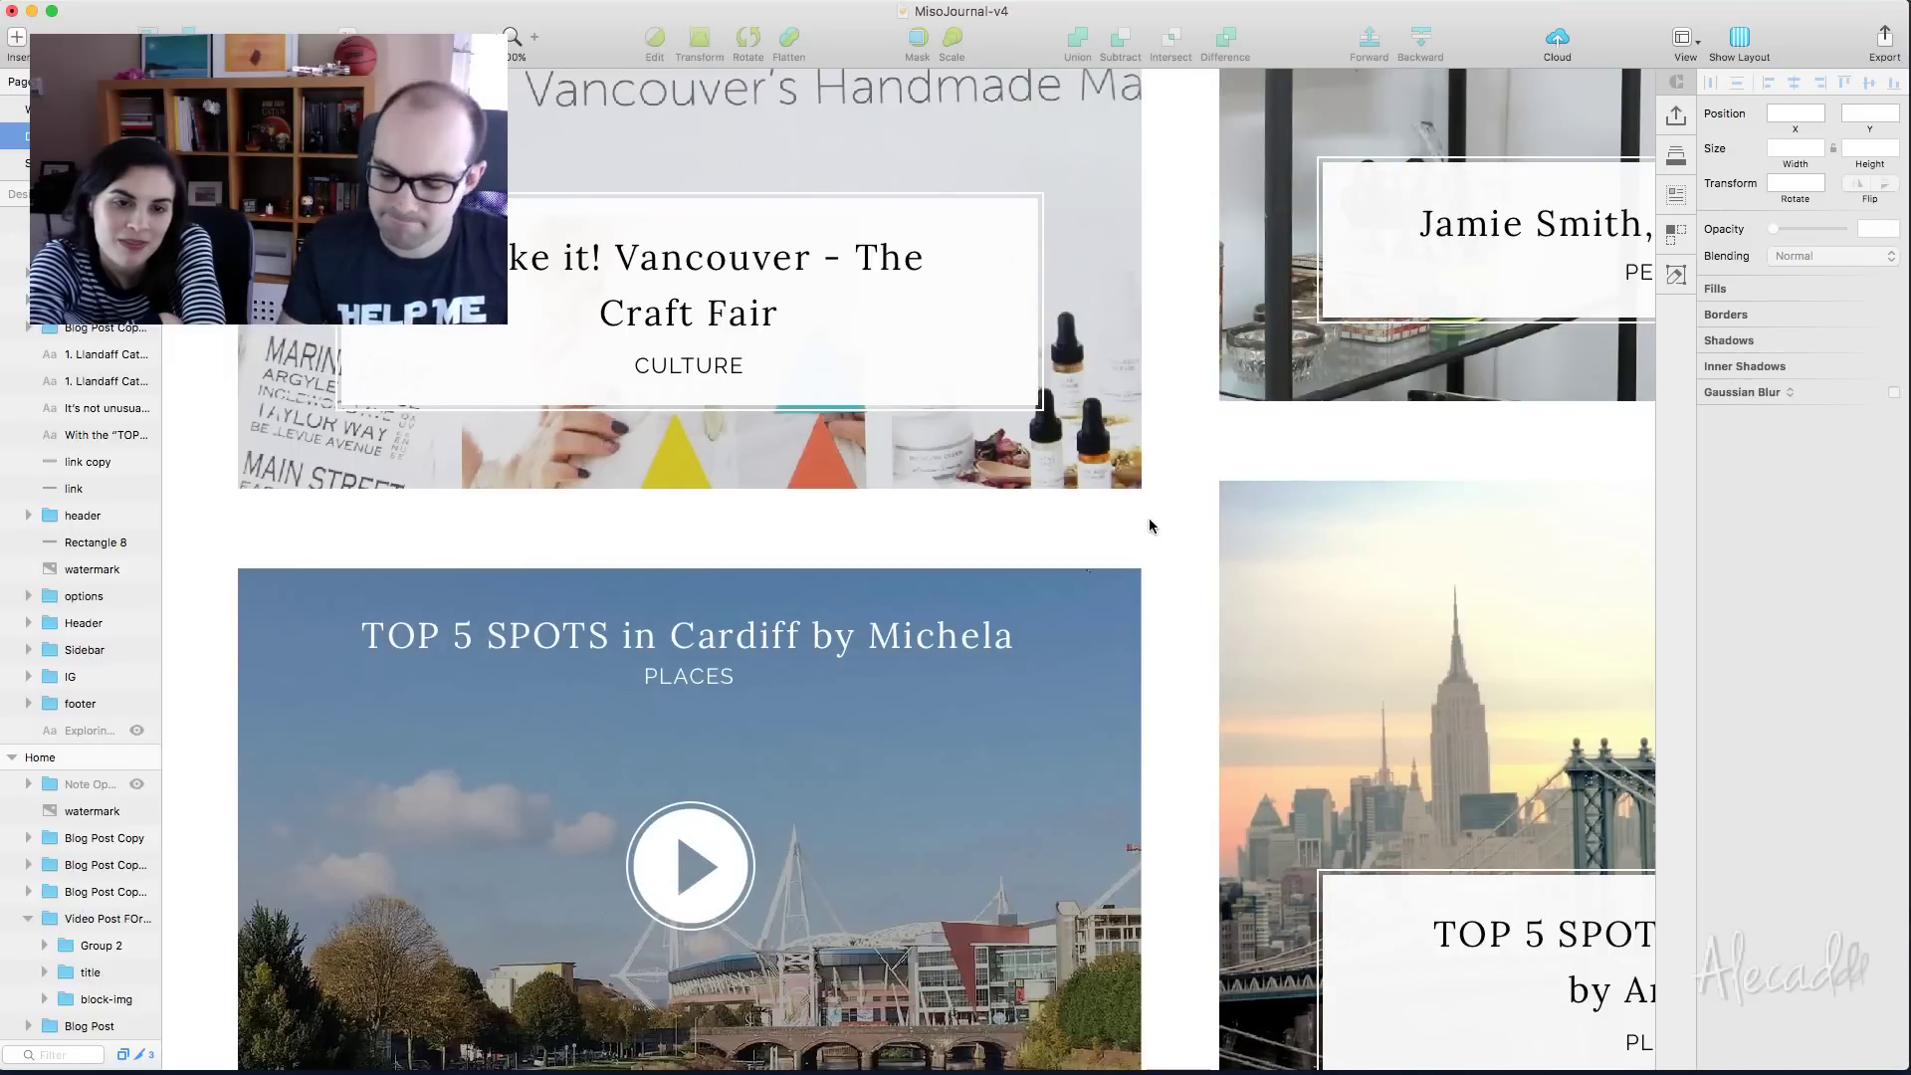
# Check the opacity of the Cardiff card's background image and compare the card with its neighbours in the post grid
pyautogui.press('super+minus')
pyautogui.click(1110, 724)
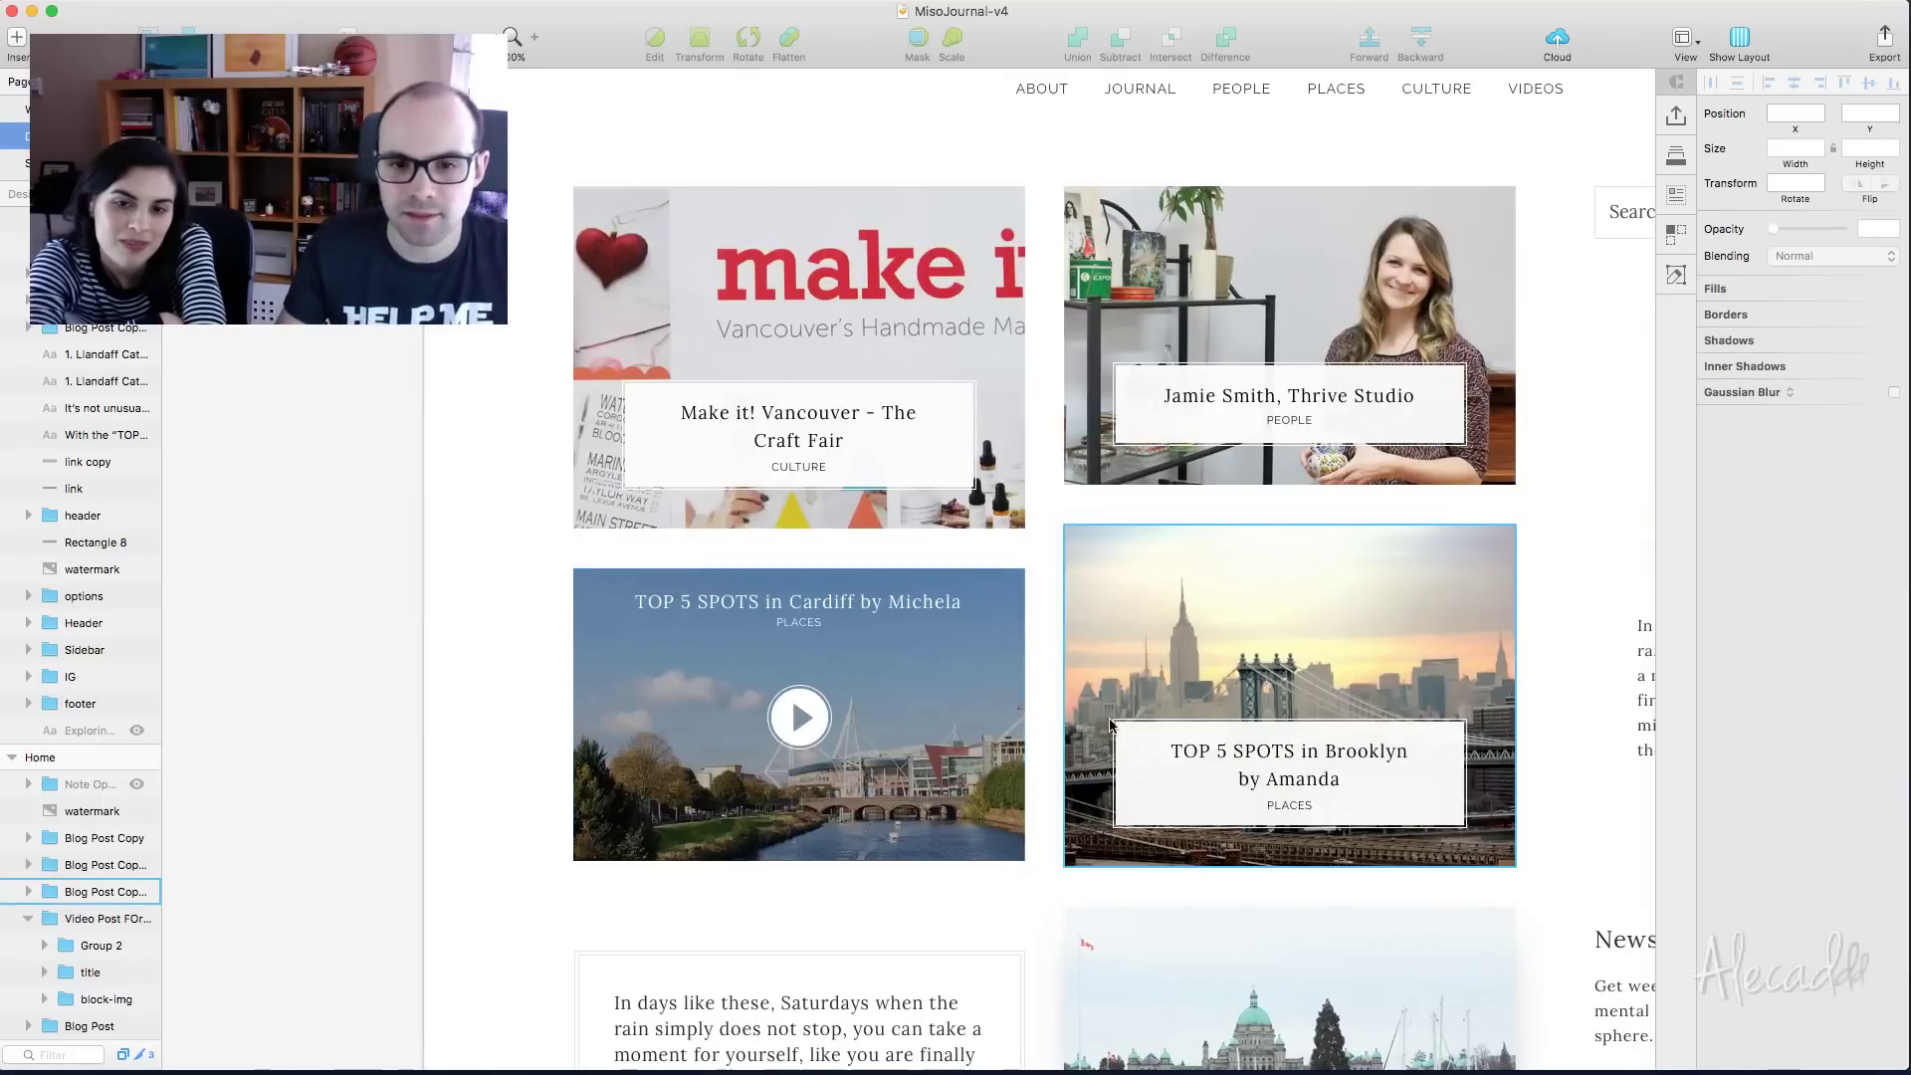
pyautogui.click(469, 605)
pyautogui.scroll(3, 469, 606)
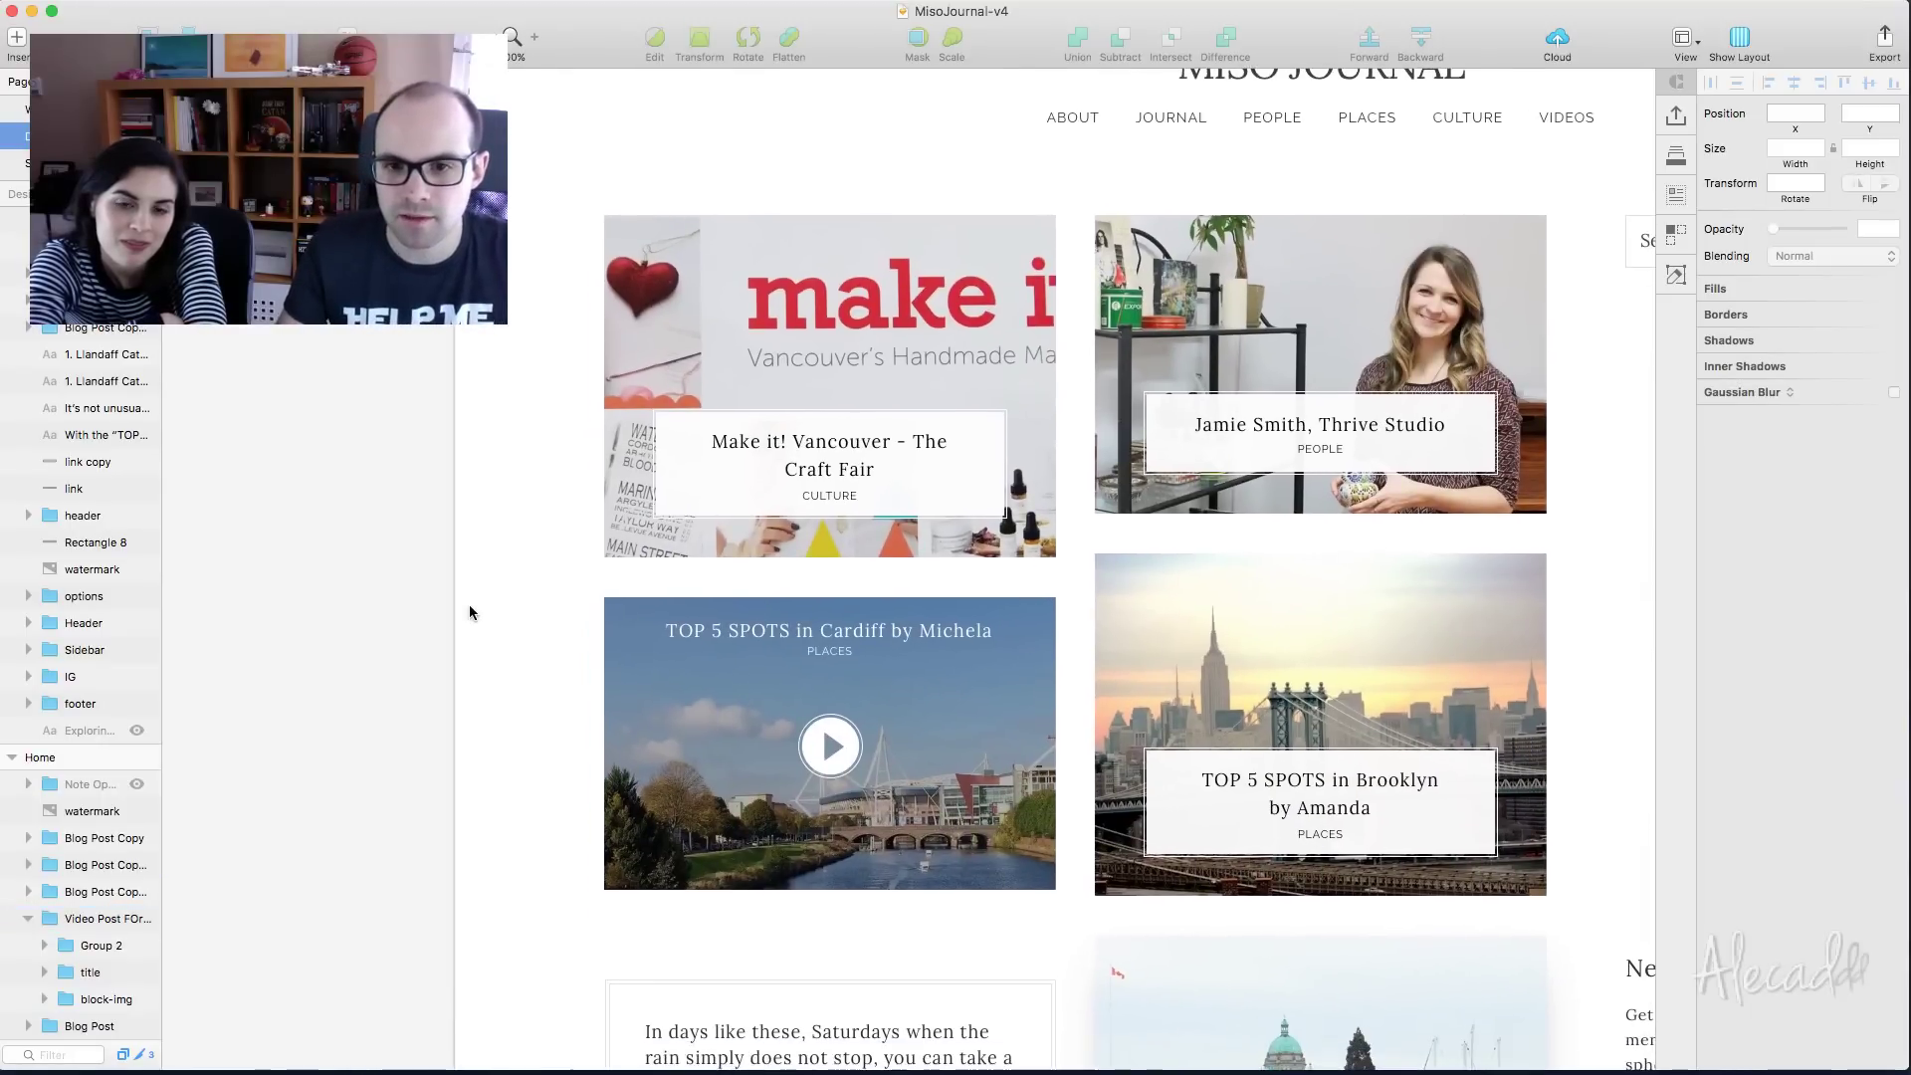
pyautogui.keyDown('super'); pyautogui.click(976, 761); pyautogui.keyUp('super')
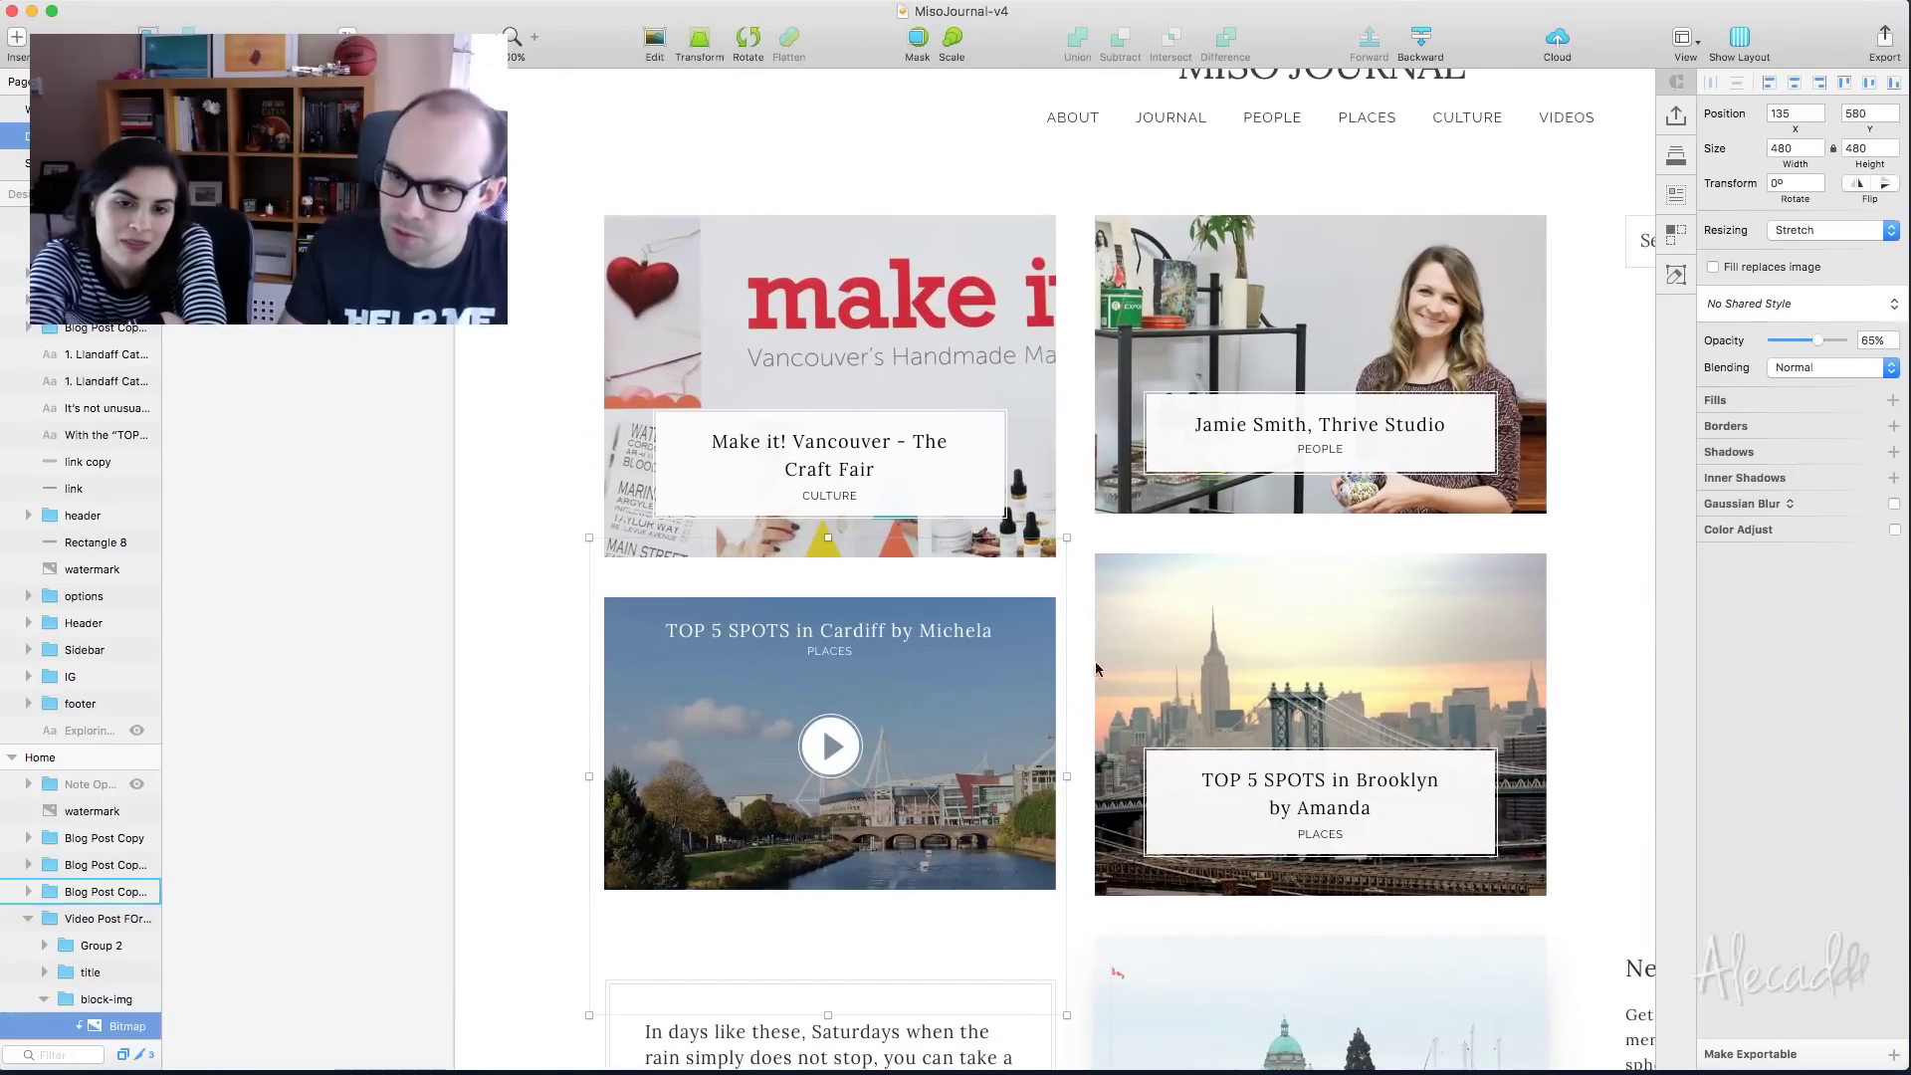
pyautogui.click(1868, 340)
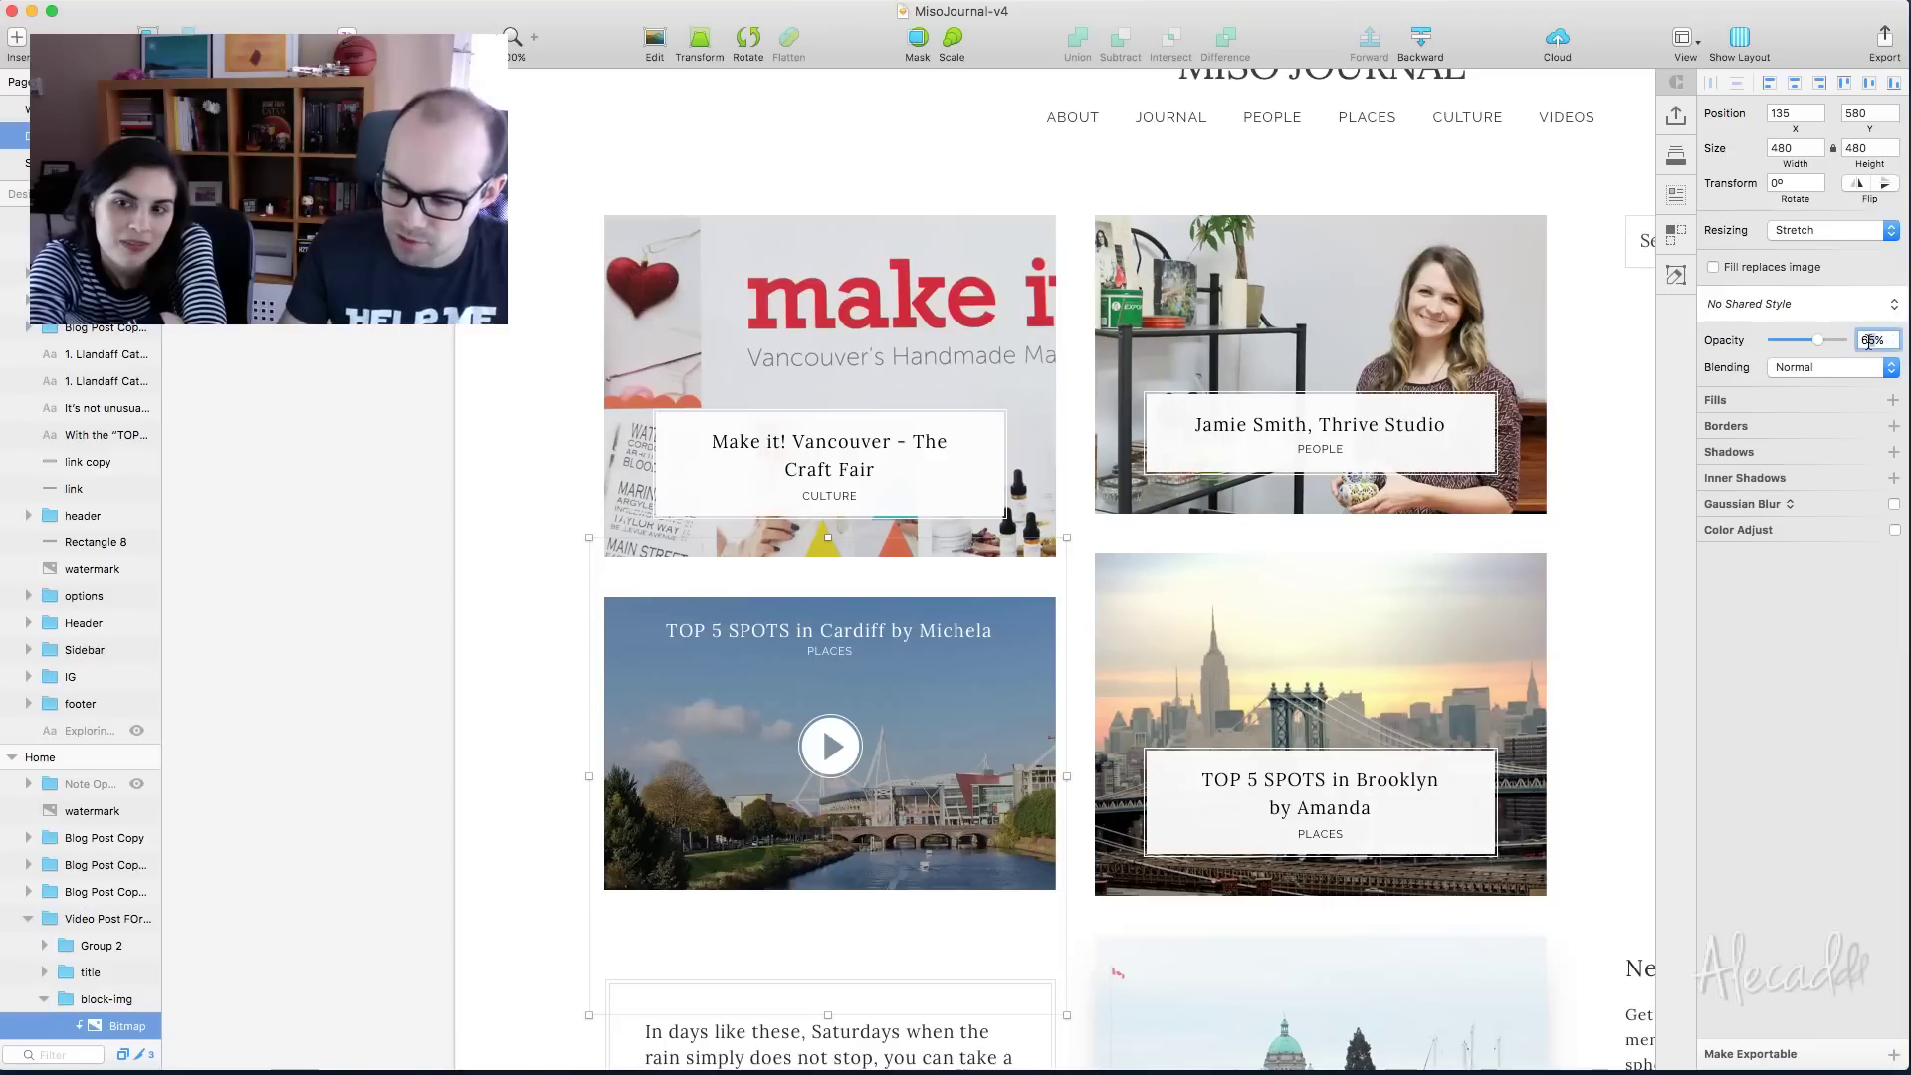
pyautogui.click(445, 375)
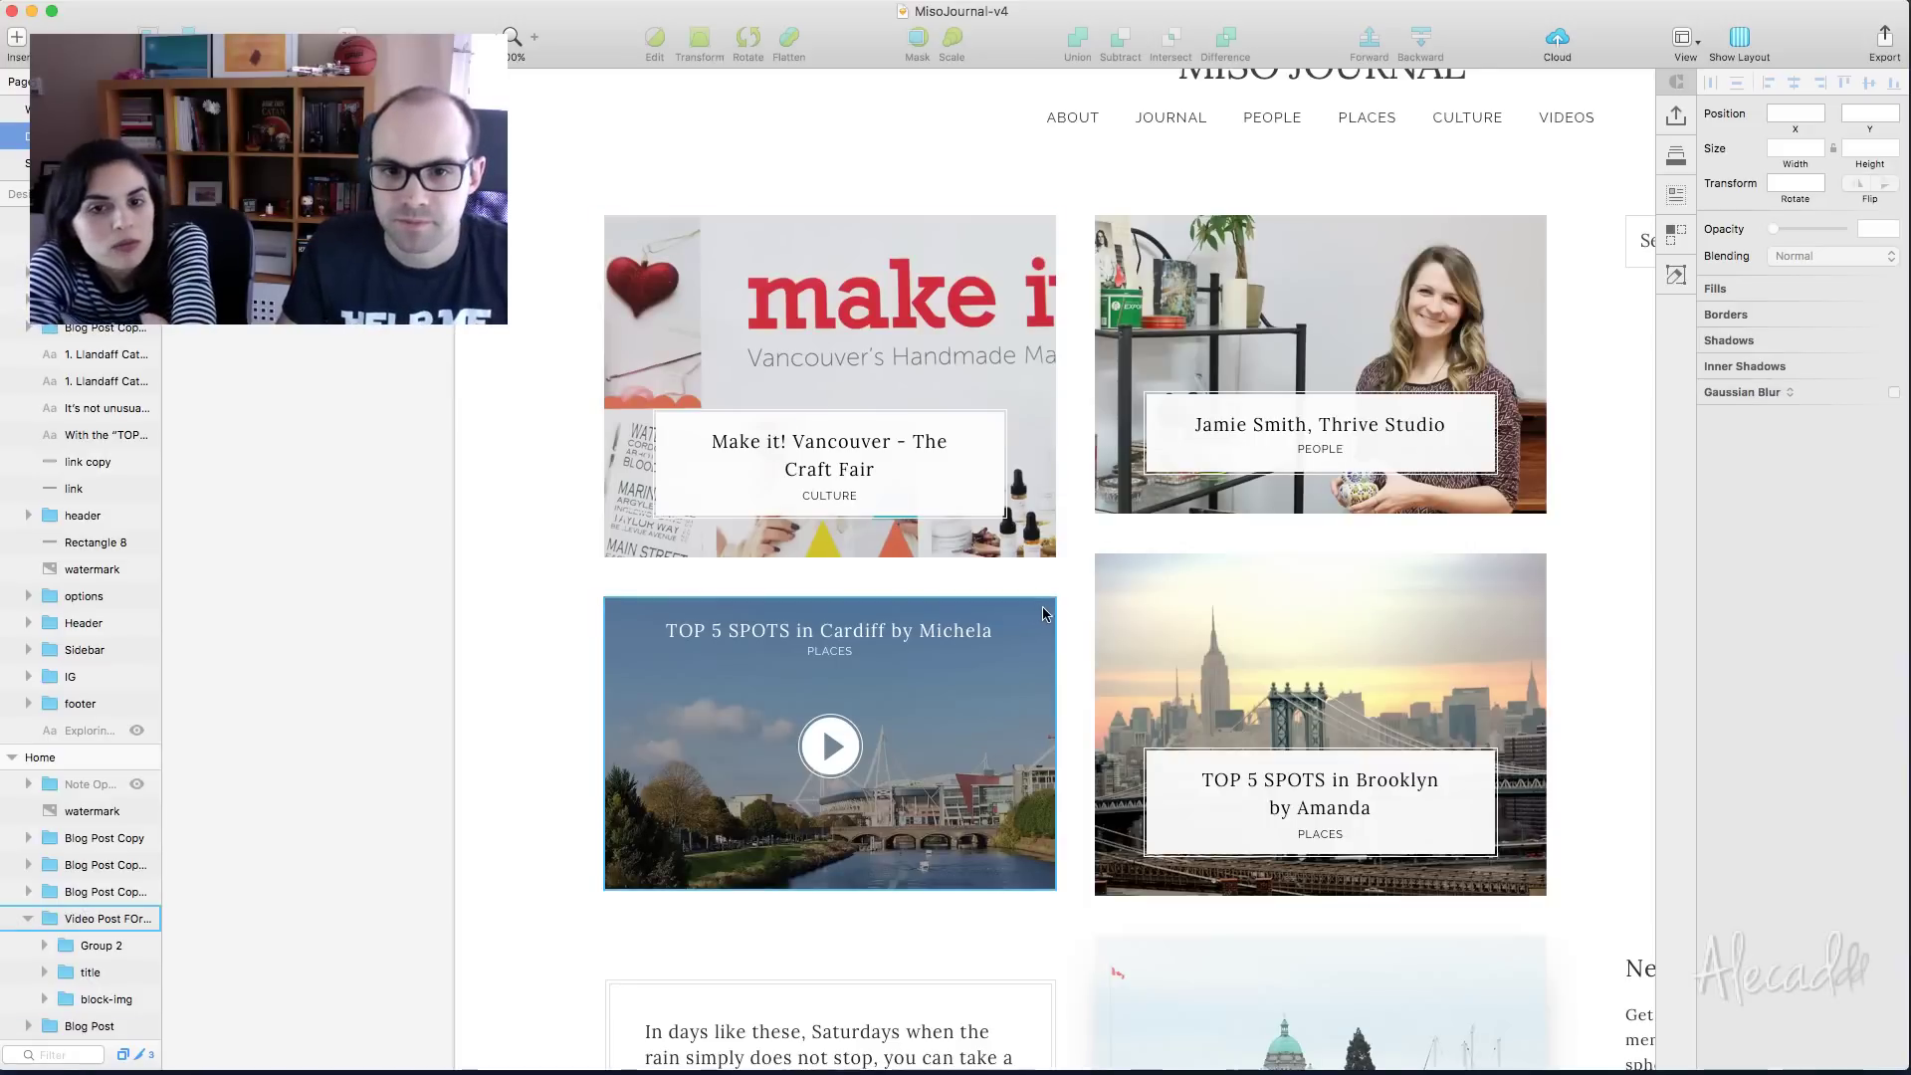
pyautogui.hscroll(-5, 1042, 611)
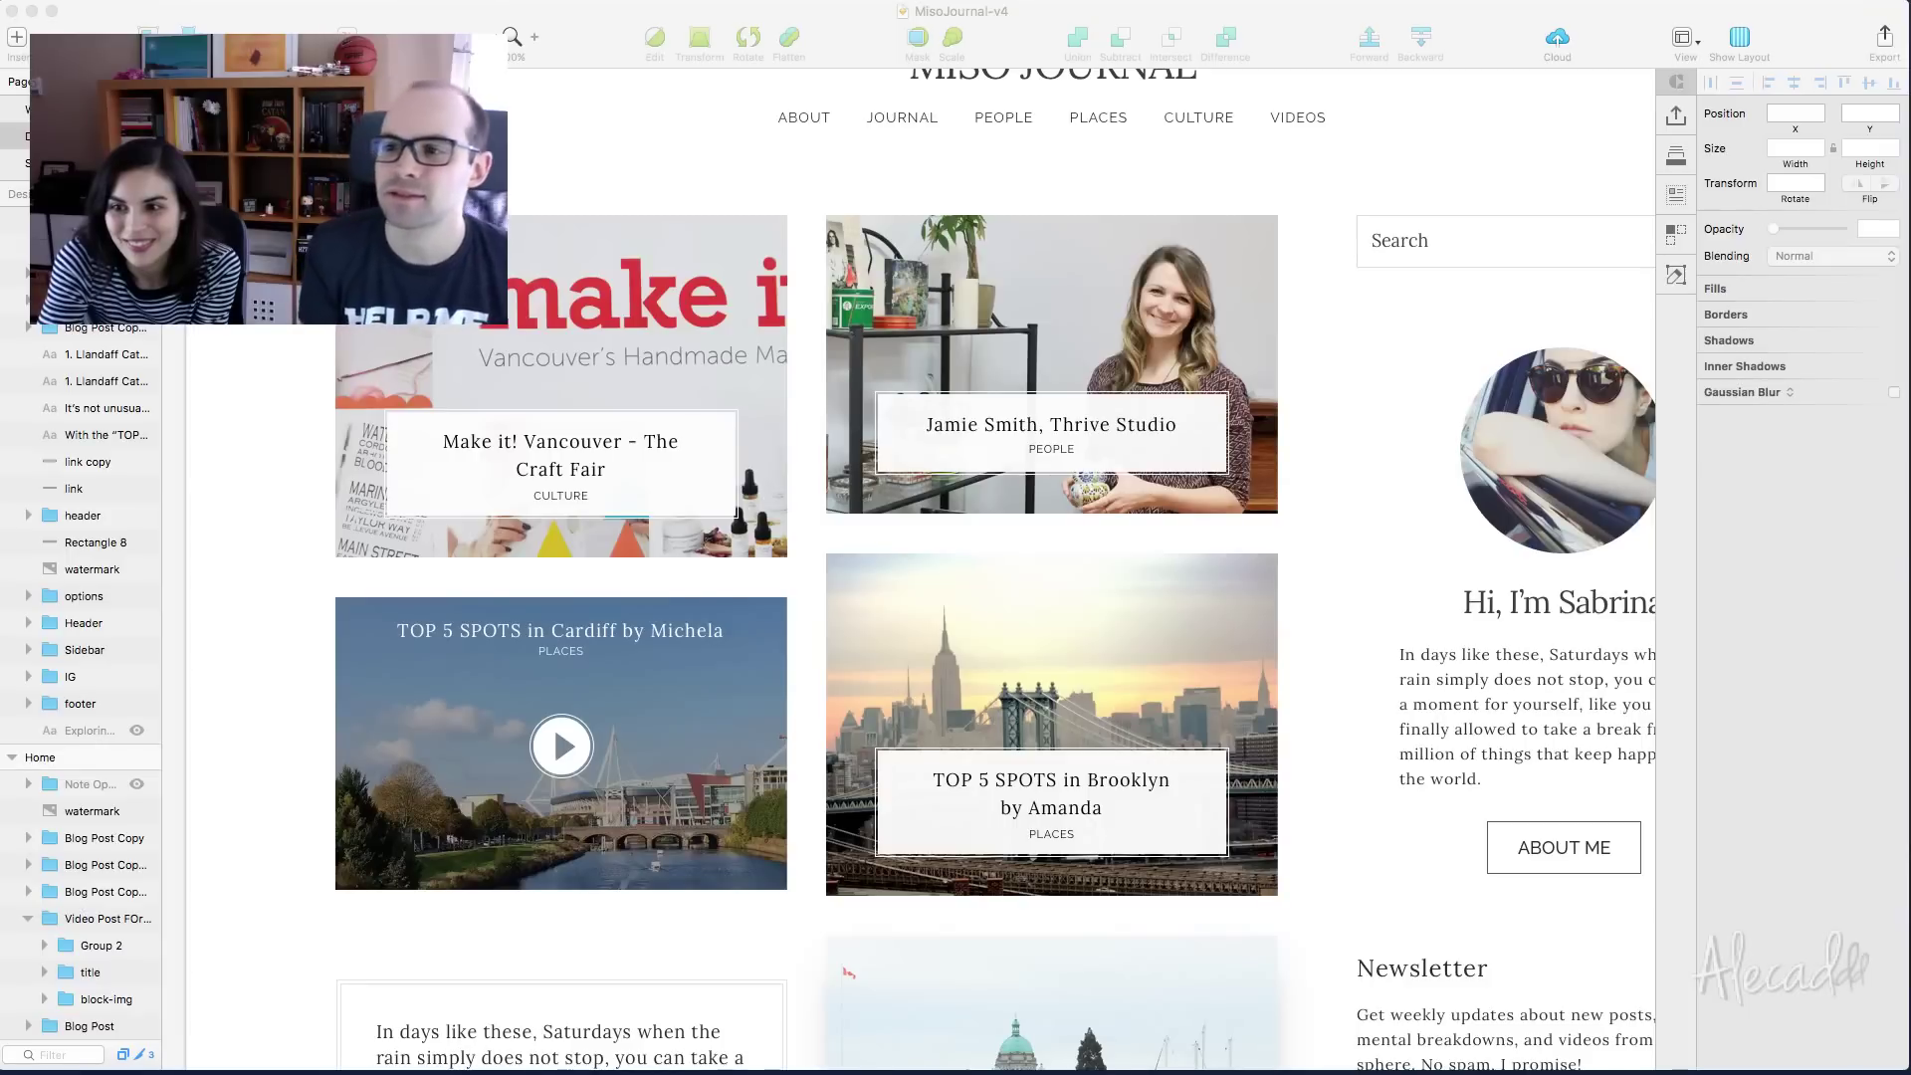
pyautogui.scroll(-5, 265, 537)
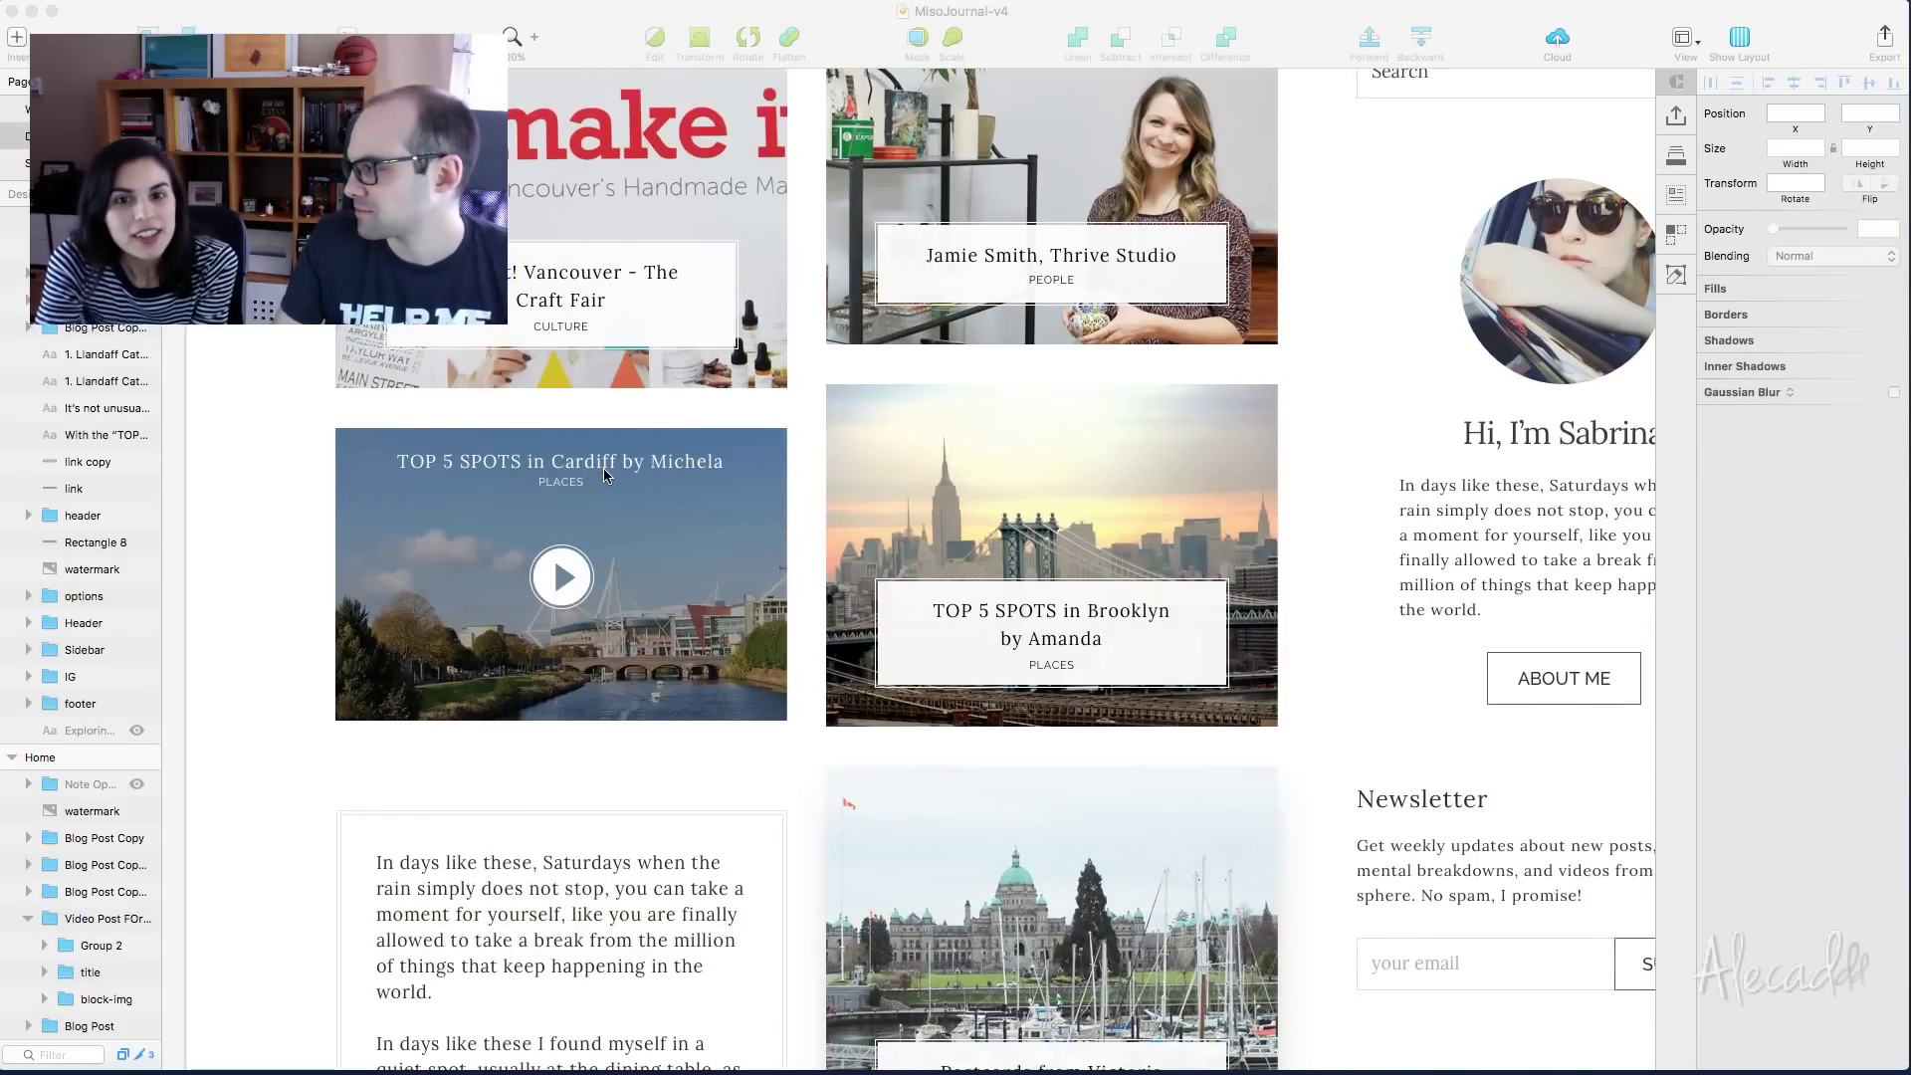
# Draw a rectangle of about 370 × 71 over the Cardiff title and PLACES label and fill it black (000000)
pyautogui.click(546, 464)
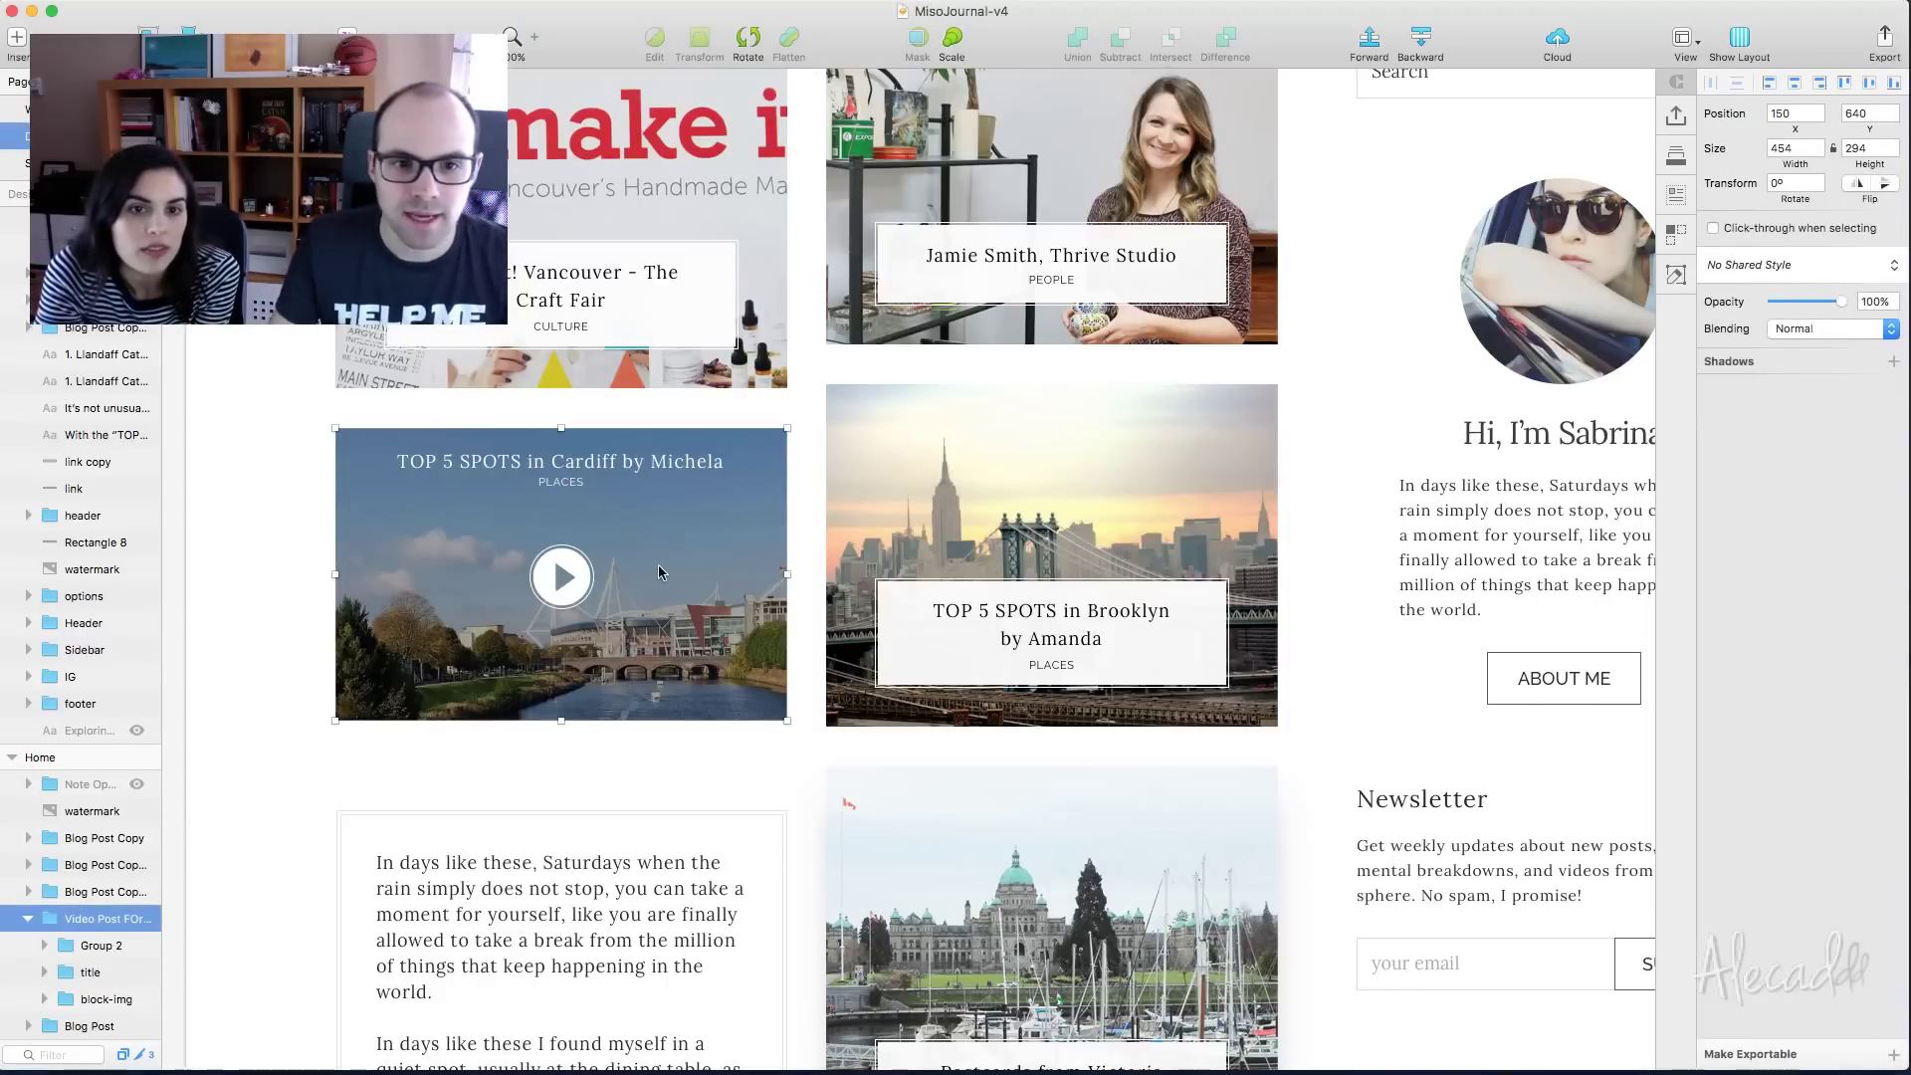
pyautogui.doubleClick(558, 469)
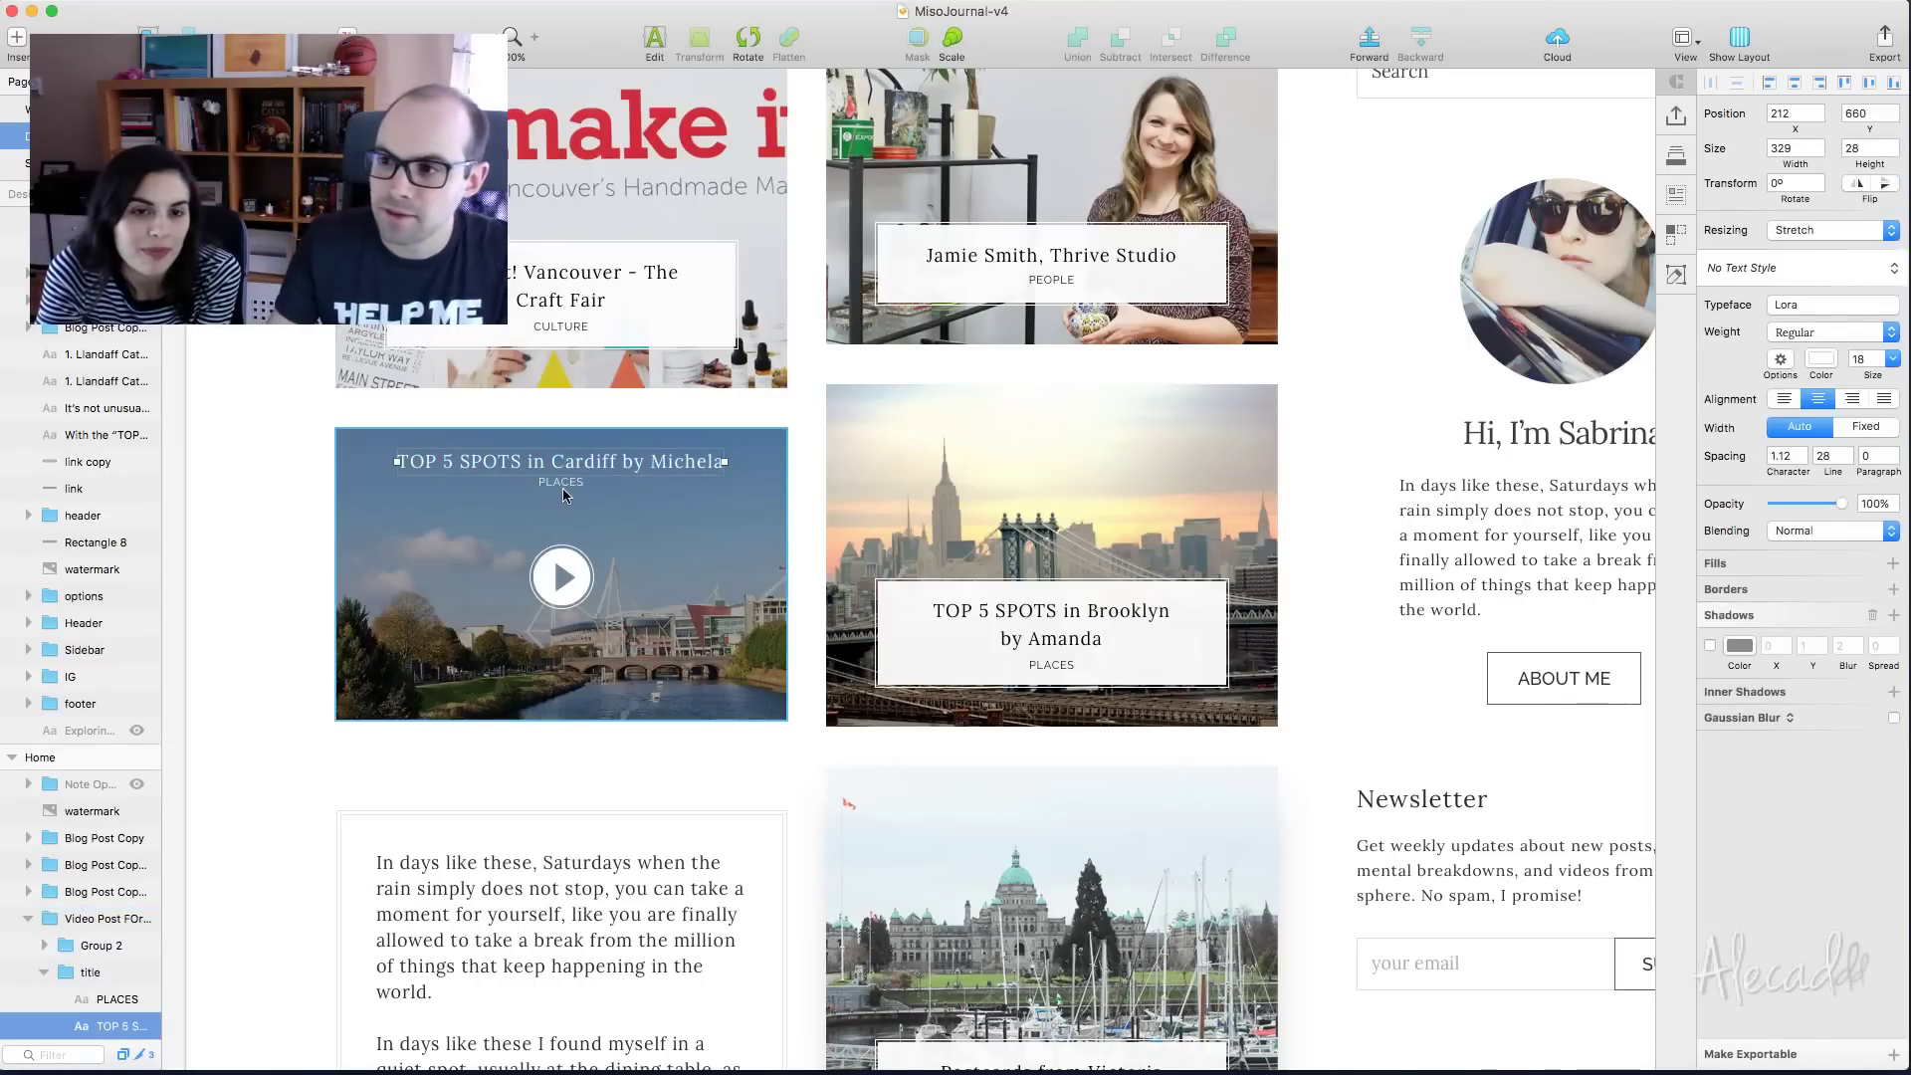
pyautogui.press('r')
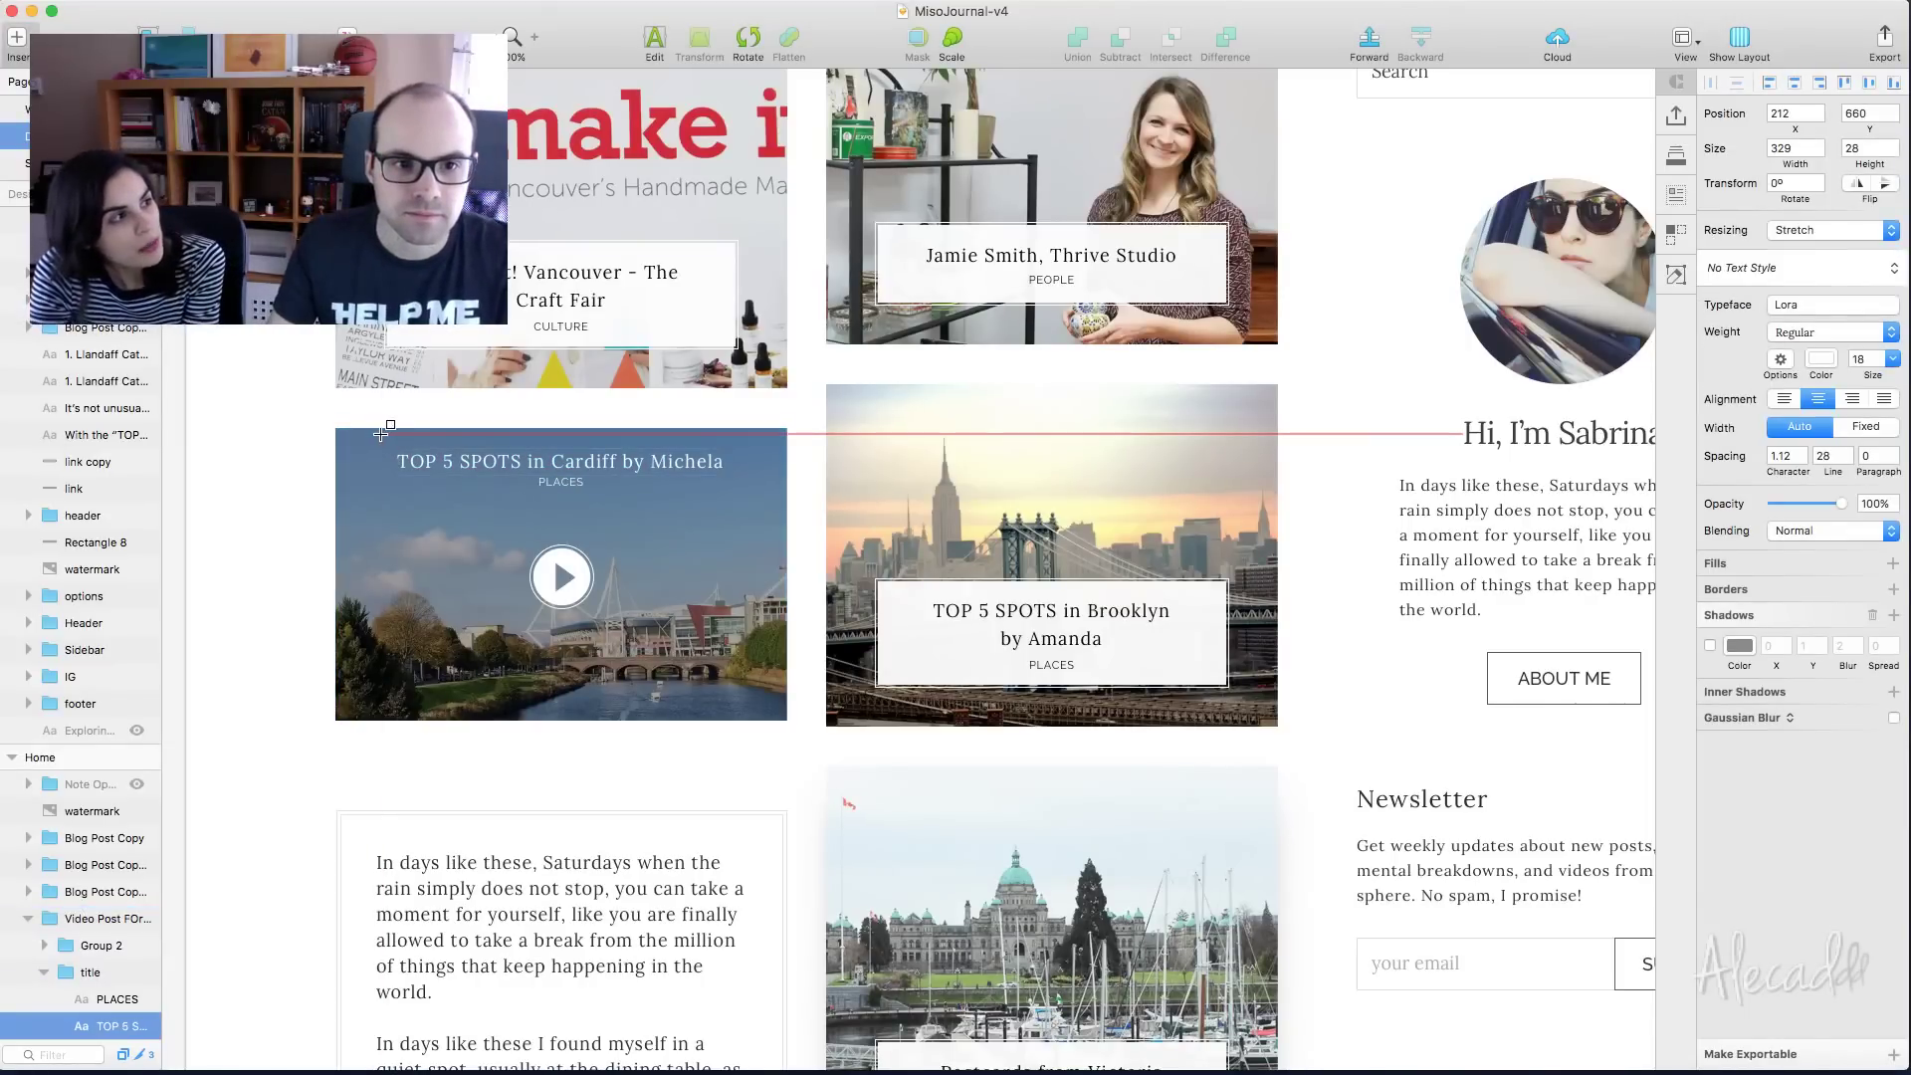
pyautogui.moveTo(380, 433); pyautogui.dragTo(748, 503)
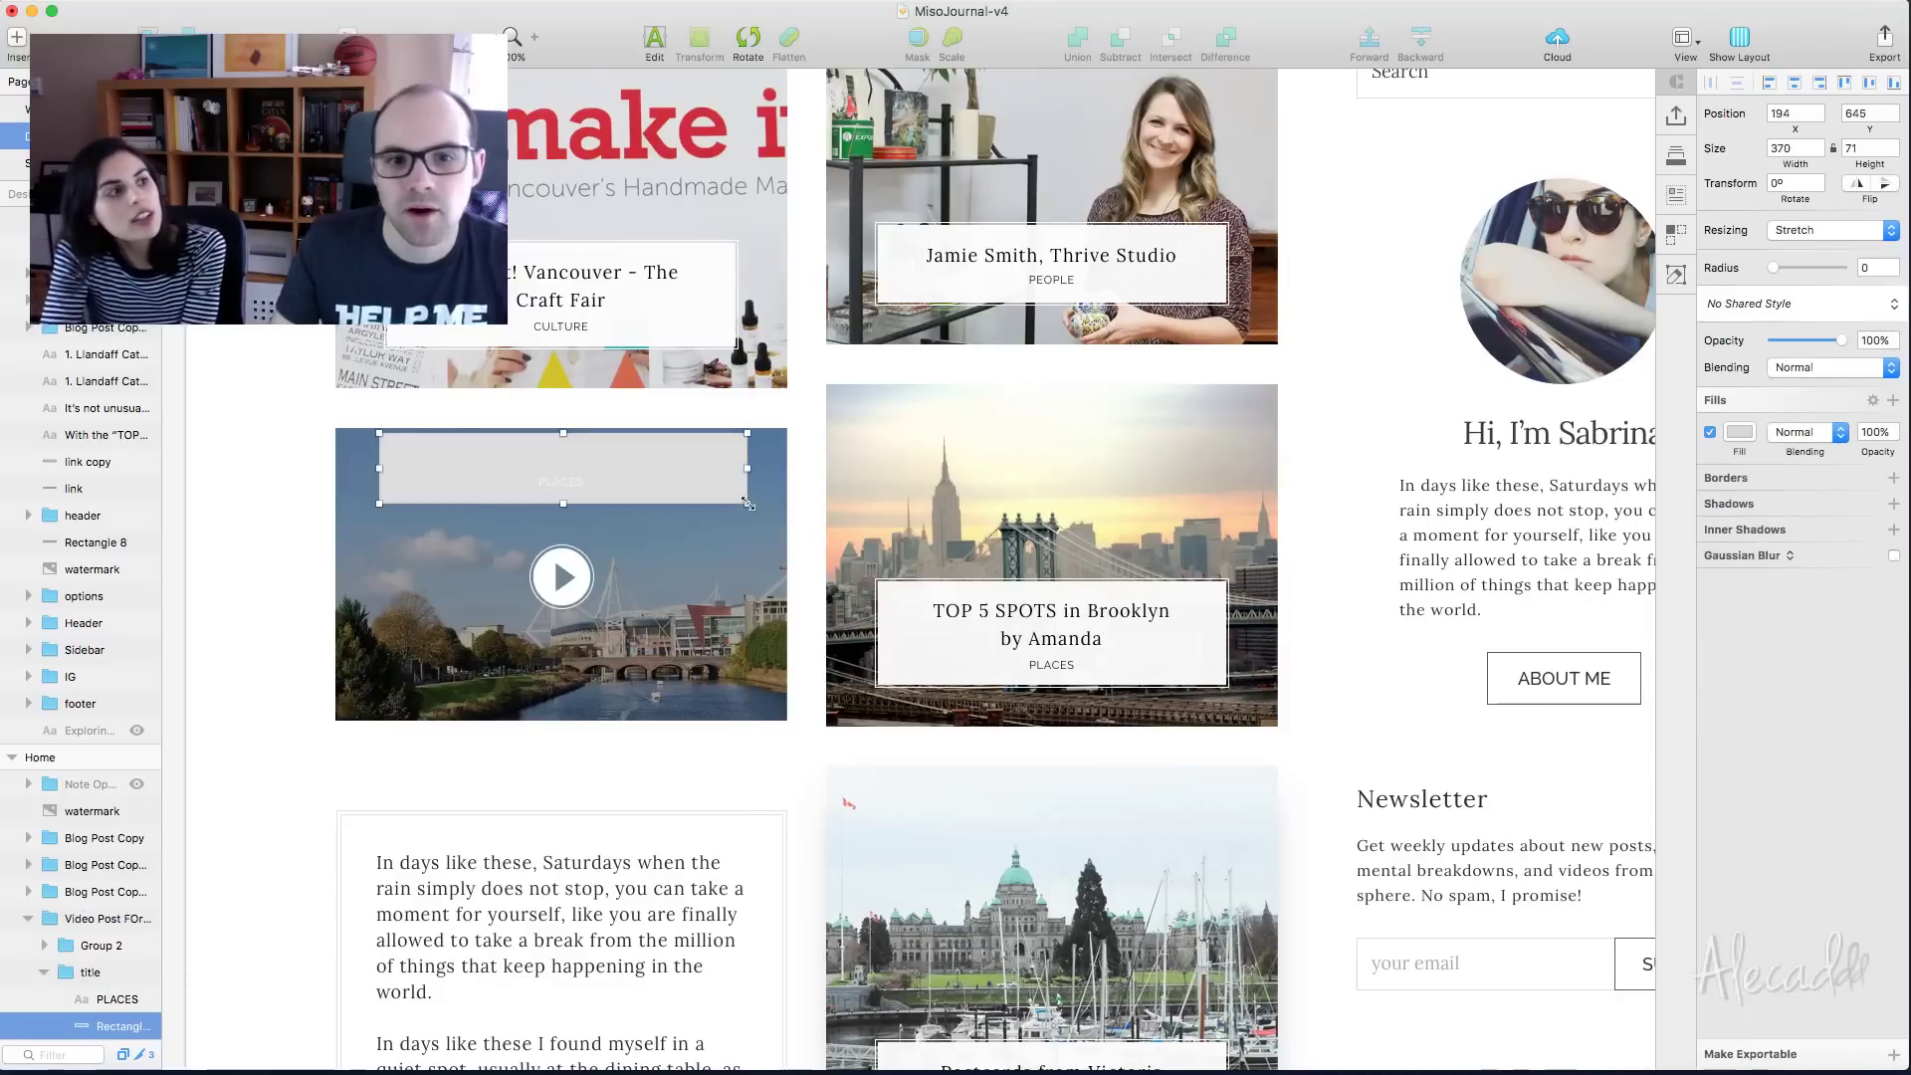
pyautogui.click(1738, 431)
pyautogui.click(1788, 784)
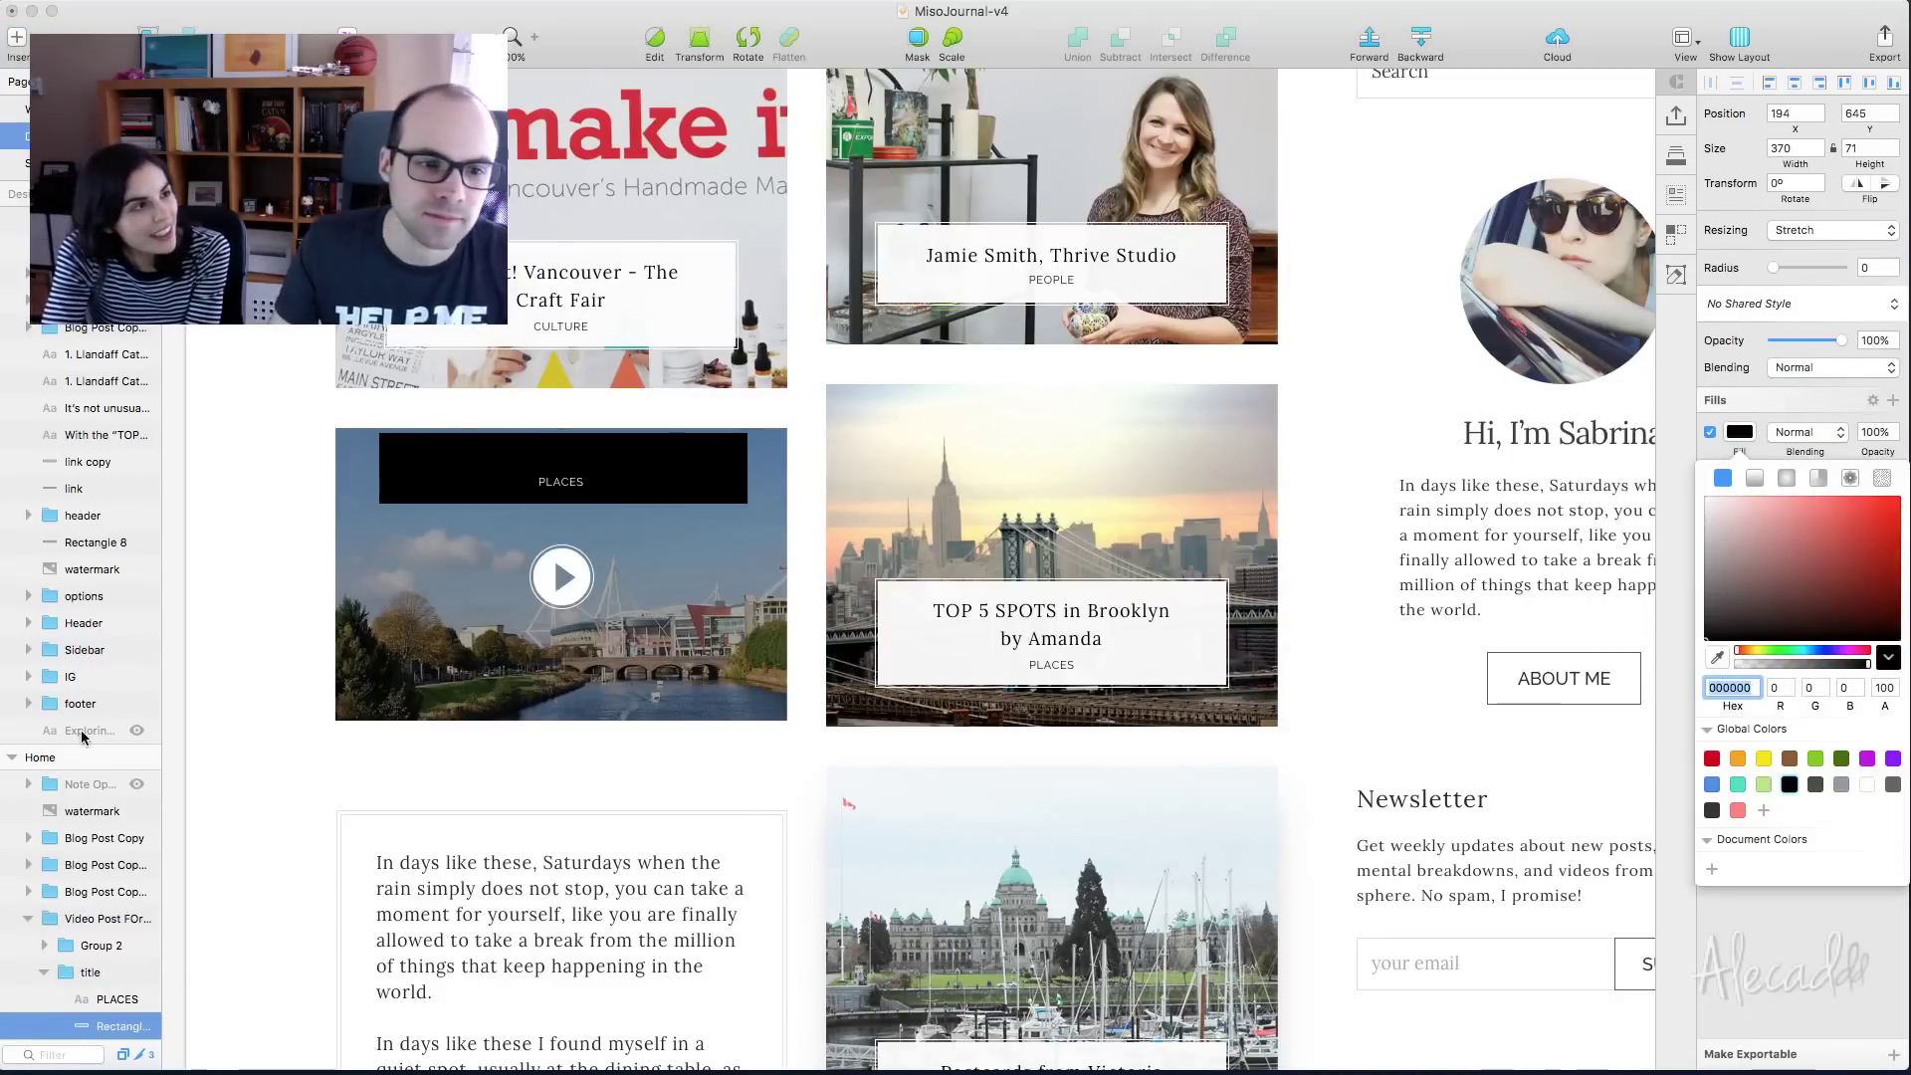
# Place the black rectangle behind the title and PLACES text within the title group and lower its opacity to 25%
pyautogui.scroll(-5, 99, 935)
pyautogui.moveTo(102, 905); pyautogui.dragTo(109, 838)
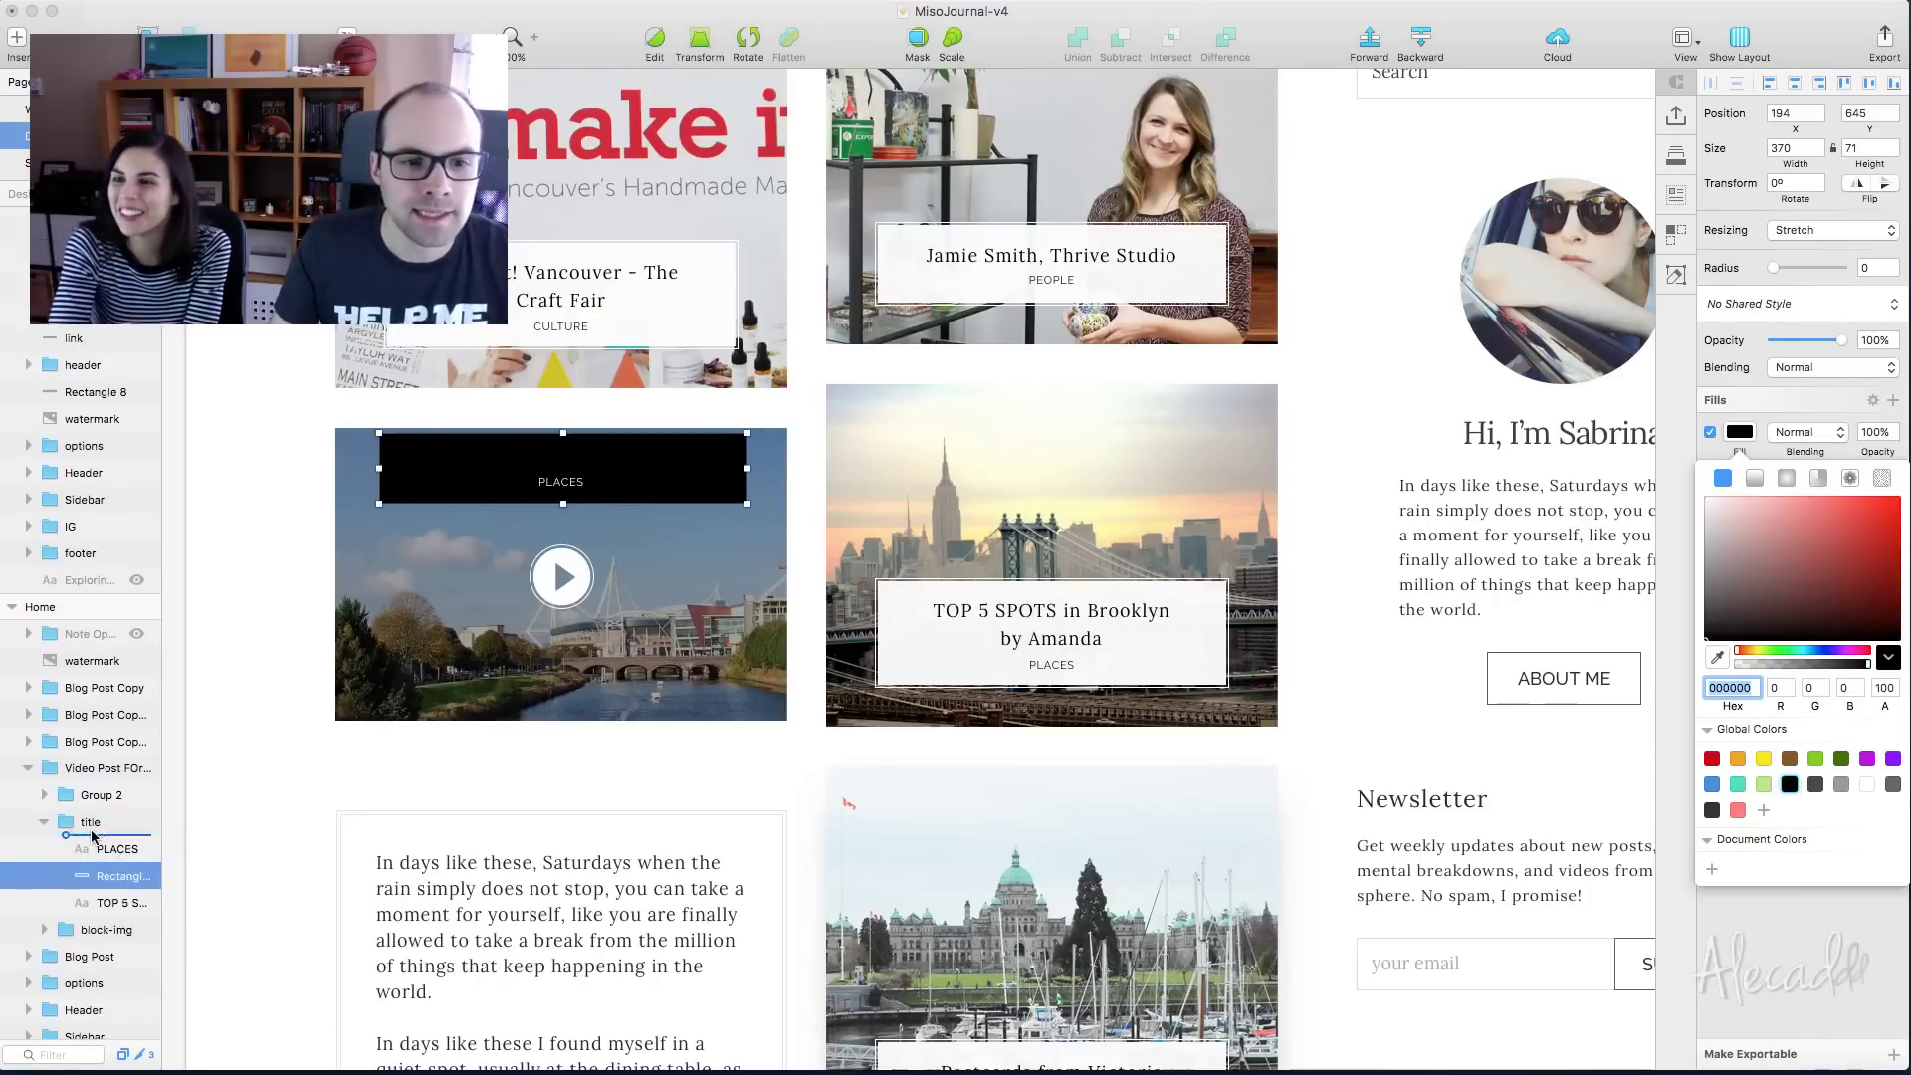
pyautogui.click(736, 492)
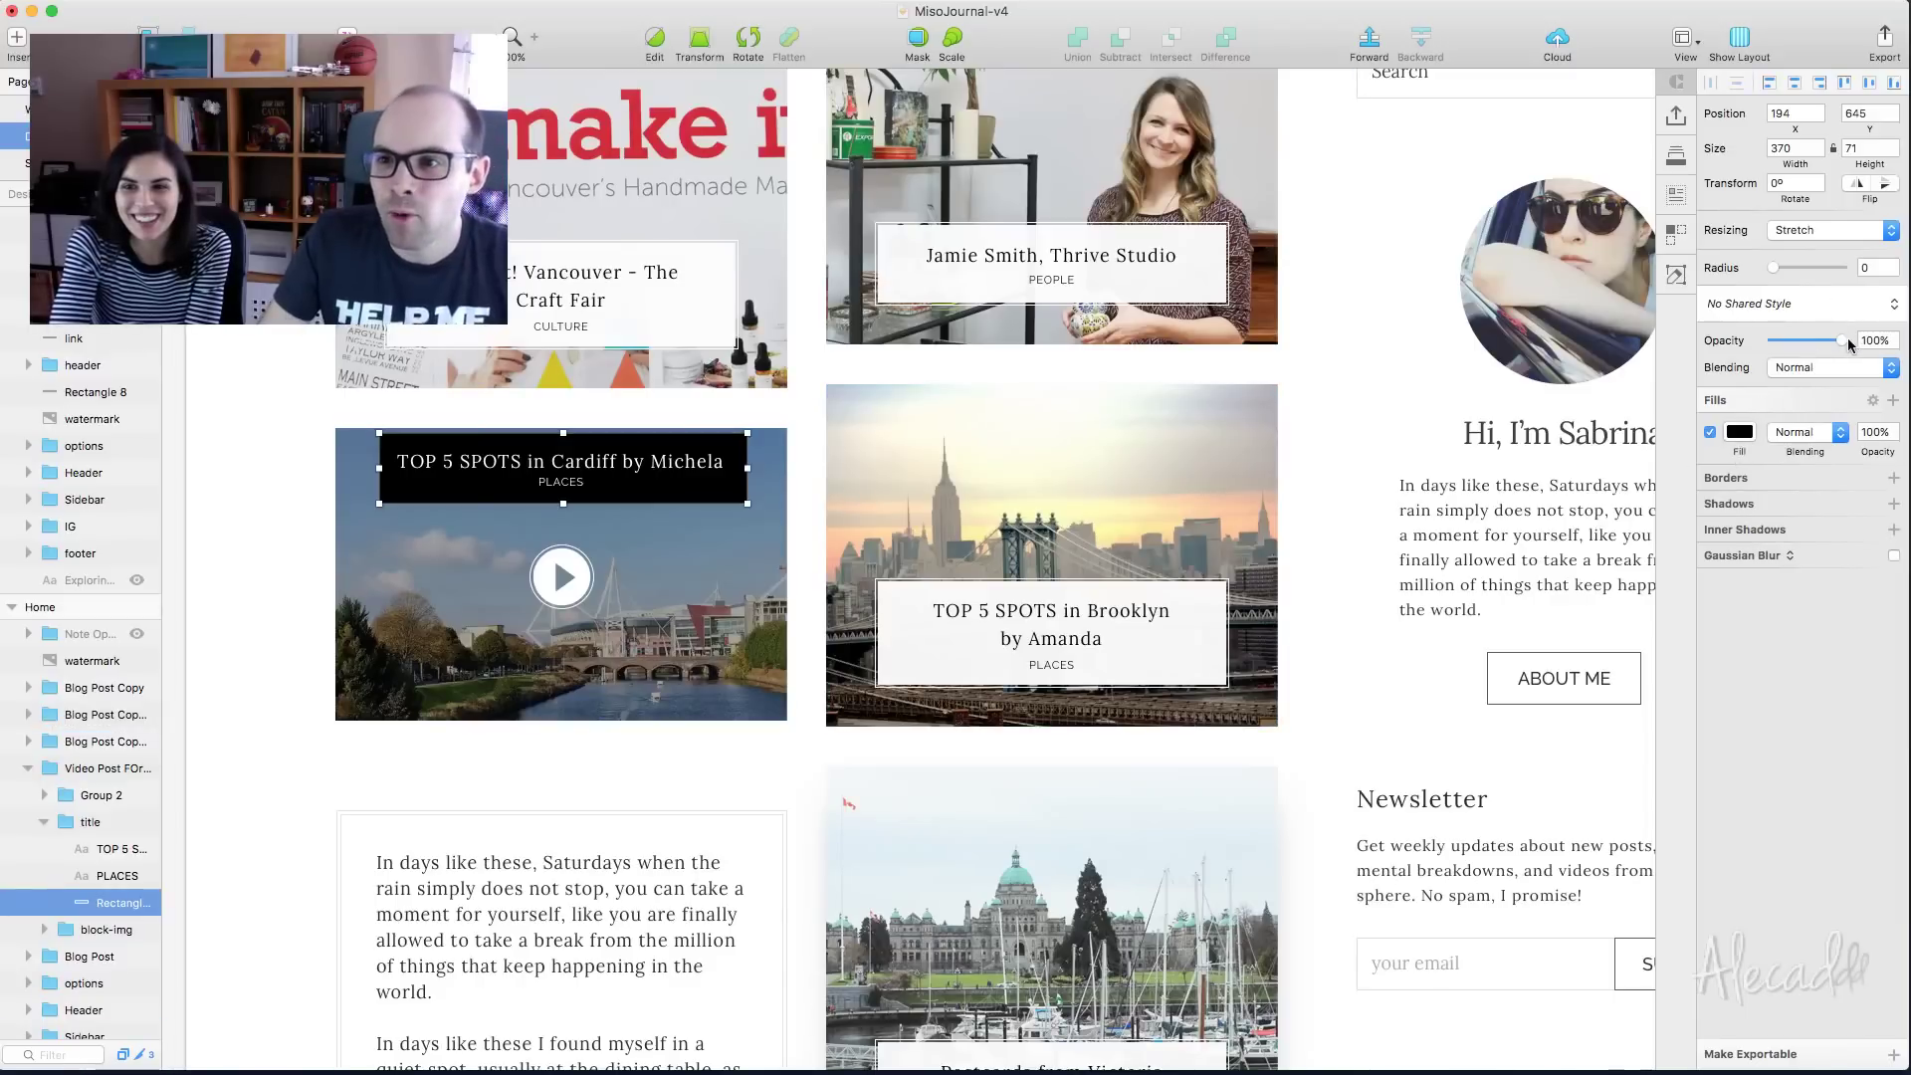
pyautogui.moveTo(1850, 343); pyautogui.dragTo(1791, 341)
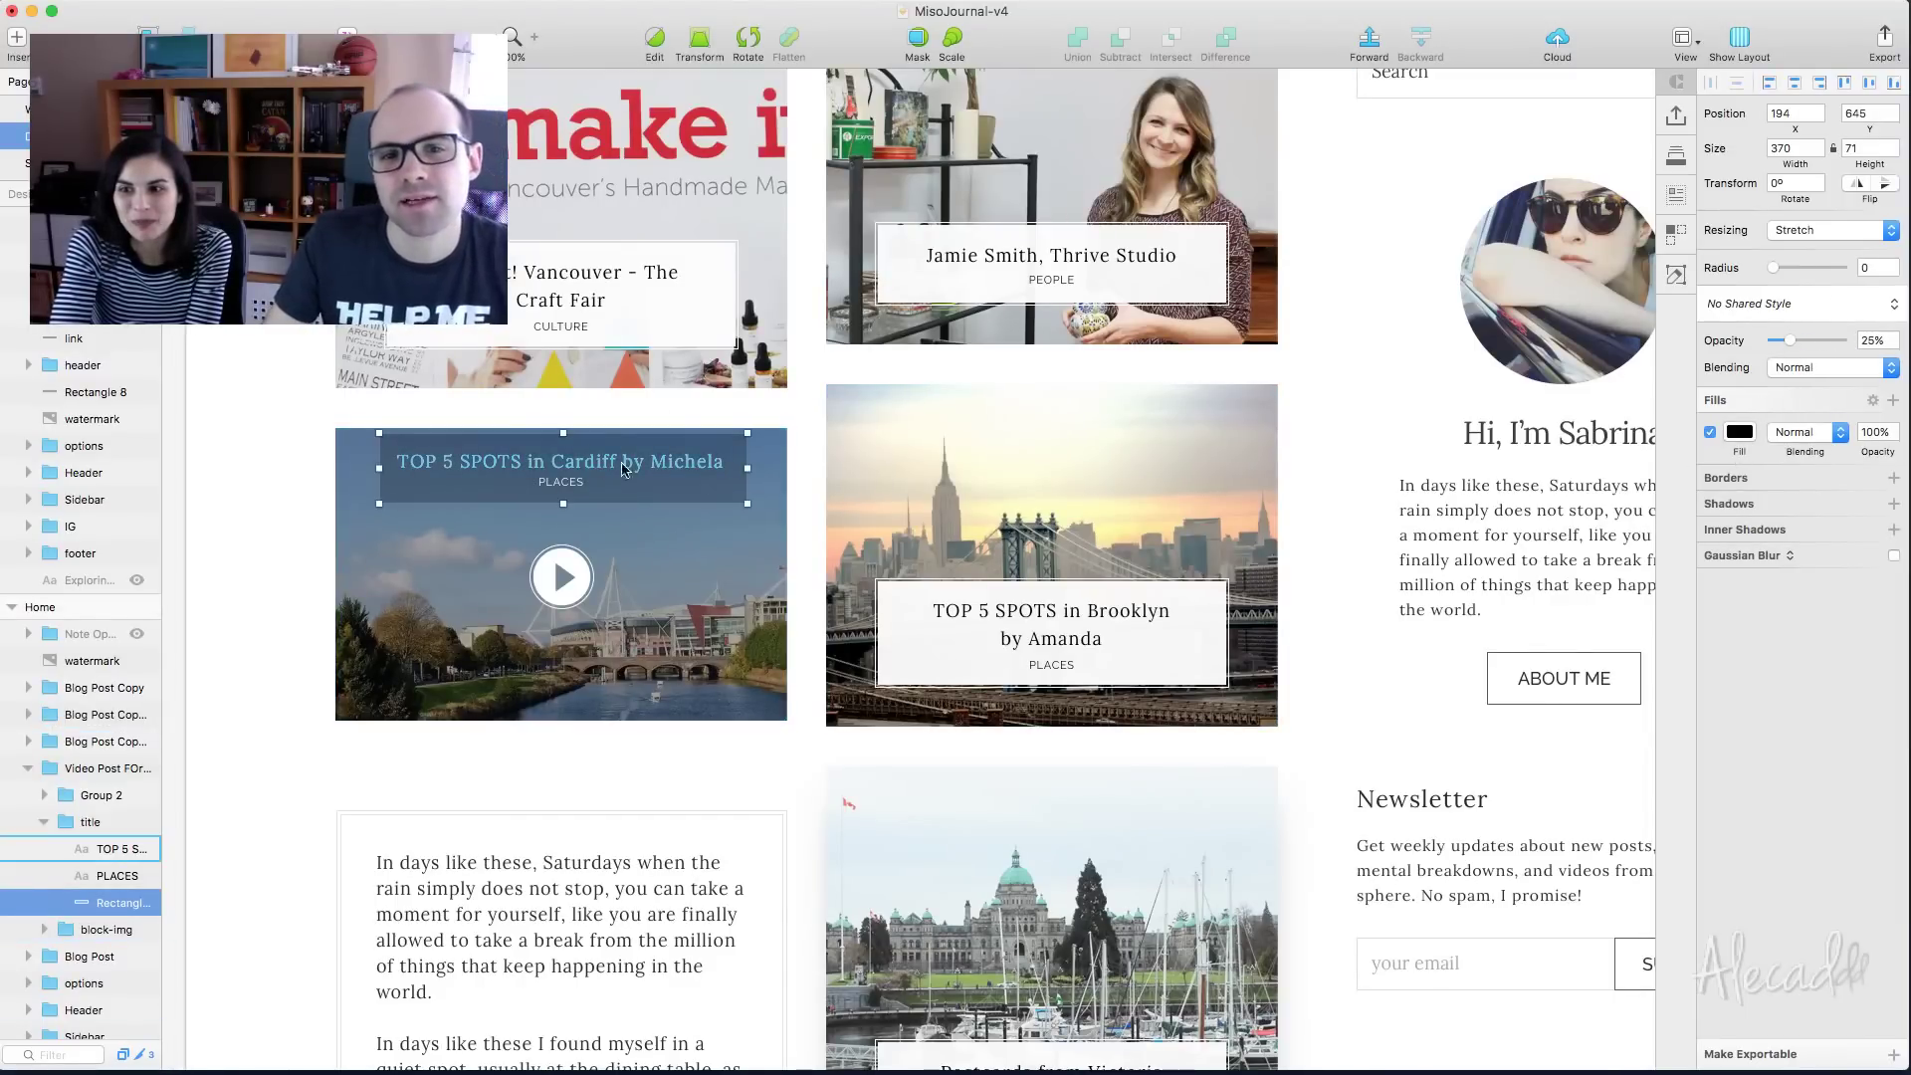
# Centre the title and PLACES text on their dark backing, with the backing shifted slightly down to X 192, Y 653
pyautogui.moveTo(649, 485); pyautogui.dragTo(563, 496)
pyautogui.click(547, 466)
pyautogui.keyDown('shift'); pyautogui.click(563, 485); pyautogui.keyUp('shift')
pyautogui.click(229, 456)
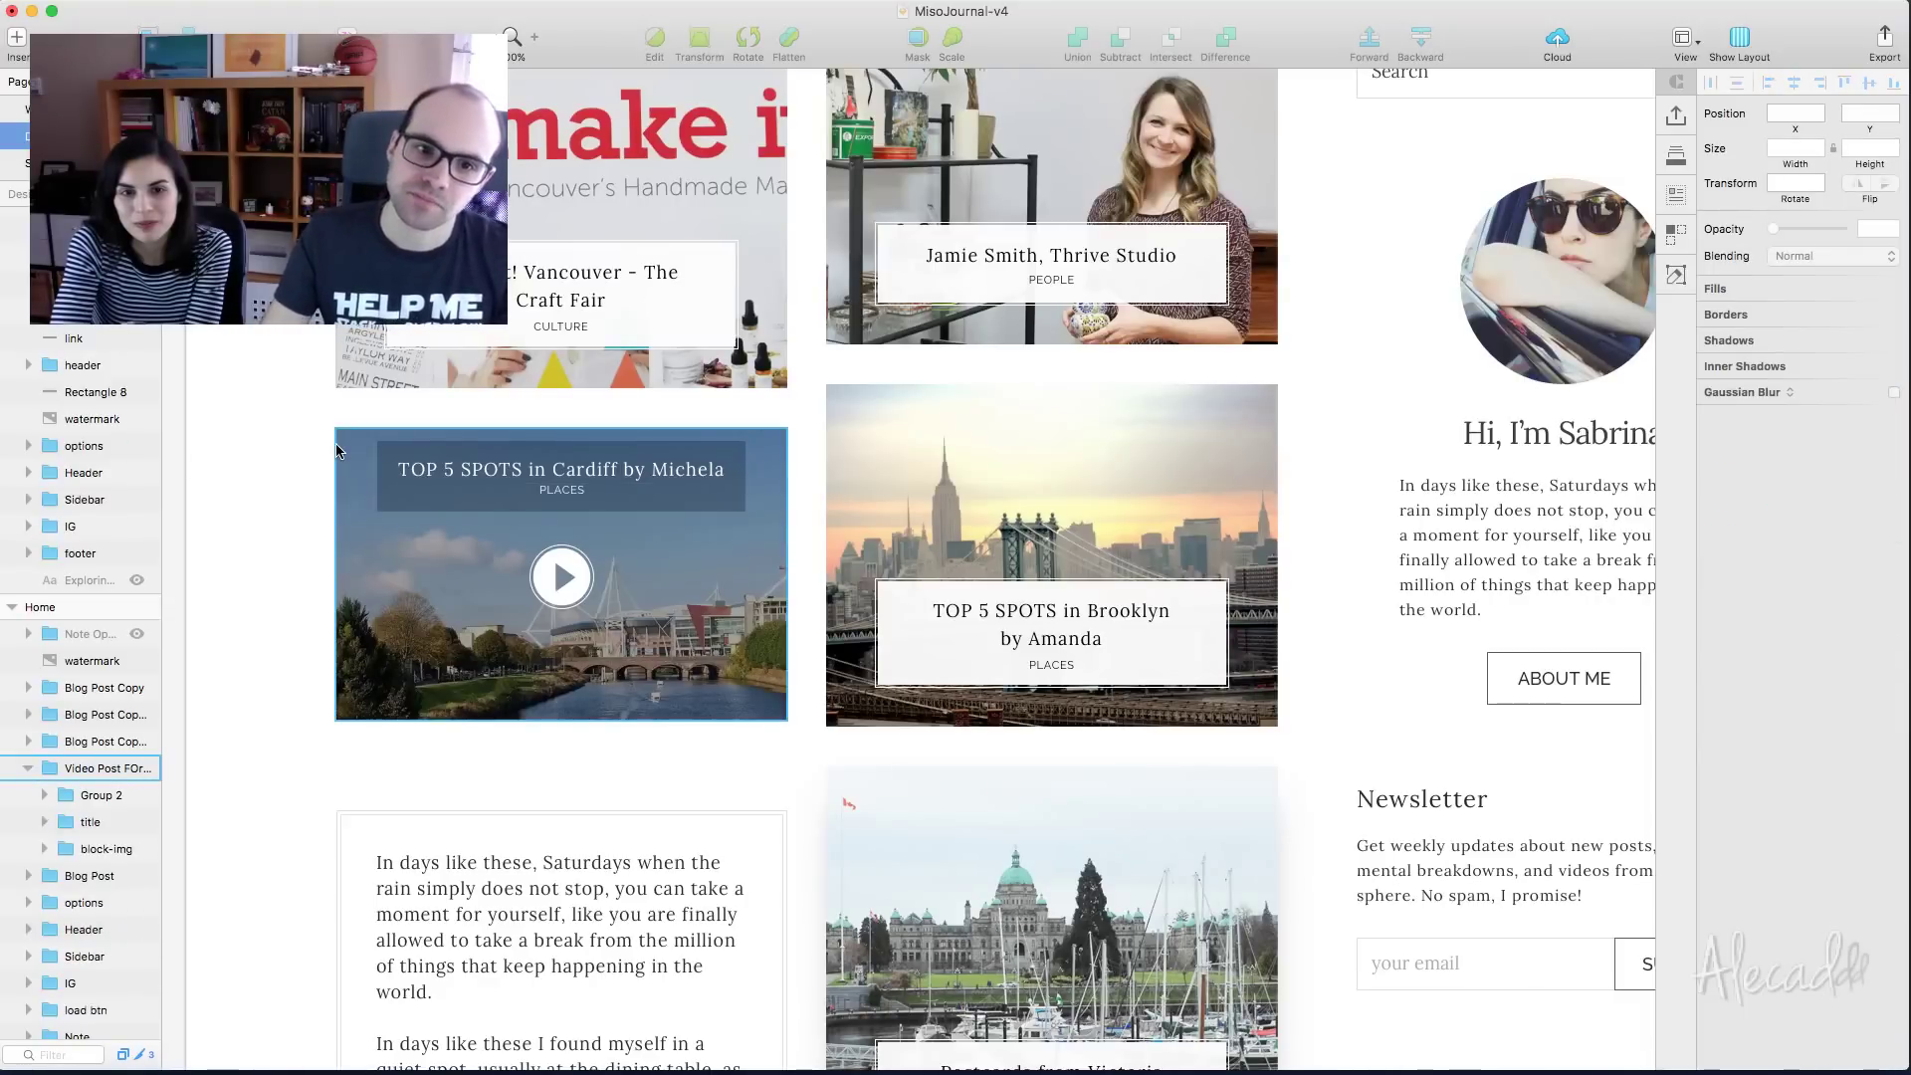
# Try placing the Cardiff title group below the play icon near the image's lower edge, at Y 840
pyautogui.click(587, 501)
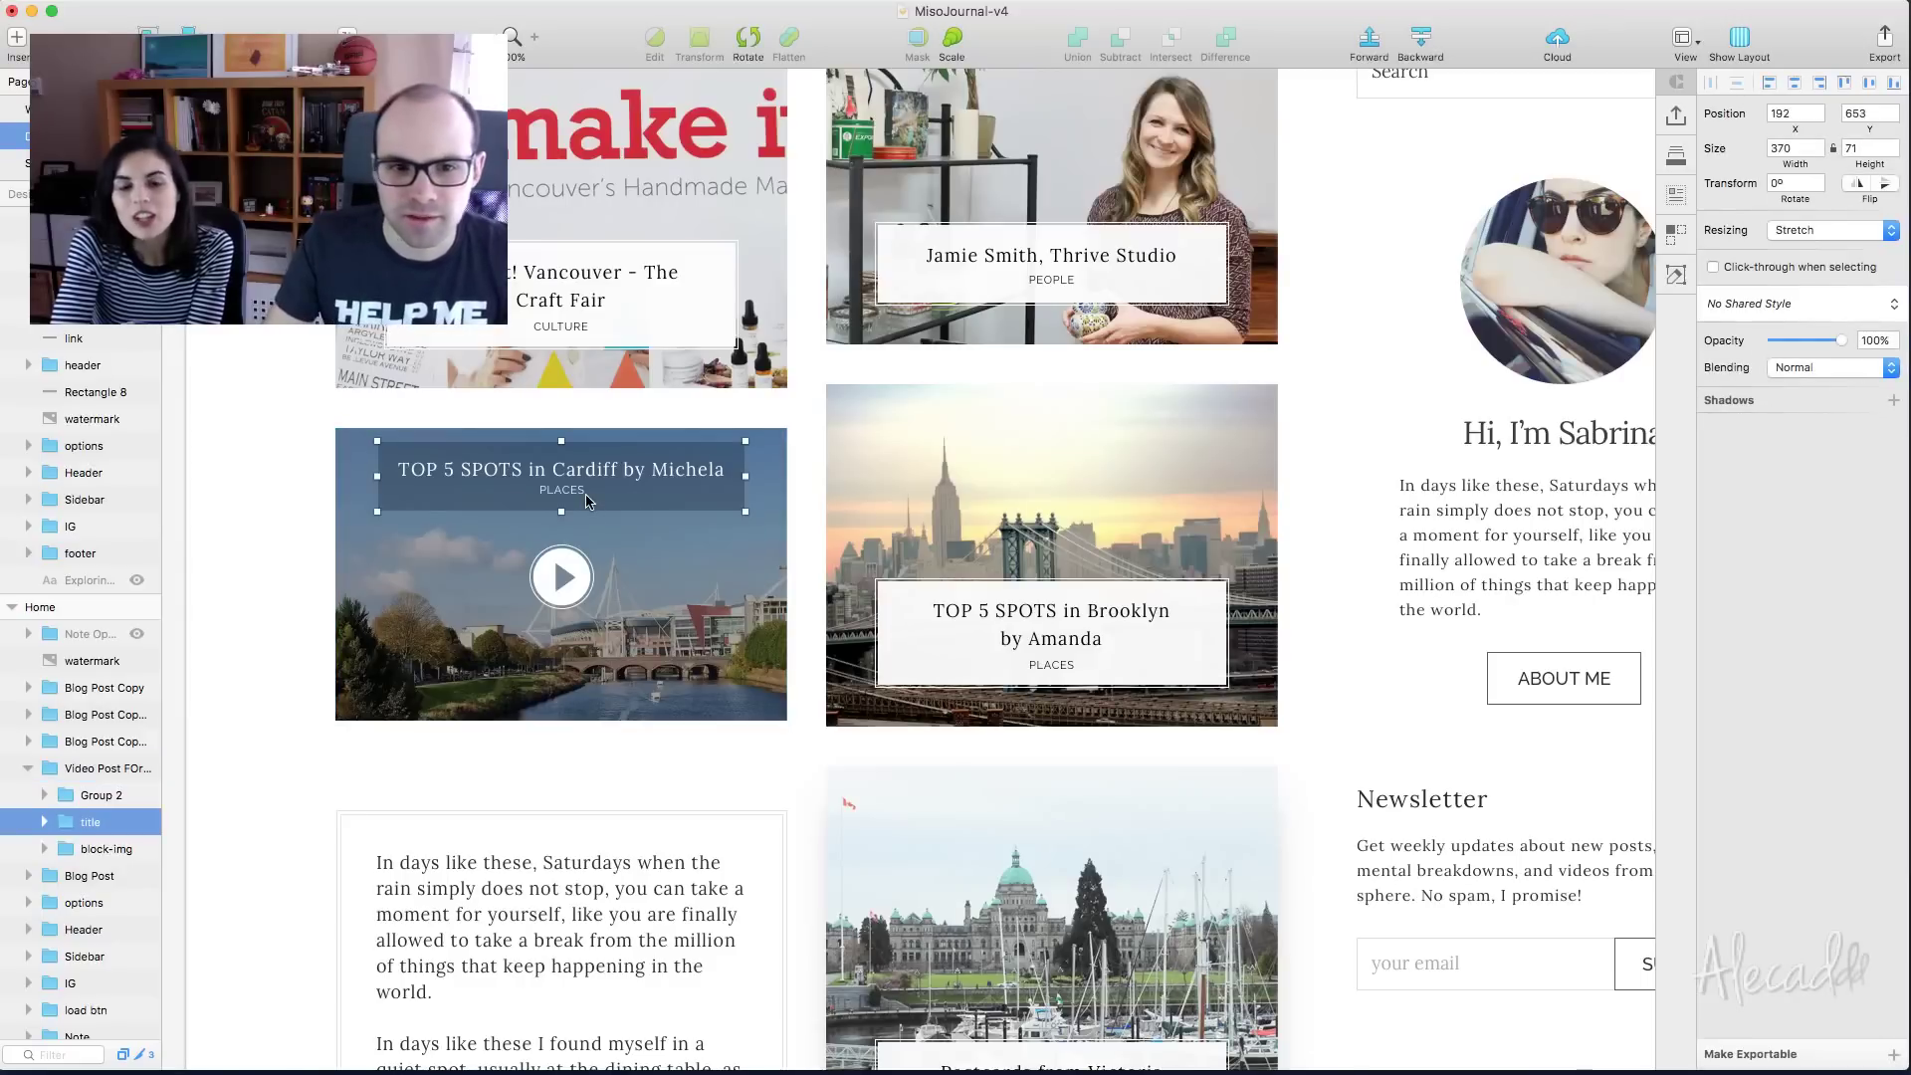
pyautogui.moveTo(519, 505); pyautogui.dragTo(519, 672)
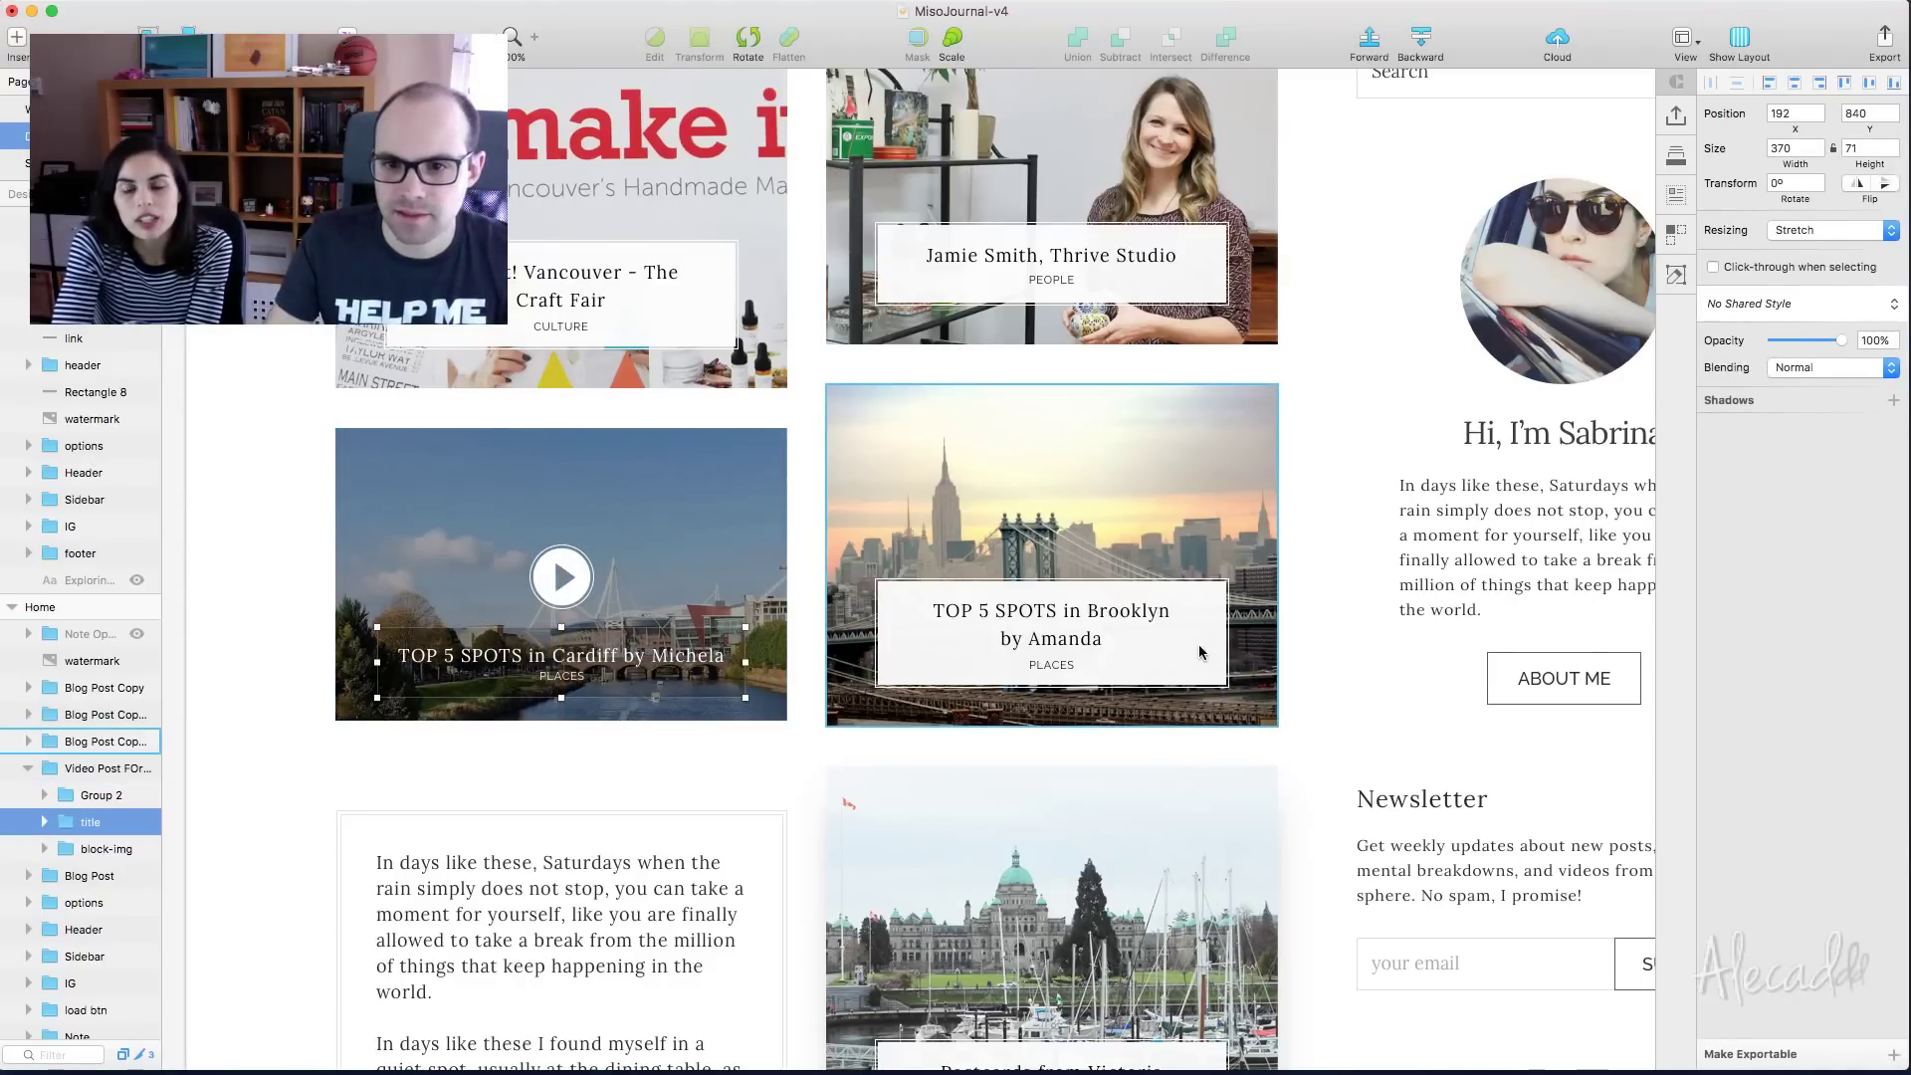
pyautogui.click(230, 455)
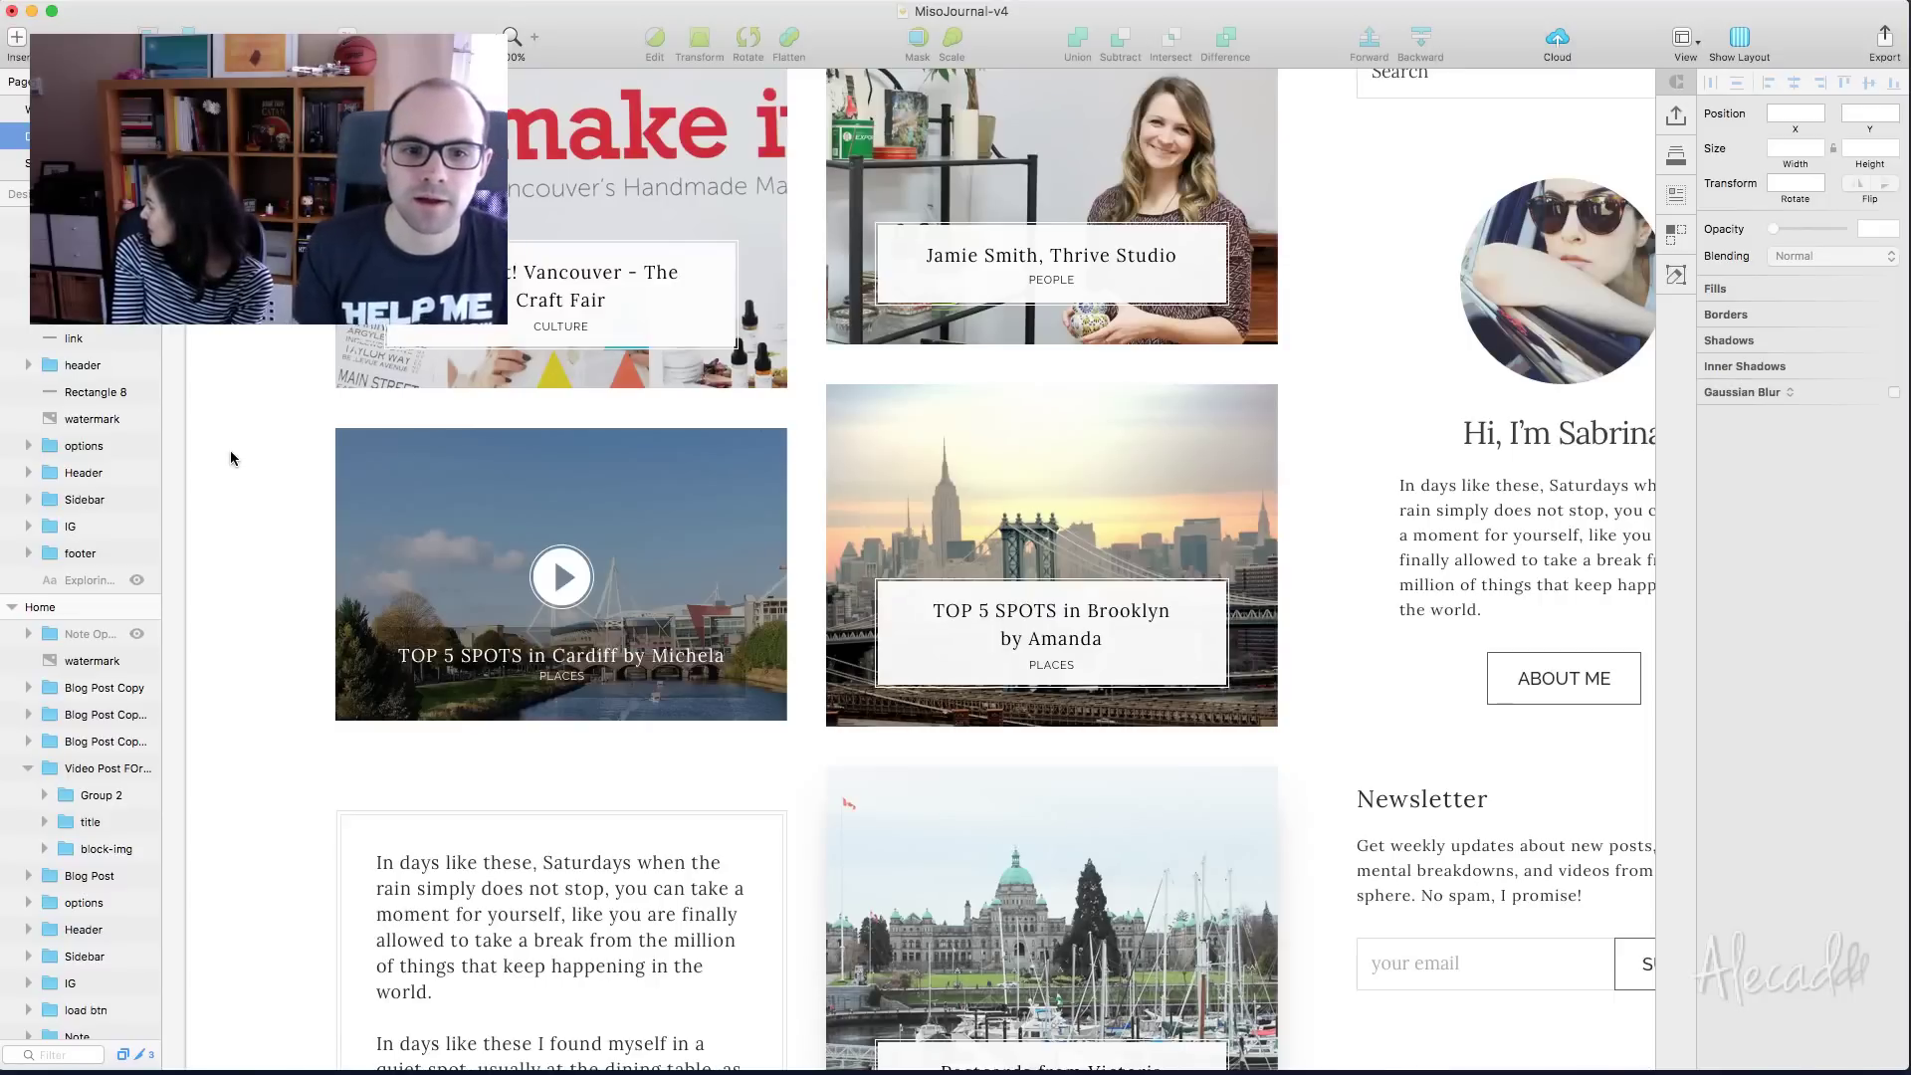
# Move the Cardiff title group back above the play icon to Y 686 and lower the play icon to Y 787
pyautogui.click(707, 662)
pyautogui.doubleClick(707, 661)
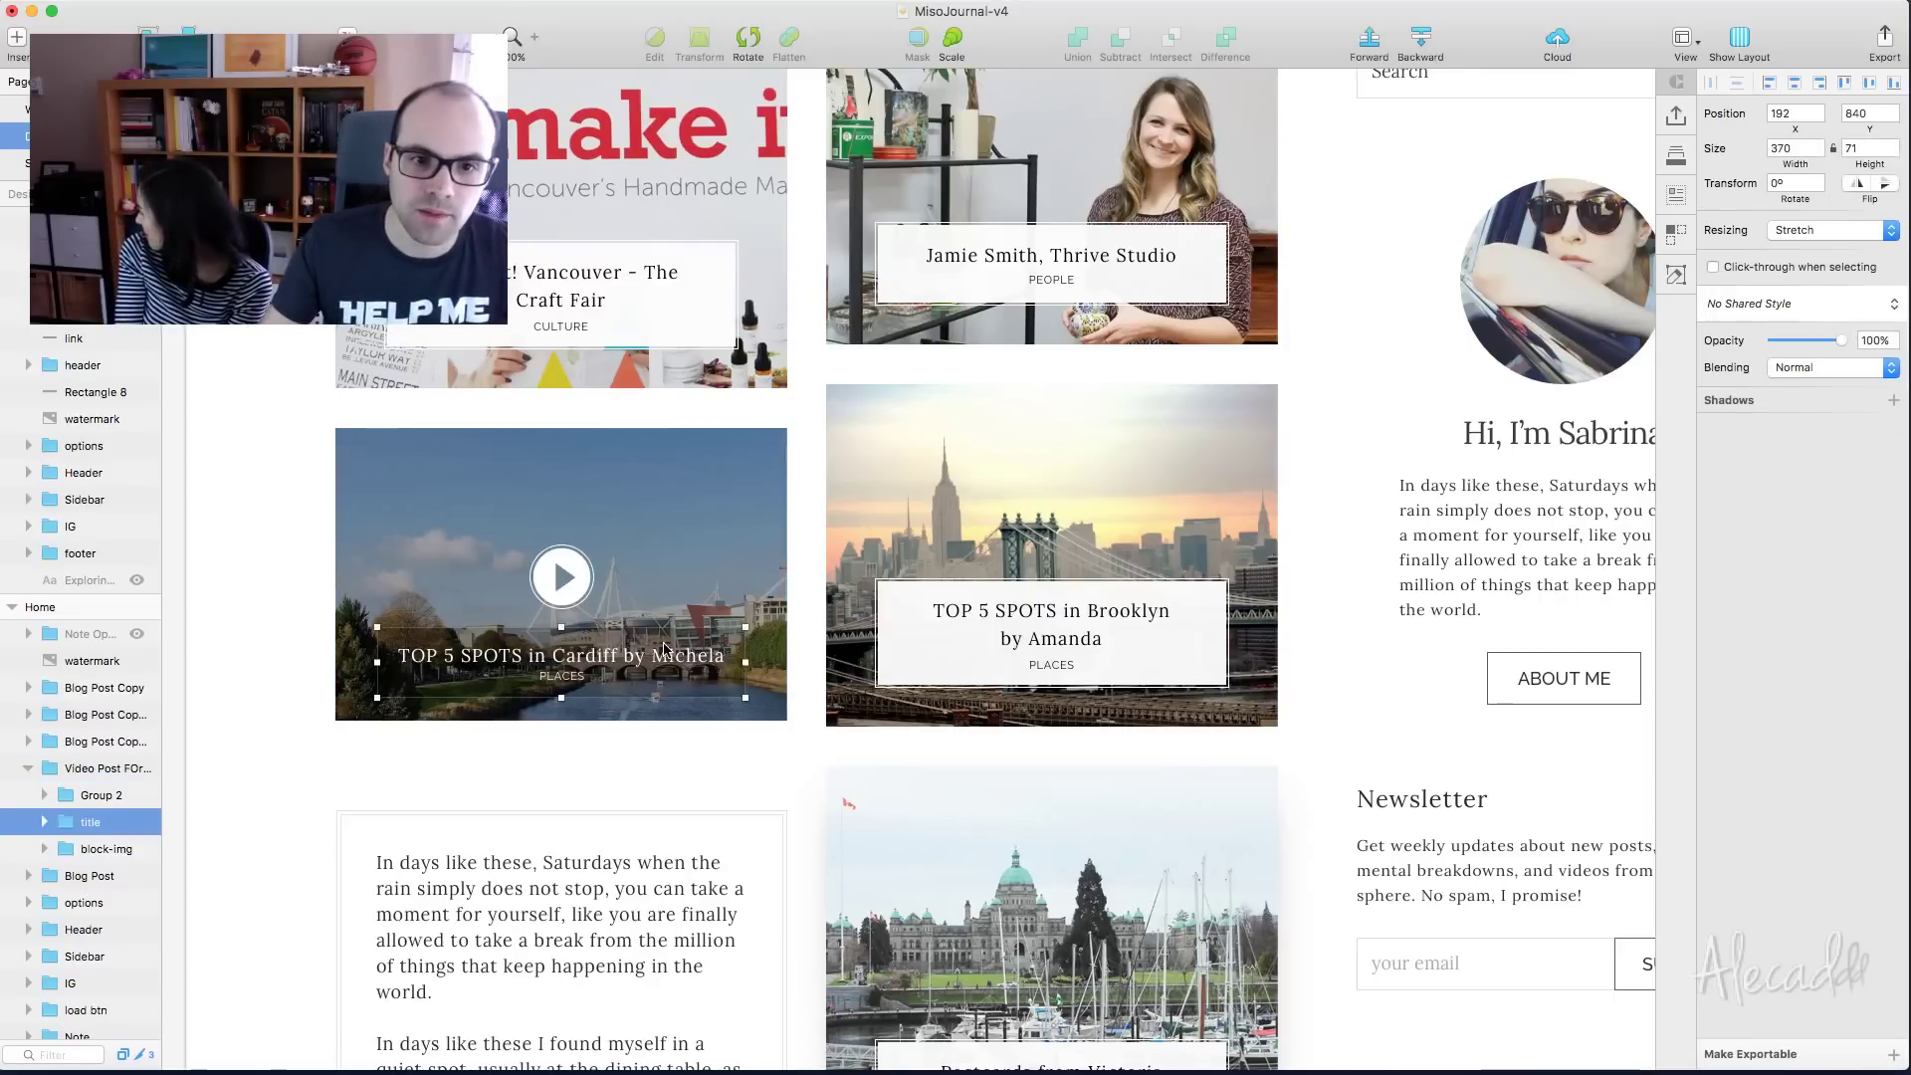
pyautogui.moveTo(707, 662); pyautogui.dragTo(658, 500)
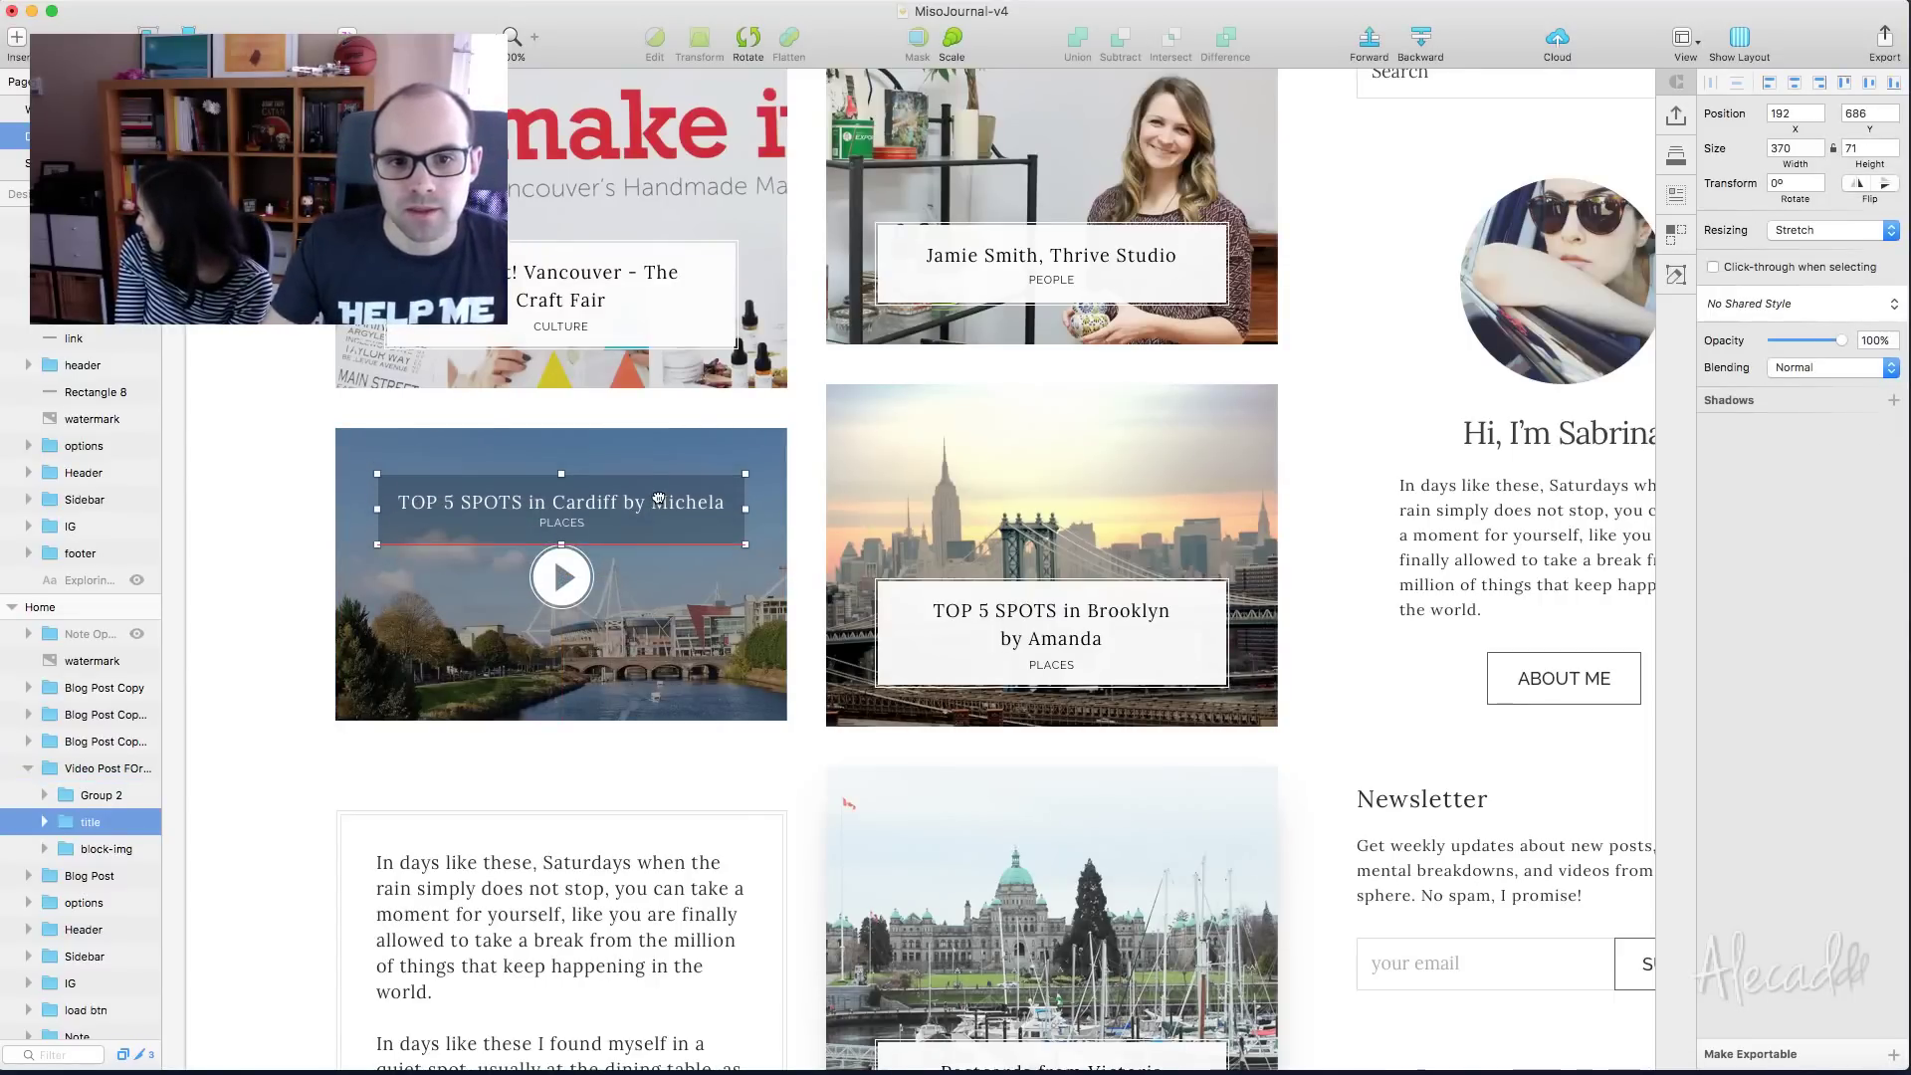
pyautogui.click(563, 585)
pyautogui.moveTo(564, 585); pyautogui.dragTo(567, 619)
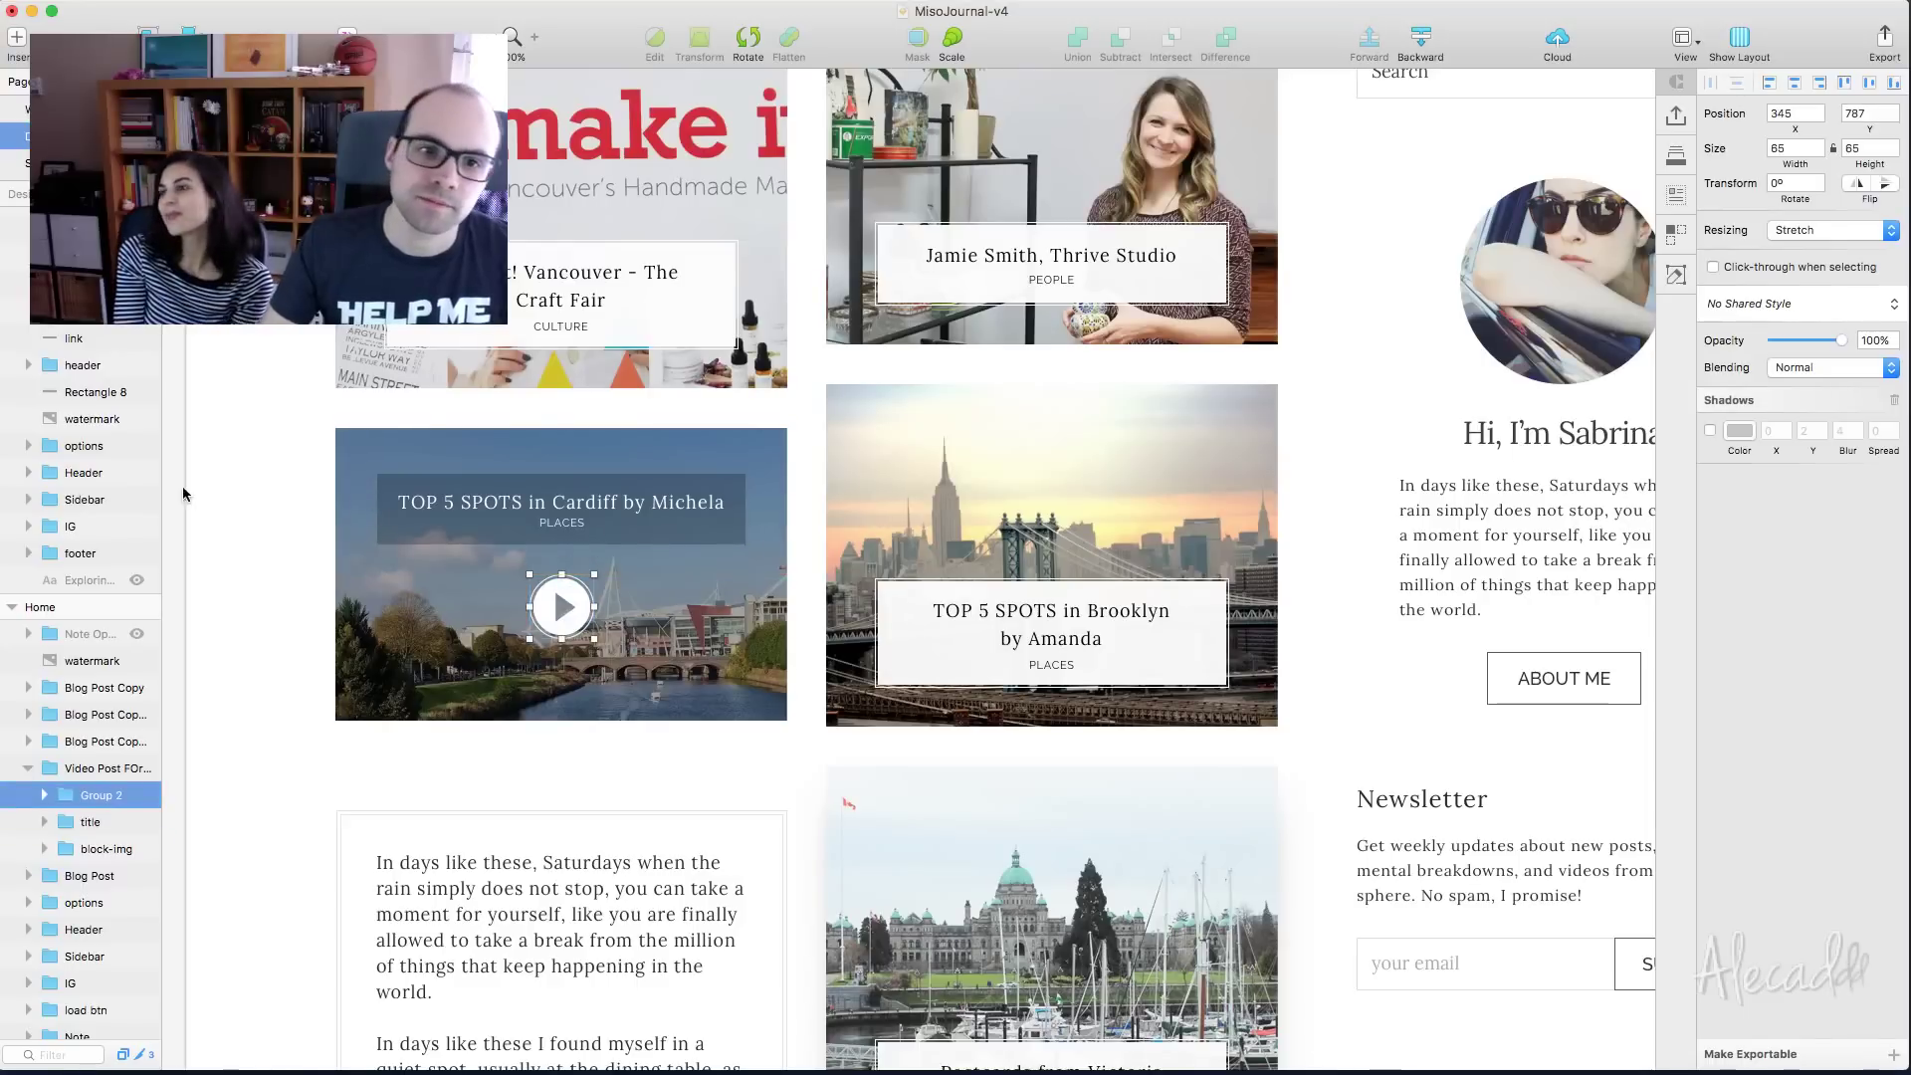
pyautogui.click(240, 473)
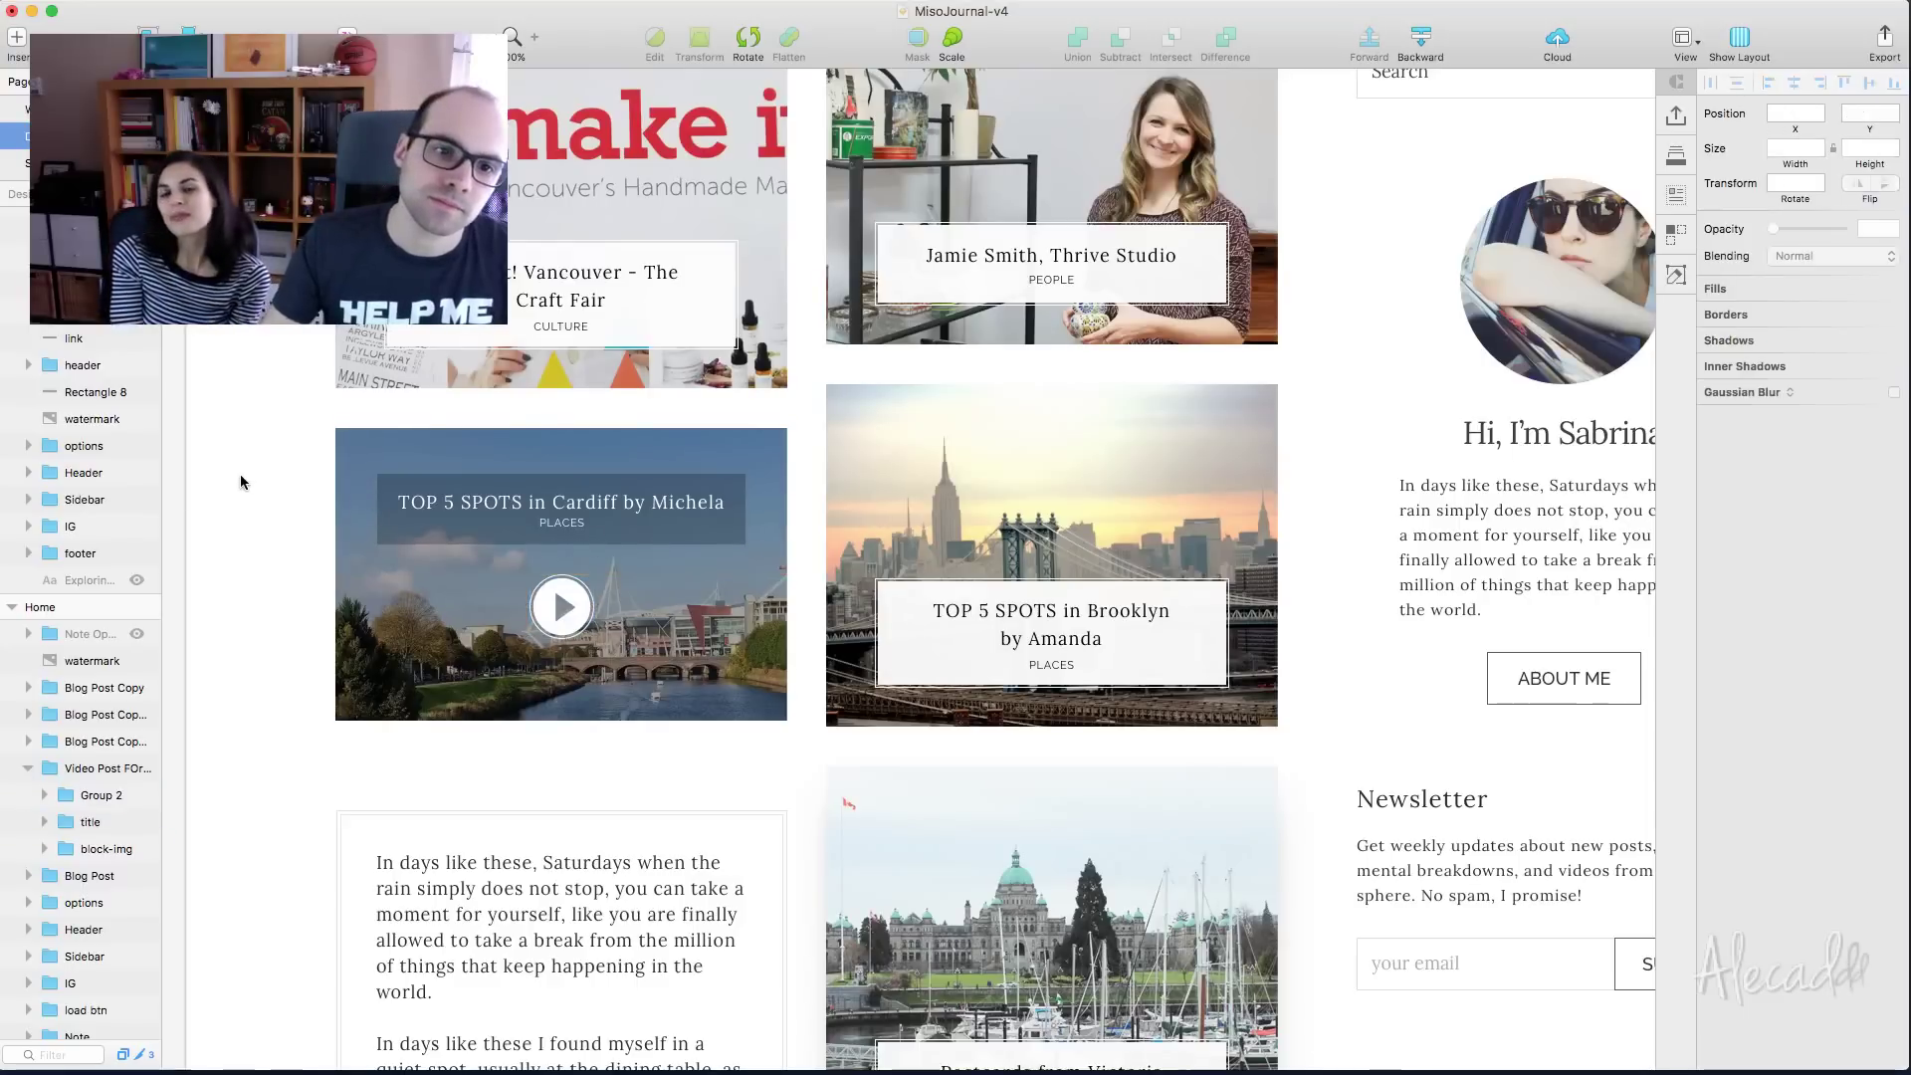
# Copy the Brooklyn card's white title box into the Cardiff video post group
pyautogui.doubleClick(1035, 630)
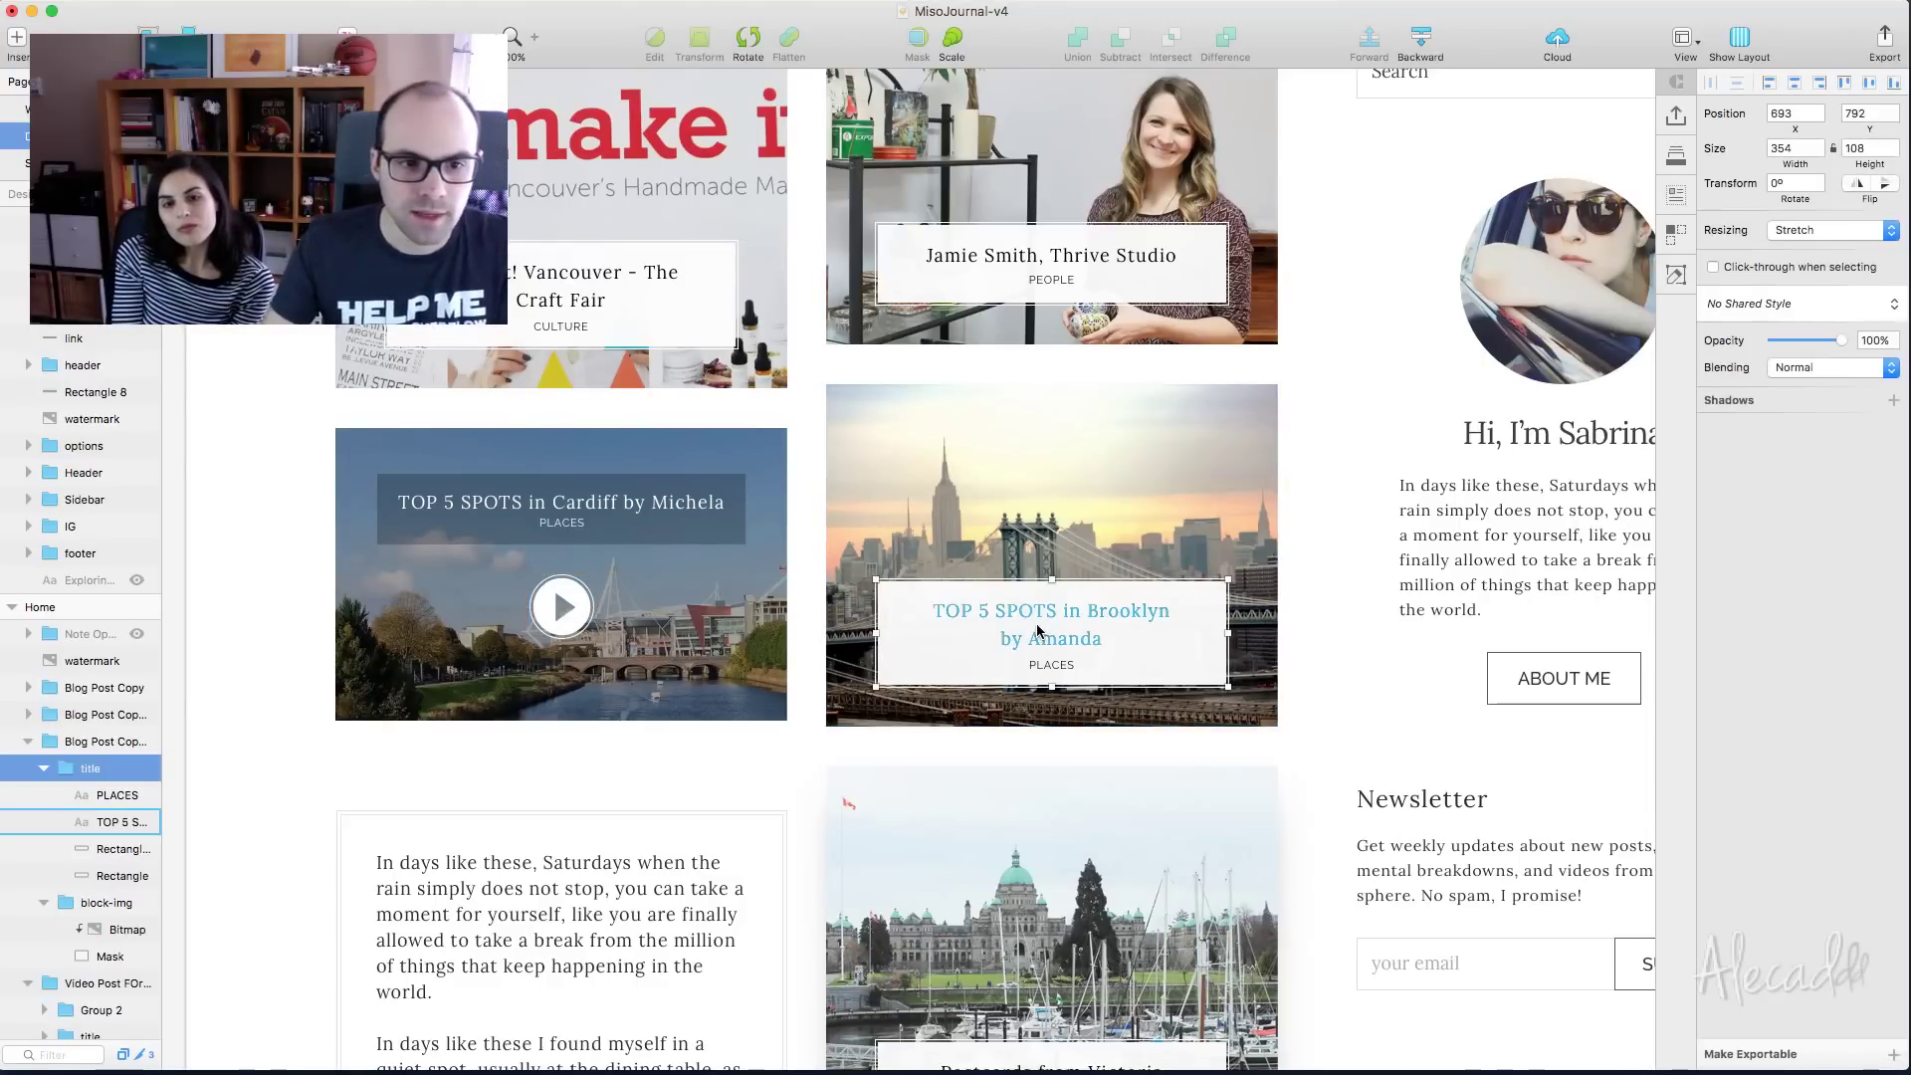
pyautogui.doubleClick(644, 512)
pyautogui.press('super+v')
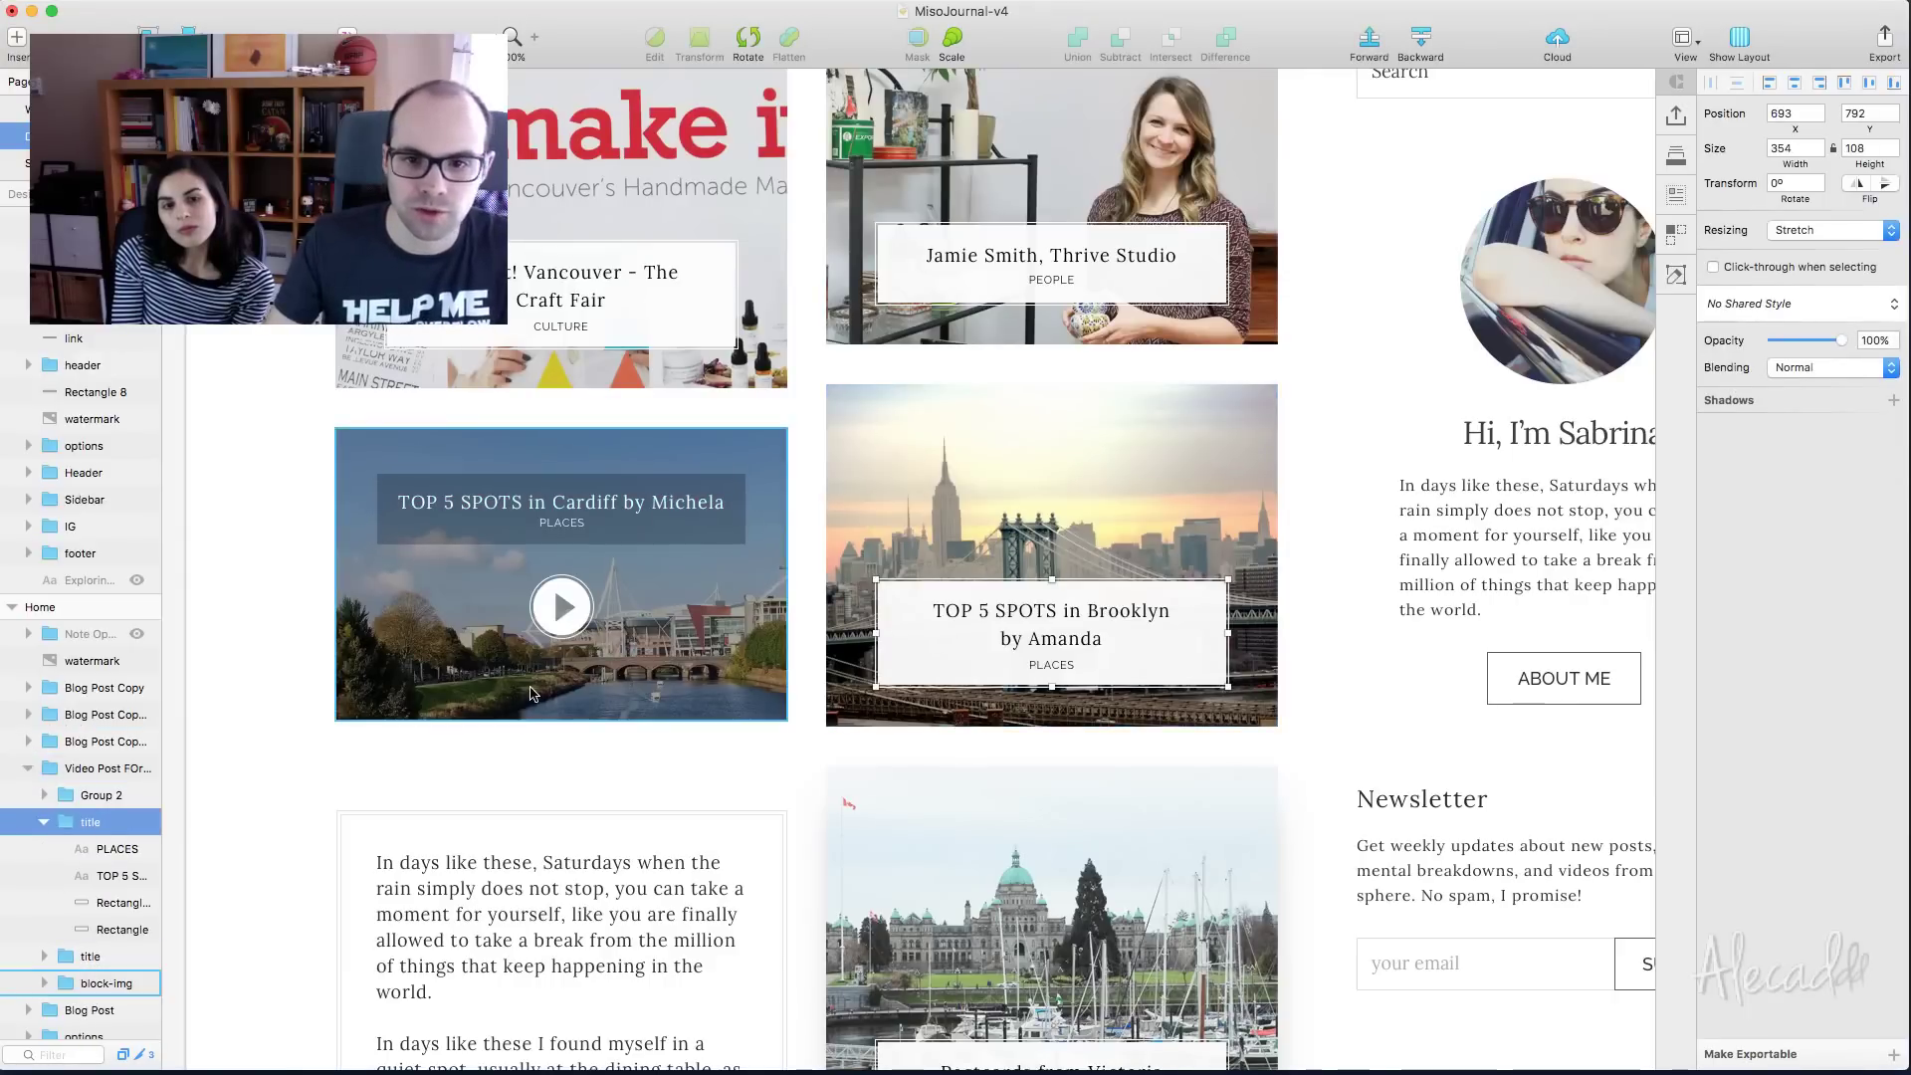
# Move the pasted white title box onto the upper part of the Cardiff card at X 201, Y 668, and hide the dark-backed title group
pyautogui.hotkey('shift', 'Left')
pyautogui.hotkey('shift', 'Left')
pyautogui.hotkey('shift', 'Left')
pyautogui.hotkey('shift', 'Left')
pyautogui.hotkey('shift', 'Left')
pyautogui.hotkey('shift', 'Left')
pyautogui.hotkey('shift', 'Left')
pyautogui.hotkey('shift', 'Left')
pyautogui.hotkey('shift', 'Left')
pyautogui.hotkey('shift', 'Left')
pyautogui.hotkey('shift', 'Left')
pyautogui.hotkey('shift', 'Left')
pyautogui.hotkey('shift', 'Left')
pyautogui.hotkey('shift', 'Left')
pyautogui.hotkey('shift', 'Left')
pyautogui.hotkey('shift', 'Left')
pyautogui.hotkey('shift', 'Left')
pyautogui.hotkey('shift', 'Left')
pyautogui.hotkey('shift', 'Left')
pyautogui.hotkey('shift', 'Left')
pyautogui.hotkey('shift', 'Left')
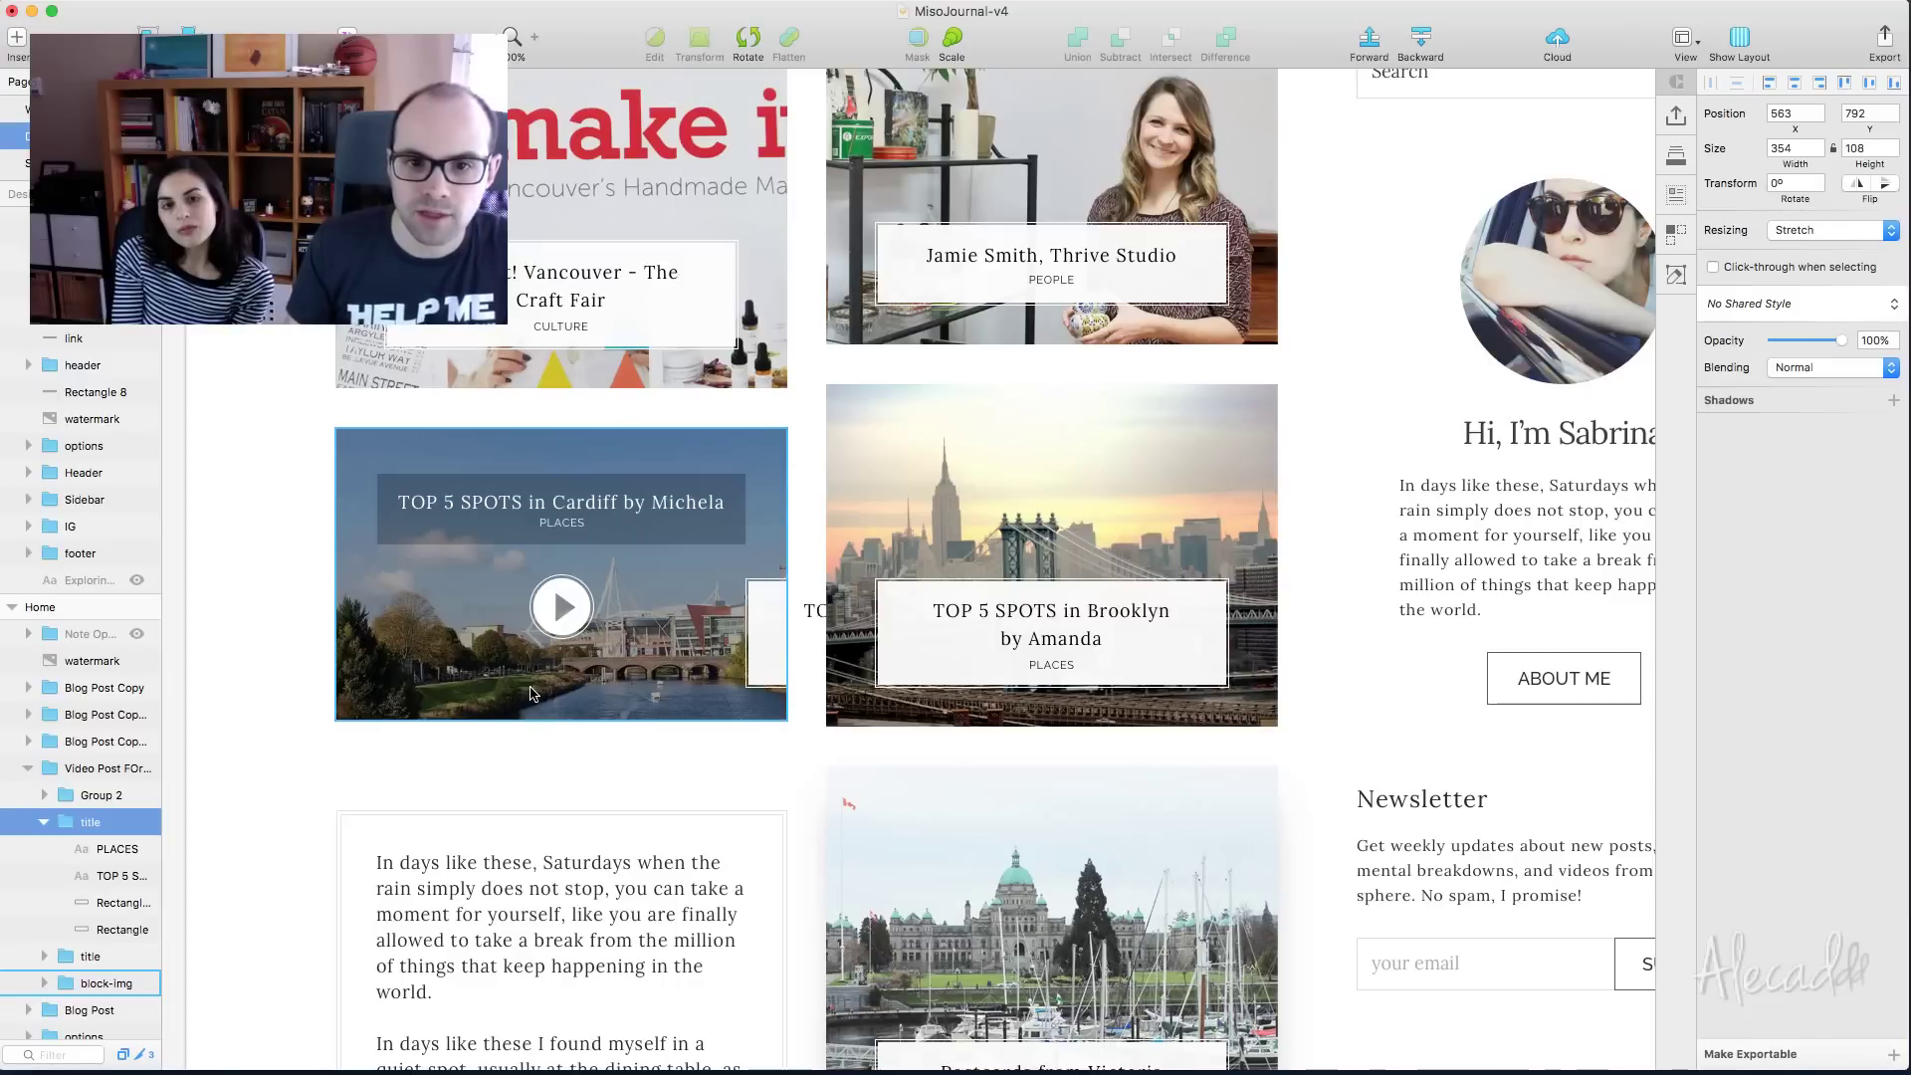
pyautogui.hotkey('shift', 'Left')
pyautogui.hotkey('shift', 'Left')
pyautogui.hotkey('shift', 'Left')
pyautogui.hotkey('shift', 'Left')
pyautogui.hotkey('shift', 'Left')
pyautogui.hotkey('shift', 'Left')
pyautogui.hotkey('shift', 'Left')
pyautogui.hotkey('shift', 'Left')
pyautogui.hotkey('shift', 'Left')
pyautogui.hotkey('shift', 'Left')
pyautogui.hotkey('shift', 'Left')
pyautogui.hotkey('shift', 'Left')
pyautogui.hotkey('shift', 'Left')
pyautogui.hotkey('shift', 'Left')
pyautogui.hotkey('shift', 'Left')
pyautogui.hotkey('shift', 'Left')
pyautogui.hotkey('shift', 'Left')
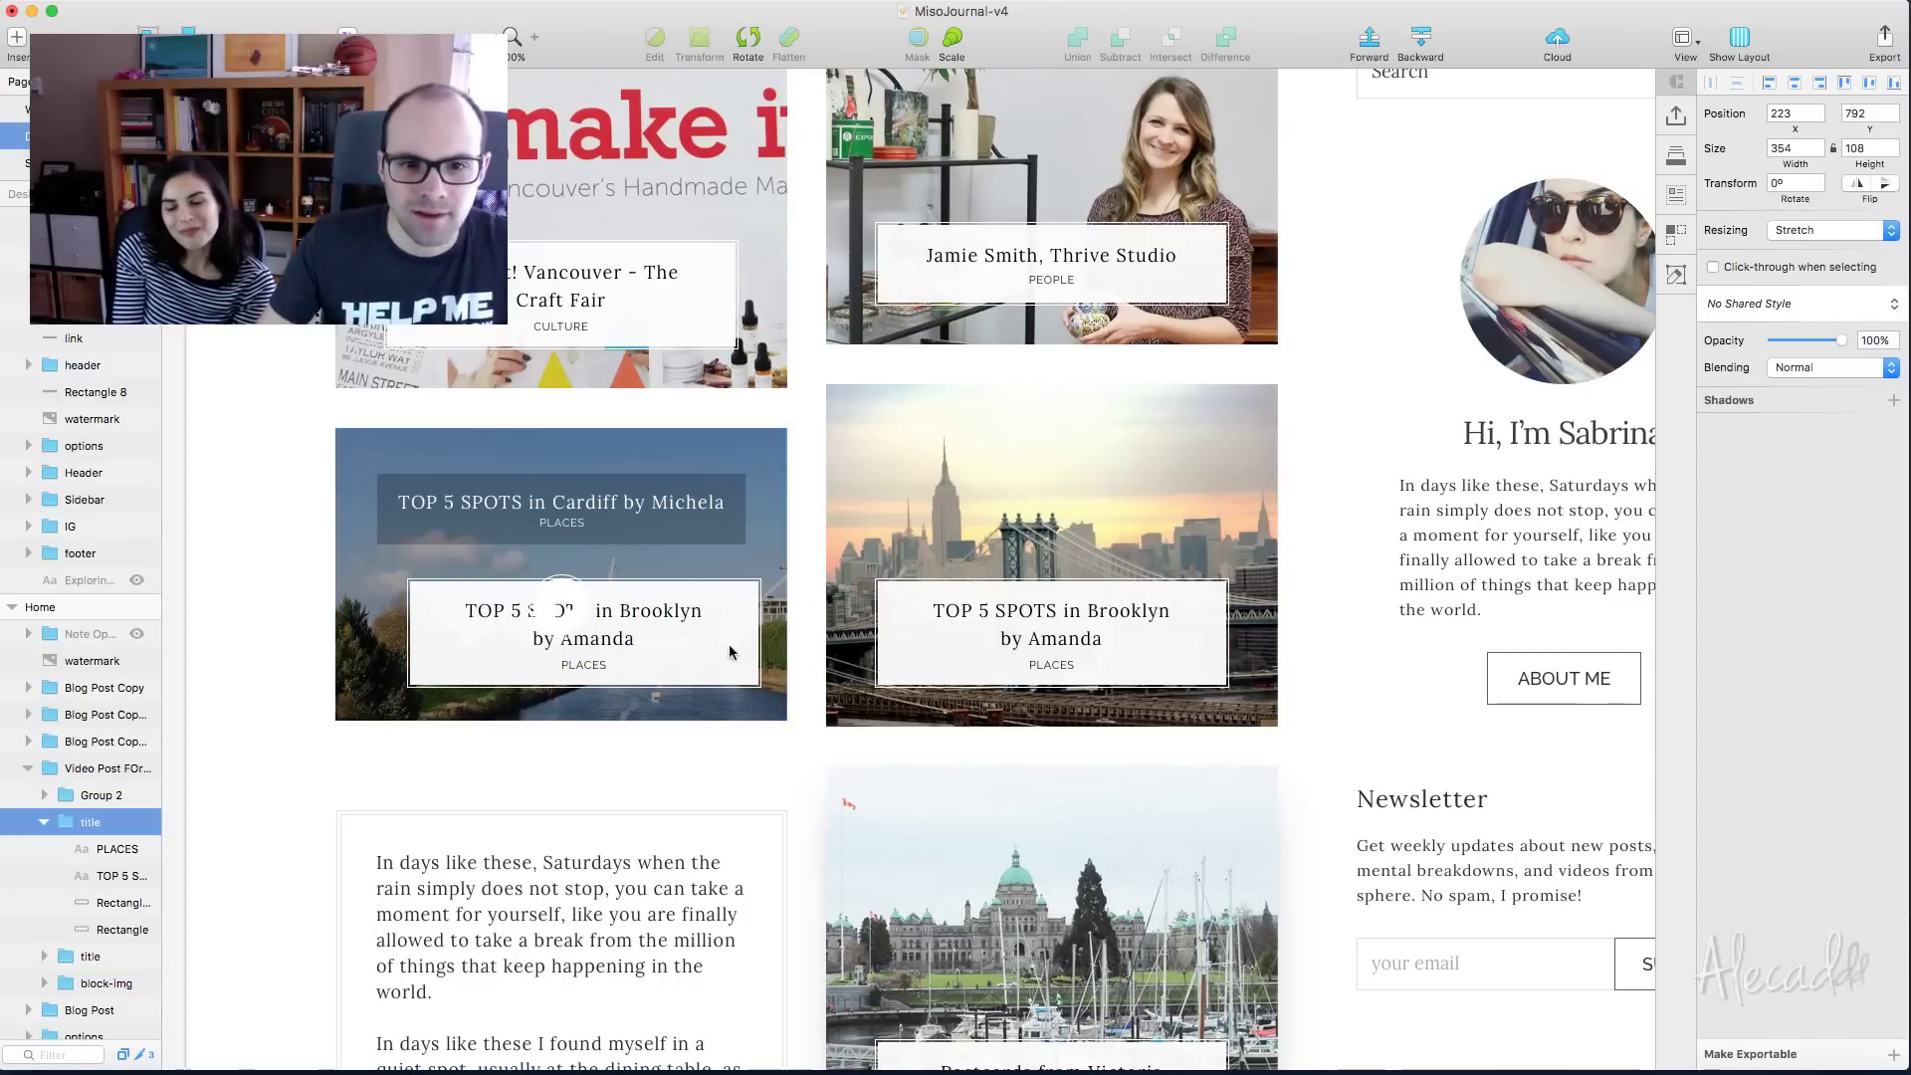
pyautogui.moveTo(732, 647); pyautogui.dragTo(710, 526)
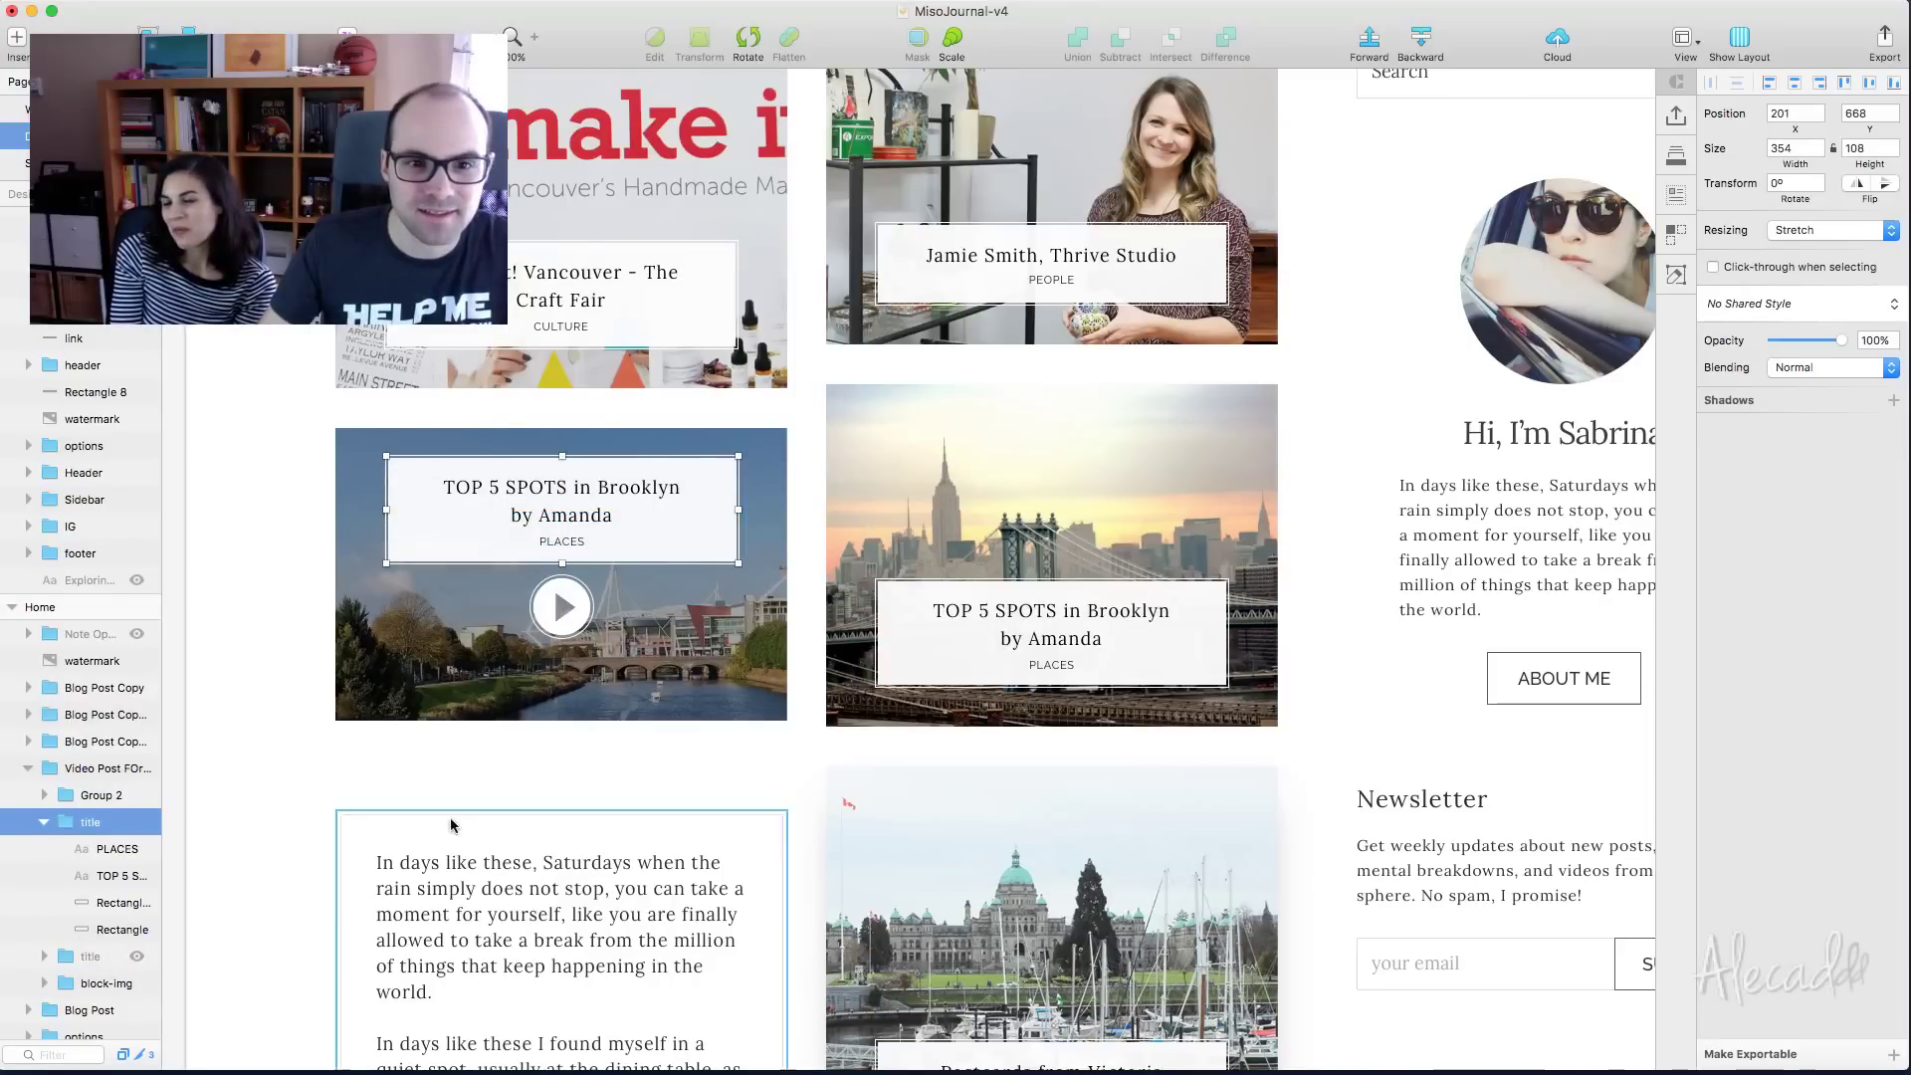
# Lower the Cardiff card's play icon to Y 818, clear of the white title box
pyautogui.moveTo(565, 618); pyautogui.dragTo(566, 648)
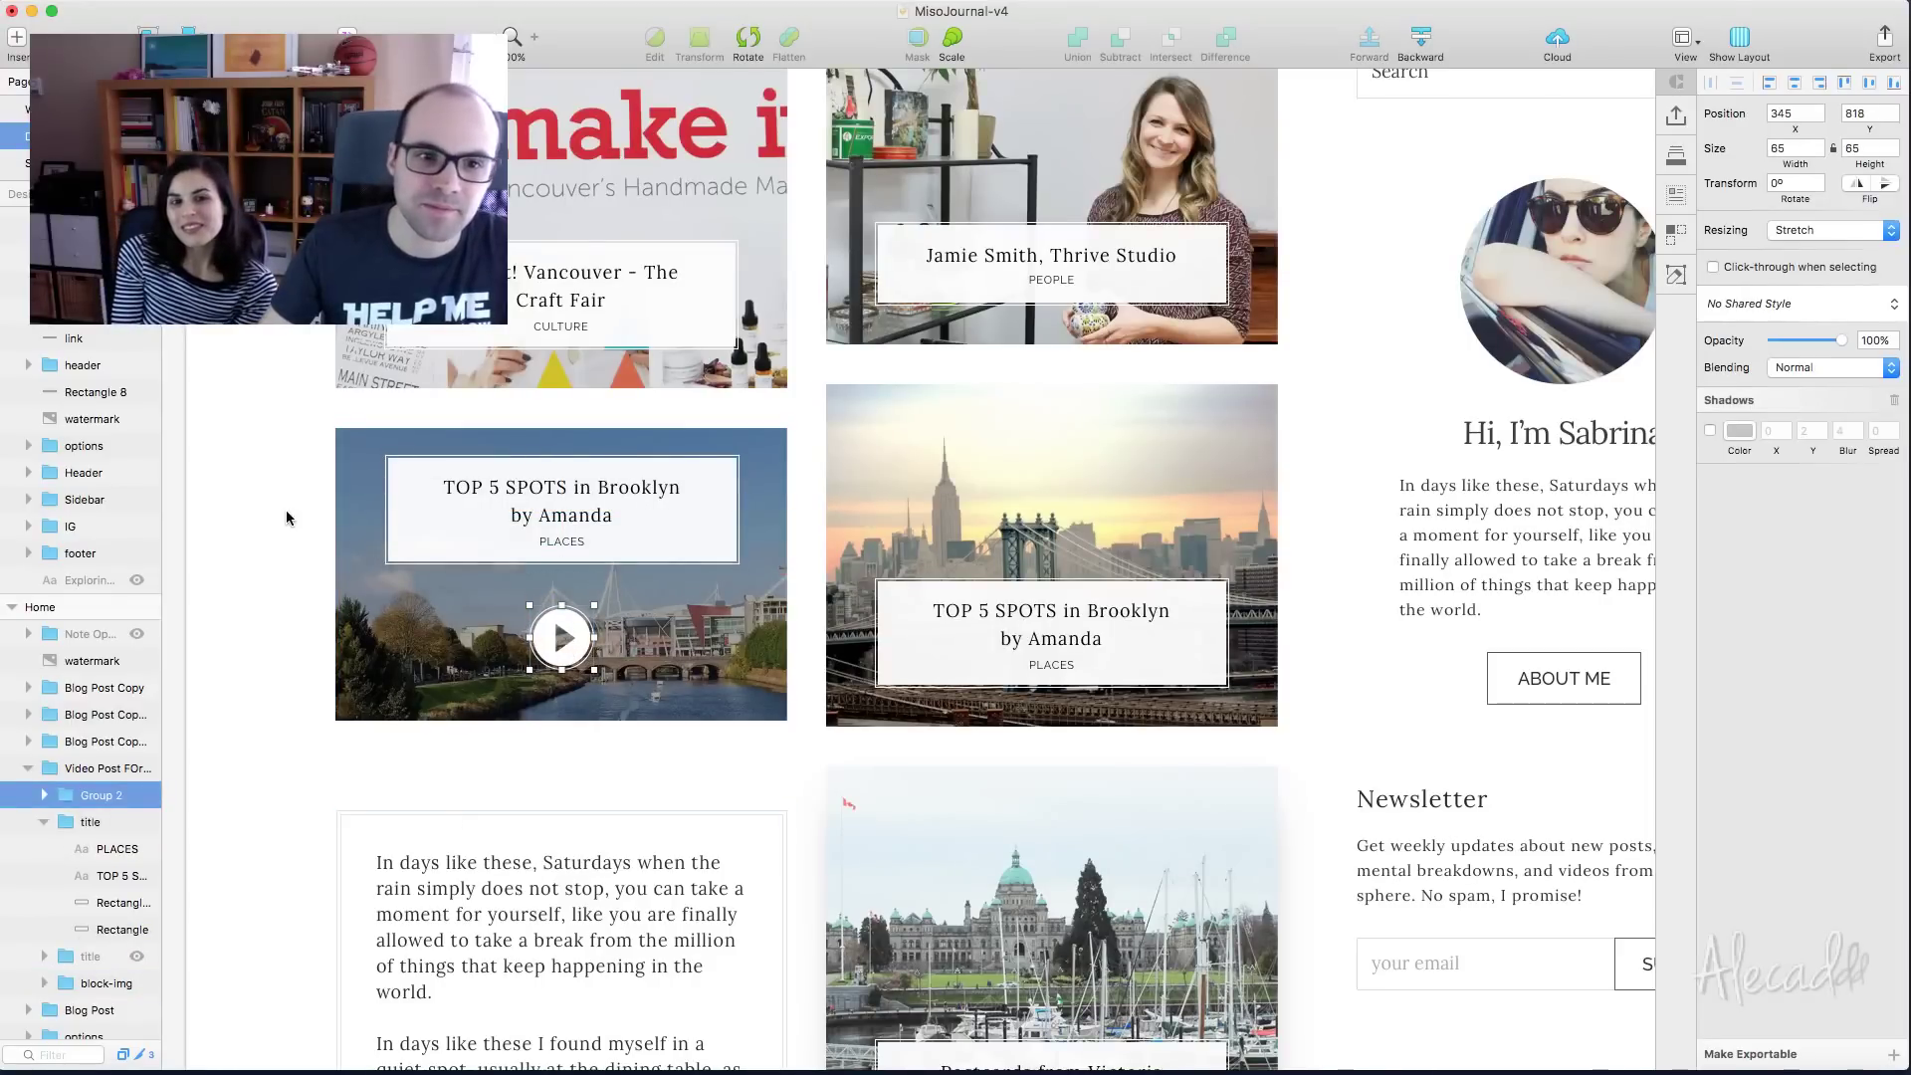
pyautogui.click(256, 499)
pyautogui.scroll(1, 257, 500)
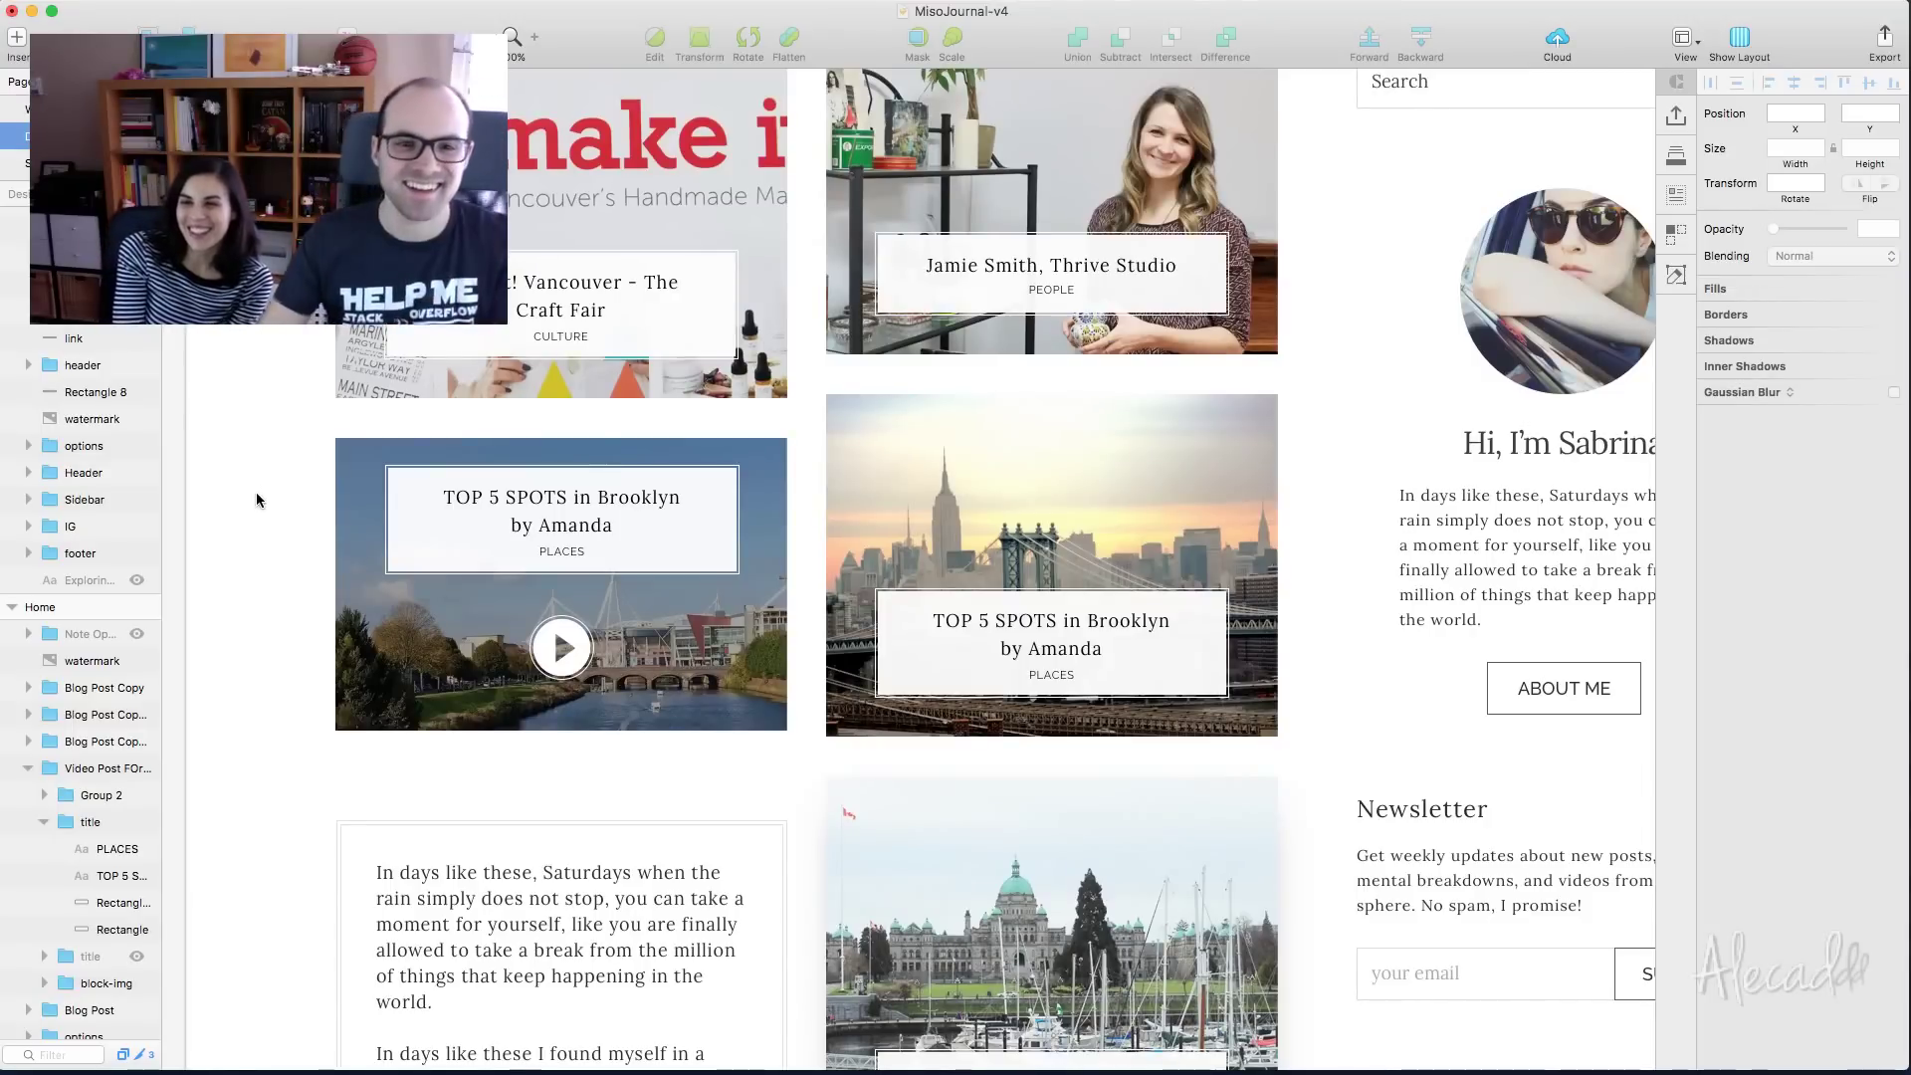
# Hide the Cardiff card's white title box, show its dark-backed title group again, and raise the play icon slightly
pyautogui.click(138, 822)
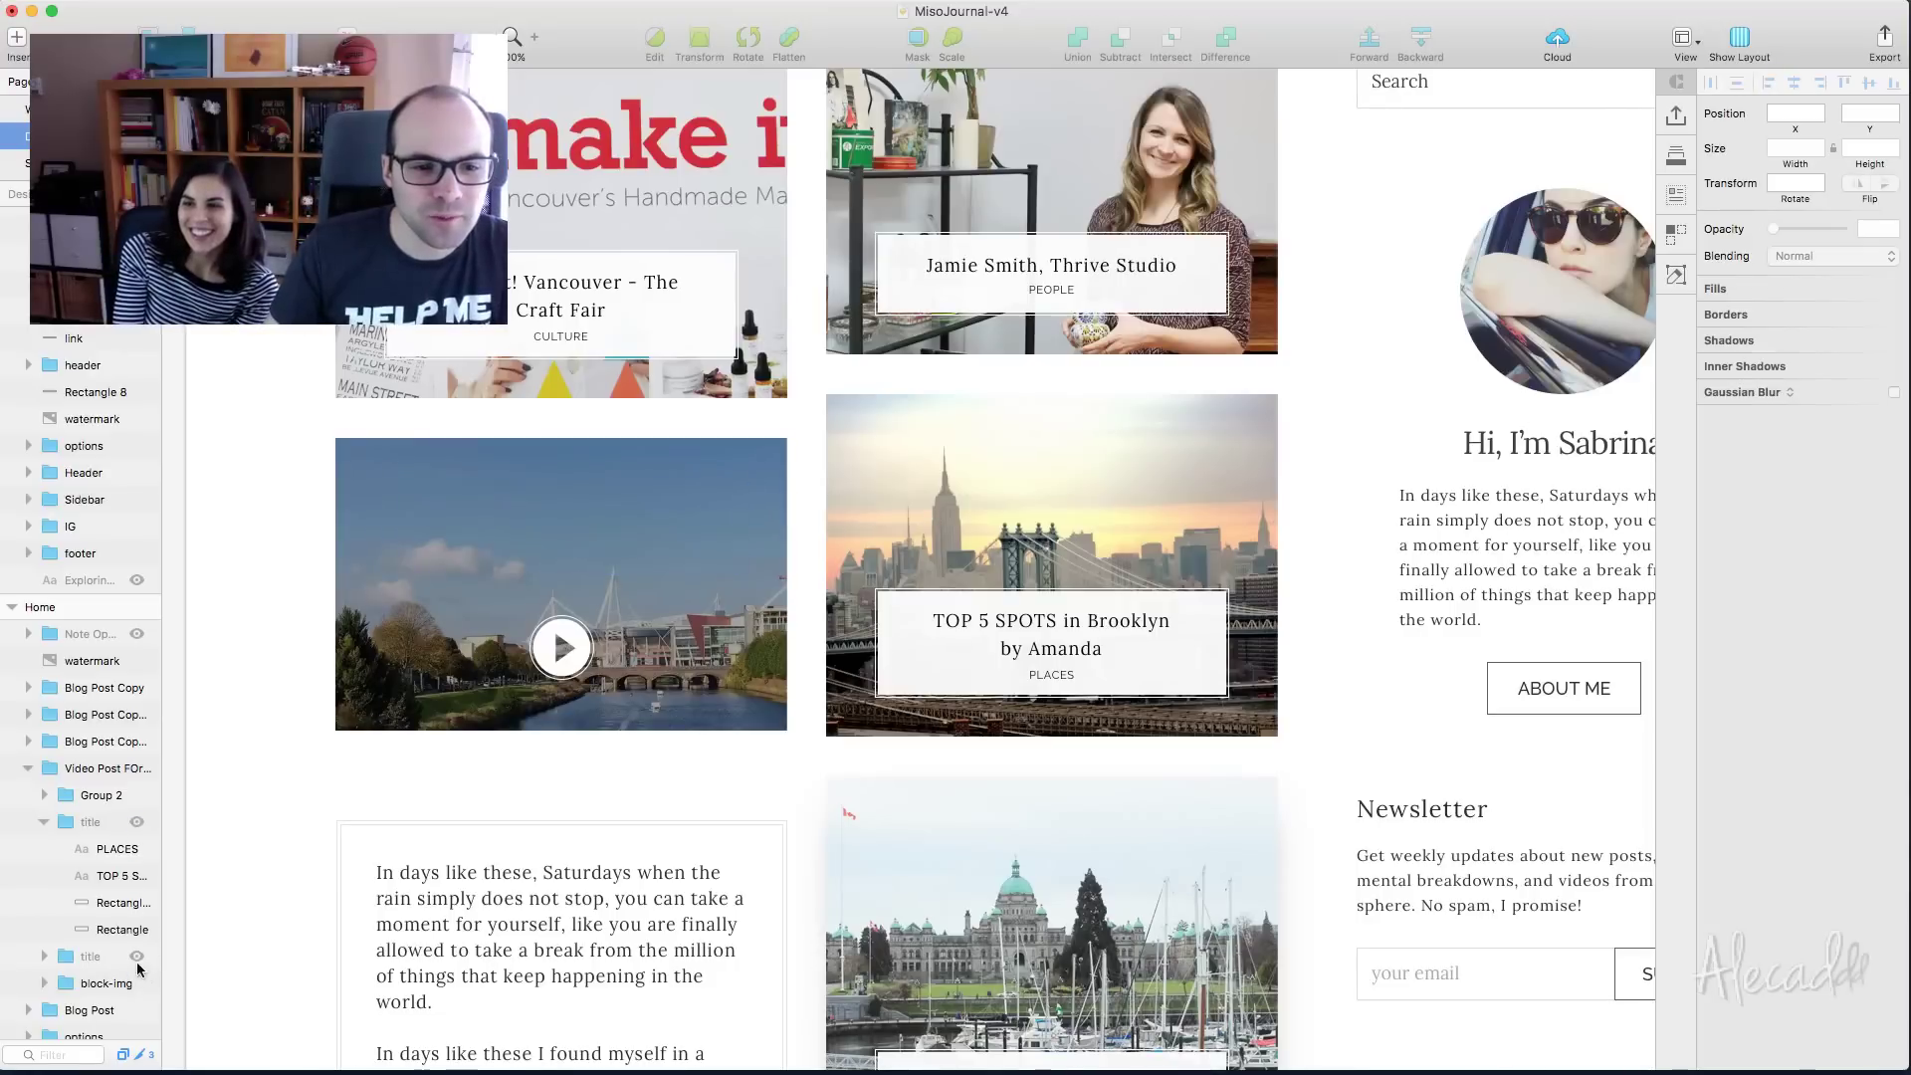
pyautogui.click(137, 956)
pyautogui.click(574, 657)
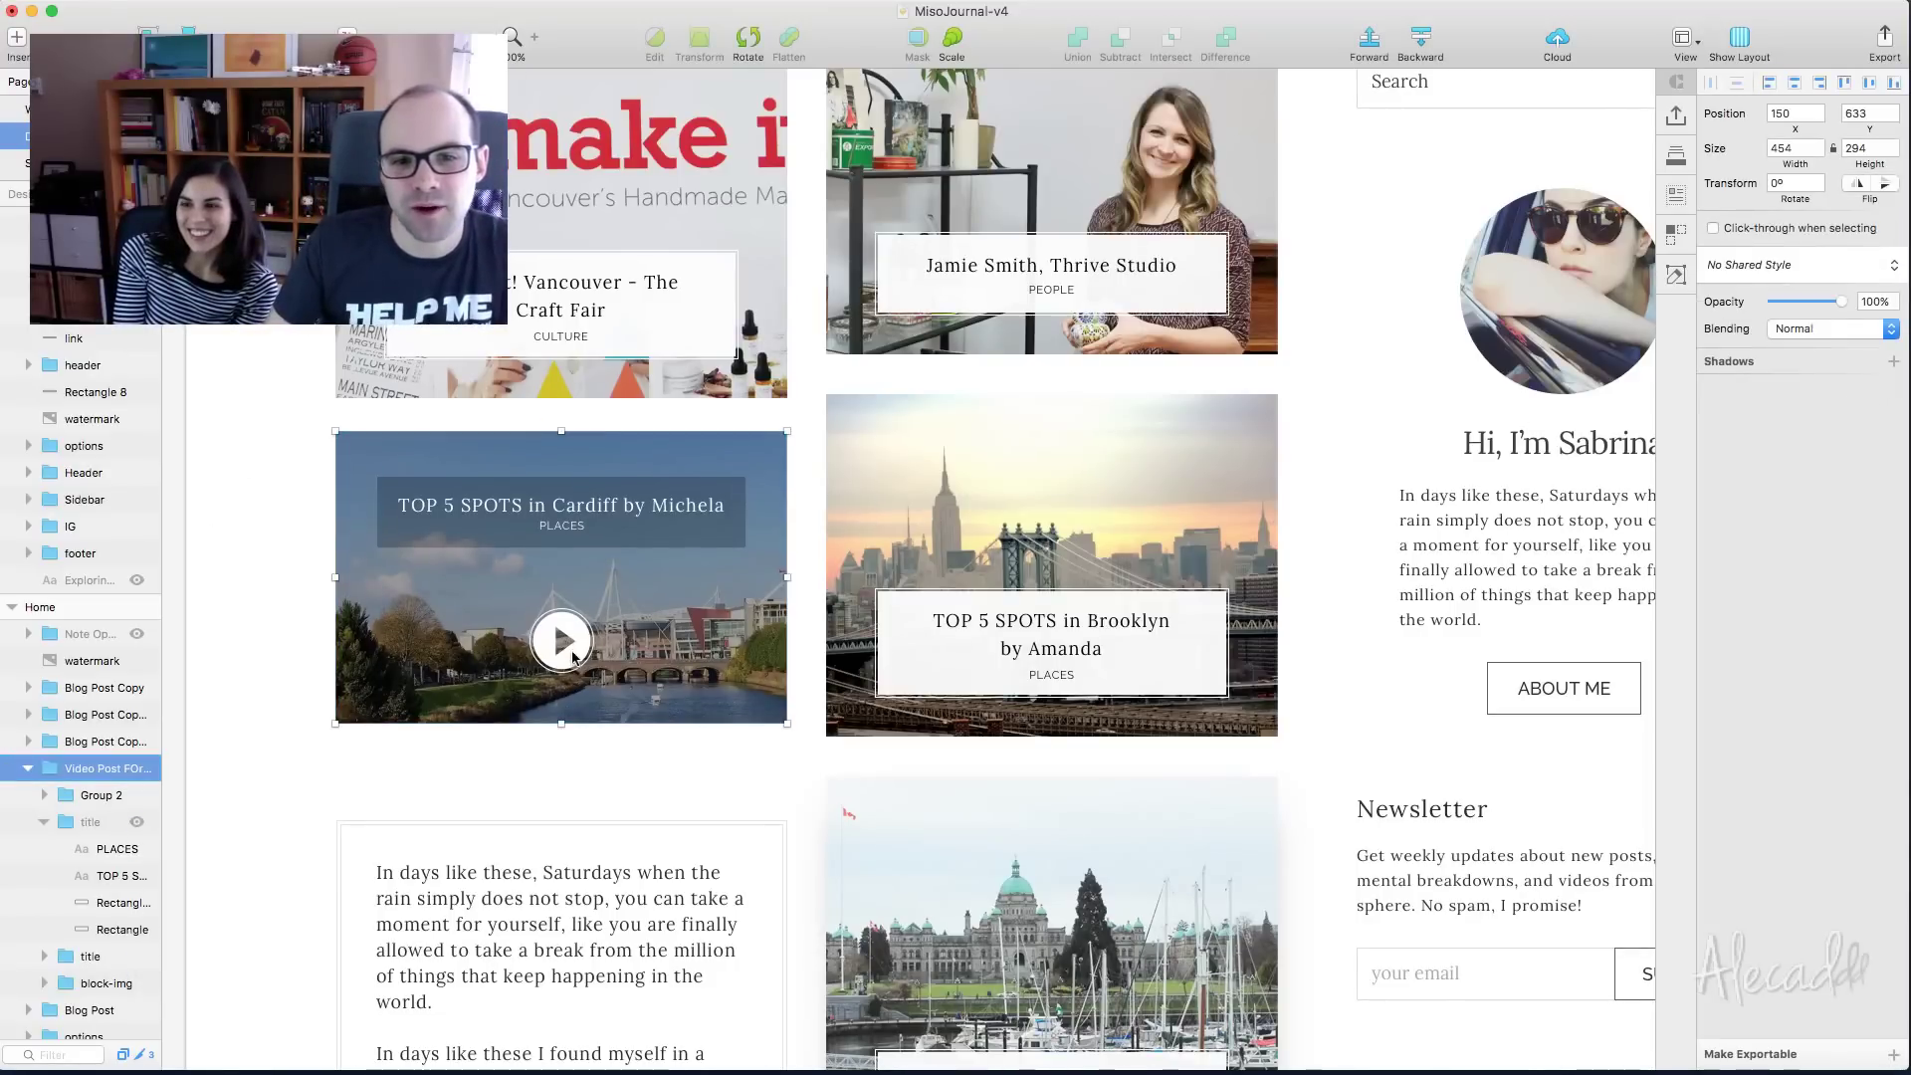
pyautogui.moveTo(574, 657); pyautogui.dragTo(573, 649)
pyautogui.doubleClick(571, 665)
pyautogui.click(239, 537)
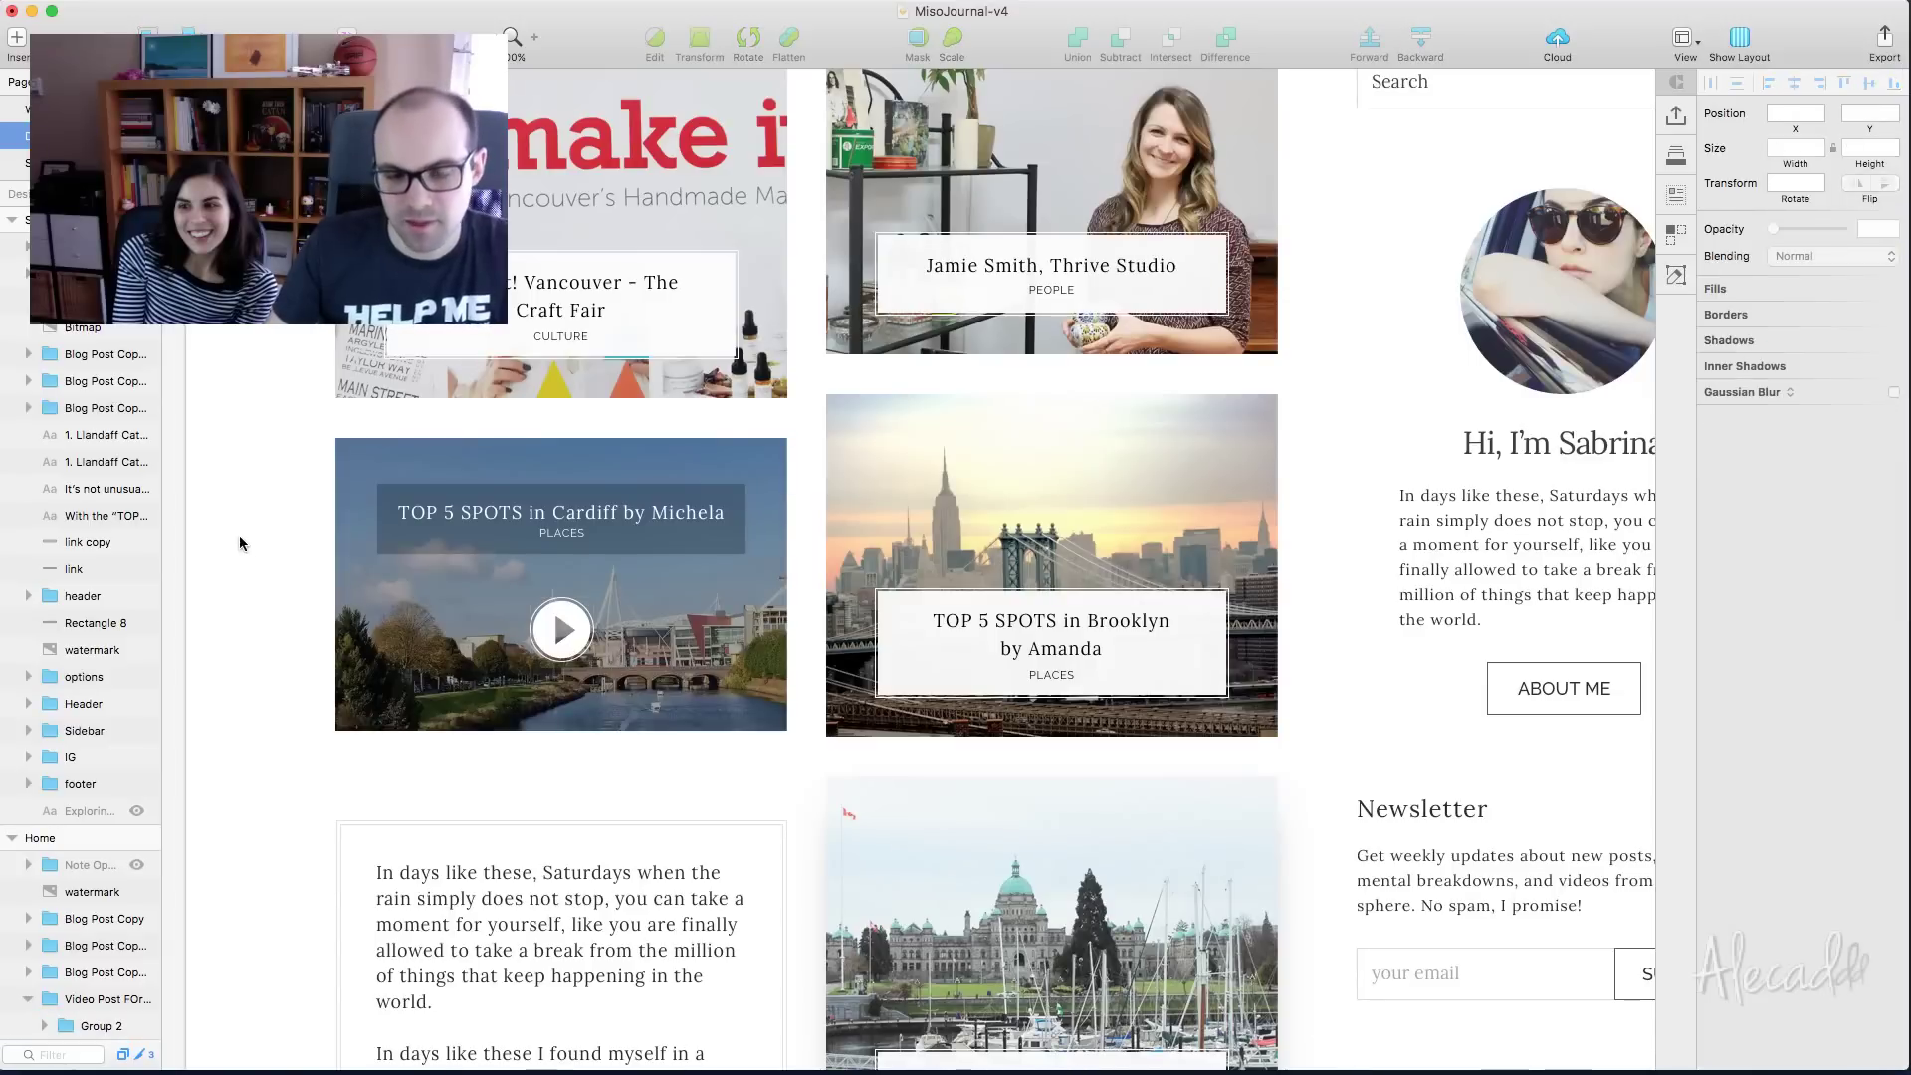
# Delete the semi-transparent black rectangle behind the Cardiff card's title
pyautogui.scroll(2, 239, 543)
pyautogui.hscroll(1, 239, 543)
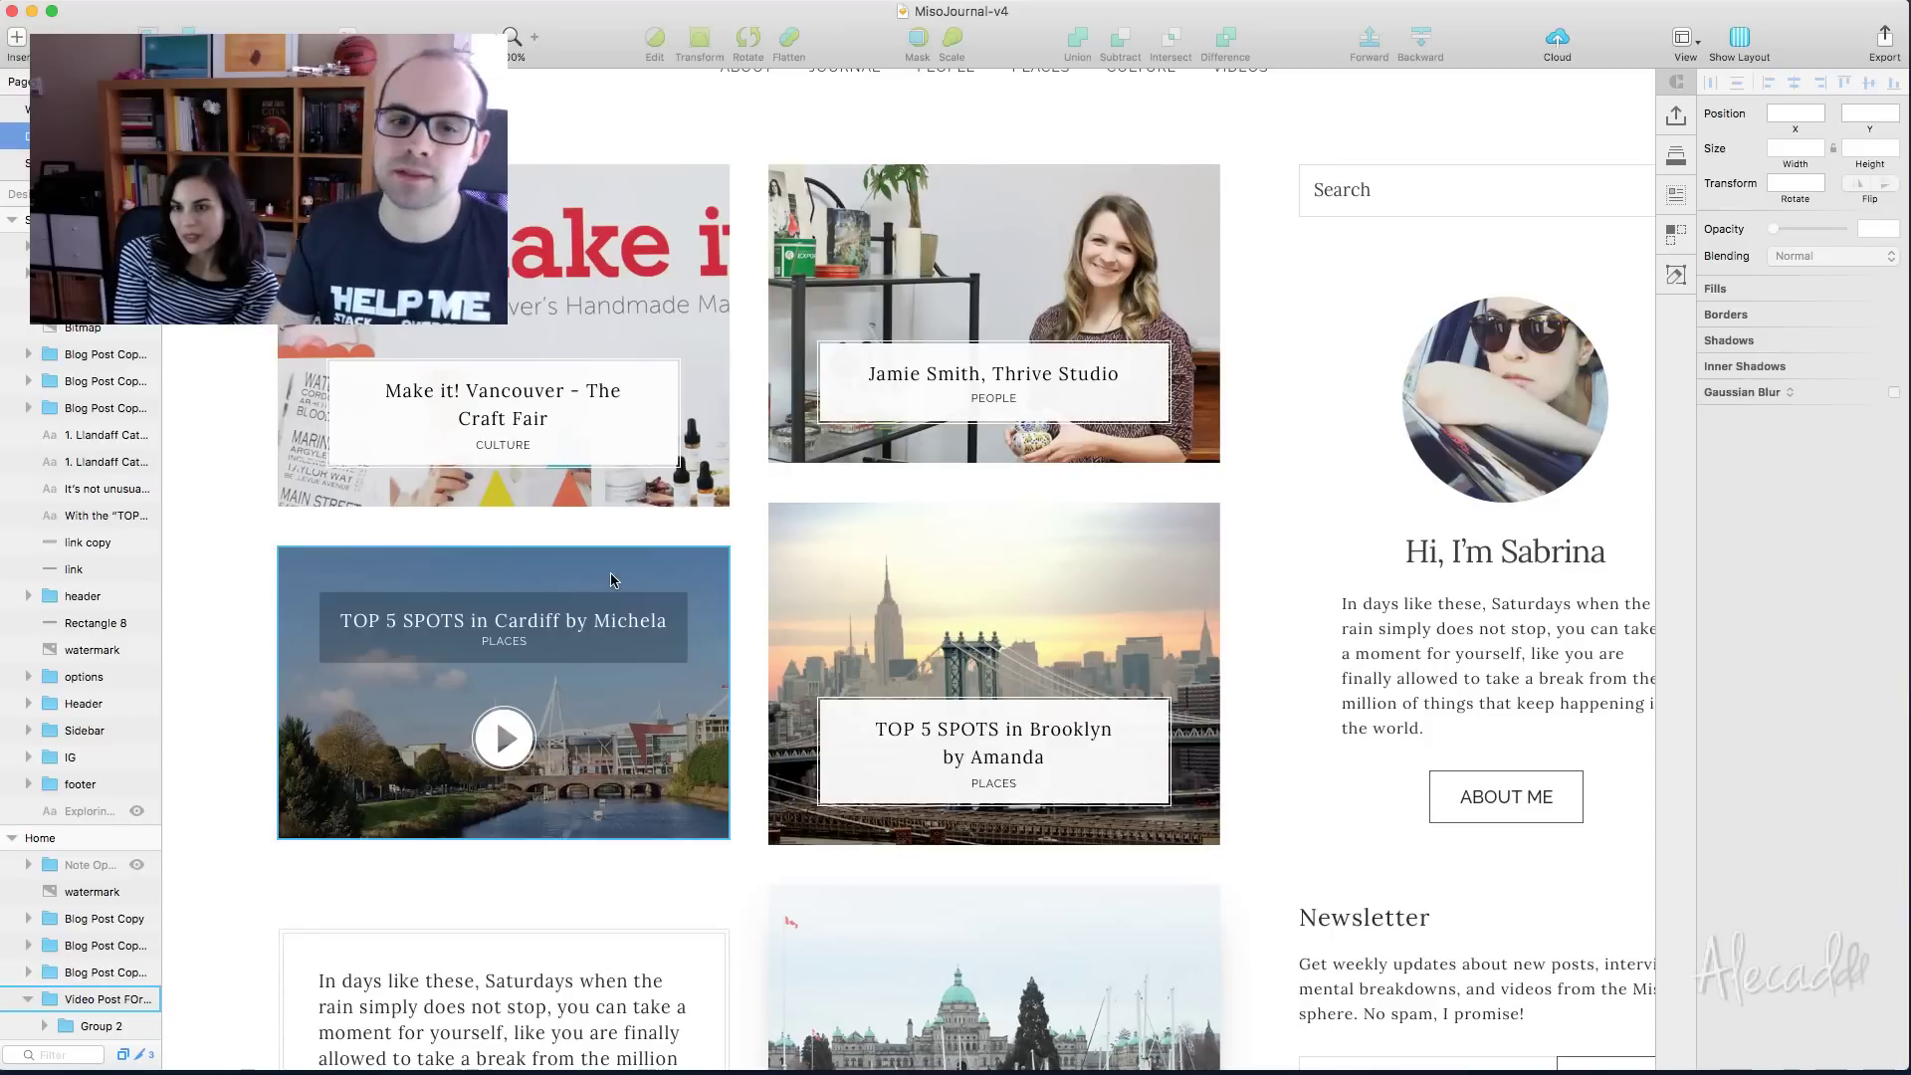
pyautogui.click(678, 612)
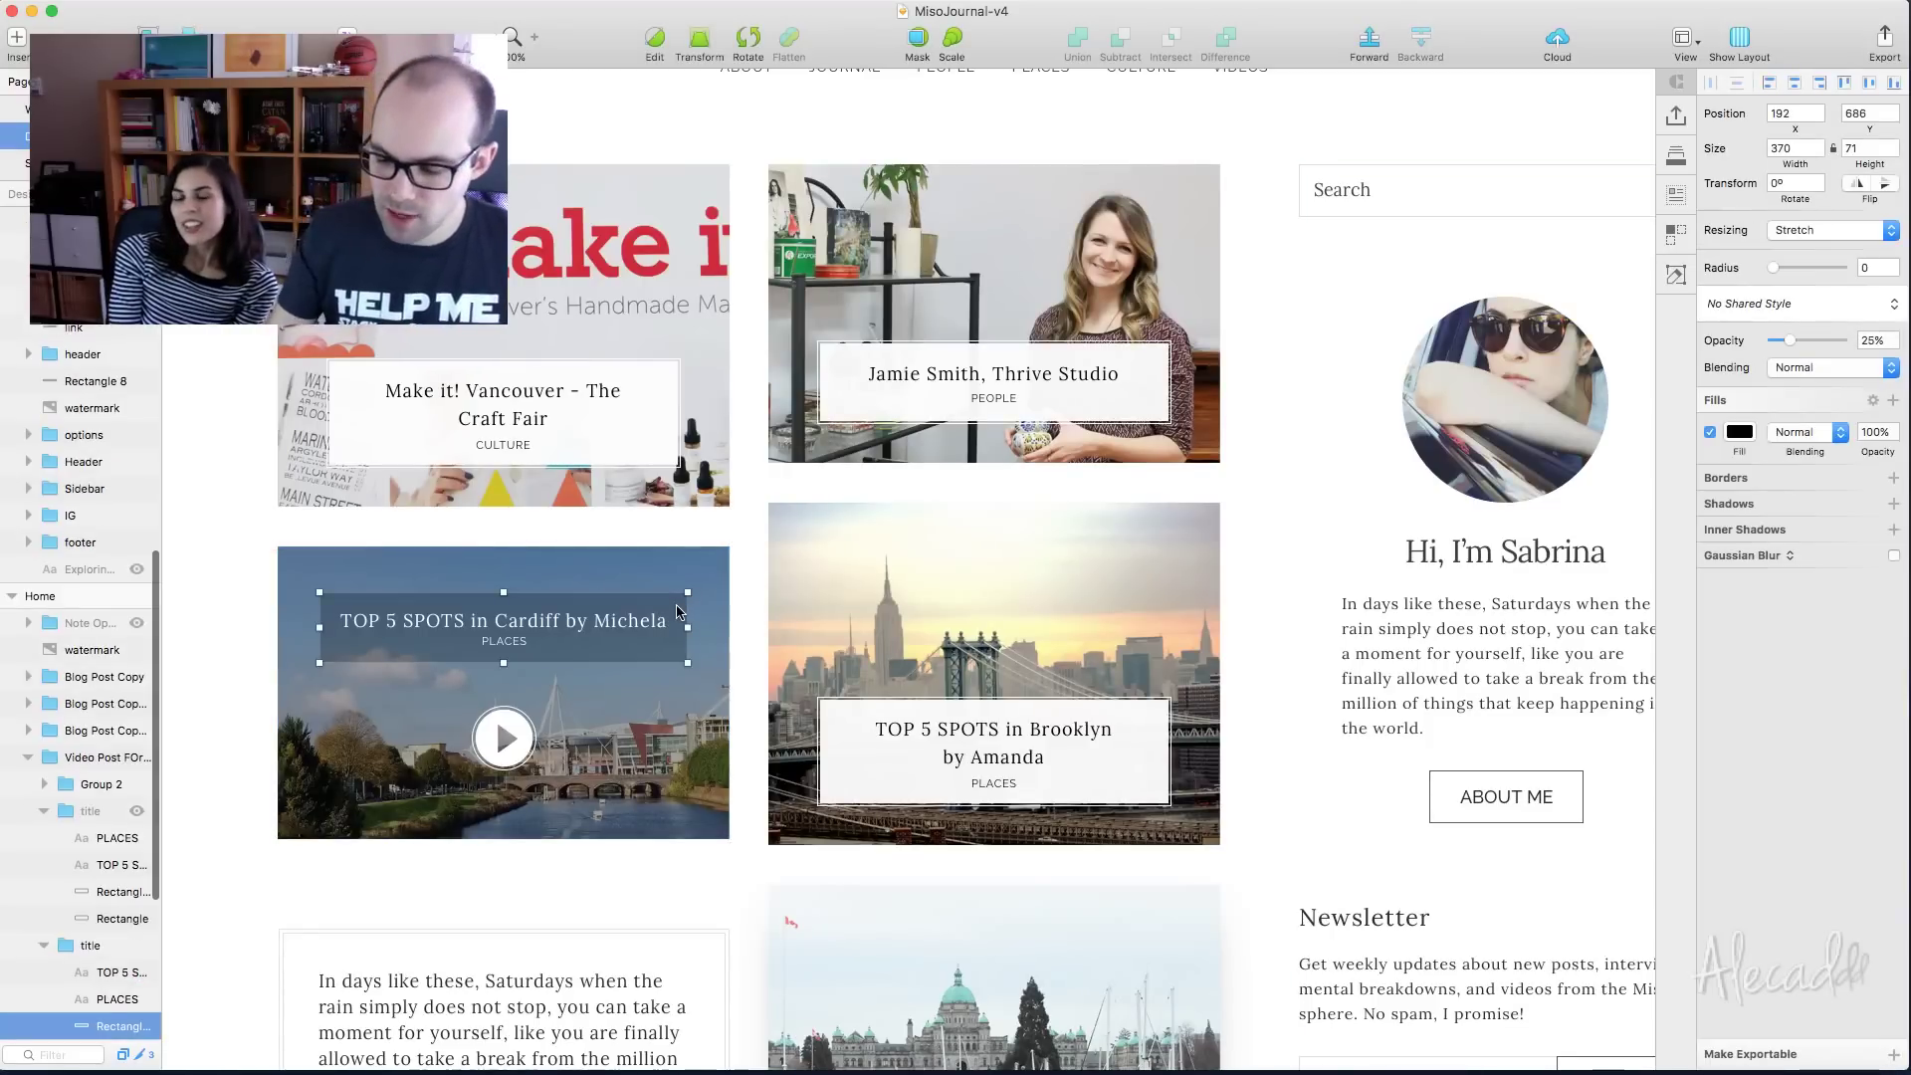
pyautogui.press('Delete')
# Move the Cardiff title and its PLACES label up near the photo's upper edge, and center the play icon vertically at Y 755
pyautogui.click(487, 624)
pyautogui.keyDown('shift'); pyautogui.click(504, 641); pyautogui.keyUp('shift')
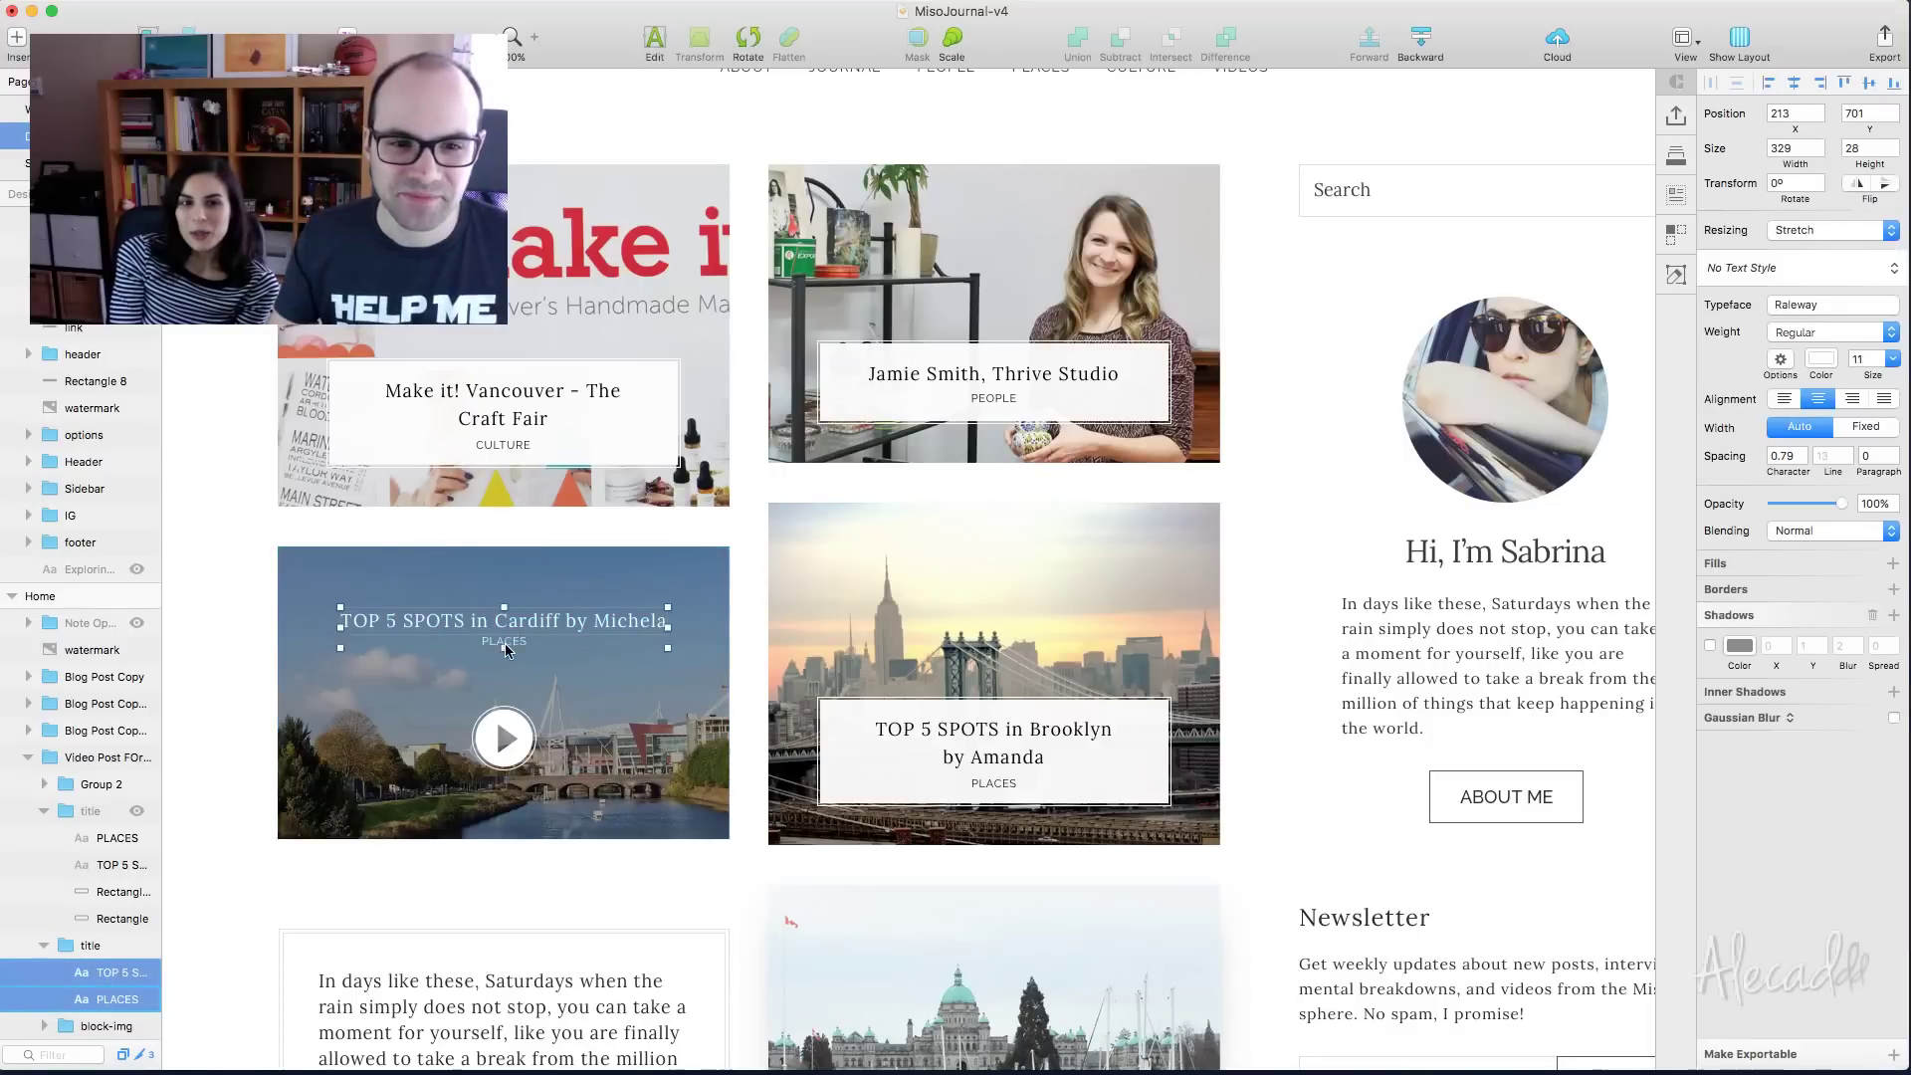
pyautogui.moveTo(517, 614); pyautogui.dragTo(517, 571)
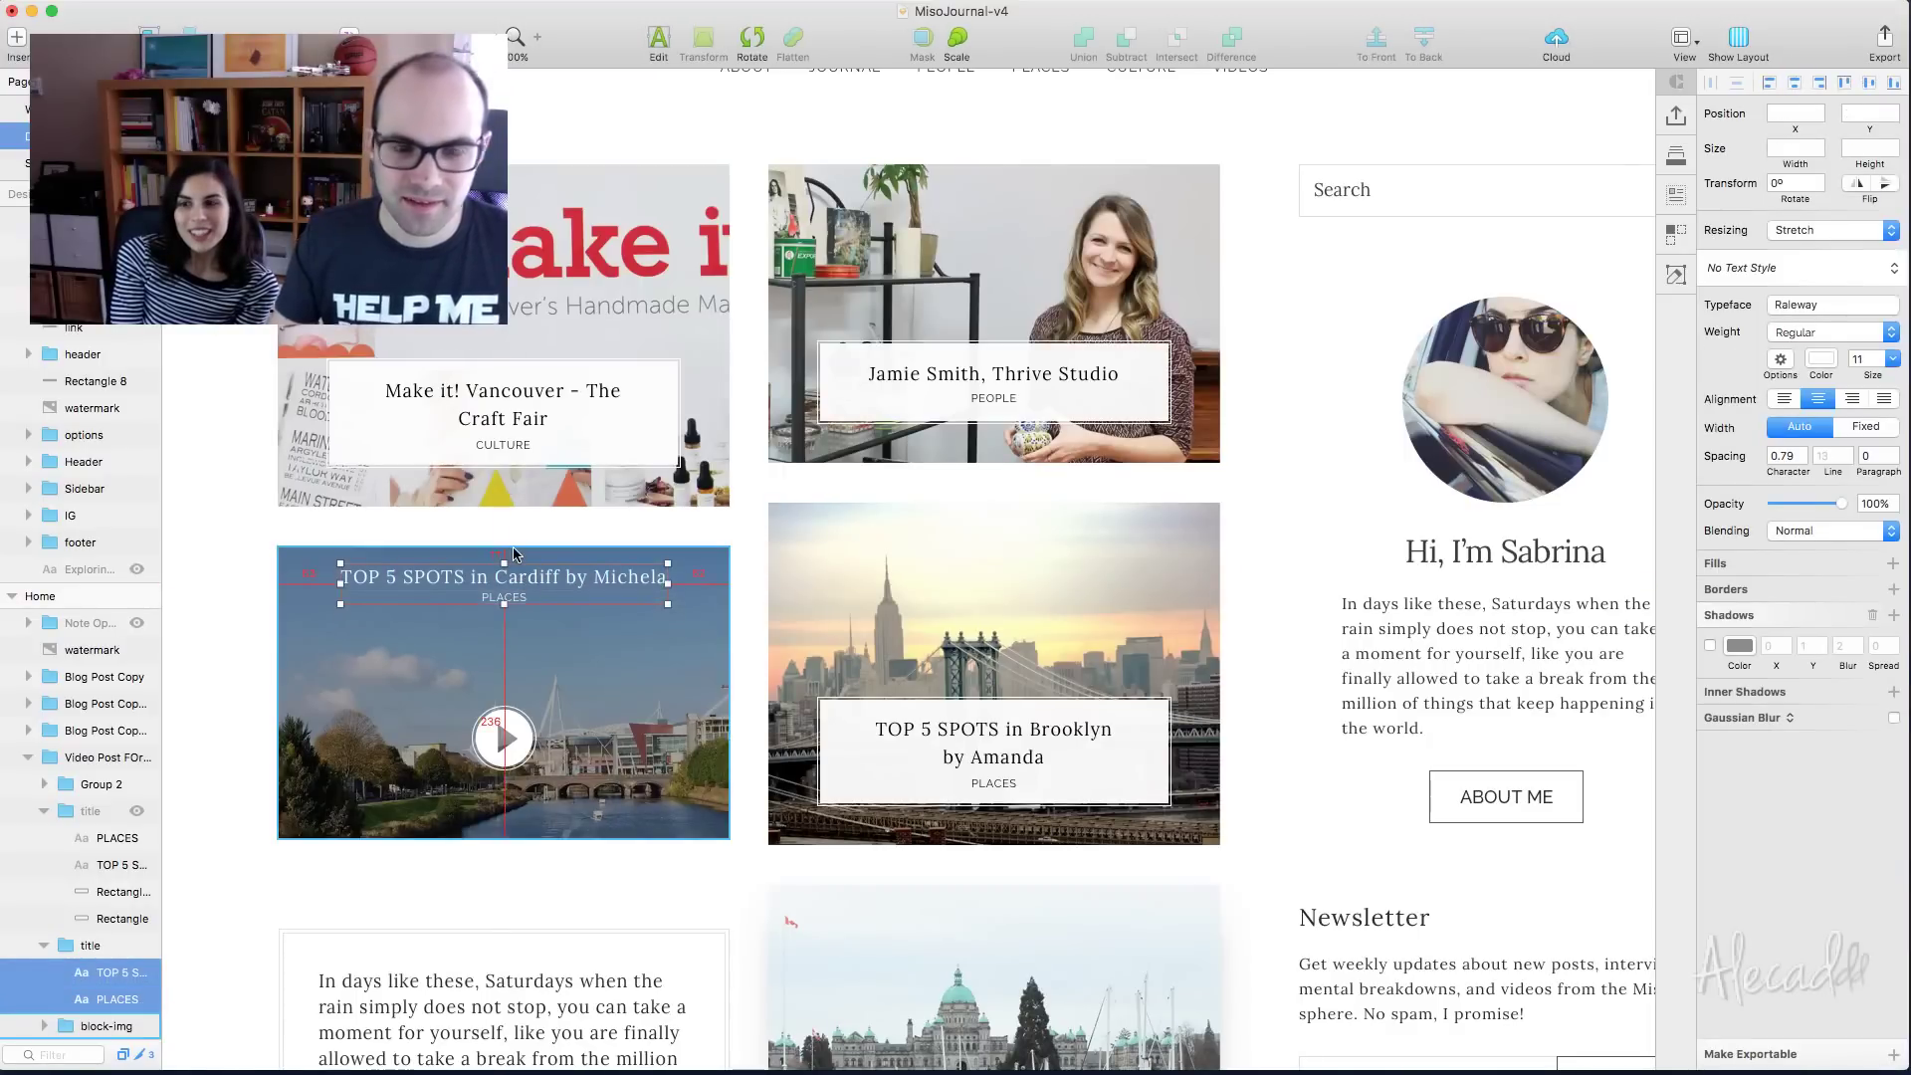
pyautogui.press('Down')
pyautogui.press('Down')
pyautogui.press('Down')
pyautogui.press('Down')
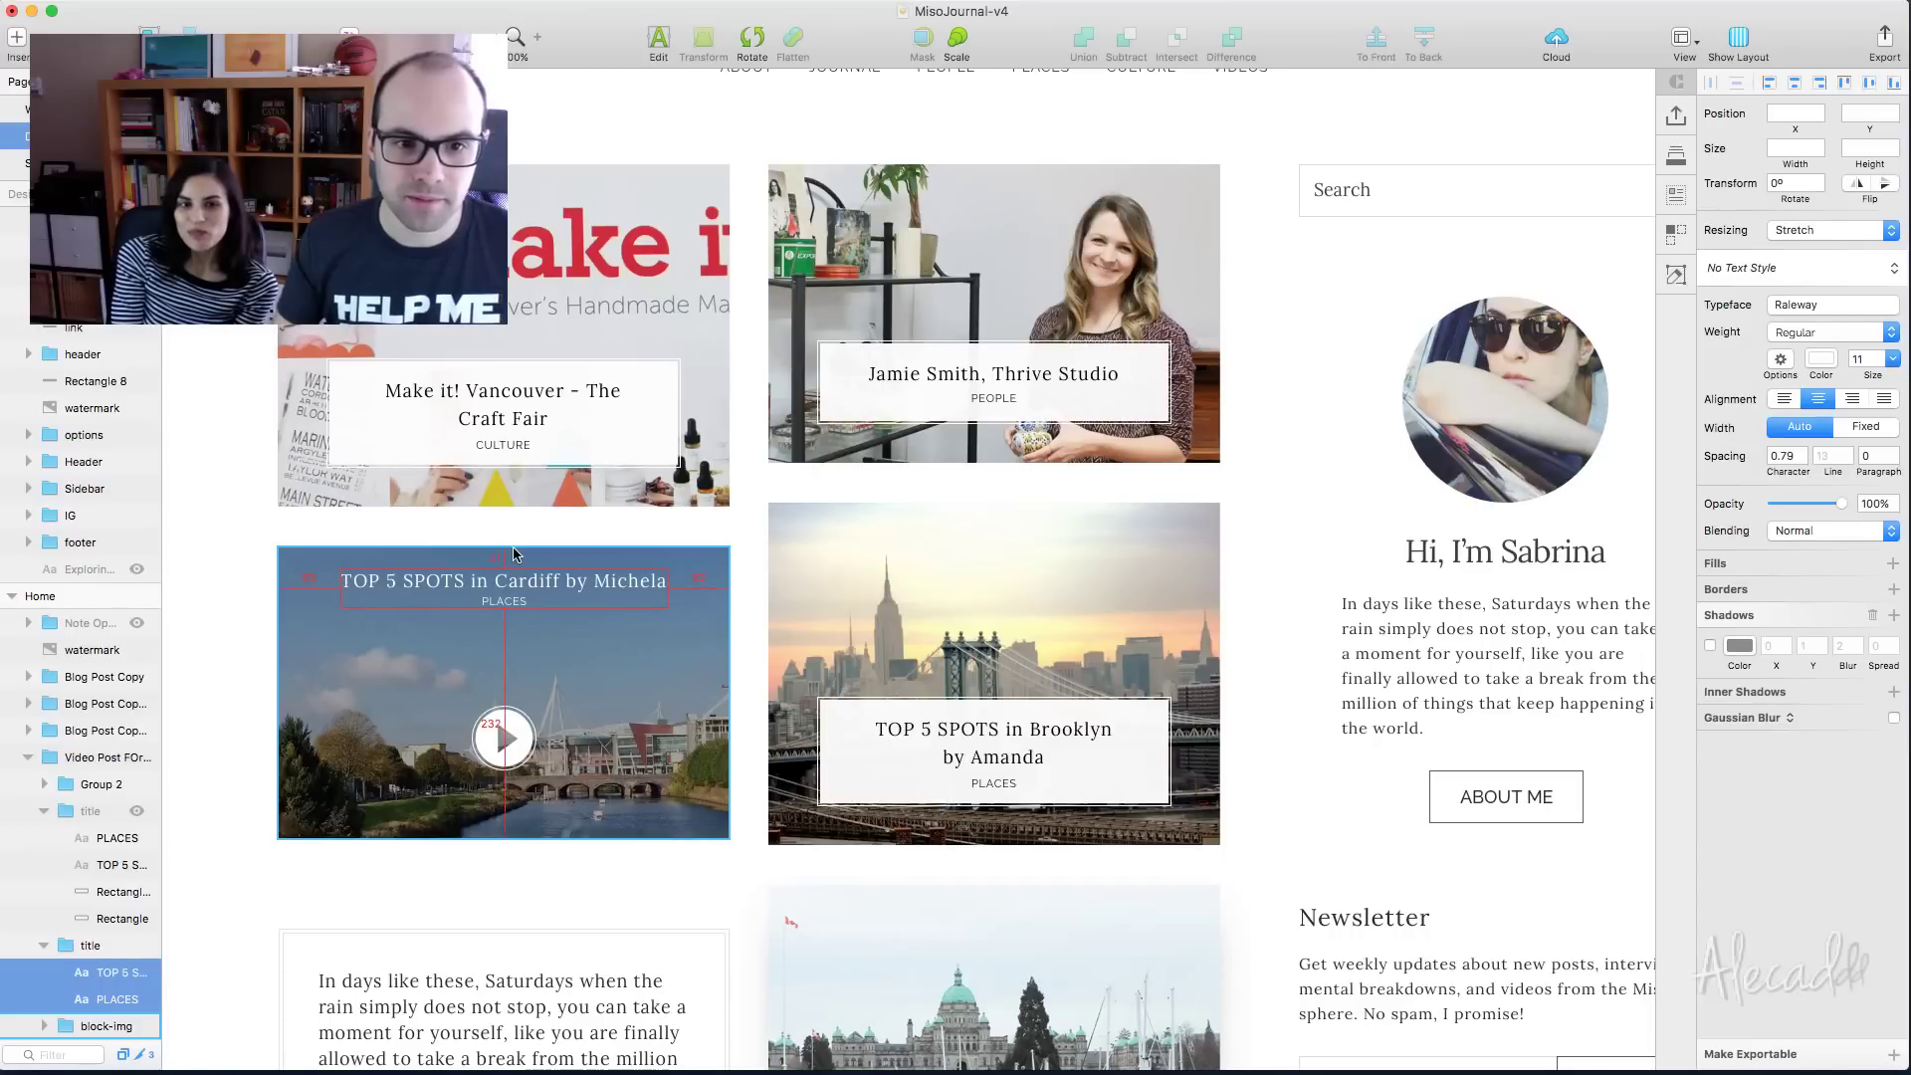
pyautogui.moveTo(500, 735); pyautogui.dragTo(499, 700)
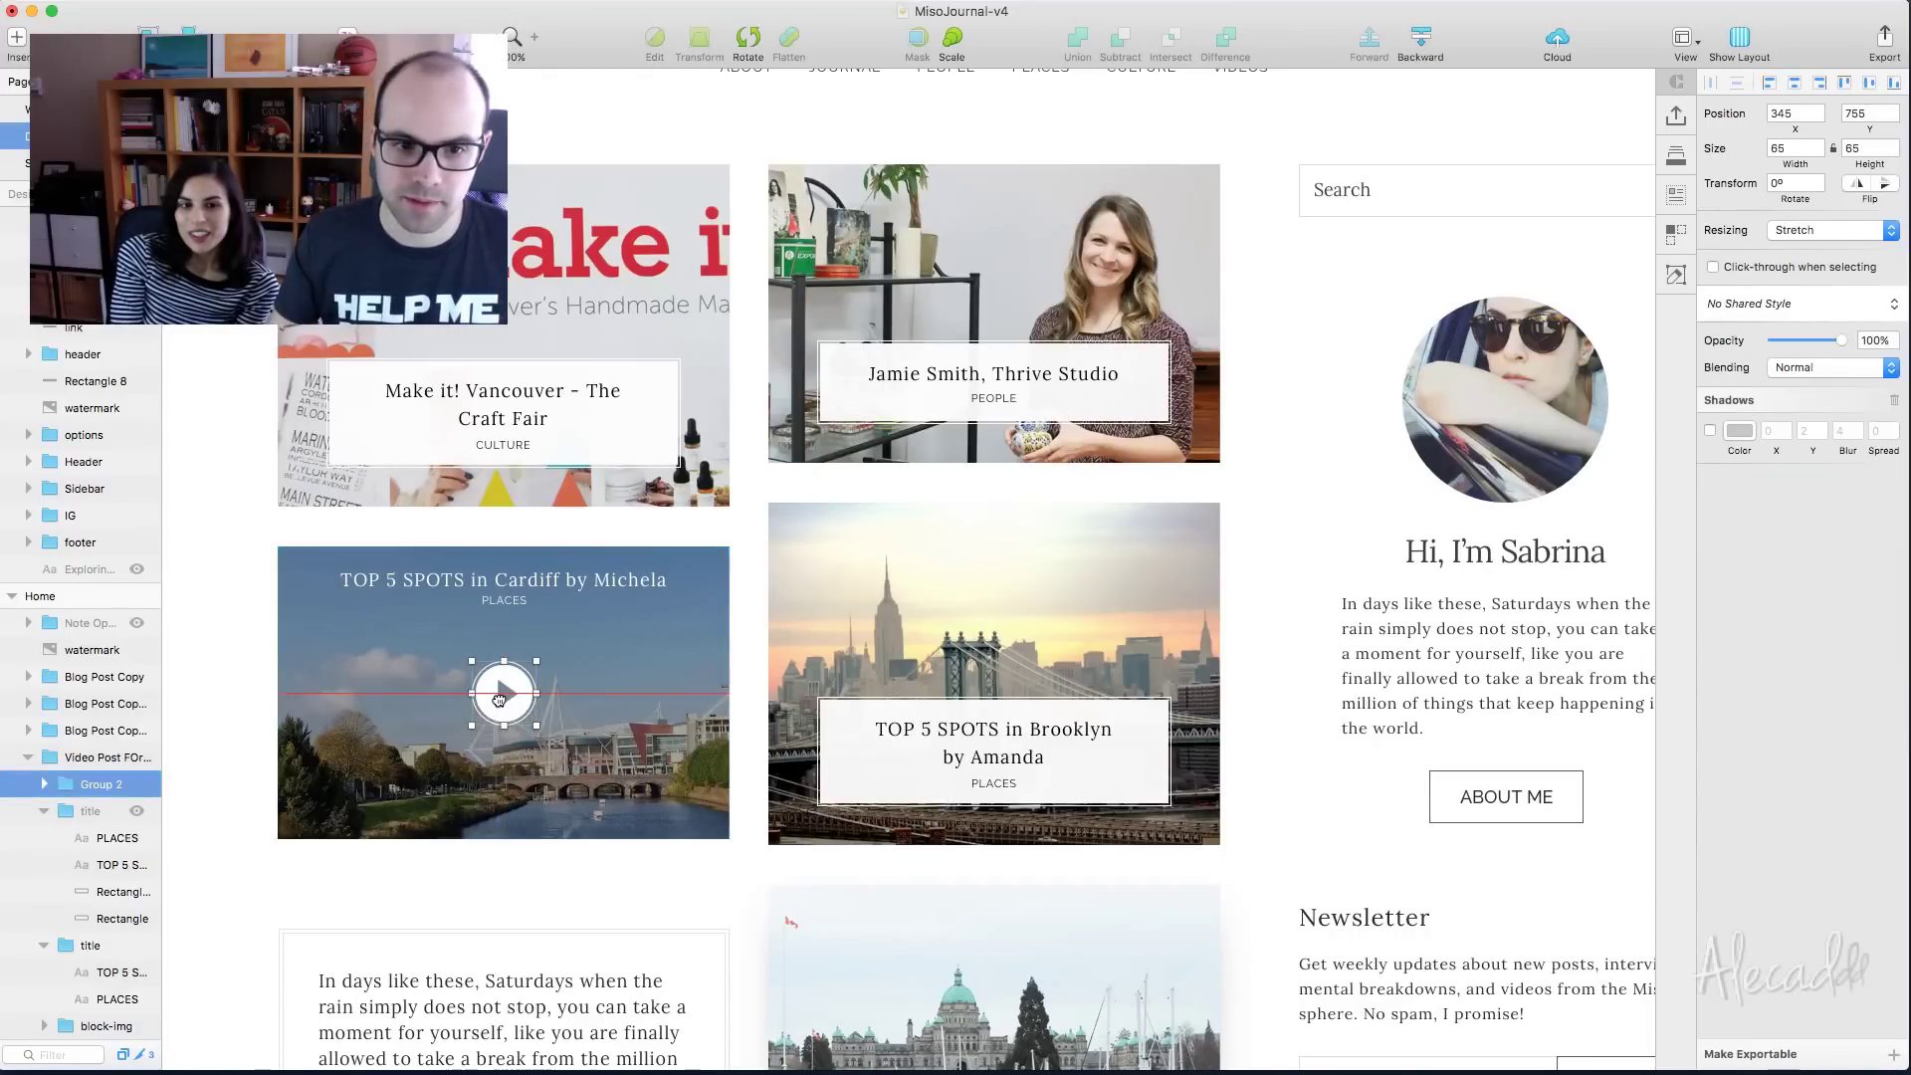
pyautogui.click(224, 601)
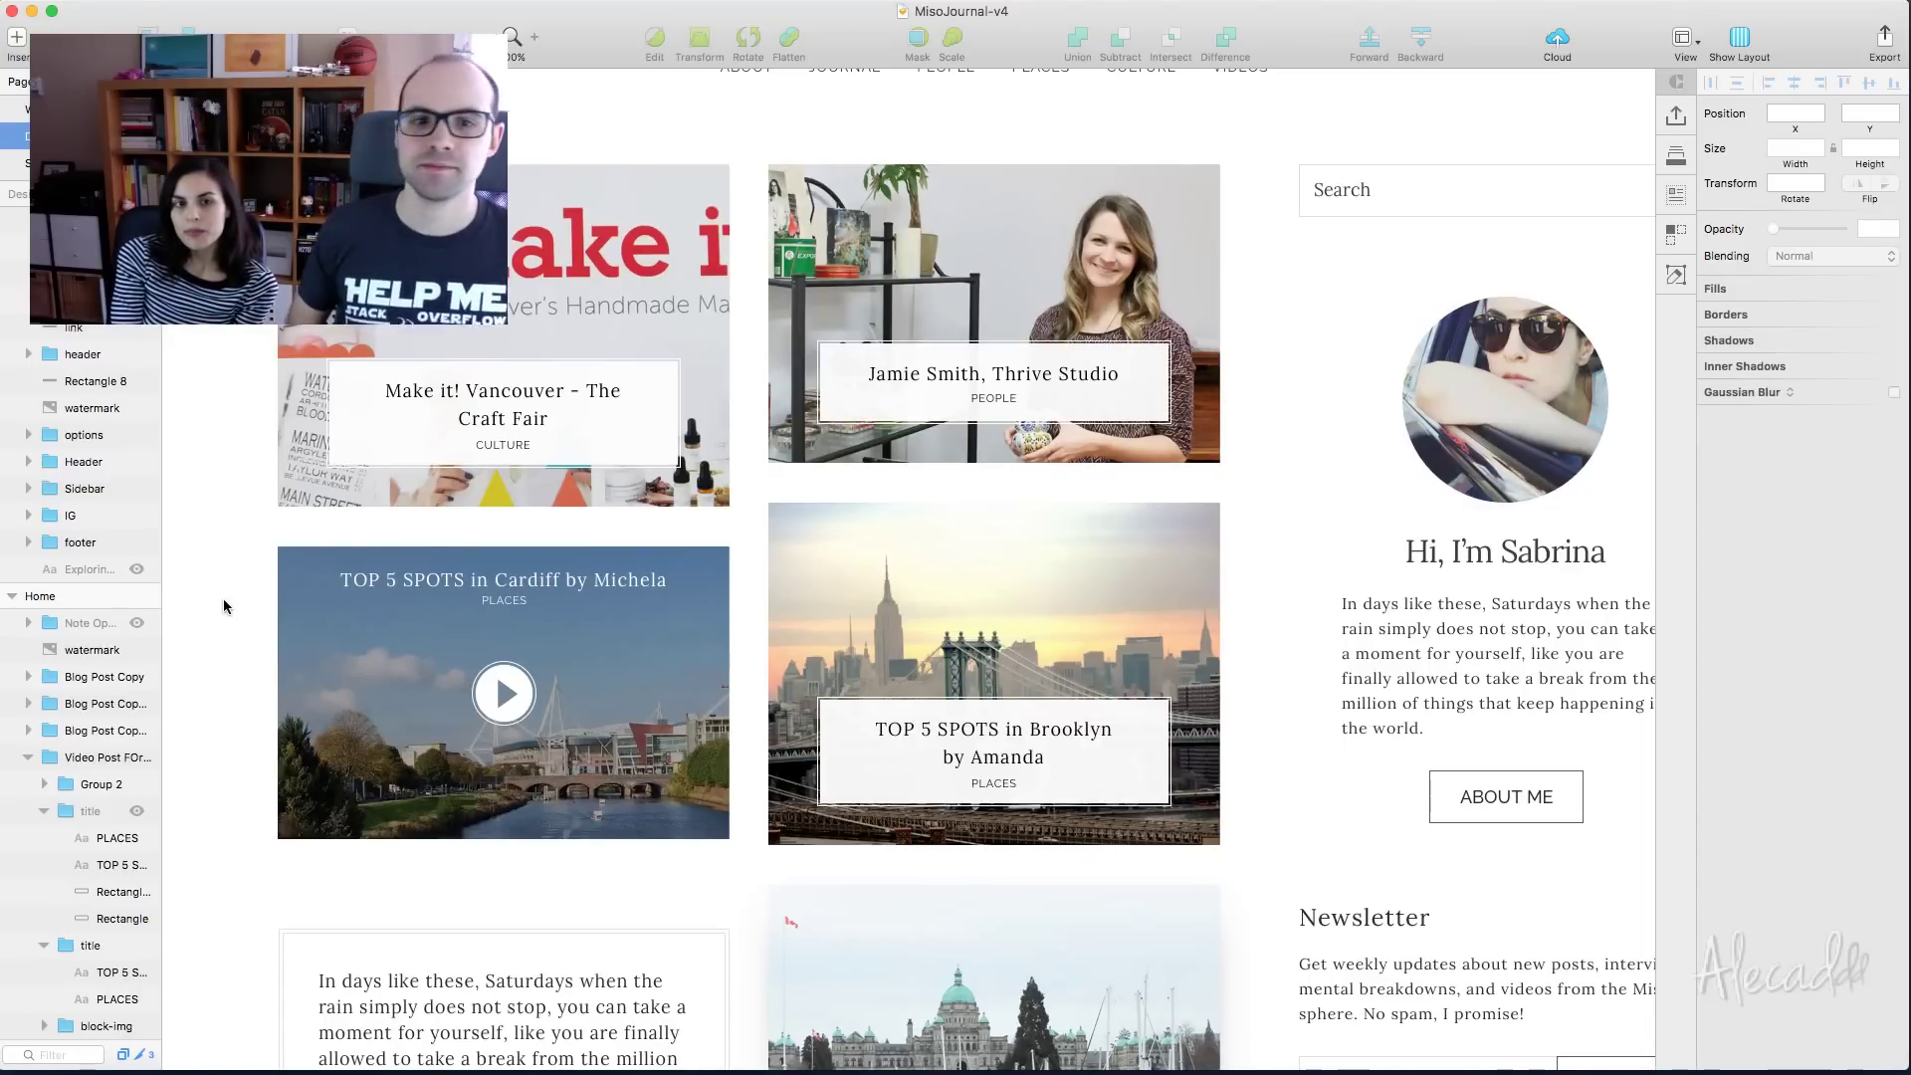
# Move the text-only Note card up beneath the Cardiff card to Y 974
pyautogui.scroll(-10, 229, 599)
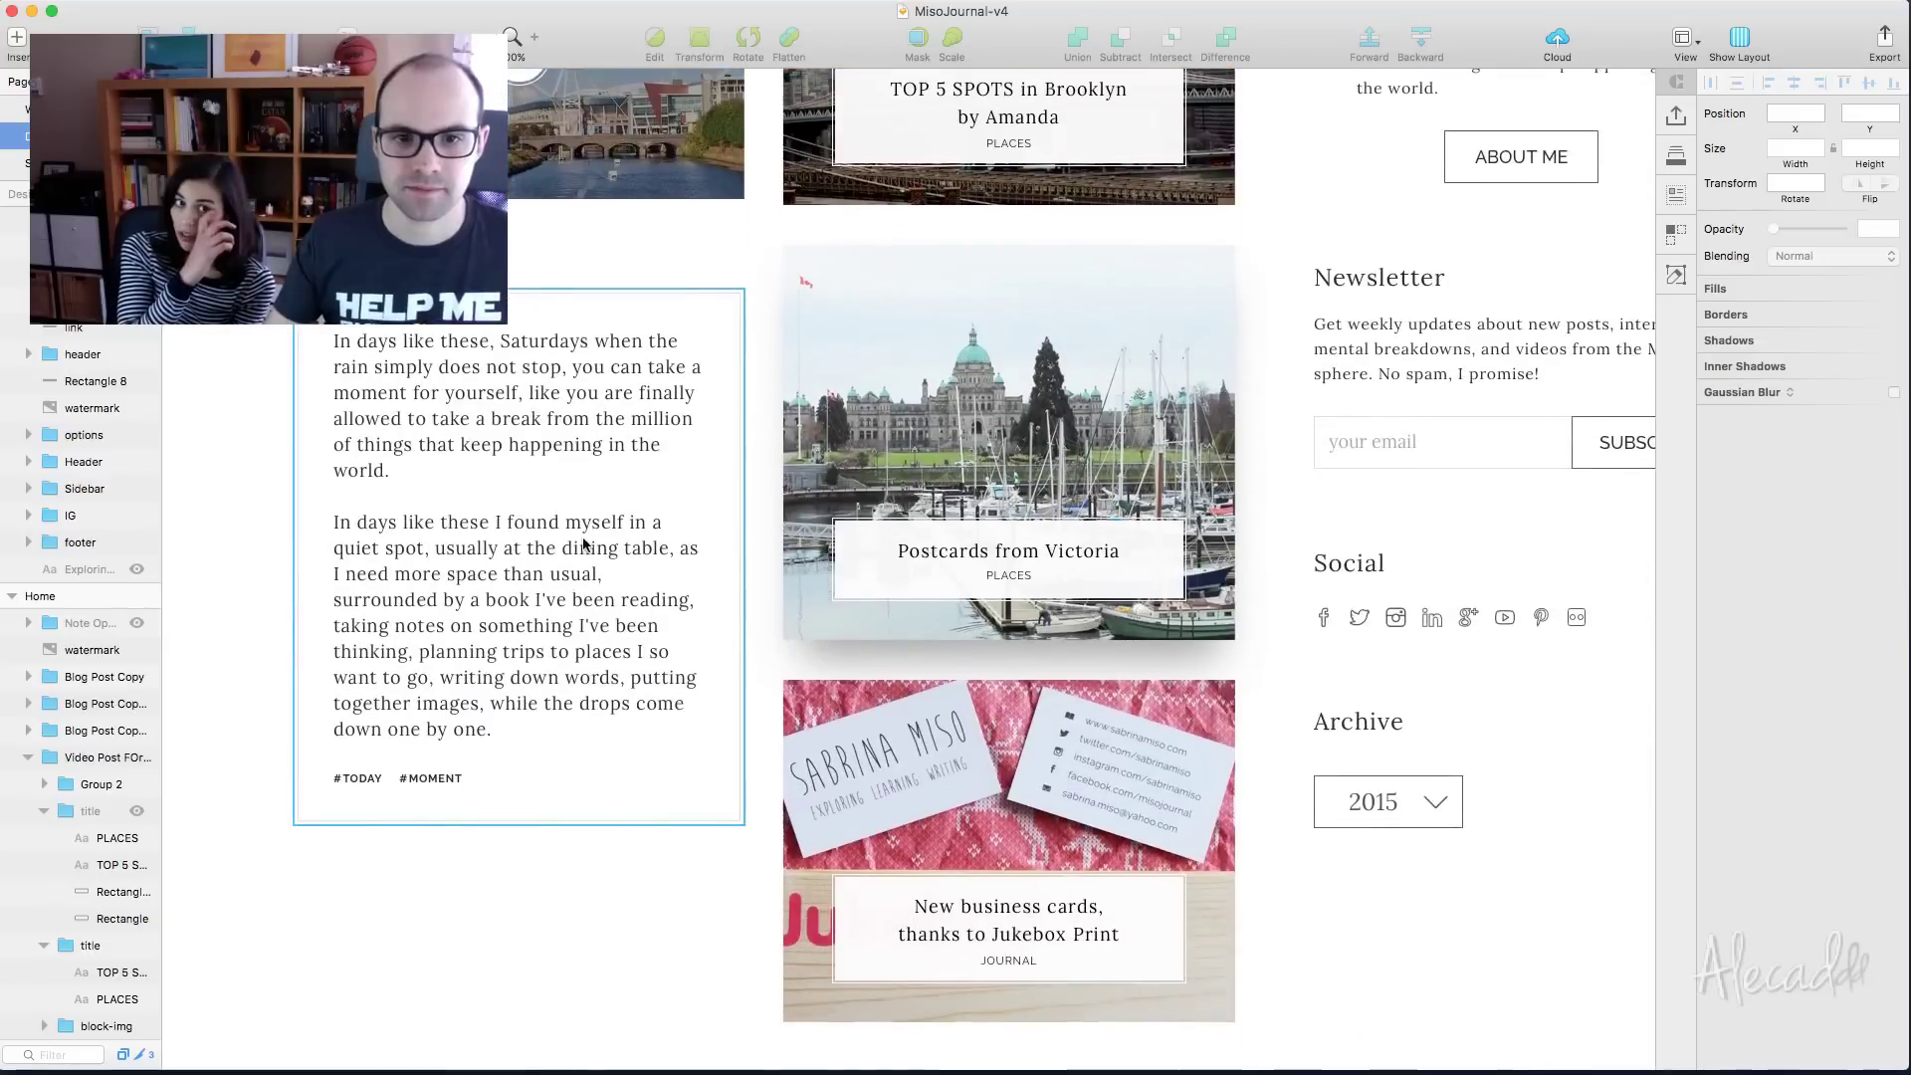
pyautogui.moveTo(584, 545); pyautogui.dragTo(584, 500)
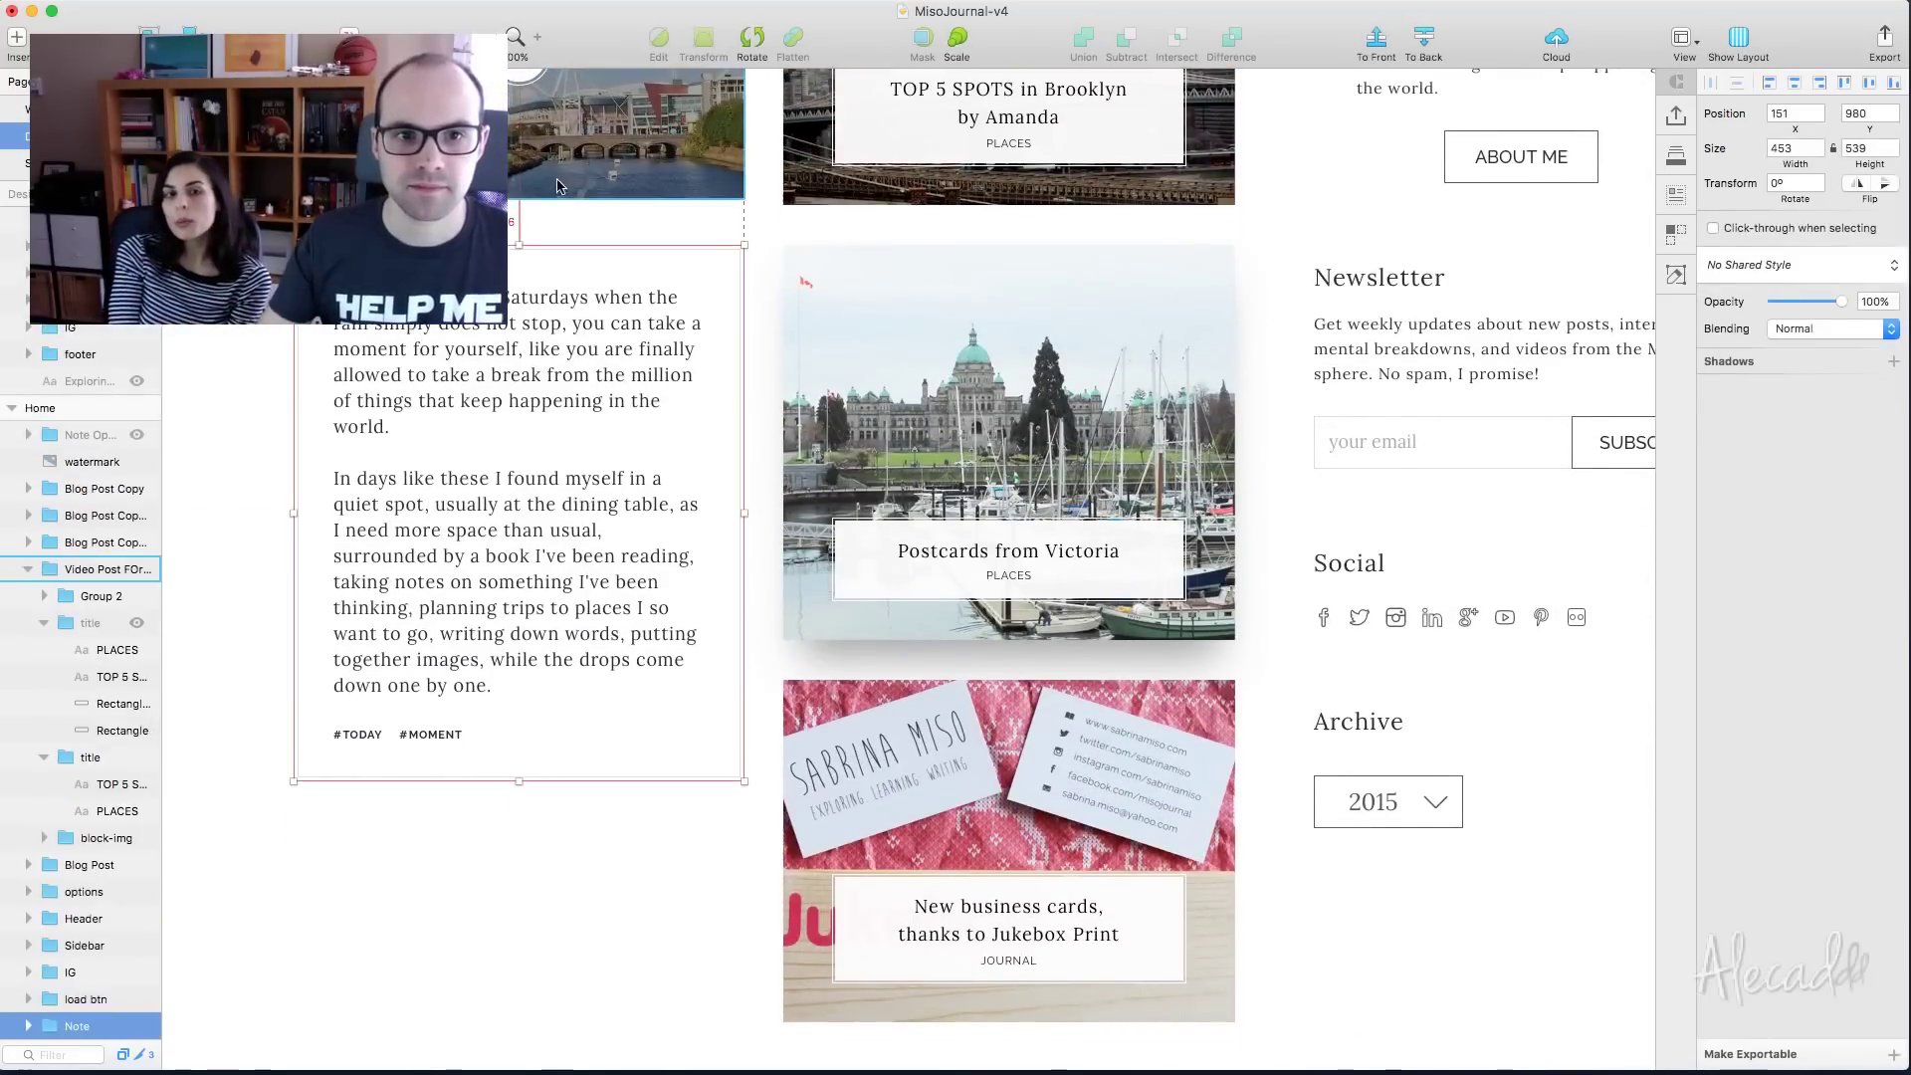
pyautogui.click(1018, 301)
pyautogui.click(550, 363)
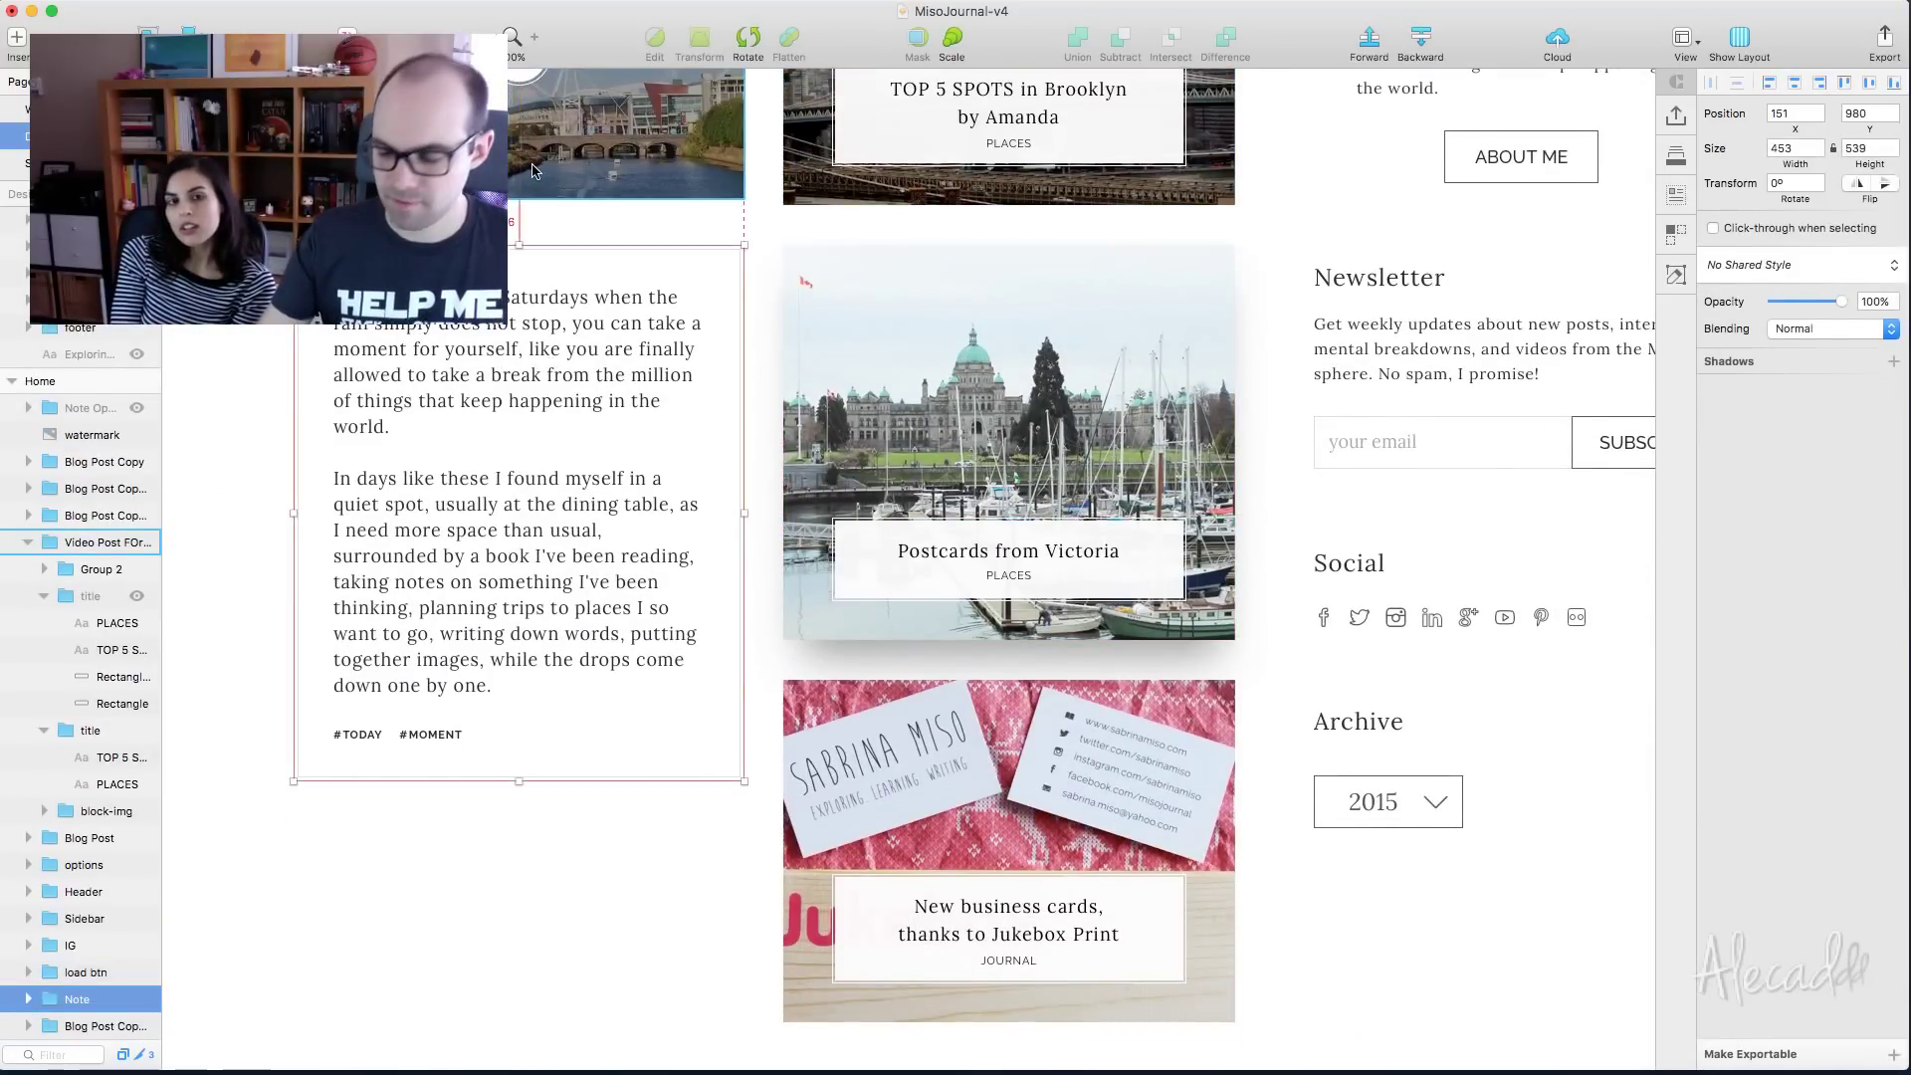
pyautogui.press('Up')
pyautogui.press('Up')
pyautogui.press('Up')
pyautogui.press('Up')
pyautogui.press('Up')
pyautogui.press('Up')
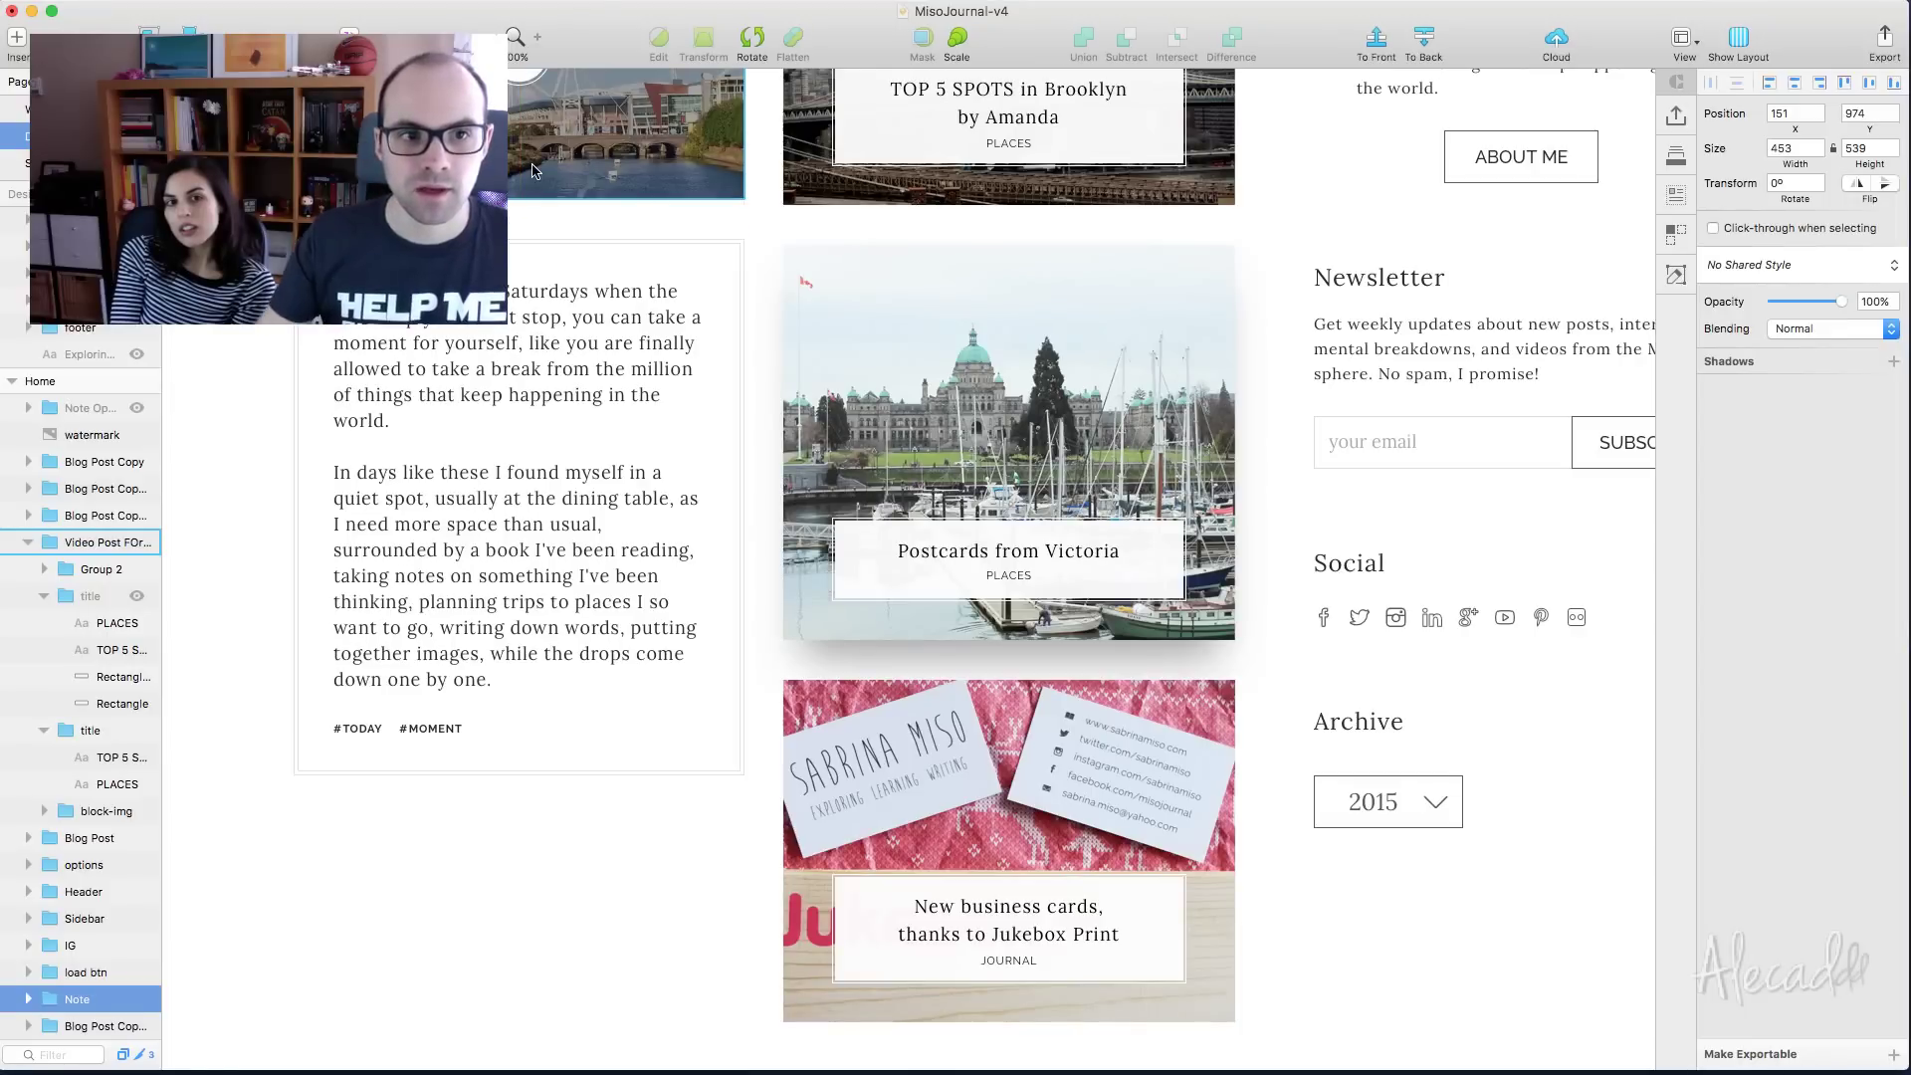
pyautogui.press('Escape')
# Duplicate the hidden Note Open group in the Home artboard and rename the copy Video Open
pyautogui.press('super+minus')
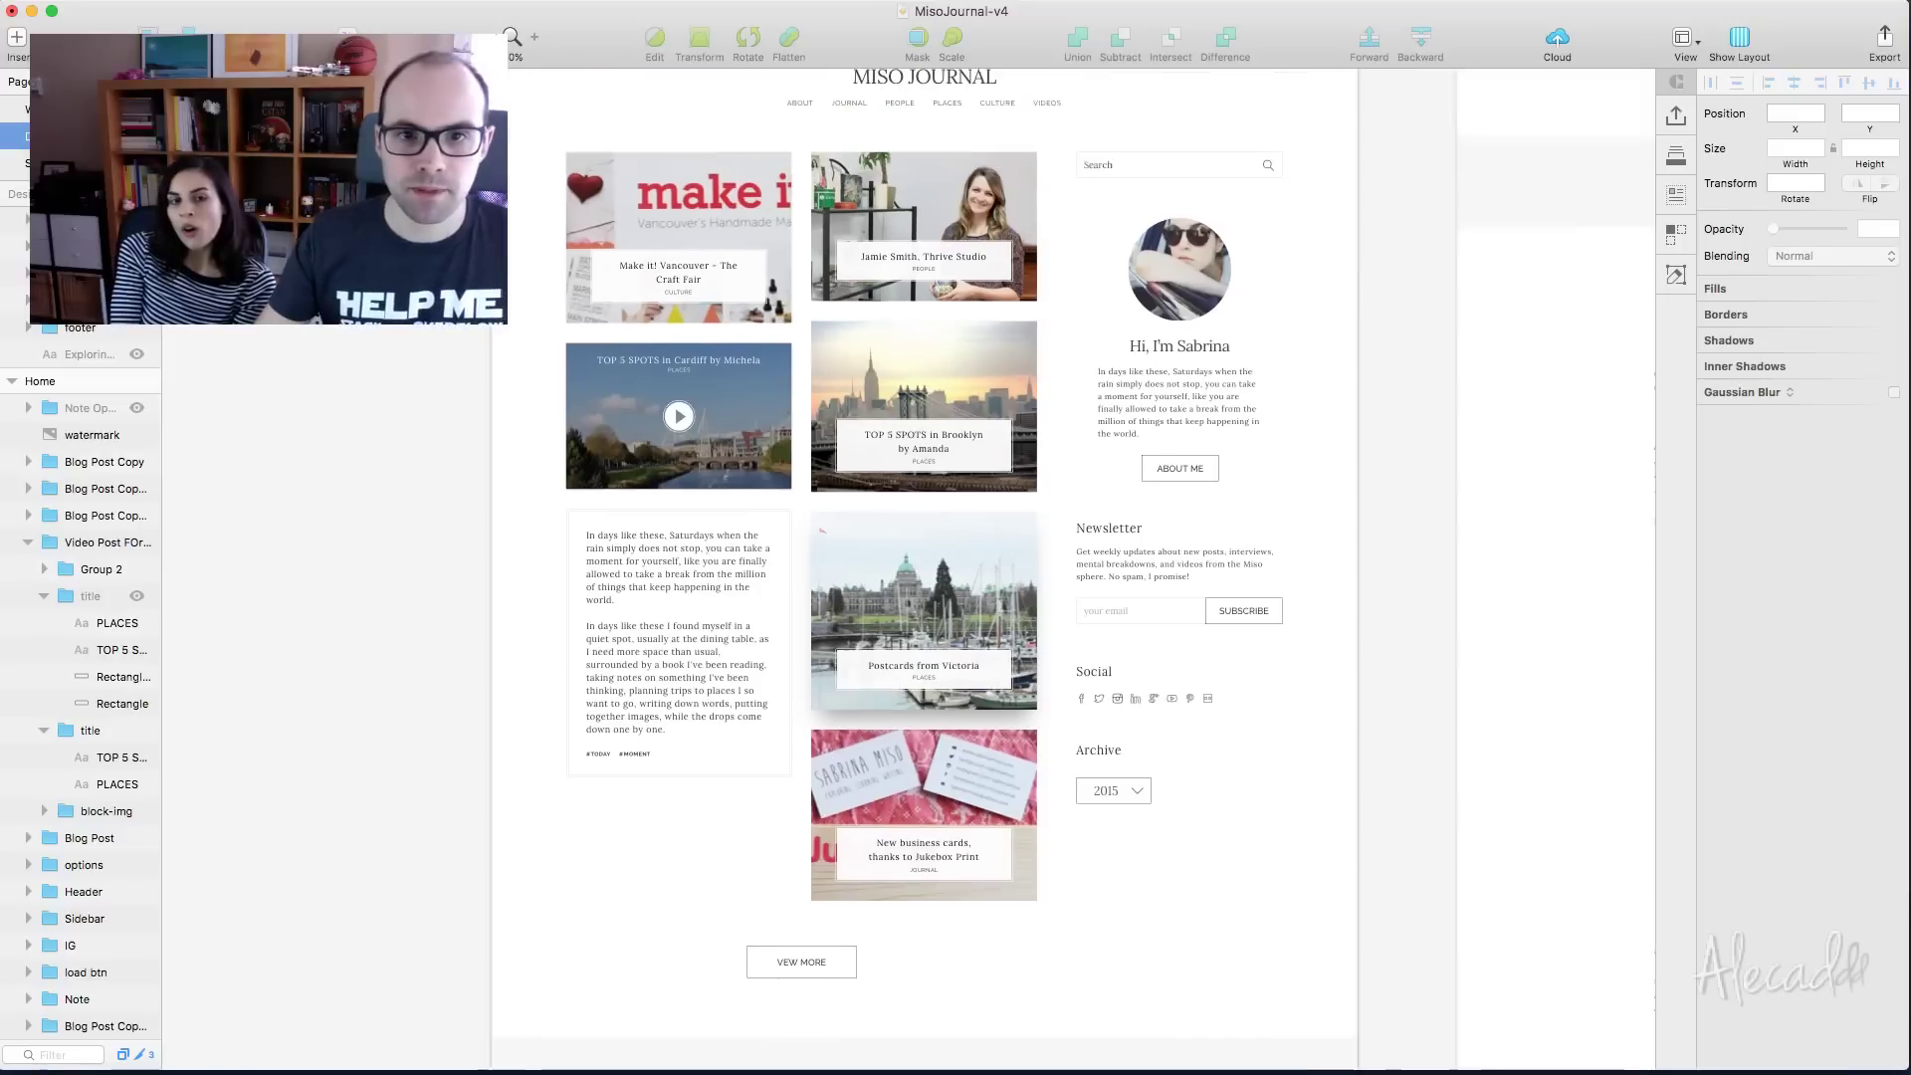
pyautogui.hscroll(5, 896, 567)
pyautogui.scroll(3, 895, 568)
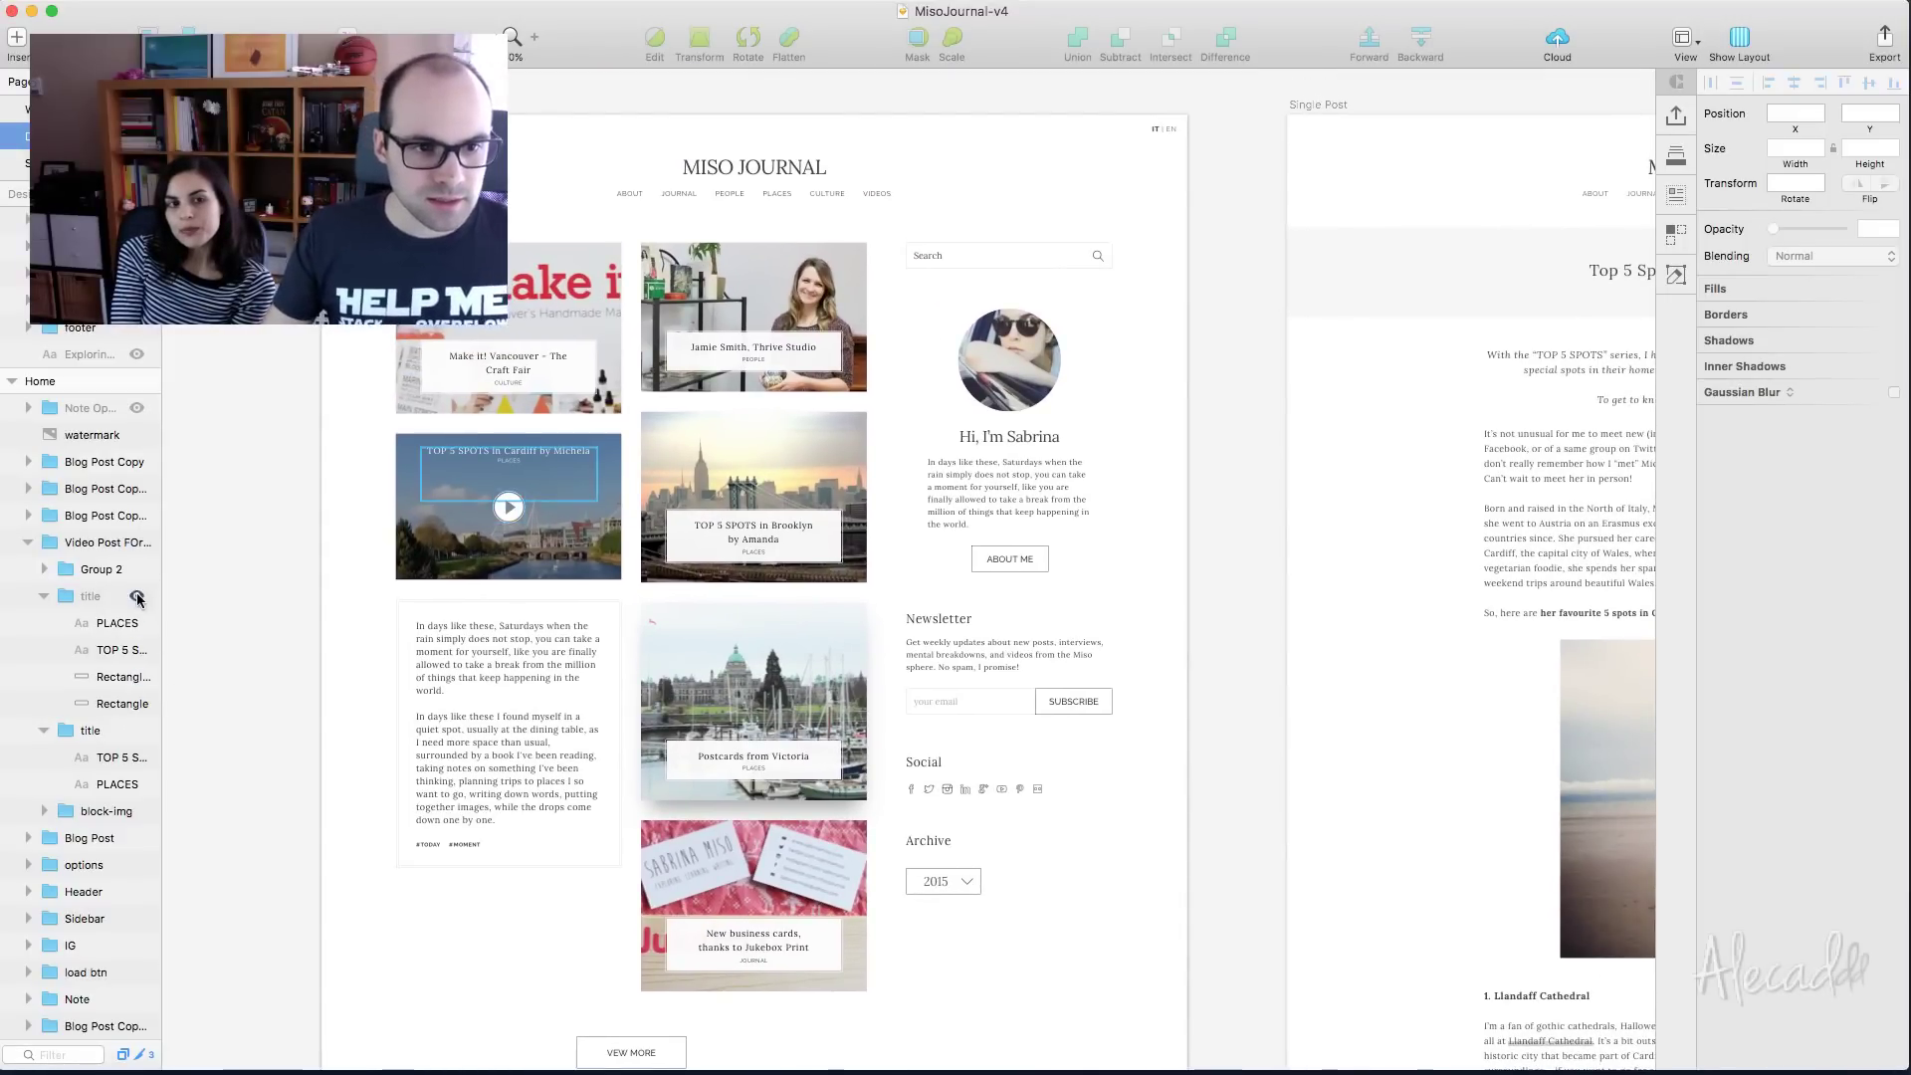
pyautogui.click(28, 542)
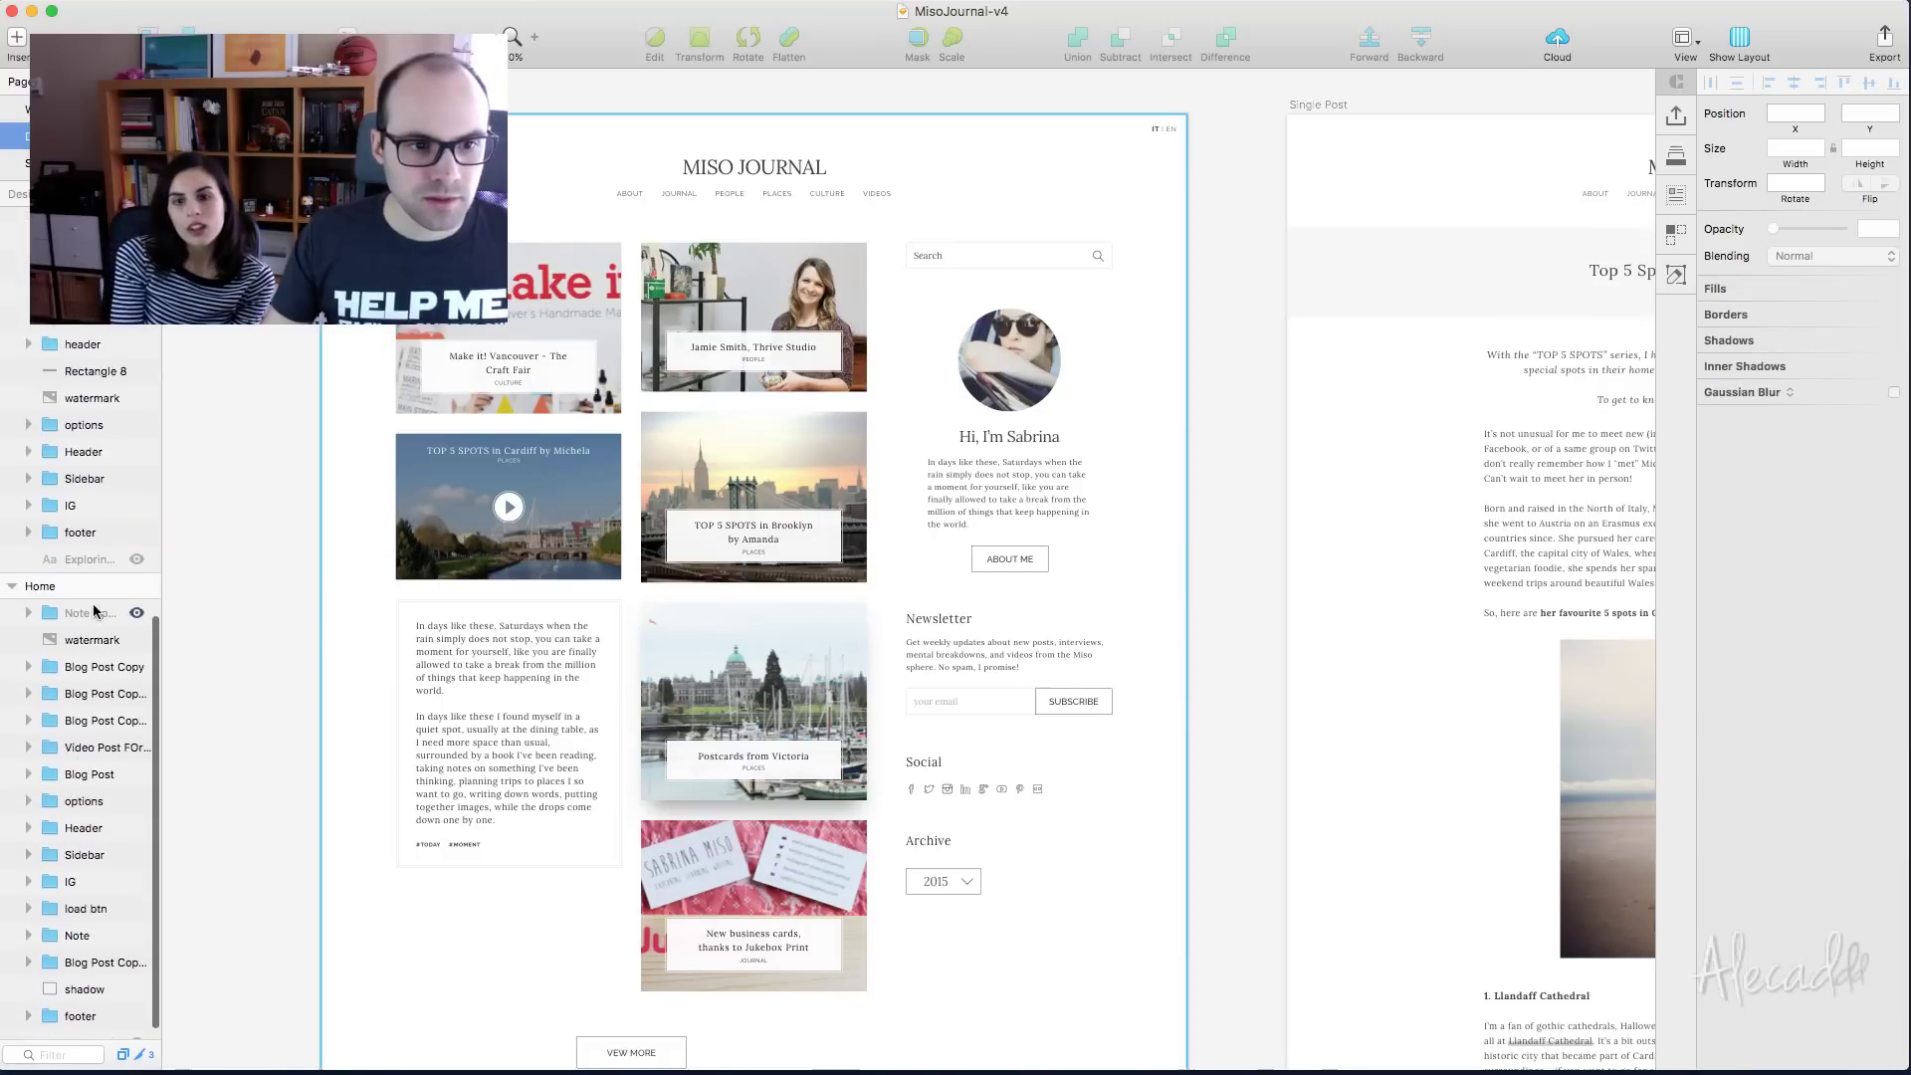
pyautogui.click(86, 617)
pyautogui.press('super+d')
pyautogui.doubleClick(85, 615)
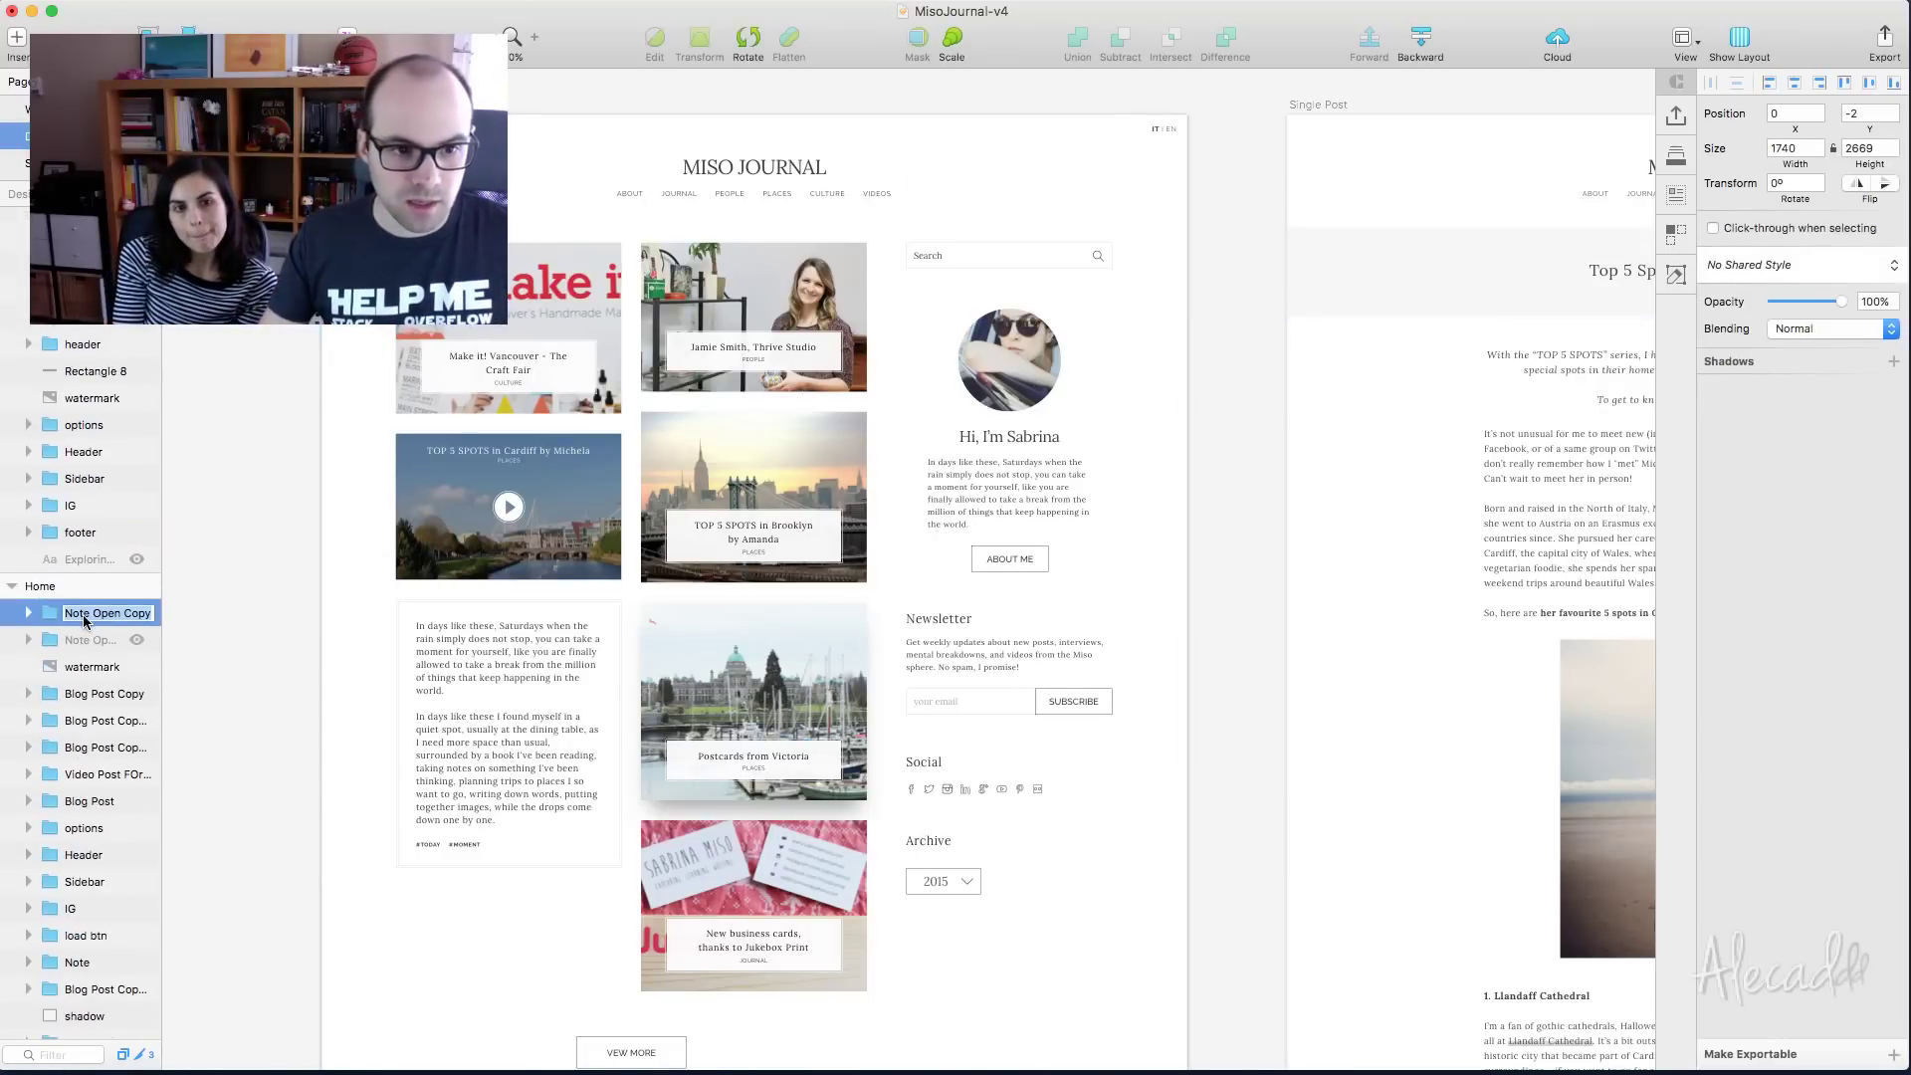
pyautogui.write('Video ')
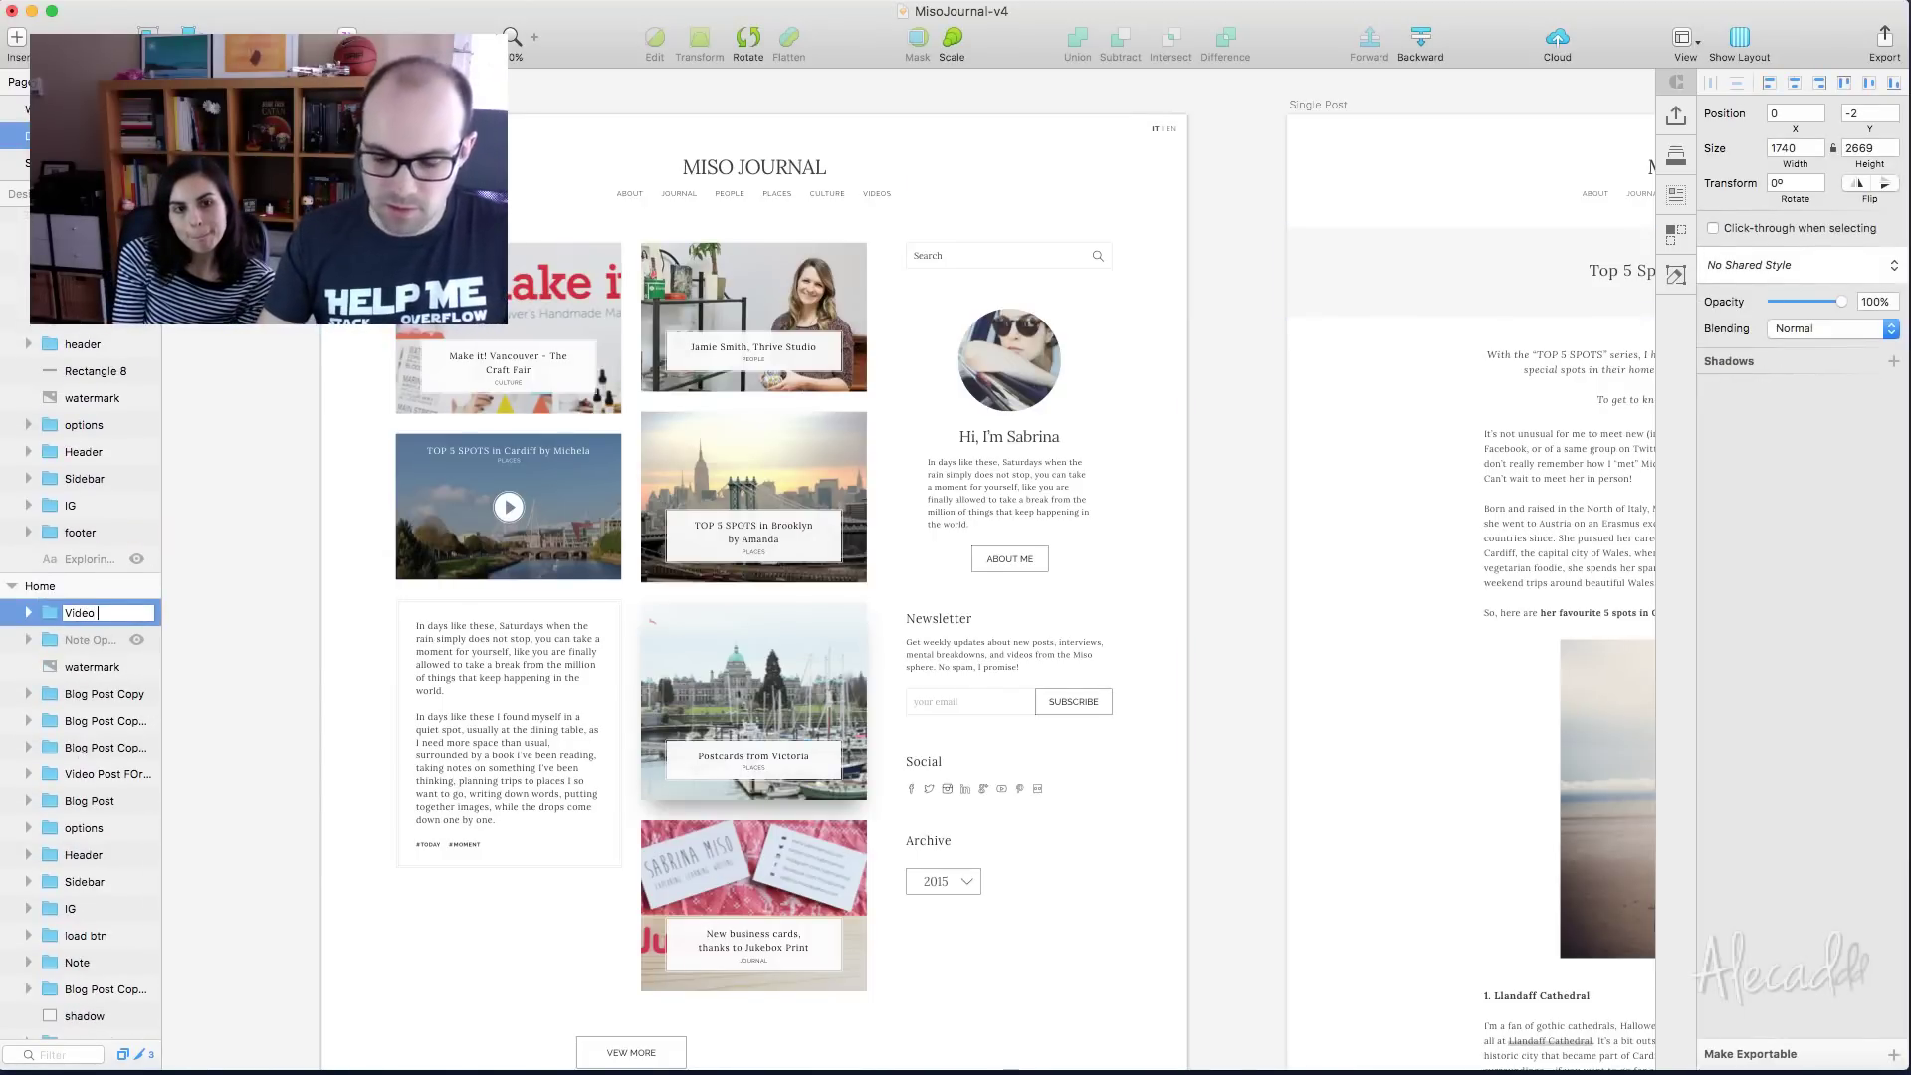
pyautogui.write('Open')
pyautogui.press('Return')
# Show the Video Open group and delete its note popup, sharing options block and close icon, keeping only the dark overlay rectangle
pyautogui.click(134, 612)
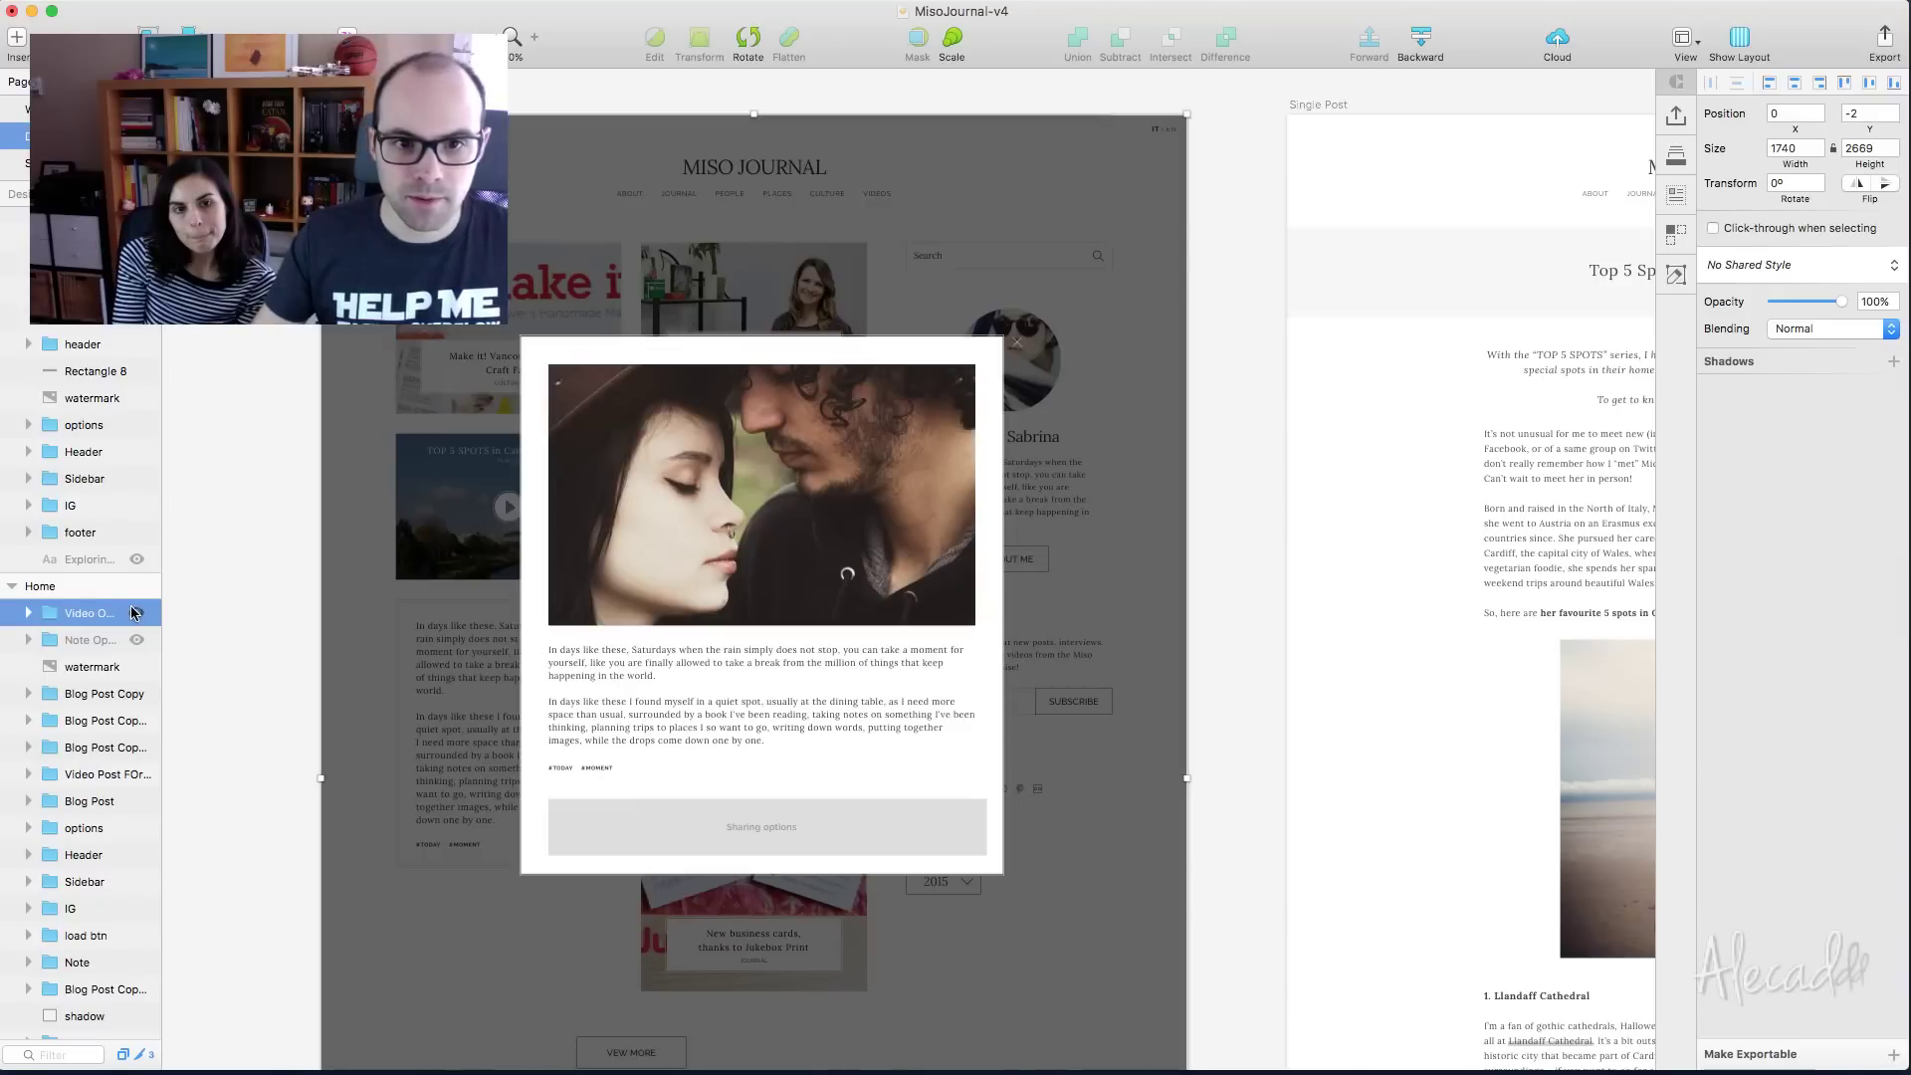
pyautogui.click(809, 596)
pyautogui.press('Delete')
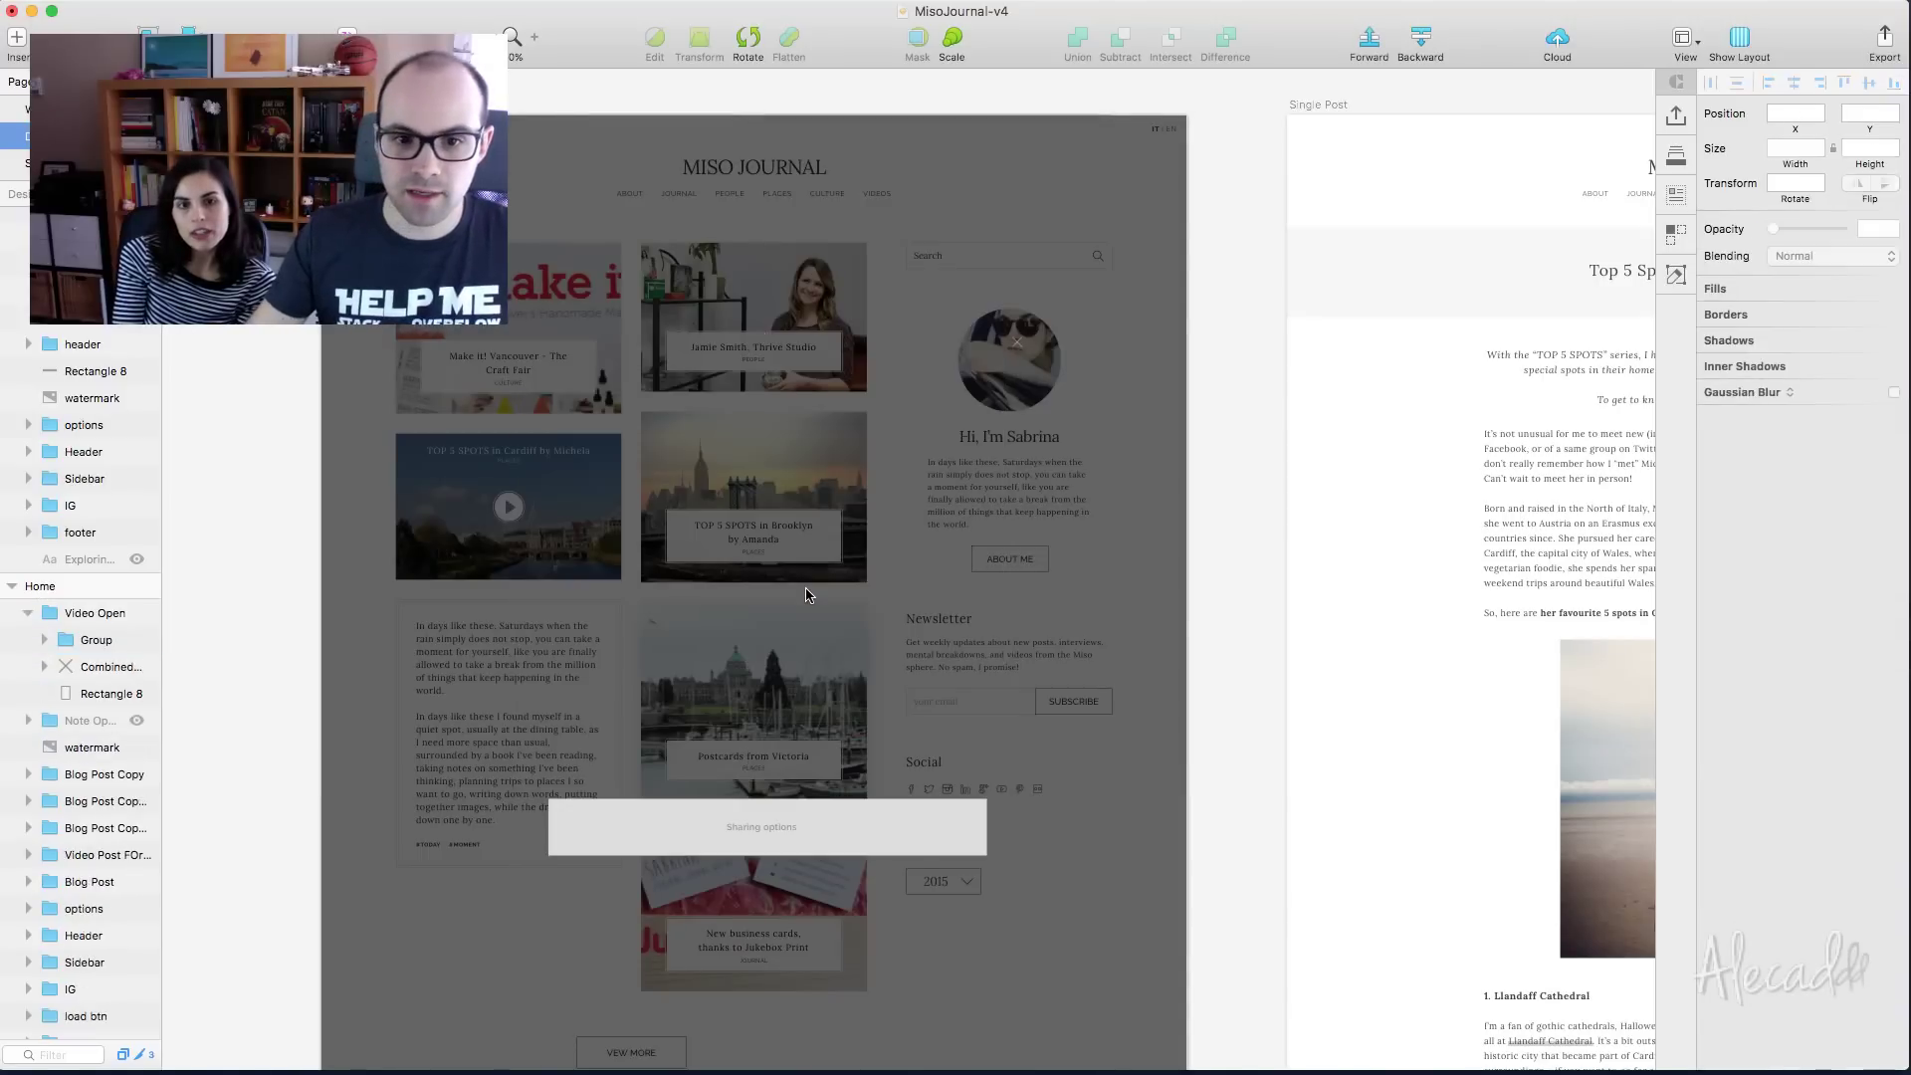
pyautogui.click(760, 852)
pyautogui.press('Delete')
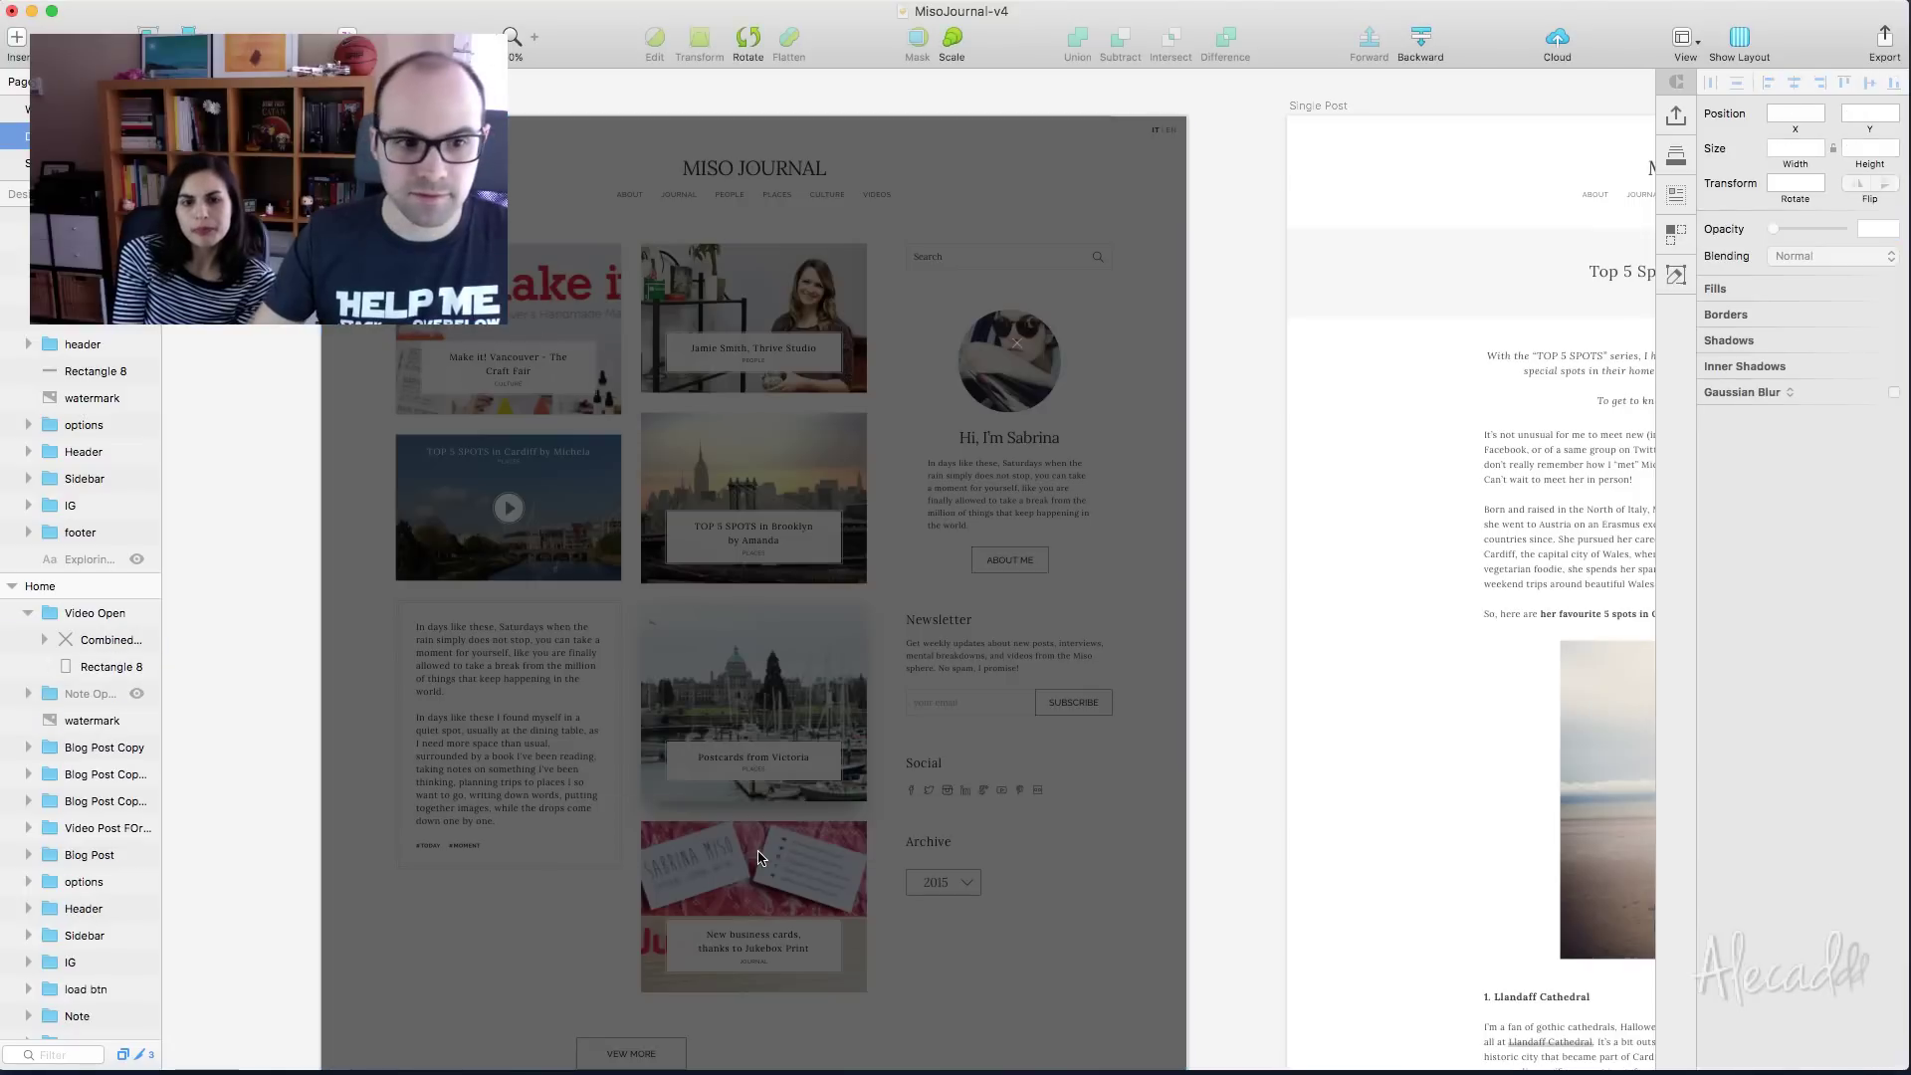
pyautogui.click(83, 643)
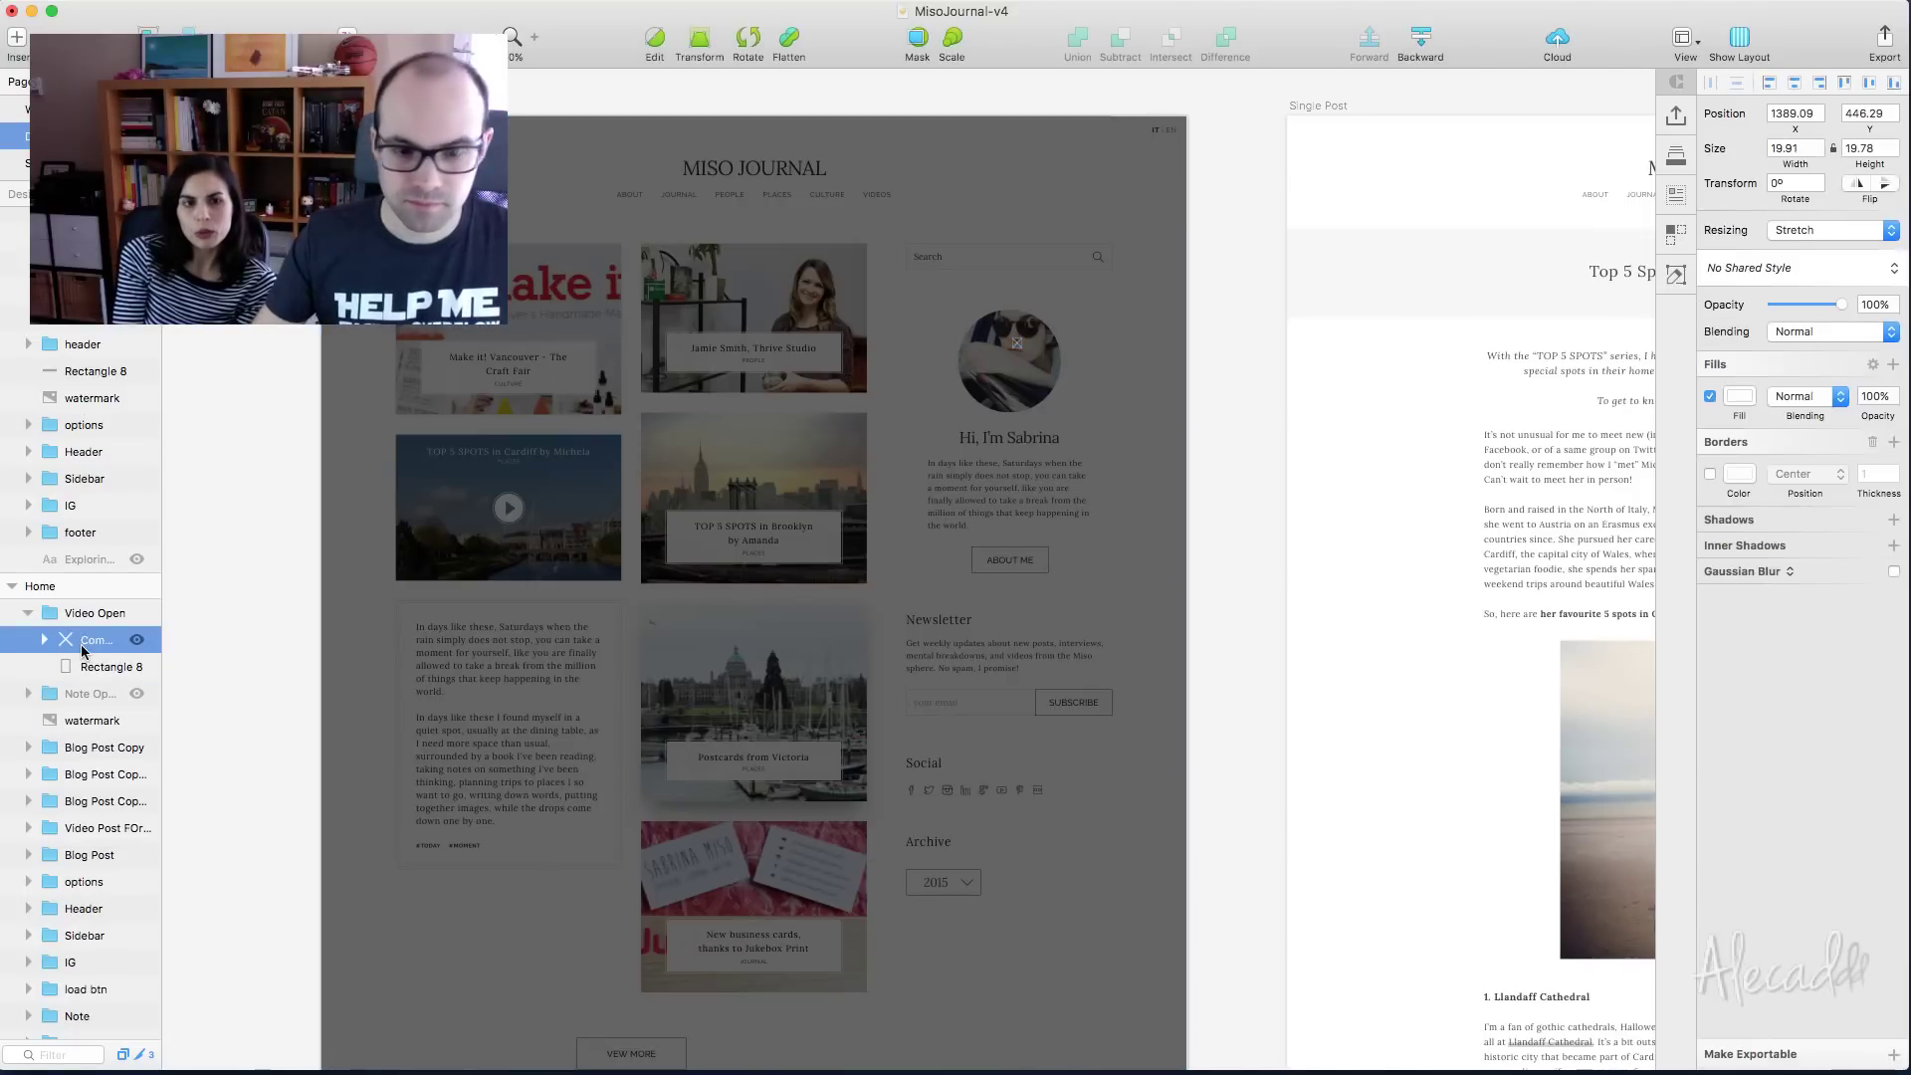
pyautogui.press('Delete')
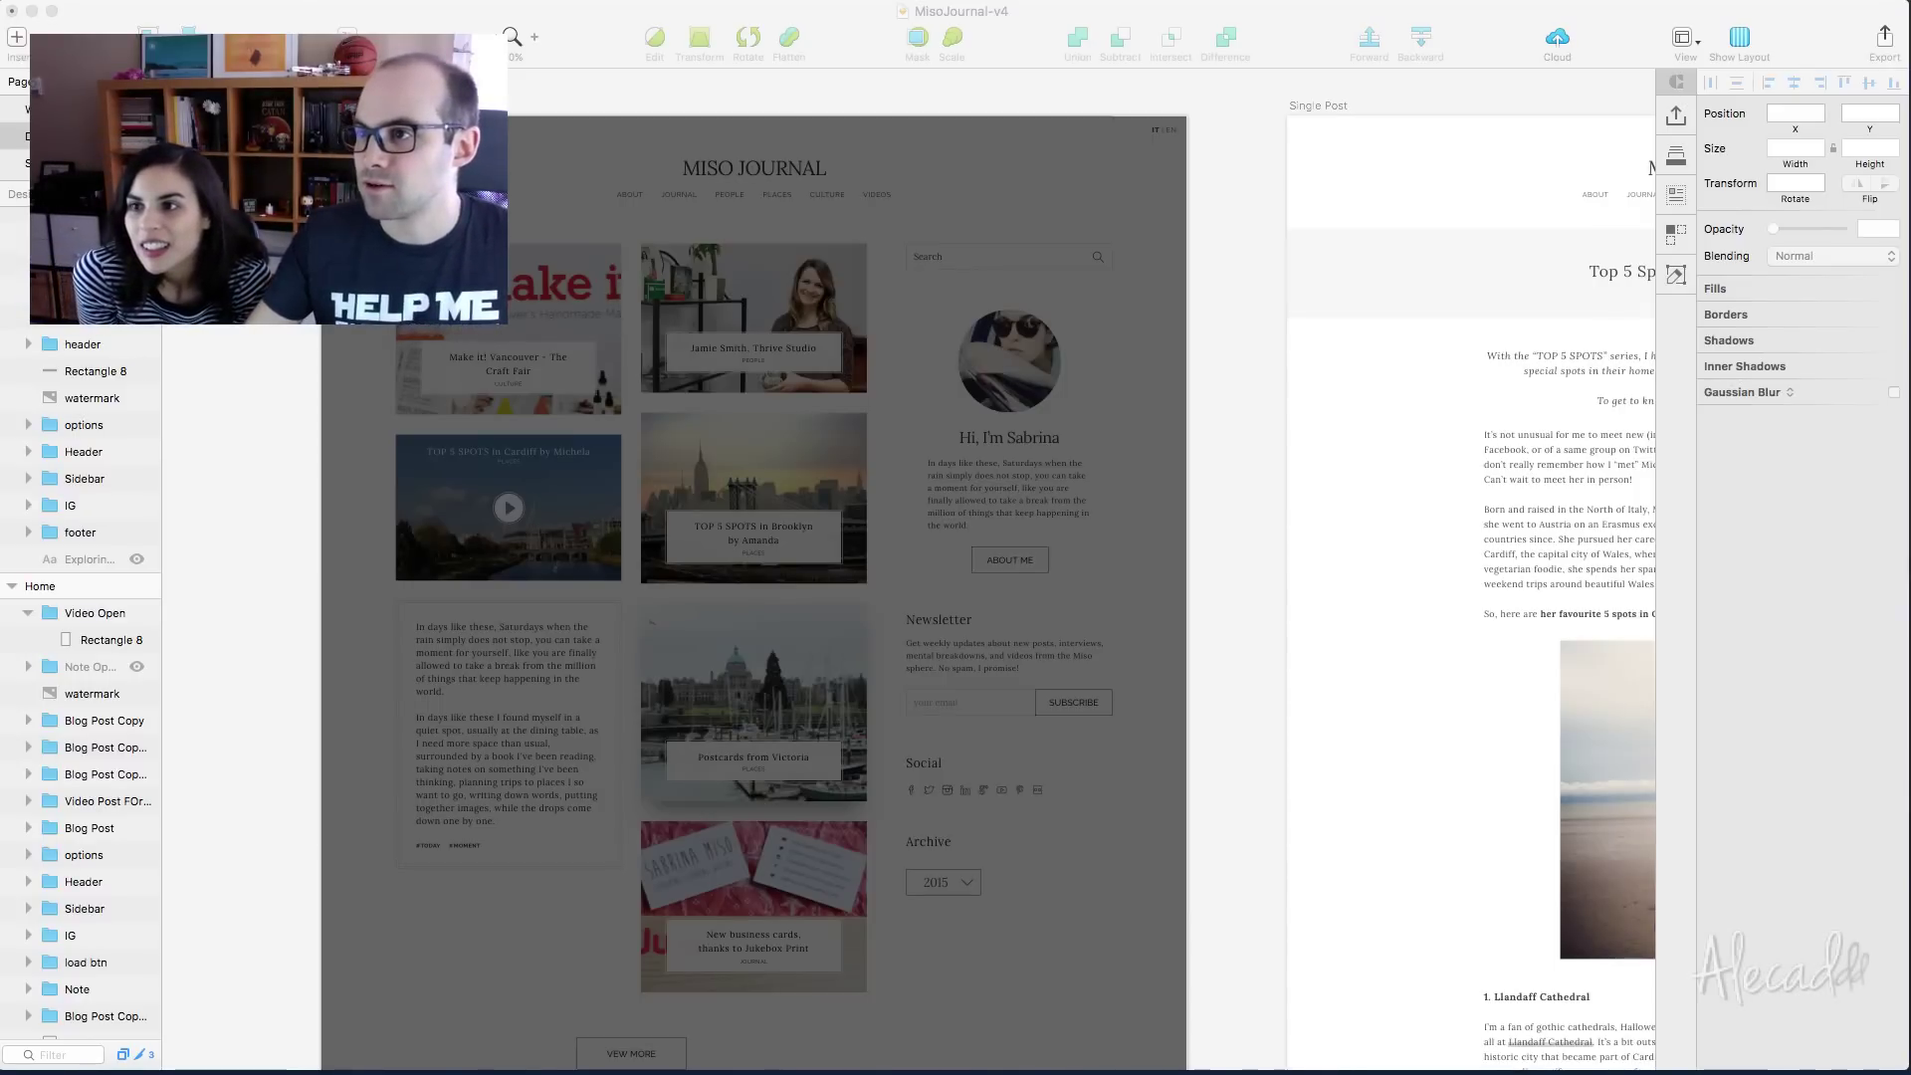
# Switch to the YouTube live stream in the browser, enlarge its window with the player in theater mode, and close it after capturing it
pyautogui.moveTo(1728, 315)
pyautogui.mouseDown()
pyautogui.moveTo(1334, 269)
pyautogui.moveTo(543, 44)
pyautogui.moveTo(651, 118)
pyautogui.mouseUp()
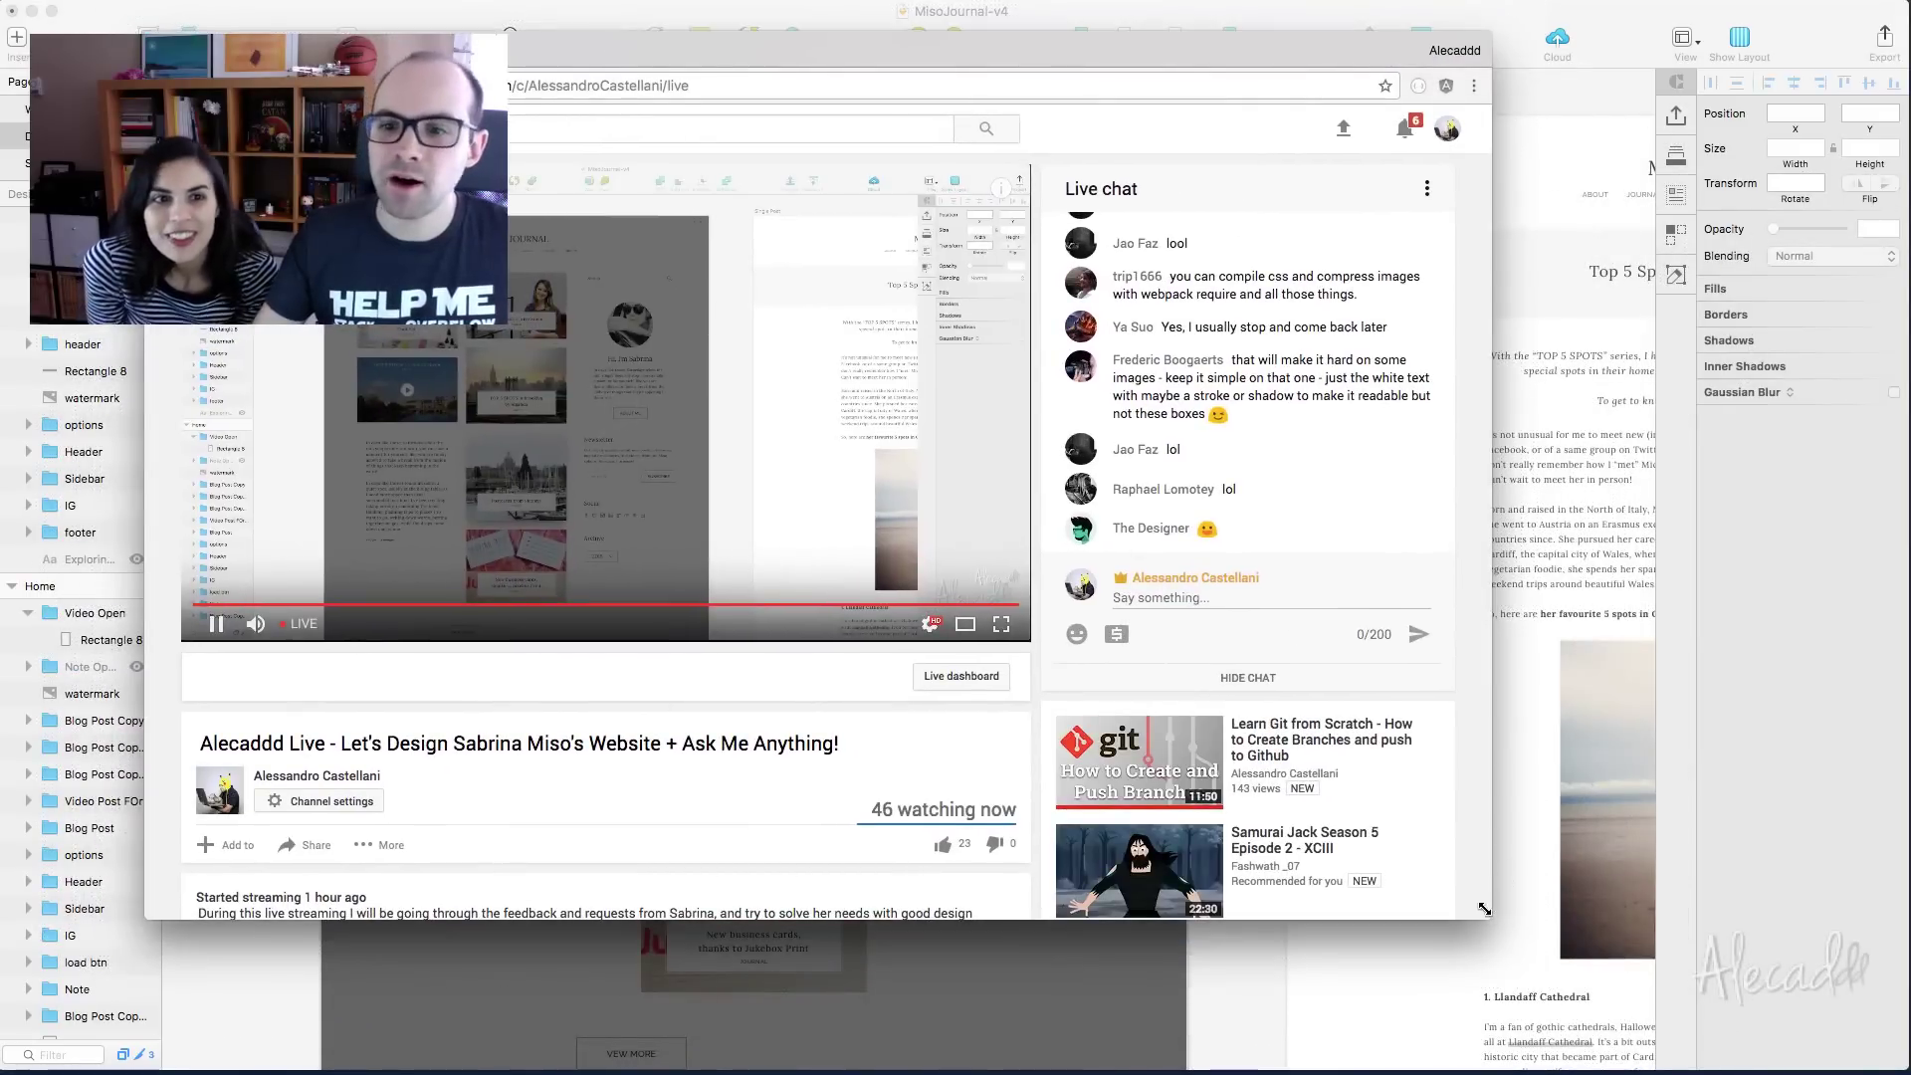
pyautogui.moveTo(1483, 909); pyautogui.dragTo(1758, 1014)
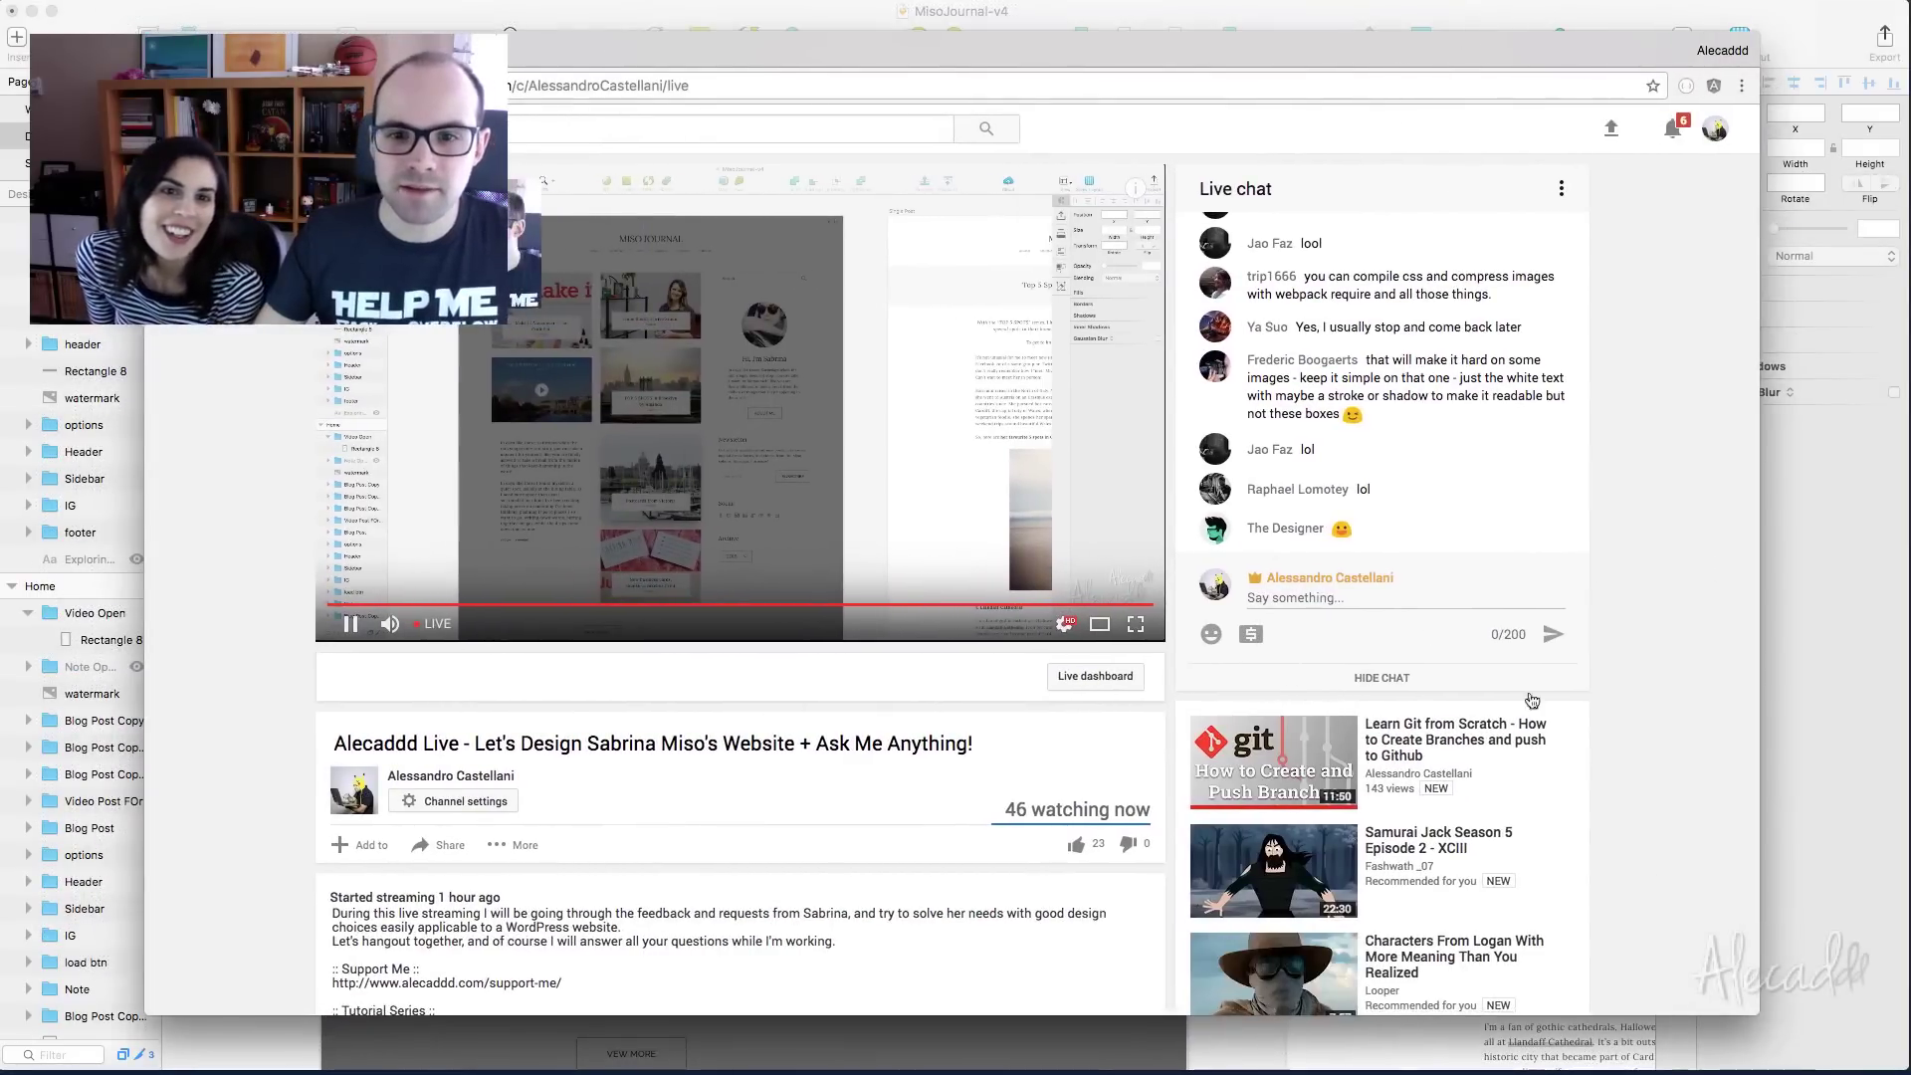
pyautogui.click(1103, 632)
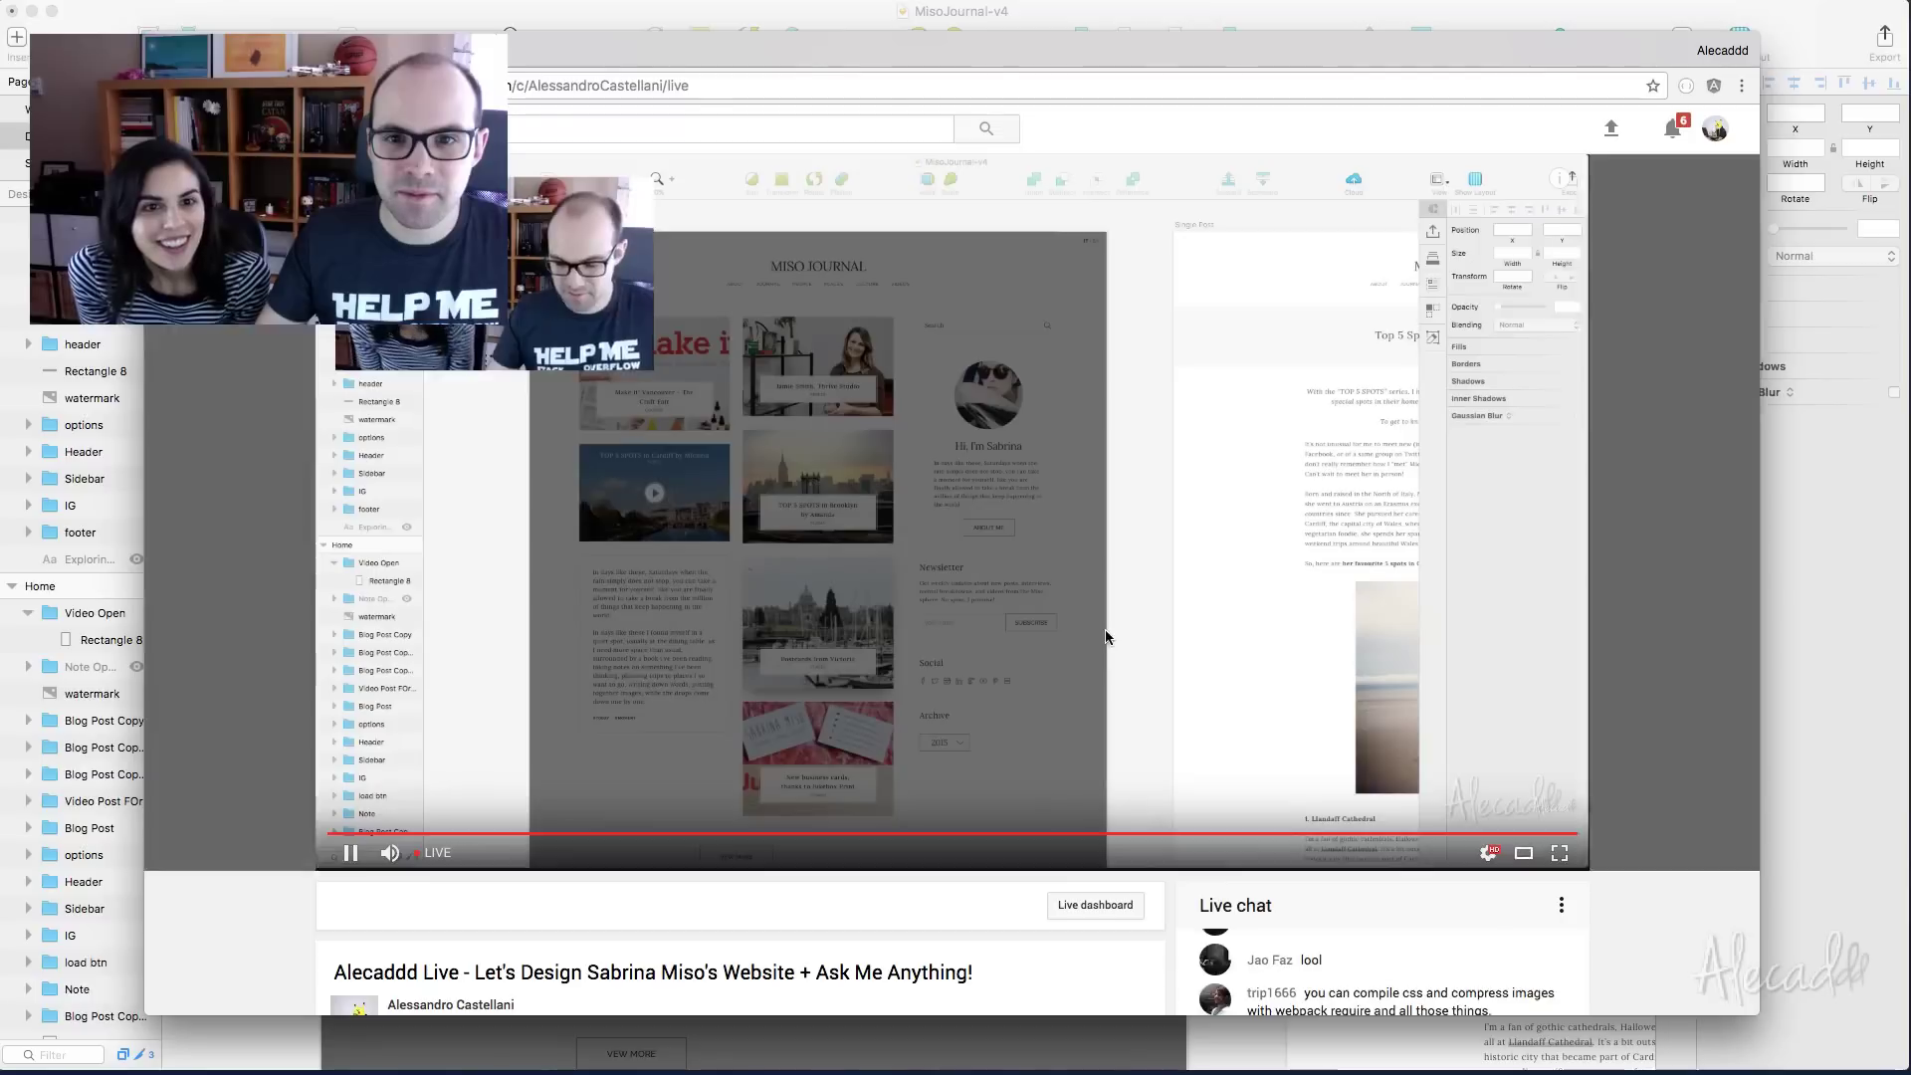
pyautogui.moveTo(1250, 43); pyautogui.dragTo(1133, 37)
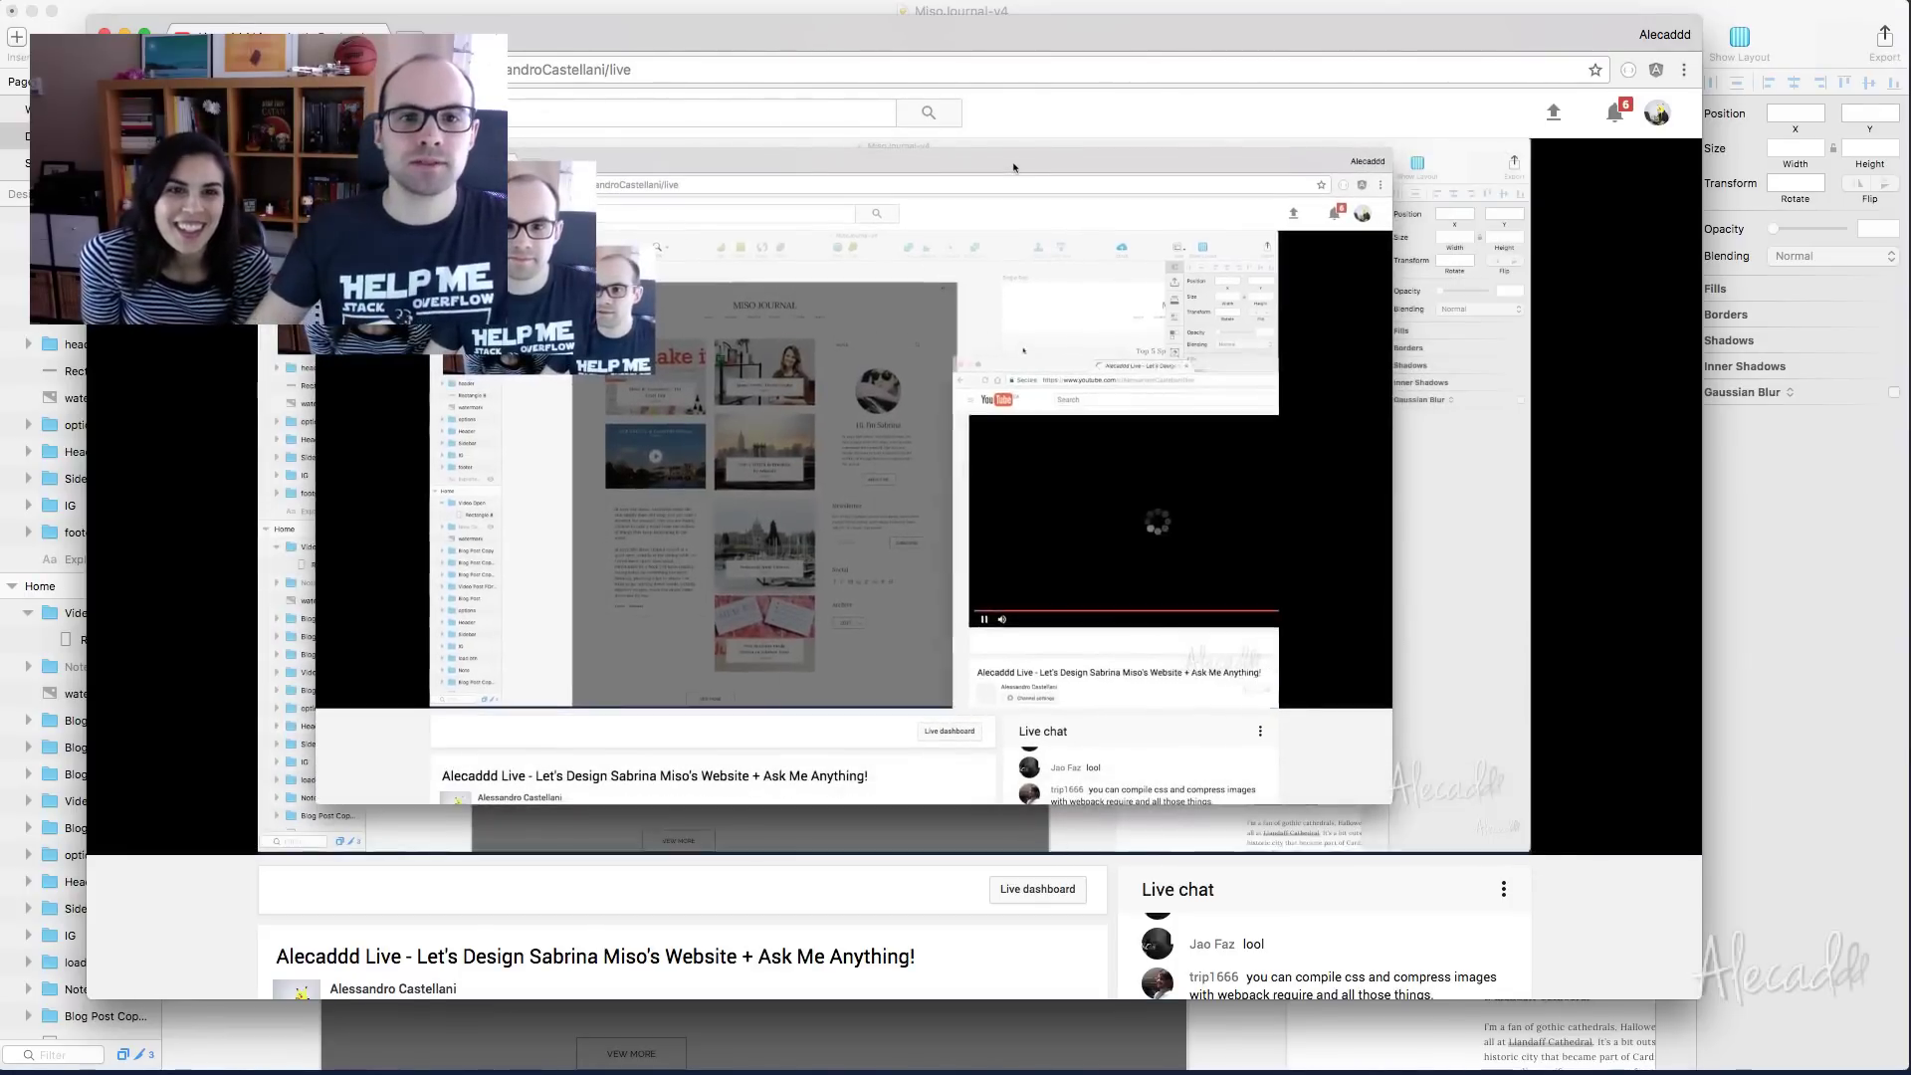
pyautogui.click(104, 34)
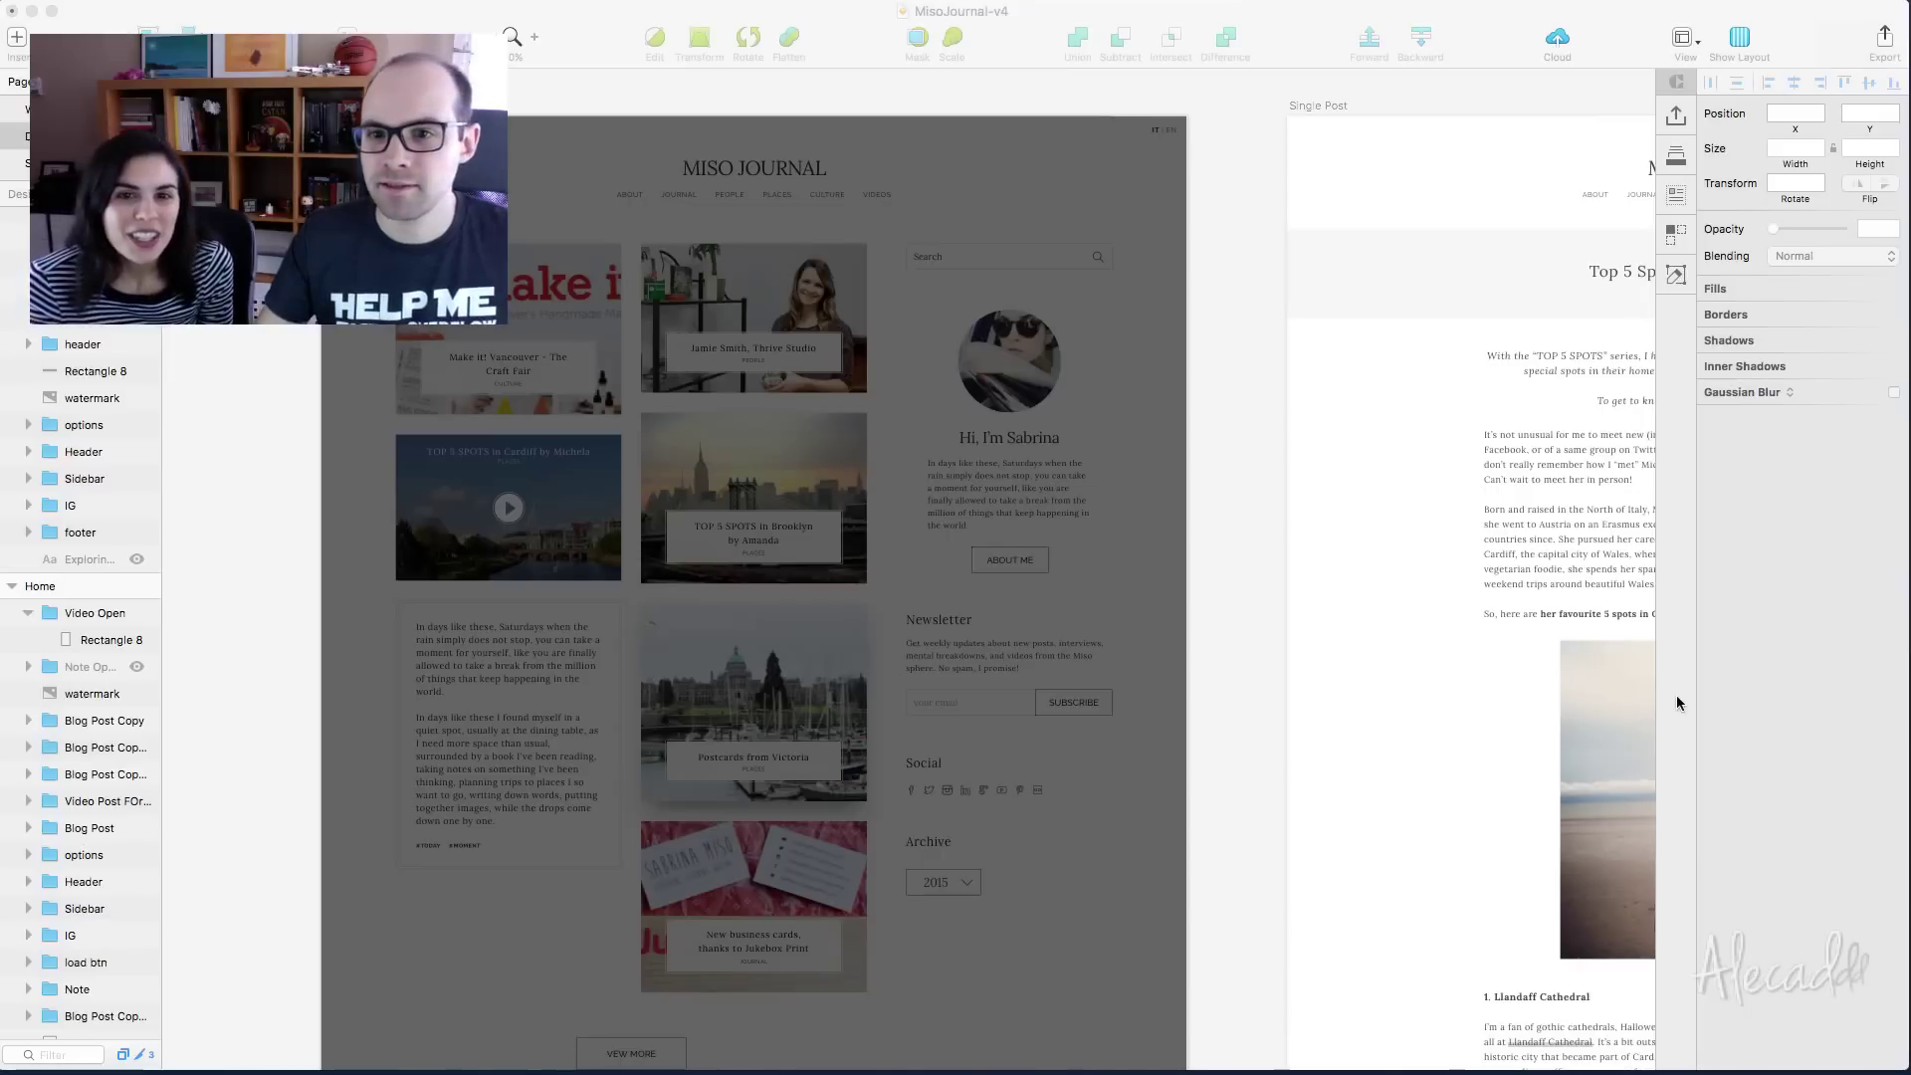
# Narrow the design window to expose the desktop and try placing the stream screenshot over the Home artboard's dark overlay
pyautogui.click(1904, 550)
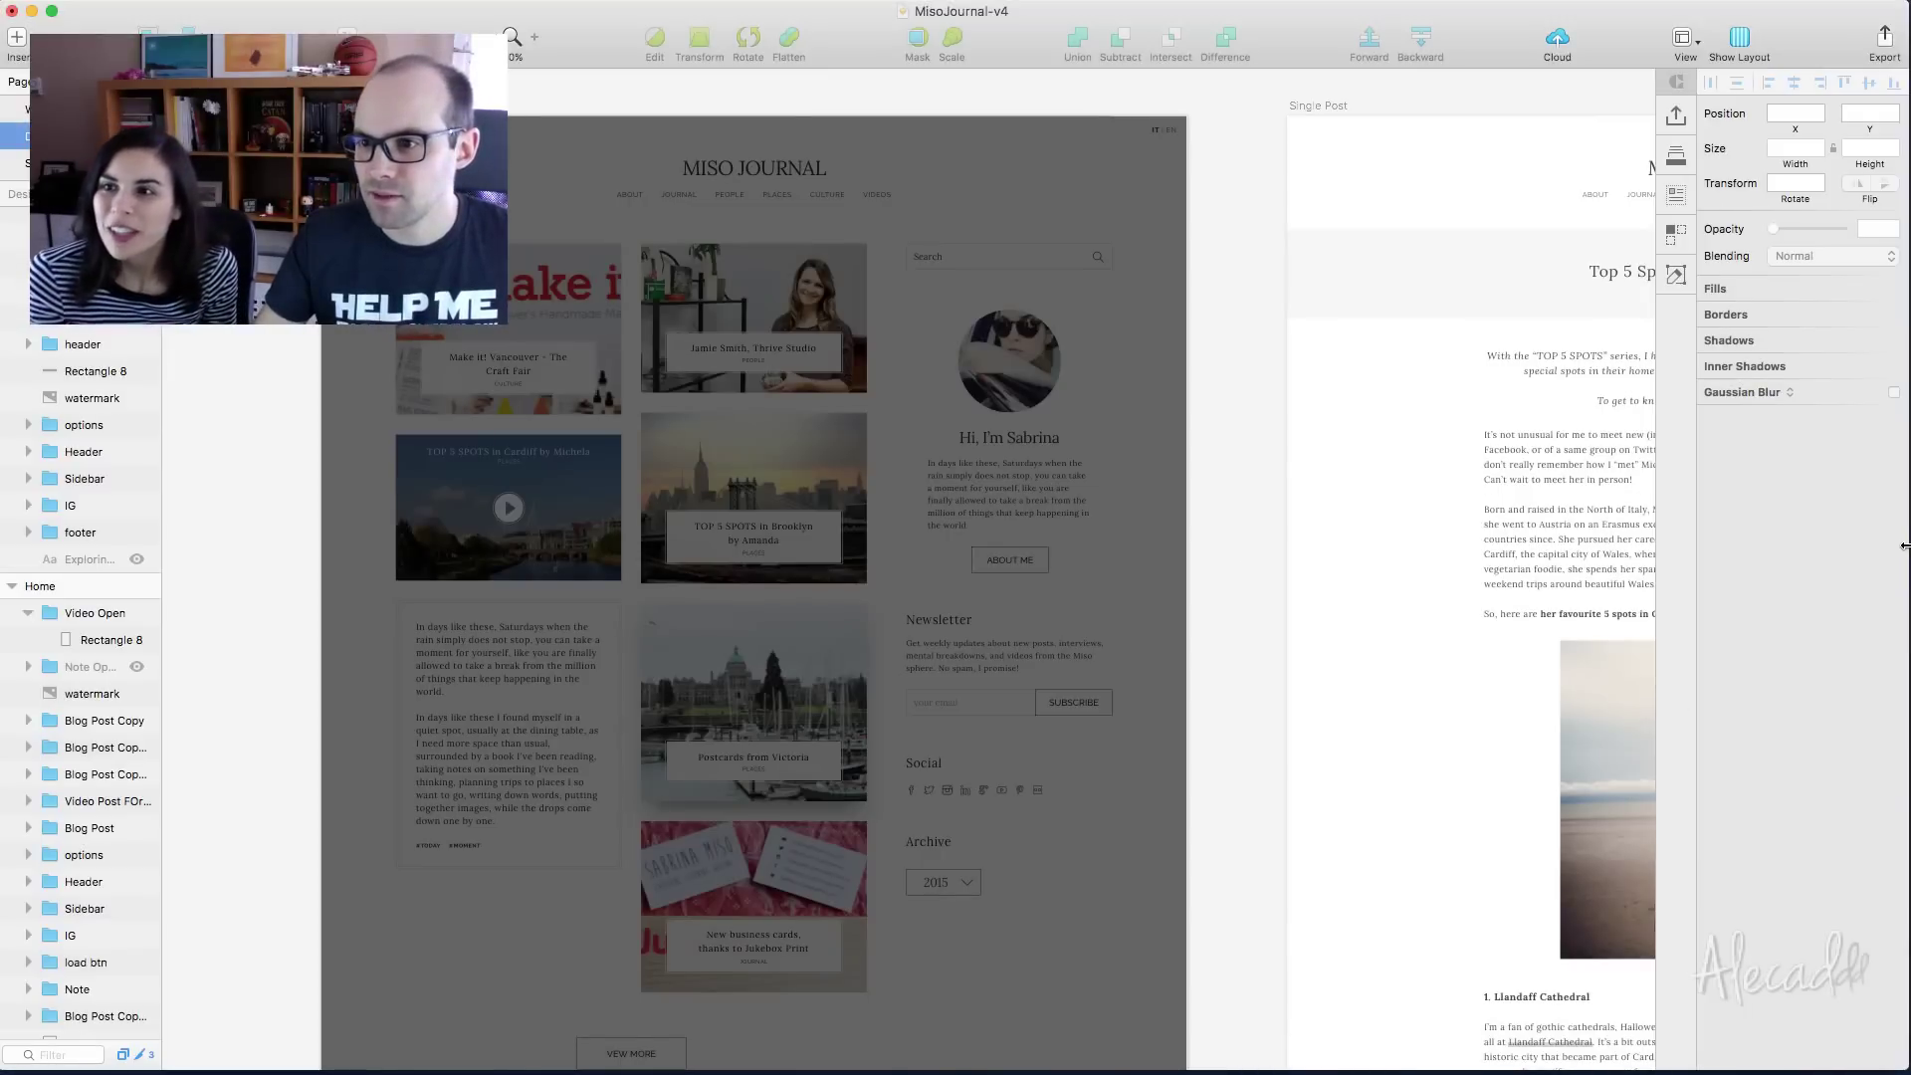
pyautogui.moveTo(1885, 546); pyautogui.dragTo(1657, 546)
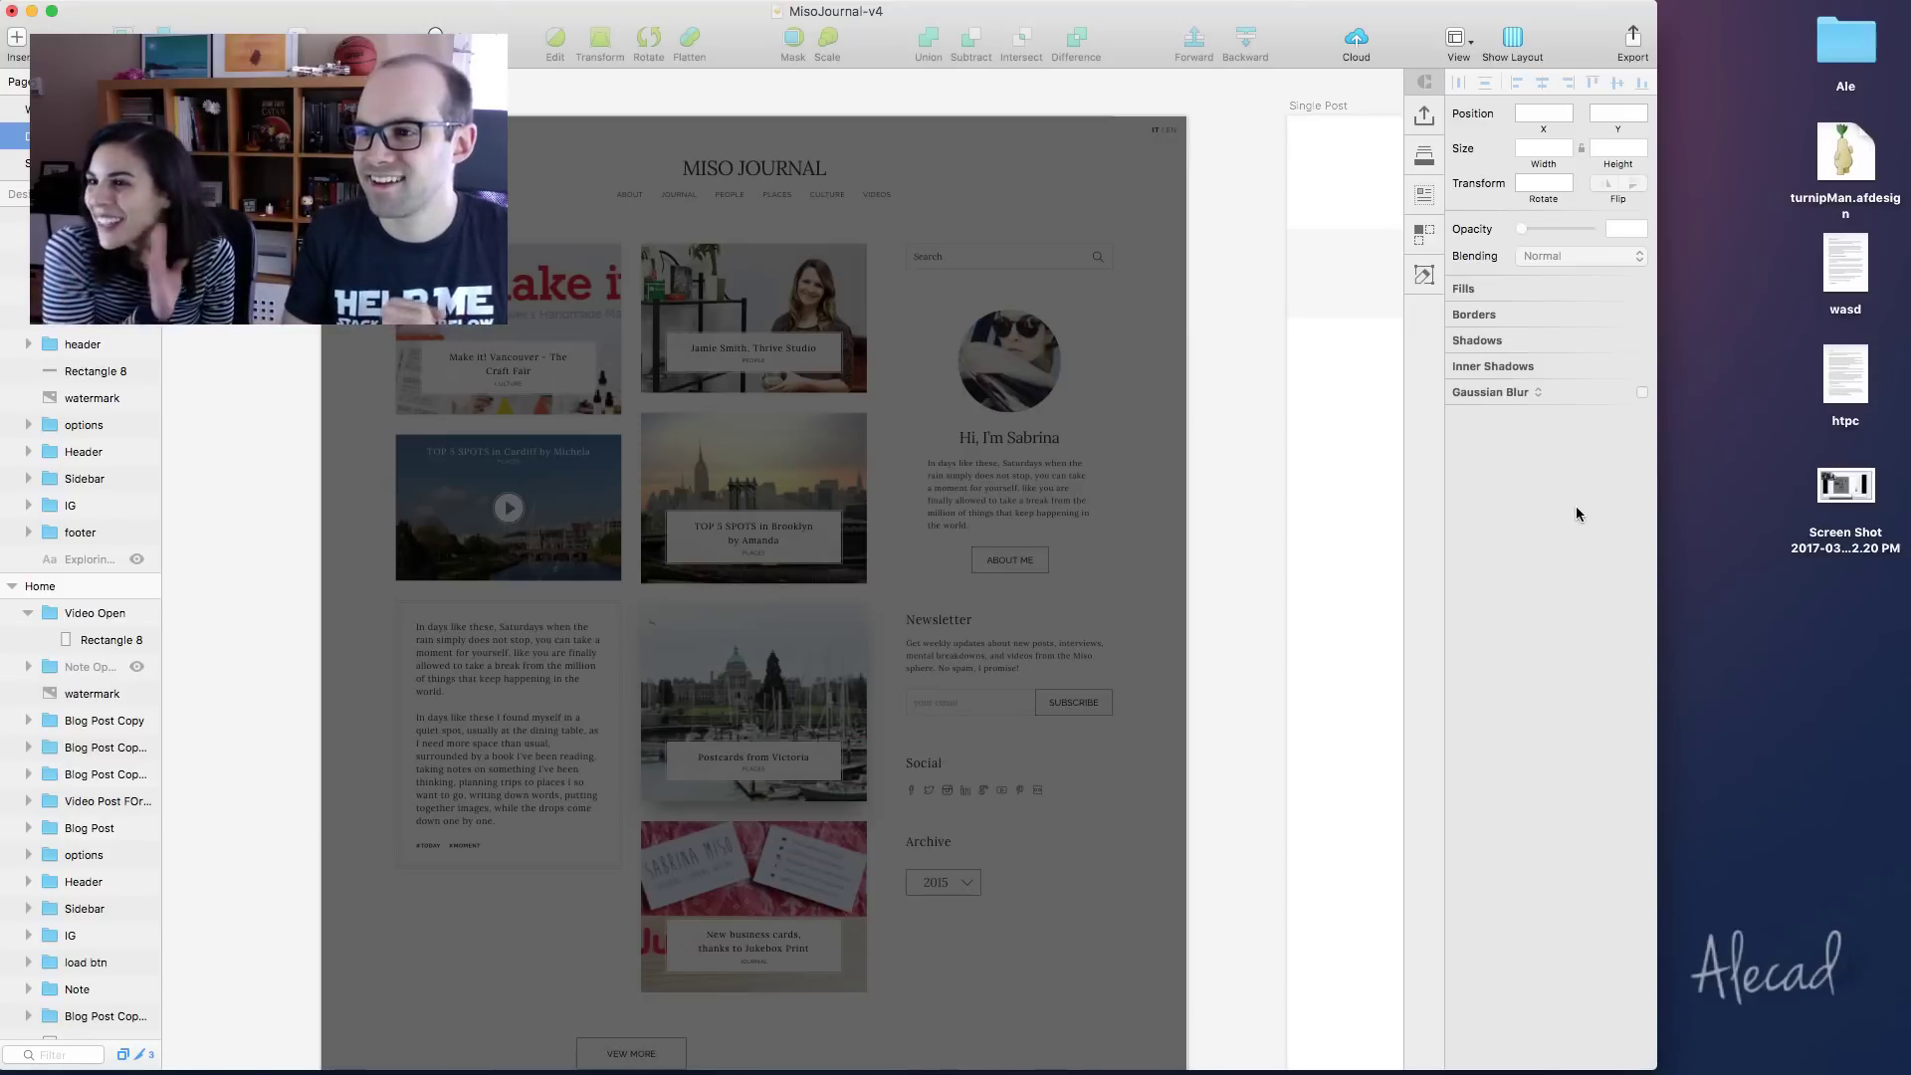
pyautogui.moveTo(1853, 494)
pyautogui.mouseDown()
pyautogui.moveTo(1222, 552)
pyautogui.moveTo(811, 481)
pyautogui.moveTo(810, 532)
pyautogui.moveTo(811, 493)
pyautogui.moveTo(784, 481)
pyautogui.mouseUp()
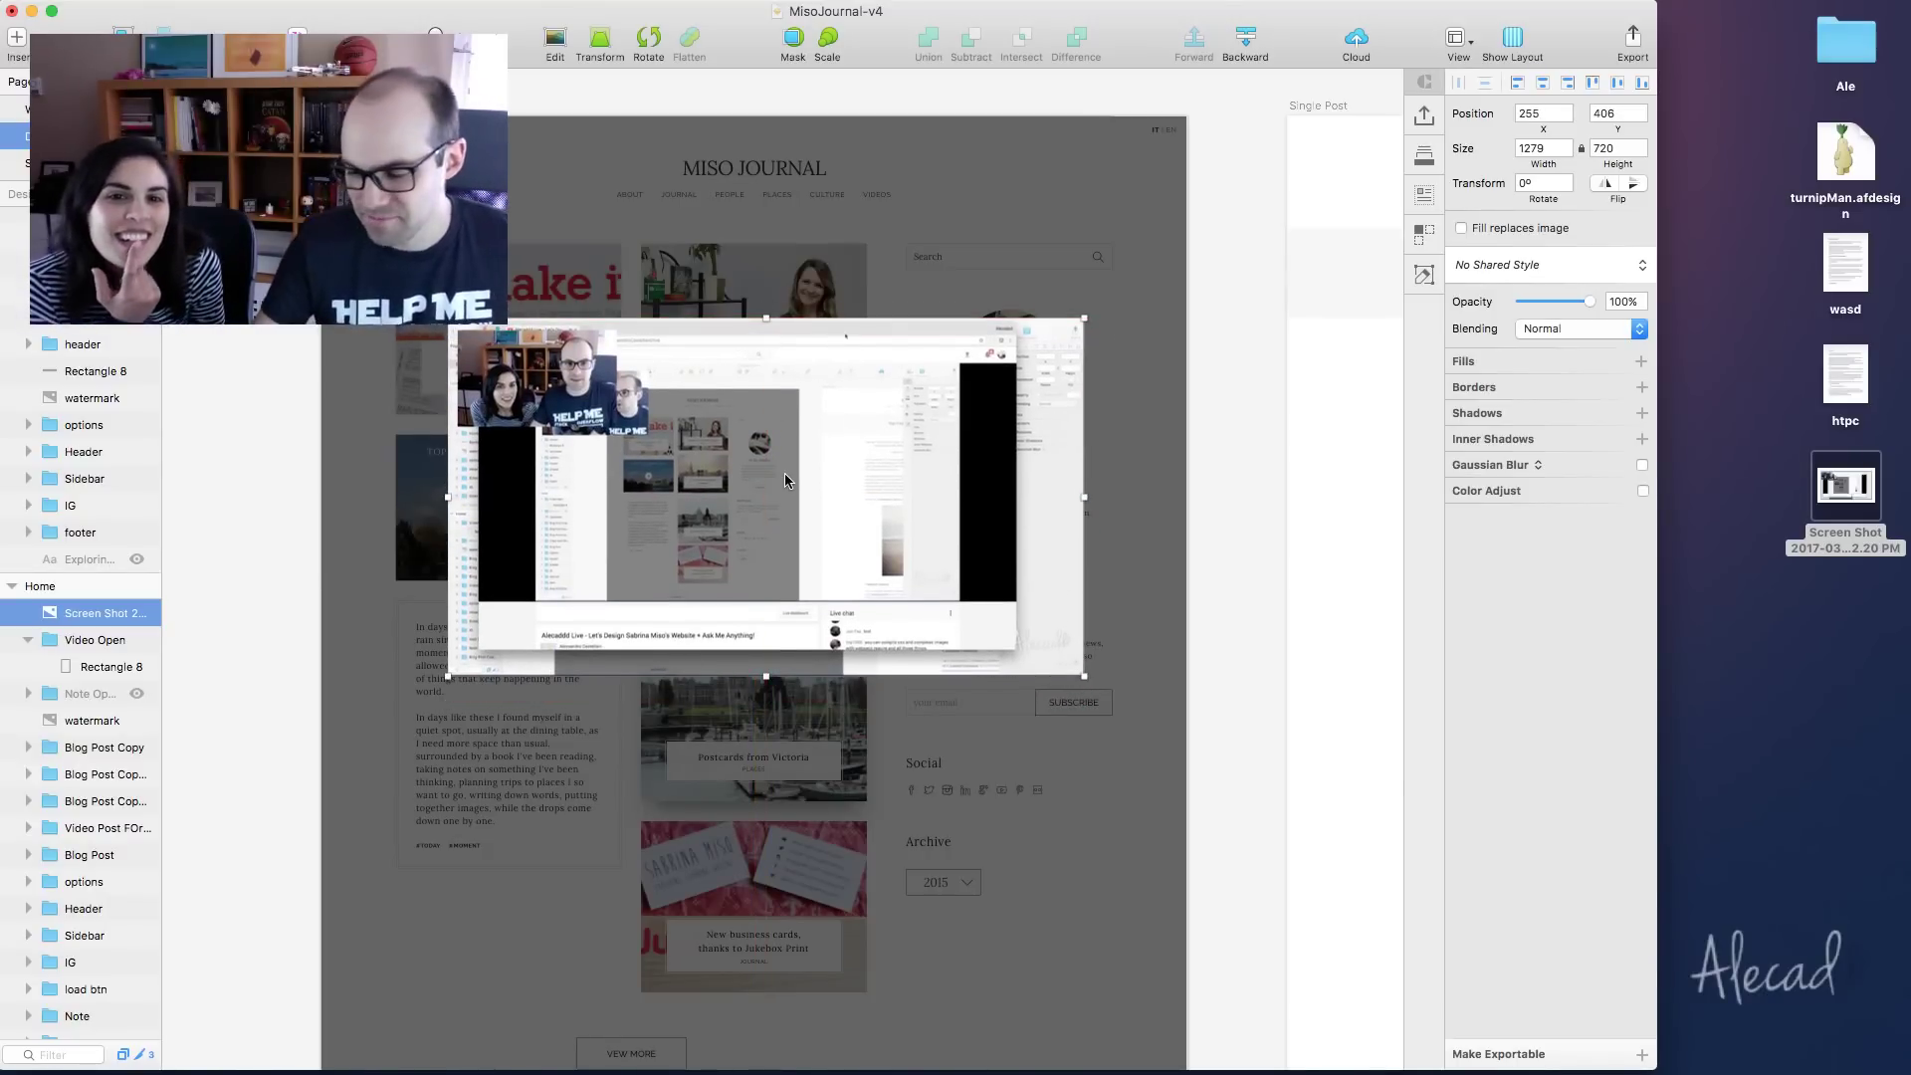
pyautogui.press('BackSpace')
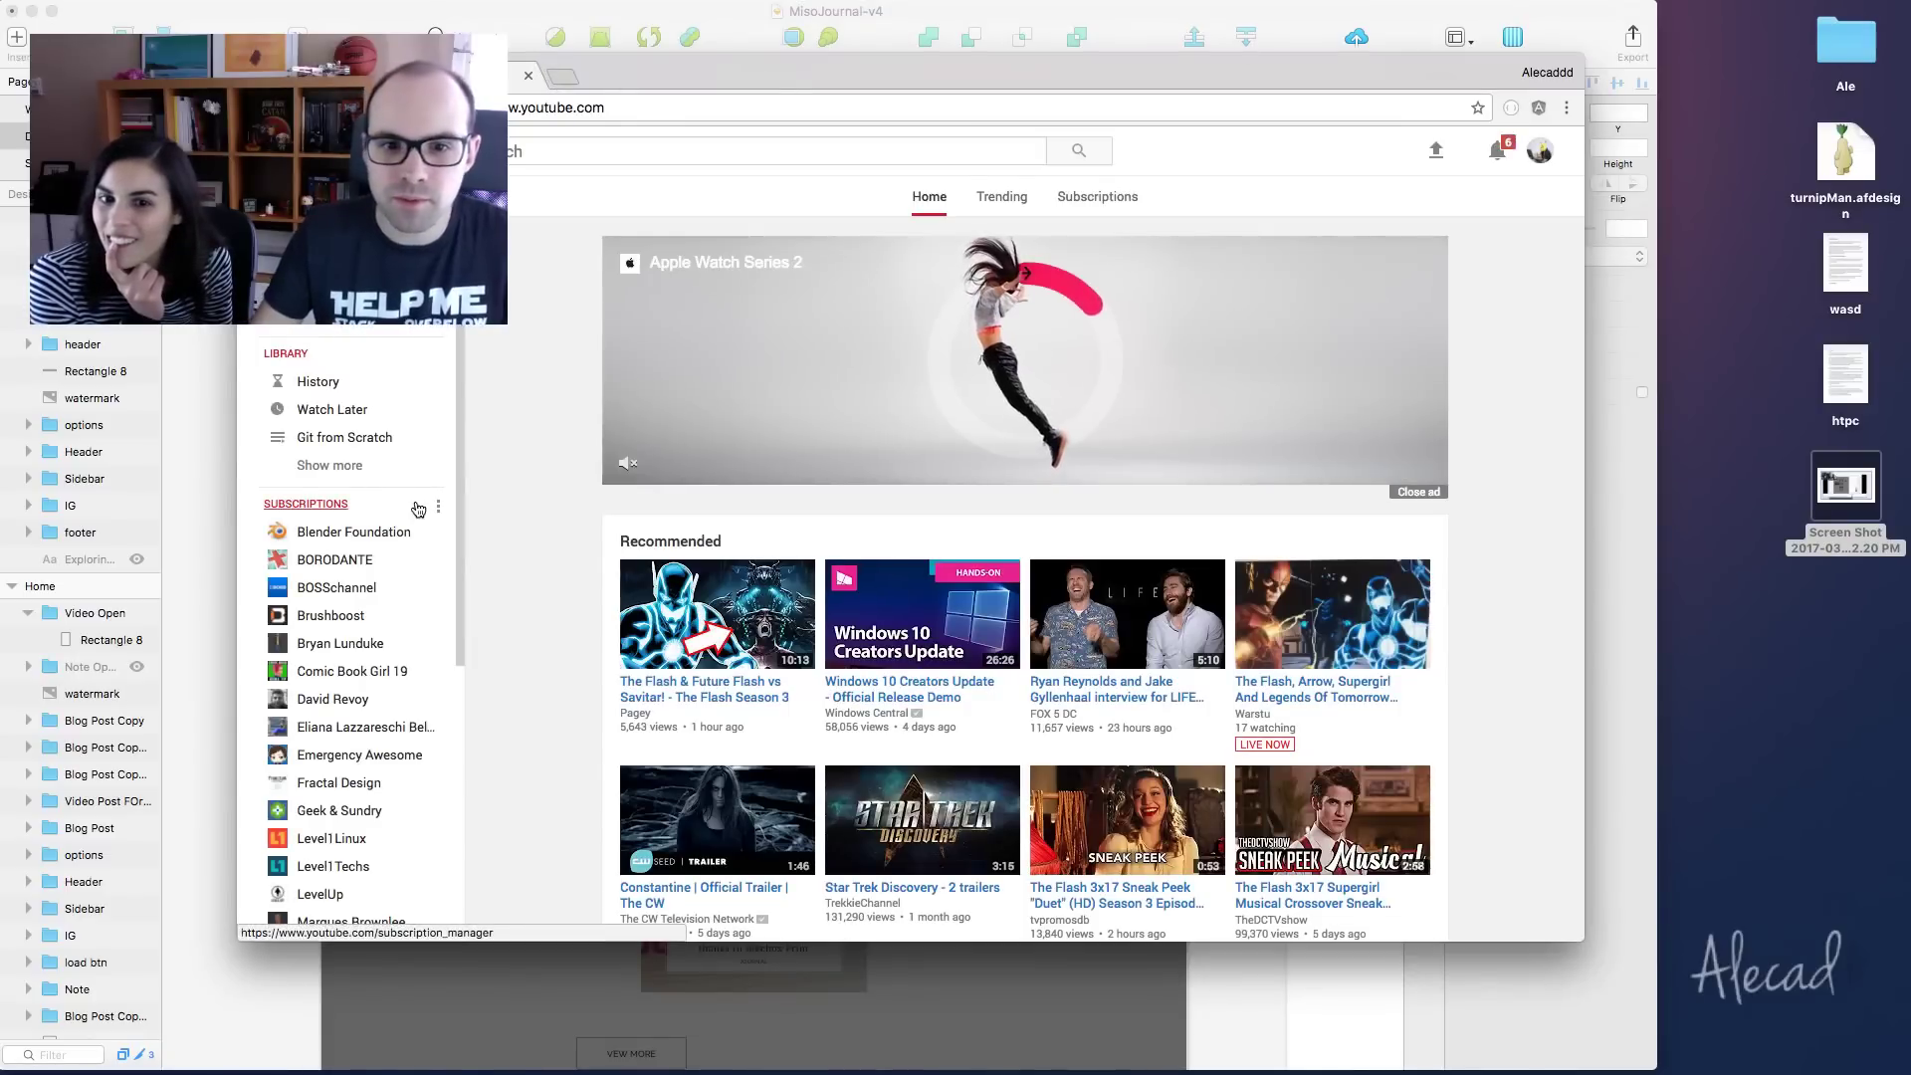
# Open the journal author's channel from the YouTube subscriptions, and enlarge and reposition the browser window
pyautogui.scroll(-3, 358, 532)
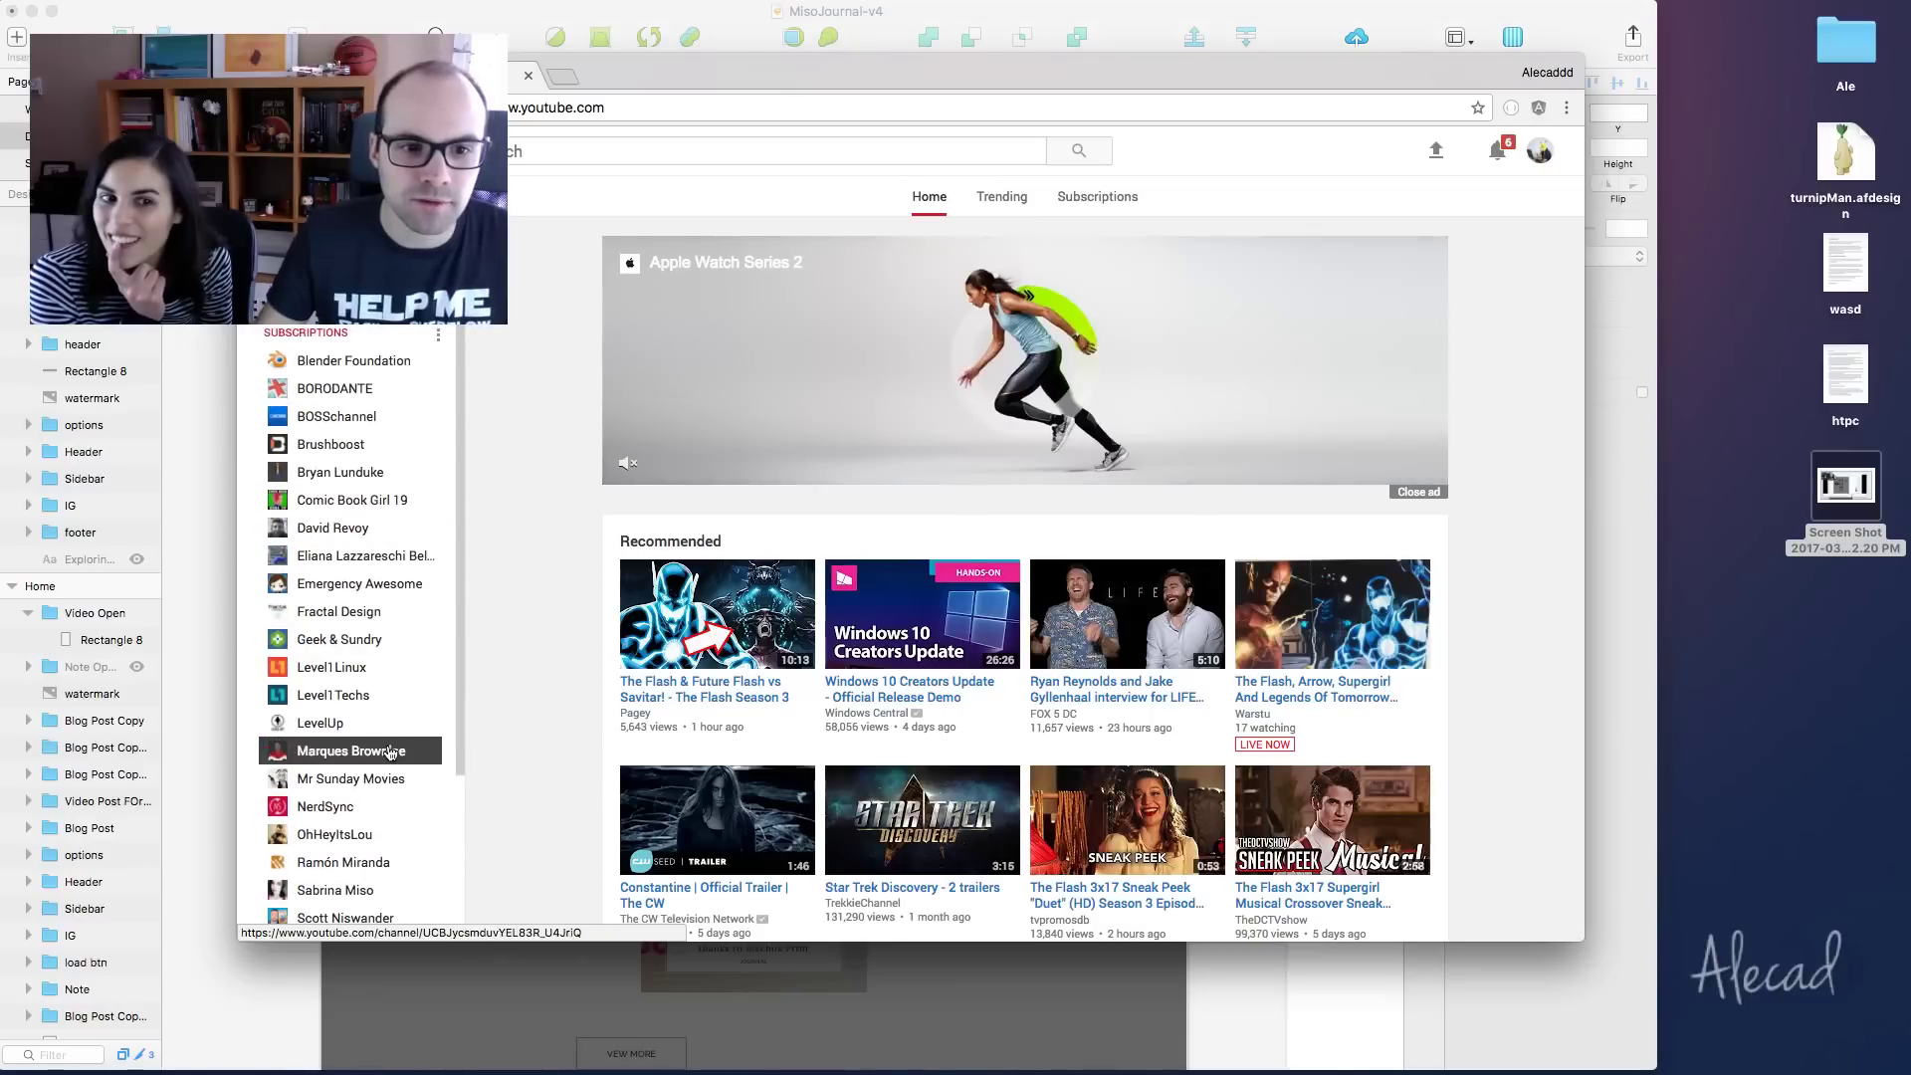
pyautogui.scroll(-3, 391, 731)
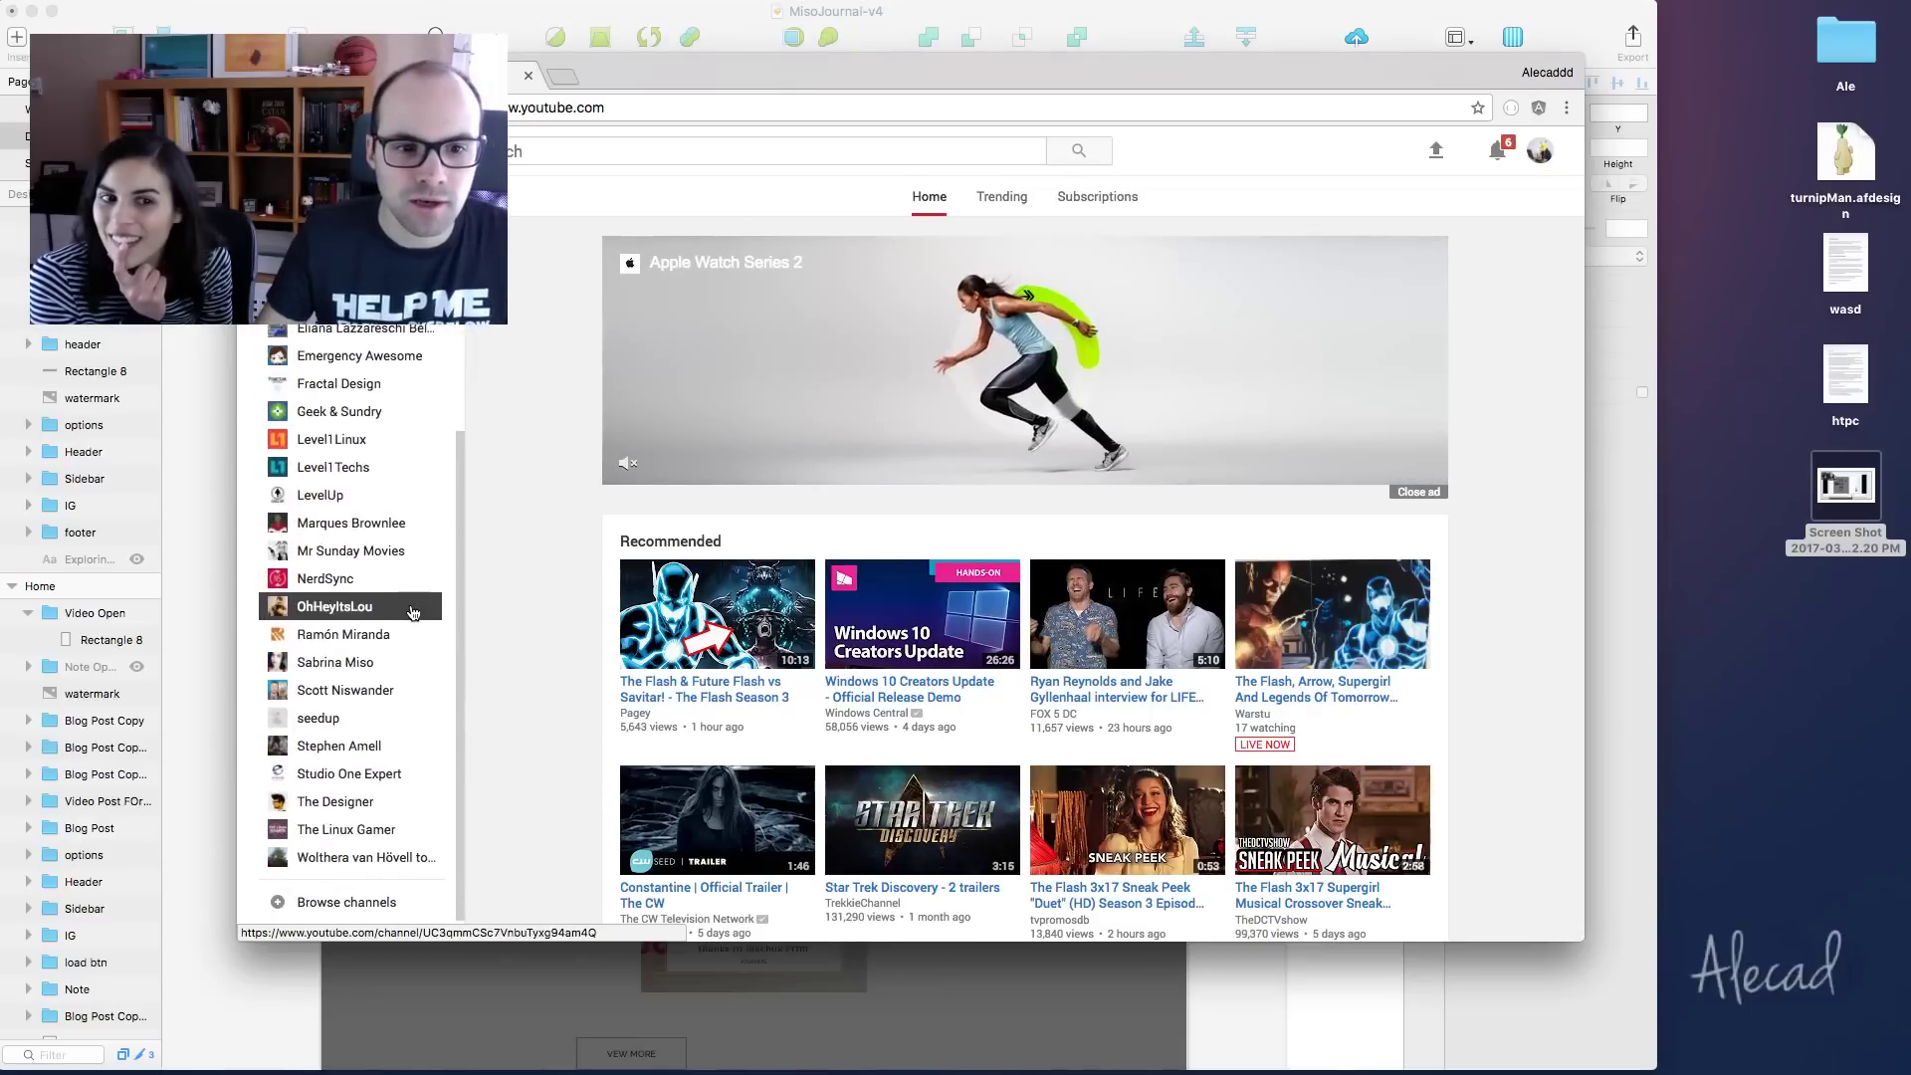
pyautogui.click(396, 669)
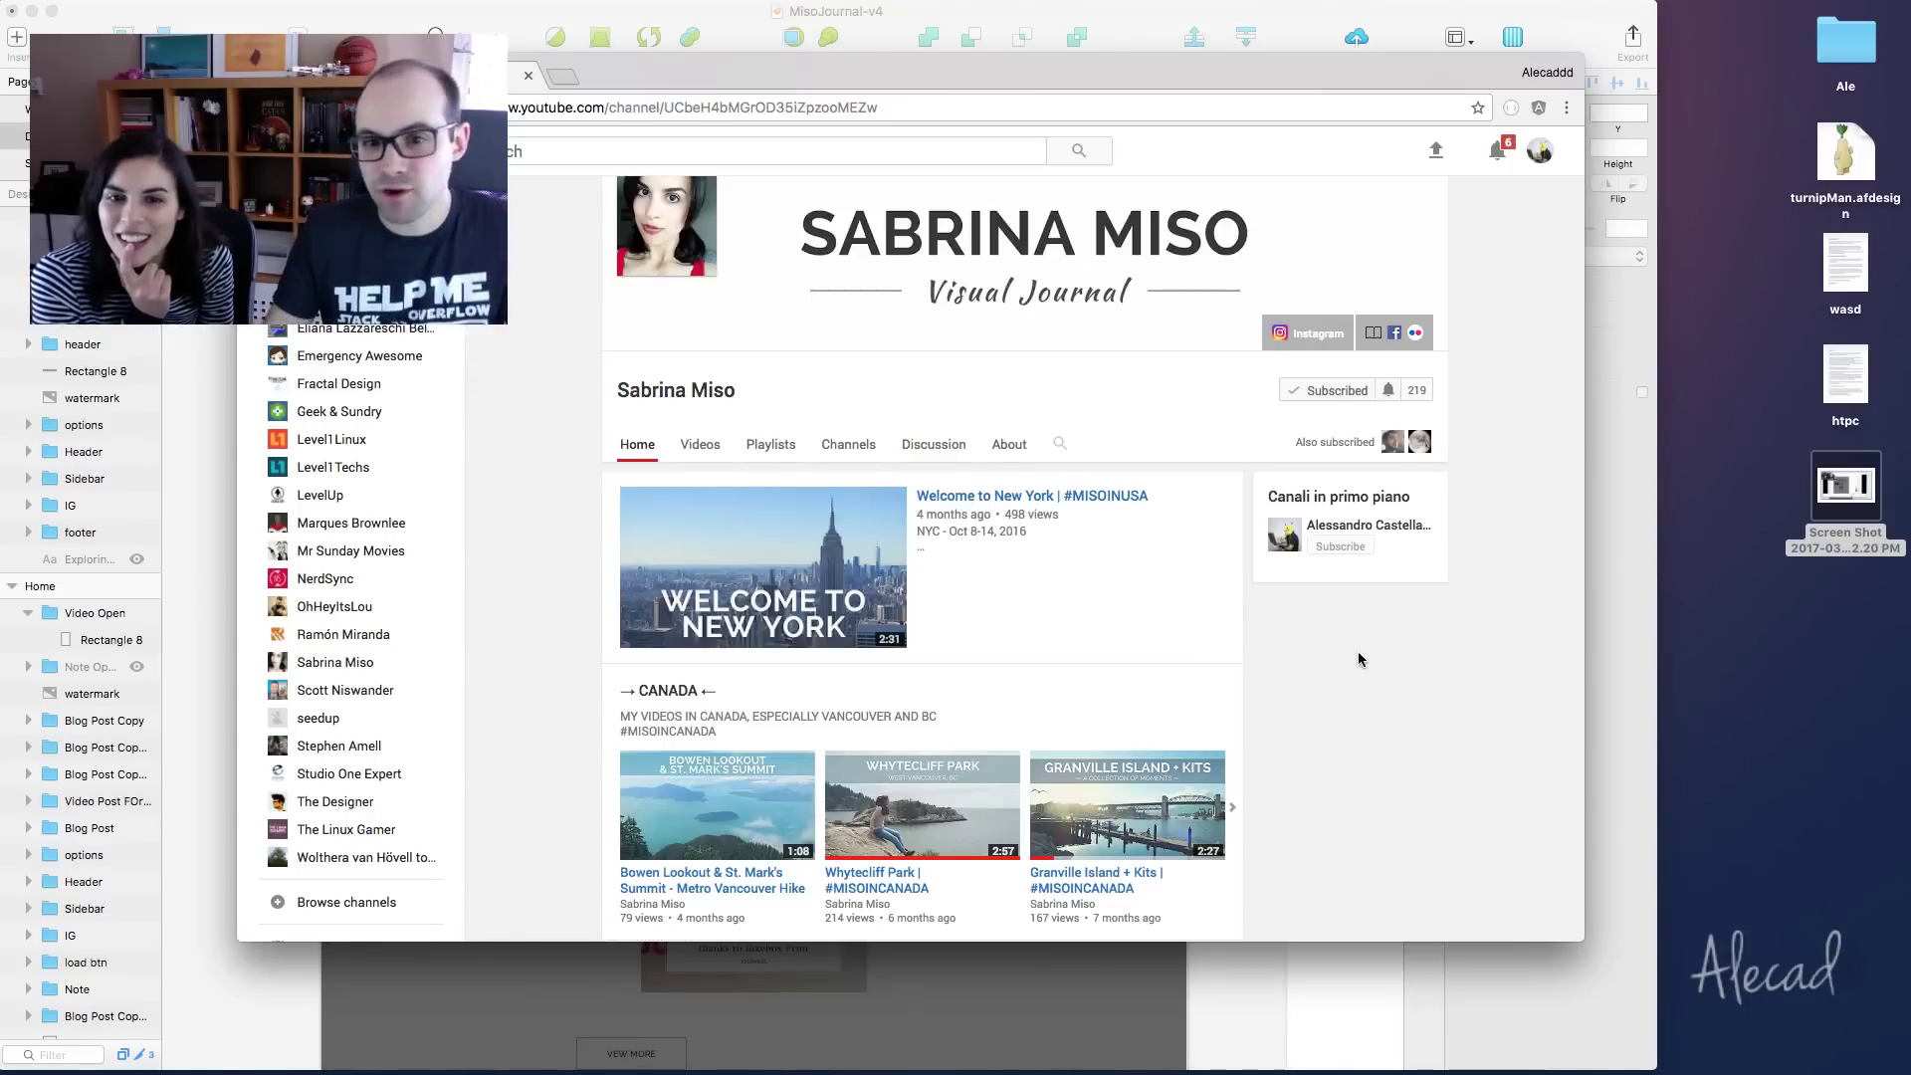
pyautogui.scroll(-1, 769, 605)
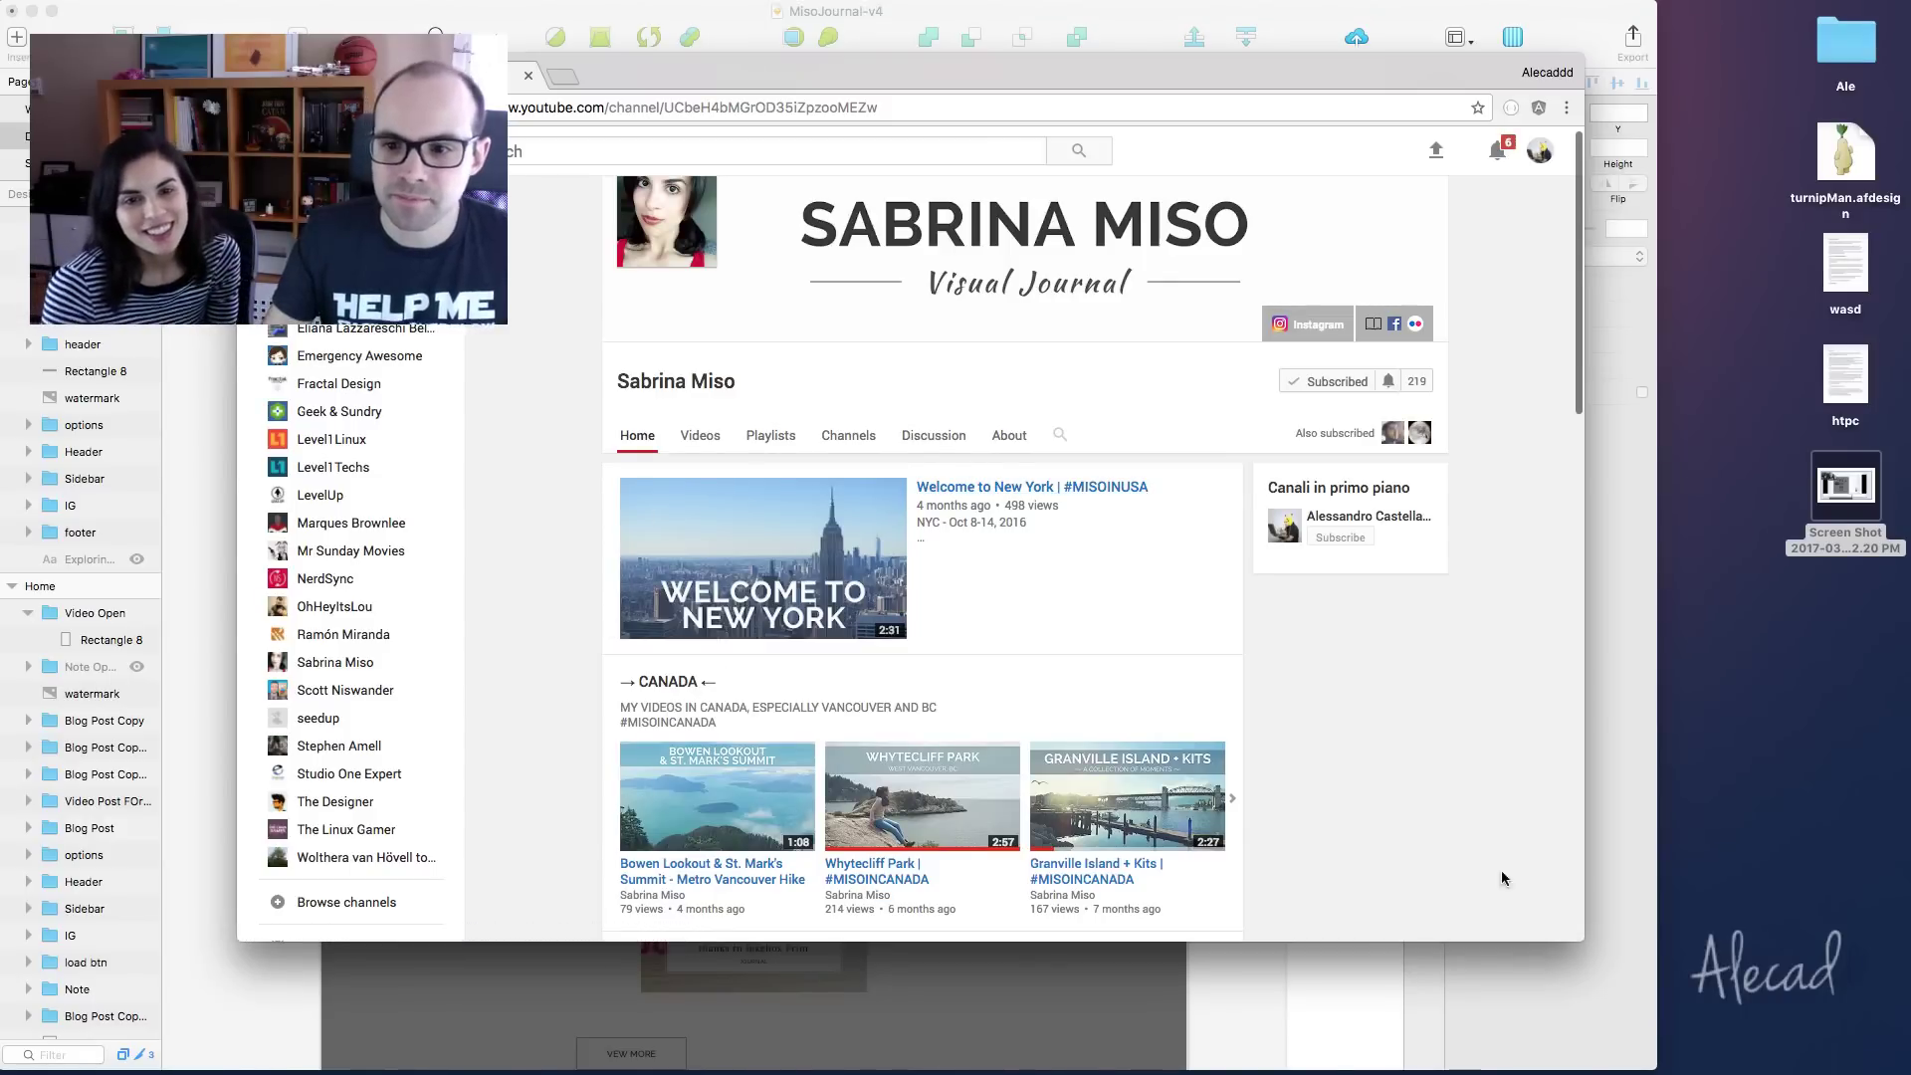
pyautogui.moveTo(1583, 939); pyautogui.dragTo(1894, 1005)
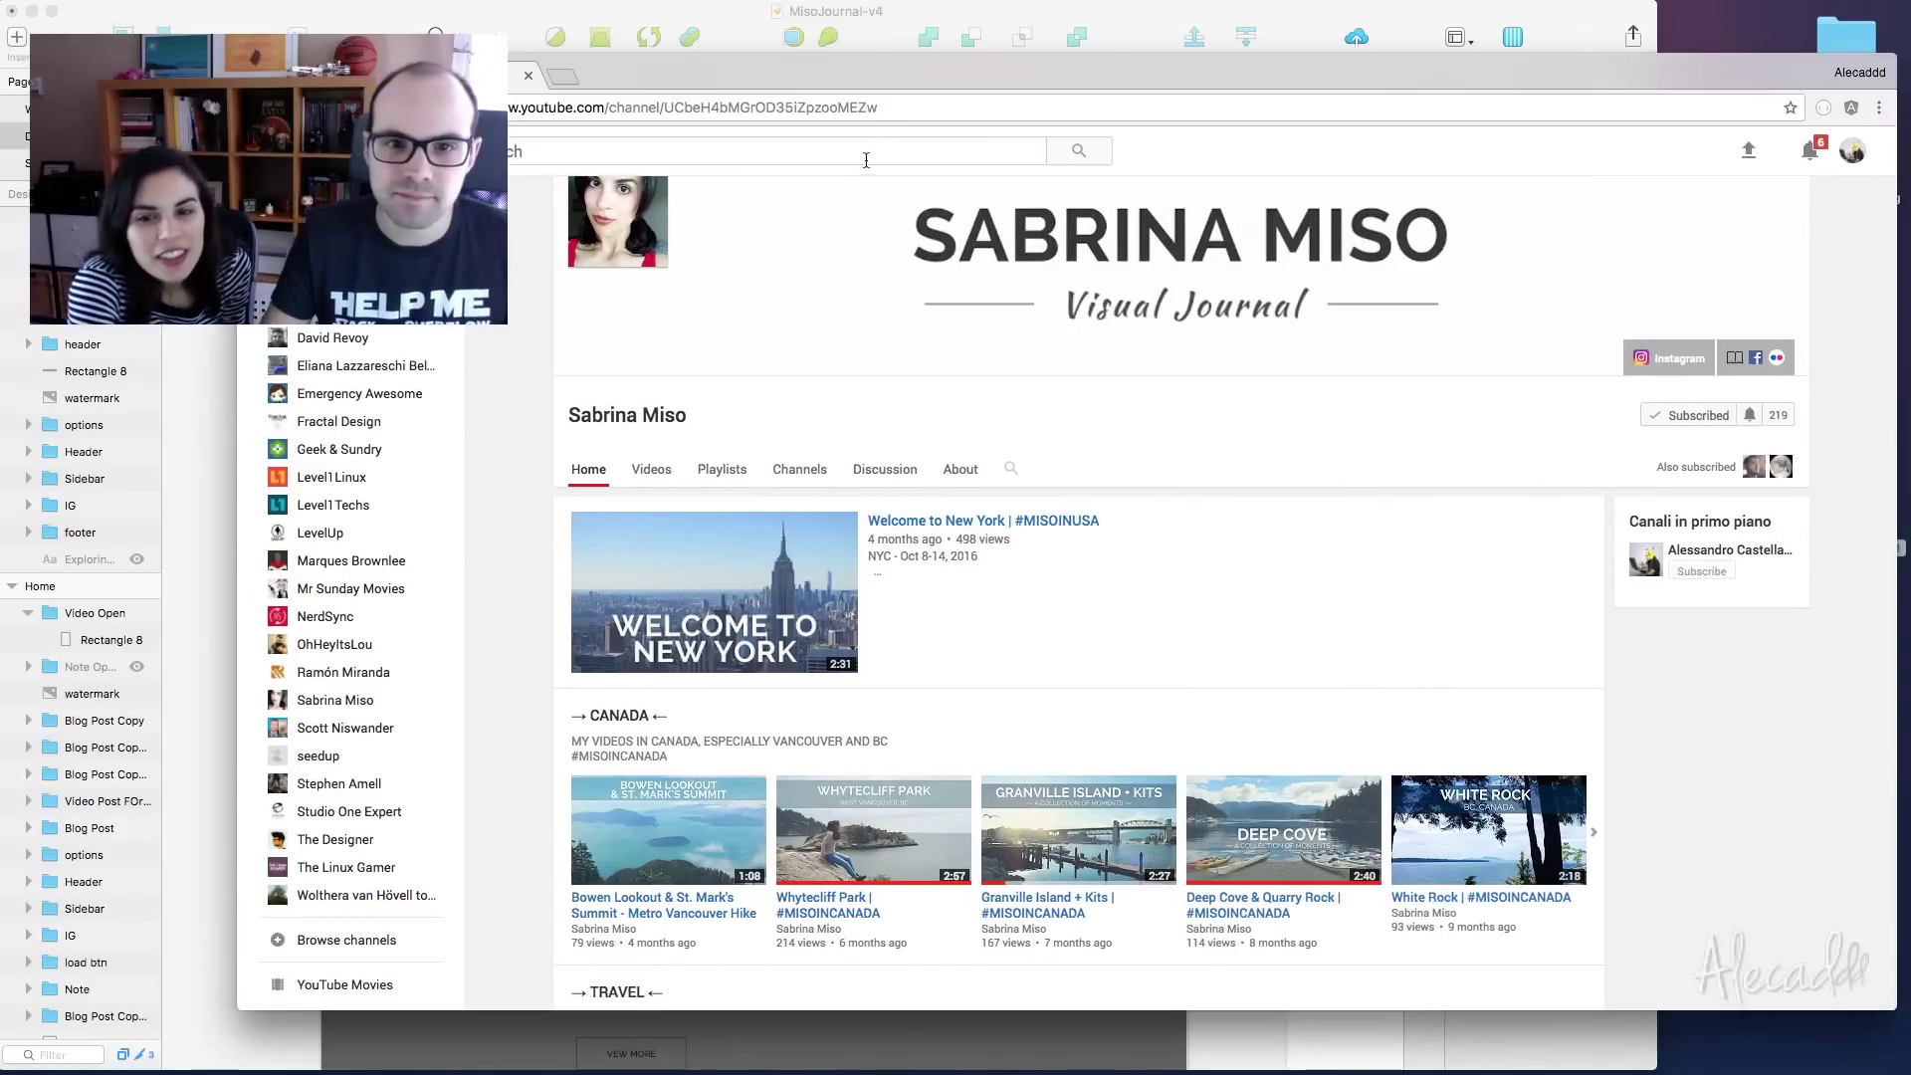
pyautogui.moveTo(801, 67); pyautogui.dragTo(676, 52)
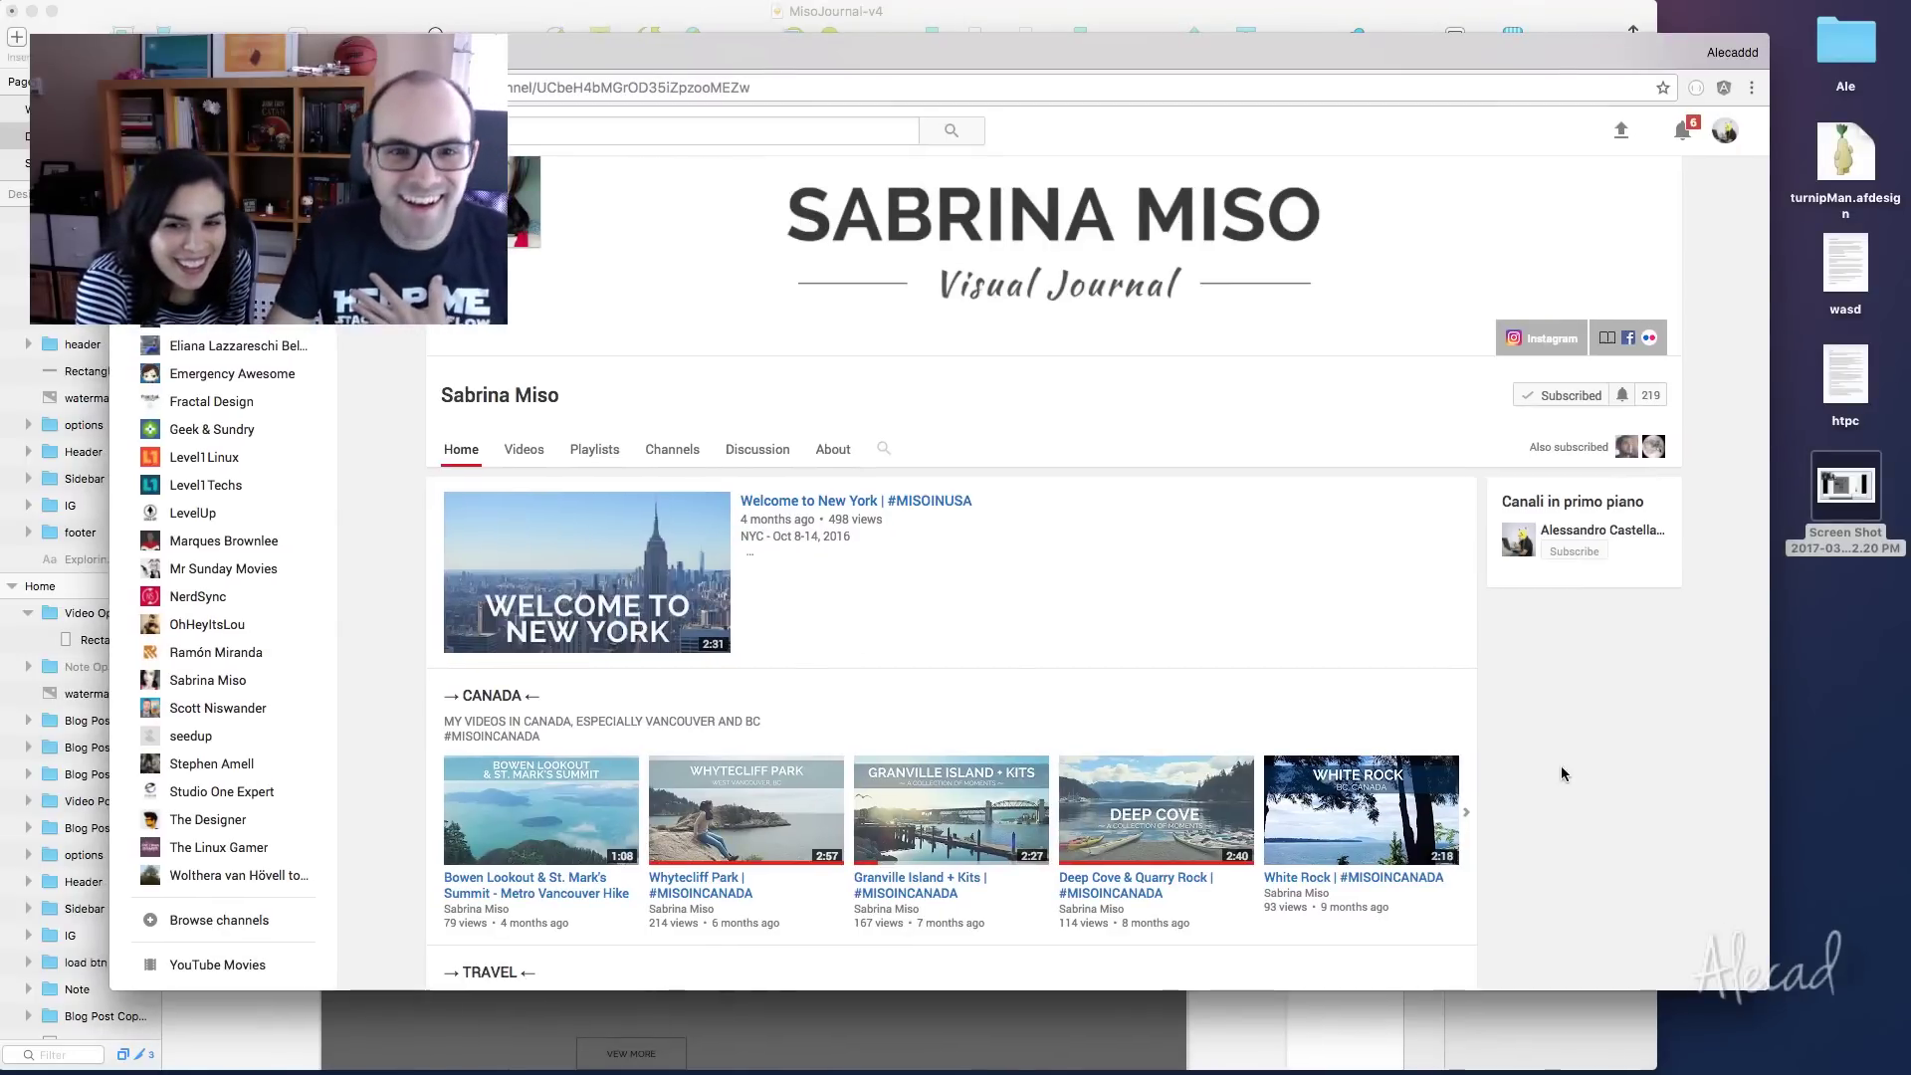
# Open the Road Trip to Seattle video from the channel's uploads and pause it
pyautogui.click(525, 450)
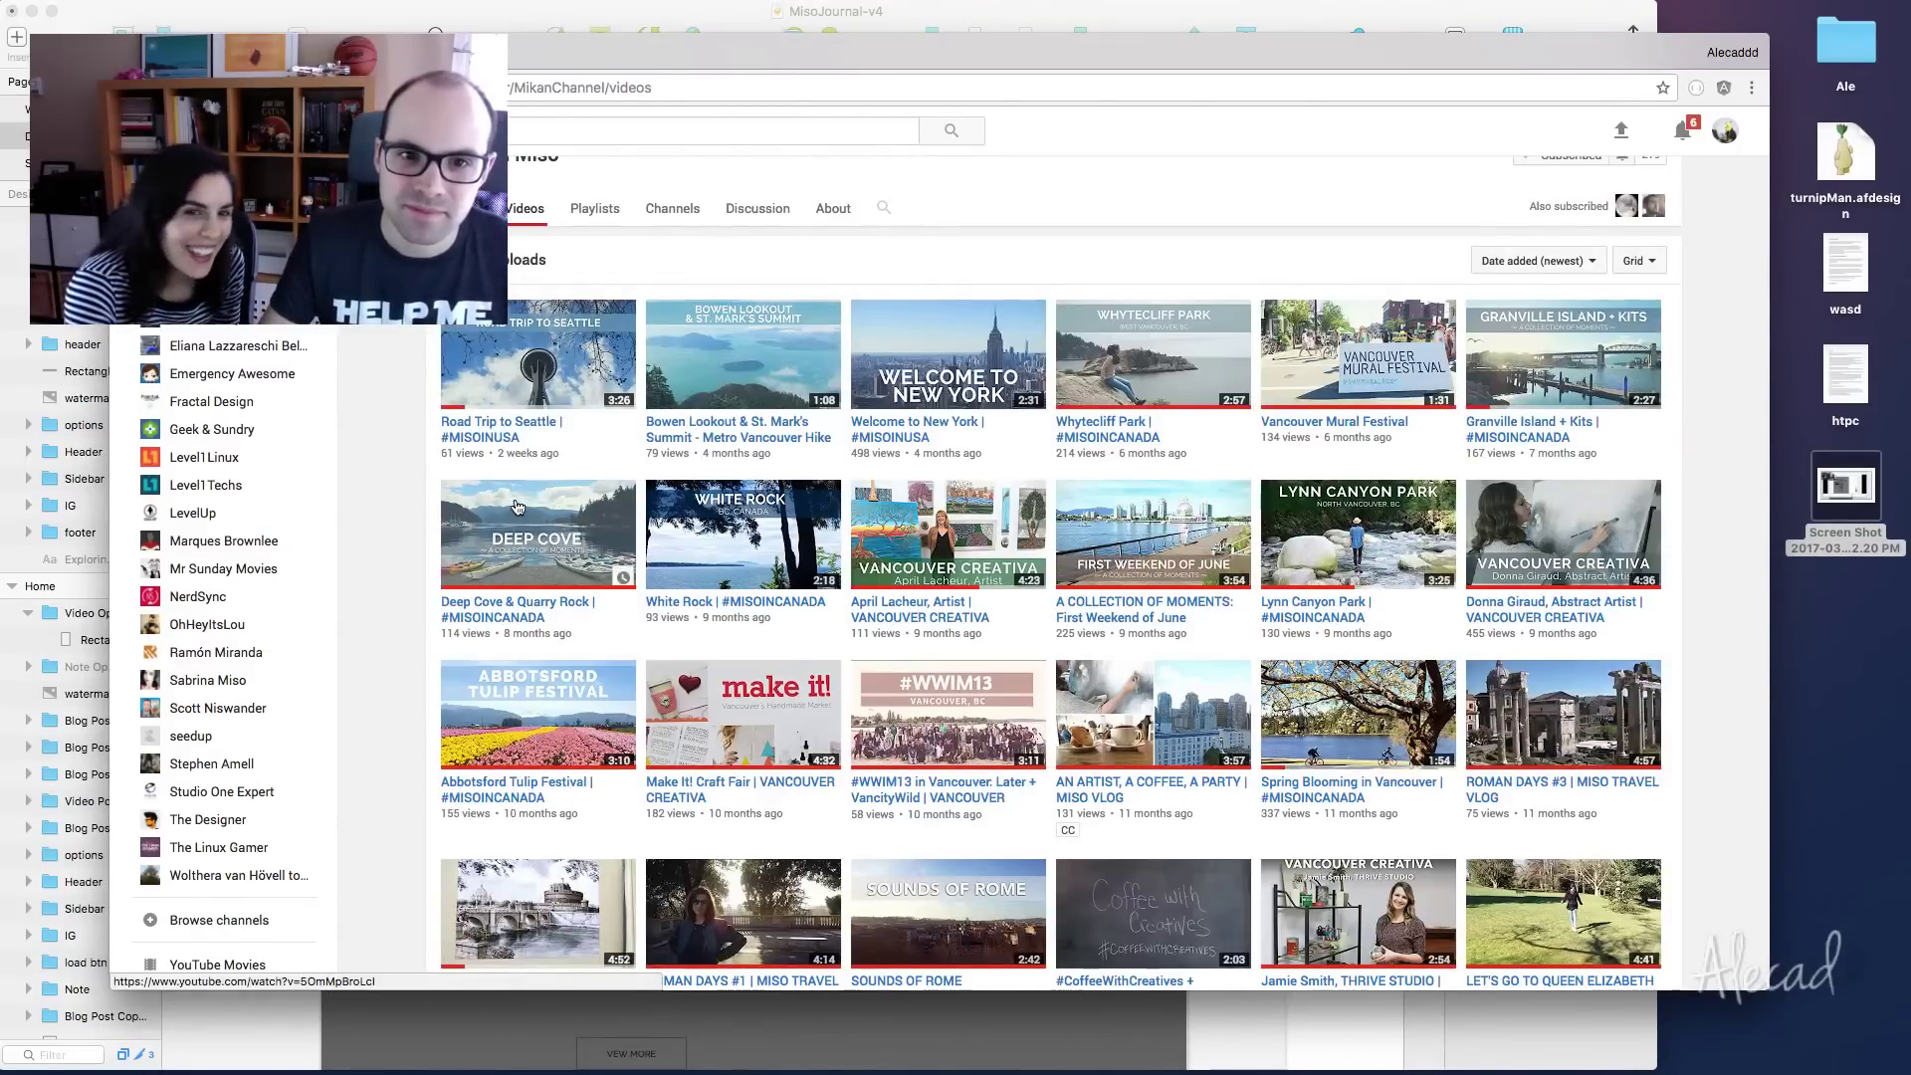
pyautogui.click(498, 418)
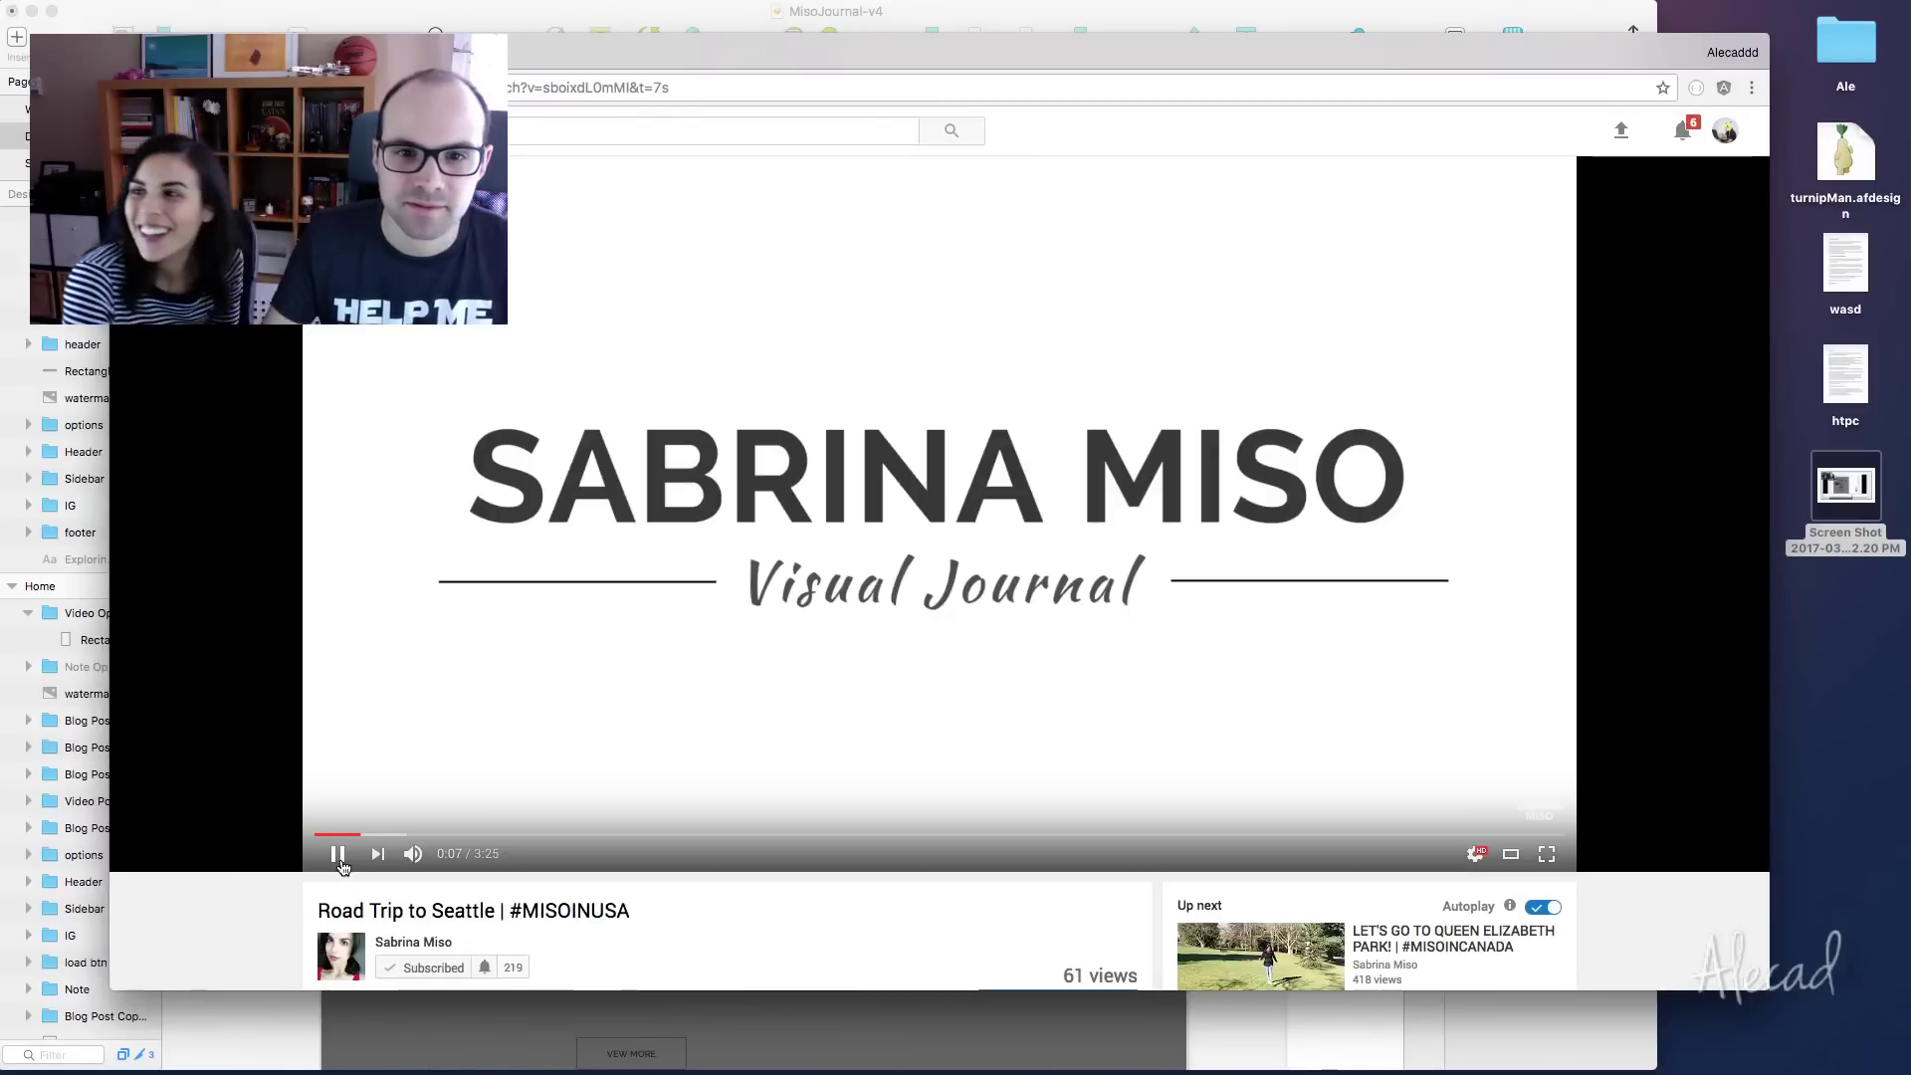
pyautogui.click(339, 854)
# Look through the first 35 seconds of the video for a suitable frame to capture
pyautogui.click(450, 834)
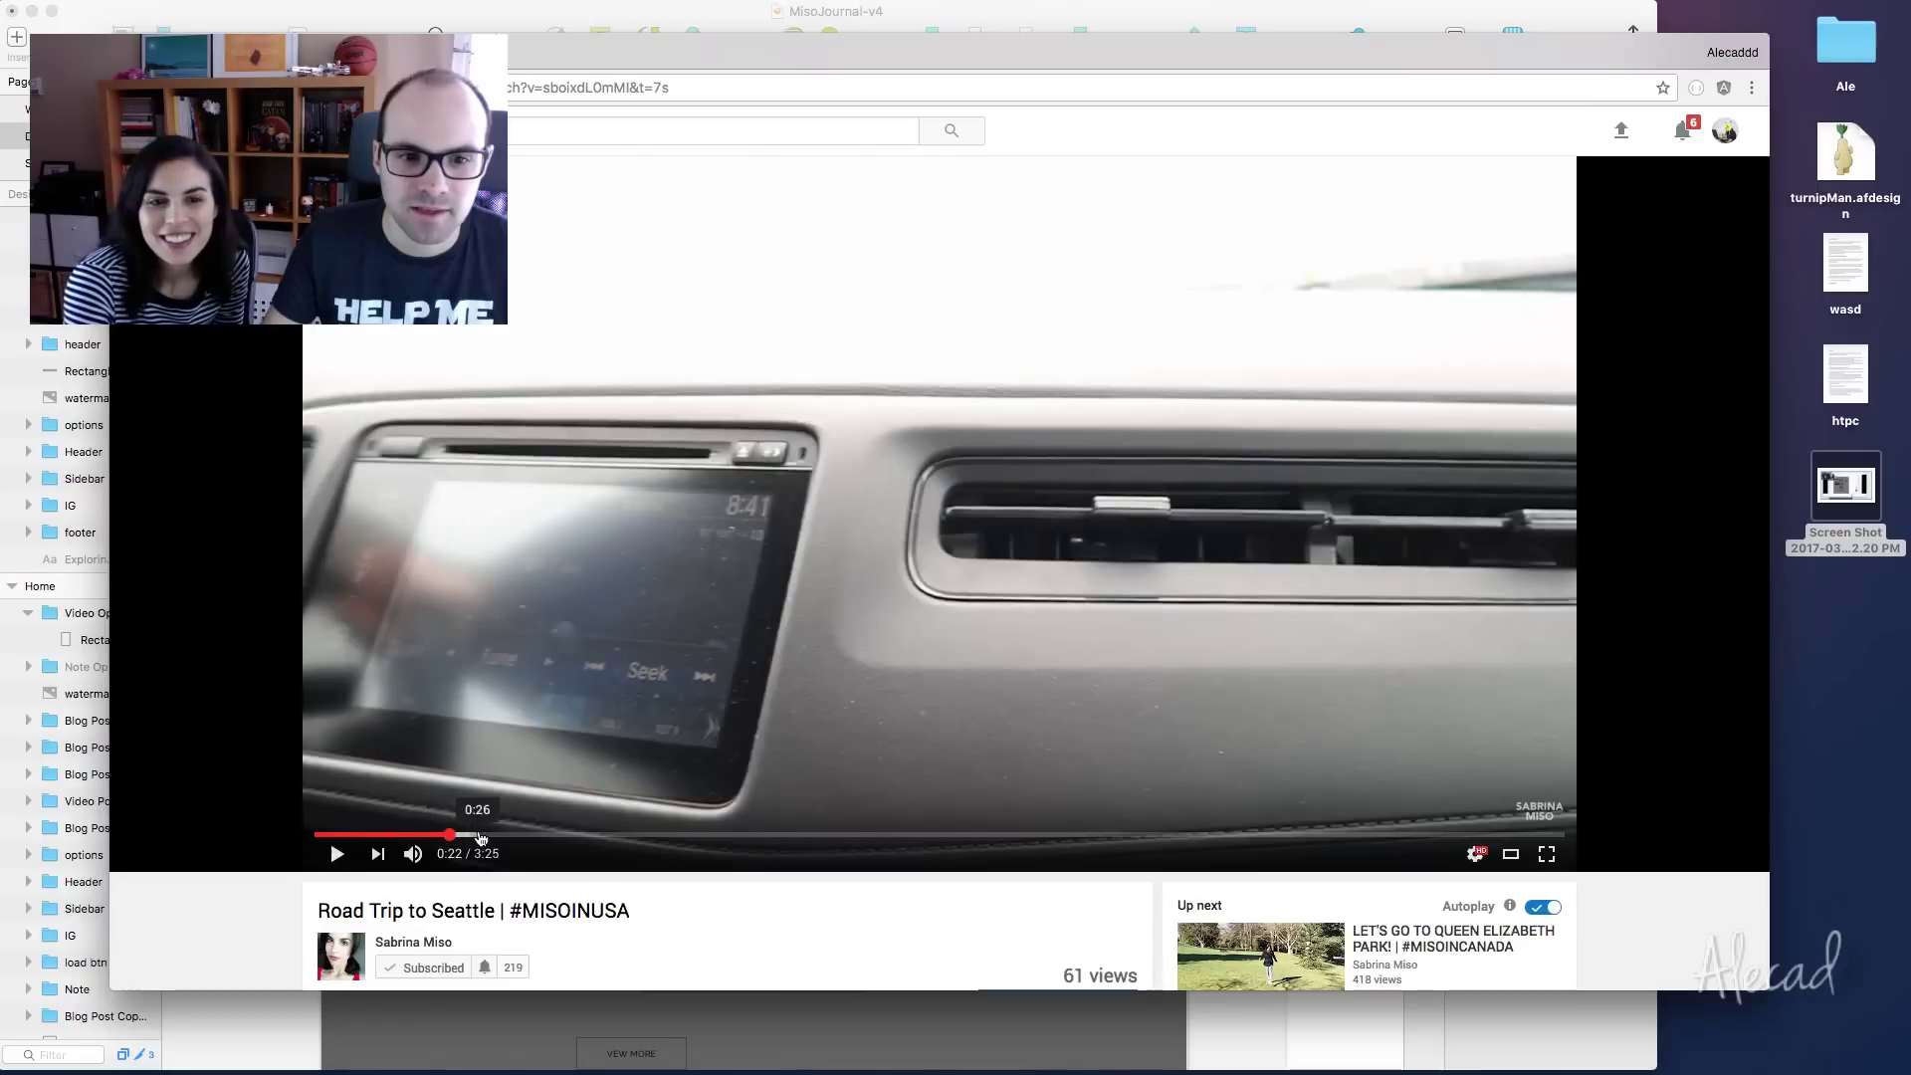
pyautogui.click(533, 836)
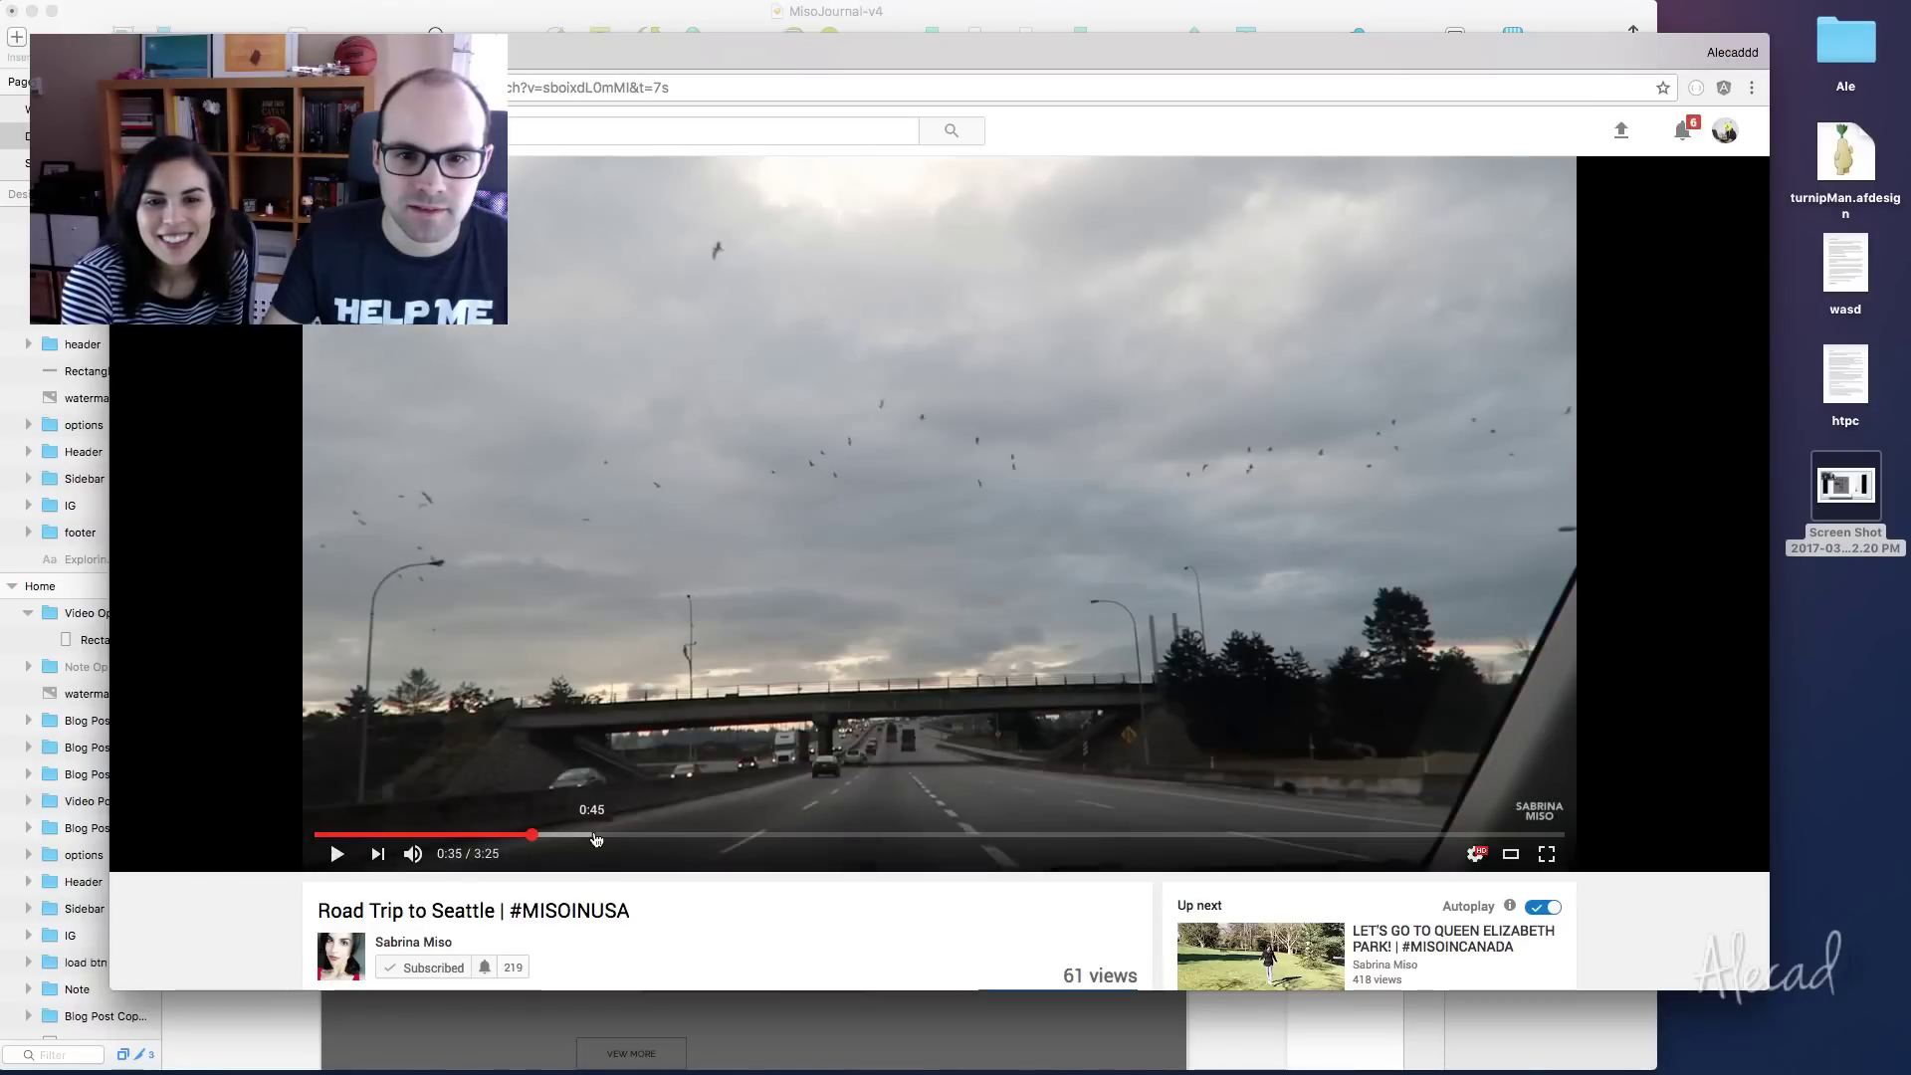
pyautogui.click(494, 836)
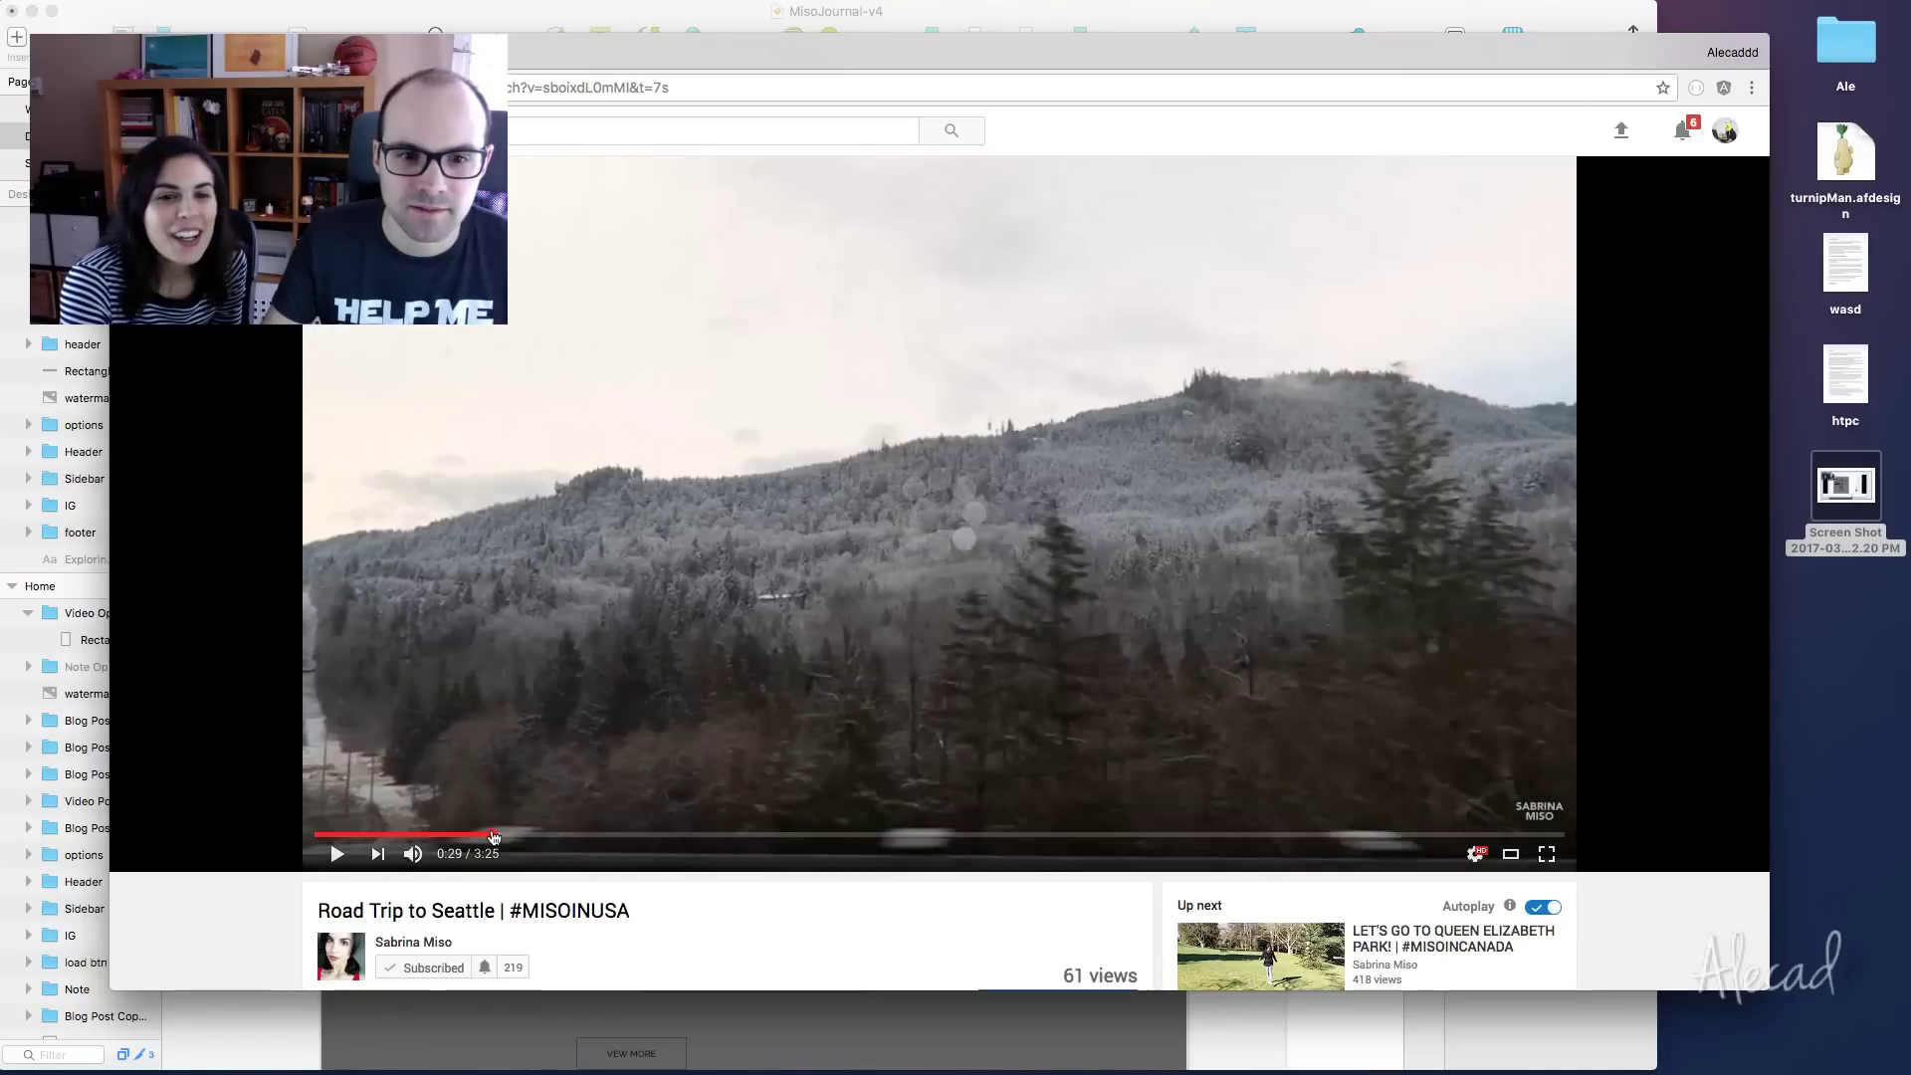
pyautogui.click(470, 836)
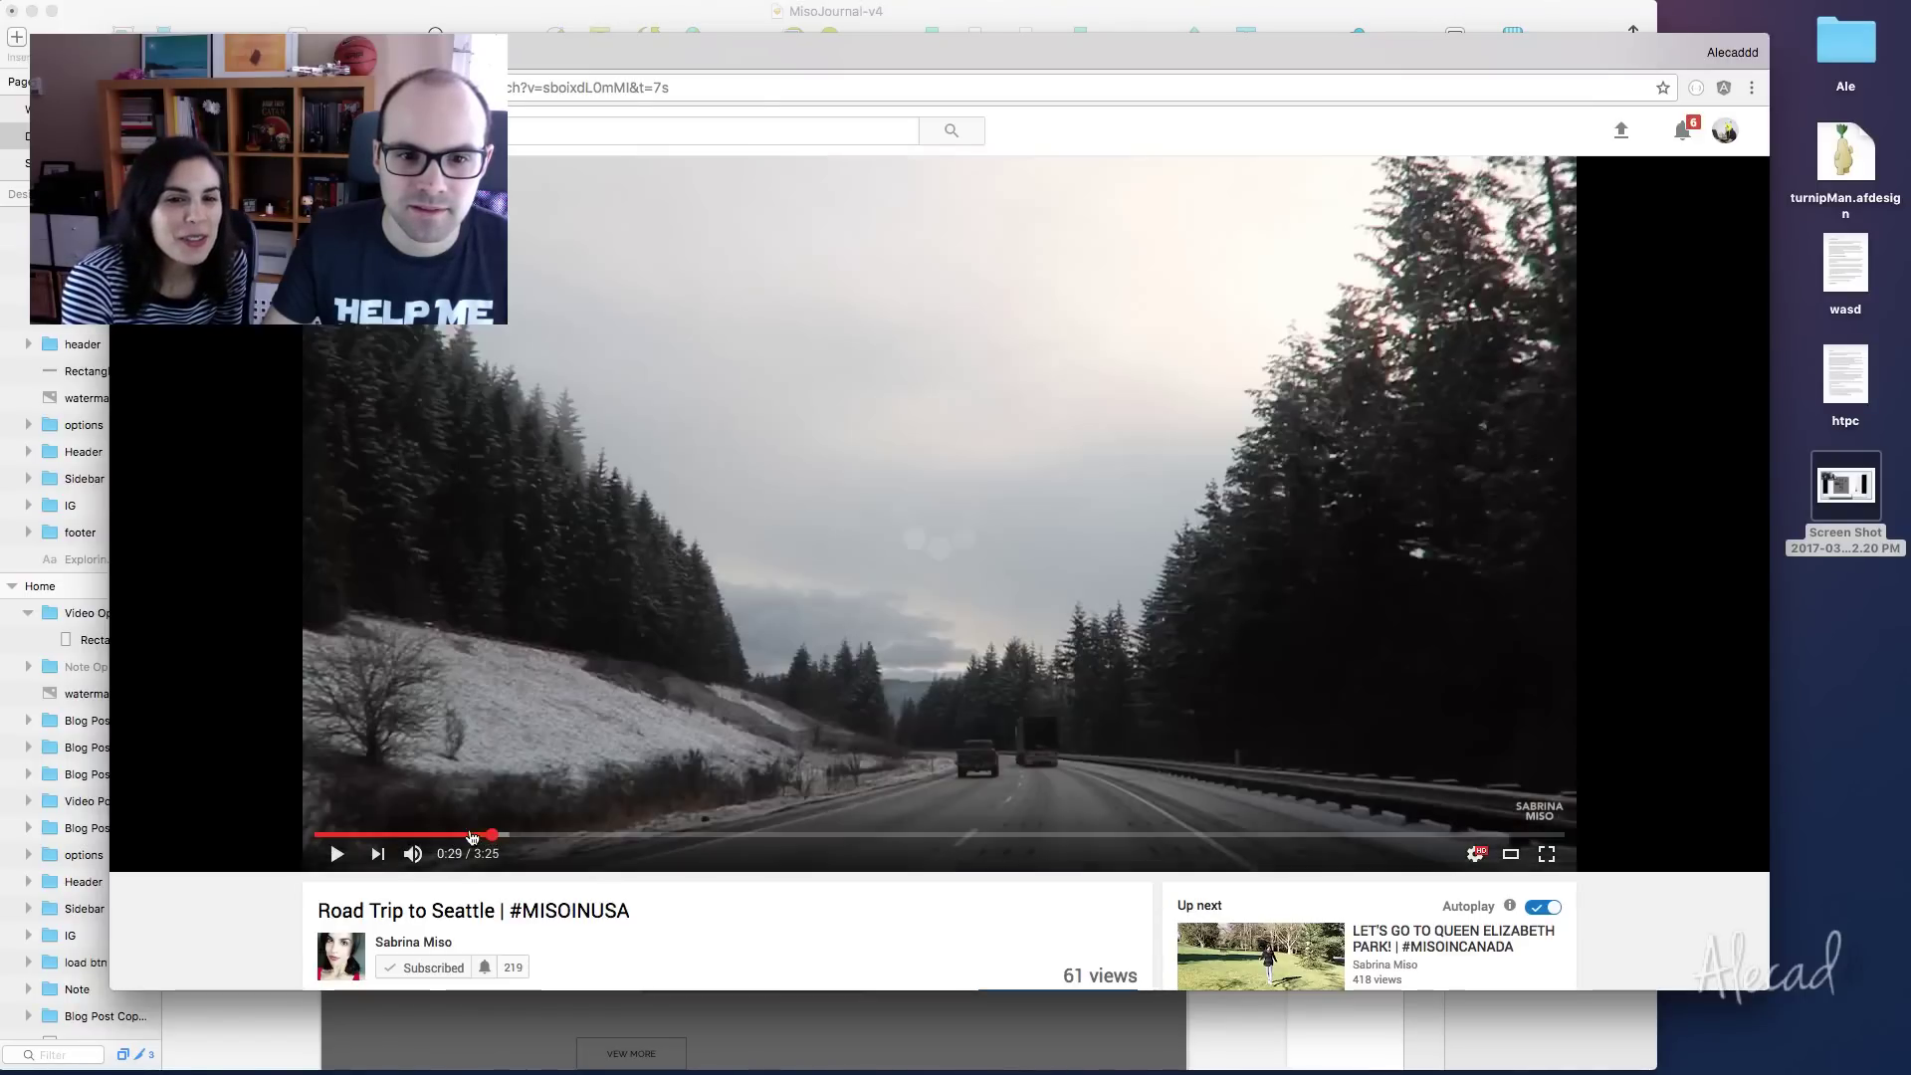
pyautogui.click(441, 836)
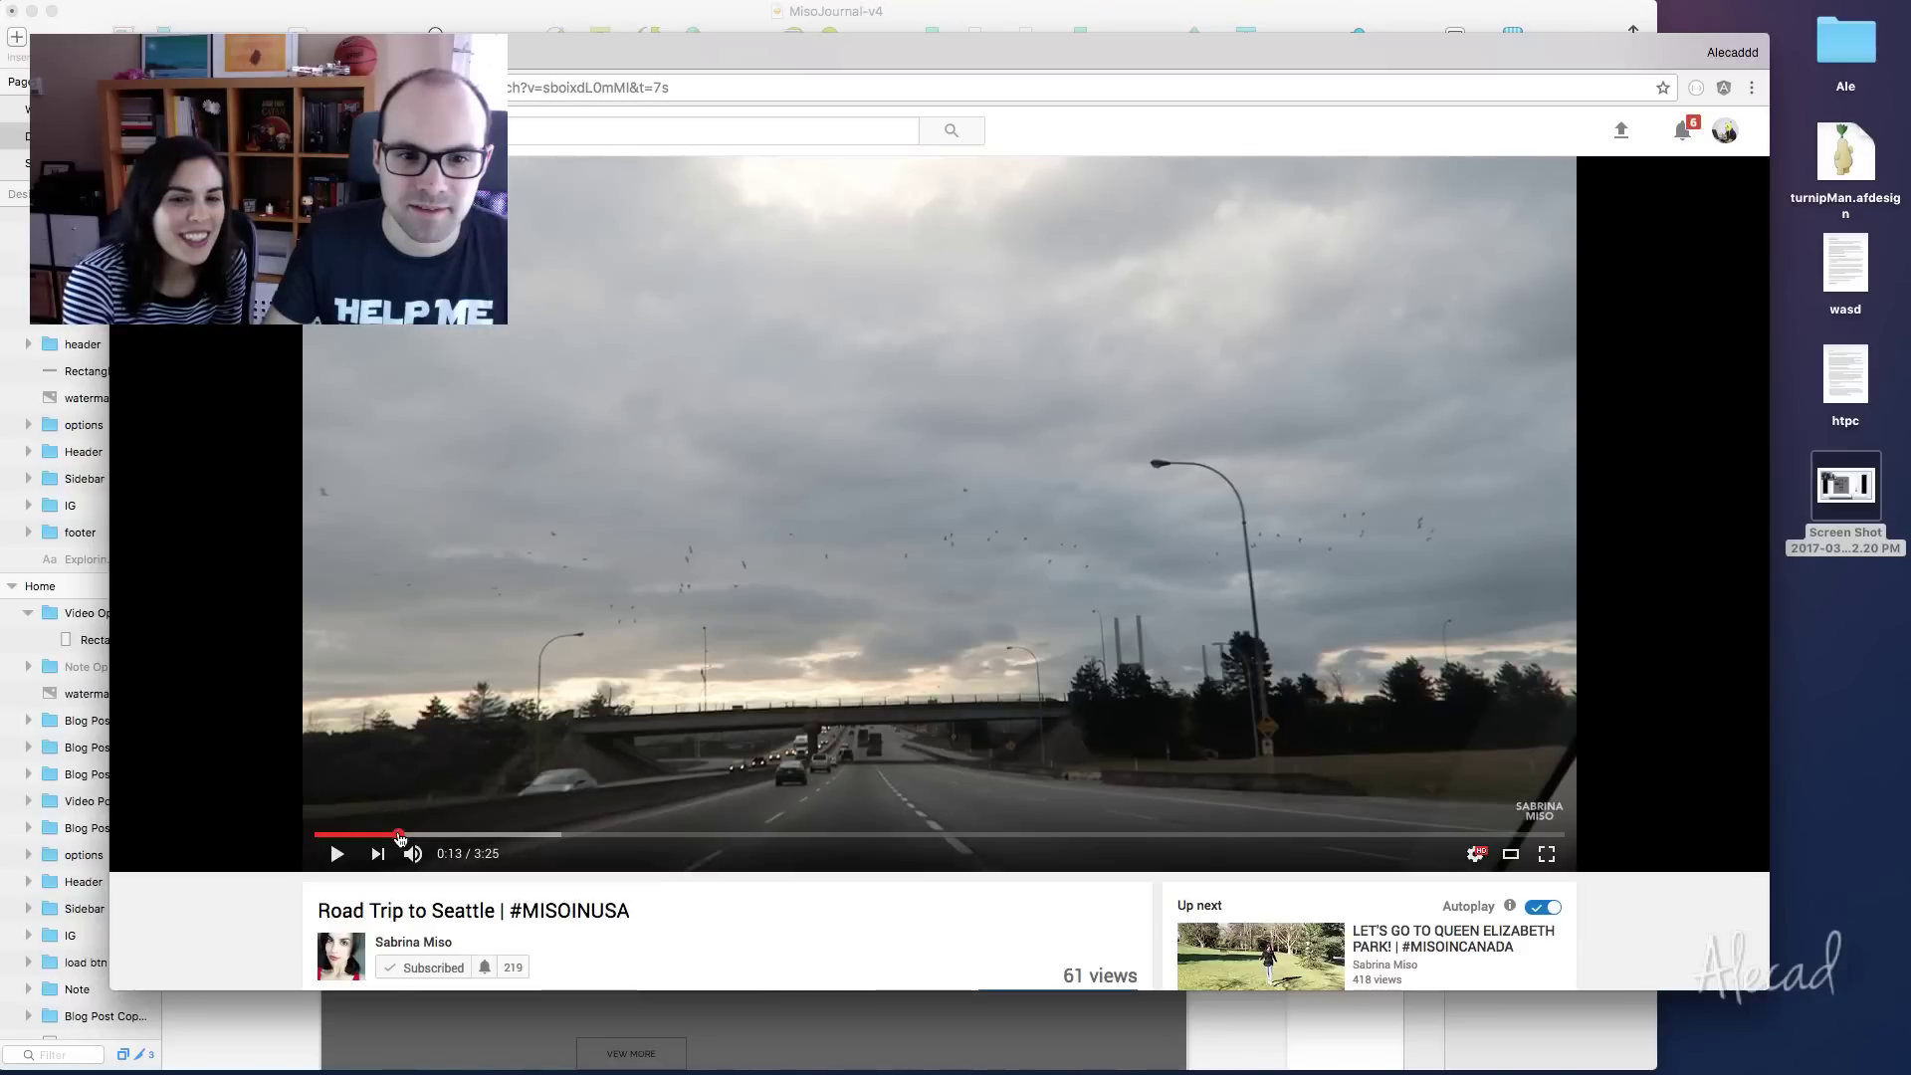
pyautogui.click(394, 836)
pyautogui.click(386, 836)
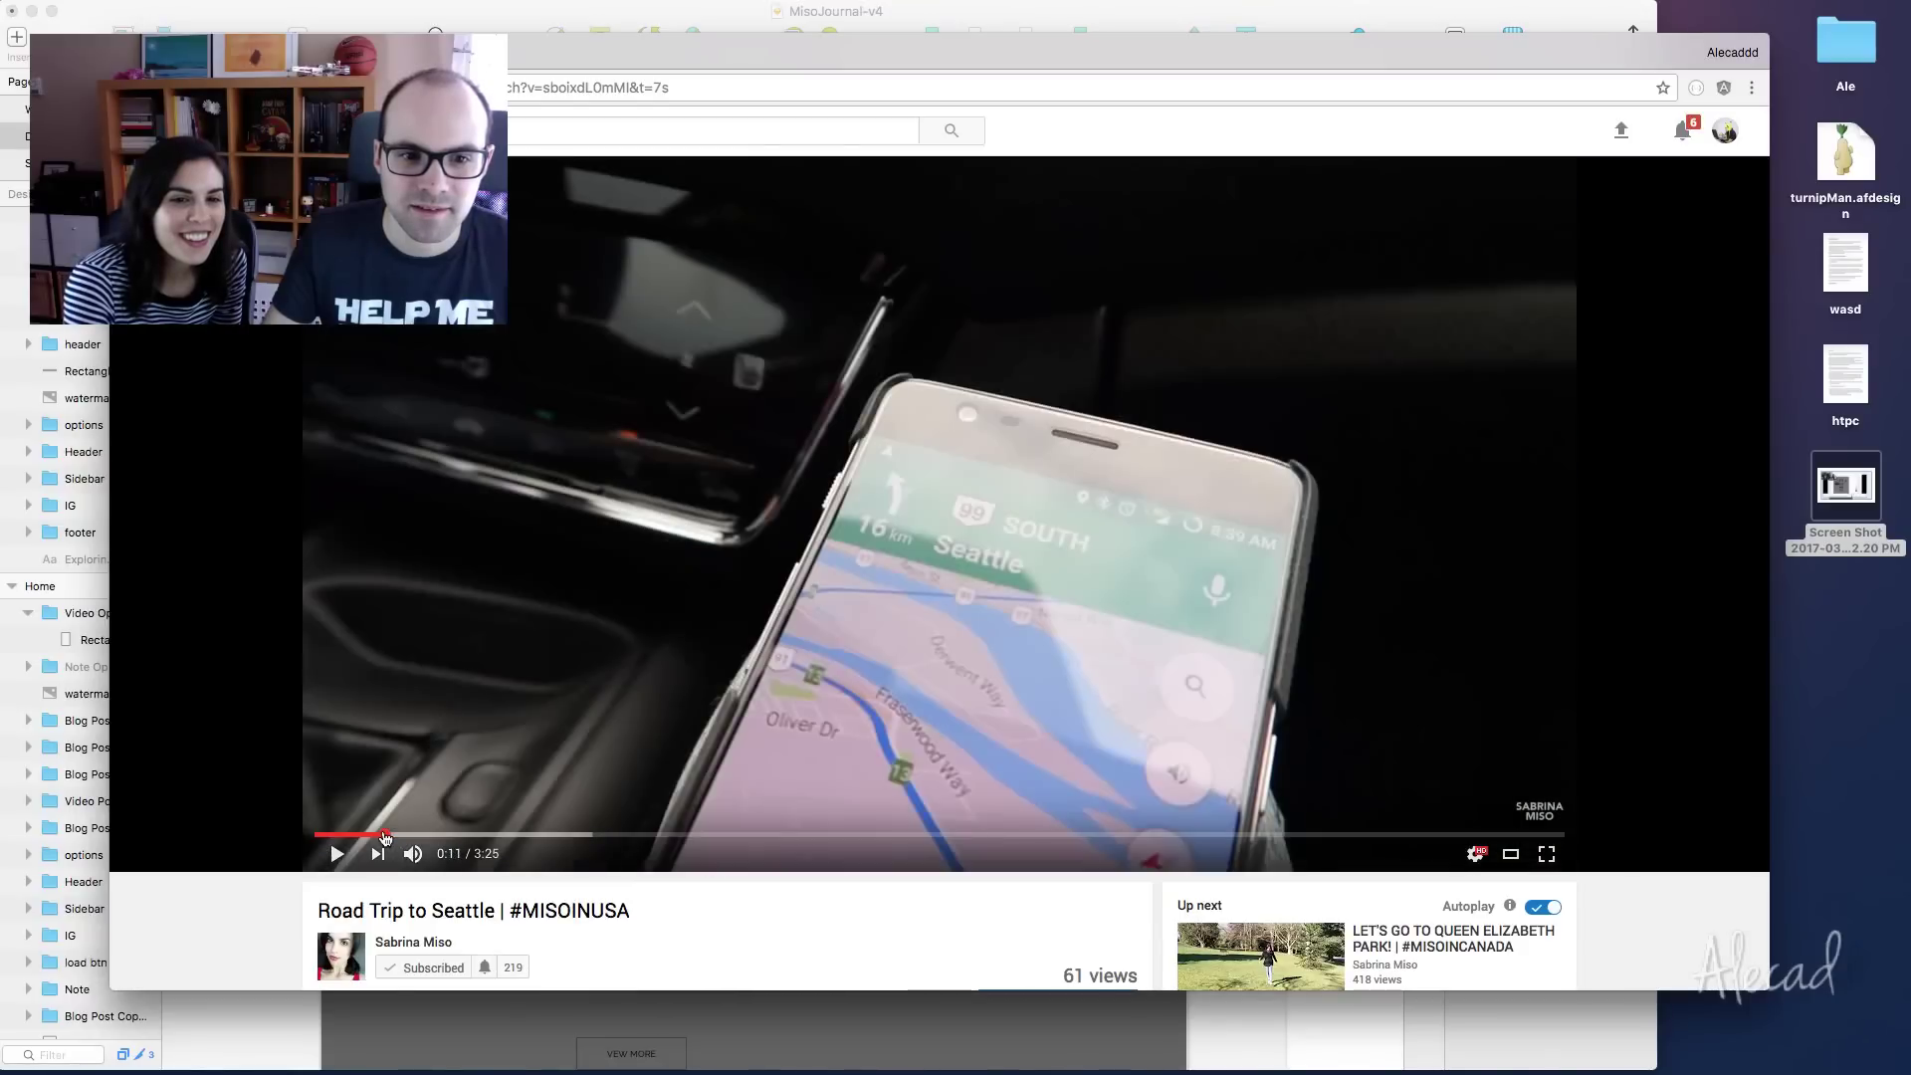
pyautogui.press('space')
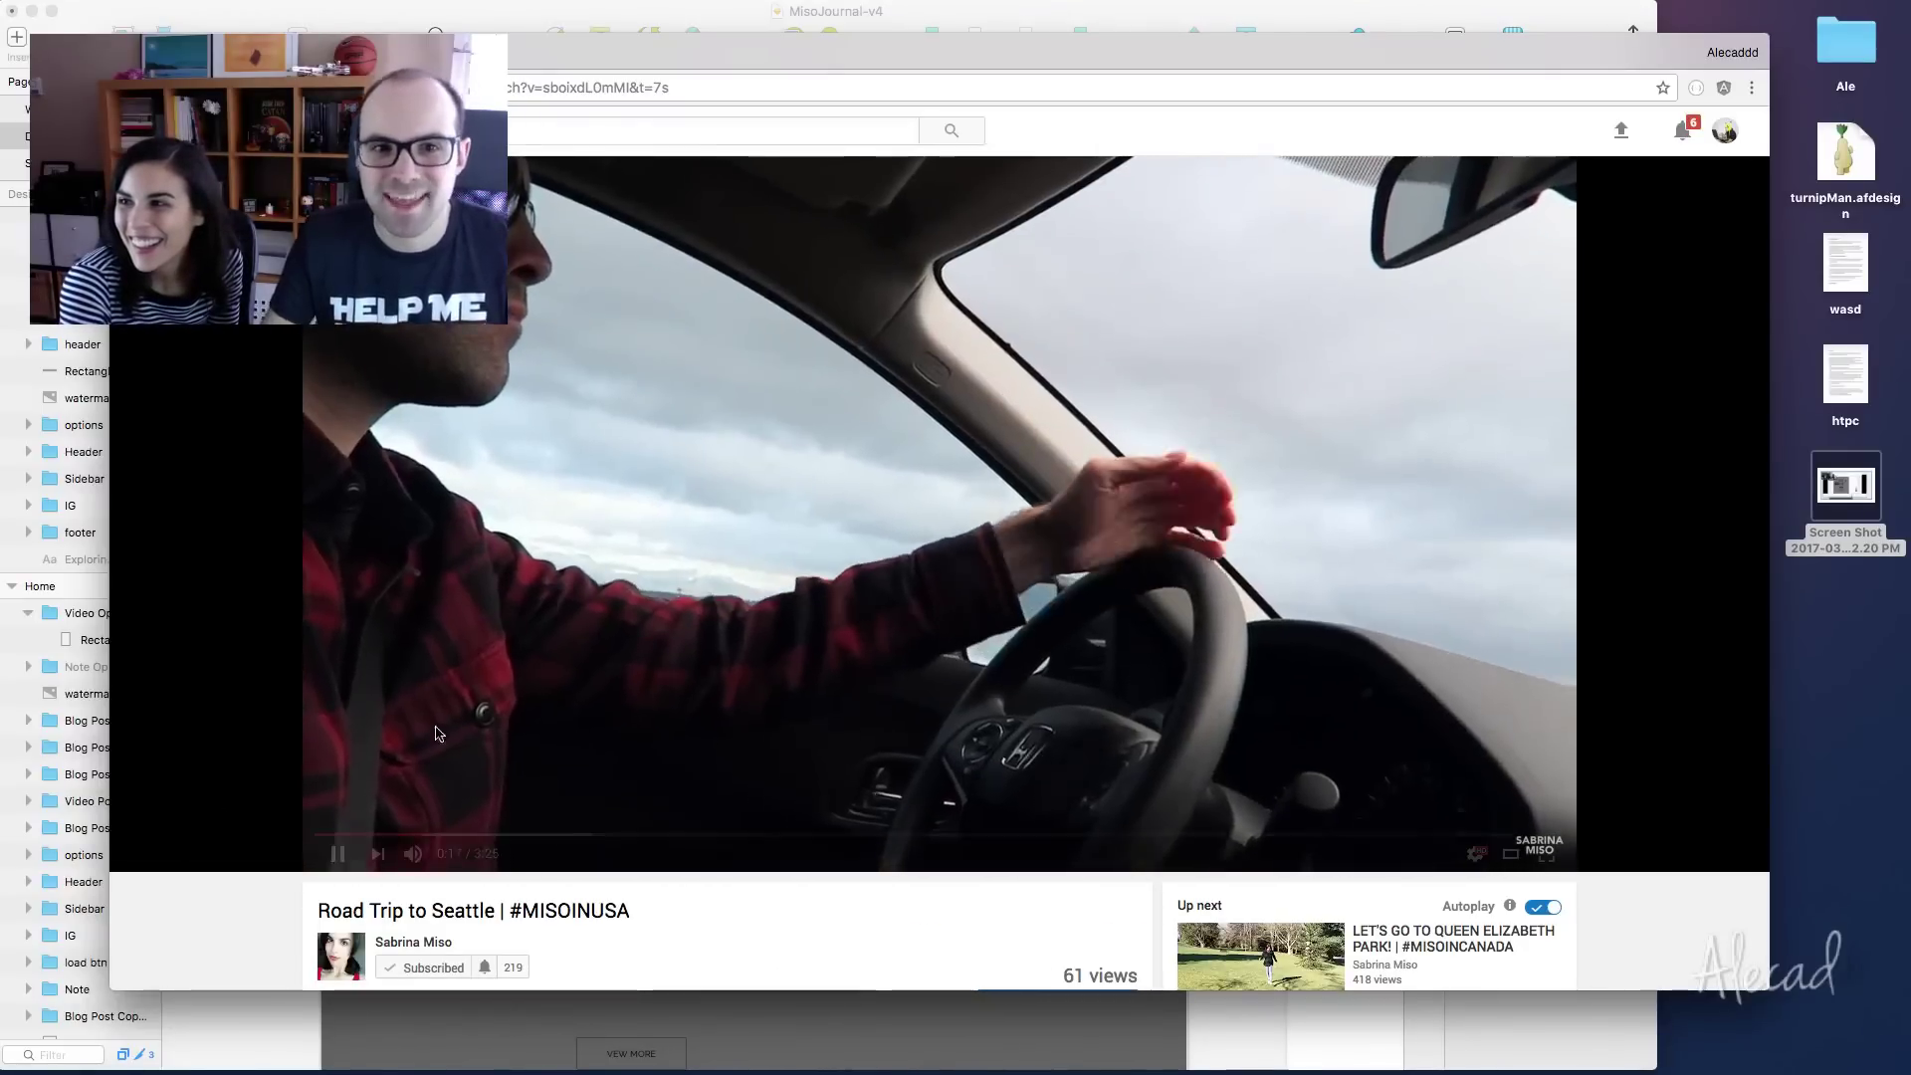
pyautogui.click(610, 662)
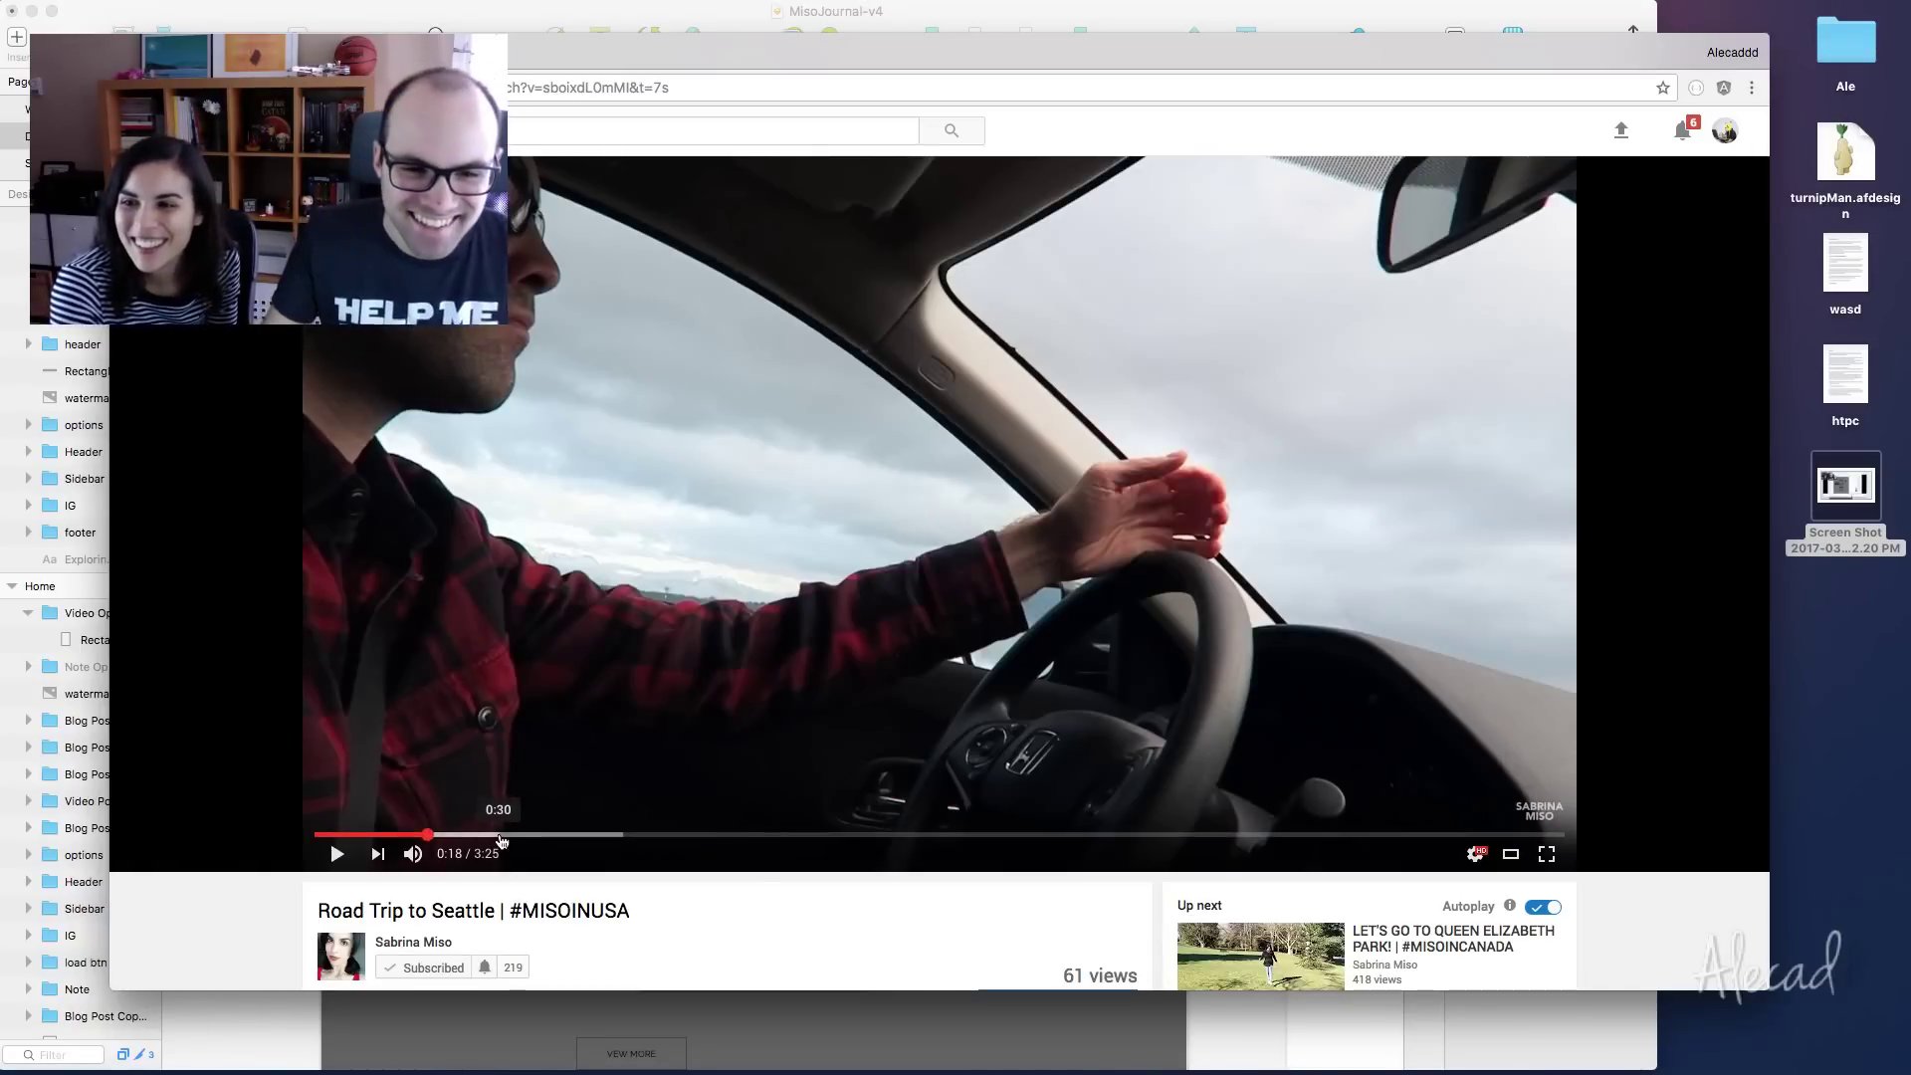
# Pause the video on the sculpture frame at 1:32 and capture the player area as a screenshot
pyautogui.moveTo(497, 836); pyautogui.dragTo(863, 836)
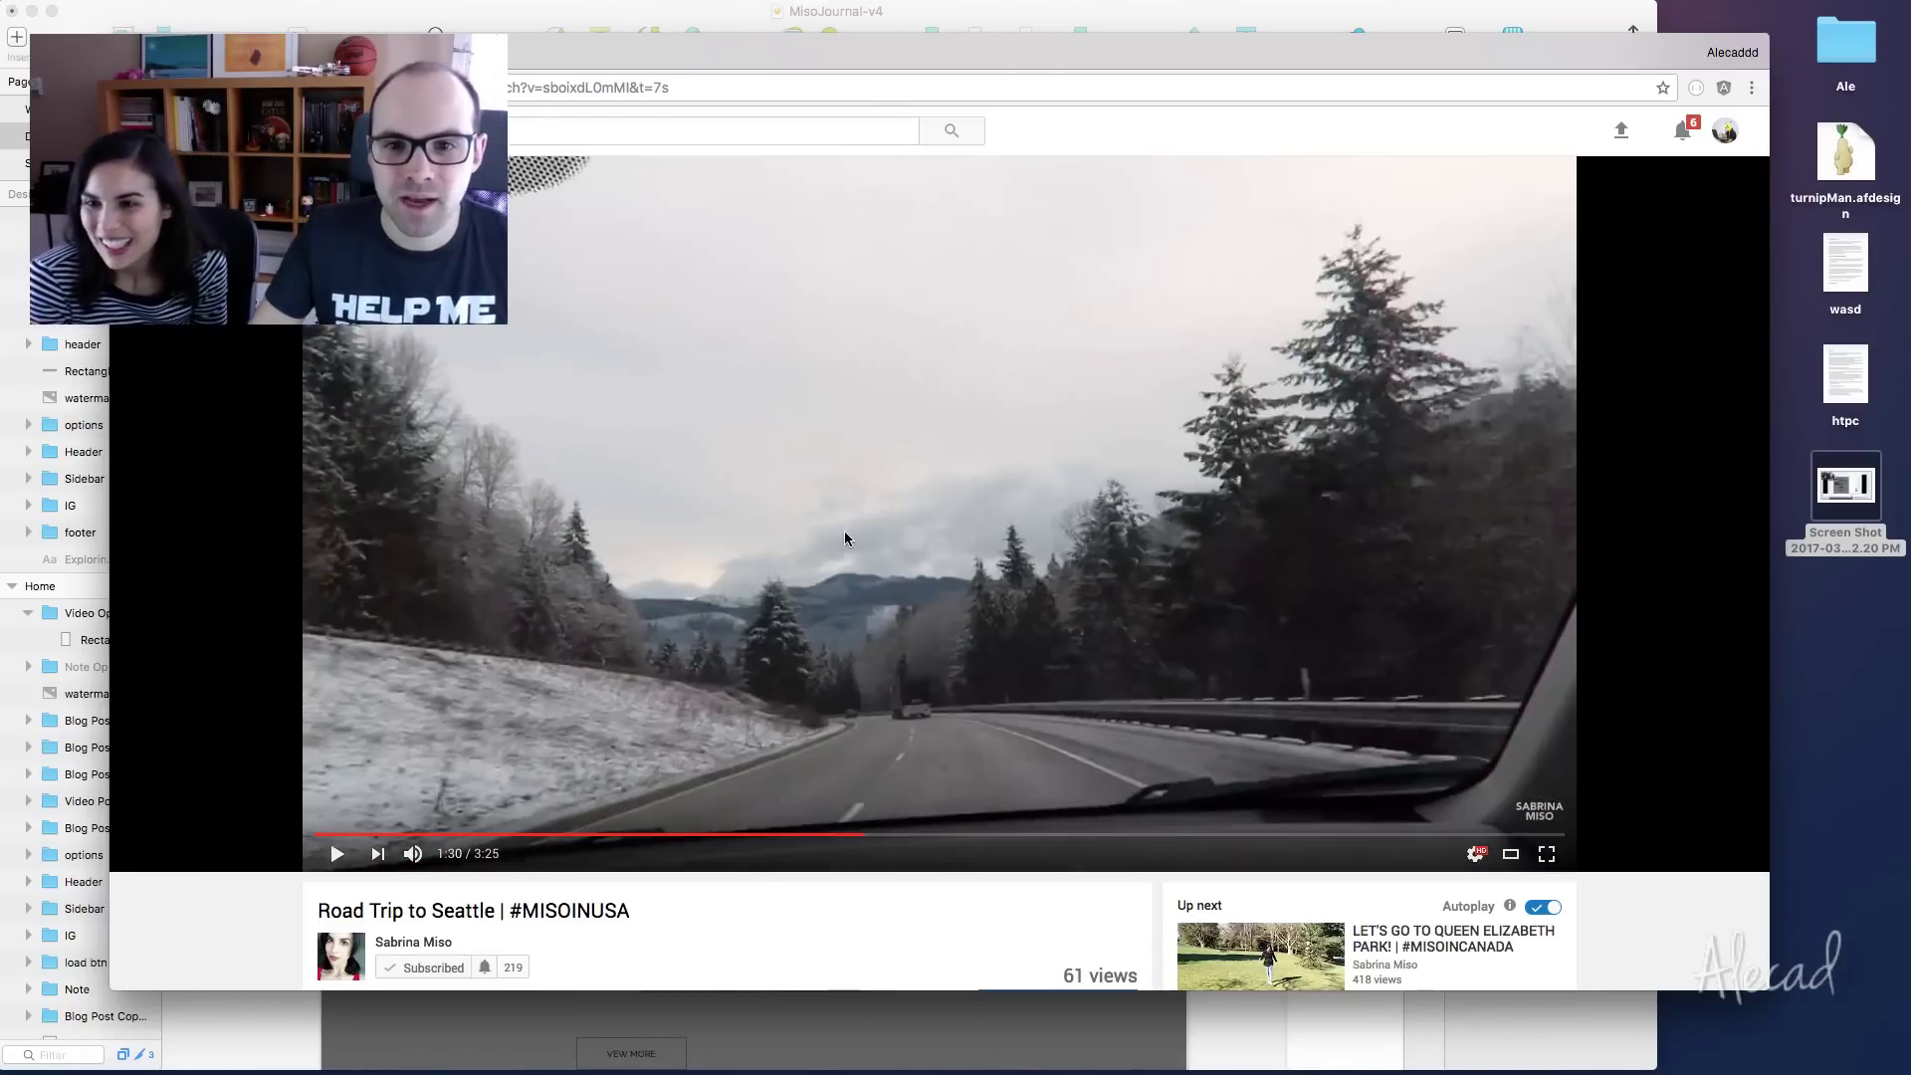
pyautogui.scroll(-8, 918, 822)
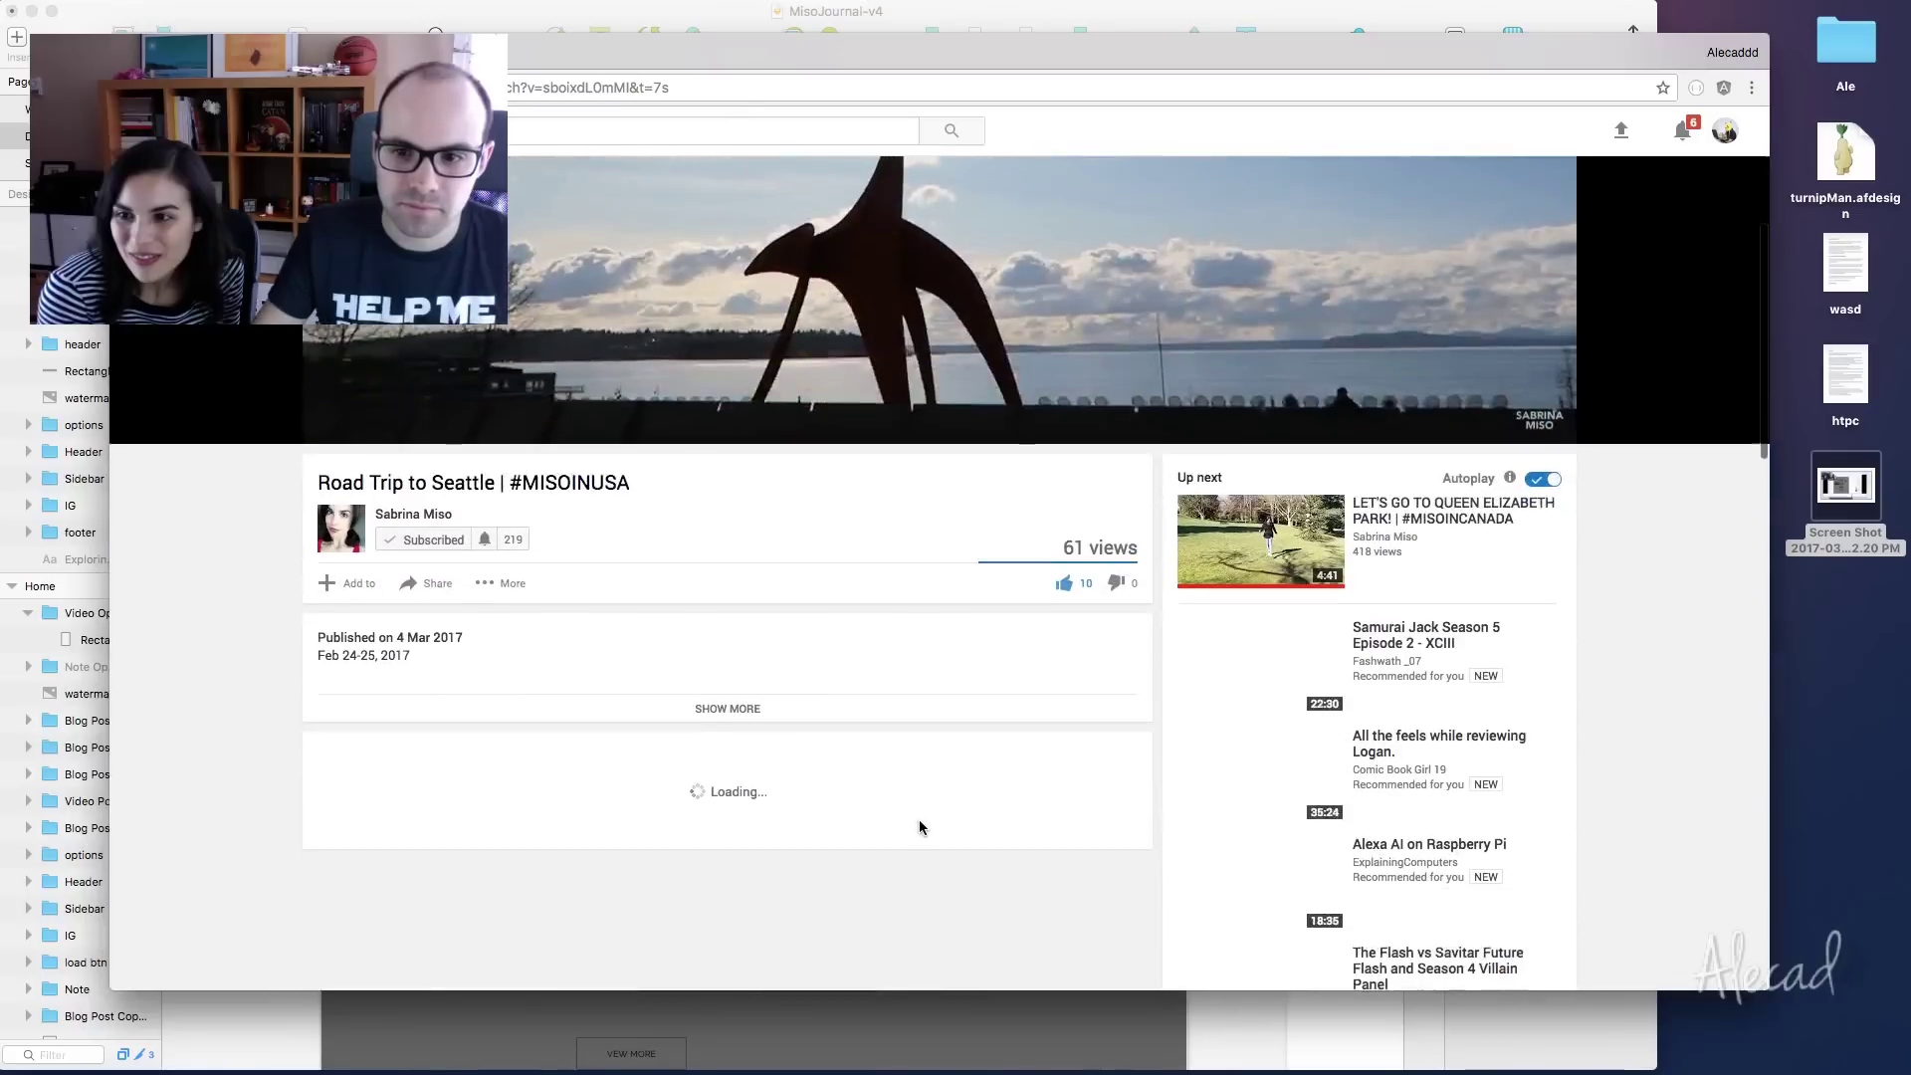
pyautogui.scroll(6, 915, 824)
pyautogui.click(756, 525)
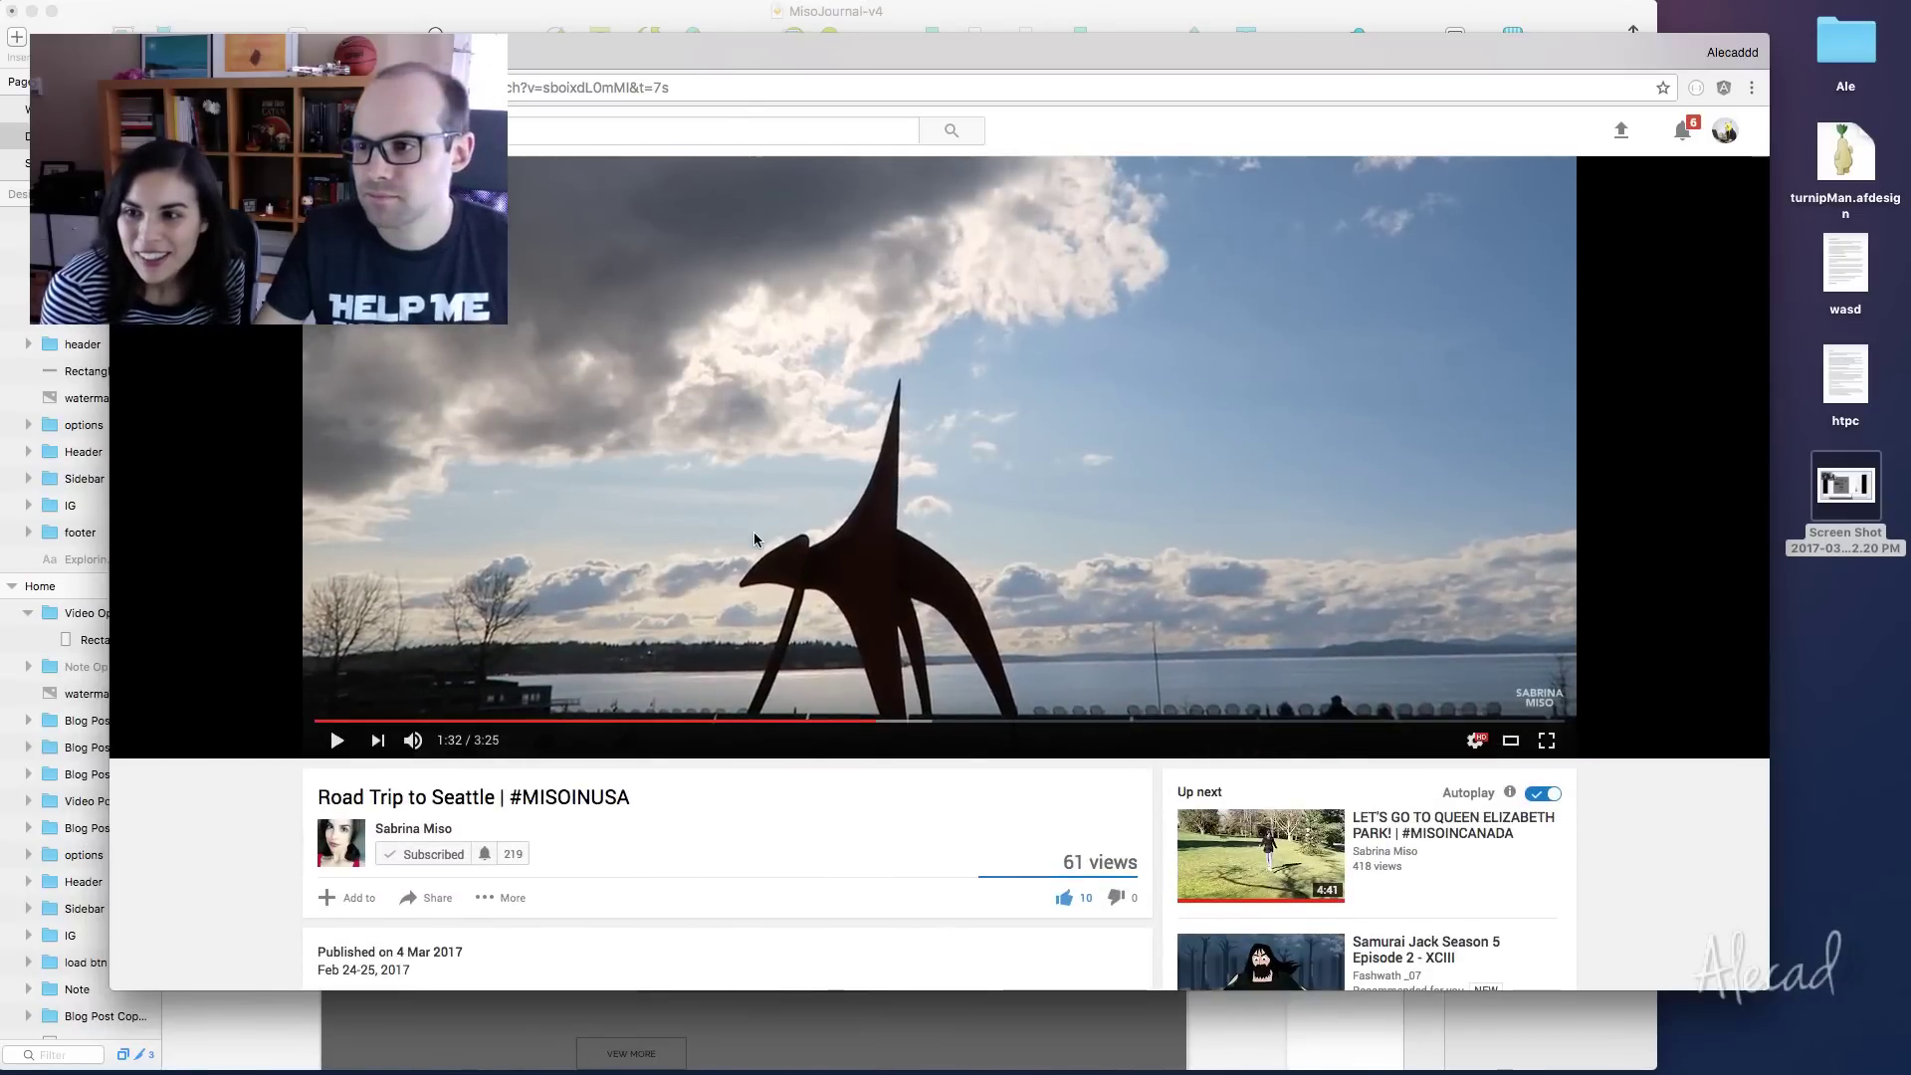
pyautogui.scroll(3, 752, 554)
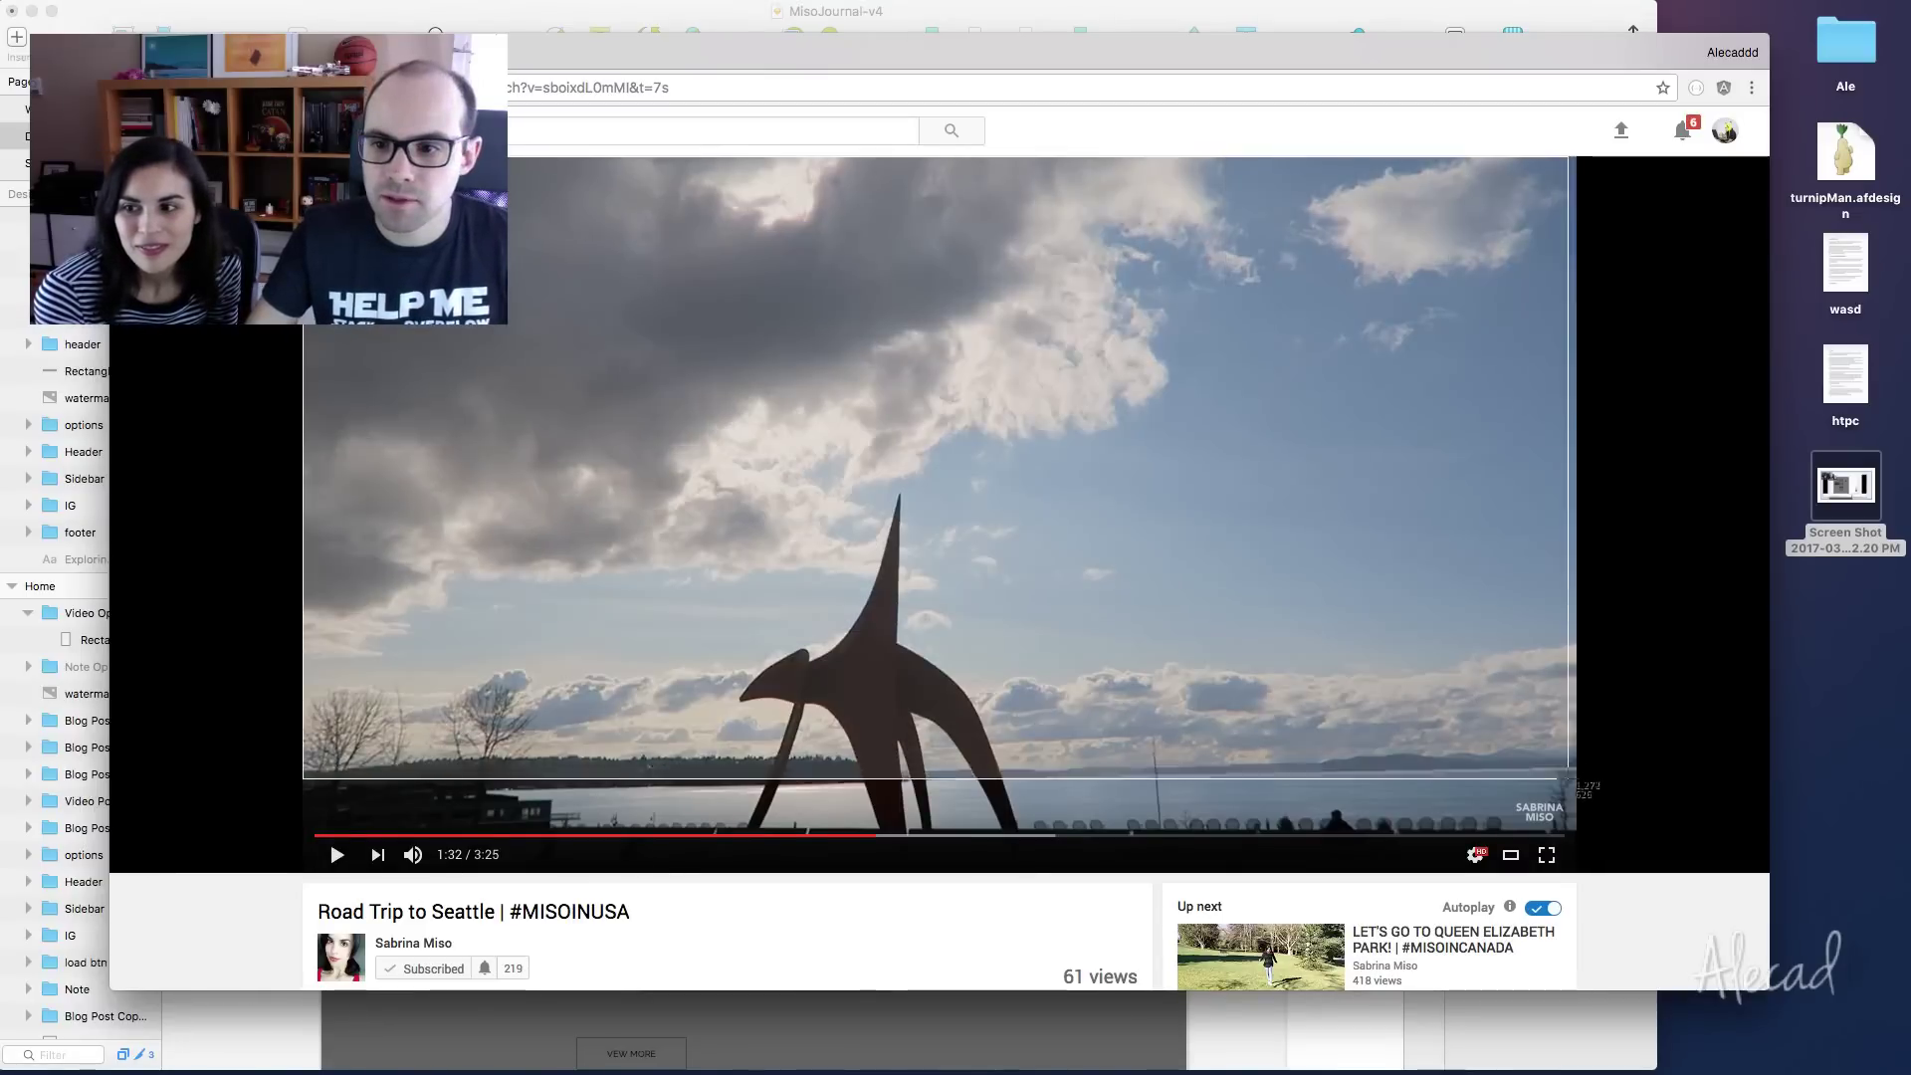
pyautogui.press('super+shift+4')
pyautogui.moveTo(1579, 874); pyautogui.dragTo(1580, 873)
# Switch to Sketch, place the new video screenshot centred over the Home artboard's dark overlay, and scale it to 1214 × 682
pyautogui.press('super+Tab')
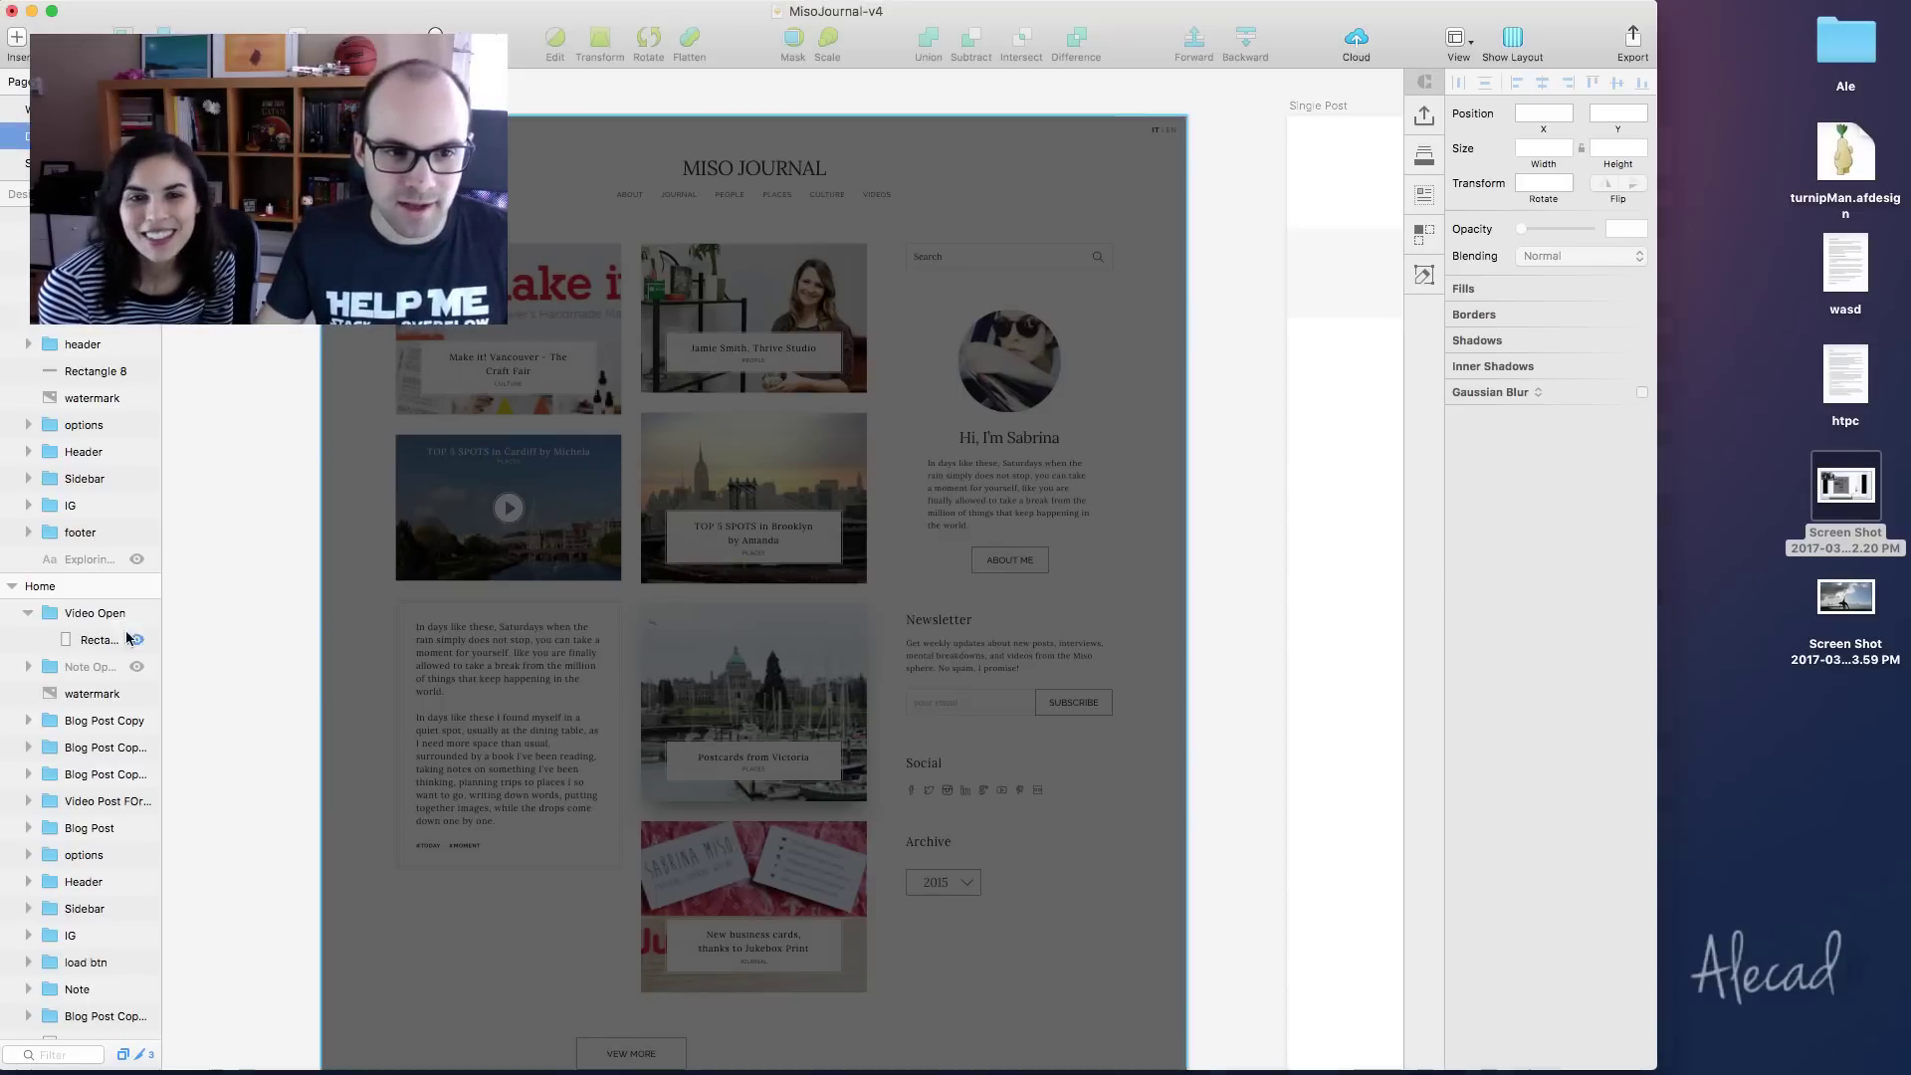
pyautogui.click(1856, 604)
pyautogui.moveTo(1856, 603); pyautogui.dragTo(883, 453)
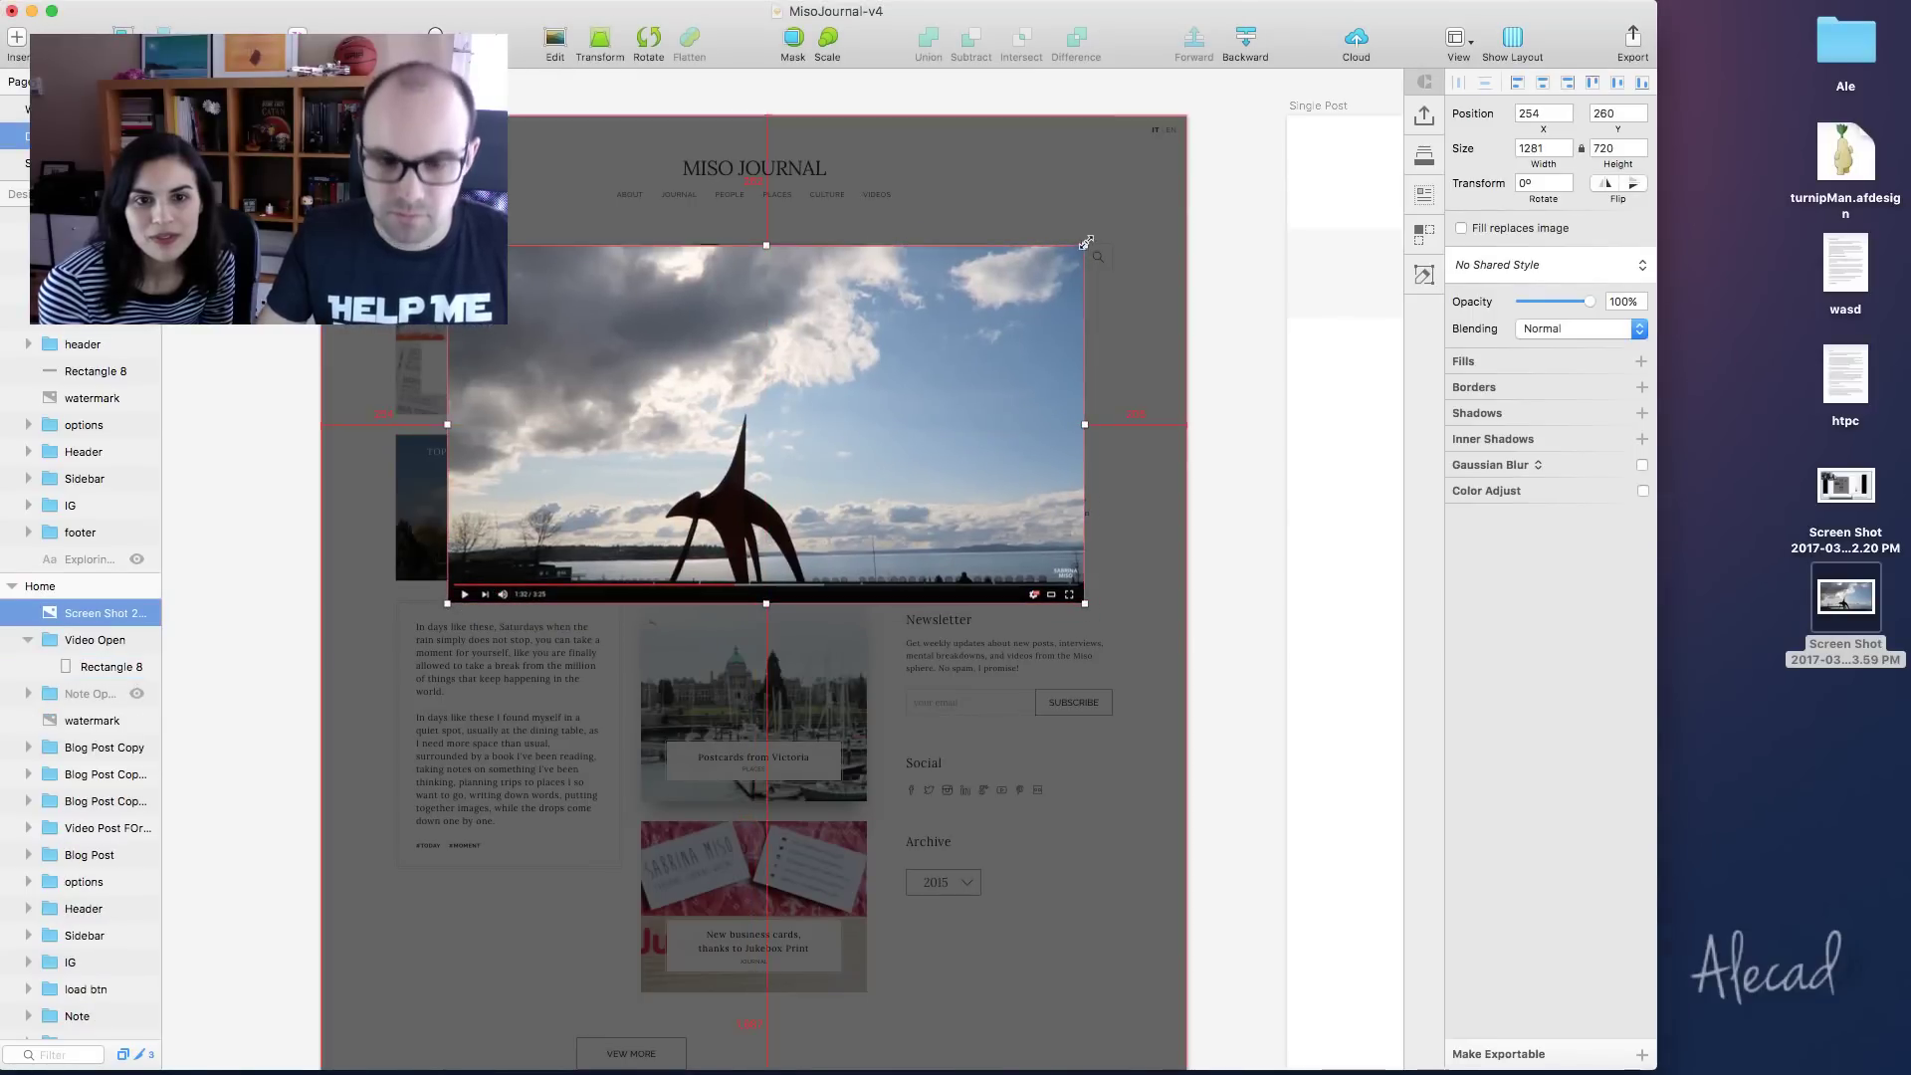
pyautogui.moveTo(1084, 245)
pyautogui.mouseDown()
pyautogui.moveTo(1040, 265)
pyautogui.moveTo(1063, 256)
pyautogui.mouseUp()
pyautogui.click(1288, 265)
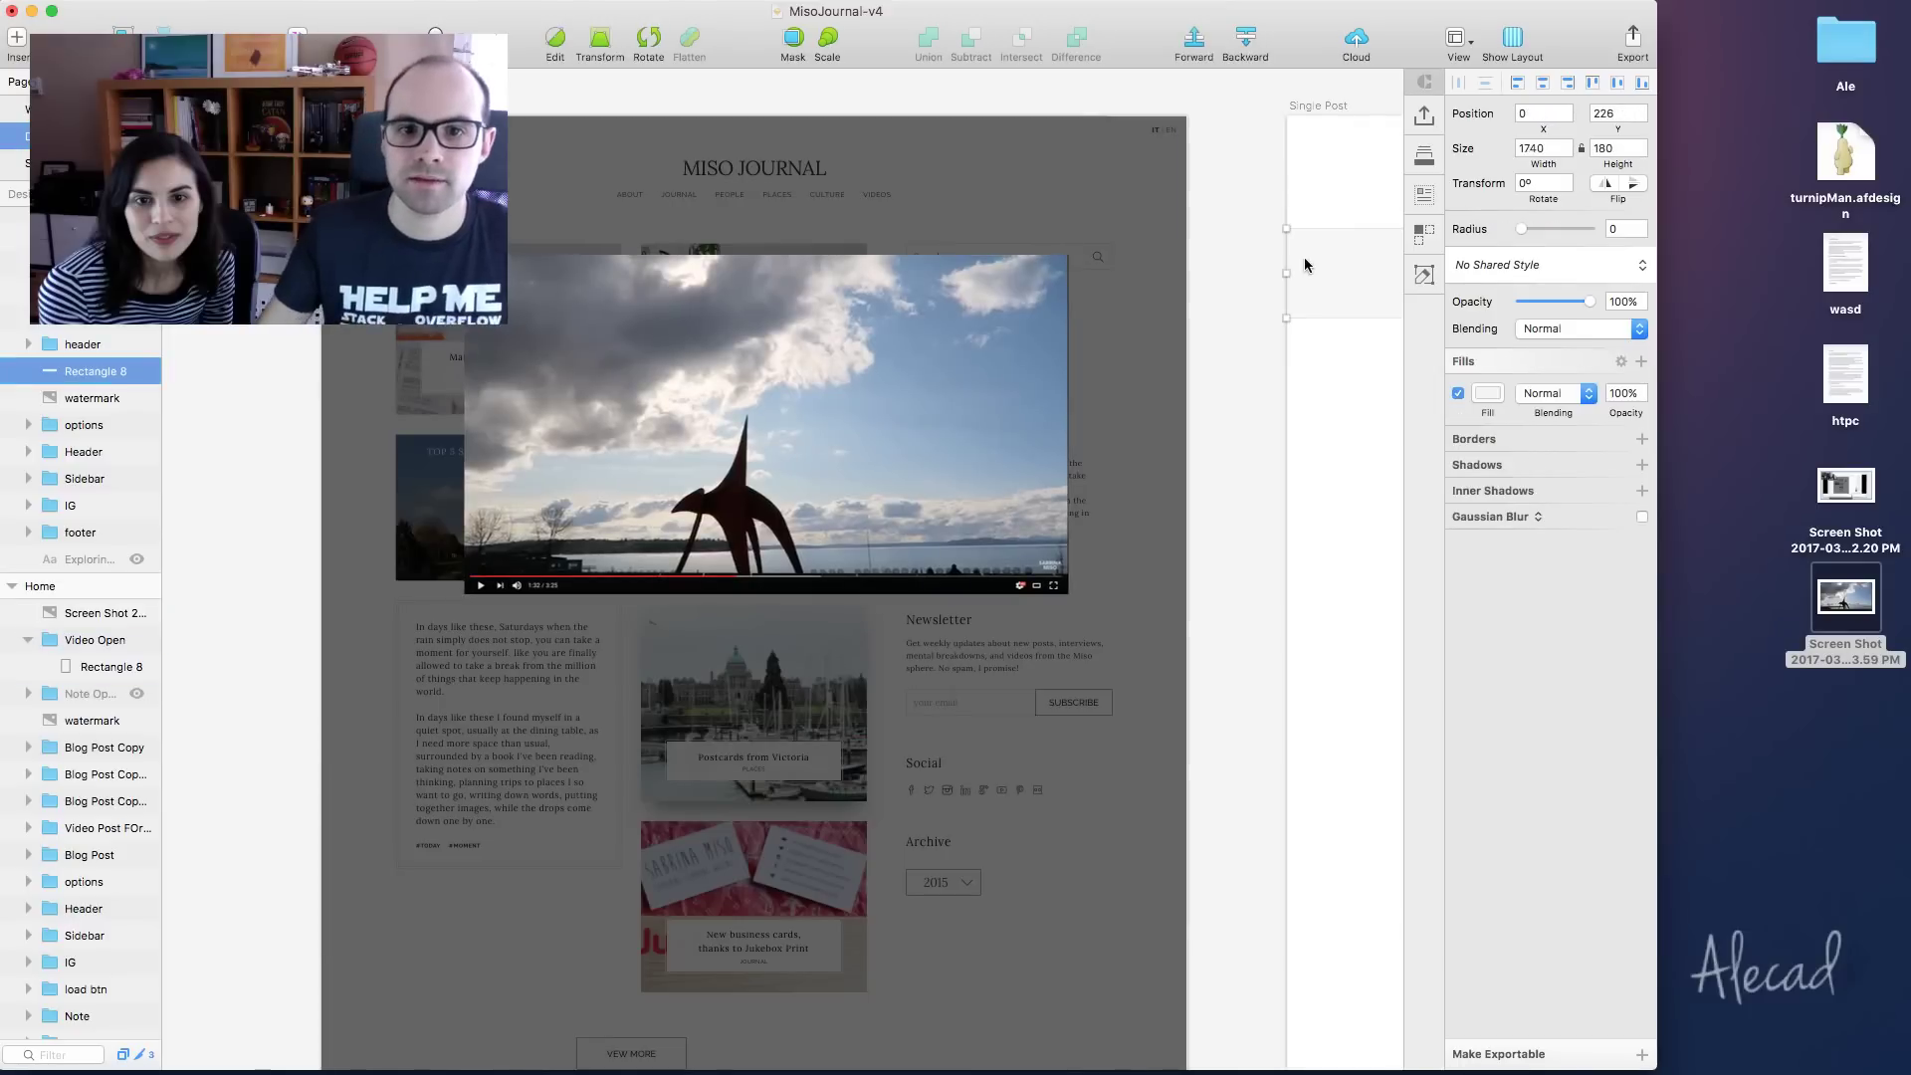
pyautogui.click(1189, 269)
pyautogui.scroll(2, 766, 310)
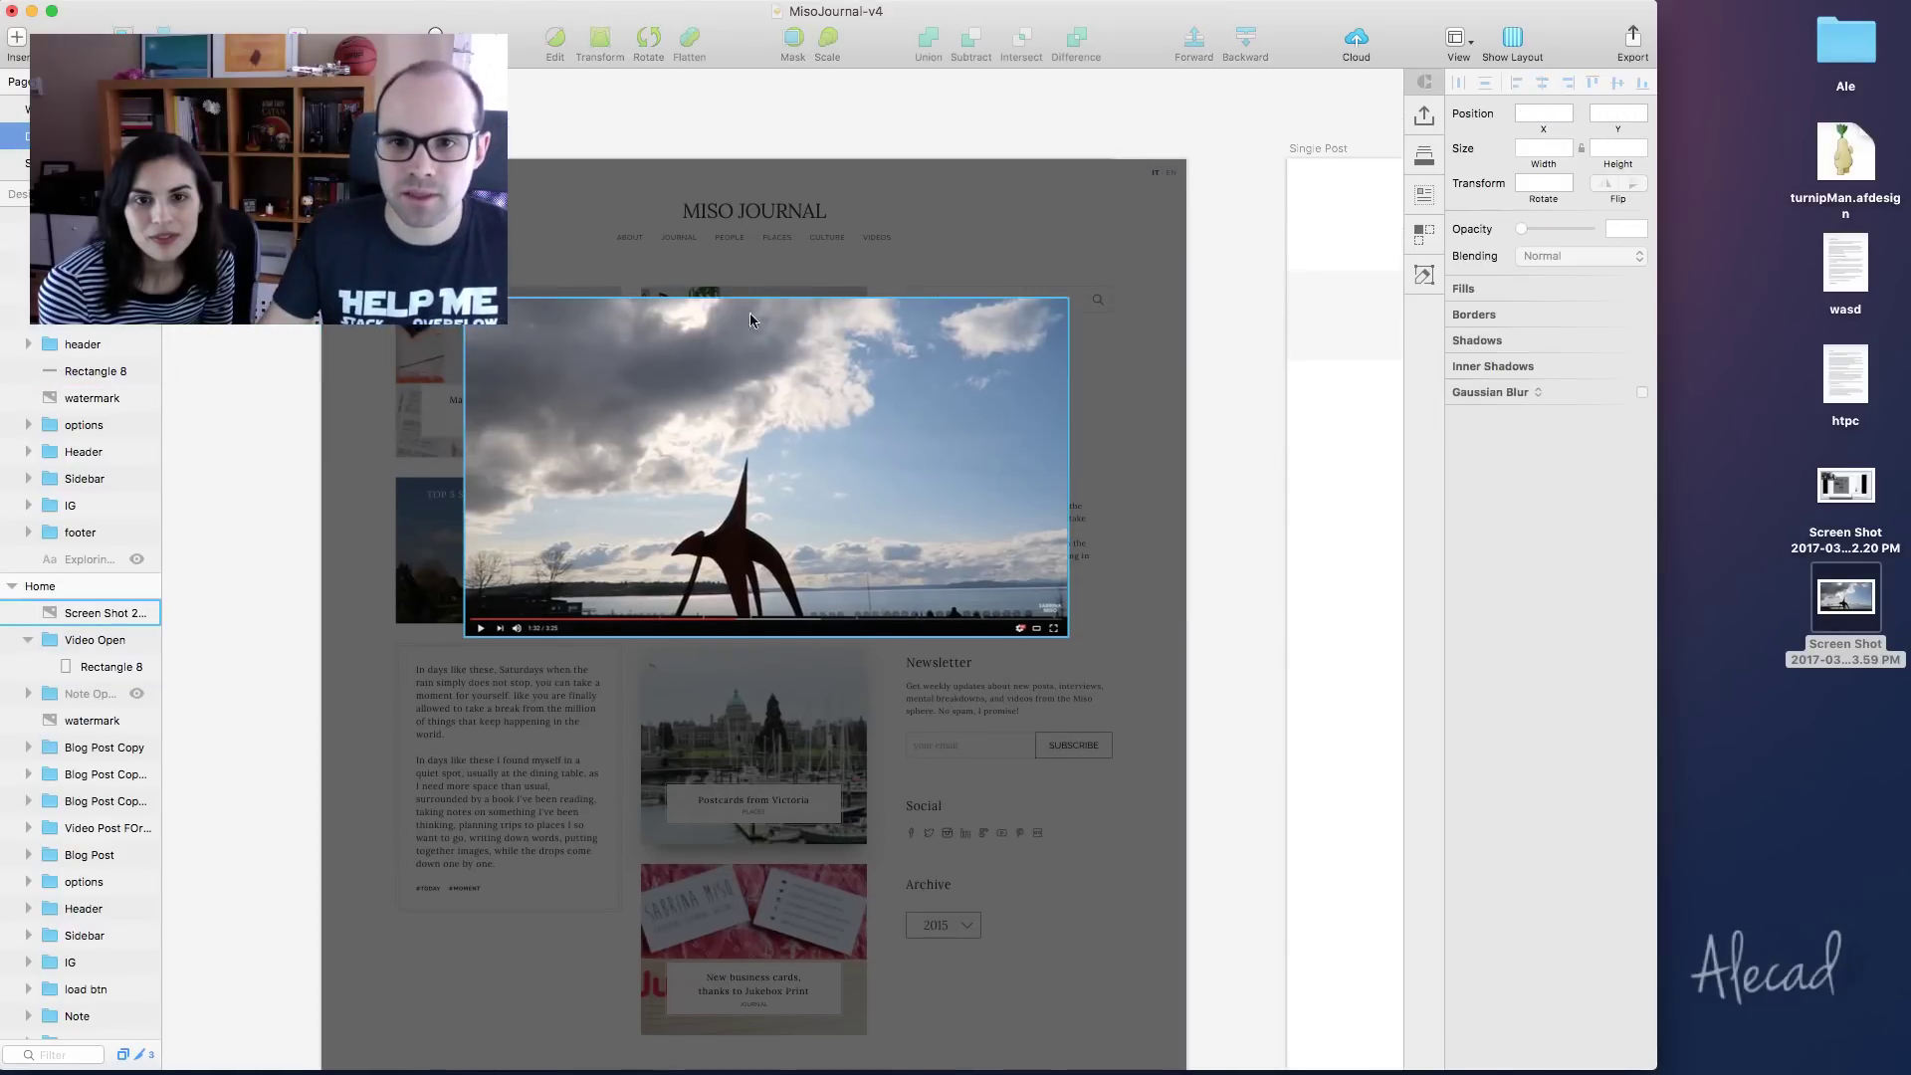
pyautogui.press('super+plus')
pyautogui.scroll(3, 782, 568)
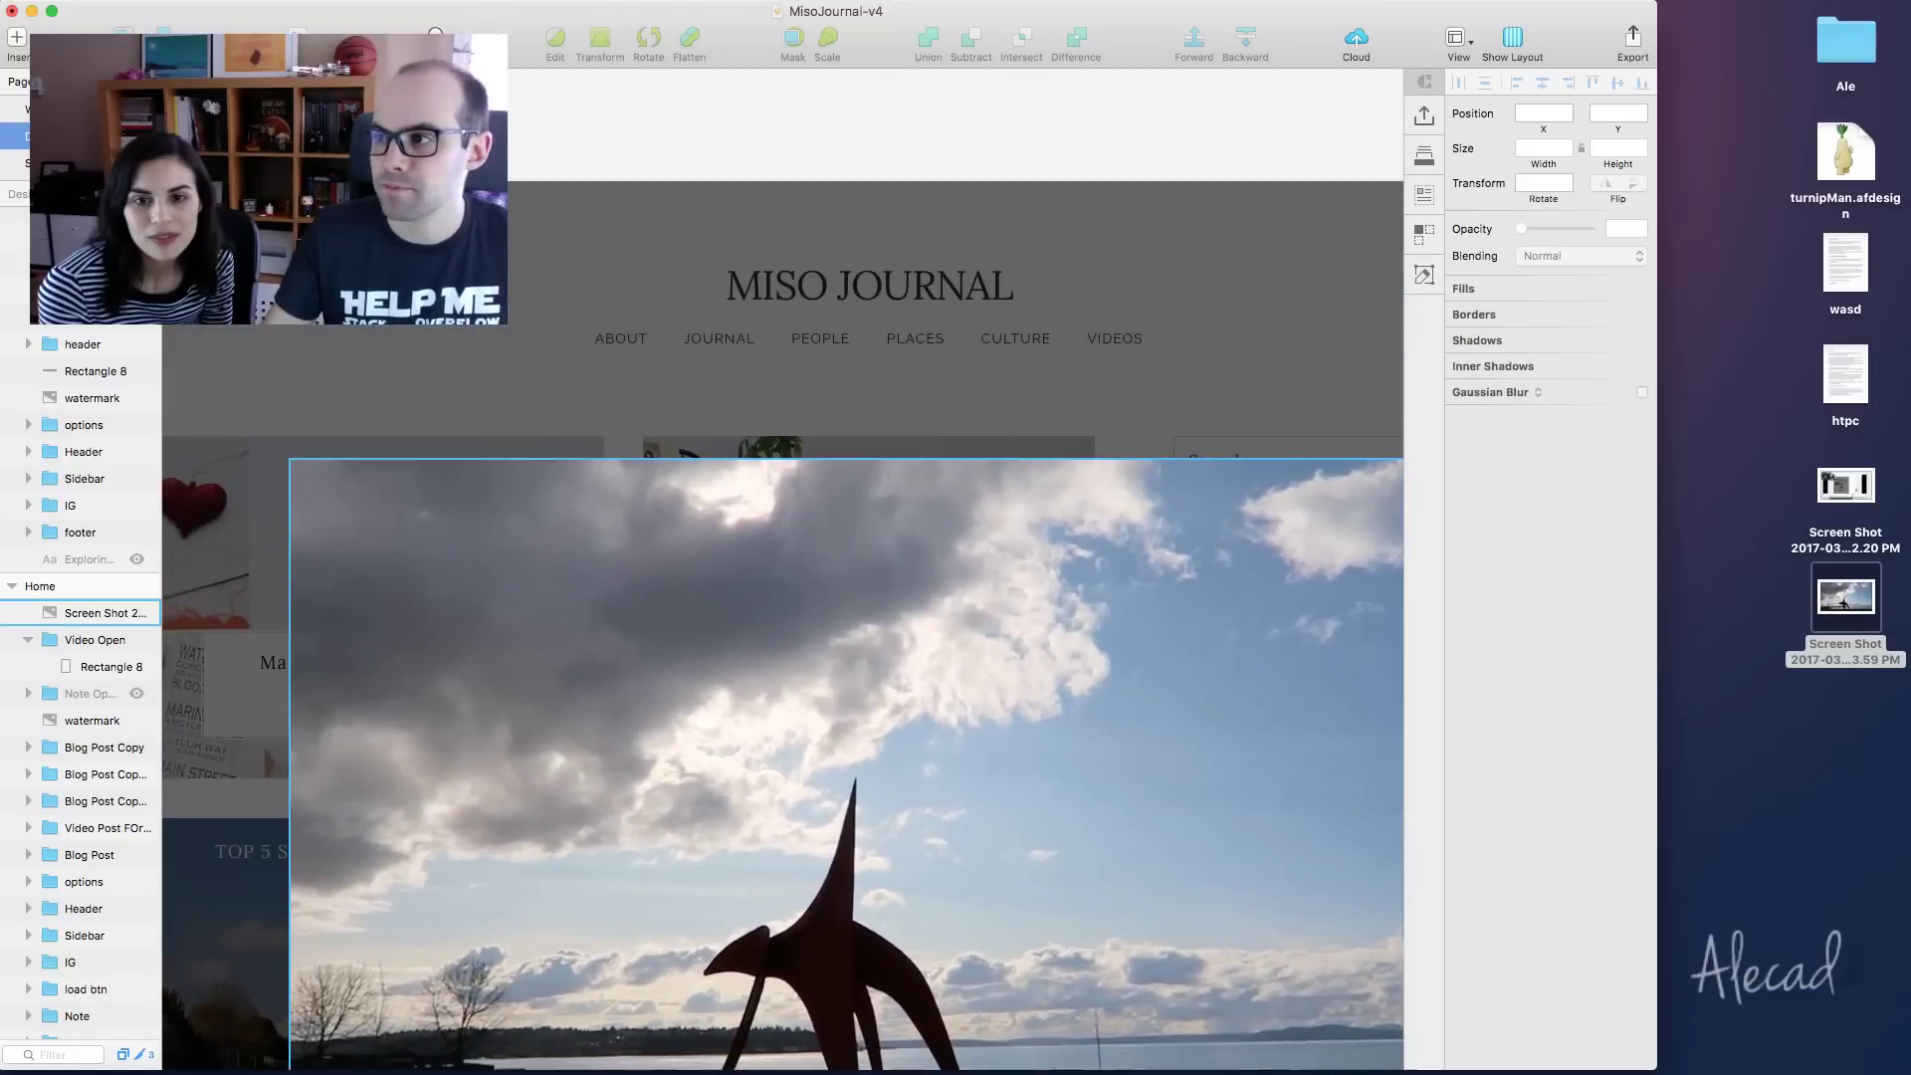
pyautogui.press('super+minus')
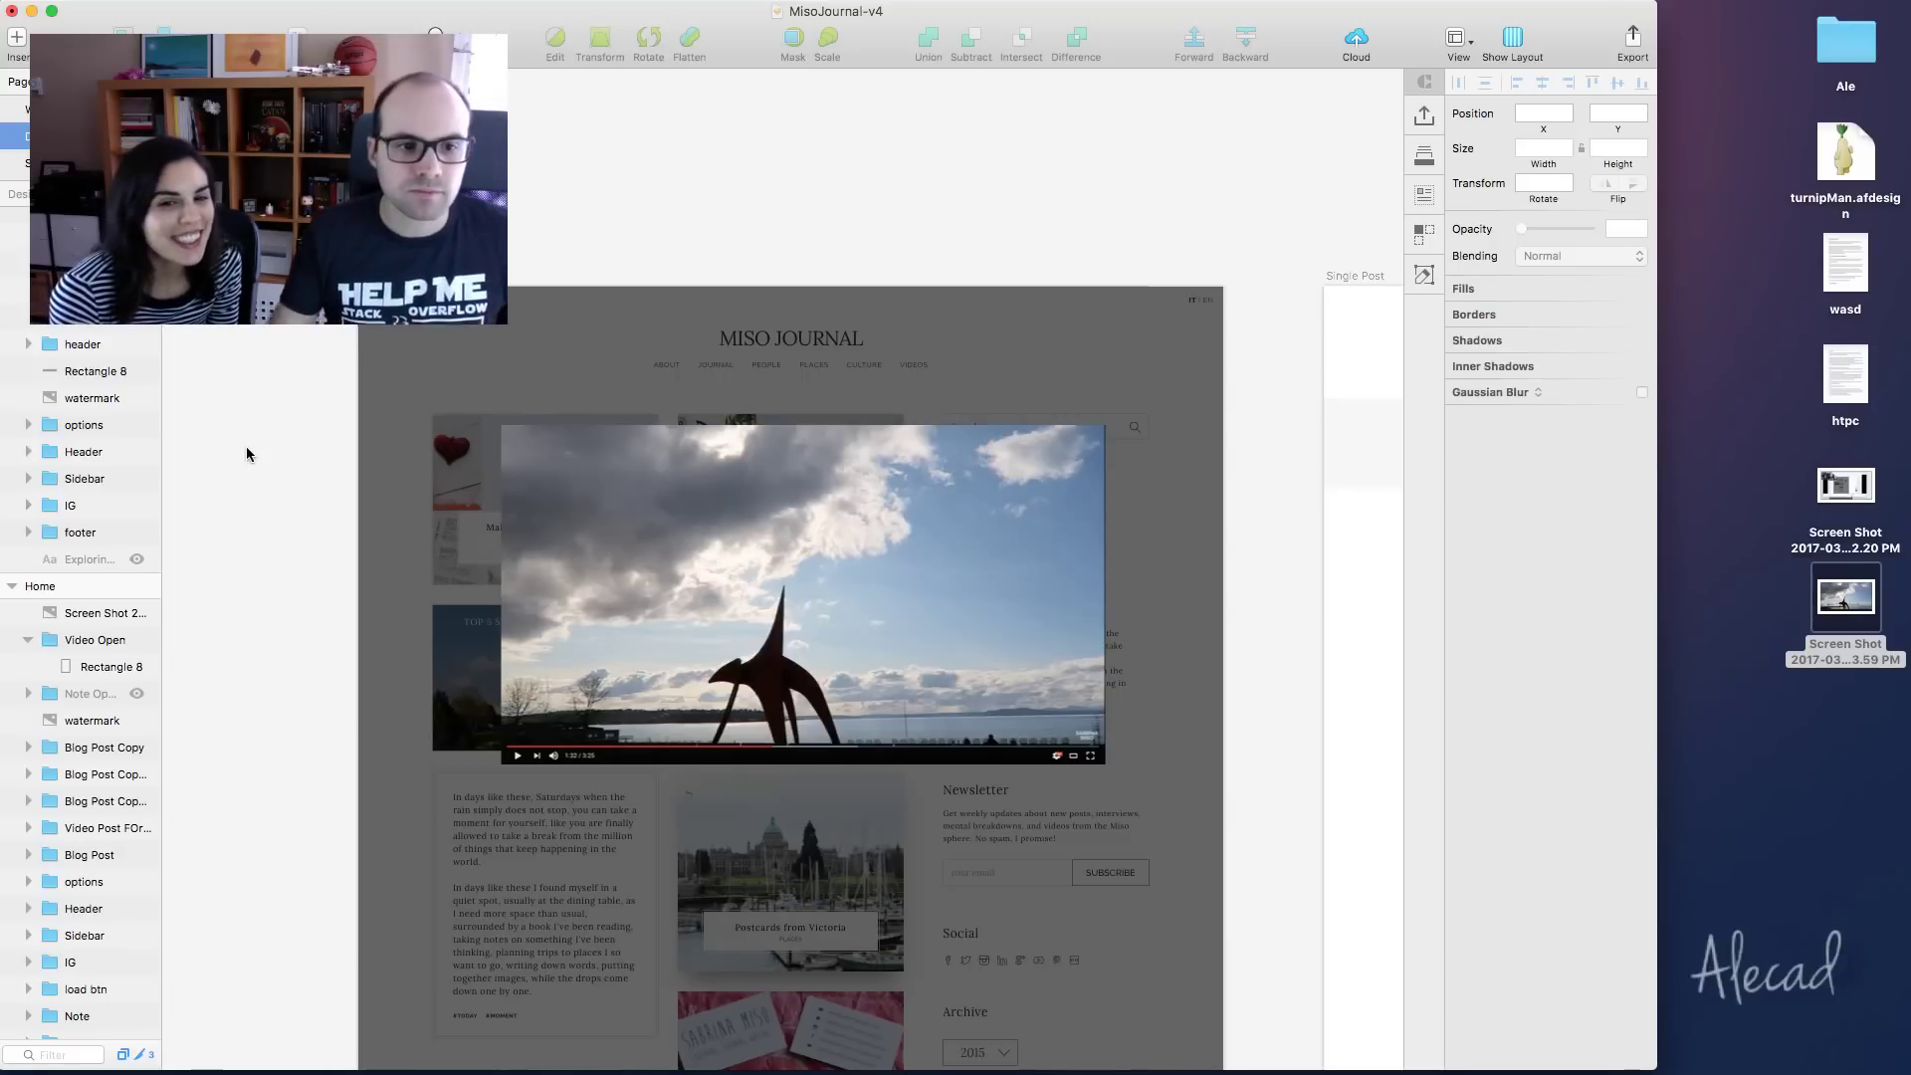
# Show the Note Open group, copy the Note group inside it, and hide and collapse Note Open again
pyautogui.click(137, 699)
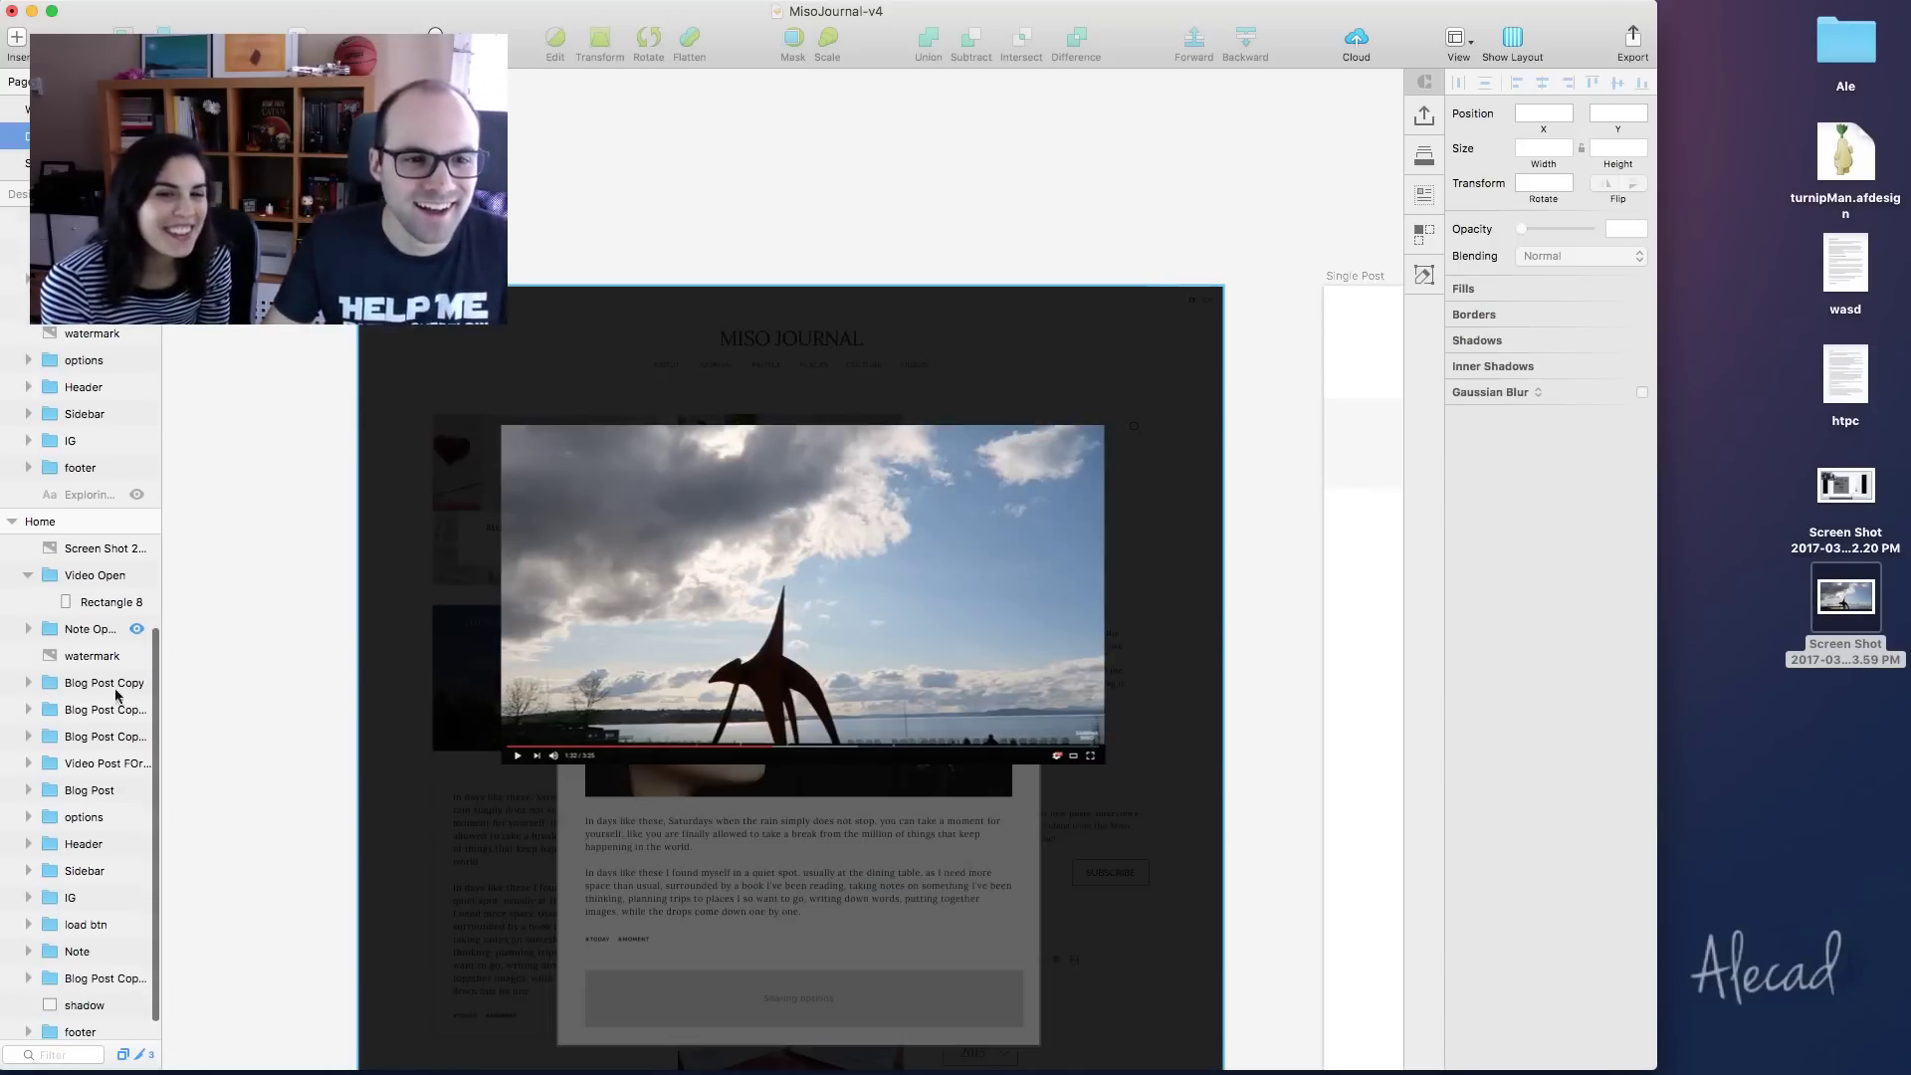
pyautogui.scroll(-2, 120, 697)
pyautogui.click(28, 628)
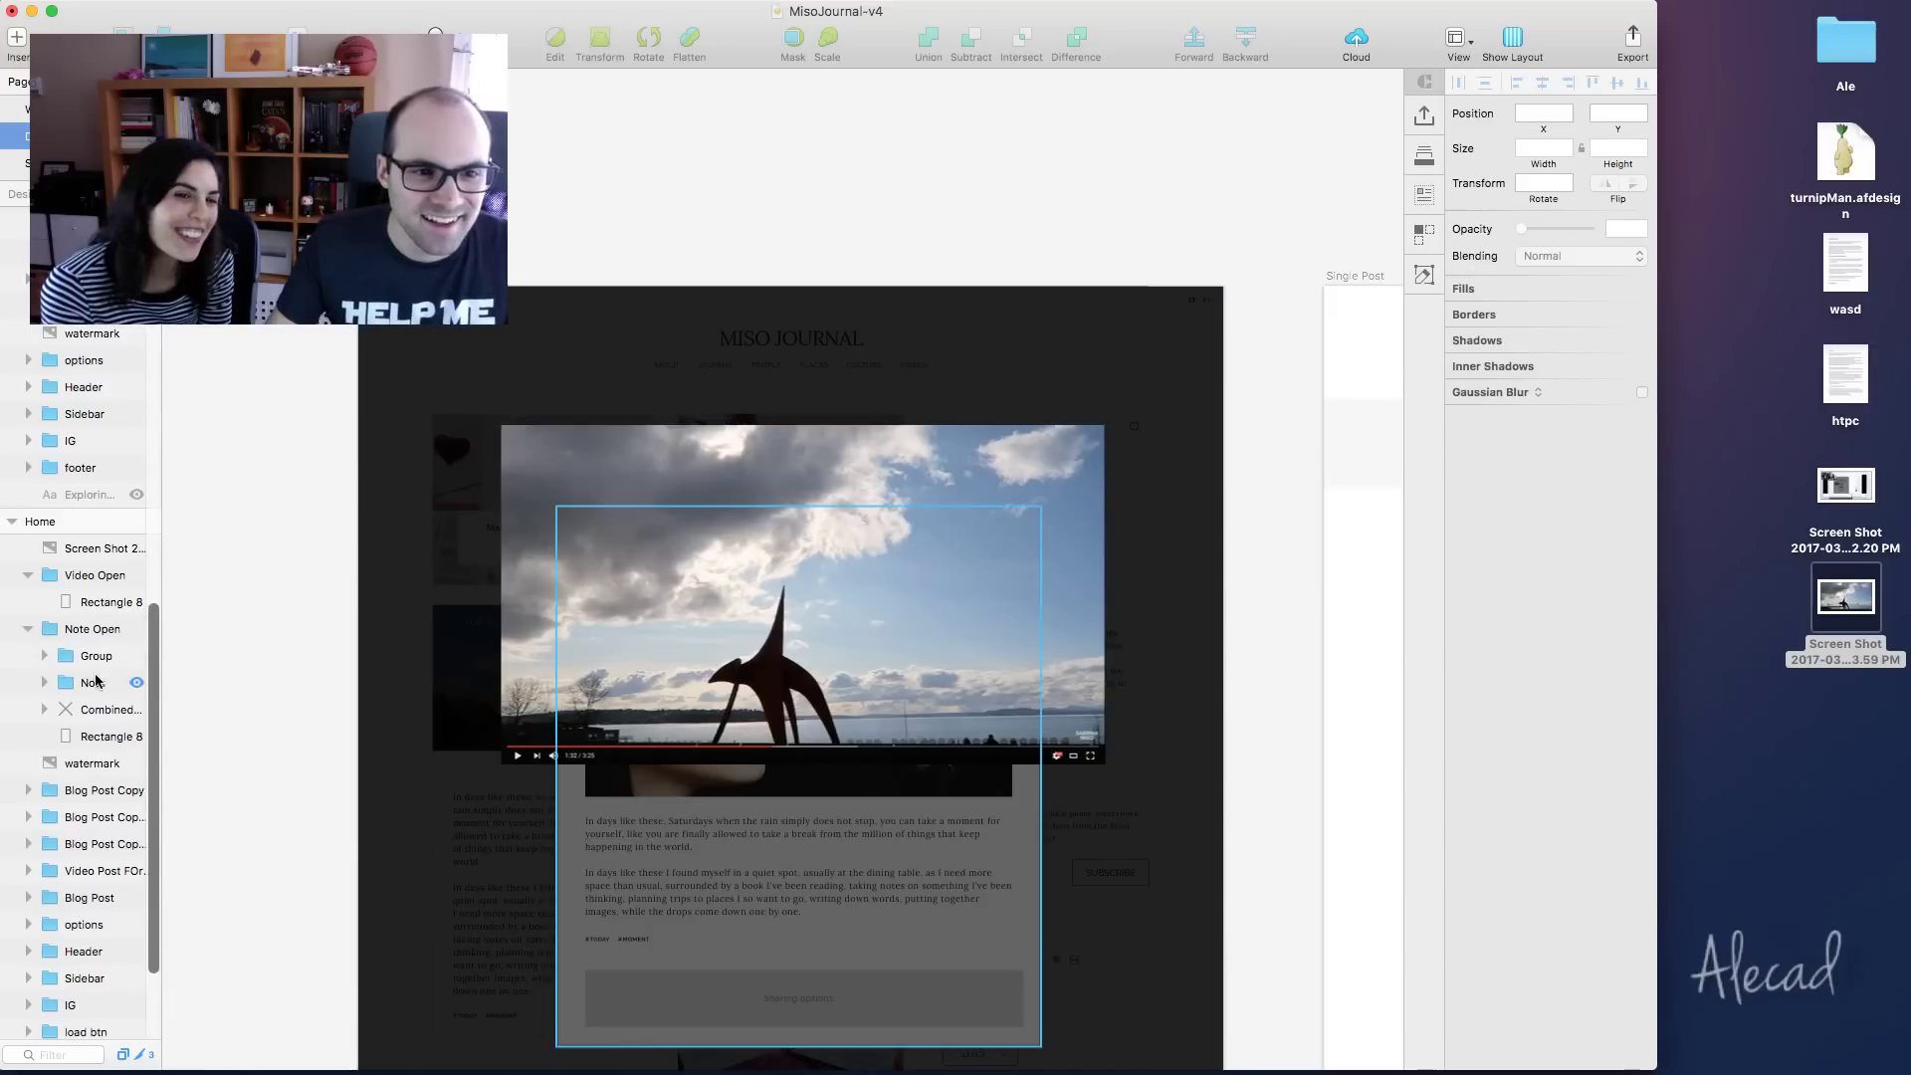
pyautogui.click(97, 686)
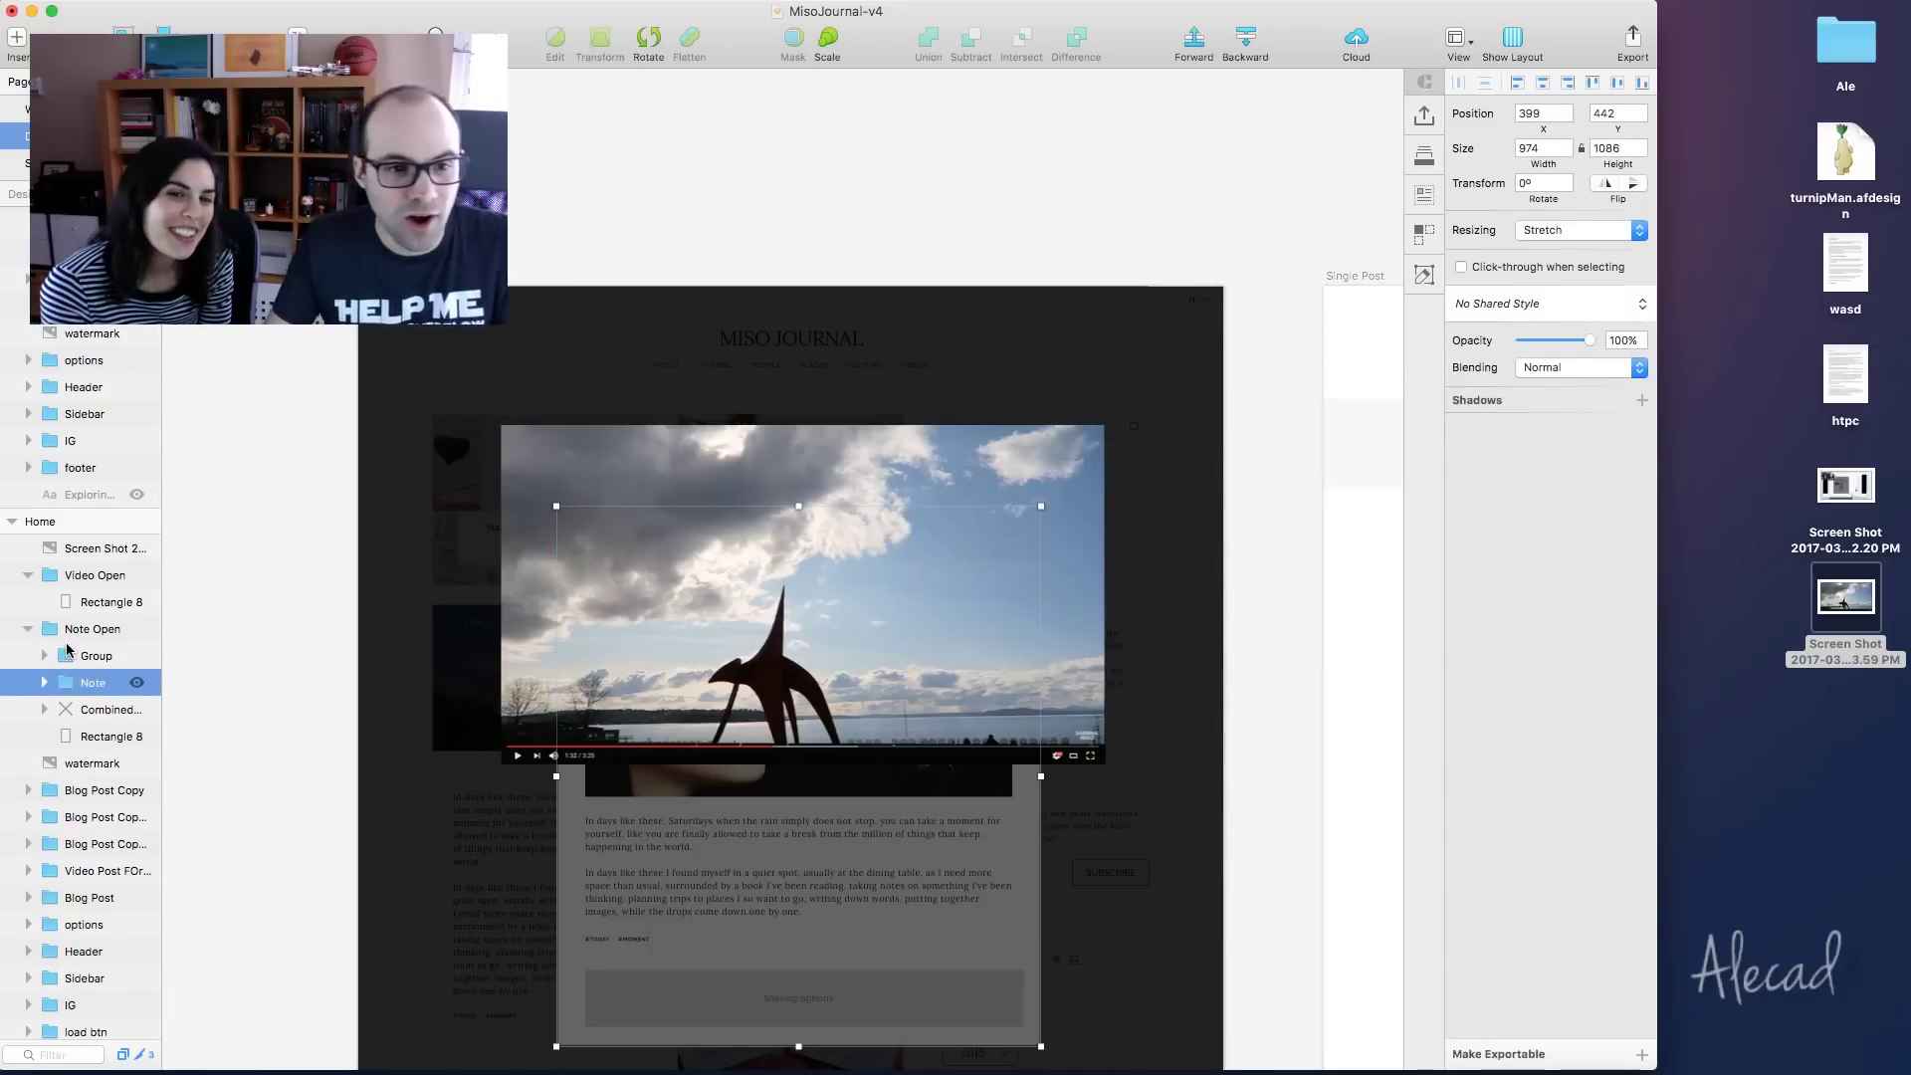
pyautogui.click(90, 628)
pyautogui.click(137, 628)
pyautogui.click(28, 628)
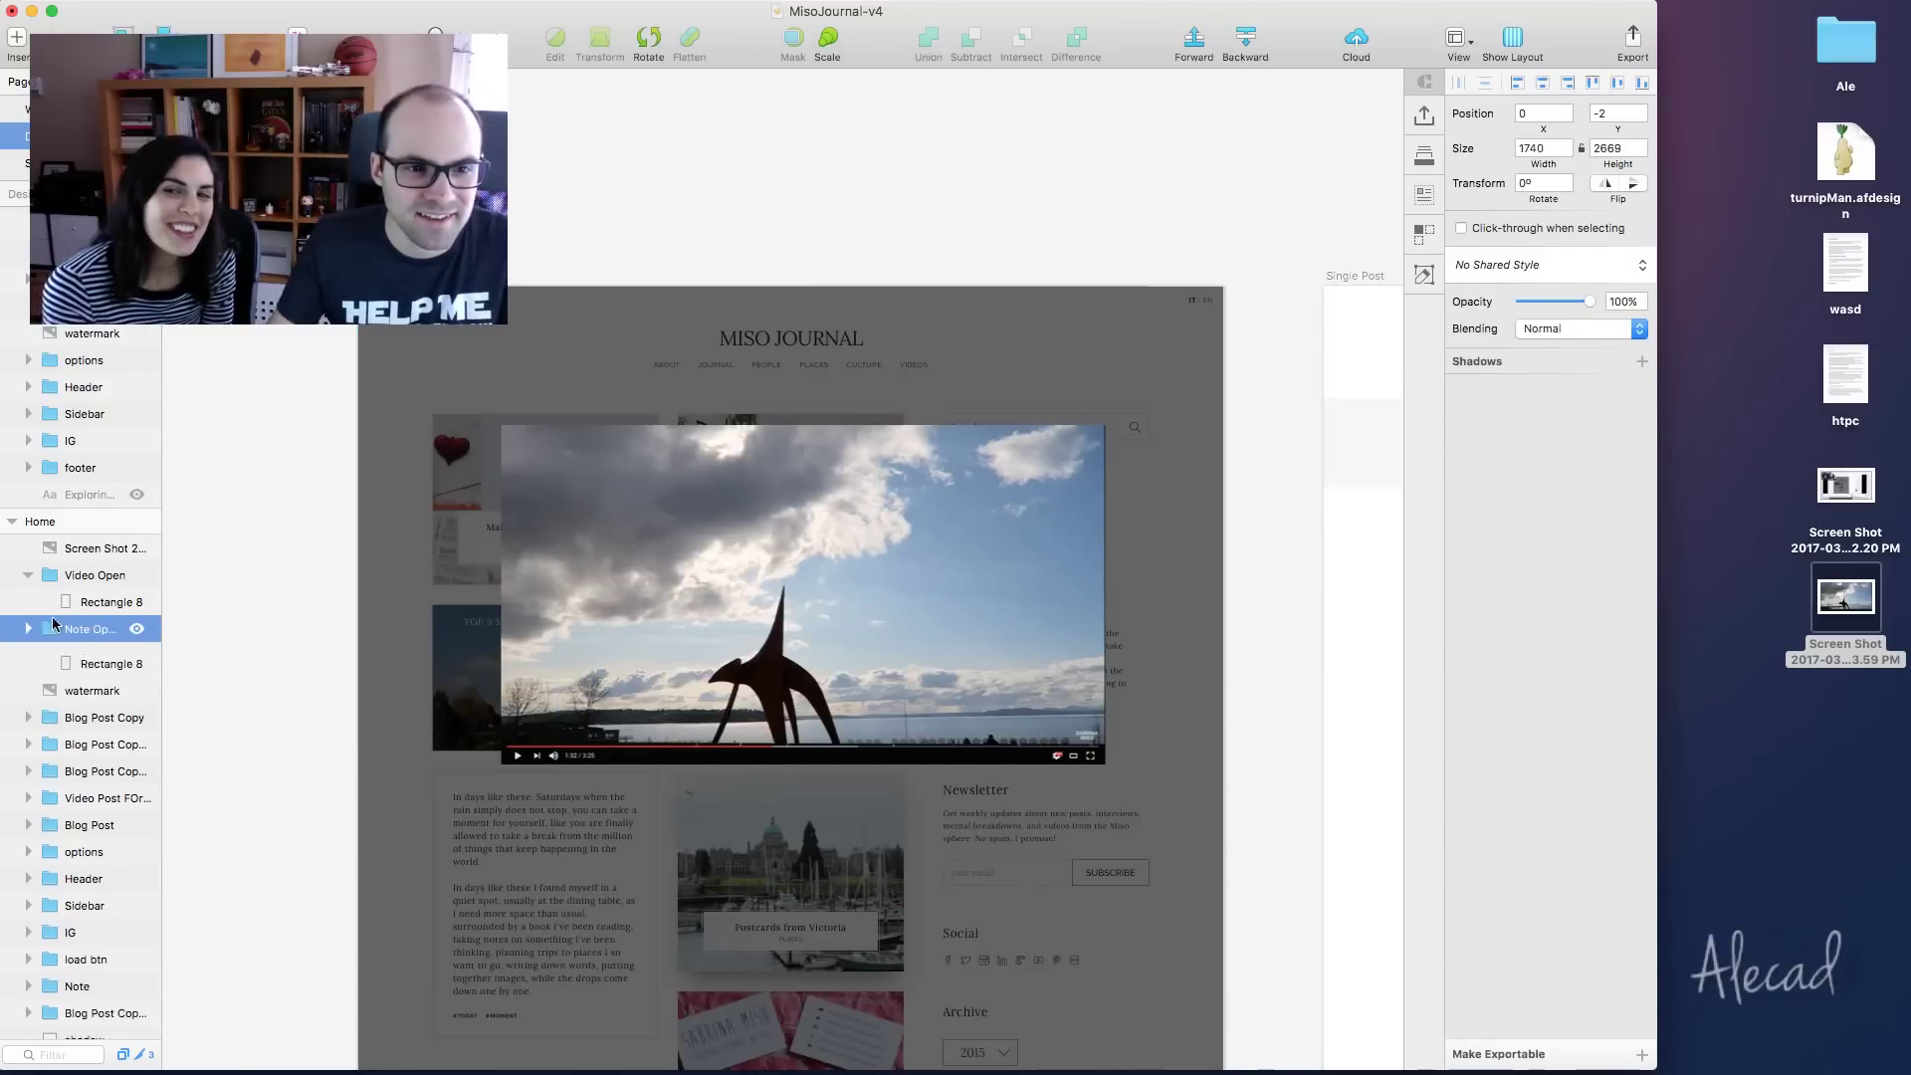
# Move the video screenshot into the Video Open group and paste the copied Note group just above its dark rectangle
pyautogui.moveTo(99, 547); pyautogui.dragTo(104, 589)
pyautogui.click(86, 603)
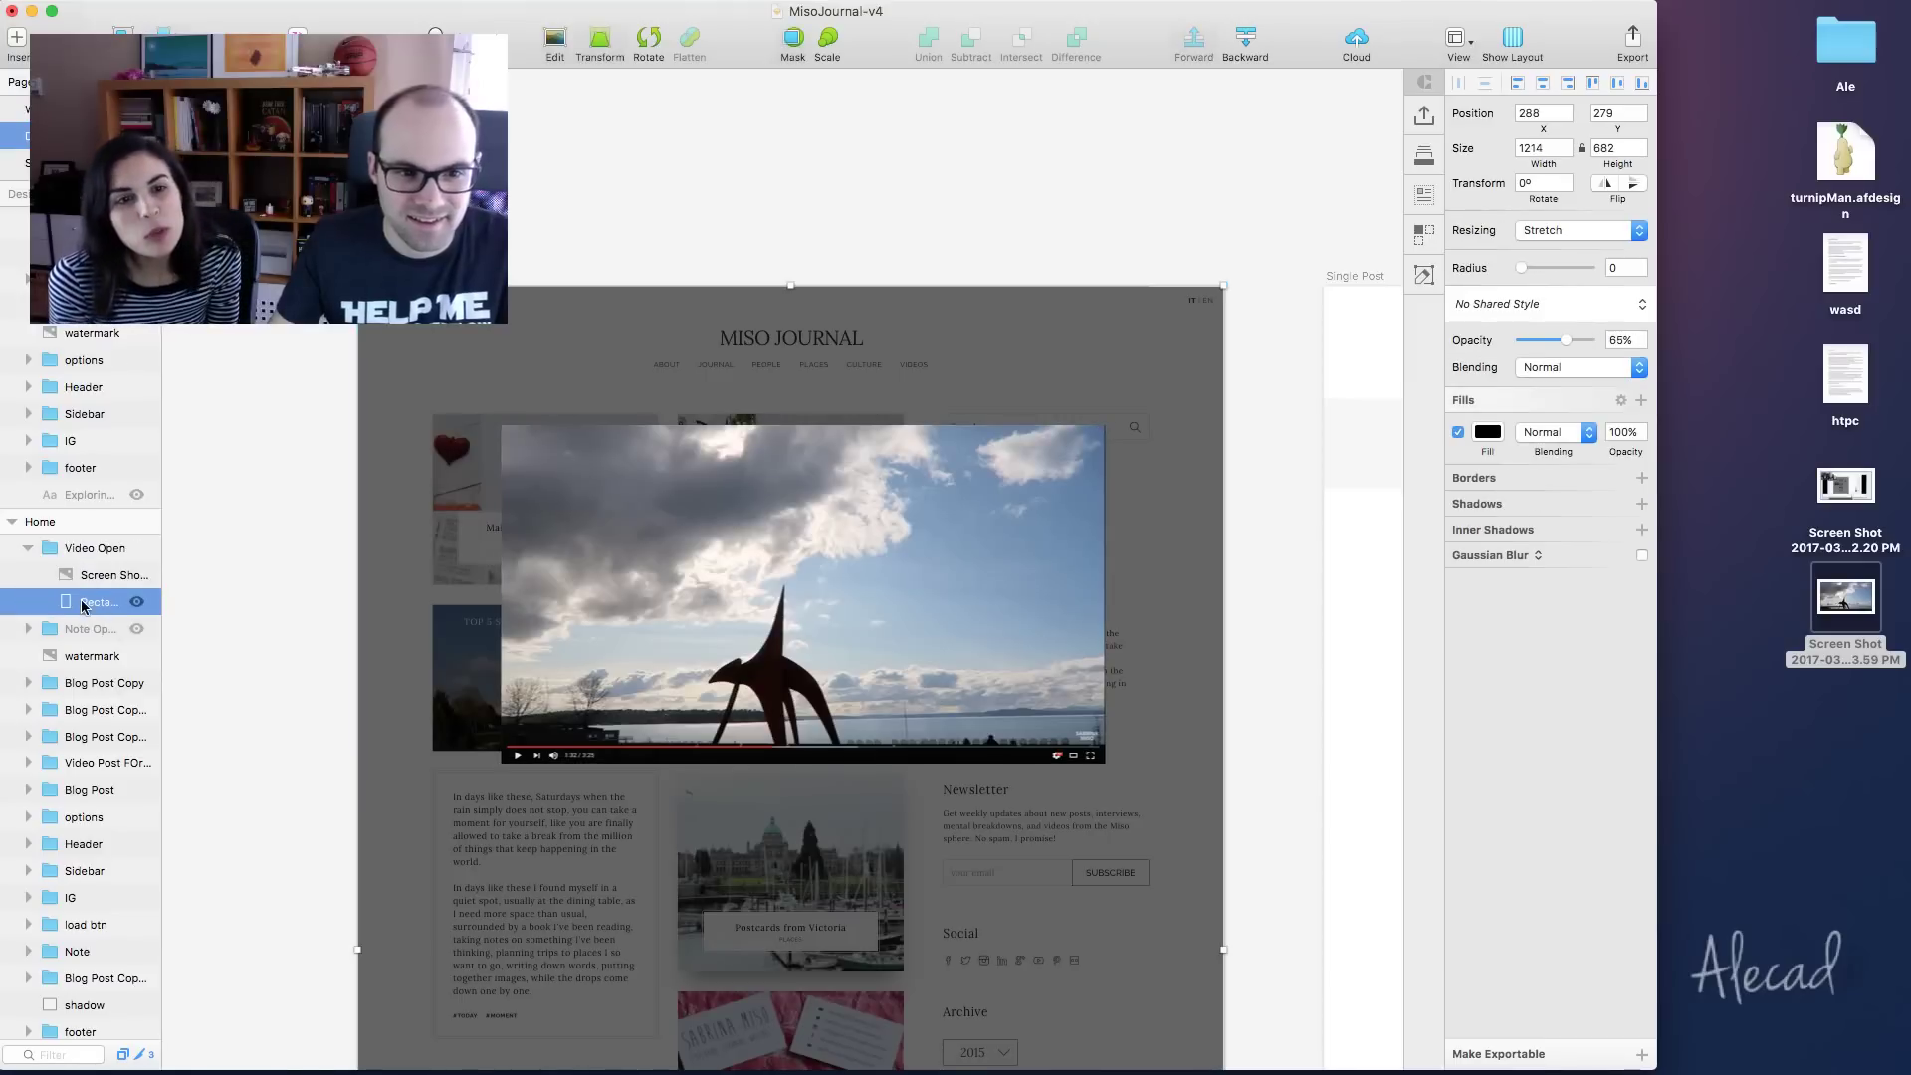
pyautogui.press('super+v')
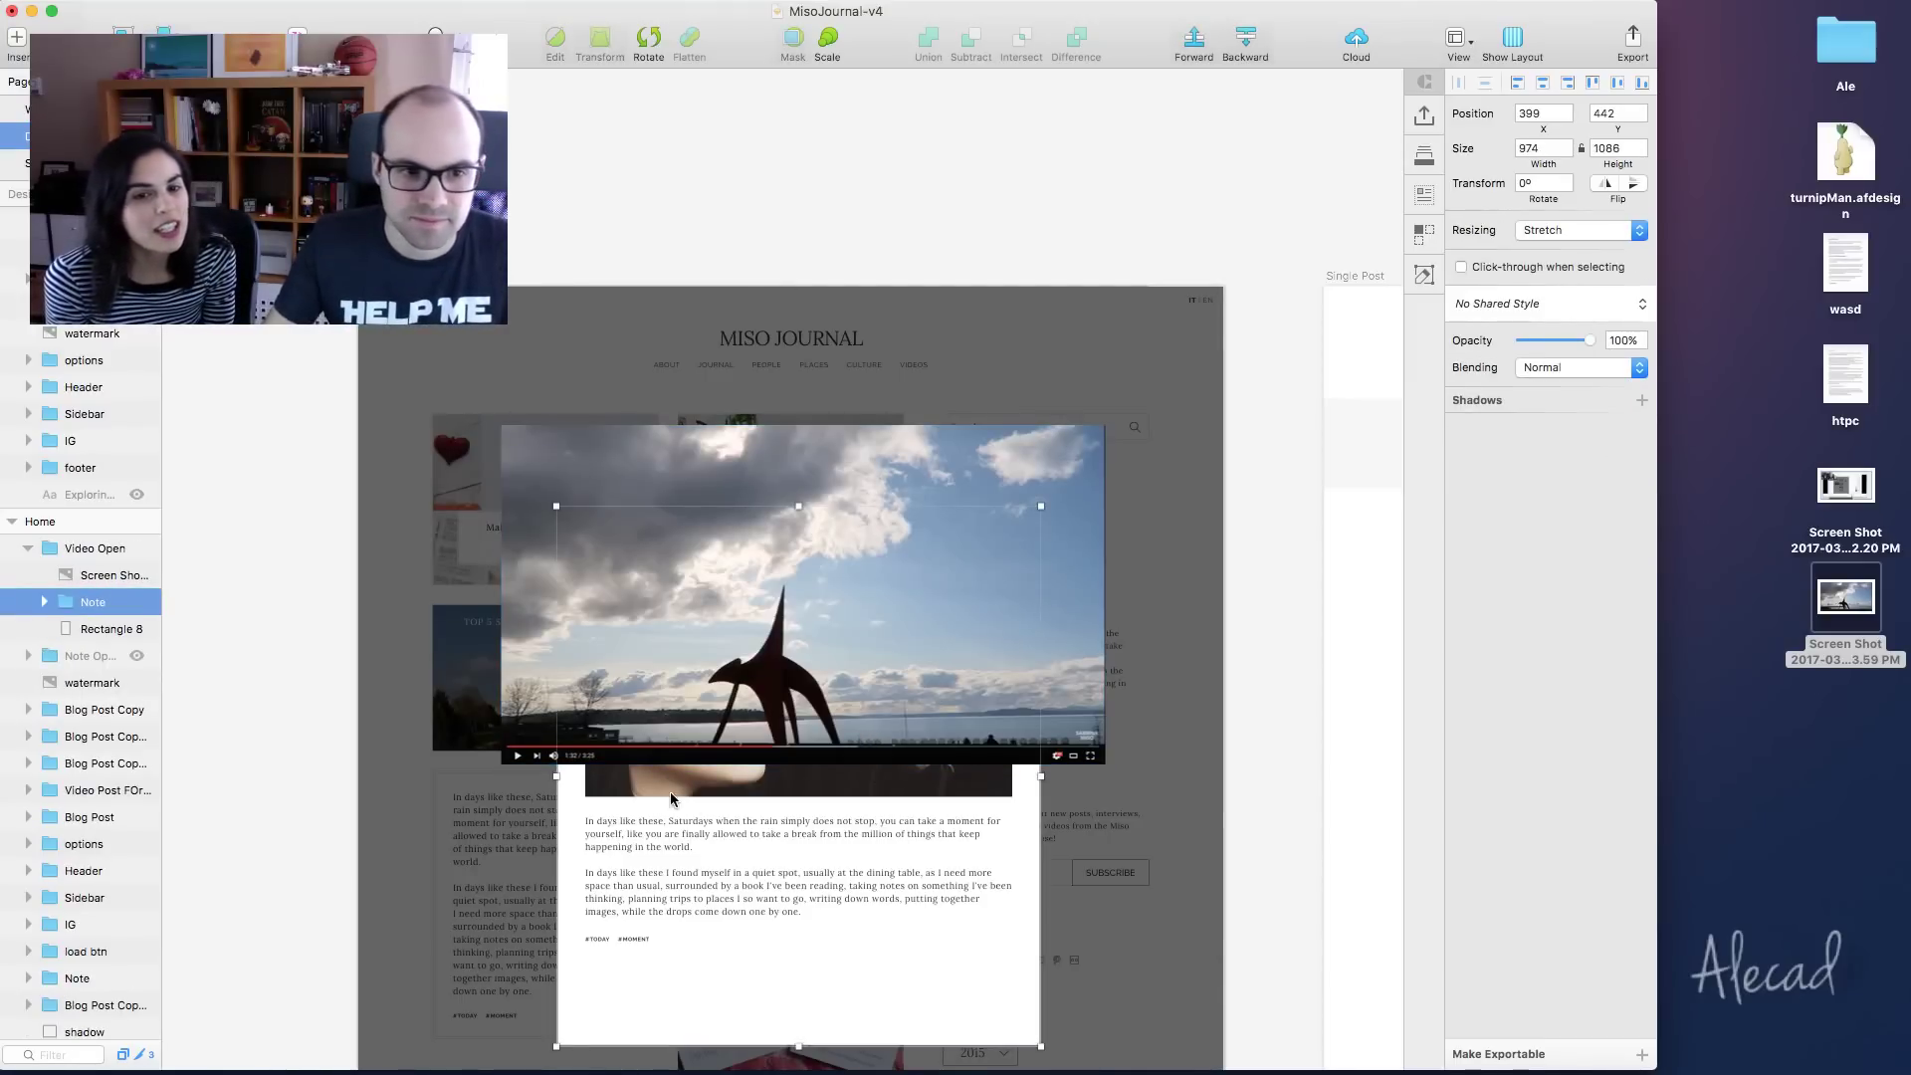
# Delete the photo from the pasted Note group and rename the group Video
pyautogui.doubleClick(696, 788)
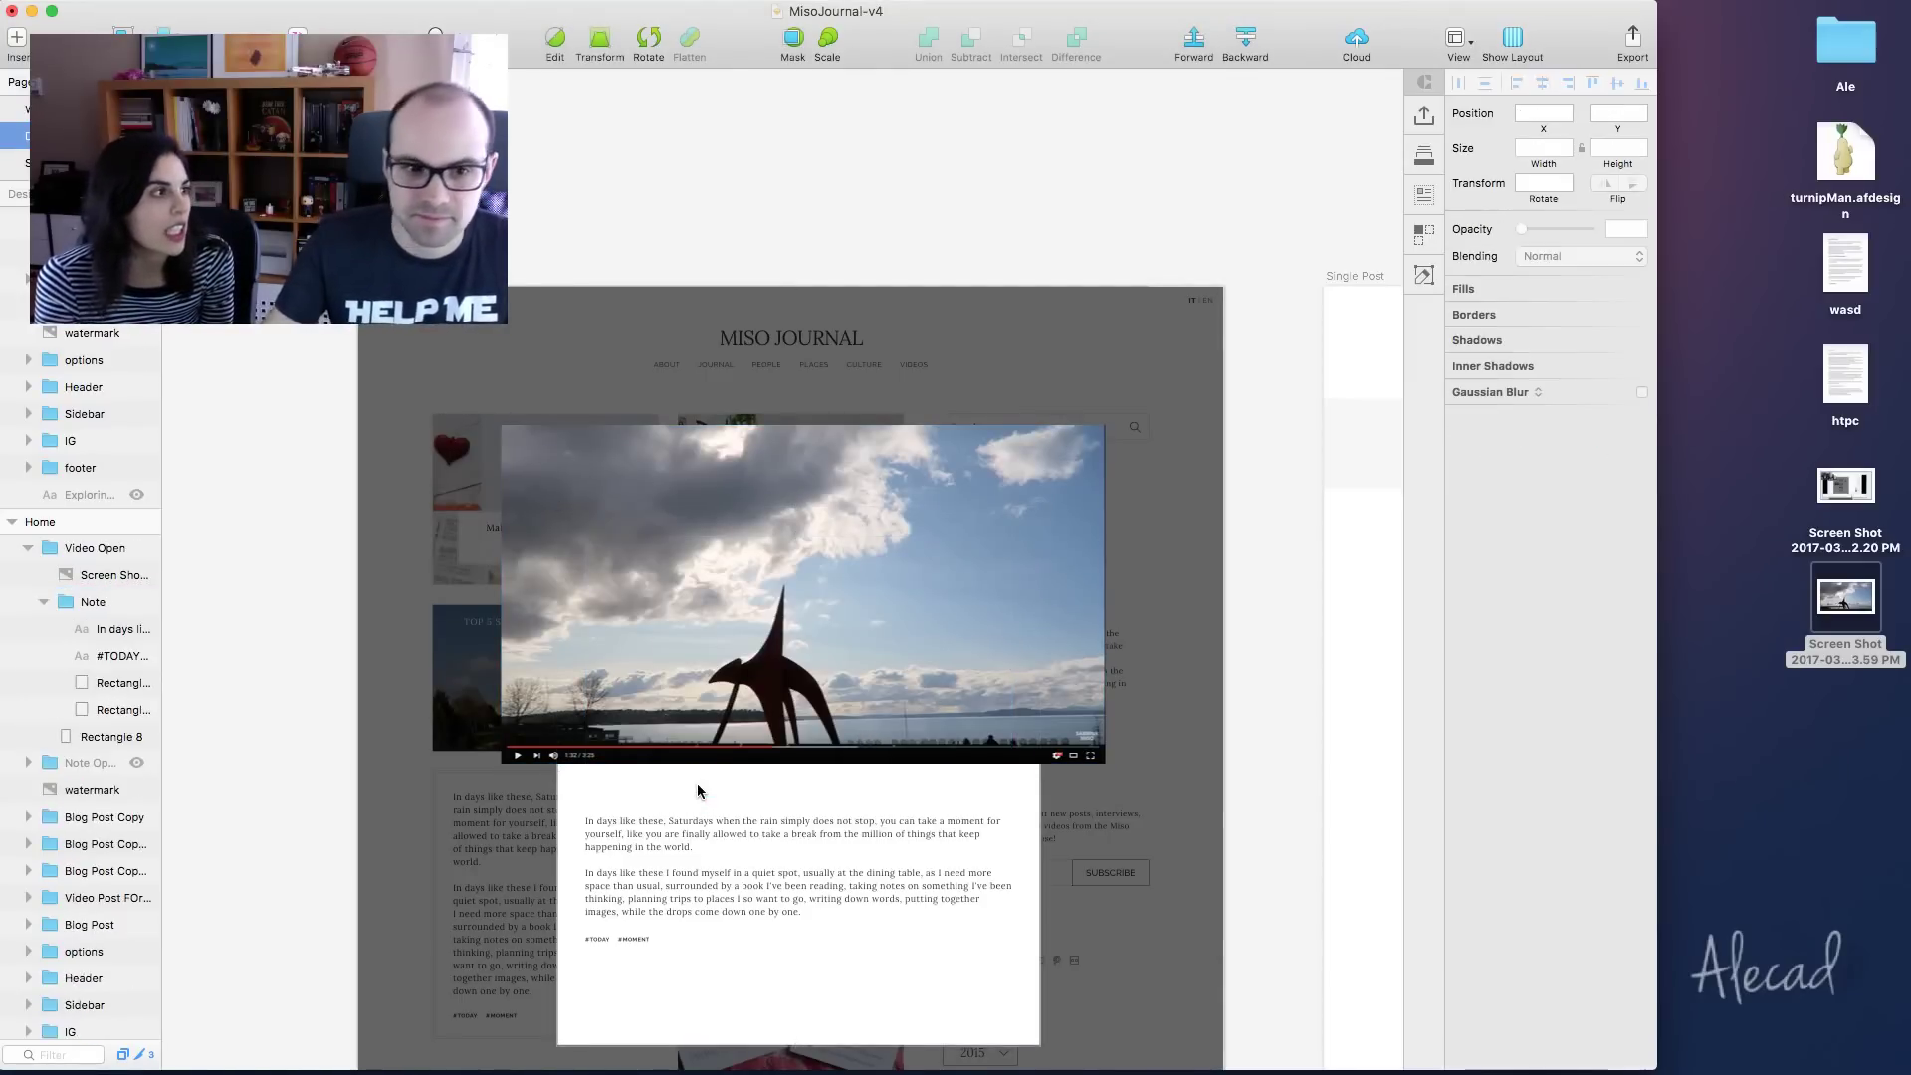
pyautogui.click(92, 603)
pyautogui.doubleClick(92, 602)
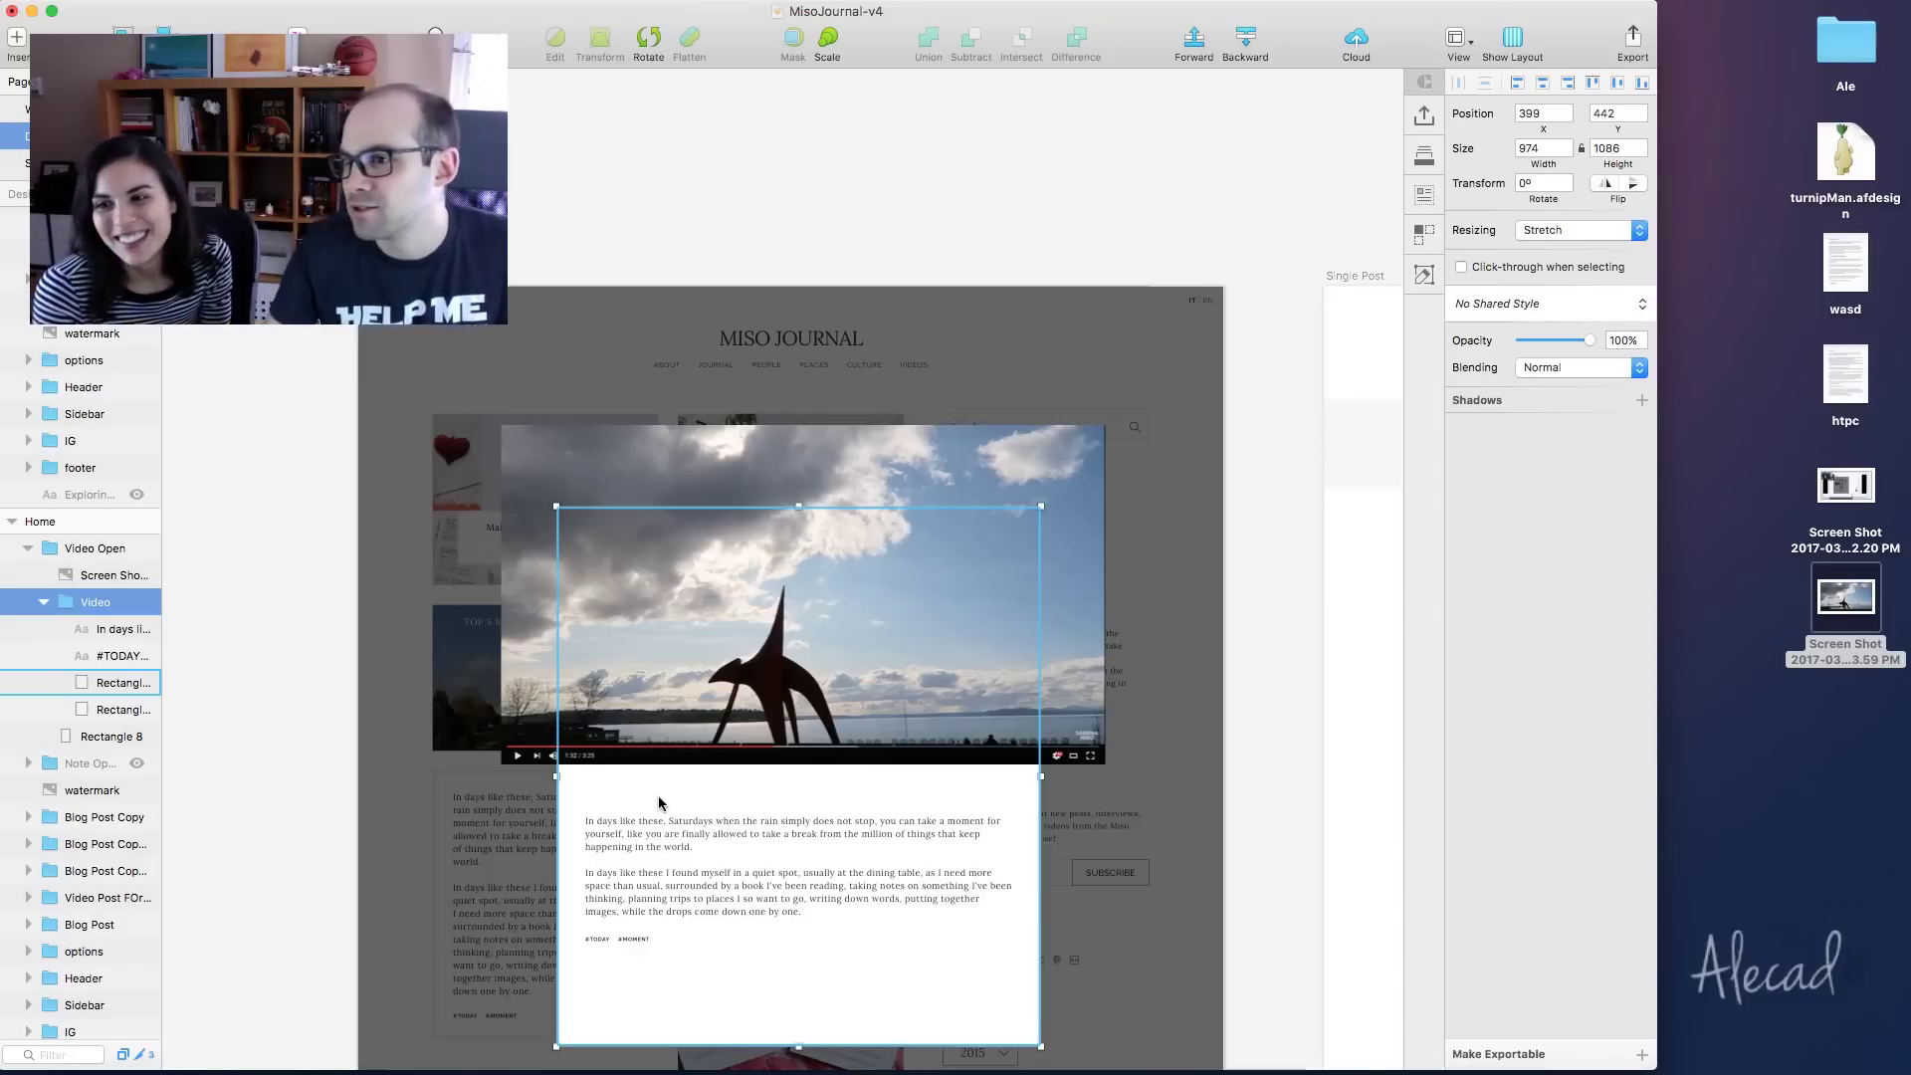
# Move both background rectangles of the Video group behind the video screenshot and enlarge them to about 1255 wide as a white frame
pyautogui.moveTo(680, 799); pyautogui.dragTo(618, 694)
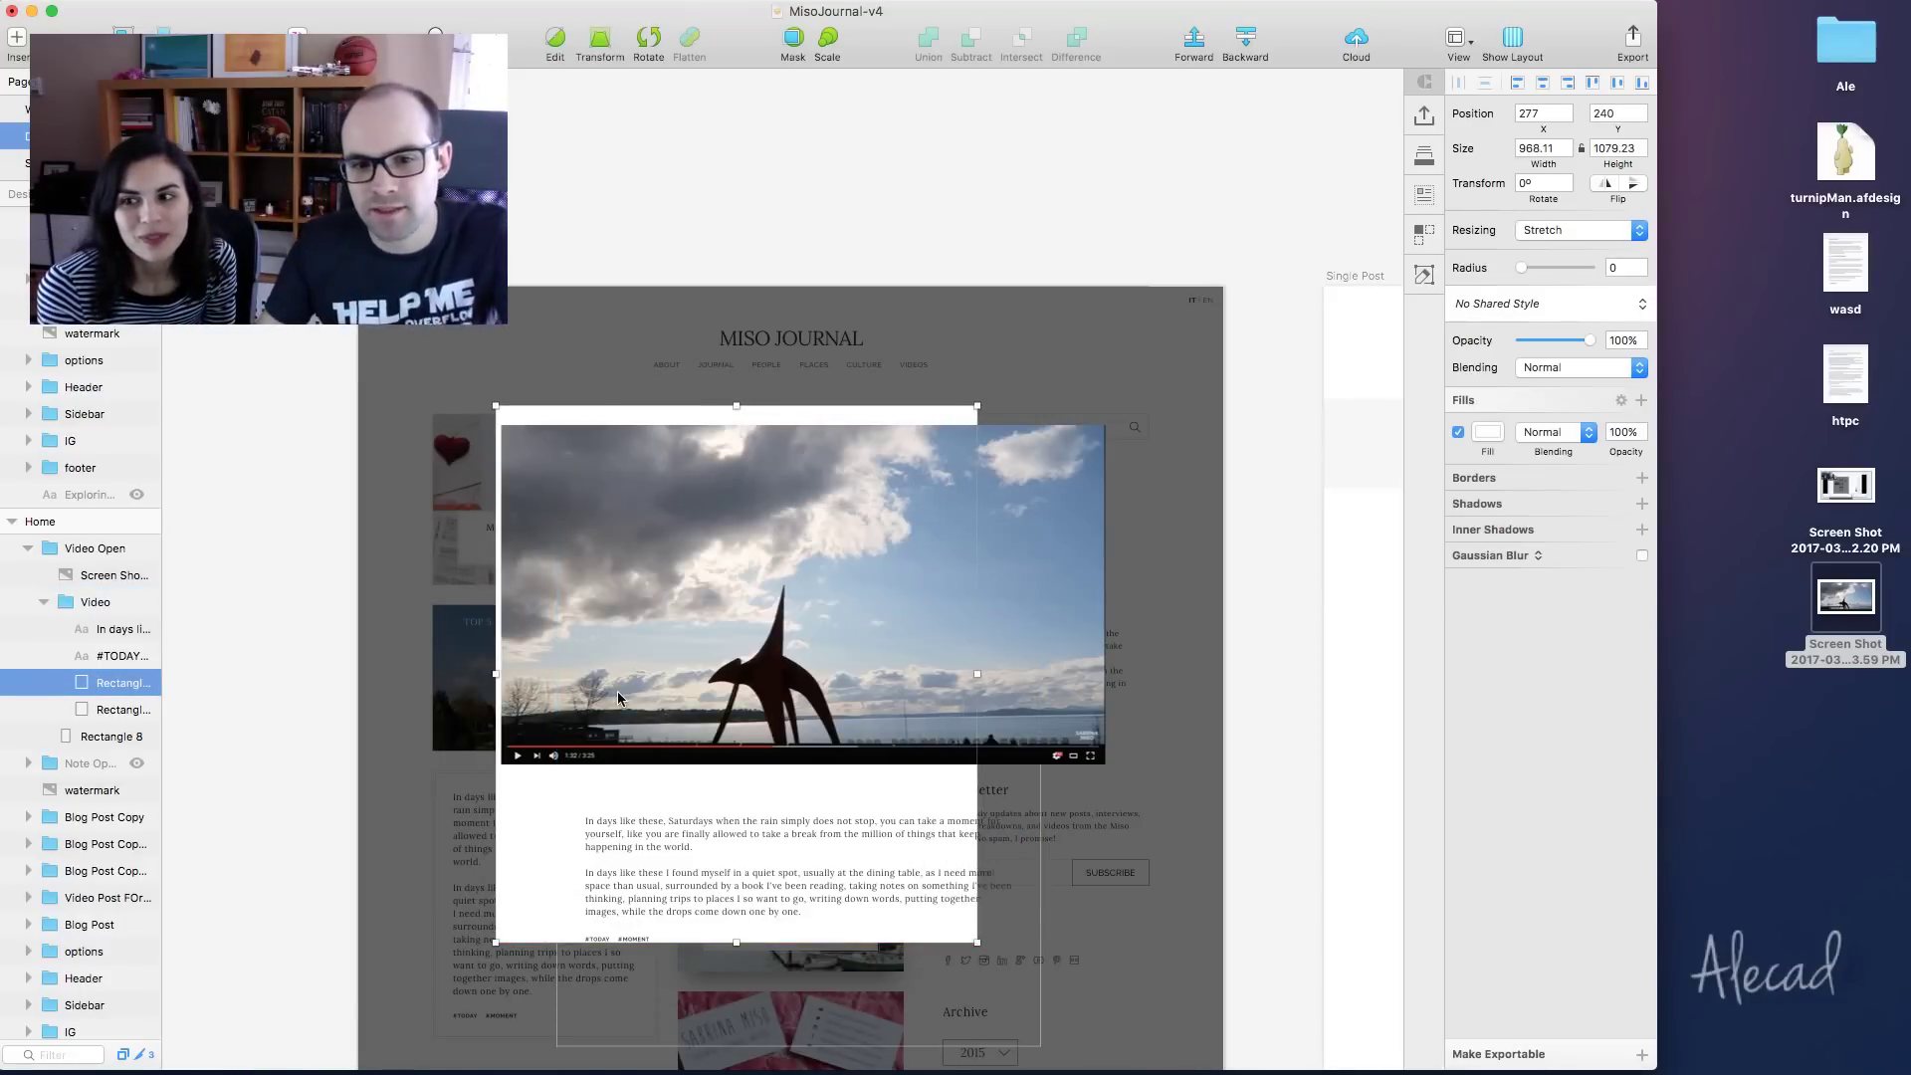
pyautogui.press('super+z')
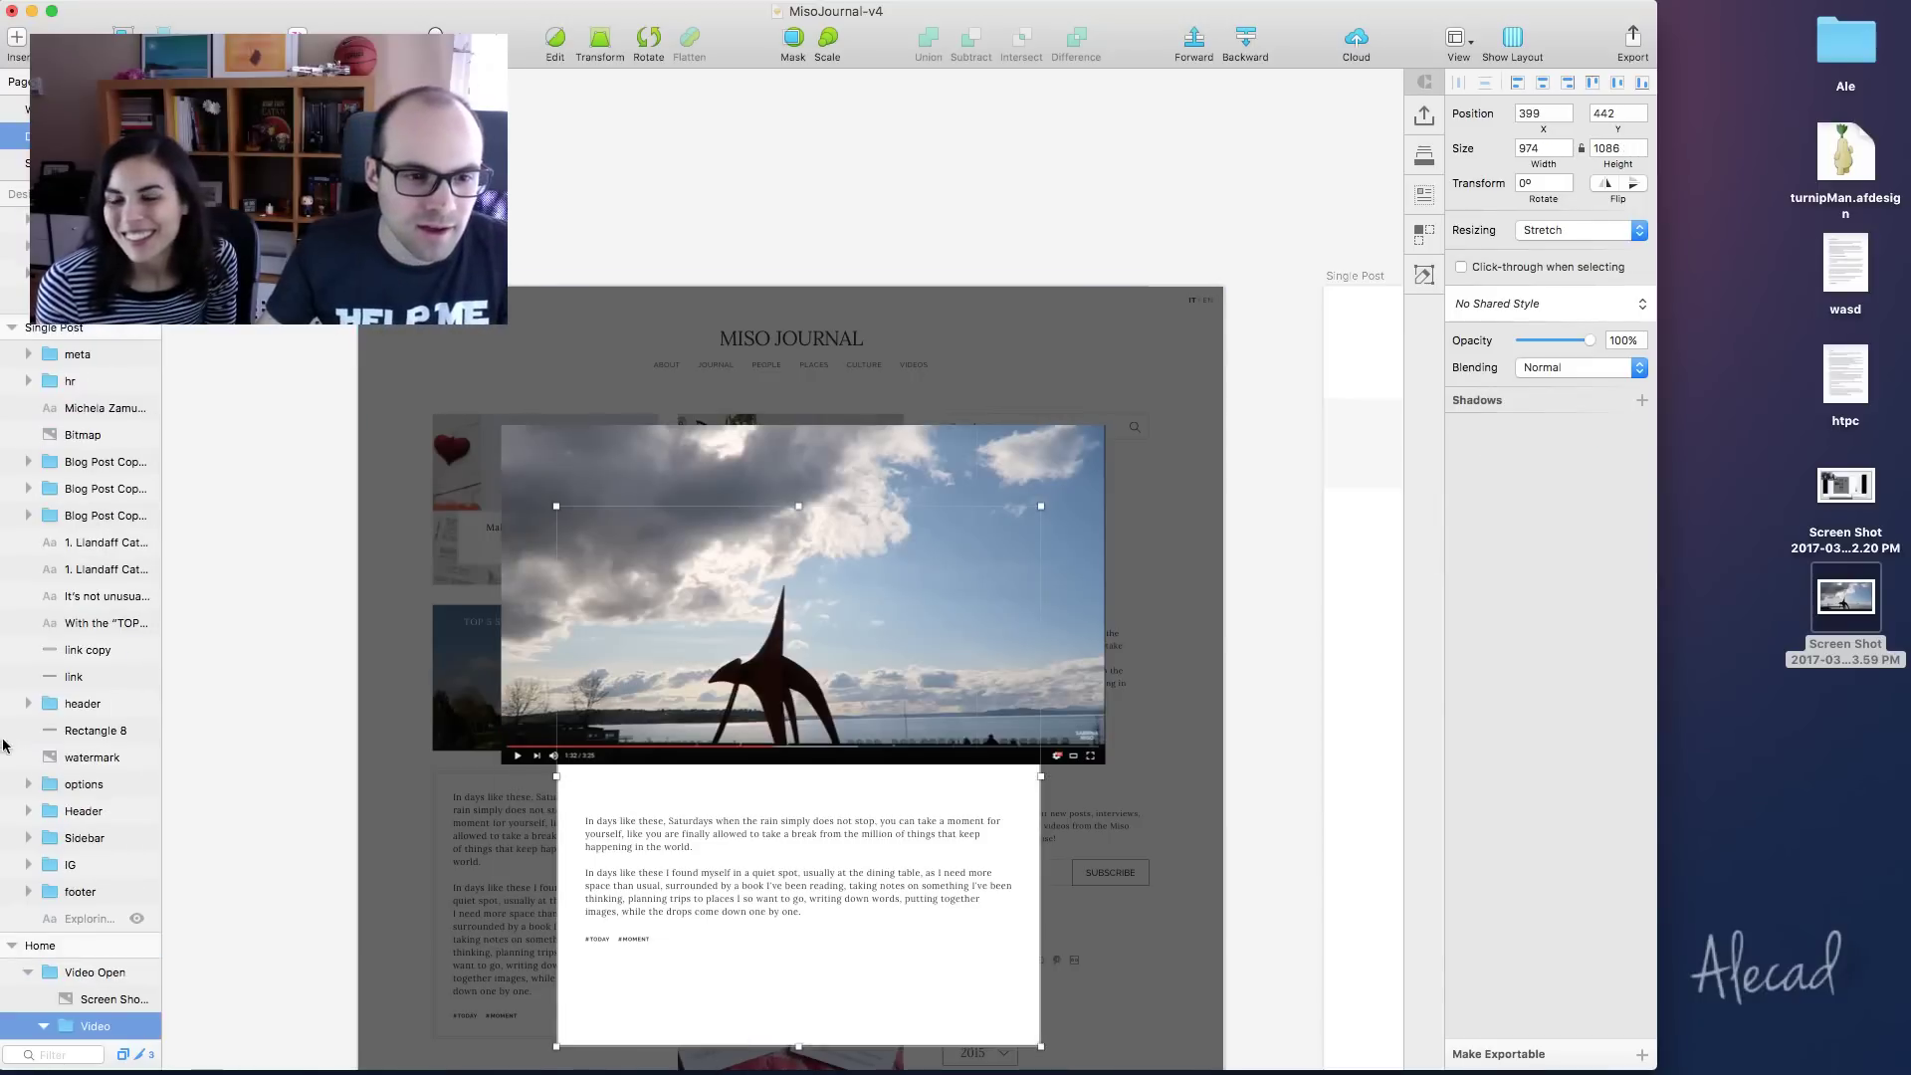
pyautogui.click(120, 876)
pyautogui.keyDown('shift'); pyautogui.click(119, 903); pyautogui.keyUp('shift')
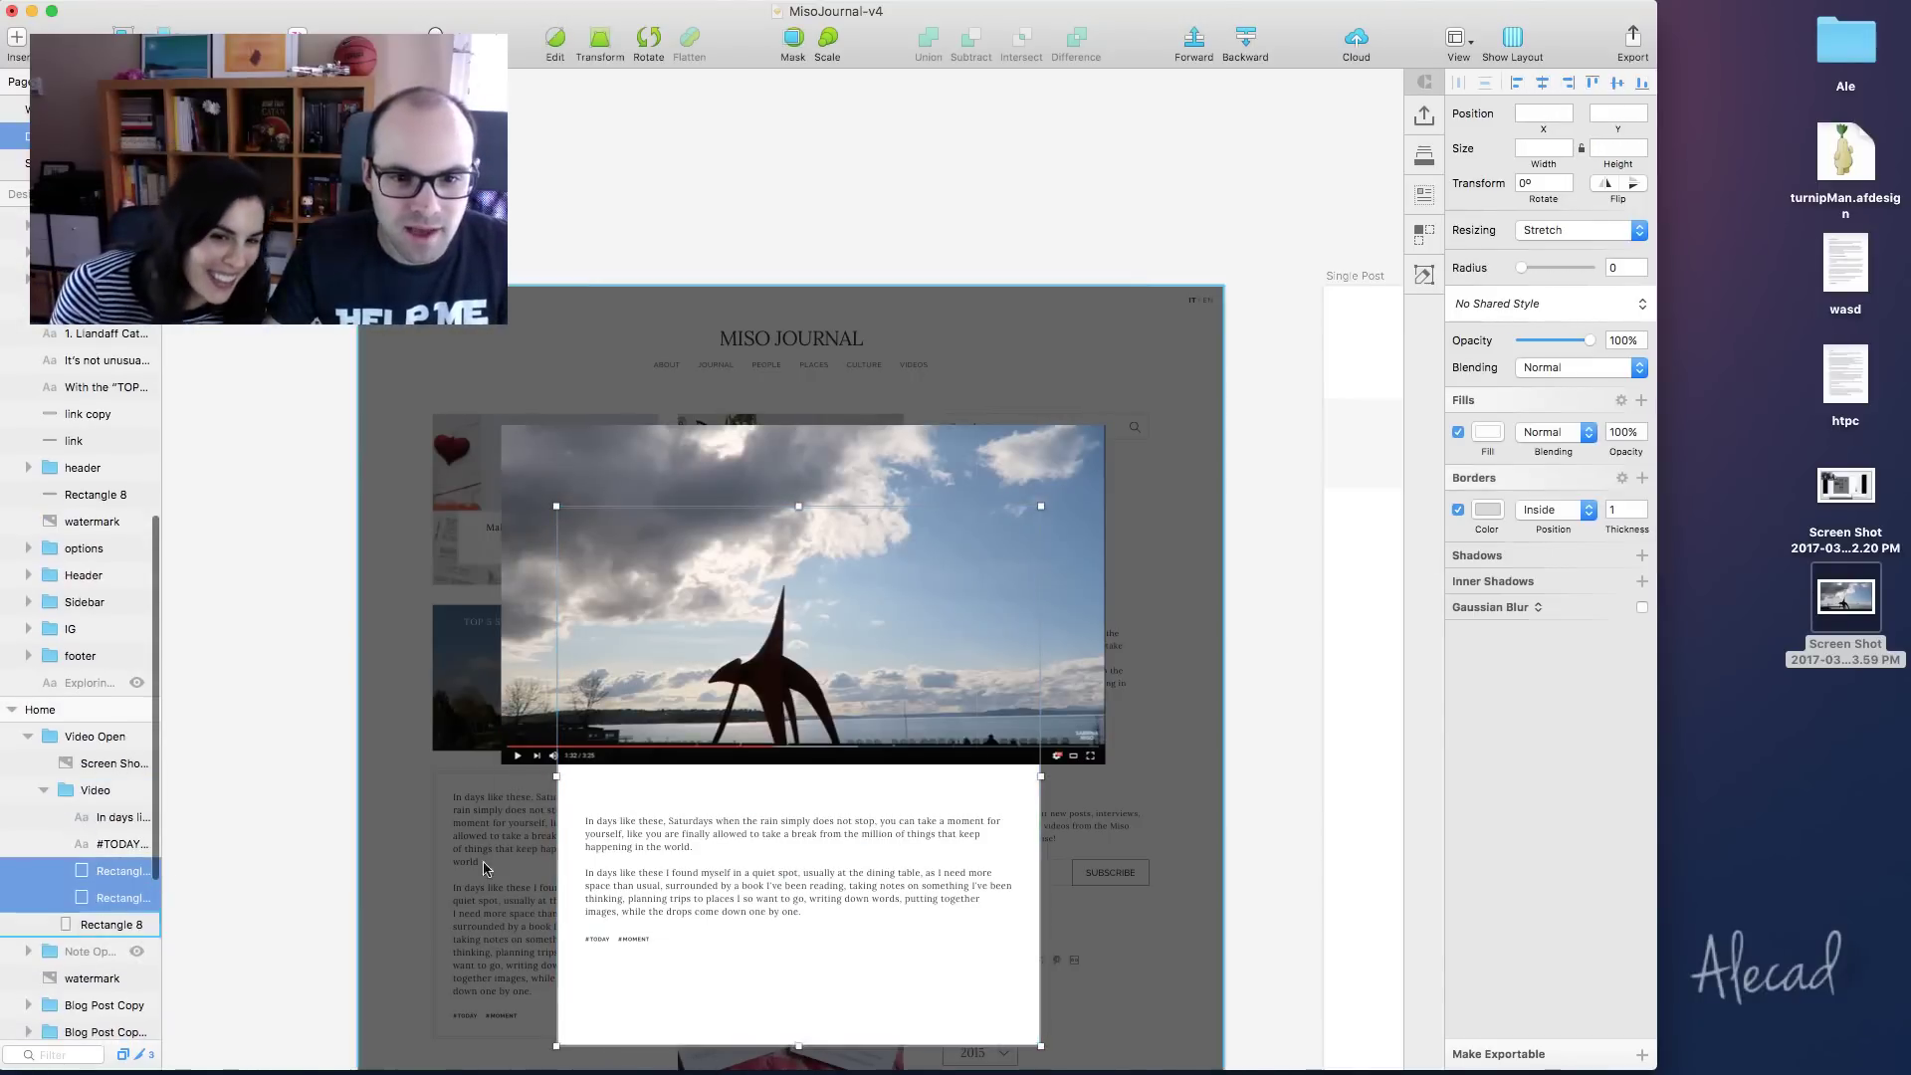
pyautogui.moveTo(822, 995); pyautogui.dragTo(761, 911)
pyautogui.moveTo(756, 899); pyautogui.dragTo(758, 902)
pyautogui.moveTo(977, 956); pyautogui.dragTo(1121, 996)
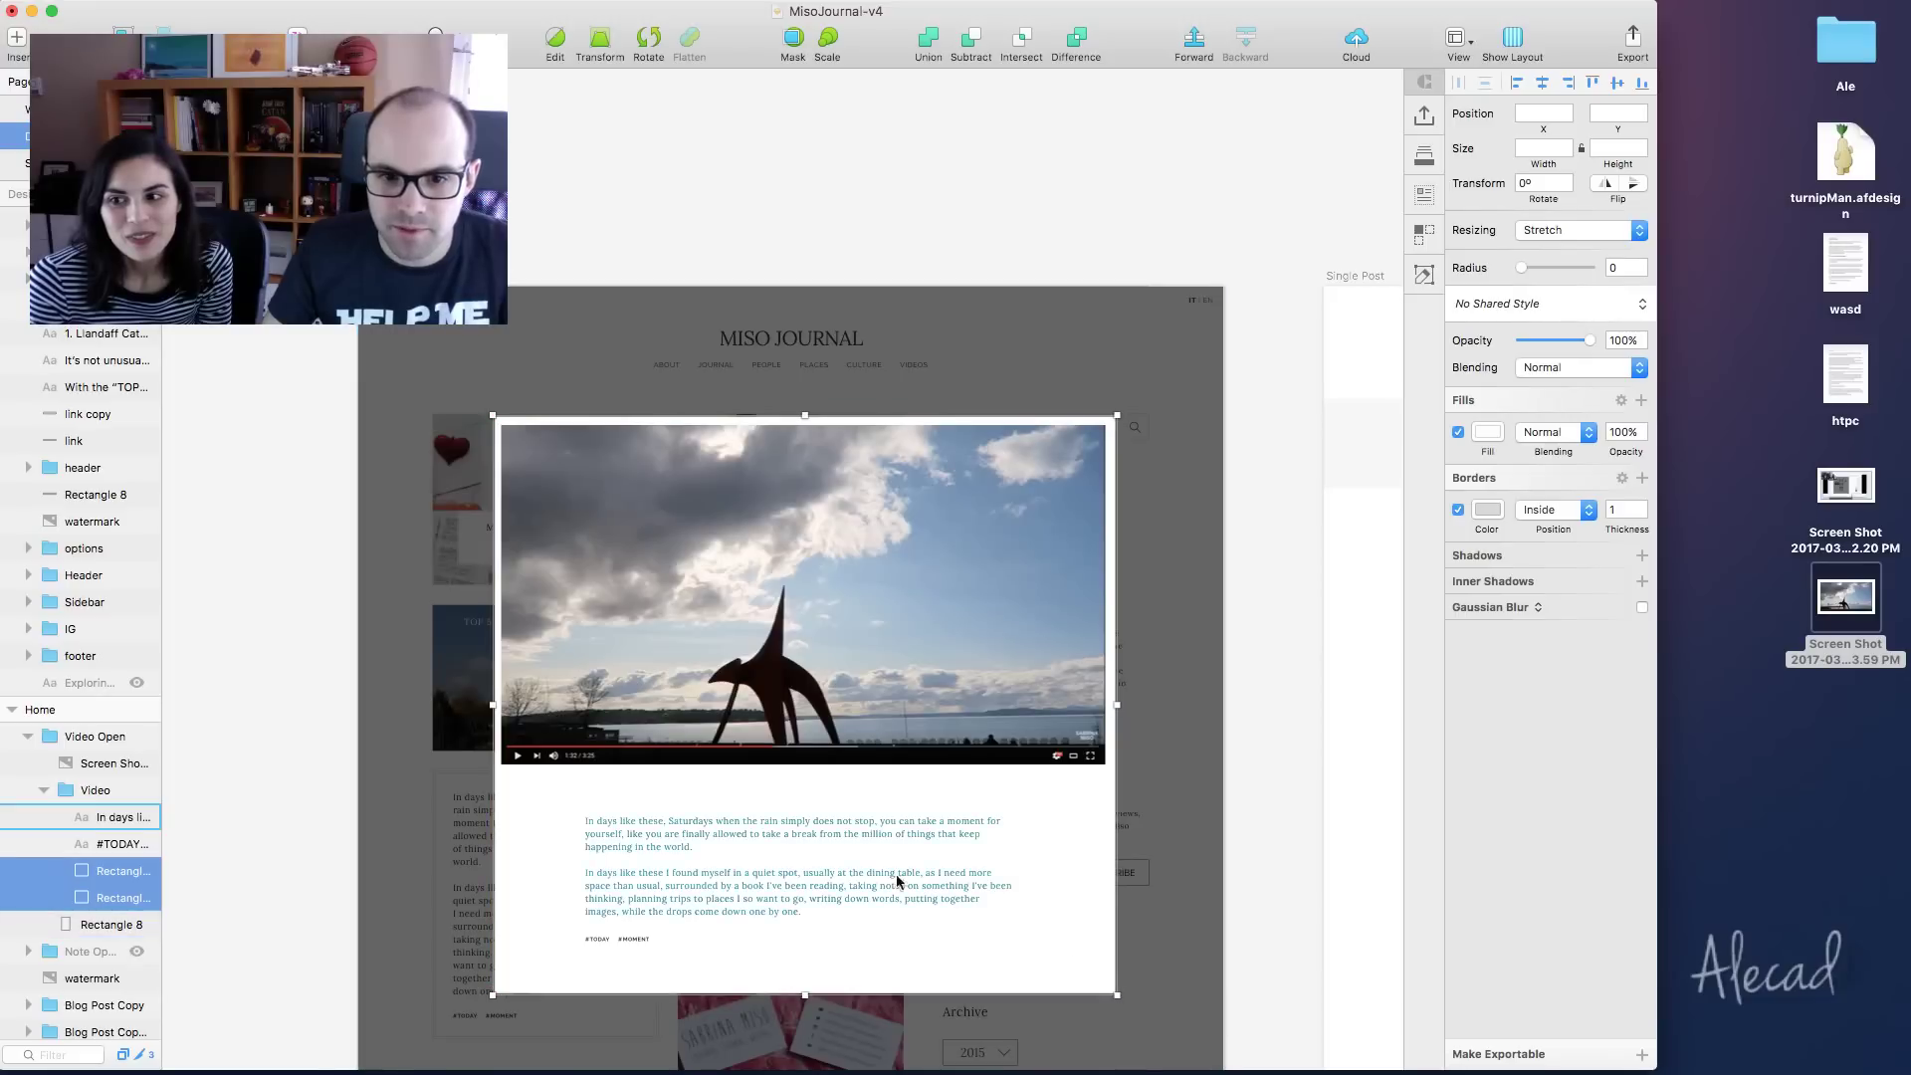
# Place the body text just under the video and widen it to 1195, and move the hashtag line below it to X 295, Y 1180
pyautogui.moveTo(682, 836); pyautogui.dragTo(592, 799)
pyautogui.moveTo(937, 842); pyautogui.dragTo(1100, 833)
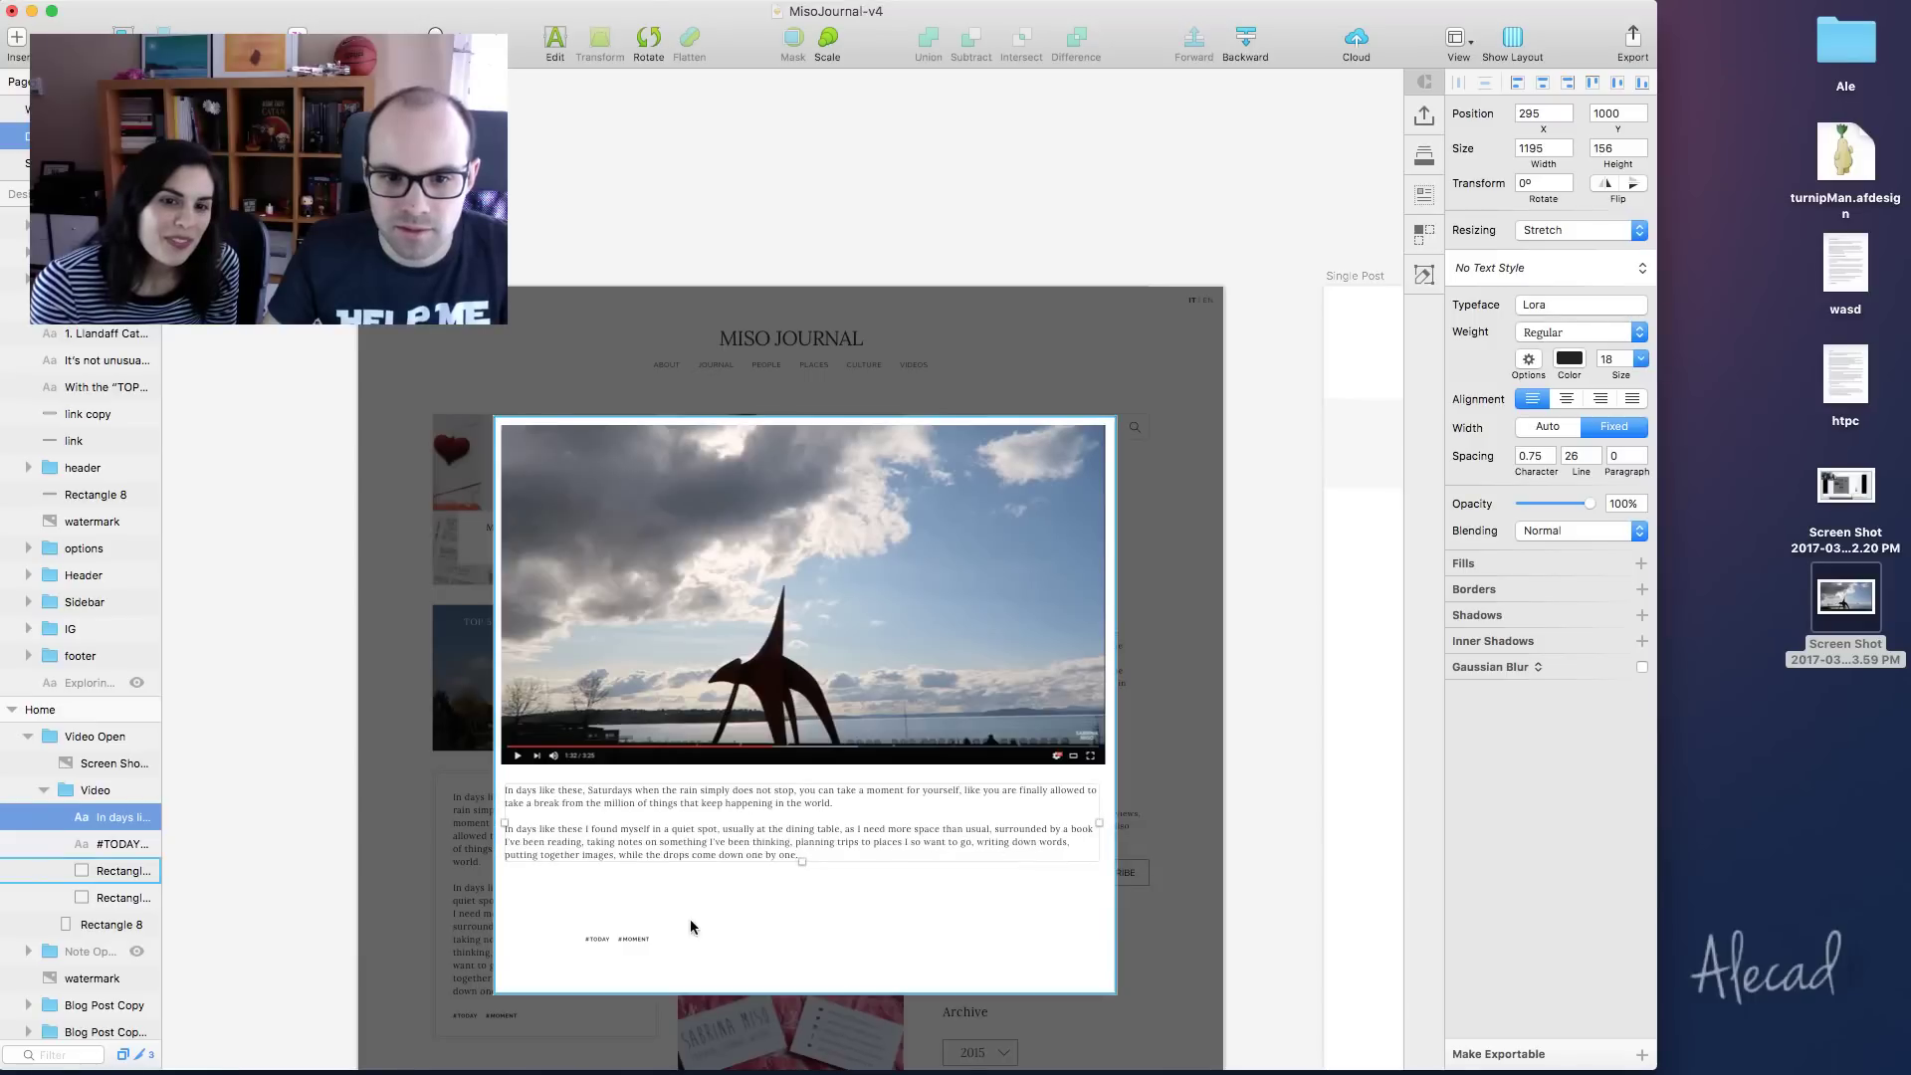
pyautogui.click(623, 938)
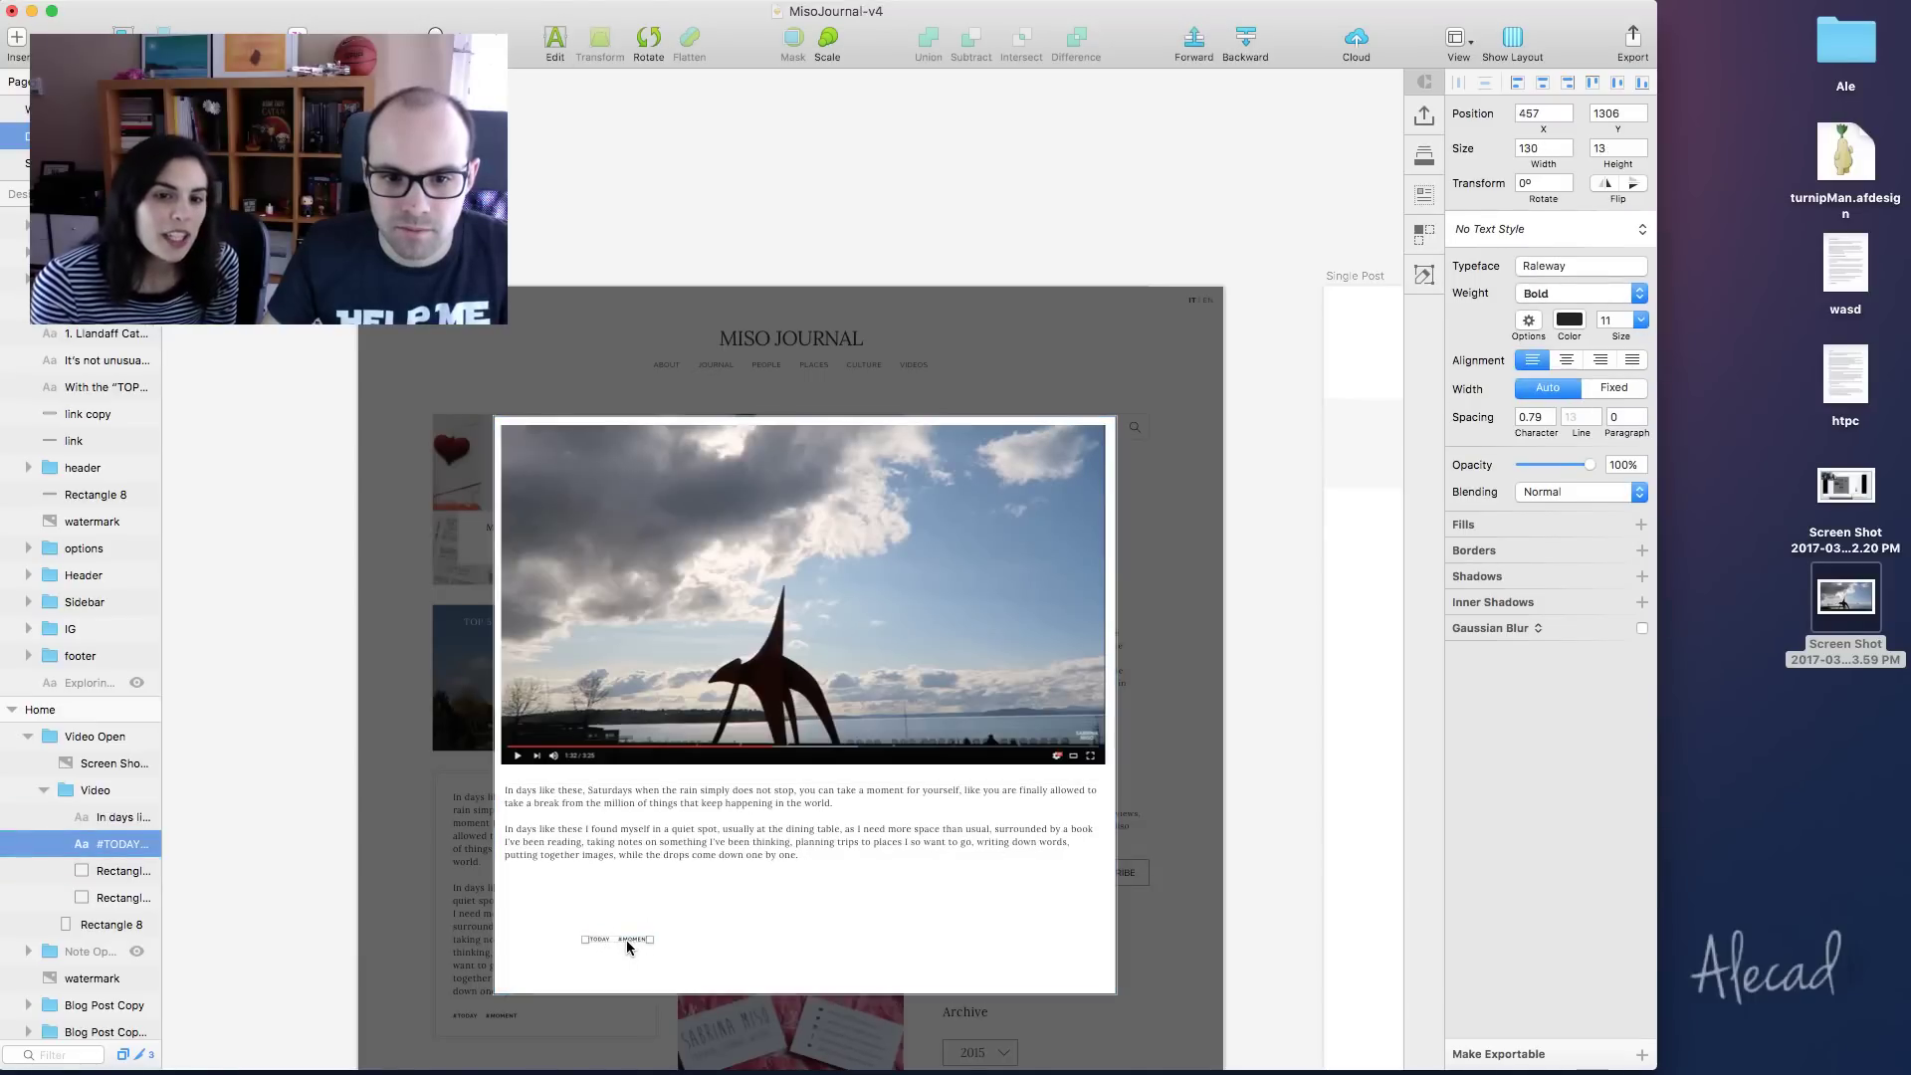
pyautogui.moveTo(625, 939); pyautogui.dragTo(554, 877)
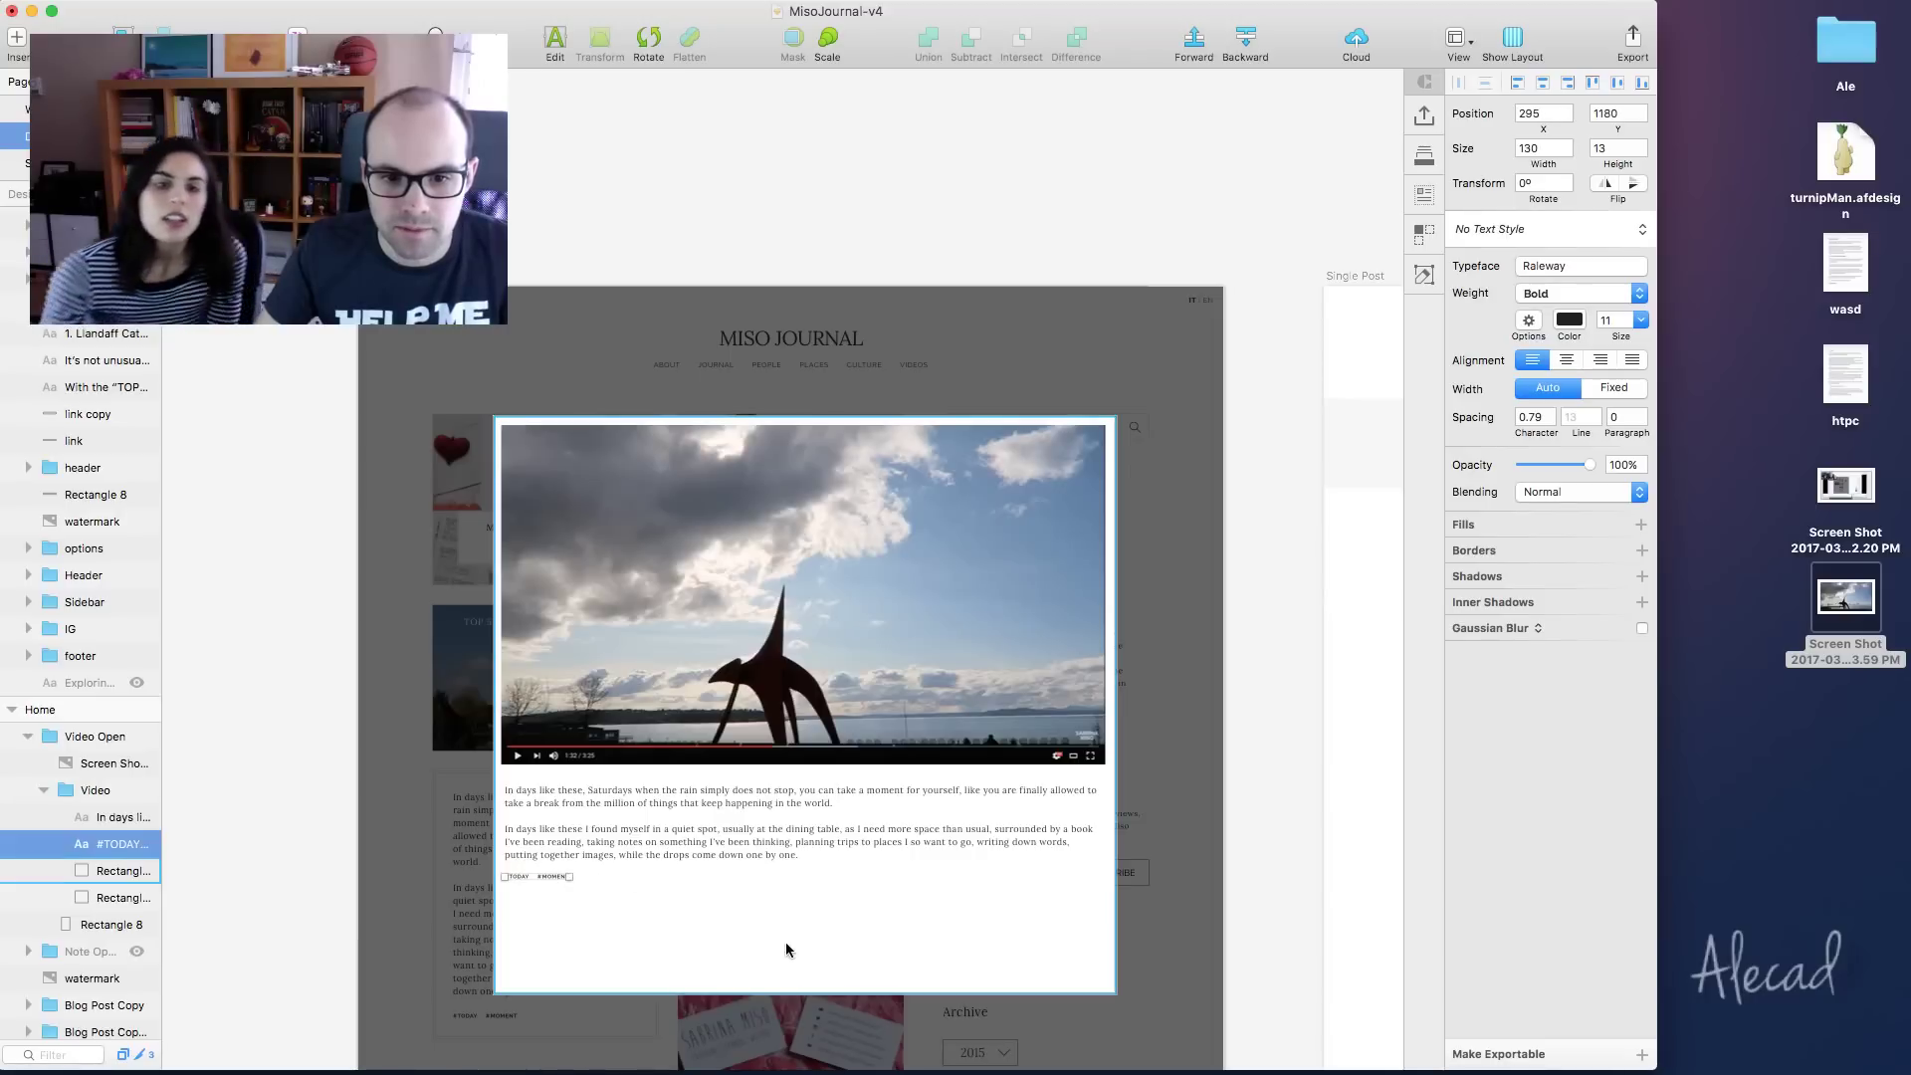
# Shorten both white card rectangles together to about 977 high so they end just below the hashtags
pyautogui.click(786, 946)
pyautogui.keyDown('shift'); pyautogui.click(80, 895); pyautogui.keyUp('shift')
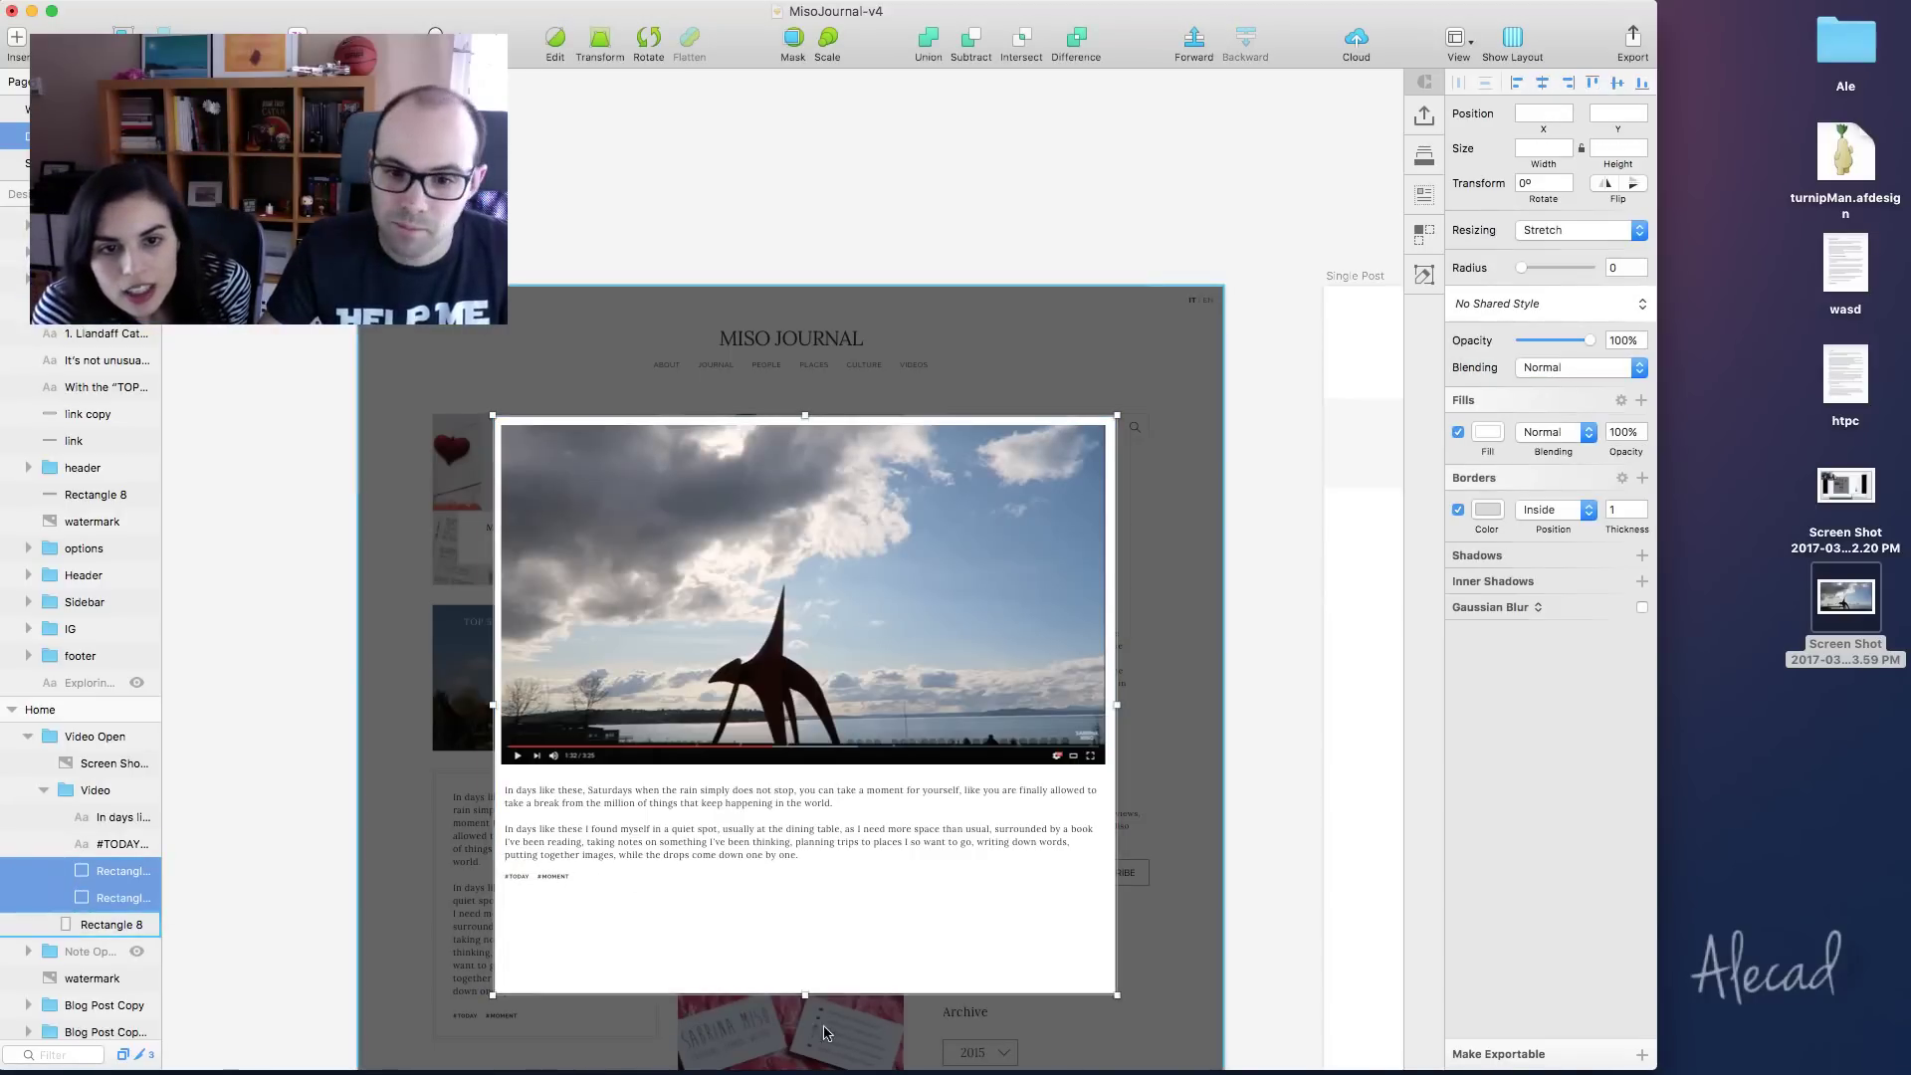
pyautogui.moveTo(804, 992); pyautogui.dragTo(794, 897)
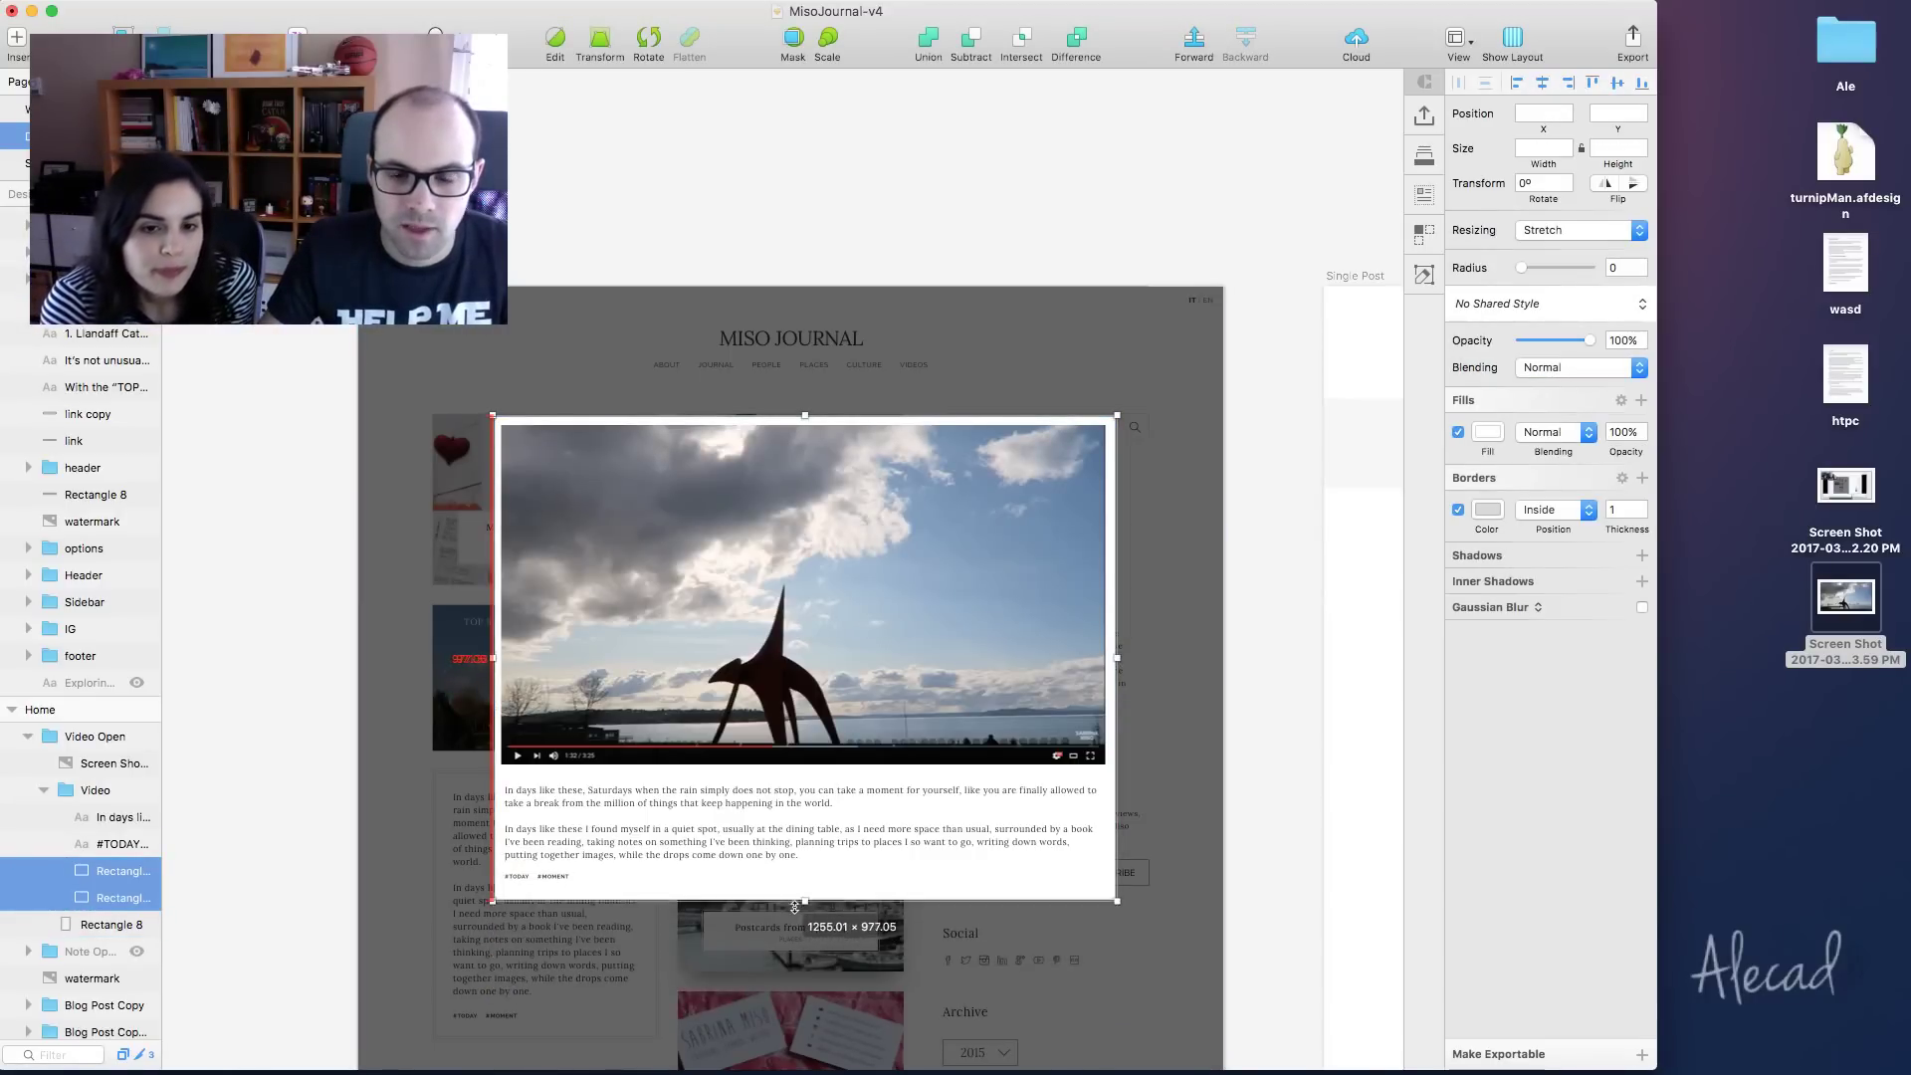
pyautogui.click(1258, 876)
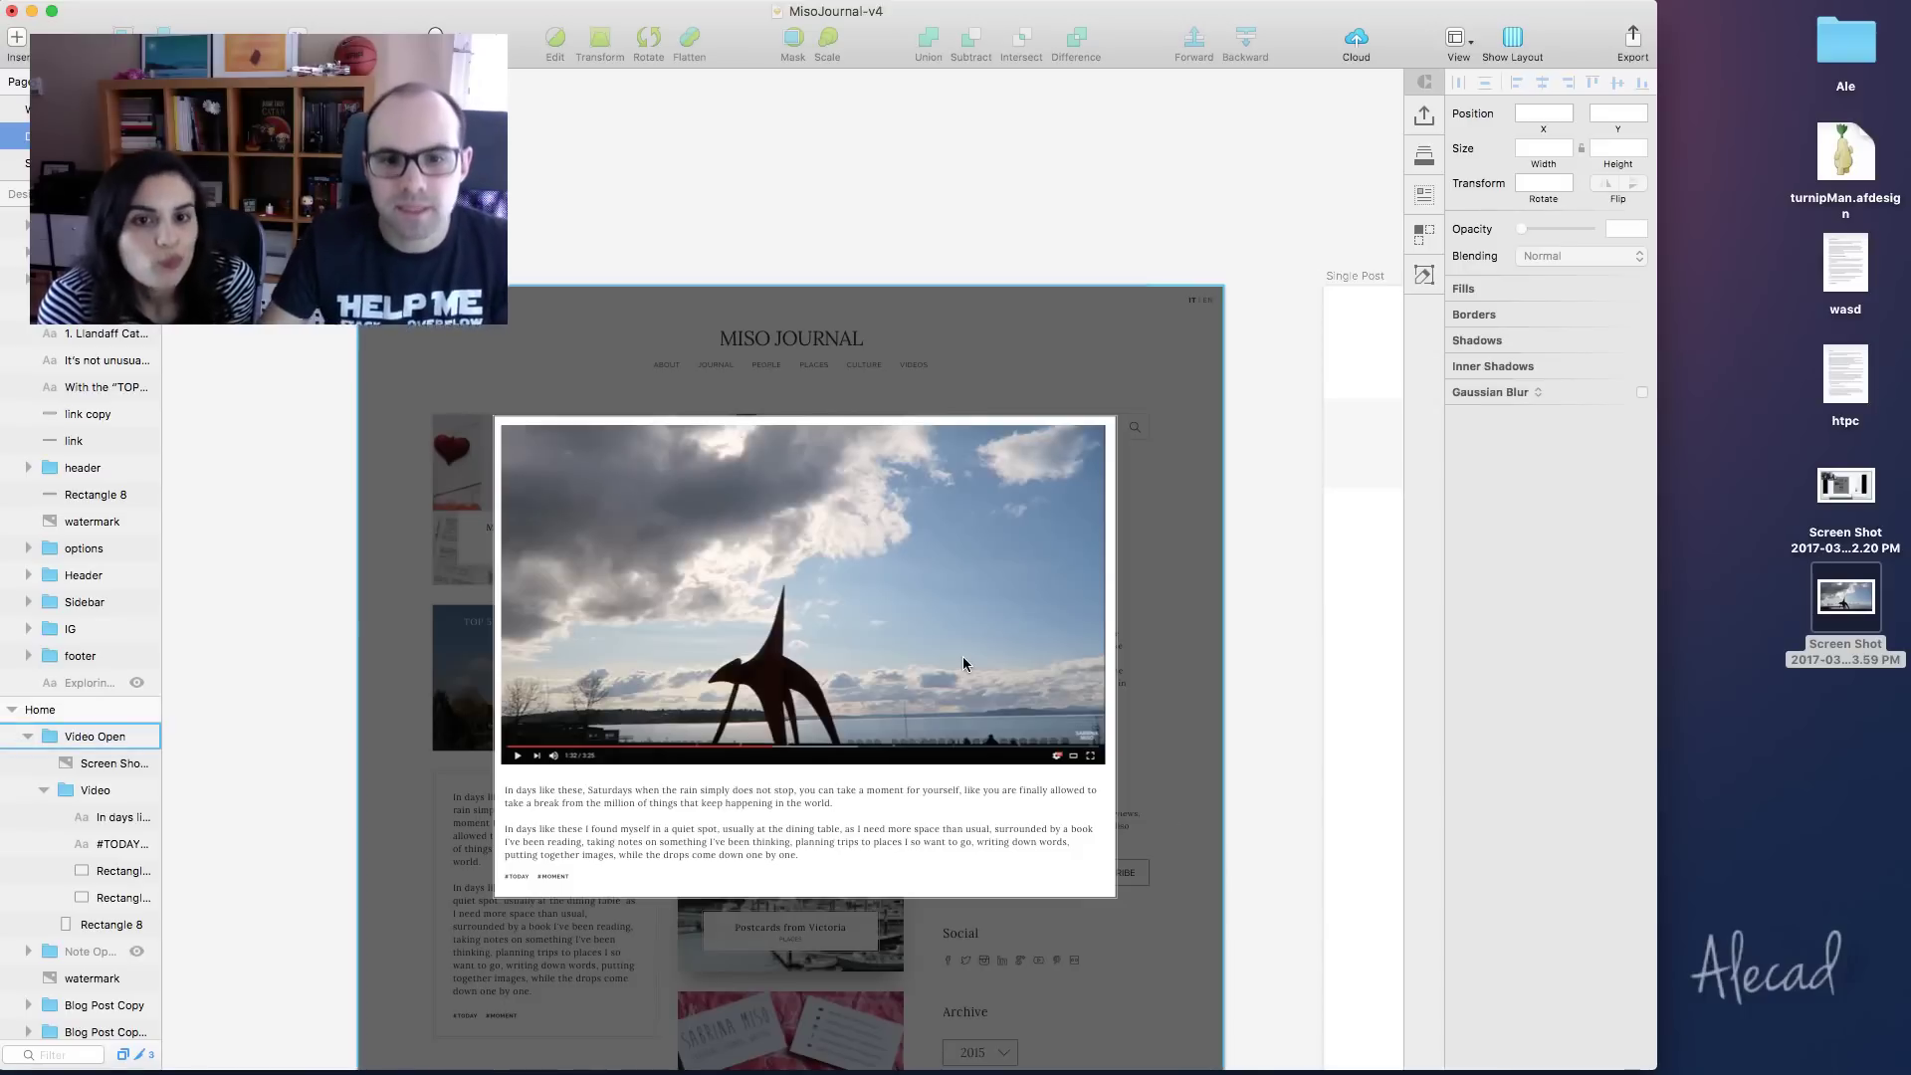
# Compare the Video Open overlay with the Note Open overlay by switching which of the two groups is visible
pyautogui.scroll(-1, 963, 655)
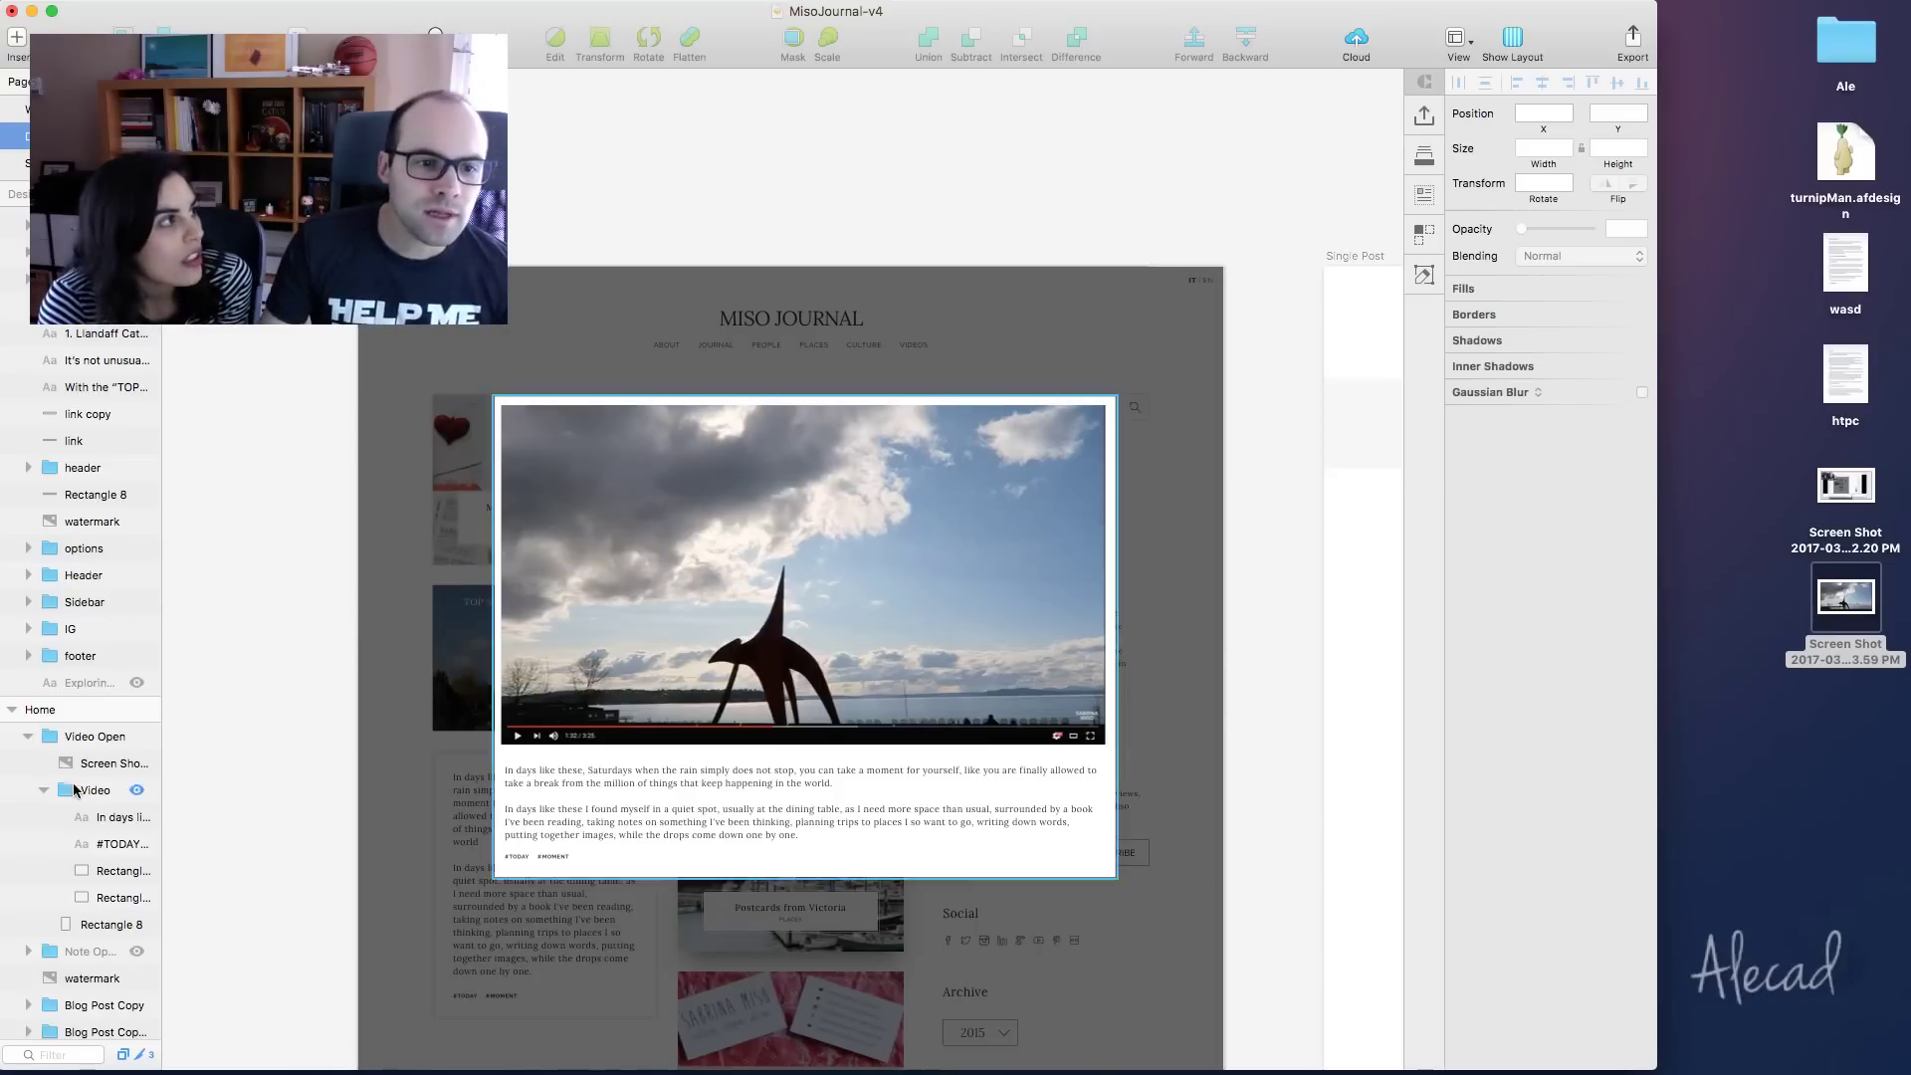
pyautogui.click(28, 737)
pyautogui.click(137, 737)
pyautogui.click(138, 764)
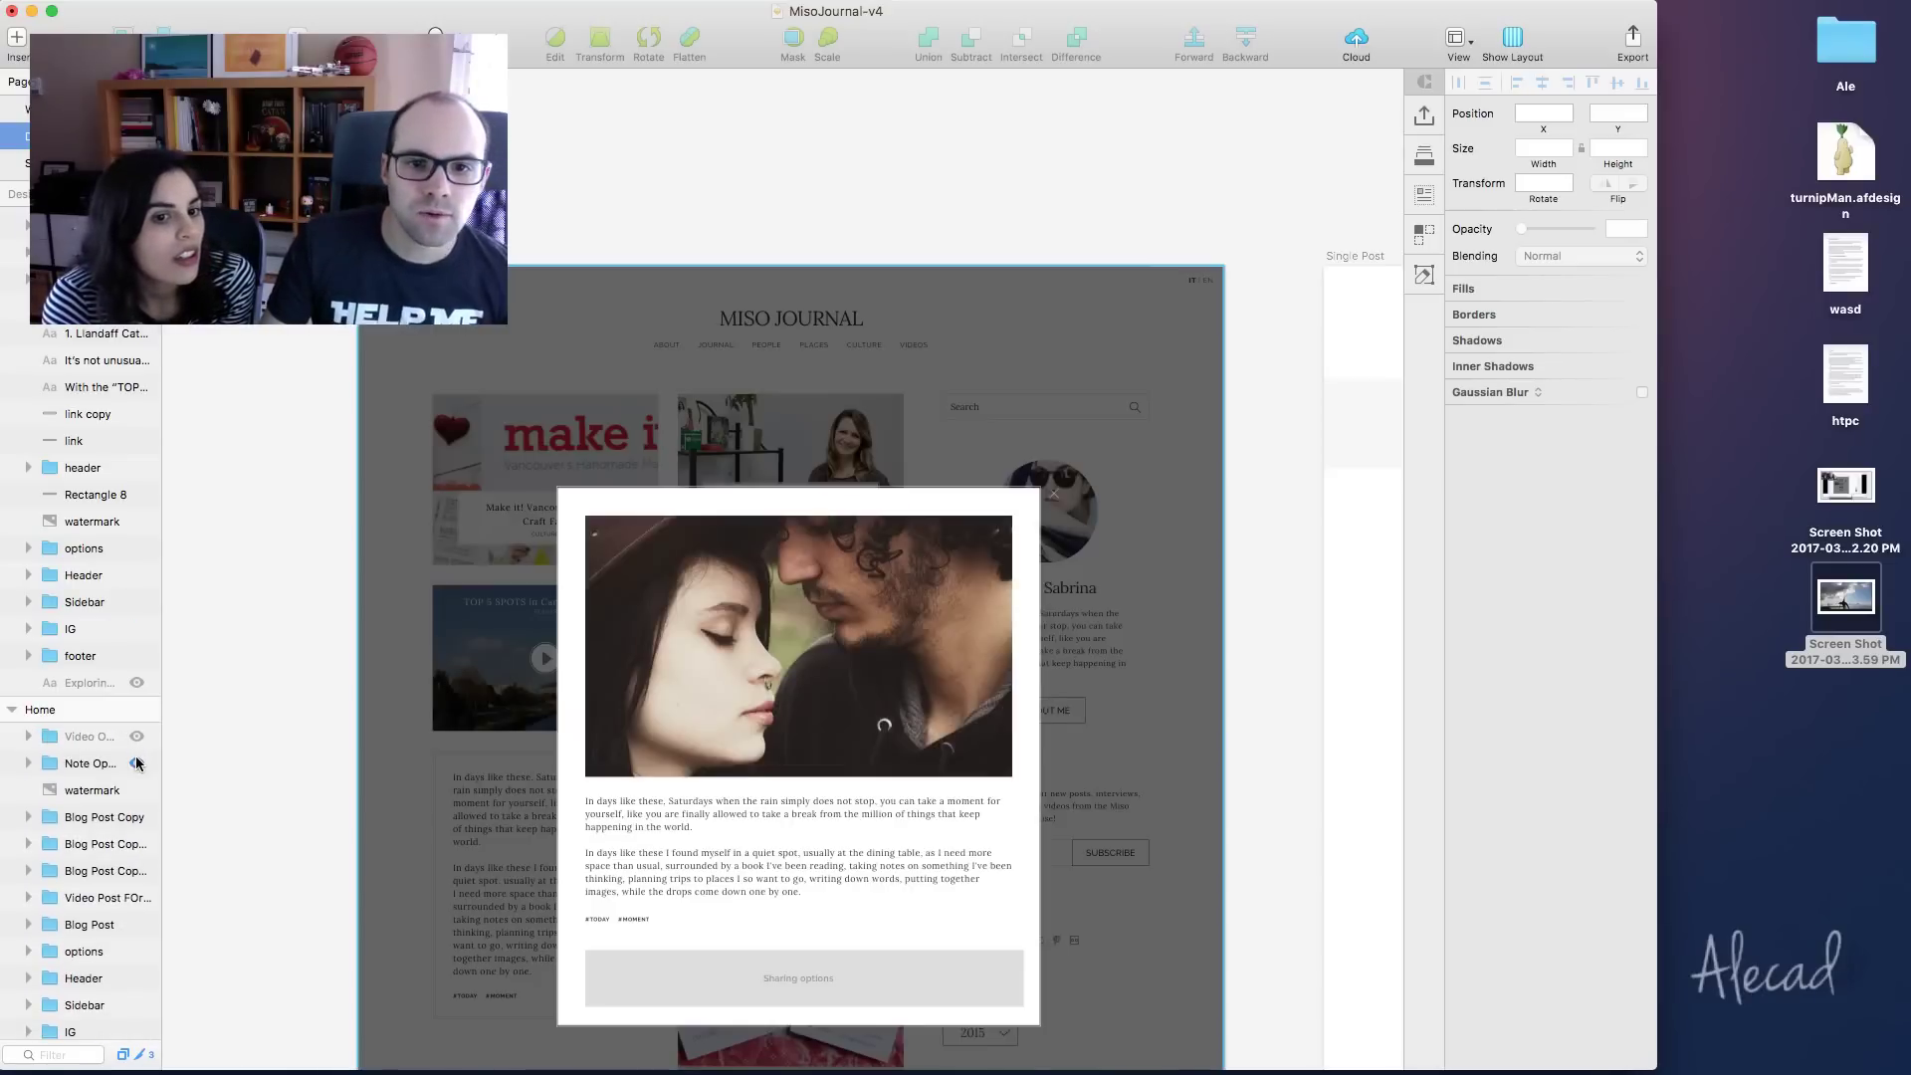
pyautogui.click(137, 763)
pyautogui.click(137, 736)
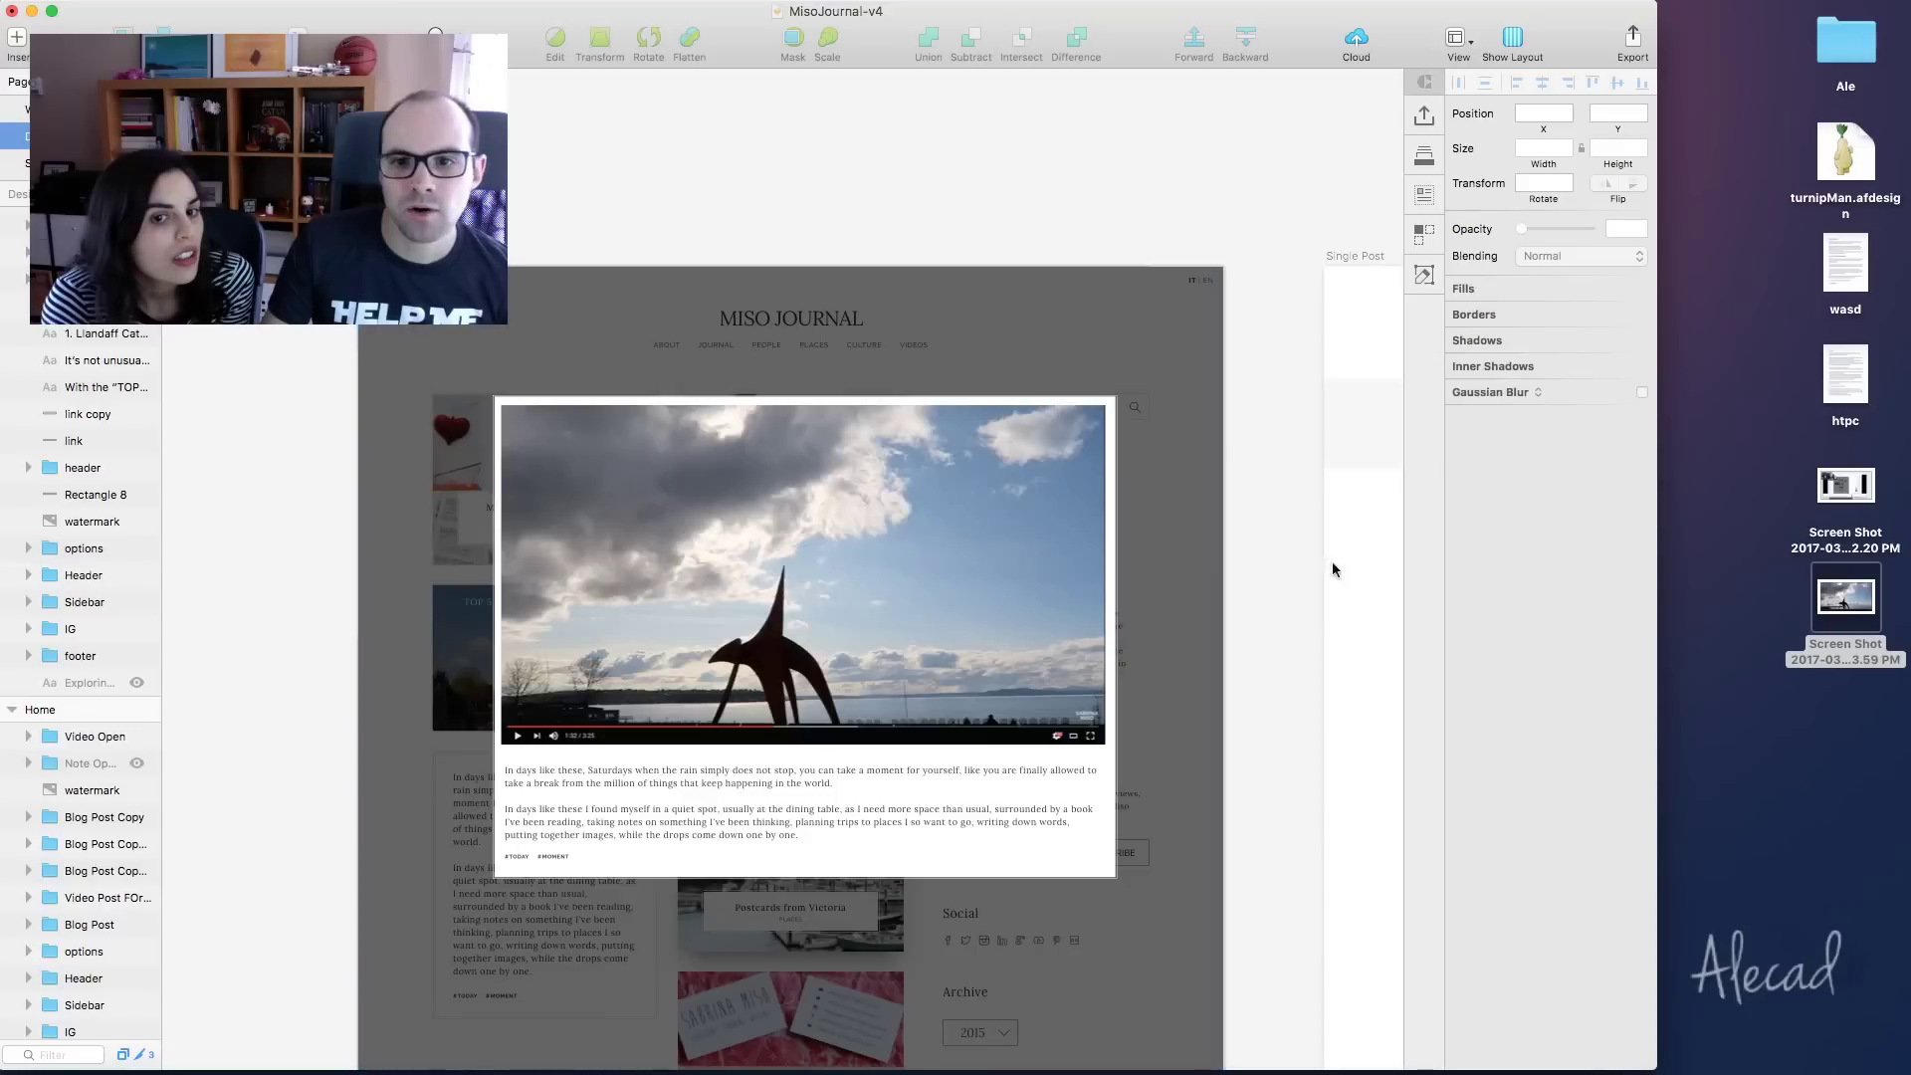
# Raise the opacity of Video Open's dark overlay rectangle to 79%, with the Video group hidden during the change and shown again
pyautogui.click(28, 737)
pyautogui.click(138, 789)
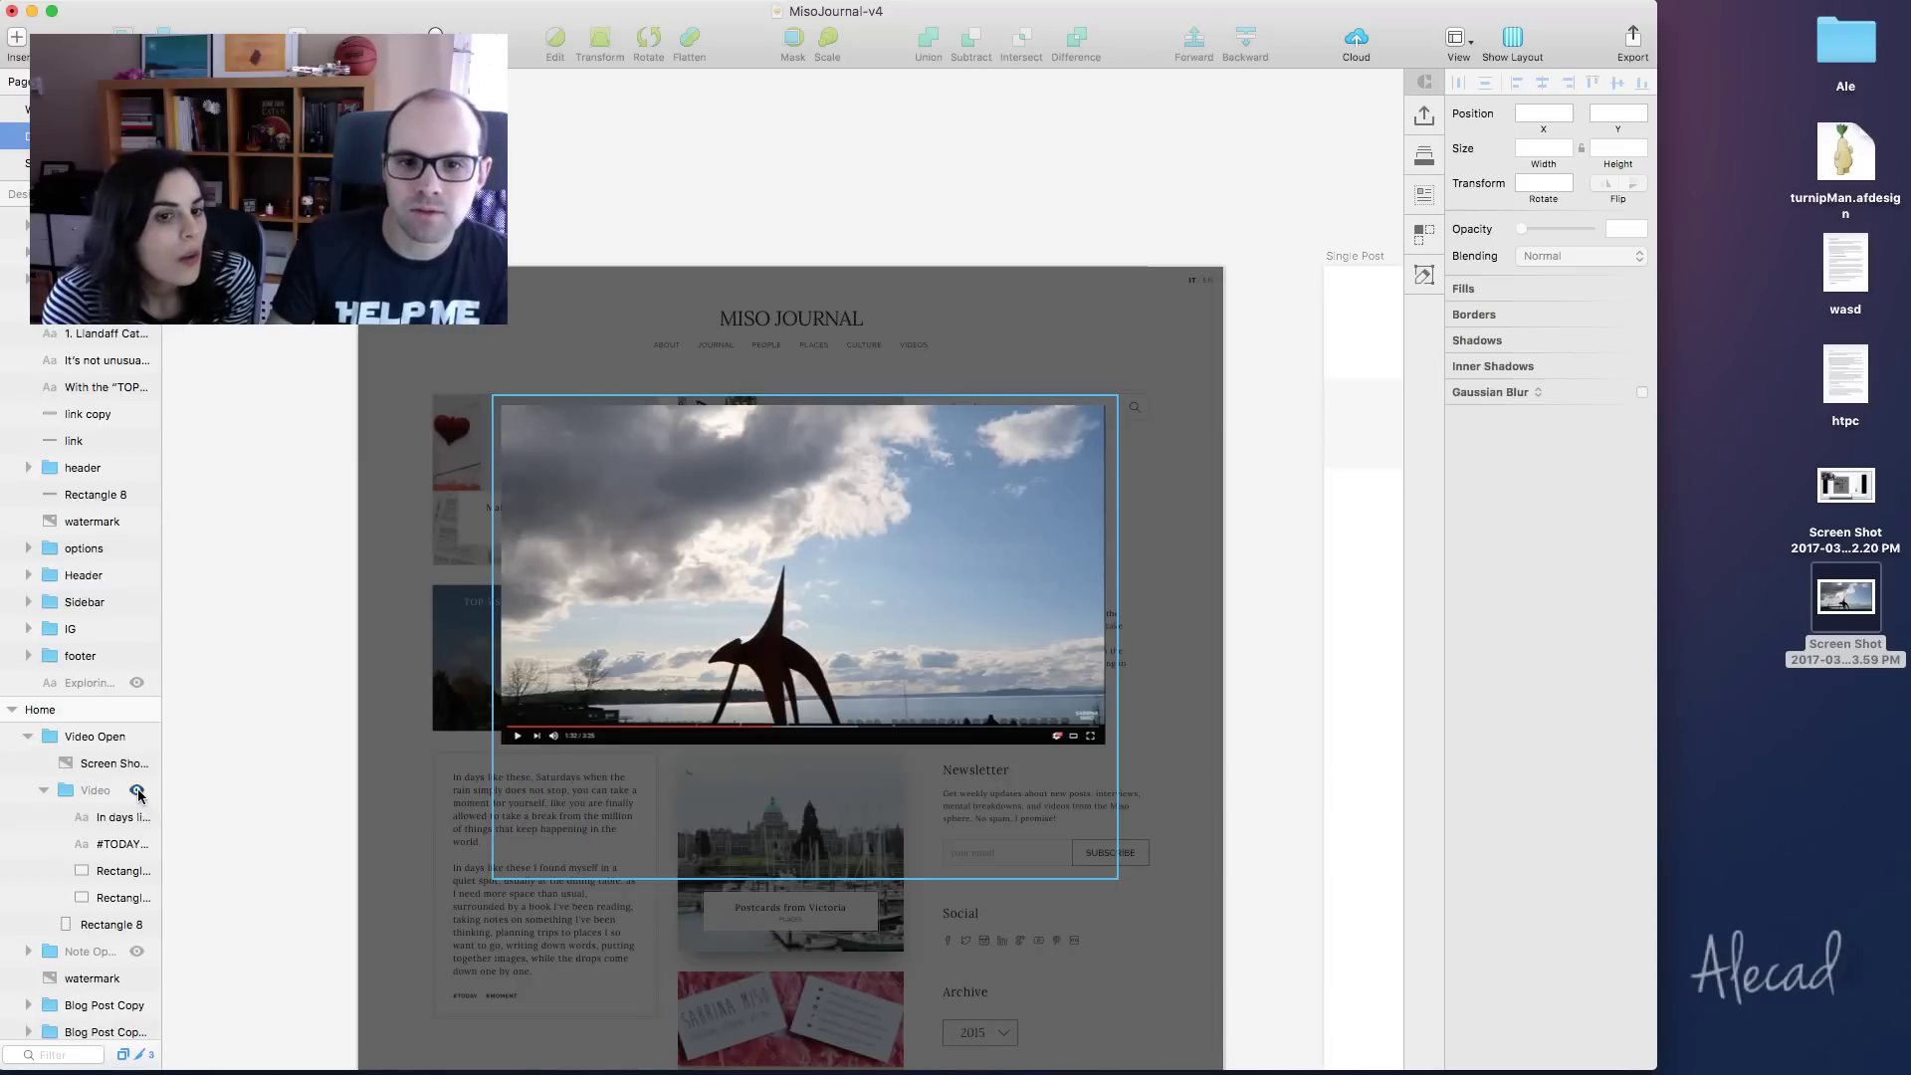
pyautogui.click(509, 374)
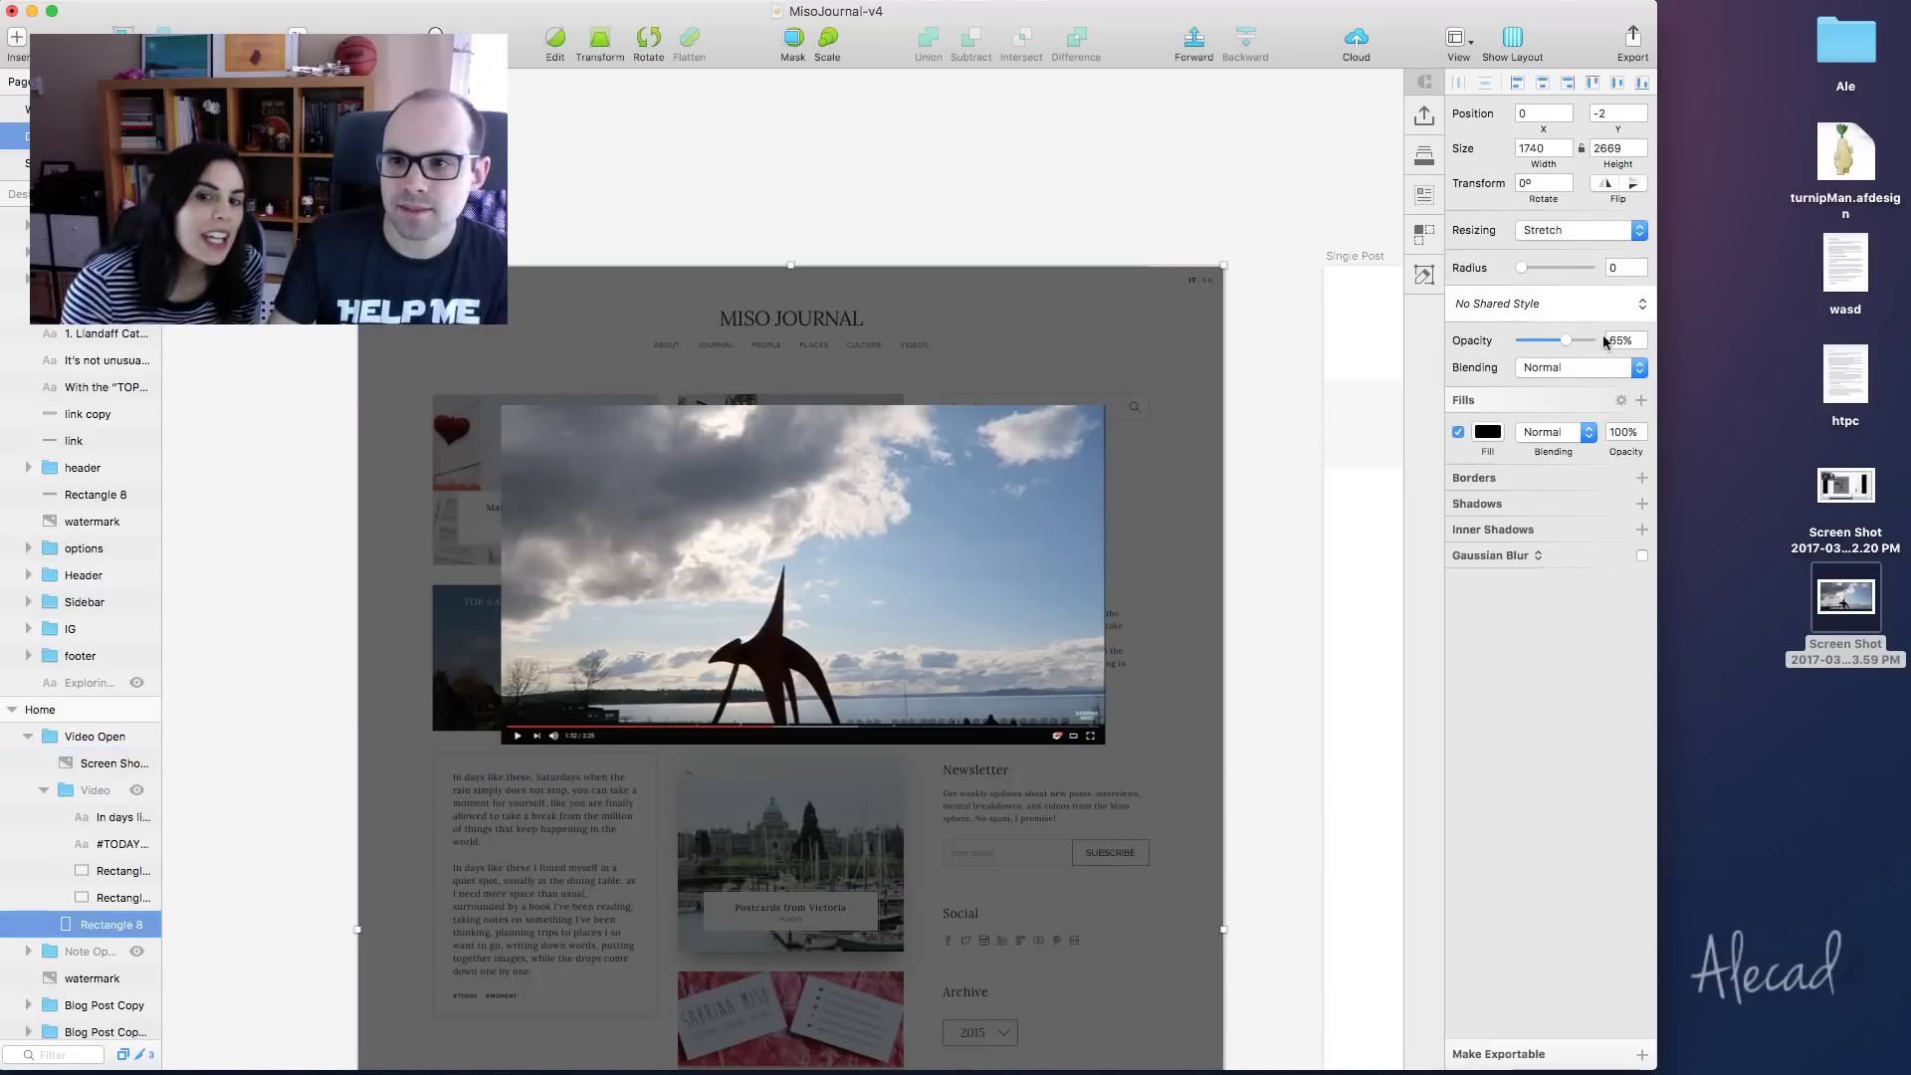
pyautogui.click(1560, 348)
pyautogui.moveTo(1560, 348); pyautogui.dragTo(1573, 348)
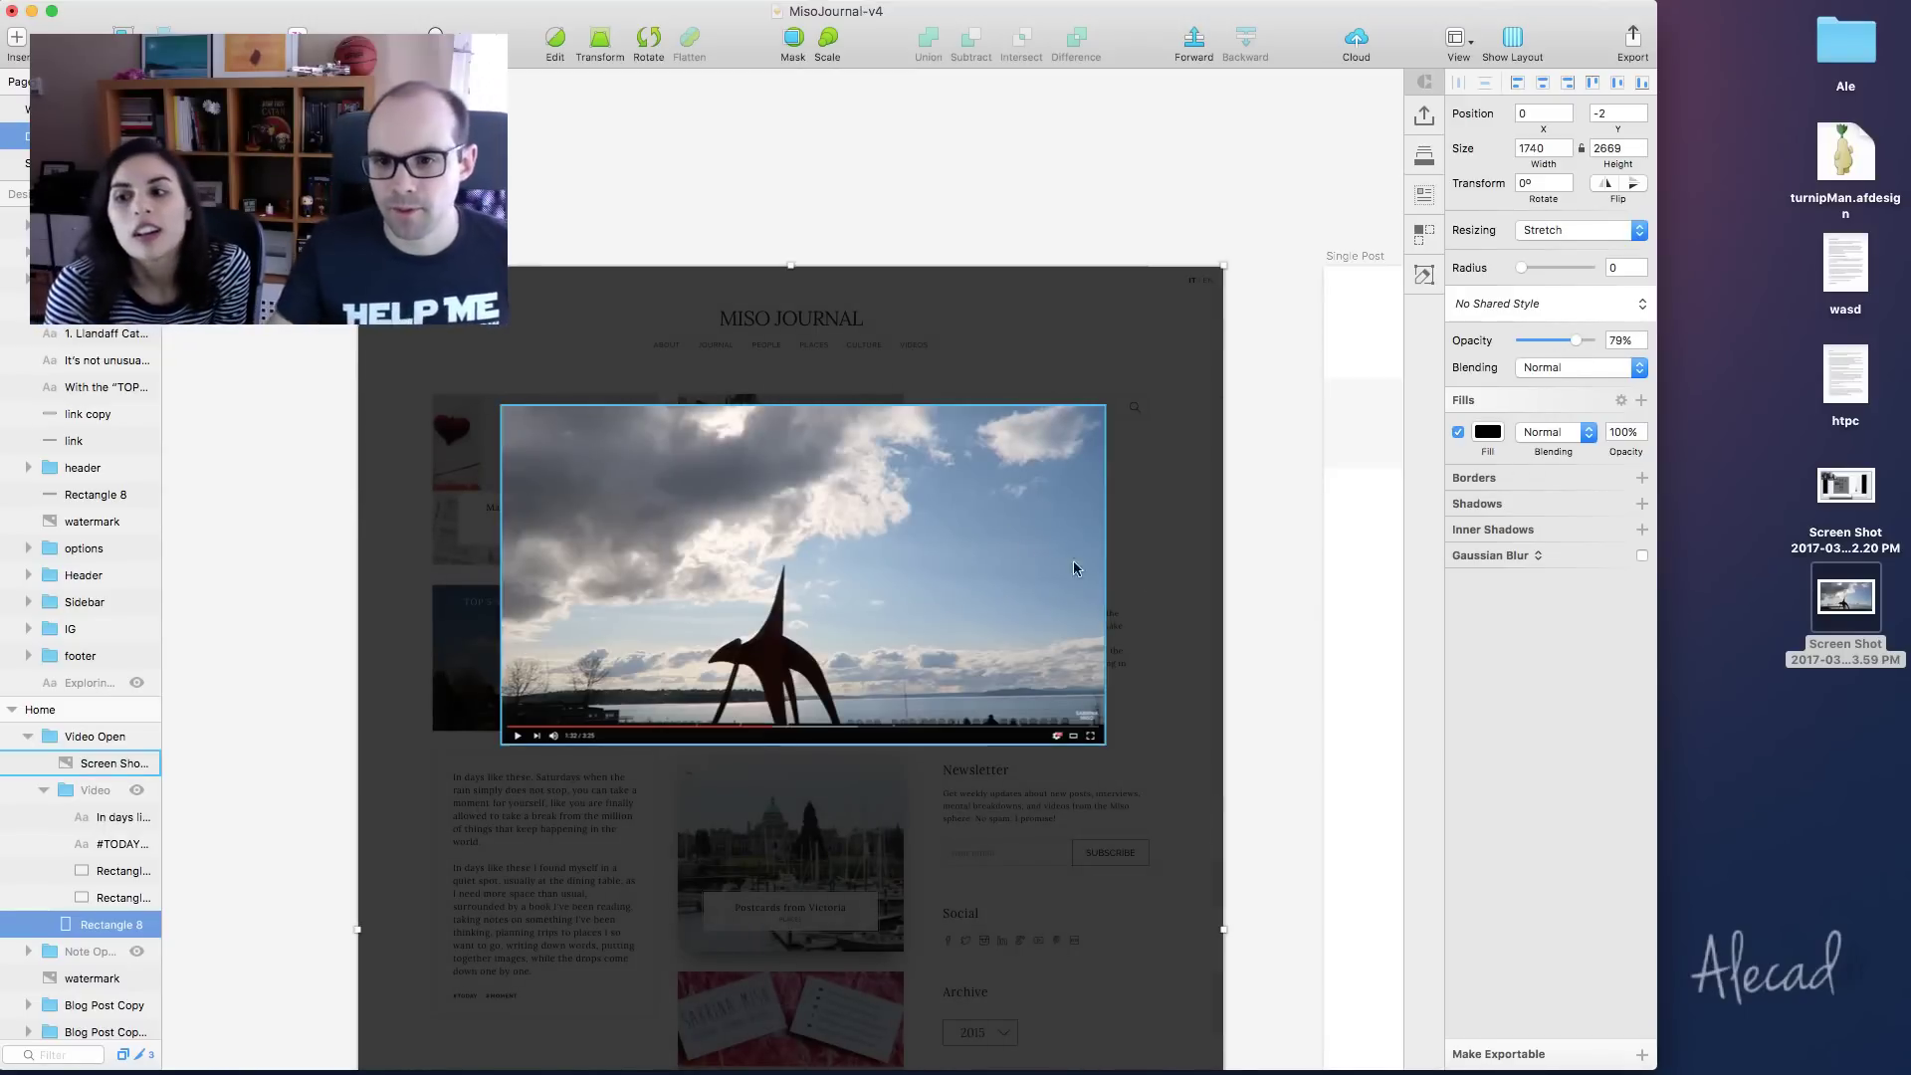
pyautogui.click(1303, 595)
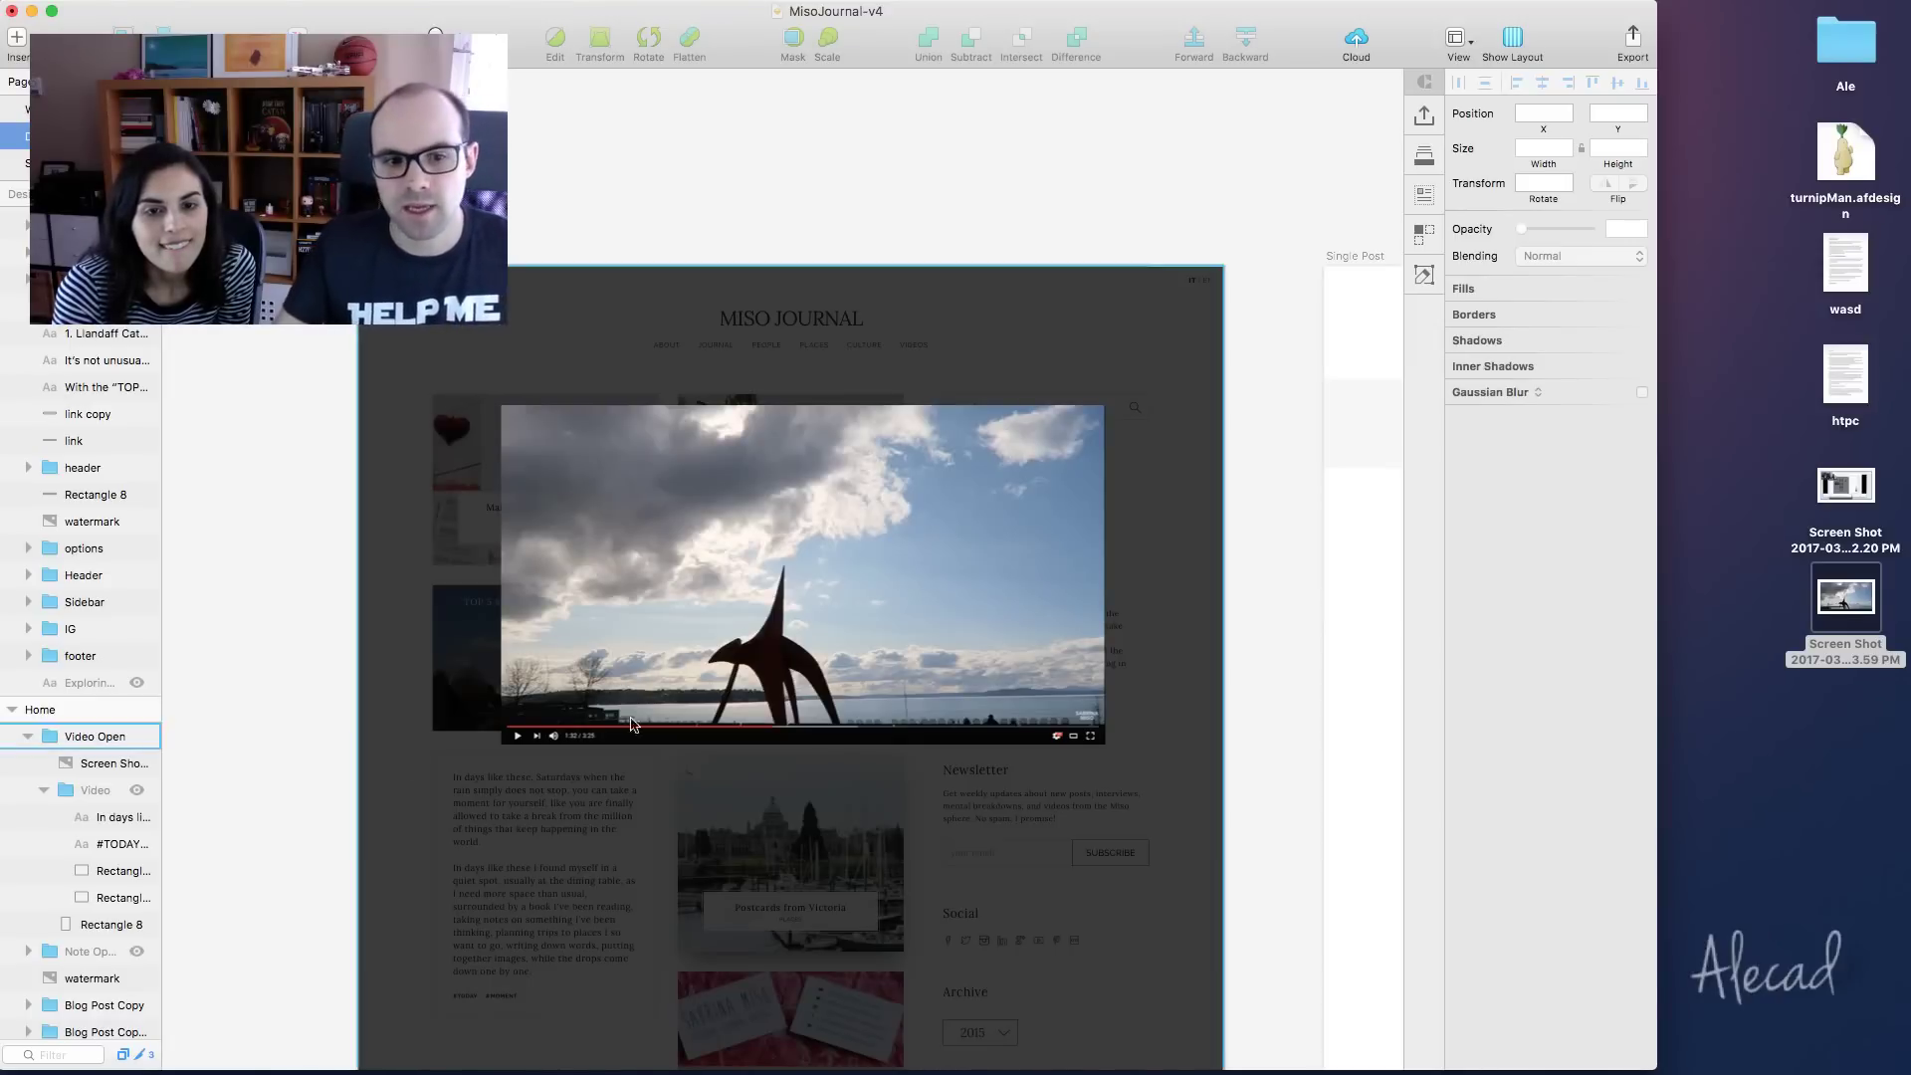
pyautogui.click(137, 789)
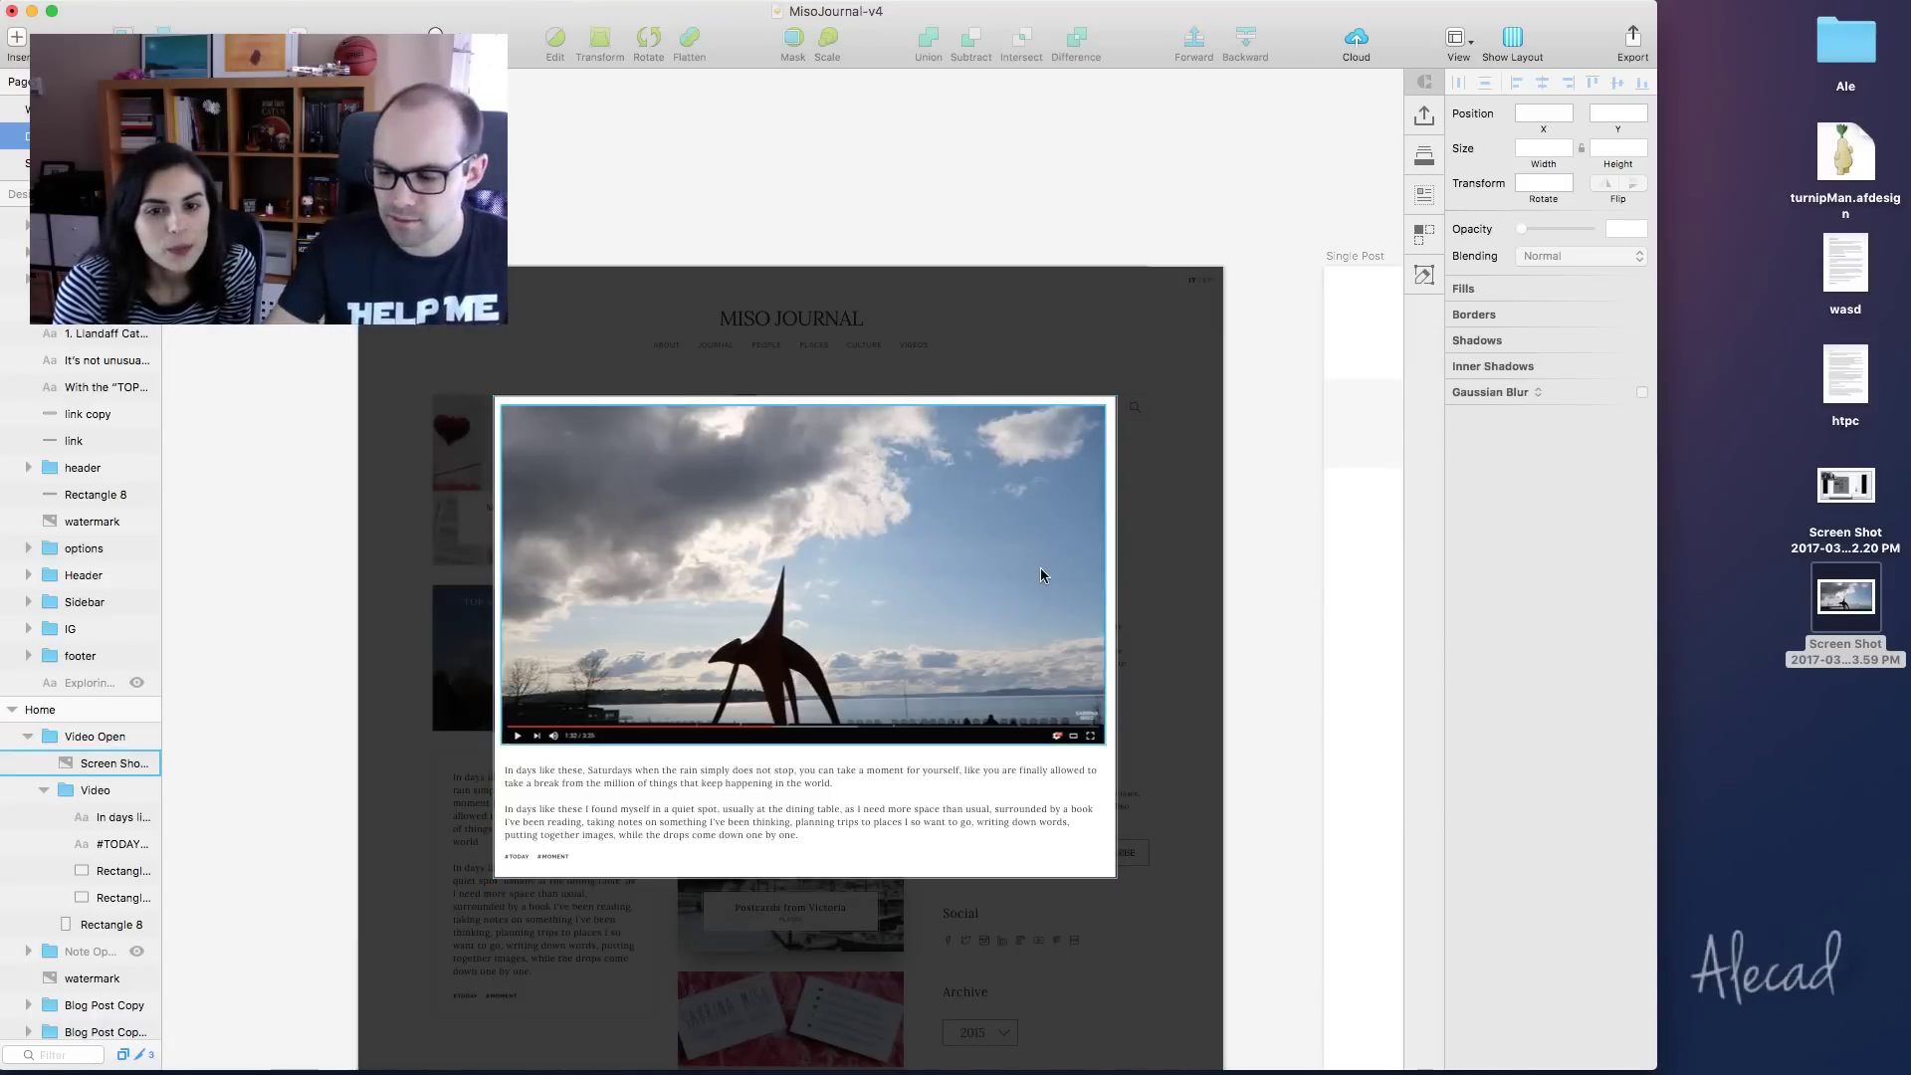
# Inspect the video popup up close and nudge its hashtag line down to Y 1185
pyautogui.press('super+plus')
pyautogui.scroll(-3, 1041, 576)
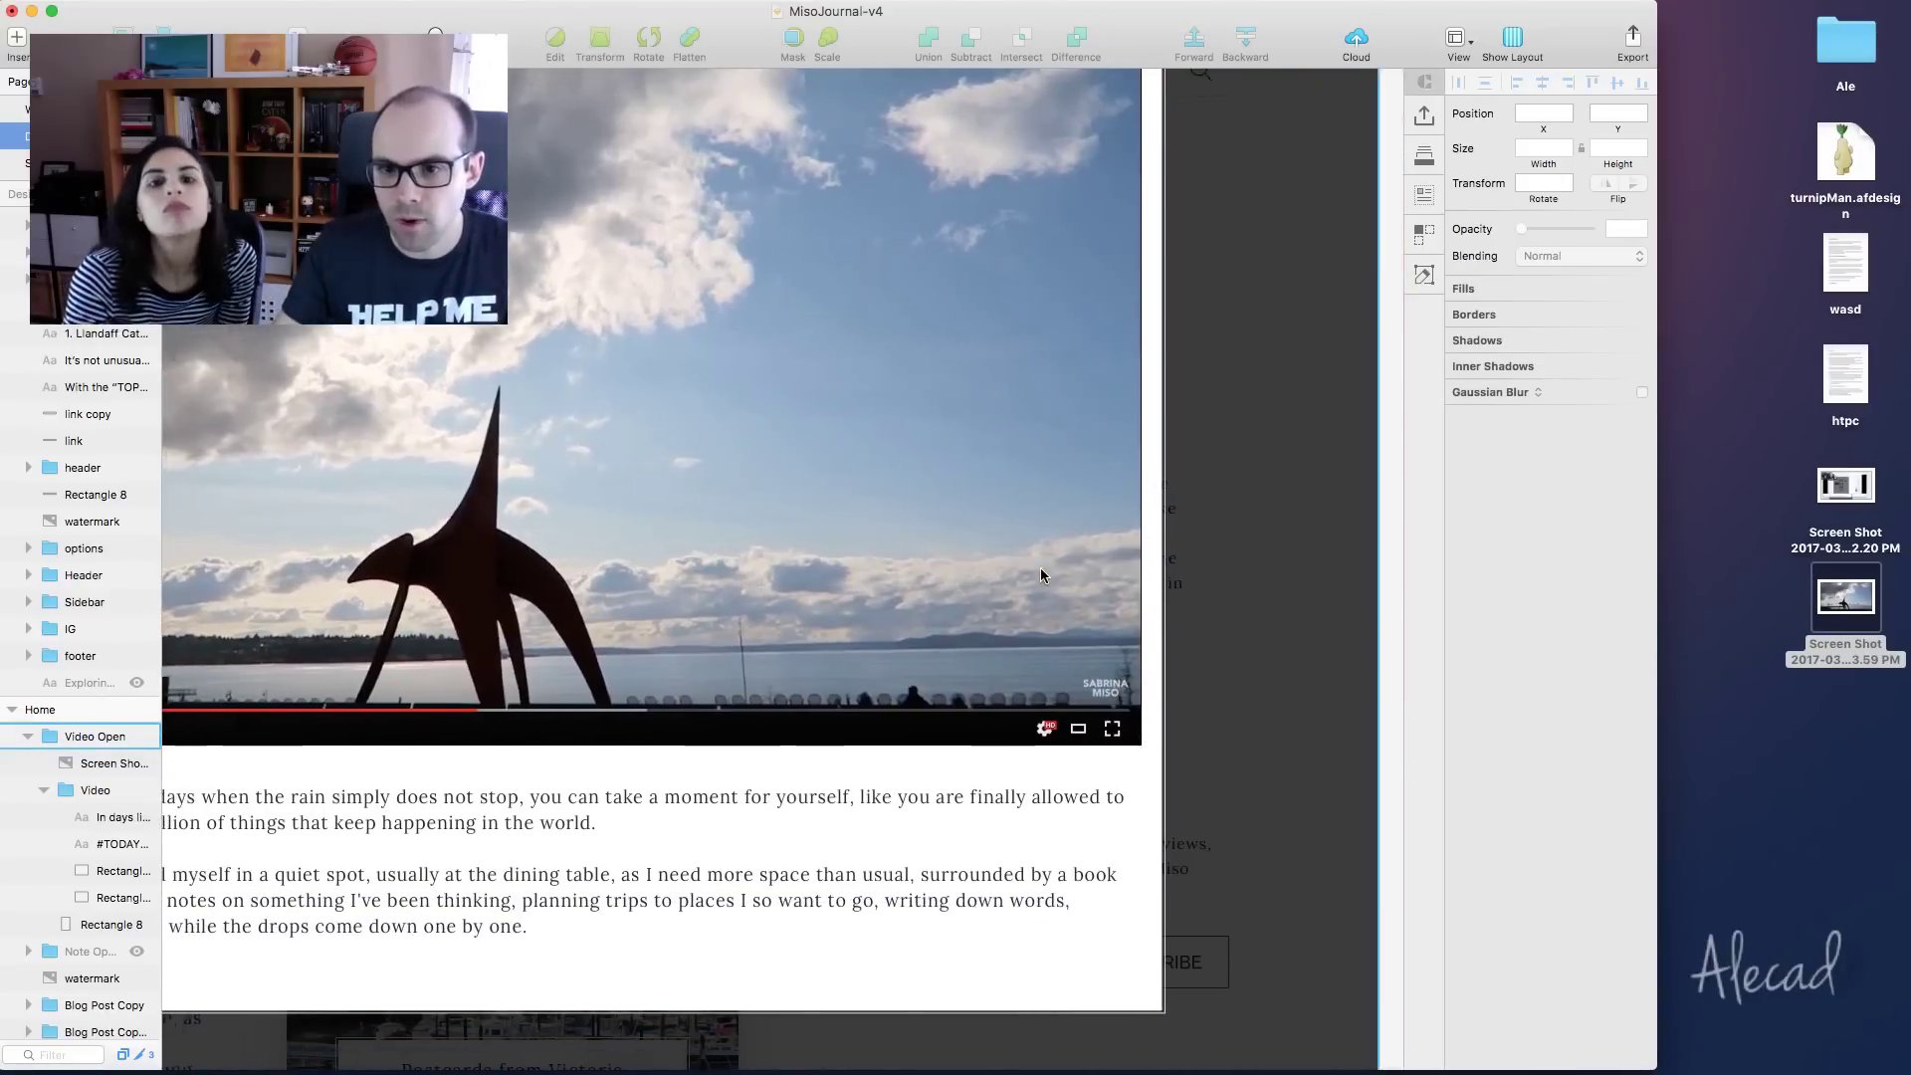
pyautogui.scroll(4, 1041, 576)
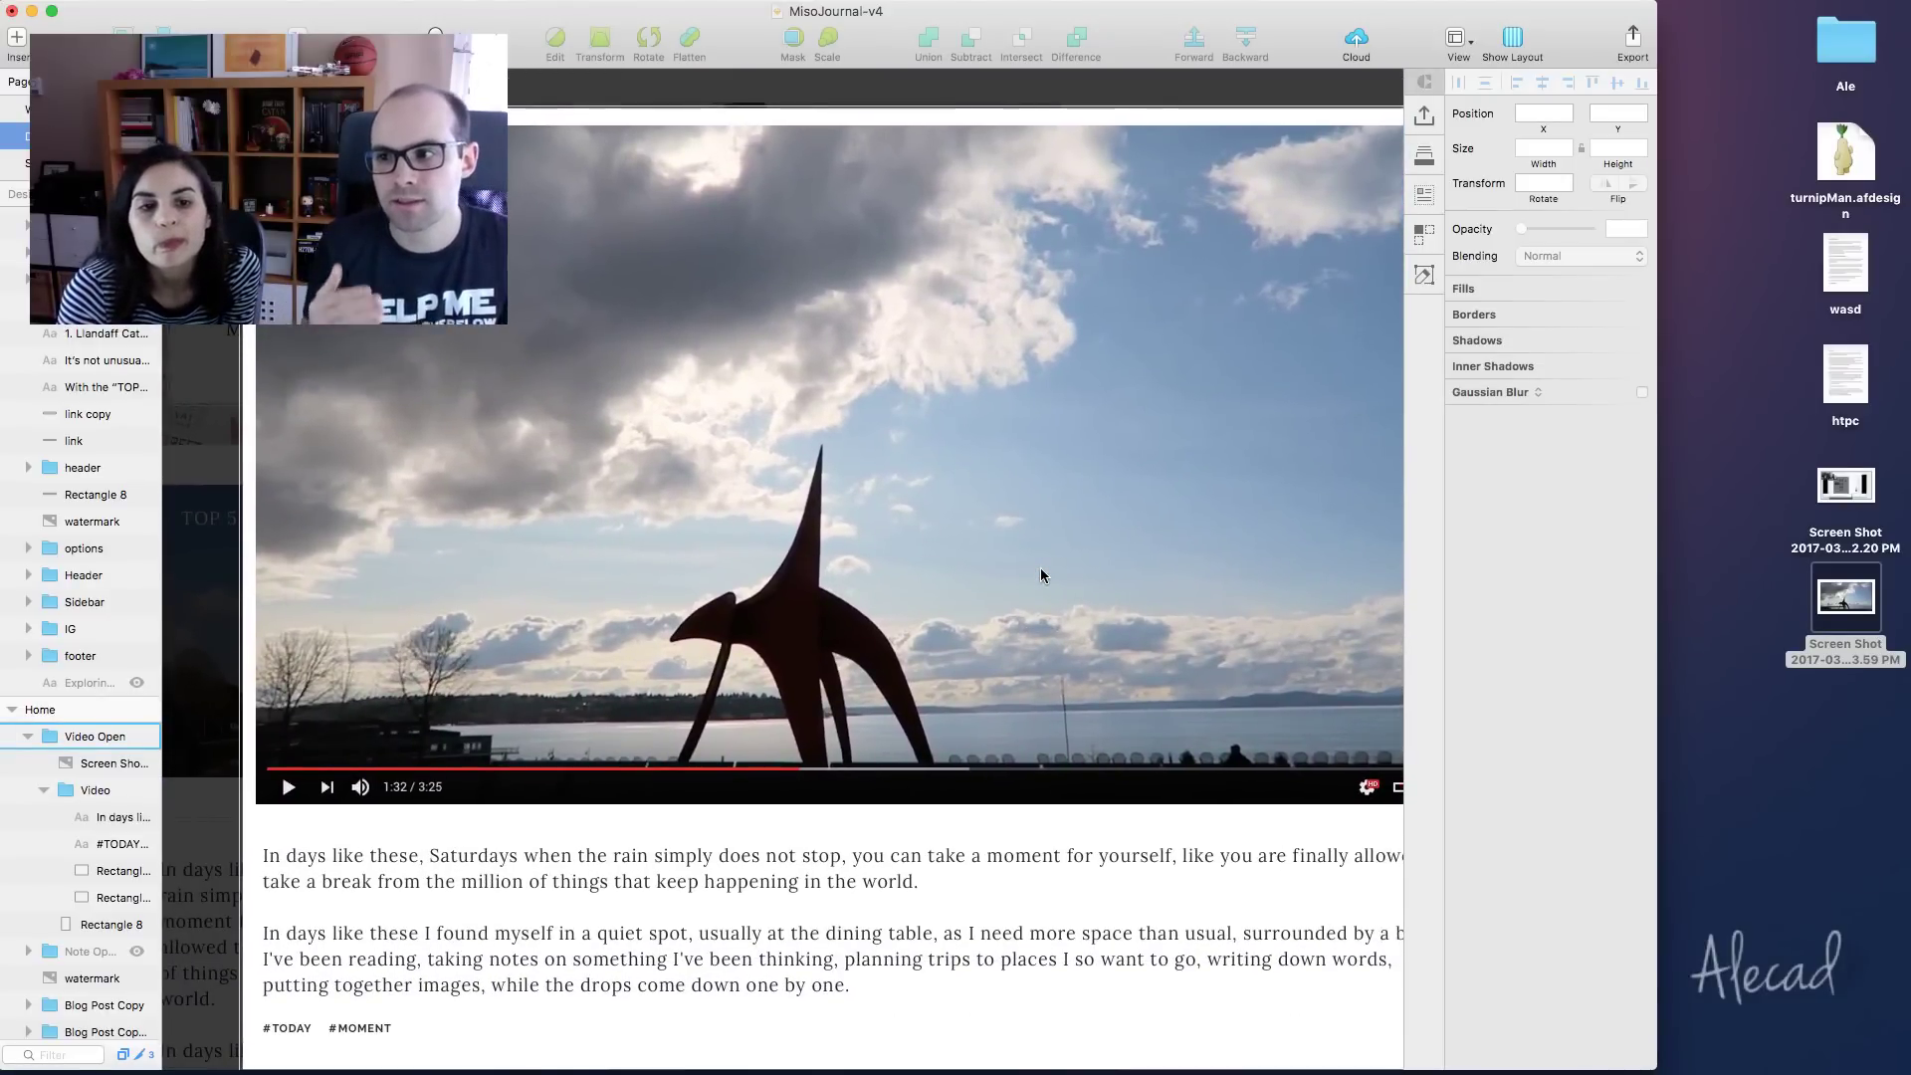
pyautogui.press('super+minus')
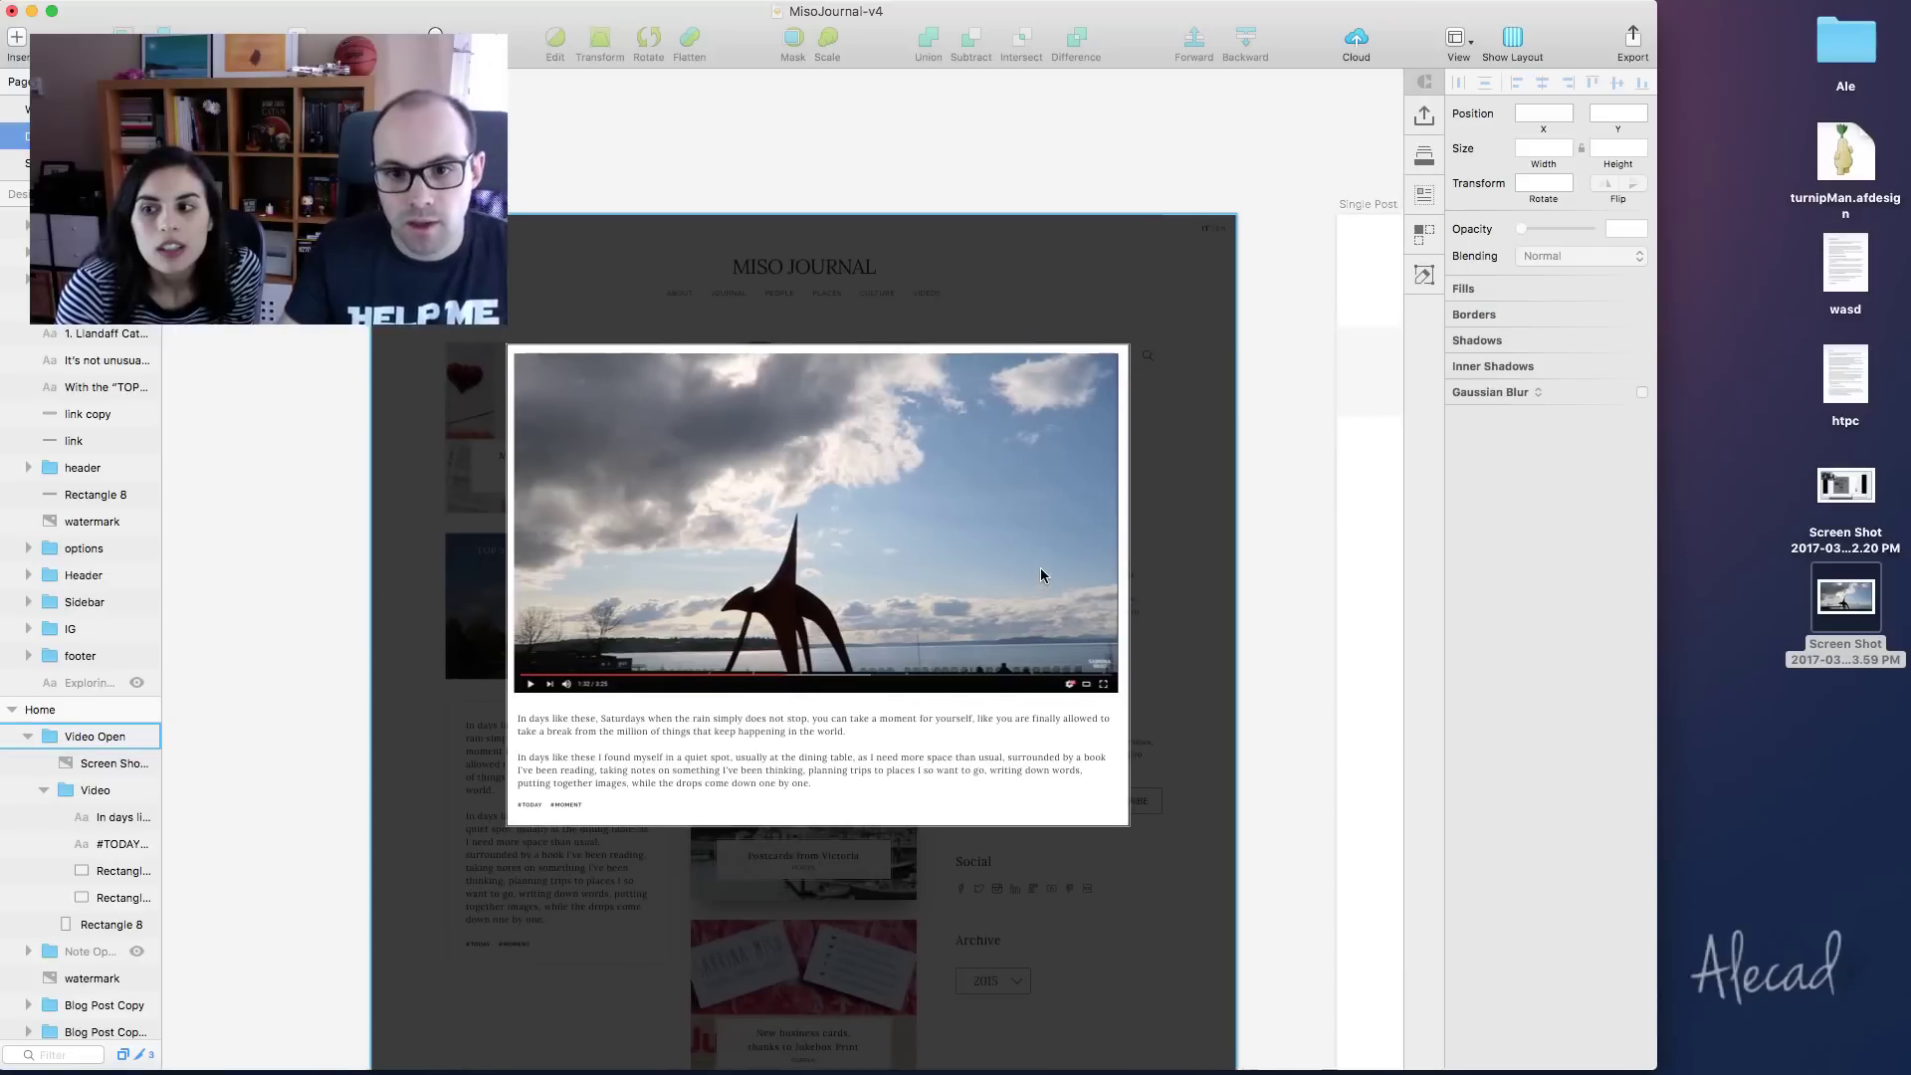
pyautogui.press('super+minus')
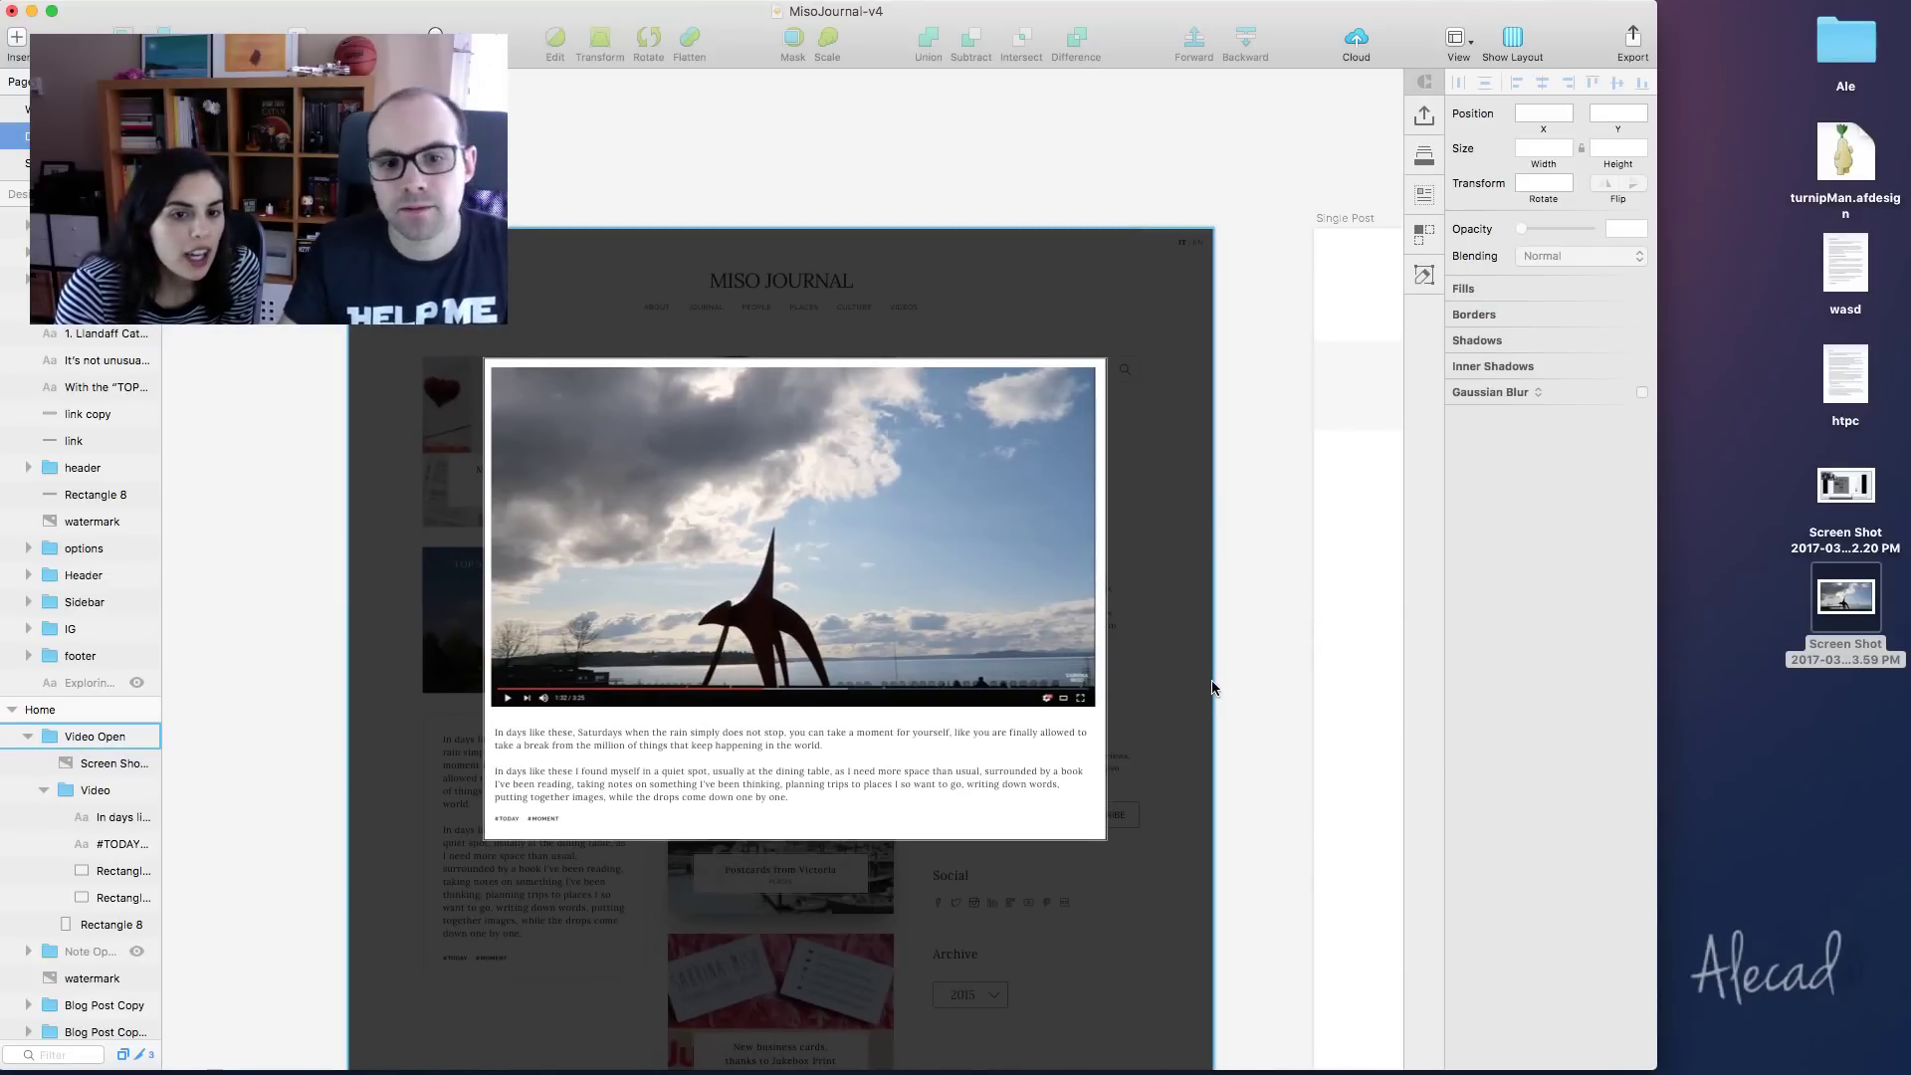
pyautogui.keyDown('super'); pyautogui.click(514, 823); pyautogui.keyUp('super')
pyautogui.press('Down')
pyautogui.press('Down')
pyautogui.press('Down')
pyautogui.press('Down')
pyautogui.press('Down')
pyautogui.press('Down')
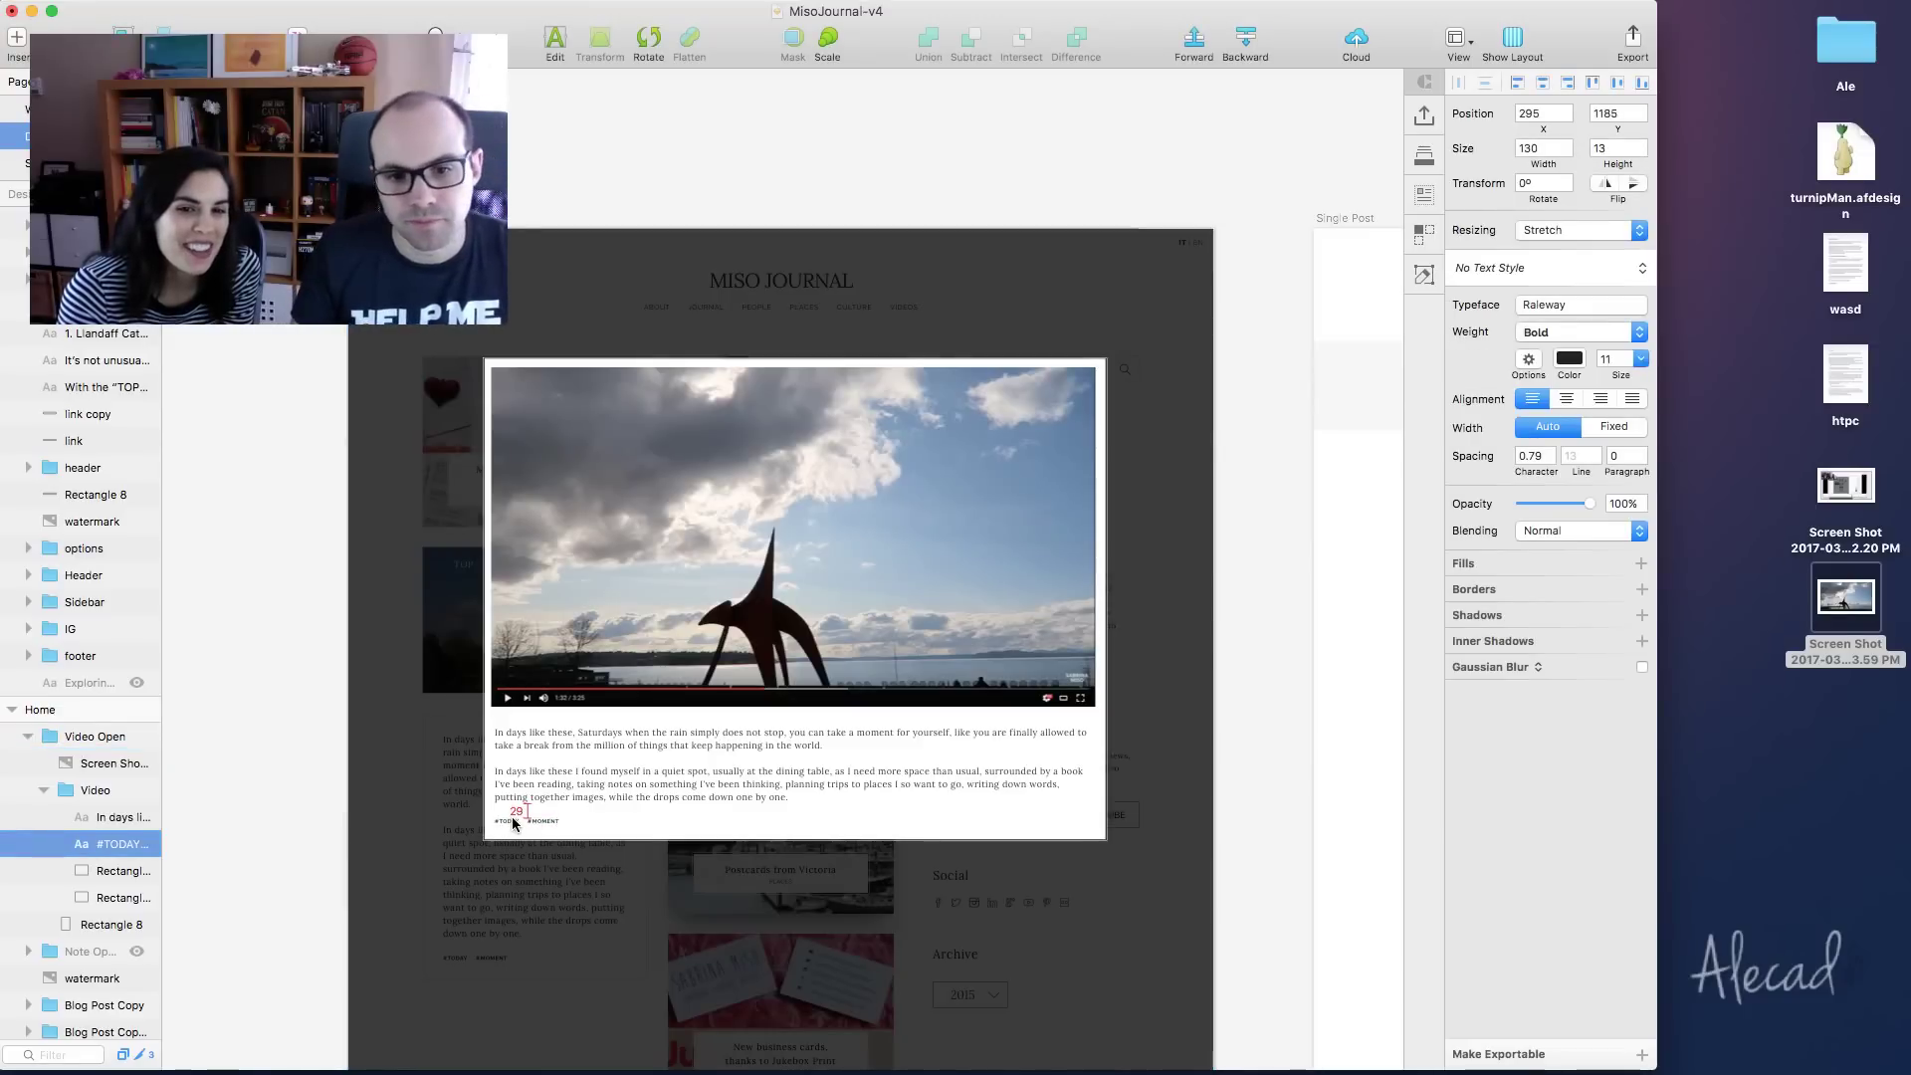
pyautogui.click(1264, 651)
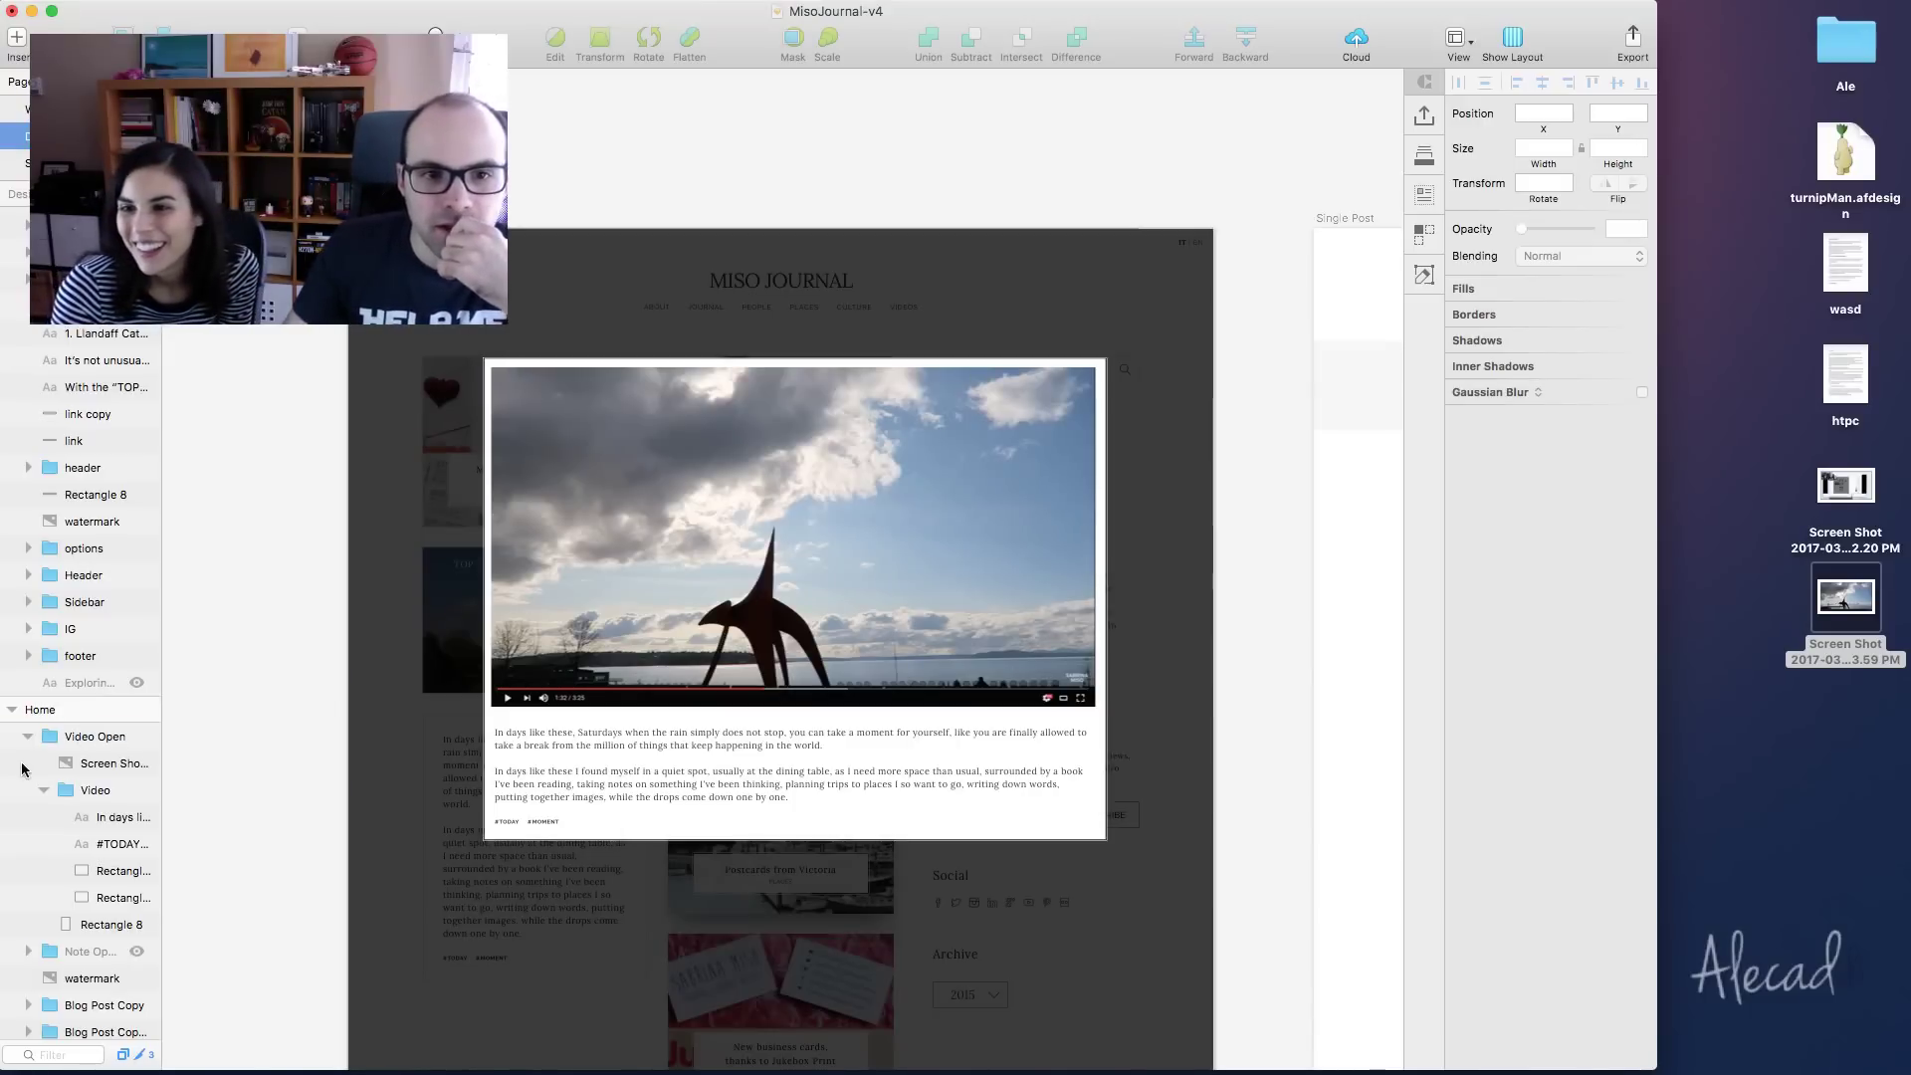
# Collapse the Video and Video Open groups and hide Video Open on the Home artboard
pyautogui.scroll(-3, 45, 846)
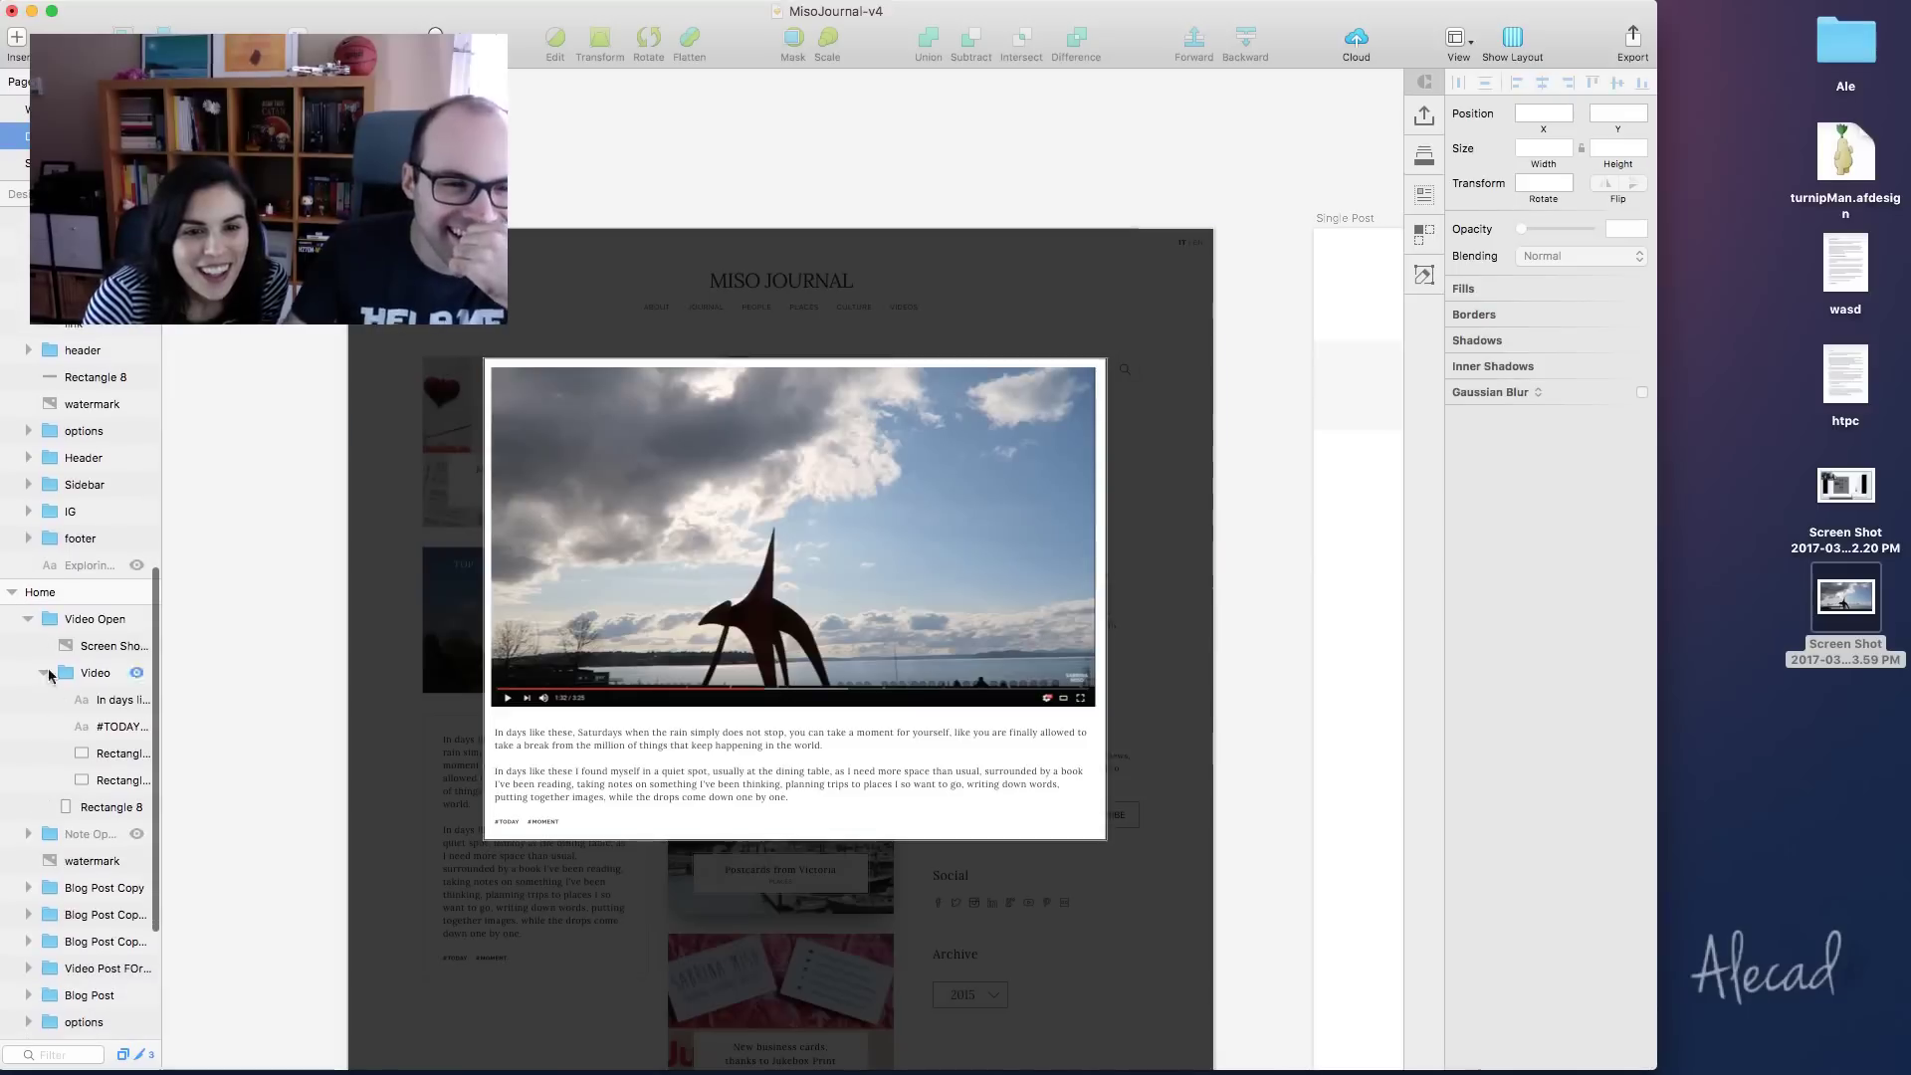
pyautogui.click(46, 677)
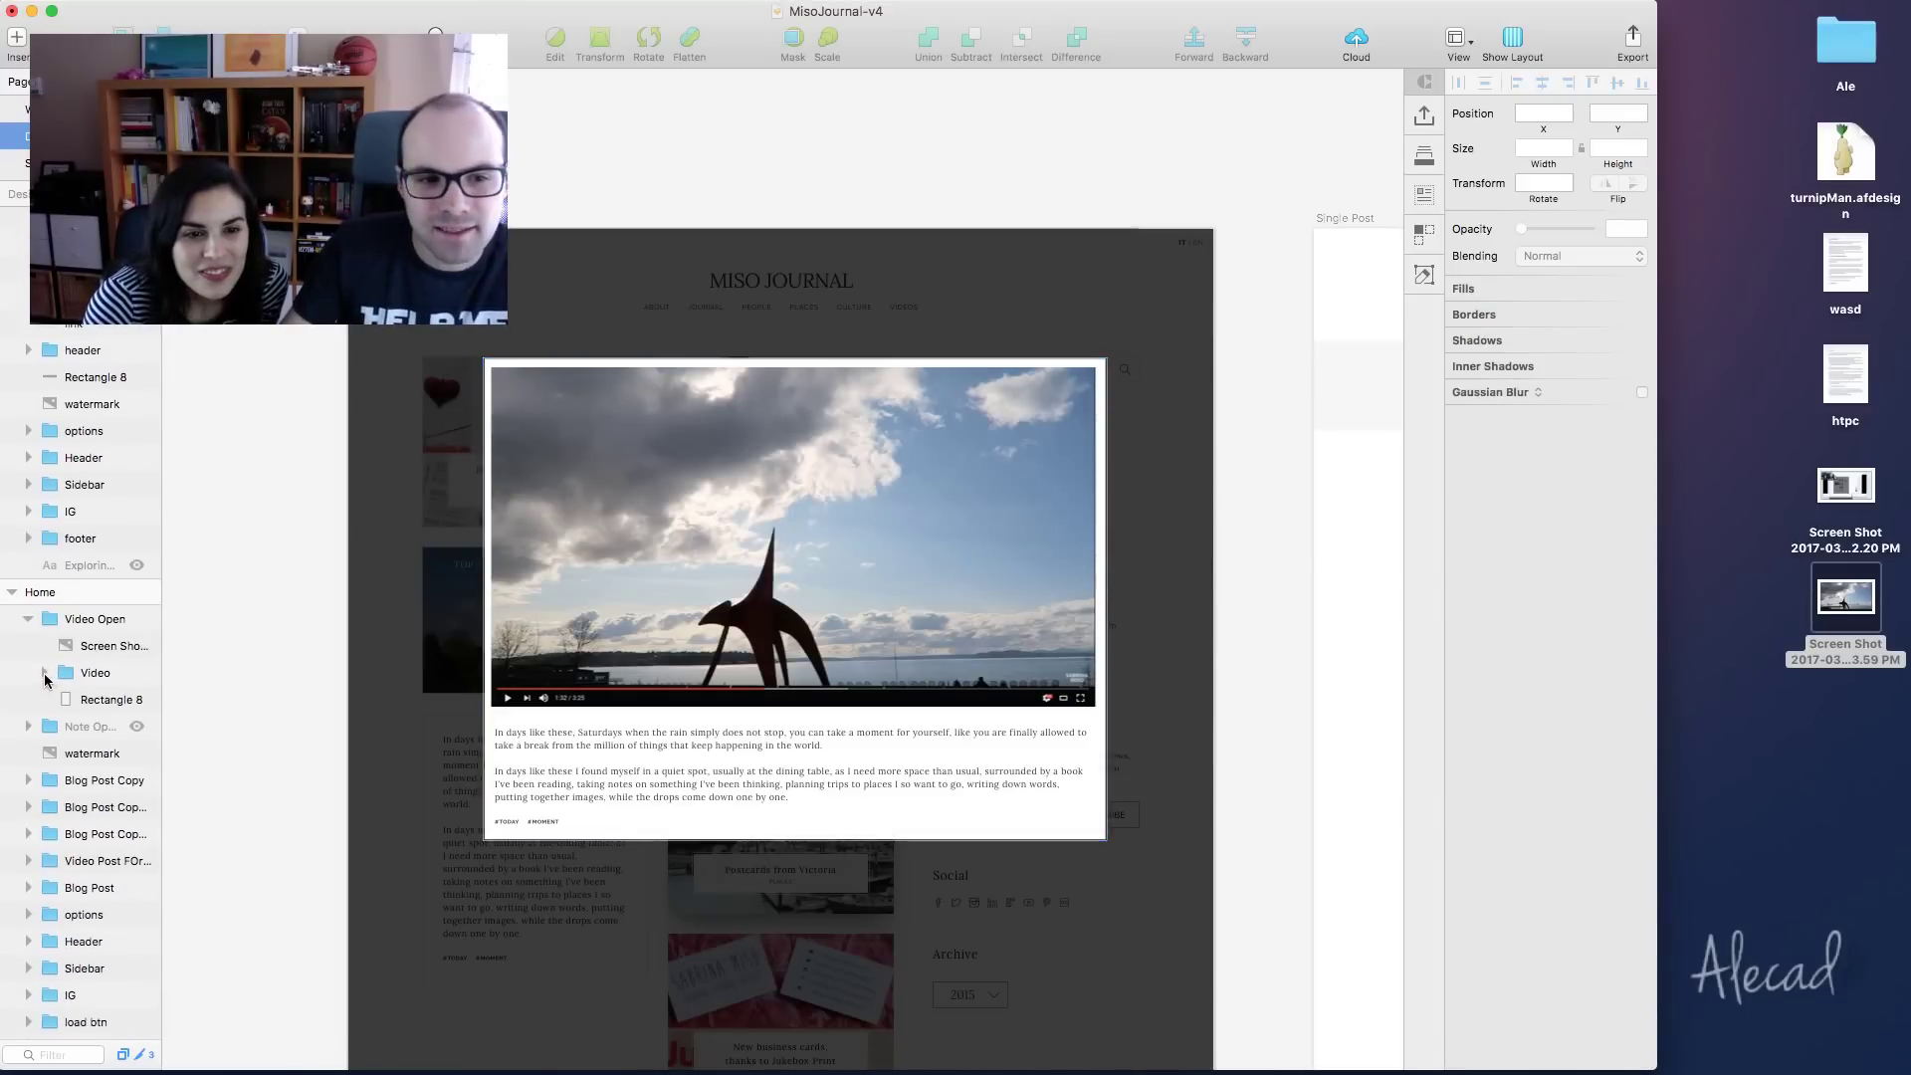
pyautogui.click(47, 677)
pyautogui.moveTo(100, 646)
pyautogui.mouseDown()
pyautogui.moveTo(91, 687)
pyautogui.moveTo(99, 635)
pyautogui.mouseUp()
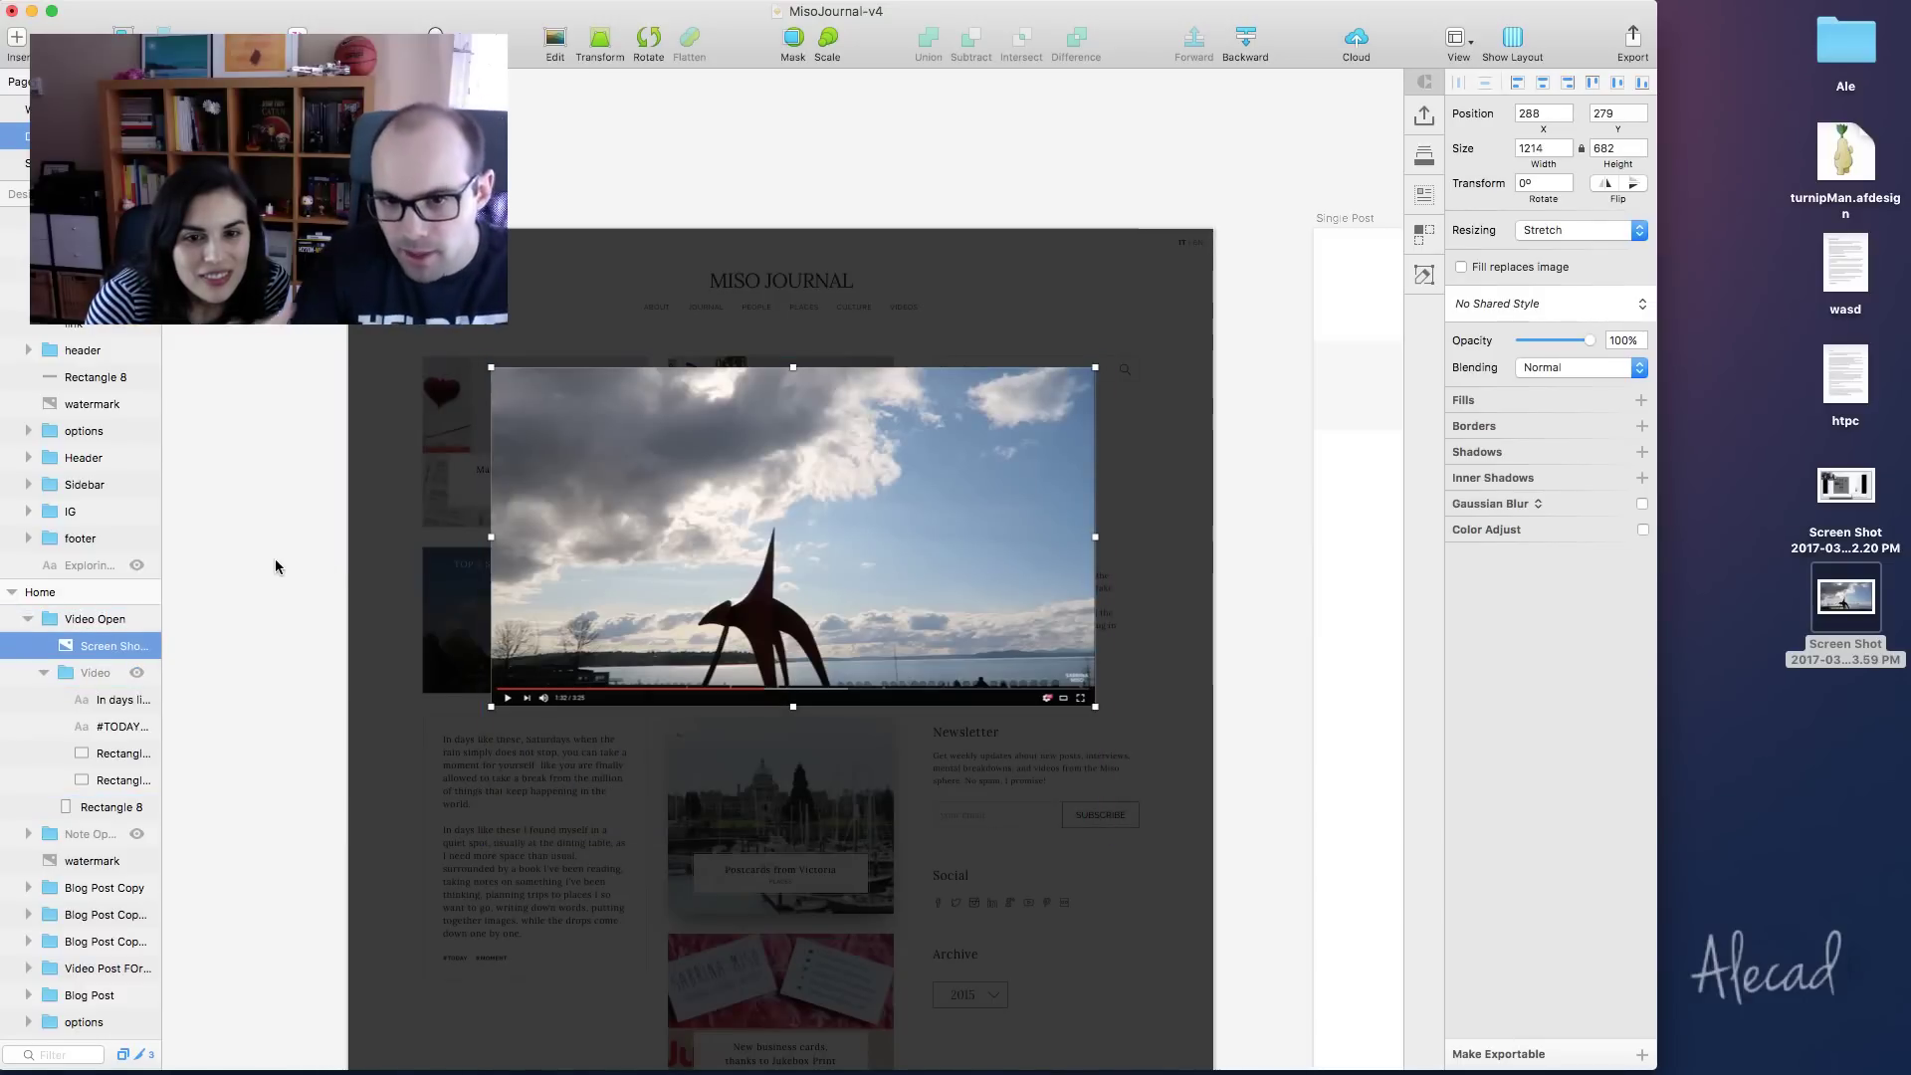
pyautogui.click(137, 675)
pyautogui.click(43, 670)
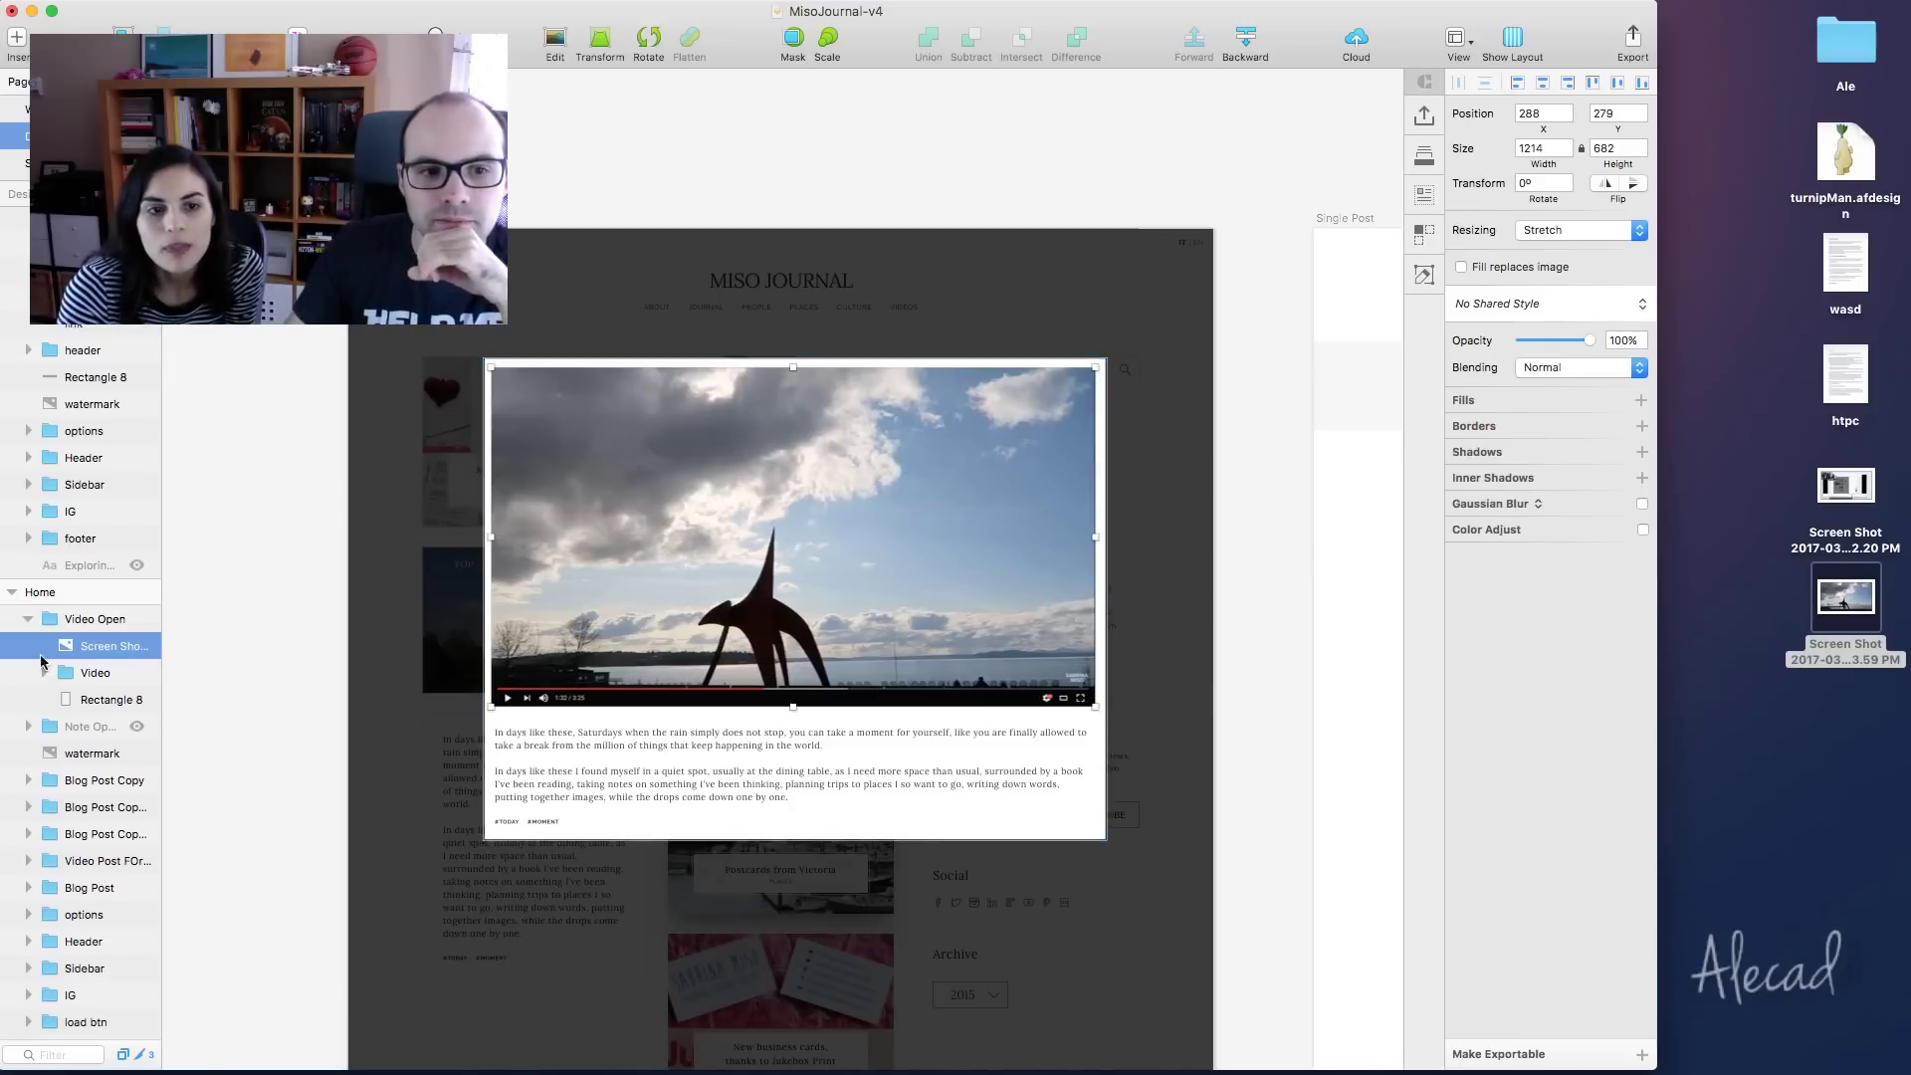
pyautogui.click(28, 619)
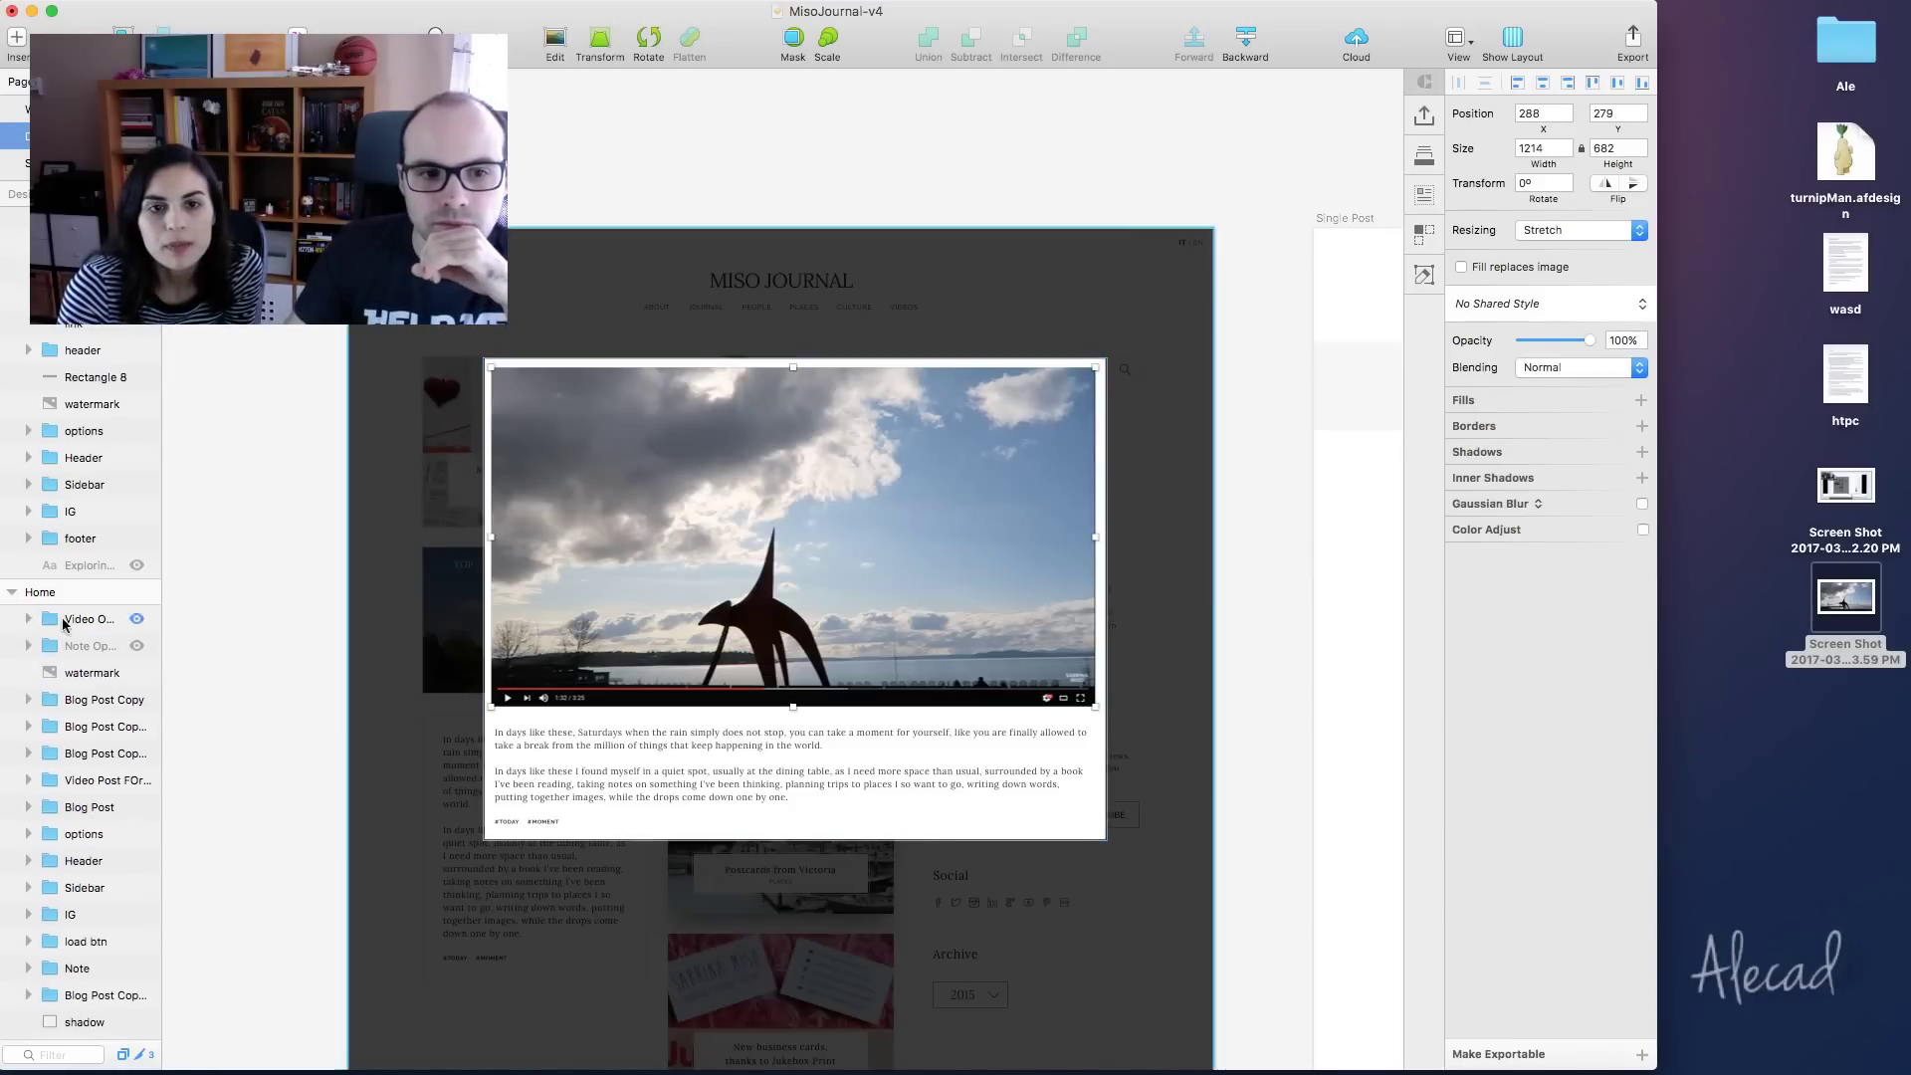
pyautogui.click(138, 619)
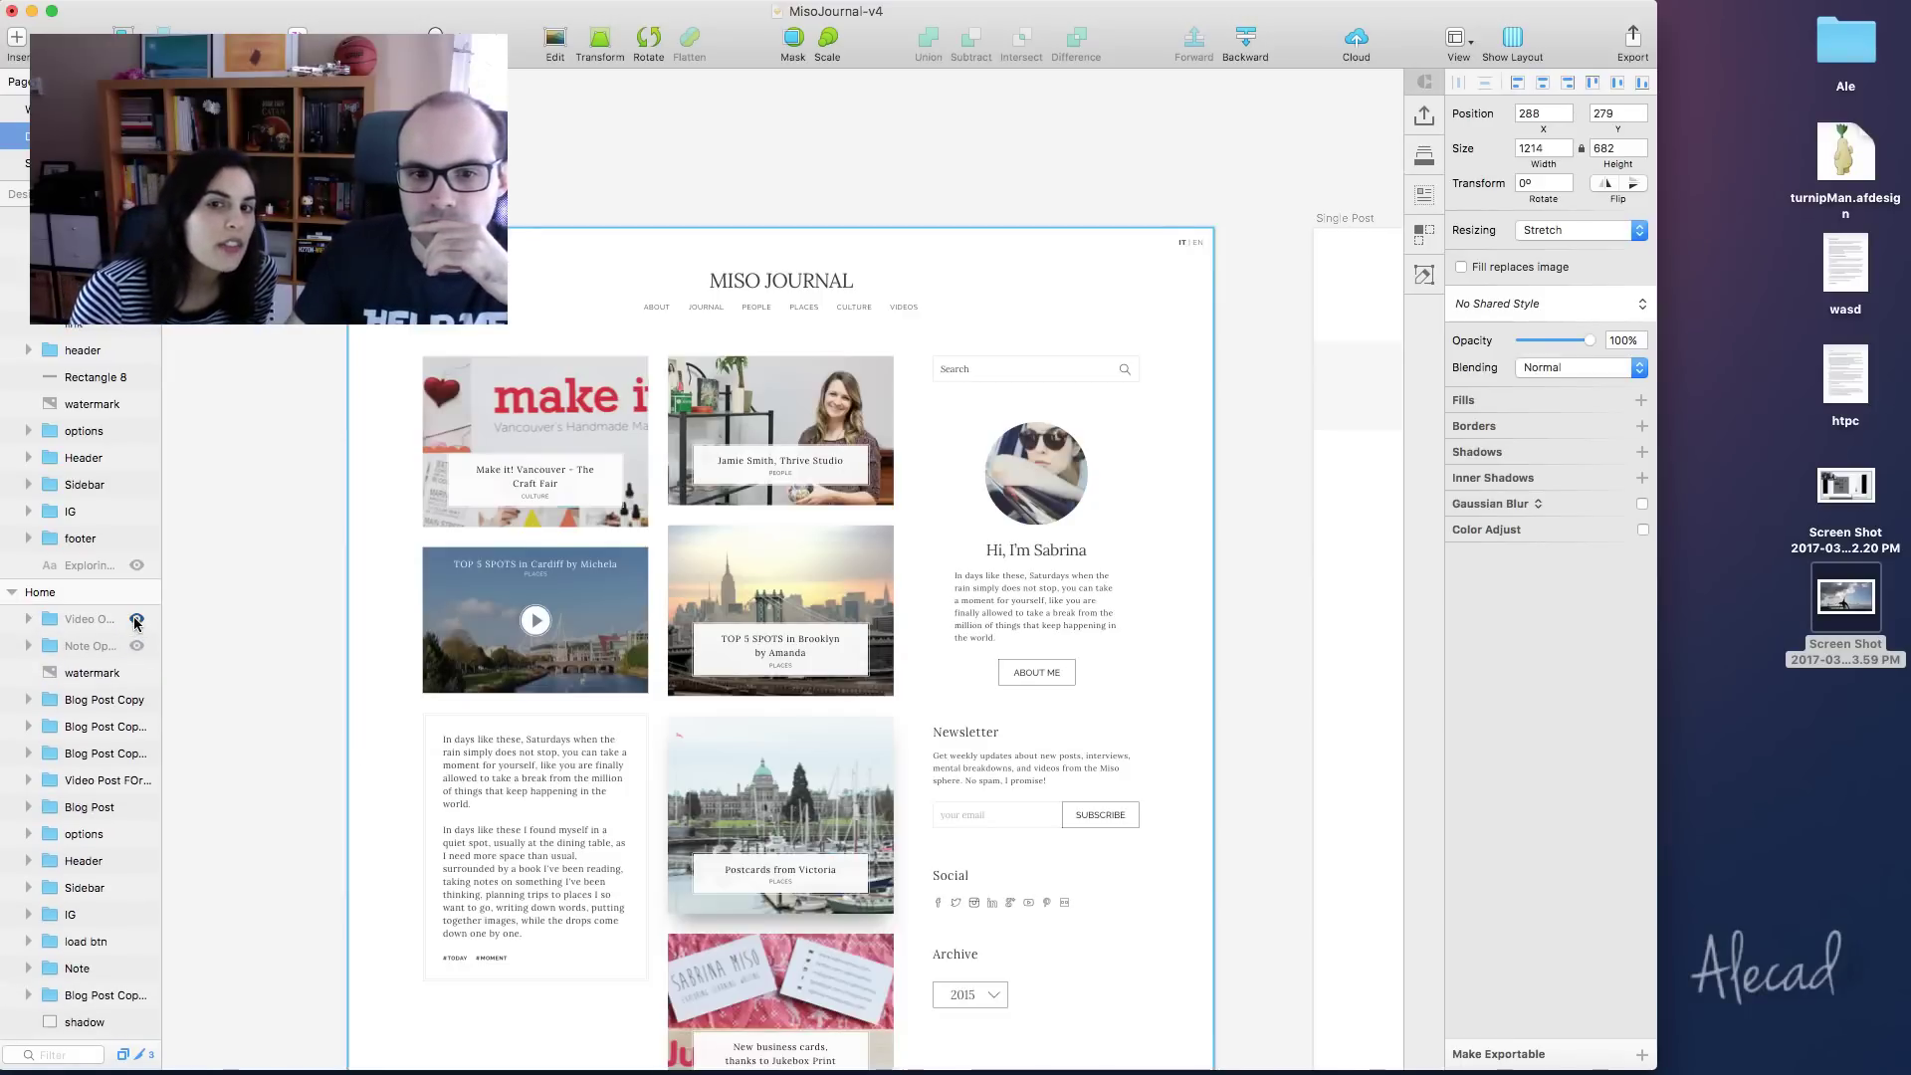
pyautogui.click(137, 620)
pyautogui.click(137, 619)
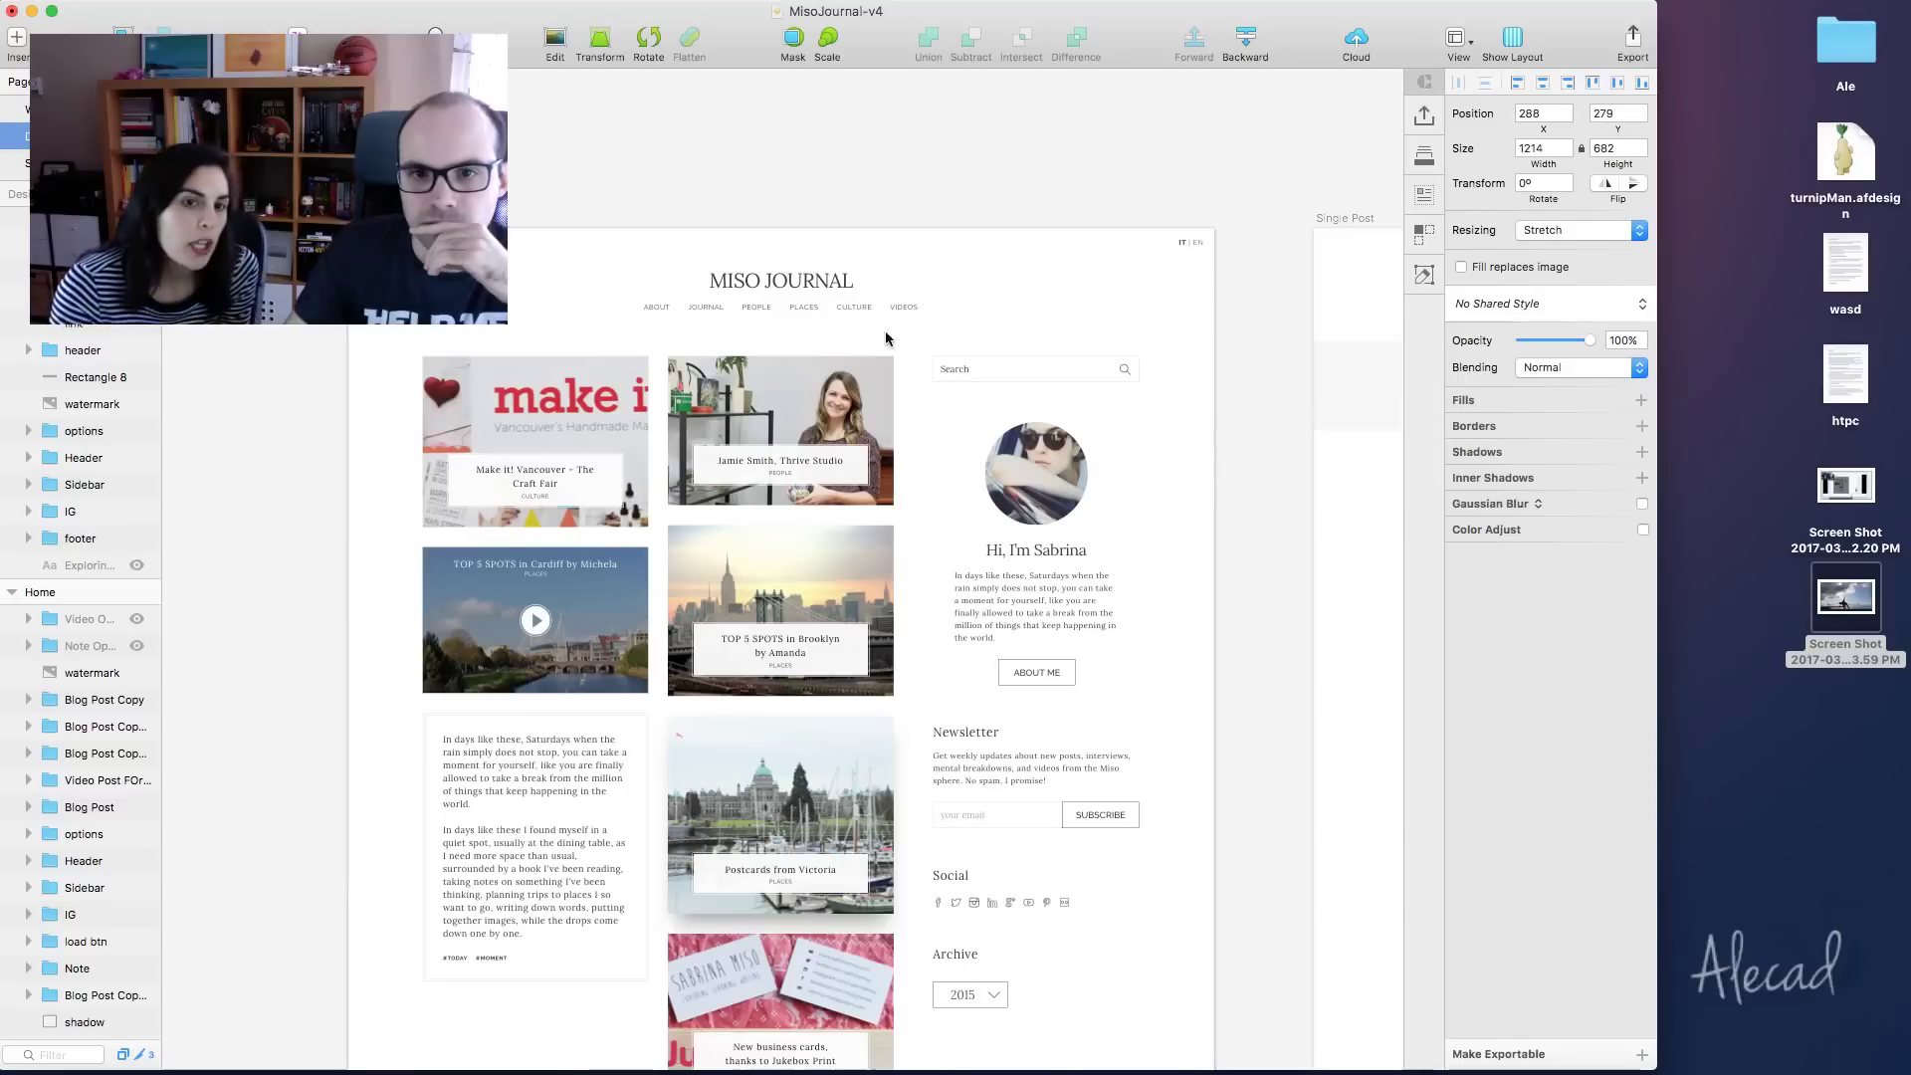
pyautogui.click(610, 647)
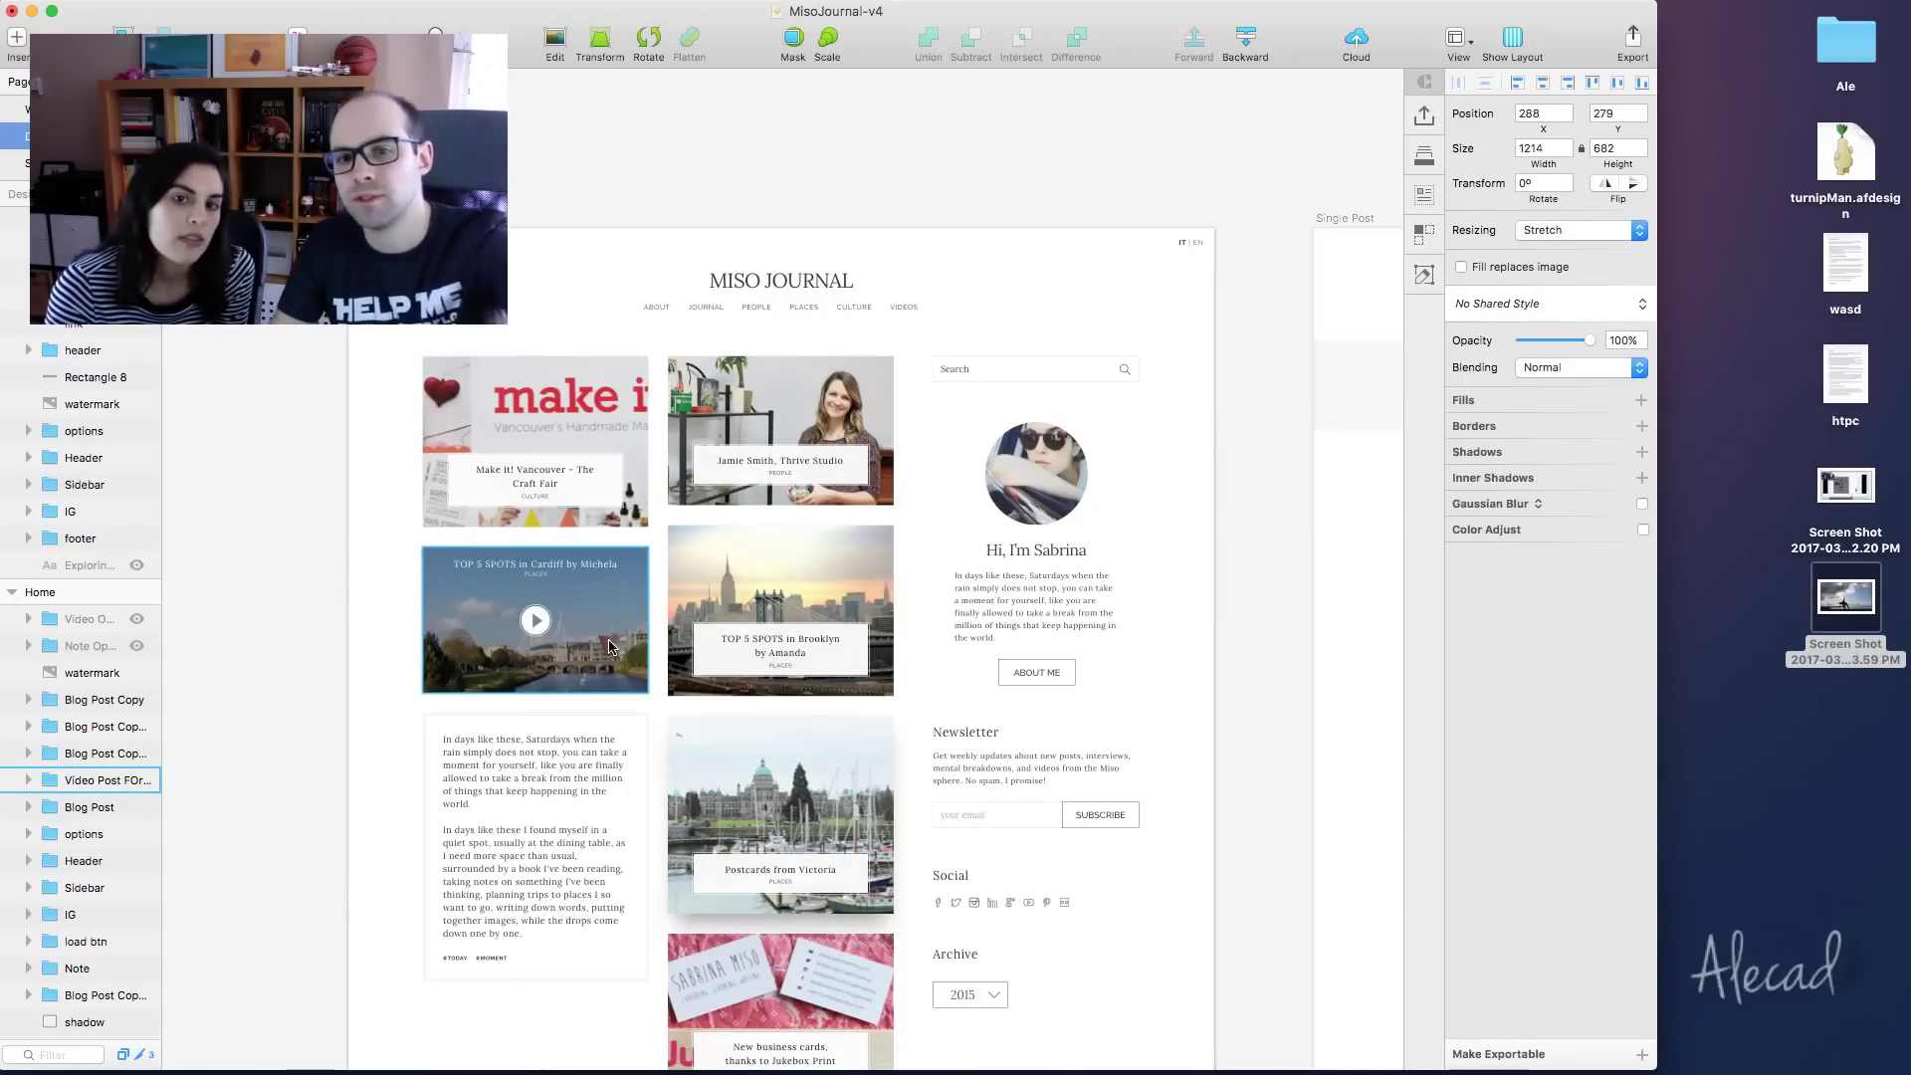
pyautogui.click(308, 576)
pyautogui.scroll(-2, 309, 572)
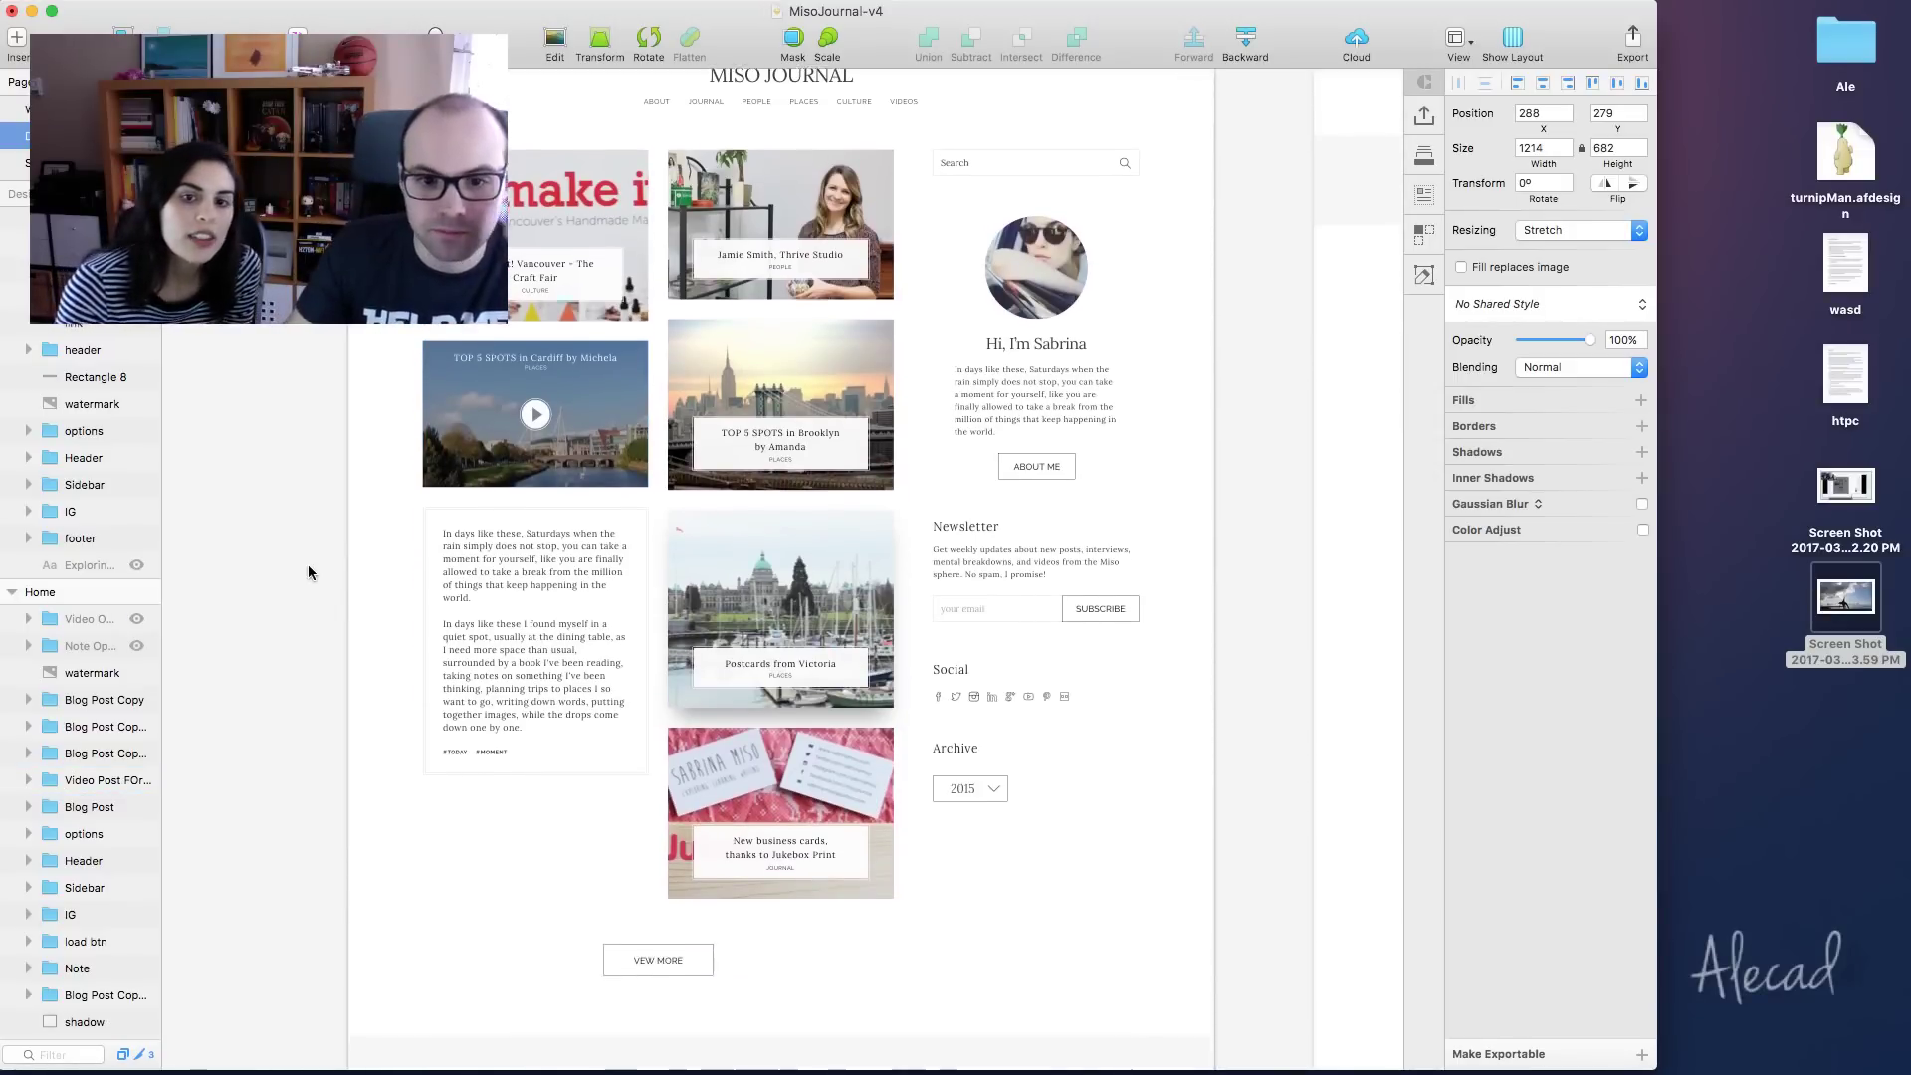
pyautogui.scroll(2, 309, 573)
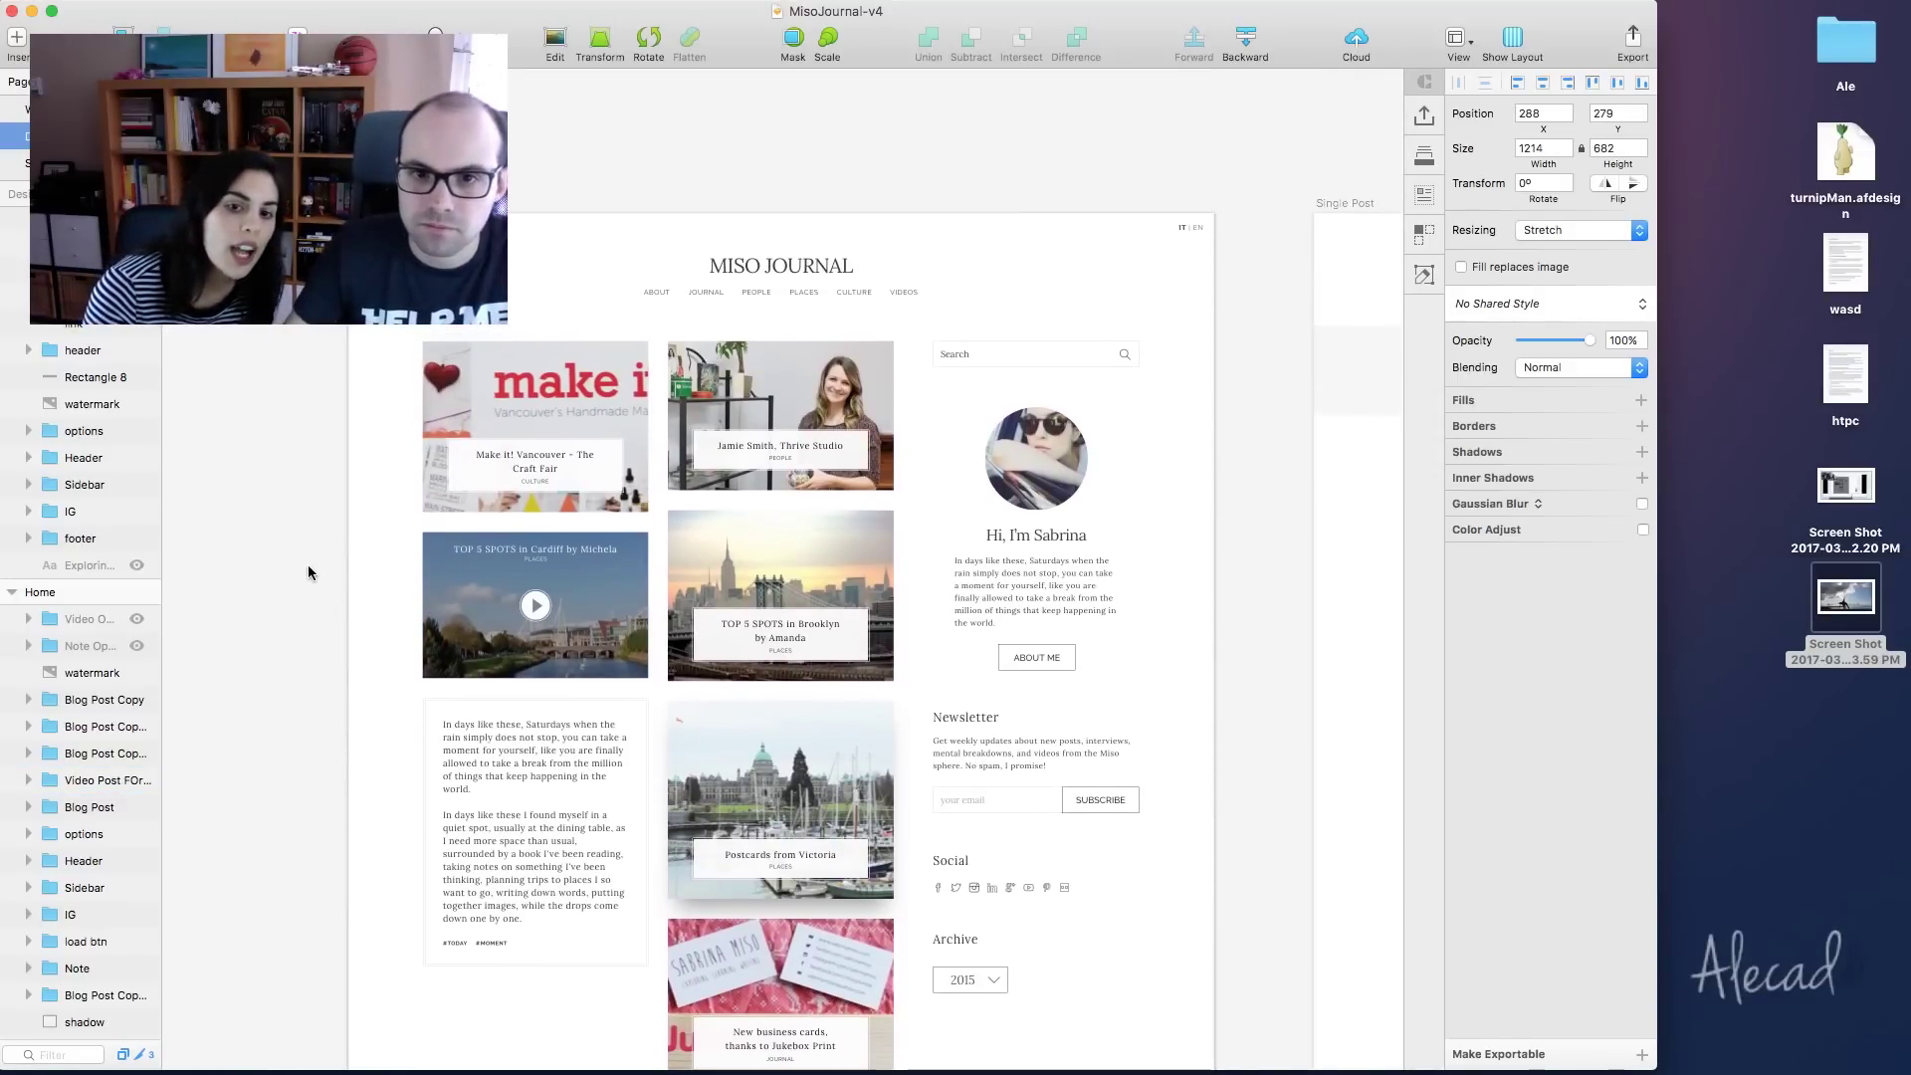
pyautogui.scroll(-10, 308, 572)
pyautogui.scroll(4, 309, 573)
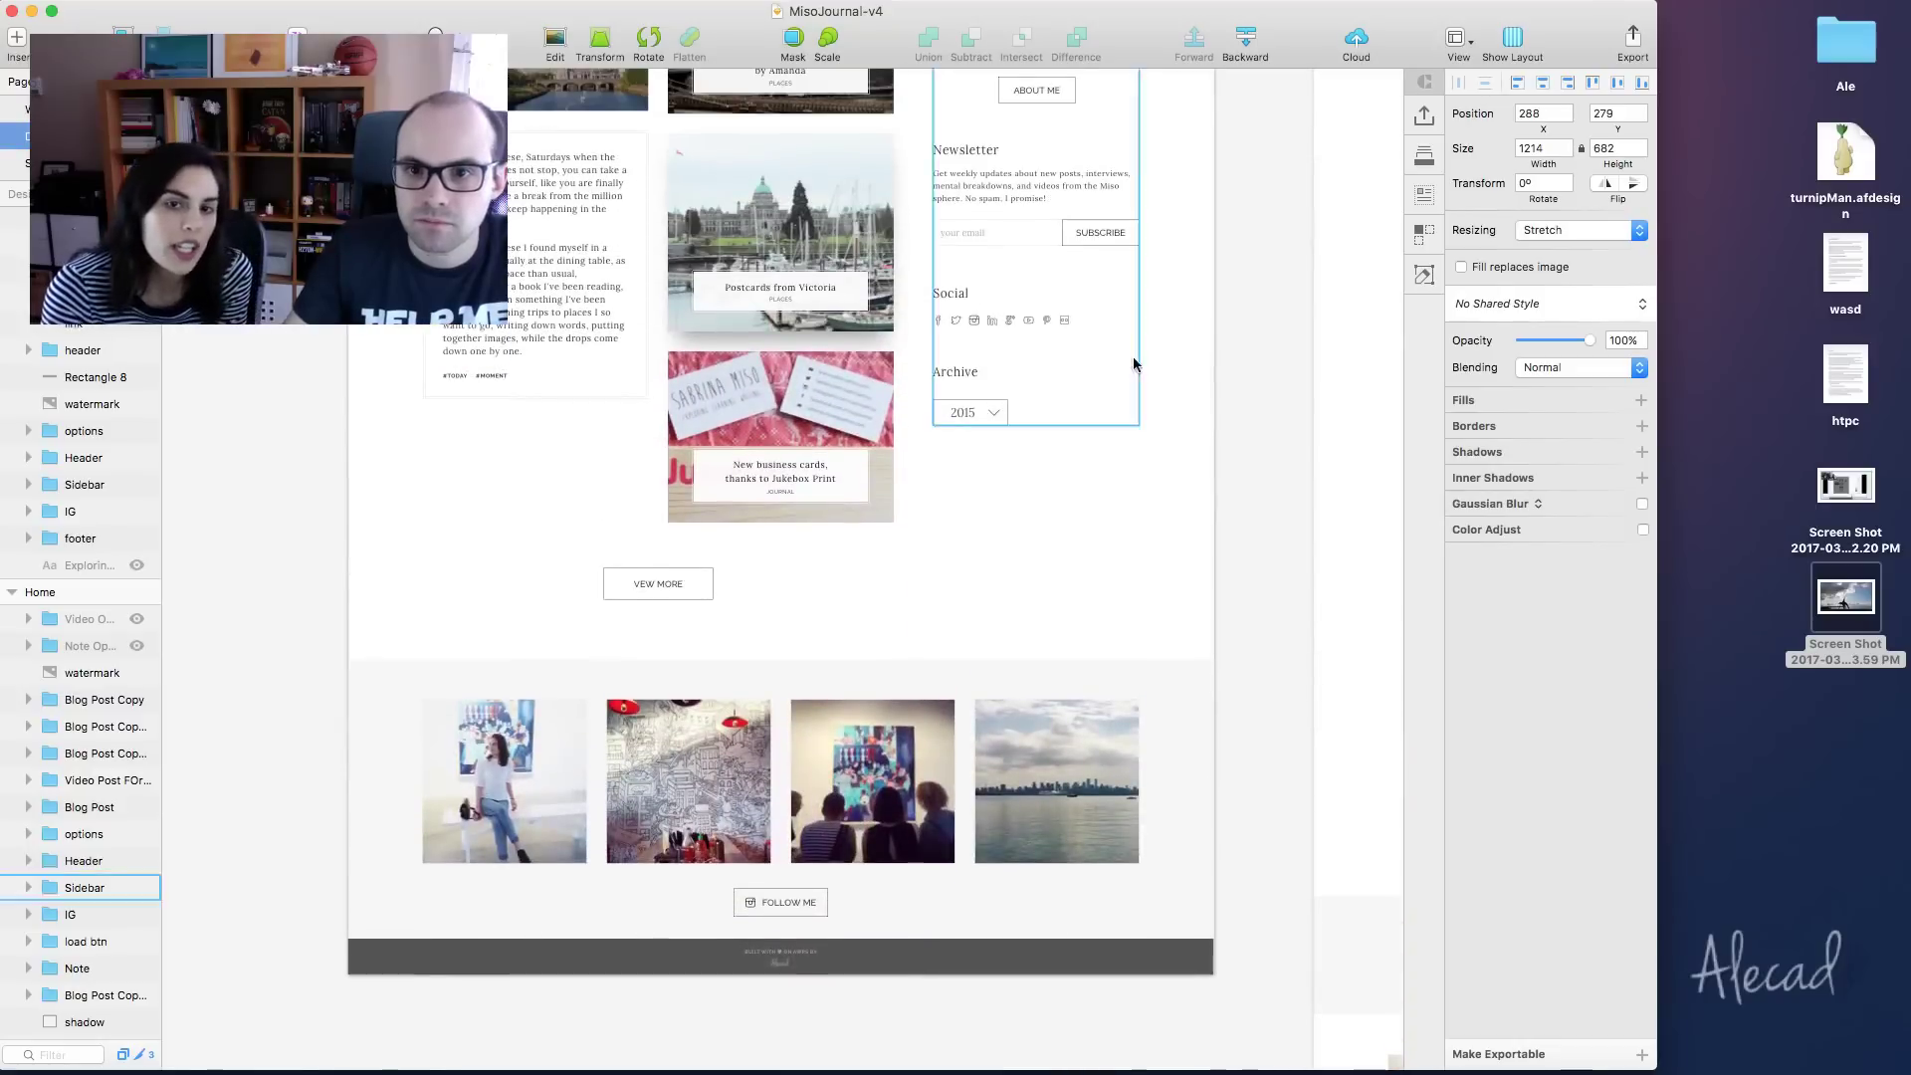
# Examine the Home sidebar's Newsletter, Social and Archive sections up close and within the whole page
pyautogui.click(963, 328)
pyautogui.scroll(10, 962, 329)
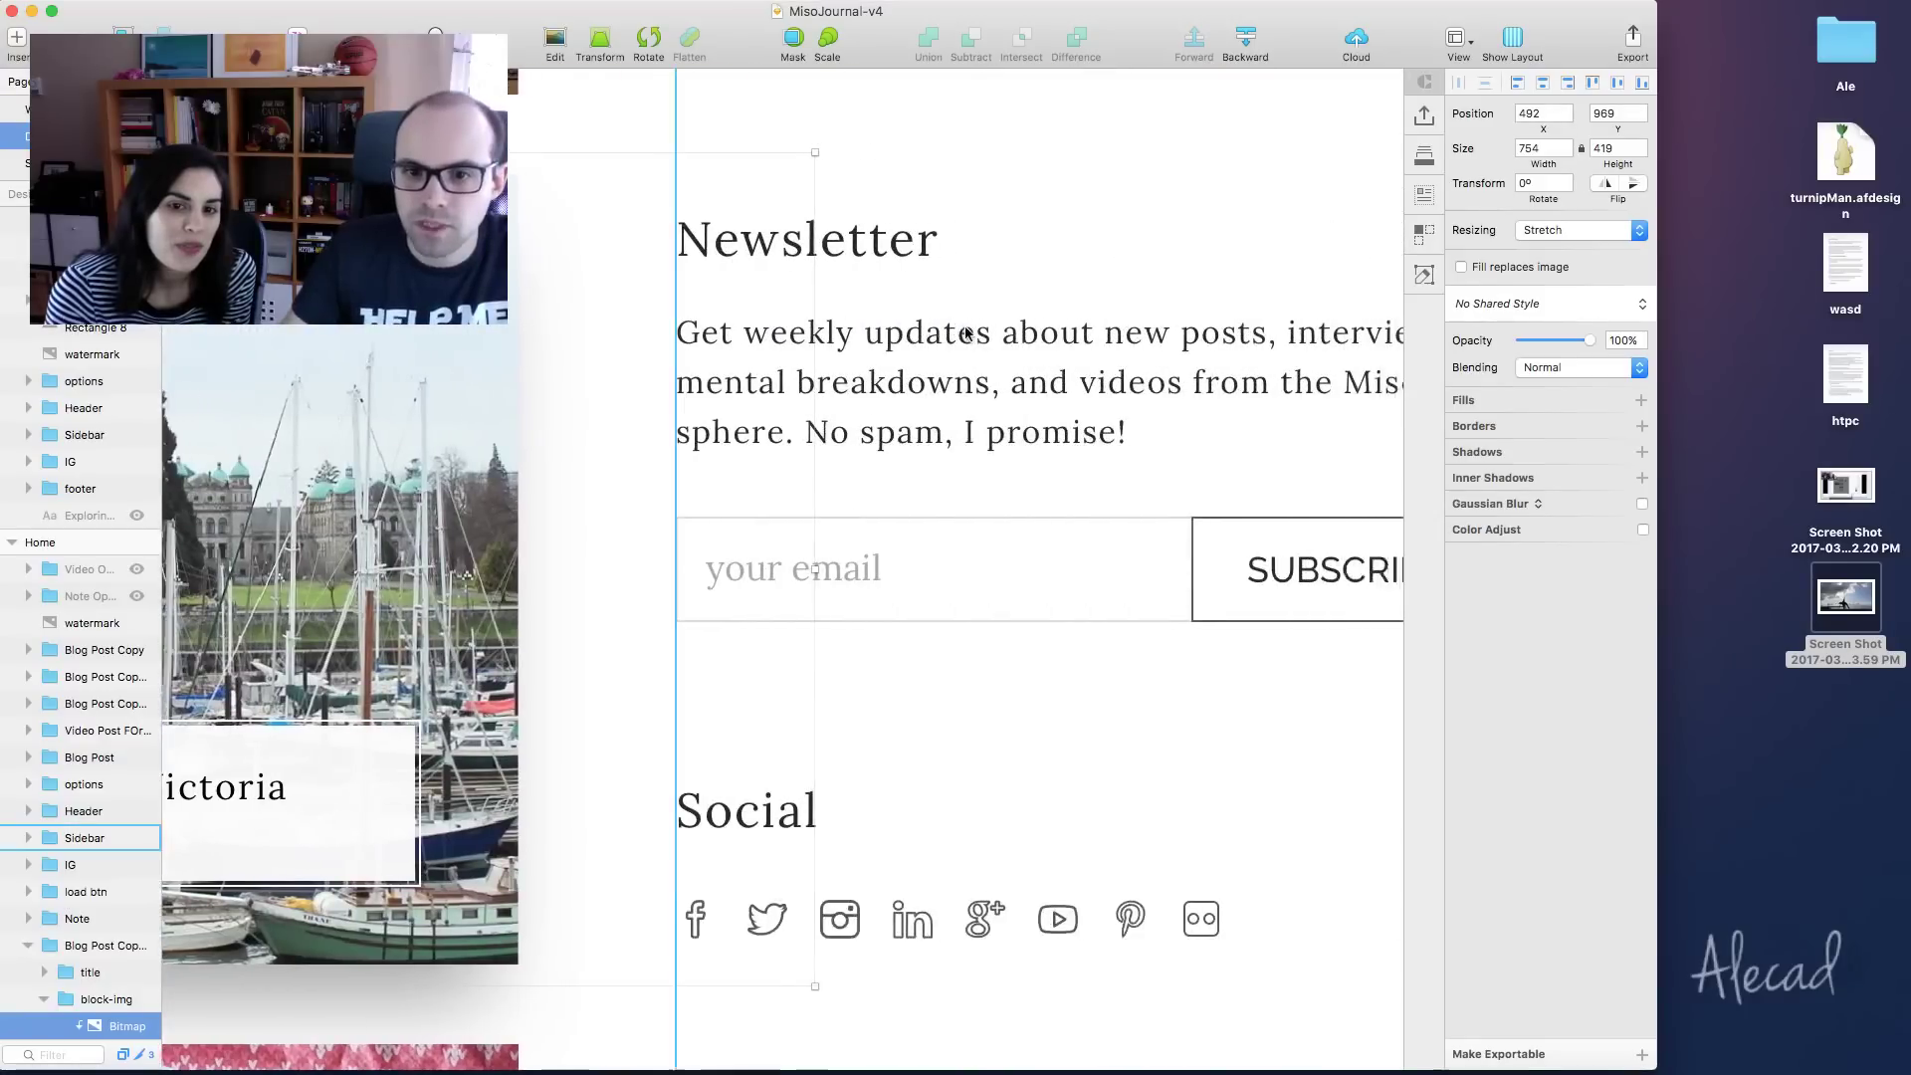
pyautogui.click(1300, 708)
pyautogui.scroll(-5, 1300, 708)
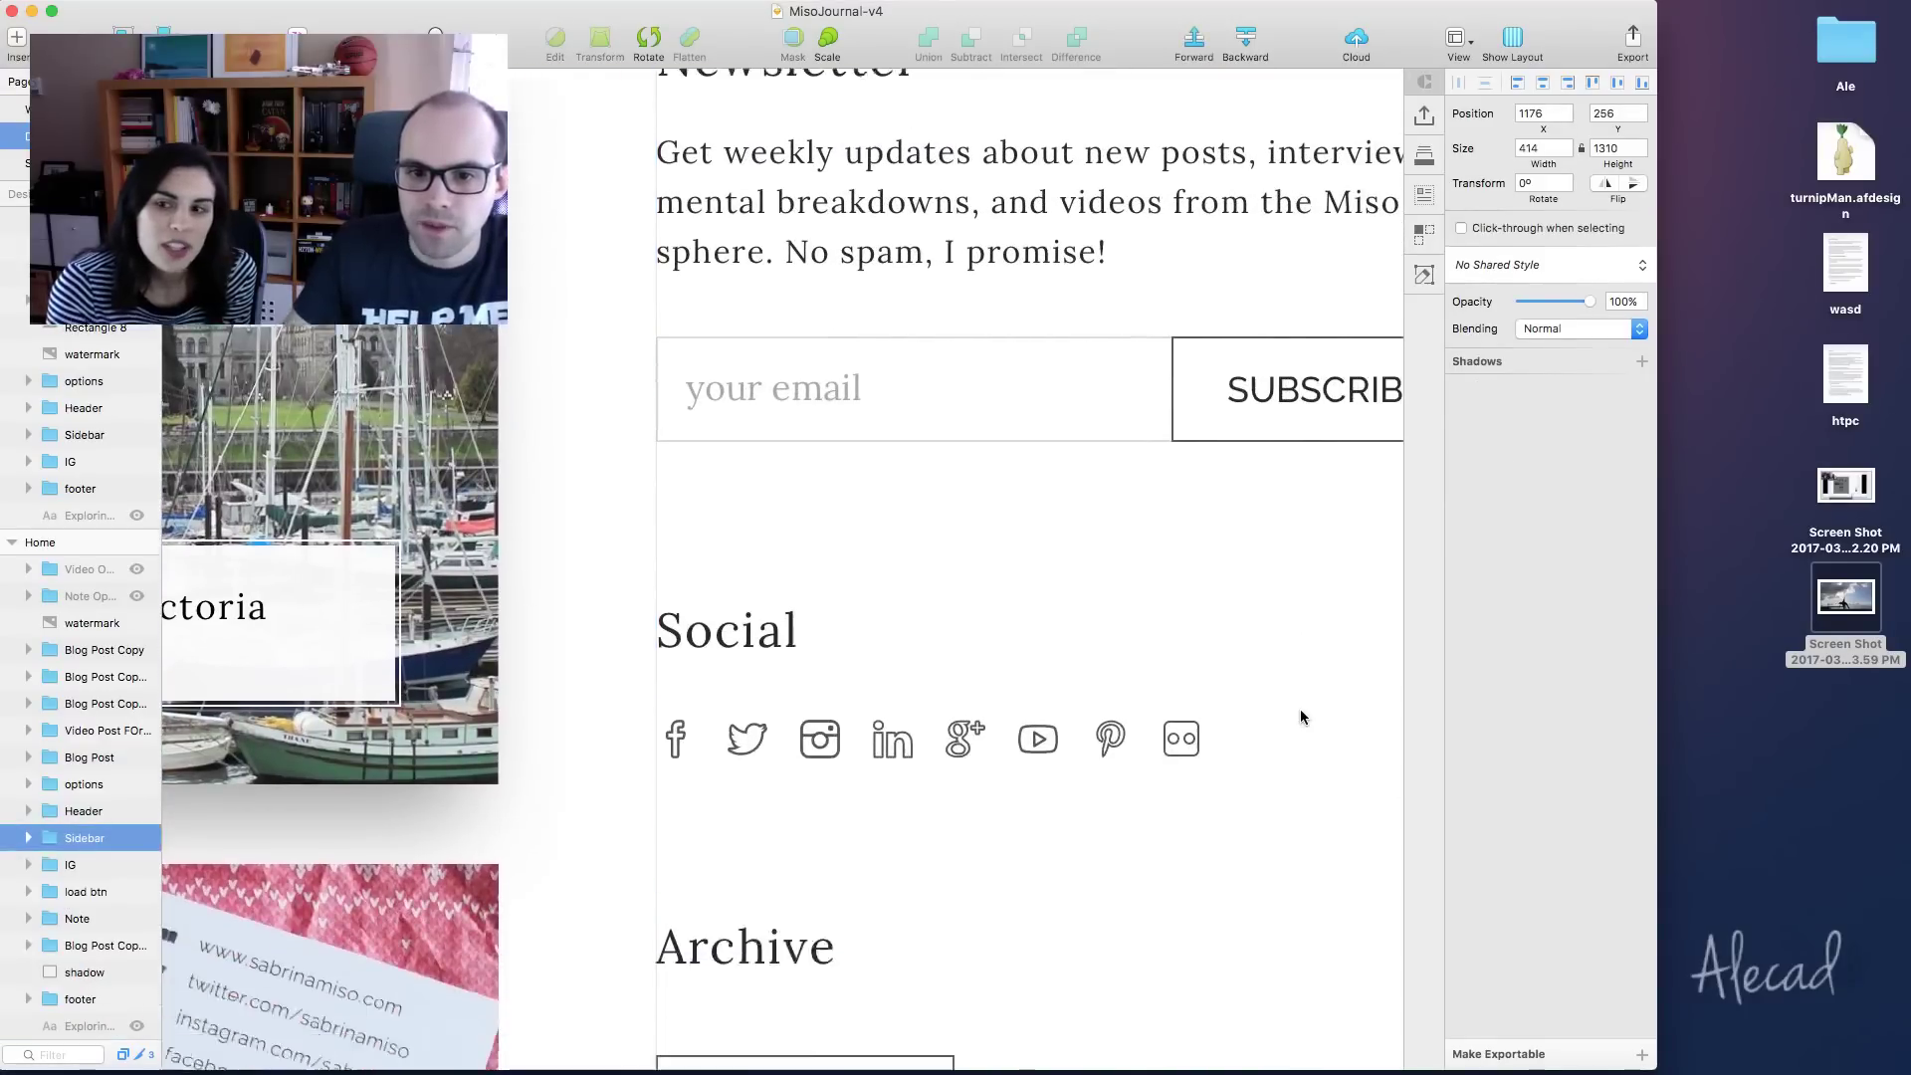
pyautogui.scroll(-8, 1299, 709)
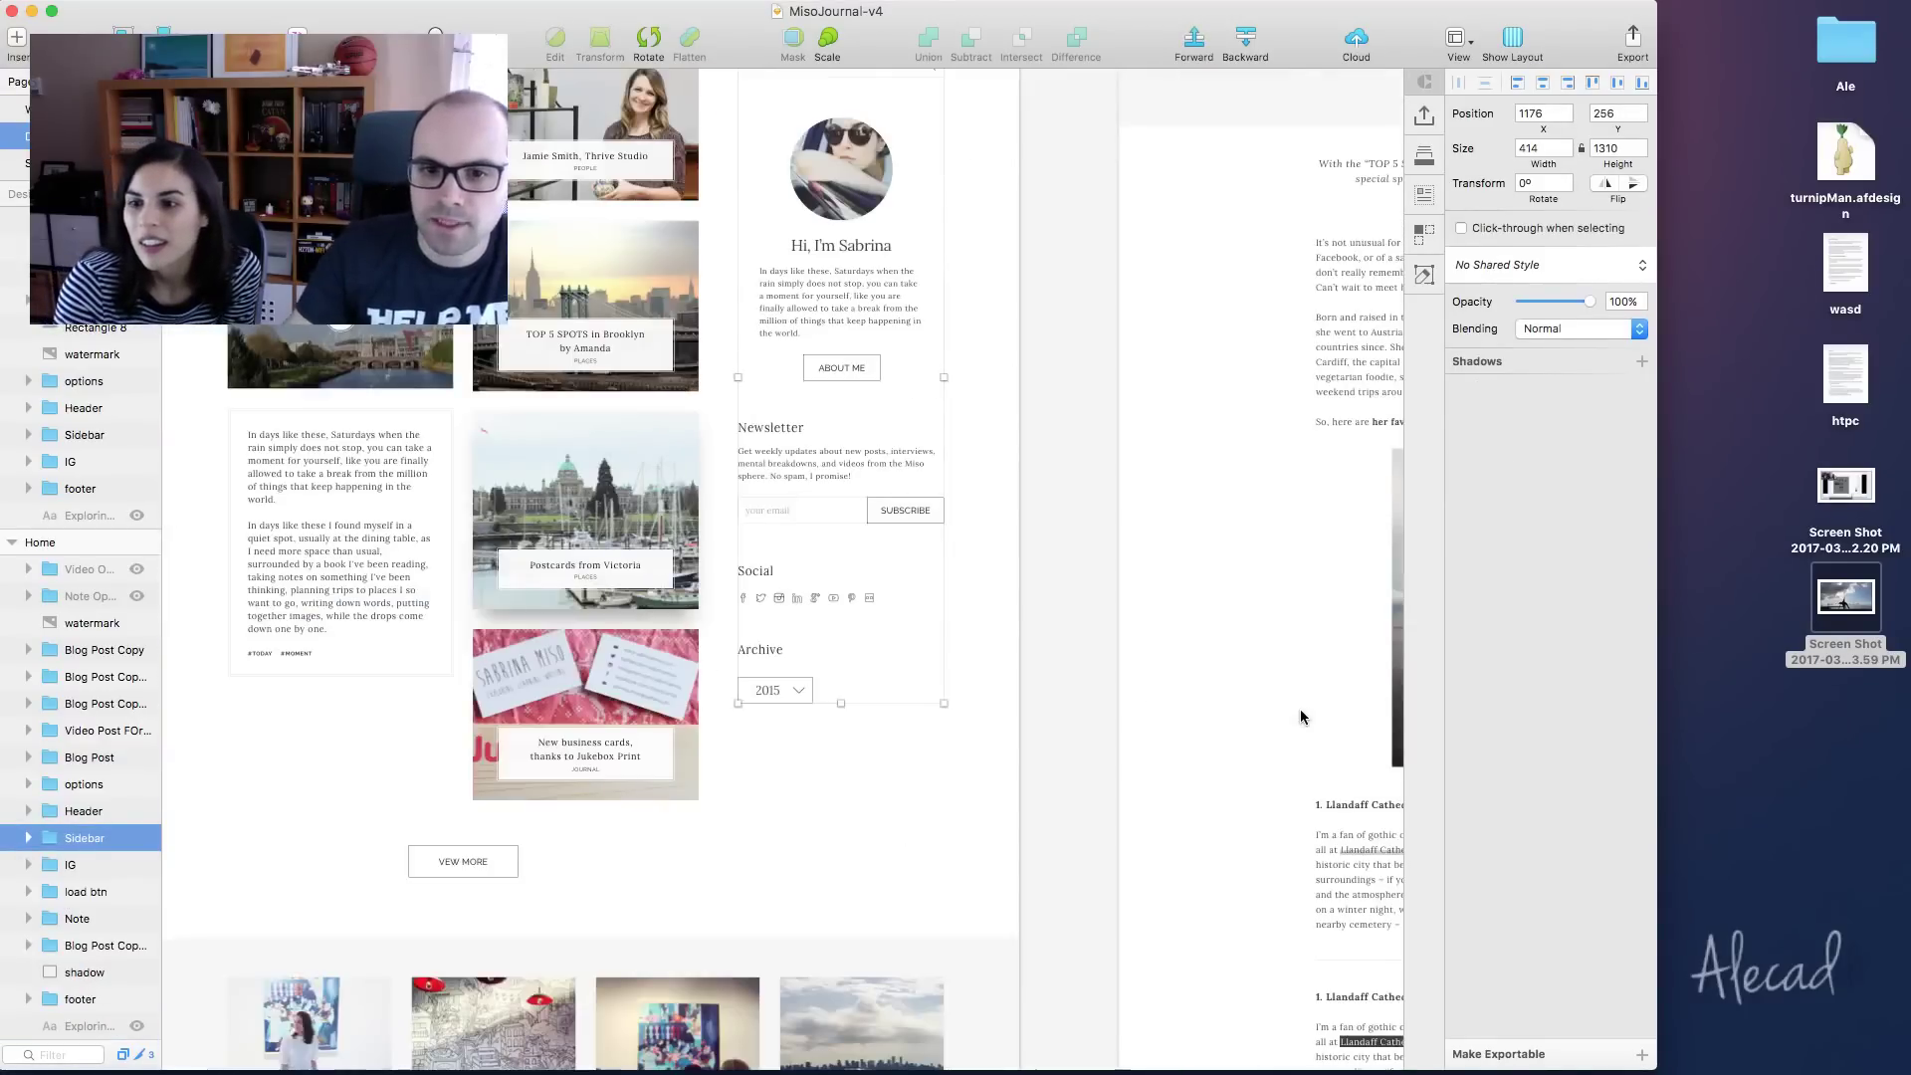
pyautogui.click(1049, 557)
pyautogui.scroll(2, 1049, 558)
pyautogui.scroll(5, 1049, 558)
pyautogui.scroll(-2, 1049, 558)
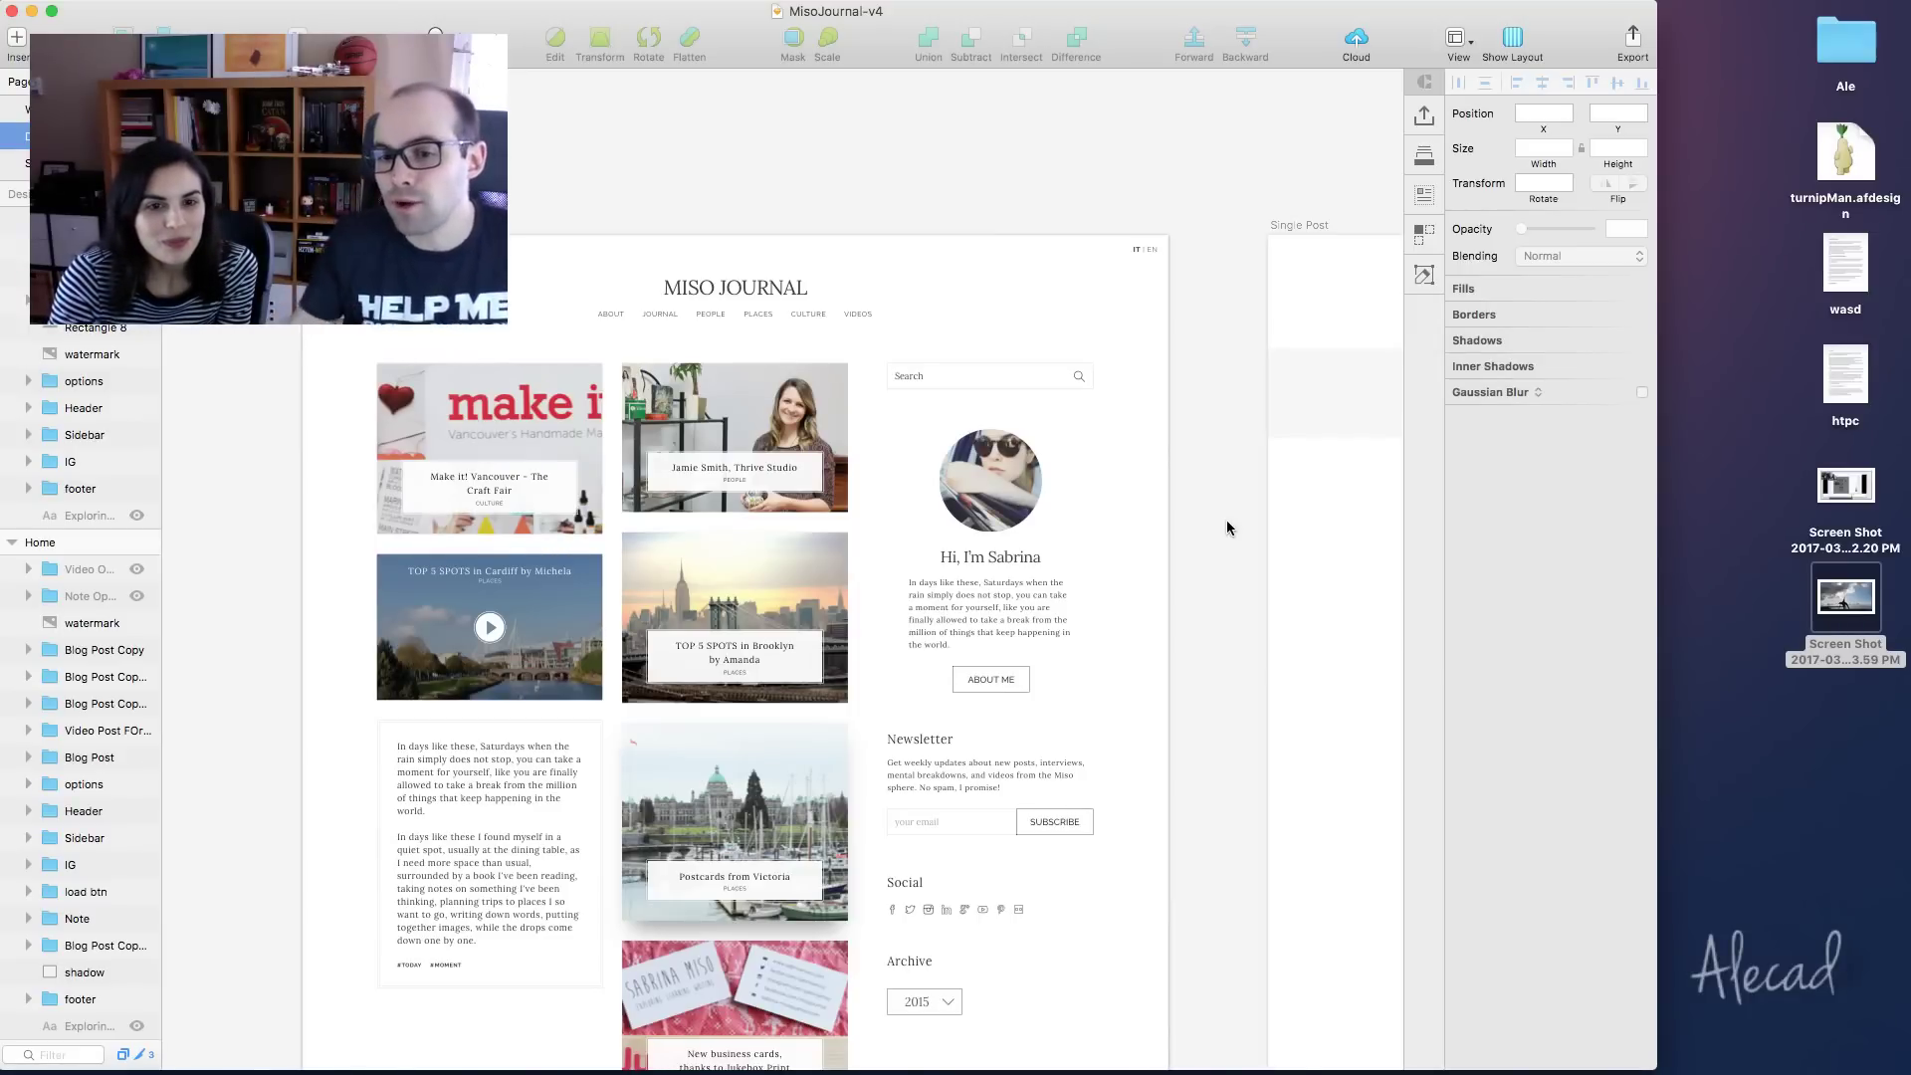
# Review the Home artboard's header, blog post cards and sidebar at overview and at actual size
pyautogui.scroll(-2, 1226, 519)
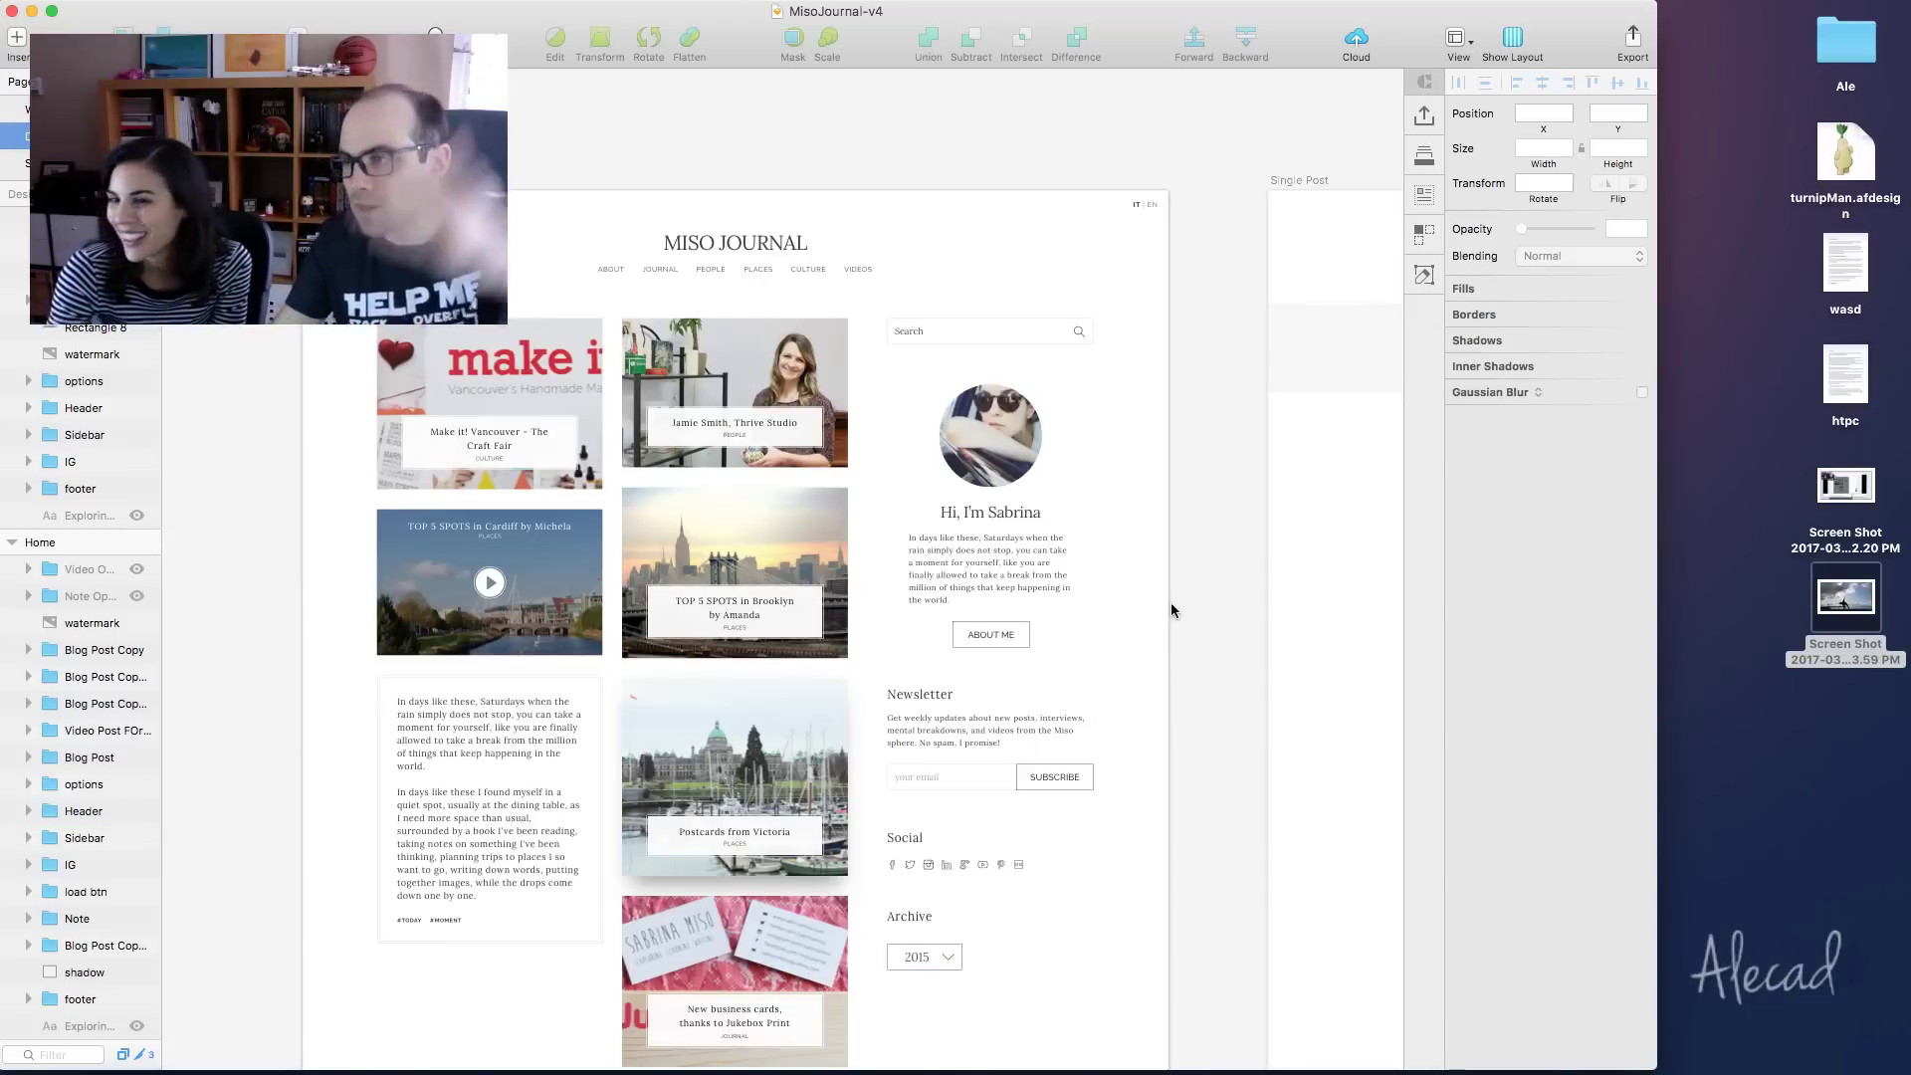
pyautogui.scroll(-2, 1170, 601)
pyautogui.hscroll(-2, 1171, 602)
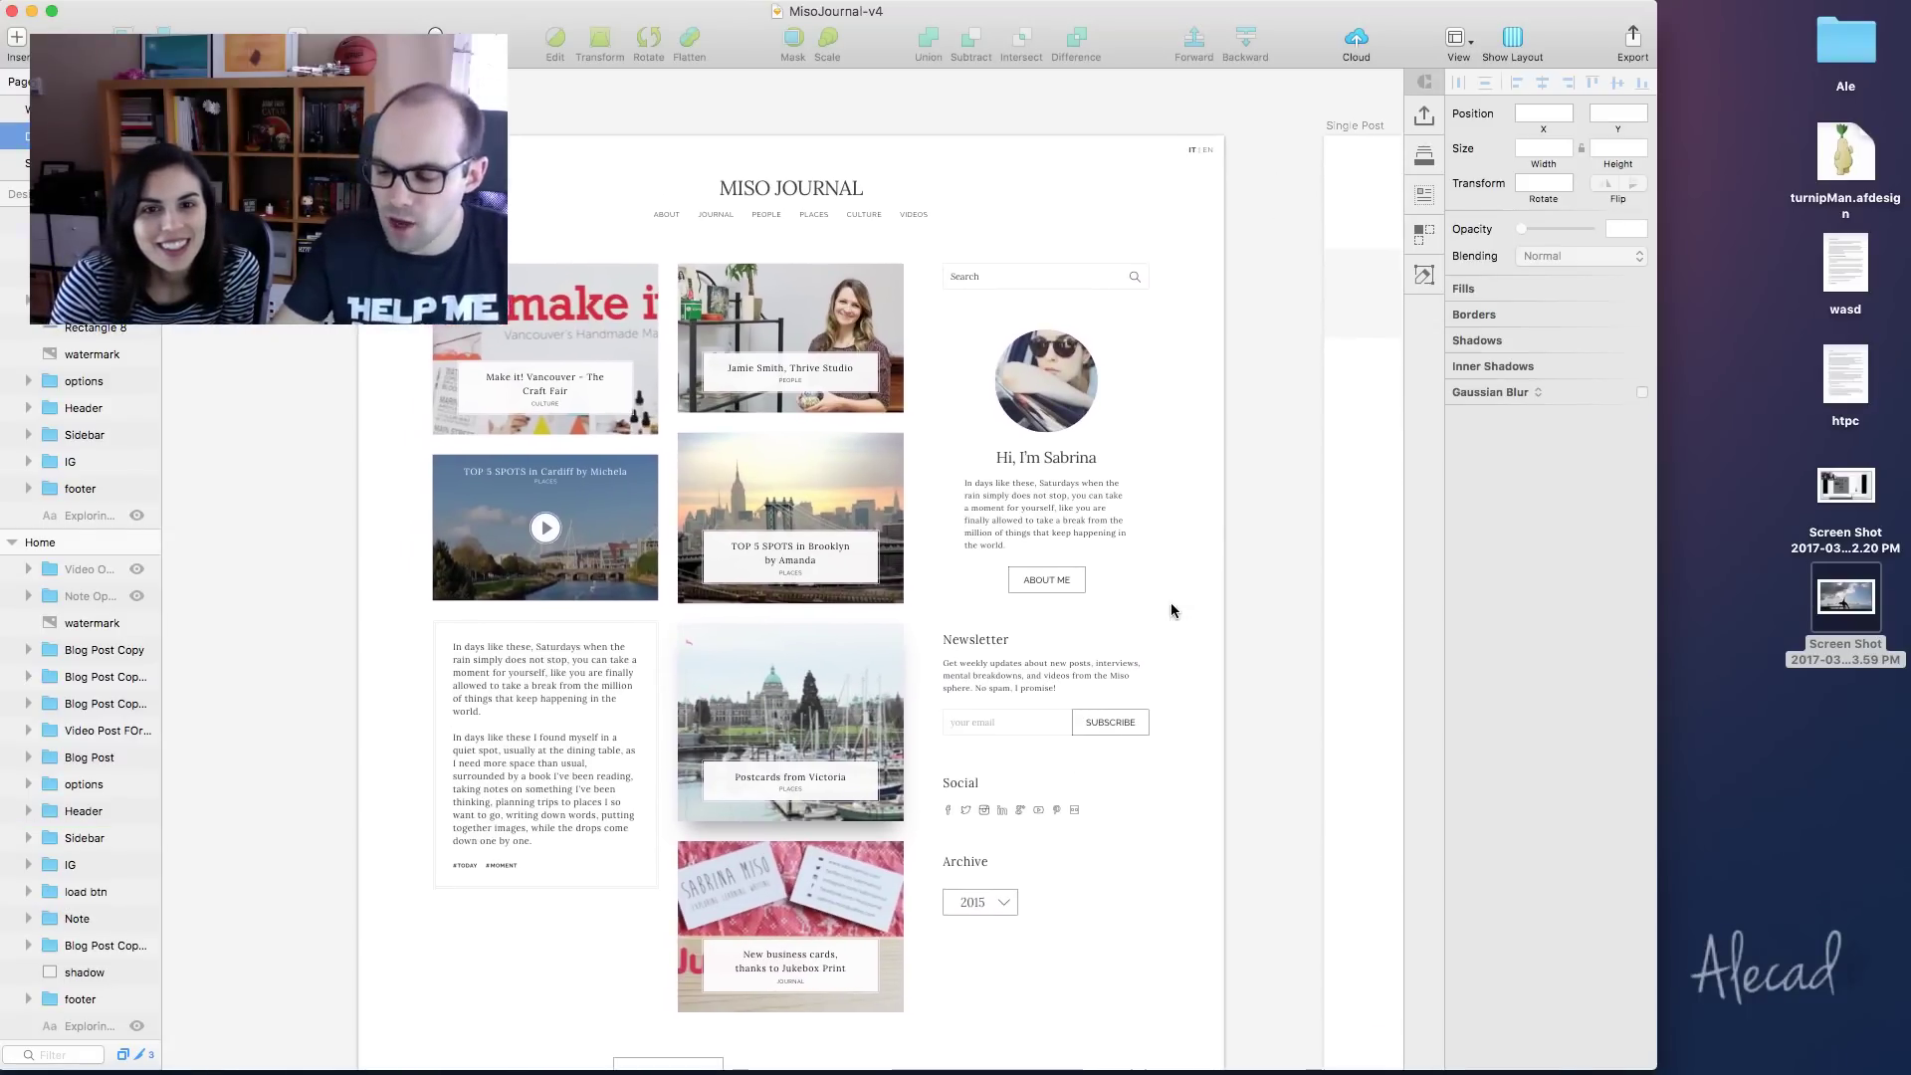
pyautogui.scroll(3, 1170, 602)
pyautogui.scroll(-5, 1171, 601)
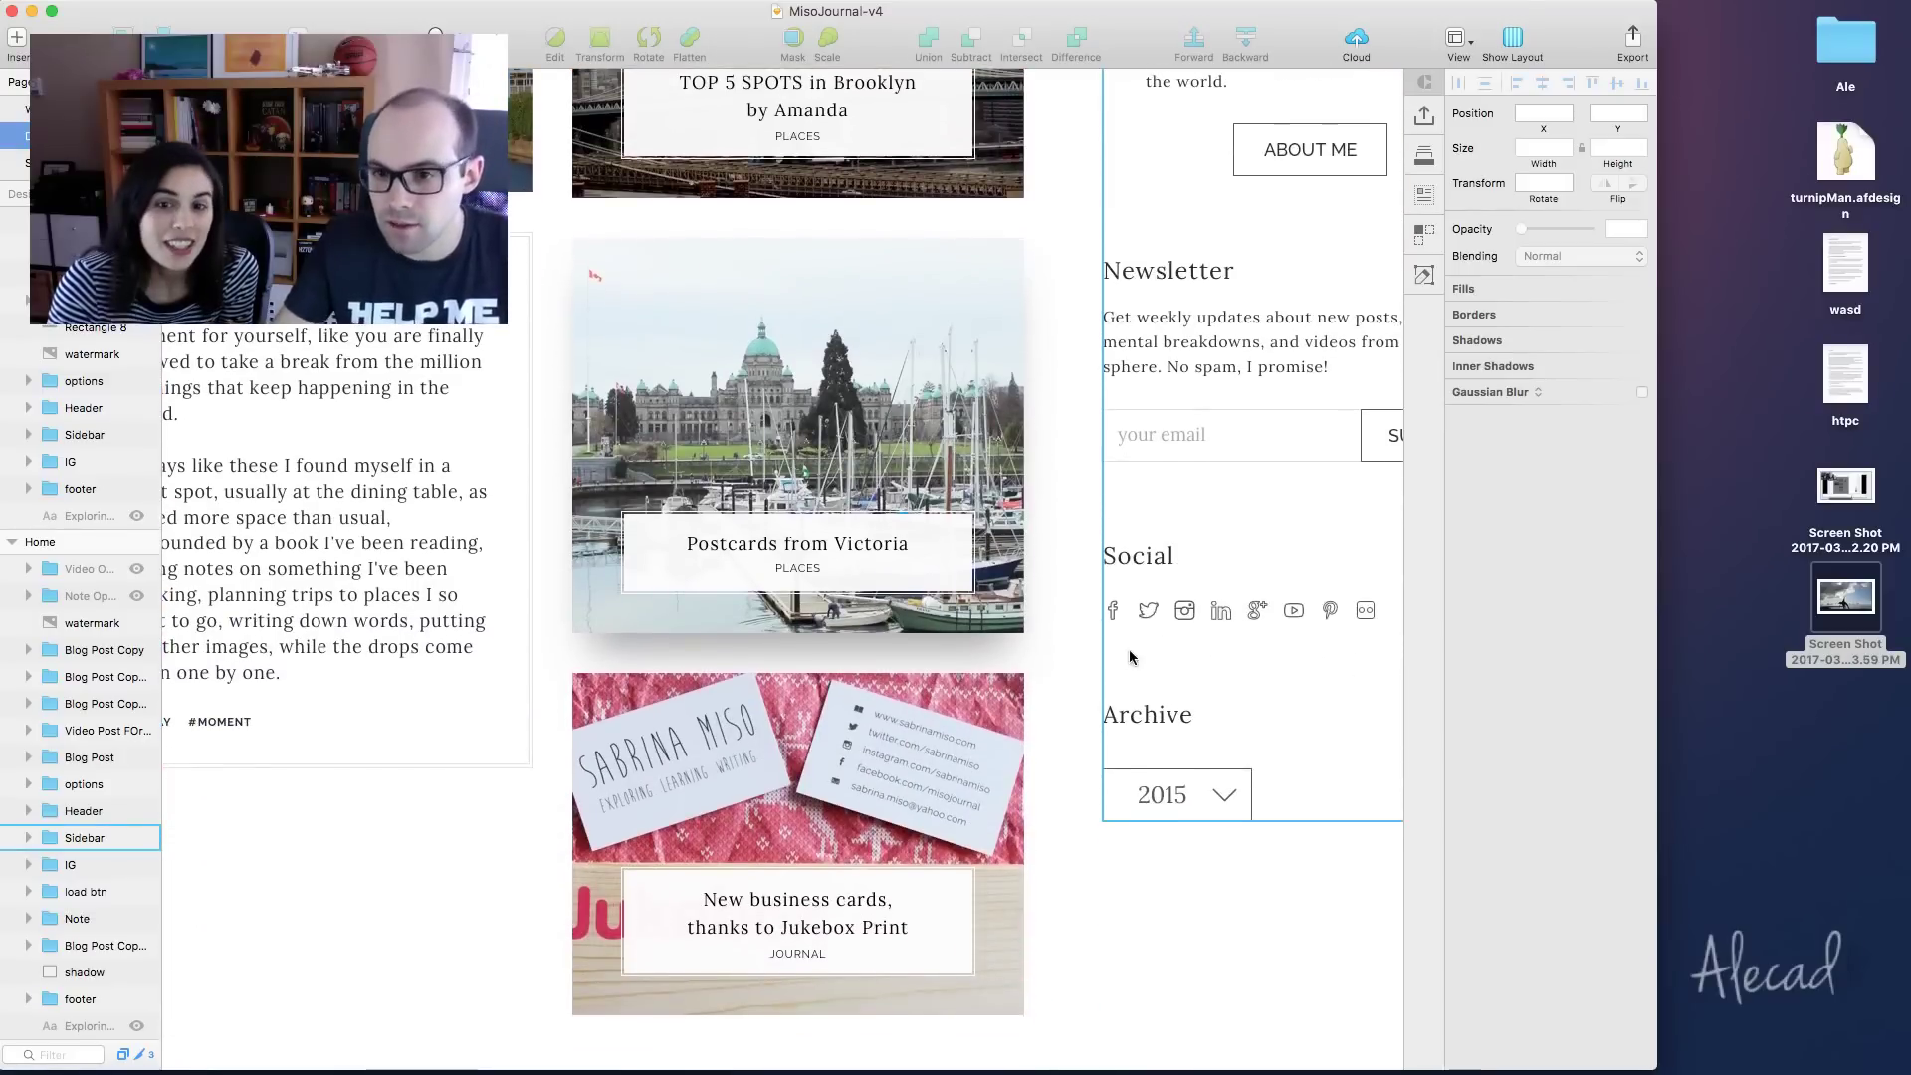
pyautogui.scroll(10, 1130, 656)
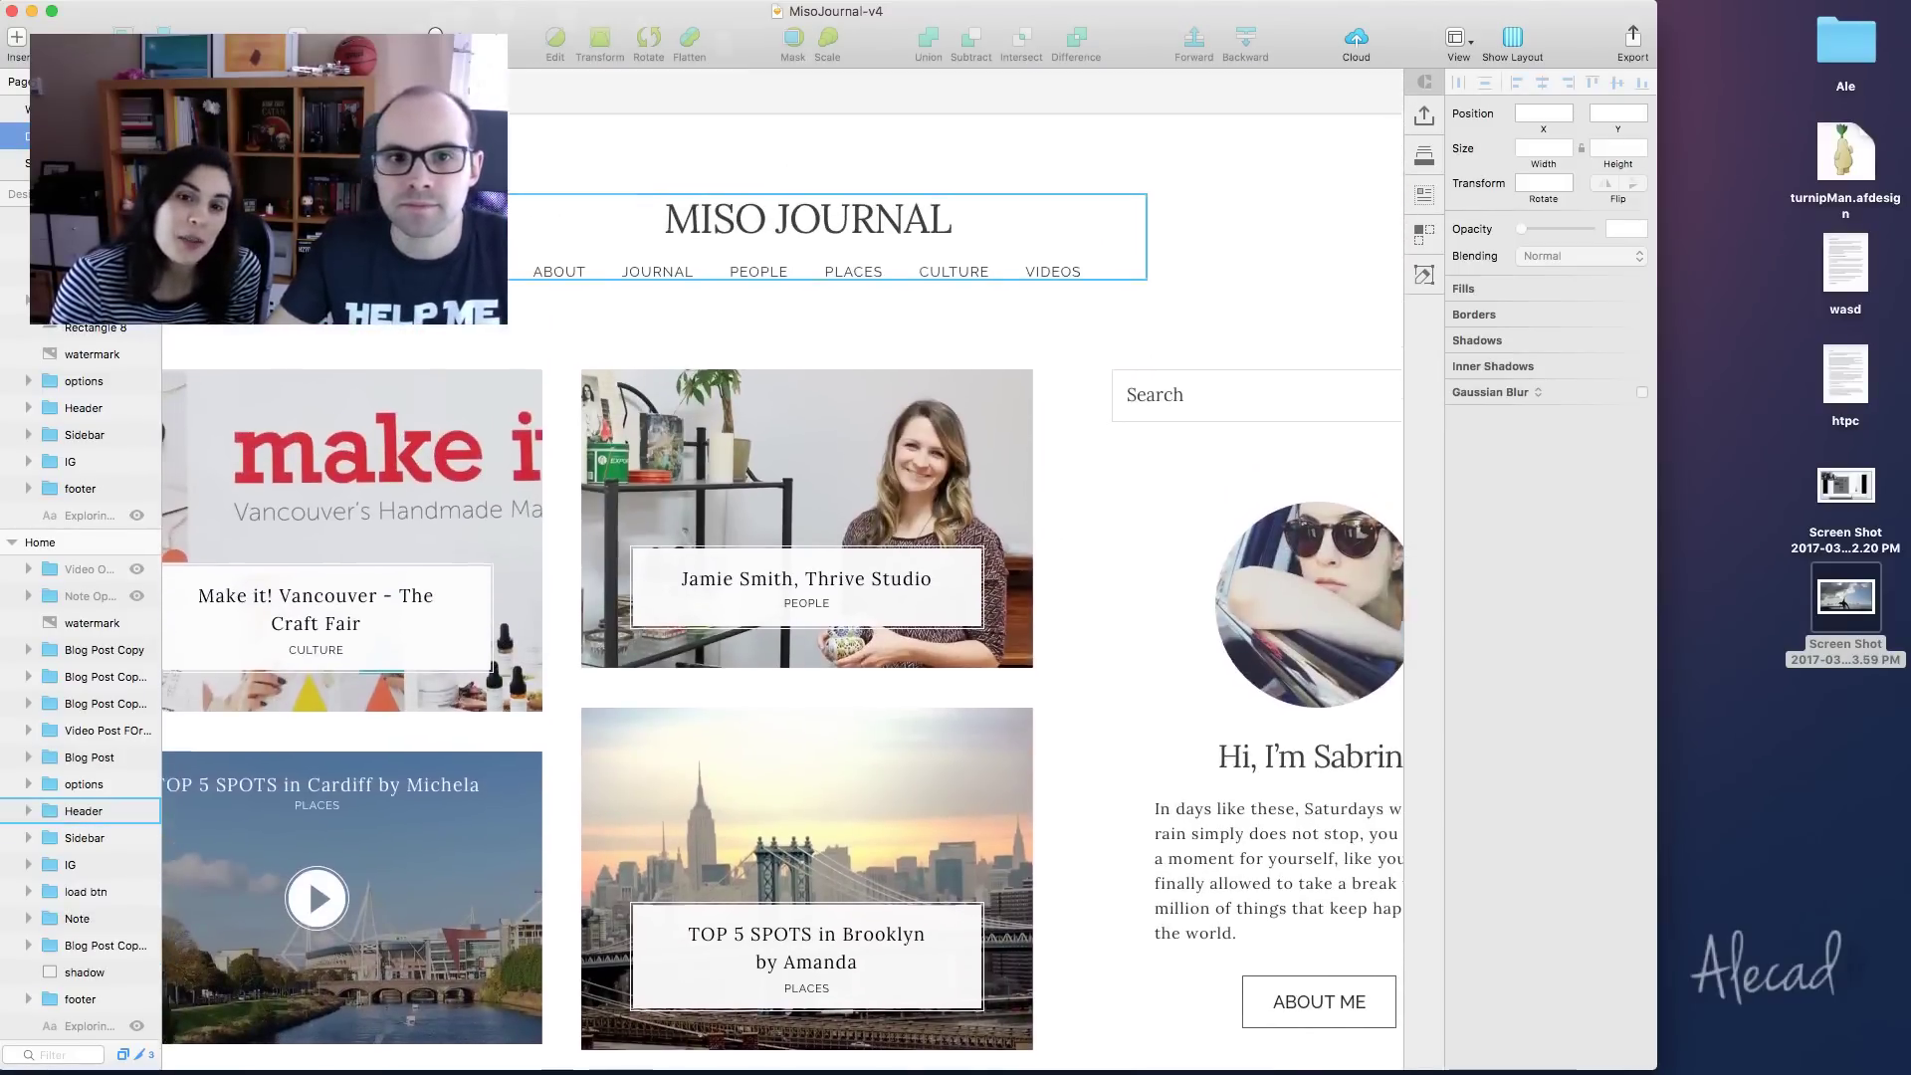
pyautogui.scroll(-5, 943, 785)
pyautogui.hscroll(3, 943, 785)
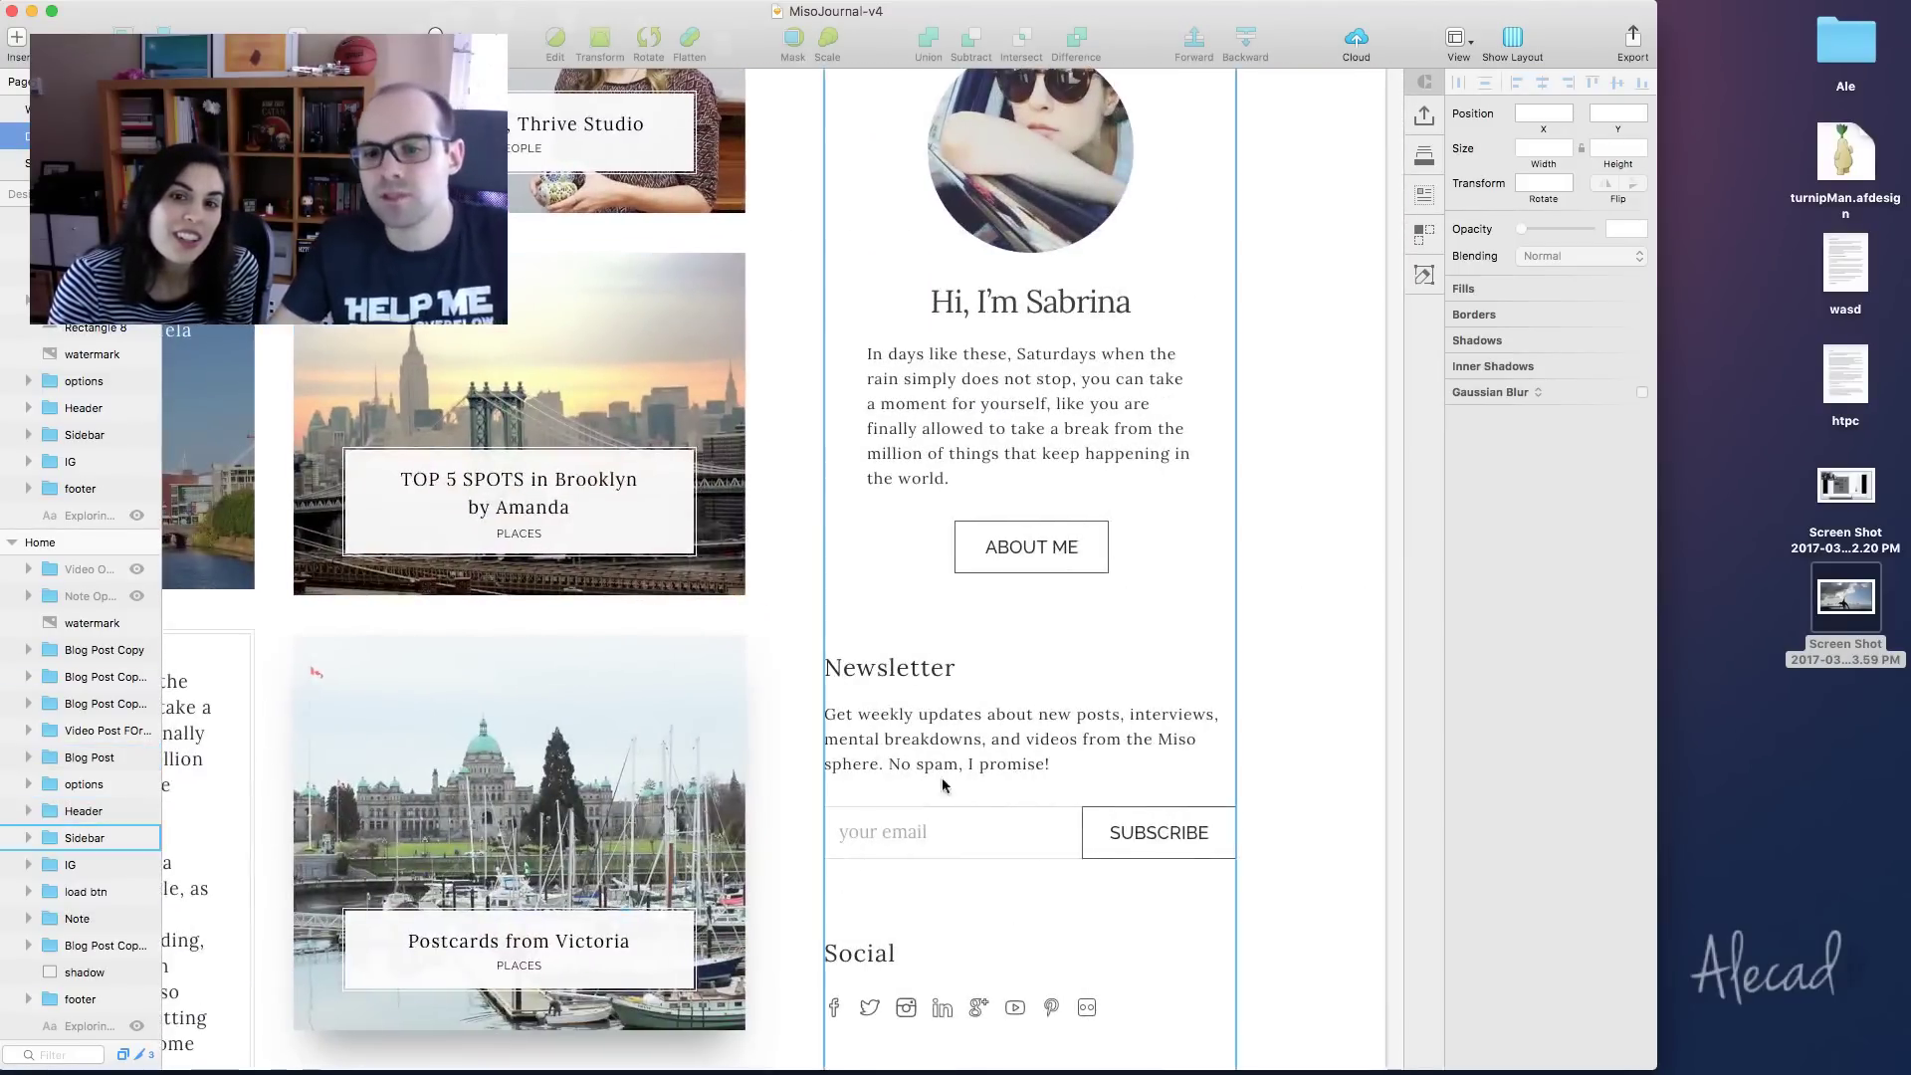
pyautogui.scroll(1, 1038, 738)
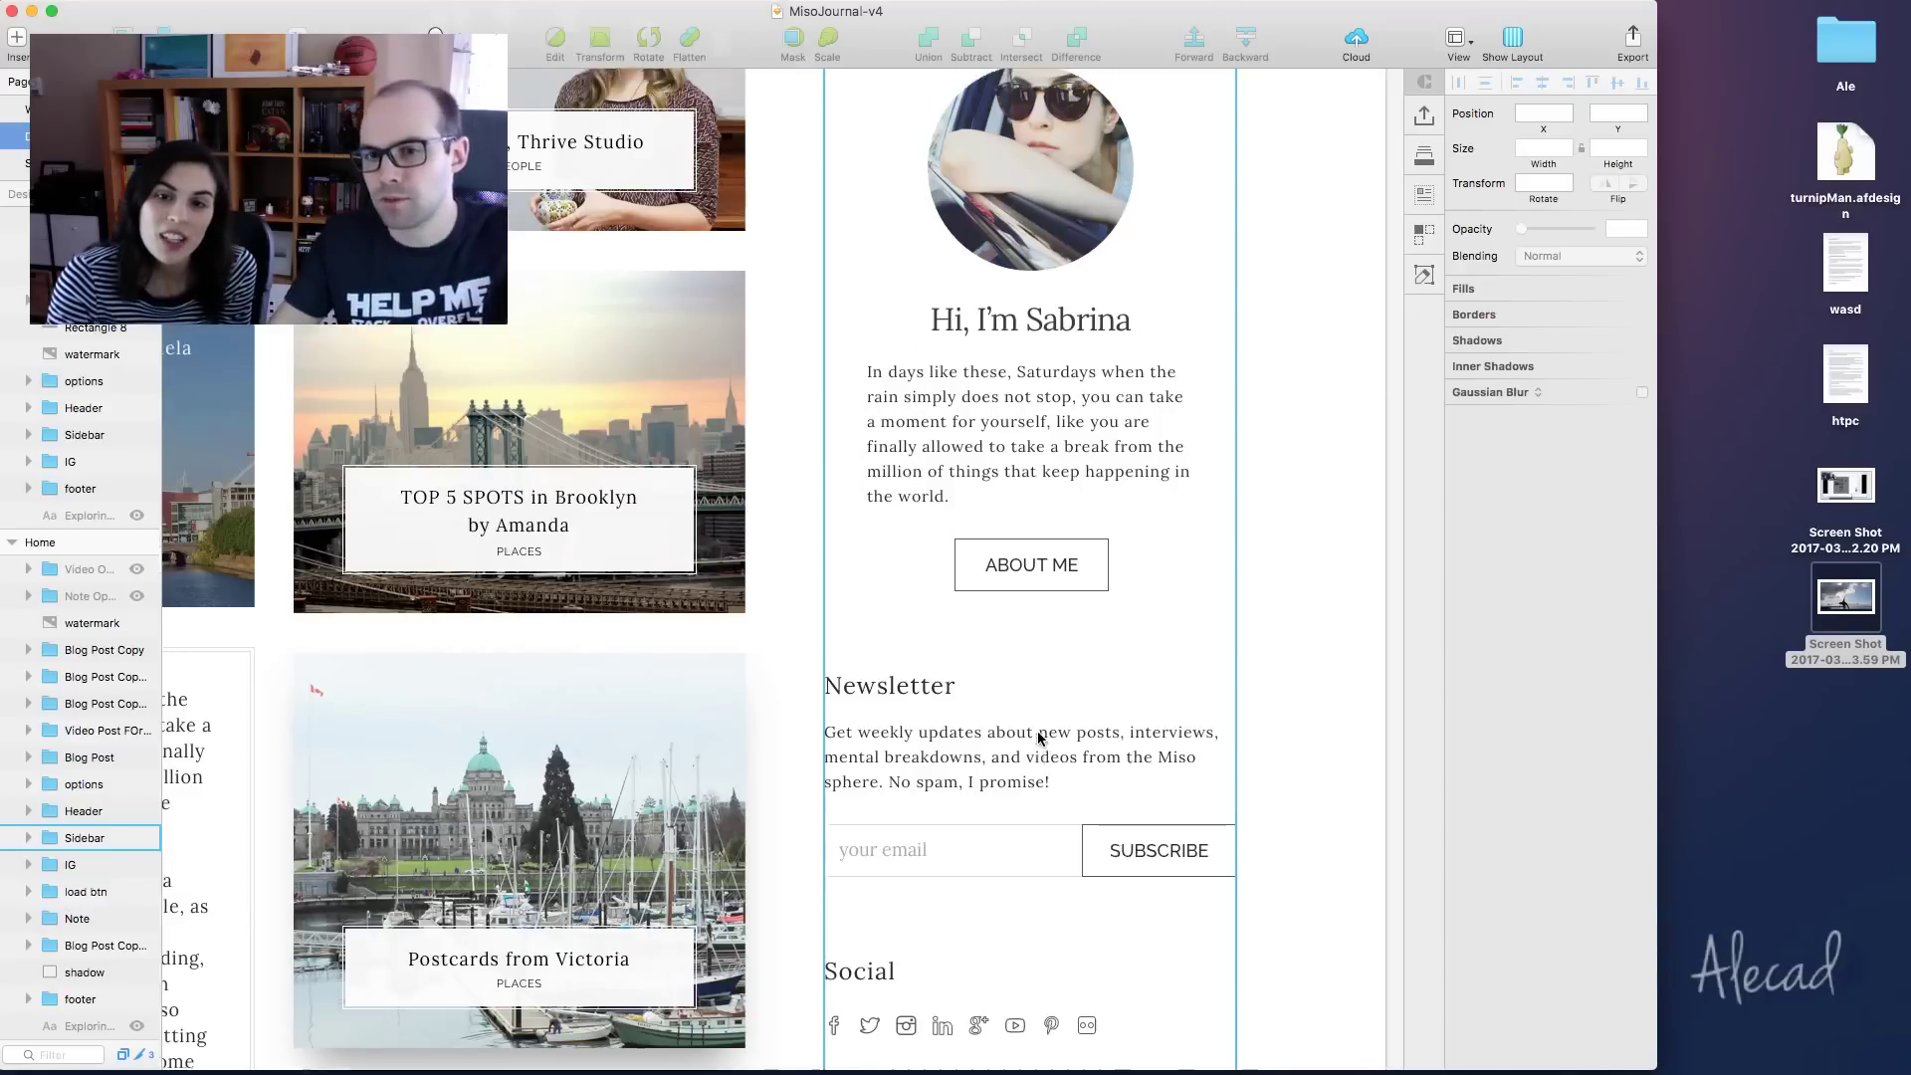
pyautogui.scroll(5, 1038, 738)
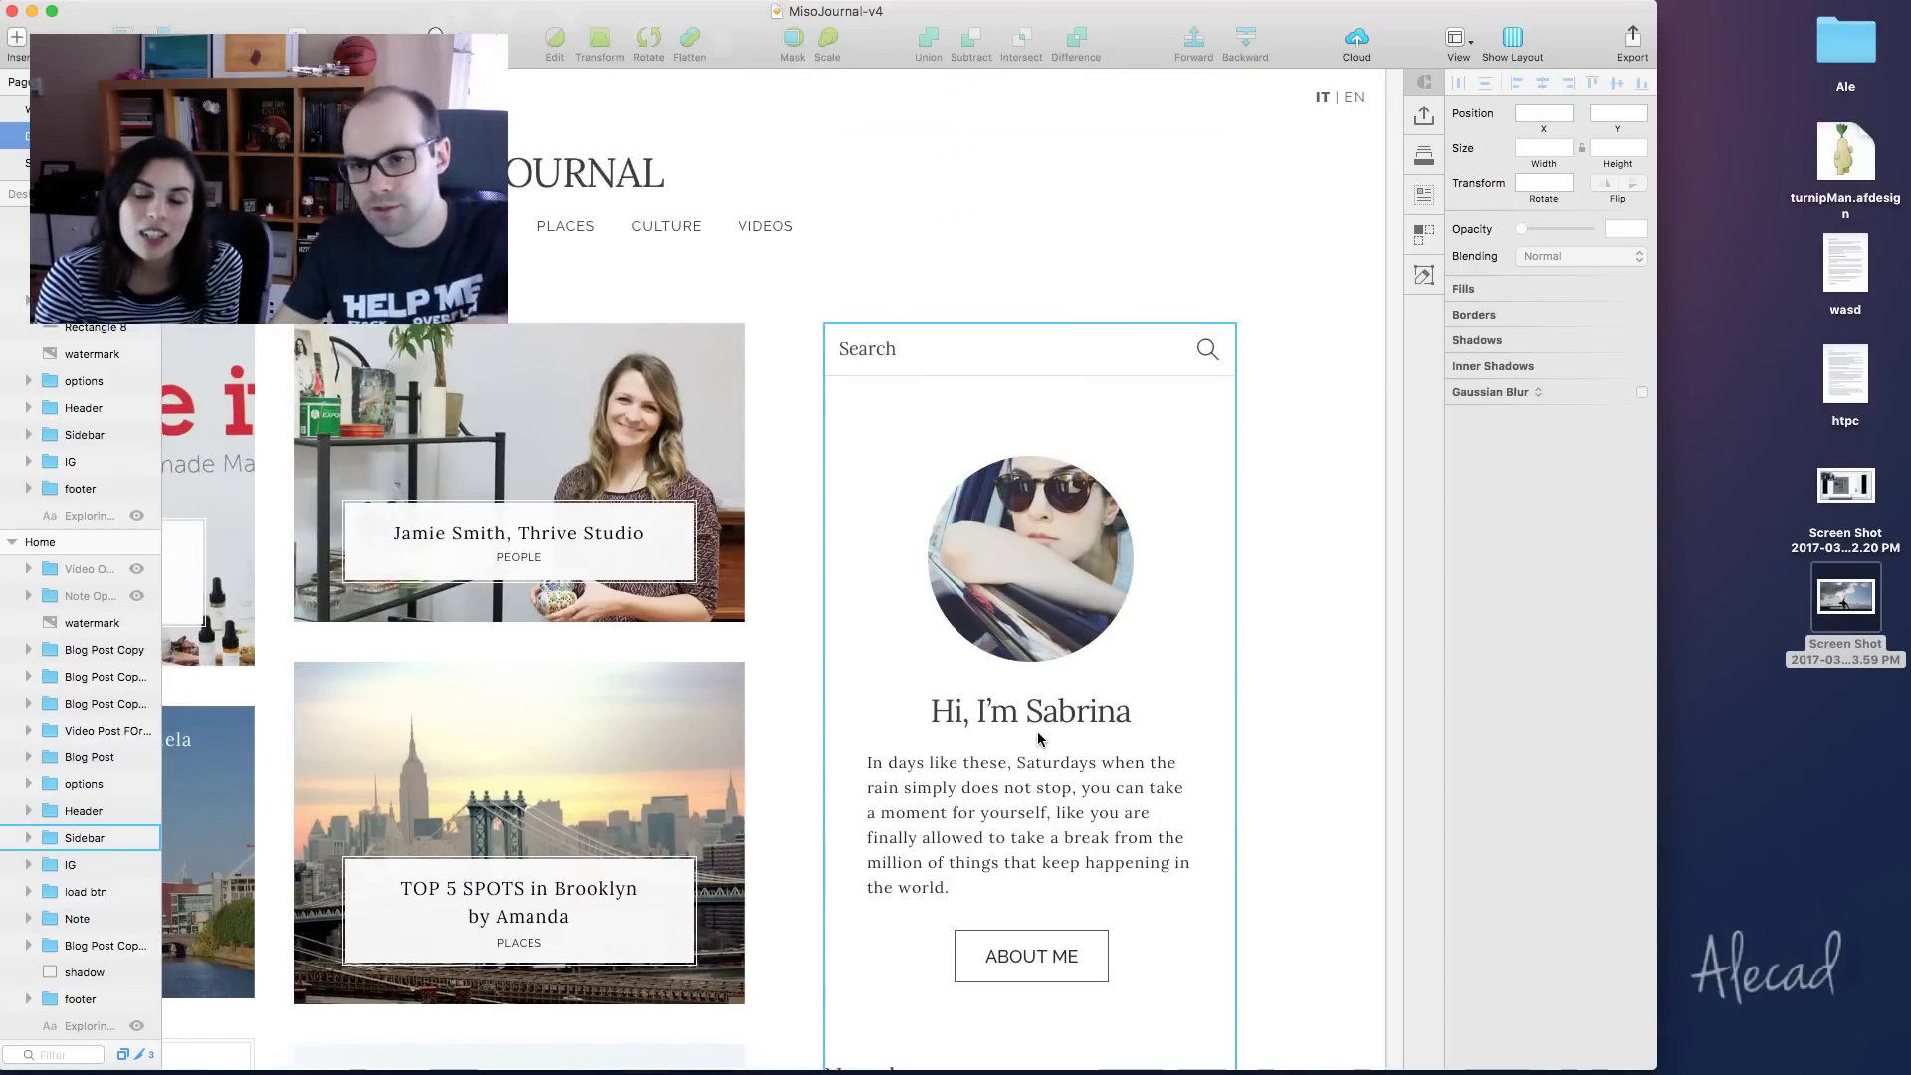
pyautogui.hscroll(-5, 1037, 737)
pyautogui.scroll(-2, 1038, 737)
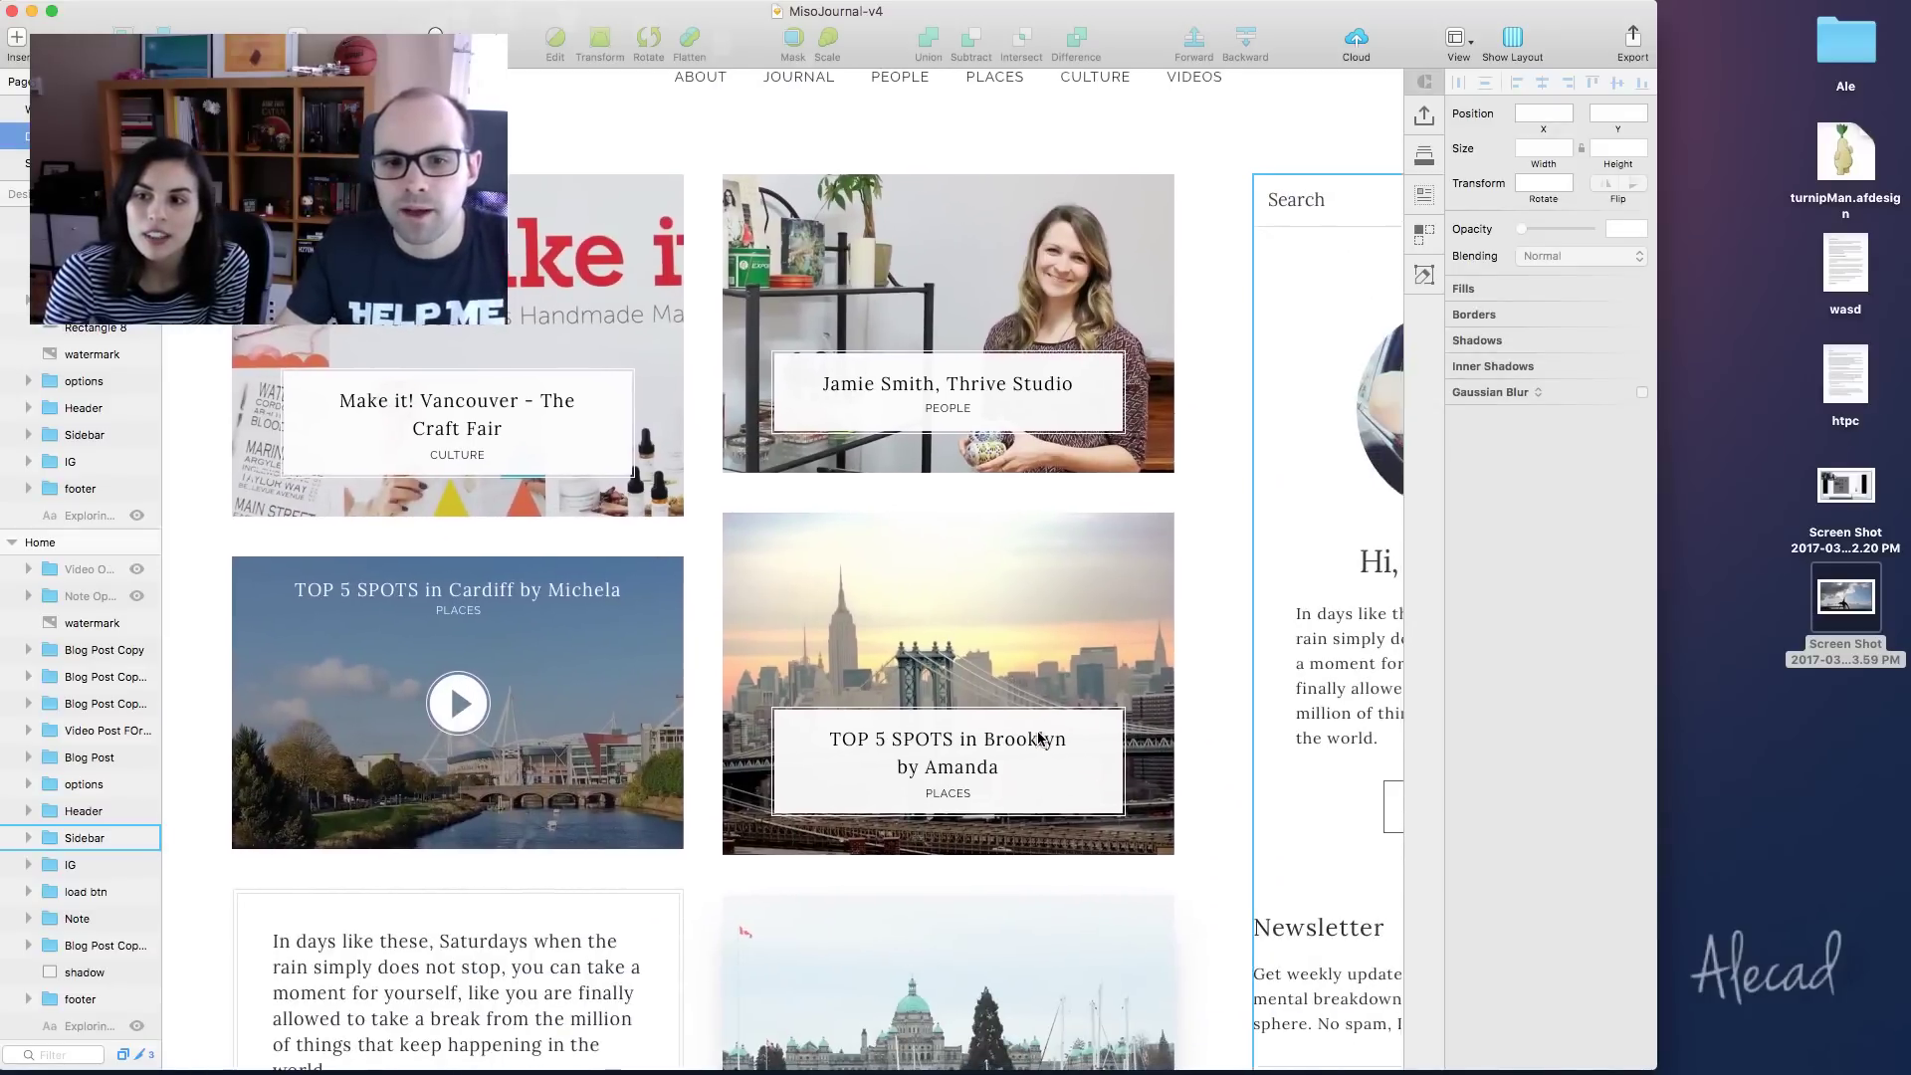
pyautogui.hscroll(1, 1037, 737)
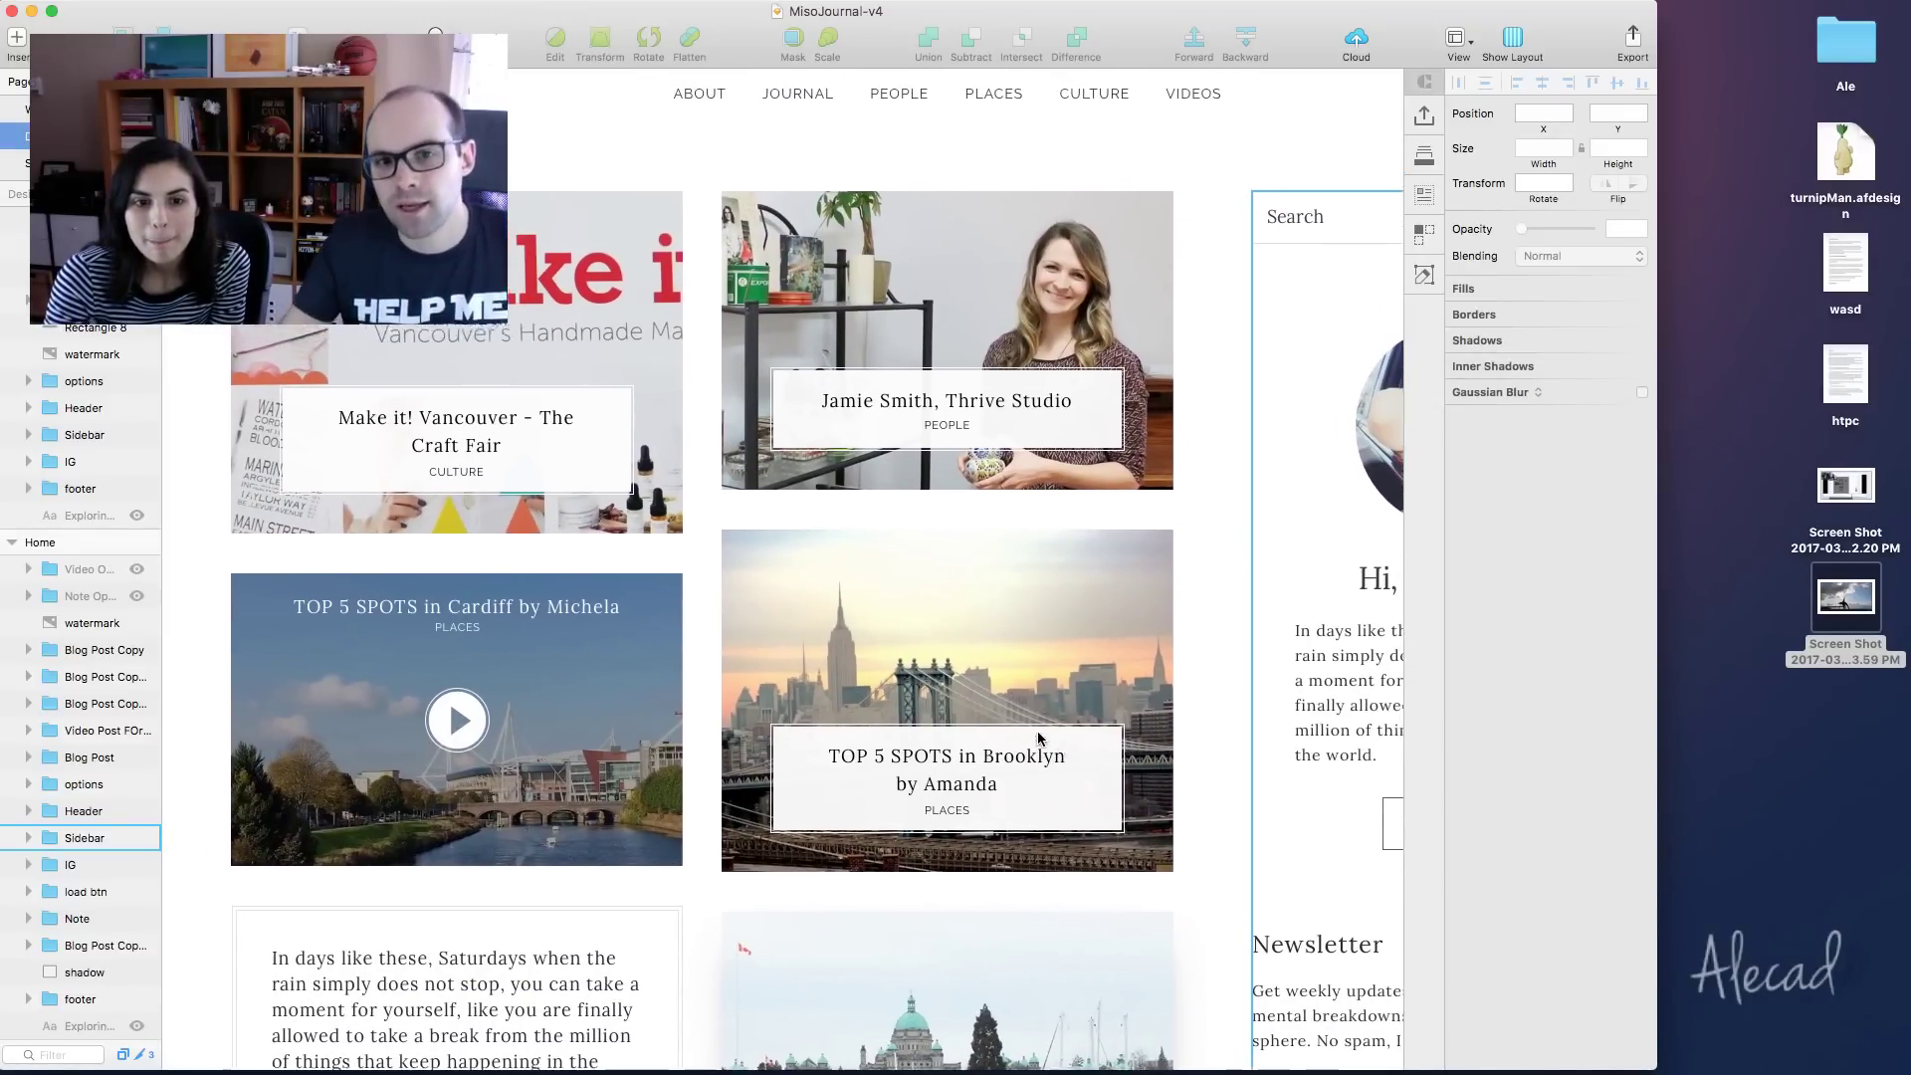
pyautogui.hscroll(-1, 1038, 738)
pyautogui.scroll(1, 1038, 738)
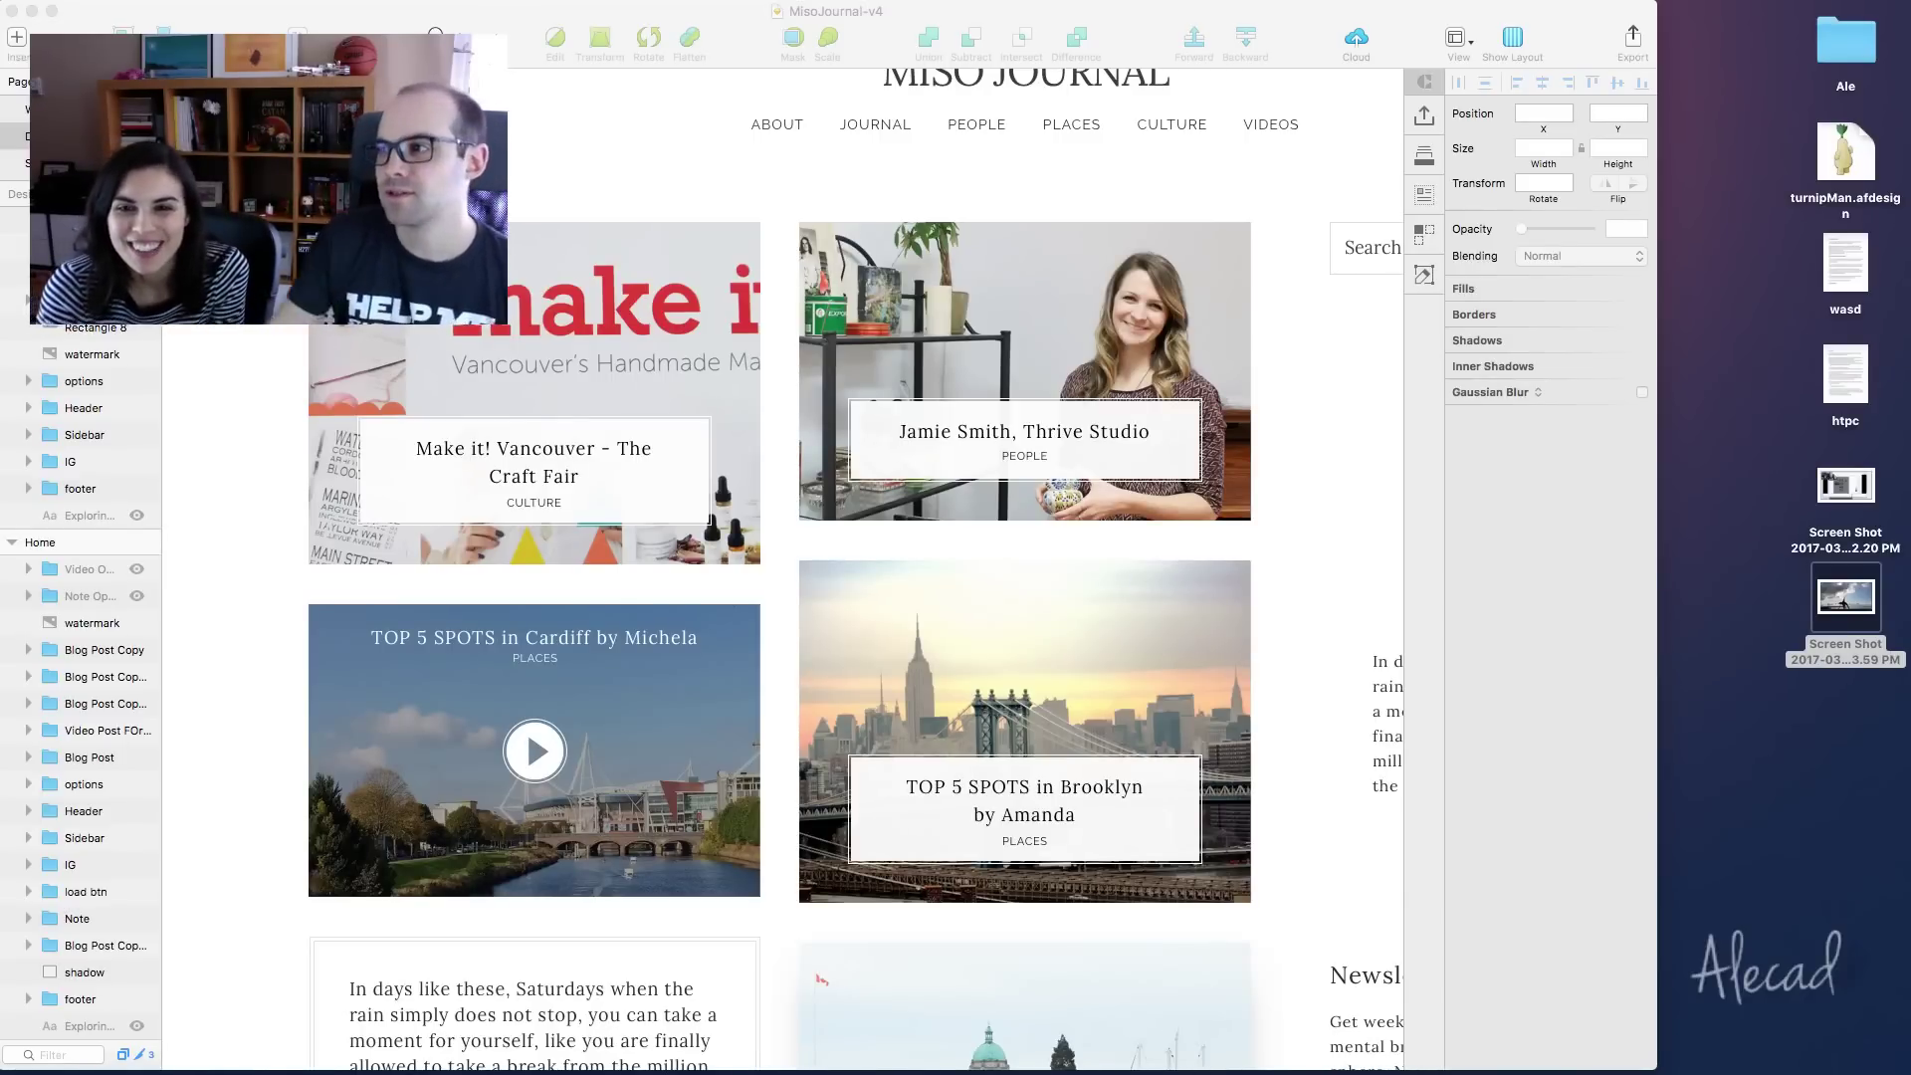
# Widen the design window to the full width of the screen
pyautogui.click(1682, 543)
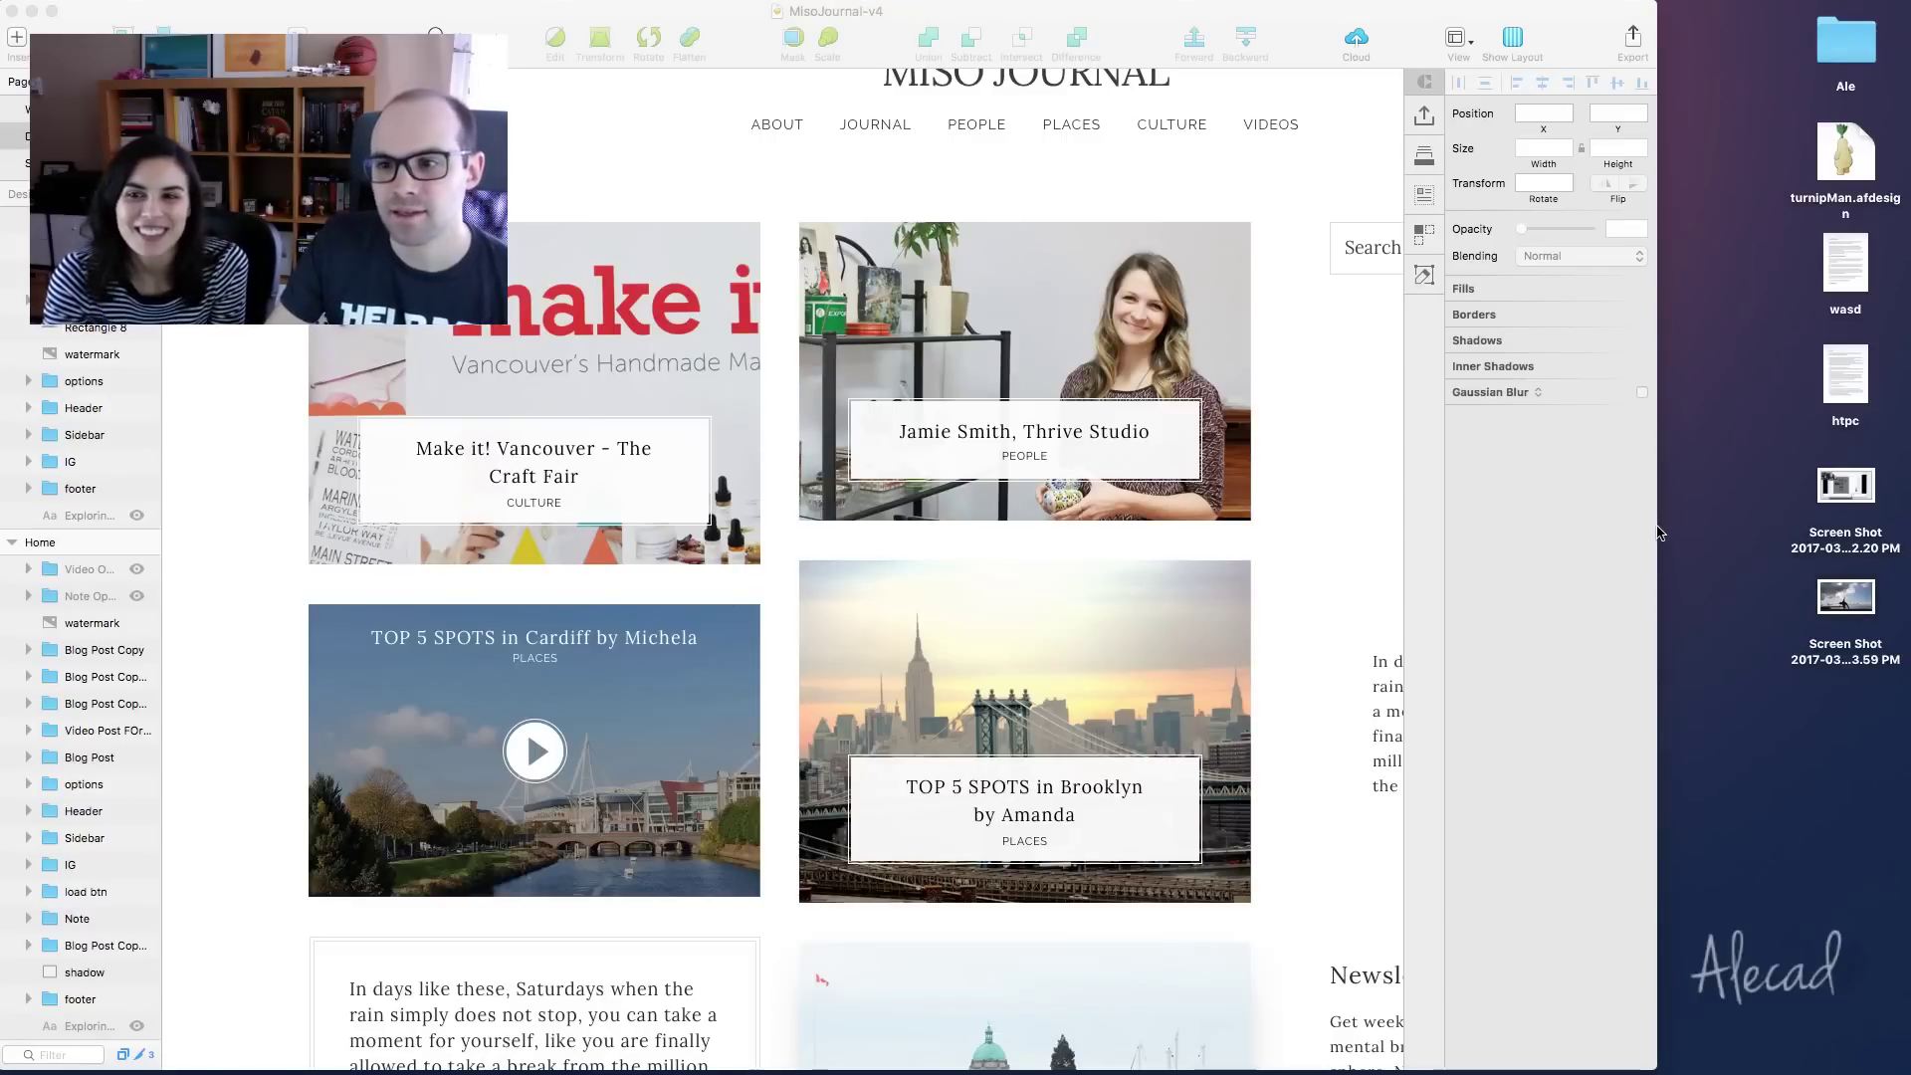
pyautogui.click(1646, 523)
pyautogui.moveTo(1646, 524); pyautogui.dragTo(1910, 523)
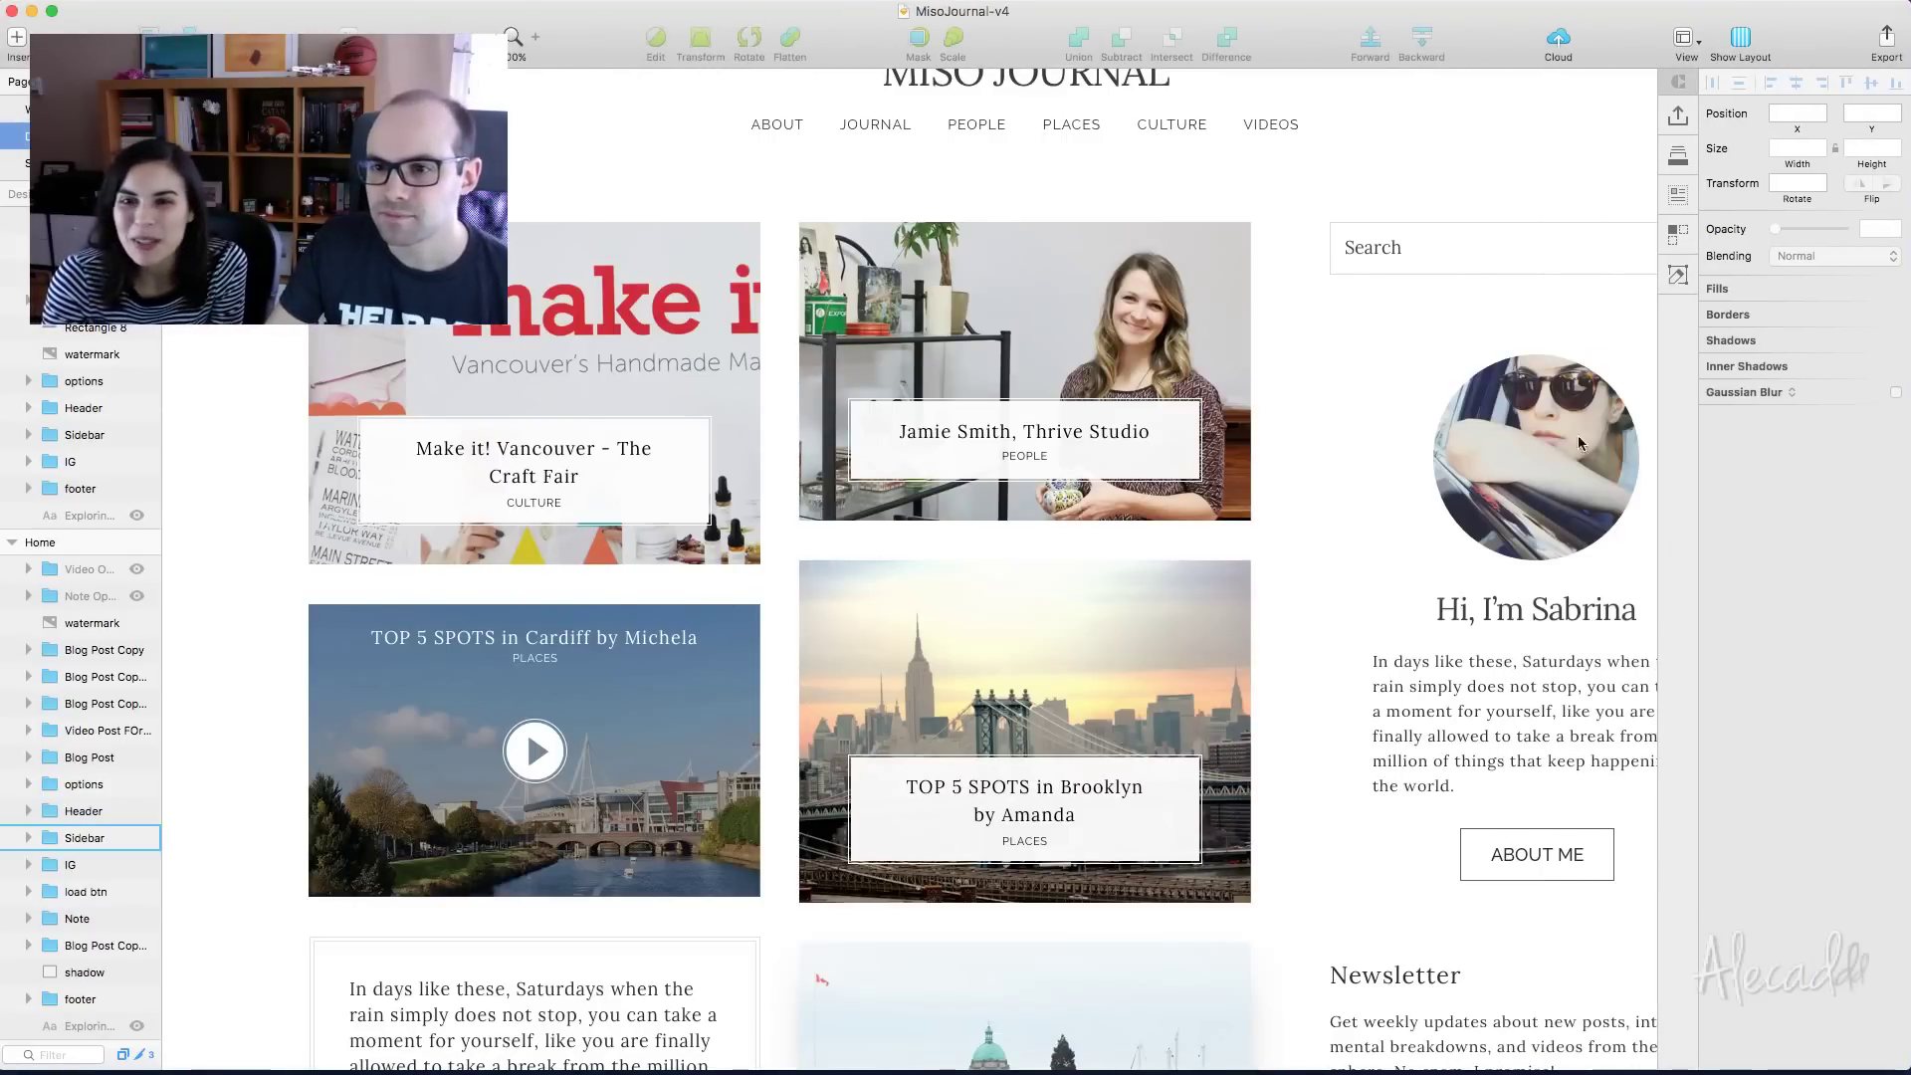
# Look over the Single Post artboard's title and intro text, and compare it with the Home page's header and cards
pyautogui.hscroll(15, 1359, 139)
pyautogui.scroll(3, 1358, 139)
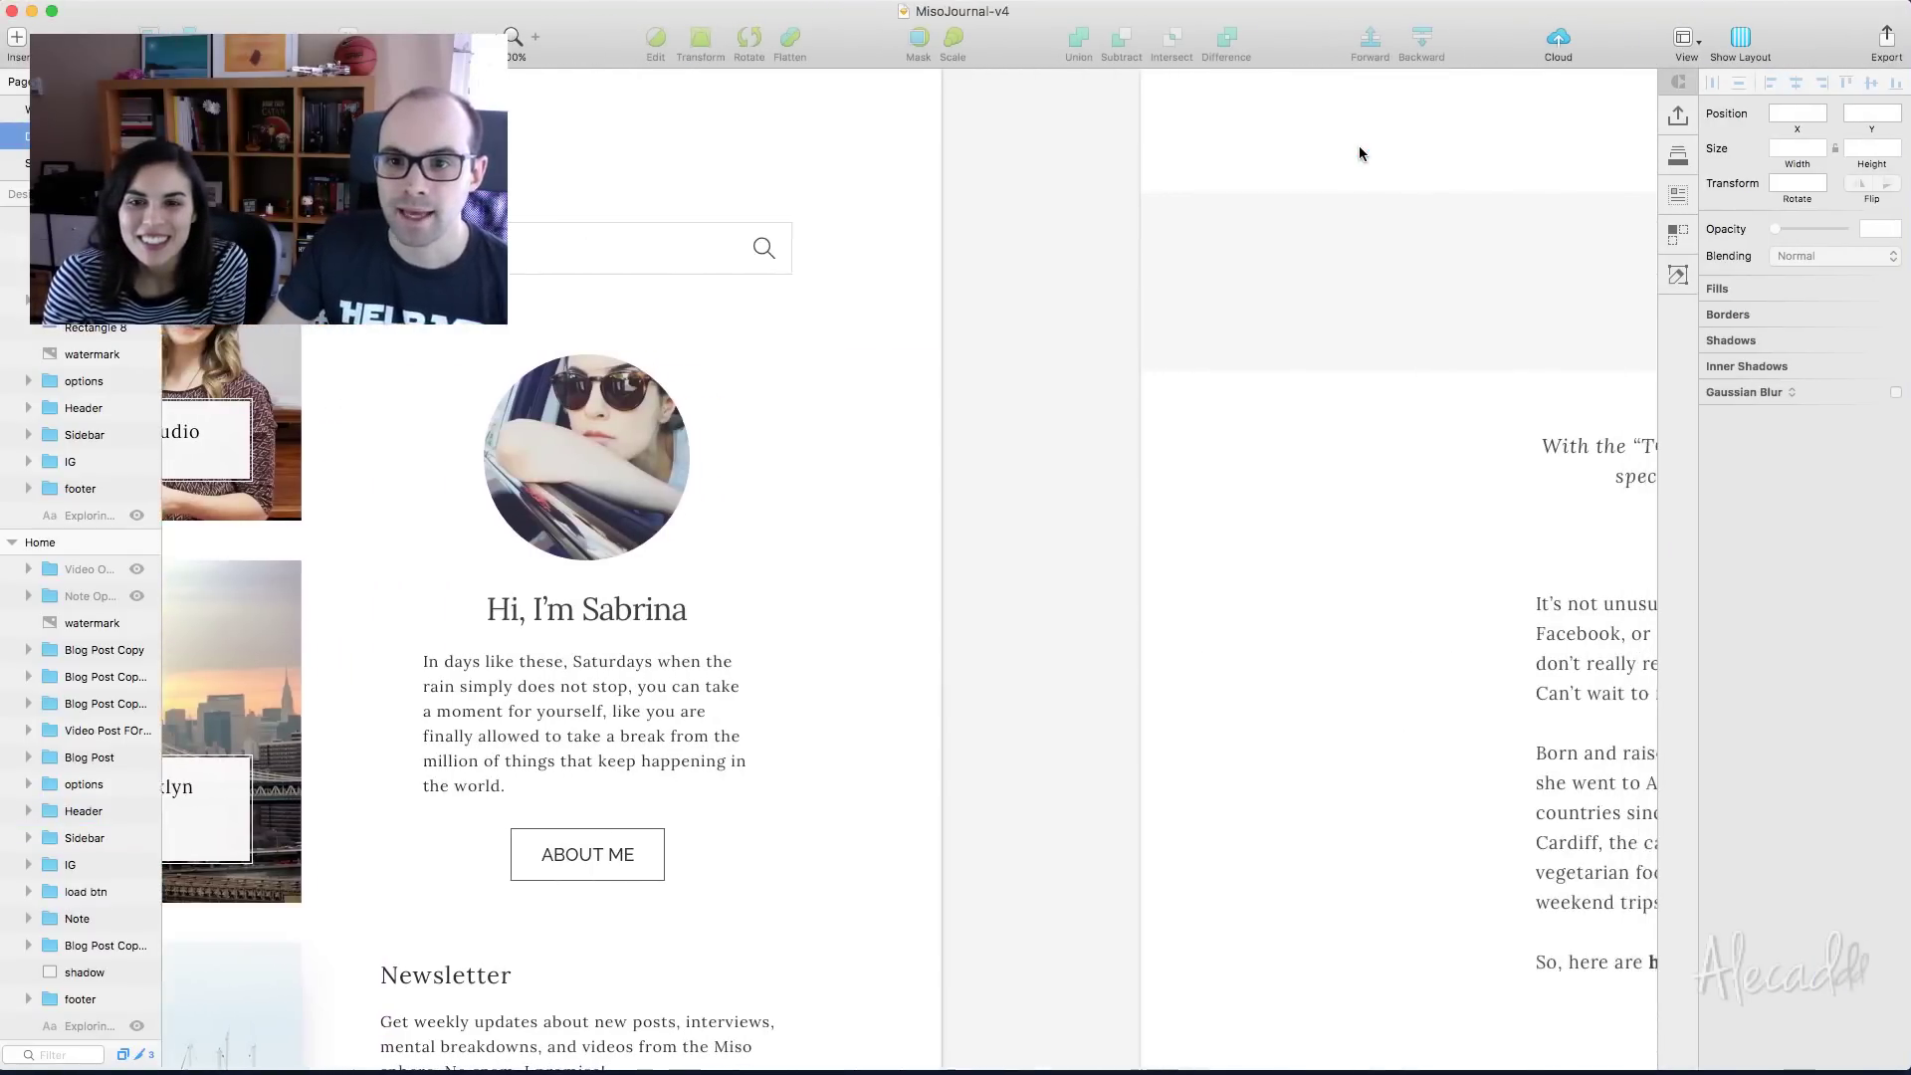
pyautogui.hscroll(12, 1359, 152)
pyautogui.scroll(-4, 1360, 153)
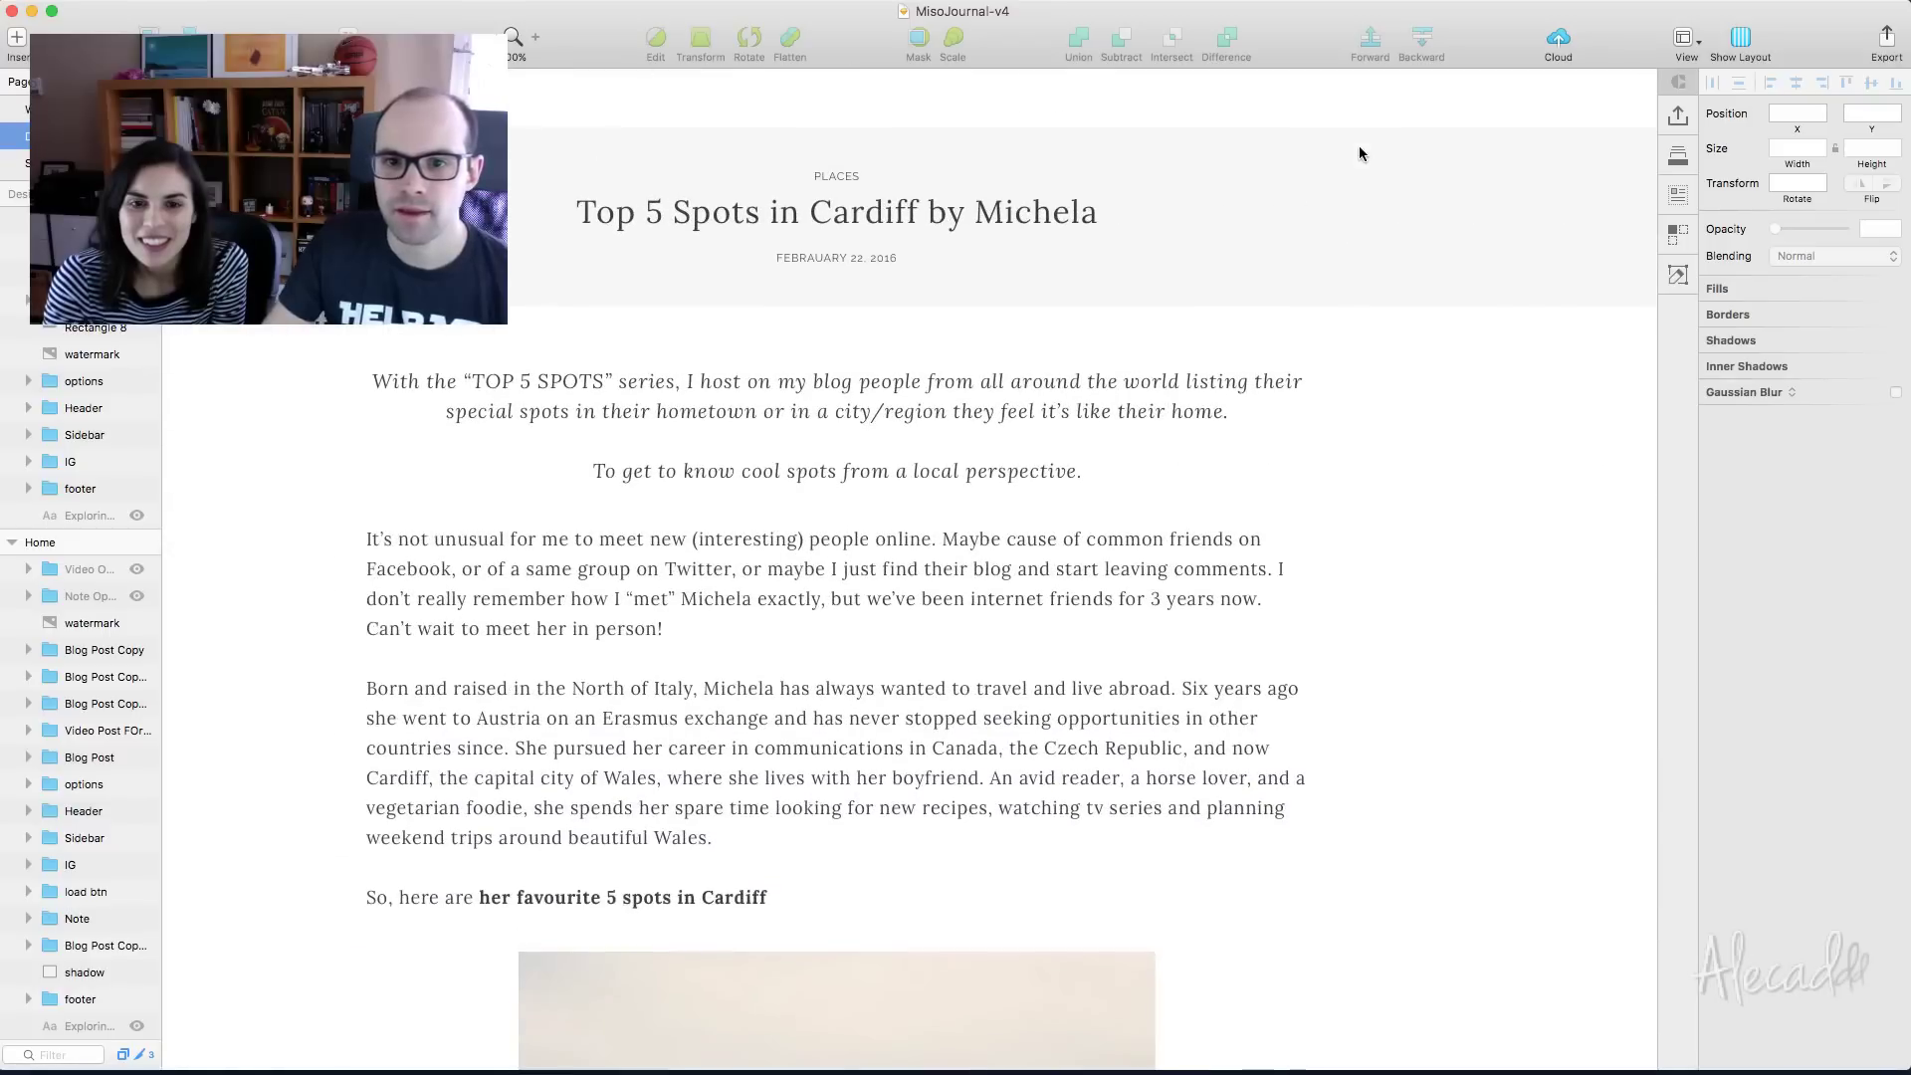
pyautogui.hscroll(-10, 1359, 153)
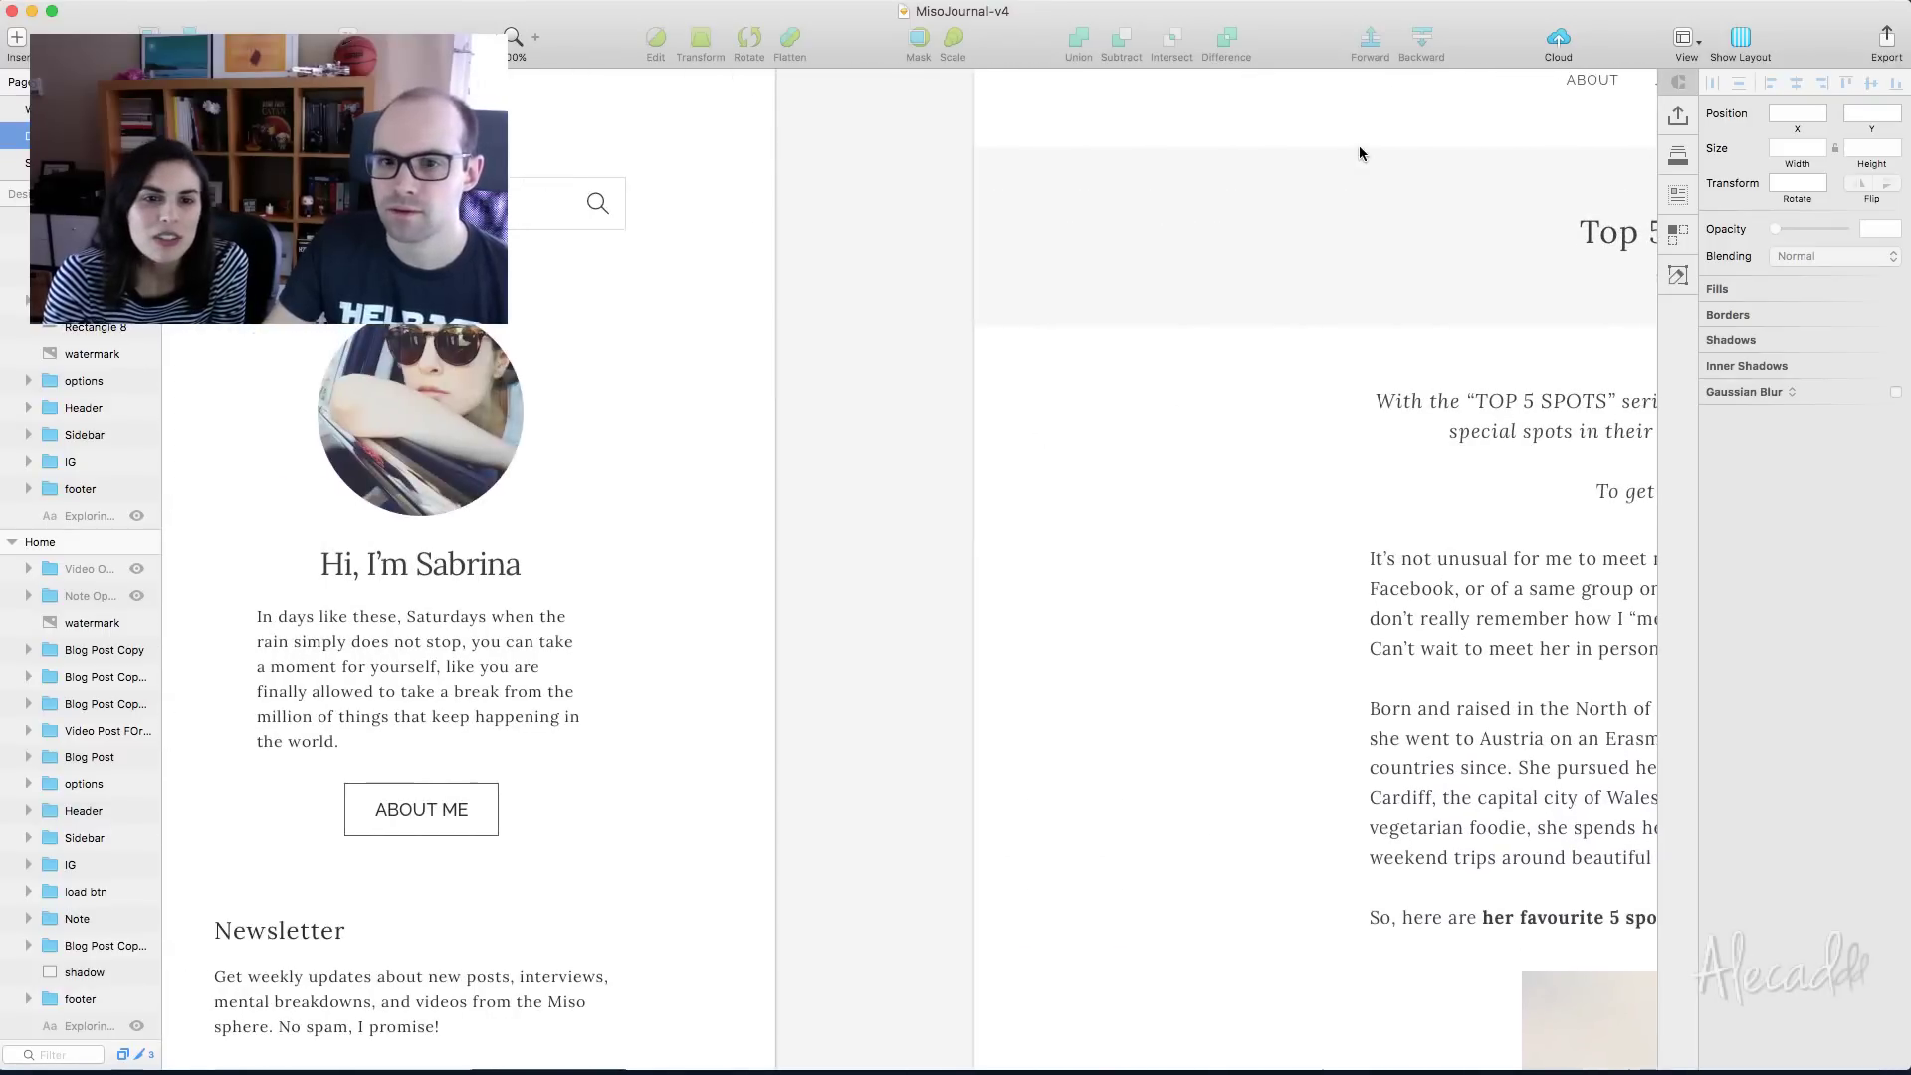
pyautogui.hscroll(-8, 1360, 153)
pyautogui.hscroll(-5, 1359, 153)
pyautogui.scroll(3, 1359, 152)
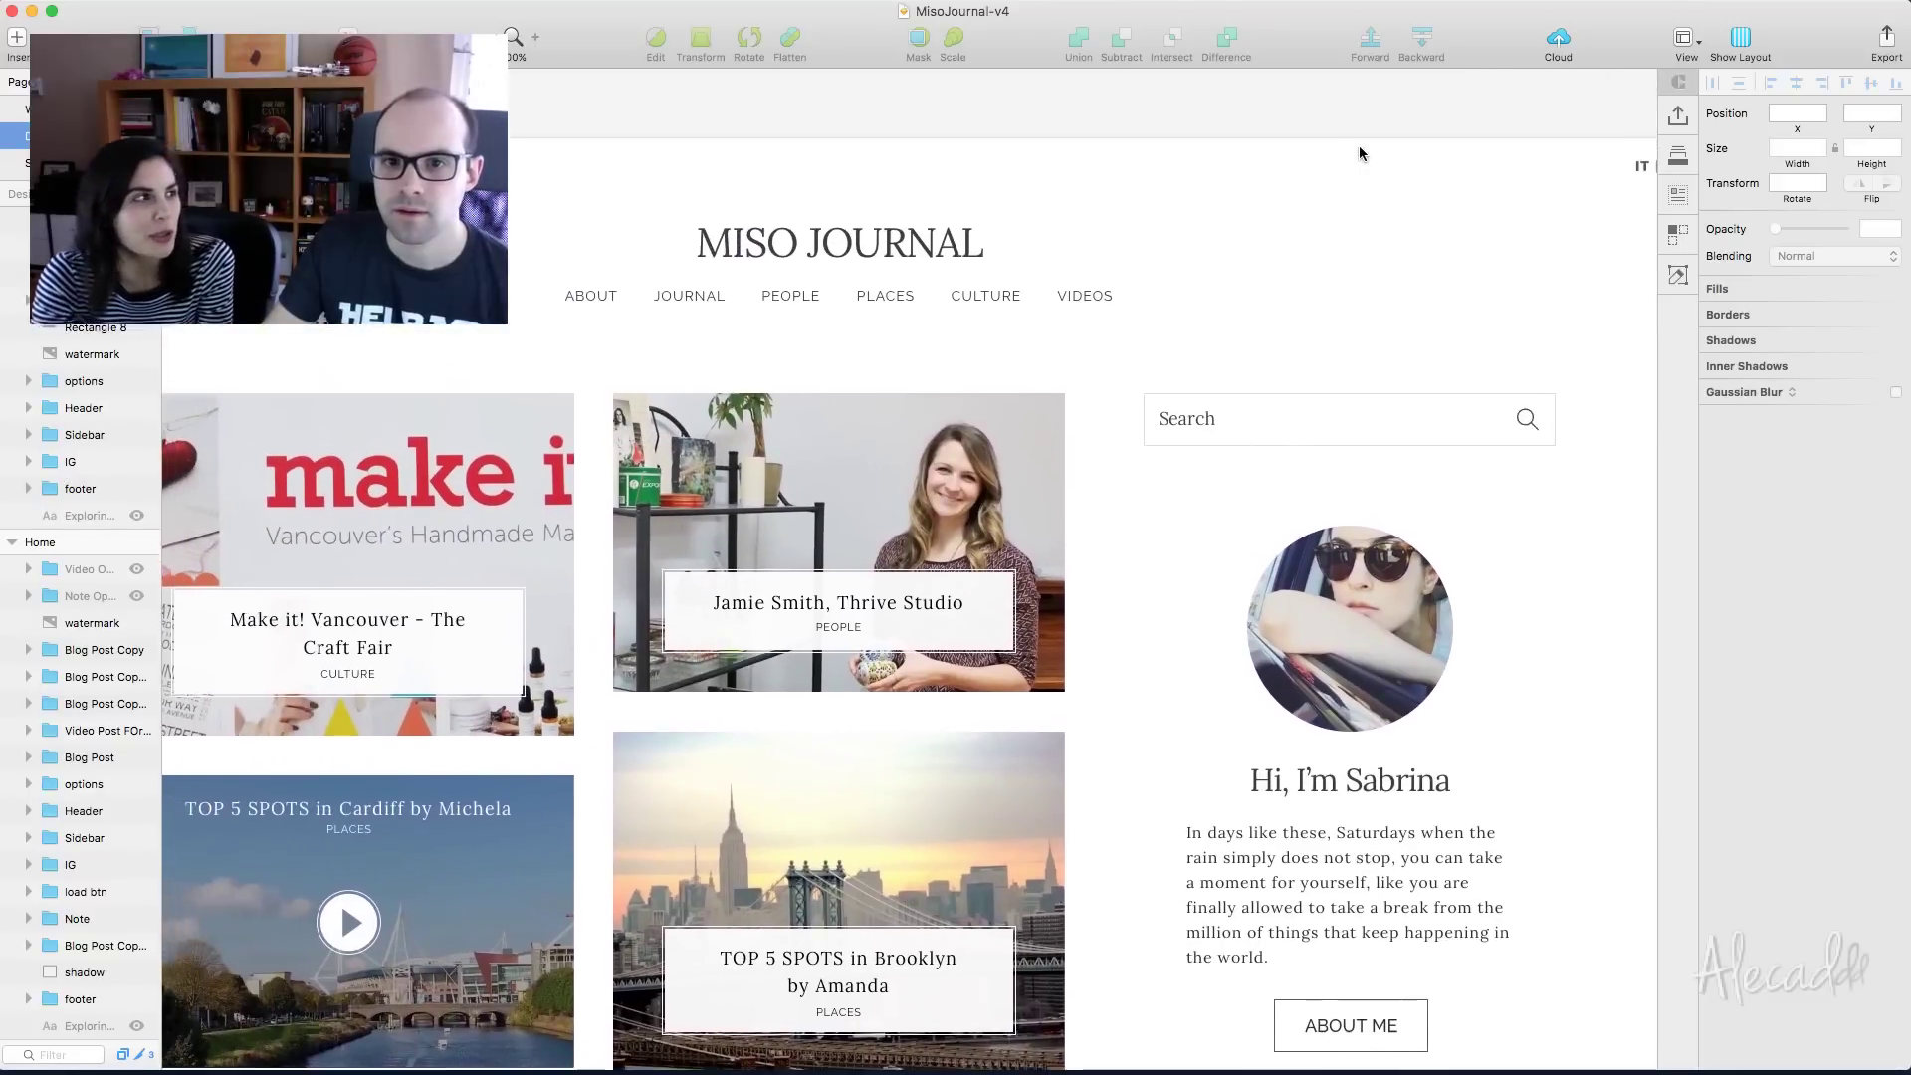
pyautogui.scroll(-2, 1360, 152)
pyautogui.scroll(3, 1360, 152)
pyautogui.hscroll(-2, 1360, 152)
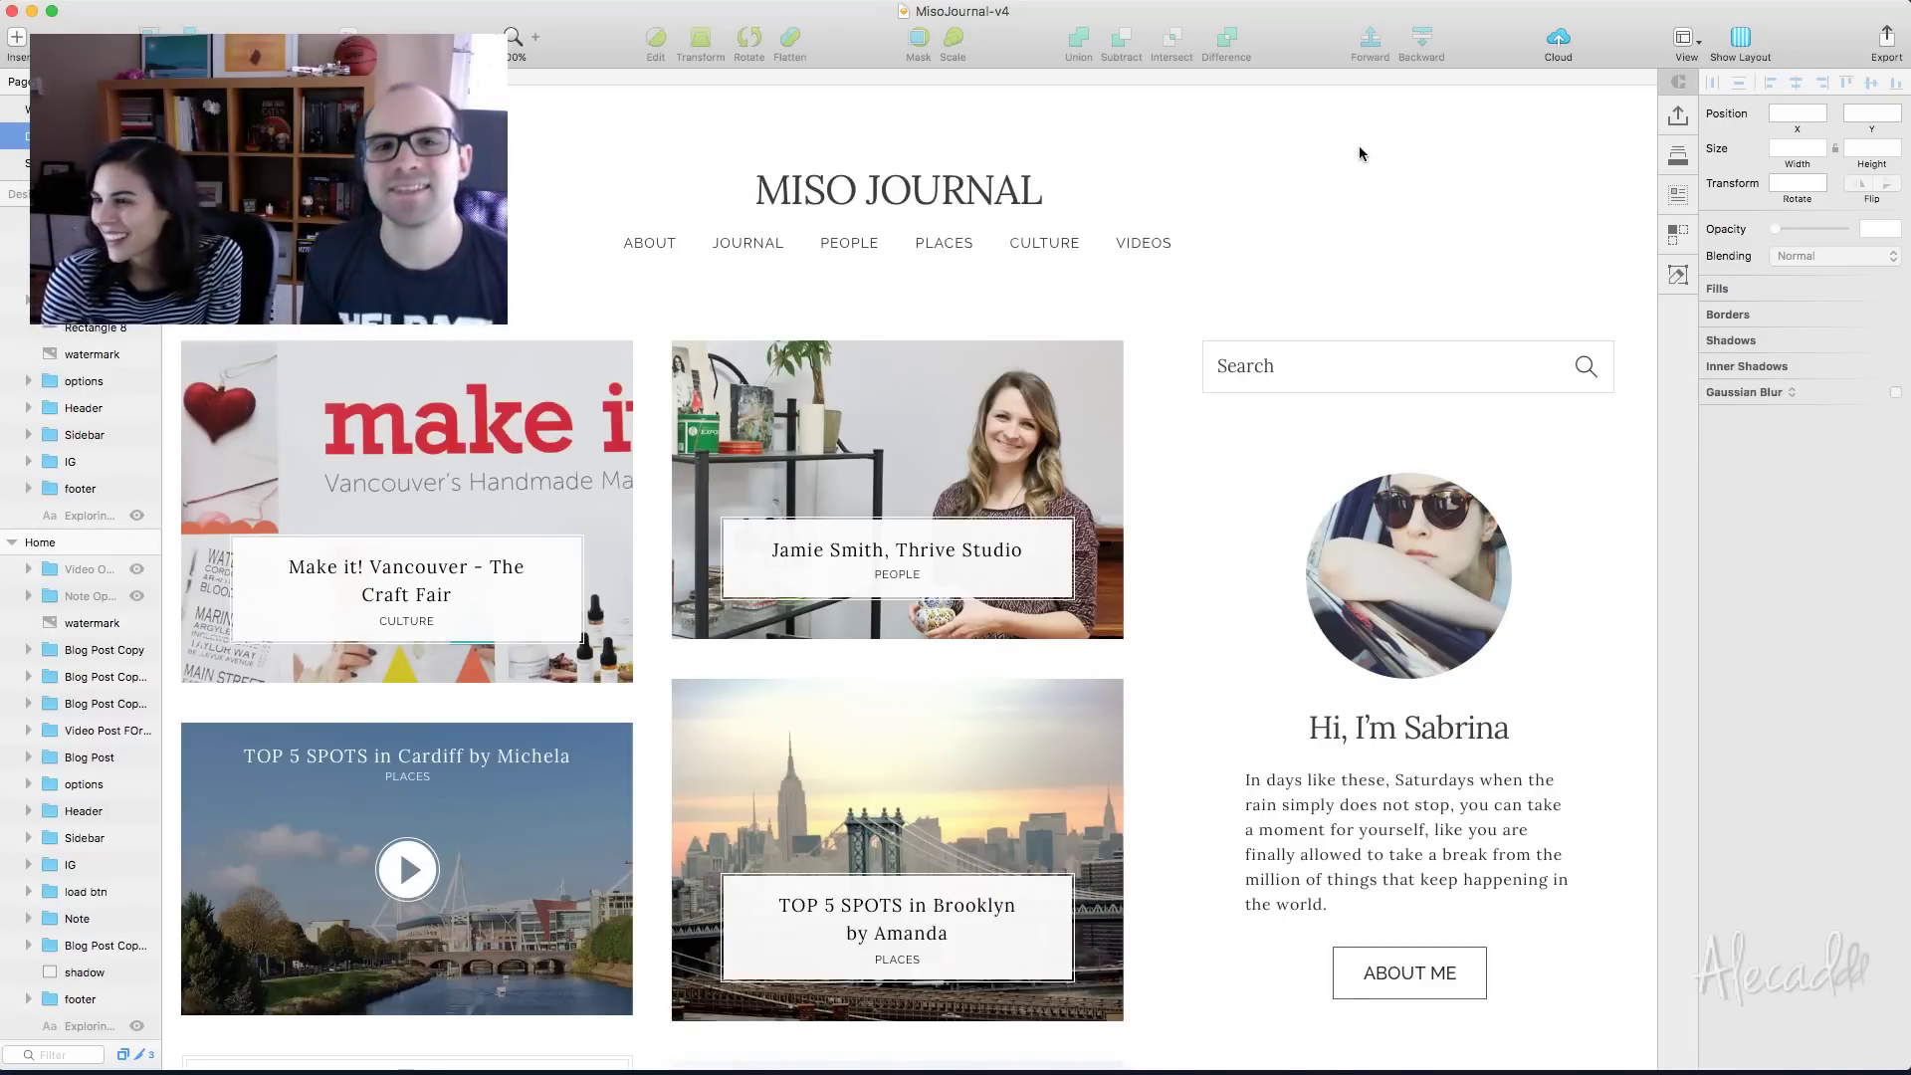
pyautogui.hscroll(-3, 1359, 153)
pyautogui.scroll(1, 1359, 154)
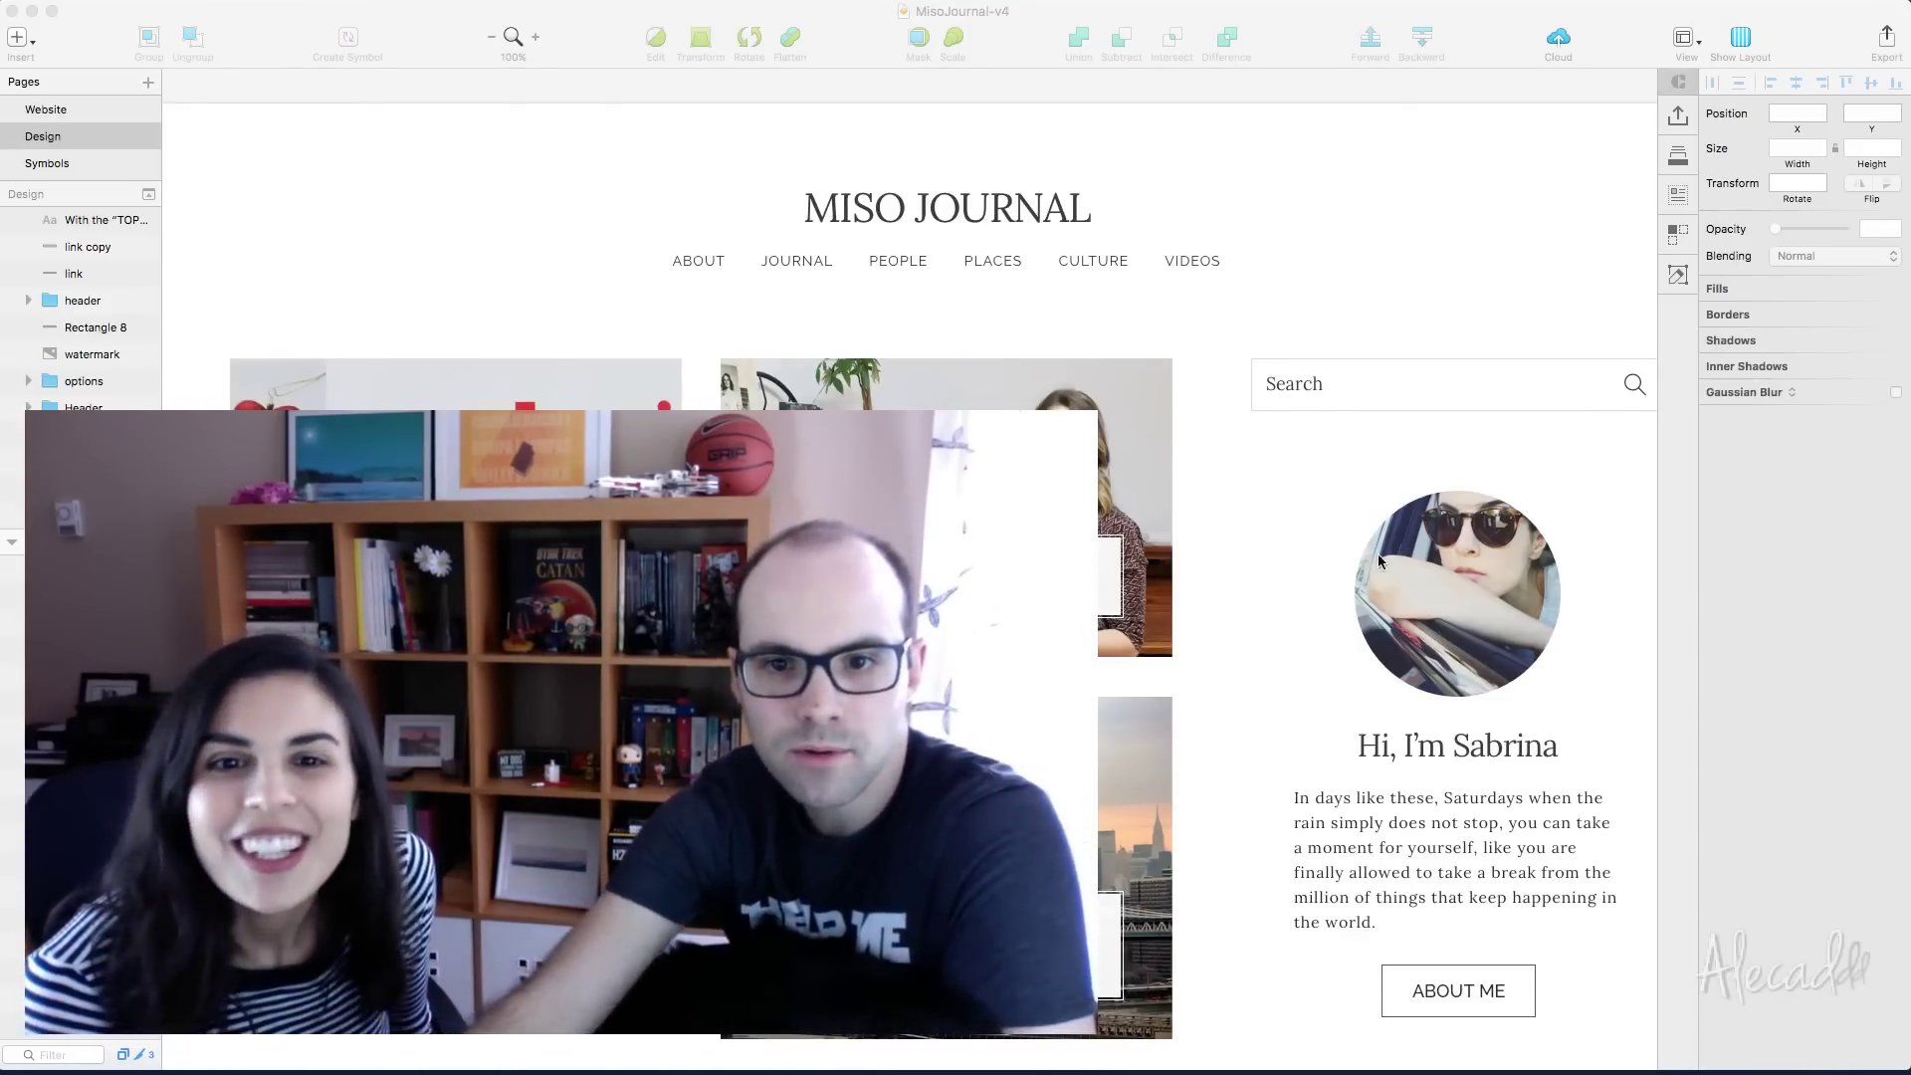
# Correct the misspelled label of the load button below the Home posts to "VIEW MORE"
pyautogui.scroll(-15, 1378, 553)
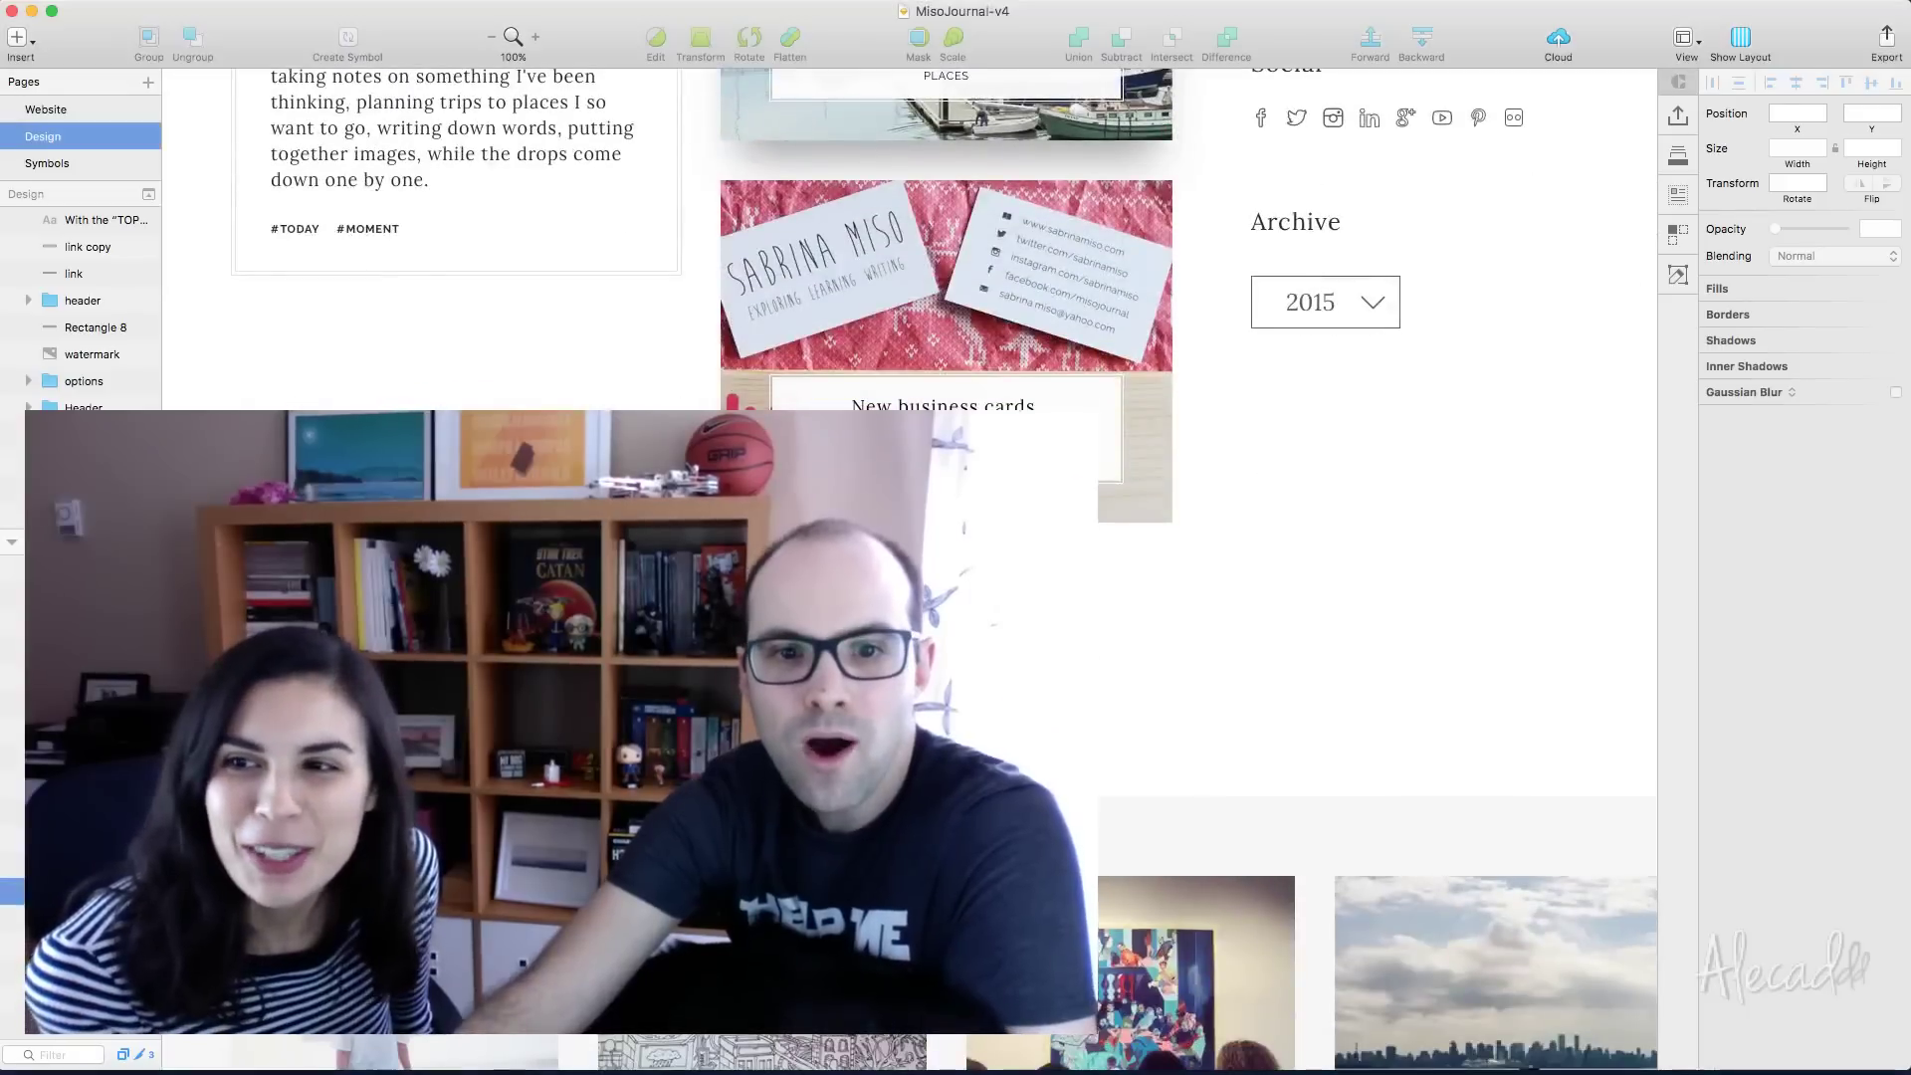
pyautogui.doubleClick(702, 659)
pyautogui.doubleClick(701, 659)
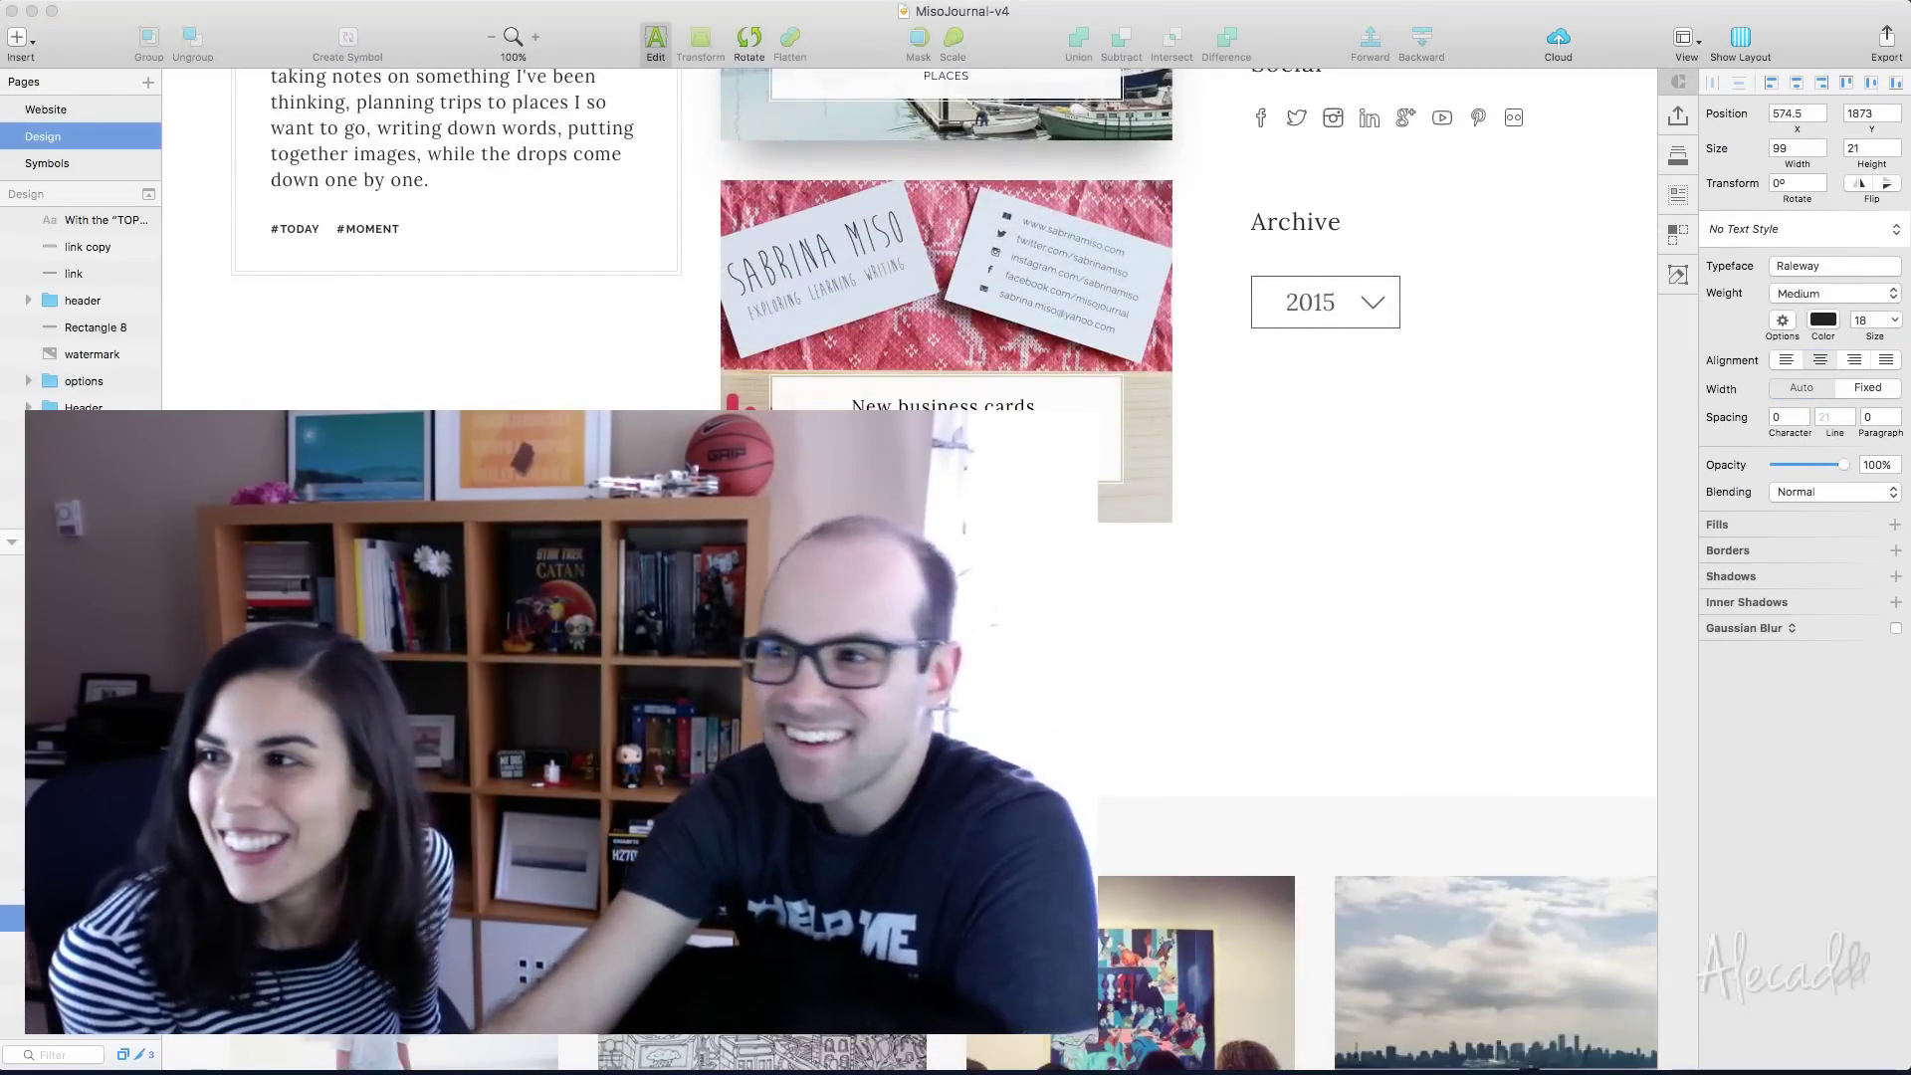
pyautogui.click(1150, 630)
pyautogui.hscroll(-5, 1159, 637)
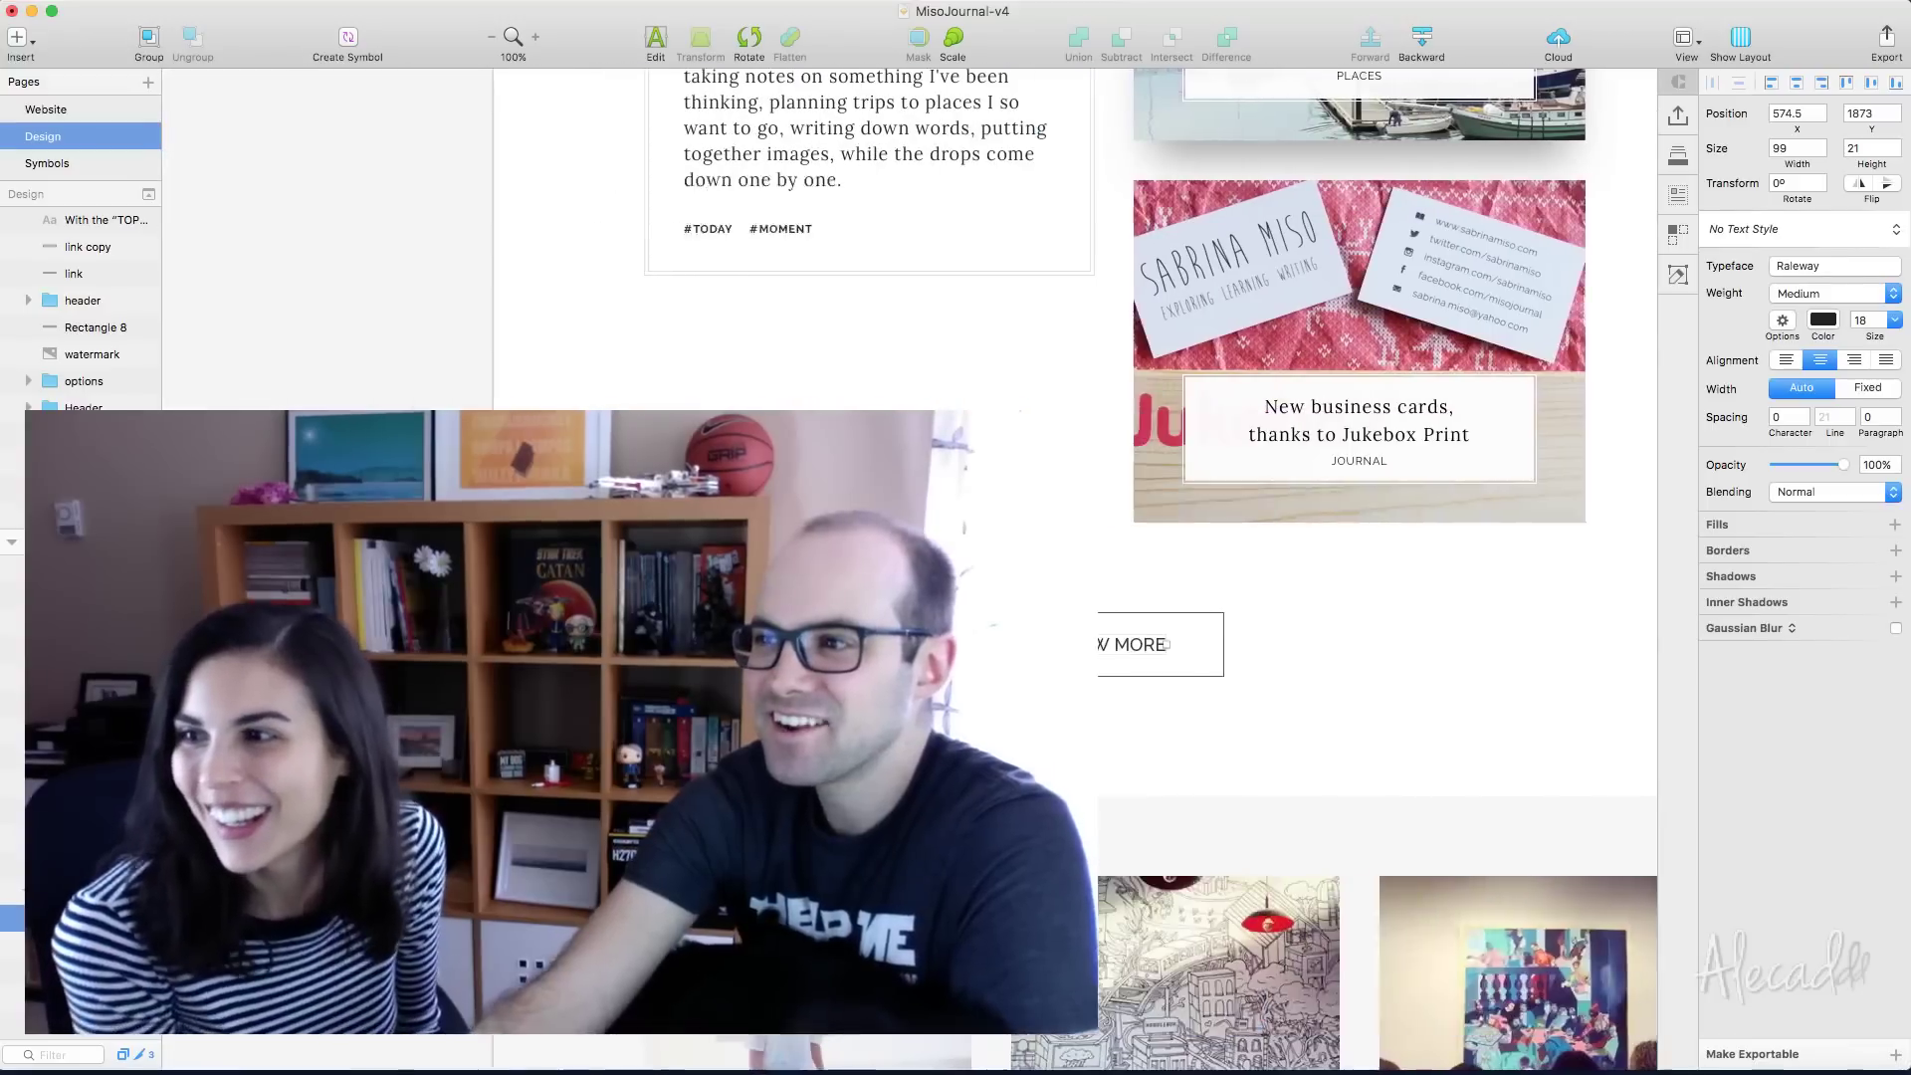
pyautogui.hscroll(-3, 1159, 645)
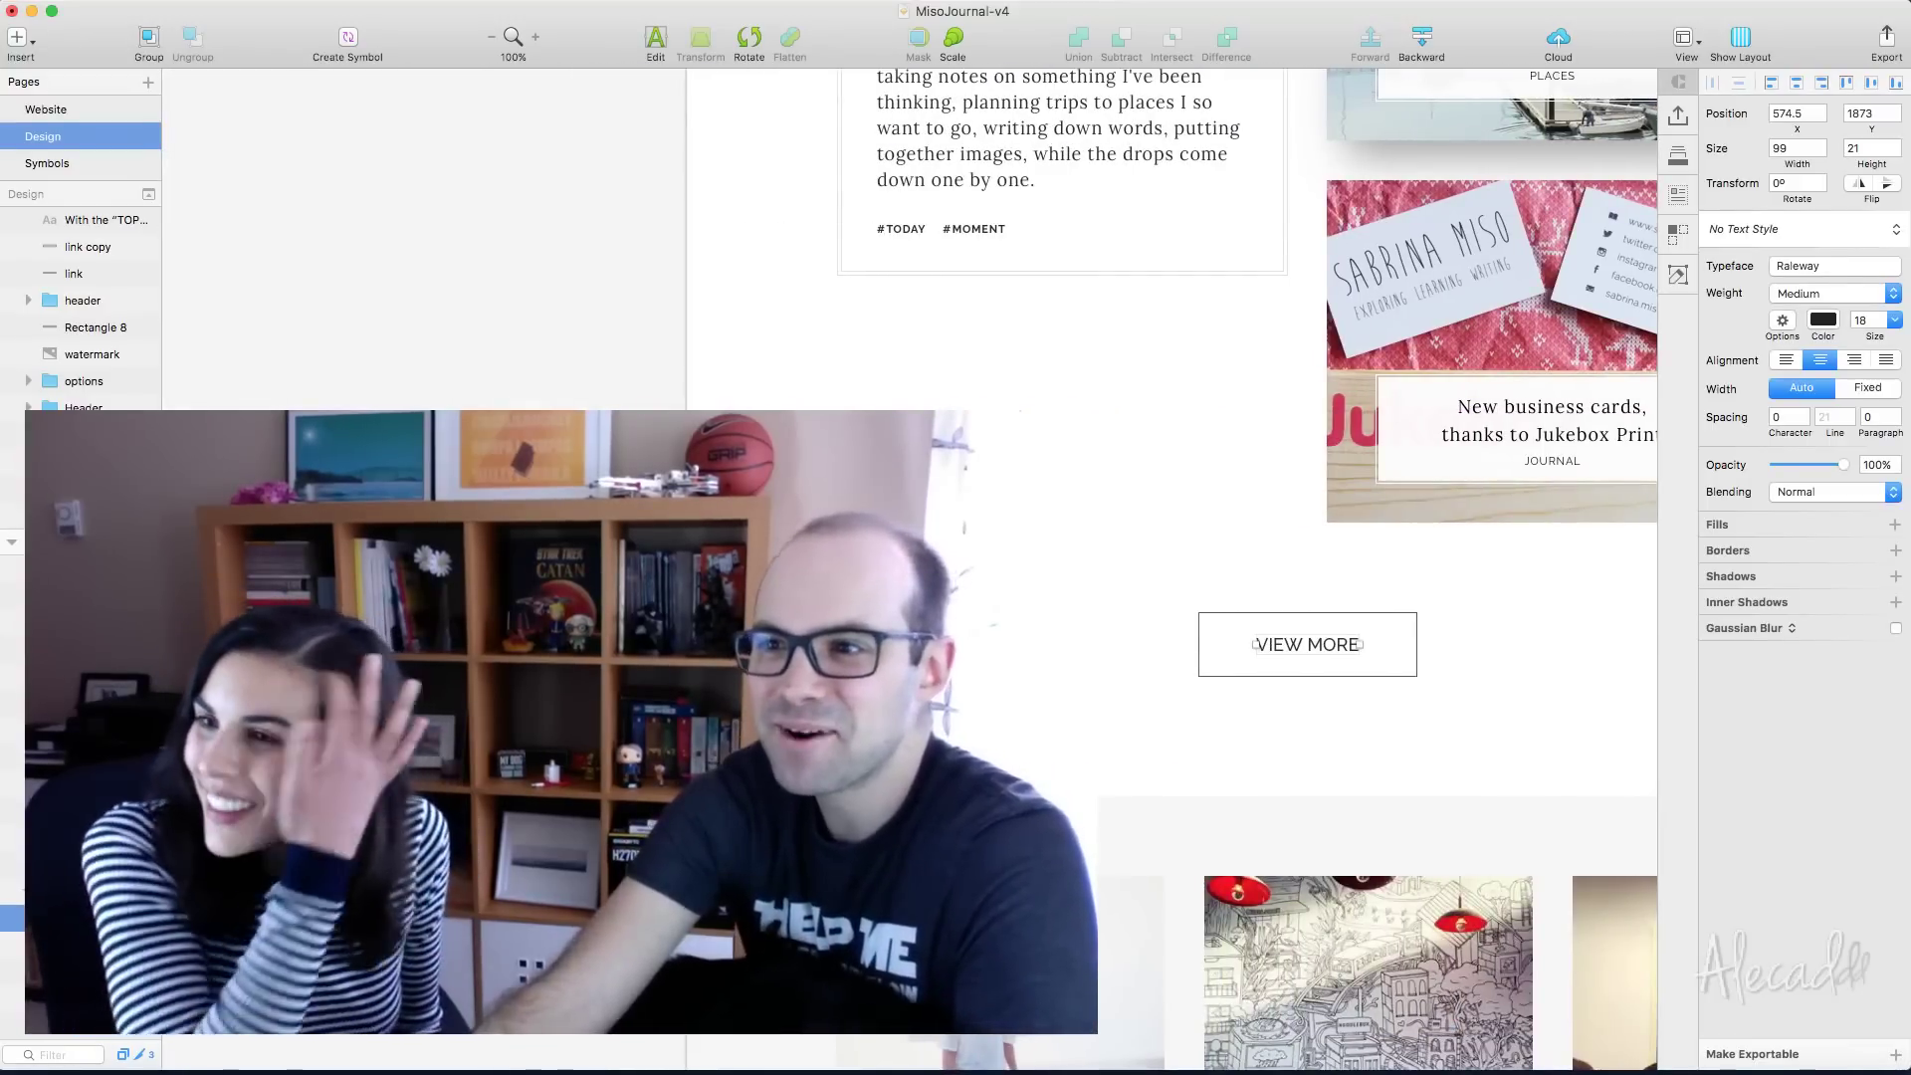
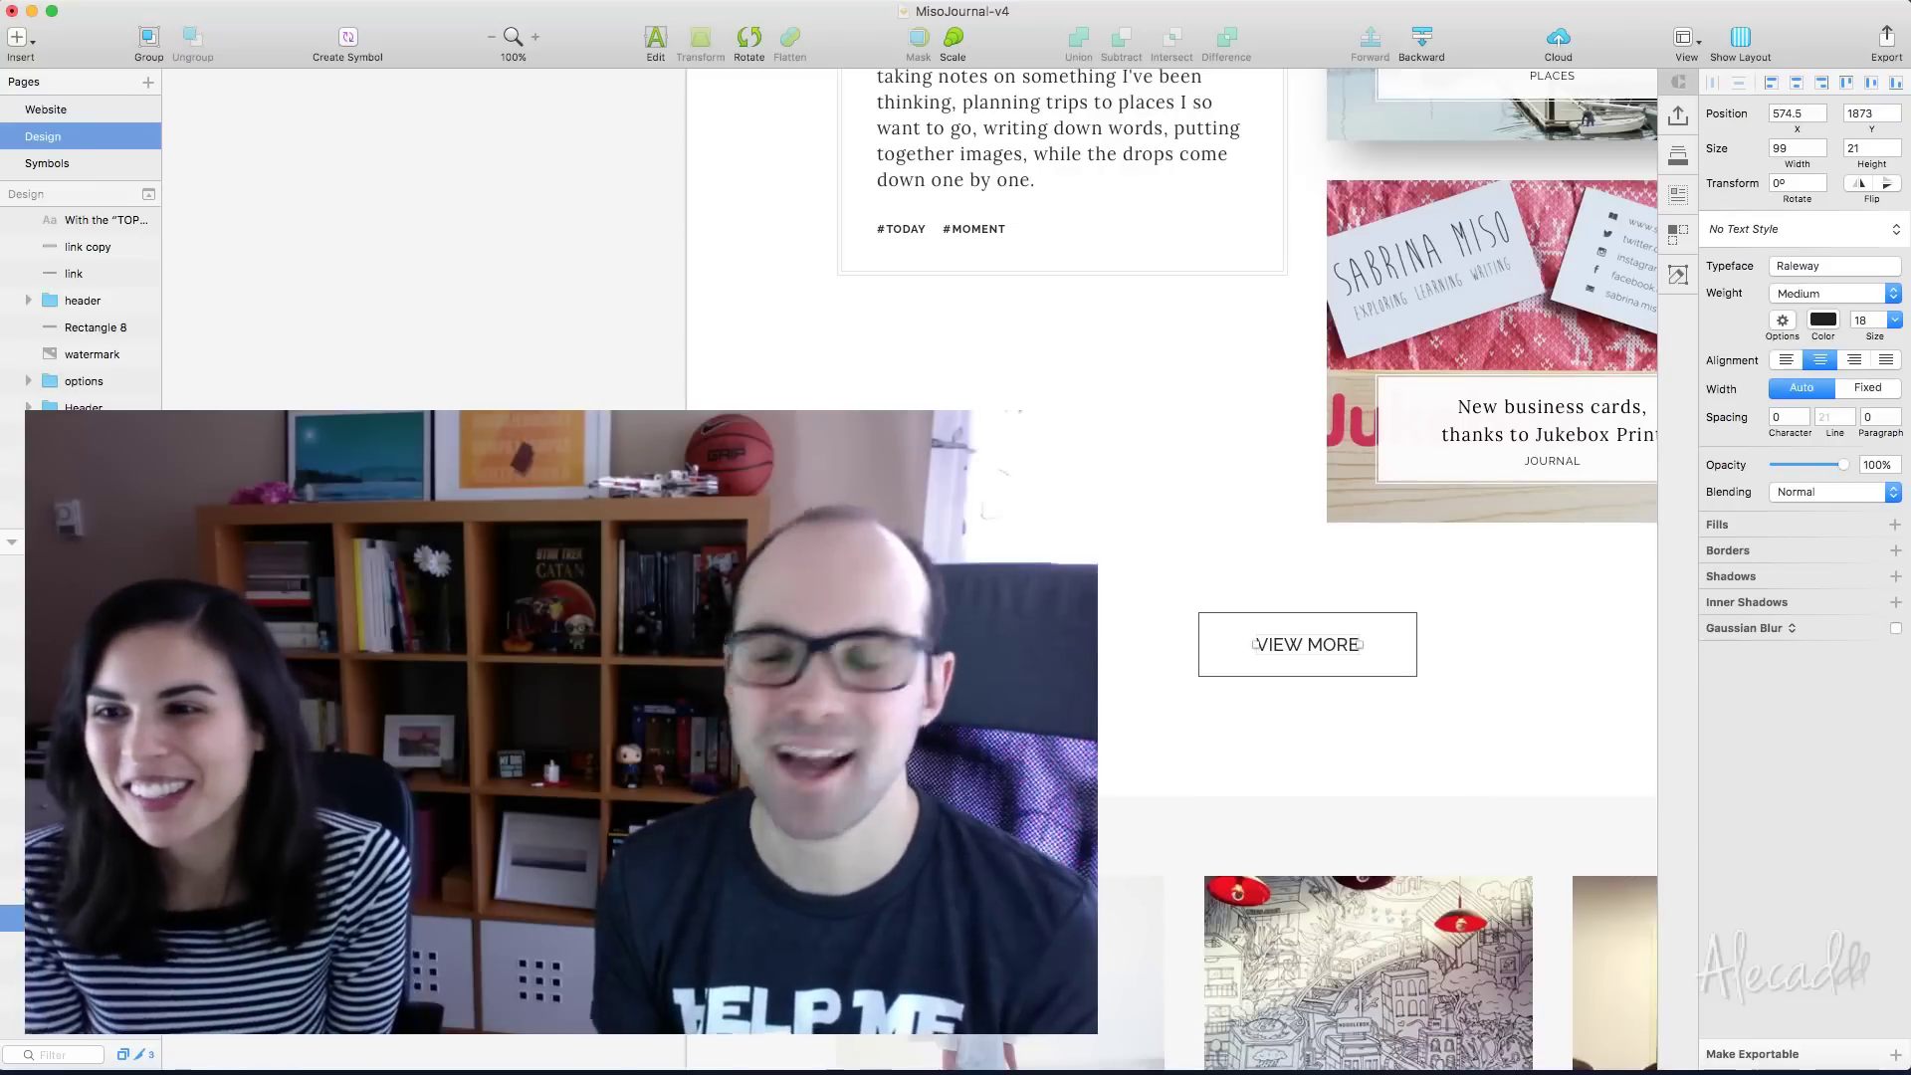
# Switch to the YouTube live chat pop-out, place it over the design, and read the earlier viewer questions
pyautogui.press('super+Tab')
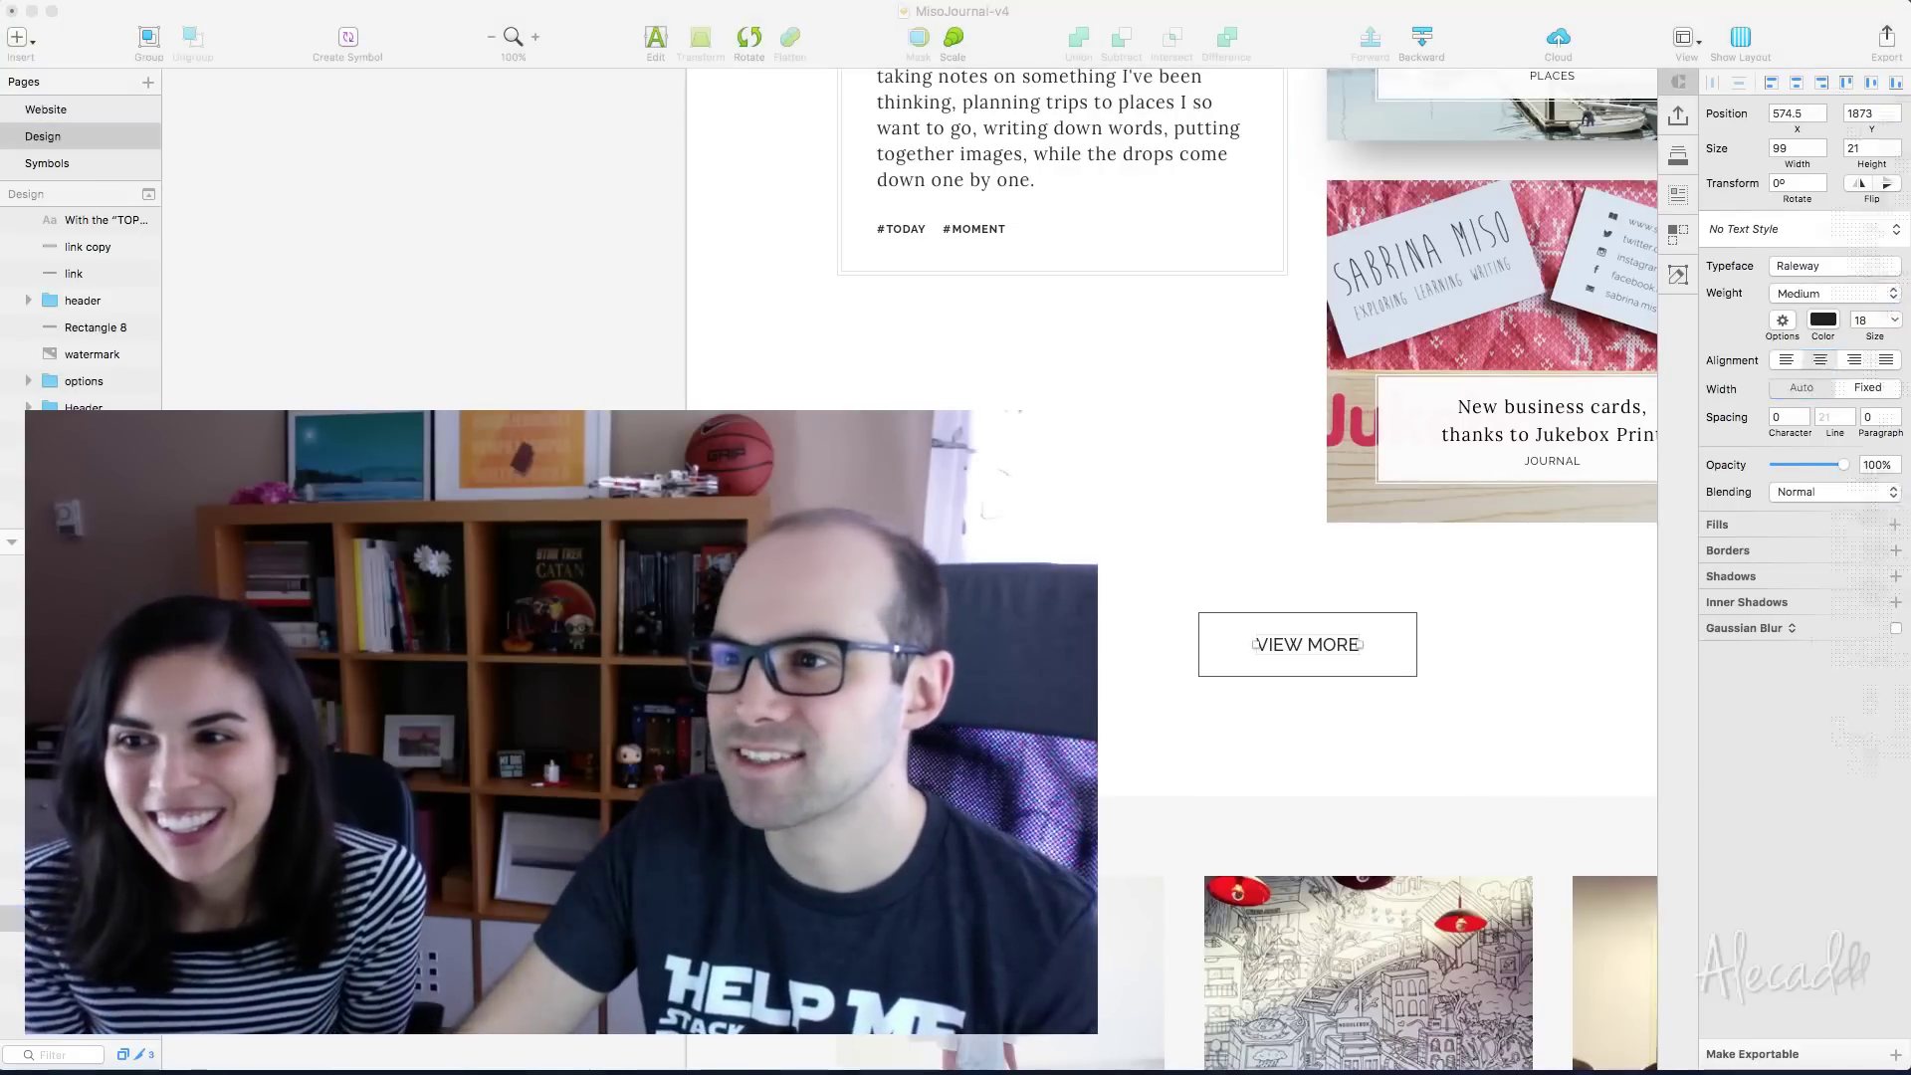
pyautogui.moveTo(787, 110); pyautogui.dragTo(724, 133)
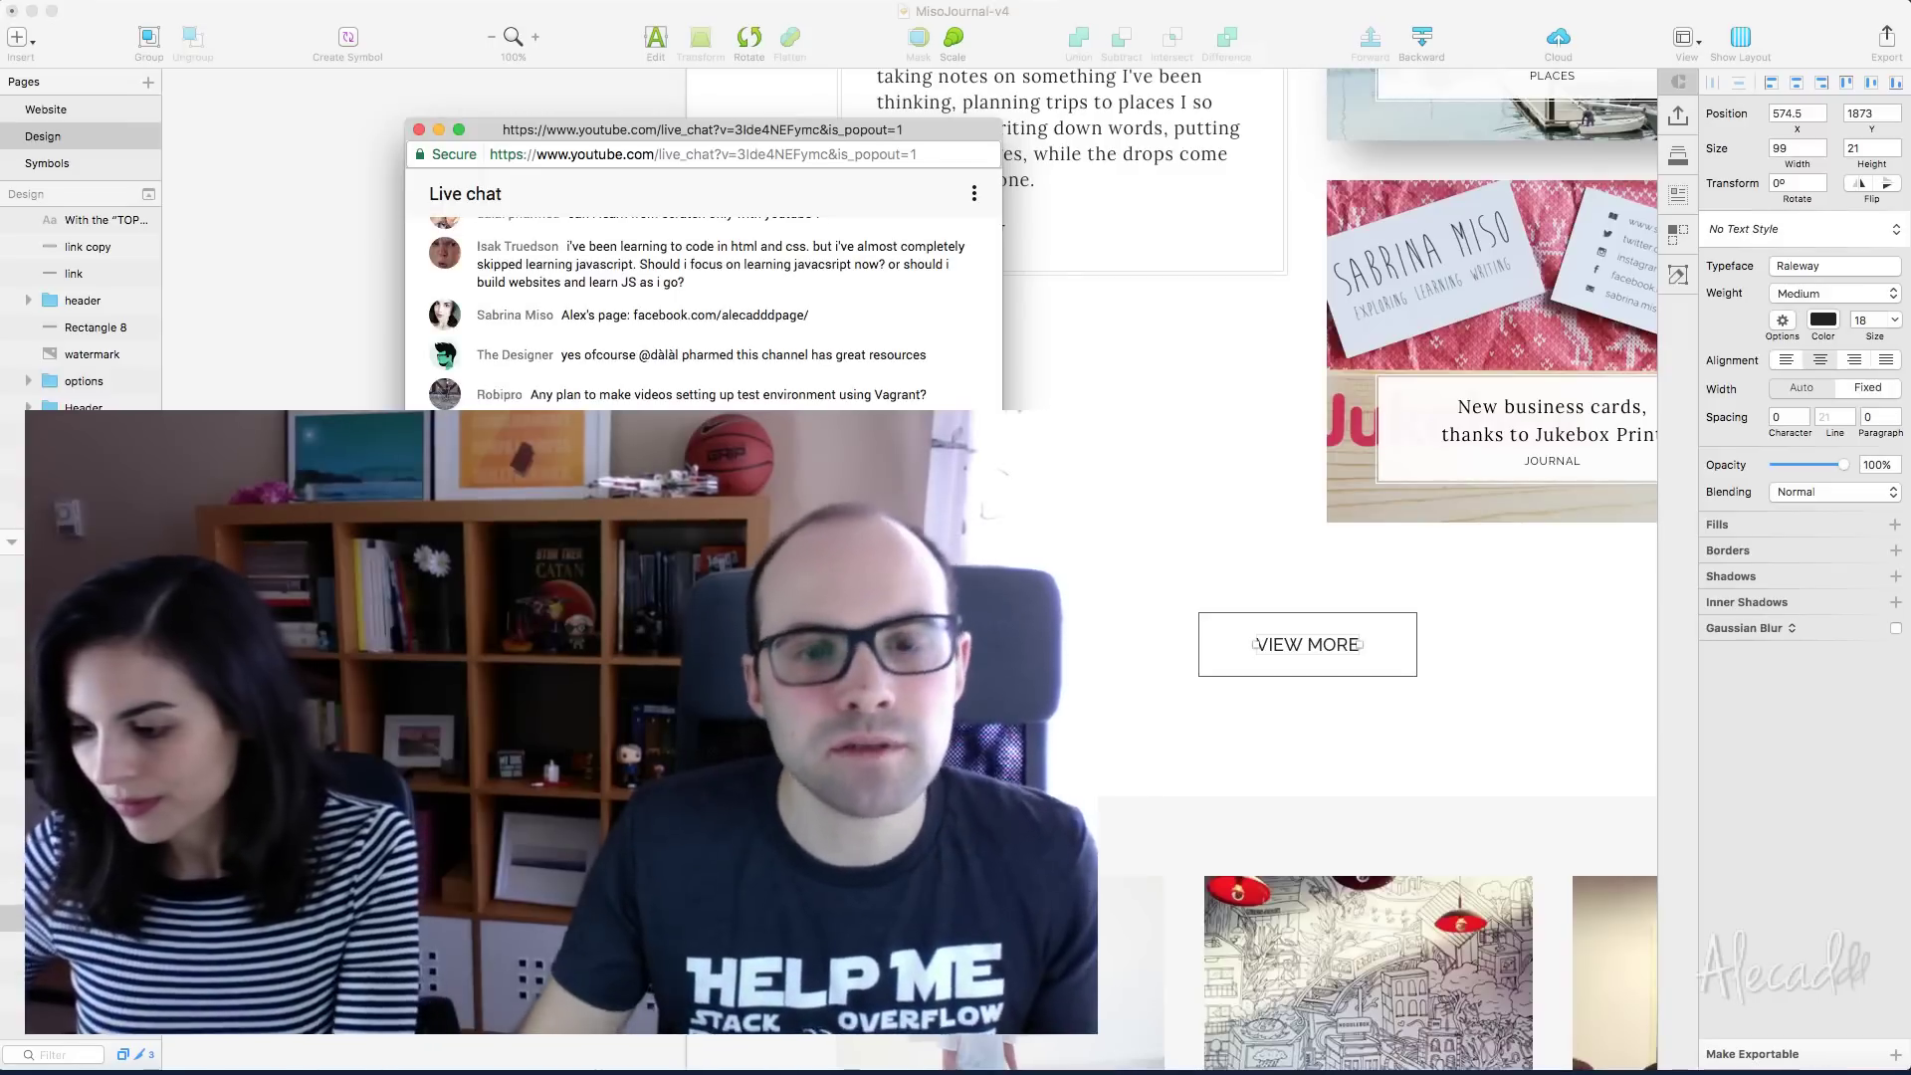
pyautogui.scroll(2, 704, 309)
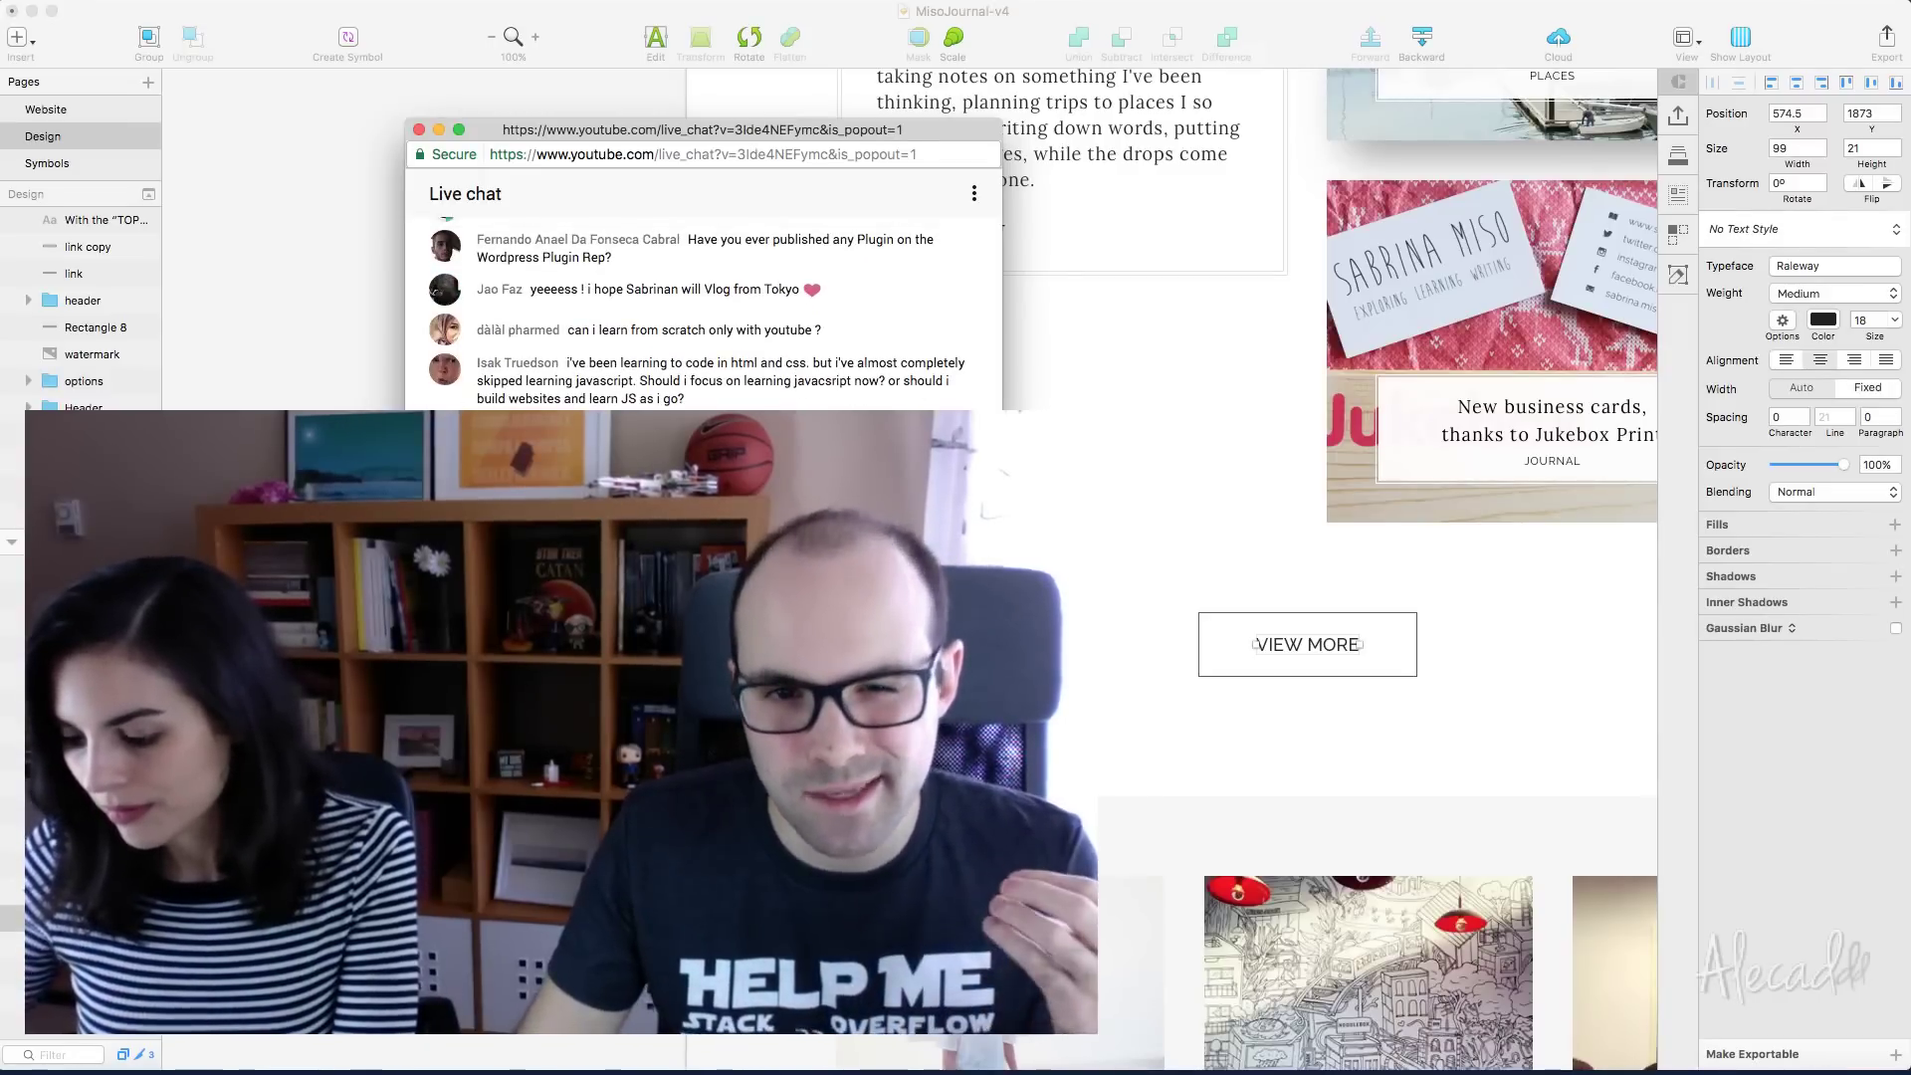